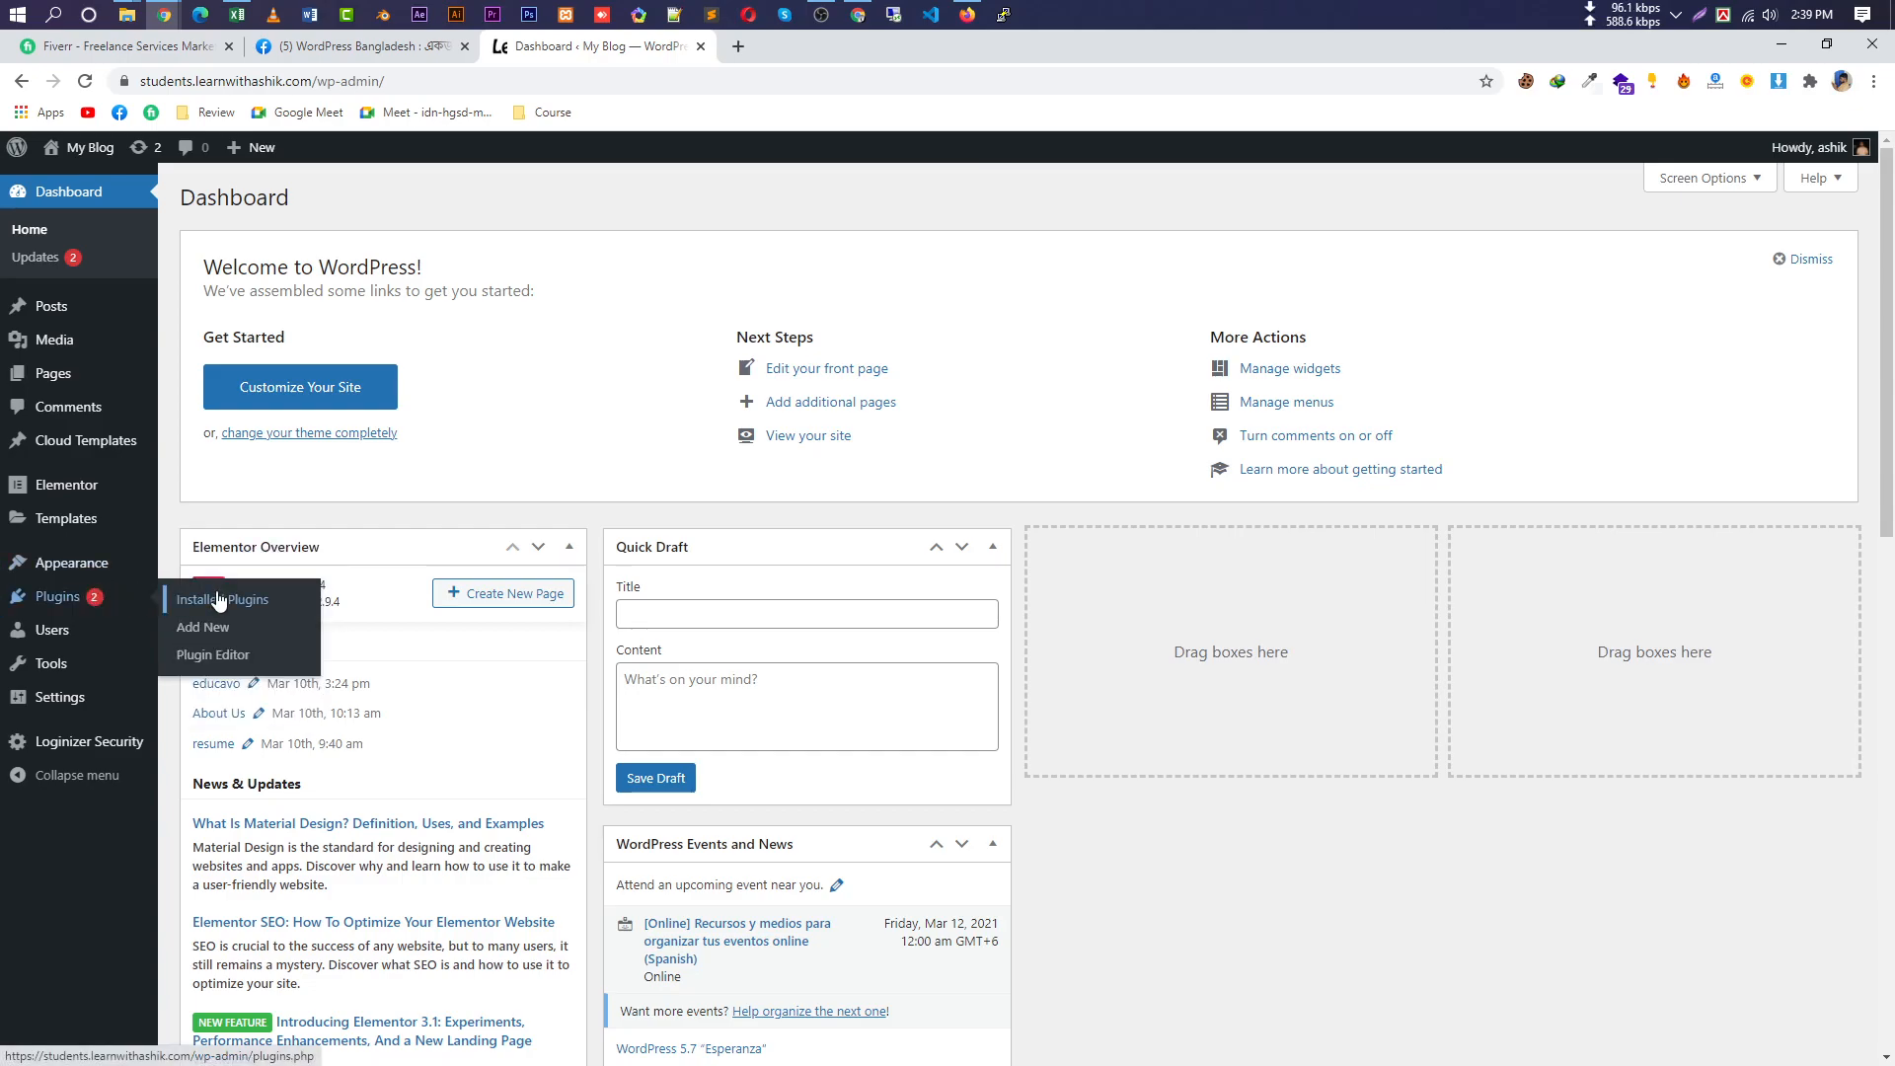
Go to the Add New Plugins page and search the plugin directory for 'woo'.
{"action": "left_click", "coordinate": [219, 599]}
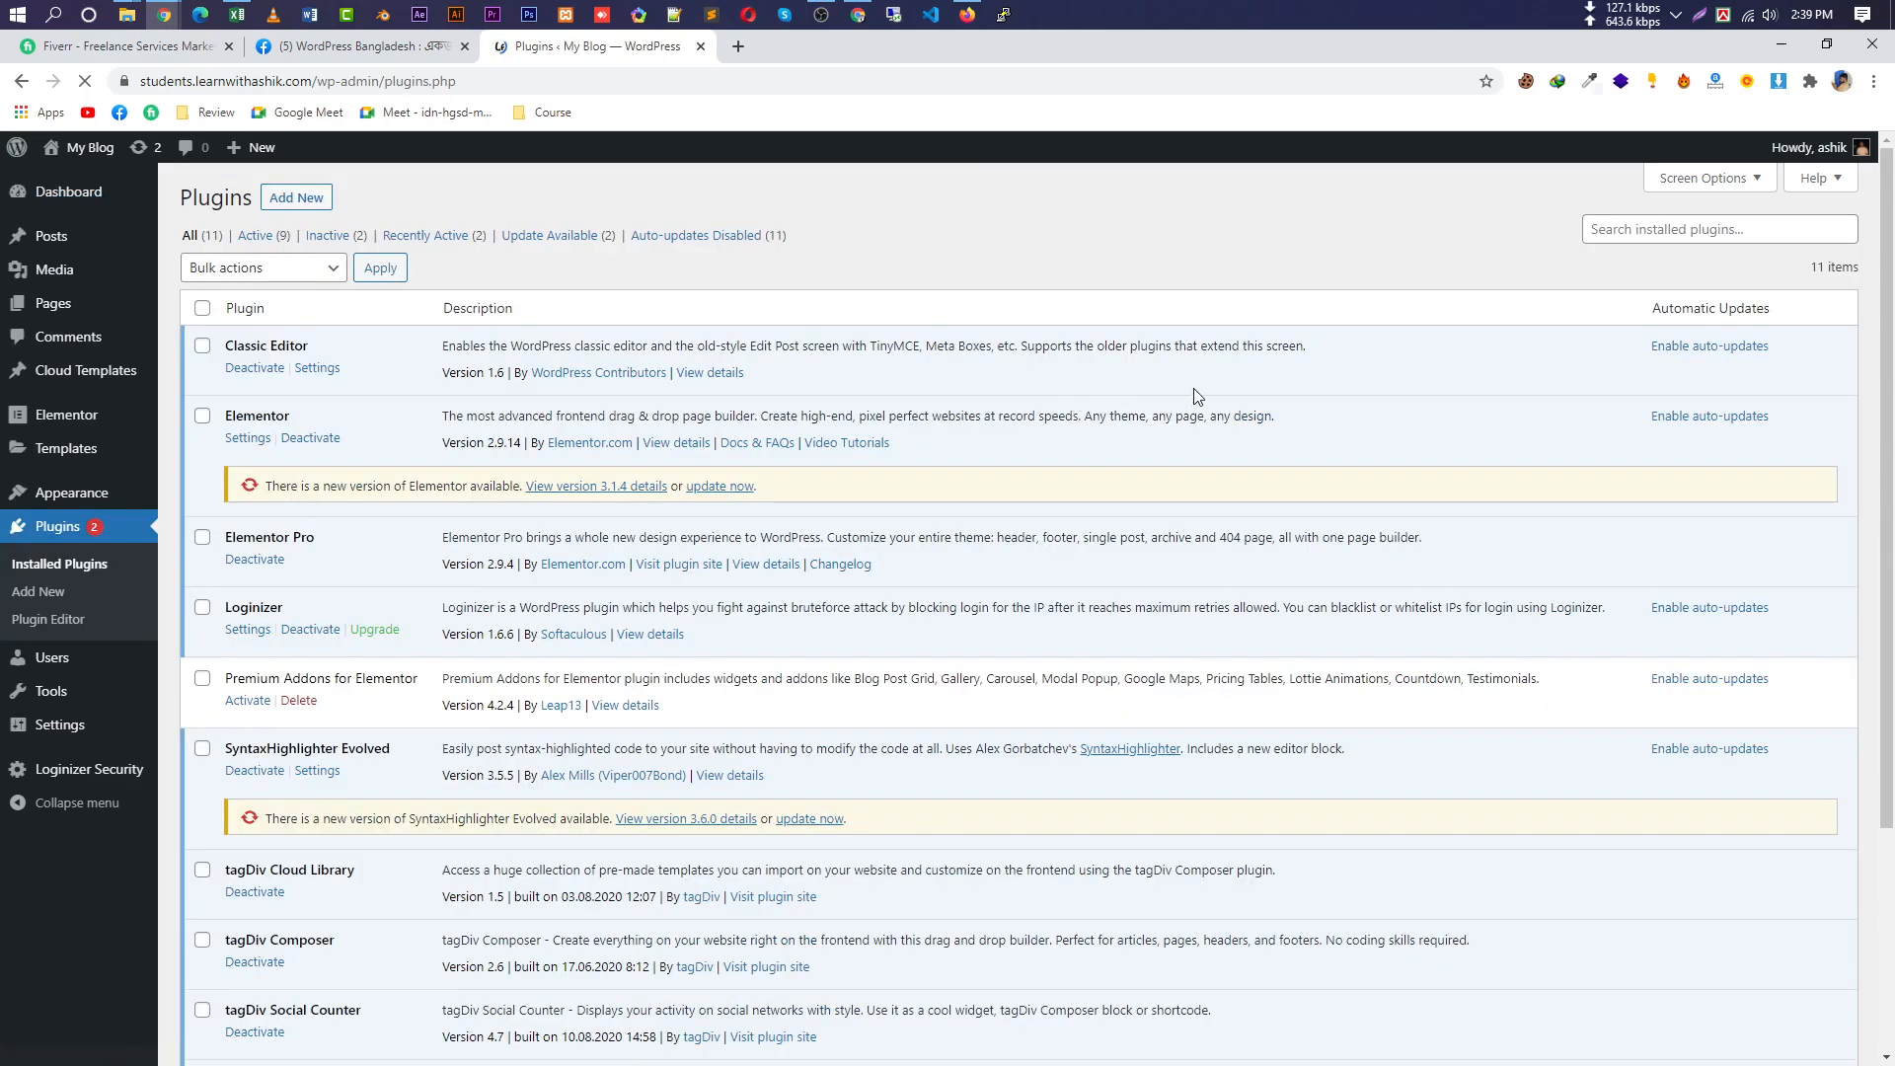
{"action": "left_click", "coordinate": [296, 198]}
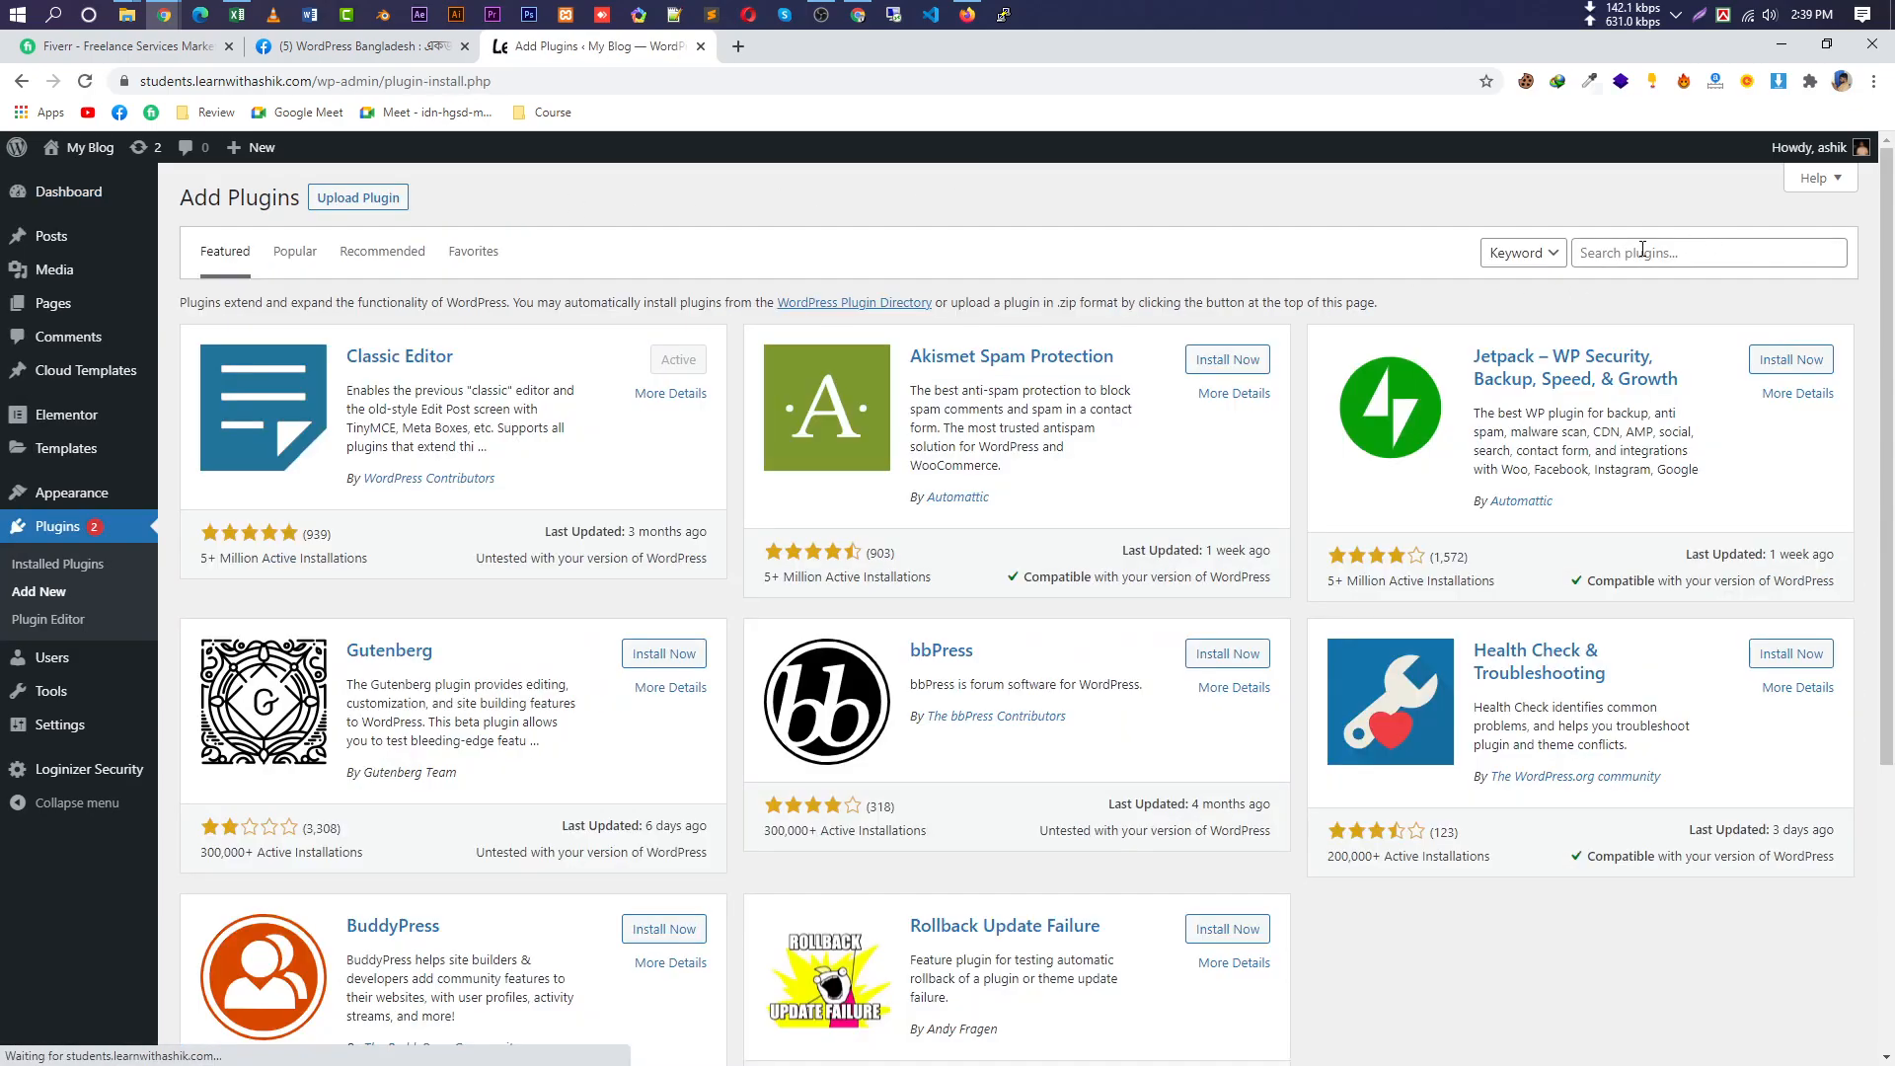
{"action": "left_click", "coordinate": [1642, 253]}
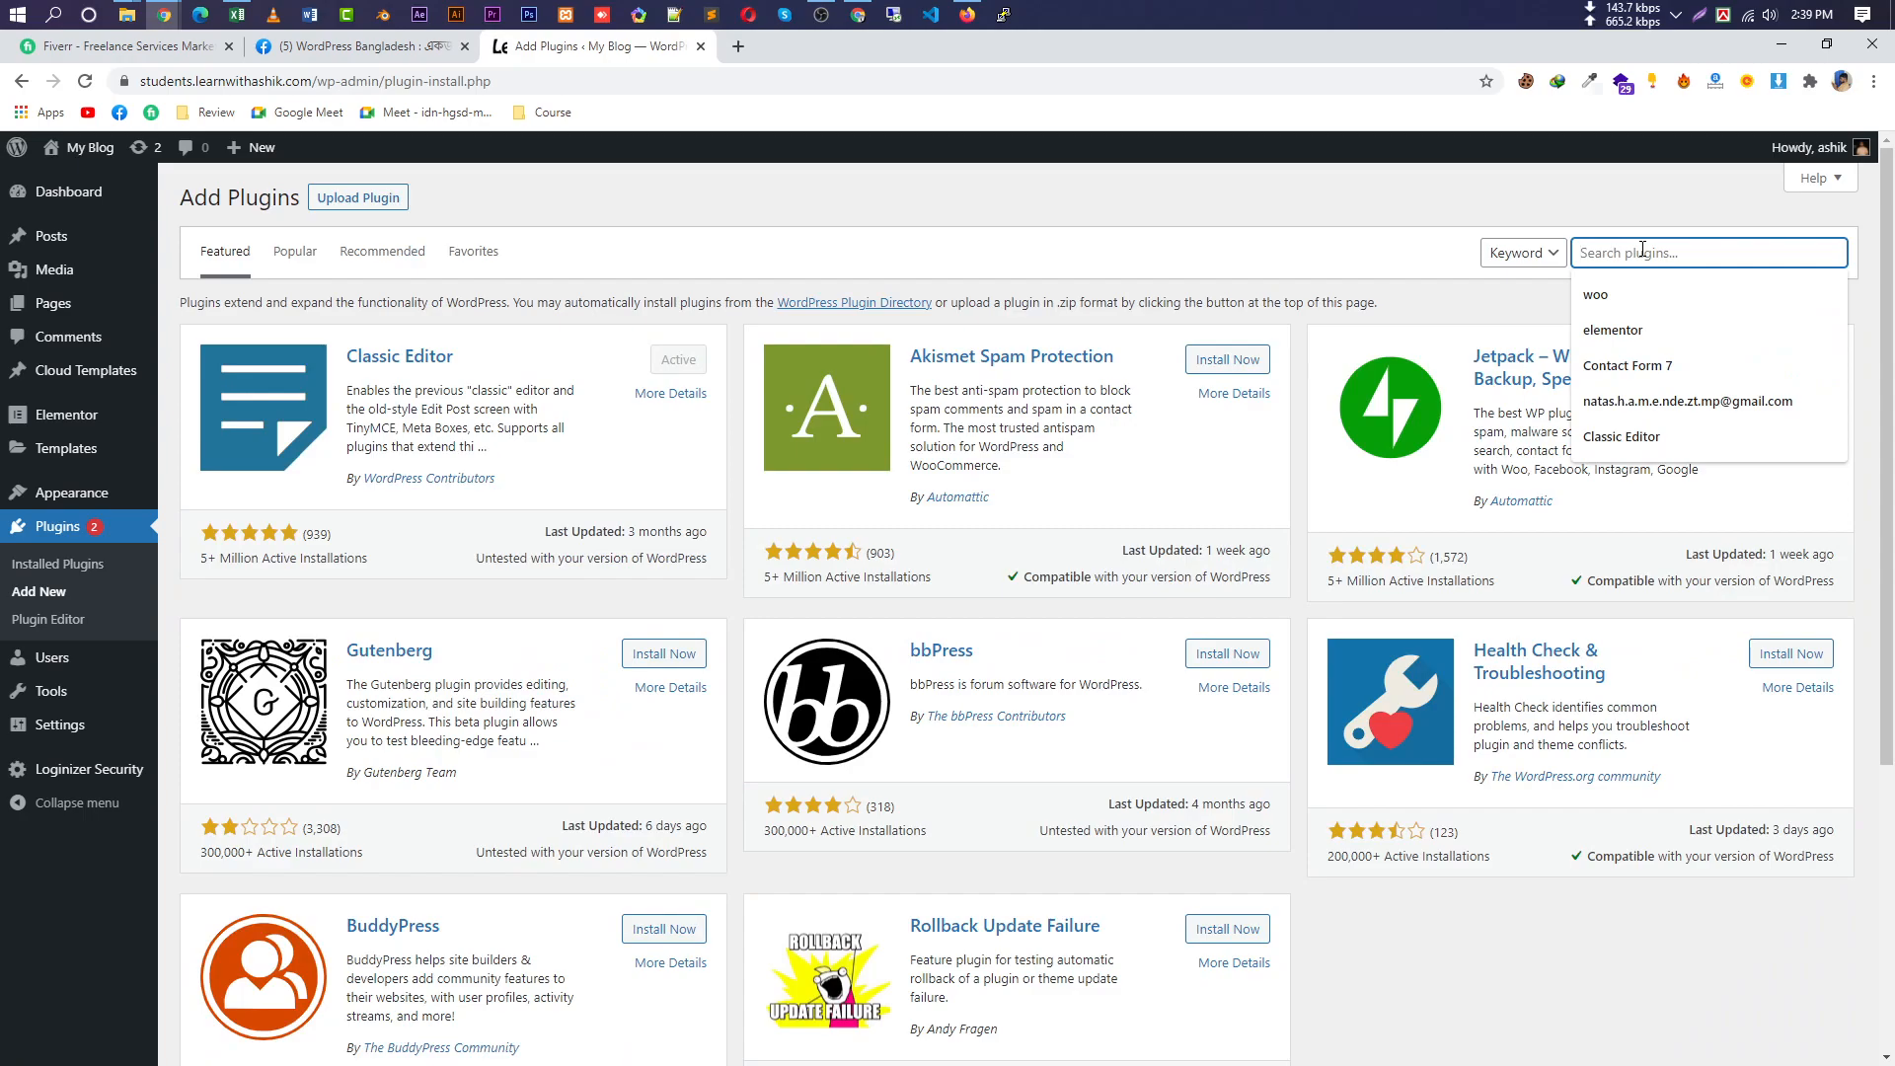
{"action": "left_click", "coordinate": [1640, 287]}
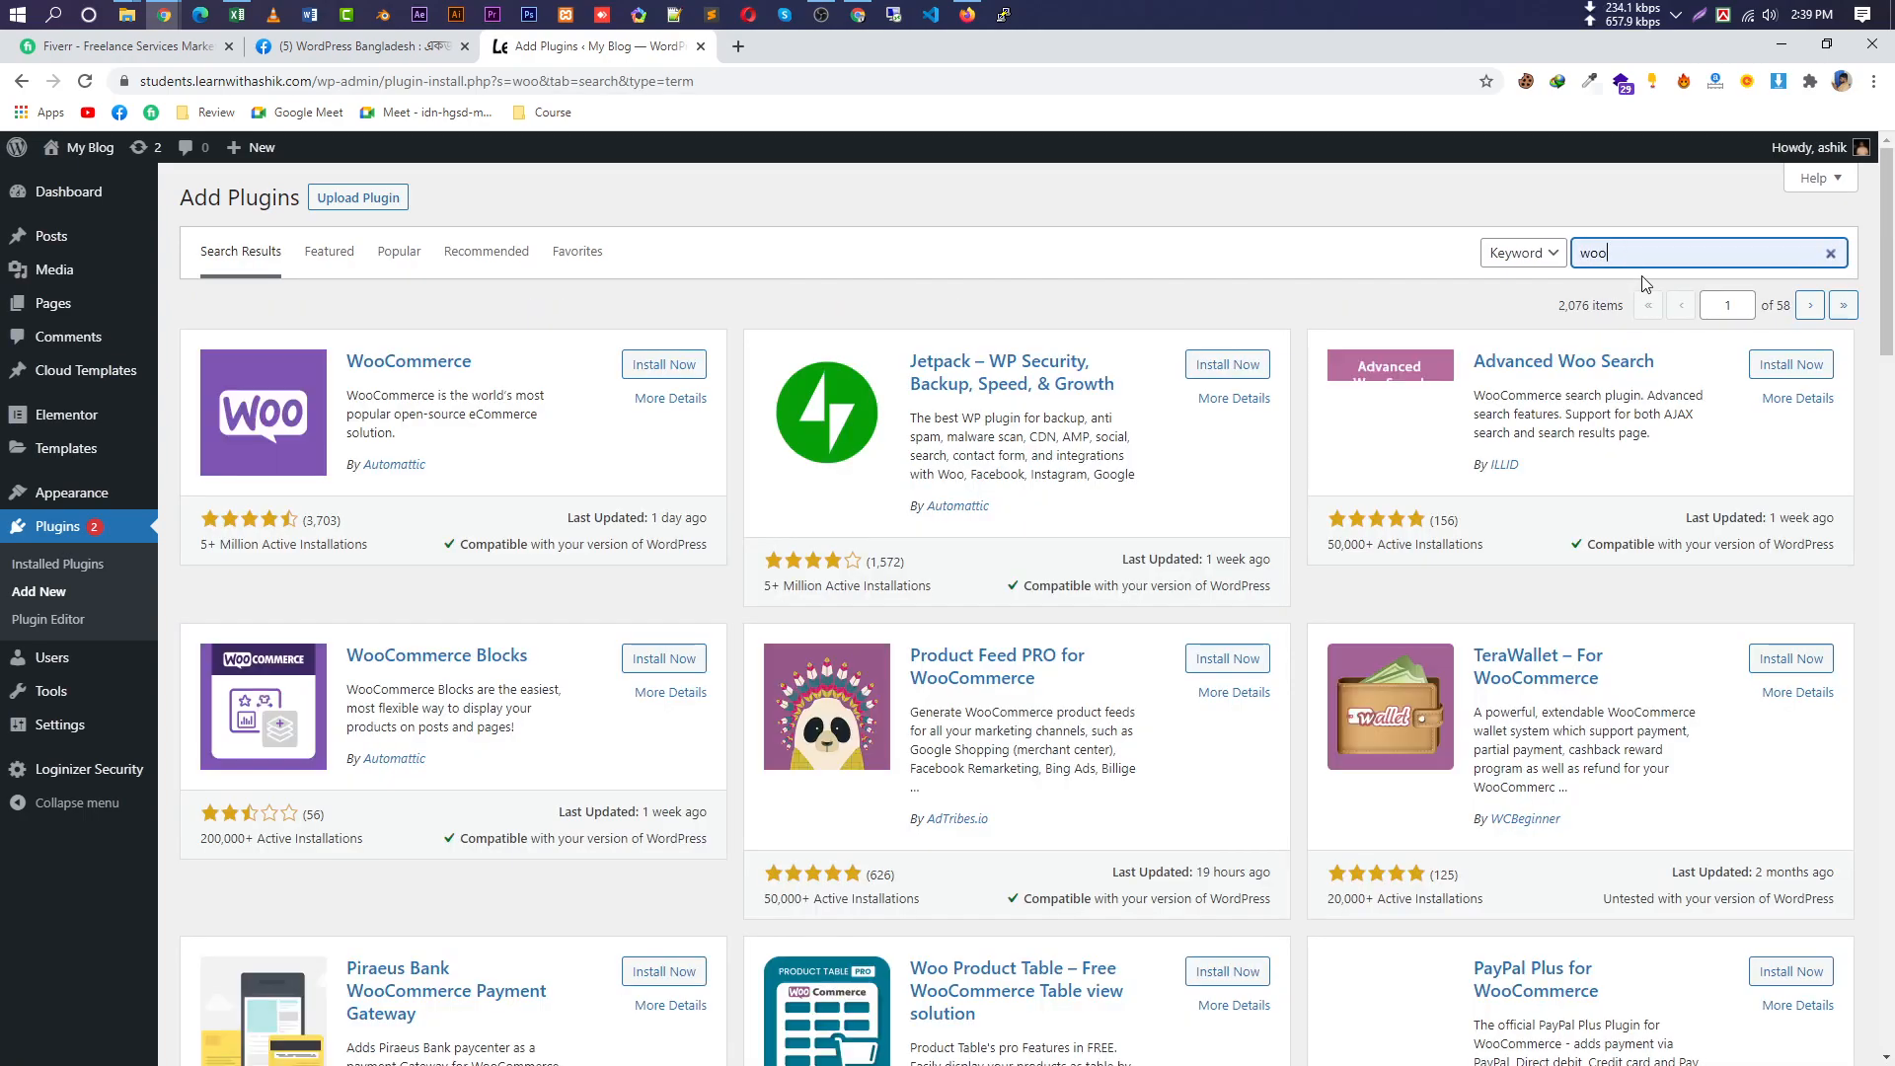
Install and activate the WooCommerce plugin so its setup wizard launches.
{"action": "left_click_drag", "start_coordinate": [531, 367], "coordinate": [354, 369]}
{"action": "left_click", "coordinate": [249, 559]}
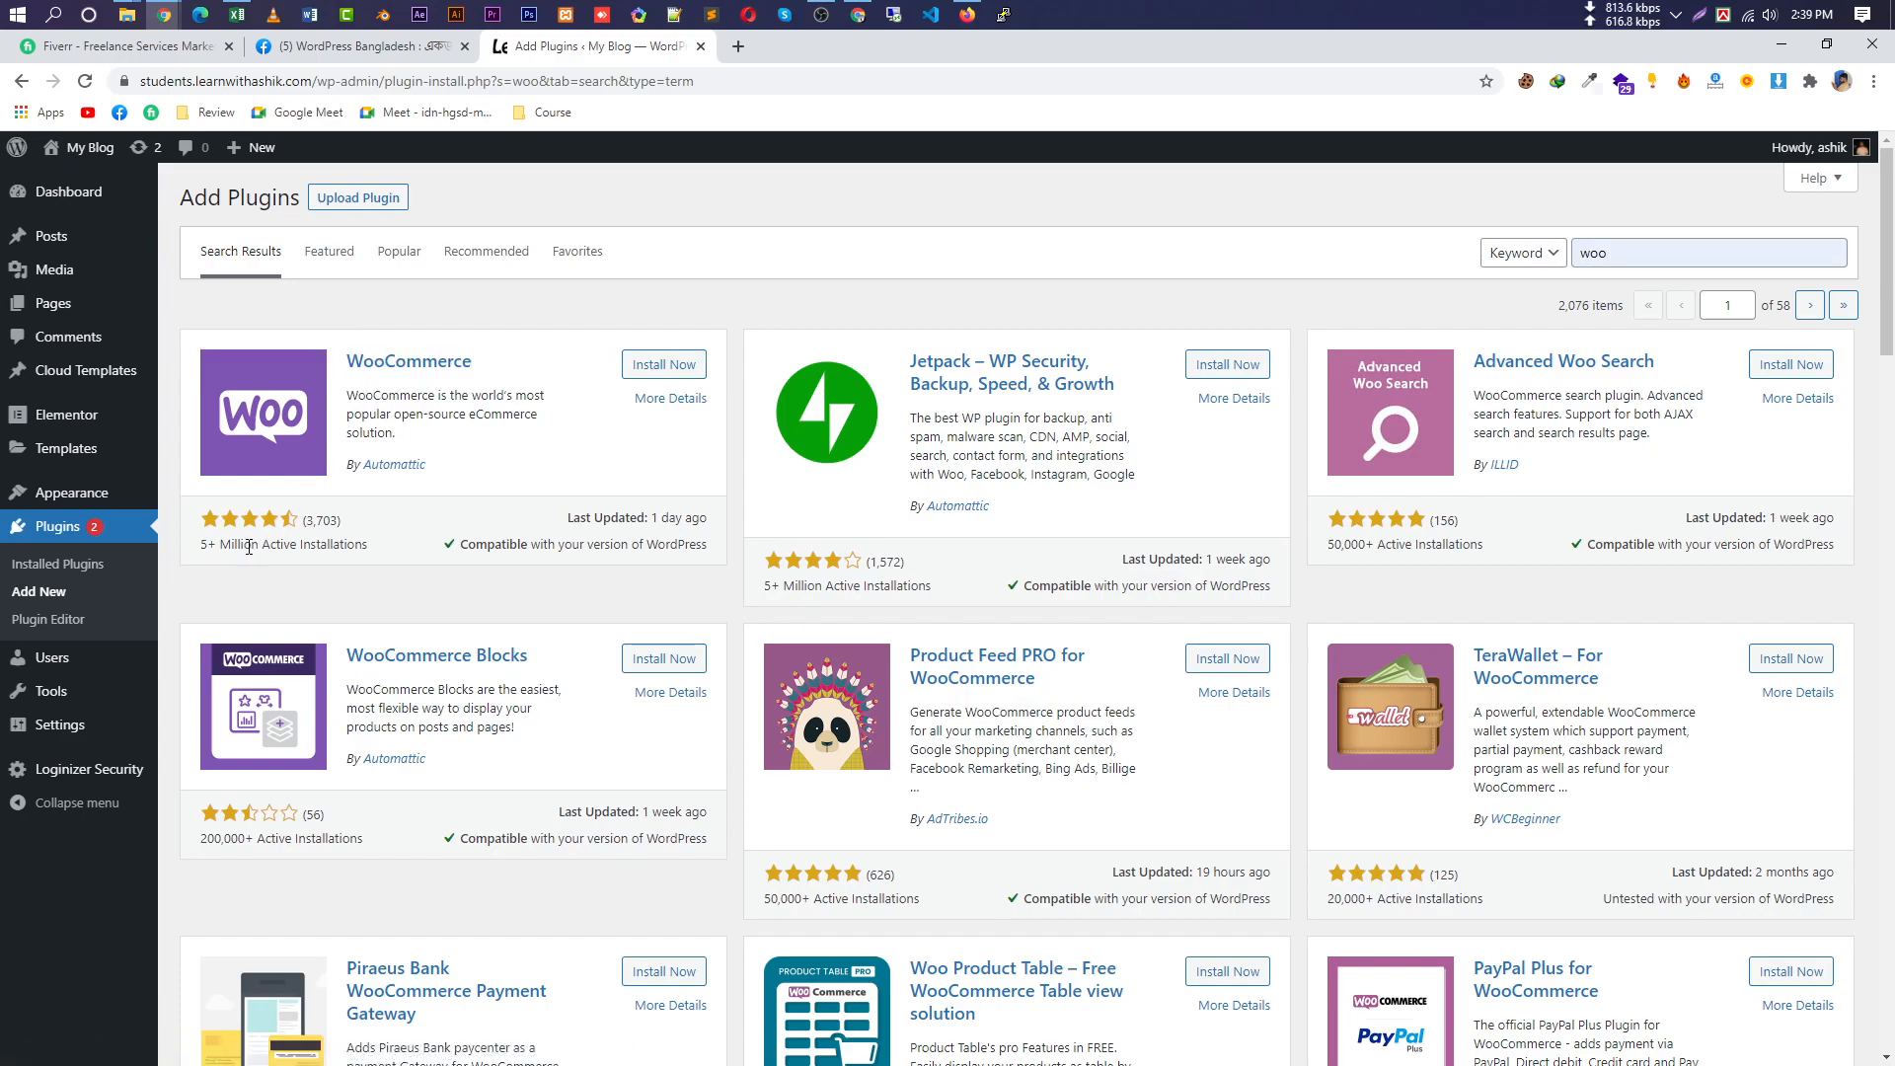
{"action": "triple_click", "coordinate": [249, 546]}
{"action": "left_click", "coordinate": [676, 371]}
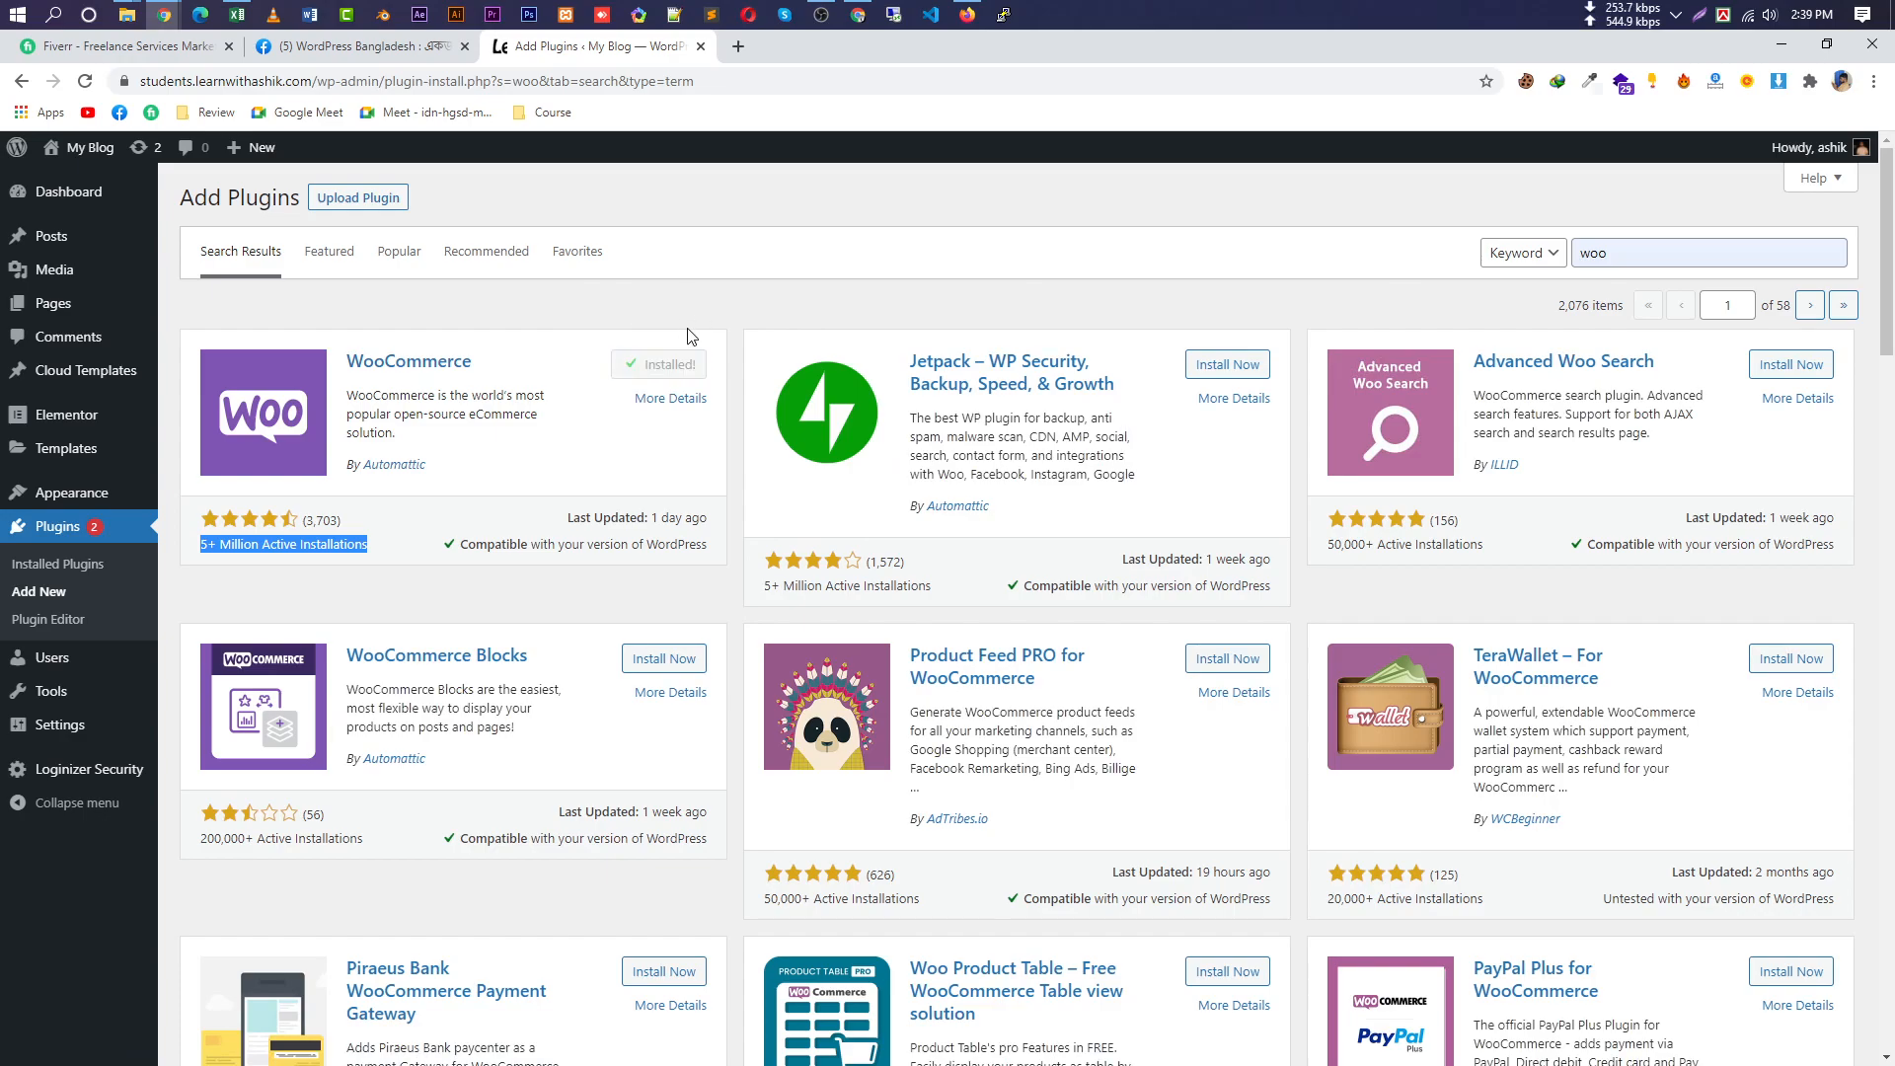
{"action": "left_click", "coordinate": [689, 364]}
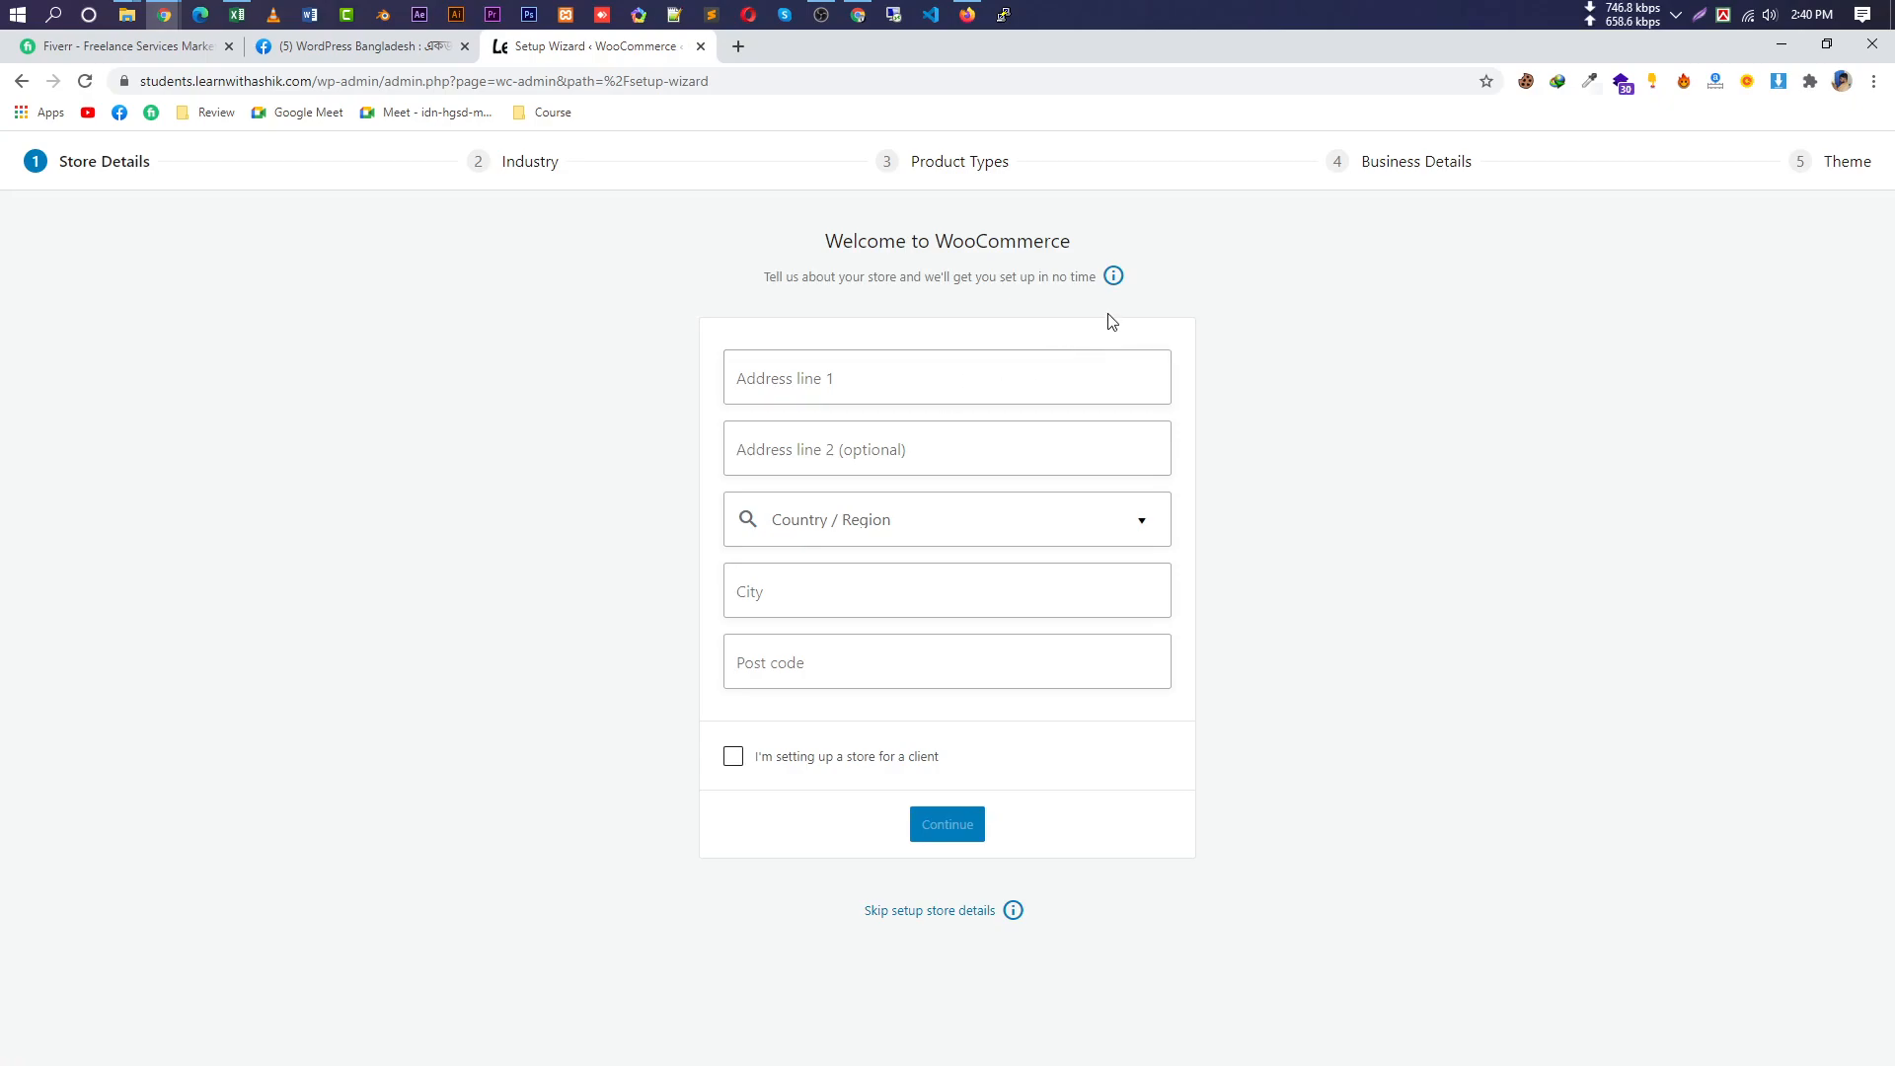
After trial searches ('lon', 'banglades'), search 'dhaka' and select Bangladesh — Dhaka as the store location.
{"action": "left_click", "coordinate": [1019, 520]}
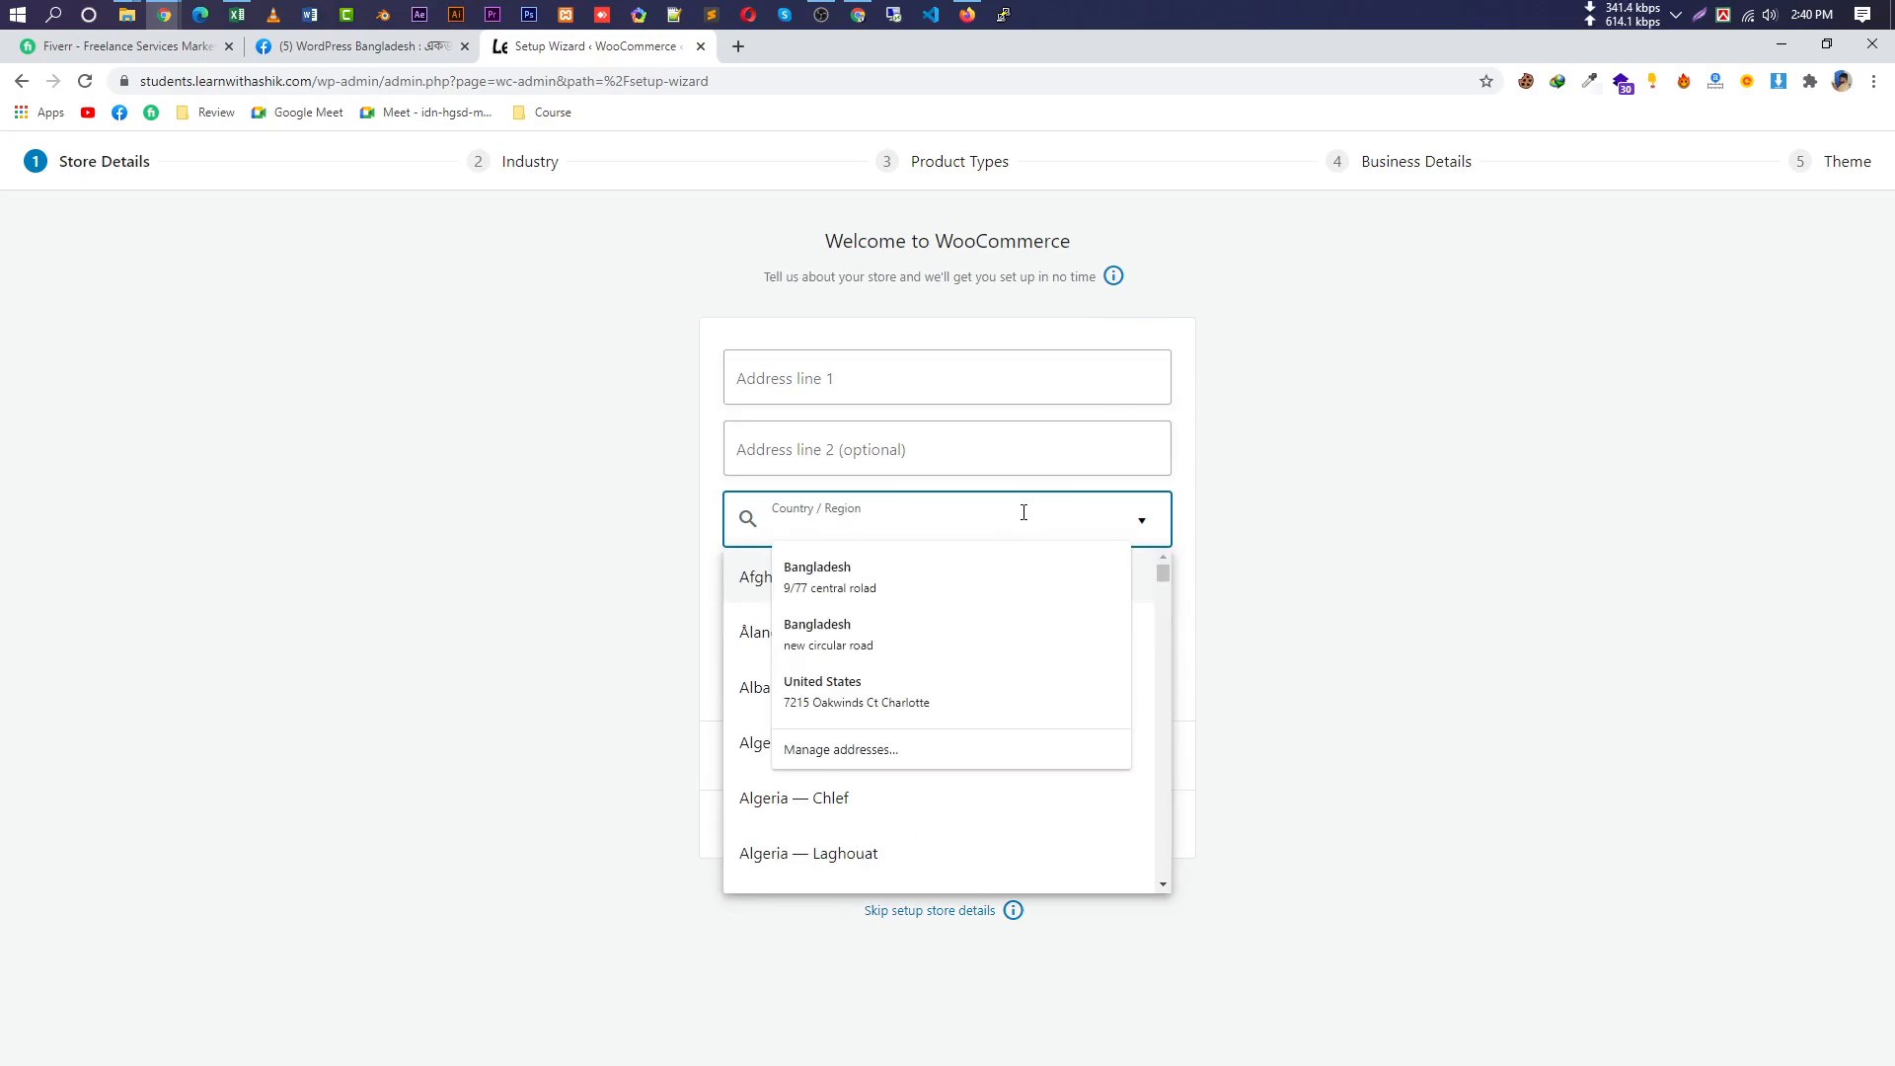
{"action": "type", "text": "dhaka"}
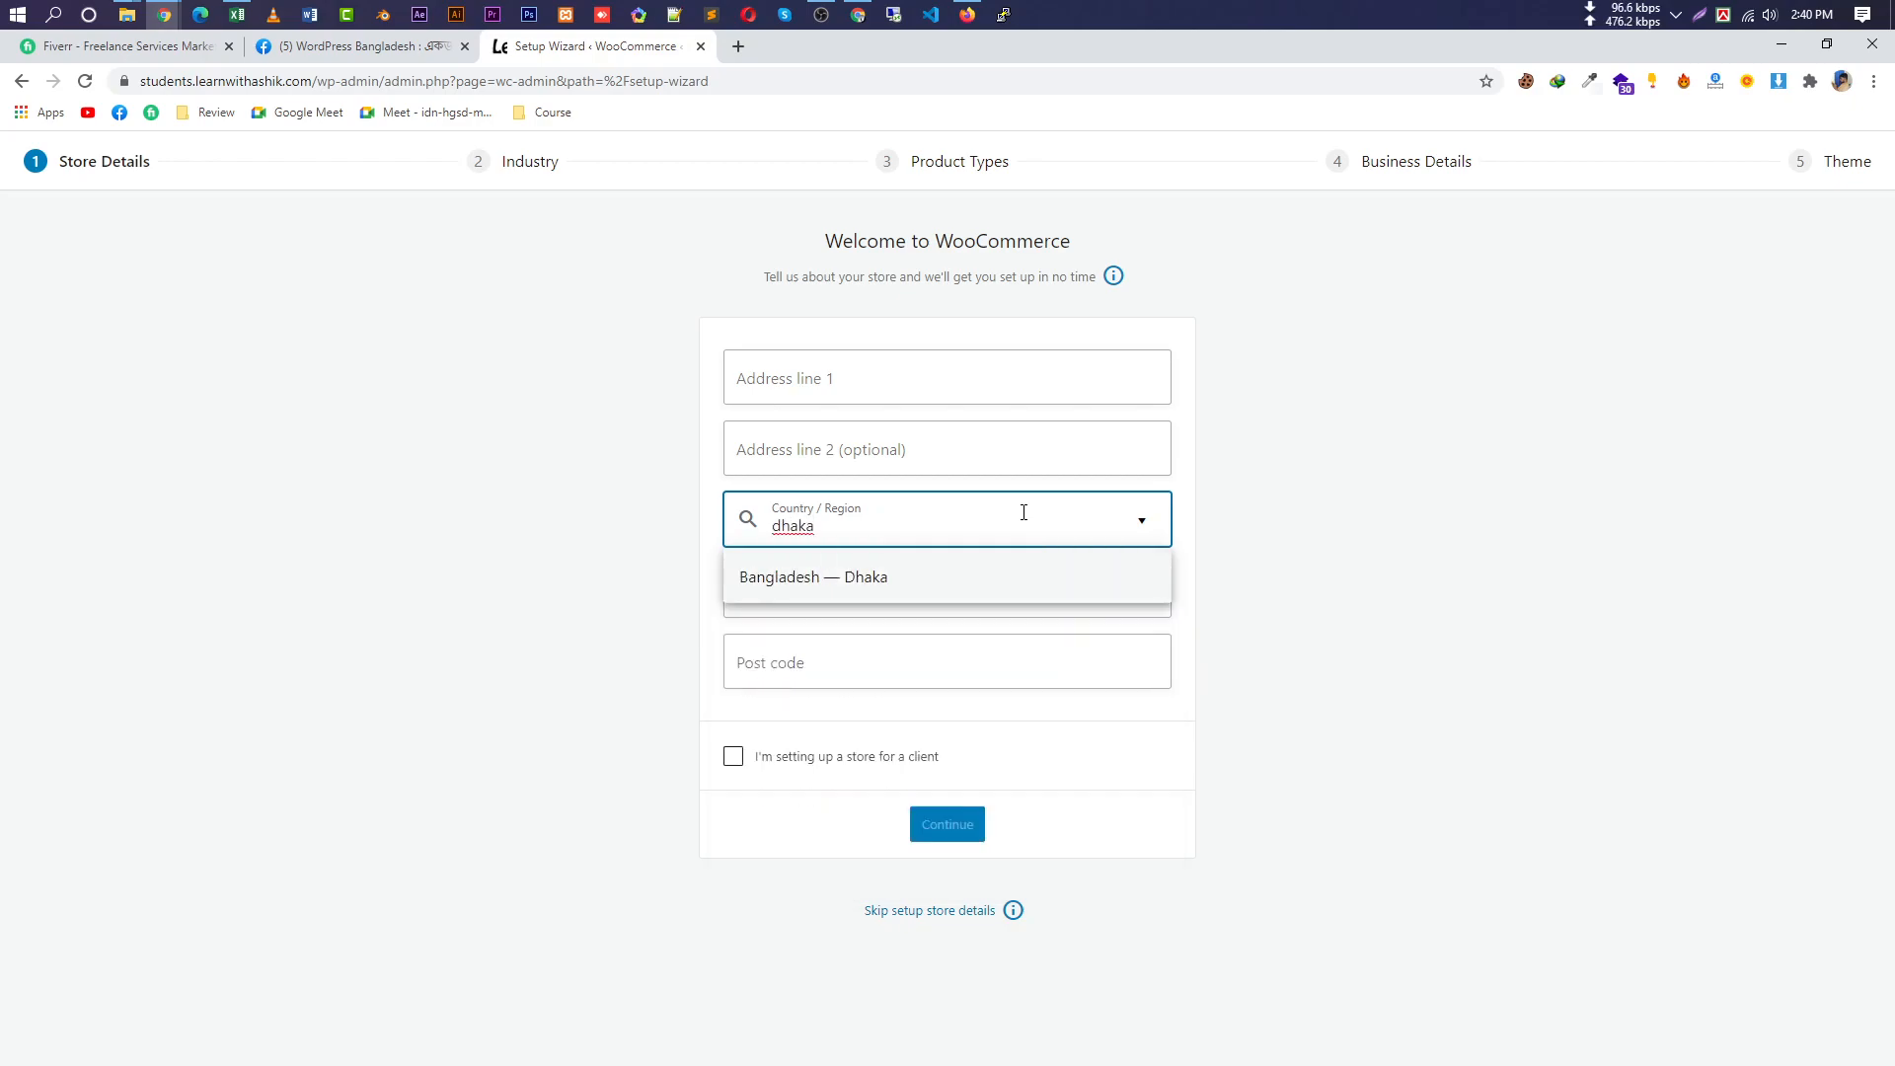
{"action": "key", "text": "ctrl+a"}
{"action": "type", "text": "lon"}
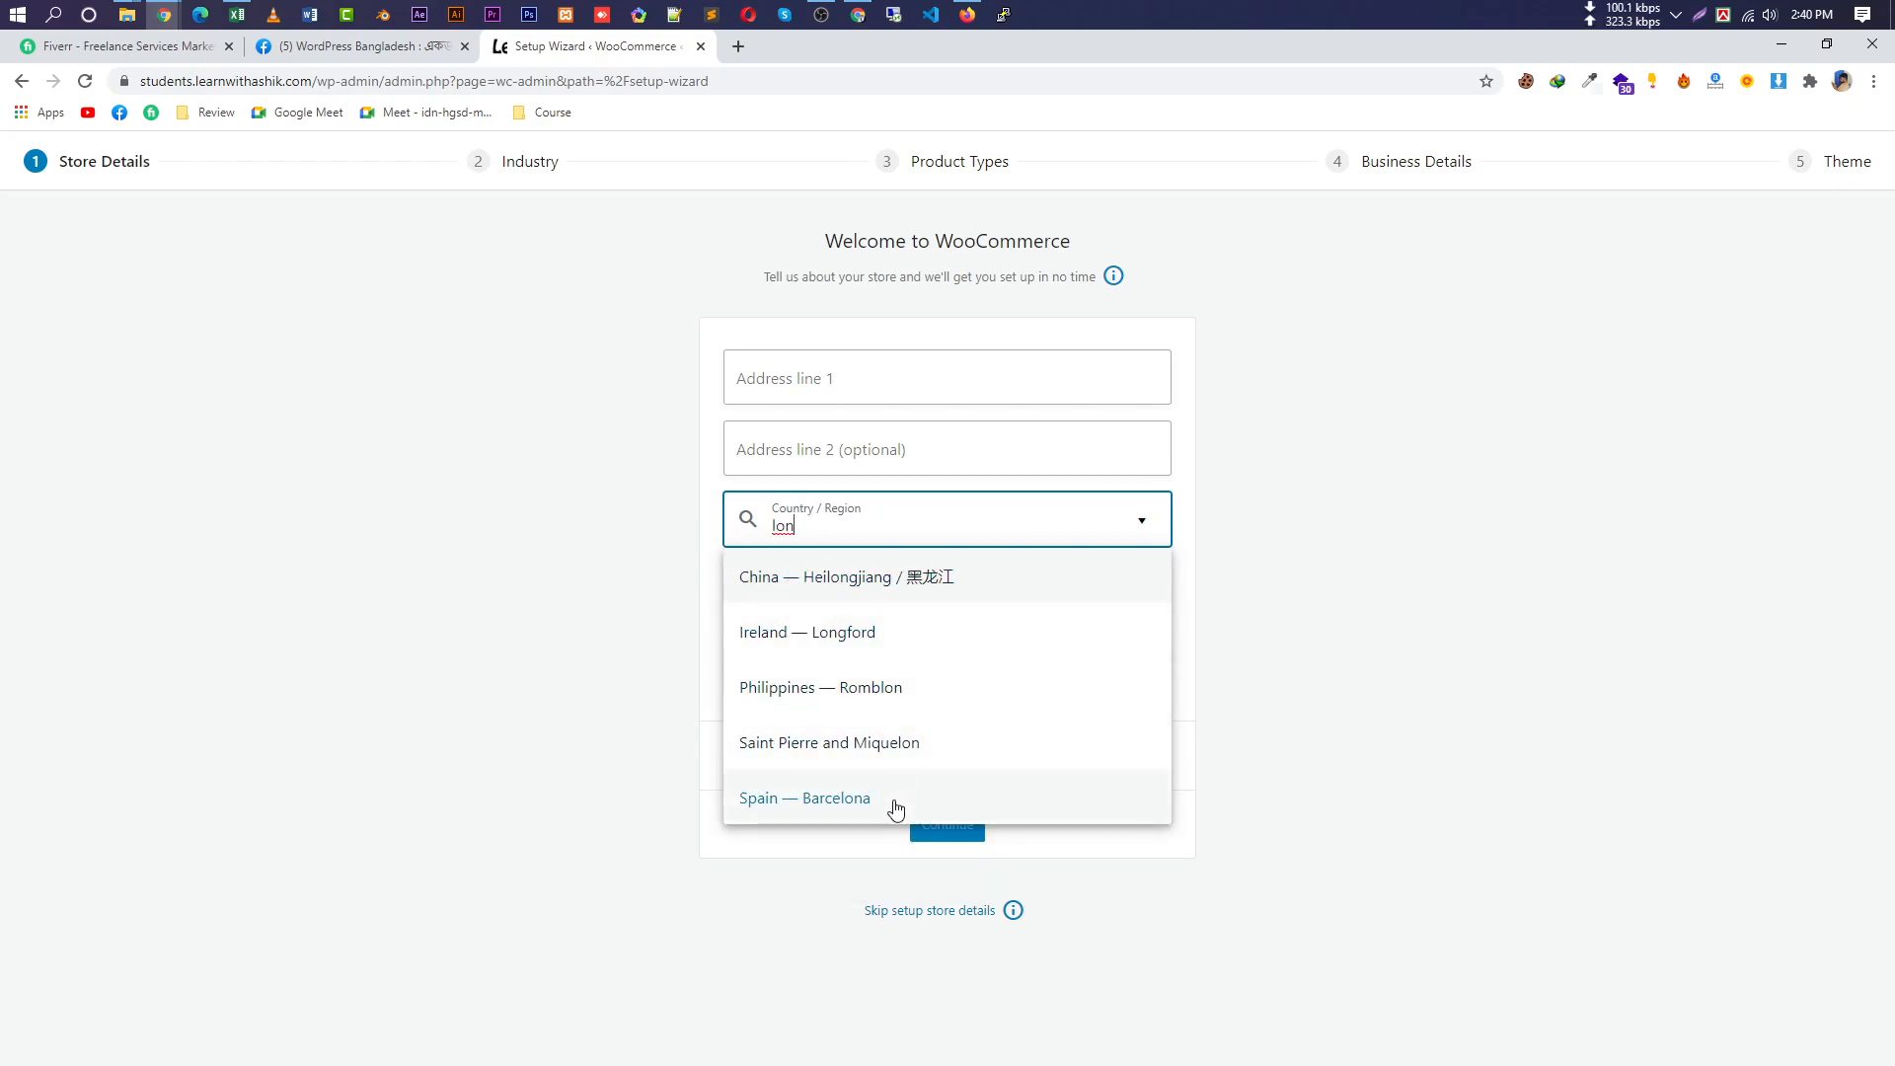
{"action": "key", "text": "ctrl+a"}
{"action": "key", "text": "BackSpace"}
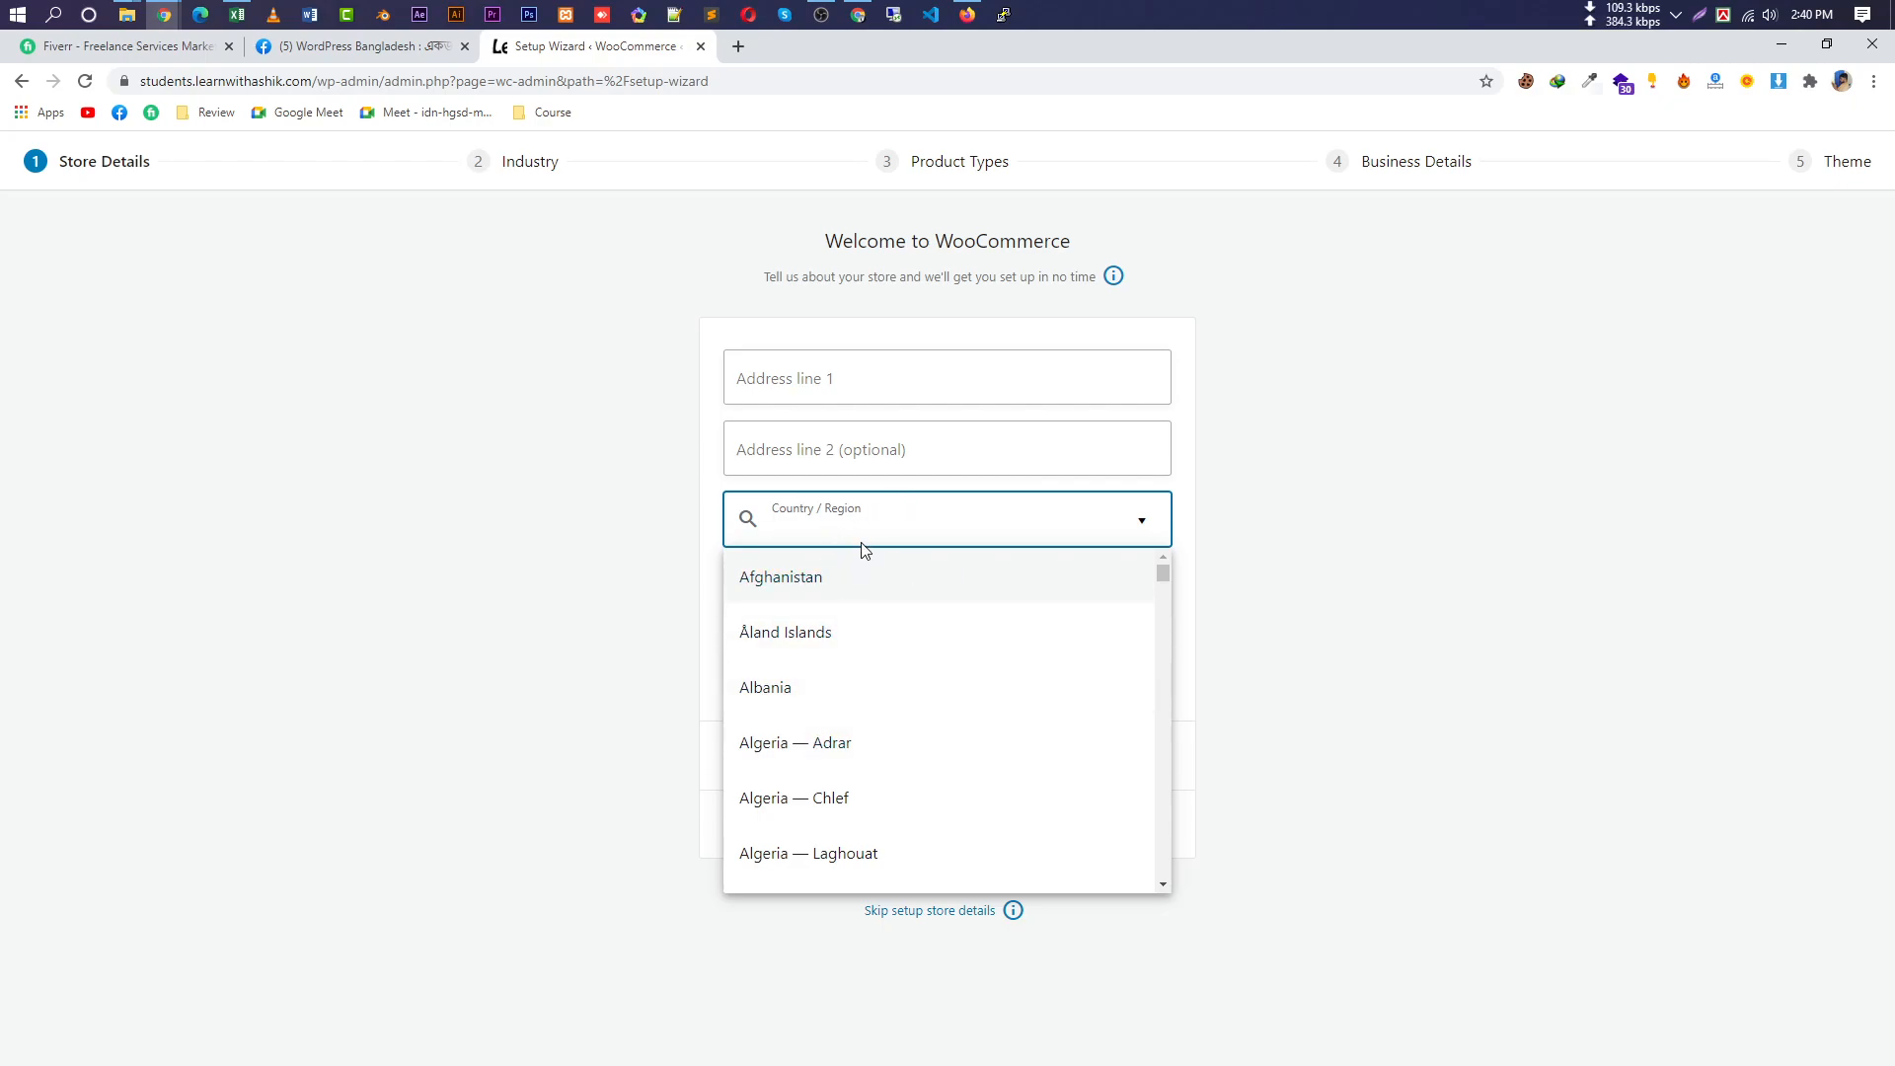
{"action": "type", "text": "bangladesh"}
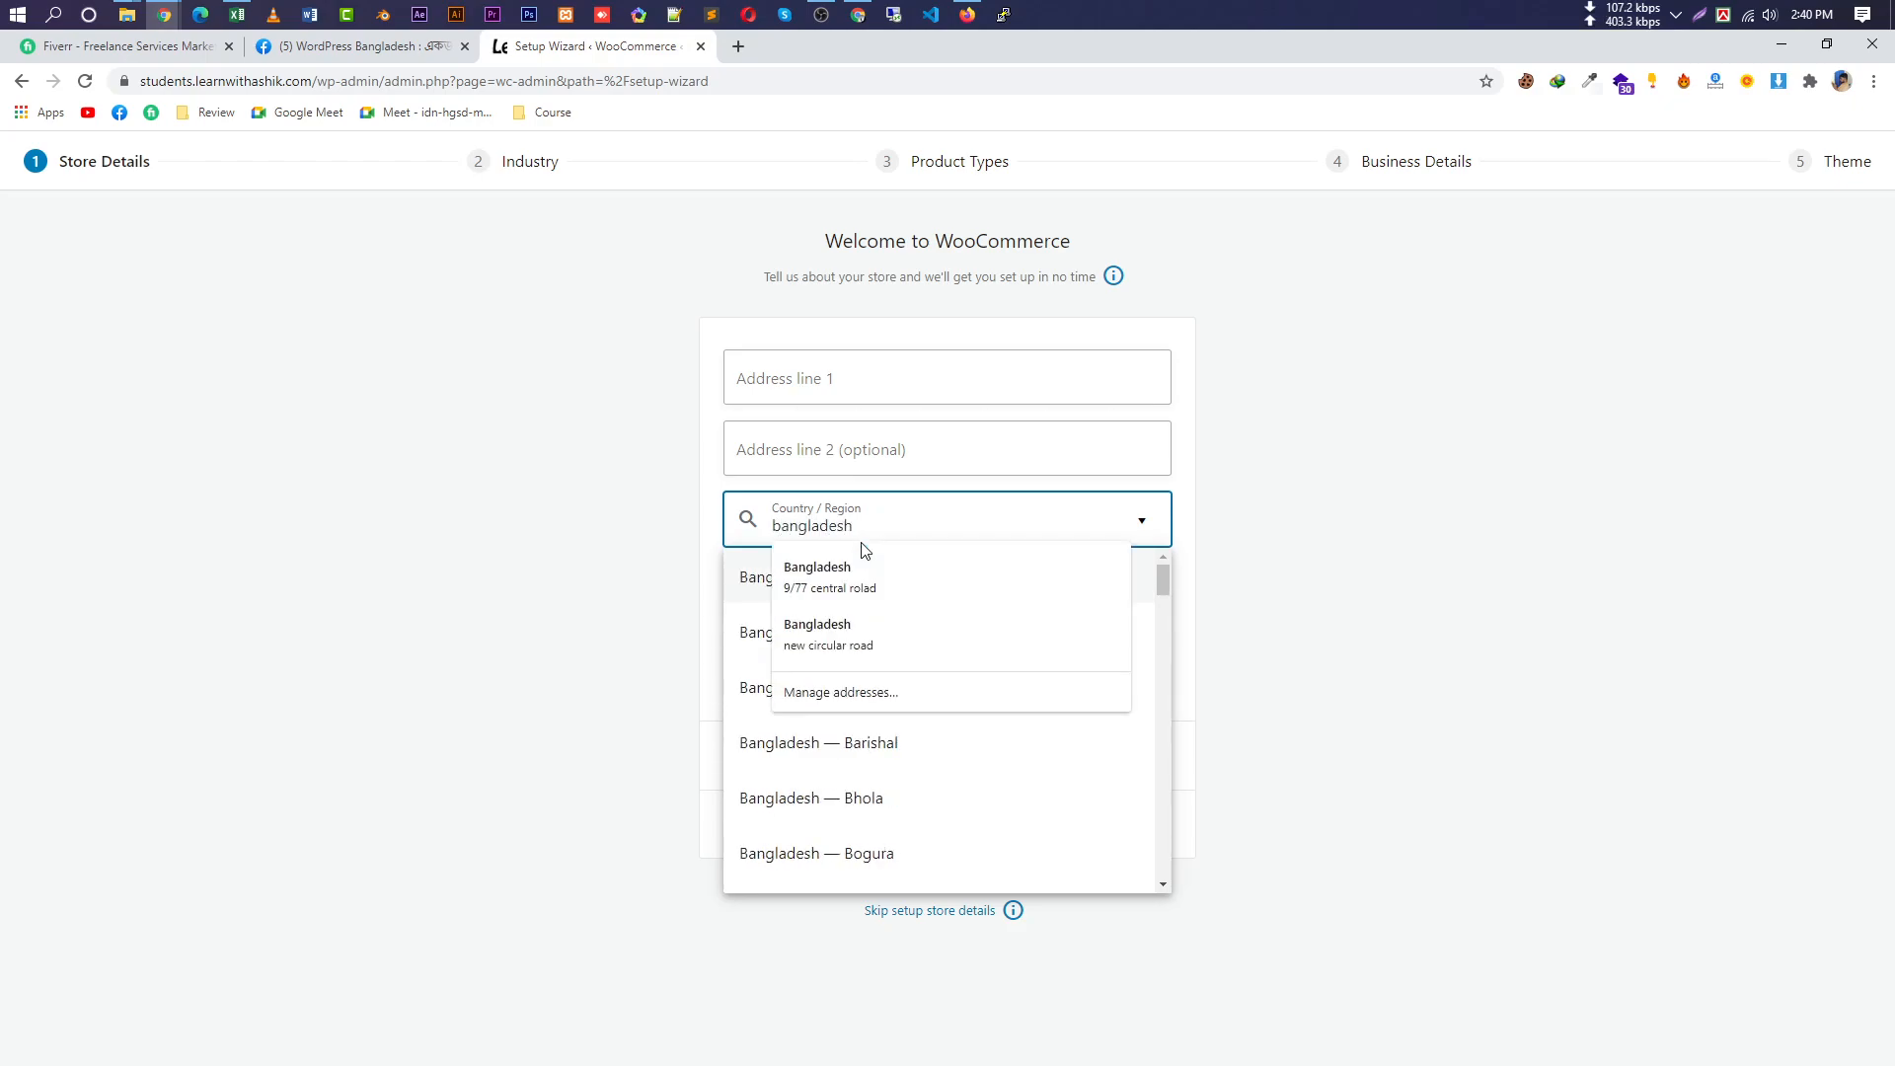
{"action": "left_click", "coordinate": [1167, 573]}
{"action": "mouse_move", "coordinate": [1166, 574]}
{"action": "left_mouse_down"}
{"action": "mouse_move", "coordinate": [1135, 878]}
{"action": "mouse_move", "coordinate": [1188, 558]}
{"action": "left_mouse_up"}
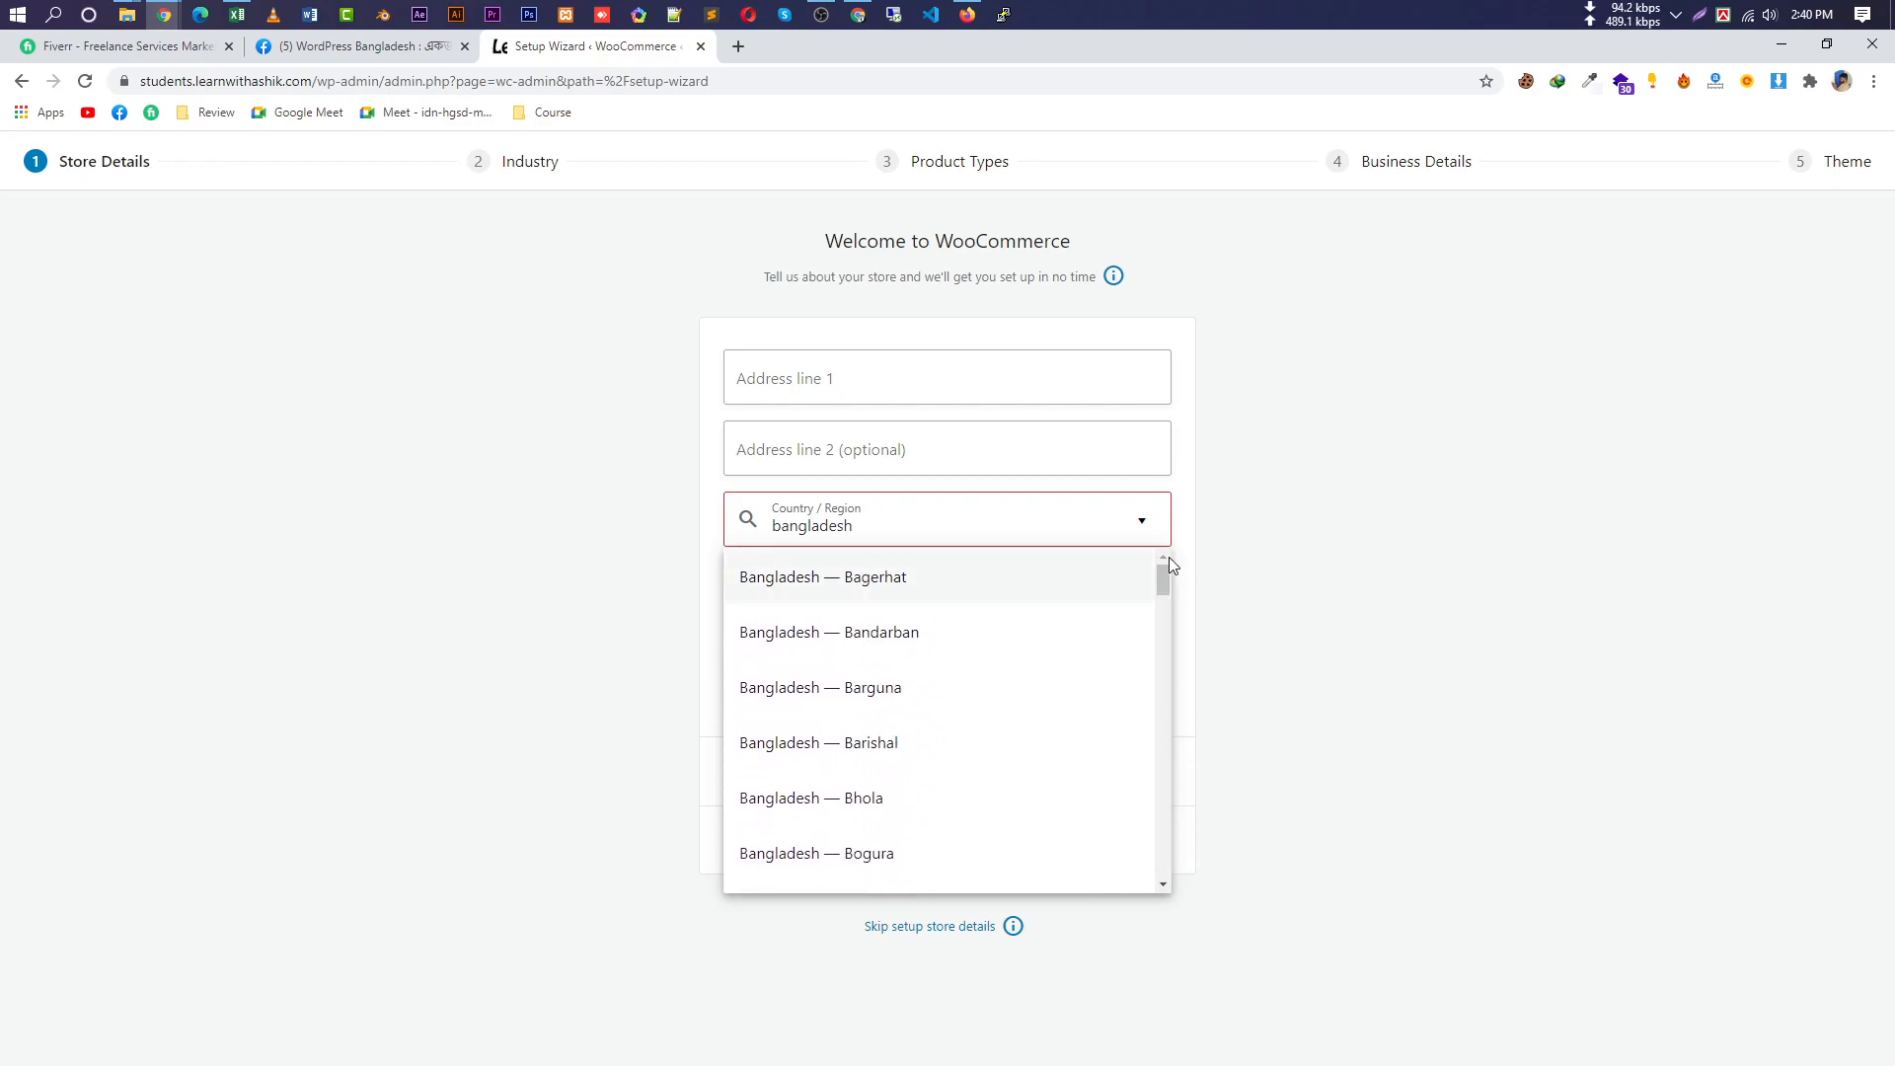
{"action": "left_click", "coordinate": [872, 526]}
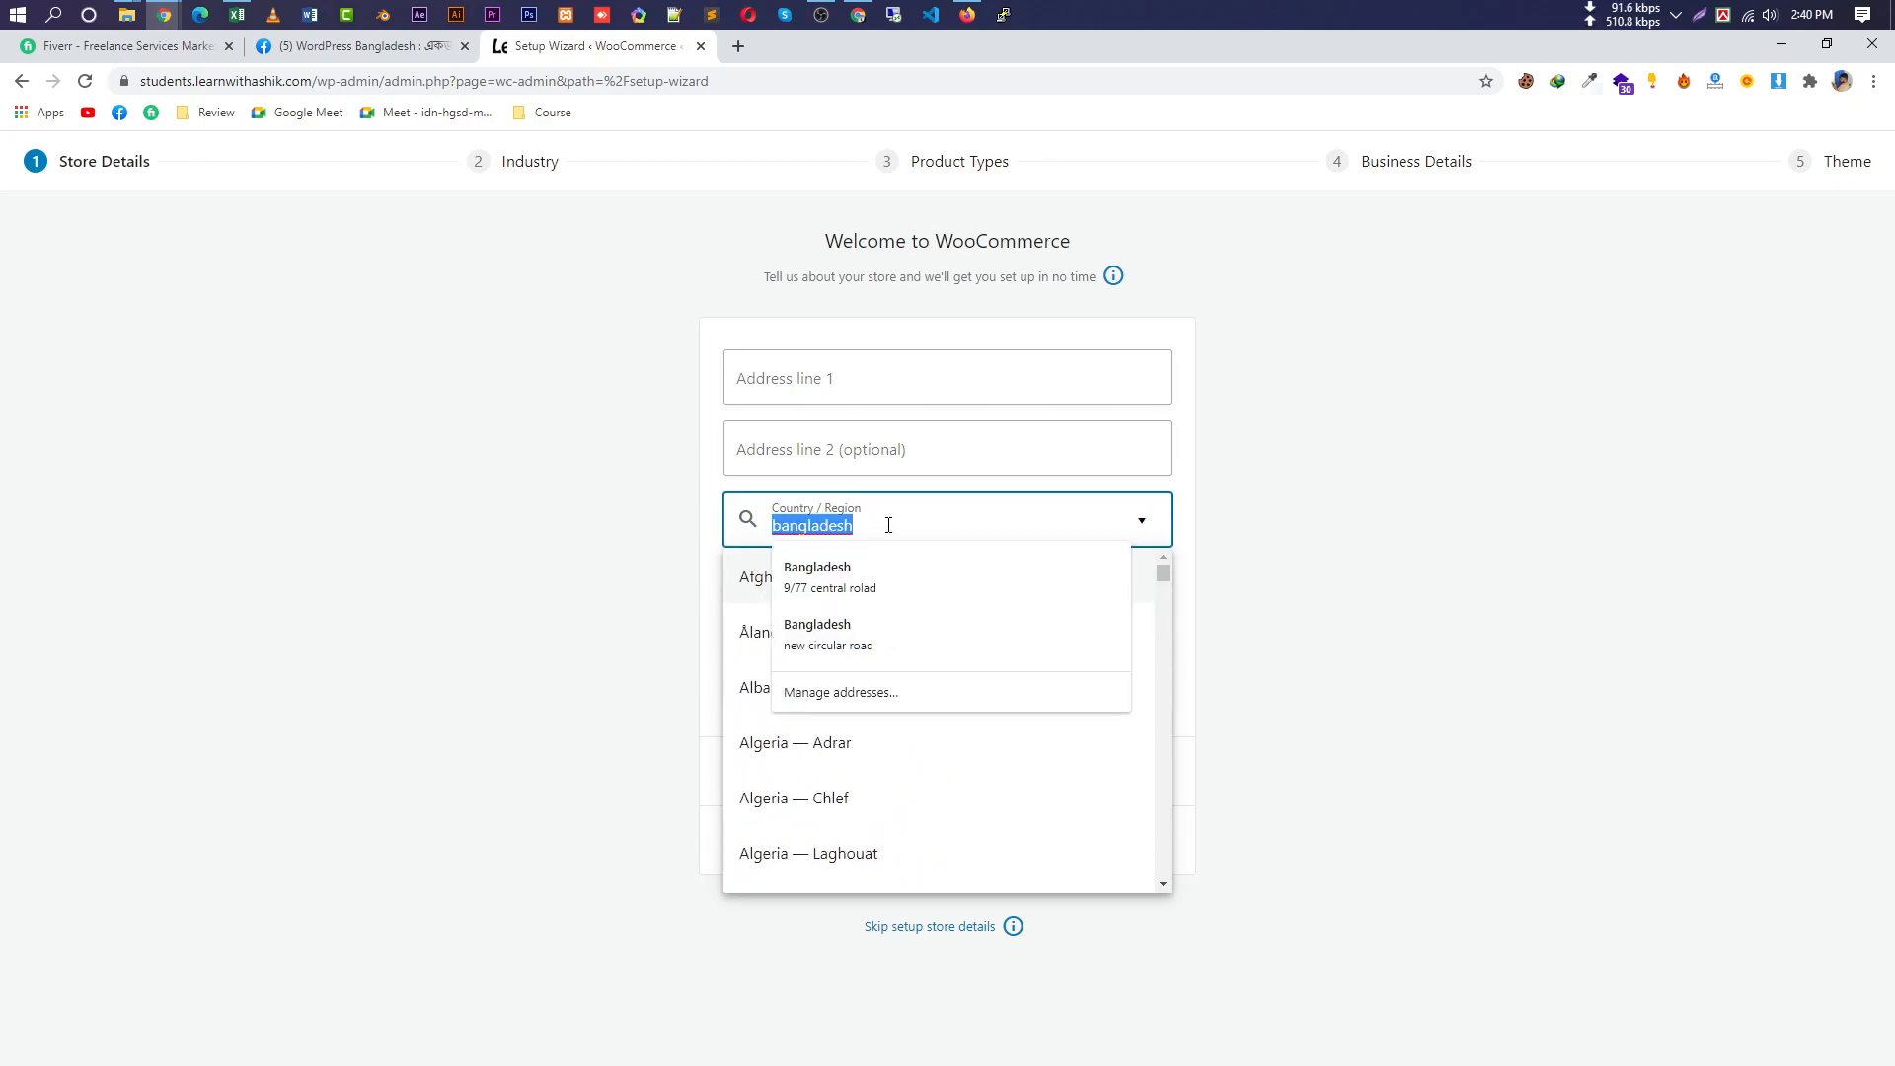
{"action": "type", "text": "dhaka"}
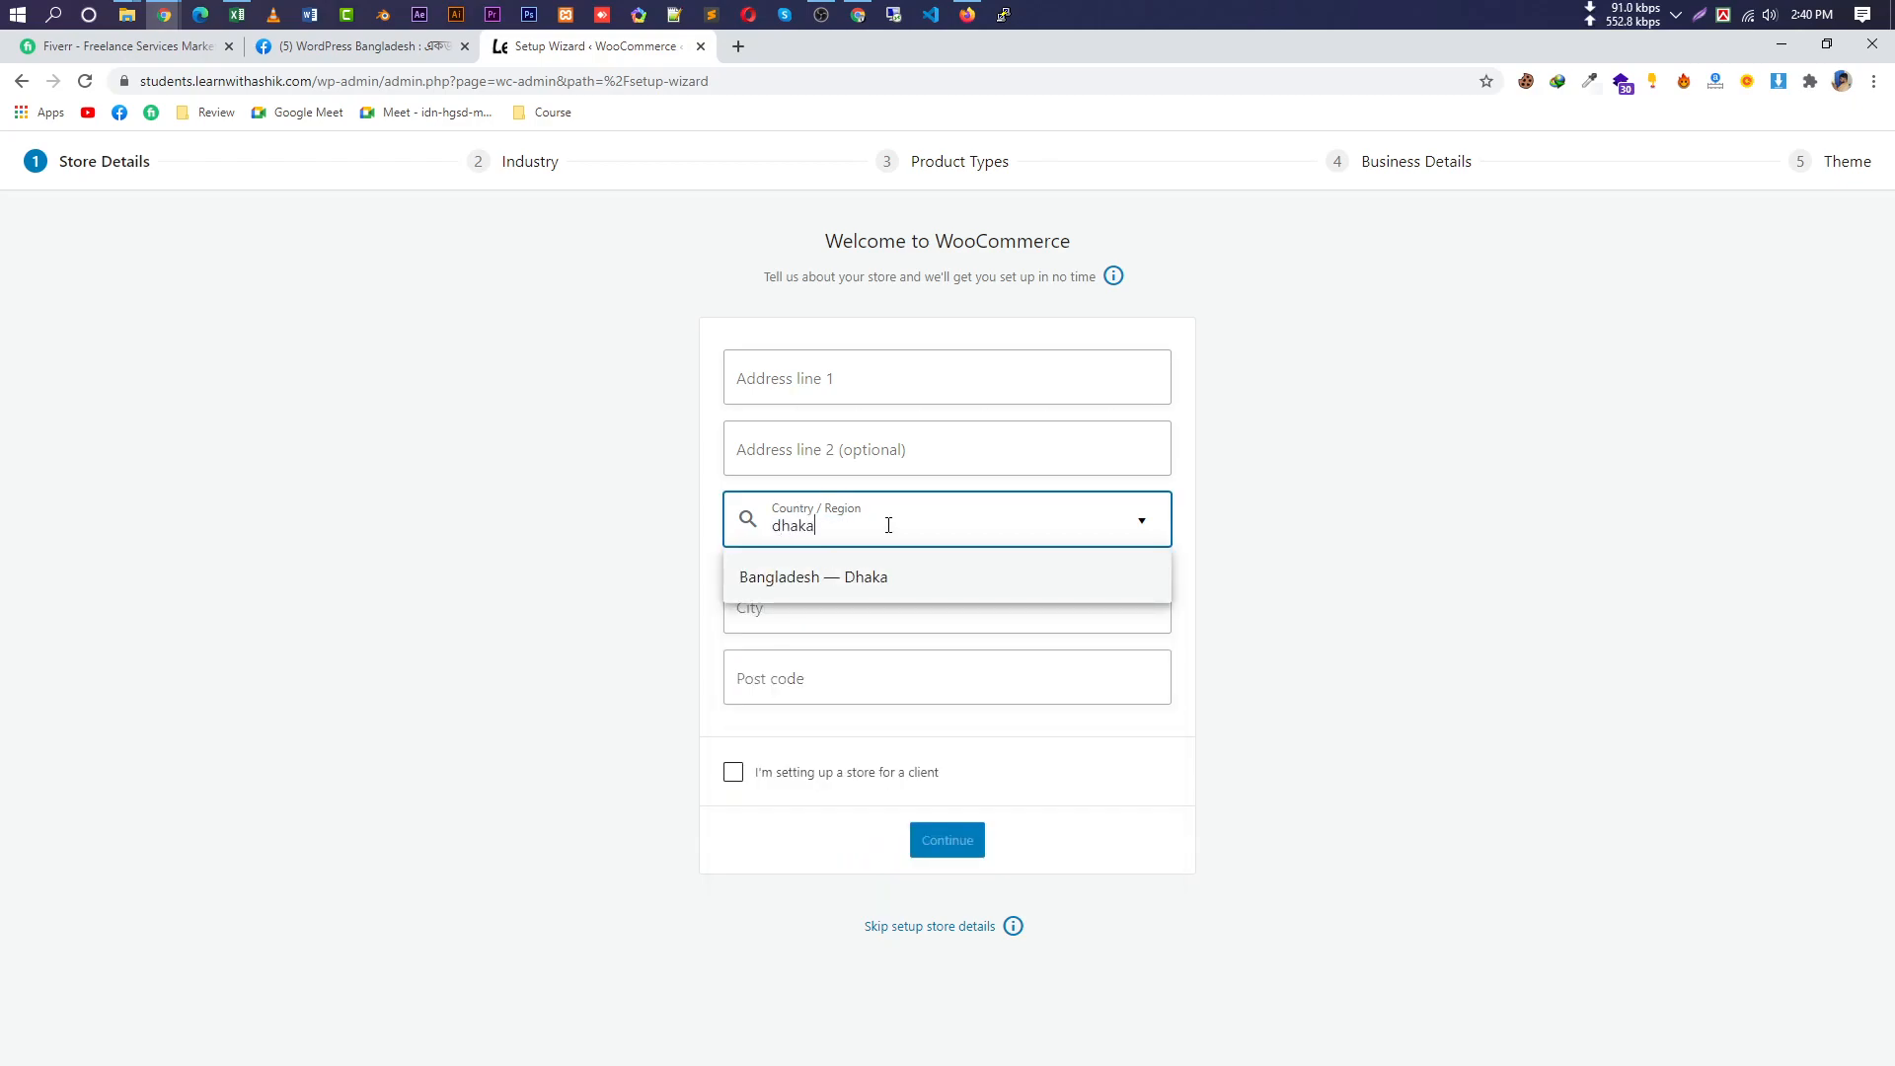
{"action": "left_click", "coordinate": [888, 580]}
Fill address line 1 from a saved address, city 'Dhaka' and post code 1205.
{"action": "left_click", "coordinate": [937, 371]}
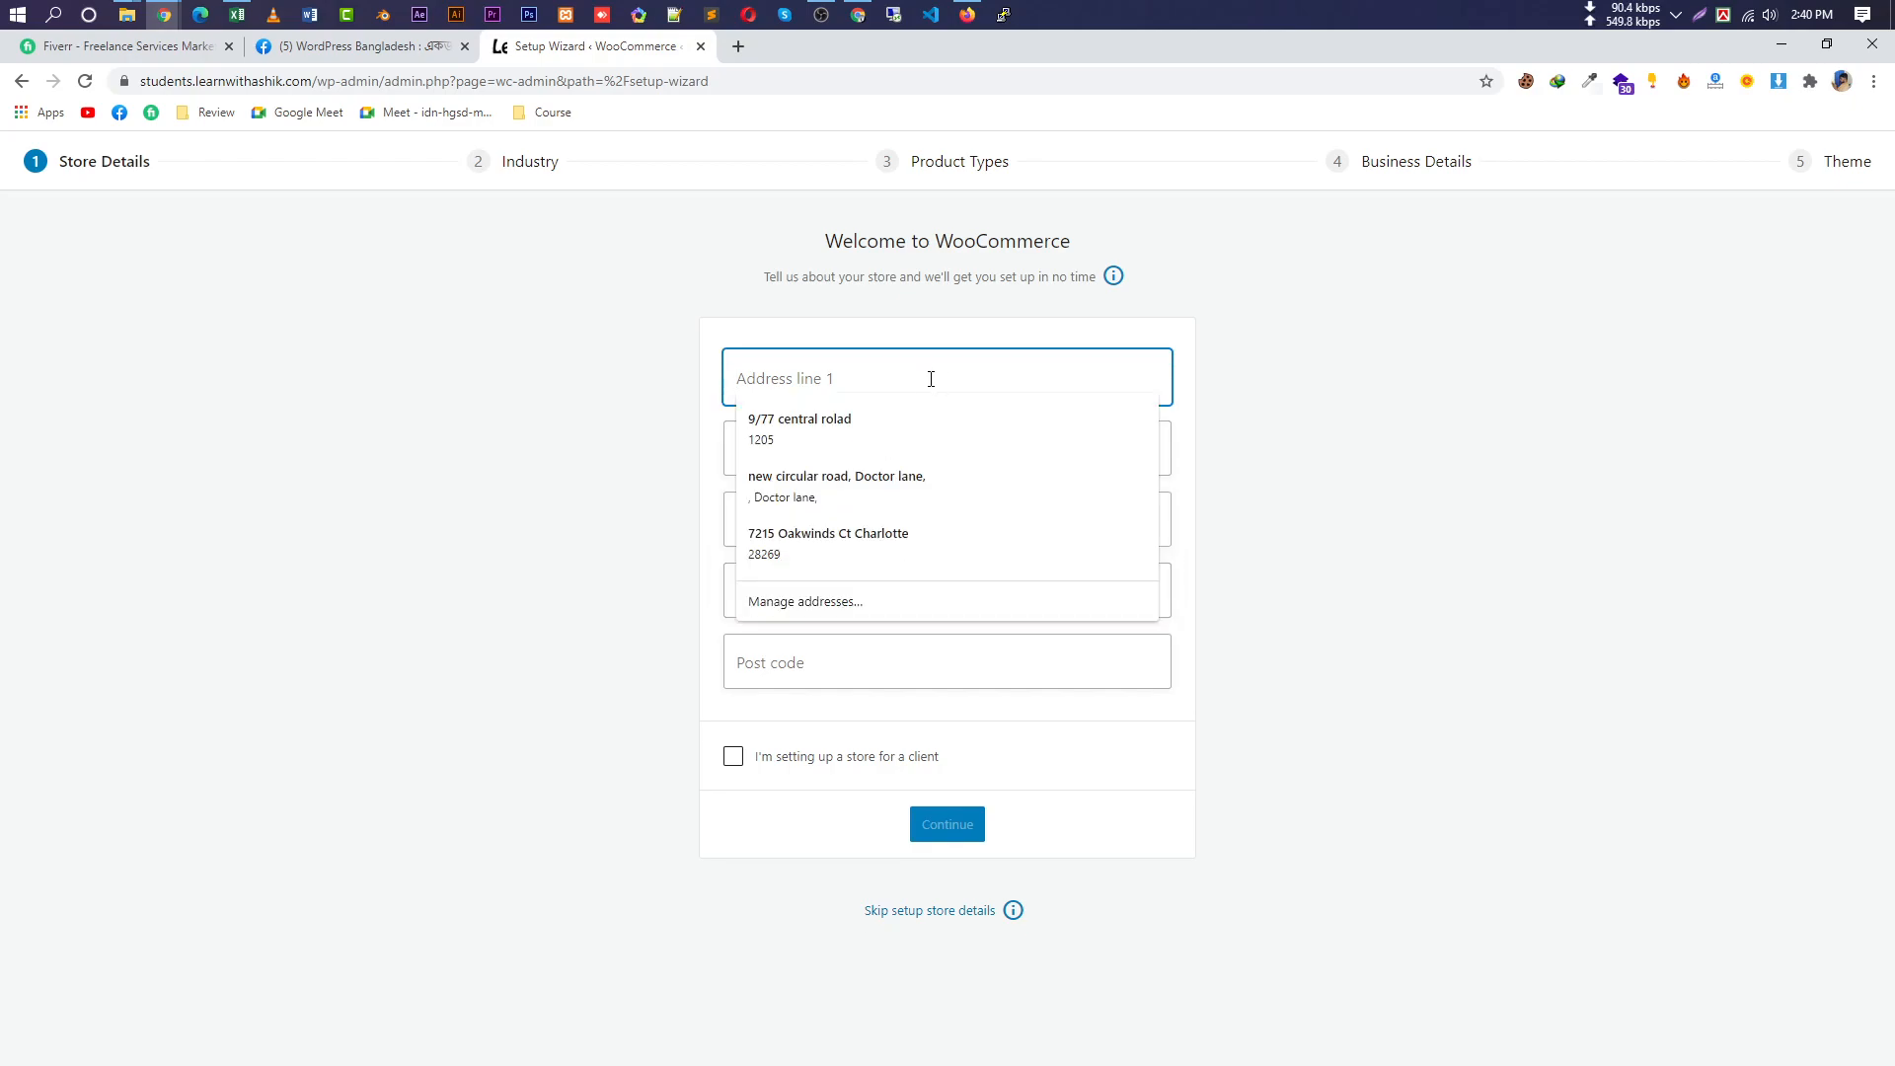
{"action": "left_click", "coordinate": [920, 412]}
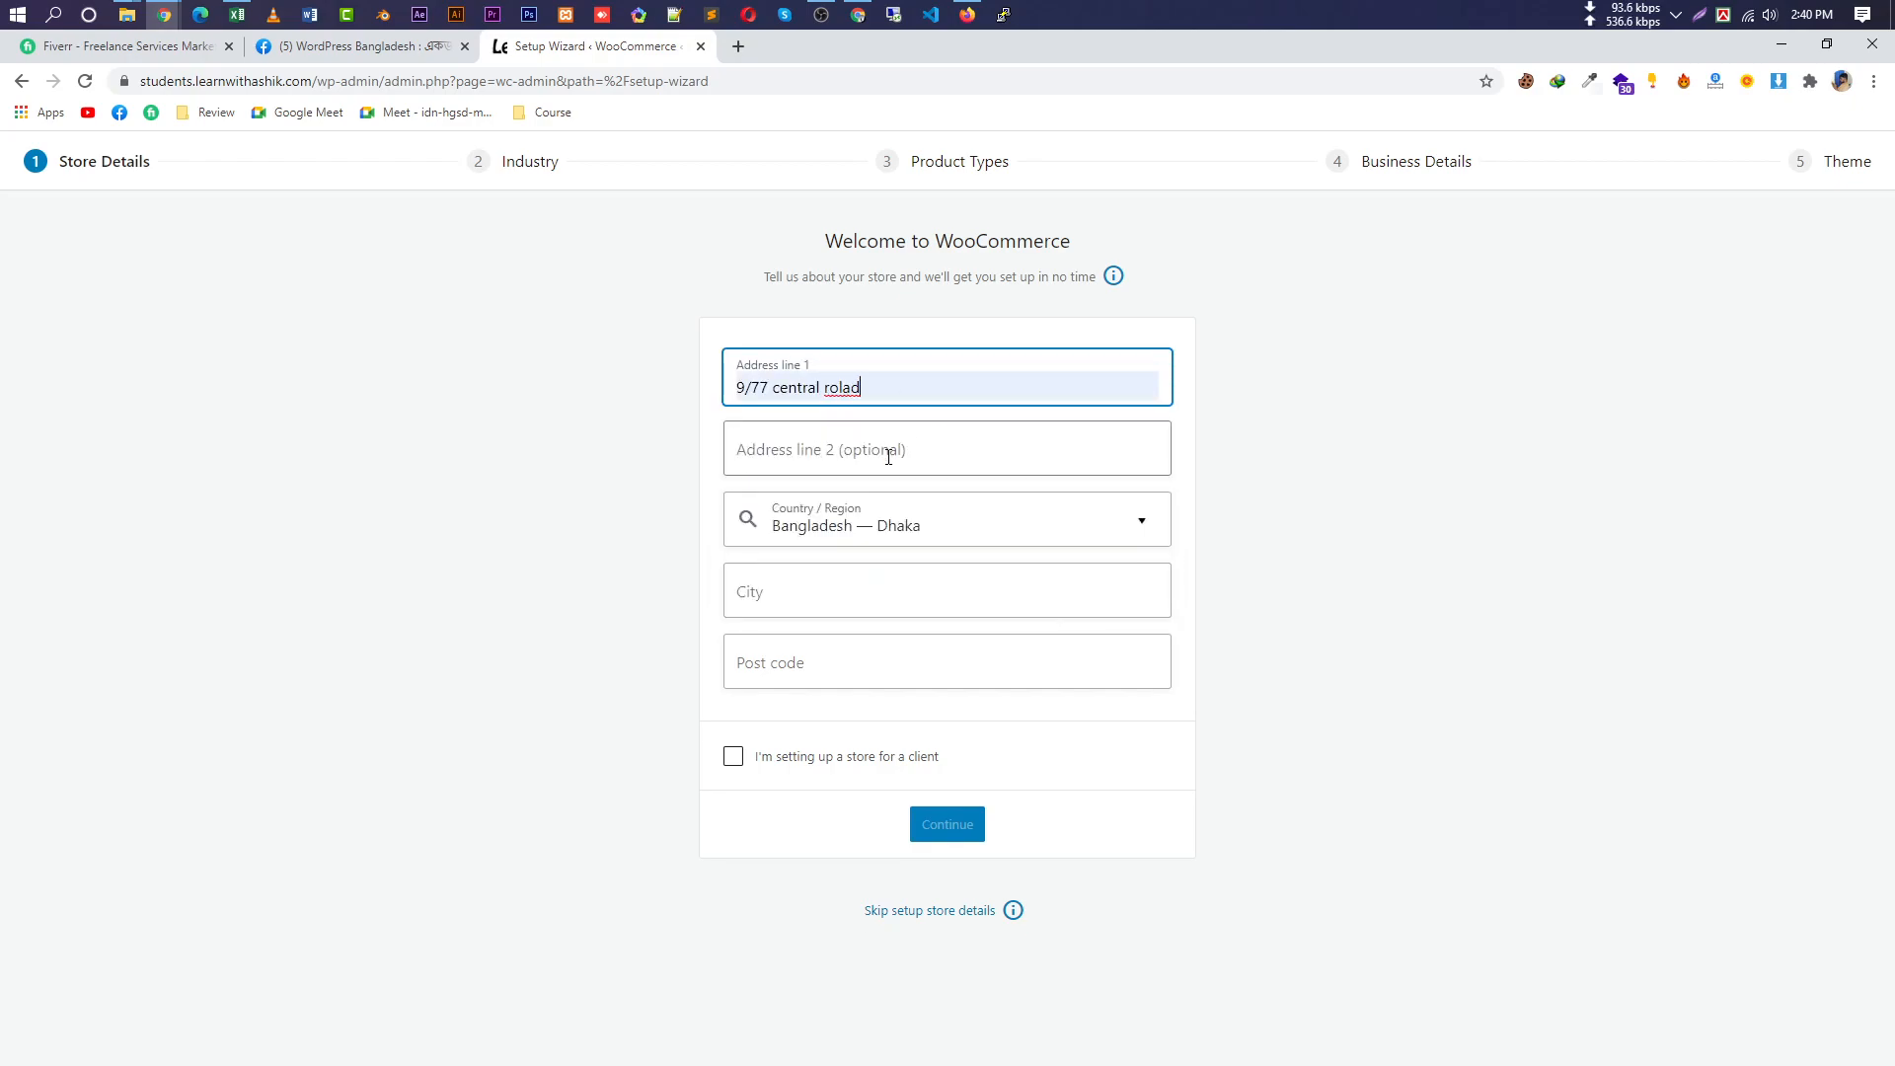
{"action": "left_click", "coordinate": [844, 604]}
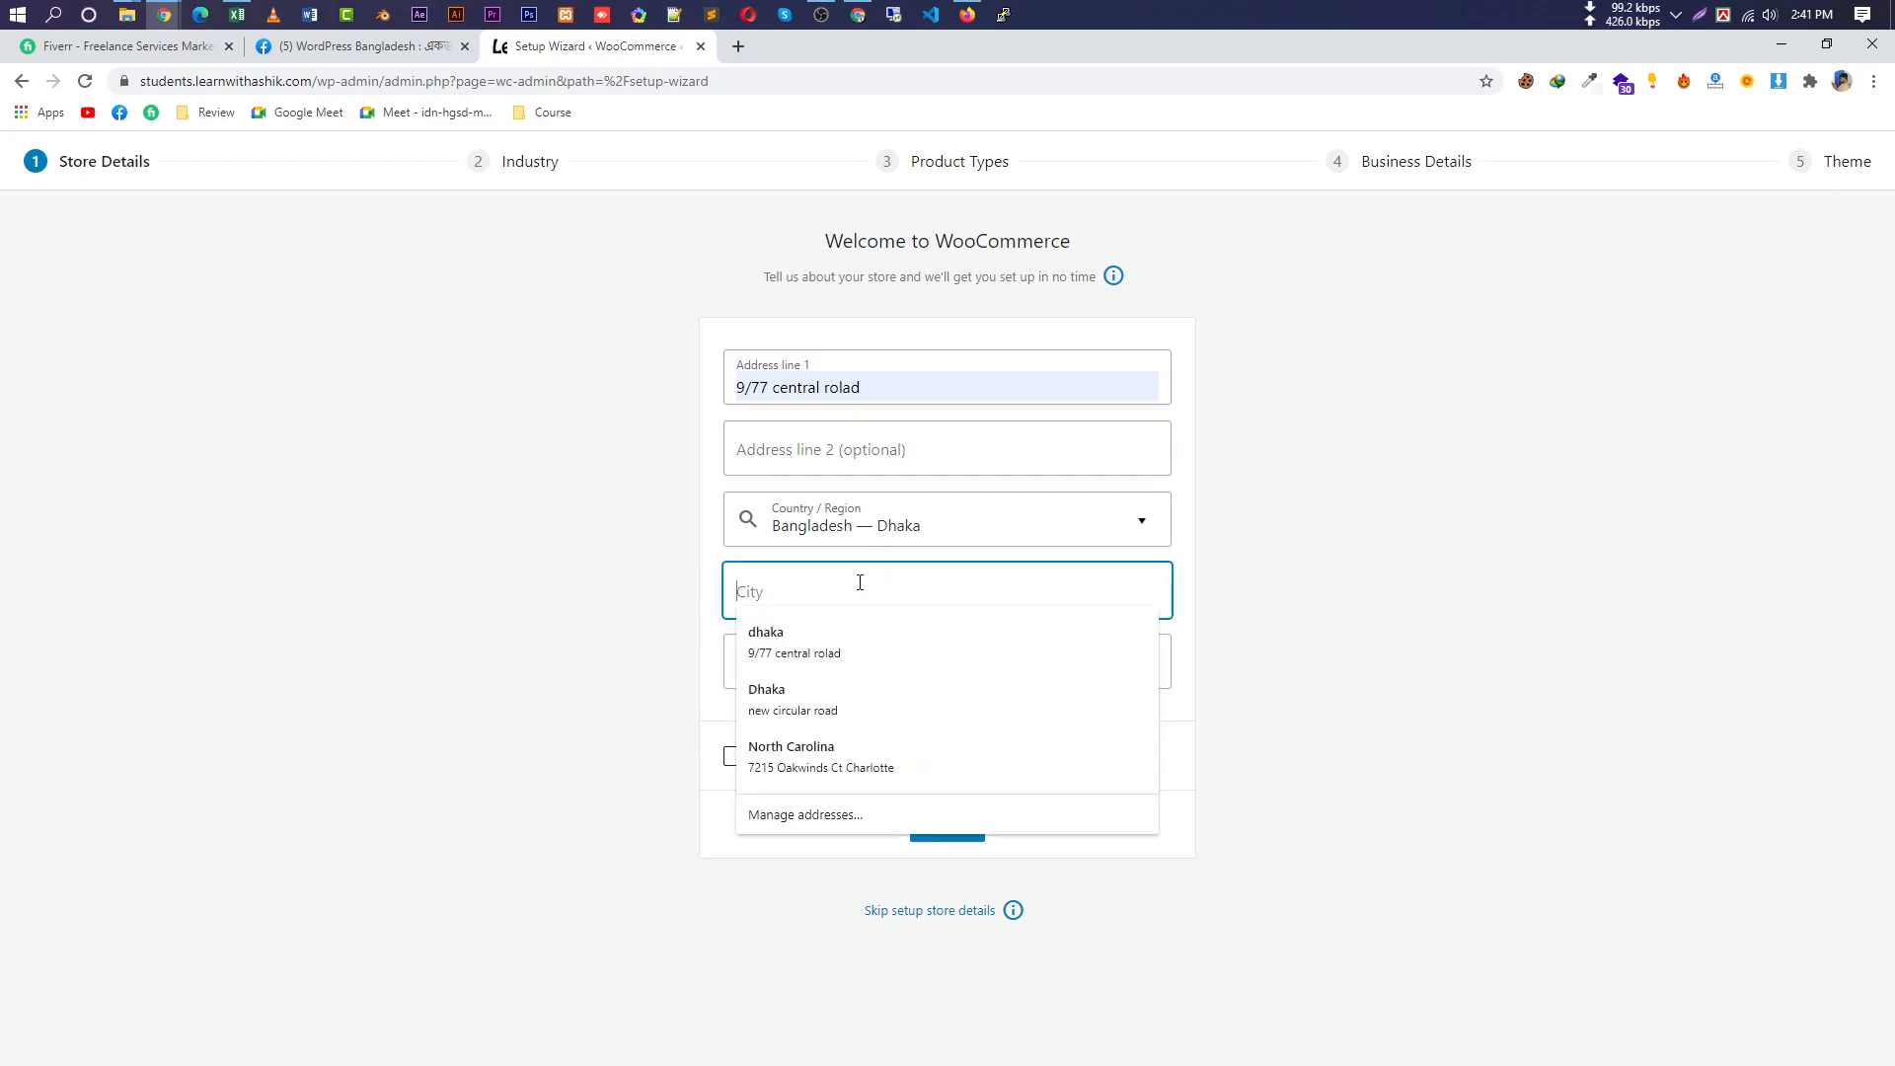
{"action": "type", "text": "Dhaka"}
{"action": "left_click", "coordinate": [660, 664]}
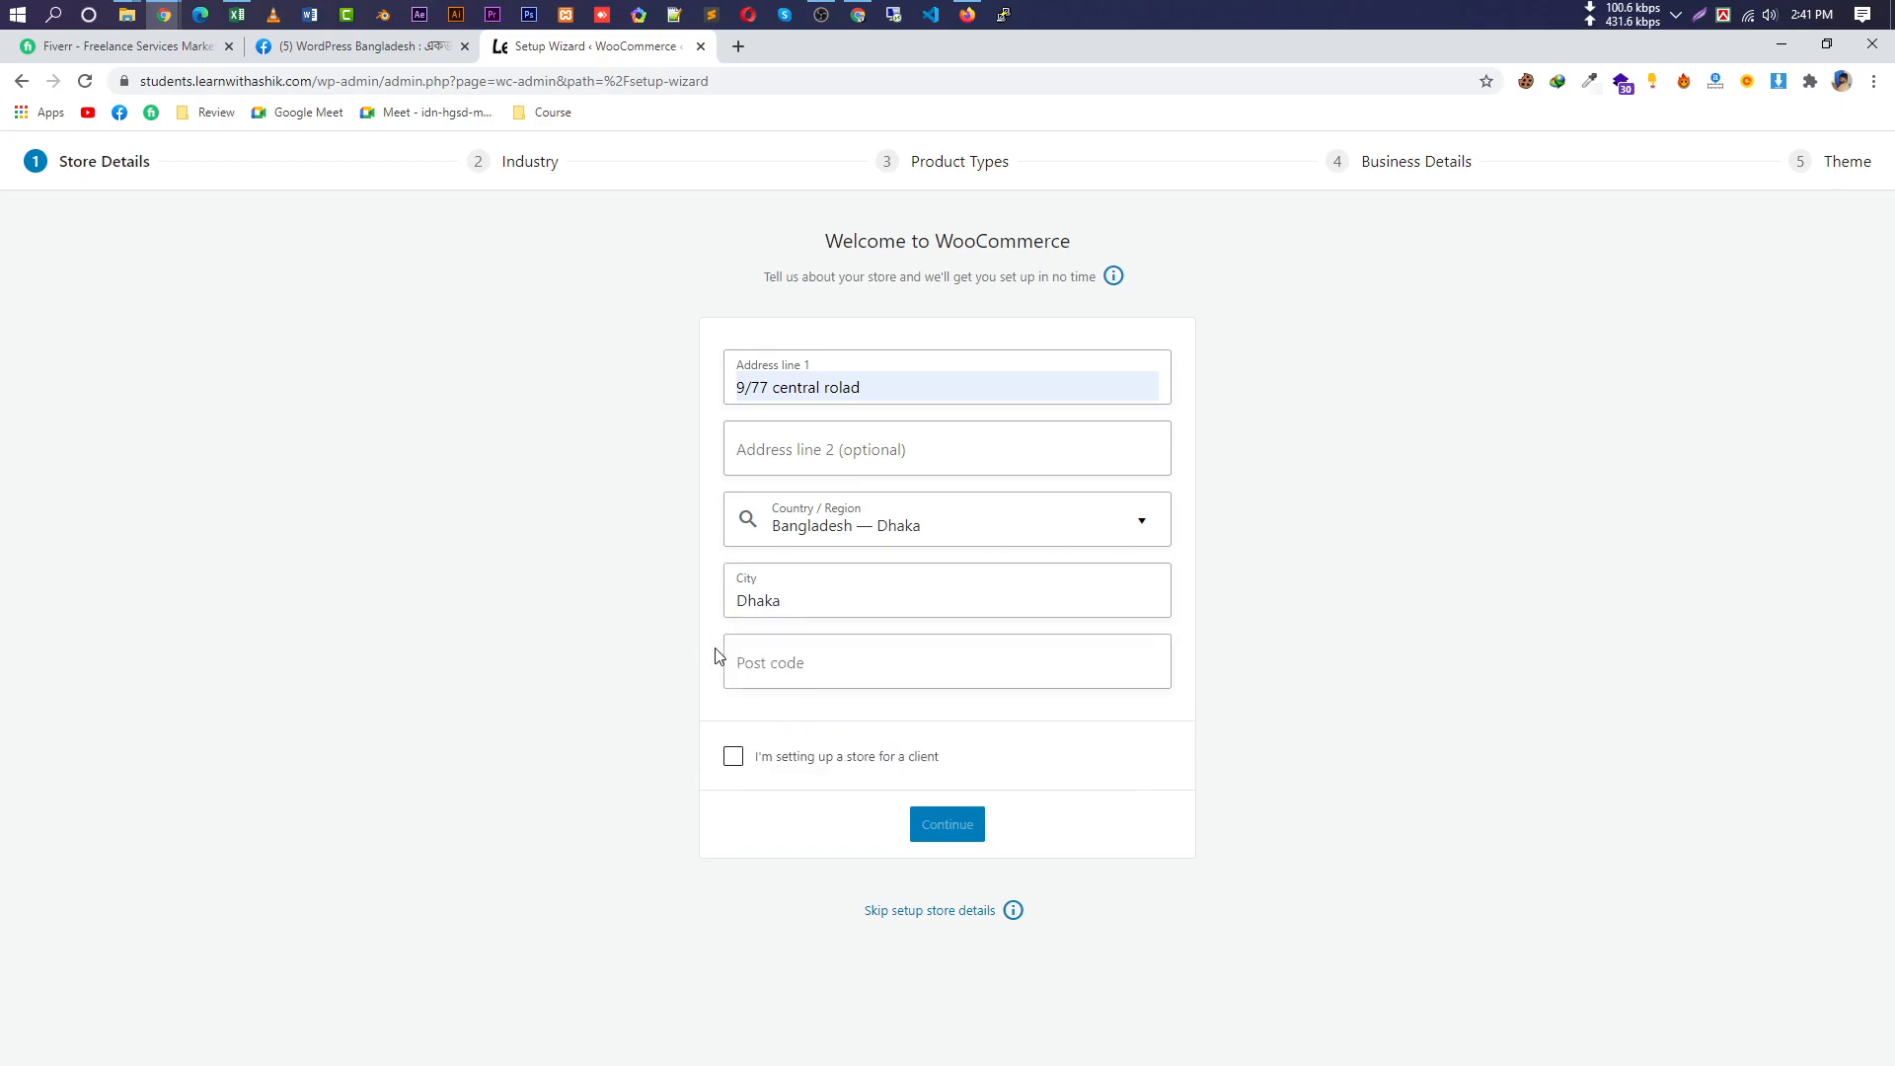
{"action": "left_click", "coordinate": [872, 675]}
{"action": "type", "text": "120"}
{"action": "left_click", "coordinate": [840, 703]}
Mark the store as set up for a client, submit the details and accept usage tracking.
{"action": "left_click", "coordinate": [966, 820]}
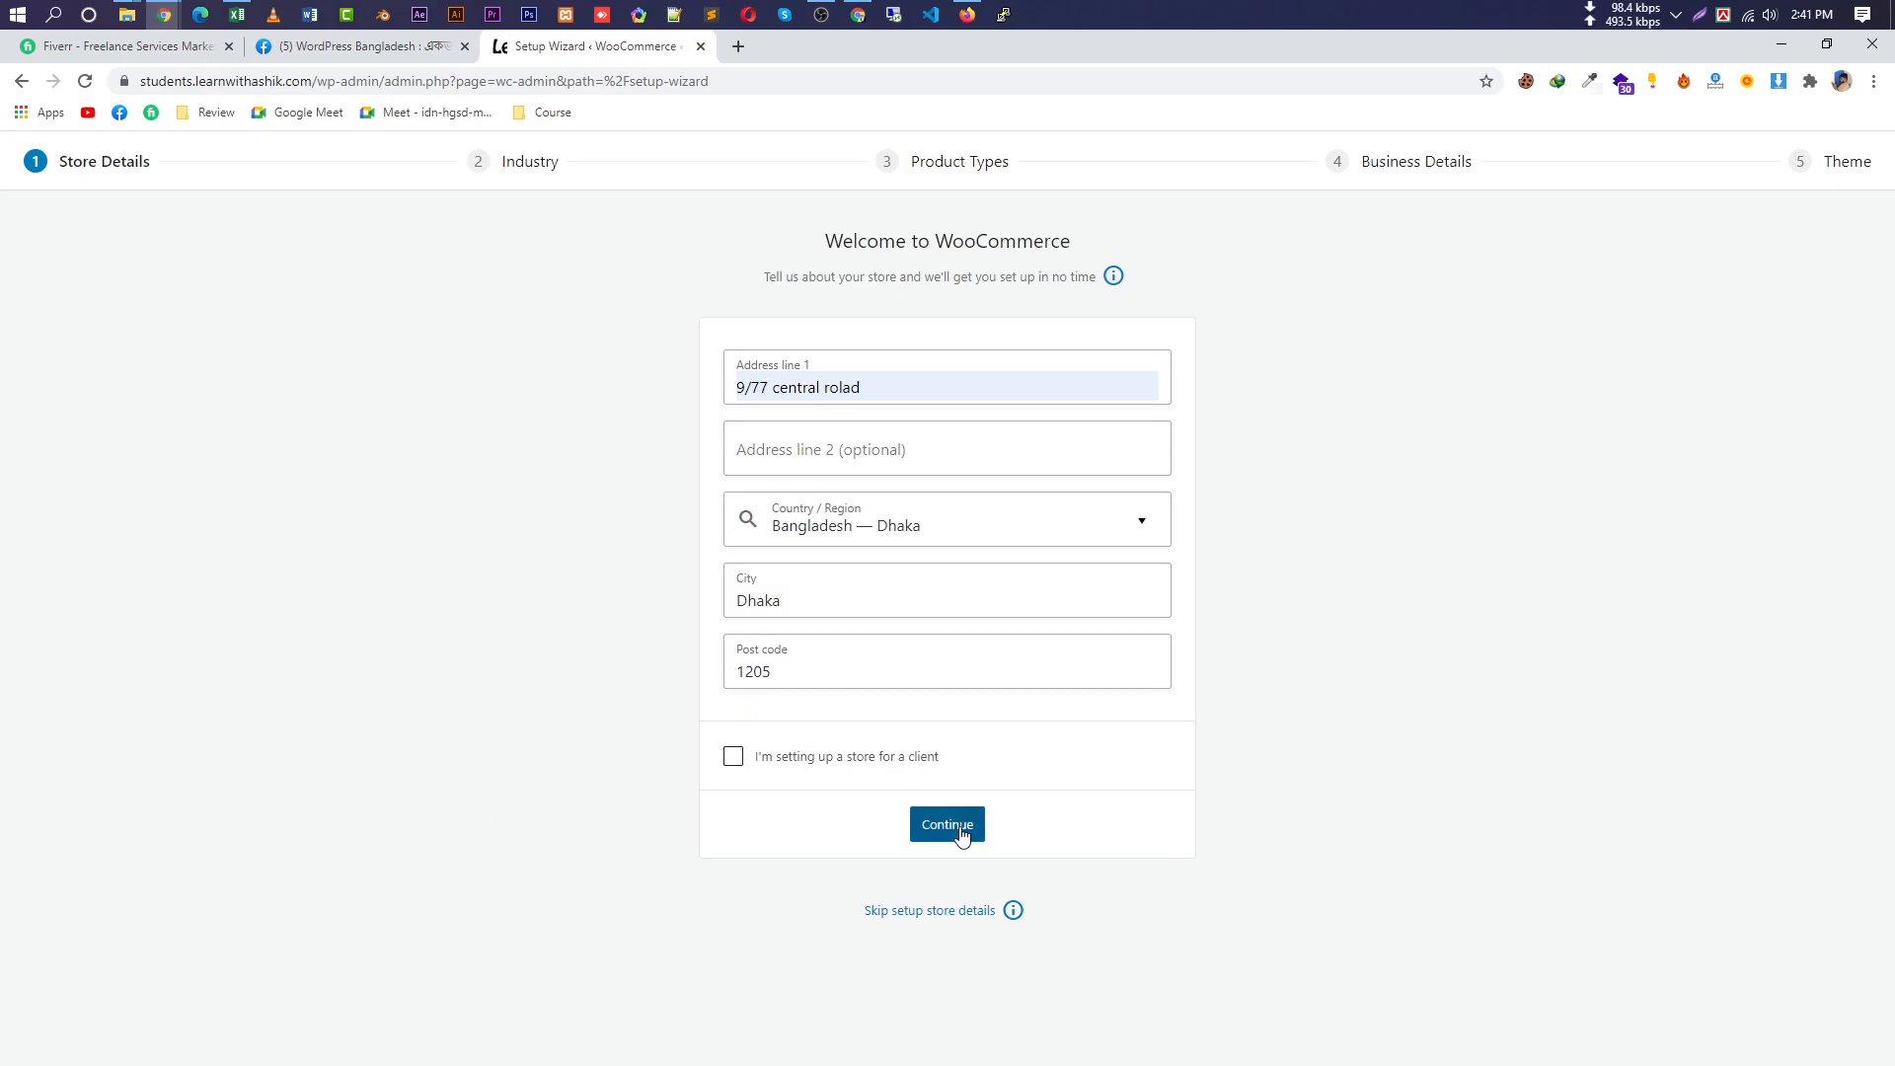
{"action": "left_click", "coordinate": [1209, 544]}
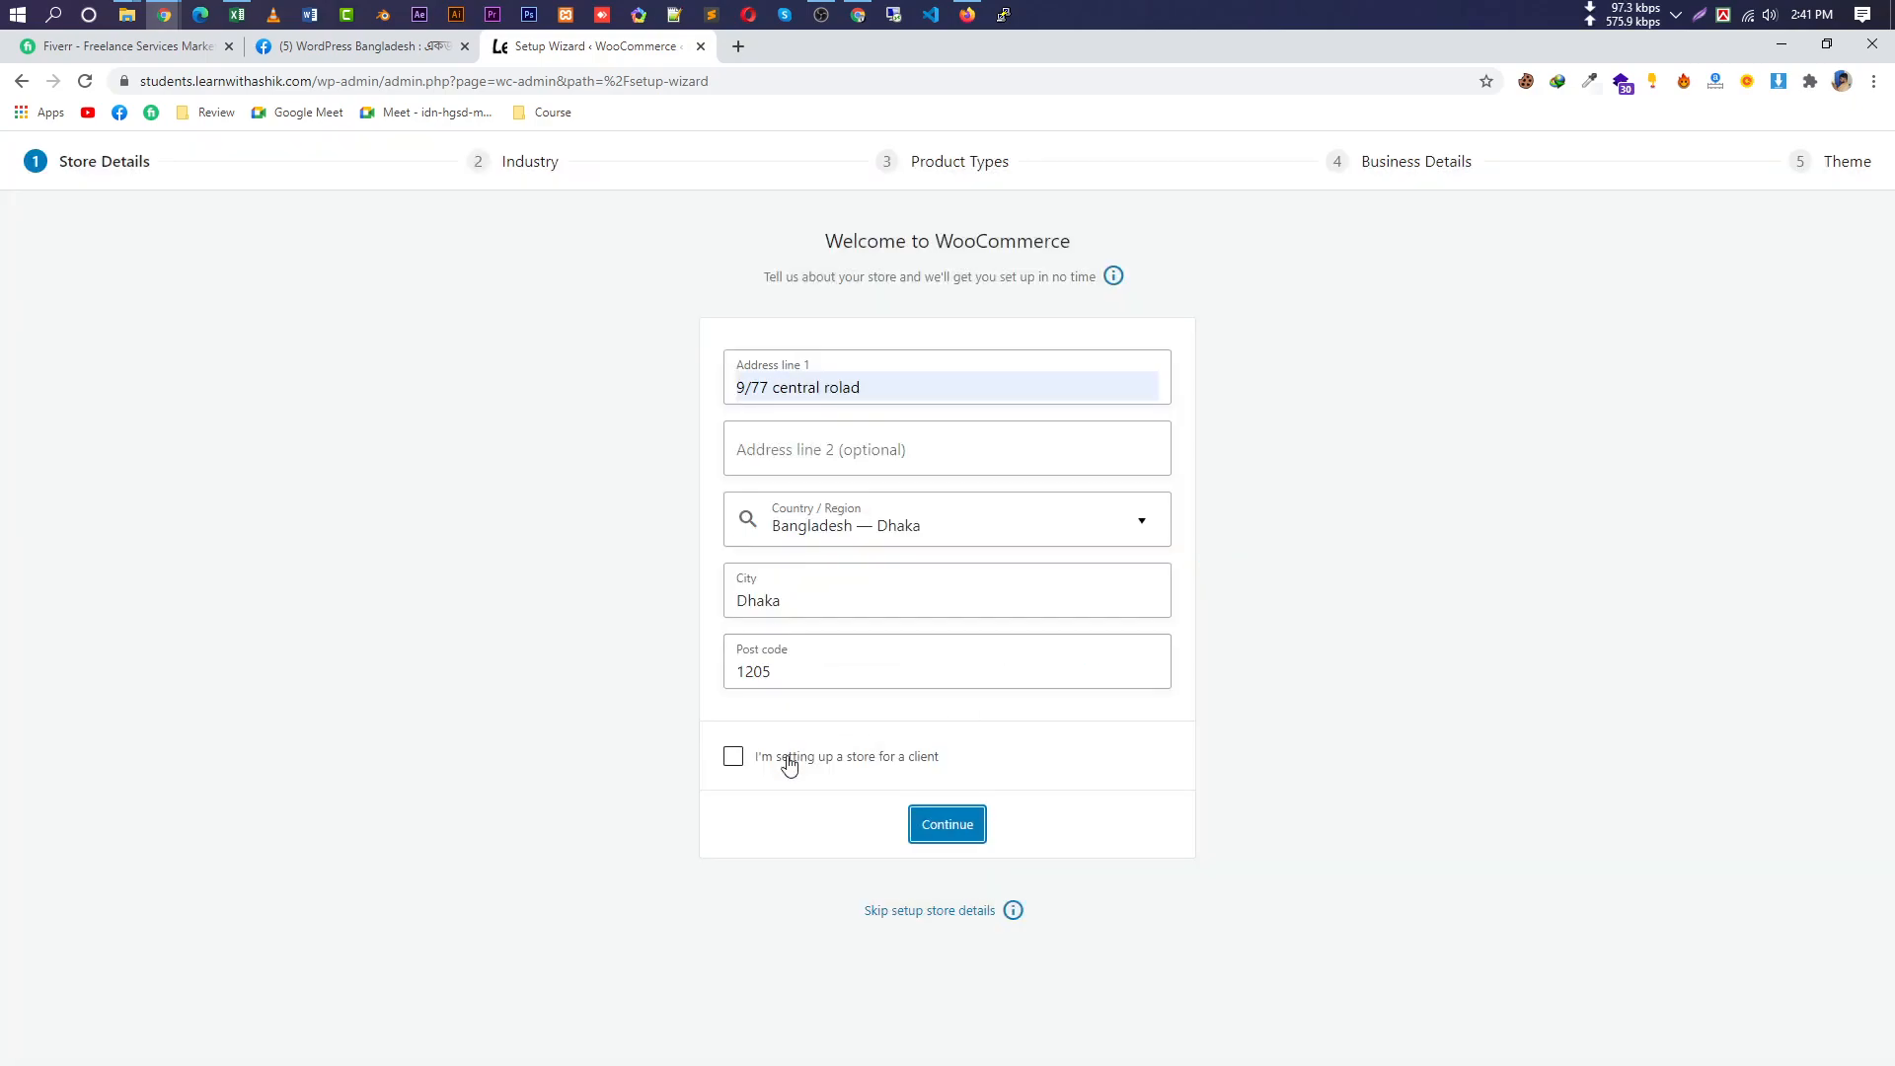
{"action": "left_click", "coordinate": [732, 757]}
{"action": "left_click", "coordinate": [970, 827]}
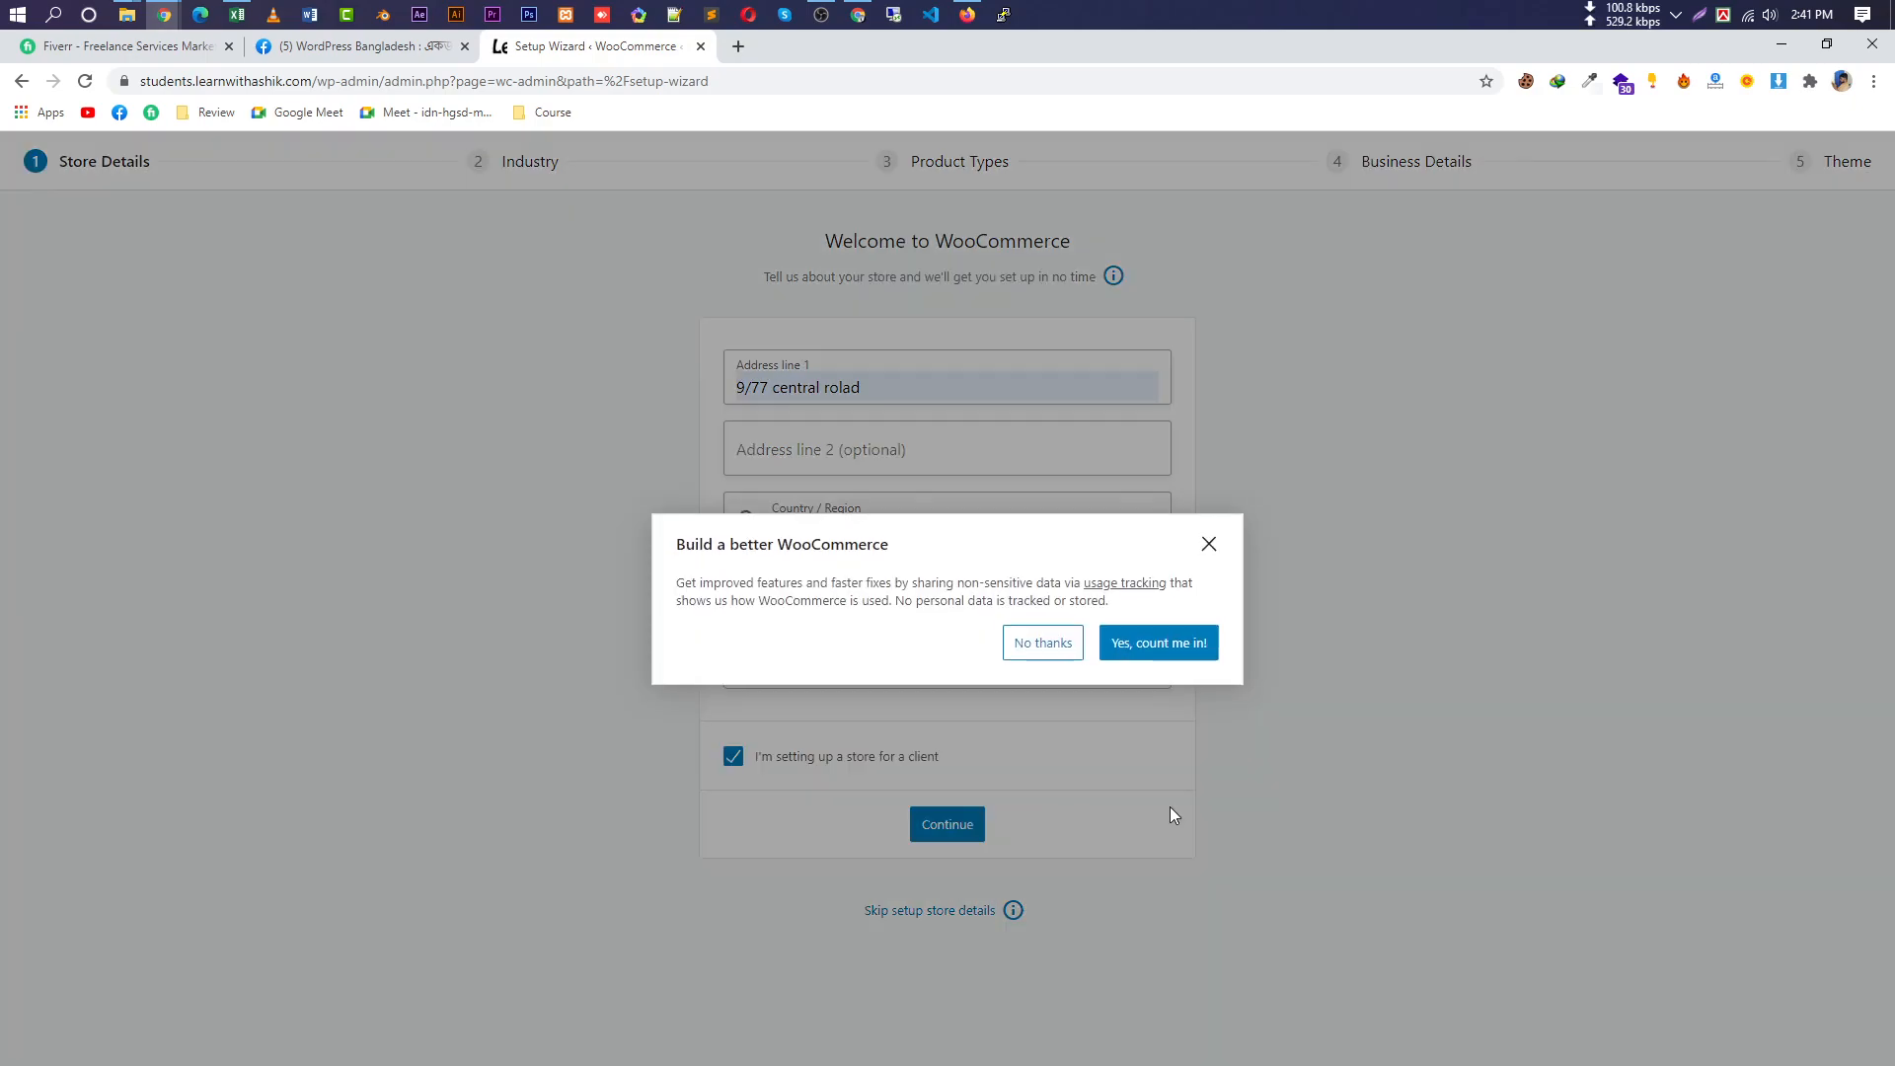
{"action": "left_click", "coordinate": [1142, 641]}
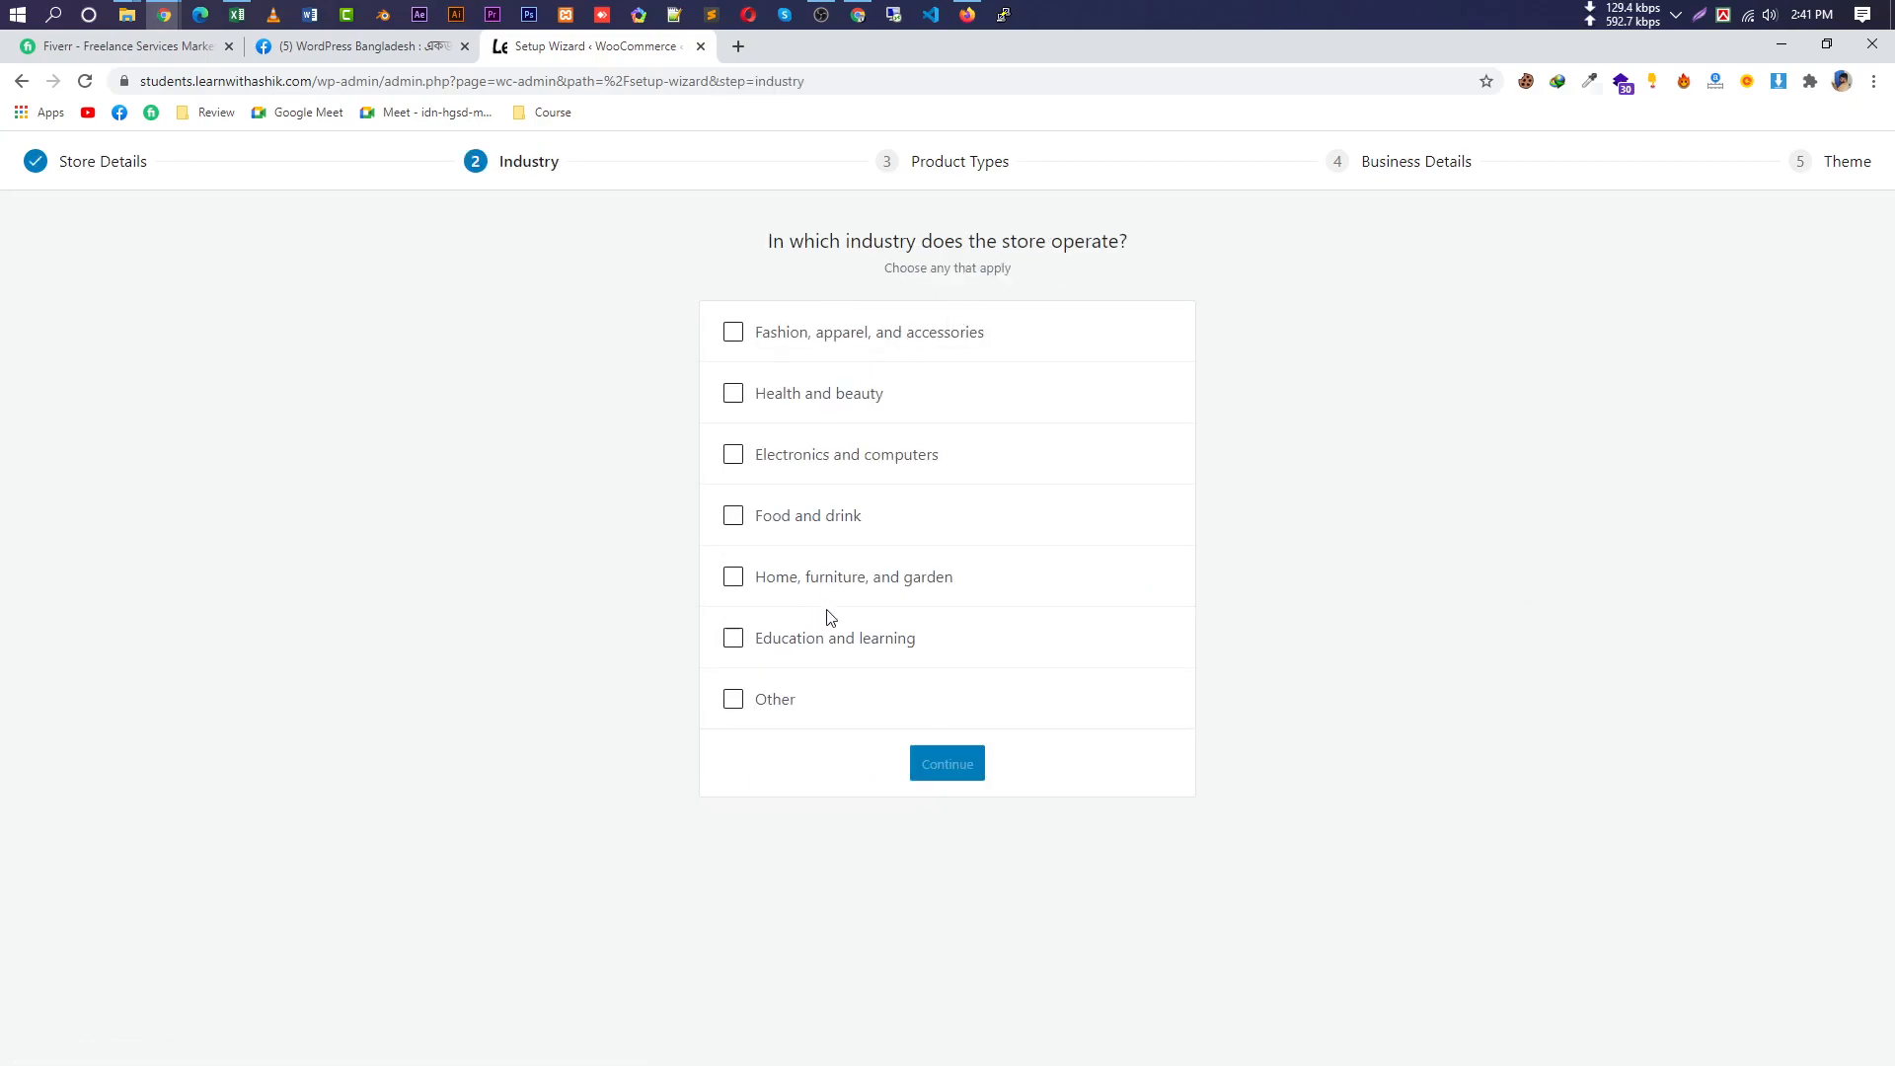
Tick Health and beauty, Fashion, Electronics, Food and drink, Home, Education and Other, then continue.
{"action": "left_click_drag", "start_coordinate": [855, 710], "coordinate": [732, 330]}
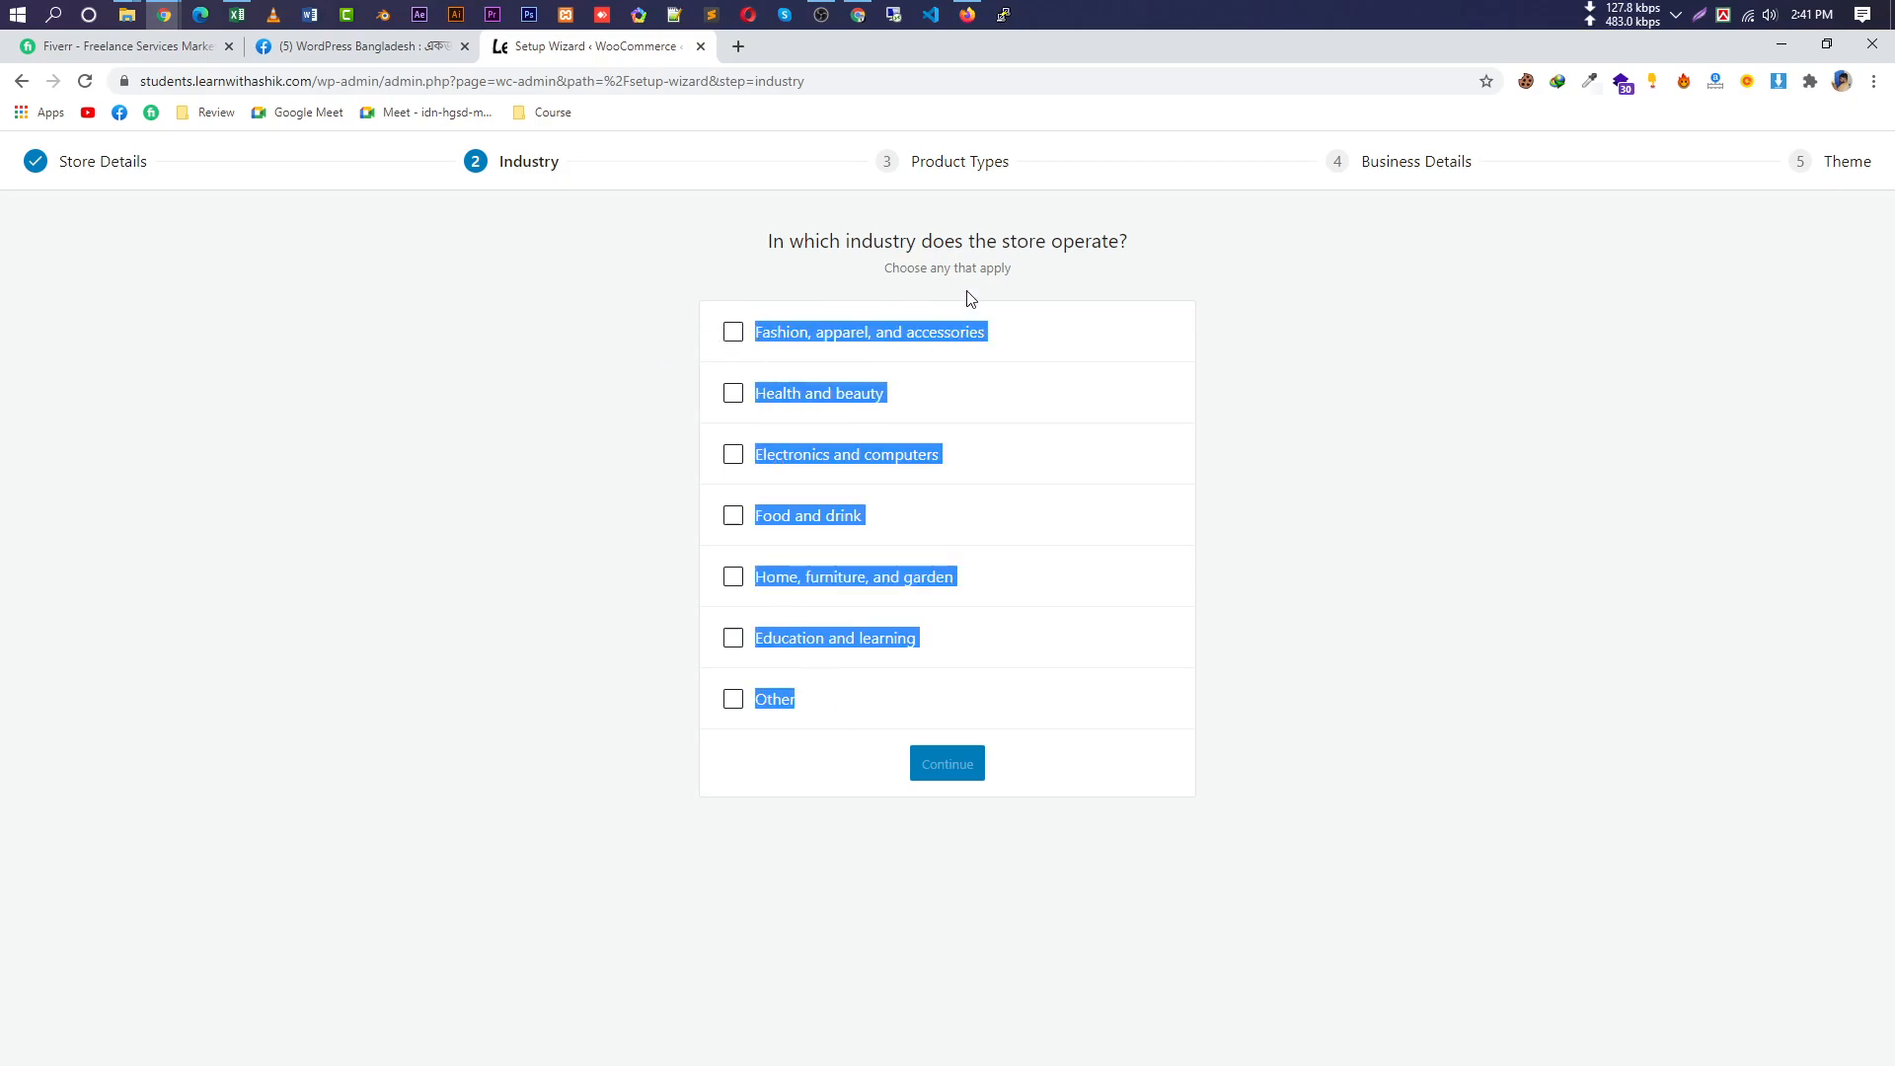
{"action": "double_click", "coordinate": [943, 241]}
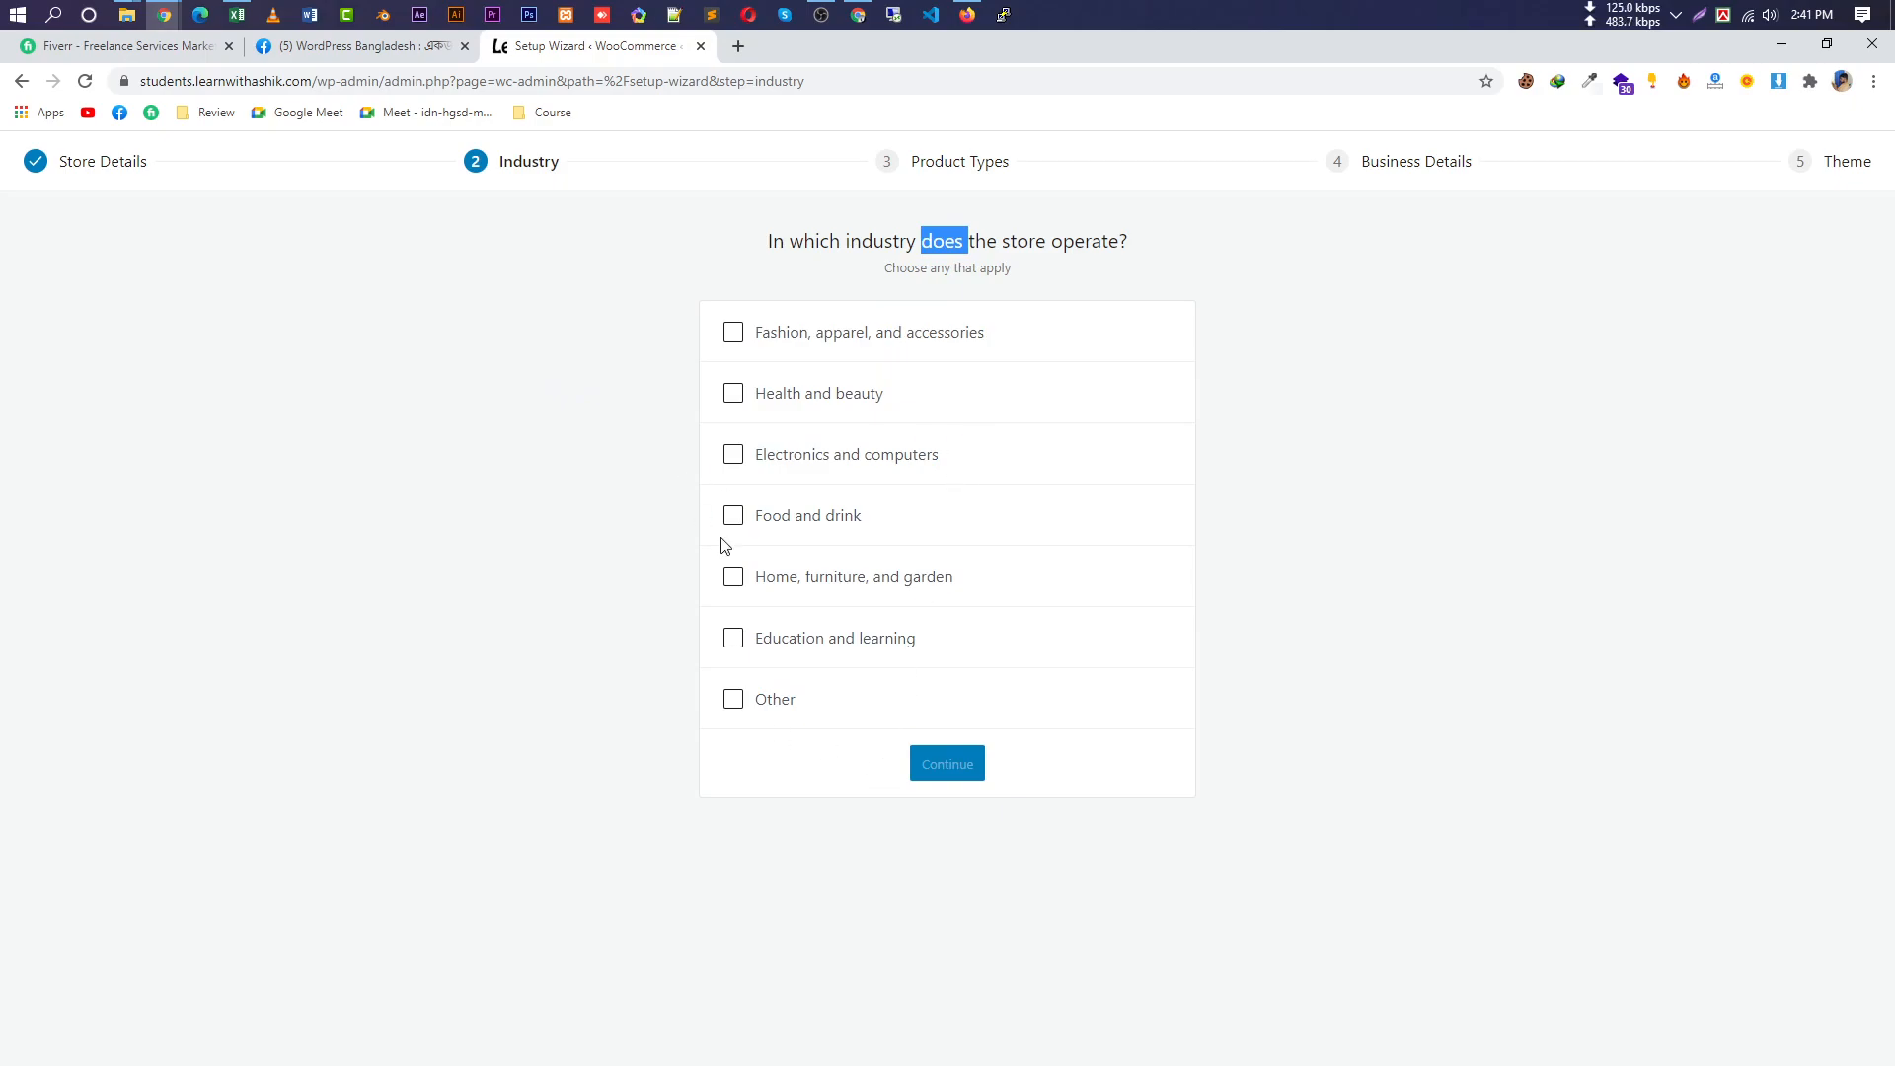
{"action": "left_click", "coordinate": [799, 396]}
{"action": "left_click", "coordinate": [825, 335]}
{"action": "left_click", "coordinate": [805, 460]}
{"action": "left_click", "coordinate": [805, 521]}
{"action": "left_click", "coordinate": [825, 582]}
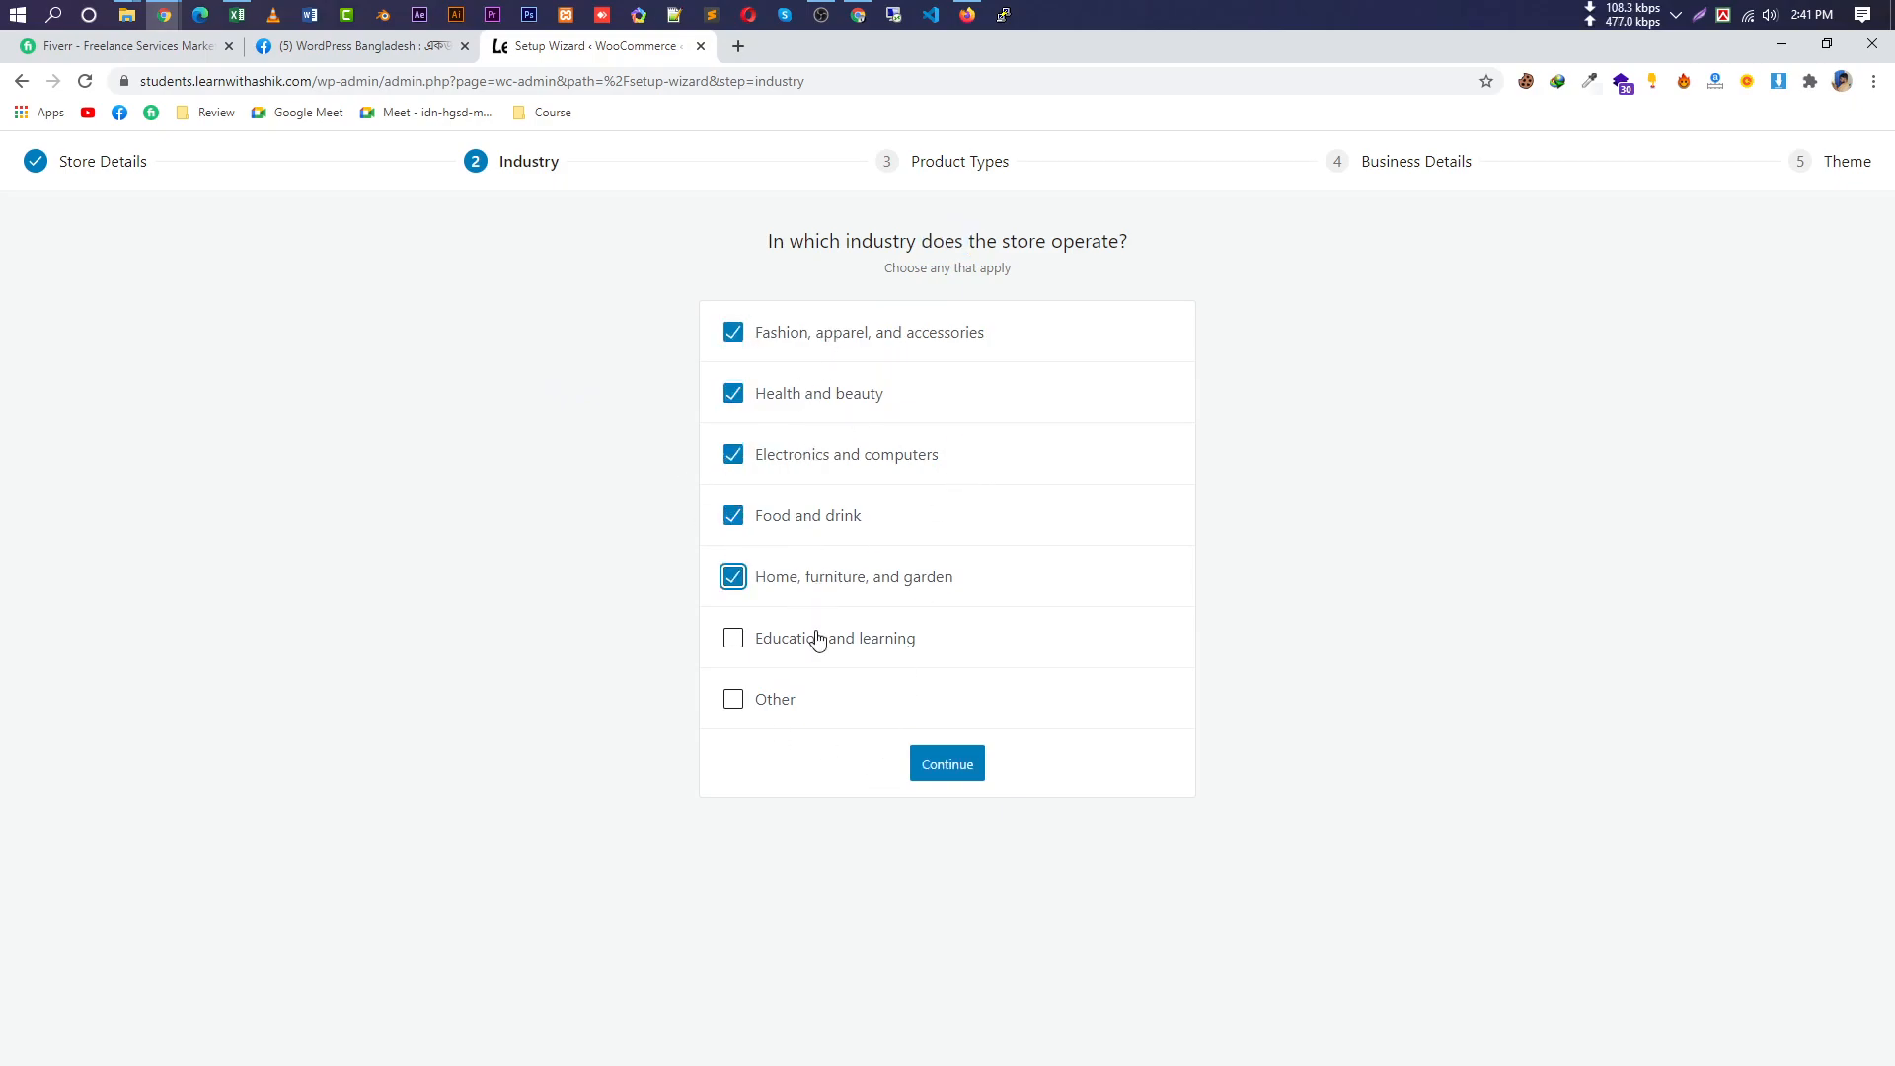
{"action": "left_click", "coordinate": [808, 657]}
{"action": "left_click", "coordinate": [776, 703]}
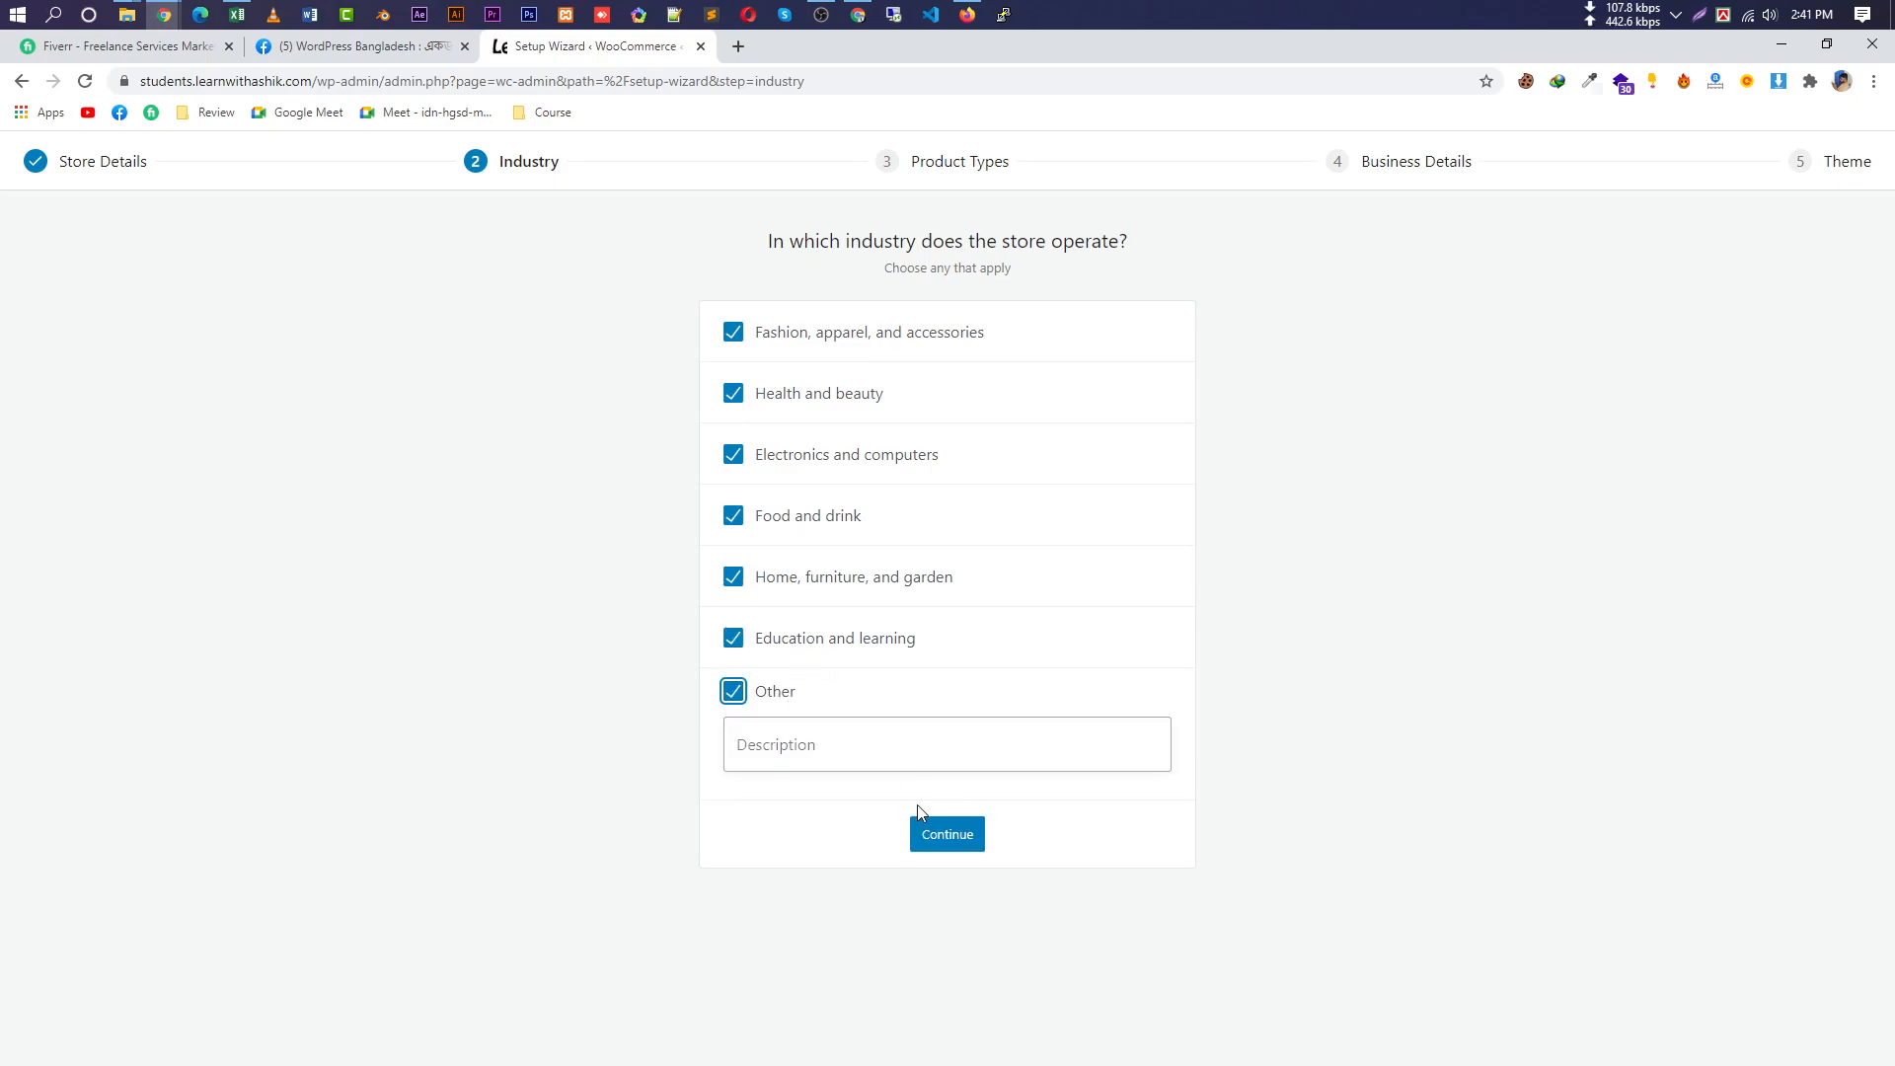
{"action": "left_click", "coordinate": [968, 837]}
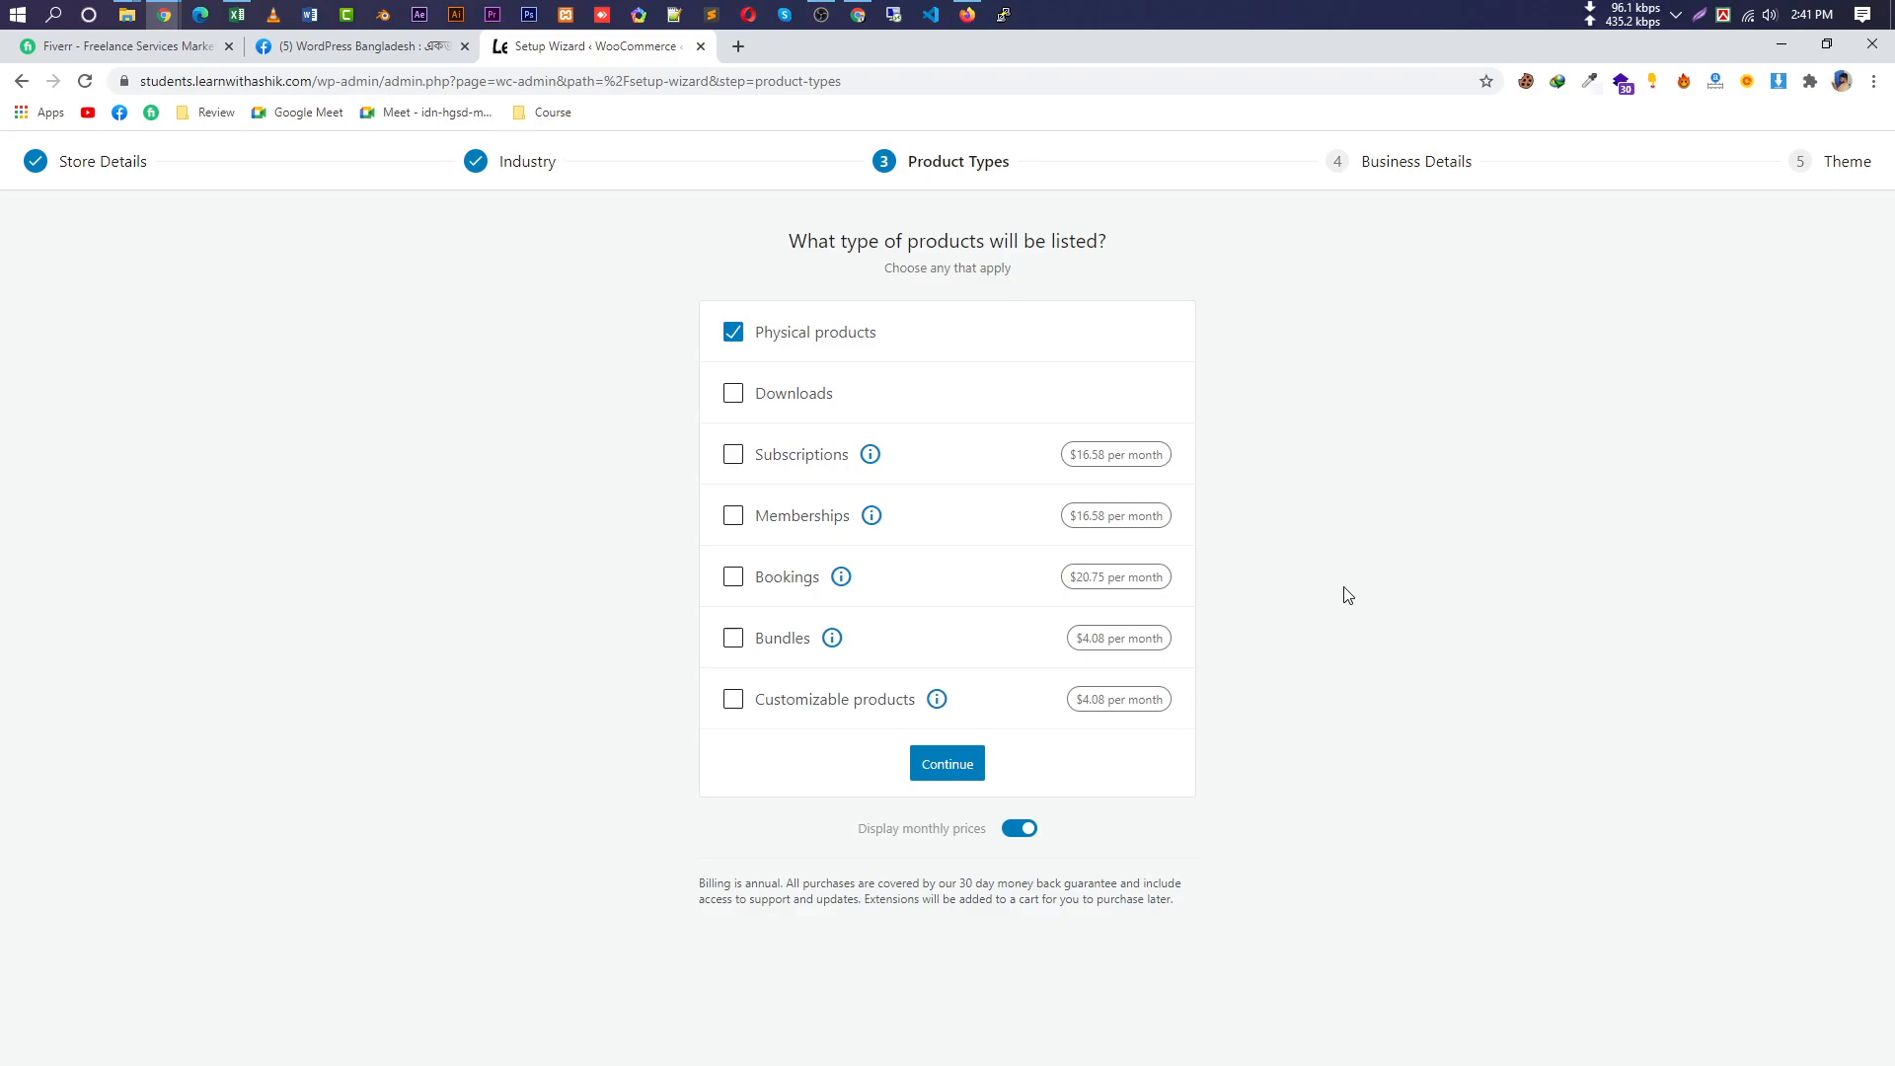
Try out the product type options, ending with only Physical products selected.
{"action": "left_click_drag", "start_coordinate": [1224, 747], "coordinate": [788, 362]}
{"action": "left_click", "coordinate": [962, 343]}
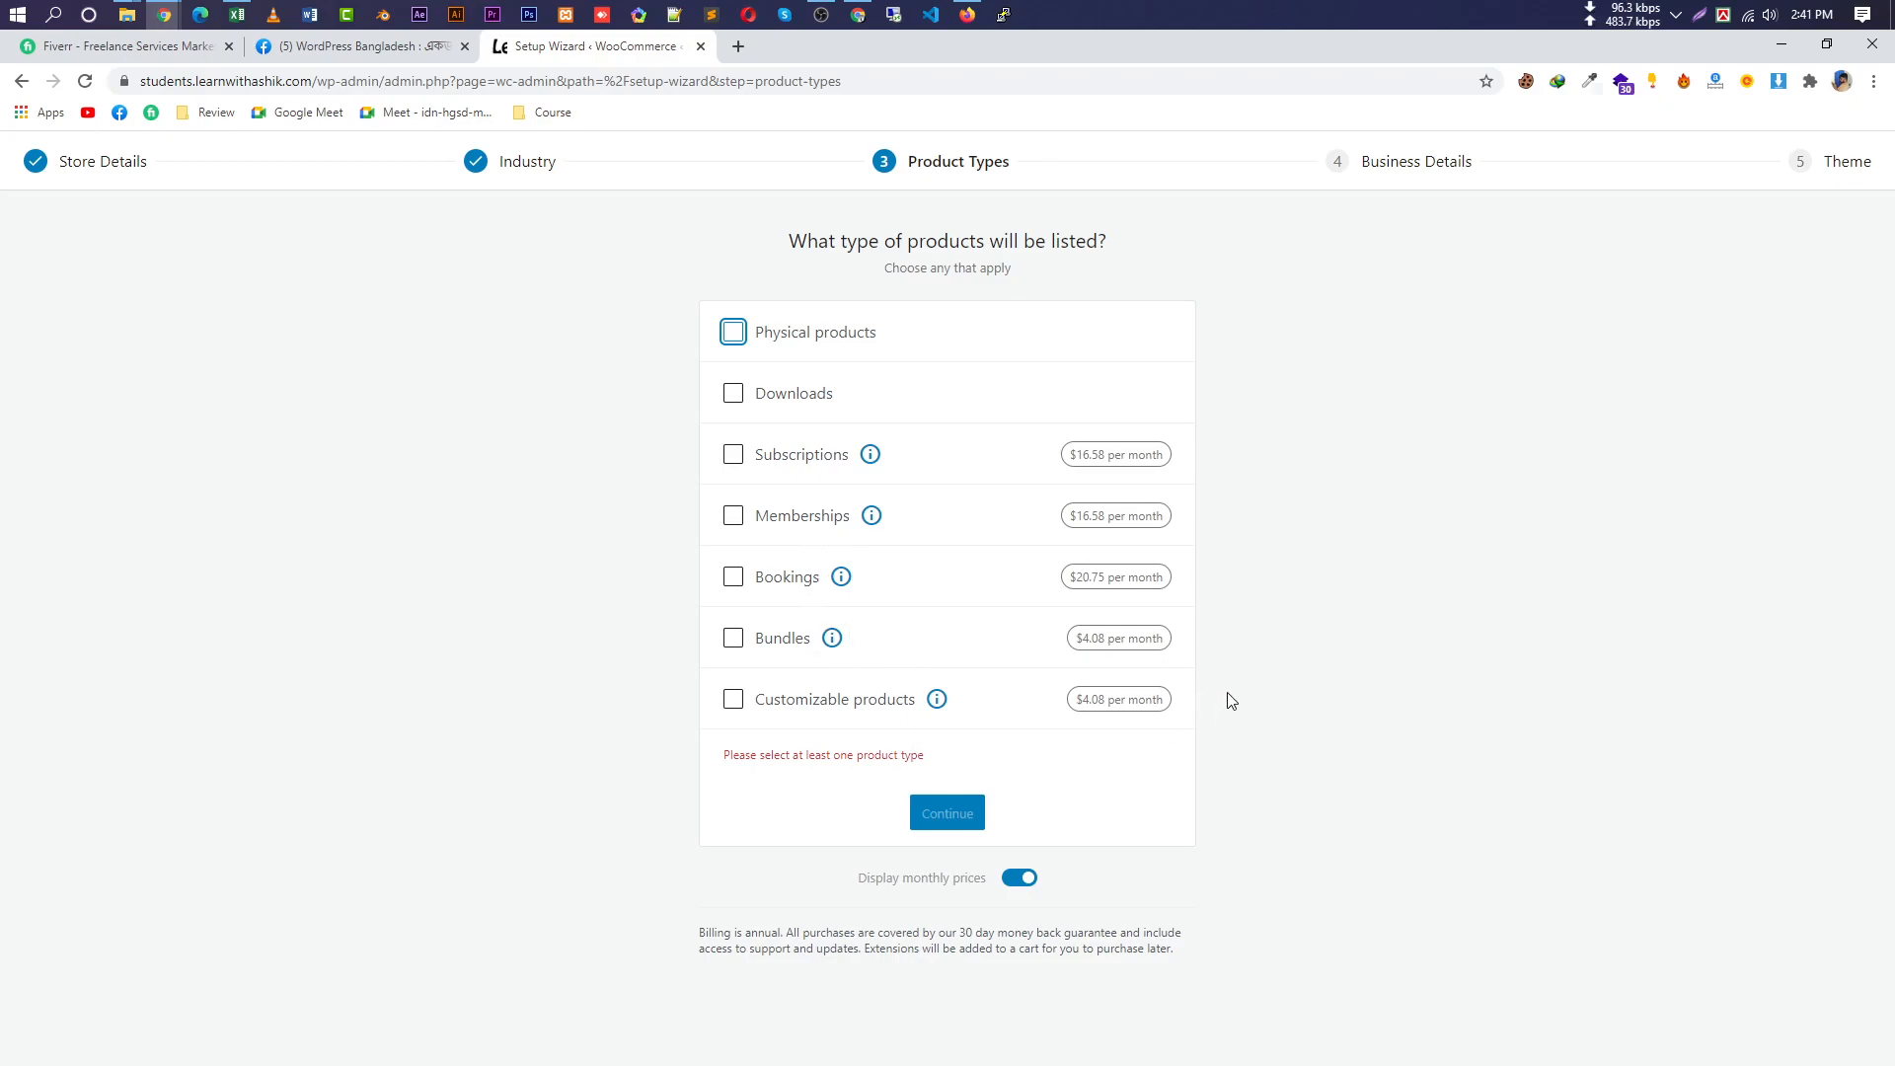
{"action": "left_click_drag", "start_coordinate": [1202, 726], "coordinate": [758, 458]}
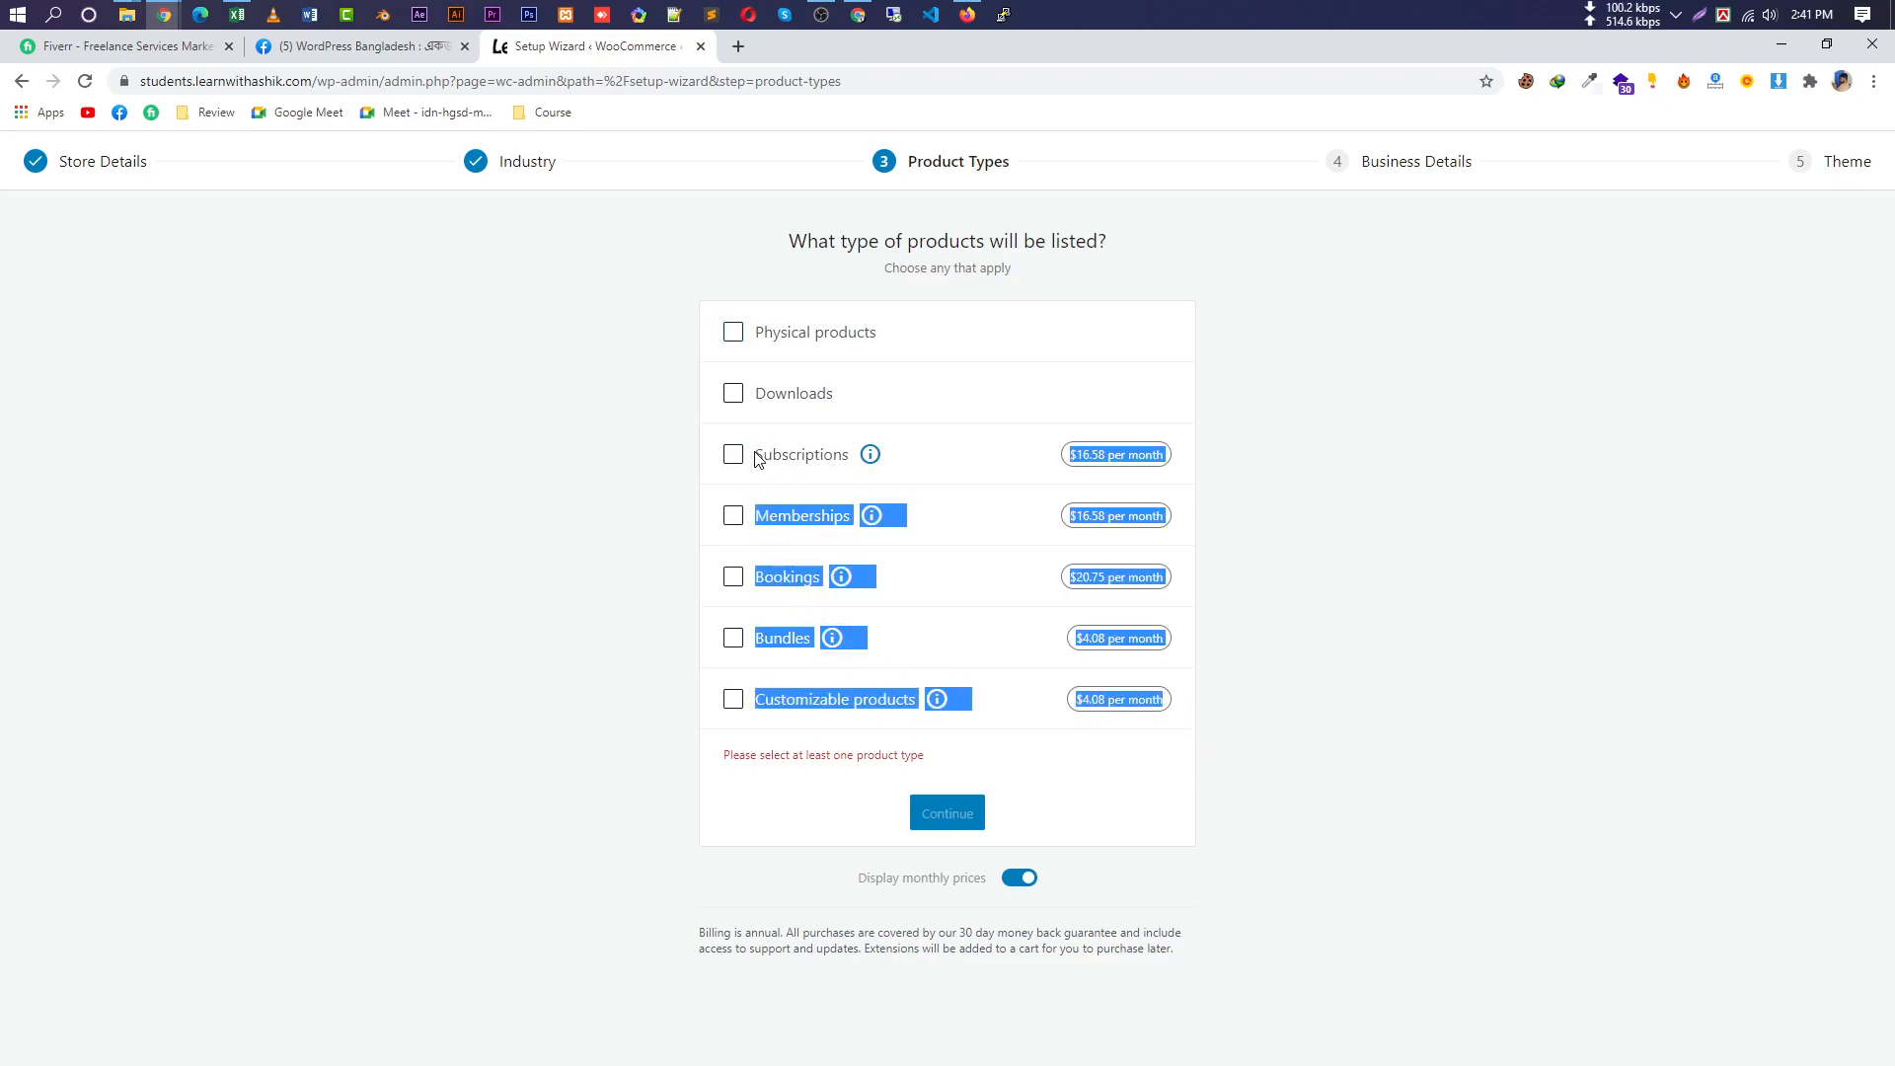
{"action": "left_click", "coordinate": [1295, 513]}
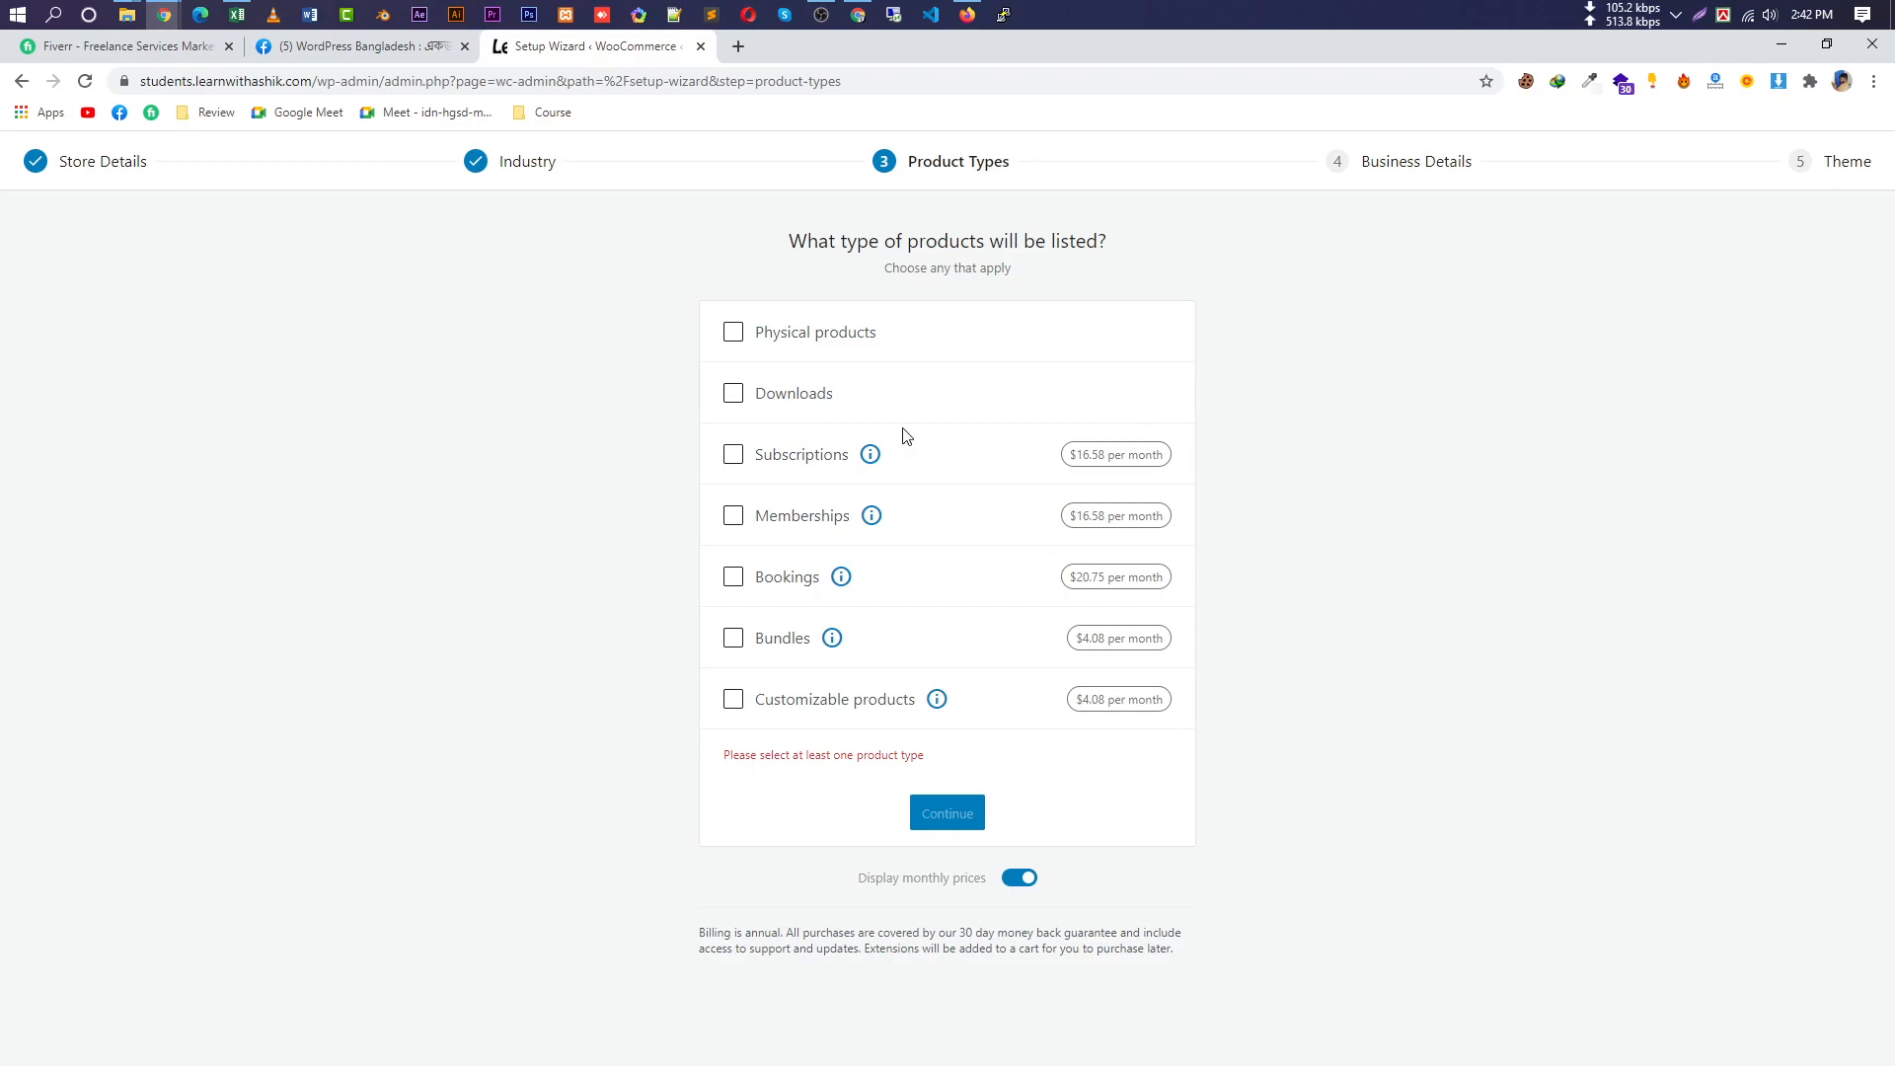
{"action": "left_click", "coordinate": [815, 343]}
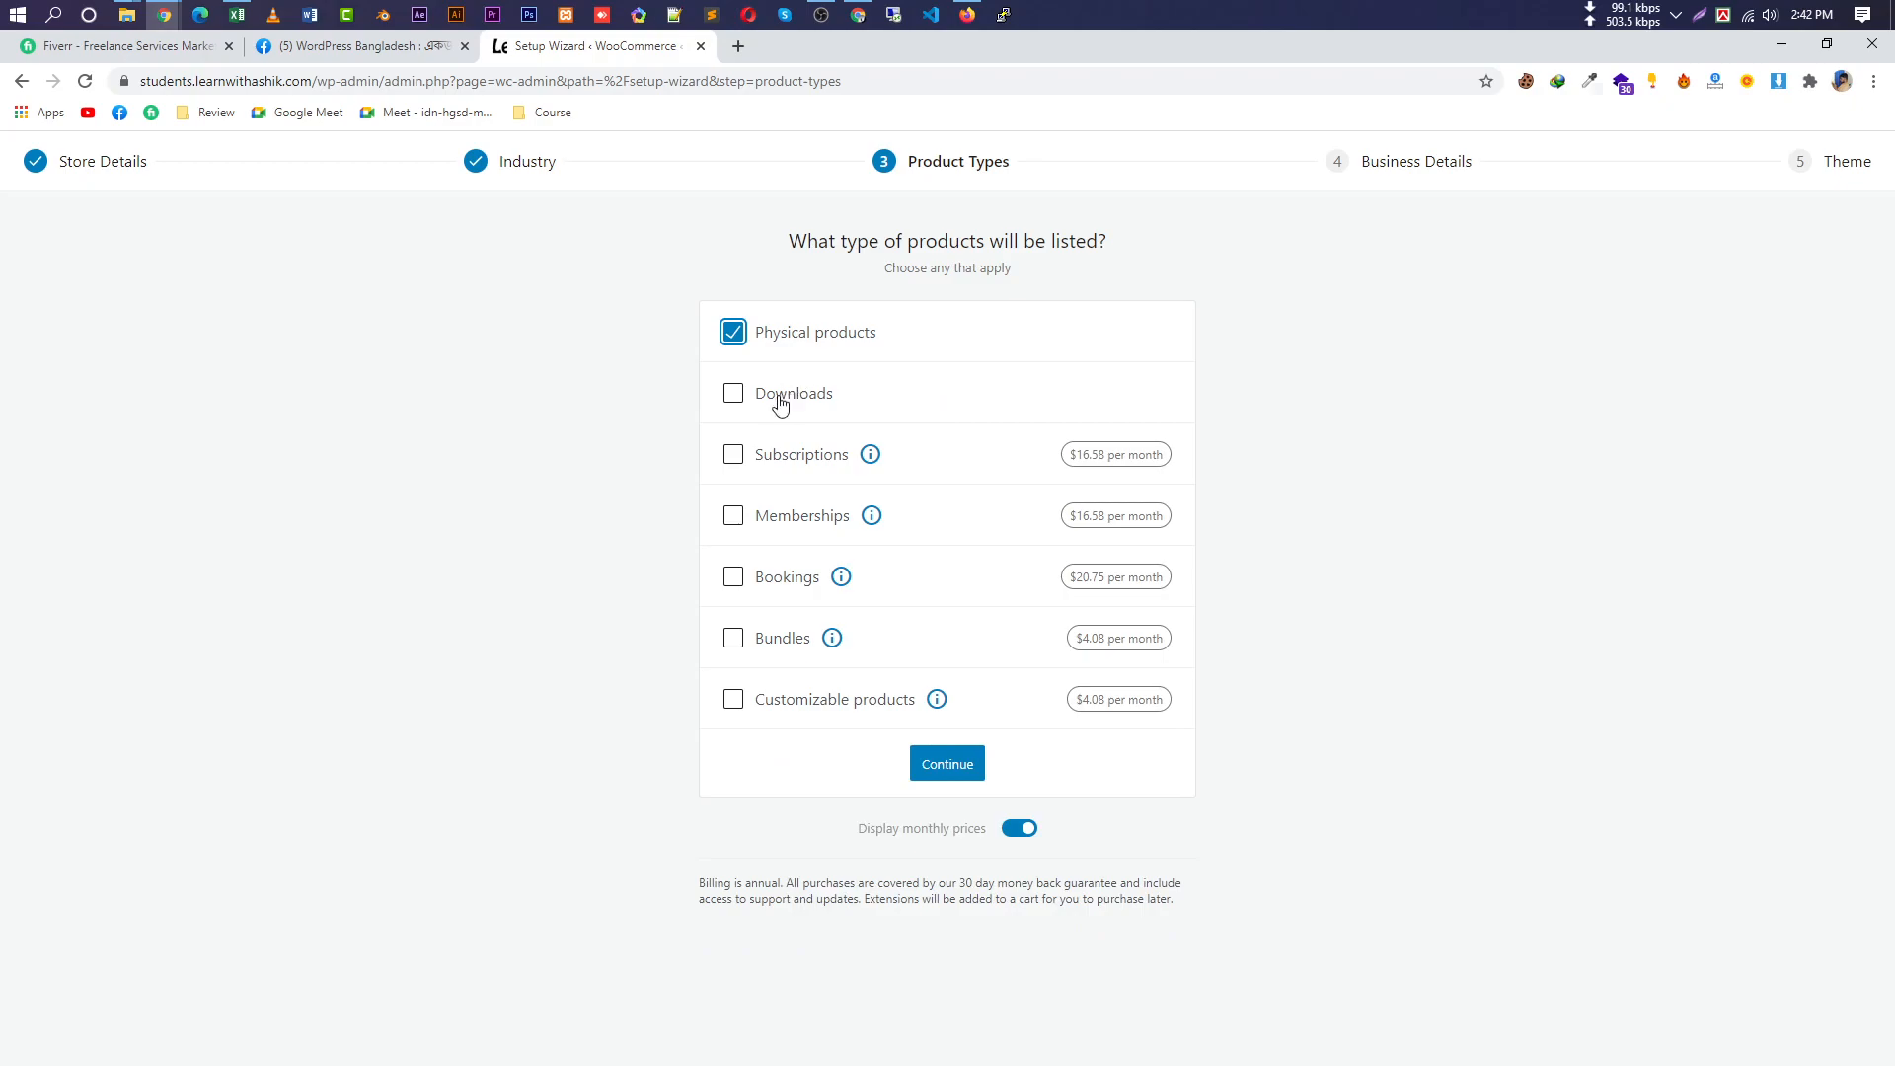
{"action": "left_click", "coordinate": [736, 400]}
{"action": "left_click", "coordinate": [733, 395]}
{"action": "left_click_drag", "start_coordinate": [893, 338], "coordinate": [762, 363]}
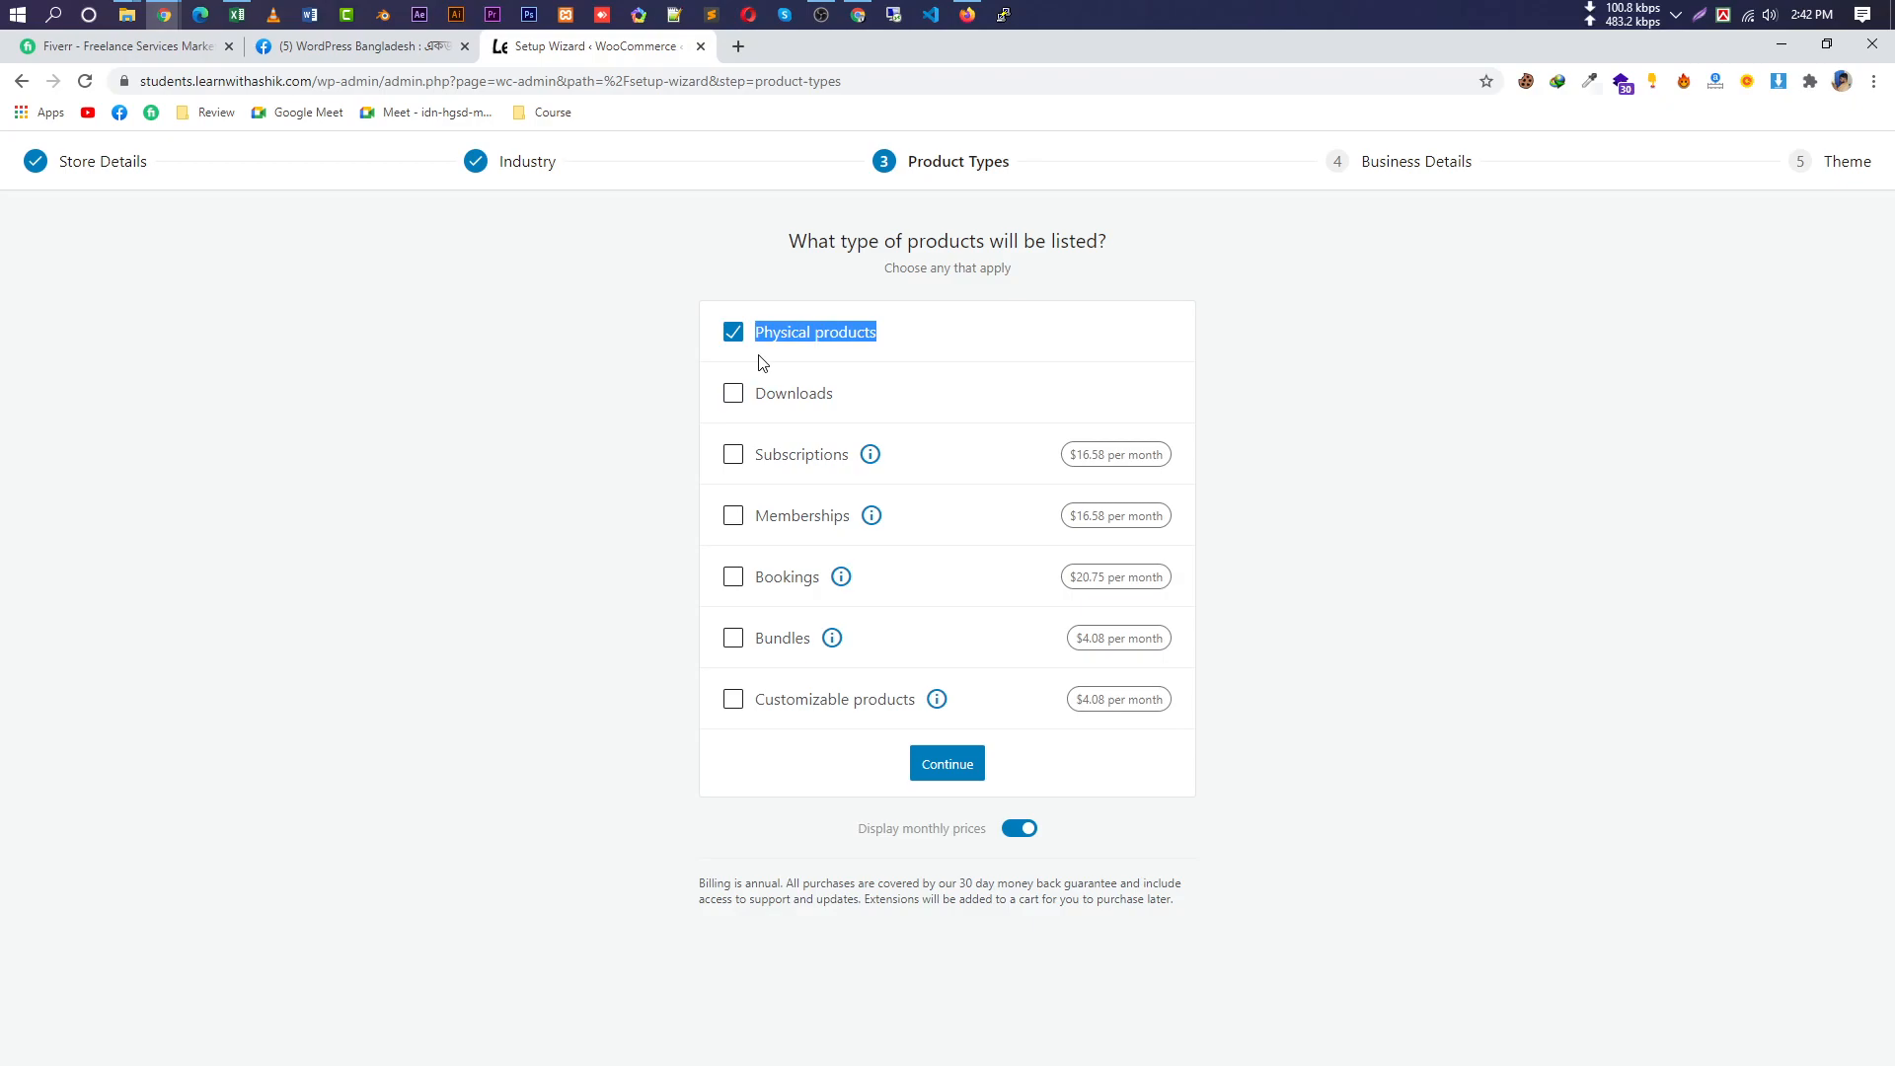
{"action": "left_click", "coordinate": [928, 333]}
{"action": "left_click_drag", "start_coordinate": [922, 339], "coordinate": [757, 353]}
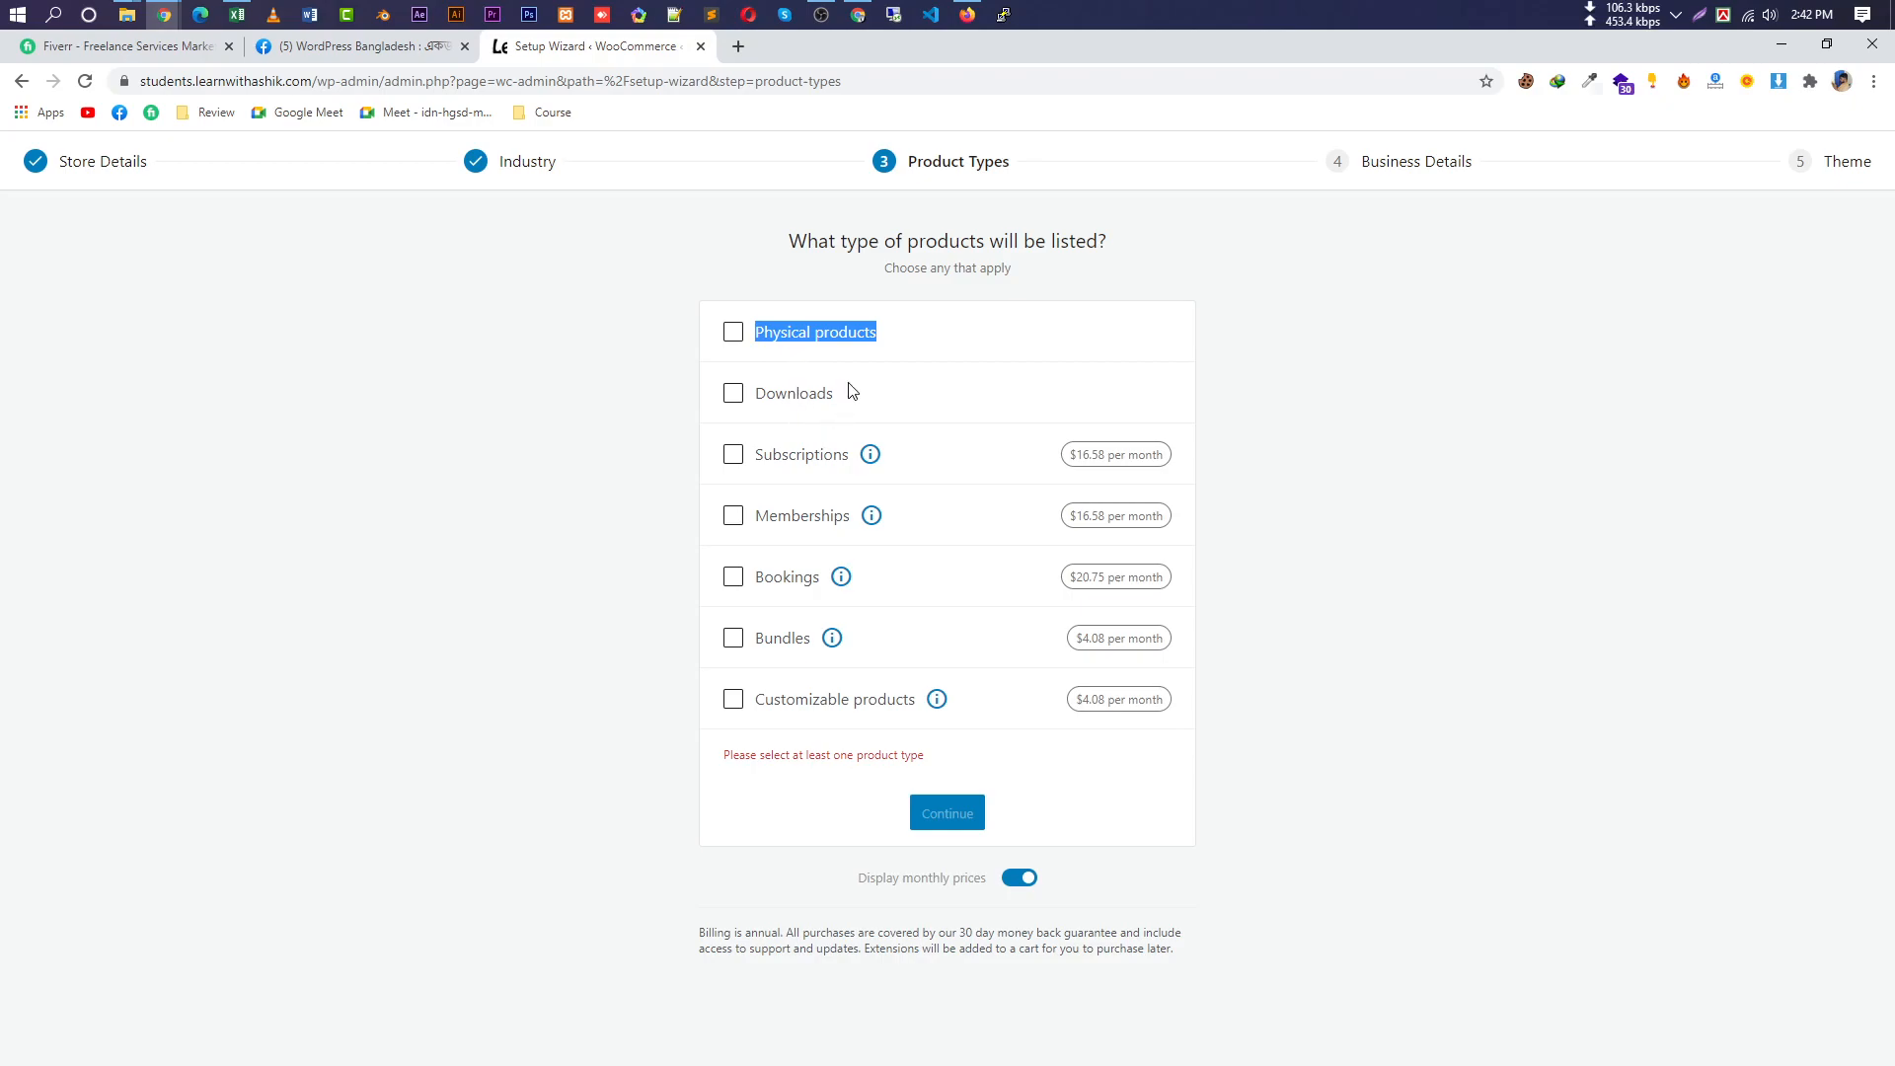
{"action": "left_click", "coordinate": [733, 334]}
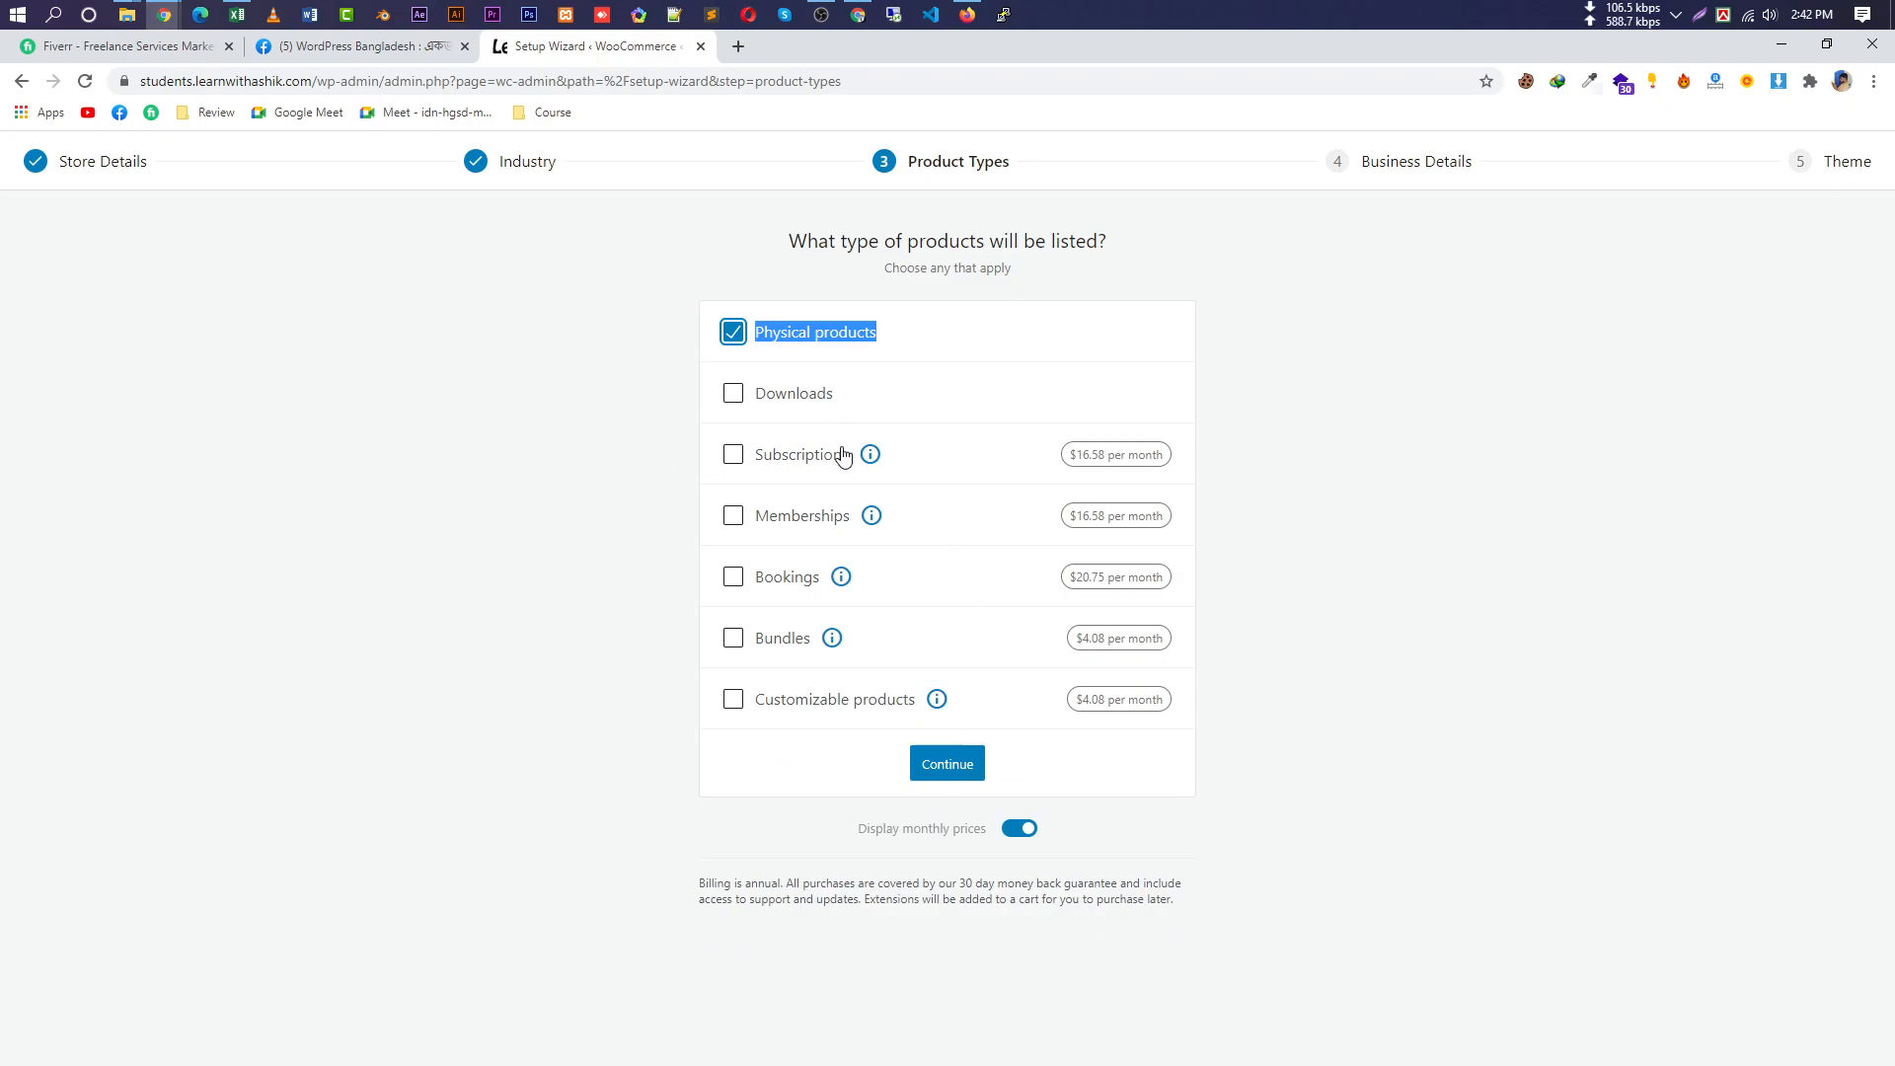
Keep extension prices per month, add Downloads to Physical products, and continue to Business Details.
{"action": "left_click", "coordinate": [1022, 829]}
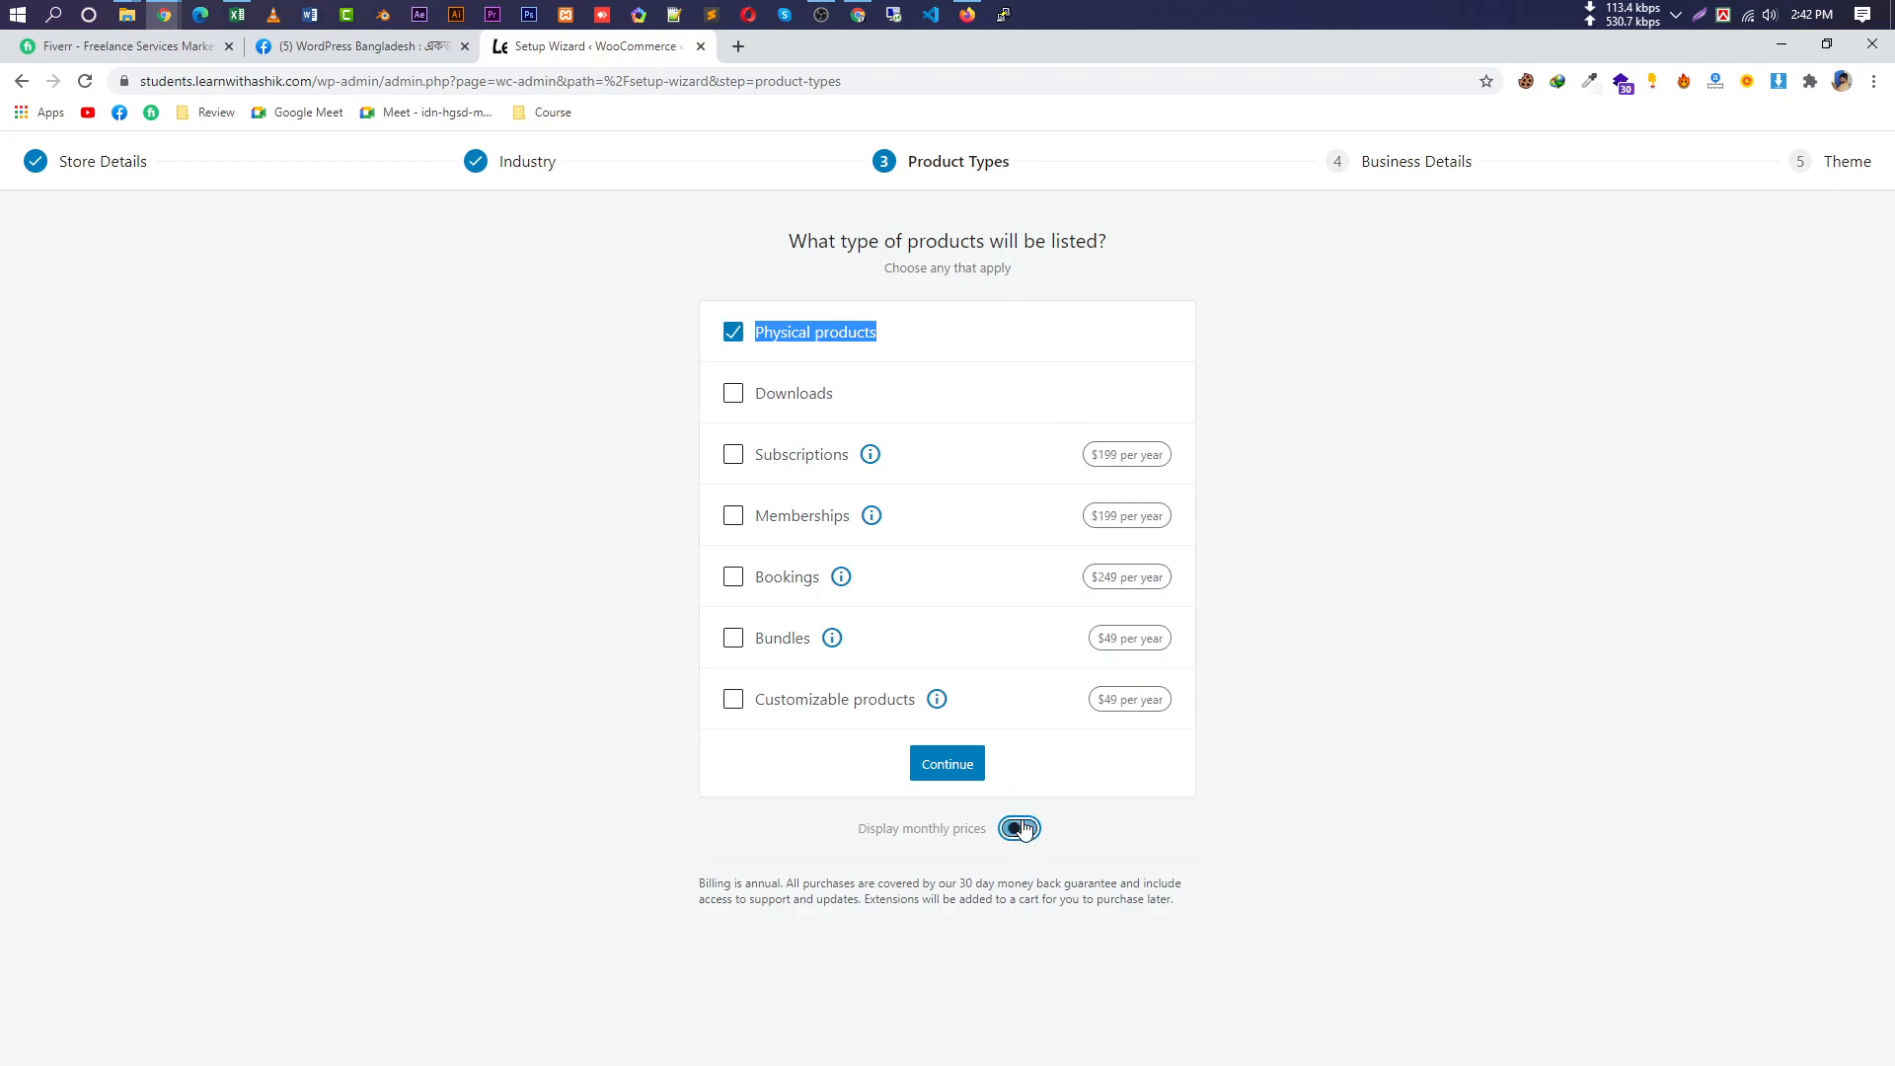
{"action": "left_click", "coordinate": [1022, 829]}
{"action": "left_click", "coordinate": [1023, 829]}
{"action": "left_click", "coordinate": [1020, 829]}
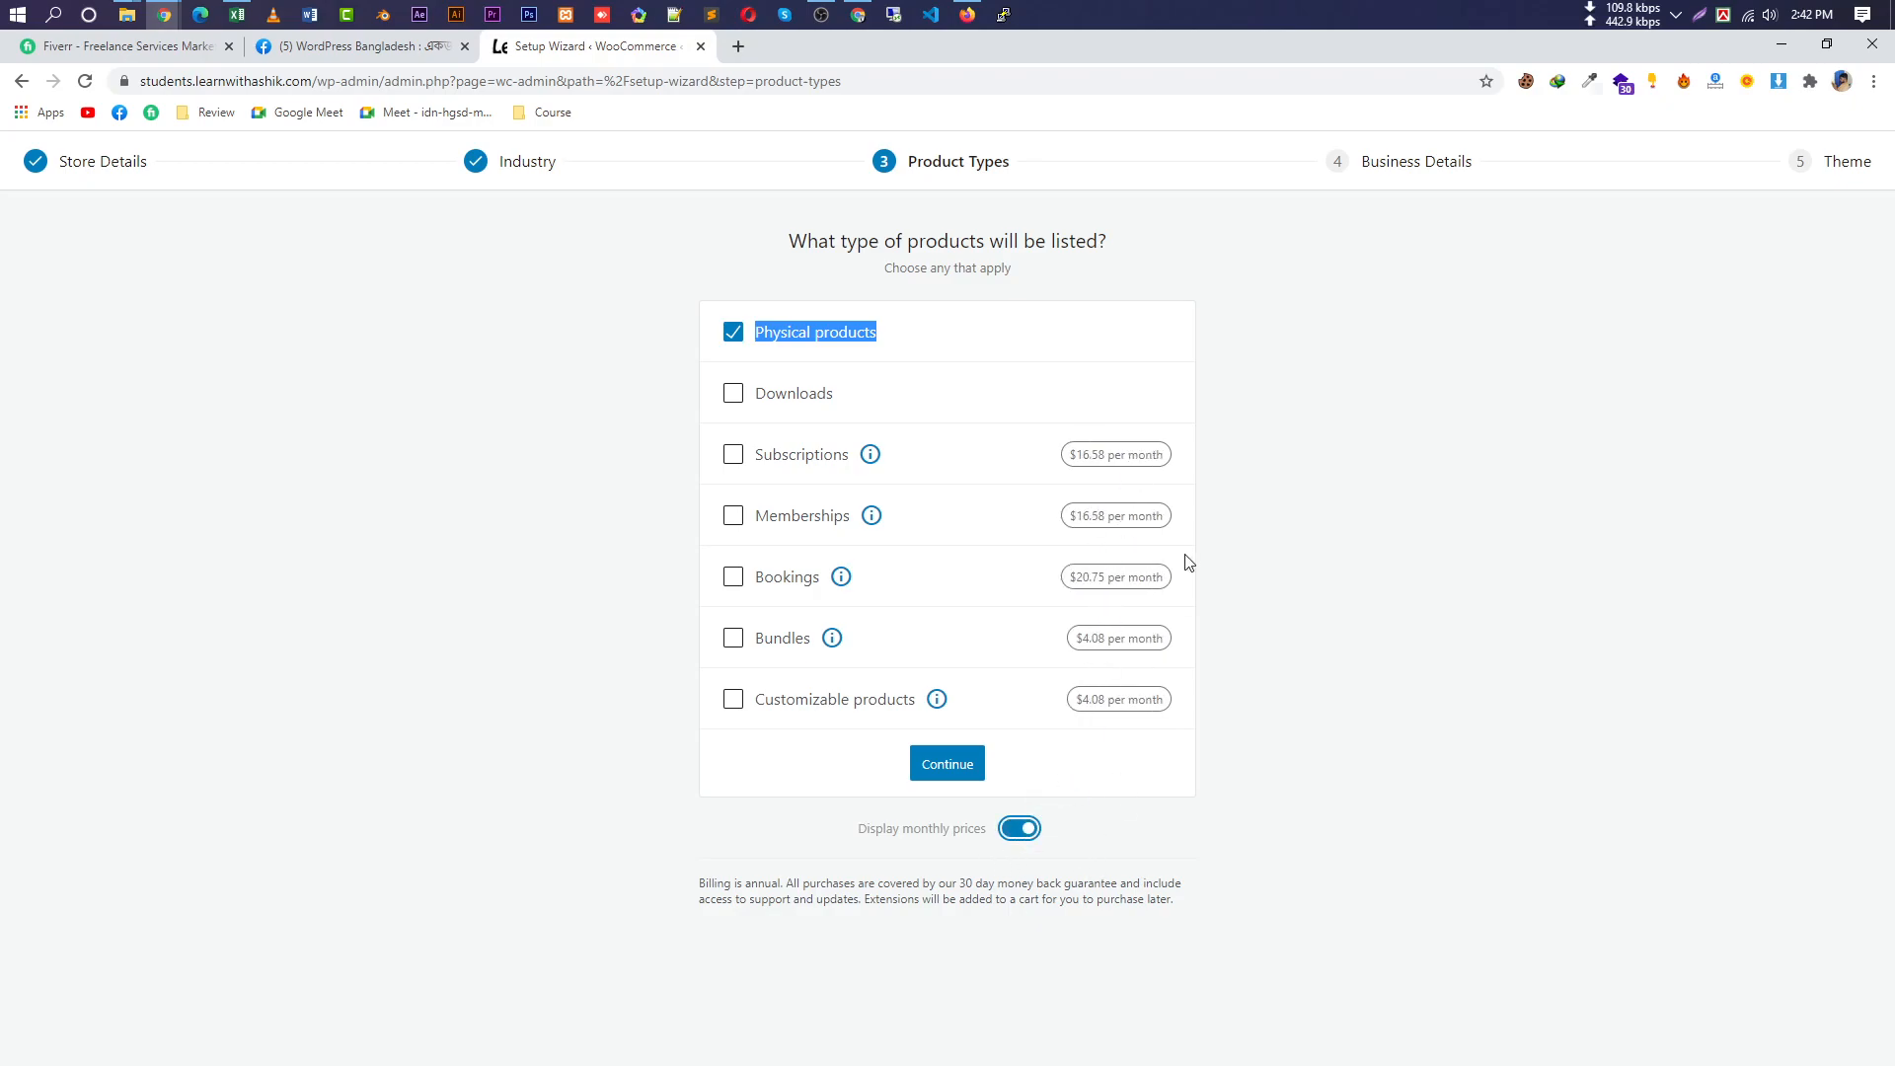
{"action": "left_click", "coordinate": [734, 456]}
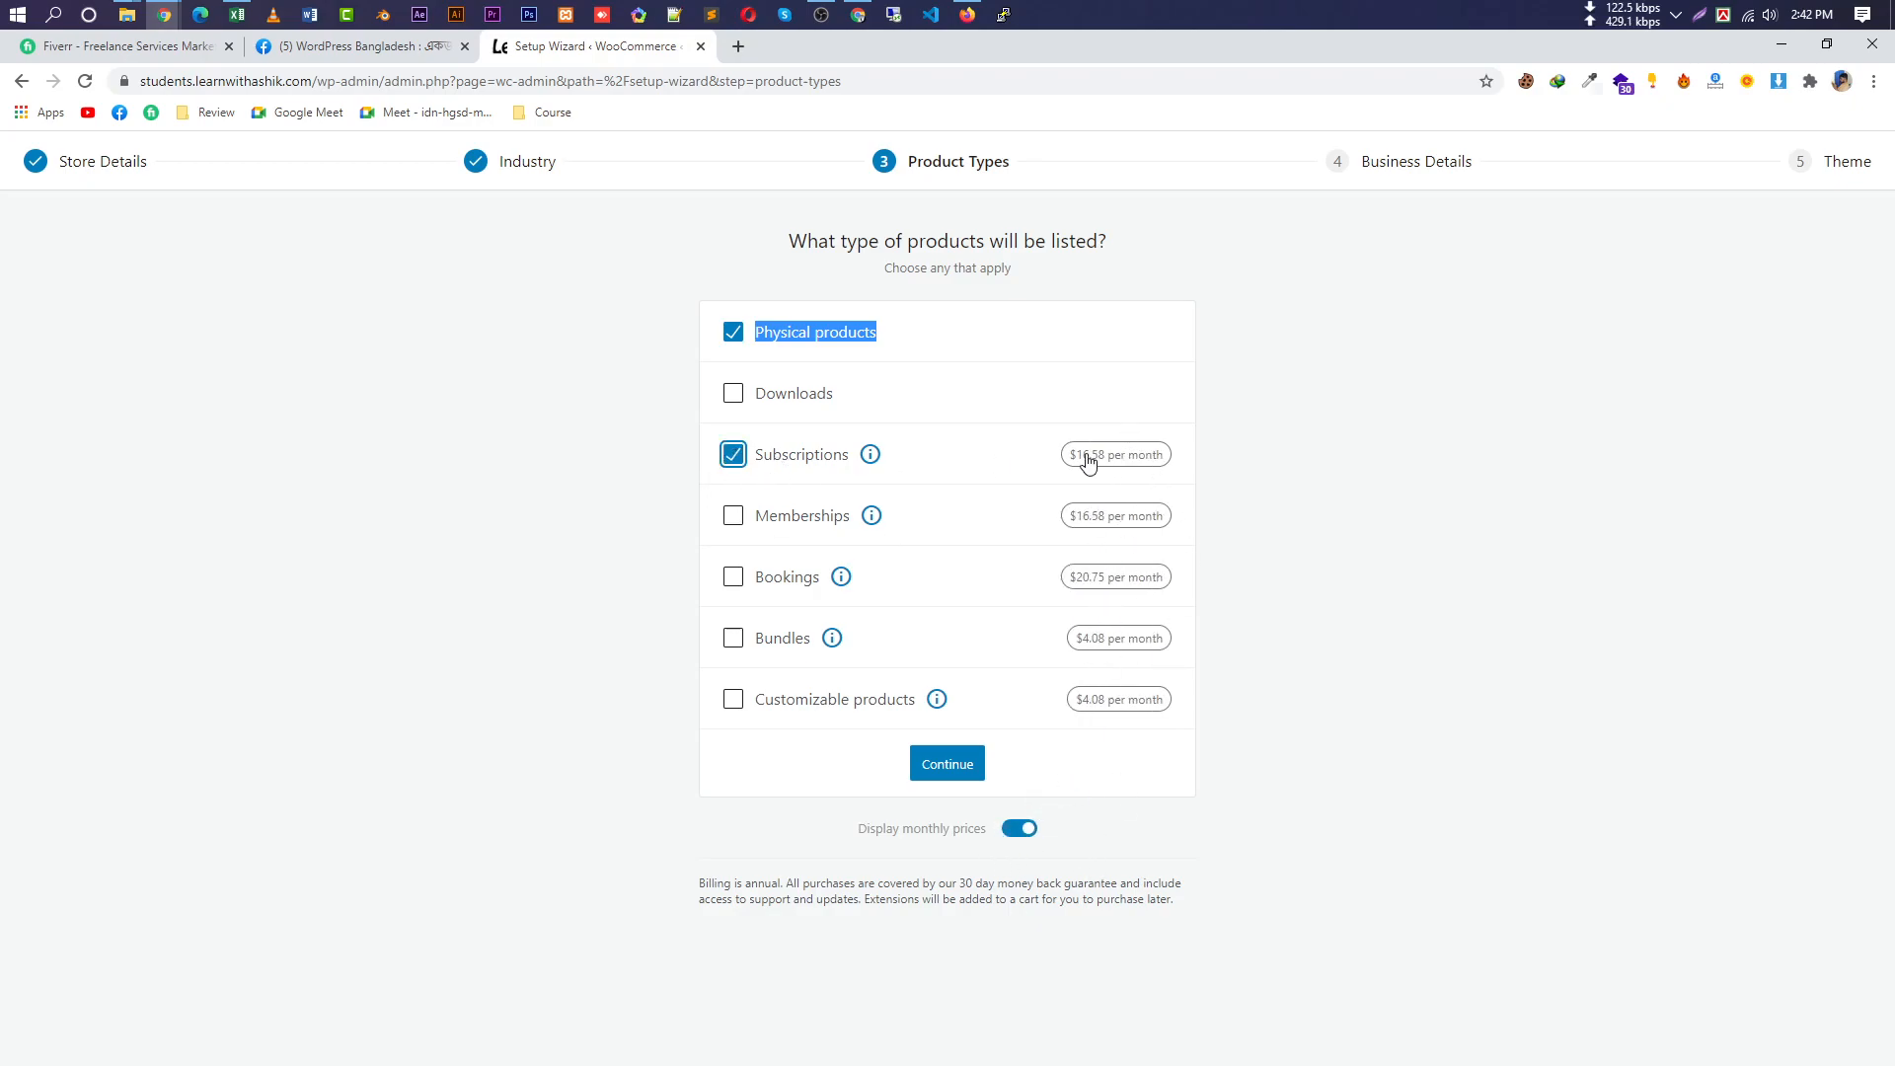
{"action": "left_click", "coordinate": [730, 456]}
{"action": "left_click", "coordinate": [913, 336]}
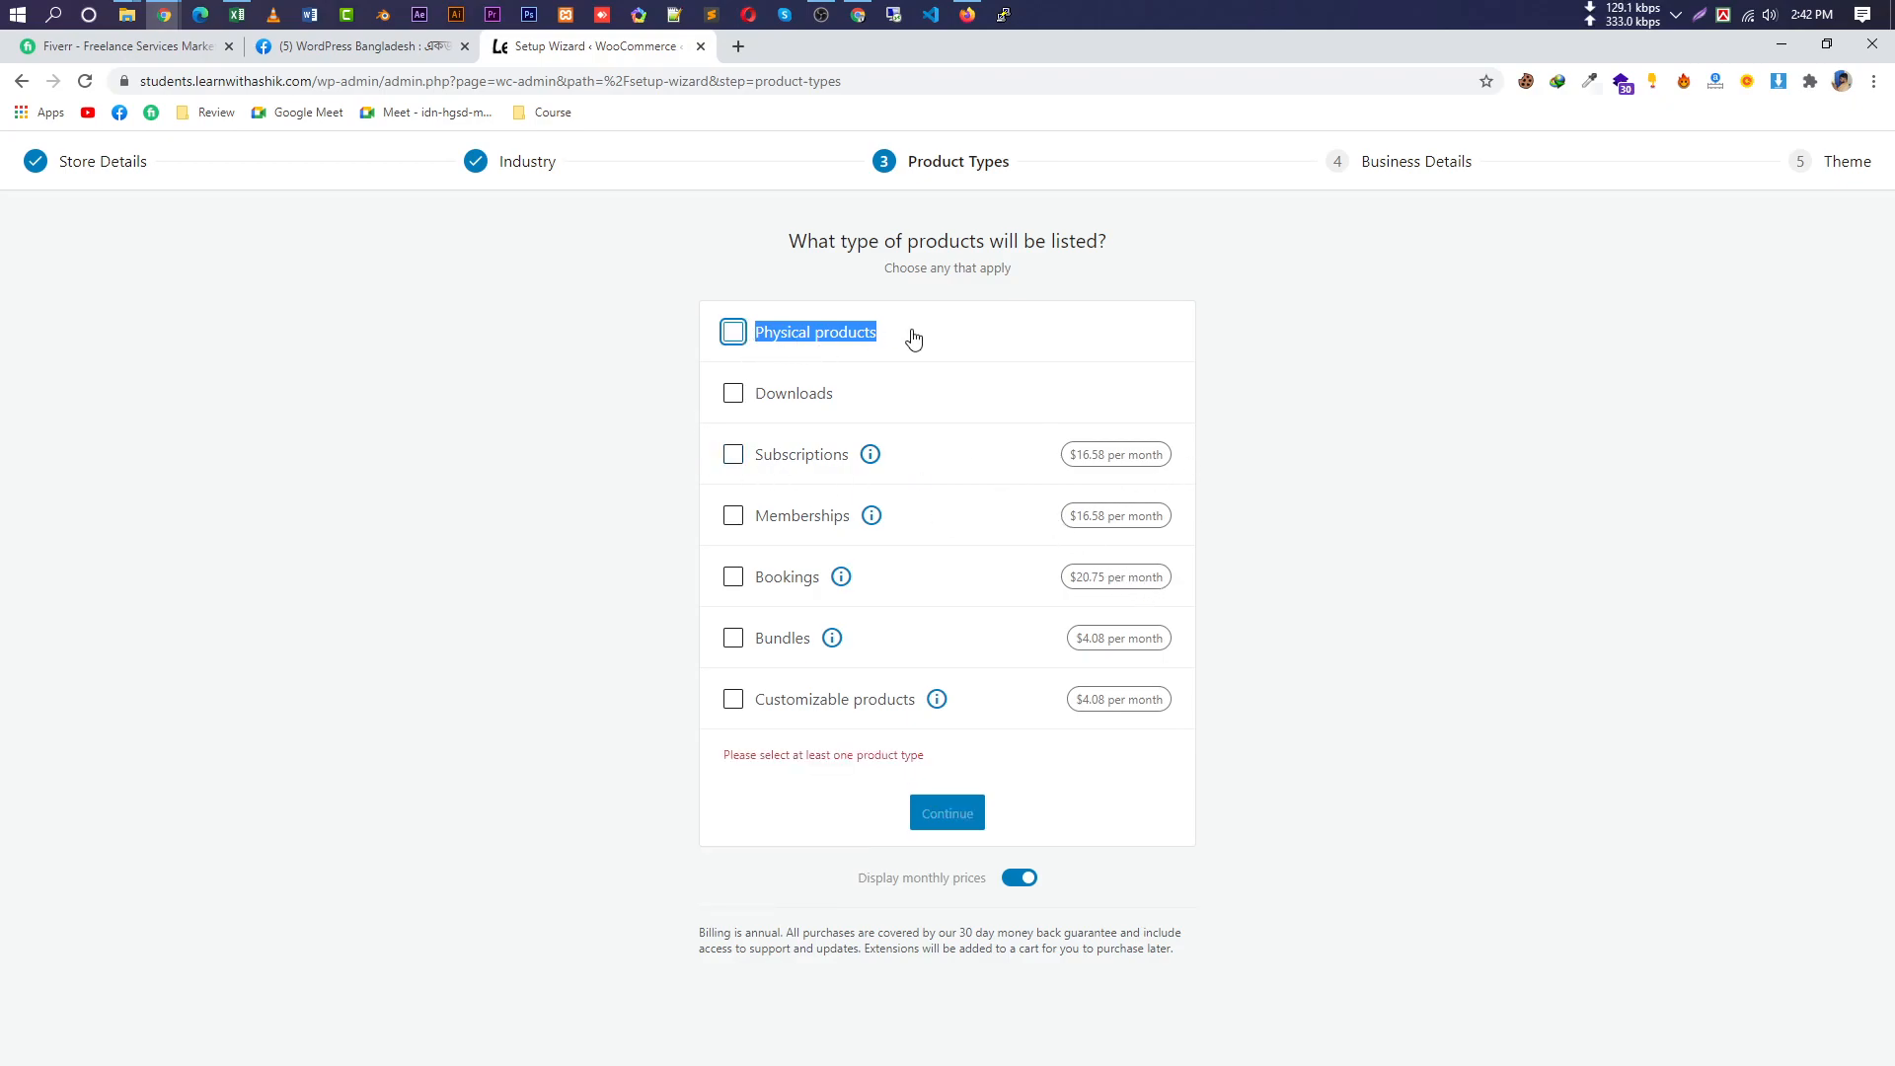
{"action": "left_click", "coordinate": [869, 345]}
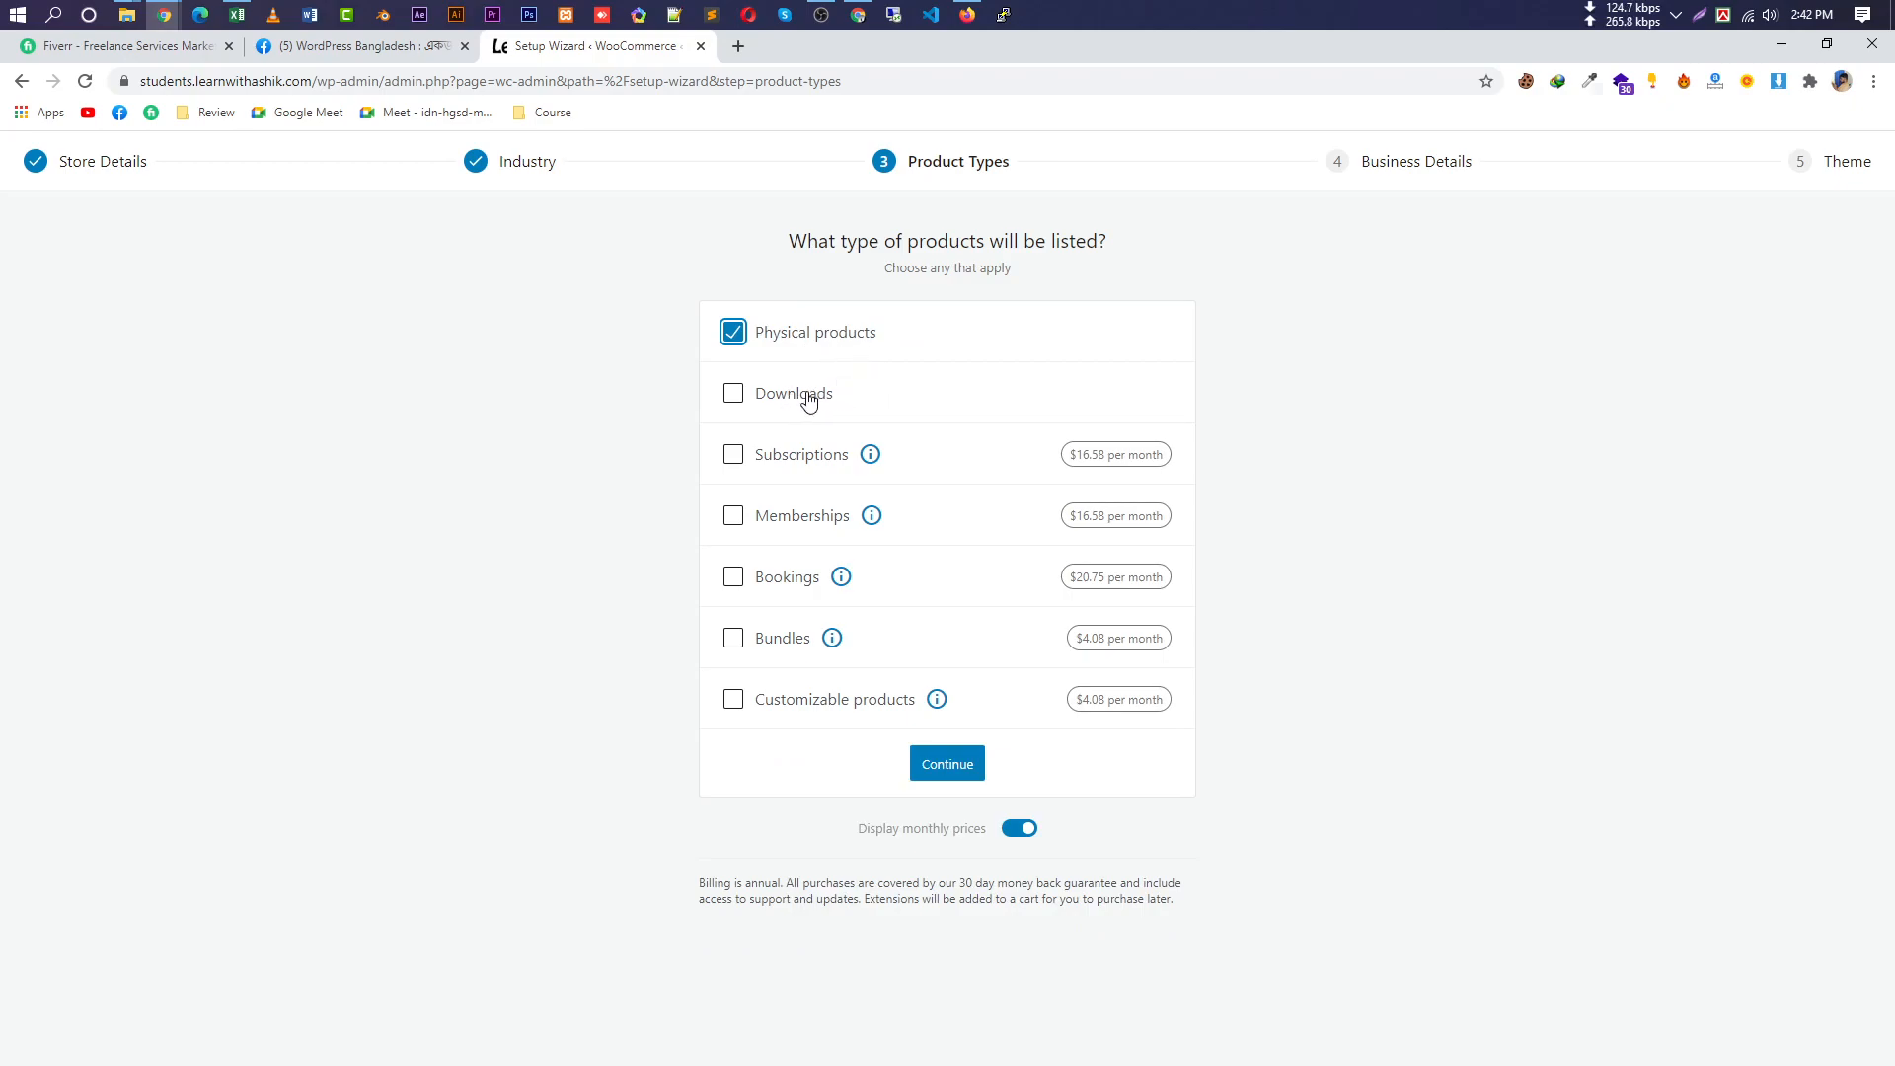
{"action": "left_click", "coordinate": [735, 389]}
{"action": "left_click", "coordinate": [948, 770]}
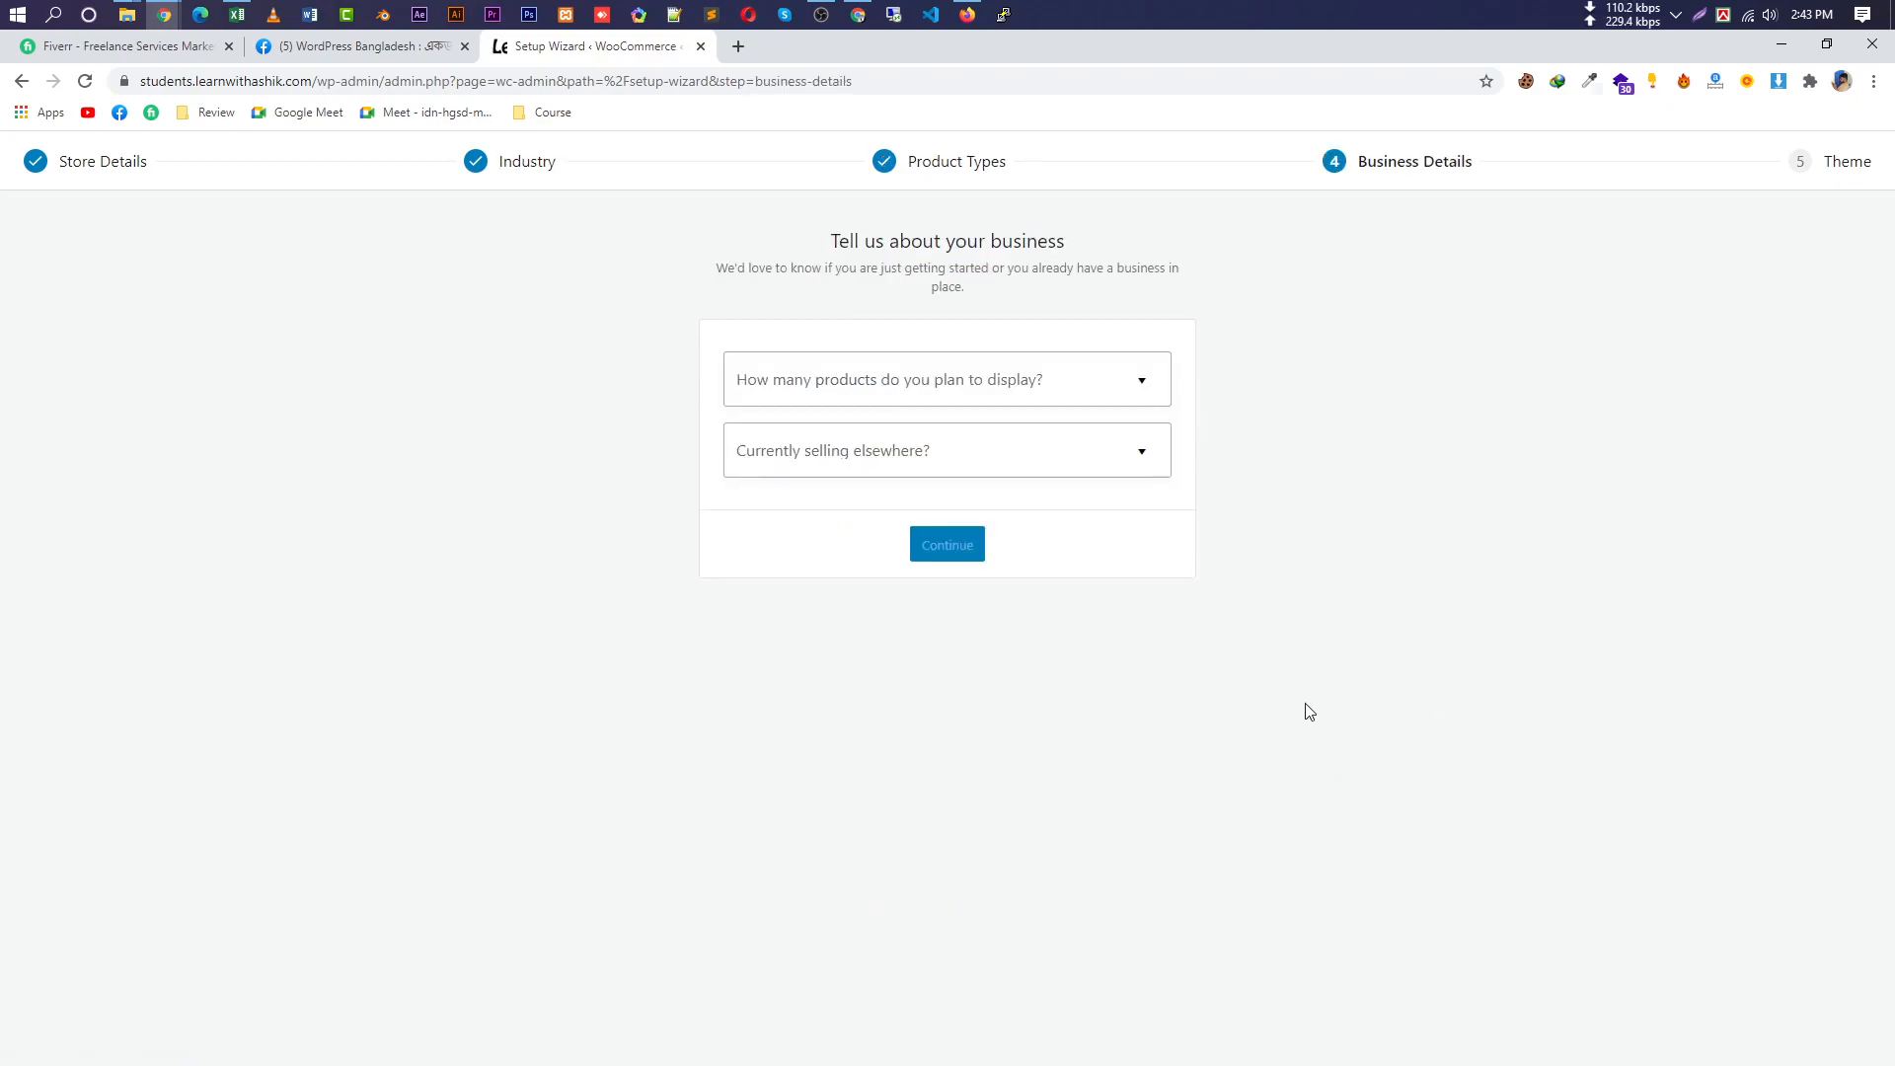
Answer 'I don't have any products yet.' for product count and No for selling elsewhere.
{"action": "left_click", "coordinate": [1004, 391]}
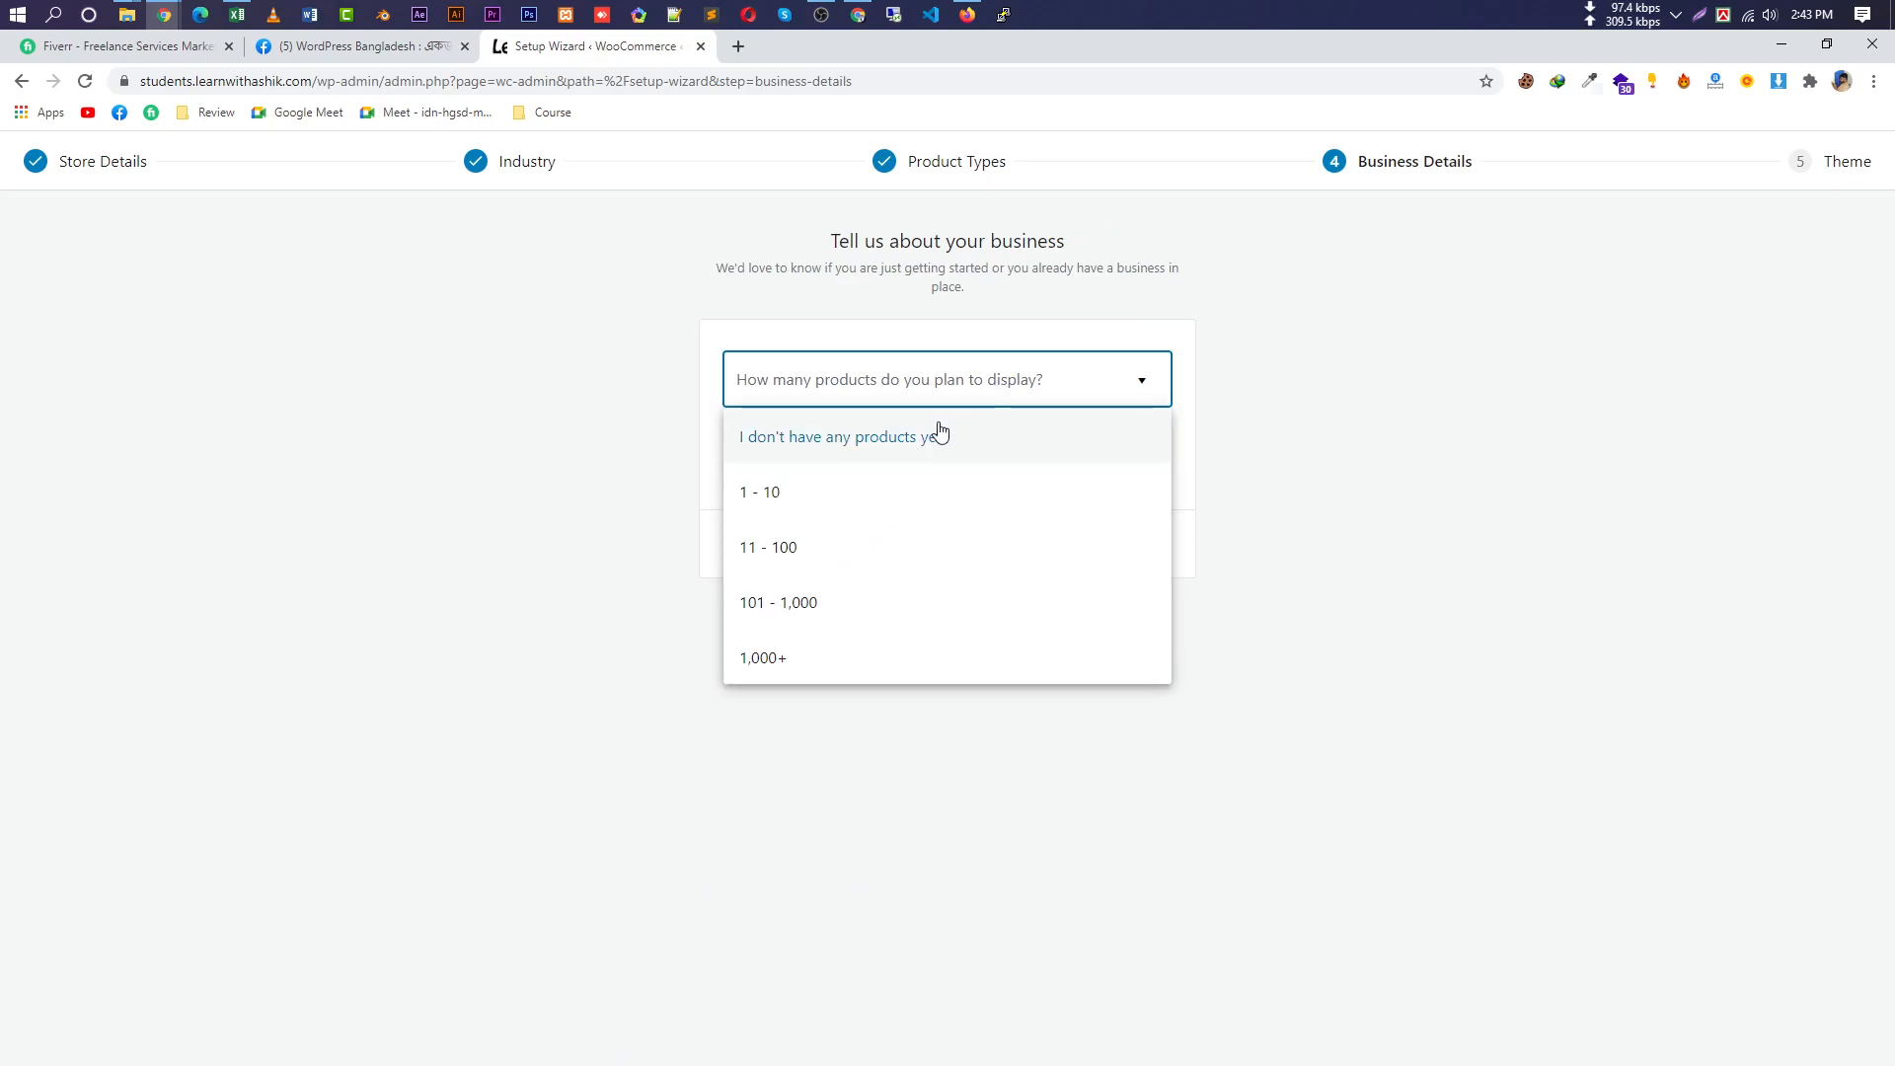
{"action": "left_click", "coordinate": [939, 432]}
{"action": "left_click", "coordinate": [971, 399]}
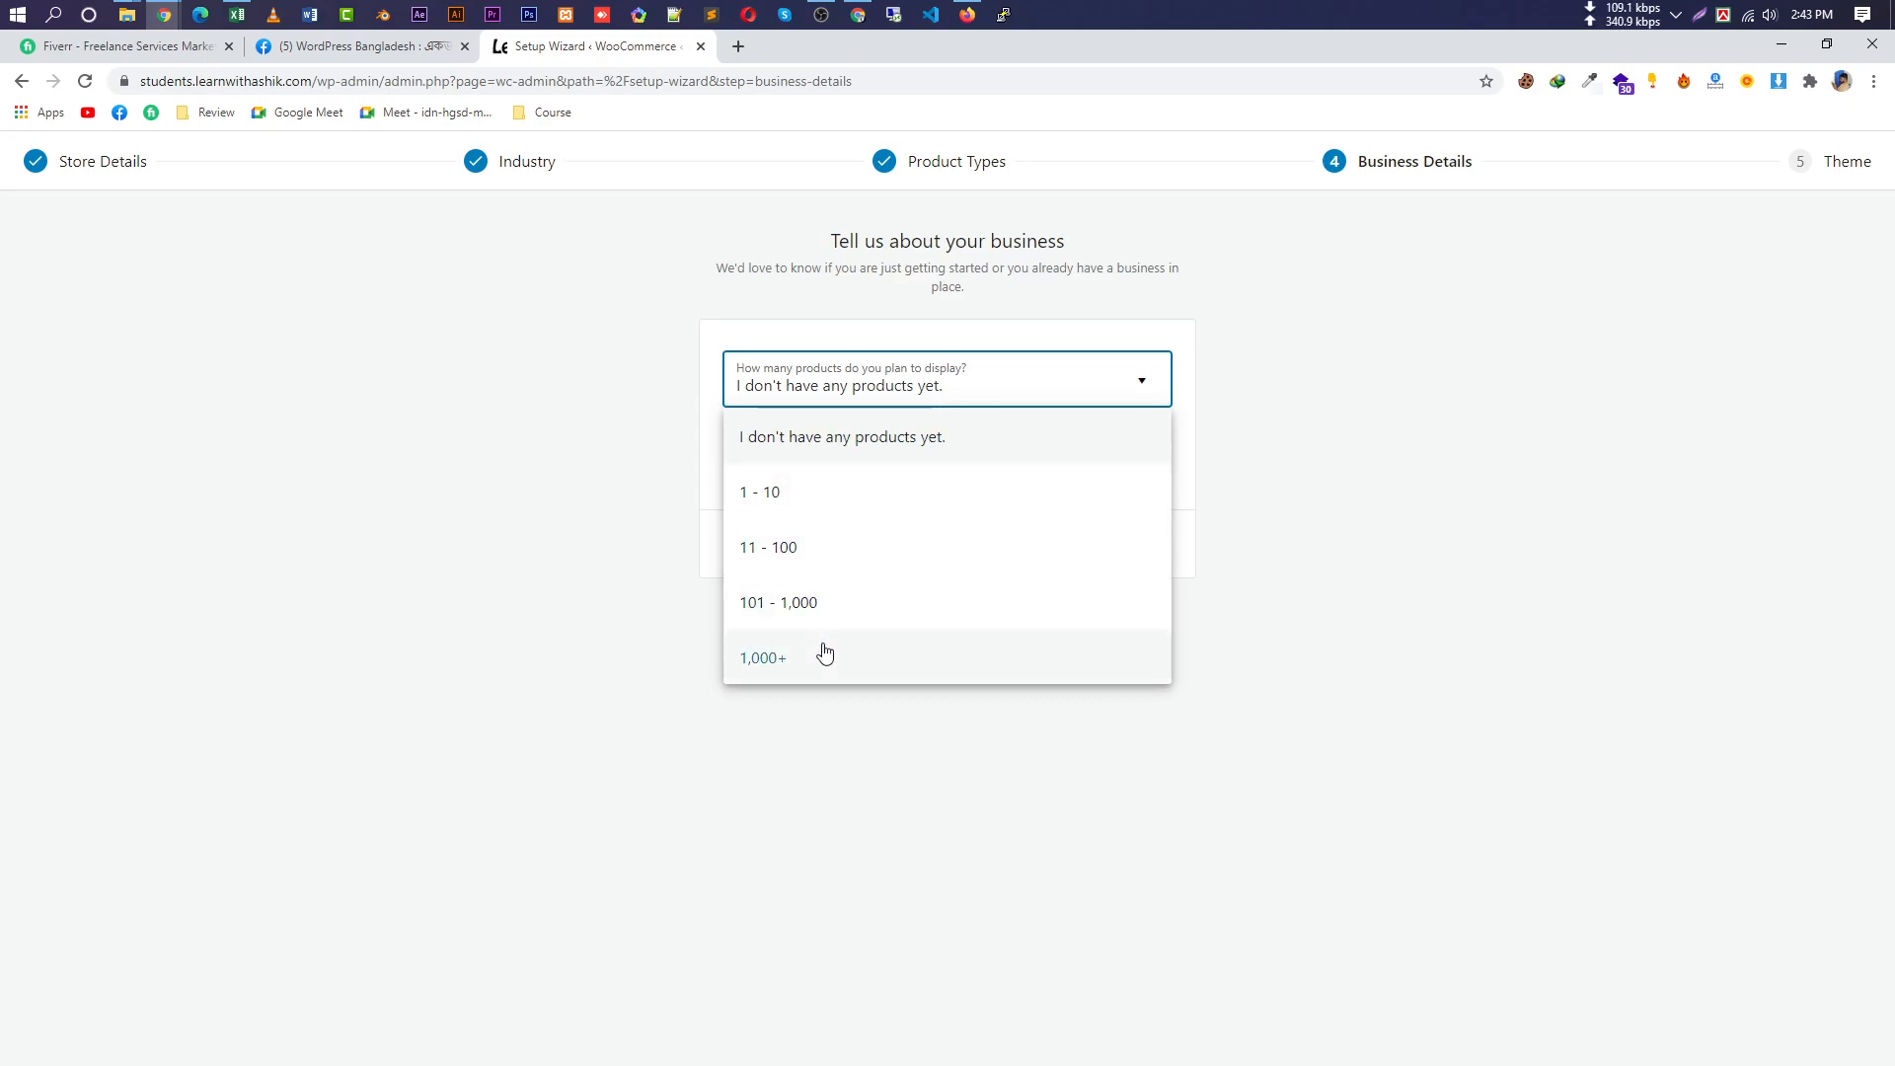
{"action": "left_click", "coordinate": [868, 604]}
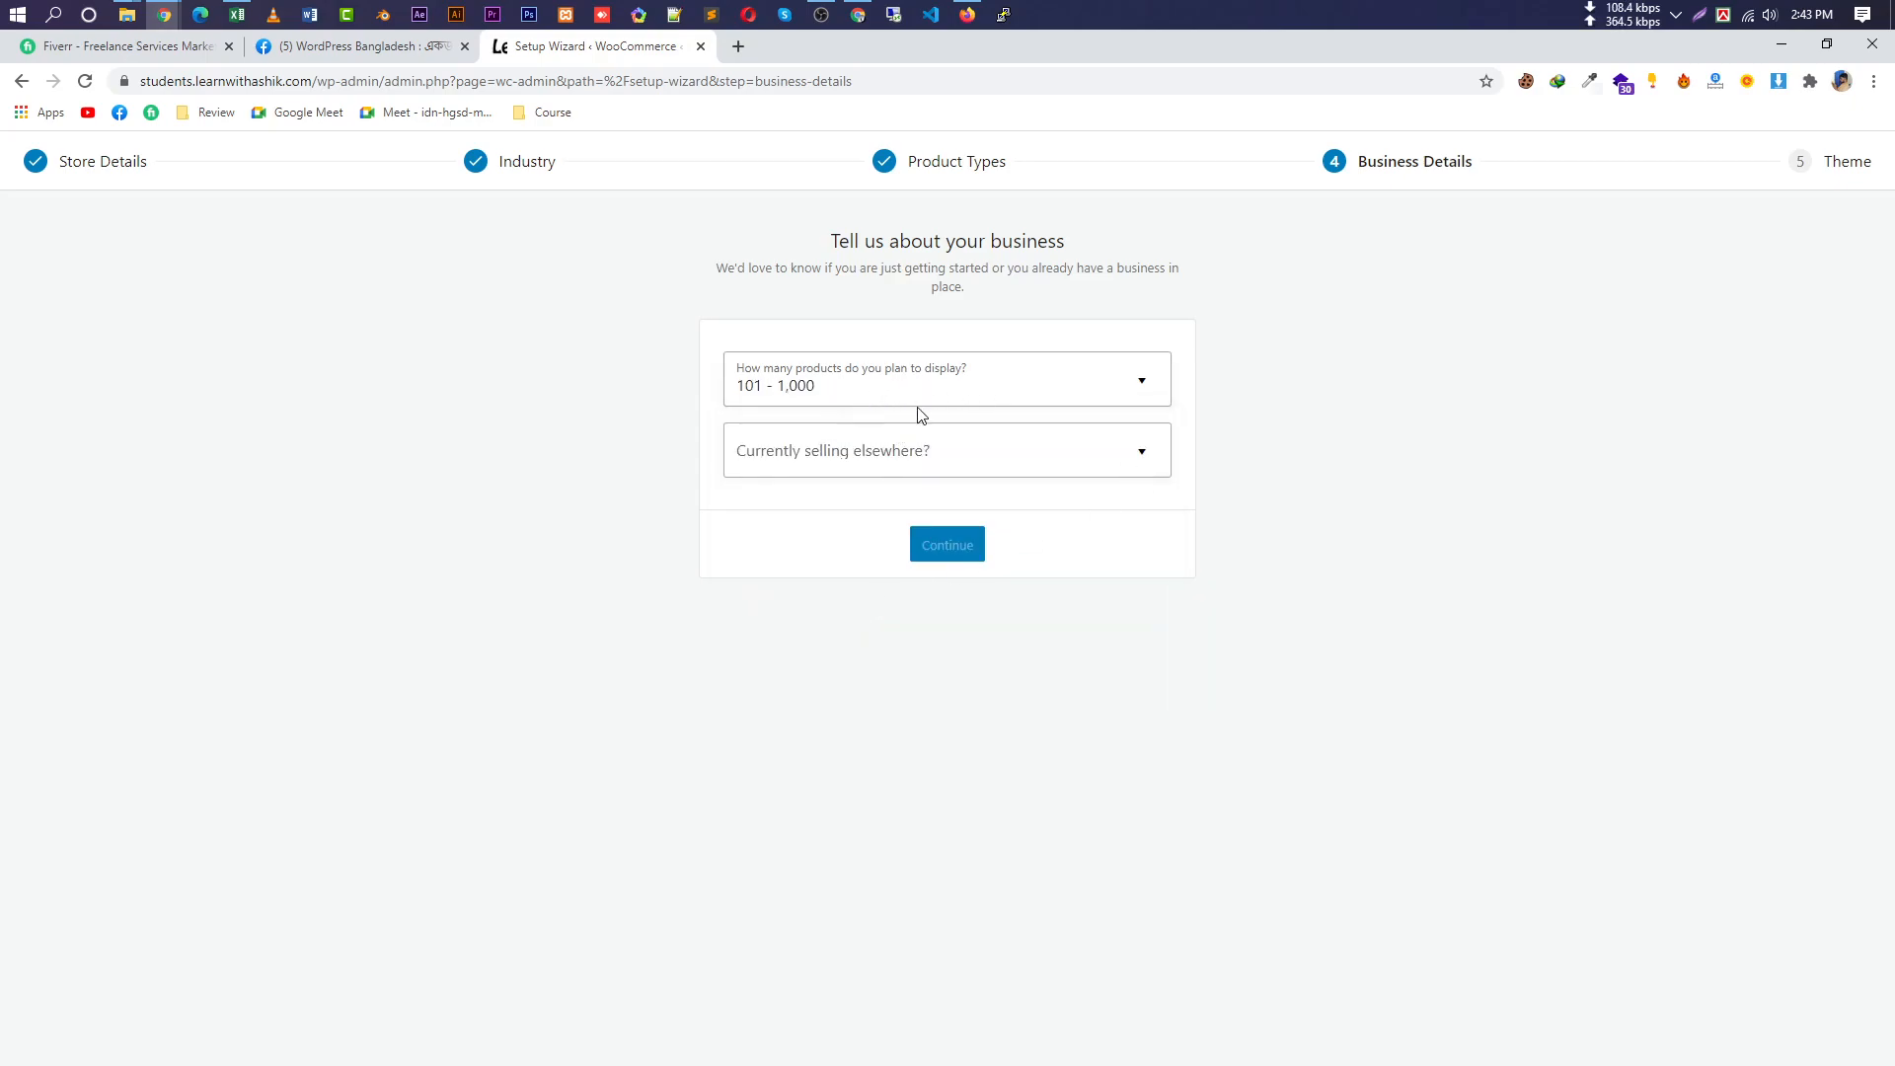
{"action": "left_click", "coordinate": [965, 450]}
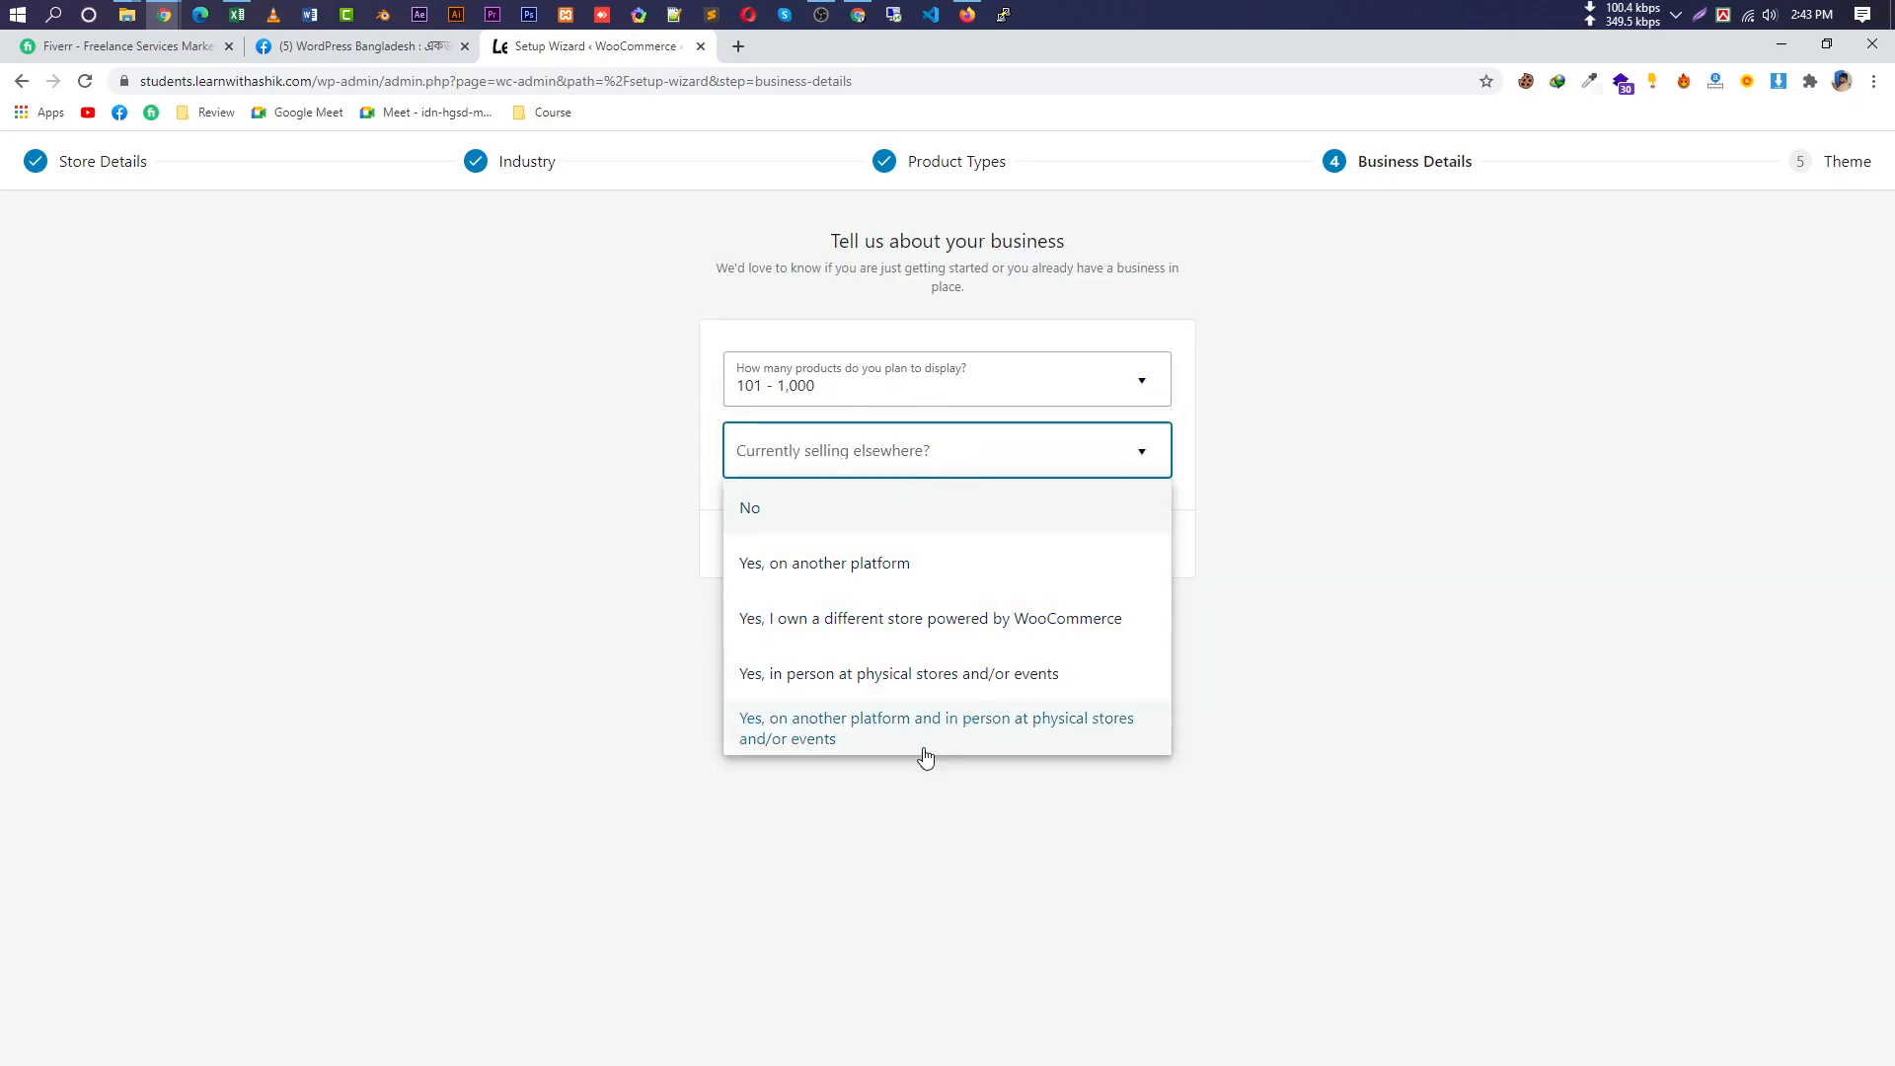
{"action": "left_click", "coordinate": [780, 507]}
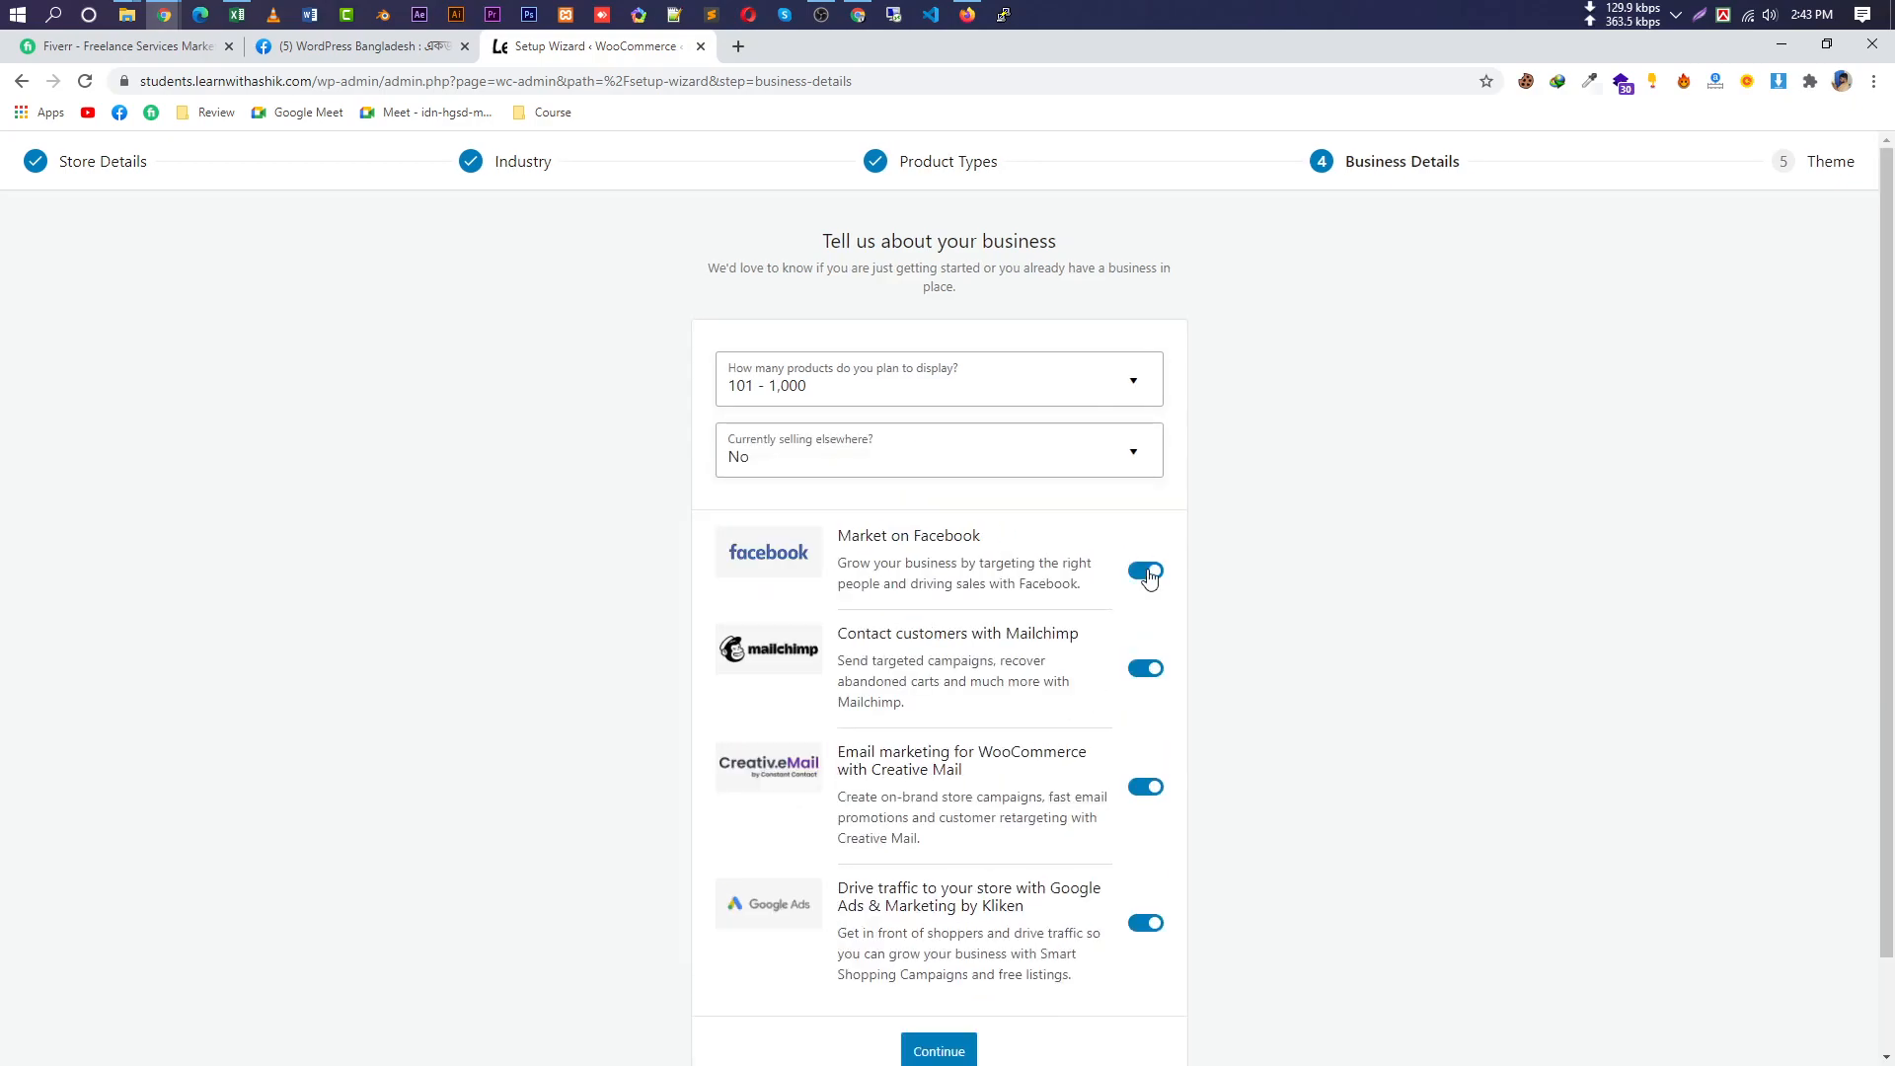
{"action": "left_click", "coordinate": [875, 380]}
{"action": "left_click", "coordinate": [857, 437]}
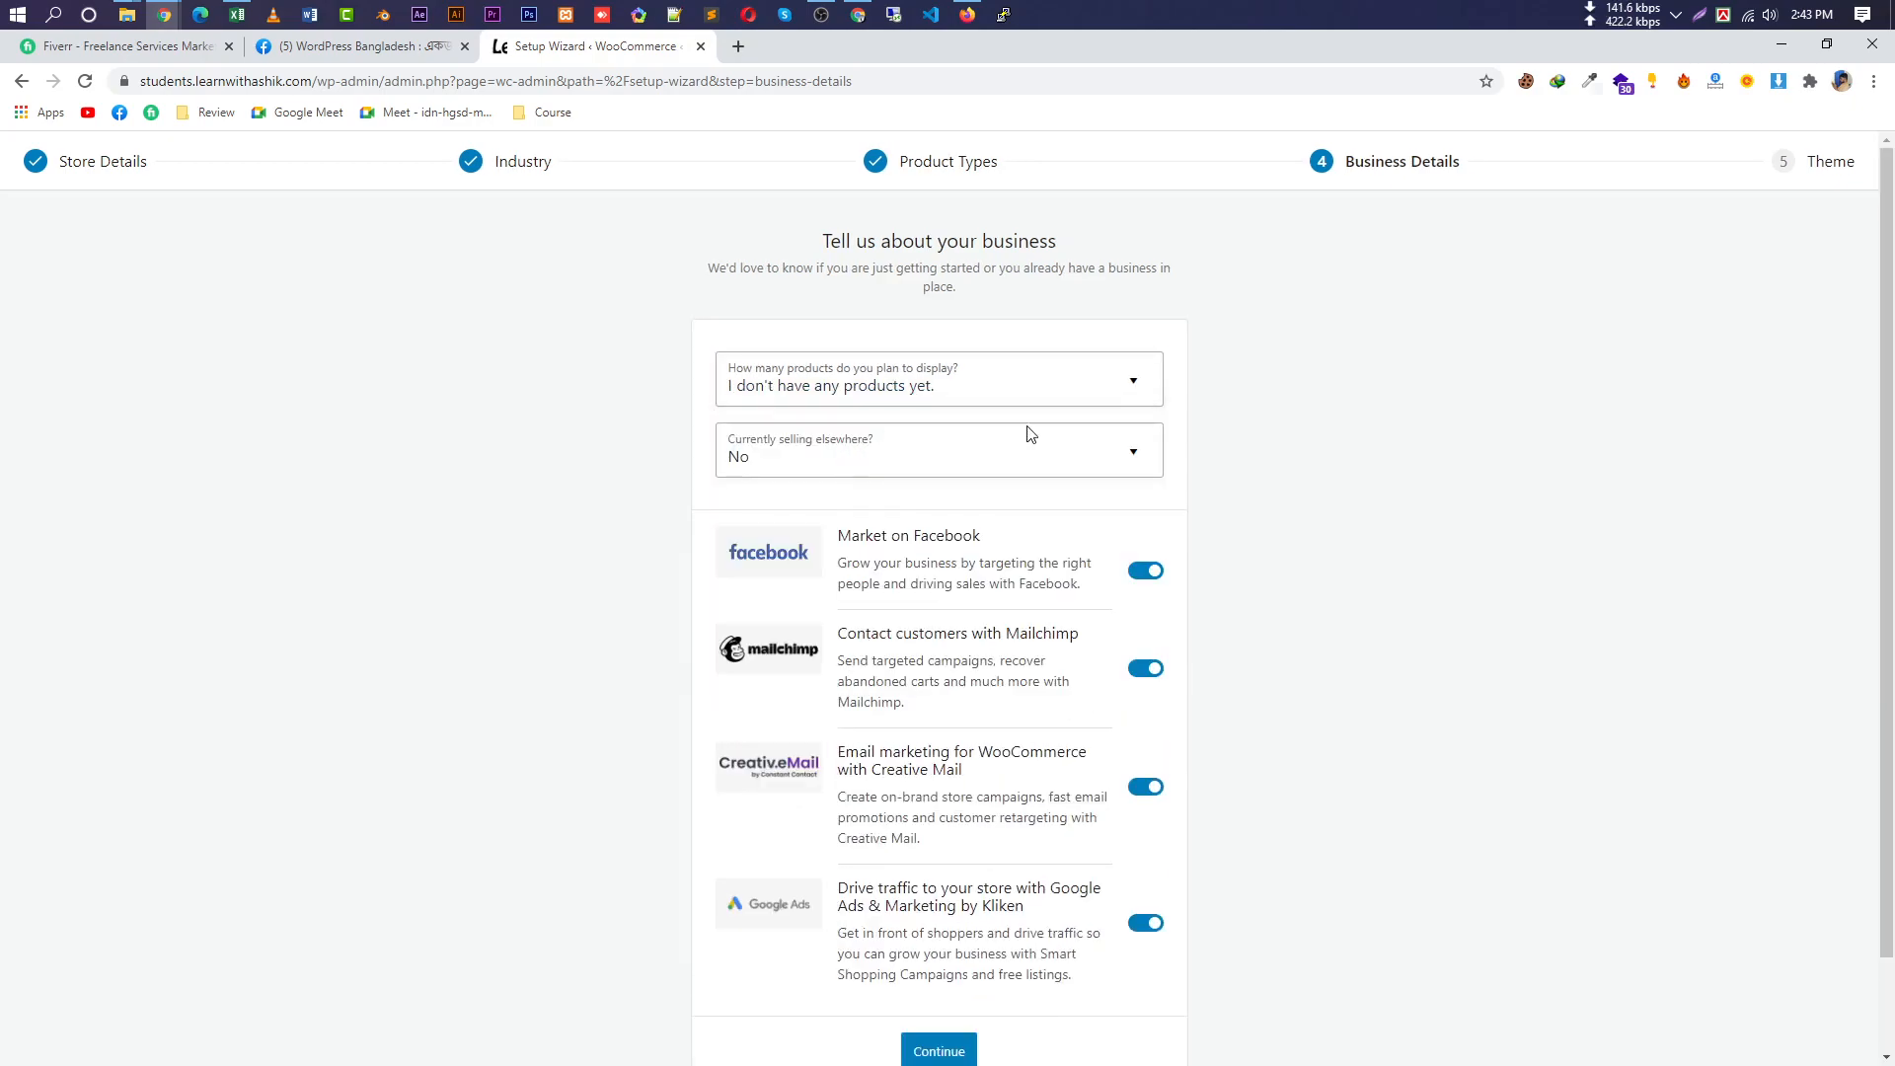
{"action": "left_click", "coordinate": [910, 460]}
{"action": "left_click", "coordinate": [842, 505]}
Leave the Facebook and Mailchimp extensions switched on after toggling them off and back.
{"action": "left_click", "coordinate": [1148, 572]}
{"action": "left_click", "coordinate": [1143, 675]}
{"action": "left_click", "coordinate": [1145, 570]}
{"action": "left_click", "coordinate": [1150, 679]}
{"action": "scroll", "coordinate": [1205, 825], "scroll_direction": "down", "scroll_amount": 1}
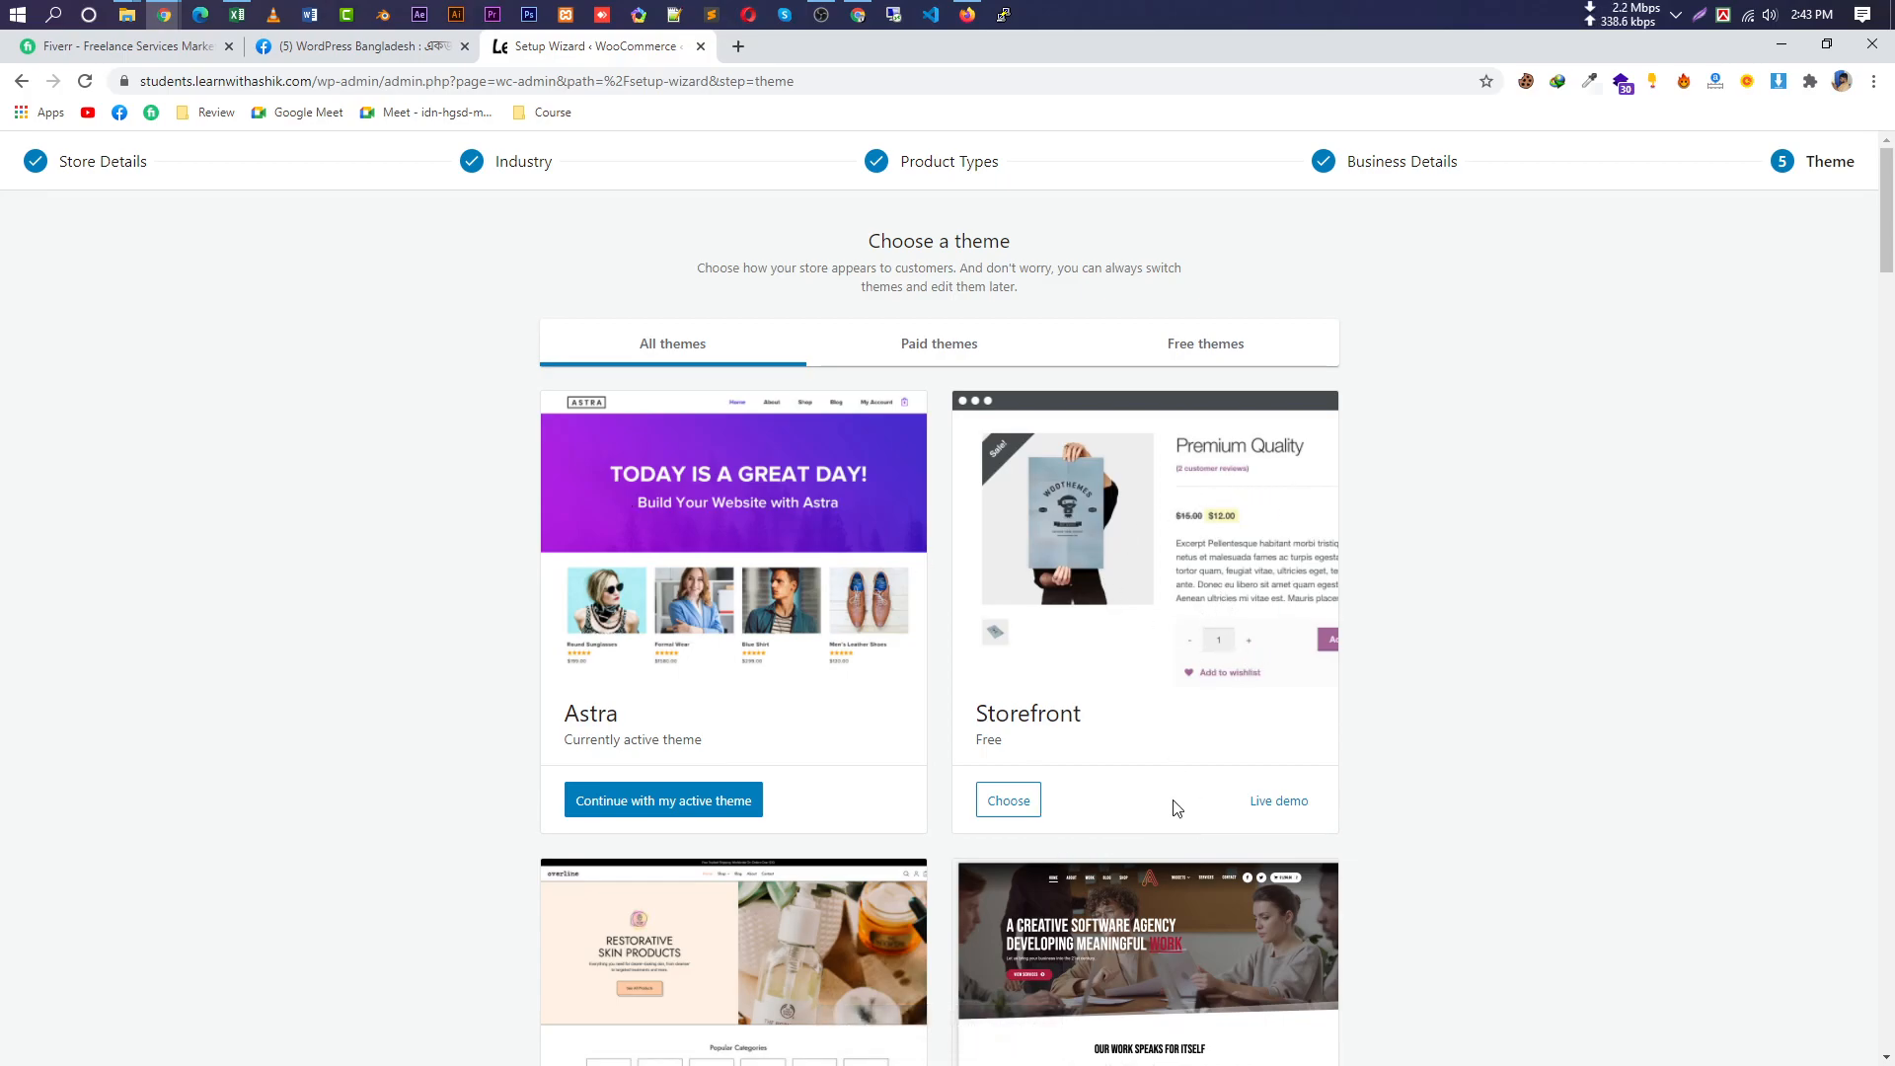
Choose Storefront as the store theme and accept installing Jetpack and WooCommerce Shipping & Tax.
{"action": "left_click", "coordinate": [1006, 802]}
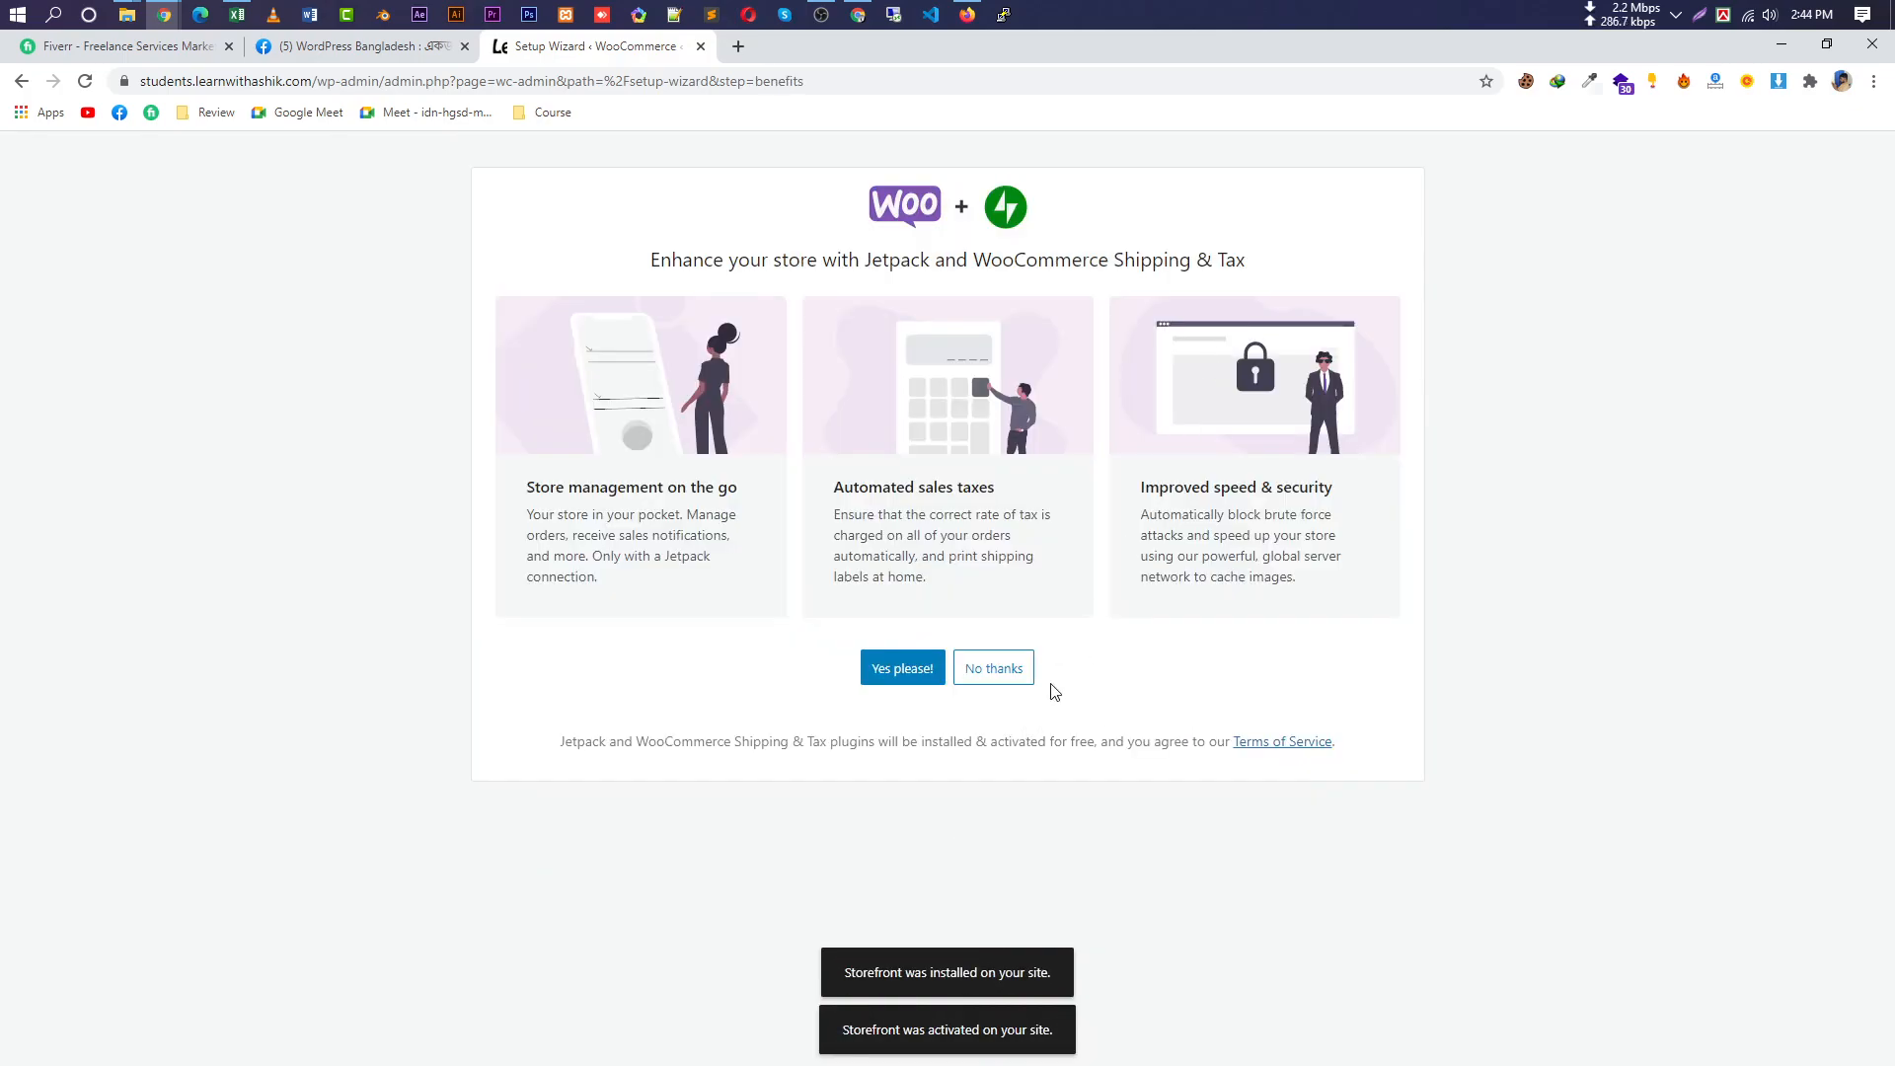
{"action": "left_click_drag", "start_coordinate": [652, 259], "coordinate": [1395, 262]}
{"action": "left_click", "coordinate": [1032, 281]}
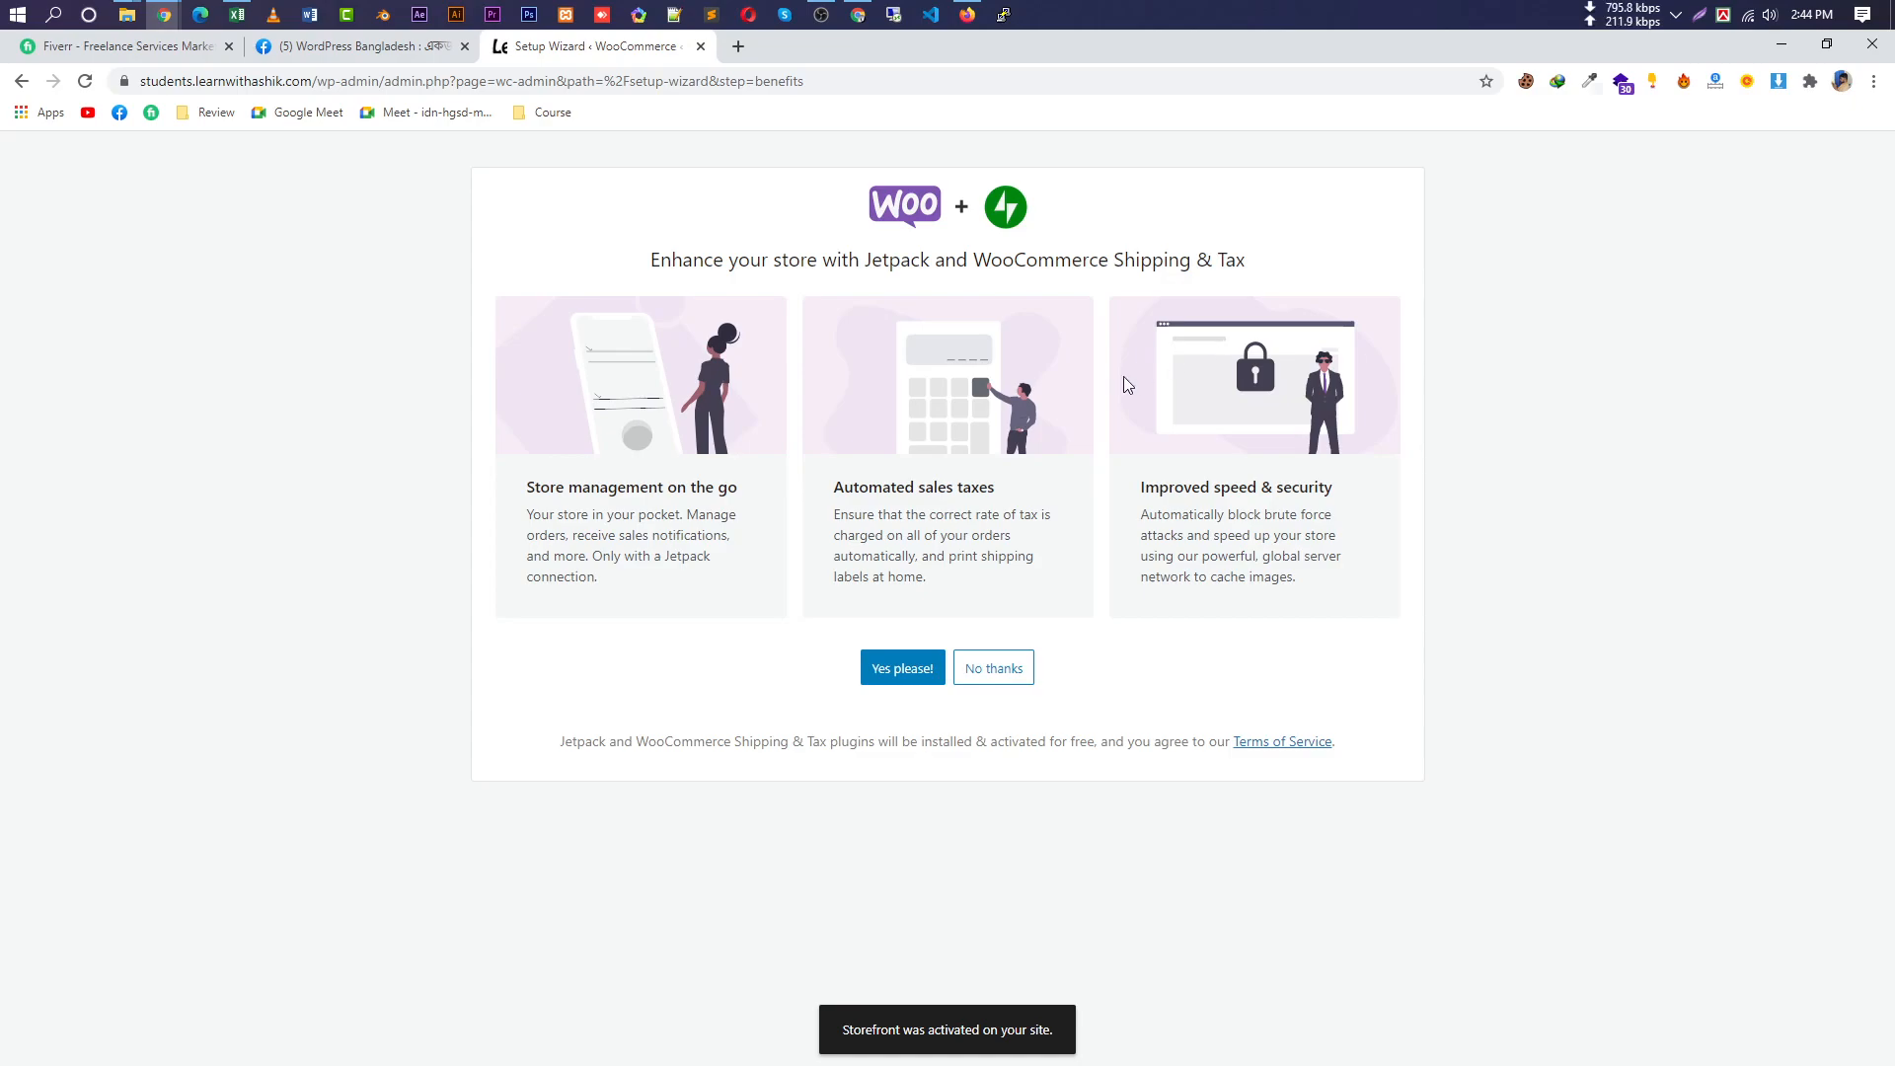
{"action": "left_click", "coordinate": [904, 675]}
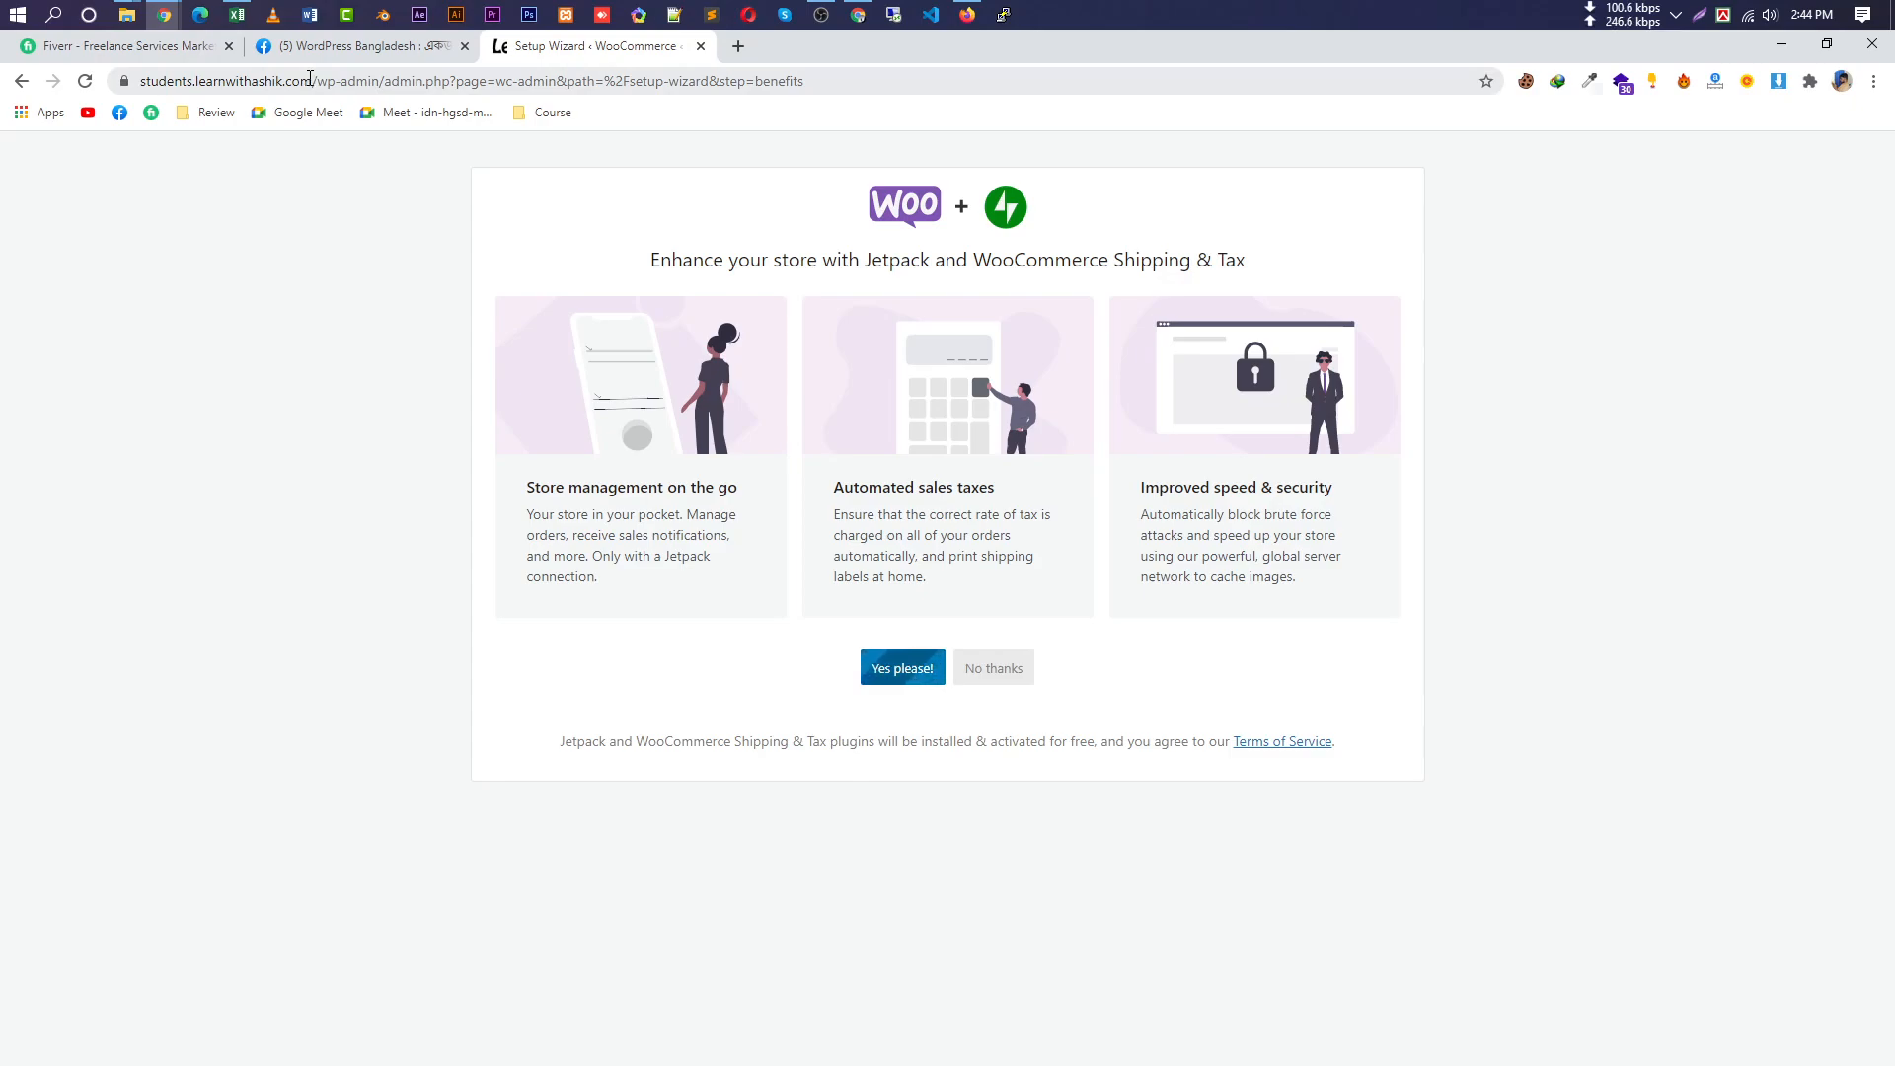
{"action": "left_click_drag", "start_coordinate": [307, 78], "coordinate": [139, 81]}
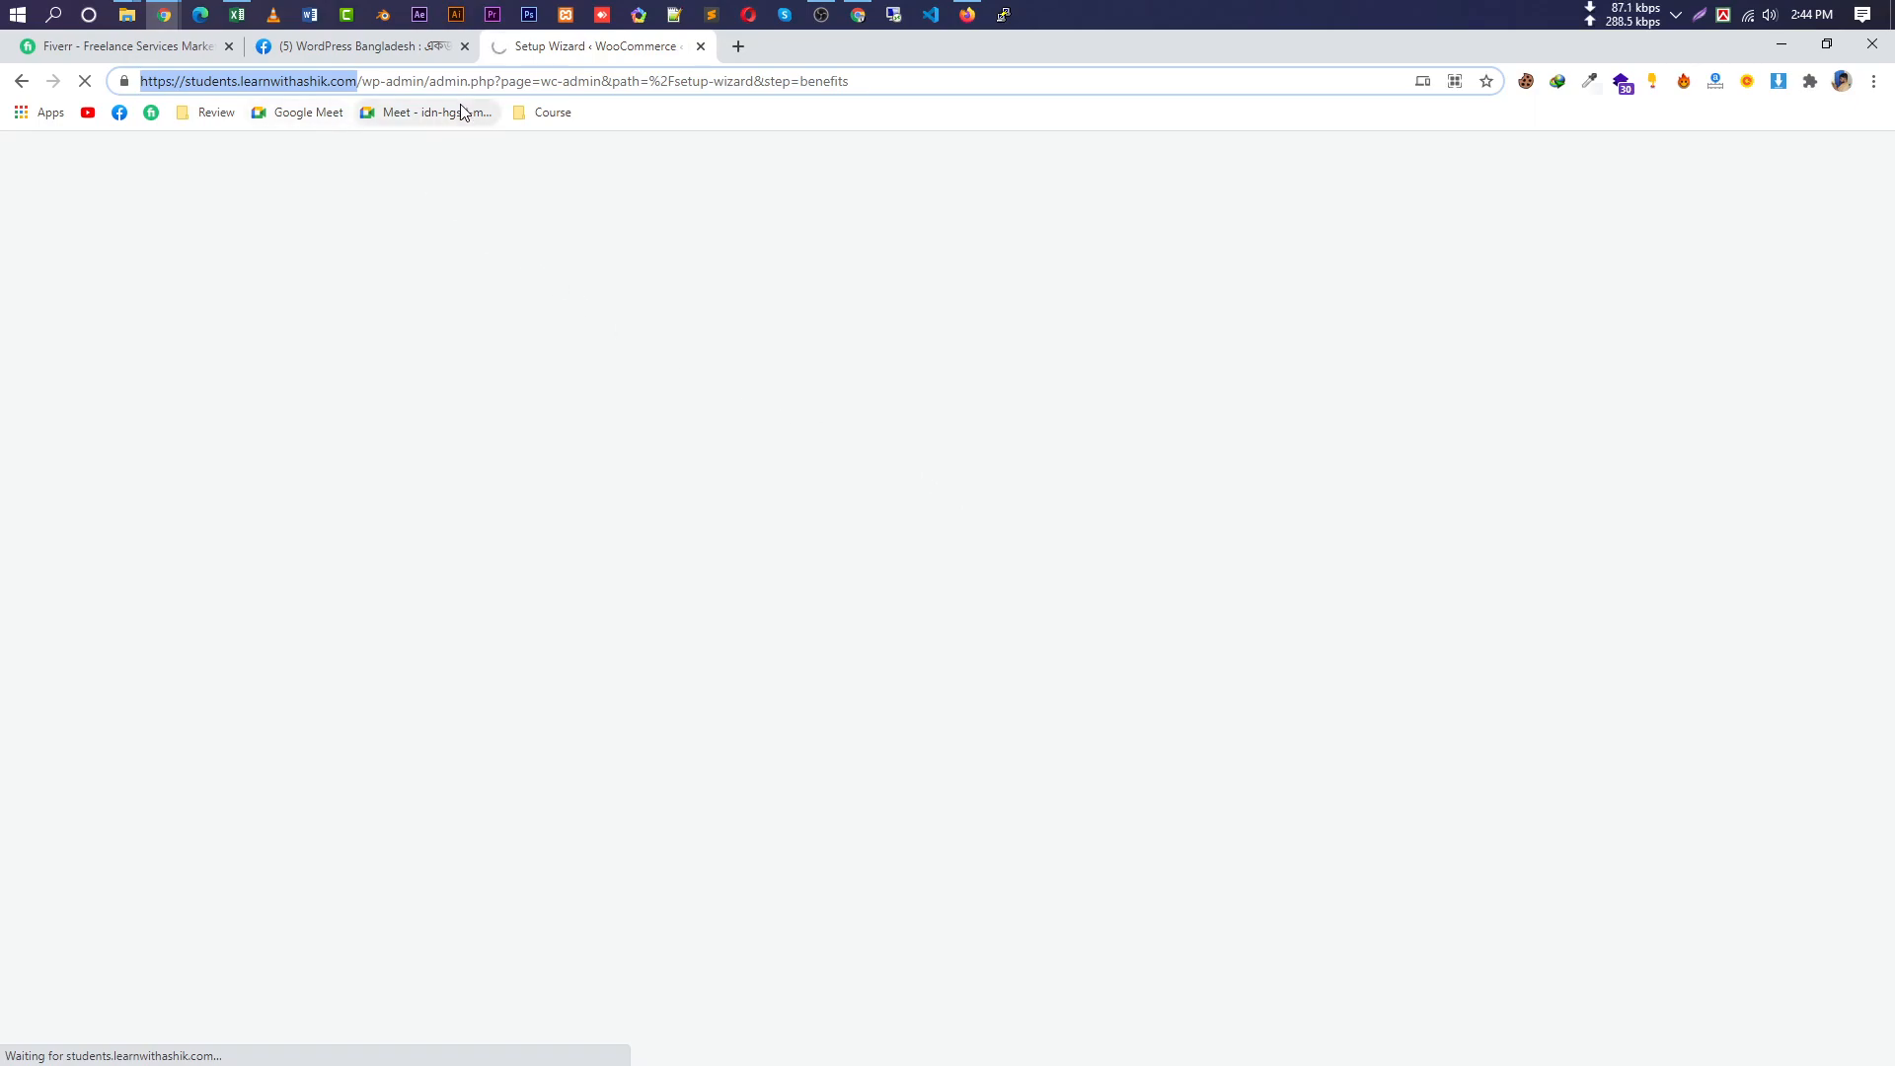
Sign up for Jetpack with a Google account and dismiss the cookie notice.
{"action": "left_click", "coordinate": [642, 418]}
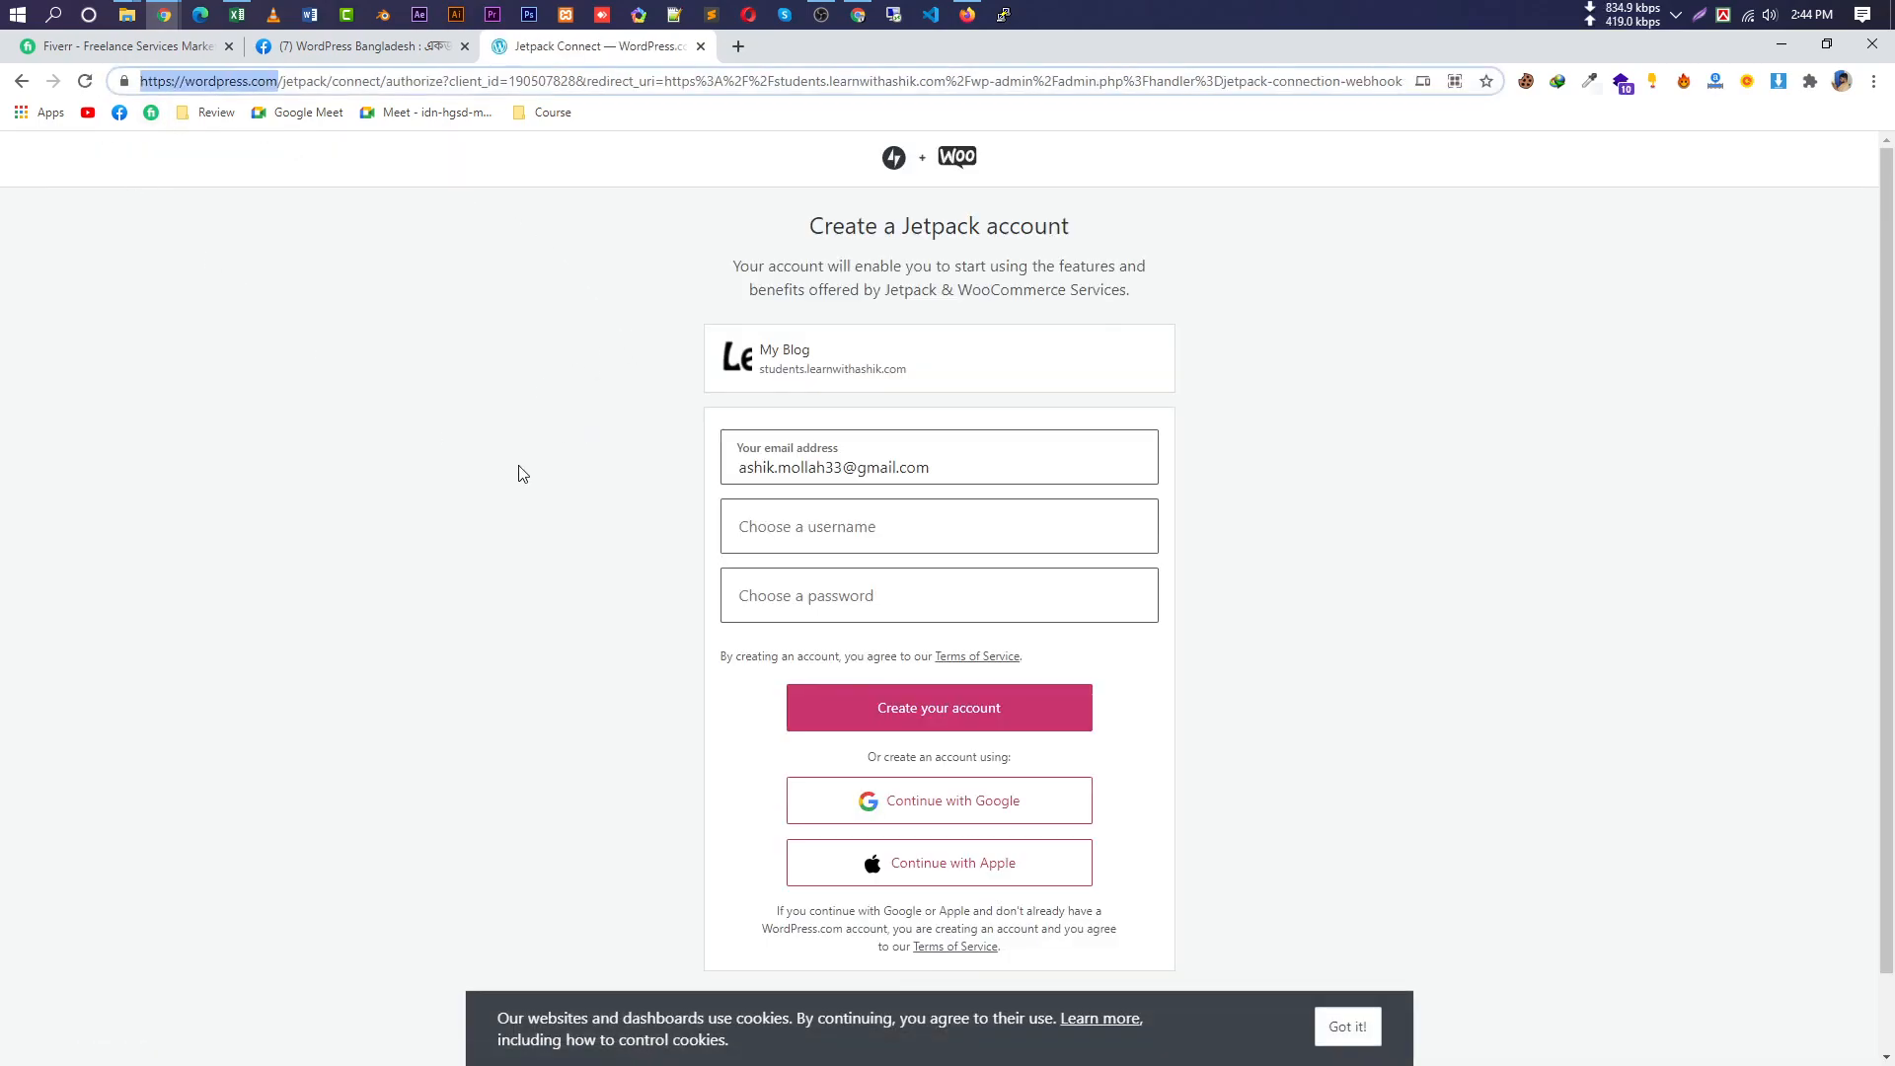
{"action": "scroll", "coordinate": [969, 557], "scroll_direction": "down", "scroll_amount": 2}
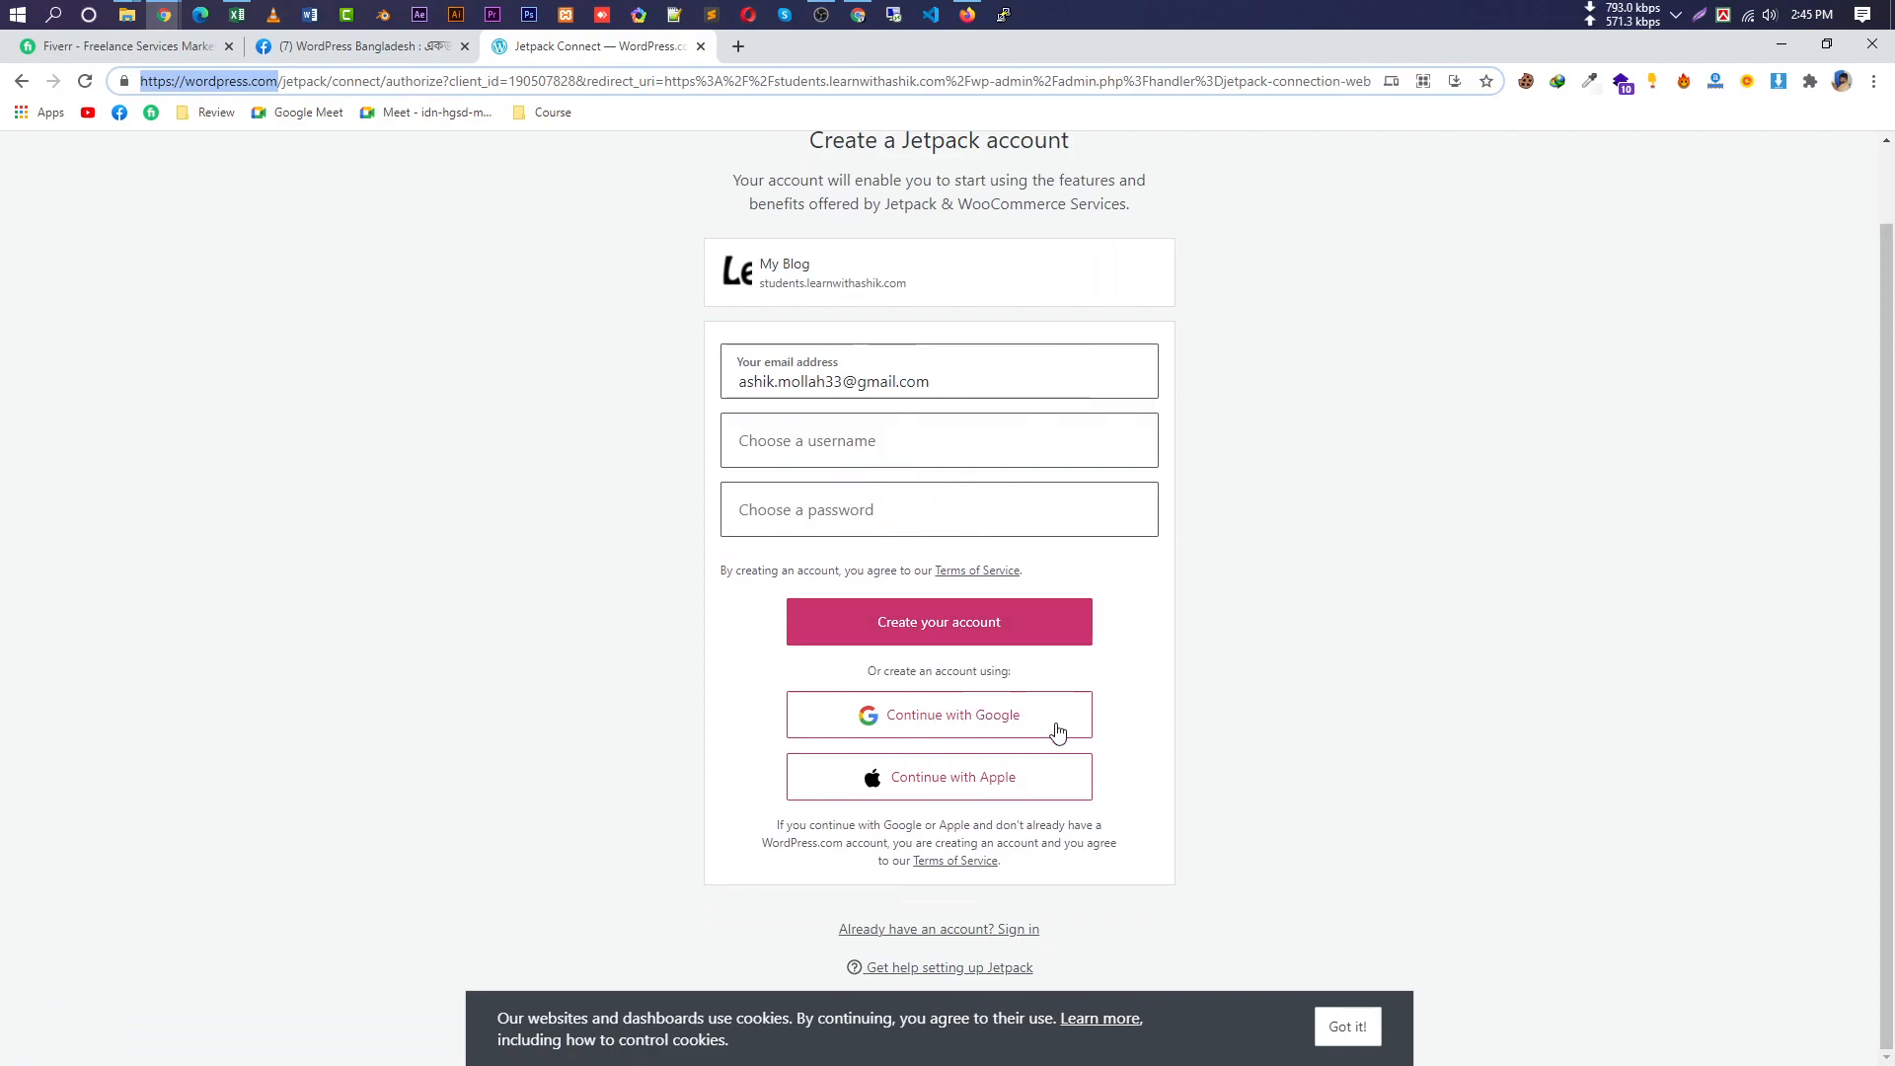
{"action": "left_click", "coordinate": [974, 723]}
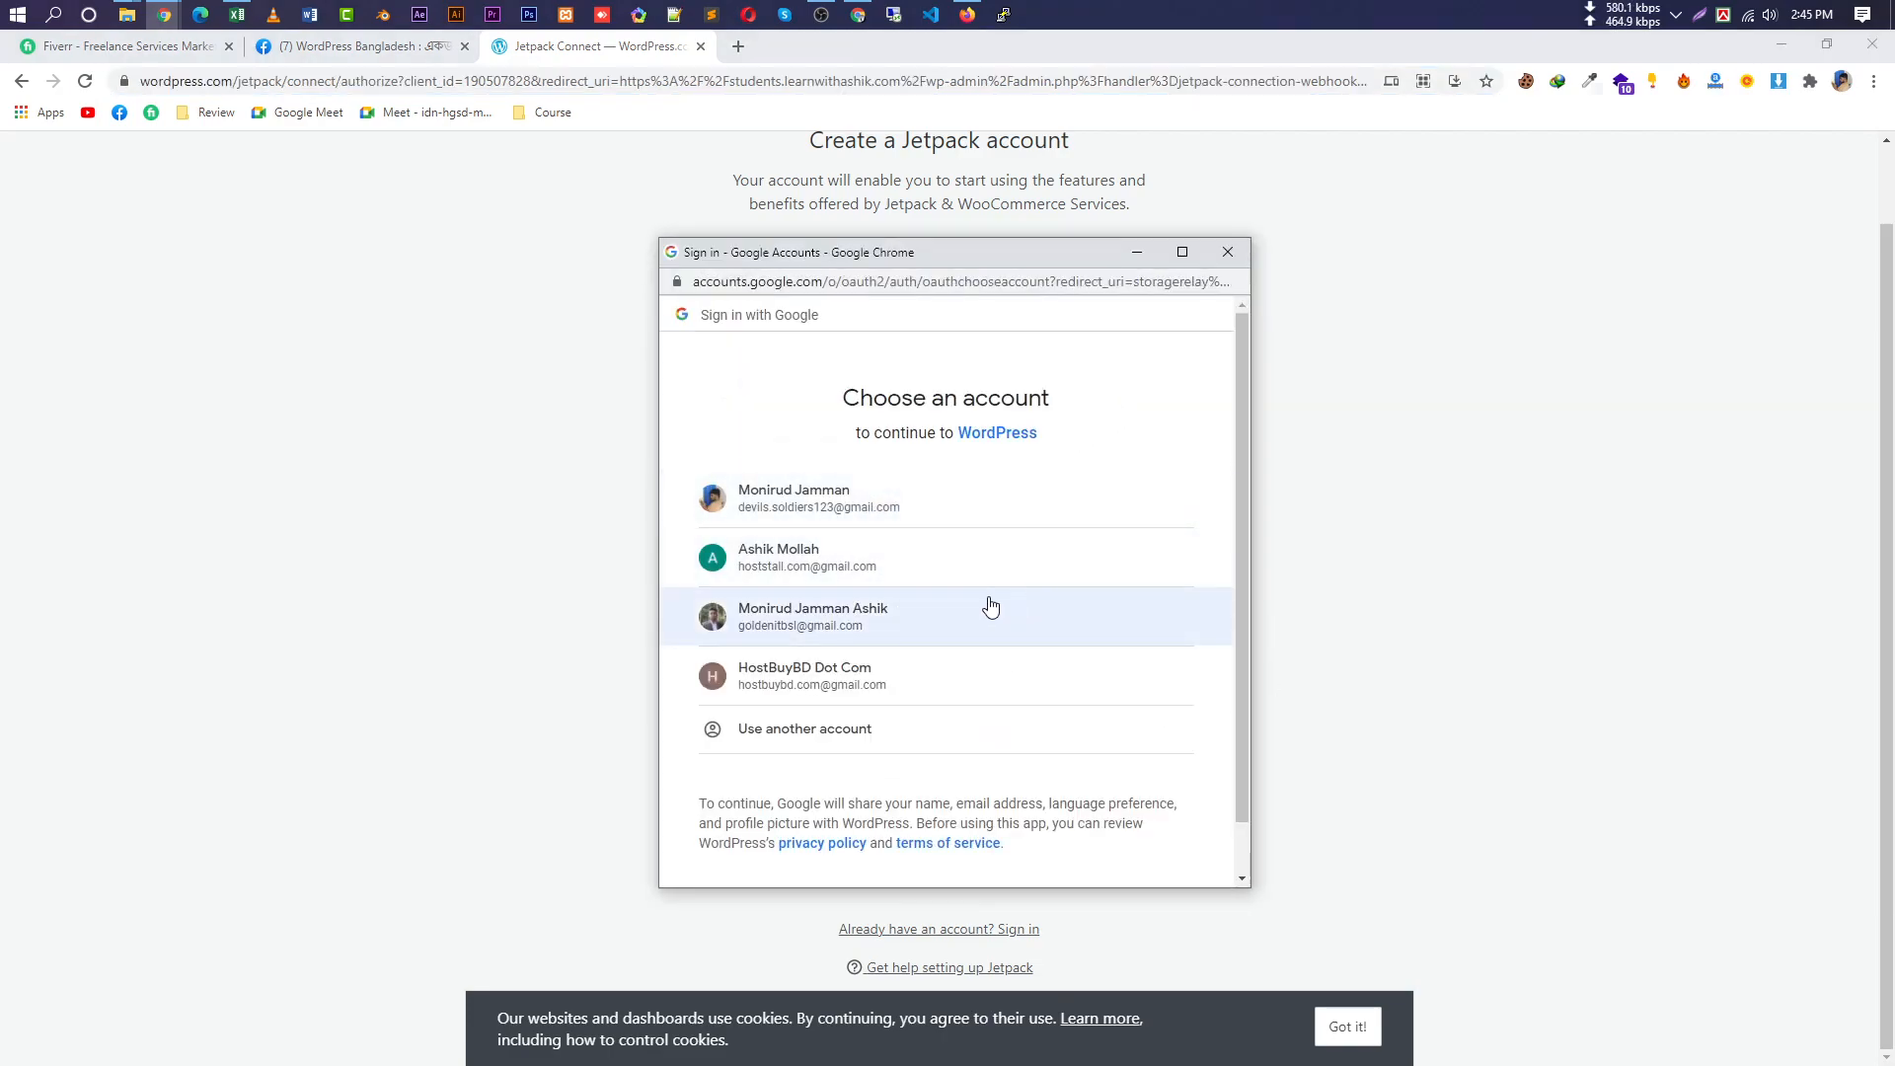
{"action": "left_click", "coordinate": [947, 681]}
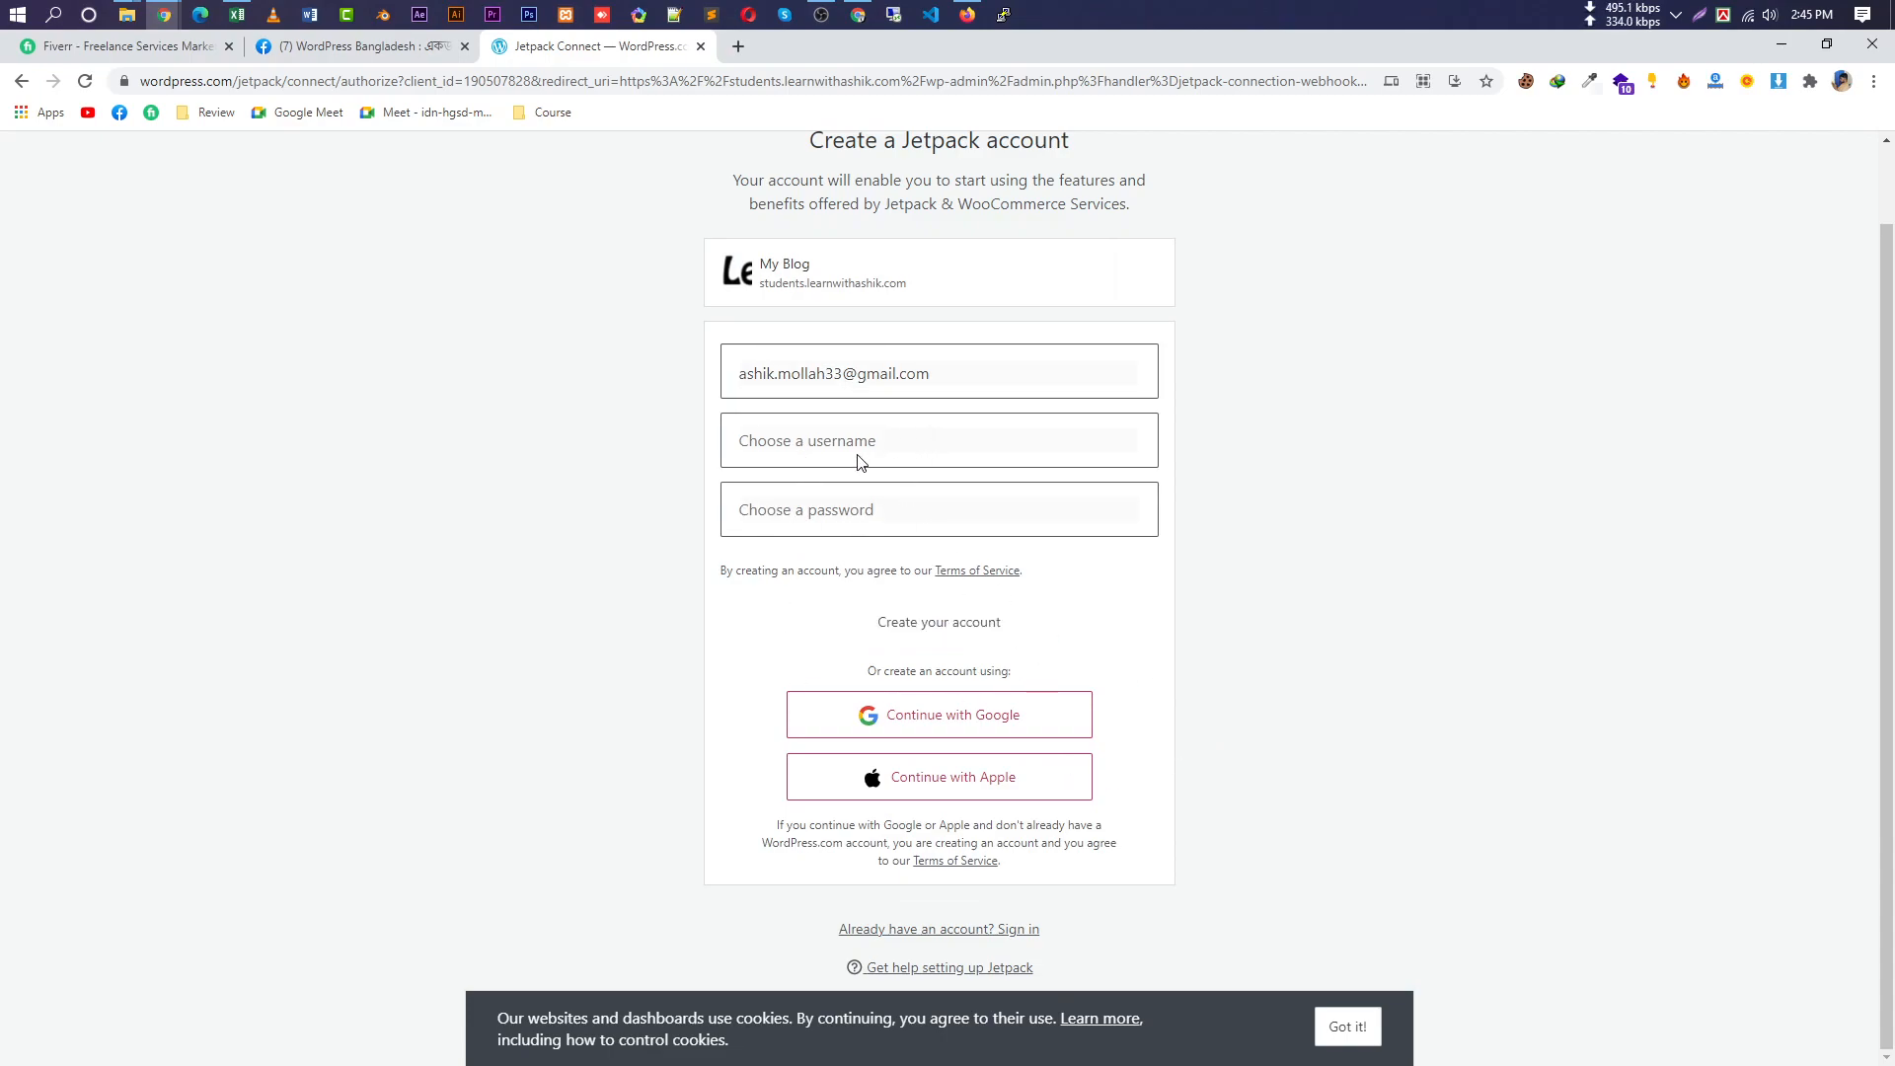
{"action": "left_click", "coordinate": [1347, 1026]}
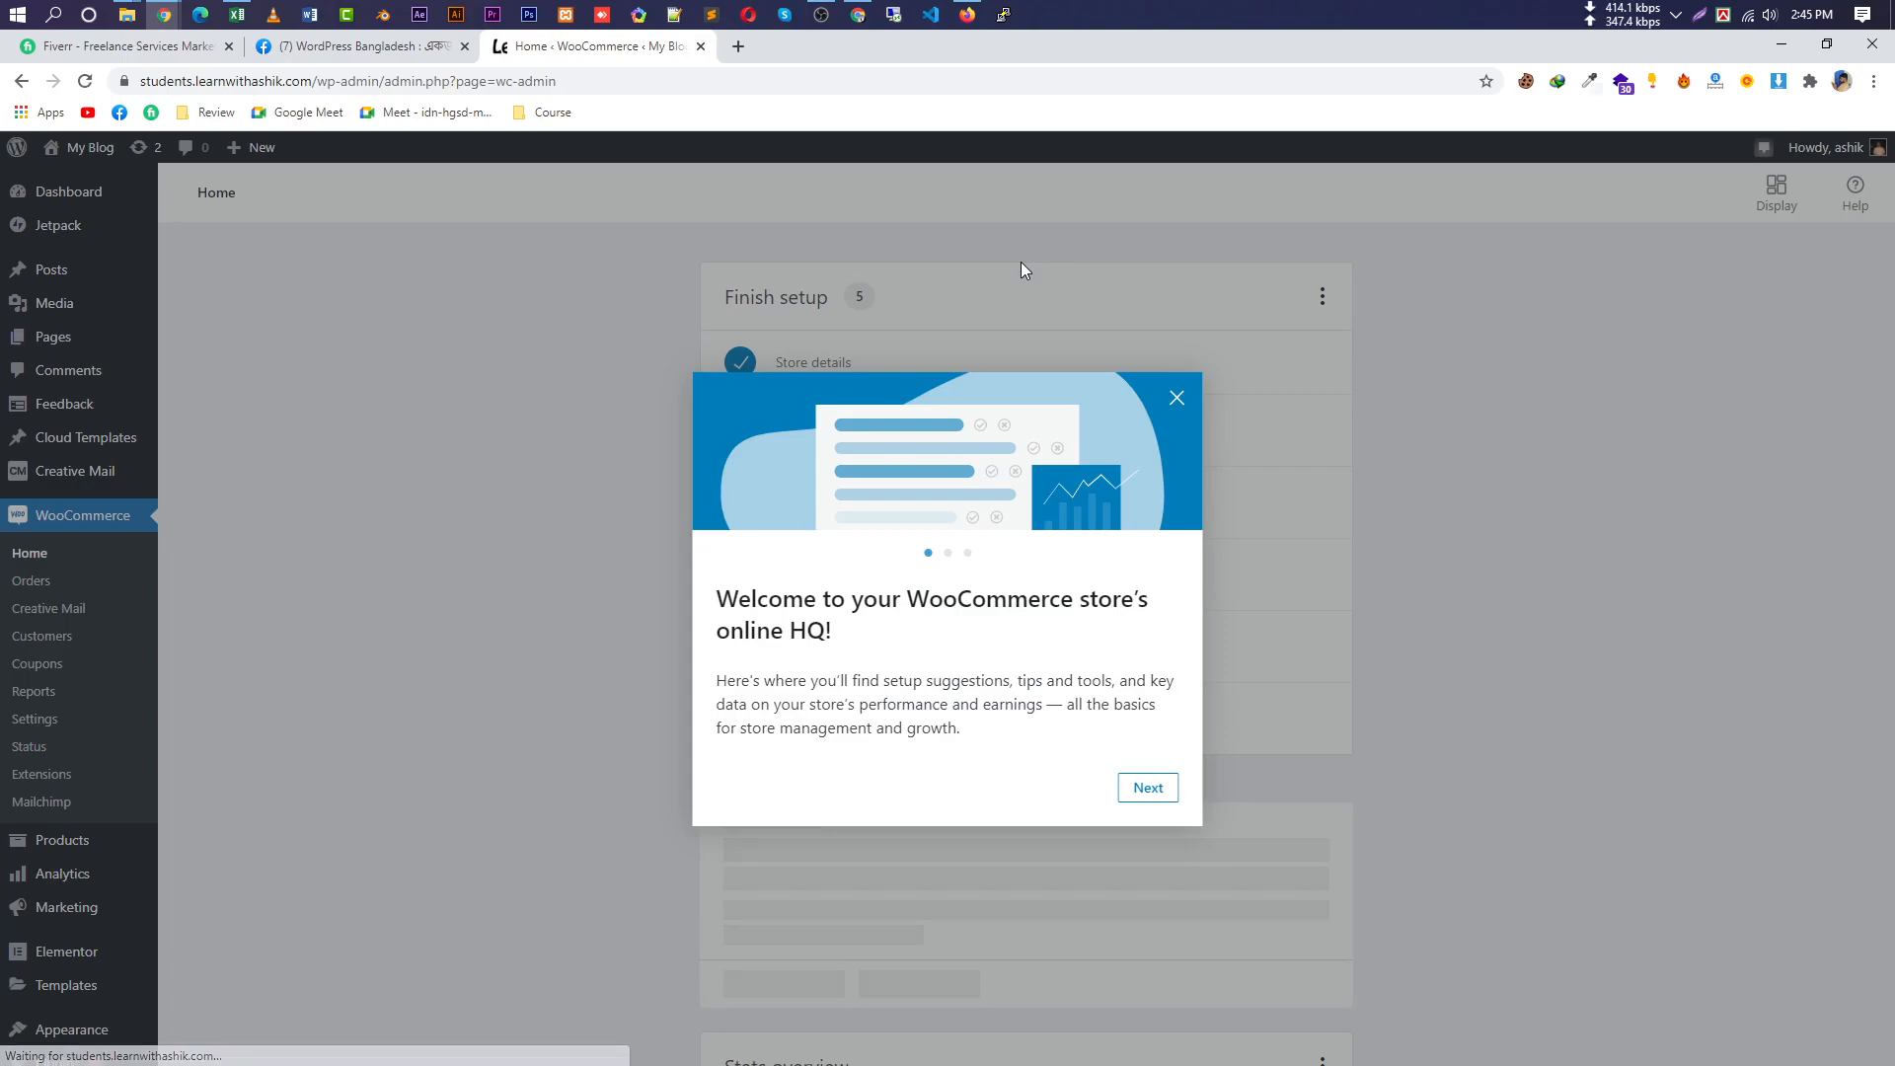
{"action": "left_click", "coordinate": [1163, 796]}
{"action": "left_click", "coordinate": [1163, 795]}
{"action": "left_click", "coordinate": [1162, 795]}
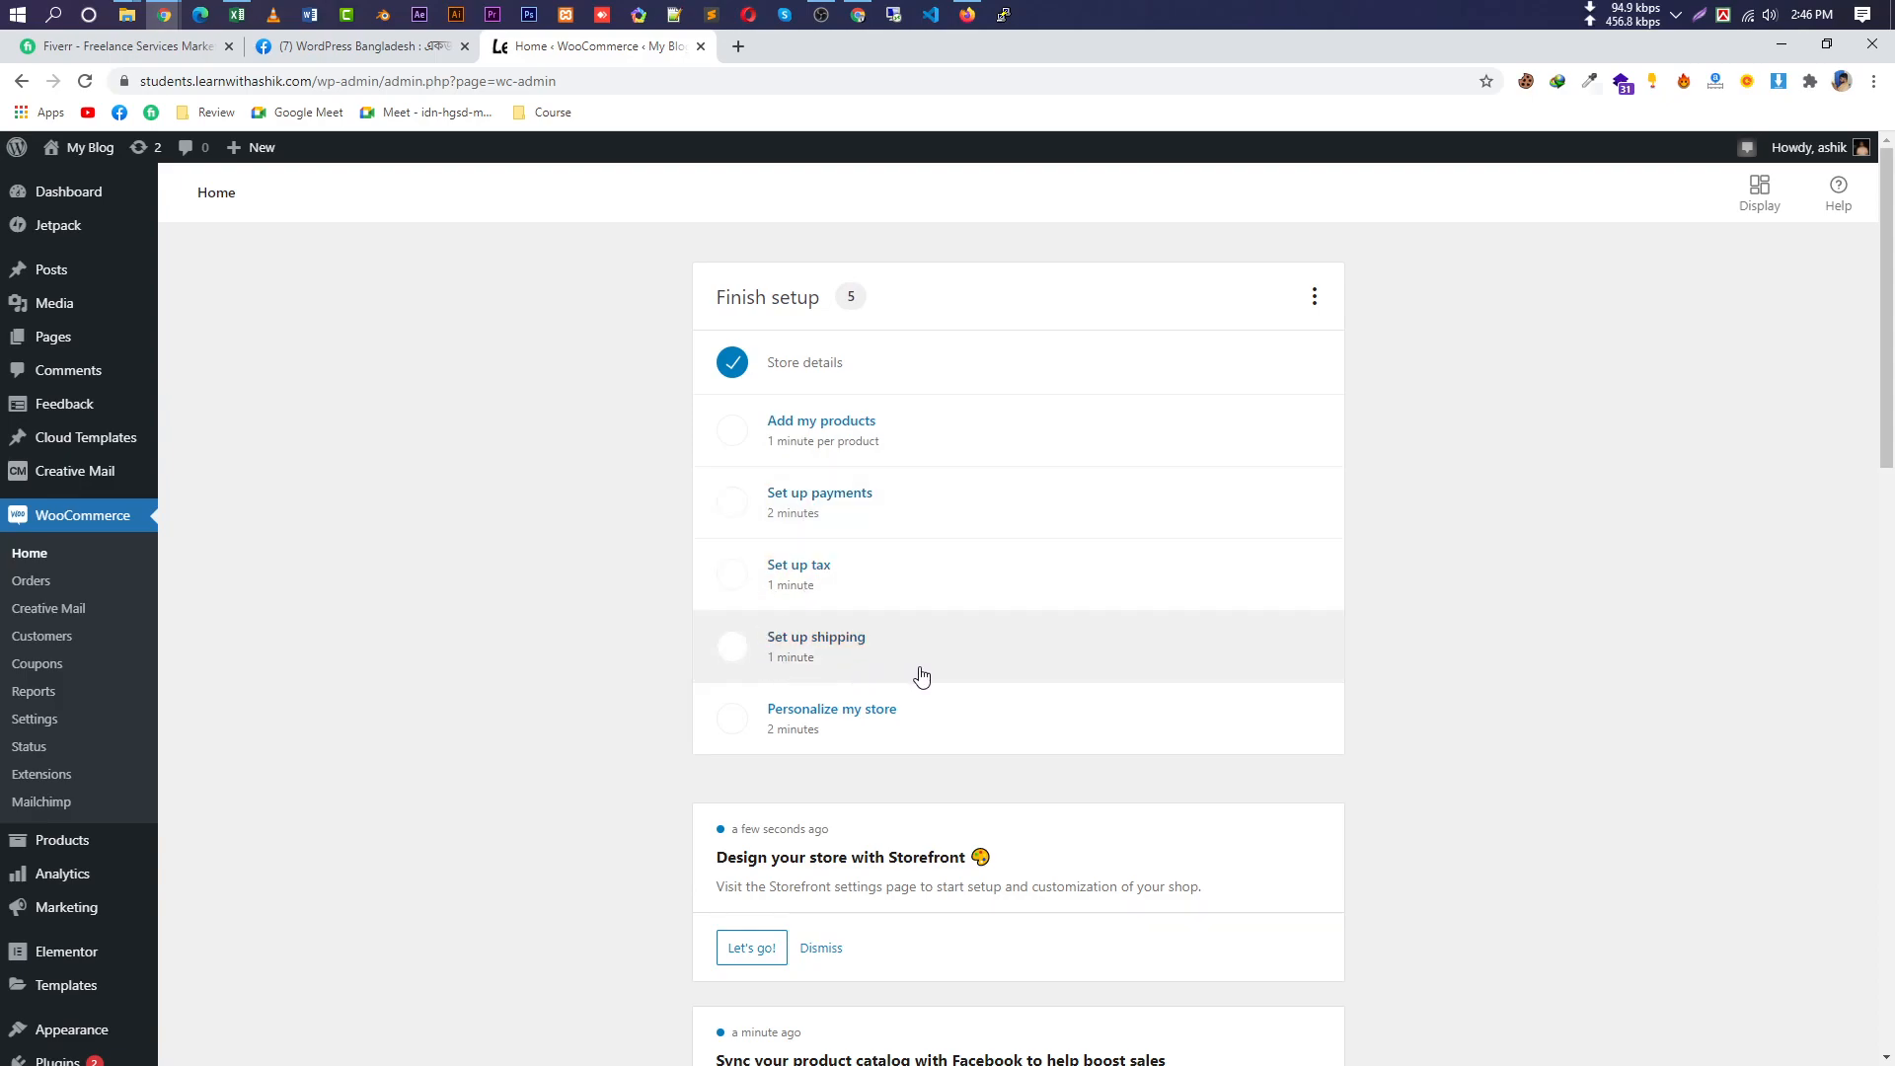
{"action": "scroll", "coordinate": [866, 605], "scroll_direction": "down", "scroll_amount": 4}
{"action": "scroll", "coordinate": [939, 296], "scroll_direction": "up", "scroll_amount": 4}
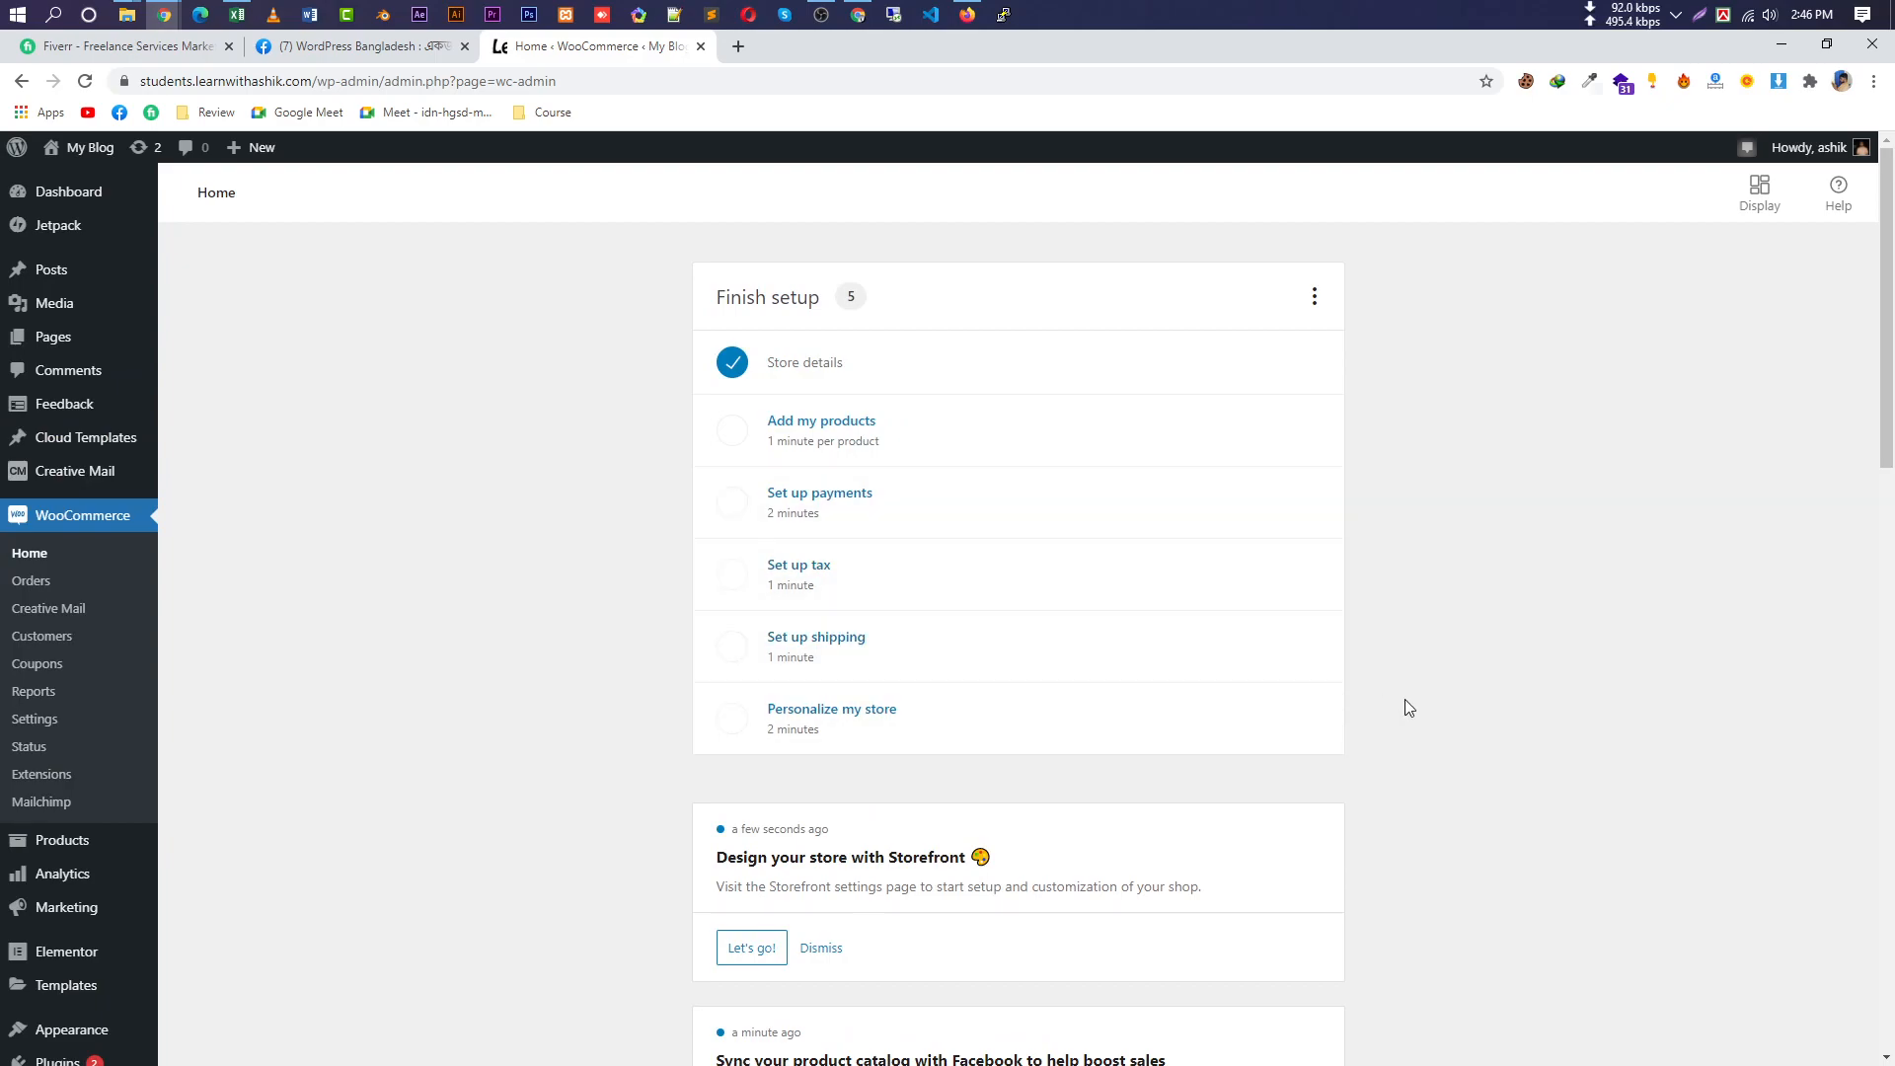
{"action": "scroll", "coordinate": [1382, 730], "scroll_direction": "down", "scroll_amount": 3}
{"action": "left_click", "coordinate": [834, 663]}
{"action": "left_click", "coordinate": [1293, 656]}
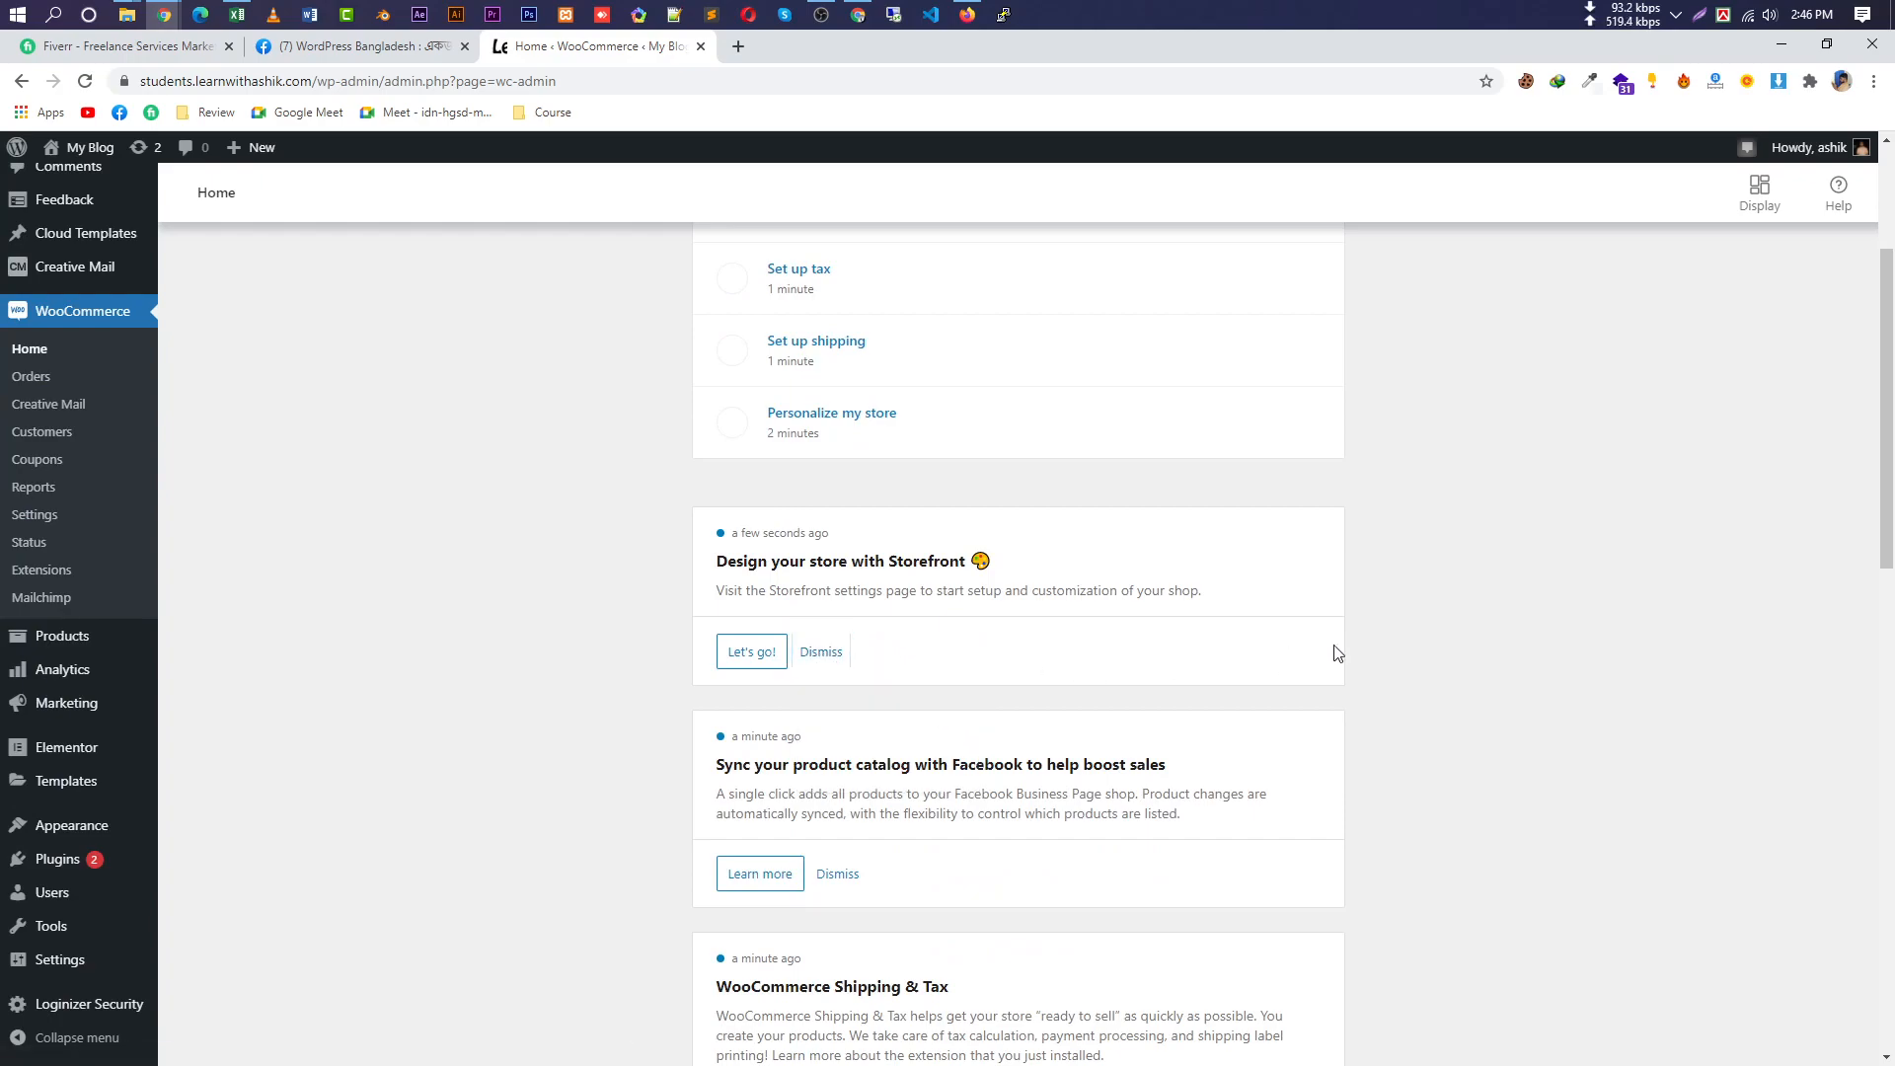
{"action": "scroll", "coordinate": [1293, 656], "scroll_direction": "up", "scroll_amount": 3}
{"action": "left_click", "coordinate": [820, 14]}
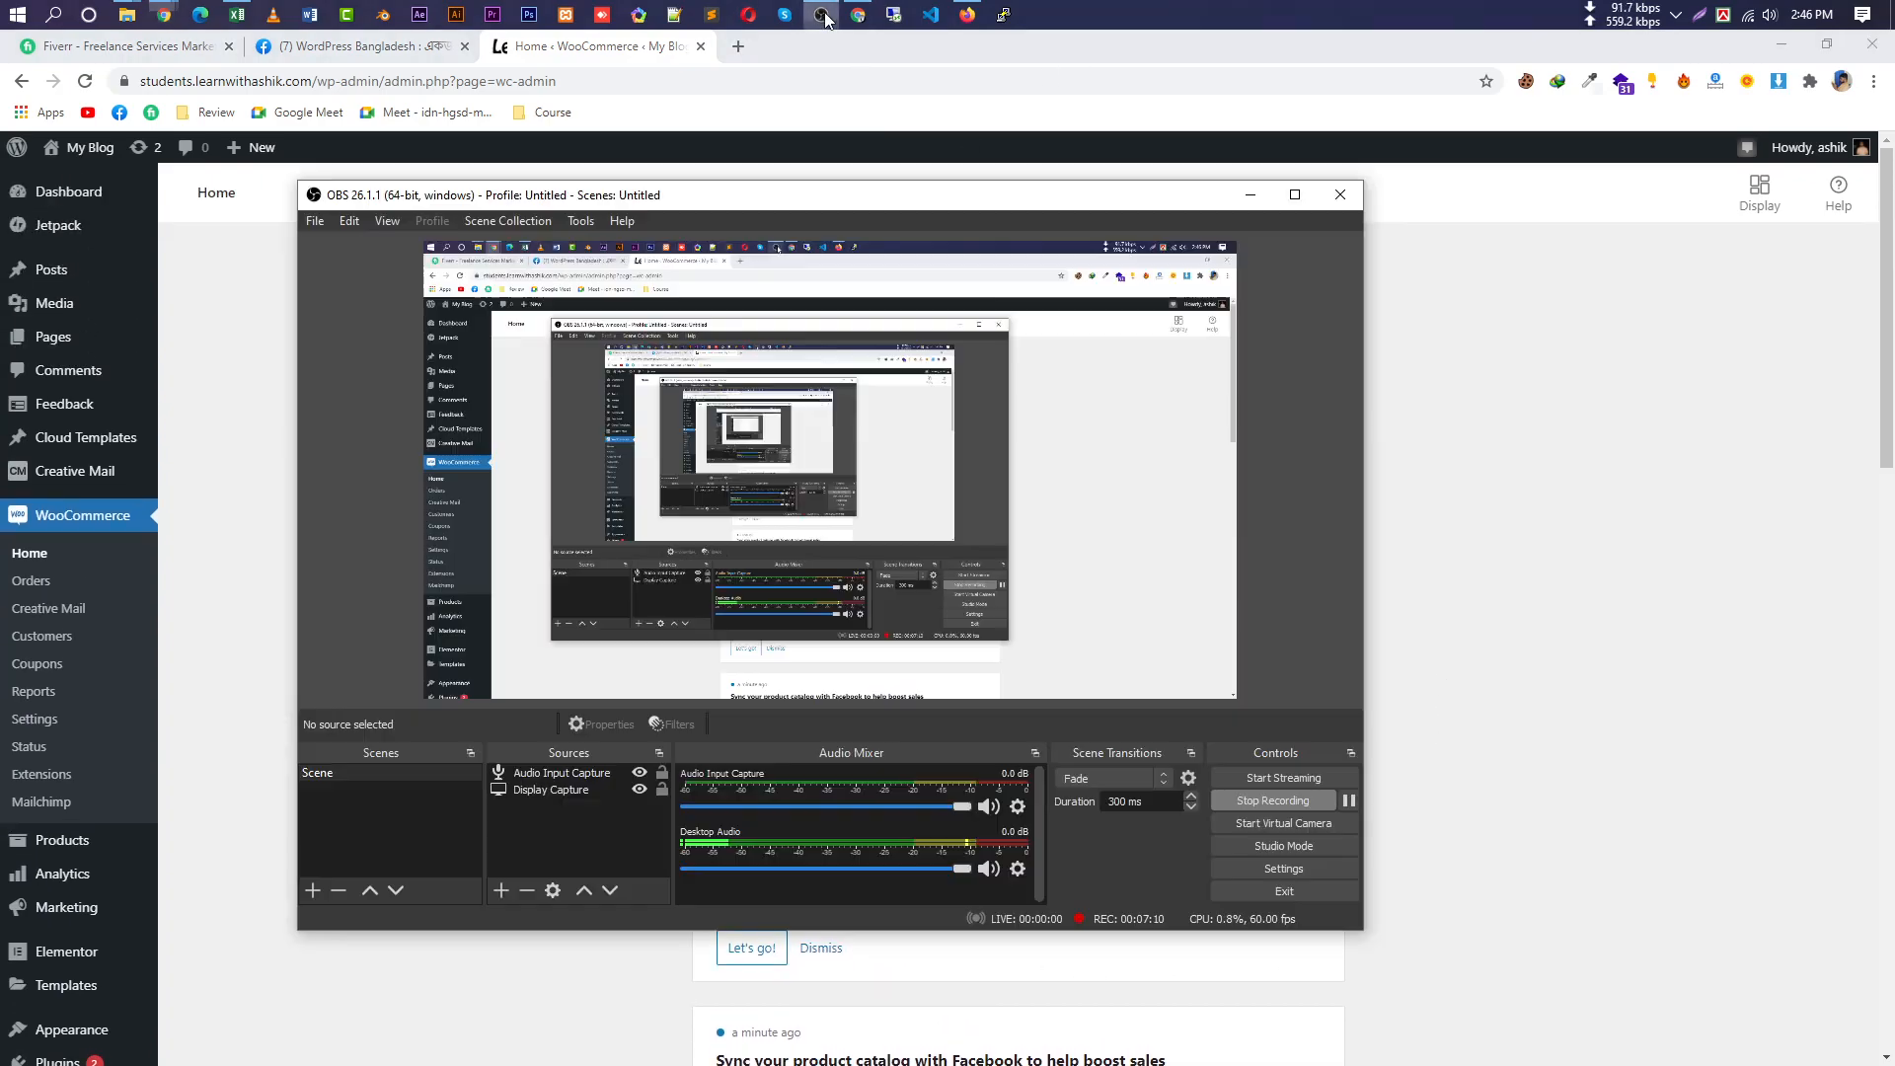
{"action": "left_click", "coordinate": [1678, 511]}
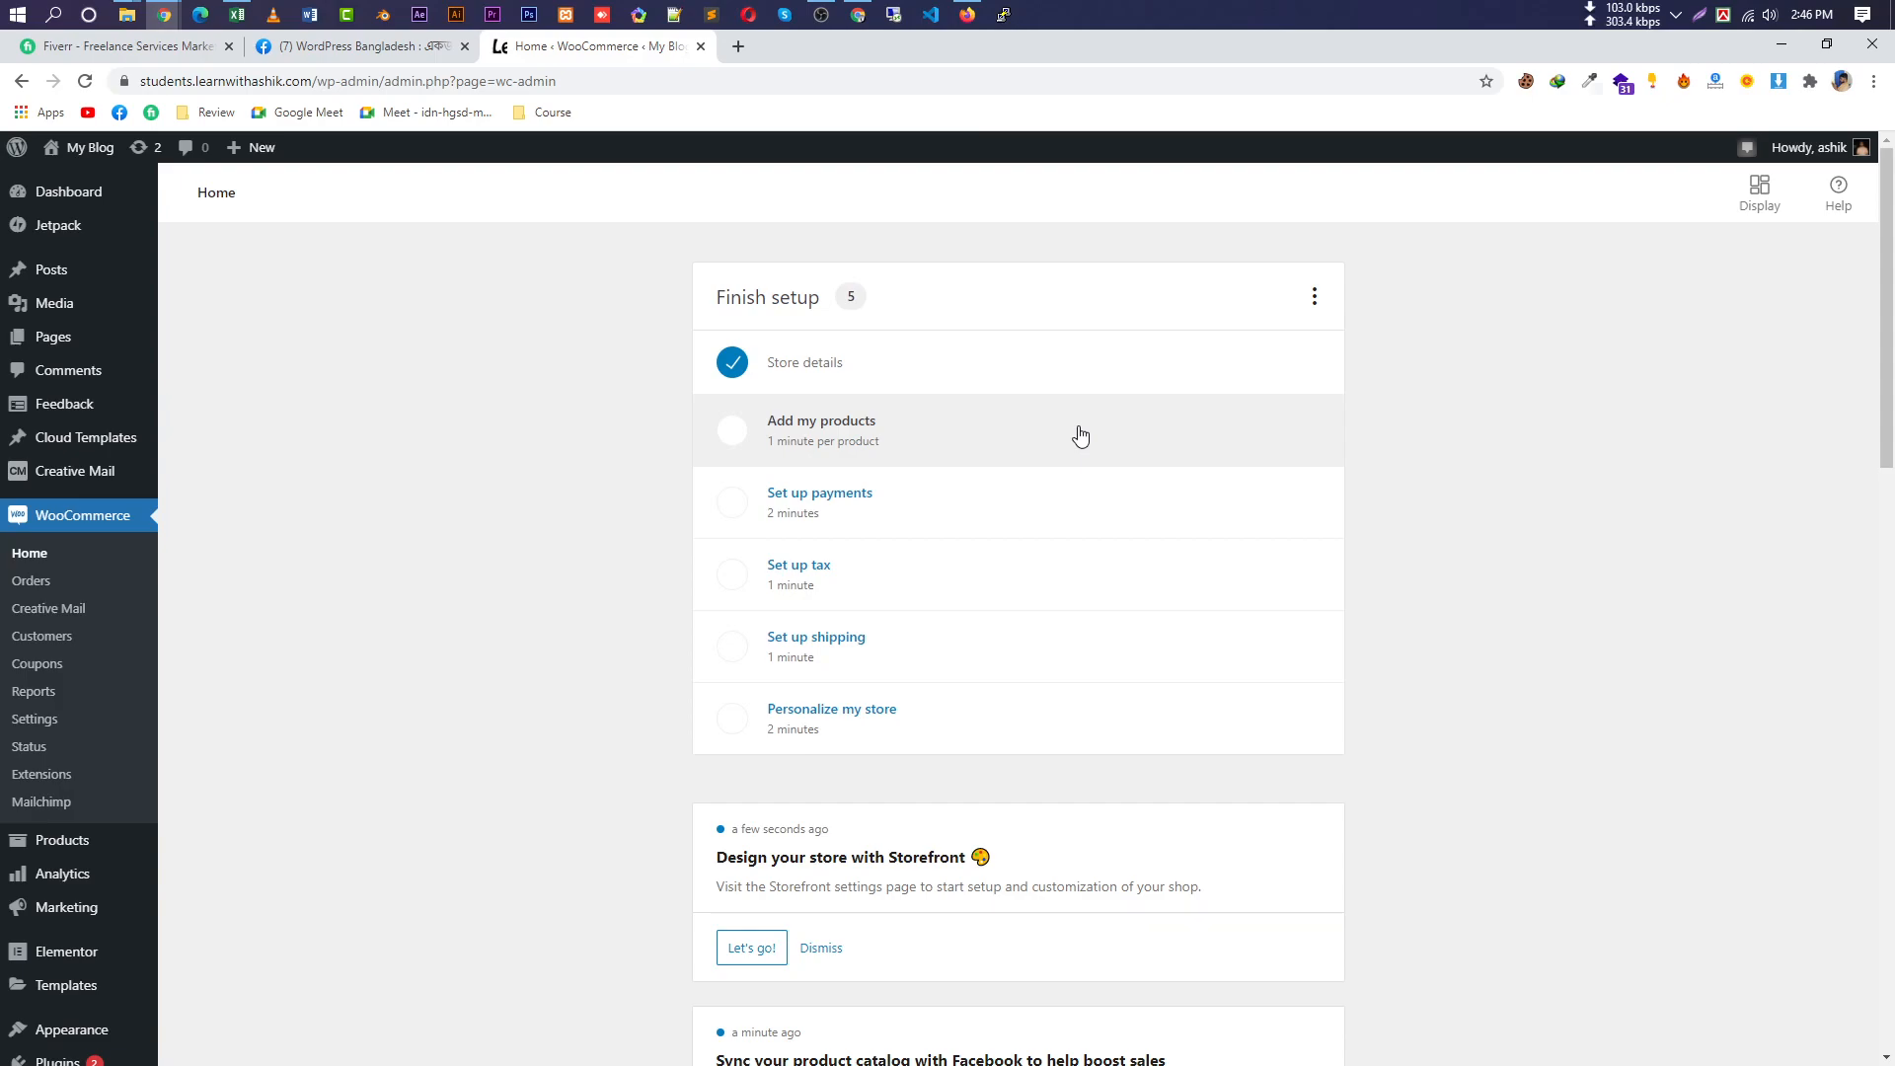
{"action": "scroll", "coordinate": [241, 790], "scroll_direction": "down", "scroll_amount": 3}
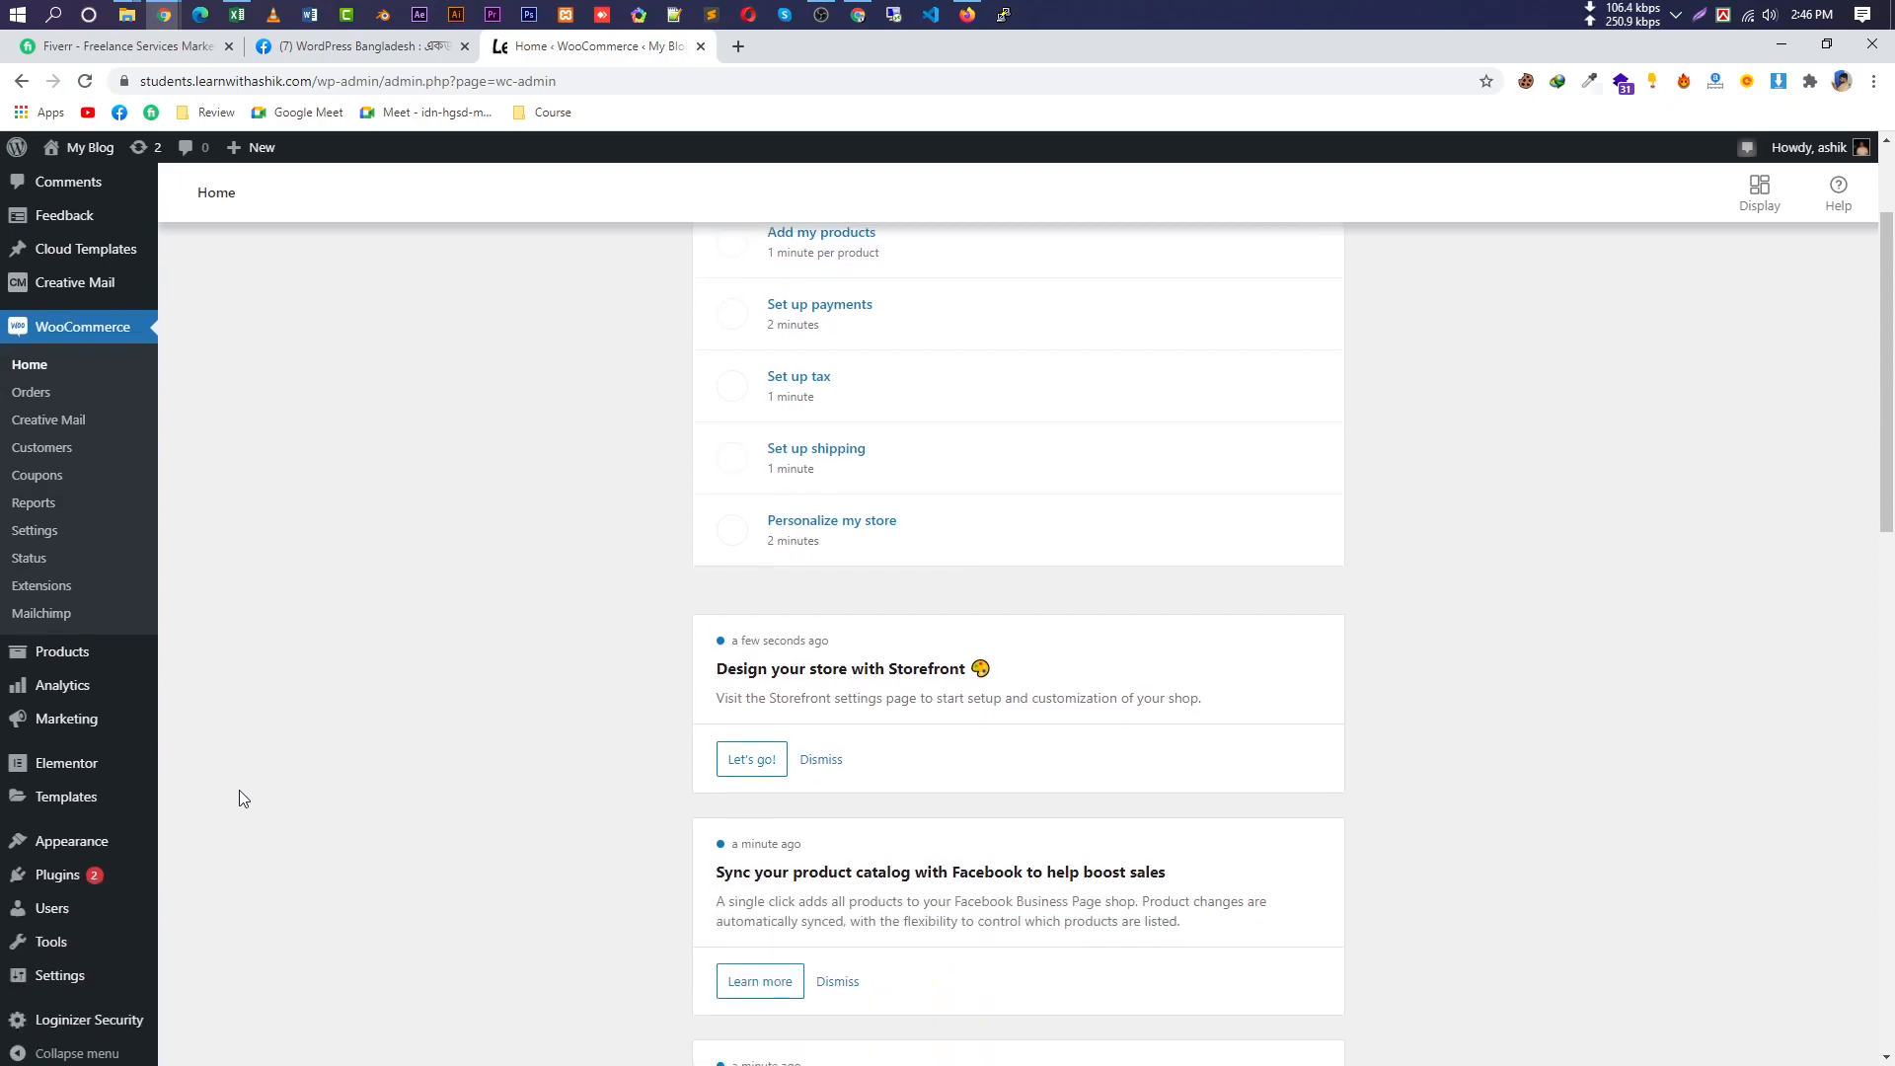
{"action": "mouse_move", "coordinate": [105, 934]}
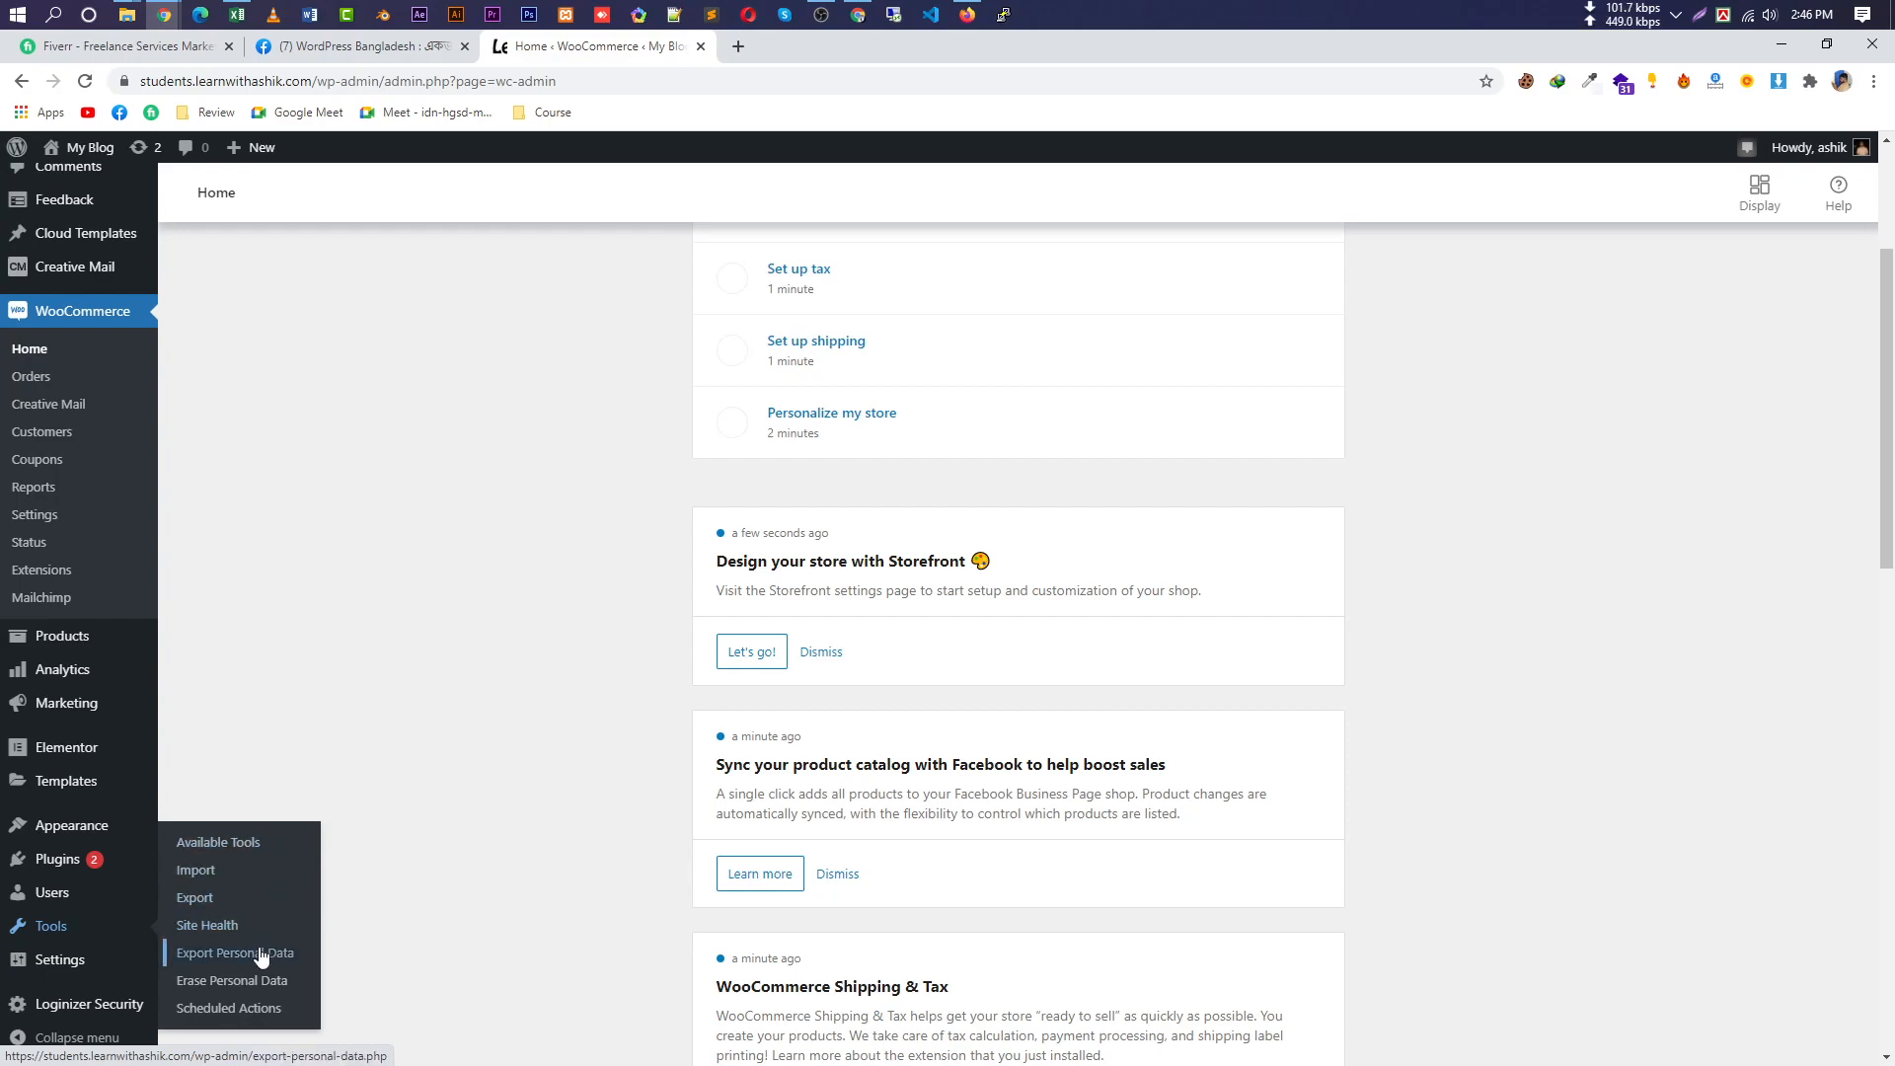
On Tools > Import, open the tax rates importer in a new tab and run the products CSV importer.
{"action": "left_click", "coordinate": [247, 872]}
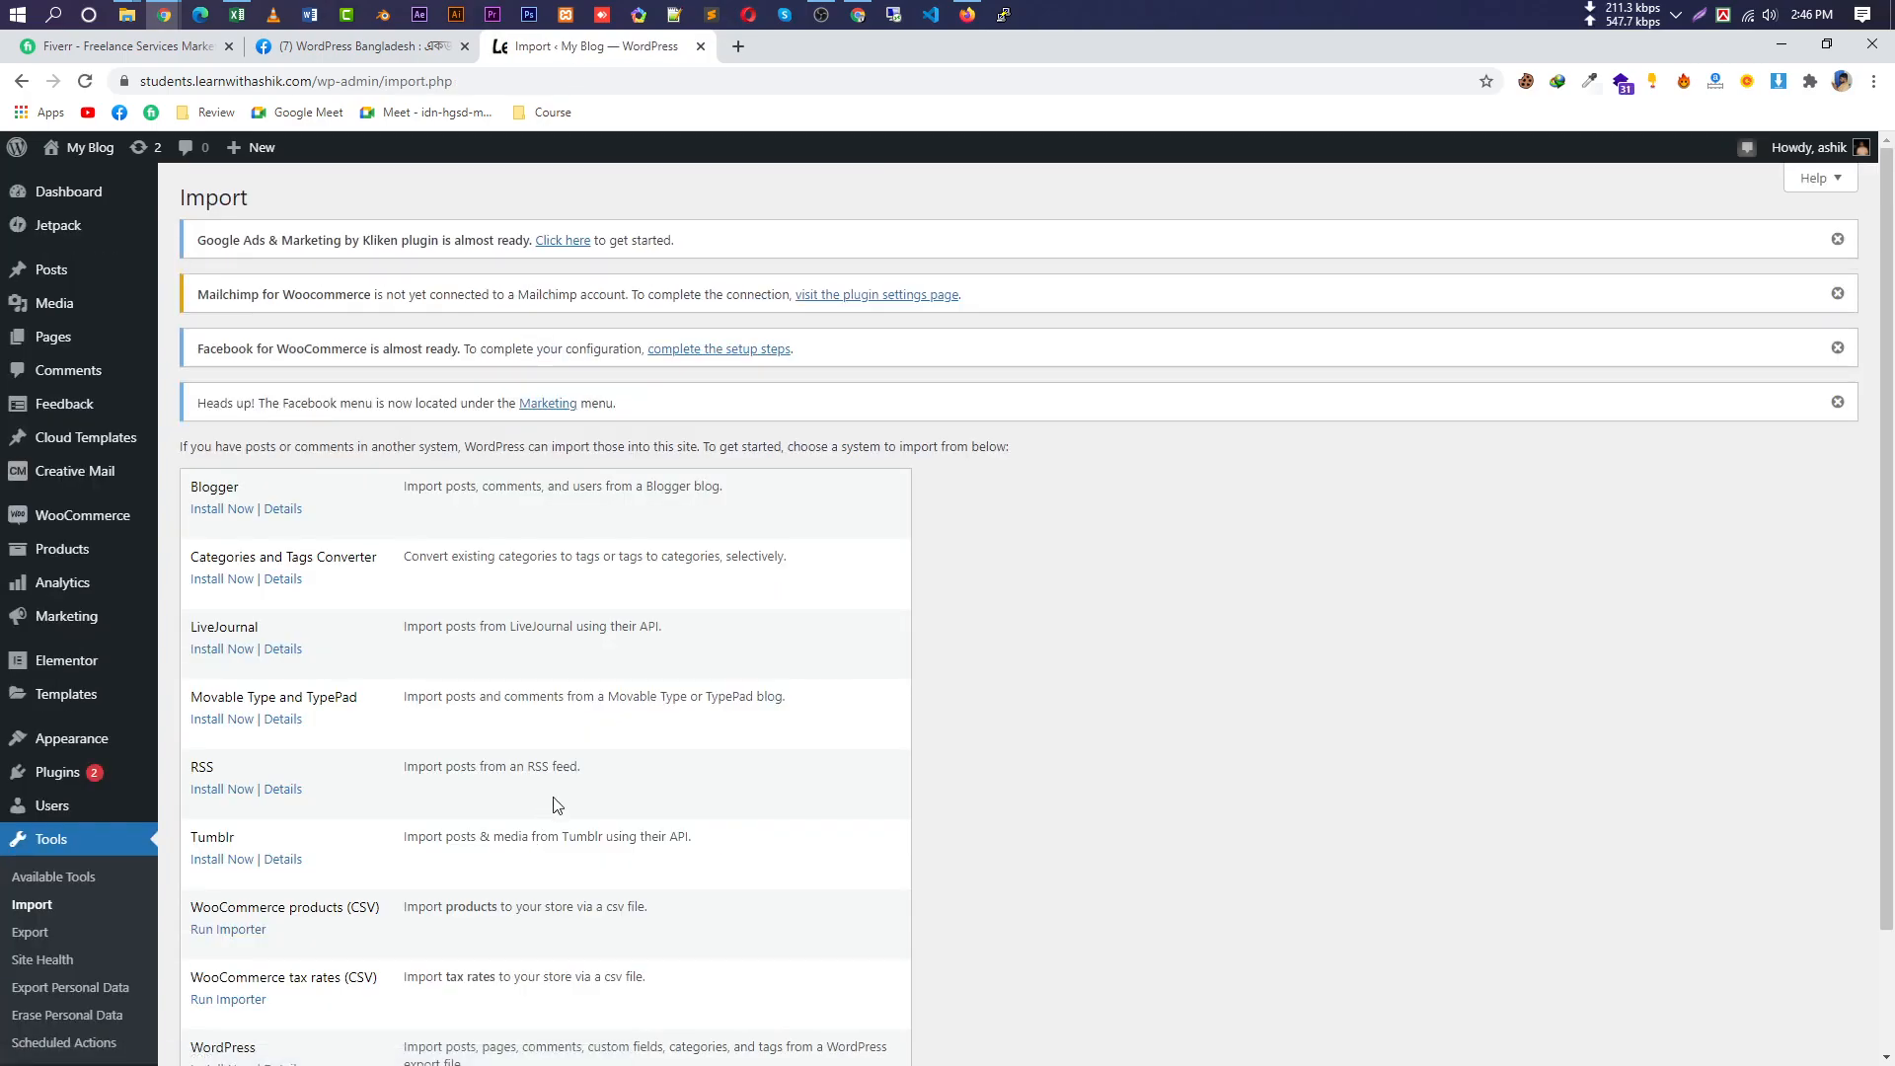
{"action": "scroll", "coordinate": [558, 805], "scroll_direction": "down", "scroll_amount": 3}
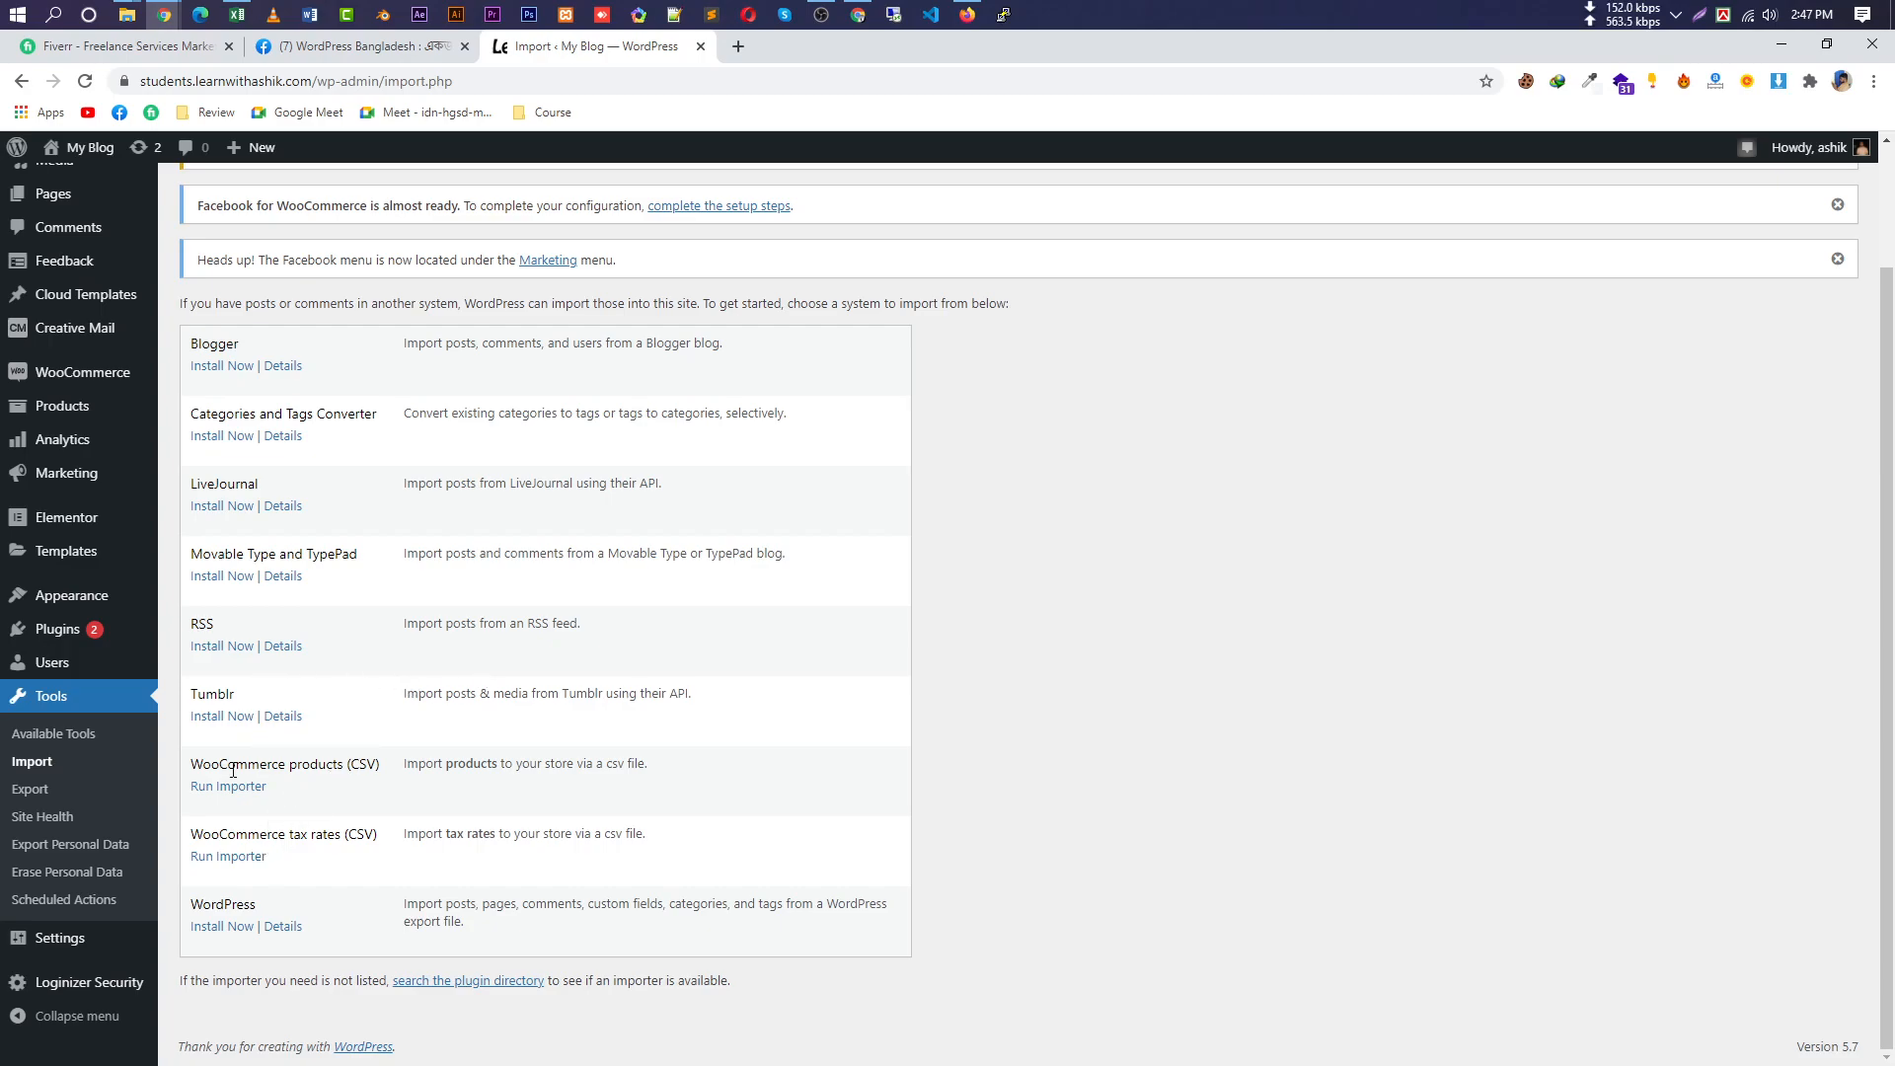
{"action": "left_click_drag", "start_coordinate": [194, 766], "coordinate": [345, 765]}
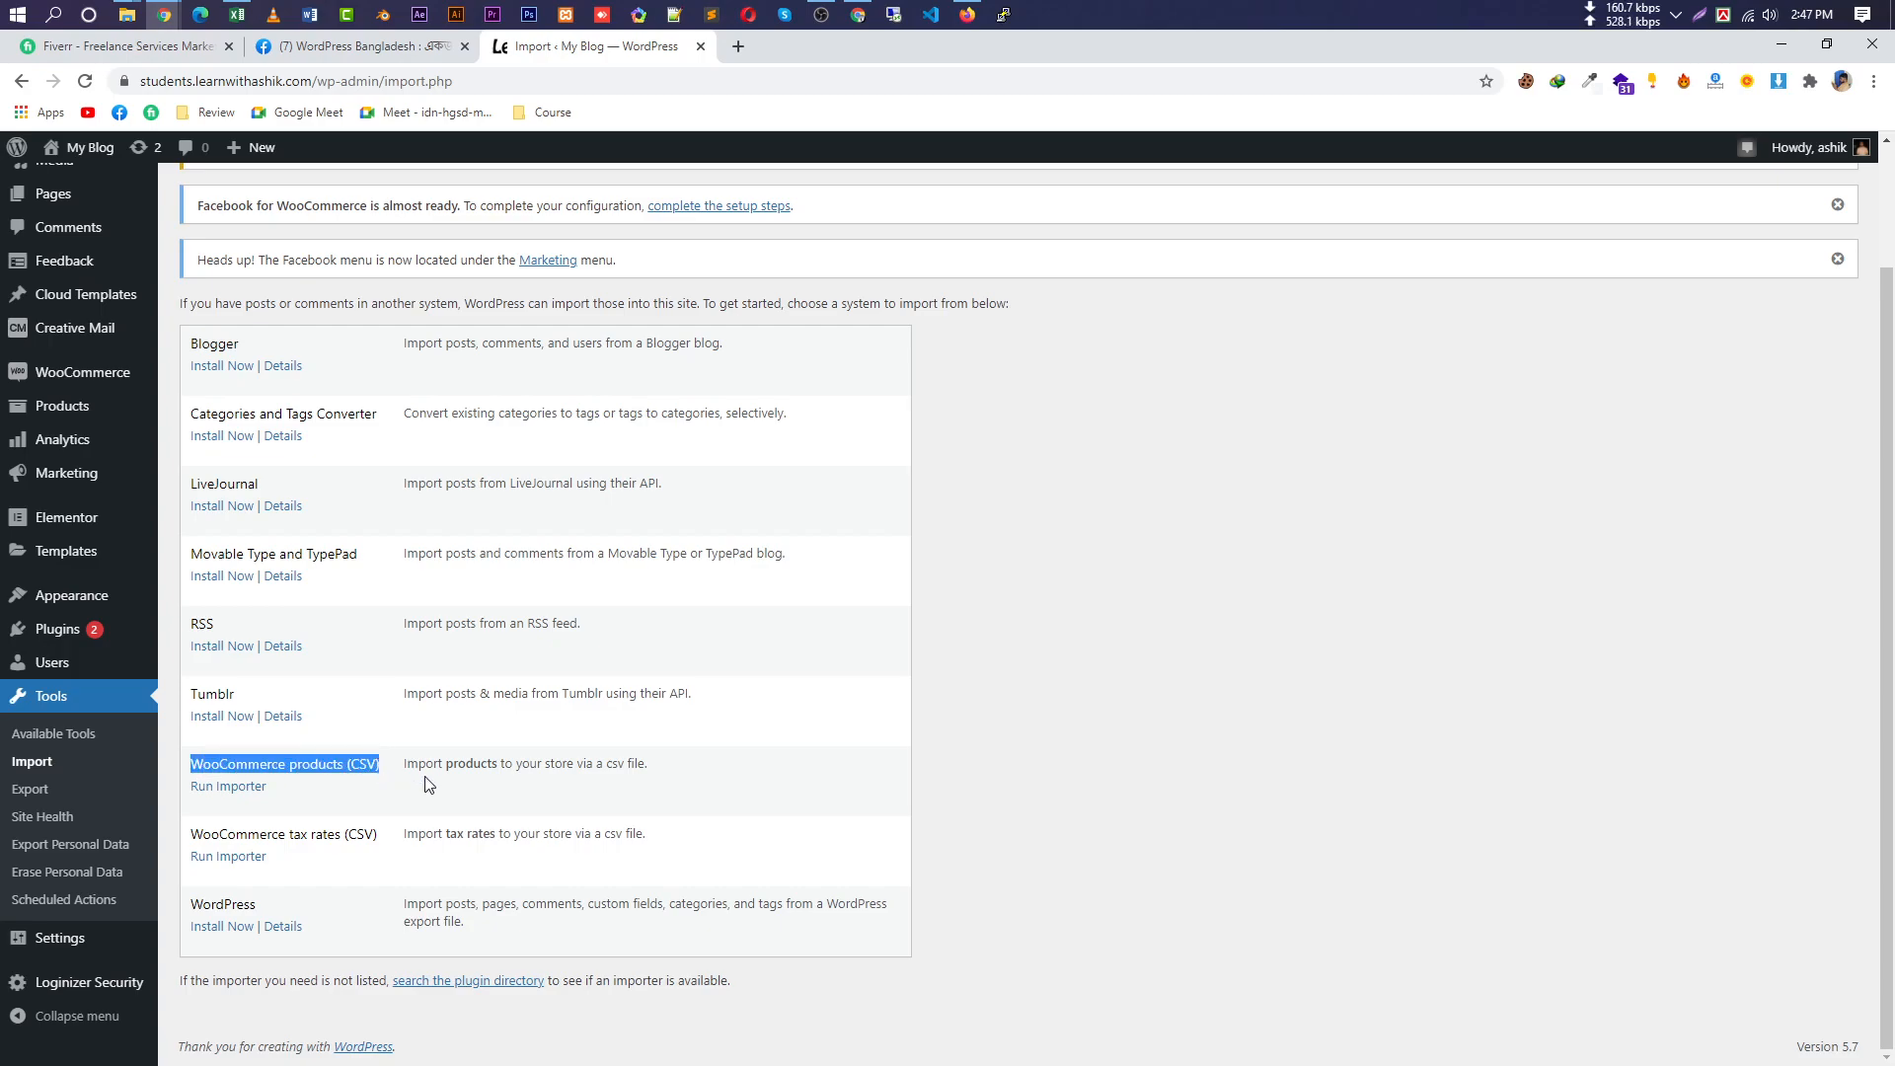
{"action": "left_click", "coordinate": [378, 834]}
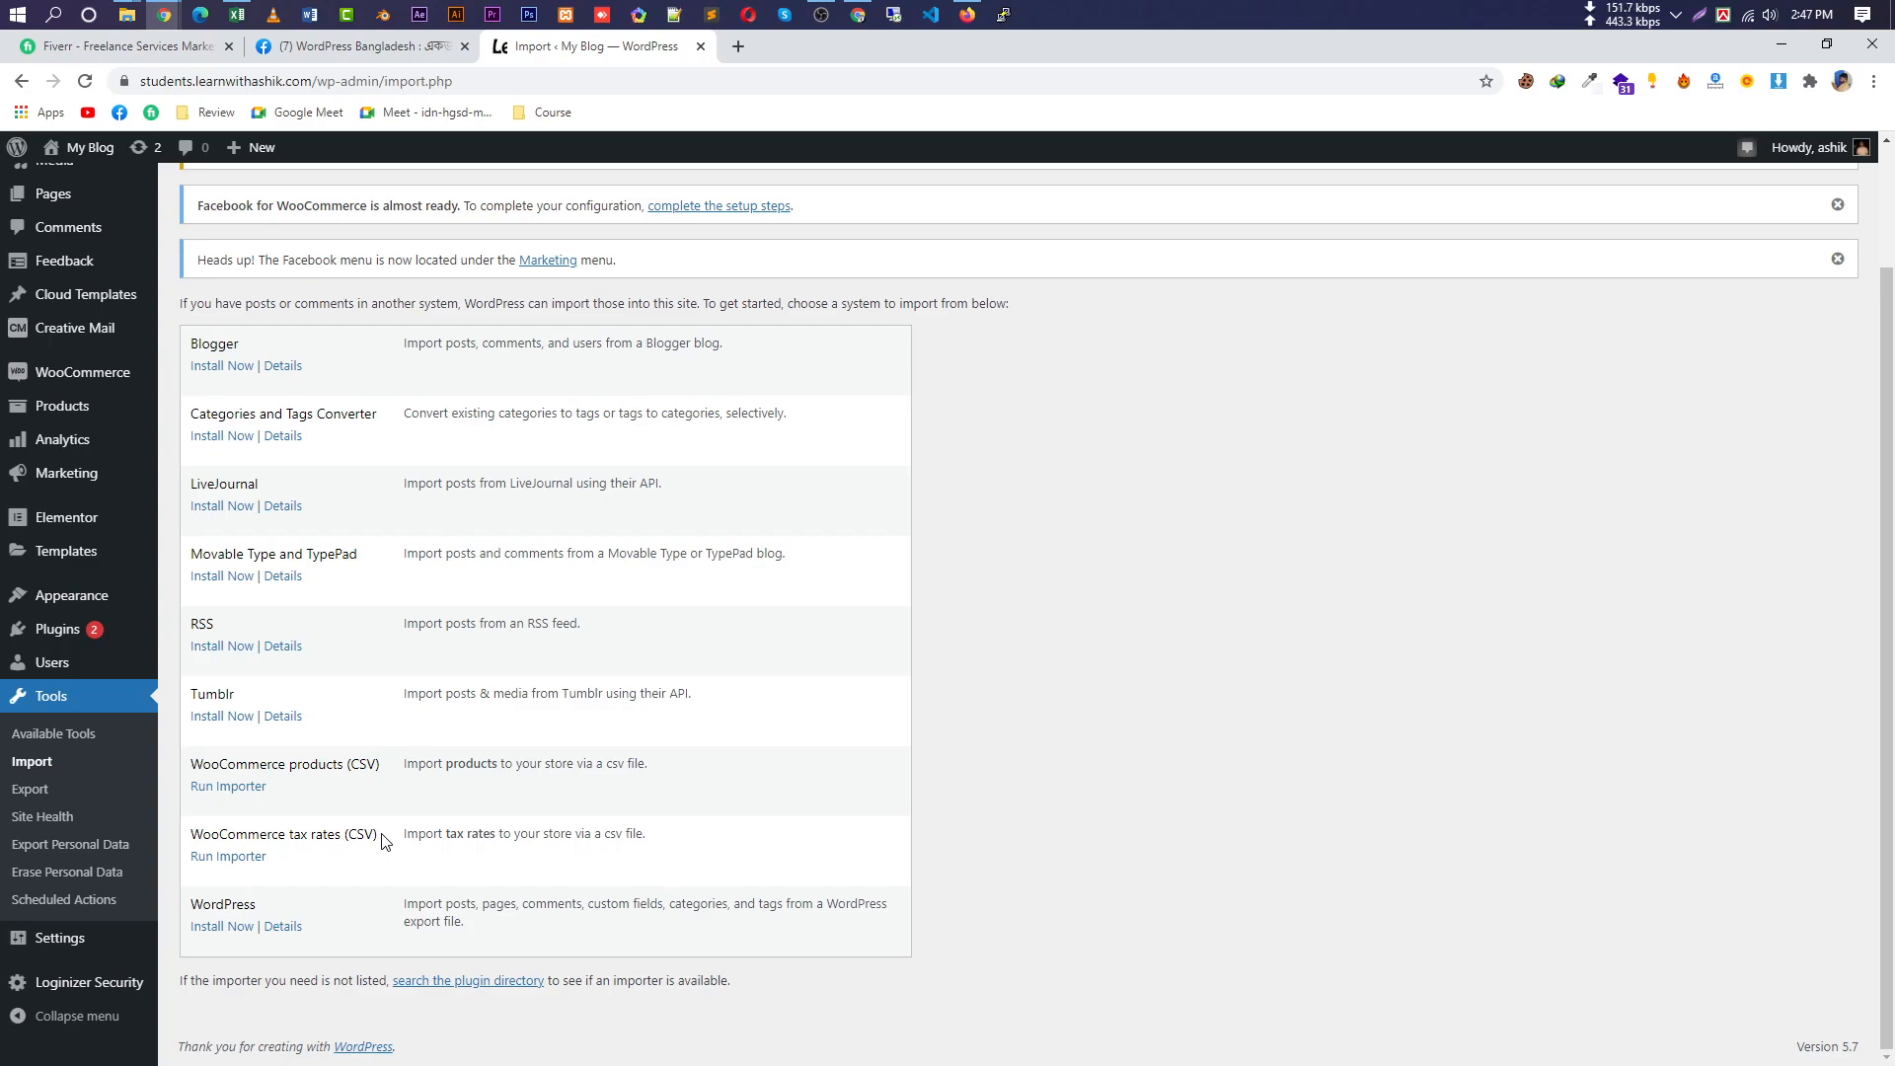
{"action": "left_click_drag", "start_coordinate": [237, 839], "coordinate": [280, 835]}
{"action": "left_click", "coordinate": [386, 840]}
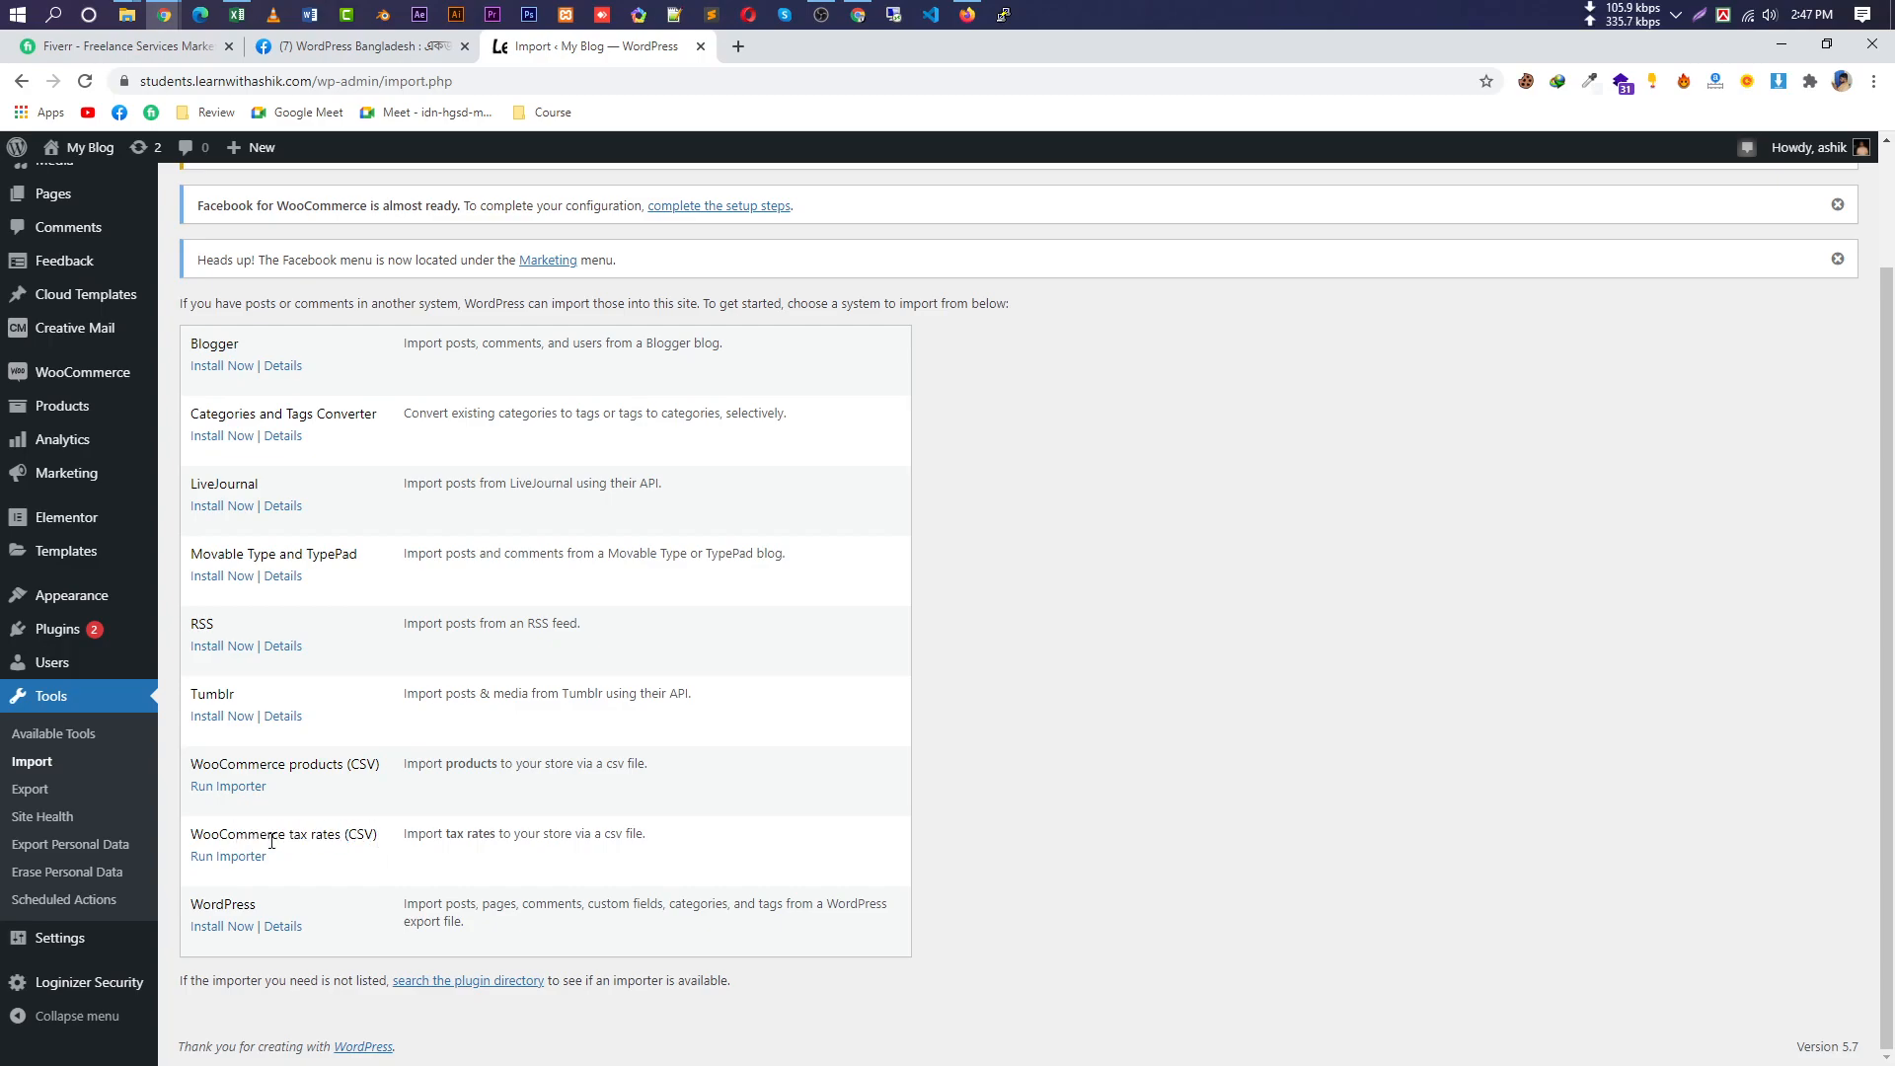
{"action": "right_click", "coordinate": [217, 857]}
{"action": "left_click", "coordinate": [376, 594]}
{"action": "left_click", "coordinate": [228, 785]}
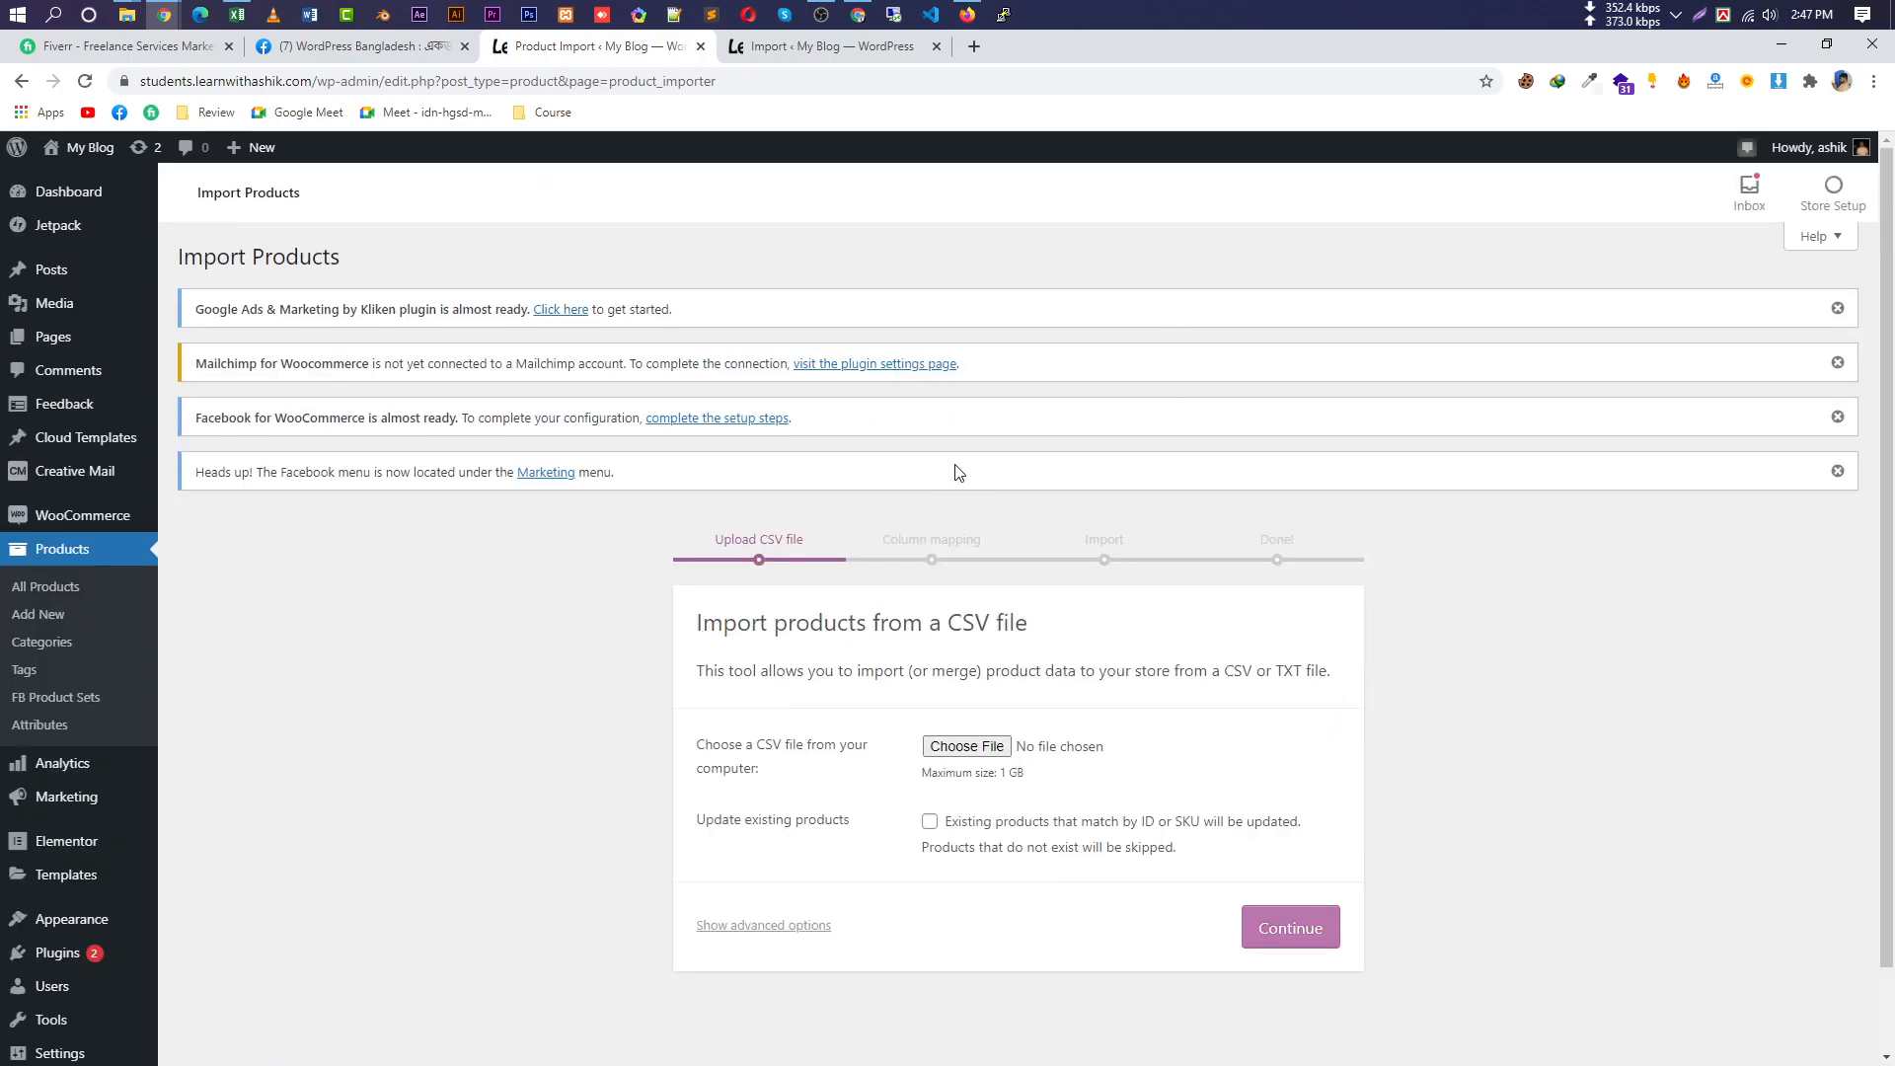
Check the Upload CSV file card: no file chosen yet, 1 GB maximum size.
{"action": "scroll", "coordinate": [913, 454], "scroll_direction": "down", "scroll_amount": 2}
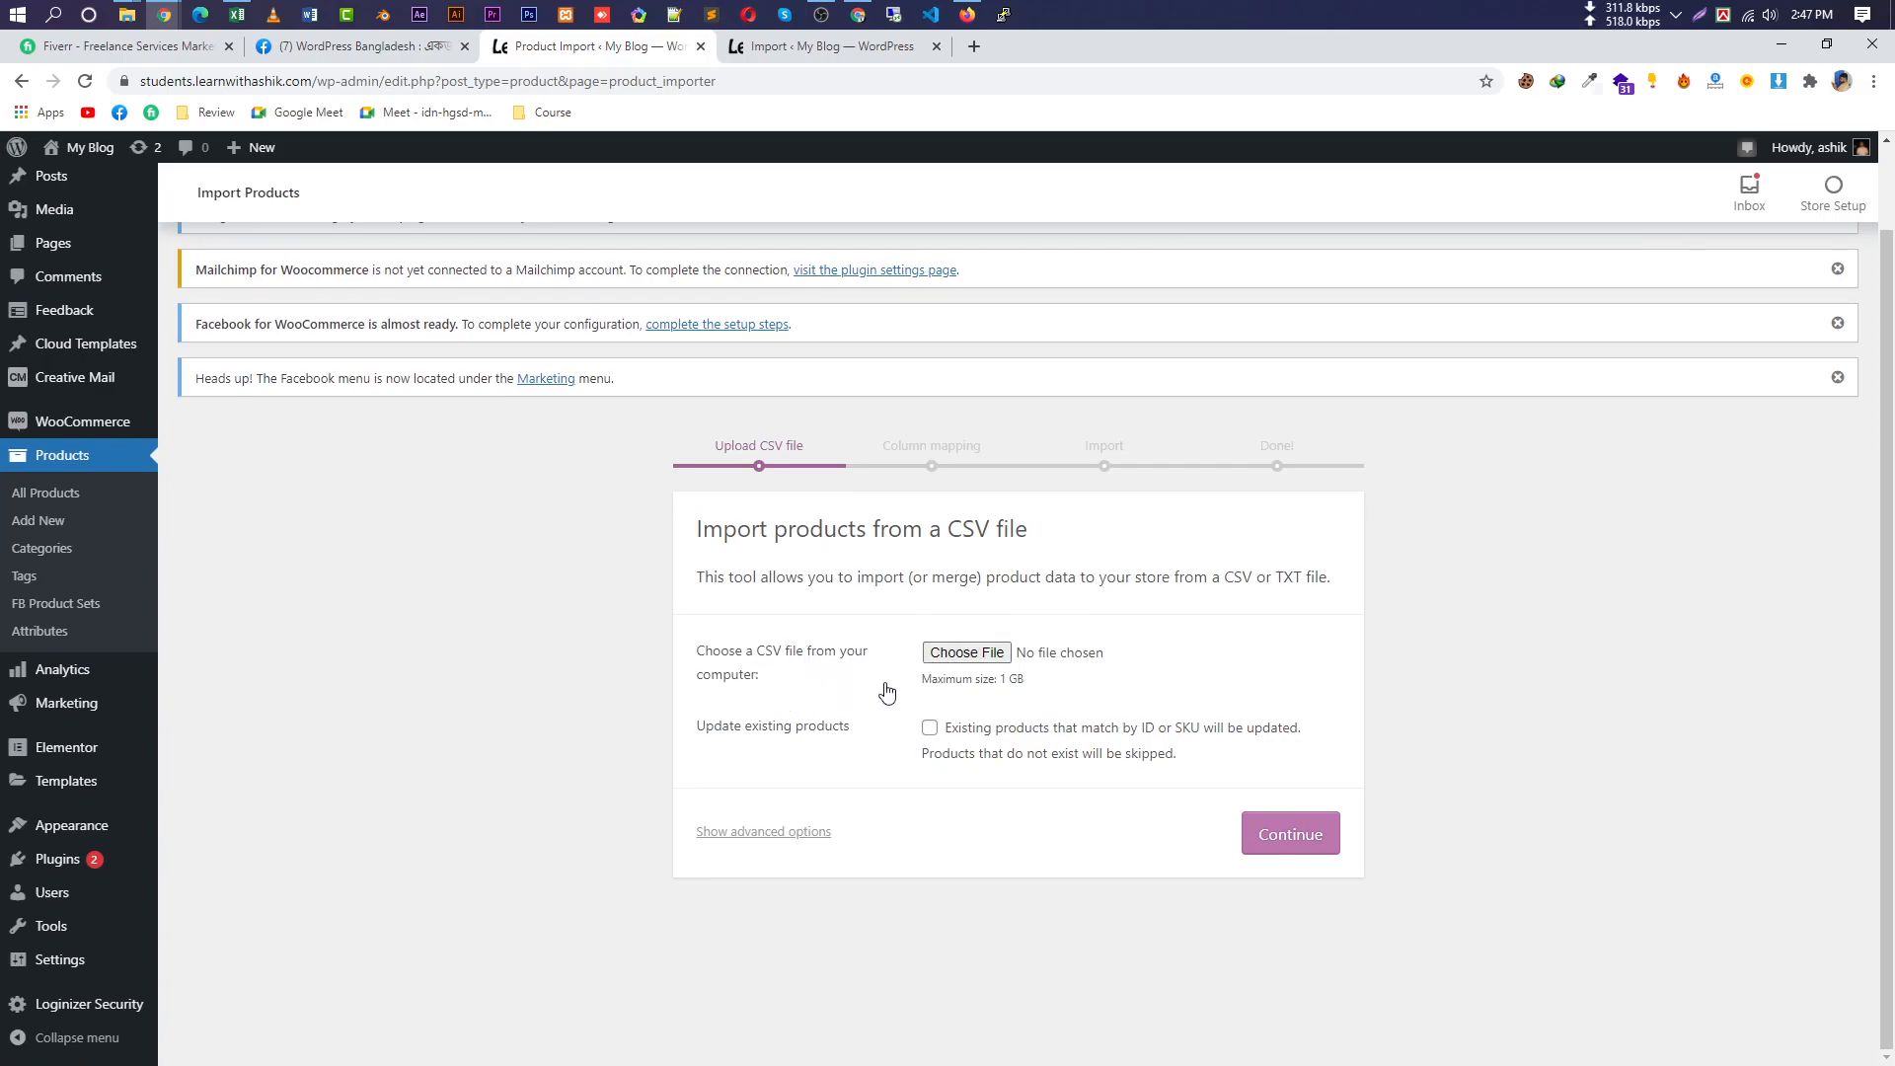
{"action": "left_click_drag", "start_coordinate": [1027, 687], "coordinate": [919, 688]}
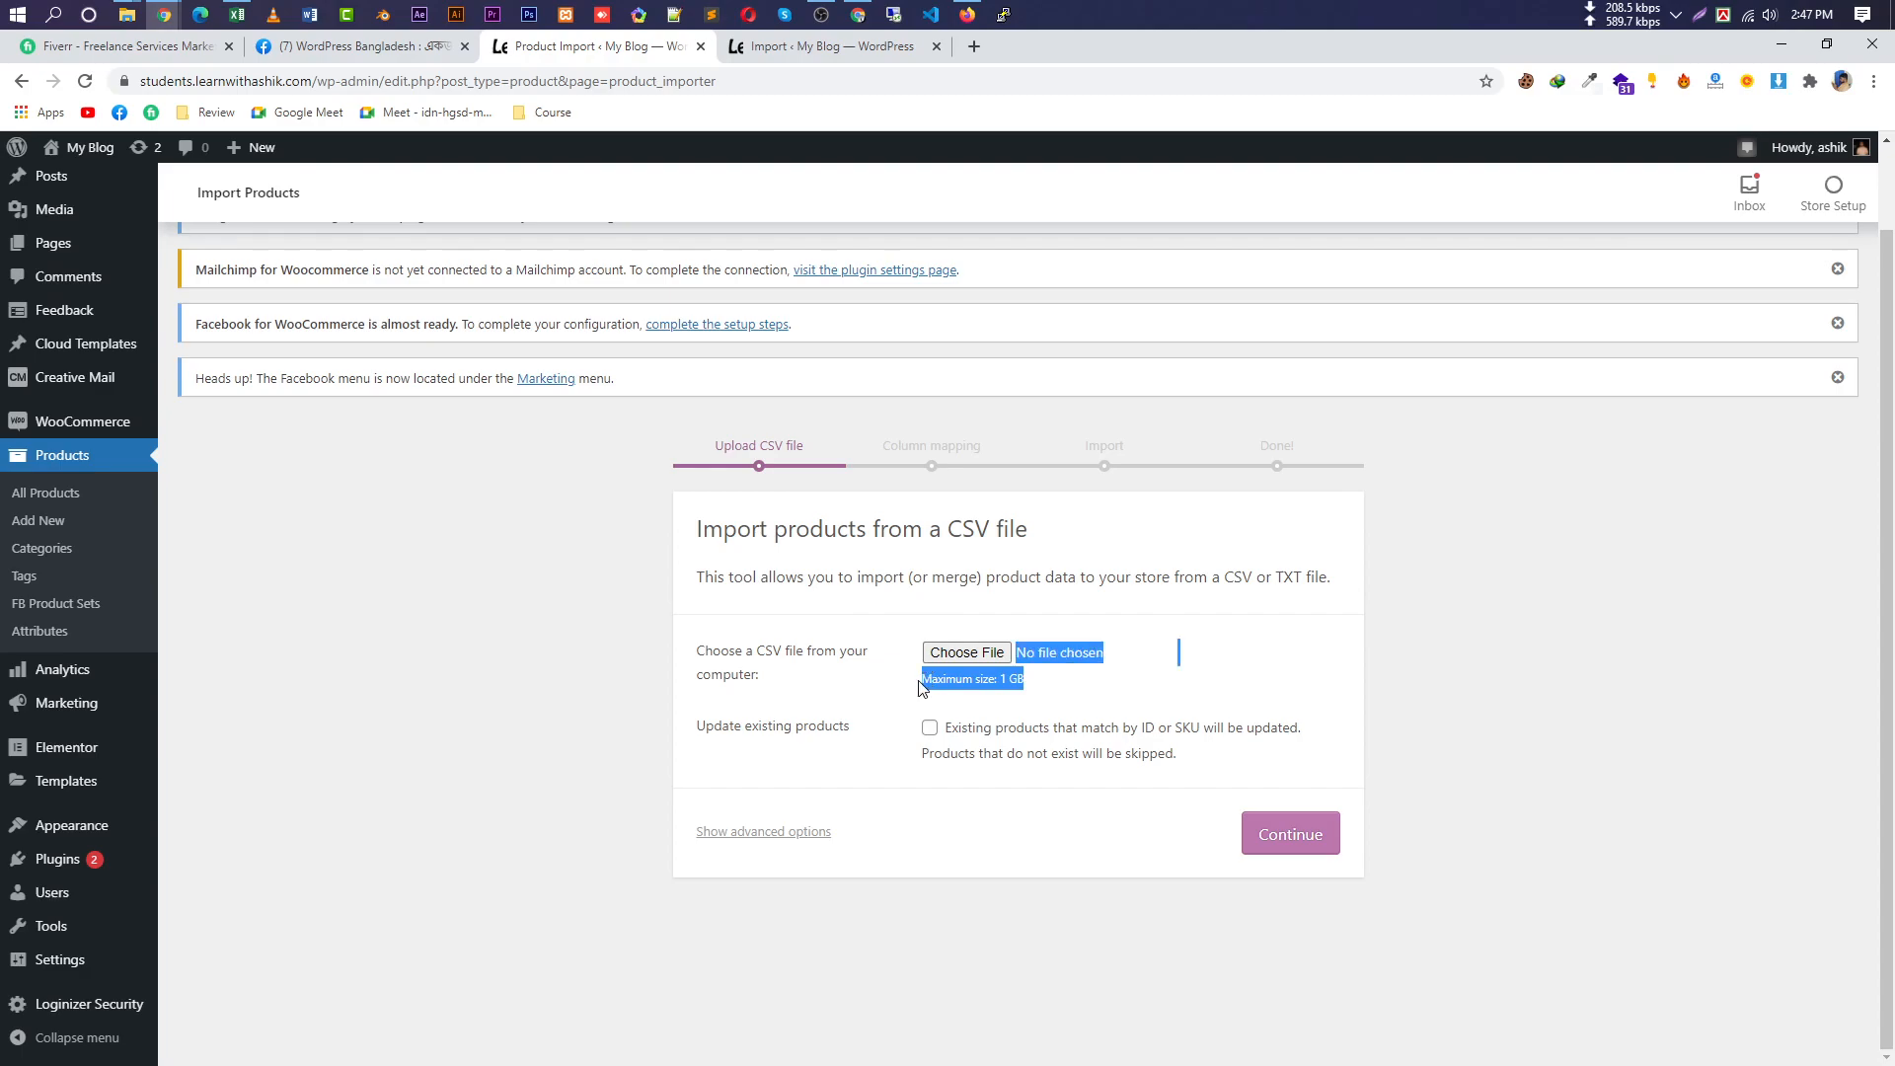
{"action": "triple_click", "coordinate": [971, 677]}
{"action": "triple_click", "coordinate": [1017, 676]}
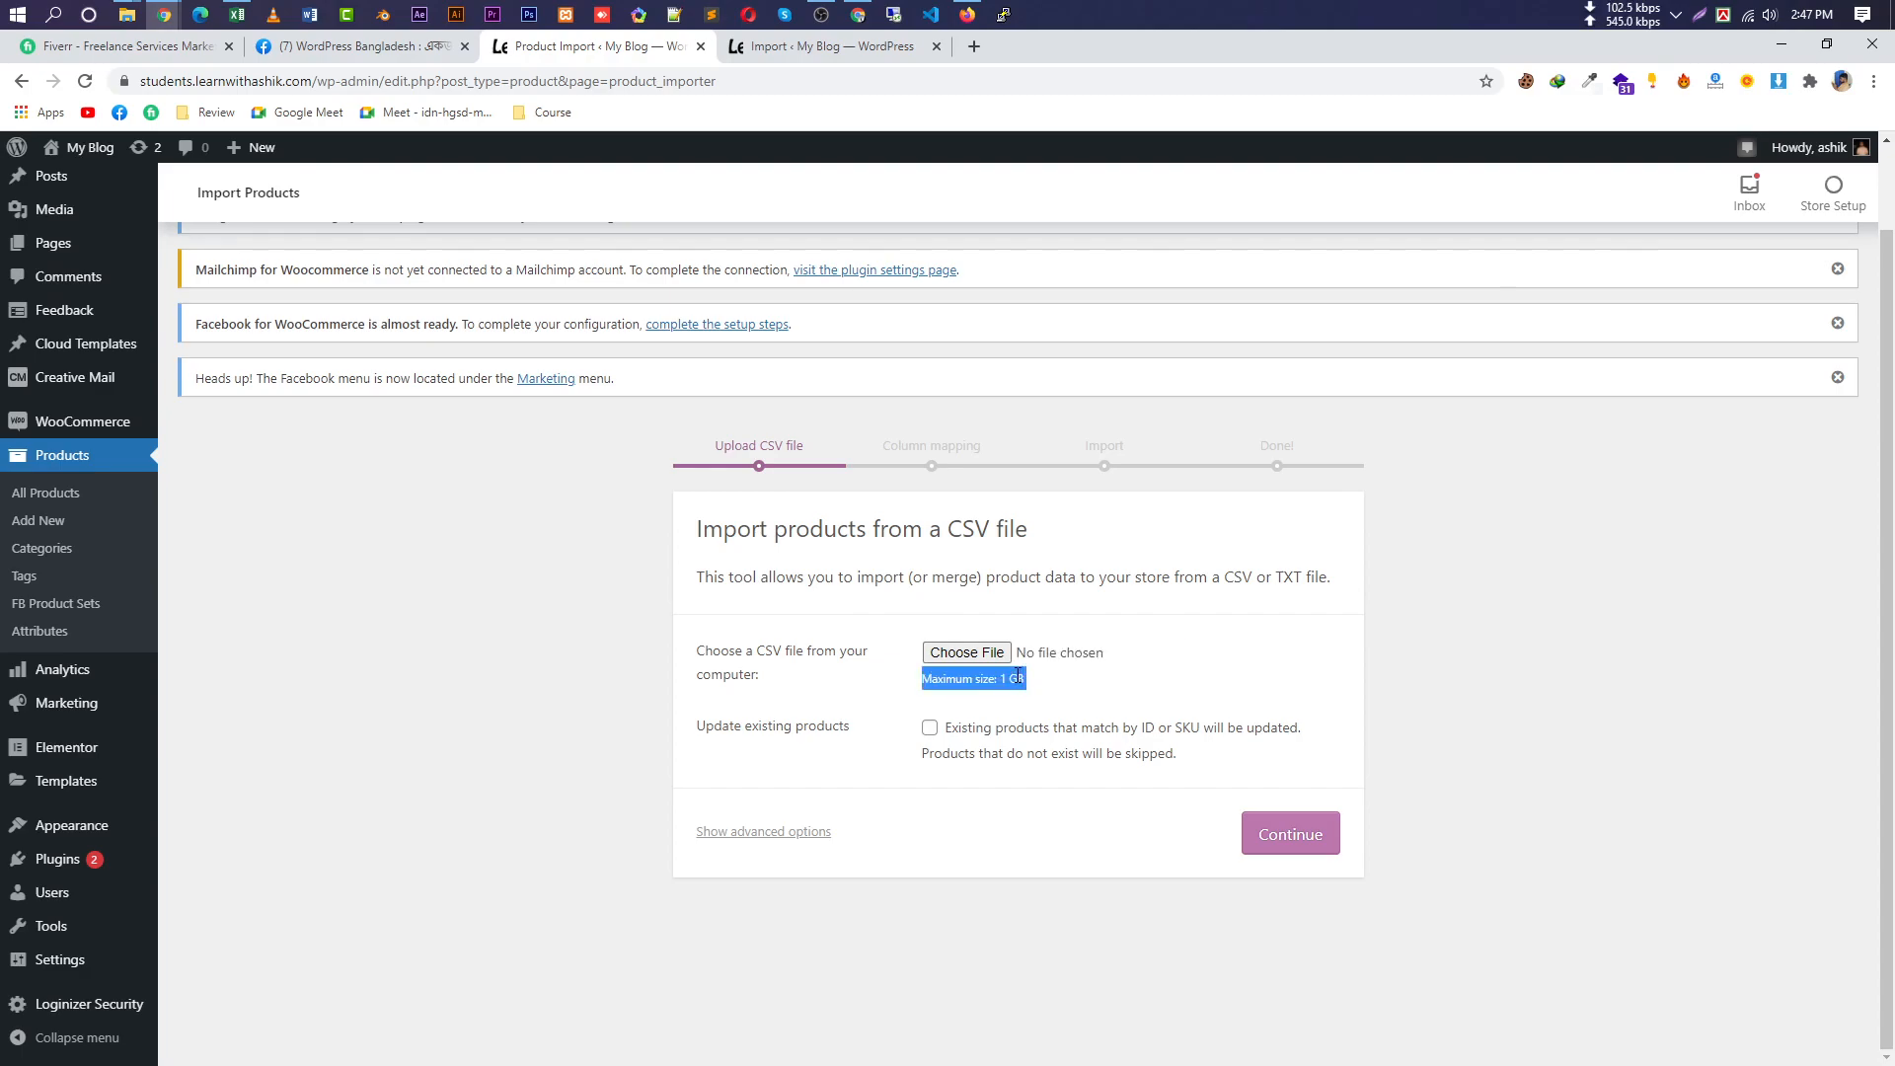
{"action": "left_click", "coordinate": [1087, 688]}
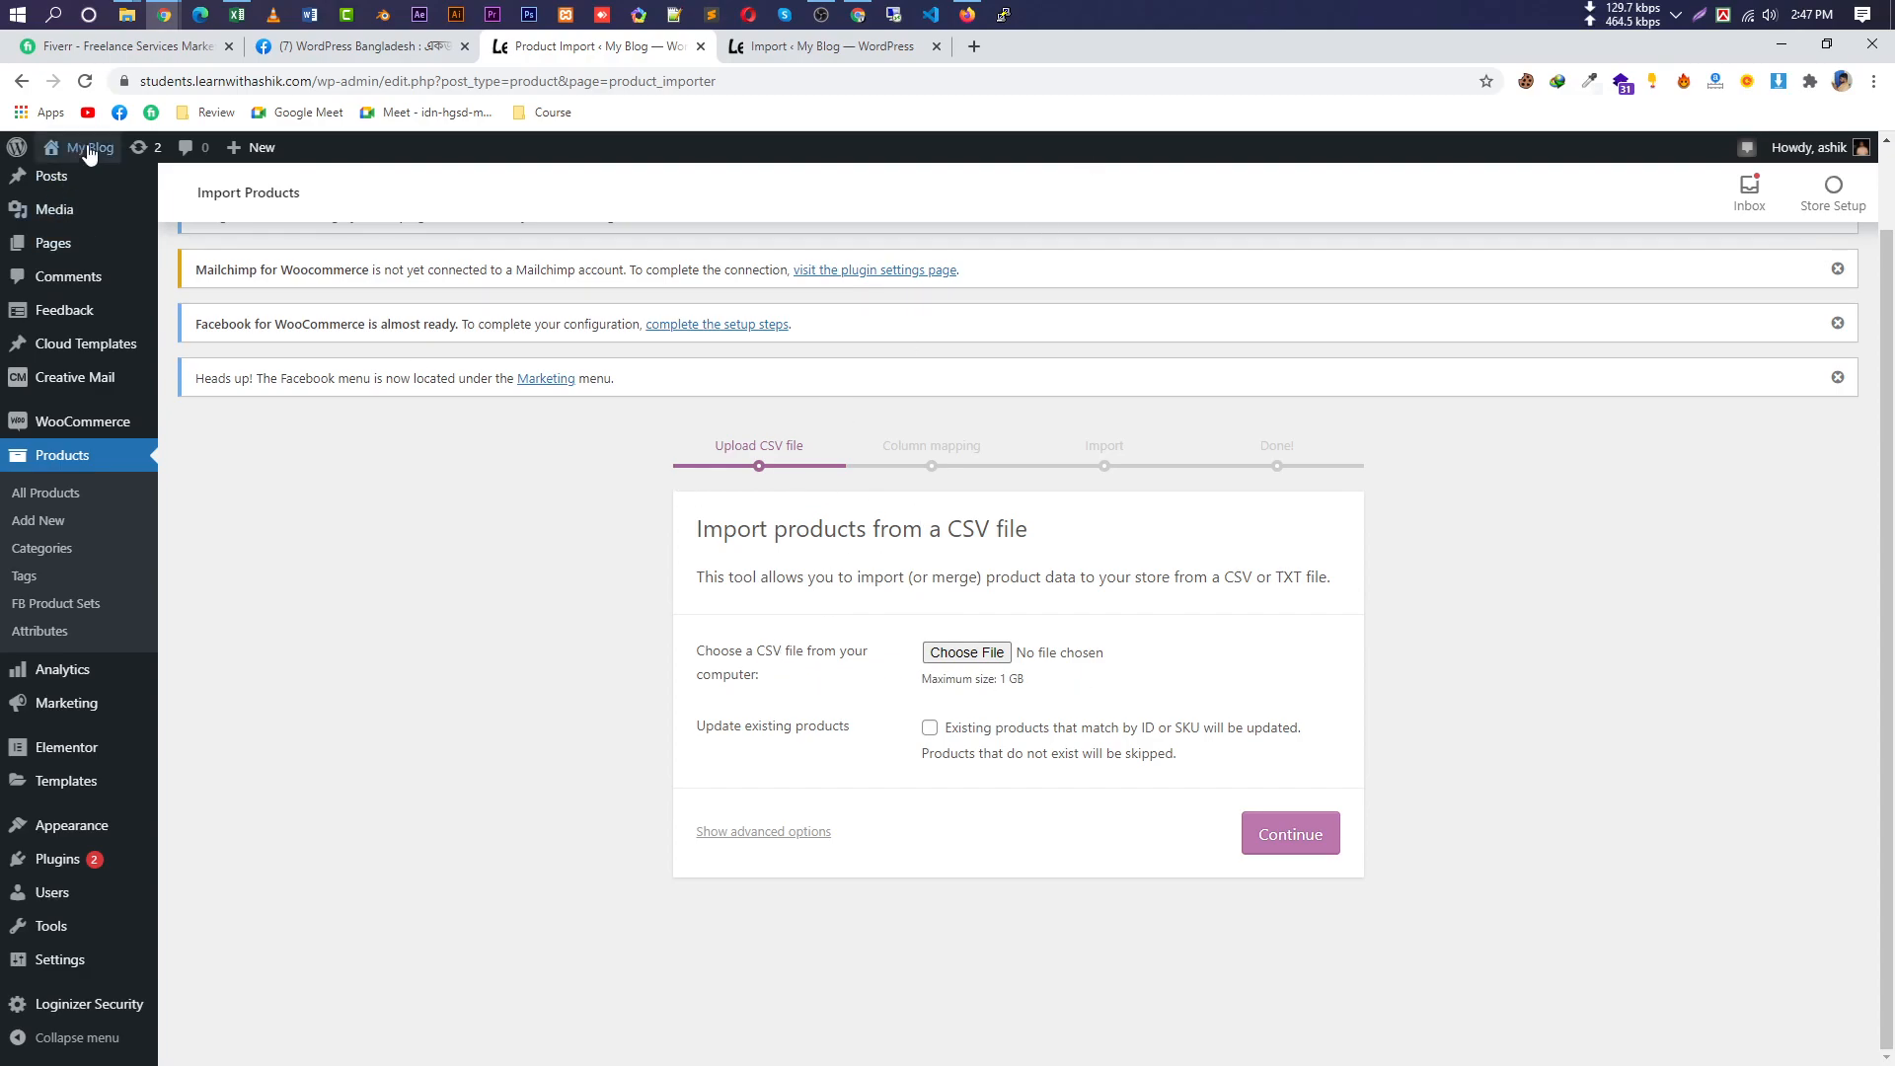
{"action": "mouse_move", "coordinate": [164, 14]}
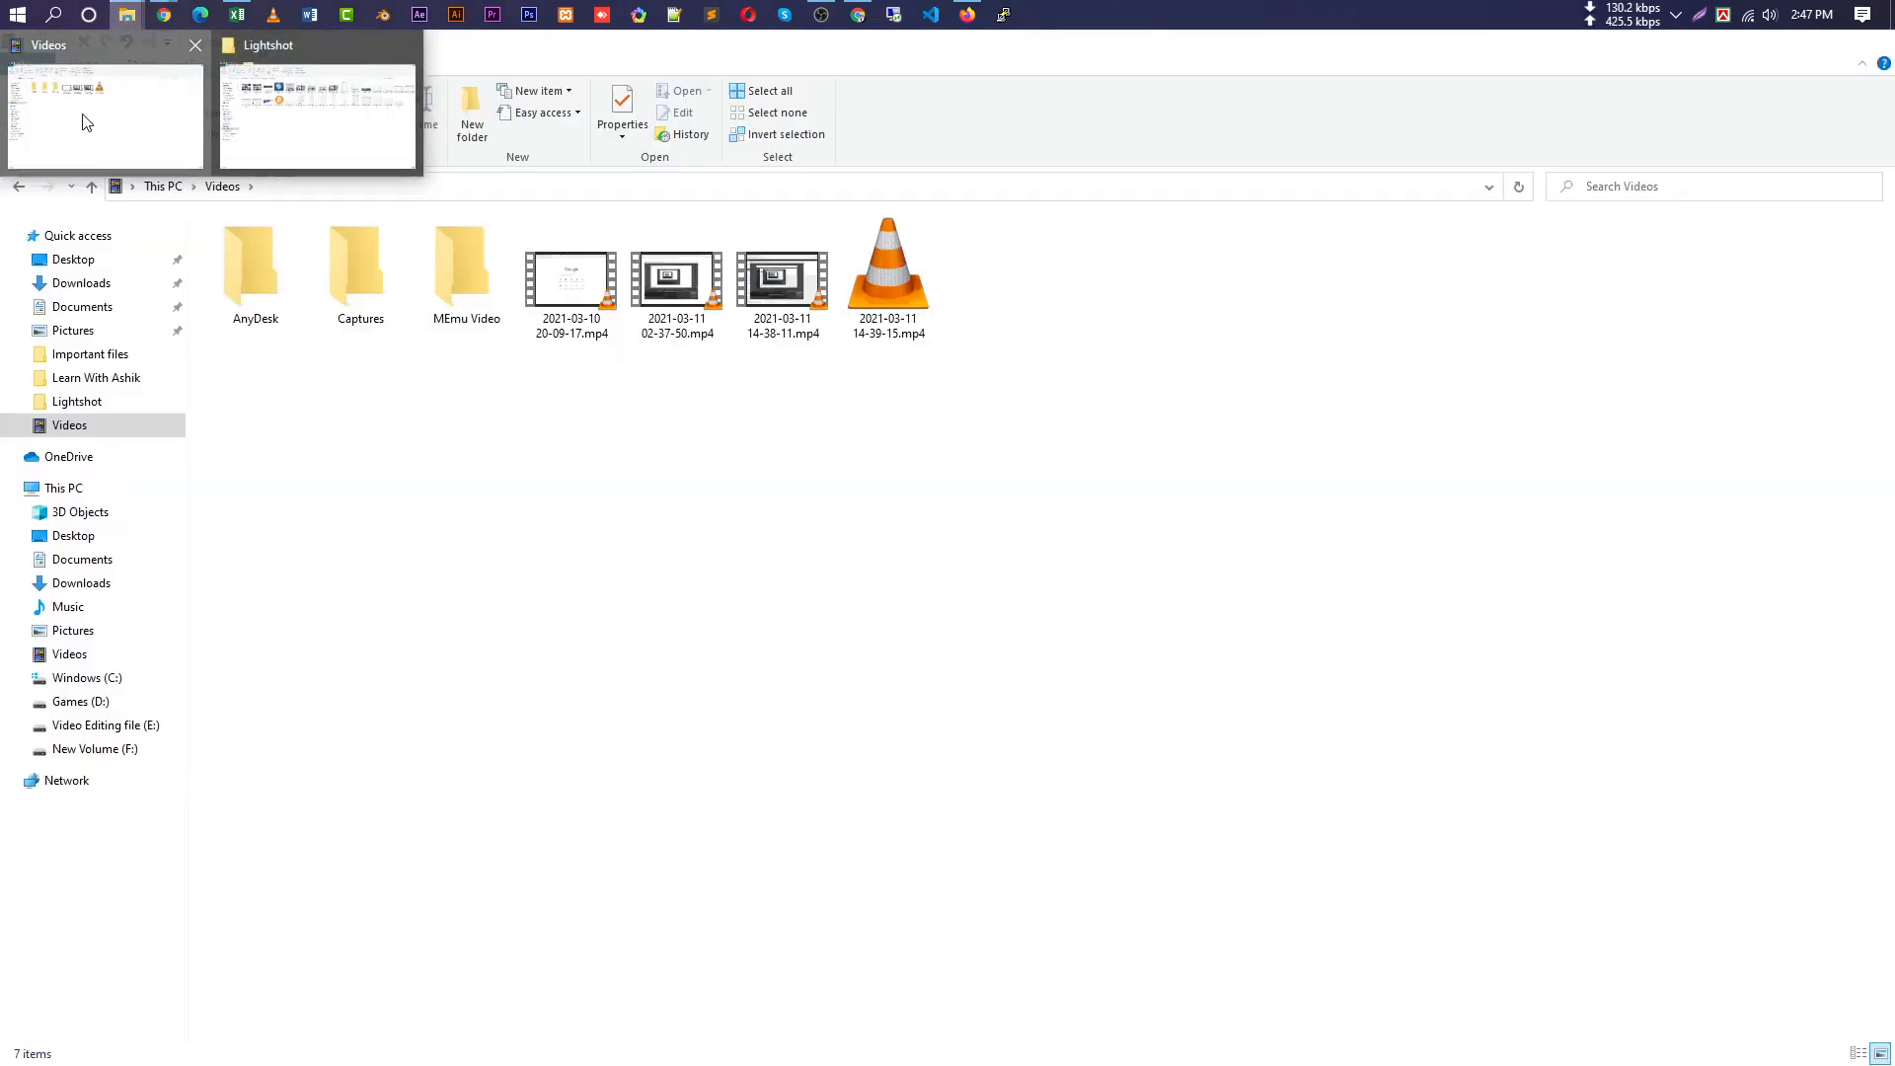
In File Explorer, check the WooCommerce subfolder under Downloads > Compressed > old file, then return to old file.
{"action": "left_click", "coordinate": [76, 119]}
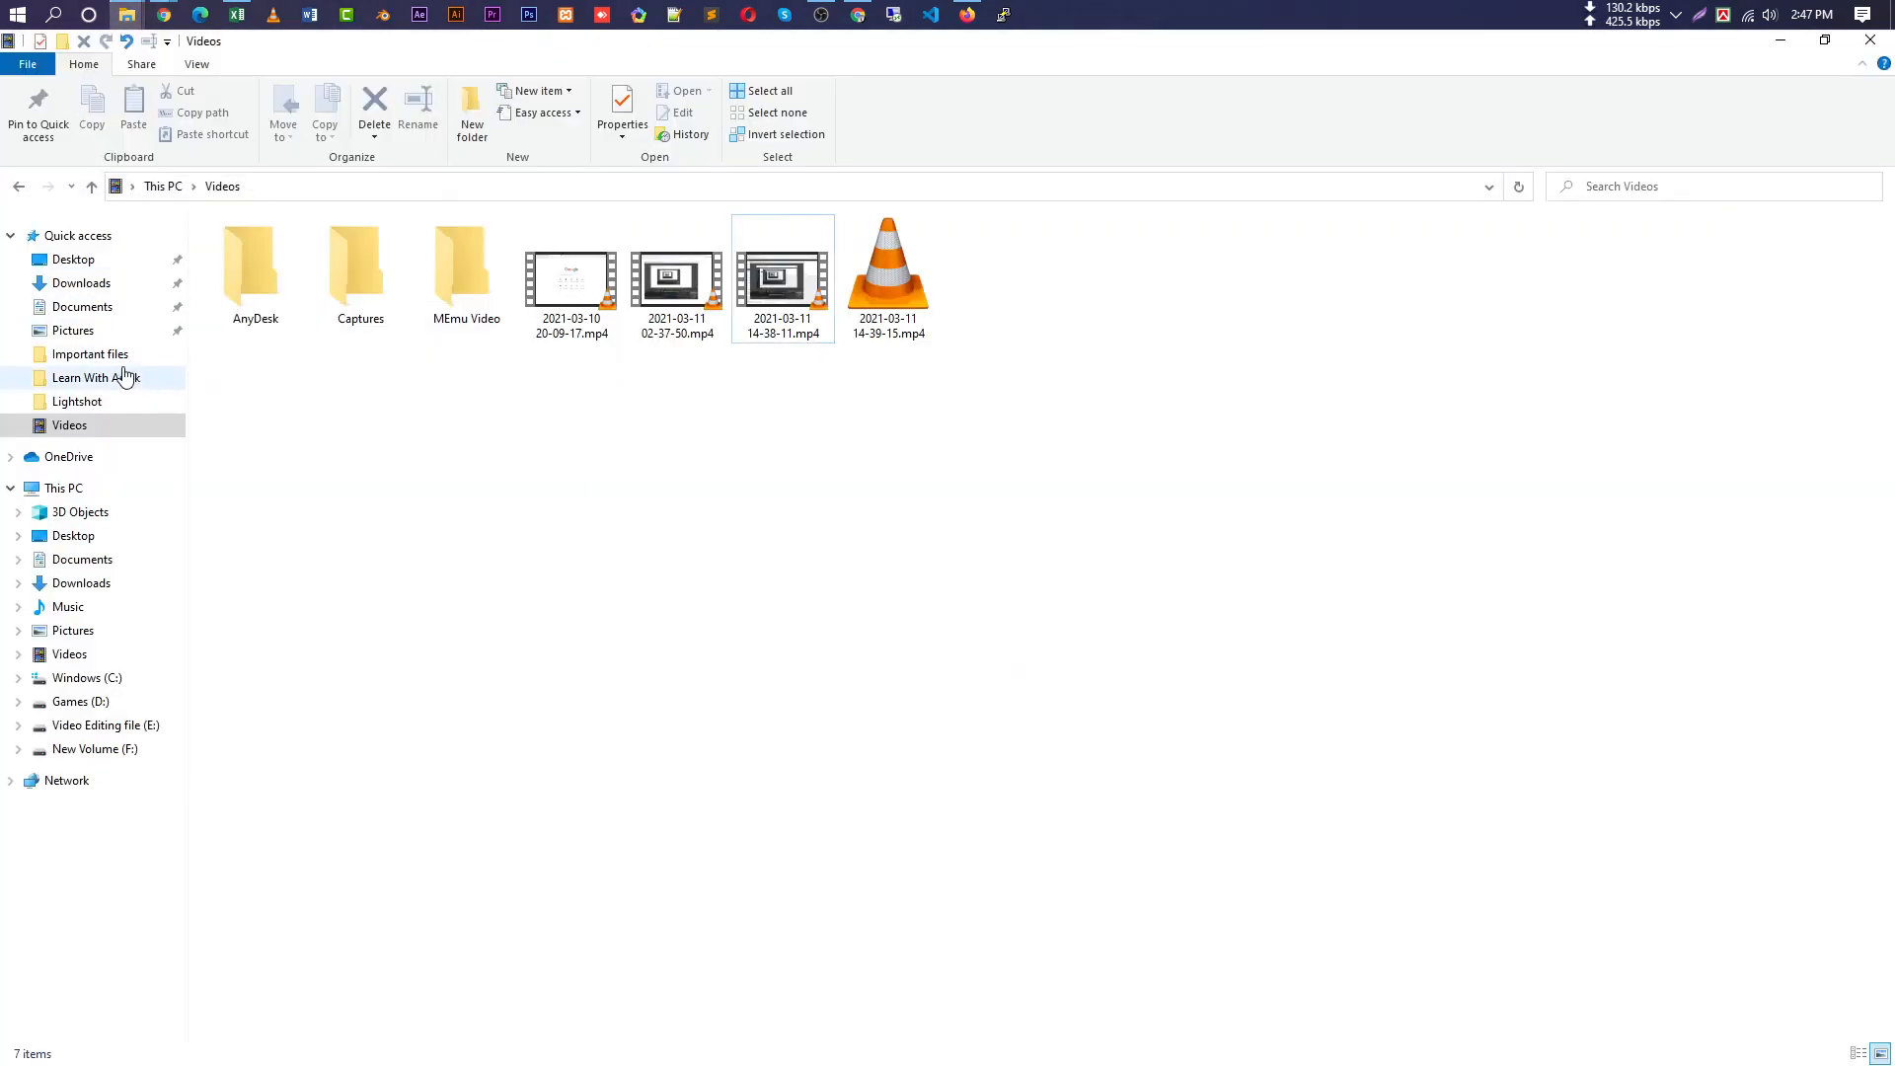
{"action": "left_click", "coordinate": [104, 284]}
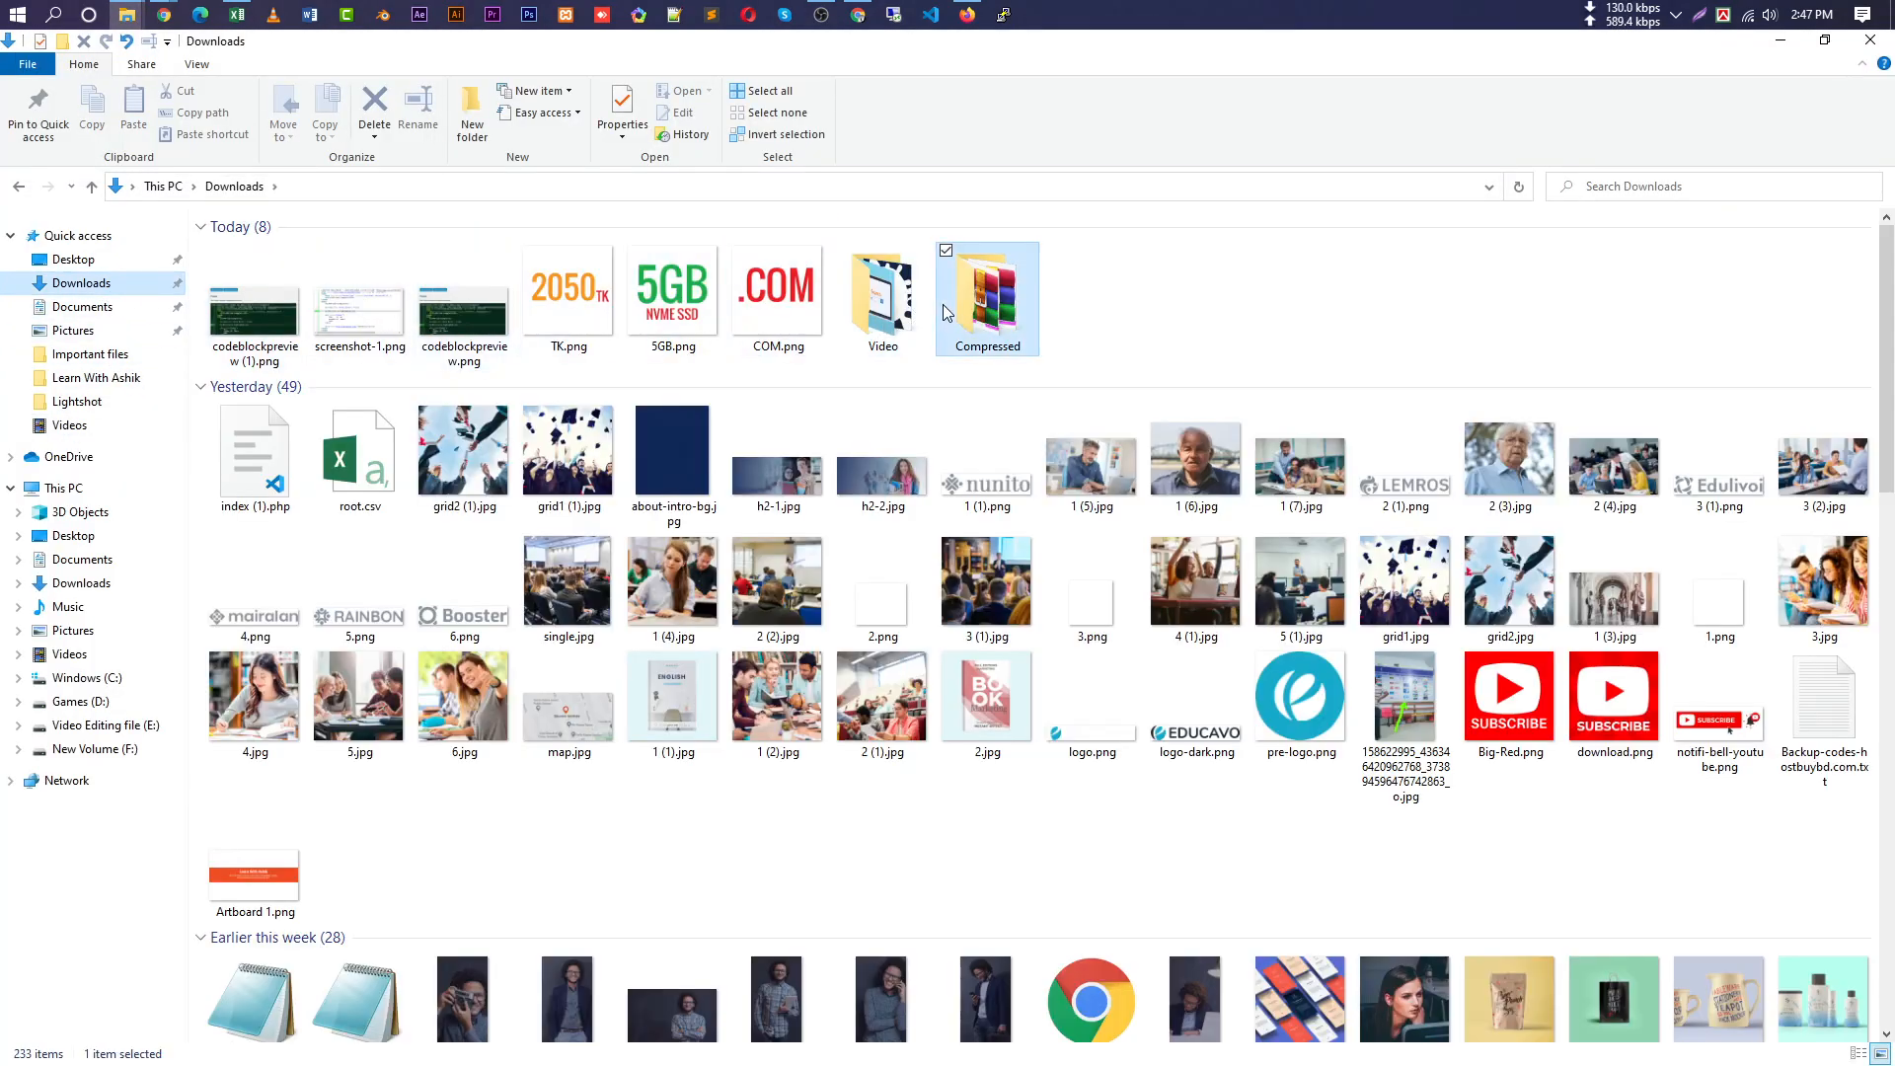
{"action": "double_click", "coordinate": [945, 306]}
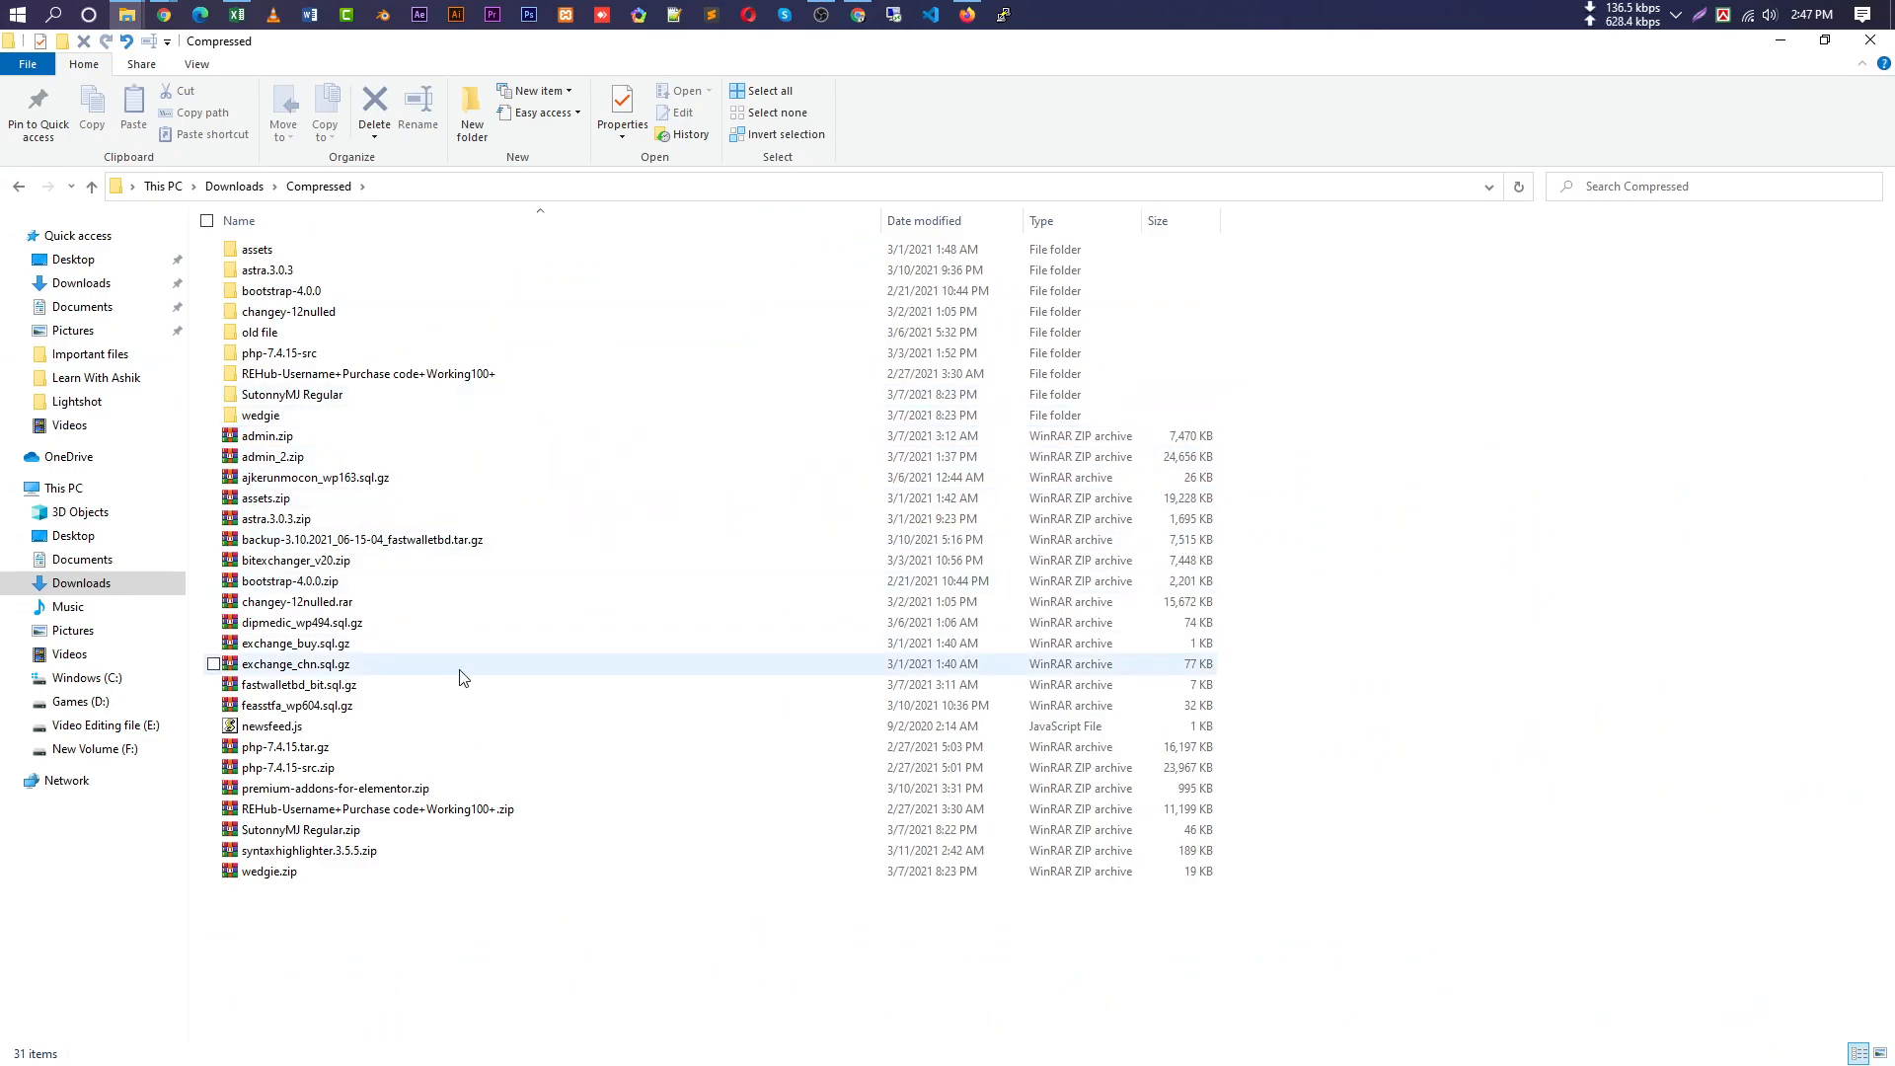
{"action": "key", "text": "w"}
{"action": "key", "text": "w"}
{"action": "key", "text": "w"}
{"action": "key", "text": "w"}
{"action": "double_click", "coordinate": [354, 333]}
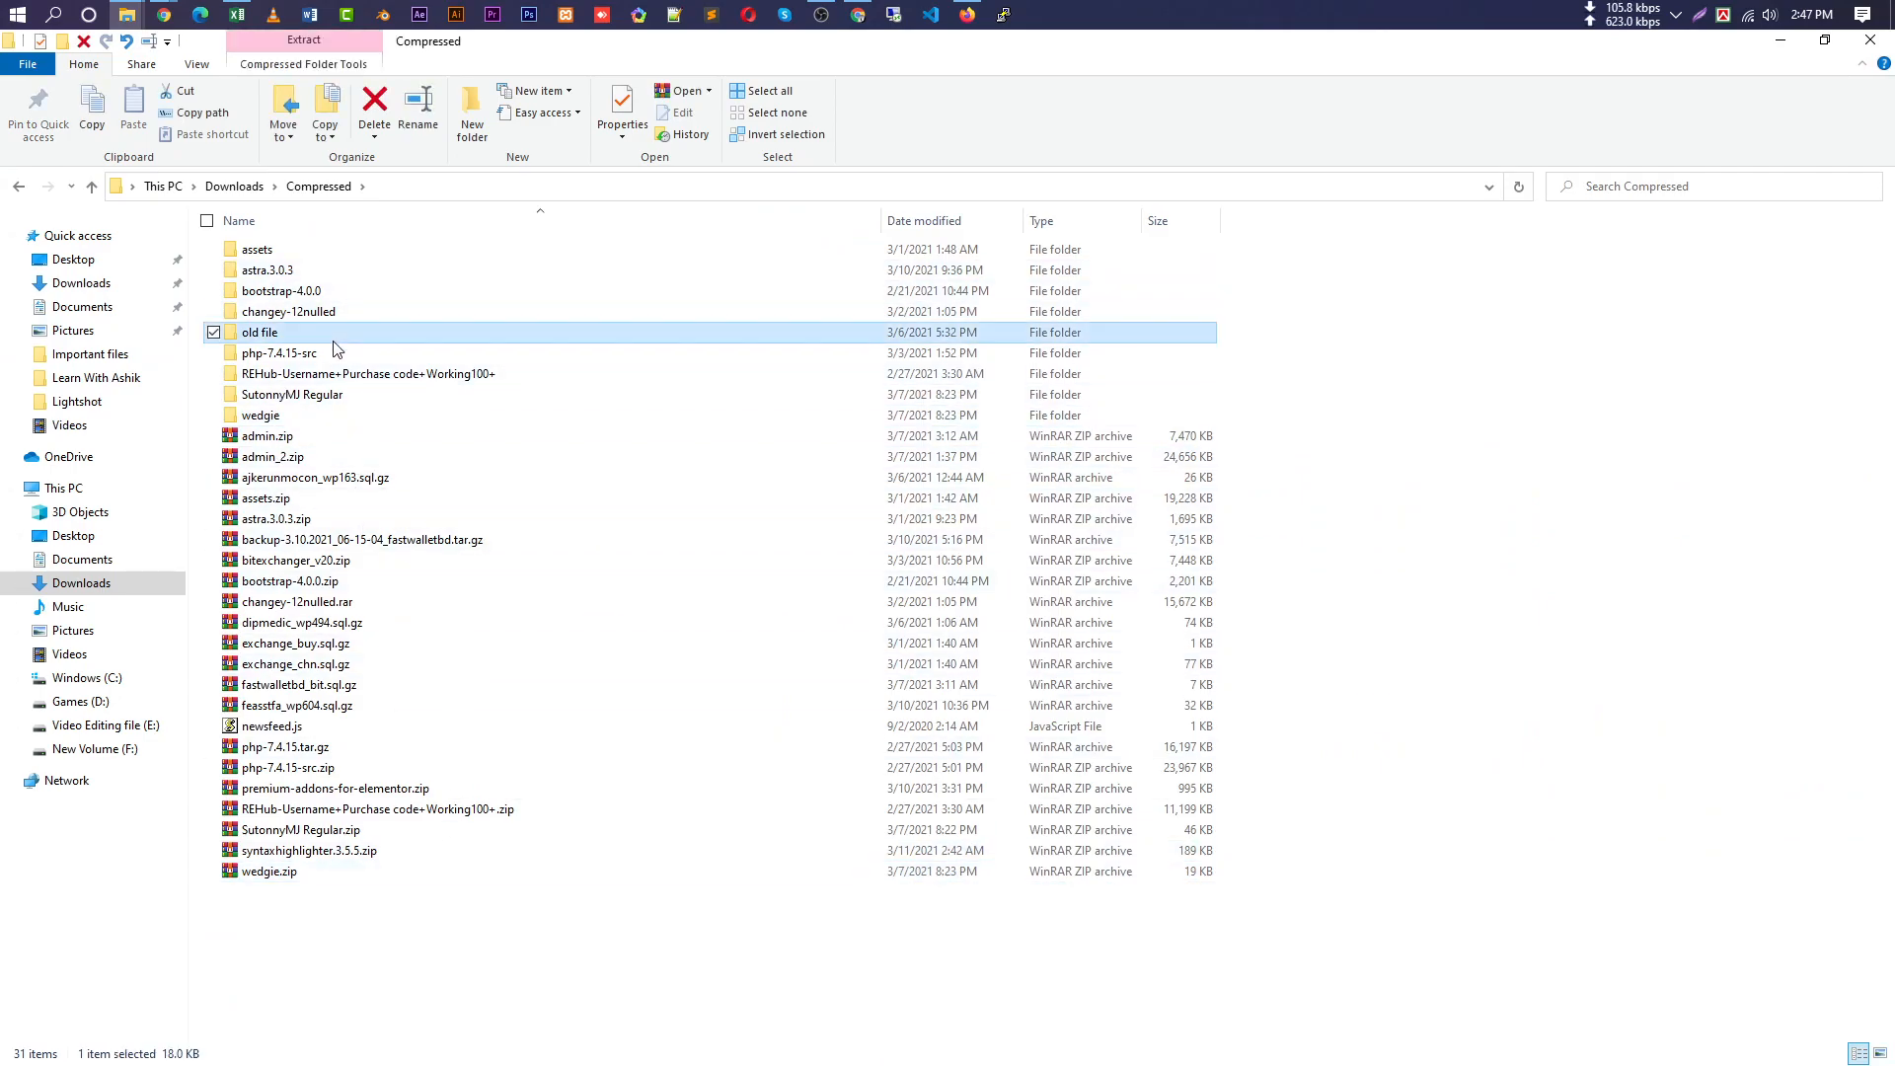
{"action": "key", "text": "w"}
{"action": "key", "text": "w"}
{"action": "key", "text": "w"}
{"action": "key", "text": "w"}
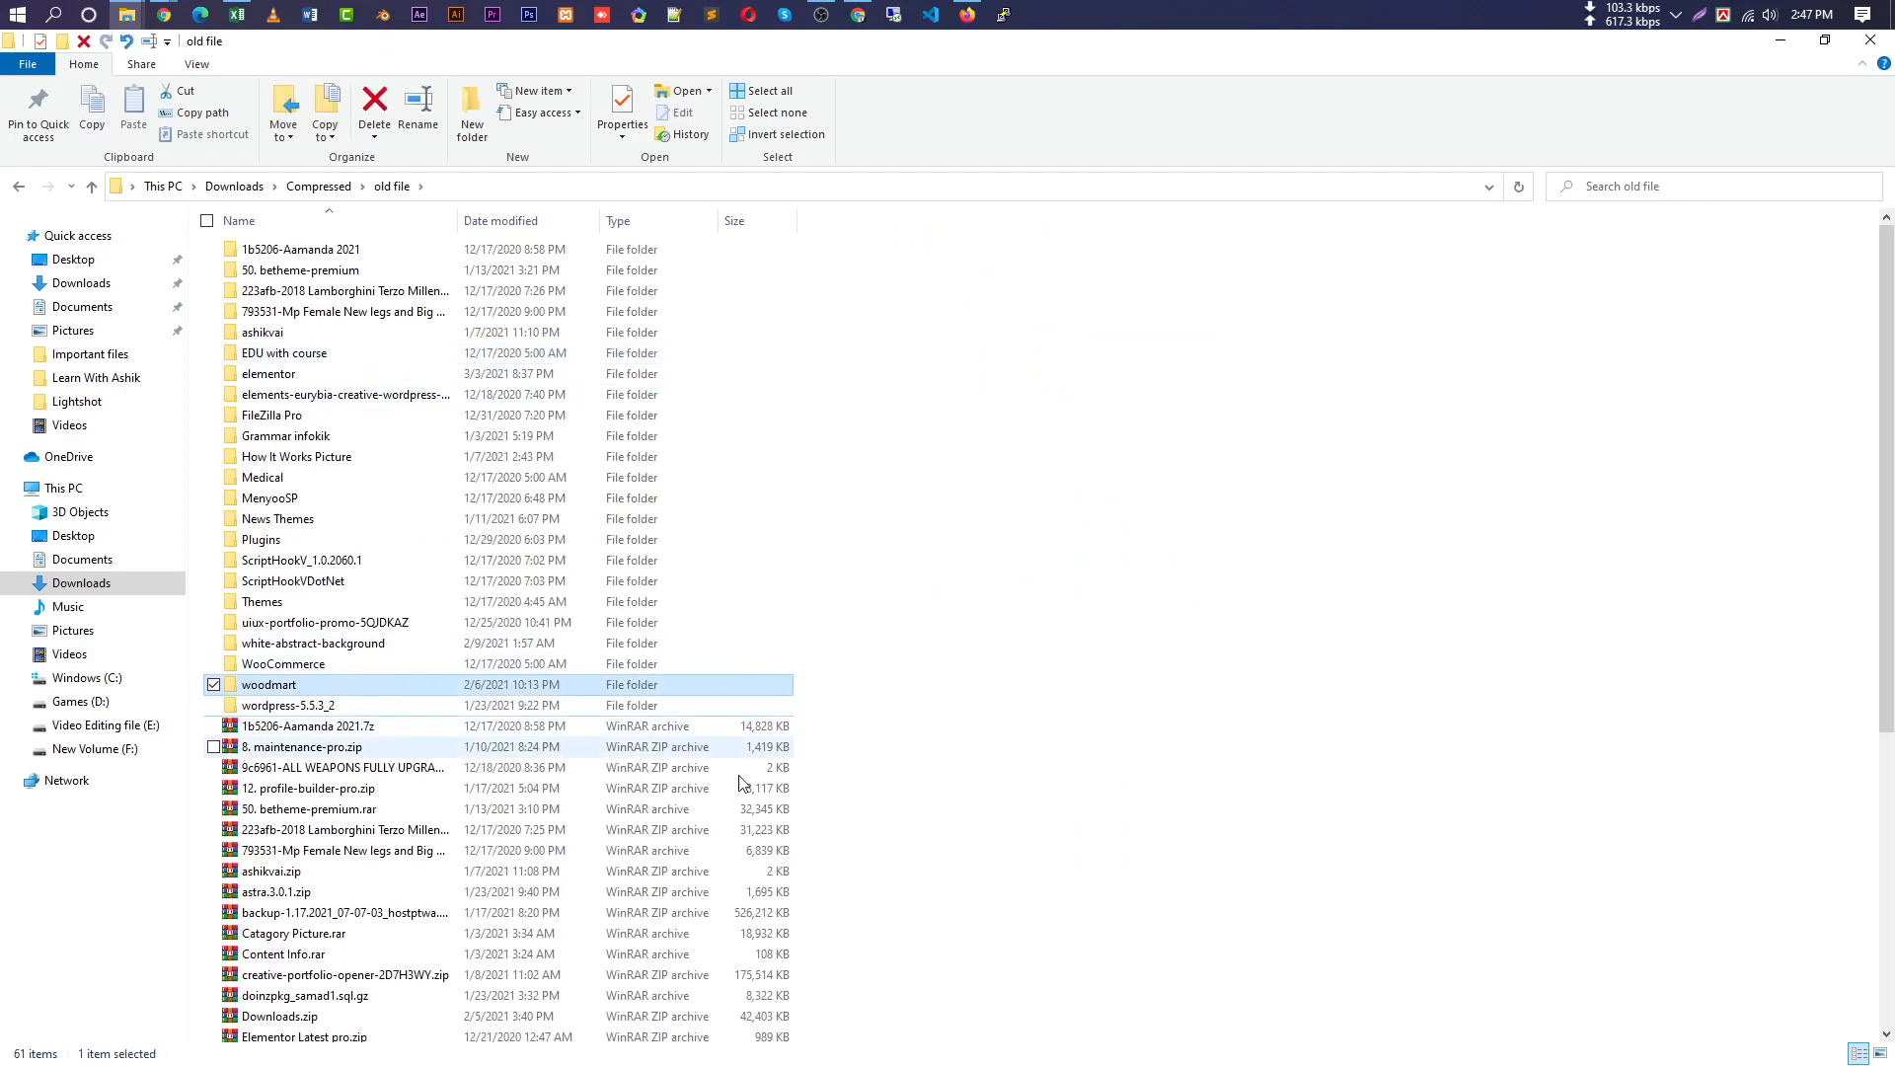
{"action": "key", "text": "w"}
{"action": "key", "text": "w"}
{"action": "key", "text": "w"}
{"action": "key", "text": "w"}
{"action": "key", "text": "w"}
{"action": "key", "text": "w"}
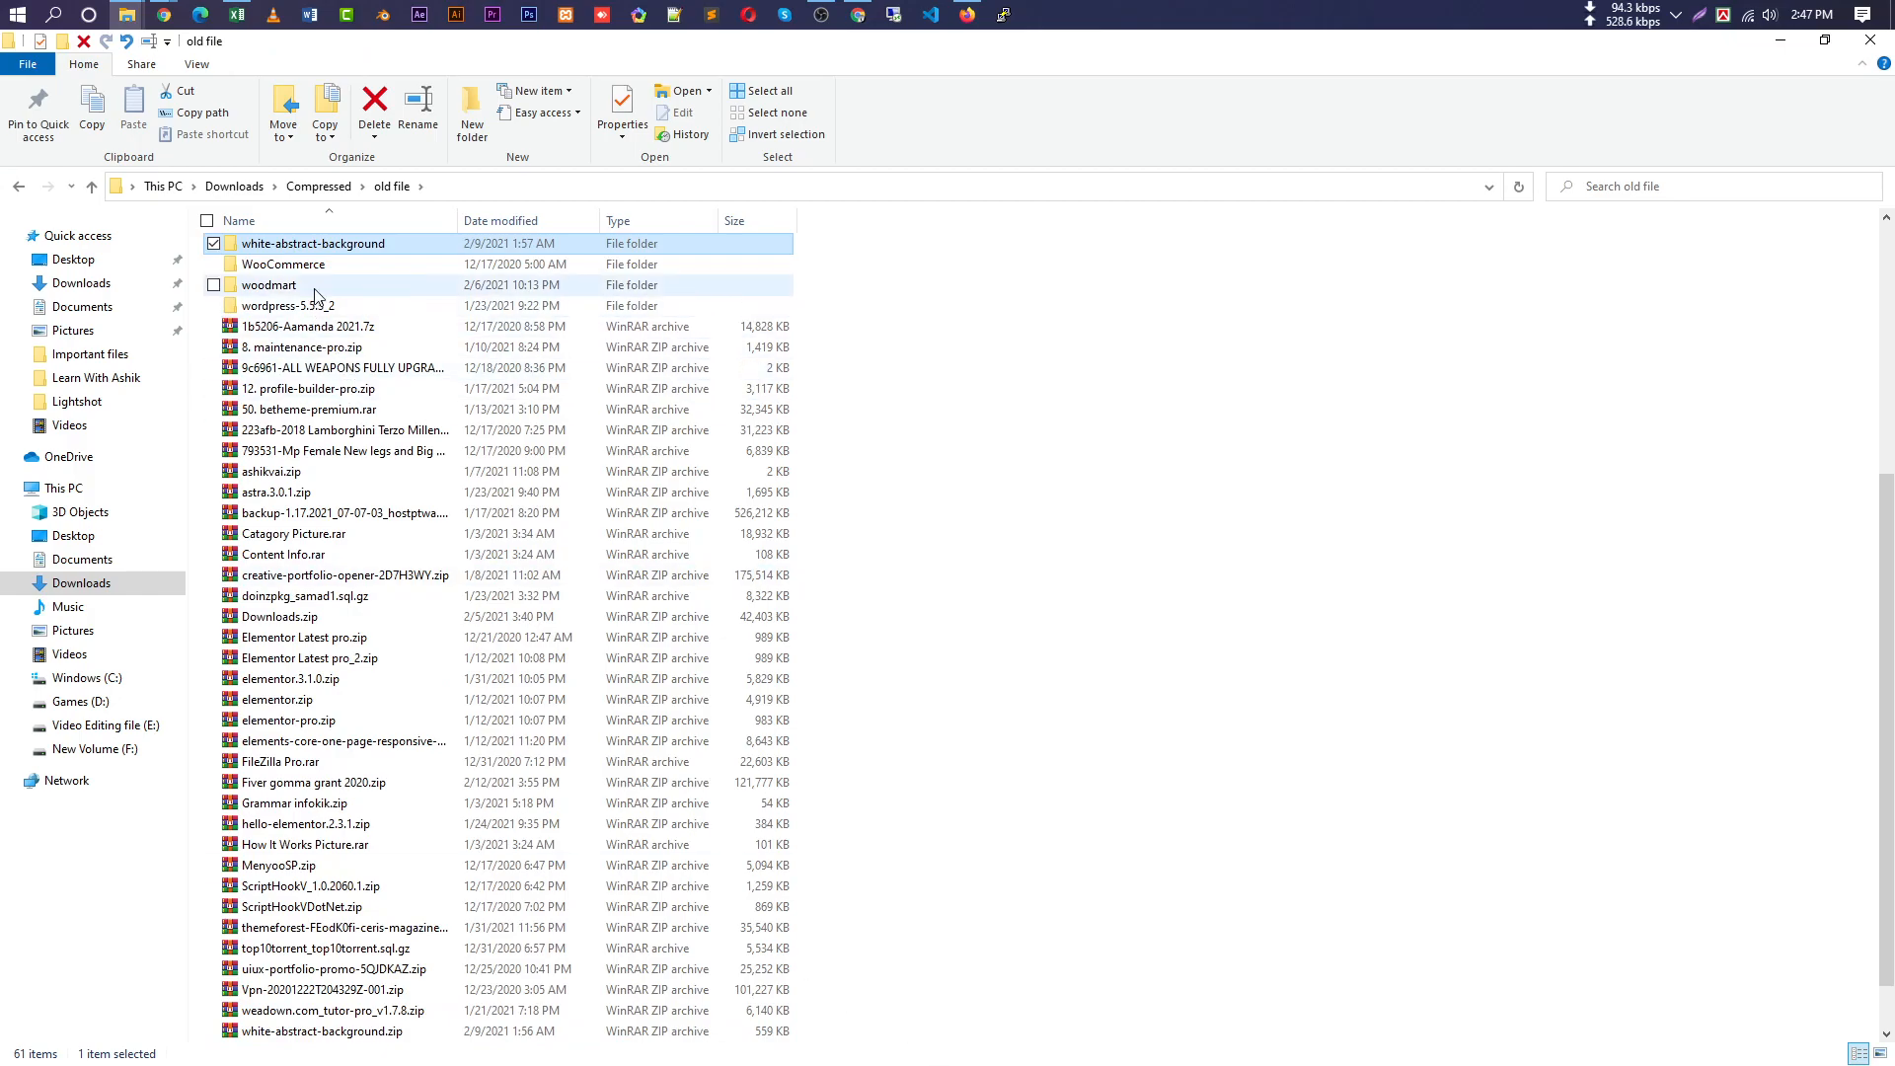
{"action": "double_click", "coordinate": [355, 261]}
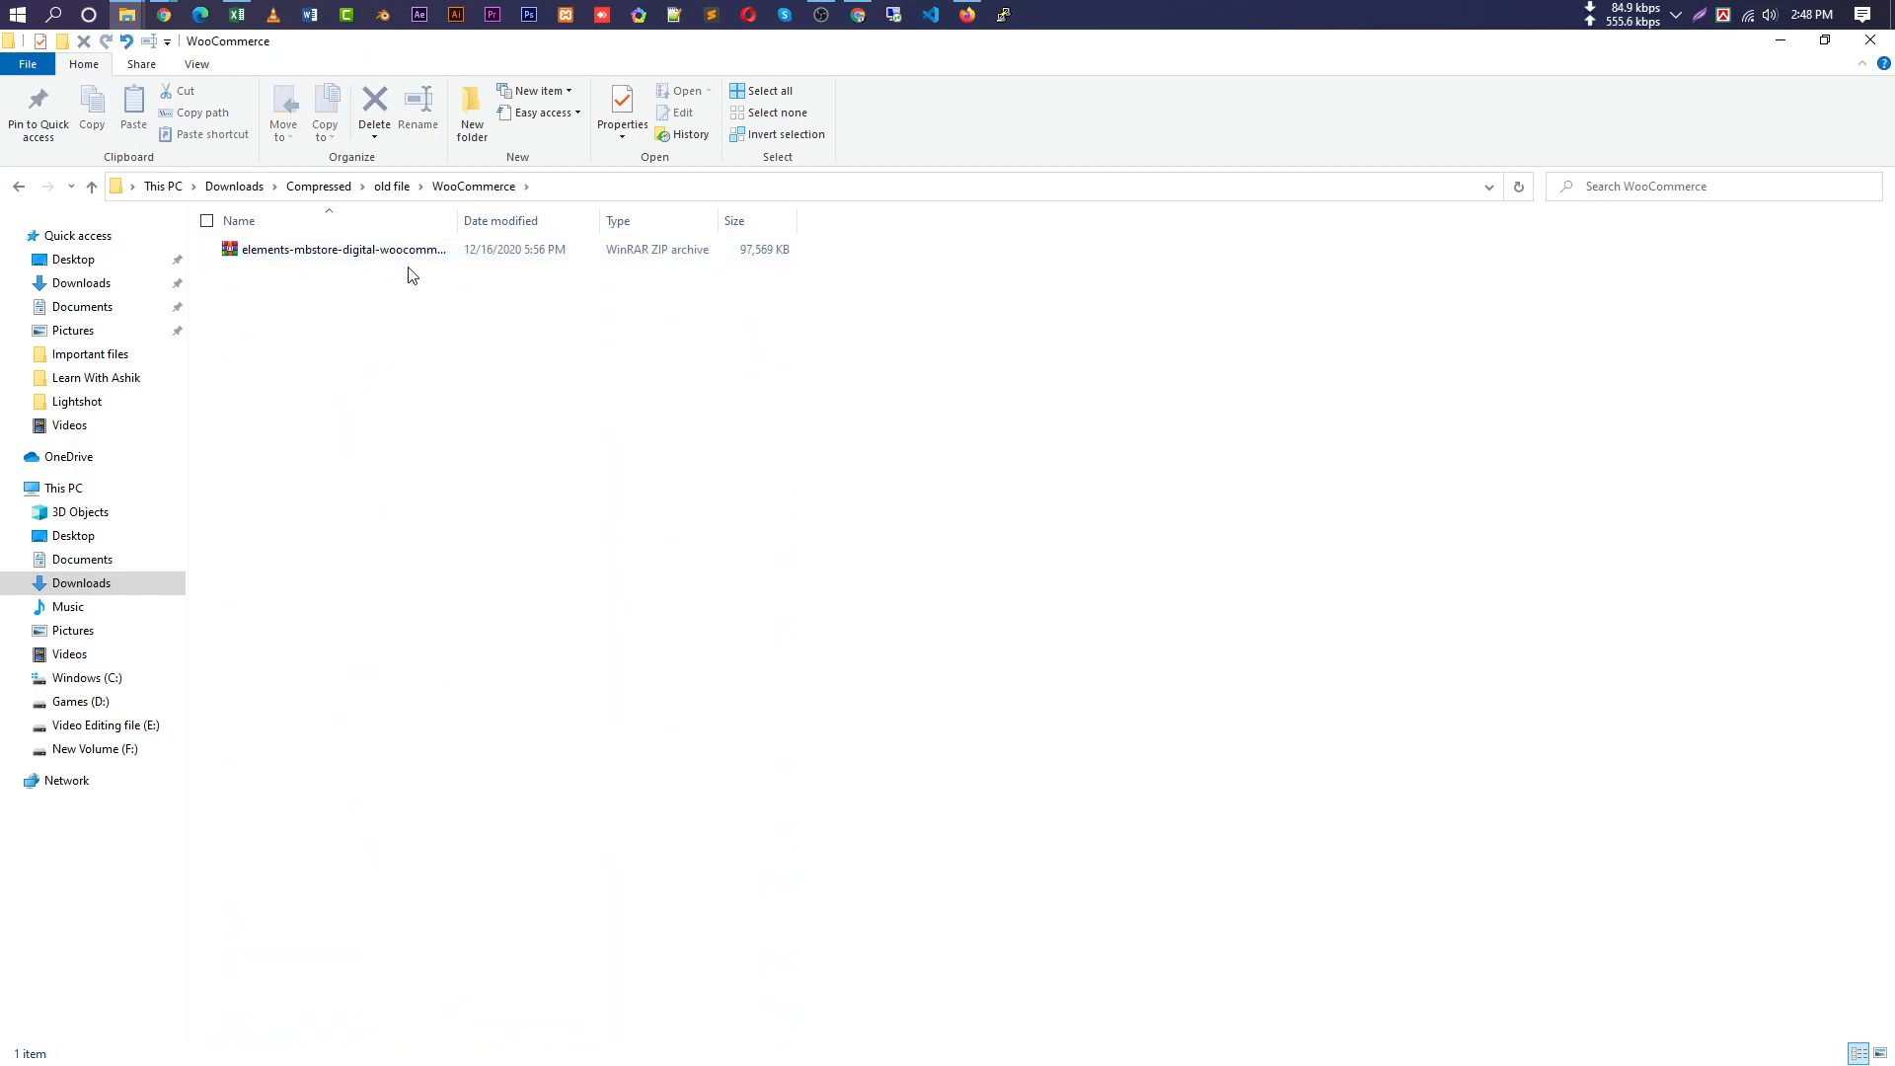
{"action": "left_click", "coordinate": [89, 188]}
Open wordpress.org in a new browser tab.
{"action": "left_click", "coordinate": [130, 118]}
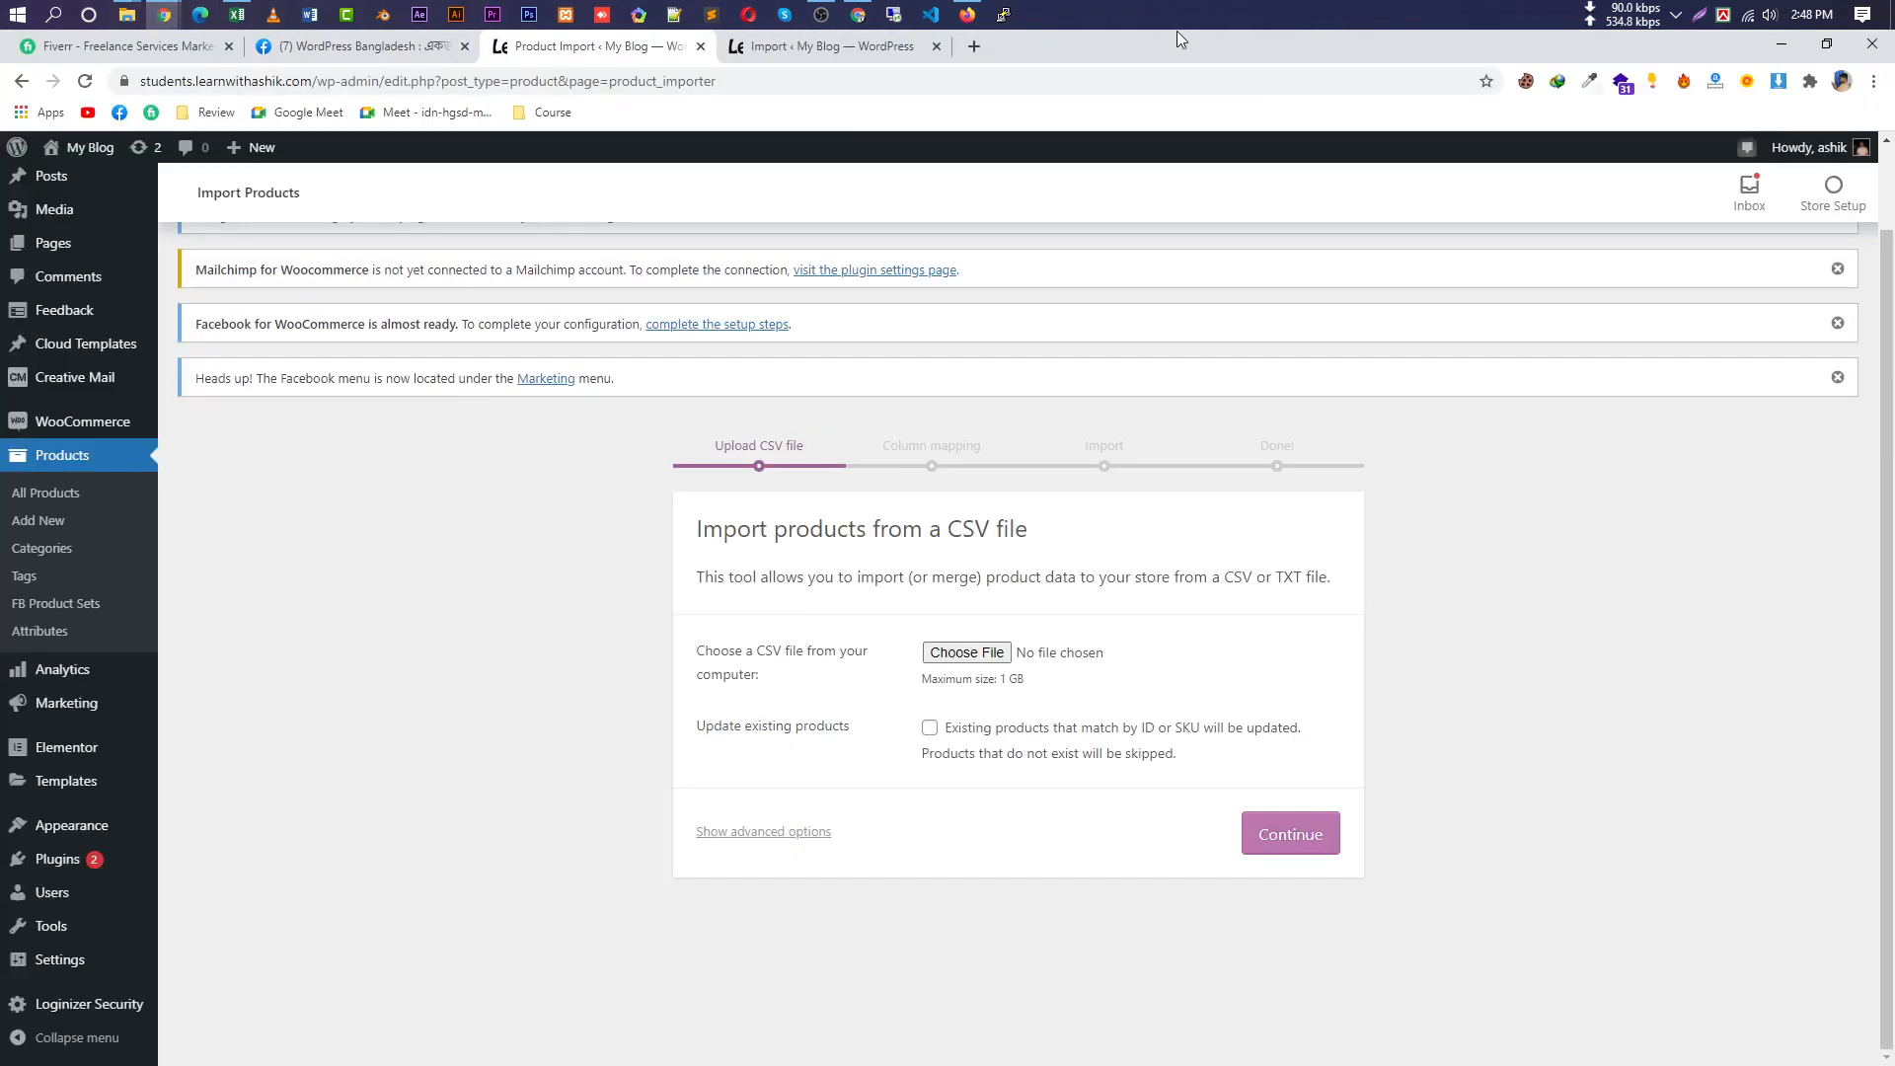
{"action": "left_click", "coordinate": [974, 49]}
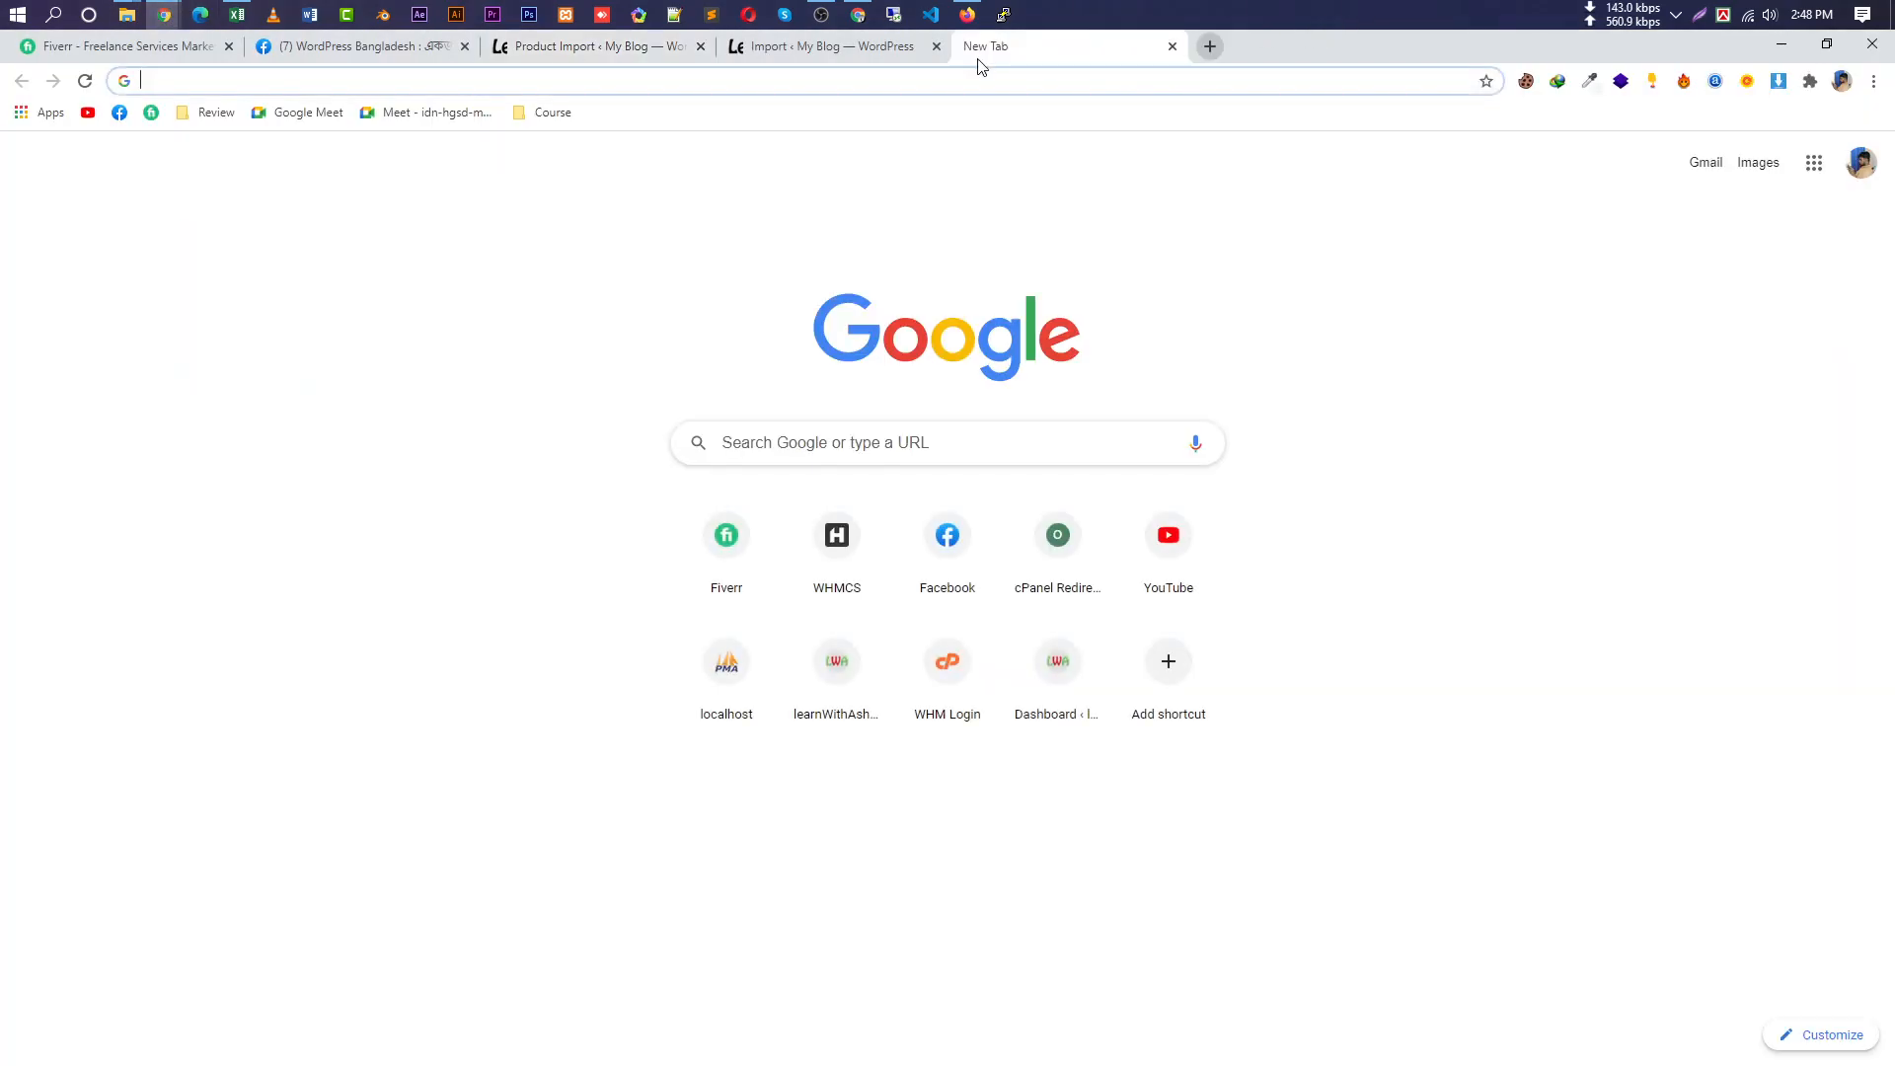
{"action": "type", "text": "woo"}
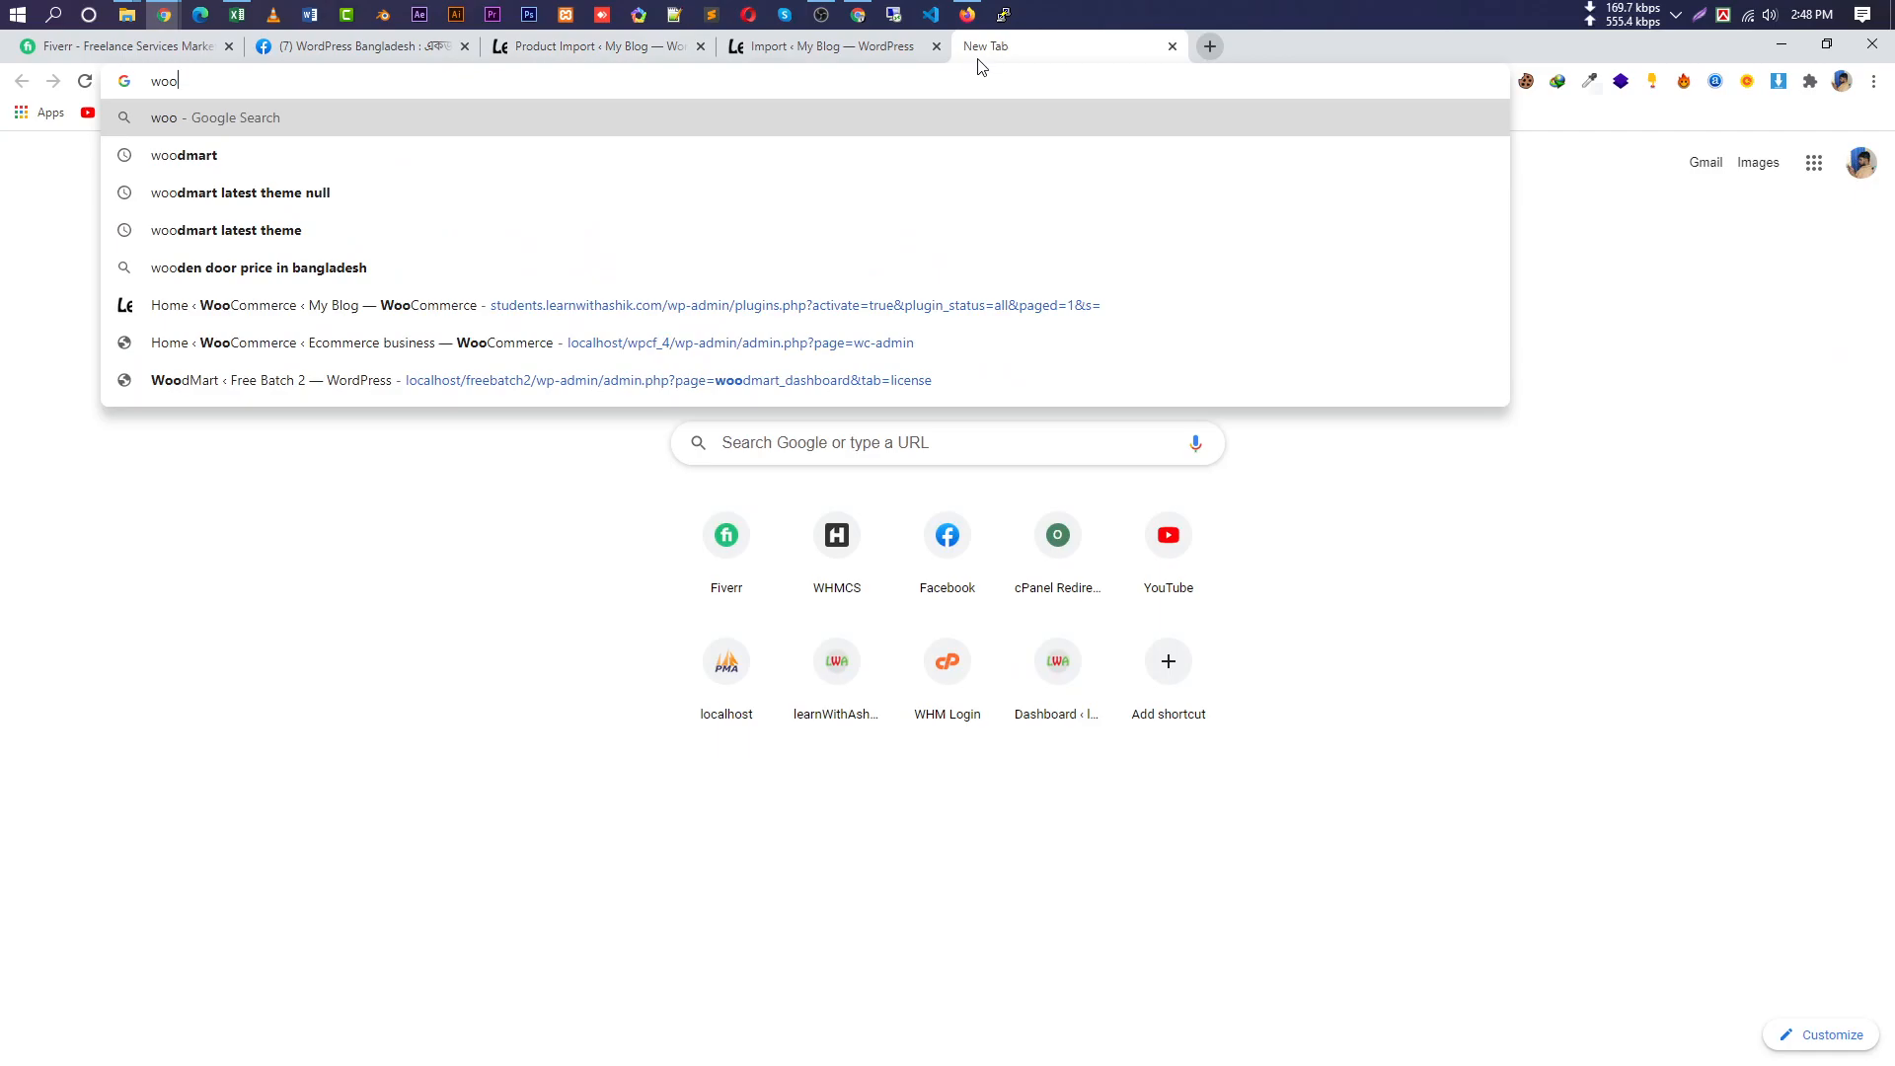
{"action": "key", "text": "BackSpace"}
{"action": "key", "text": "BackSpace"}
{"action": "type", "text": "ord"}
{"action": "key", "text": "Return"}
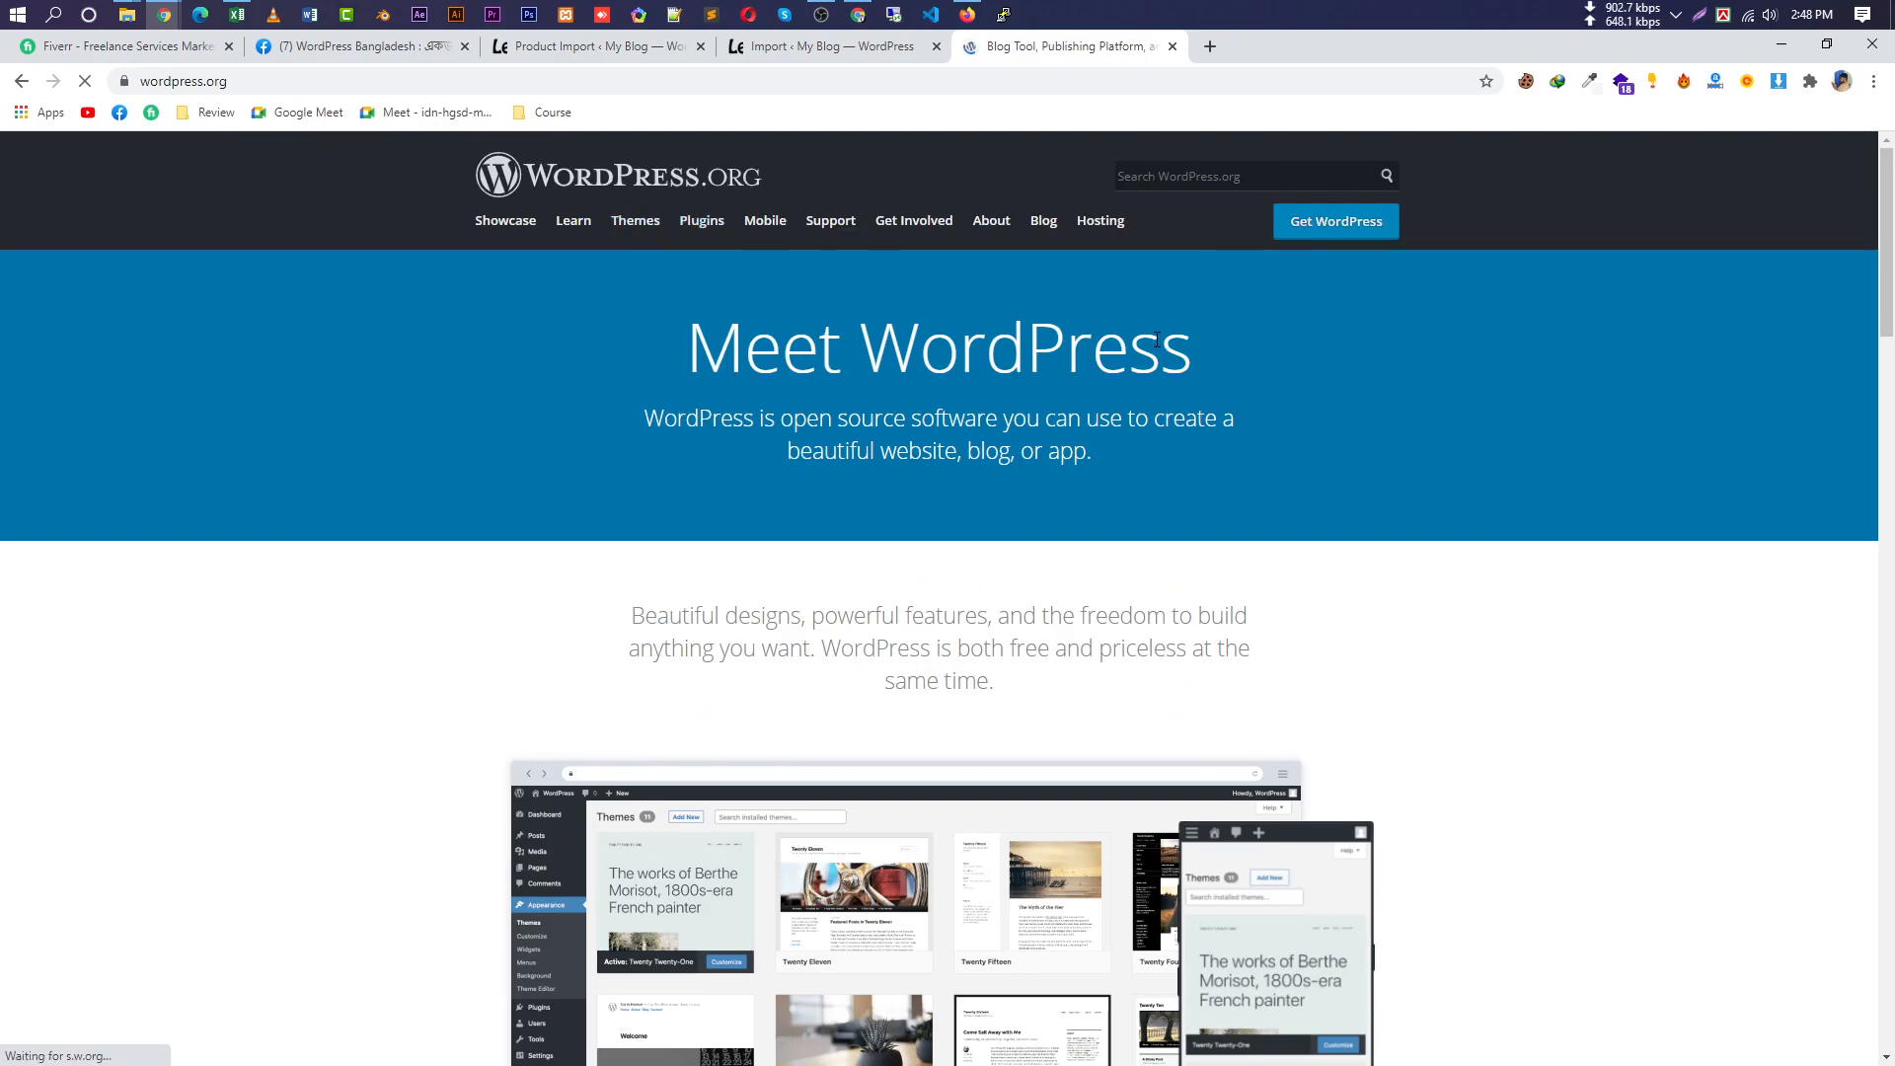
Search the plugin directory for 'woo' and open the WooCommerce plugin page.
{"action": "left_click", "coordinate": [1002, 512]}
{"action": "type", "text": "woo"}
{"action": "left_click", "coordinate": [934, 552]}
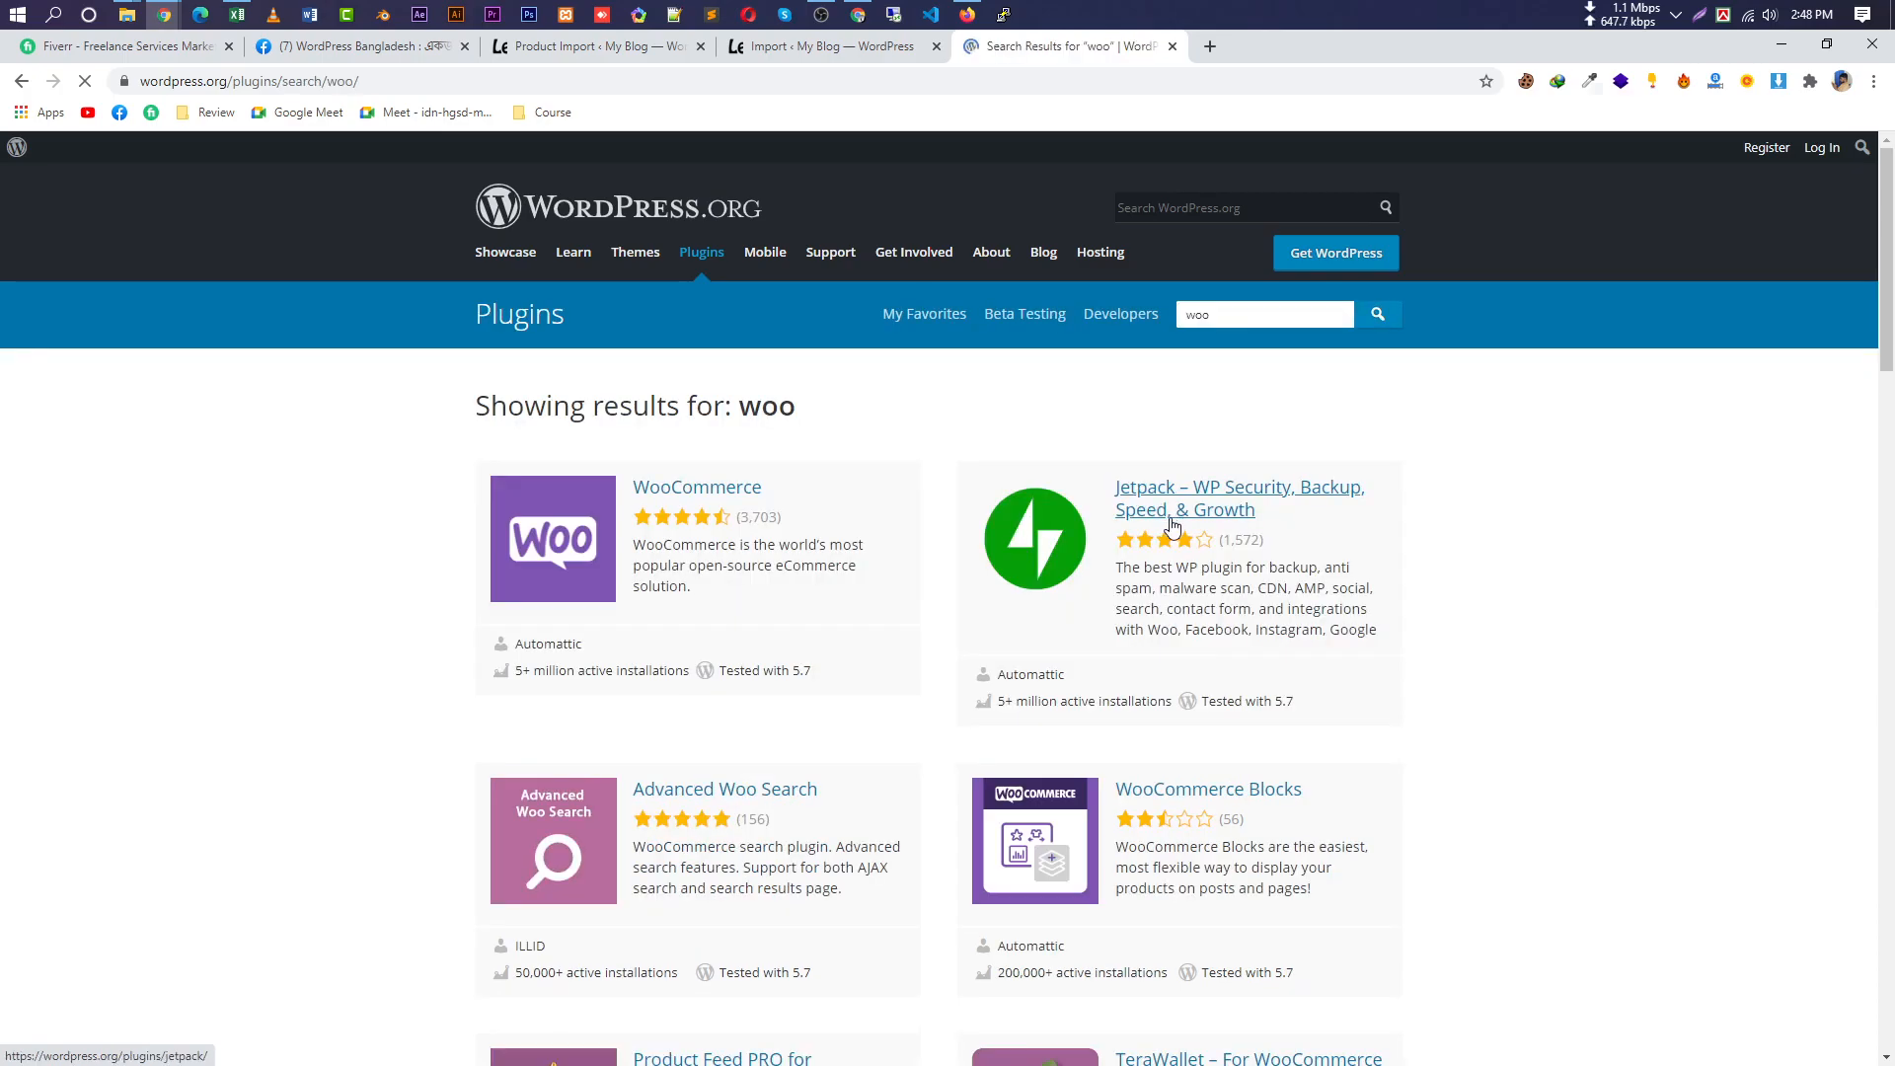
{"action": "left_click", "coordinate": [736, 495]}
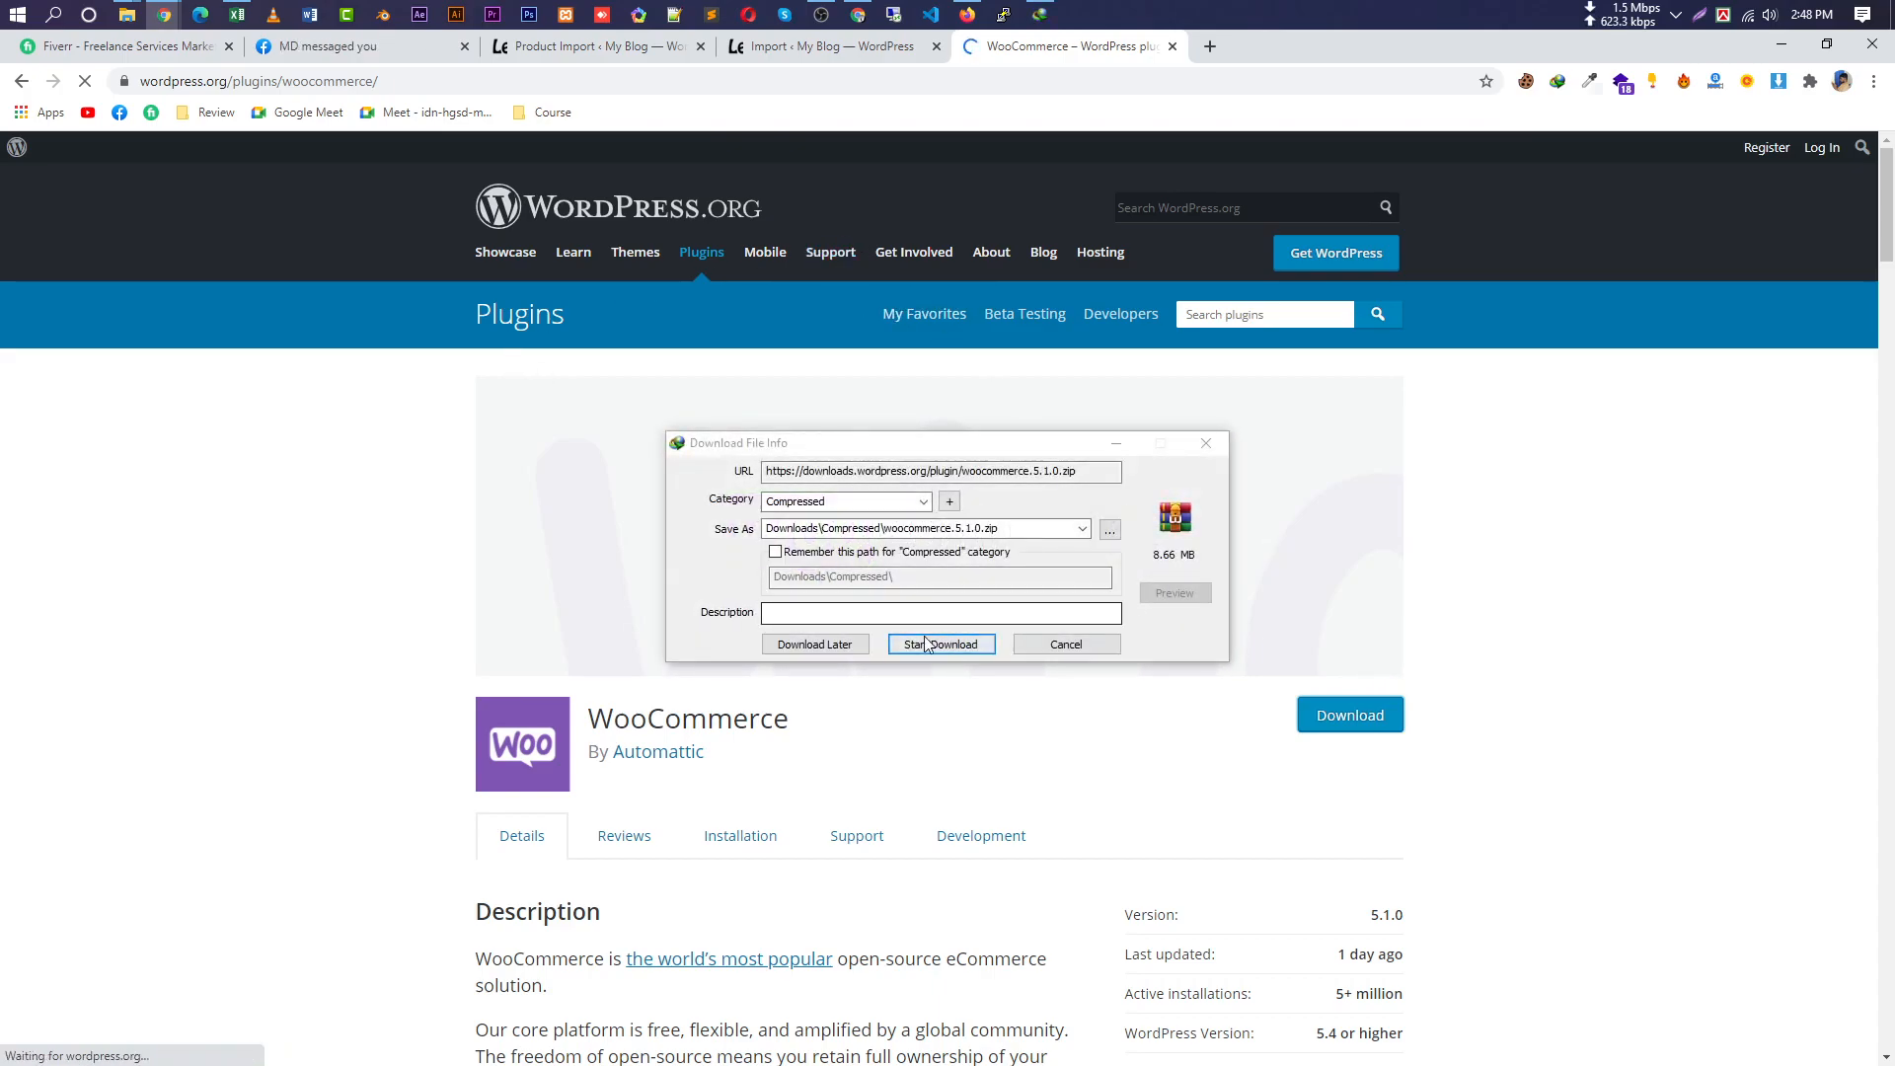
Download woocommerce.5.1.0.zip (8.66 MB) into Downloads\Compressed, then go back to the product import tab.
{"action": "left_click", "coordinate": [940, 646]}
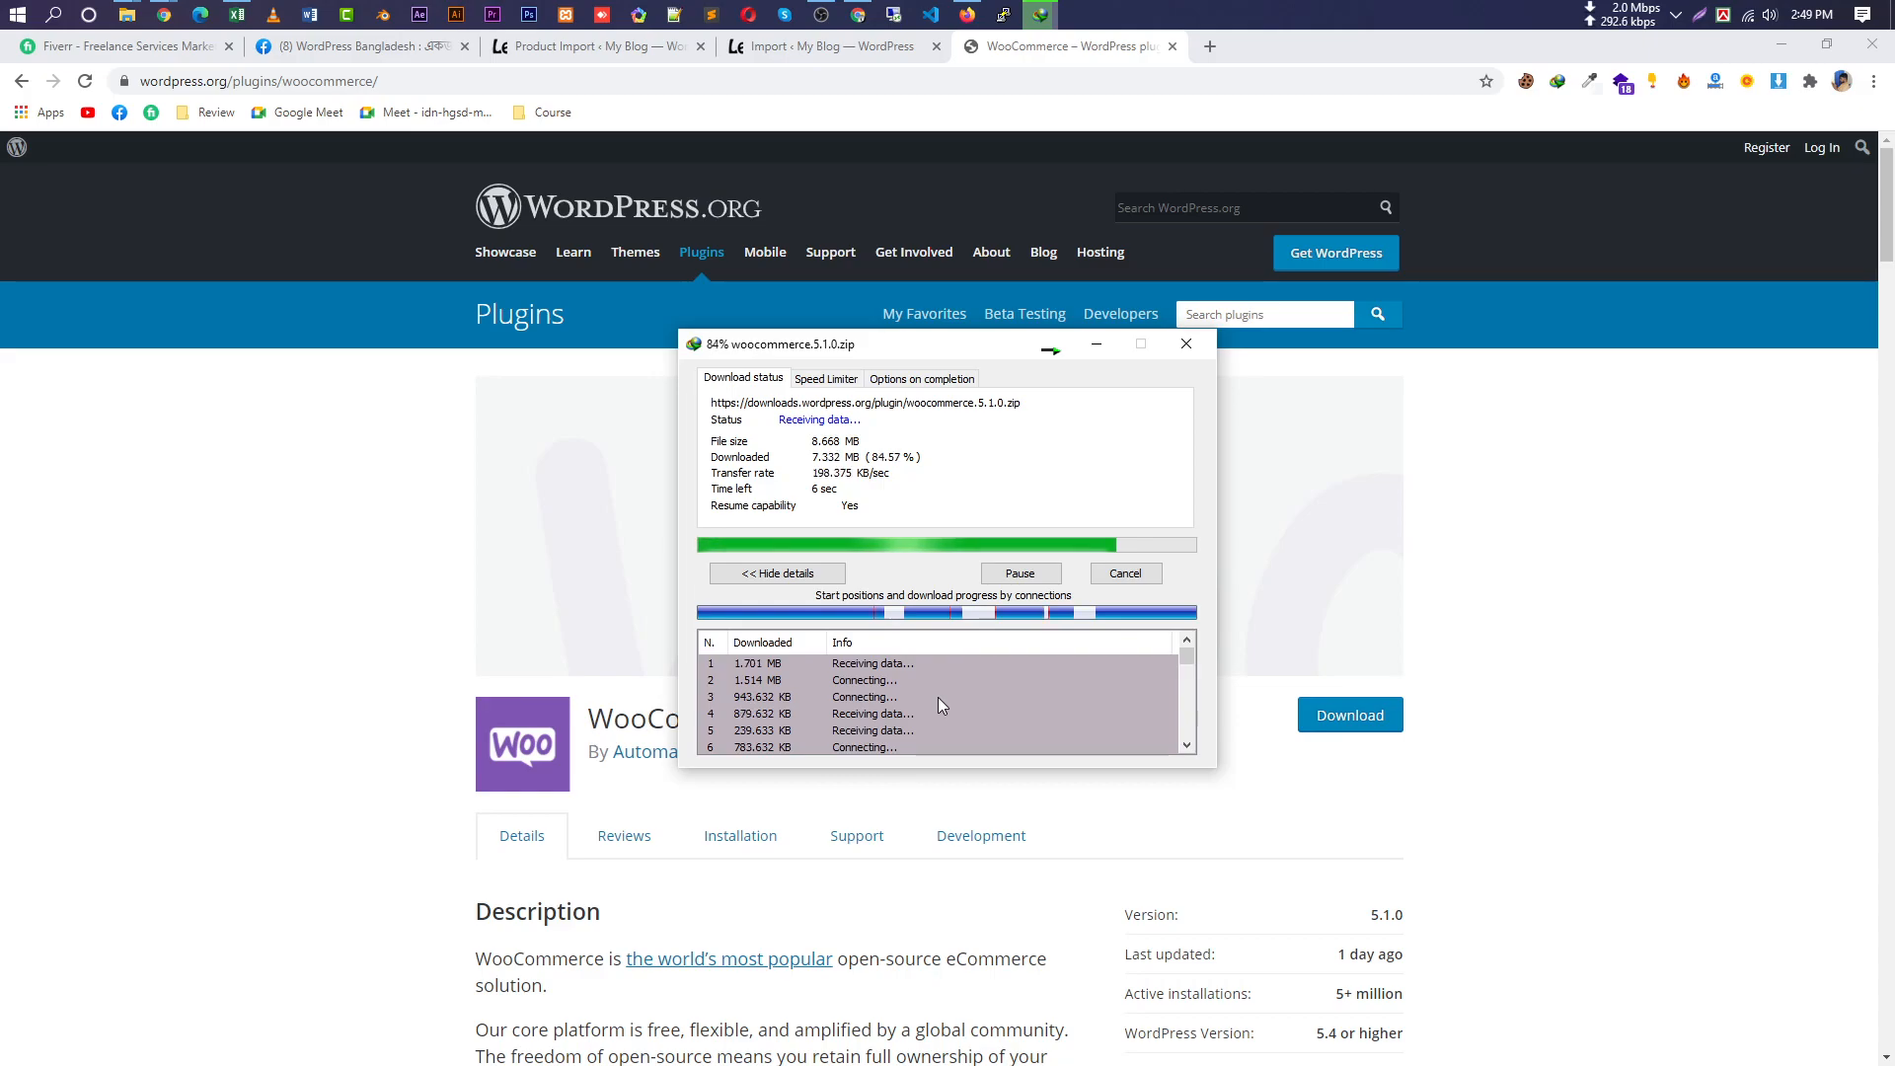
{"action": "left_click", "coordinate": [609, 47]}
{"action": "mouse_move", "coordinate": [81, 163]}
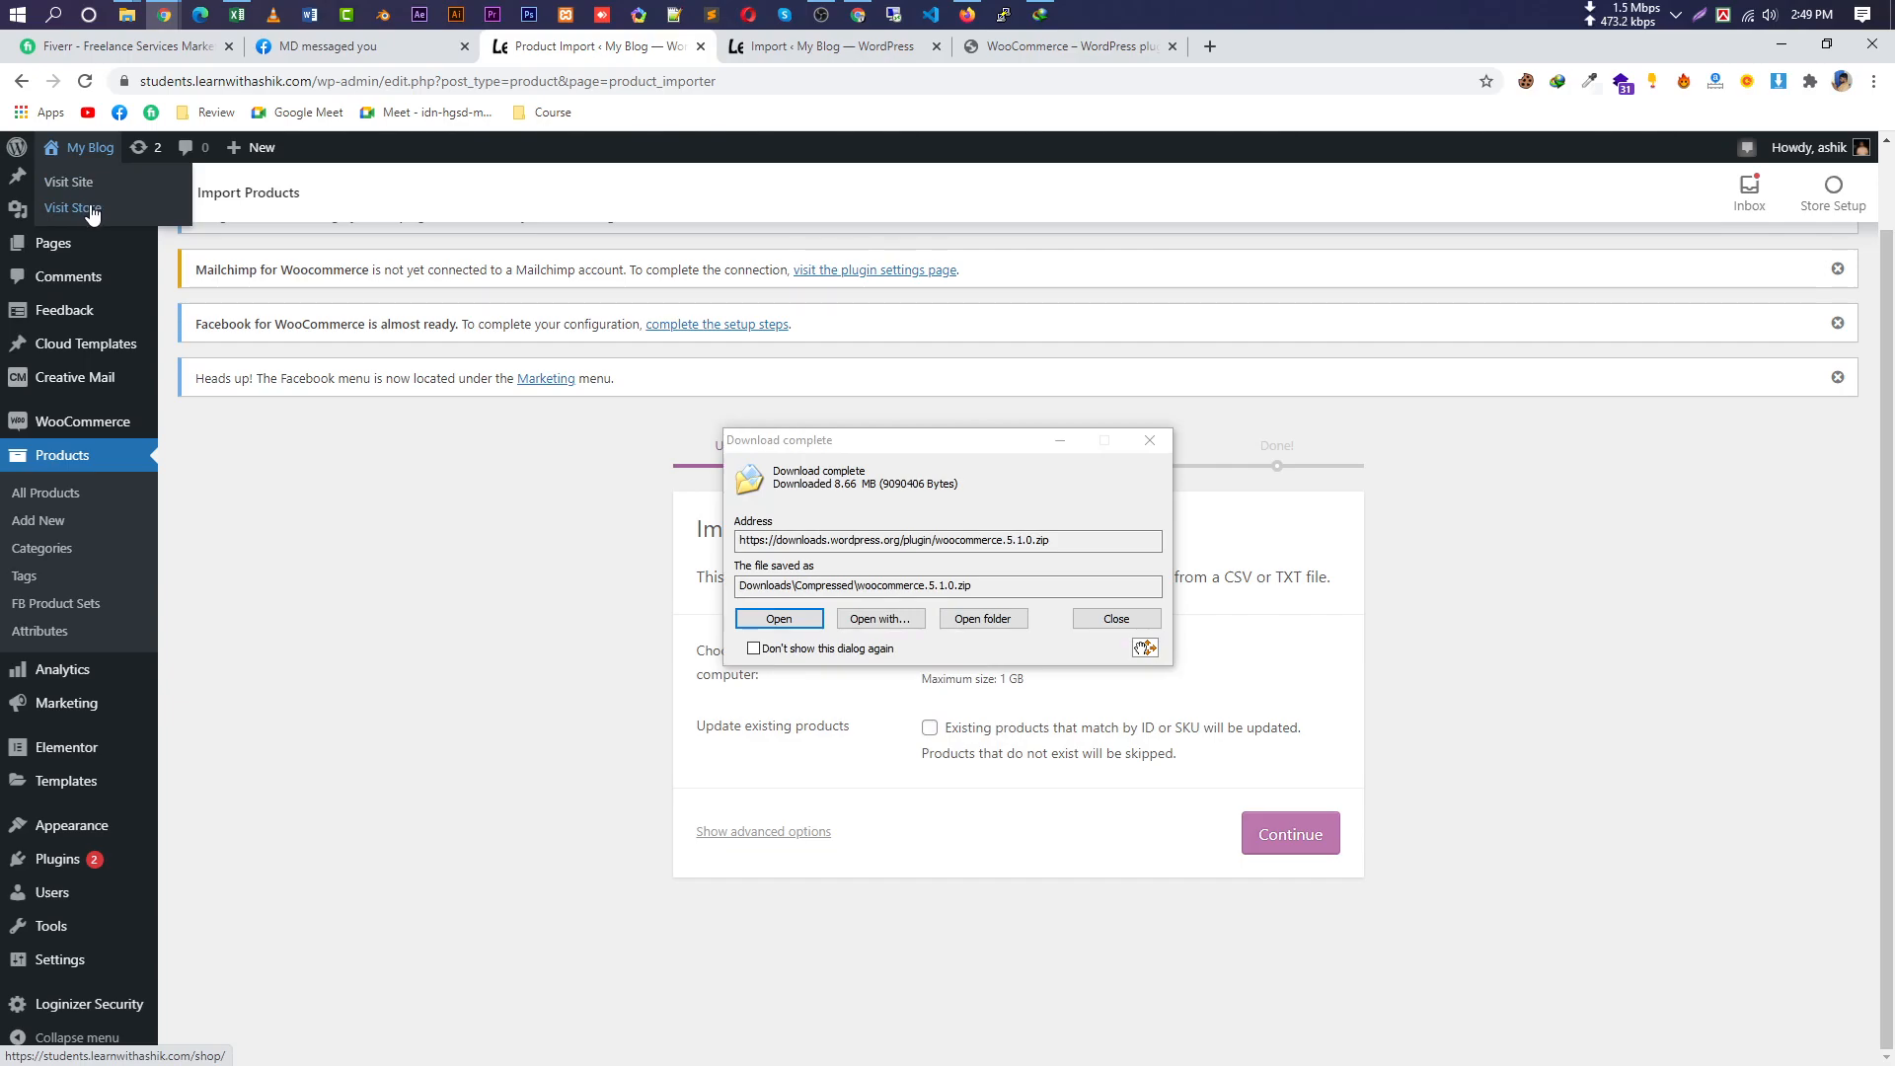
Open the store's Shop page in a new tab and note its no-products notice.
{"action": "right_click", "coordinate": [91, 211]}
{"action": "left_click", "coordinate": [129, 221]}
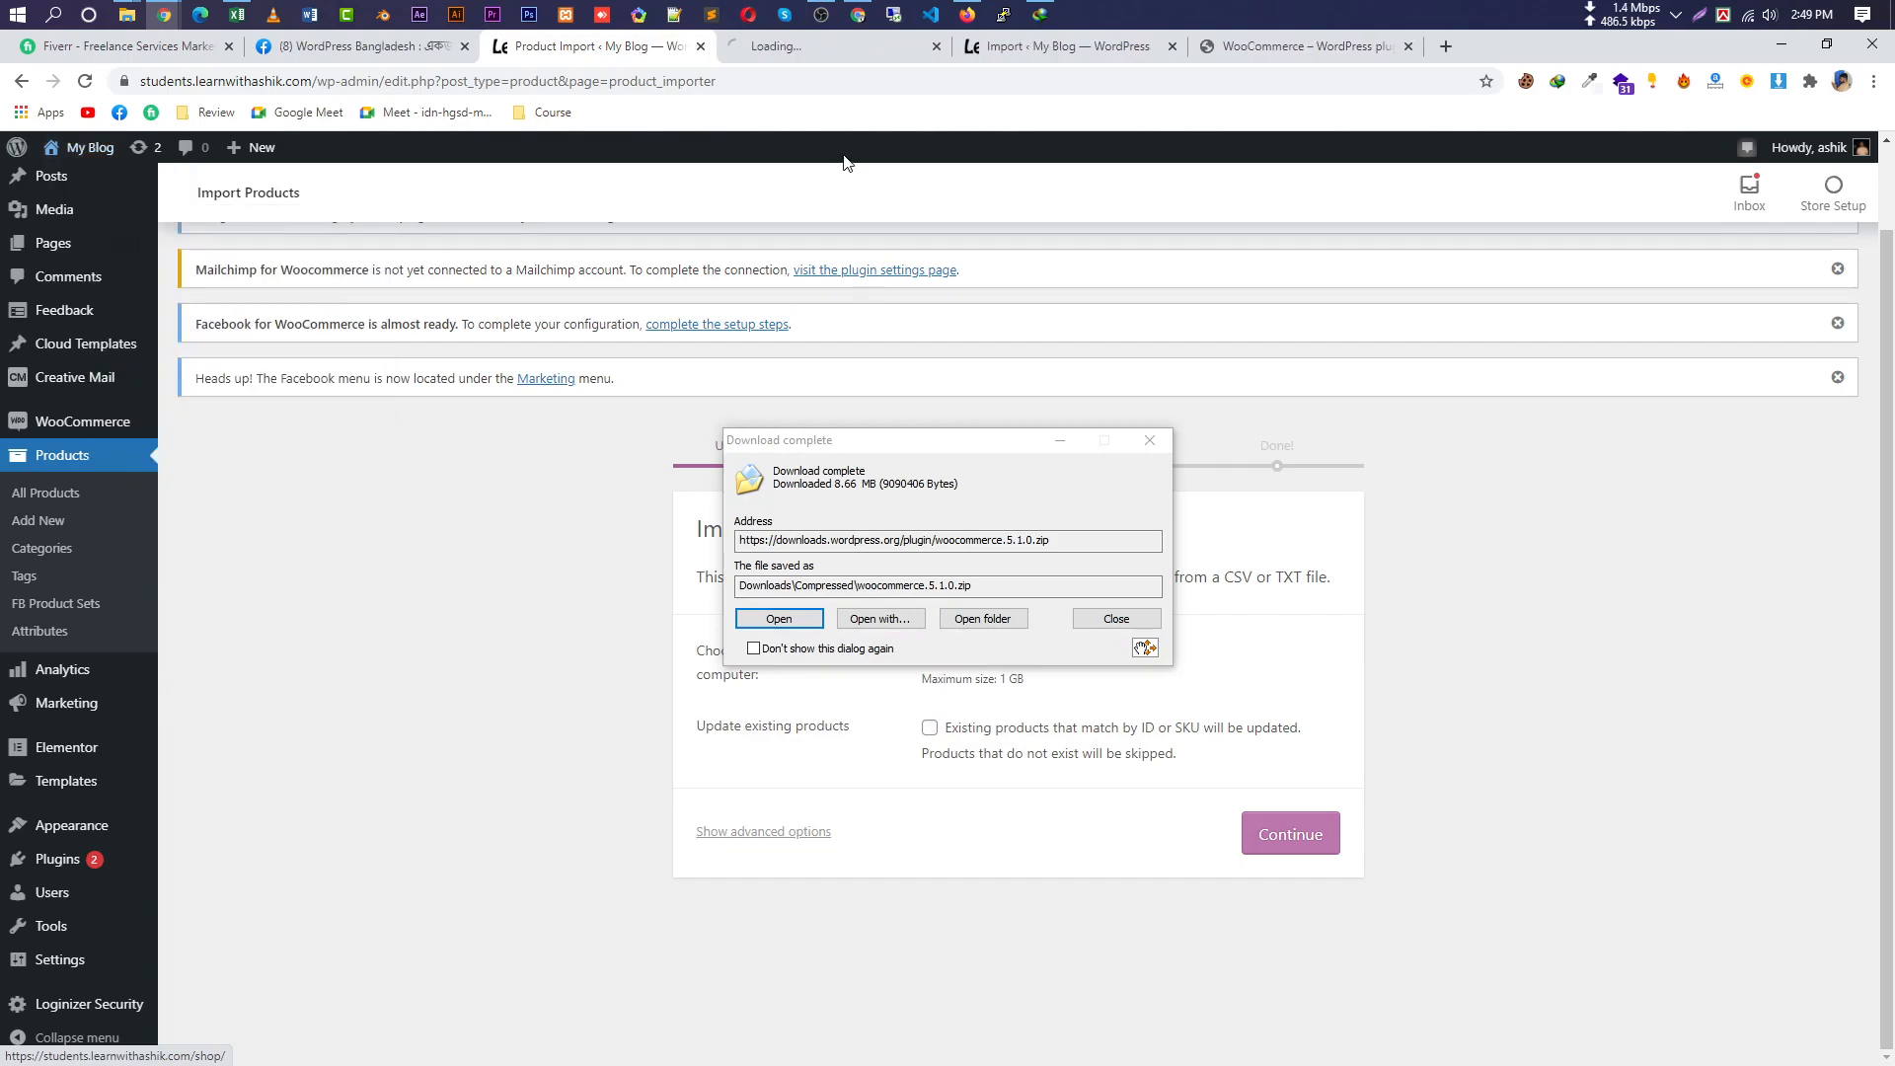
{"action": "left_click", "coordinate": [806, 49]}
{"action": "left_click_drag", "start_coordinate": [916, 454], "coordinate": [1535, 322]}
{"action": "left_click_drag", "start_coordinate": [861, 479], "coordinate": [525, 499]}
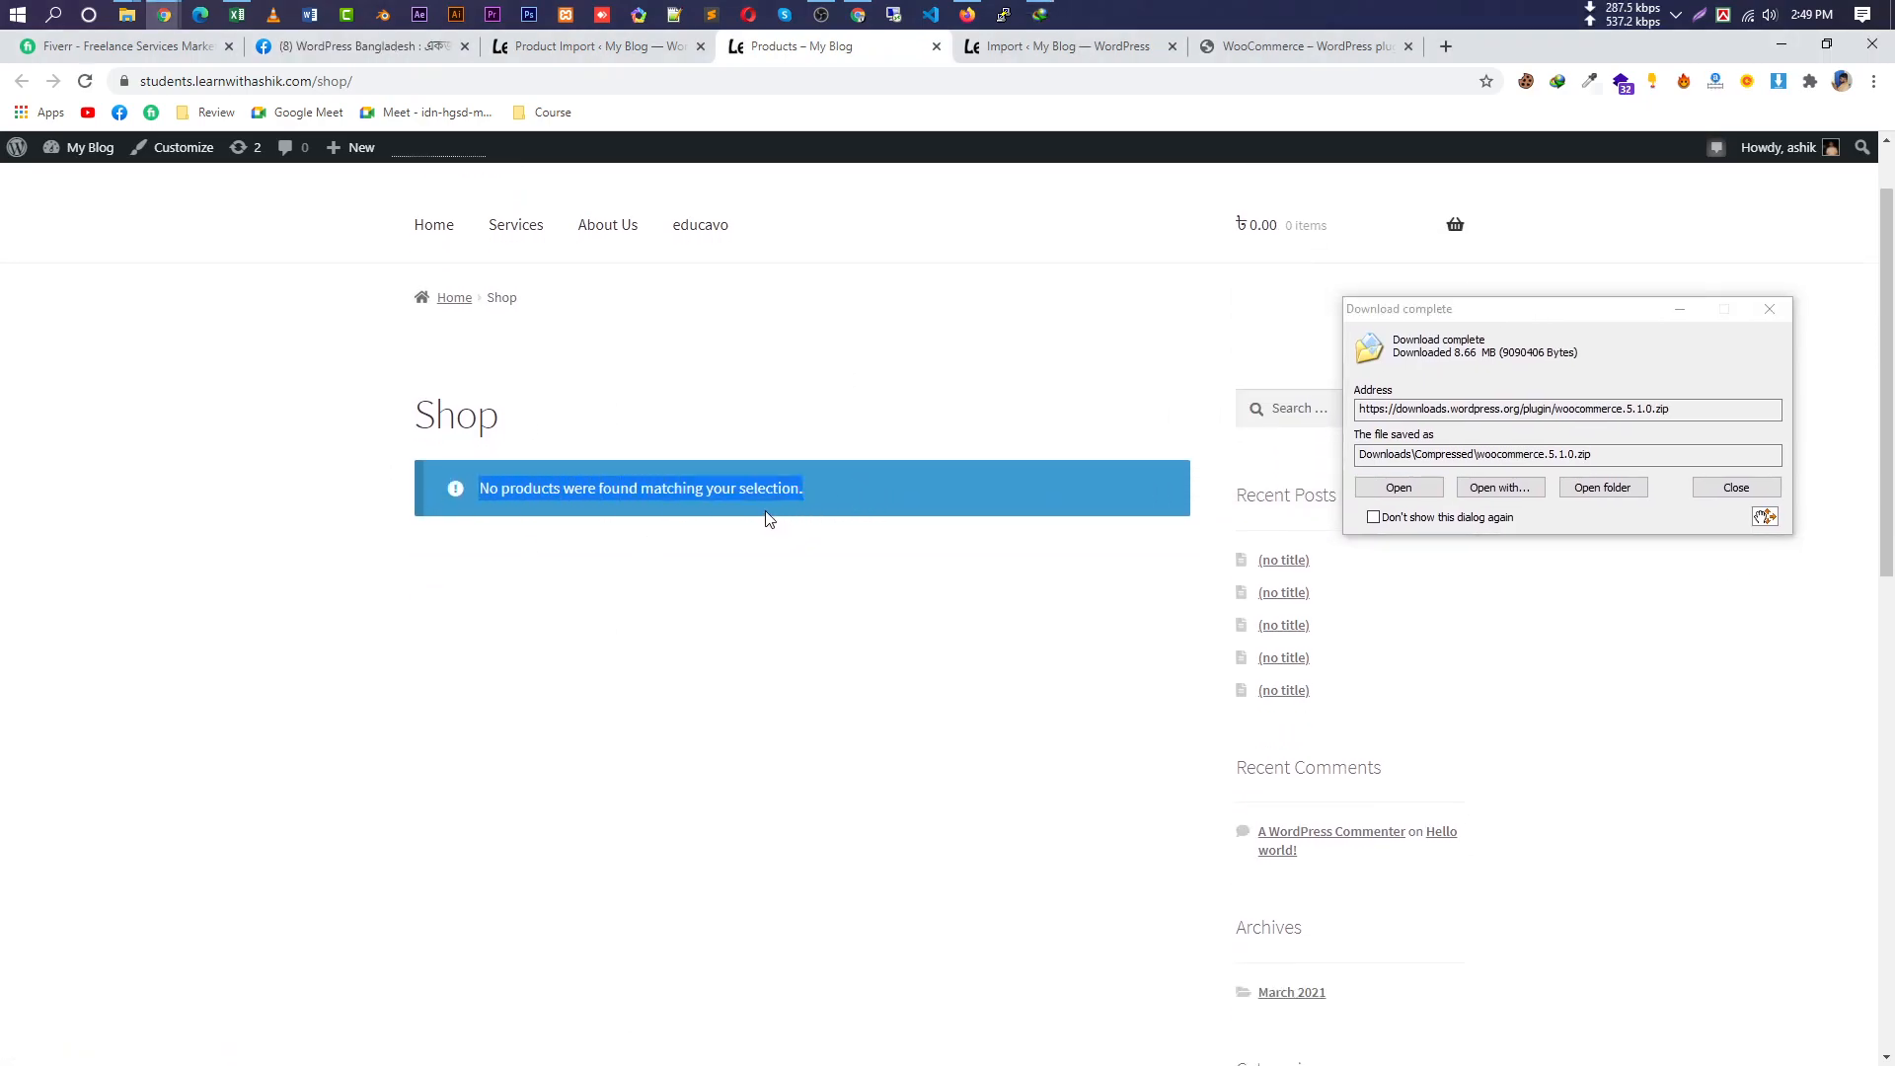
{"action": "scroll", "coordinate": [1221, 500], "scroll_direction": "up", "scroll_amount": 1}
Extract woocommerce.5.1.0.zip to its default folder with WinRAR and close the archive.
{"action": "left_click", "coordinate": [1428, 488]}
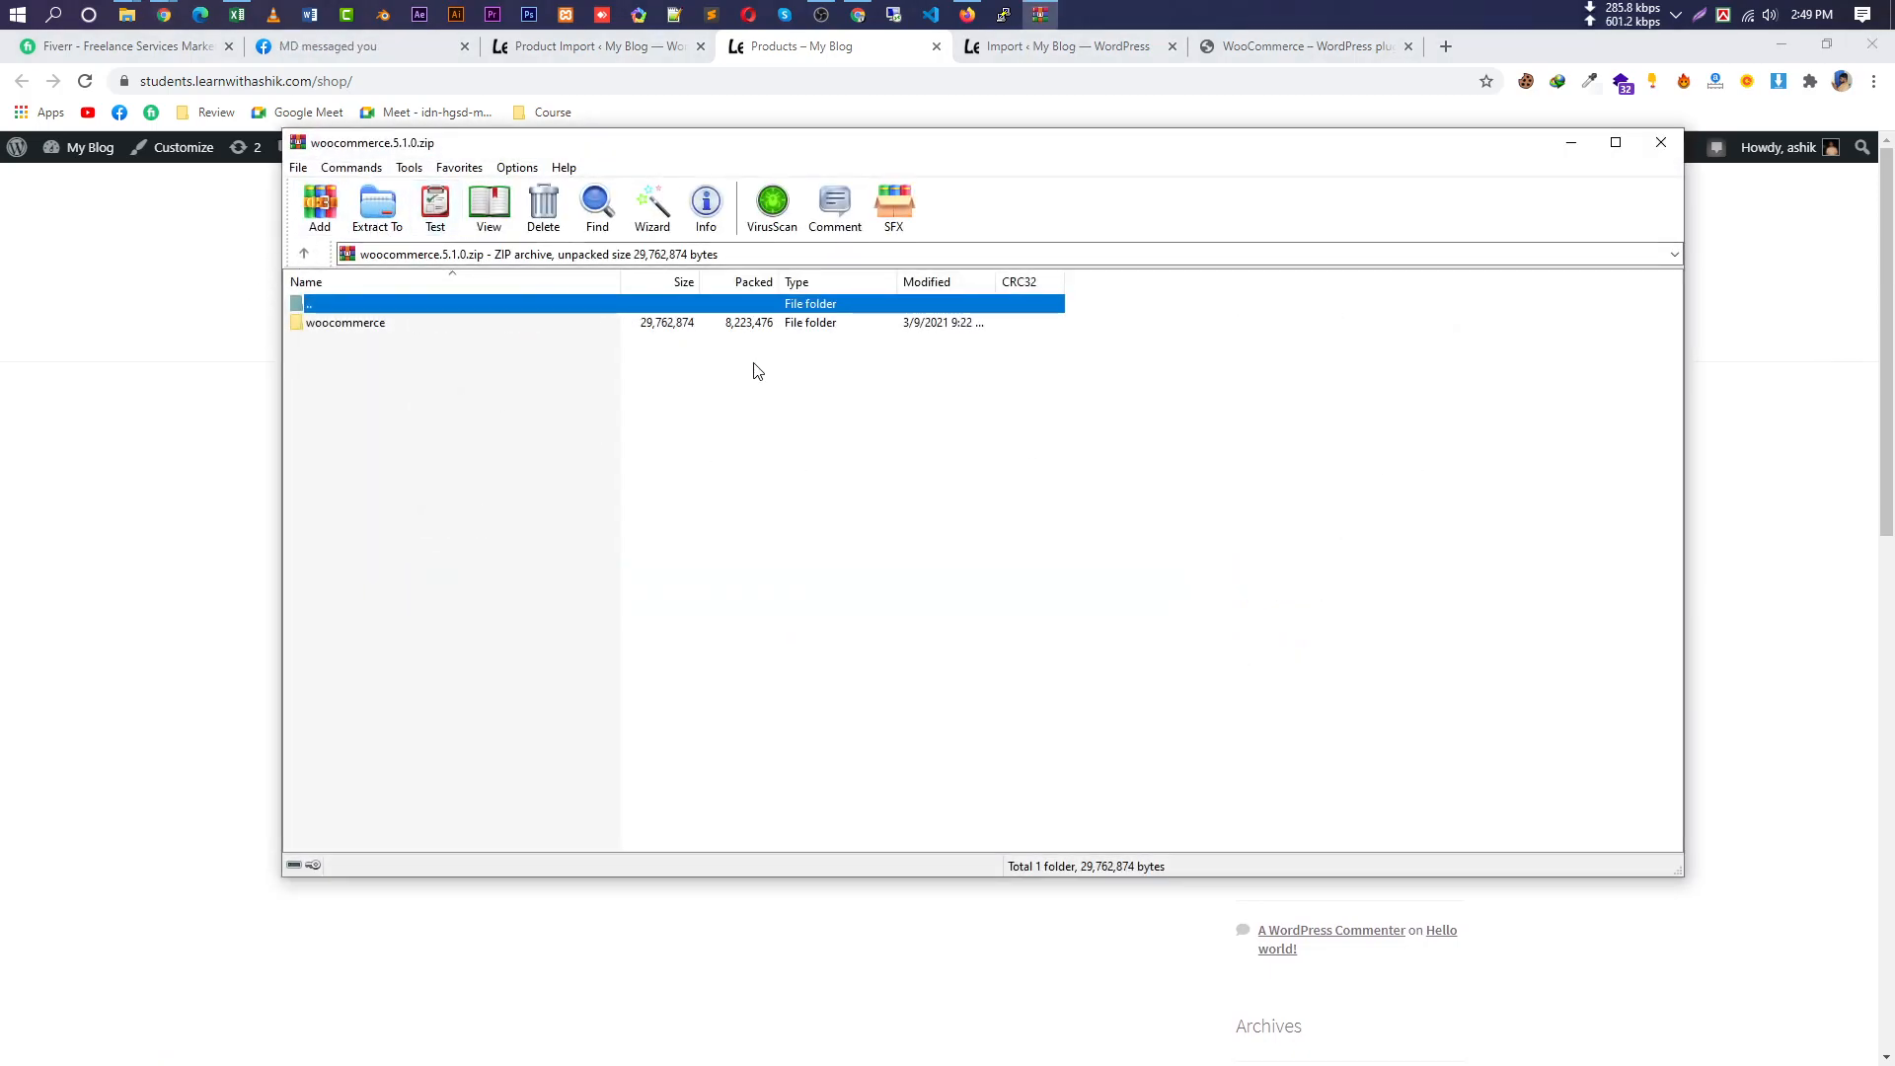
{"action": "left_click", "coordinate": [378, 210]}
{"action": "left_click", "coordinate": [1032, 713]}
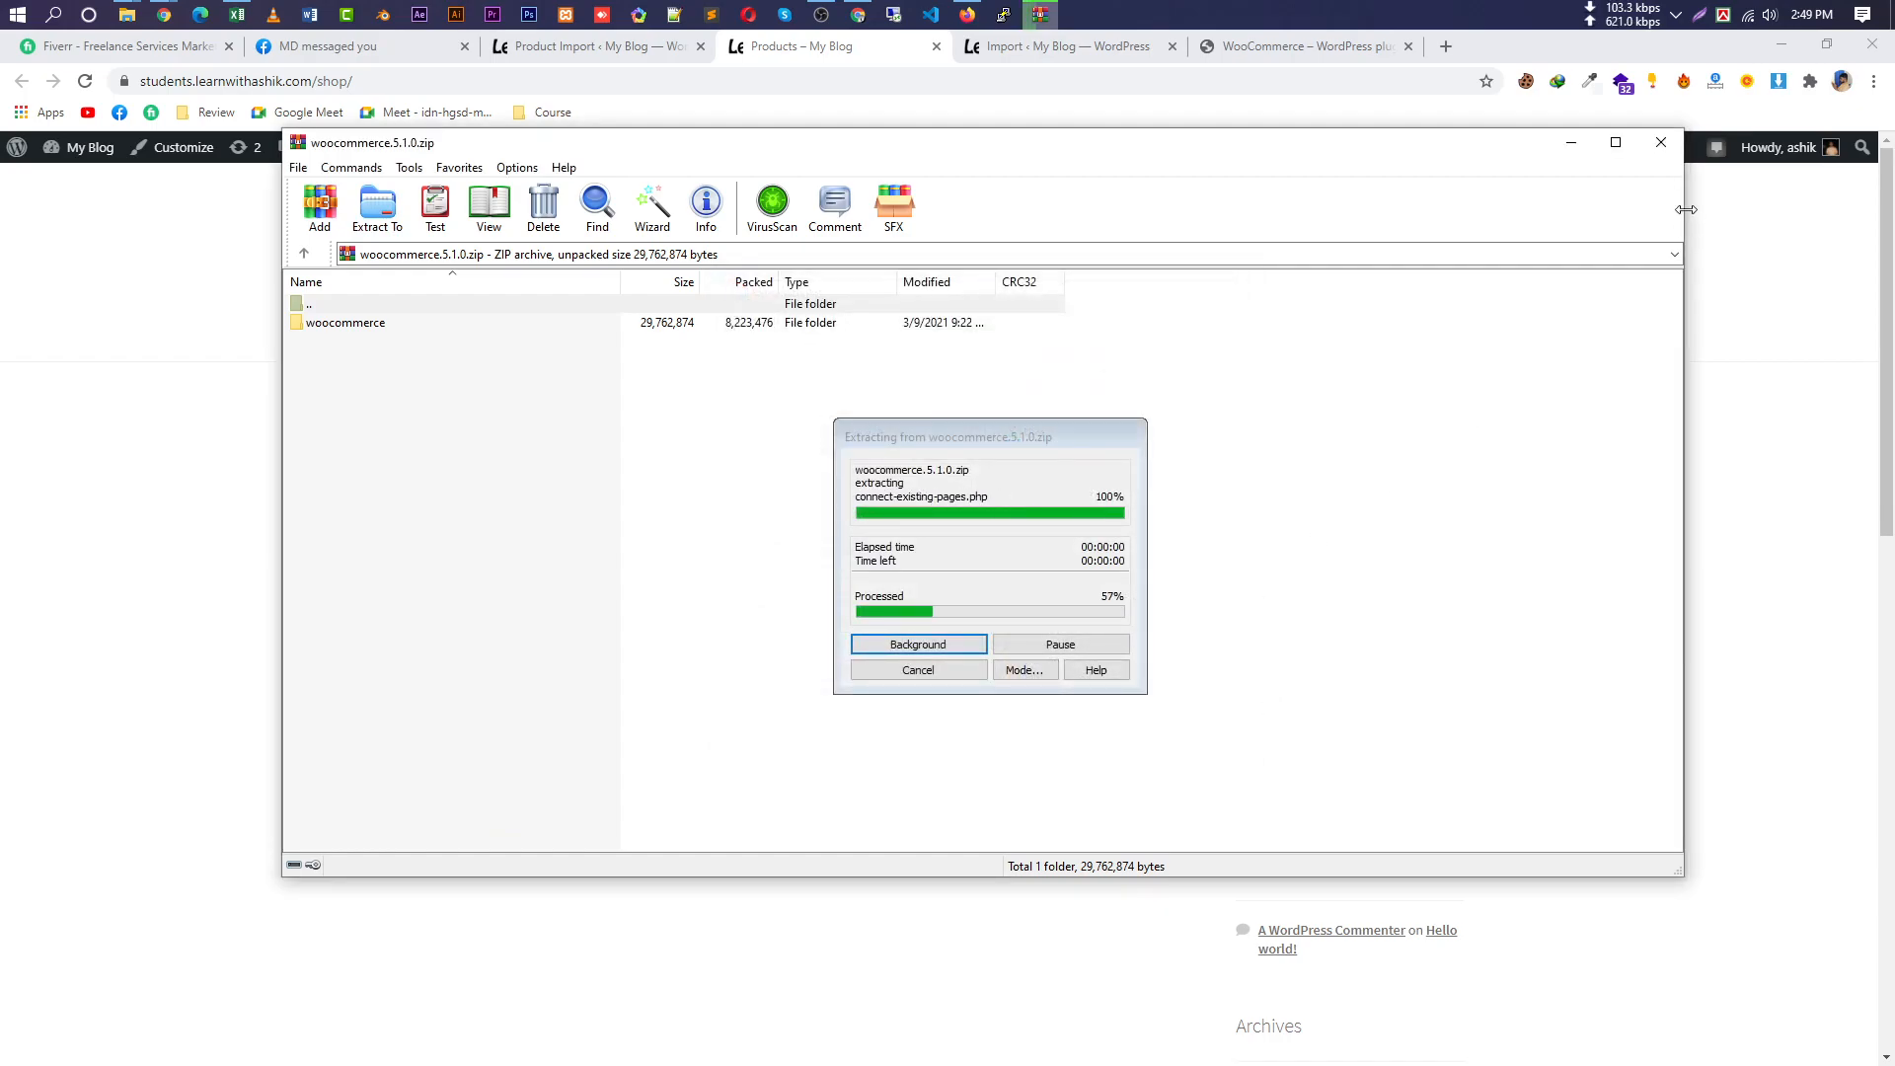
{"action": "left_click", "coordinate": [1671, 146]}
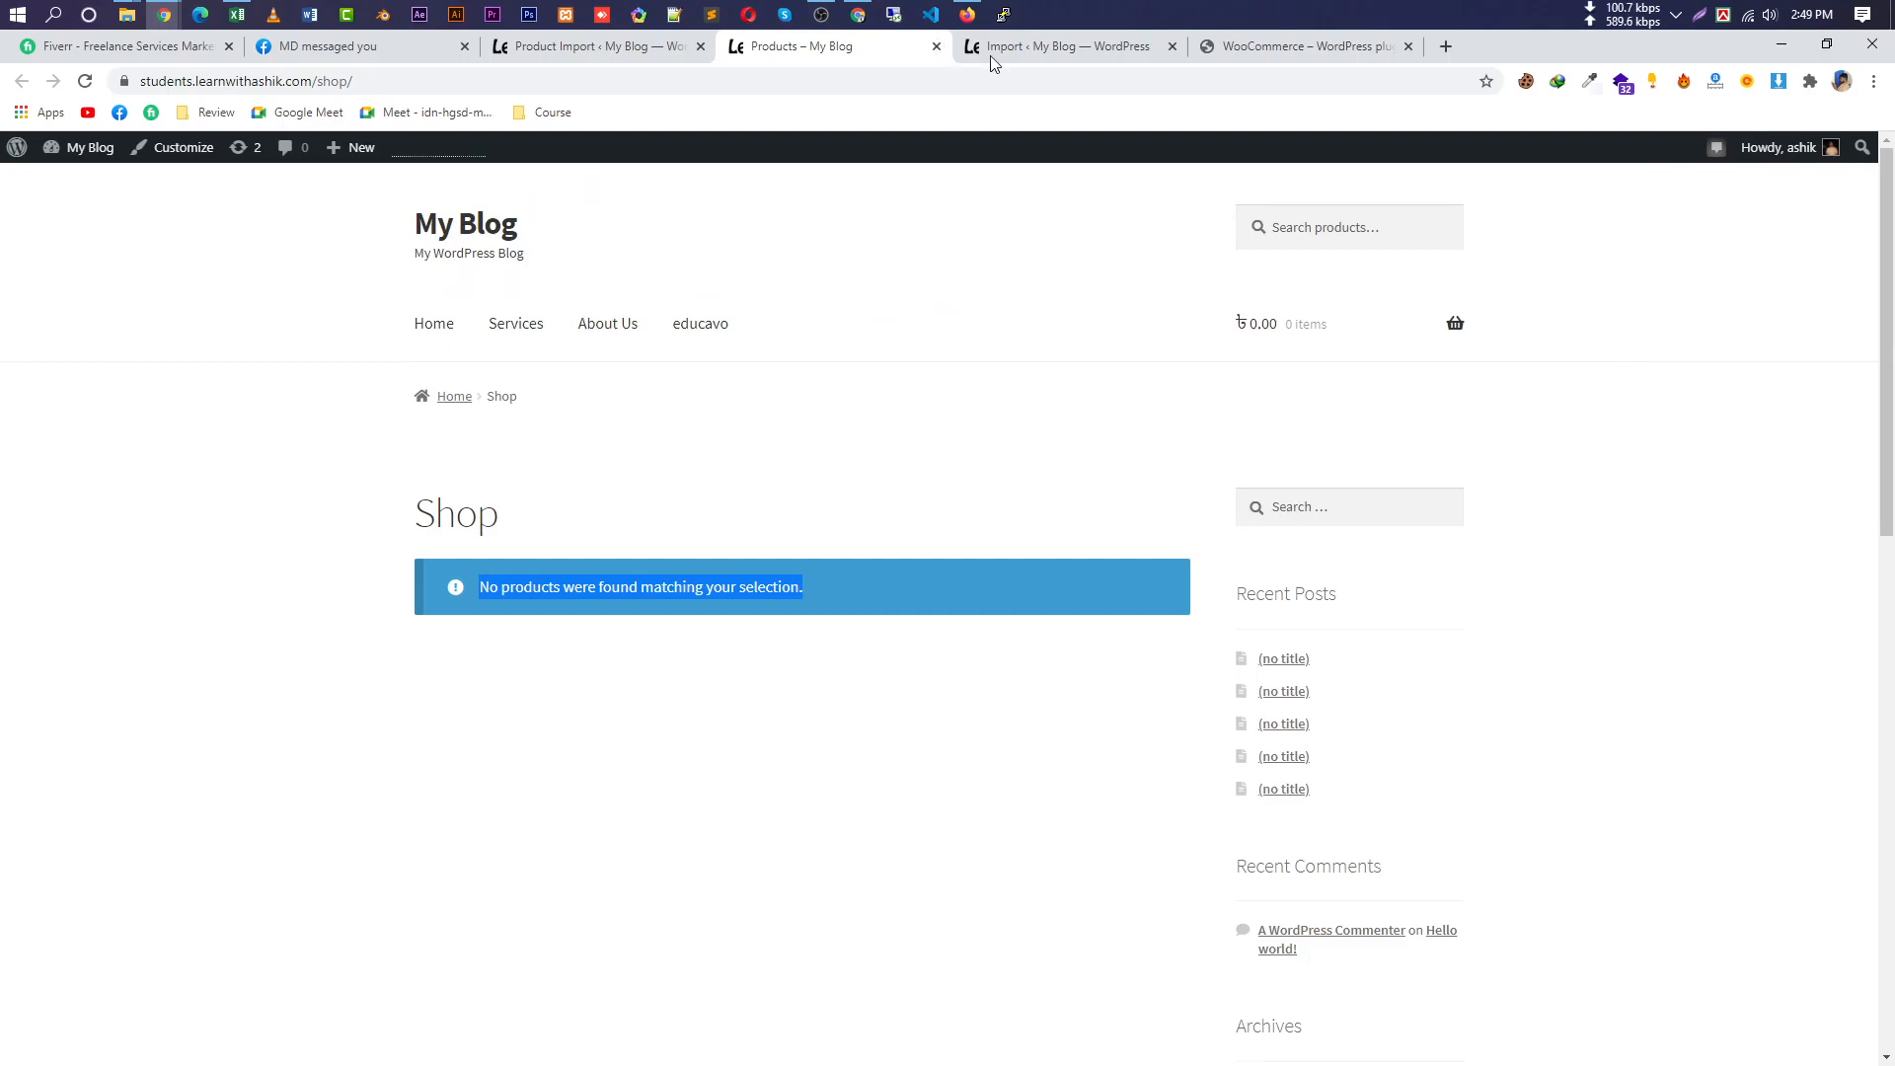
Back on Import Products, review the CSV upload description and accepted CSV/TXT file types.
{"action": "left_click", "coordinate": [604, 47]}
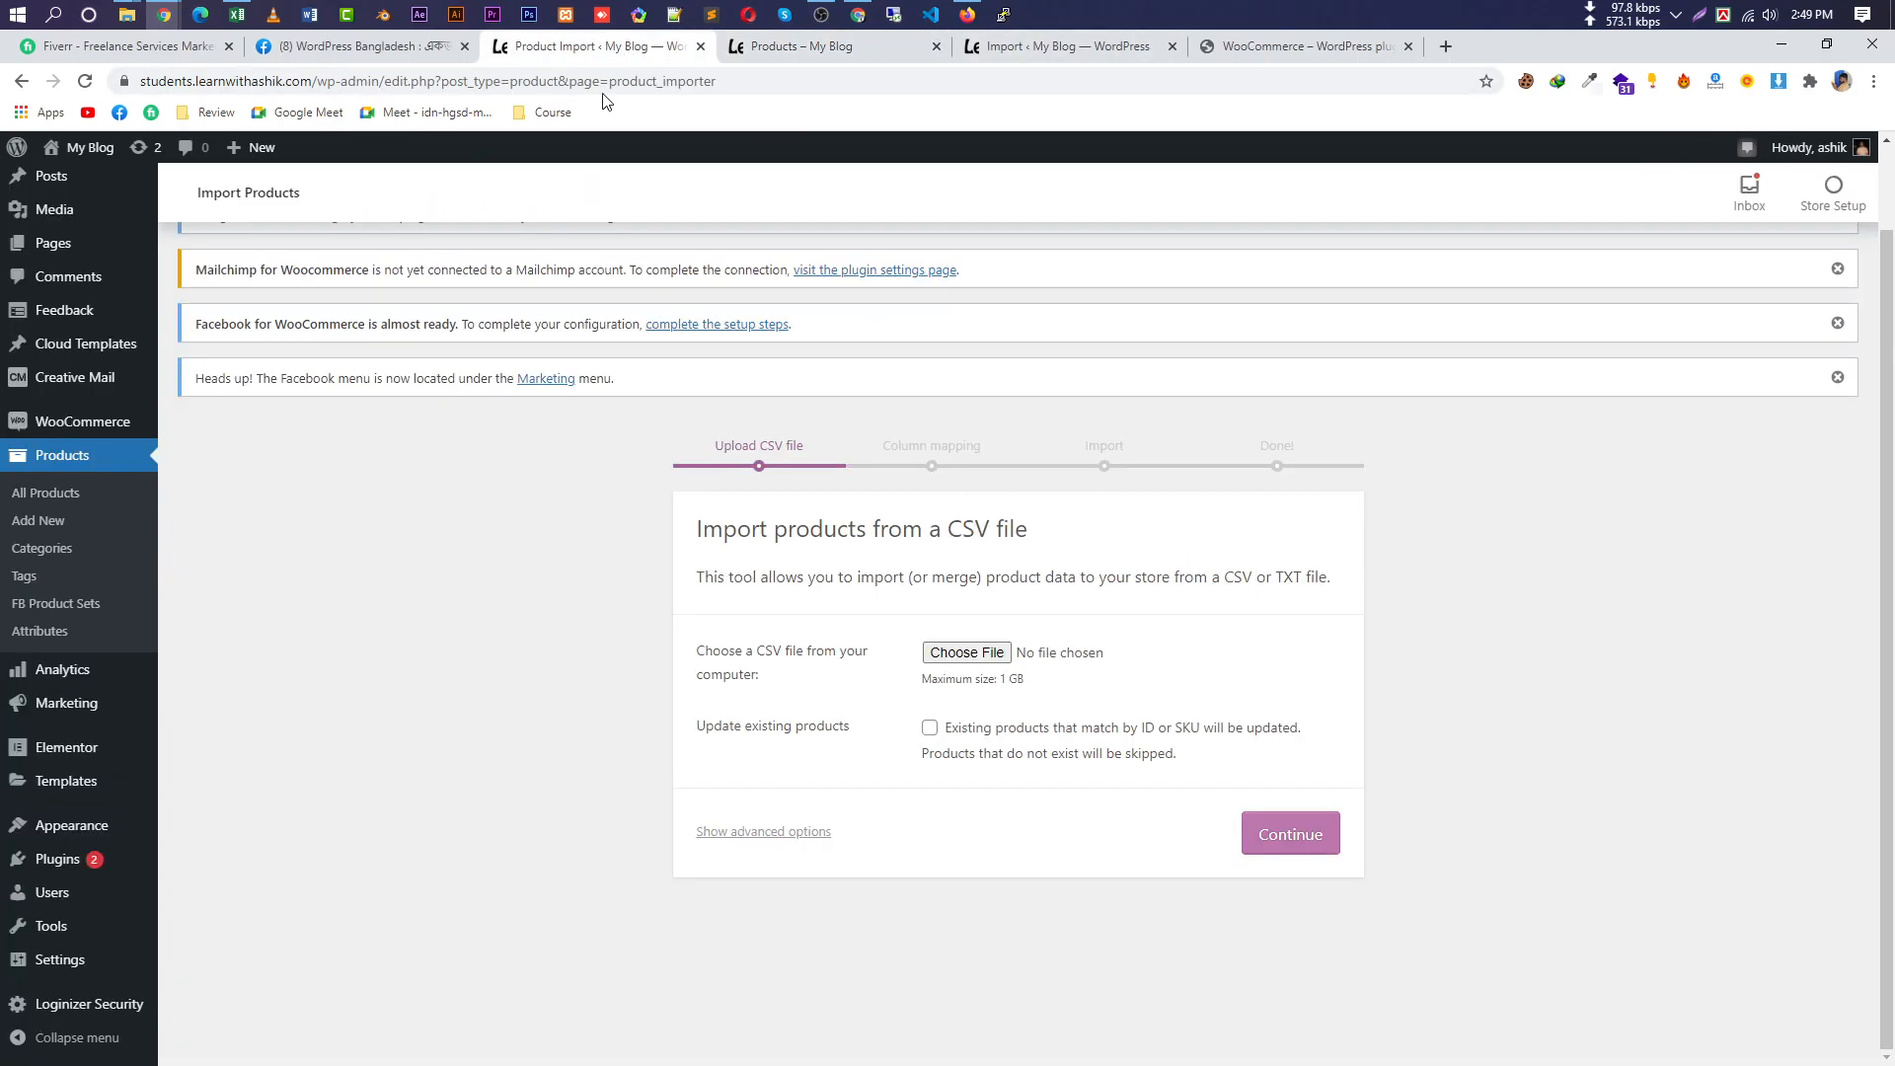
{"action": "left_click_drag", "start_coordinate": [810, 529], "coordinate": [984, 548]}
{"action": "double_click", "coordinate": [955, 530]}
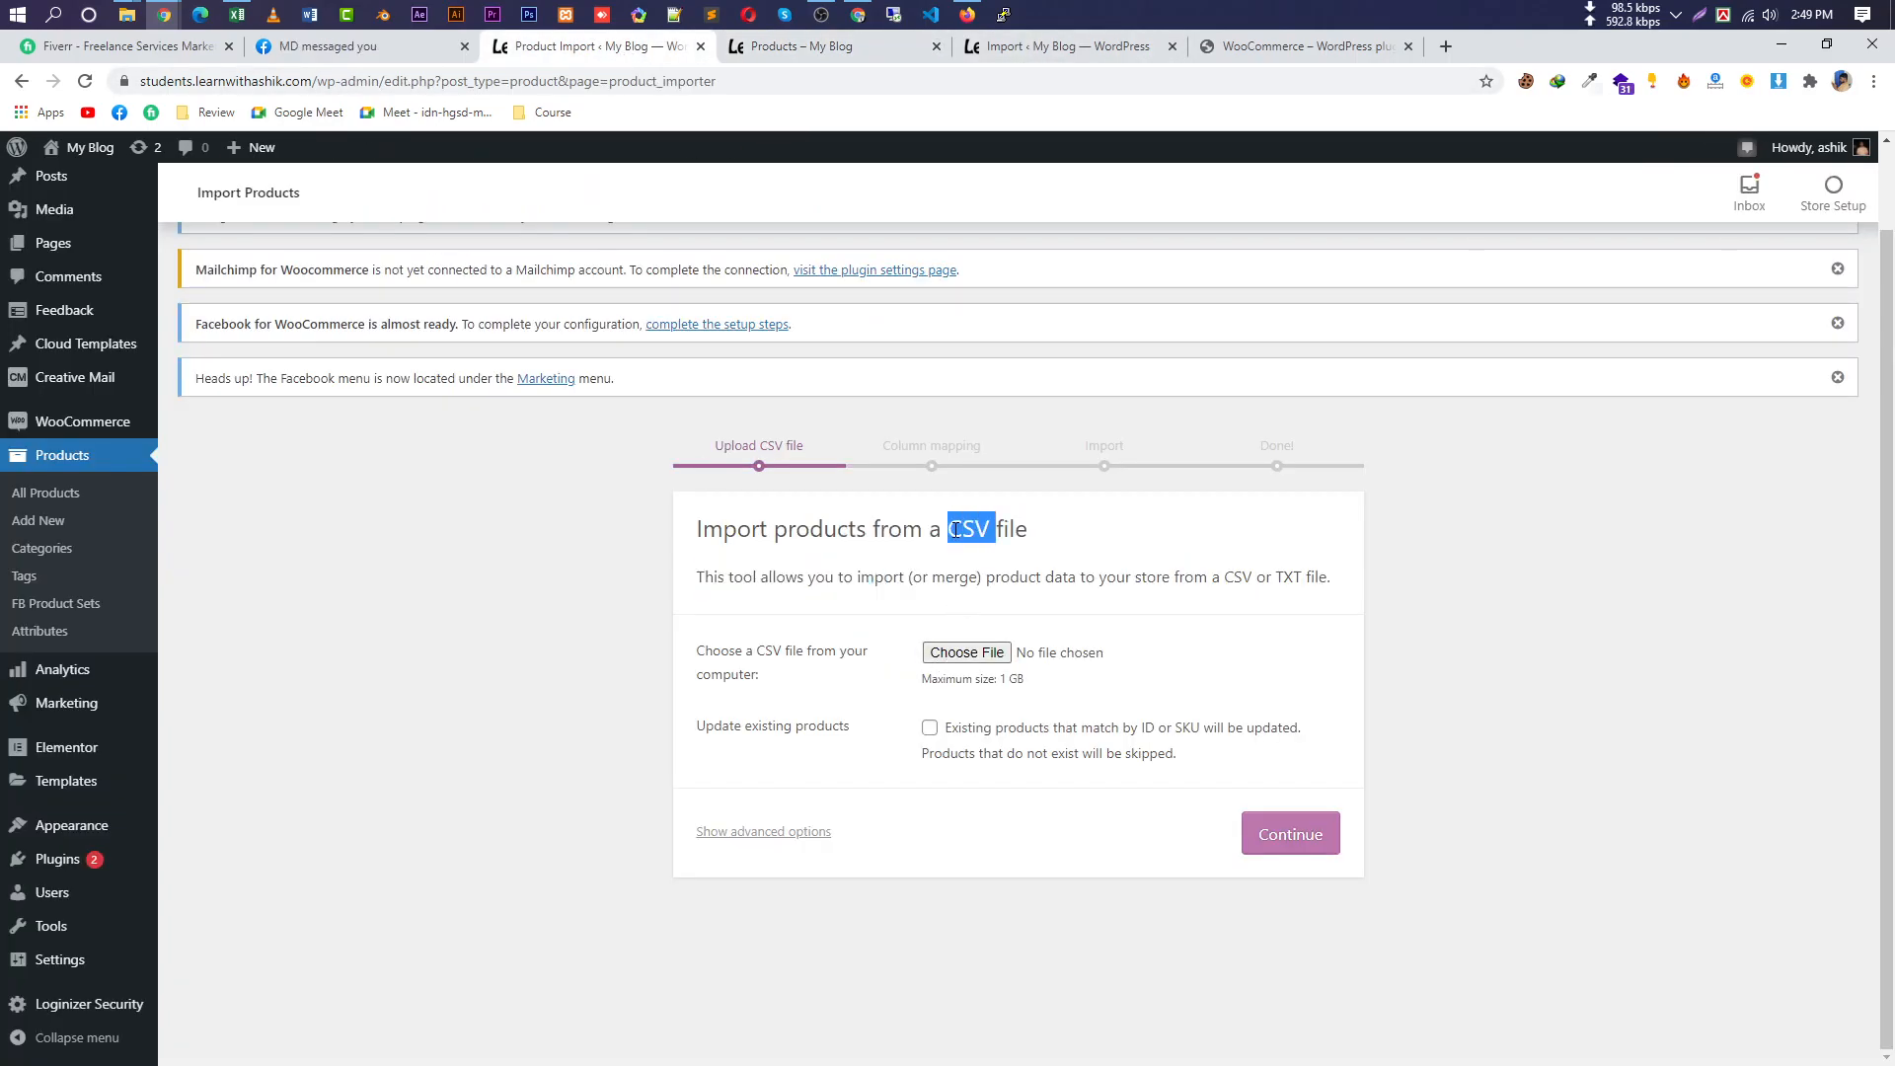
{"action": "left_click_drag", "start_coordinate": [1031, 533], "coordinate": [810, 530]}
{"action": "left_click_drag", "start_coordinate": [1306, 579], "coordinate": [1245, 580]}
{"action": "left_click", "coordinate": [1220, 604]}
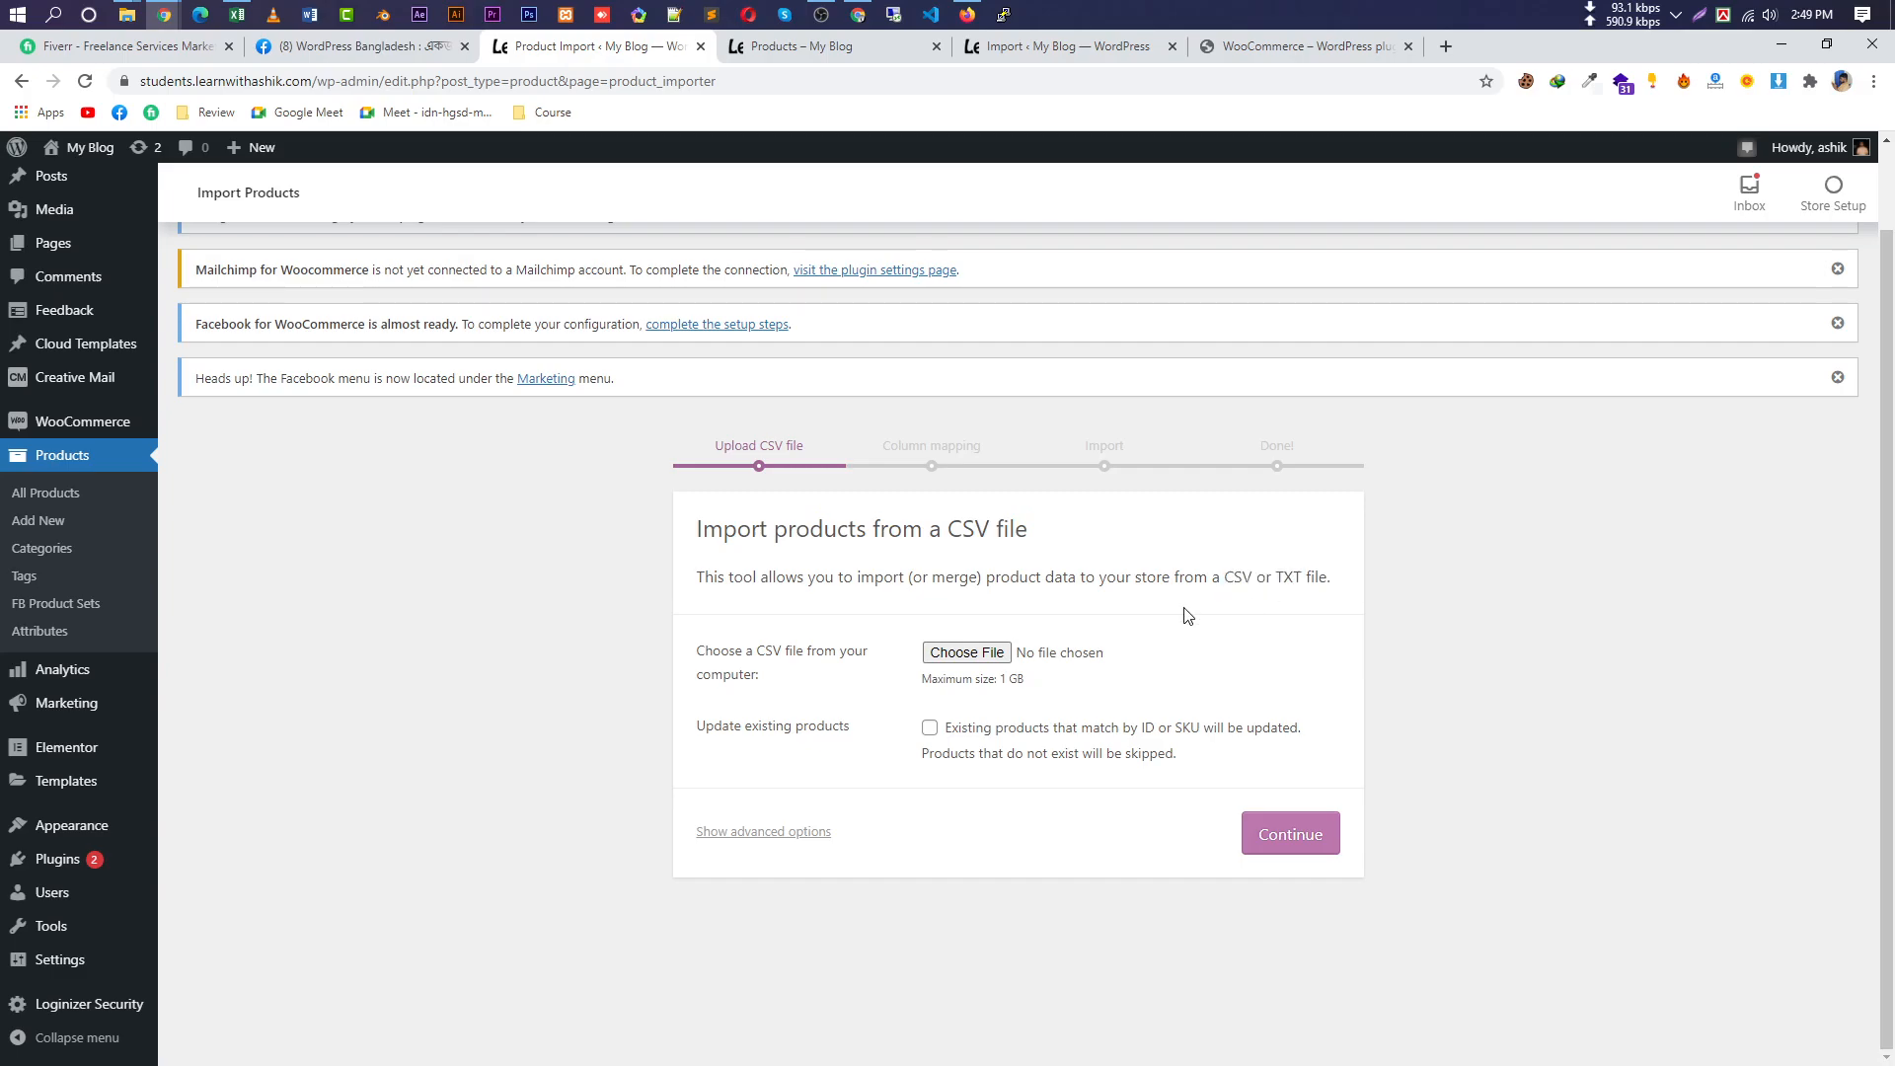
Choose sample_products.csv from Downloads > Compressed > woocommerce.5.1.0 > woocommerce > sample-data for import.
{"action": "left_click", "coordinate": [987, 655]}
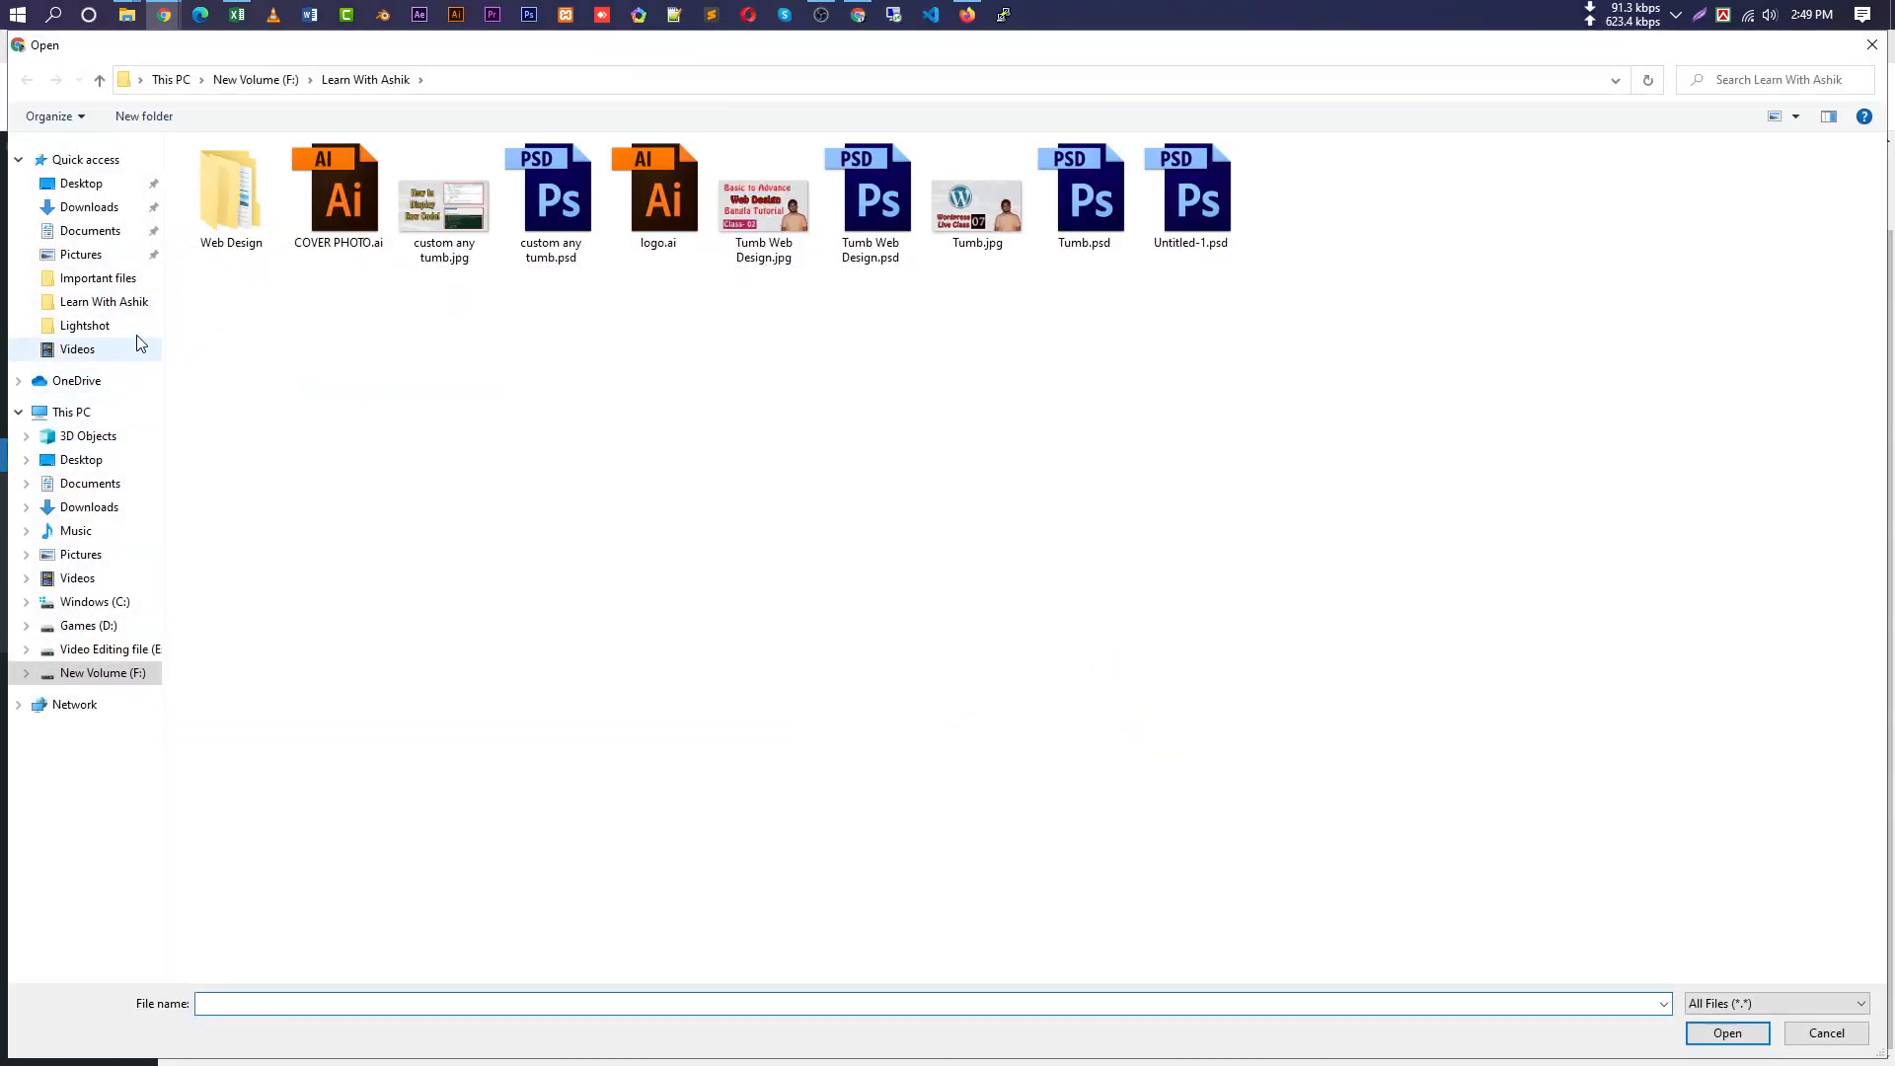
{"action": "left_click", "coordinate": [133, 208]}
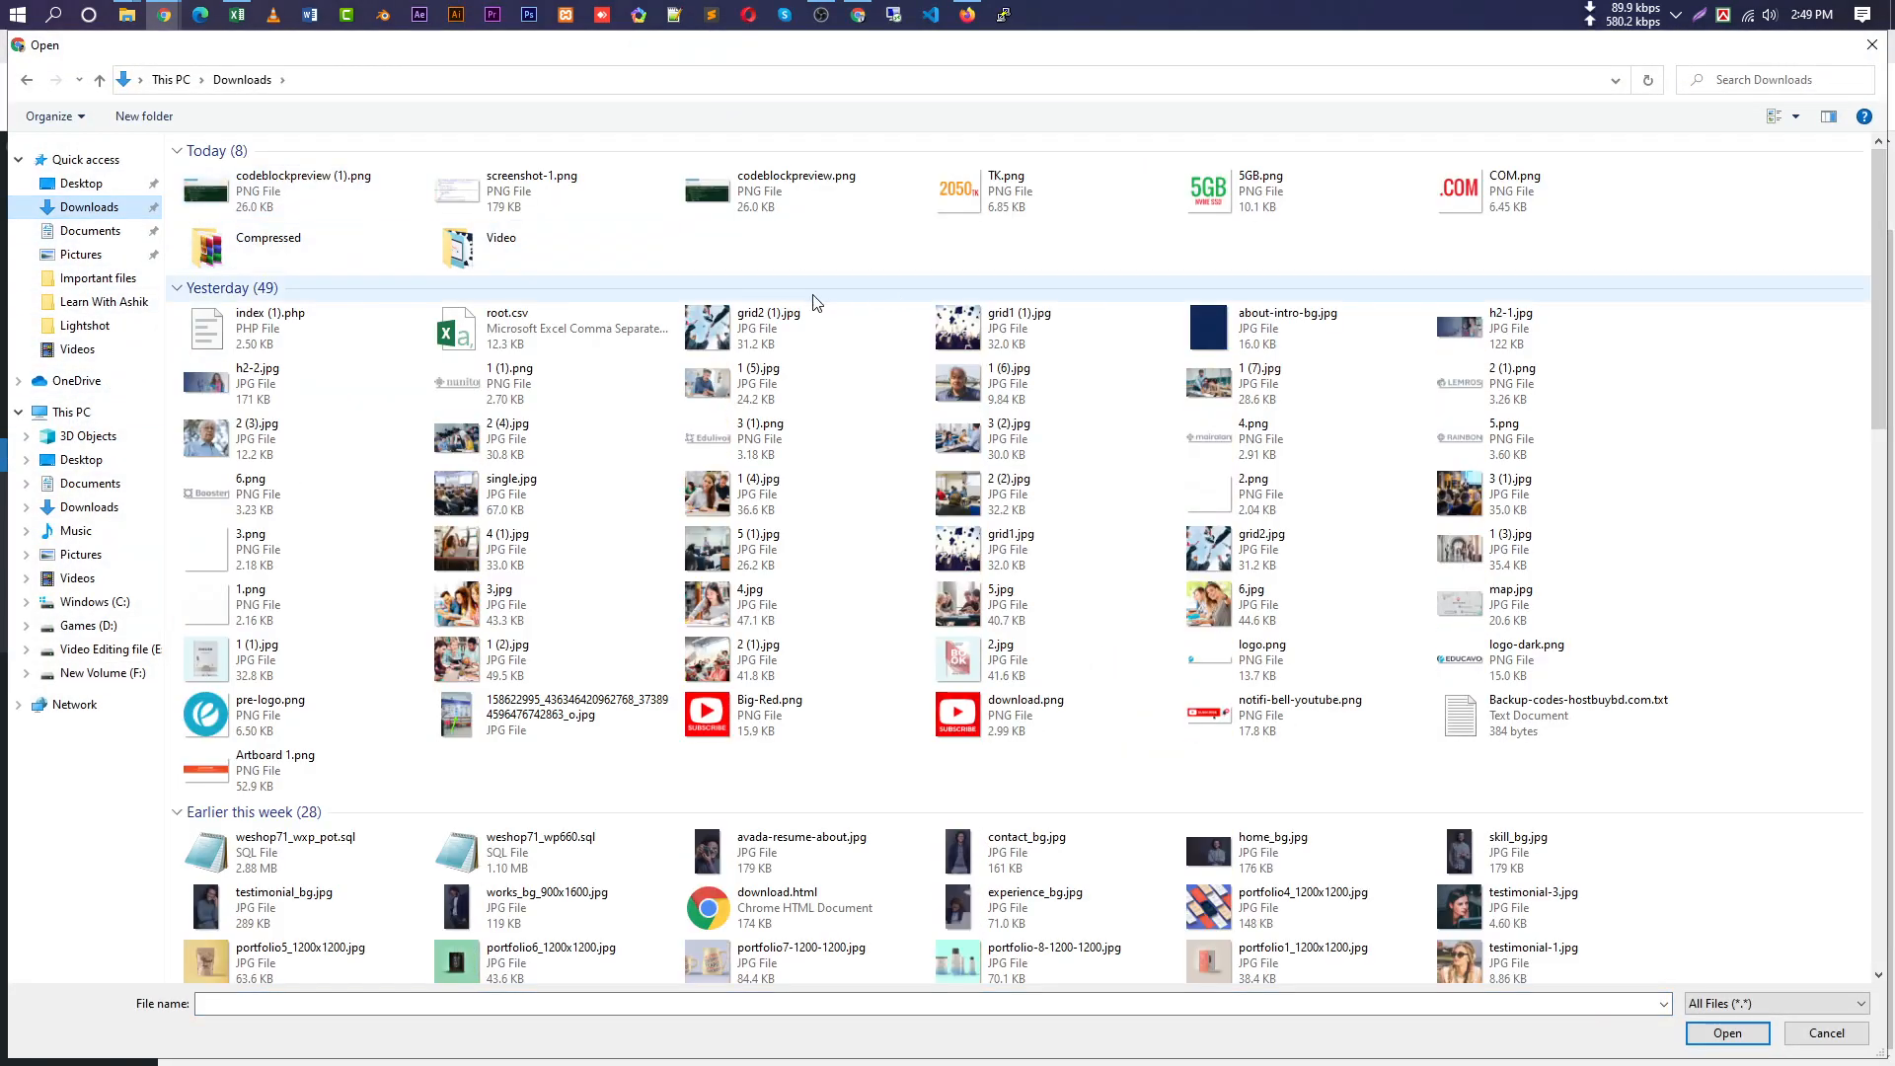
{"action": "double_click", "coordinate": [316, 263]}
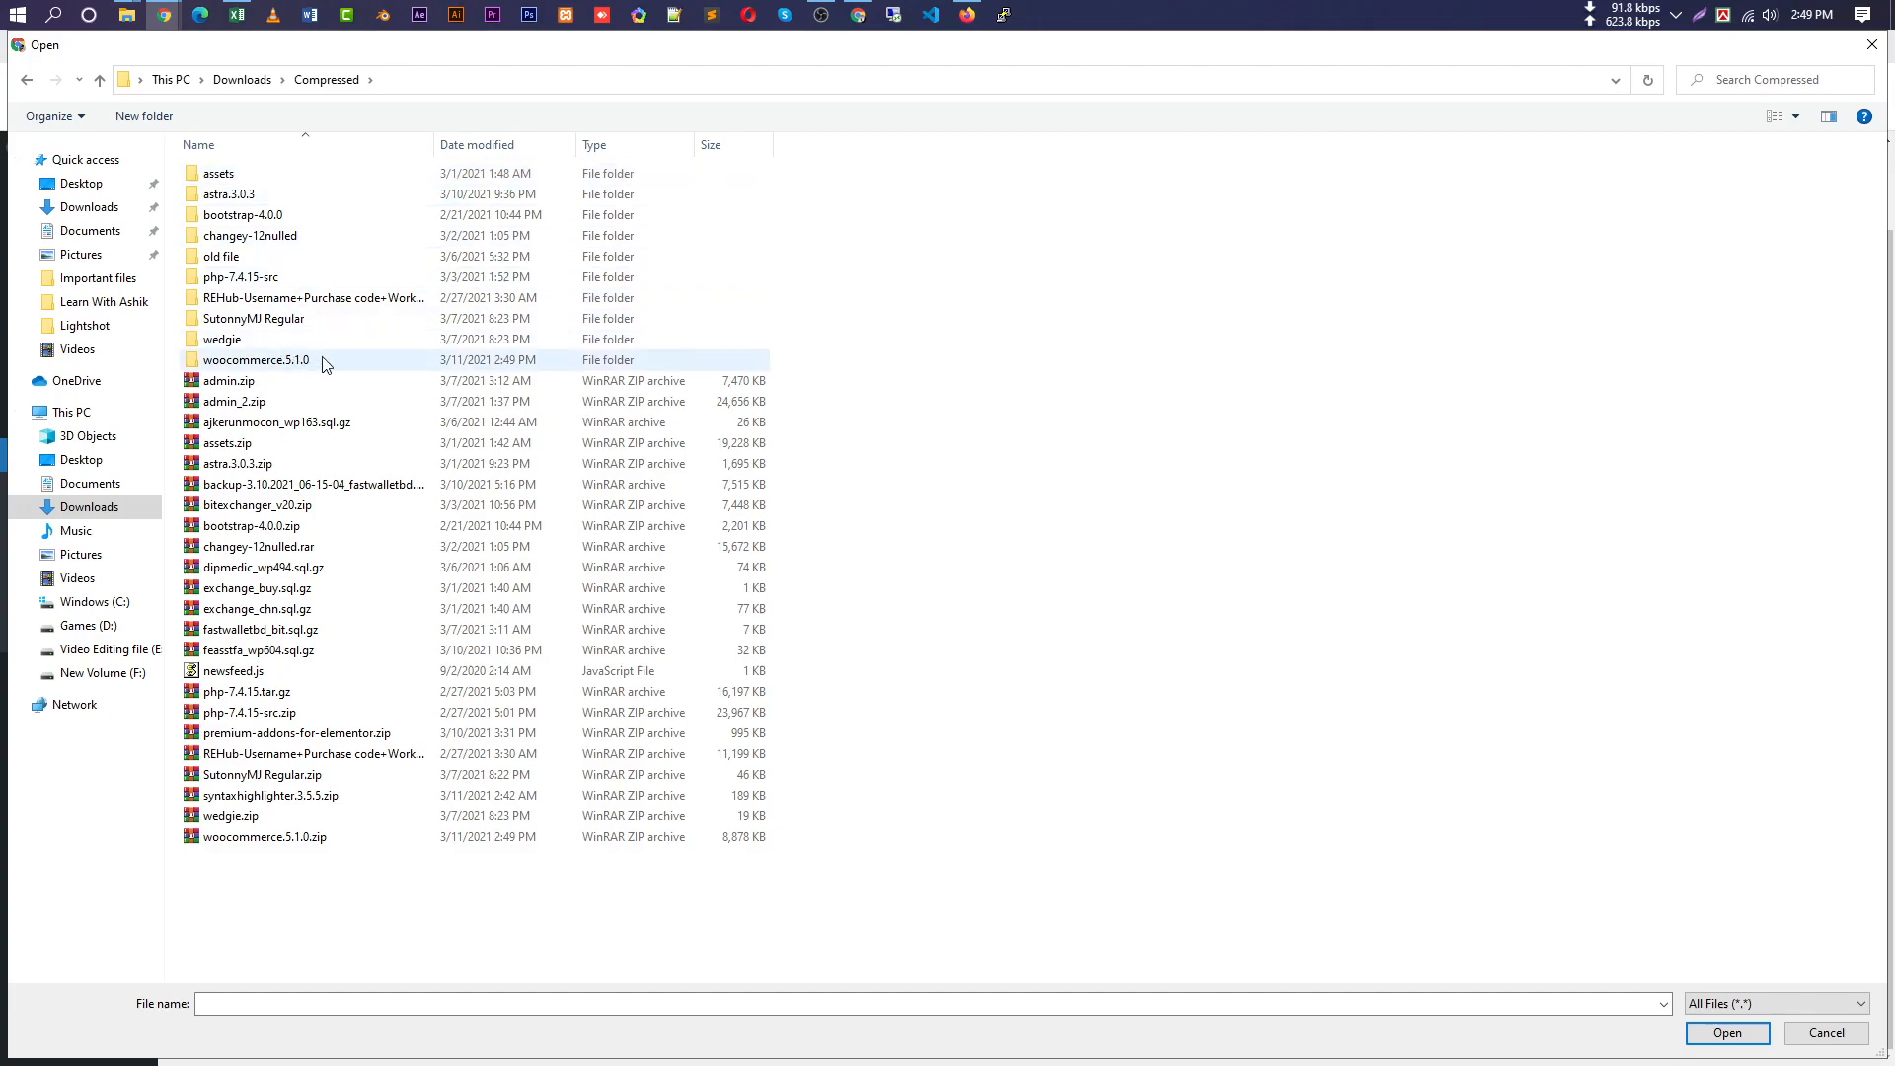
{"action": "left_click", "coordinate": [303, 368]}
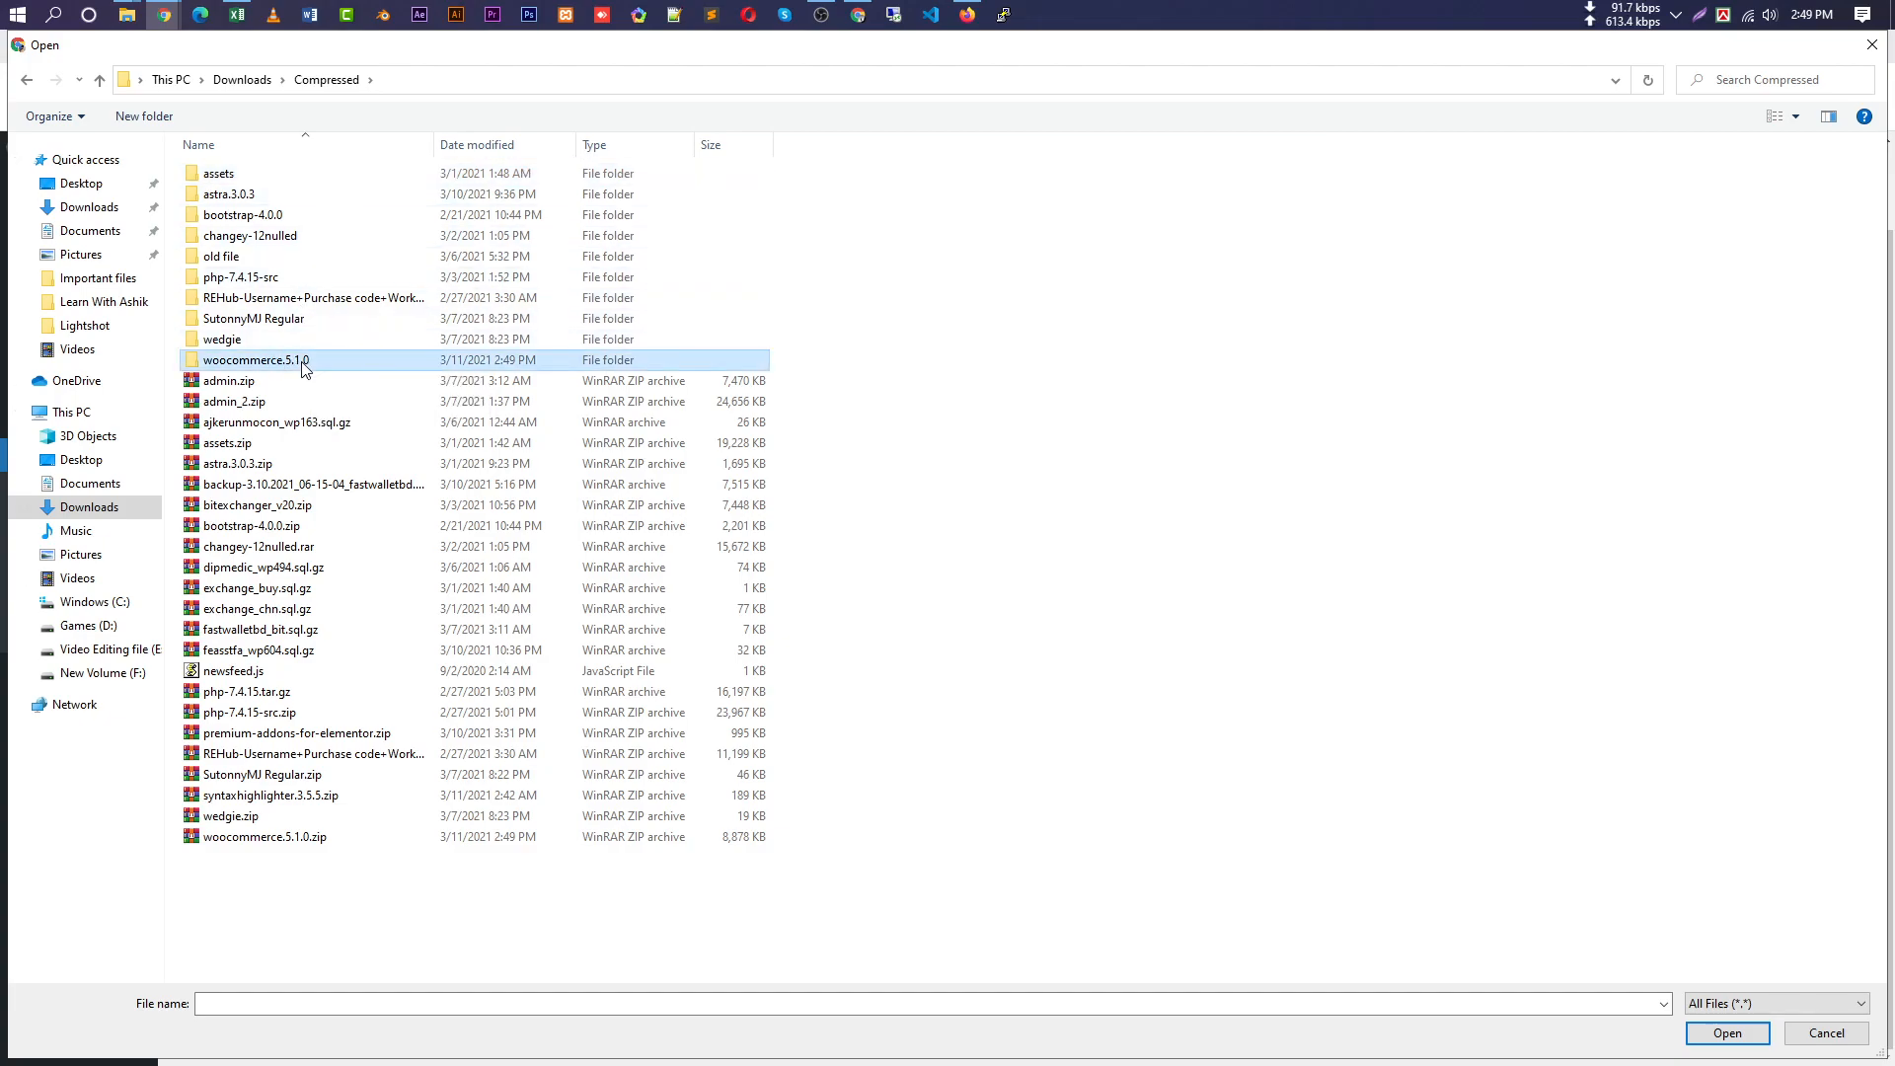
{"action": "double_click", "coordinate": [357, 367]}
{"action": "double_click", "coordinate": [440, 178]}
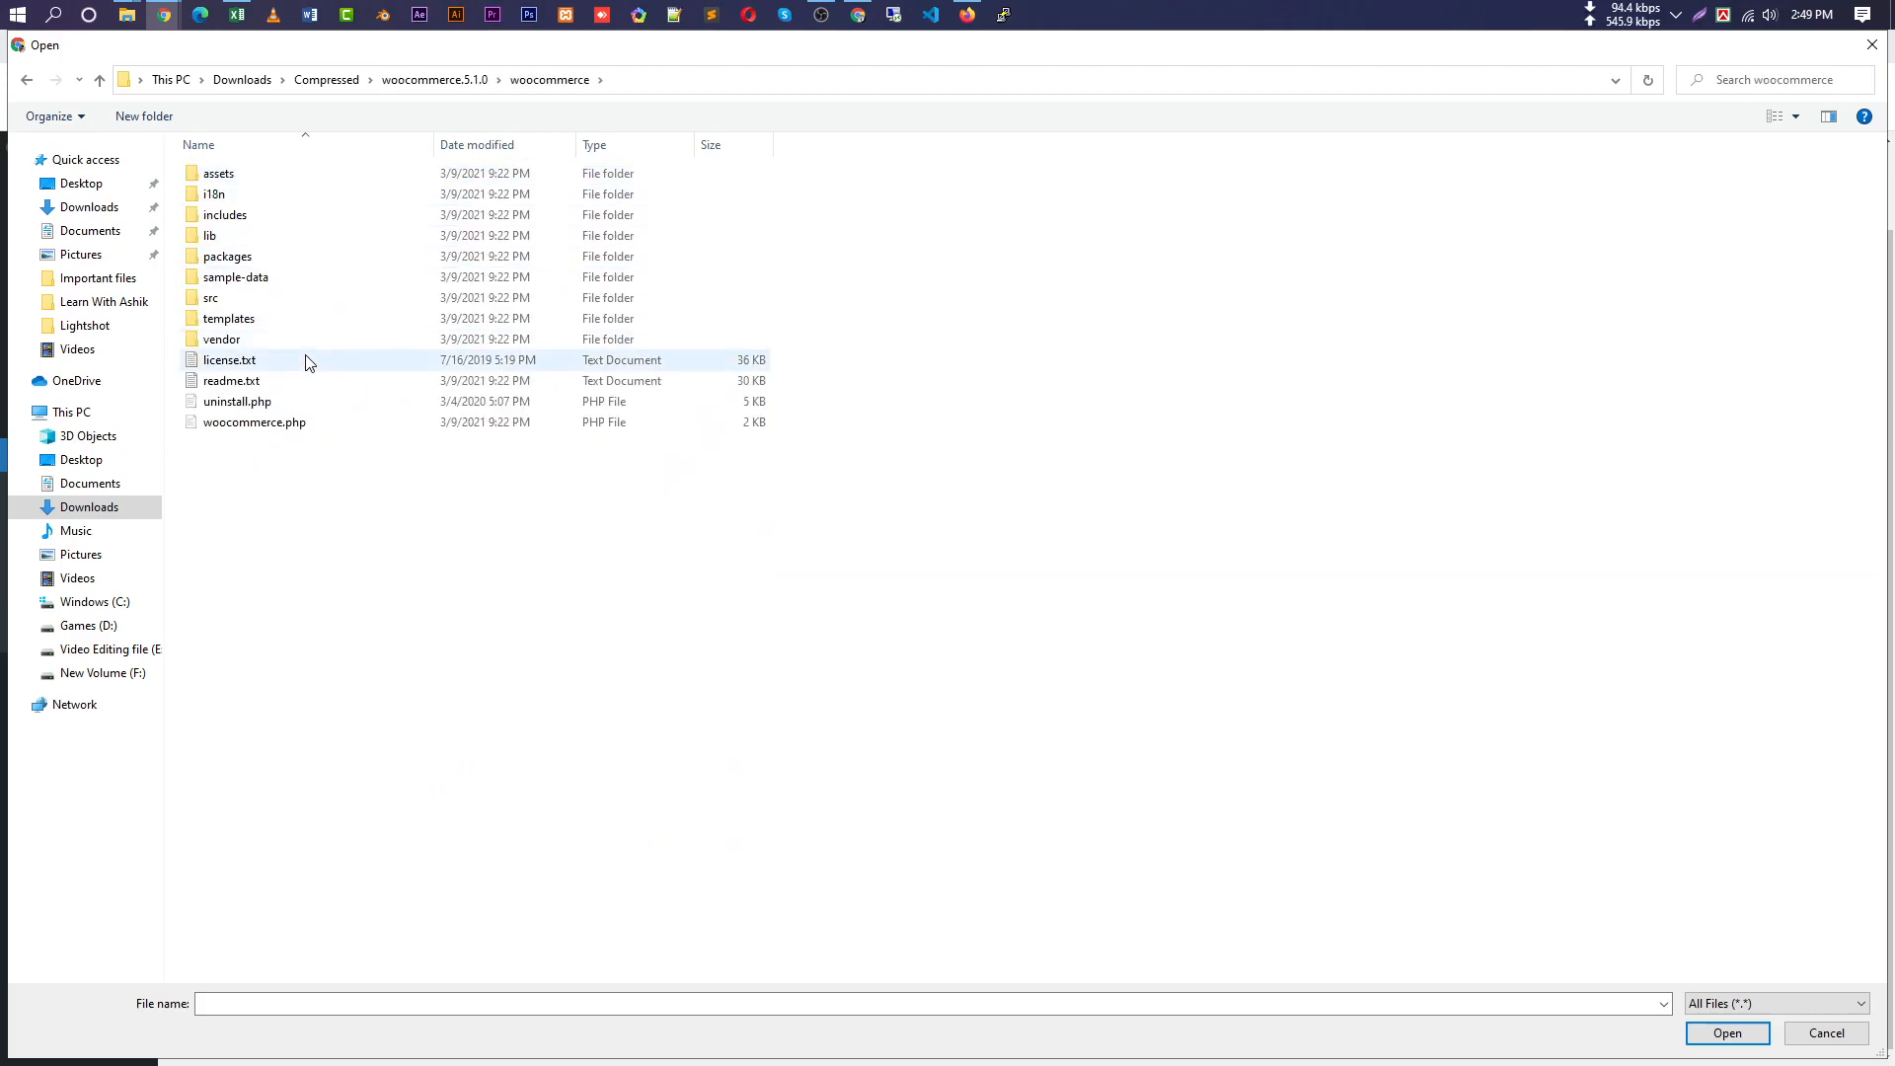
{"action": "double_click", "coordinate": [251, 288]}
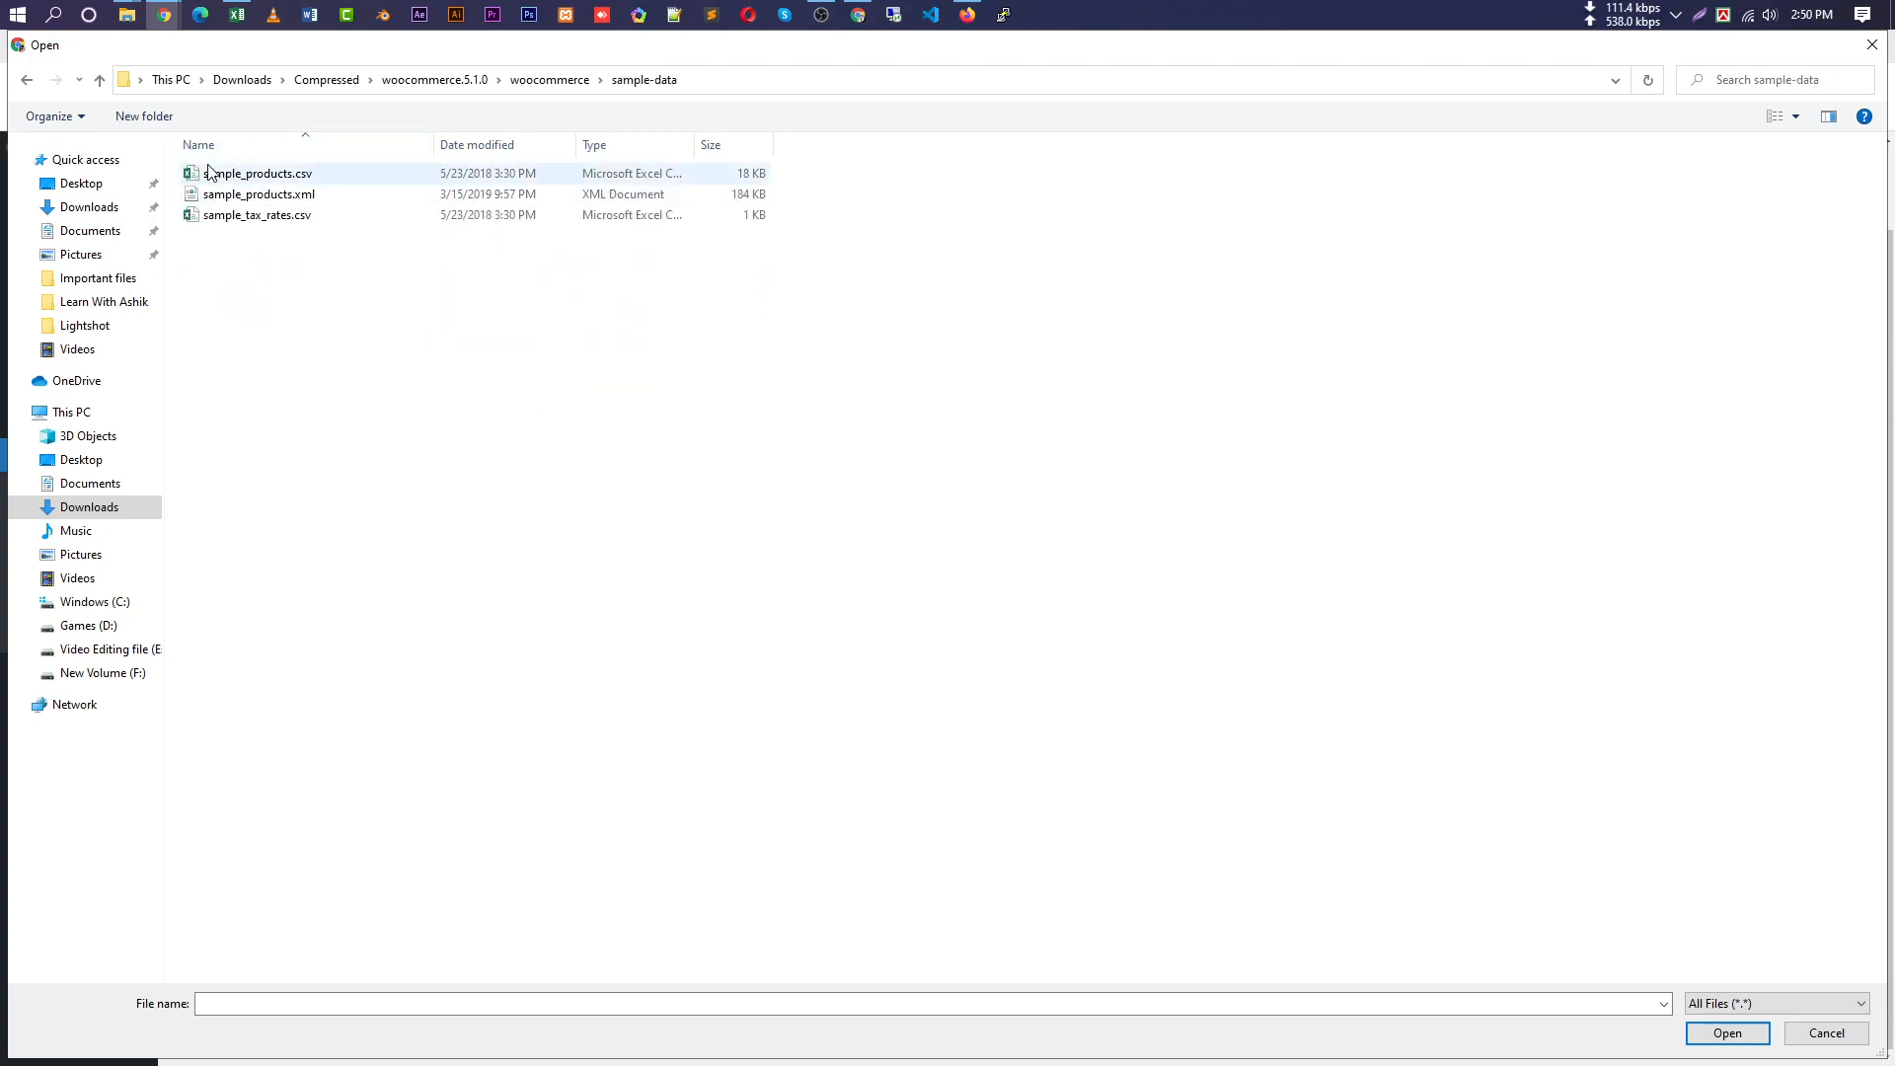
{"action": "double_click", "coordinate": [296, 175]}
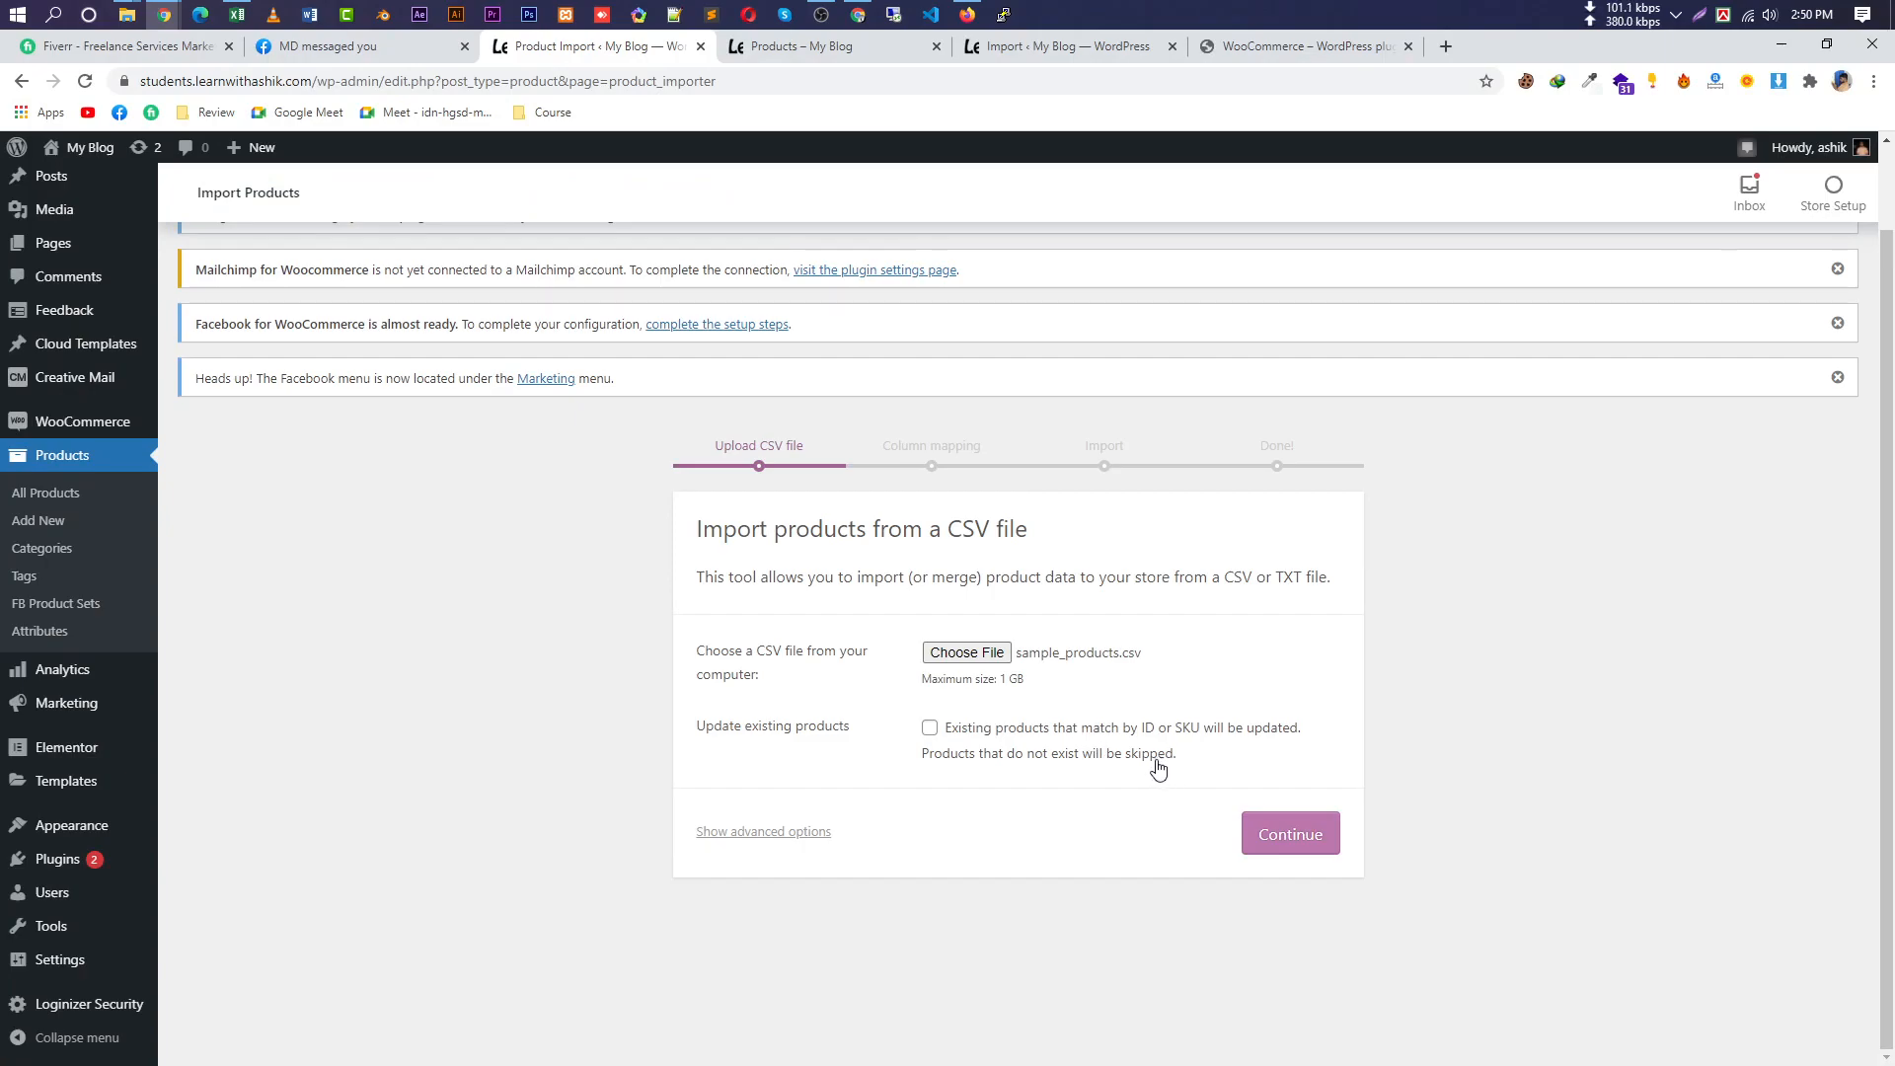
Review the default Map CSV fields table and run the product importer.
{"action": "left_click", "coordinate": [1308, 852]}
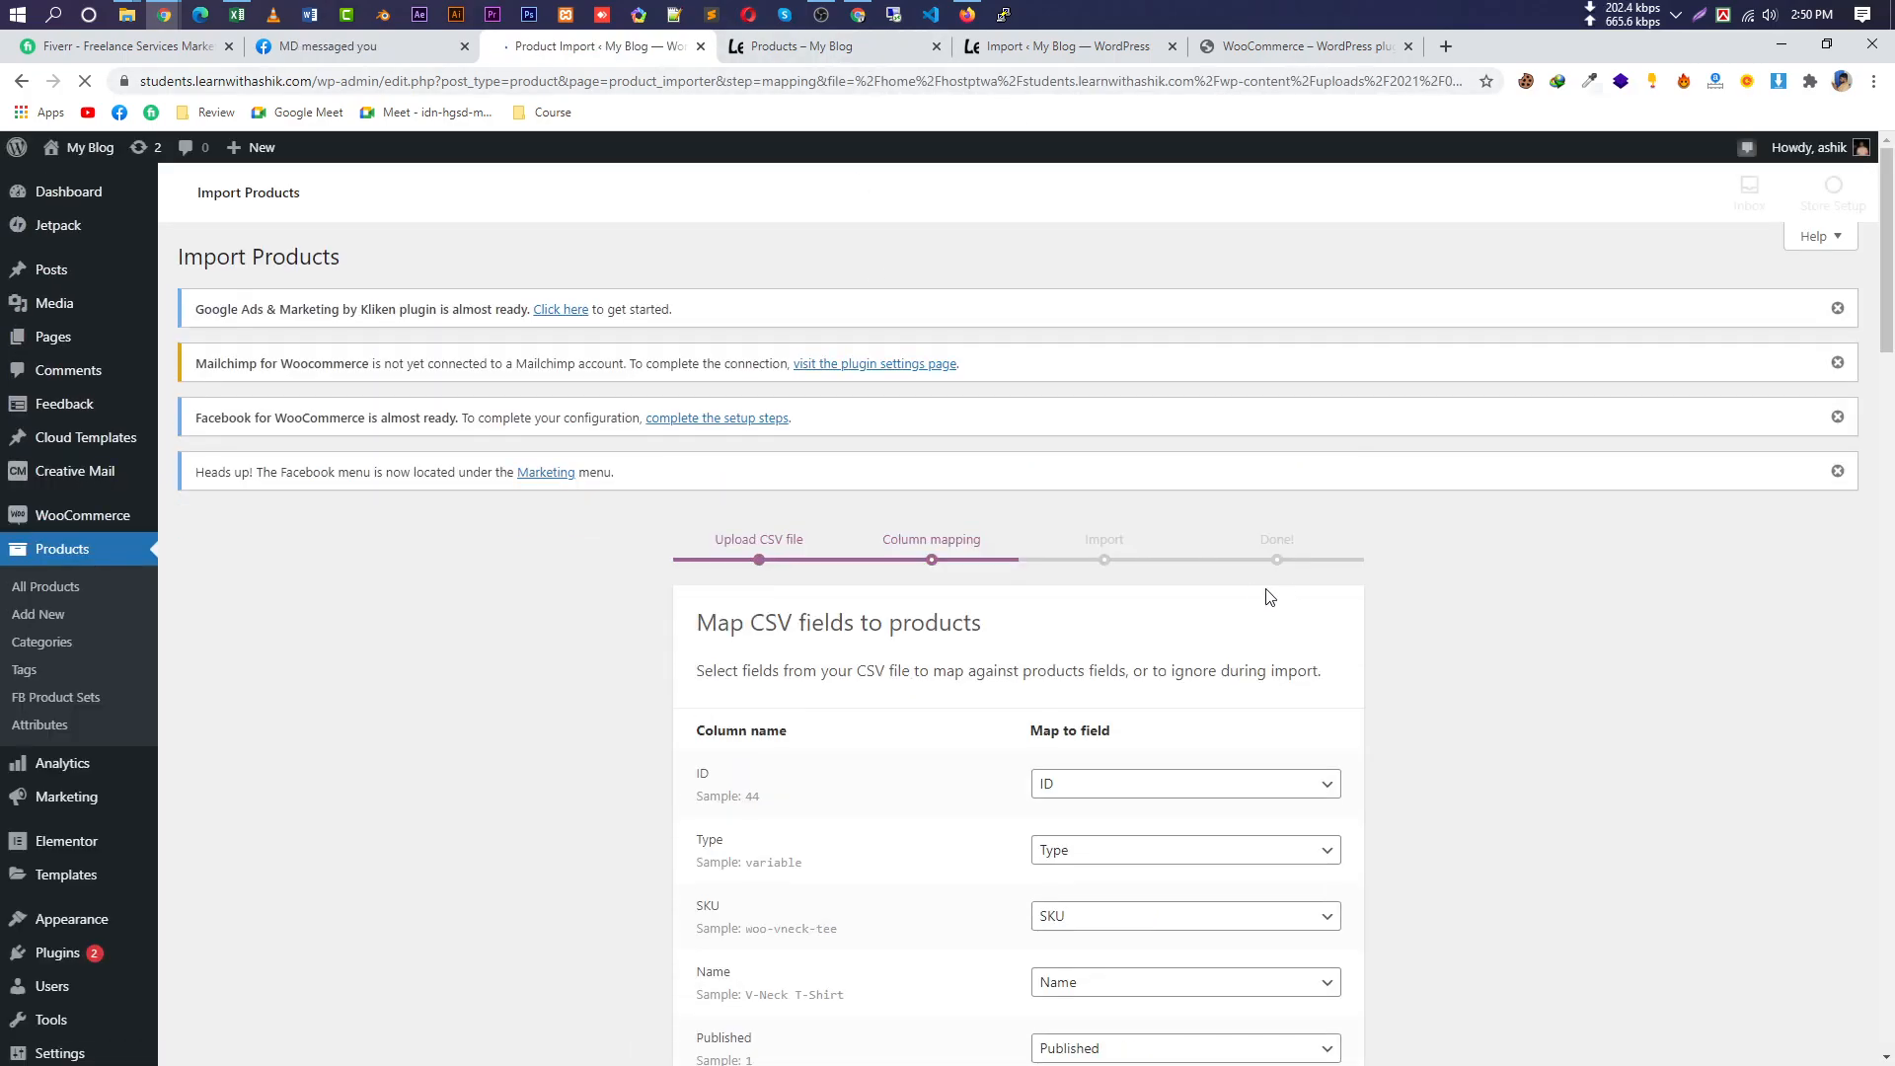
{"action": "scroll", "coordinate": [1120, 664], "scroll_direction": "down", "scroll_amount": 4}
{"action": "scroll", "coordinate": [947, 470], "scroll_direction": "down", "scroll_amount": 15}
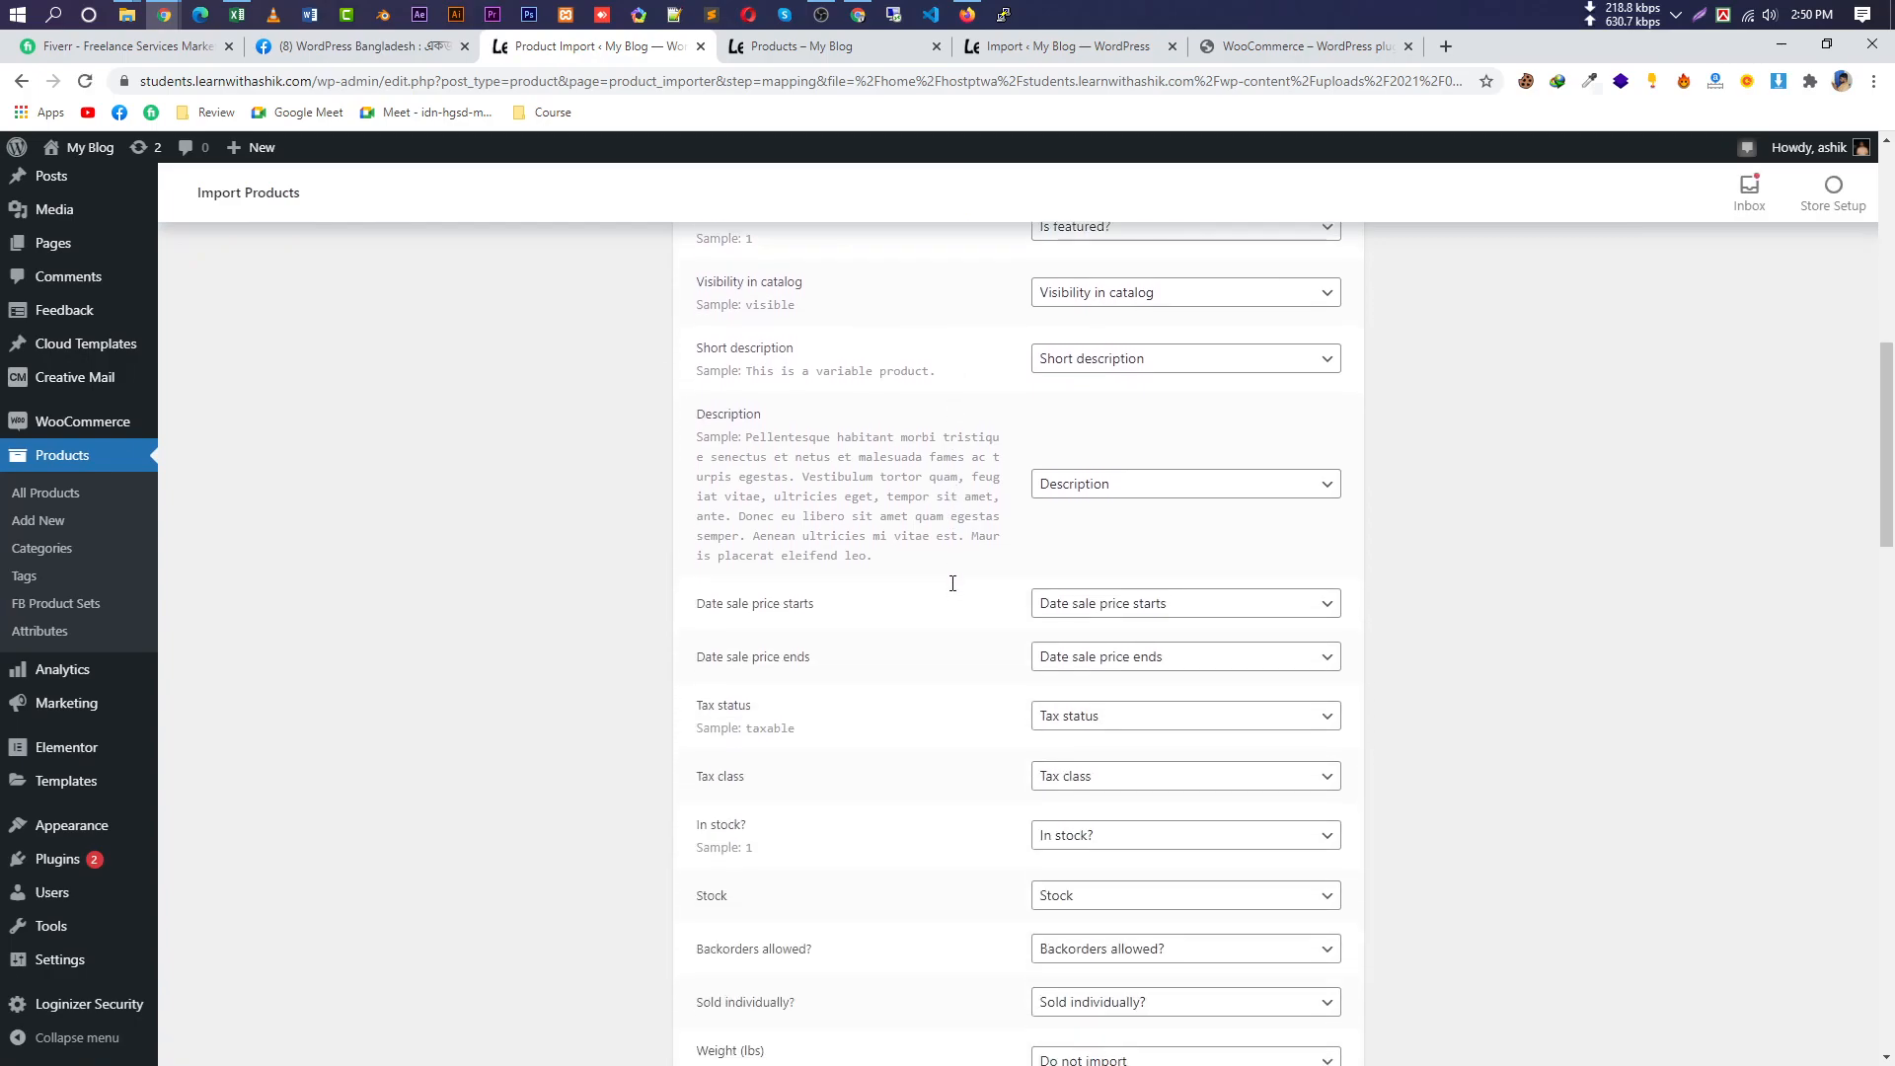
{"action": "scroll", "coordinate": [980, 683], "scroll_direction": "down", "scroll_amount": 11}
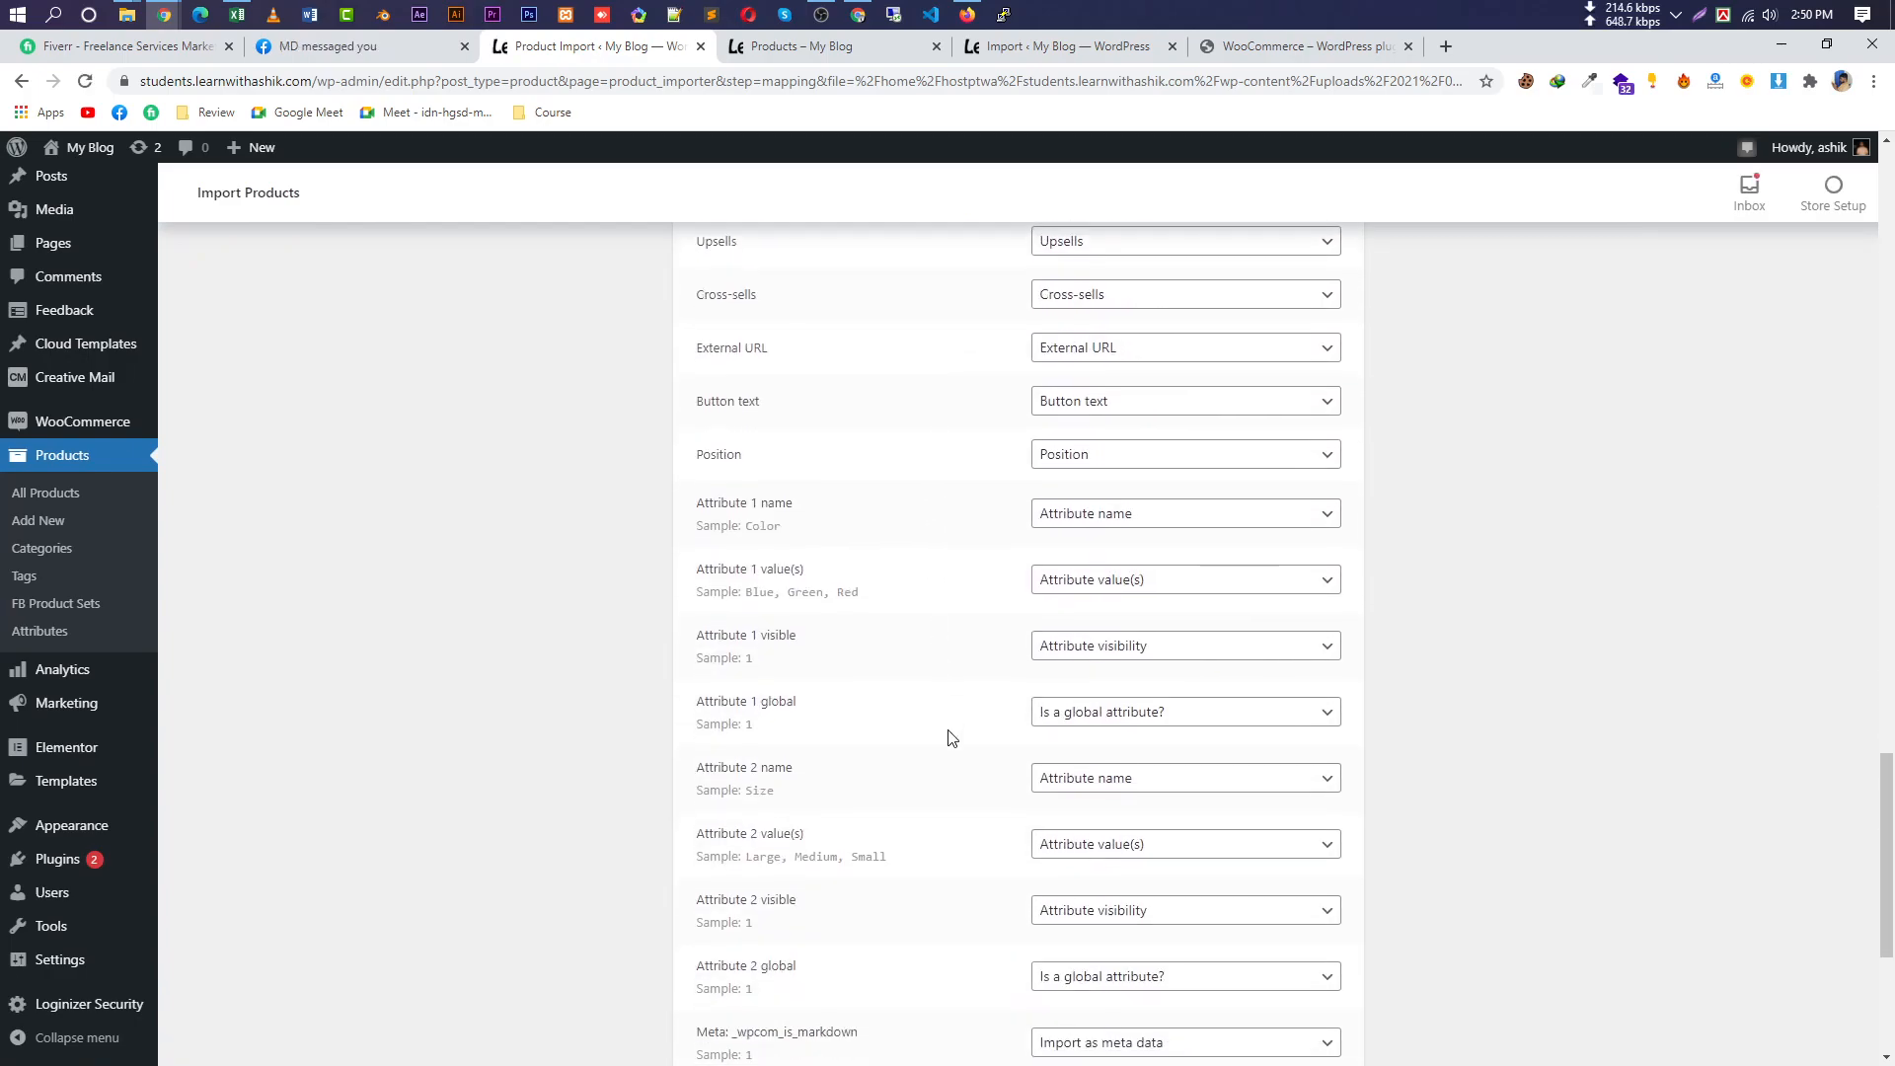
{"action": "scroll", "coordinate": [973, 740], "scroll_direction": "up", "scroll_amount": 20}
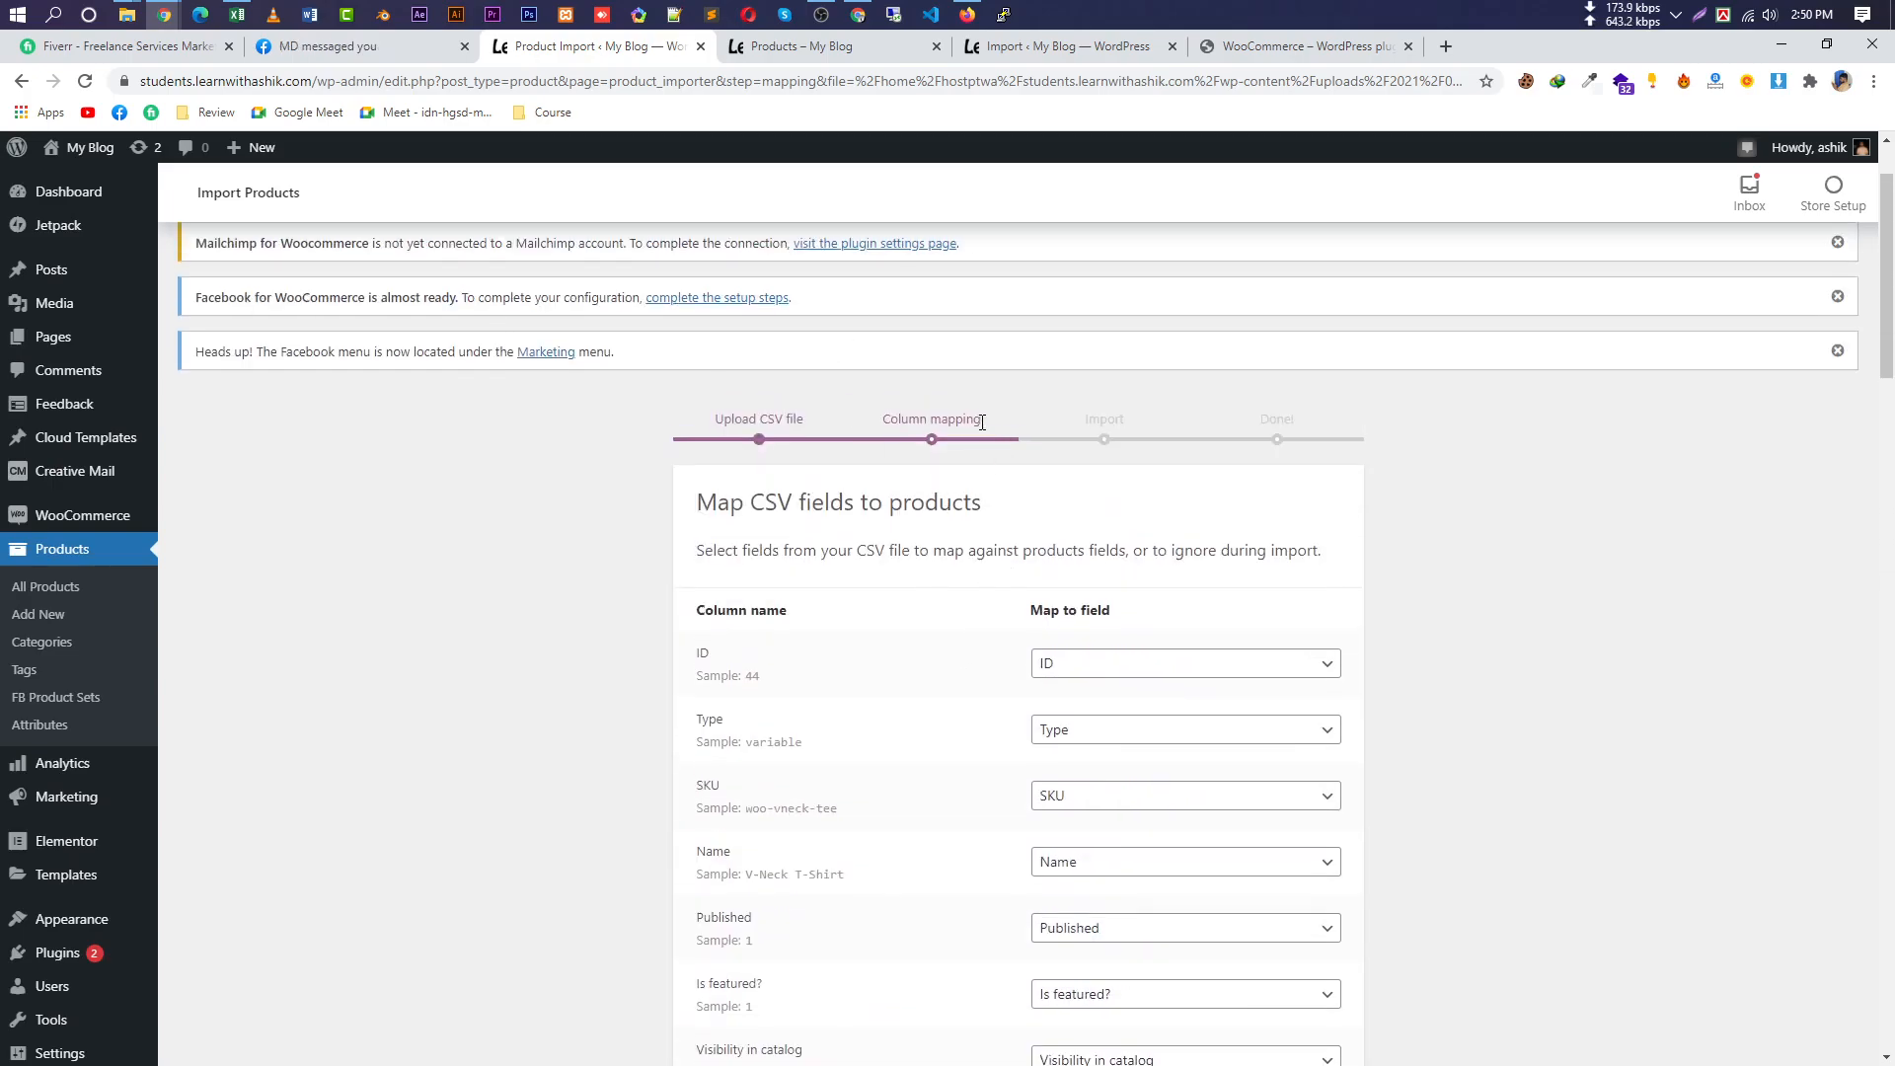
{"action": "triple_click", "coordinate": [982, 423]}
{"action": "scroll", "coordinate": [1501, 435], "scroll_direction": "down", "scroll_amount": 20}
{"action": "left_click", "coordinate": [1282, 919]}
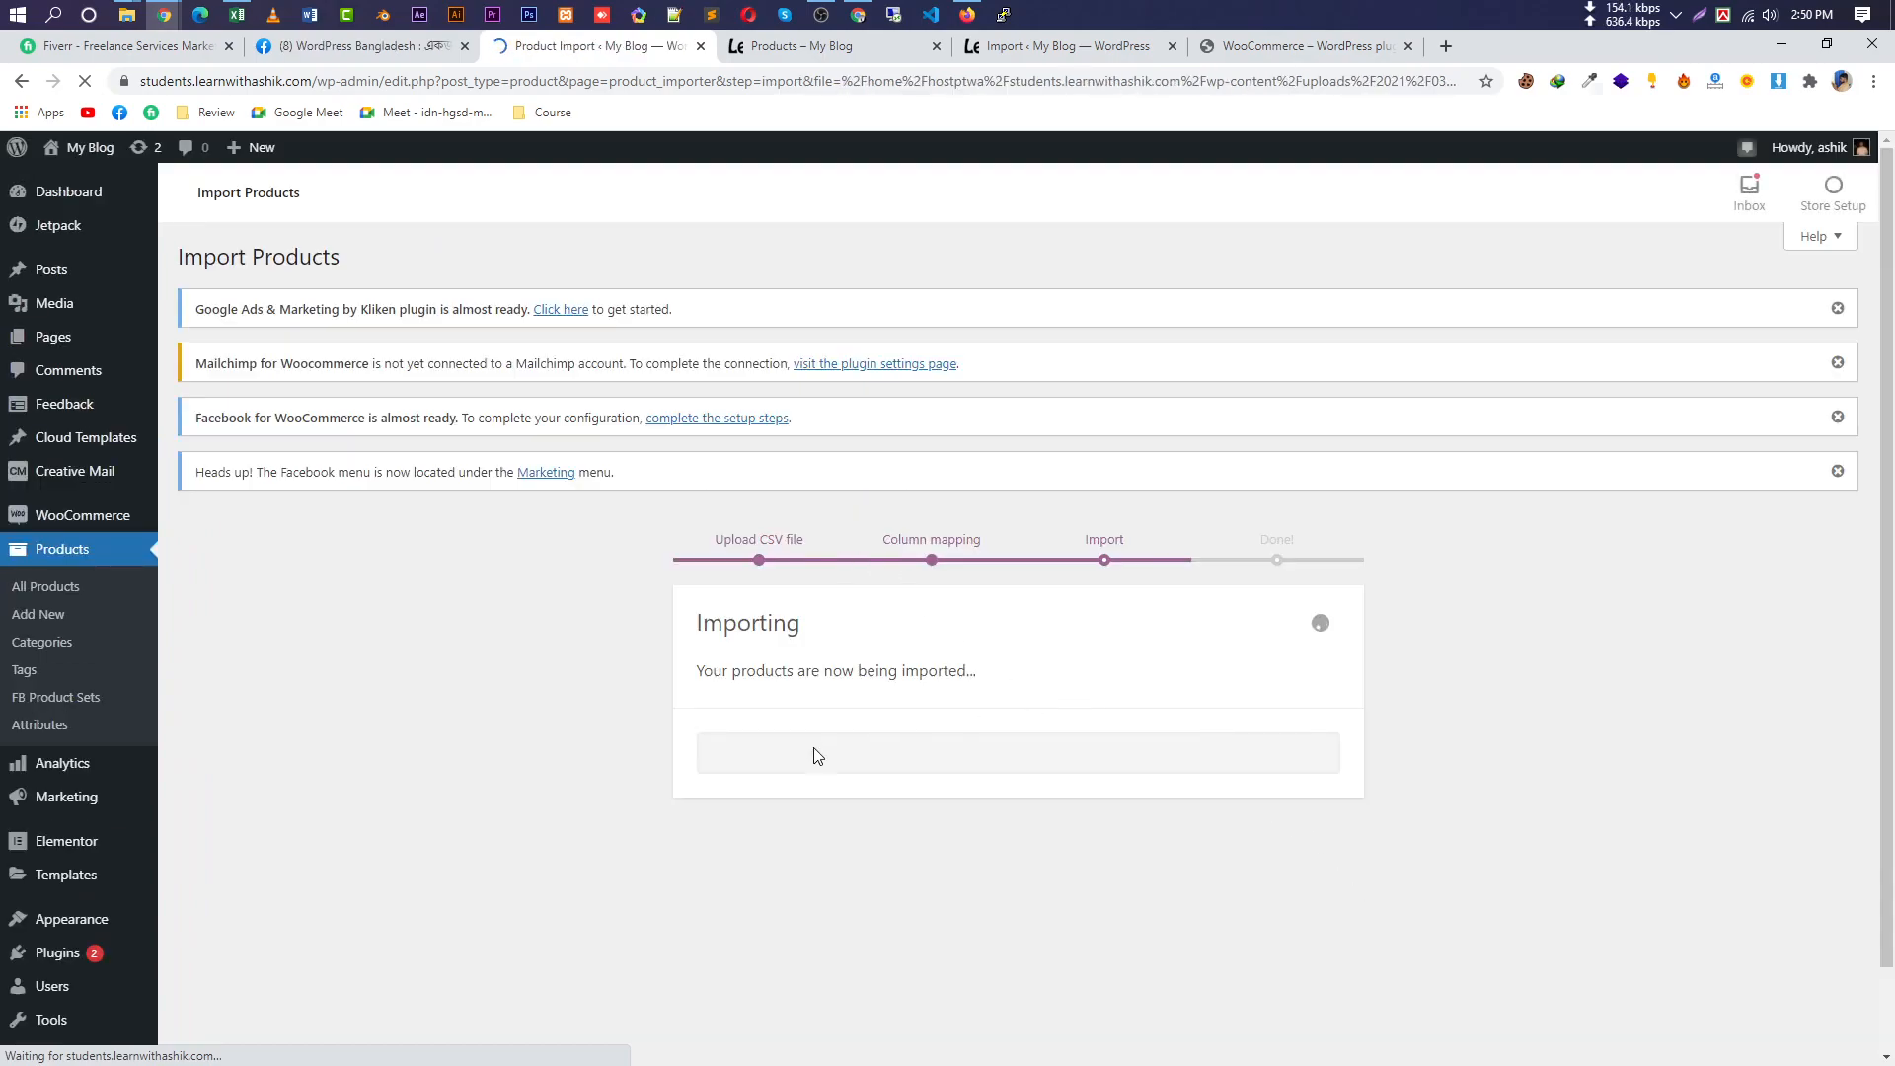
Switch to the Shop tab and reload it to check for imported products.
{"action": "left_click", "coordinate": [839, 47]}
{"action": "scroll", "coordinate": [735, 641], "scroll_direction": "down", "scroll_amount": 4}
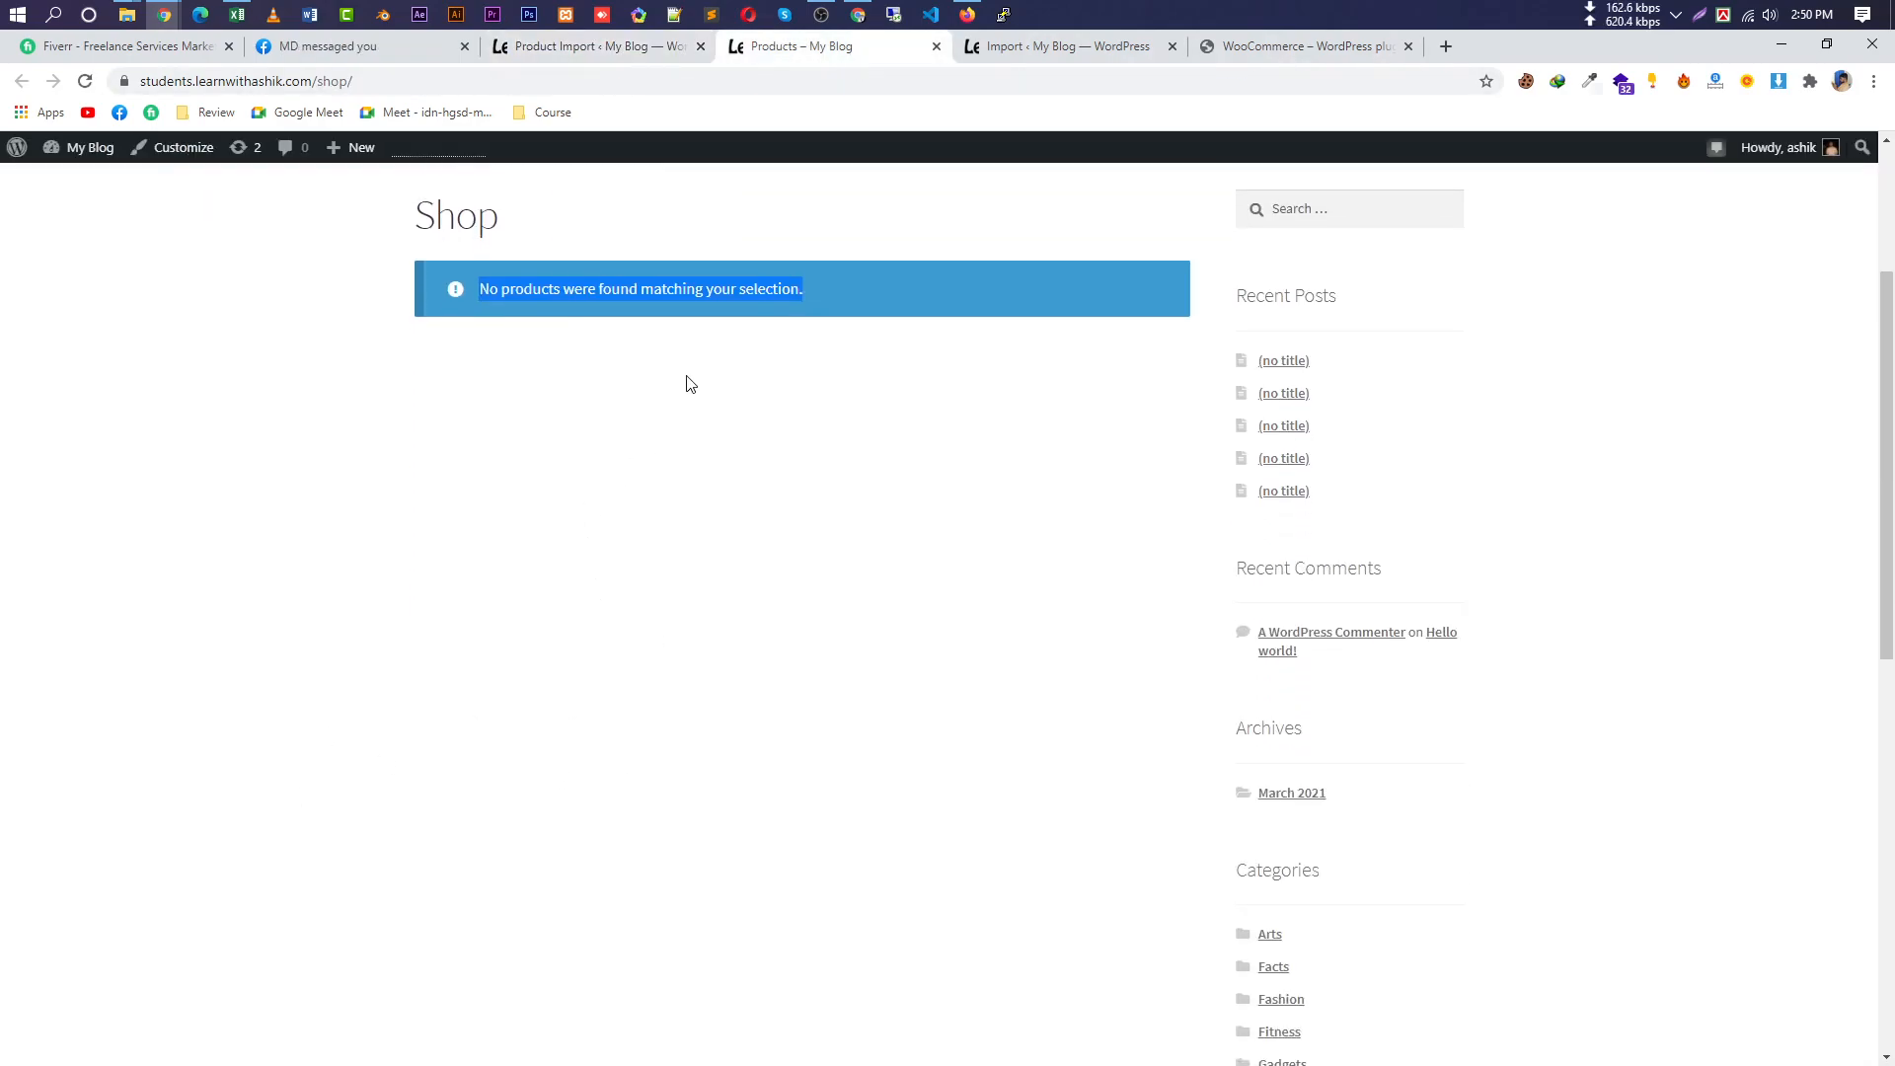
{"action": "triple_click", "coordinate": [742, 198]}
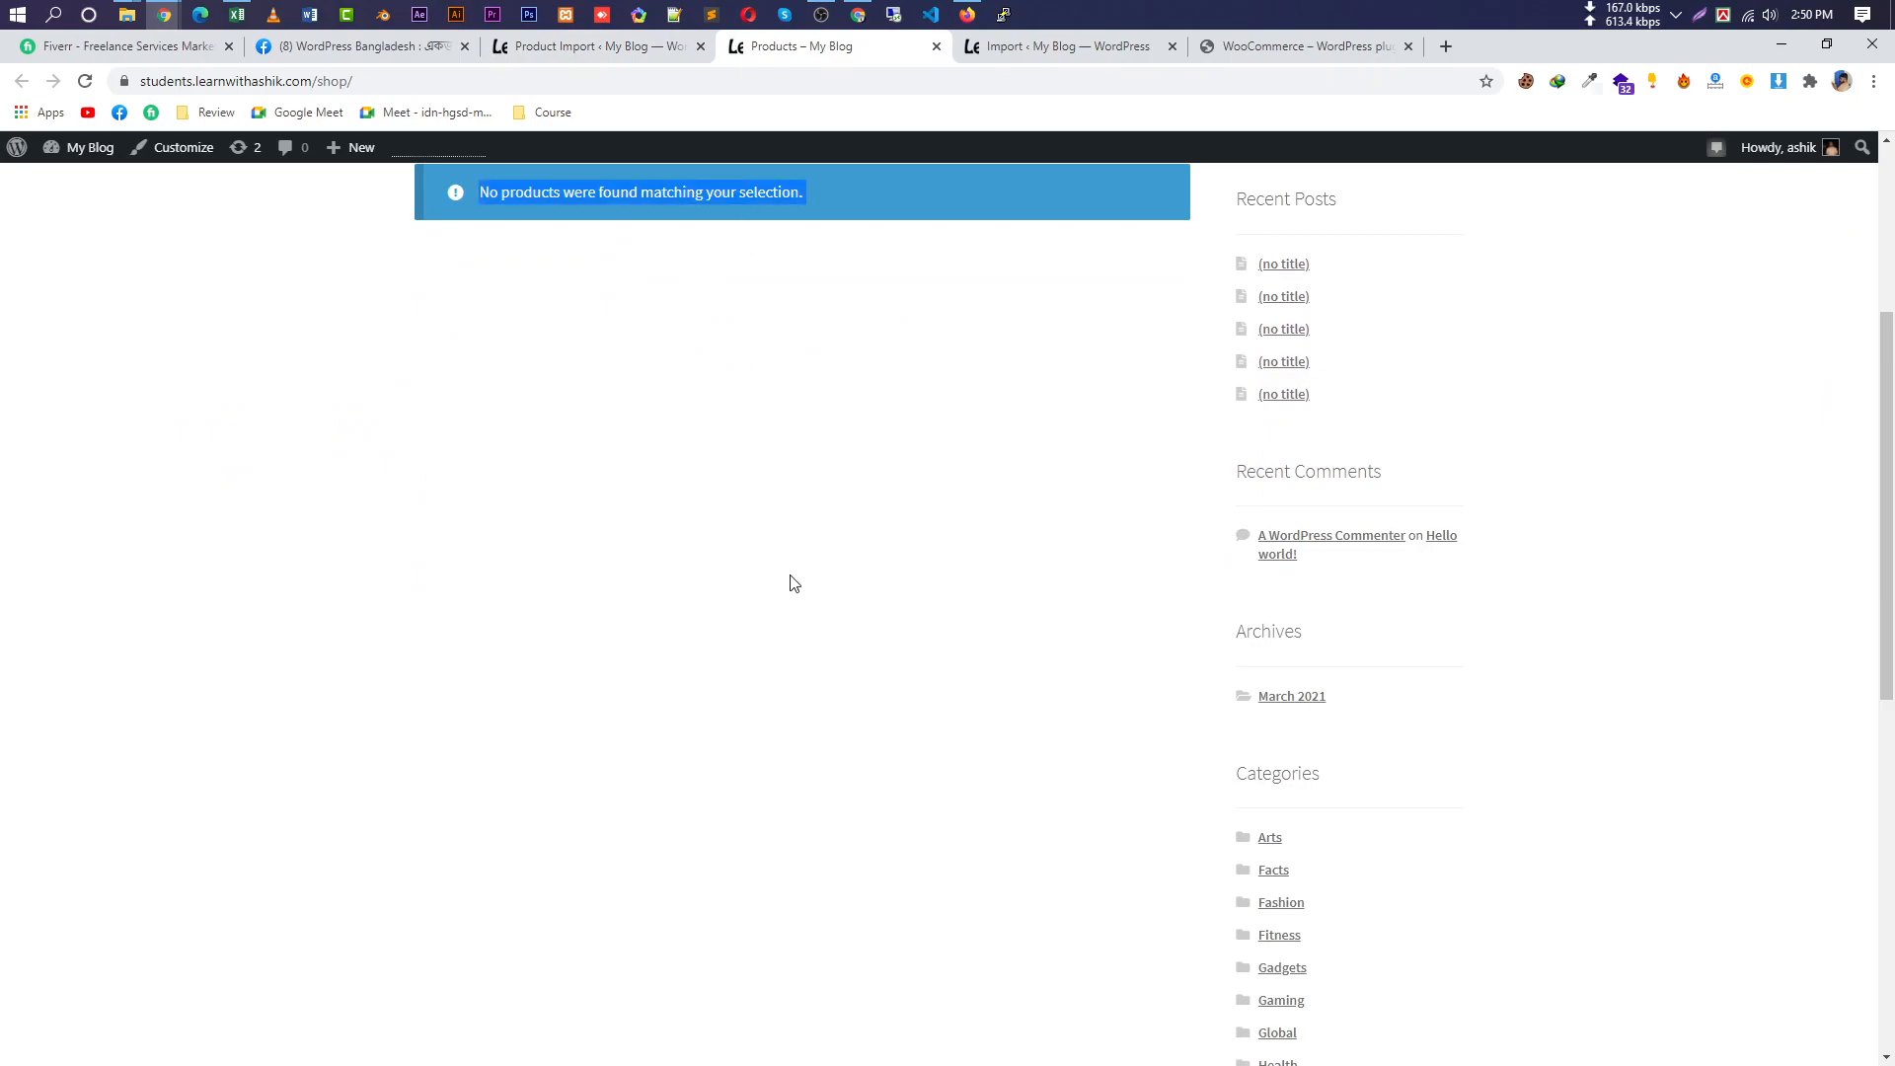
{"action": "scroll", "coordinate": [760, 602], "scroll_direction": "up", "scroll_amount": 3}
{"action": "triple_click", "coordinate": [697, 500]}
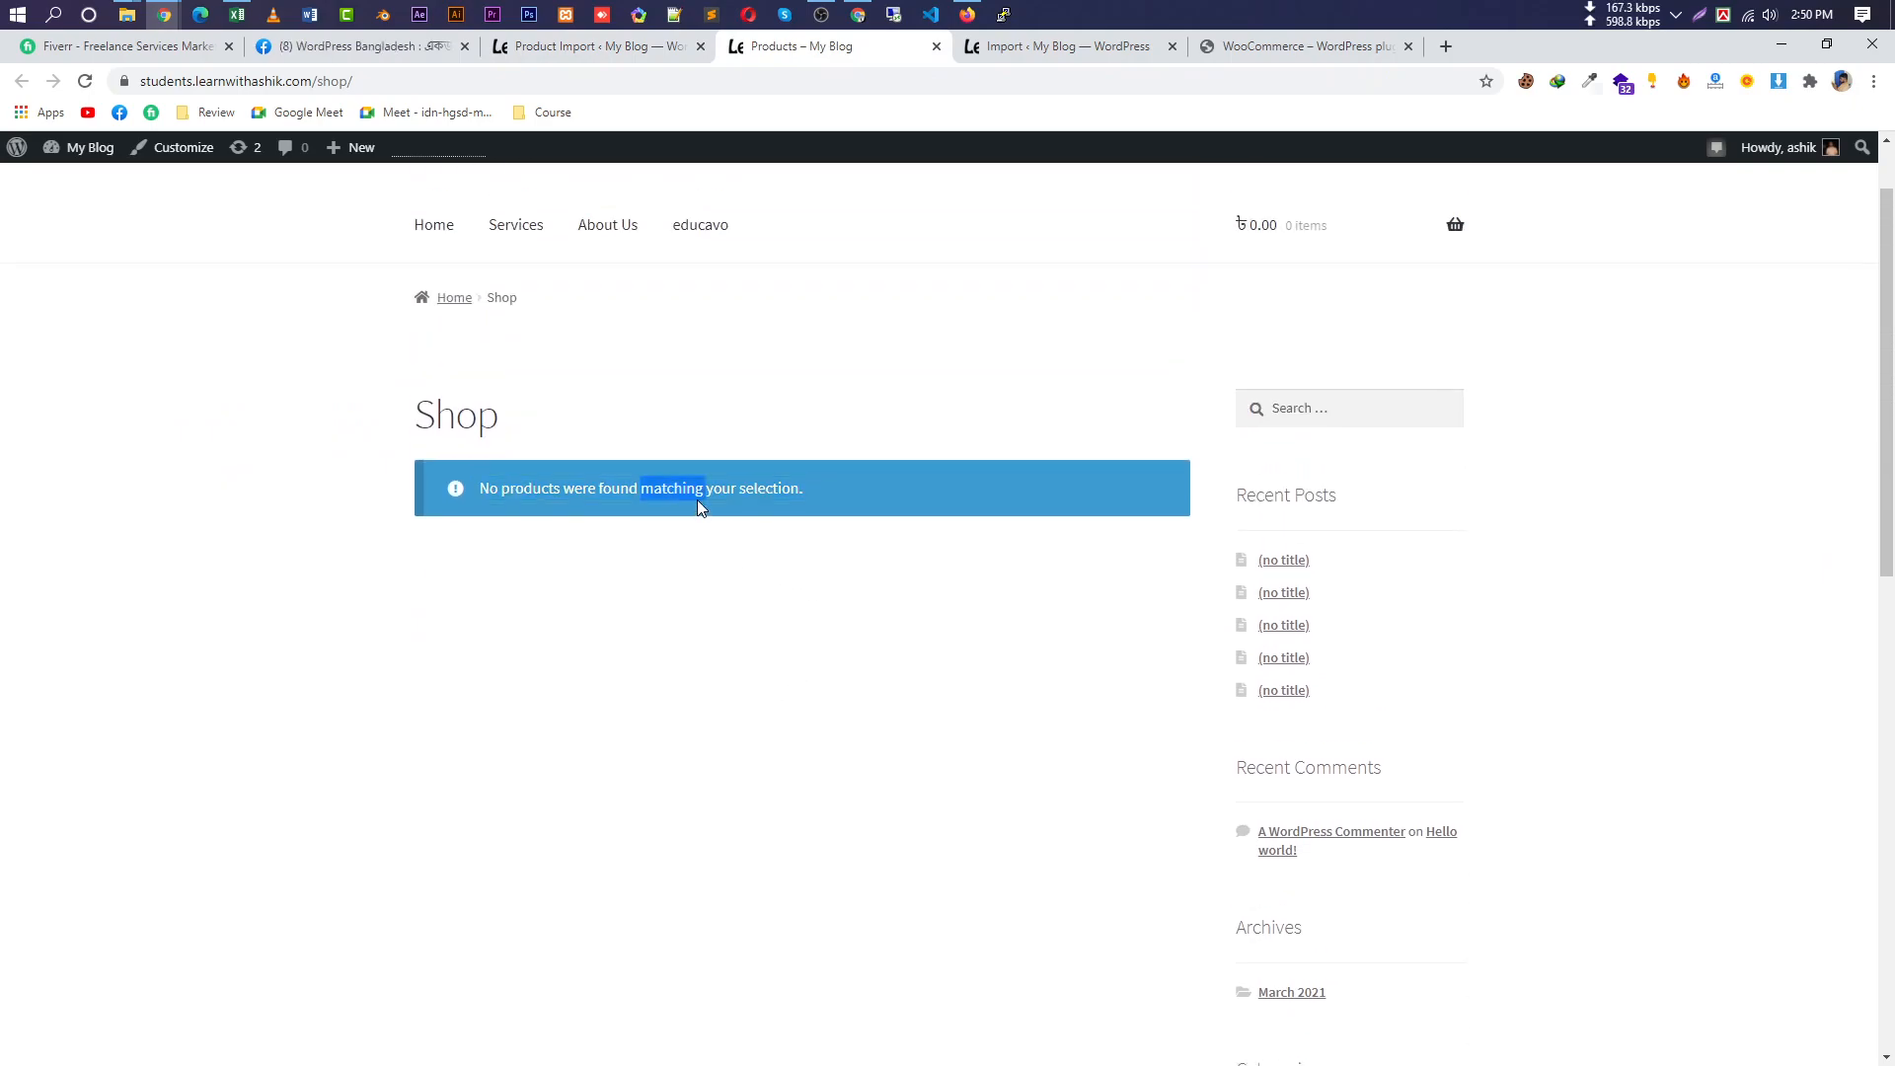
{"action": "left_click", "coordinate": [86, 82]}
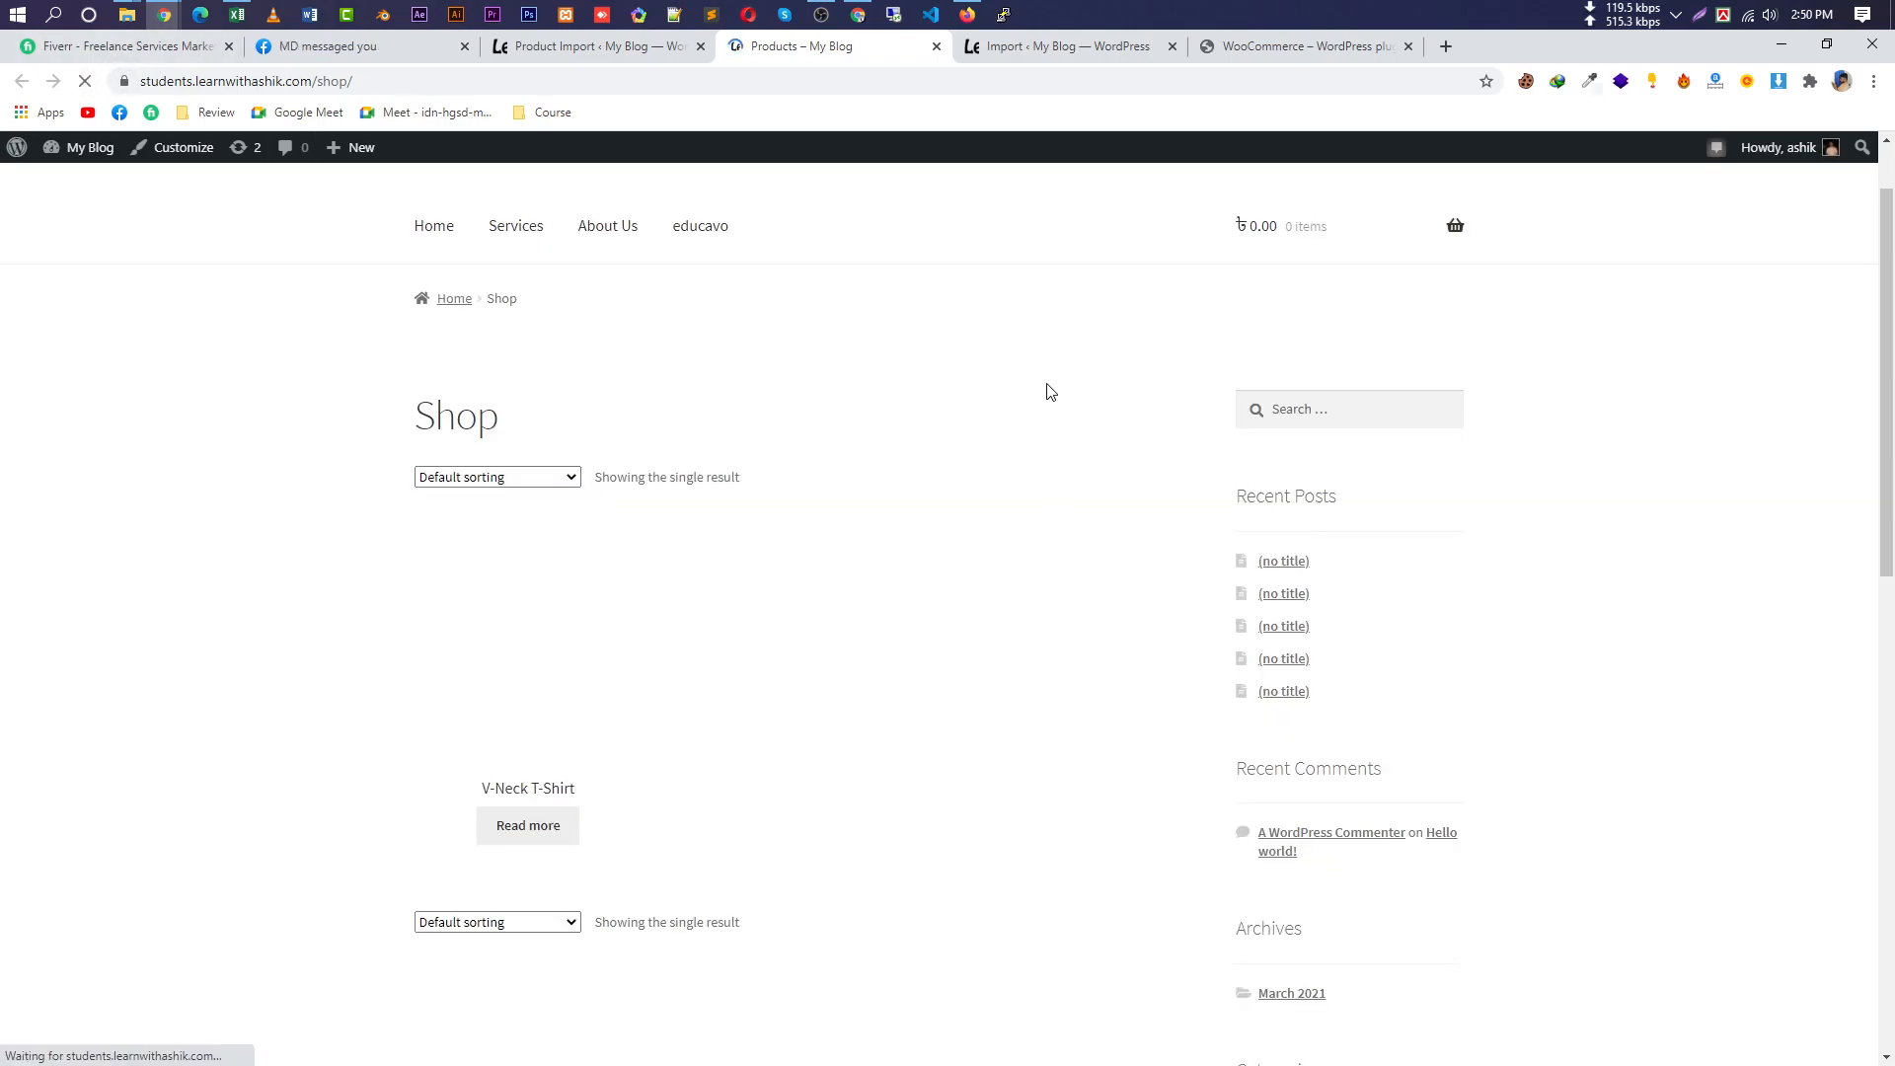
{"action": "scroll", "coordinate": [1086, 474], "scroll_direction": "down", "scroll_amount": 2}
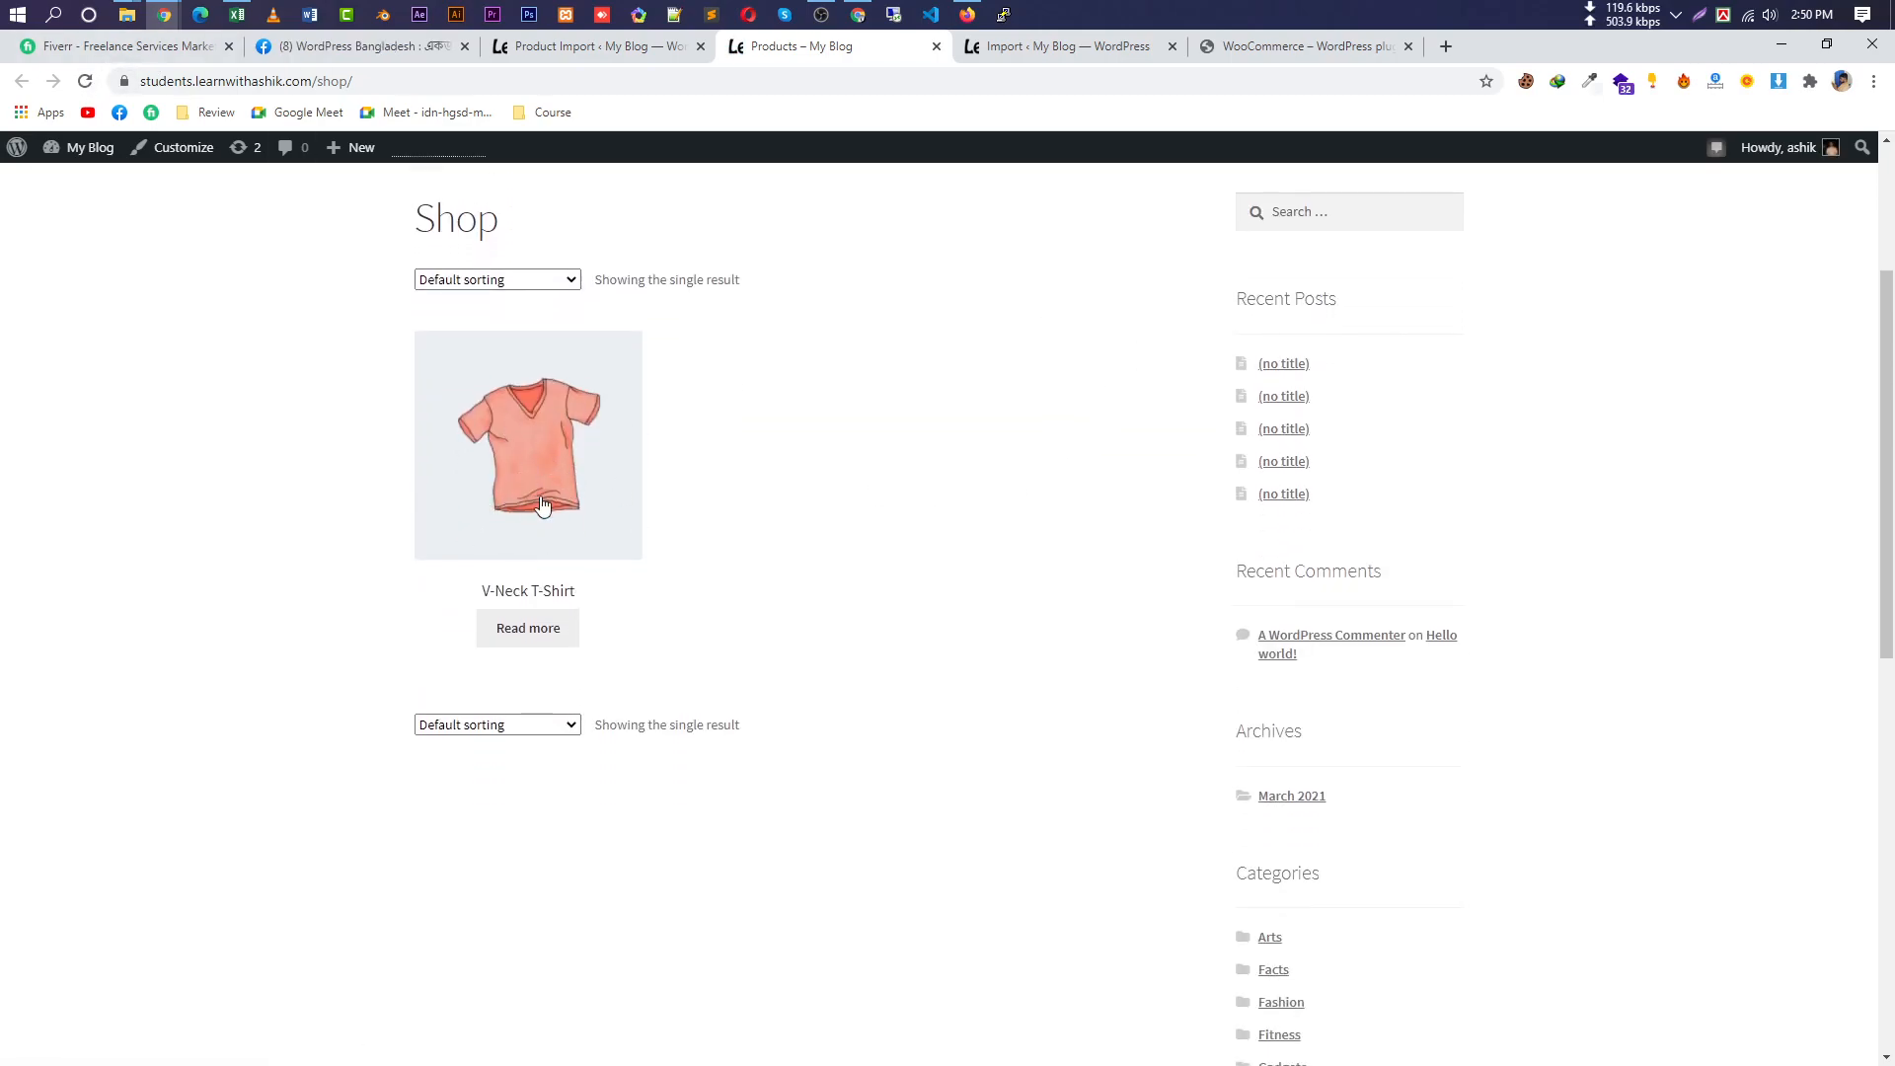
{"action": "left_click", "coordinate": [86, 82]}
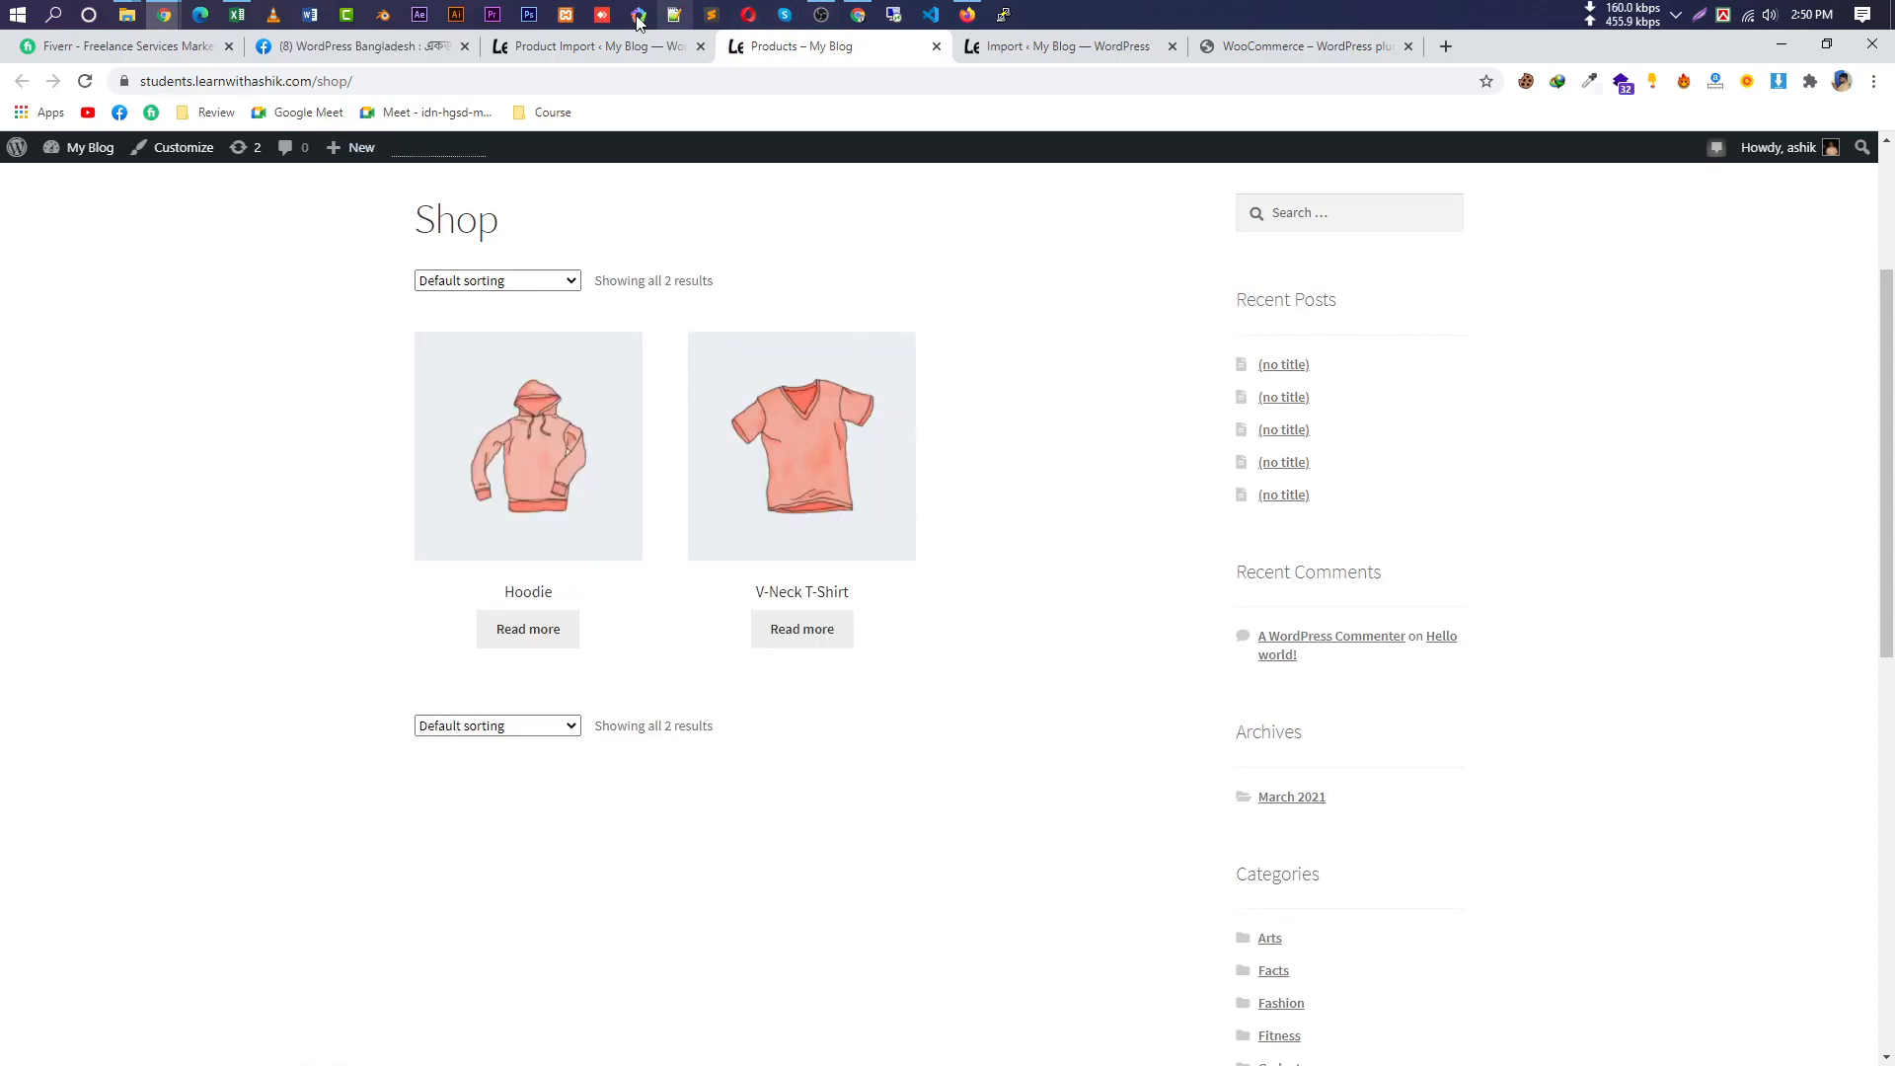
Reload the Shop again to find five products, including Beanie and Hoodie with Logo, then recheck import progress.
{"action": "key", "text": "ctrl+shift+Tab"}
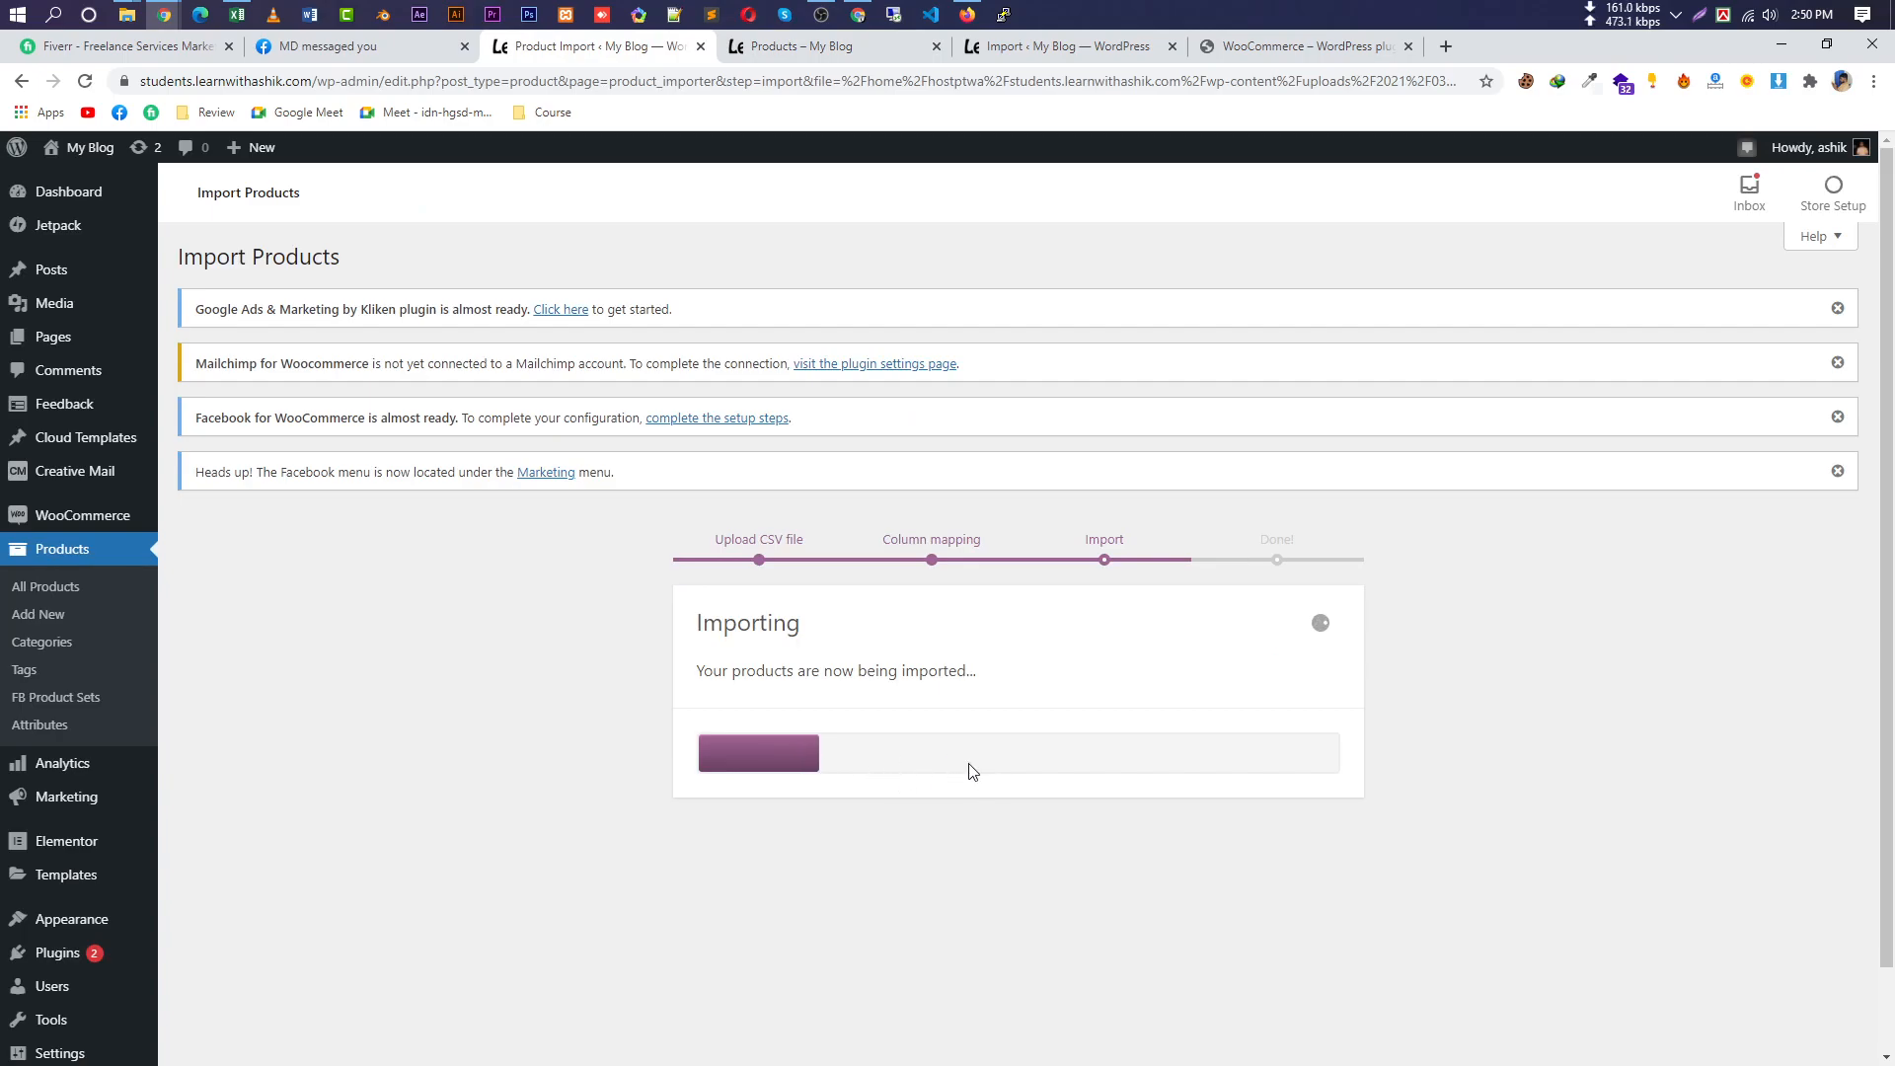
{"action": "left_click", "coordinate": [875, 46]}
{"action": "left_click", "coordinate": [85, 82]}
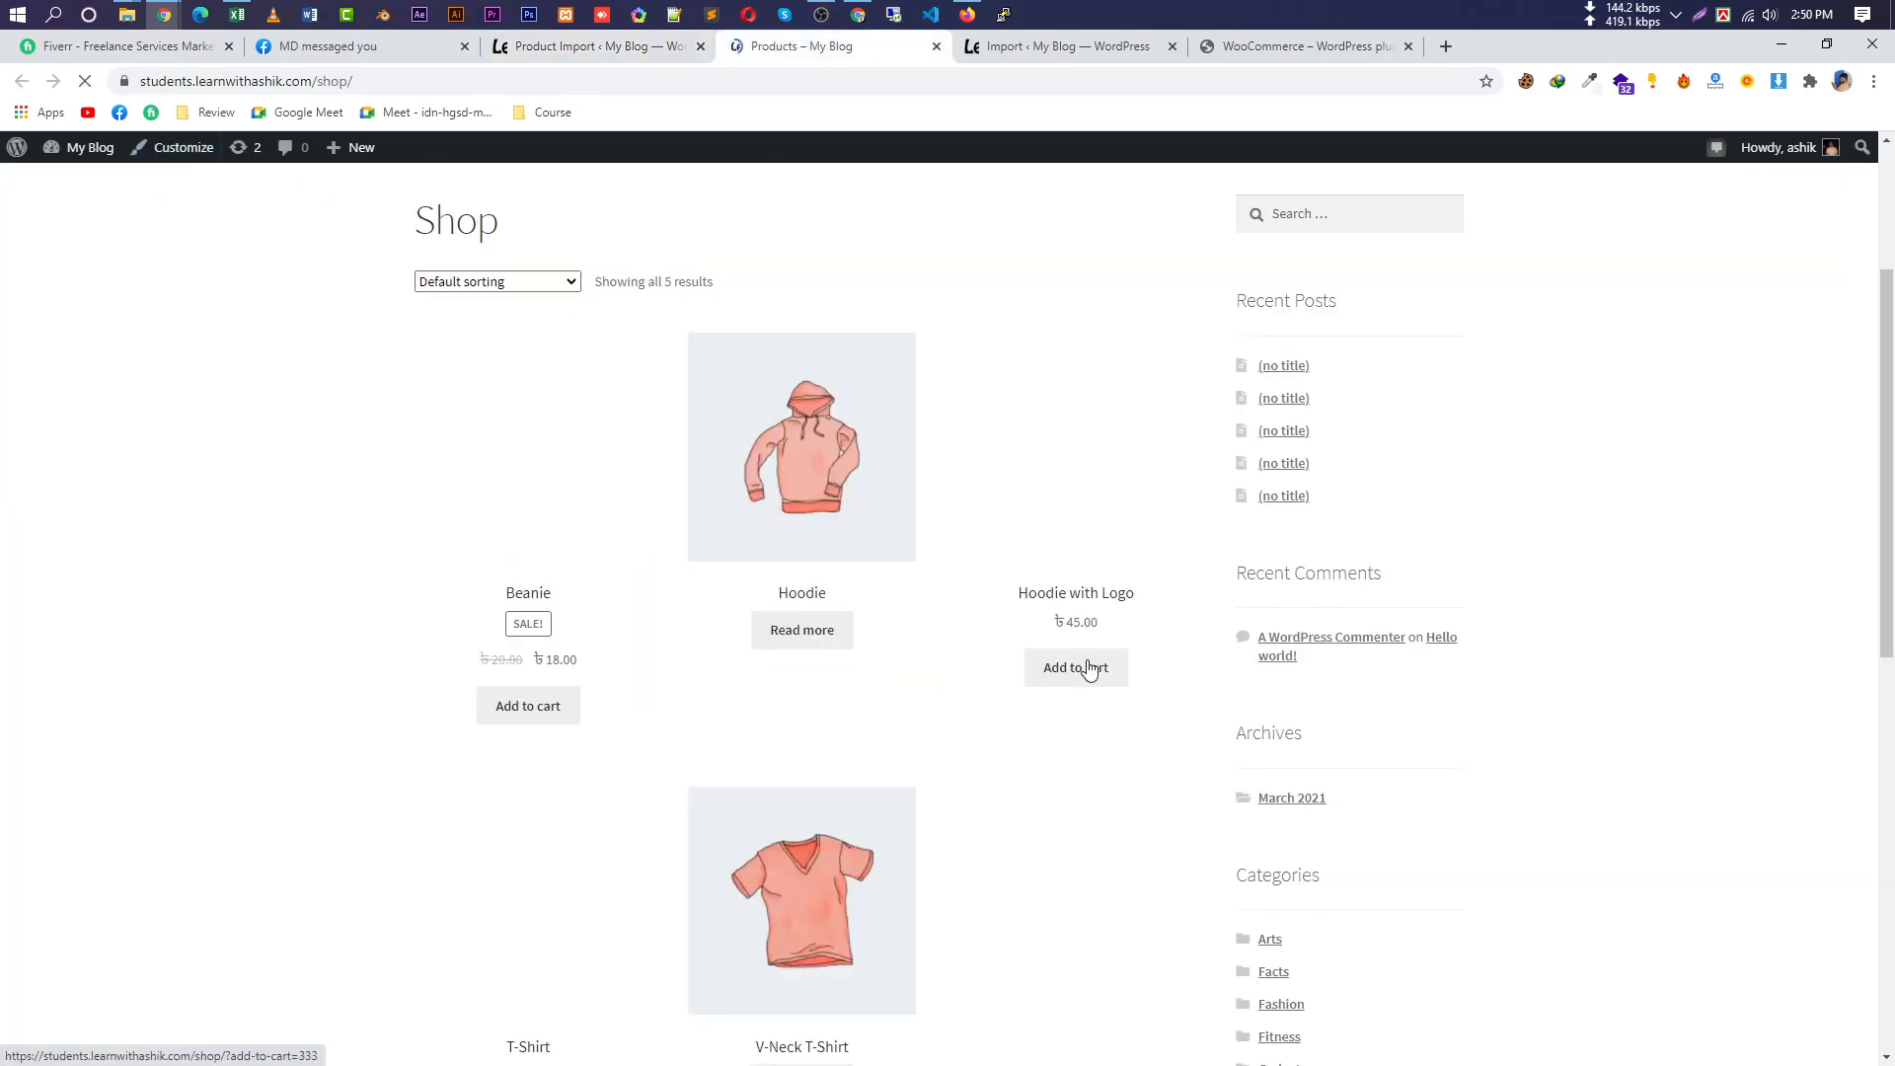
{"action": "scroll", "coordinate": [1086, 664], "scroll_direction": "down", "scroll_amount": 3}
{"action": "scroll", "coordinate": [1092, 589], "scroll_direction": "up", "scroll_amount": 4}
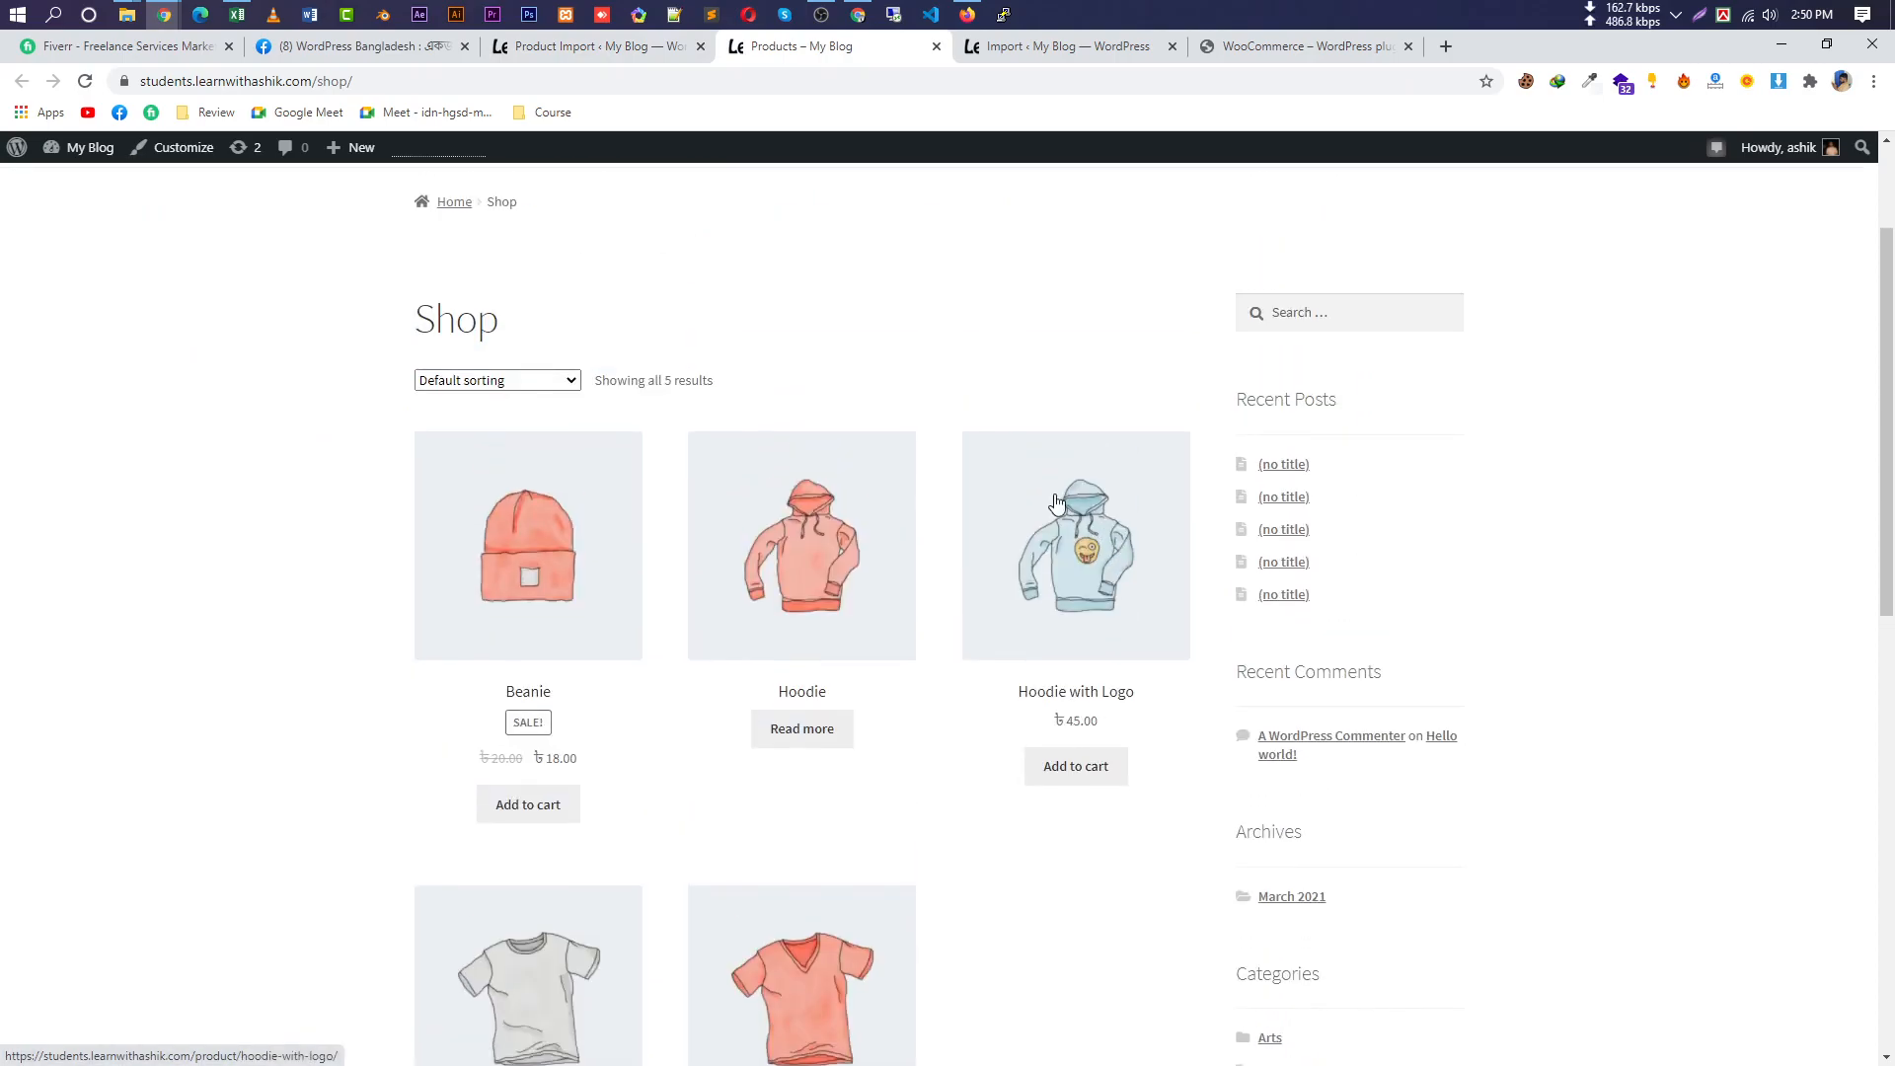
{"action": "left_click", "coordinate": [599, 49]}
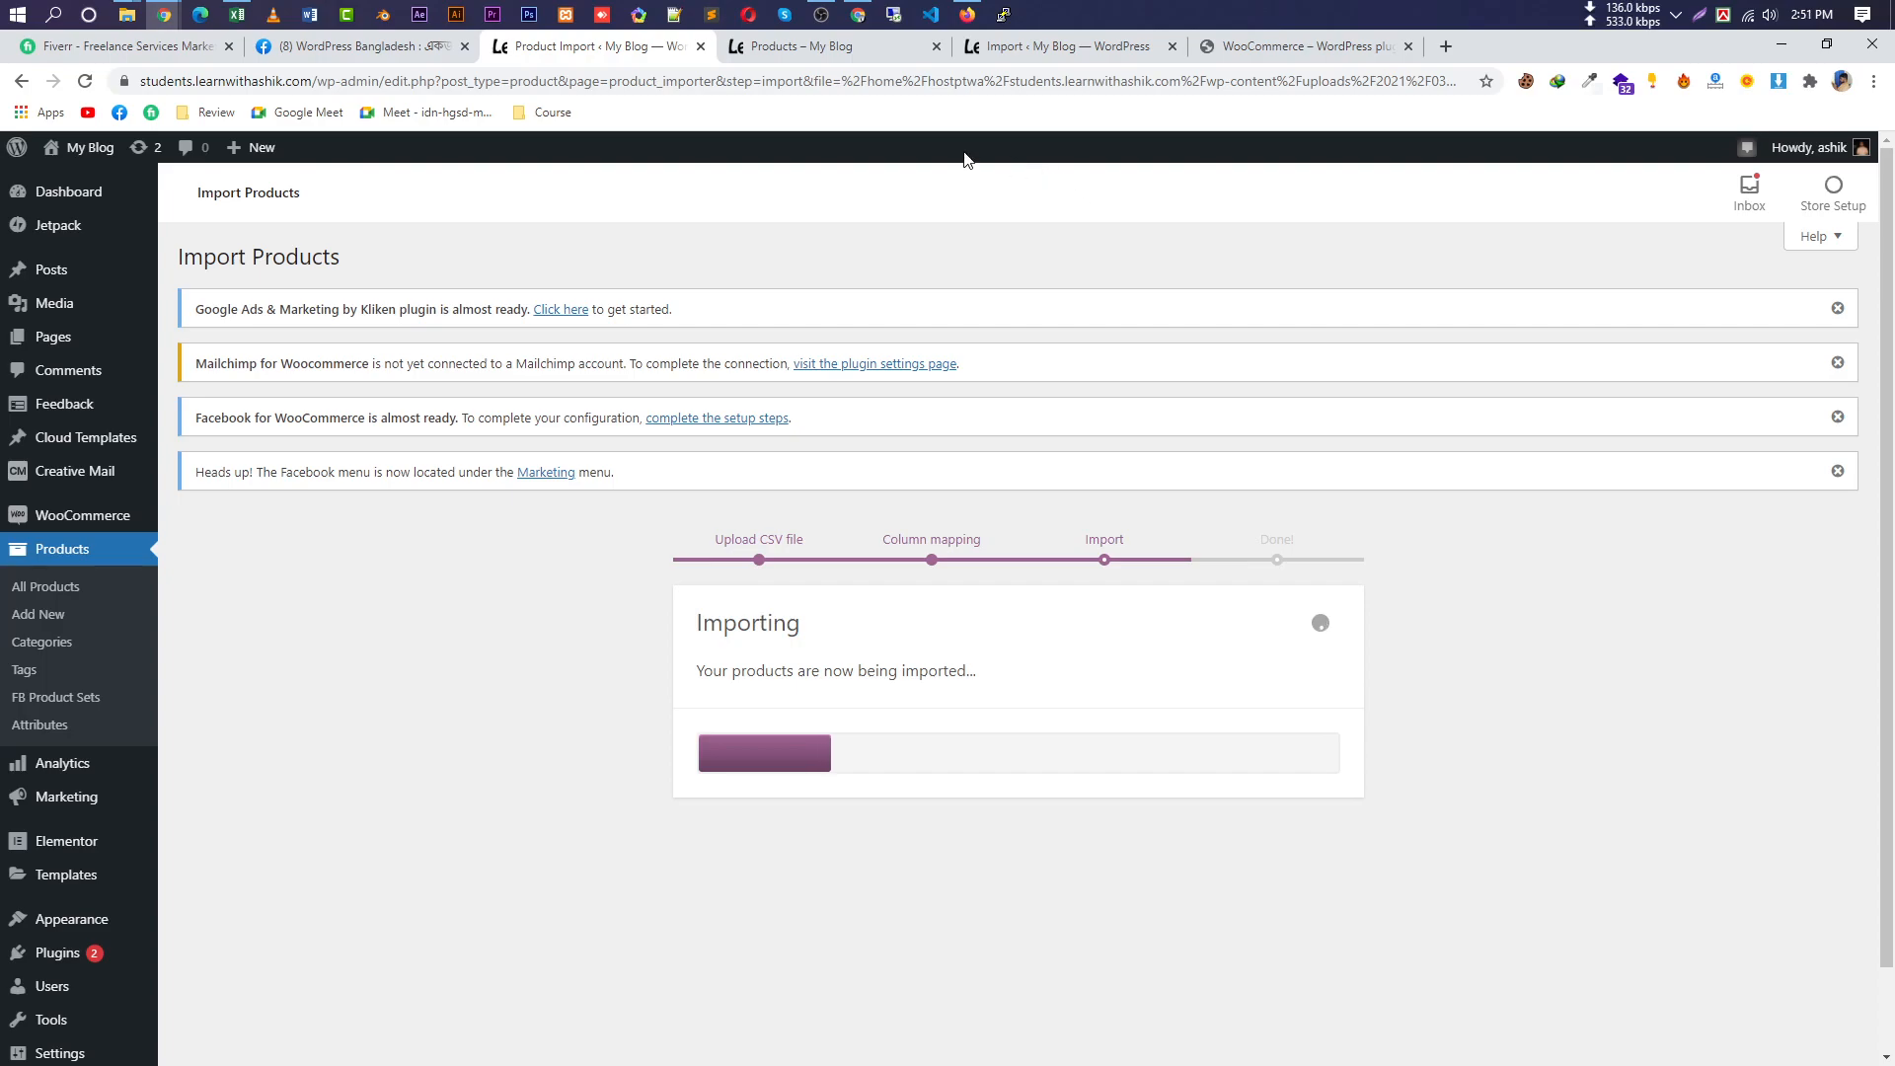
On the Import tax rates page, choose sample_tax_rates.csv and check the delimiter setting.
{"action": "left_click", "coordinate": [1071, 49]}
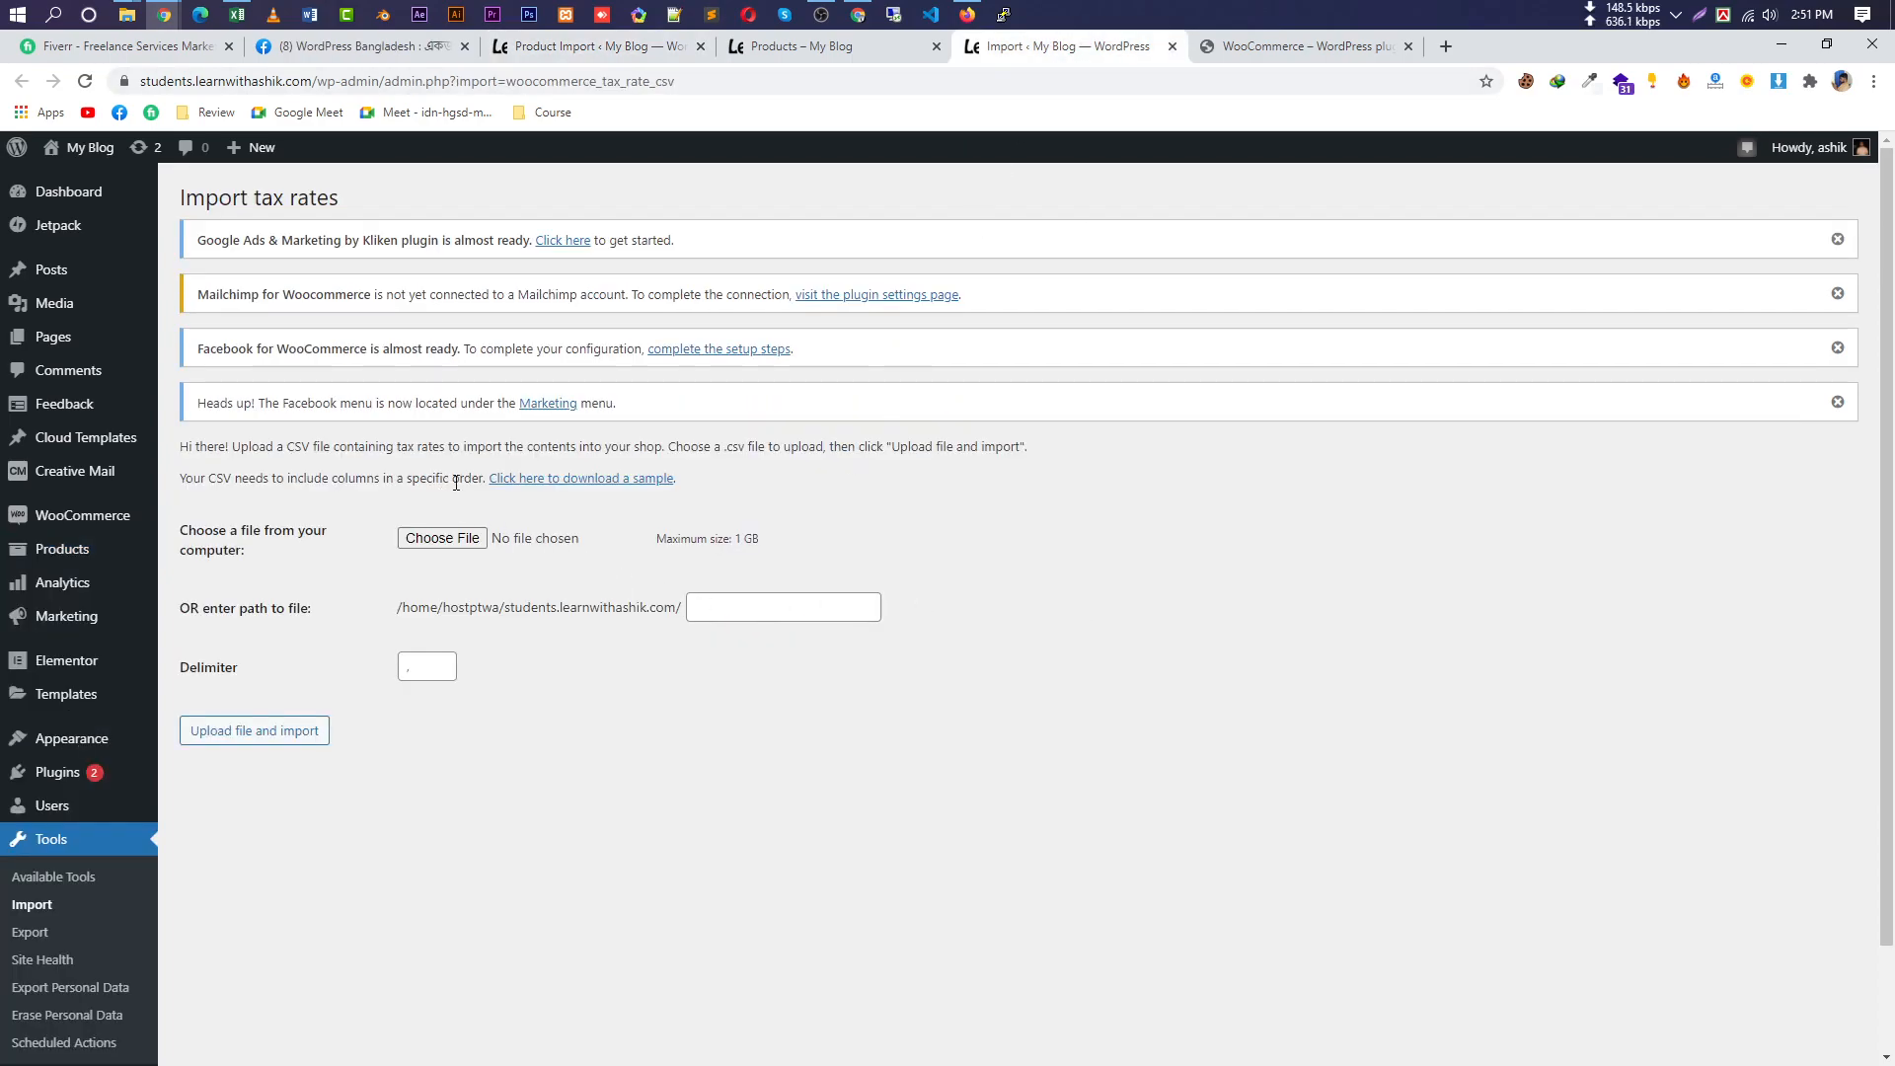
{"action": "left_click_drag", "start_coordinate": [324, 197], "coordinate": [183, 197]}
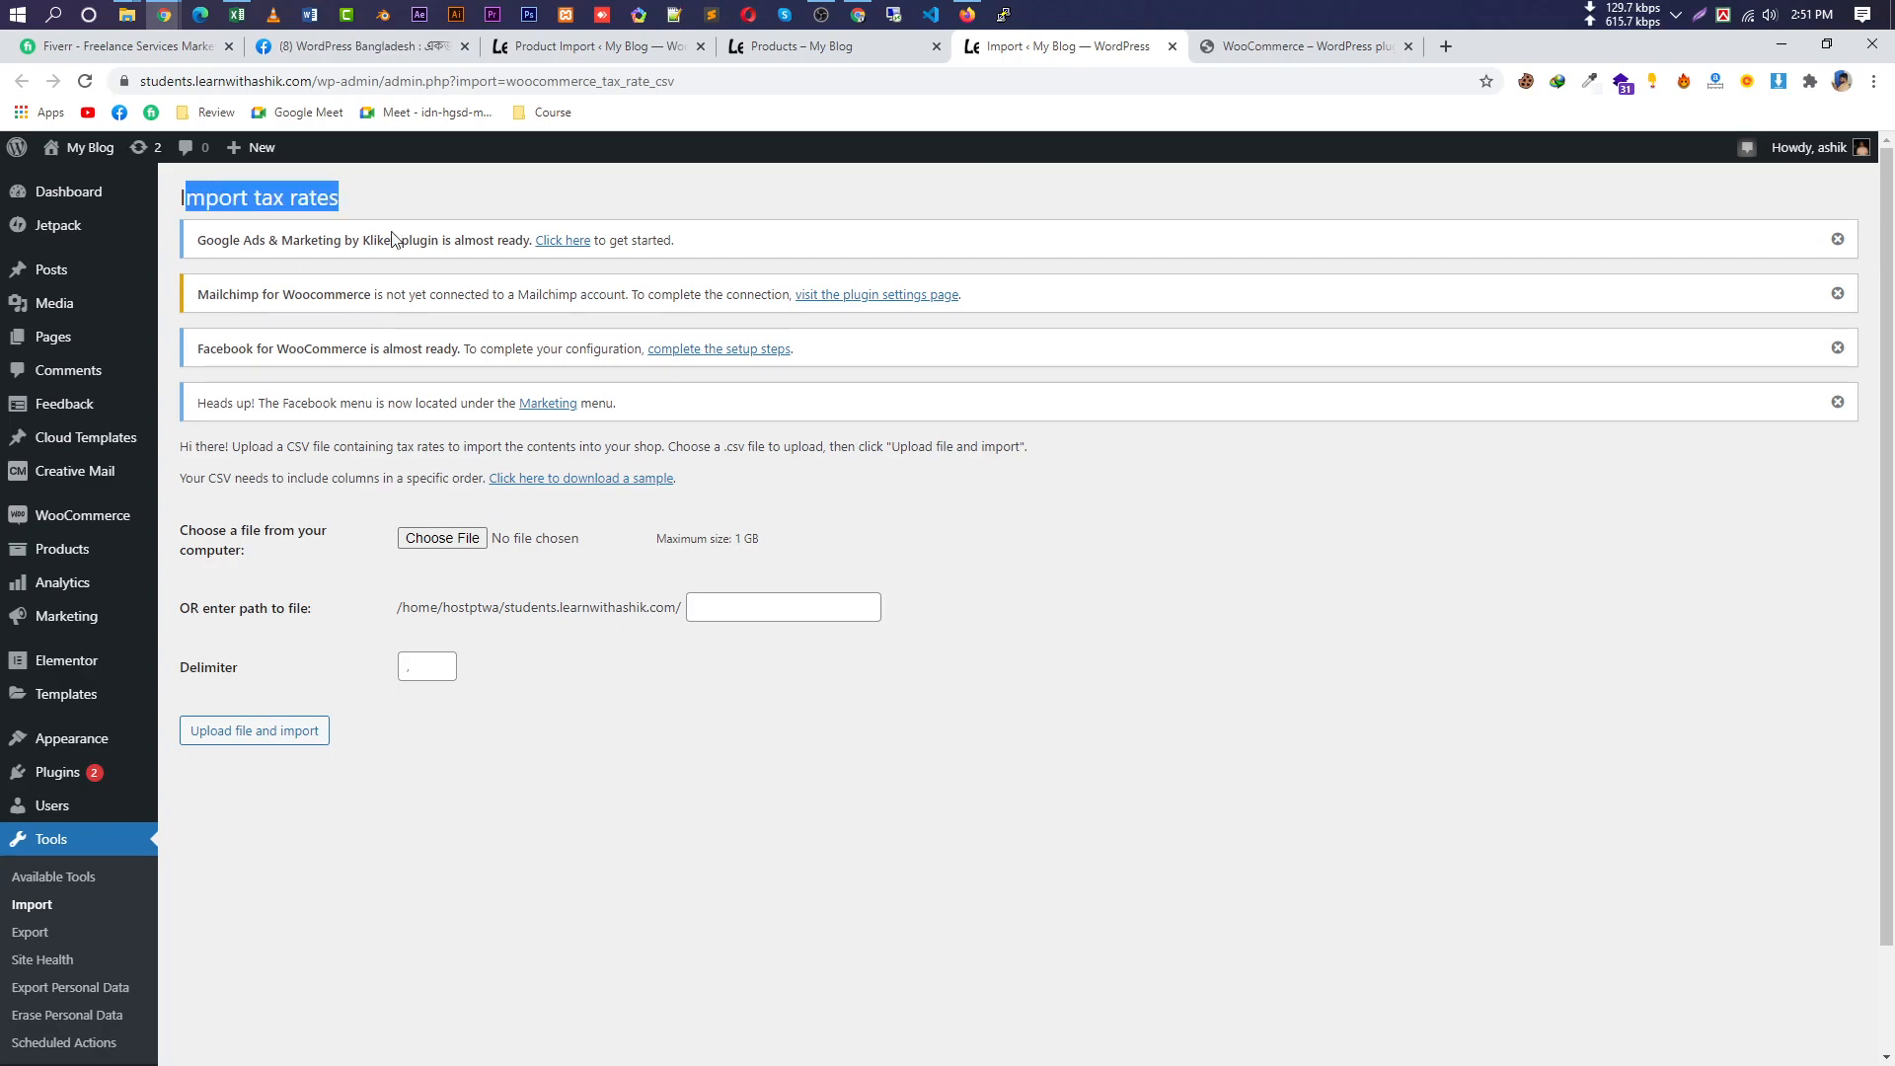
{"action": "left_click", "coordinate": [464, 546]}
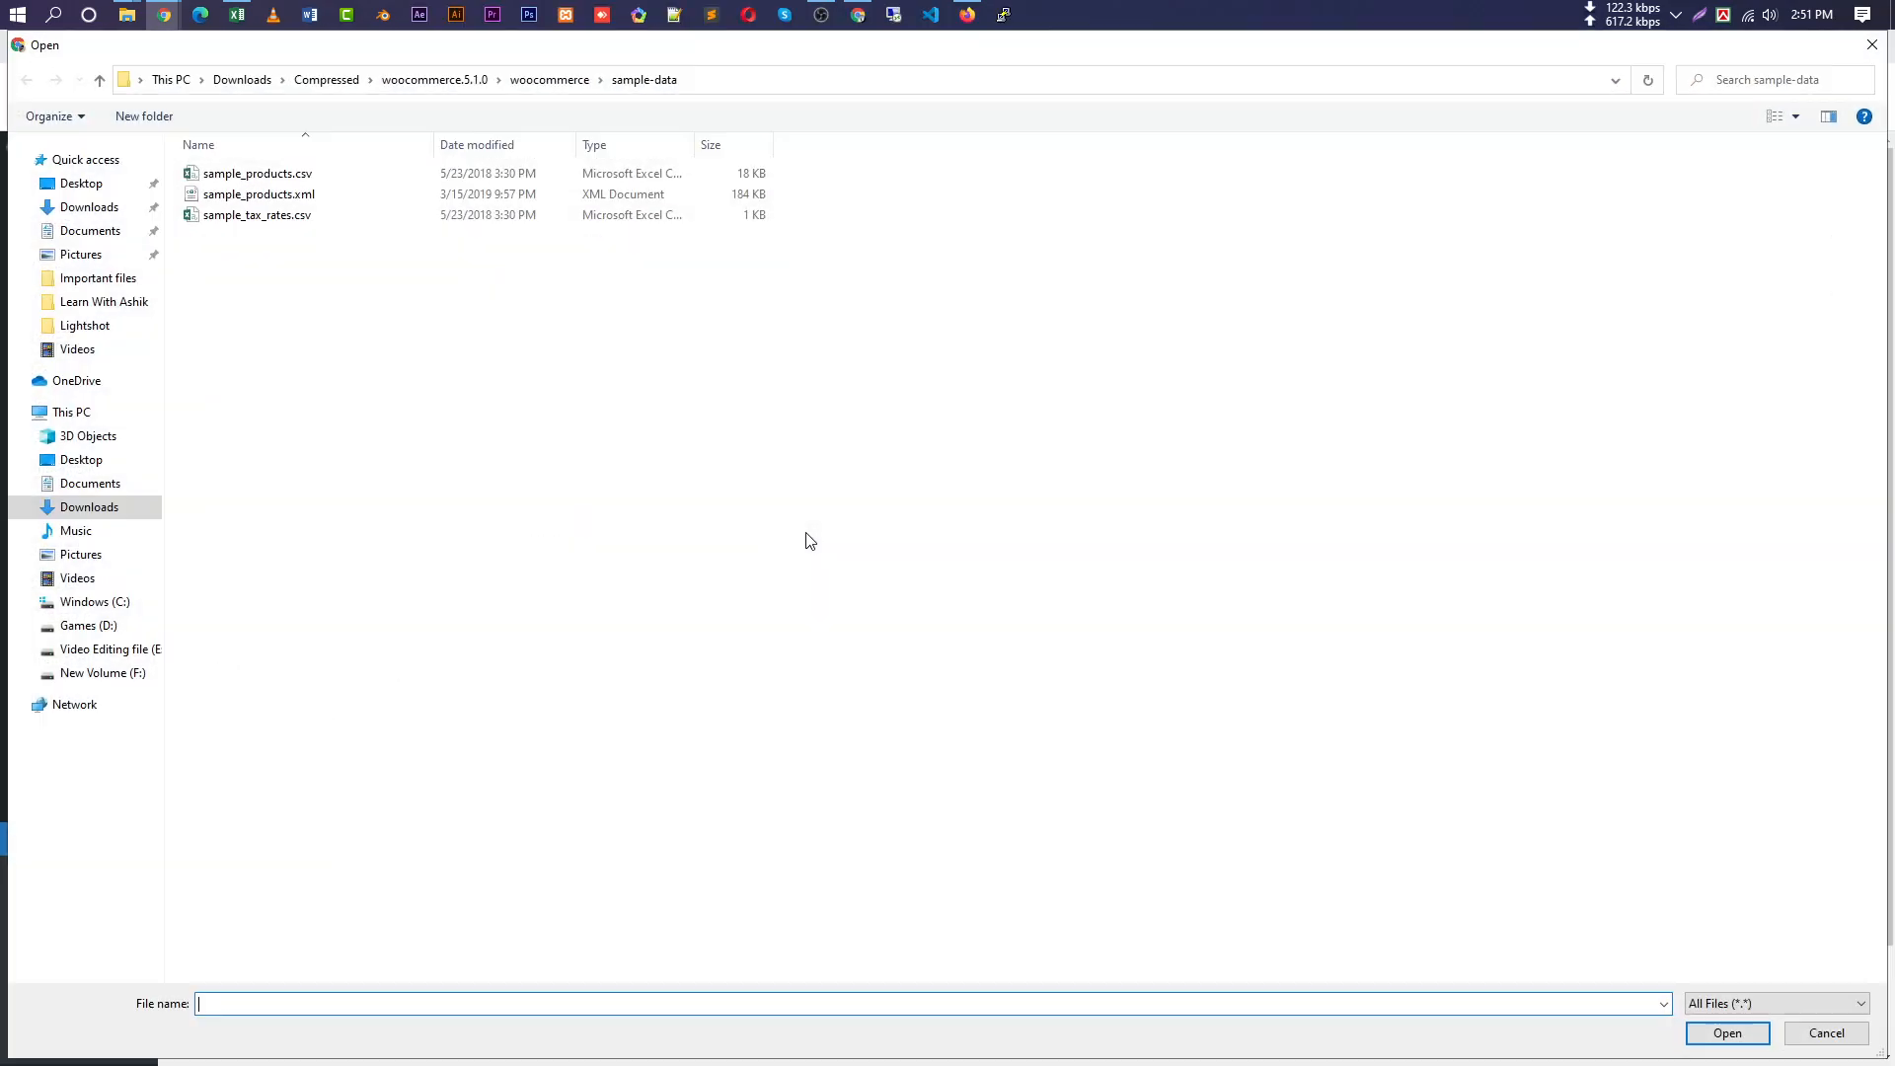
{"action": "double_click", "coordinate": [329, 218]}
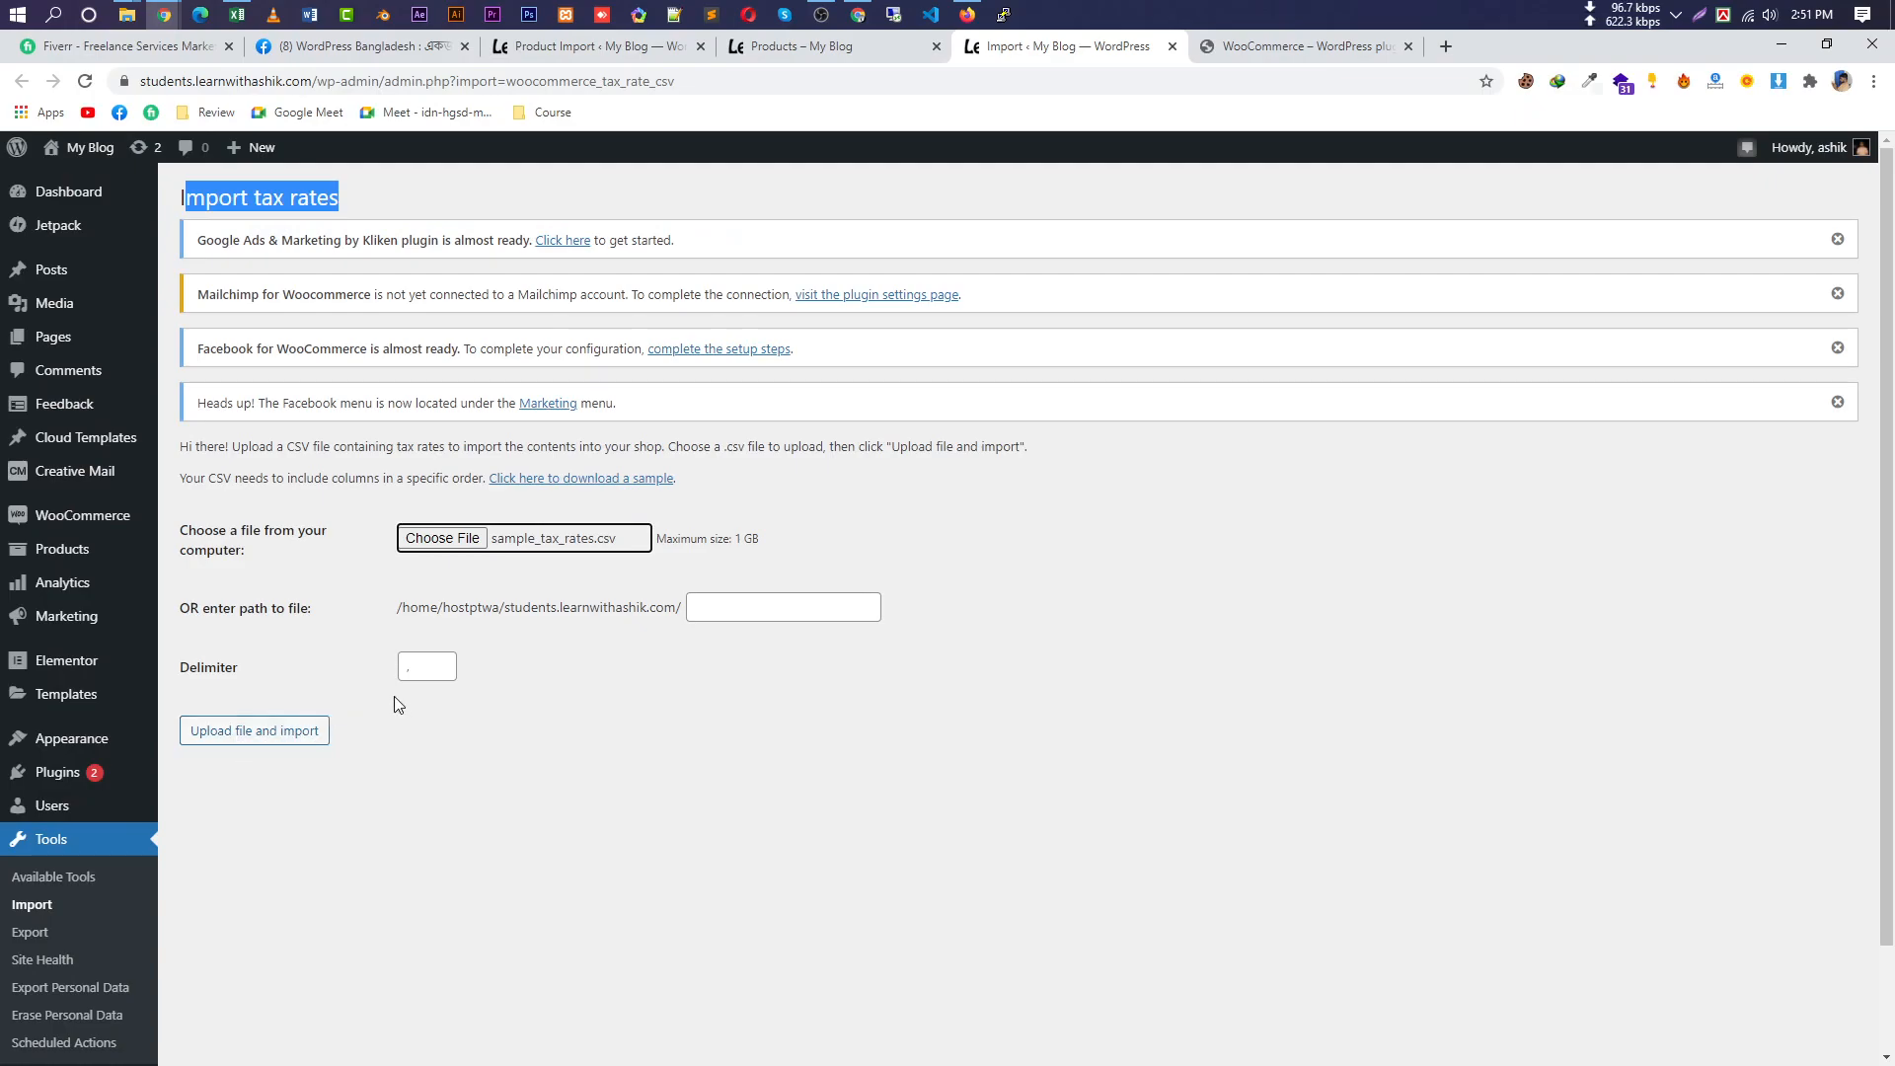
{"action": "left_click", "coordinate": [408, 668]}
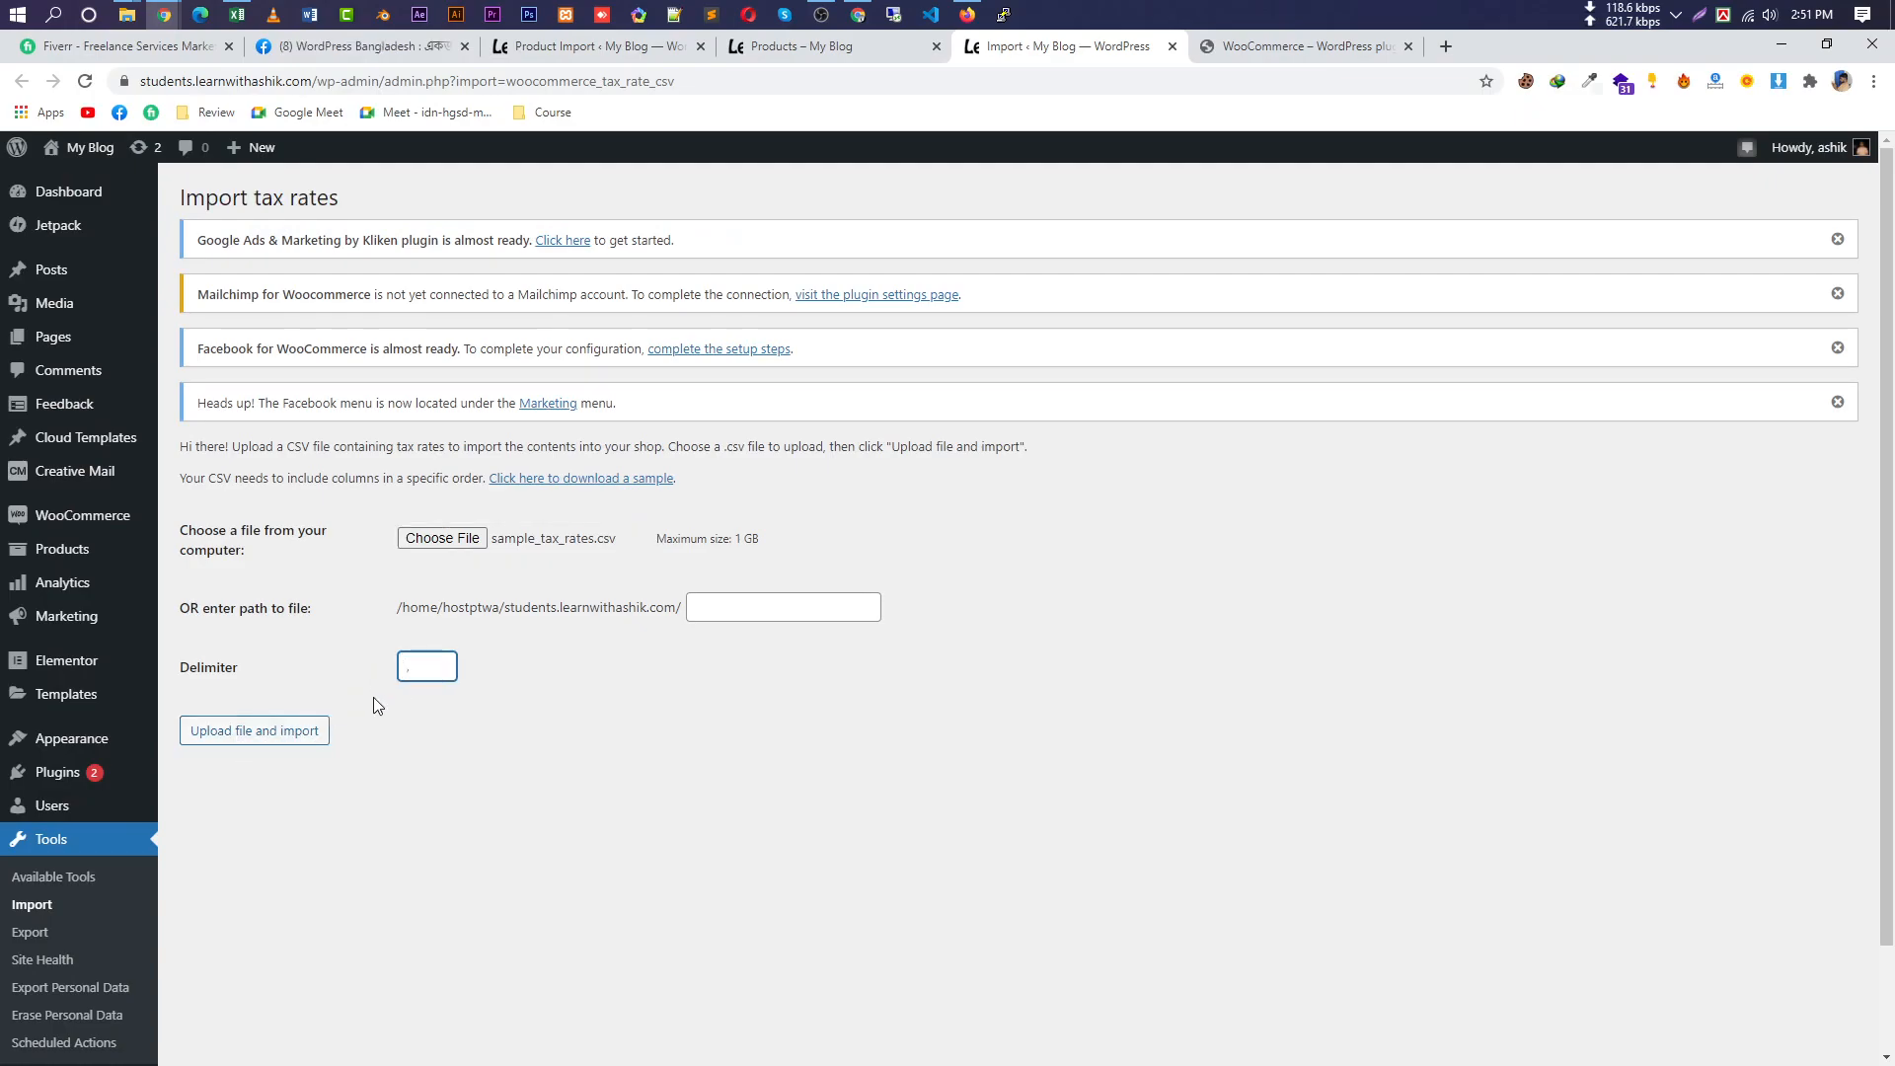
{"action": "left_click", "coordinate": [594, 779]}
Watch the importing status message while the sample products import.
{"action": "left_click", "coordinate": [622, 47]}
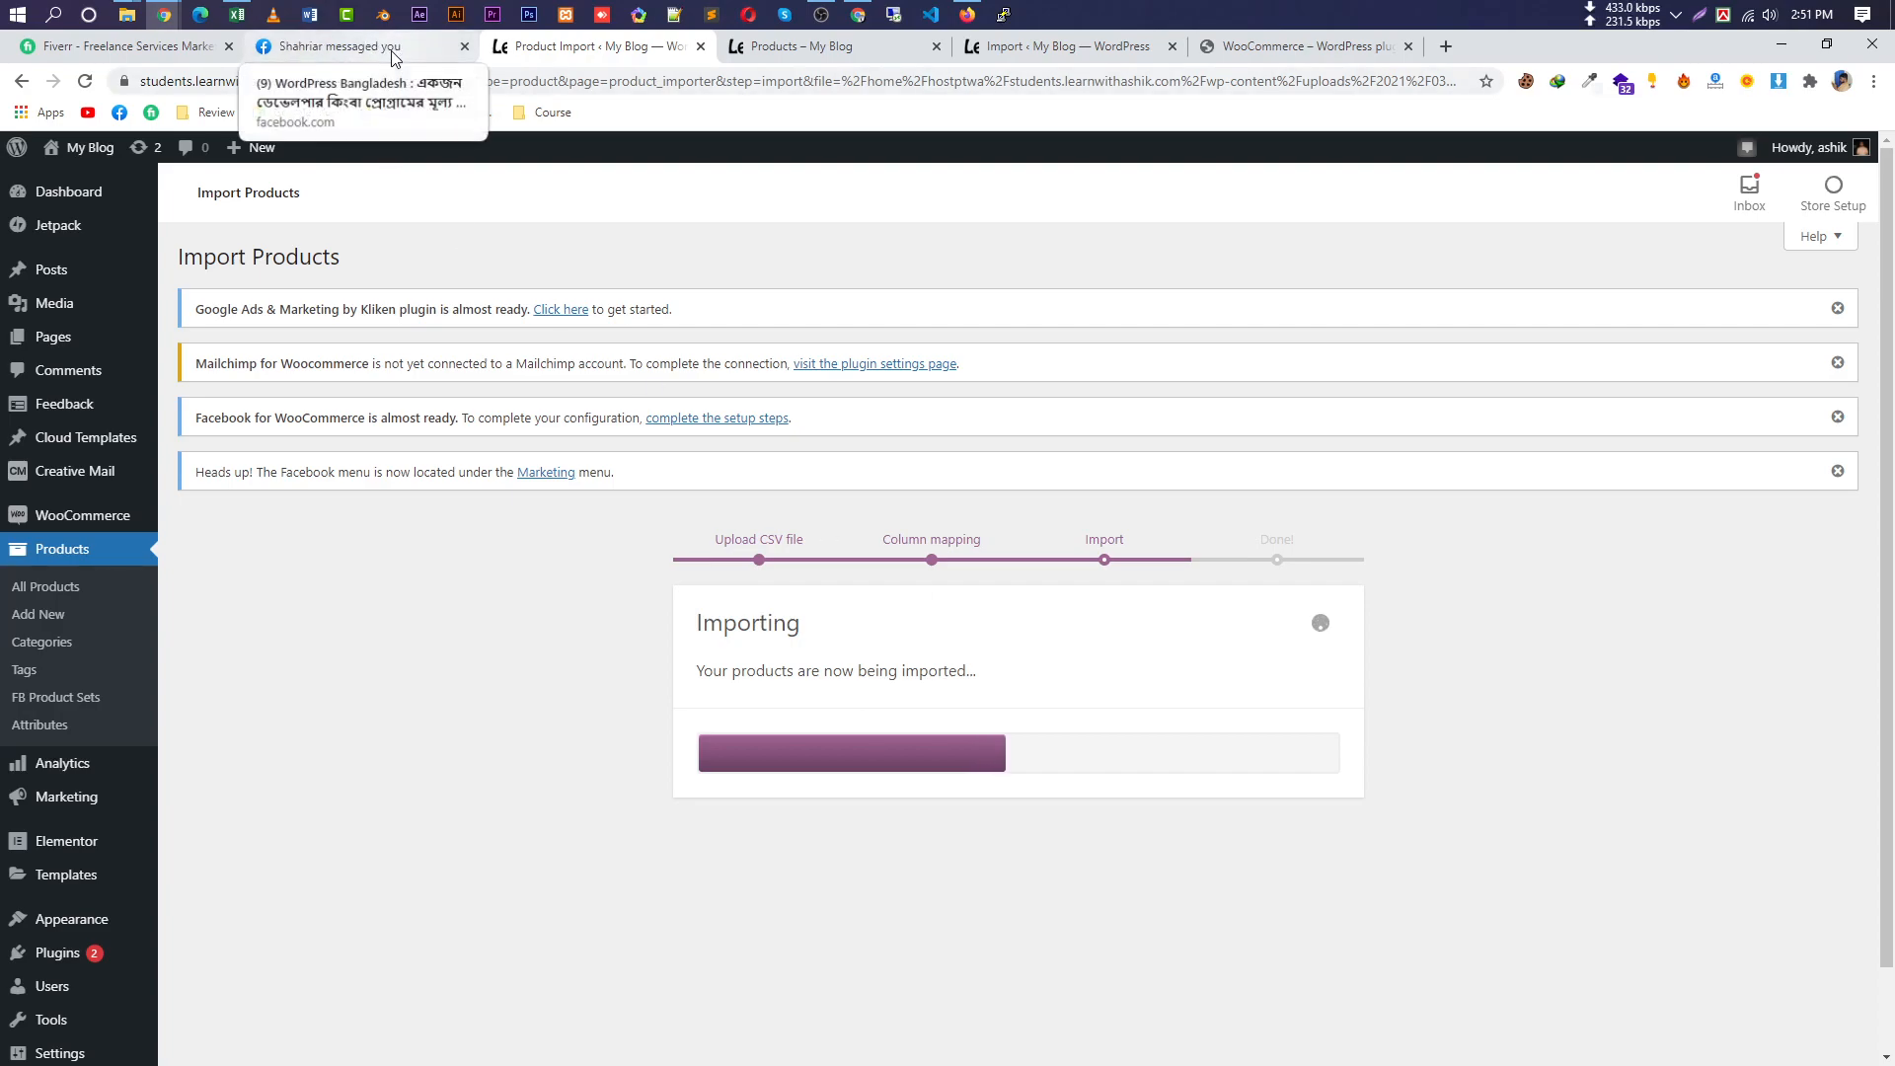
{"action": "triple_click", "coordinate": [786, 675]}
{"action": "left_click", "coordinate": [780, 677]}
{"action": "triple_click", "coordinate": [775, 680]}
{"action": "left_click", "coordinate": [756, 675]}
{"action": "triple_click", "coordinate": [743, 671]}
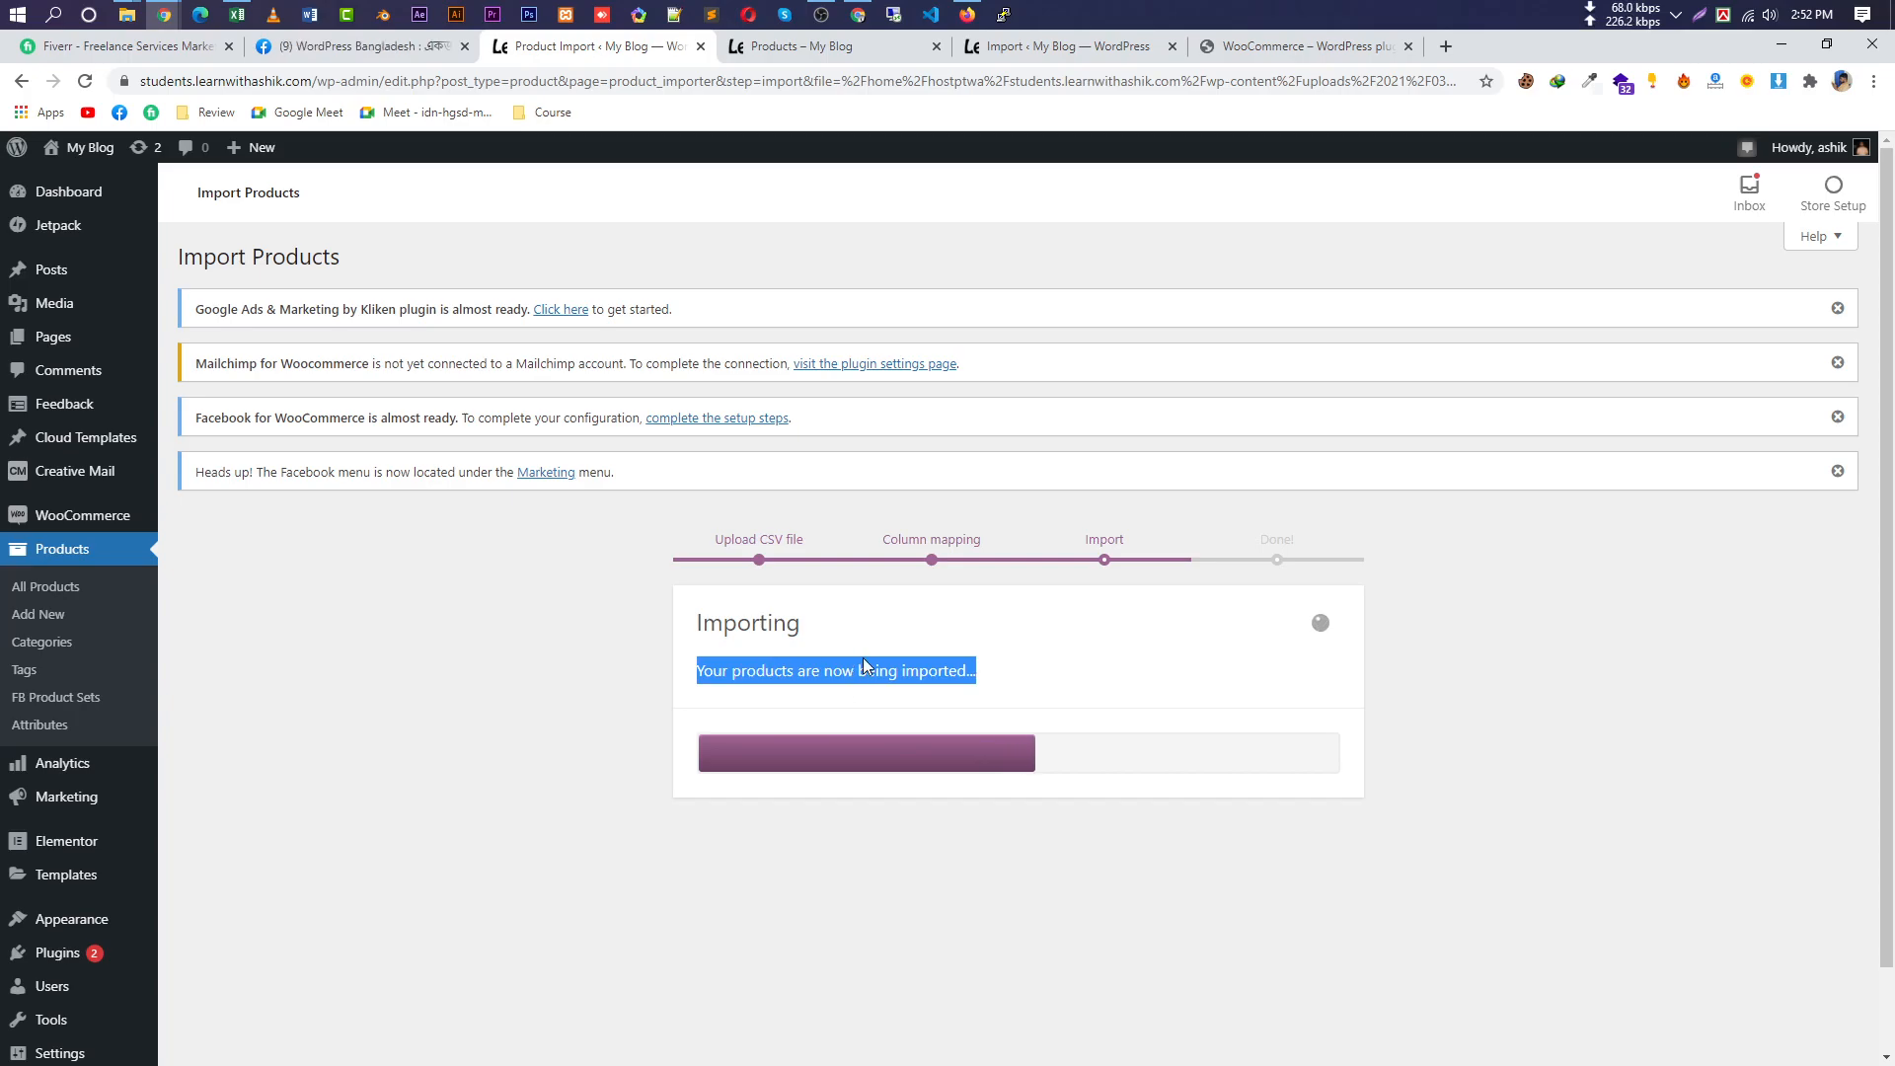
{"action": "left_click", "coordinate": [930, 674]}
{"action": "triple_click", "coordinate": [930, 674]}
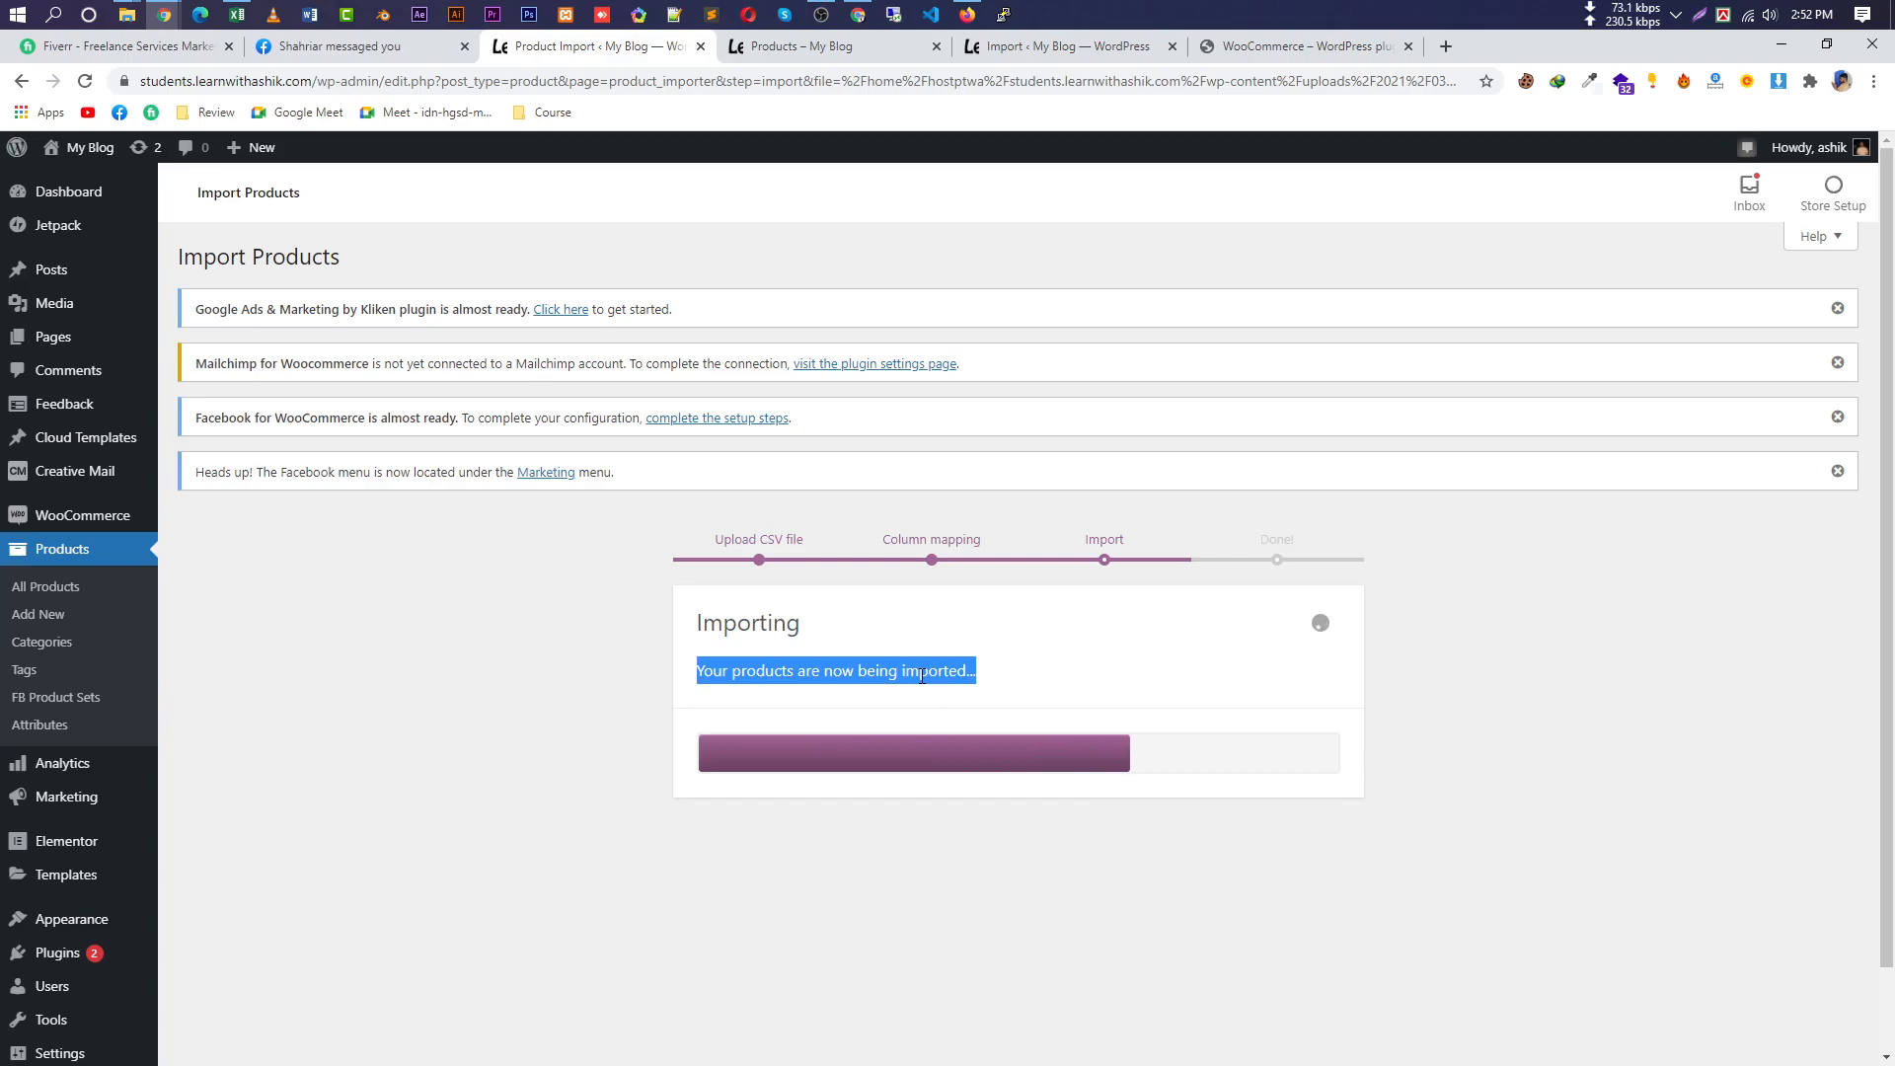
Reload the Shop tab repeatedly to watch more imported products appear.
{"action": "left_click", "coordinate": [800, 46]}
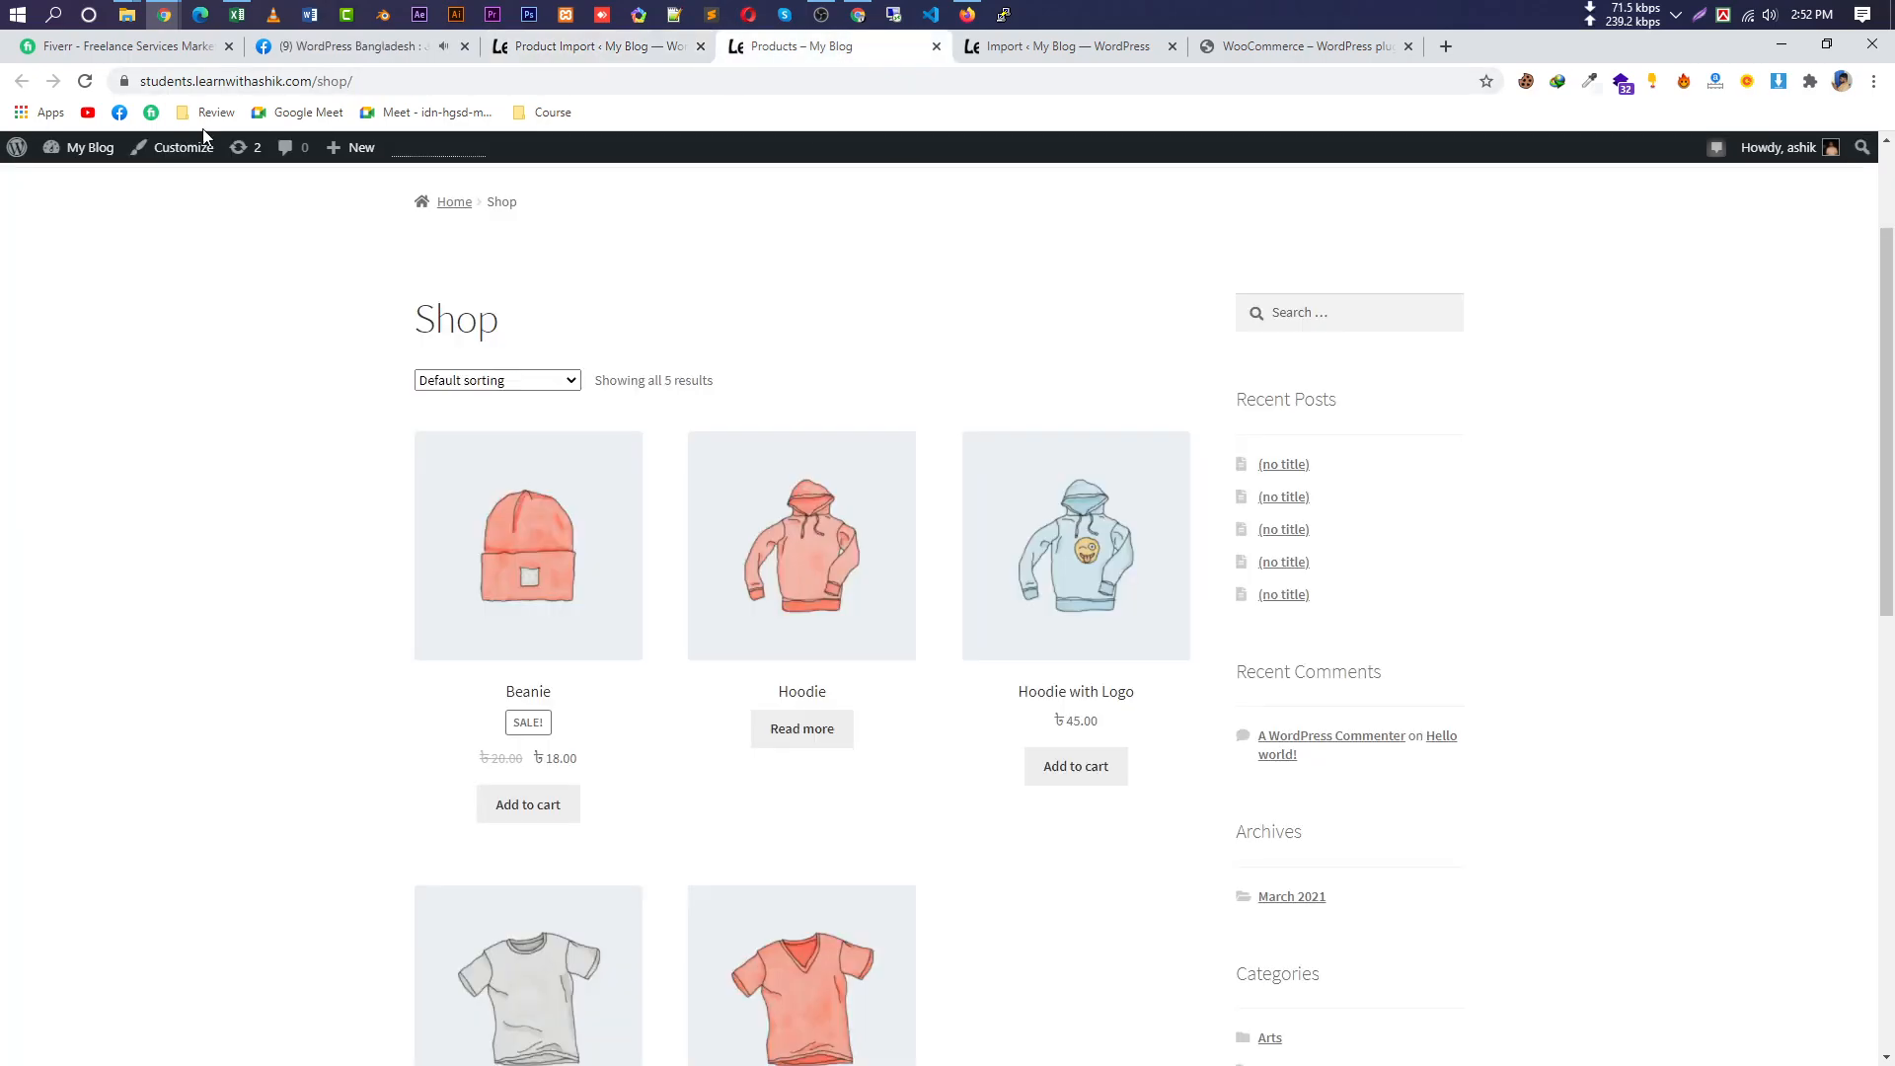
{"action": "left_click", "coordinate": [99, 80]}
{"action": "scroll", "coordinate": [888, 464], "scroll_direction": "down", "scroll_amount": 2}
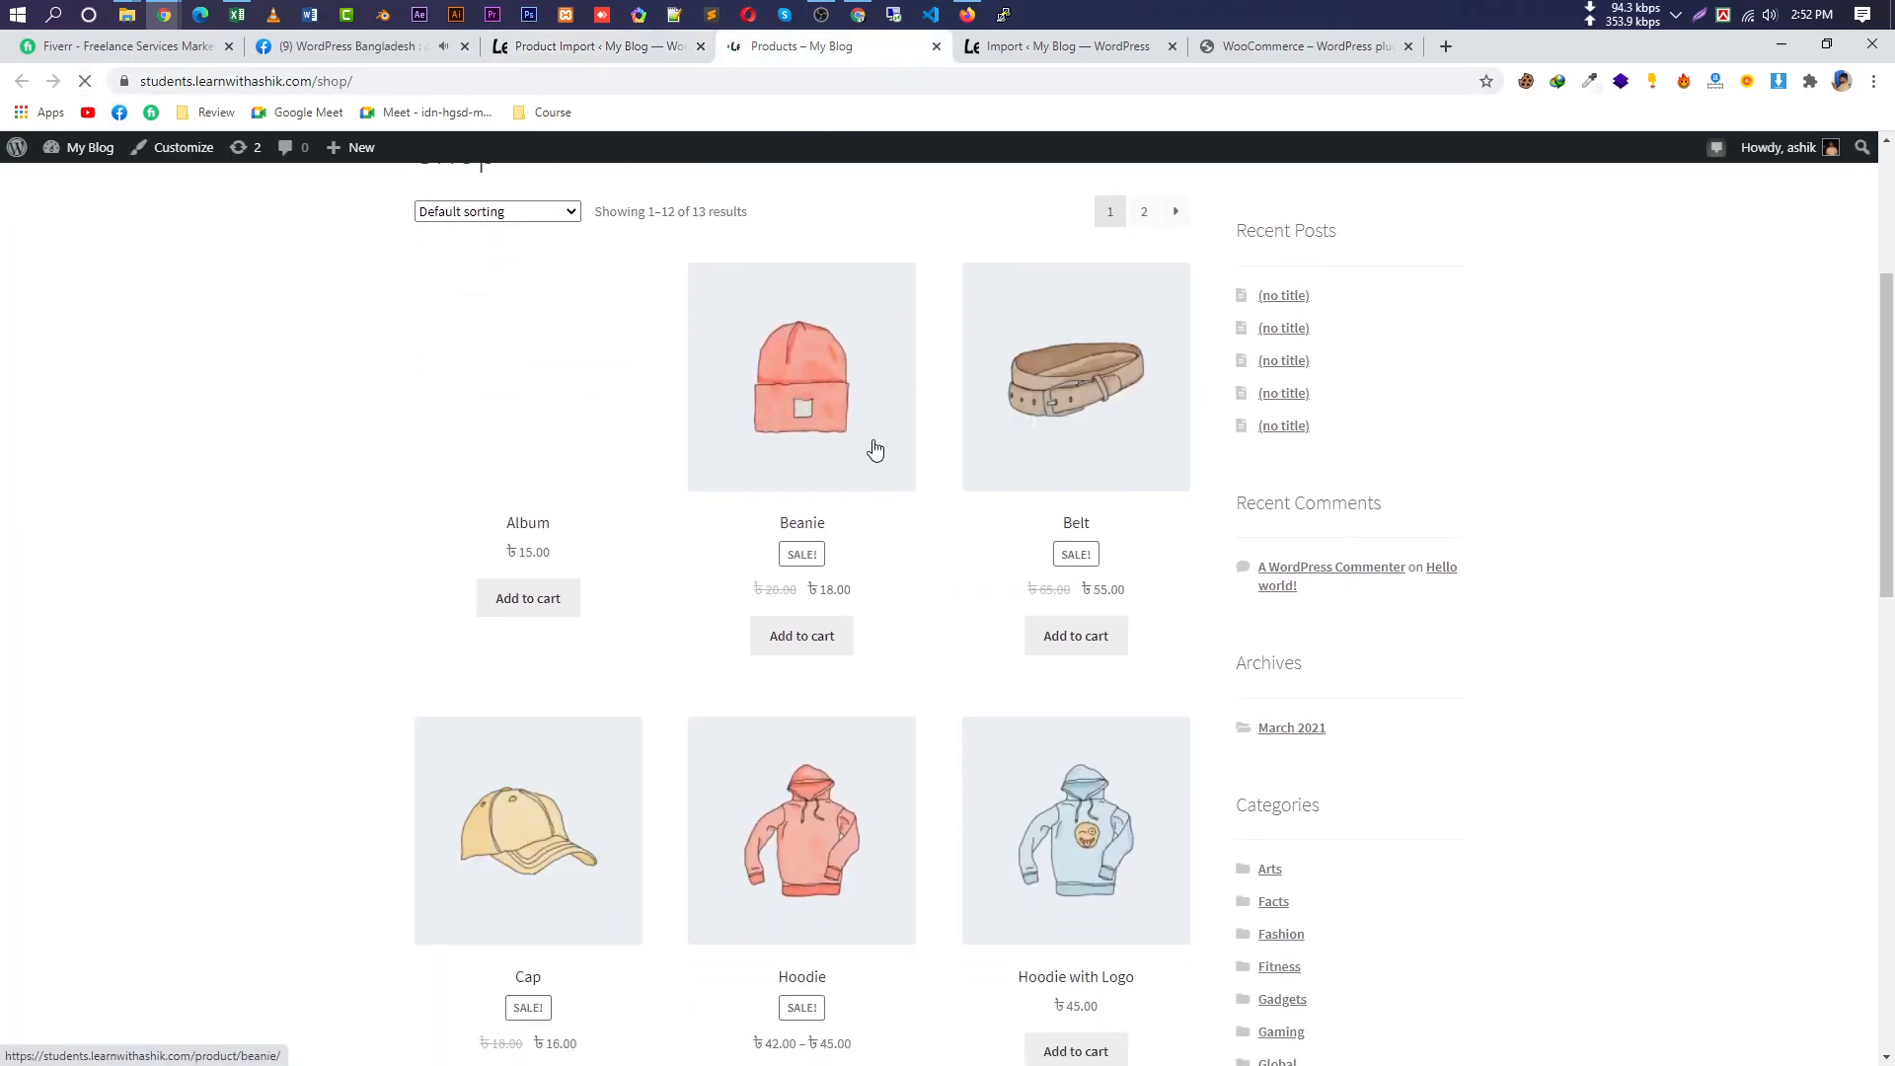
{"action": "scroll", "coordinate": [876, 451], "scroll_direction": "up", "scroll_amount": 1}
{"action": "left_click_drag", "start_coordinate": [592, 306], "coordinate": [676, 308]}
{"action": "scroll", "coordinate": [878, 488], "scroll_direction": "down", "scroll_amount": 3}
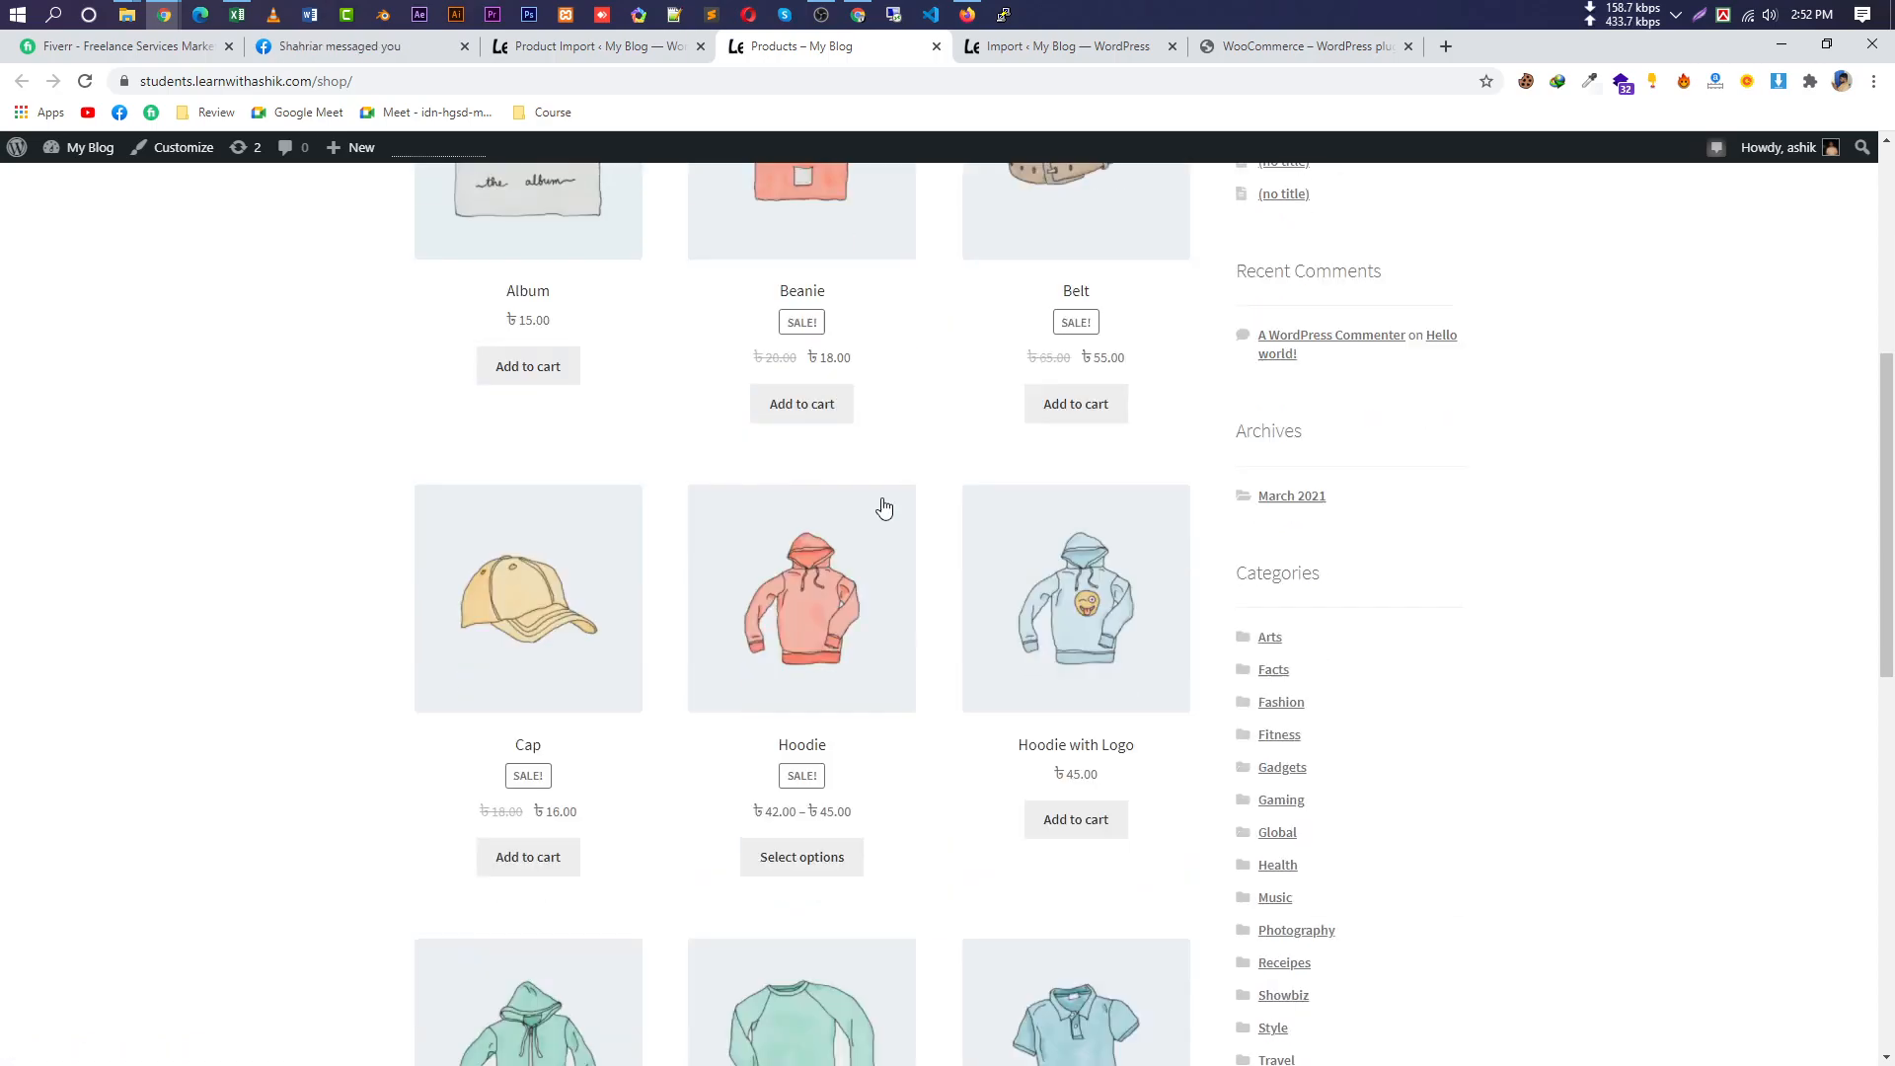
{"action": "scroll", "coordinate": [898, 592], "scroll_direction": "down", "scroll_amount": 10}
{"action": "scroll", "coordinate": [914, 685], "scroll_direction": "up", "scroll_amount": 4}
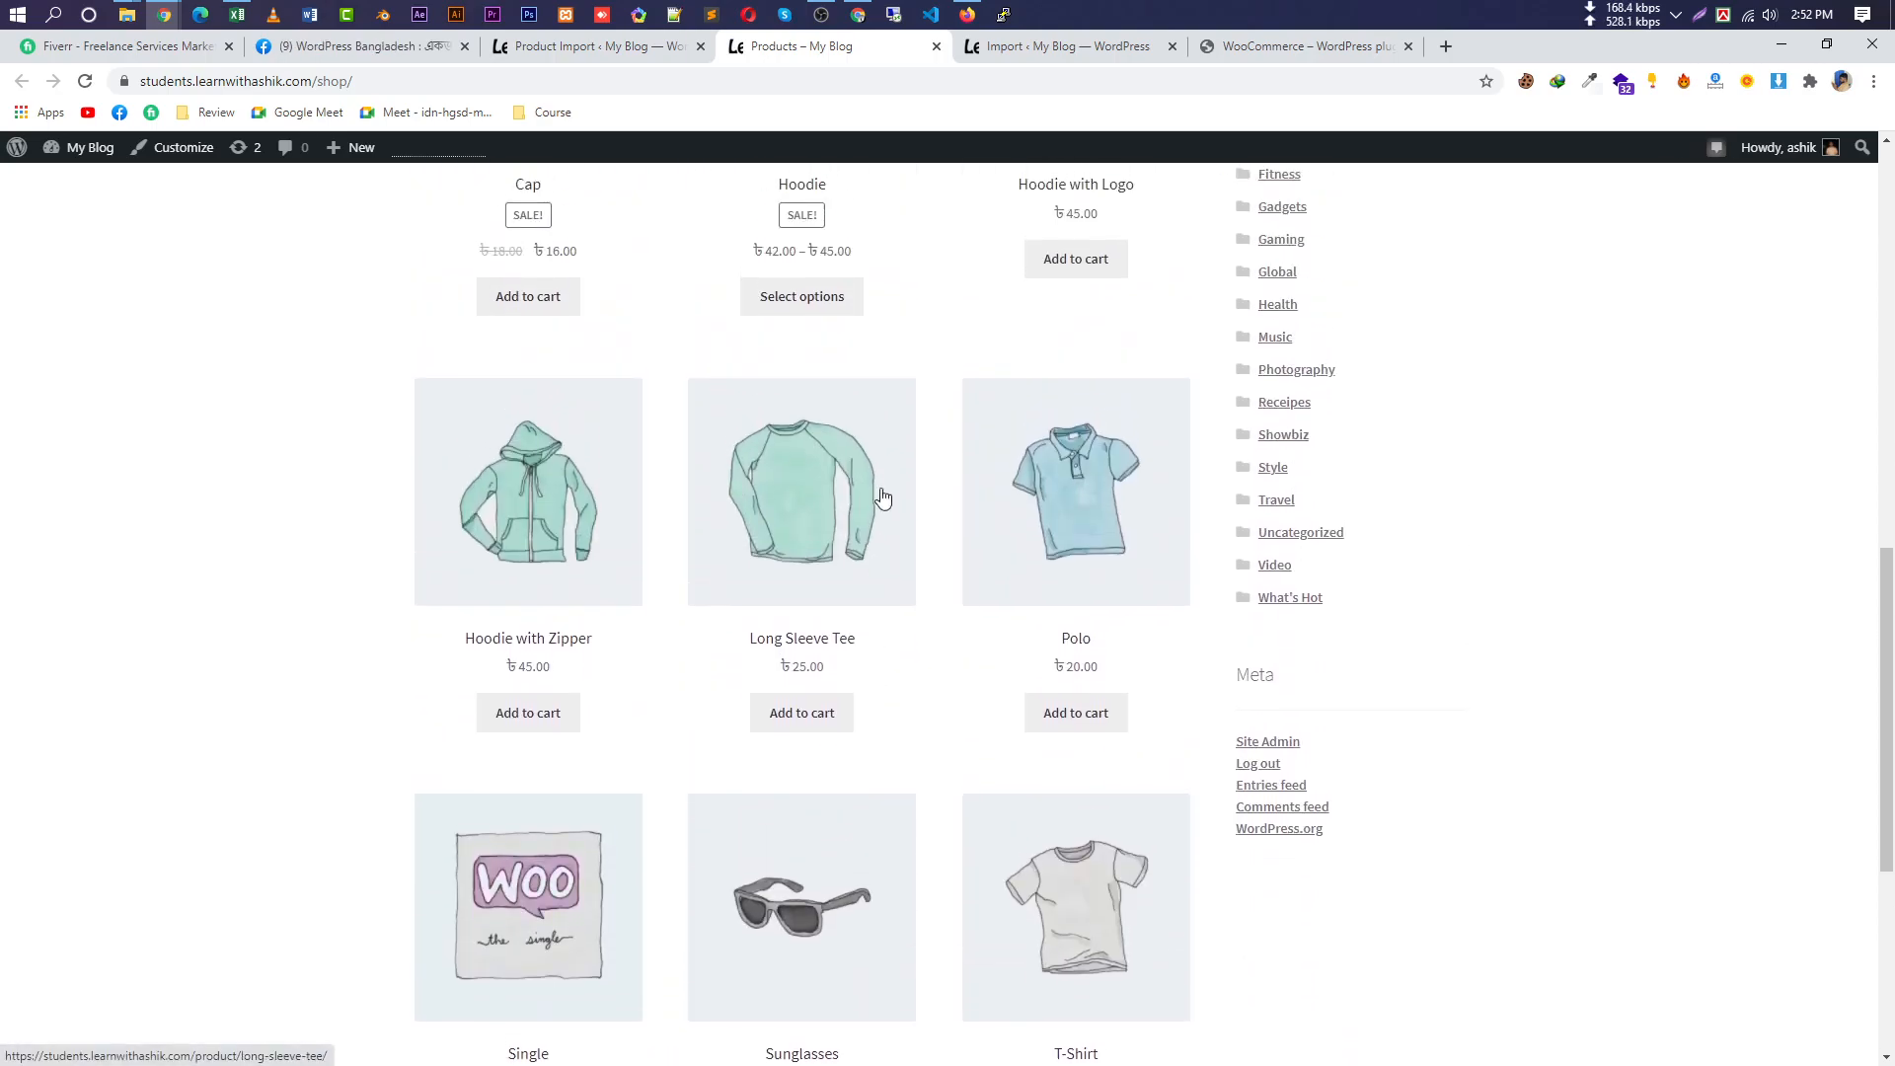
{"action": "left_click", "coordinate": [618, 46]}
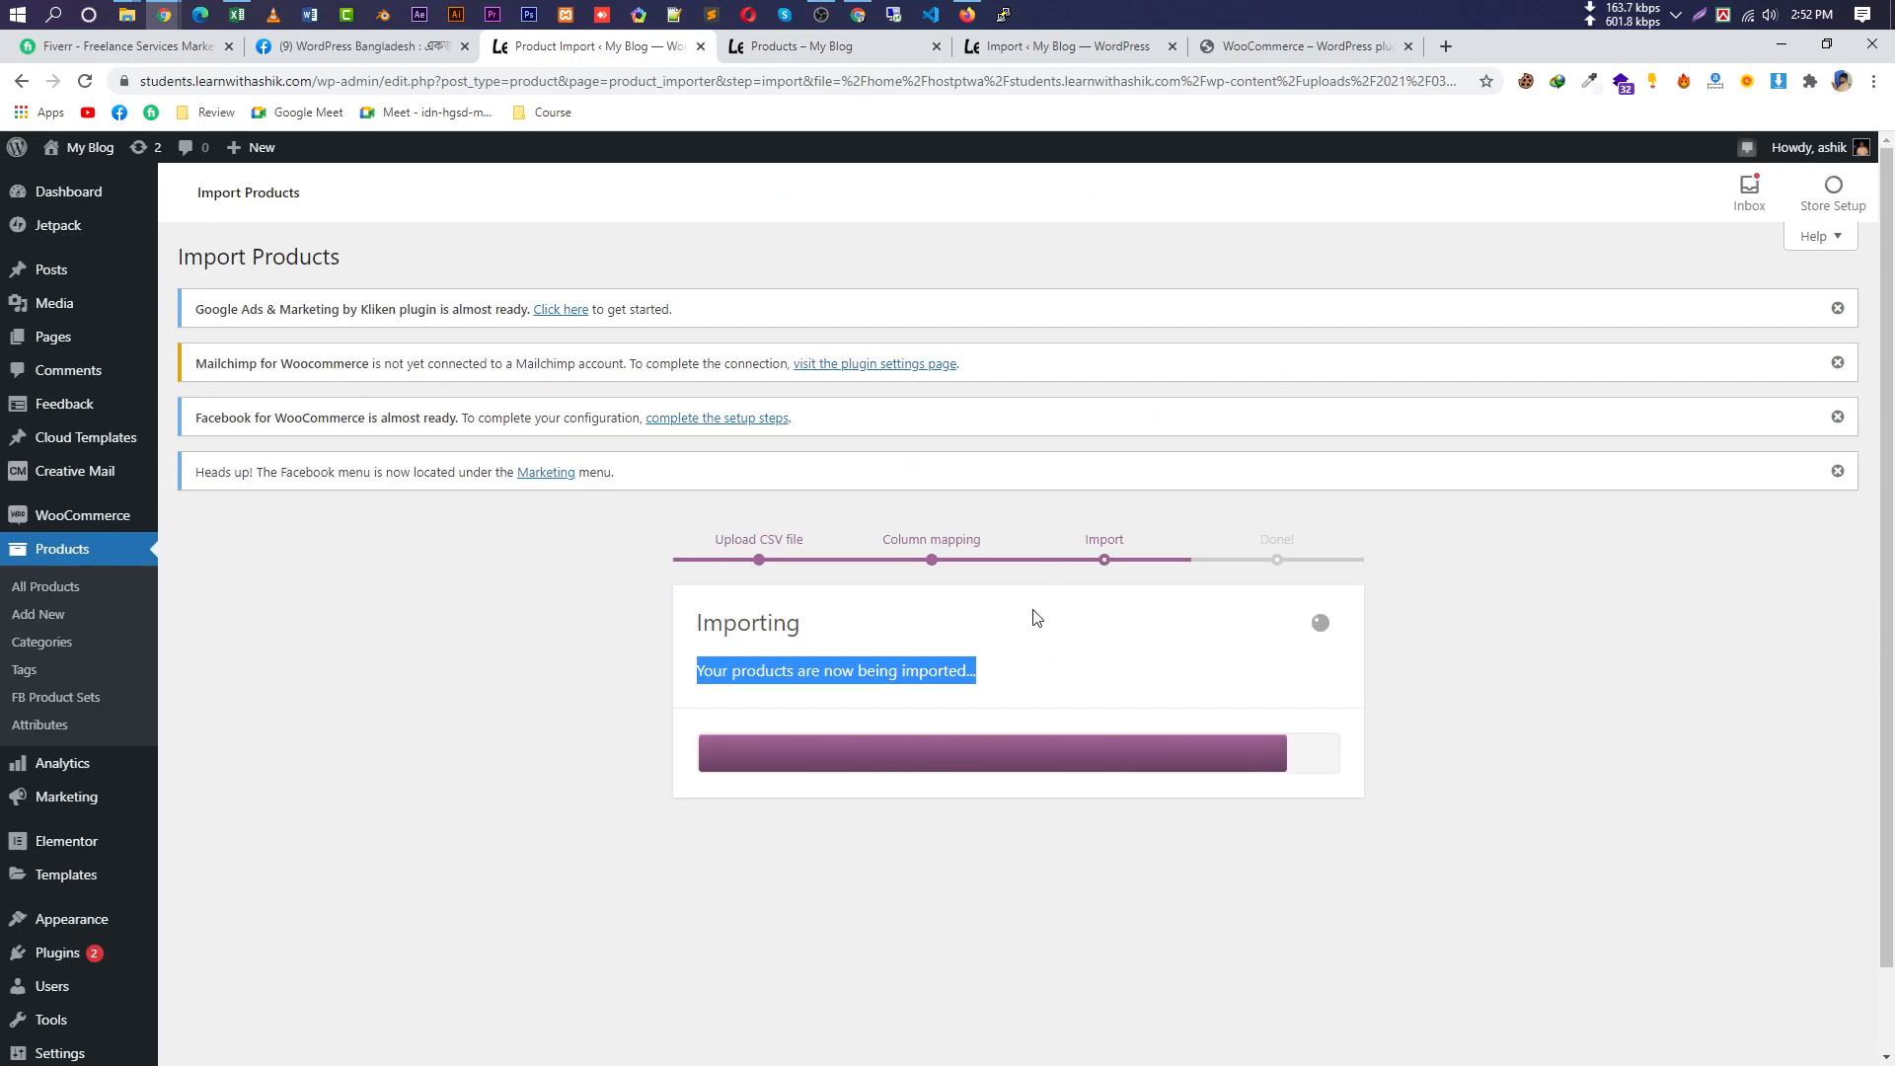
{"action": "left_click", "coordinate": [809, 46]}
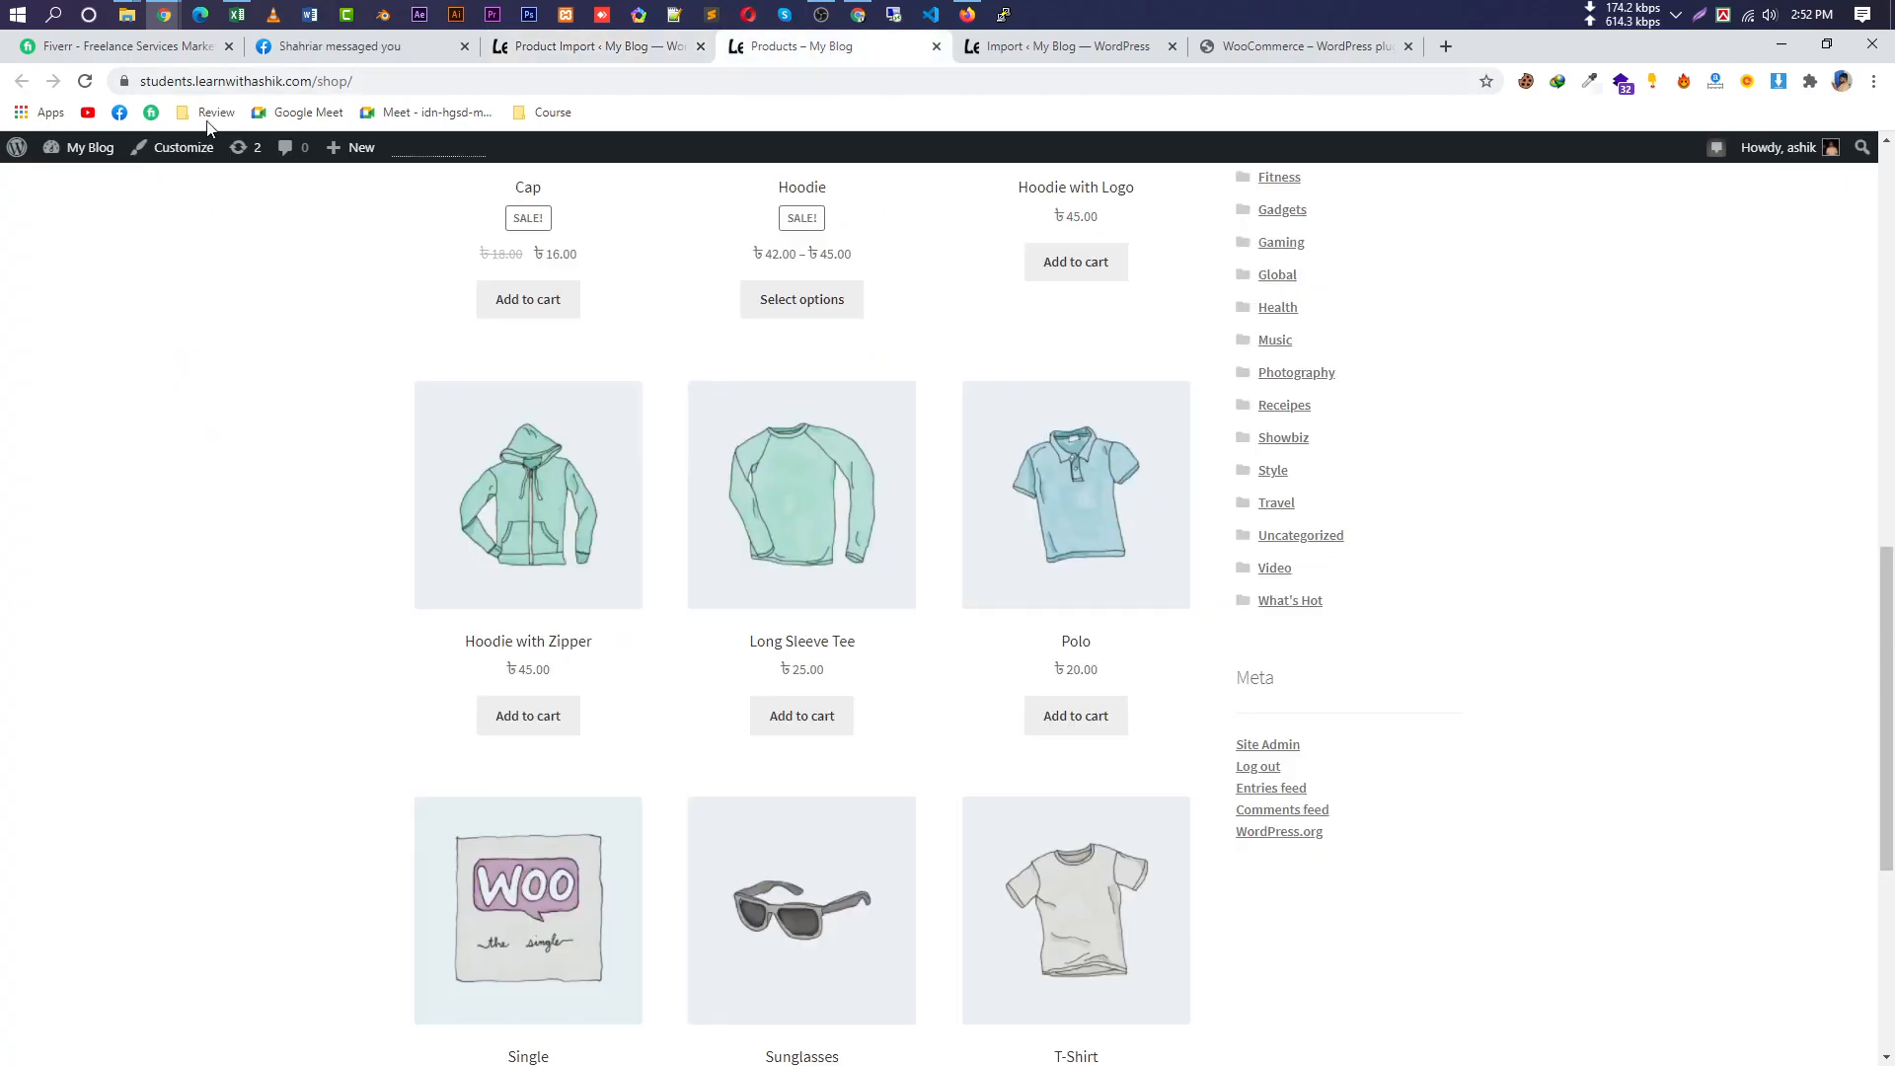
{"action": "left_click", "coordinate": [85, 81]}
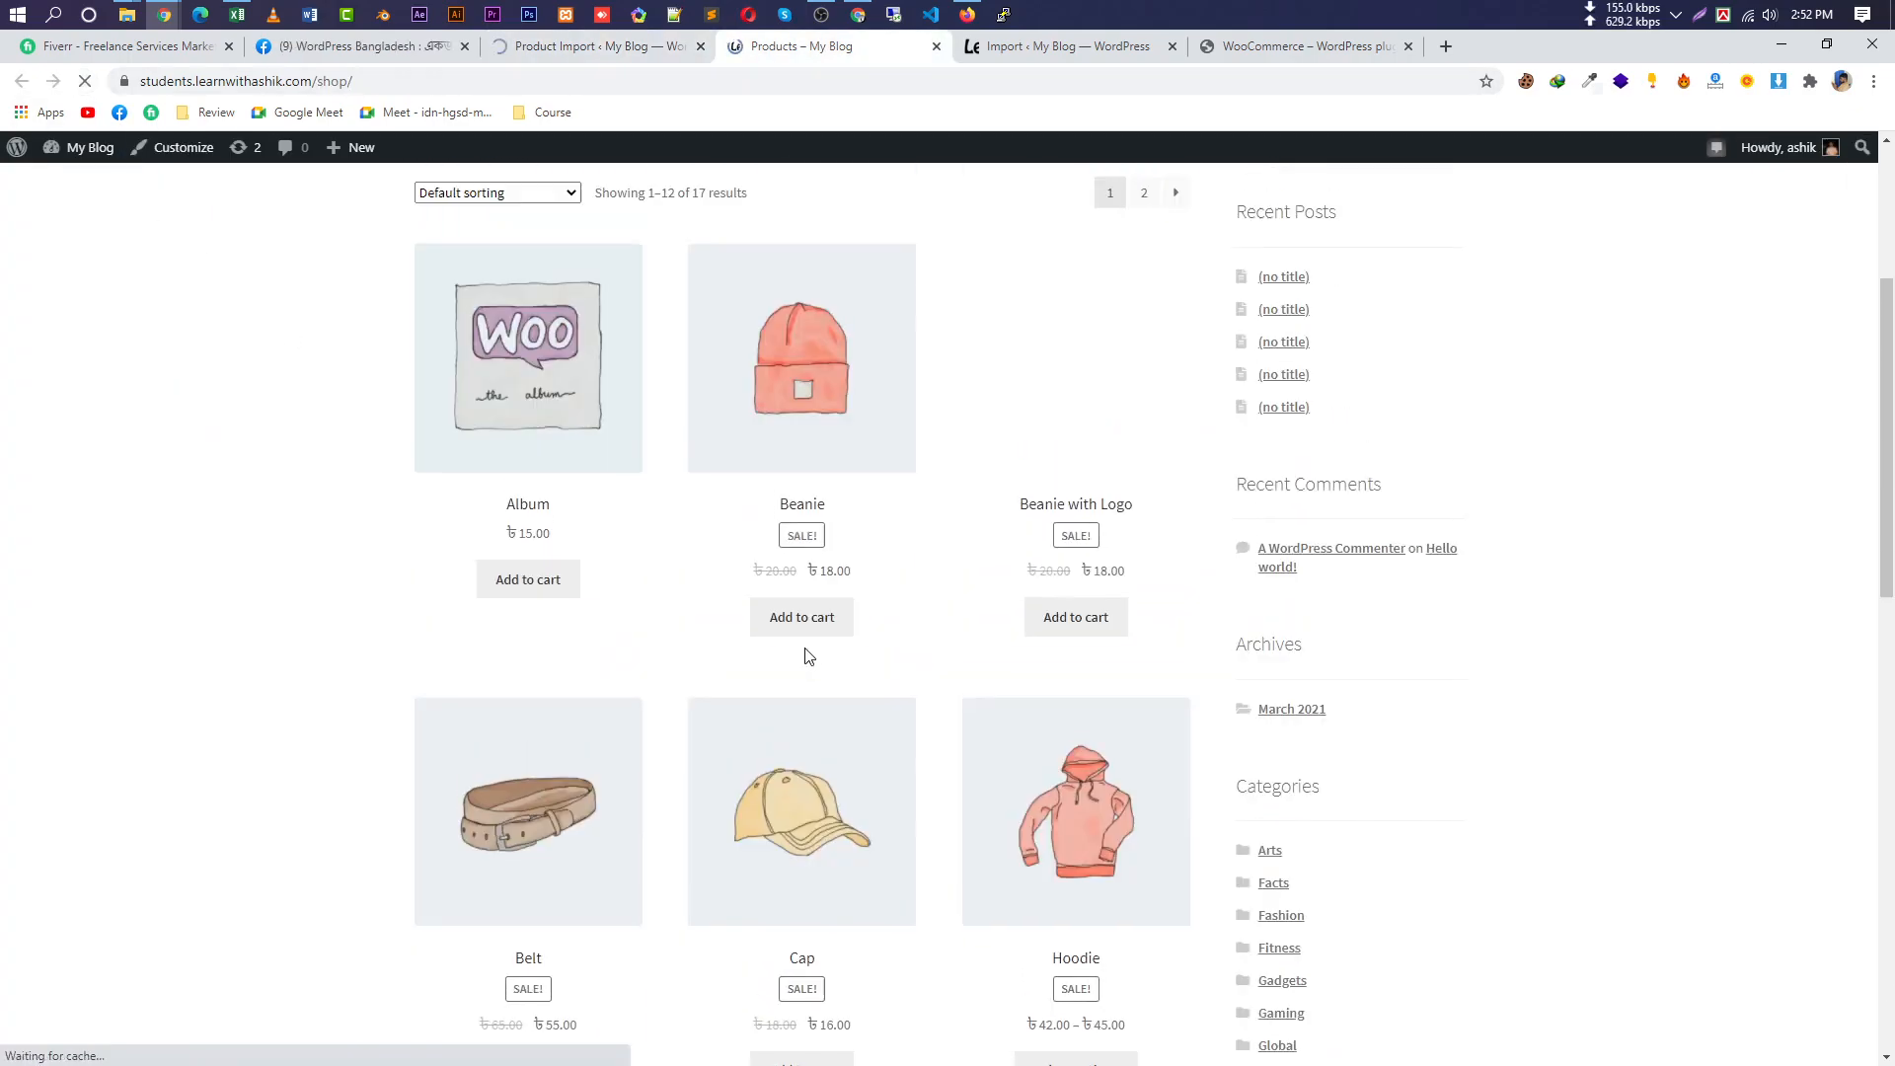
{"action": "left_click_drag", "start_coordinate": [778, 592], "coordinate": [644, 577]}
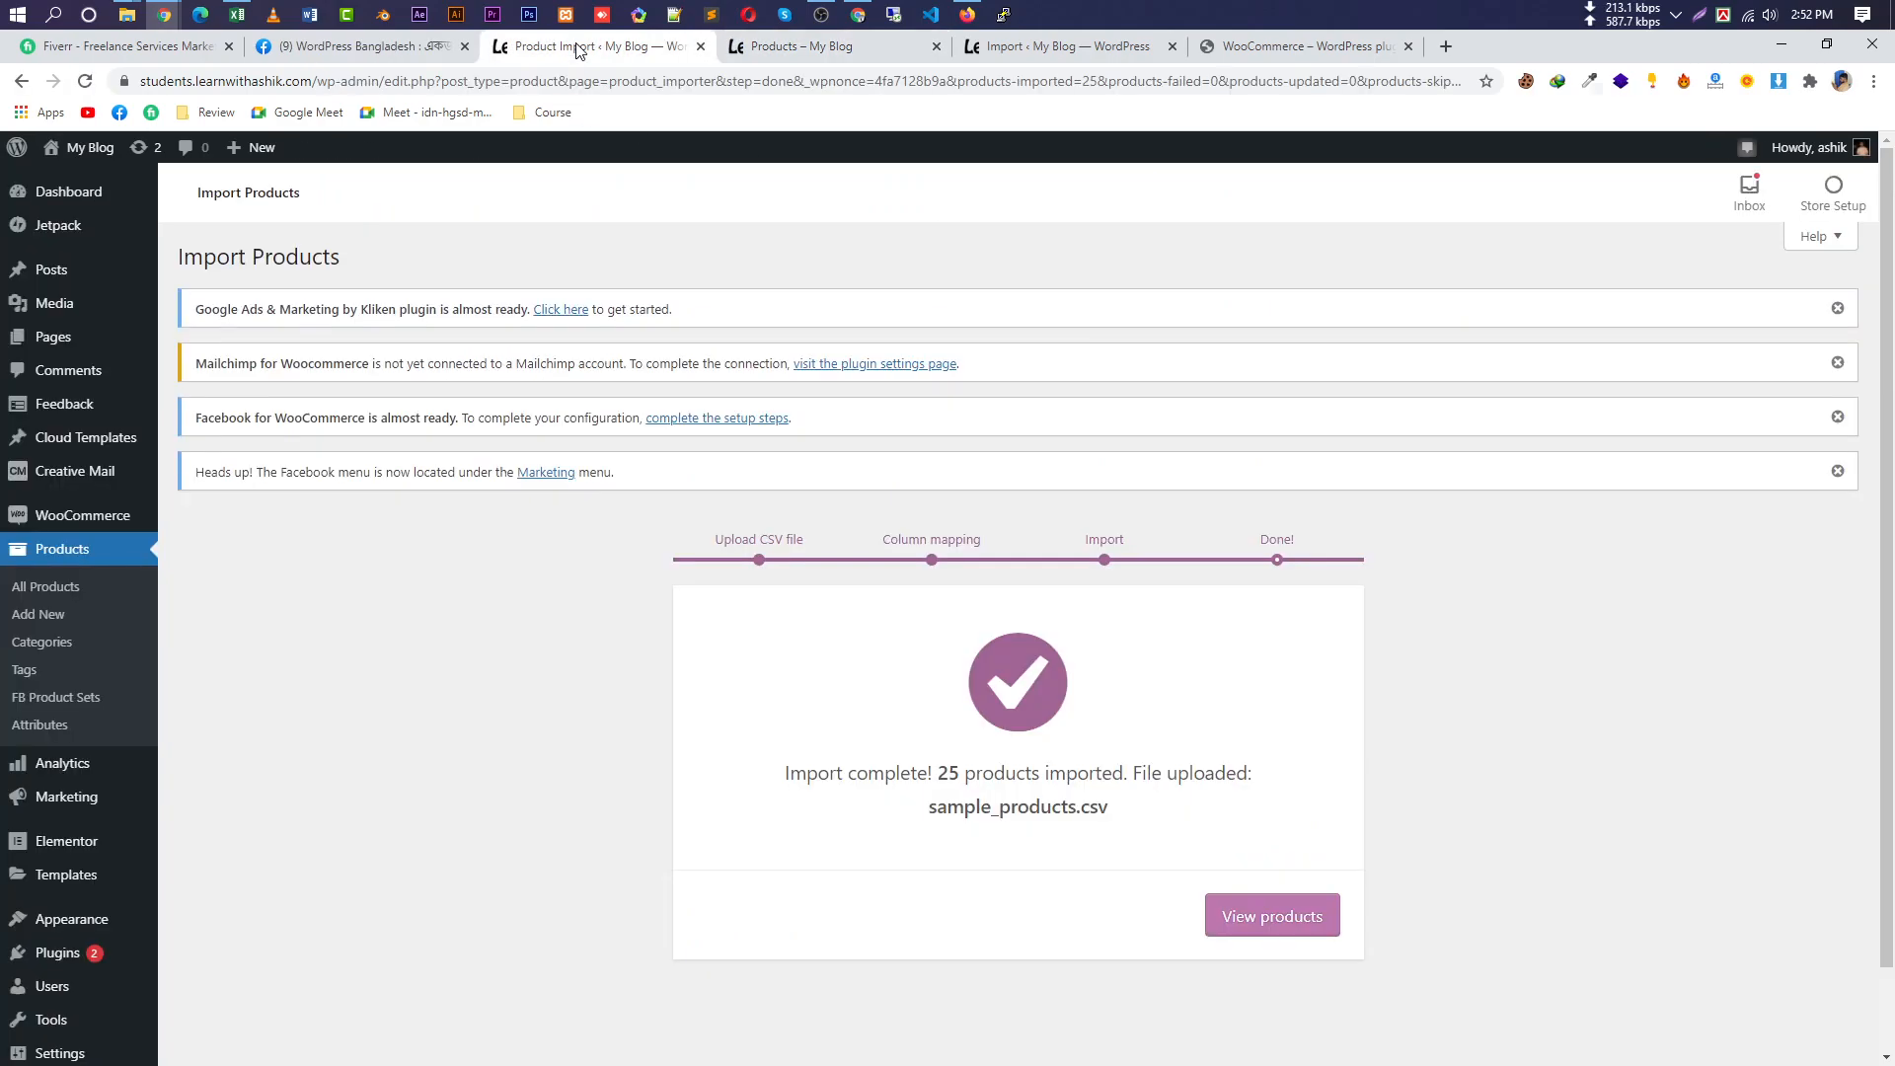
Confirm 25 products were imported and open the All Products list showing 18 items.
{"action": "left_click", "coordinate": [572, 44]}
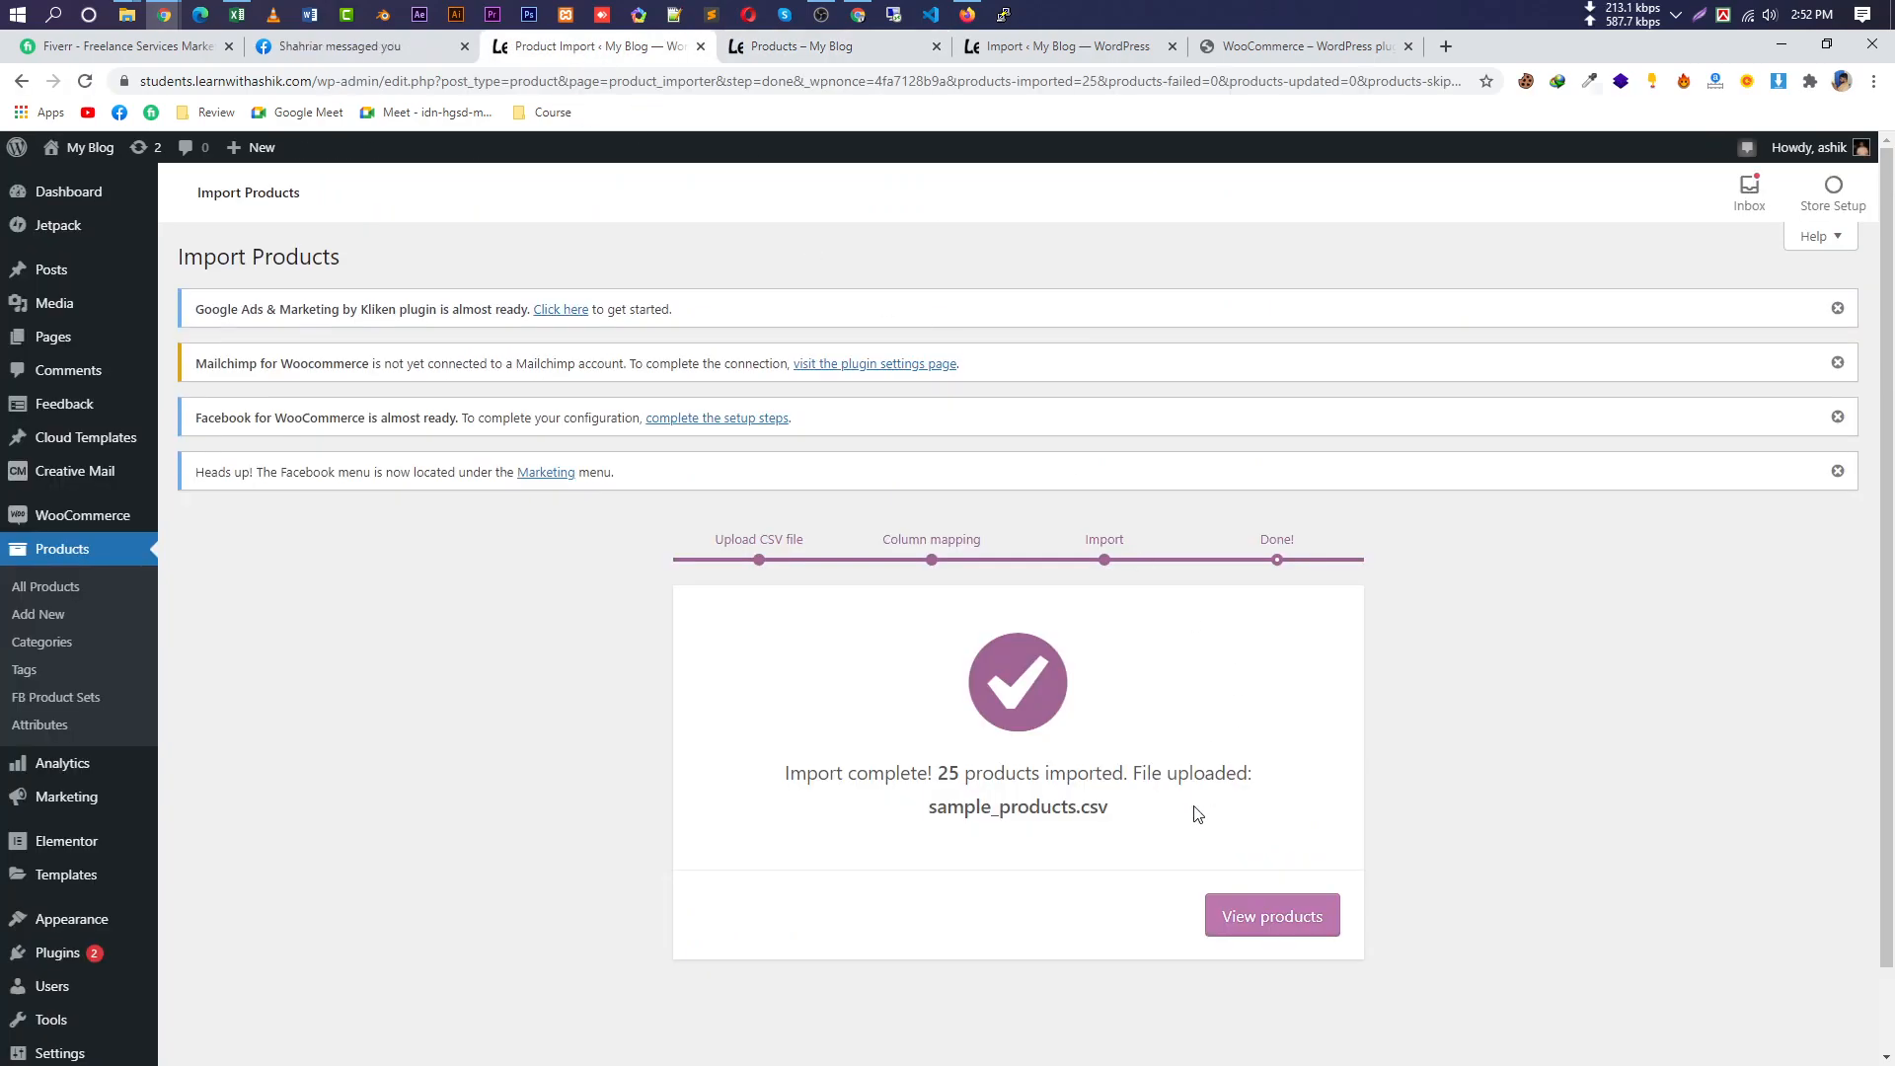
{"action": "left_click", "coordinate": [1239, 914]}
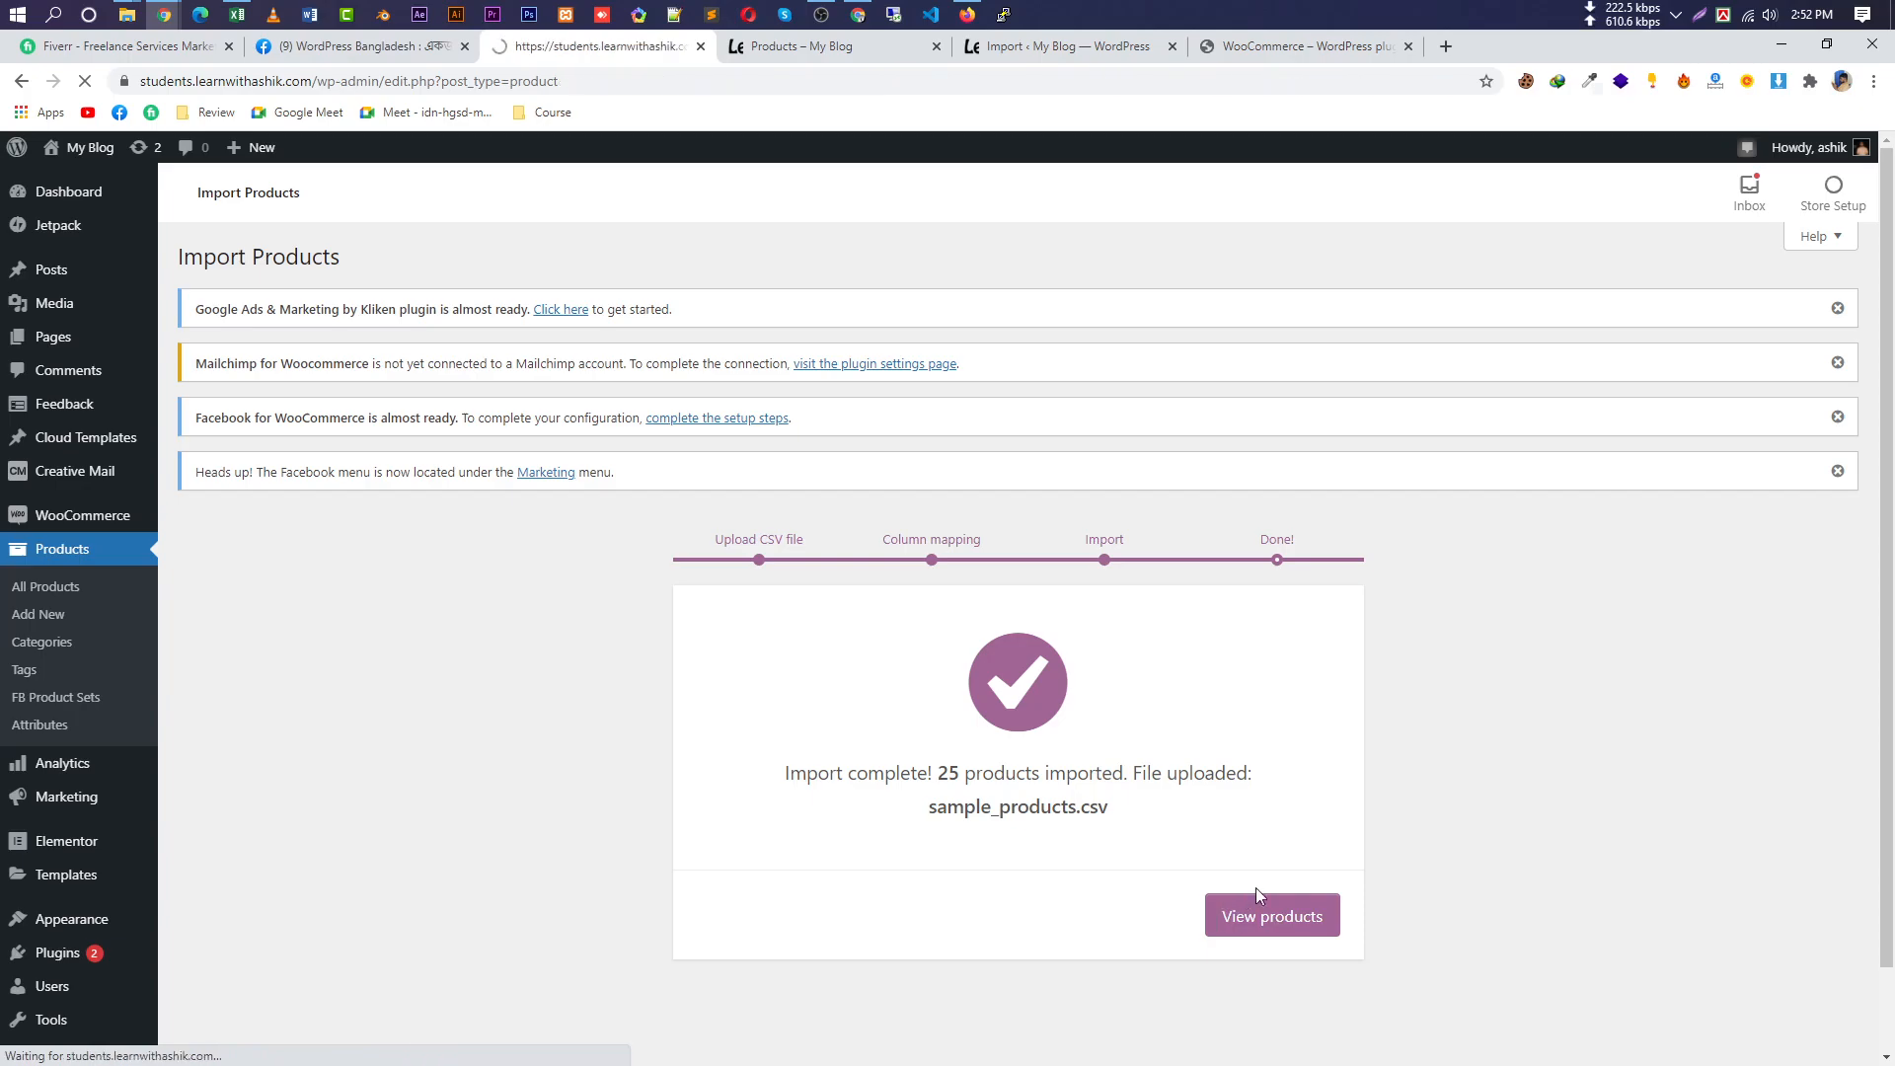
{"action": "scroll", "coordinate": [503, 691], "scroll_direction": "down", "scroll_amount": 1}
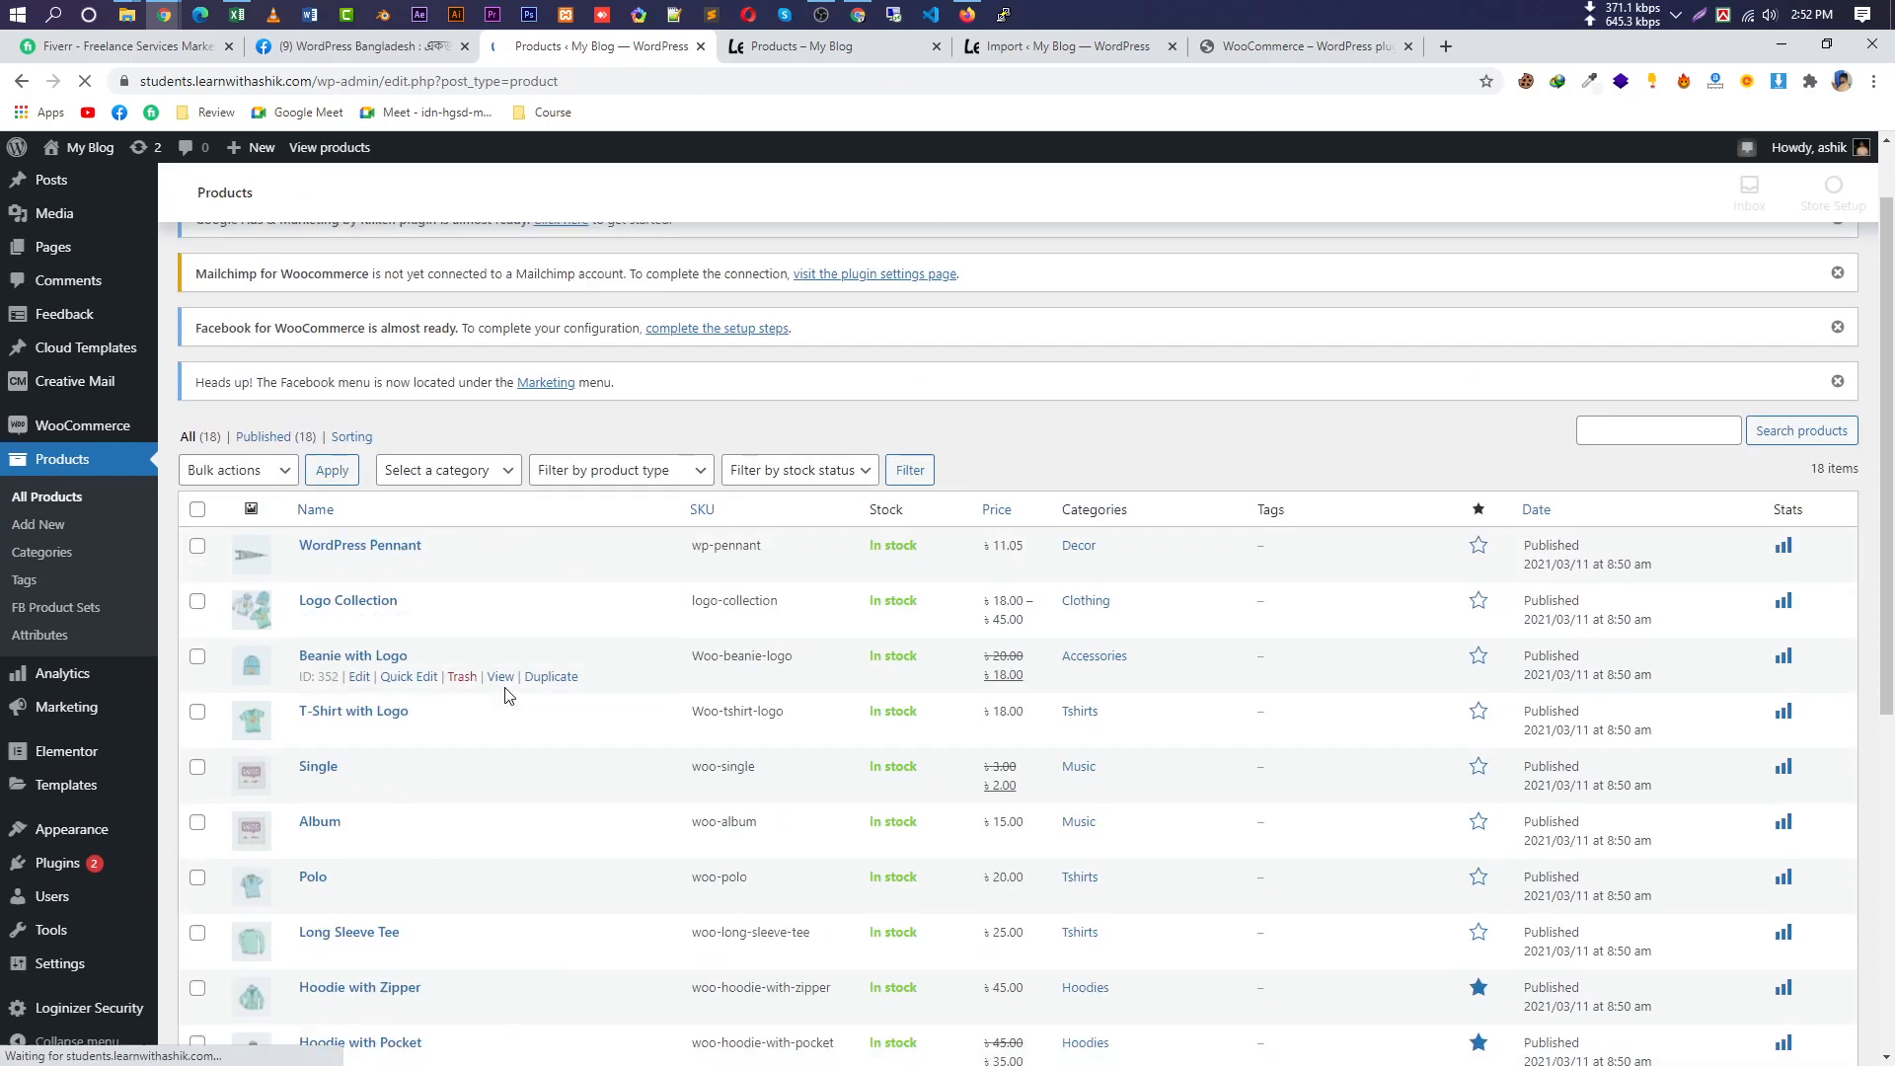
{"action": "scroll", "coordinate": [508, 710], "scroll_direction": "down", "scroll_amount": 8}
{"action": "scroll", "coordinate": [376, 871], "scroll_direction": "up", "scroll_amount": 8}
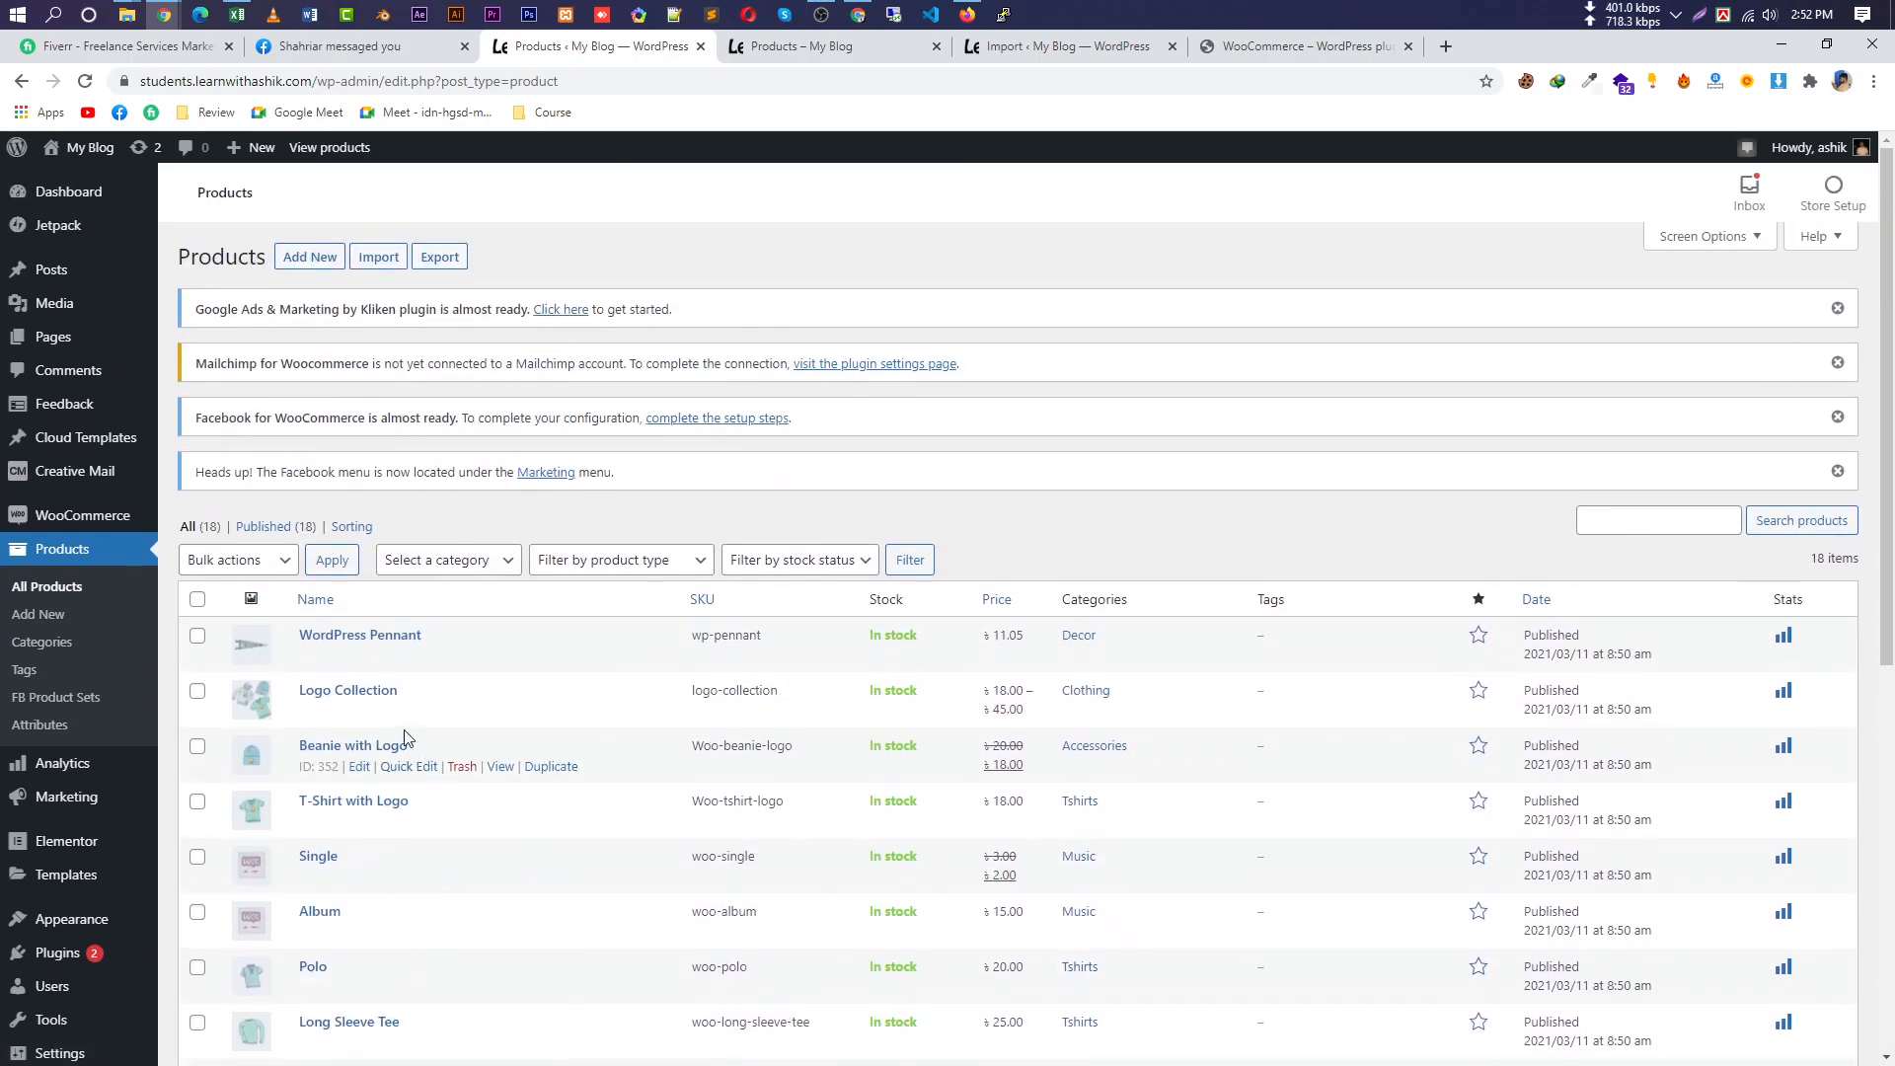
Import sample_tax_rates.csv and view the five imported tax rates.
{"action": "left_click", "coordinate": [1073, 49]}
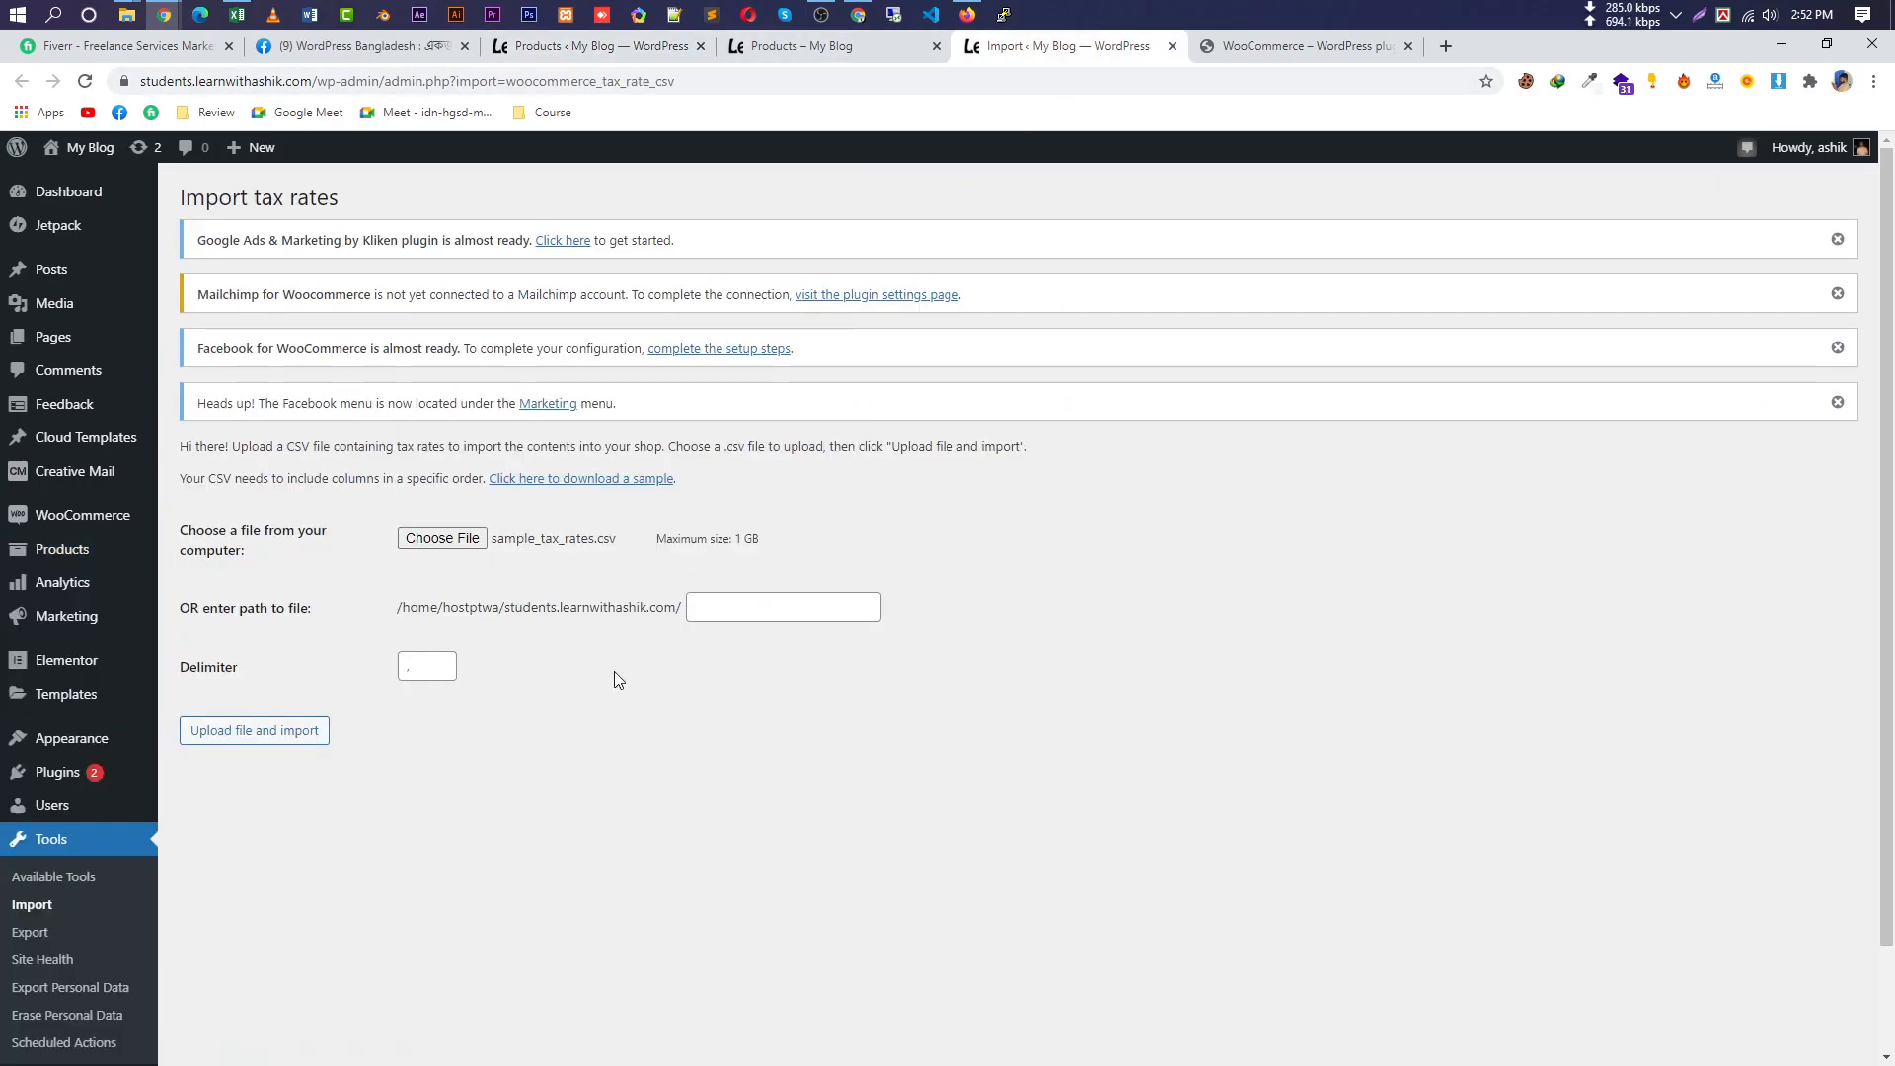
{"action": "left_click", "coordinate": [272, 728]}
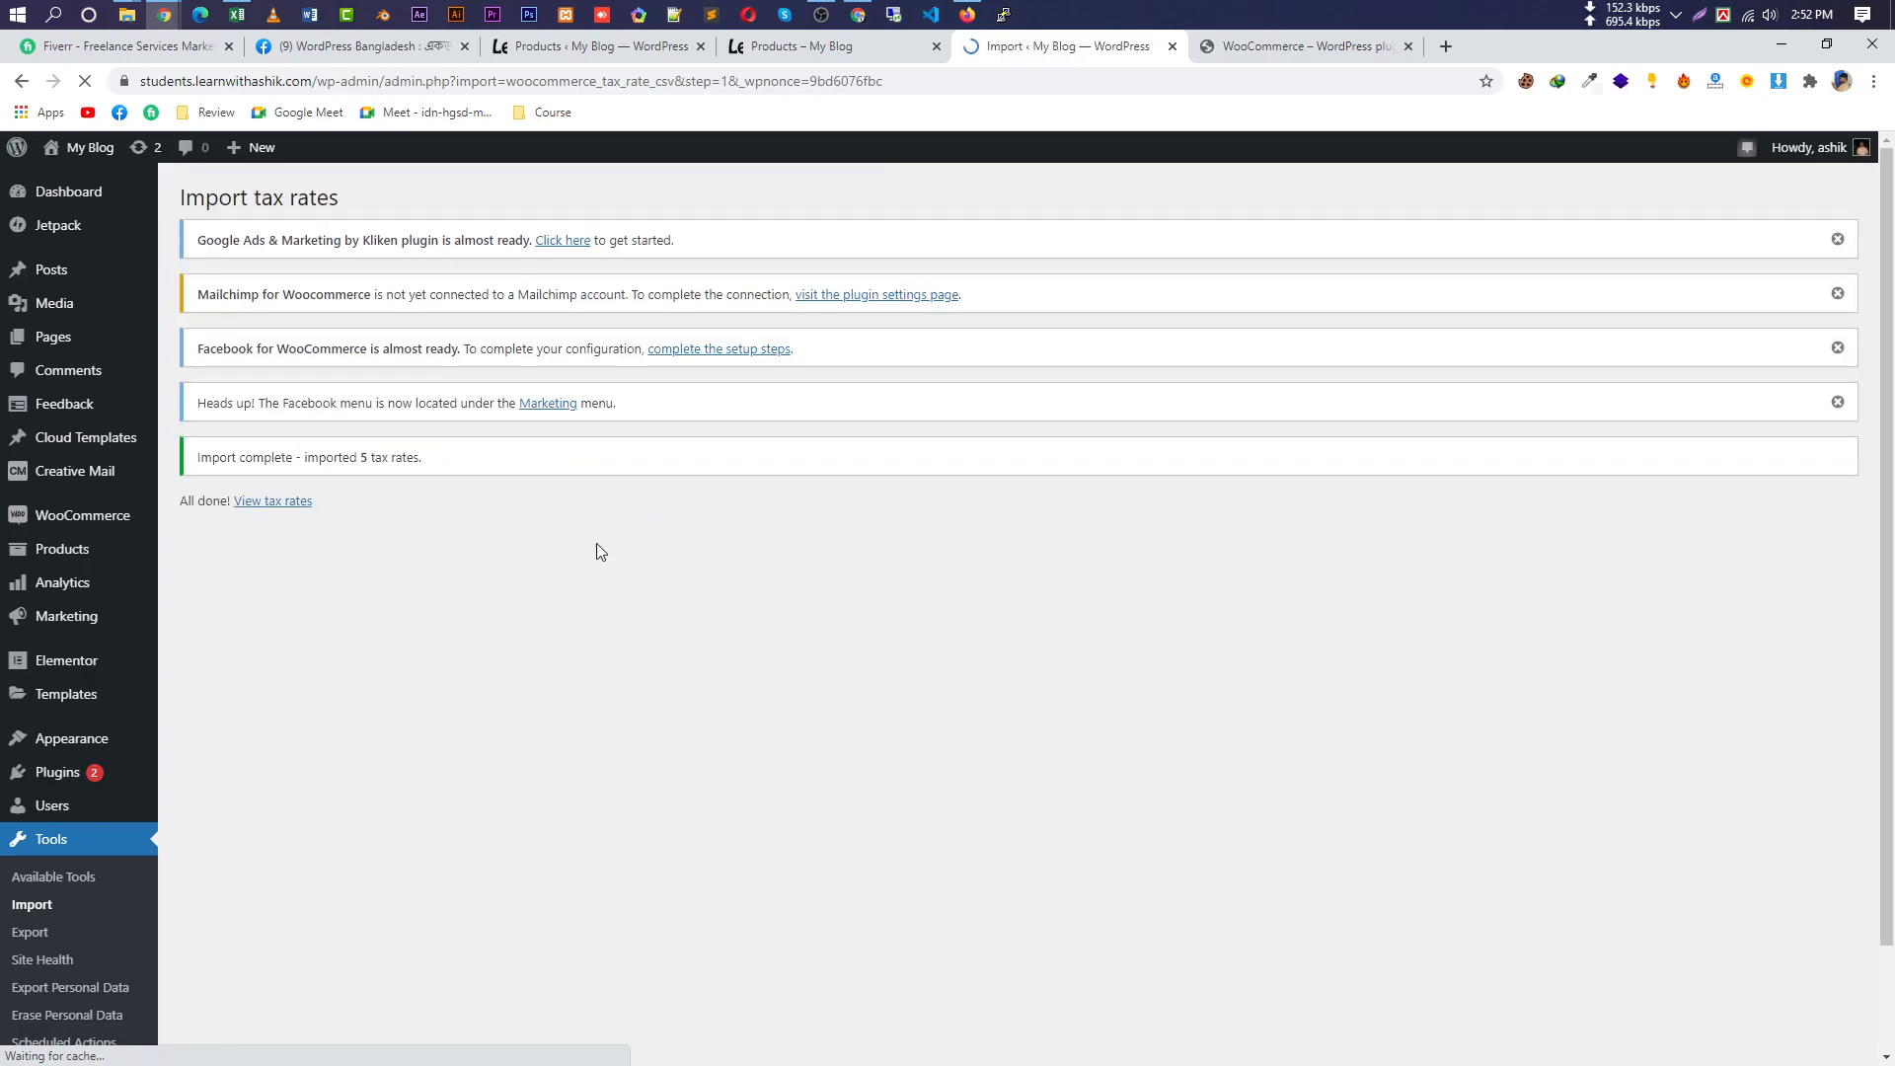
{"action": "left_click", "coordinate": [294, 502]}
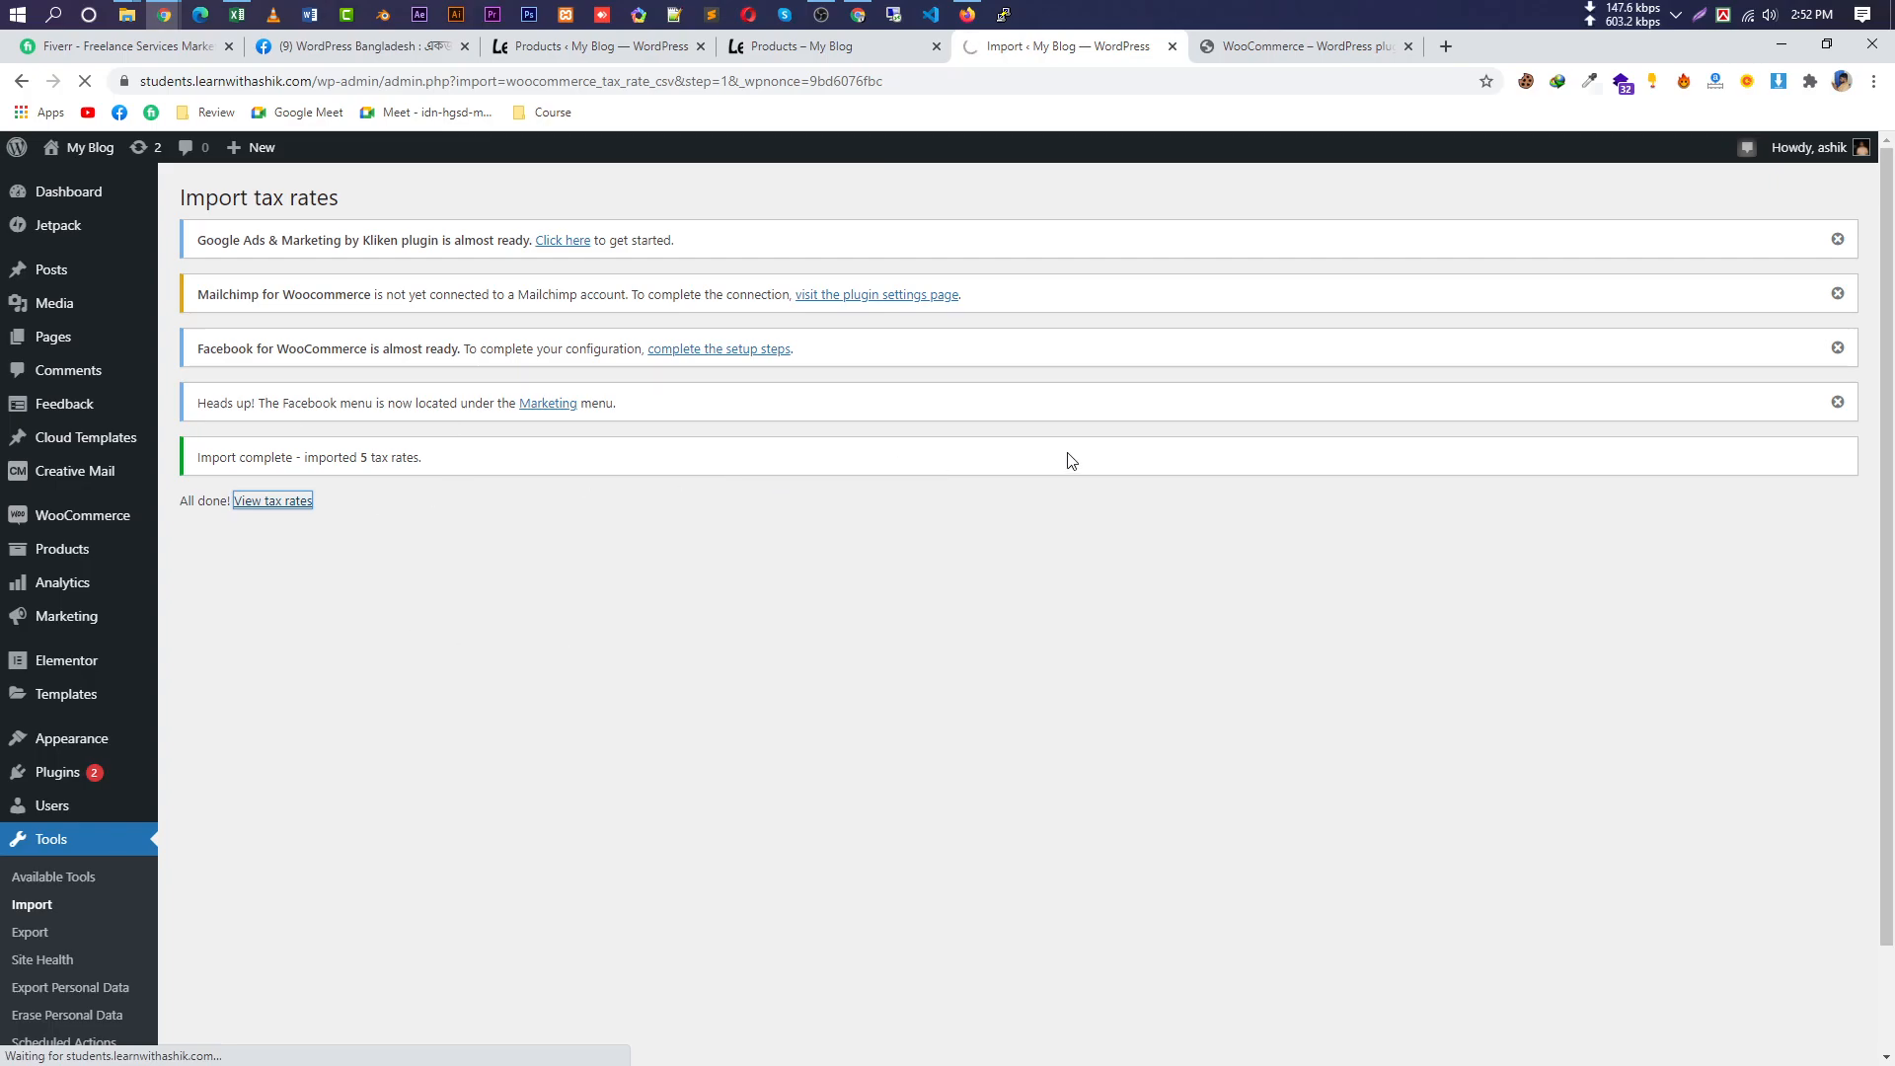
Scroll through the WooCommerce settings, then view the Shop page listing 17 products.
{"action": "scroll", "coordinate": [539, 585], "scroll_direction": "down", "scroll_amount": 4}
{"action": "scroll", "coordinate": [744, 619], "scroll_direction": "down", "scroll_amount": 7}
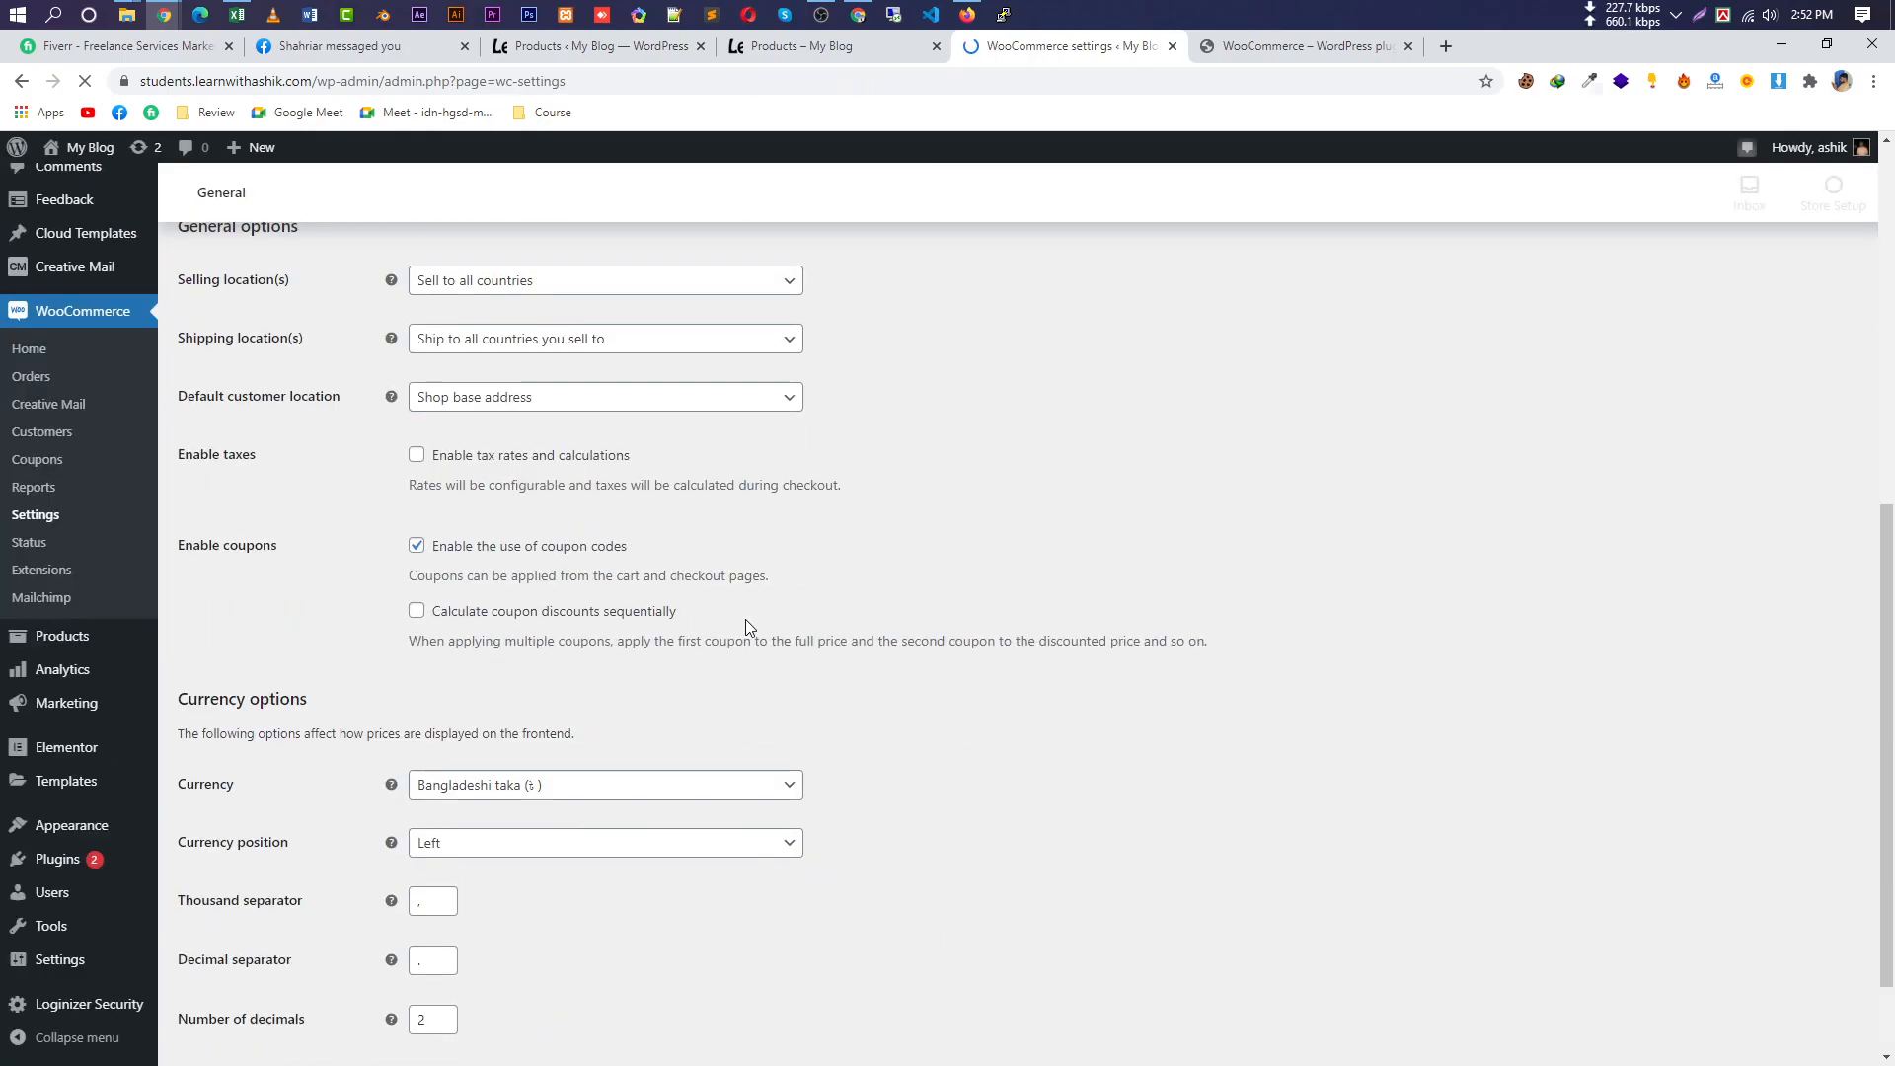
{"action": "scroll", "coordinate": [773, 607], "scroll_direction": "up", "scroll_amount": 3}
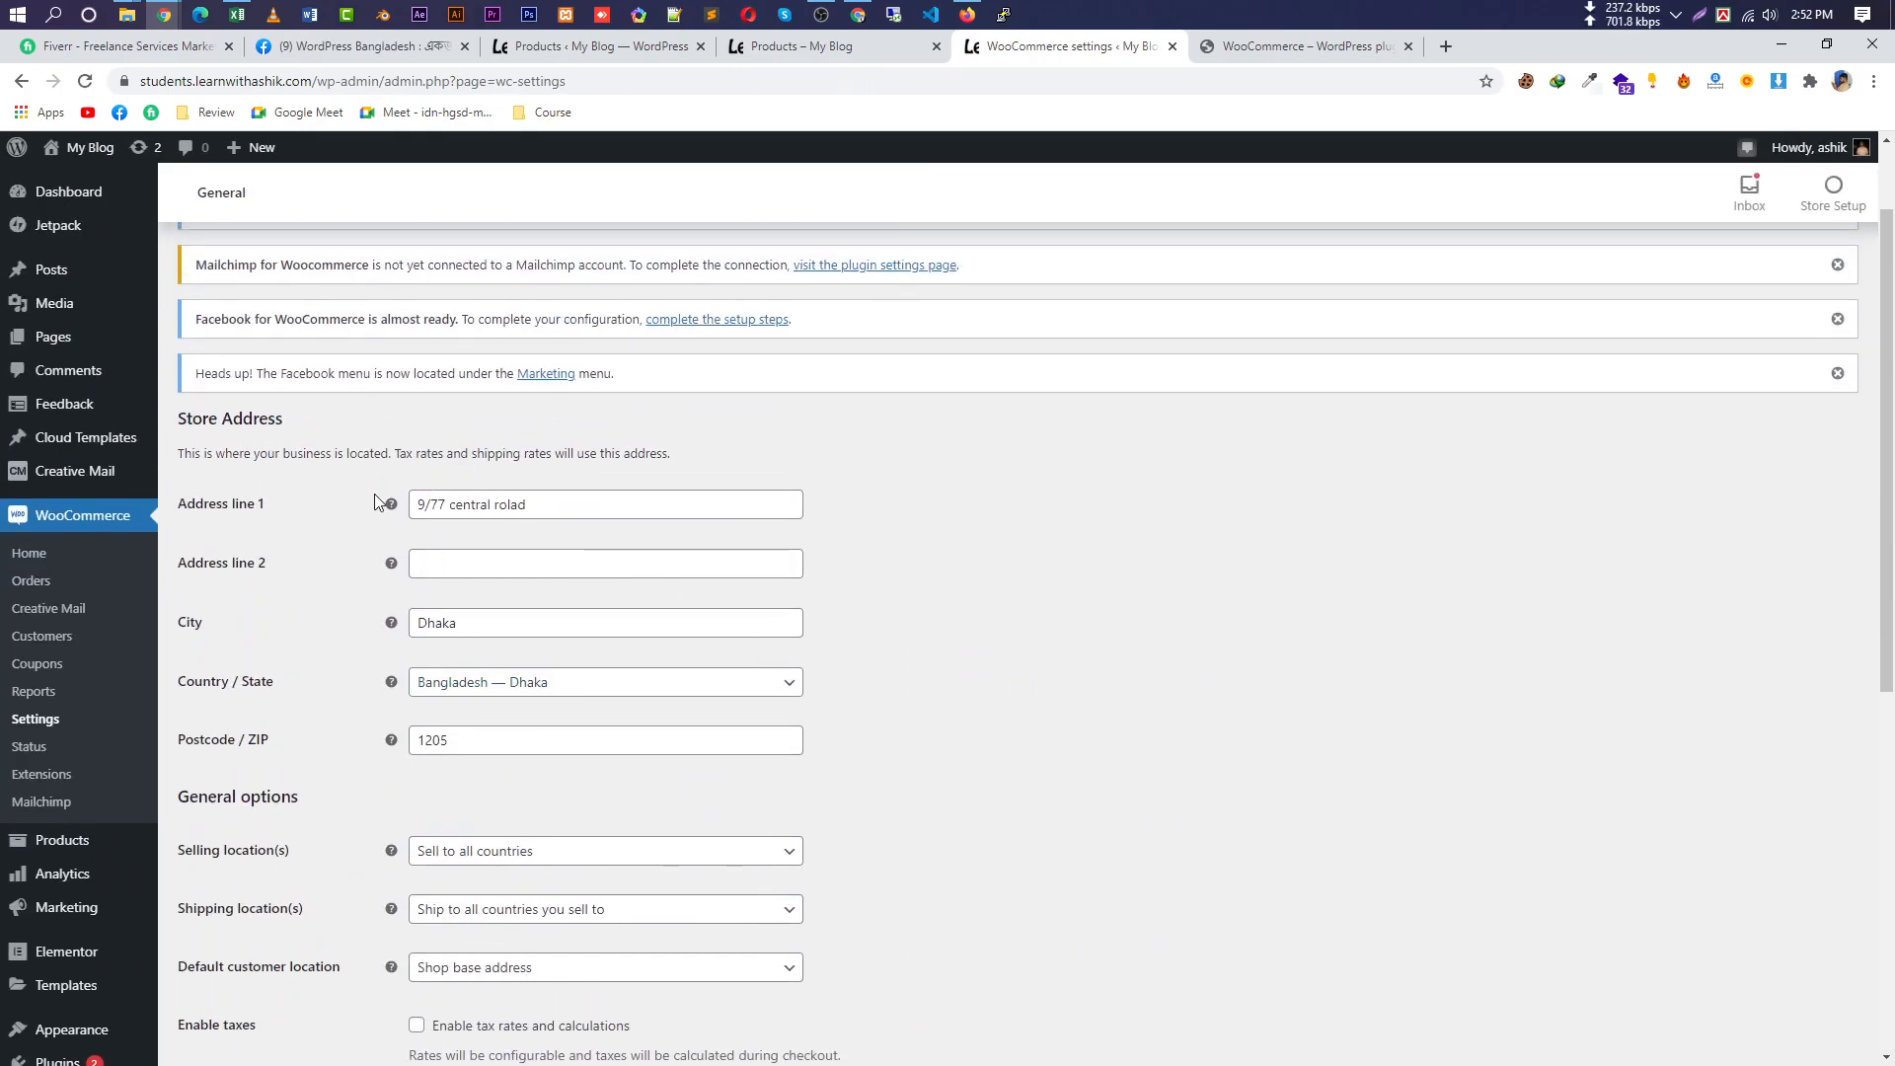
{"action": "scroll", "coordinate": [601, 687], "scroll_direction": "down", "scroll_amount": 8}
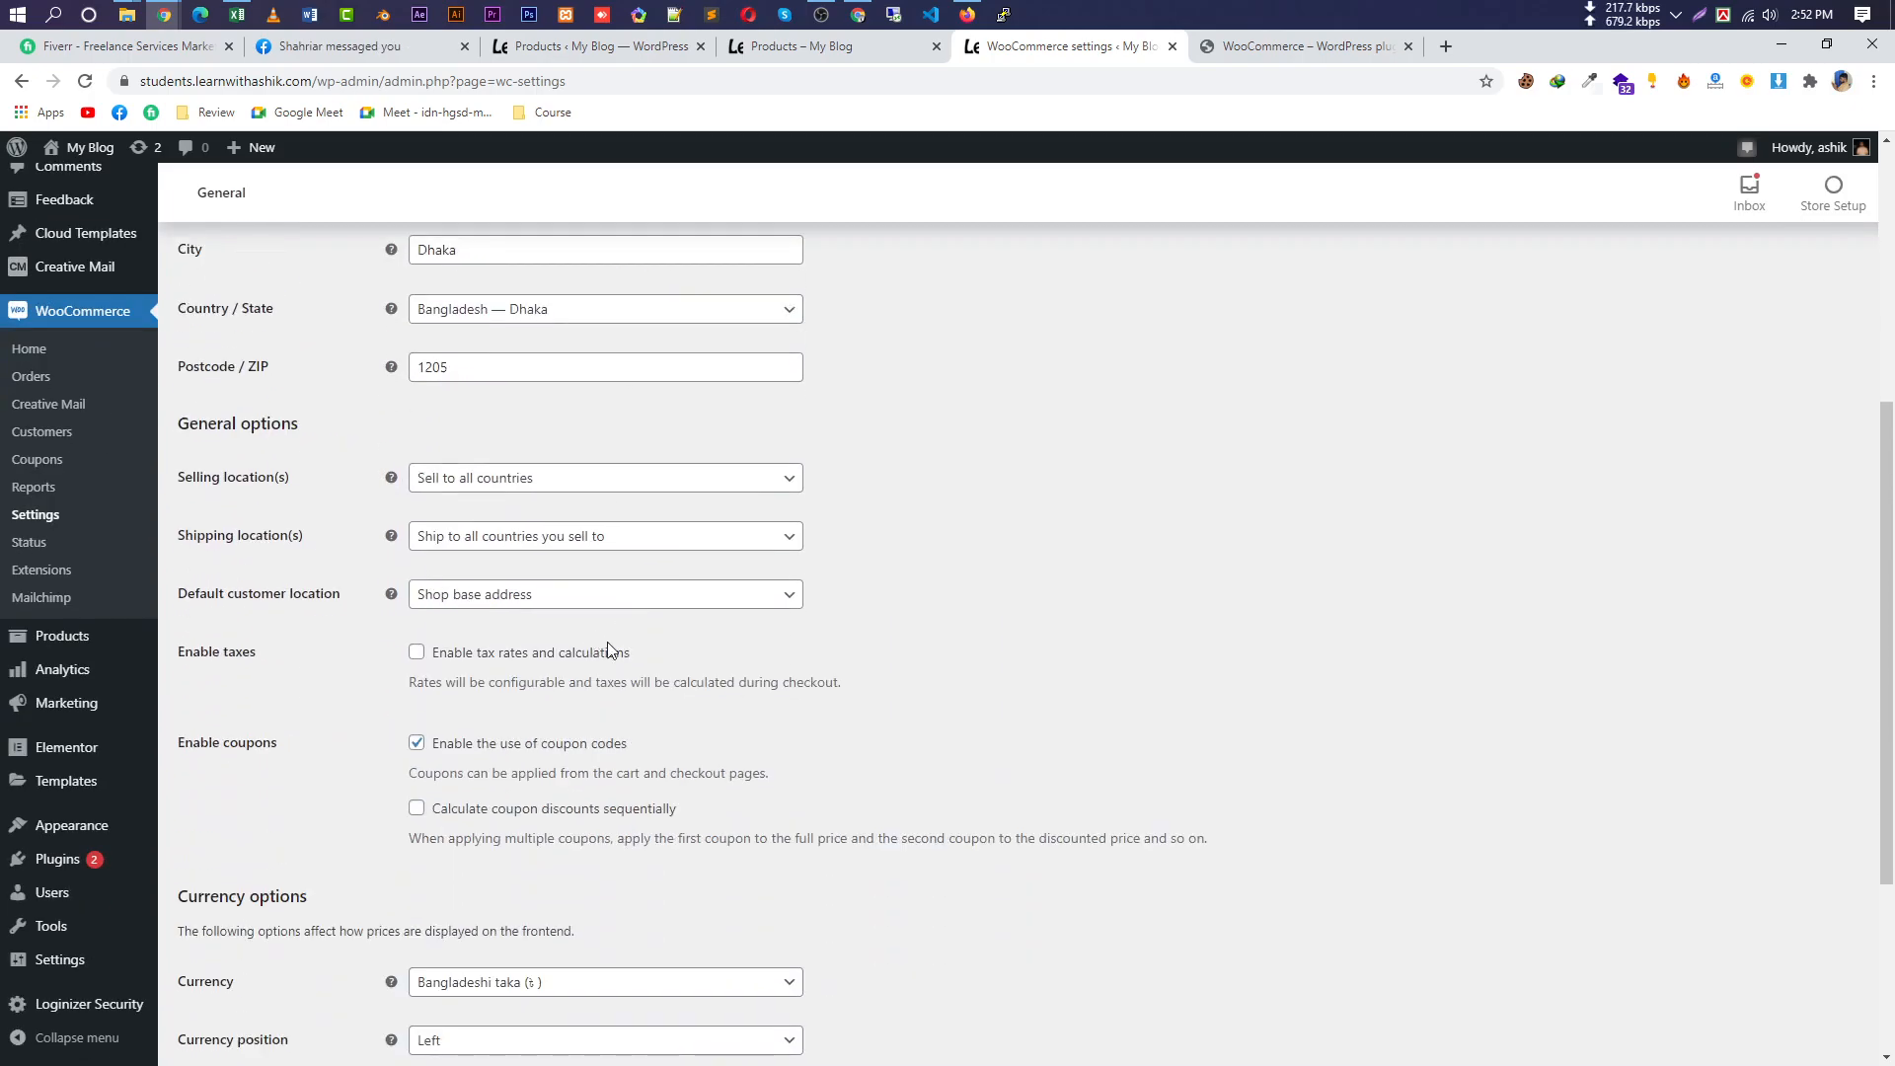
{"action": "scroll", "coordinate": [823, 659], "scroll_direction": "up", "scroll_amount": 10}
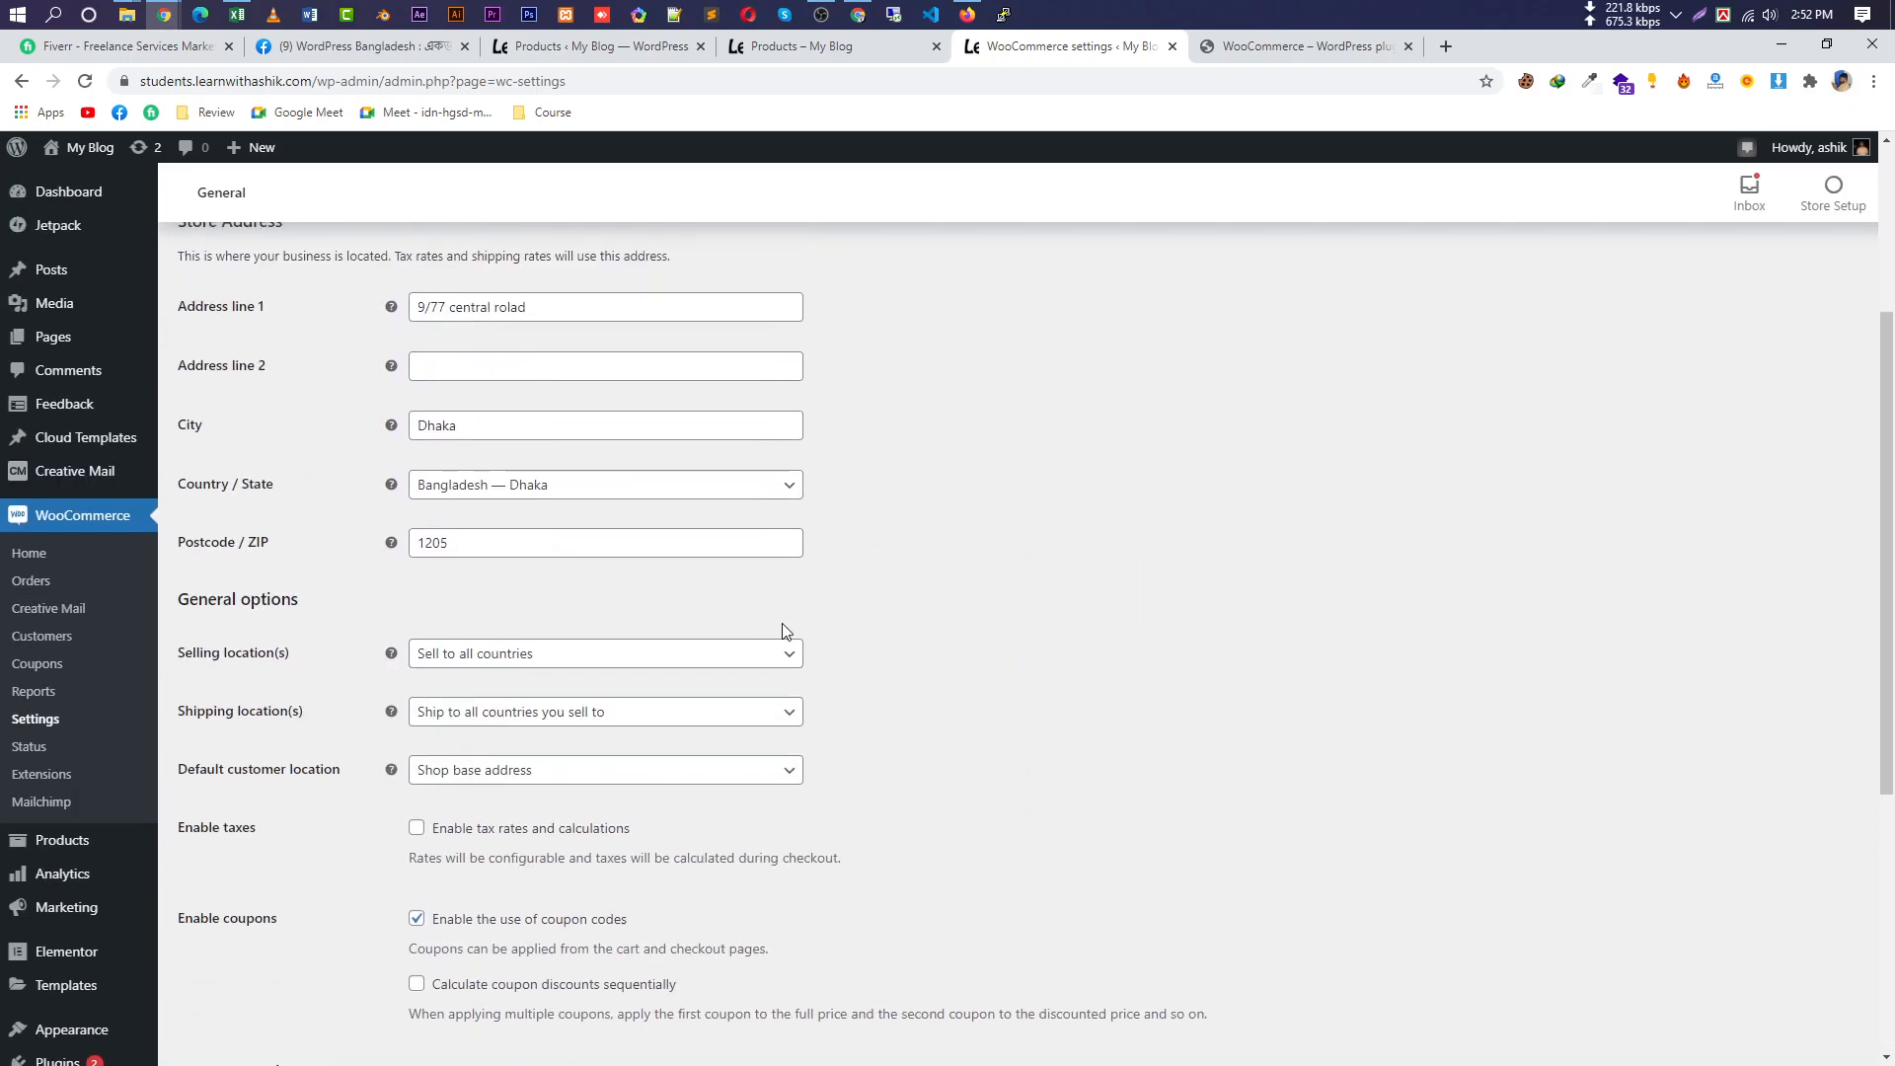
{"action": "left_click", "coordinate": [806, 48]}
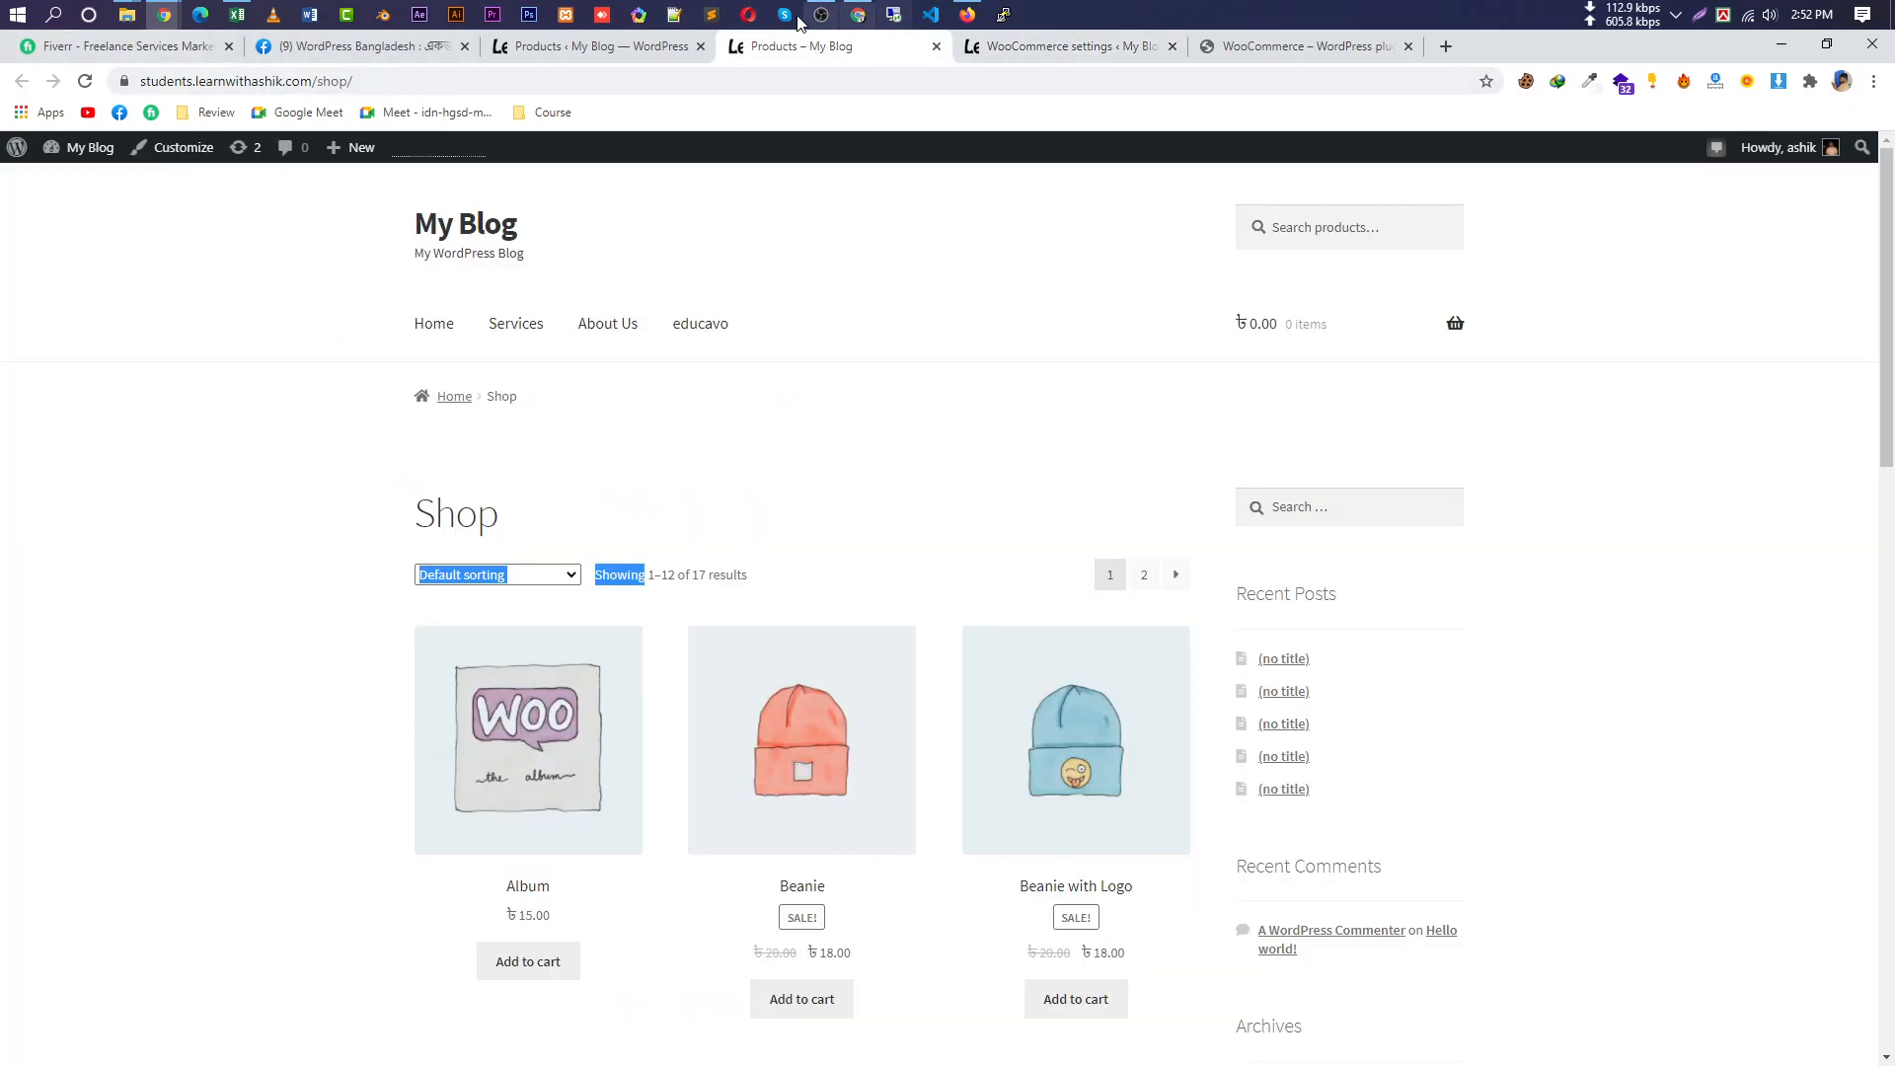
{"action": "left_click", "coordinate": [128, 16]}
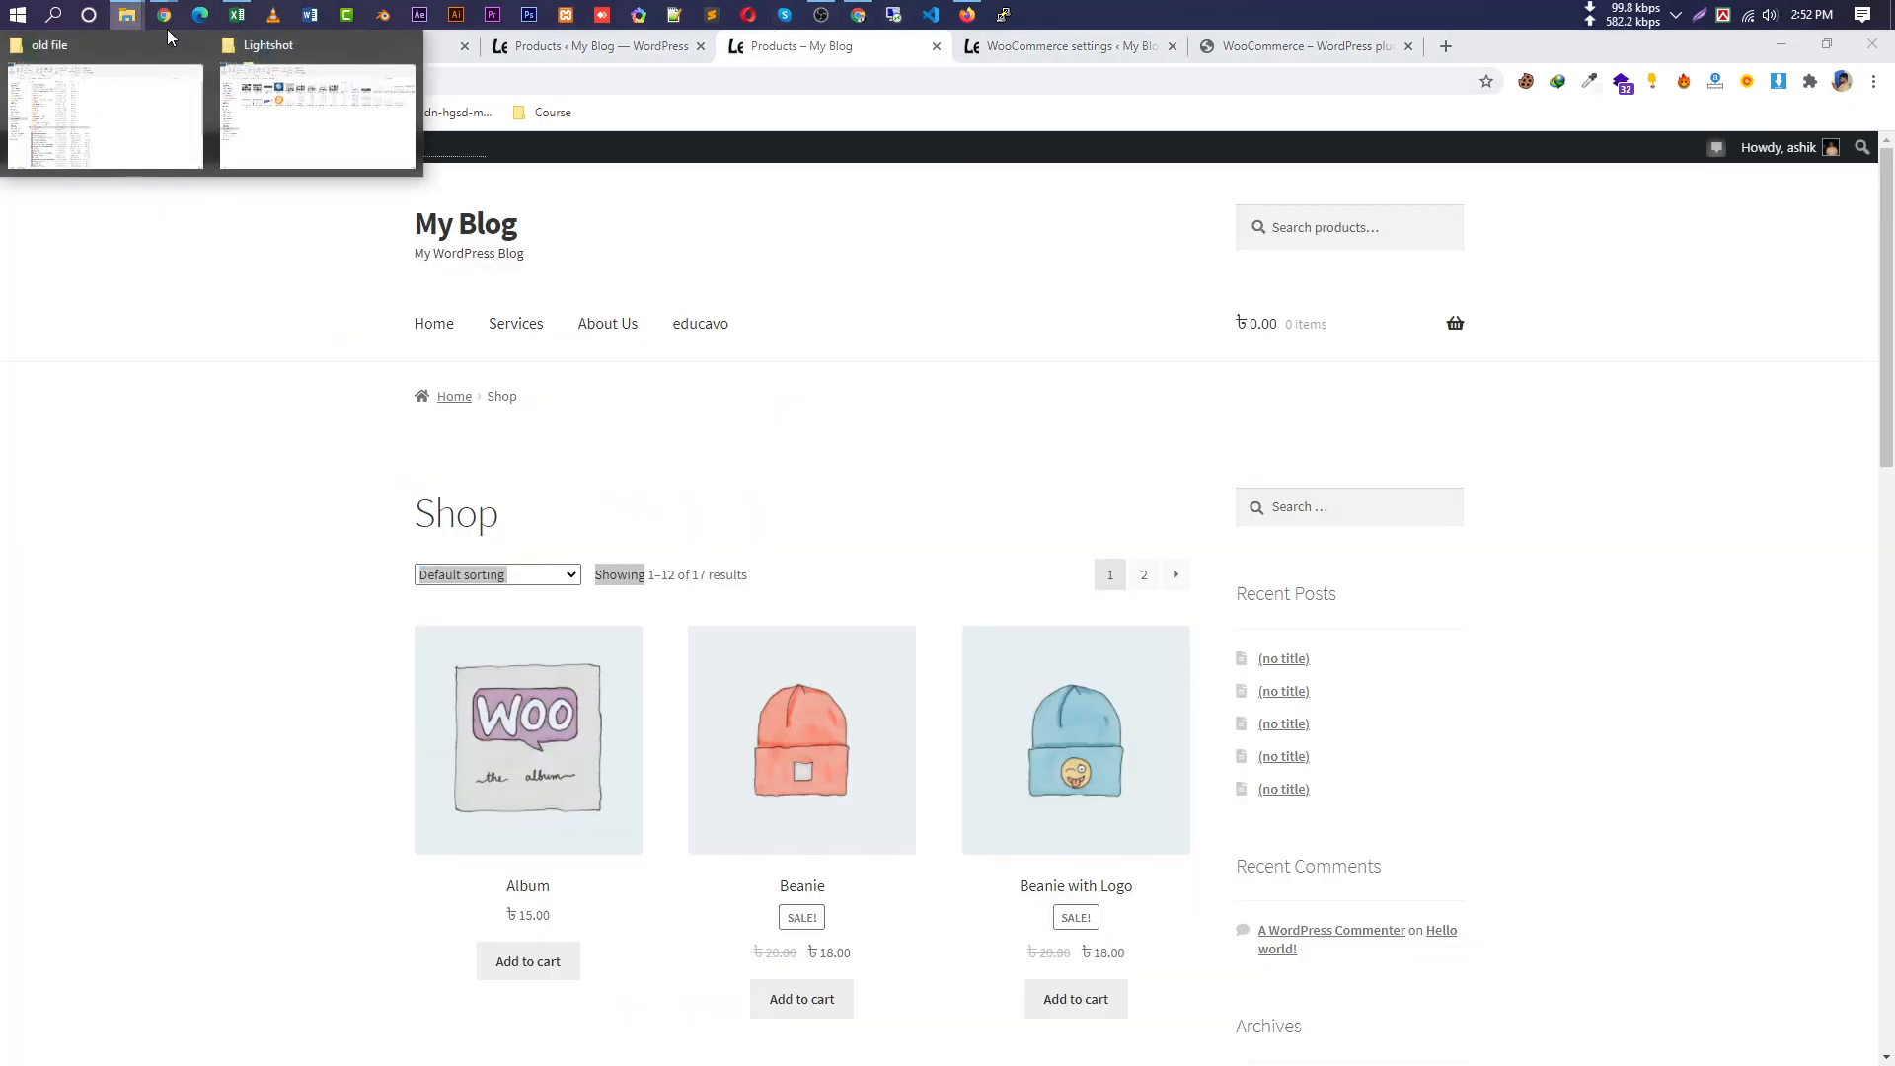
{"action": "left_click", "coordinate": [148, 136]}
{"action": "double_click", "coordinate": [434, 677]}
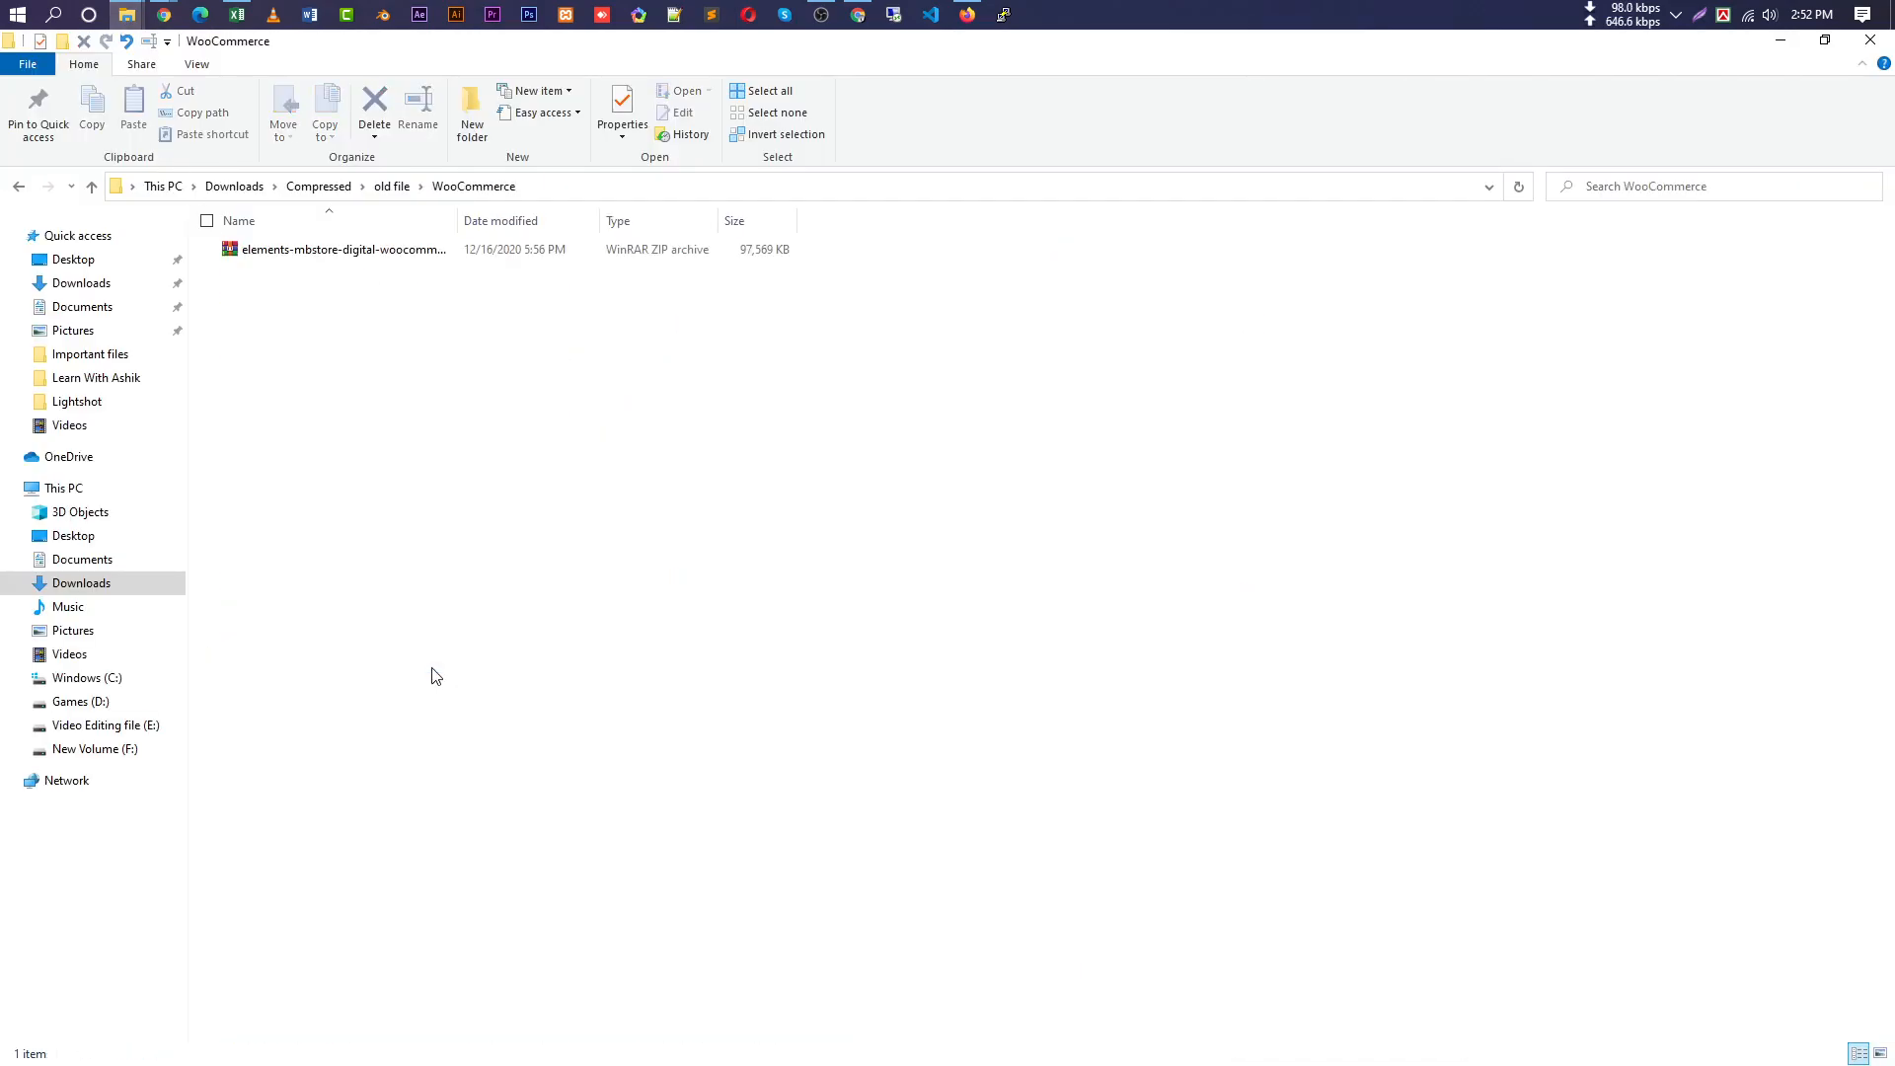
{"action": "left_click", "coordinate": [90, 187]}
{"action": "left_click", "coordinate": [91, 187]}
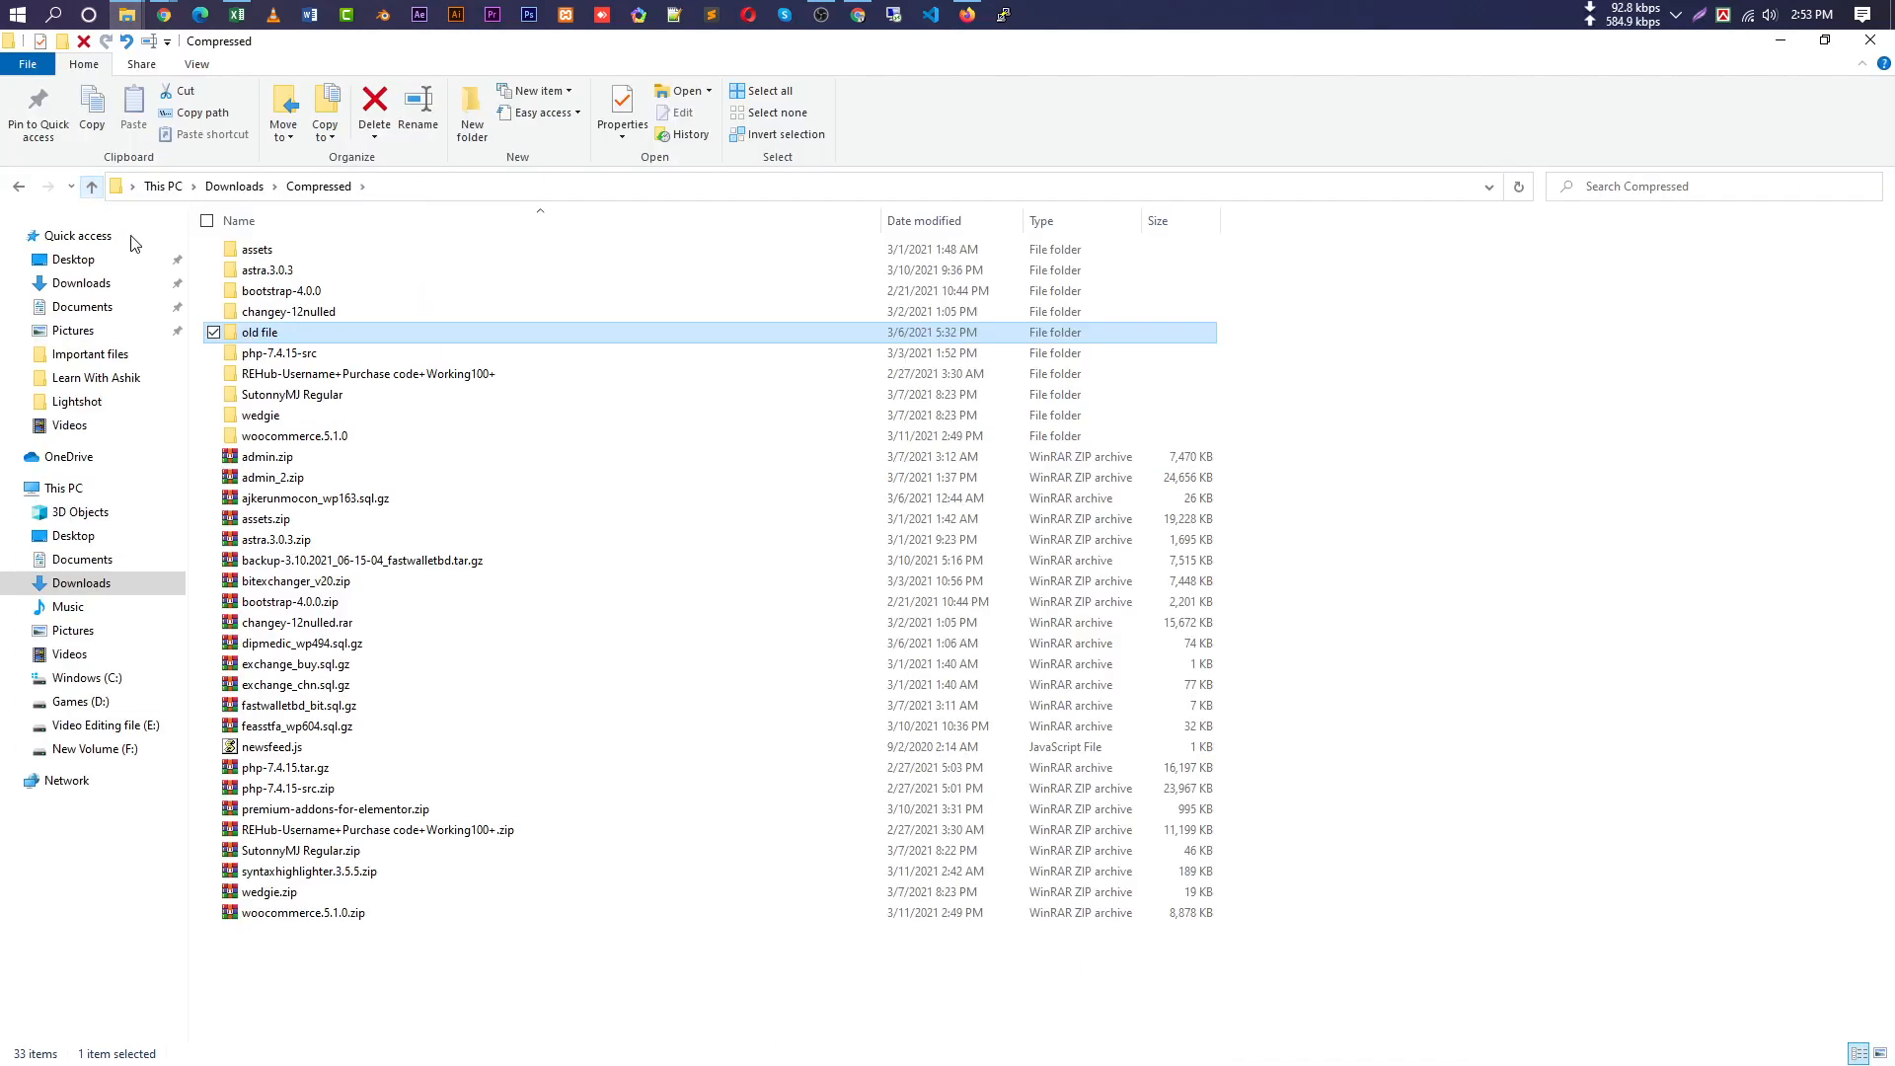
{"action": "double_click", "coordinate": [418, 435]}
{"action": "double_click", "coordinate": [455, 254]}
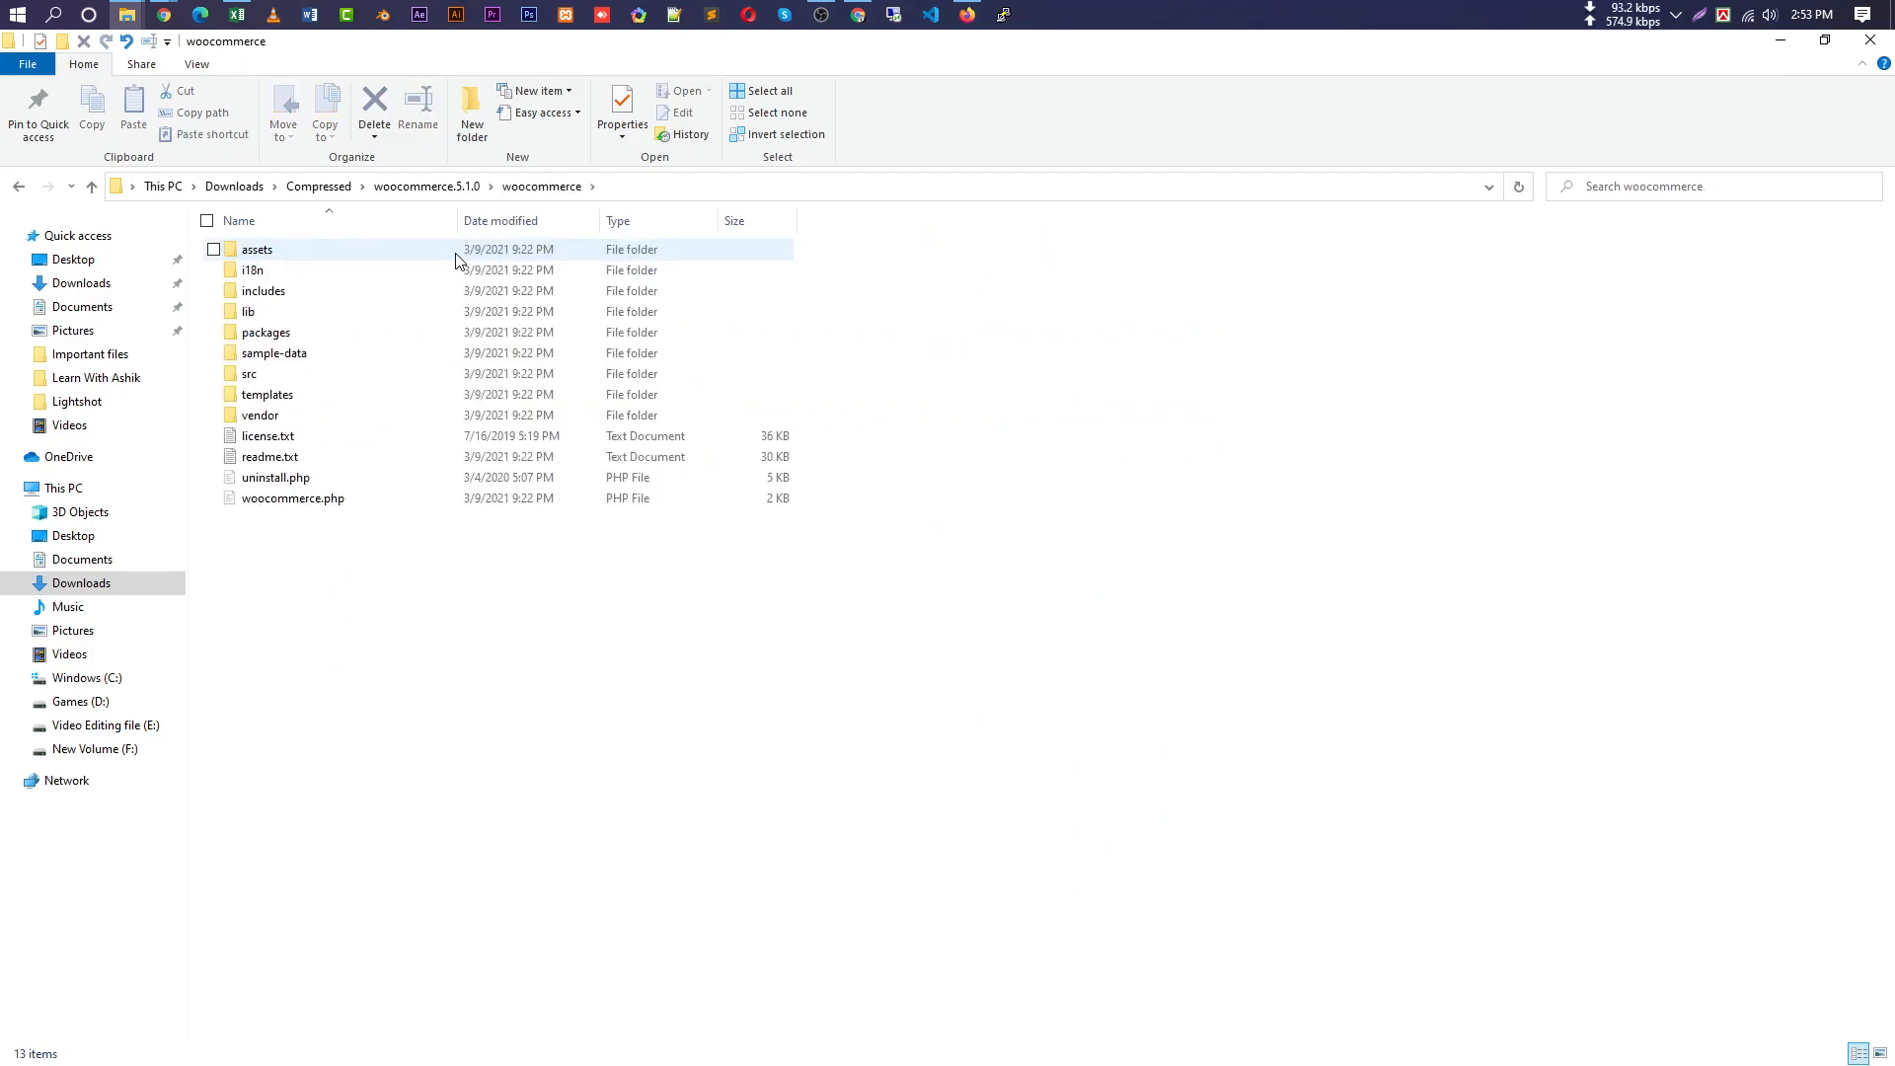
{"action": "double_click", "coordinate": [379, 355]}
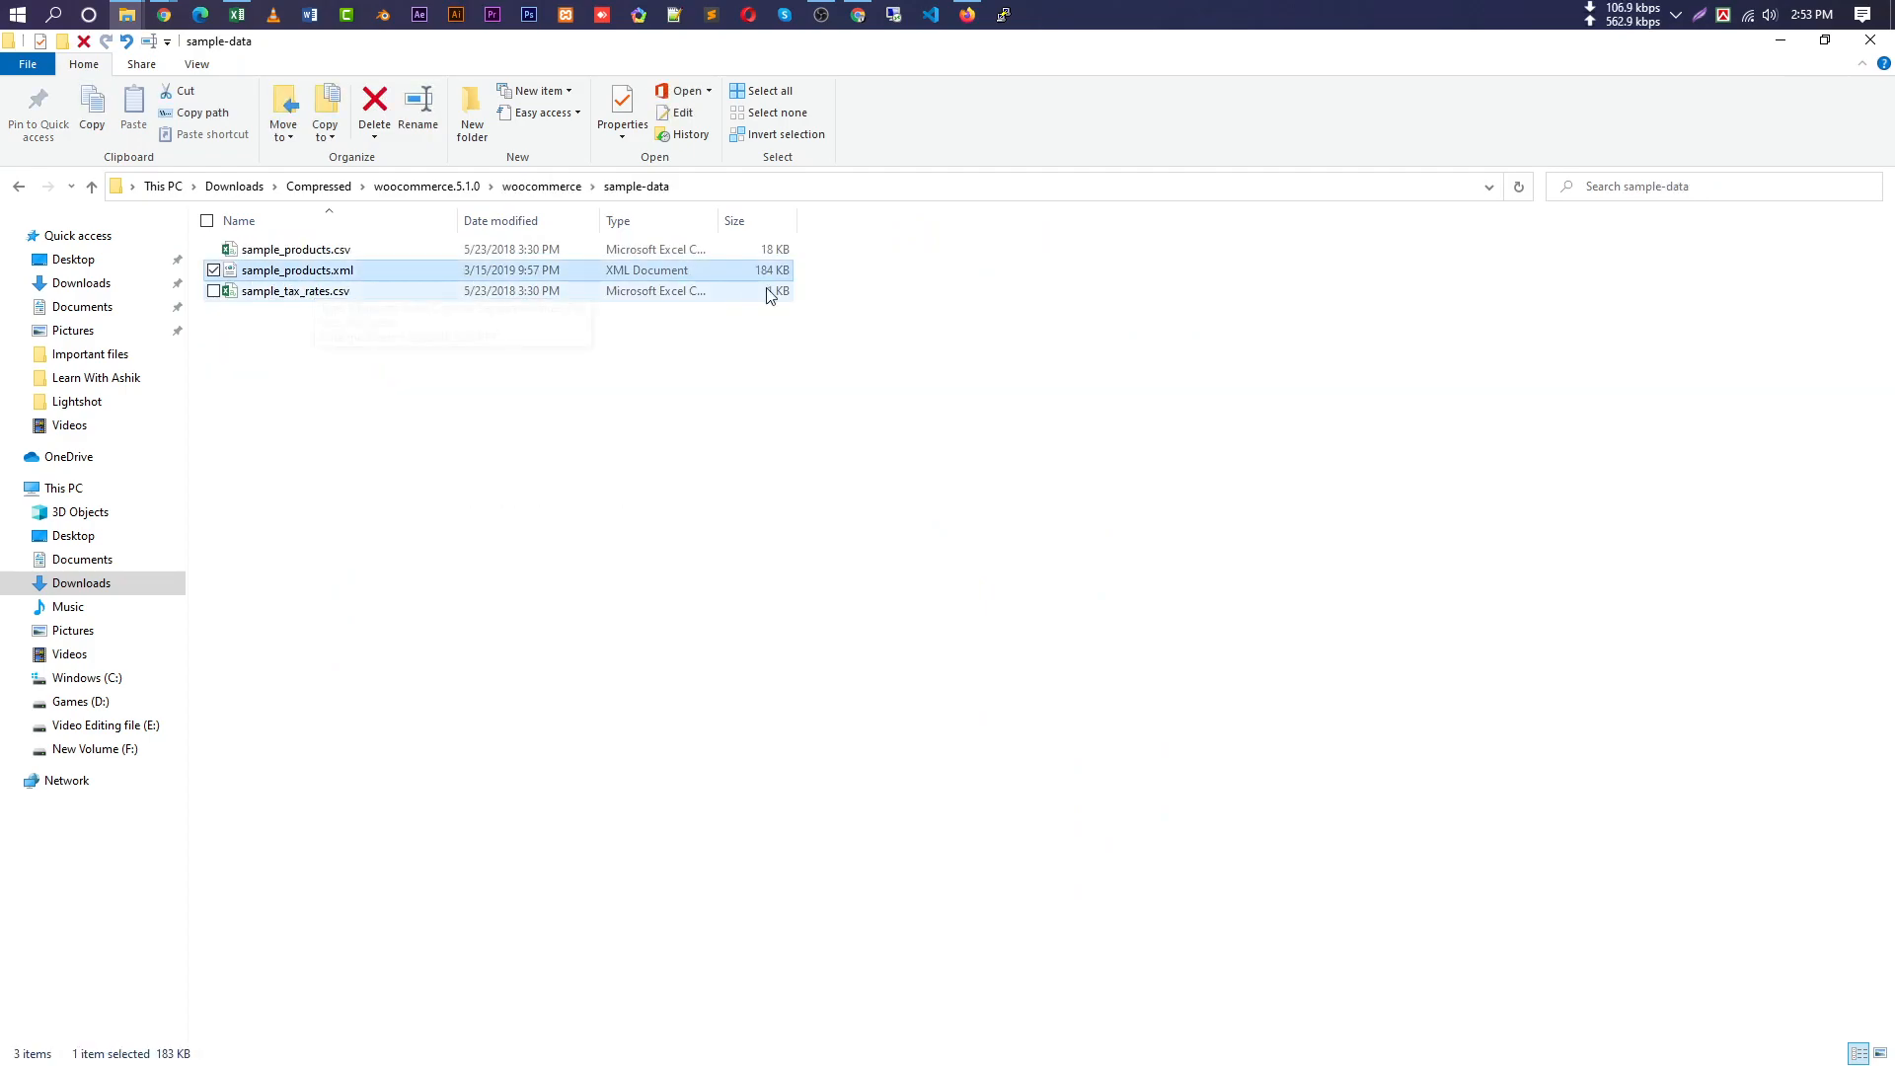
{"action": "left_click", "coordinate": [775, 250]}
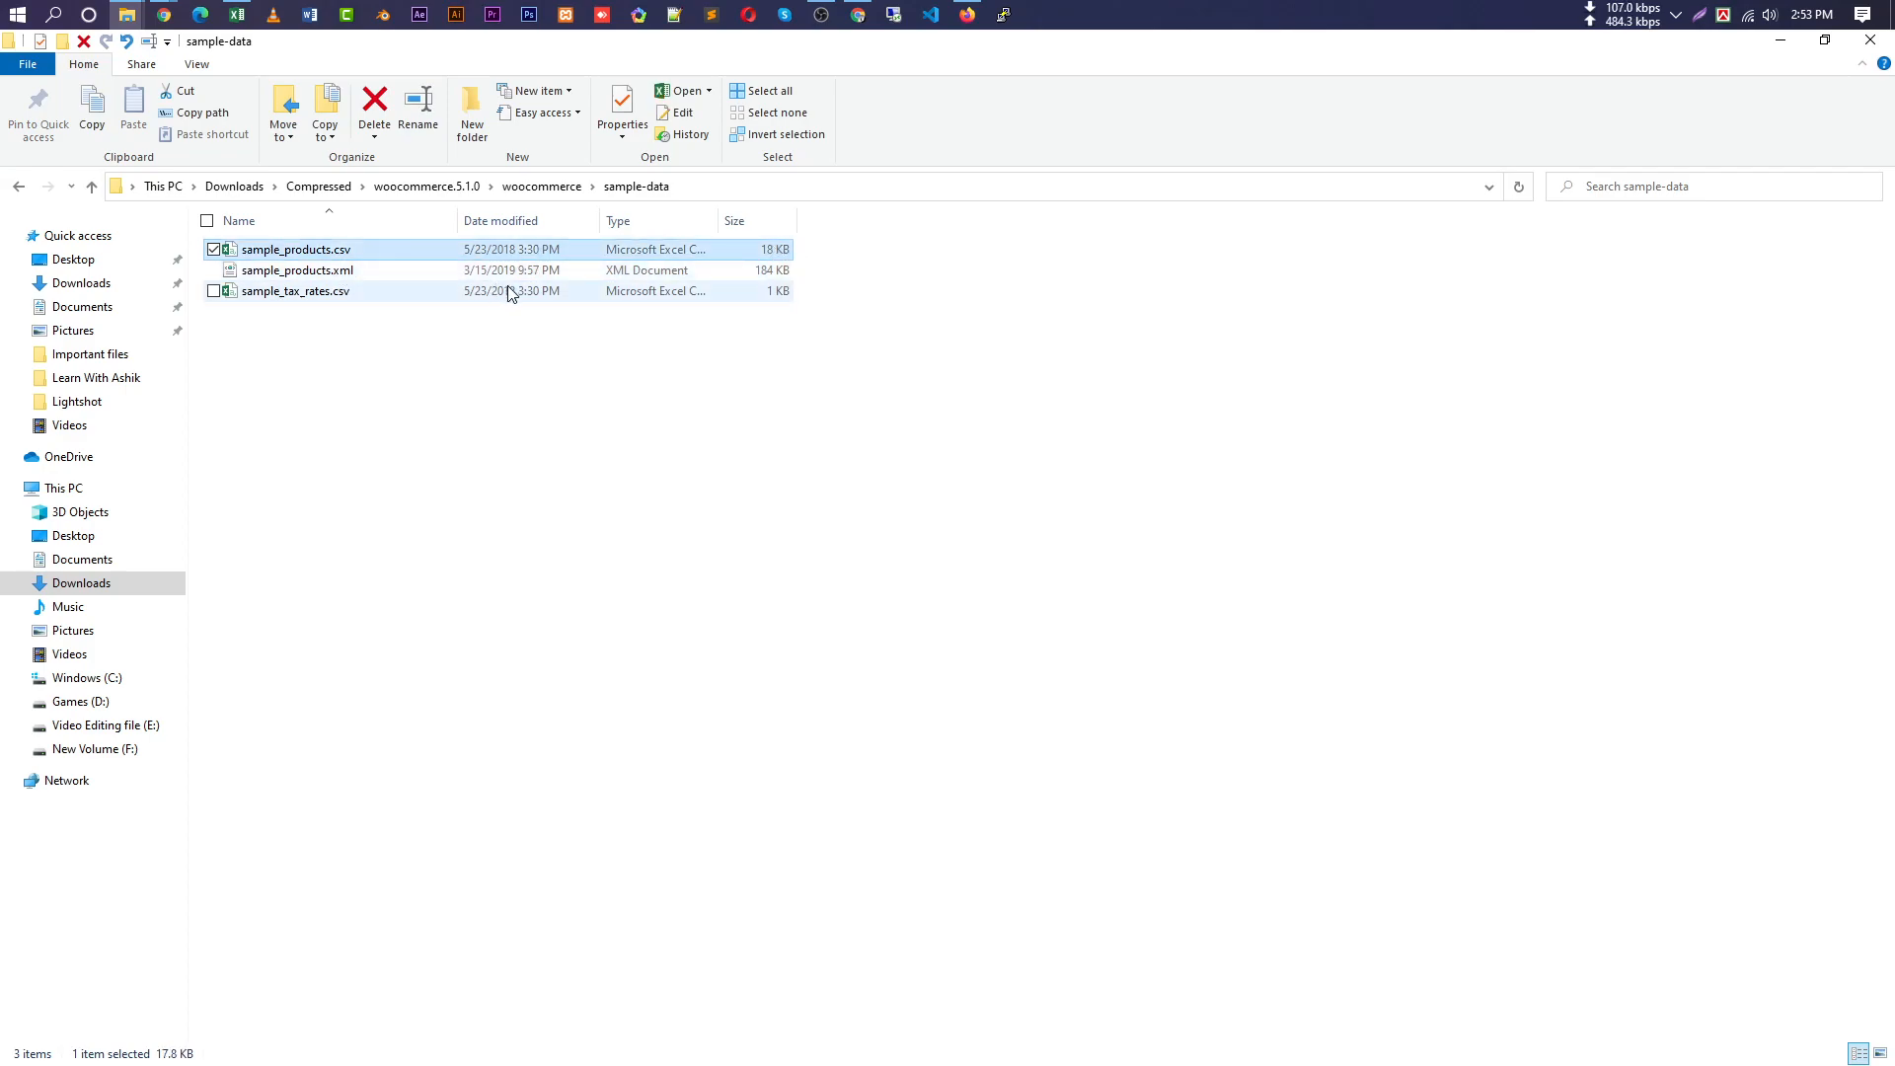
{"action": "left_click", "coordinate": [772, 270]}
{"action": "mouse_move", "coordinate": [164, 14]}
{"action": "left_click", "coordinate": [166, 120]}
Add six Hoodie with Zipper to the cart for ৳270.00.
{"action": "scroll", "coordinate": [817, 742], "scroll_direction": "down", "scroll_amount": 12}
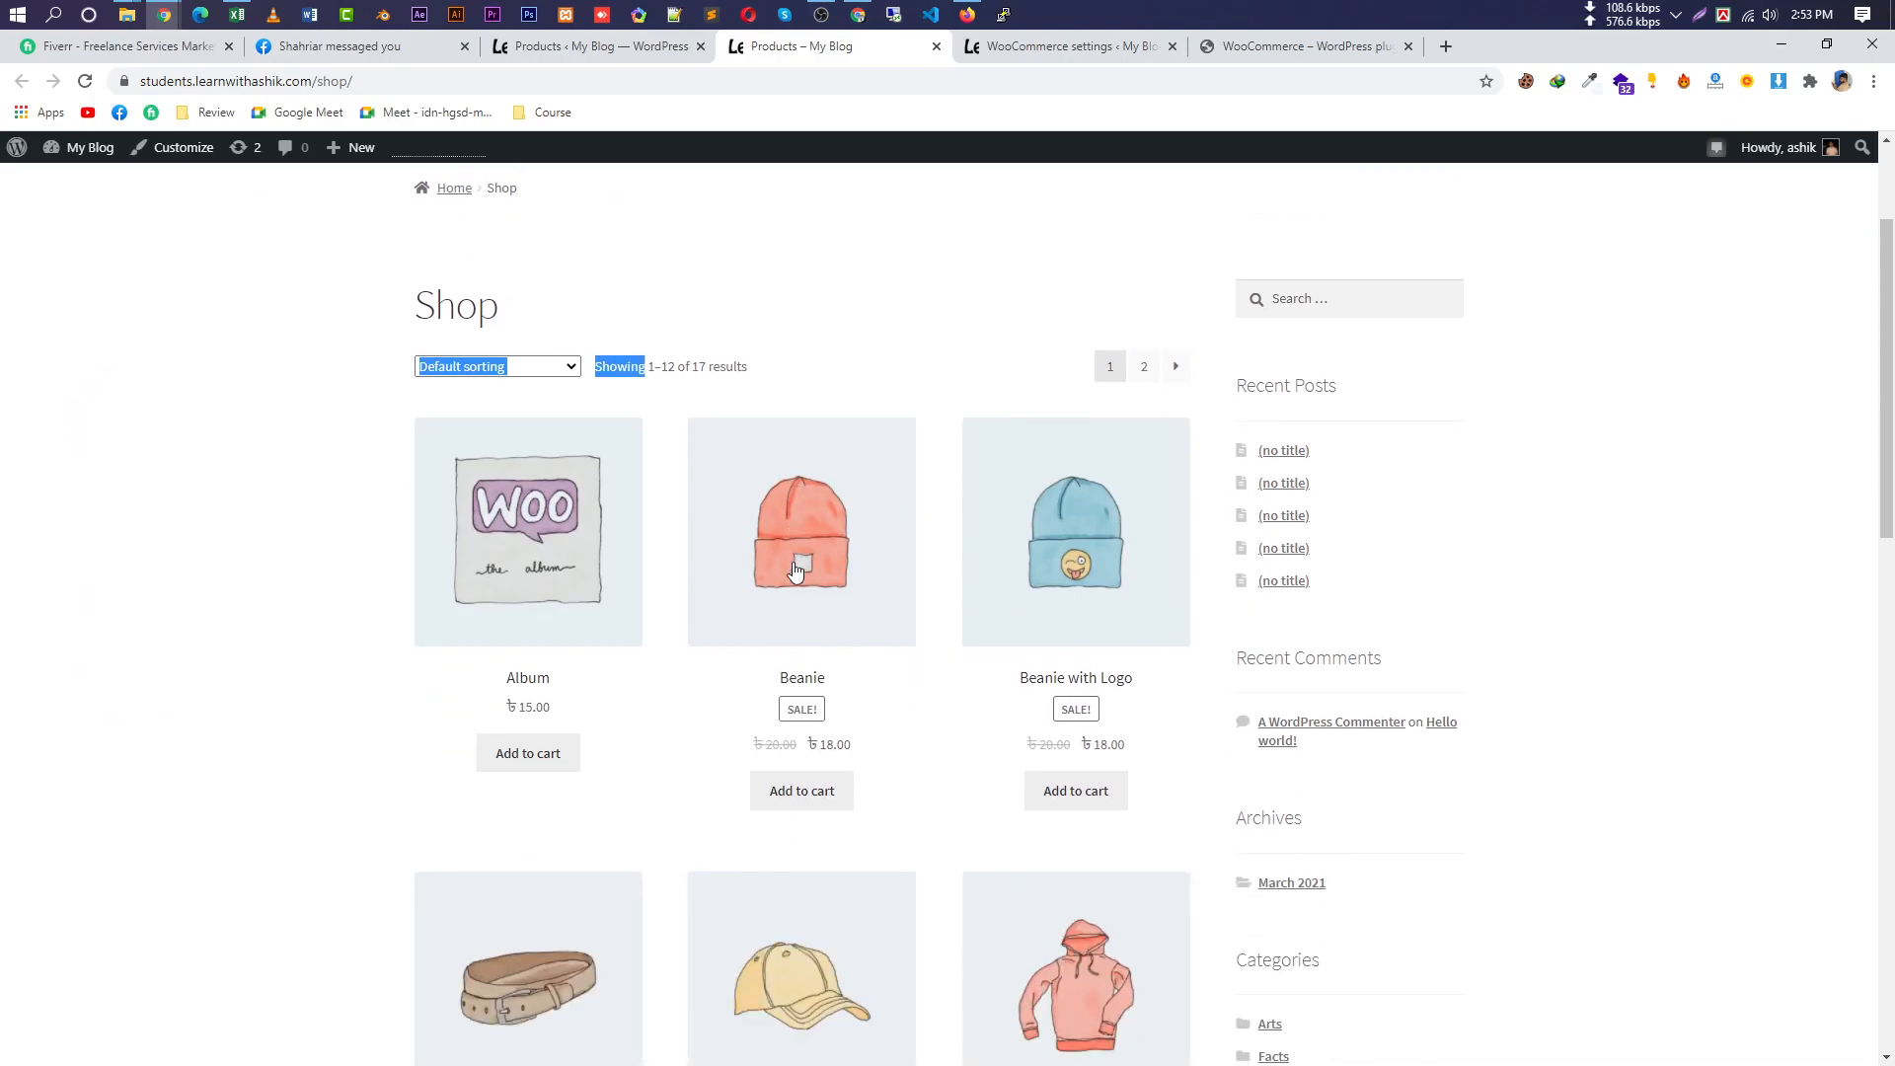
{"action": "left_click", "coordinate": [885, 447]}
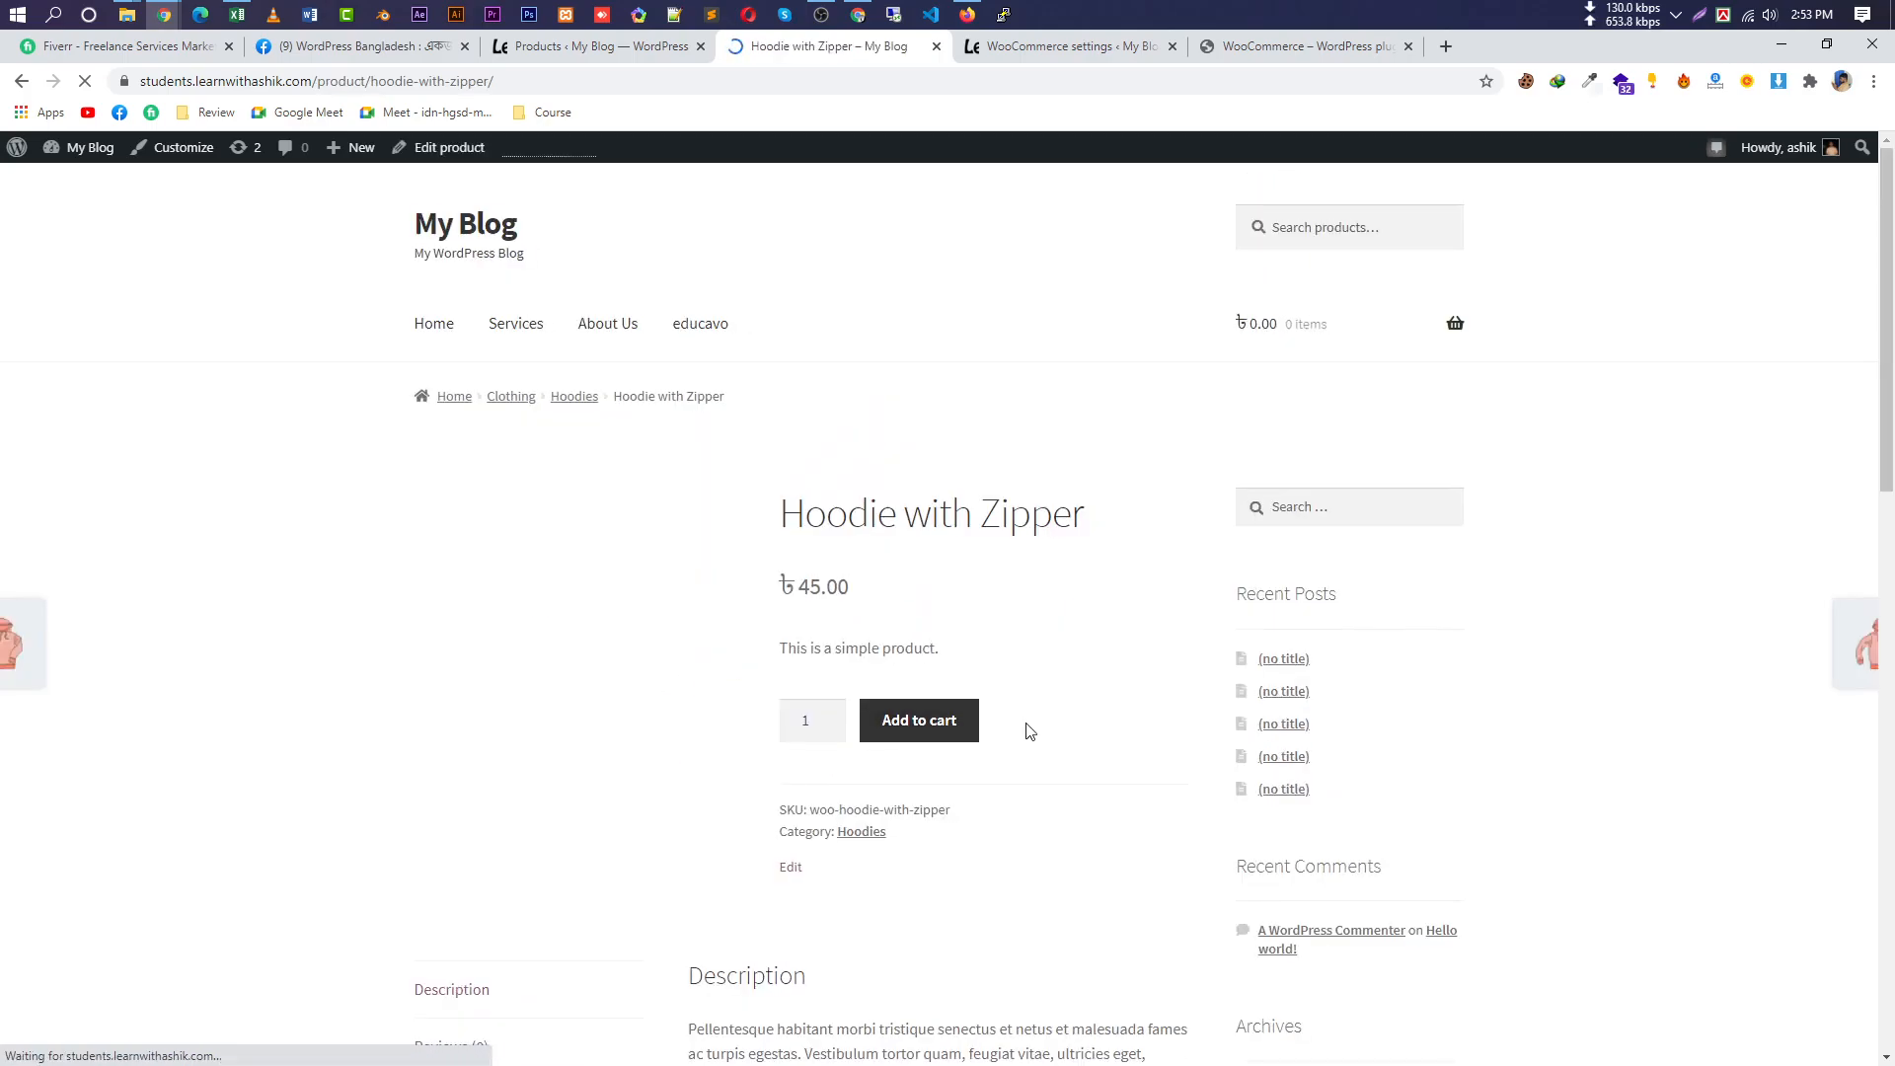
{"action": "left_click", "coordinate": [829, 714]}
{"action": "left_click", "coordinate": [829, 714]}
{"action": "left_click", "coordinate": [829, 714]}
{"action": "left_click", "coordinate": [829, 715]}
{"action": "left_click", "coordinate": [829, 715]}
{"action": "left_click", "coordinate": [919, 720]}
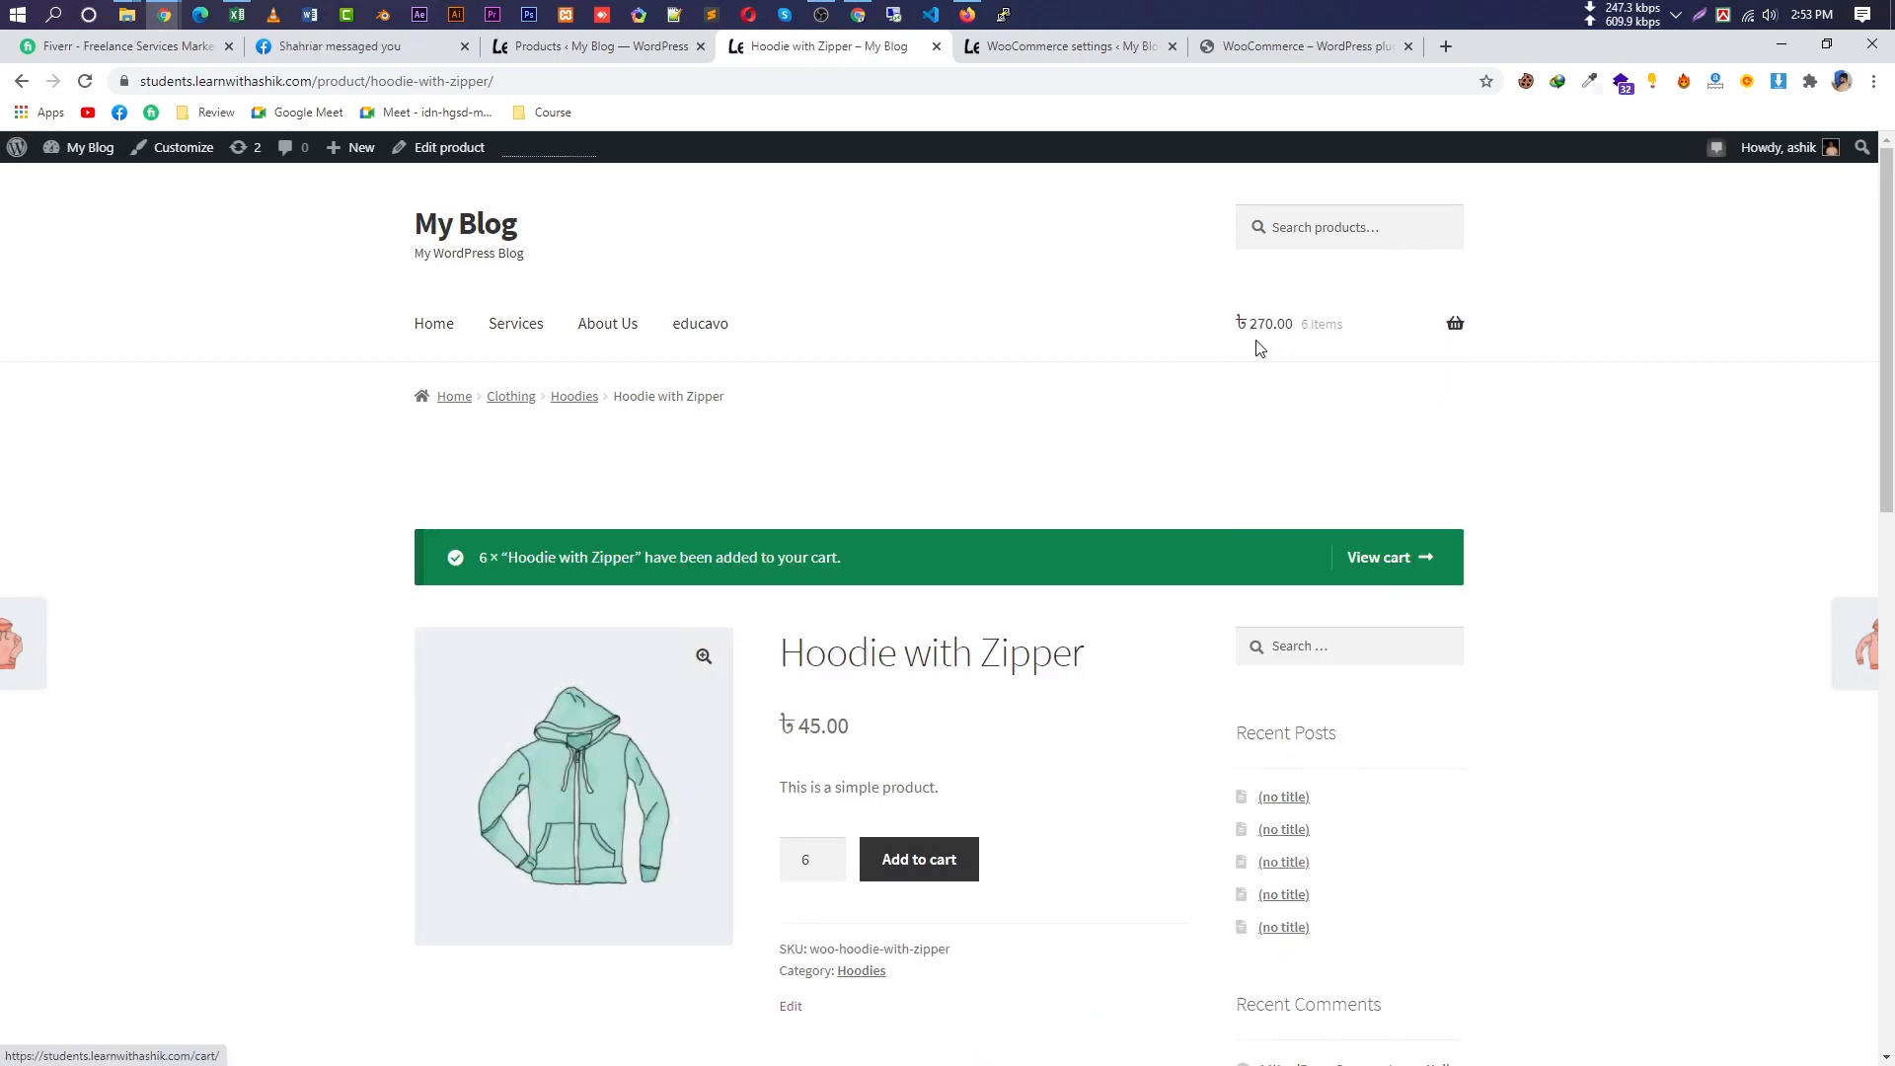
Go to checkout and highlight the notice saying no payment methods are available.
{"action": "mouse_move", "coordinate": [1421, 340]}
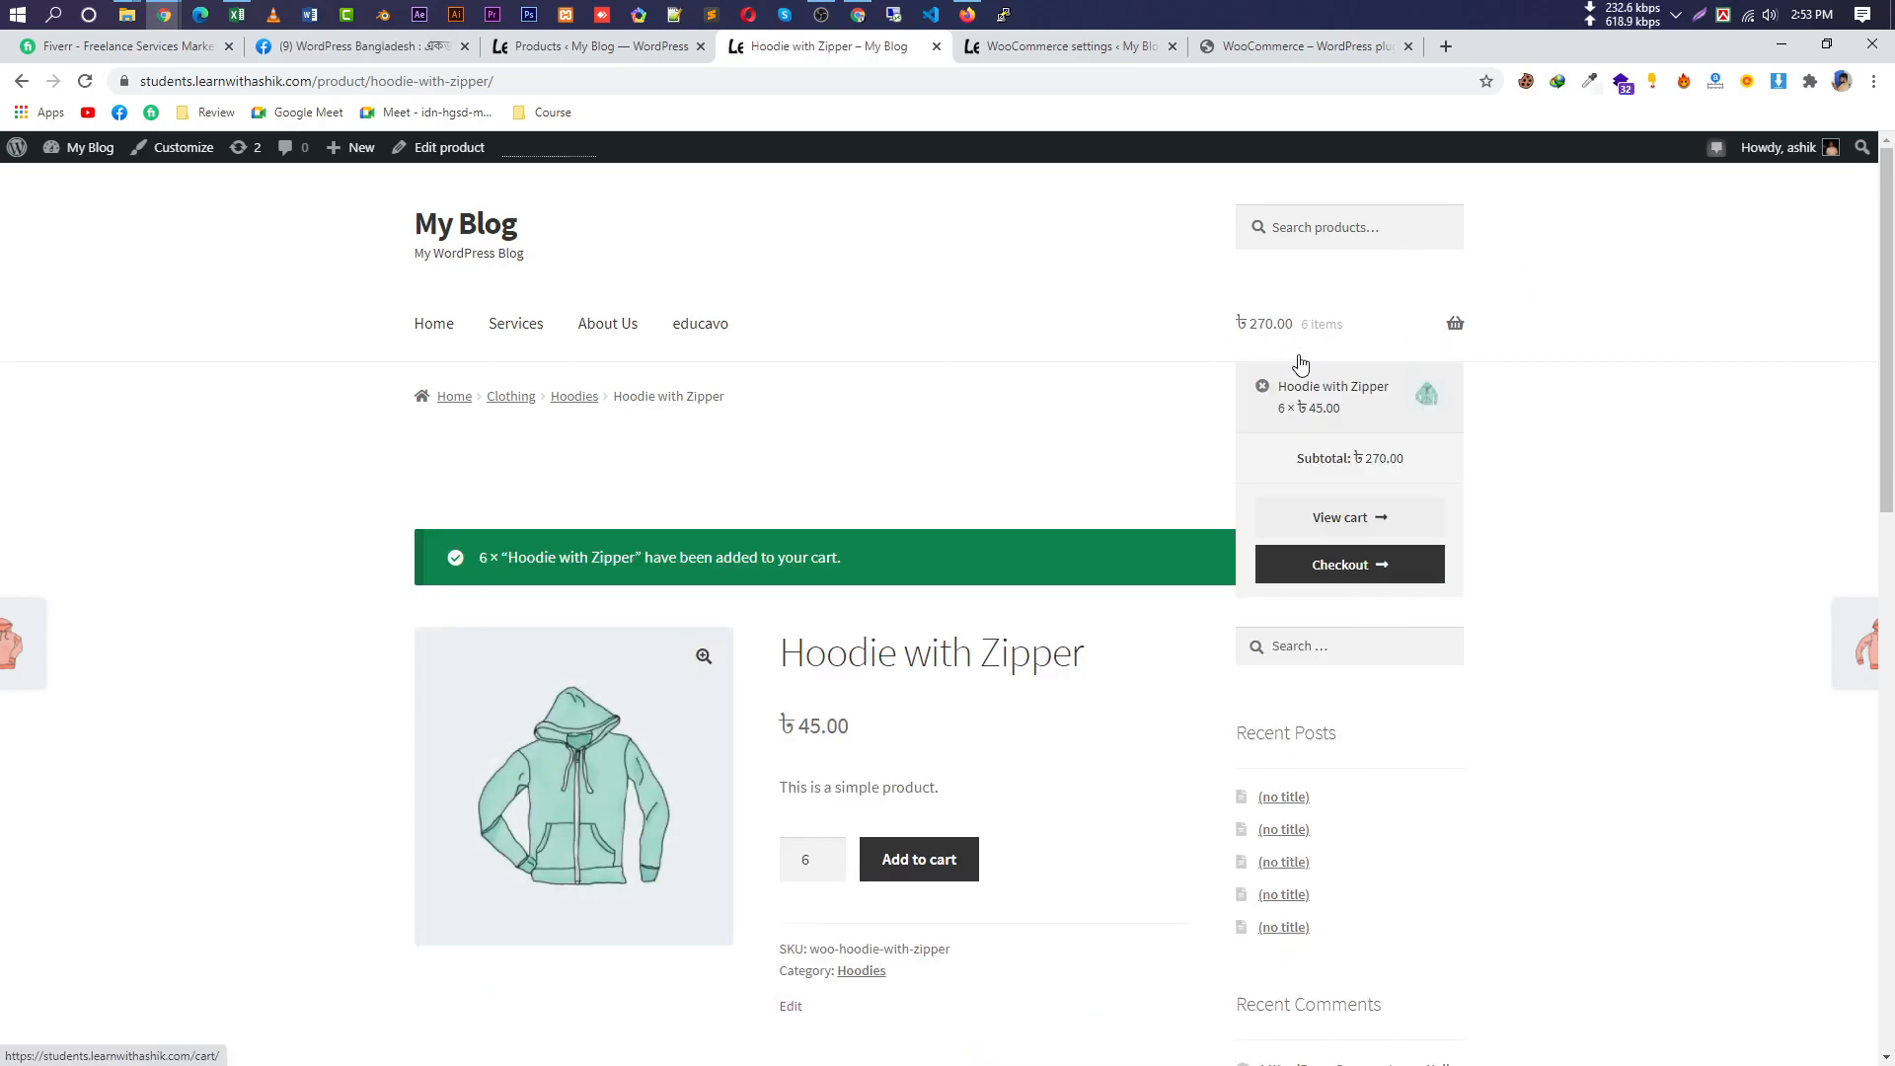
{"action": "left_click", "coordinate": [1342, 566]}
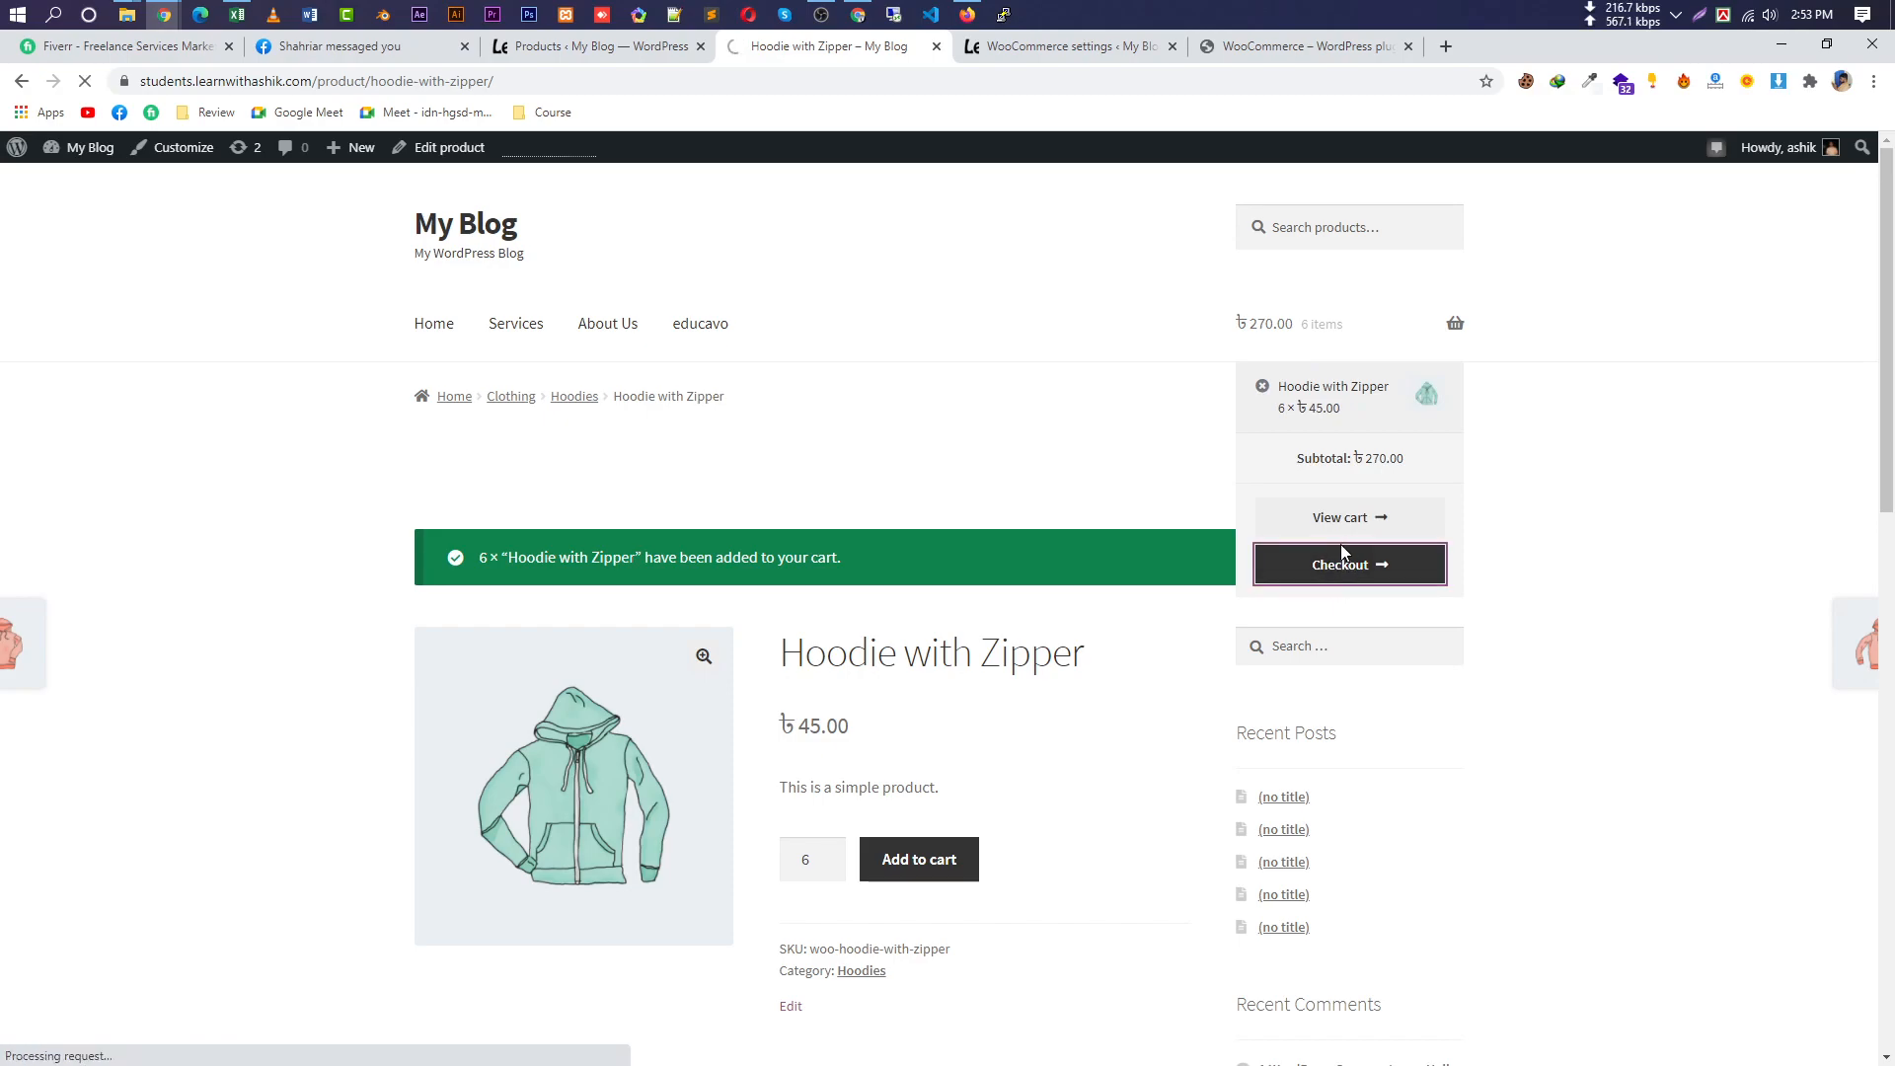
{"action": "scroll", "coordinate": [1103, 425], "scroll_direction": "down", "scroll_amount": 4}
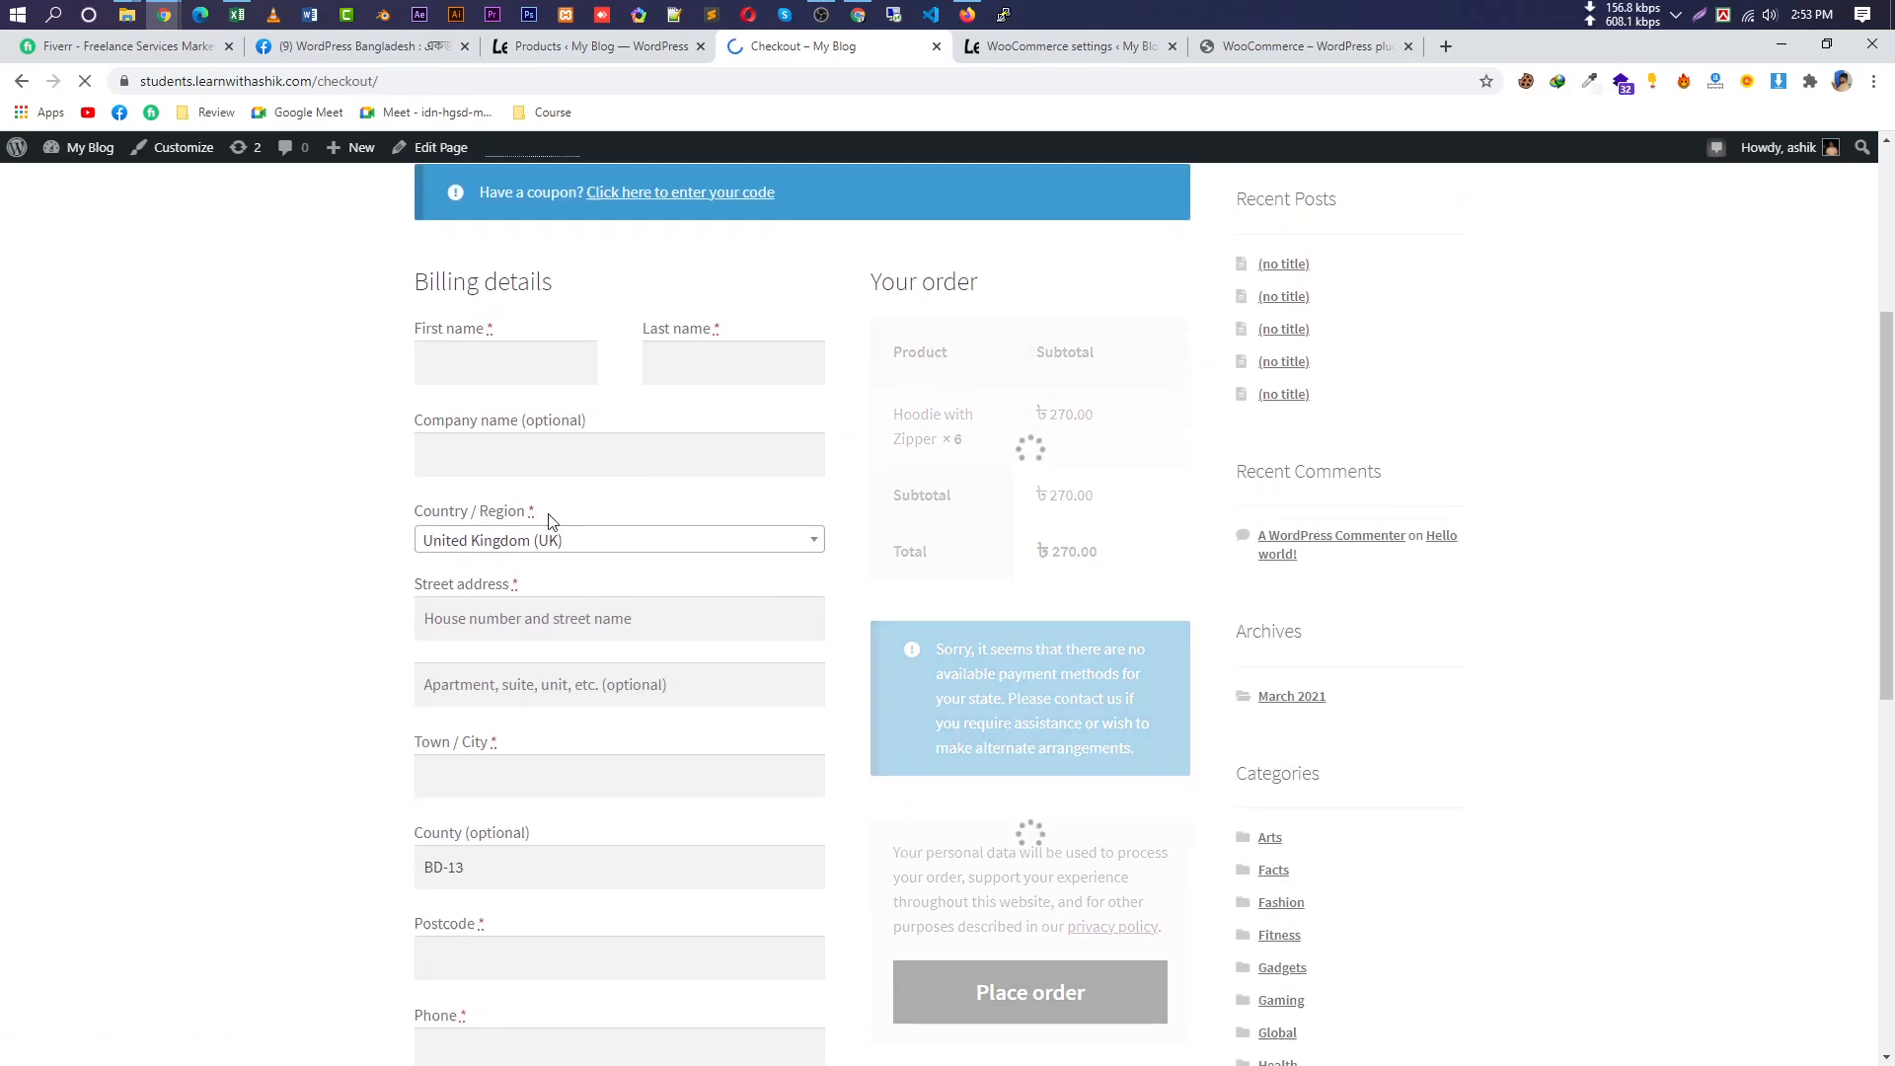
{"action": "scroll", "coordinate": [775, 449], "scroll_direction": "down", "scroll_amount": 3}
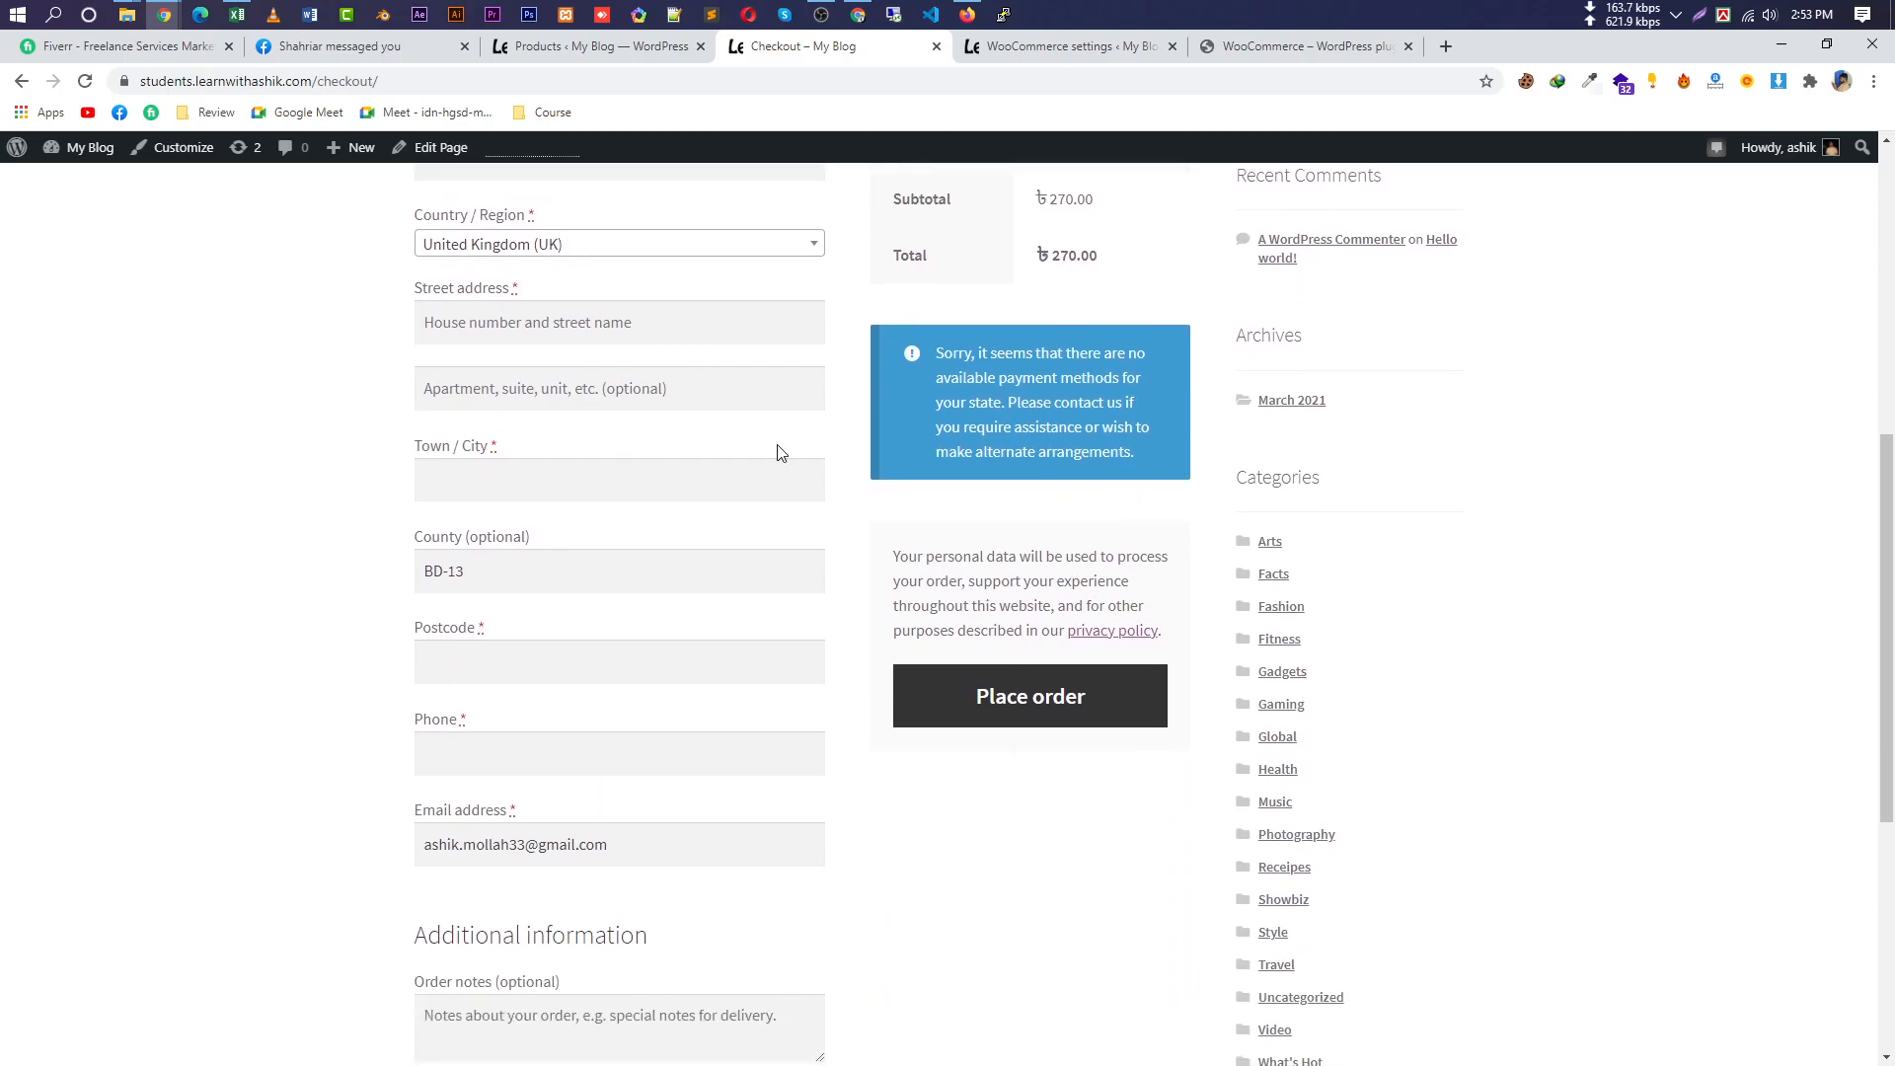
{"action": "scroll", "coordinate": [500, 771], "scroll_direction": "down", "scroll_amount": 5}
{"action": "scroll", "coordinate": [672, 811], "scroll_direction": "up", "scroll_amount": 6}
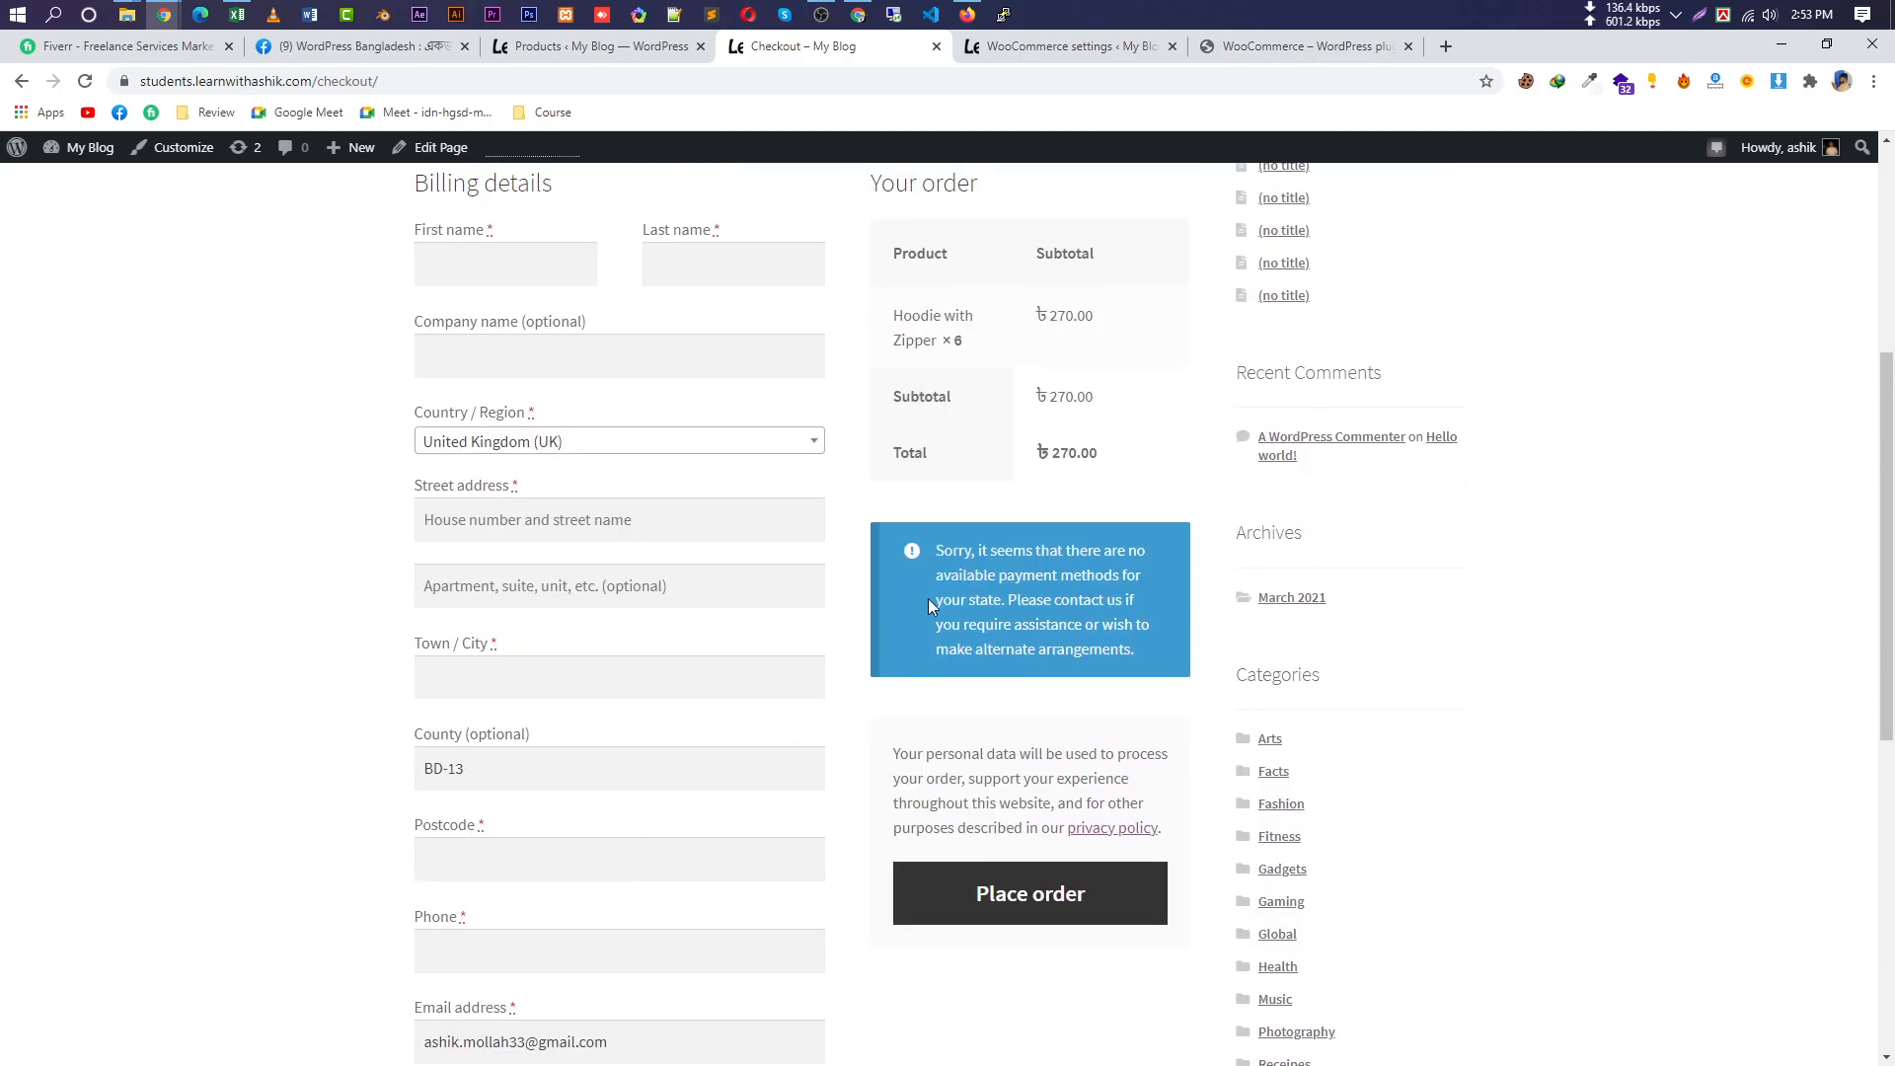
{"action": "left_click_drag", "start_coordinate": [934, 555], "coordinate": [1150, 668]}
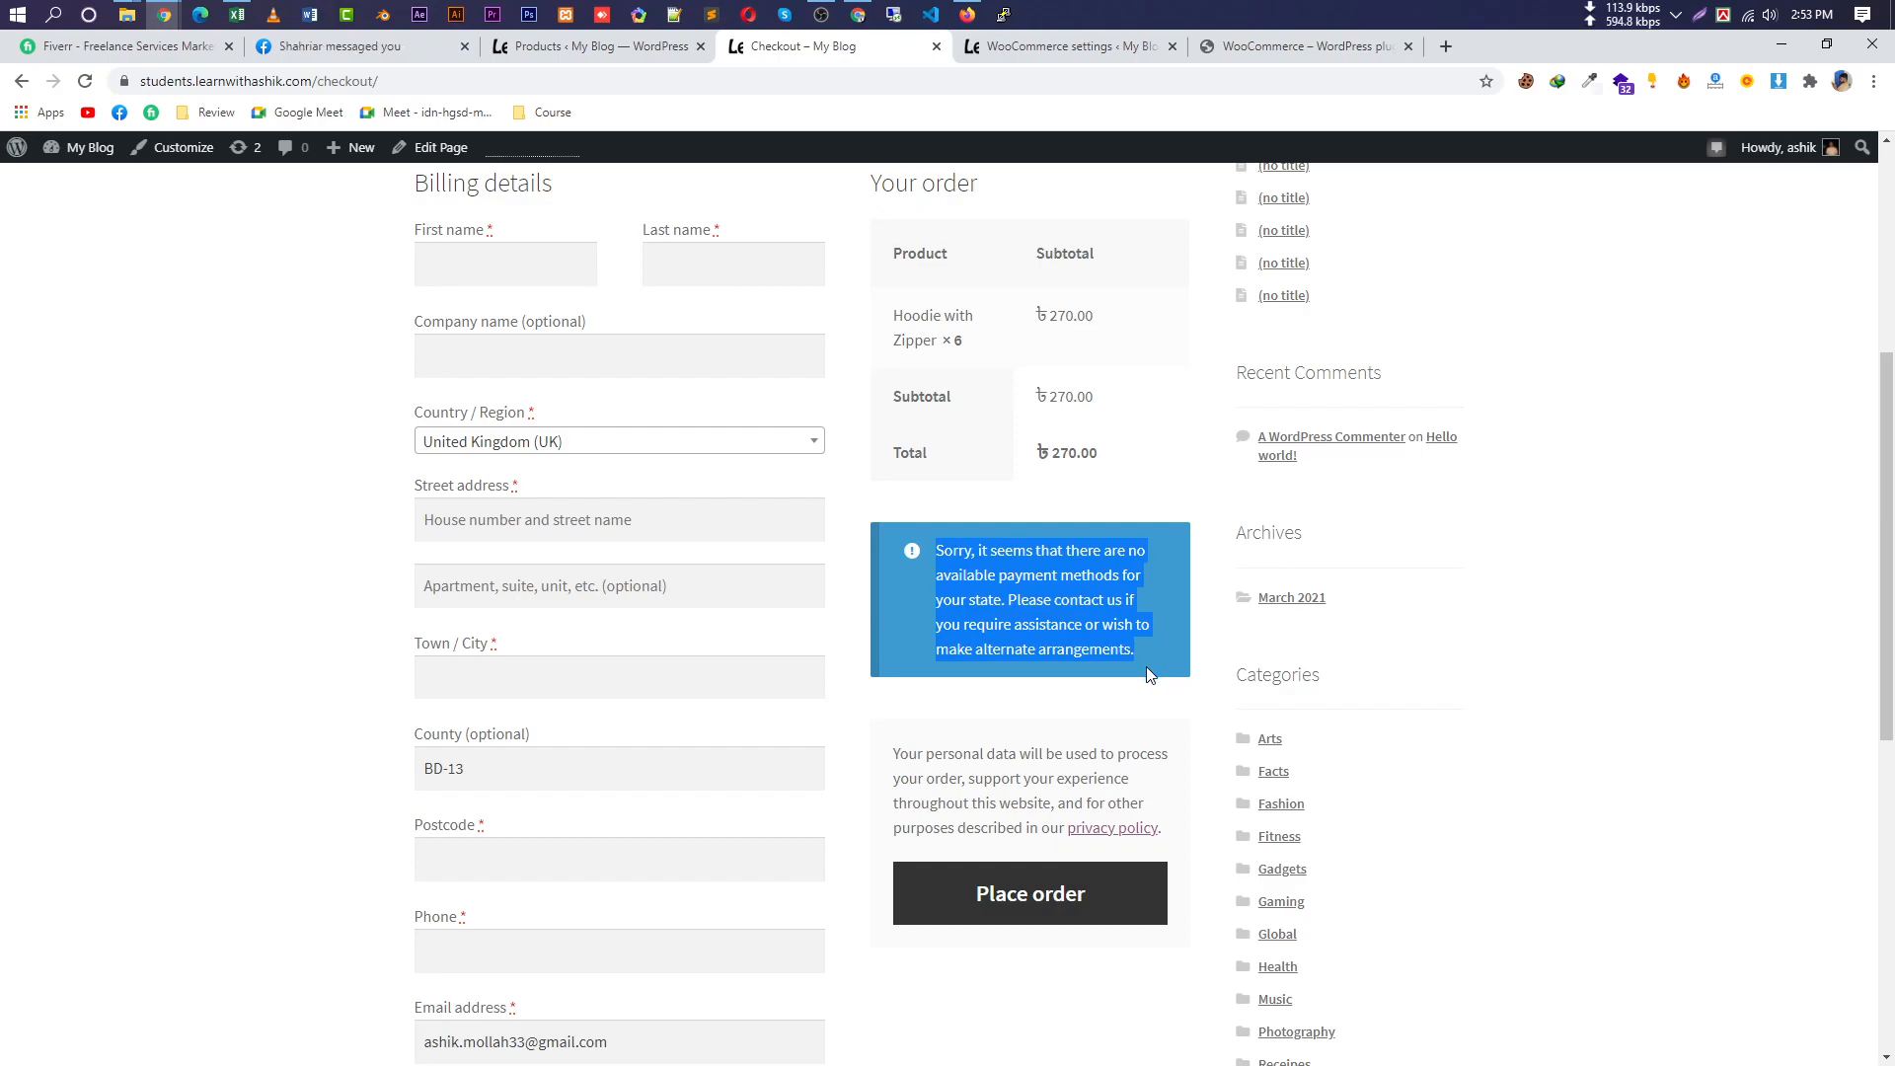
Go from the admin products list to WooCommerce Home, then to Plugins > Add New.
{"action": "left_click", "coordinate": [574, 46]}
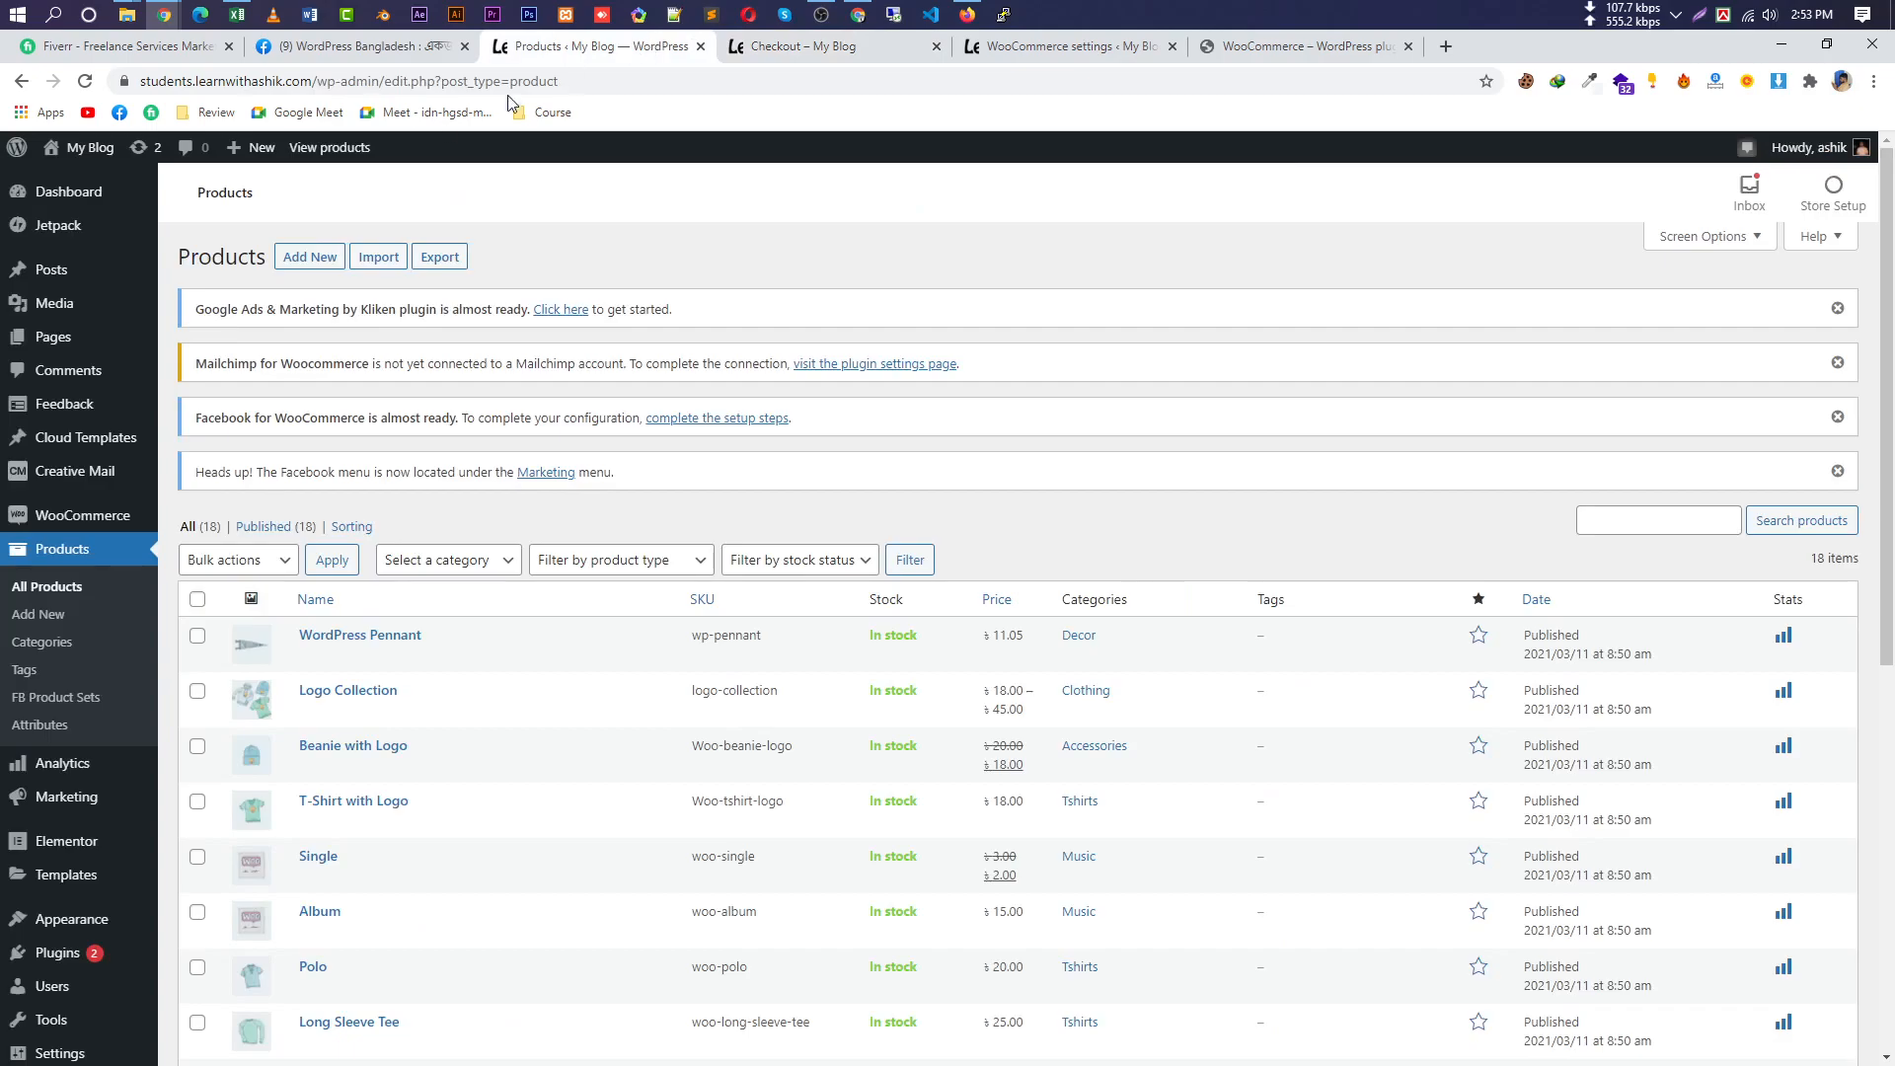
{"action": "left_click", "coordinate": [69, 506]}
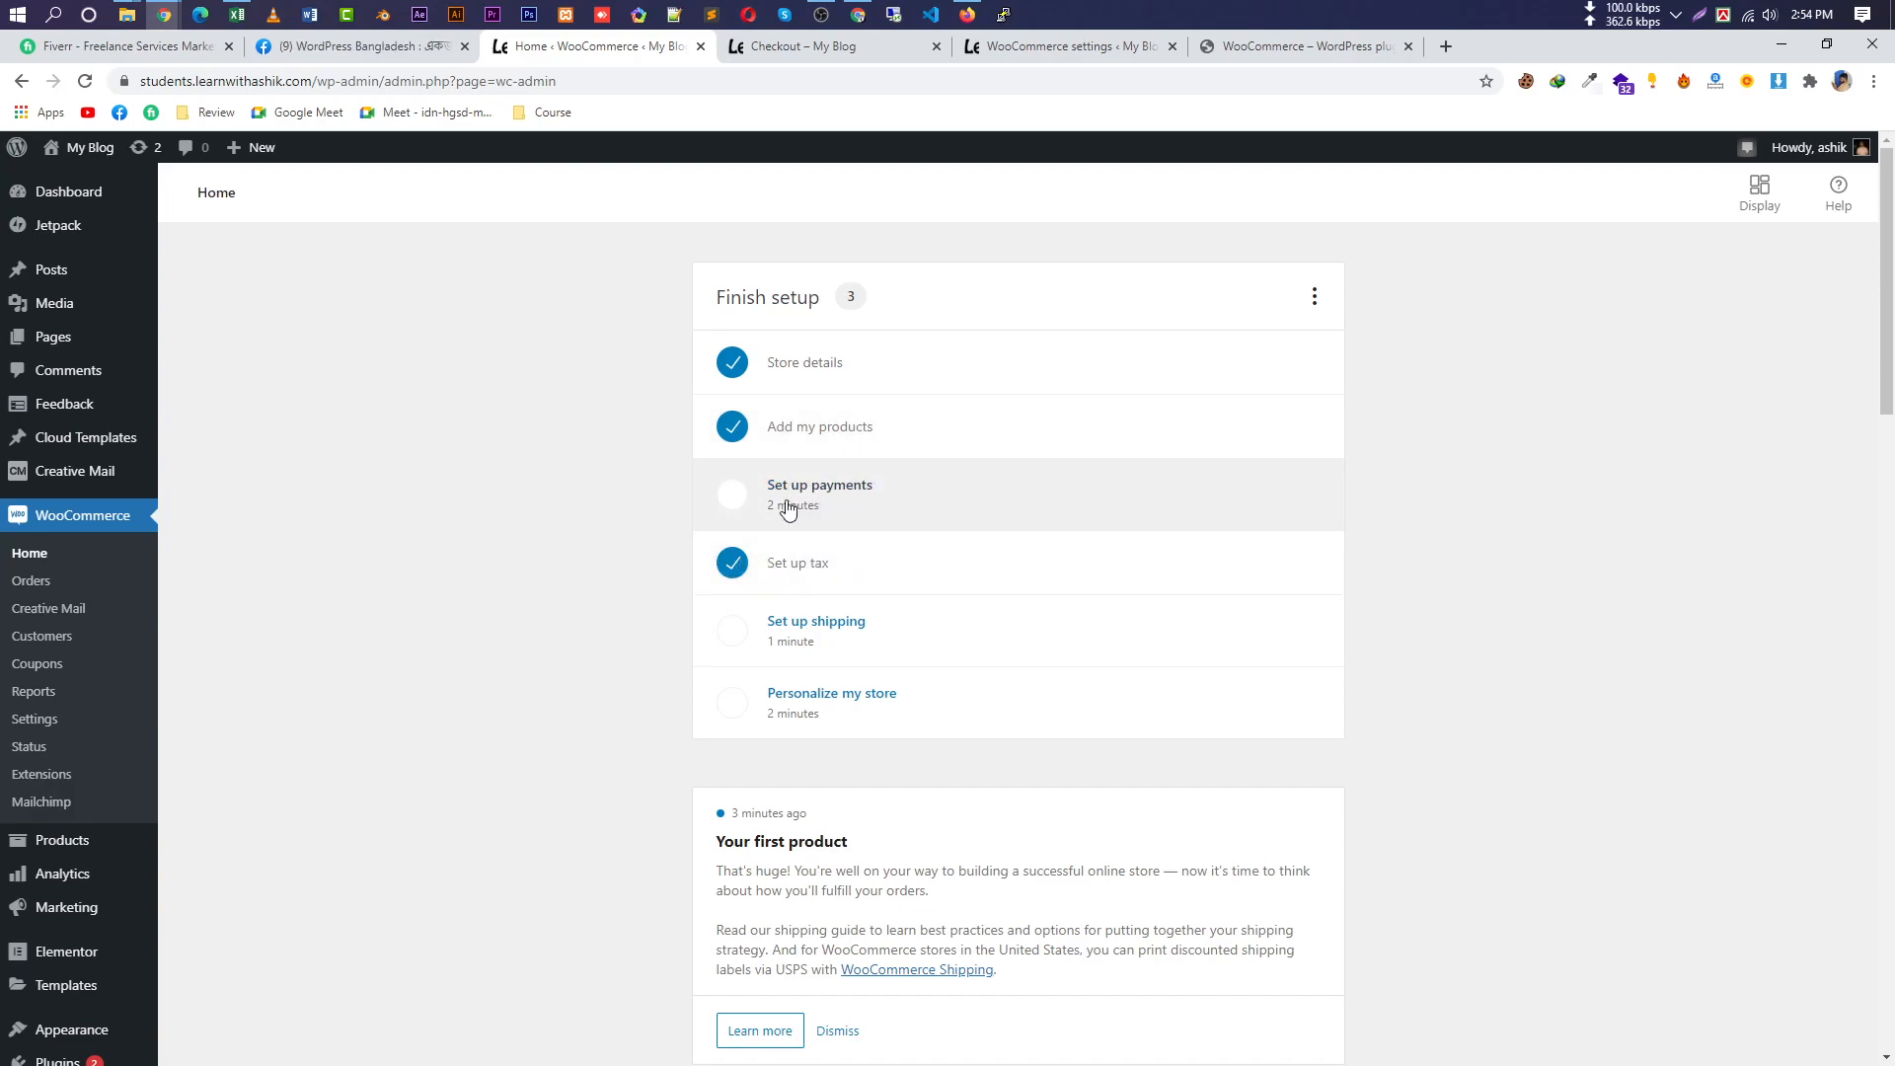
{"action": "scroll", "coordinate": [415, 900], "scroll_direction": "down", "scroll_amount": 4}
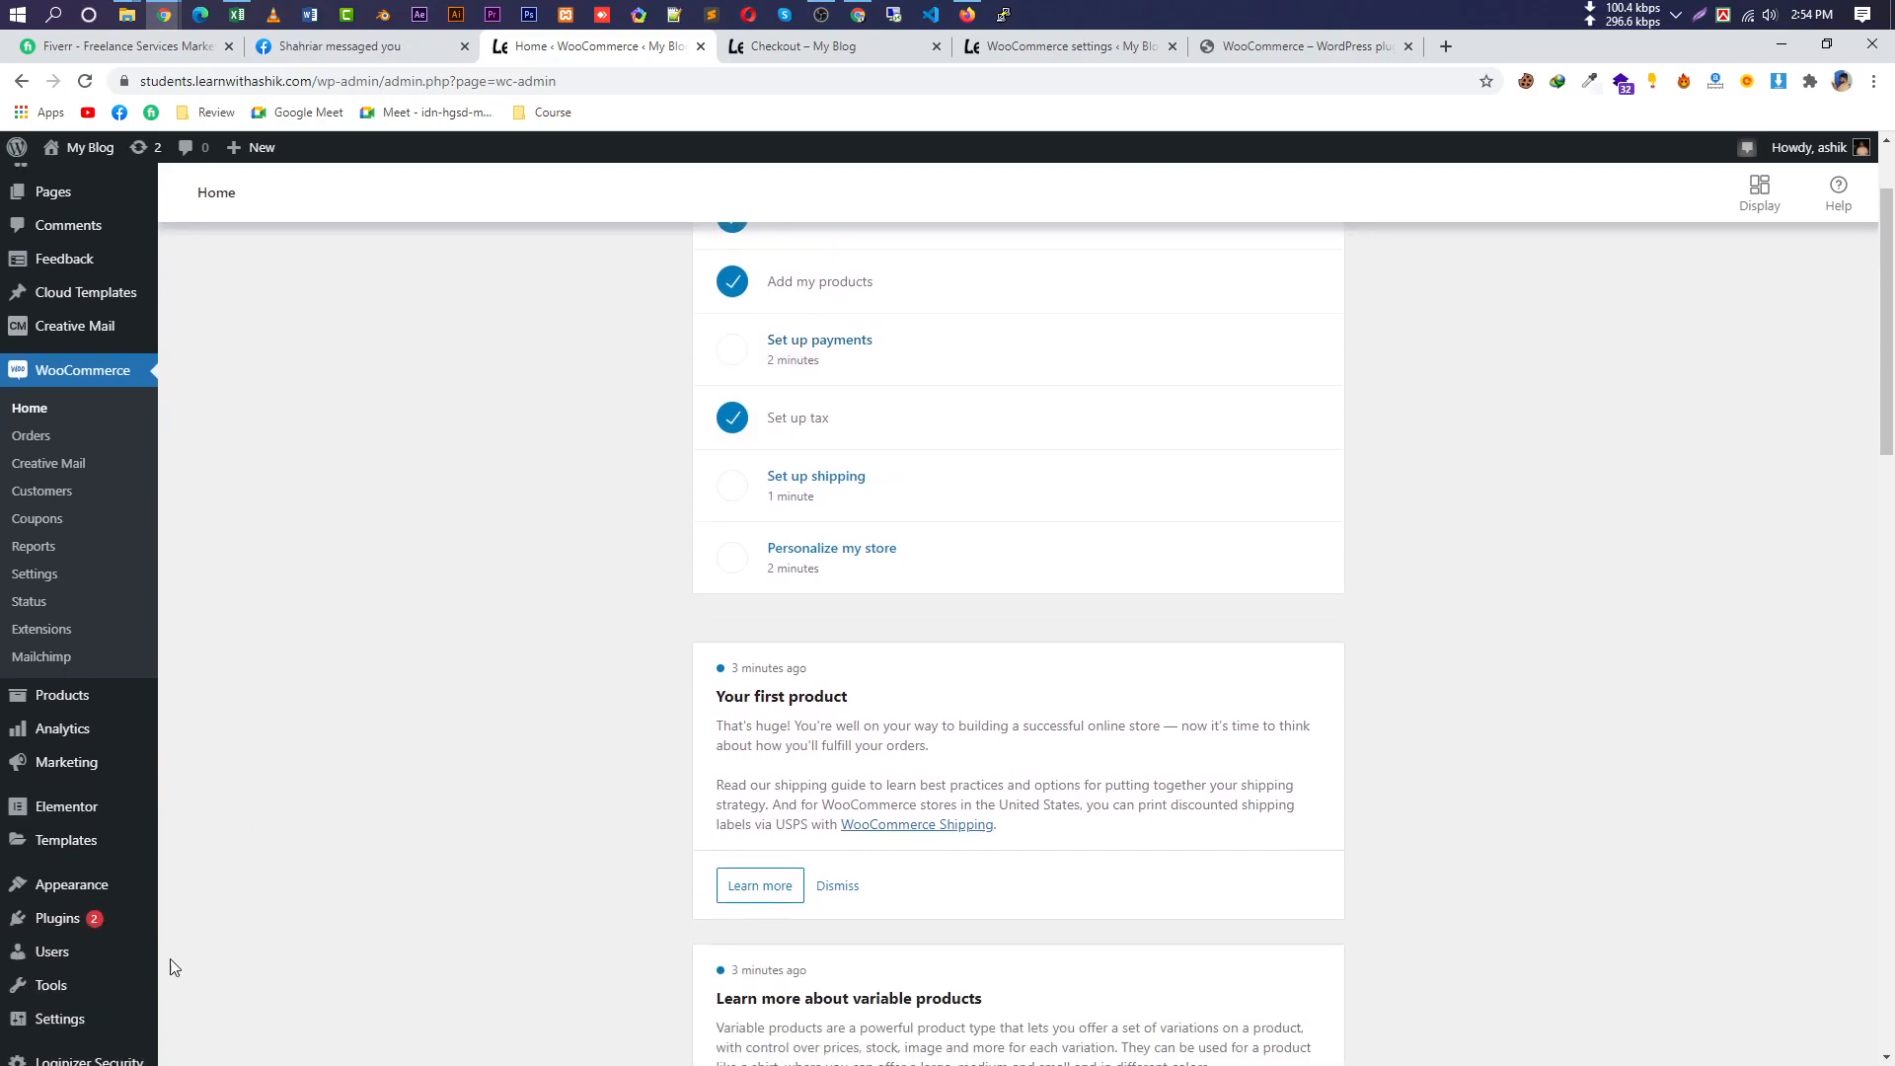
{"action": "mouse_move", "coordinate": [93, 669]}
{"action": "left_click", "coordinate": [219, 699]}
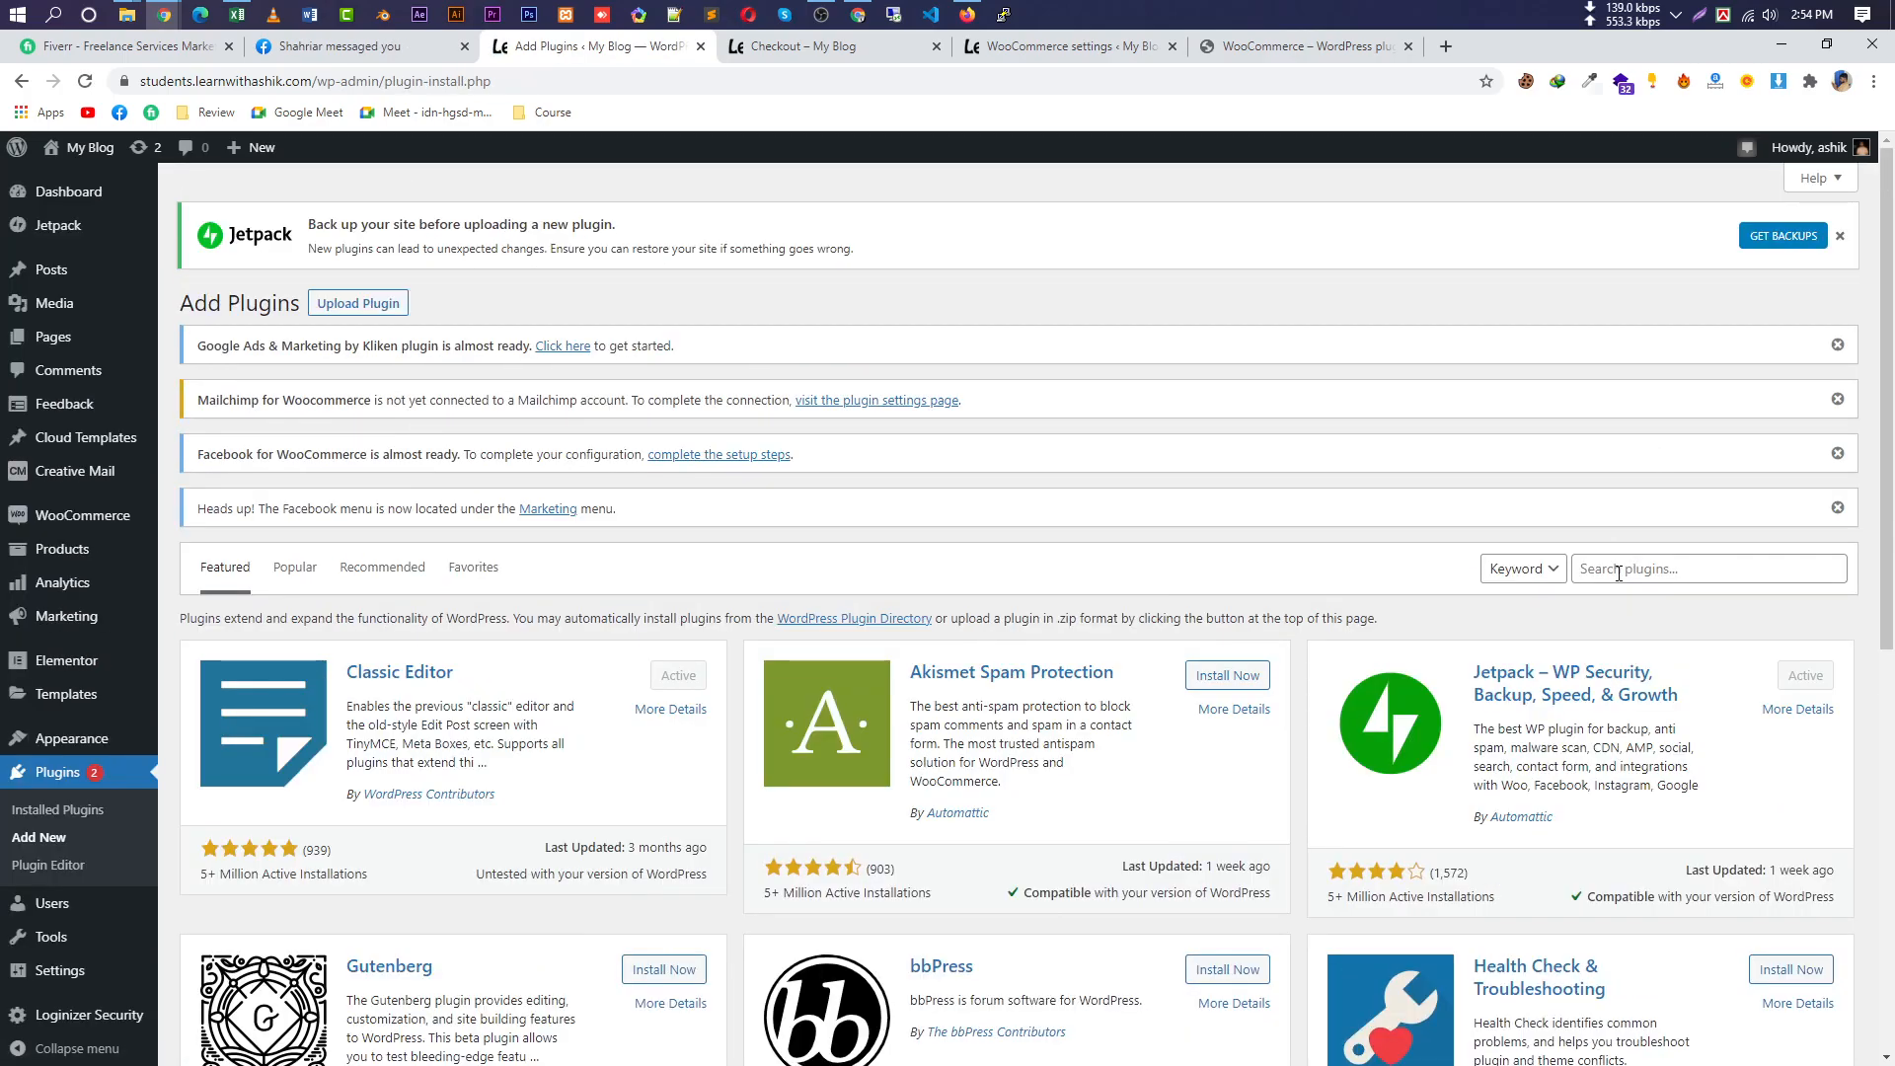
Search 'bka', then install and activate the SoftTech-IT bKash, Rocket, Nagad plugin.
{"action": "left_click", "coordinate": [1618, 570]}
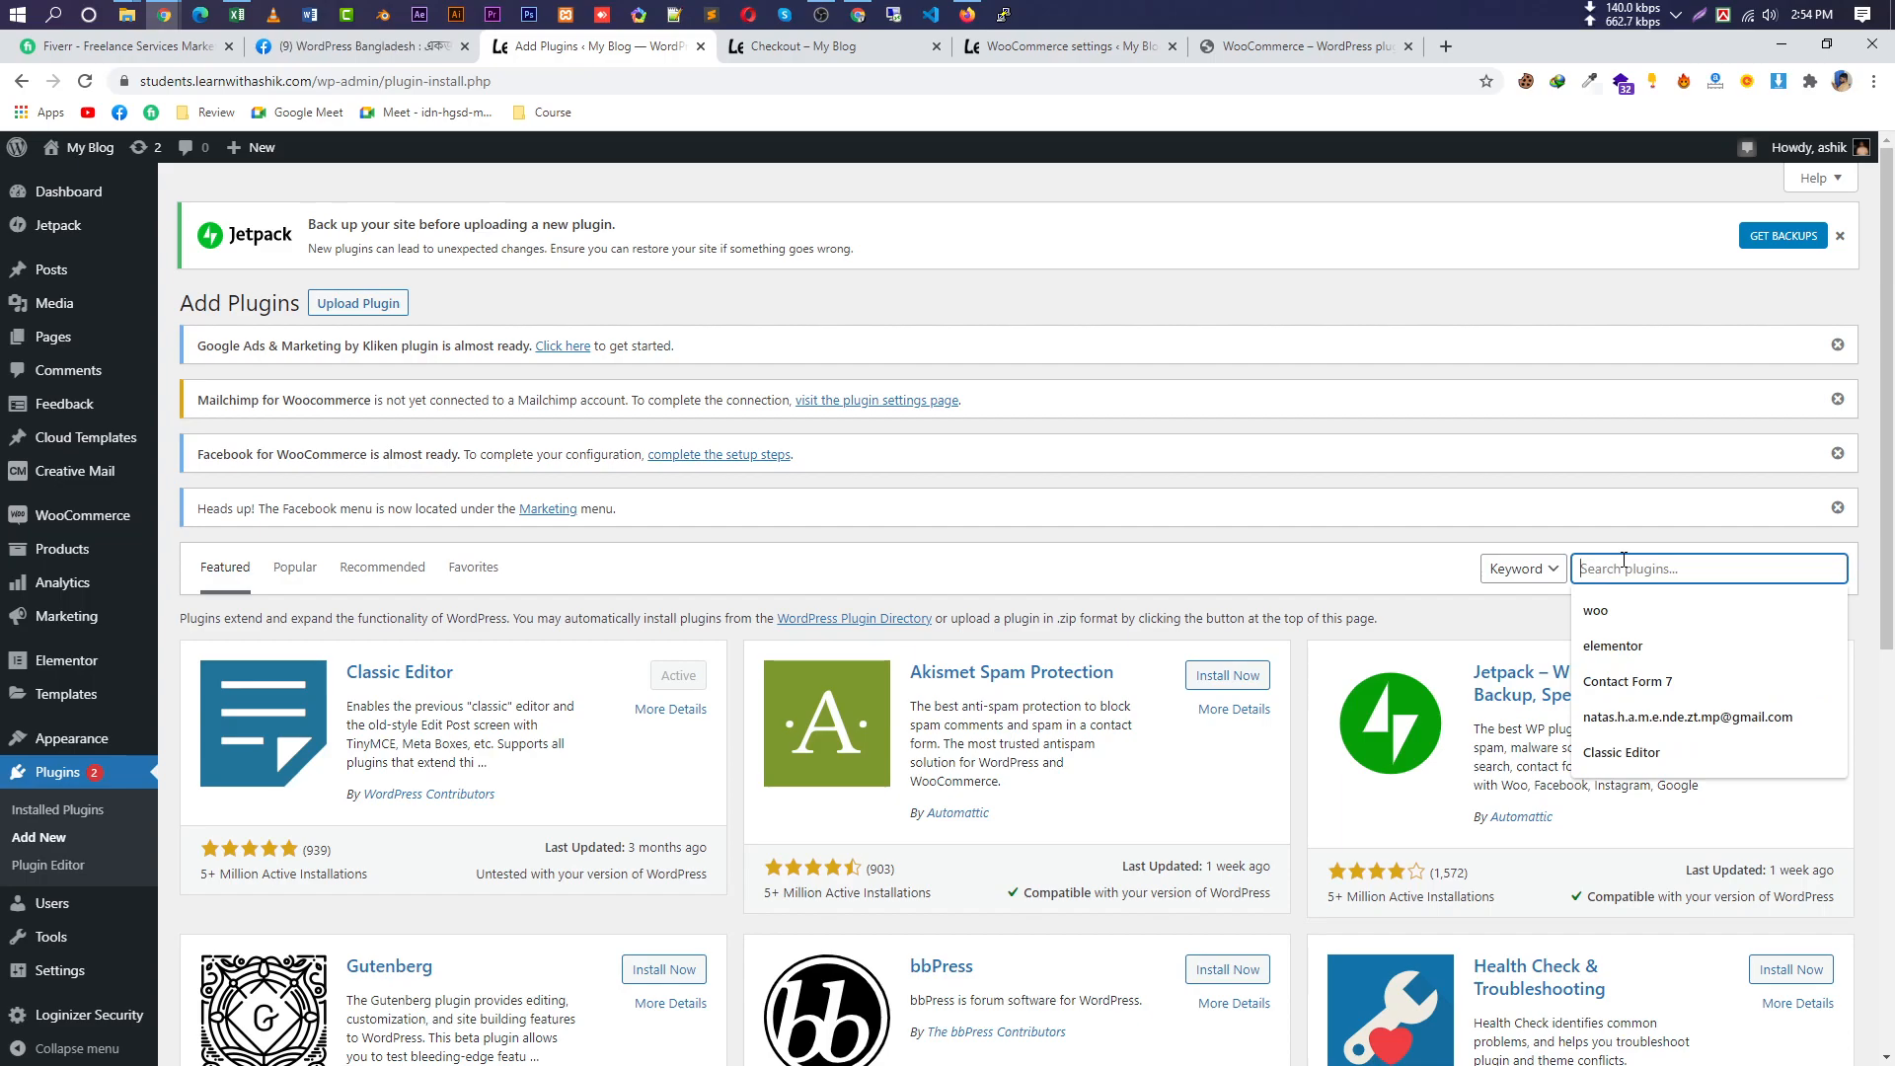
{"action": "type", "text": "bkash"}
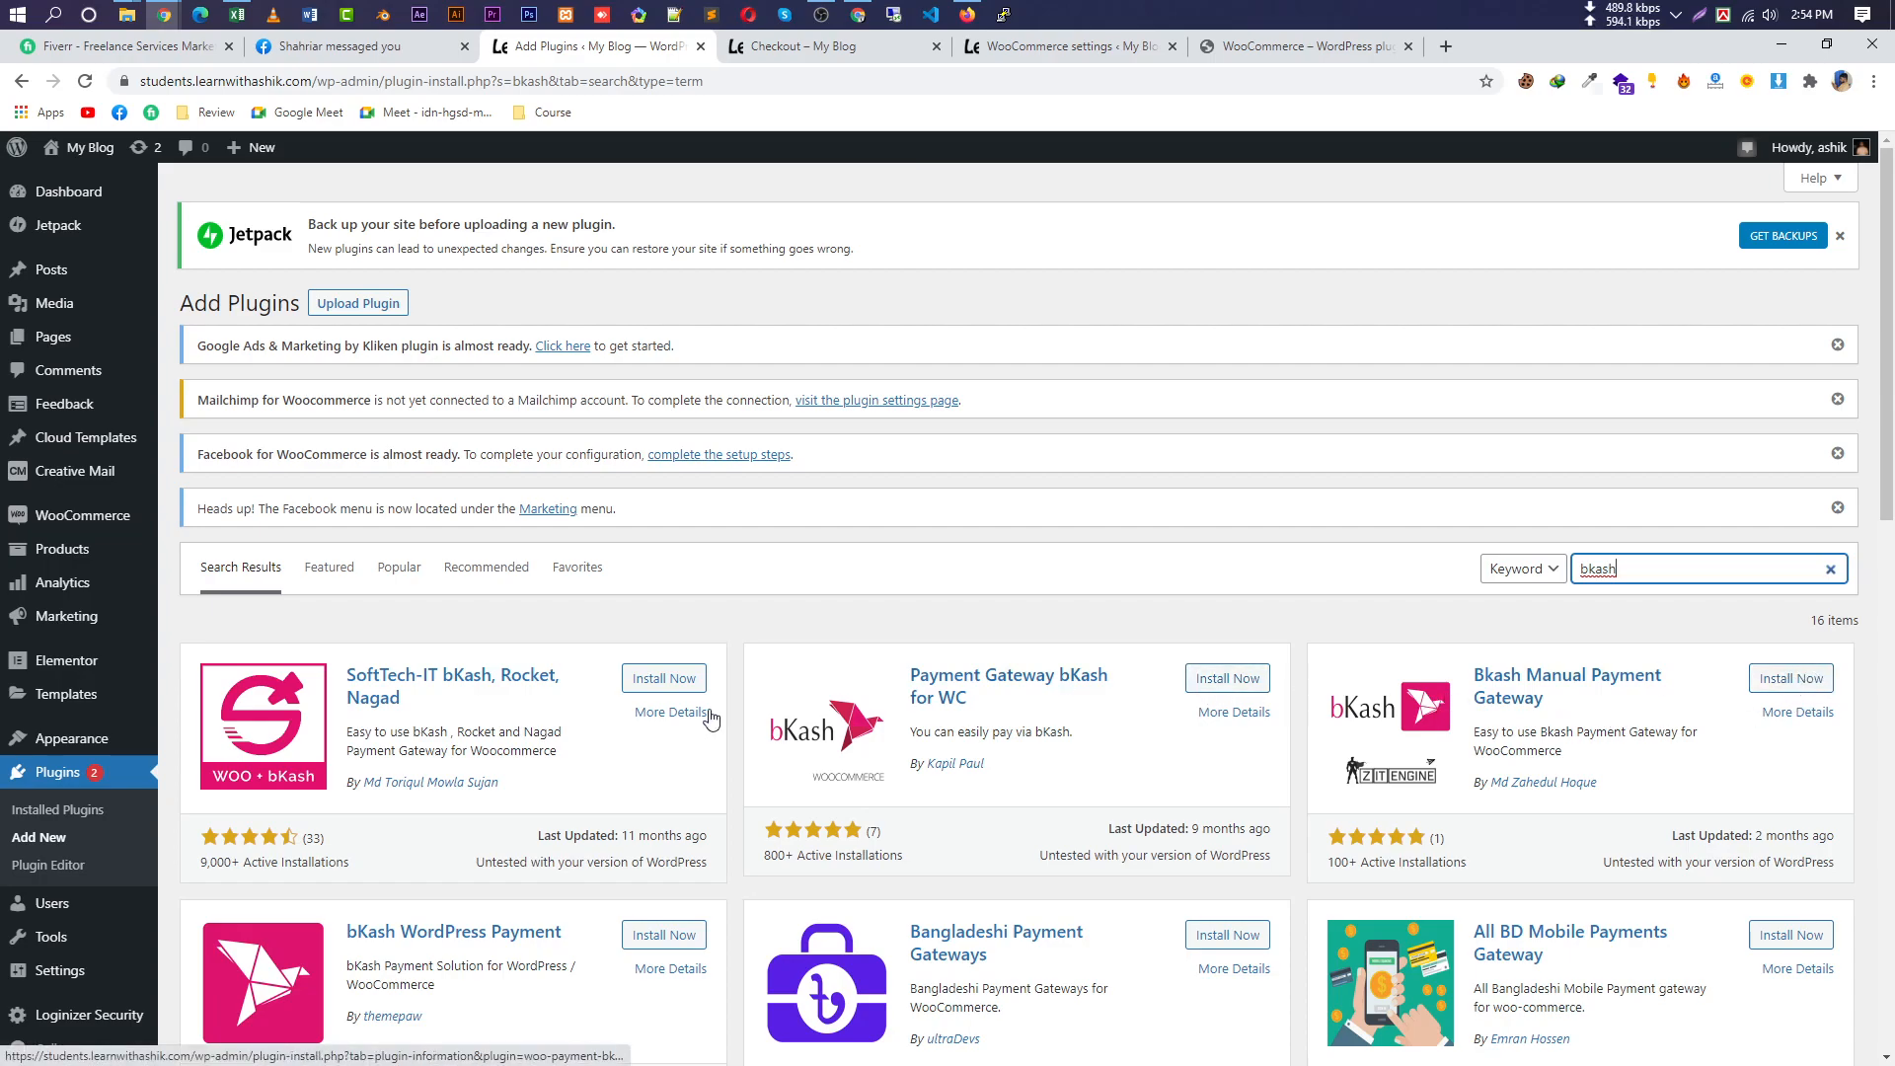
{"action": "left_click_drag", "start_coordinate": [333, 679], "coordinate": [549, 696]}
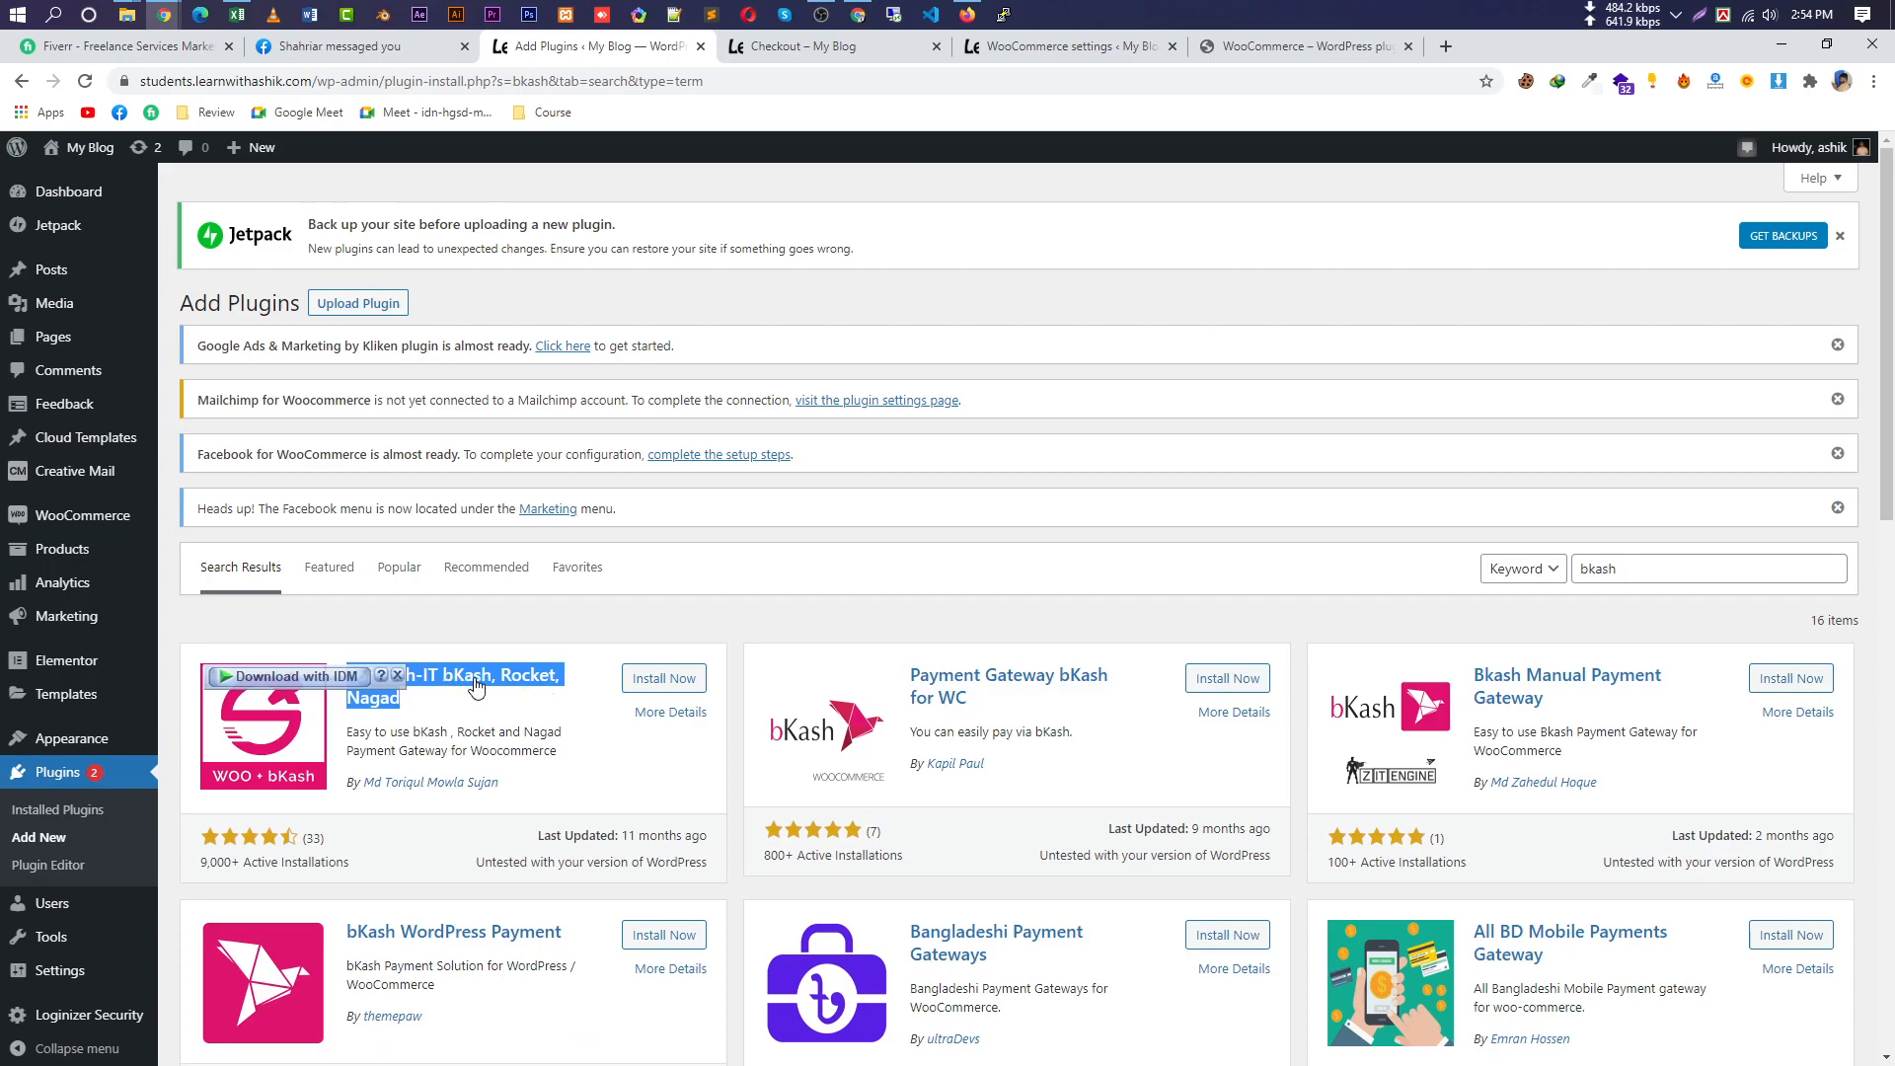
{"action": "left_click", "coordinate": [664, 680]}
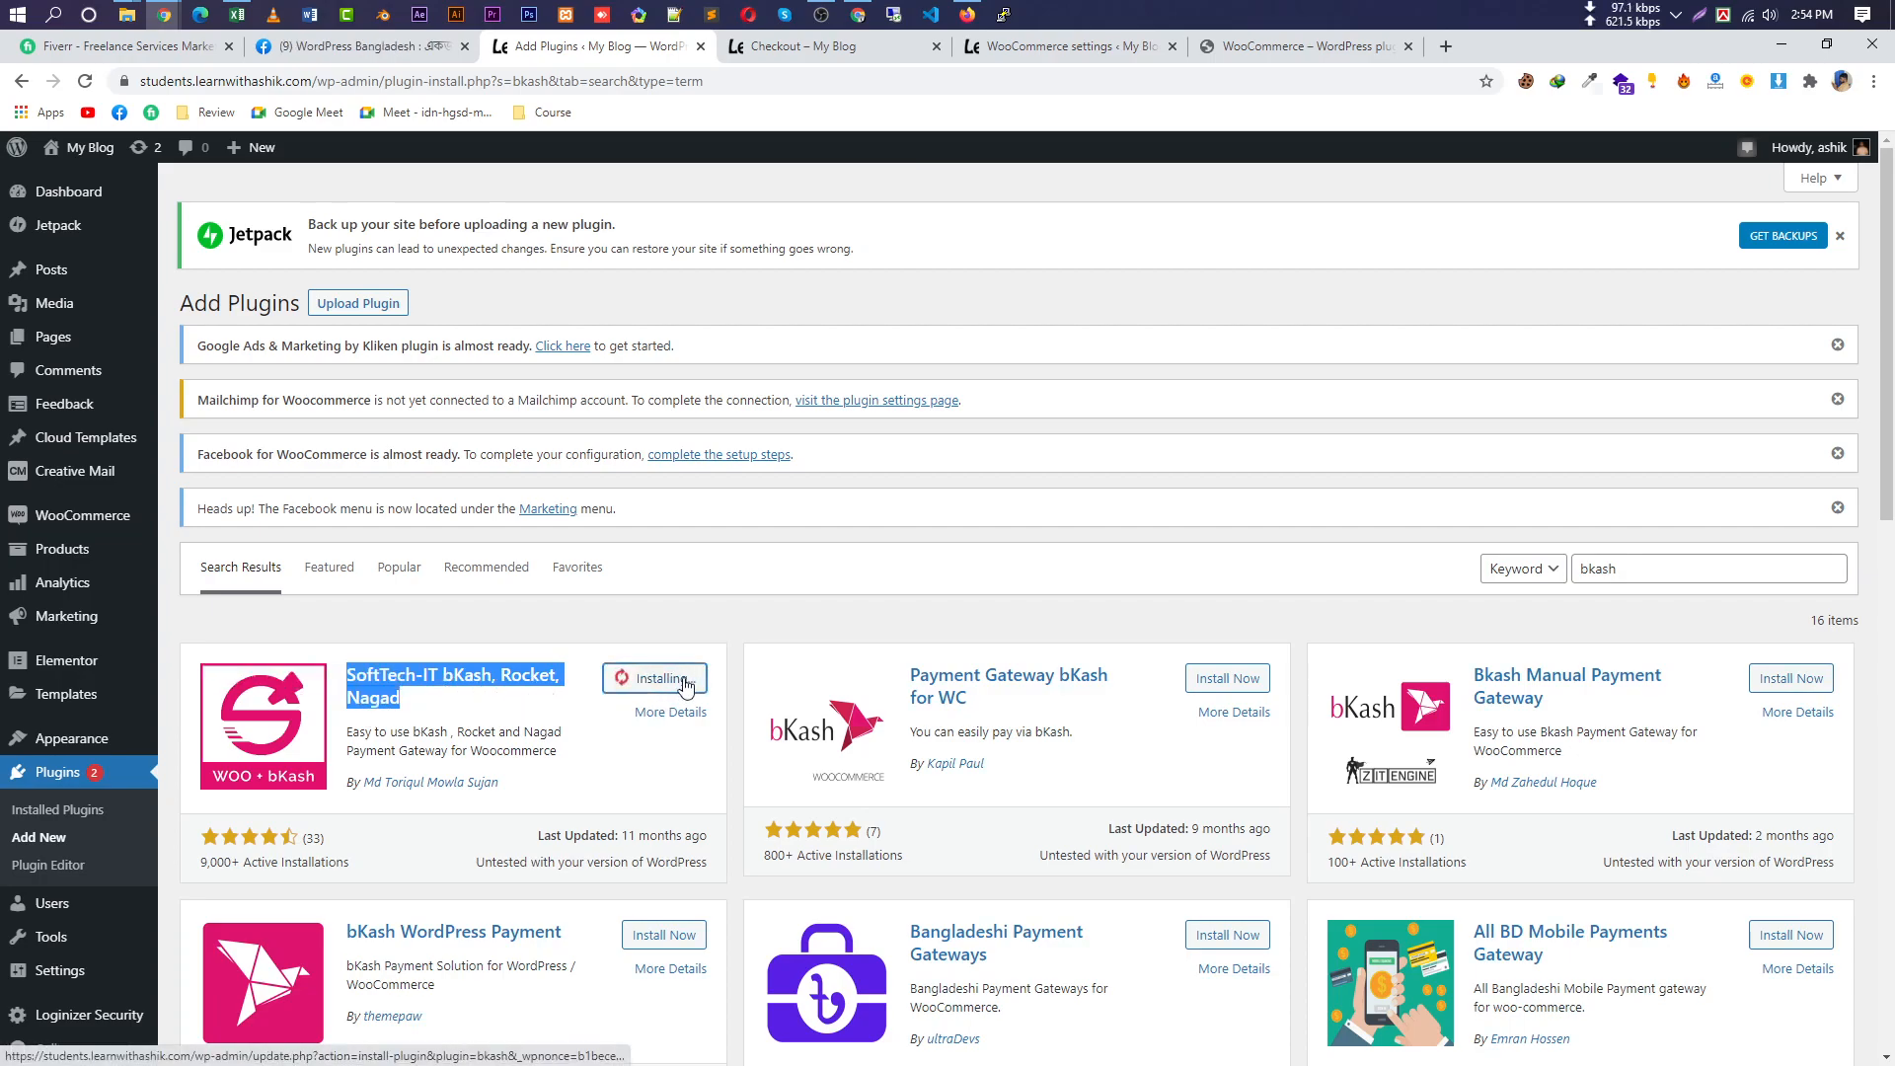
{"action": "scroll", "coordinate": [612, 627], "scroll_direction": "down", "scroll_amount": 1}
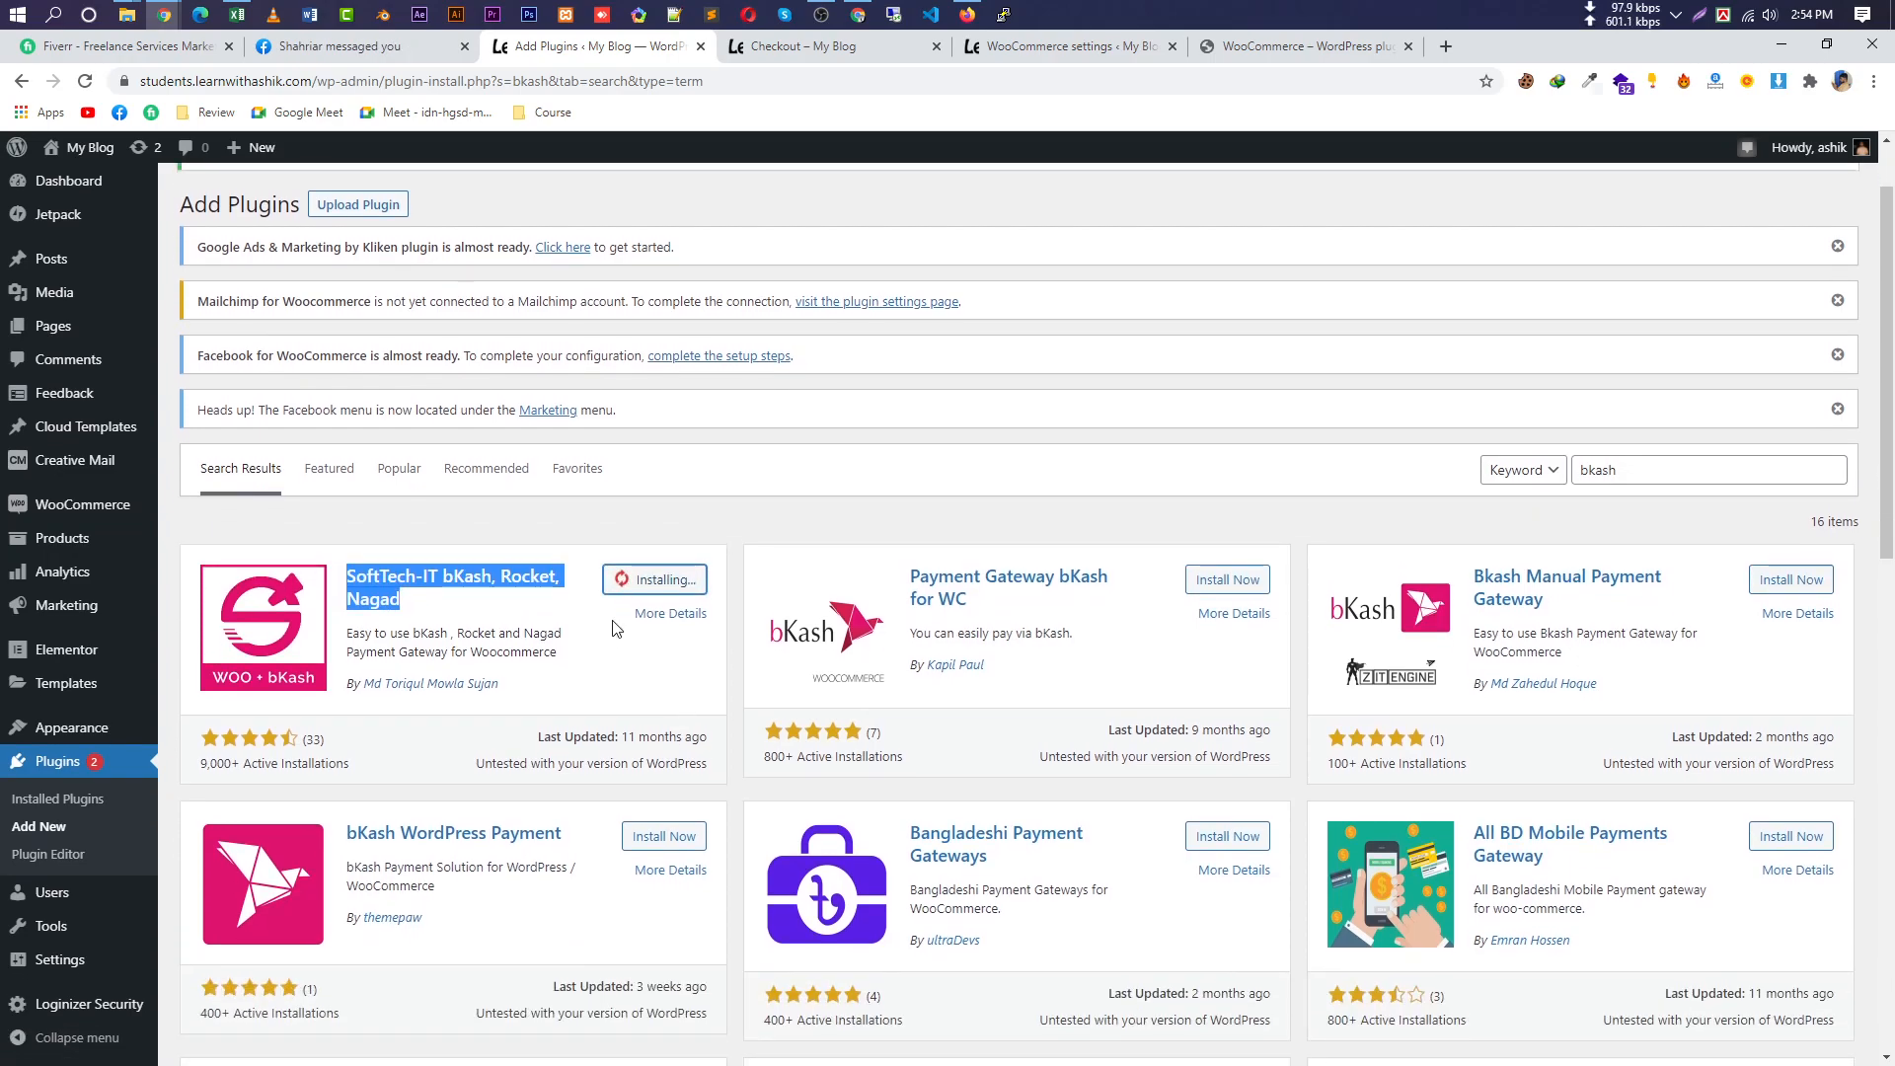
{"action": "left_click", "coordinate": [681, 585]}
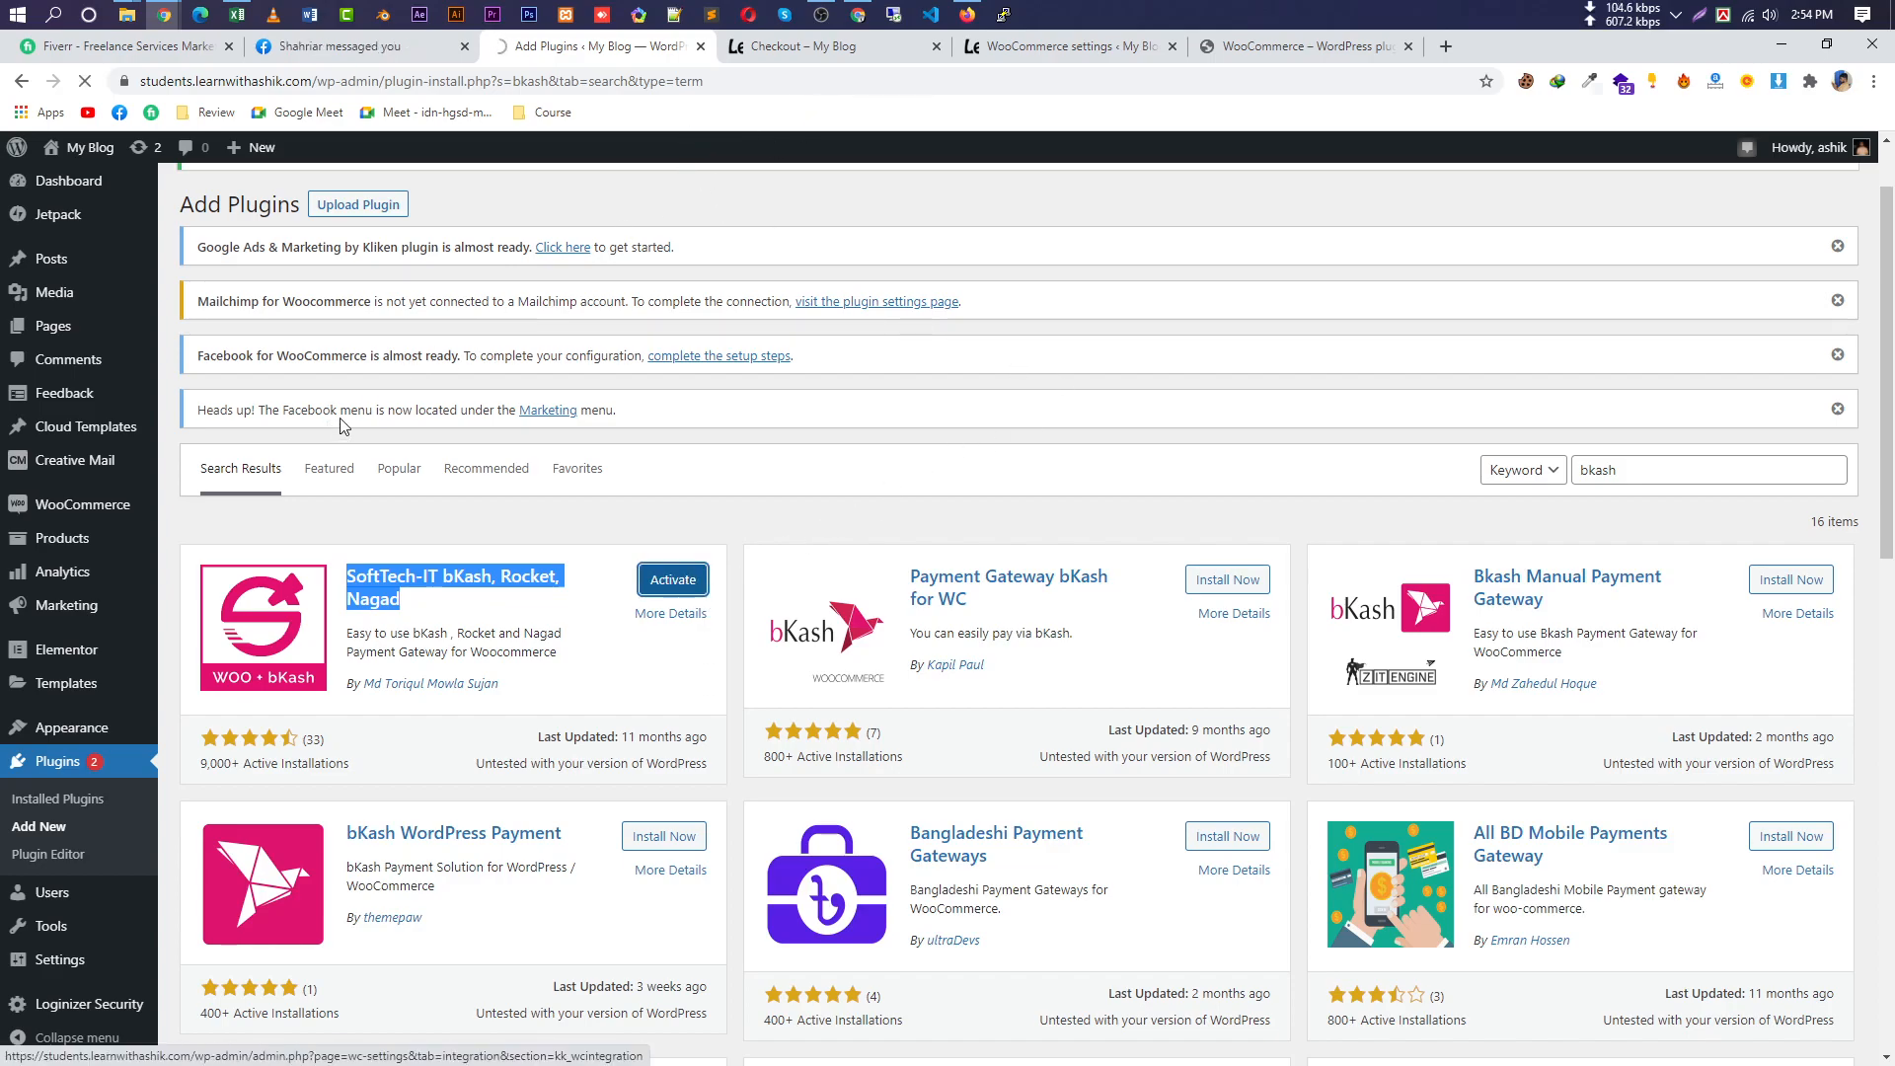
Scroll the Installed Plugins list to confirm 19 plugins are installed.
{"action": "mouse_move", "coordinate": [79, 508]}
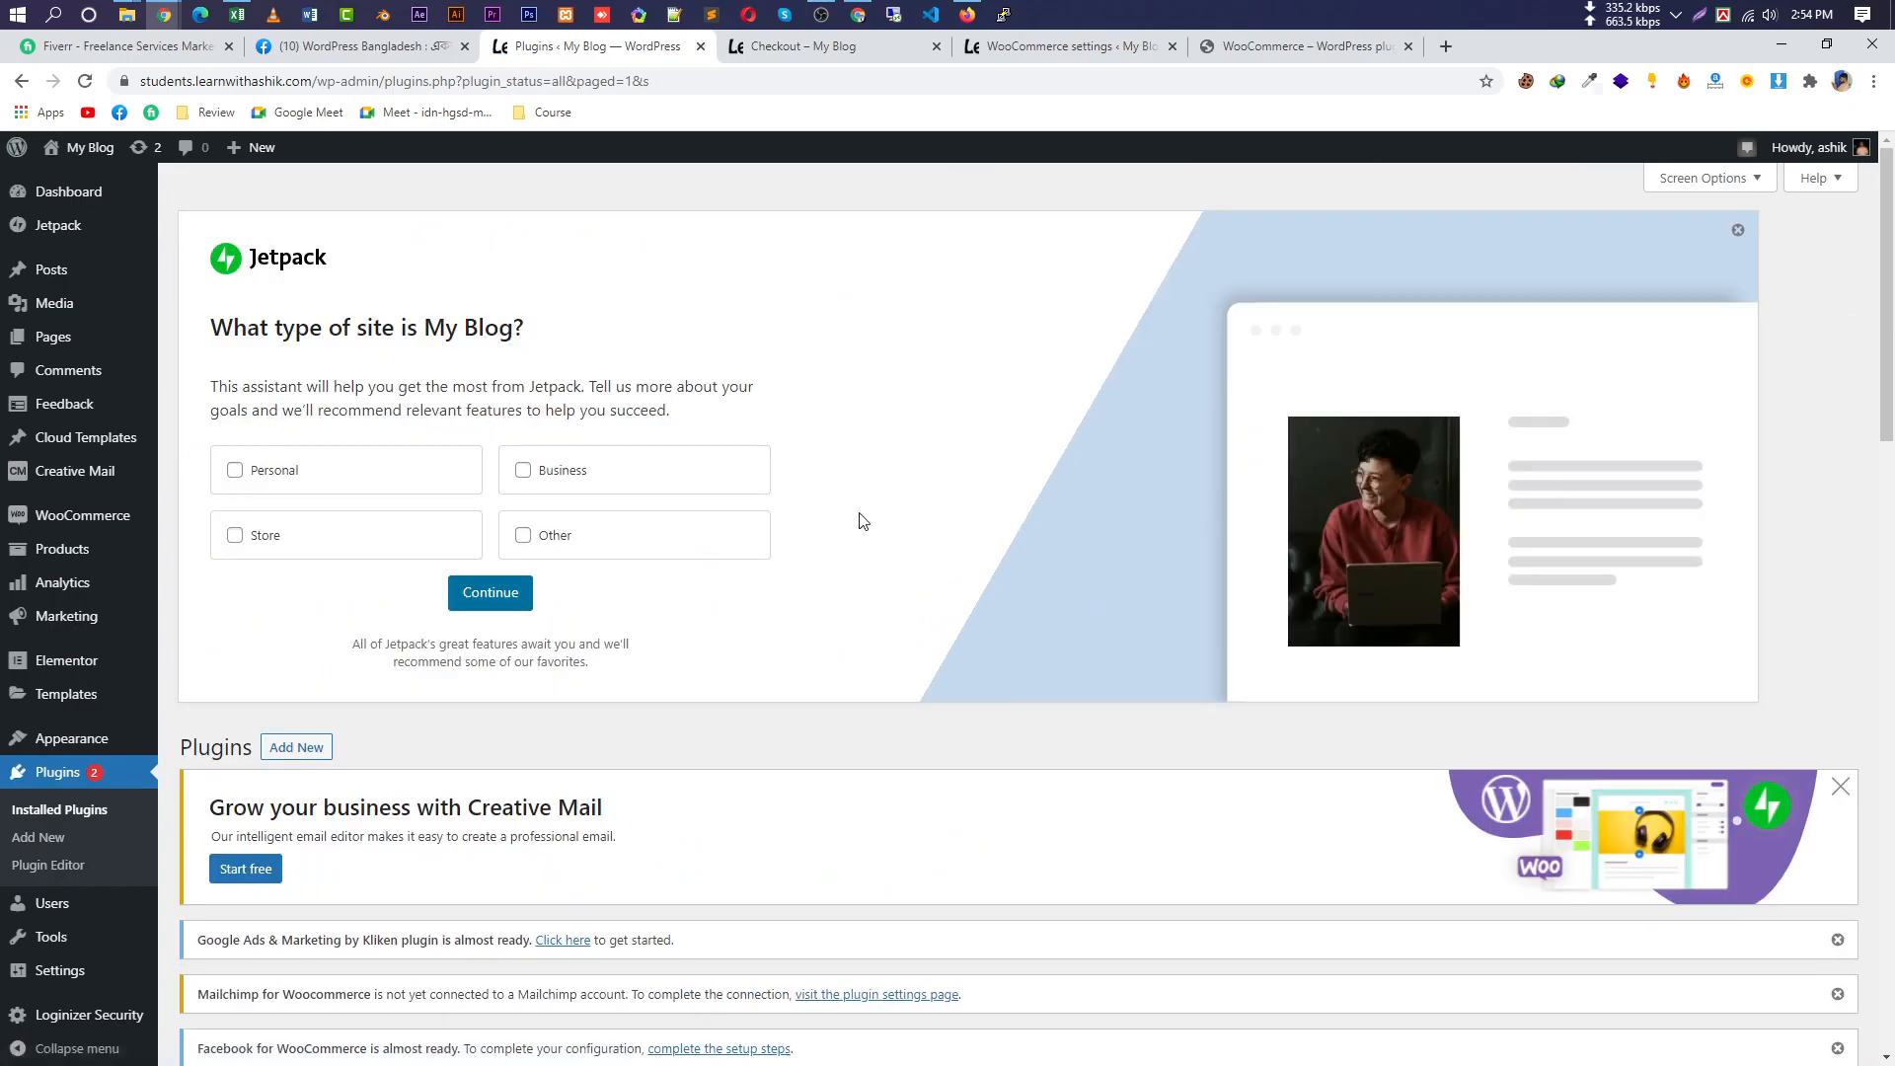
{"action": "scroll", "coordinate": [863, 521], "scroll_direction": "down", "scroll_amount": 5}
{"action": "scroll", "coordinate": [775, 592], "scroll_direction": "up", "scroll_amount": 5}
{"action": "scroll", "coordinate": [1172, 642], "scroll_direction": "down", "scroll_amount": 6}
{"action": "scroll", "coordinate": [1408, 592], "scroll_direction": "up", "scroll_amount": 4}
{"action": "scroll", "coordinate": [748, 597], "scroll_direction": "down", "scroll_amount": 3}
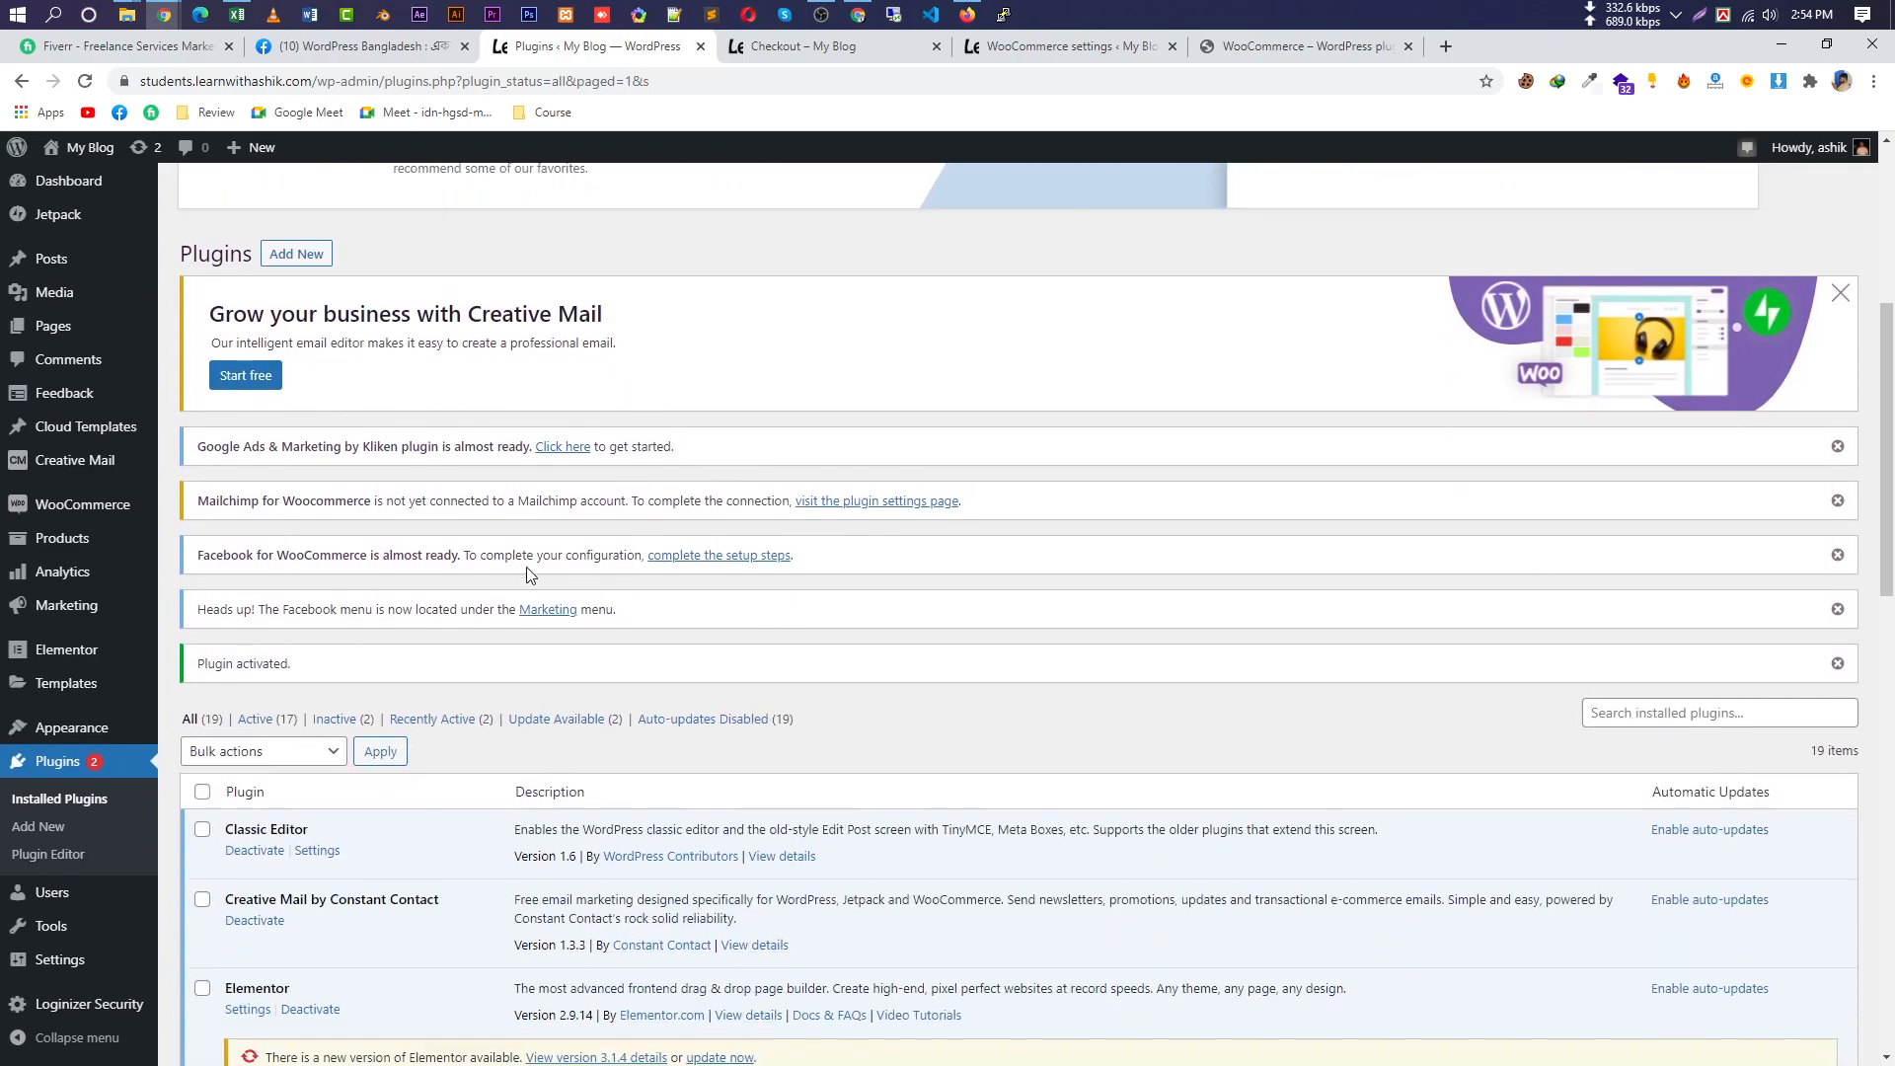
{"action": "mouse_move", "coordinate": [75, 549]}
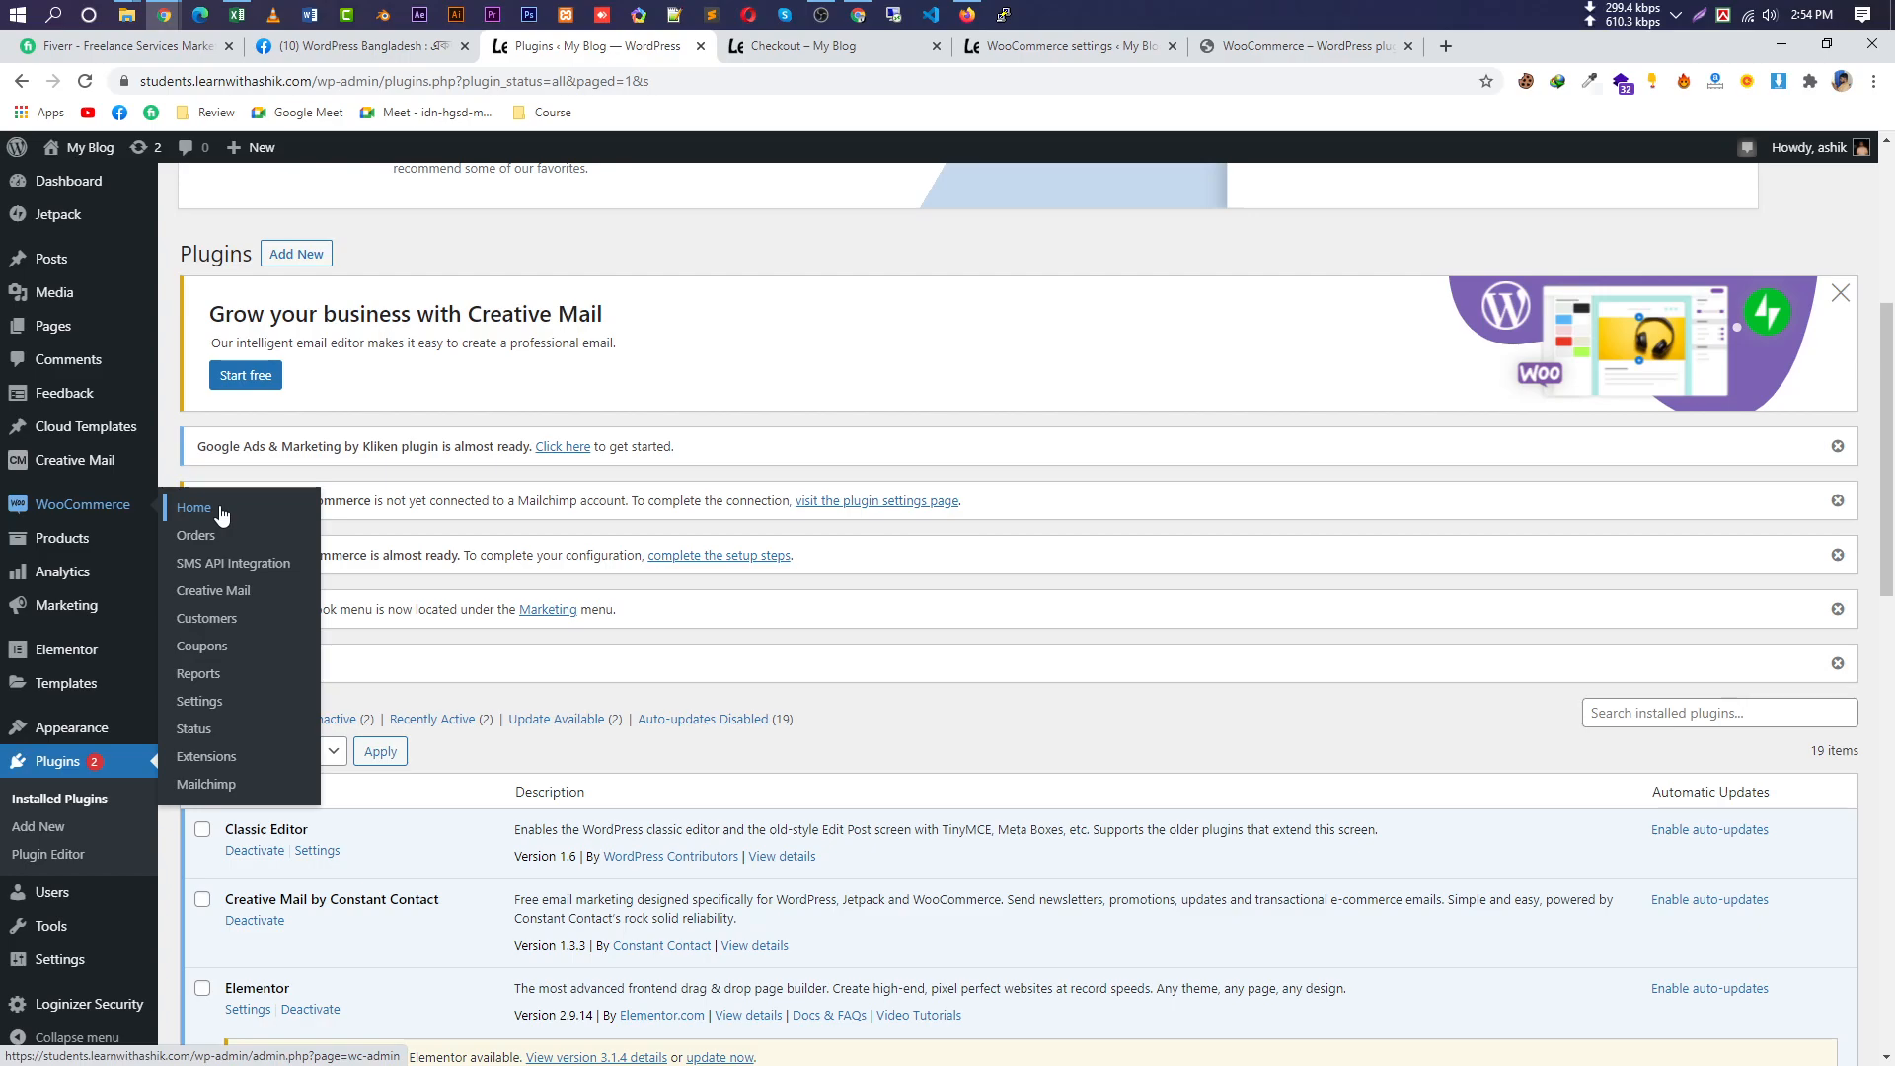
Start the Set up payments task from the WooCommerce Home checklist.
{"action": "left_click", "coordinate": [194, 509]}
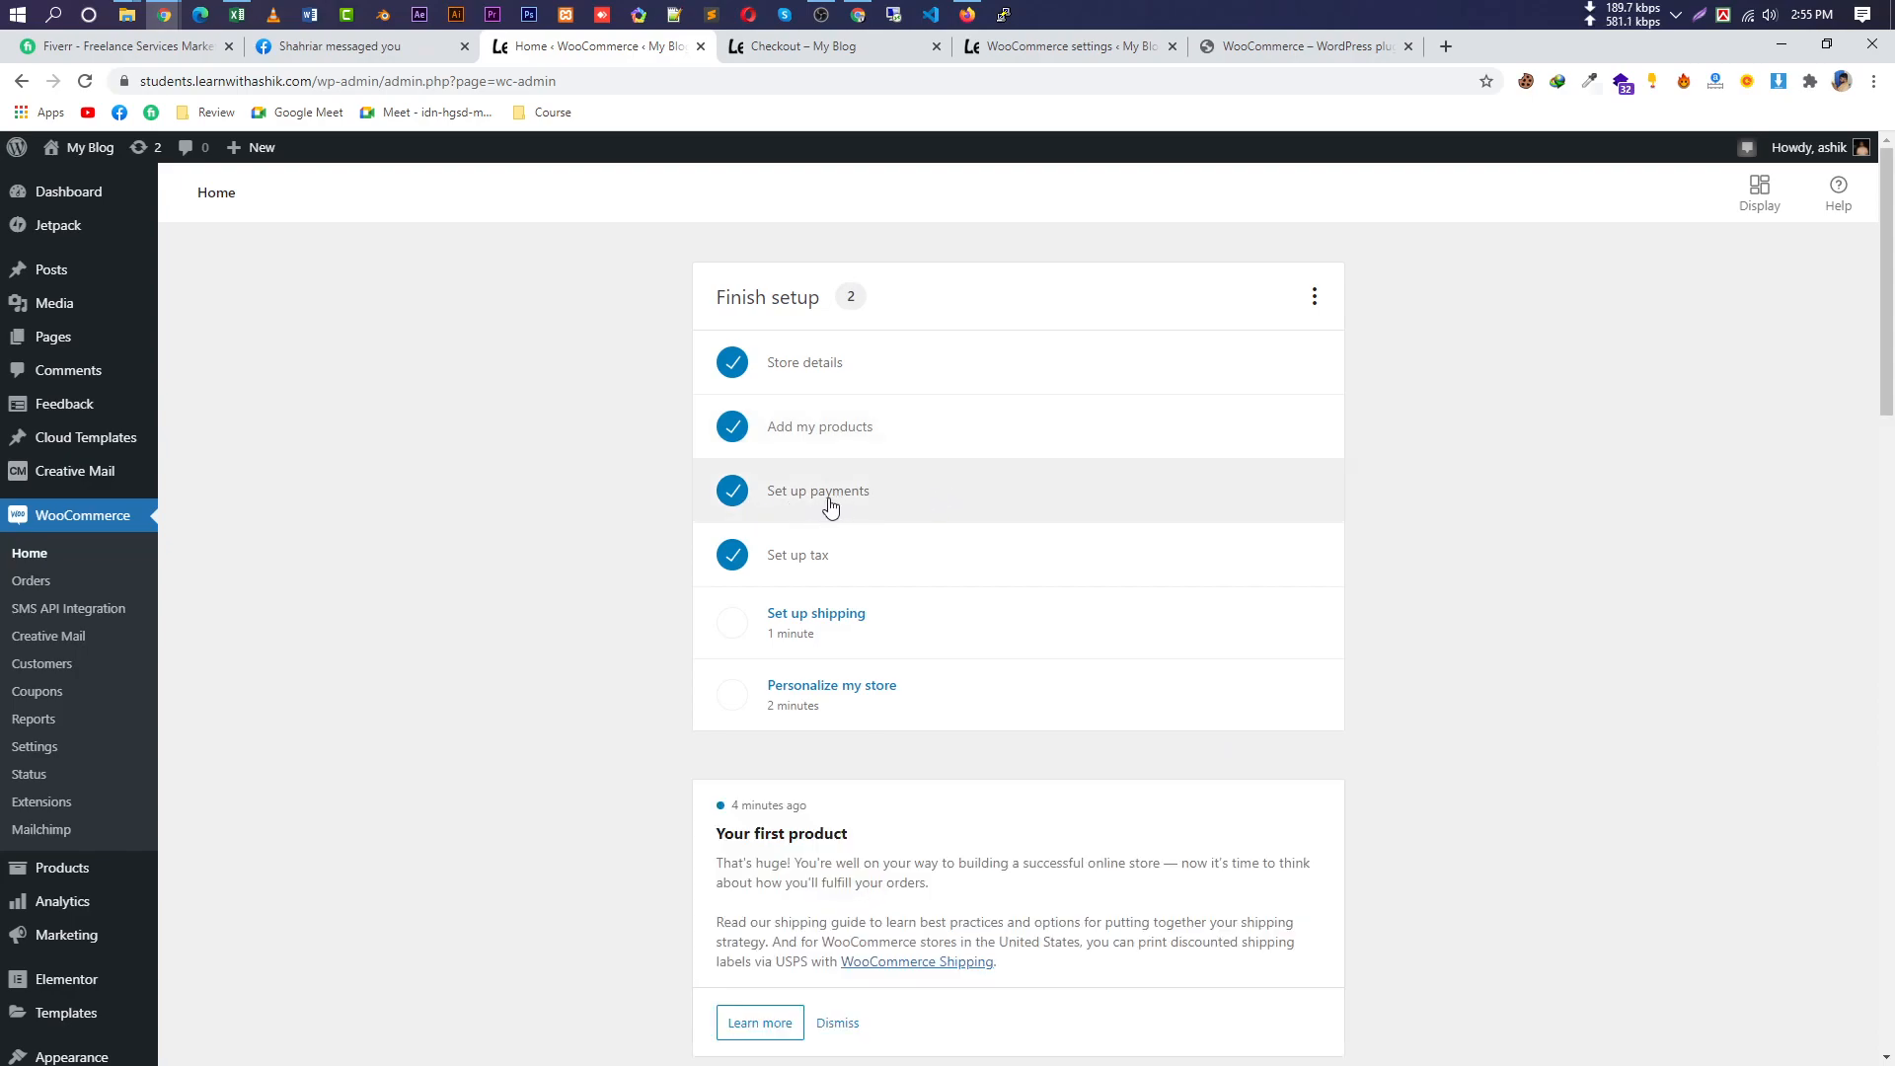
{"action": "left_click", "coordinate": [799, 496]}
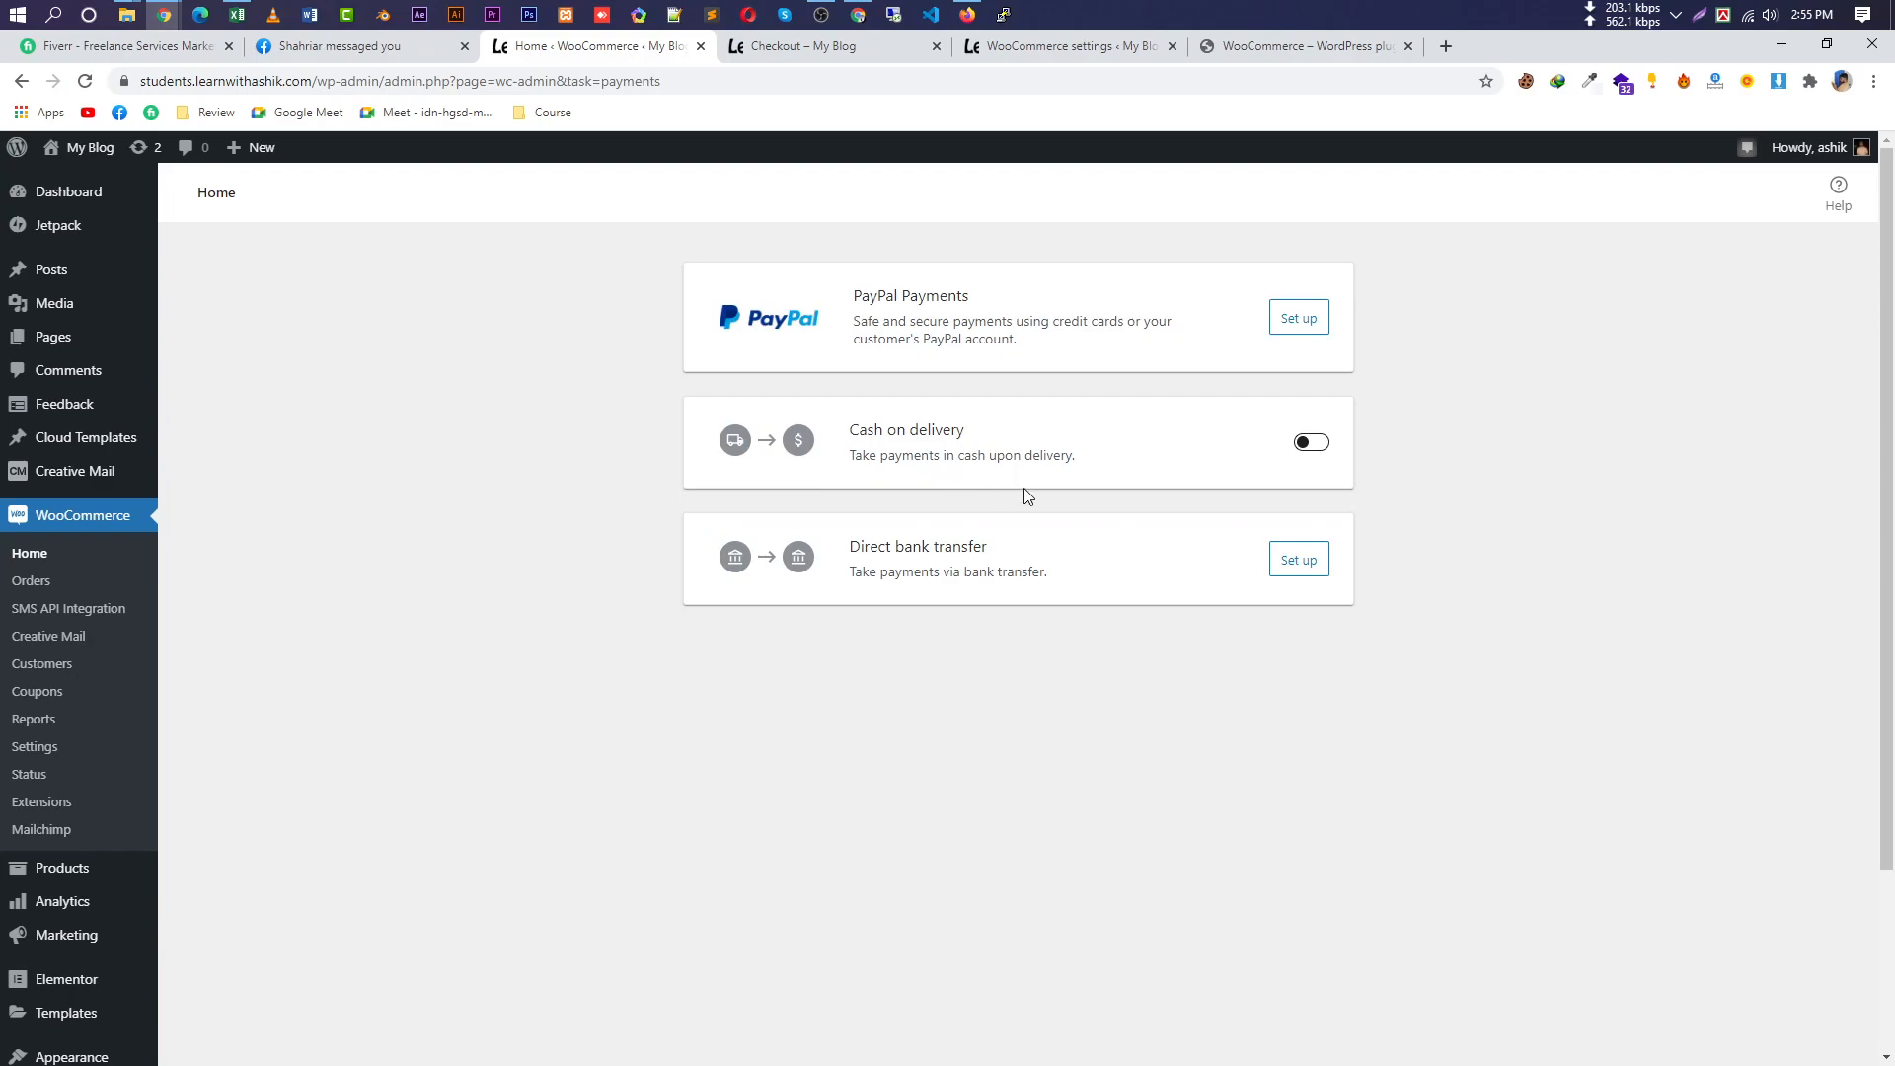
Open the Direct bank transfer setup form and enter the account name and account number.
{"action": "left_click_drag", "start_coordinate": [970, 435], "coordinate": [875, 431]}
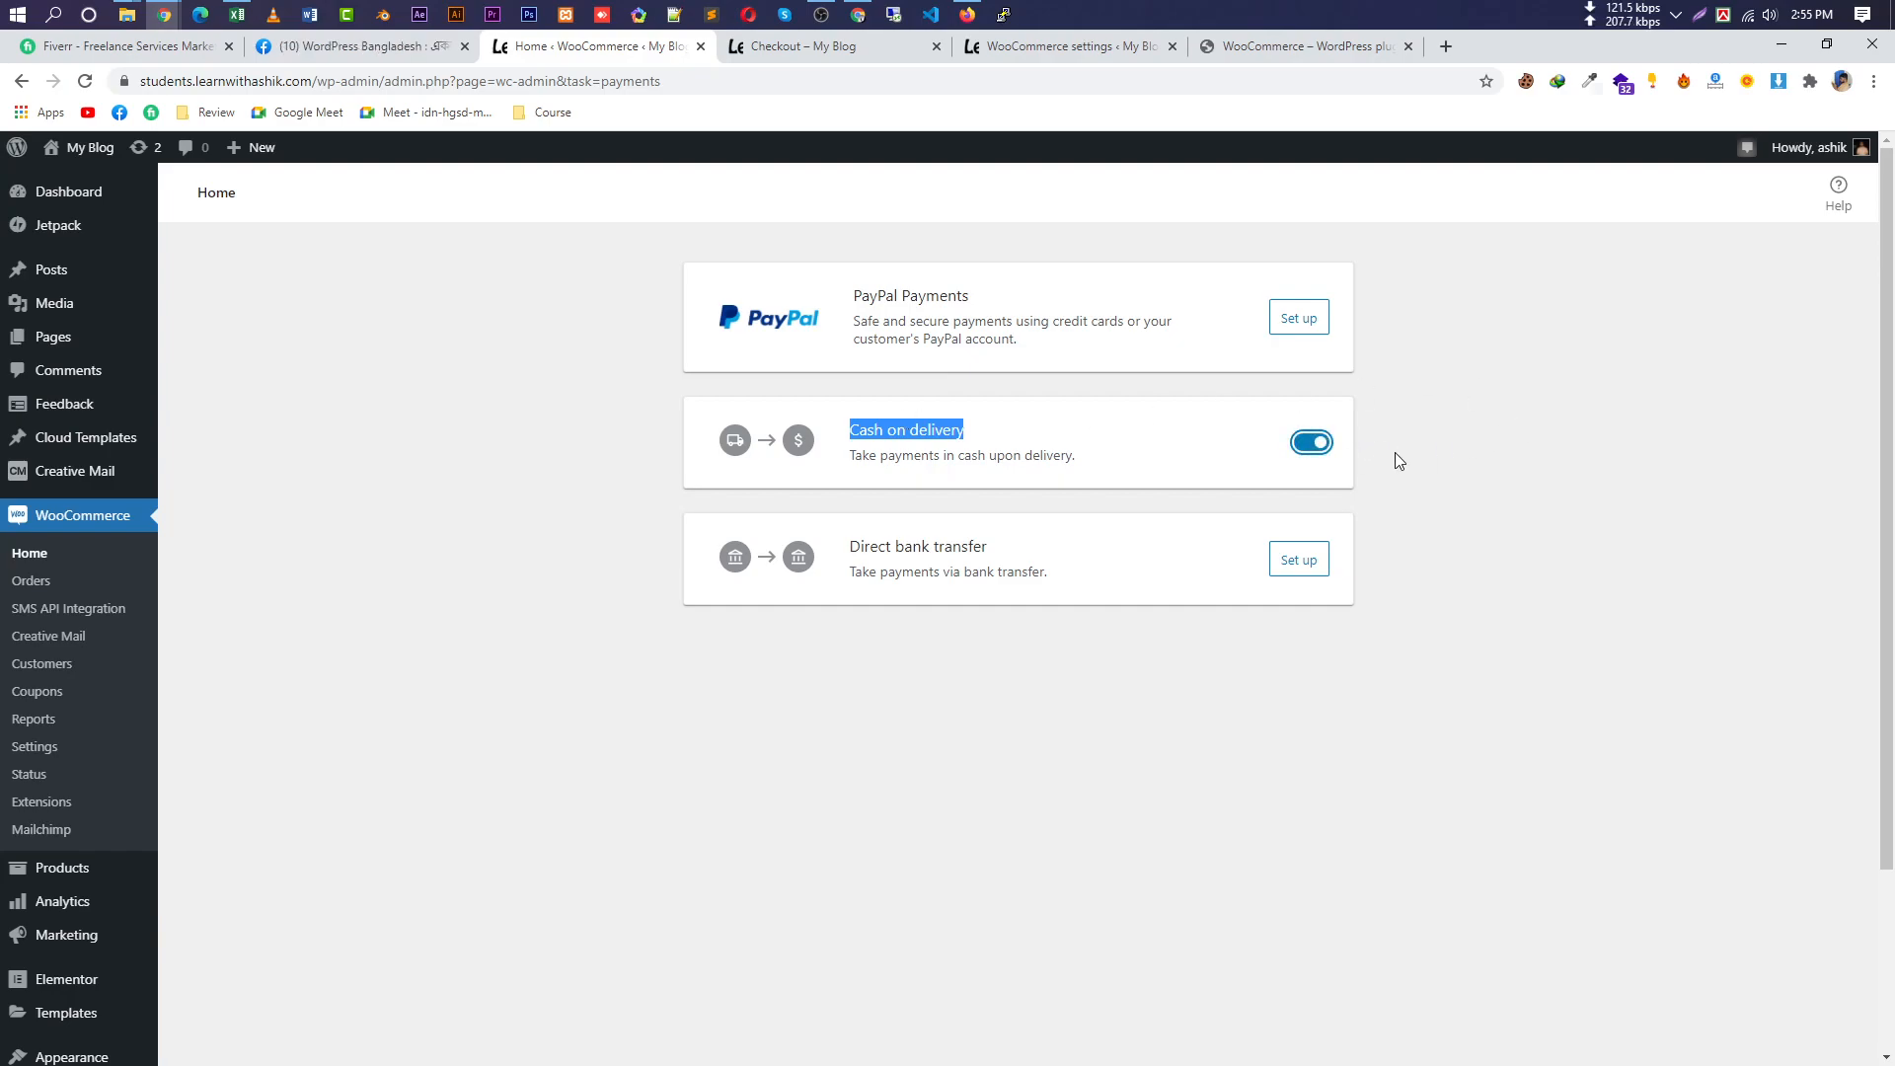
{"action": "triple_click", "coordinate": [915, 555]}
{"action": "left_click", "coordinate": [1299, 561]}
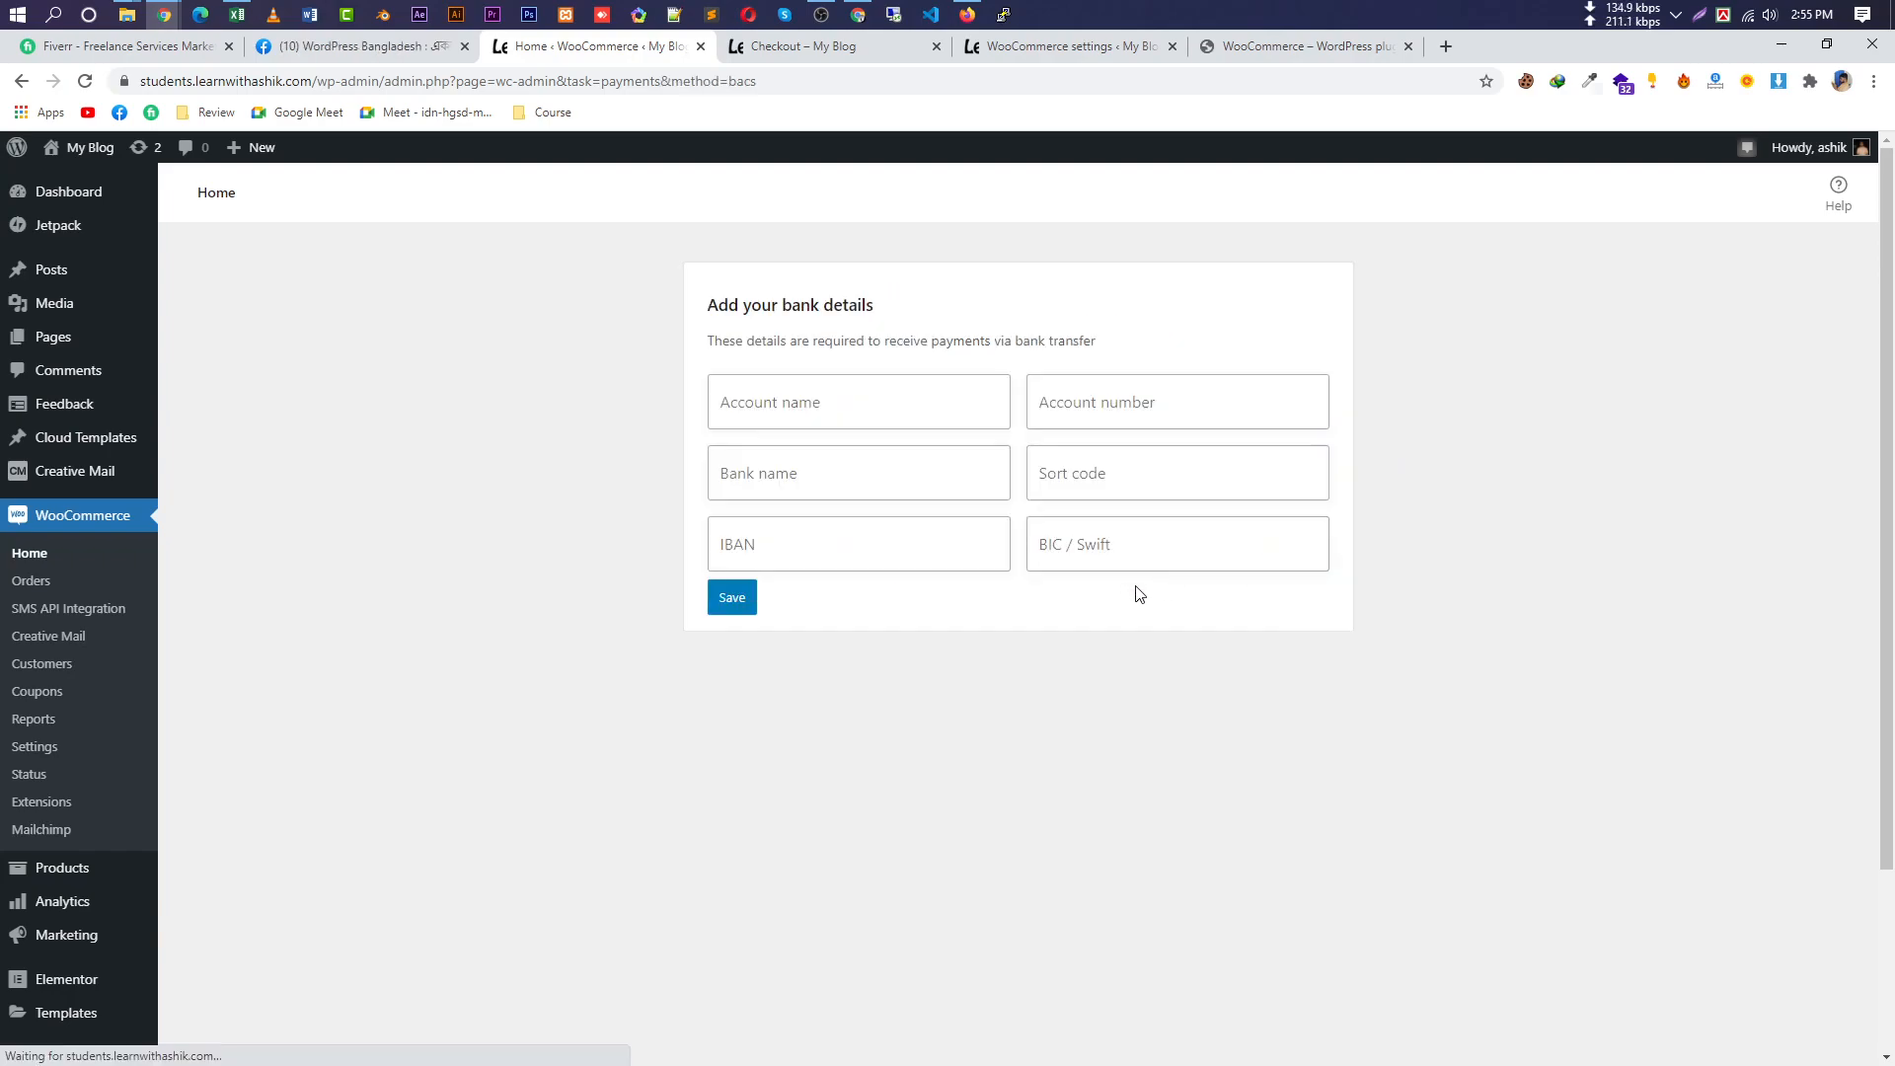
{"action": "left_click", "coordinate": [791, 388]}
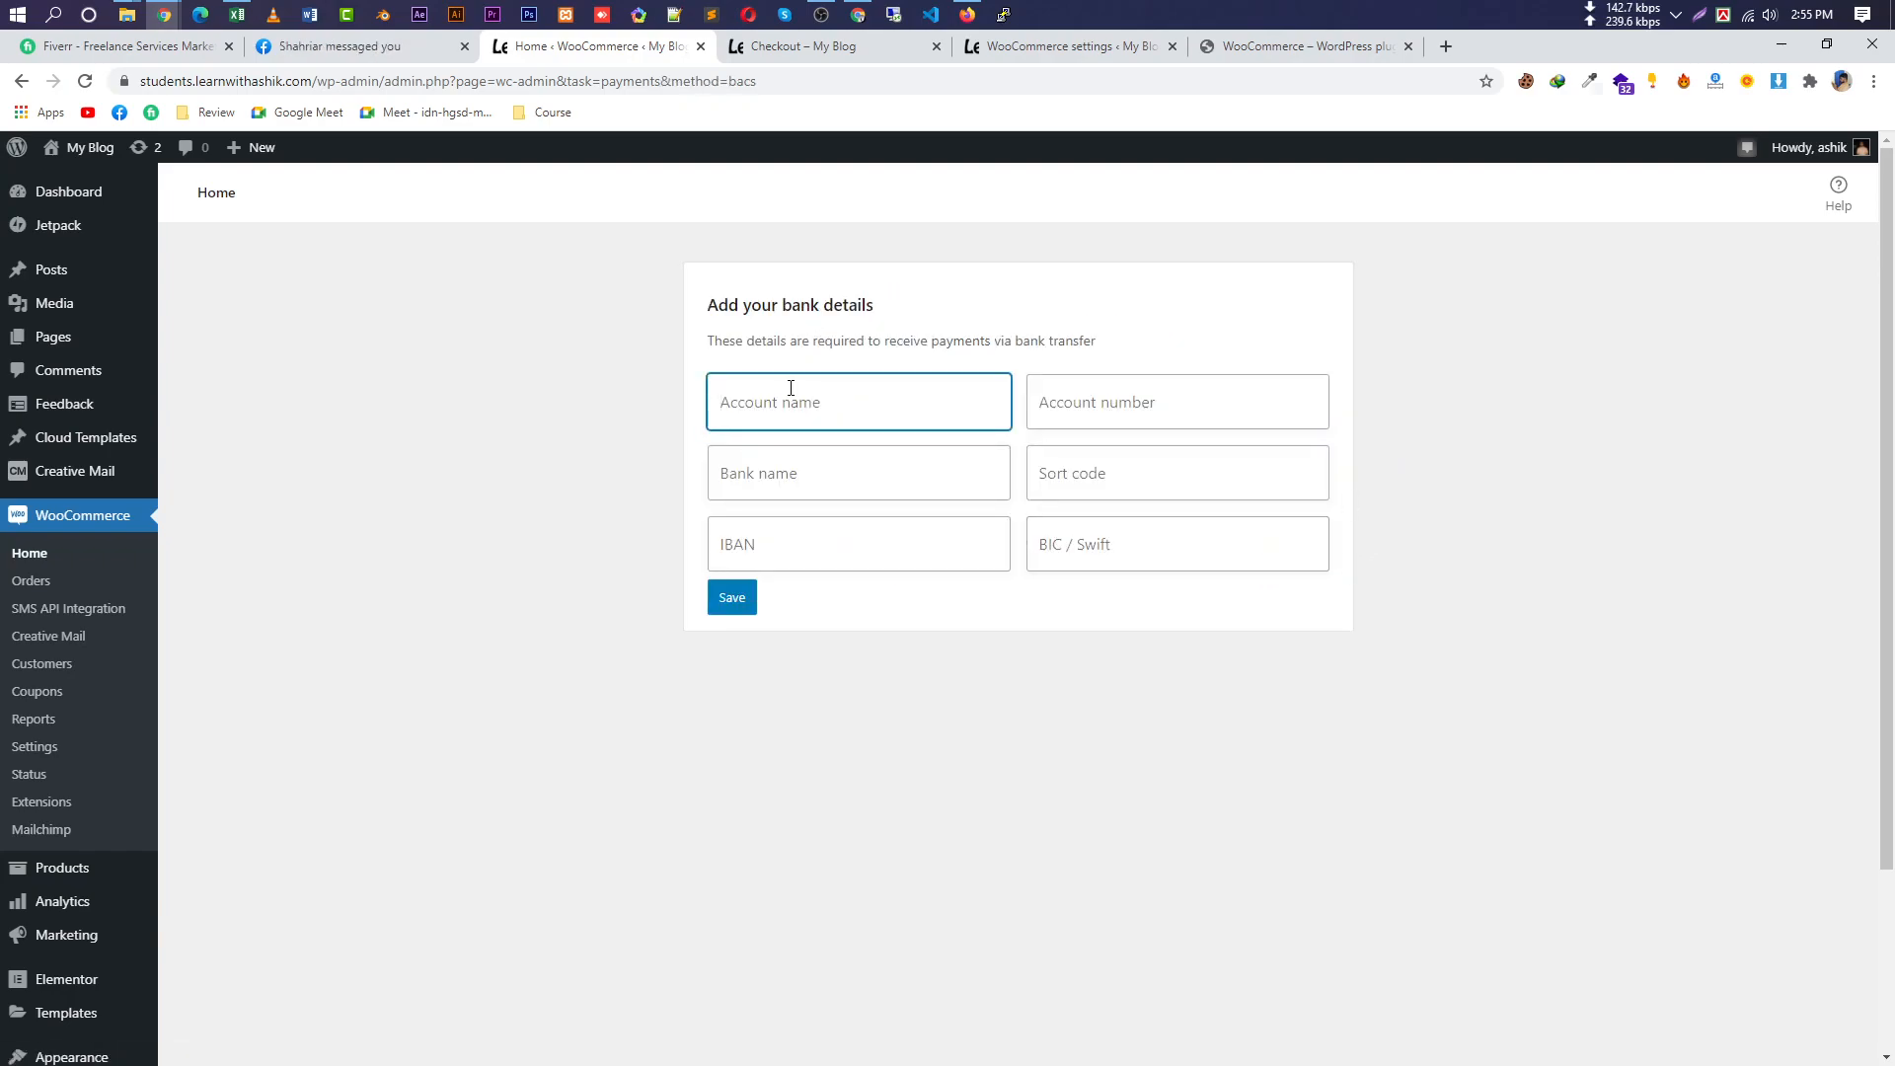
{"action": "type", "text": "B"}
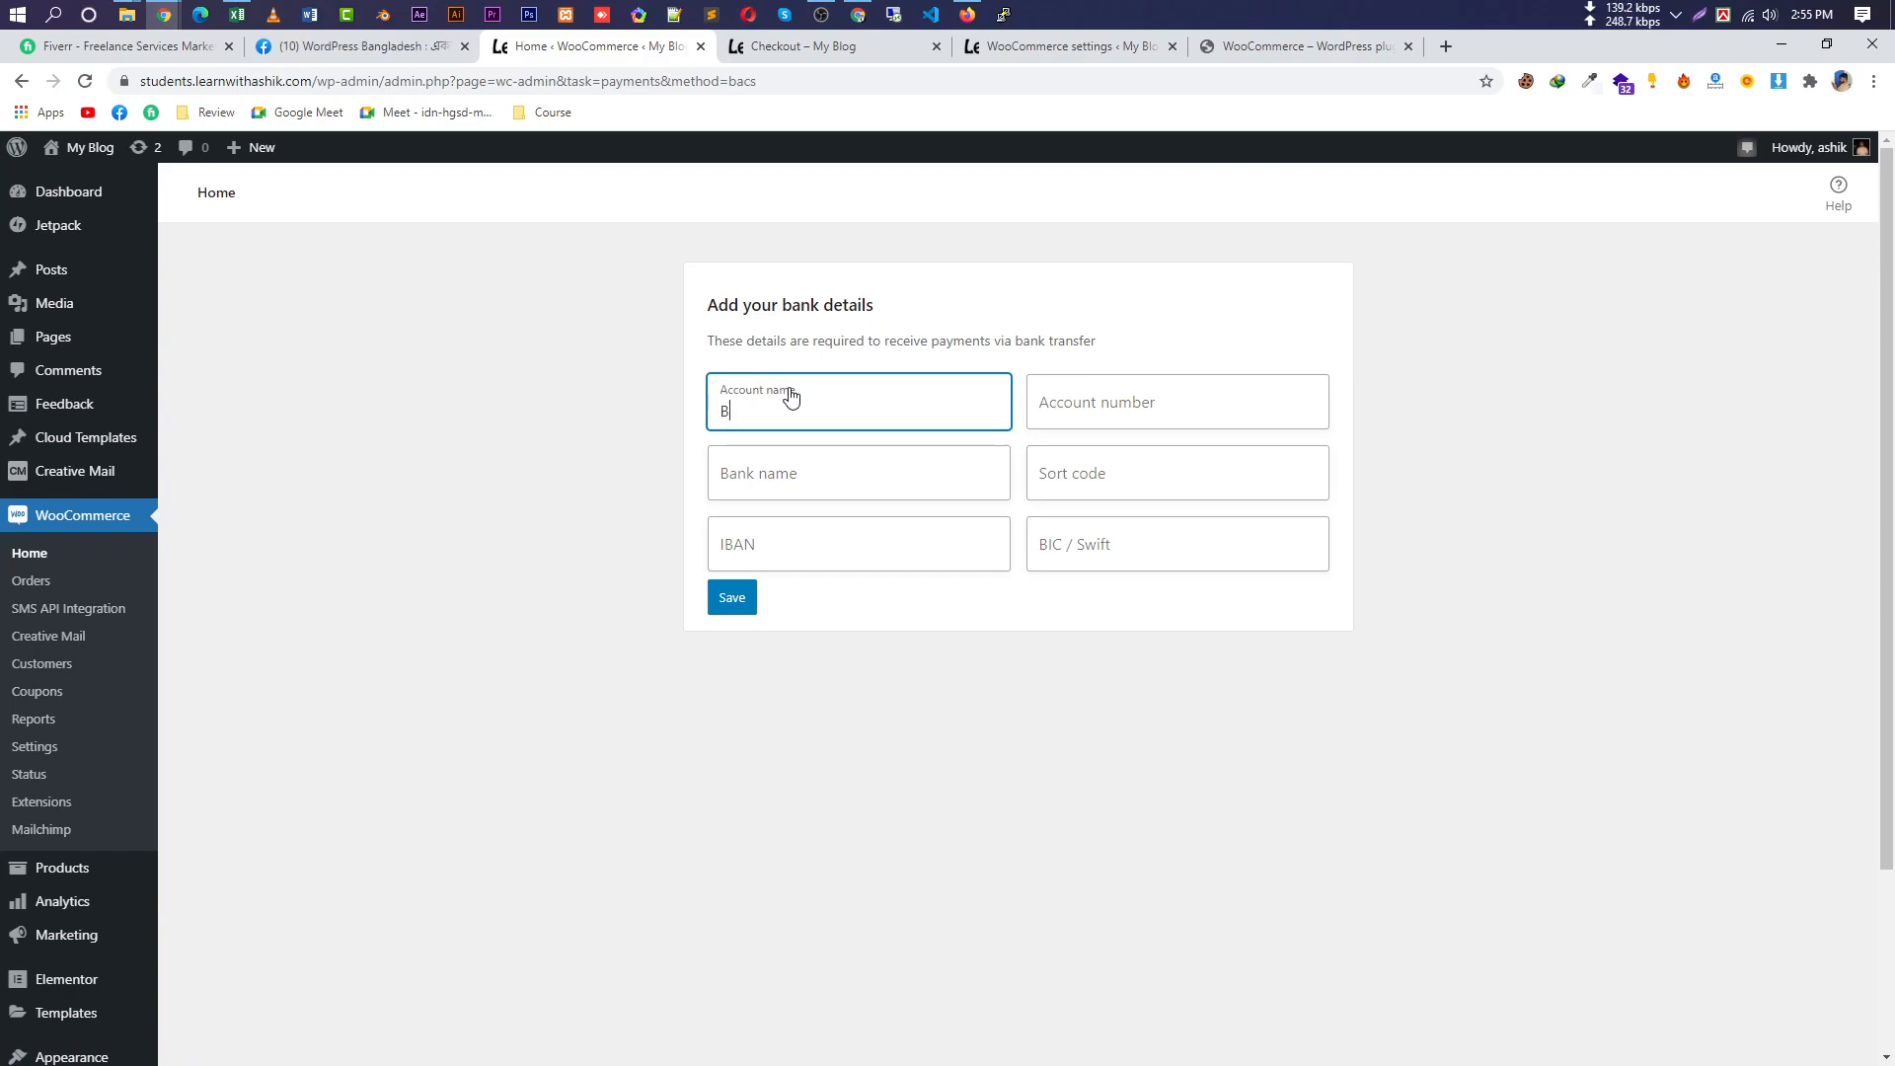
{"action": "type", "text": "ranc"}
{"action": "key", "text": "BackSpace"}
{"action": "left_click", "coordinate": [1171, 414]}
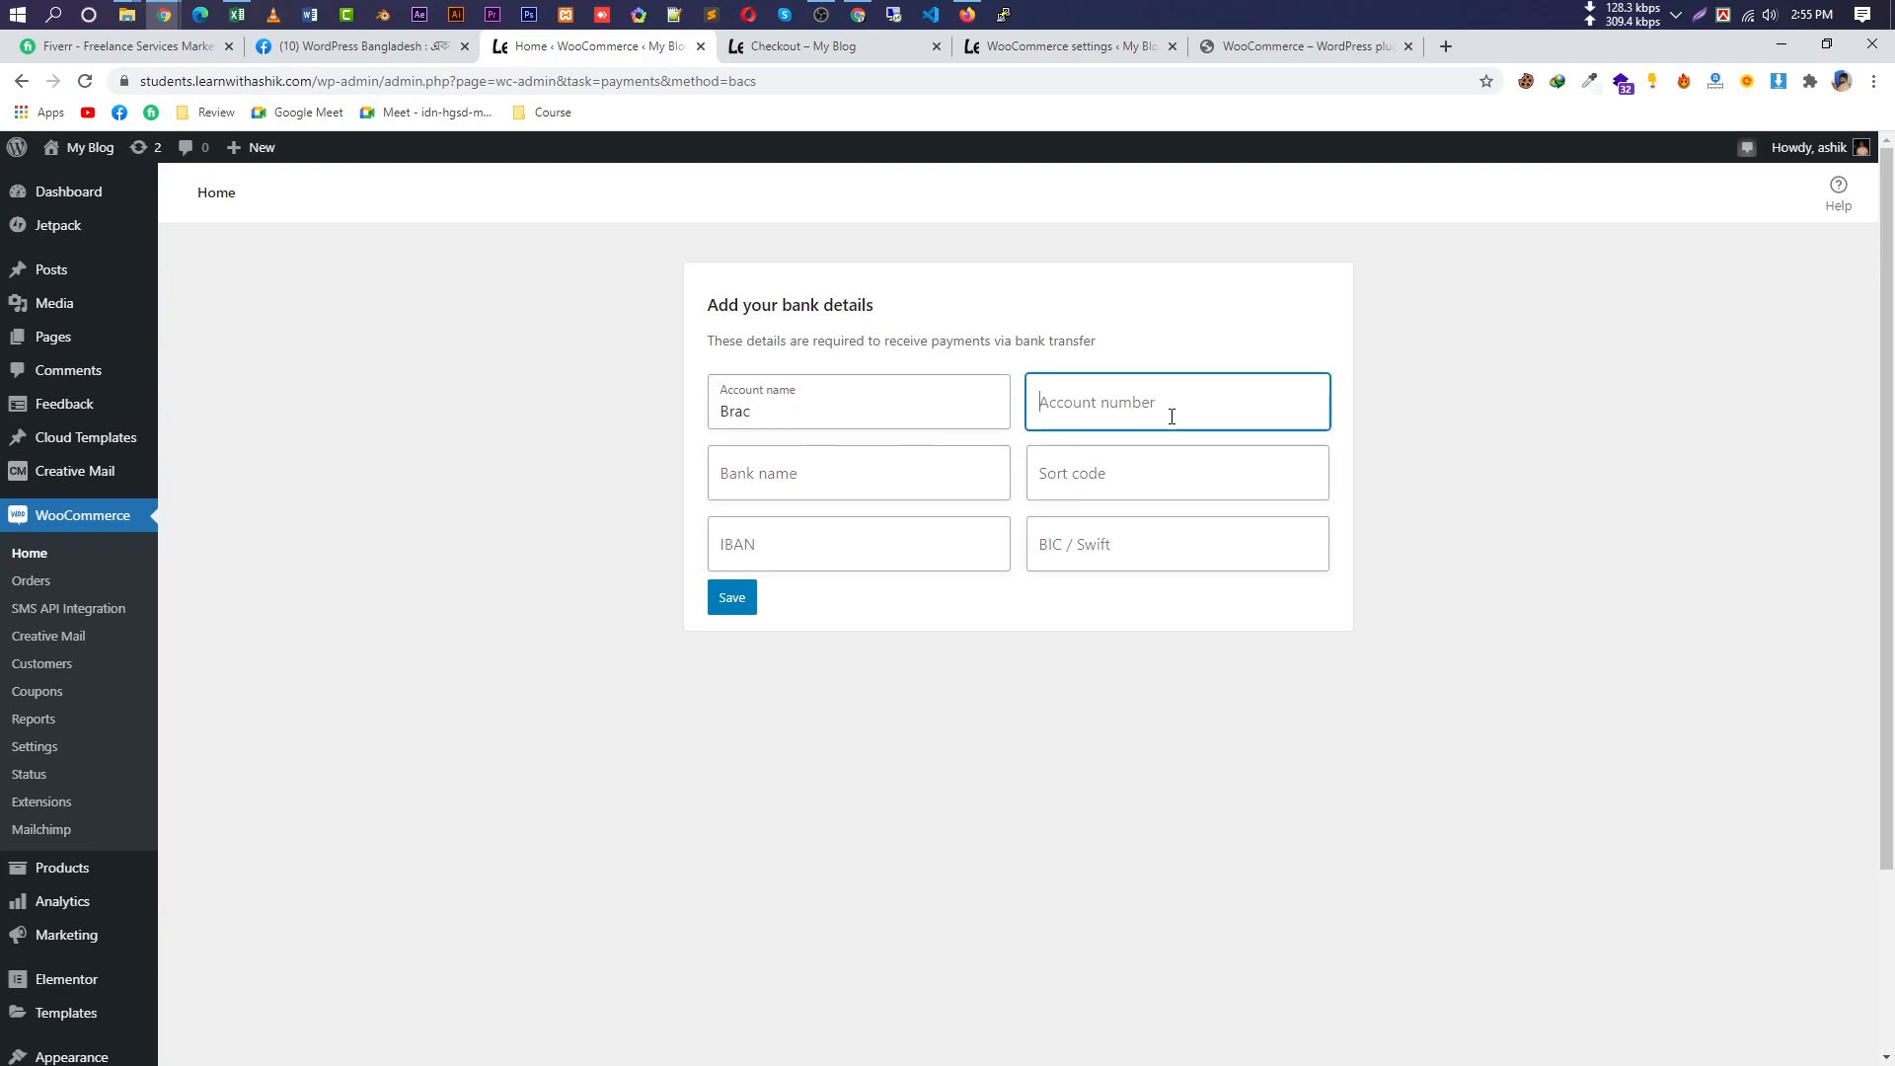
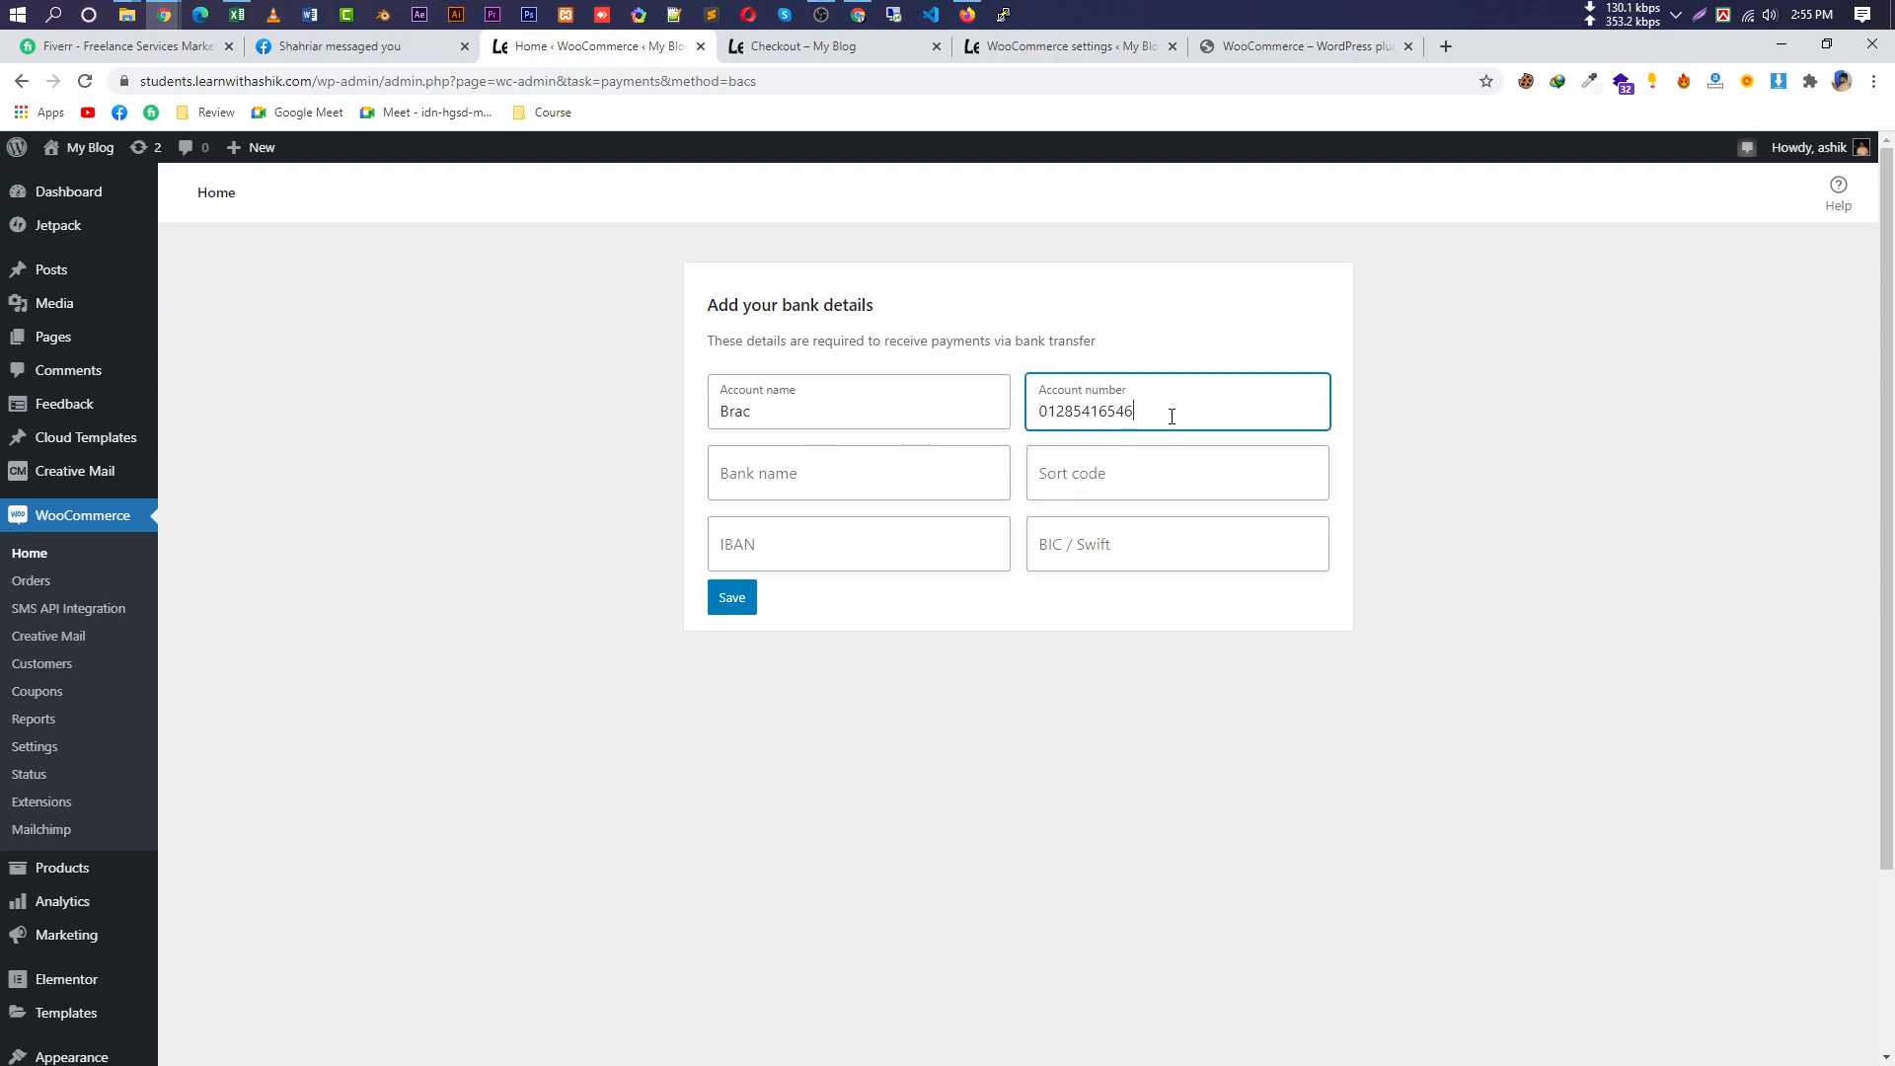
Enter Brac Bank as bank name, add sort code, BIC and IBAN, and save.
{"action": "left_click", "coordinate": [852, 469]}
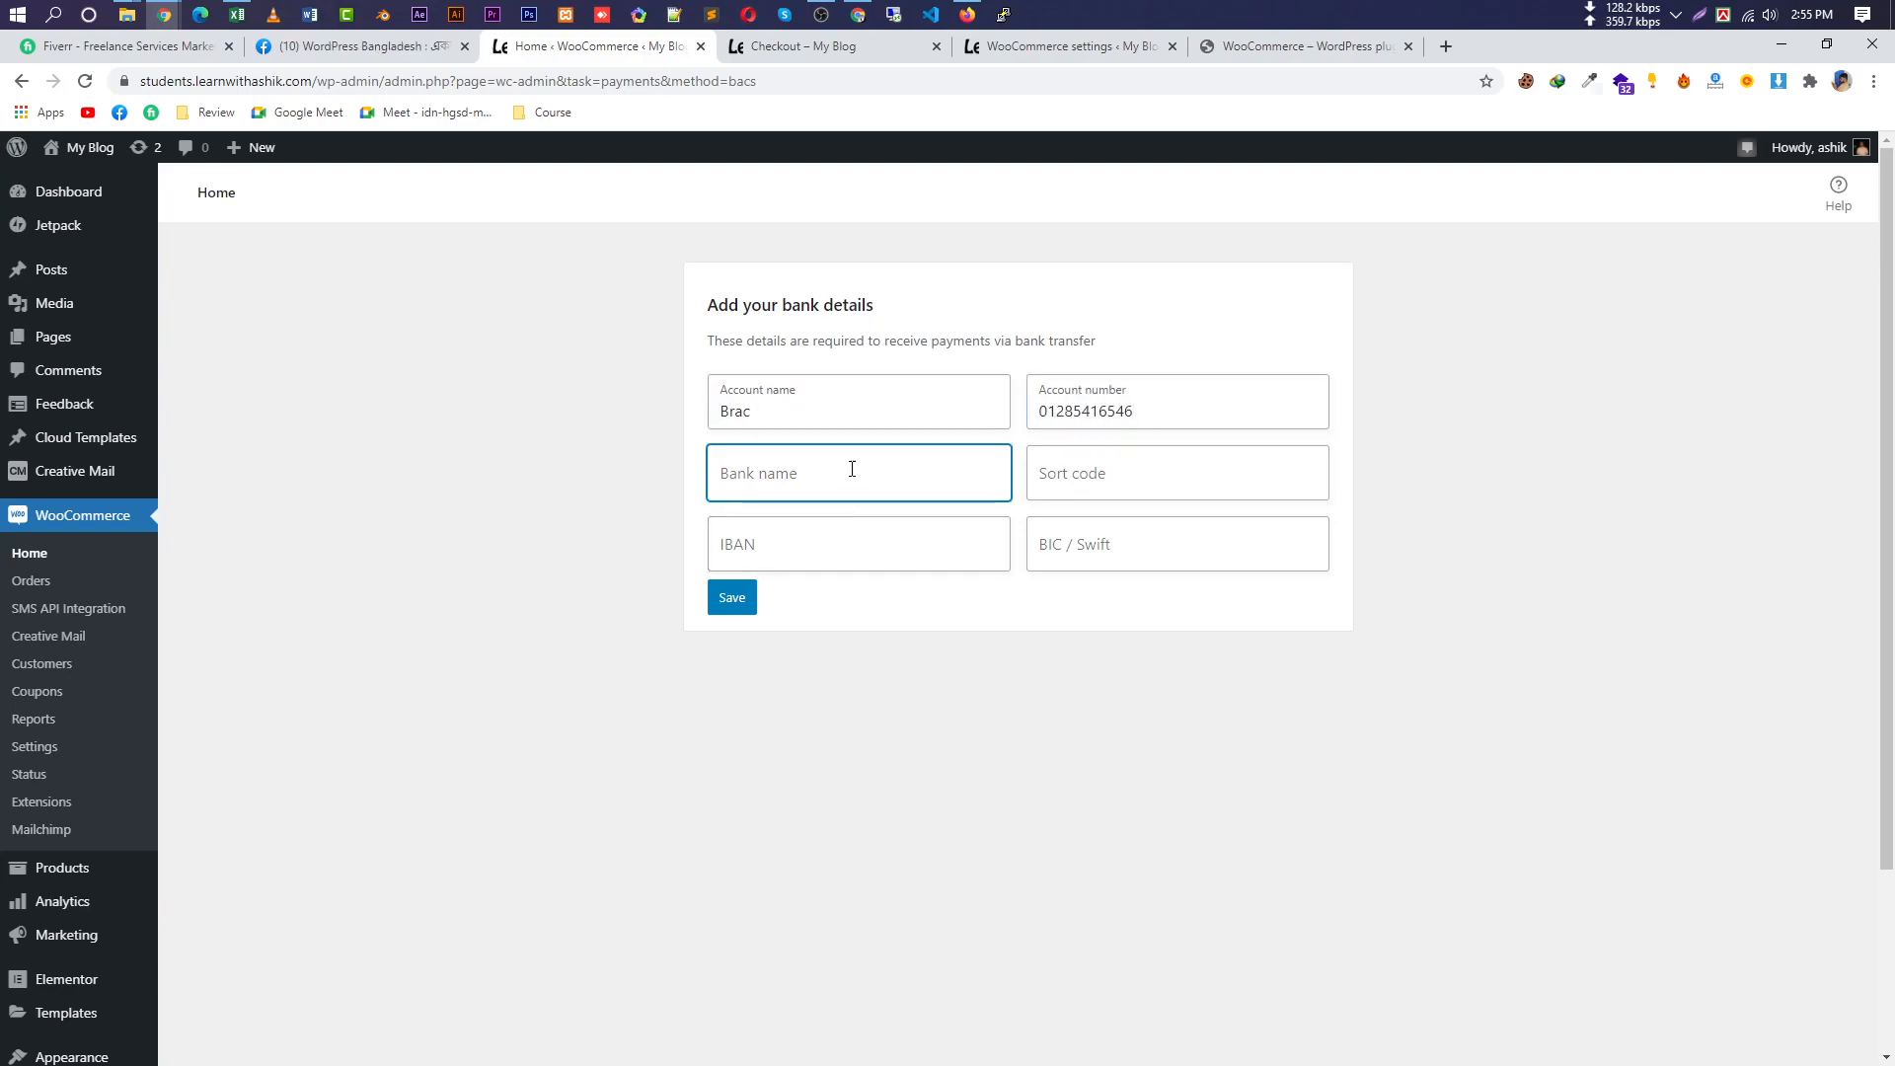
{"action": "type", "text": "Brac Bank"}
{"action": "left_click", "coordinate": [1098, 475]}
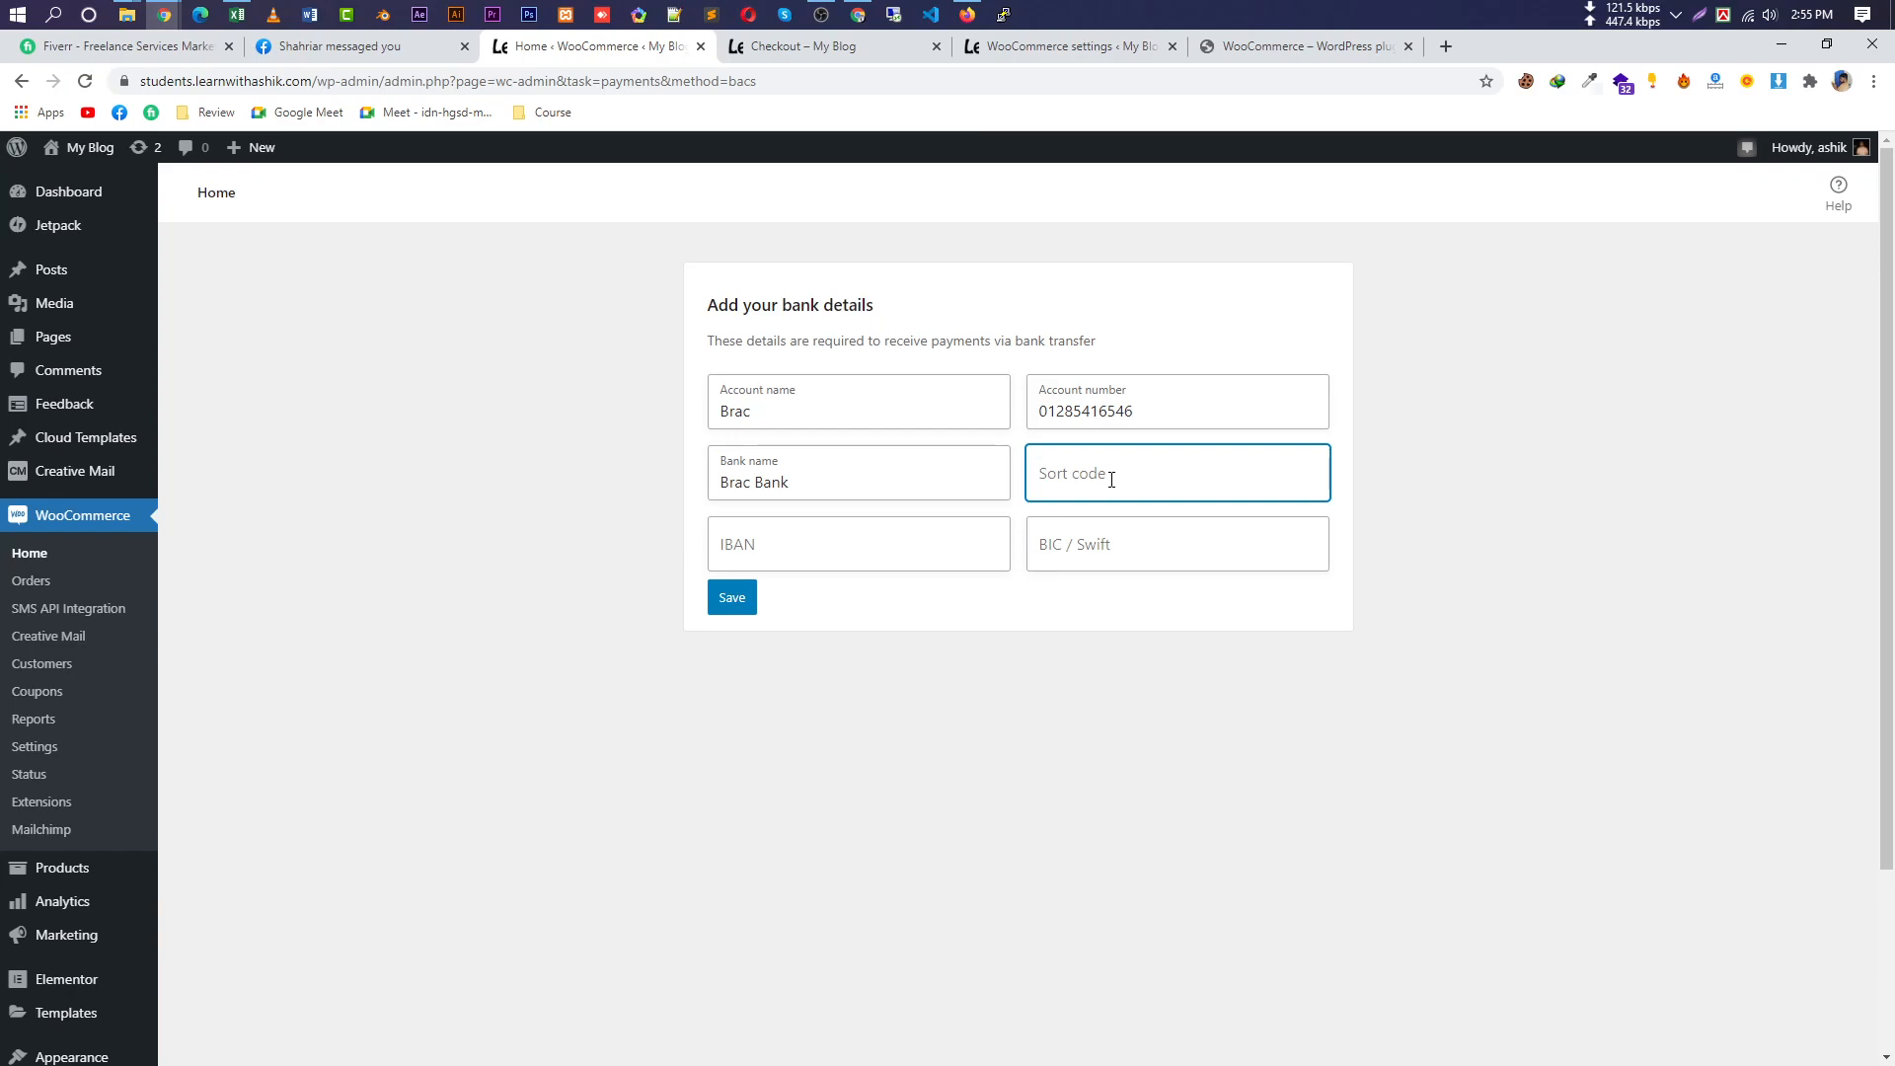
{"action": "type", "text": "52415"}
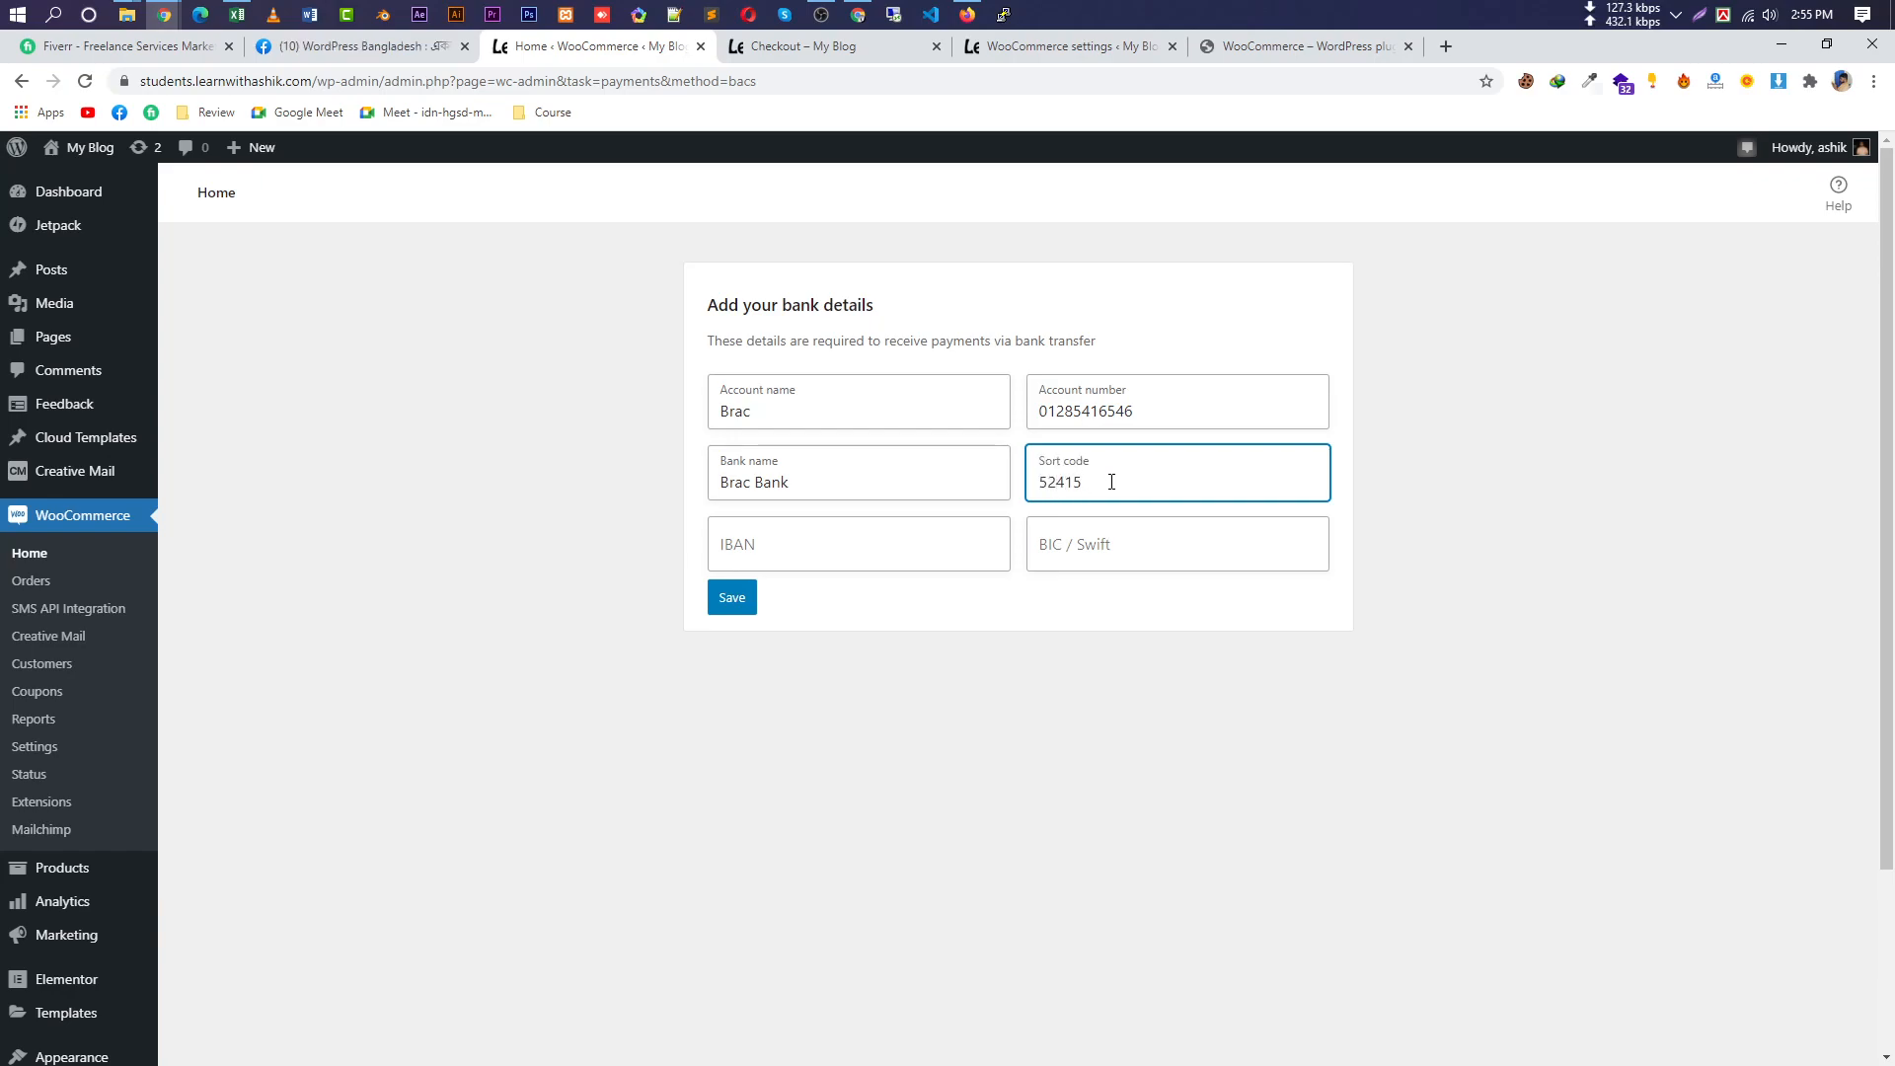
{"action": "left_click", "coordinate": [1143, 549]}
{"action": "type", "text": "6+465"}
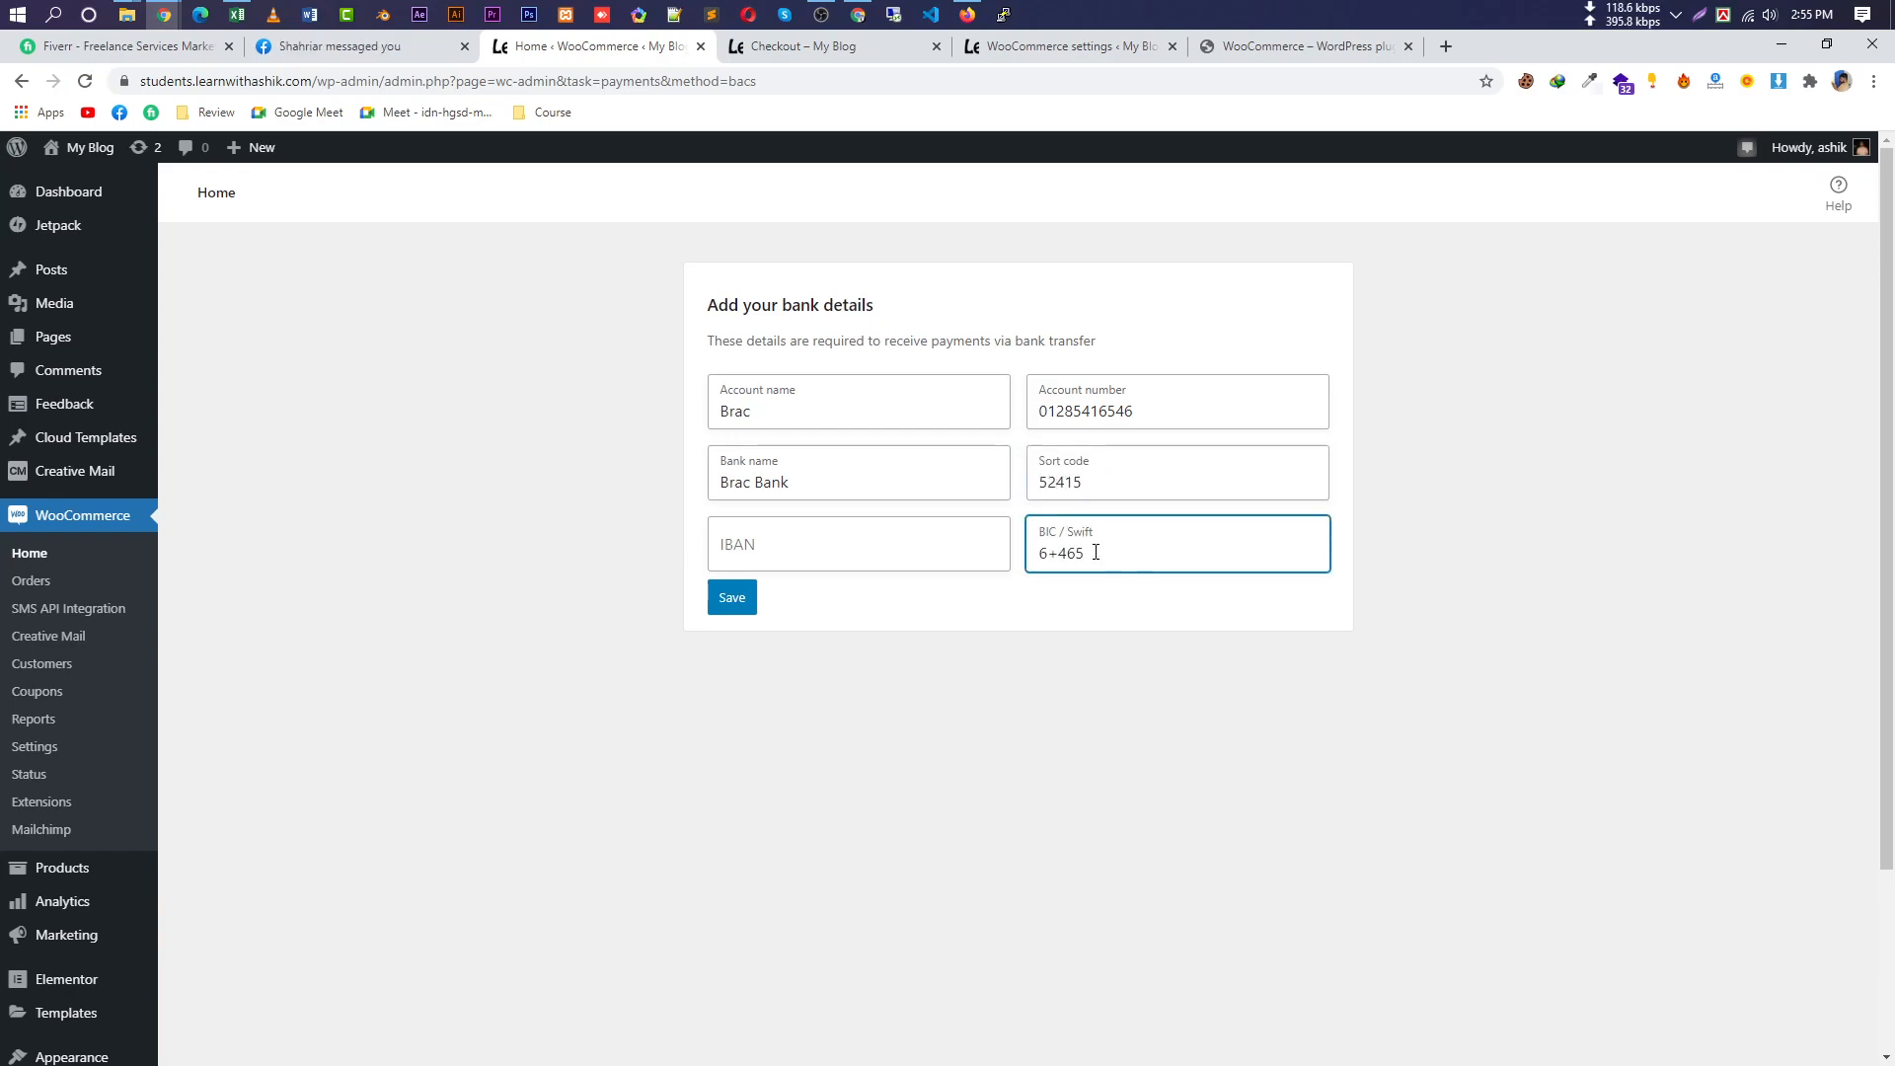
{"action": "key", "text": "BackSpace"}
{"action": "key", "text": "BackSpace"}
{"action": "left_click", "coordinate": [845, 544]}
{"action": "type", "text": "52152"}
{"action": "left_click", "coordinate": [745, 605]}
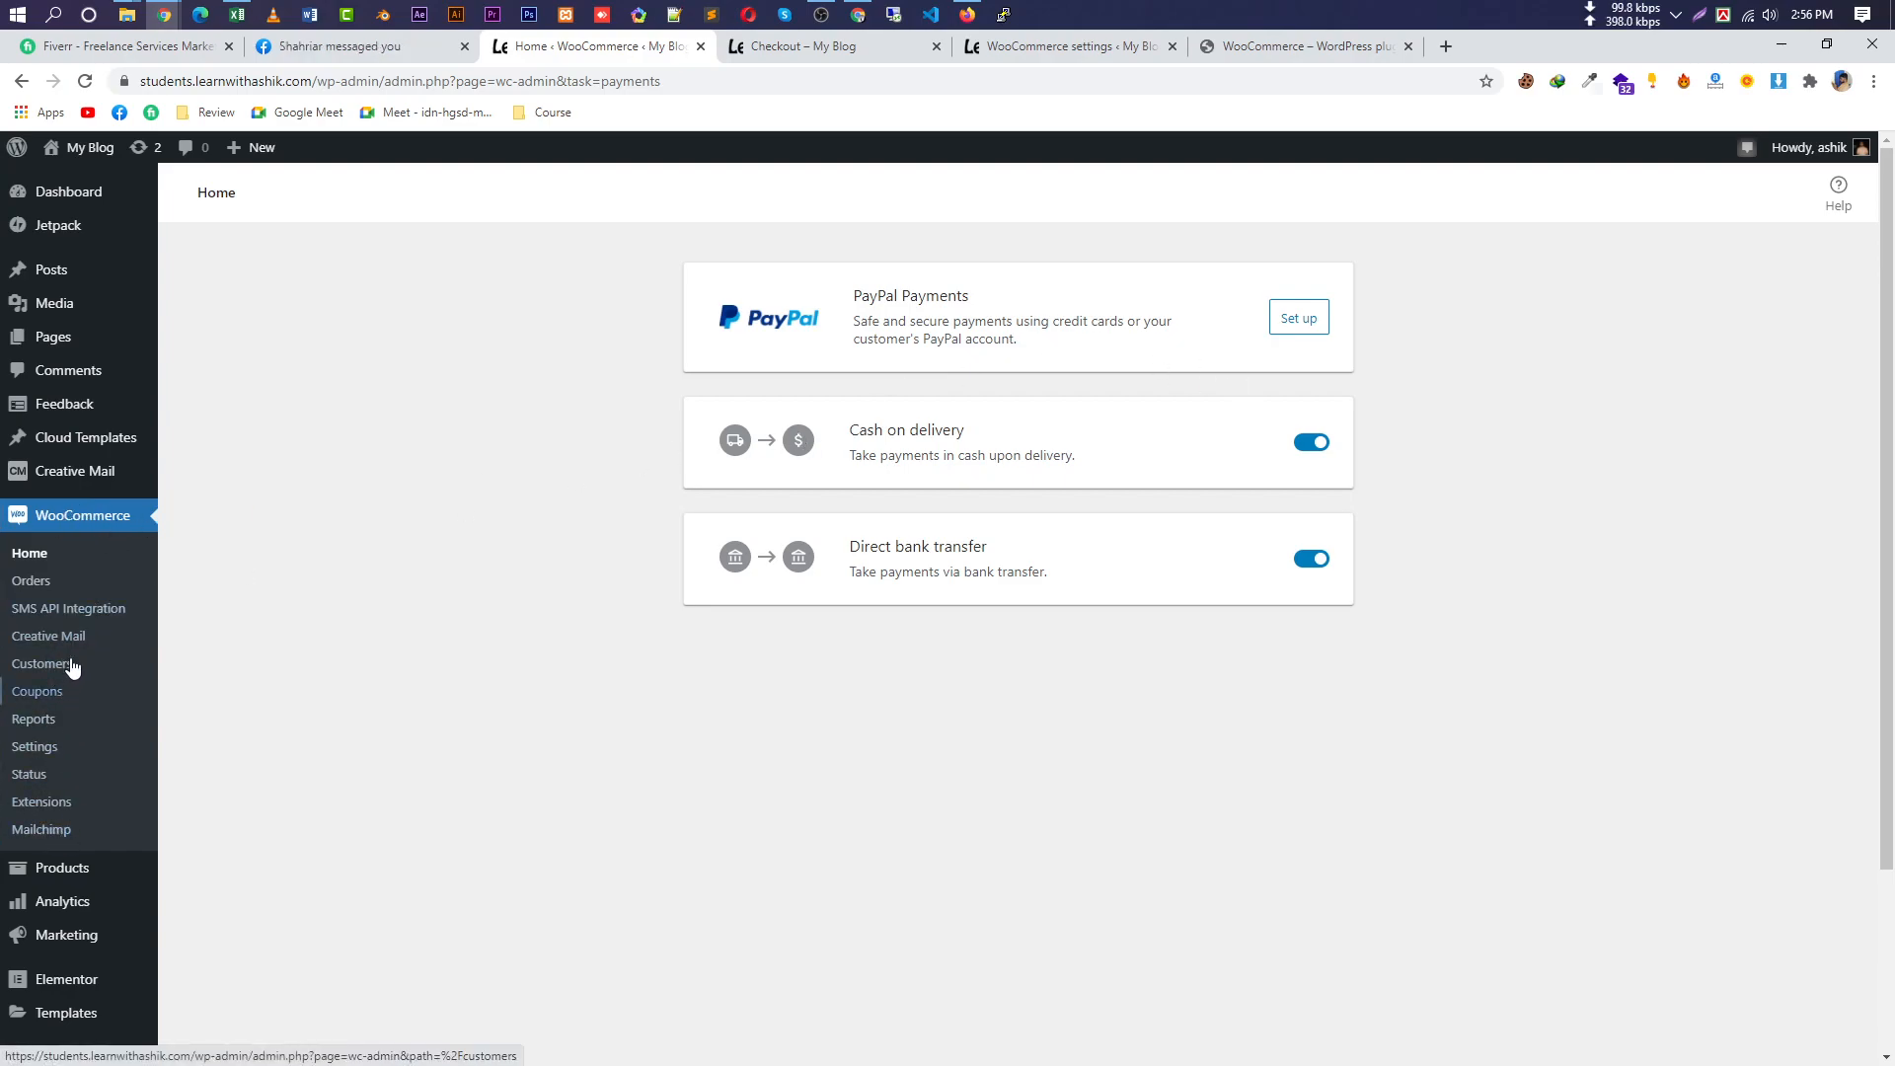
Review WooCommerce's General and Products settings, noting the placeholder image value 325.
{"action": "left_click", "coordinate": [45, 747]}
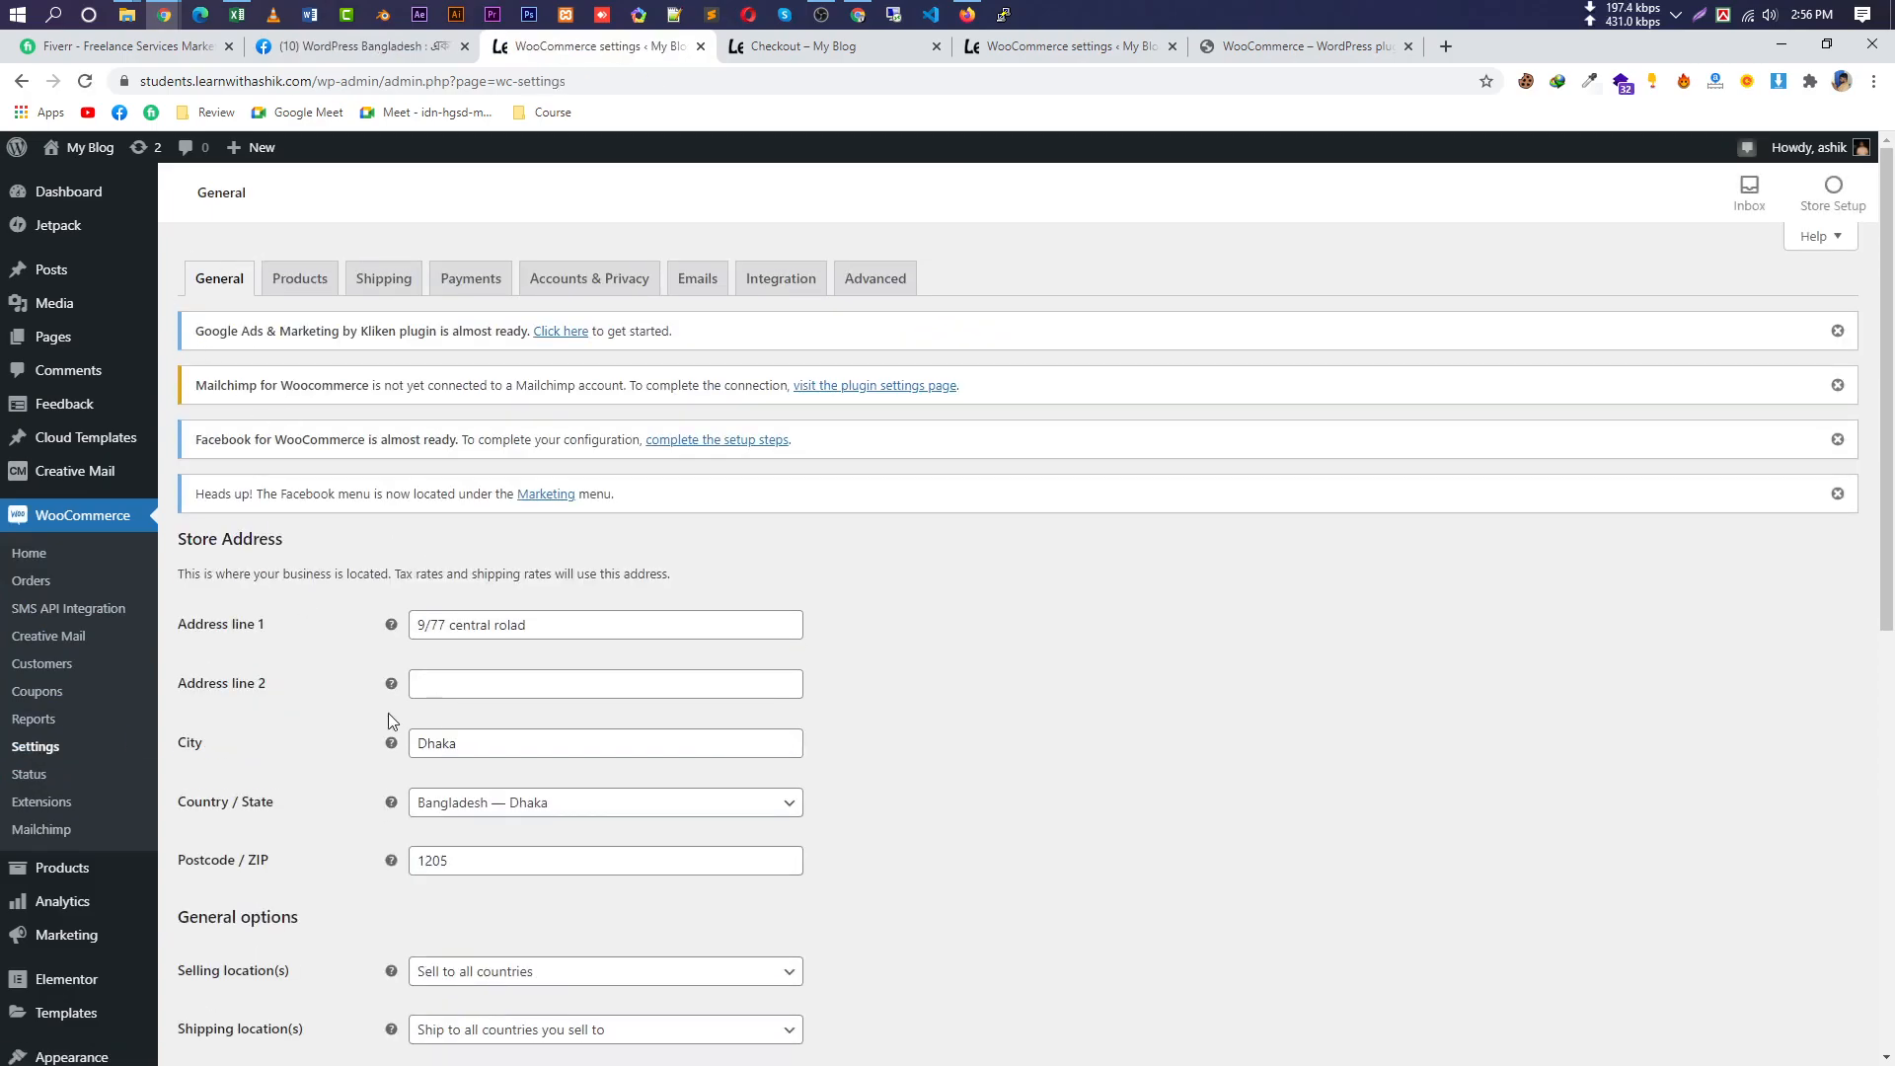
{"action": "scroll", "coordinate": [455, 405], "scroll_direction": "down", "scroll_amount": 3}
{"action": "scroll", "coordinate": [489, 961], "scroll_direction": "down", "scroll_amount": 5}
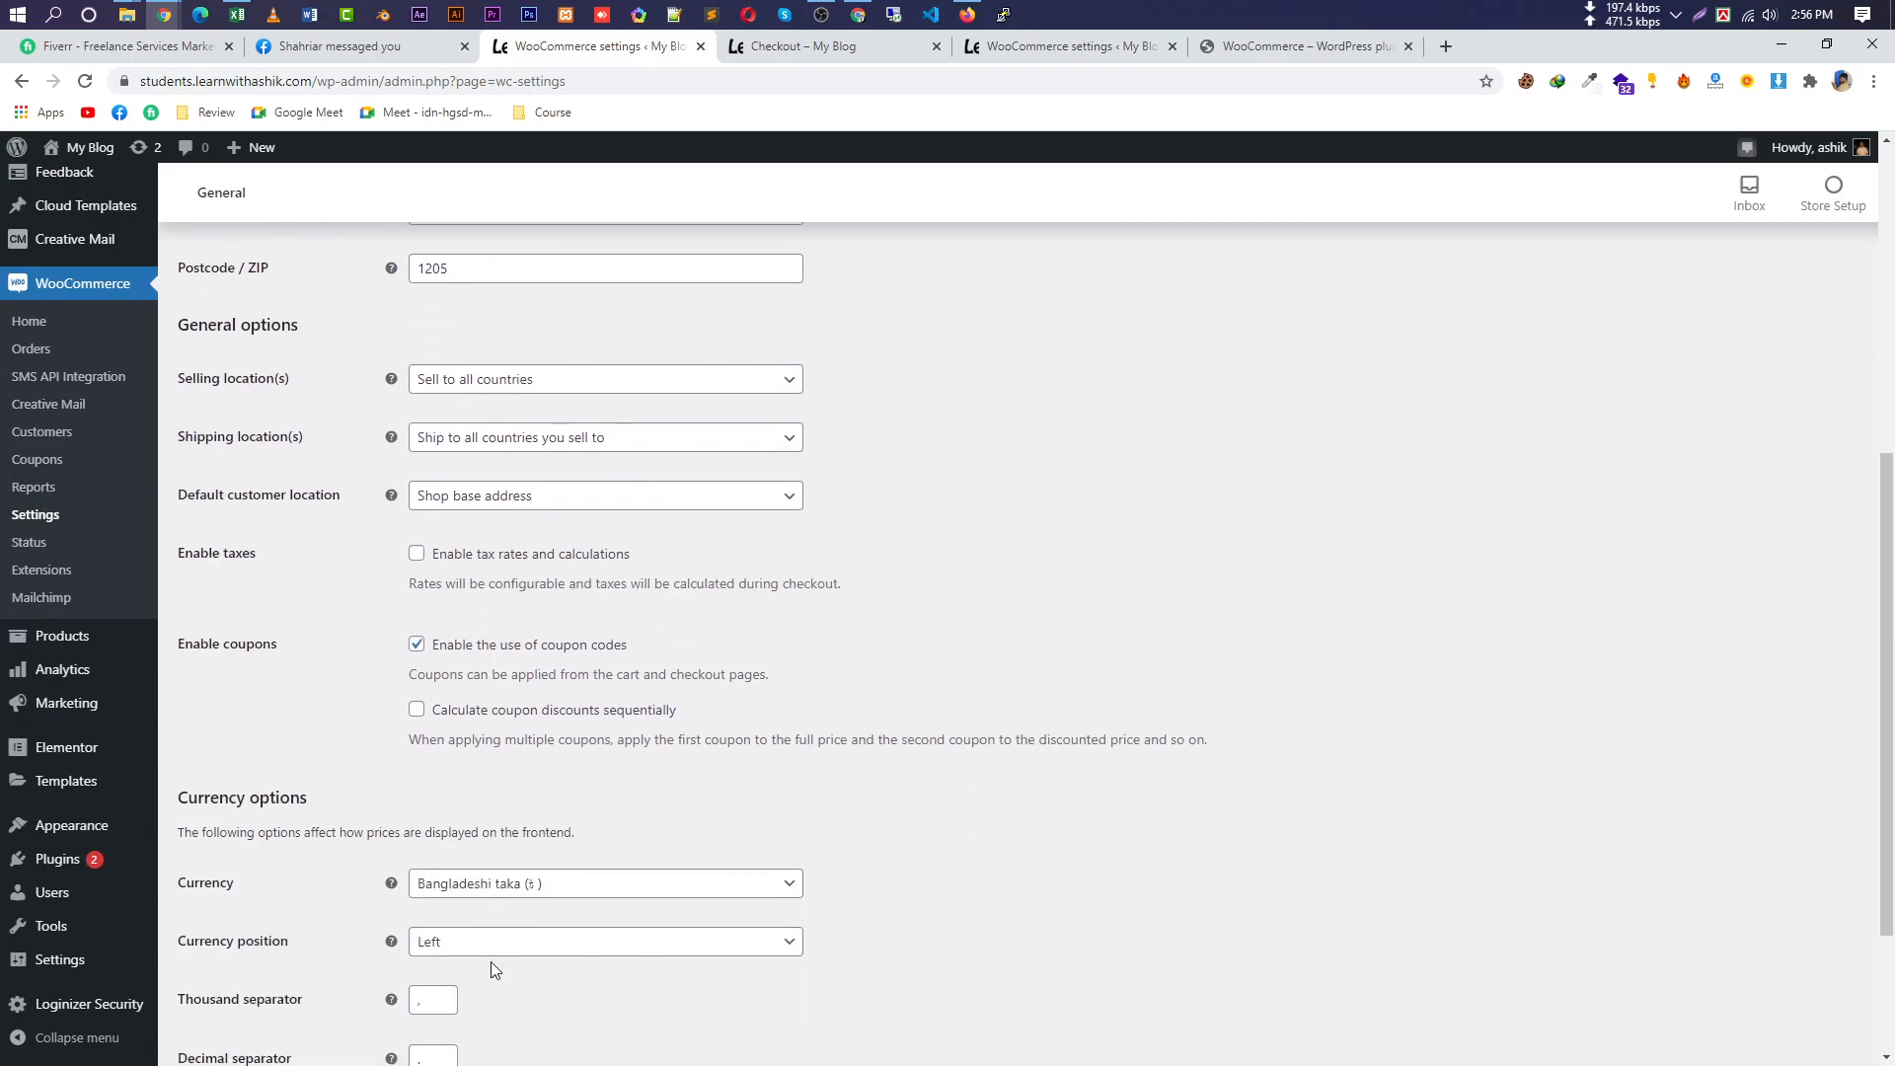
{"action": "scroll", "coordinate": [461, 783], "scroll_direction": "up", "scroll_amount": 9}
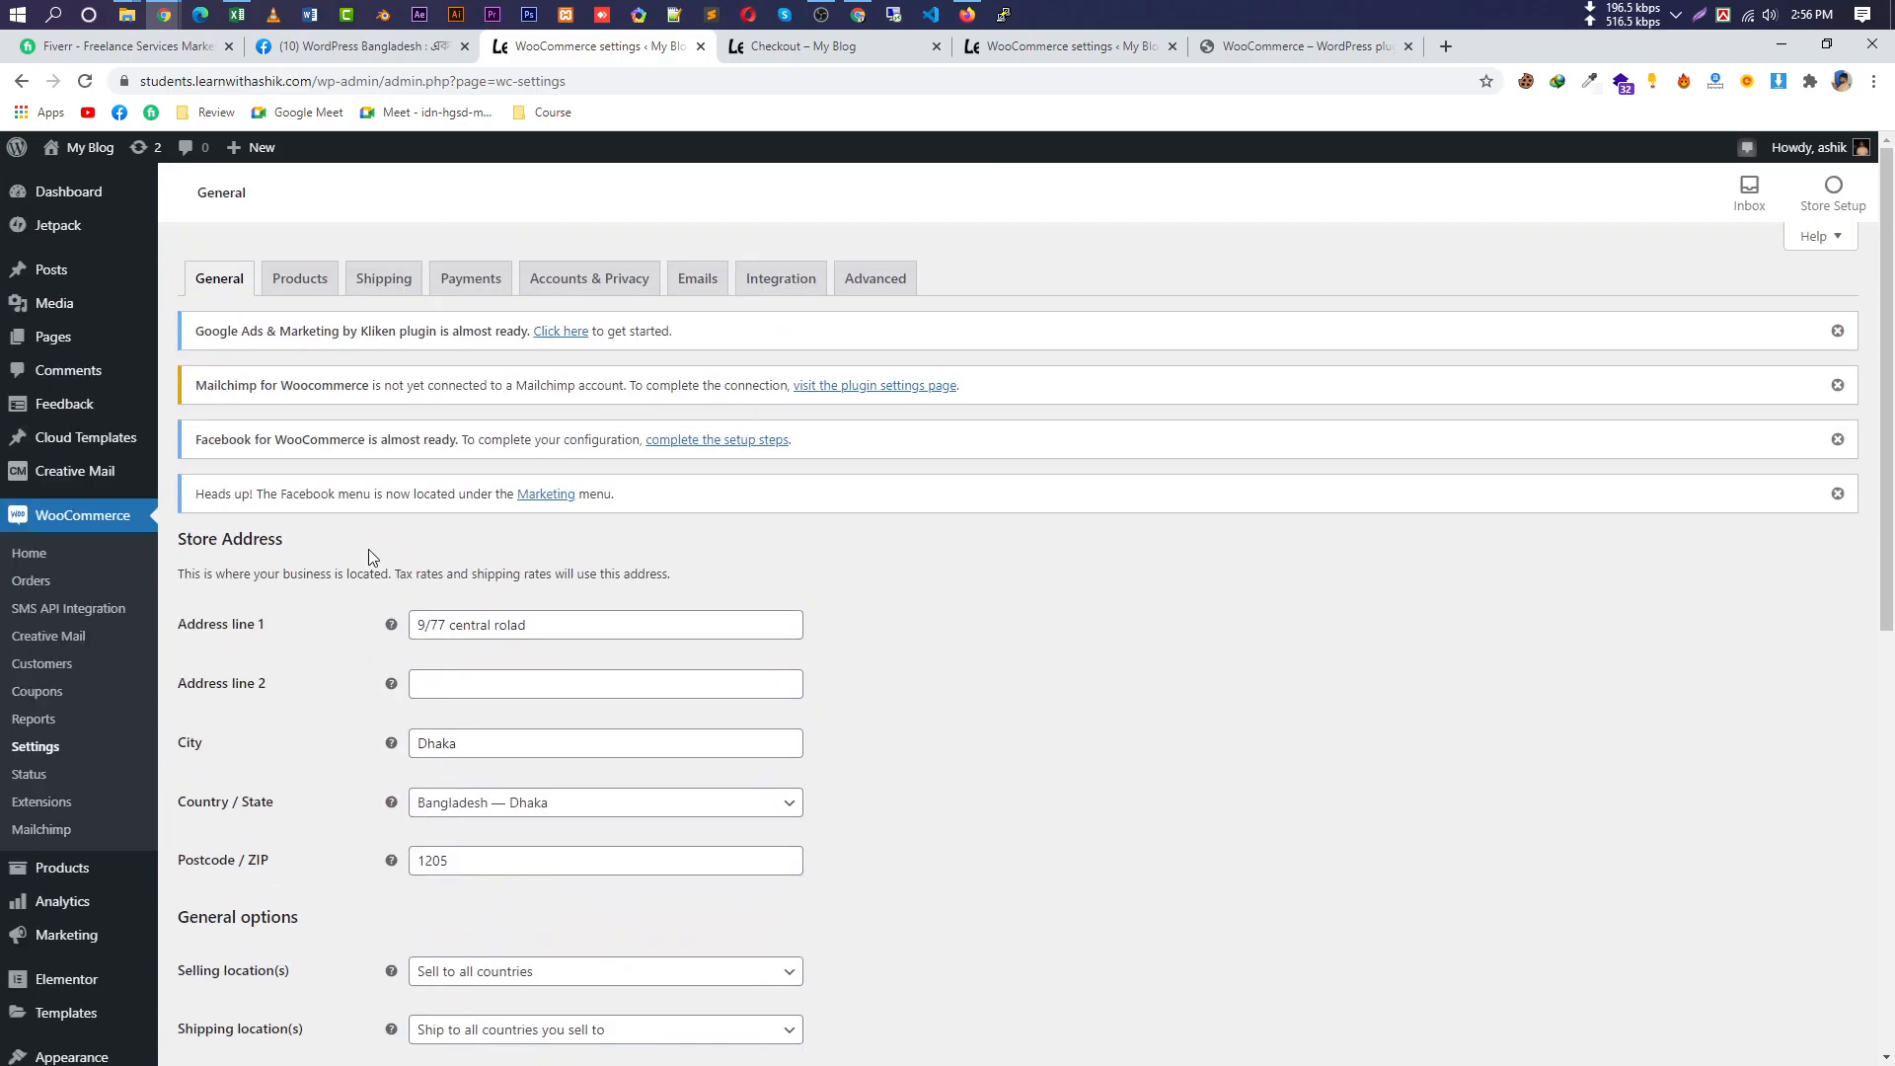
{"action": "left_click_drag", "start_coordinate": [298, 331], "coordinate": [321, 283]}
{"action": "left_click", "coordinate": [321, 284]}
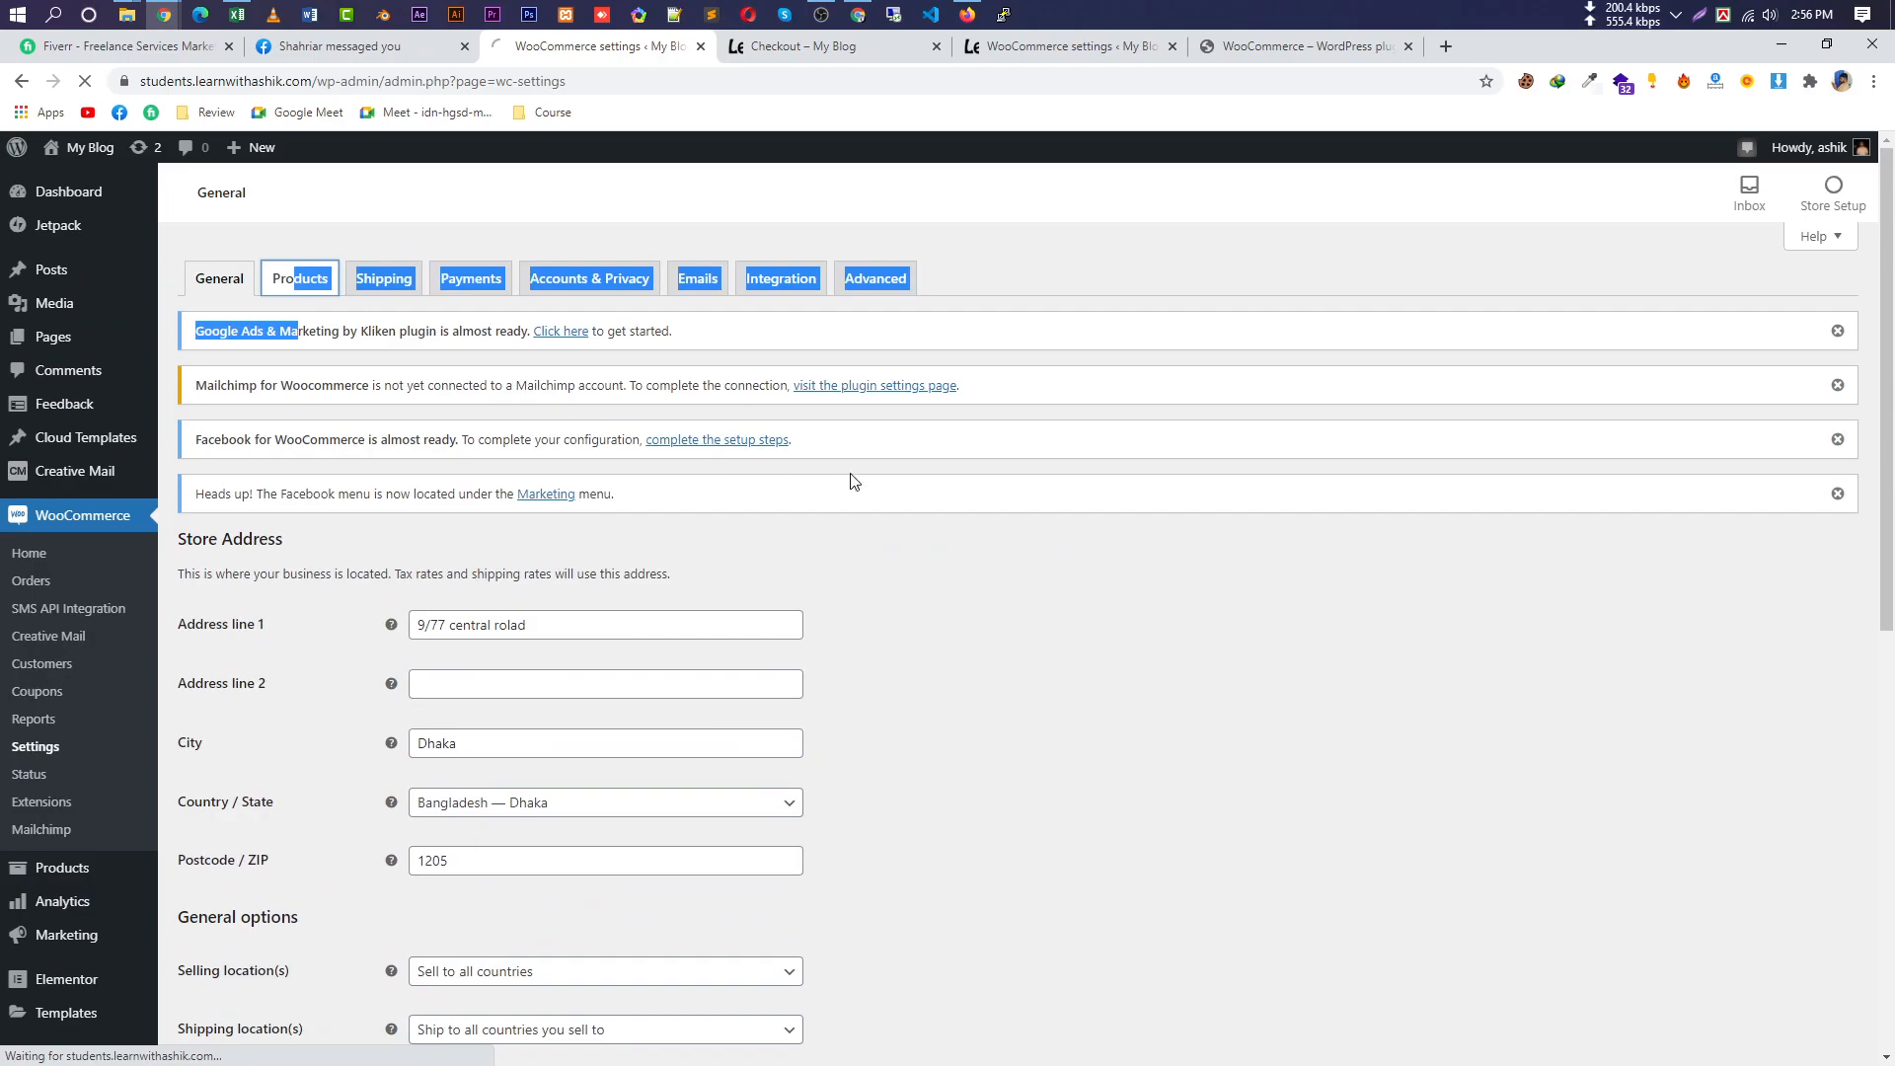
{"action": "scroll", "coordinate": [567, 506], "scroll_direction": "down", "scroll_amount": 3}
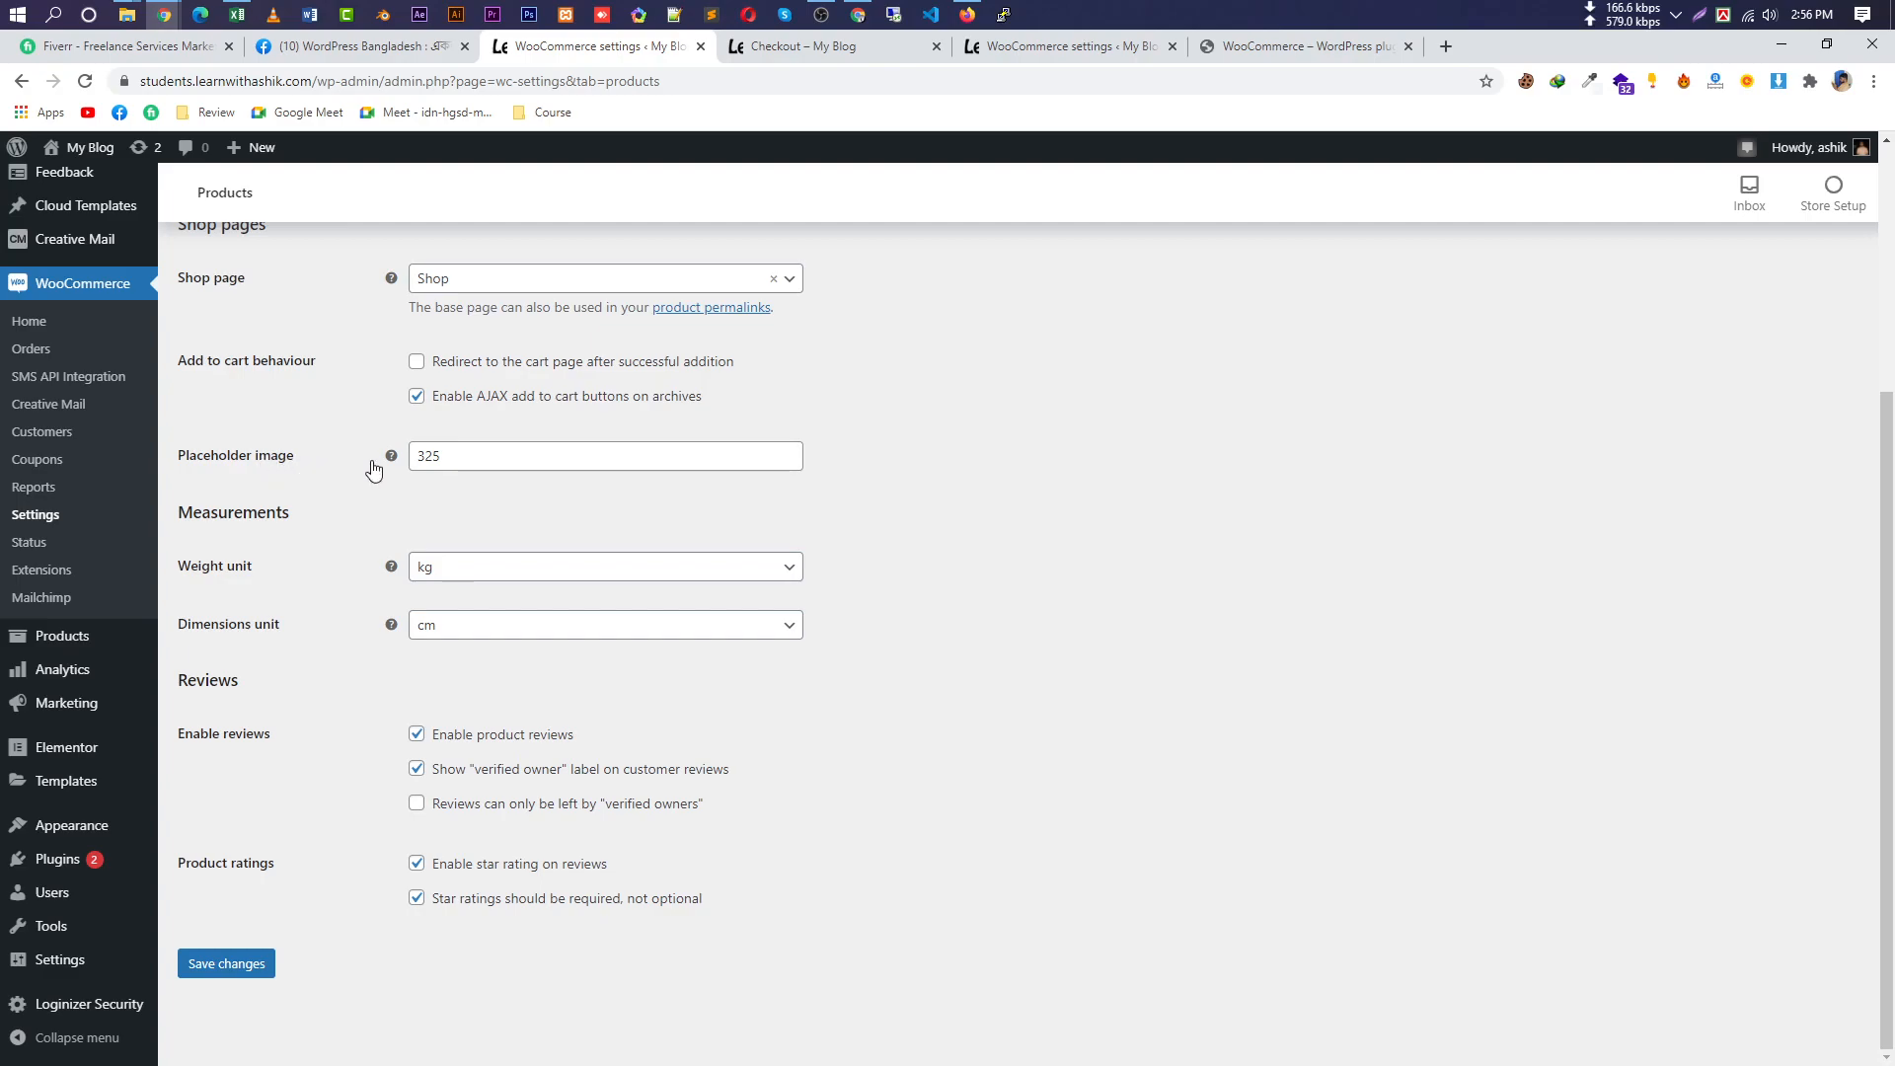
{"action": "double_click", "coordinate": [494, 453]}
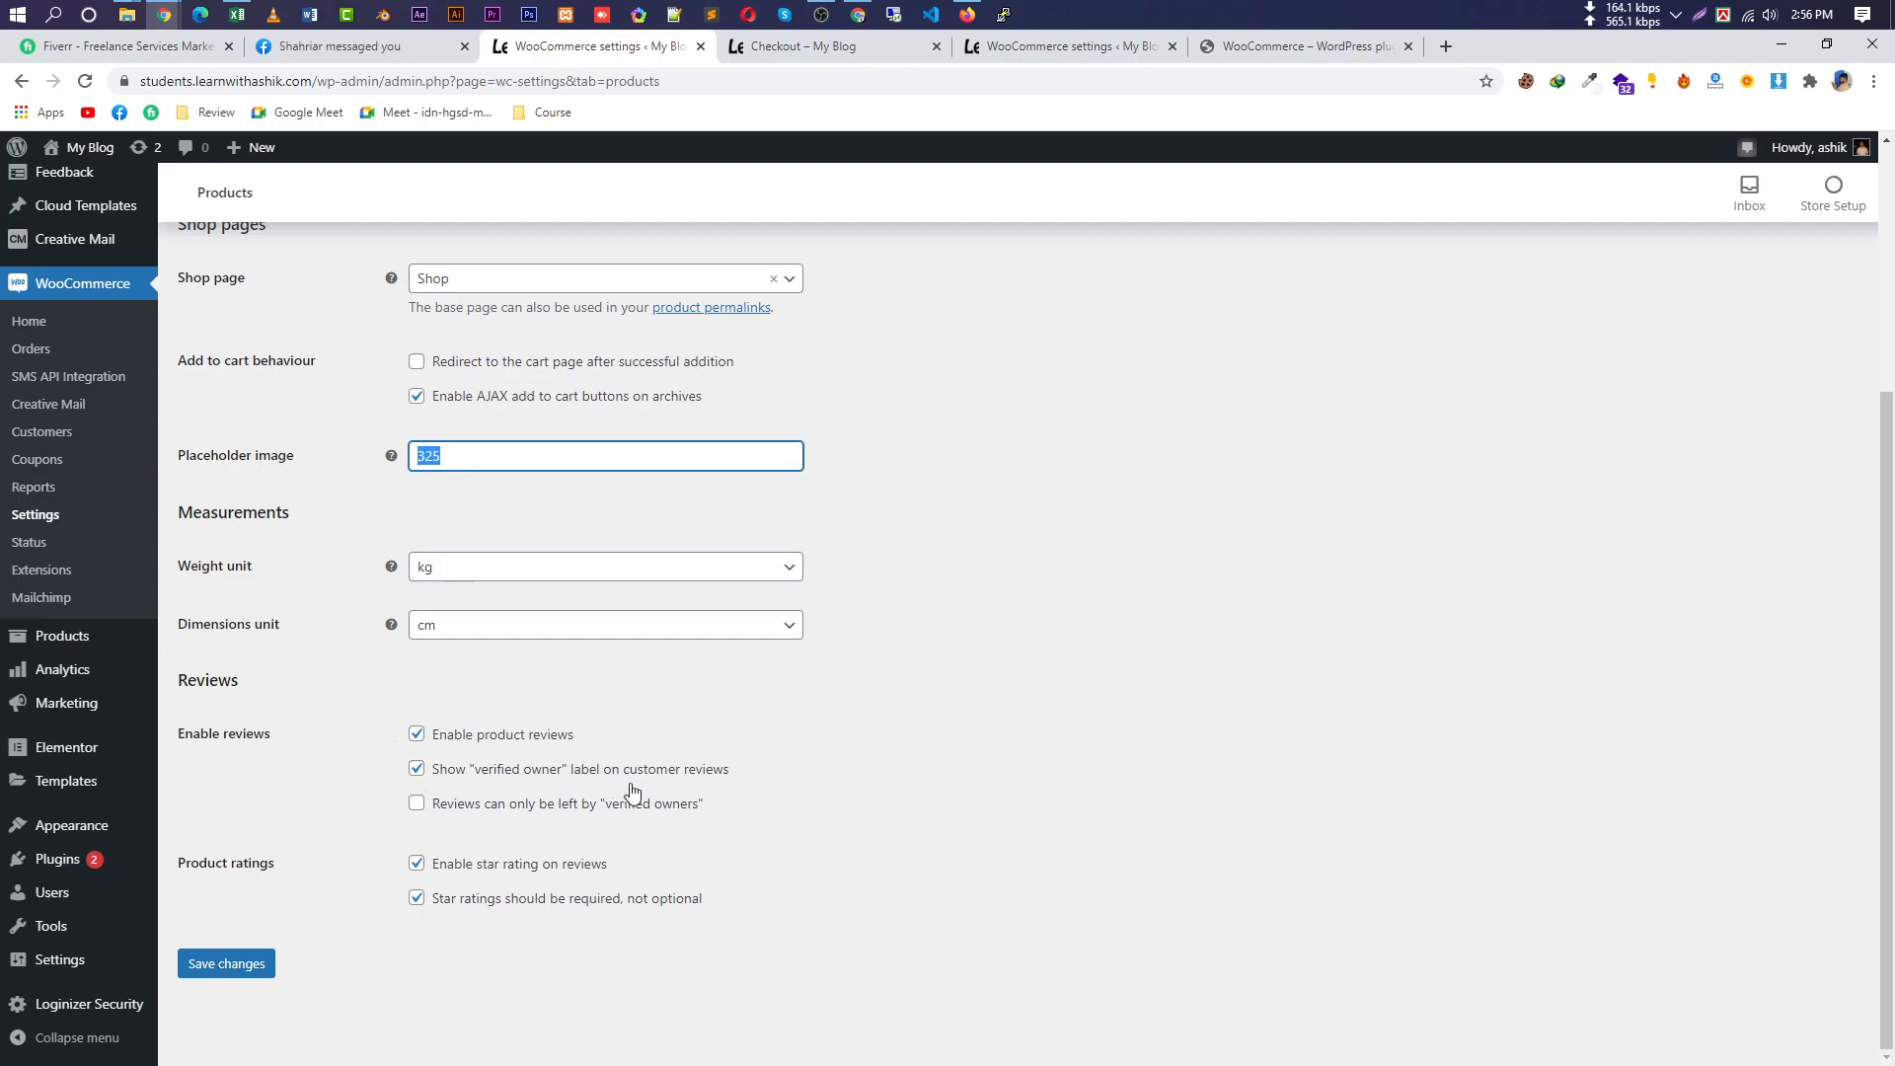
{"action": "scroll", "coordinate": [527, 407], "scroll_direction": "up", "scroll_amount": 1}
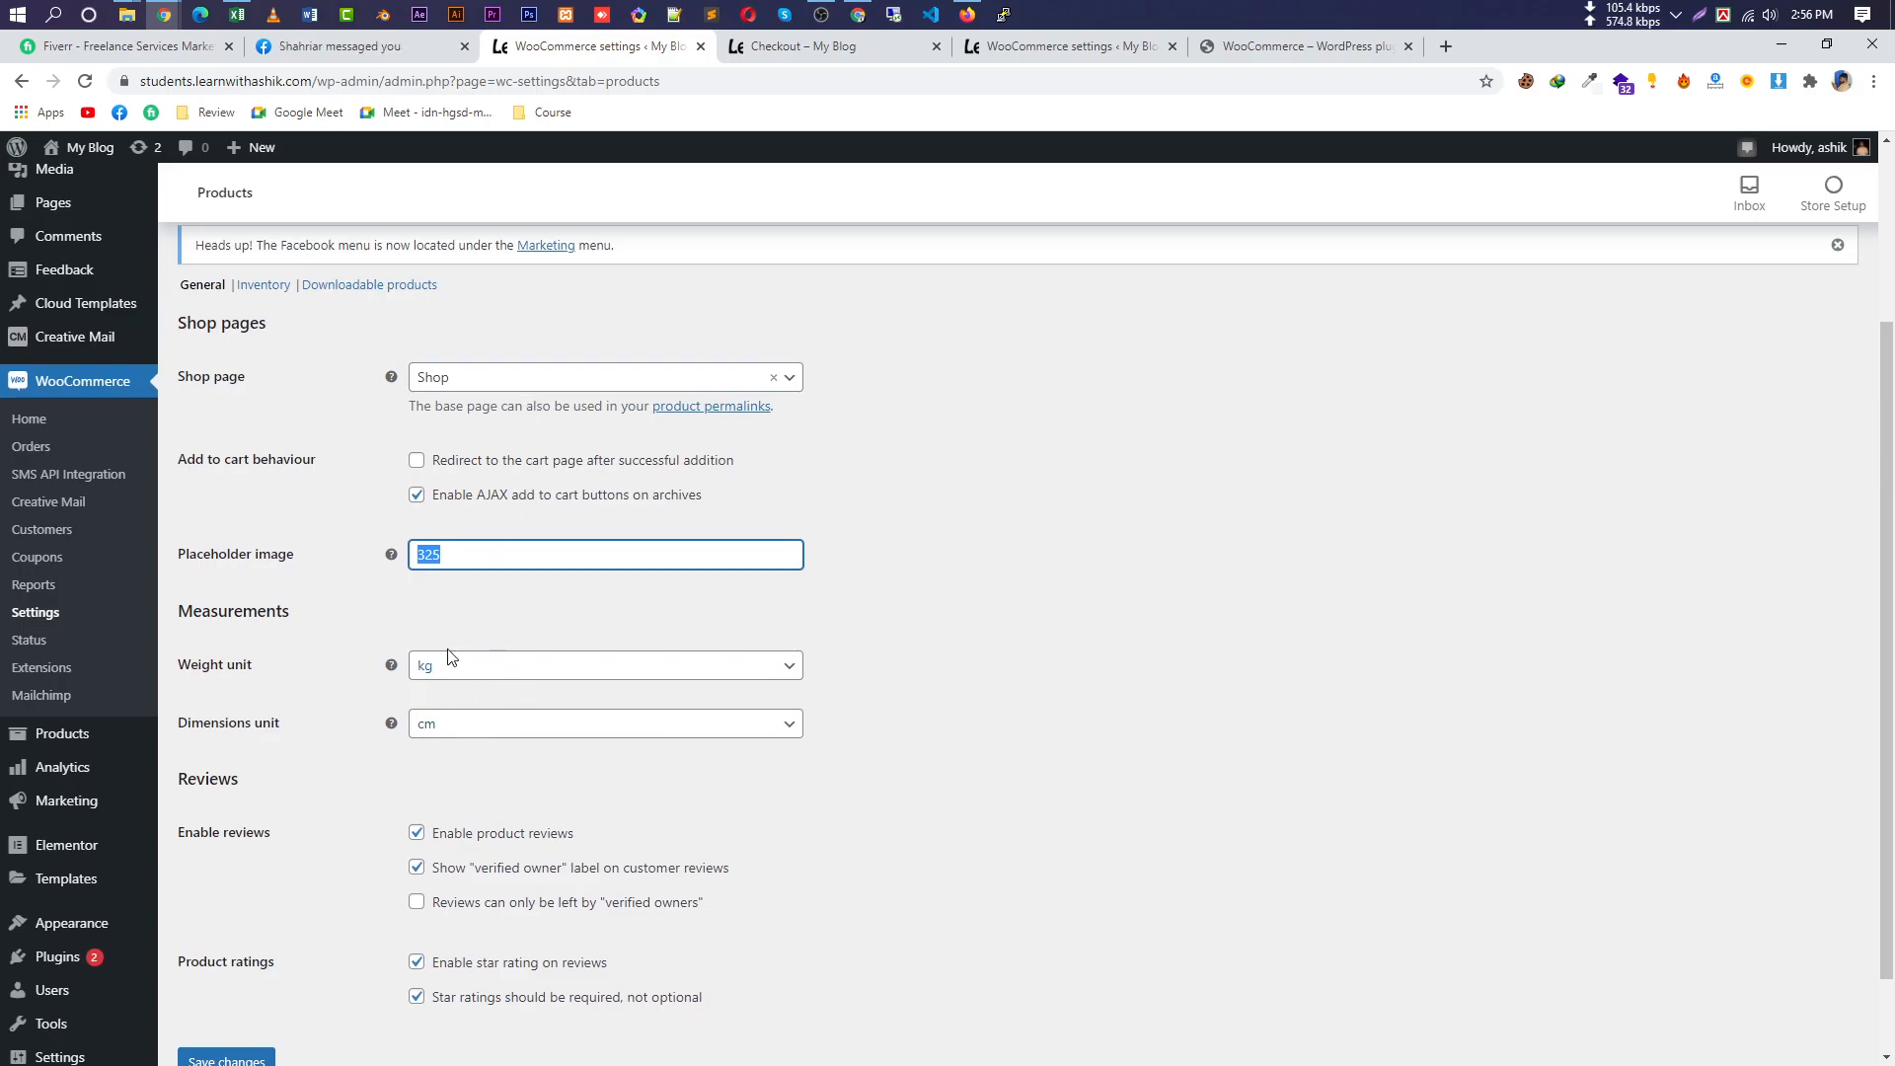
{"action": "scroll", "coordinate": [452, 659], "scroll_direction": "up", "scroll_amount": 3}
Open Shipping settings and read the Local, US domestic and Europe zone examples.
{"action": "left_click", "coordinate": [400, 284]}
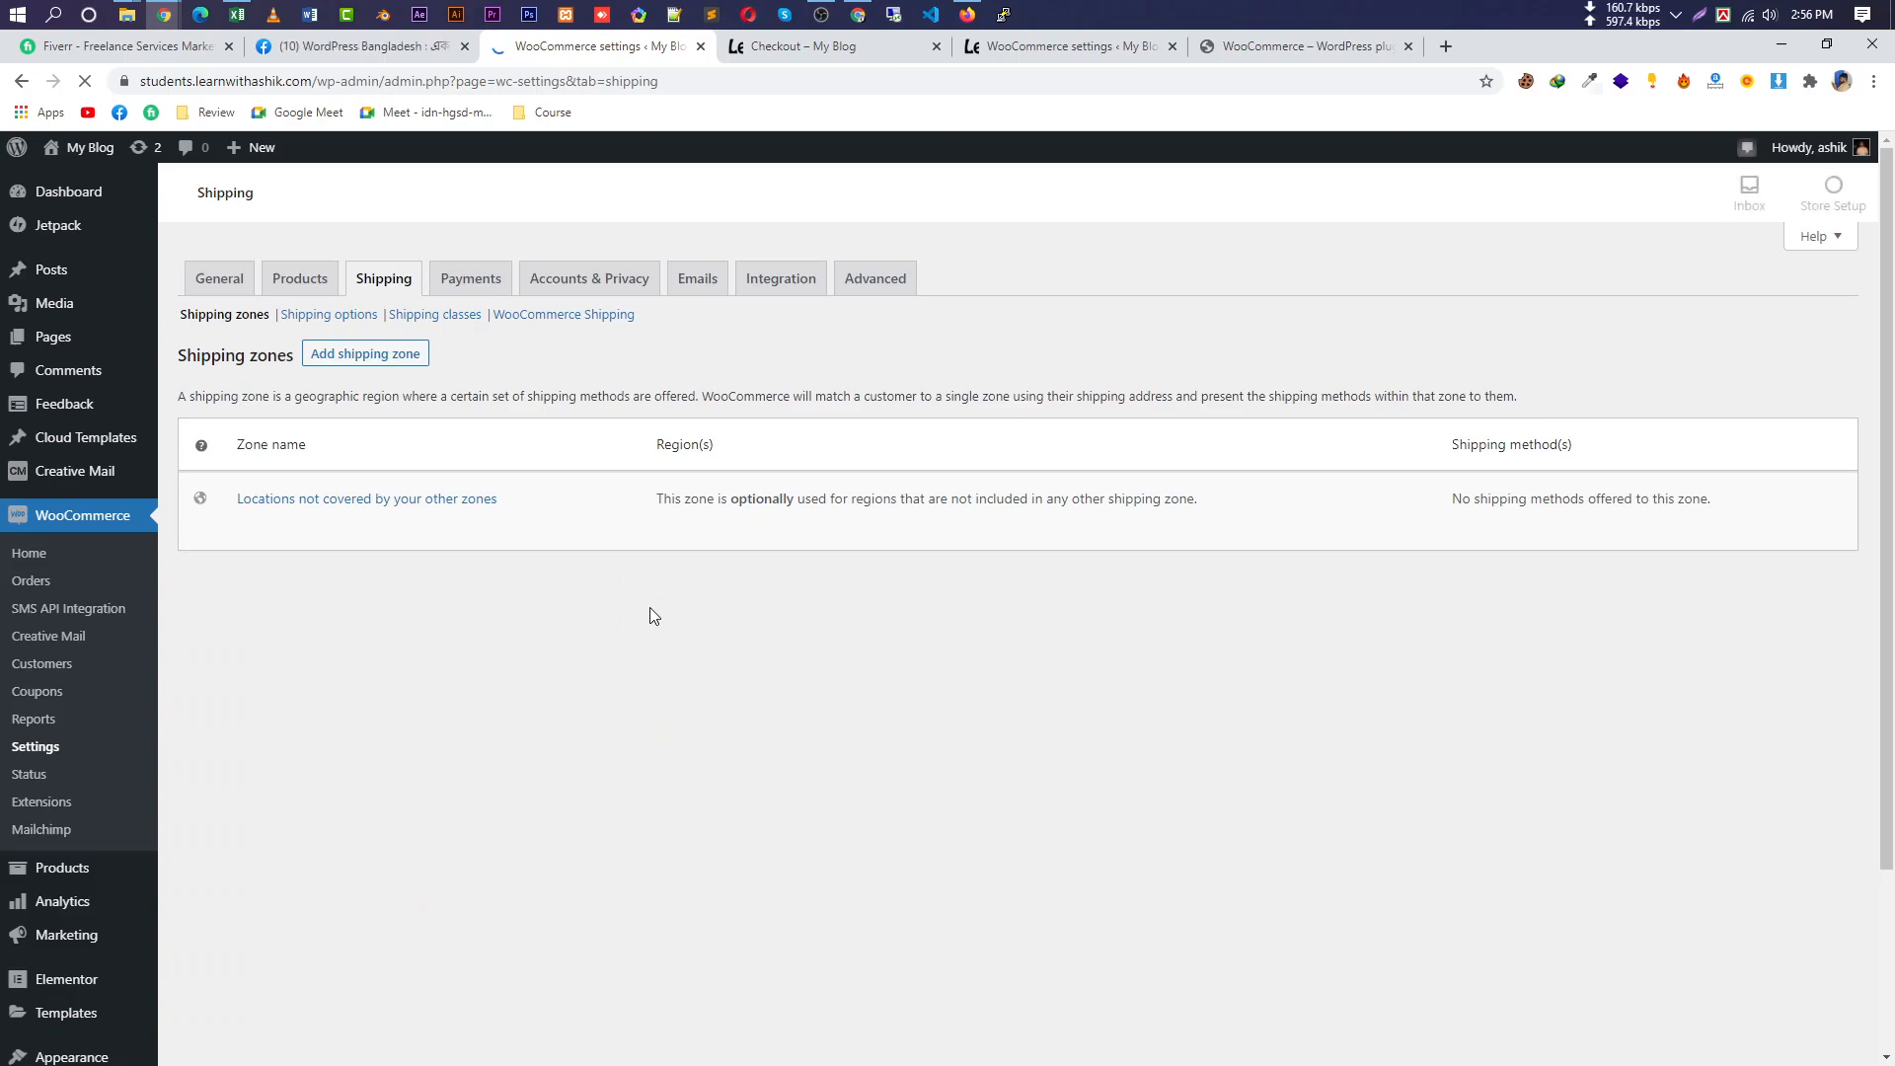
{"action": "scroll", "coordinate": [470, 672], "scroll_direction": "down", "scroll_amount": 4}
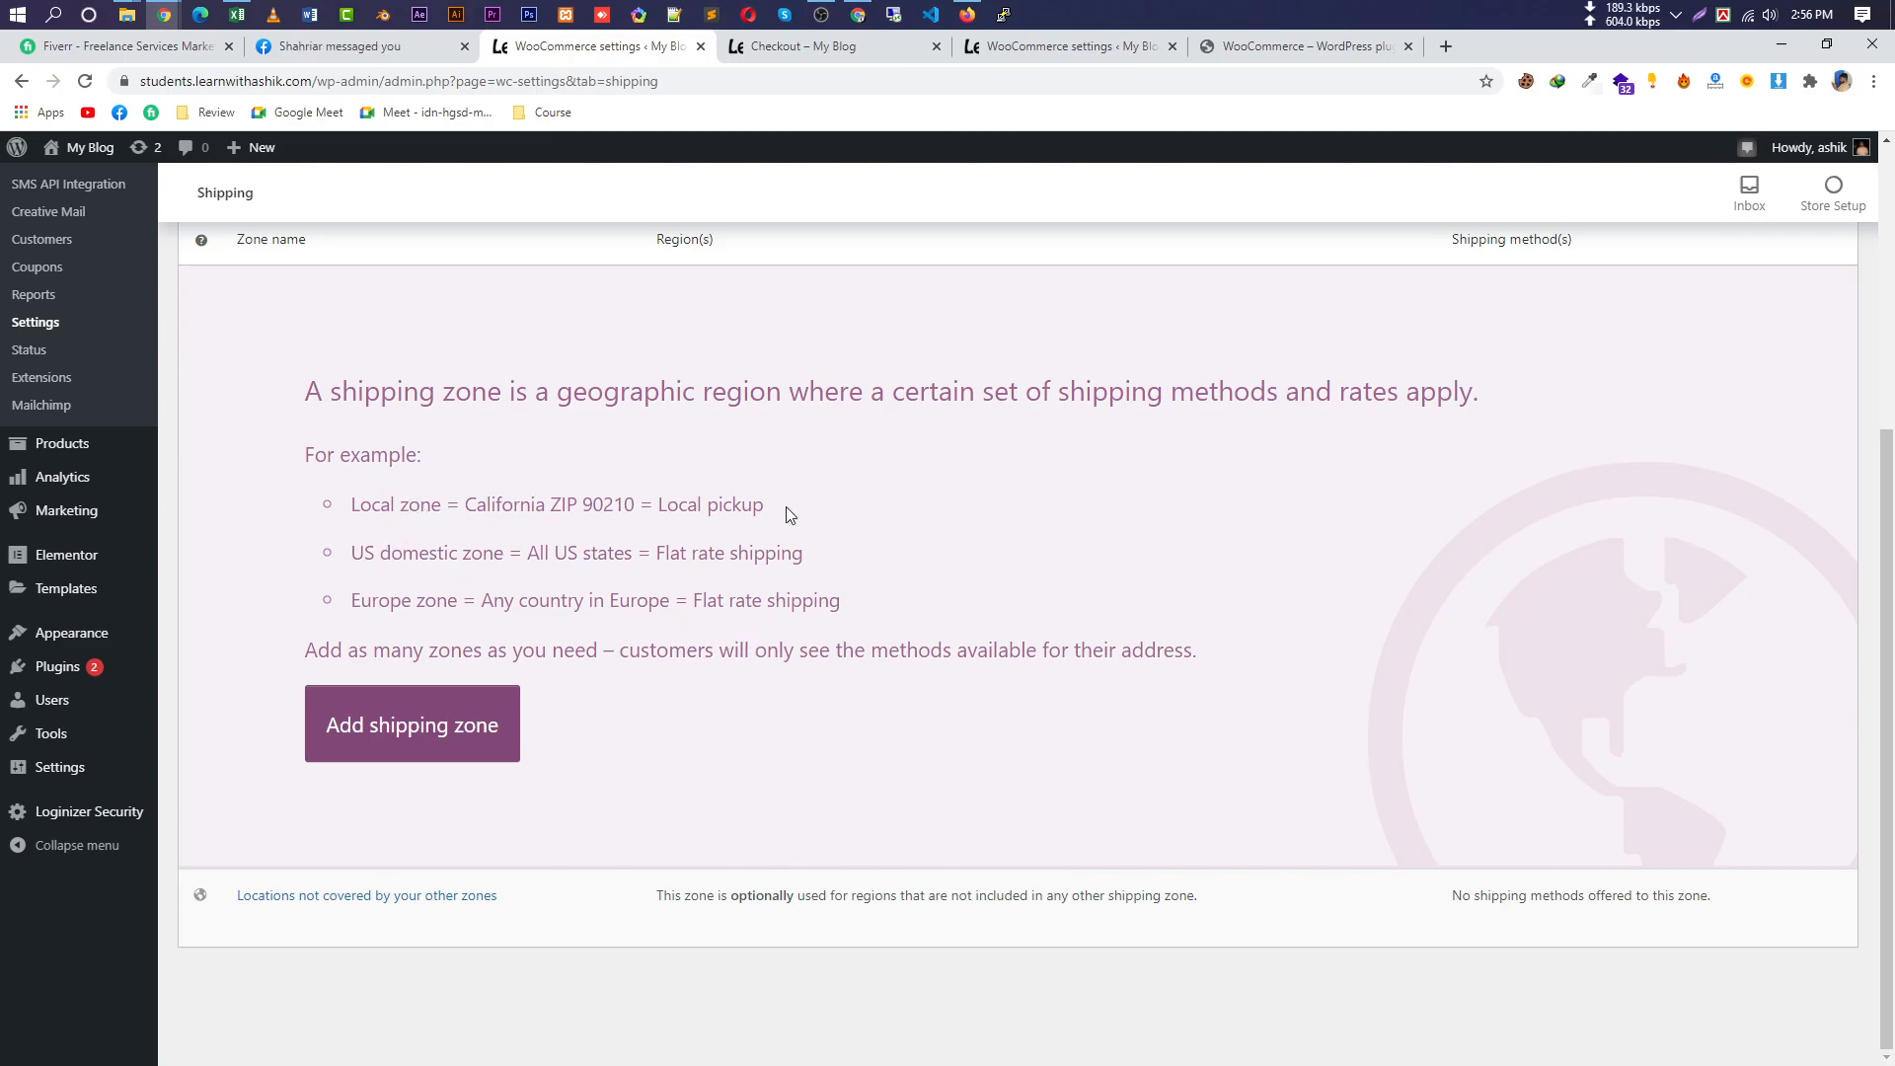
{"action": "left_click_drag", "start_coordinate": [787, 514], "coordinate": [348, 506]}
{"action": "left_click_drag", "start_coordinate": [834, 553], "coordinate": [322, 556]}
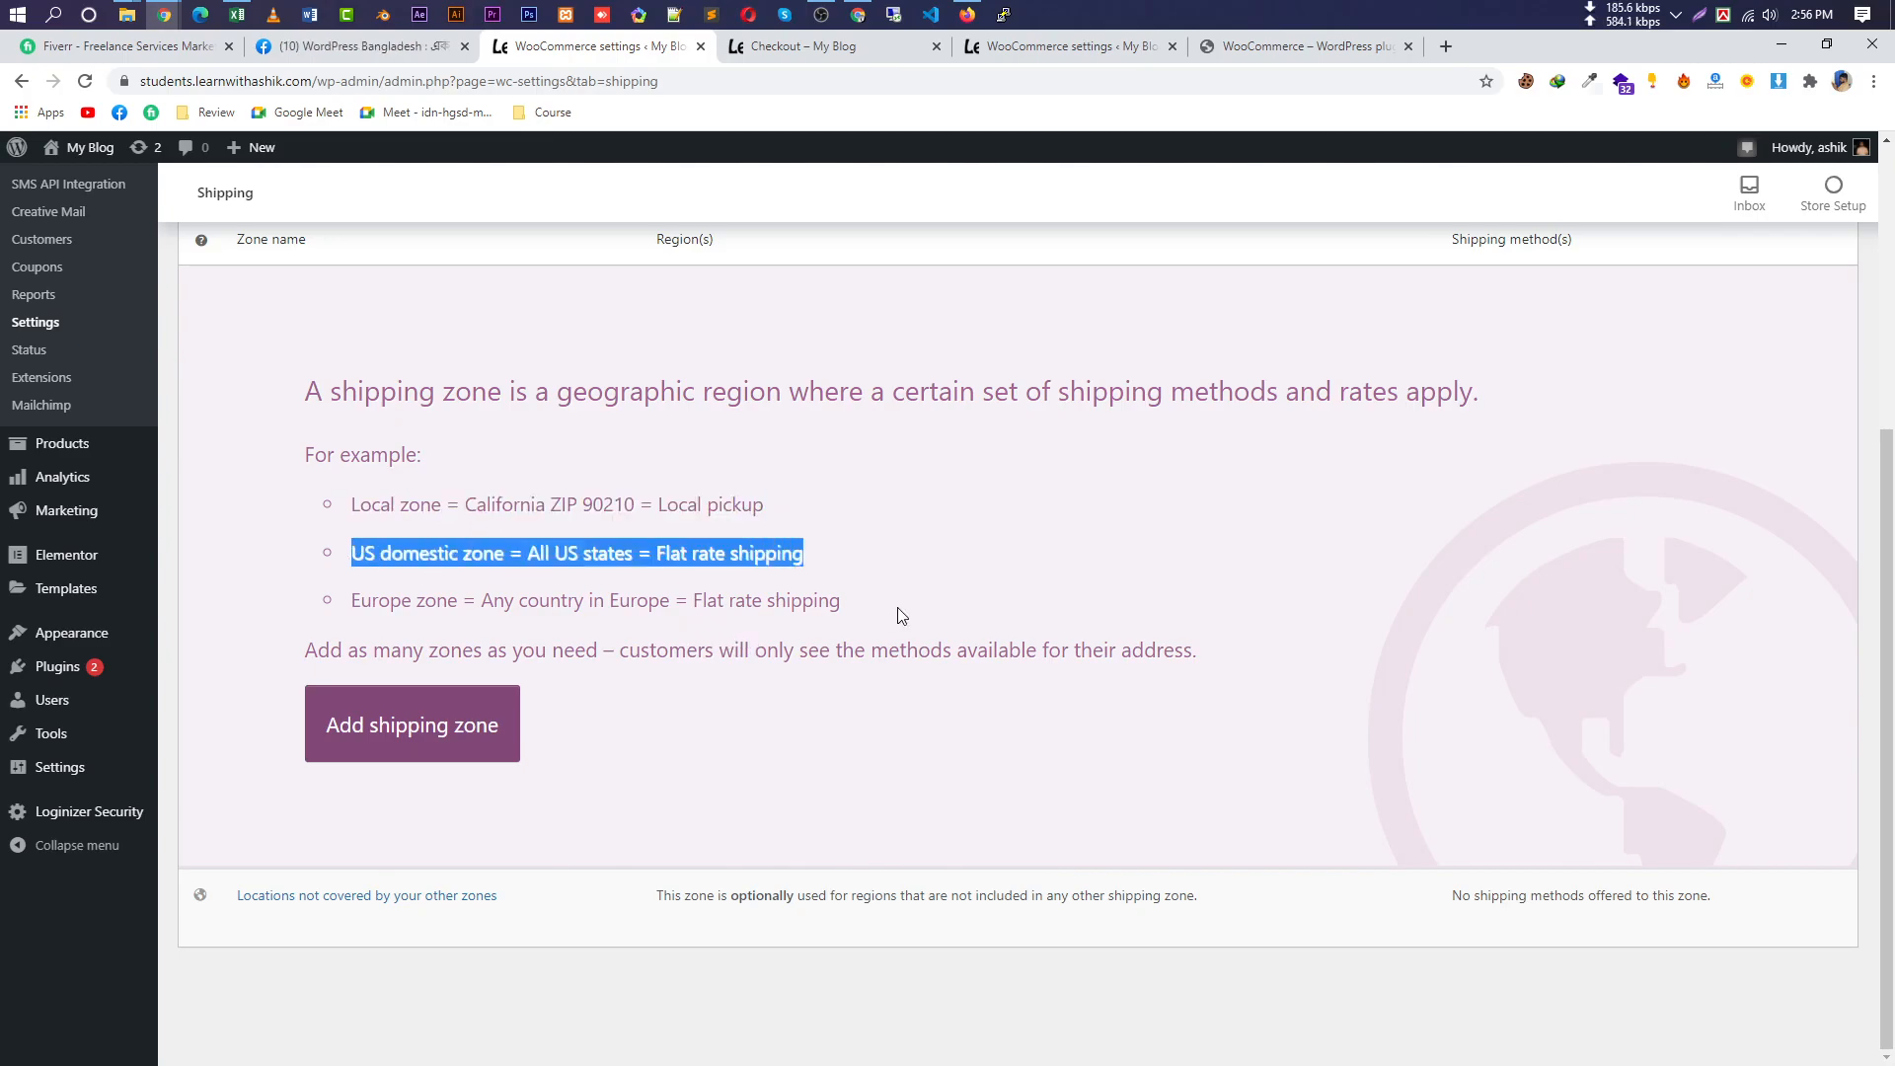
{"action": "left_click_drag", "start_coordinate": [902, 604], "coordinate": [345, 602]}
{"action": "left_click_drag", "start_coordinate": [1281, 652], "coordinate": [656, 647]}
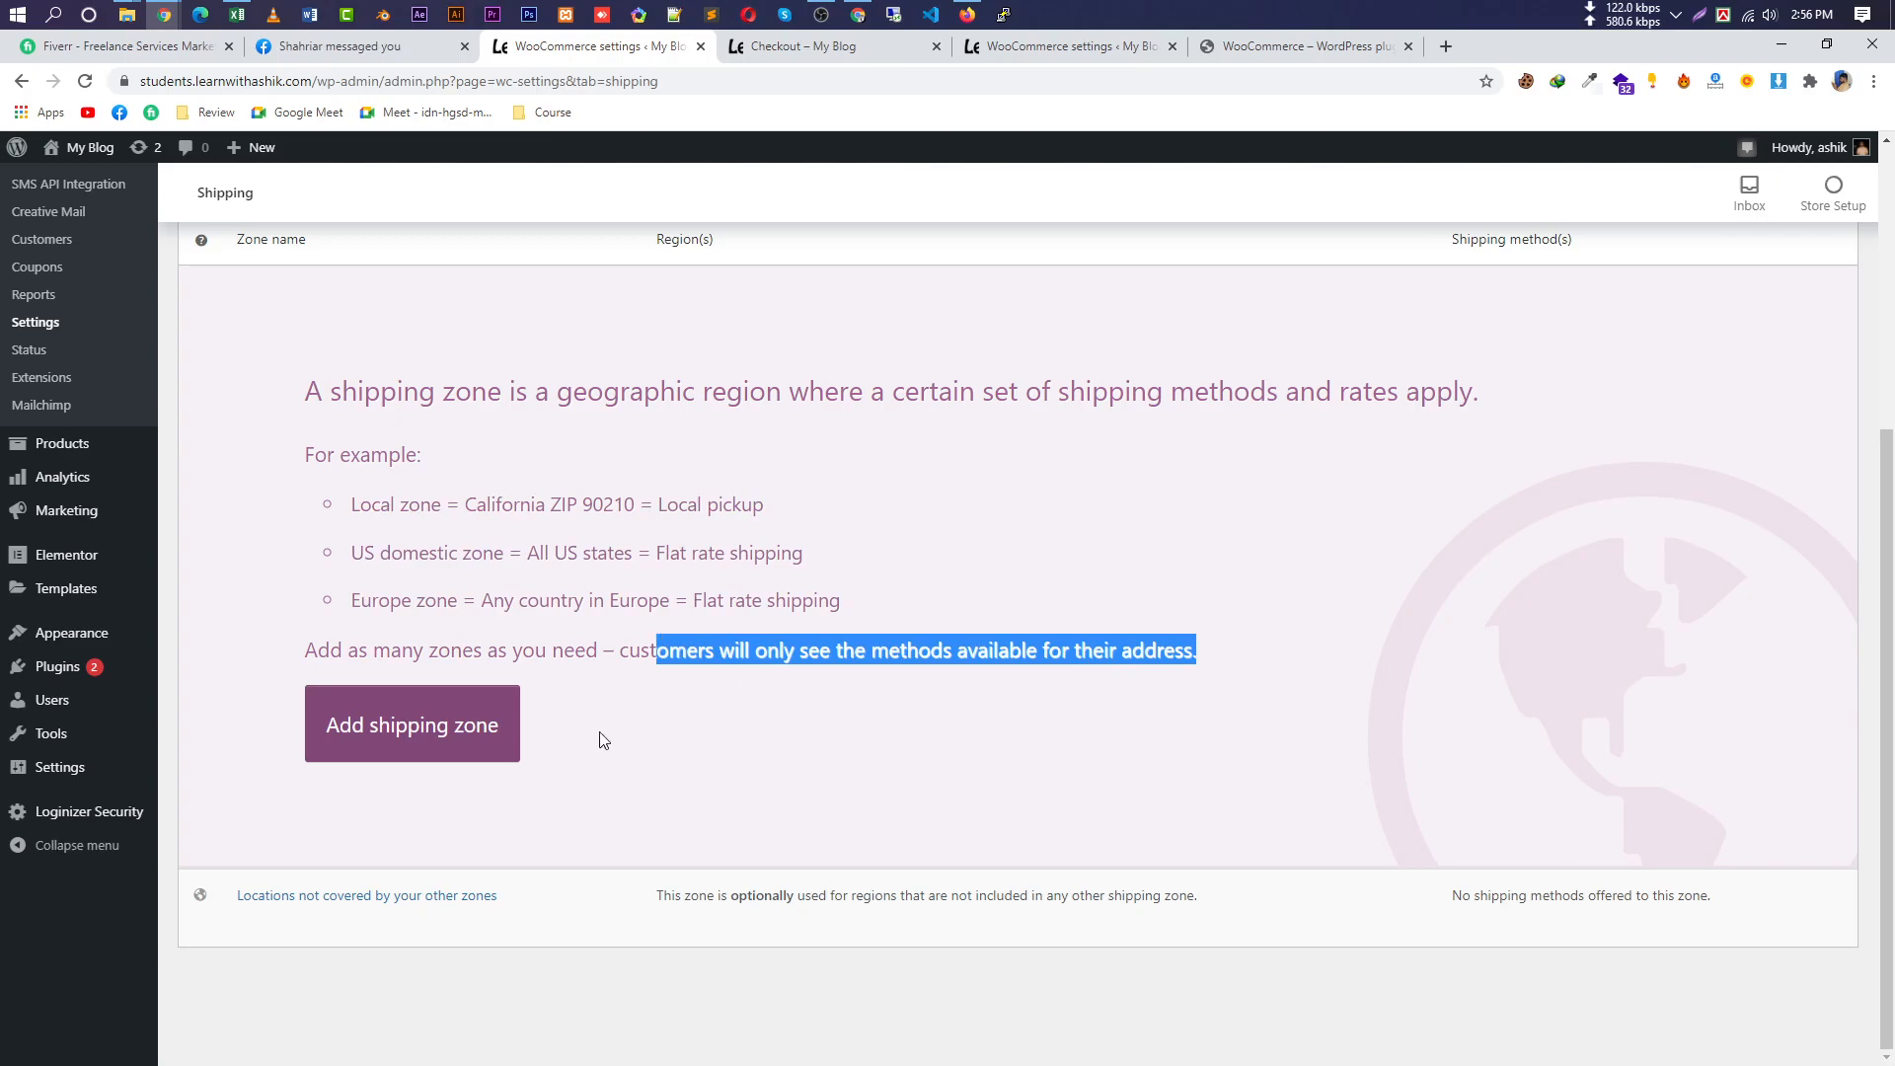
{"action": "scroll", "coordinate": [774, 552], "scroll_direction": "up", "scroll_amount": 4}
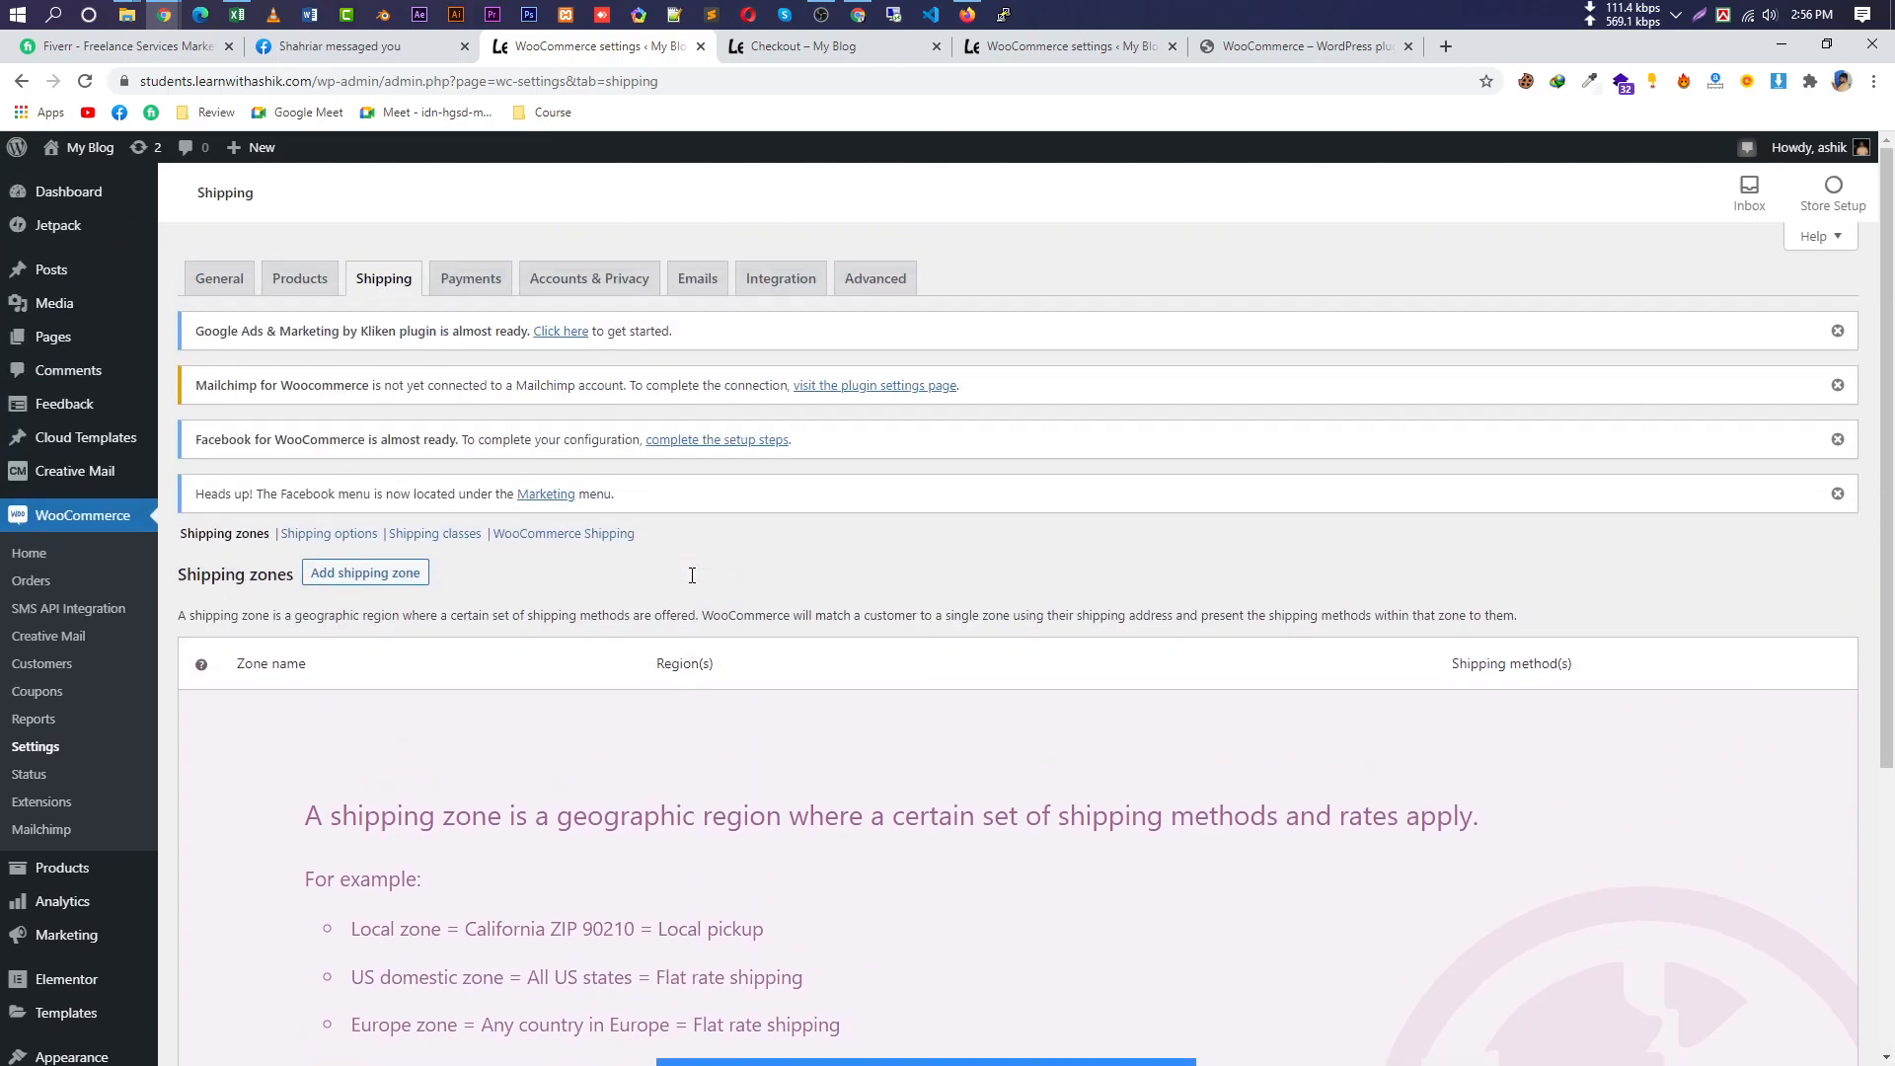
Open the bKash gateway settings from the WooCommerce Payments list.
{"action": "left_click", "coordinate": [470, 281]}
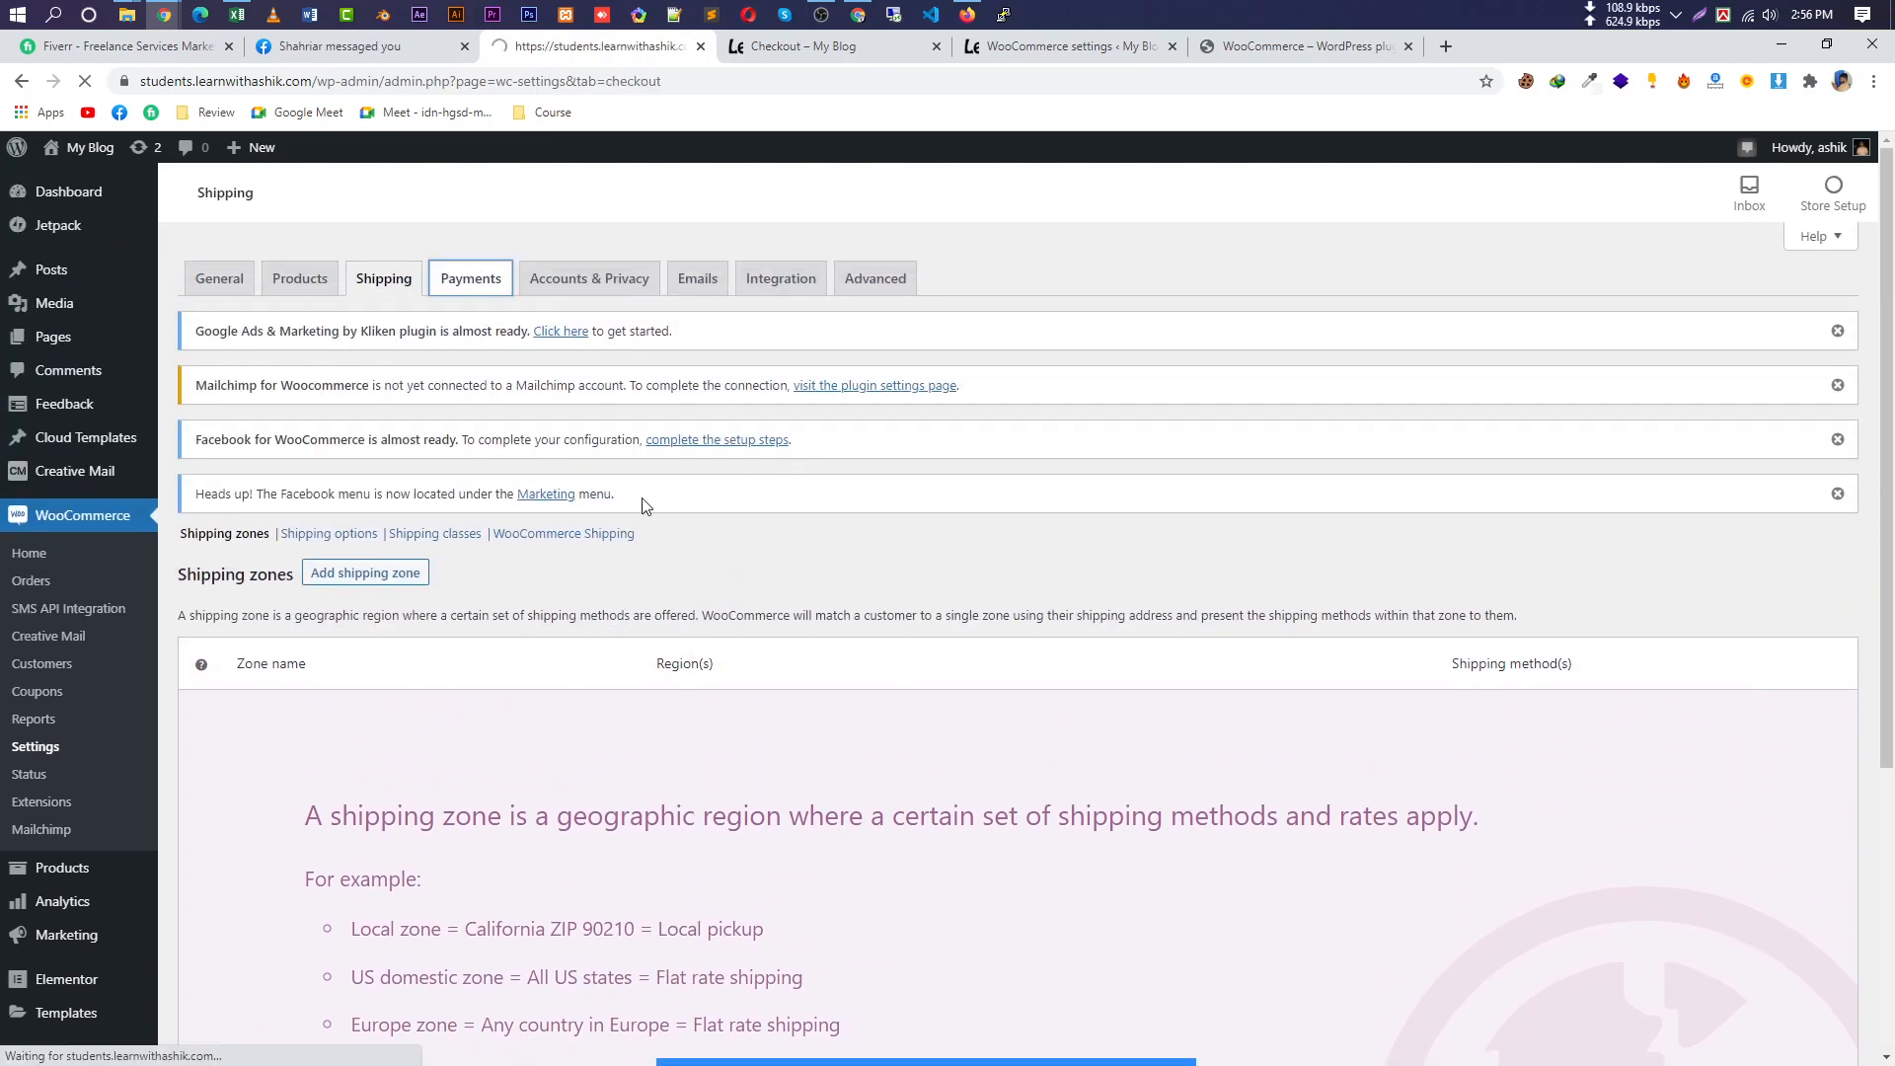
{"action": "scroll", "coordinate": [528, 817], "scroll_direction": "down", "scroll_amount": 2}
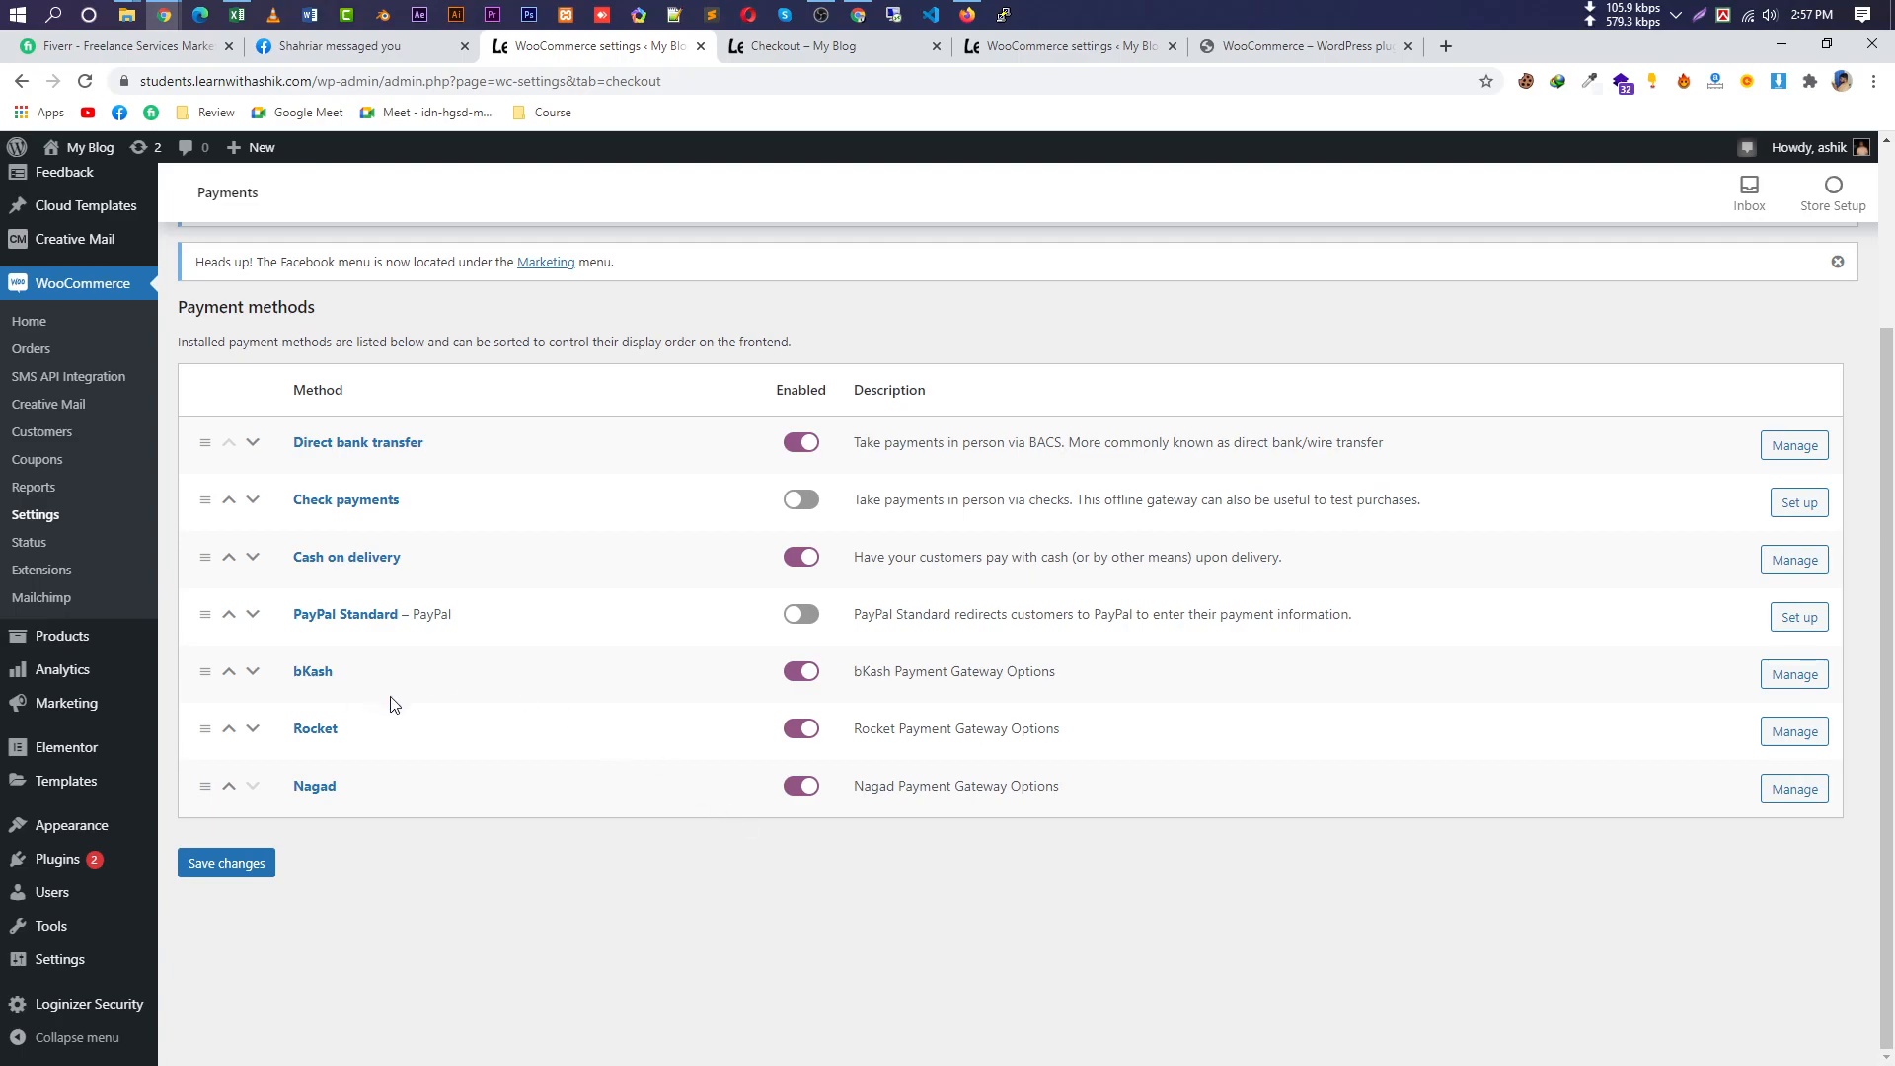
{"action": "left_click", "coordinate": [1794, 676]}
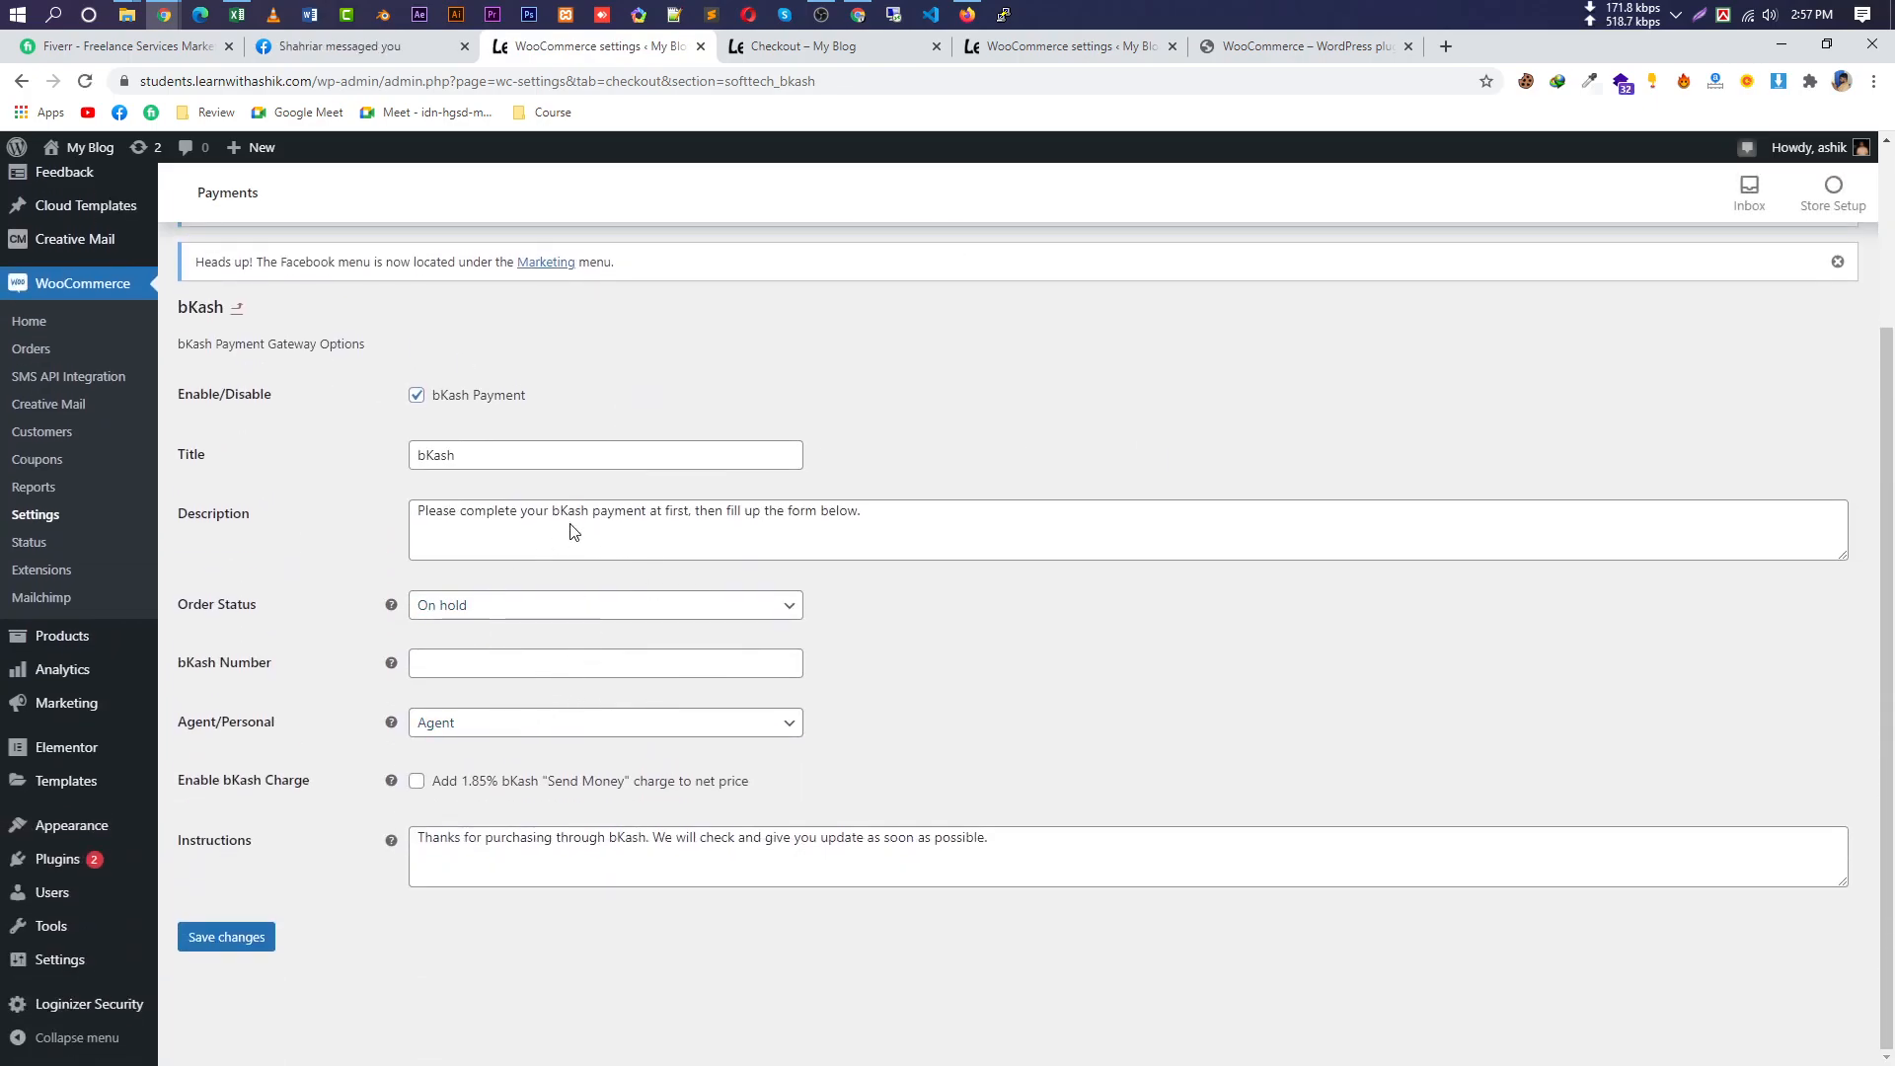
{"action": "left_click_drag", "start_coordinate": [475, 460], "coordinate": [209, 490]}
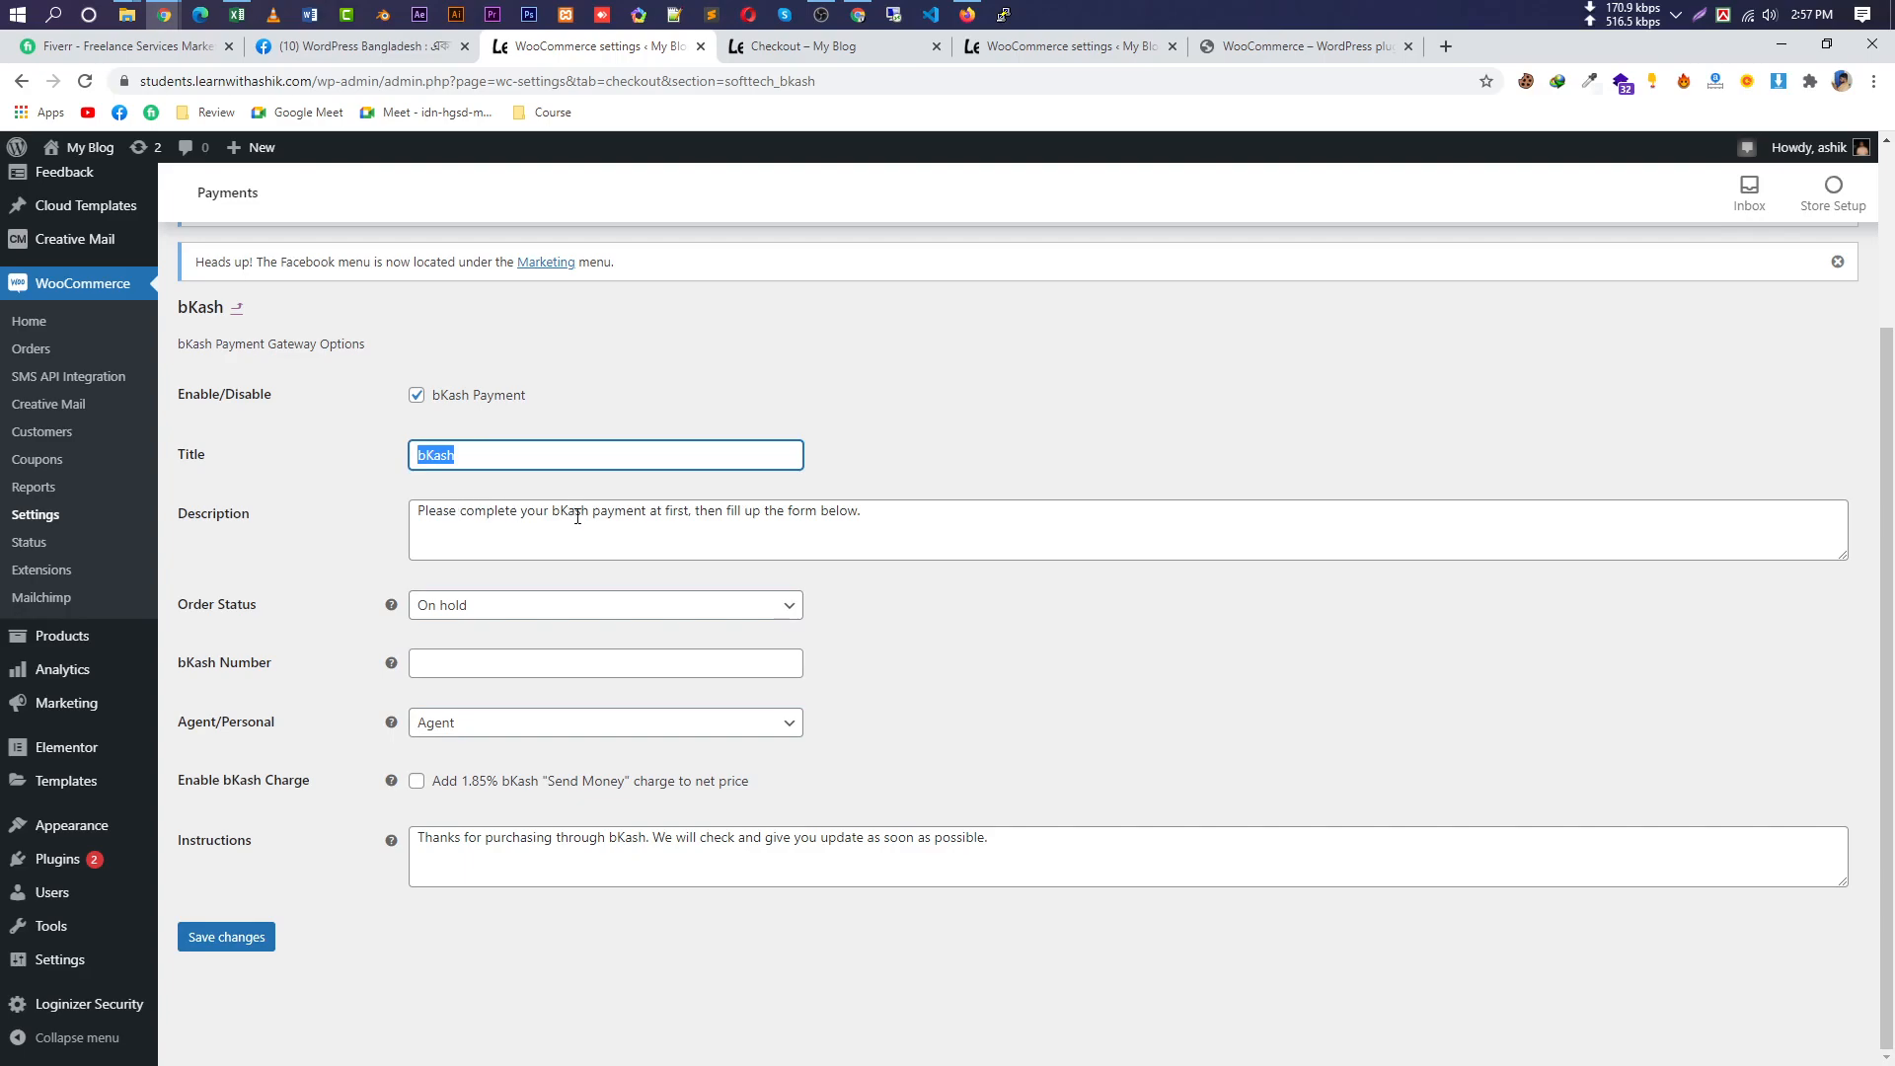
{"action": "left_click_drag", "start_coordinate": [931, 511], "coordinate": [413, 516]}
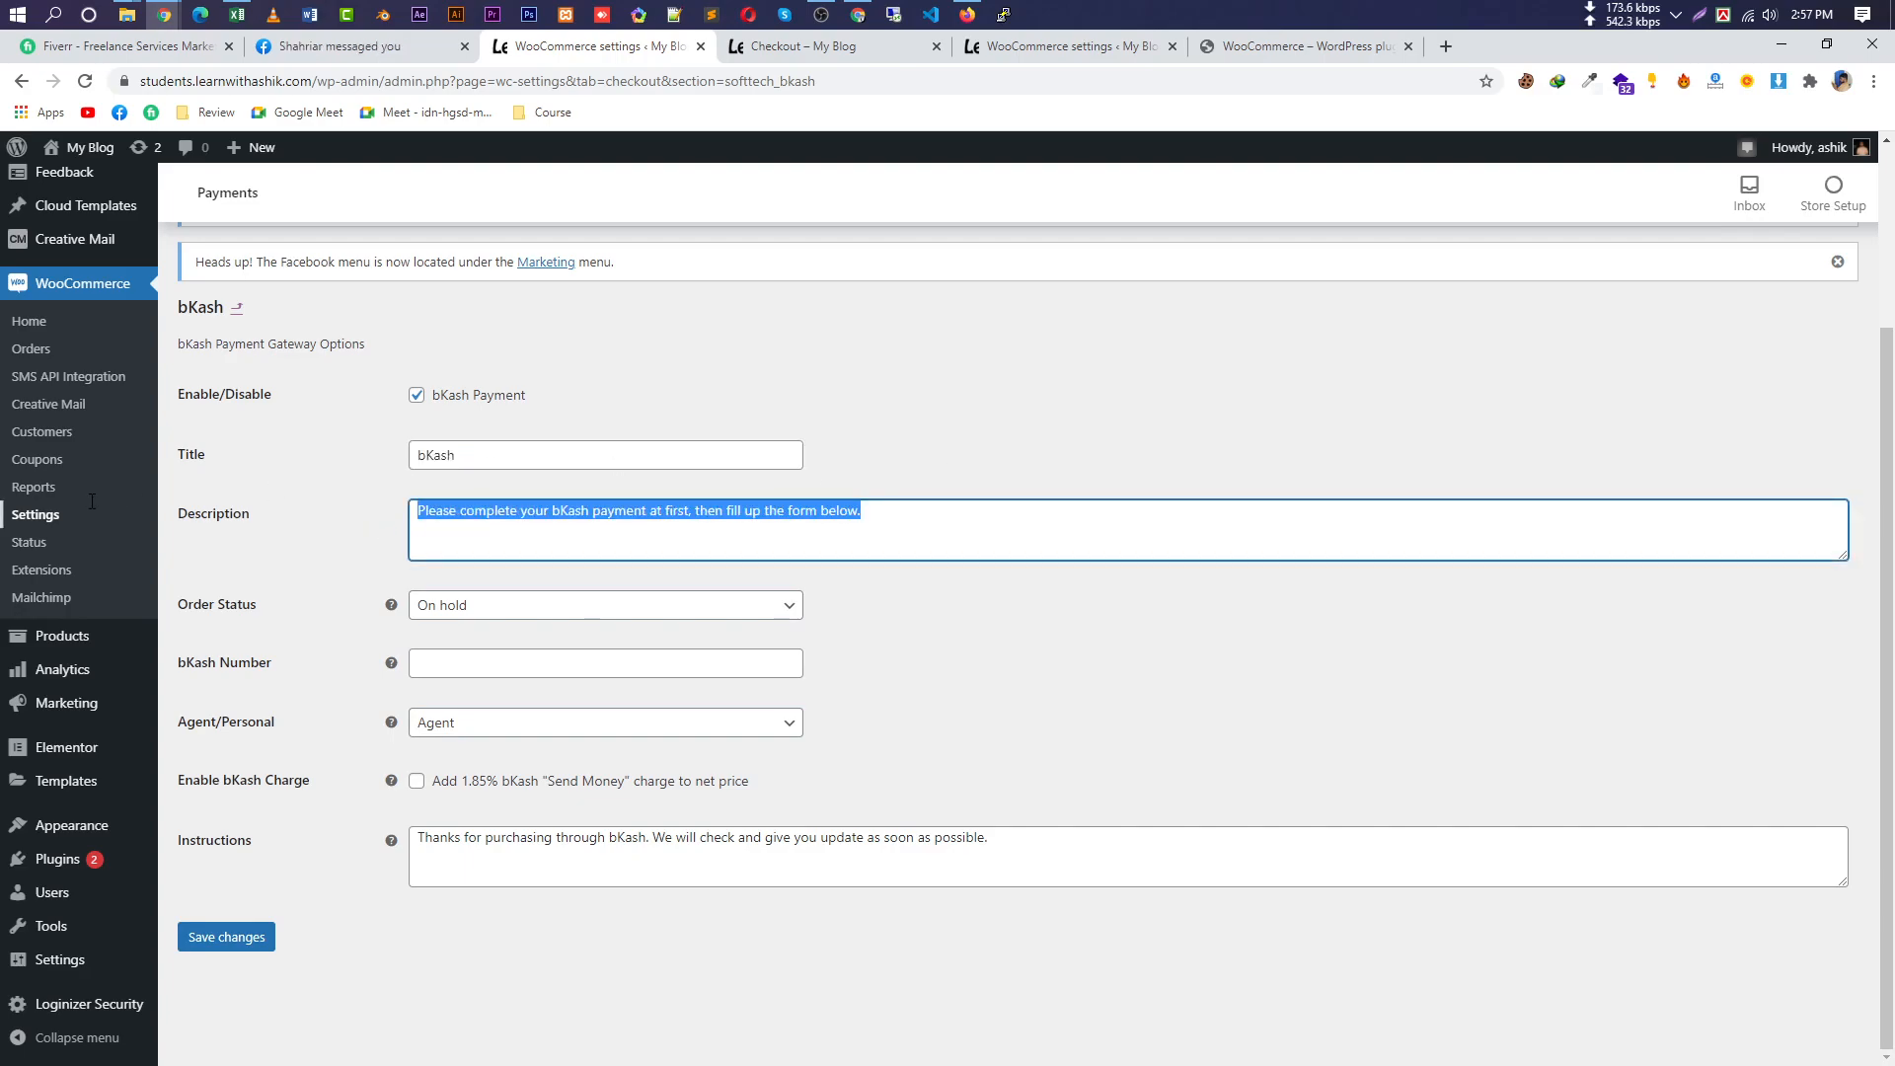
Autofill the bKash number, set account type Personal, enable the 1.85% charge, and save.
{"action": "left_click", "coordinate": [559, 663]}
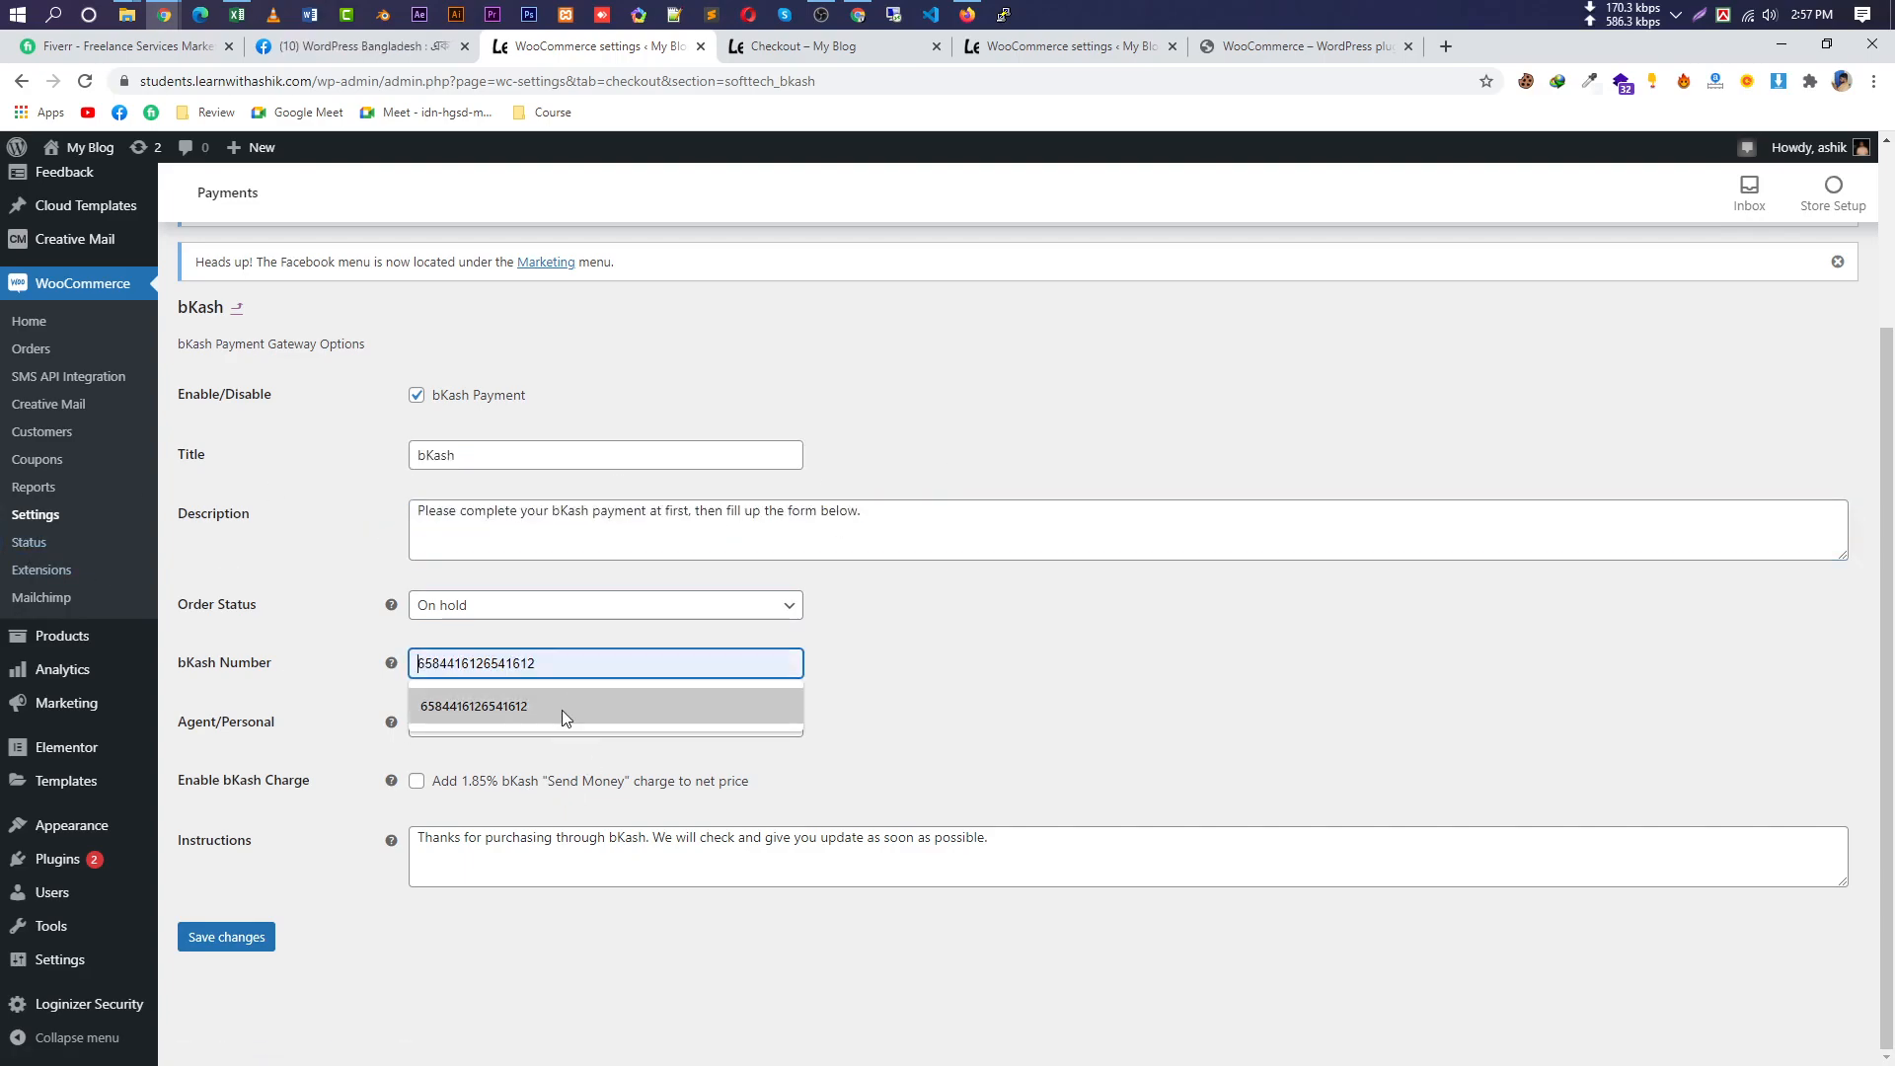
{"action": "left_click", "coordinate": [586, 719]}
{"action": "left_click_drag", "start_coordinate": [613, 664], "coordinate": [269, 674]}
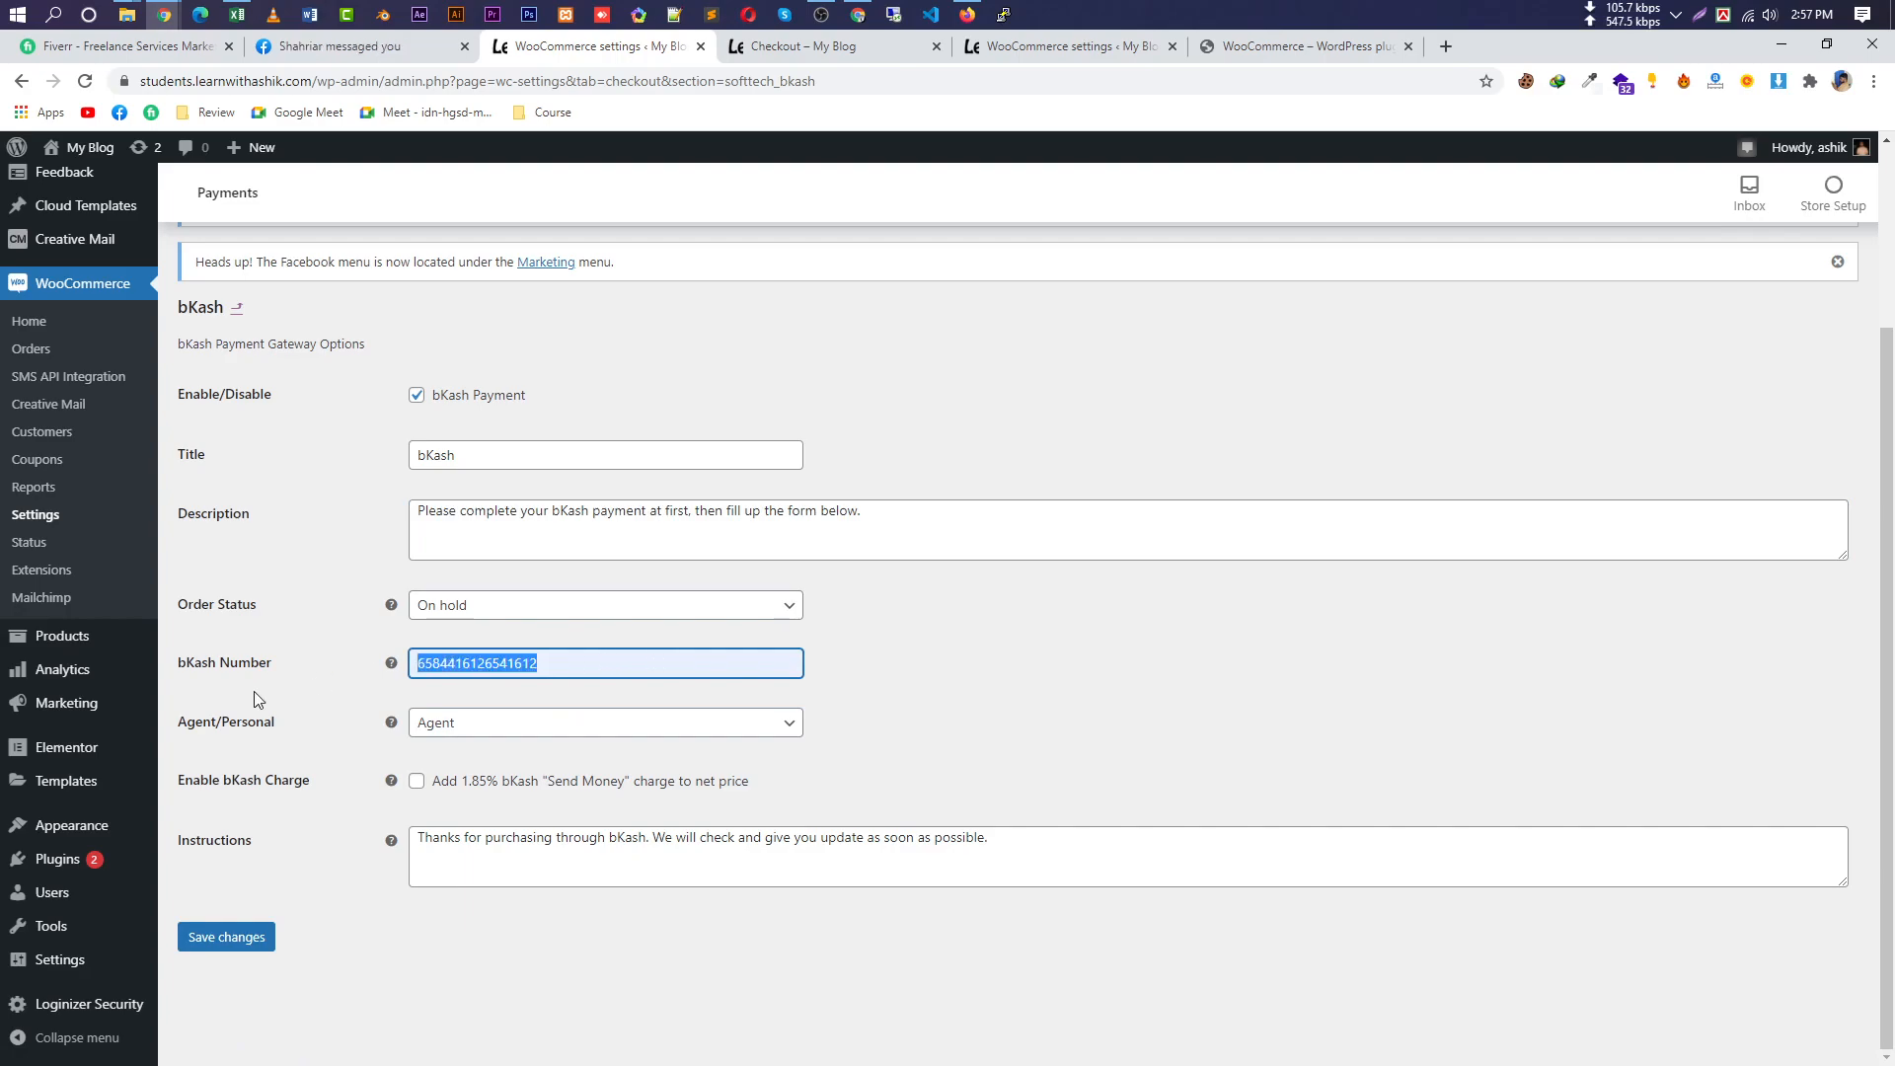
{"action": "left_click", "coordinate": [510, 728]}
{"action": "left_click", "coordinate": [487, 746]}
{"action": "left_click", "coordinate": [528, 728]}
{"action": "left_click", "coordinate": [510, 780]}
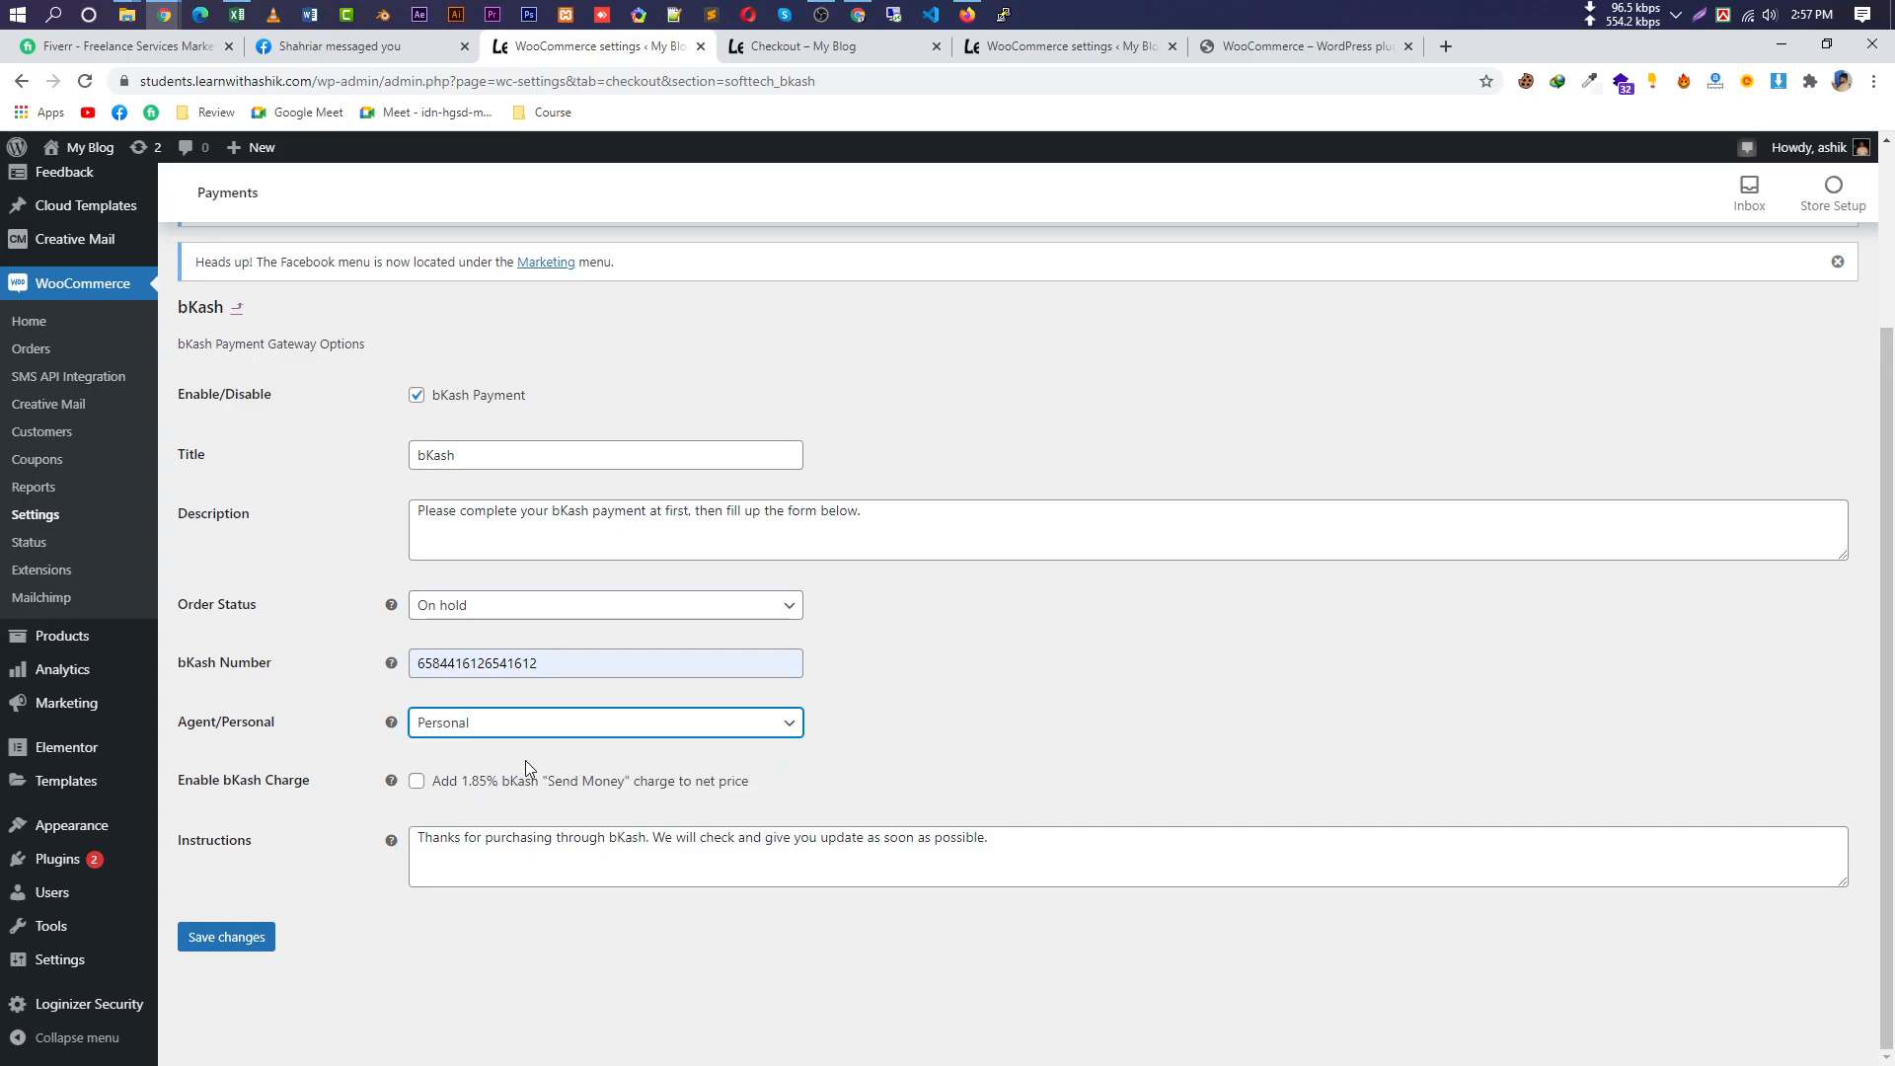
{"action": "left_click_drag", "start_coordinate": [762, 786], "coordinate": [474, 795]}
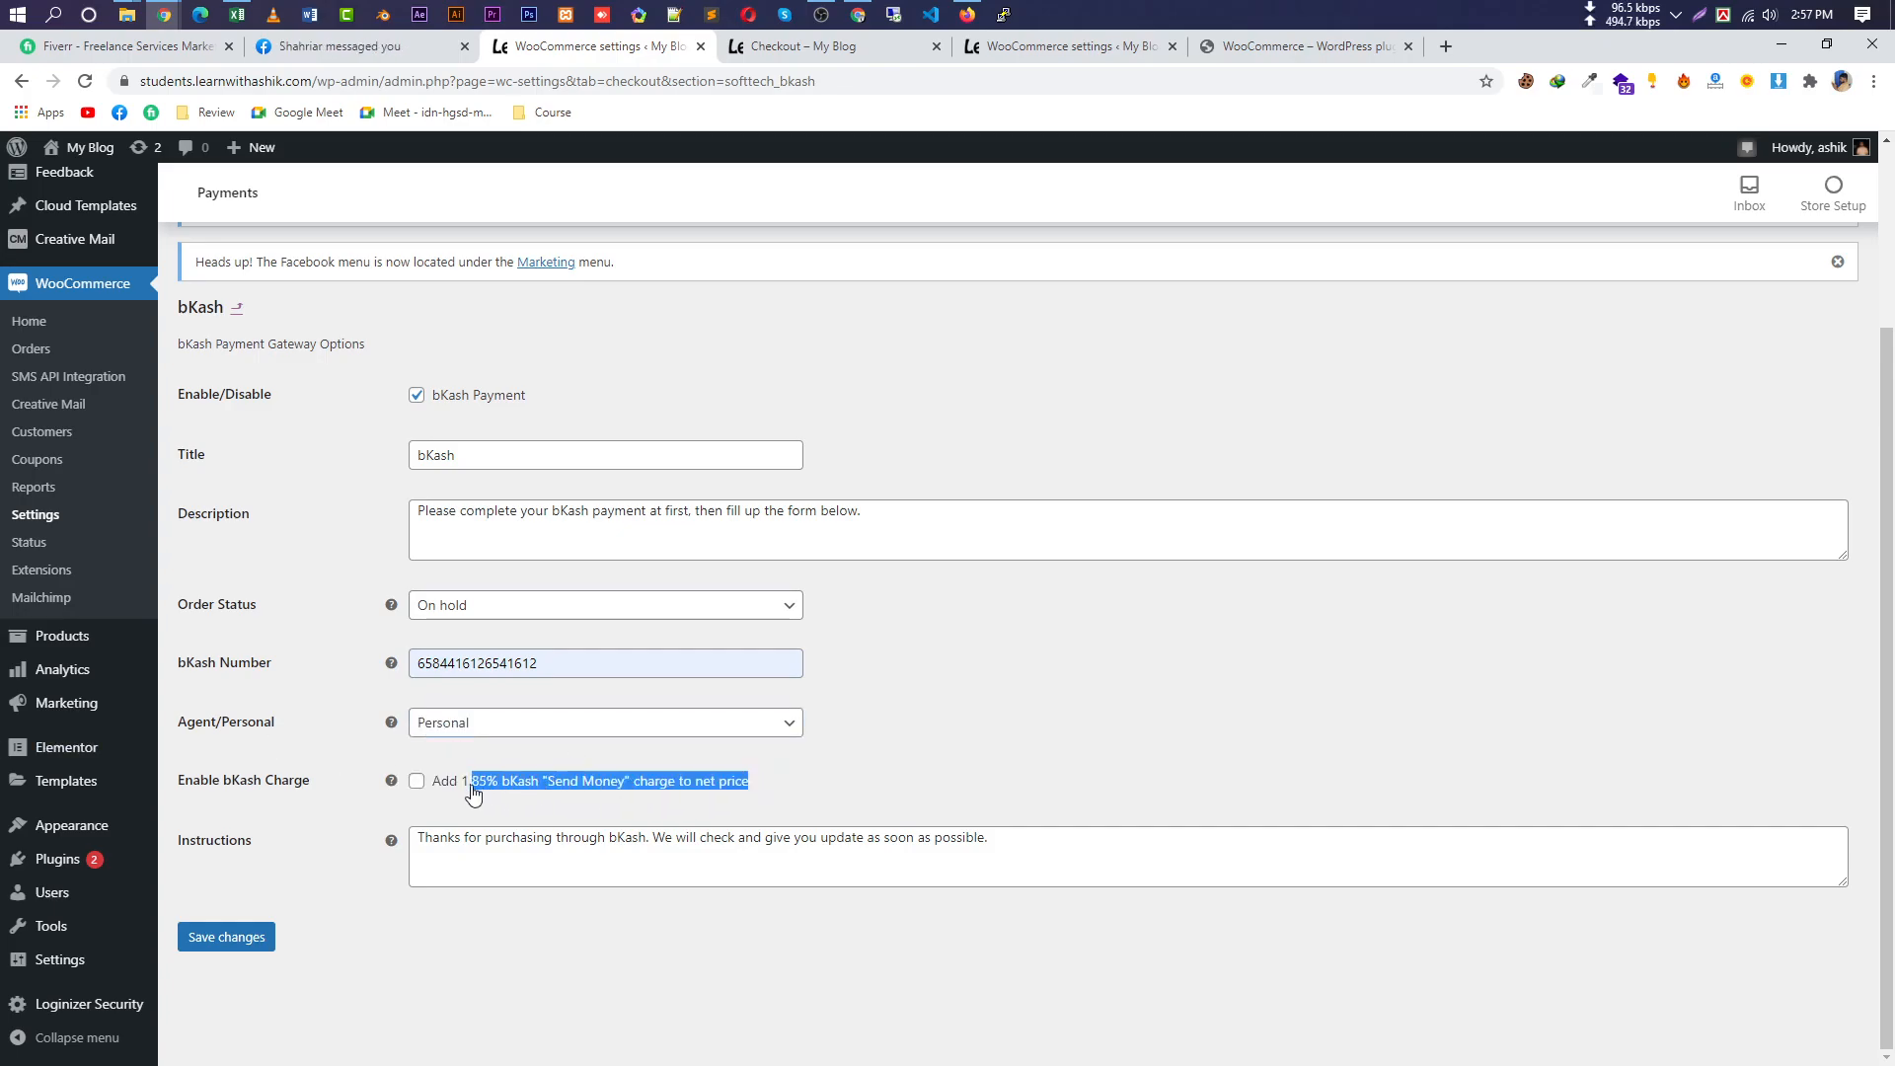
{"action": "left_click", "coordinate": [416, 783]}
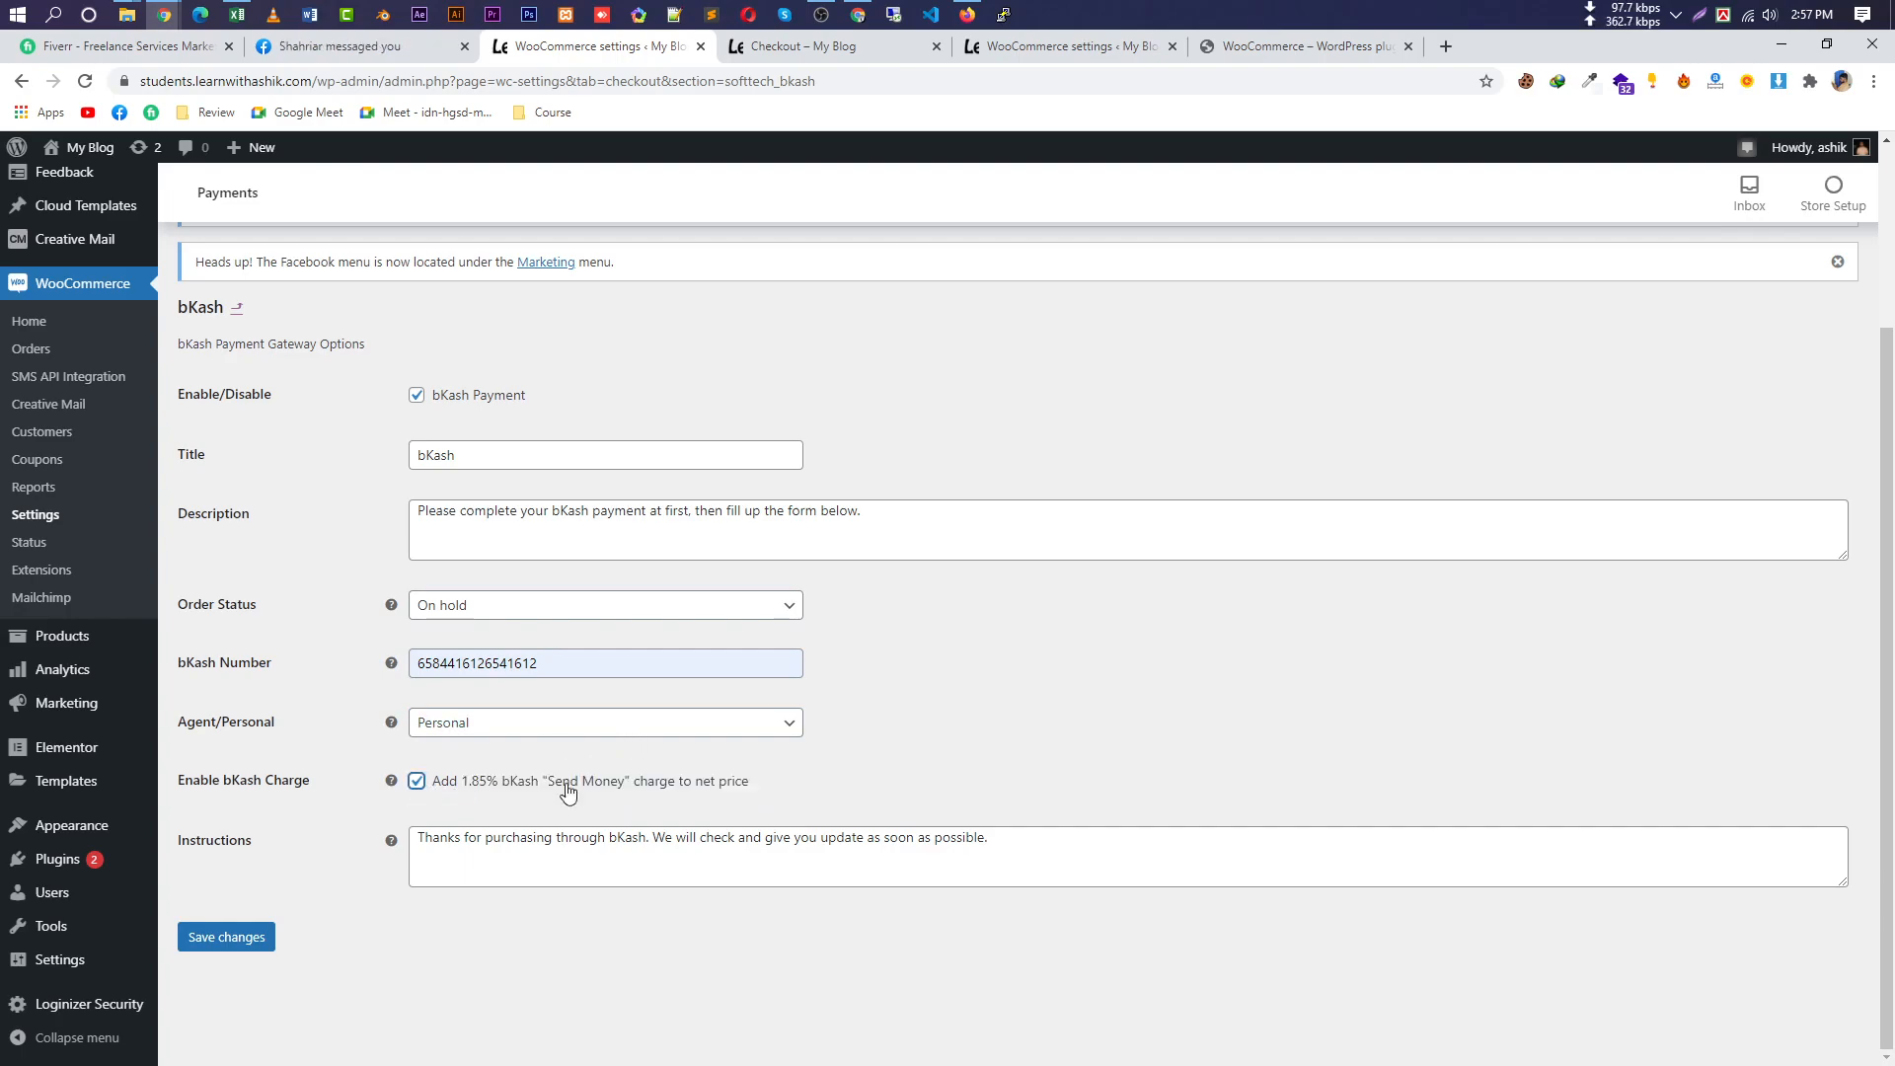
{"action": "left_click", "coordinate": [219, 938]}
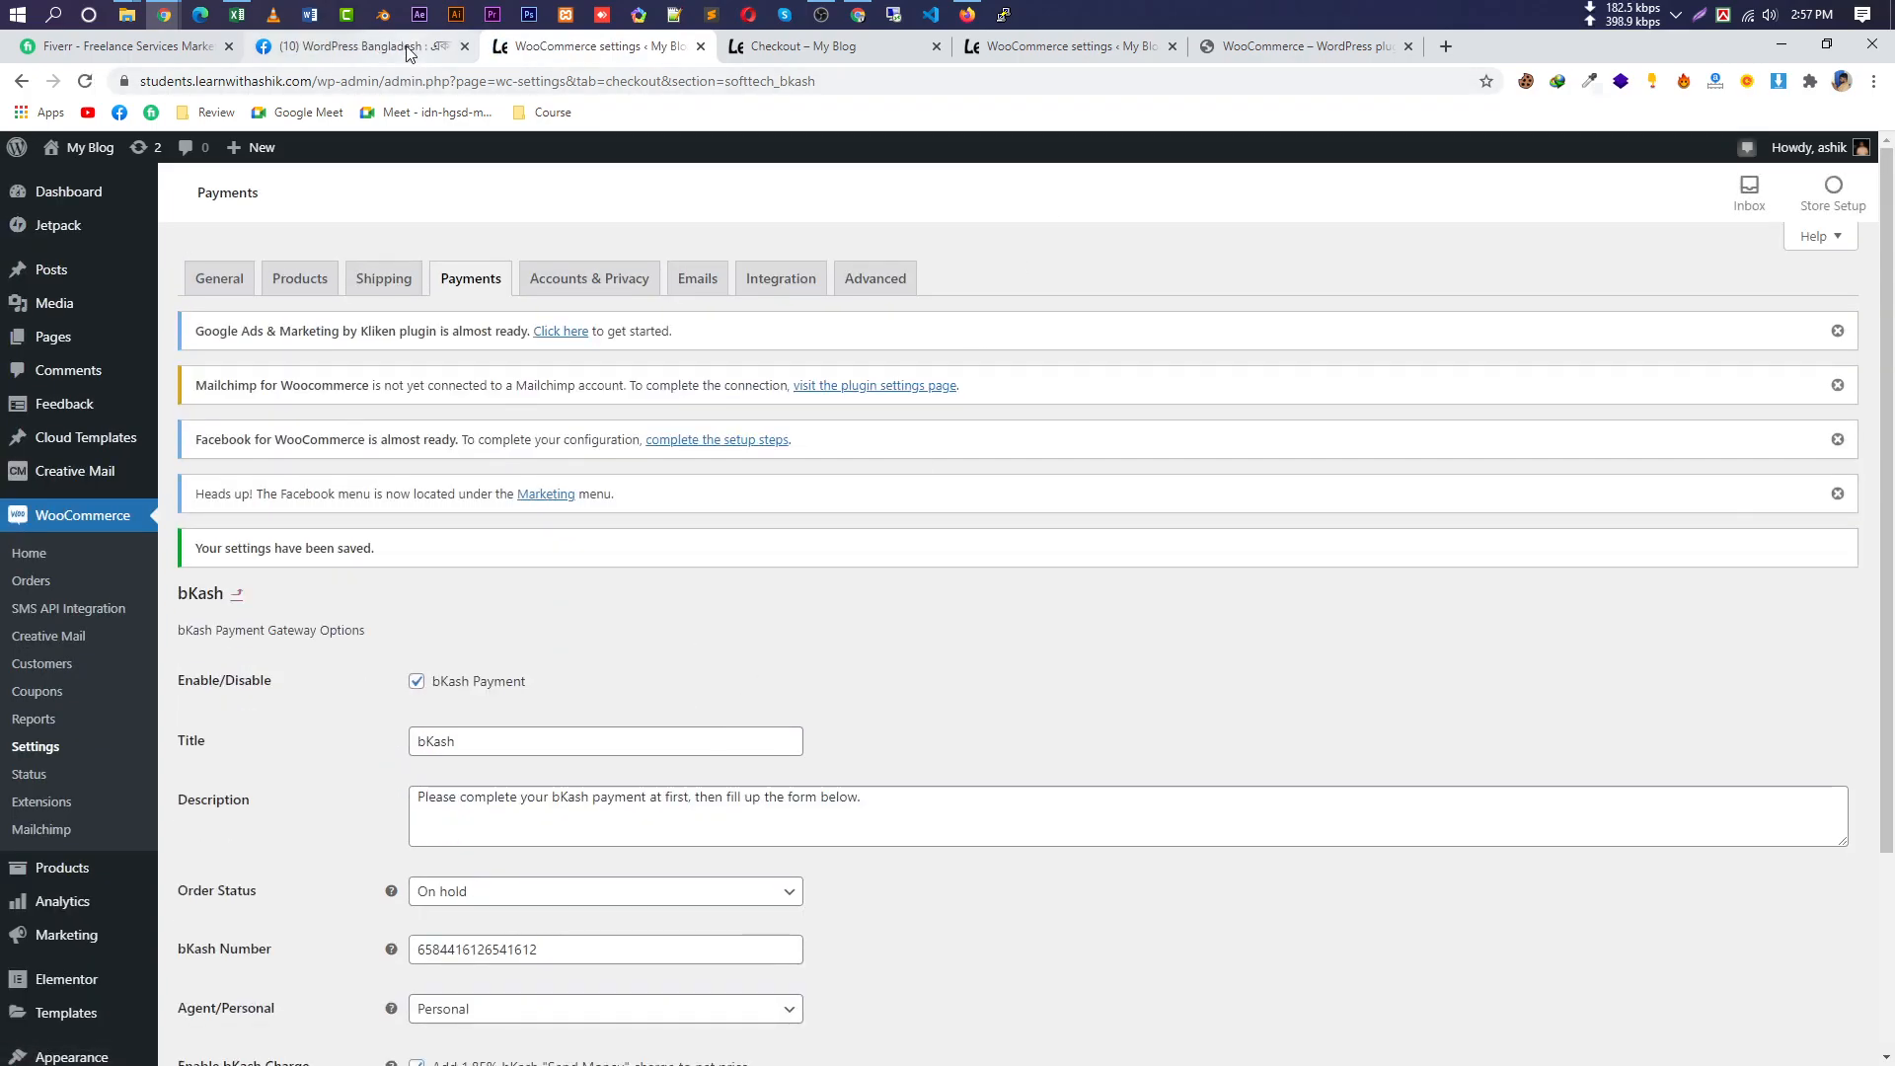
Reload the checkout page so the new payment methods appear.
{"action": "left_click", "coordinate": [805, 55]}
{"action": "left_click", "coordinate": [958, 576]}
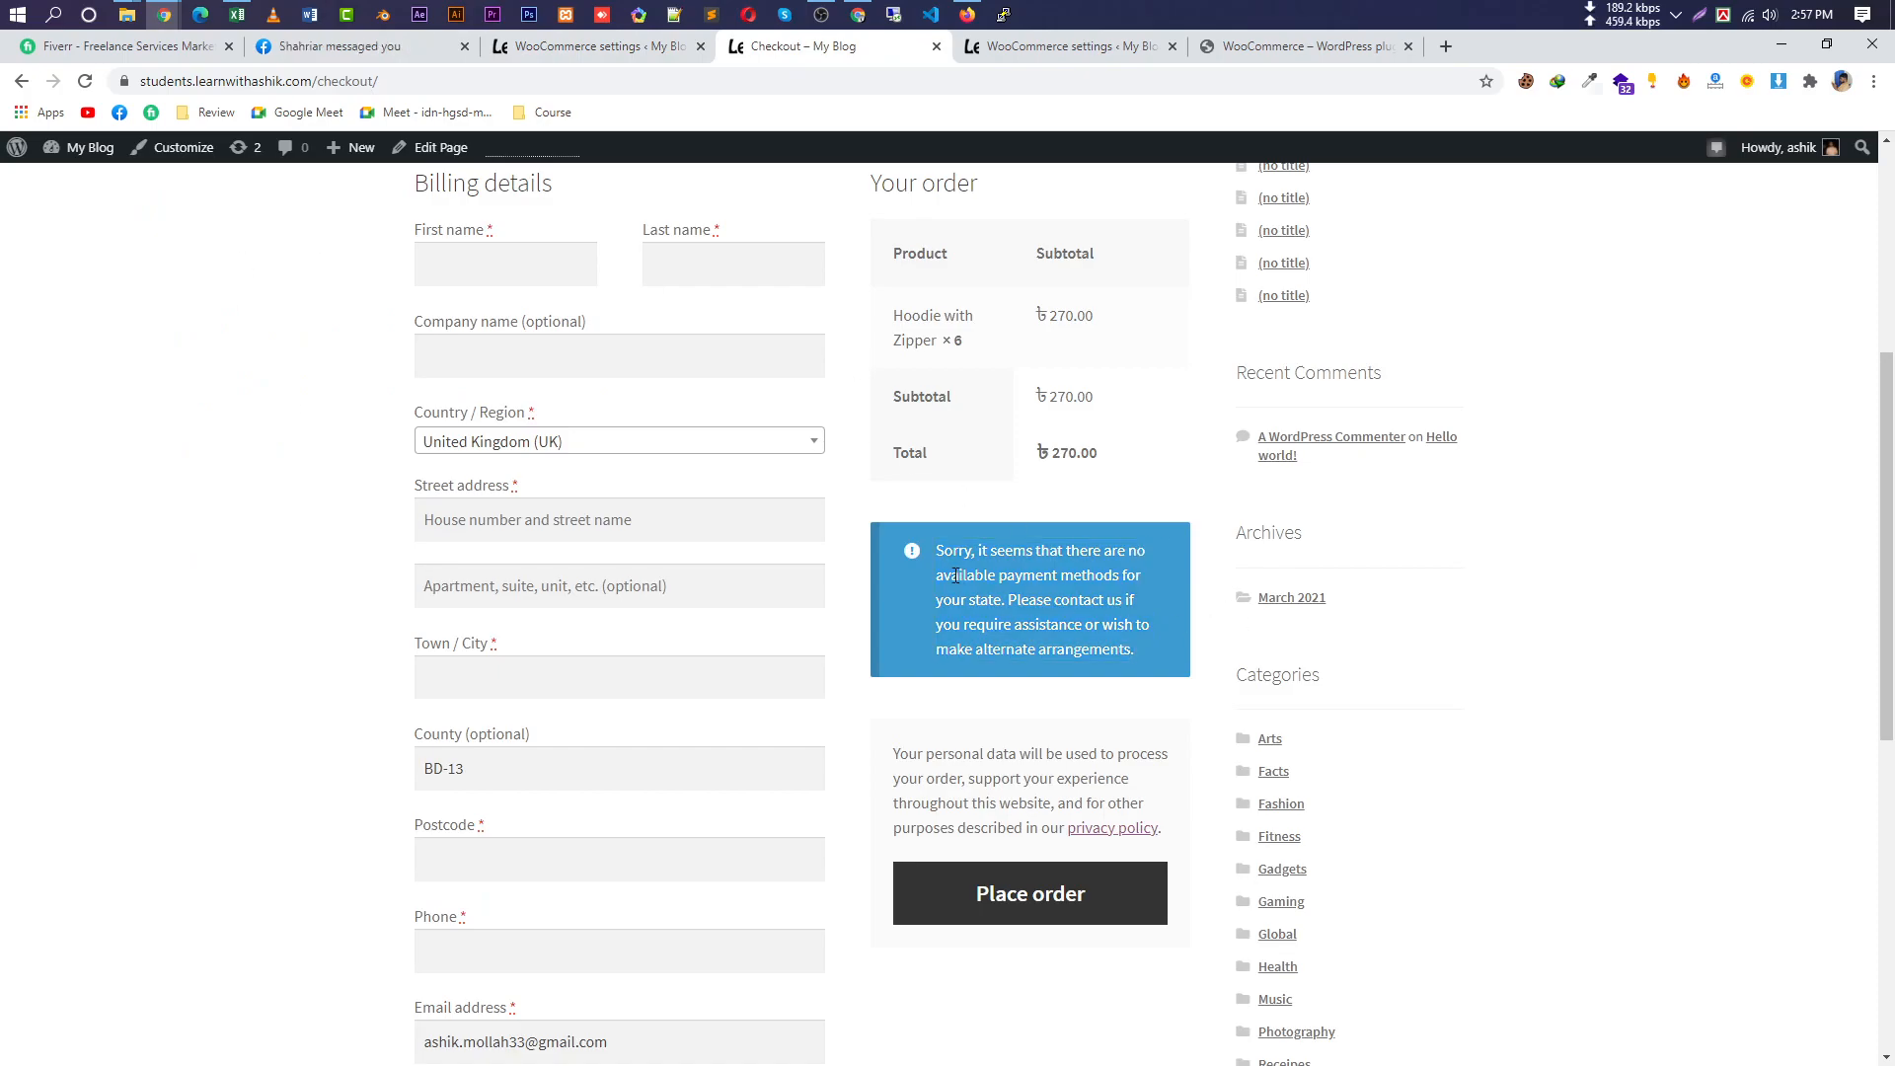
{"action": "left_click_drag", "start_coordinate": [937, 544], "coordinate": [1135, 649]}
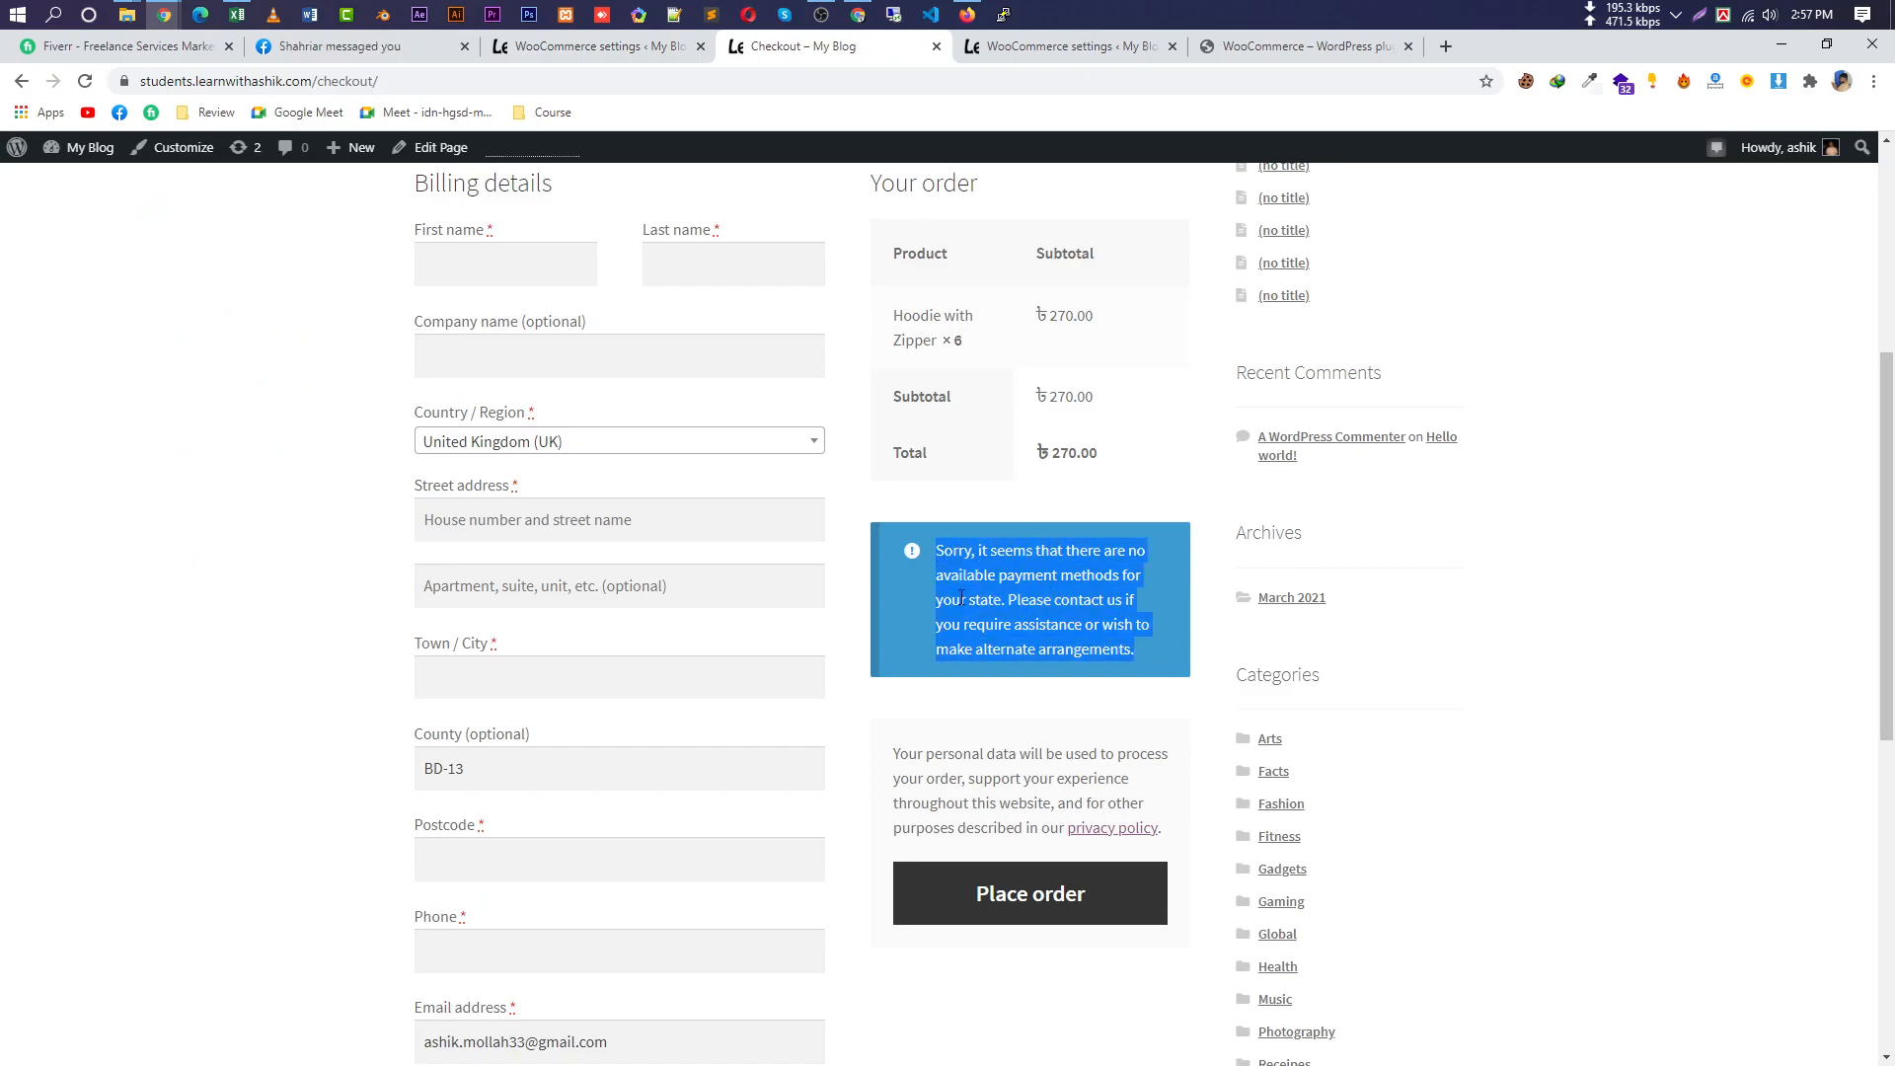
{"action": "left_click", "coordinate": [85, 81]}
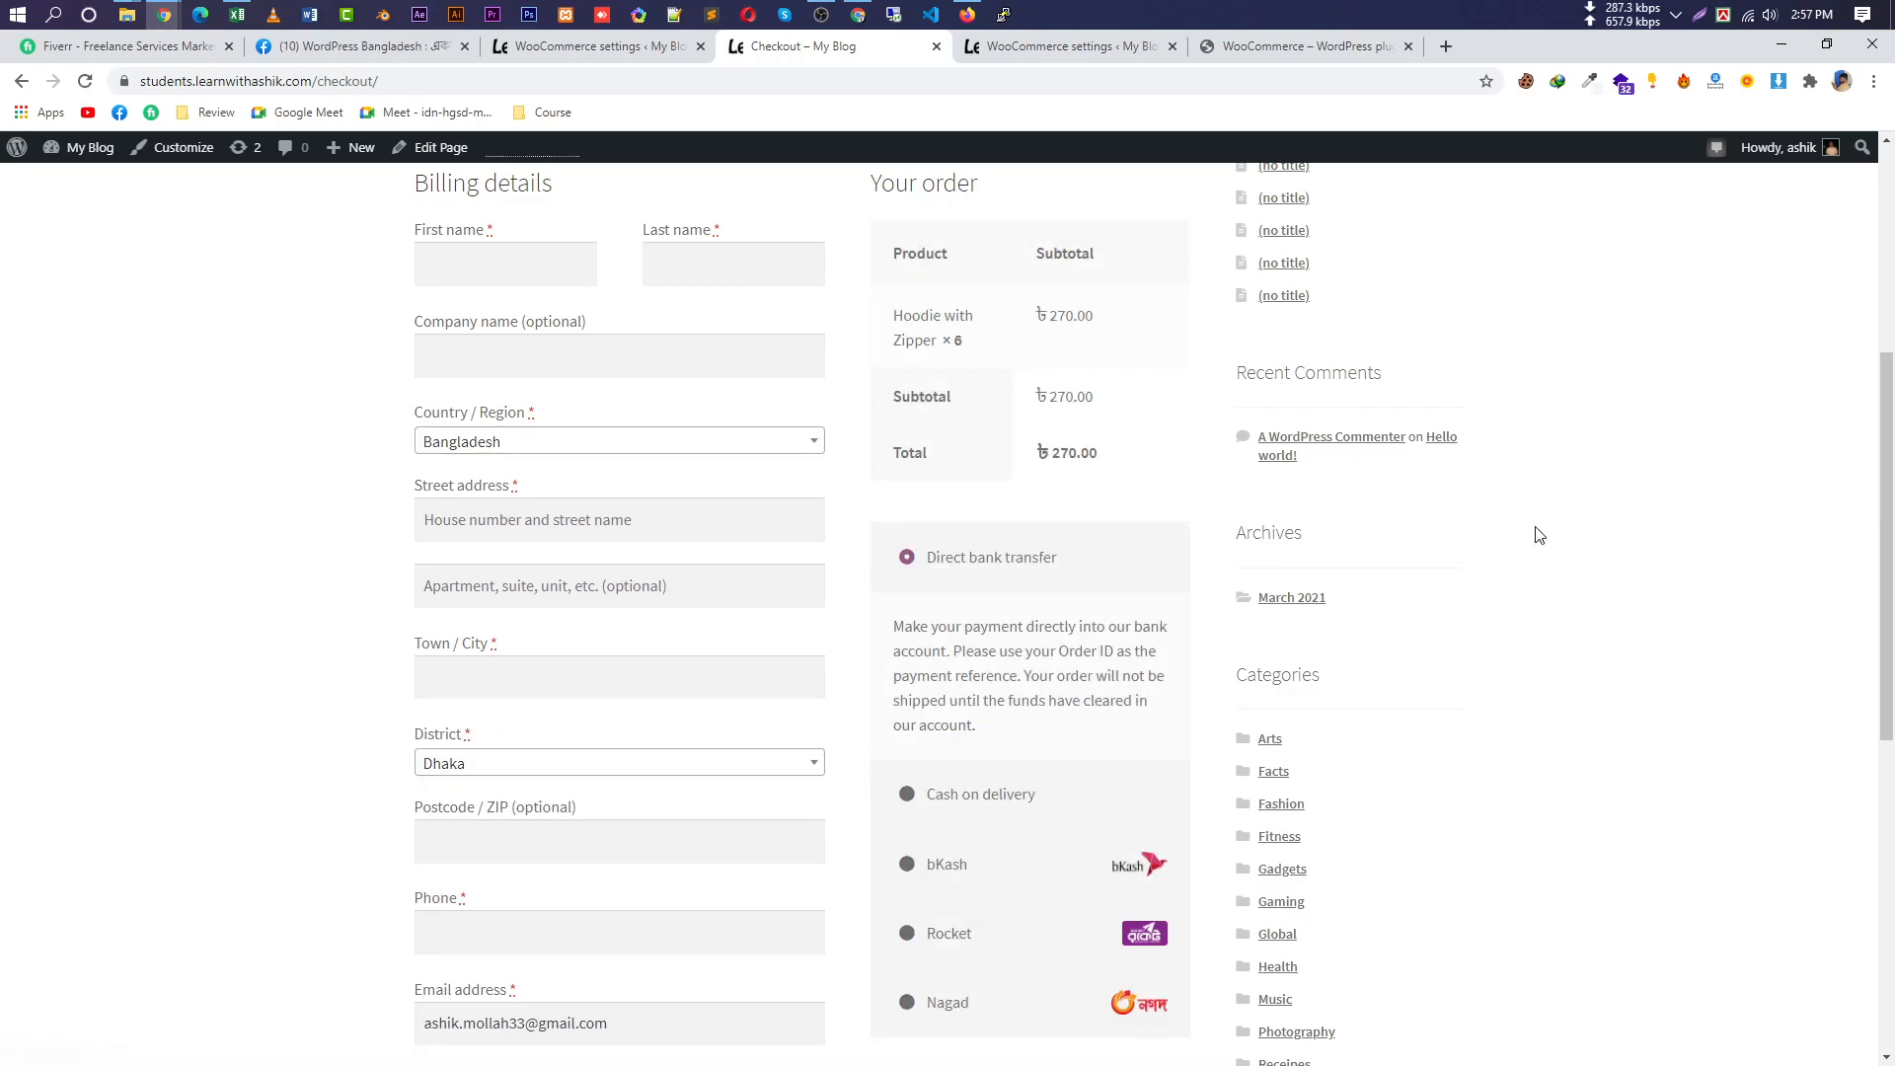
Try Cash on delivery, bKash, Rocket and Nagad, then settle on bKash.
{"action": "scroll", "coordinate": [1155, 701], "scroll_direction": "down", "scroll_amount": 3}
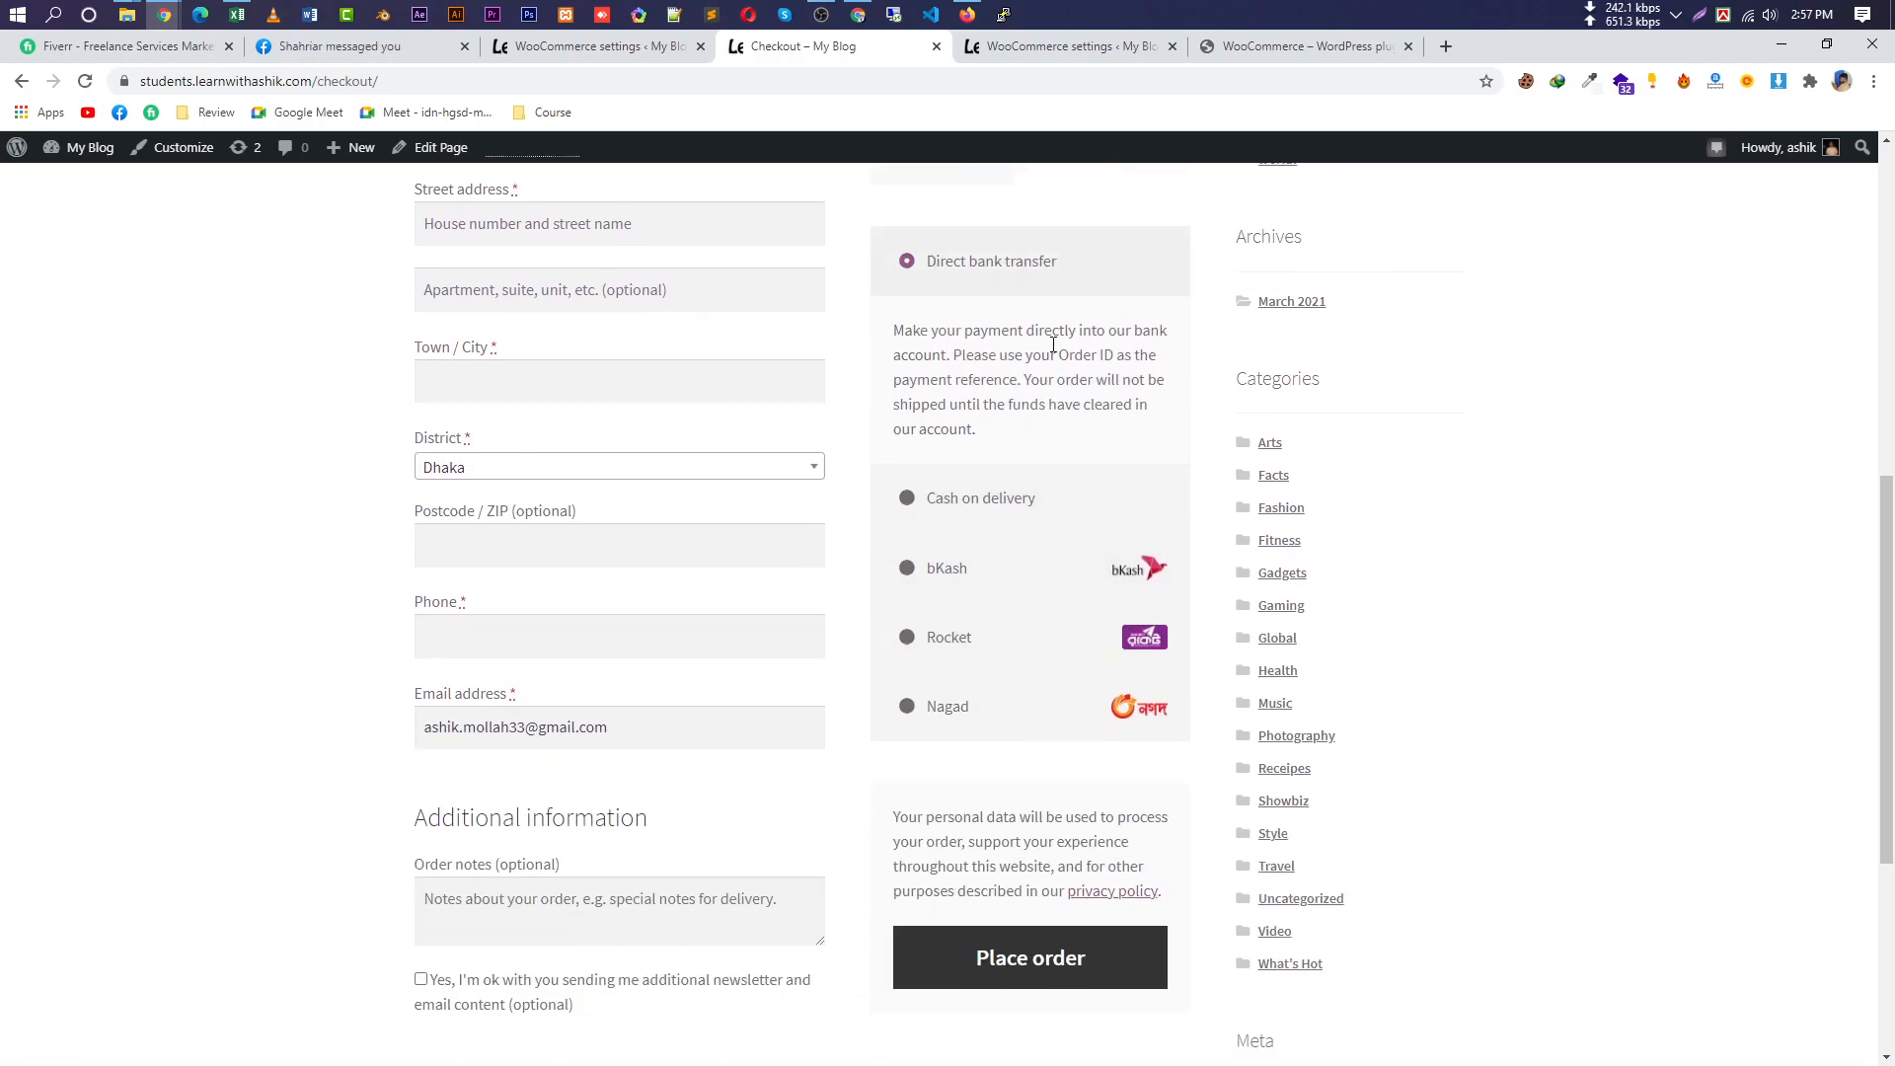
{"action": "left_click_drag", "start_coordinate": [1086, 278], "coordinate": [933, 284]}
{"action": "left_click", "coordinate": [1000, 505]}
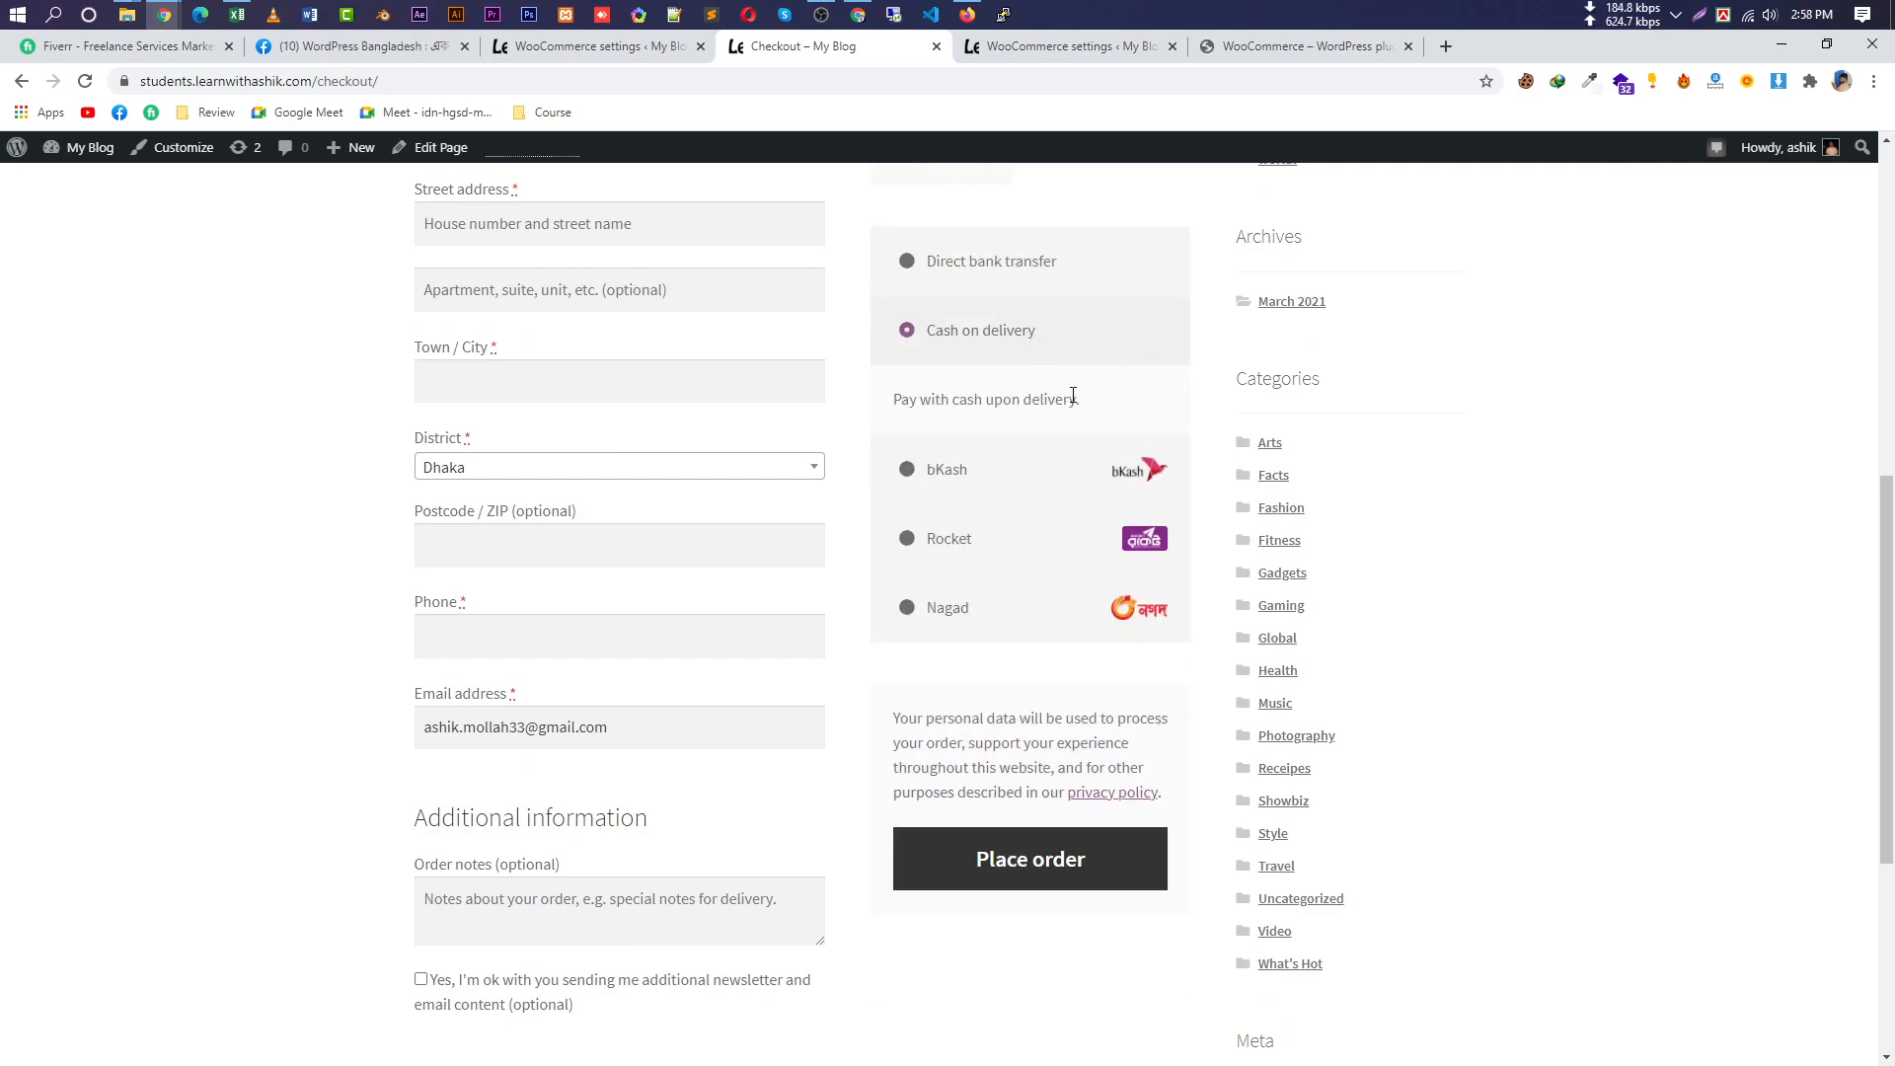
{"action": "left_click", "coordinate": [990, 482]}
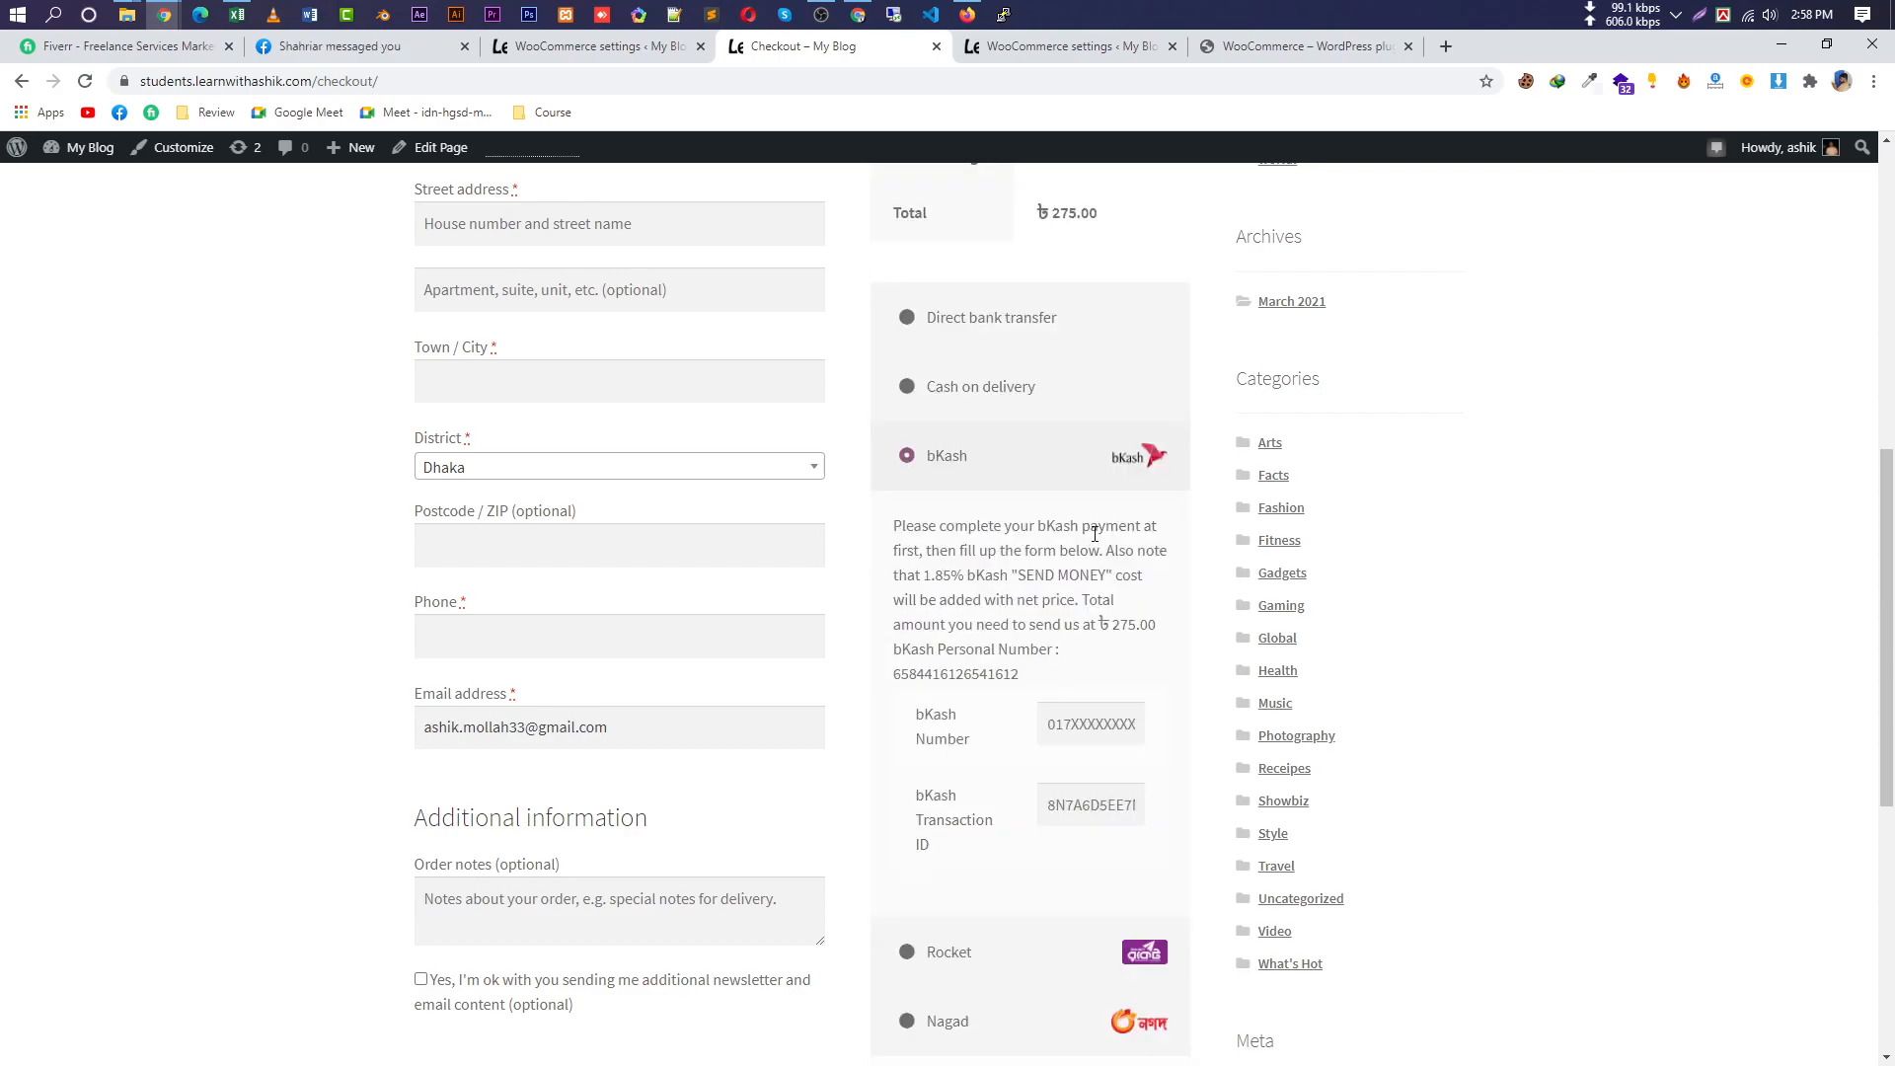
{"action": "scroll", "coordinate": [1052, 579], "scroll_direction": "down", "scroll_amount": 4}
{"action": "left_click", "coordinate": [998, 551]}
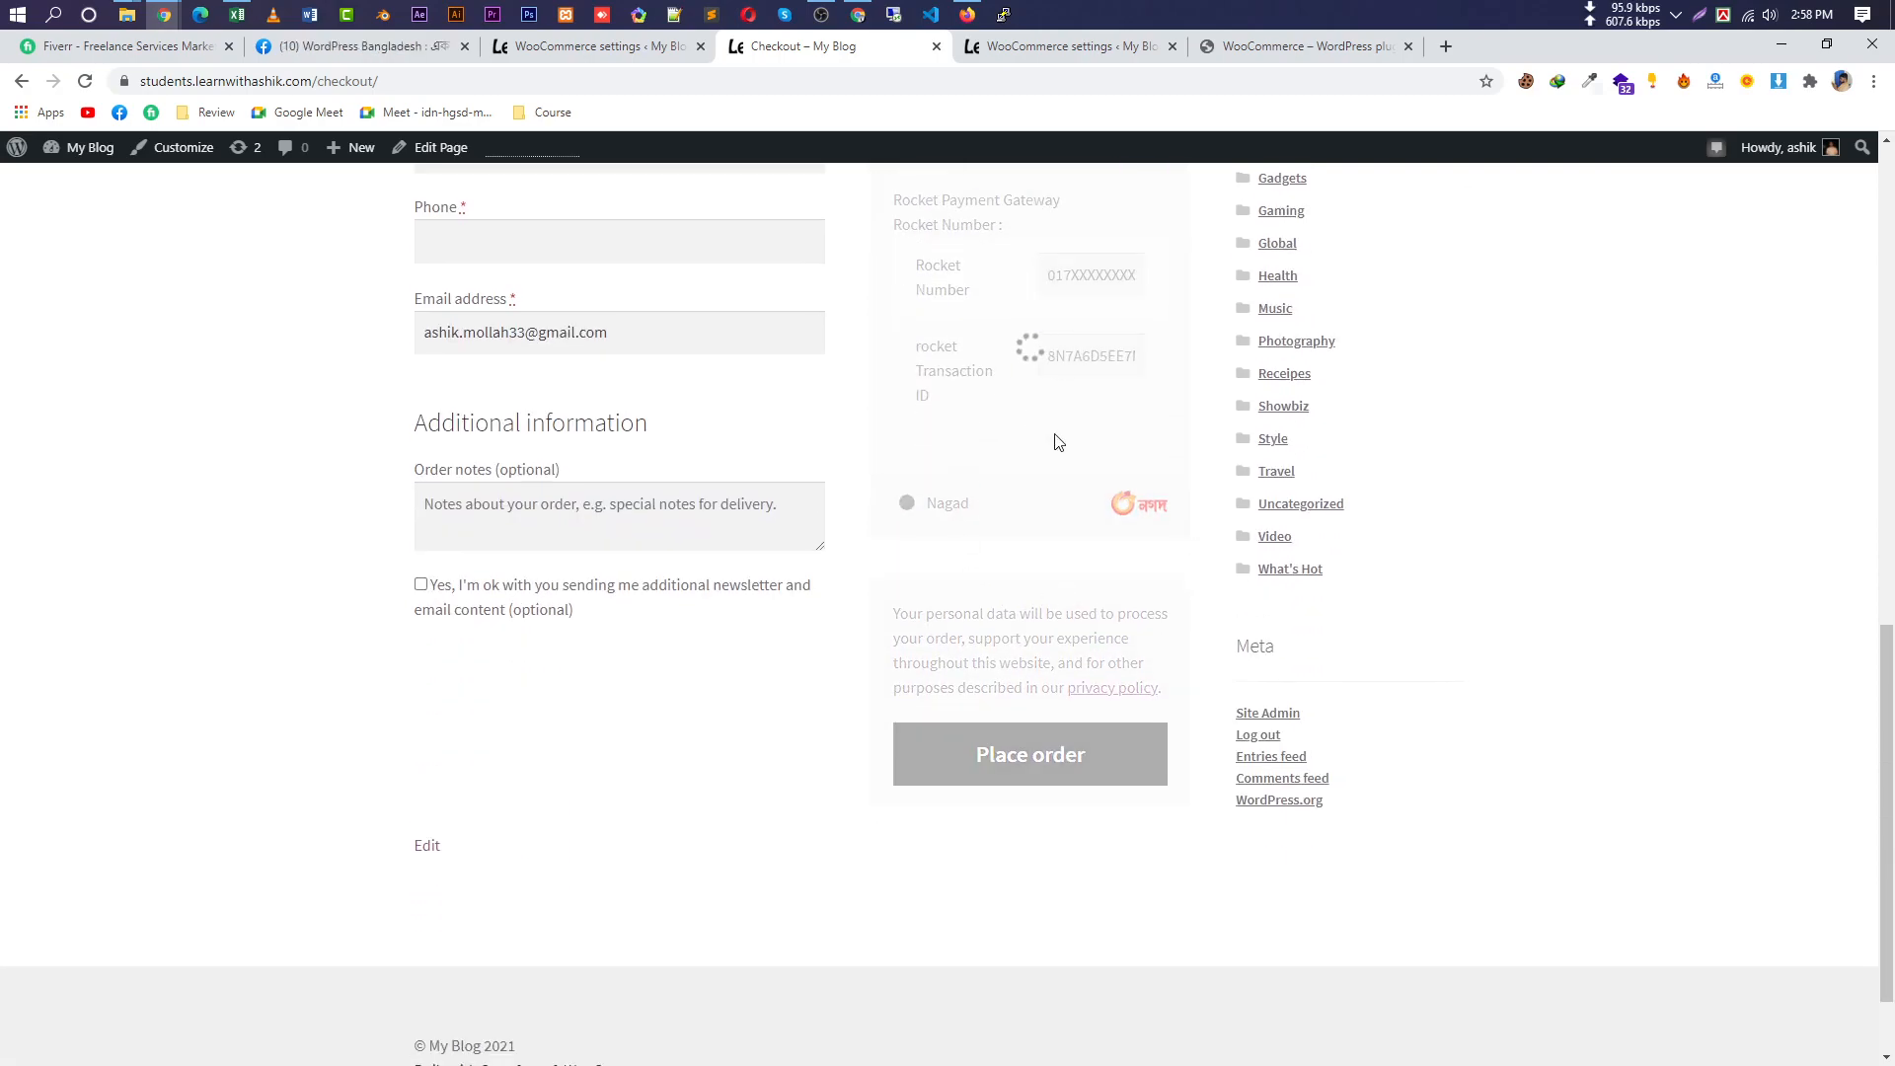
{"action": "scroll", "coordinate": [1106, 534], "scroll_direction": "up", "scroll_amount": 1}
{"action": "left_click", "coordinate": [997, 558]}
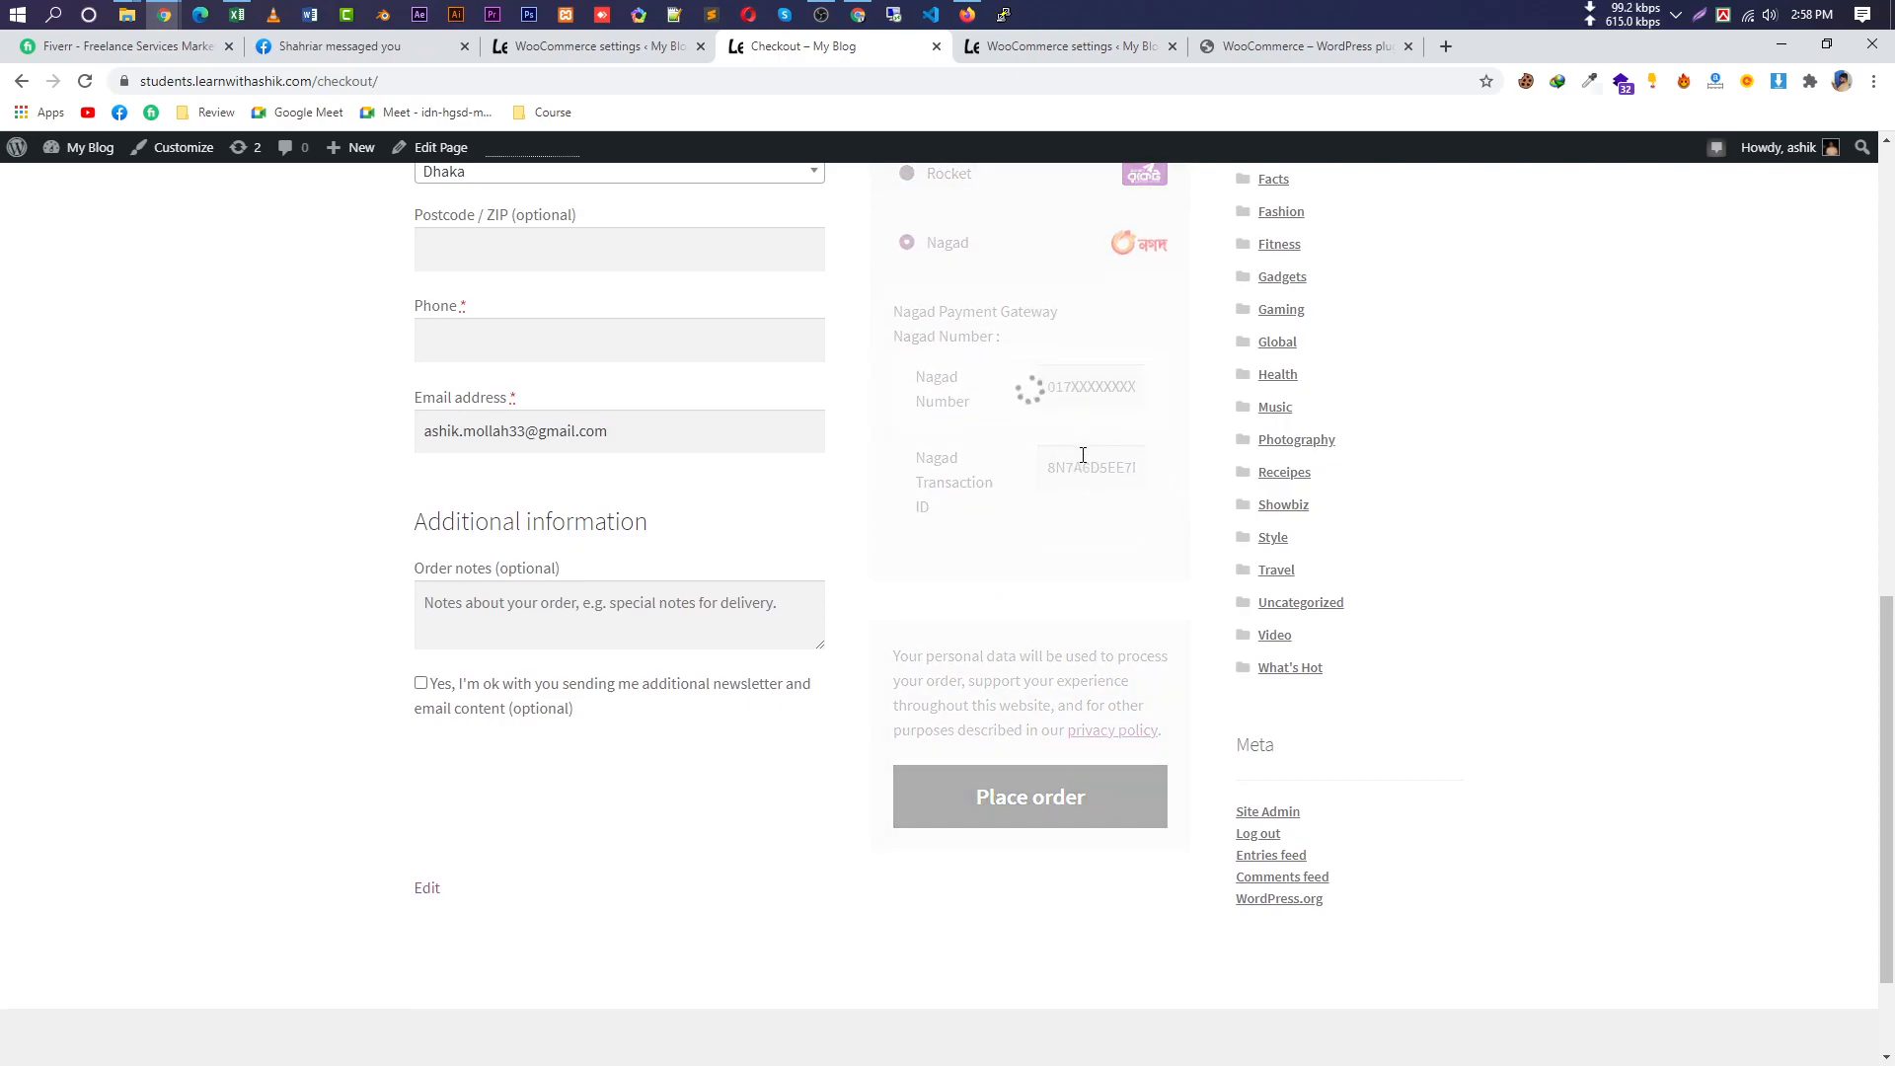
{"action": "scroll", "coordinate": [1096, 524], "scroll_direction": "up", "scroll_amount": 3}
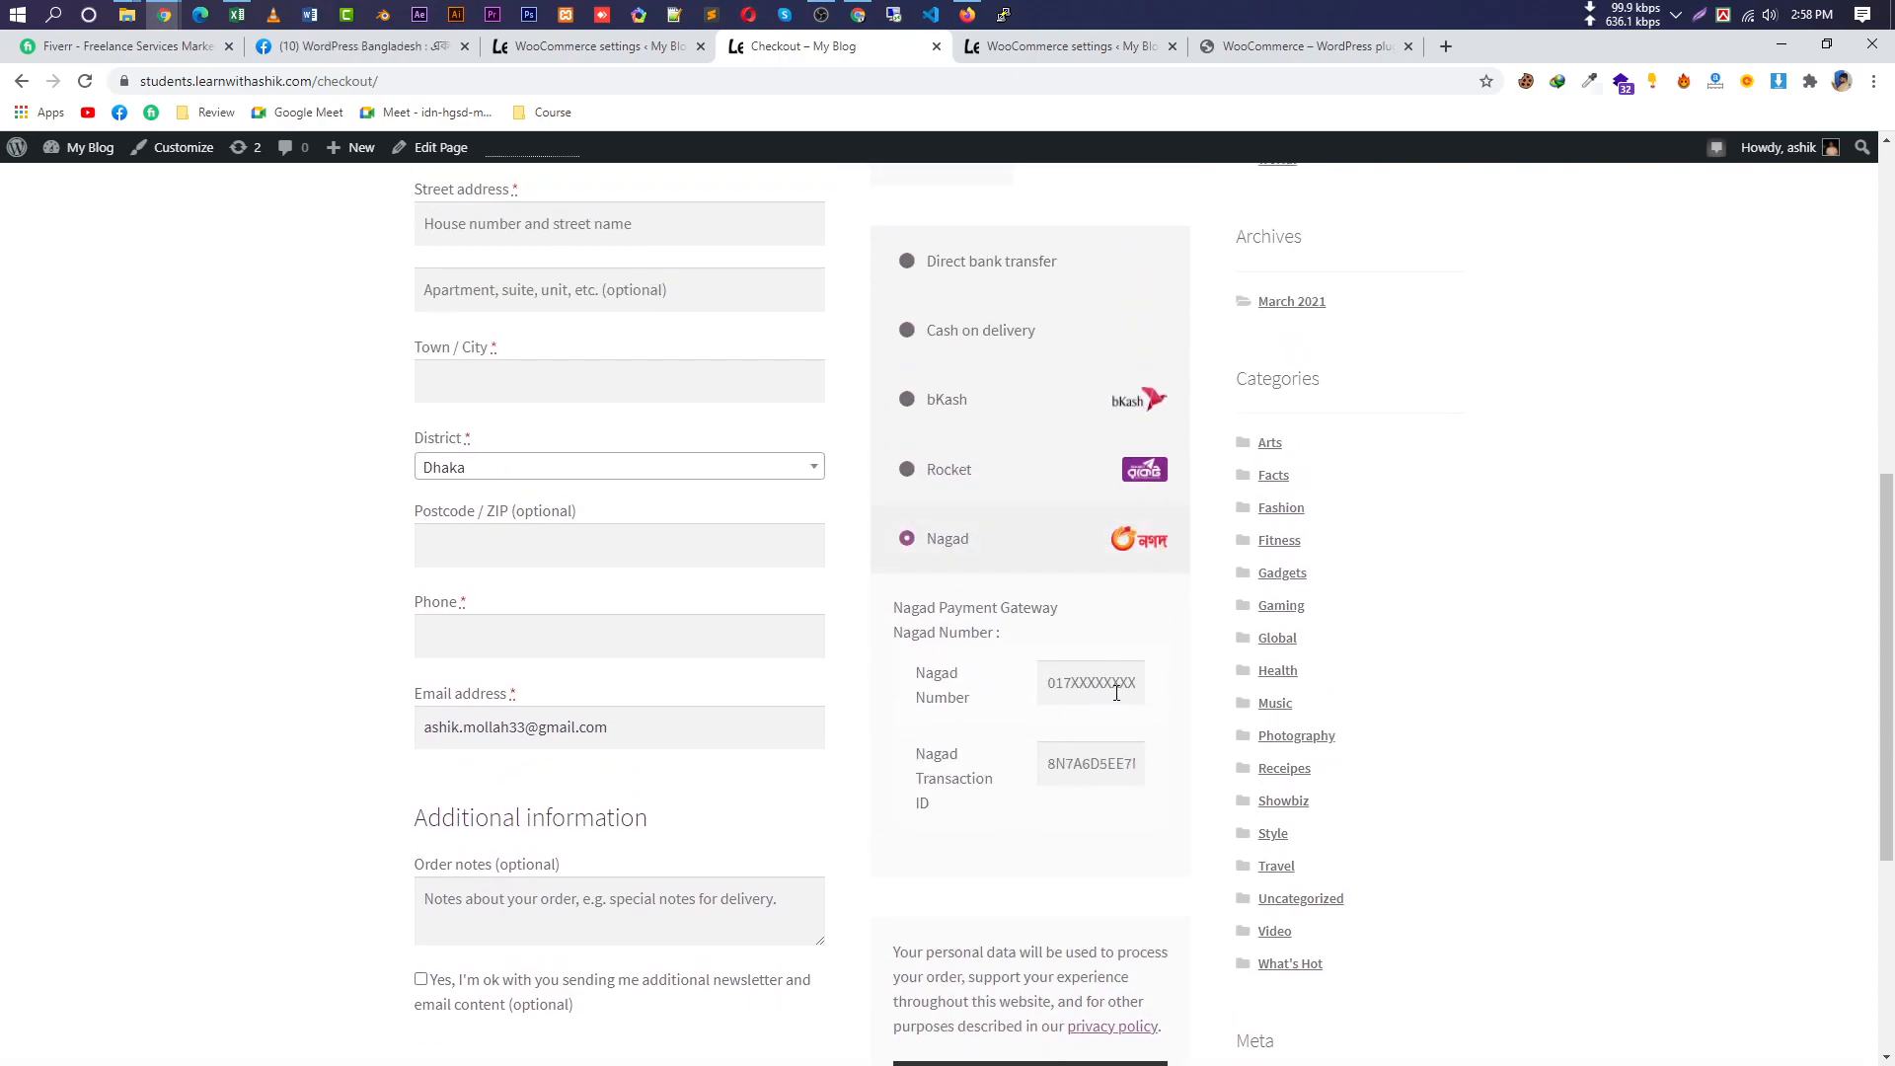
{"action": "left_click", "coordinate": [1037, 406]}
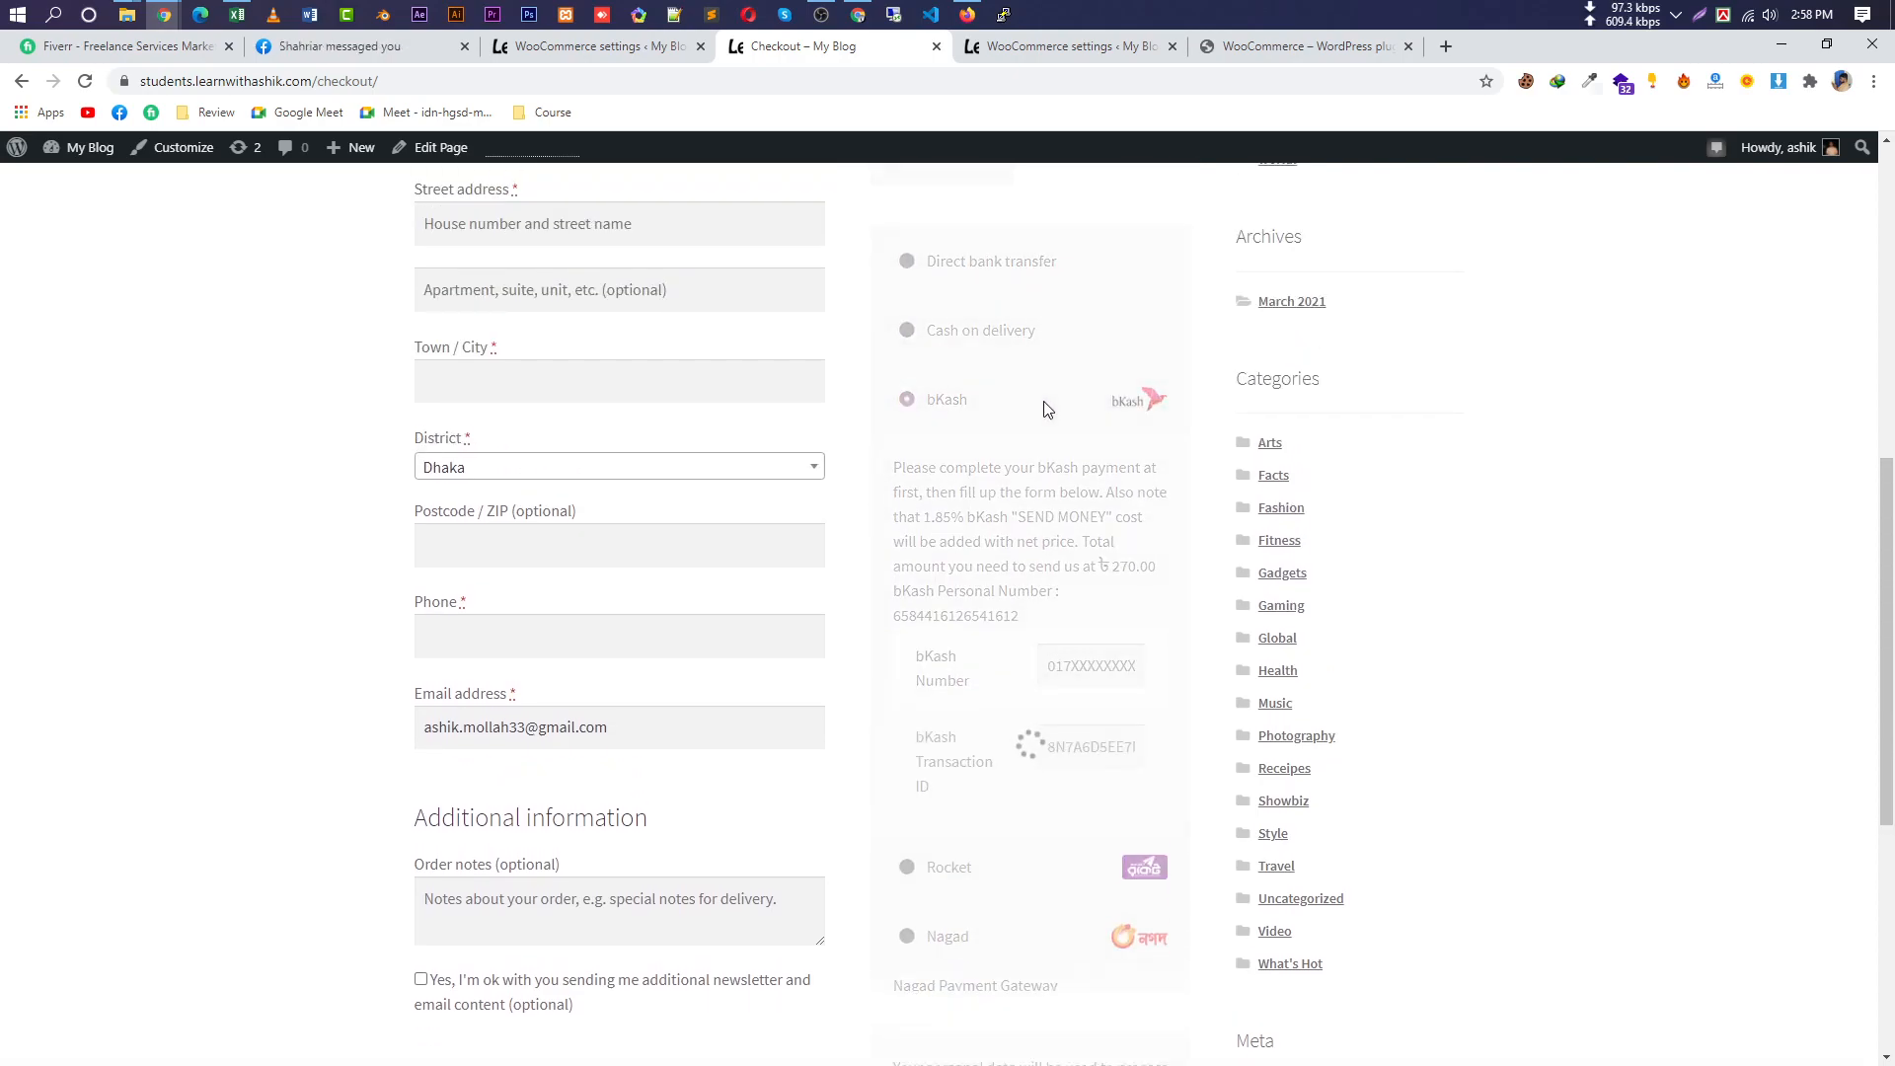
Check the bKash personal number and the ৳5.00 charge bringing the total to ৳275.00.
{"action": "left_click_drag", "start_coordinate": [1034, 681], "coordinate": [904, 669]}
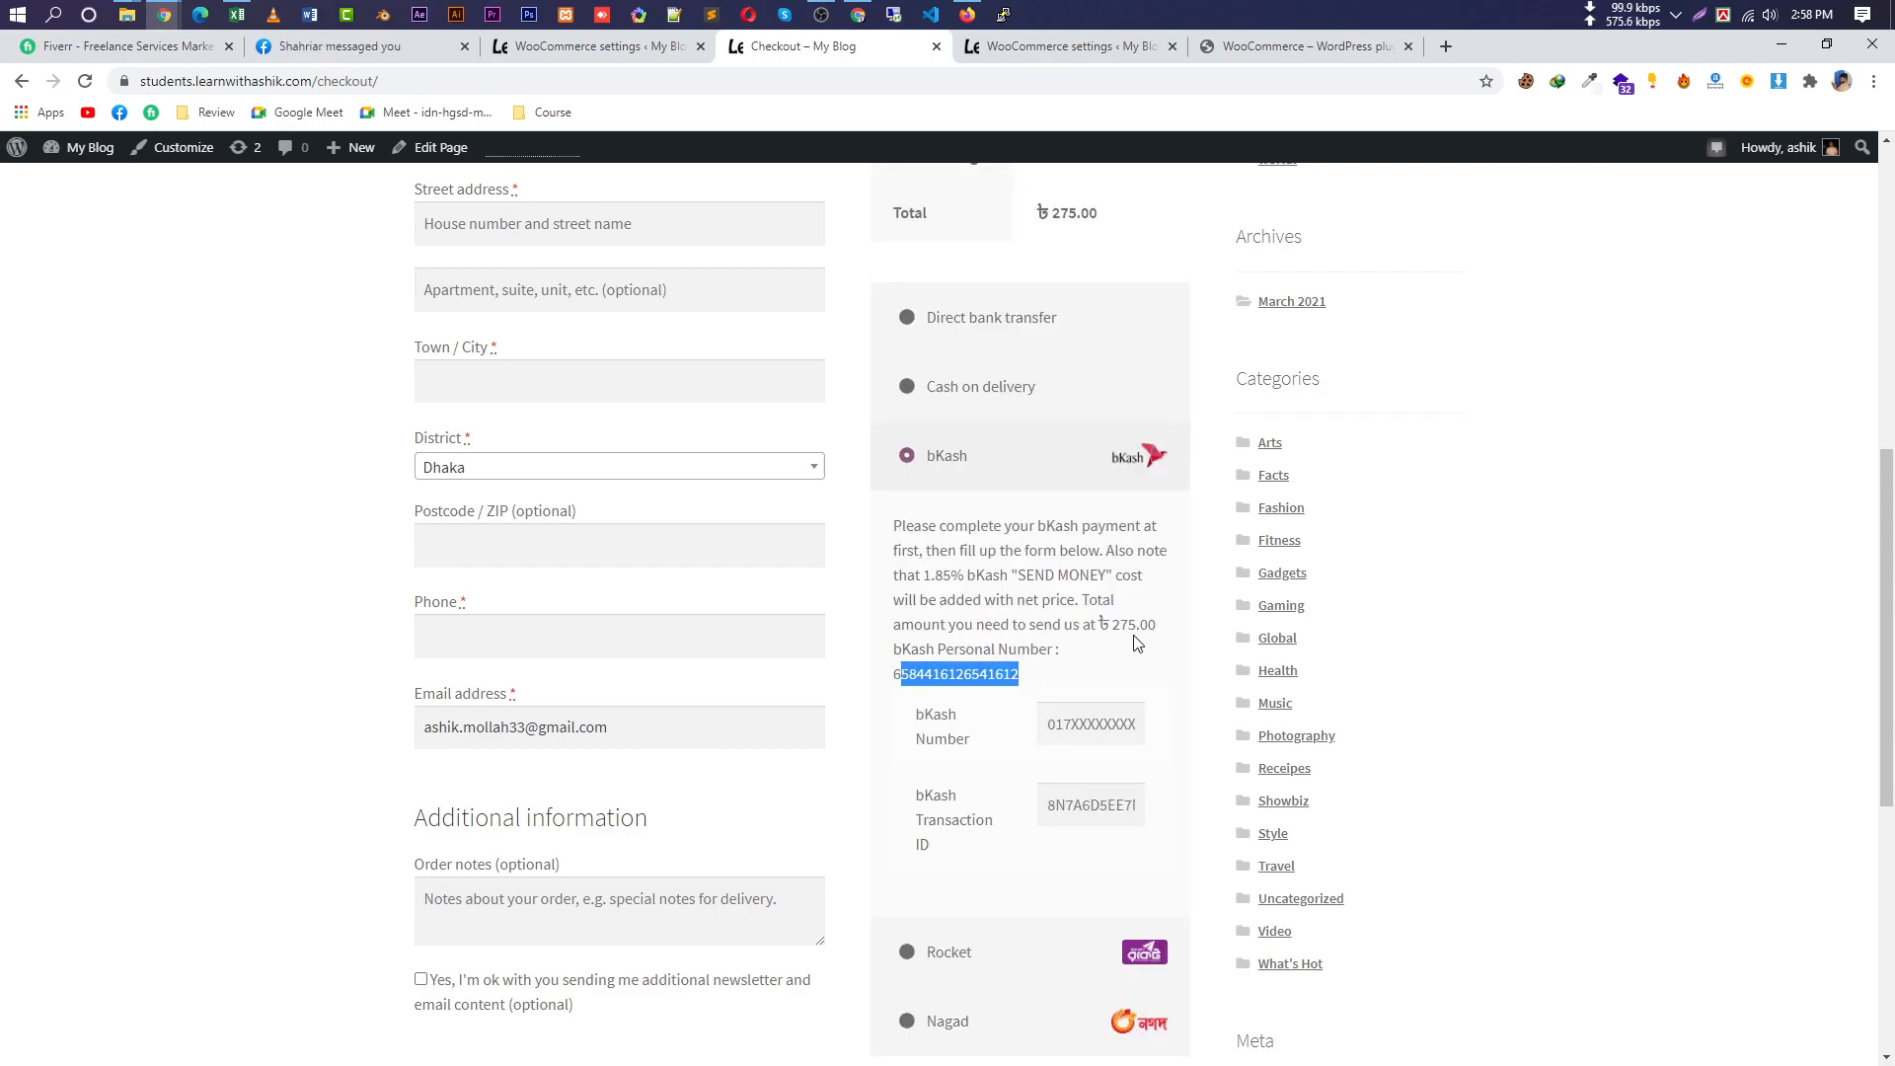
{"action": "scroll", "coordinate": [1074, 648], "scroll_direction": "up", "scroll_amount": 7}
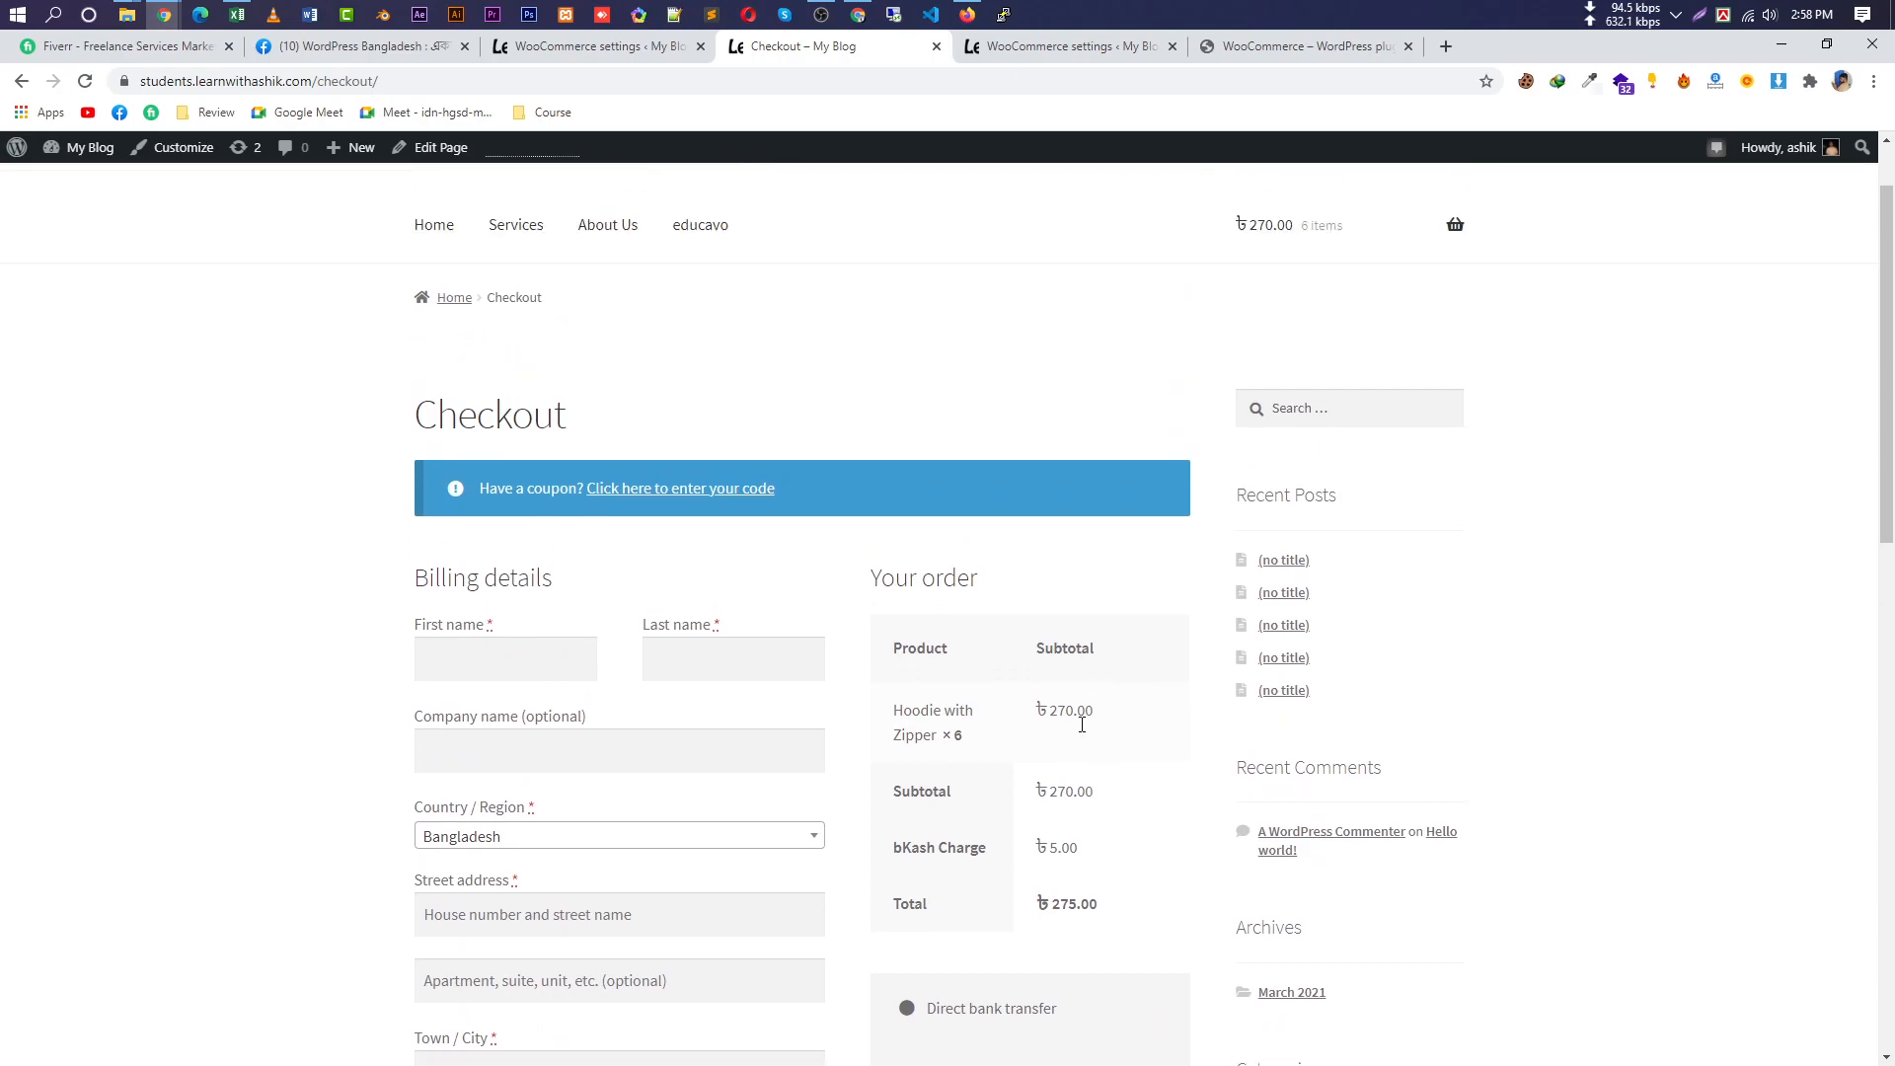
{"action": "left_click_drag", "start_coordinate": [1113, 717], "coordinate": [1054, 710]}
{"action": "scroll", "coordinate": [1107, 769], "scroll_direction": "down", "scroll_amount": 2}
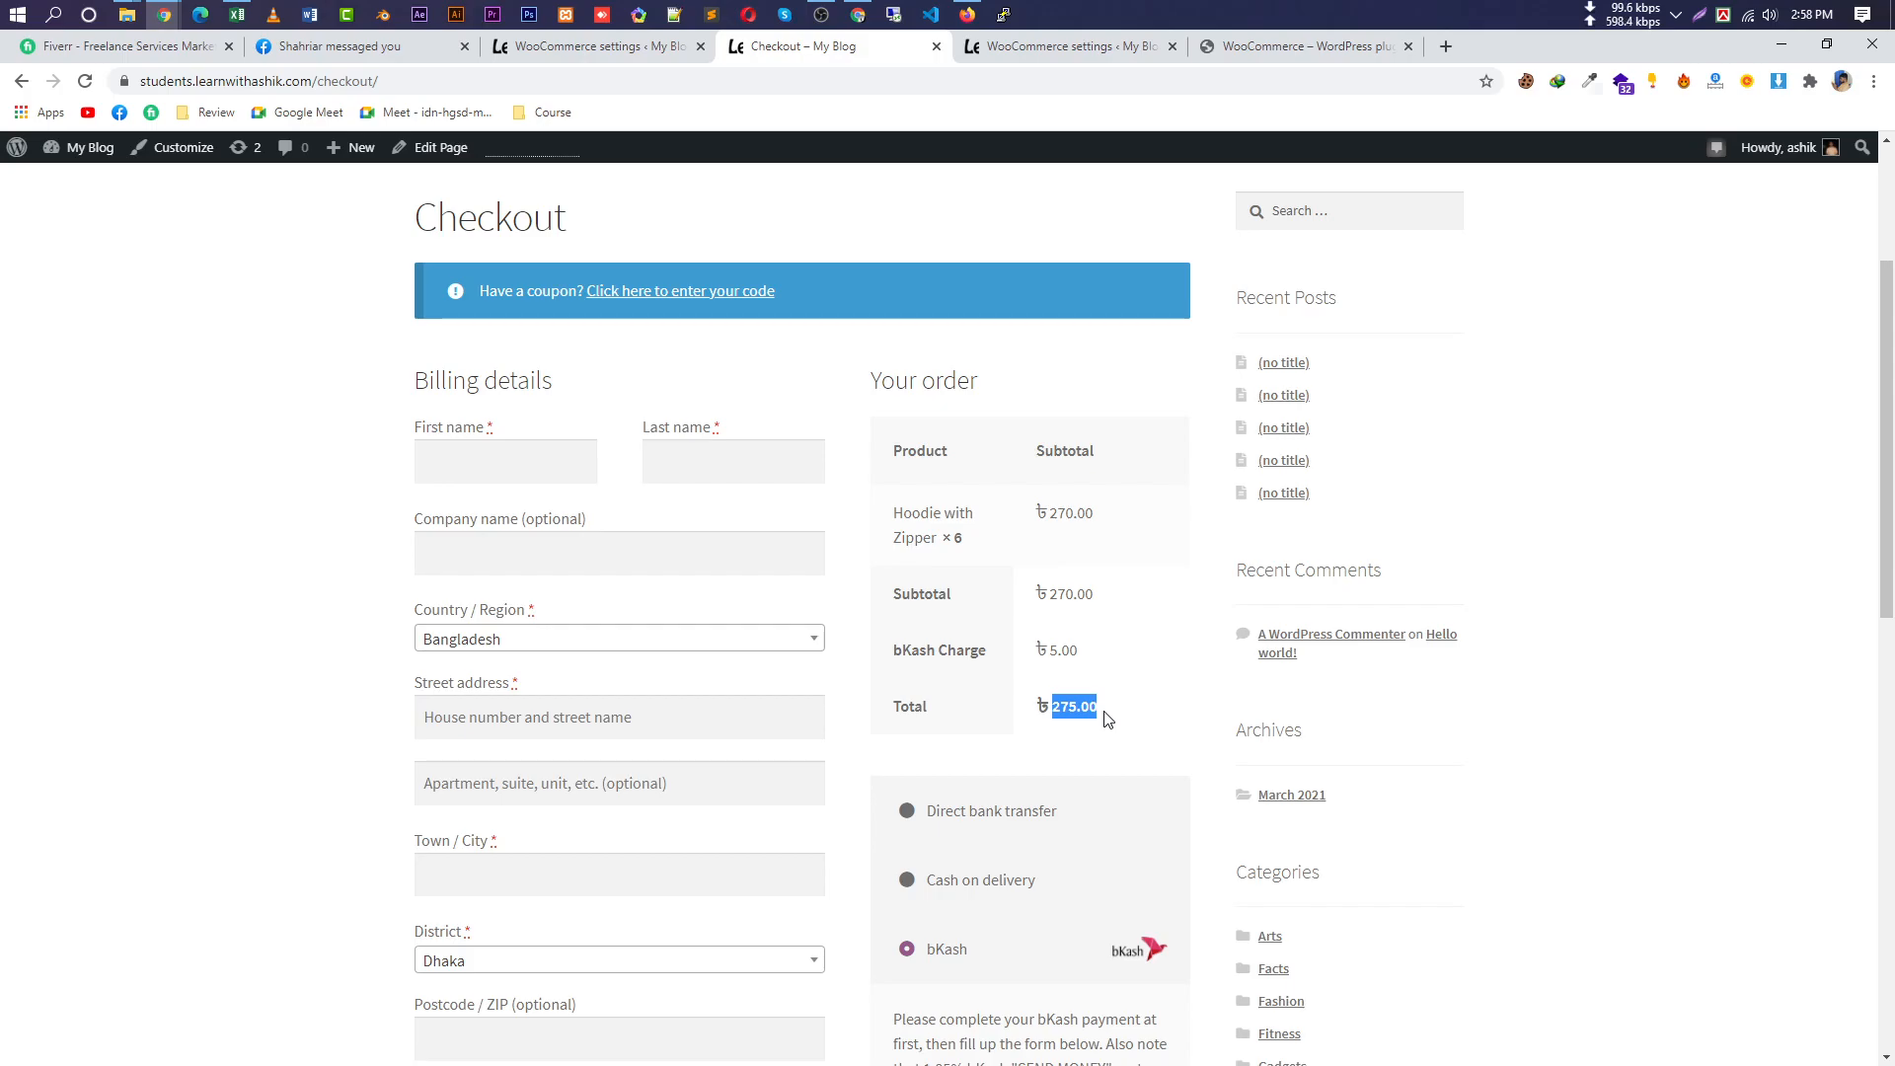
{"action": "scroll", "coordinate": [1106, 717], "scroll_direction": "down", "scroll_amount": 6}
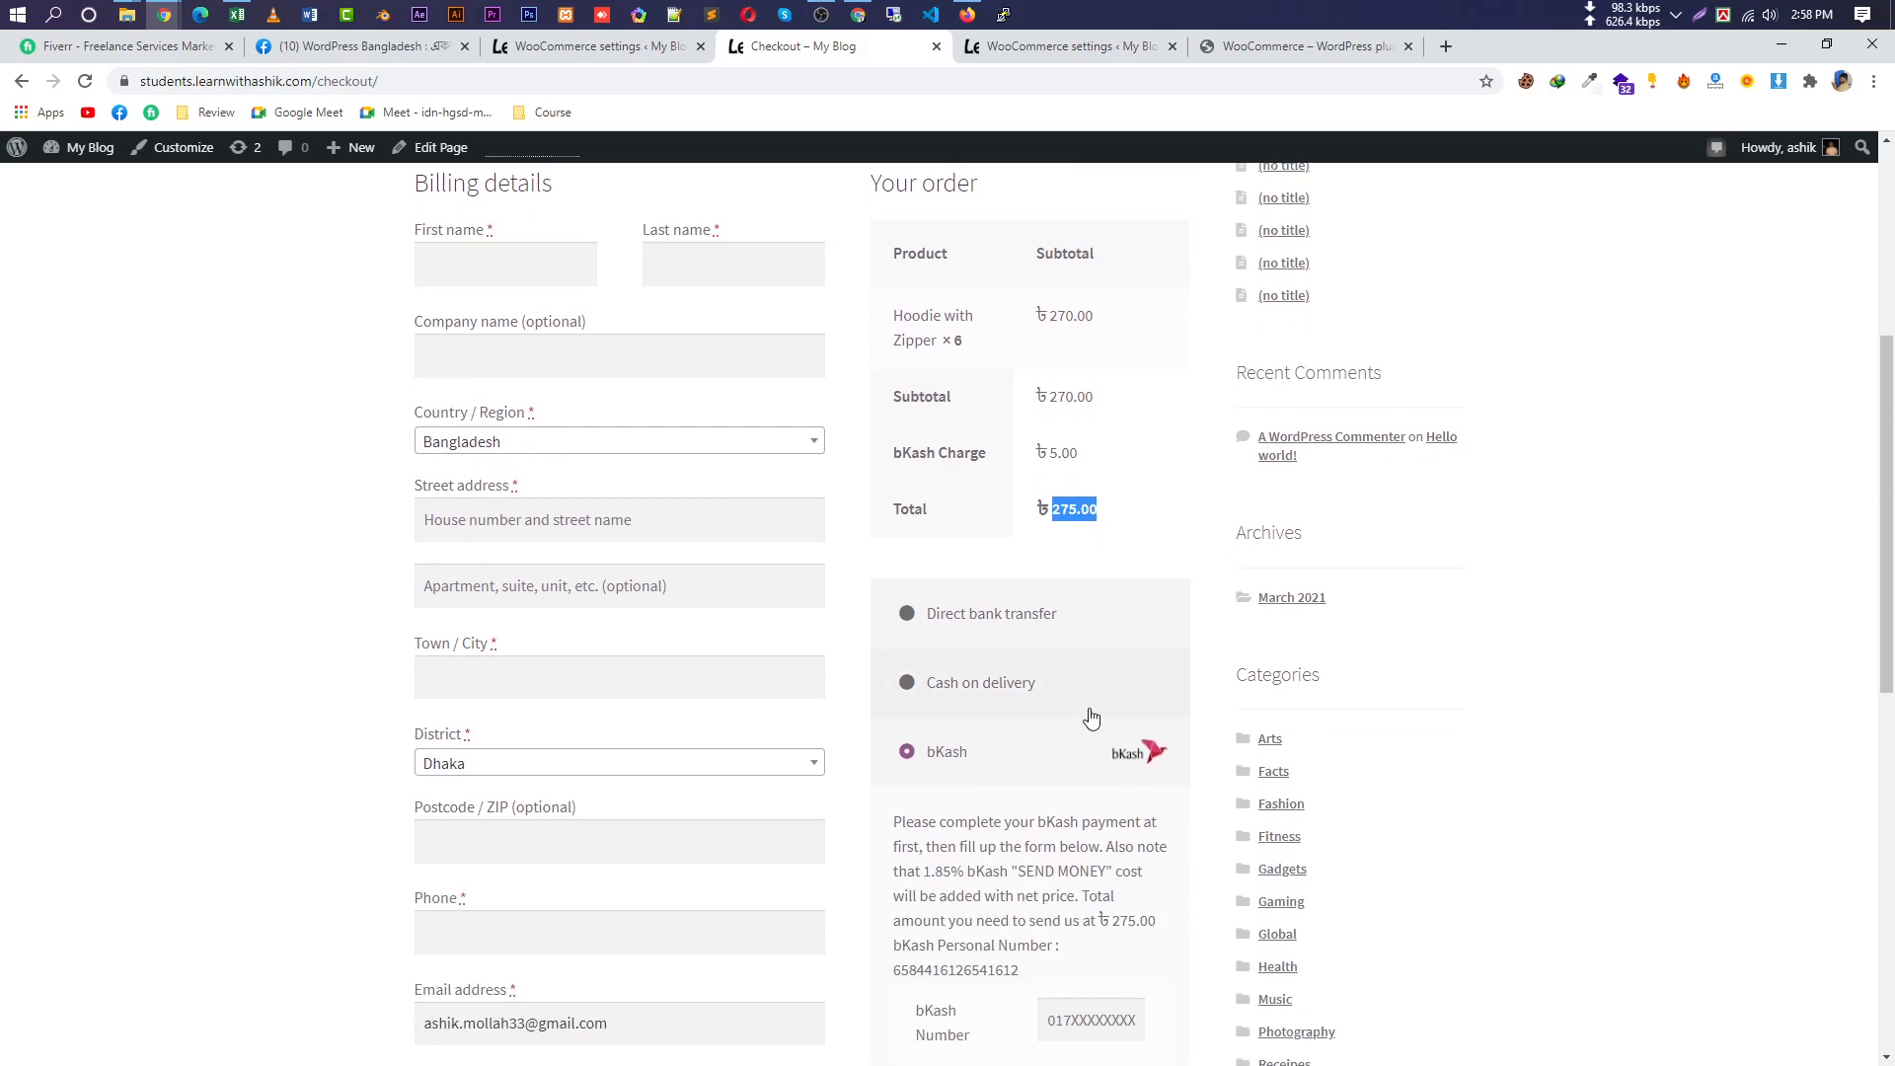
{"action": "left_click_drag", "start_coordinate": [1032, 582], "coordinate": [894, 579]}
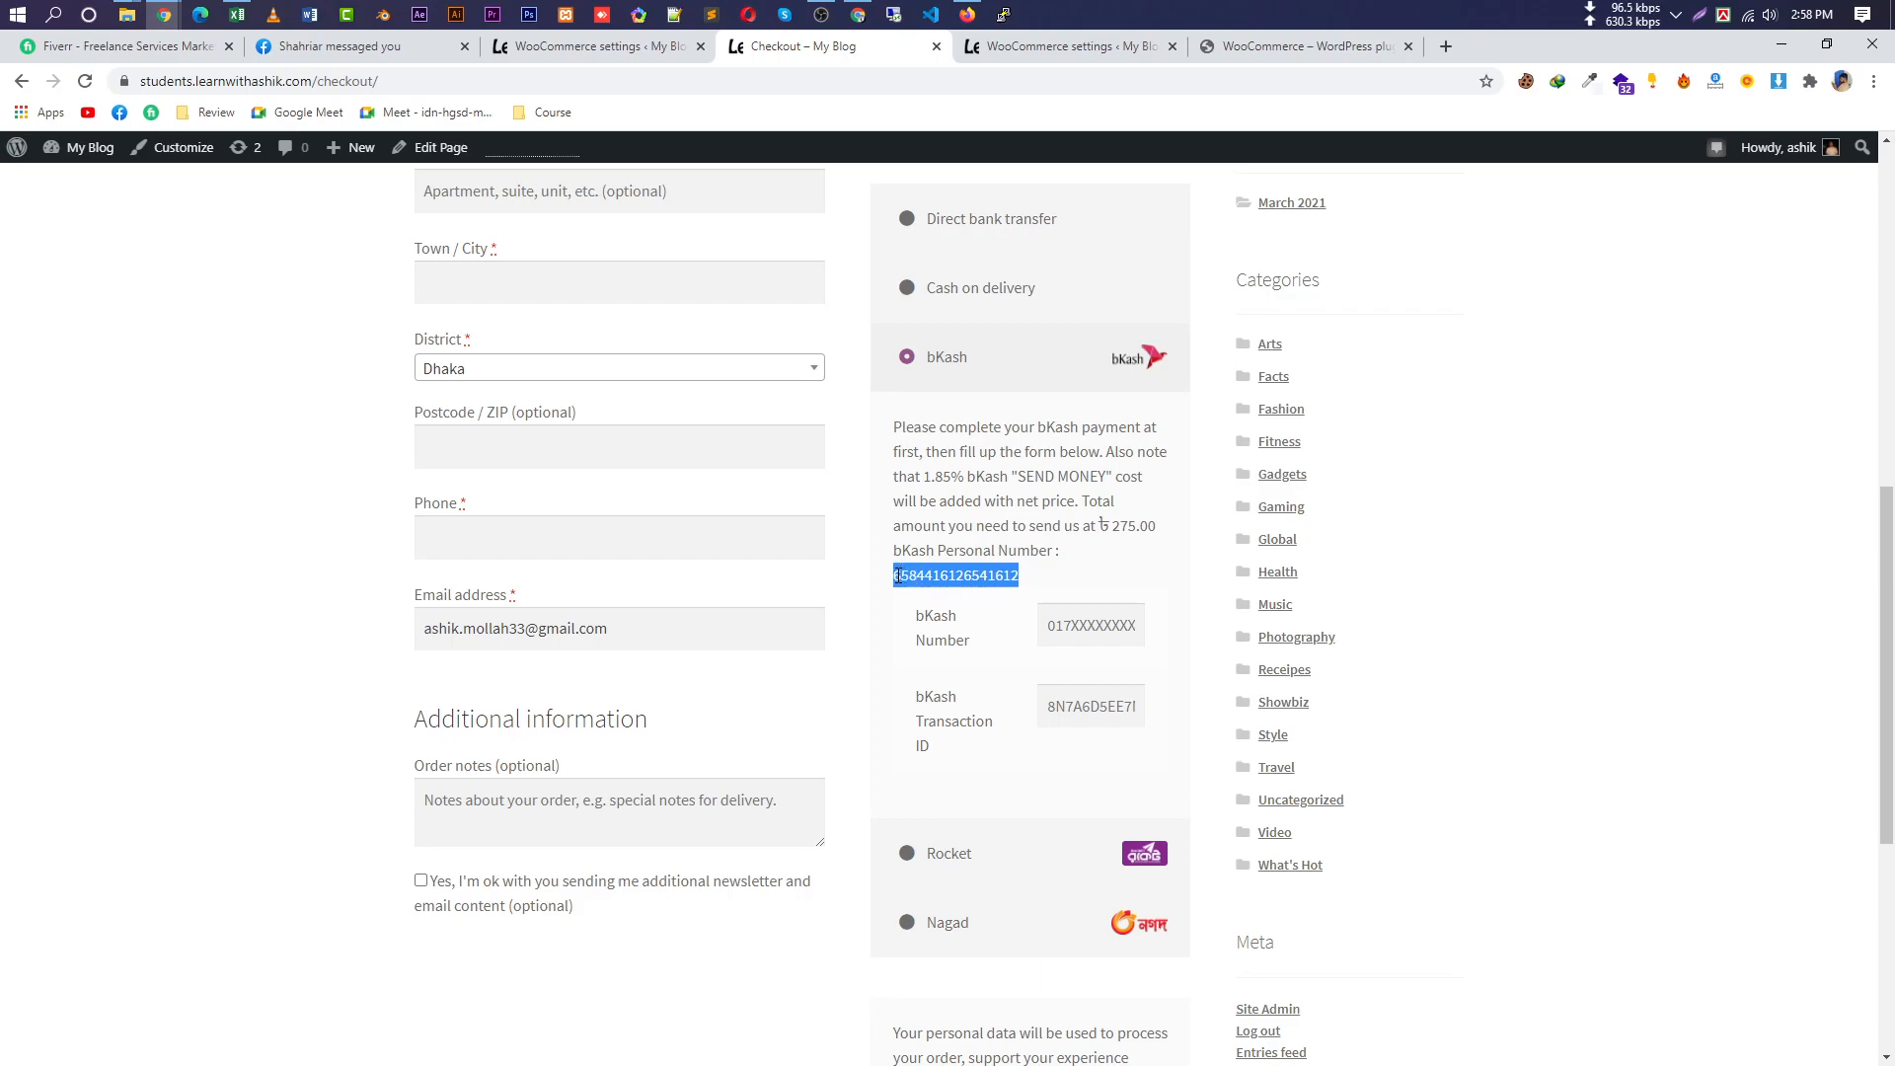
Enter the customer's bKash number and transaction ID, and tick the newsletter opt-in.
{"action": "left_click", "coordinate": [1085, 620]}
{"action": "type", "text": "017777777"}
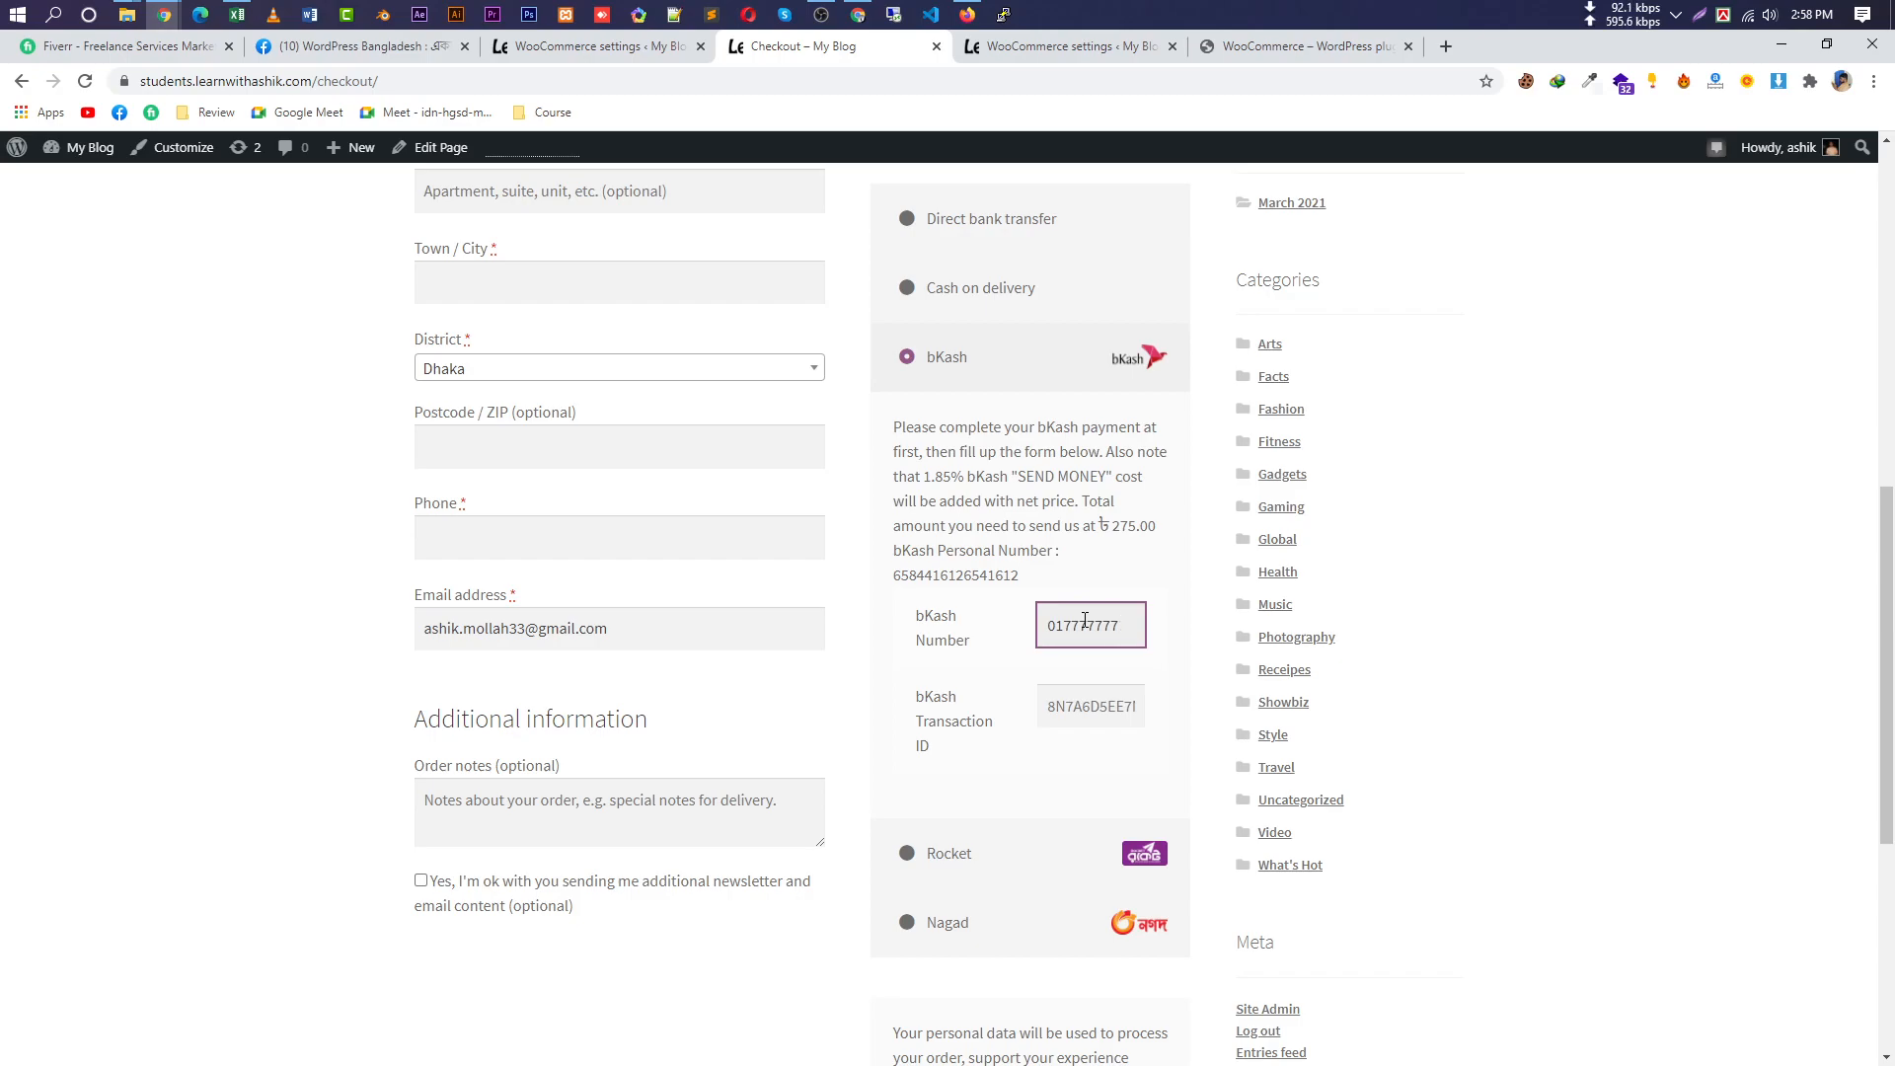
{"action": "left_click_drag", "start_coordinate": [922, 753], "coordinate": [920, 704]}
{"action": "left_click", "coordinate": [1098, 711]}
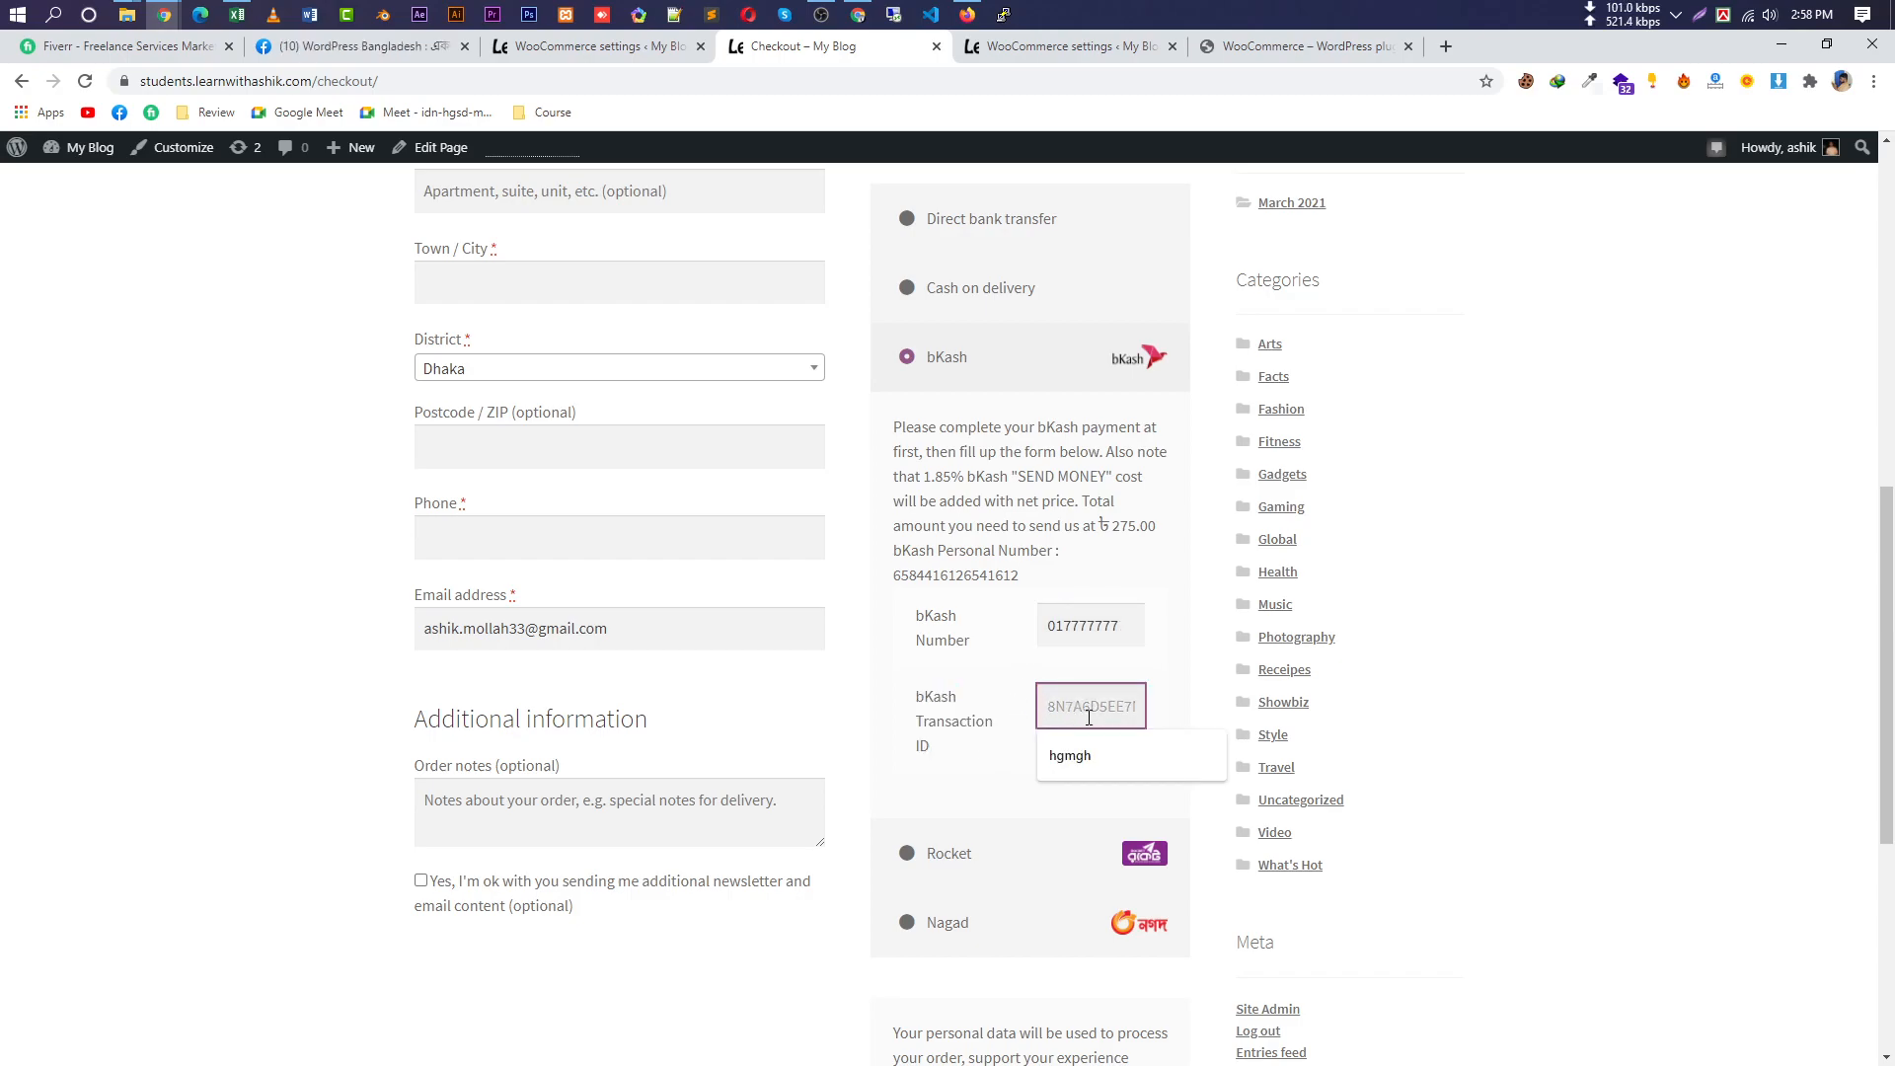
{"action": "type", "text": "8K"}
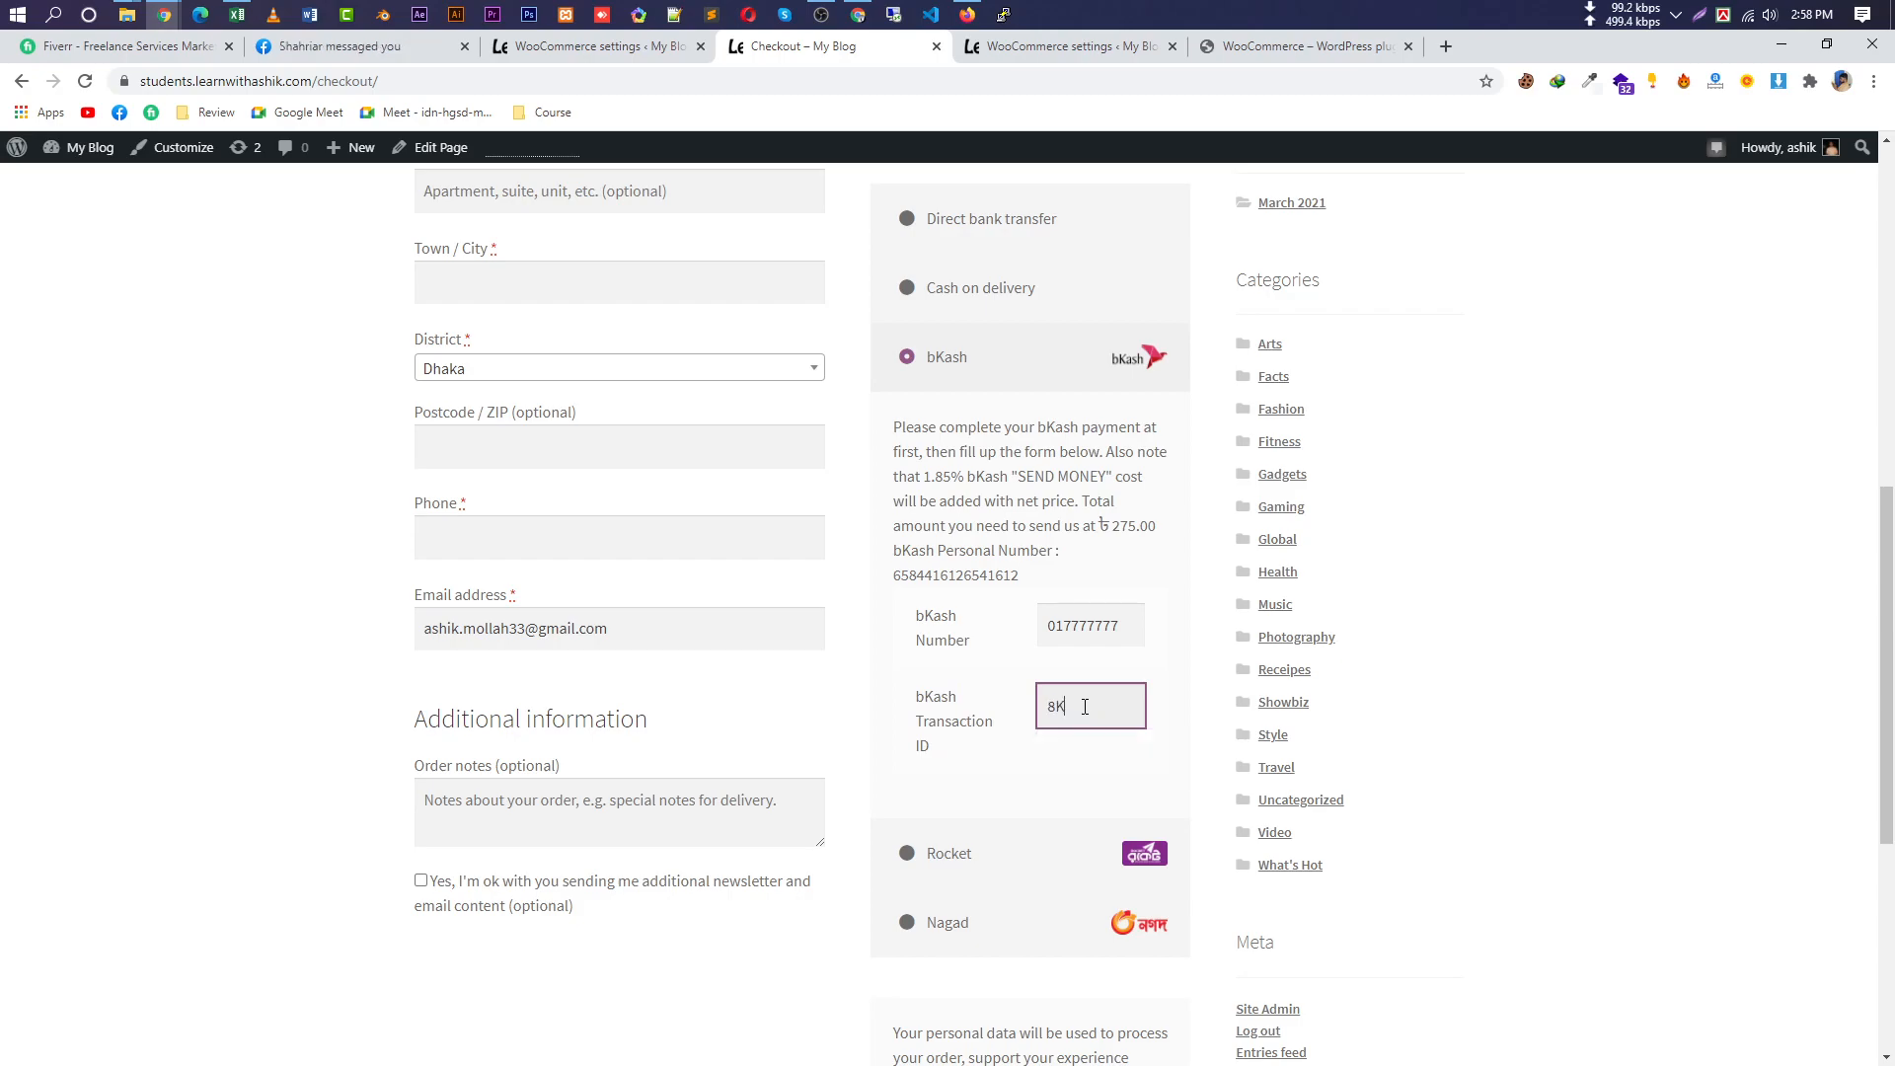
{"action": "type", "text": "5ghk"}
{"action": "left_click_drag", "start_coordinate": [1135, 707], "coordinate": [888, 718]}
{"action": "scroll", "coordinate": [1049, 782], "scroll_direction": "down", "scroll_amount": 4}
{"action": "scroll", "coordinate": [723, 720], "scroll_direction": "up", "scroll_amount": 2}
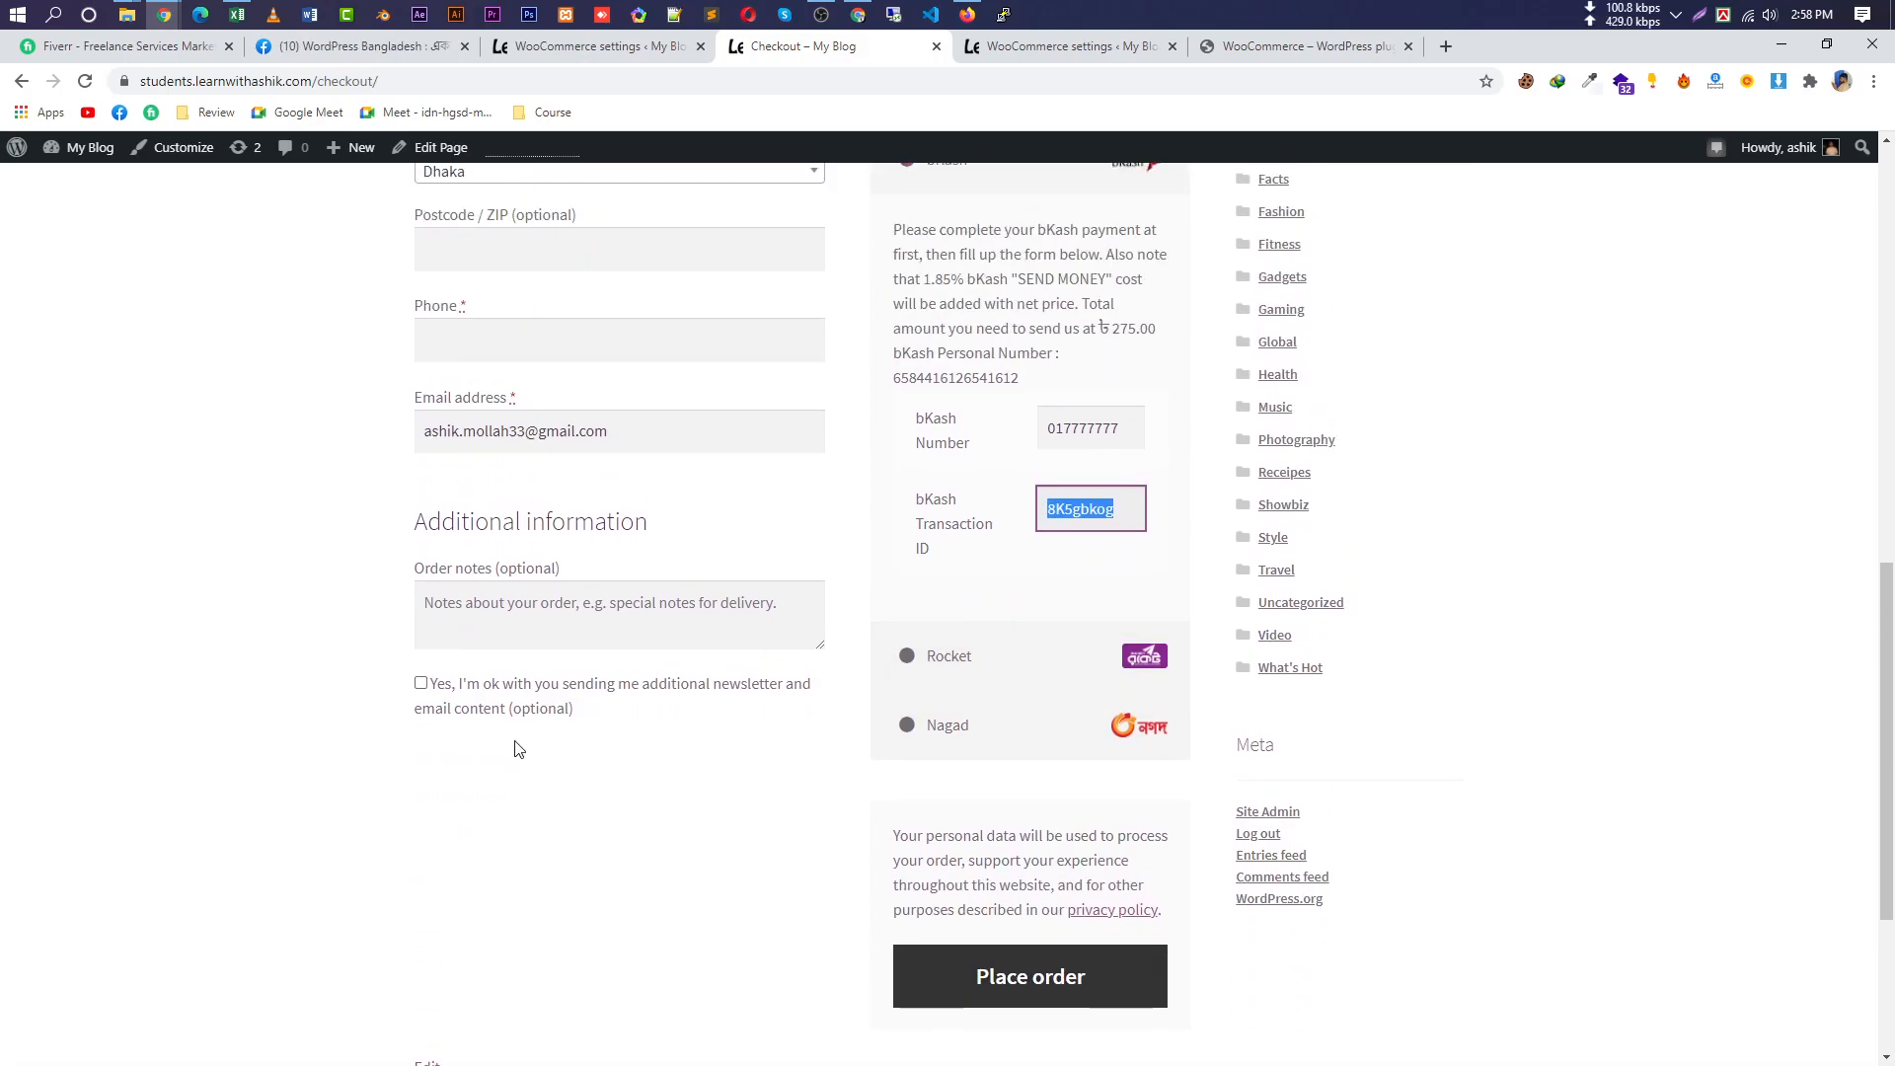
{"action": "left_click", "coordinate": [415, 694]}
Autofill the billing details from a saved address, edit the phone, and place the order.
{"action": "scroll", "coordinate": [570, 690], "scroll_direction": "up", "scroll_amount": 6}
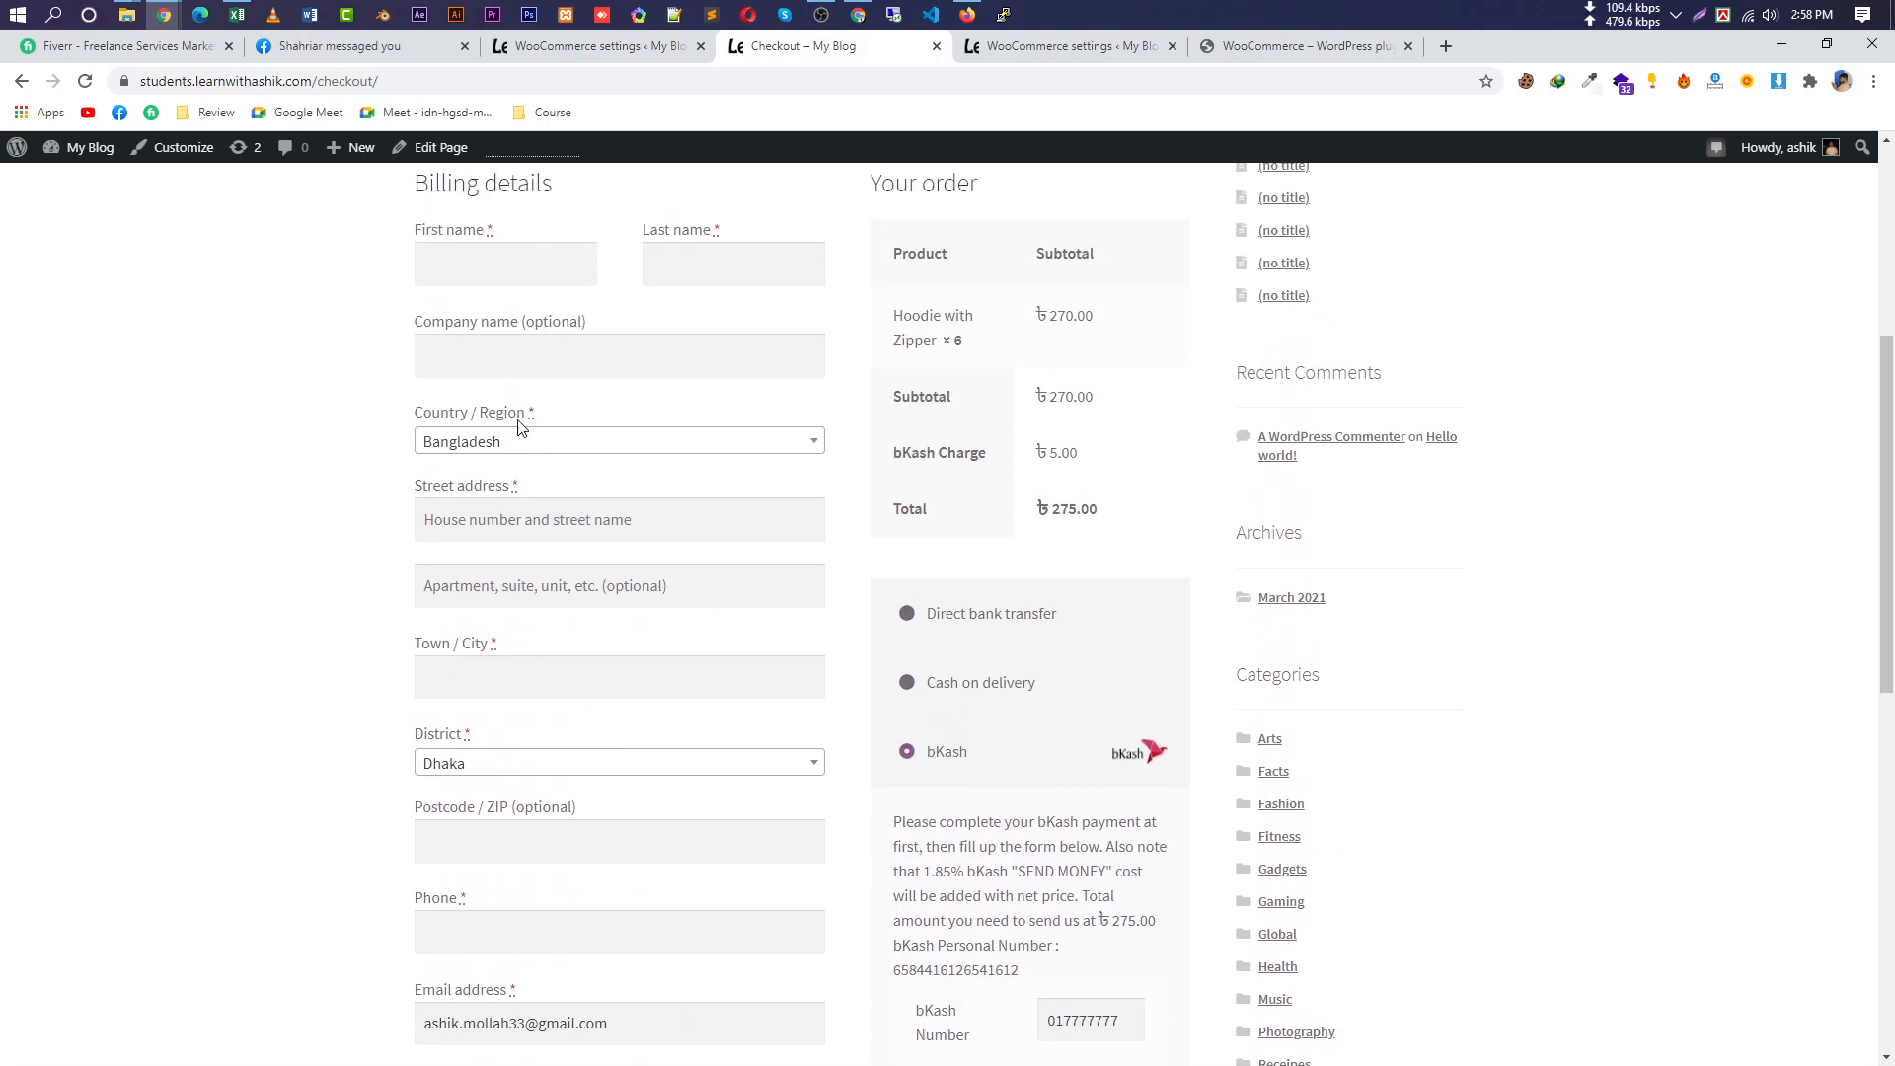
{"action": "scroll", "coordinate": [518, 422], "scroll_direction": "up", "scroll_amount": 3}
{"action": "left_click", "coordinate": [479, 558]}
{"action": "left_click", "coordinate": [499, 620]}
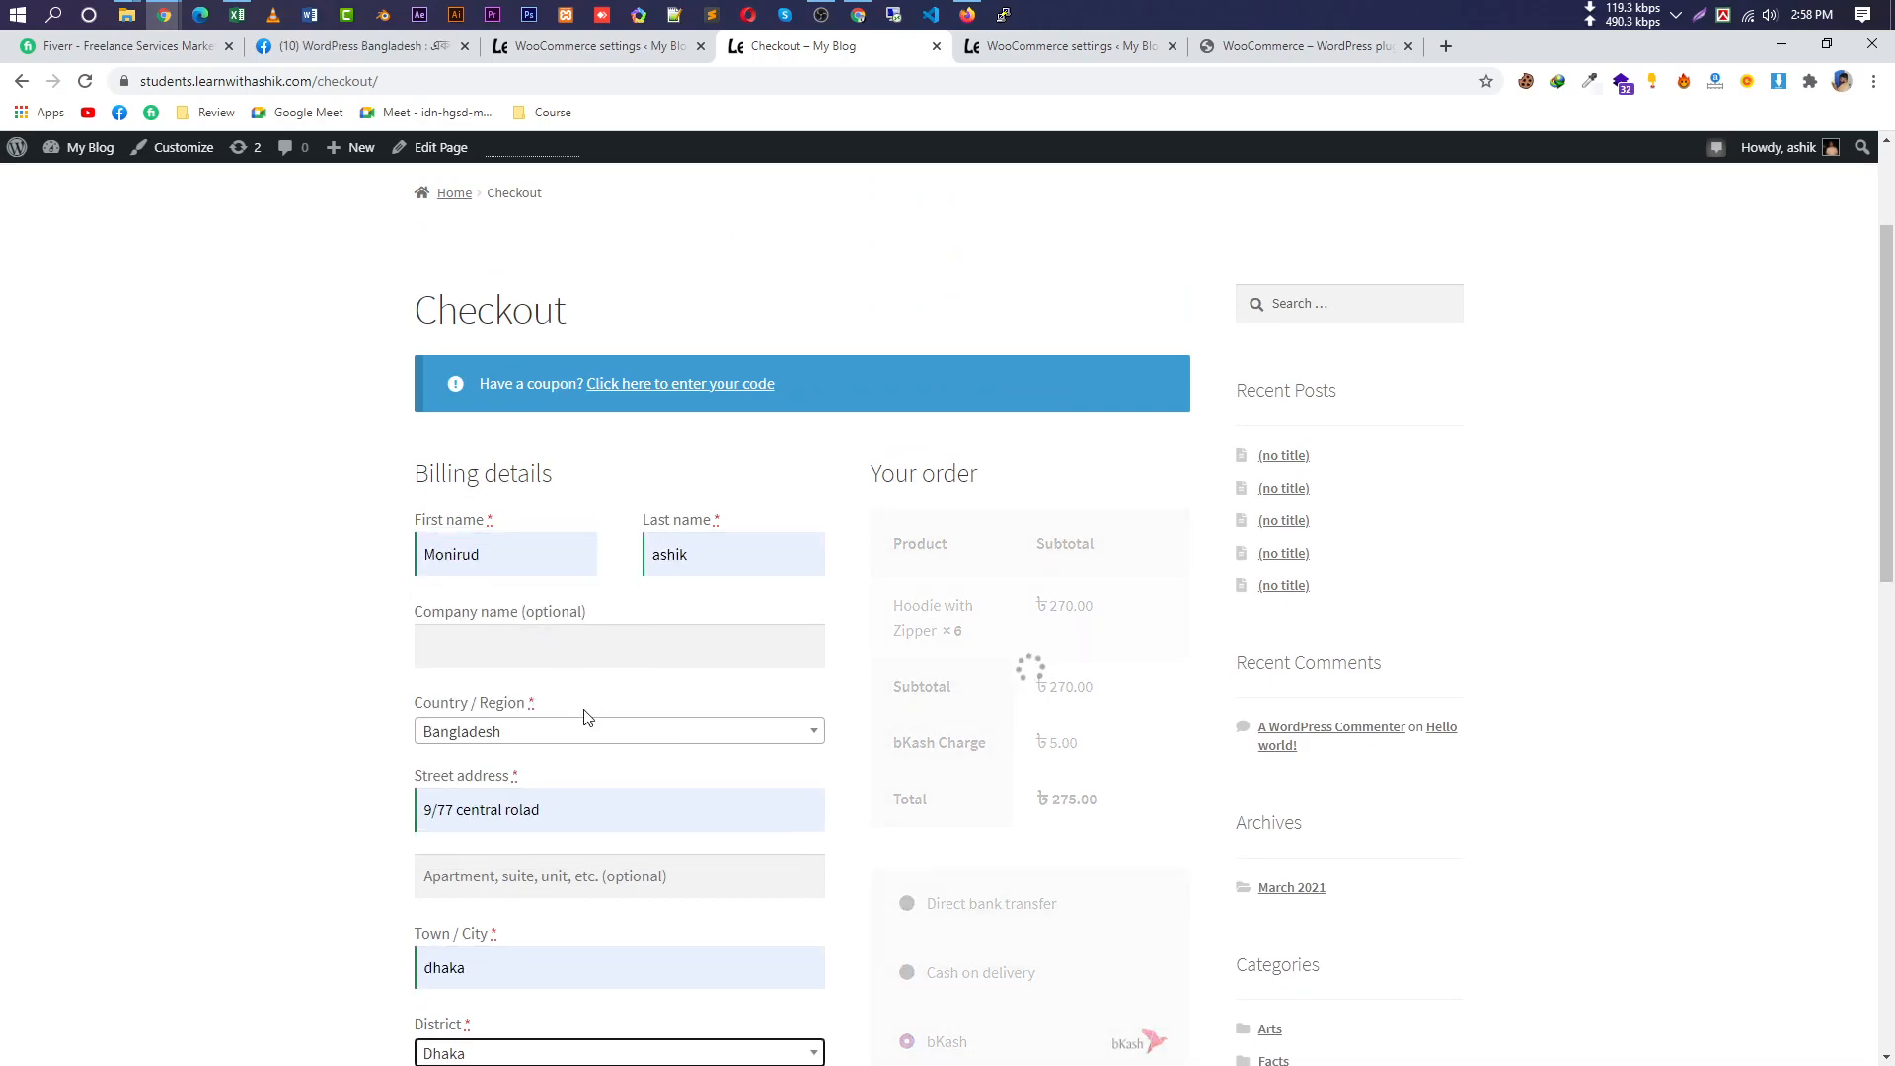
{"action": "scroll", "coordinate": [597, 858], "scroll_direction": "down", "scroll_amount": 5}
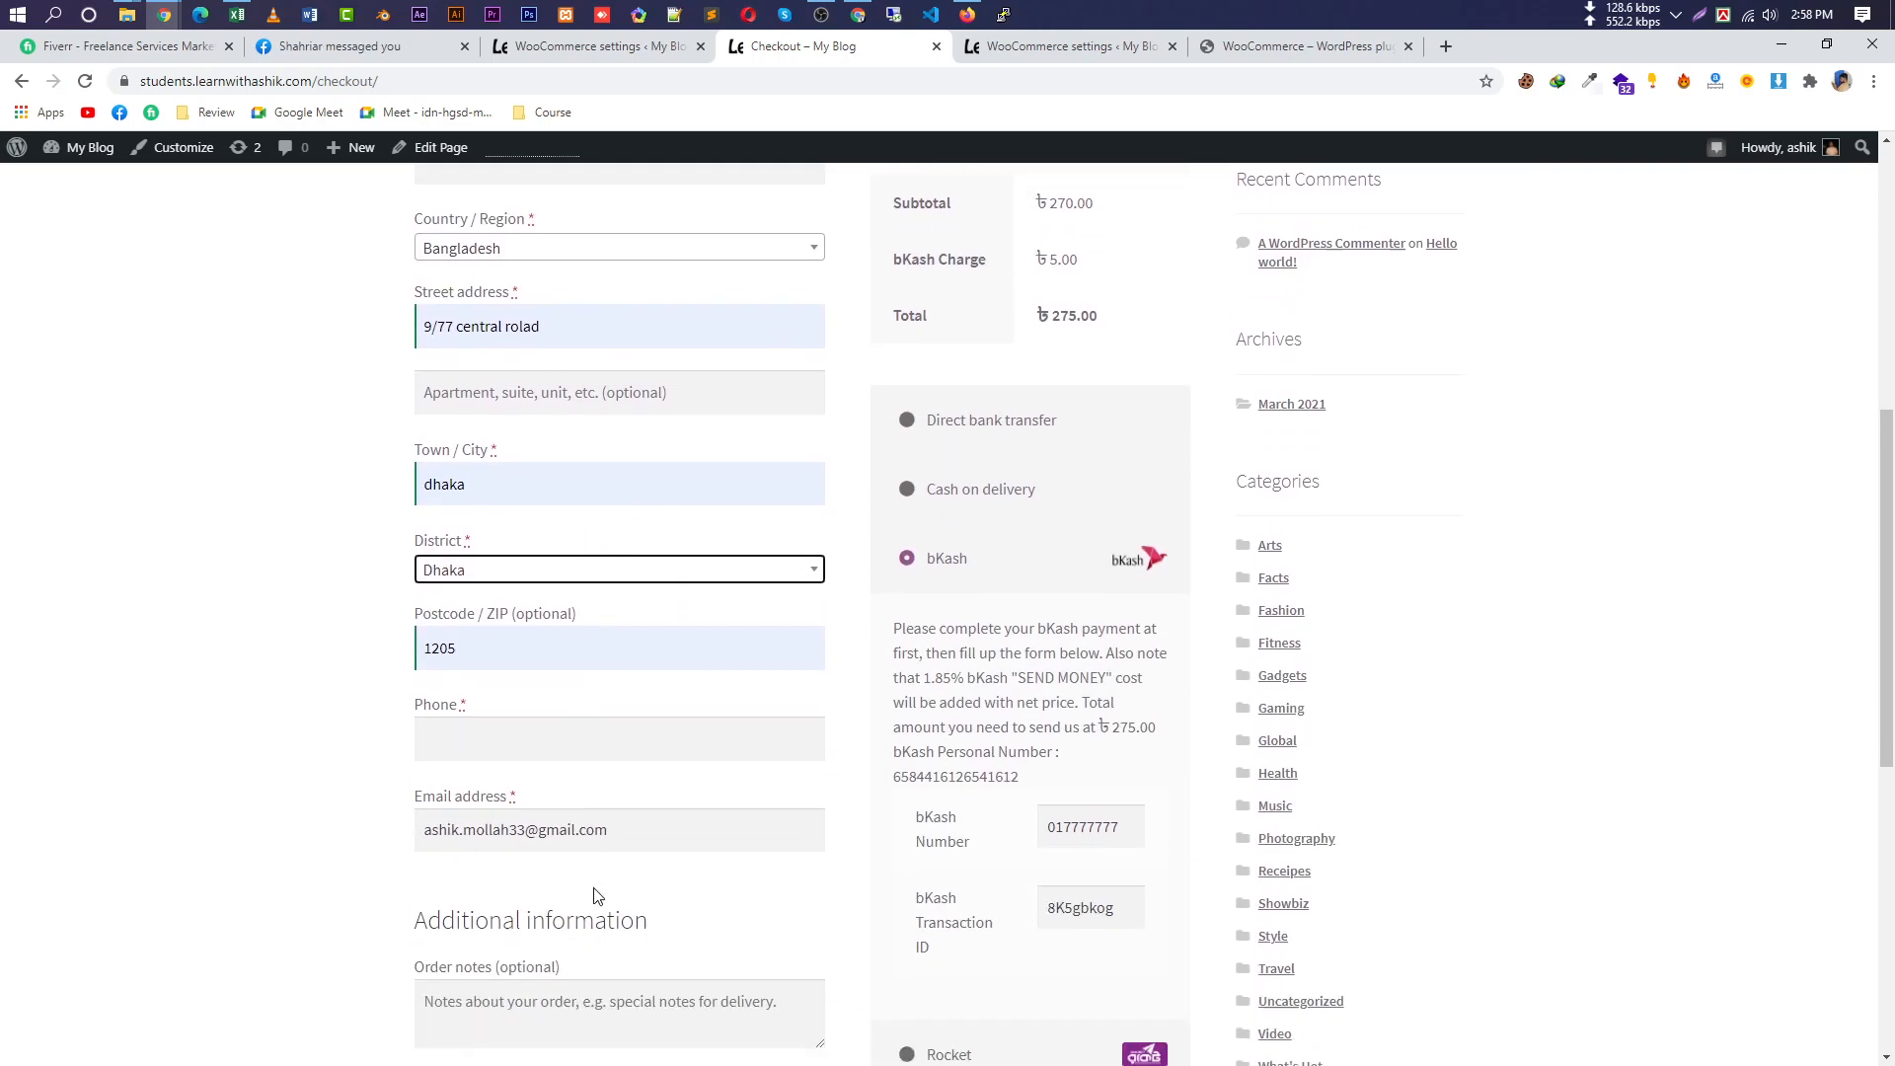
{"action": "left_click", "coordinate": [545, 728]}
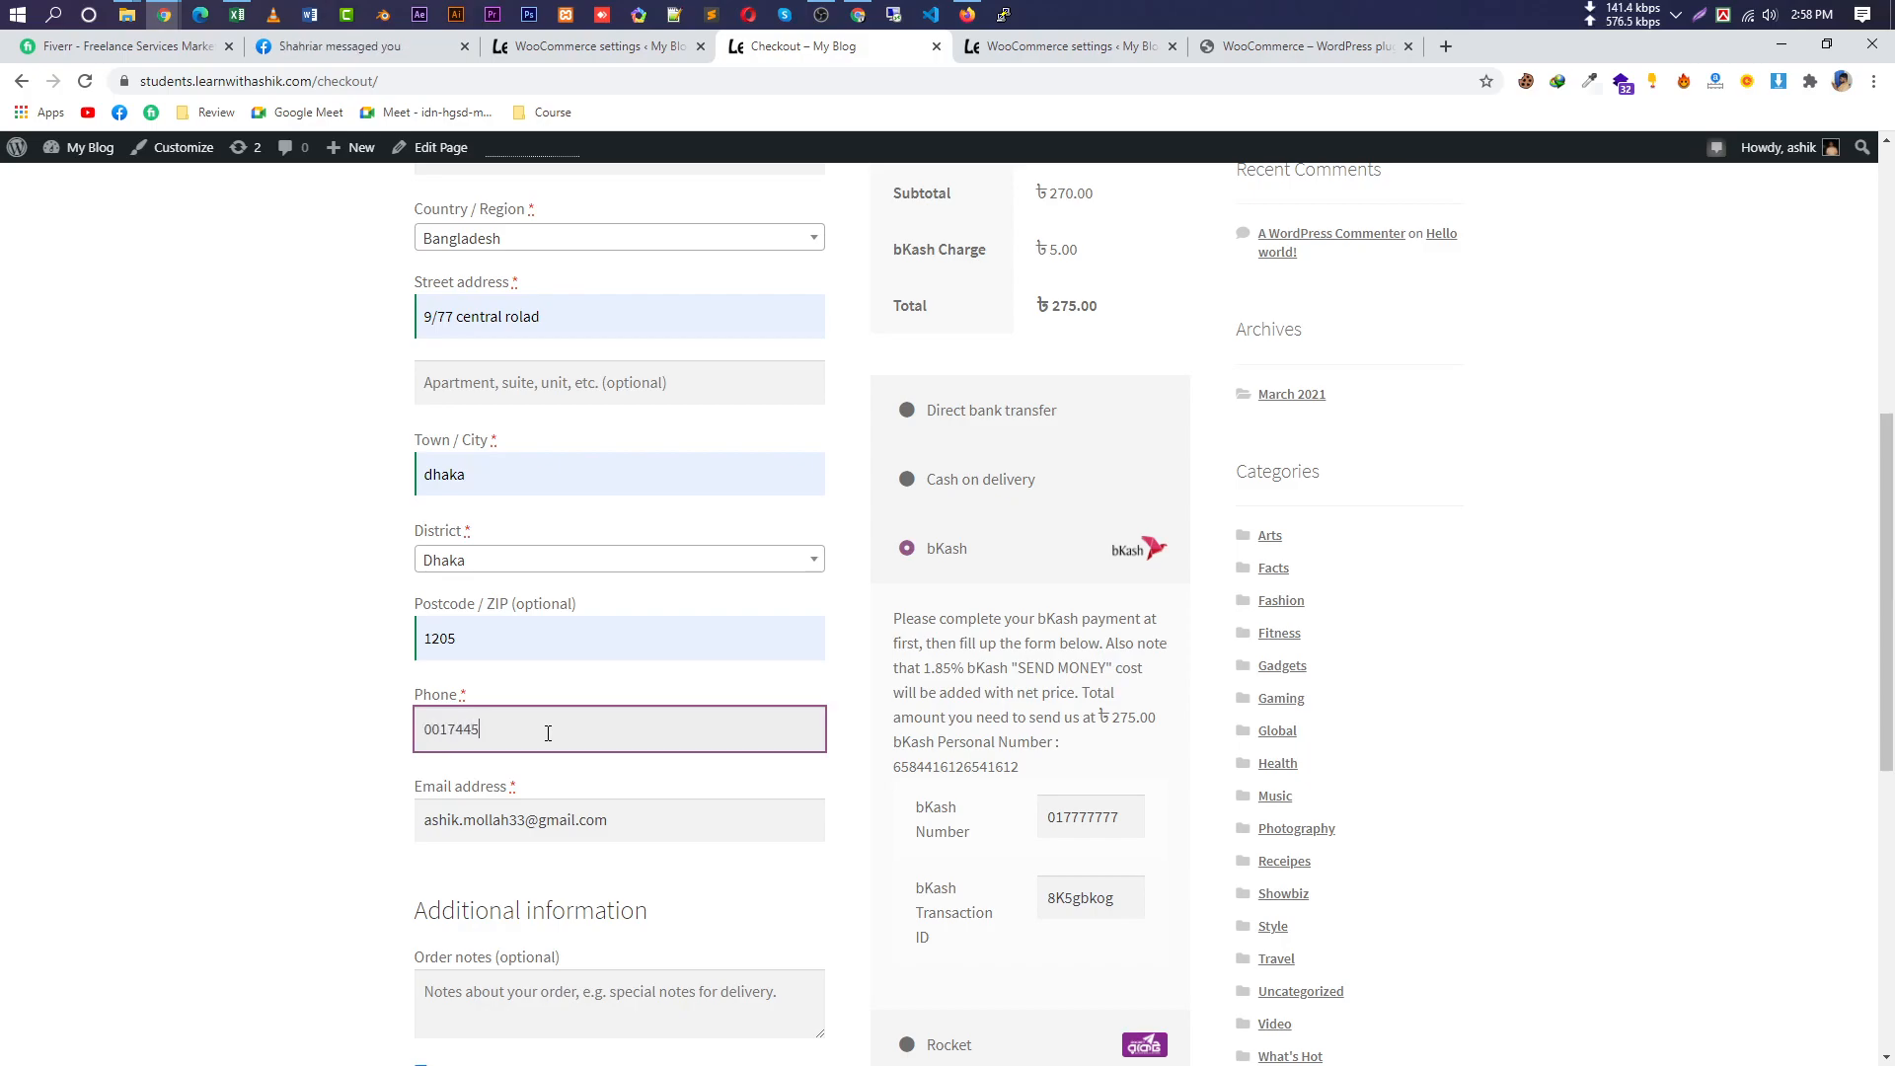
{"action": "scroll", "coordinate": [603, 743], "scroll_direction": "down", "scroll_amount": 5}
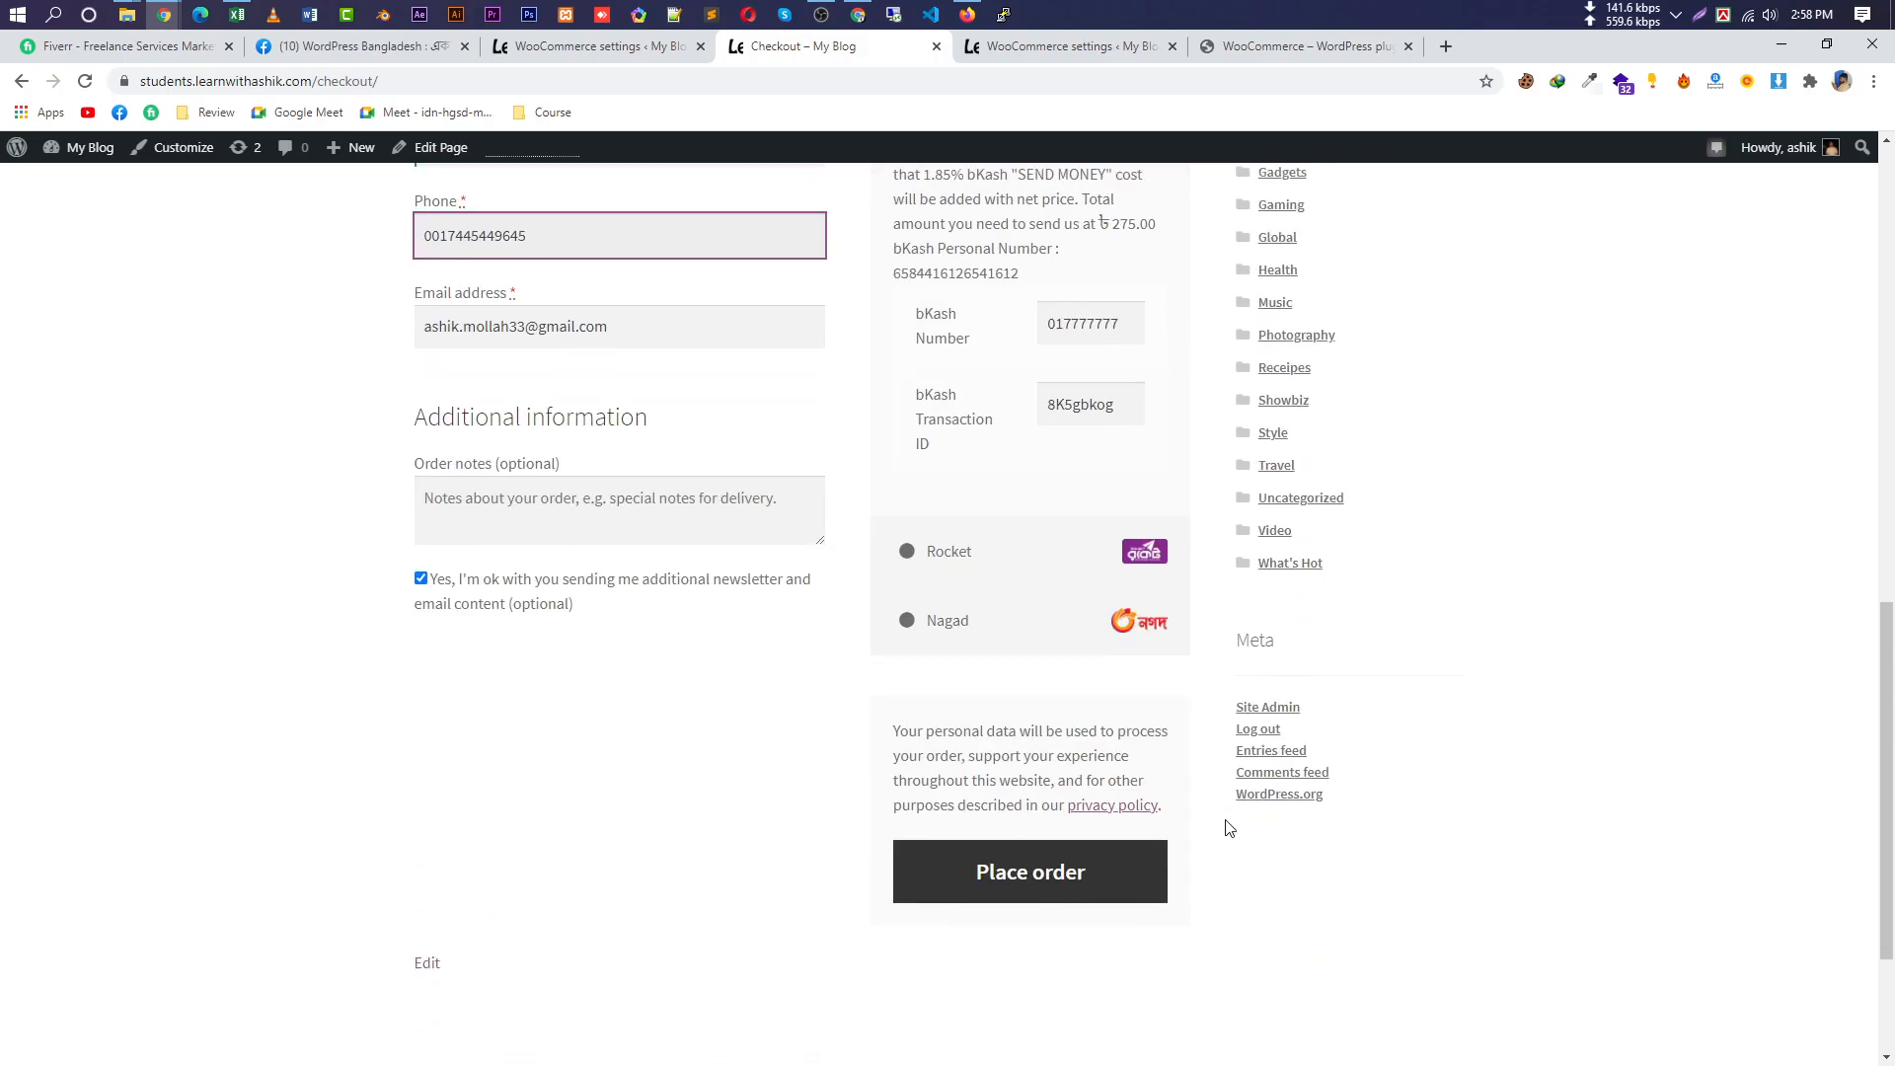
{"action": "left_click", "coordinate": [1040, 871]}
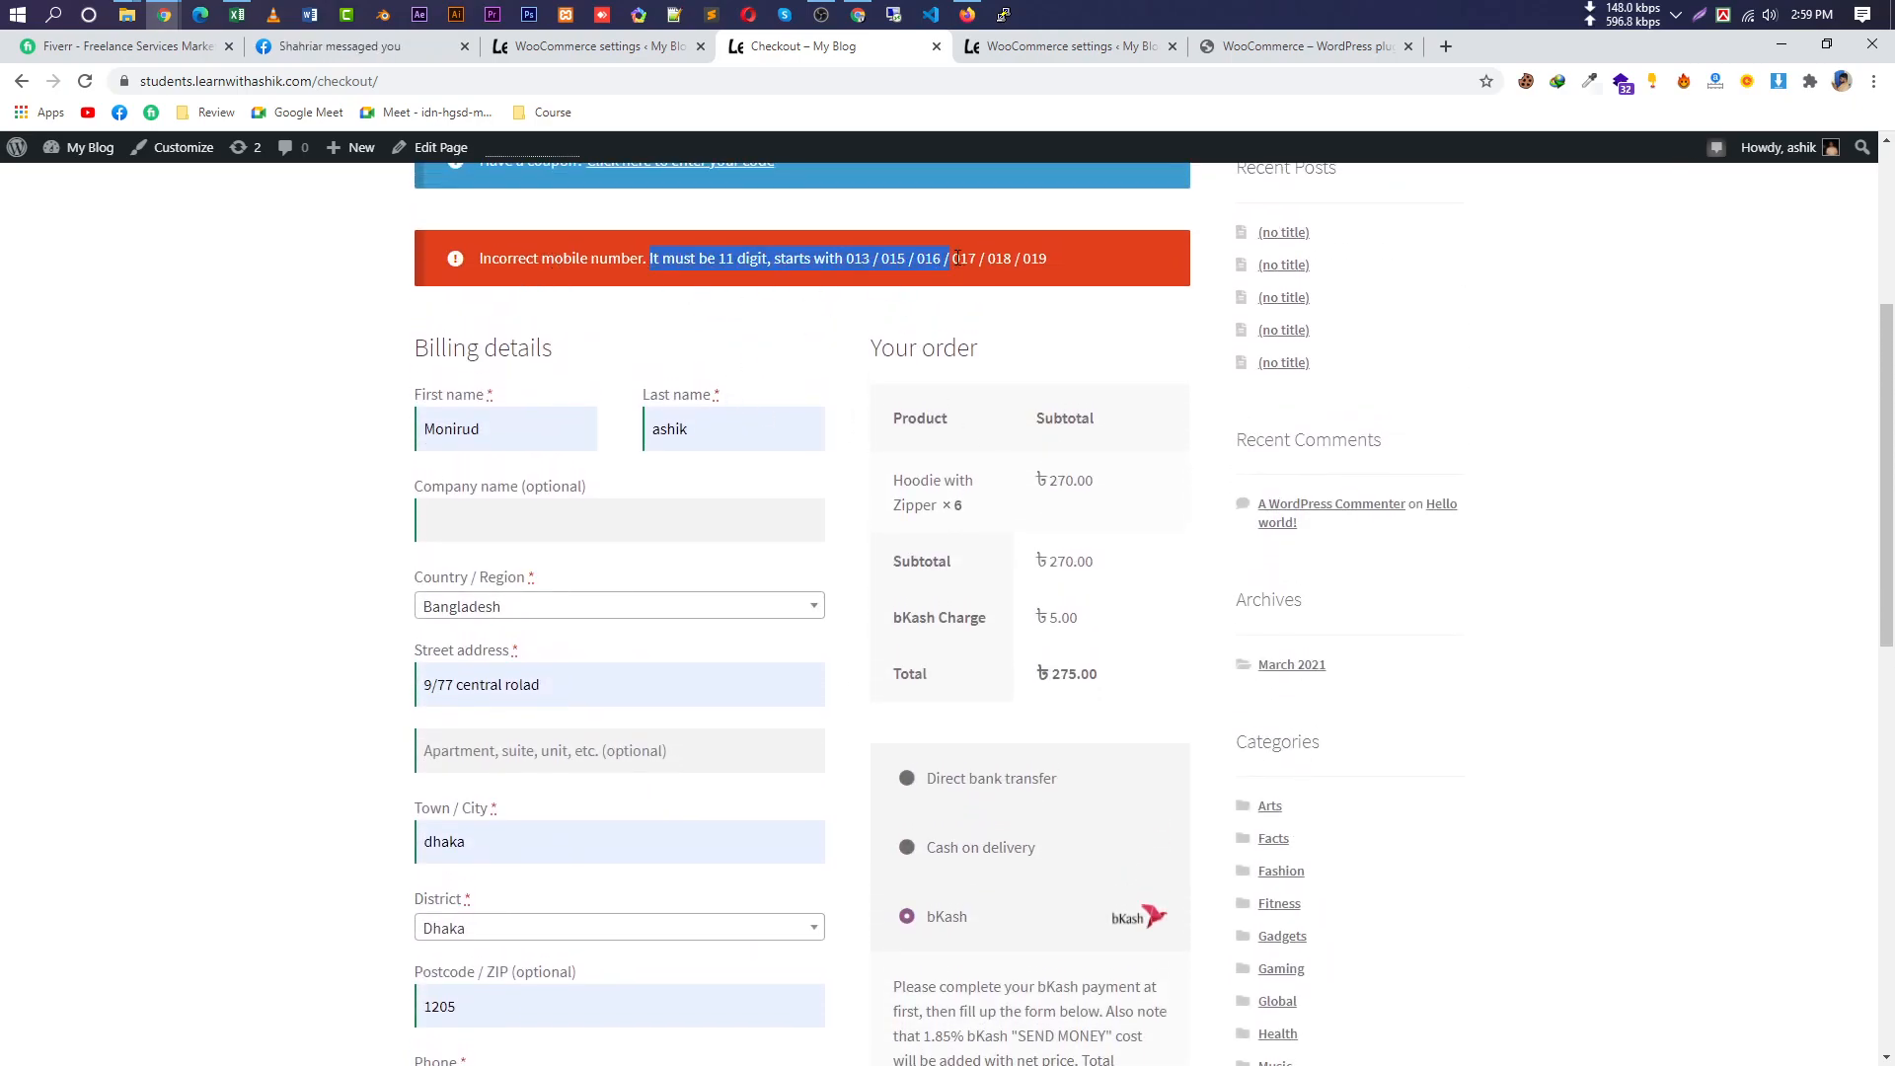
Retype the phone number as a valid 01-prefixed mobile number and resubmit the order.
{"action": "left_click", "coordinate": [1058, 253]}
{"action": "left_click_drag", "start_coordinate": [1071, 253], "coordinate": [854, 279]}
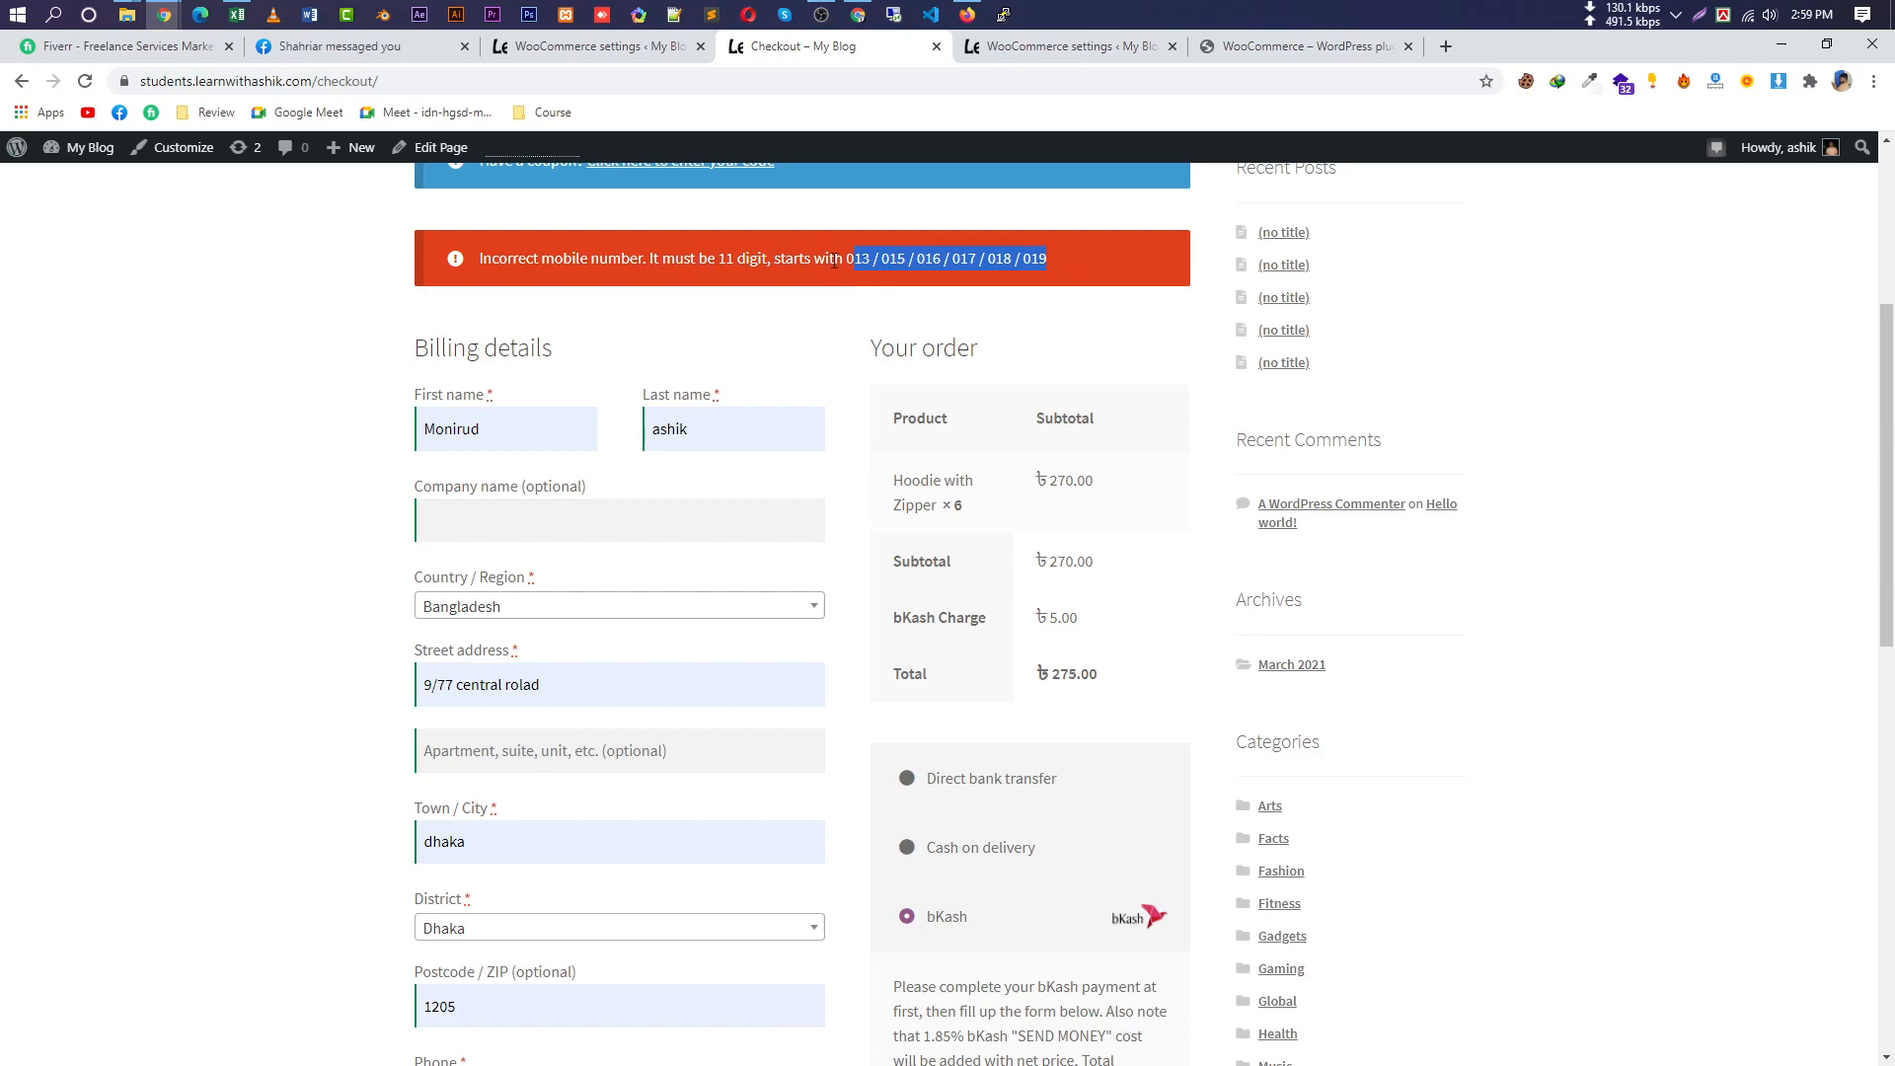
{"action": "scroll", "coordinate": [593, 753], "scroll_direction": "down", "scroll_amount": 3}
{"action": "left_click_drag", "start_coordinate": [566, 808], "coordinate": [412, 823]}
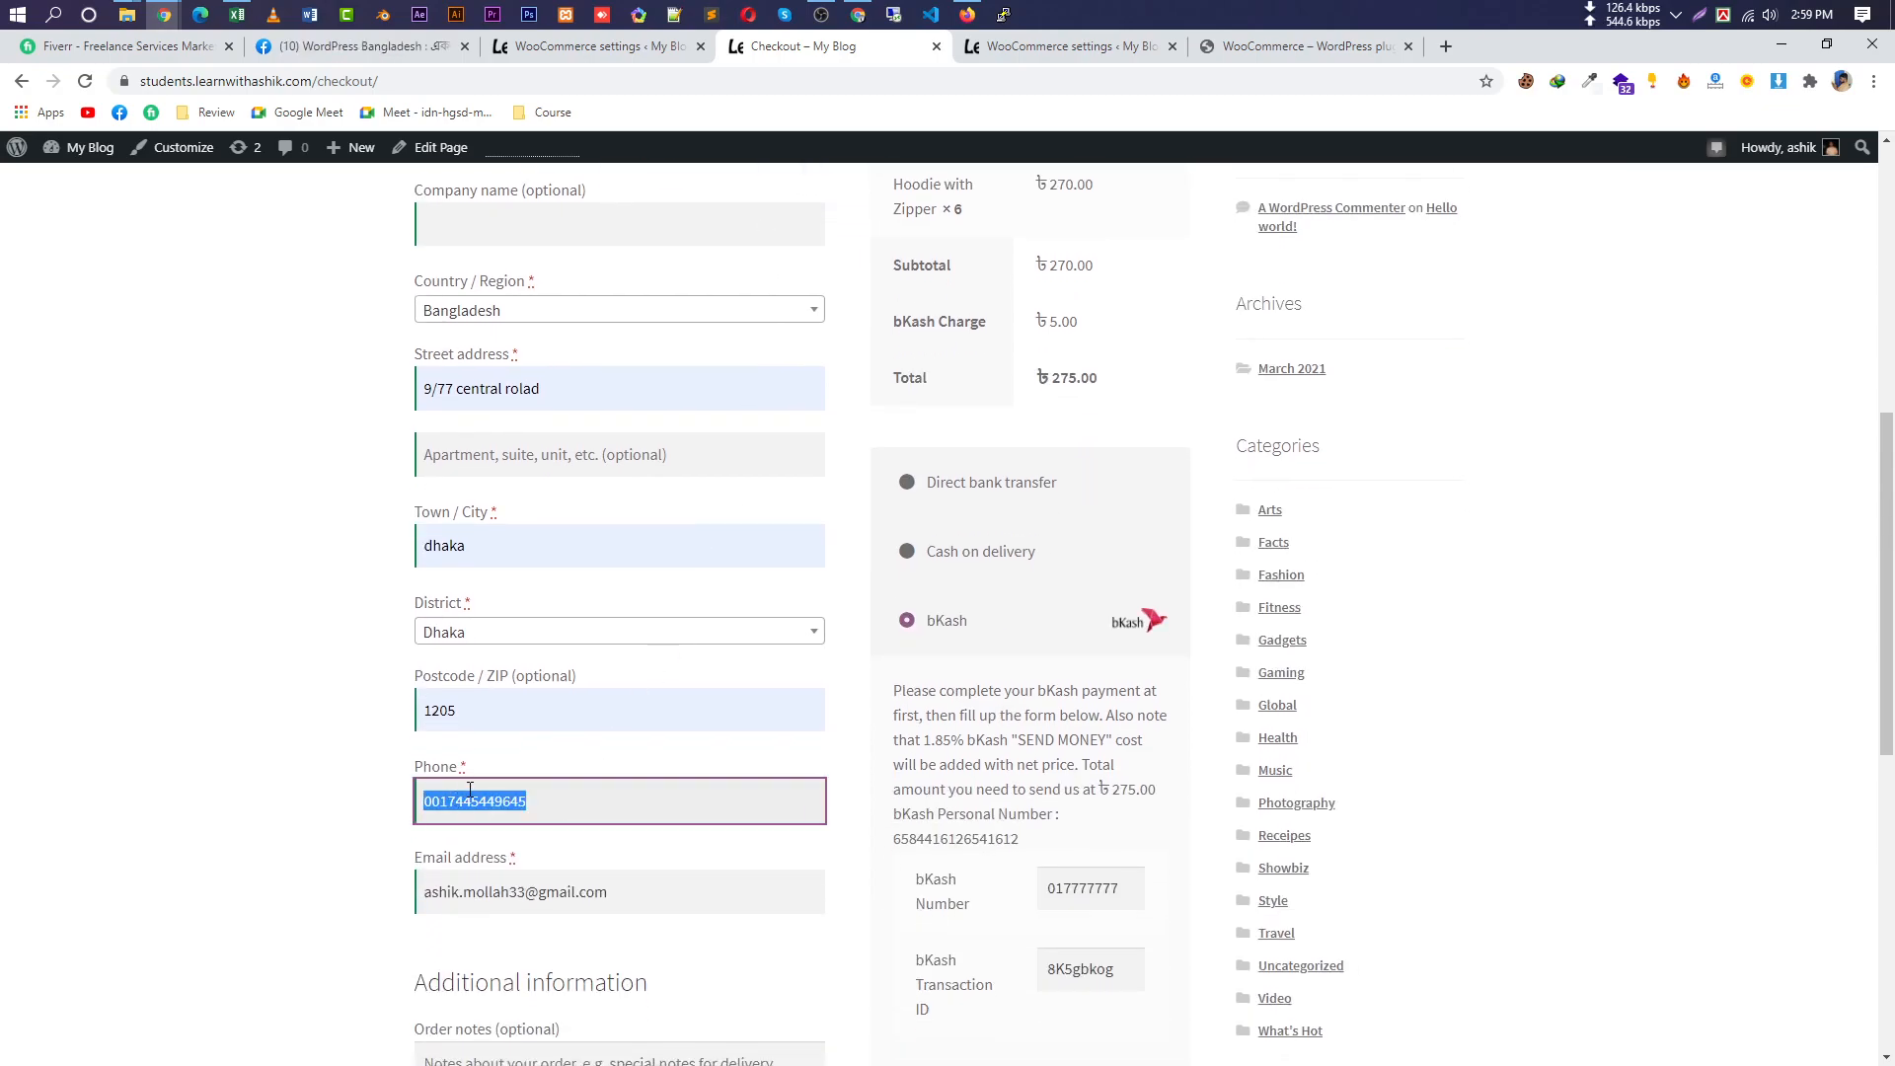
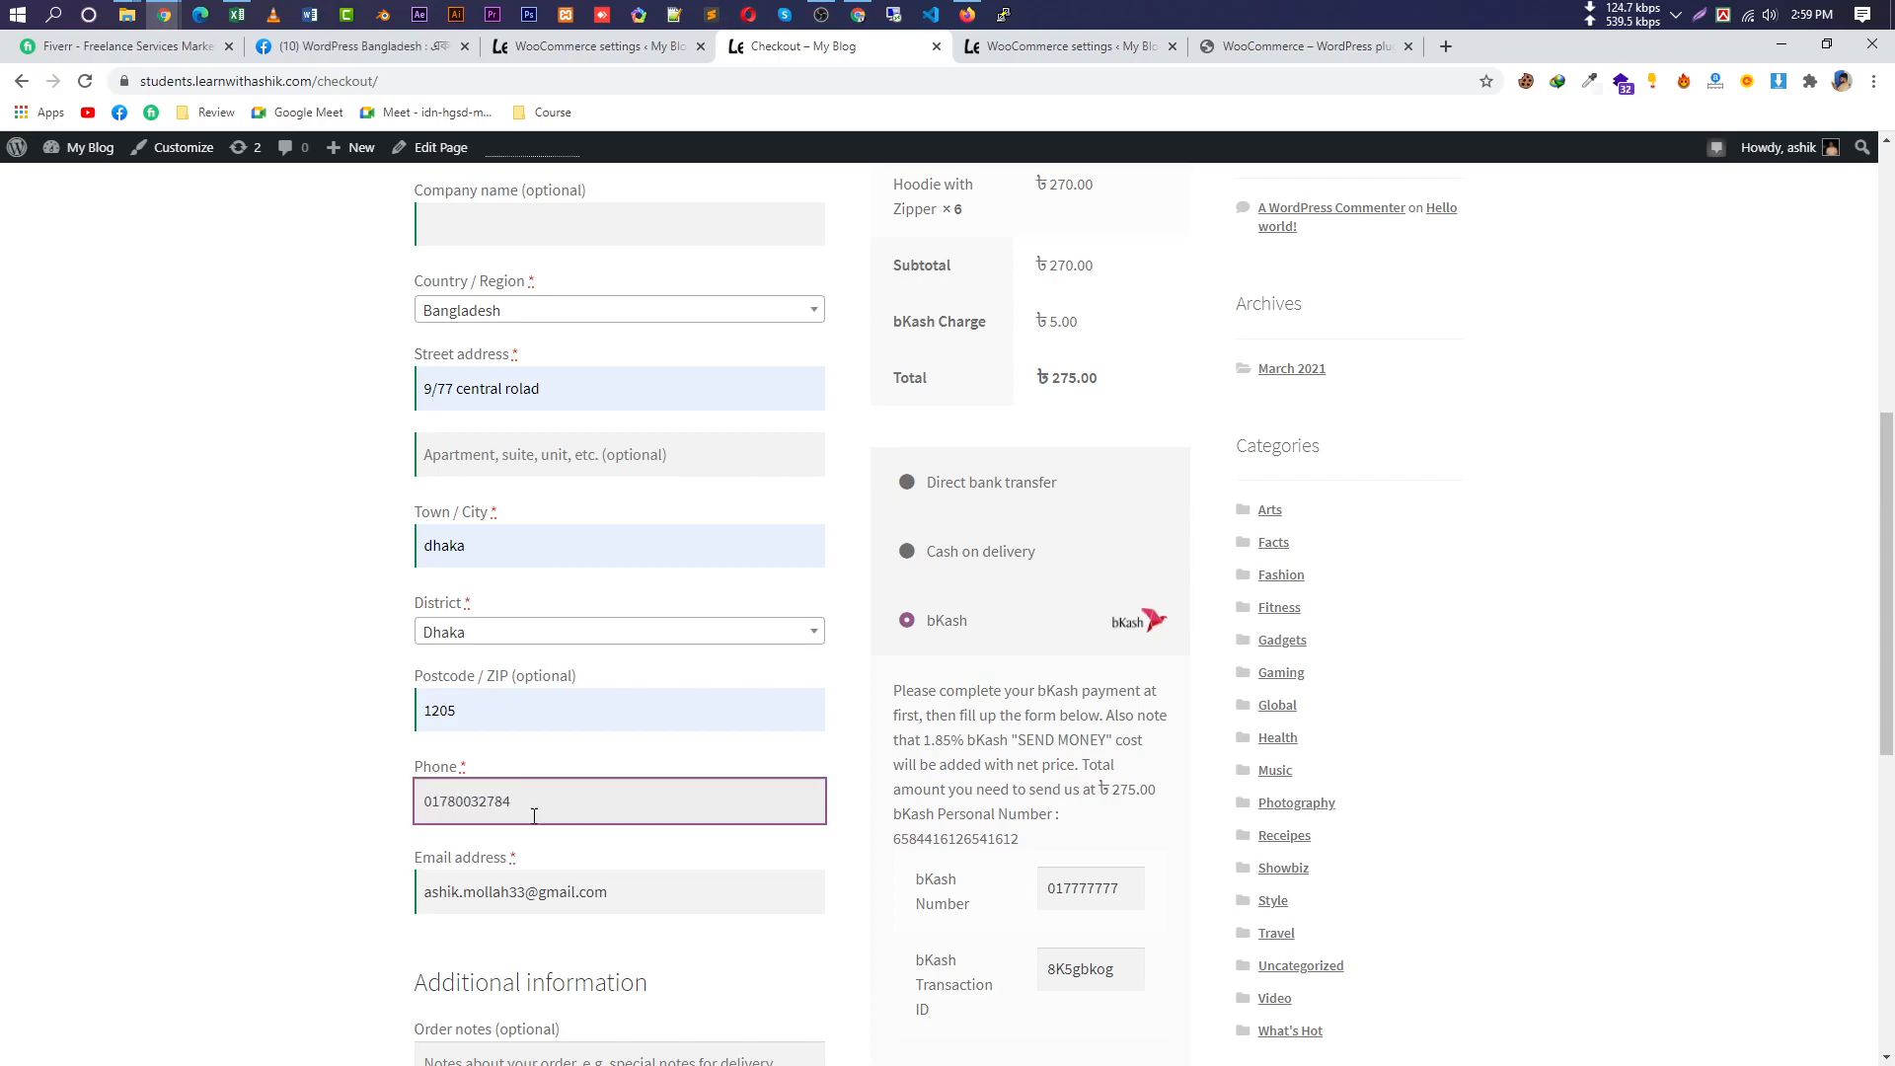
{"action": "scroll", "coordinate": [711, 918], "scroll_direction": "down", "scroll_amount": 3}
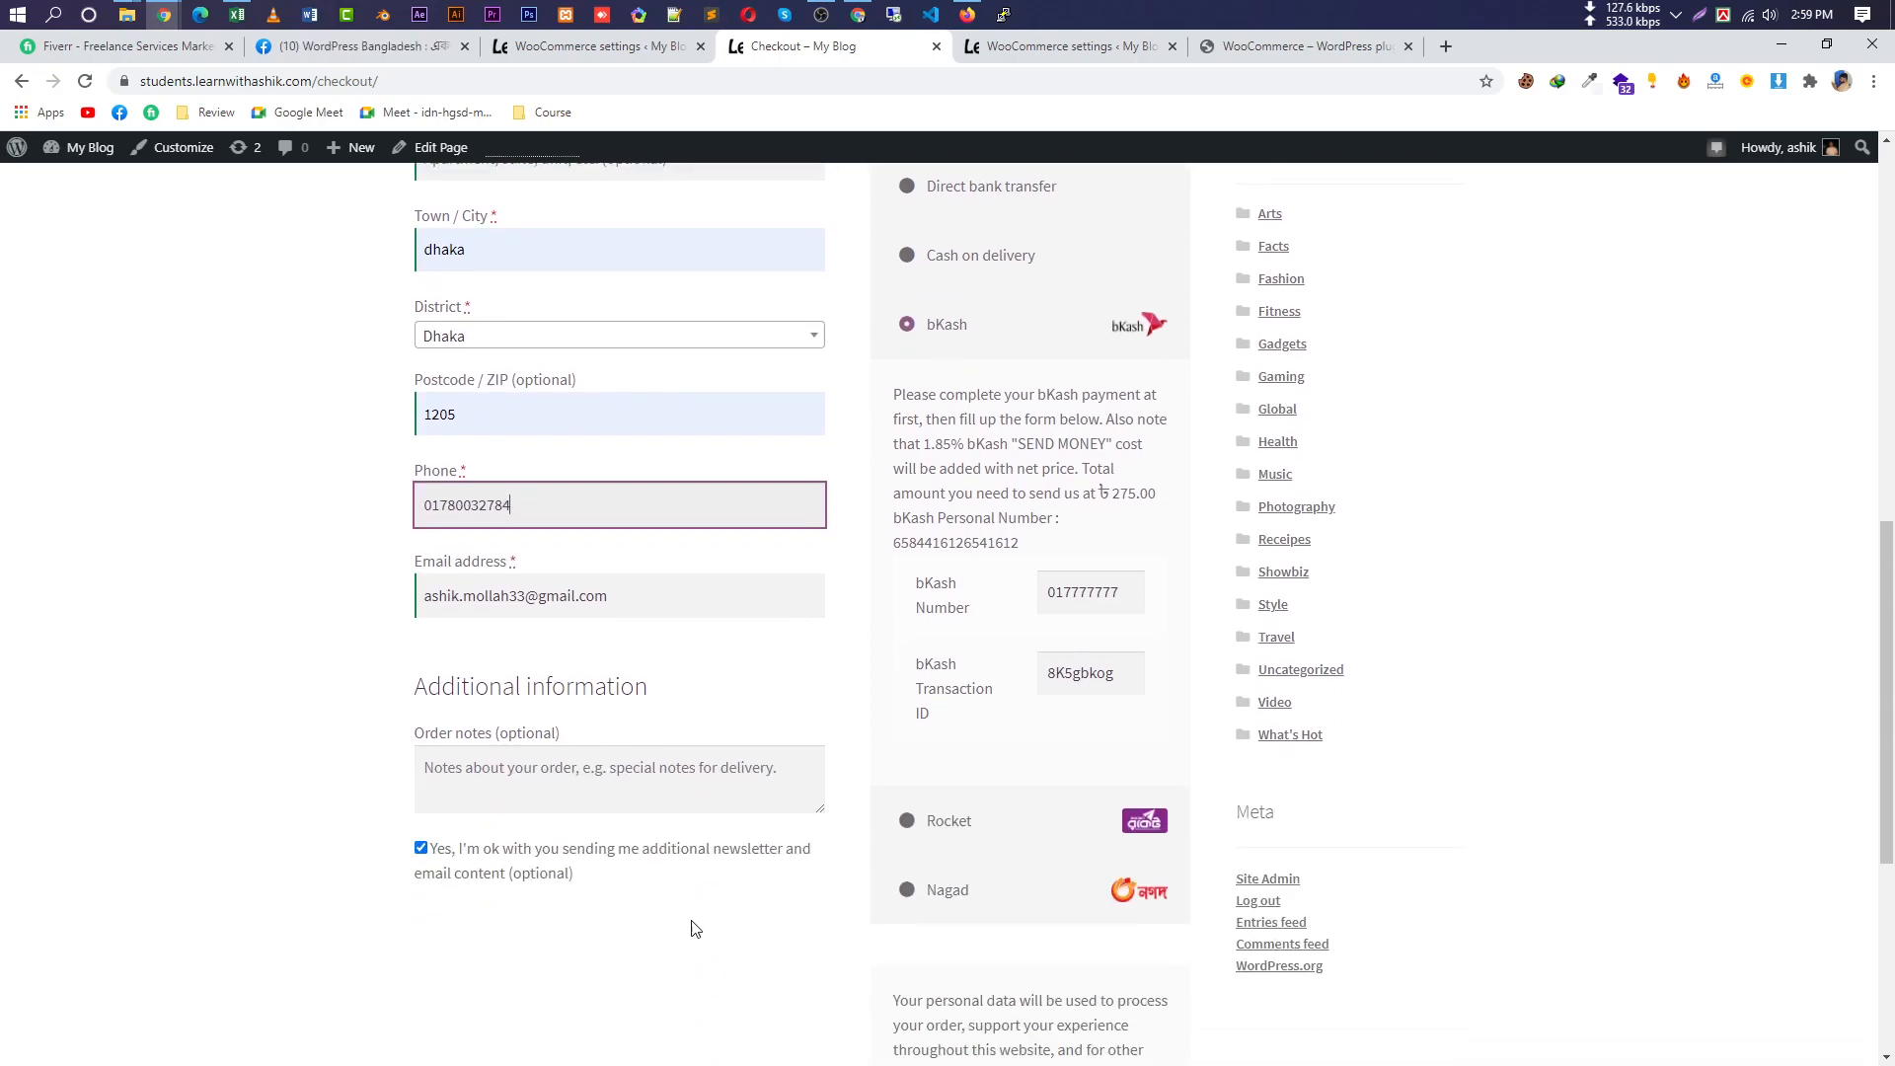
{"action": "scroll", "coordinate": [1115, 952], "scroll_direction": "down", "scroll_amount": 5}
{"action": "left_click", "coordinate": [1040, 664]}
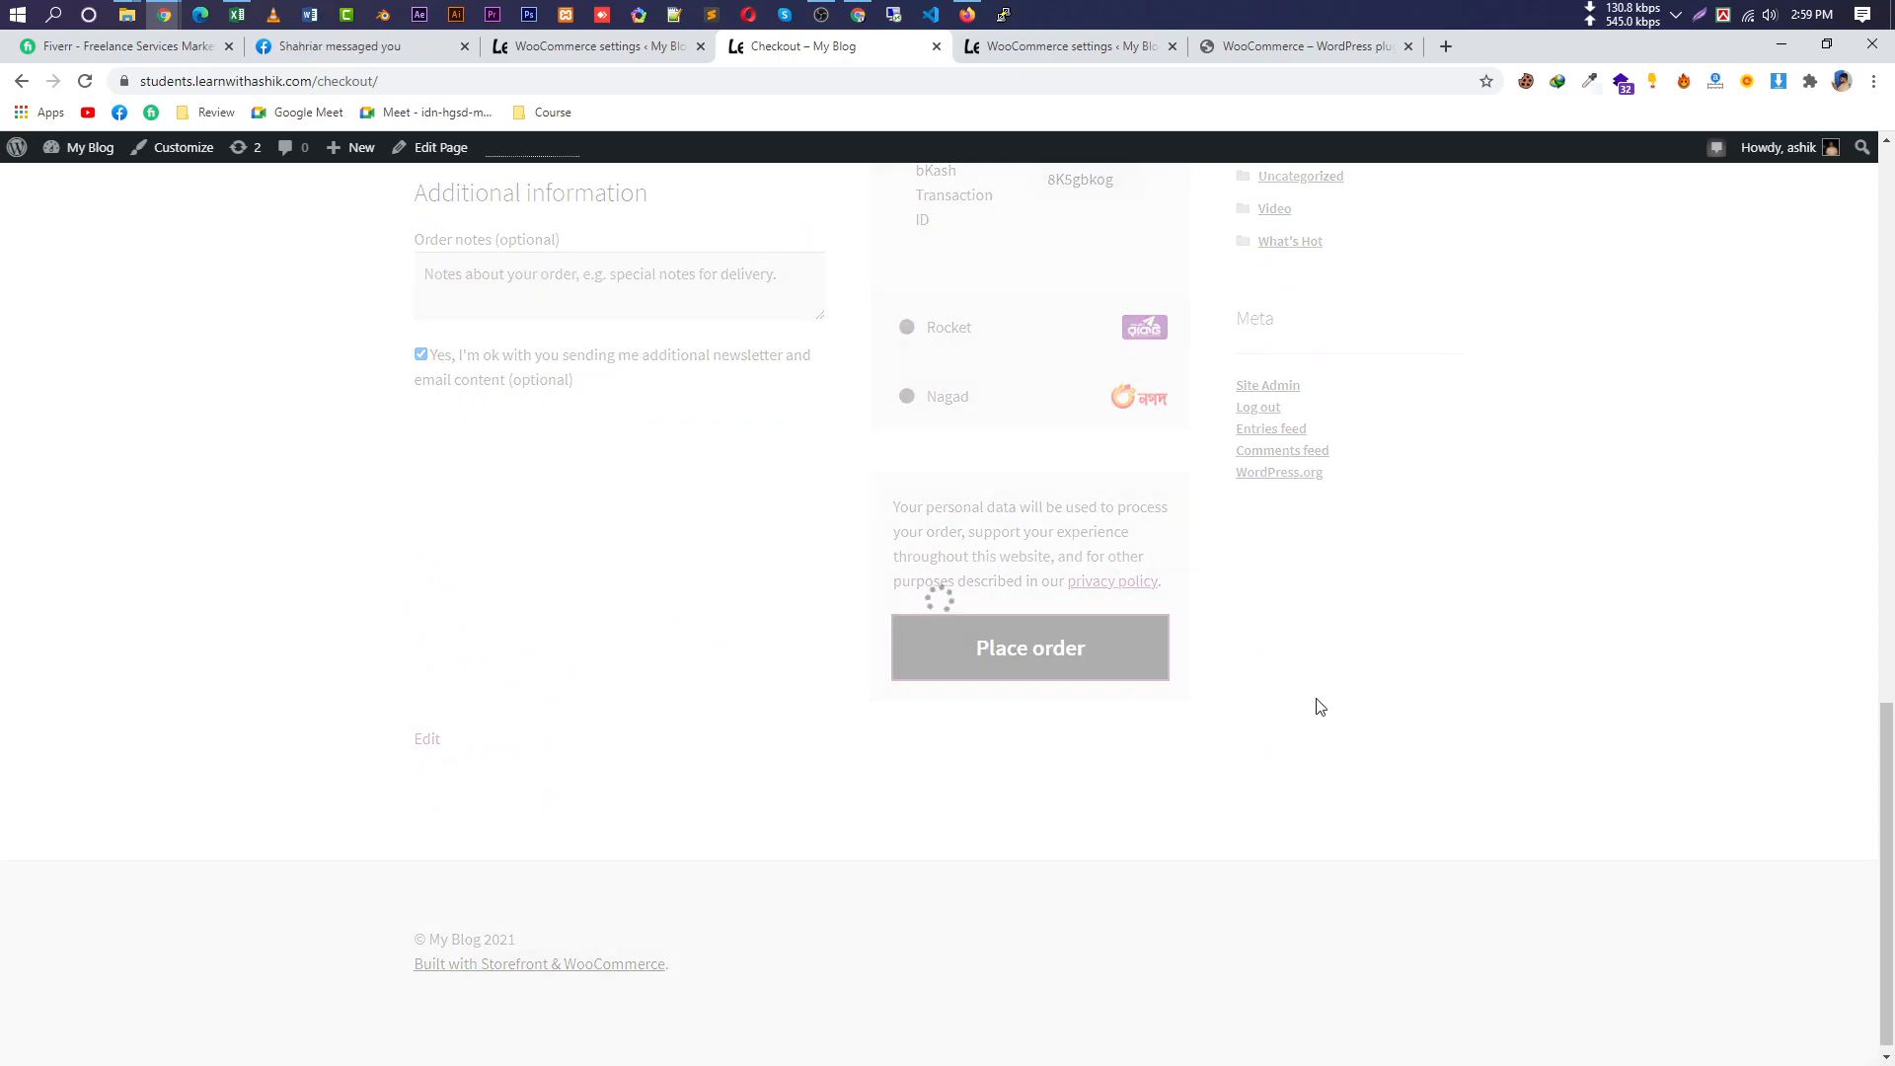
Paste the corrected phone number into bKash Number and place the order again.
{"action": "scroll", "coordinate": [1322, 705], "scroll_direction": "up", "scroll_amount": 5}
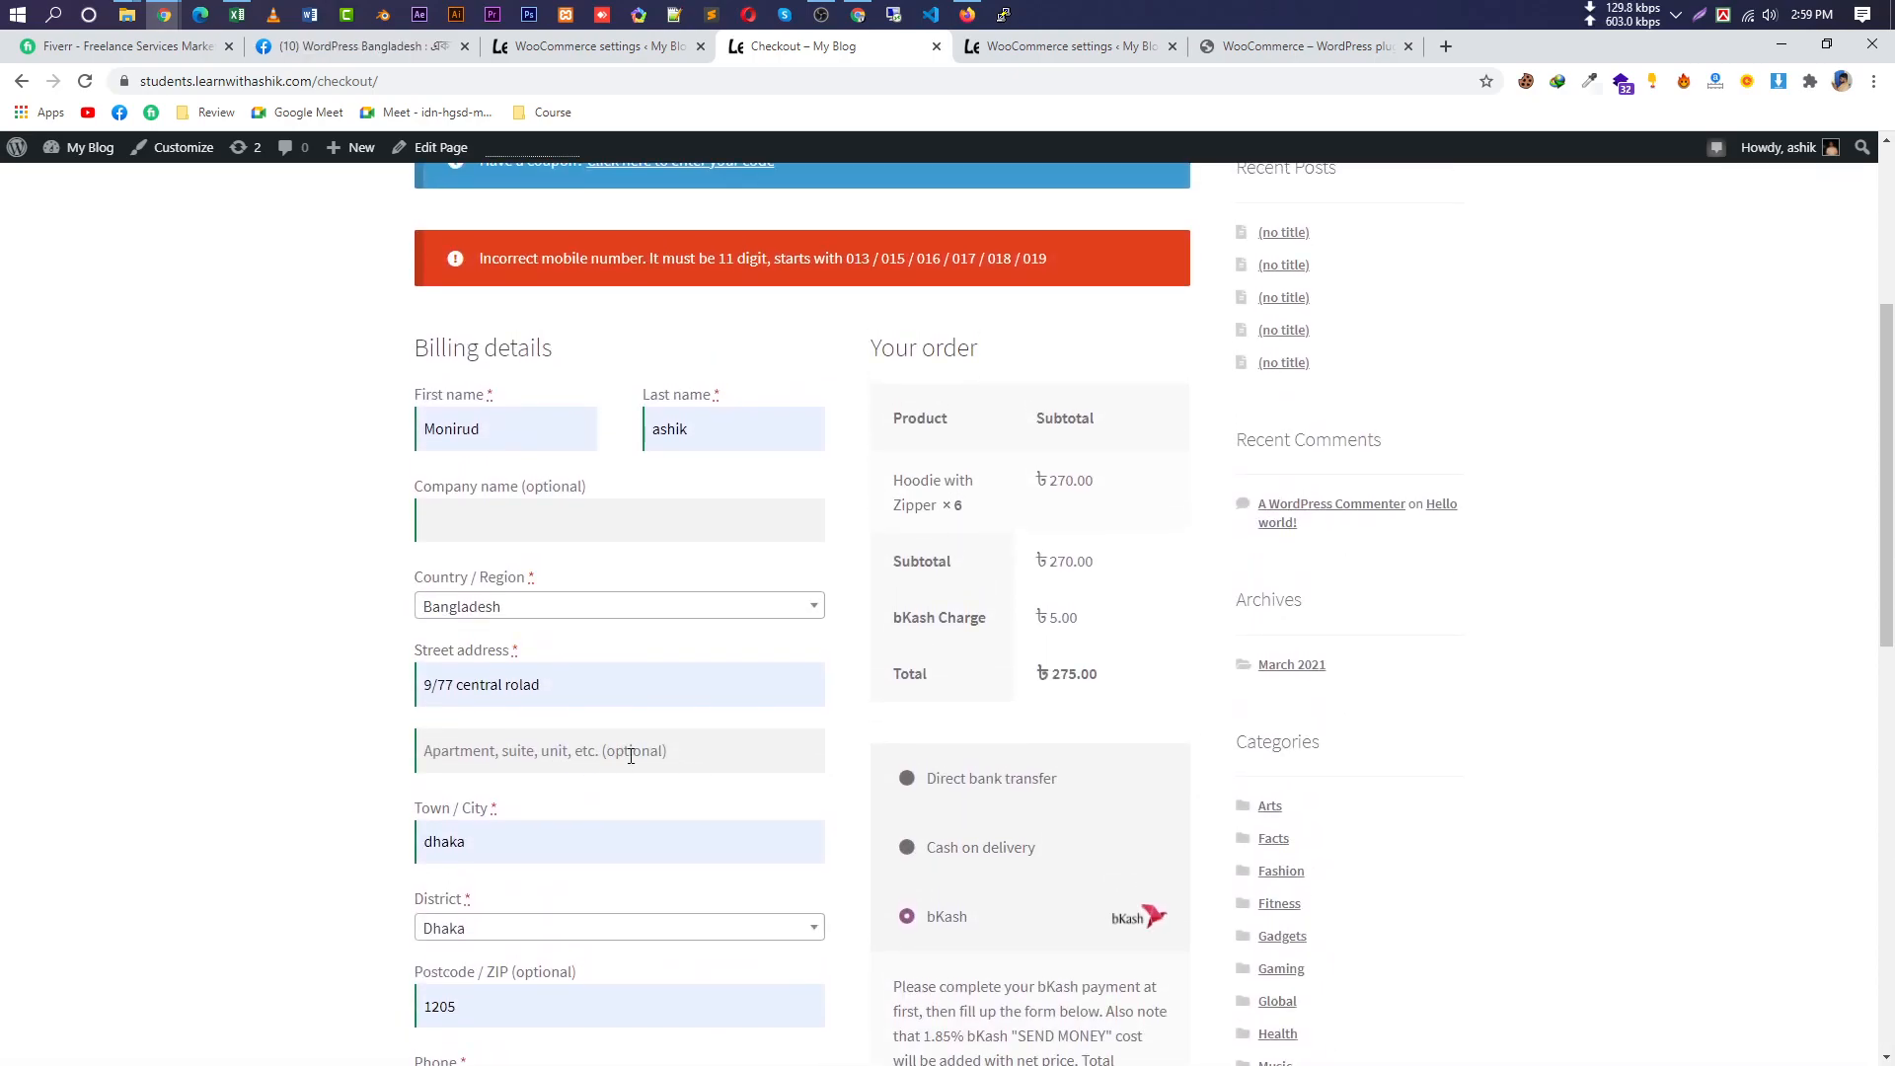
{"action": "scroll", "coordinate": [859, 810], "scroll_direction": "down", "scroll_amount": 4}
{"action": "left_click_drag", "start_coordinate": [1091, 794], "coordinate": [951, 786]}
{"action": "left_click_drag", "start_coordinate": [592, 709], "coordinate": [321, 720]}
{"action": "key", "text": "ctrl+c"}
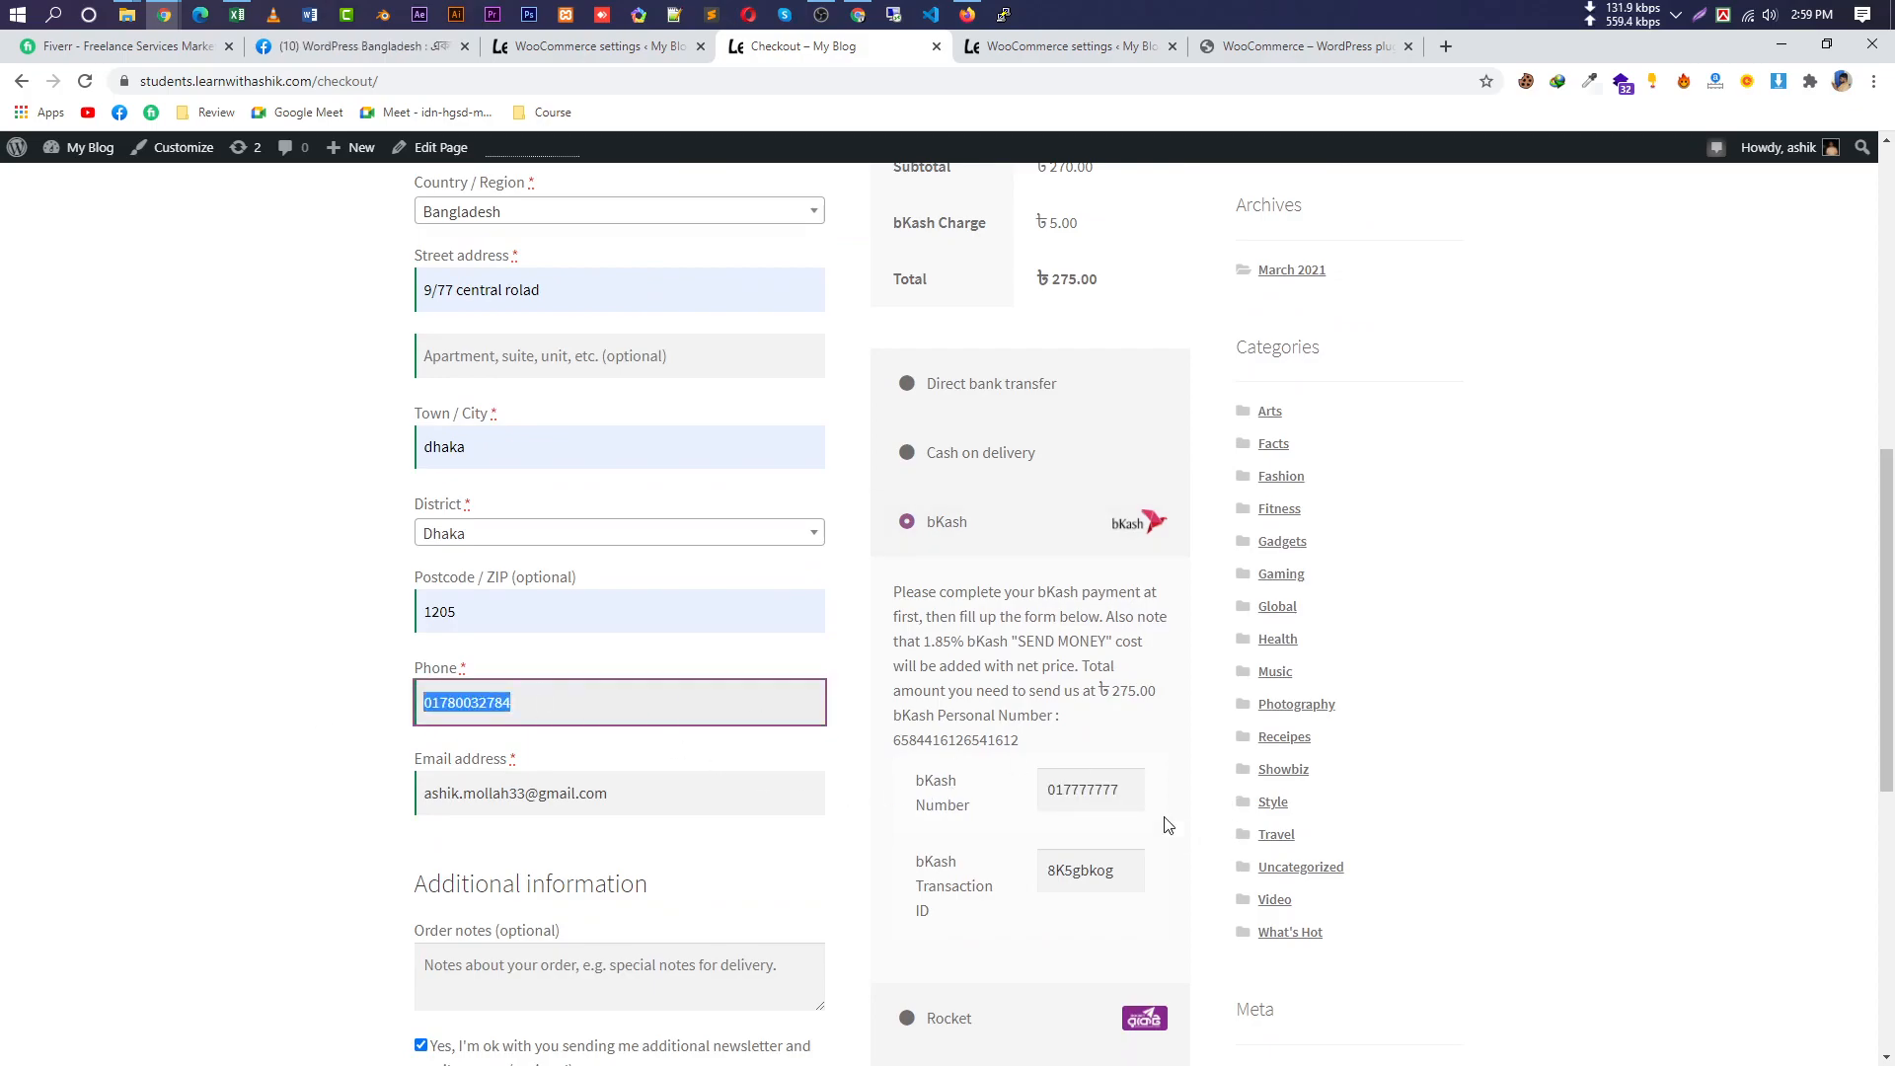
{"action": "double_click", "coordinate": [1091, 790]}
{"action": "key", "text": "ctrl+v"}
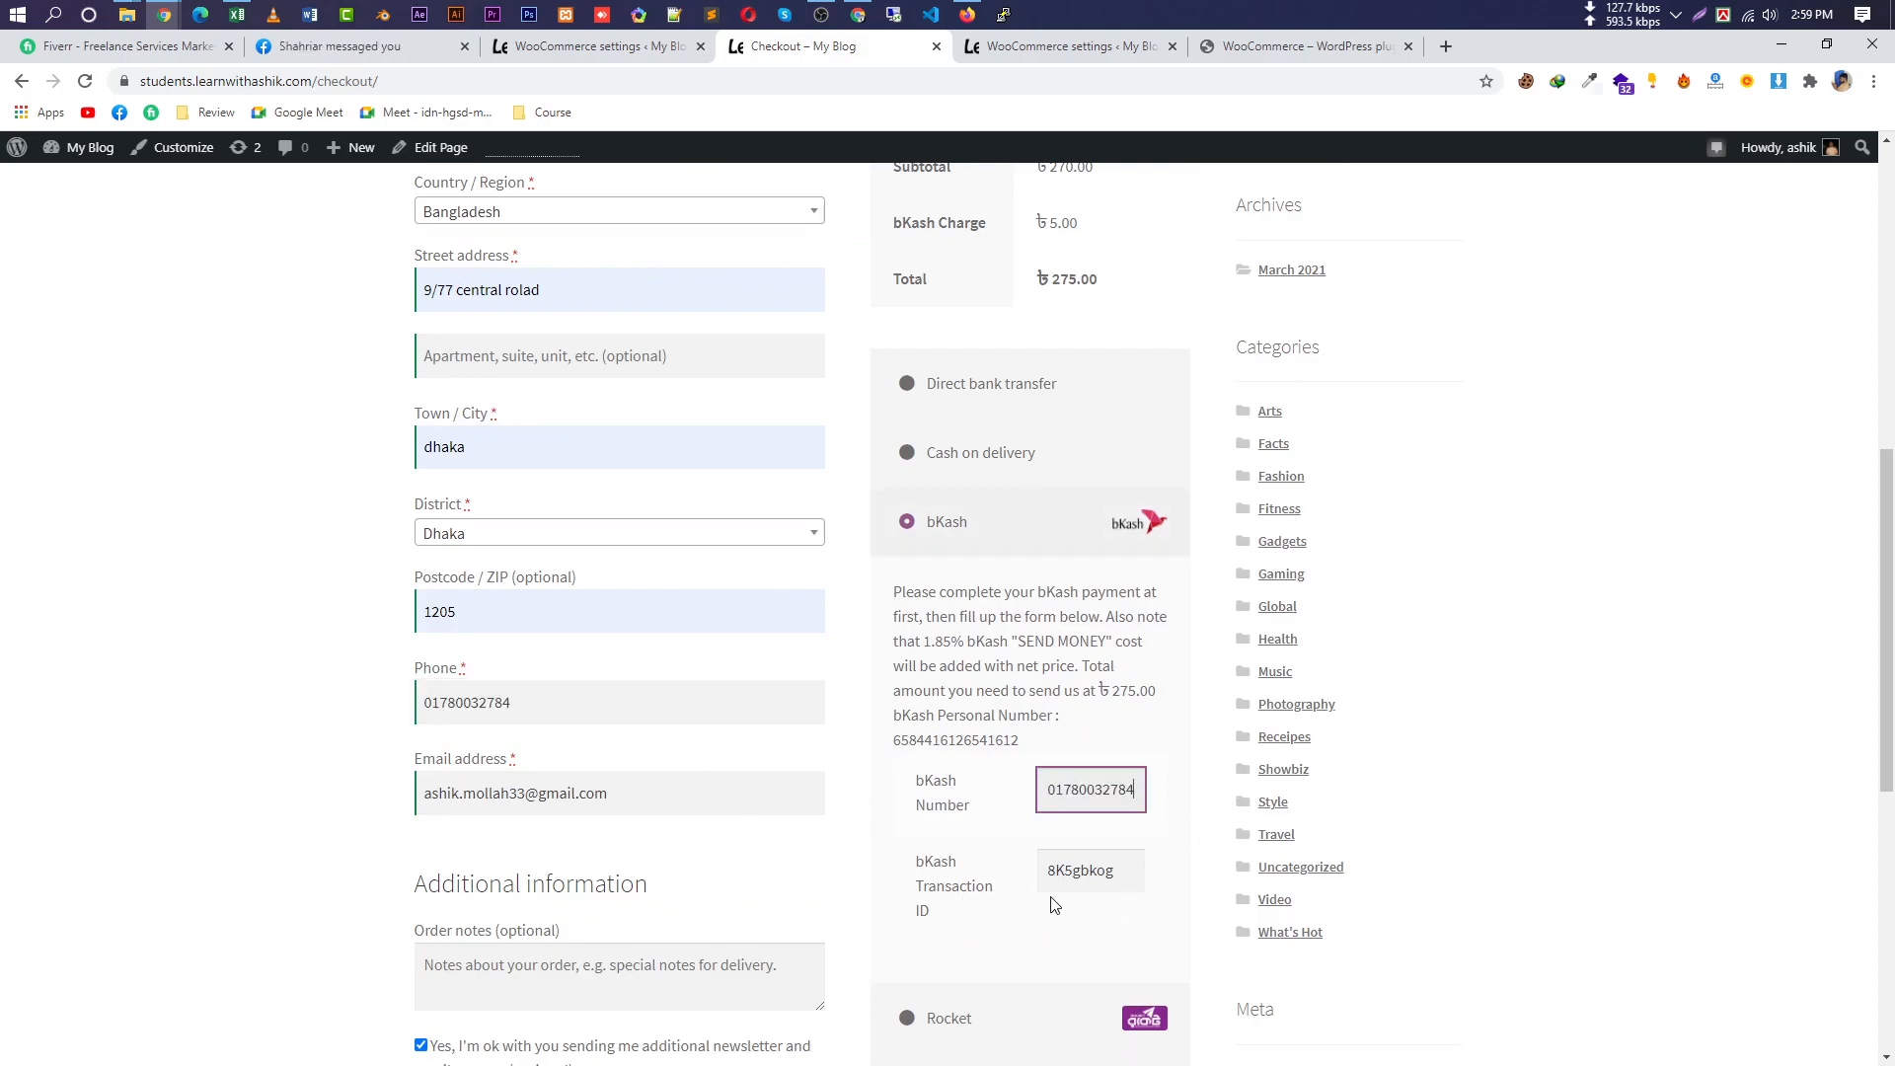
{"action": "scroll", "coordinate": [1054, 905], "scroll_direction": "down", "scroll_amount": 5}
{"action": "left_click", "coordinate": [970, 869]}
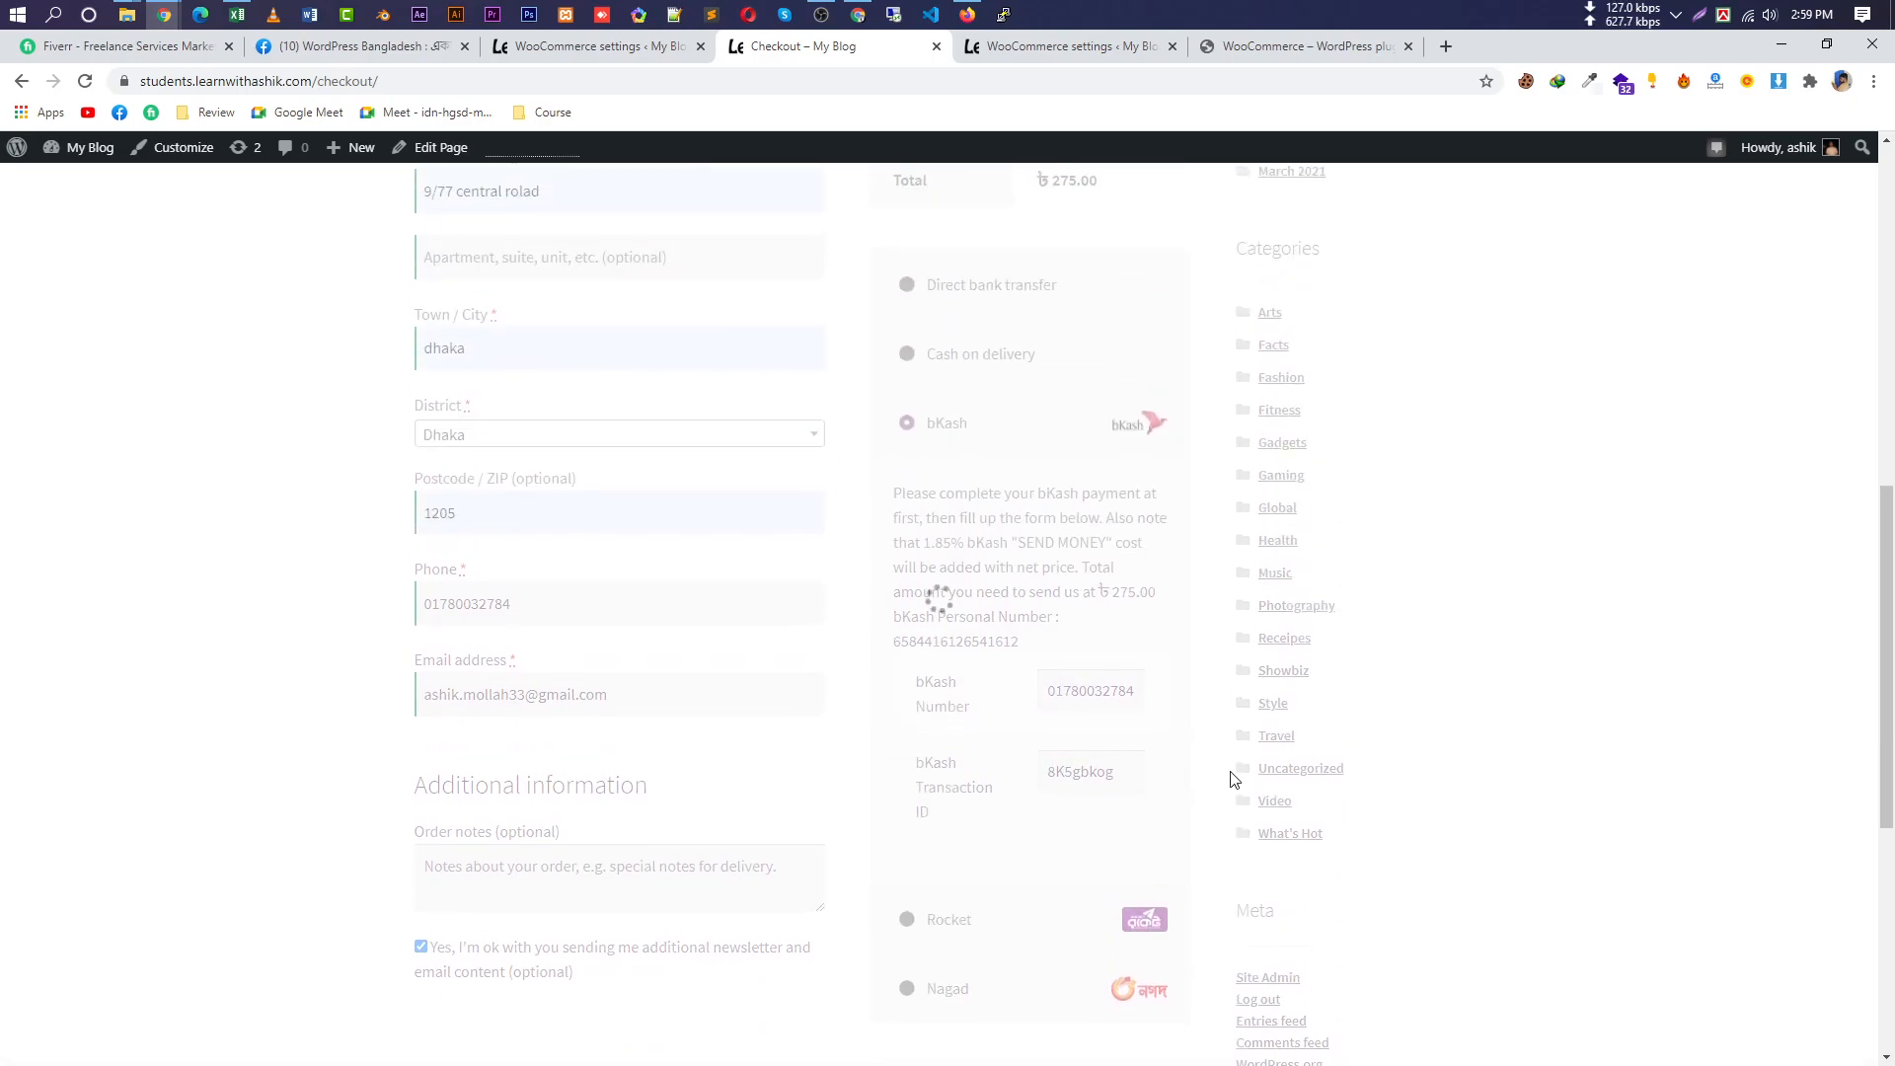
Highlight the new order's number, date, e-mail and ৳ 275.00 total on the Order received page.
{"action": "scroll", "coordinate": [964, 813], "scroll_direction": "up", "scroll_amount": 3}
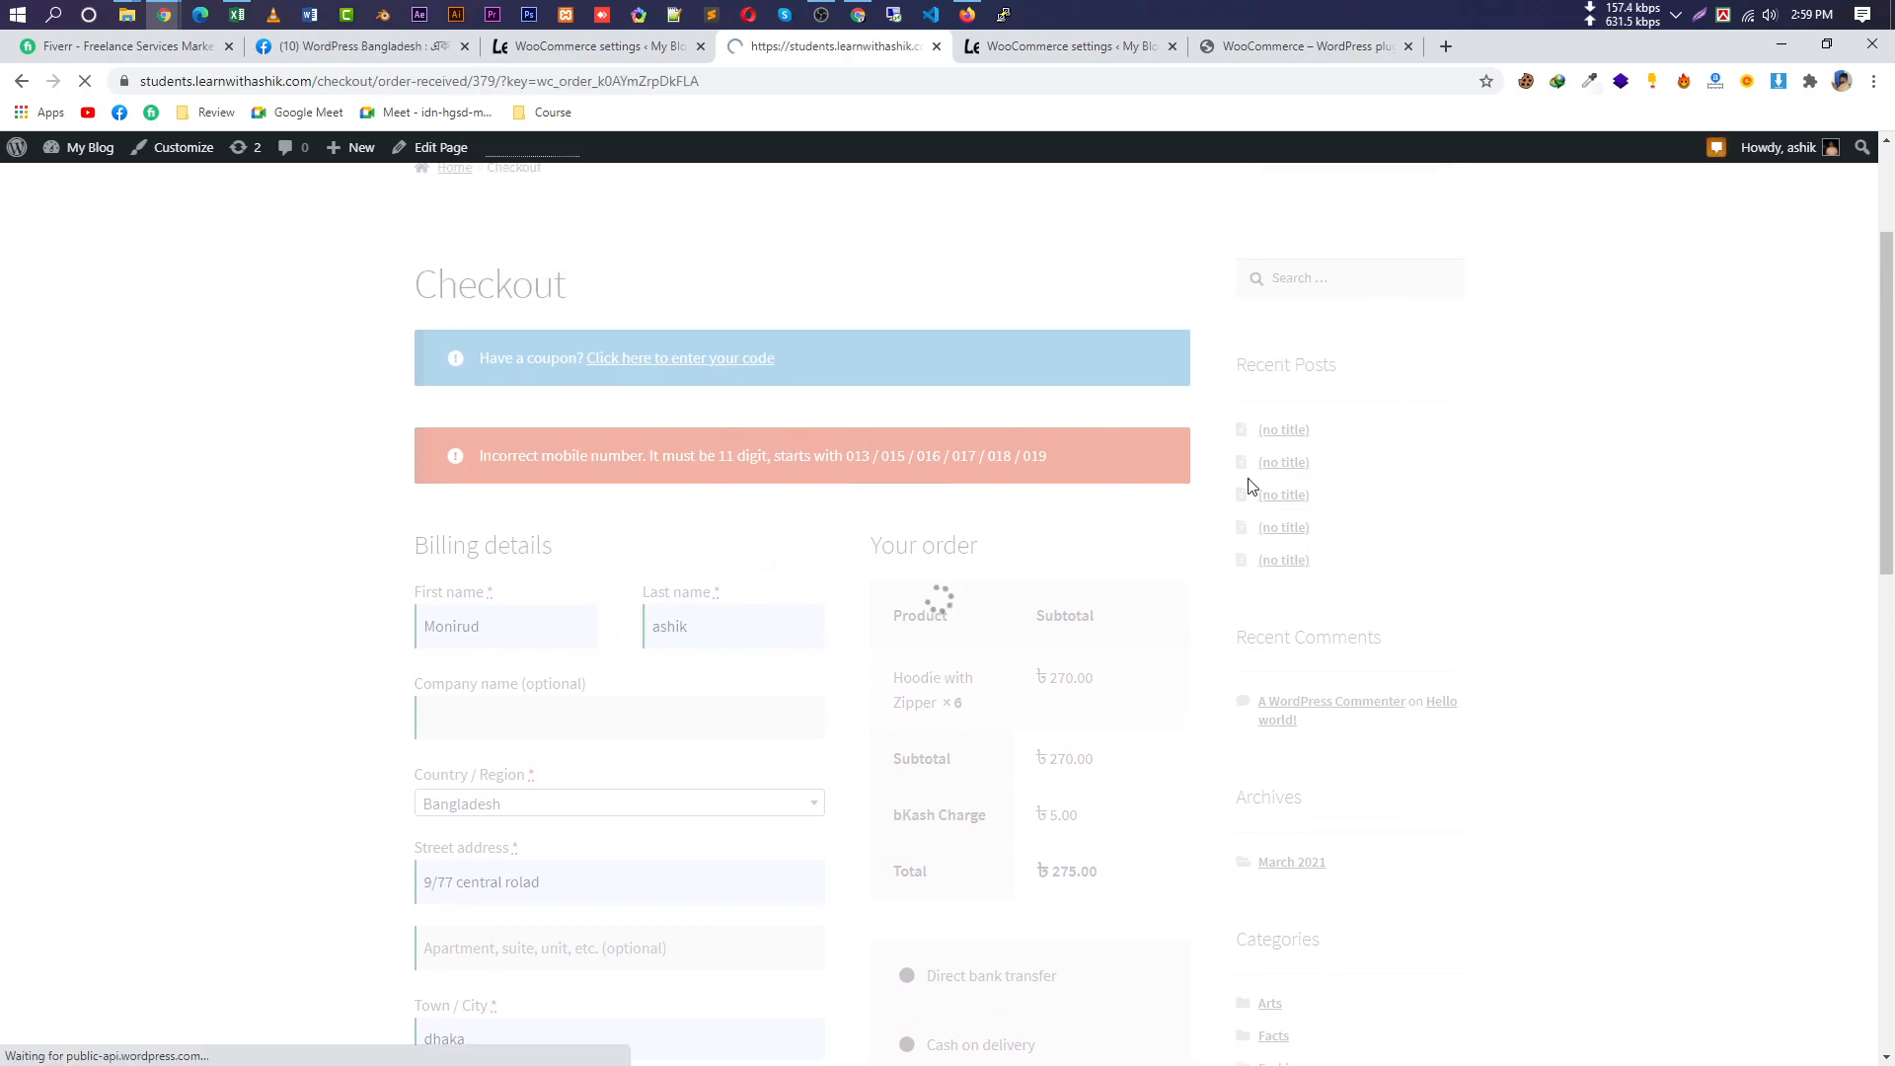
{"action": "scroll", "coordinate": [1125, 592], "scroll_direction": "down", "scroll_amount": 3}
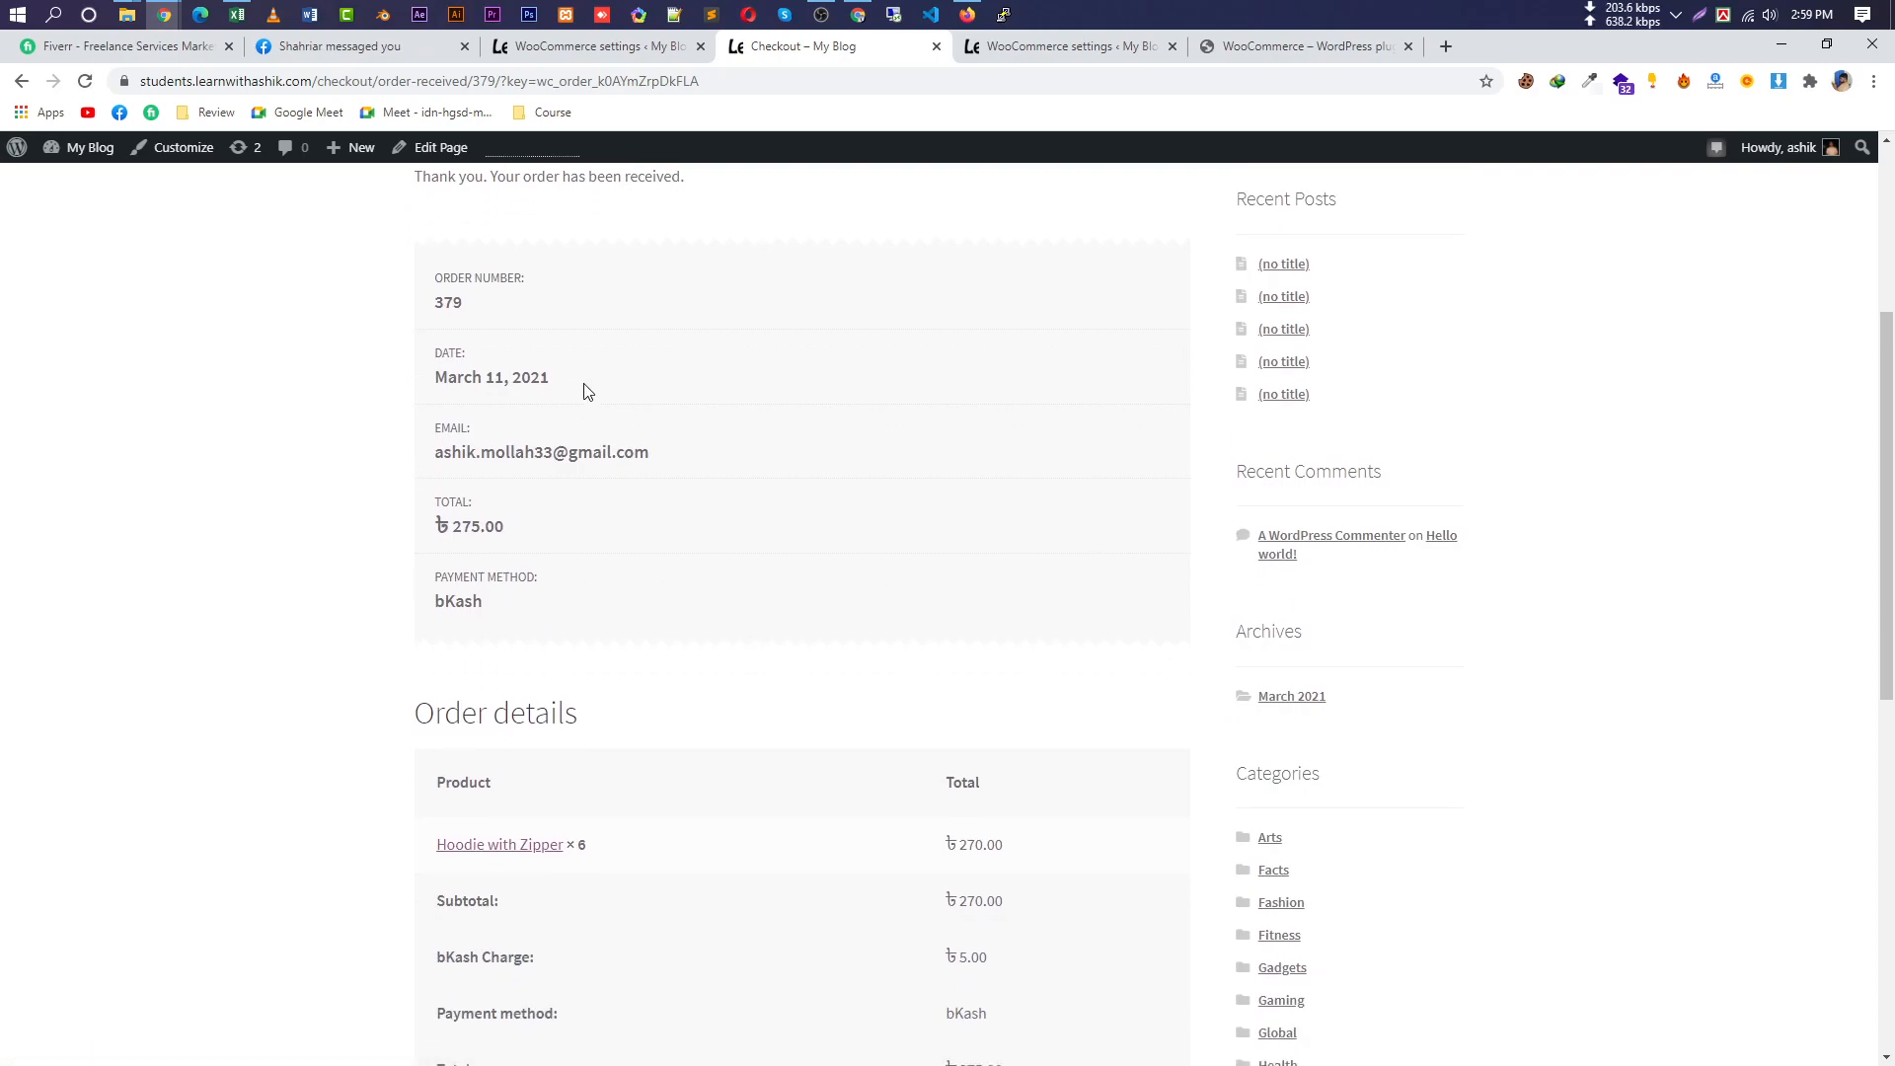
{"action": "left_click_drag", "start_coordinate": [431, 314], "coordinate": [551, 316]}
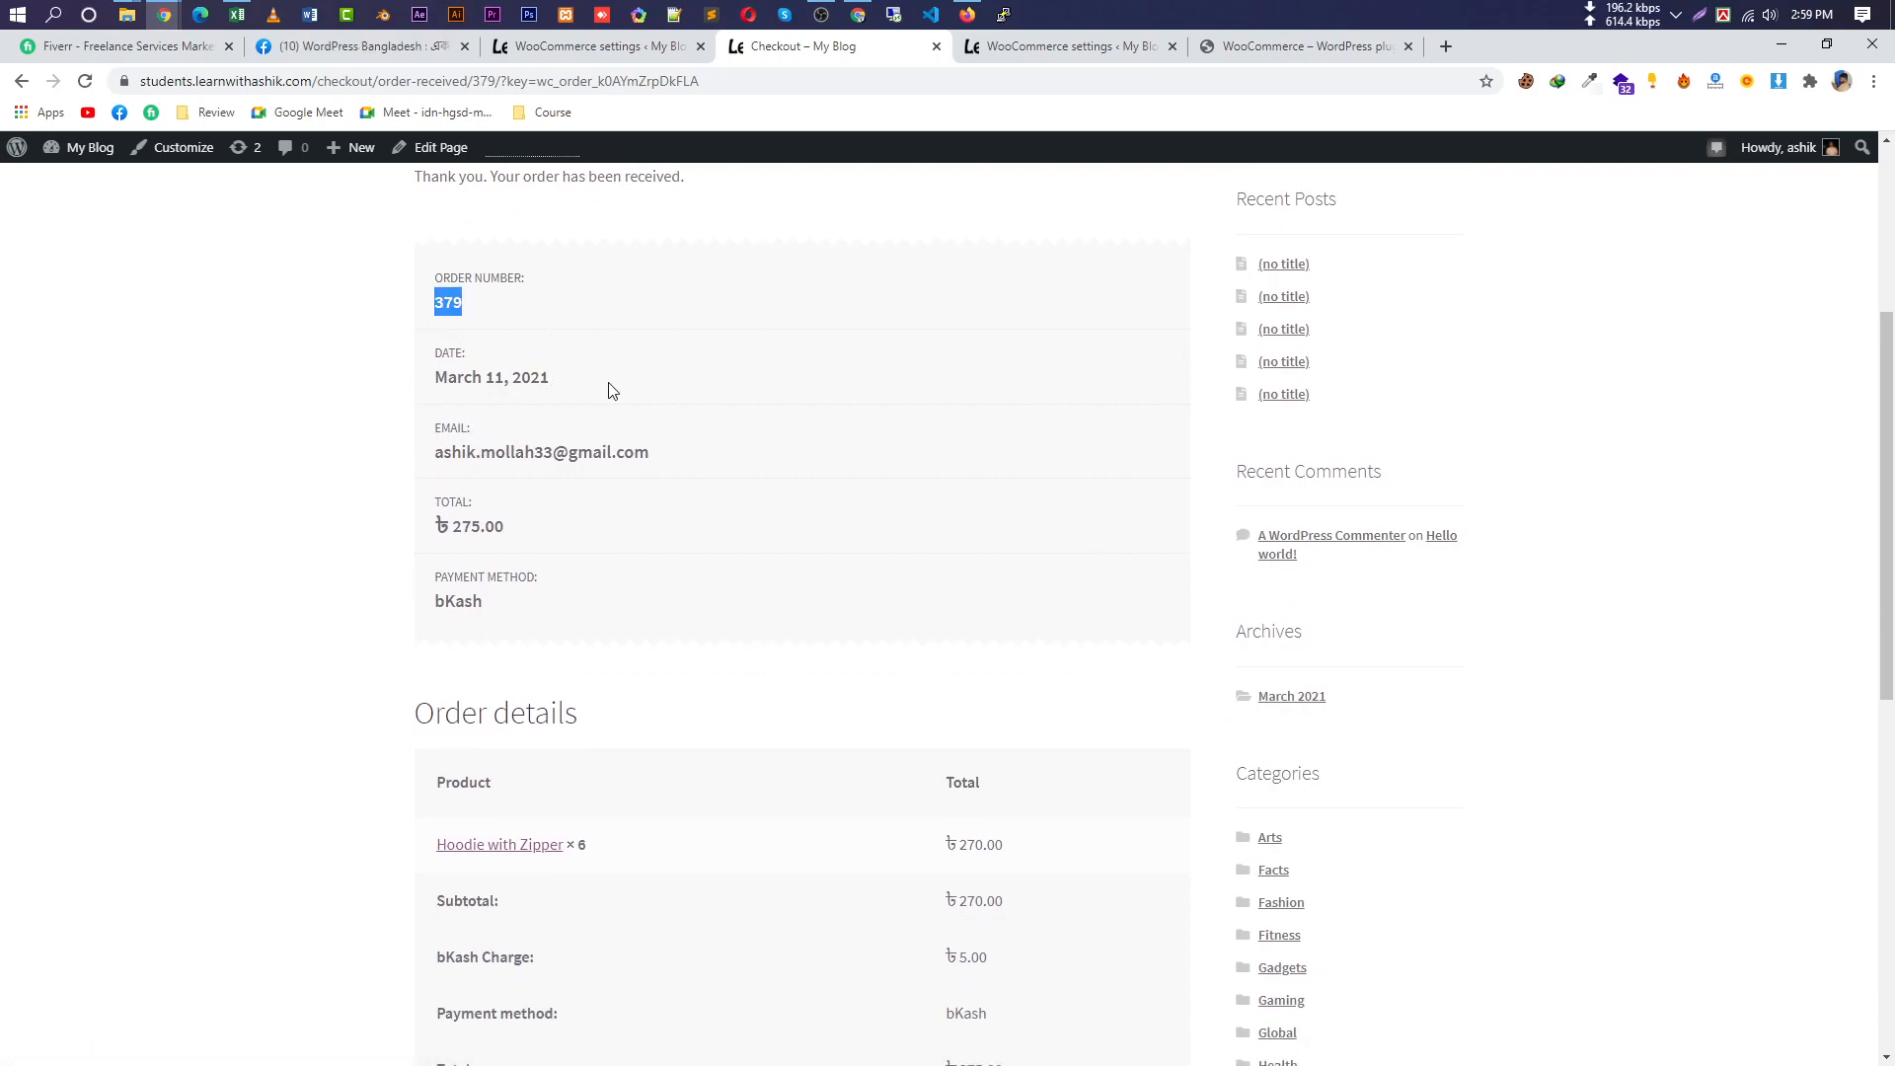
{"action": "left_click_drag", "start_coordinate": [609, 390], "coordinate": [360, 382]}
{"action": "left_click_drag", "start_coordinate": [697, 461], "coordinate": [365, 468]}
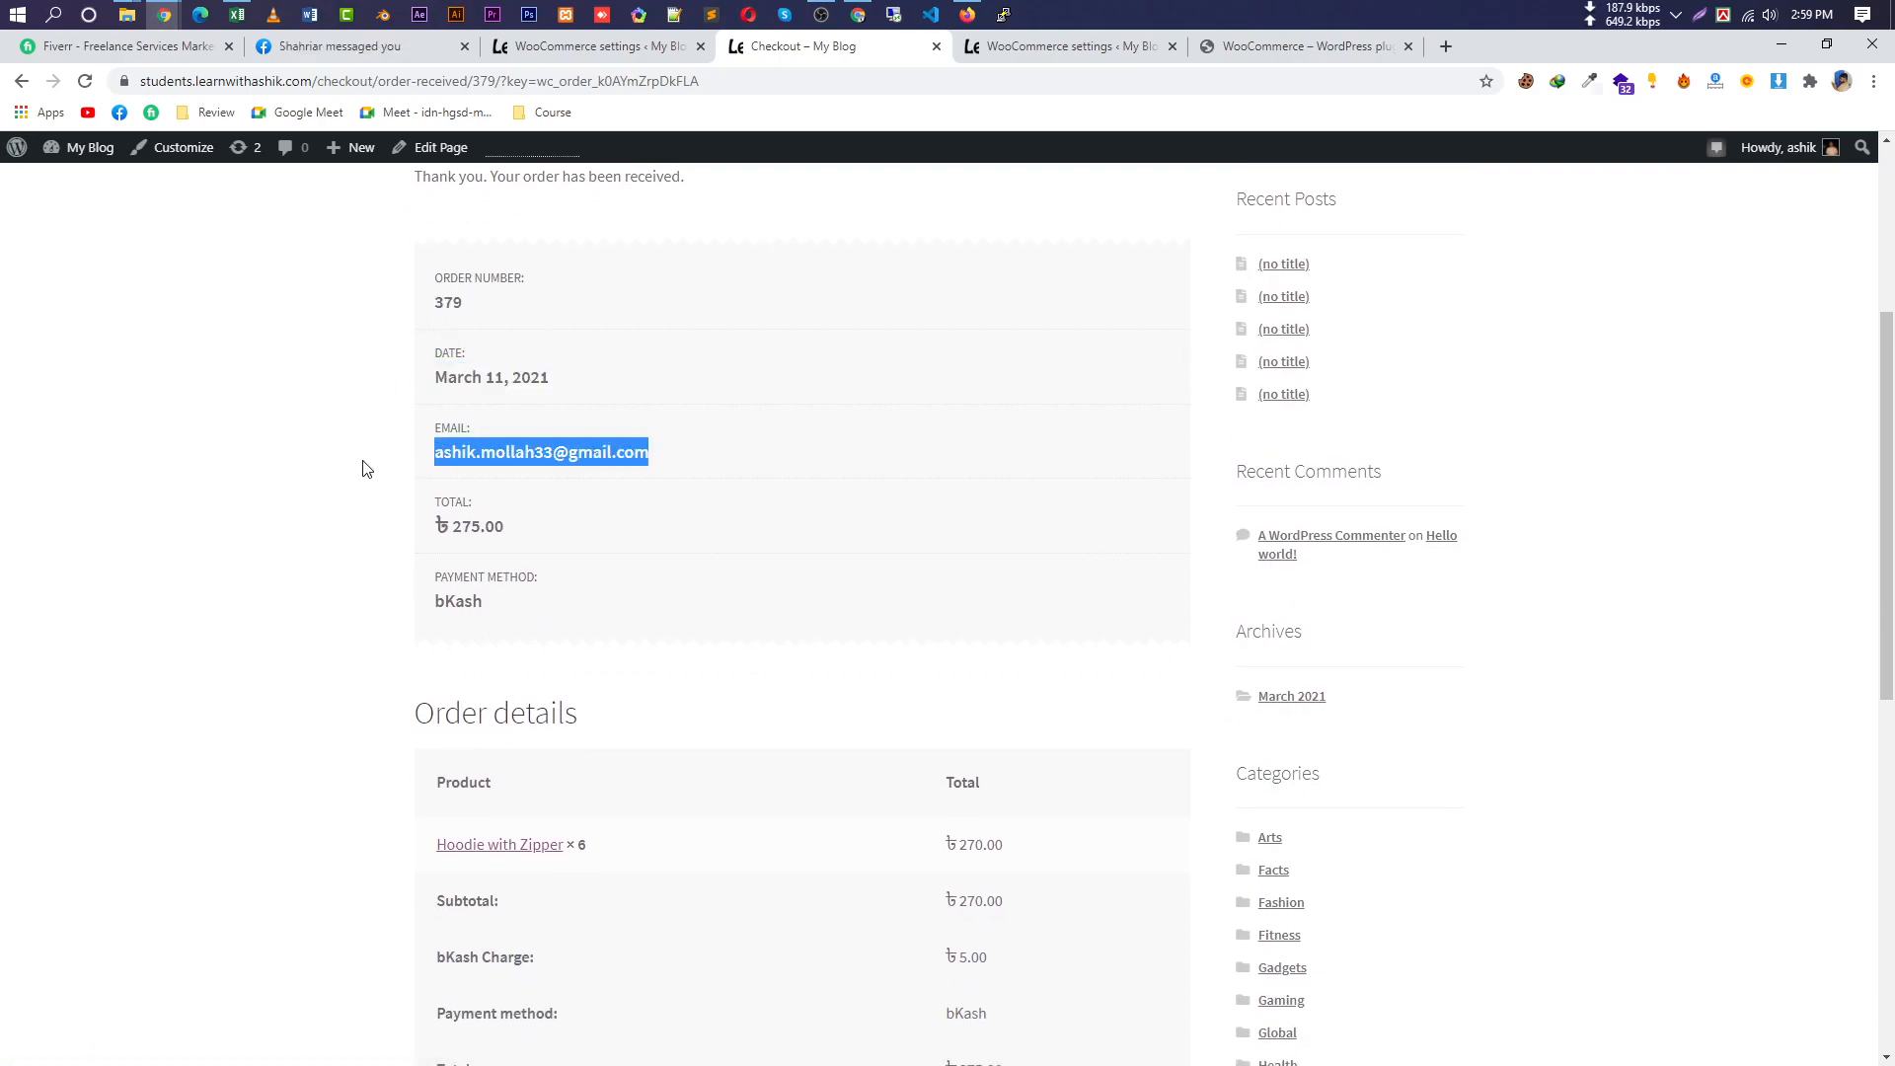
{"action": "left_click_drag", "start_coordinate": [545, 536], "coordinate": [405, 538]}
{"action": "left_click_drag", "start_coordinate": [511, 620], "coordinate": [424, 564]}
Highlight the ৳ 270.00 subtotal and ৳ 5.00 bKash Charge in the order details.
{"action": "scroll", "coordinate": [931, 643], "scroll_direction": "down", "scroll_amount": 3}
{"action": "left_click_drag", "start_coordinate": [1015, 552], "coordinate": [928, 556]}
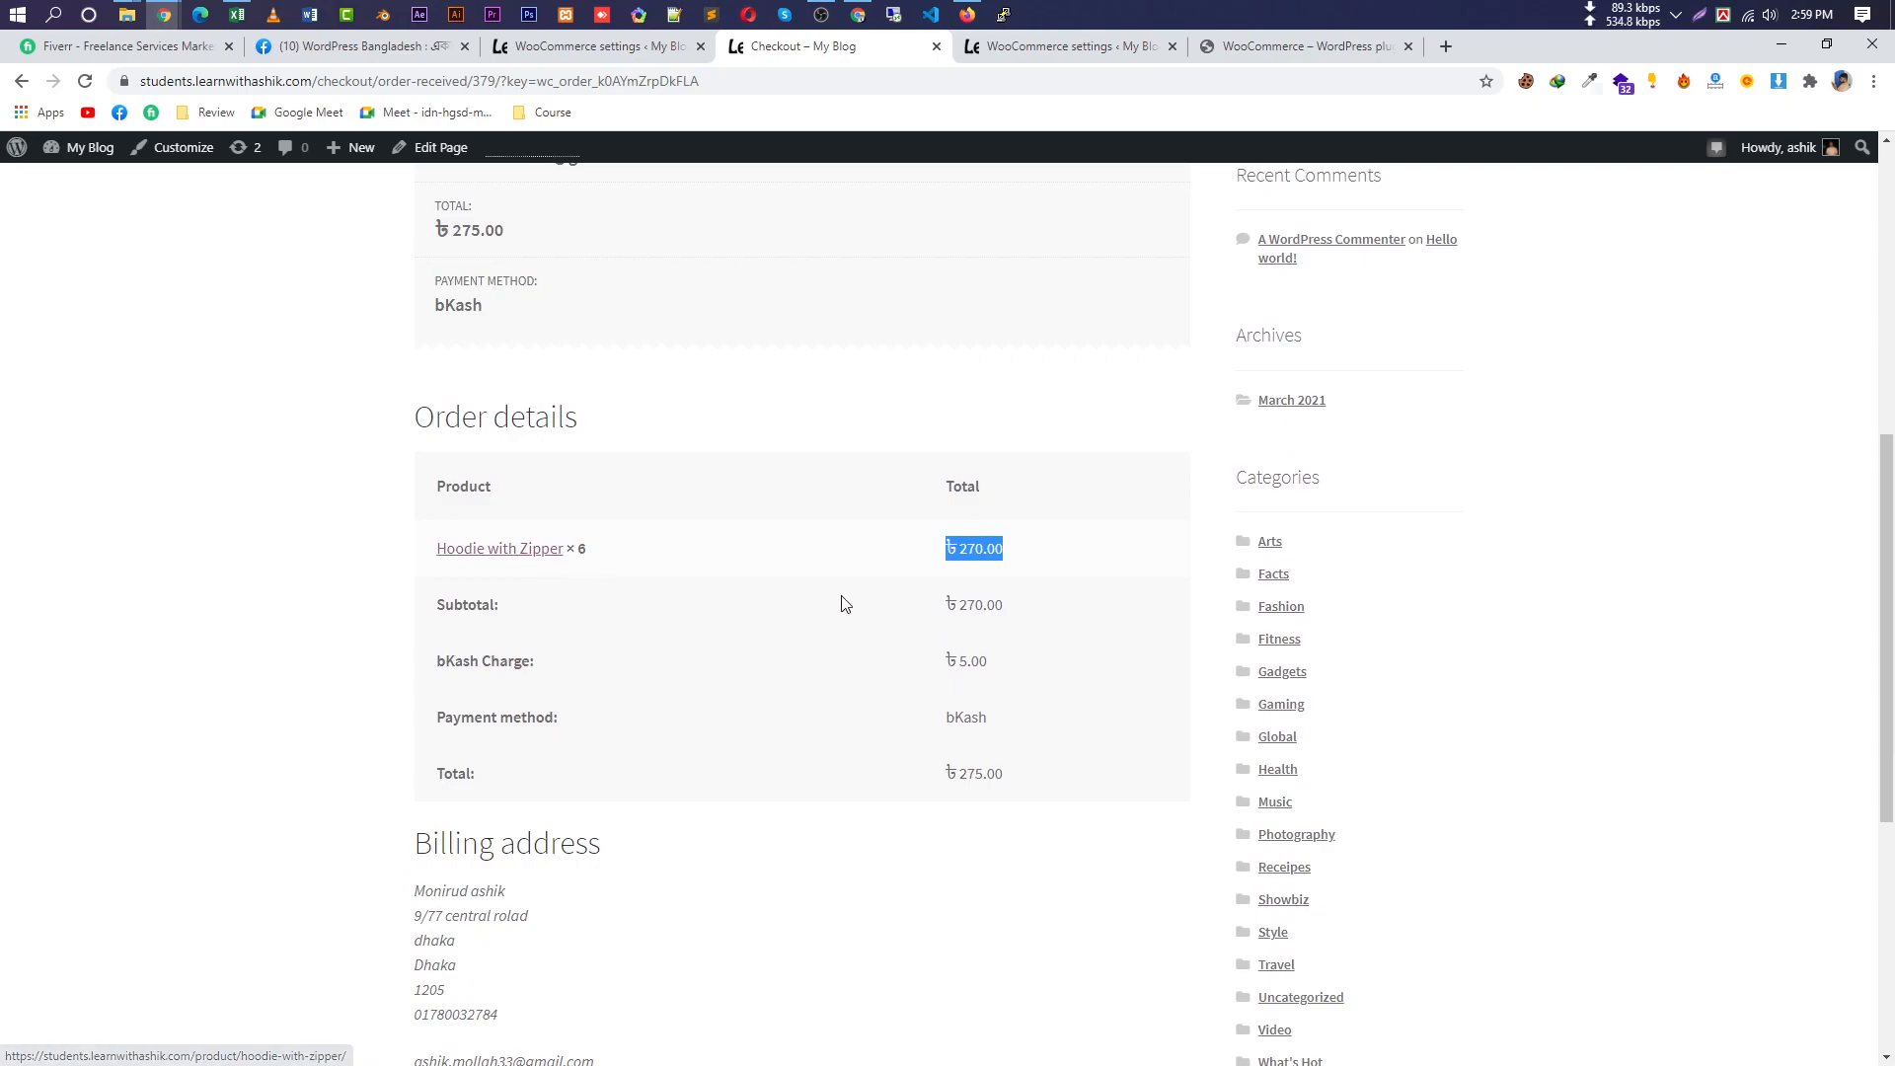
{"action": "left_click_drag", "start_coordinate": [1016, 608], "coordinate": [910, 615]}
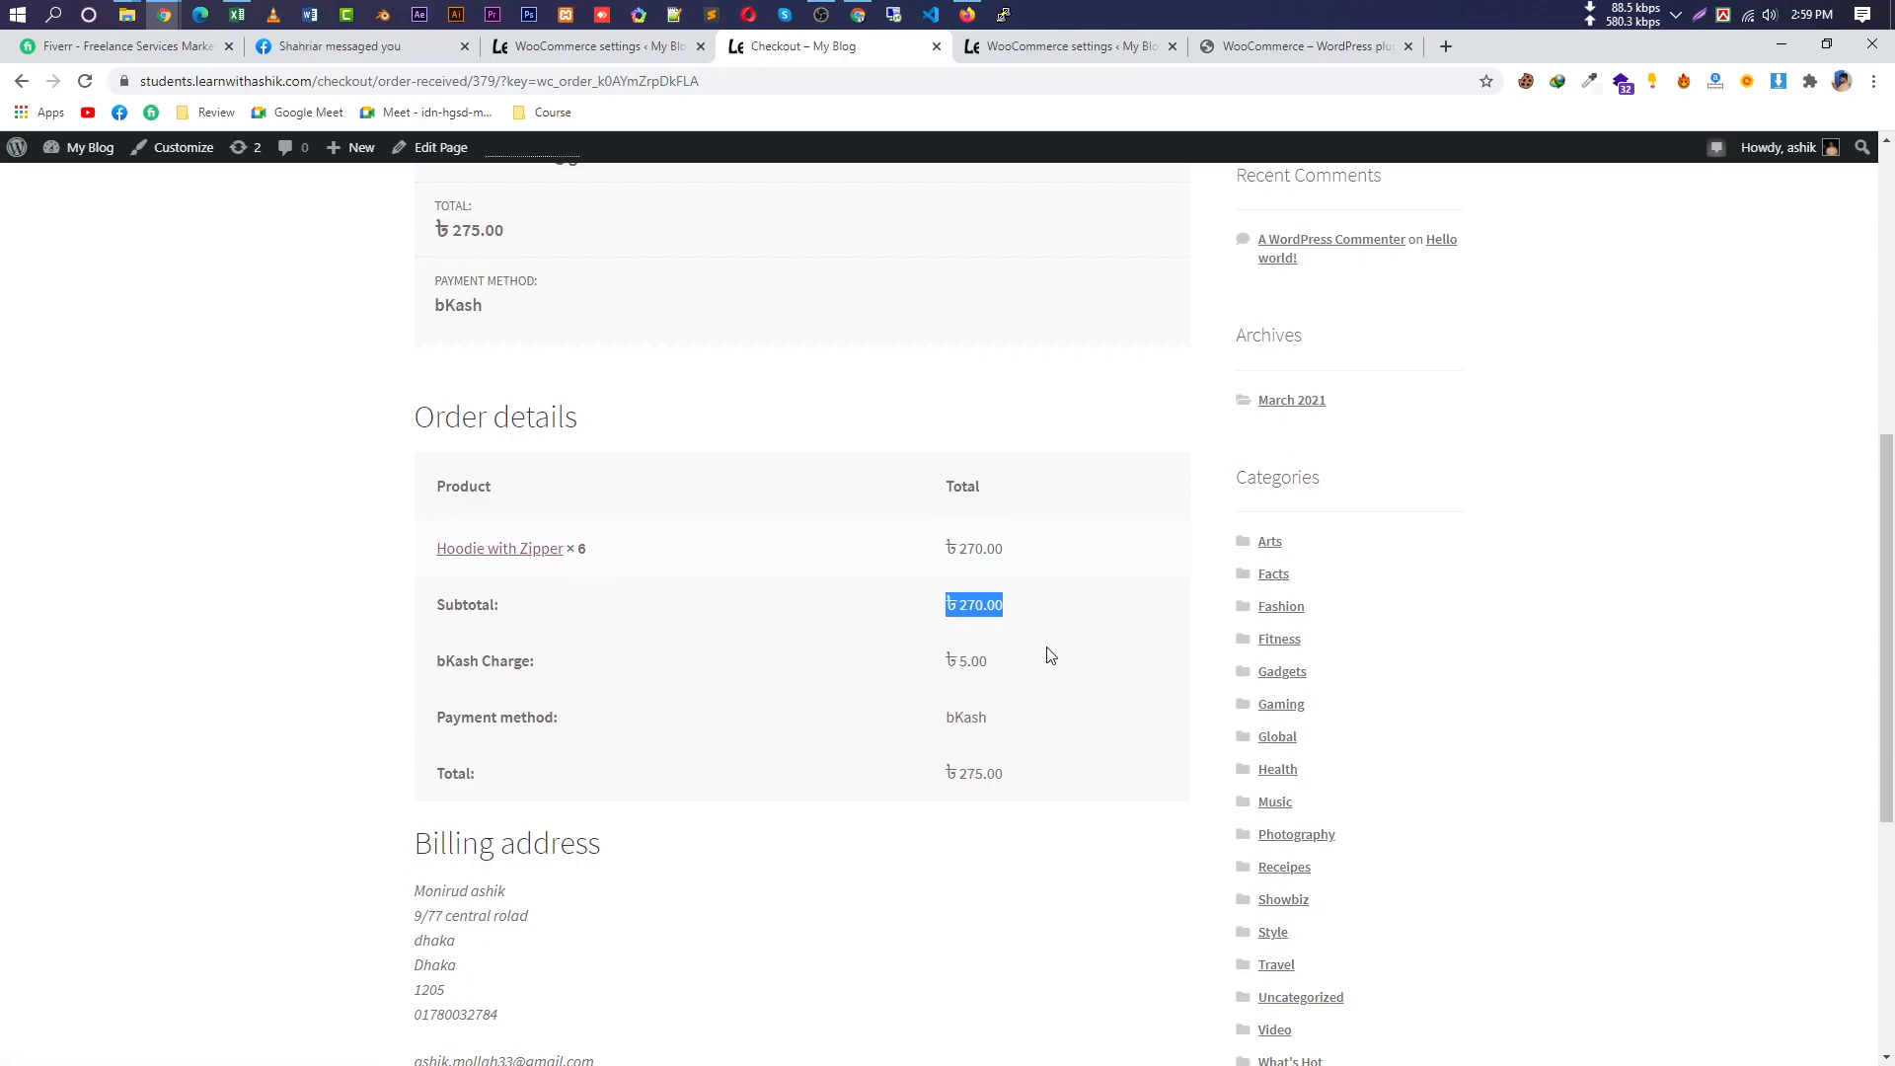
{"action": "left_click_drag", "start_coordinate": [1050, 656], "coordinate": [868, 658]}
{"action": "left_click_drag", "start_coordinate": [1040, 733], "coordinate": [838, 791]}
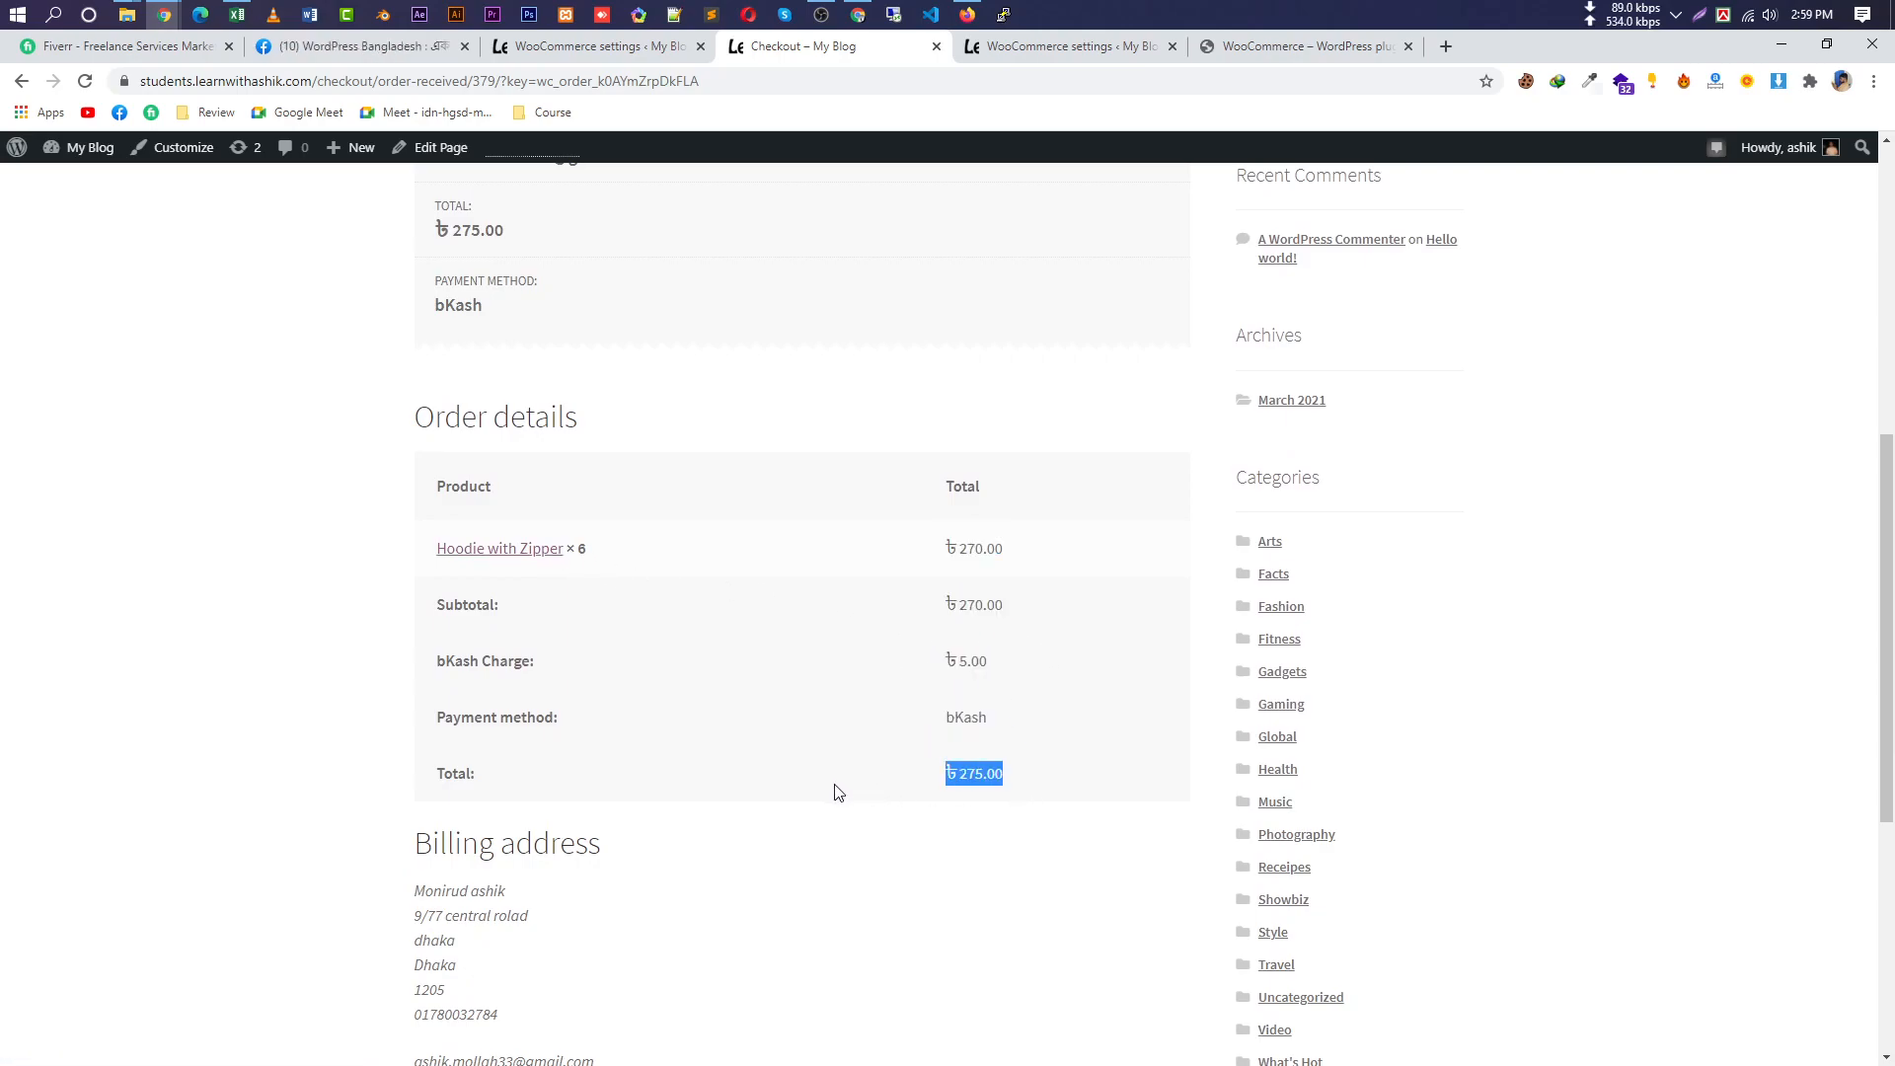
{"action": "scroll", "coordinate": [867, 800], "scroll_direction": "down", "scroll_amount": 4}
Highlight the bKash number and transaction ID, then return to the WooCommerce payment settings.
{"action": "left_click_drag", "start_coordinate": [507, 731], "coordinate": [418, 730]}
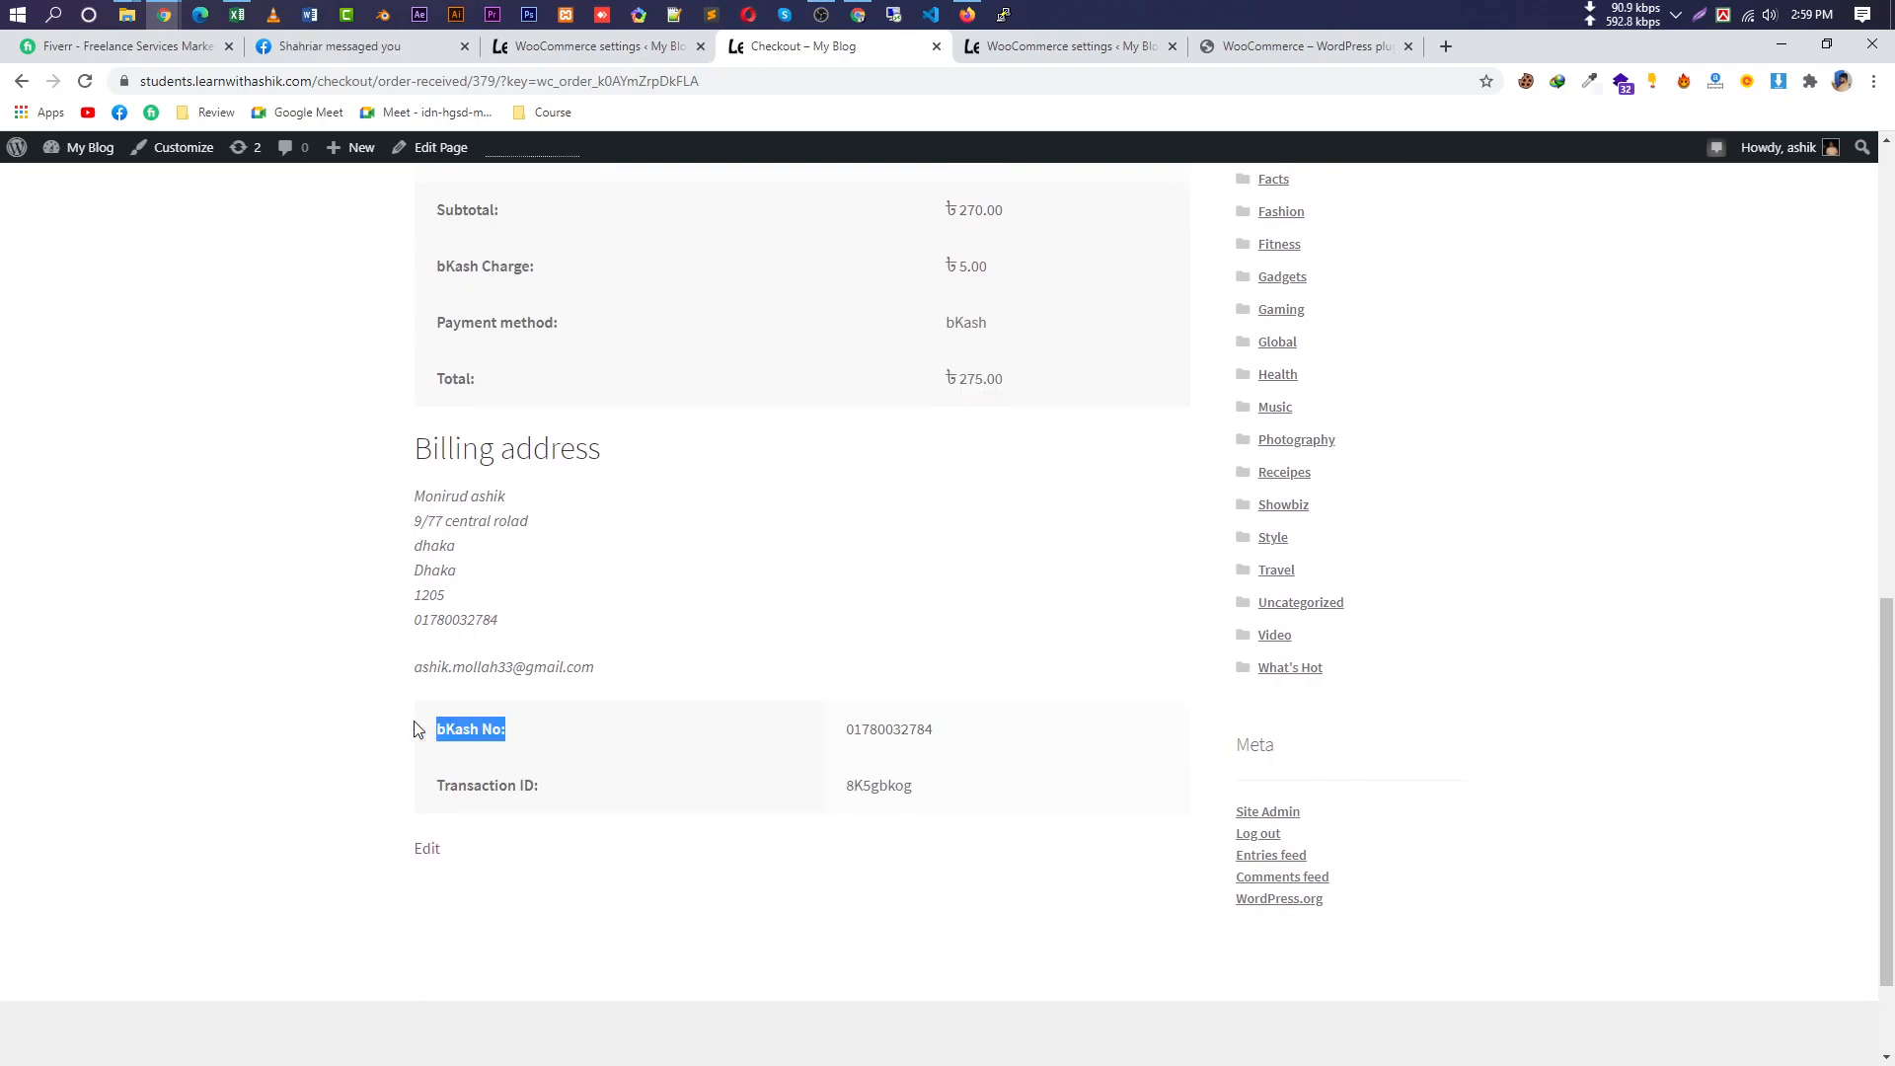
{"action": "left_click_drag", "start_coordinate": [1053, 787], "coordinate": [796, 790]}
{"action": "left_click_drag", "start_coordinate": [973, 740], "coordinate": [806, 732]}
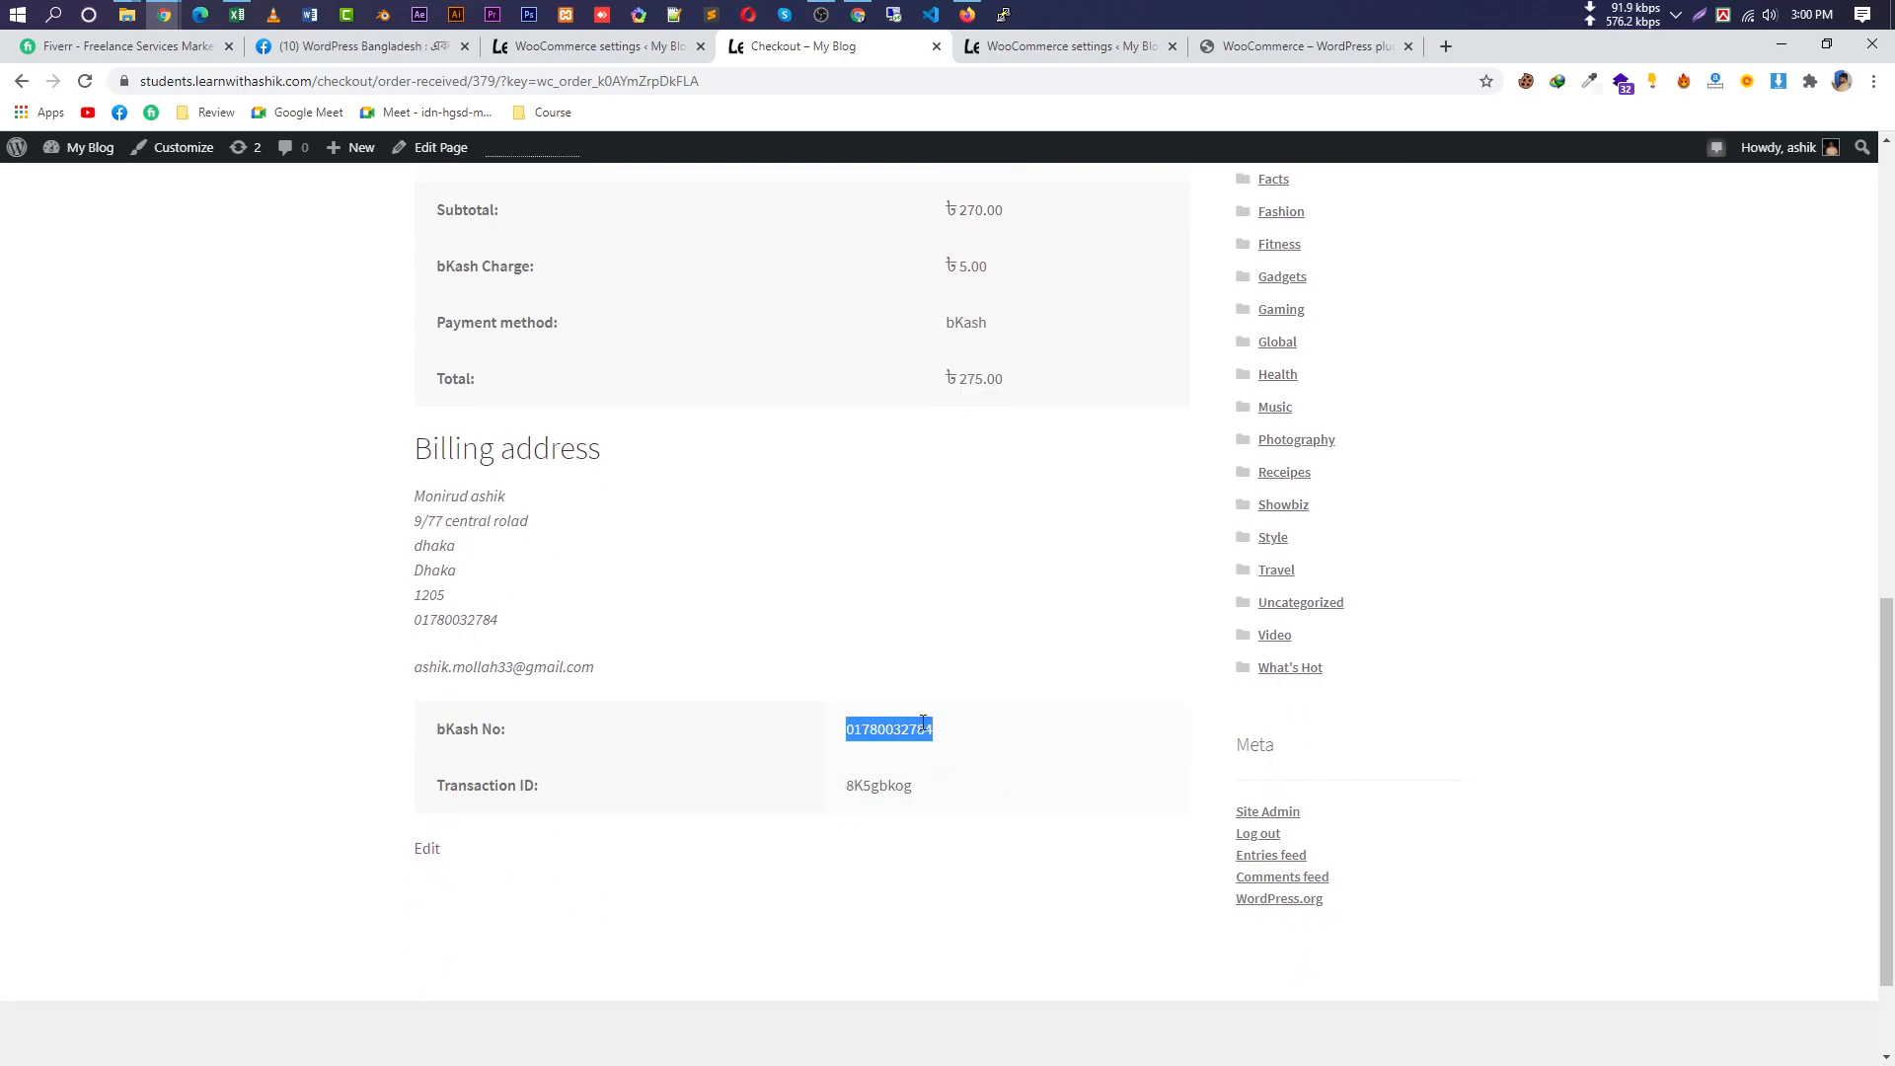
{"action": "scroll", "coordinate": [1008, 734], "scroll_direction": "up", "scroll_amount": 4}
{"action": "scroll", "coordinate": [1007, 734], "scroll_direction": "up", "scroll_amount": 8}
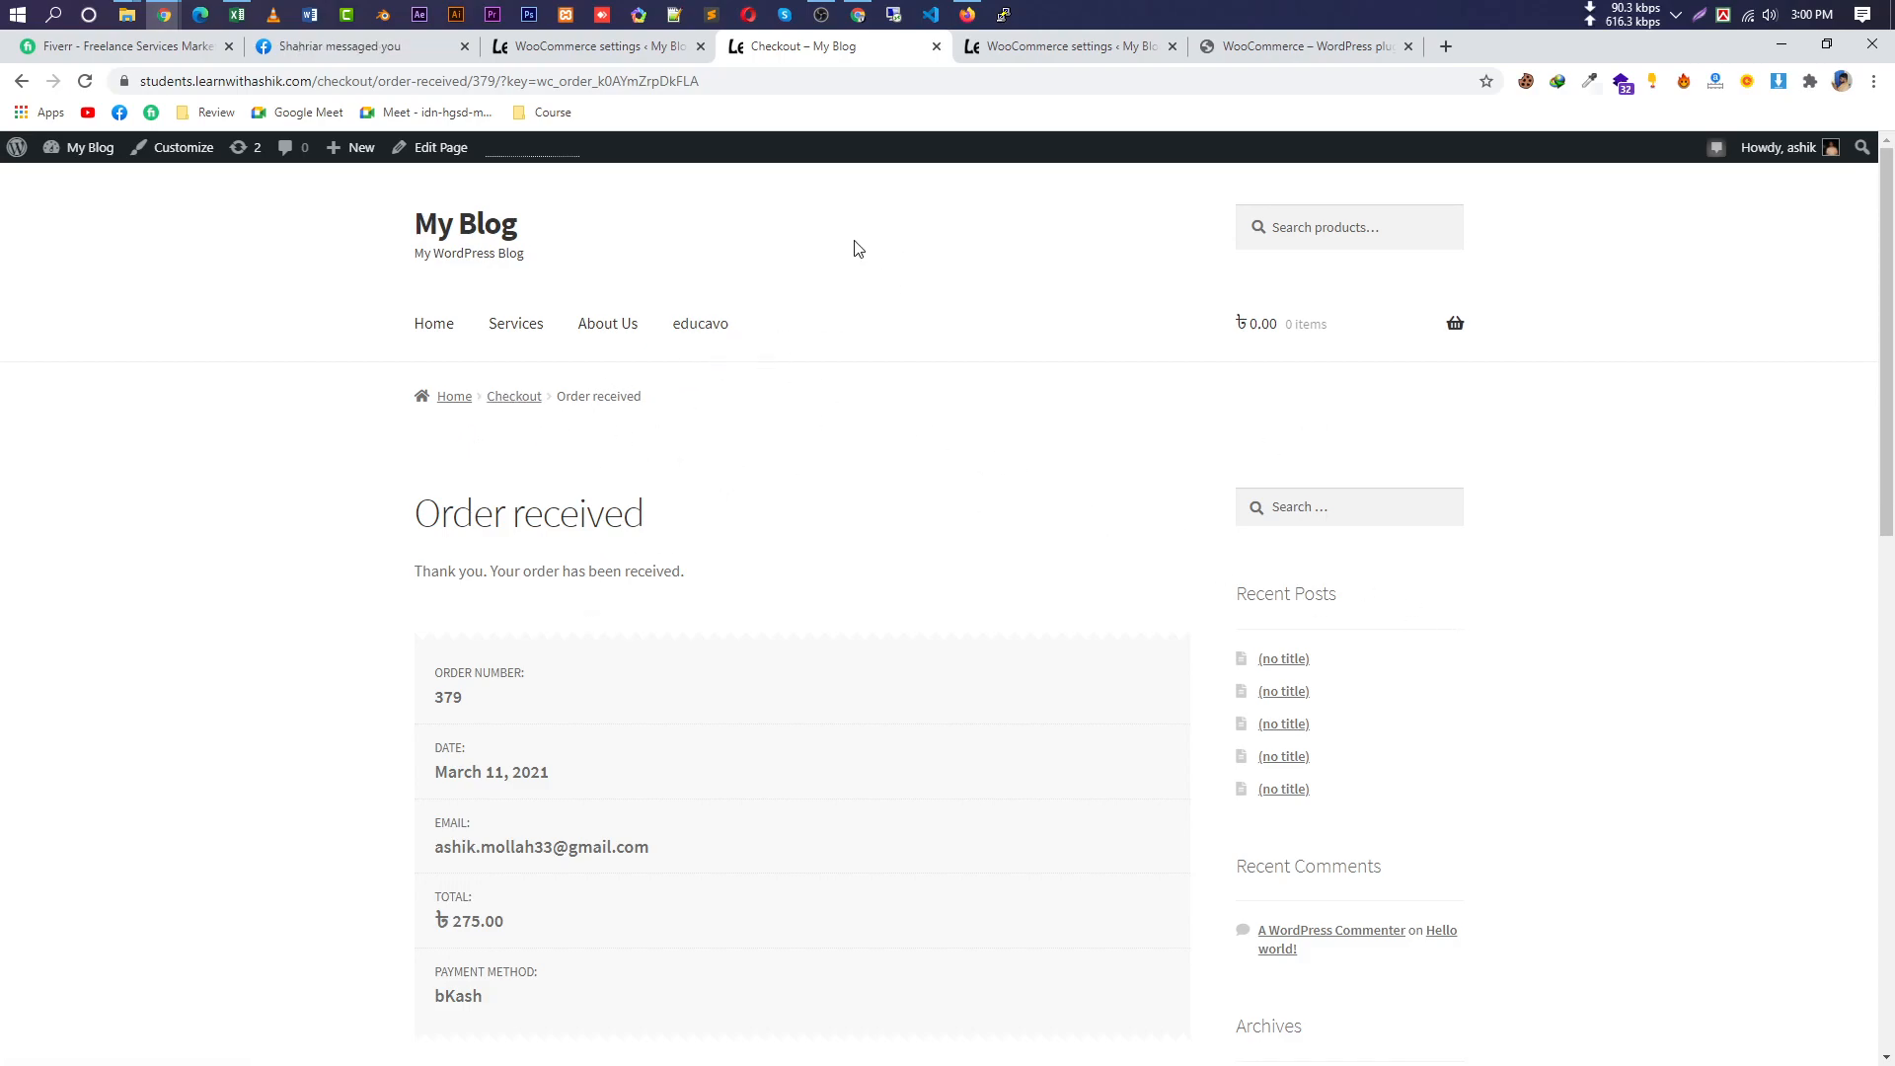
{"action": "scroll", "coordinate": [980, 646], "scroll_direction": "down", "scroll_amount": 1}
{"action": "scroll", "coordinate": [980, 647], "scroll_direction": "down", "scroll_amount": 14}
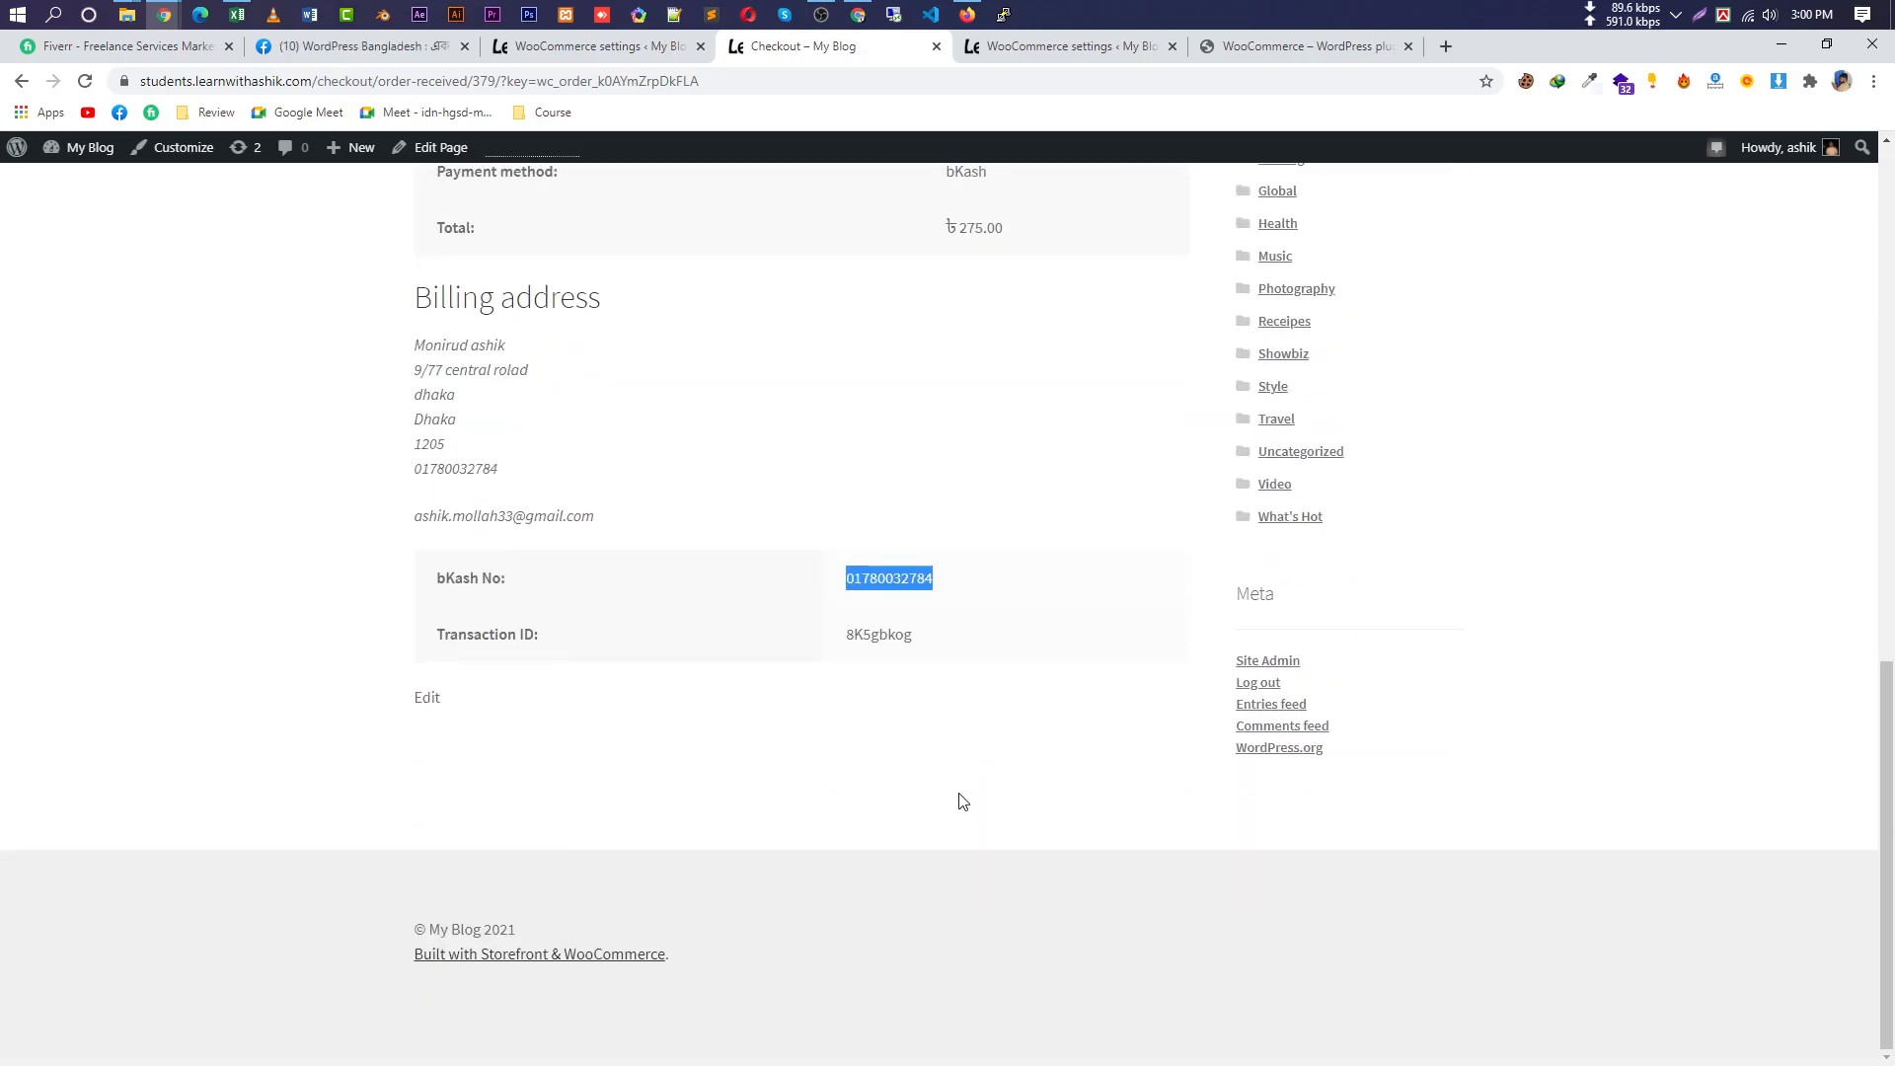
{"action": "scroll", "coordinate": [750, 867], "scroll_direction": "up", "scroll_amount": 7}
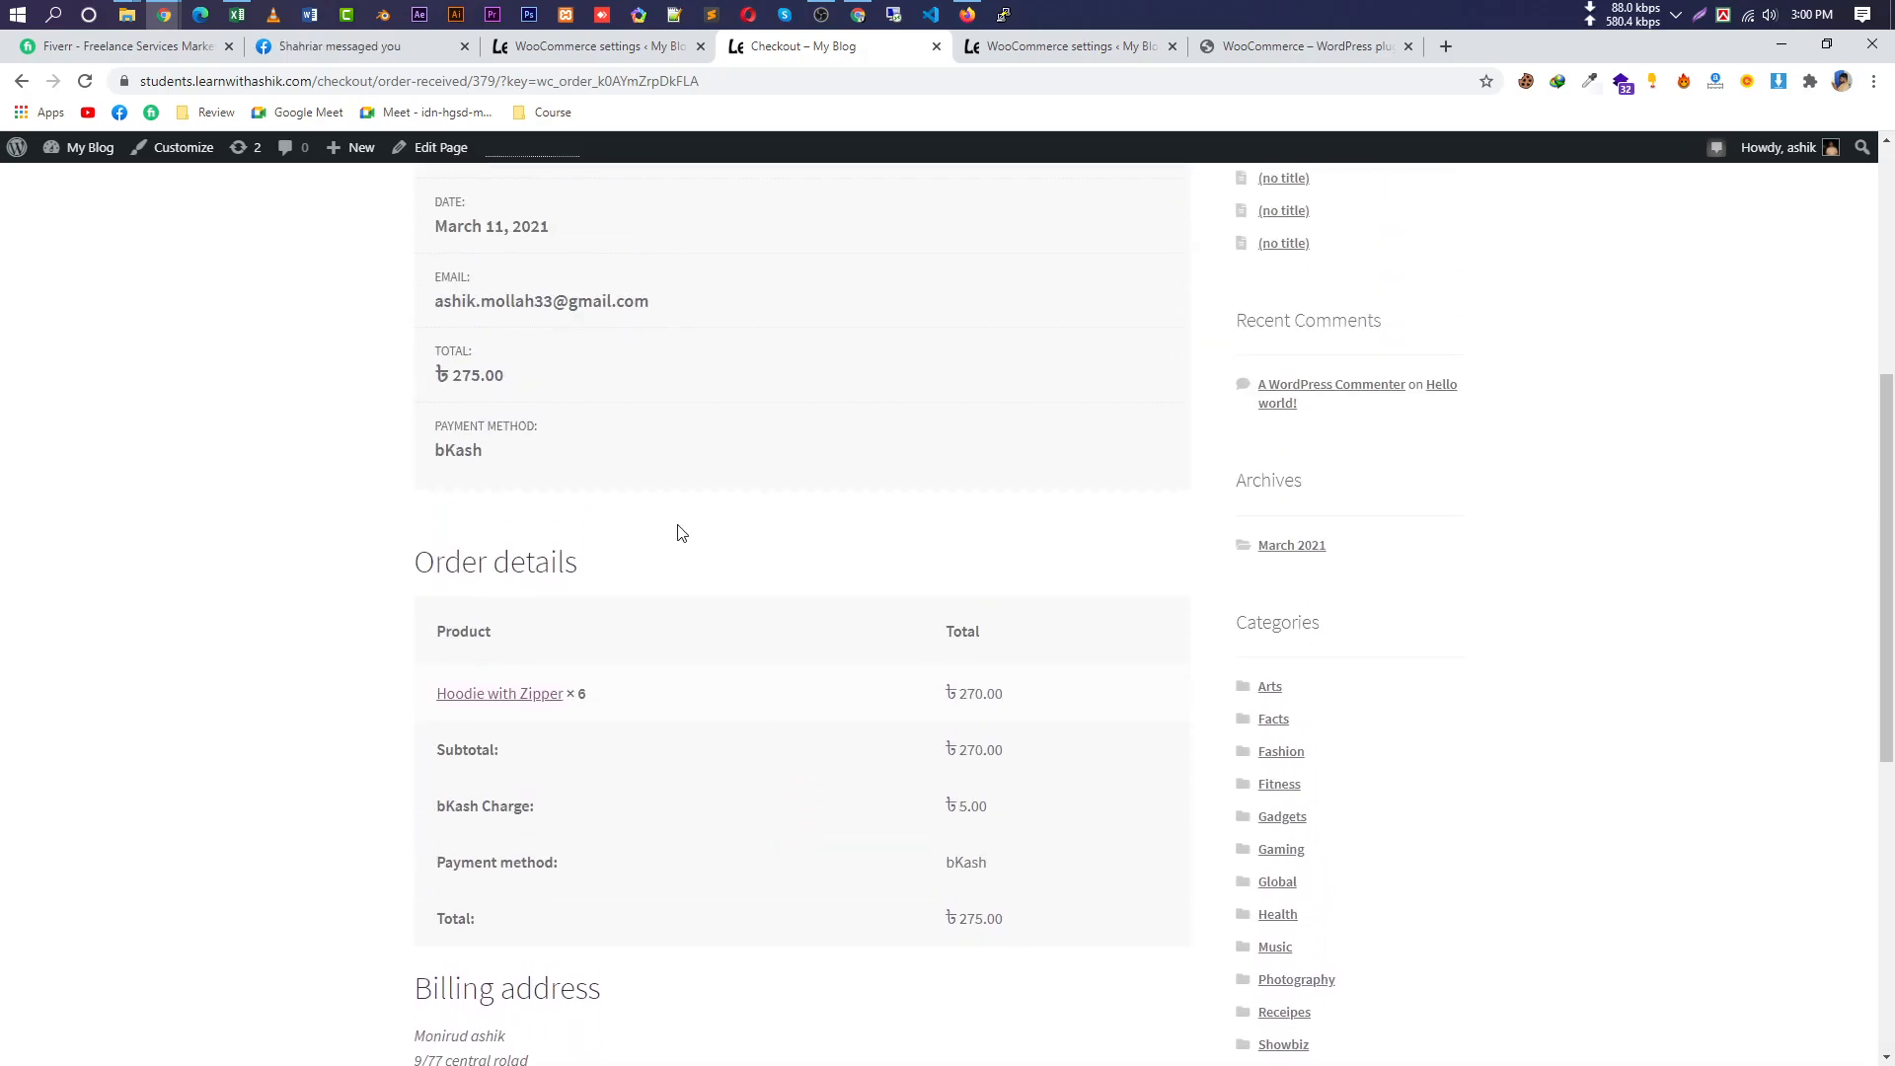
{"action": "left_click", "coordinate": [659, 57]}
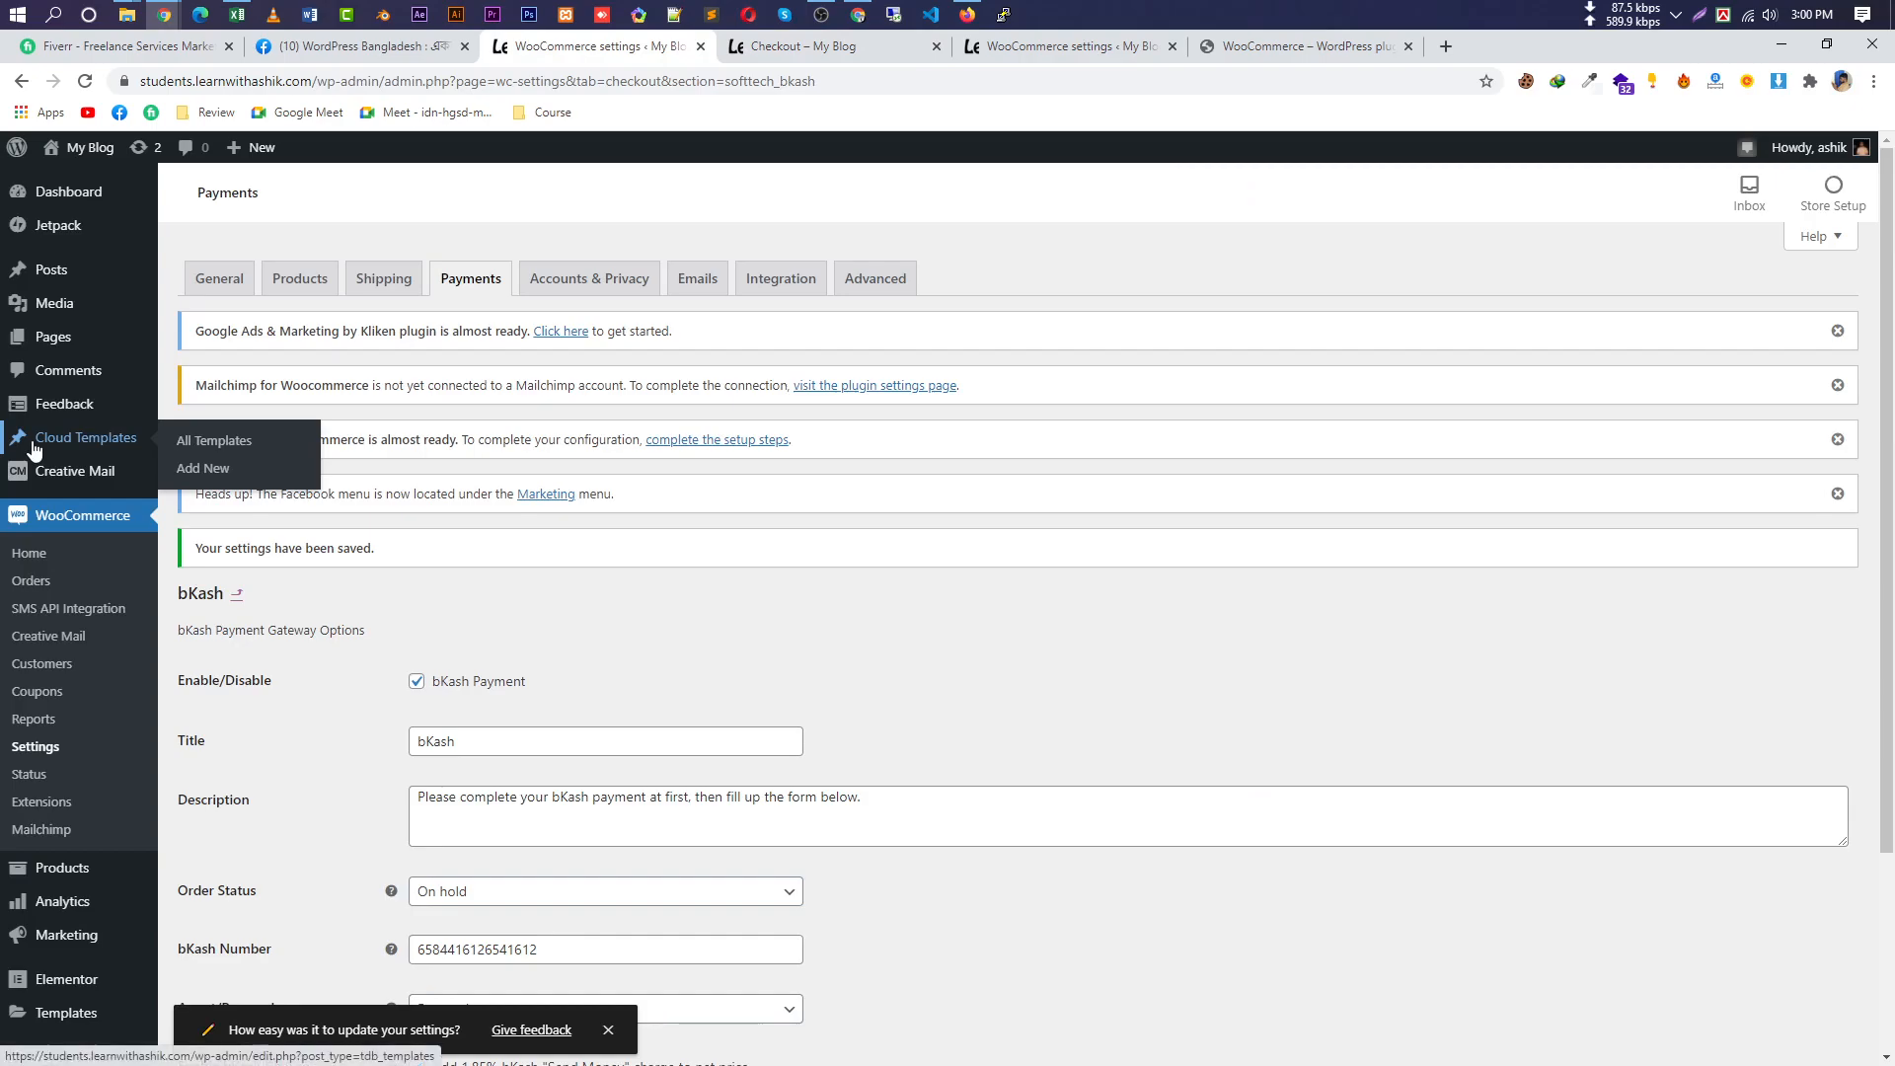
Open WooCommerce Orders to find the new ৳ 275.00 order with On hold status.
{"action": "left_click", "coordinate": [40, 588]}
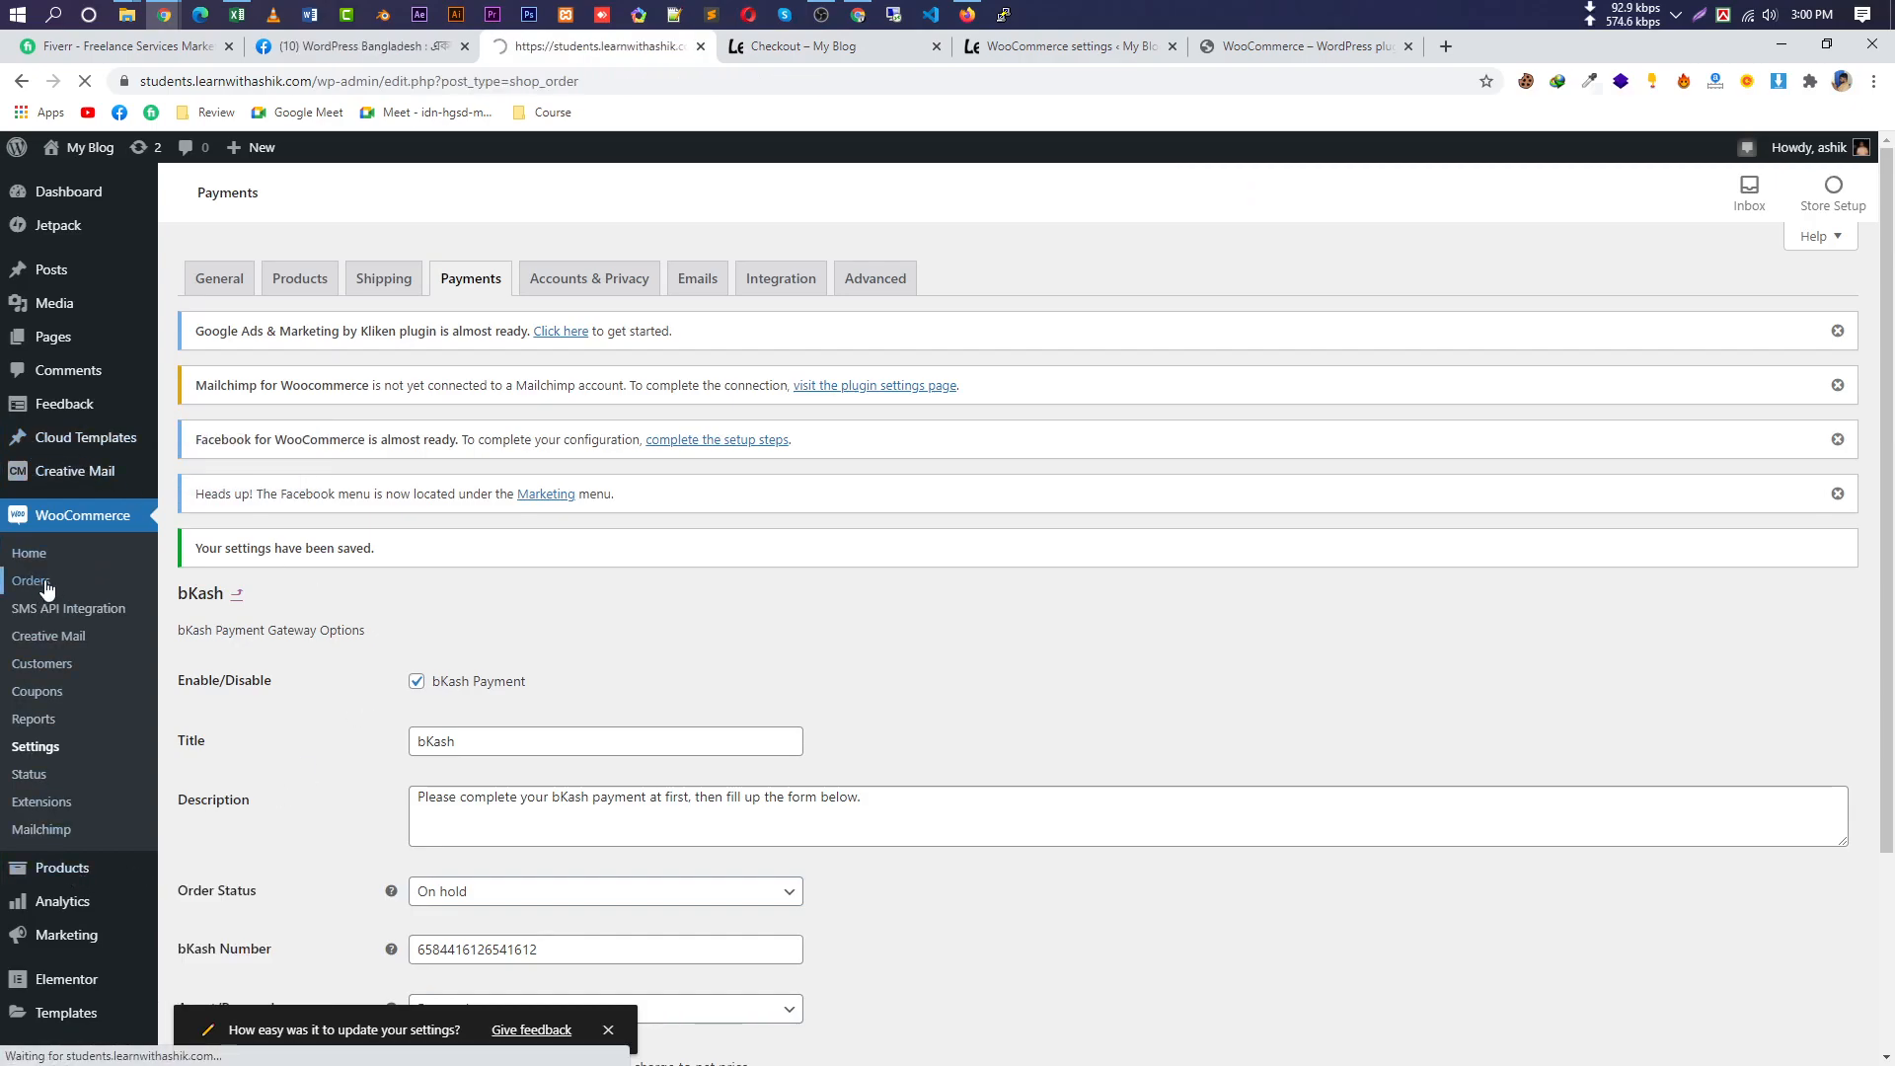
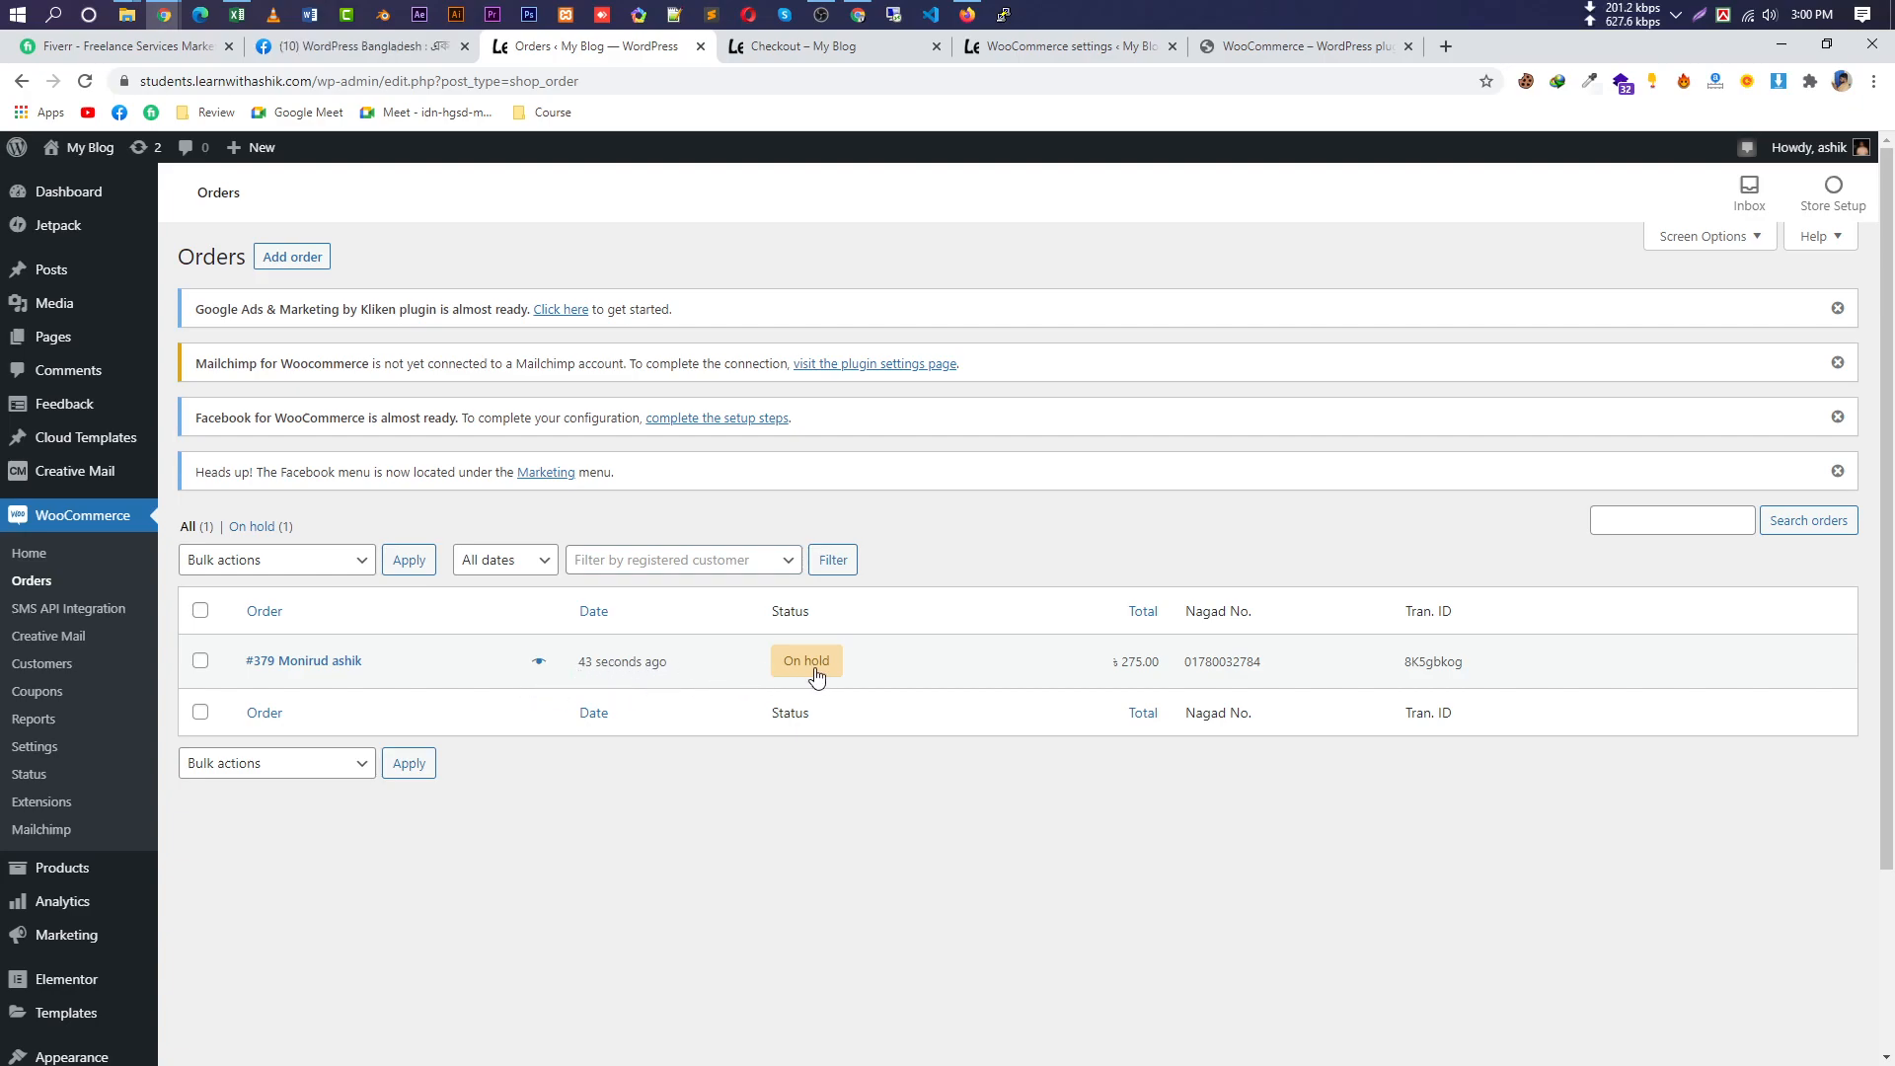
Highlight the order's On hold status, Nagad No. heading, payment number and transaction ID.
{"action": "left_click_drag", "start_coordinate": [870, 671], "coordinate": [768, 677]}
{"action": "left_click_drag", "start_coordinate": [1283, 667], "coordinate": [1182, 669]}
{"action": "left_click_drag", "start_coordinate": [1473, 667], "coordinate": [1418, 675]}
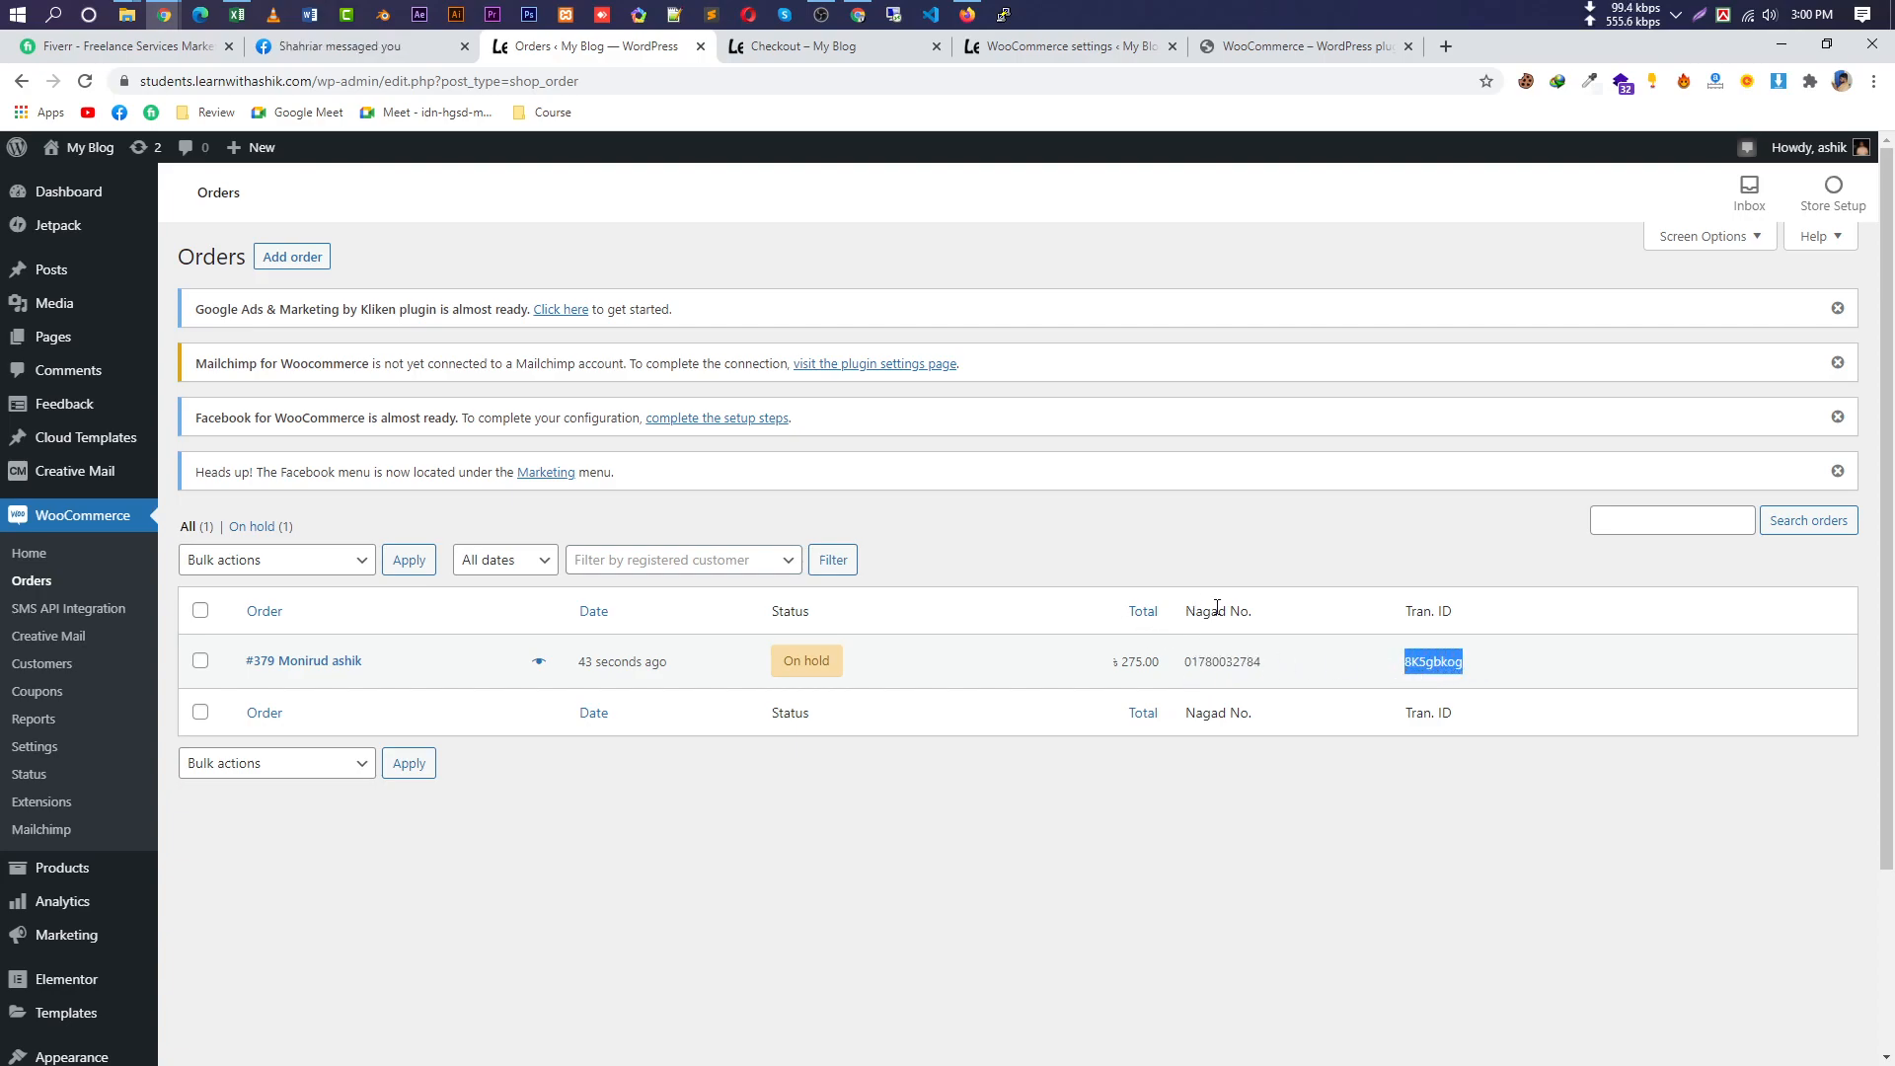
{"action": "left_click_drag", "start_coordinate": [1254, 620], "coordinate": [1185, 624]}
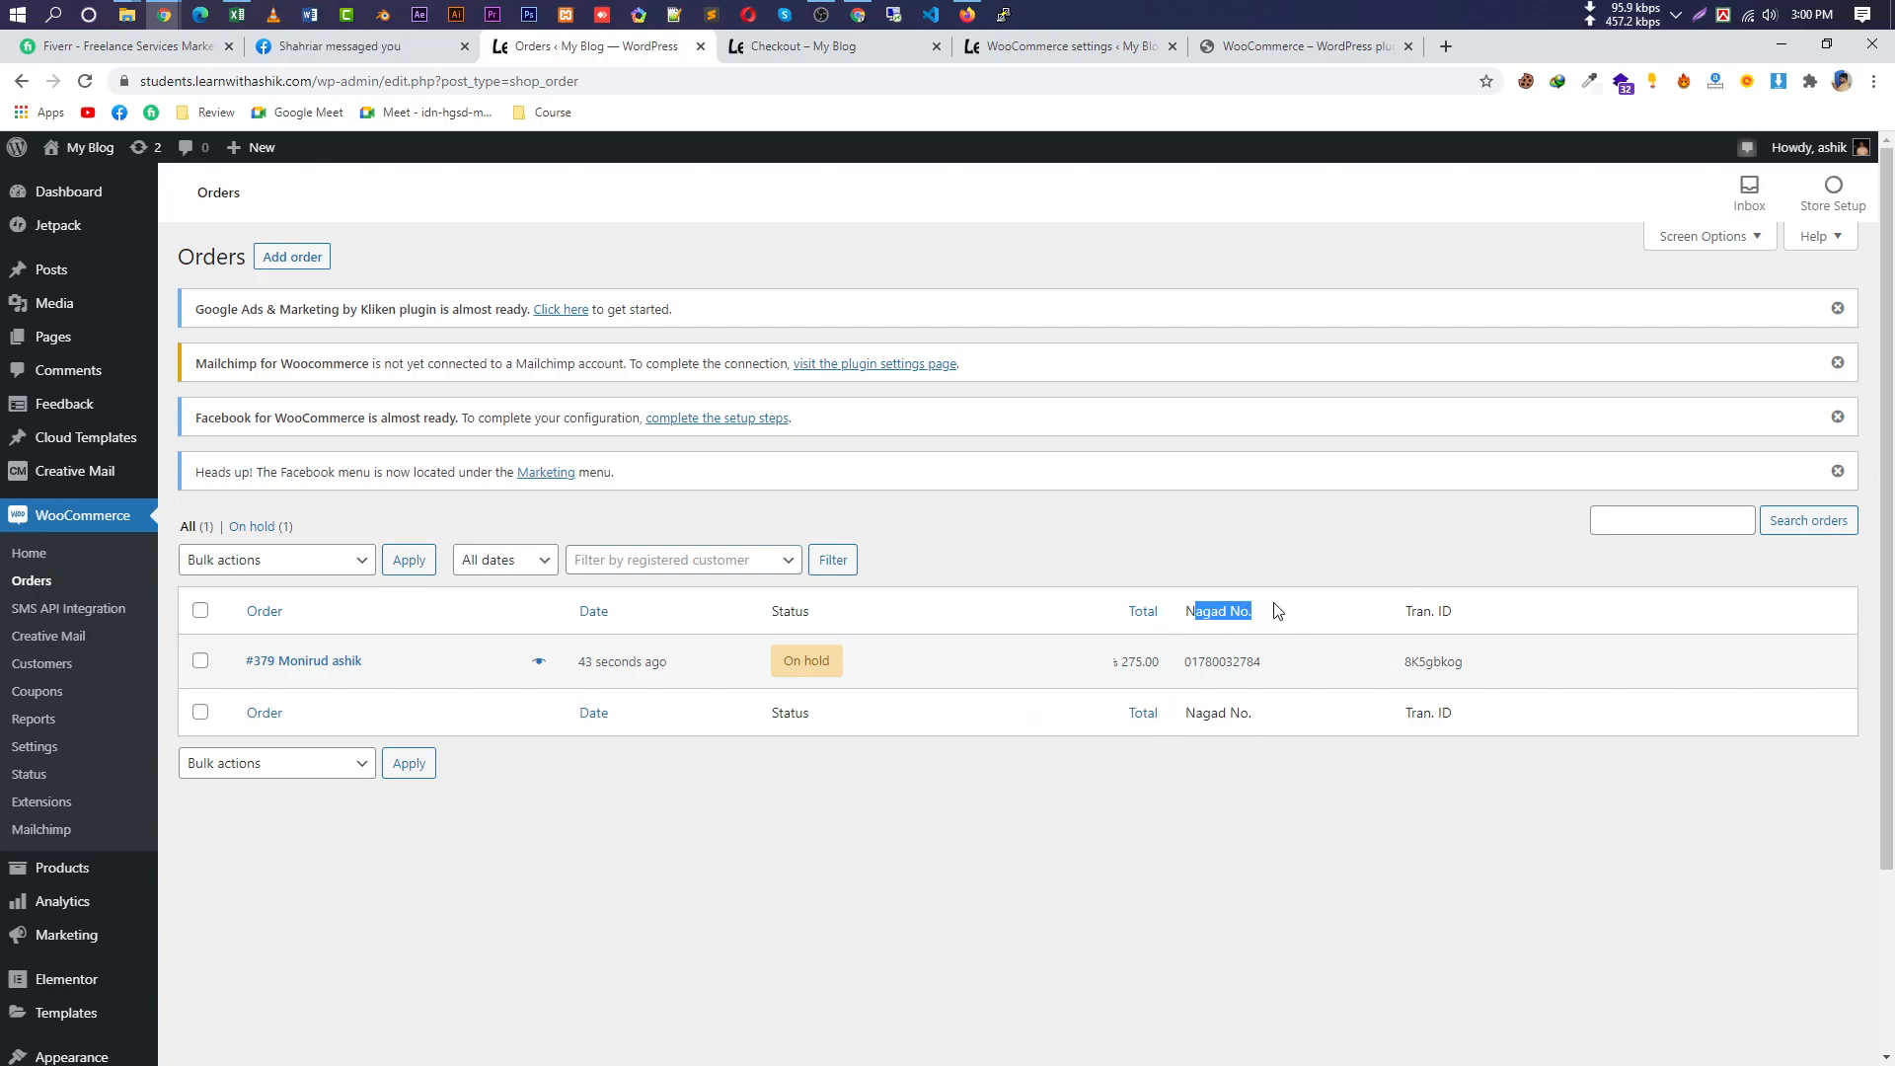
{"action": "triple_click", "coordinate": [1240, 615]}
{"action": "left_click_drag", "start_coordinate": [1484, 673], "coordinate": [1402, 671]}
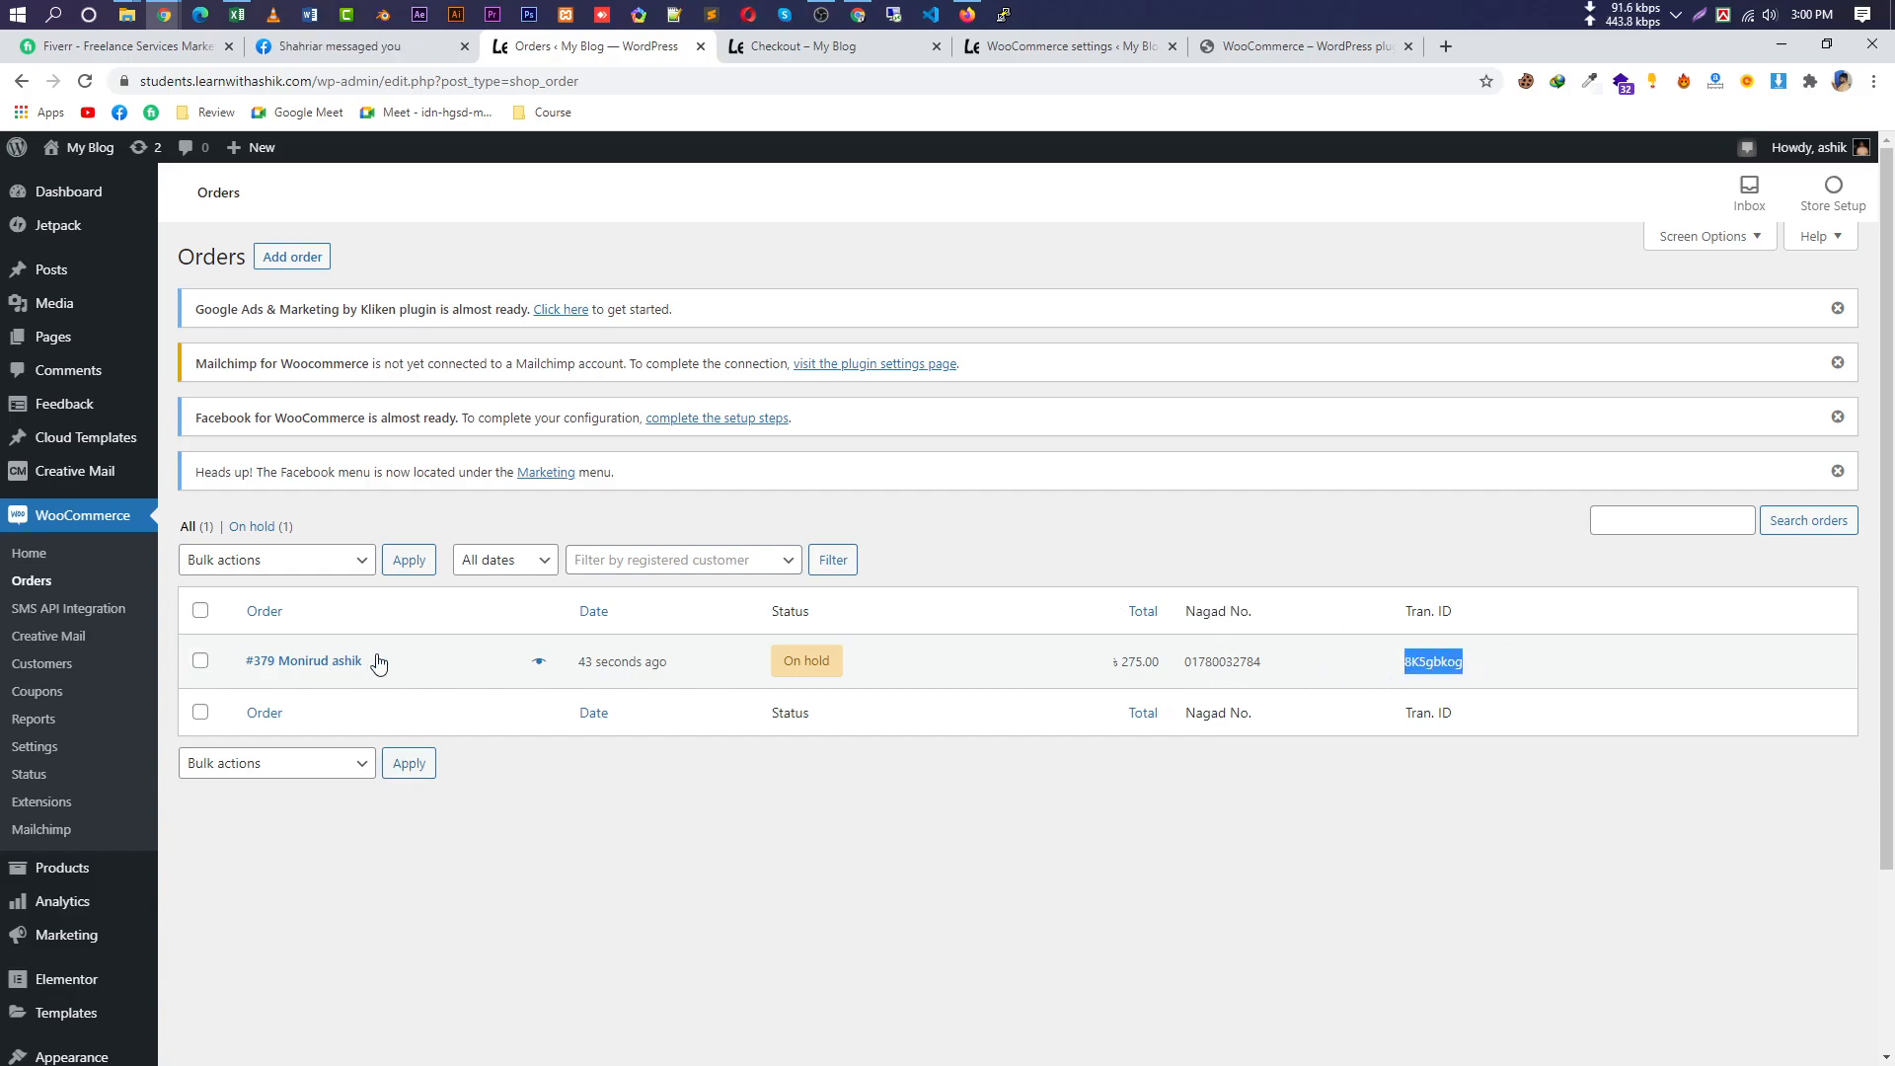
Change the order's status to Processing with the bulk action.
{"action": "left_click", "coordinate": [202, 662]}
{"action": "left_click", "coordinate": [271, 562]}
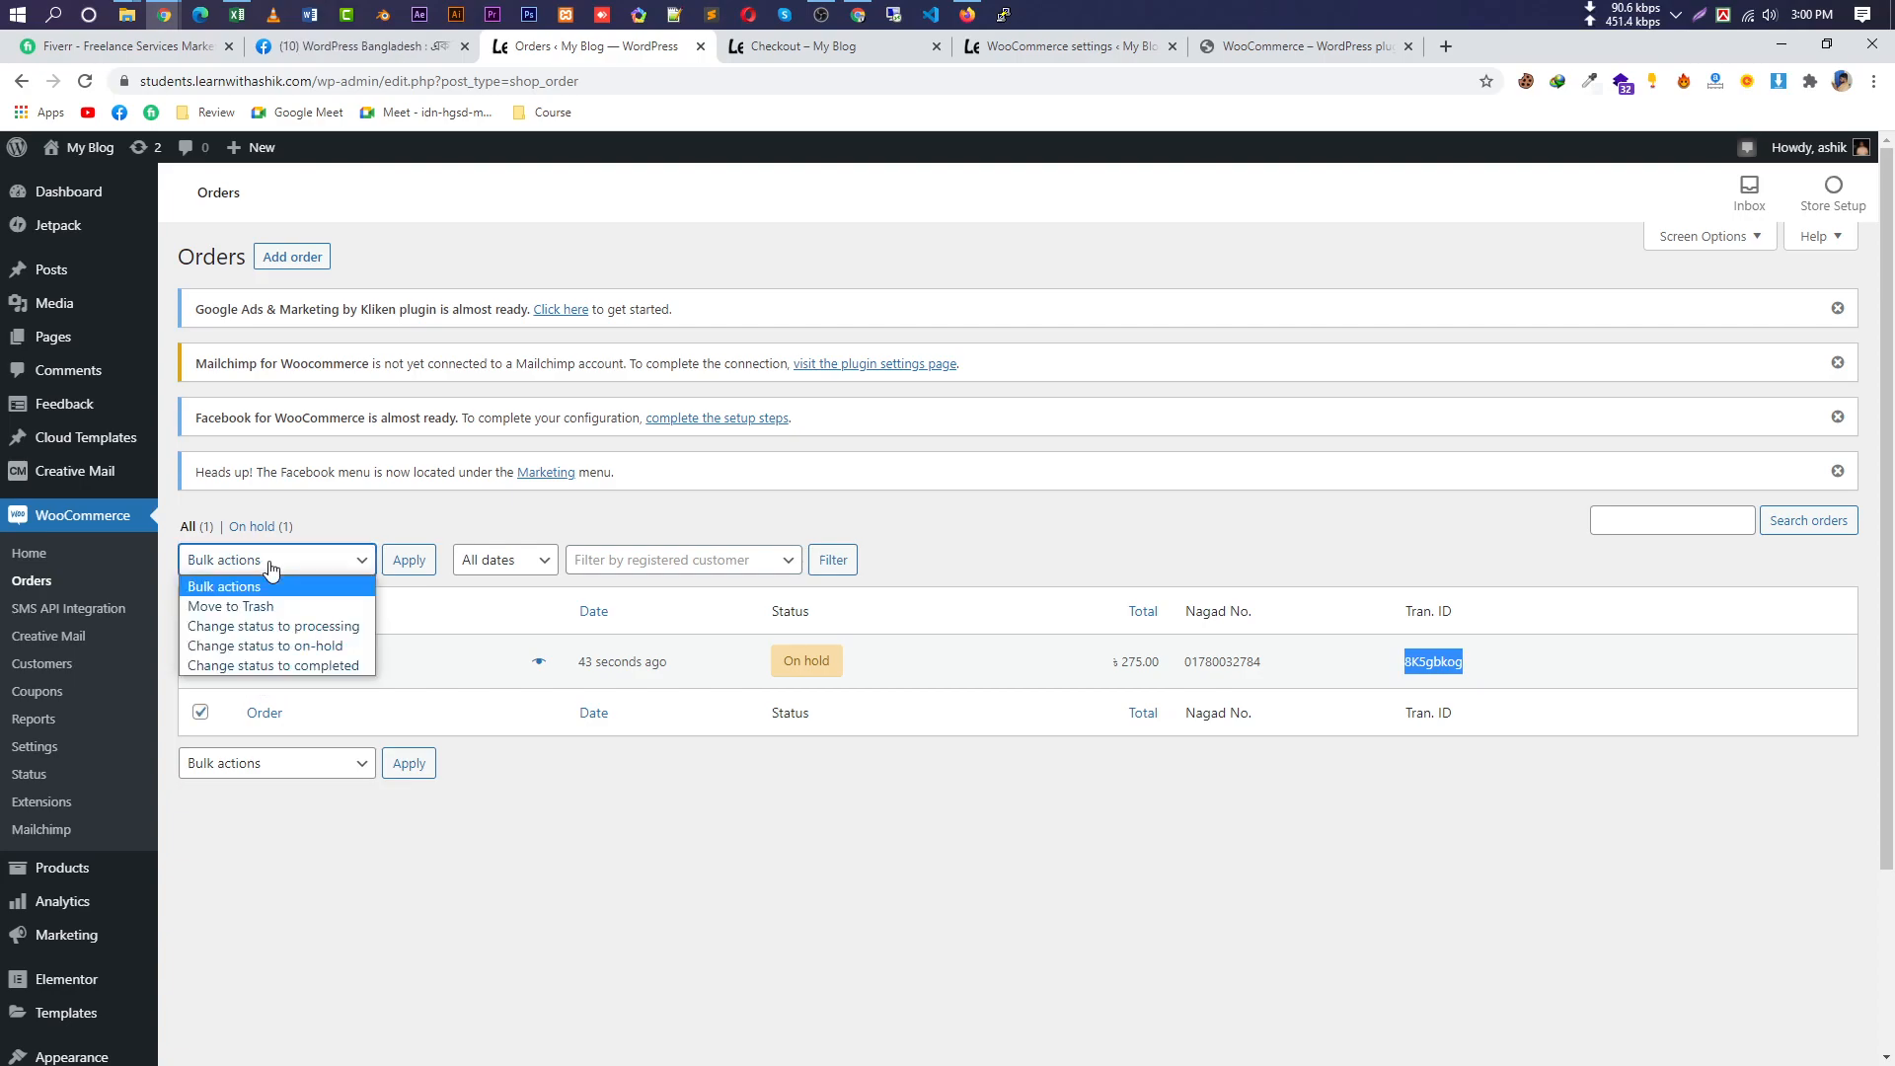
{"action": "left_click", "coordinate": [280, 578]}
{"action": "left_click", "coordinate": [278, 559]}
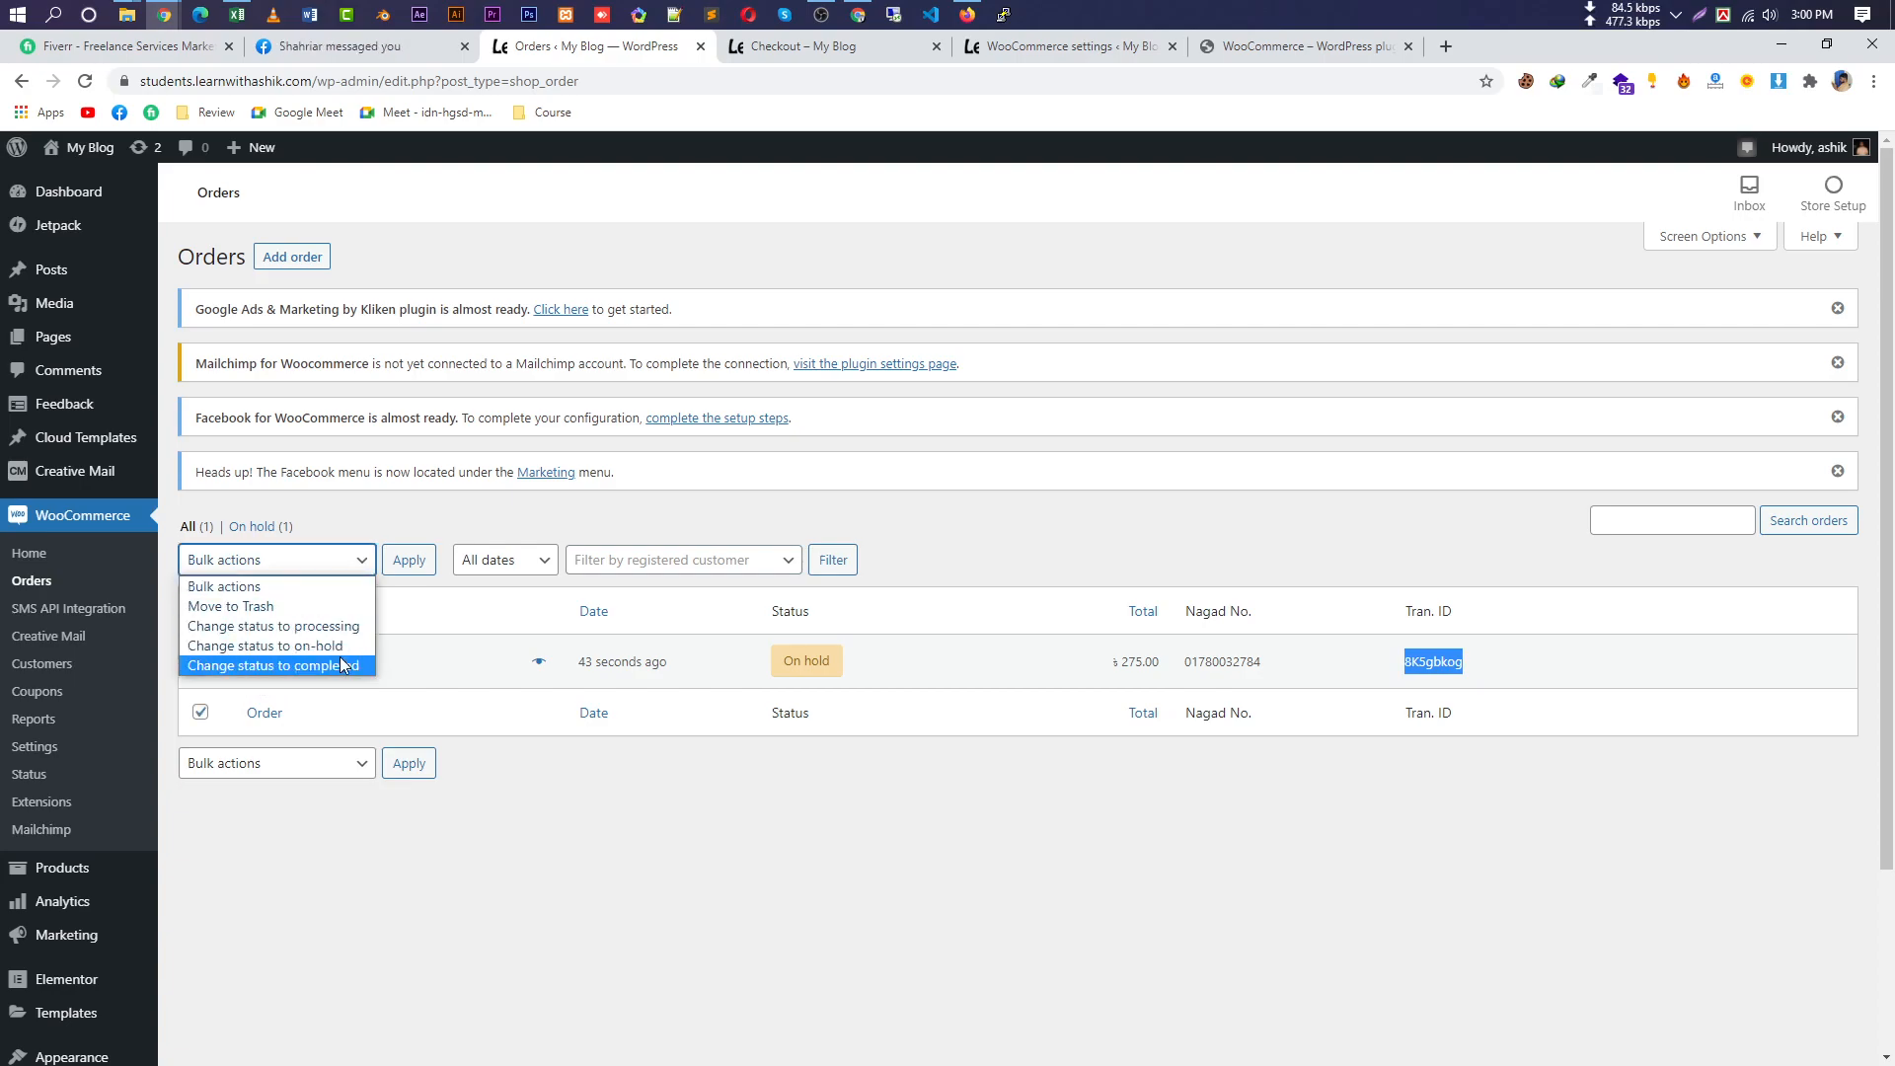
{"action": "left_click", "coordinate": [286, 626]}
{"action": "left_click", "coordinate": [408, 560]}
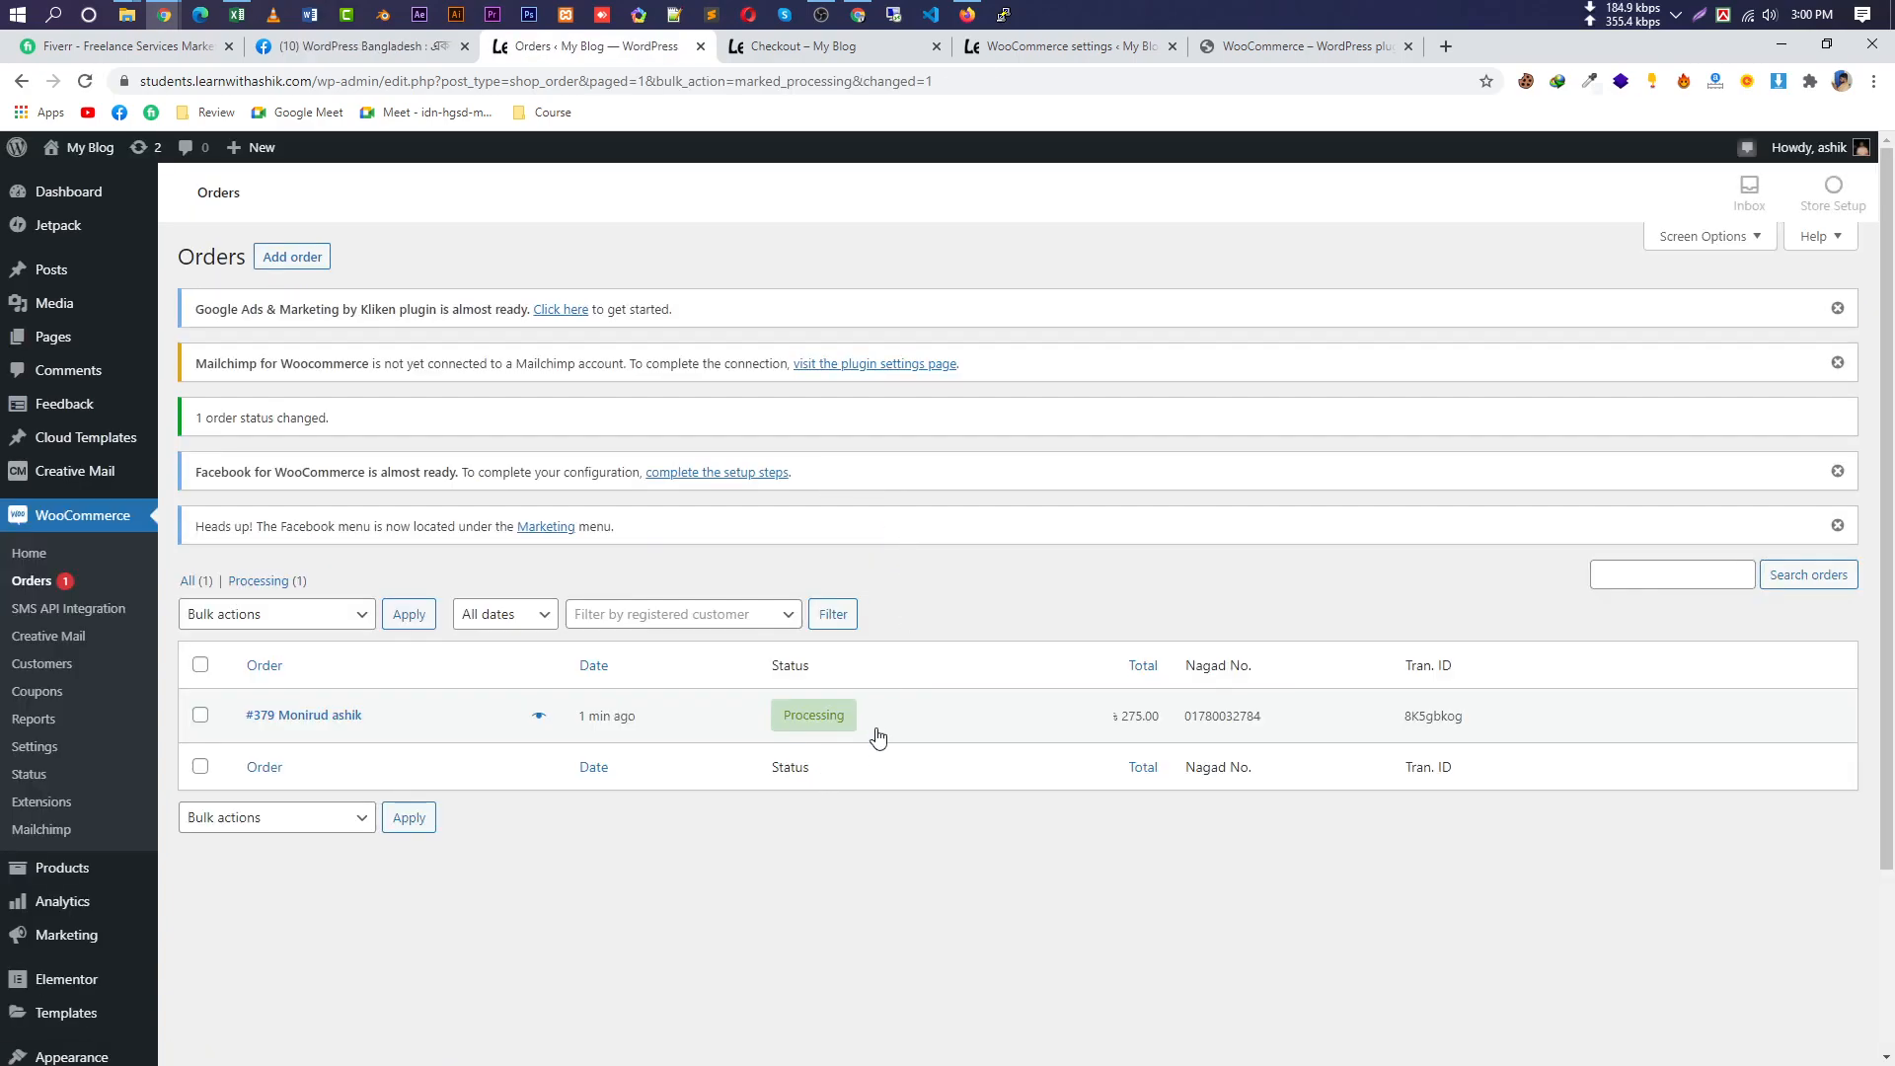
Change the order's status to Completed with the bulk action, then open order #379.
{"action": "double_click", "coordinate": [817, 717]}
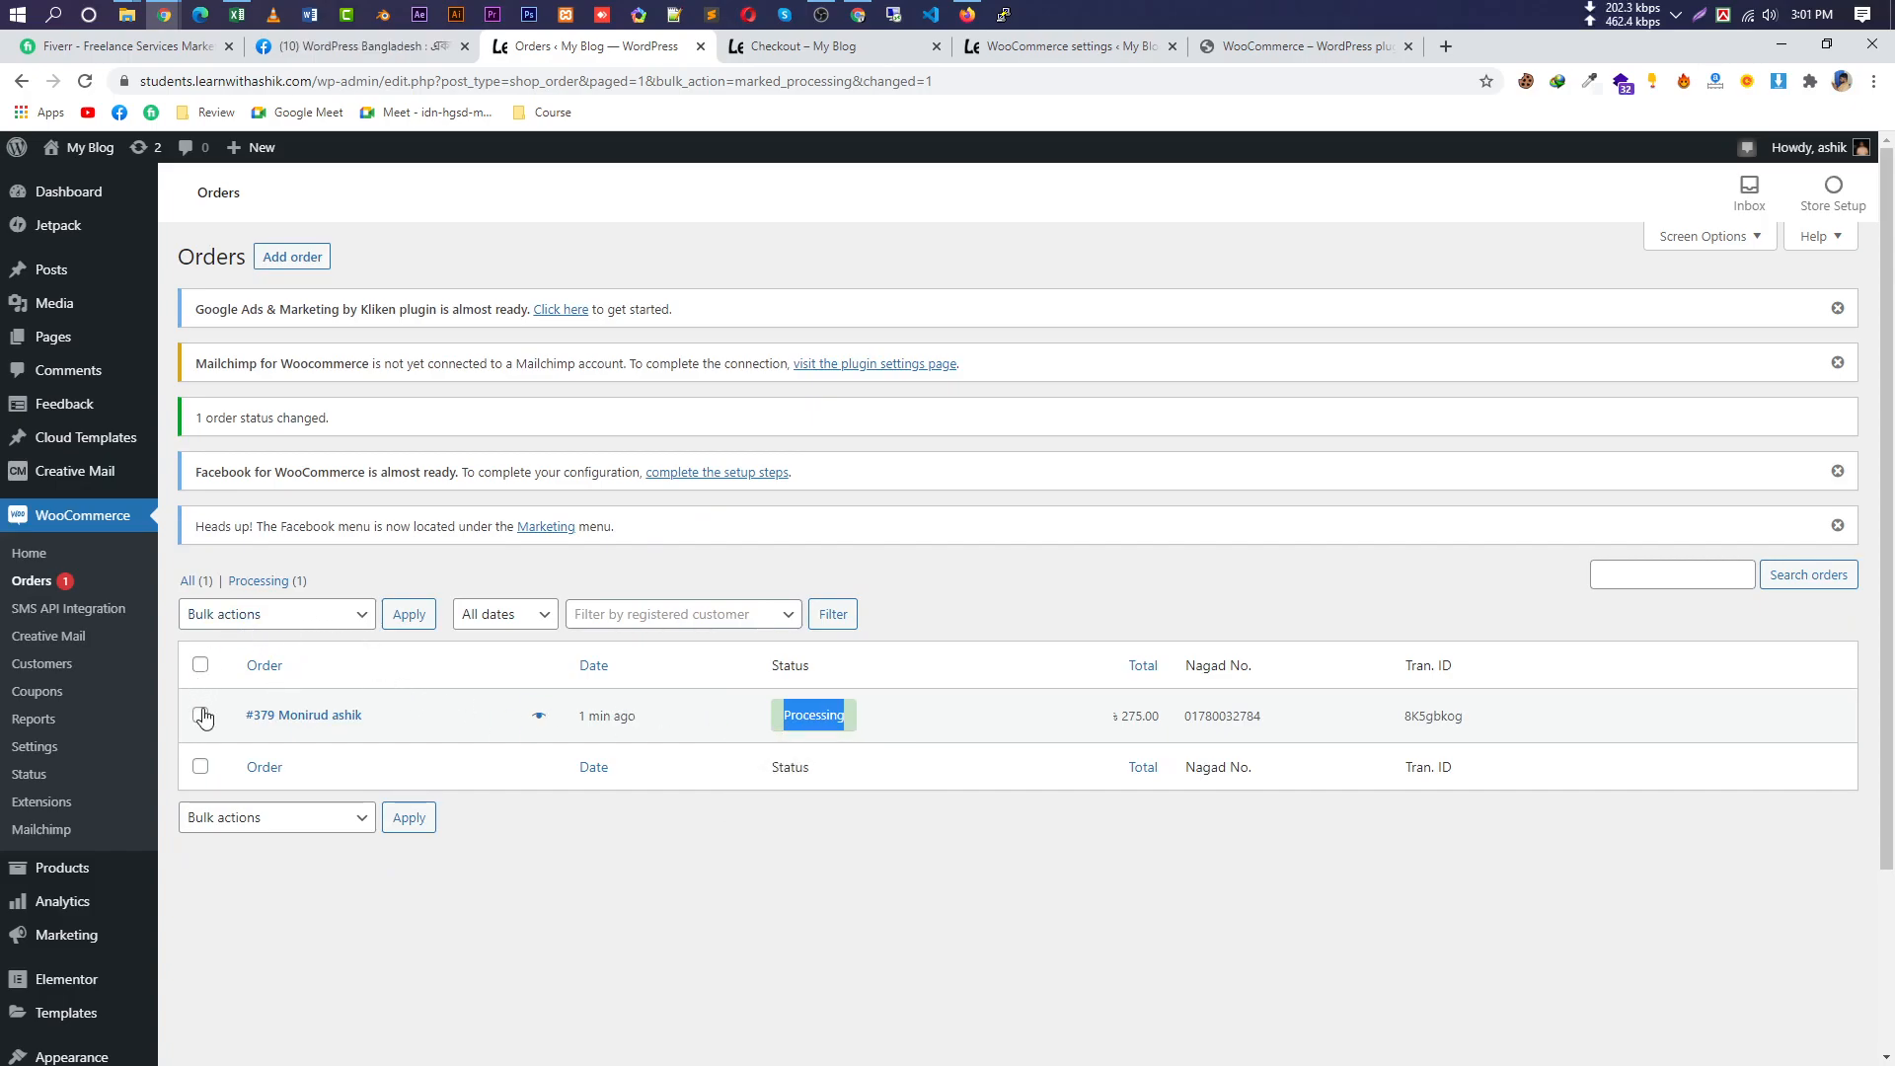
{"action": "left_click", "coordinate": [266, 614]}
{"action": "left_click", "coordinate": [316, 723]}
{"action": "left_click", "coordinate": [407, 614]}
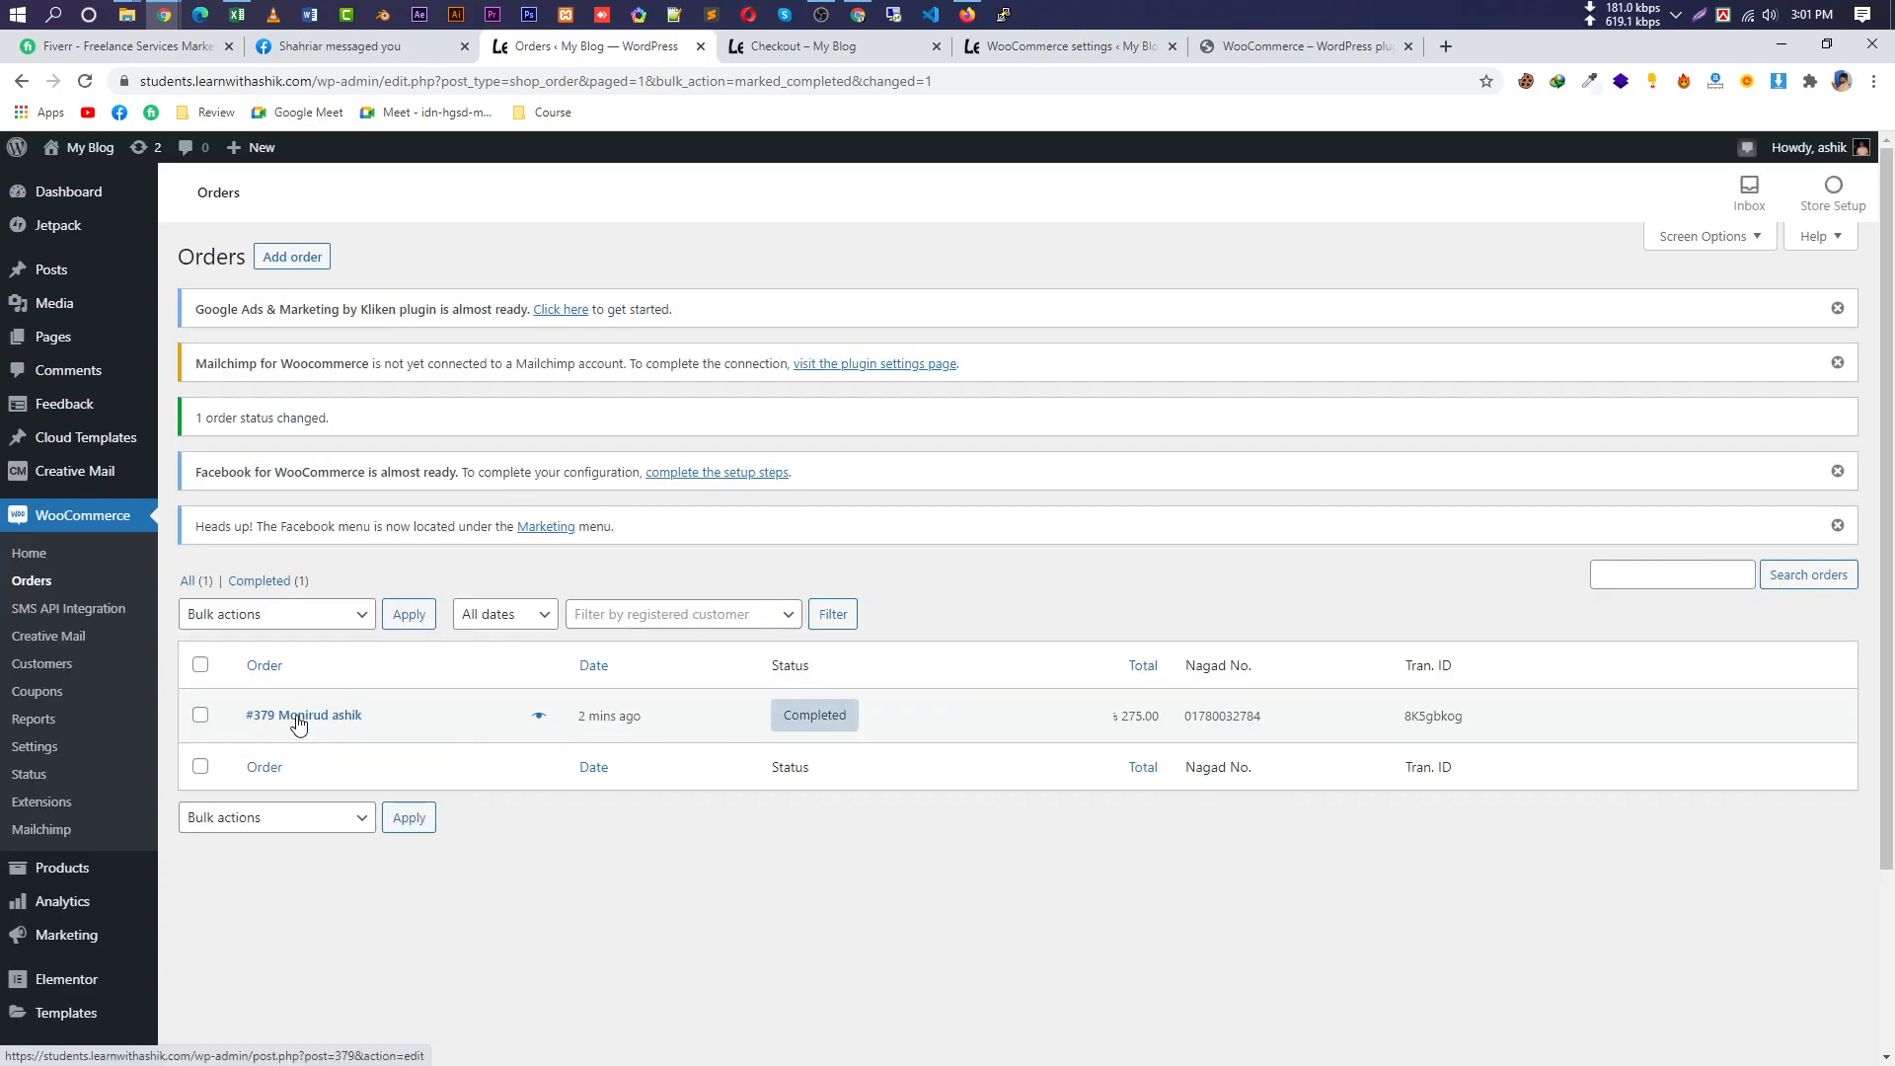
{"action": "left_click", "coordinate": [288, 717]}
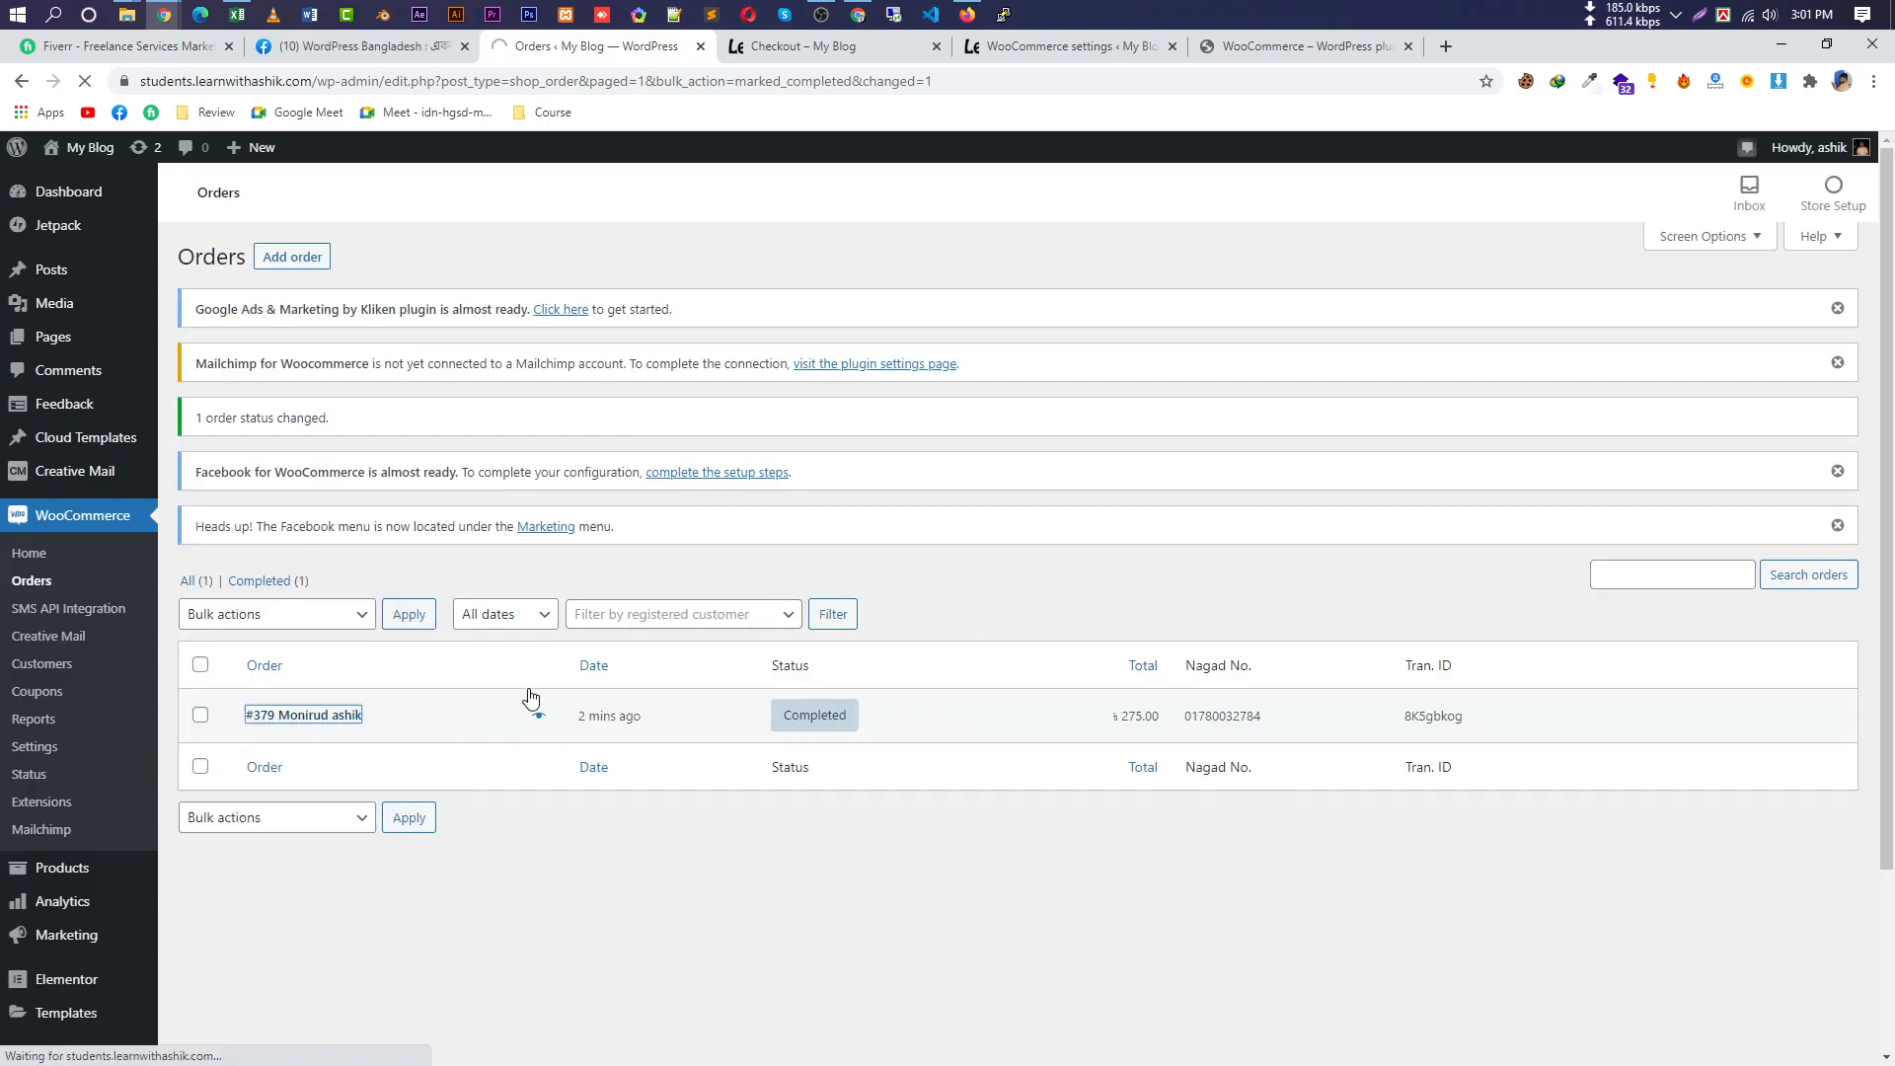
Highlight the transaction ID and check the status list, leaving the order Completed.
{"action": "scroll", "coordinate": [1339, 599], "scroll_direction": "down", "scroll_amount": 1}
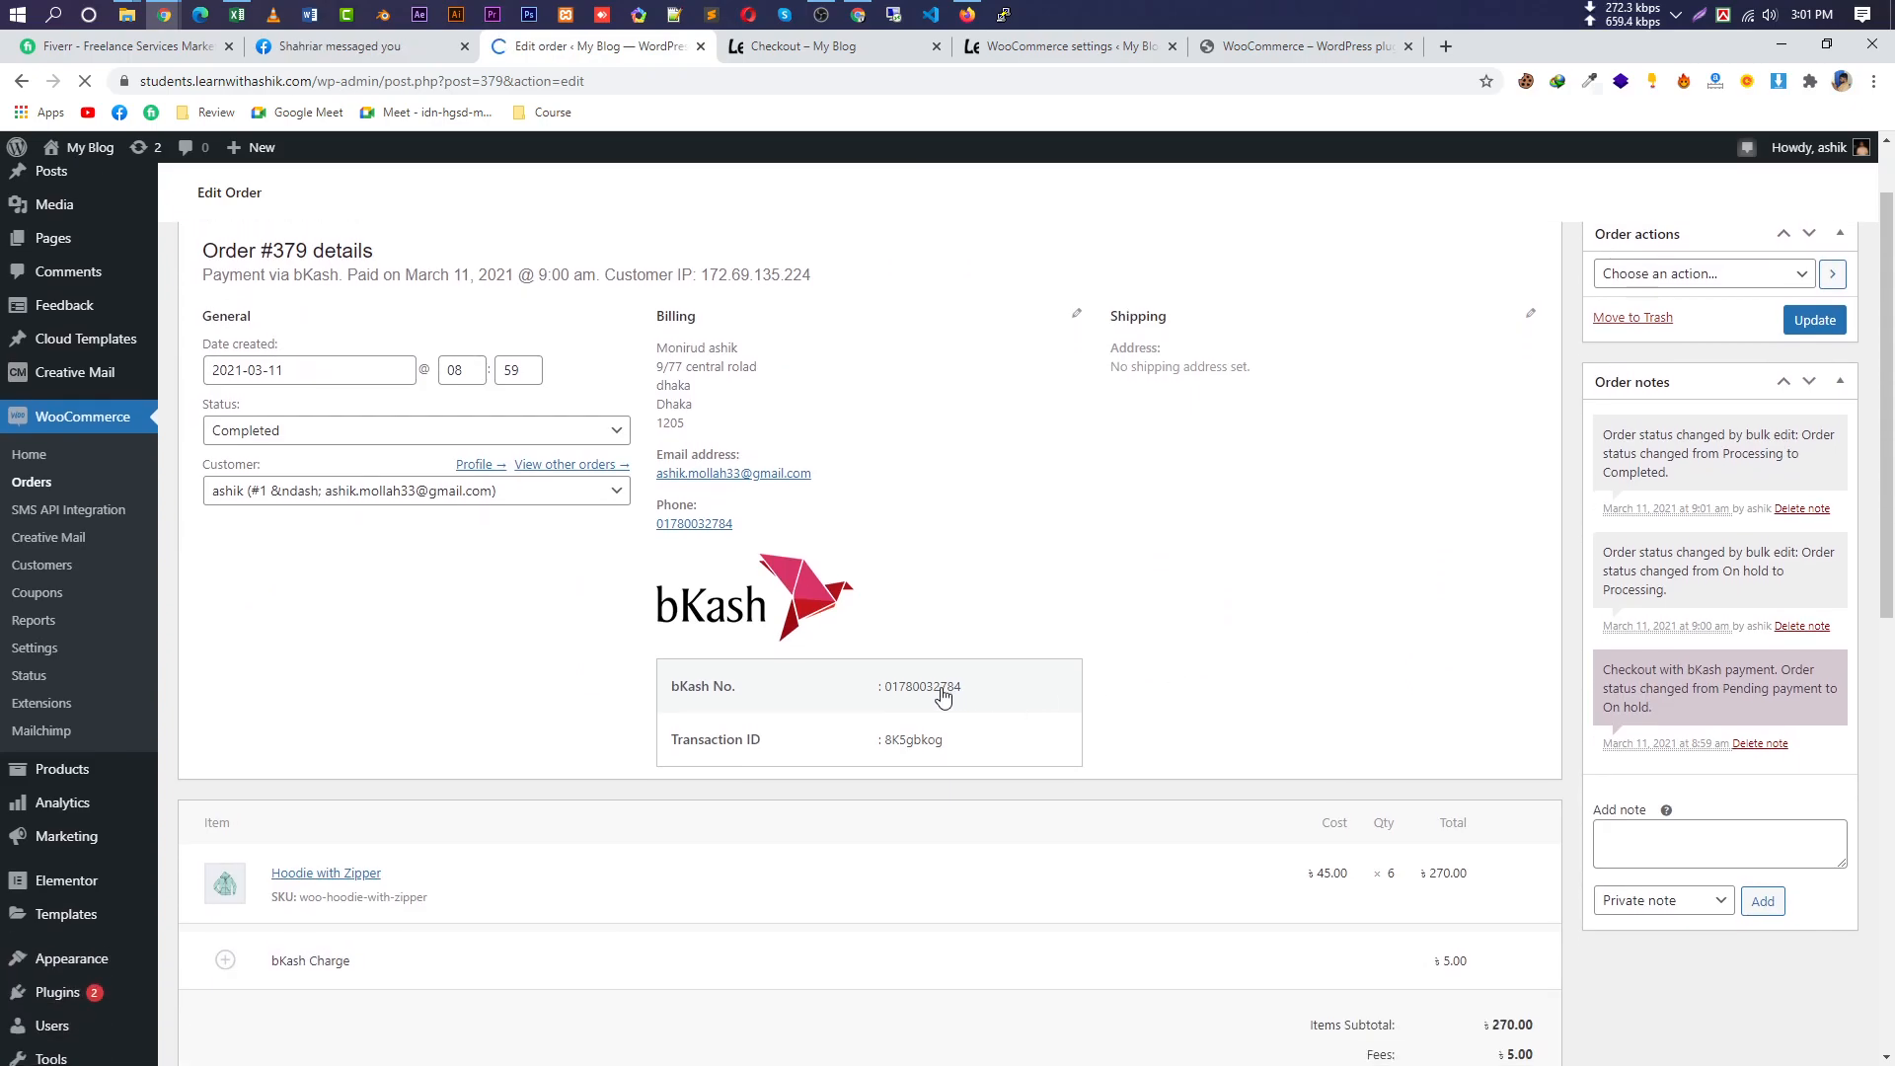
{"action": "left_click_drag", "start_coordinate": [960, 691], "coordinate": [881, 693]}
{"action": "left_click_drag", "start_coordinate": [947, 942], "coordinate": [891, 942]}
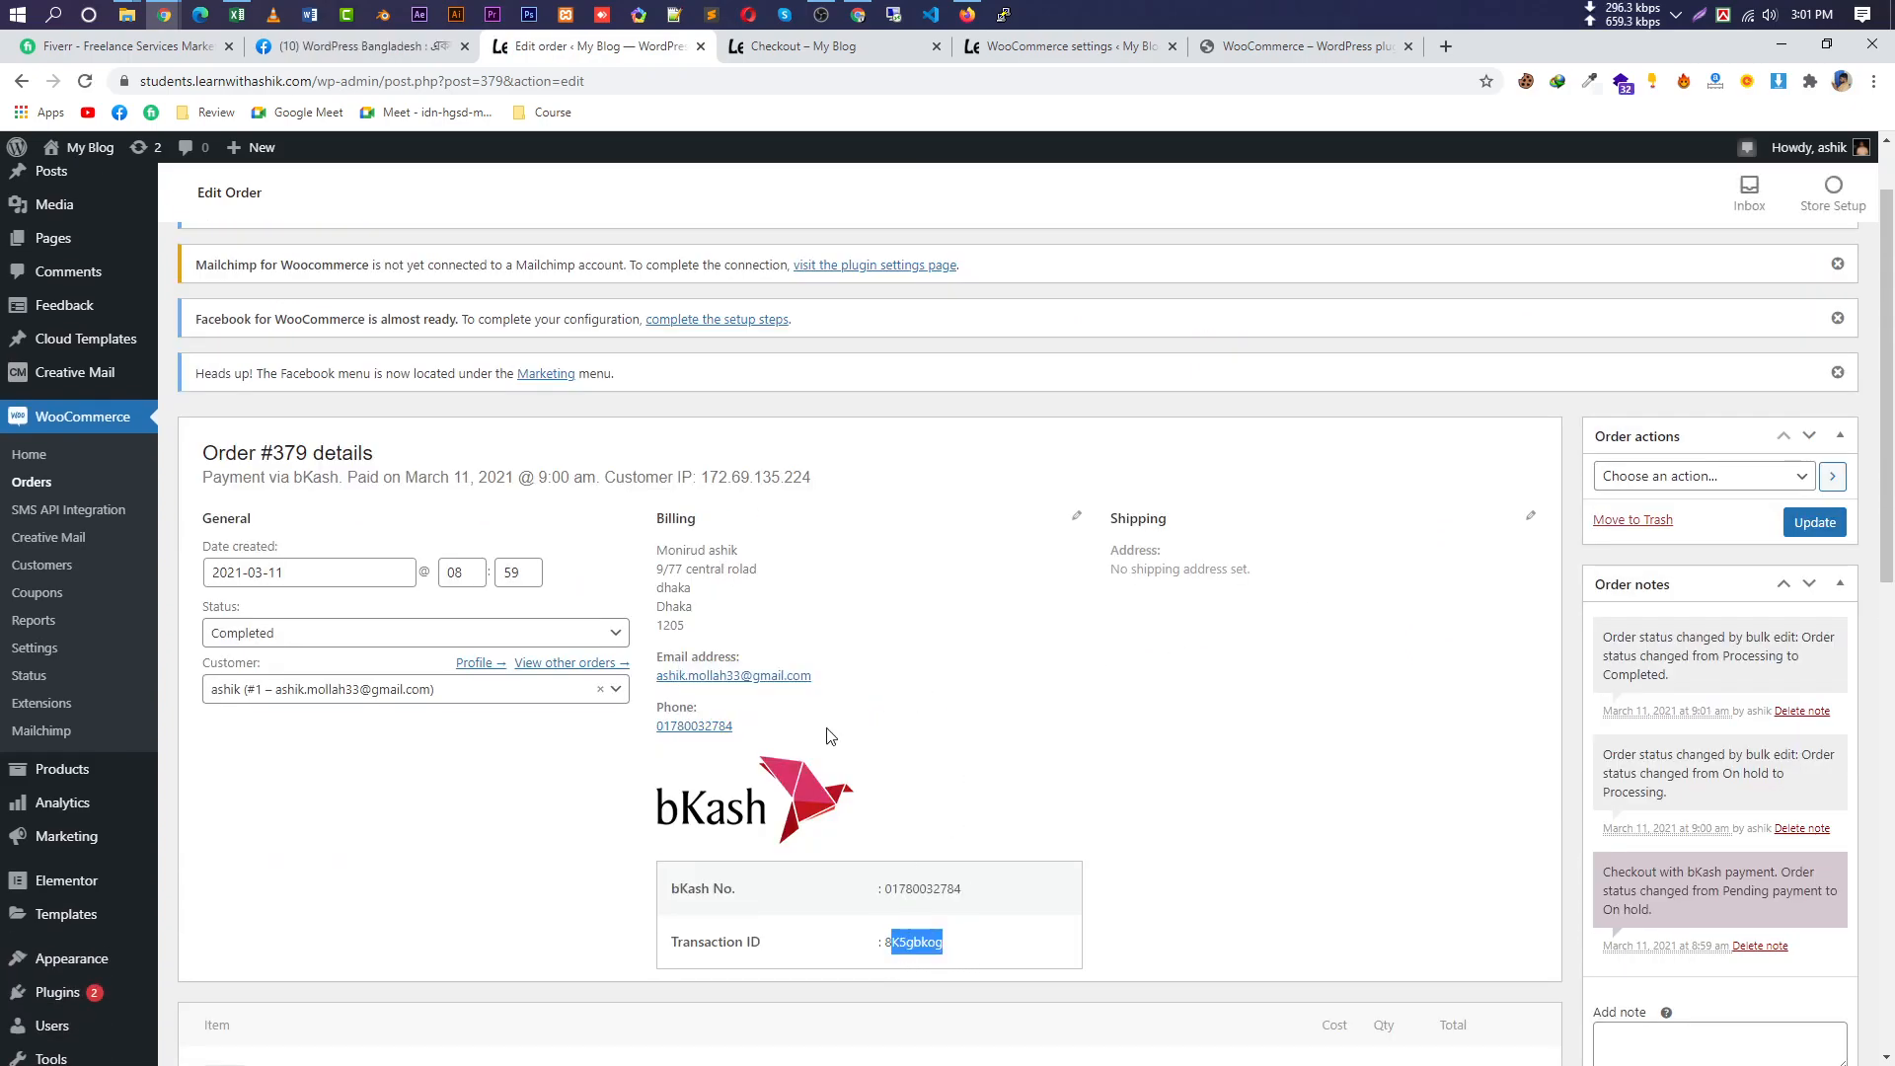
{"action": "left_click", "coordinate": [380, 632]}
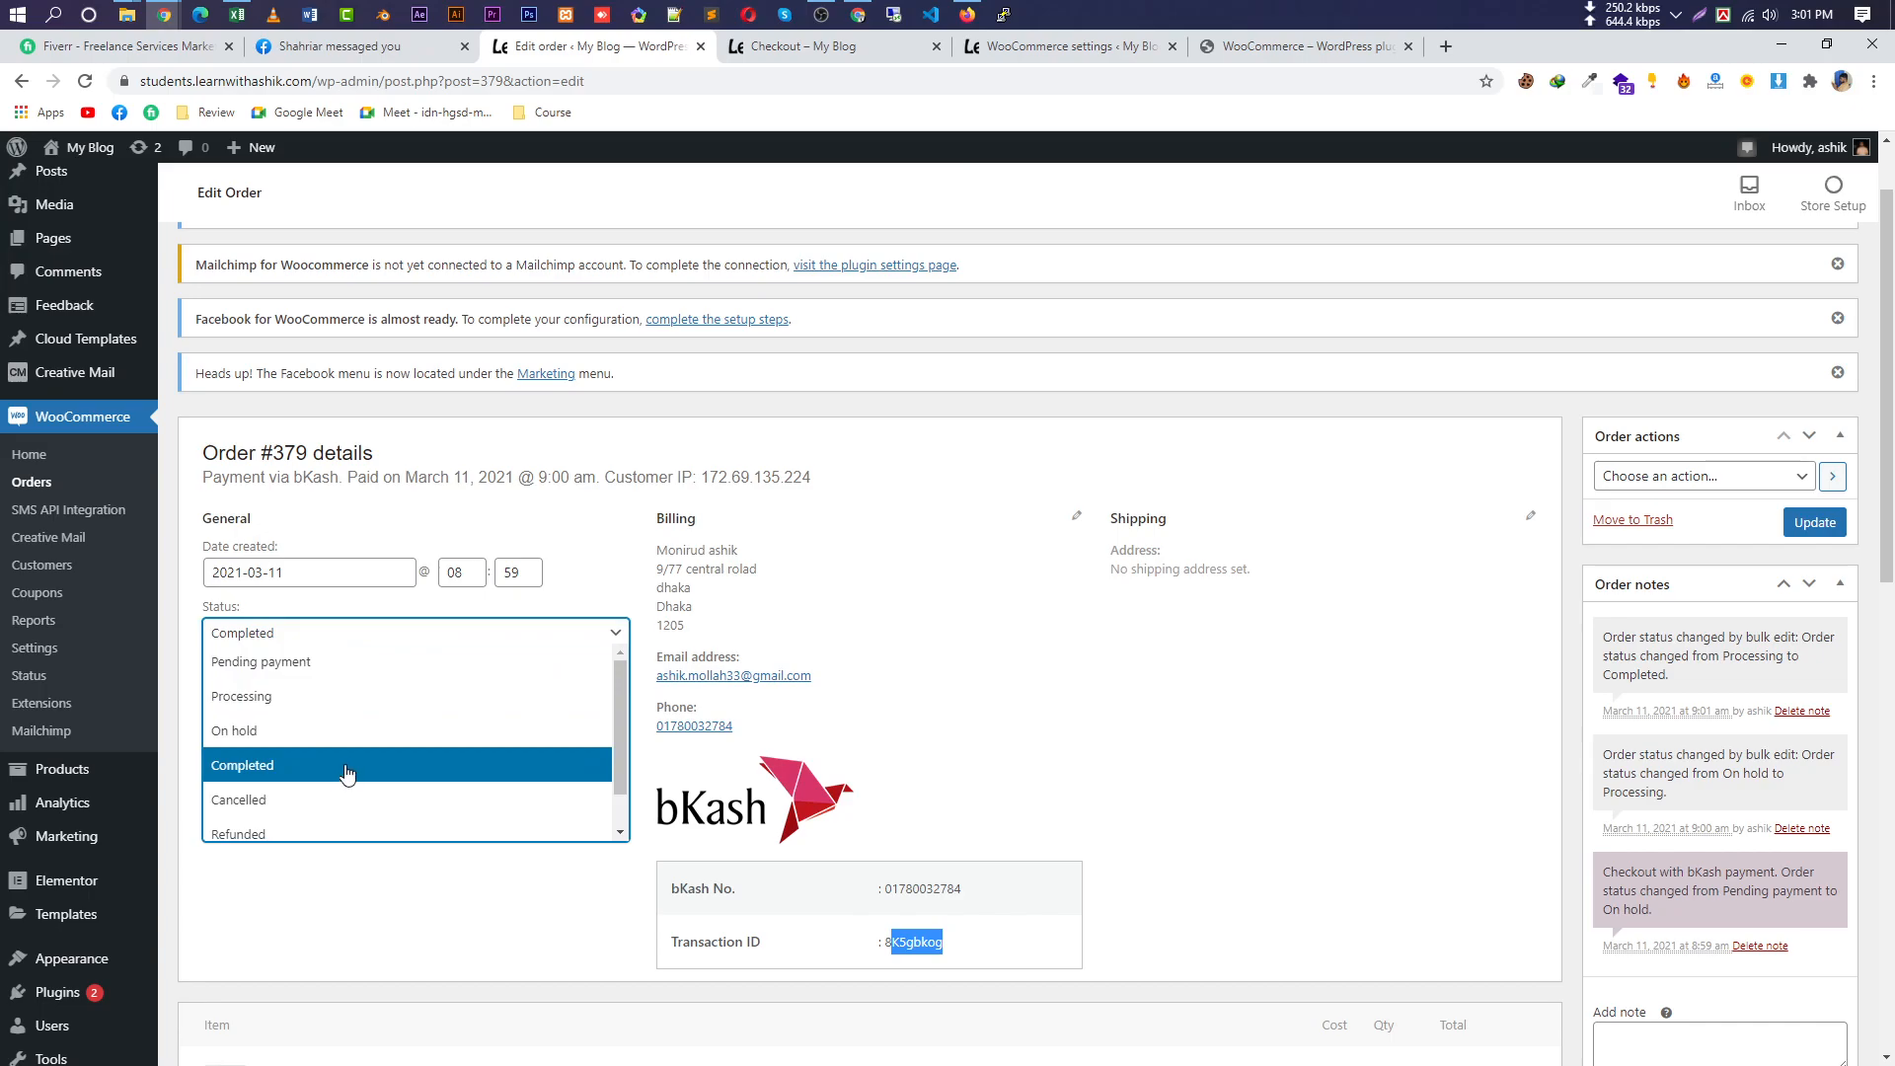
{"action": "scroll", "coordinate": [414, 789], "scroll_direction": "down", "scroll_amount": 1}
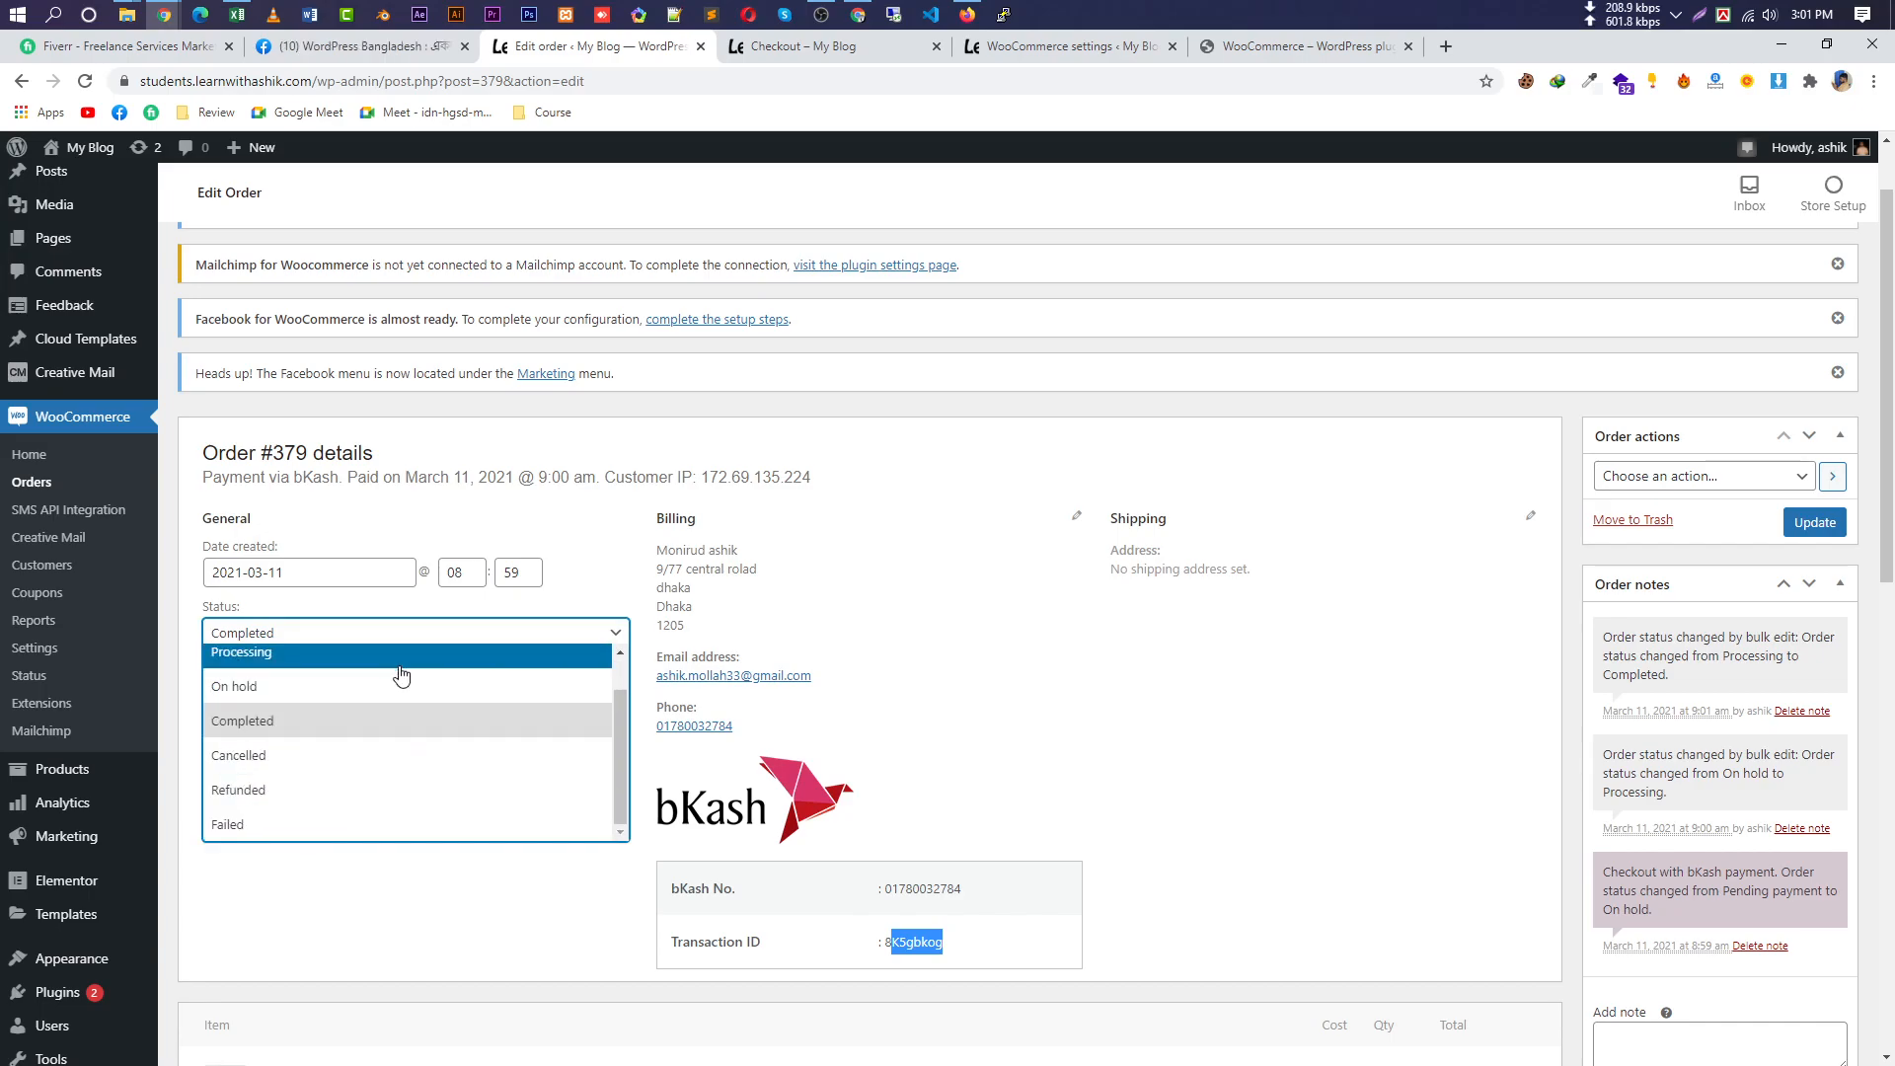
{"action": "scroll", "coordinate": [395, 667], "scroll_direction": "up", "scroll_amount": 1}
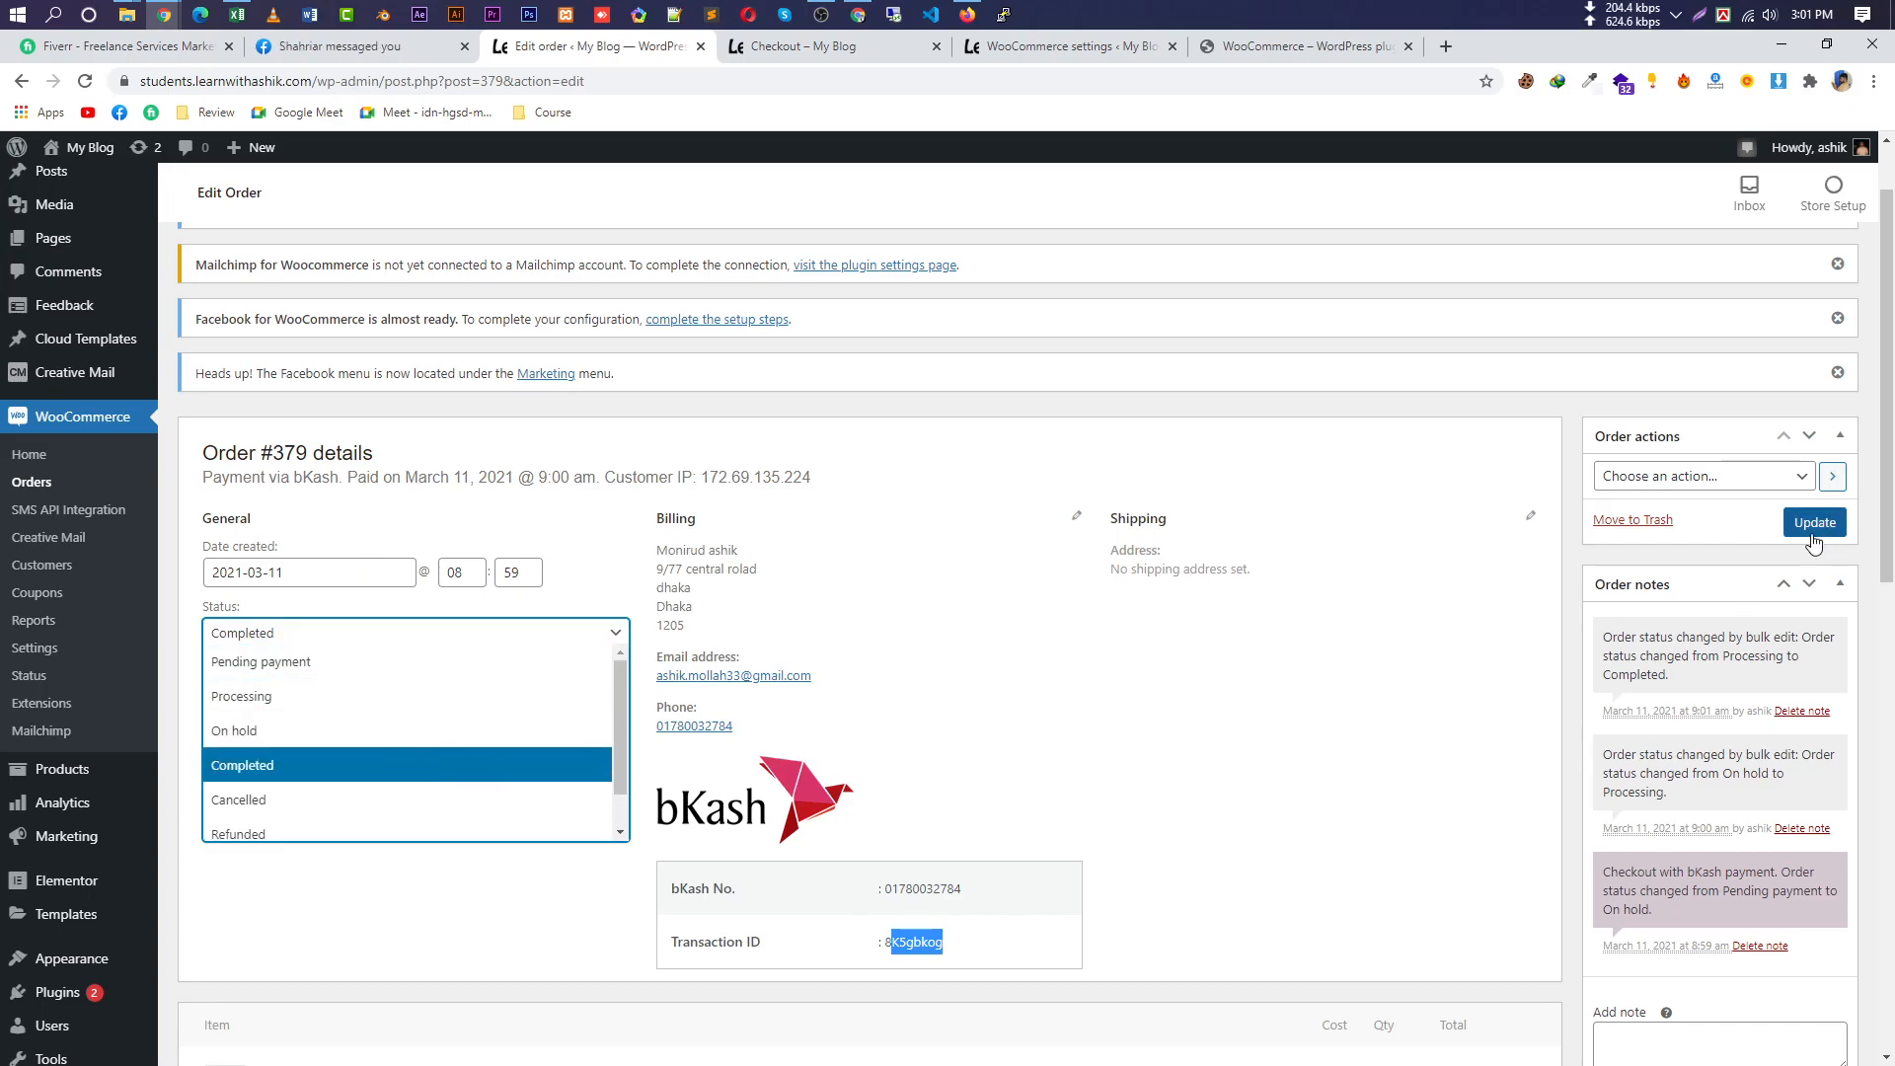
{"action": "left_click", "coordinate": [1767, 487]}
Review the order actions, the status-change notes and the note type choices.
{"action": "left_click", "coordinate": [1765, 489]}
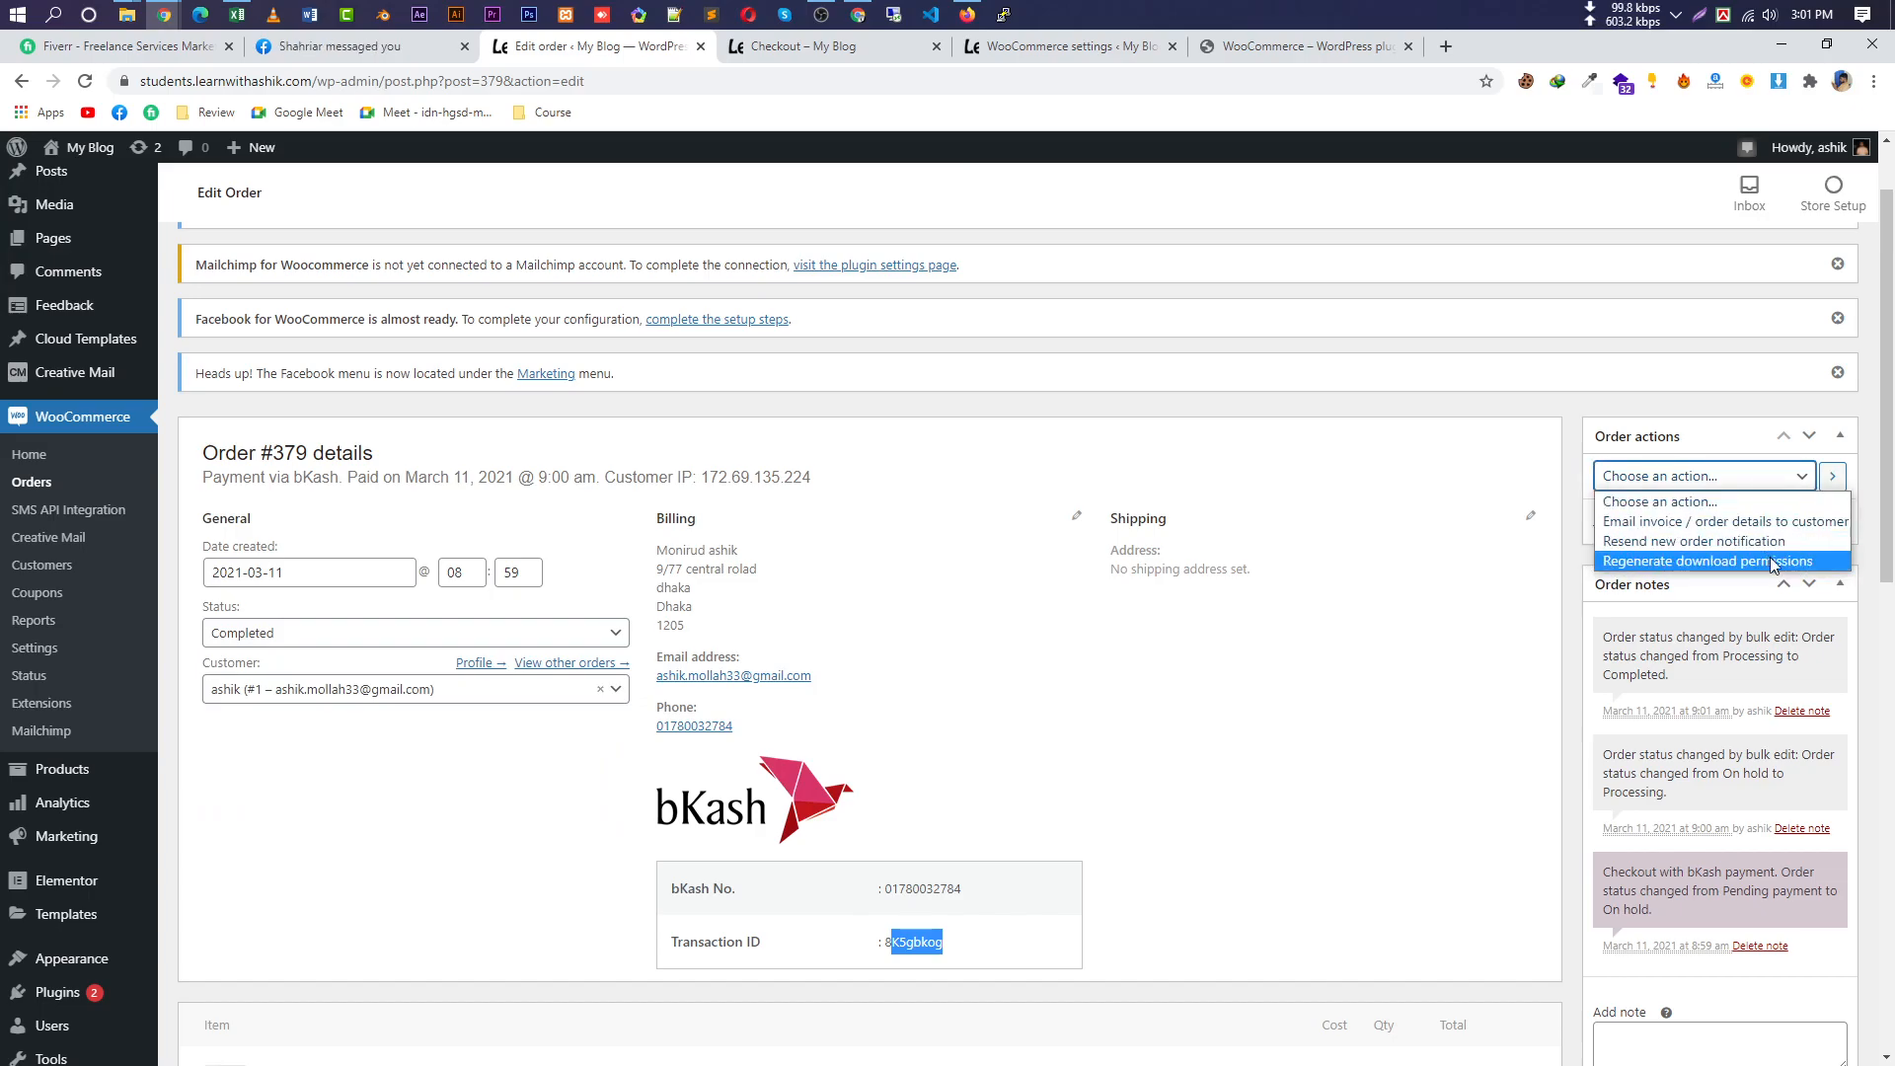
{"action": "scroll", "coordinate": [1430, 635], "scroll_direction": "down", "scroll_amount": 2}
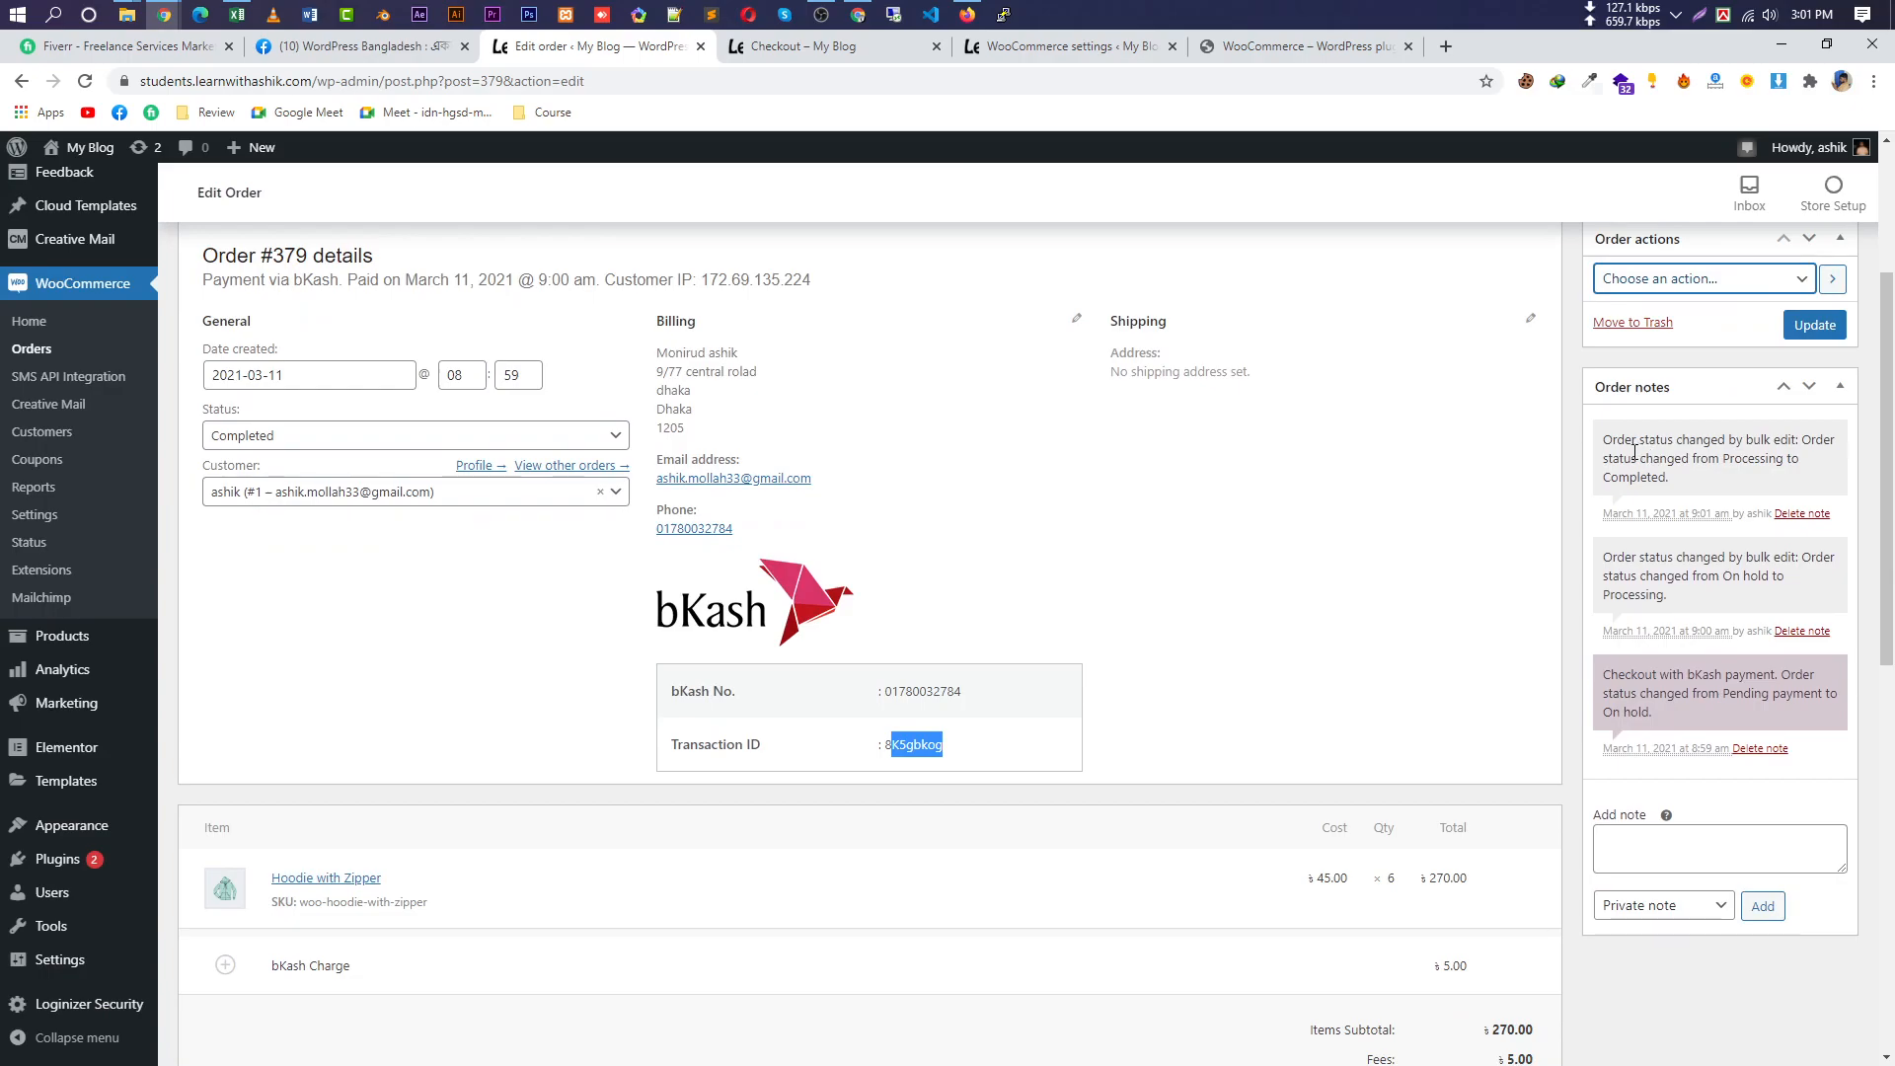
{"action": "left_click_drag", "start_coordinate": [1603, 444], "coordinate": [1797, 712]}
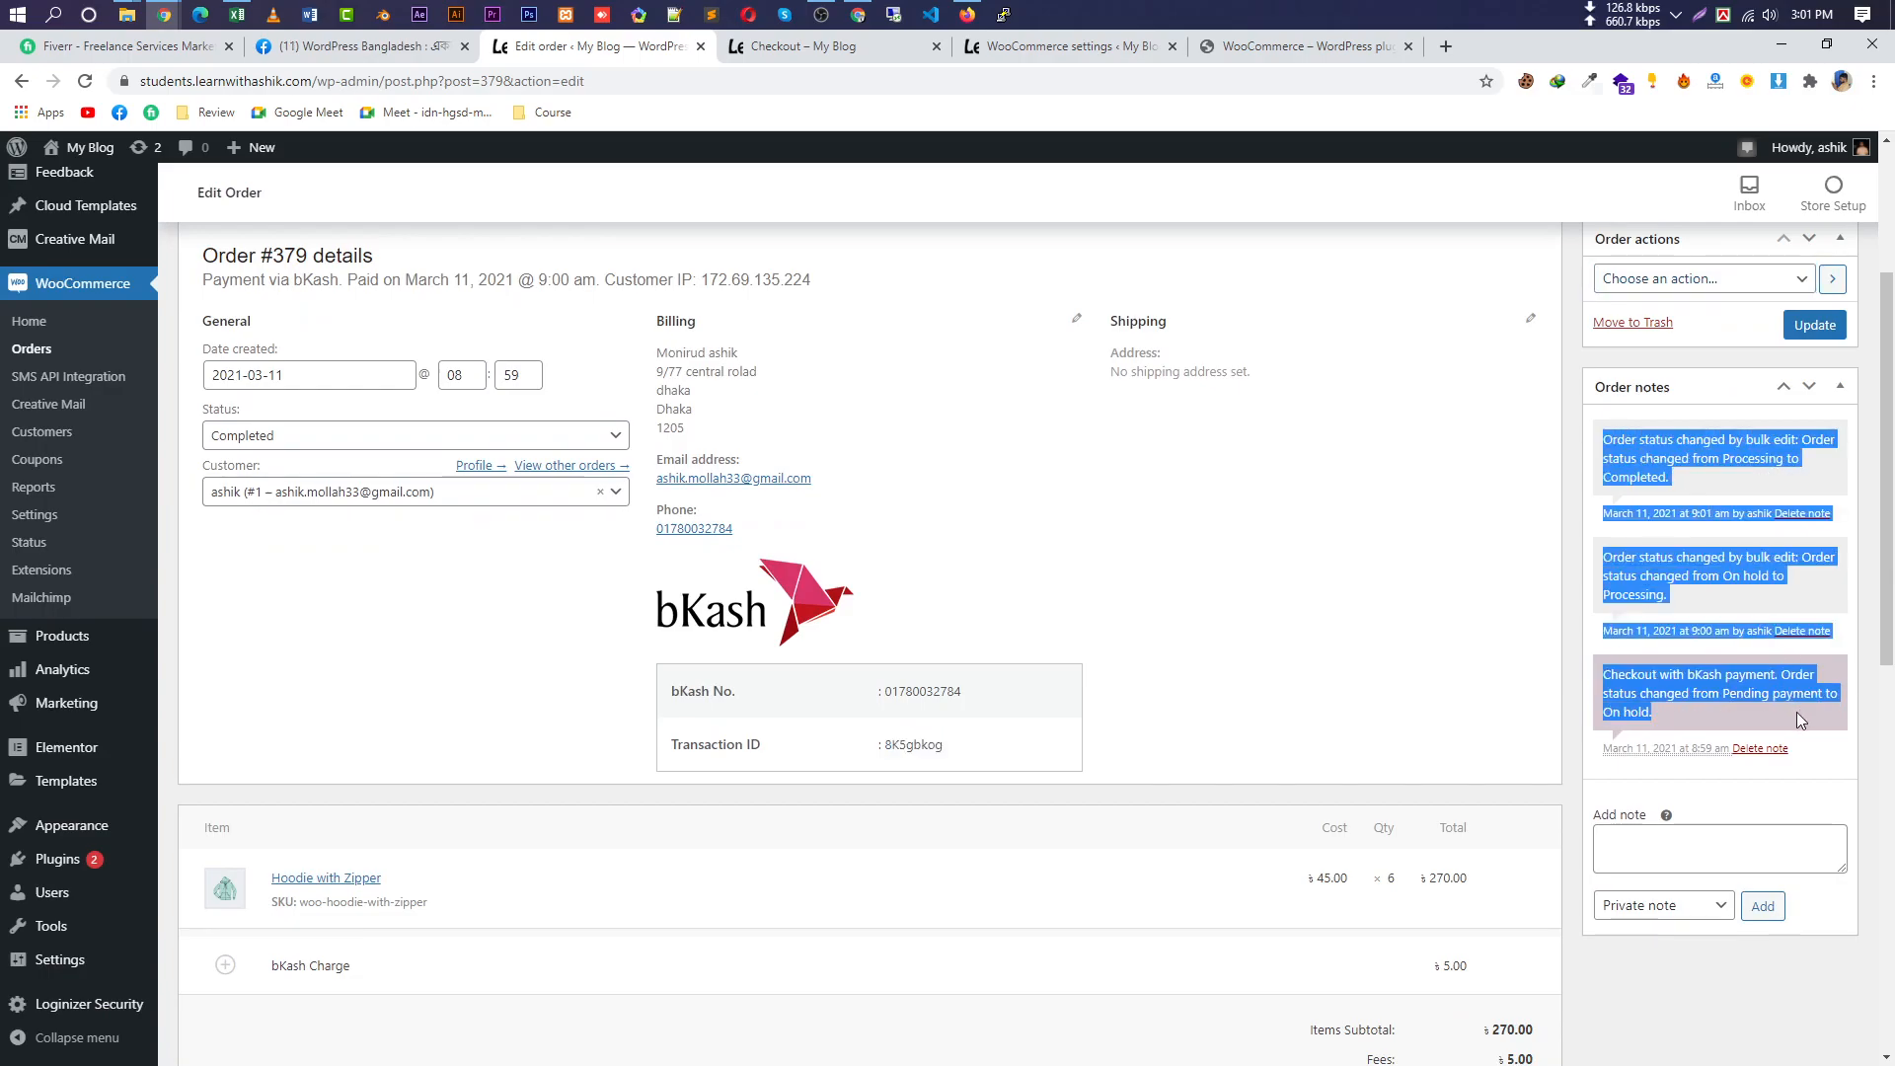
{"action": "left_click", "coordinate": [1661, 696]}
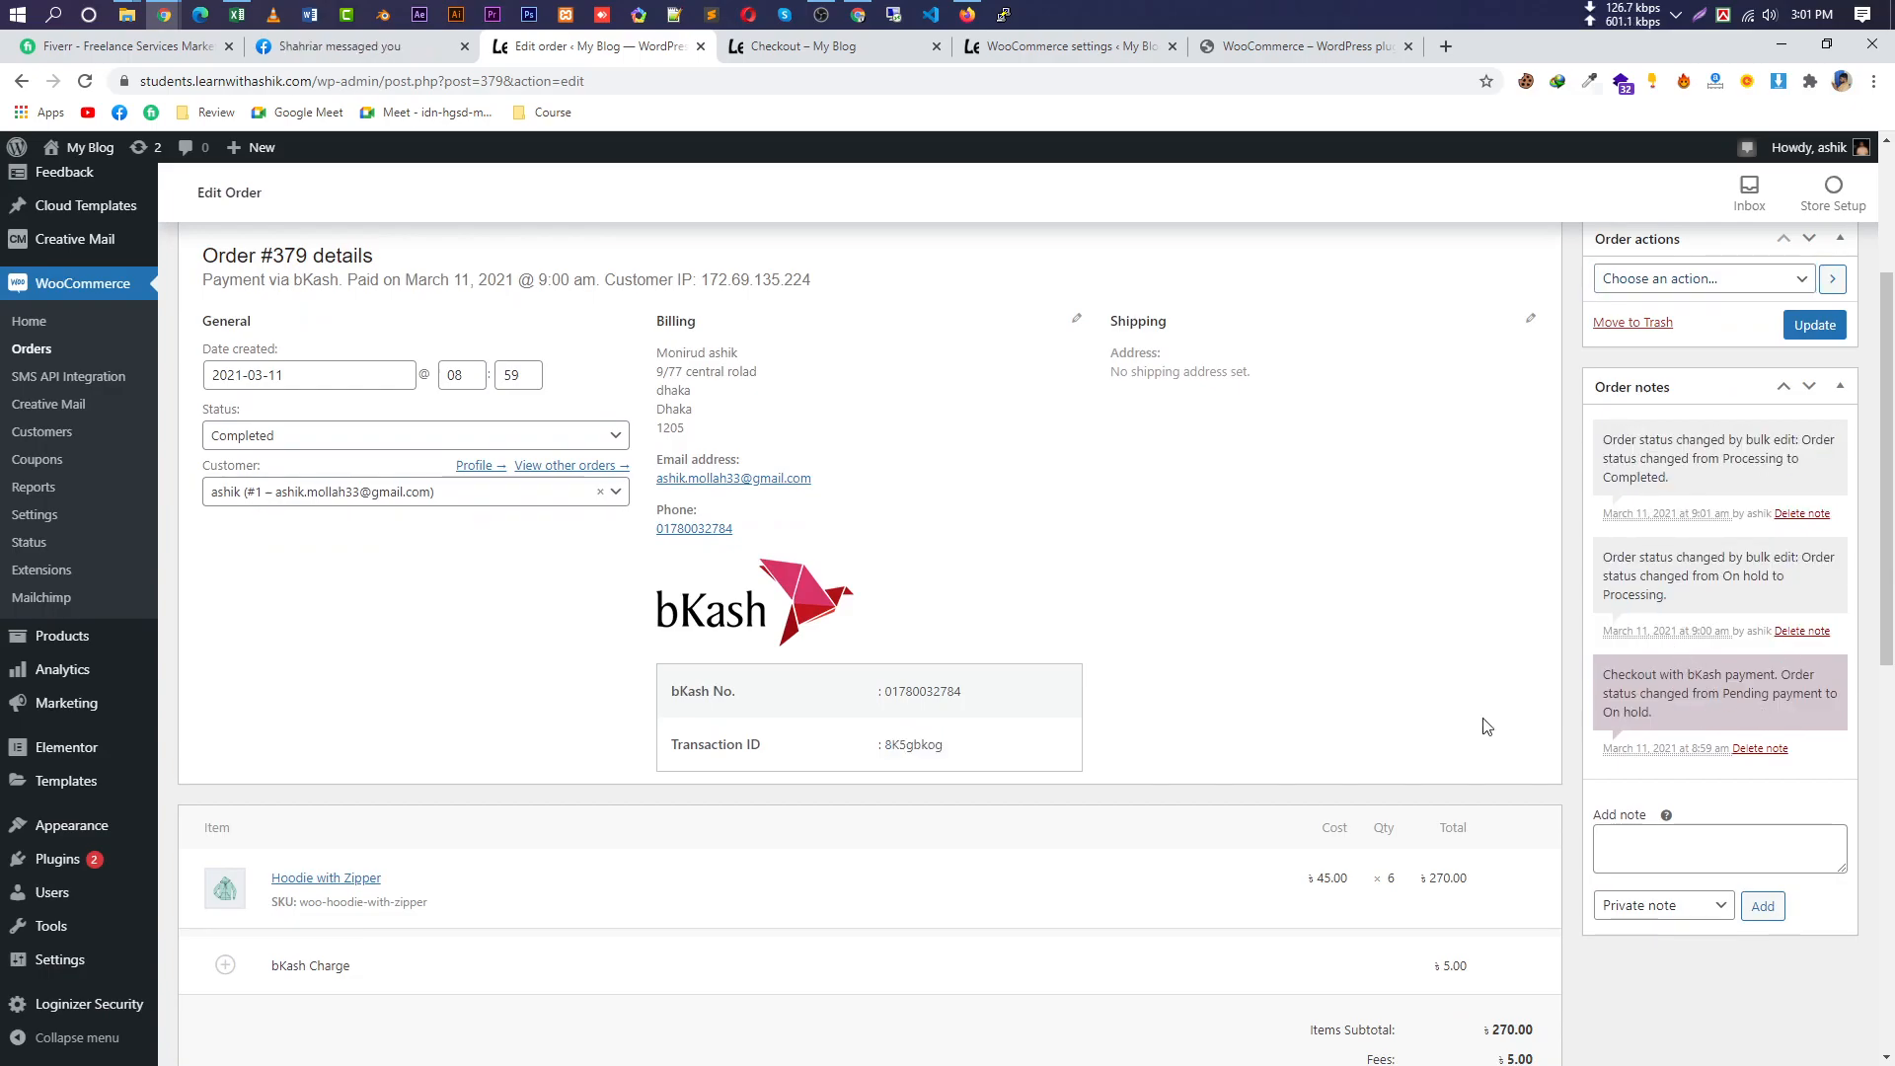
{"action": "scroll", "coordinate": [559, 918], "scroll_direction": "down", "scroll_amount": 3}
{"action": "left_click", "coordinate": [1738, 569]}
{"action": "left_click", "coordinate": [1675, 612]}
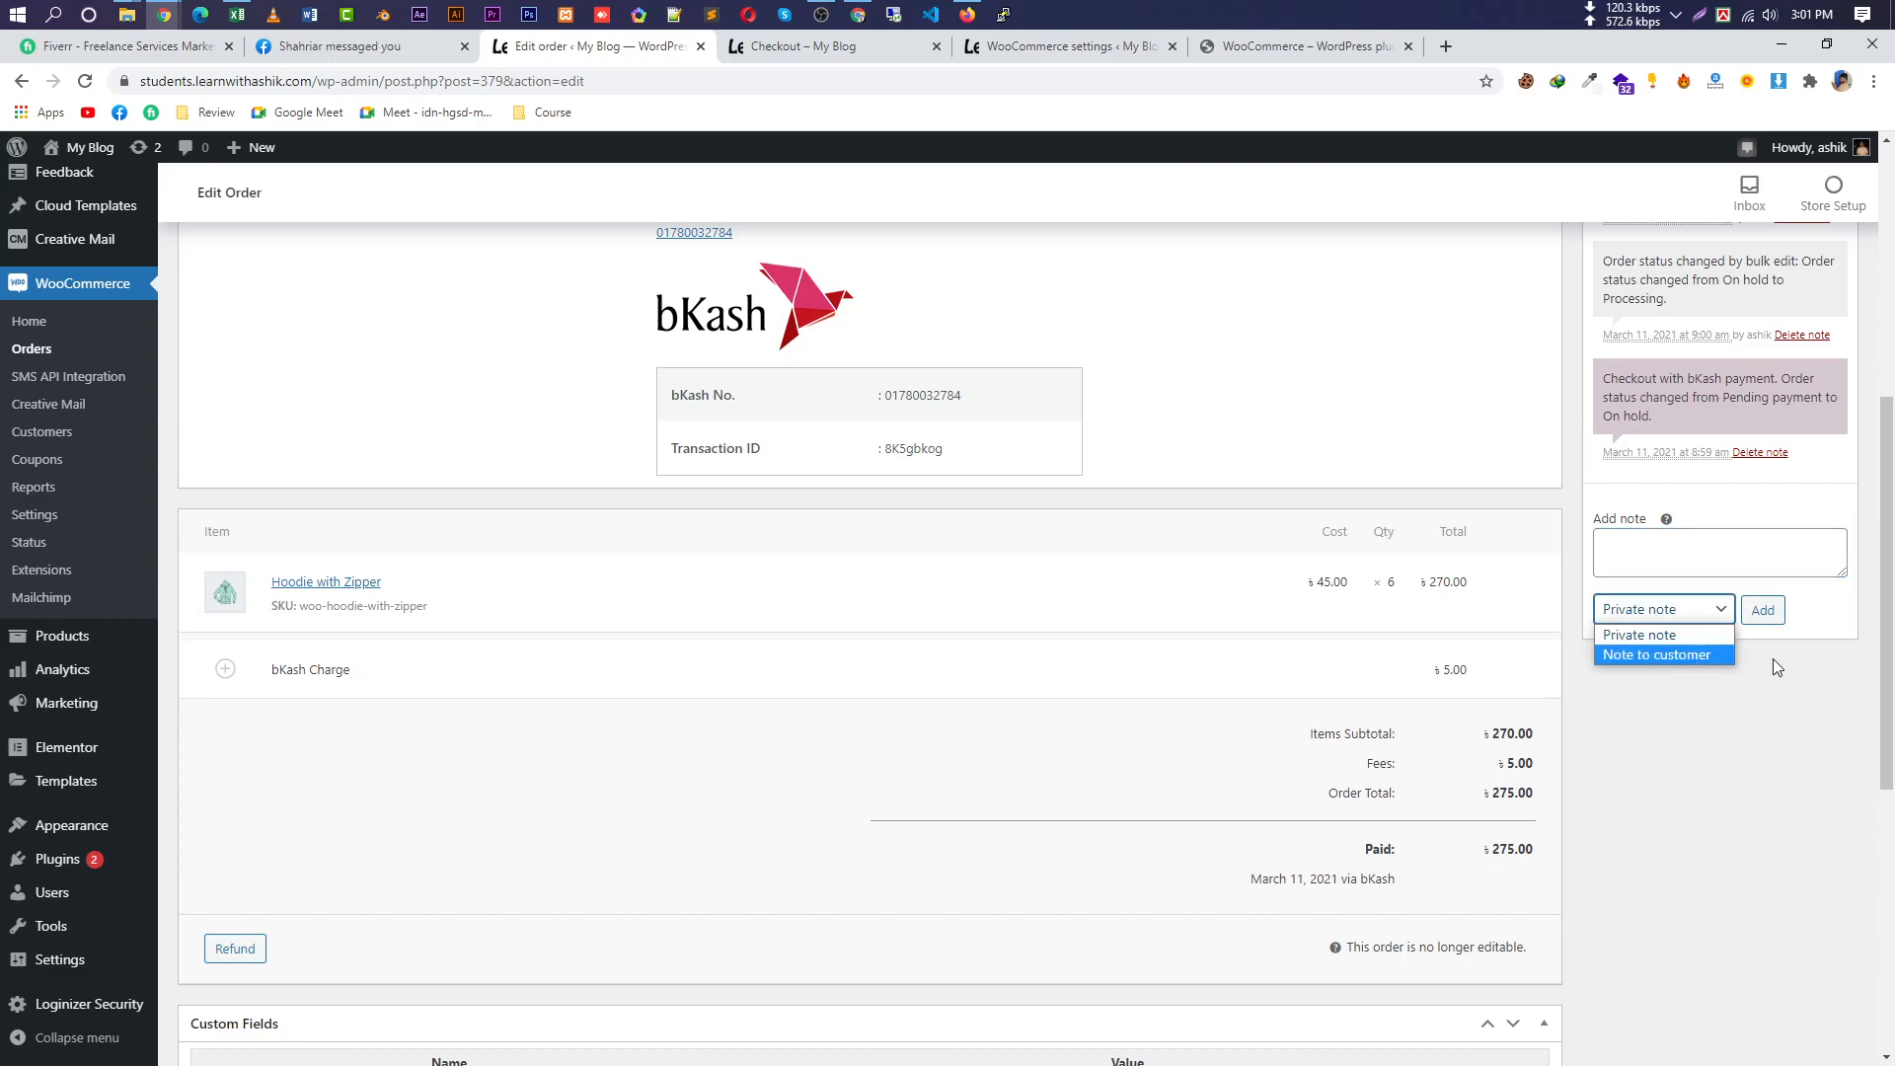
Scroll through the remaining order sections, then switch to the storefront's order-received page.
{"action": "scroll", "coordinate": [1589, 592], "scroll_direction": "down", "scroll_amount": 2}
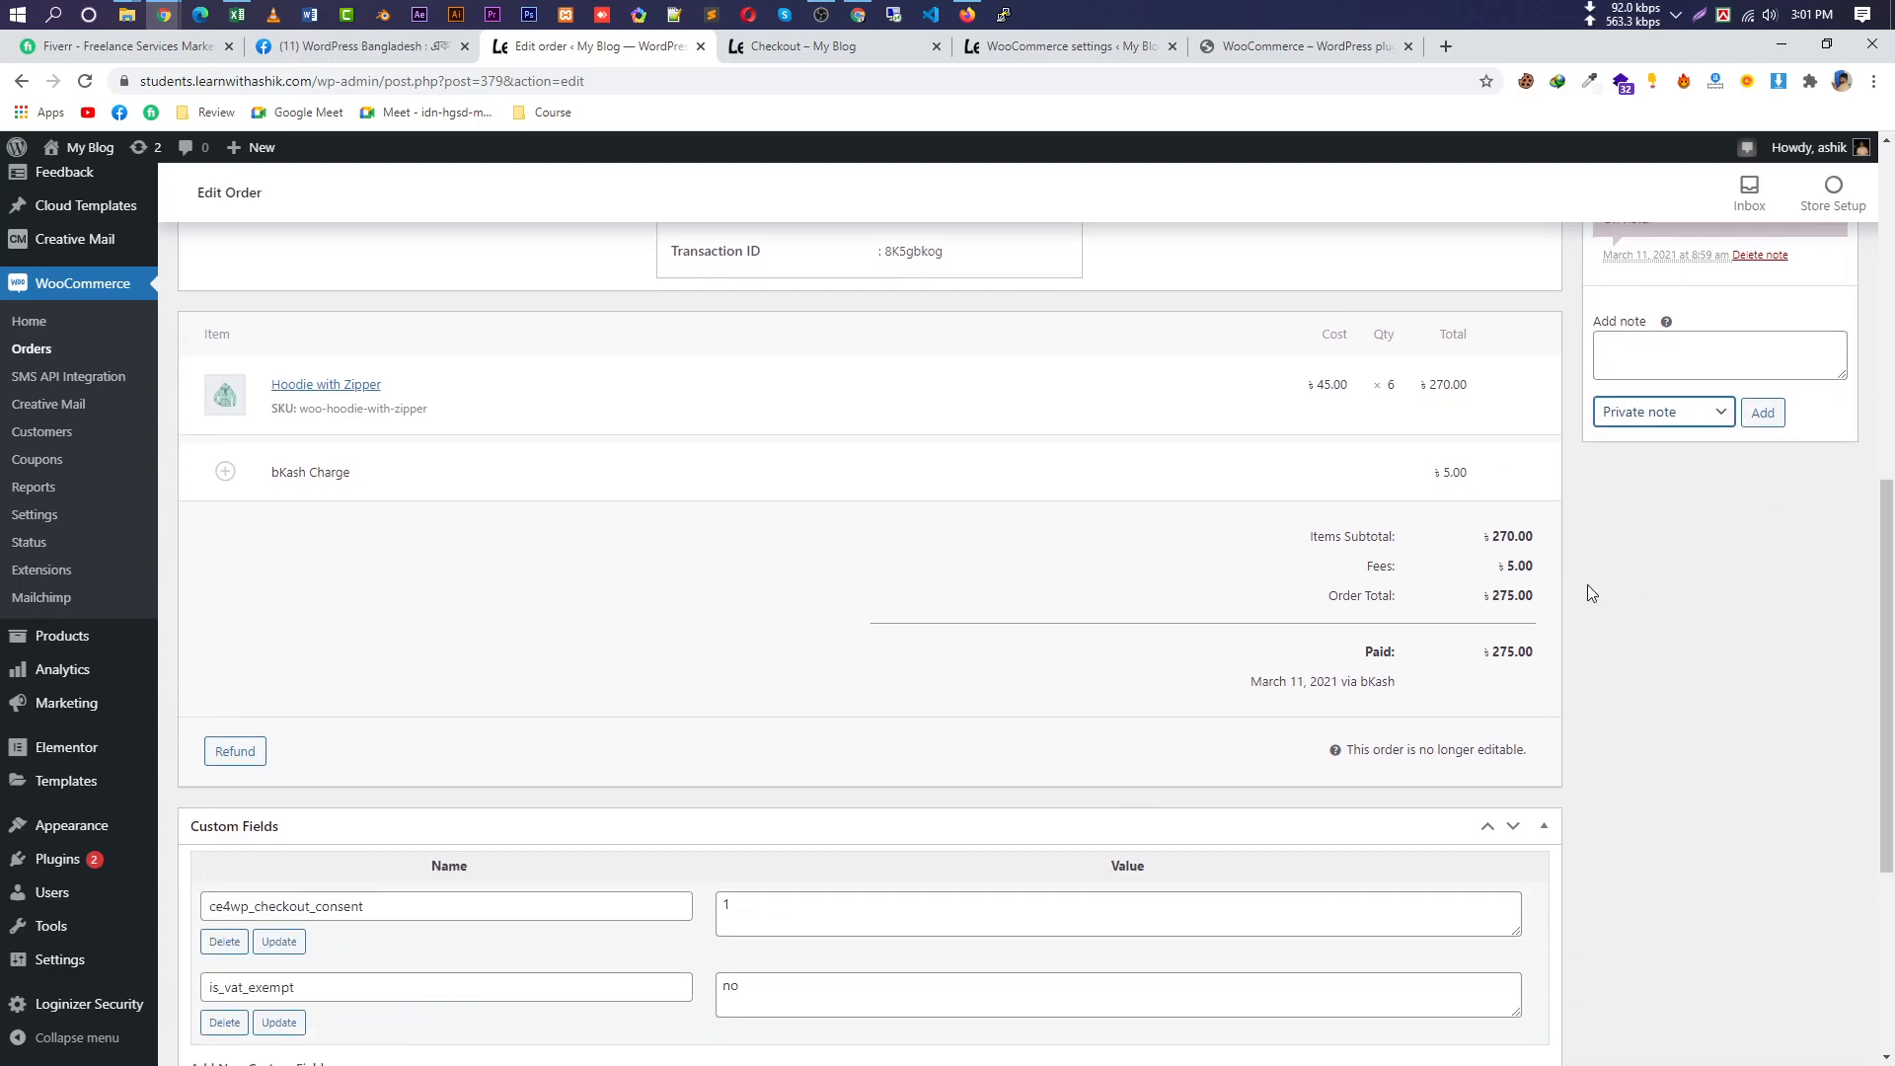
{"action": "left_click_drag", "start_coordinate": [1535, 689], "coordinate": [1371, 647]}
{"action": "scroll", "coordinate": [1247, 756], "scroll_direction": "down", "scroll_amount": 4}
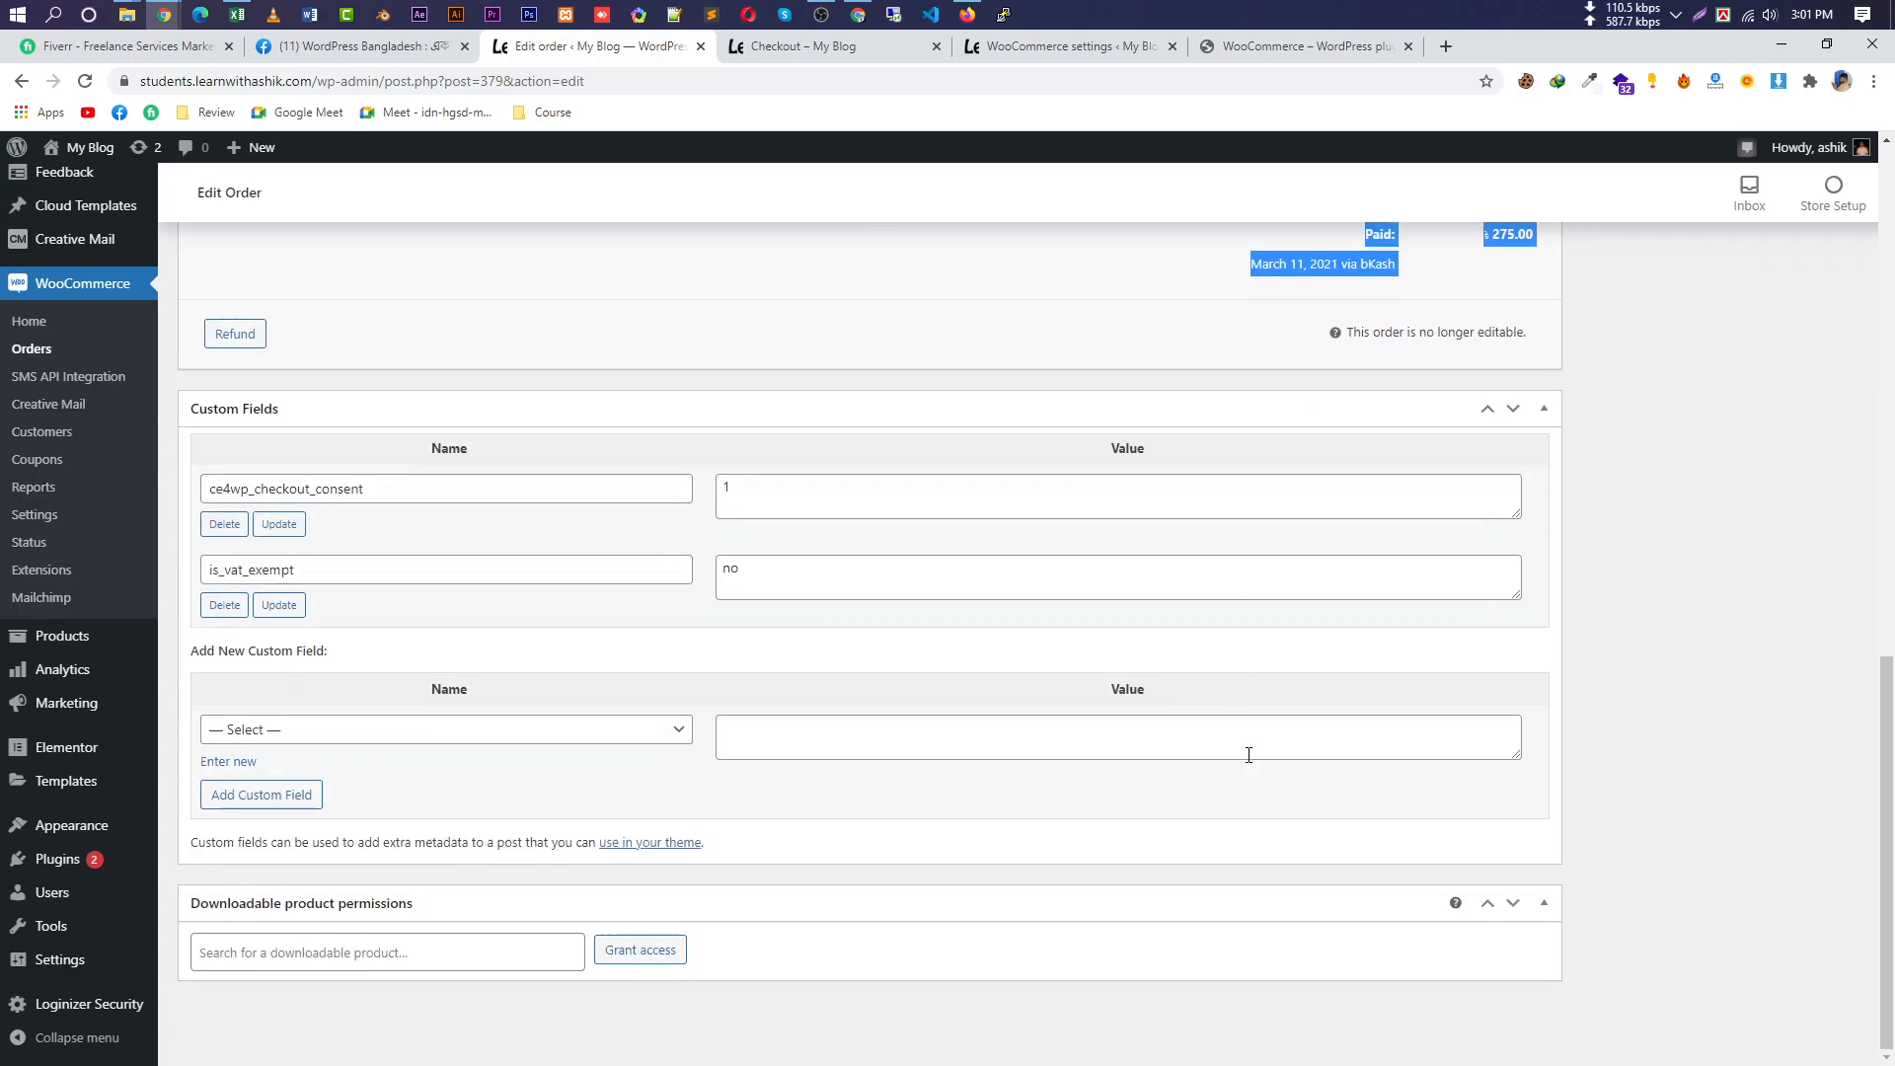
{"action": "scroll", "coordinate": [1125, 772], "scroll_direction": "up", "scroll_amount": 6}
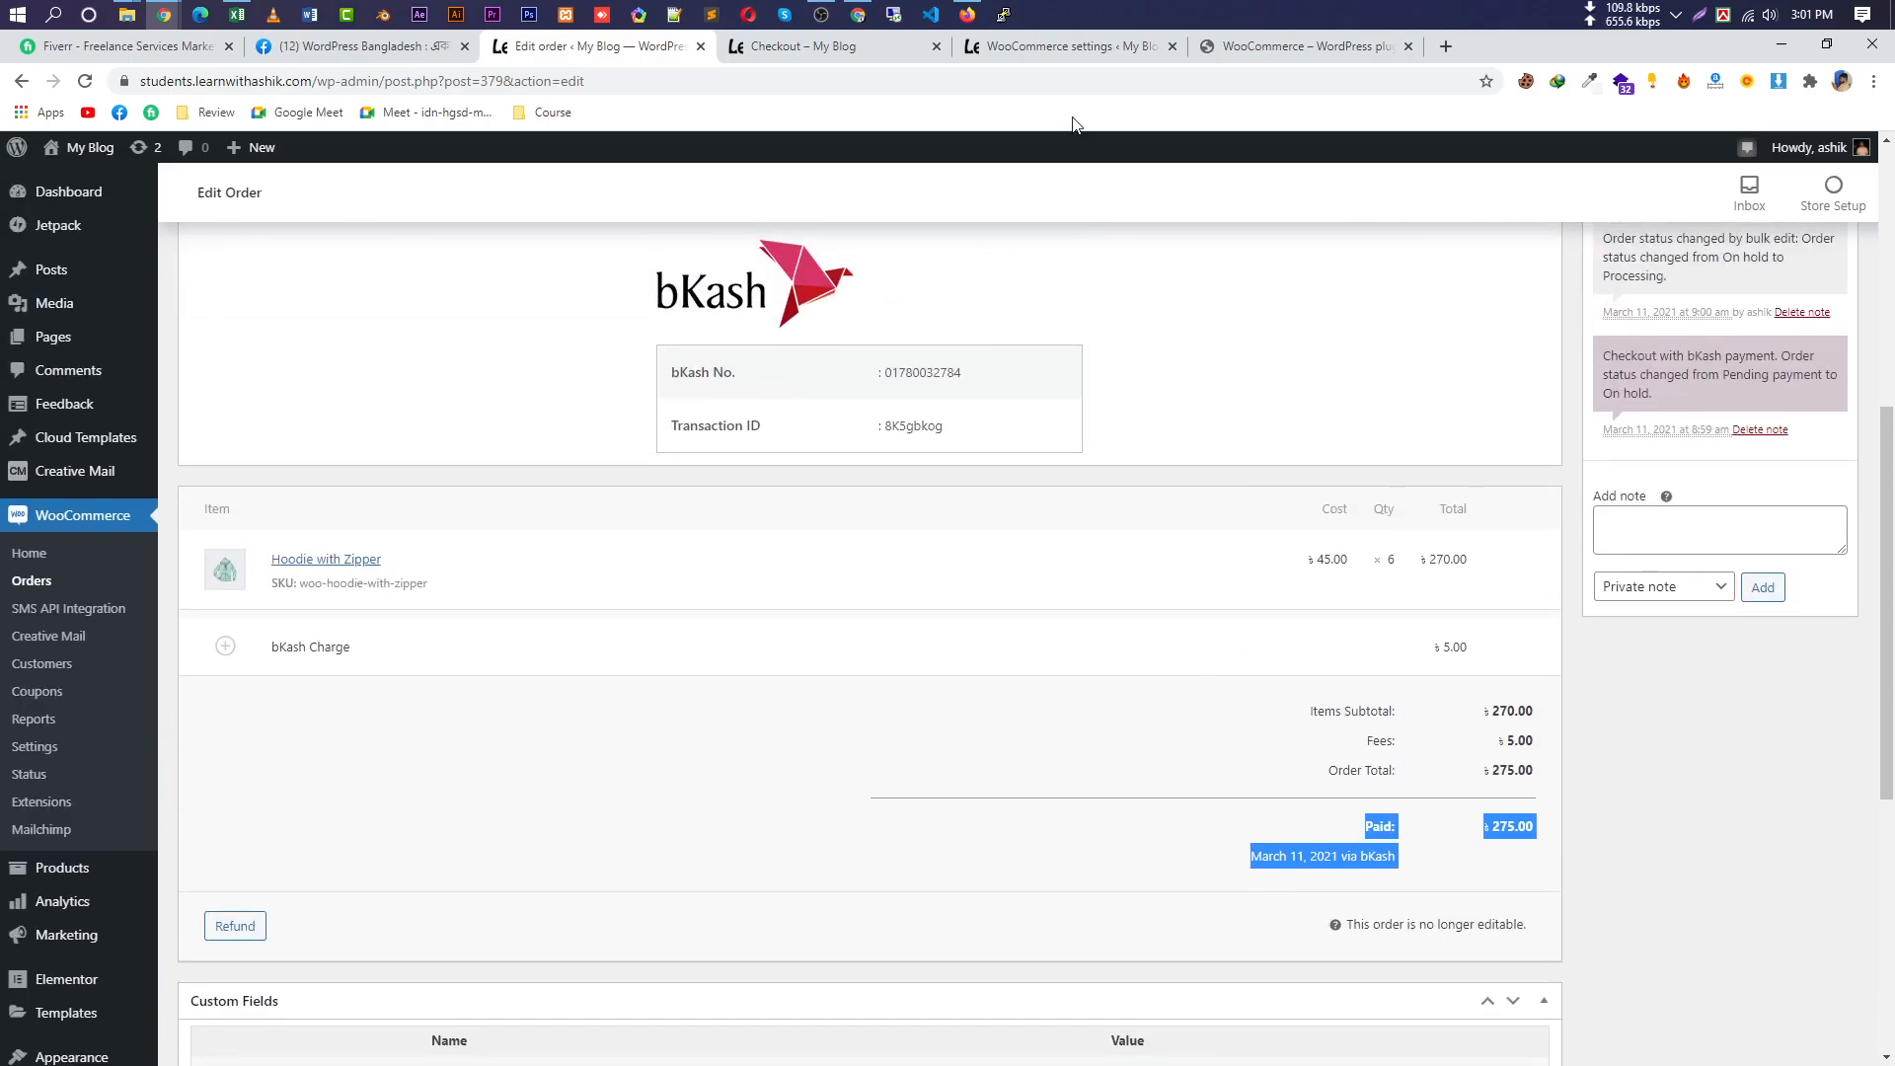
{"action": "left_click", "coordinate": [820, 14]}
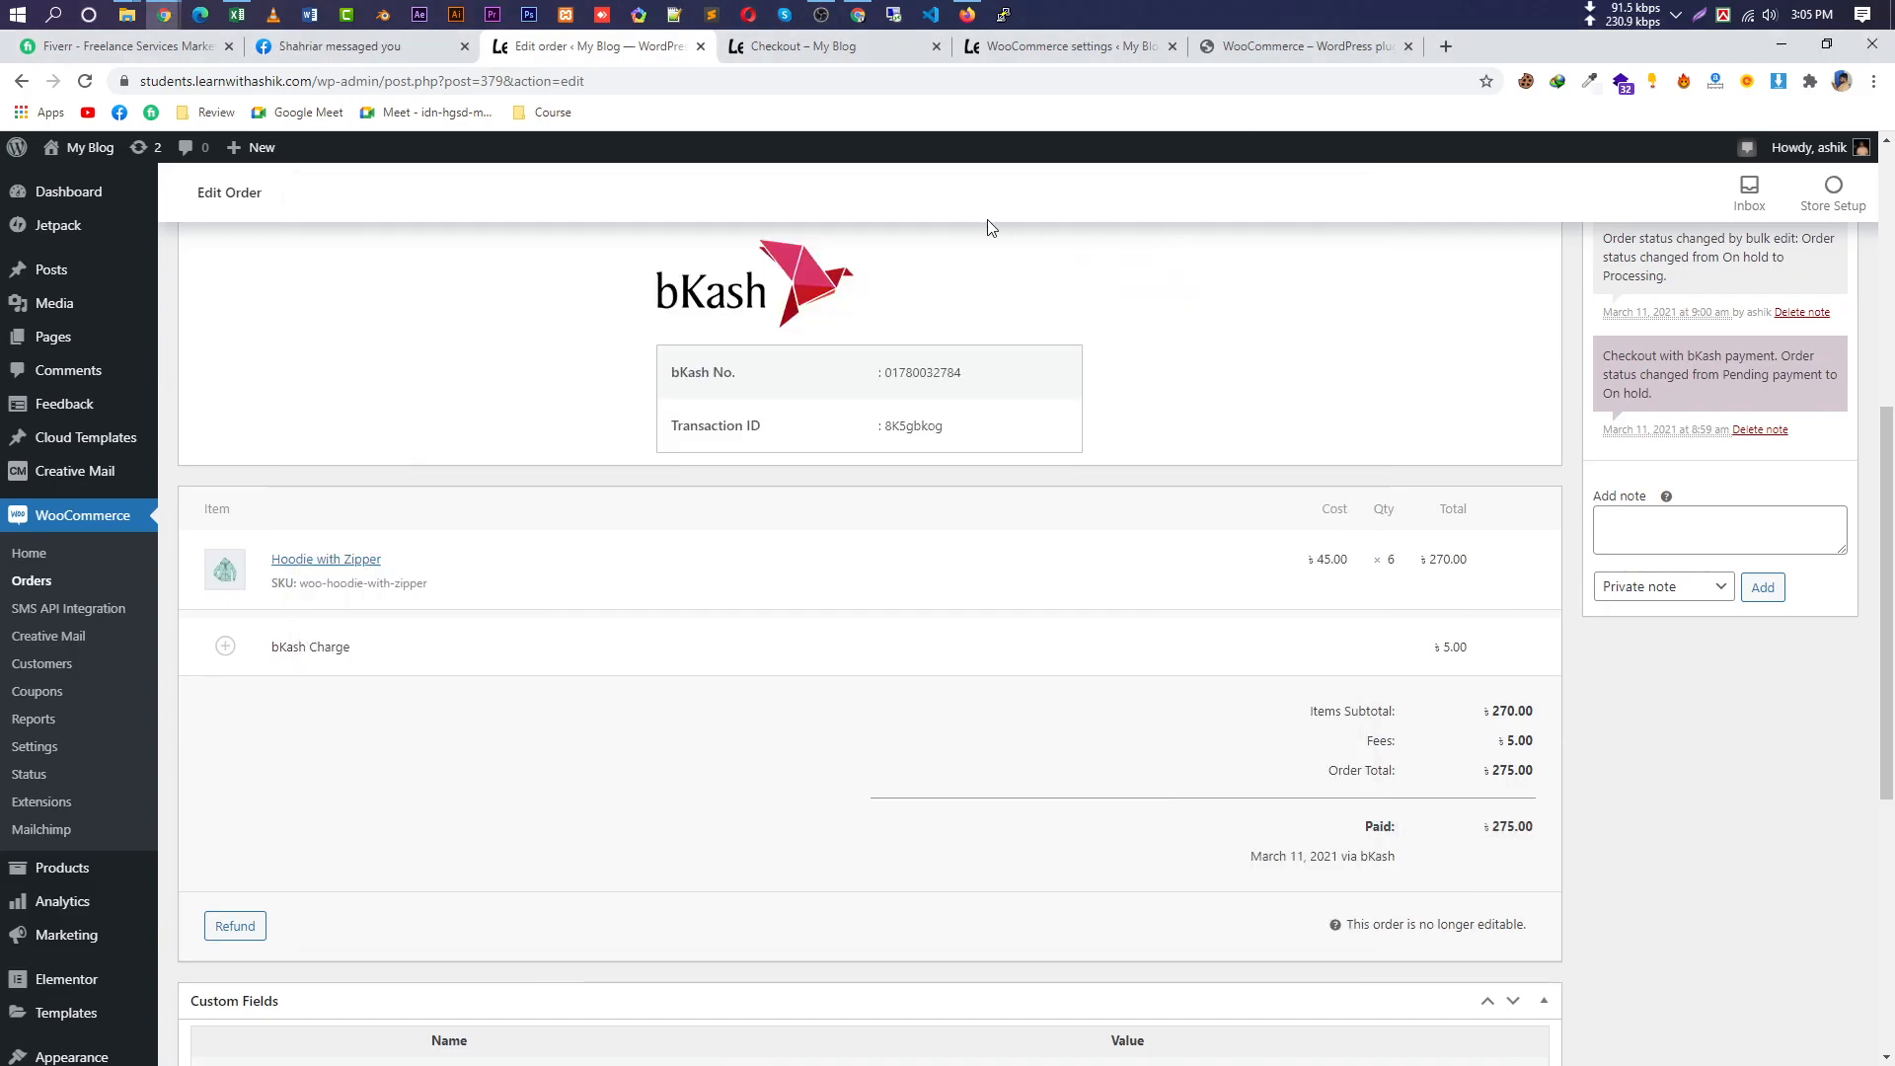
{"action": "scroll", "coordinate": [878, 493], "scroll_direction": "up", "scroll_amount": 6}
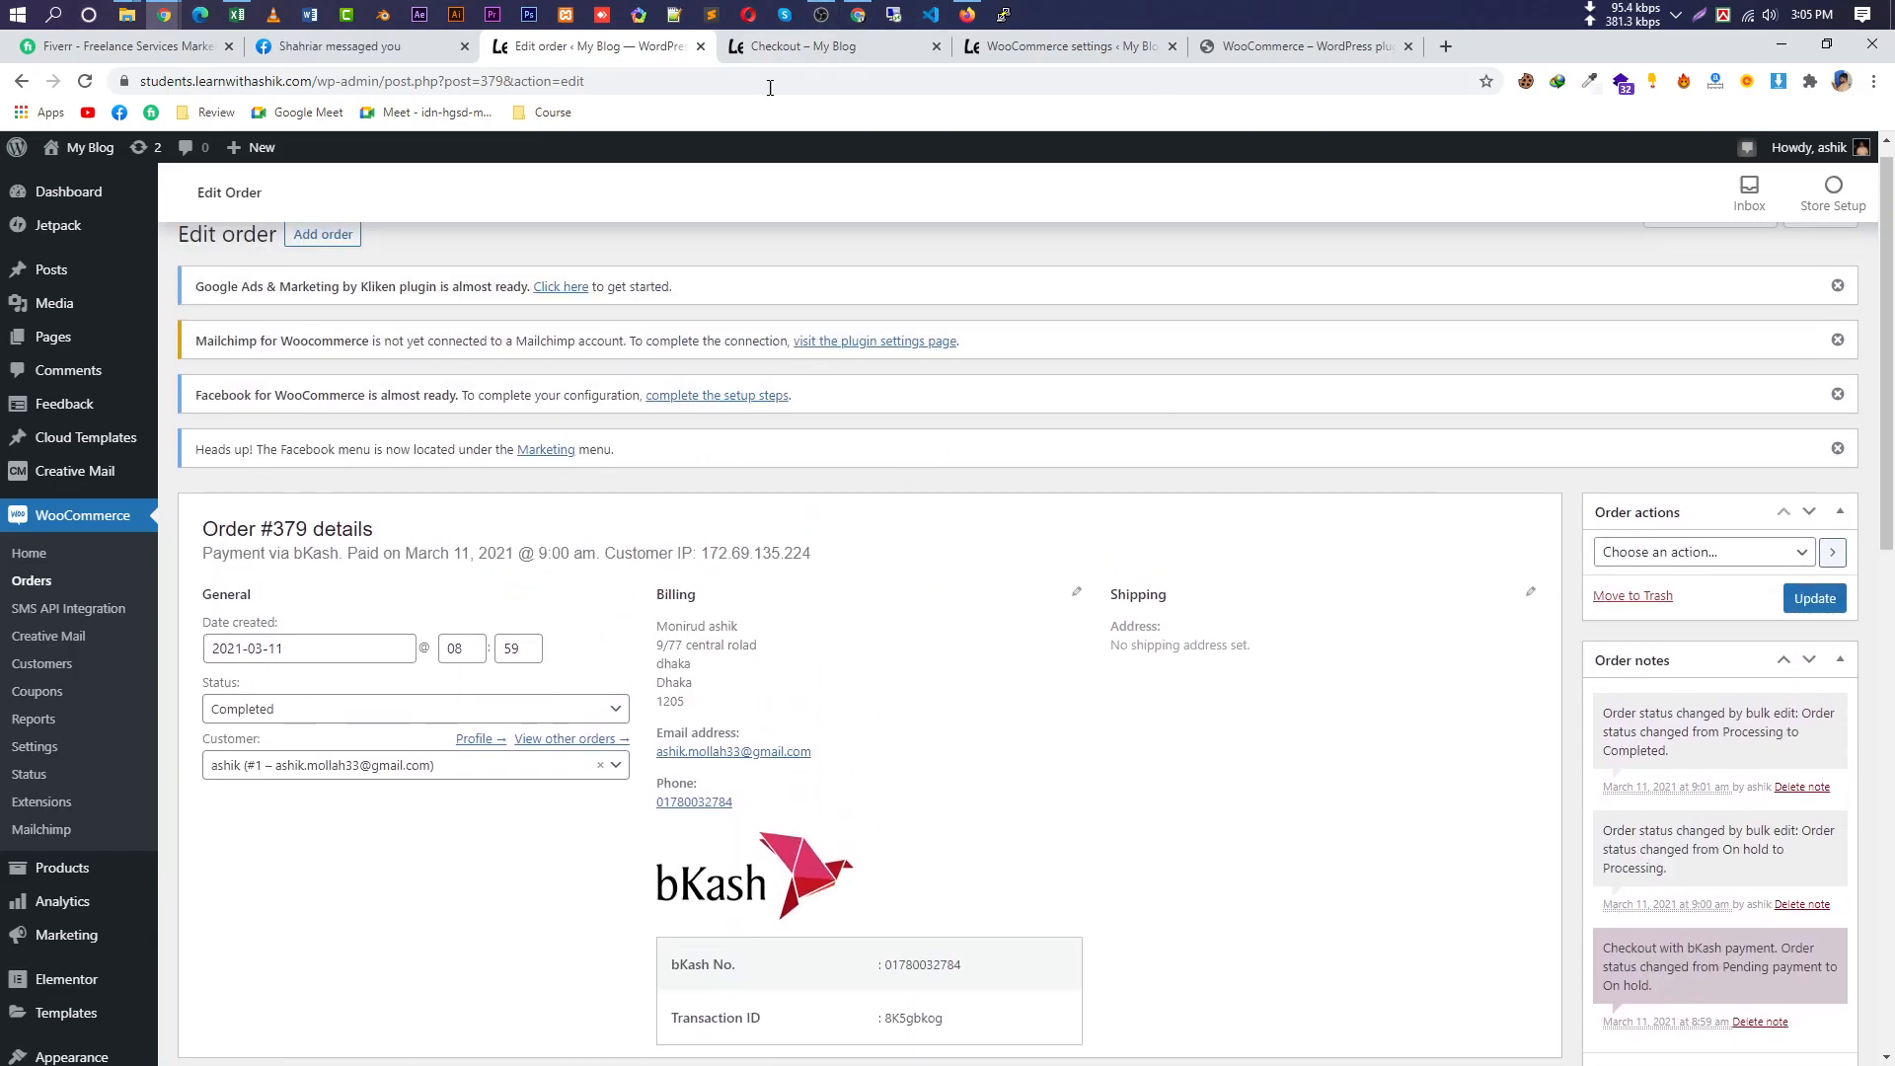
{"action": "left_click", "coordinate": [832, 49]}
{"action": "scroll", "coordinate": [872, 575], "scroll_direction": "up", "scroll_amount": 2}
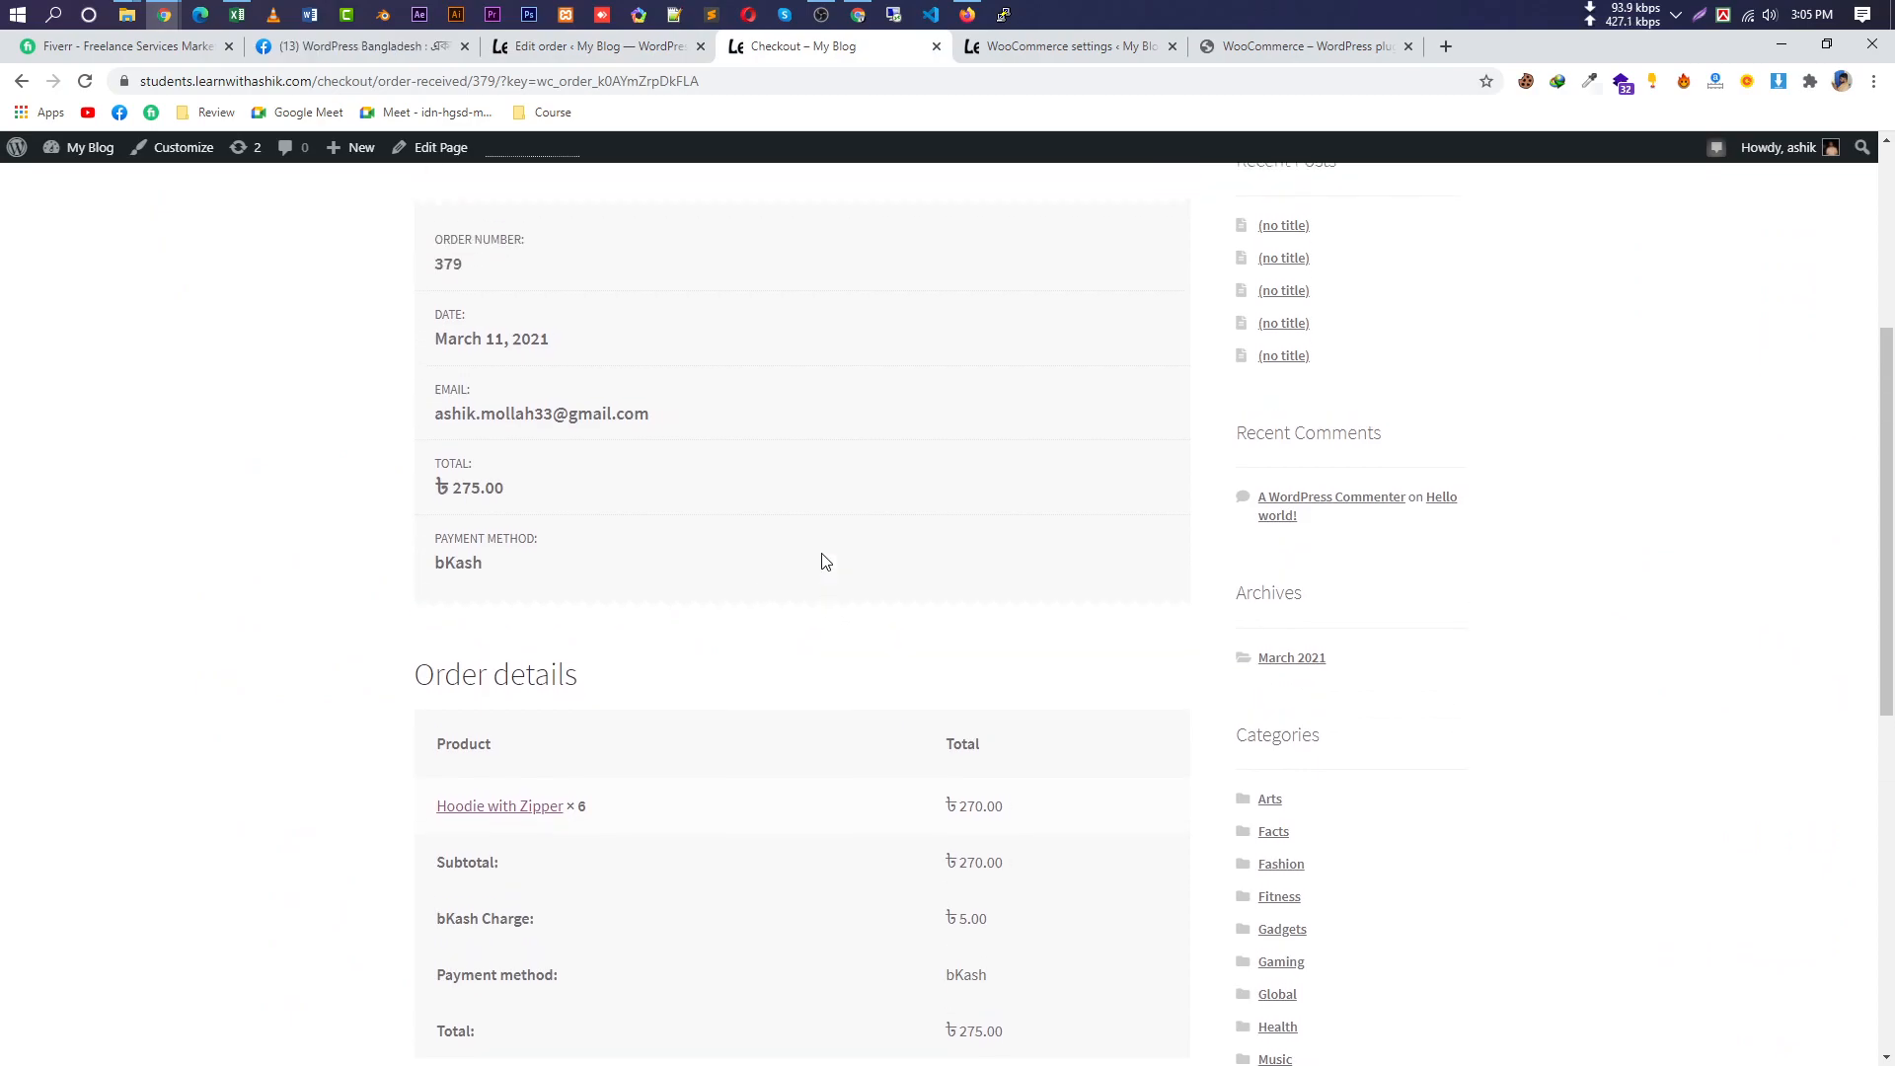
{"action": "scroll", "coordinate": [989, 566], "scroll_direction": "down", "scroll_amount": 9}
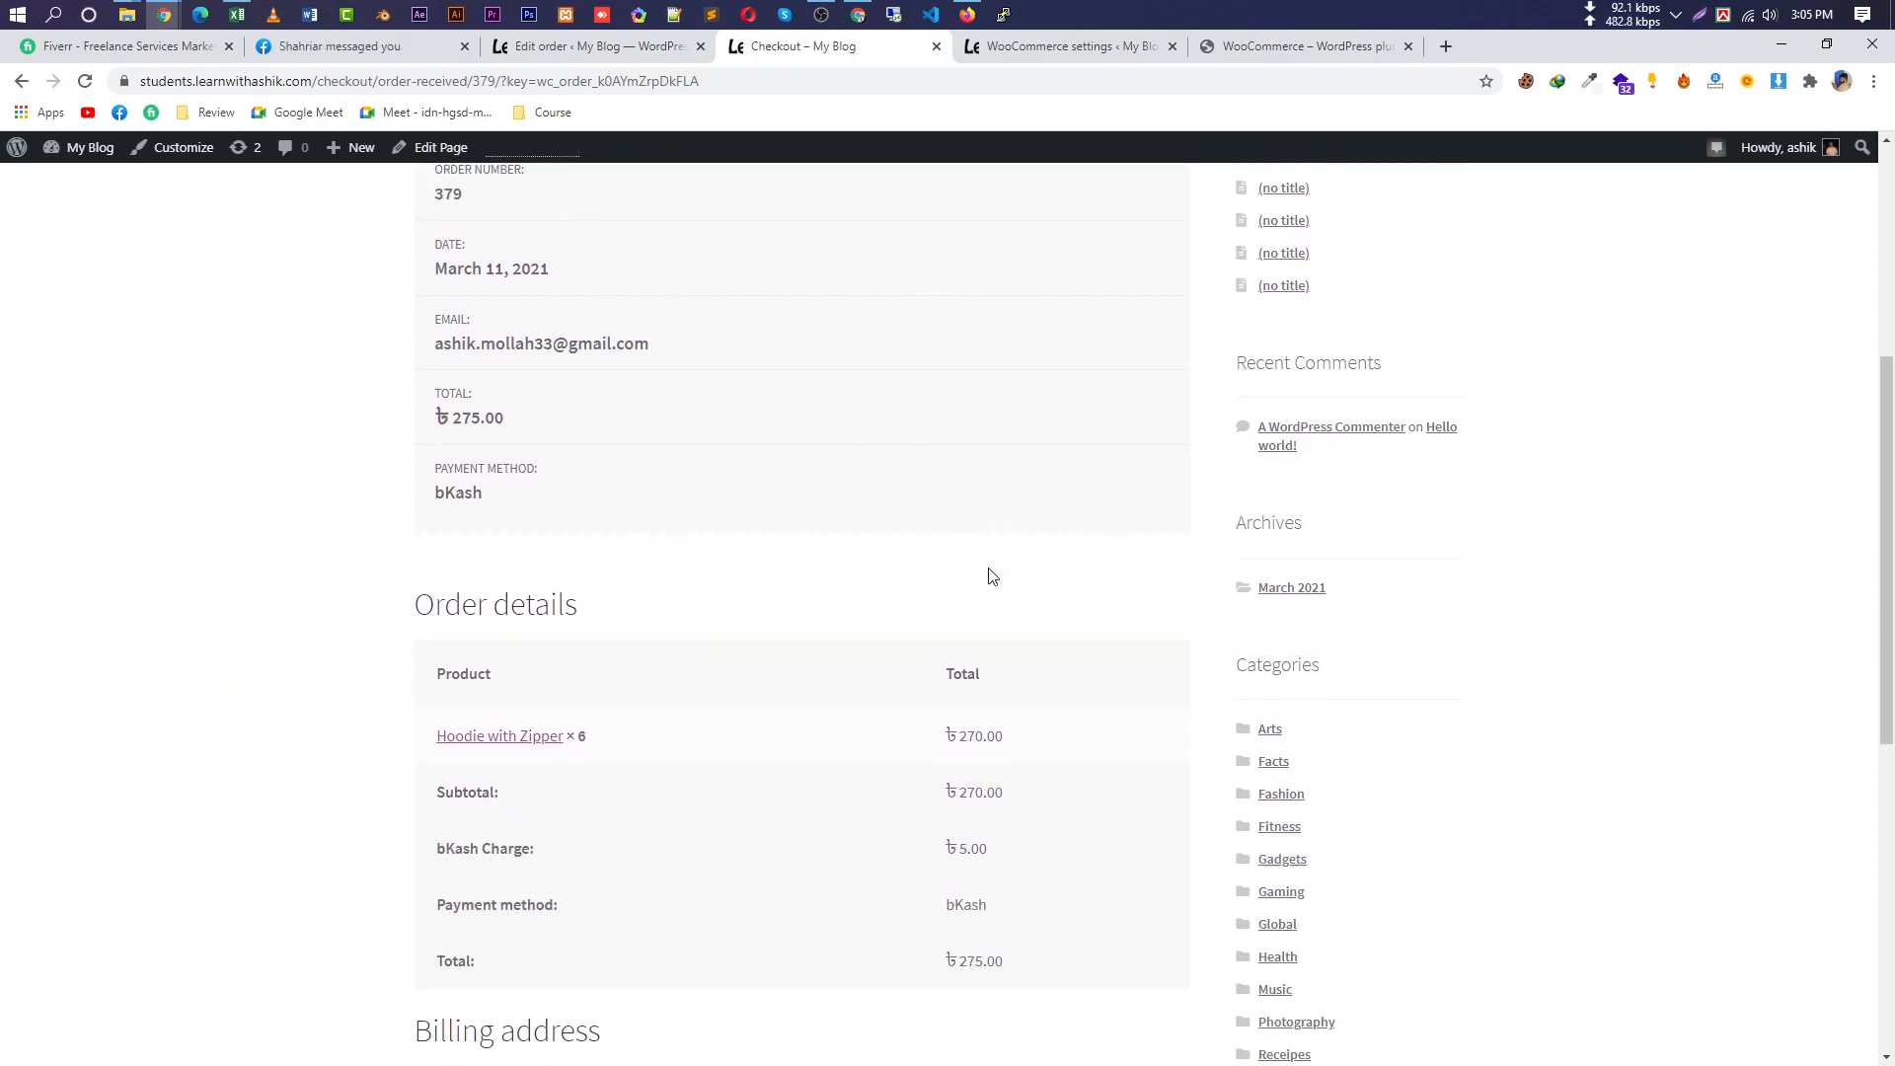
{"action": "scroll", "coordinate": [863, 756], "scroll_direction": "up", "scroll_amount": 11}
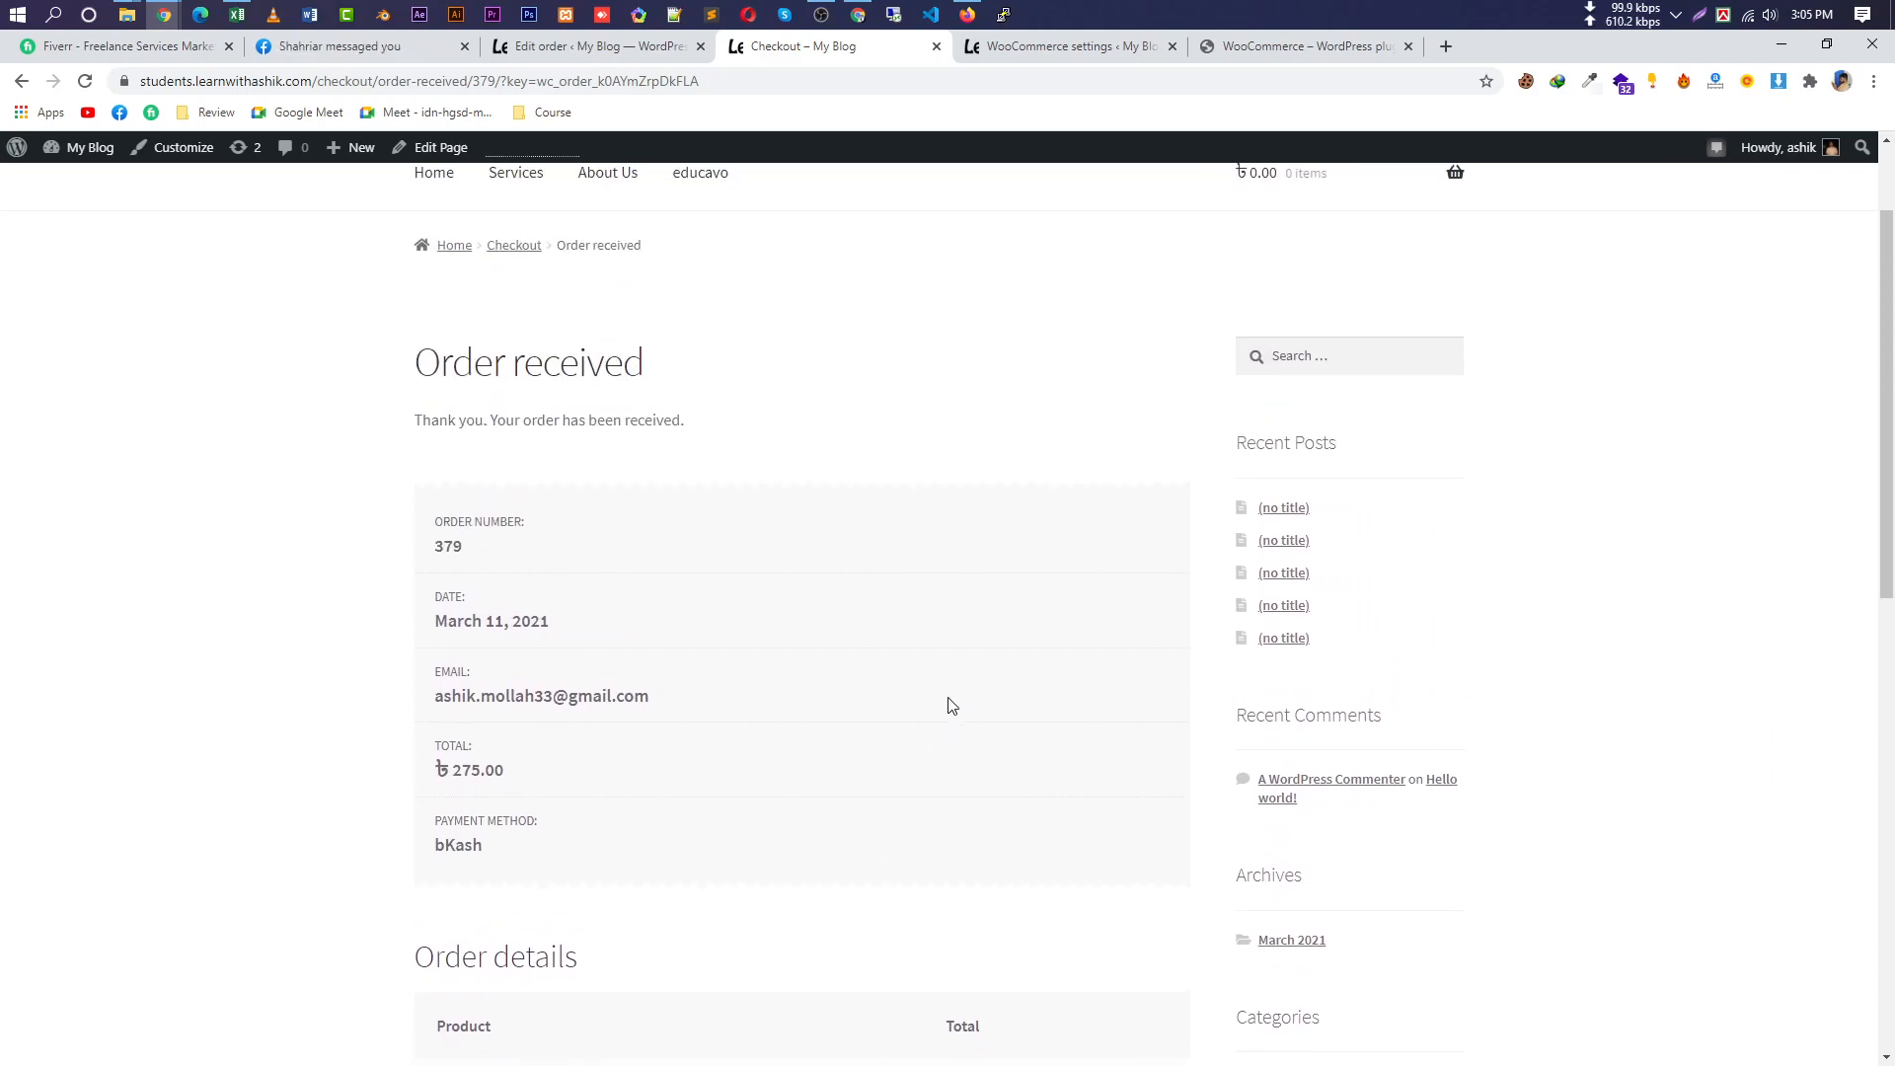
{"action": "scroll", "coordinate": [918, 705], "scroll_direction": "up", "scroll_amount": 2}
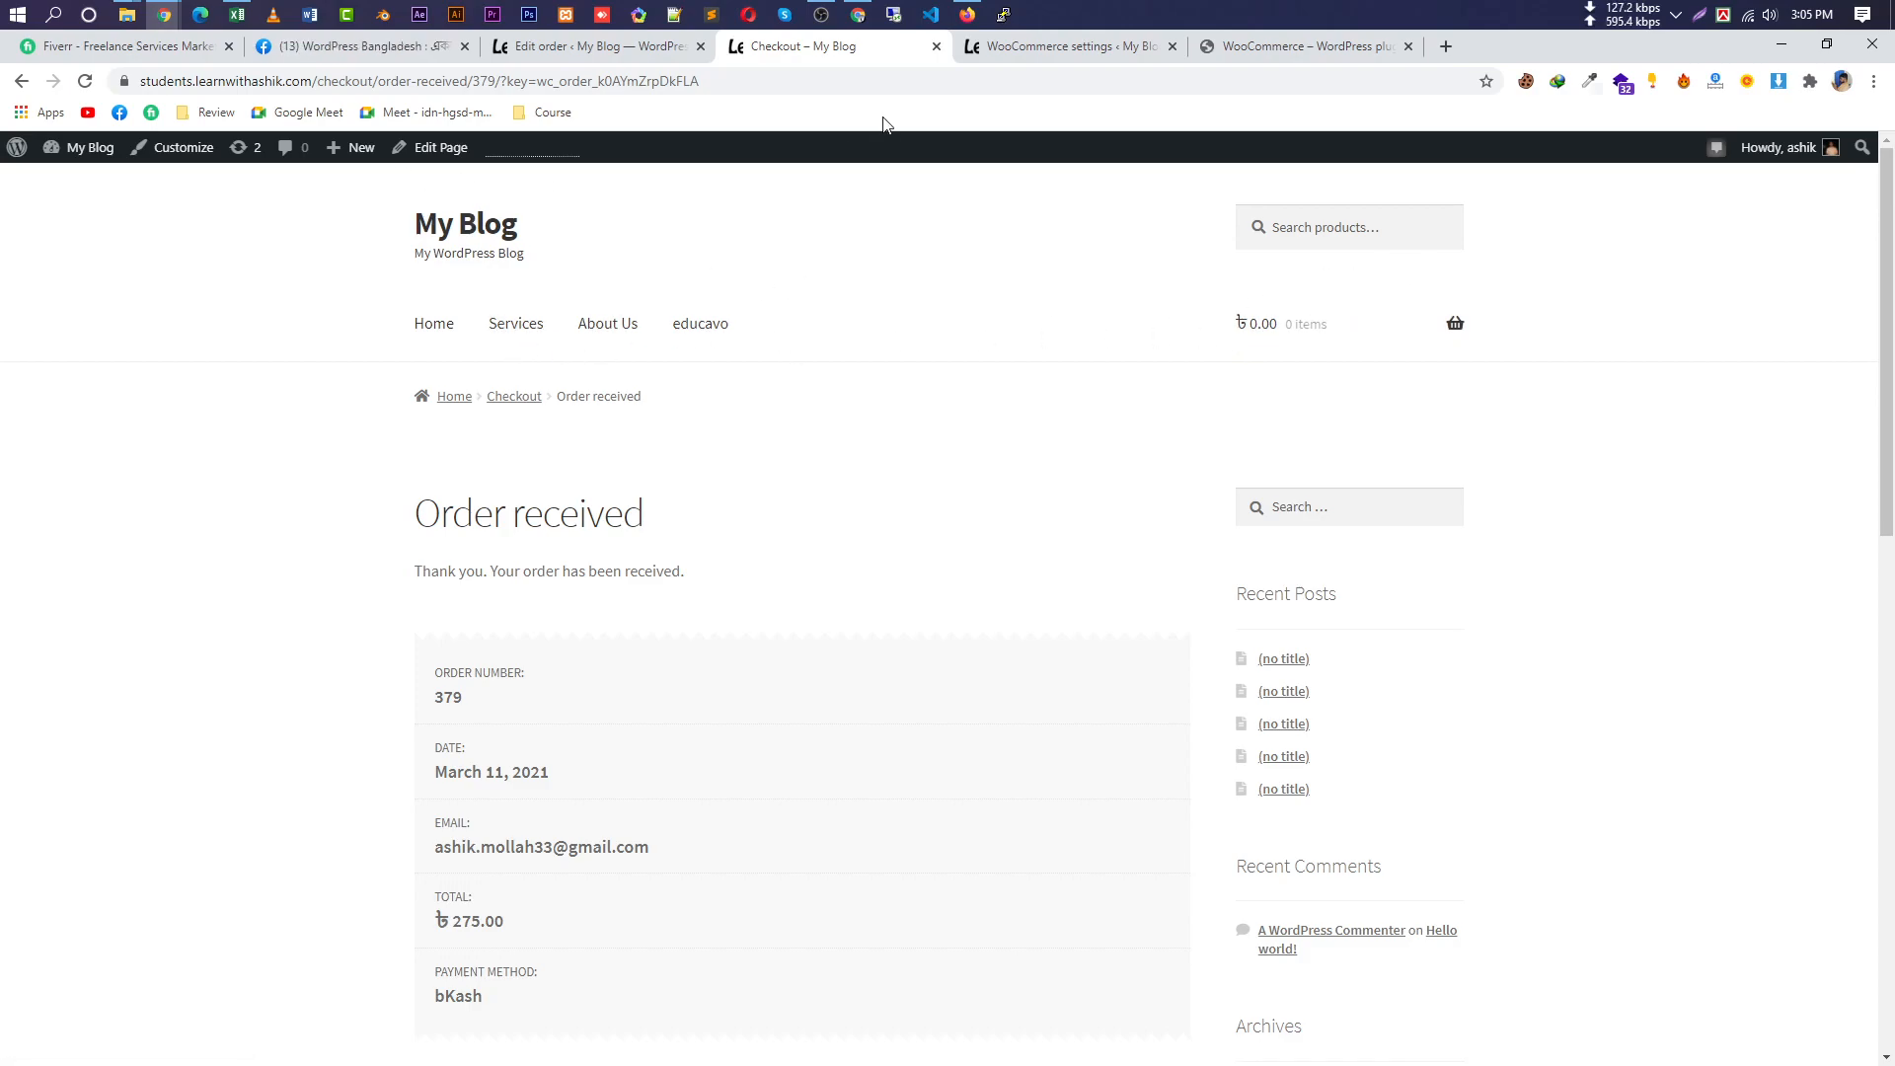
{"action": "left_click", "coordinate": [590, 57]}
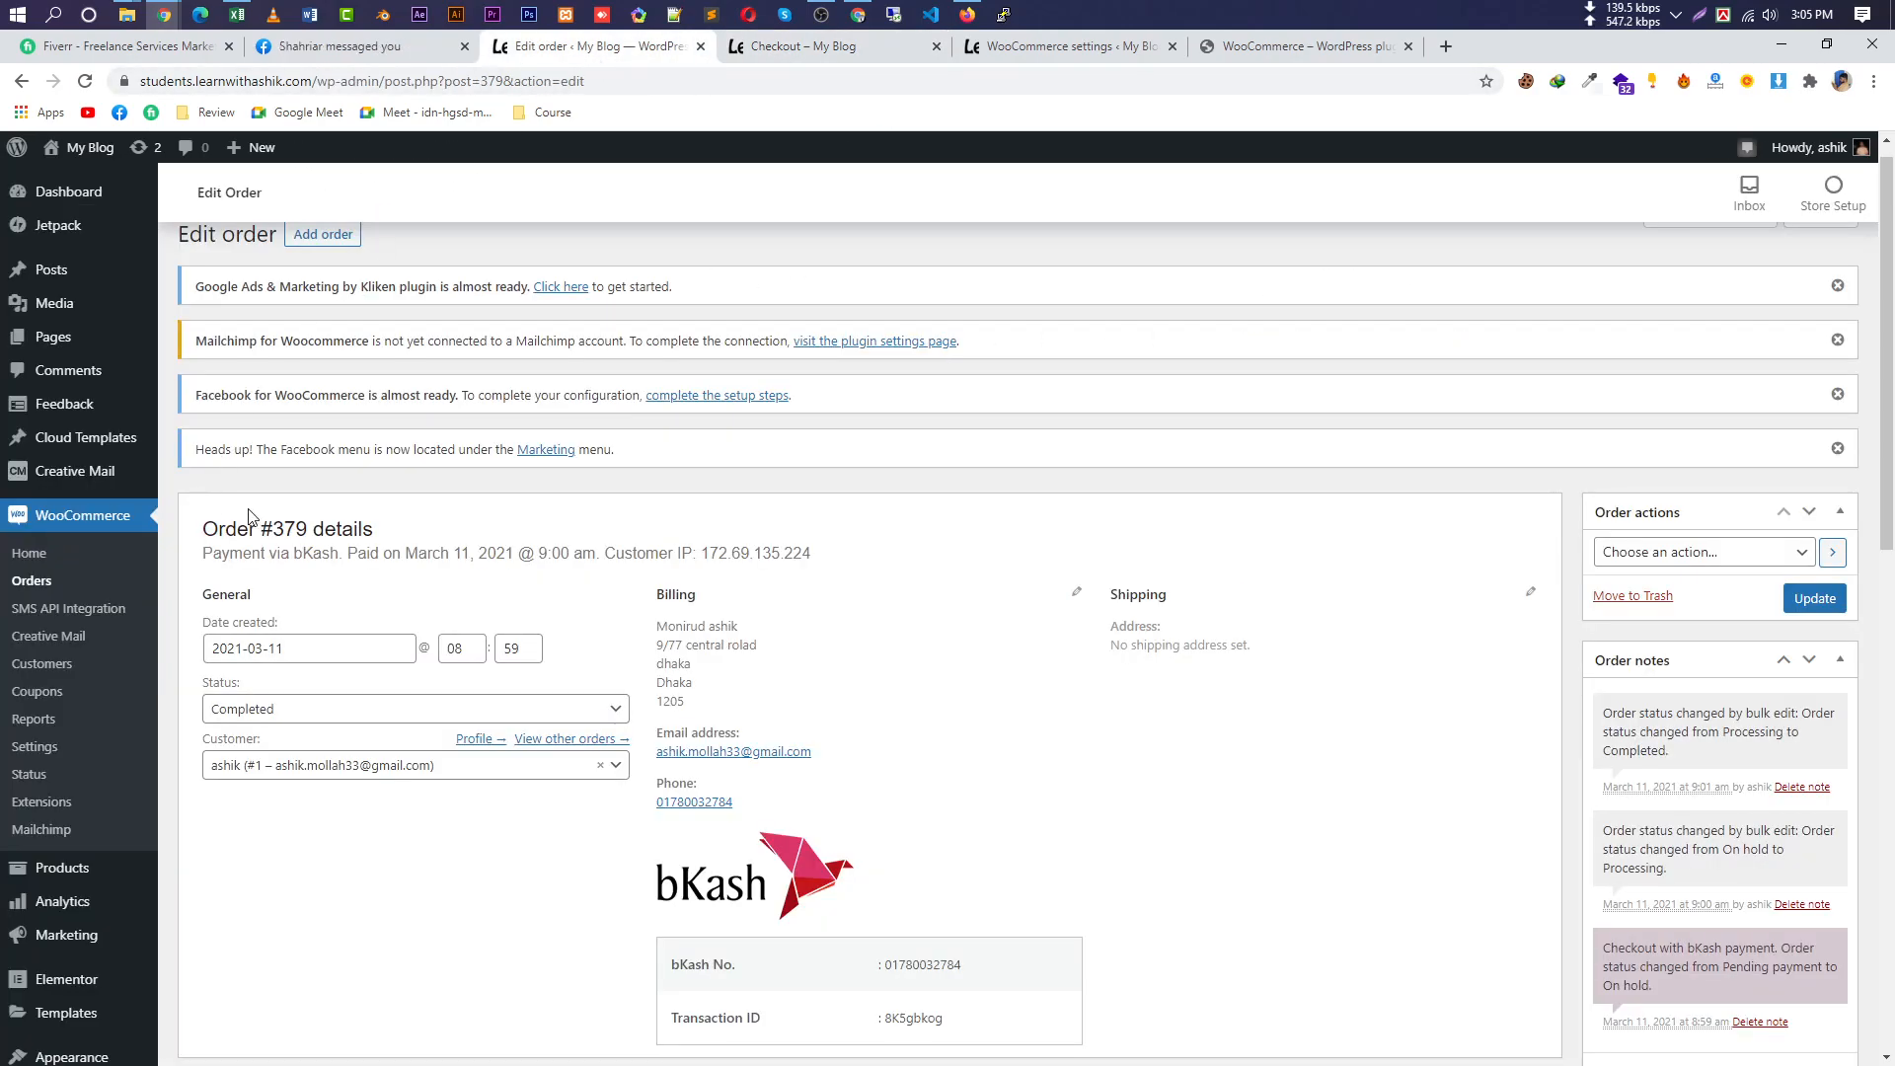
{"action": "mouse_move", "coordinate": [43, 339]}
{"action": "right_click", "coordinate": [198, 335]}
Open Pages in a new tab and highlight the Checkout, My Account Page and Shop Page labels.
{"action": "left_click", "coordinate": [257, 347]}
{"action": "left_click", "coordinate": [884, 39]}
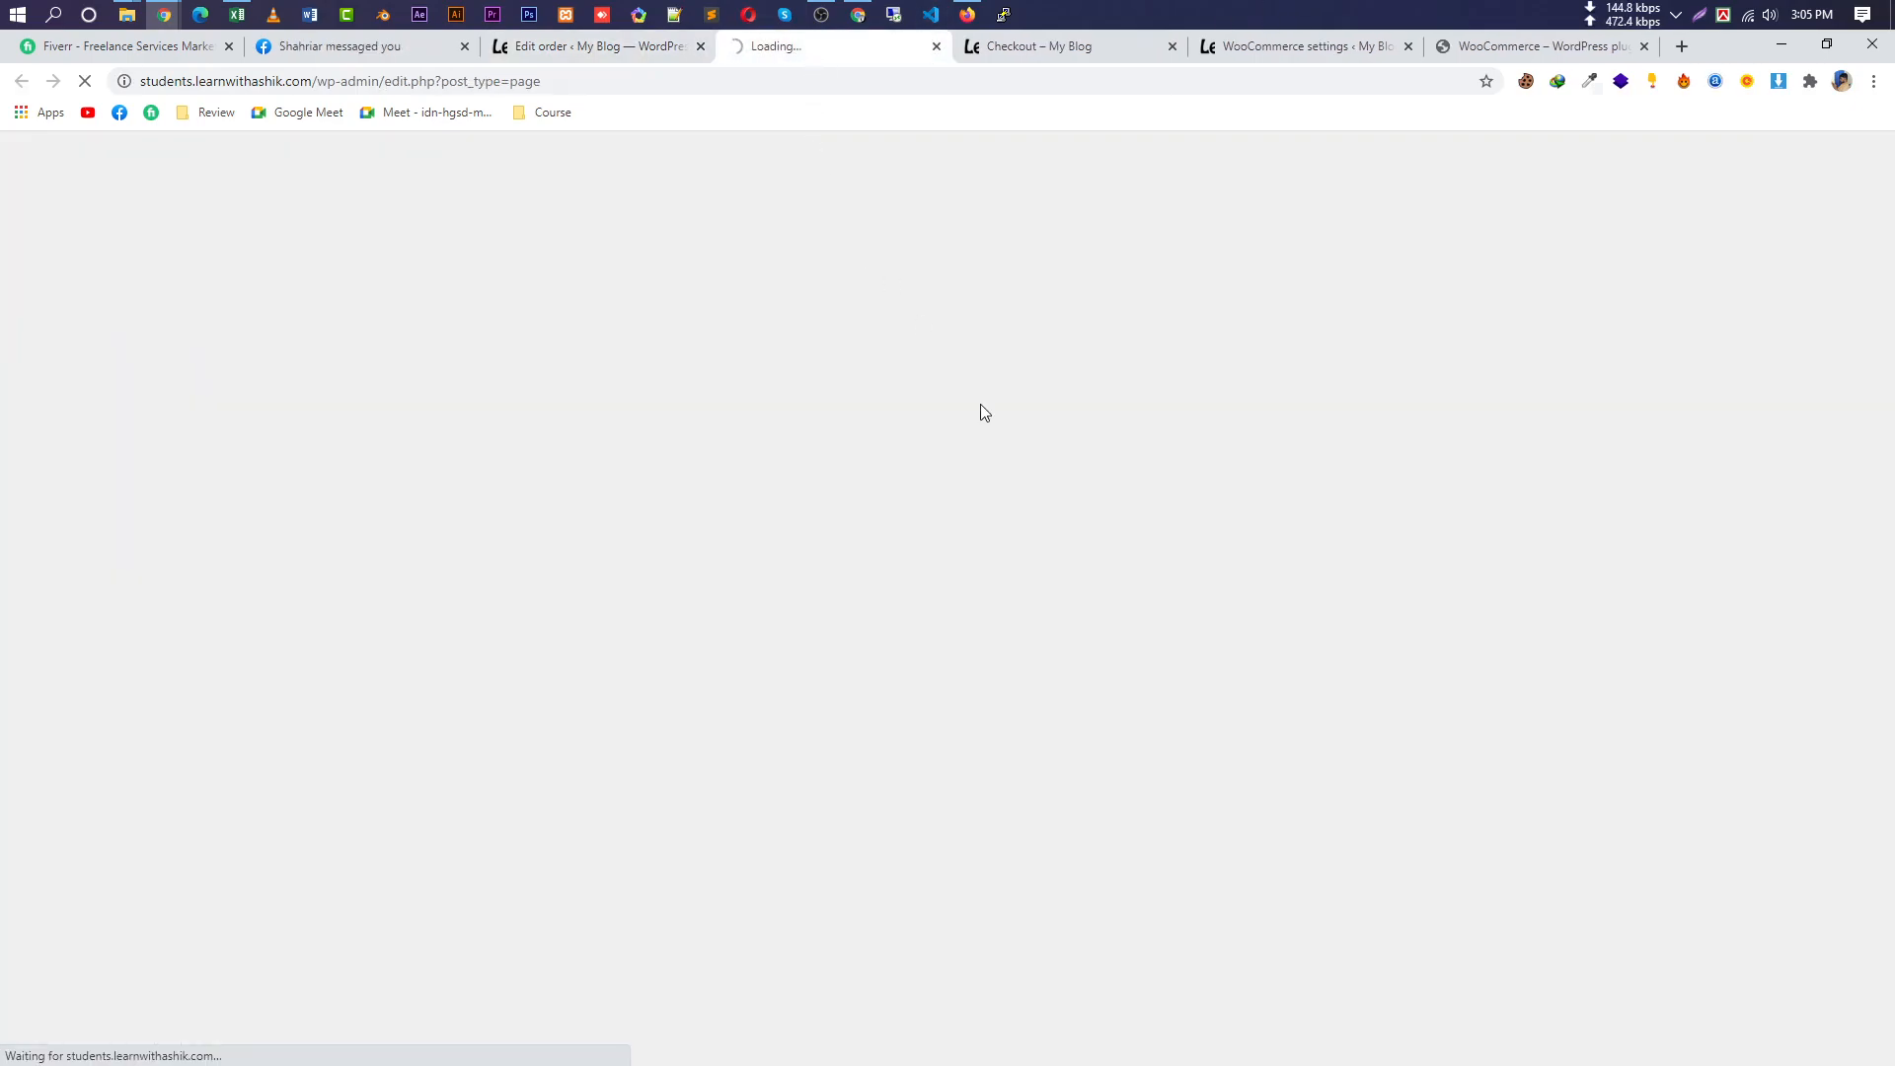
{"action": "scroll", "coordinate": [965, 470], "scroll_direction": "down", "scroll_amount": 3}
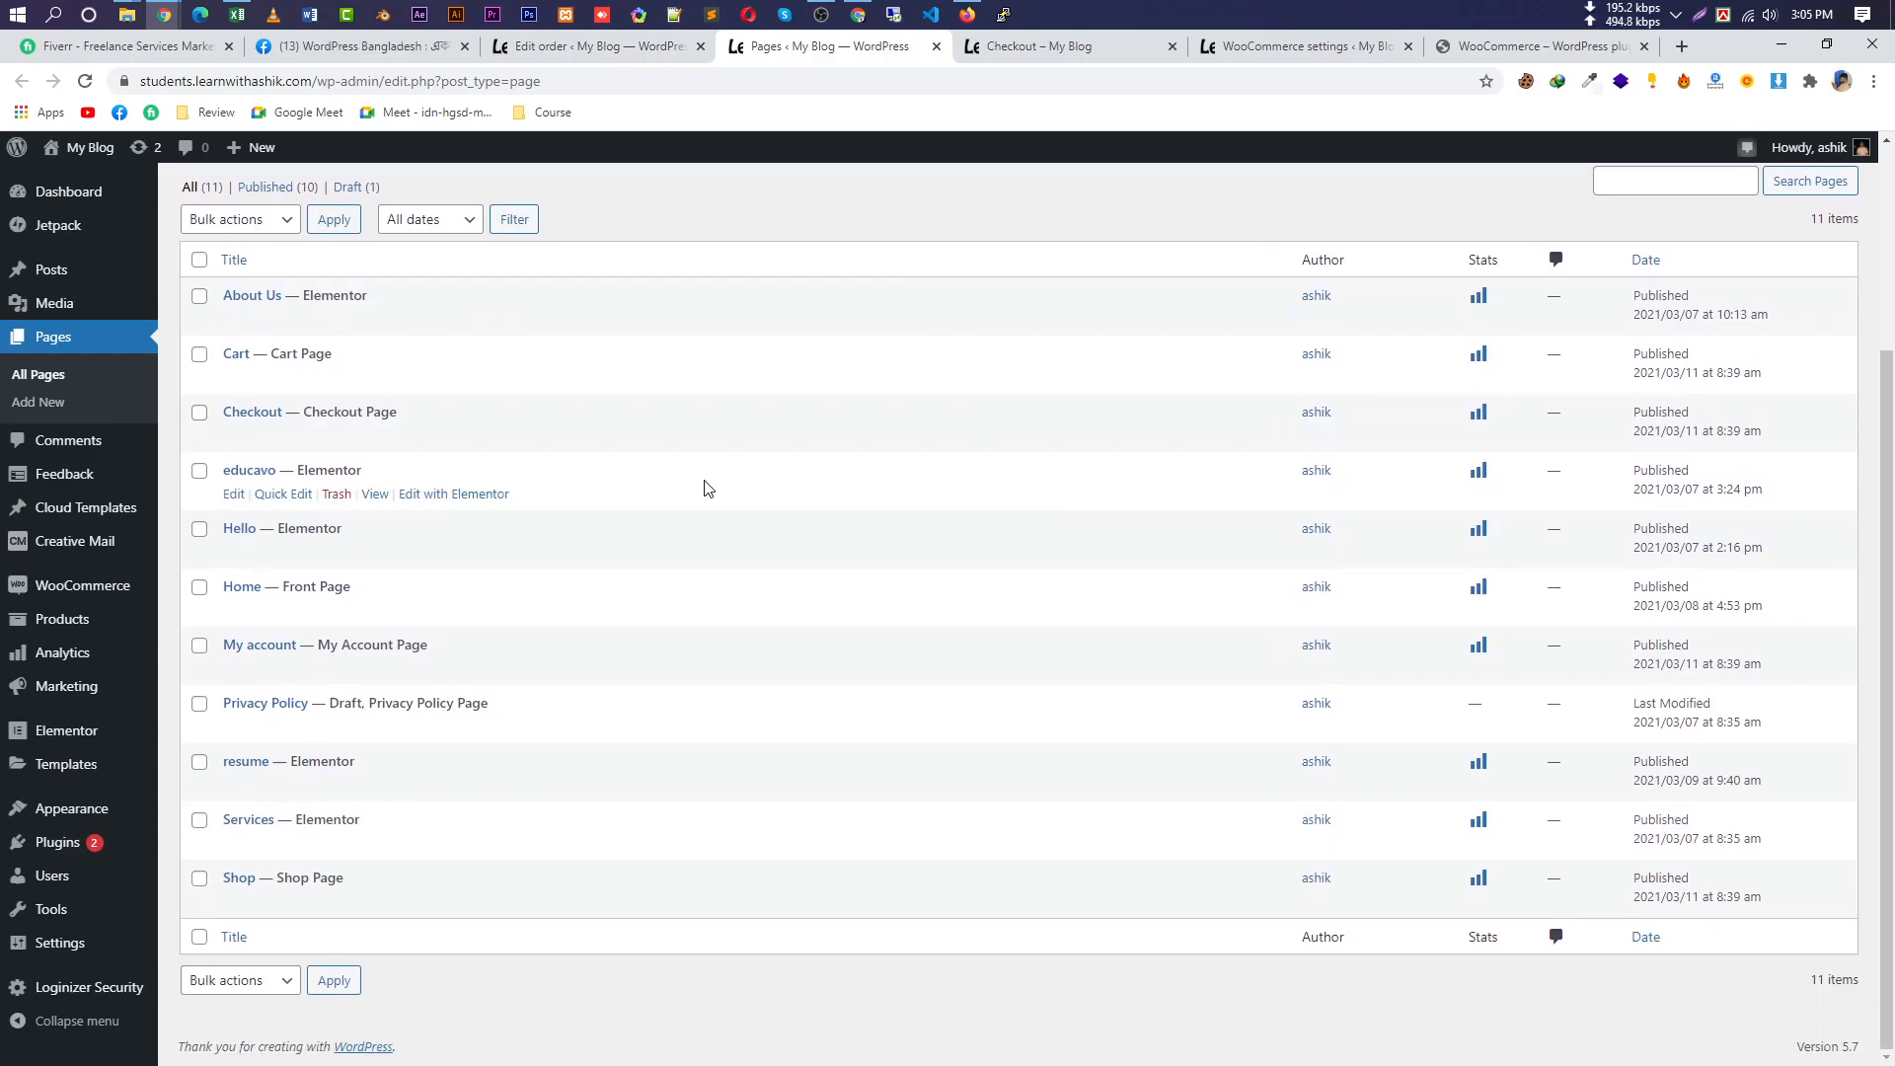
{"action": "left_click_drag", "start_coordinate": [398, 420], "coordinate": [326, 415]}
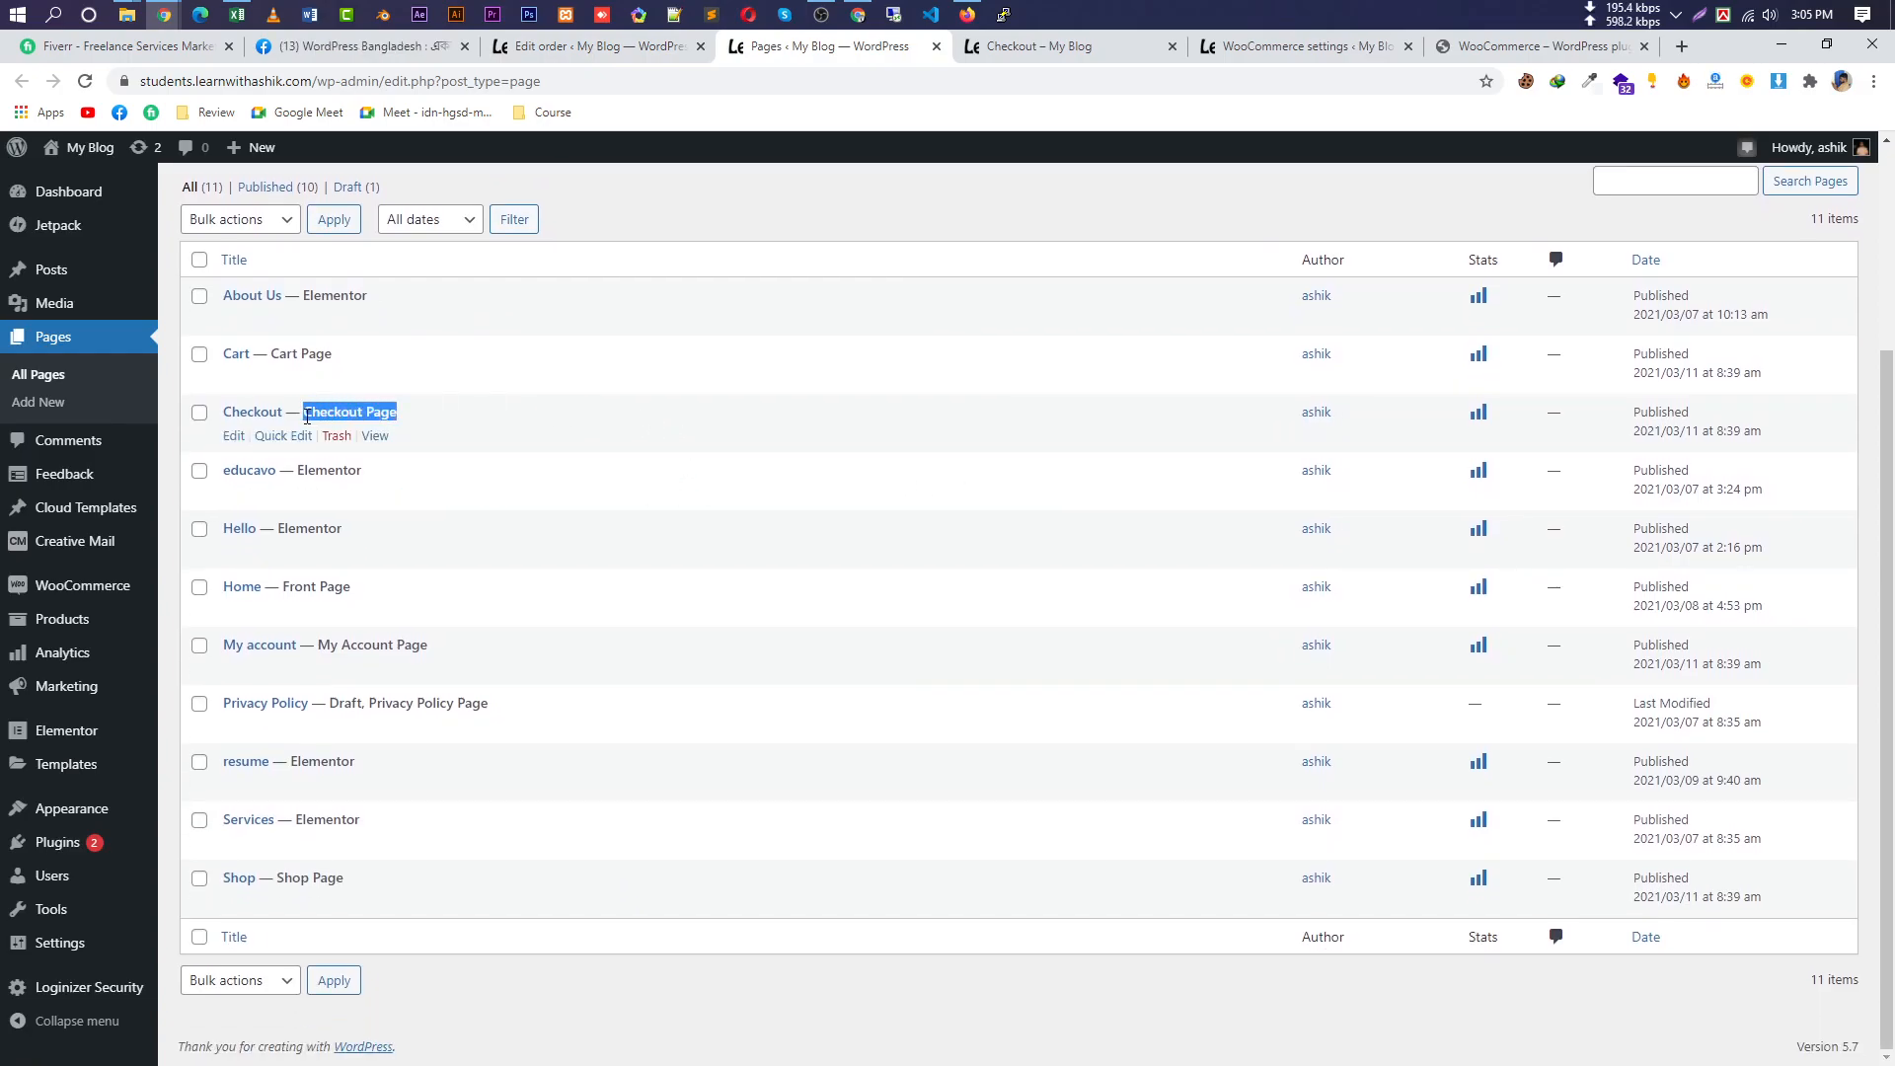
{"action": "left_click_drag", "start_coordinate": [429, 646], "coordinate": [327, 647]}
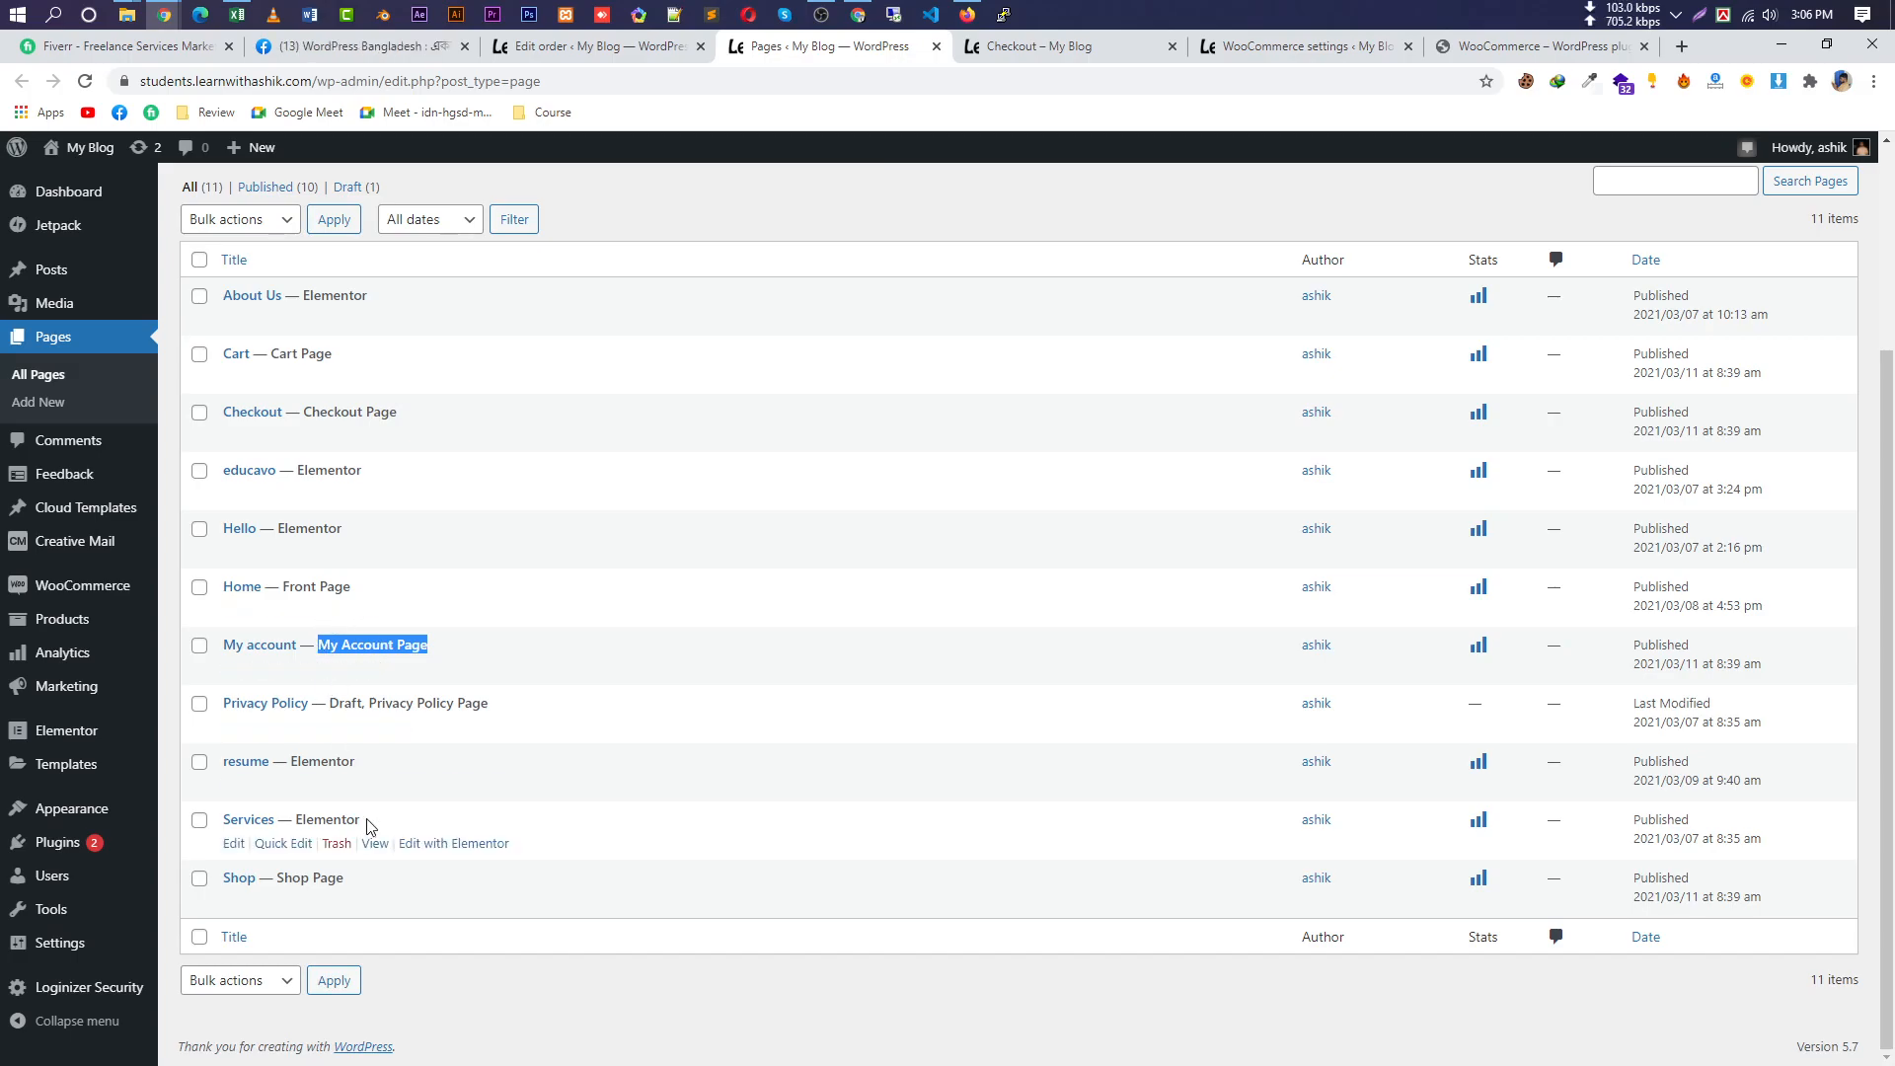
{"action": "left_click_drag", "start_coordinate": [357, 879], "coordinate": [282, 870]}
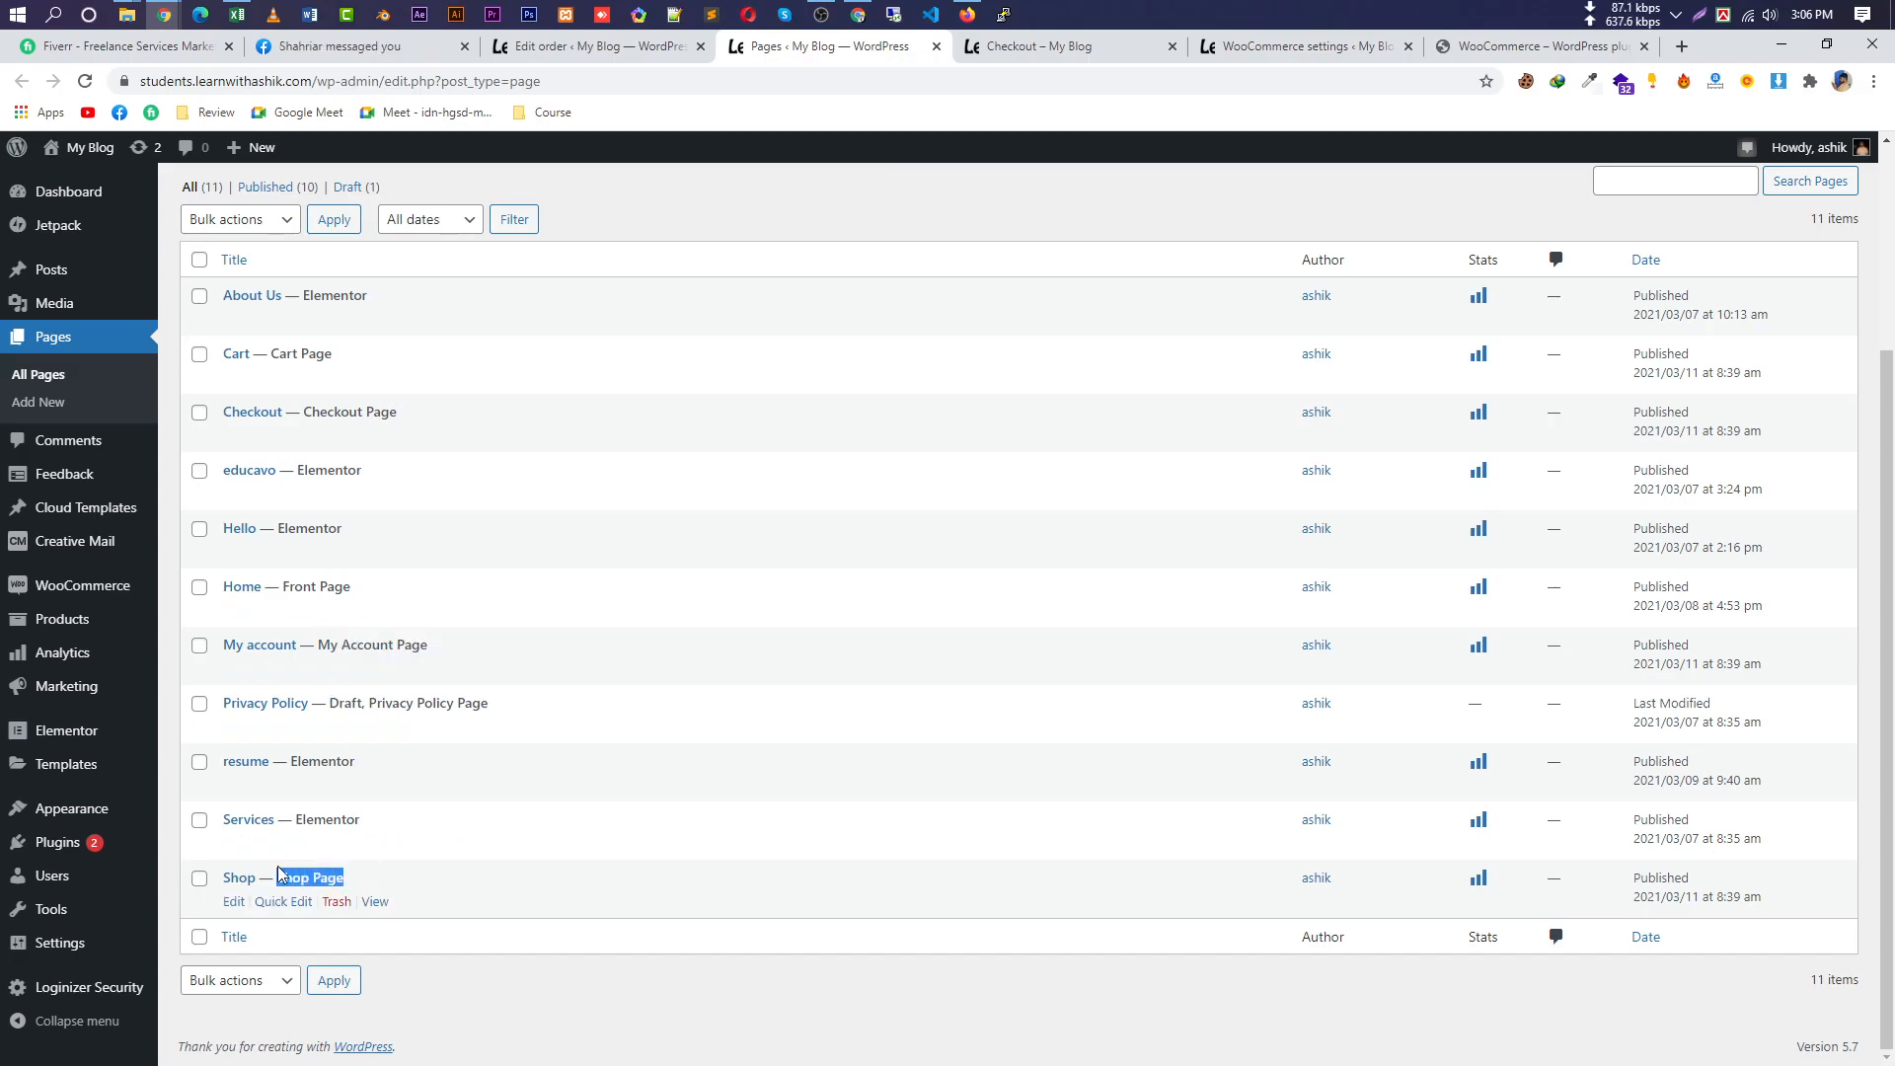
View the Shop page and then the My account page, each in its own new tab.
{"action": "right_click", "coordinate": [376, 902]}
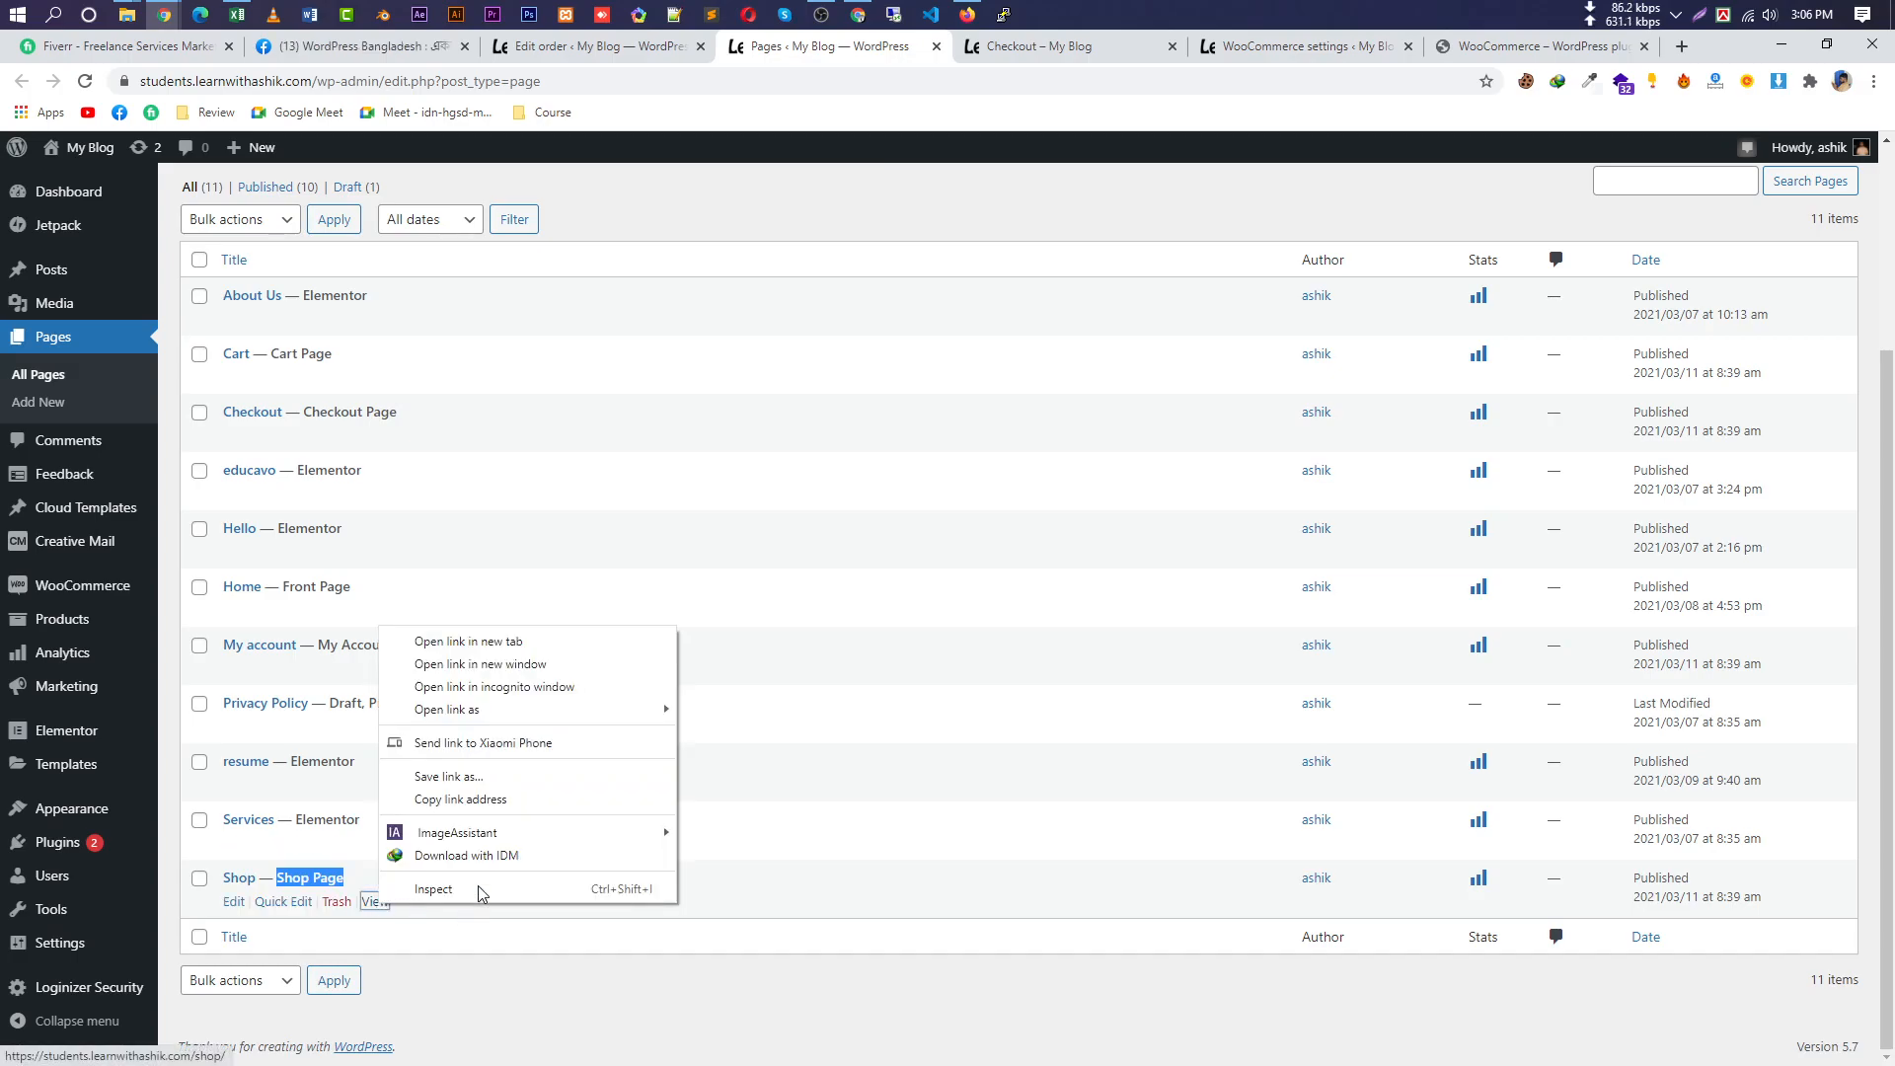
{"action": "left_click", "coordinate": [554, 635]}
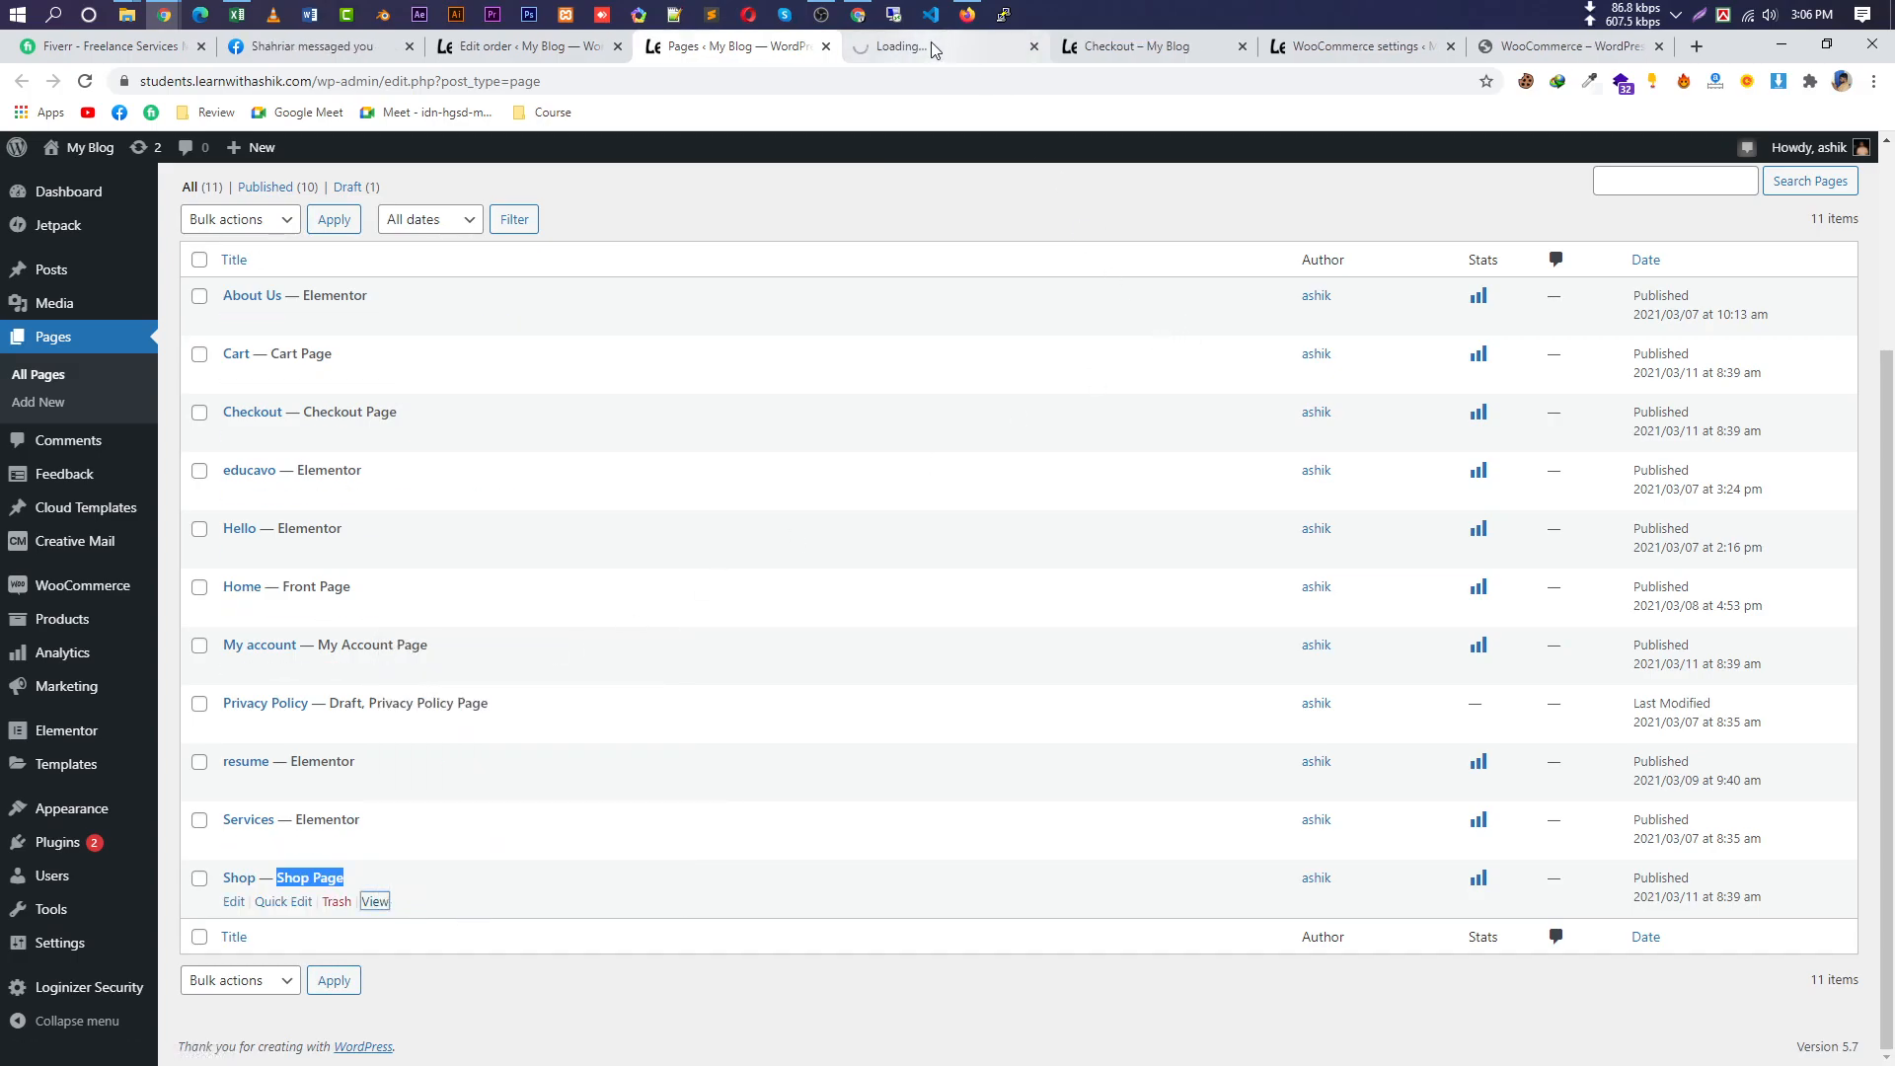
{"action": "left_click", "coordinate": [932, 45]}
{"action": "scroll", "coordinate": [458, 484], "scroll_direction": "down", "scroll_amount": 7}
{"action": "scroll", "coordinate": [879, 267], "scroll_direction": "up", "scroll_amount": 1}
{"action": "left_click", "coordinate": [735, 49]}
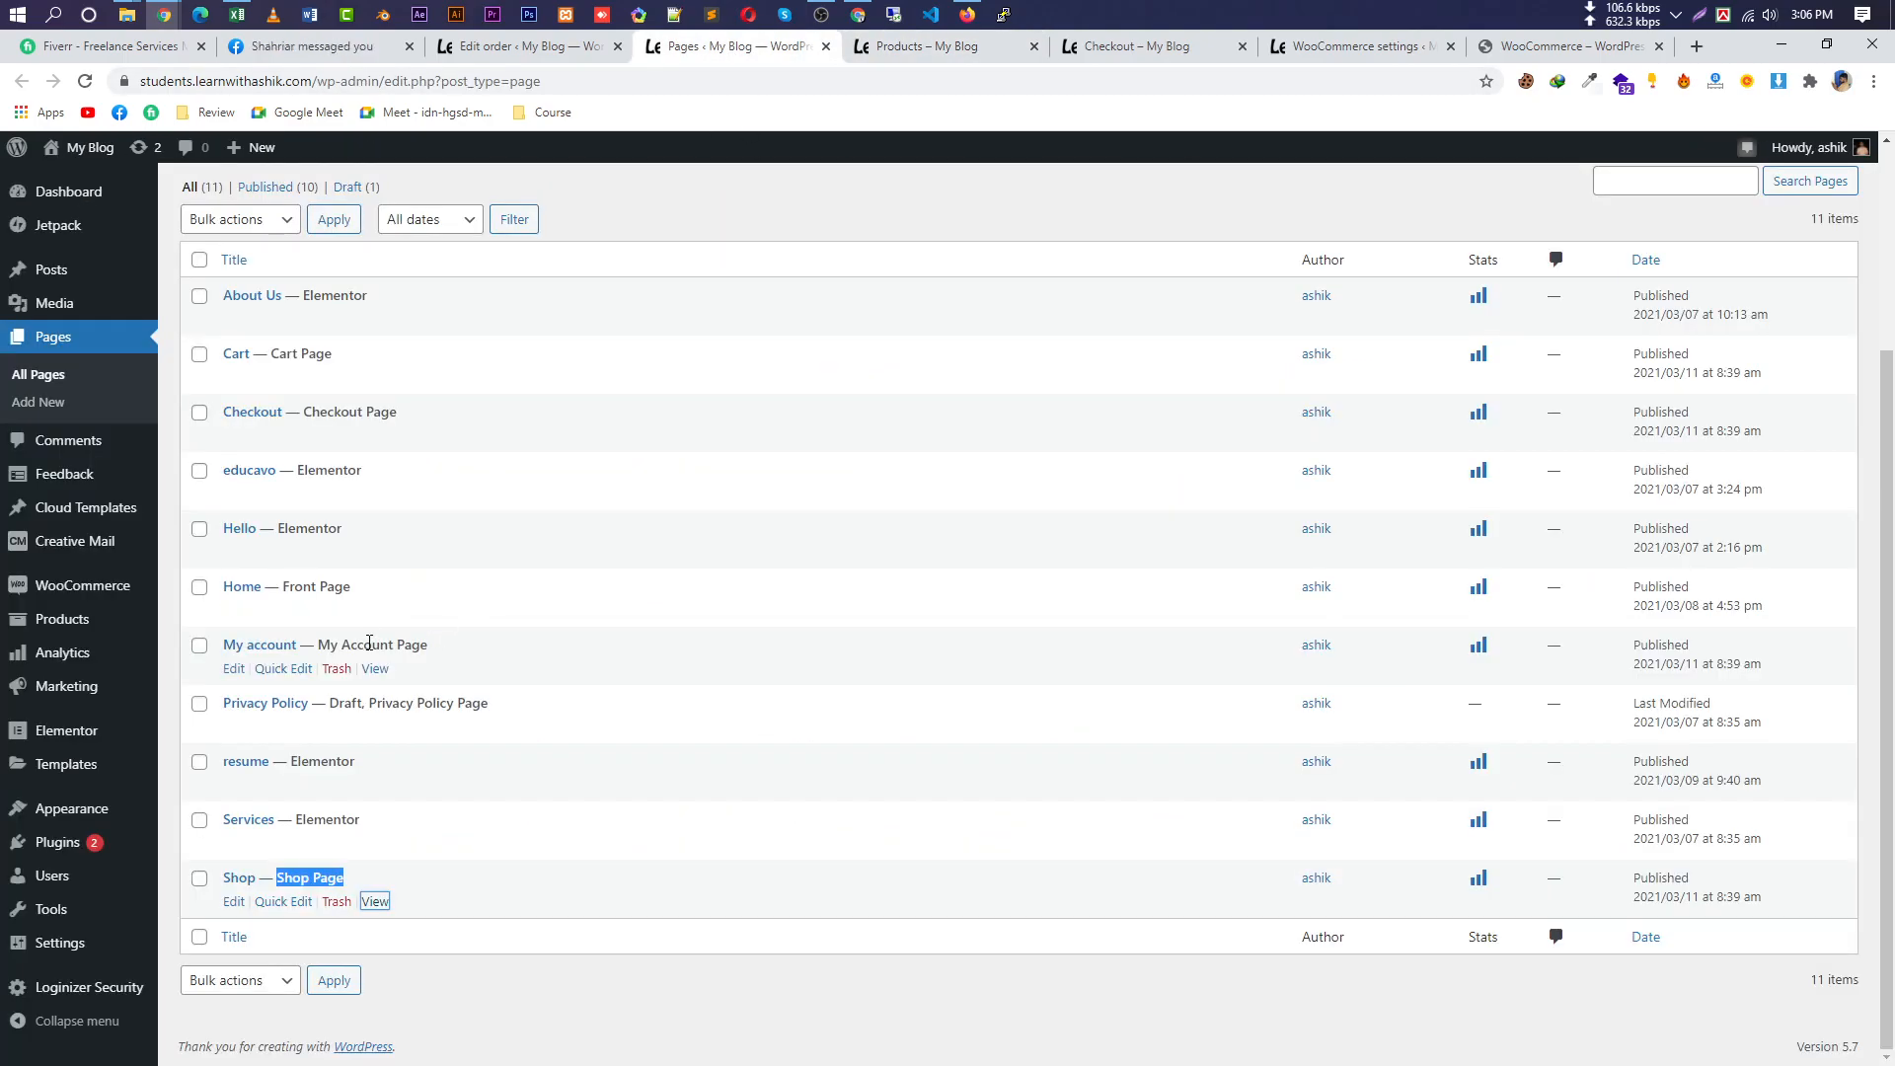
{"action": "right_click", "coordinate": [380, 674]}
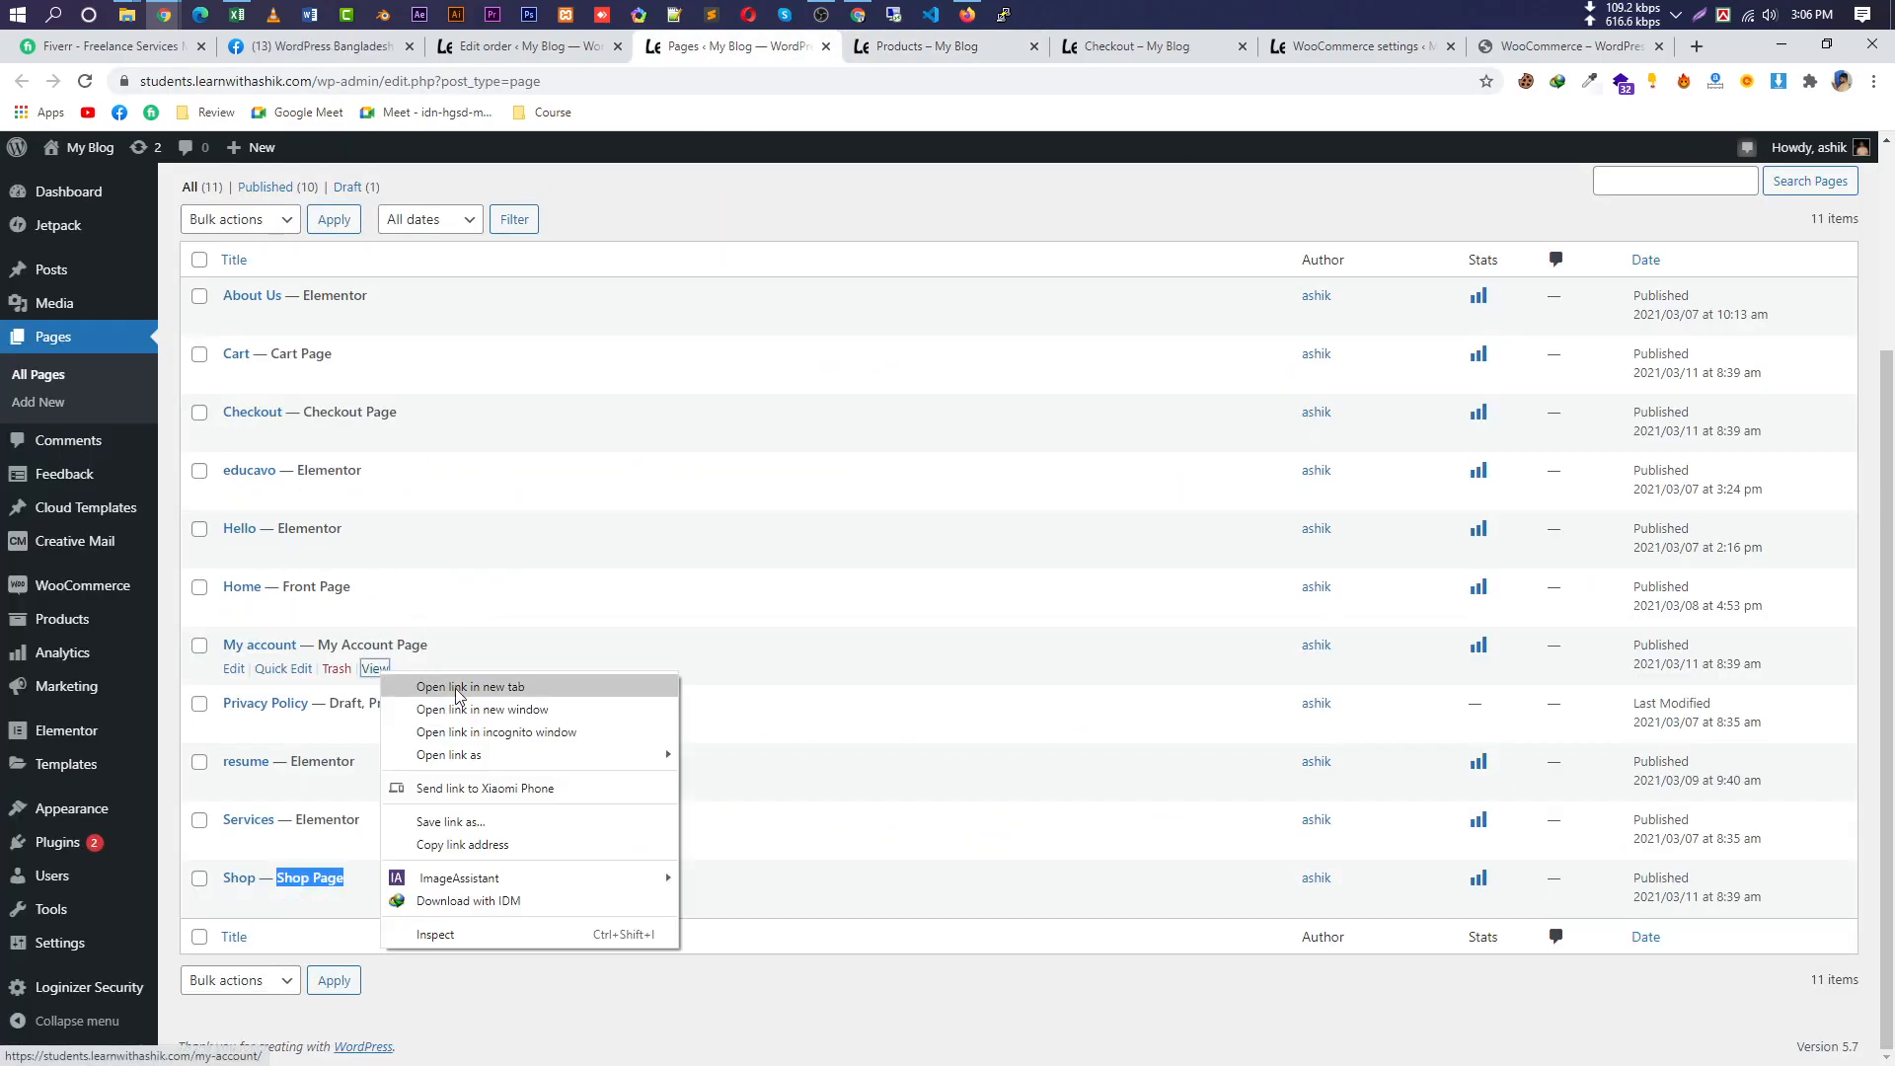
{"action": "left_click", "coordinate": [464, 687]}
{"action": "left_click", "coordinate": [1001, 49]}
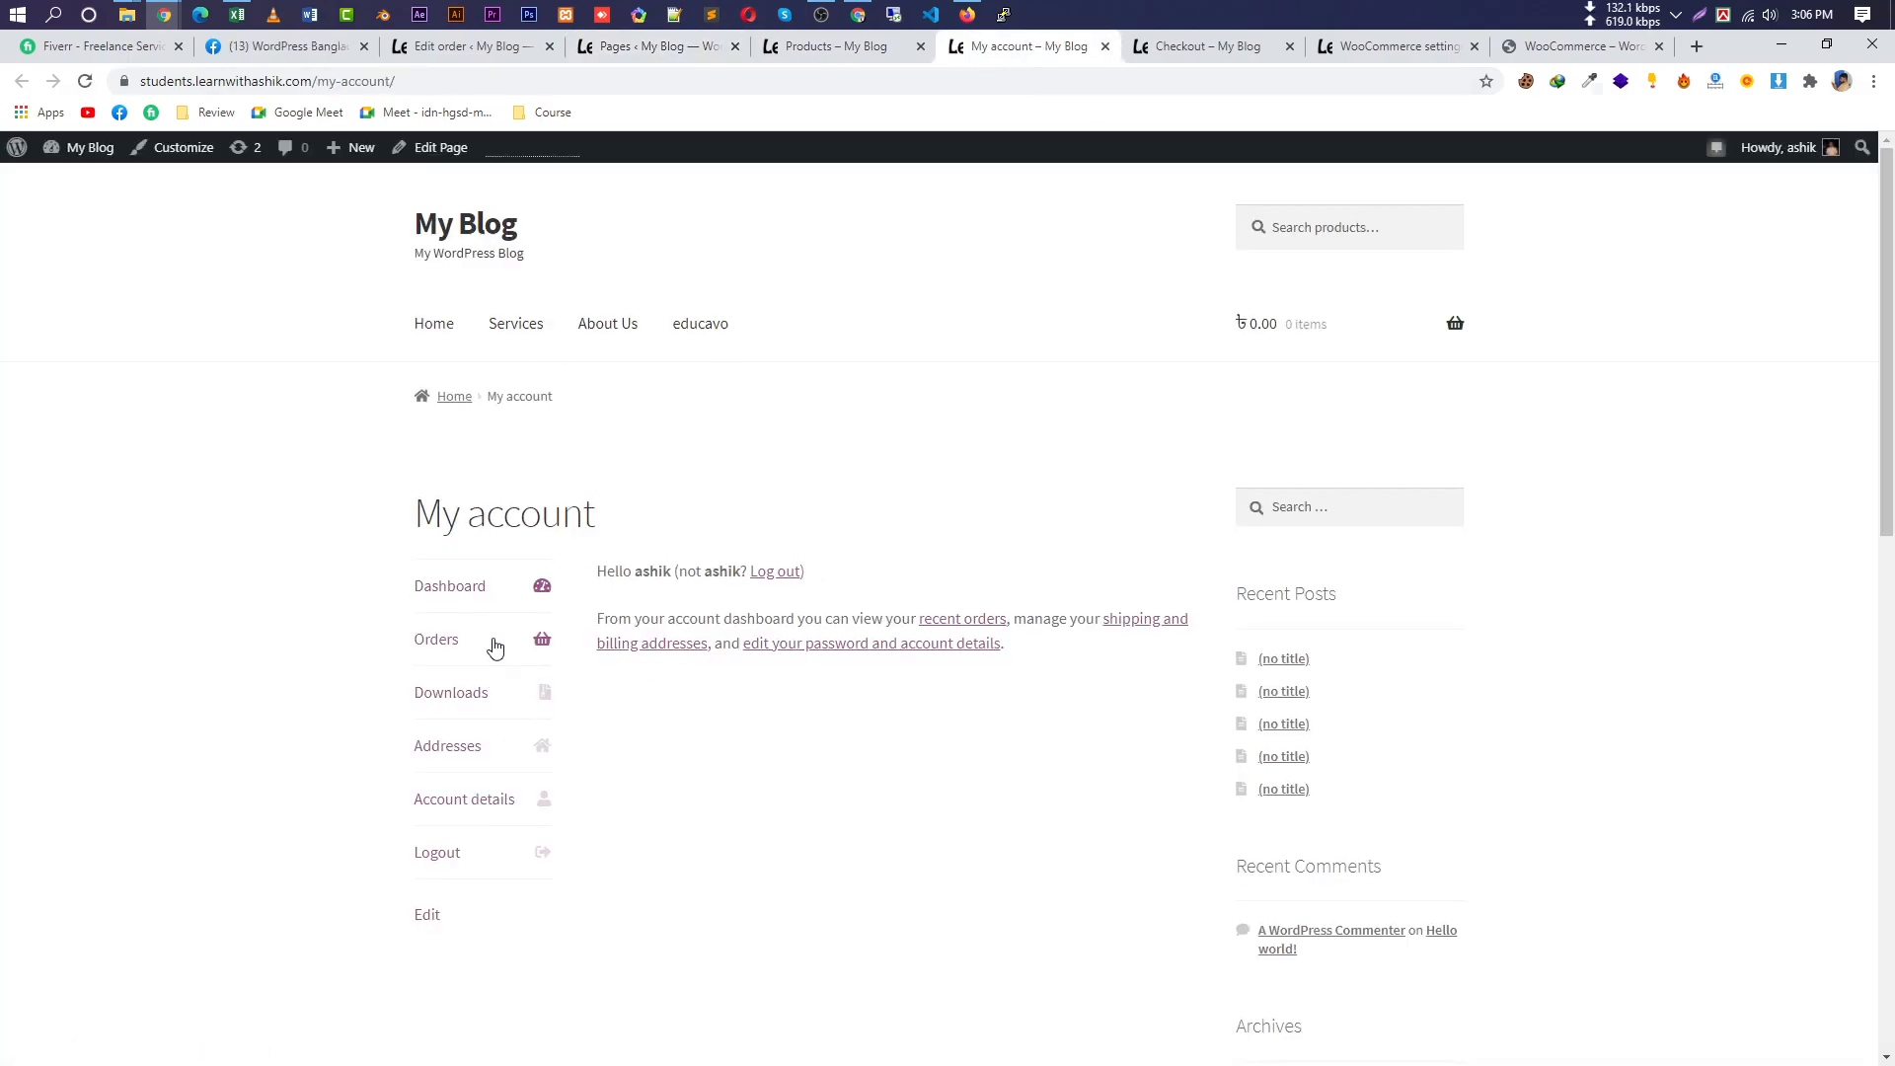
Reorder the past order's 6 Hoodie with Zipper items into the cart, then go back.
{"action": "left_click", "coordinate": [449, 644]}
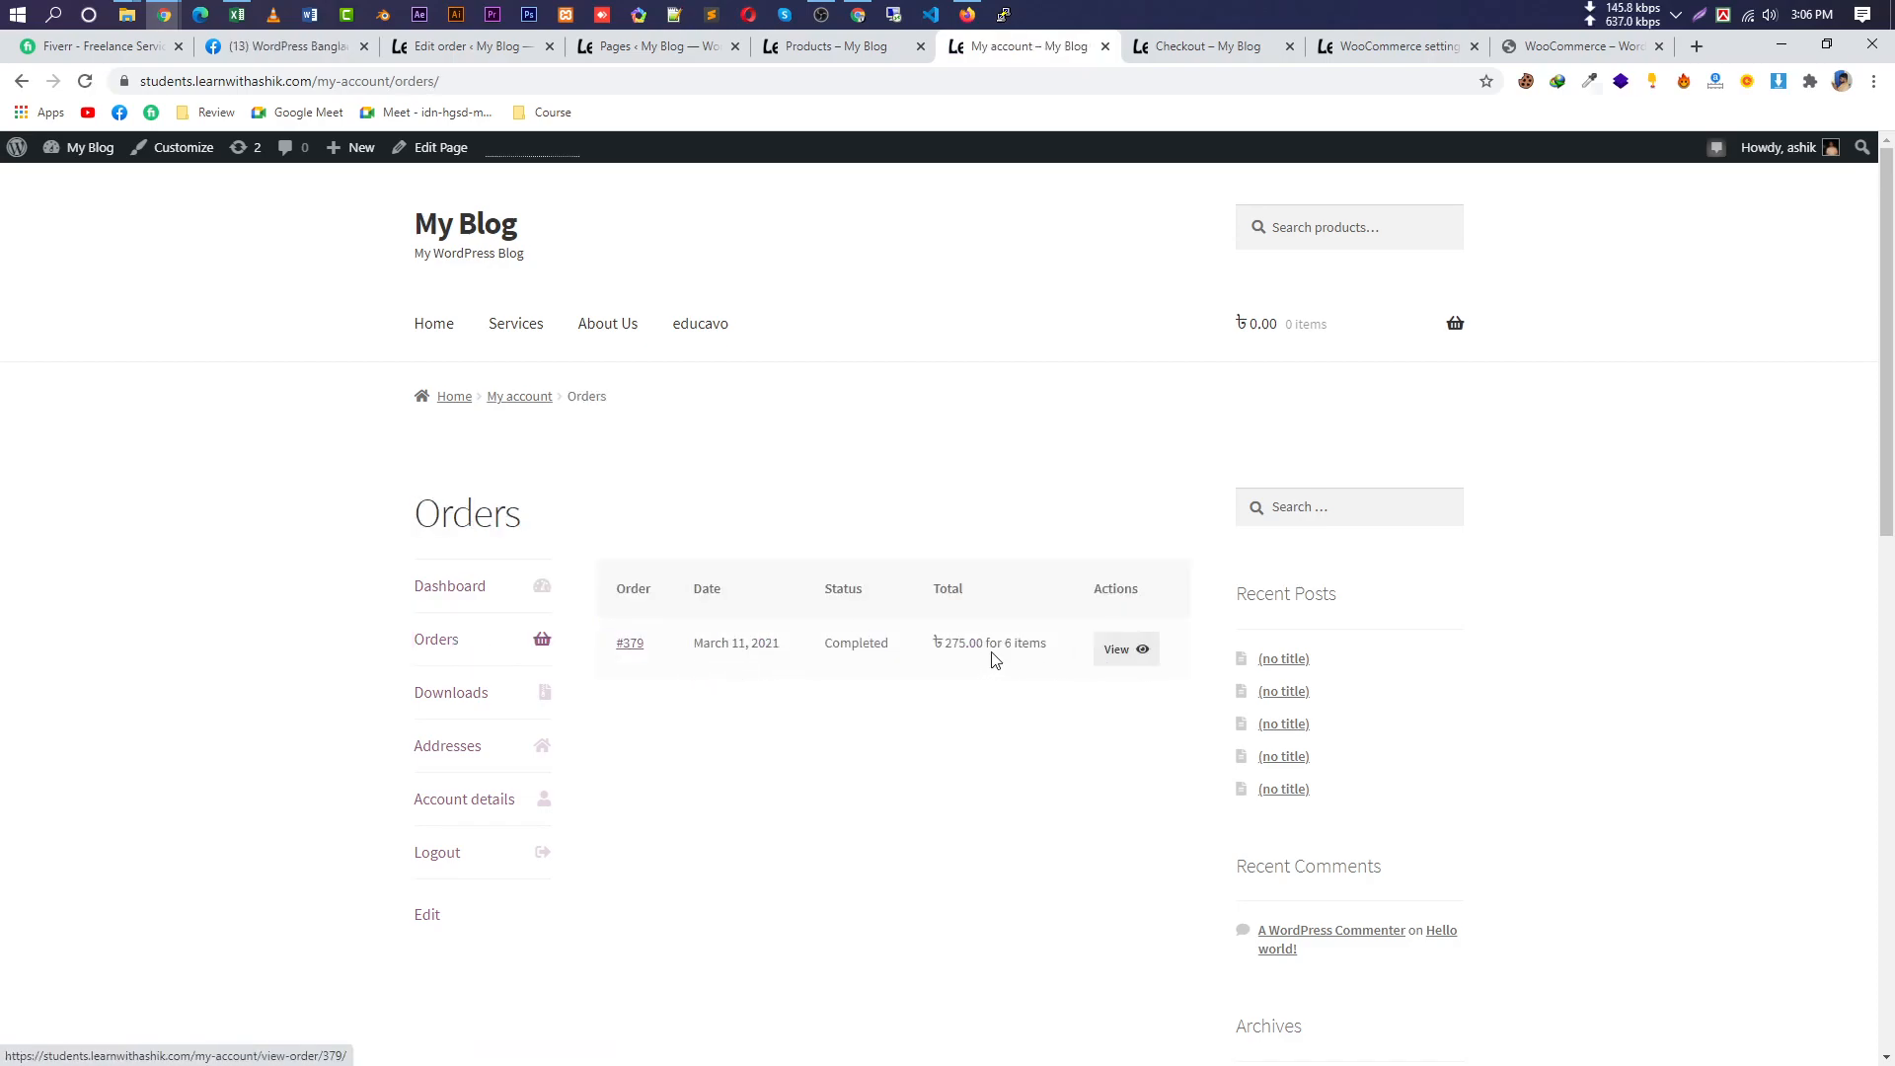
{"action": "left_click", "coordinate": [1133, 649]}
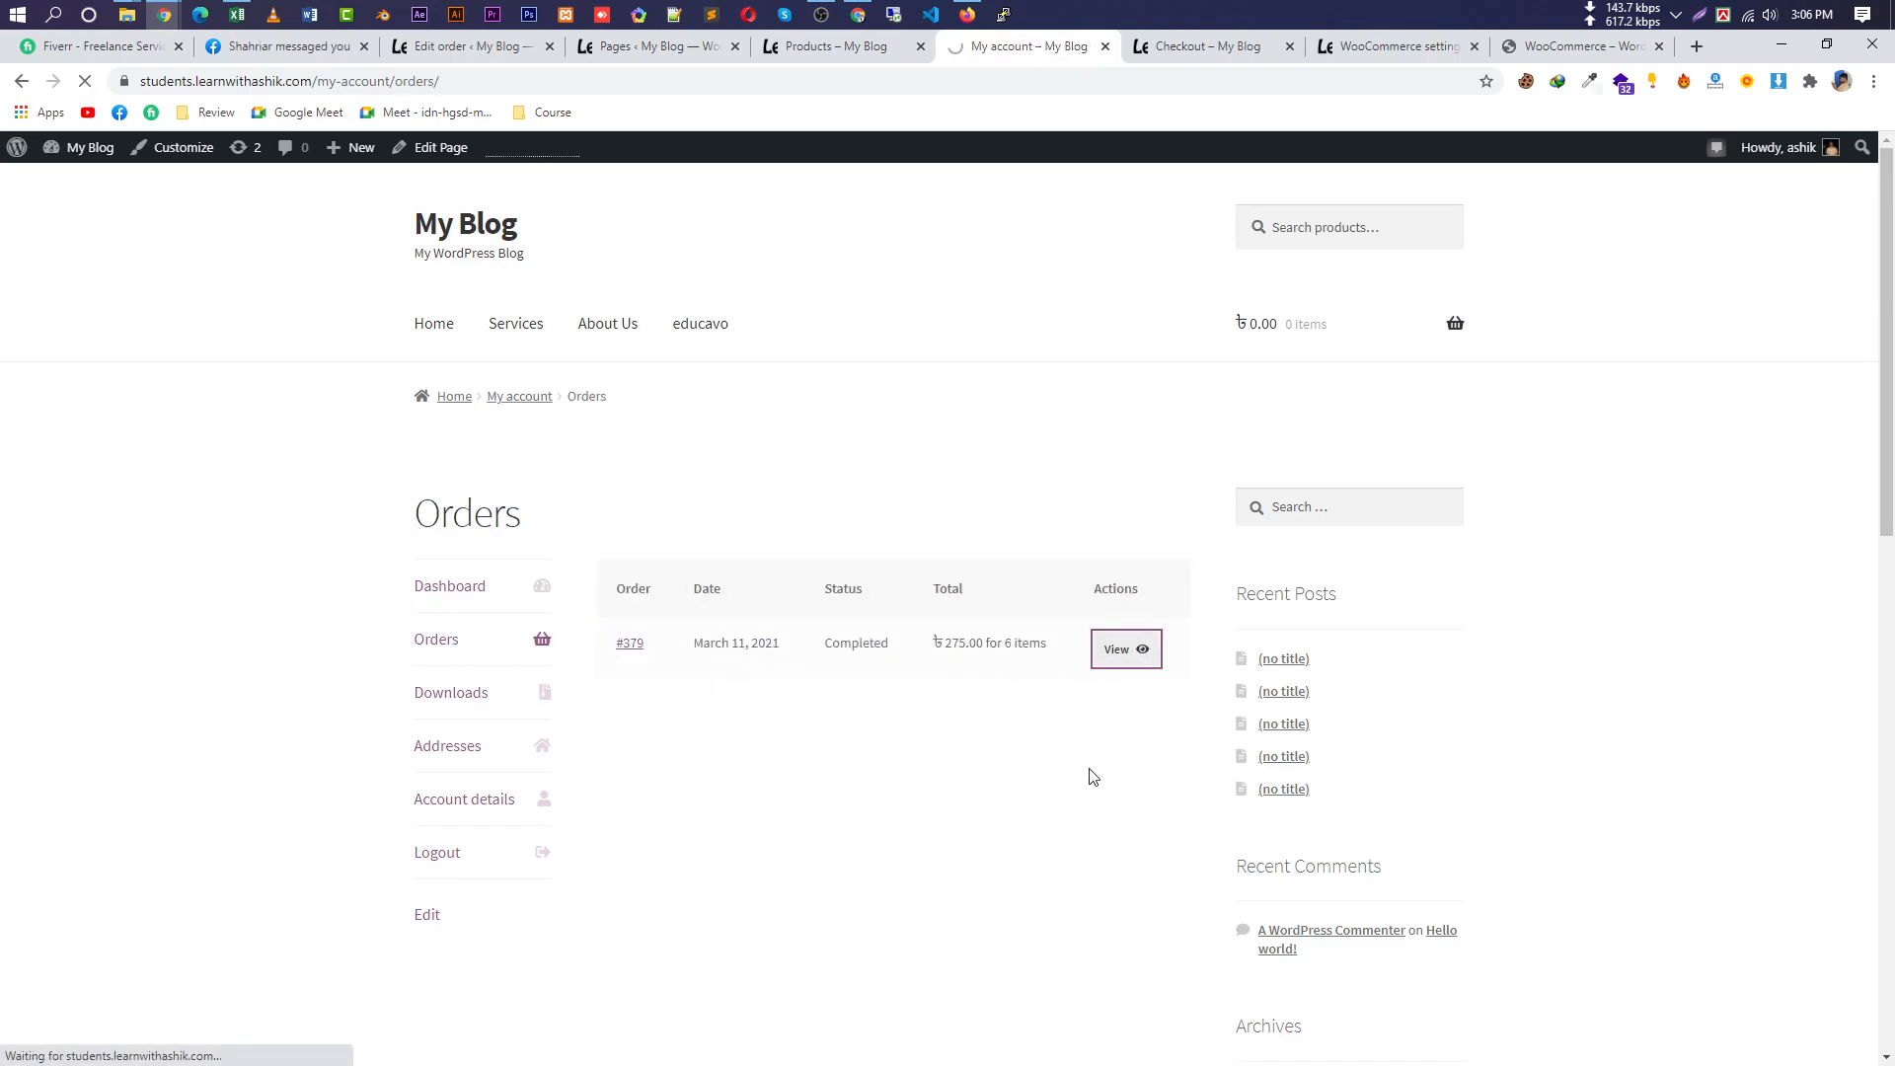
{"action": "scroll", "coordinate": [1124, 653], "scroll_direction": "down", "scroll_amount": 5}
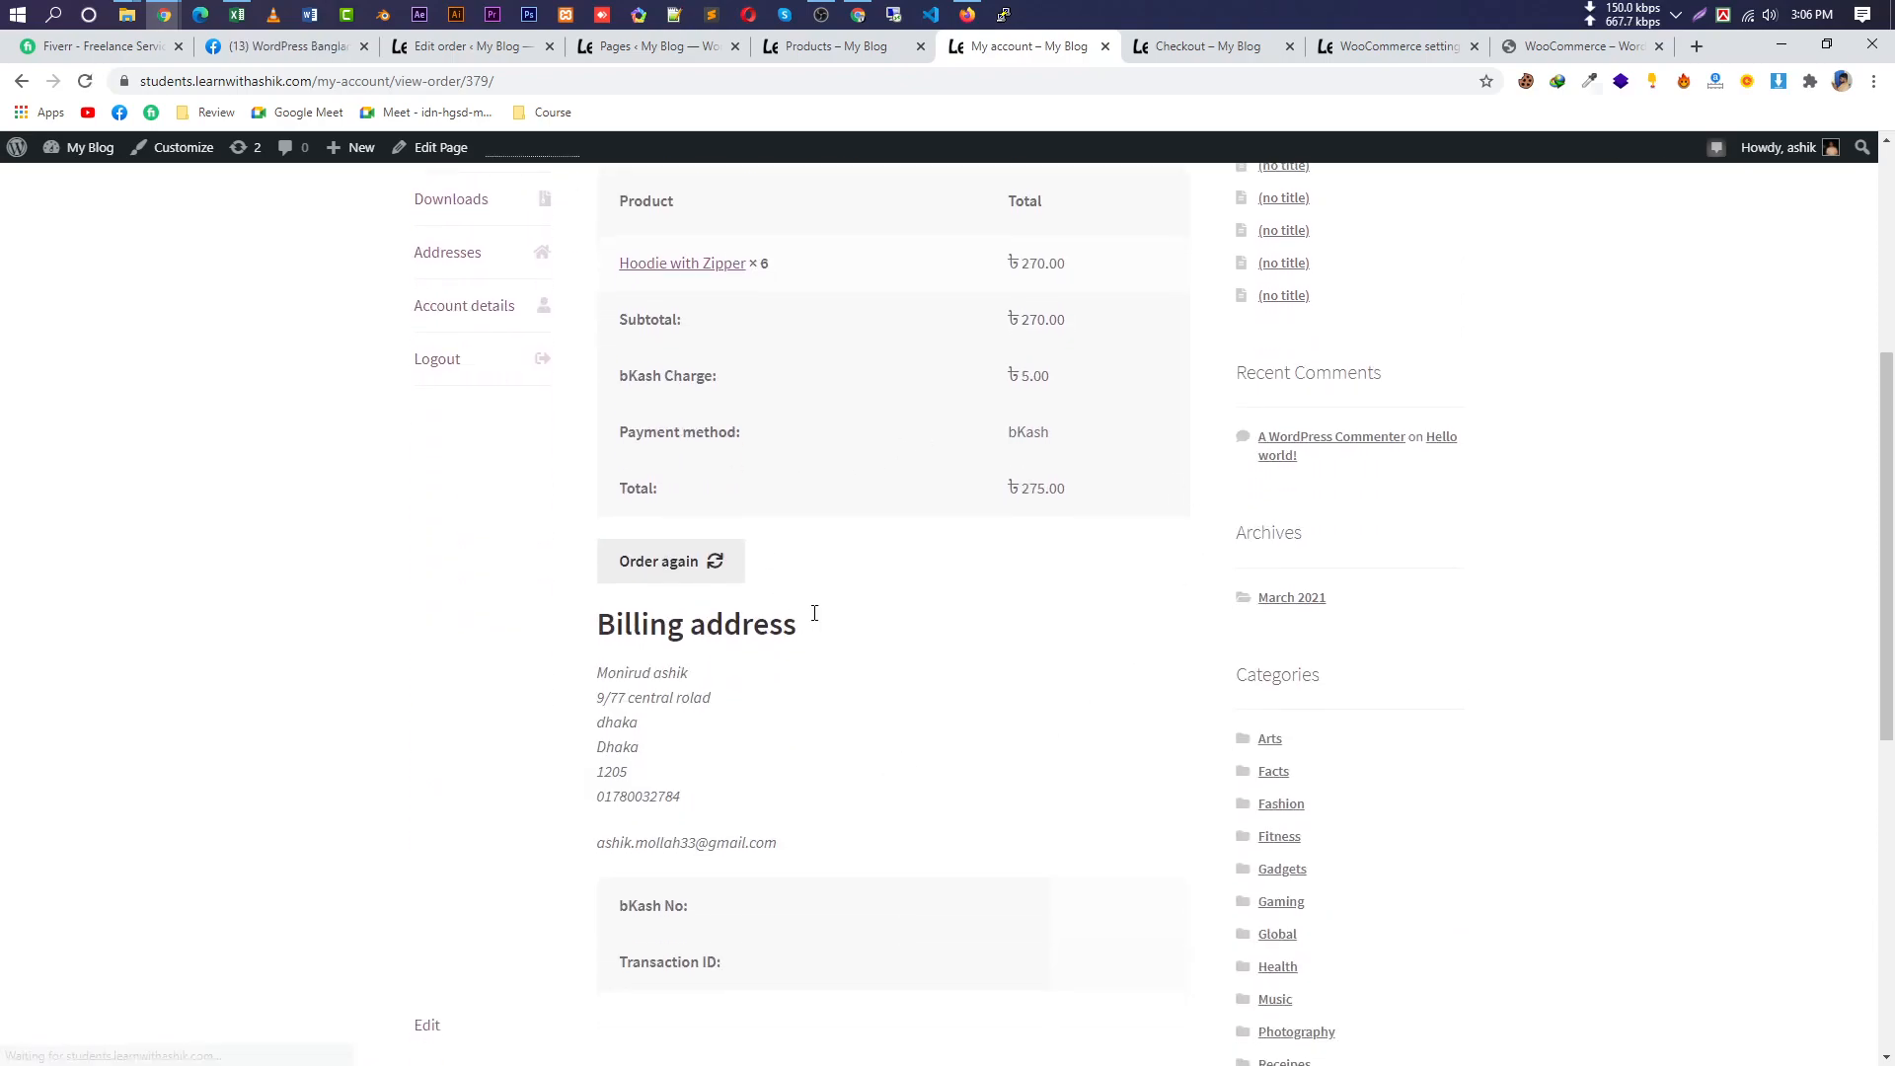
{"action": "left_click", "coordinate": [718, 565]}
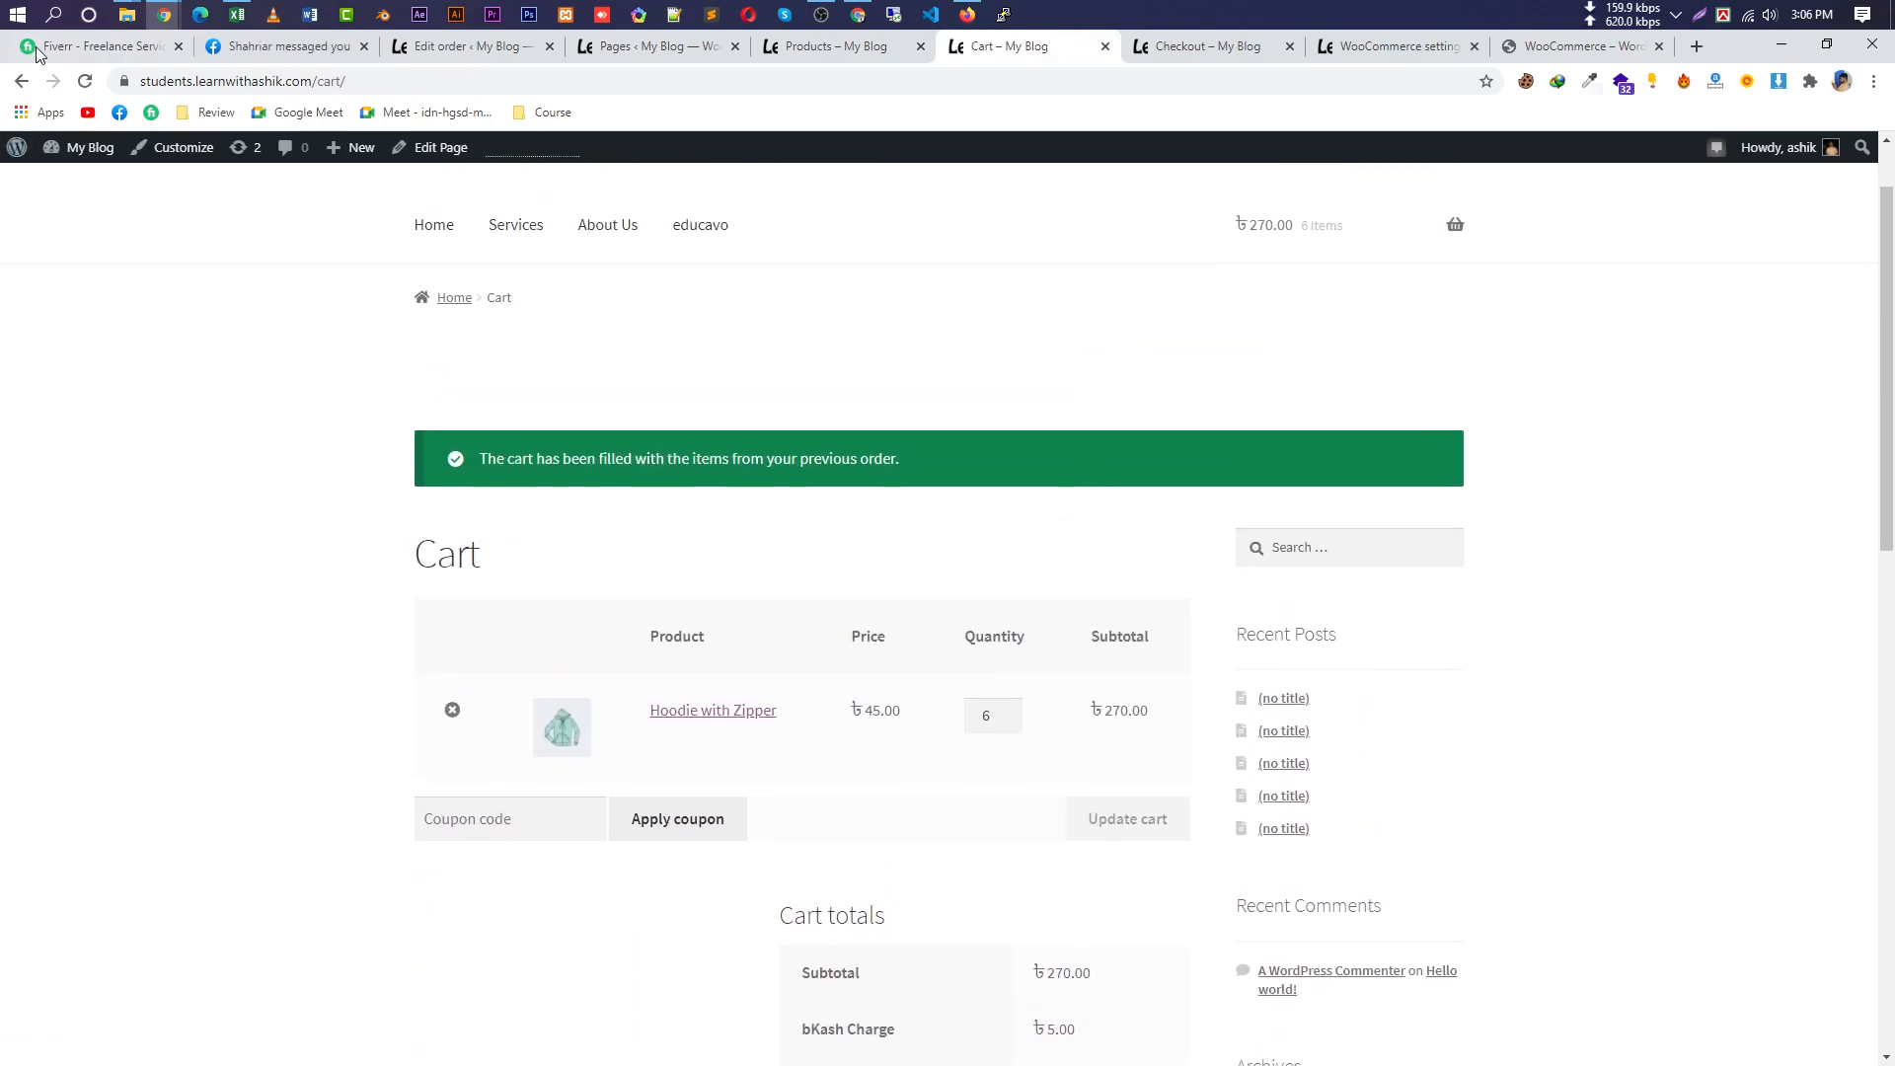
{"action": "left_click", "coordinate": [21, 82]}
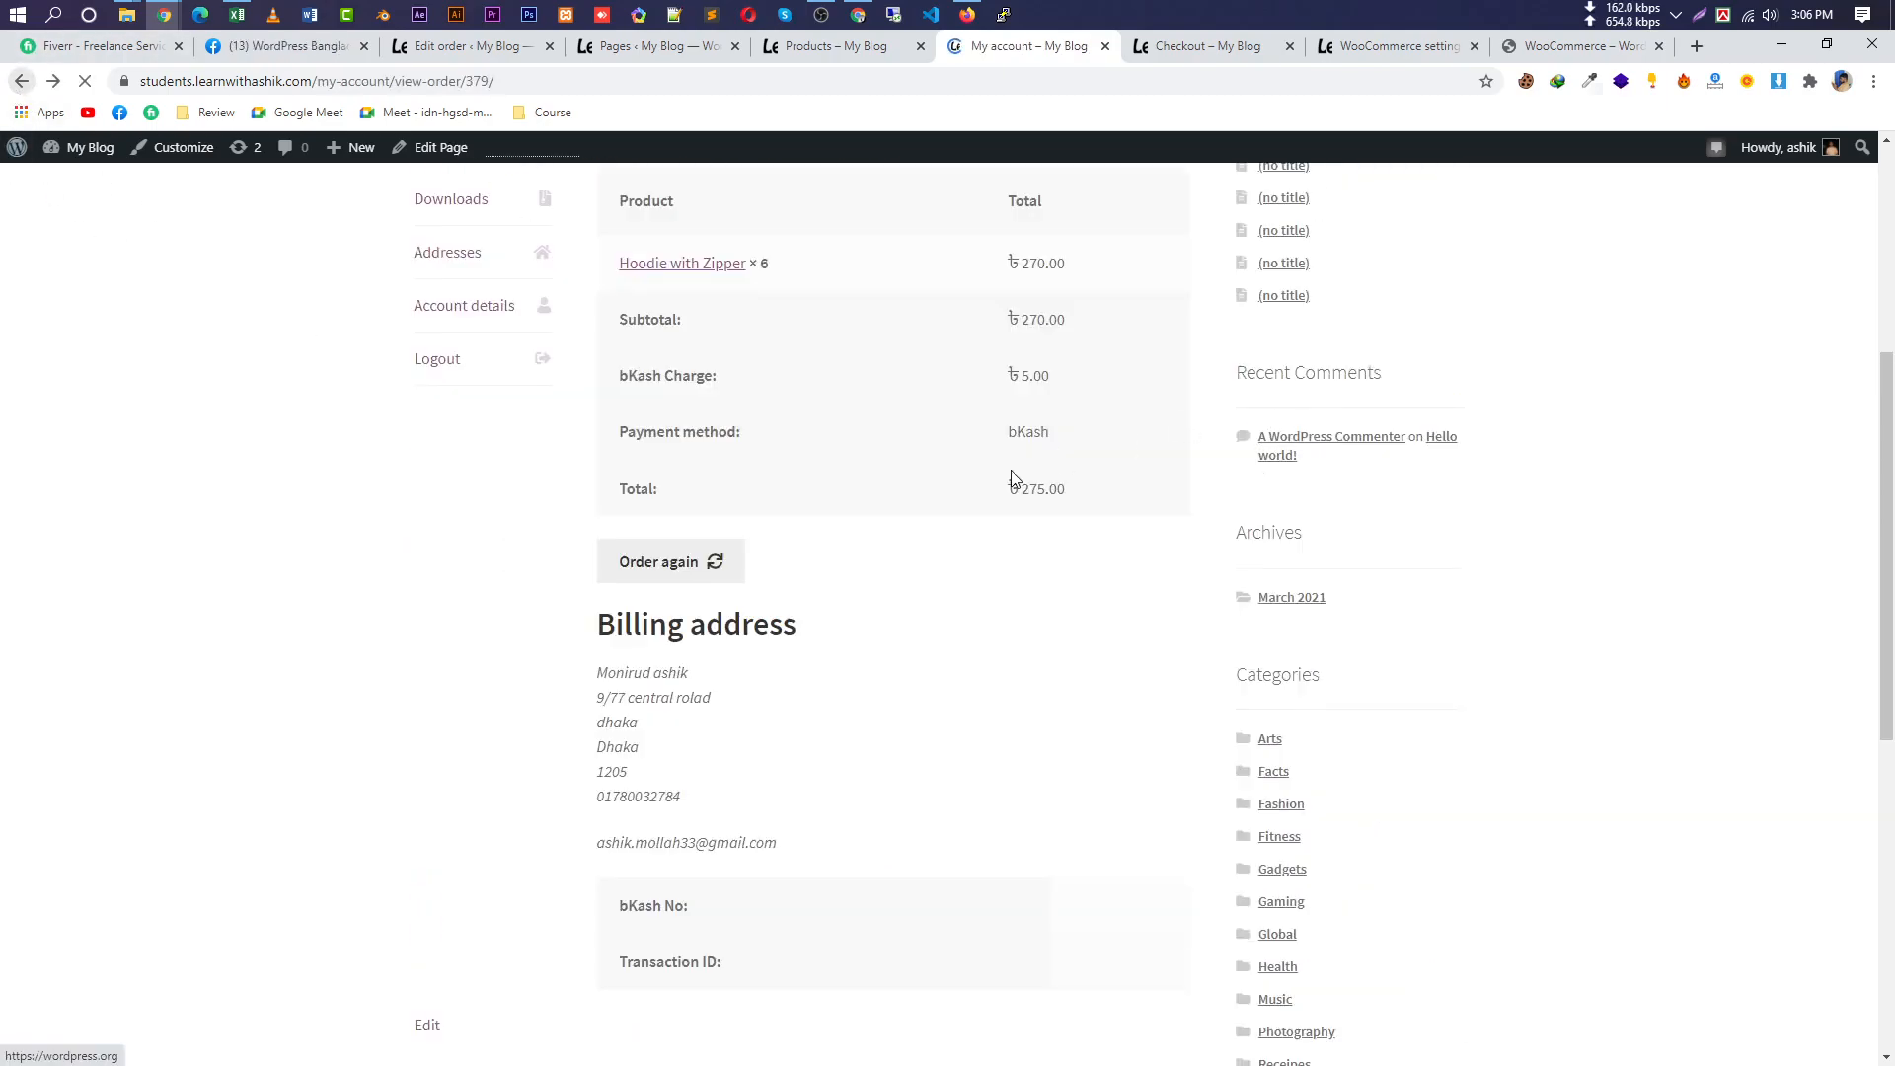
{"action": "scroll", "coordinate": [728, 529], "scroll_direction": "up", "scroll_amount": 4}
Check the account's Downloads and Addresses, highlighting the billing and empty shipping address.
{"action": "left_click", "coordinate": [462, 603]}
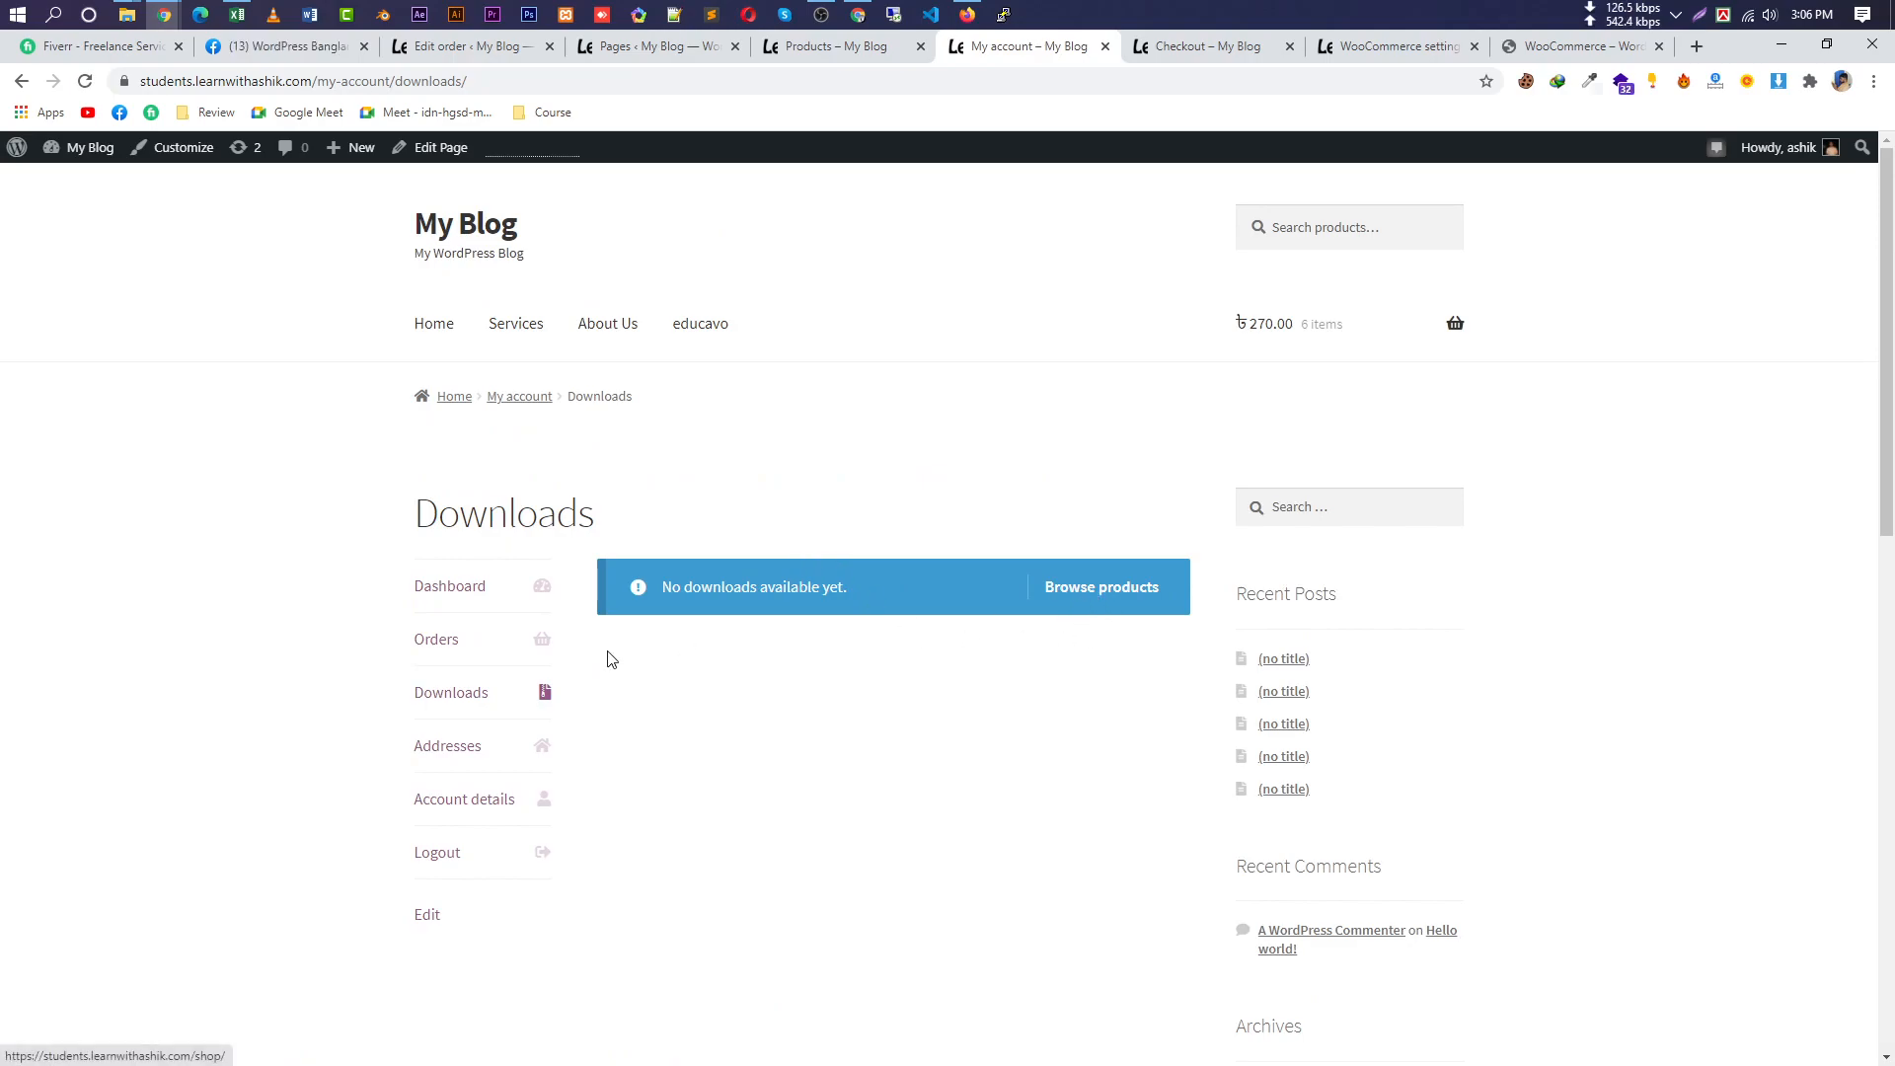
{"action": "left_click", "coordinate": [450, 745]}
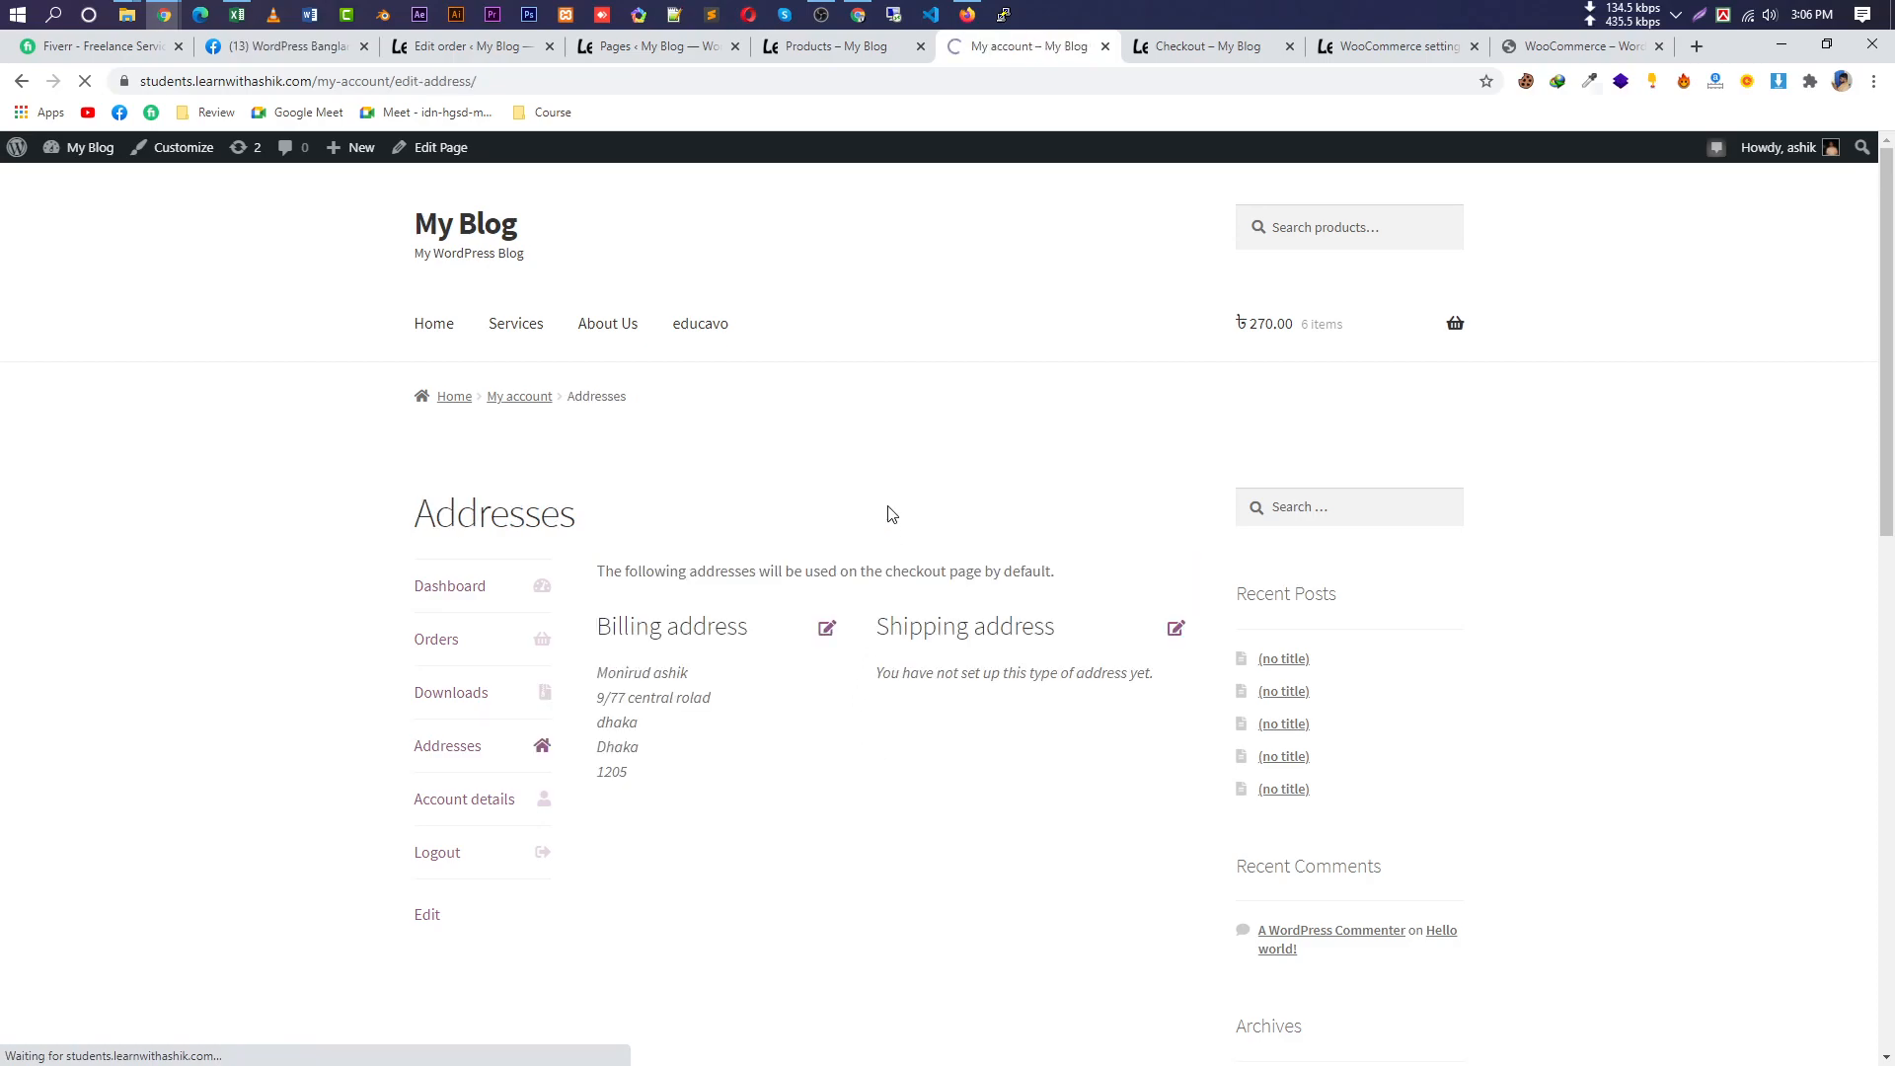
{"action": "scroll", "coordinate": [833, 681], "scroll_direction": "down", "scroll_amount": 1}
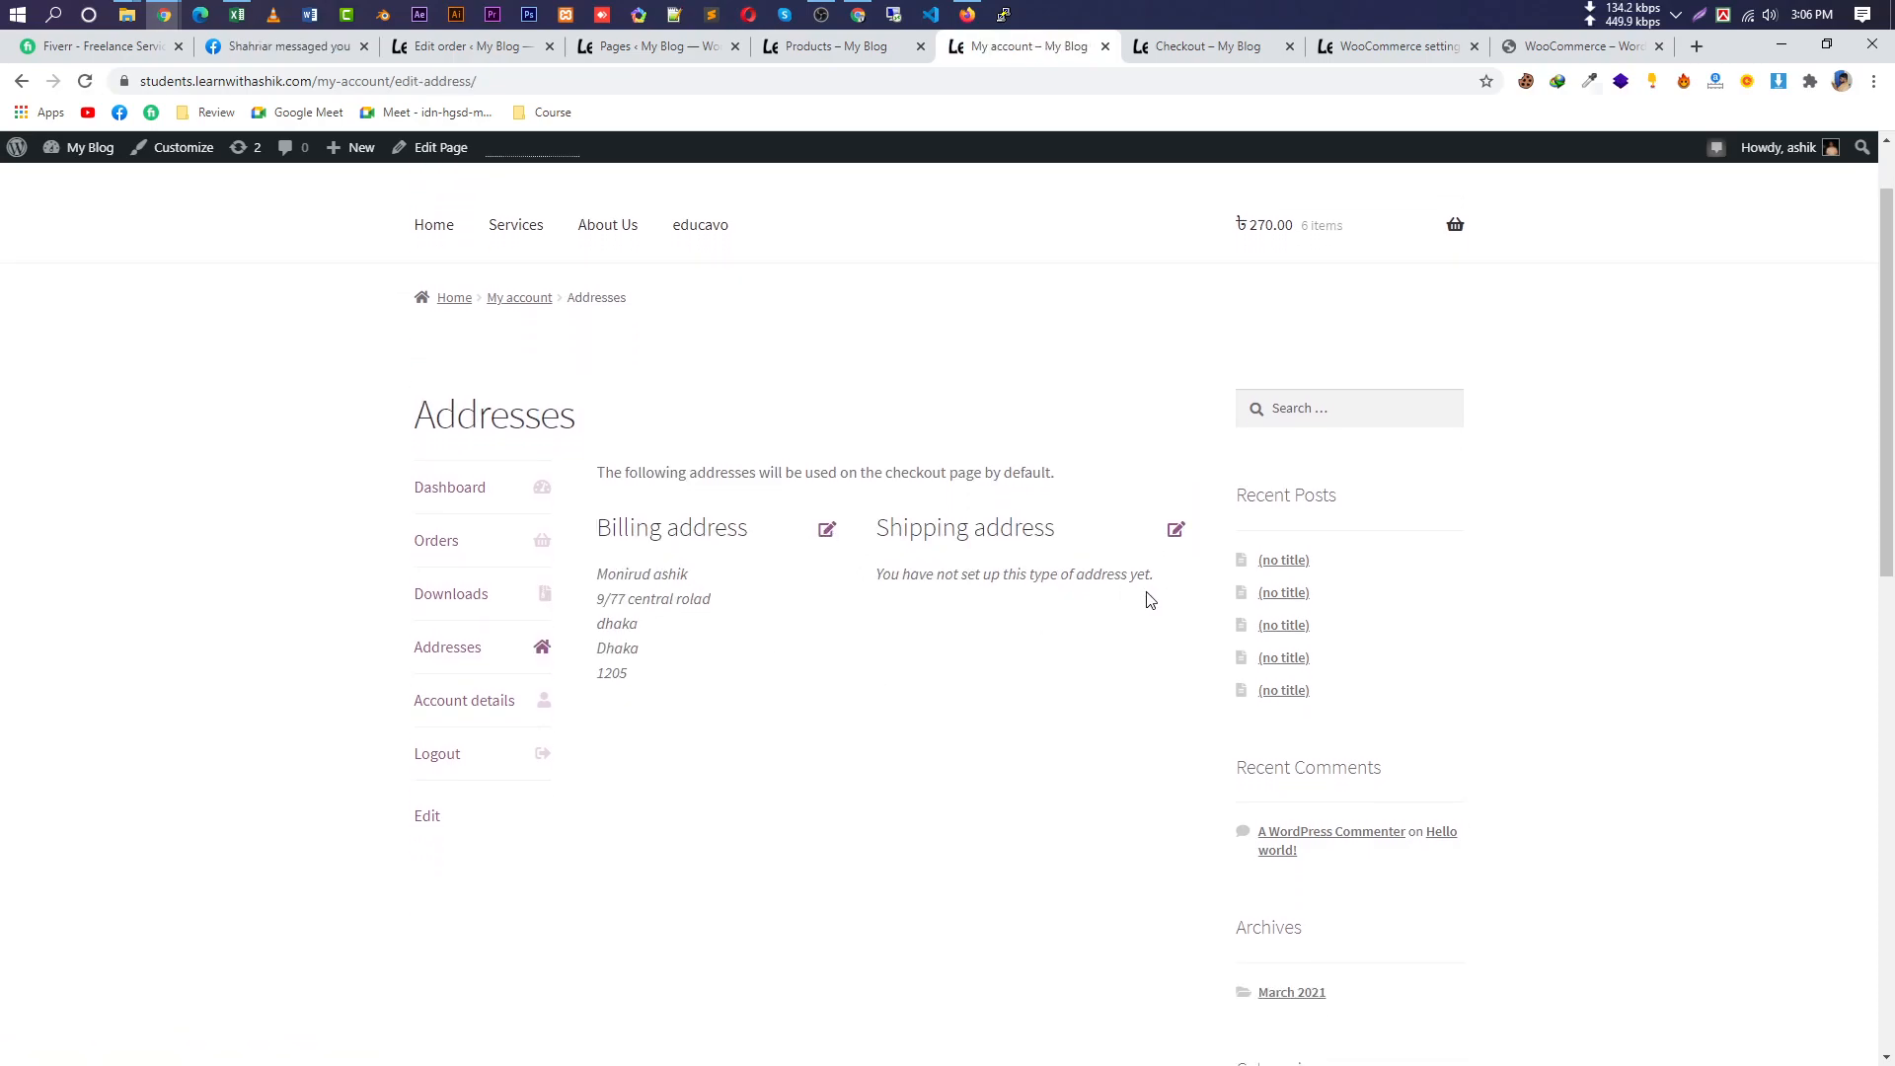
{"action": "left_click_drag", "start_coordinate": [1151, 590], "coordinate": [975, 576]}
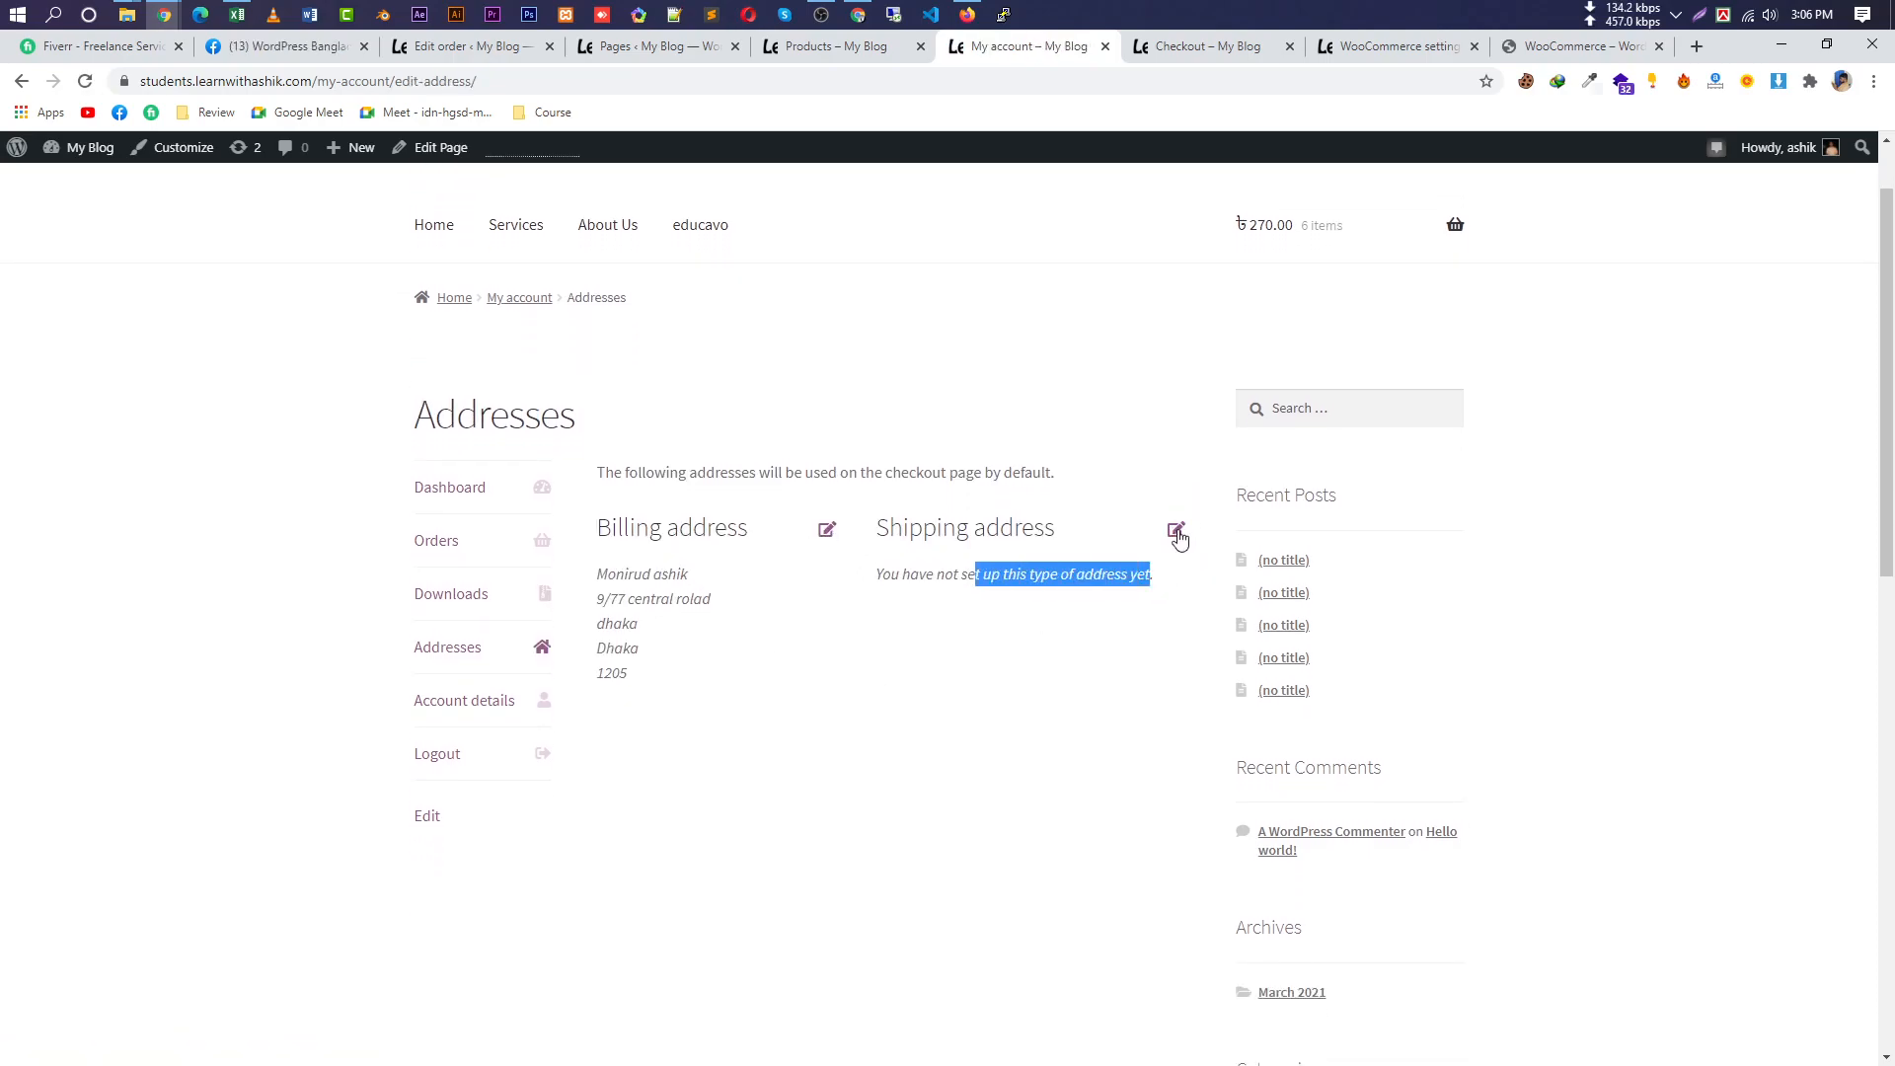
{"action": "left_click_drag", "start_coordinate": [639, 679], "coordinate": [606, 575]}
Open Account details and focus the current password field.
{"action": "left_click", "coordinate": [474, 712]}
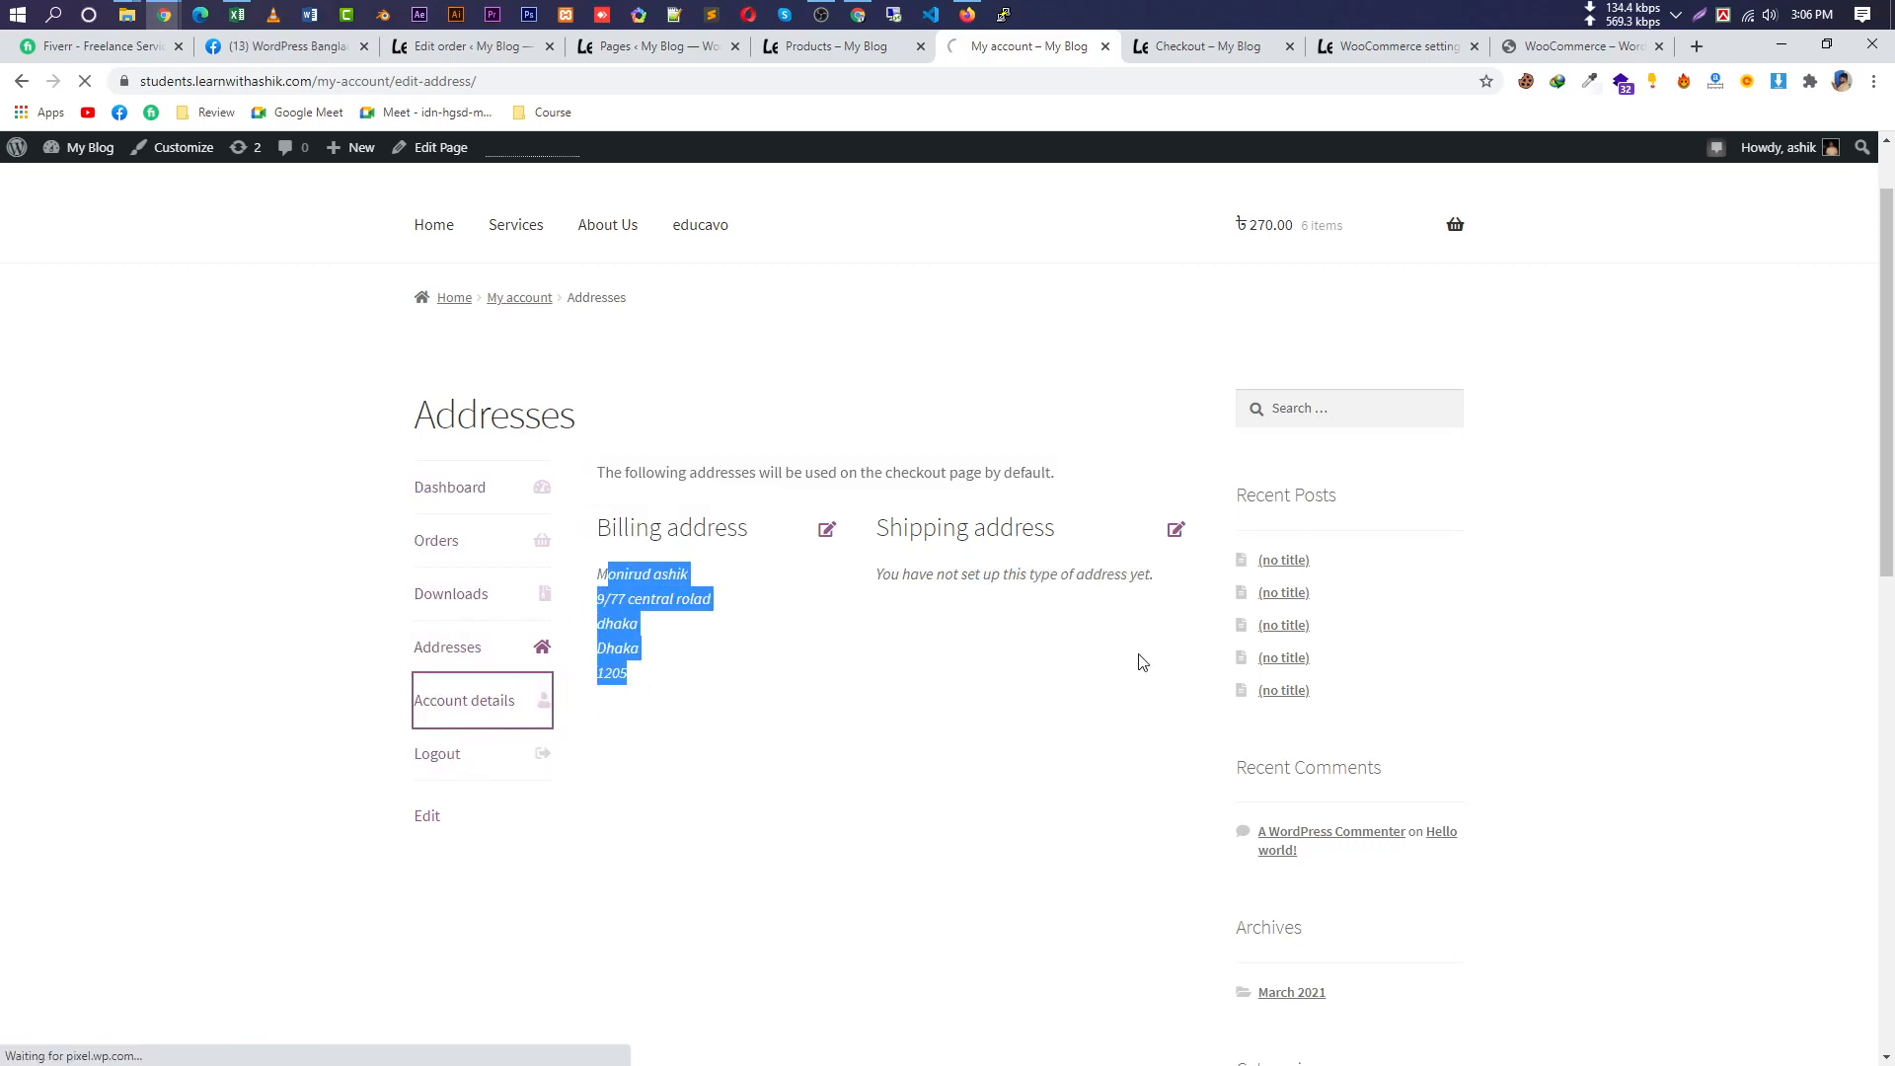
{"action": "scroll", "coordinate": [967, 856], "scroll_direction": "down", "scroll_amount": 5}
{"action": "scroll", "coordinate": [952, 554], "scroll_direction": "up", "scroll_amount": 4}
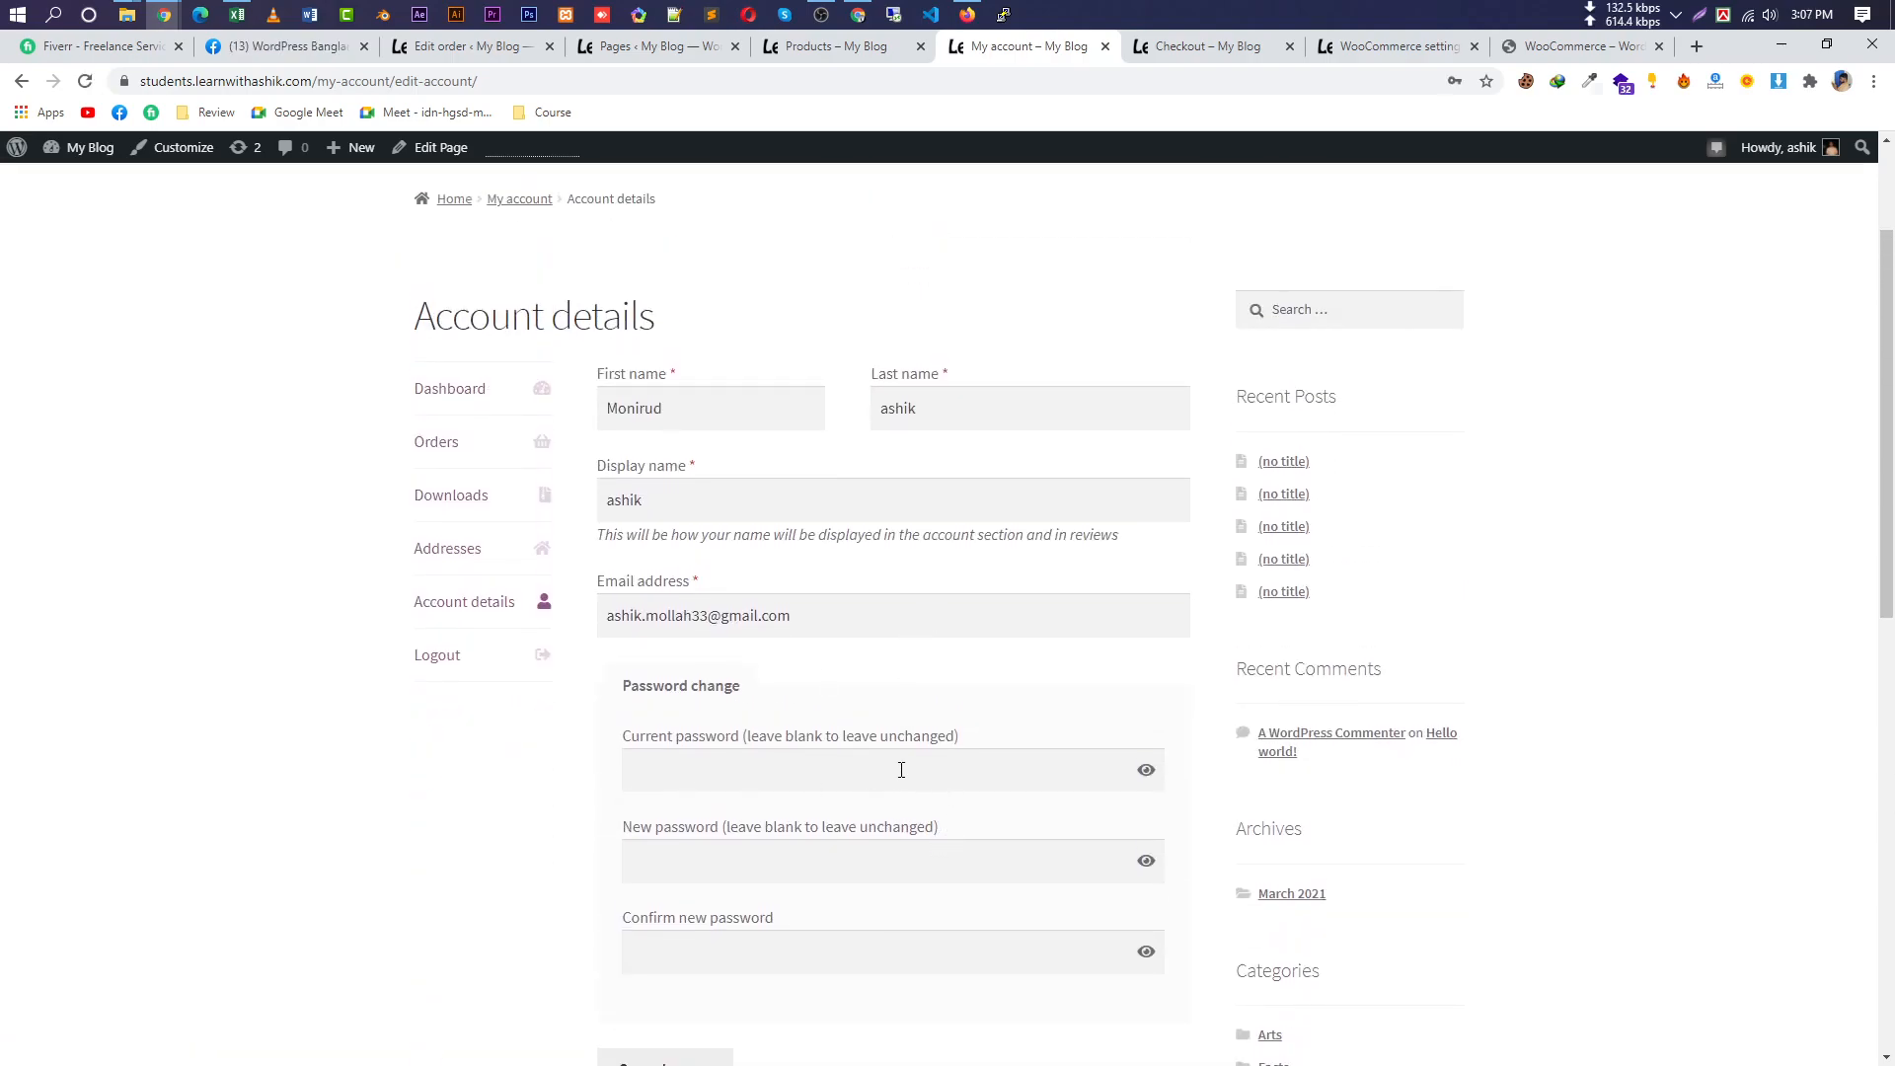
{"action": "left_click", "coordinate": [900, 775]}
Open the Shop page's editor in a new tab, confirm its content is empty, then return to Pages.
{"action": "left_click", "coordinate": [856, 49]}
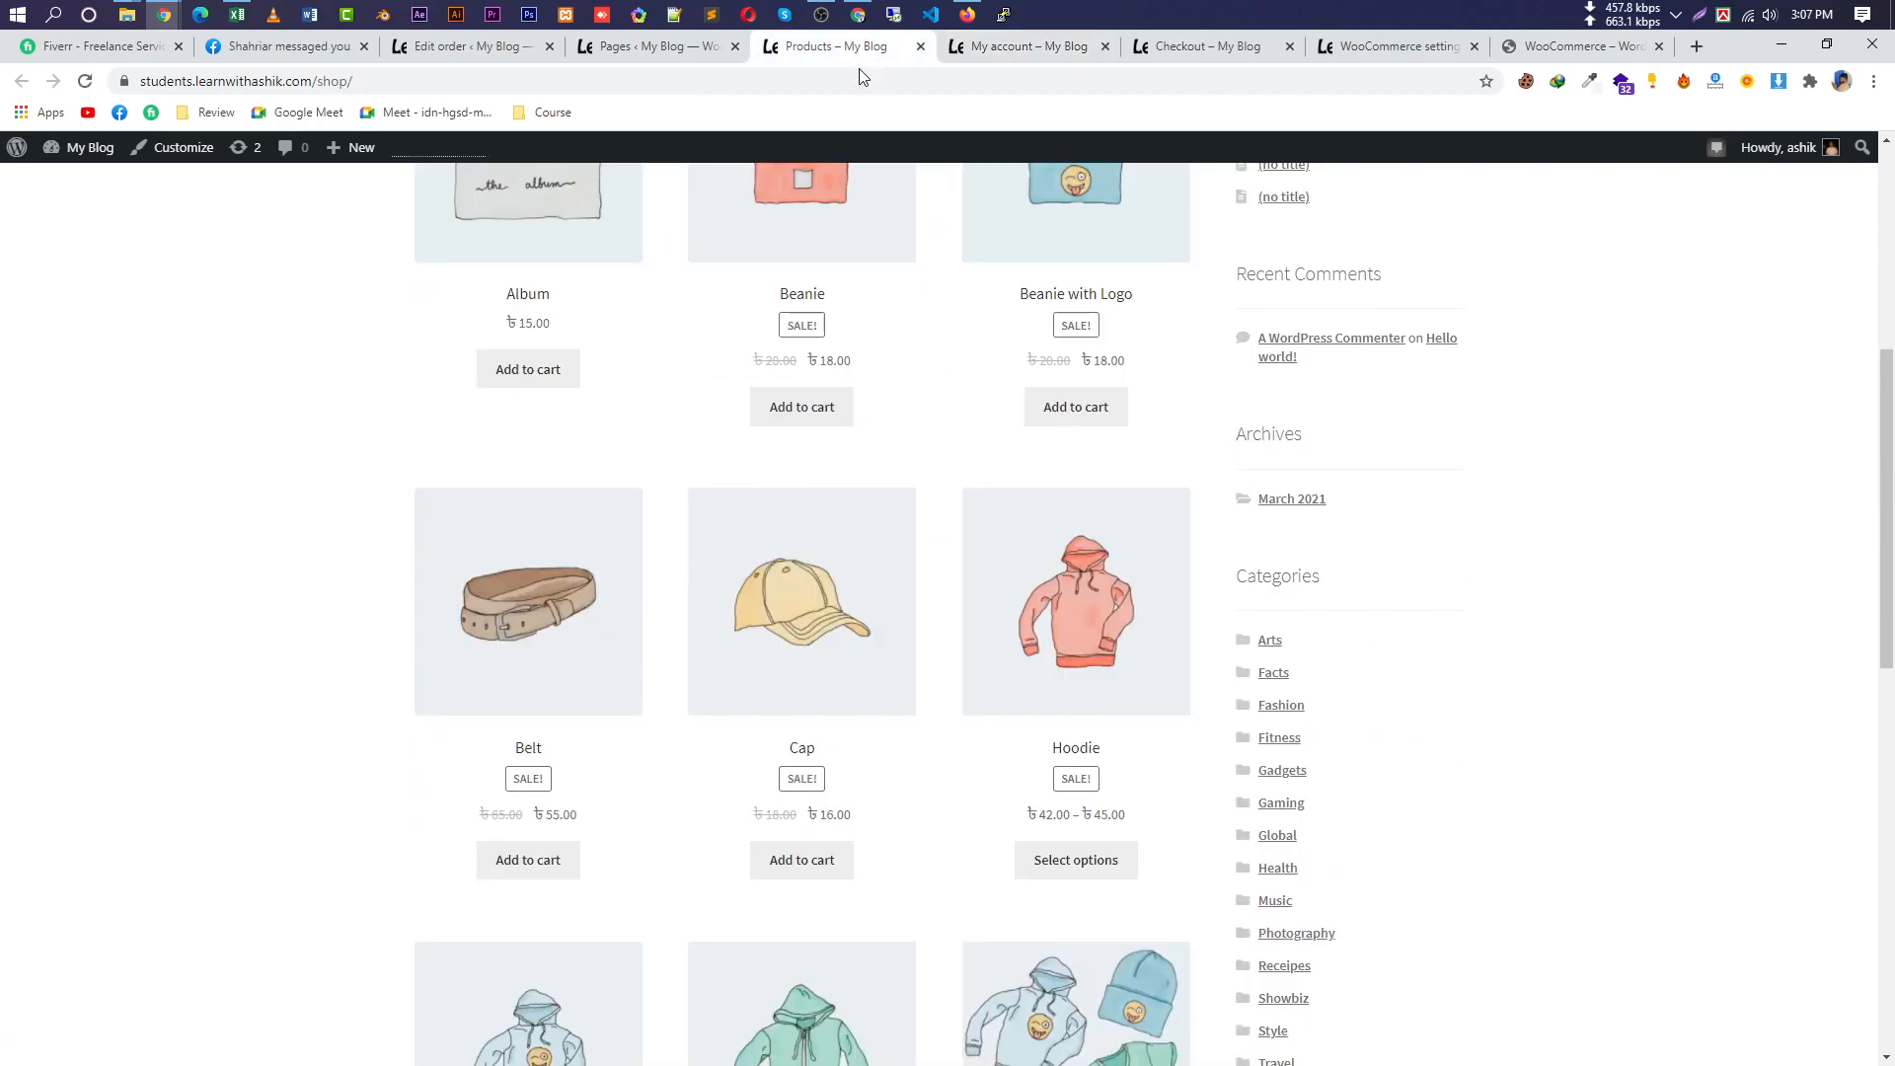
{"action": "left_click", "coordinate": [632, 50]}
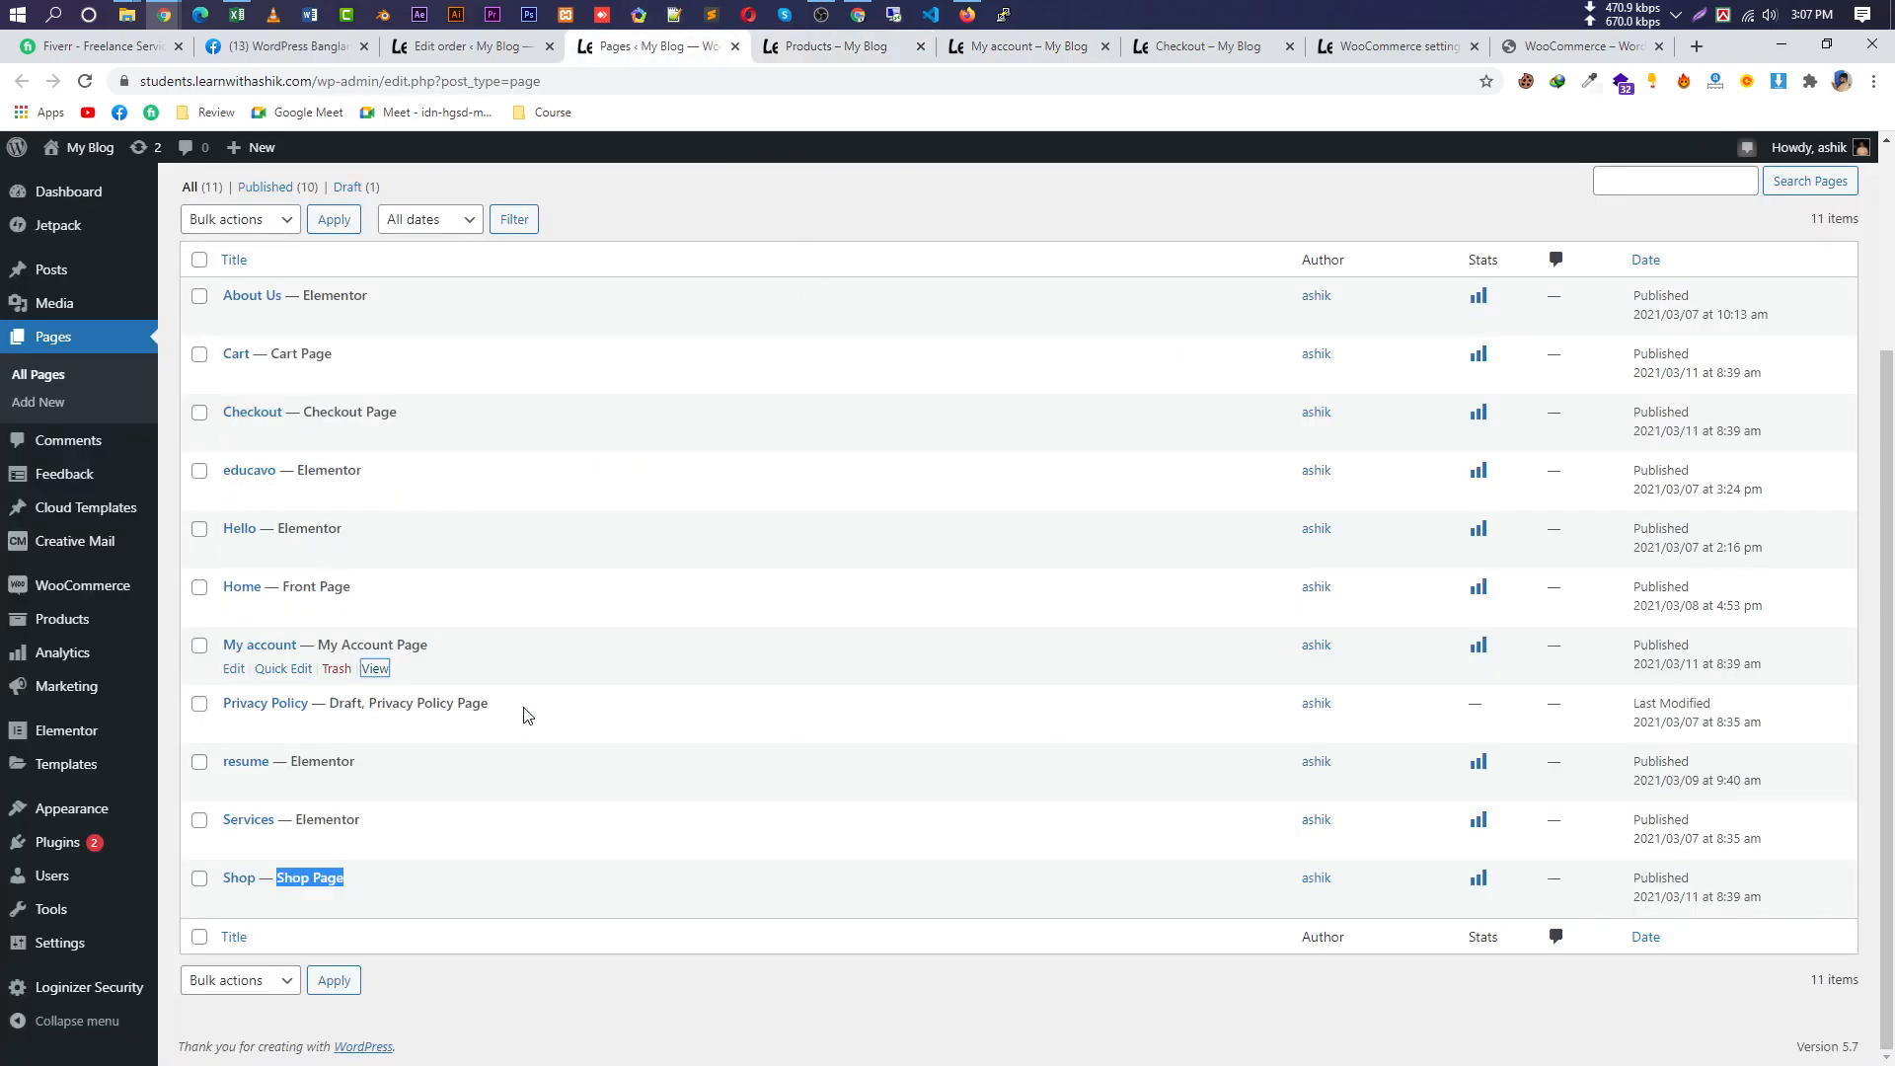
{"action": "right_click", "coordinate": [233, 902]}
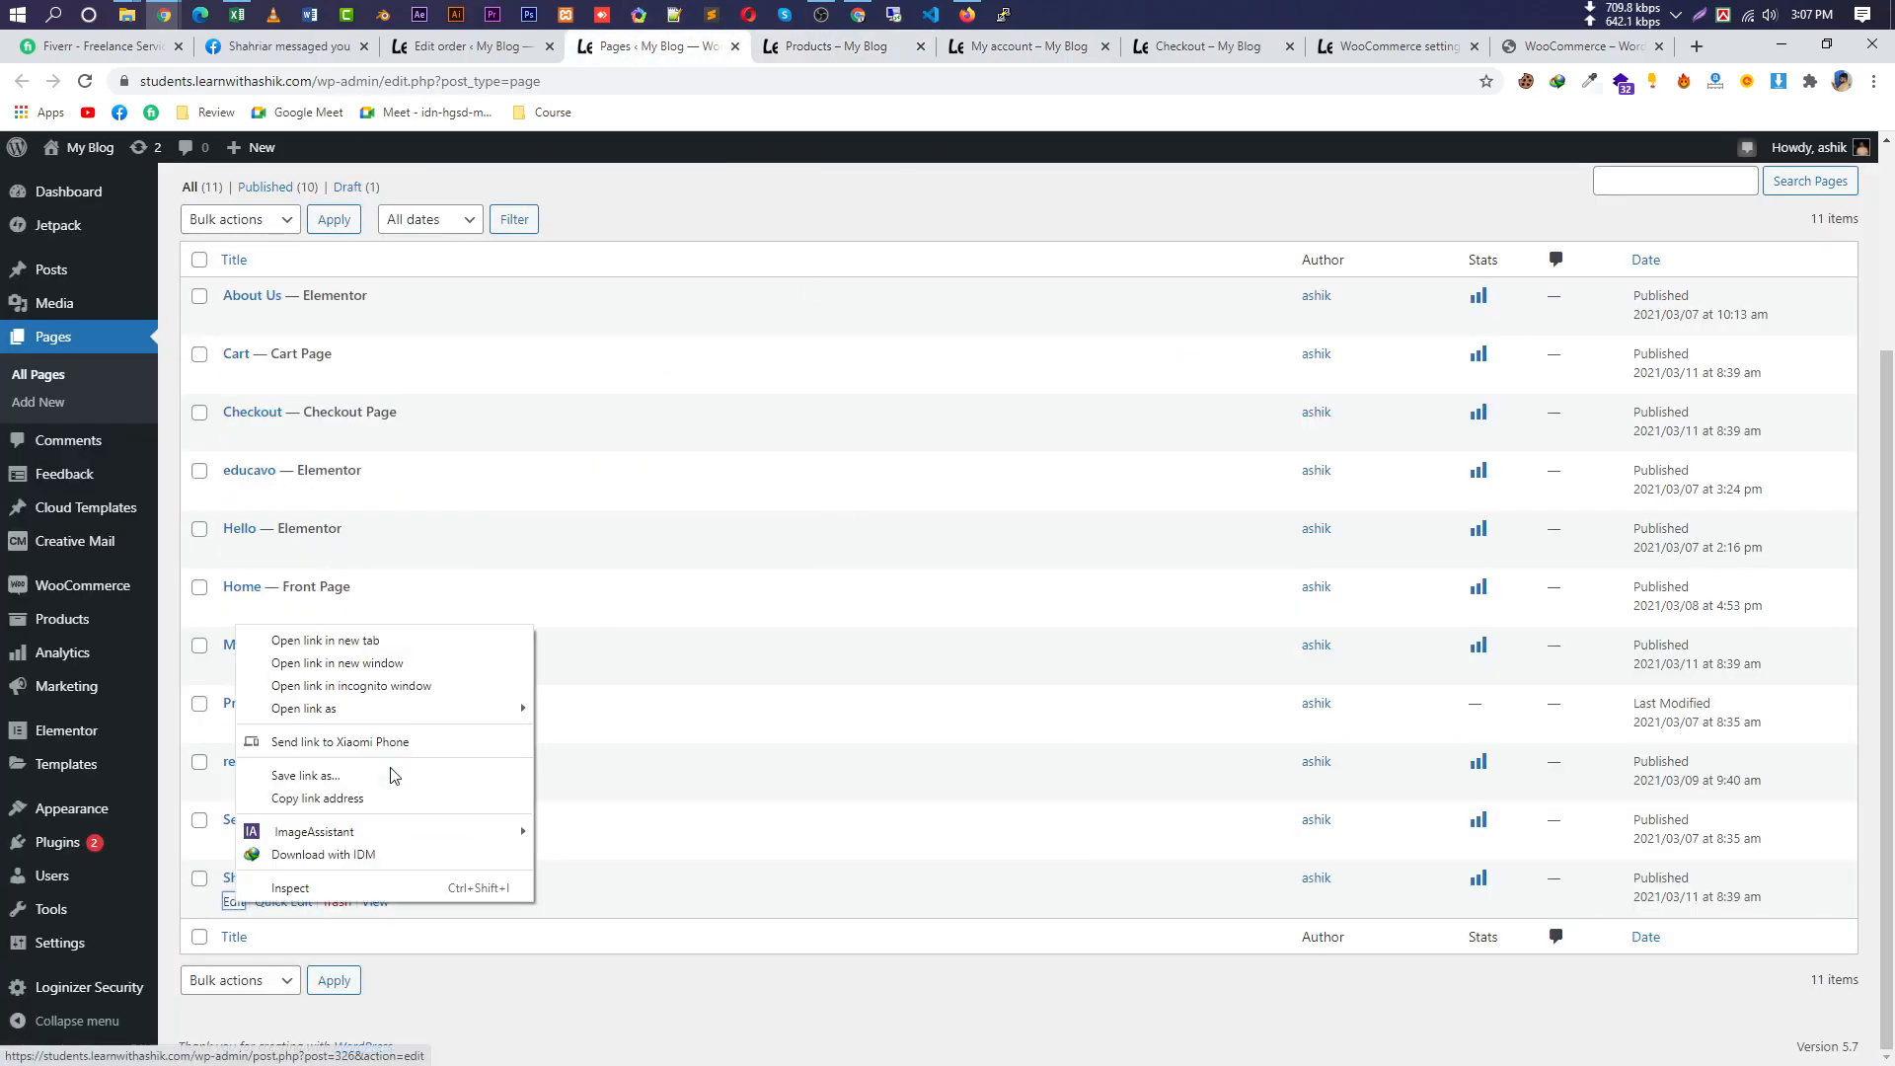
{"action": "left_click", "coordinate": [429, 641]}
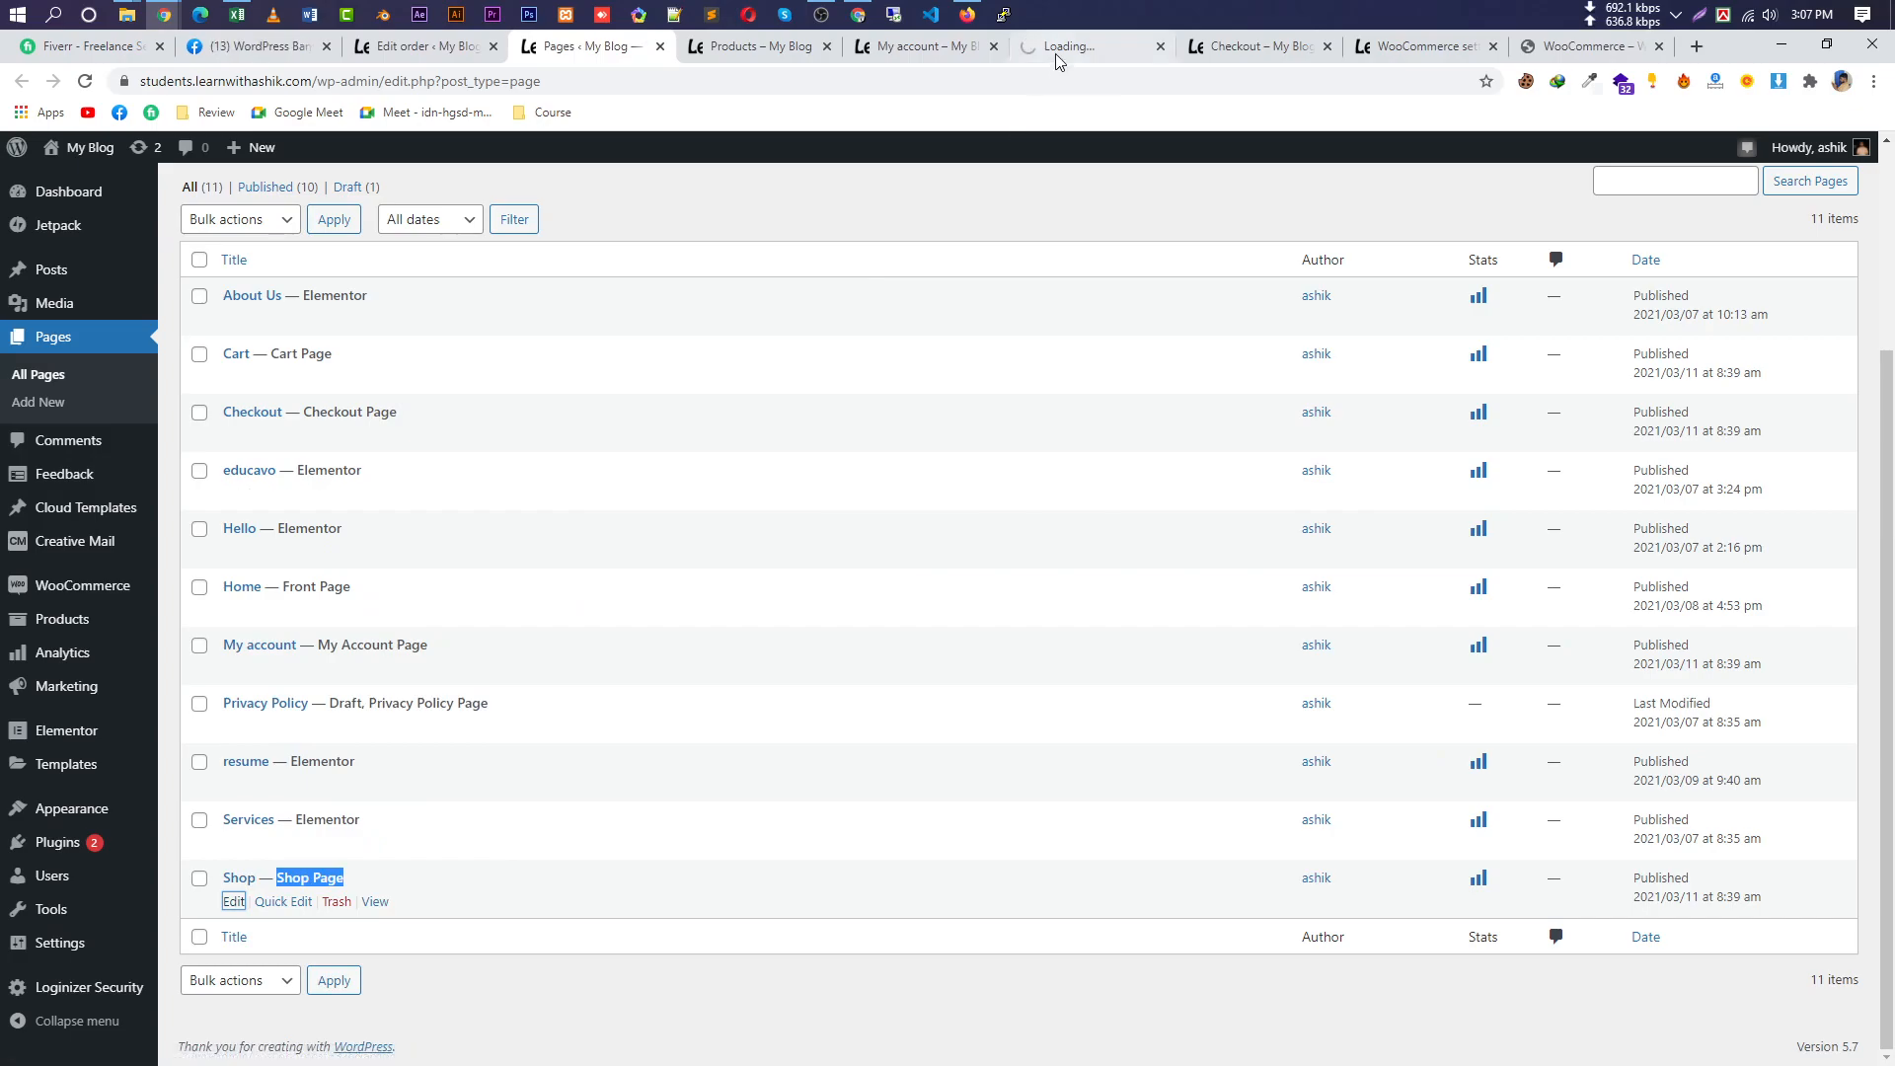
{"action": "left_click", "coordinate": [1046, 46]}
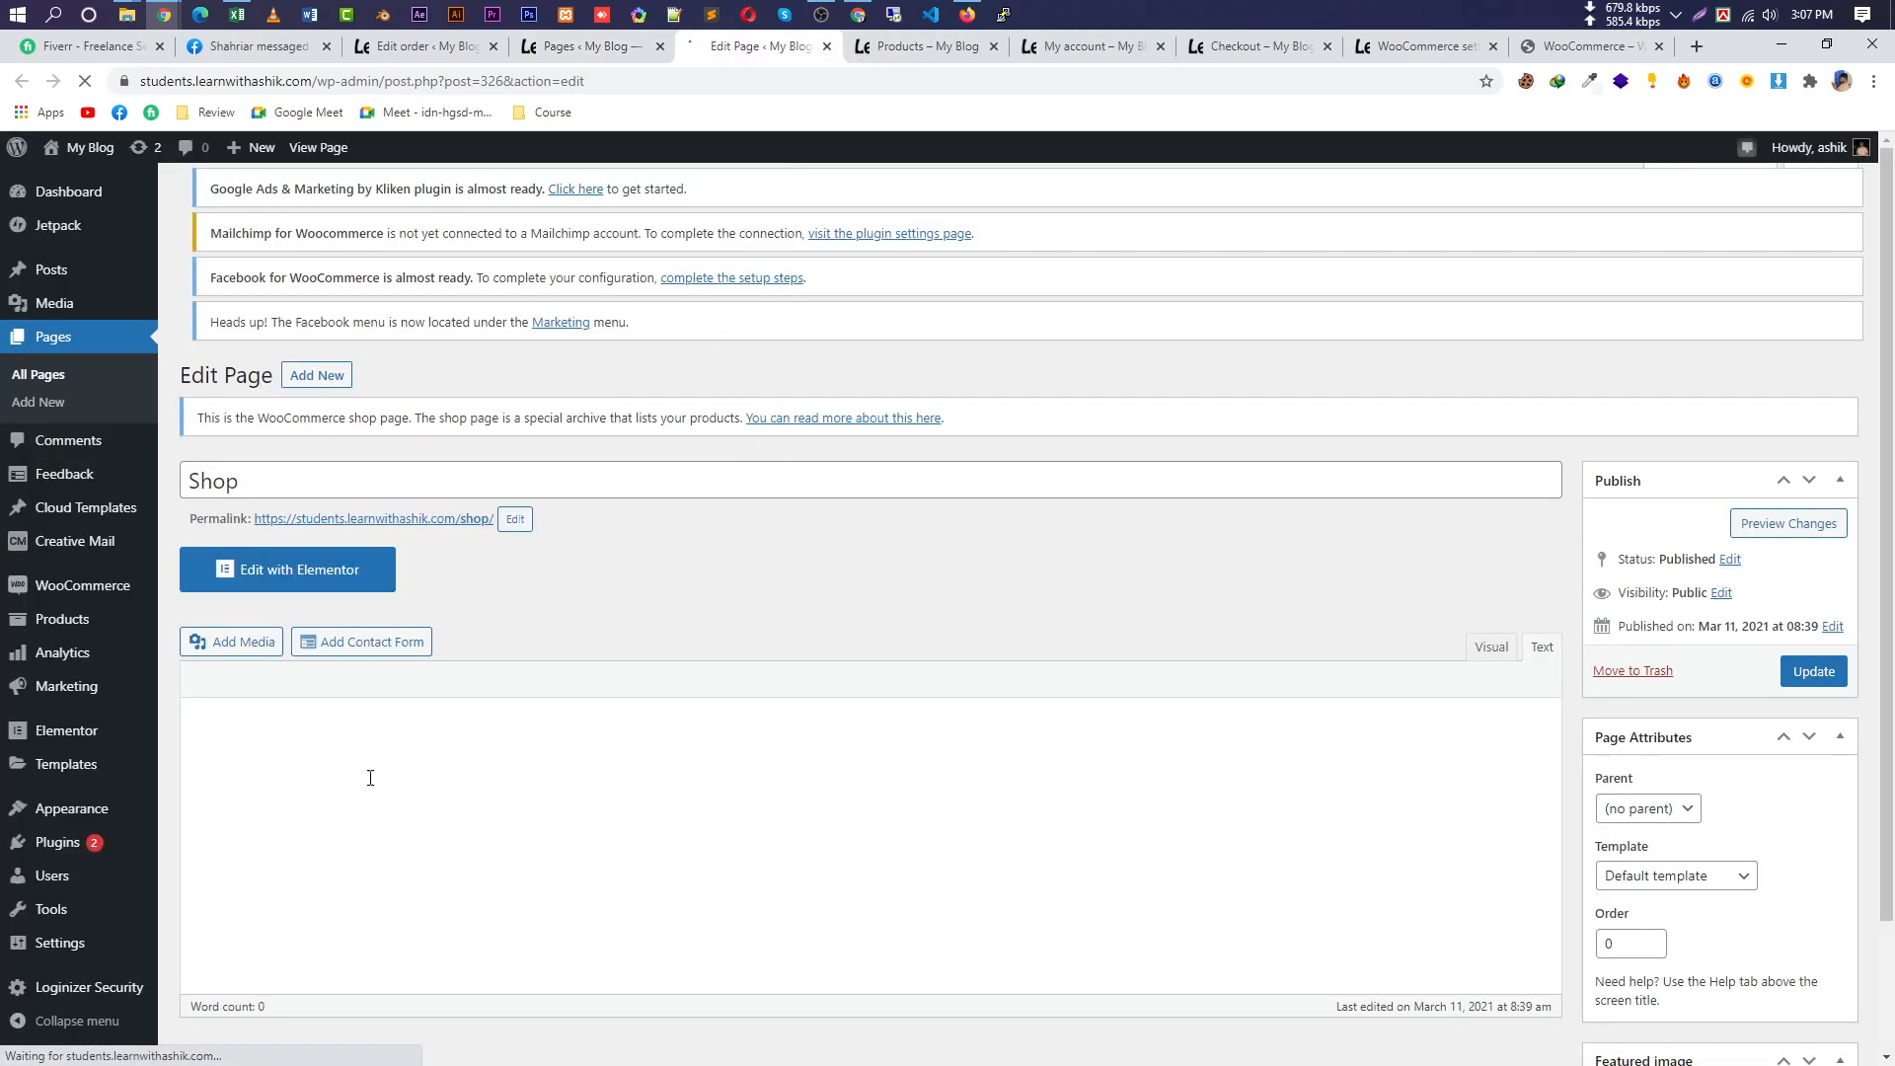
{"action": "scroll", "coordinate": [452, 829], "scroll_direction": "down", "scroll_amount": 1}
{"action": "scroll", "coordinate": [452, 829], "scroll_direction": "down", "scroll_amount": 2}
{"action": "left_click", "coordinate": [316, 584]}
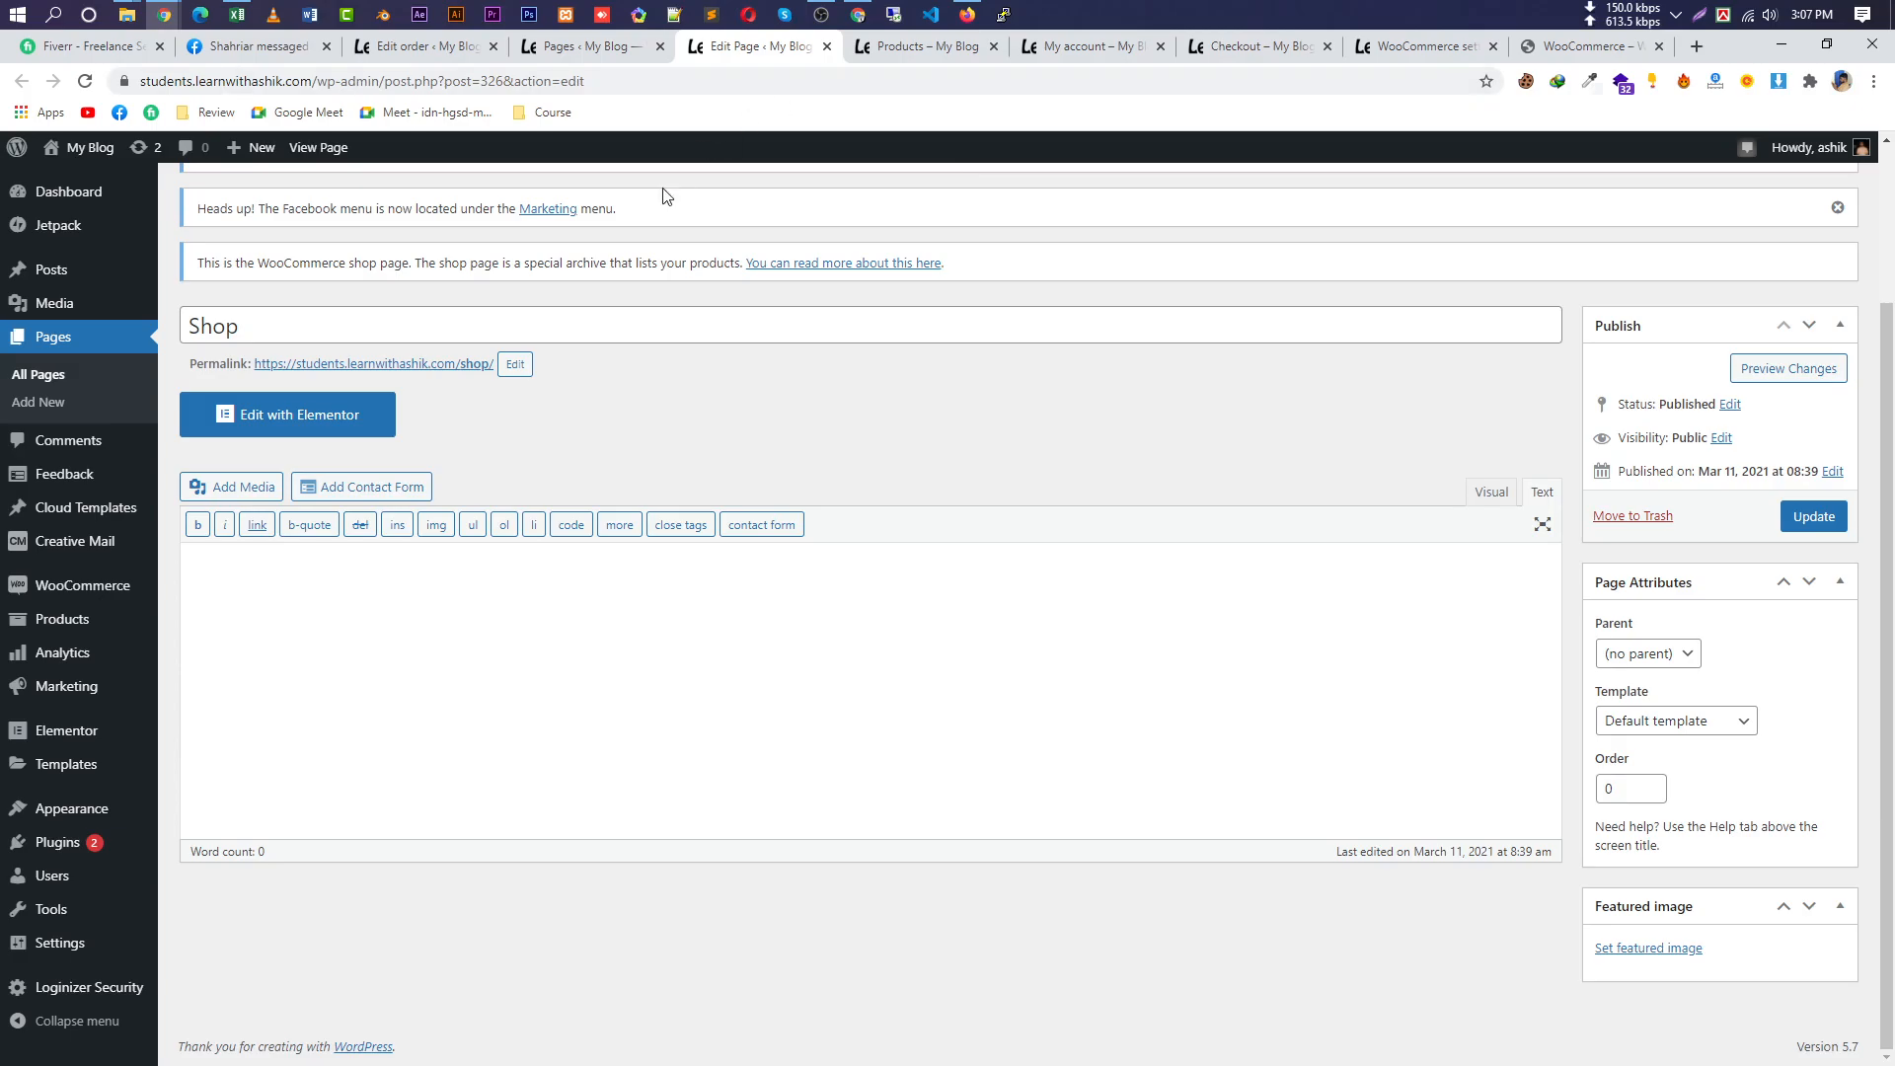
{"action": "left_click", "coordinate": [602, 50]}
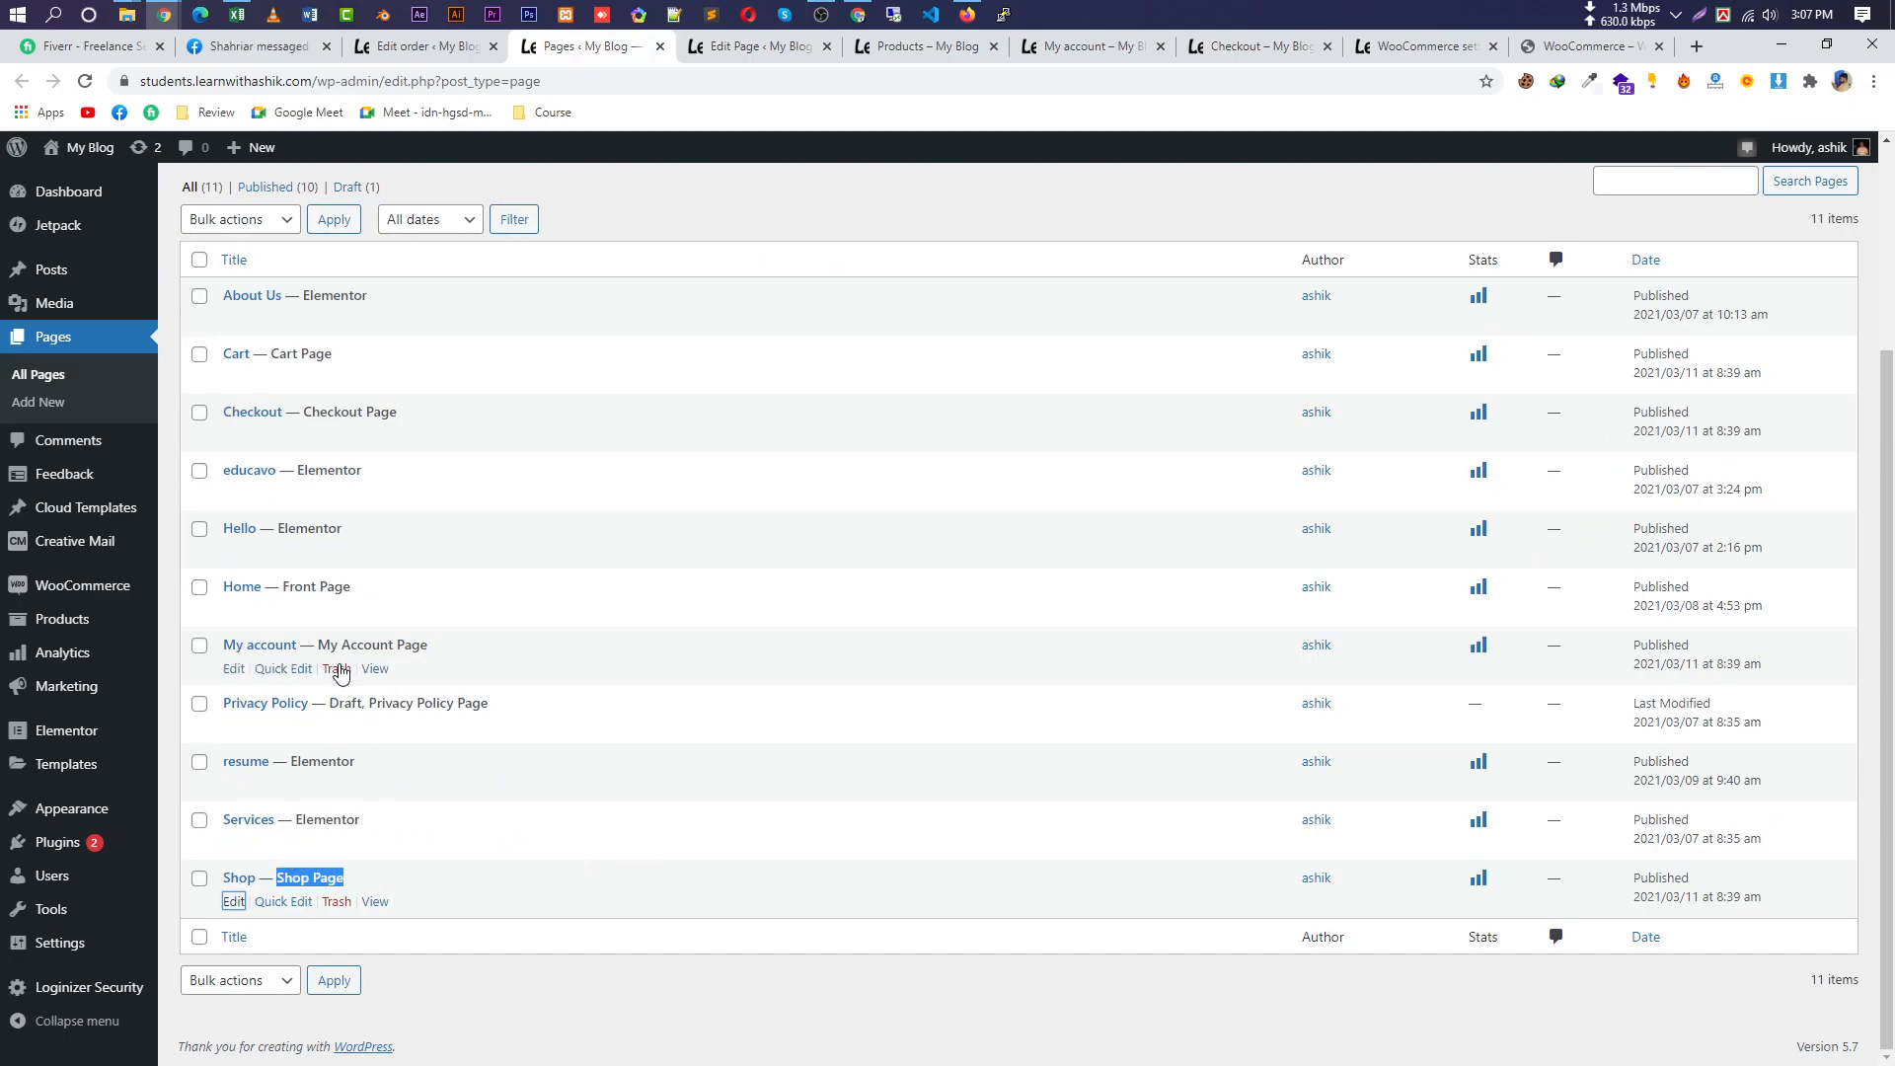
Open the My account page editor in a new tab and select its [woocommerce_my_account] shortcode.
{"action": "right_click", "coordinate": [234, 668]}
{"action": "left_click", "coordinate": [286, 680]}
{"action": "left_click_drag", "start_coordinate": [1105, 53], "coordinate": [676, 59]}
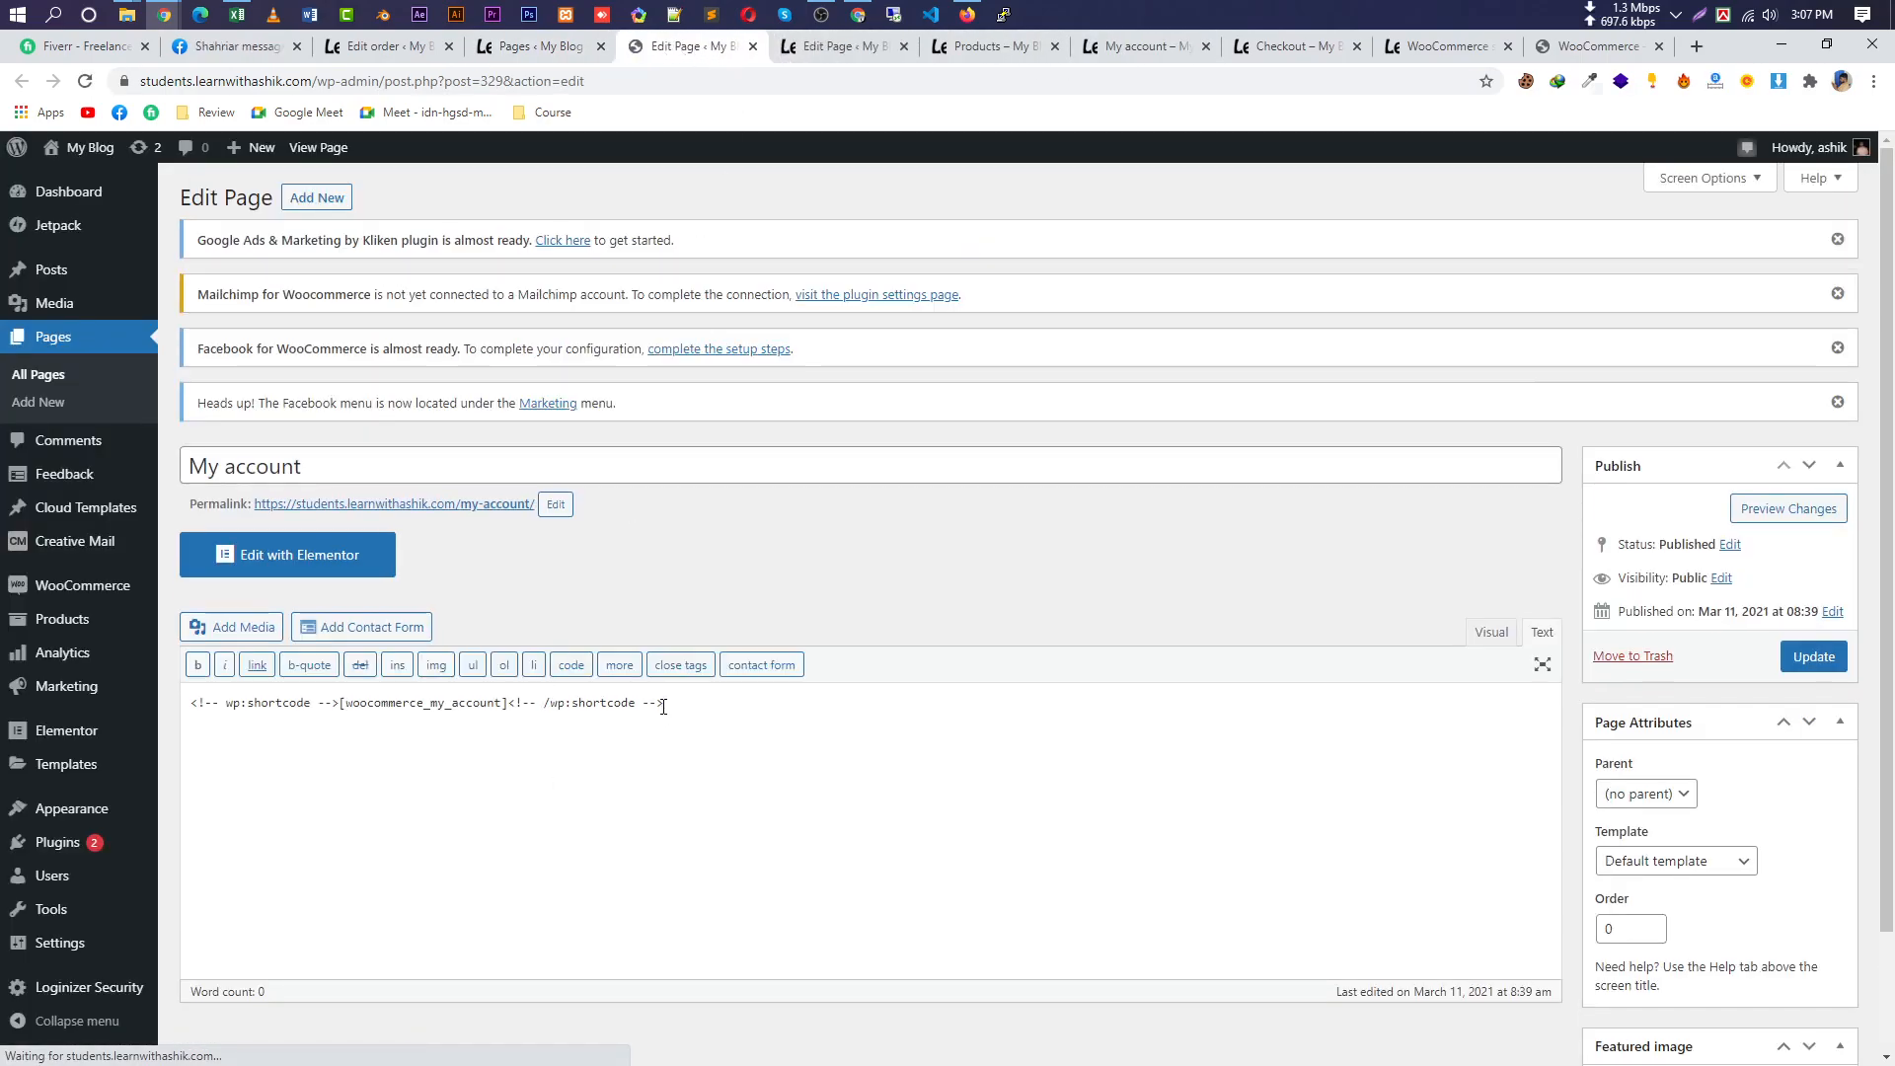
{"action": "left_click_drag", "start_coordinate": [507, 702], "coordinate": [341, 705]}
{"action": "left_click_drag", "start_coordinate": [698, 718], "coordinate": [164, 700]}
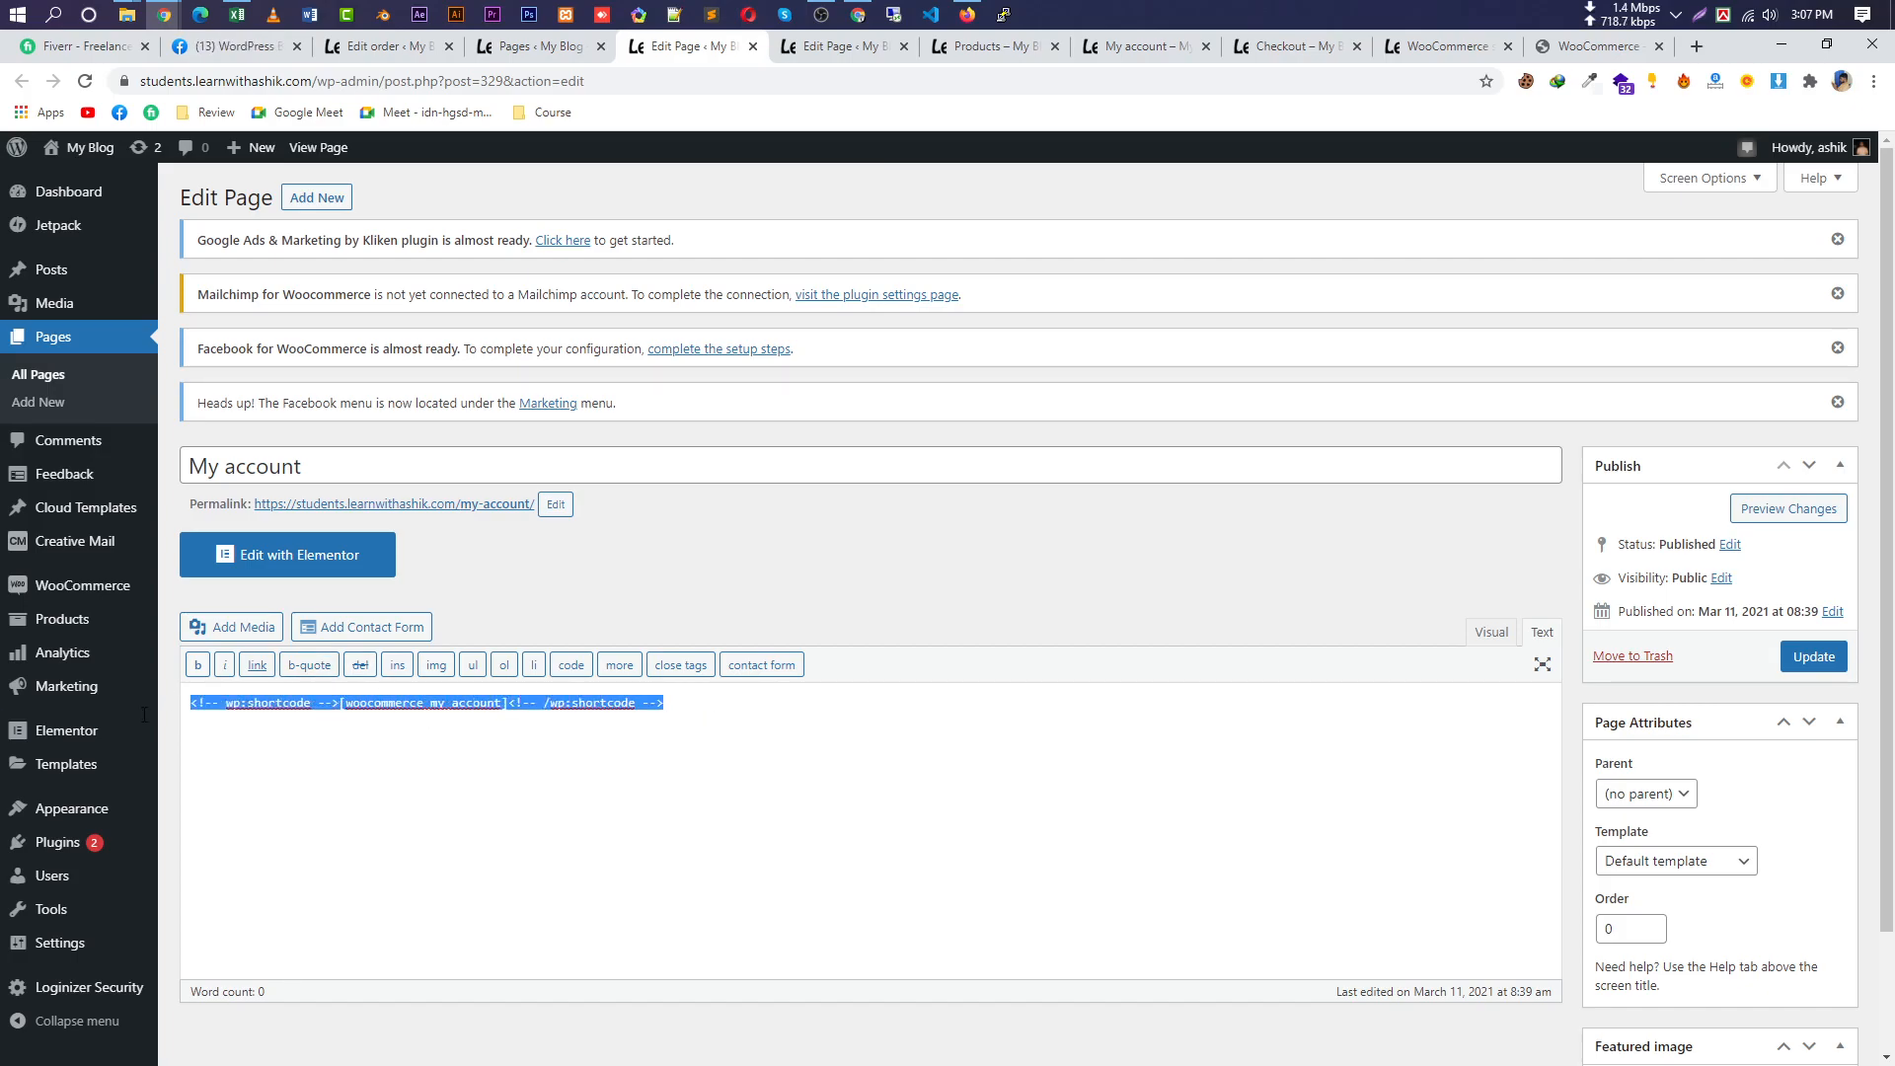
{"action": "left_click", "coordinate": [538, 47]}
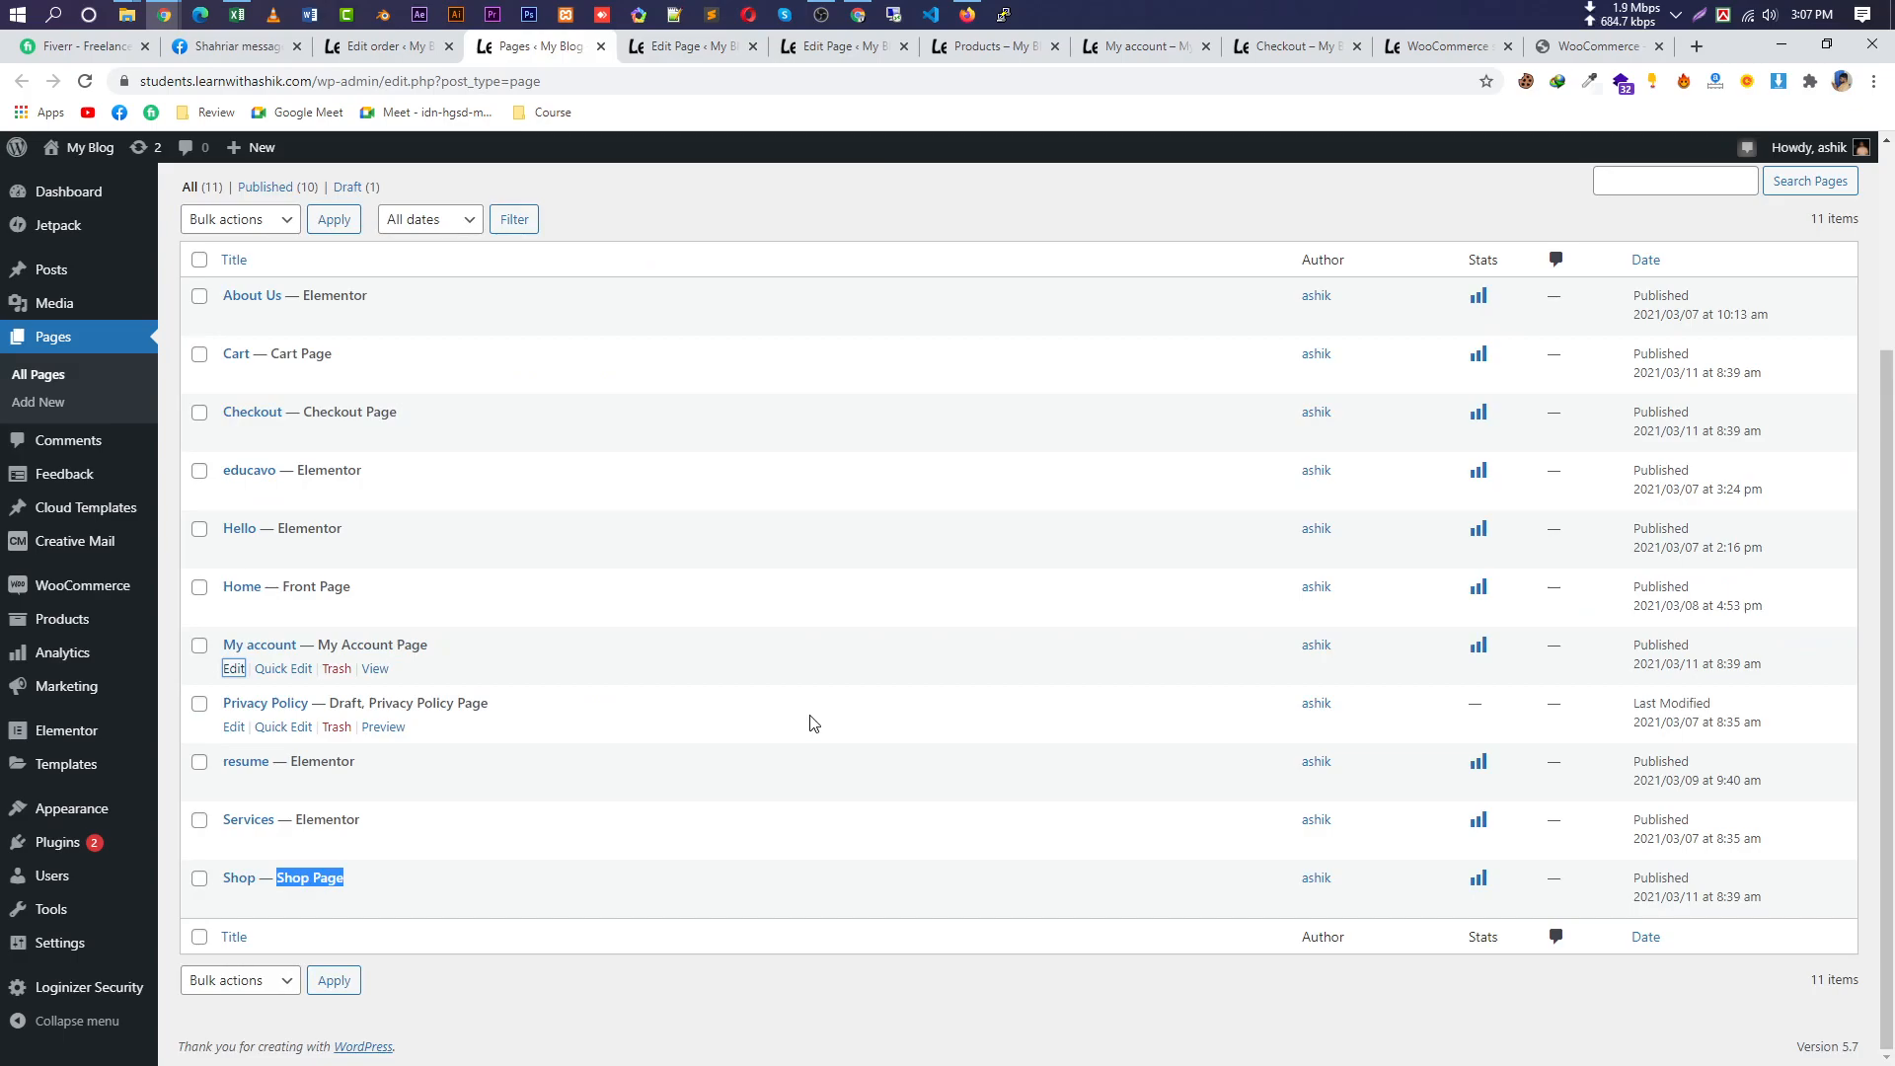
{"action": "scroll", "coordinate": [436, 512], "scroll_direction": "up", "scroll_amount": 2}
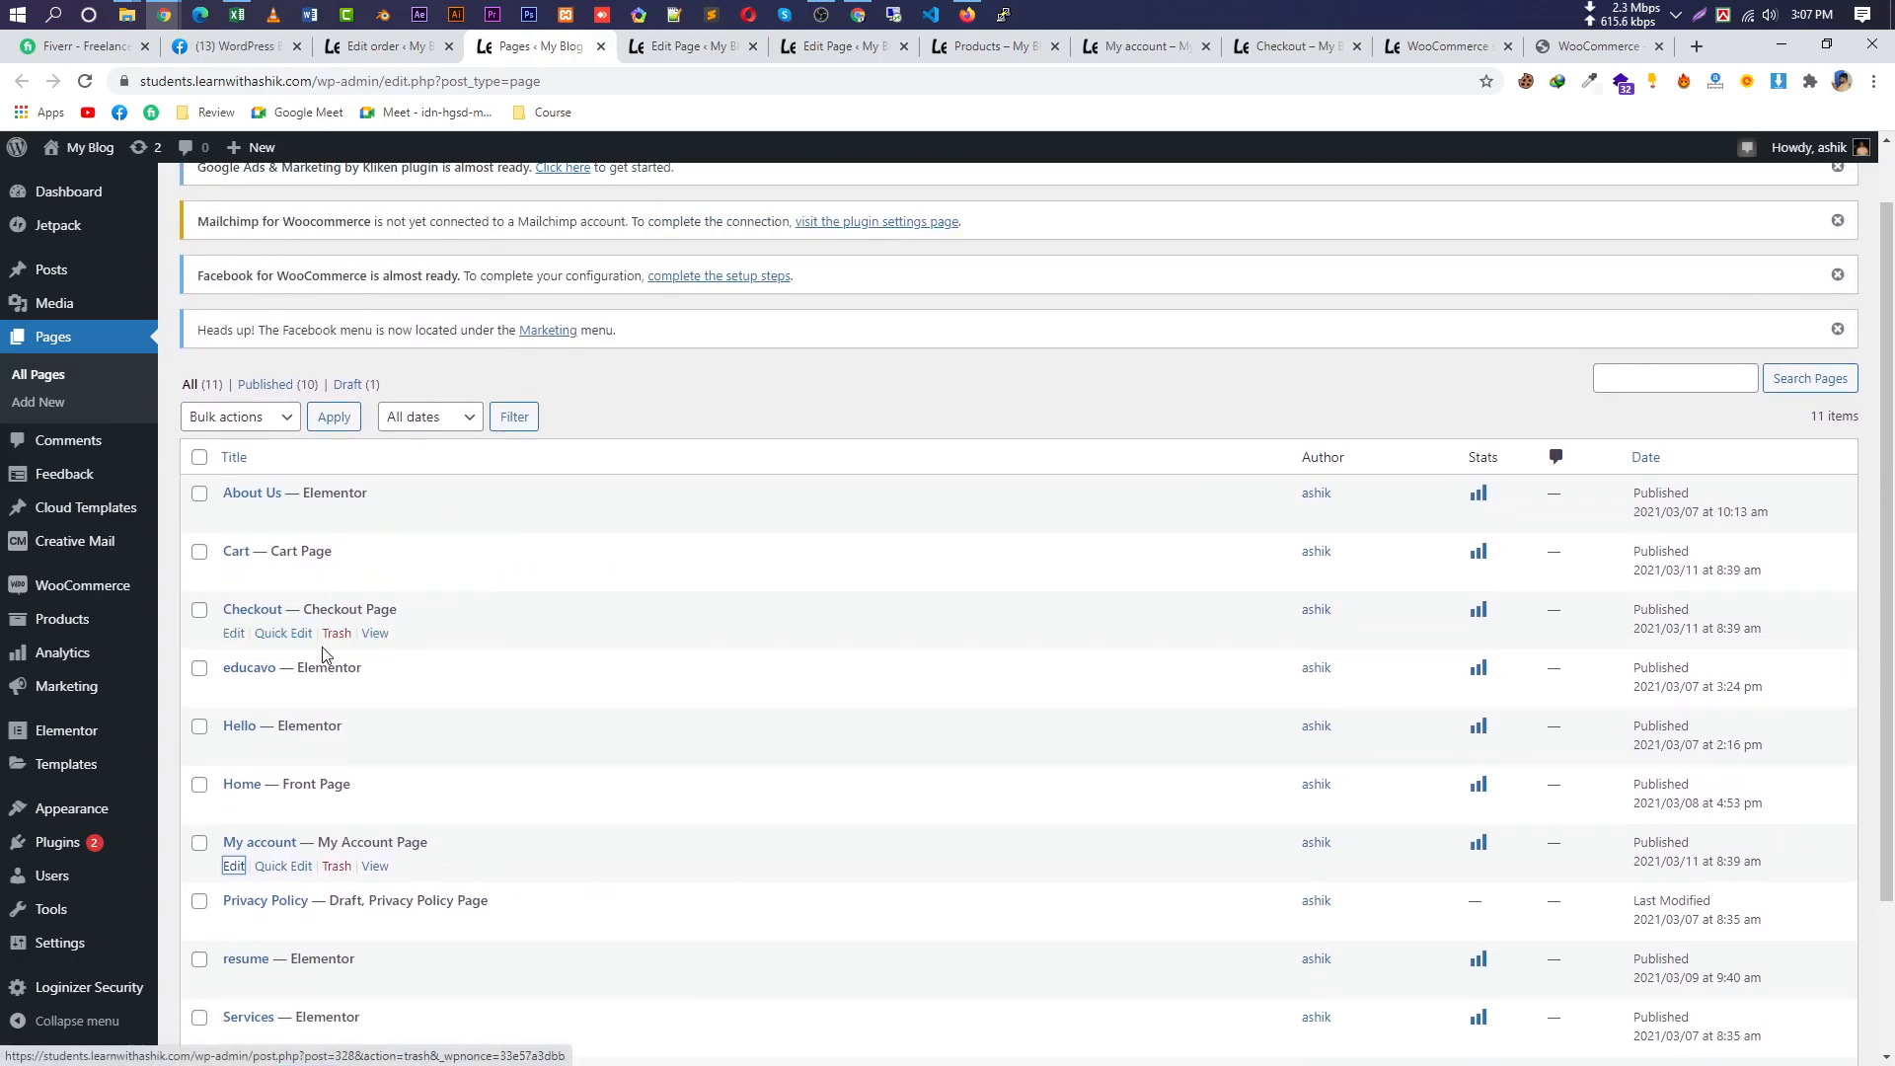
Open the Checkout page editor in a new tab and select its [woocommerce_checkout] shortcode.
{"action": "right_click", "coordinate": [234, 635]}
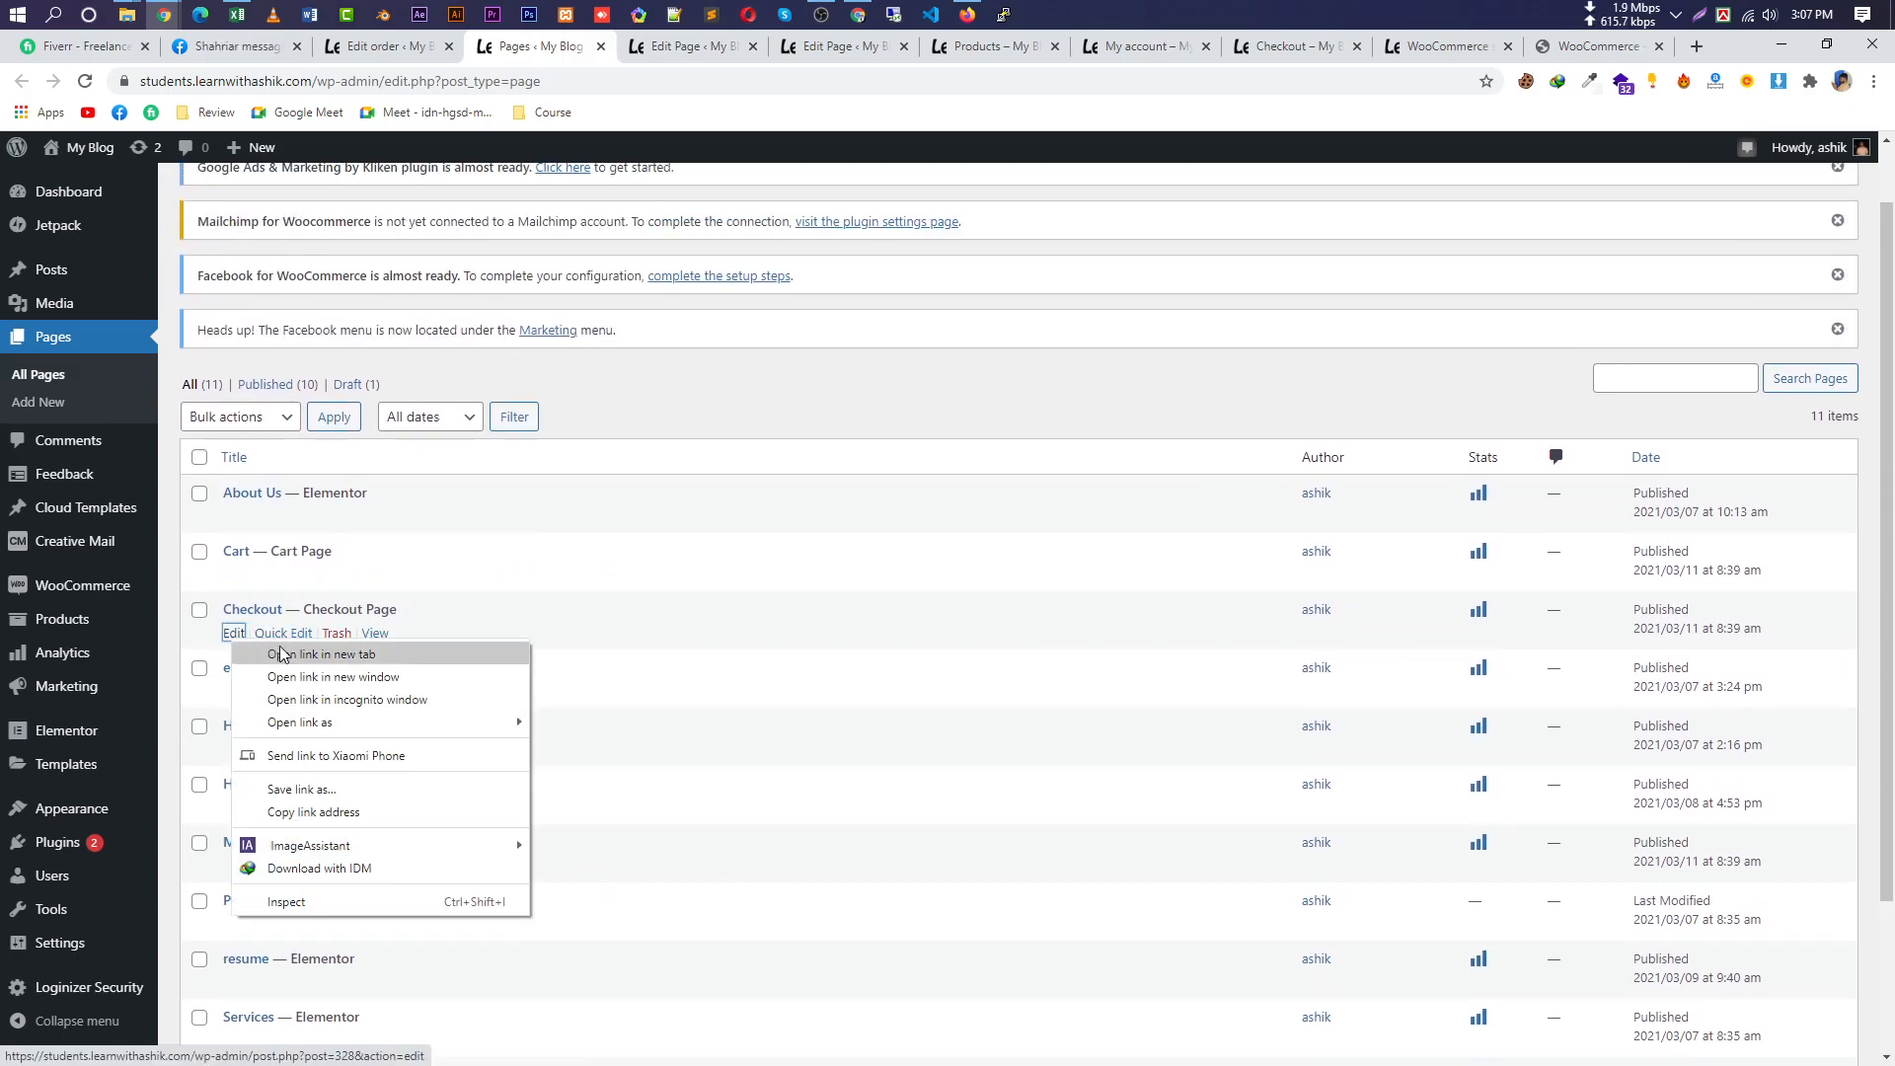
{"action": "left_click", "coordinate": [321, 654]}
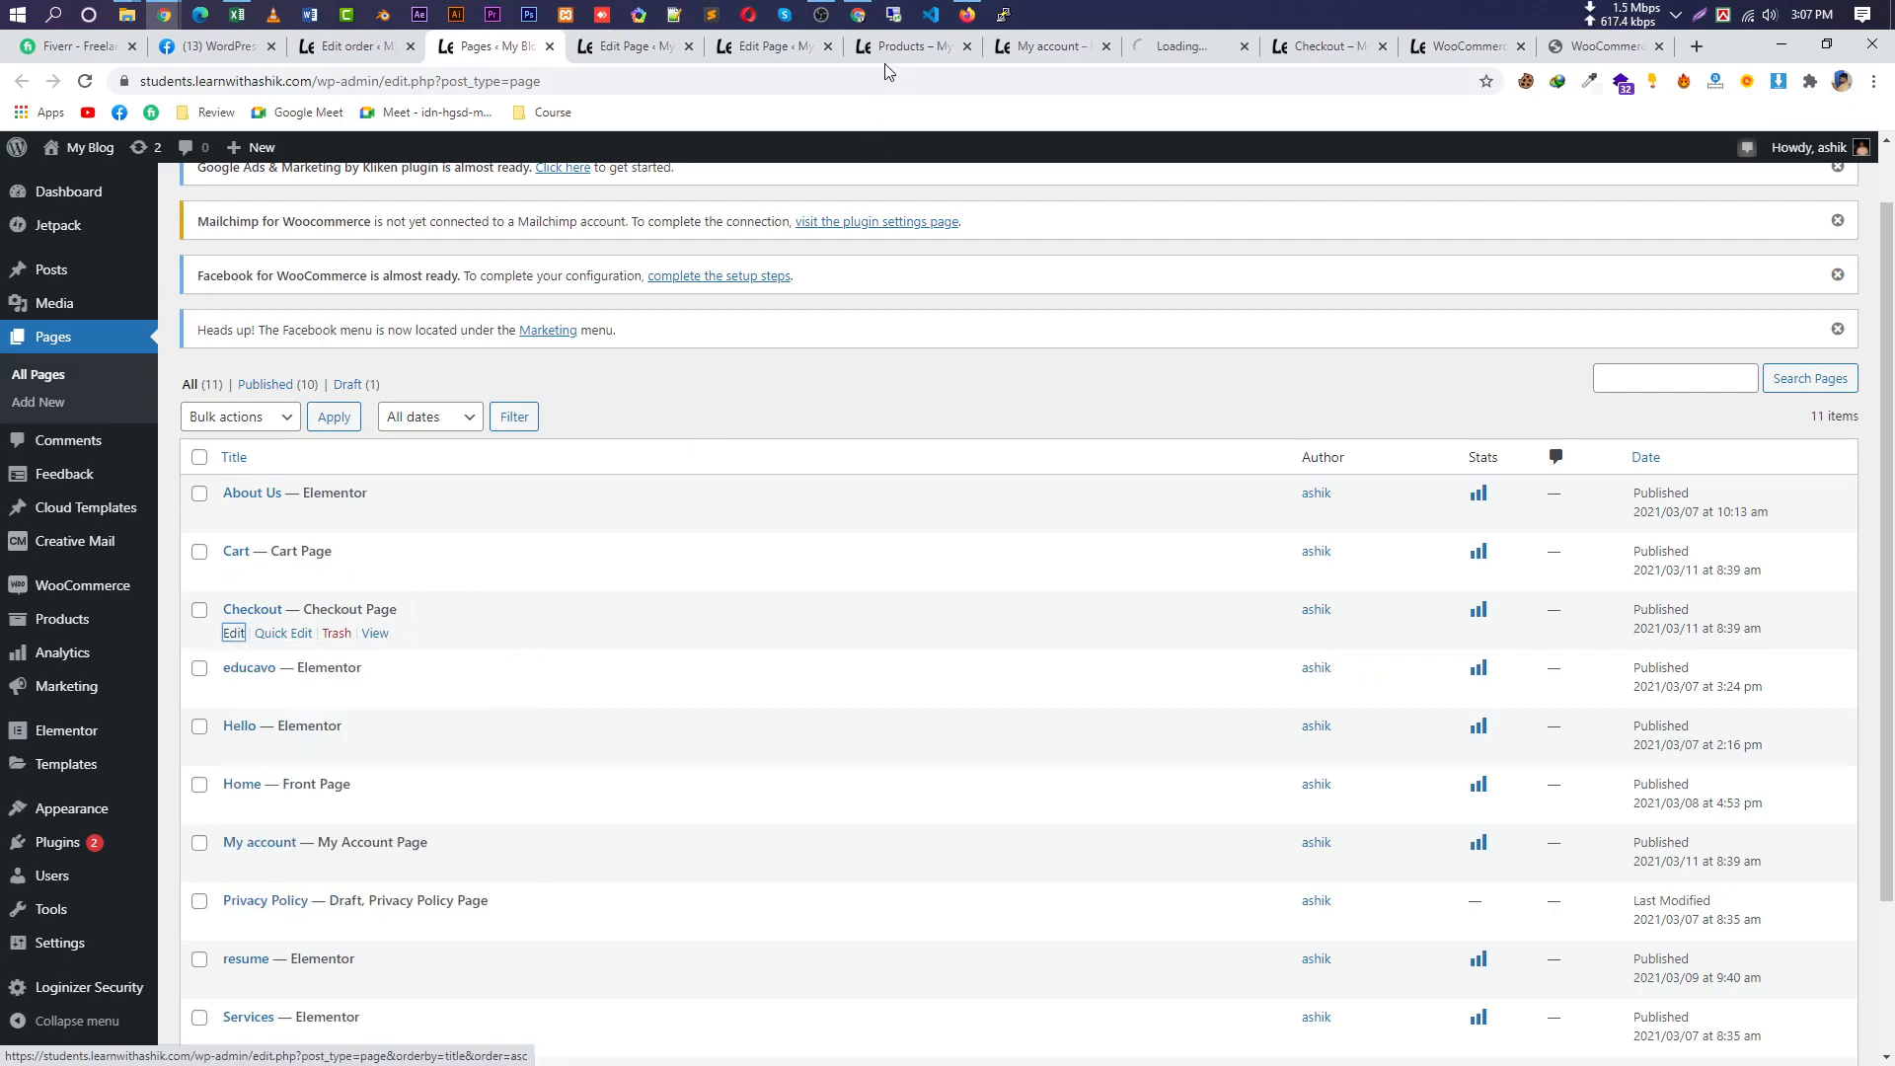
{"action": "left_click", "coordinate": [1185, 46]}
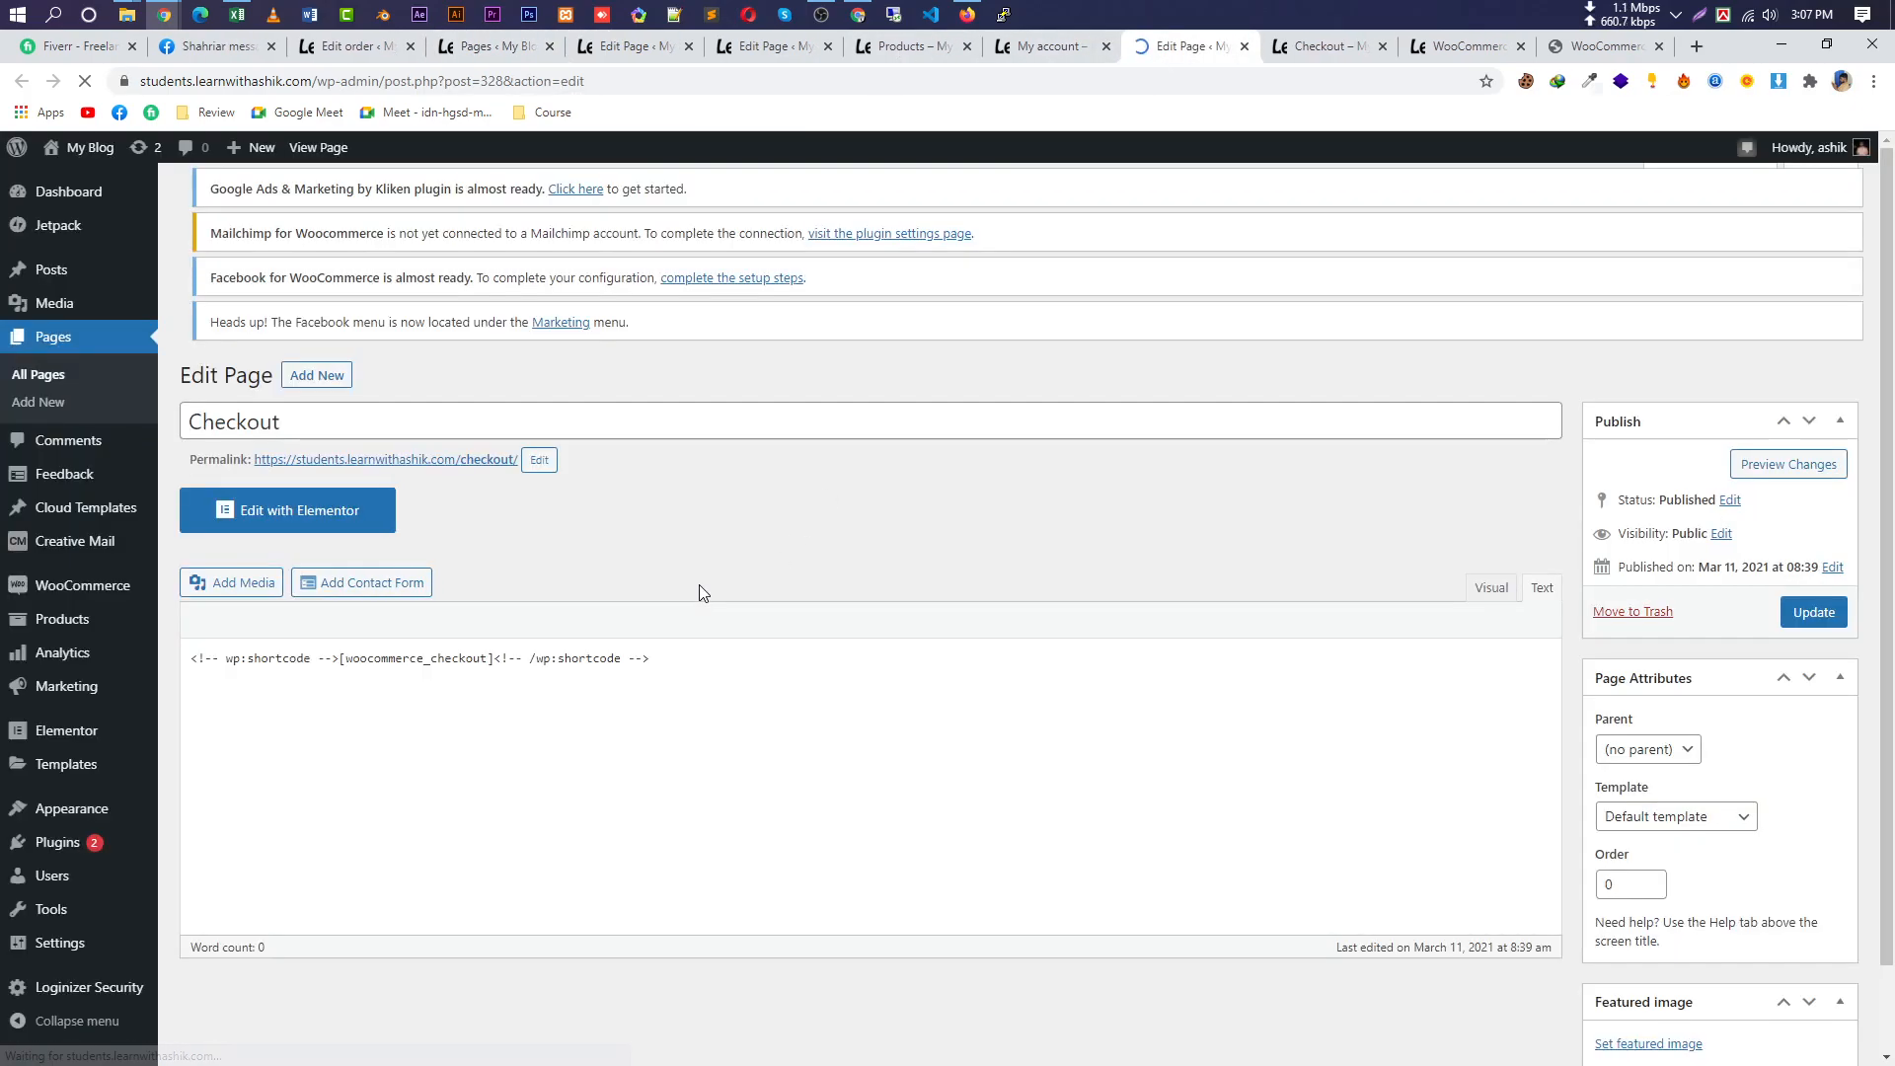
{"action": "left_click_drag", "start_coordinate": [496, 709], "coordinate": [353, 706]}
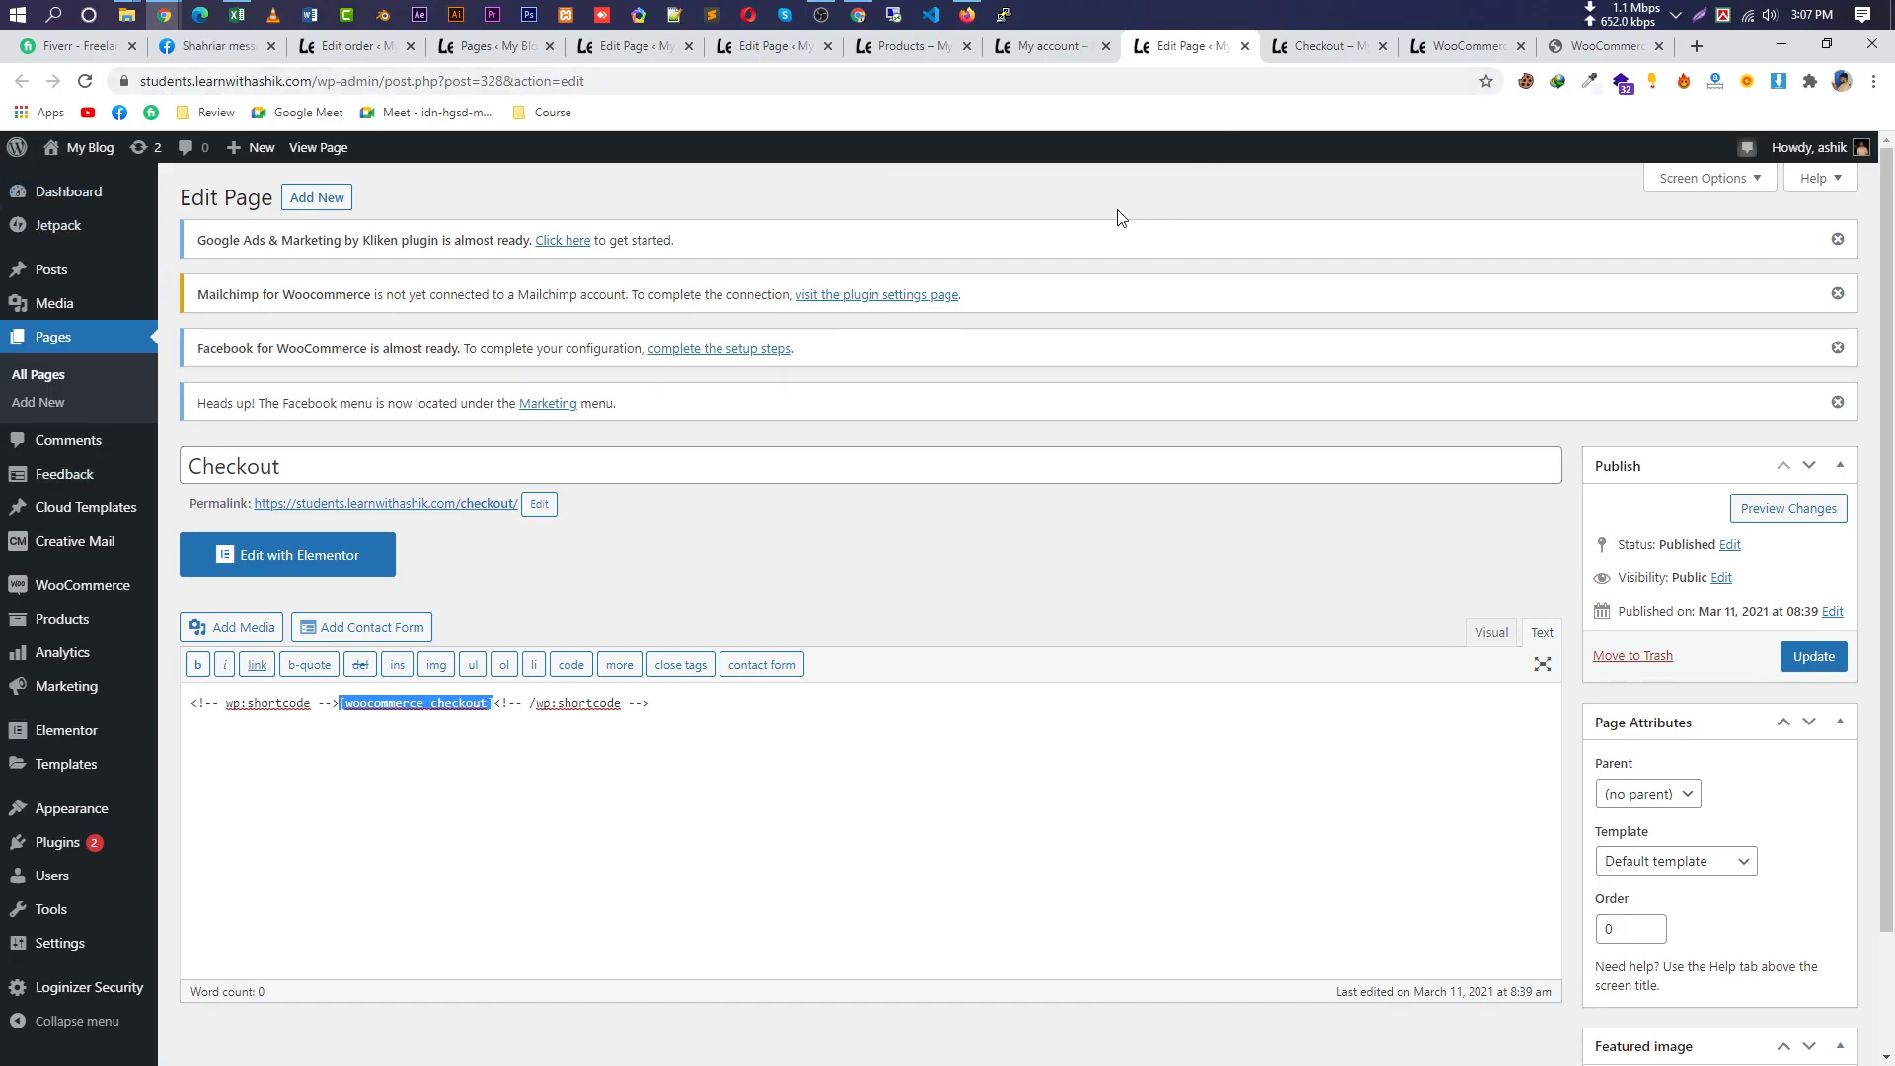
Close the My account, leftover page-editing and Checkout tabs.
{"action": "left_click", "coordinate": [1111, 55]}
{"action": "left_click", "coordinate": [1111, 49]}
{"action": "left_click", "coordinate": [1111, 50]}
{"action": "left_click", "coordinate": [1105, 47]}
Close the WooCommerce and storefront shop tabs and go back to the Pages list.
{"action": "left_click", "coordinate": [1105, 47]}
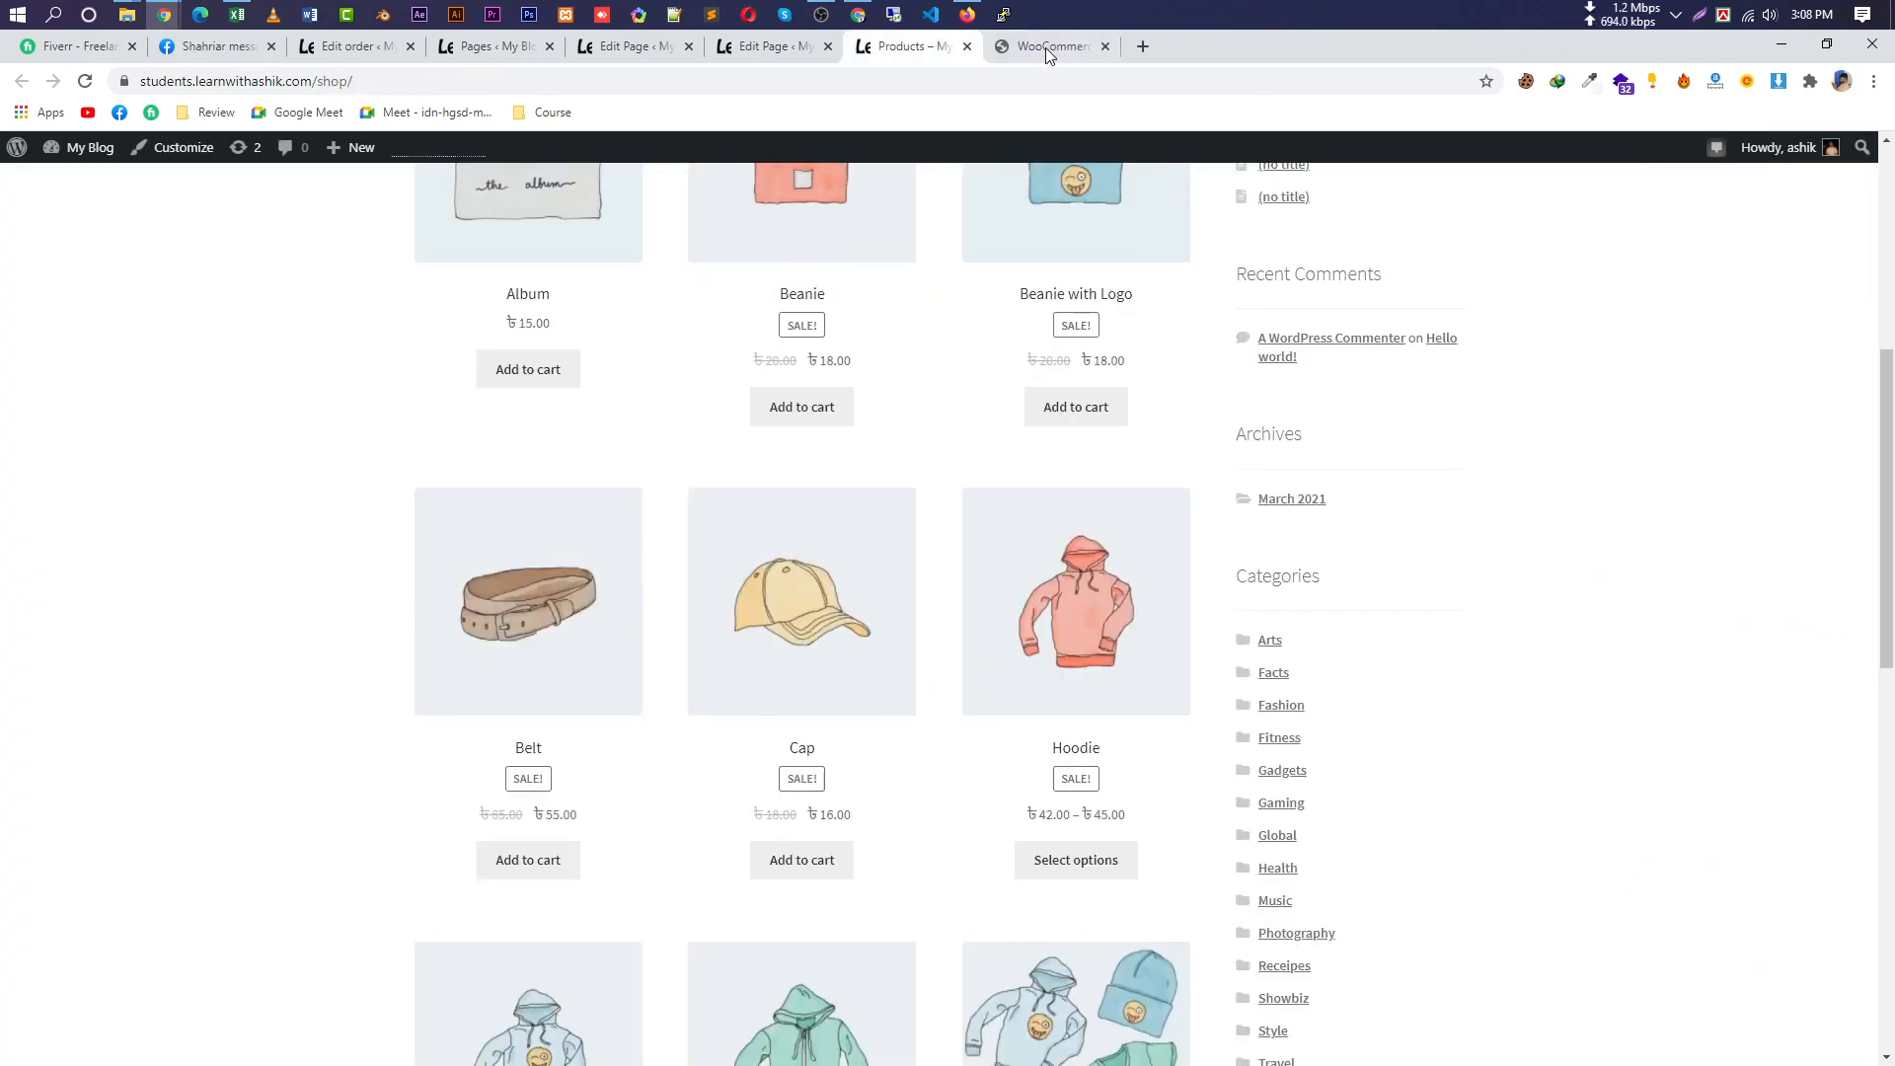
{"action": "left_click", "coordinate": [967, 46]}
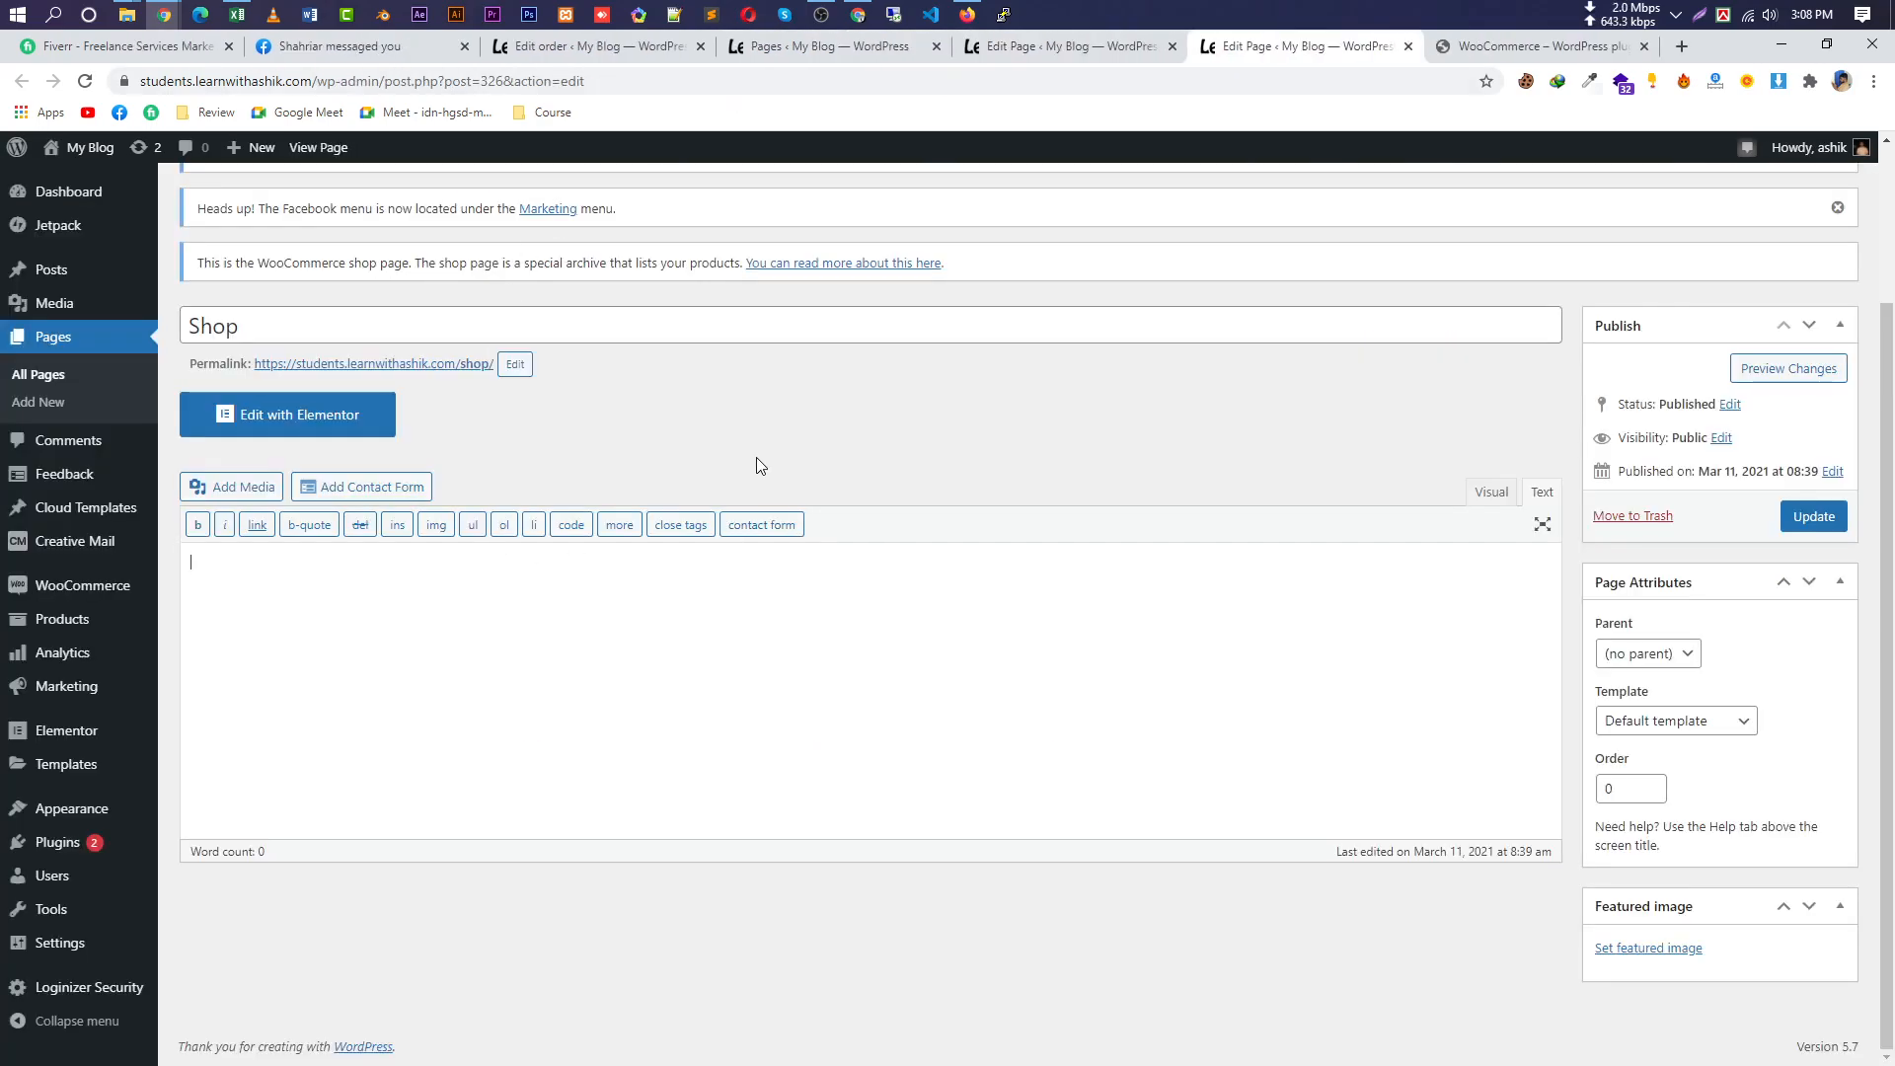
{"action": "left_click", "coordinate": [827, 46]}
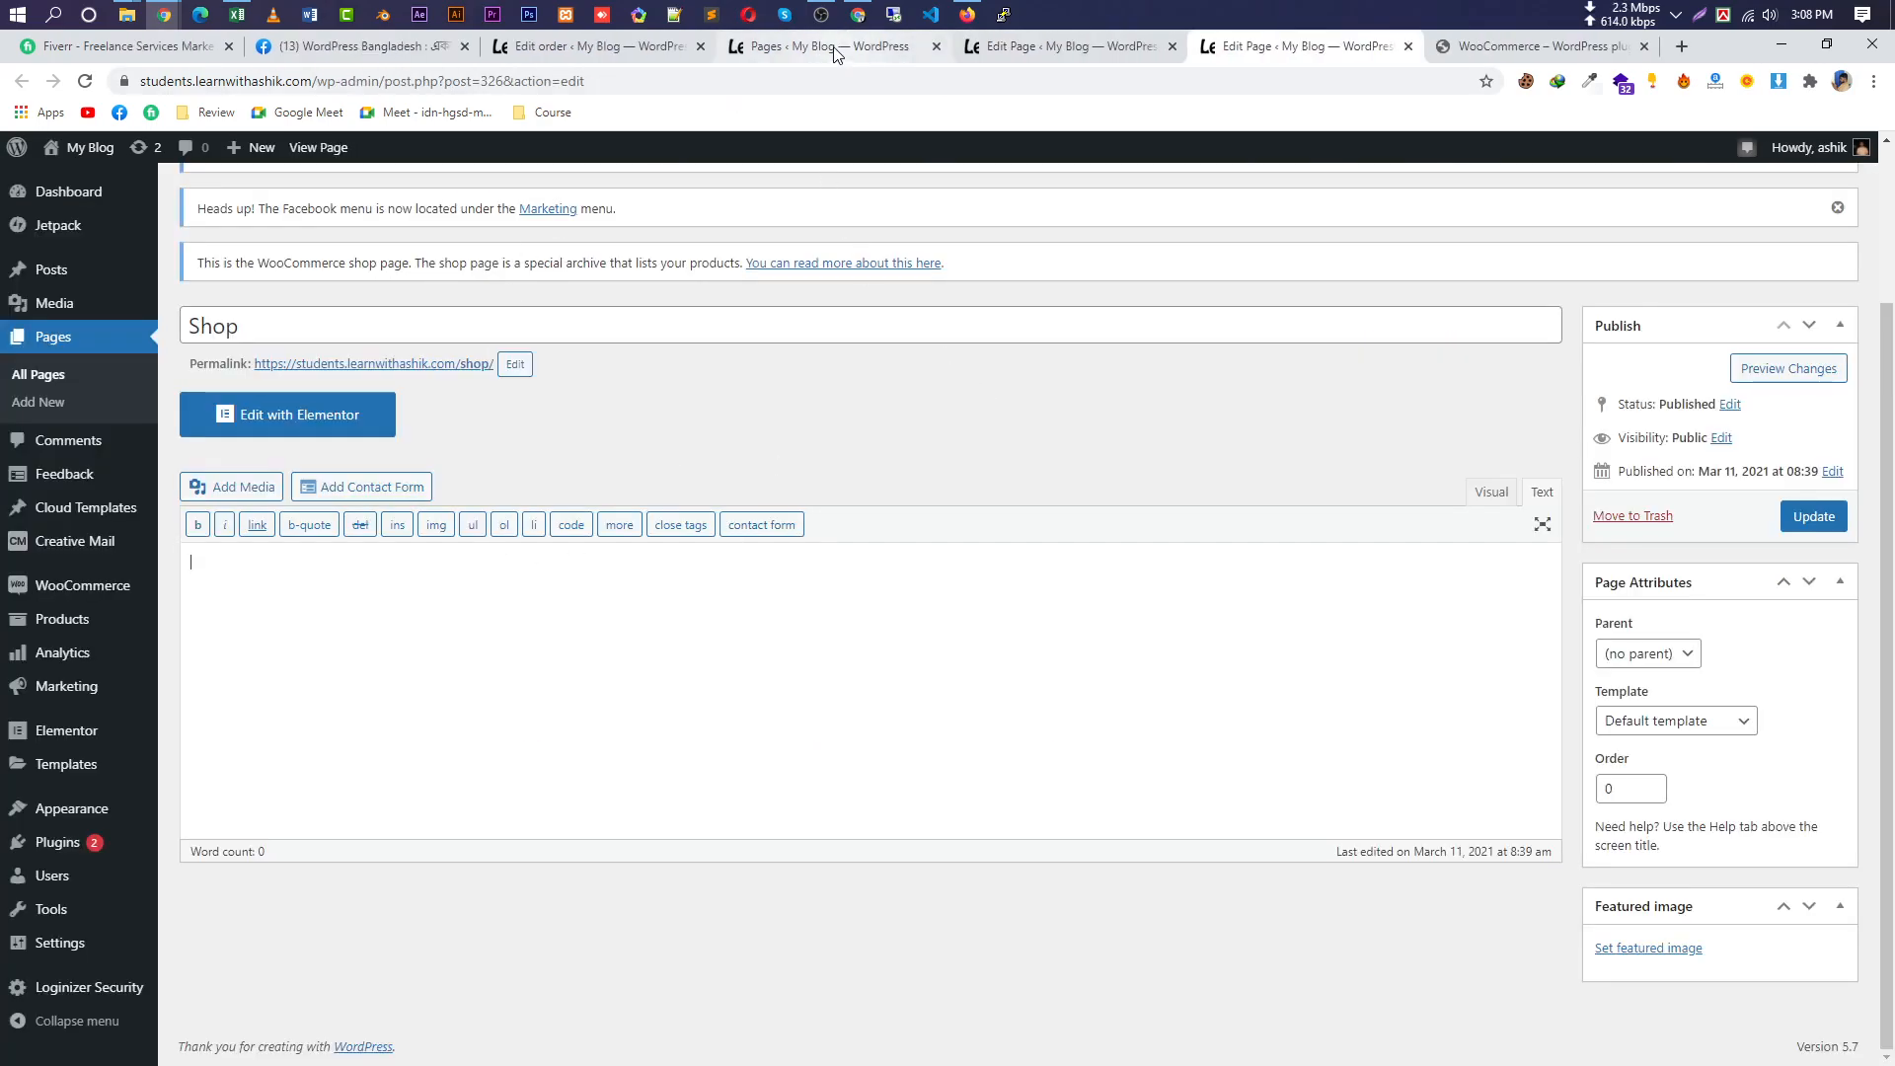
{"action": "scroll", "coordinate": [834, 631], "scroll_direction": "down", "scroll_amount": 3}
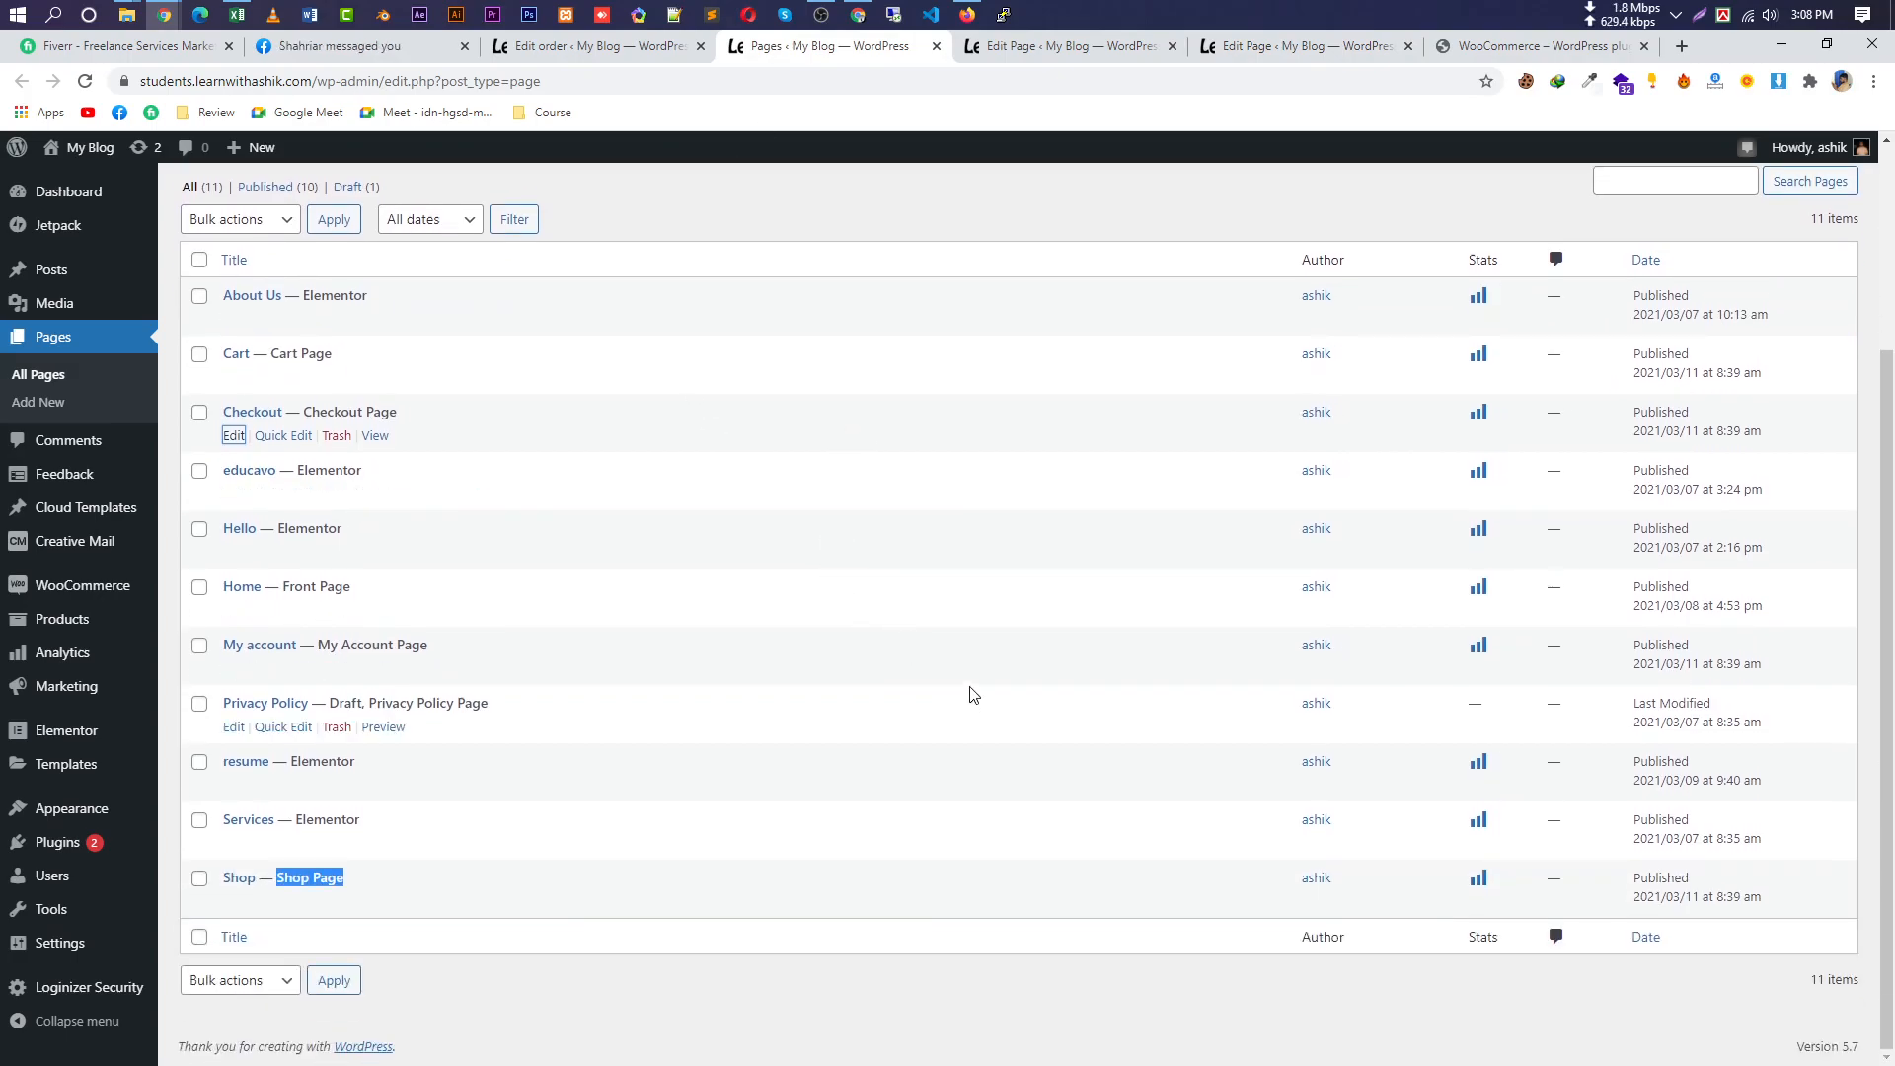
{"action": "scroll", "coordinate": [942, 699], "scroll_direction": "up", "scroll_amount": 3}
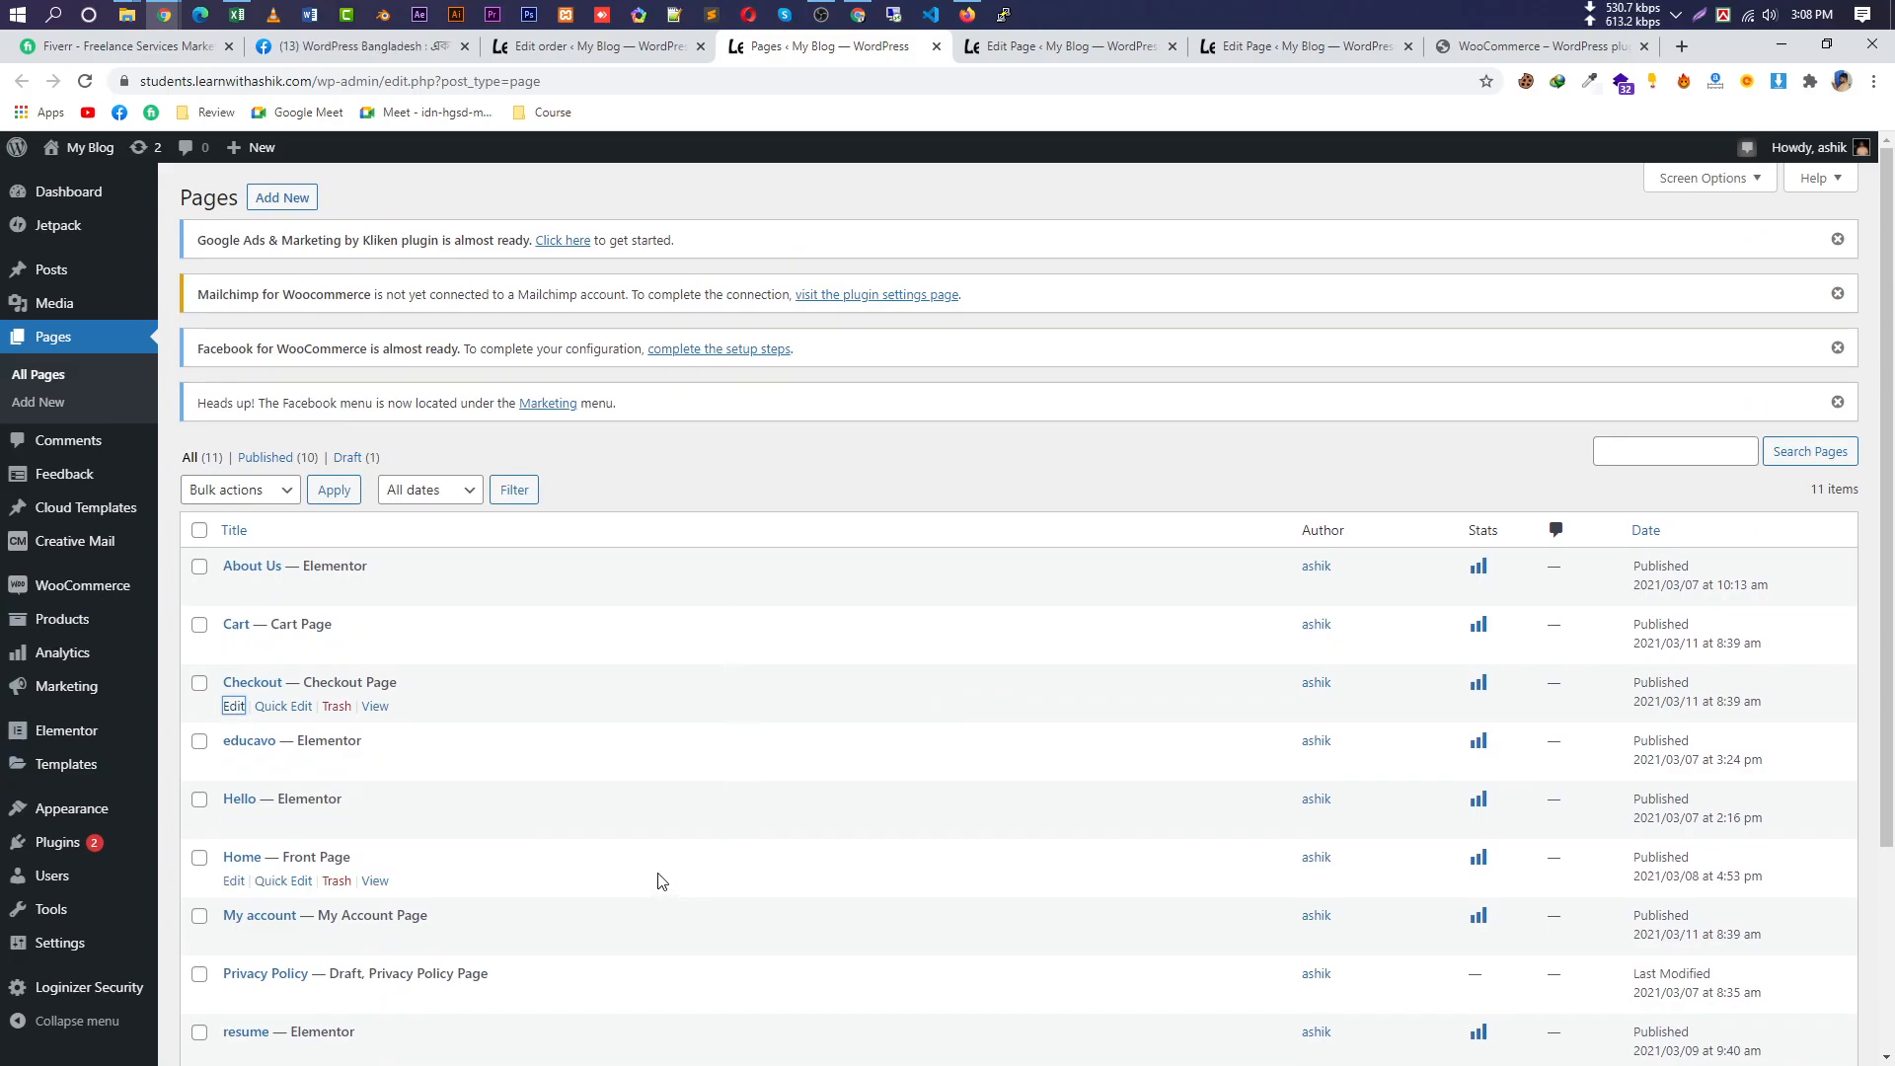
{"action": "mouse_move", "coordinate": [33, 619]}
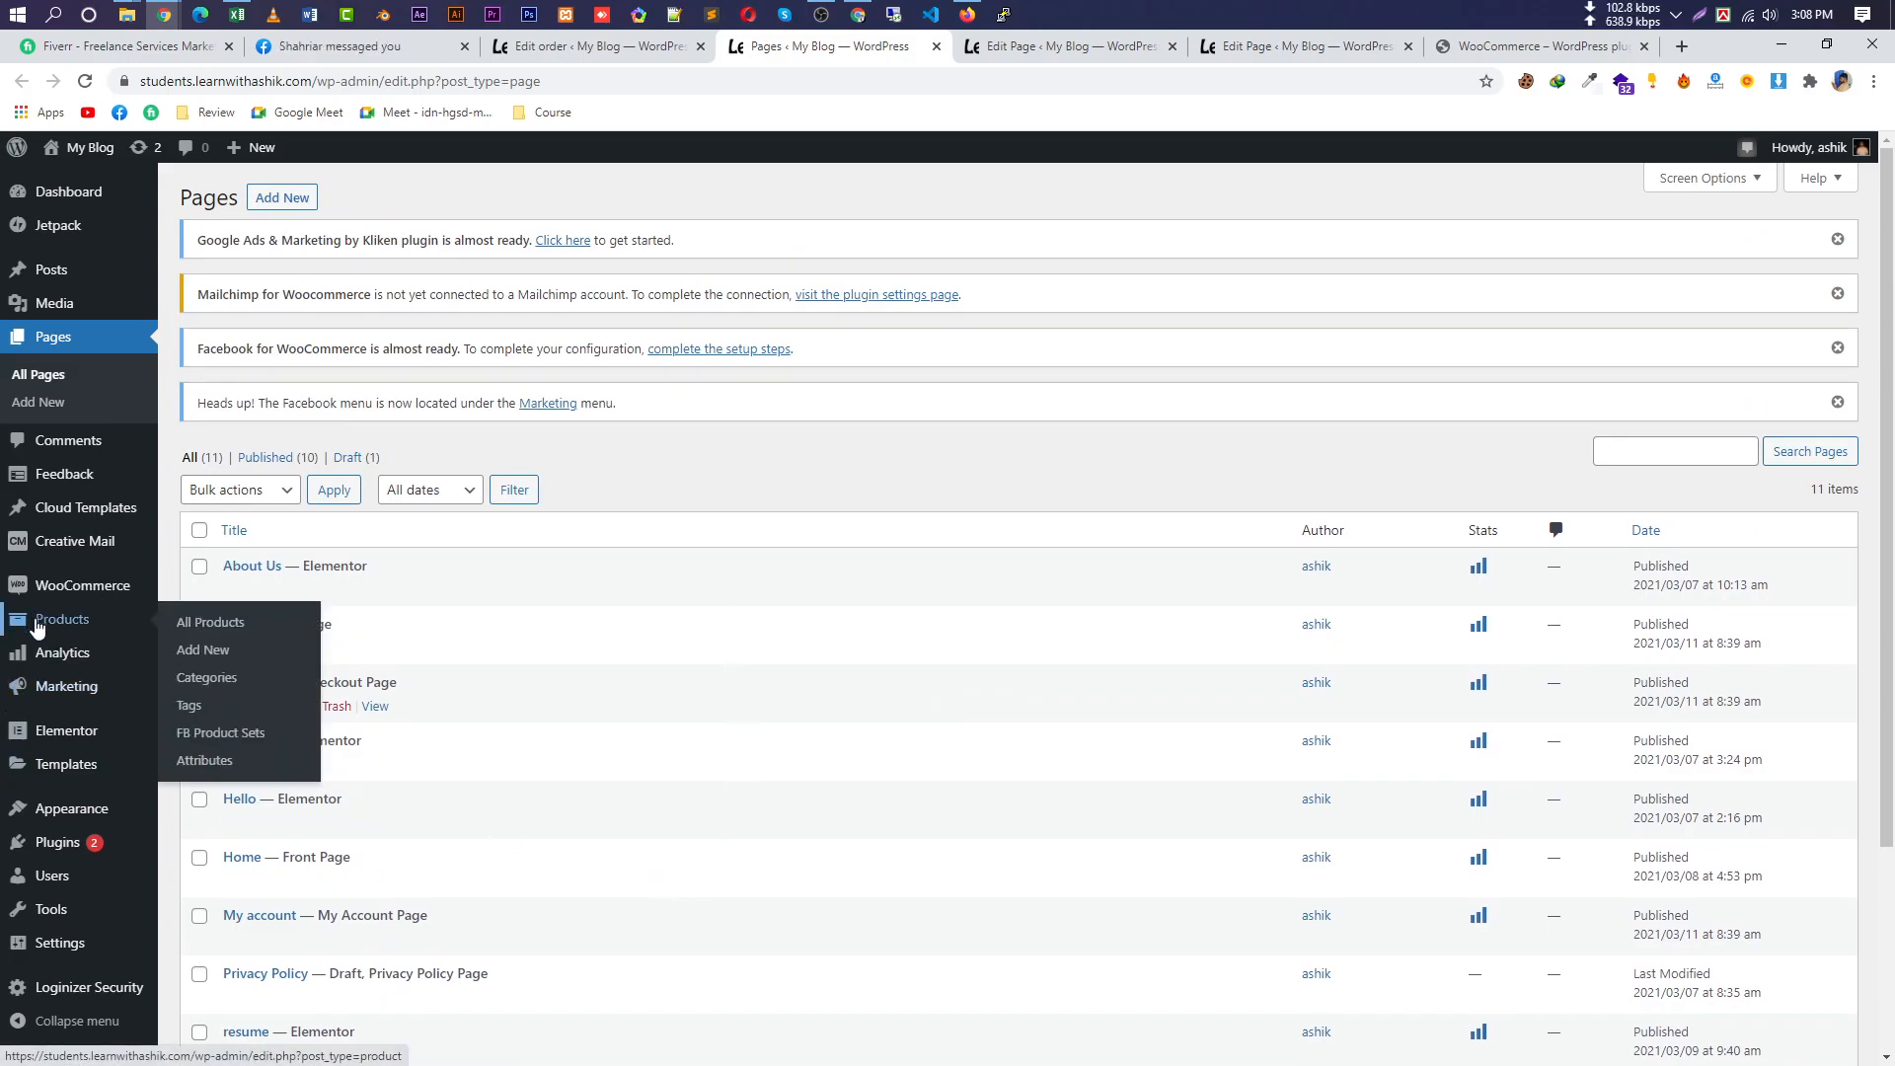
{"action": "mouse_move", "coordinate": [87, 598]}
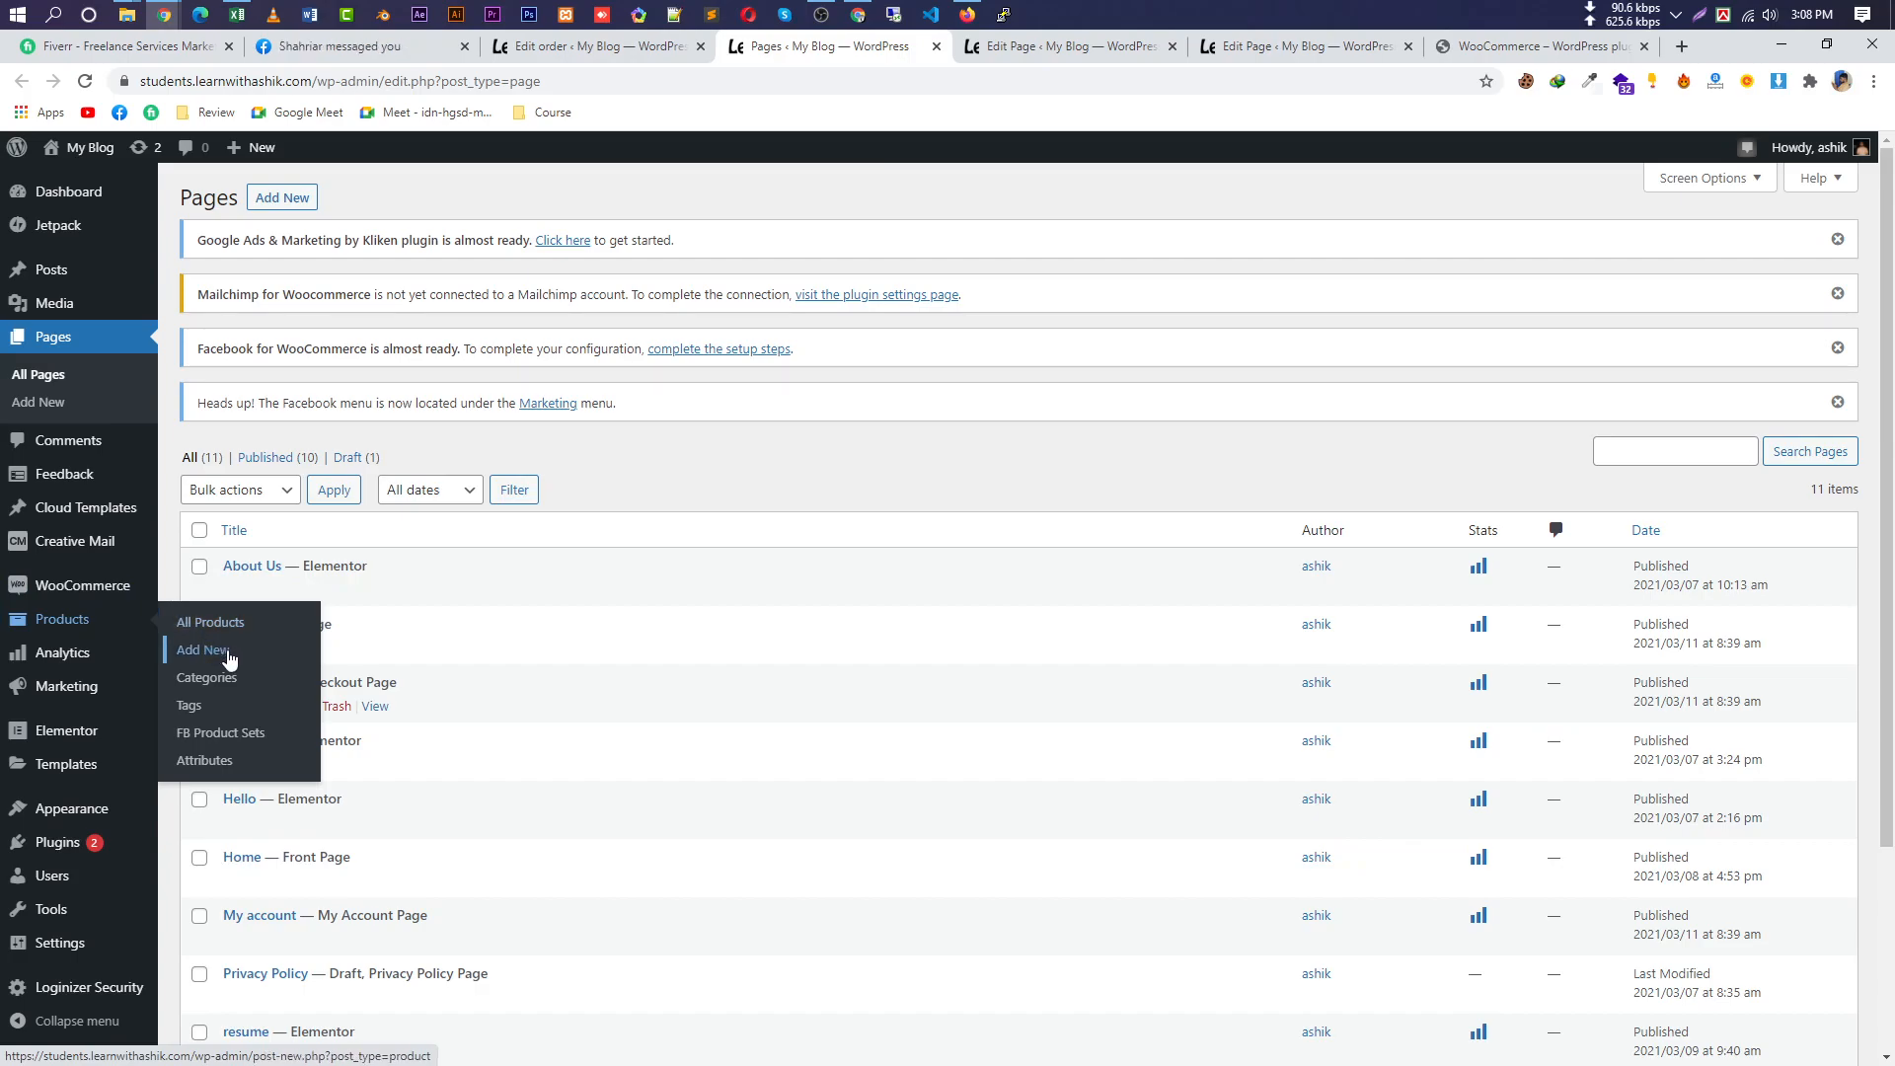
Start a new product titled 'Product Name', correcting the typed 'Prodcut Nme' spelling.
{"action": "left_click", "coordinate": [229, 658]}
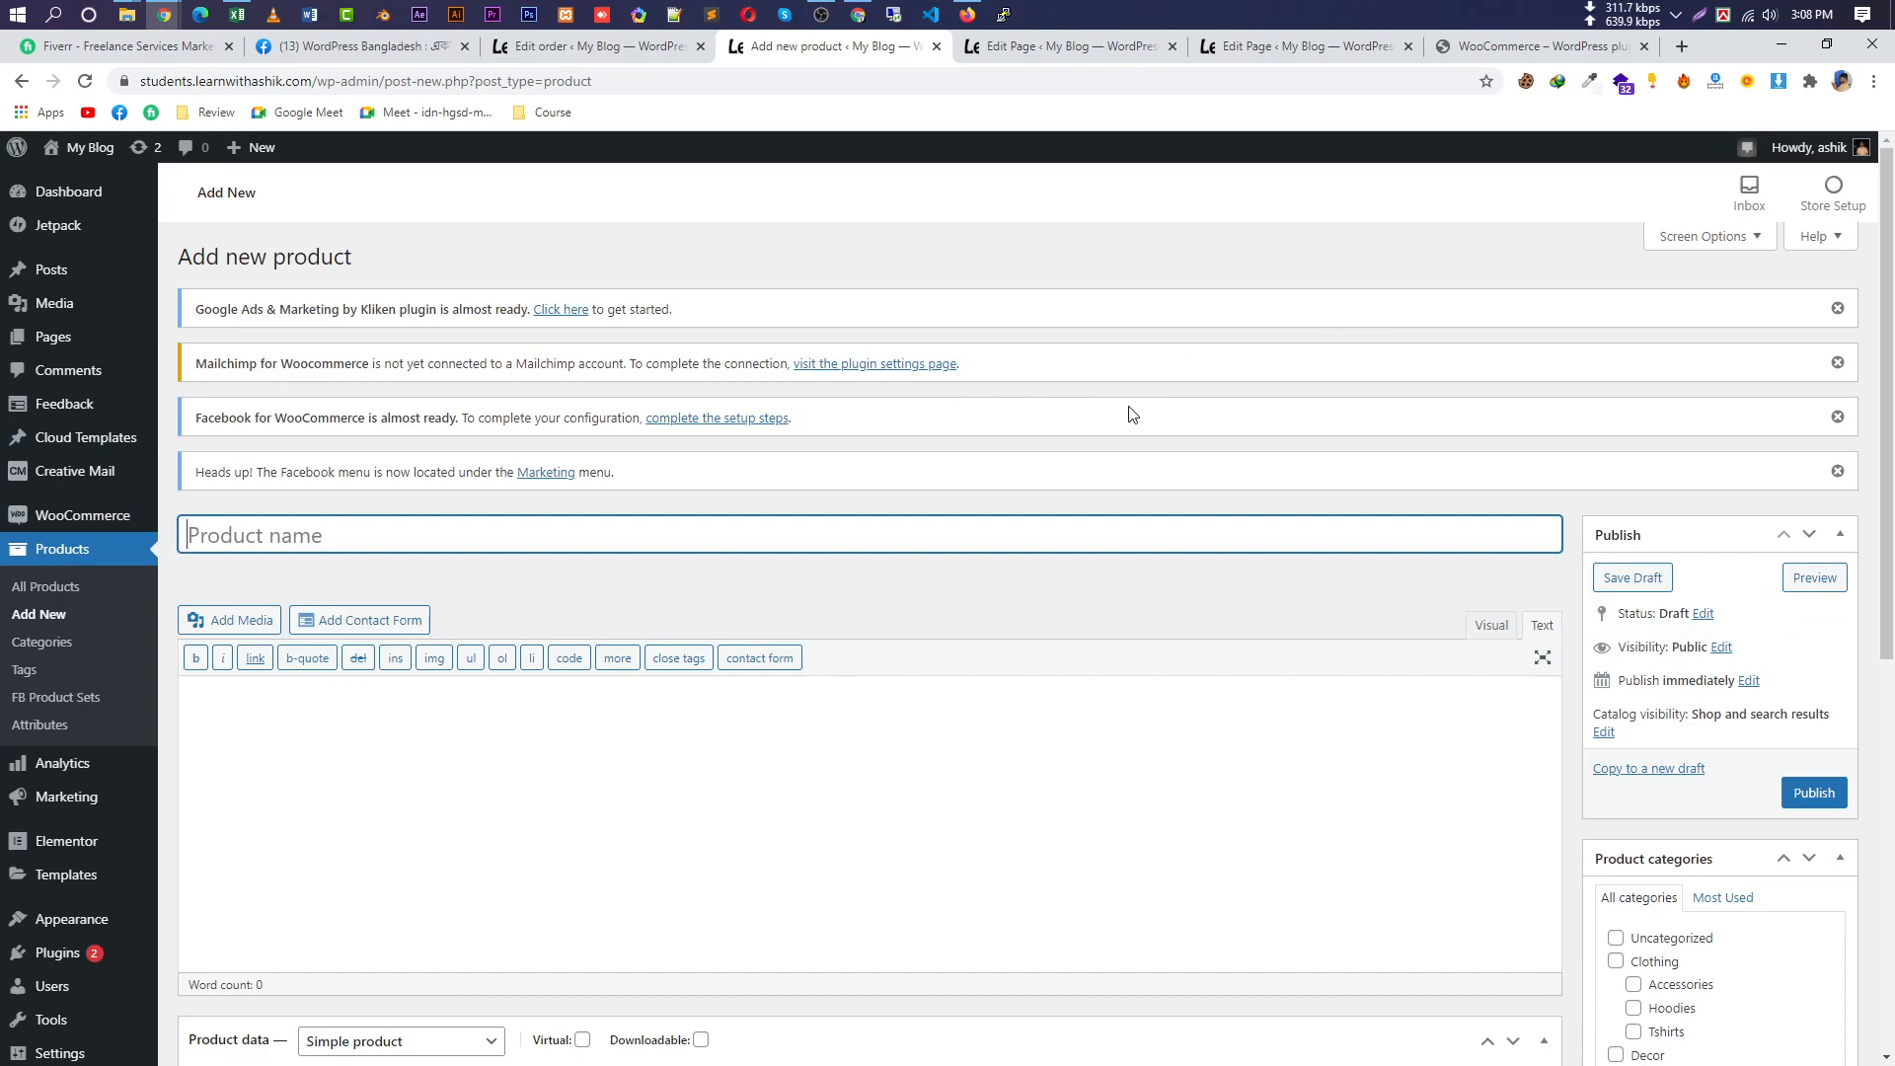
{"action": "type", "text": "Prodcut Nme"}
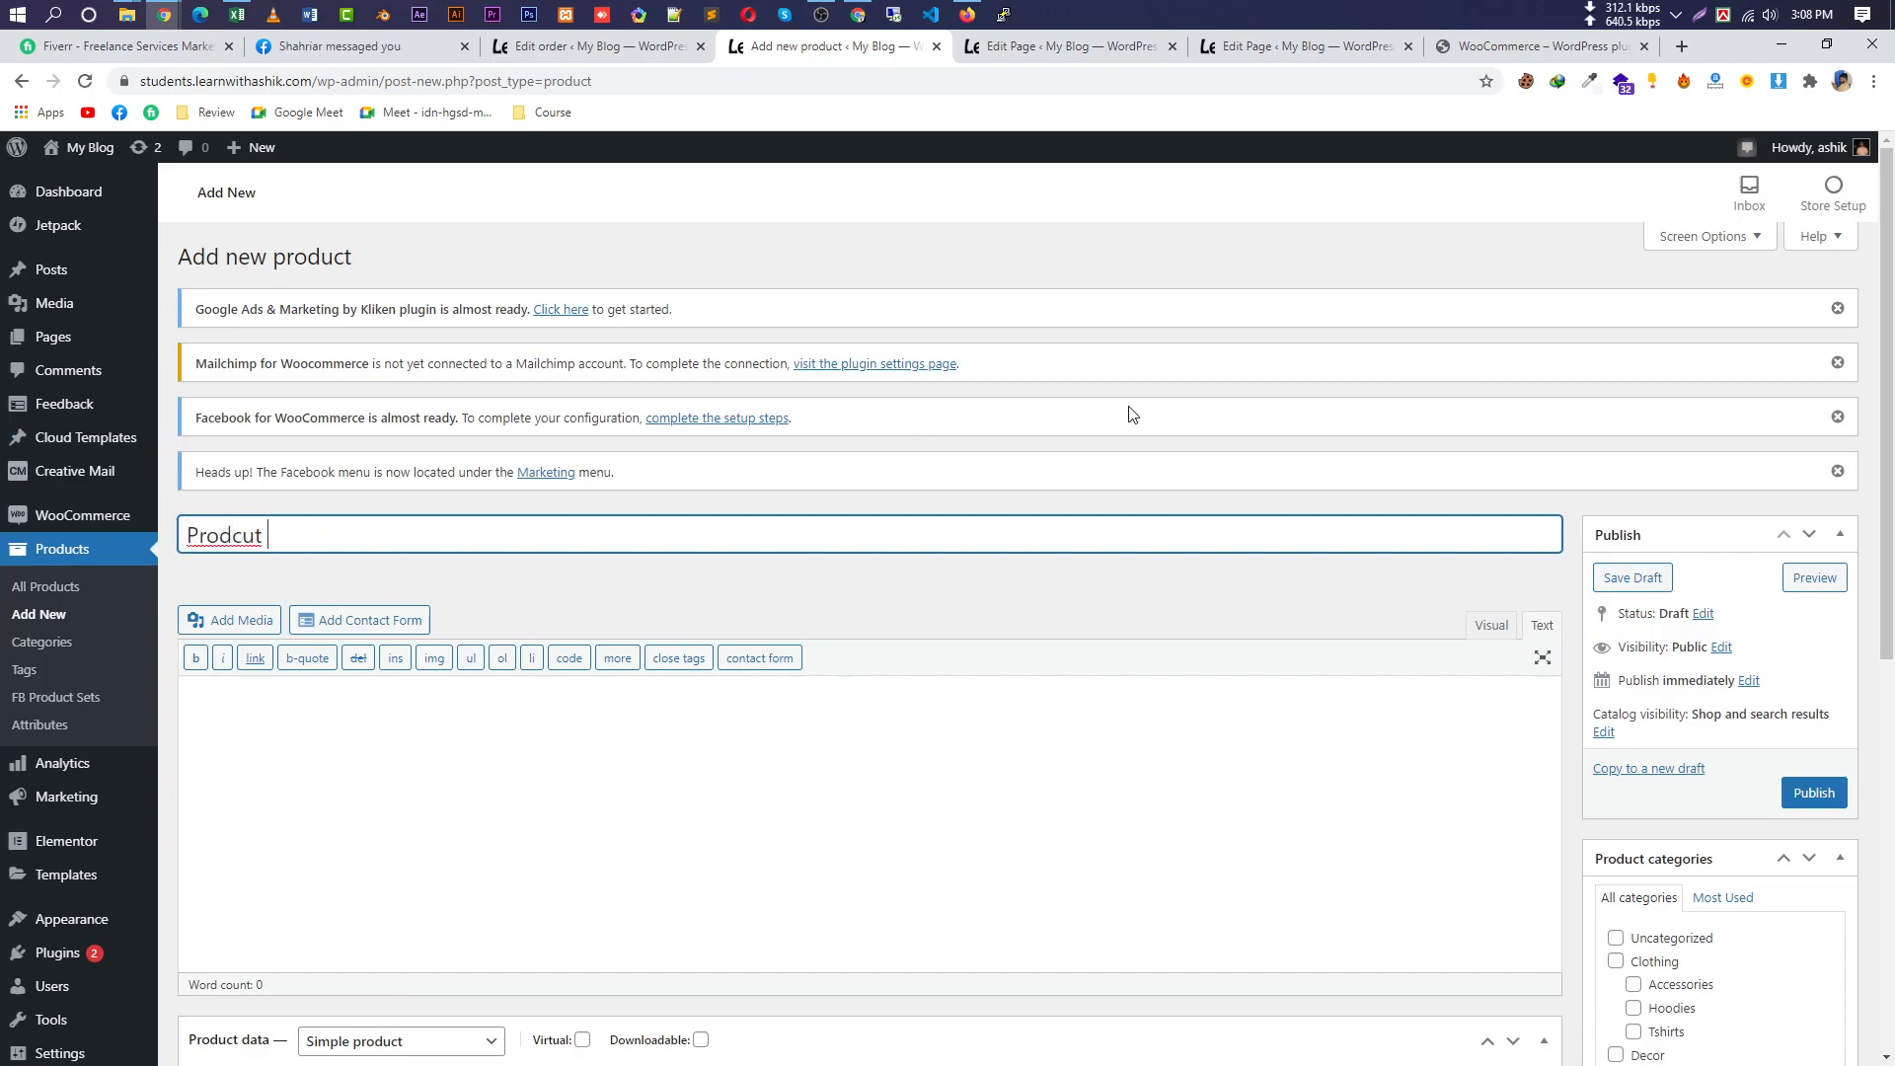
{"action": "right_click", "coordinate": [242, 535]}
{"action": "left_click", "coordinate": [365, 549]}
{"action": "right_click", "coordinate": [309, 536]}
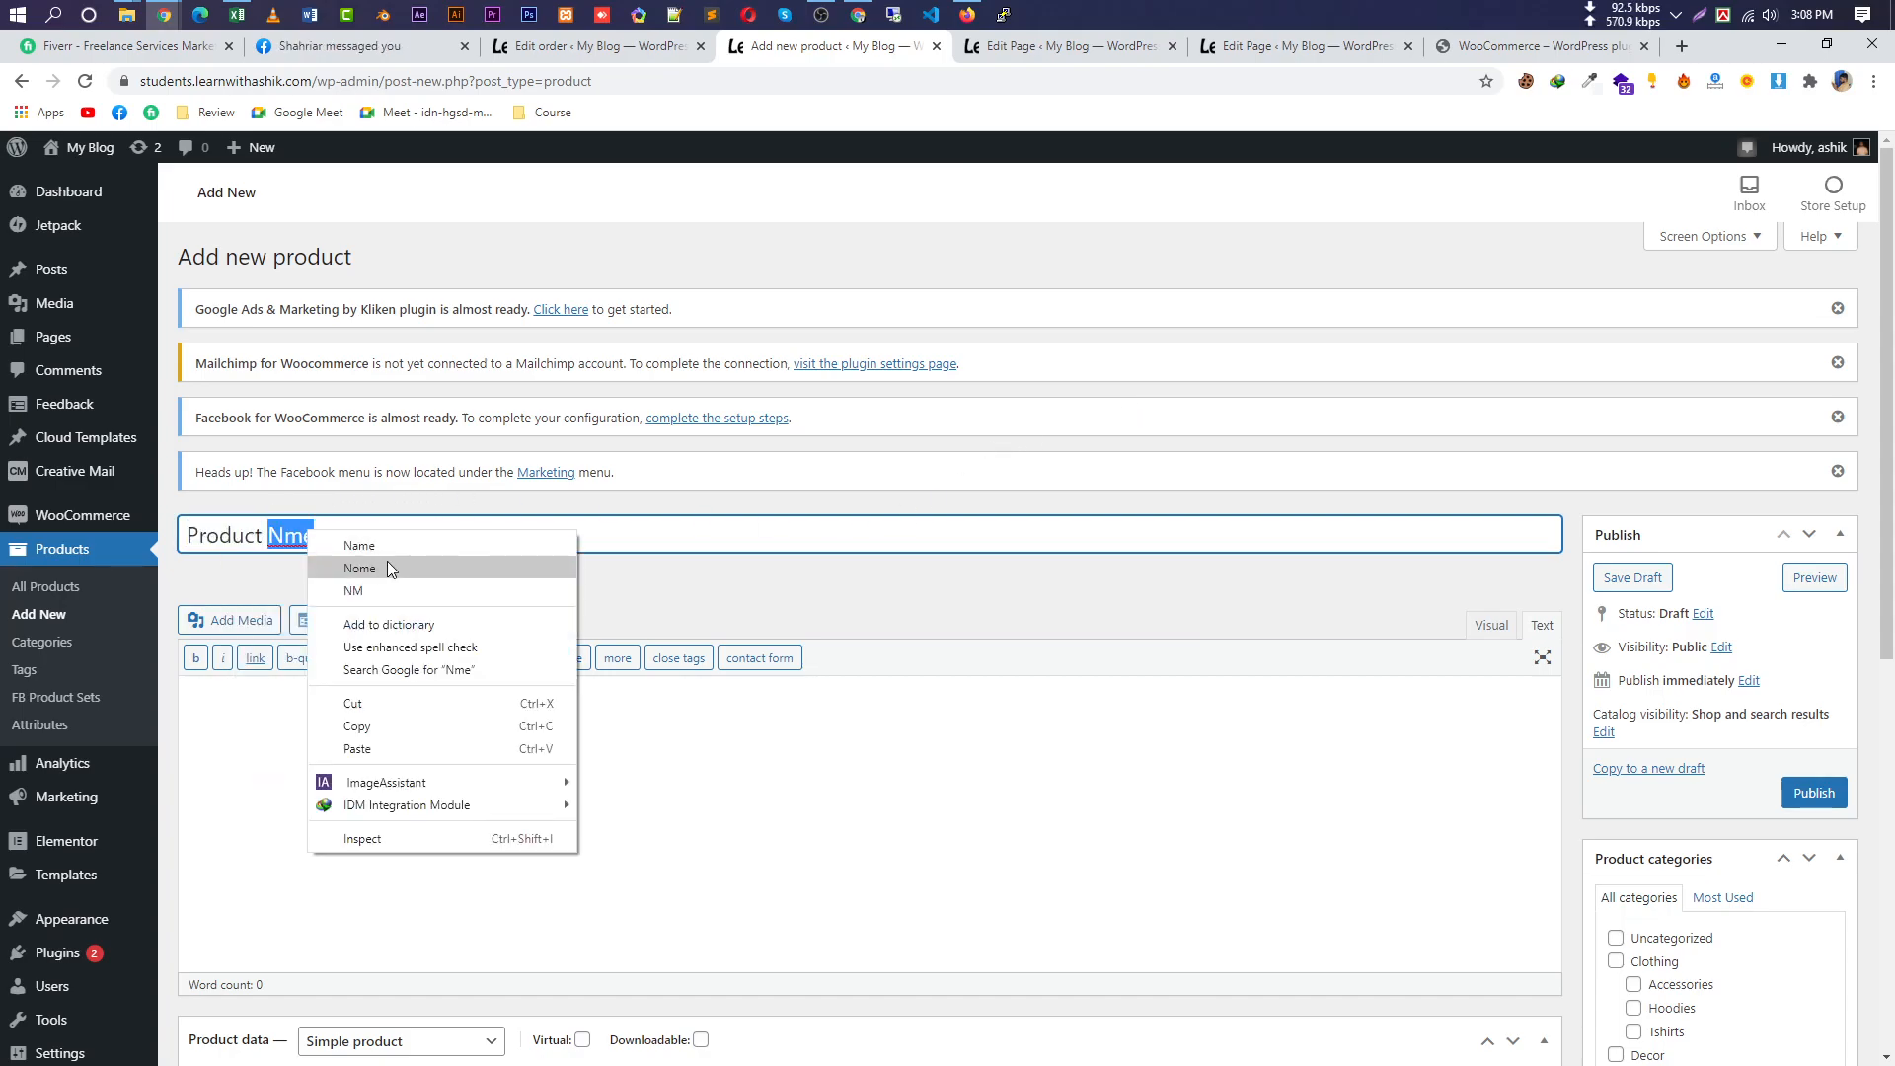
{"action": "left_click", "coordinate": [370, 546]}
{"action": "left_click", "coordinate": [539, 703]}
{"action": "scroll", "coordinate": [538, 703], "scroll_direction": "down", "scroll_amount": 3}
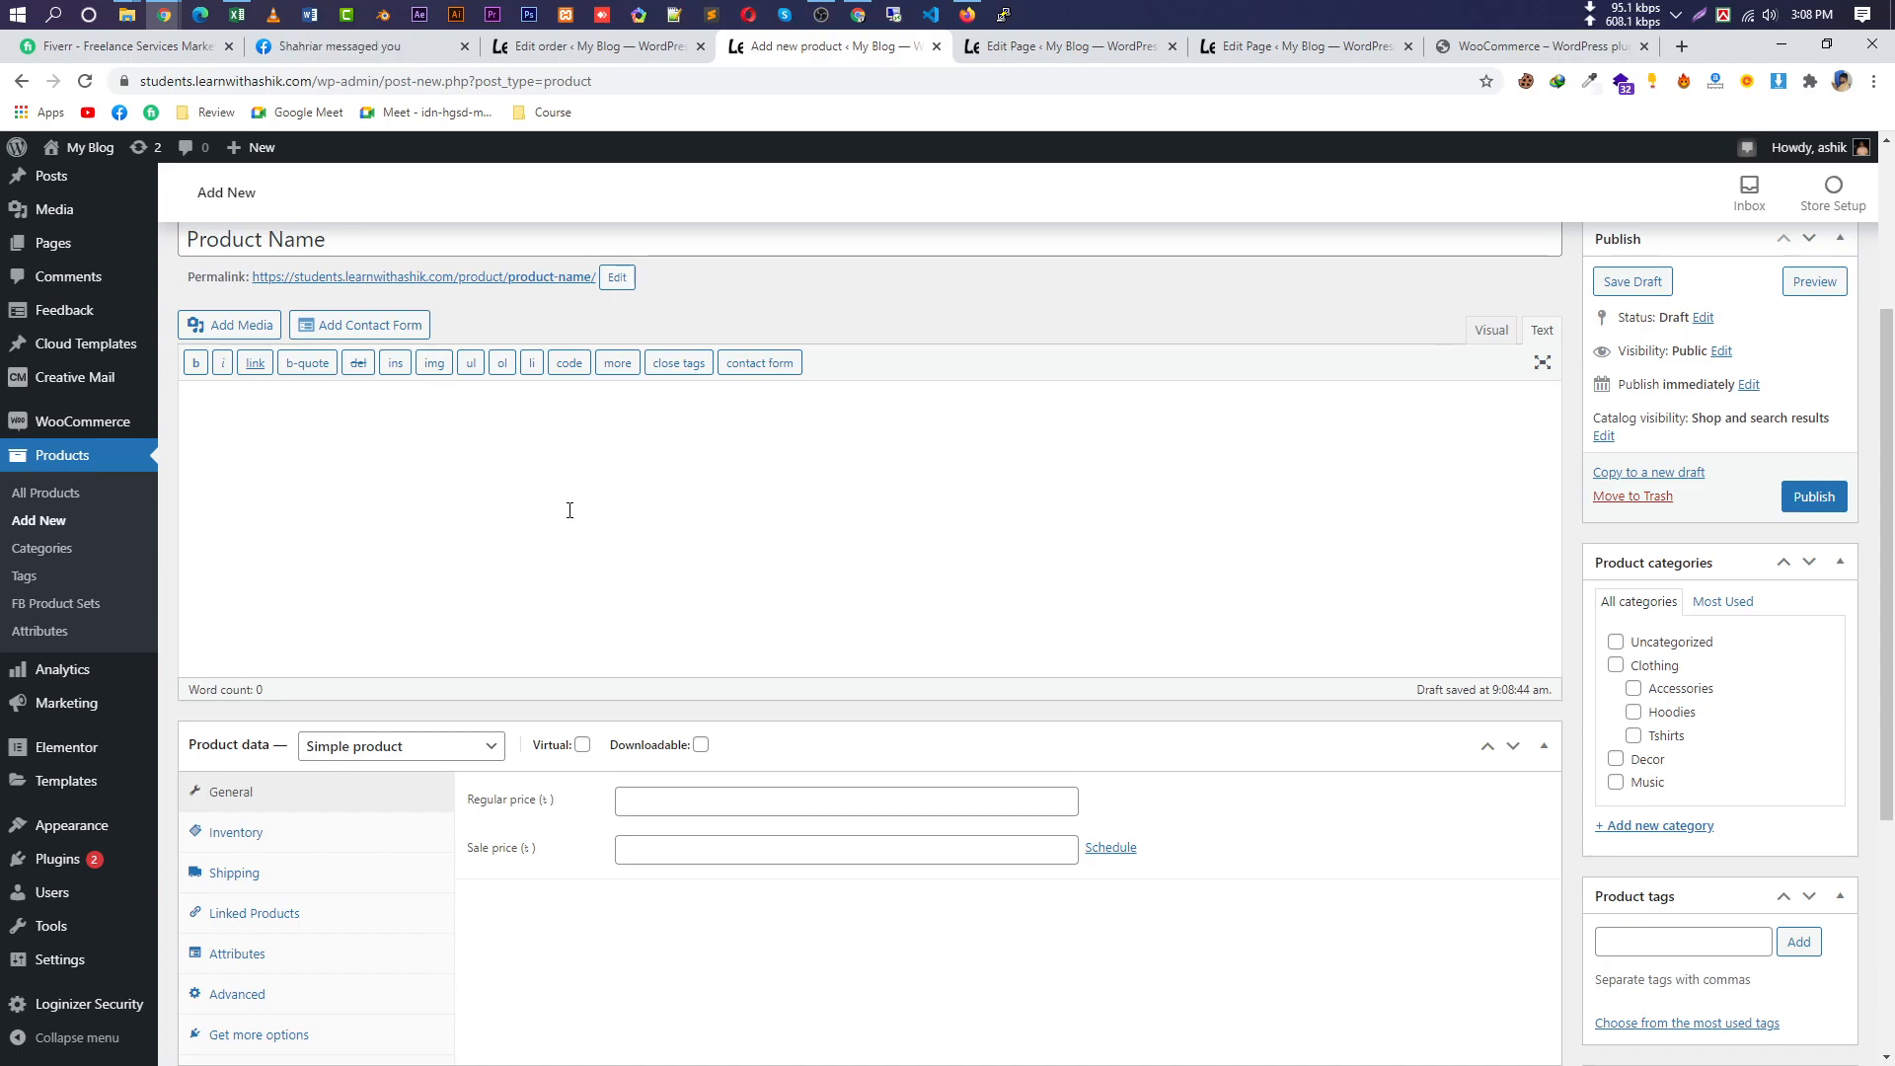
{"action": "scroll", "coordinate": [542, 533], "scroll_direction": "up", "scroll_amount": 1}
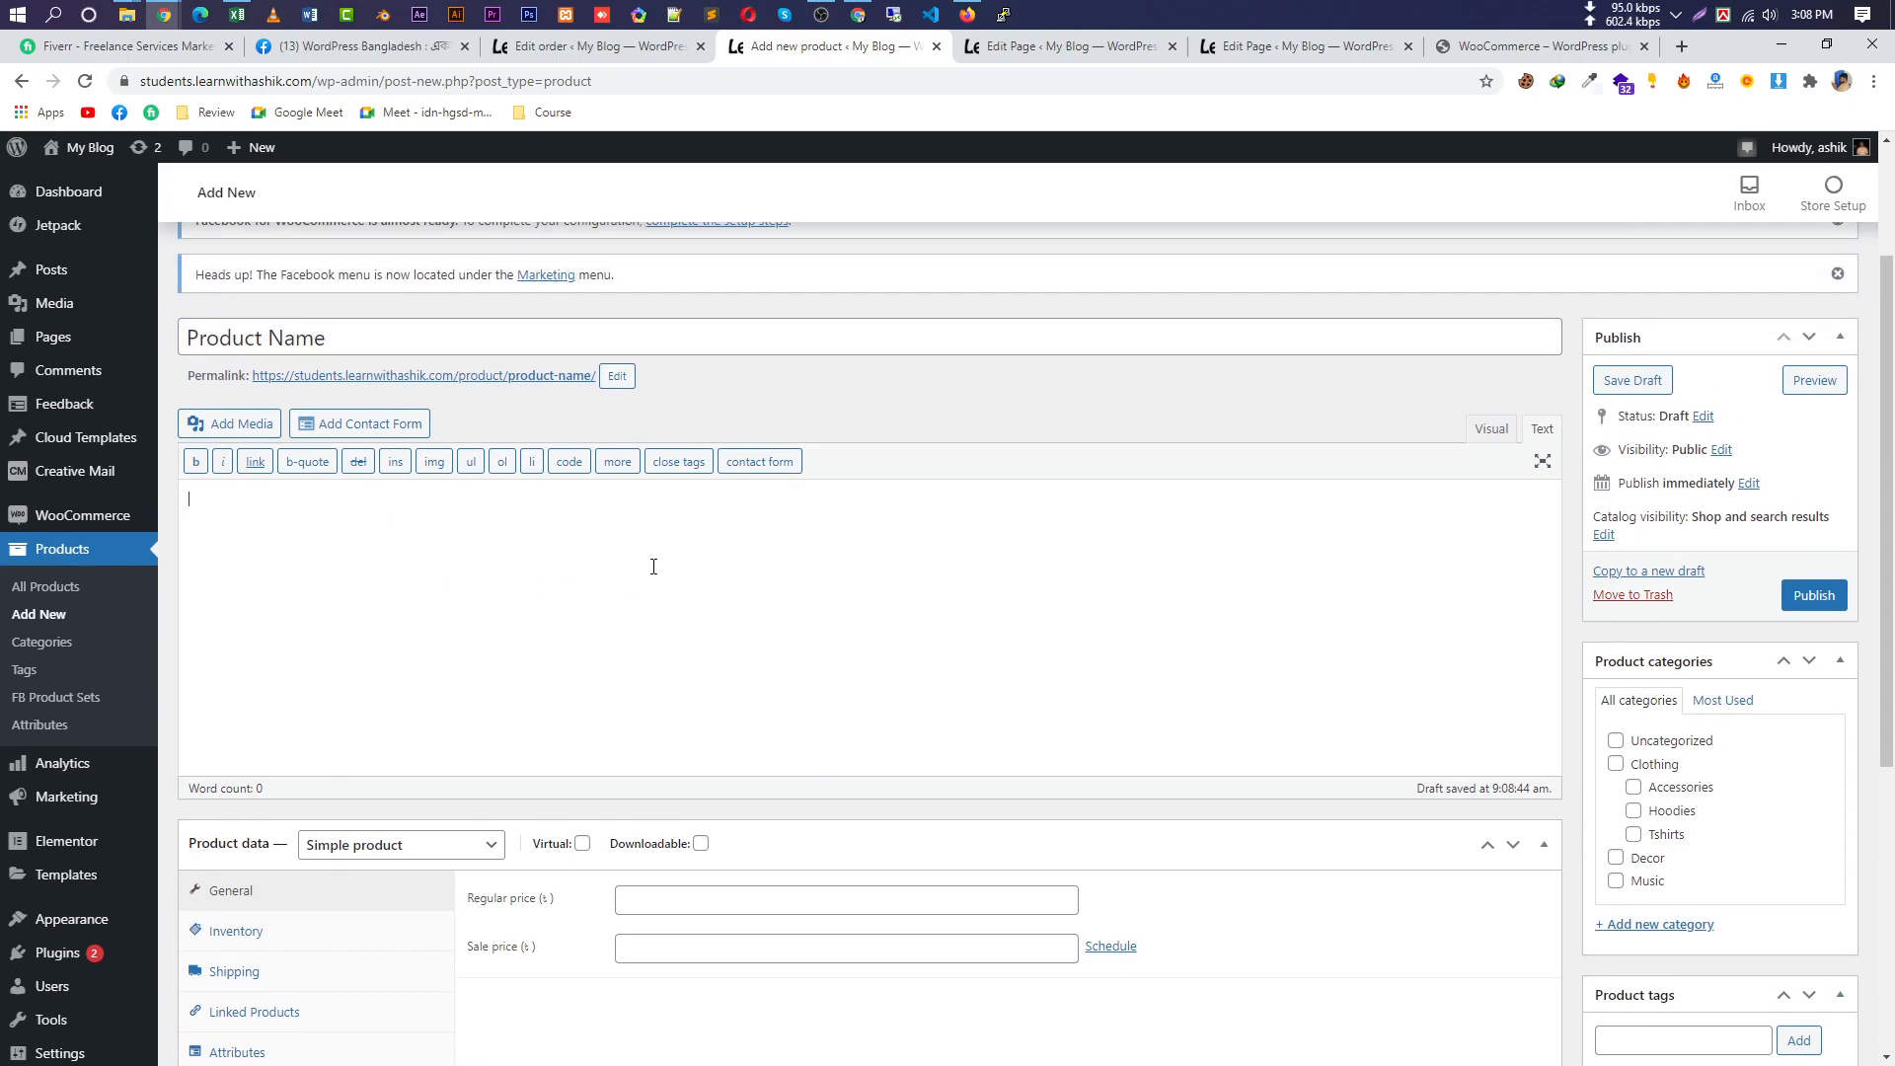
{"action": "scroll", "coordinate": [804, 512], "scroll_direction": "down", "scroll_amount": 3}
Enter regular price 1000 and sale price 500 in Product data.
{"action": "left_click", "coordinate": [748, 600]}
{"action": "left_click", "coordinate": [720, 638]}
{"action": "left_click", "coordinate": [746, 649]}
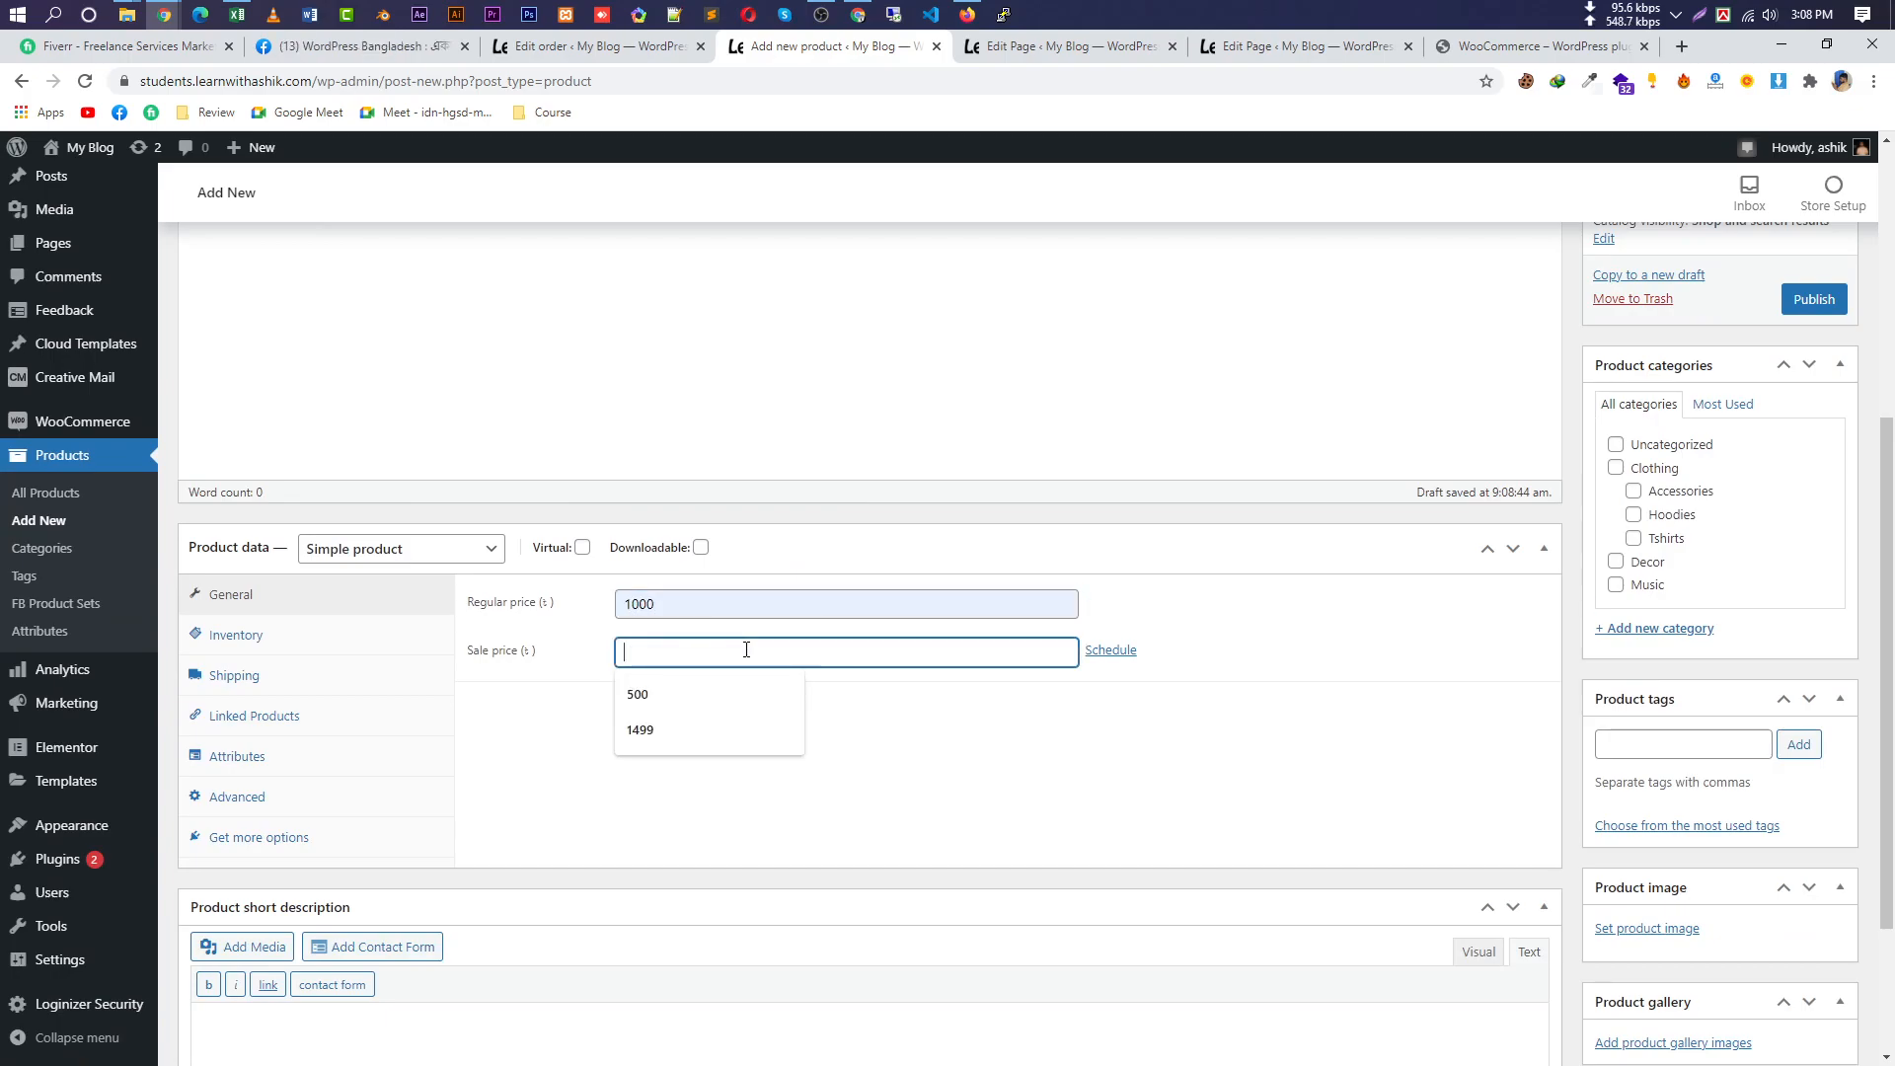
{"action": "type", "text": "500"}
{"action": "scroll", "coordinate": [786, 700], "scroll_direction": "down", "scroll_amount": 2}
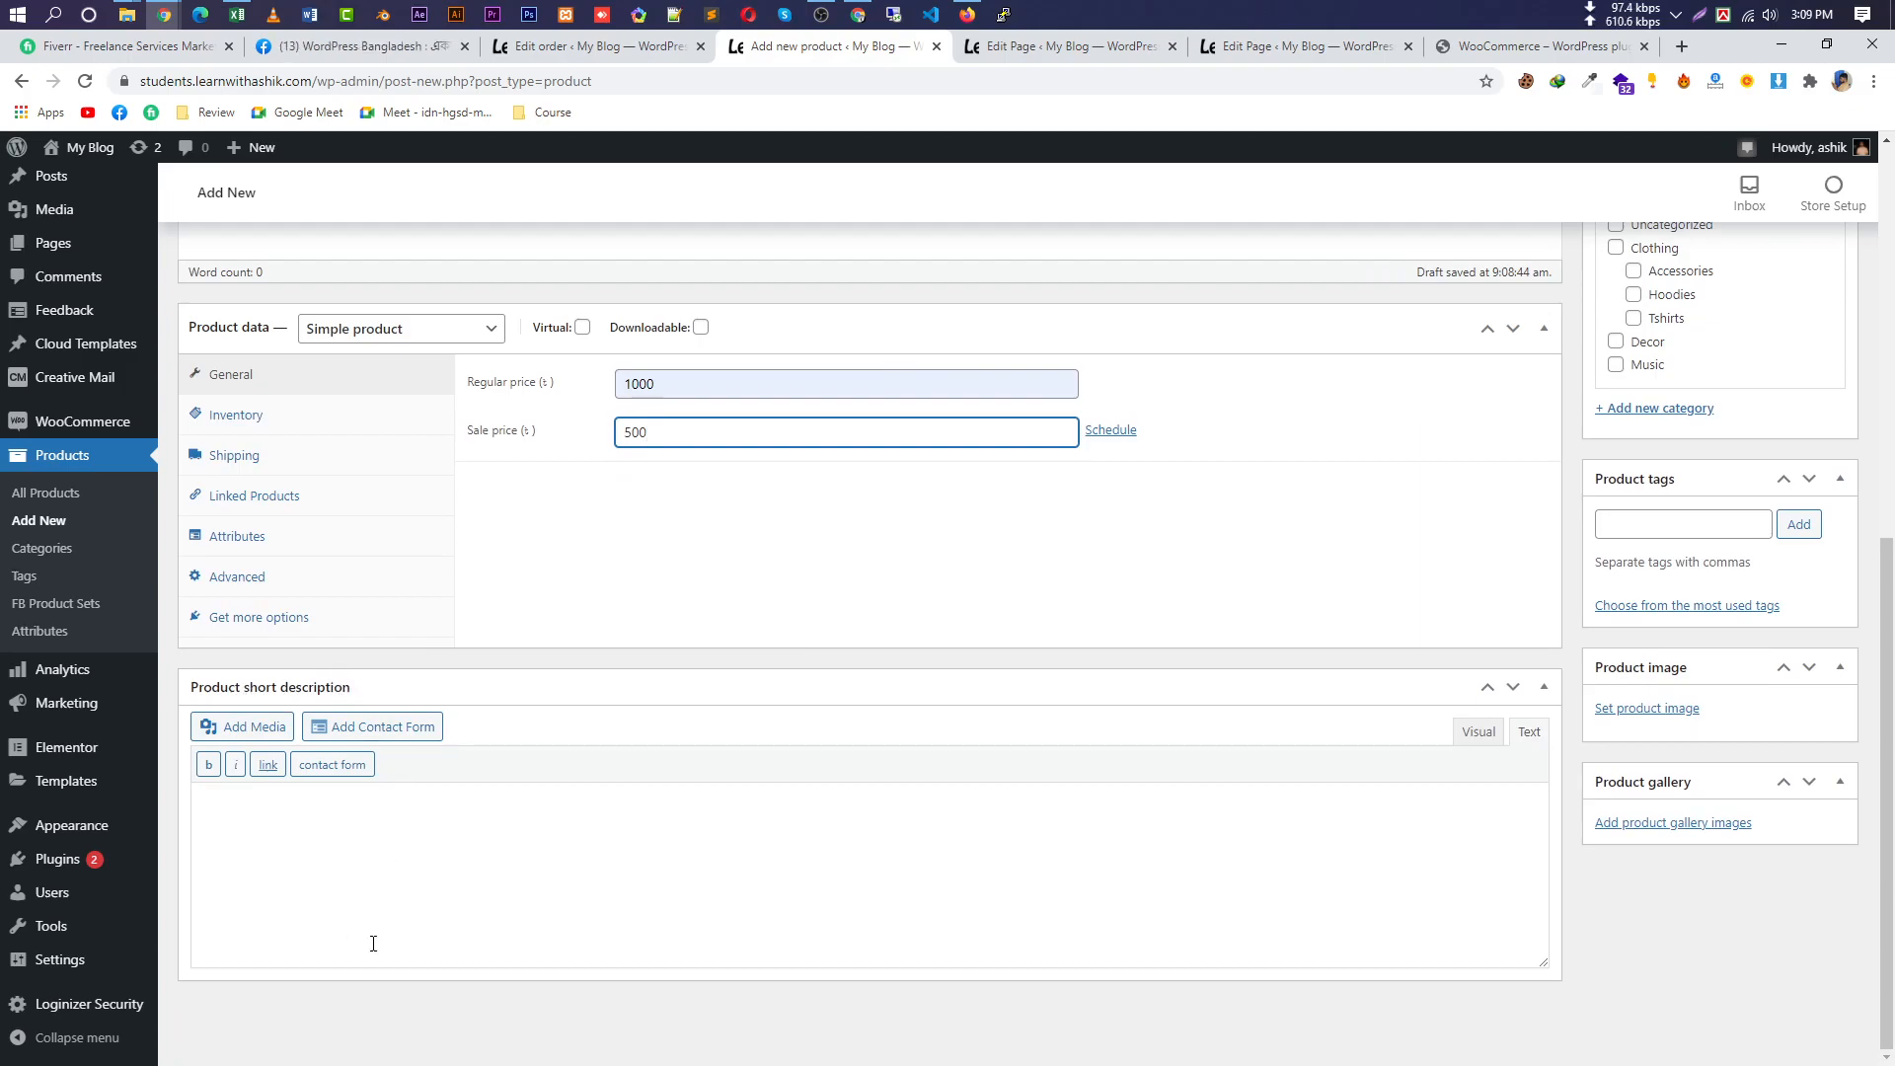
Type 'Product short Description' as the product short description.
{"action": "right_click", "coordinate": [381, 660]}
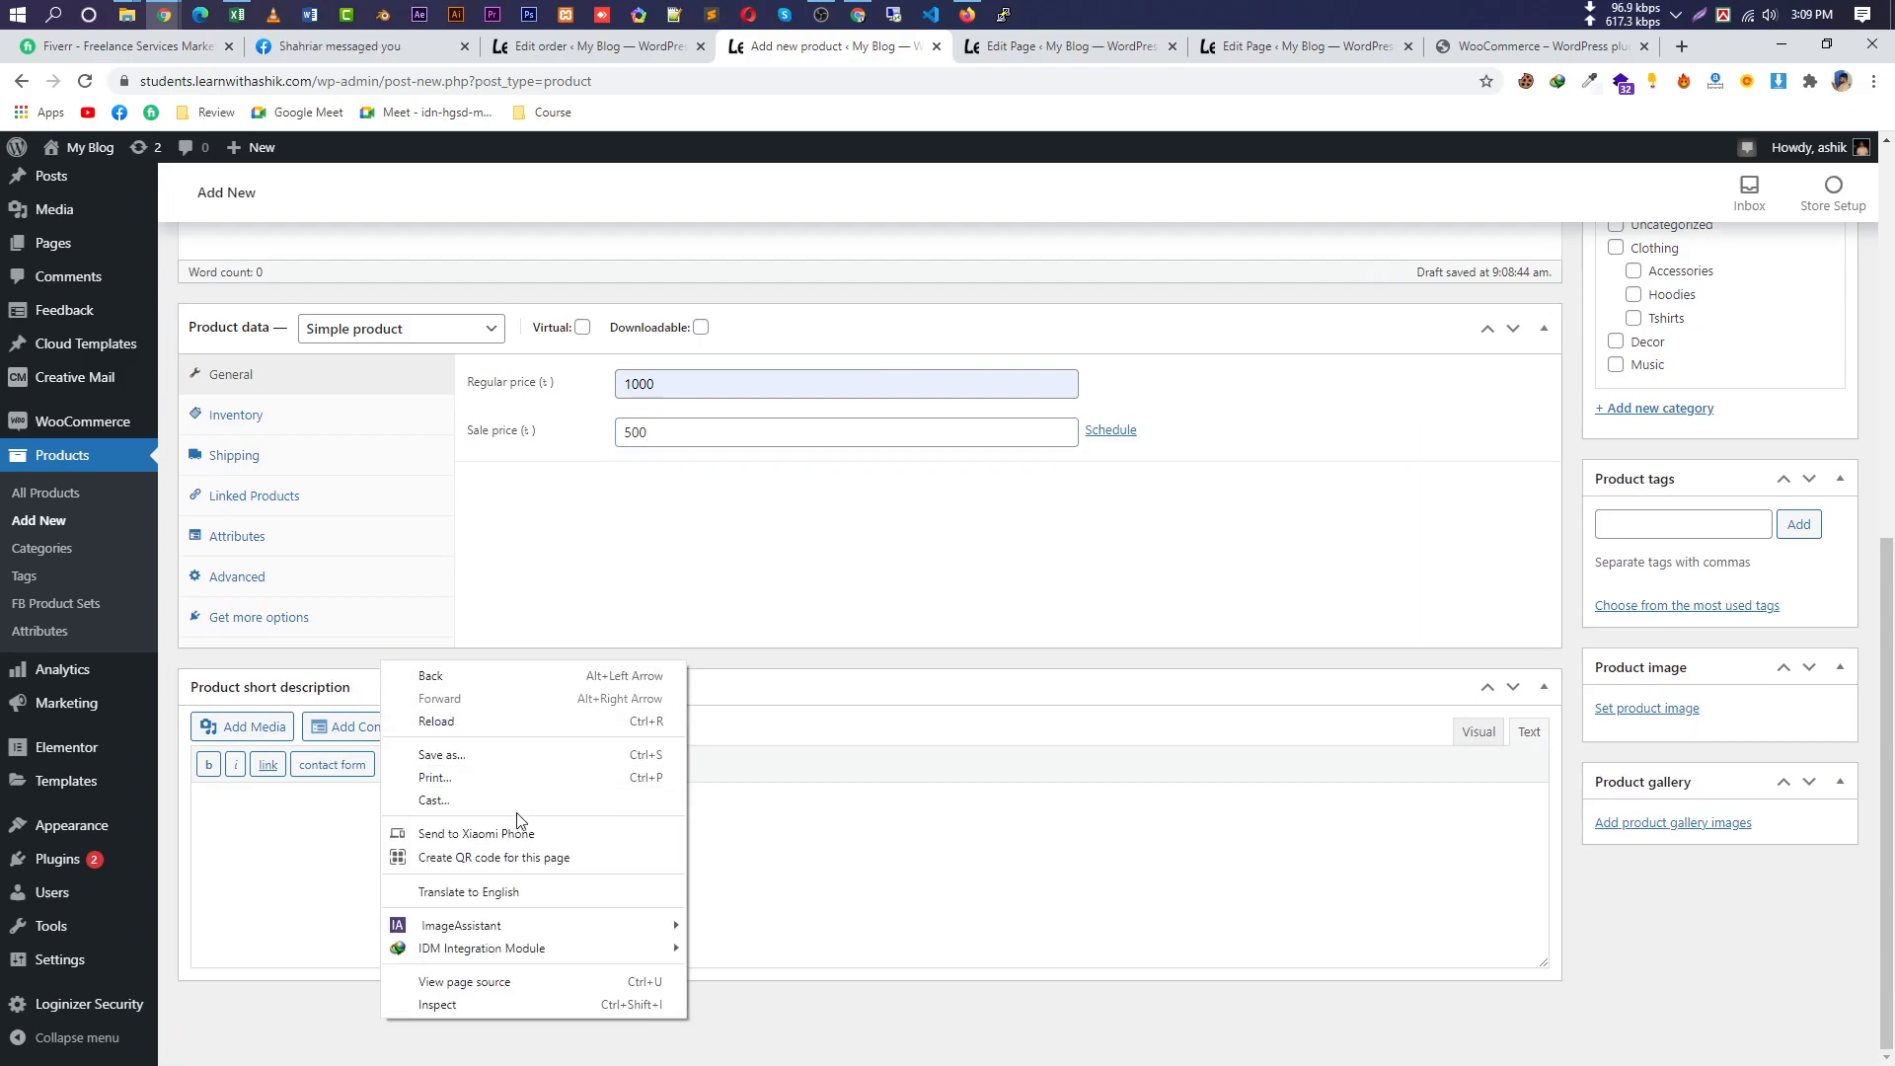
{"action": "left_click", "coordinate": [273, 835]}
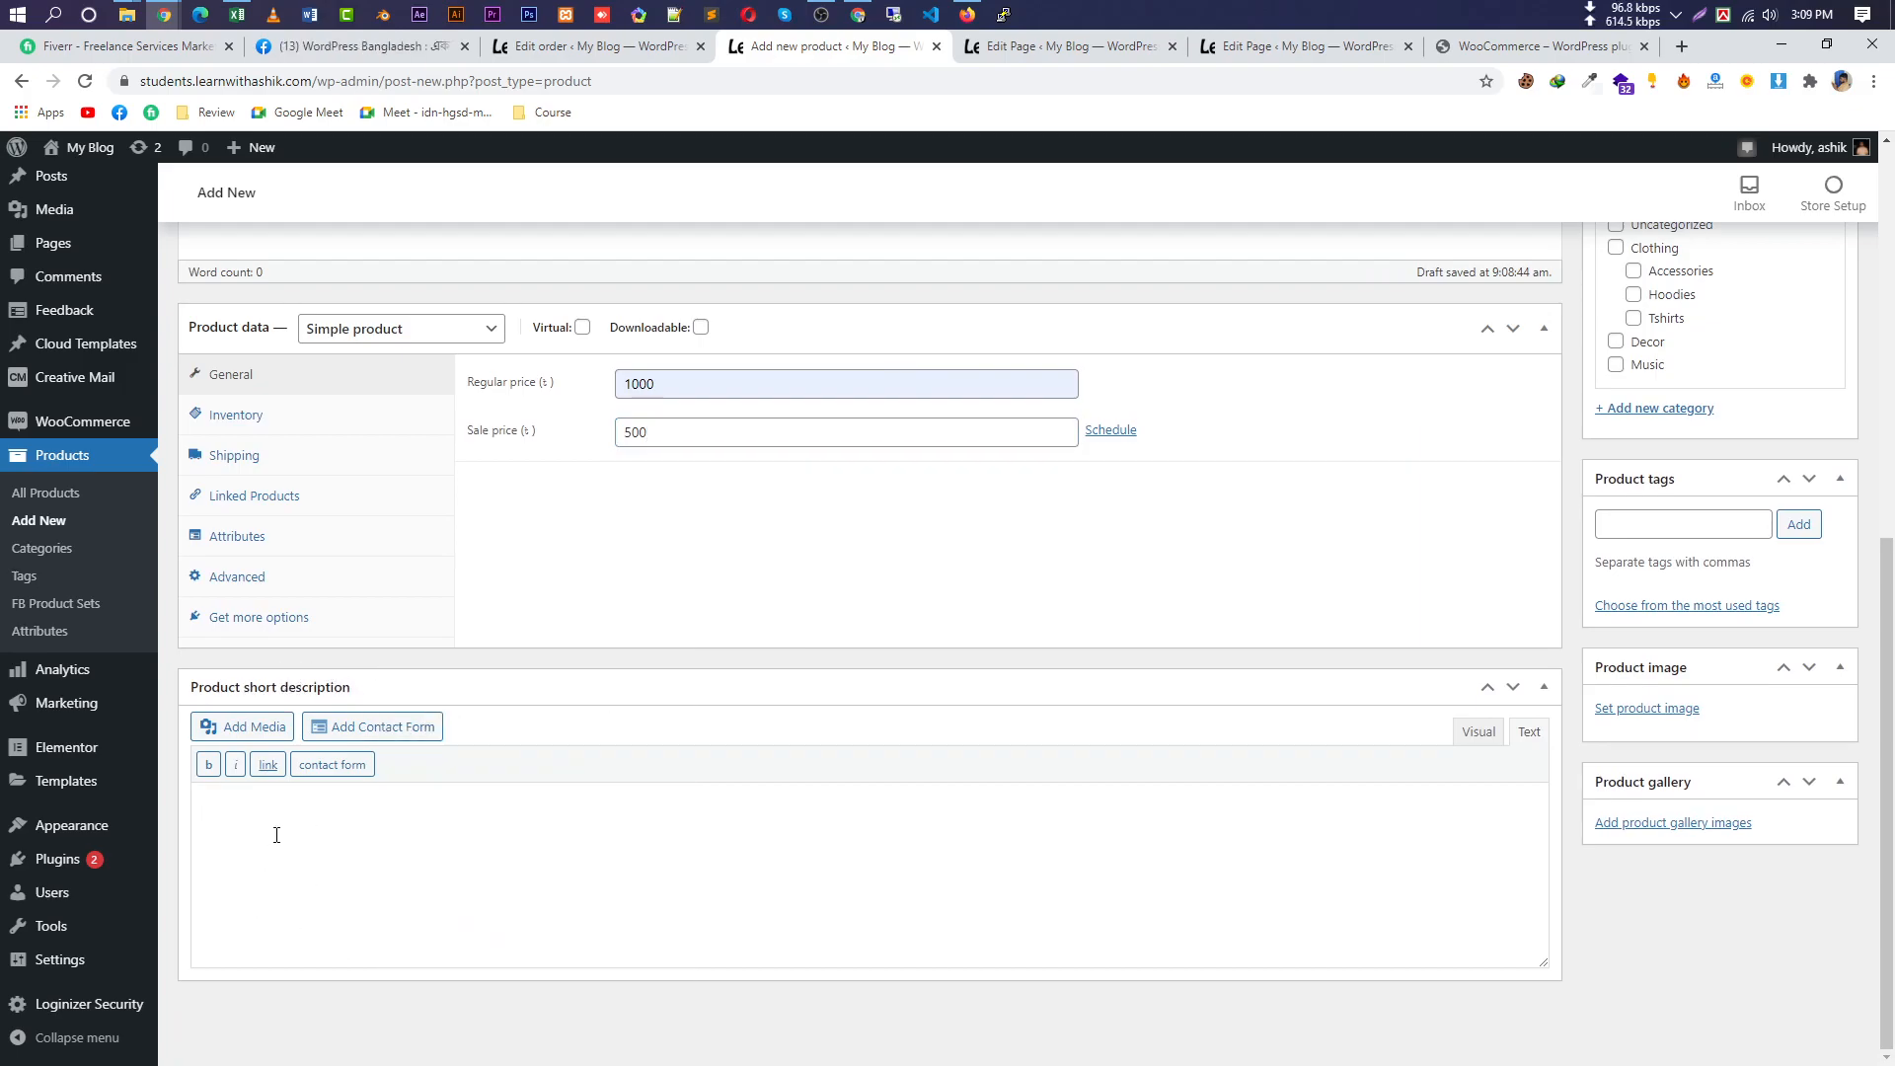
{"action": "type", "text": "Product short Des"}
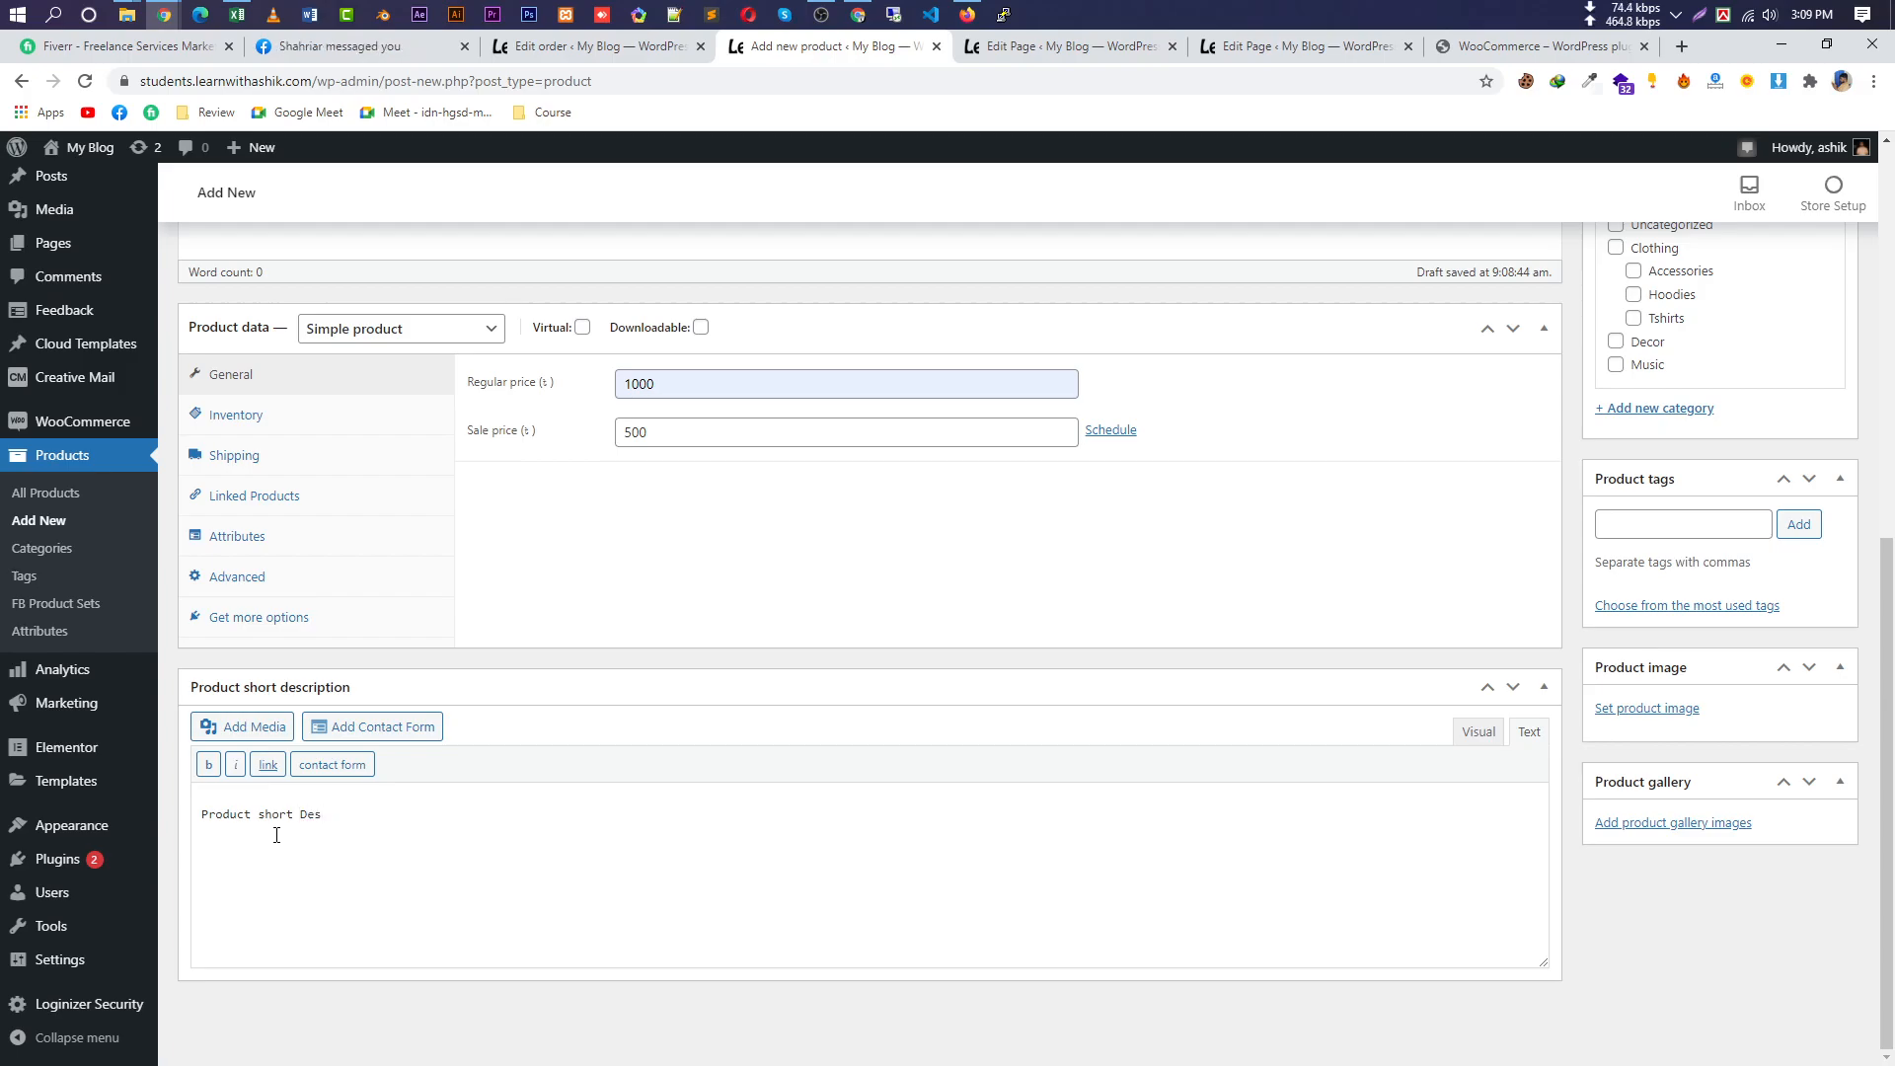
{"action": "type", "text": "cription"}
{"action": "left_click_drag", "start_coordinate": [362, 815], "coordinate": [303, 817]}
{"action": "key", "text": "ctrl+c"}
Paste 'Description' into the main product description and review the draft.
{"action": "scroll", "coordinate": [672, 691], "scroll_direction": "up", "scroll_amount": 7}
{"action": "left_click", "coordinate": [494, 777]}
{"action": "key", "text": "ctrl+v"}
{"action": "scroll", "coordinate": [1484, 888], "scroll_direction": "down", "scroll_amount": 5}
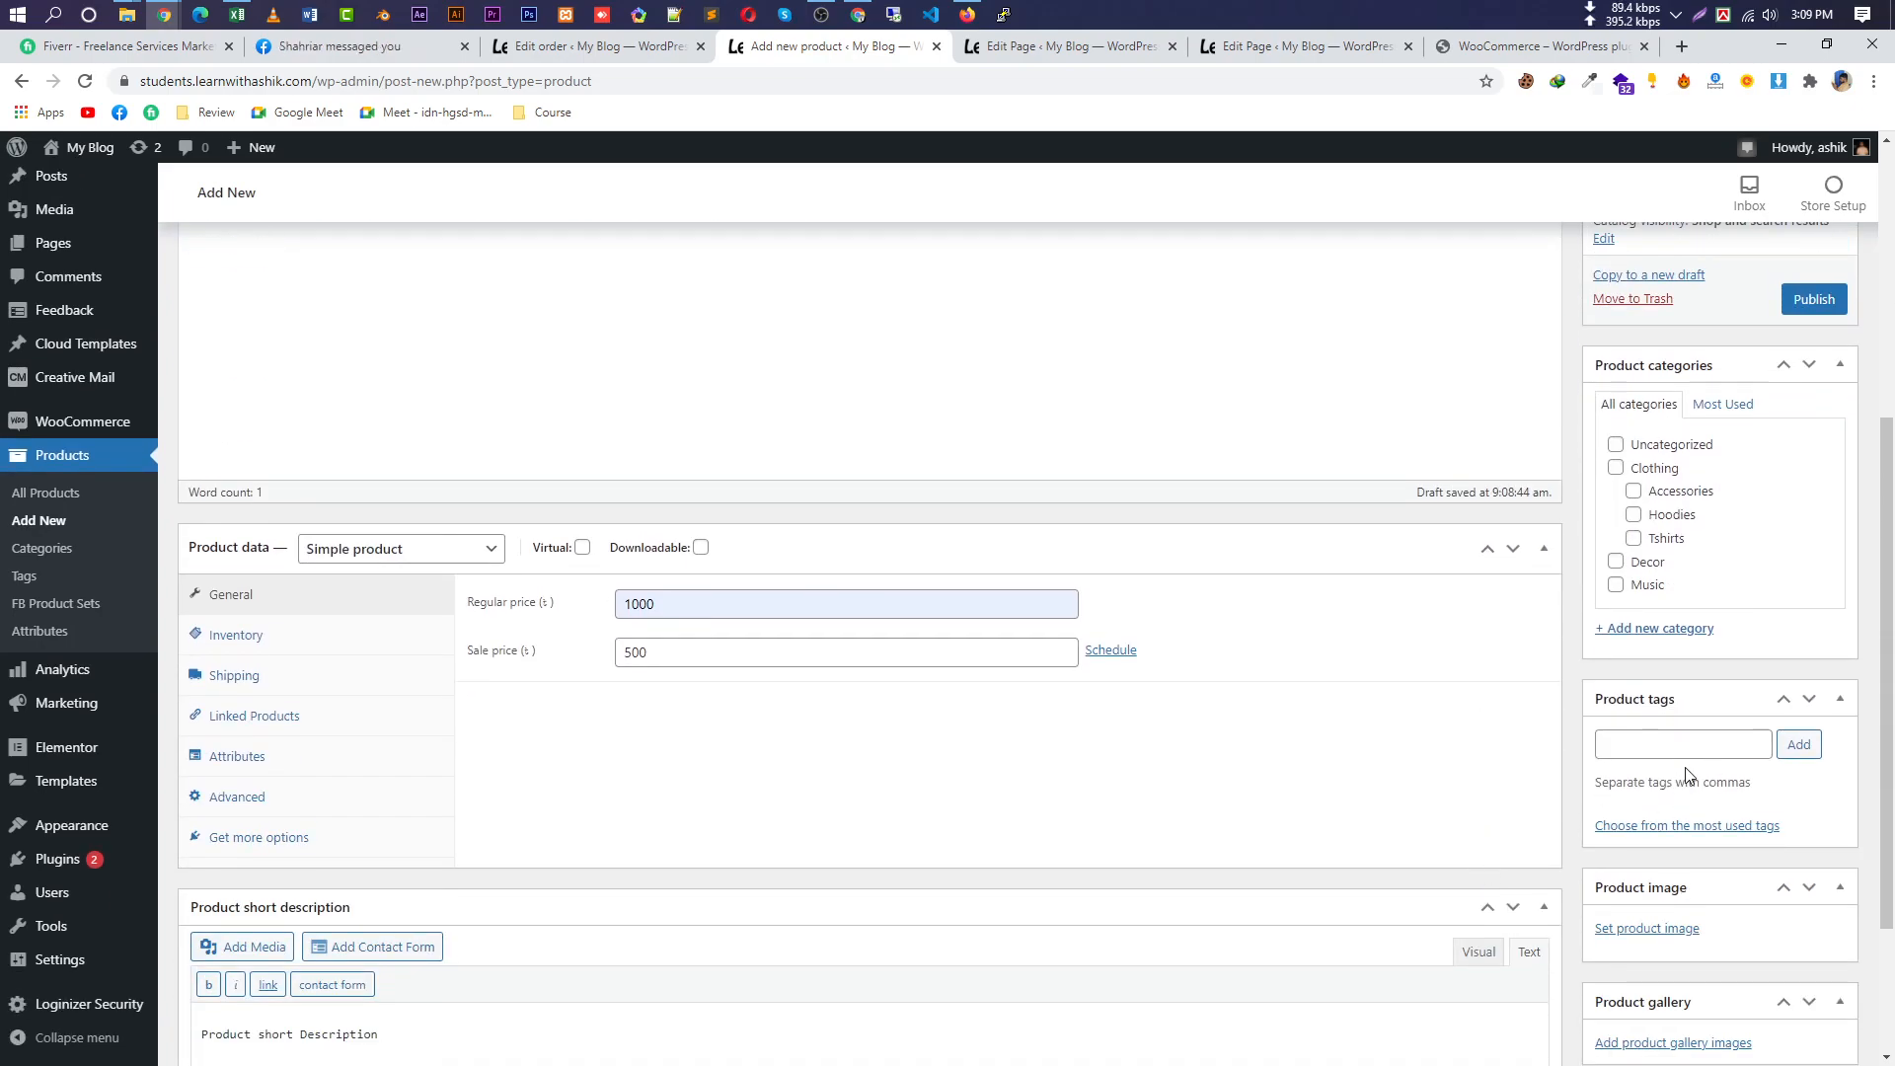
{"action": "scroll", "coordinate": [1639, 410], "scroll_direction": "up", "scroll_amount": 3}
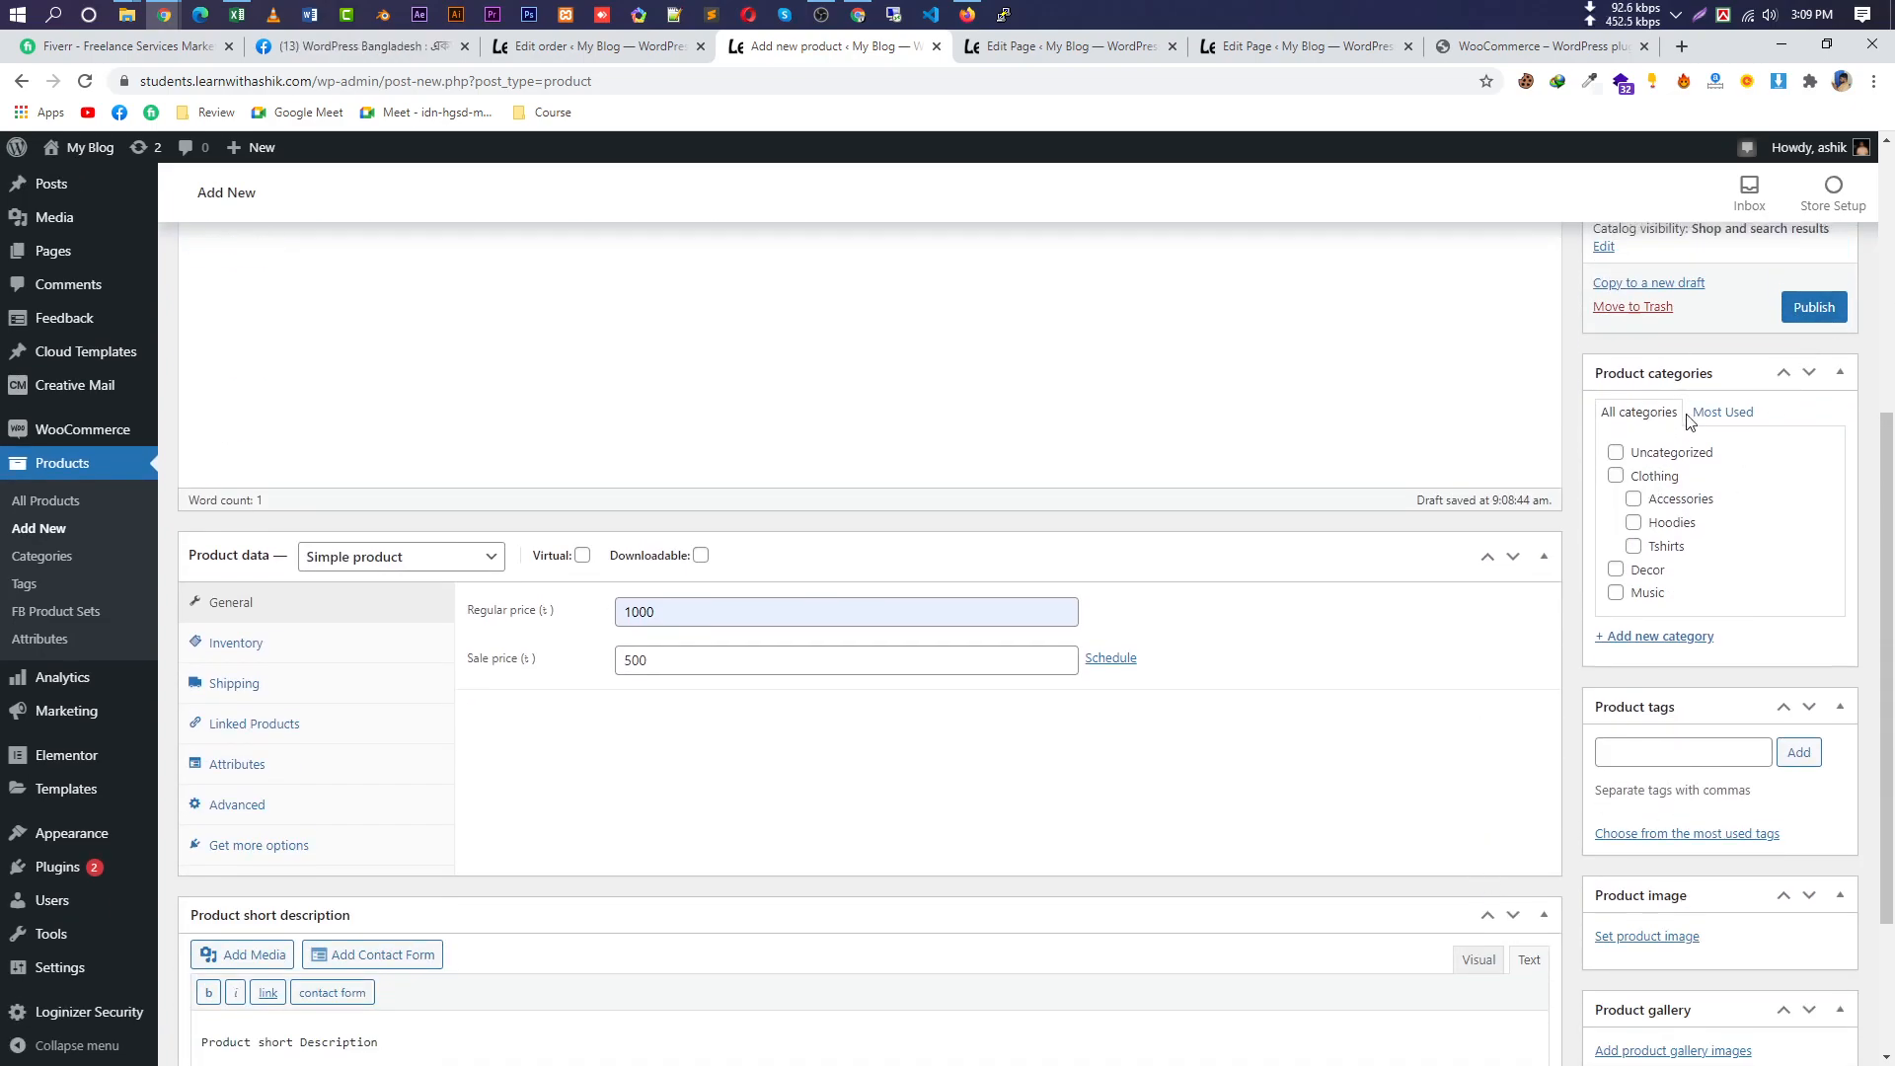
{"action": "scroll", "coordinate": [1718, 754], "scroll_direction": "down", "scroll_amount": 2}
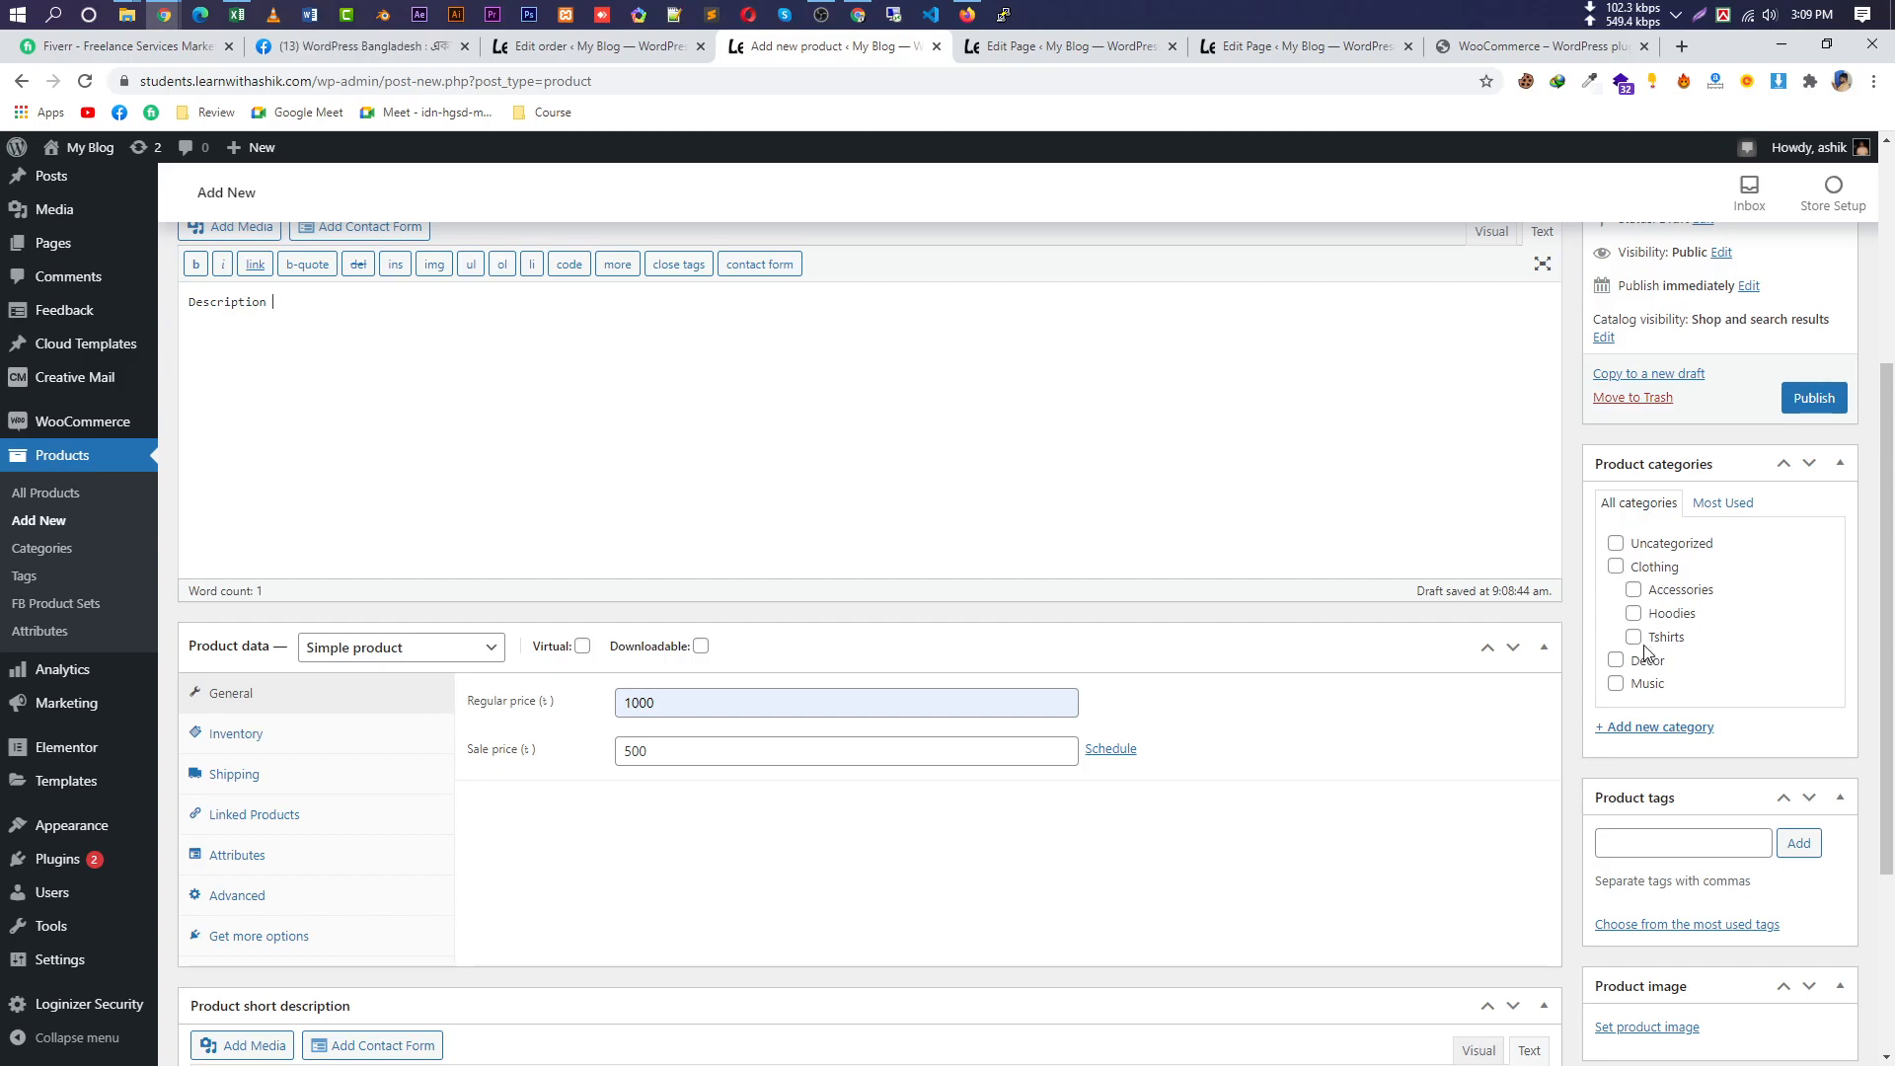
{"action": "scroll", "coordinate": [1667, 656], "scroll_direction": "down", "scroll_amount": 1}
{"action": "scroll", "coordinate": [1667, 663], "scroll_direction": "up", "scroll_amount": 2}
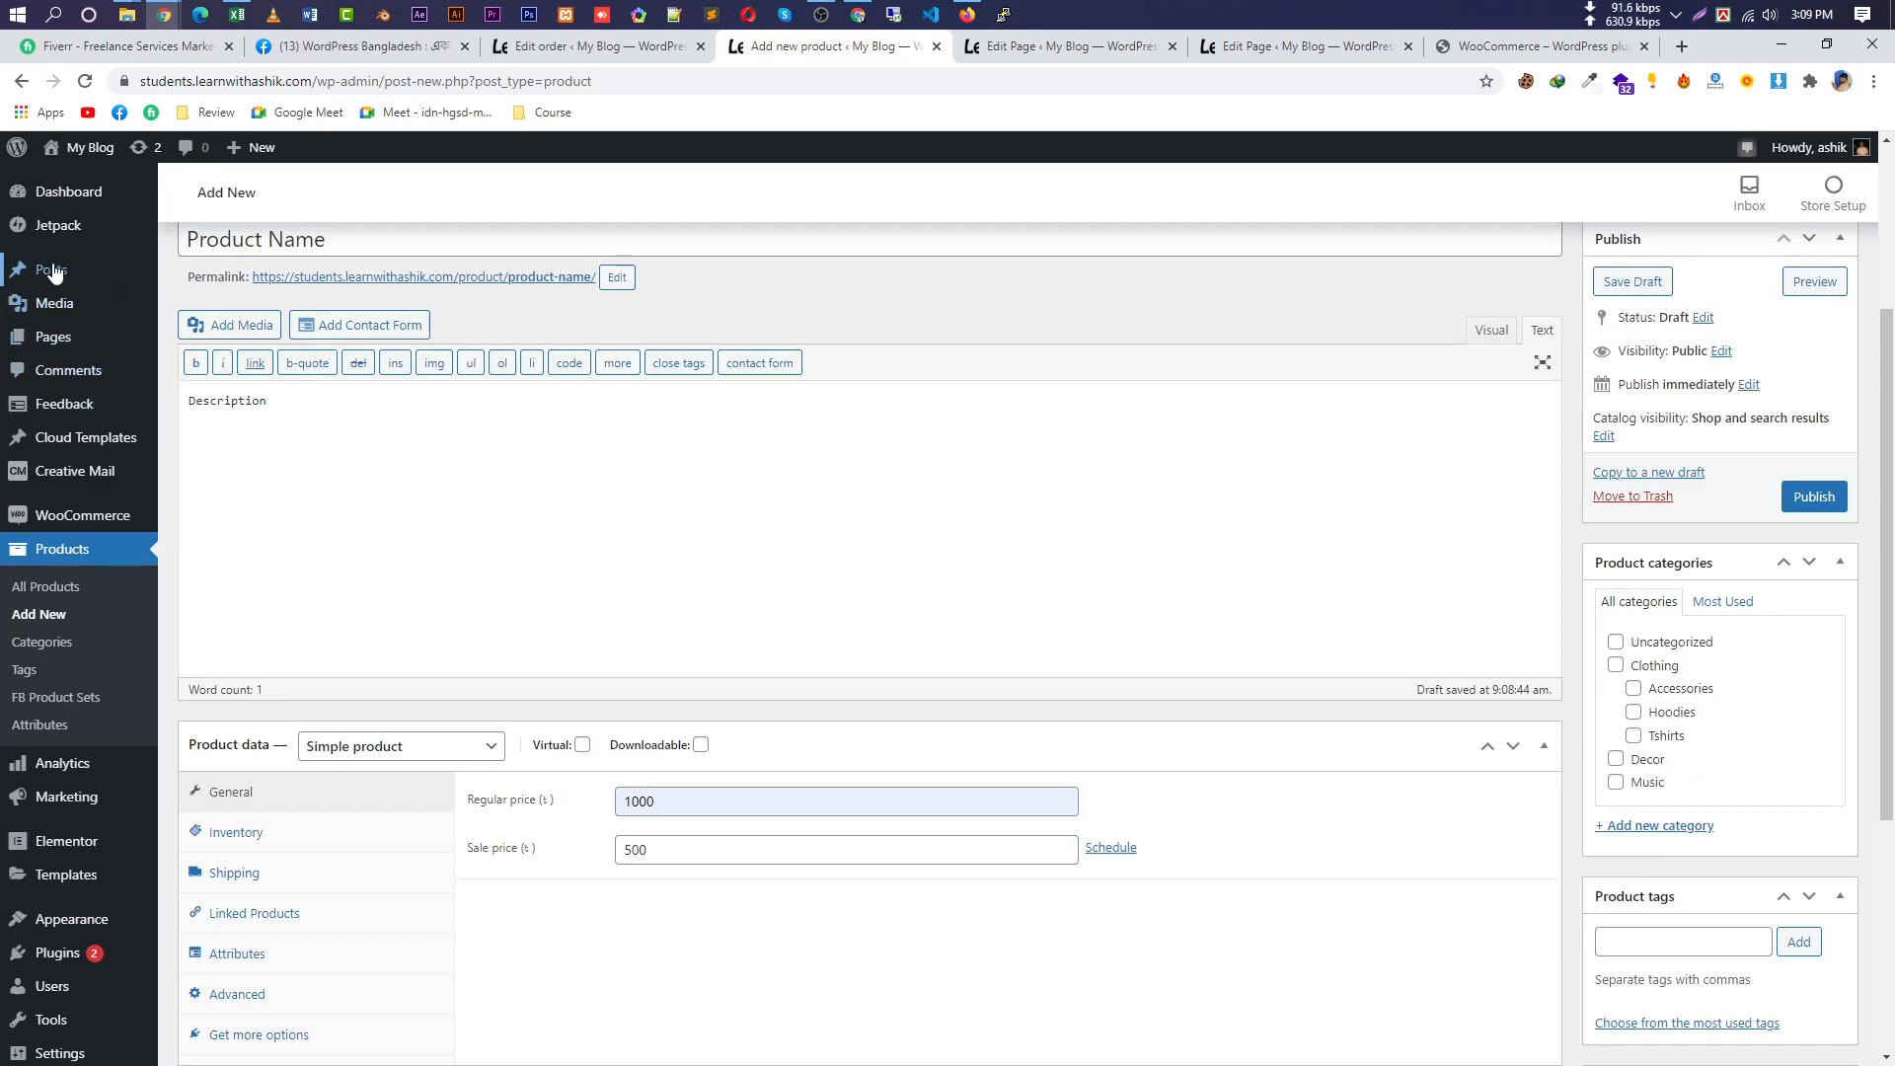
{"action": "mouse_move", "coordinate": [55, 270]}
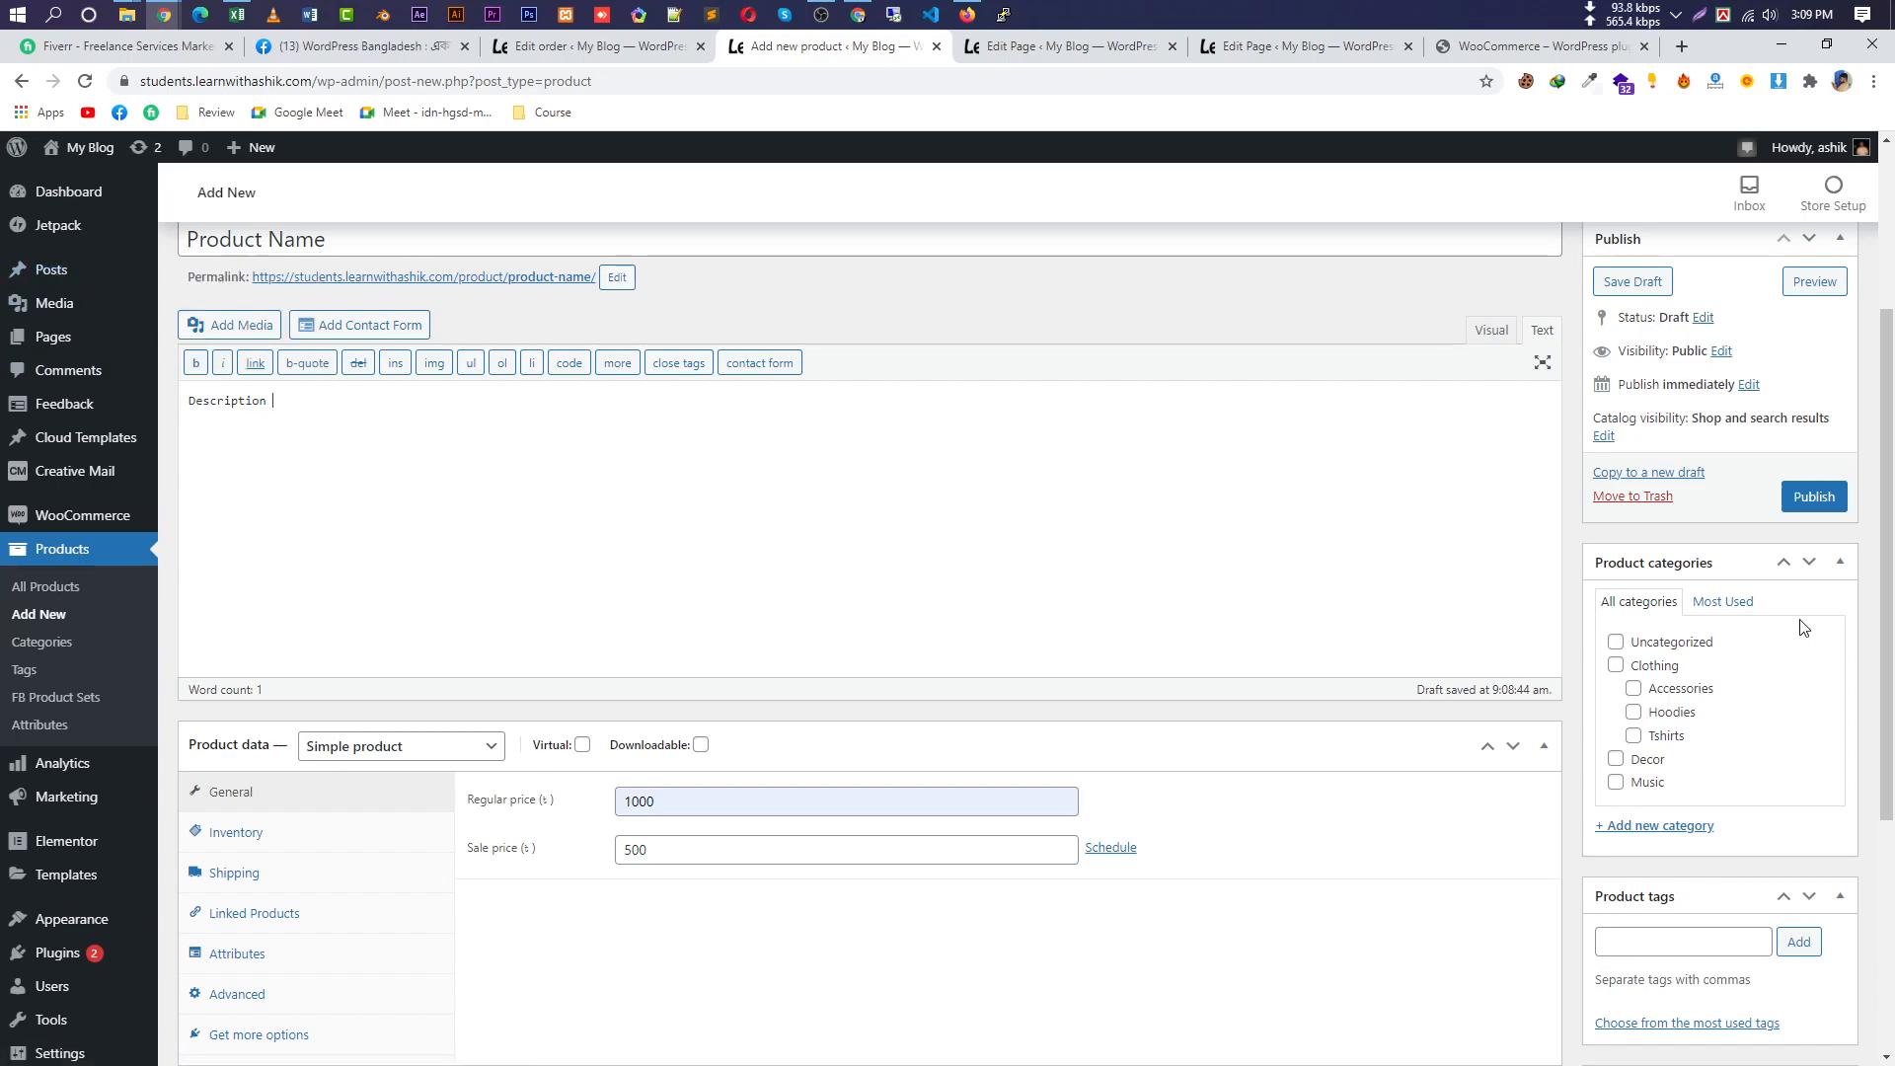
Put the product in the Clothing and Tshirts categories.
{"action": "left_click", "coordinate": [1616, 666]}
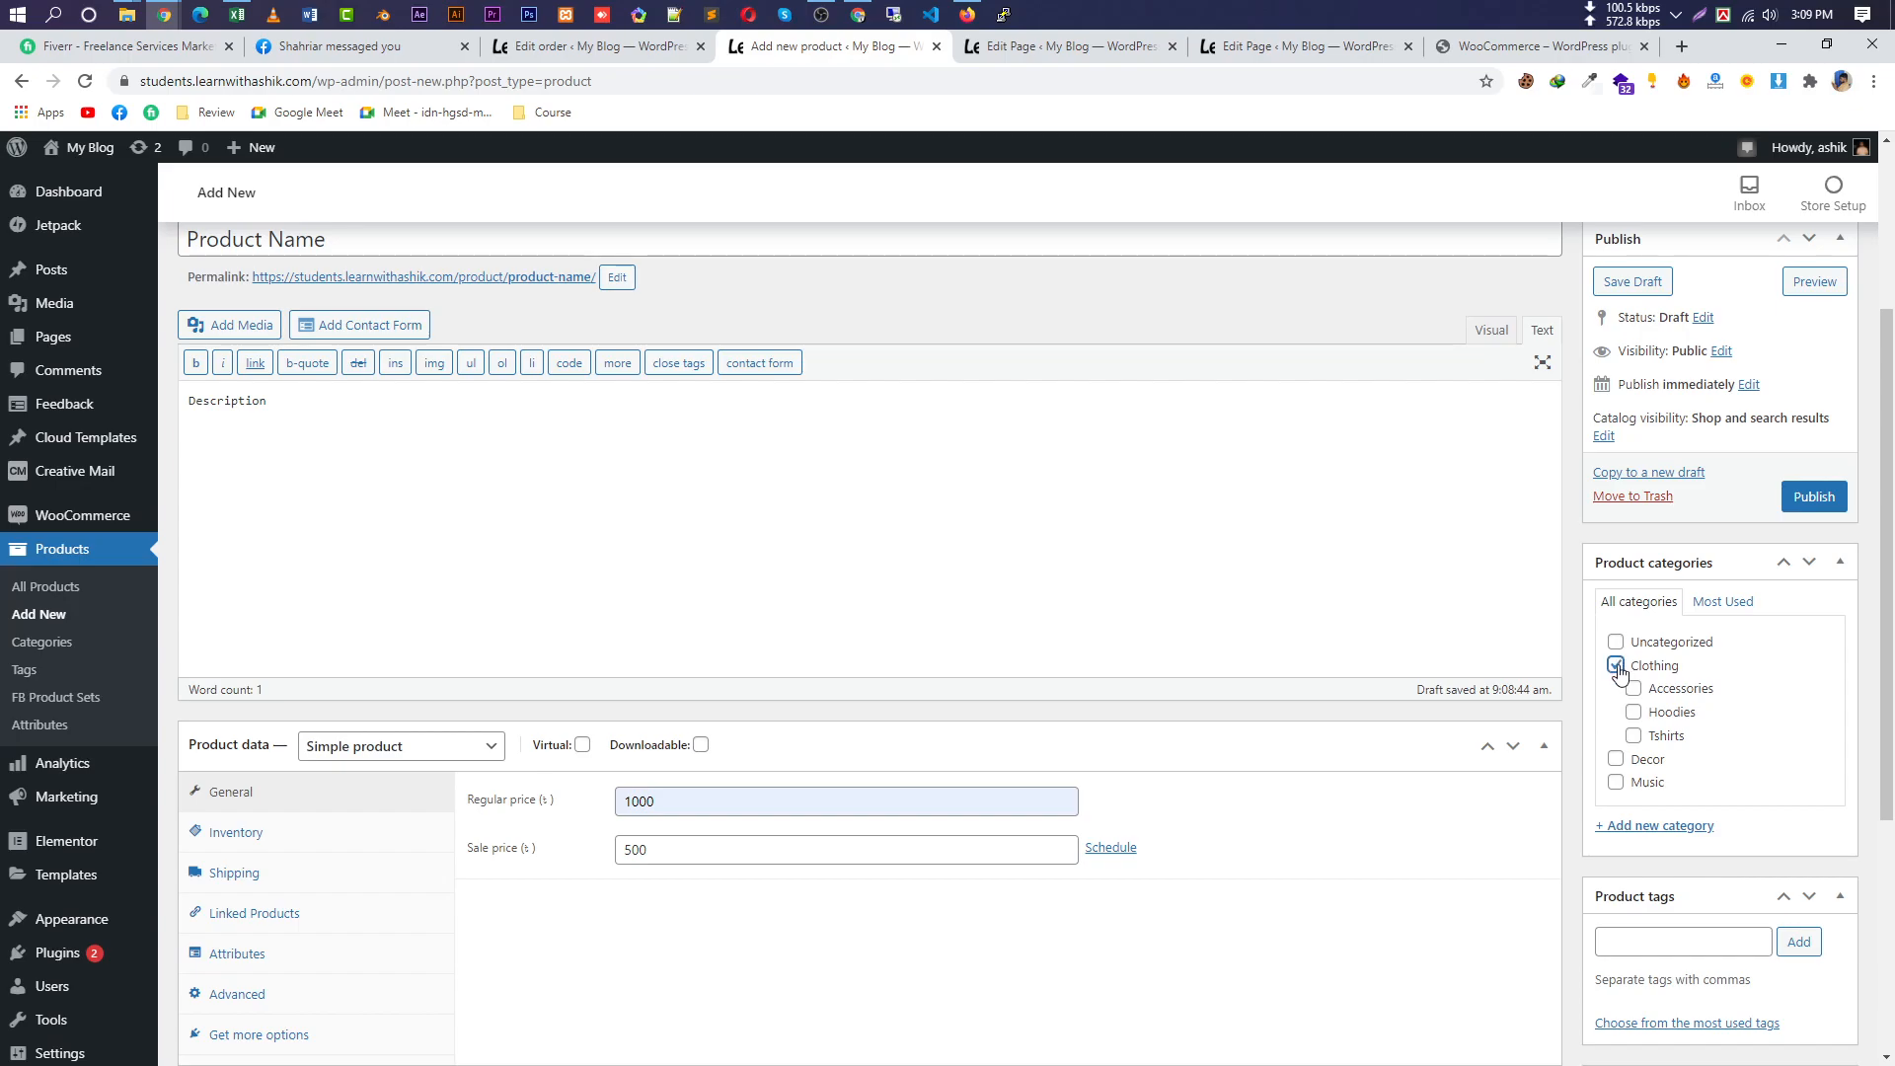
{"action": "left_click", "coordinate": [1634, 738]}
{"action": "scroll", "coordinate": [1821, 837], "scroll_direction": "down", "scroll_amount": 3}
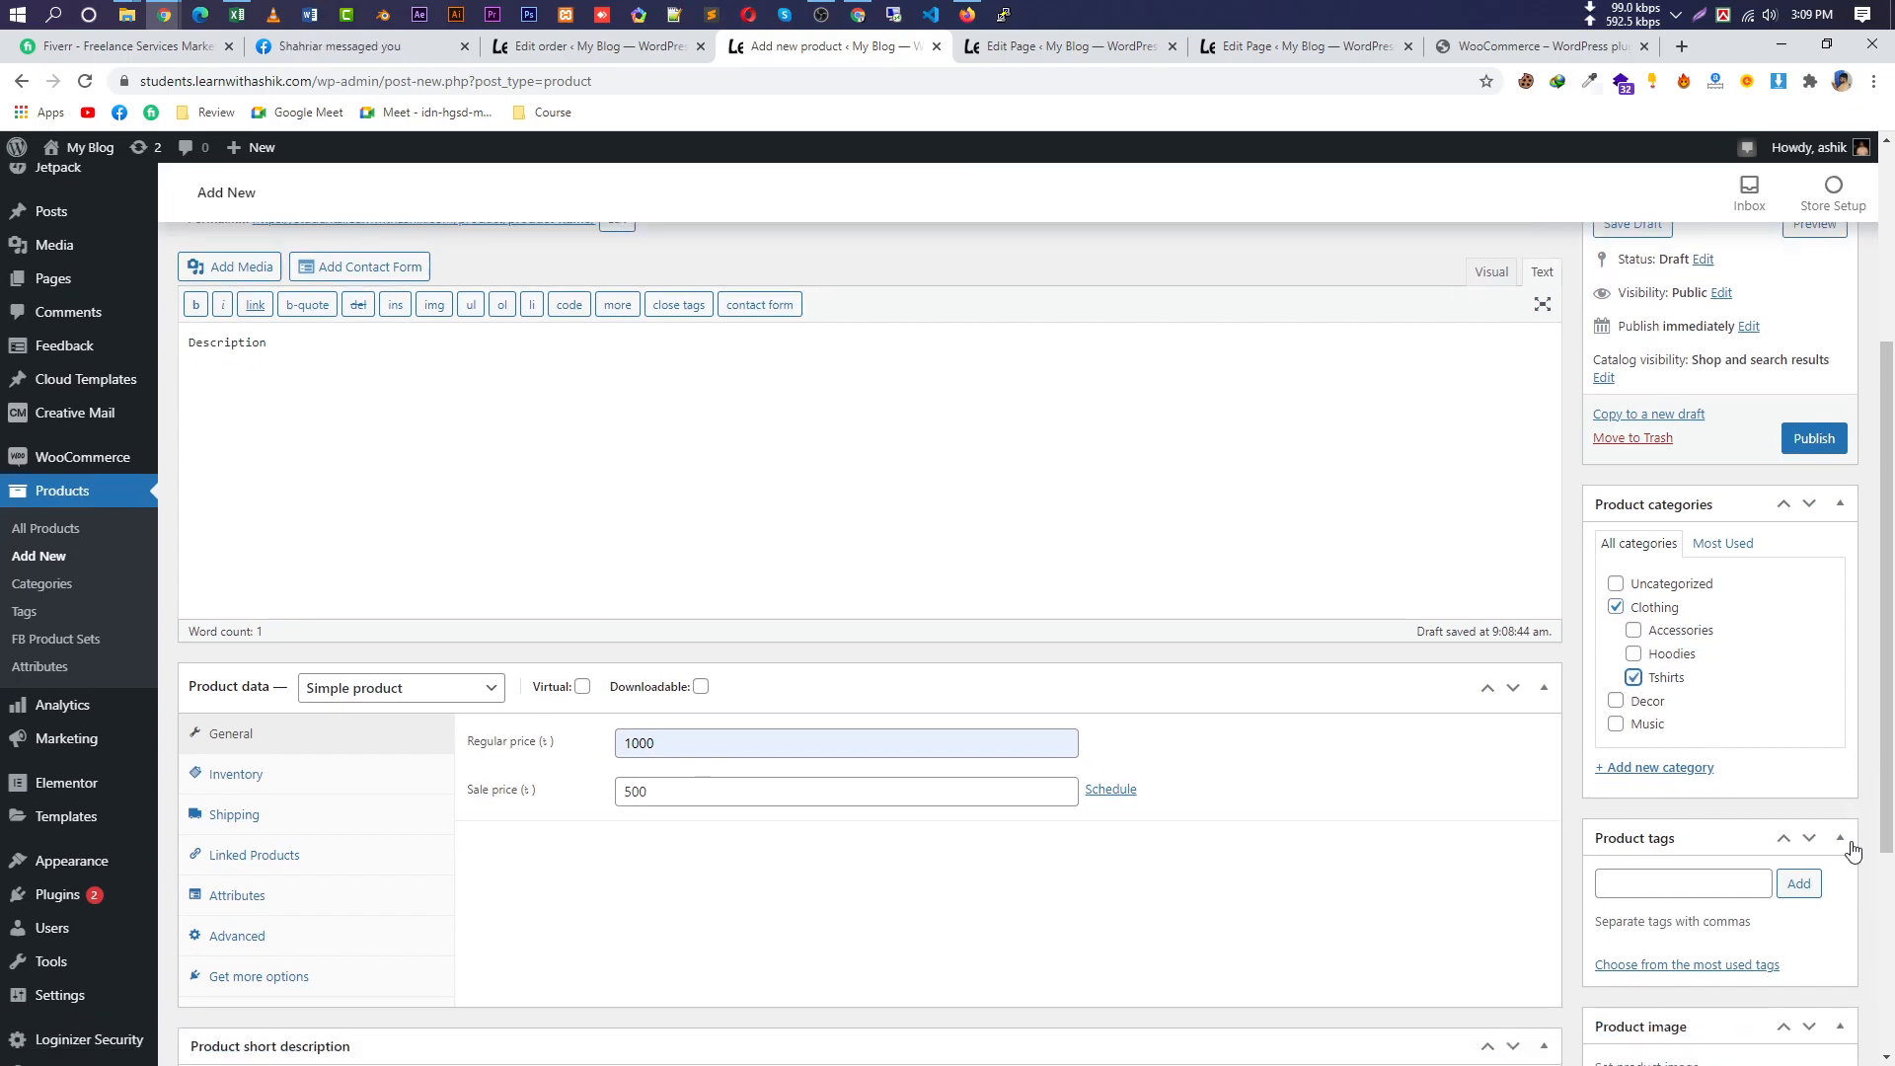
Copy the product name and add 'Product Name' as a product tag.
{"action": "left_click", "coordinate": [1718, 647]}
{"action": "scroll", "coordinate": [728, 605], "scroll_direction": "up", "scroll_amount": 6}
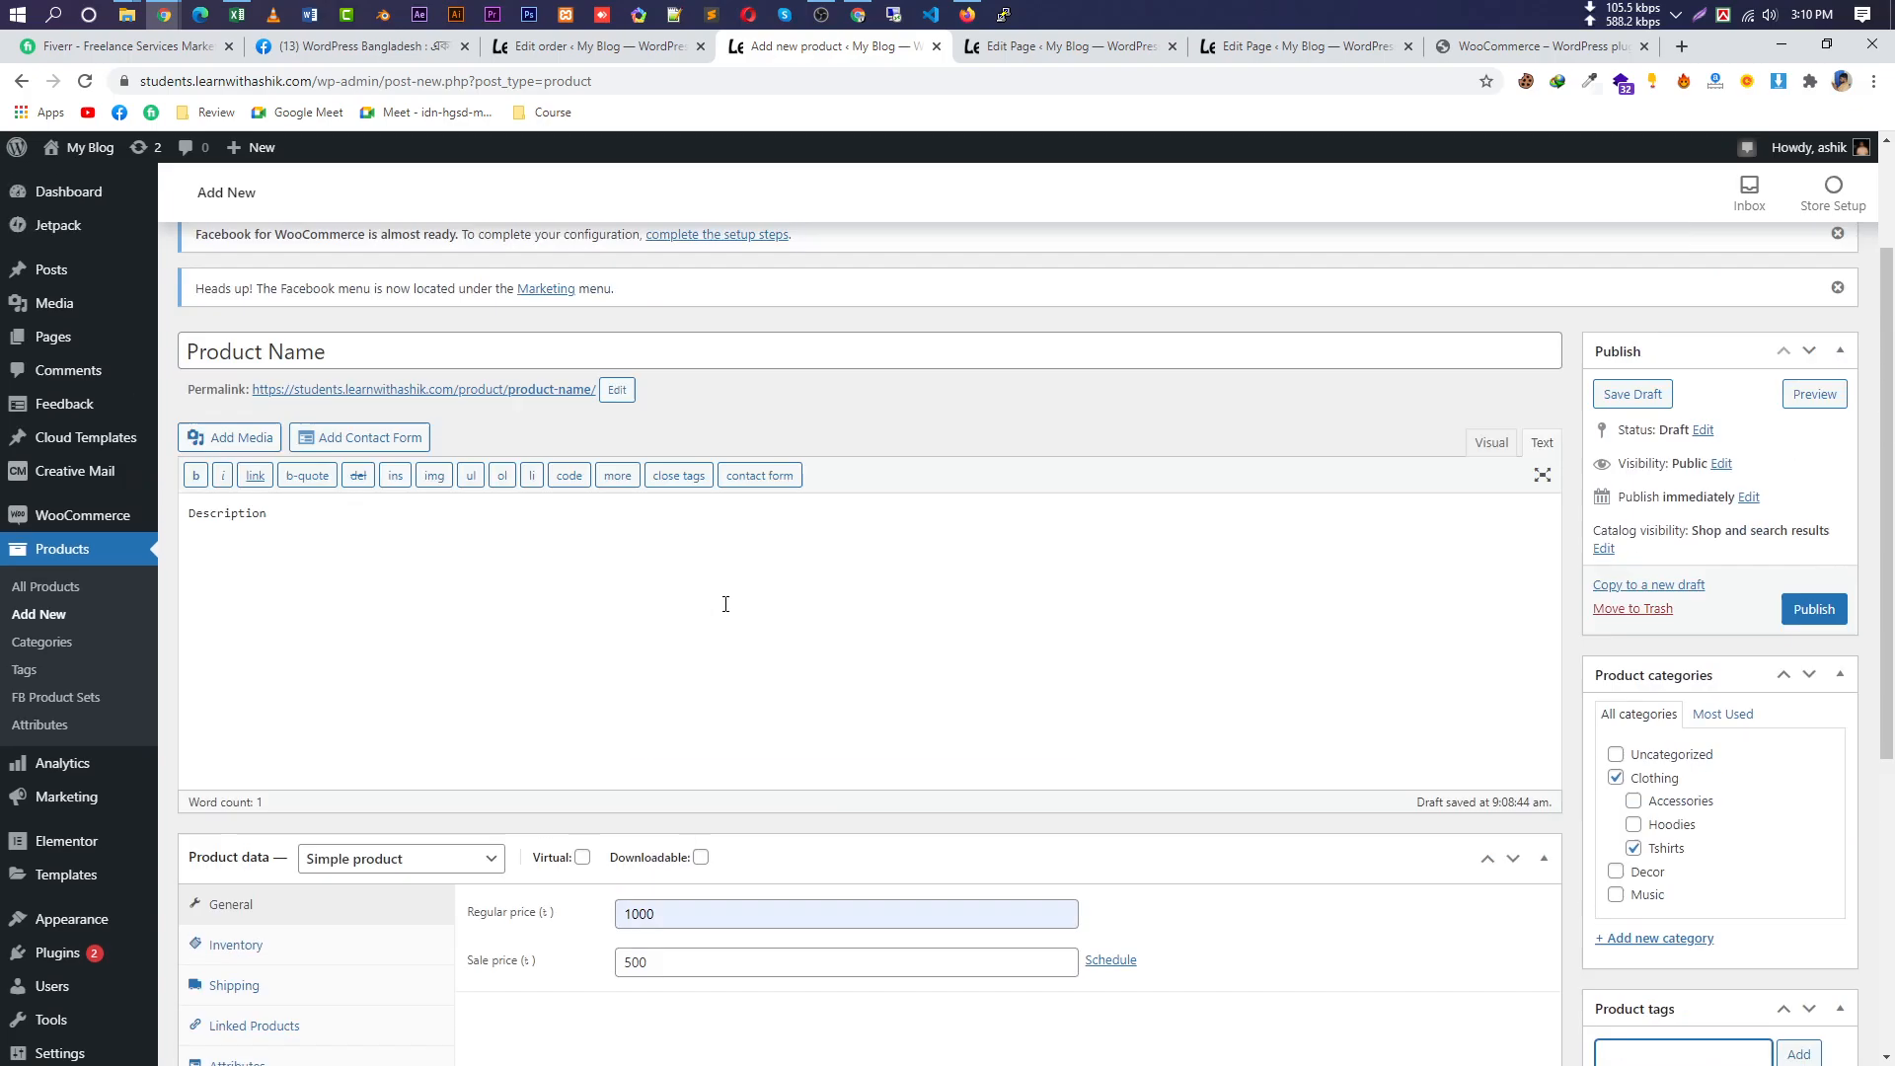
{"action": "triple_click", "coordinate": [349, 530]}
{"action": "key", "text": "ctrl+c"}
{"action": "scroll", "coordinate": [1372, 559], "scroll_direction": "down", "scroll_amount": 6}
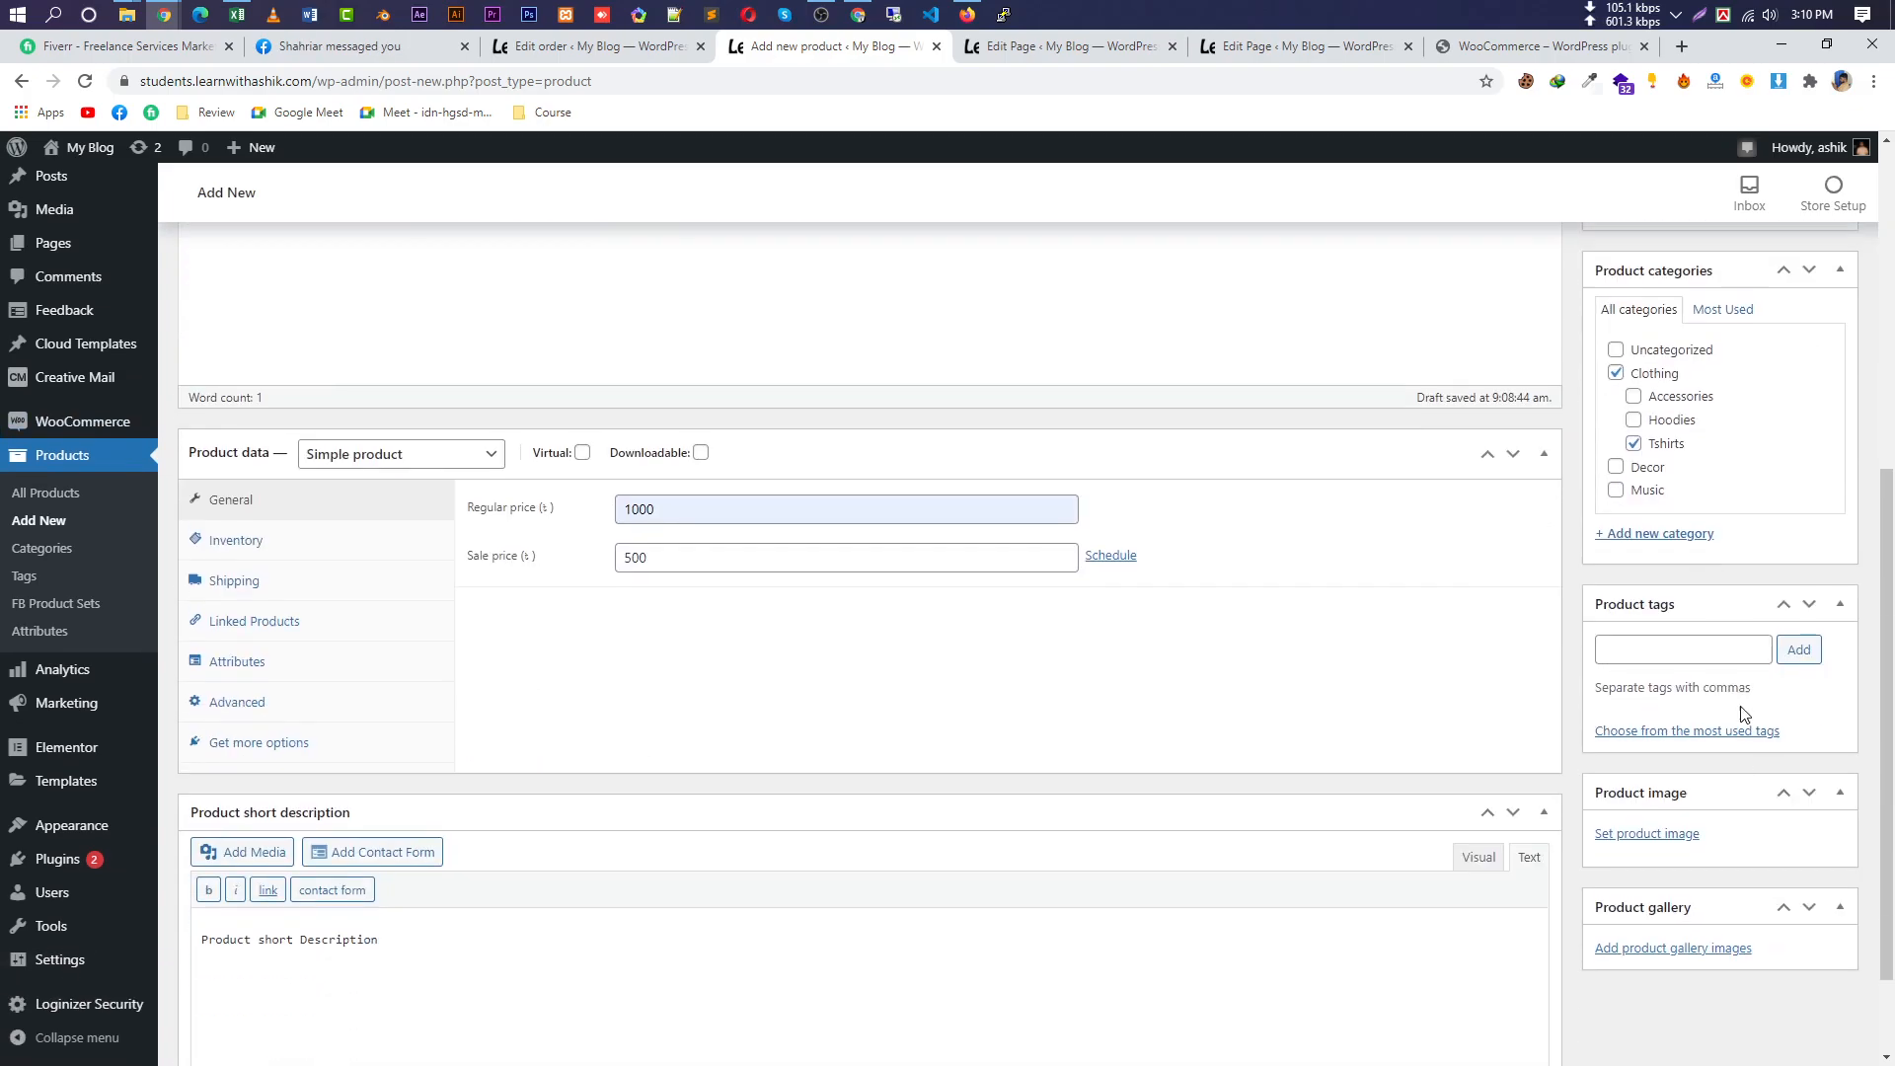
{"action": "left_click", "coordinate": [1729, 649]}
{"action": "key", "text": "ctrl+v"}
{"action": "left_click", "coordinate": [1798, 646]}
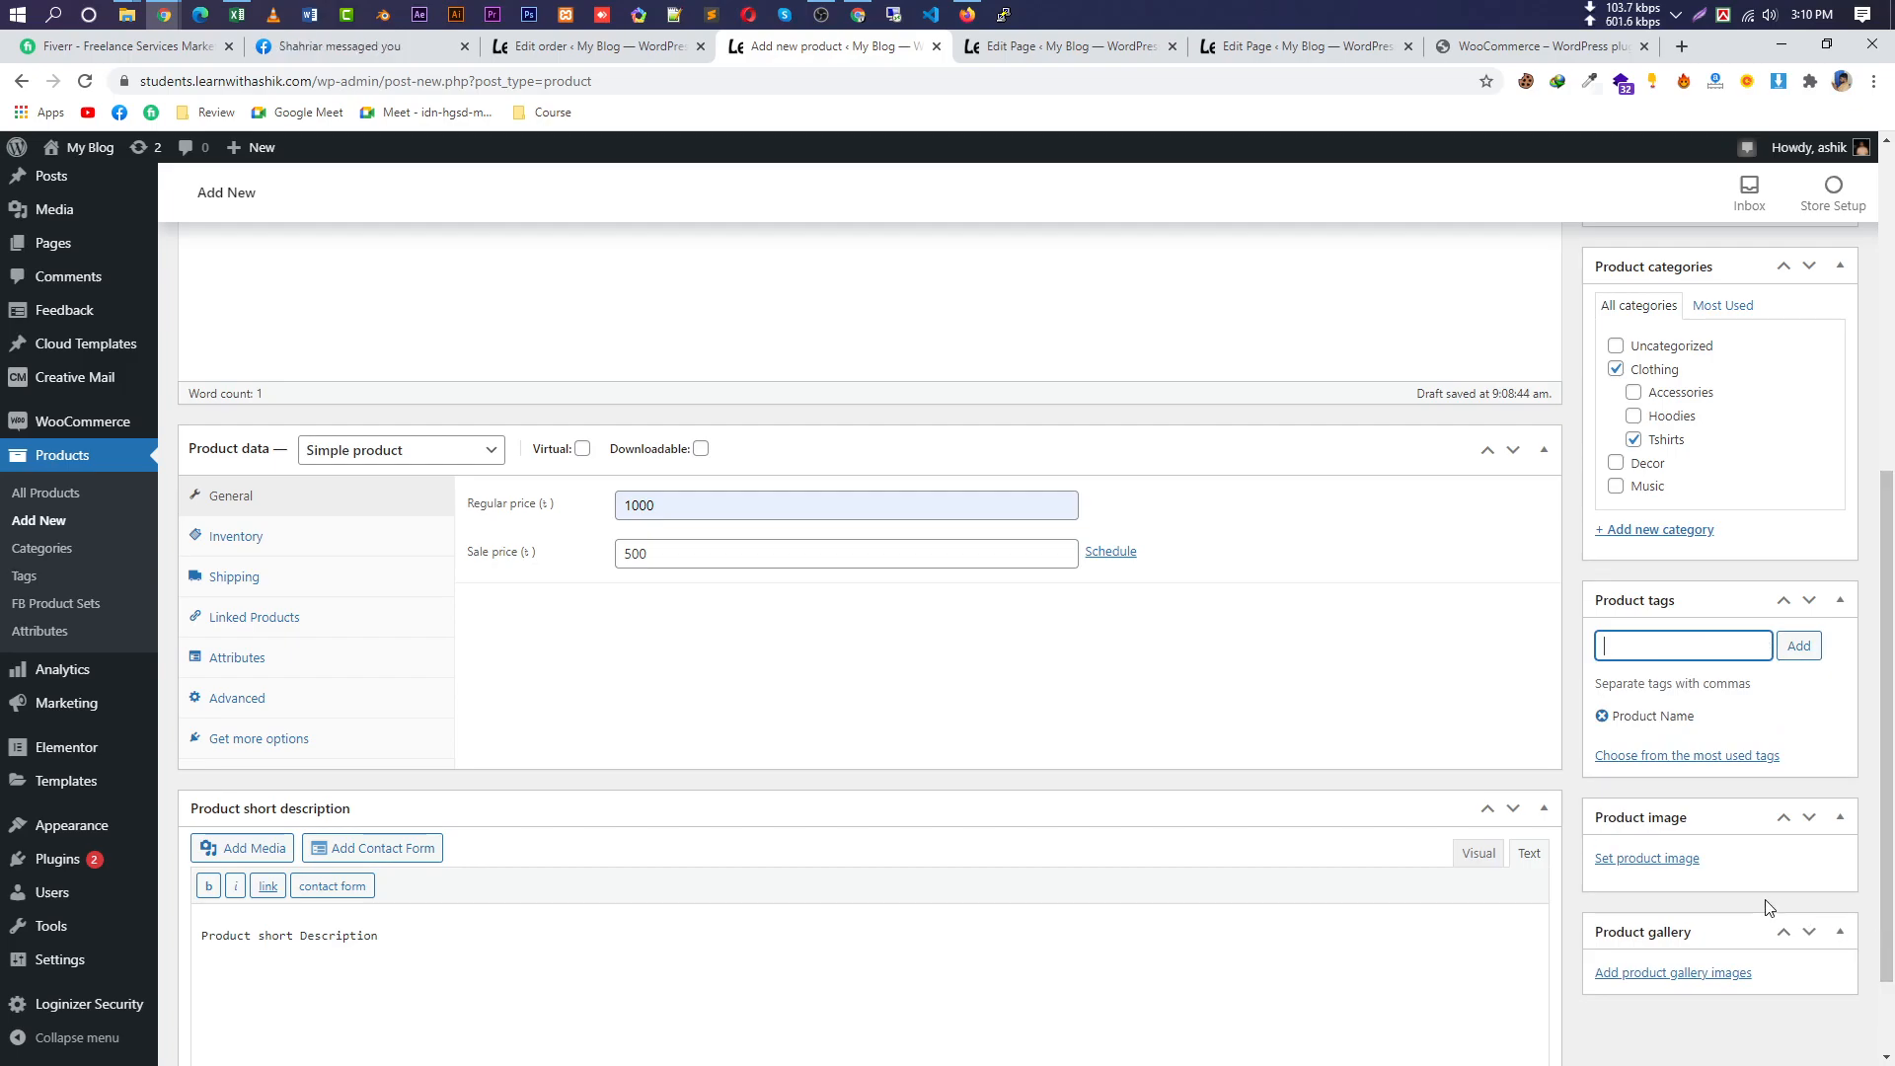
Set the hoodie image from the Media Library as the product image.
{"action": "left_click", "coordinate": [1604, 859]}
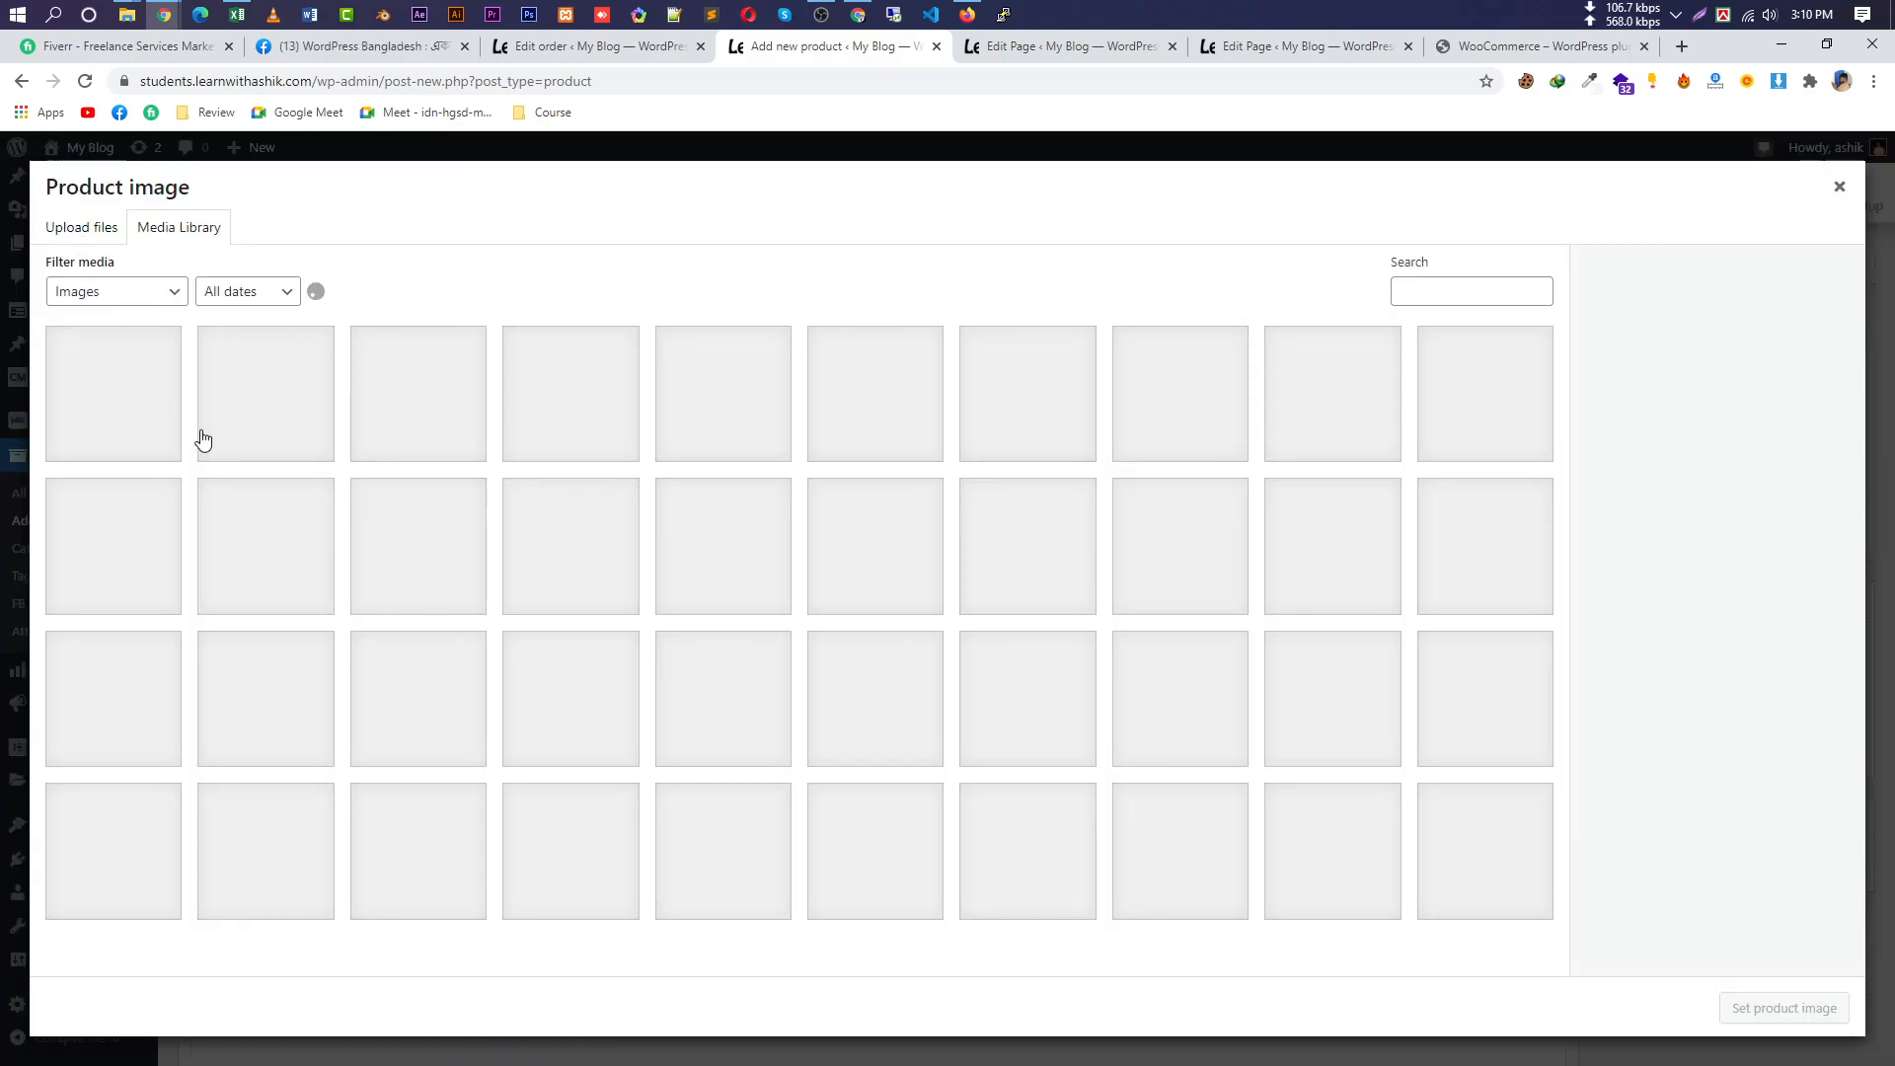
{"action": "left_click", "coordinate": [158, 422]}
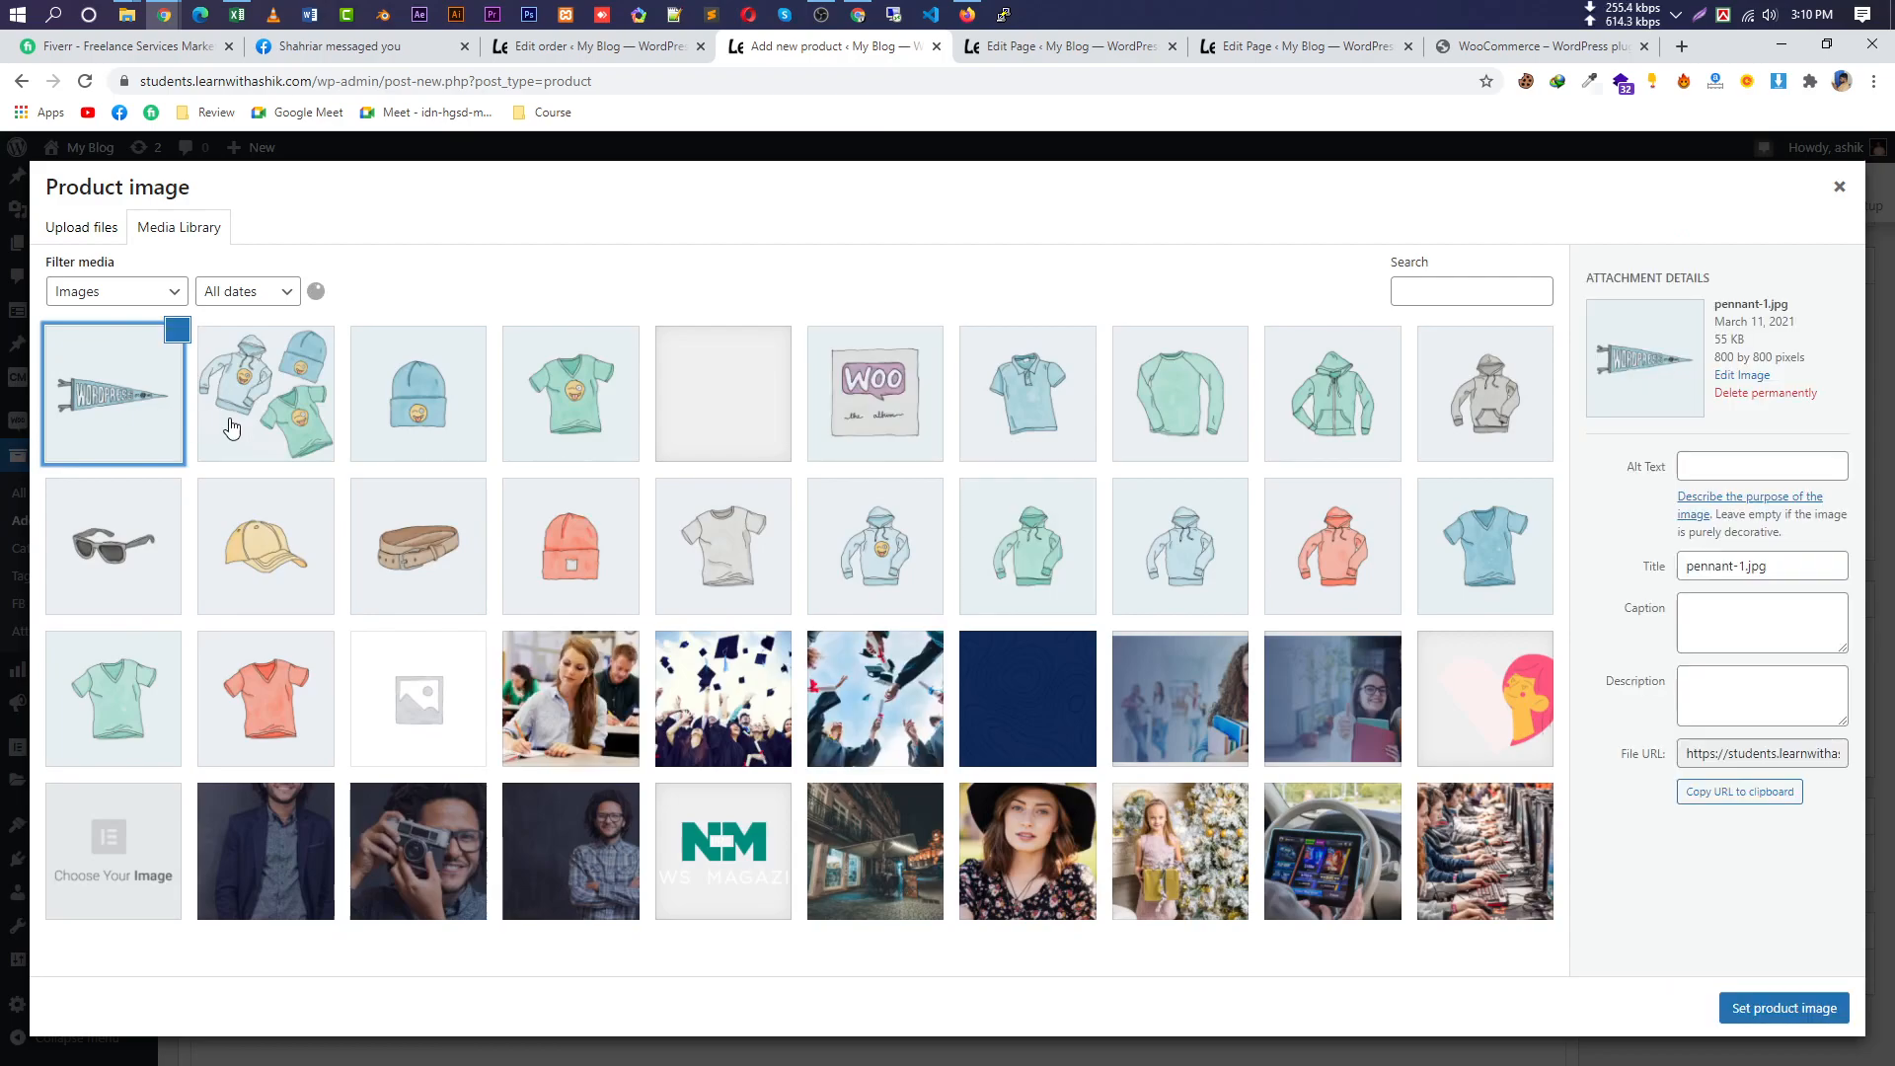
{"action": "left_click", "coordinate": [271, 419]}
{"action": "left_click", "coordinate": [393, 423]}
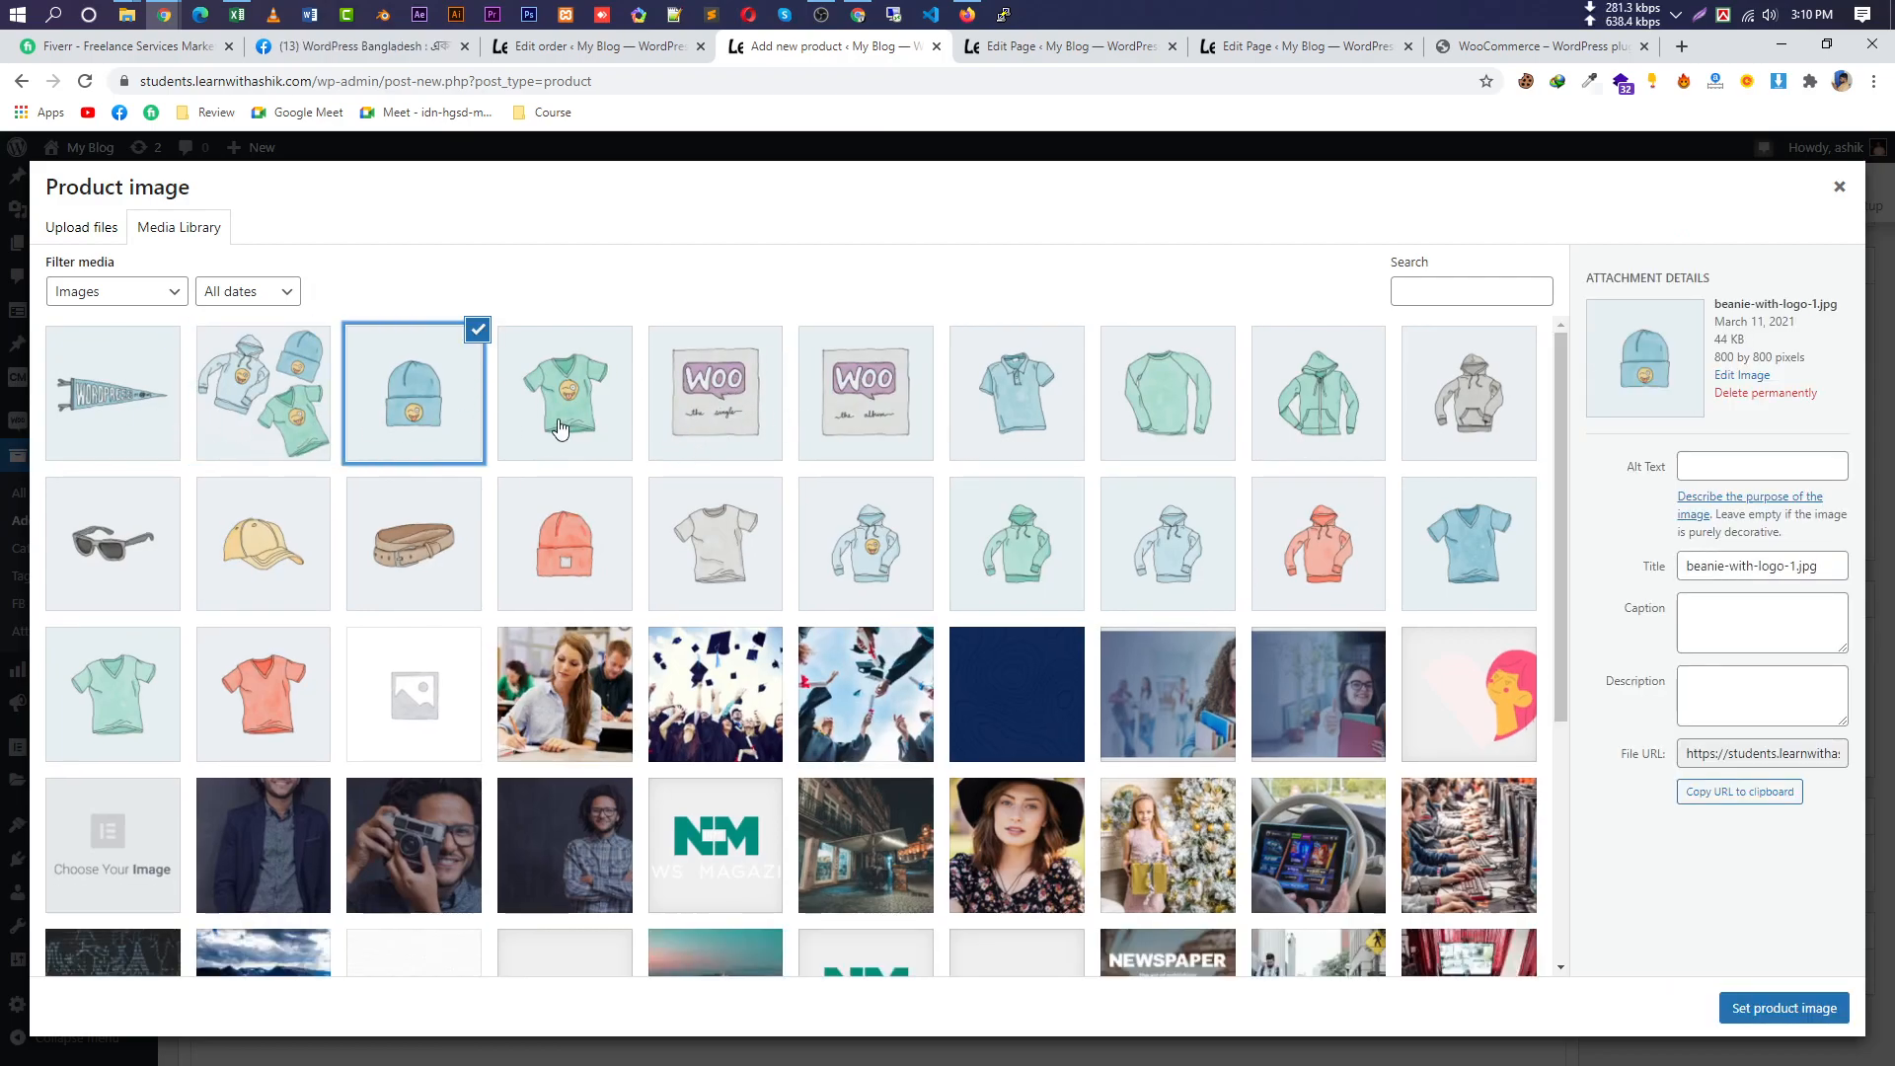
{"action": "left_click", "coordinate": [611, 449]}
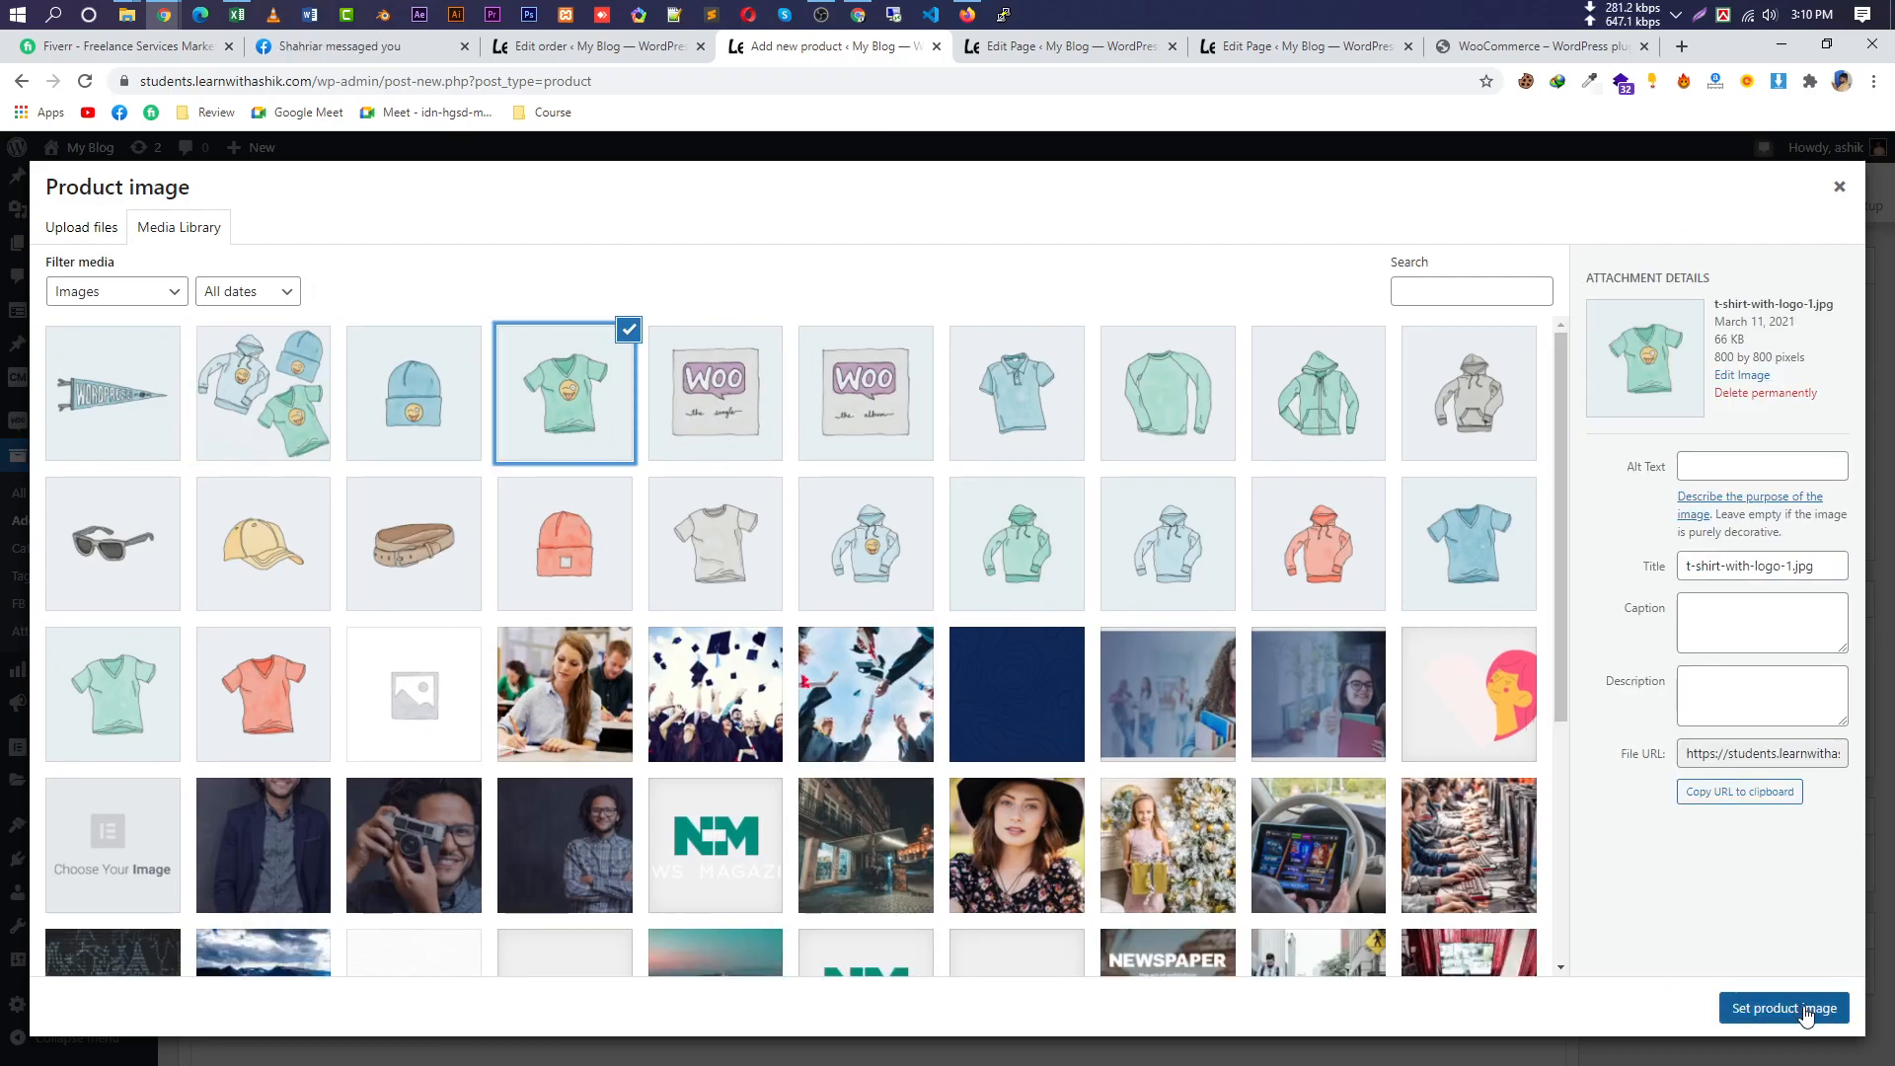
{"action": "left_click", "coordinate": [1332, 582]}
{"action": "left_click", "coordinate": [1791, 1007]}
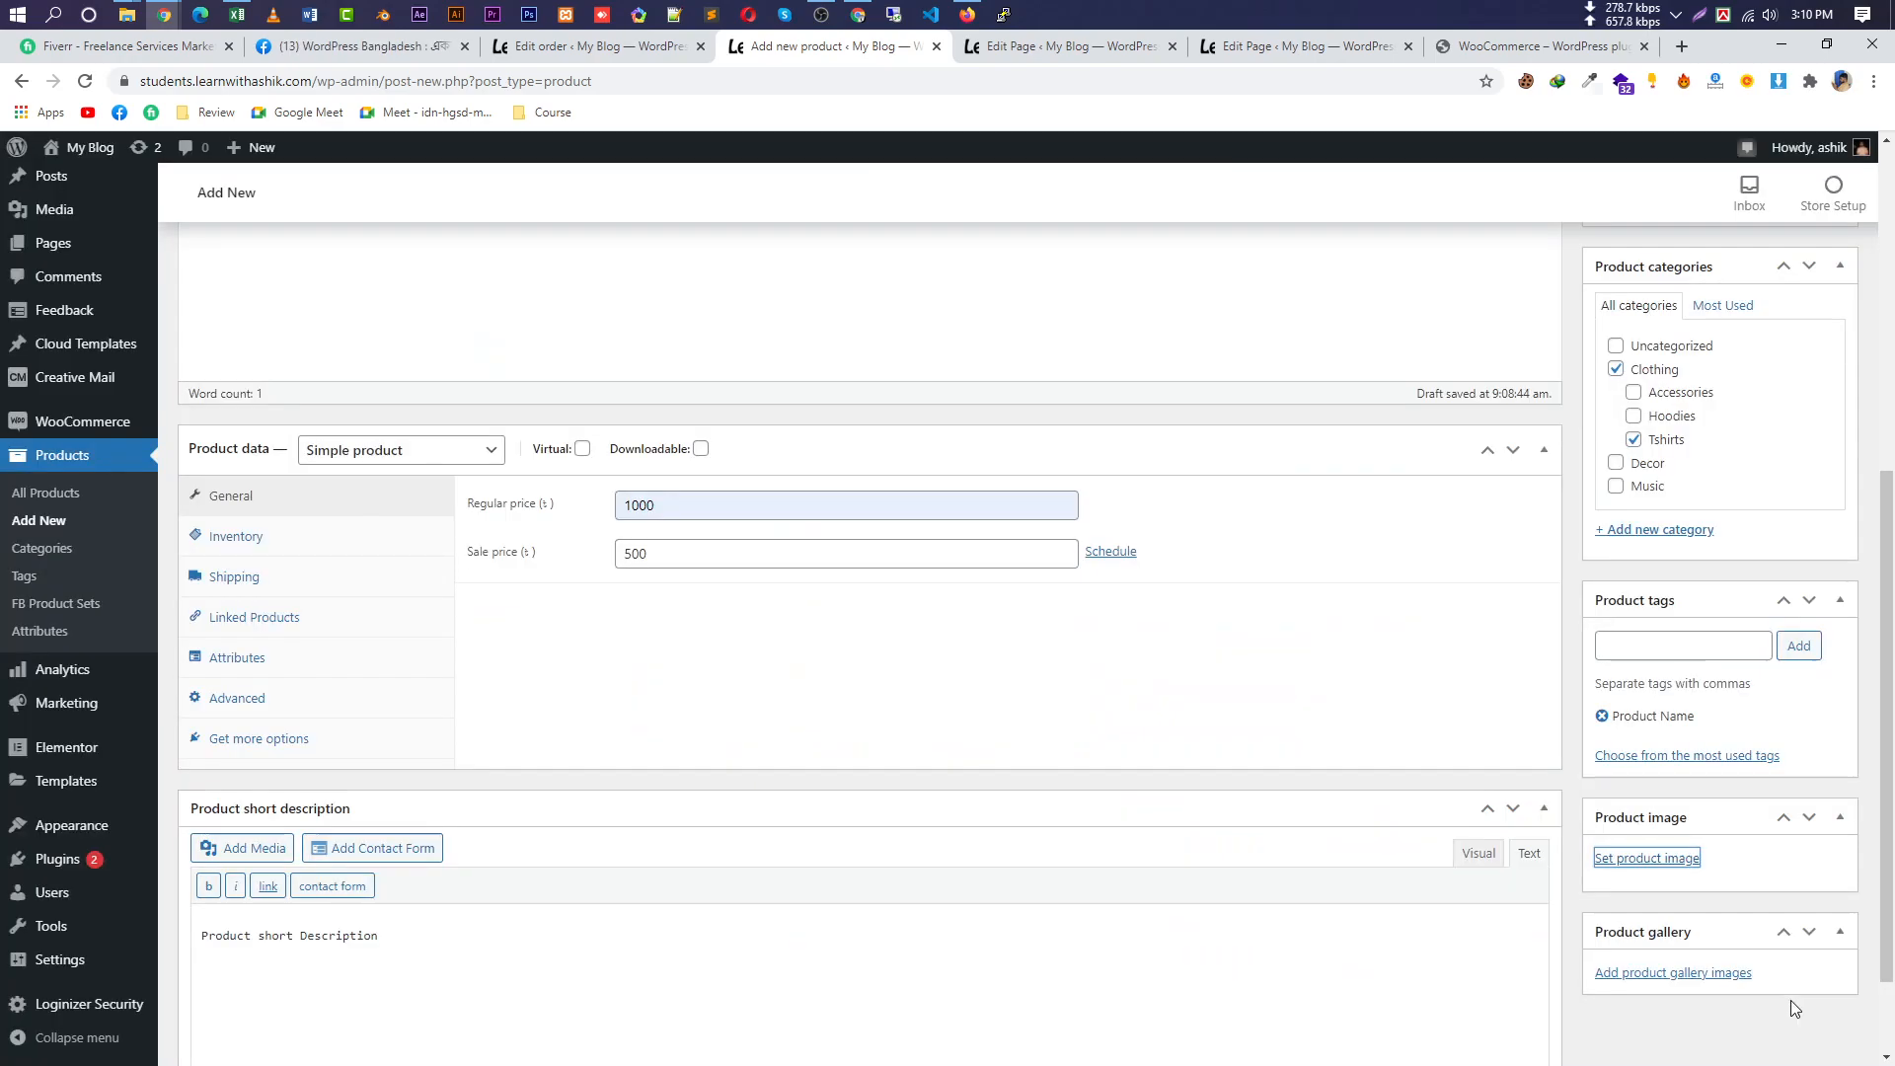
{"action": "scroll", "coordinate": [1722, 963], "scroll_direction": "down", "scroll_amount": 3}
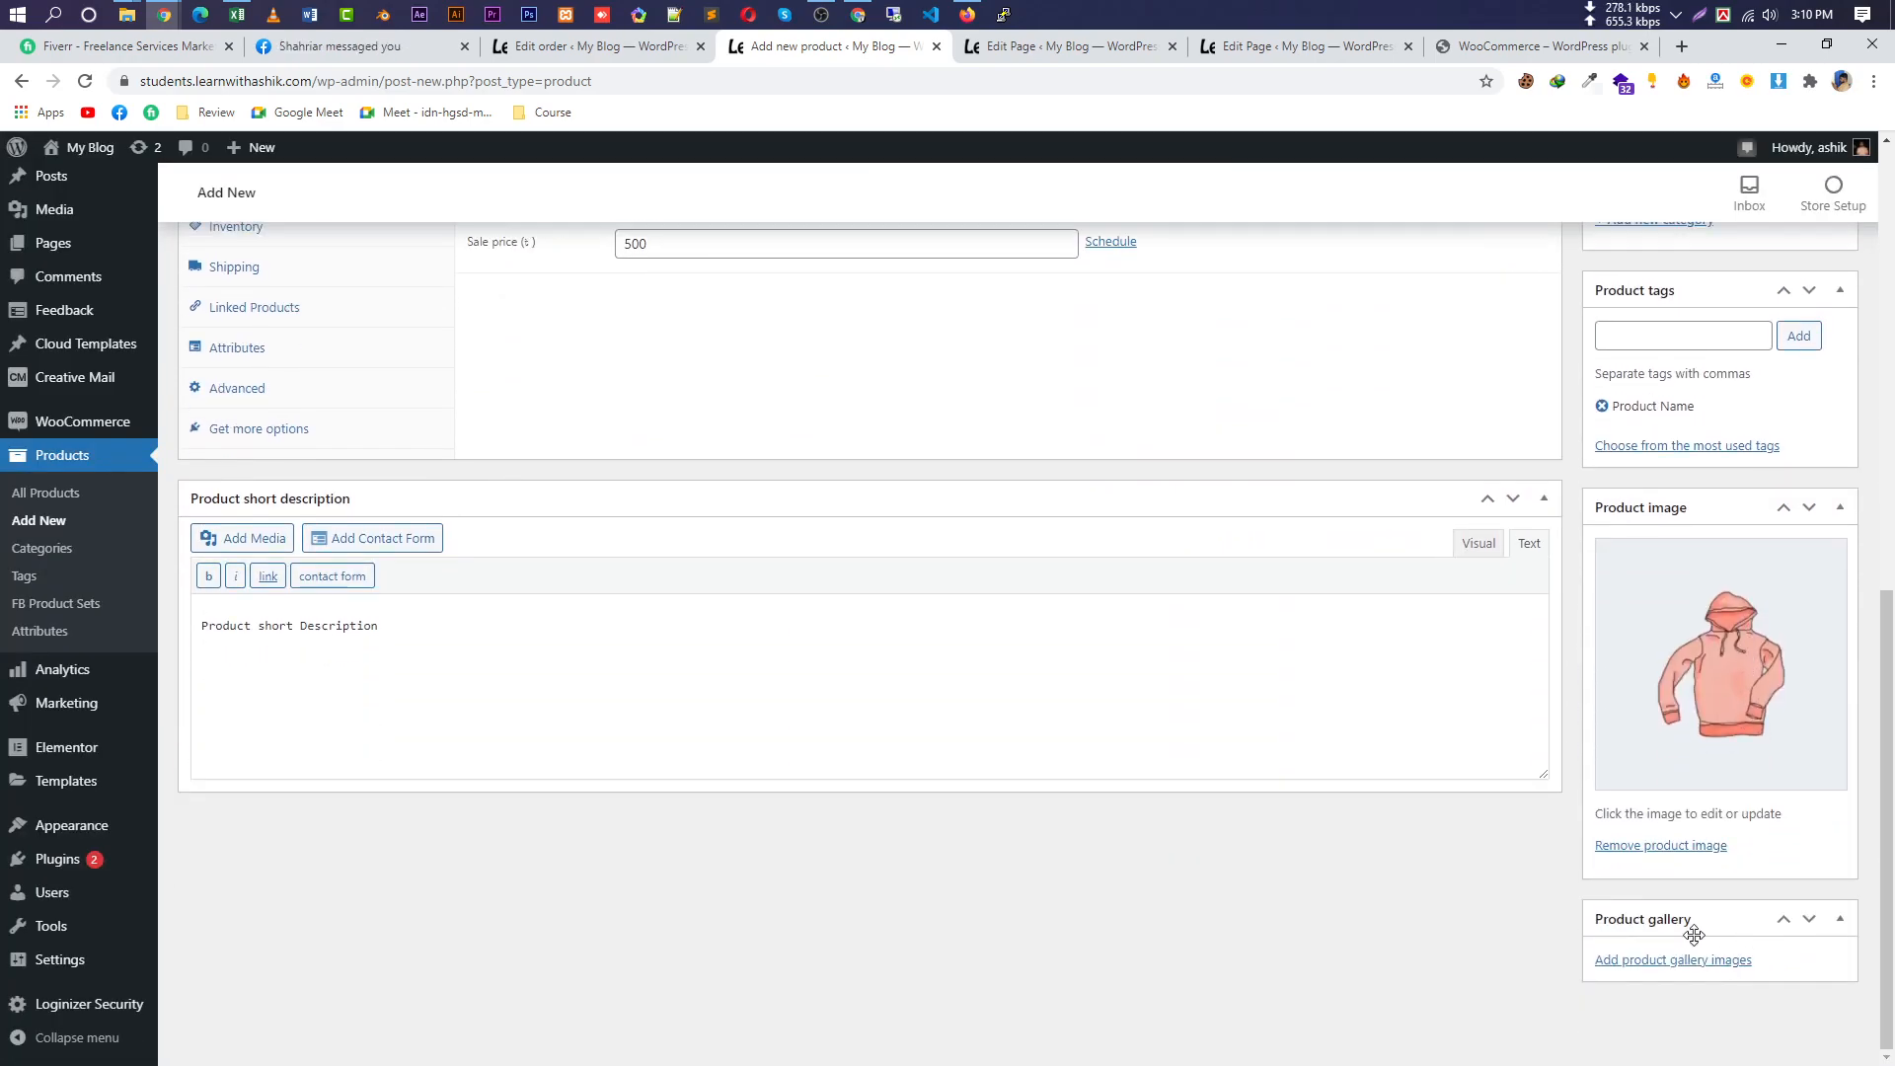
Add the blue tee, grey hoodie, sunglasses, cap, belt, beanie and grey t-shirt images to the gallery.
{"action": "left_click", "coordinate": [1691, 972]}
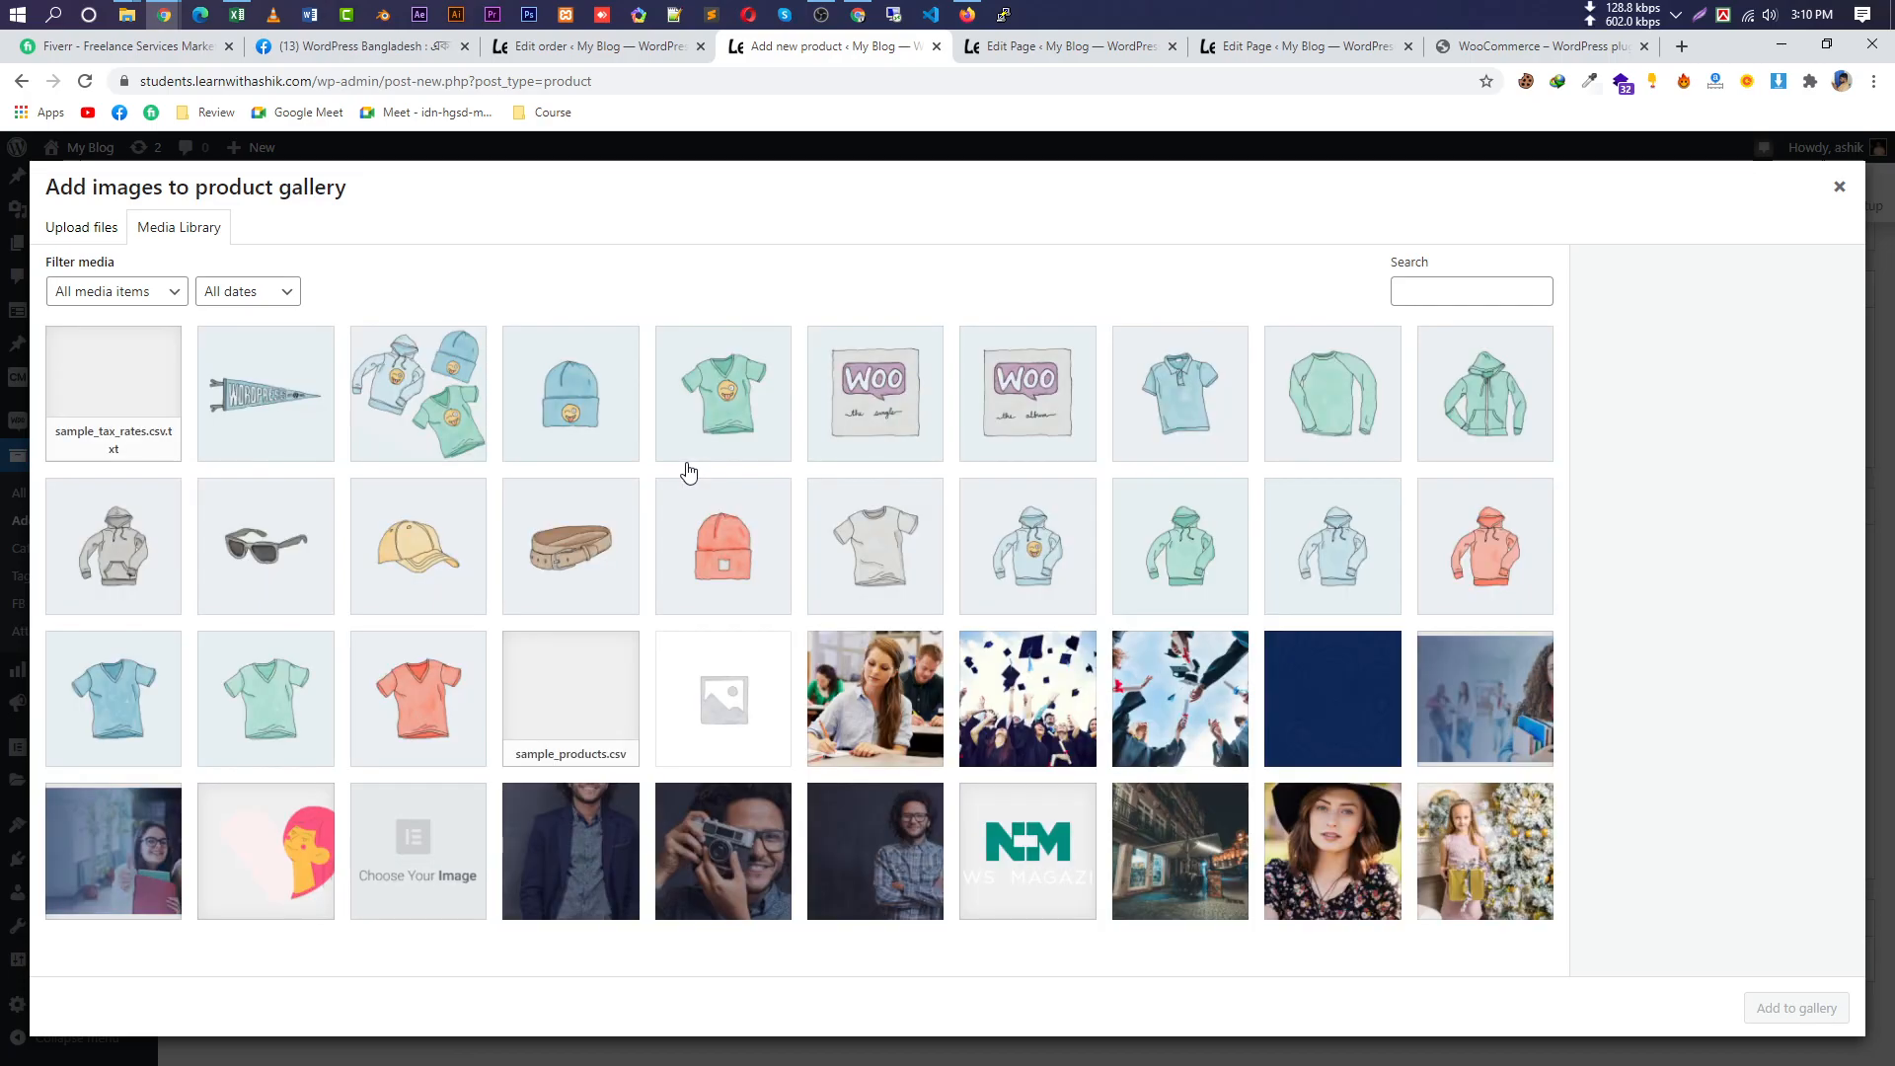
{"action": "left_click", "coordinate": [416, 698]}
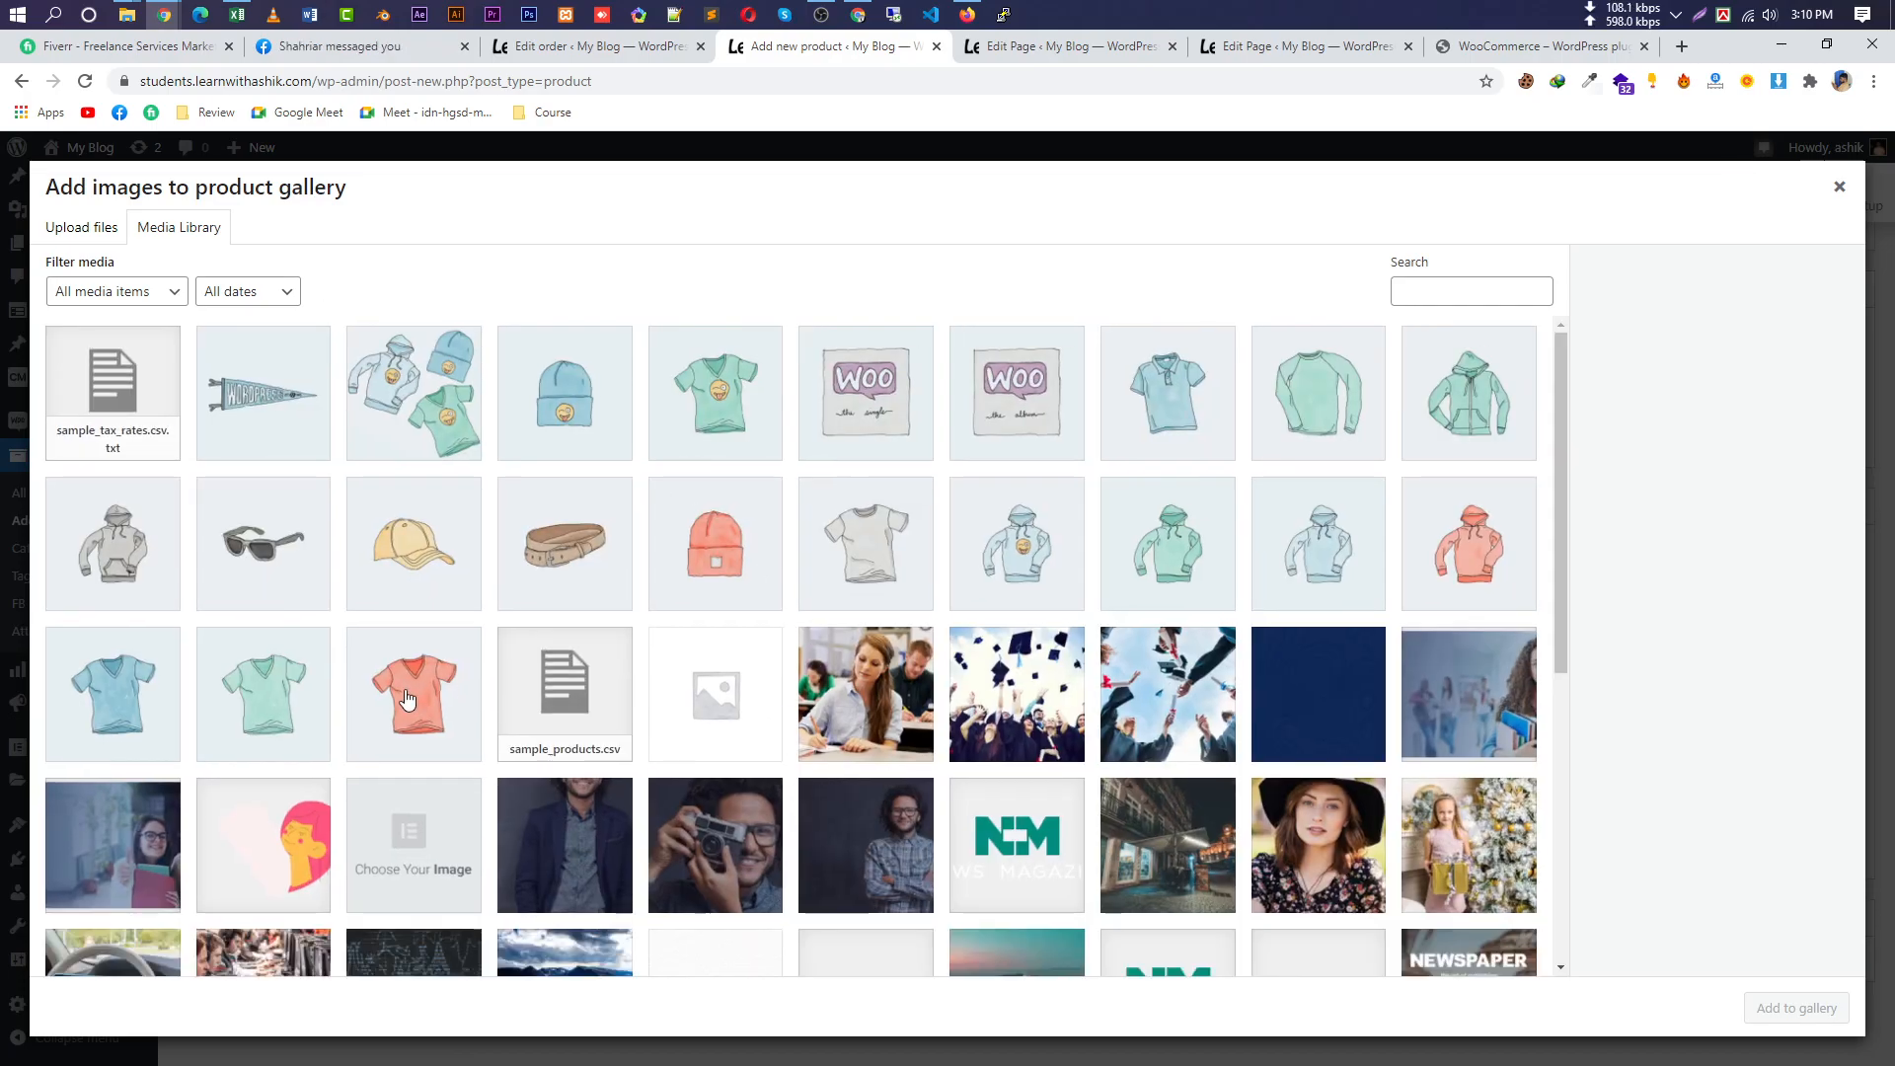
{"action": "left_click", "coordinate": [290, 693]}
{"action": "left_click", "coordinate": [143, 656]}
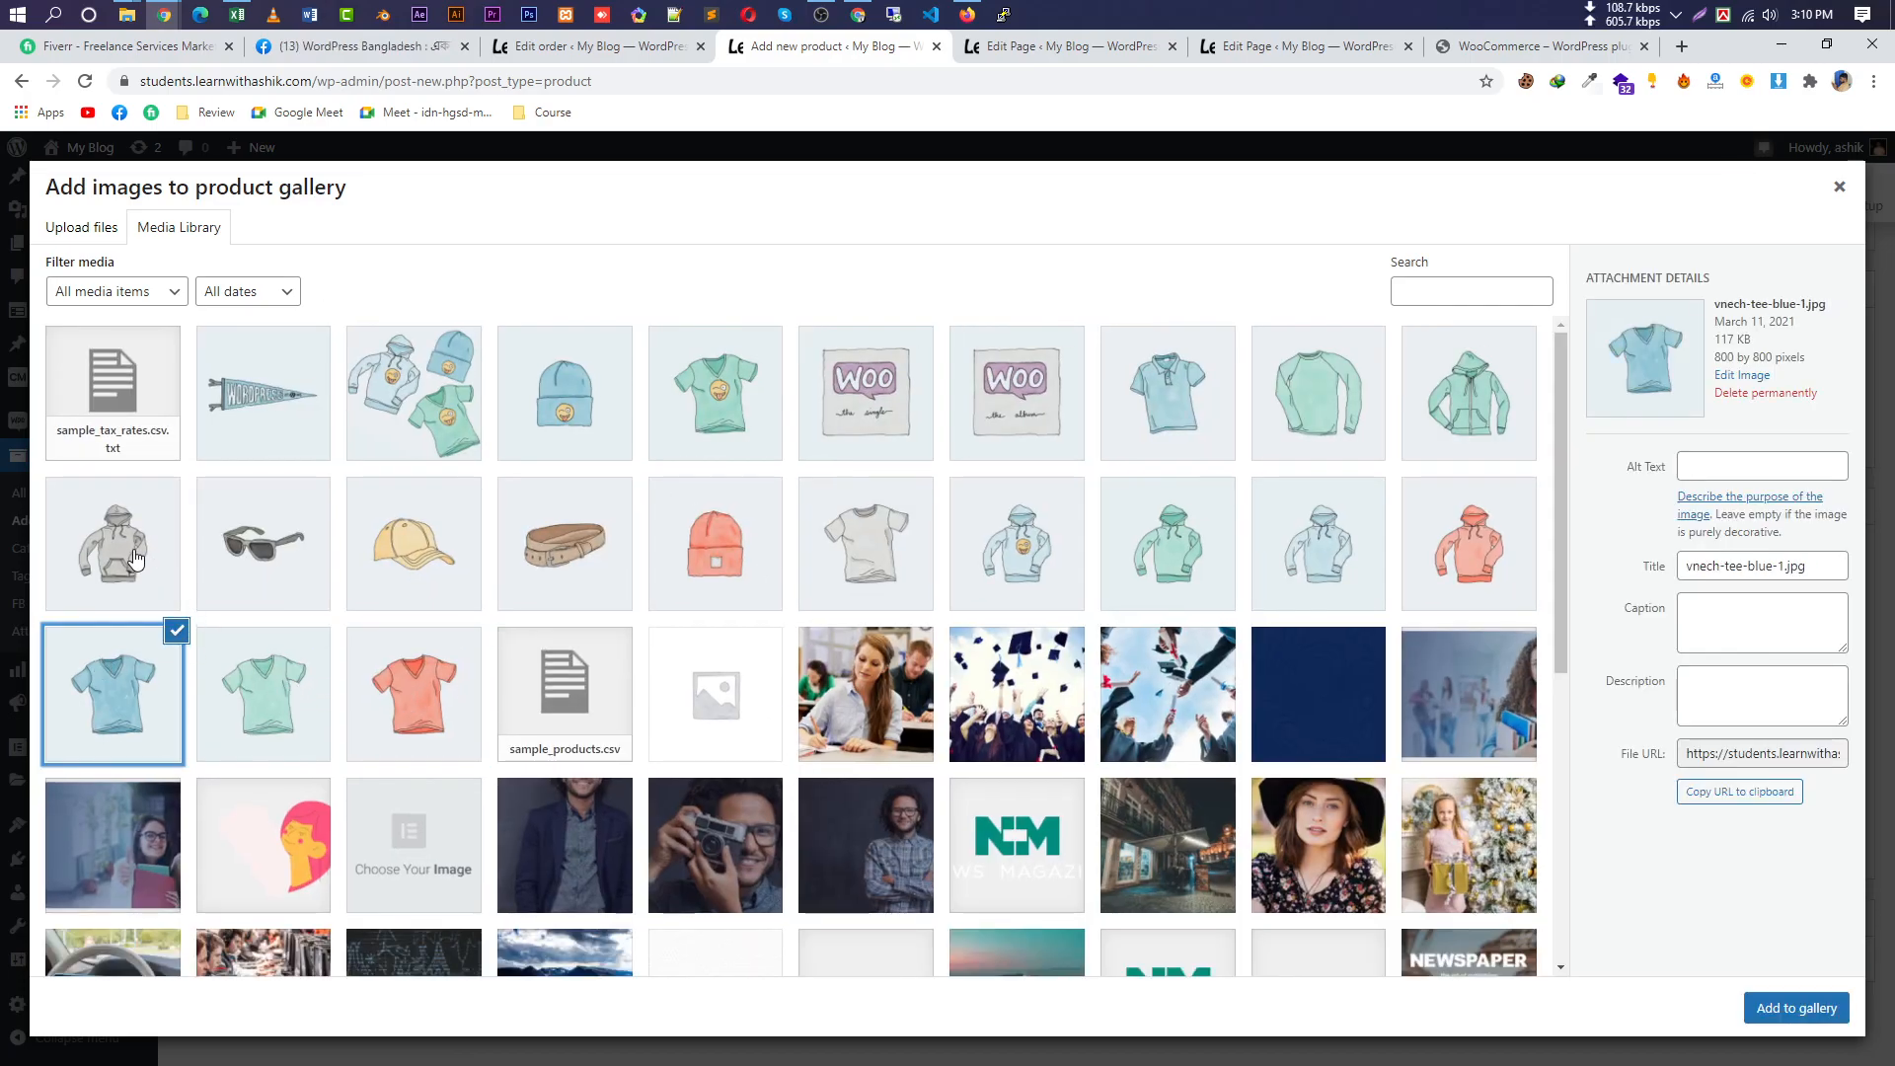
{"action": "left_click", "coordinate": [170, 548], "text": "ctrl"}
{"action": "left_click", "coordinate": [256, 555], "text": "ctrl"}
{"action": "left_click", "coordinate": [409, 548], "text": "ctrl"}
{"action": "left_click", "coordinate": [581, 554], "text": "ctrl"}
{"action": "left_click", "coordinate": [704, 558], "text": "ctrl"}
{"action": "left_click", "coordinate": [874, 565], "text": "ctrl"}
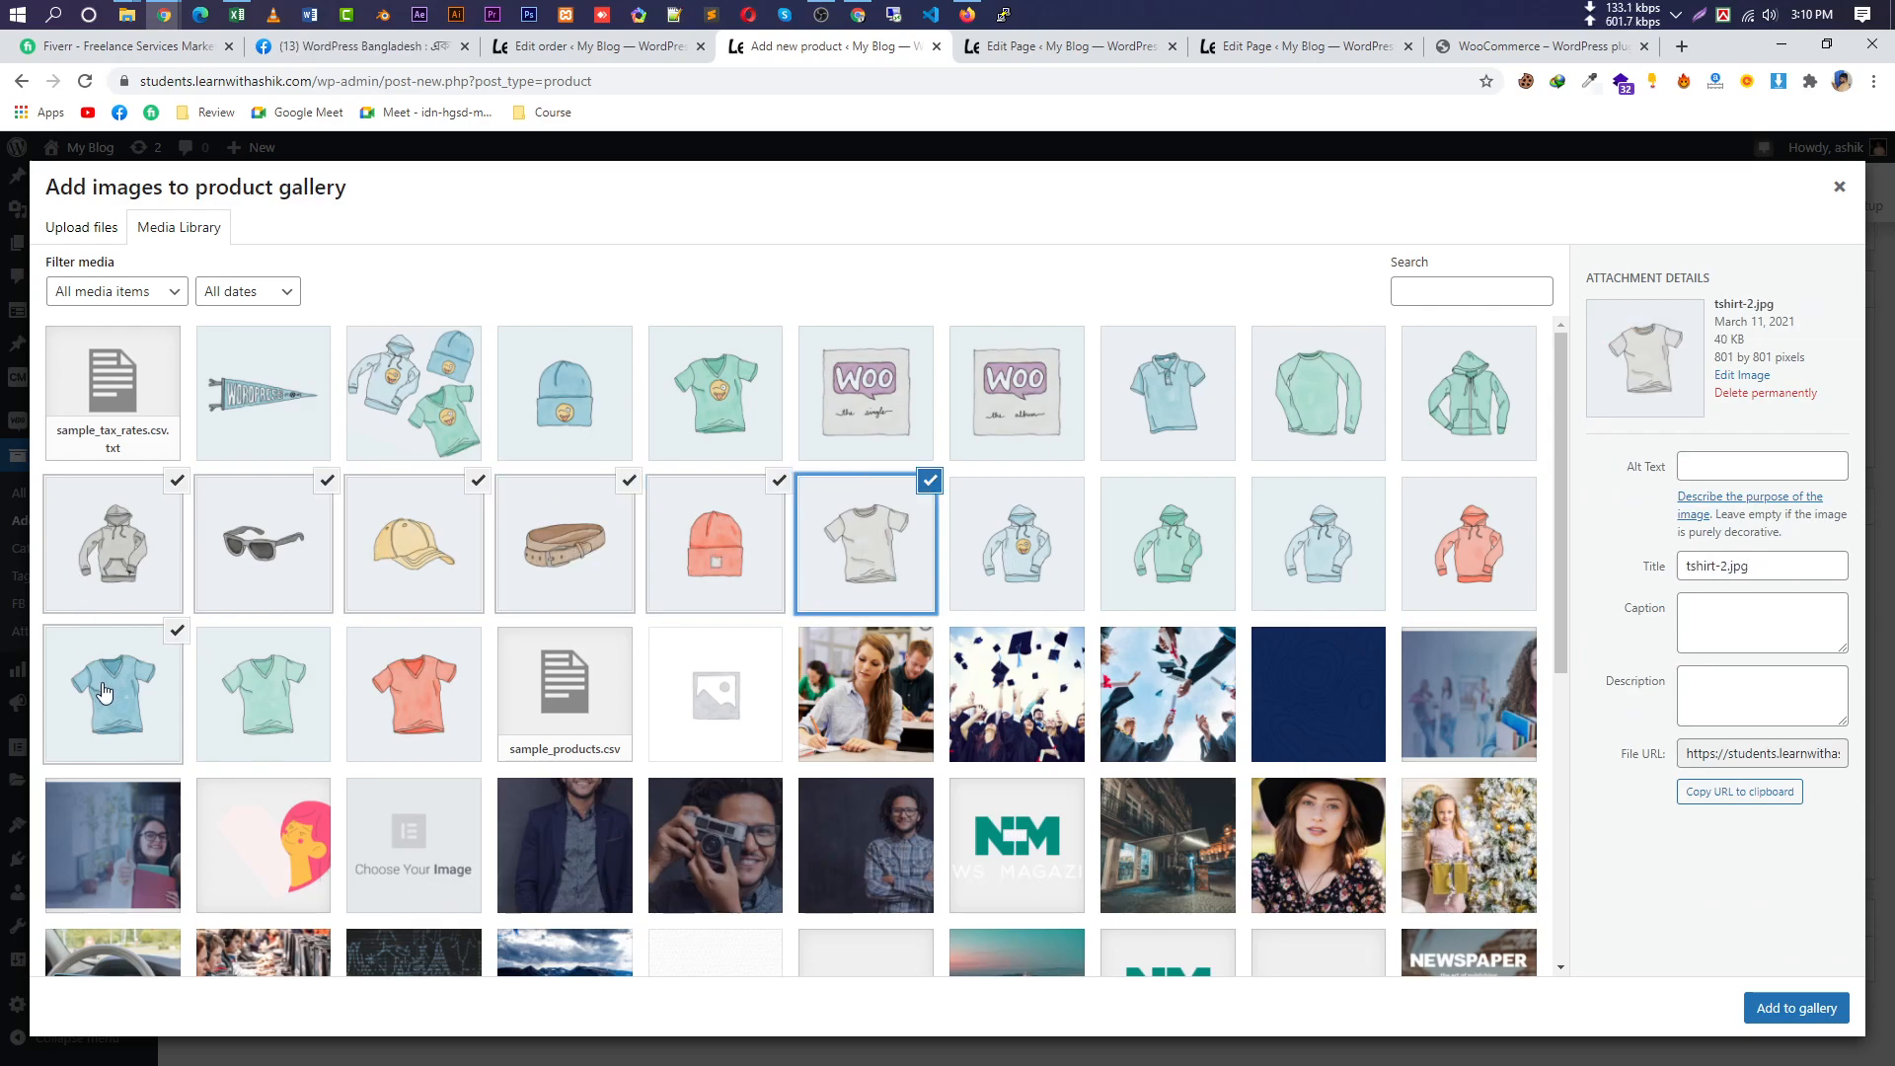
{"action": "left_click", "coordinate": [1795, 1012]}
{"action": "scroll", "coordinate": [1677, 908], "scroll_direction": "down", "scroll_amount": 3}
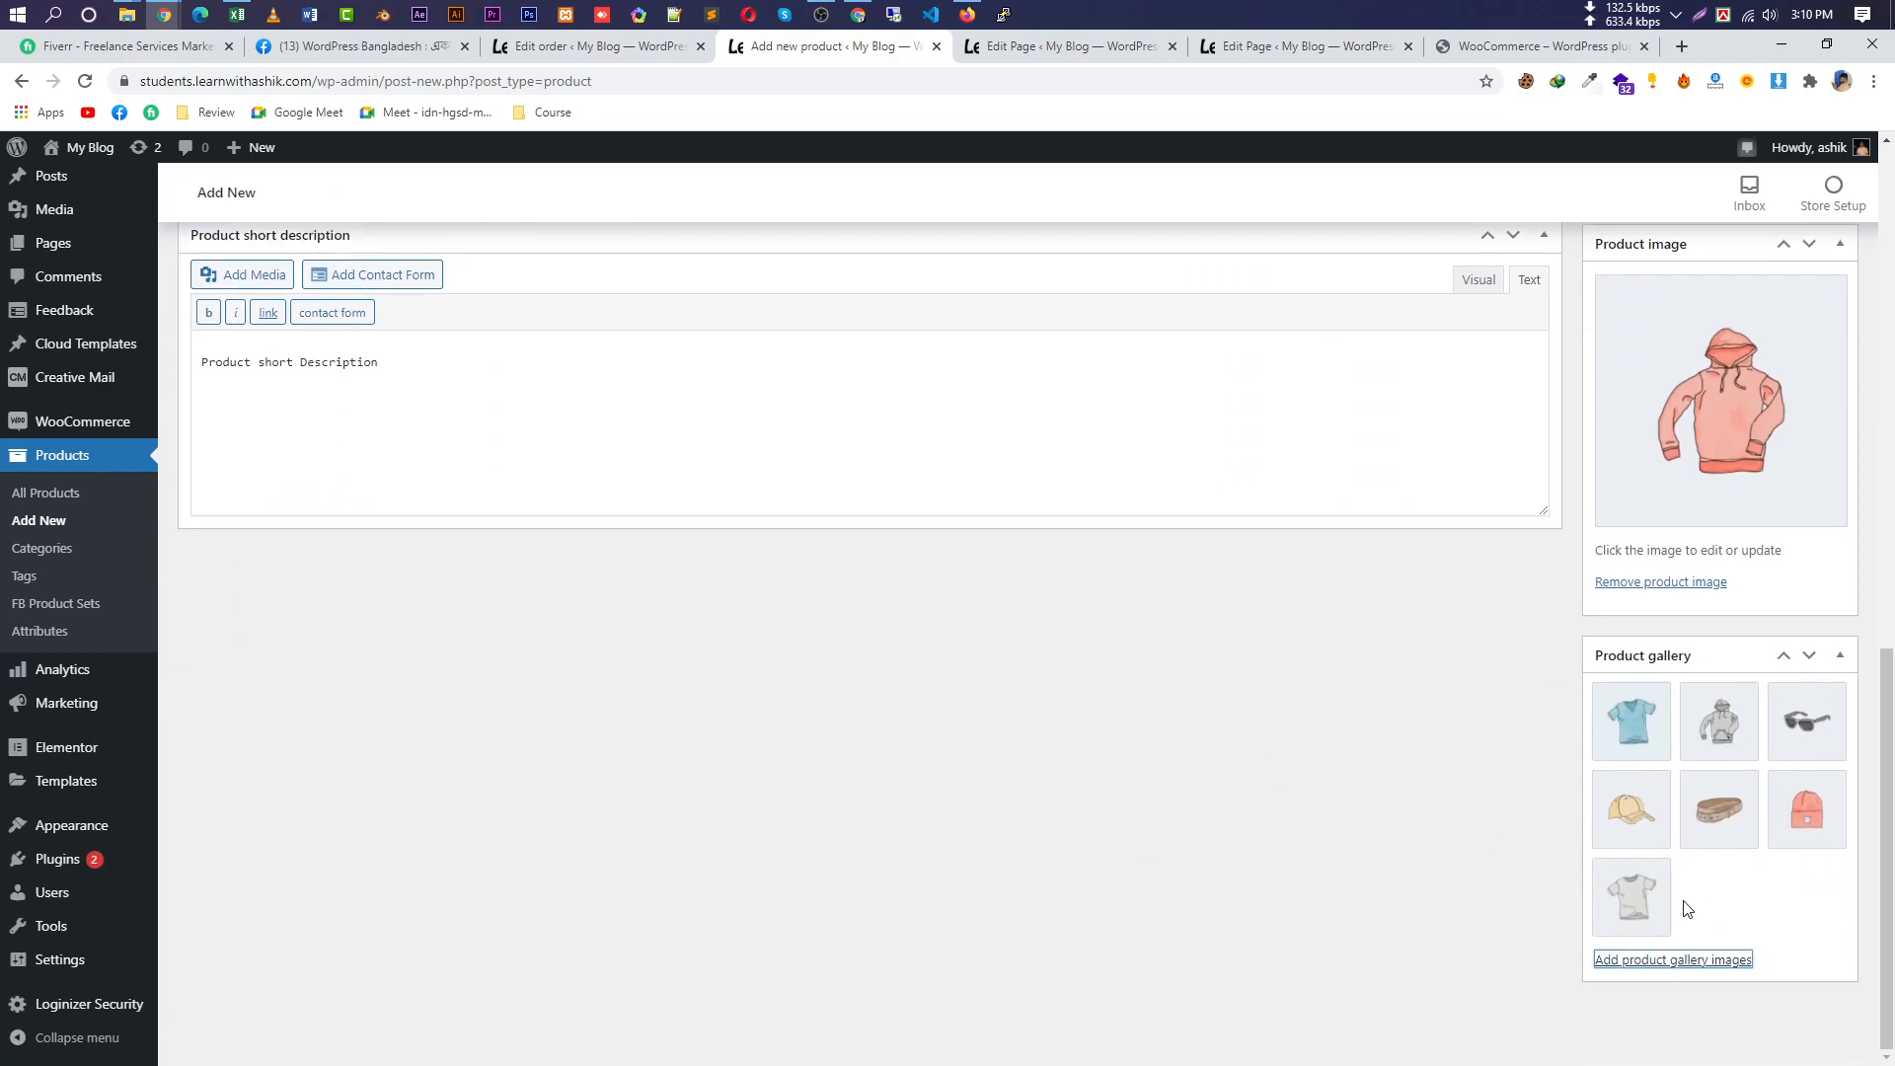
{"action": "scroll", "coordinate": [1307, 786], "scroll_direction": "up", "scroll_amount": 10}
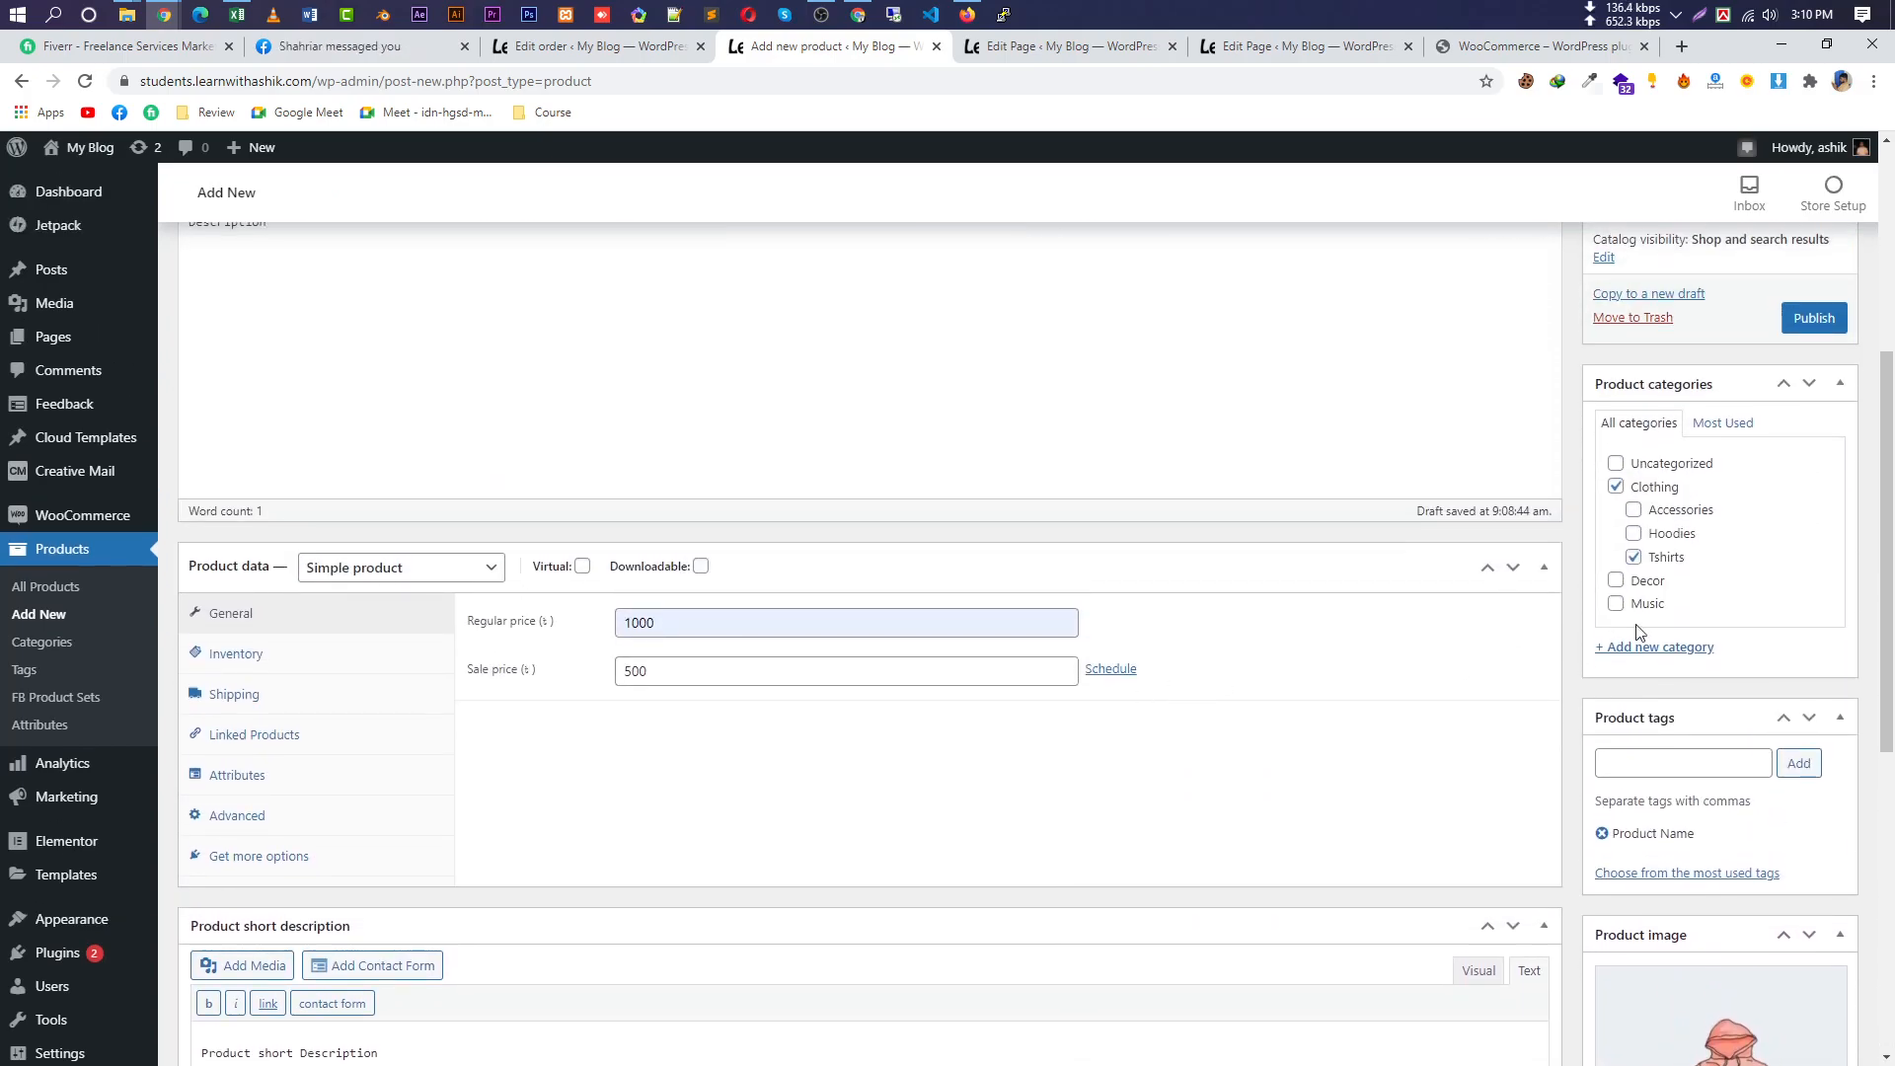
Publish the product and open its permalink in a new tab.
{"action": "left_click", "coordinate": [1812, 516]}
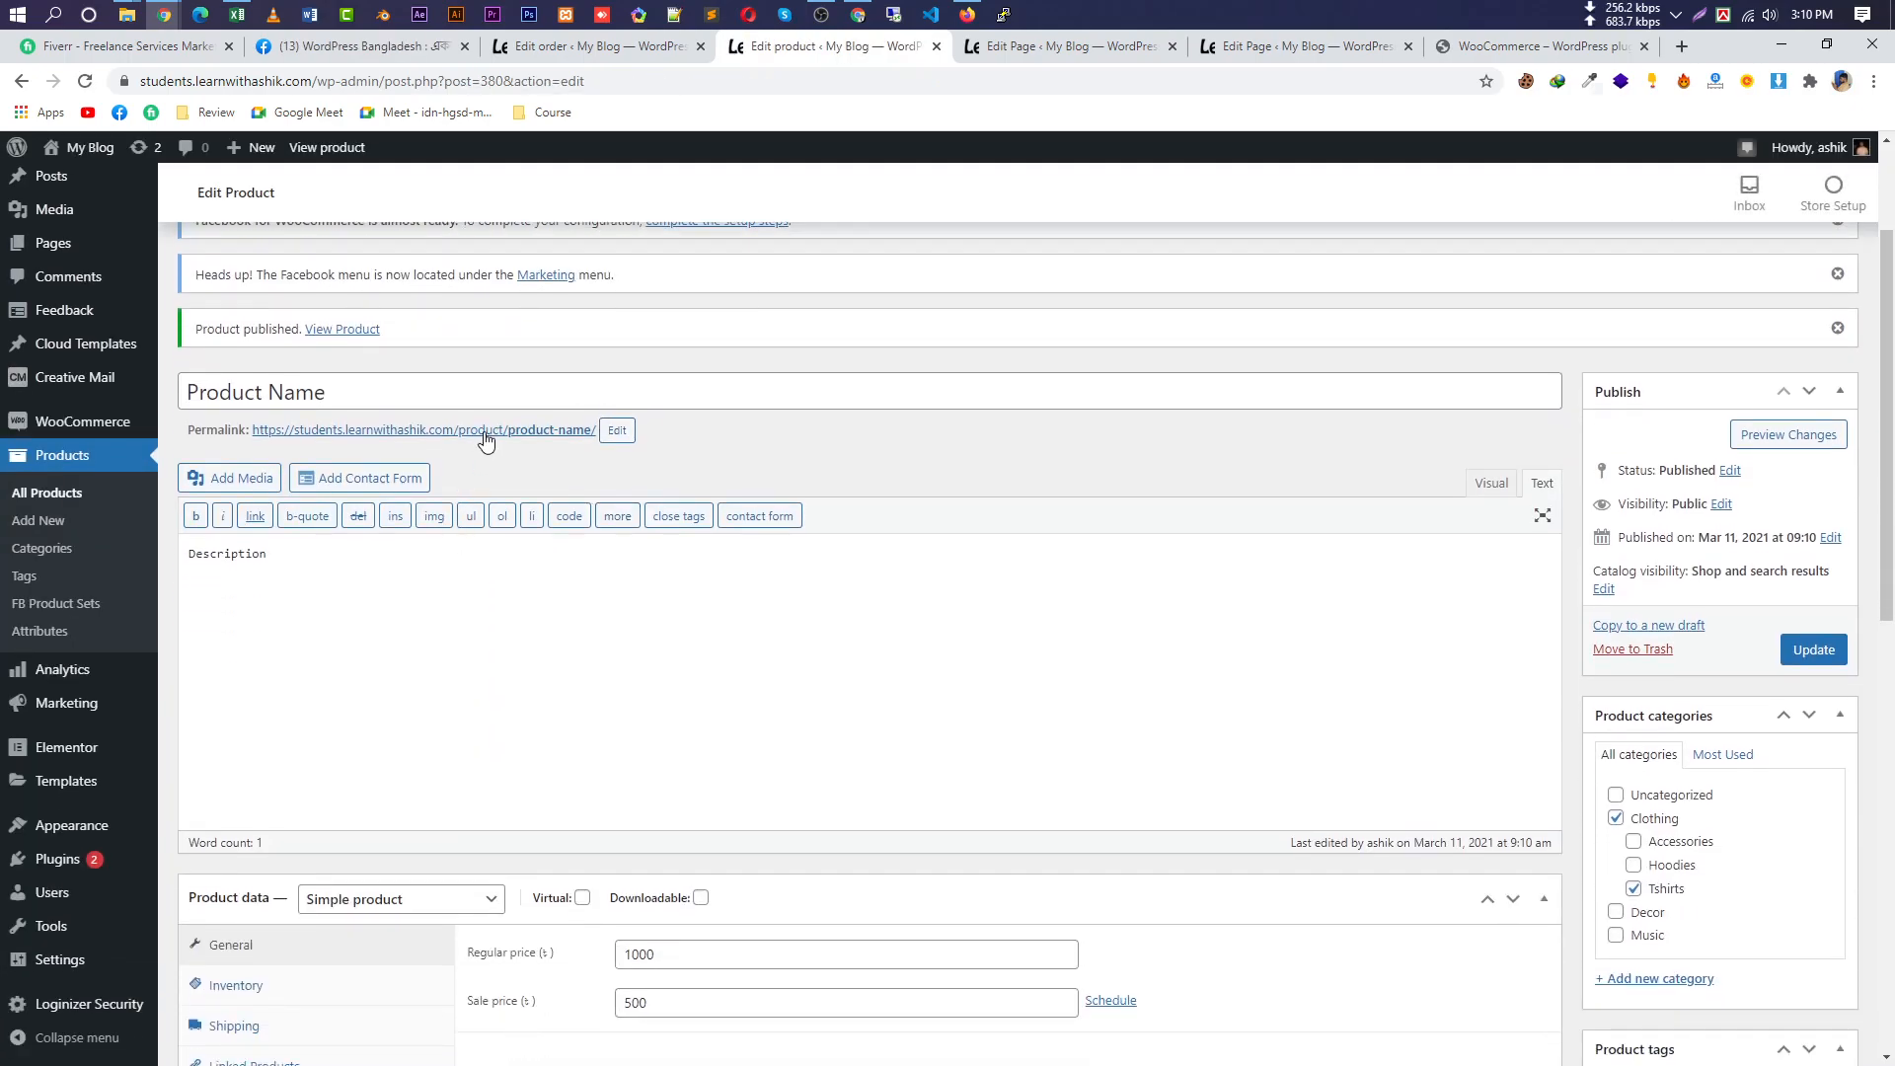
{"action": "right_click", "coordinate": [486, 441]}
{"action": "left_click", "coordinate": [538, 454]}
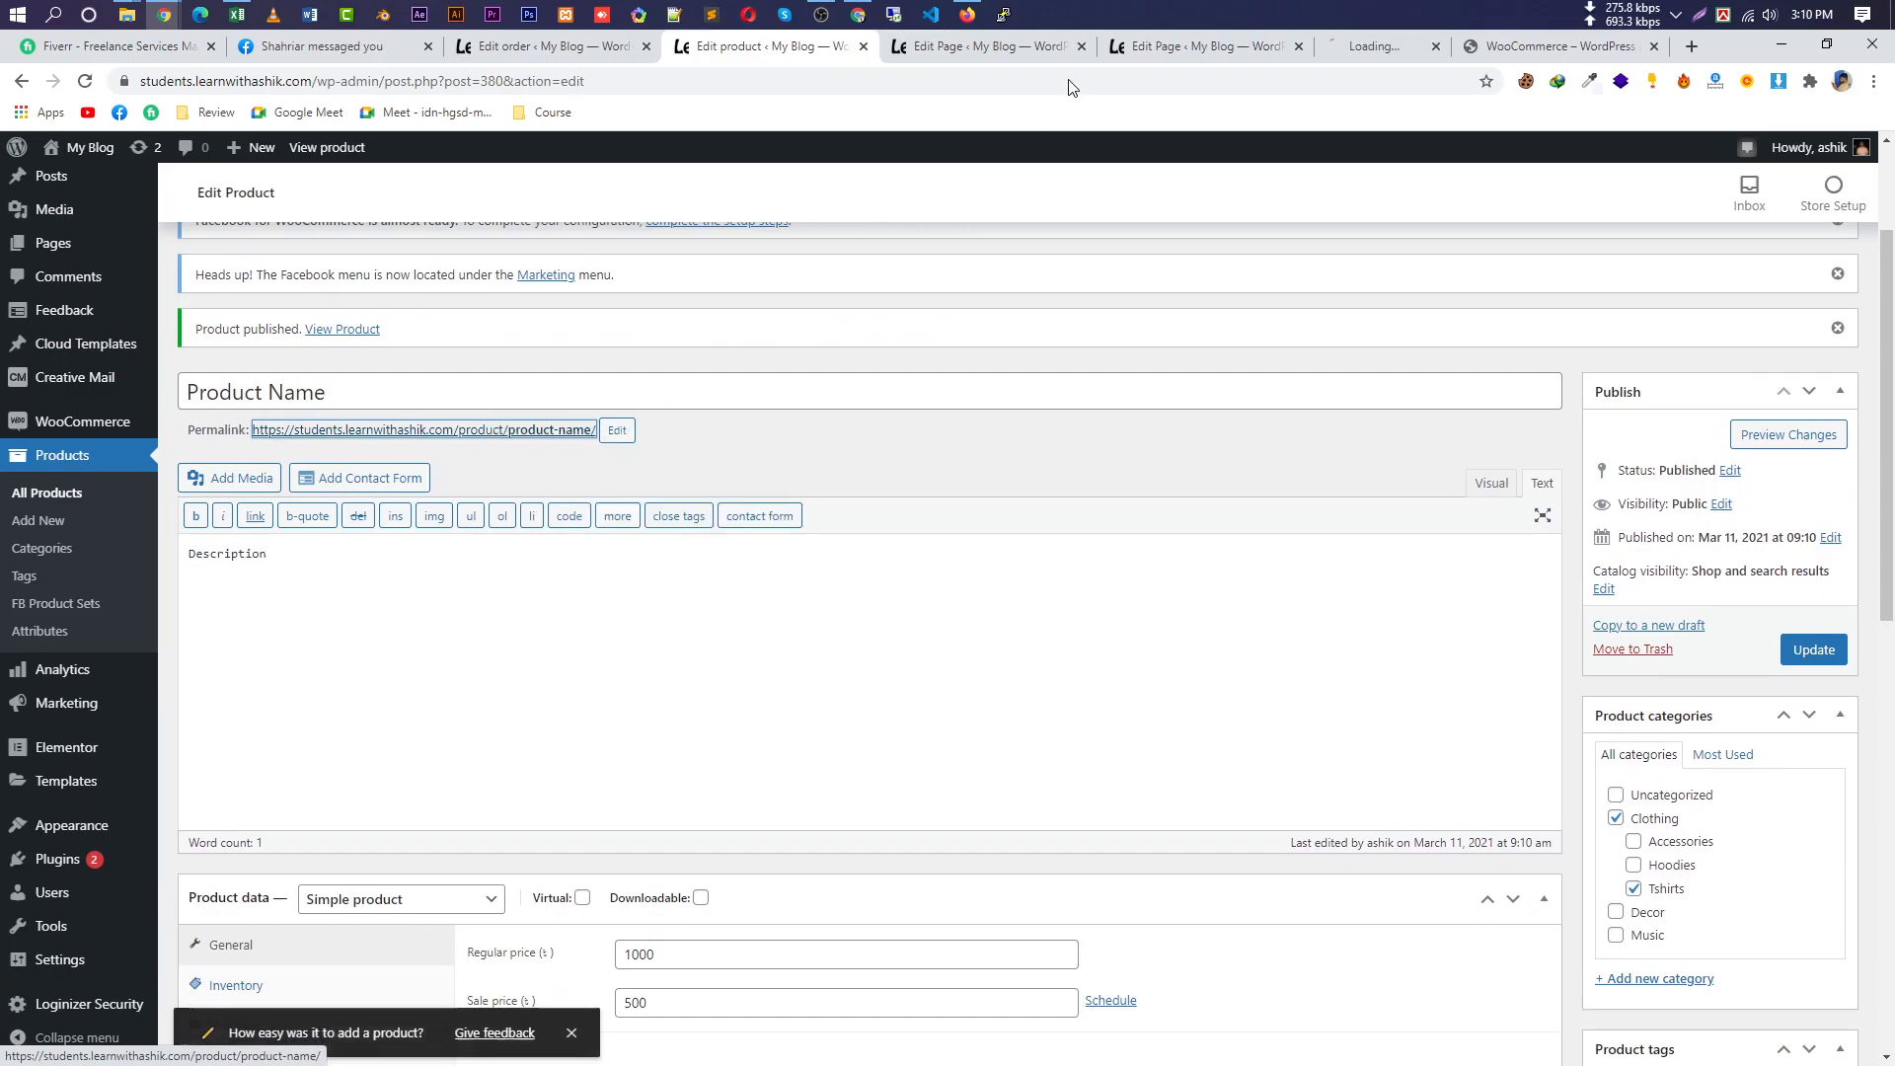
Place the product page tab beside the editor and view its image gallery full screen, then close it.
{"action": "left_click", "coordinate": [1270, 46]}
{"action": "left_click_drag", "start_coordinate": [1220, 32], "coordinate": [836, 36]}
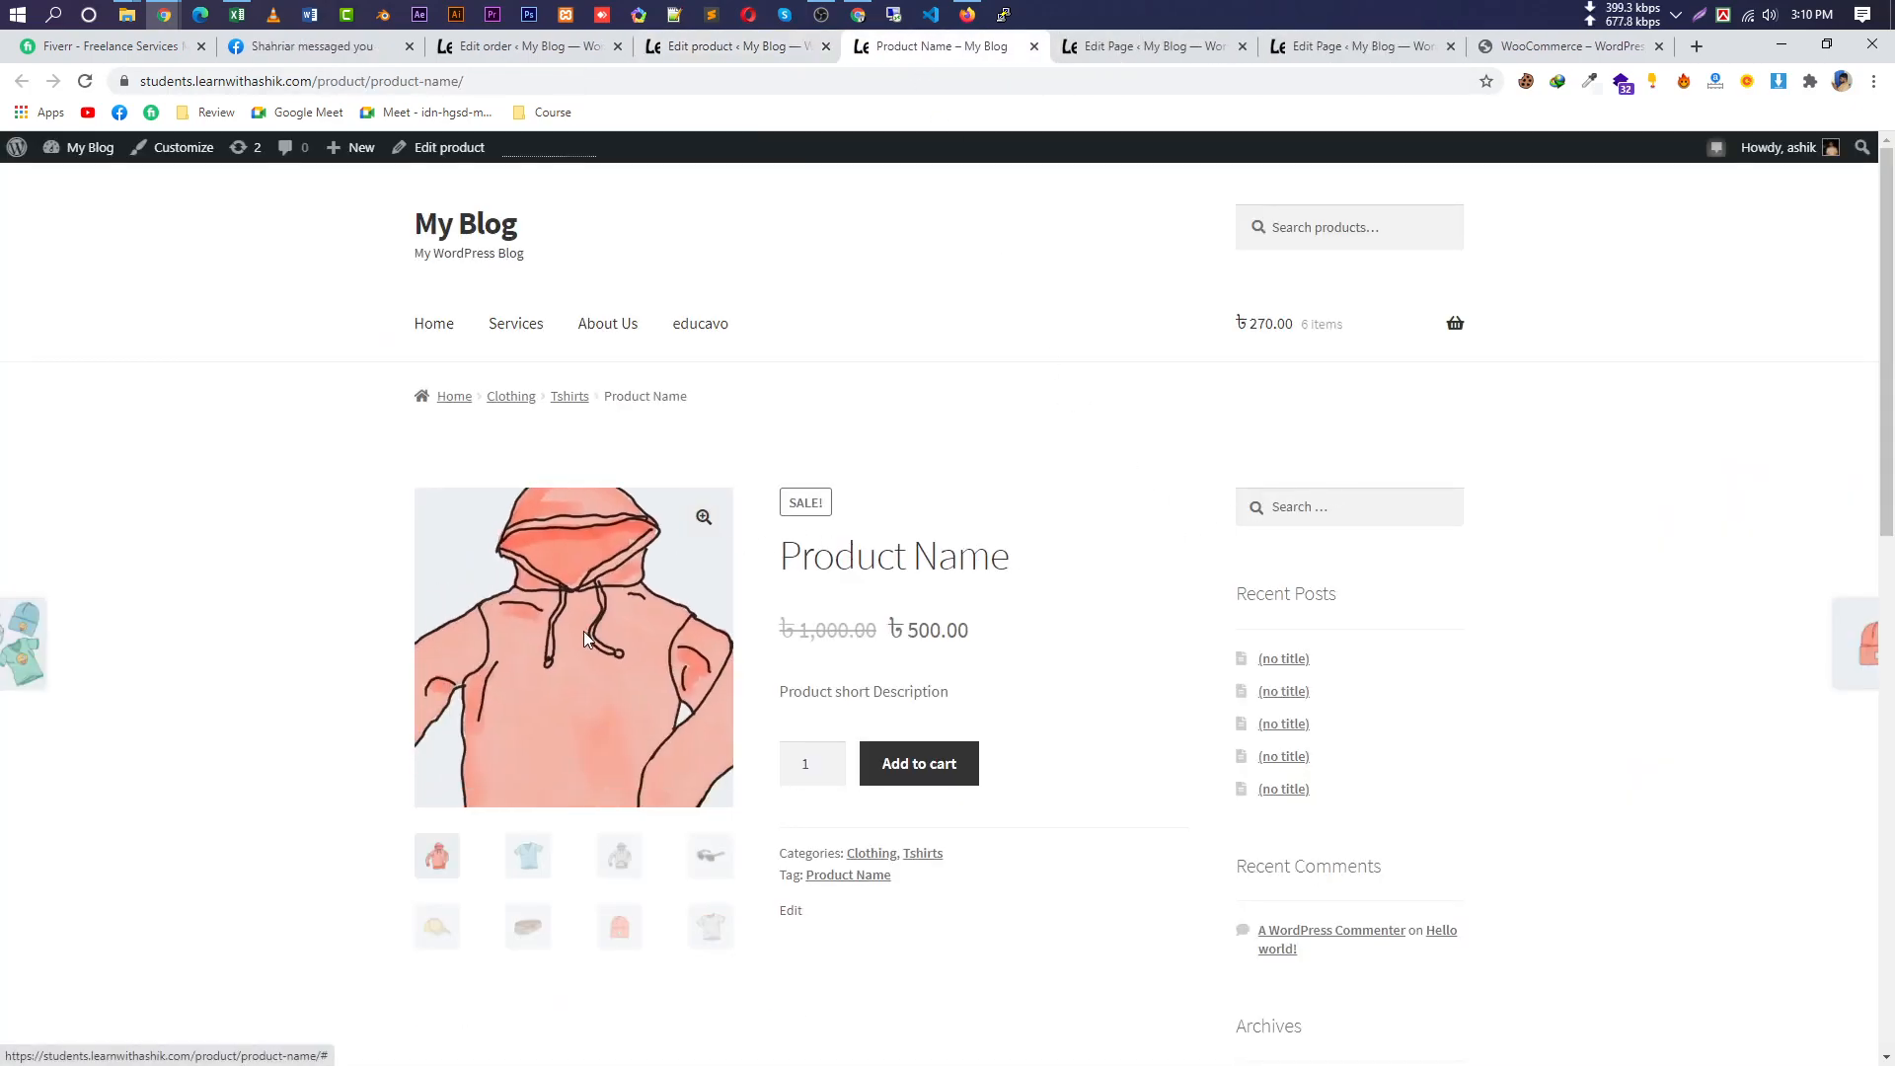
{"action": "left_click", "coordinate": [704, 517]}
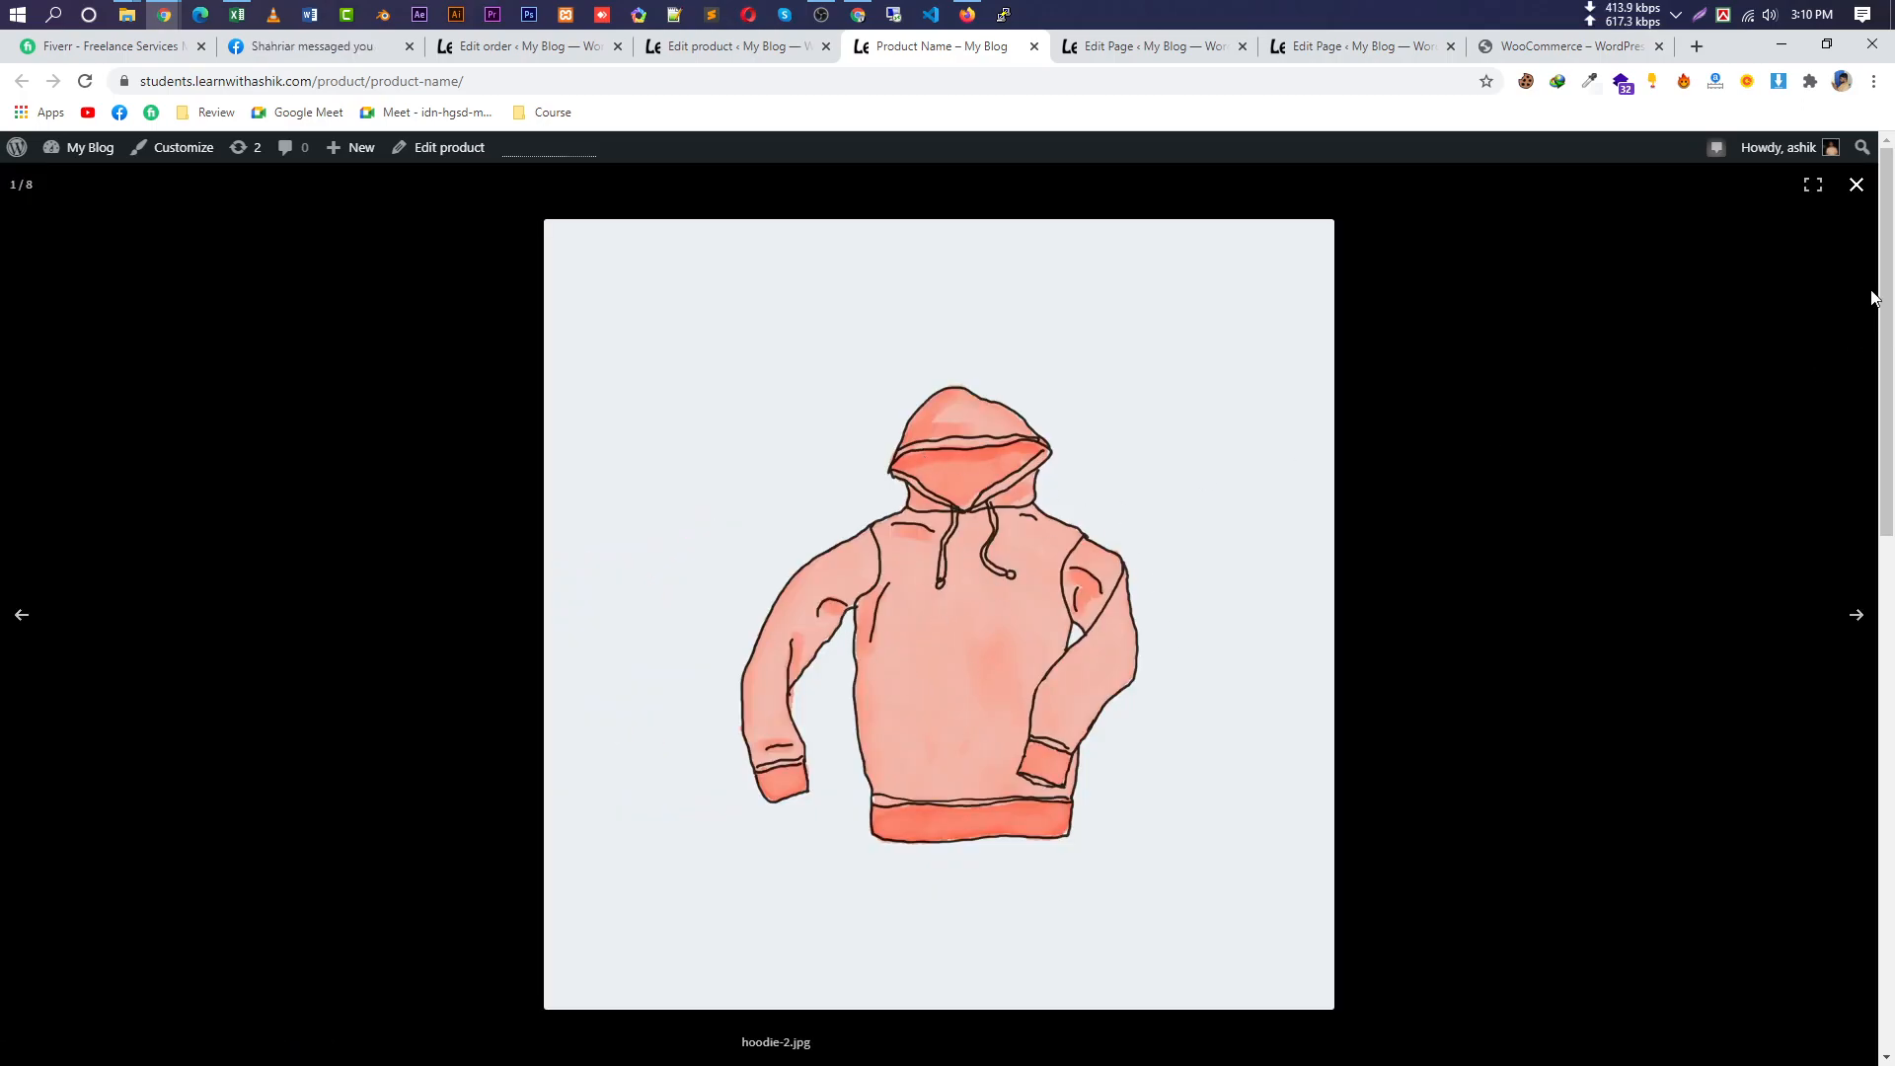
{"action": "left_click", "coordinate": [1806, 189]}
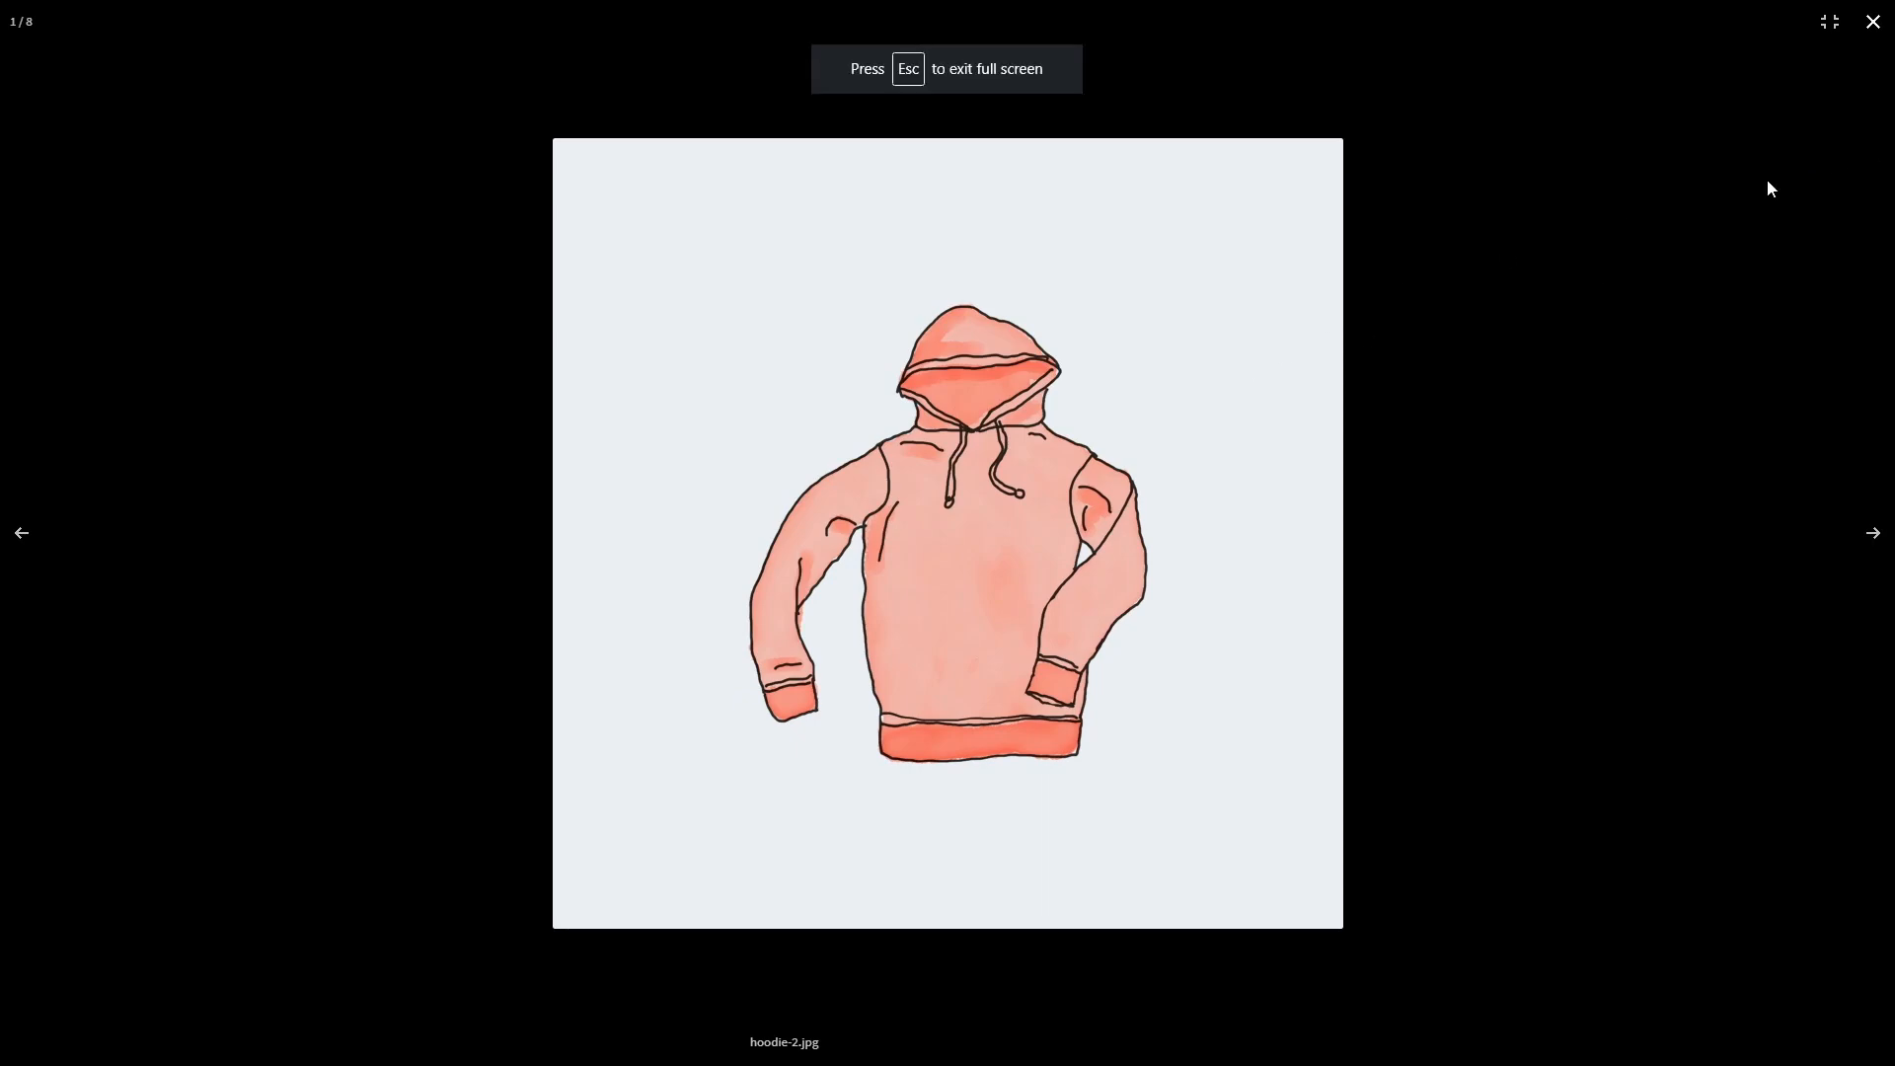
{"action": "left_click", "coordinate": [1874, 22]}
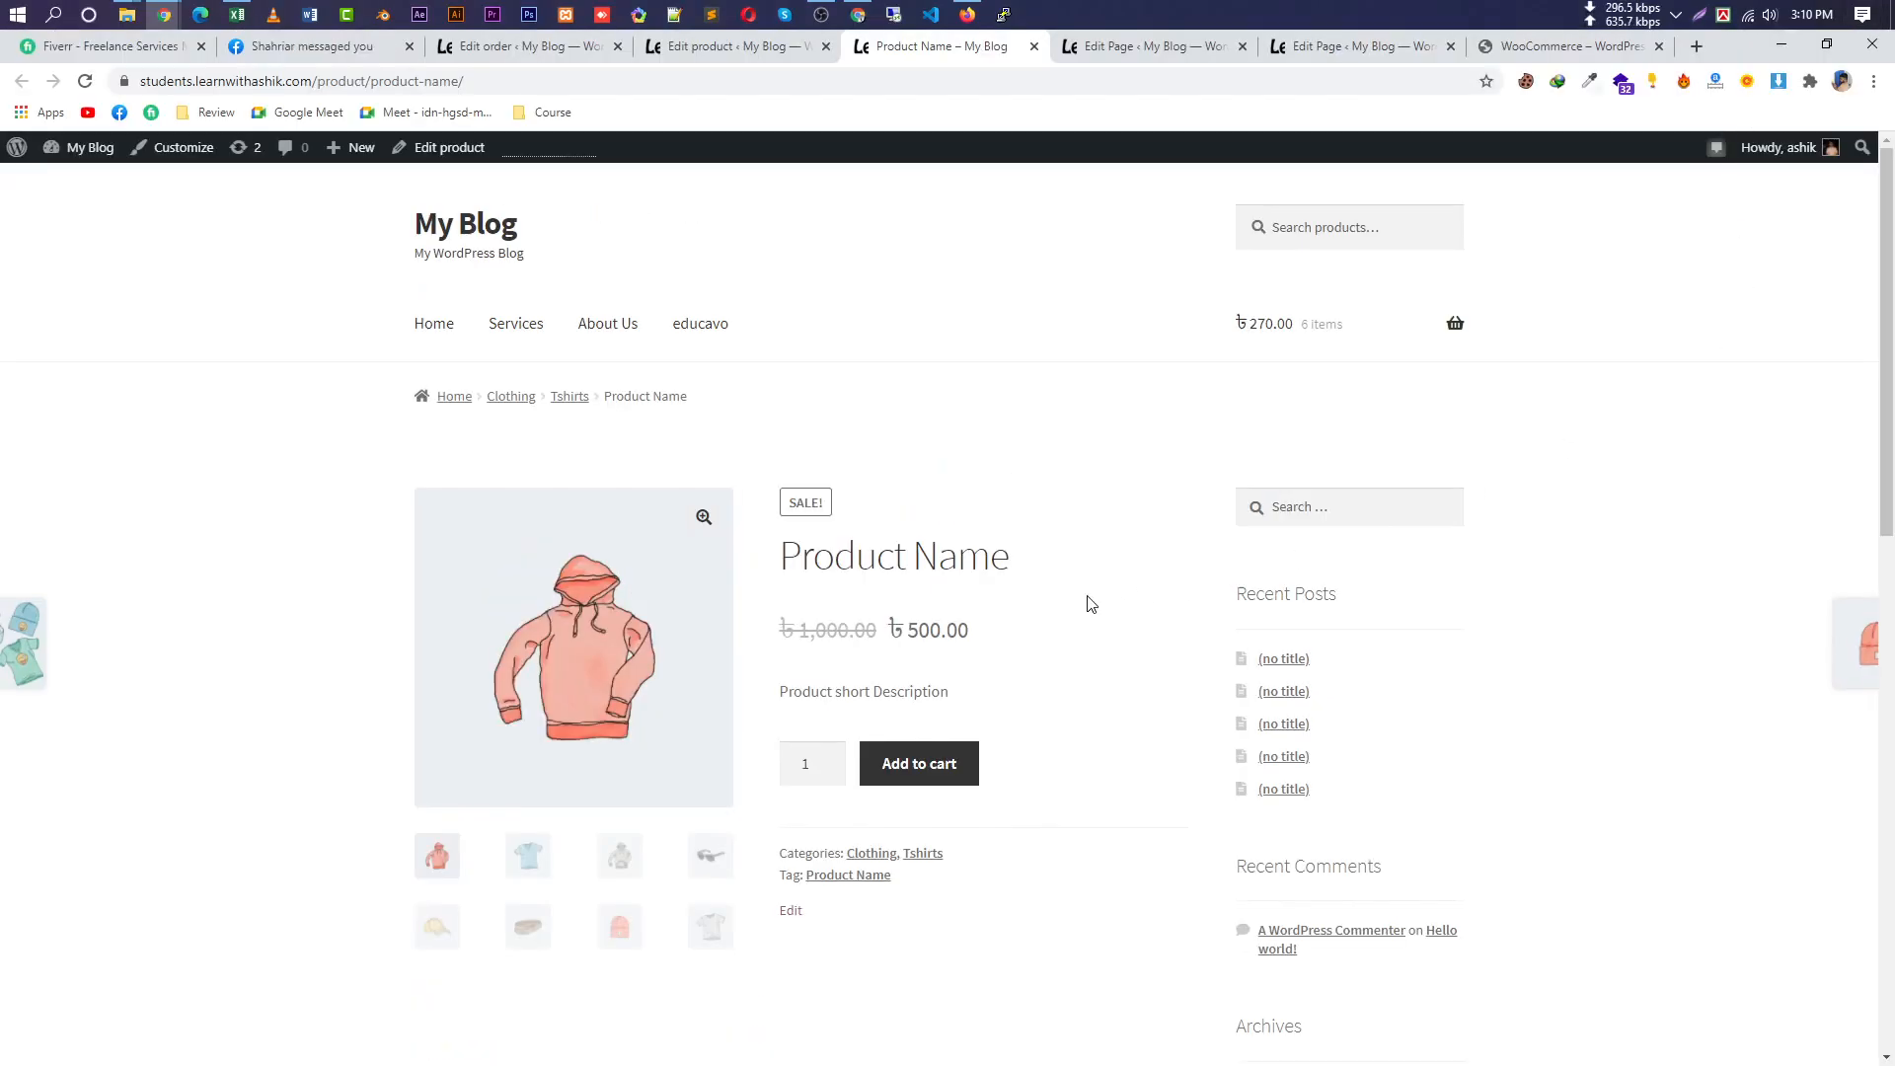
{"action": "scroll", "coordinate": [1105, 720], "scroll_direction": "down", "scroll_amount": 1}
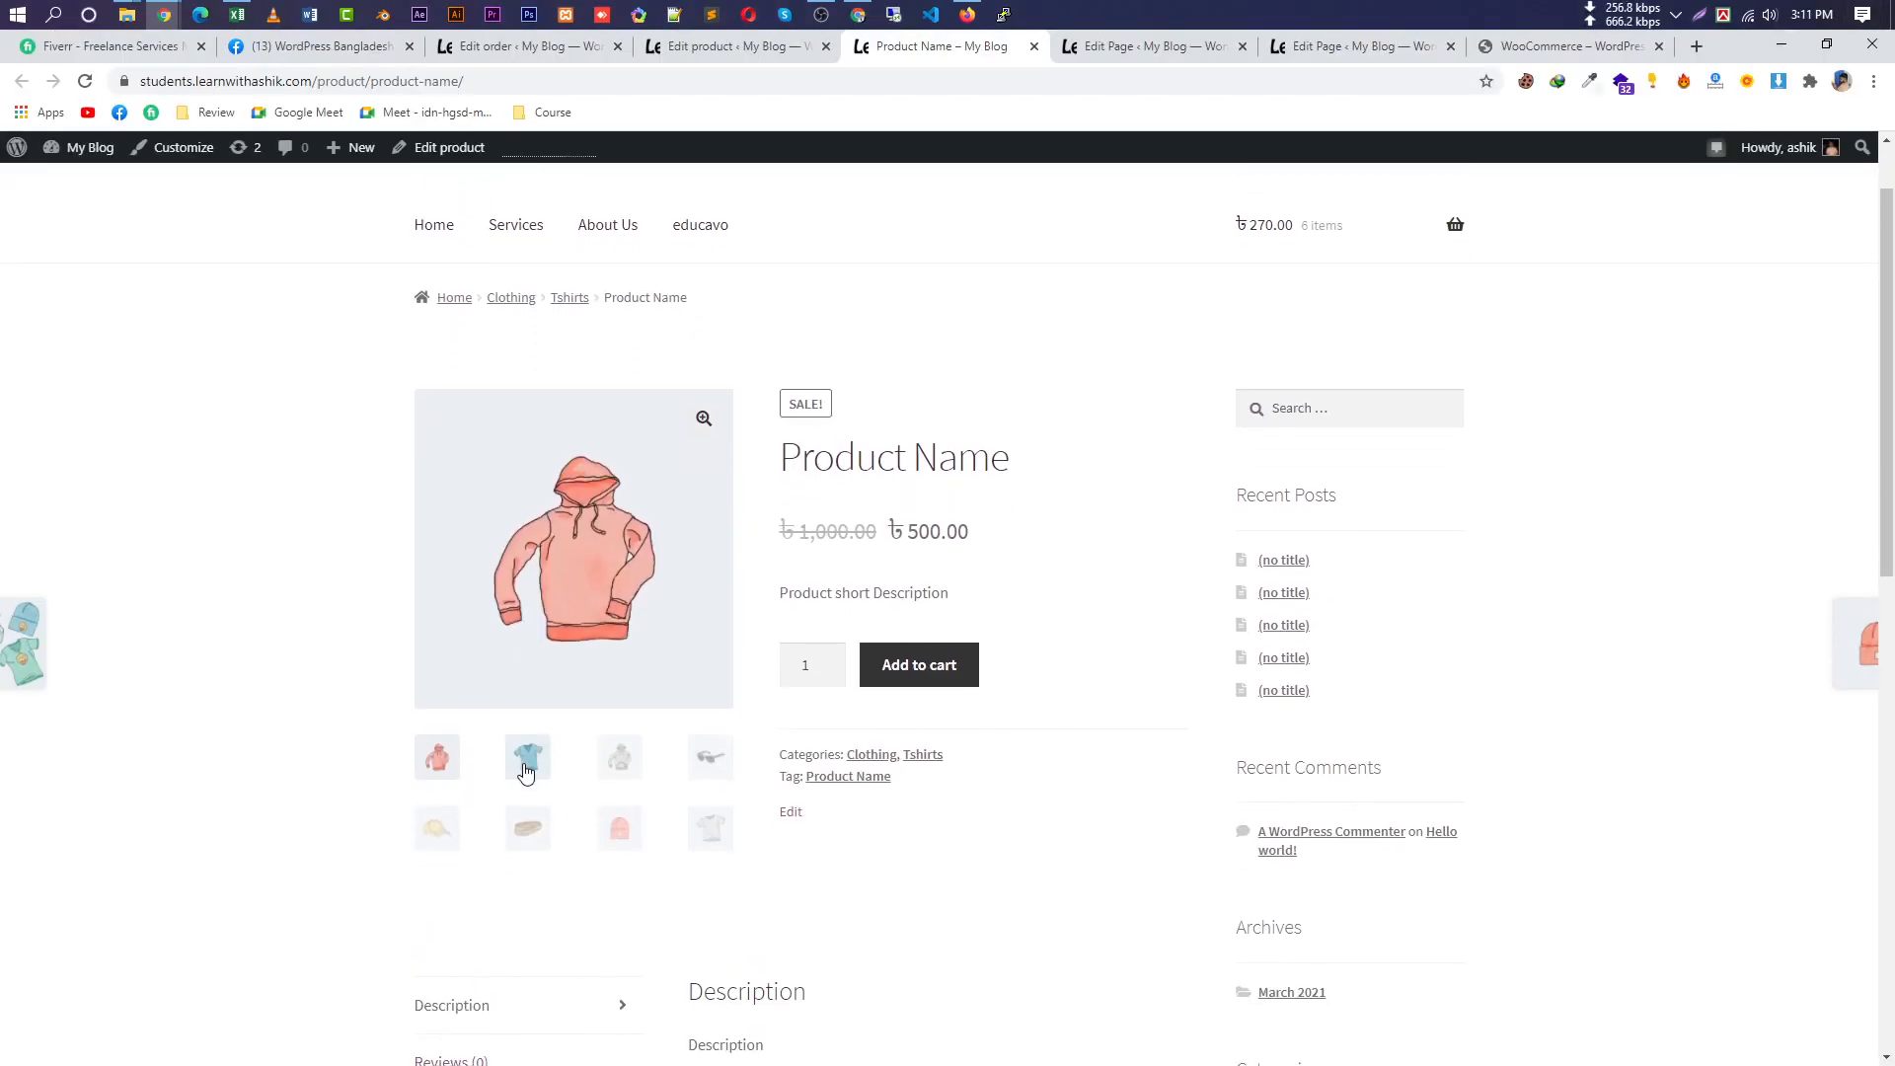
Show each gallery thumbnail as the main image: blue tee, grey hoodie, cap, belt, beanie, grey t-shirt.
{"action": "left_click", "coordinate": [528, 759]}
{"action": "left_click", "coordinate": [613, 765]}
{"action": "left_click", "coordinate": [440, 827]}
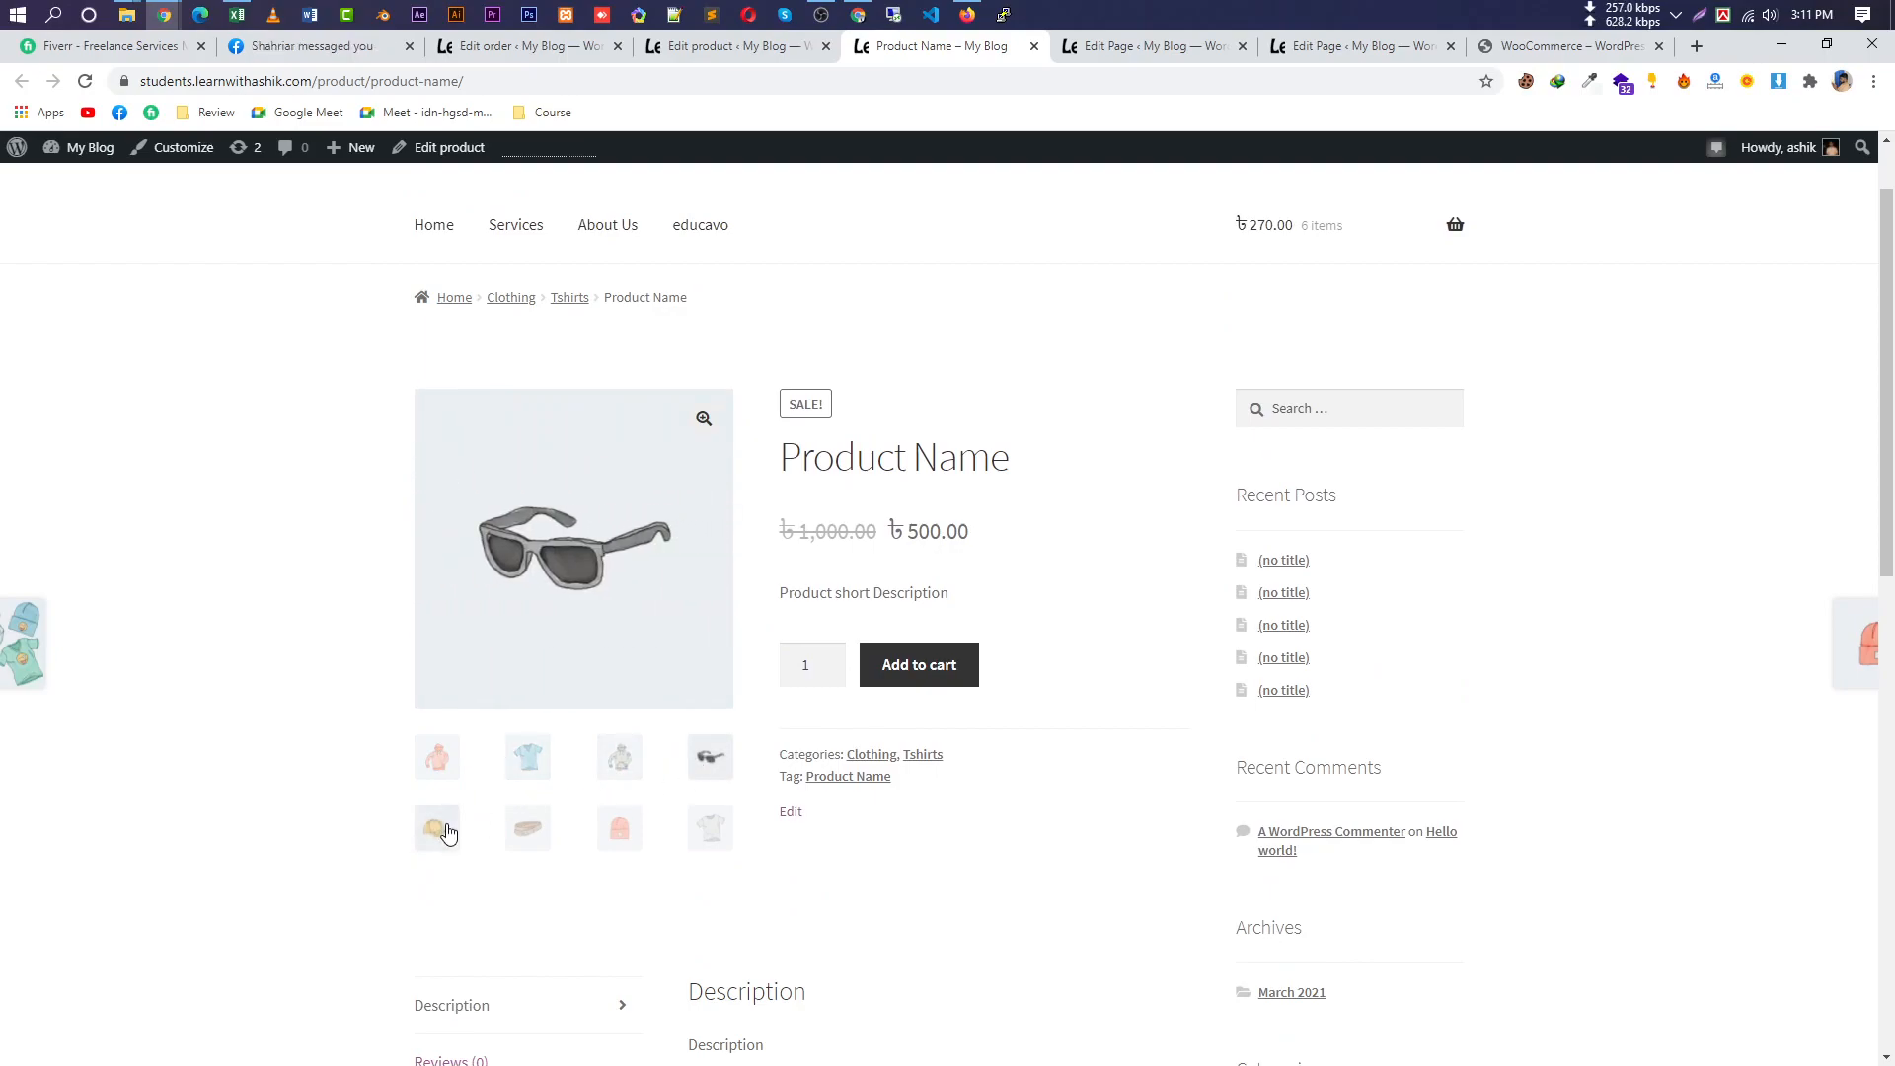
{"action": "left_click", "coordinate": [525, 829]}
{"action": "left_click", "coordinate": [620, 829]}
{"action": "left_click", "coordinate": [709, 829]}
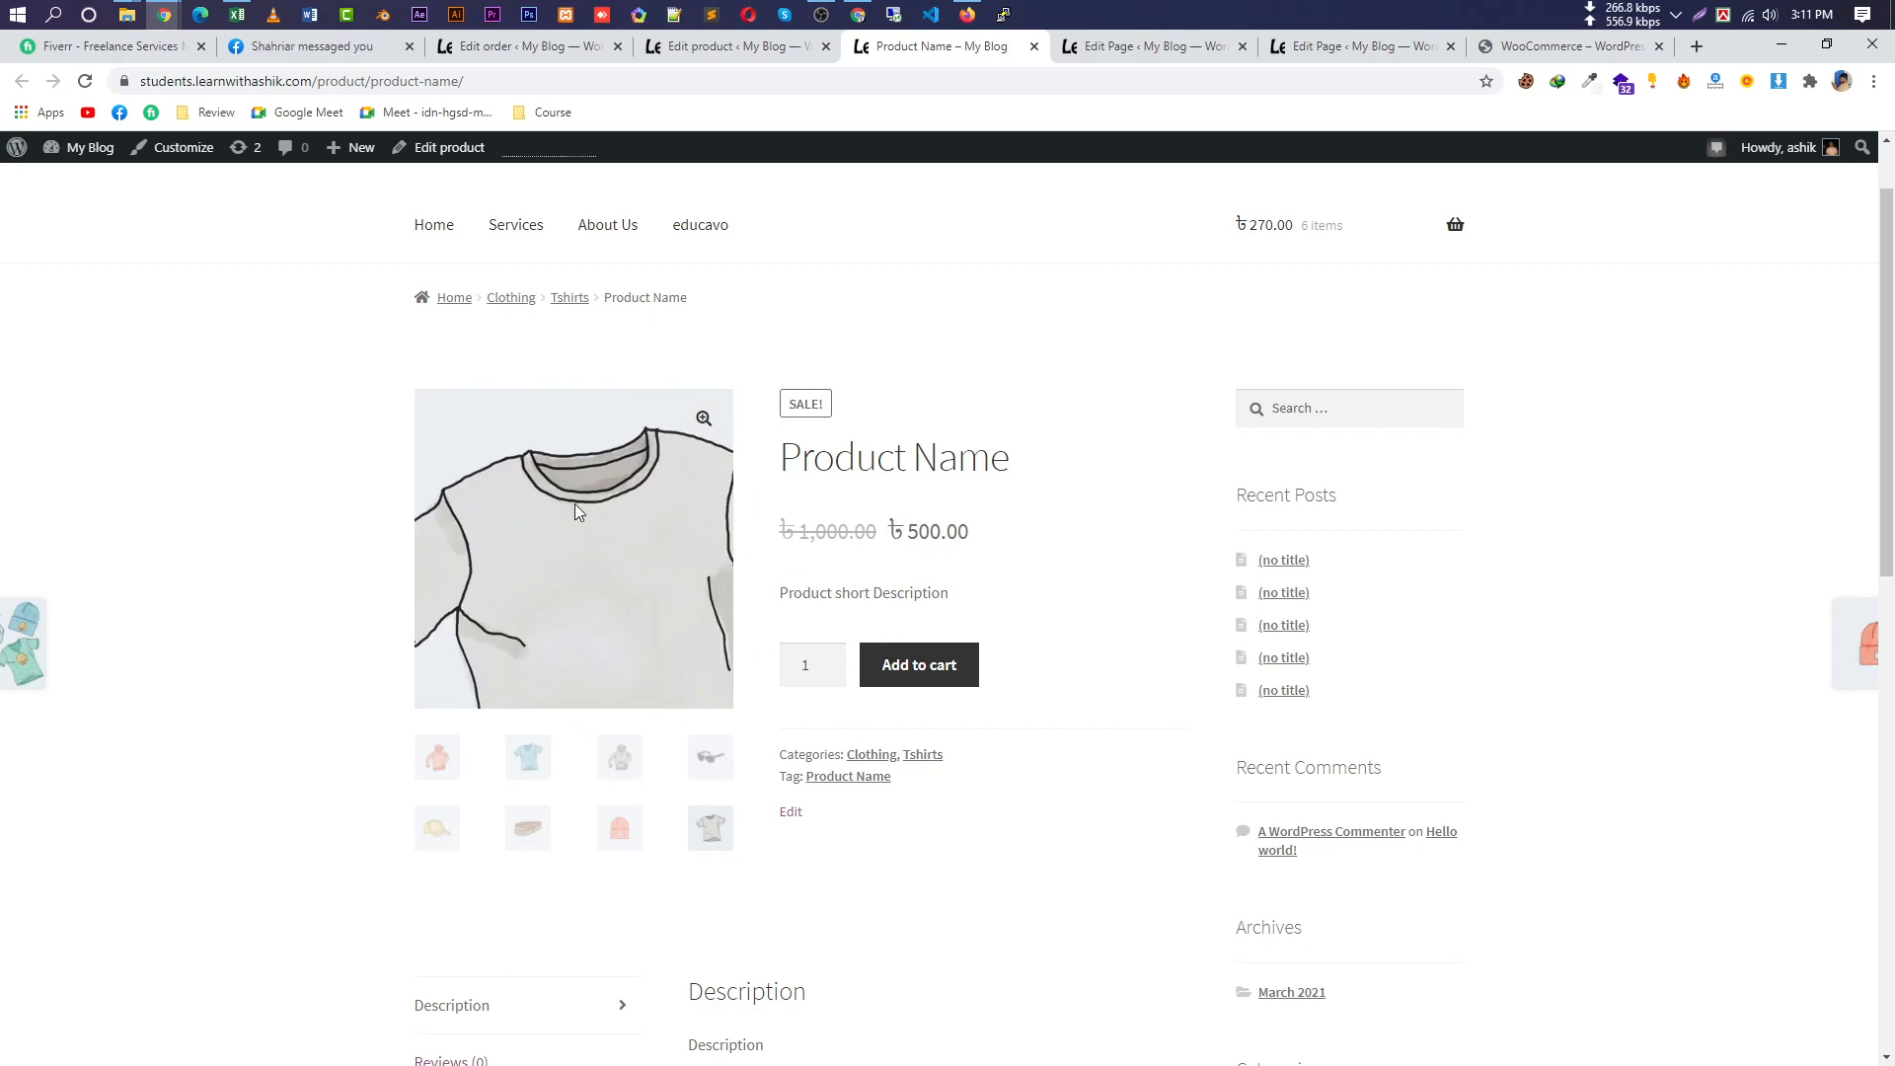
{"action": "left_click", "coordinate": [628, 837]}
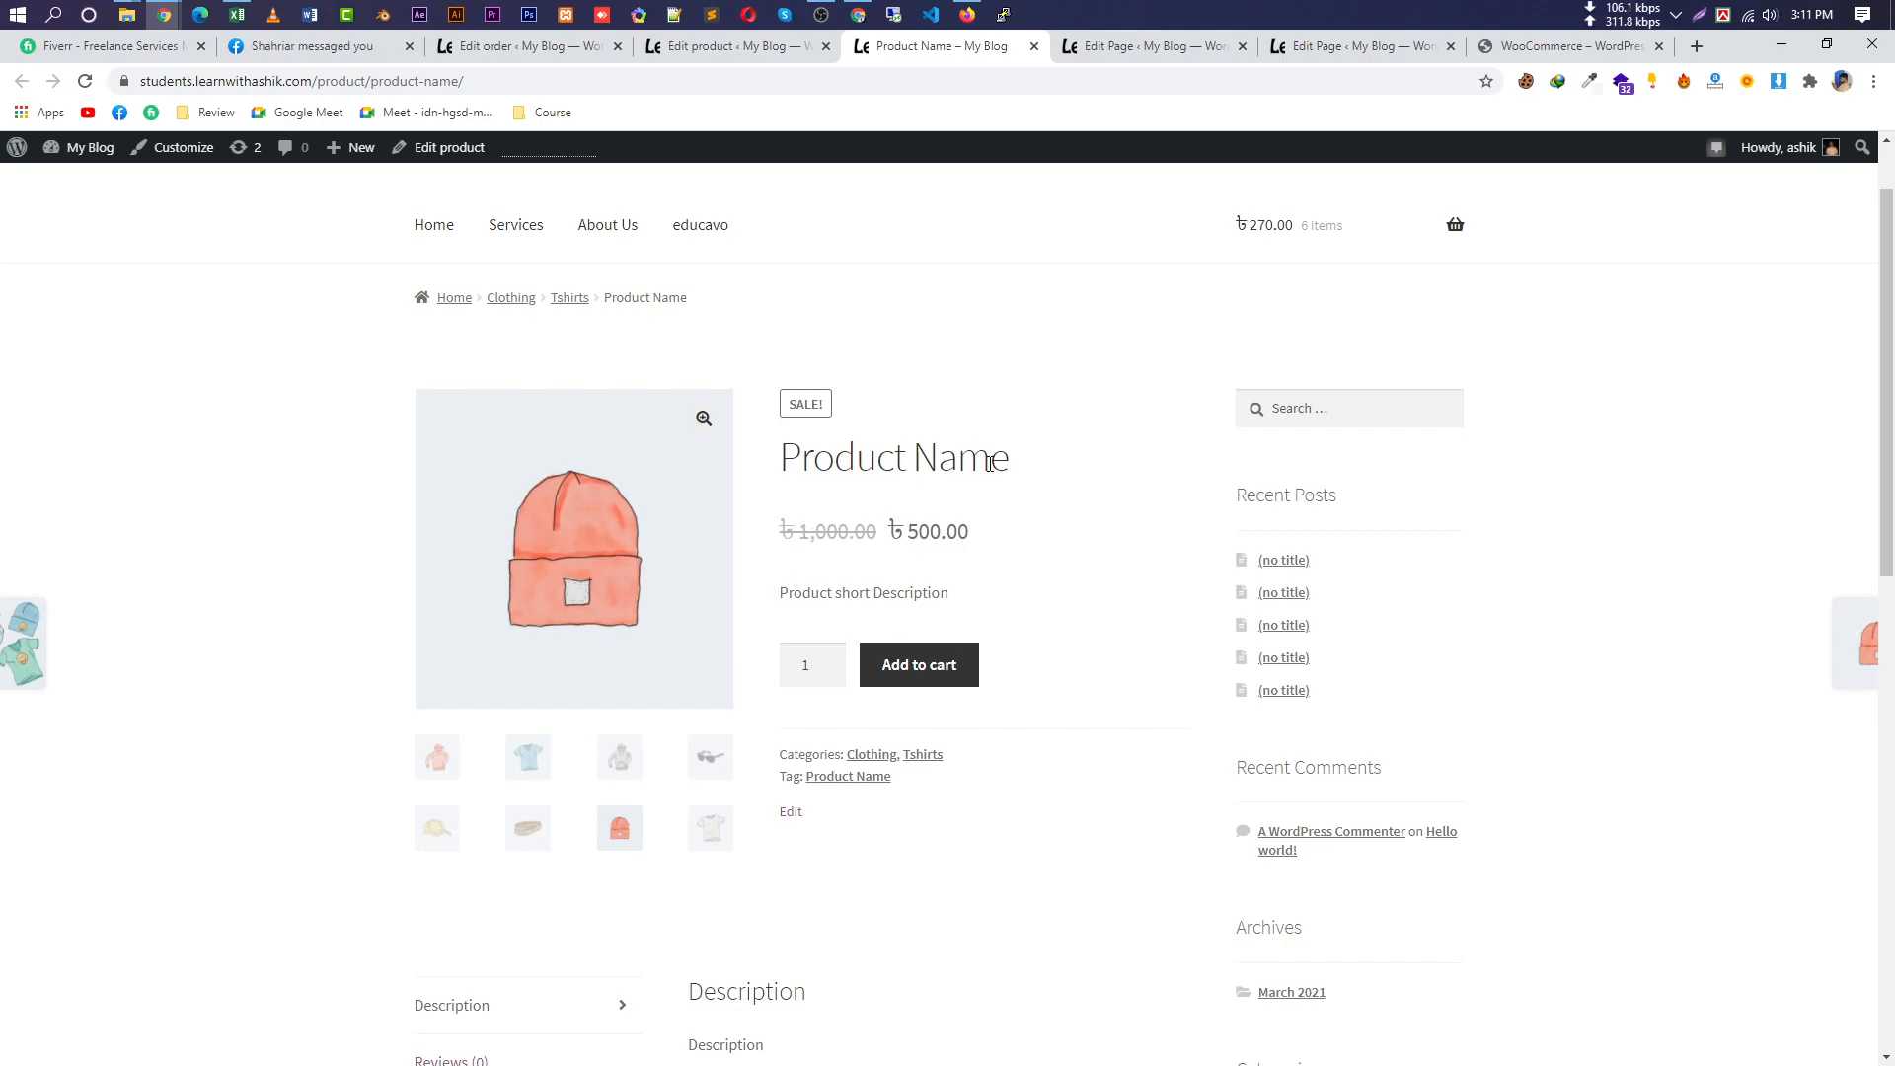
Select the product's title, SALE! badge, ৳500.00 price and short description text.
{"action": "left_click_drag", "start_coordinate": [1024, 478], "coordinate": [778, 464]}
{"action": "left_click_drag", "start_coordinate": [883, 439], "coordinate": [815, 406]}
{"action": "double_click", "coordinate": [805, 404]}
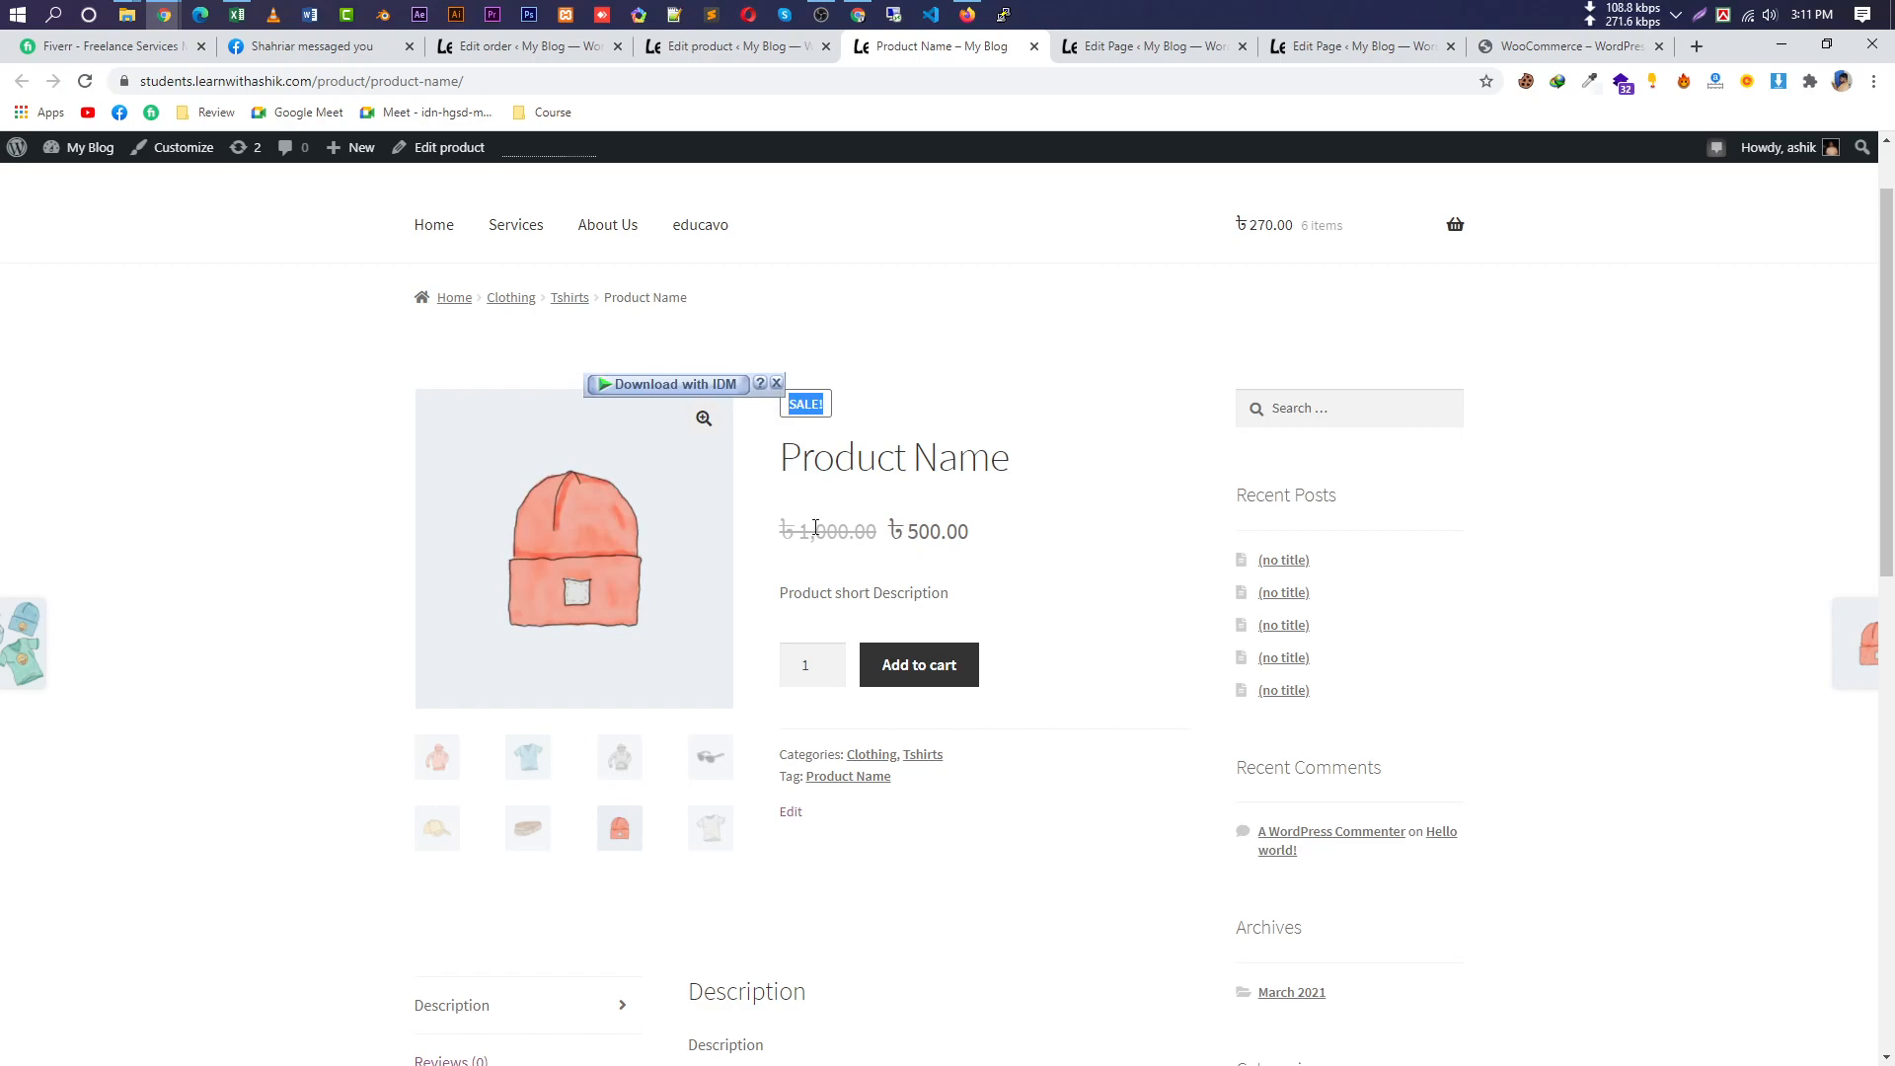
{"action": "left_click_drag", "start_coordinate": [877, 533], "coordinate": [758, 520]}
{"action": "triple_click", "coordinate": [806, 403]}
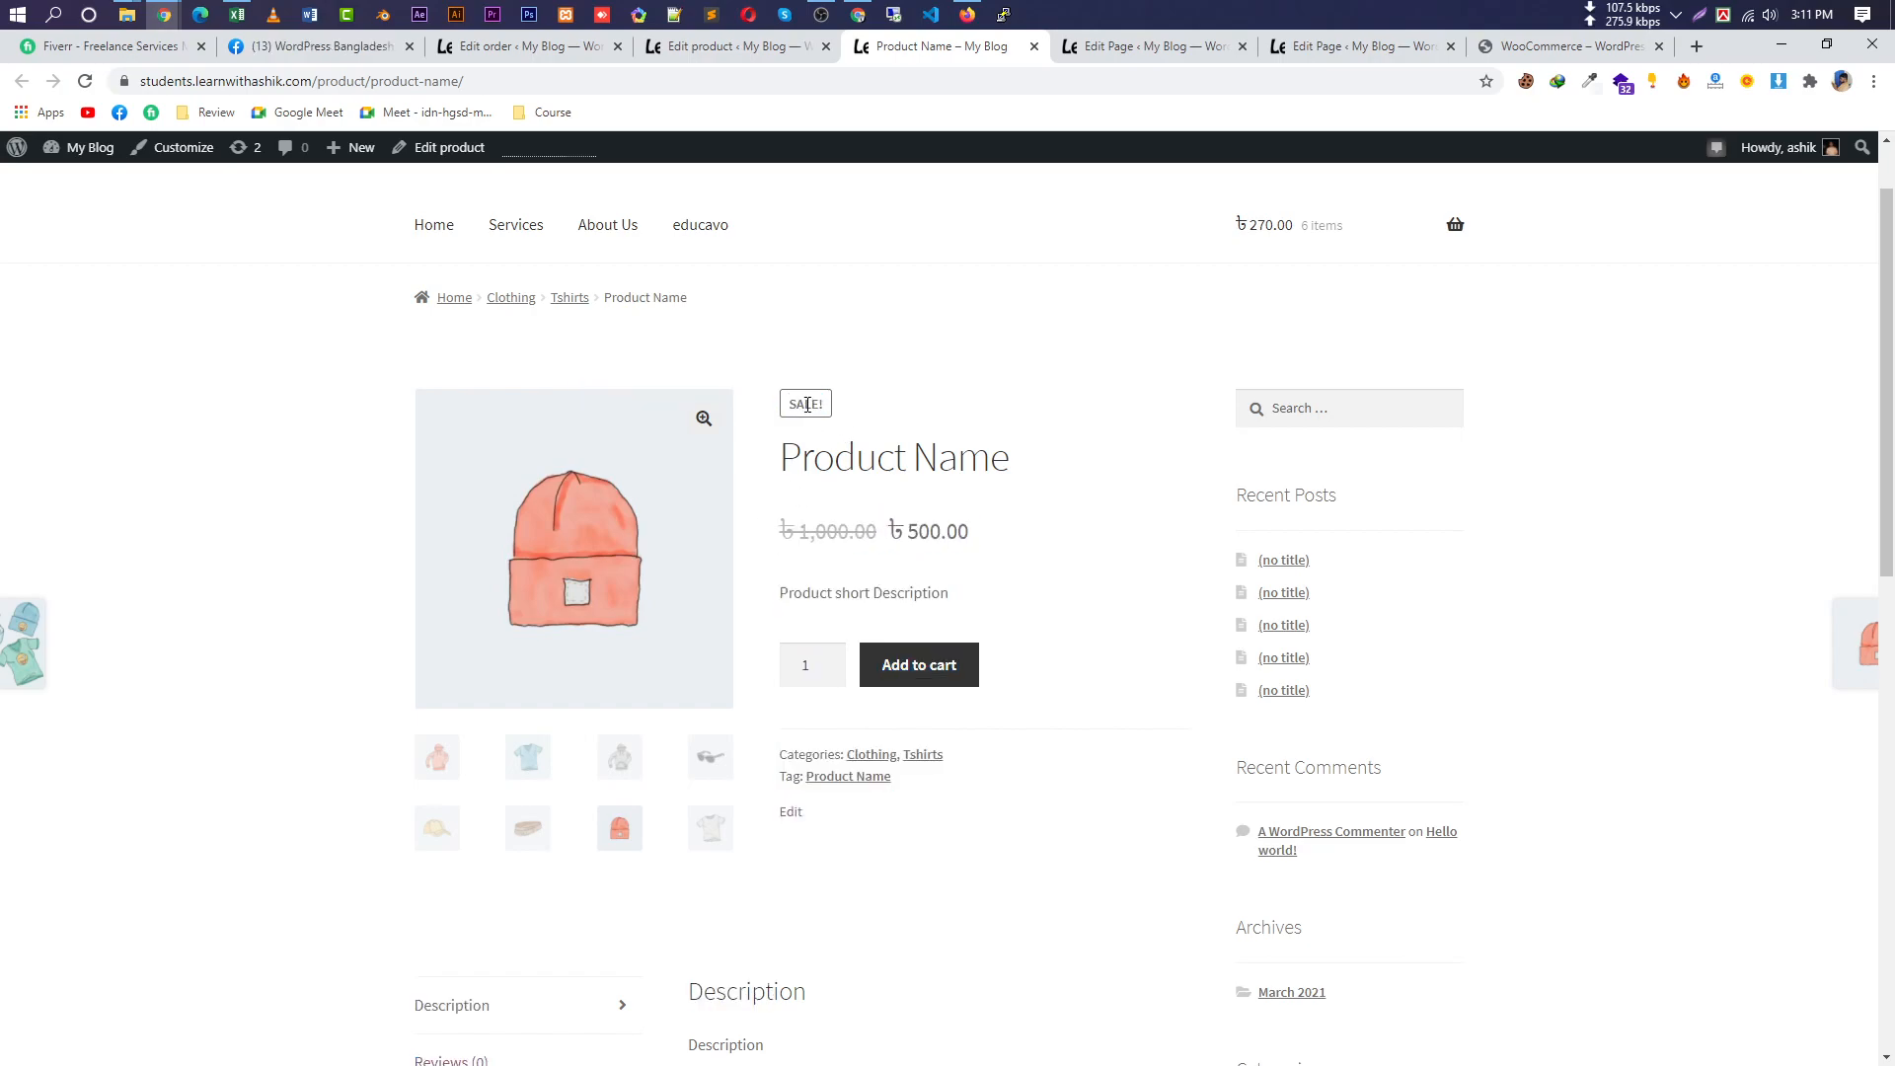
{"action": "left_click_drag", "start_coordinate": [972, 533], "coordinate": [893, 528]}
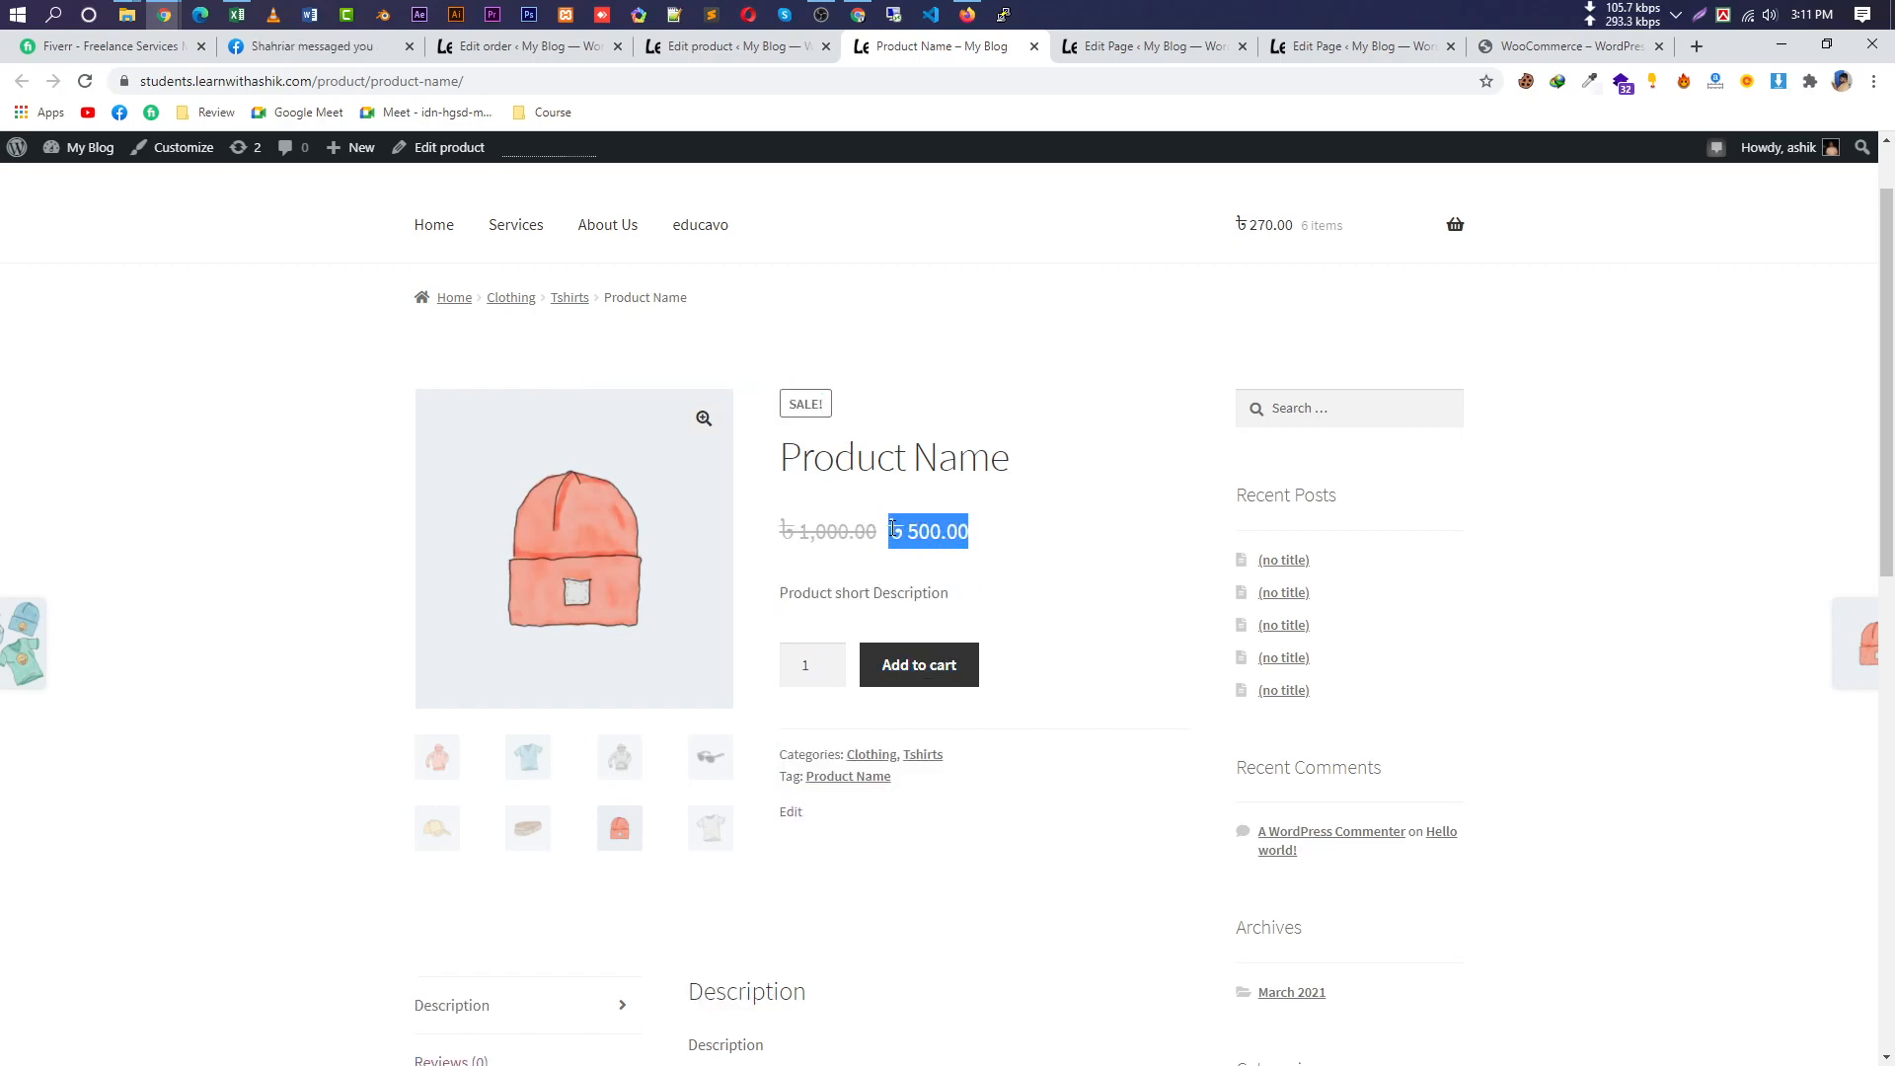
{"action": "left_click", "coordinate": [898, 592]}
{"action": "left_click_drag", "start_coordinate": [947, 593], "coordinate": [812, 591]}
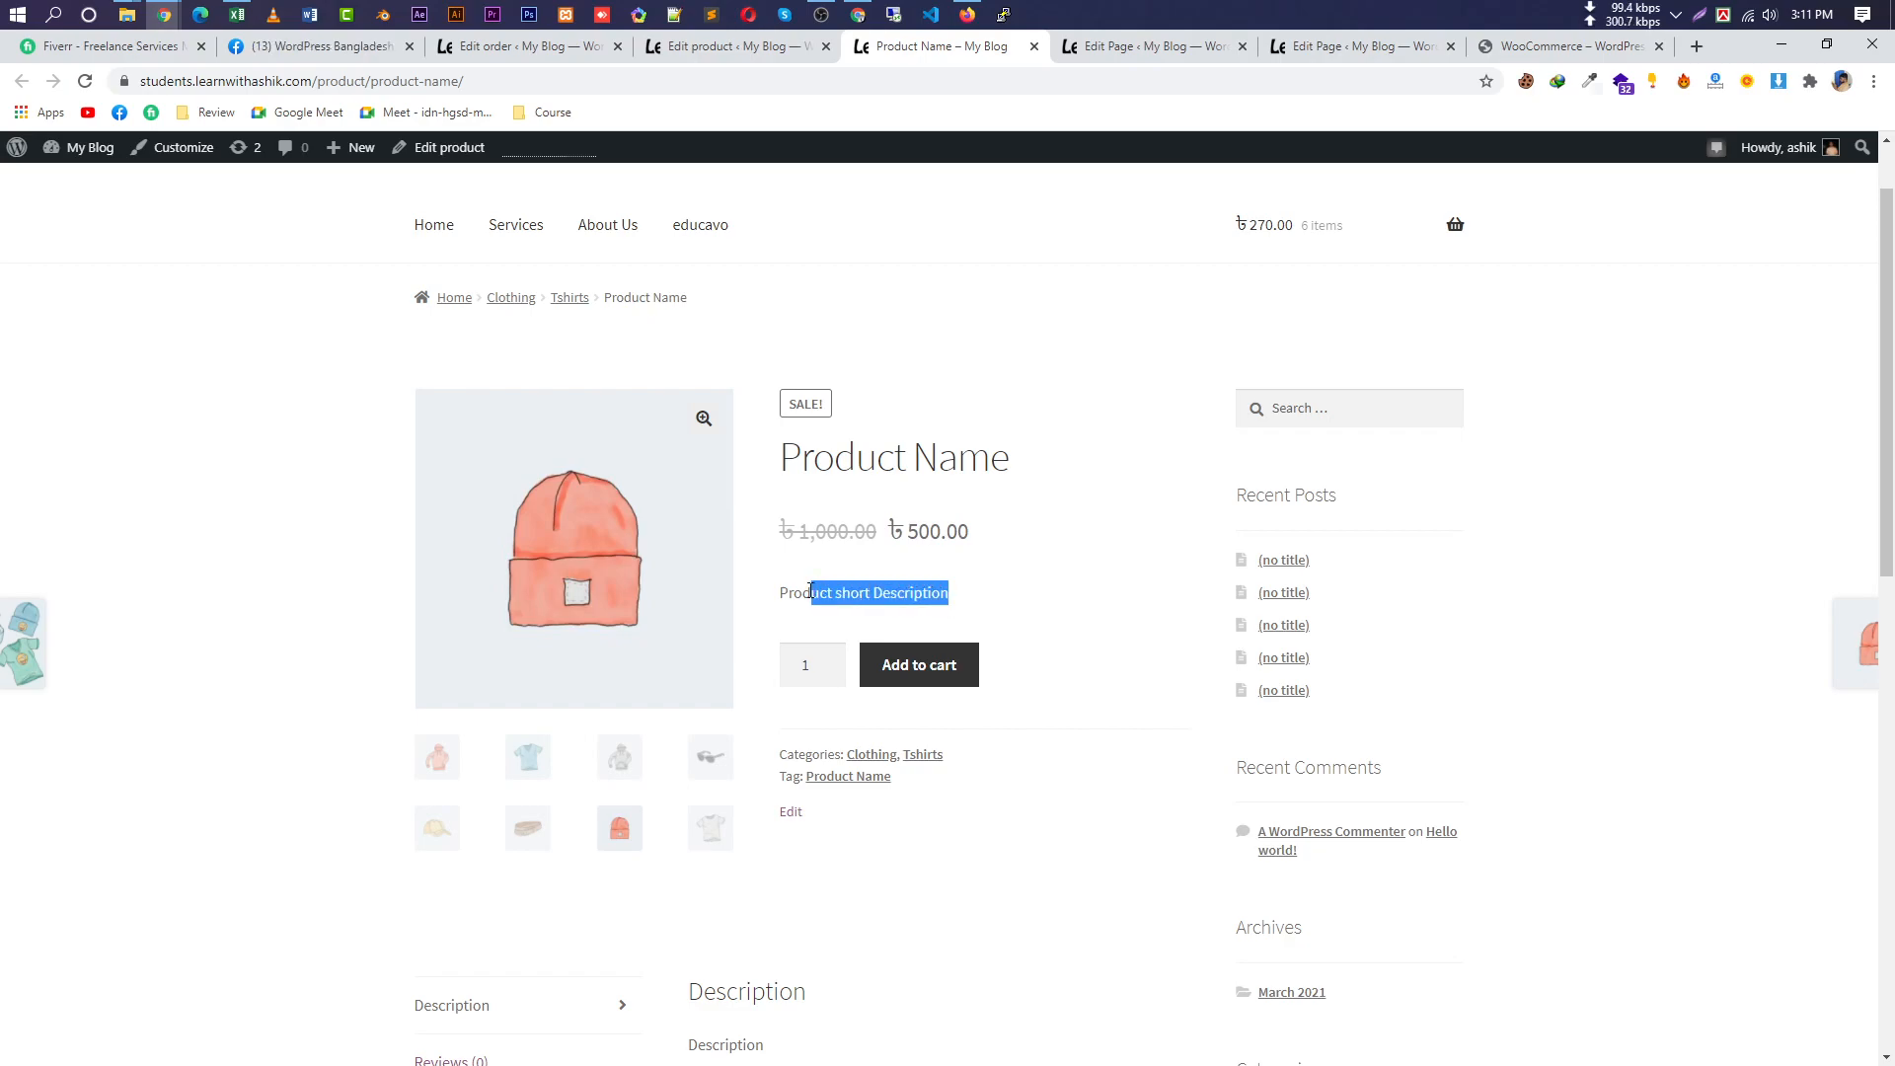
{"action": "left_click_drag", "start_coordinate": [804, 460], "coordinate": [954, 563]}
Show the product's Description section and select its body text.
{"action": "scroll", "coordinate": [1018, 575], "scroll_direction": "down", "scroll_amount": 4}
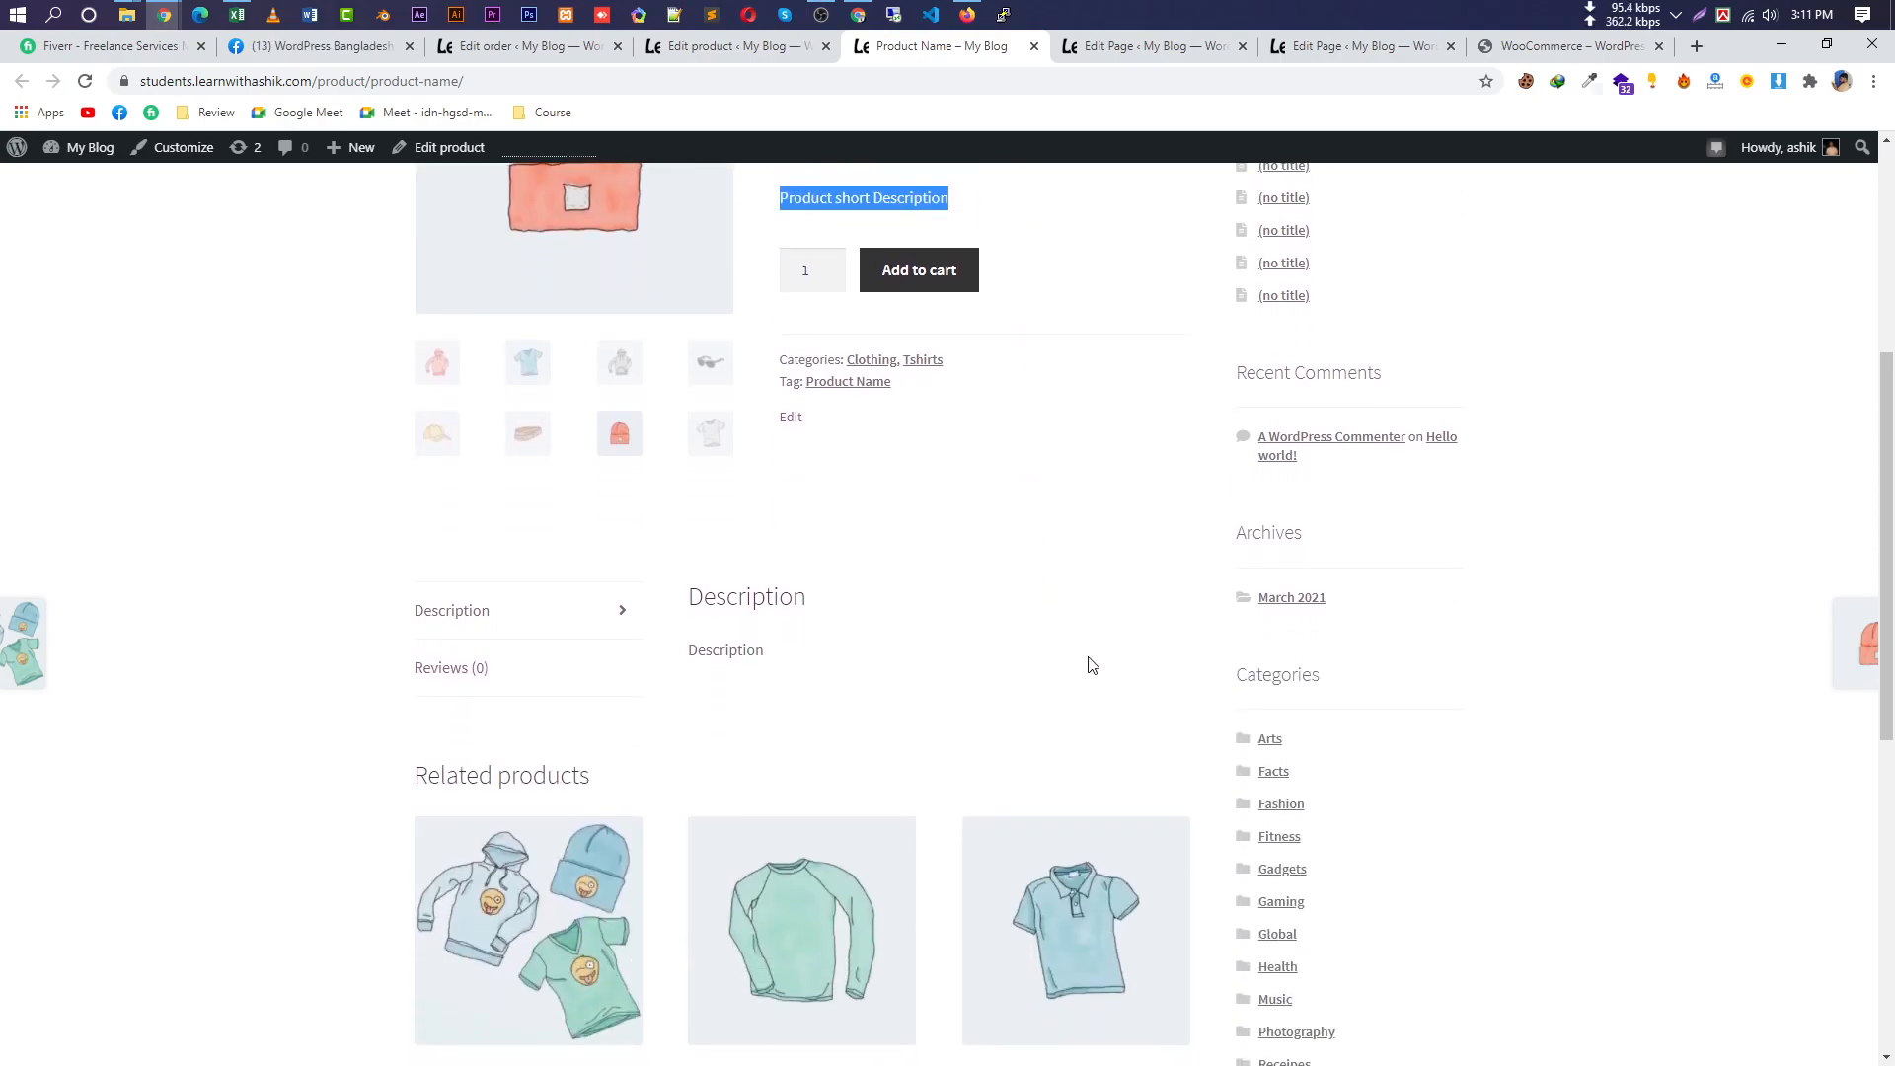
{"action": "left_click", "coordinate": [523, 604]}
{"action": "left_click_drag", "start_coordinate": [804, 655], "coordinate": [703, 654]}
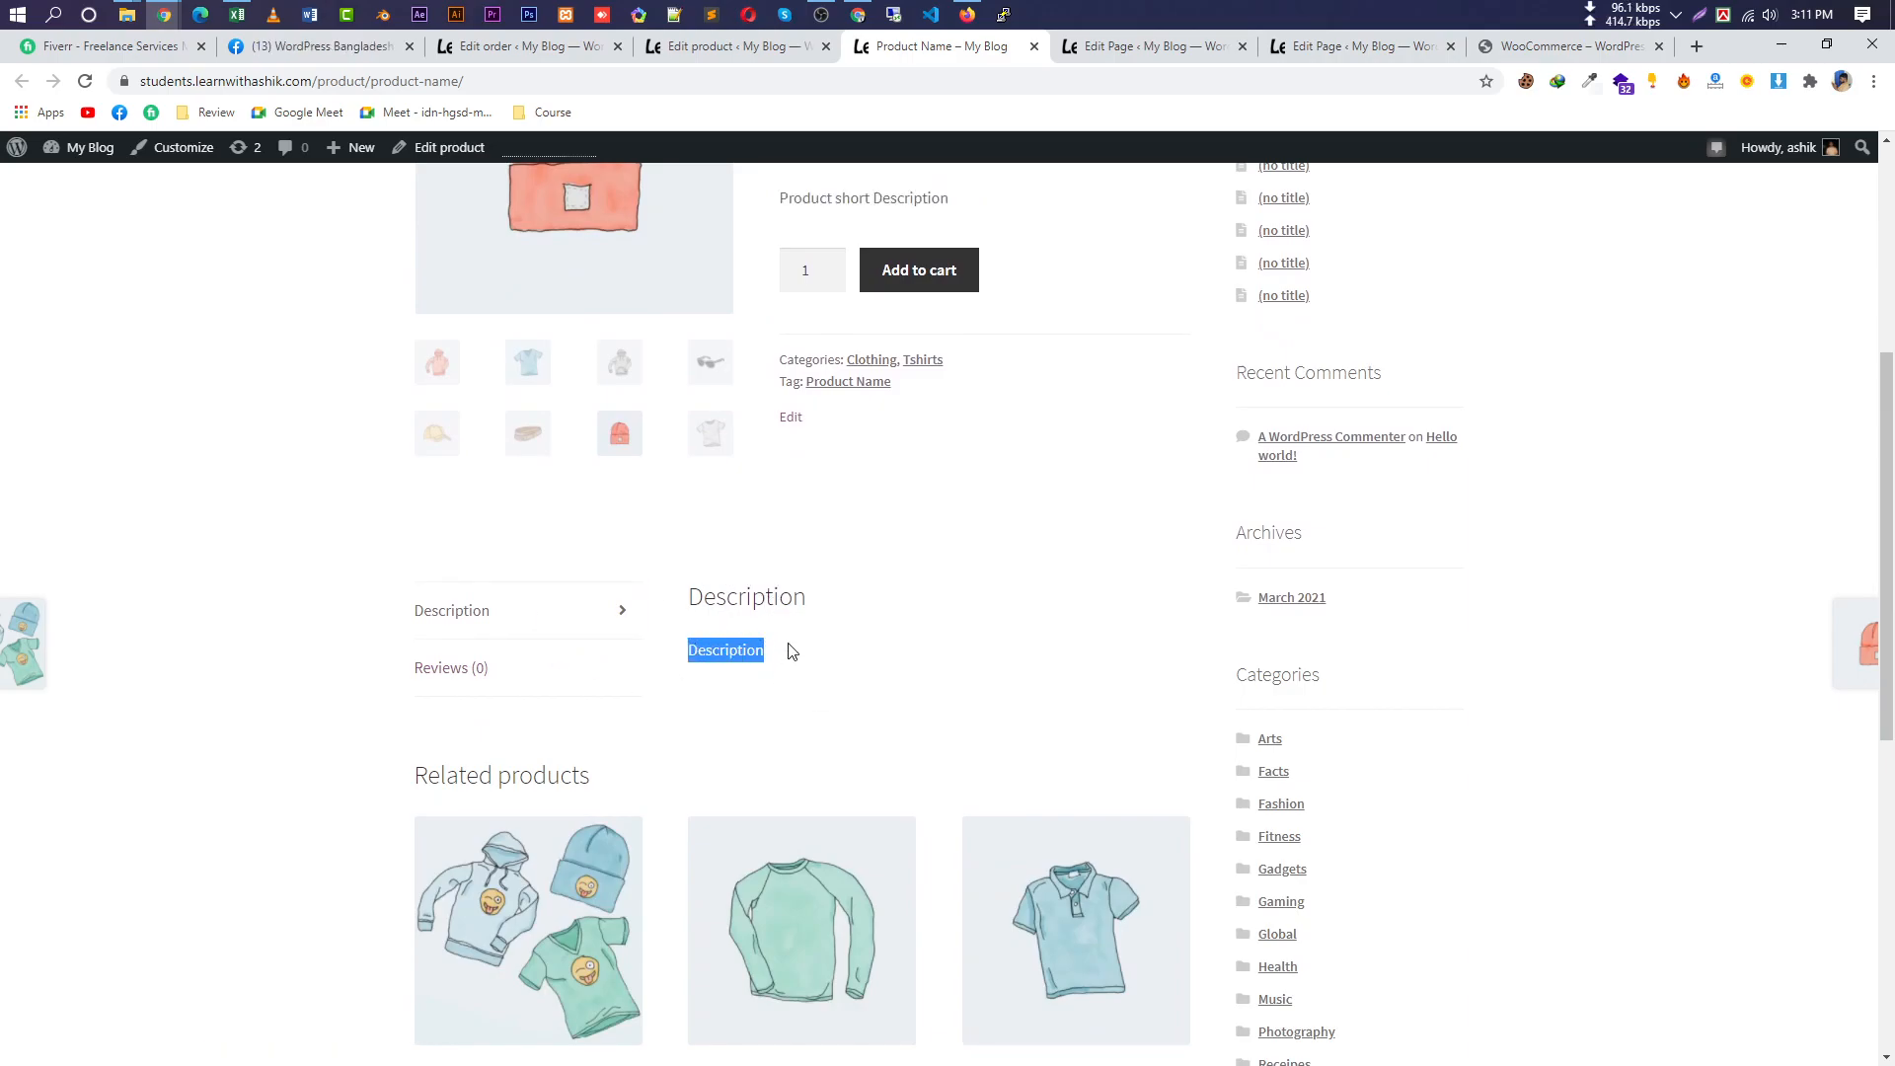
Submit a five-star review reading 'good prodcut'.
{"action": "left_click", "coordinate": [521, 681]}
{"action": "scroll", "coordinate": [1003, 748], "scroll_direction": "down", "scroll_amount": 4}
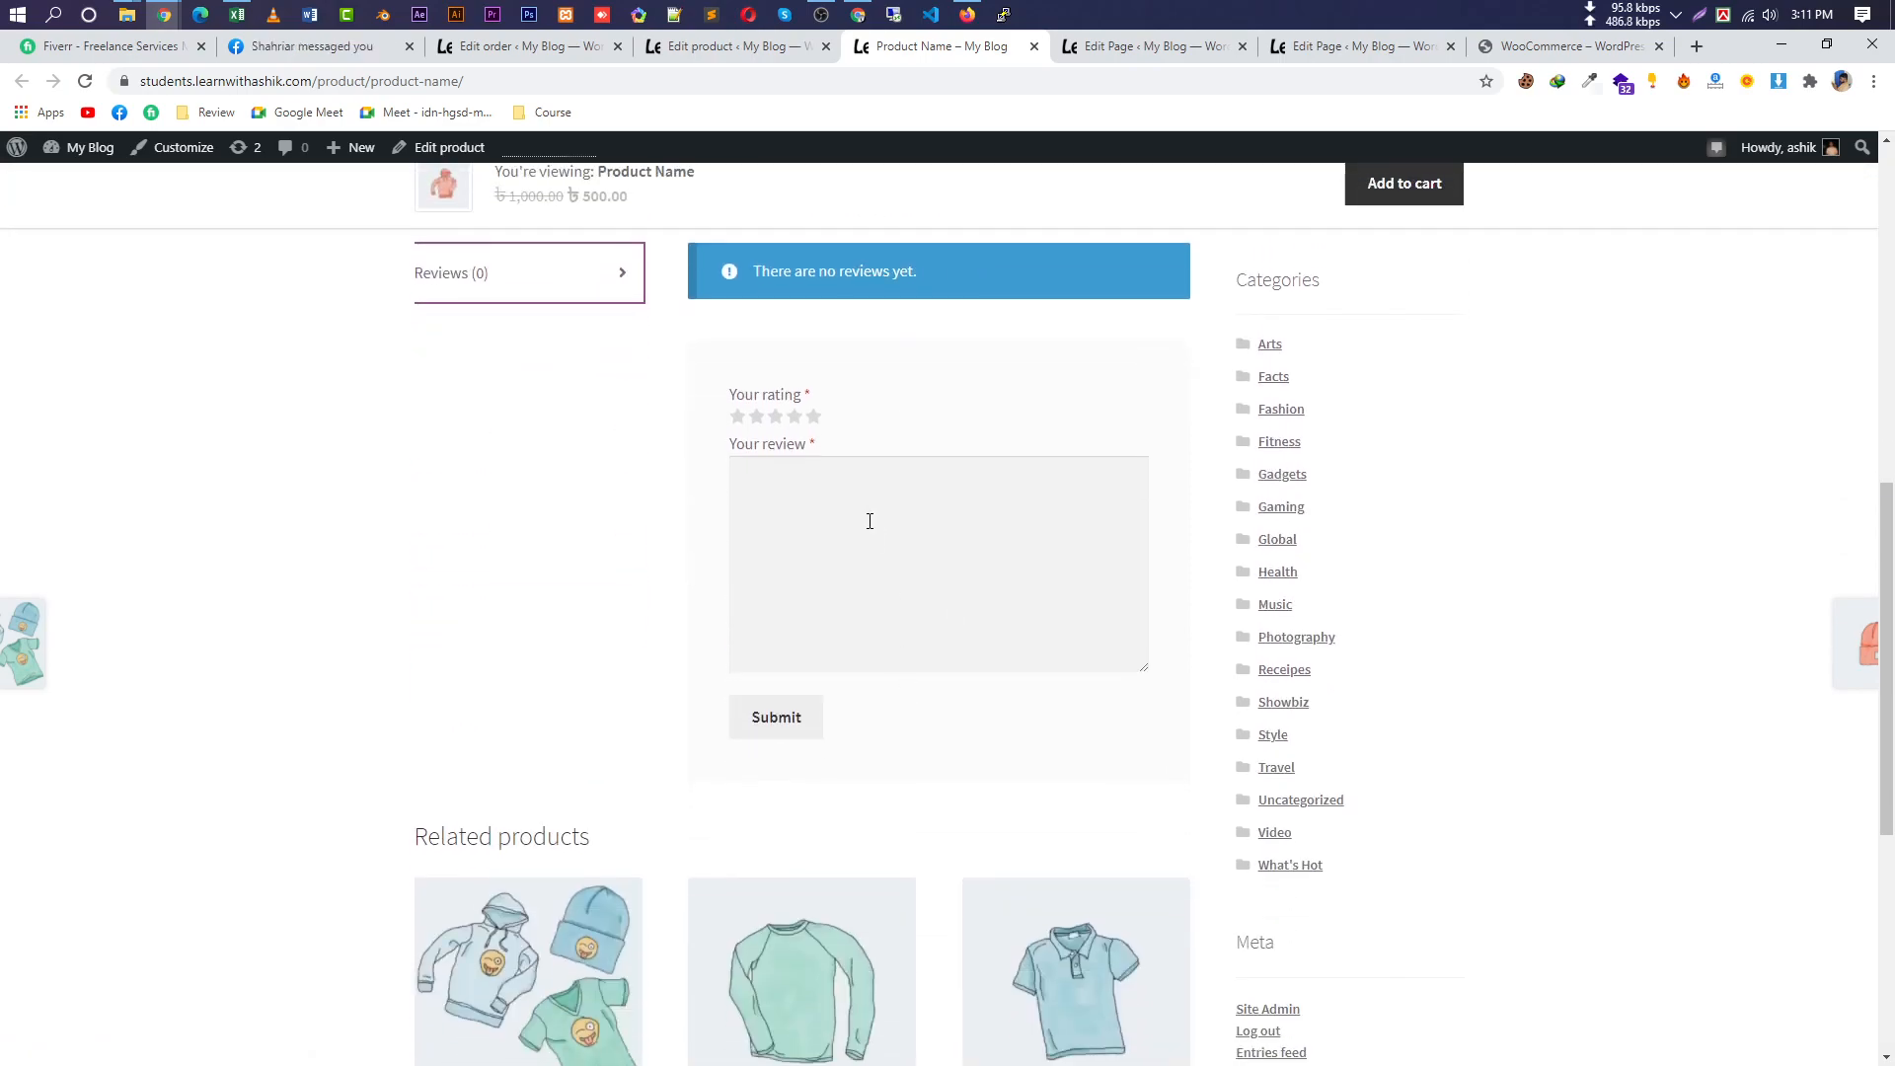
{"action": "left_click", "coordinate": [812, 416]}
{"action": "left_click", "coordinate": [926, 546]}
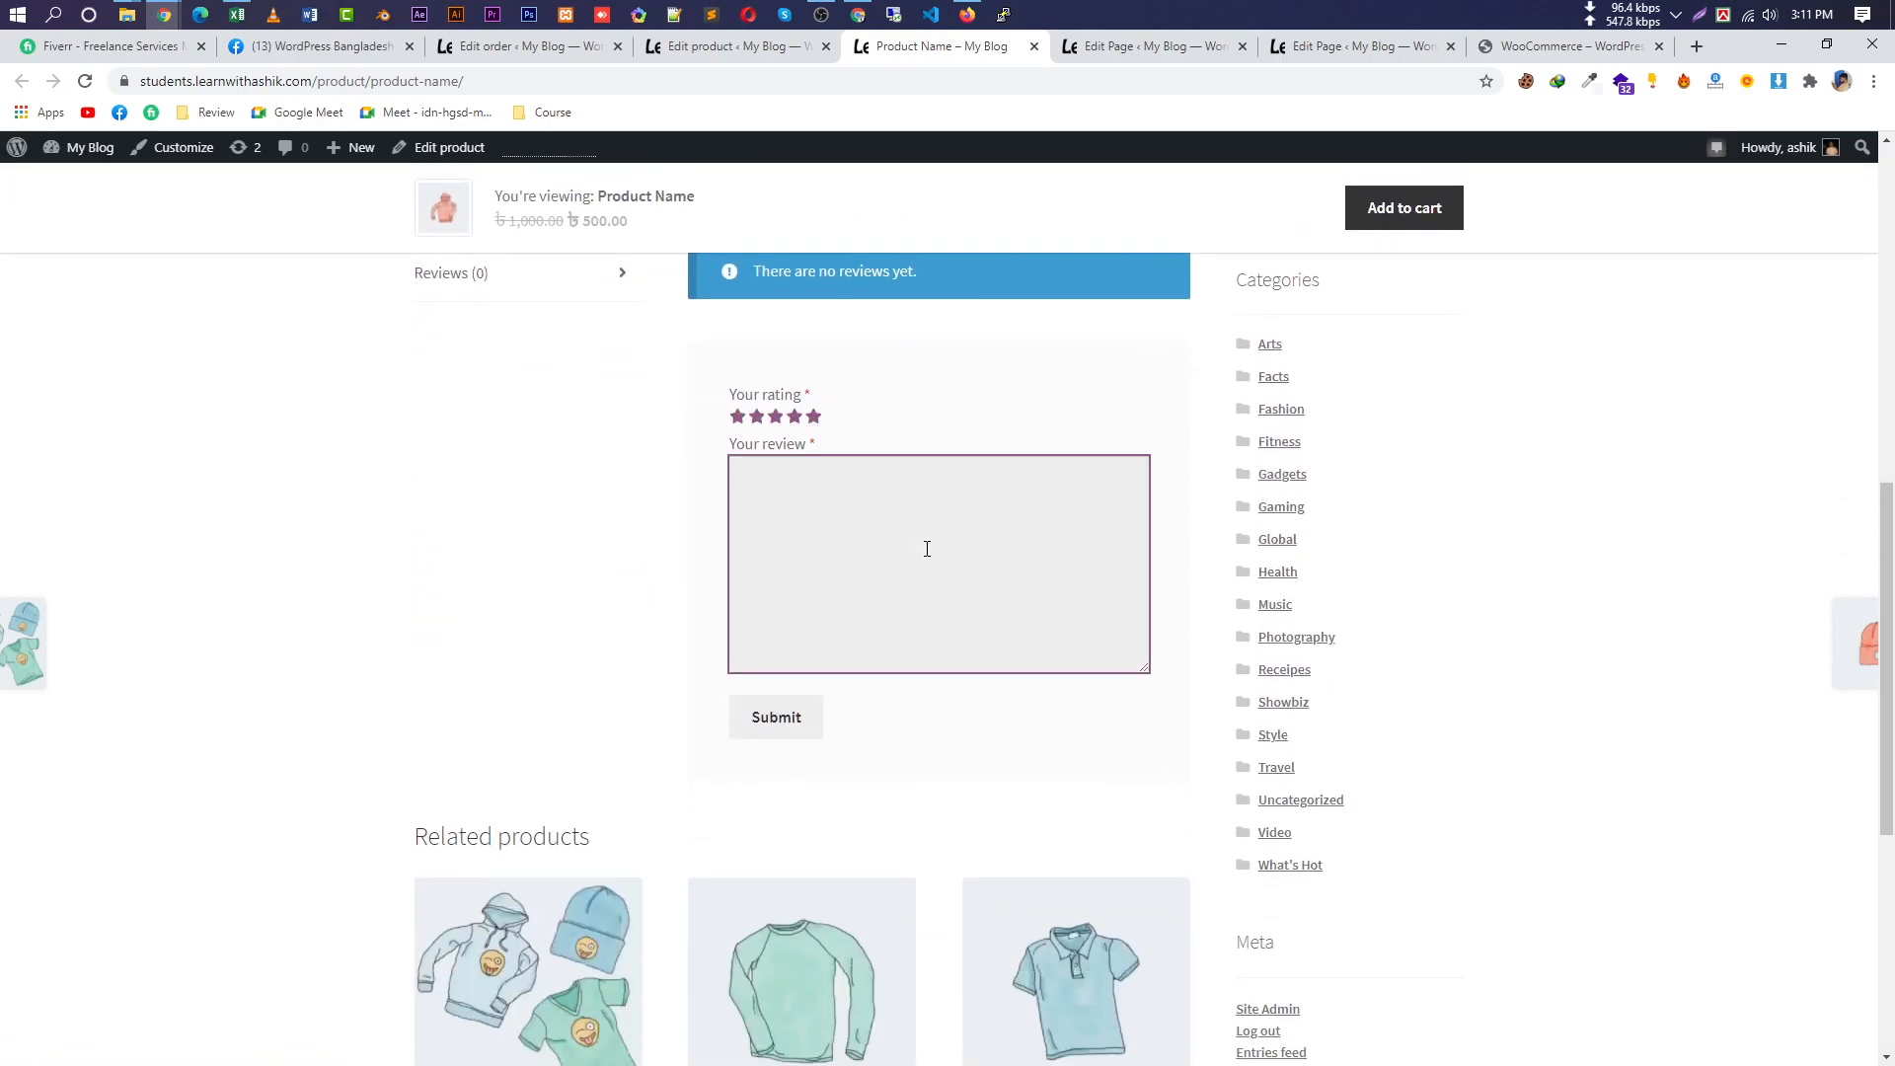
{"action": "type", "text": "good prodcut"}
{"action": "left_click", "coordinate": [765, 718]}
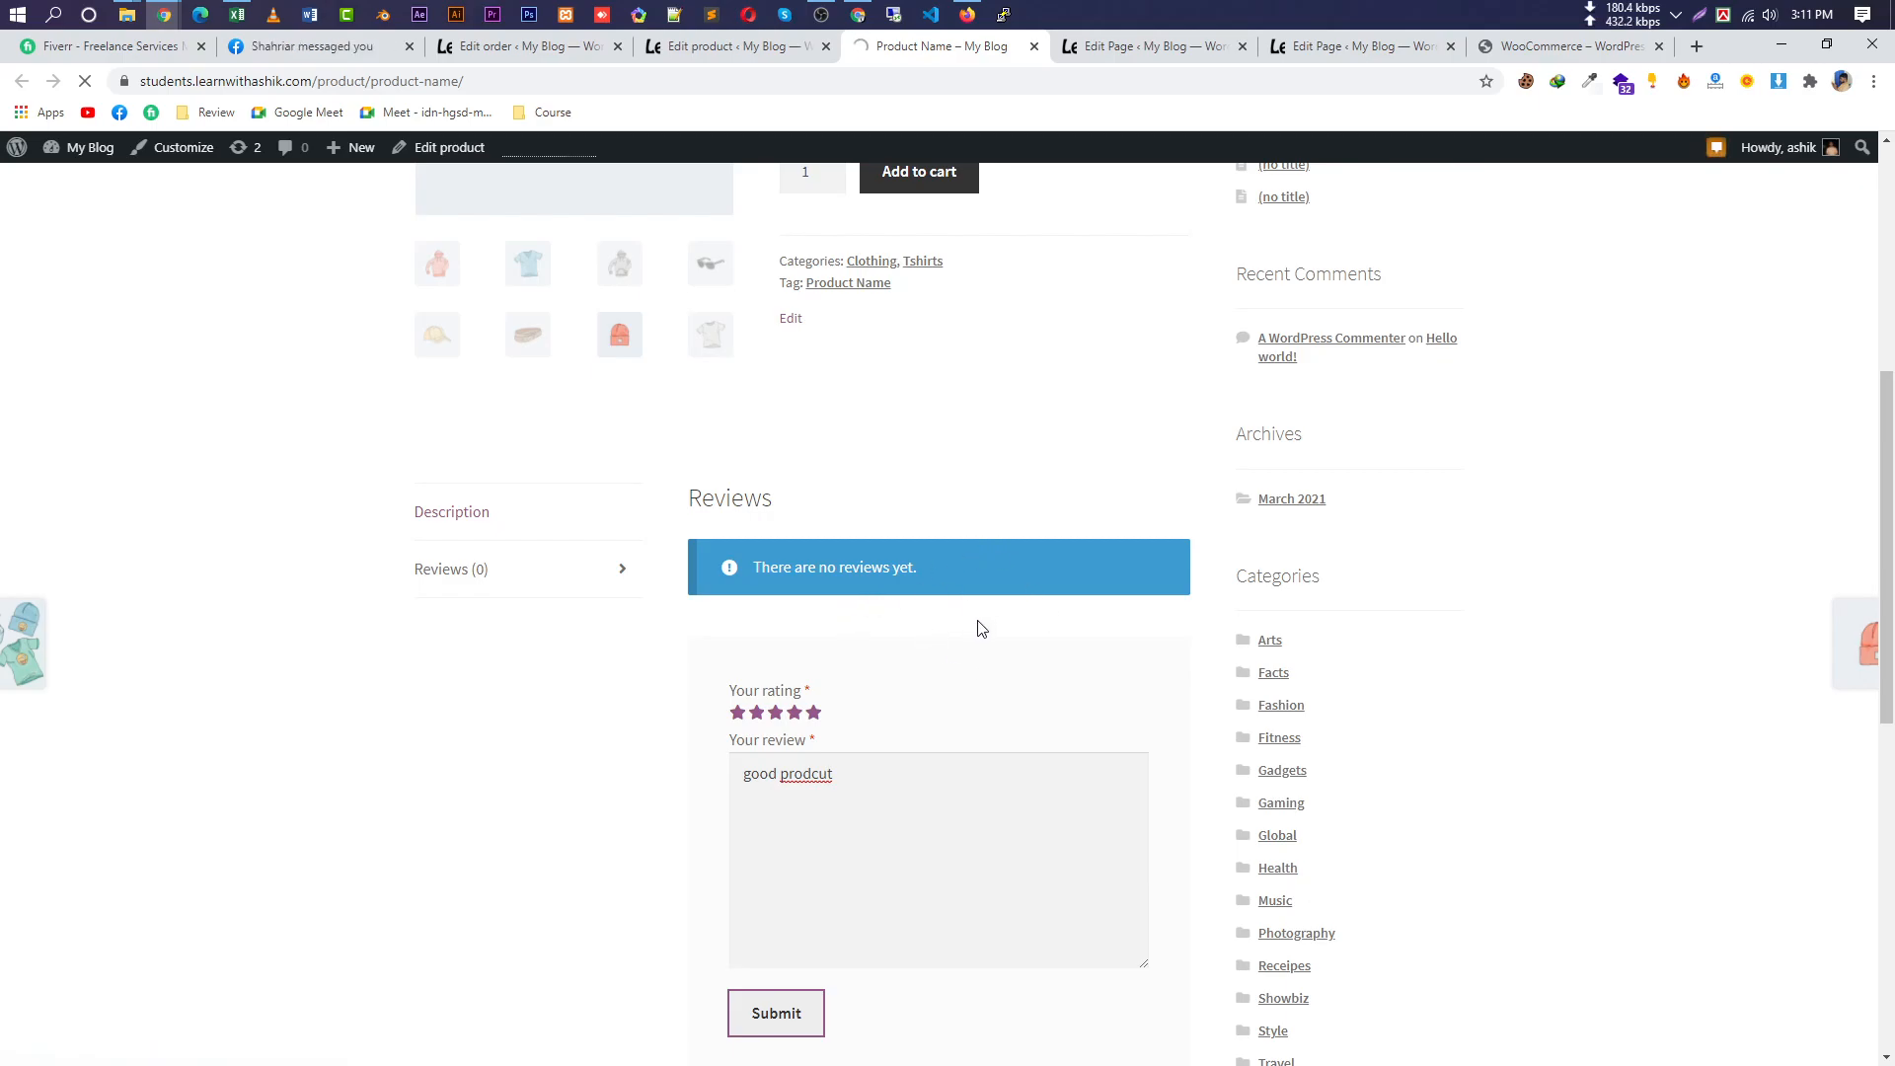
Go back to the Description section, then return to the product editor tab.
{"action": "scroll", "coordinate": [888, 611], "scroll_direction": "up", "scroll_amount": 4}
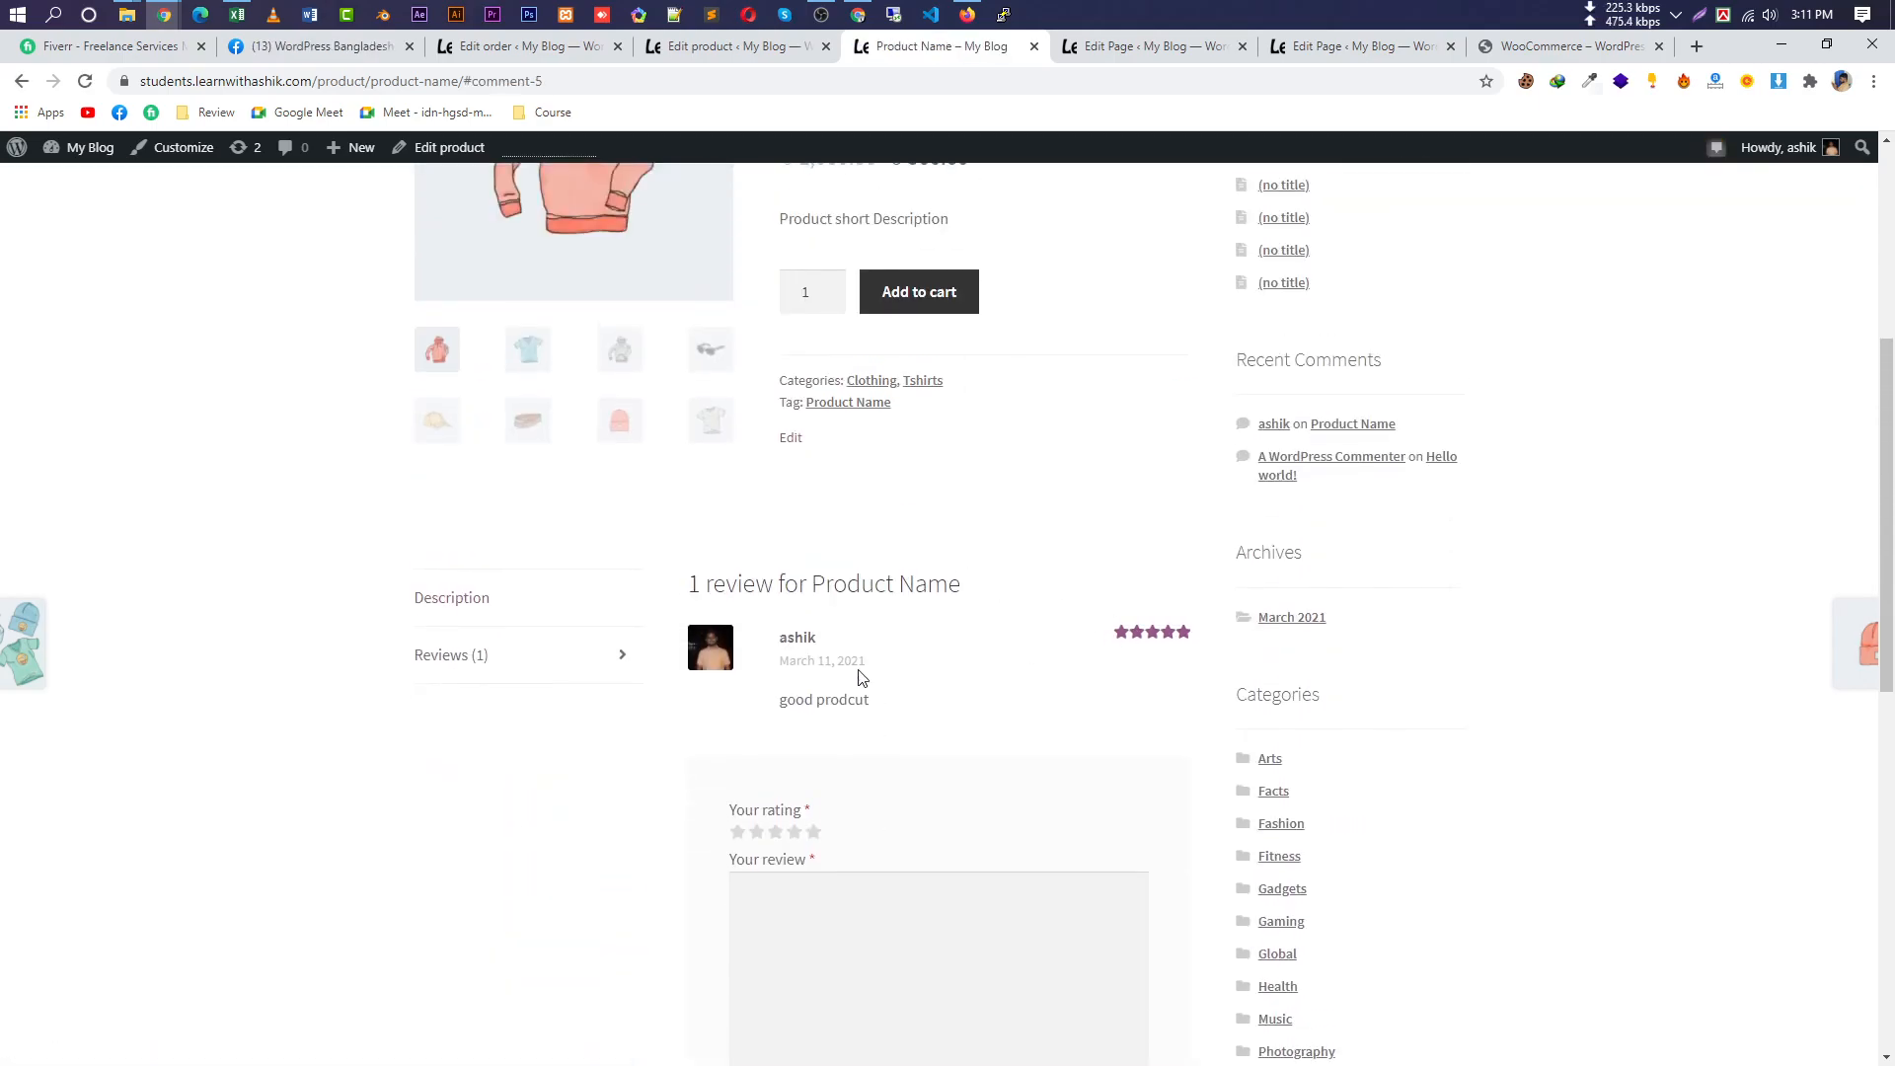
{"action": "left_click", "coordinate": [529, 599]}
{"action": "scroll", "coordinate": [937, 553], "scroll_direction": "up", "scroll_amount": 5}
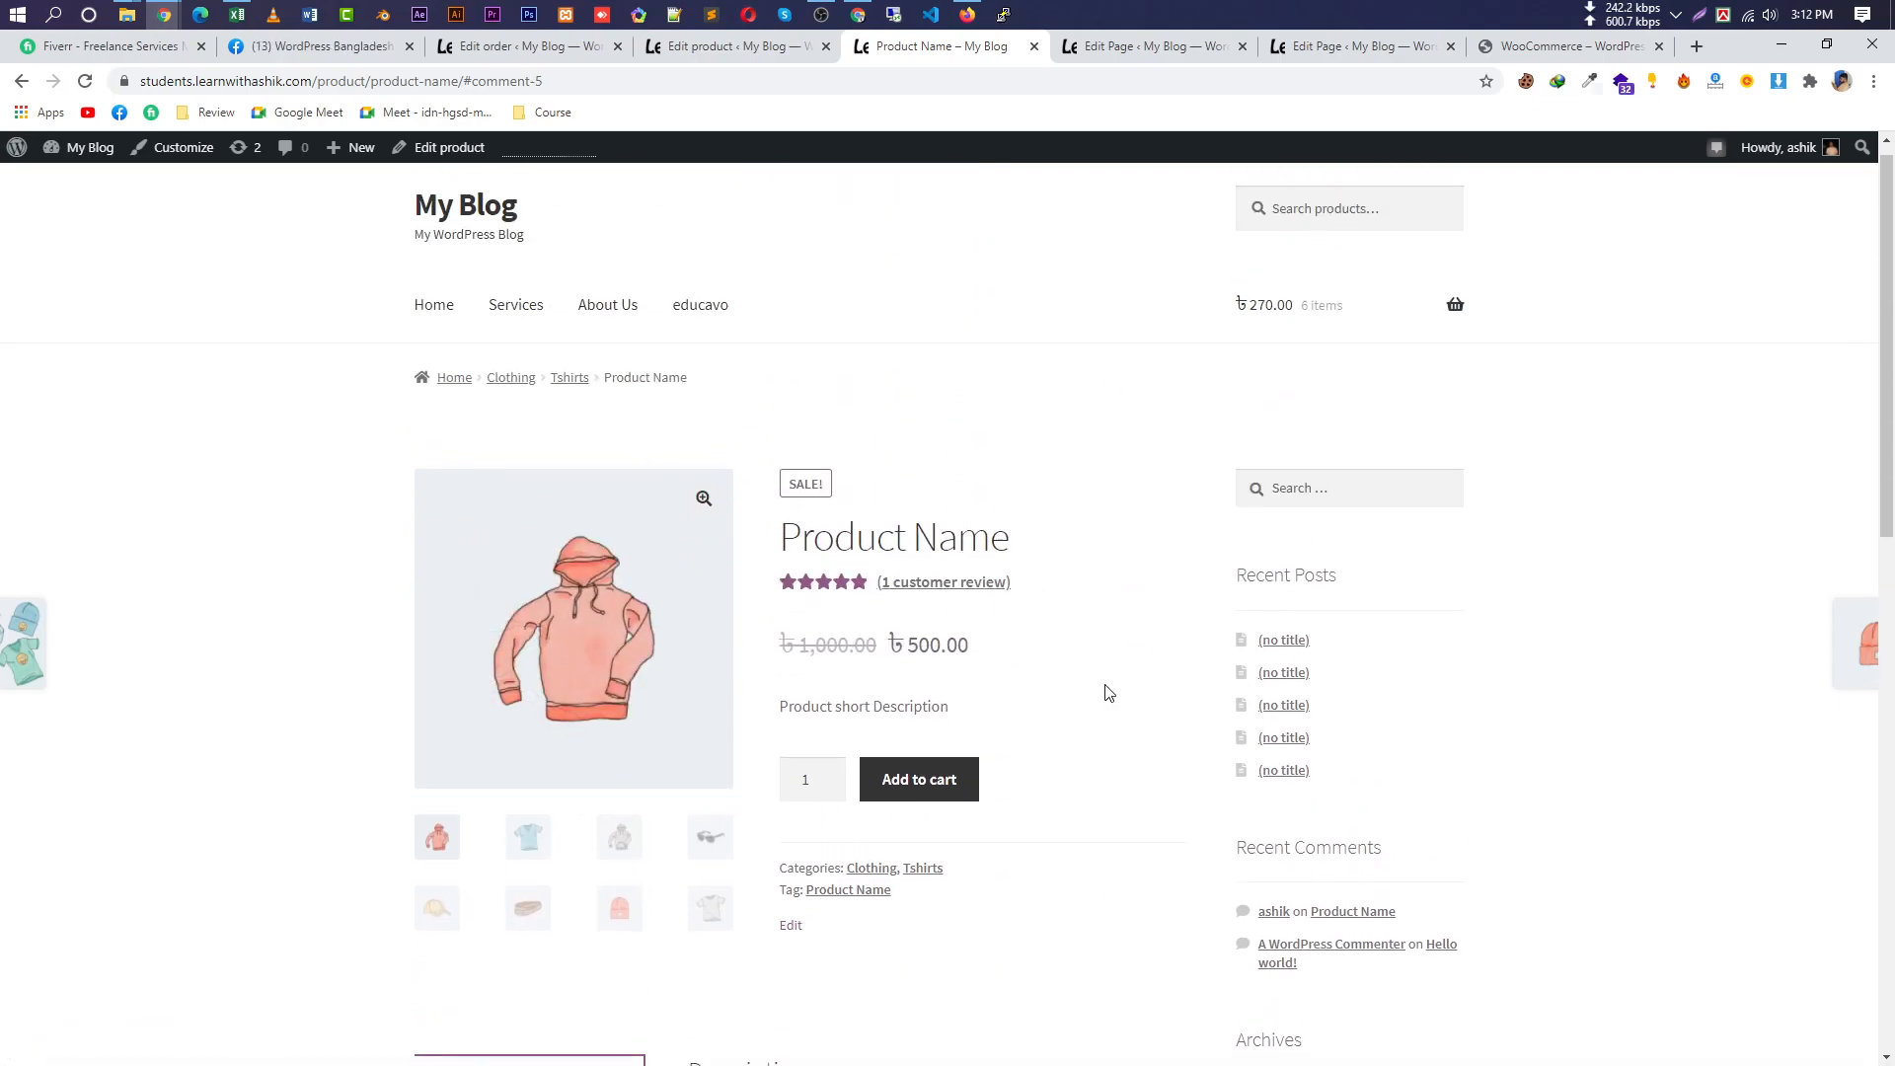
{"action": "scroll", "coordinate": [1107, 696], "scroll_direction": "down", "scroll_amount": 6}
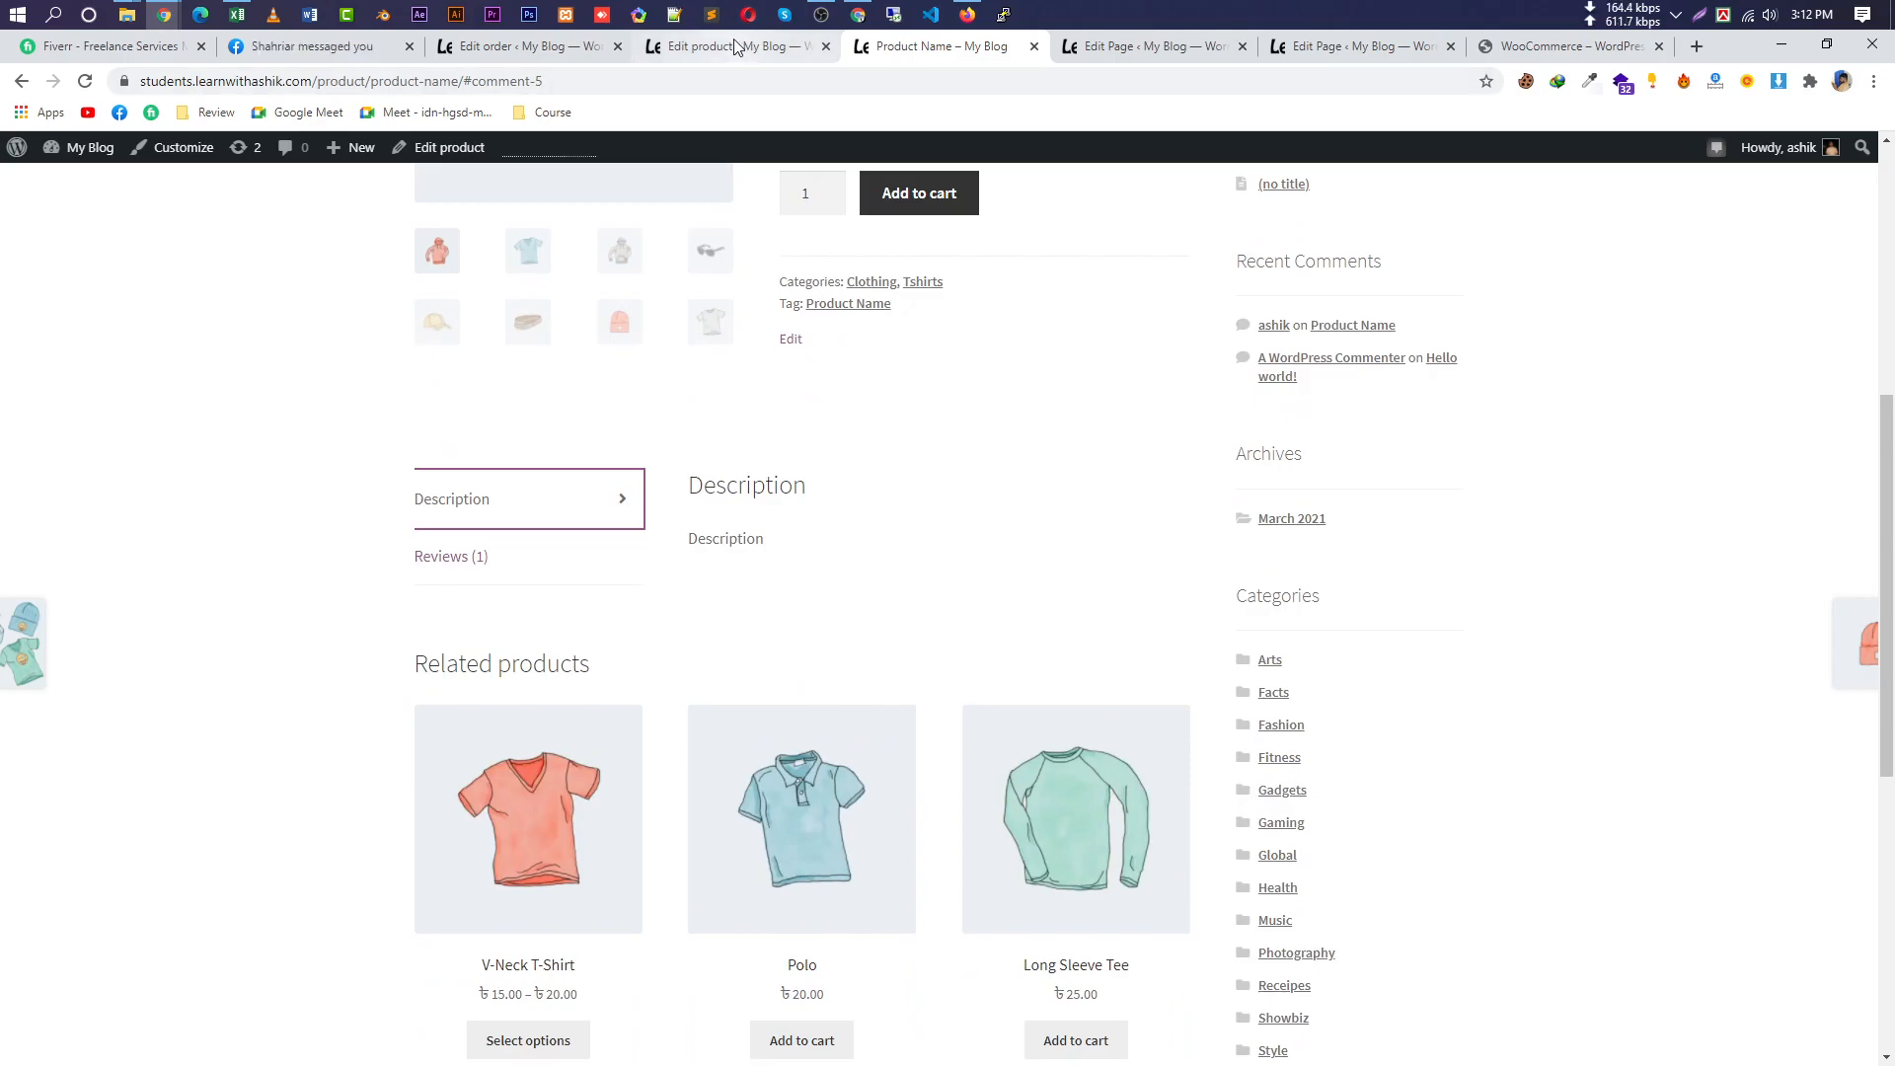
{"action": "left_click", "coordinate": [733, 46]}
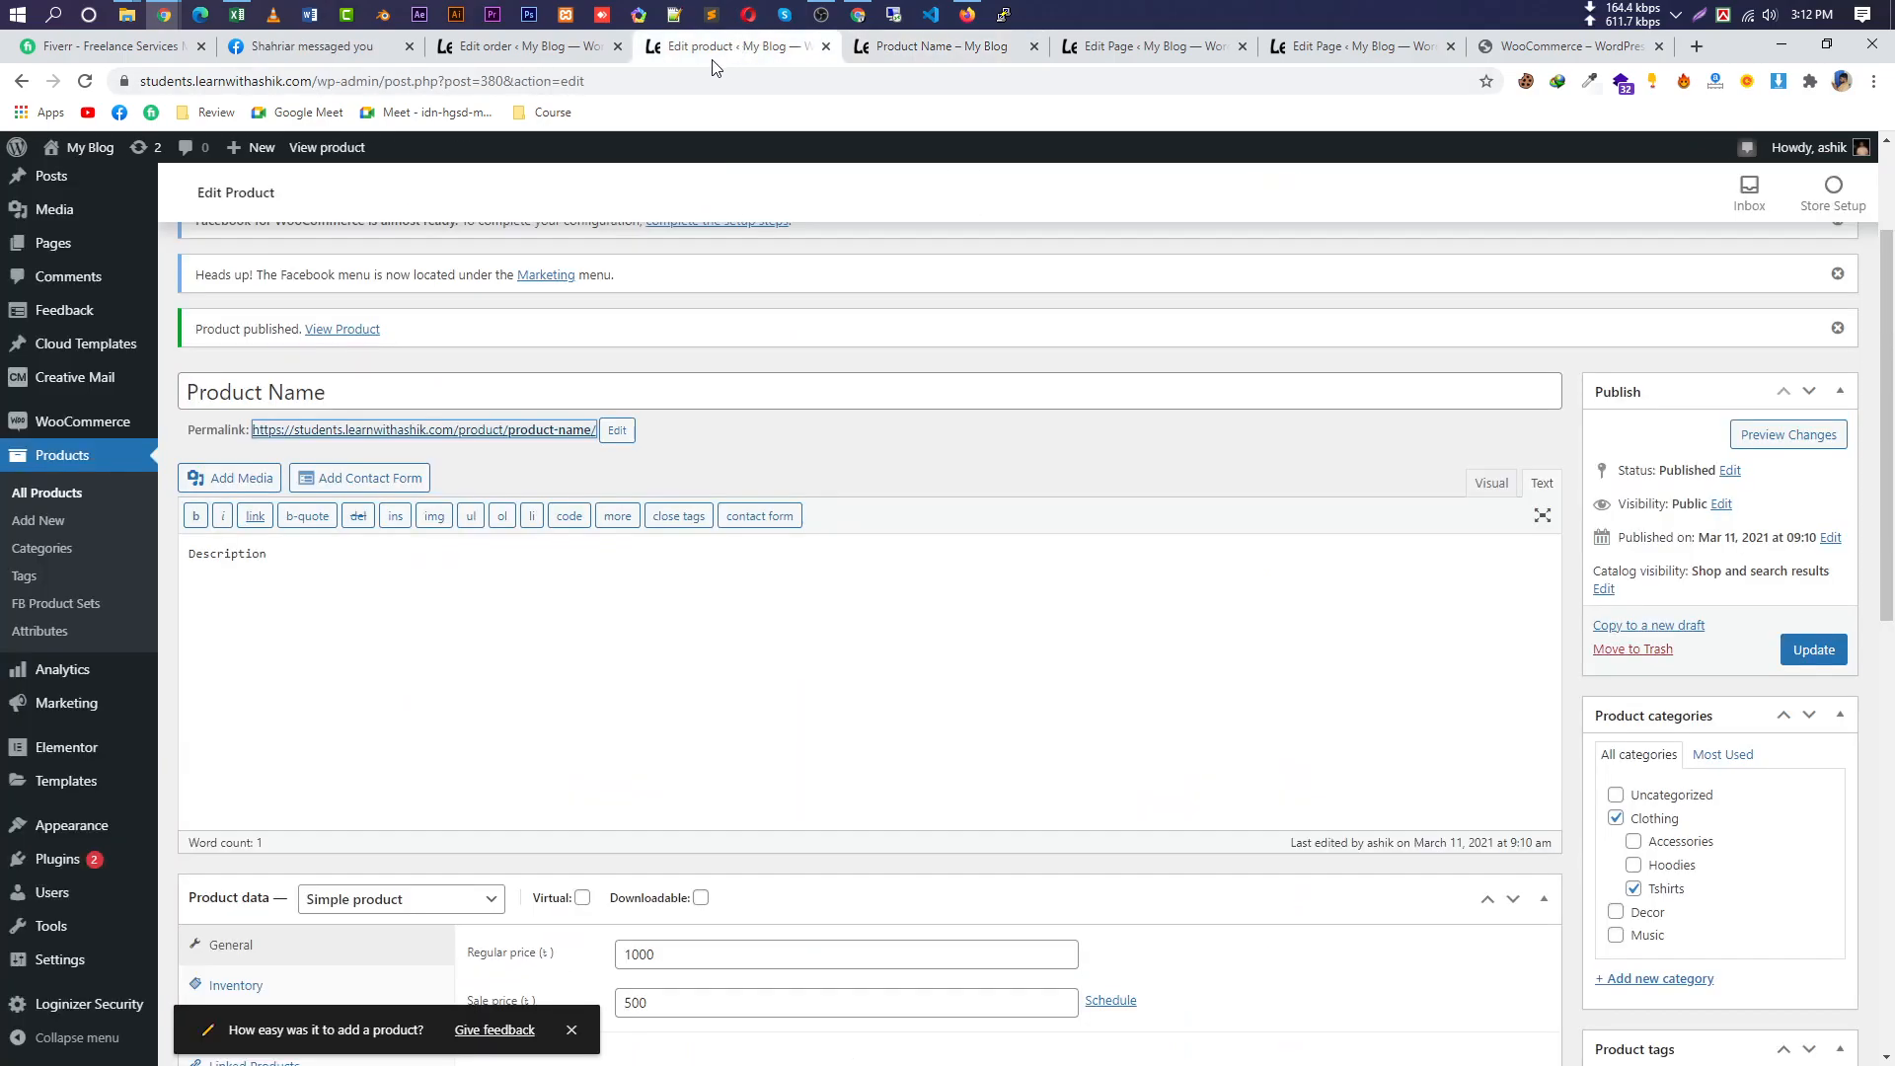
Add Mobile as a new product category.
{"action": "left_click", "coordinate": [25, 548]}
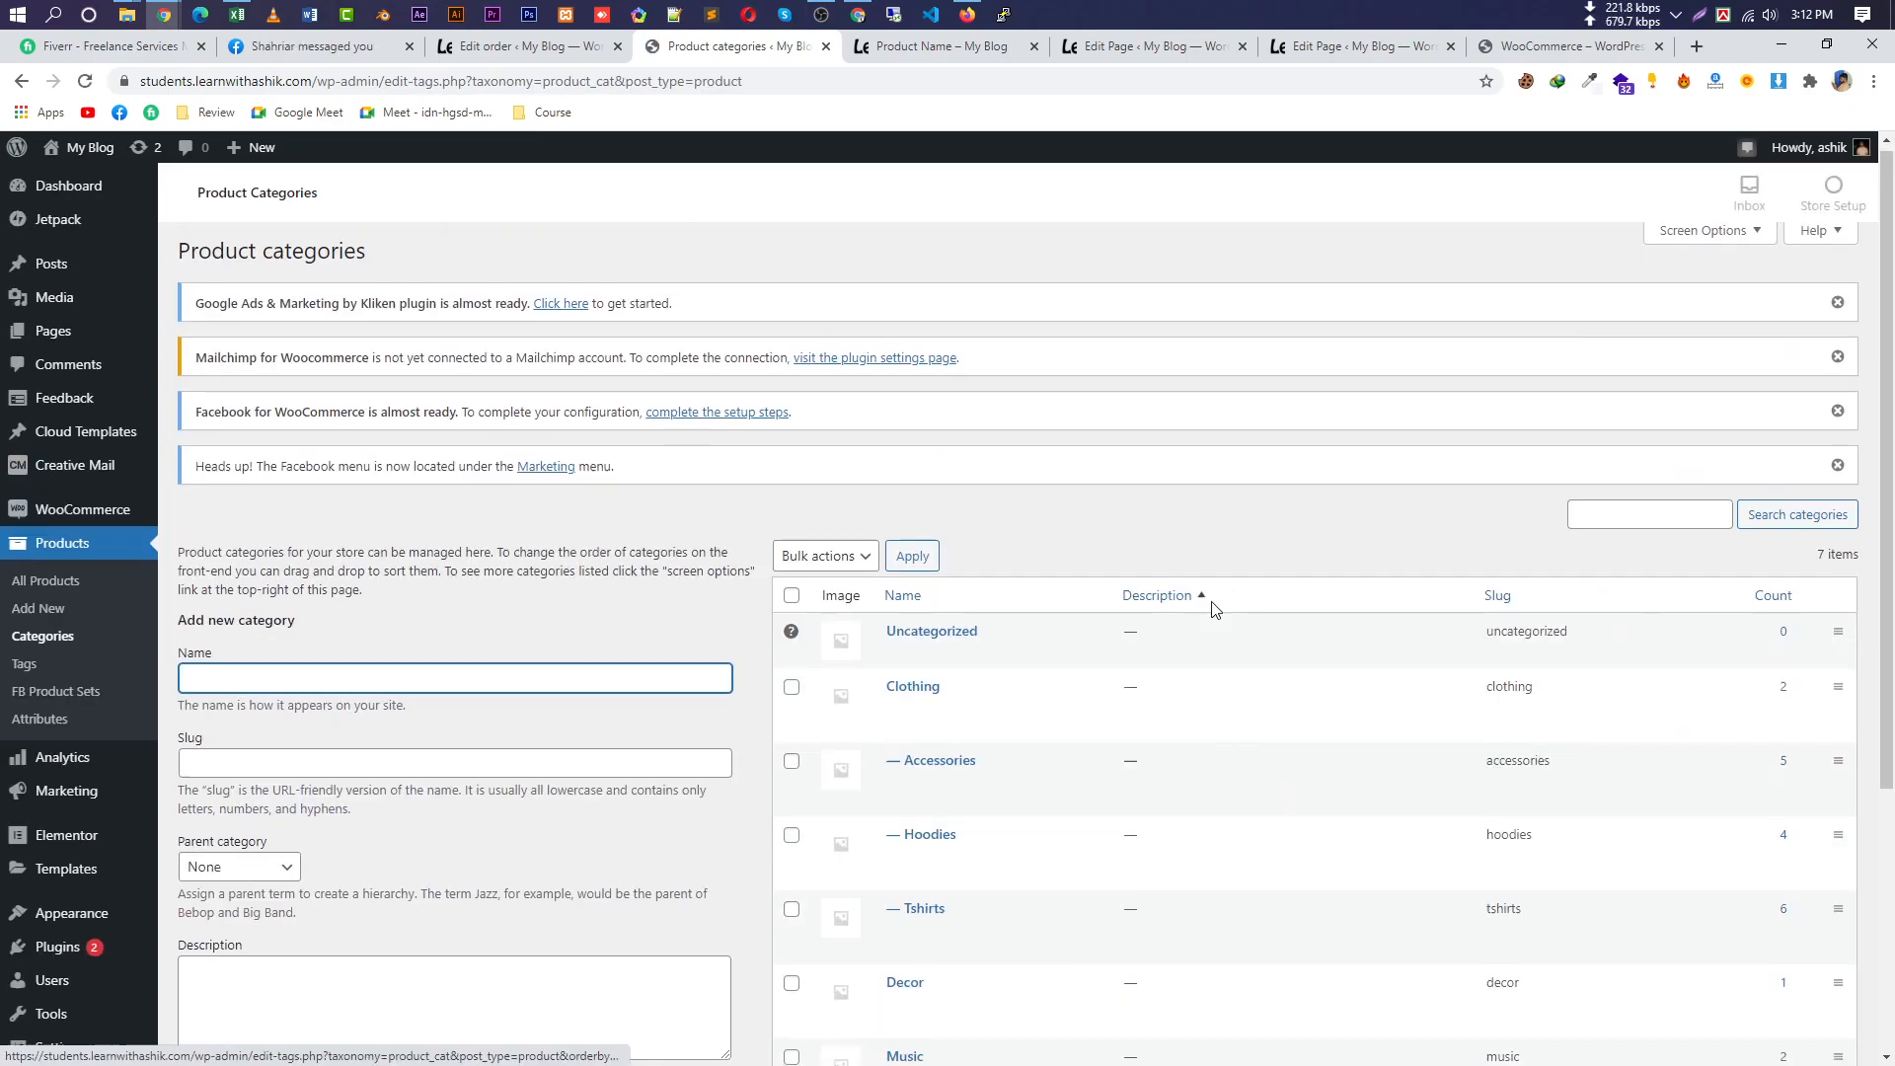
{"action": "scroll", "coordinate": [1210, 605], "scroll_direction": "down", "scroll_amount": 4}
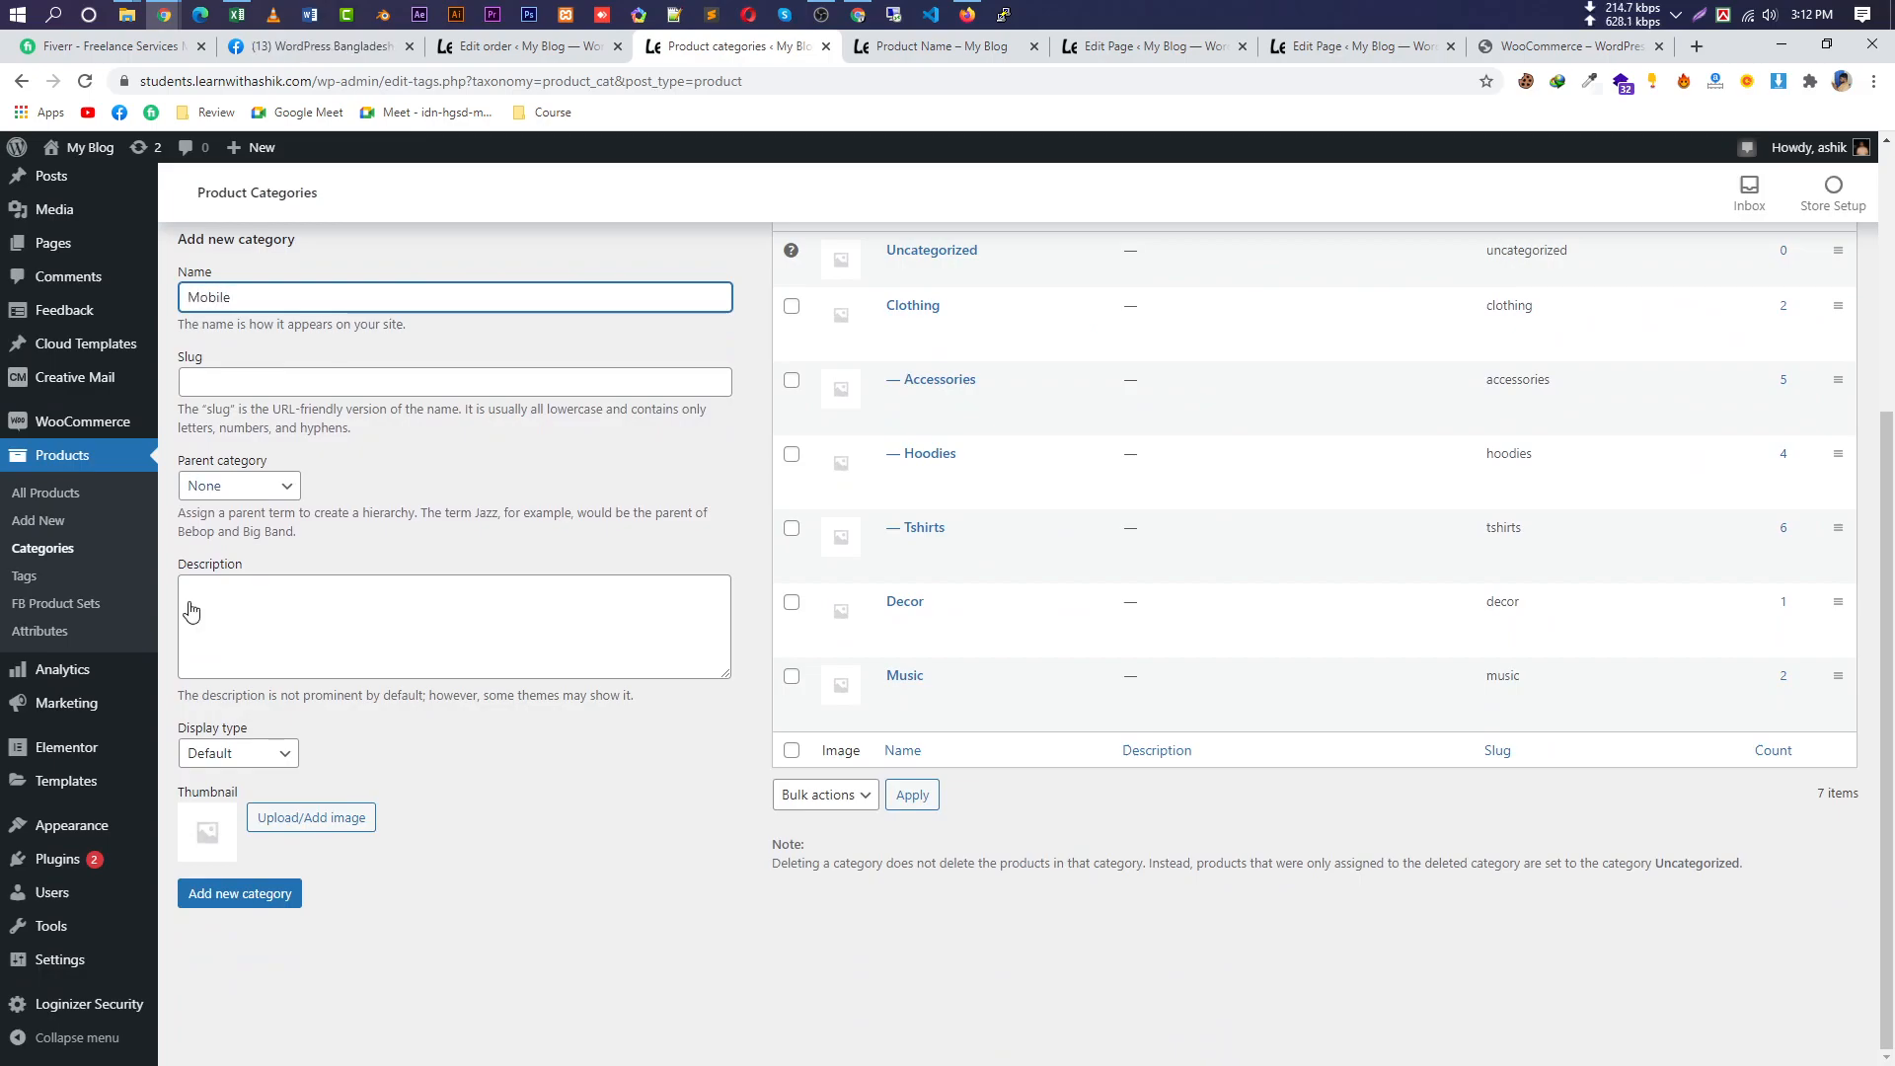
{"action": "left_click", "coordinate": [269, 896]}
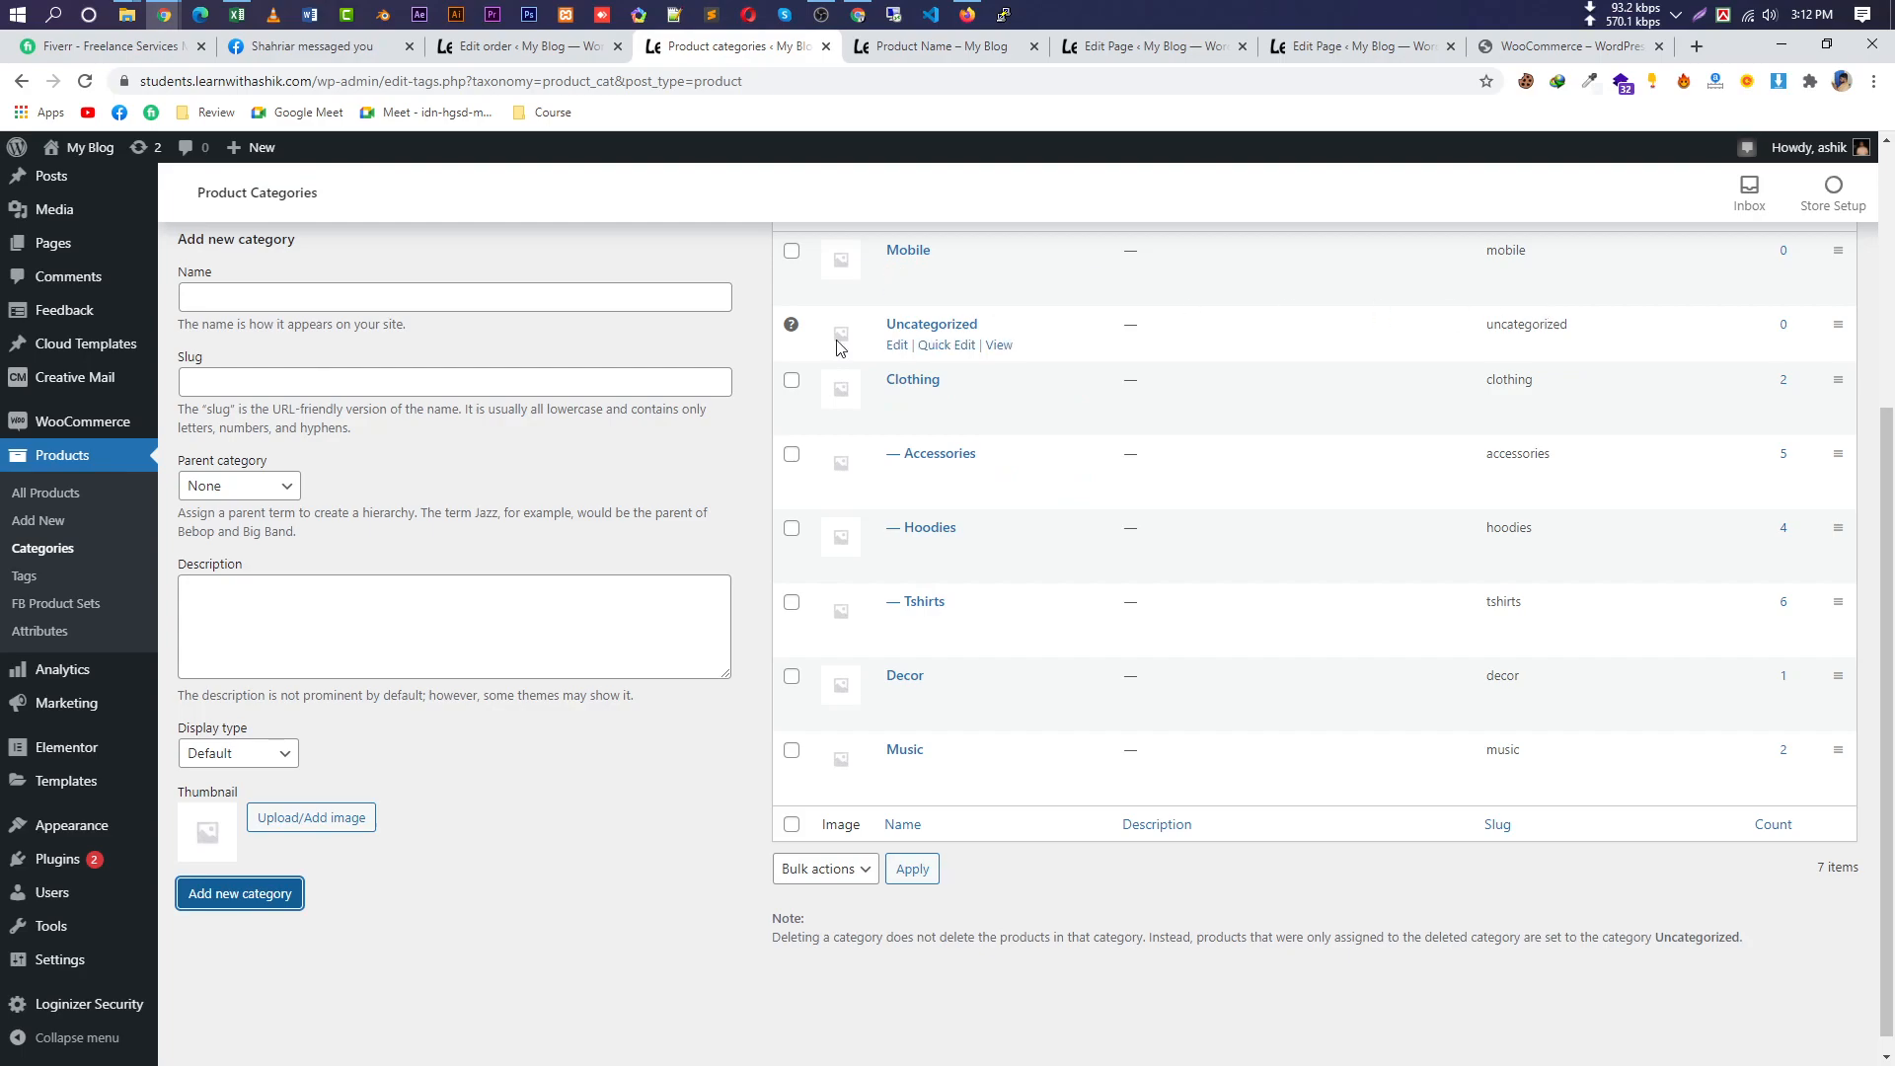
Add a Nokia category with Mobile as its parent.
{"action": "left_click", "coordinate": [344, 296]}
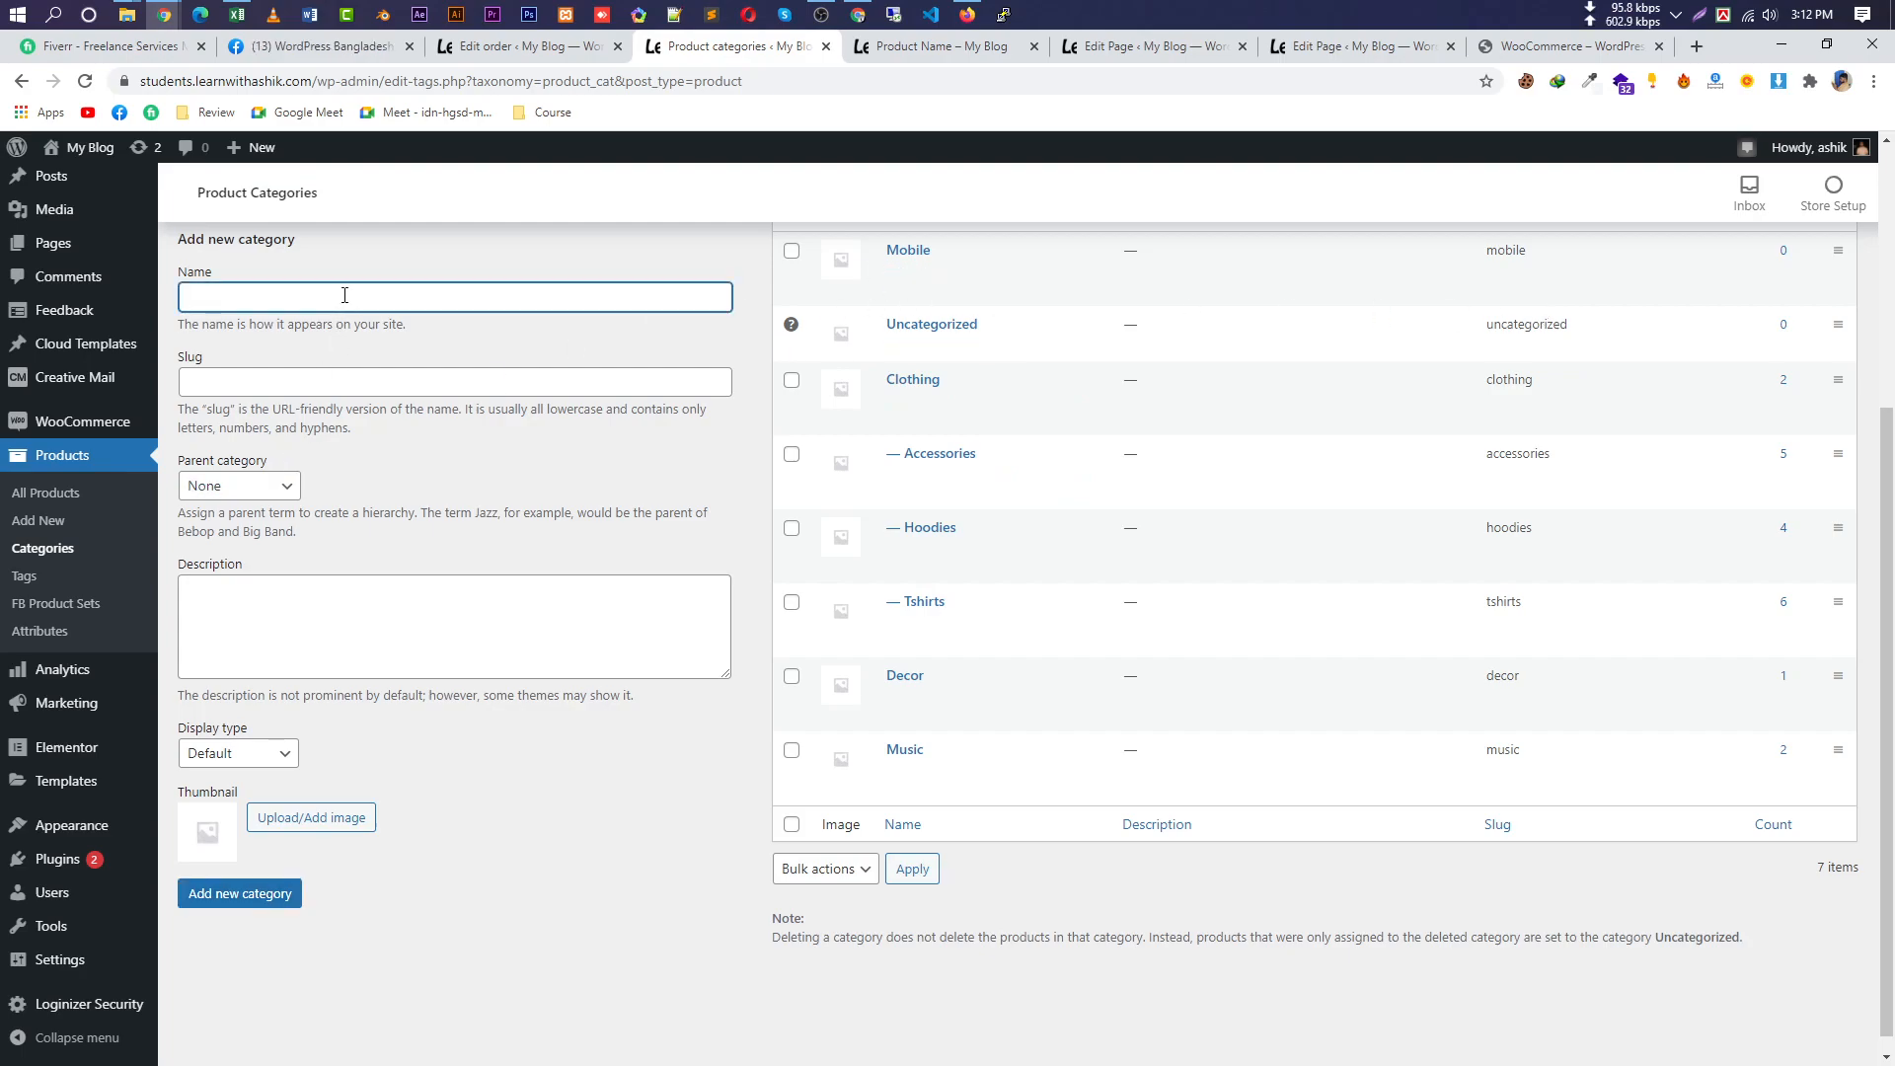
{"action": "type", "text": "Nokia"}
{"action": "left_click", "coordinate": [231, 490]}
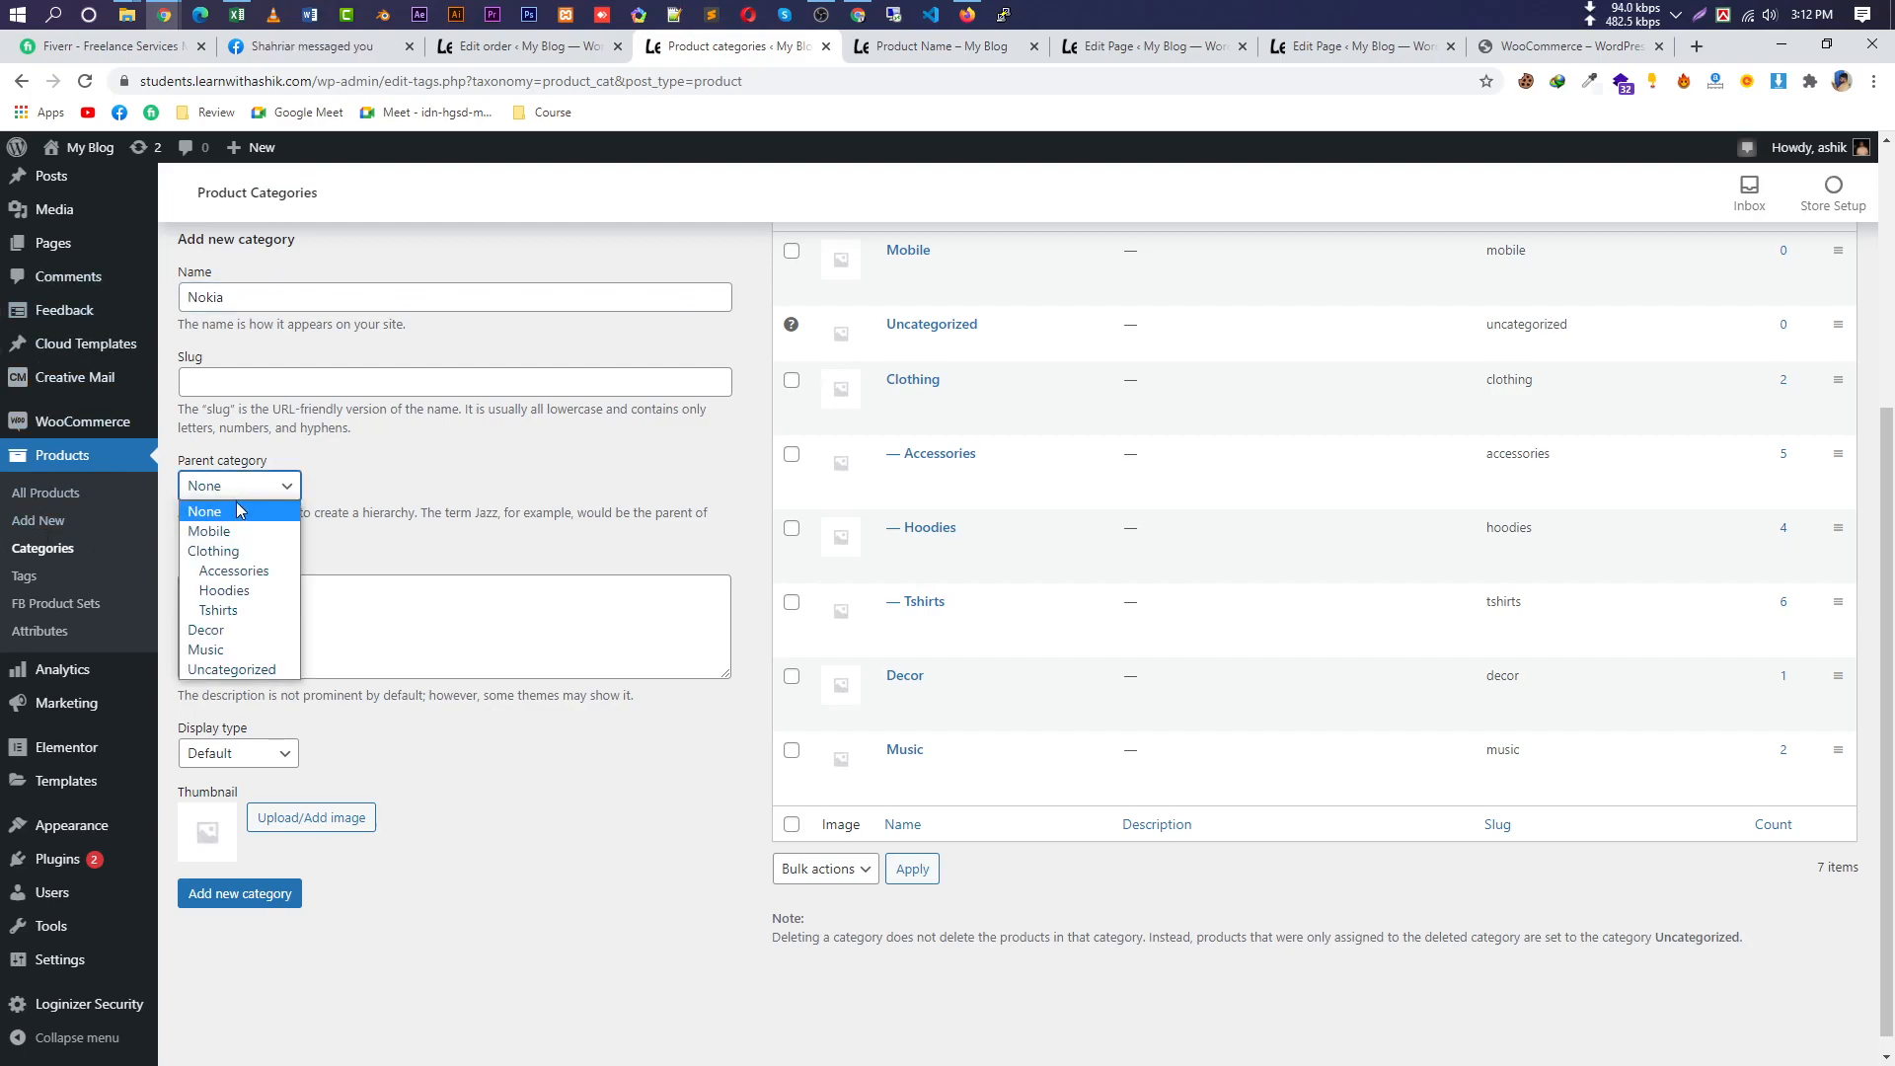
{"action": "left_click", "coordinate": [231, 533]}
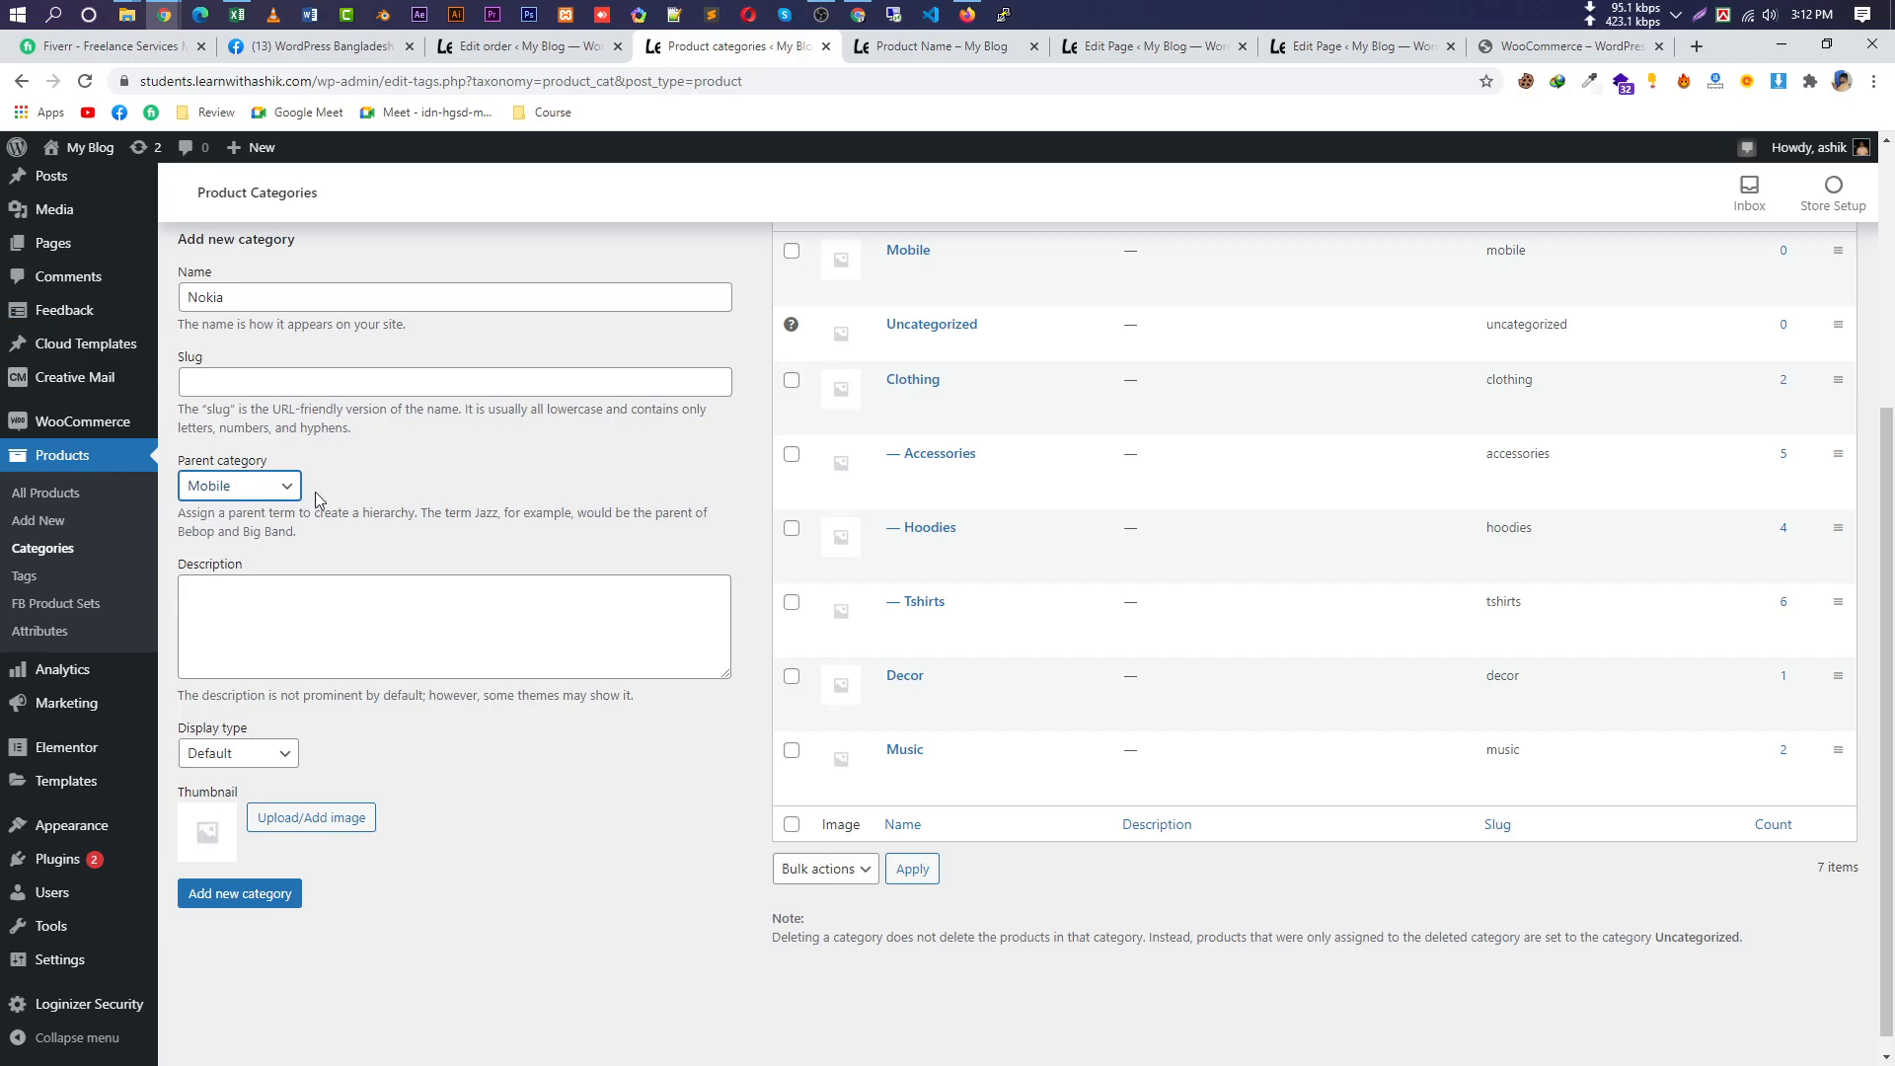
{"action": "left_click", "coordinate": [240, 893]}
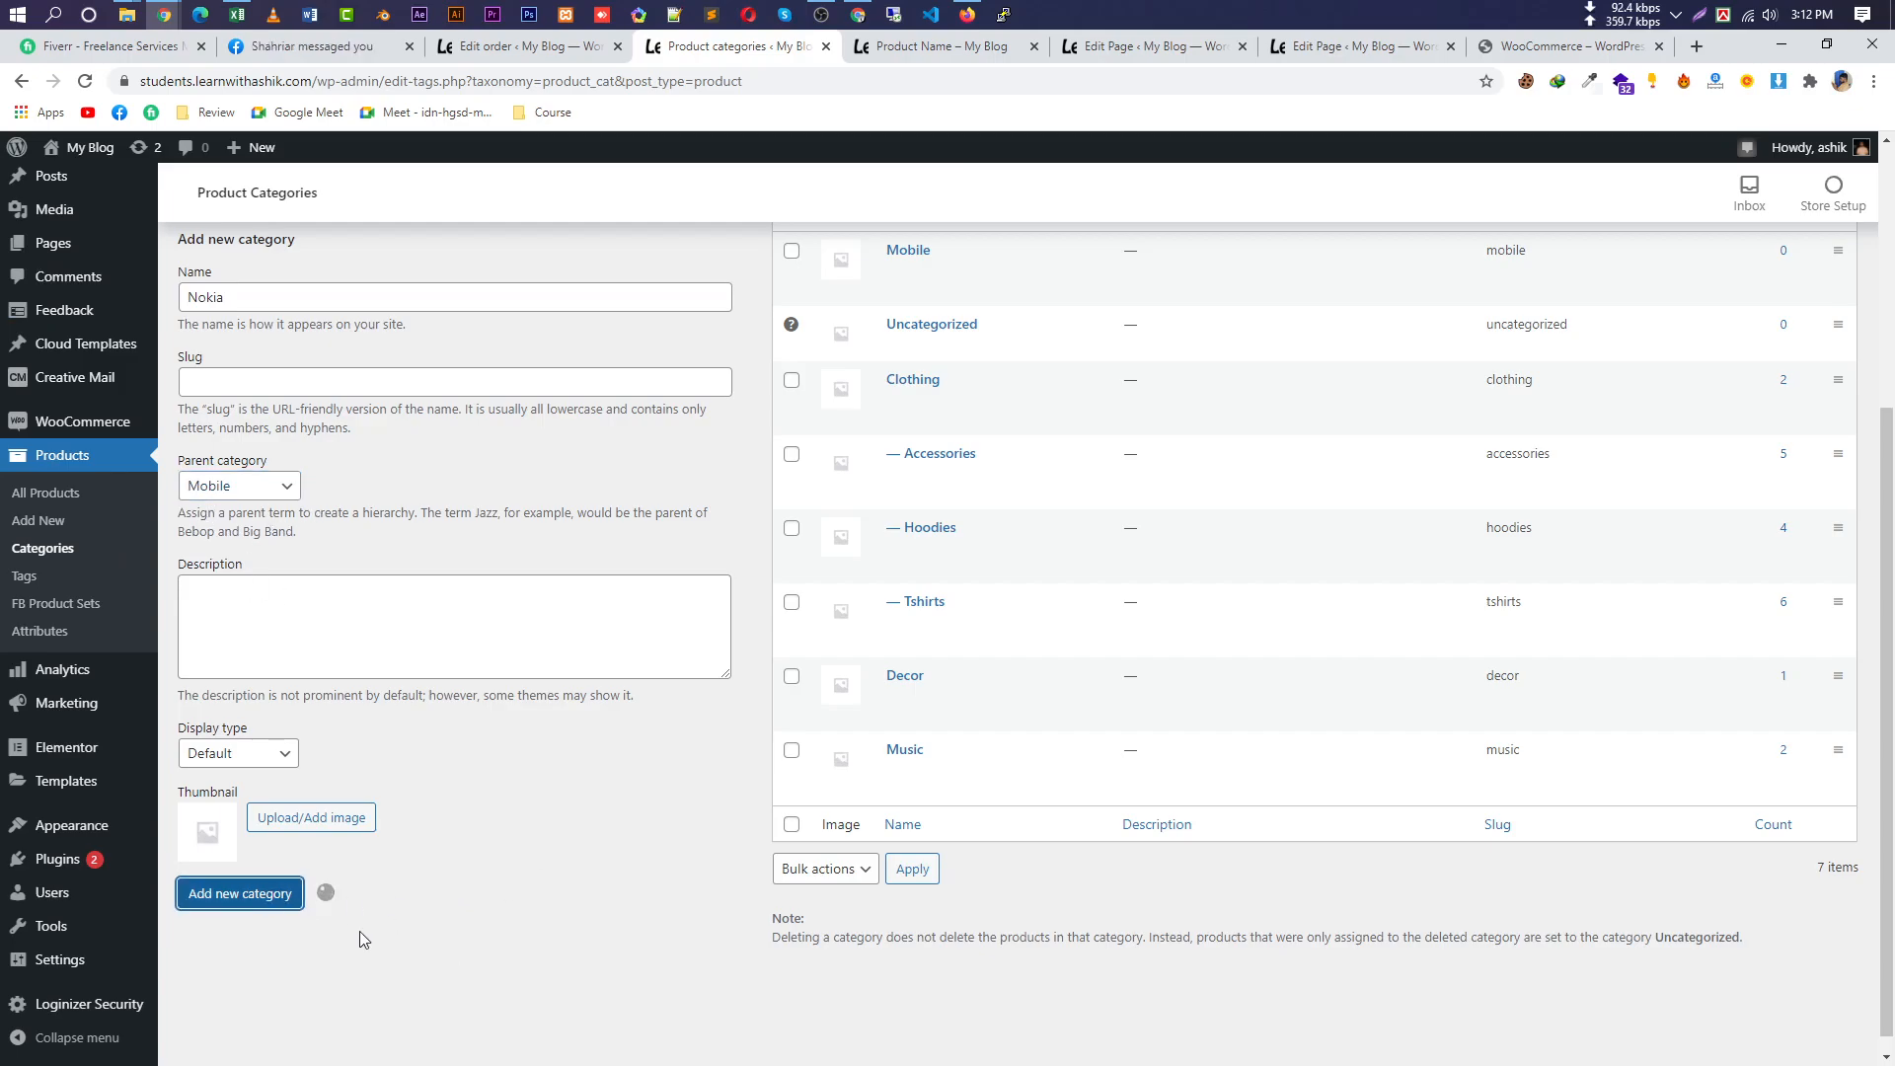
Add a Java Phone category with Nokia as its parent.
{"action": "scroll", "coordinate": [205, 932], "scroll_direction": "up", "scroll_amount": 3}
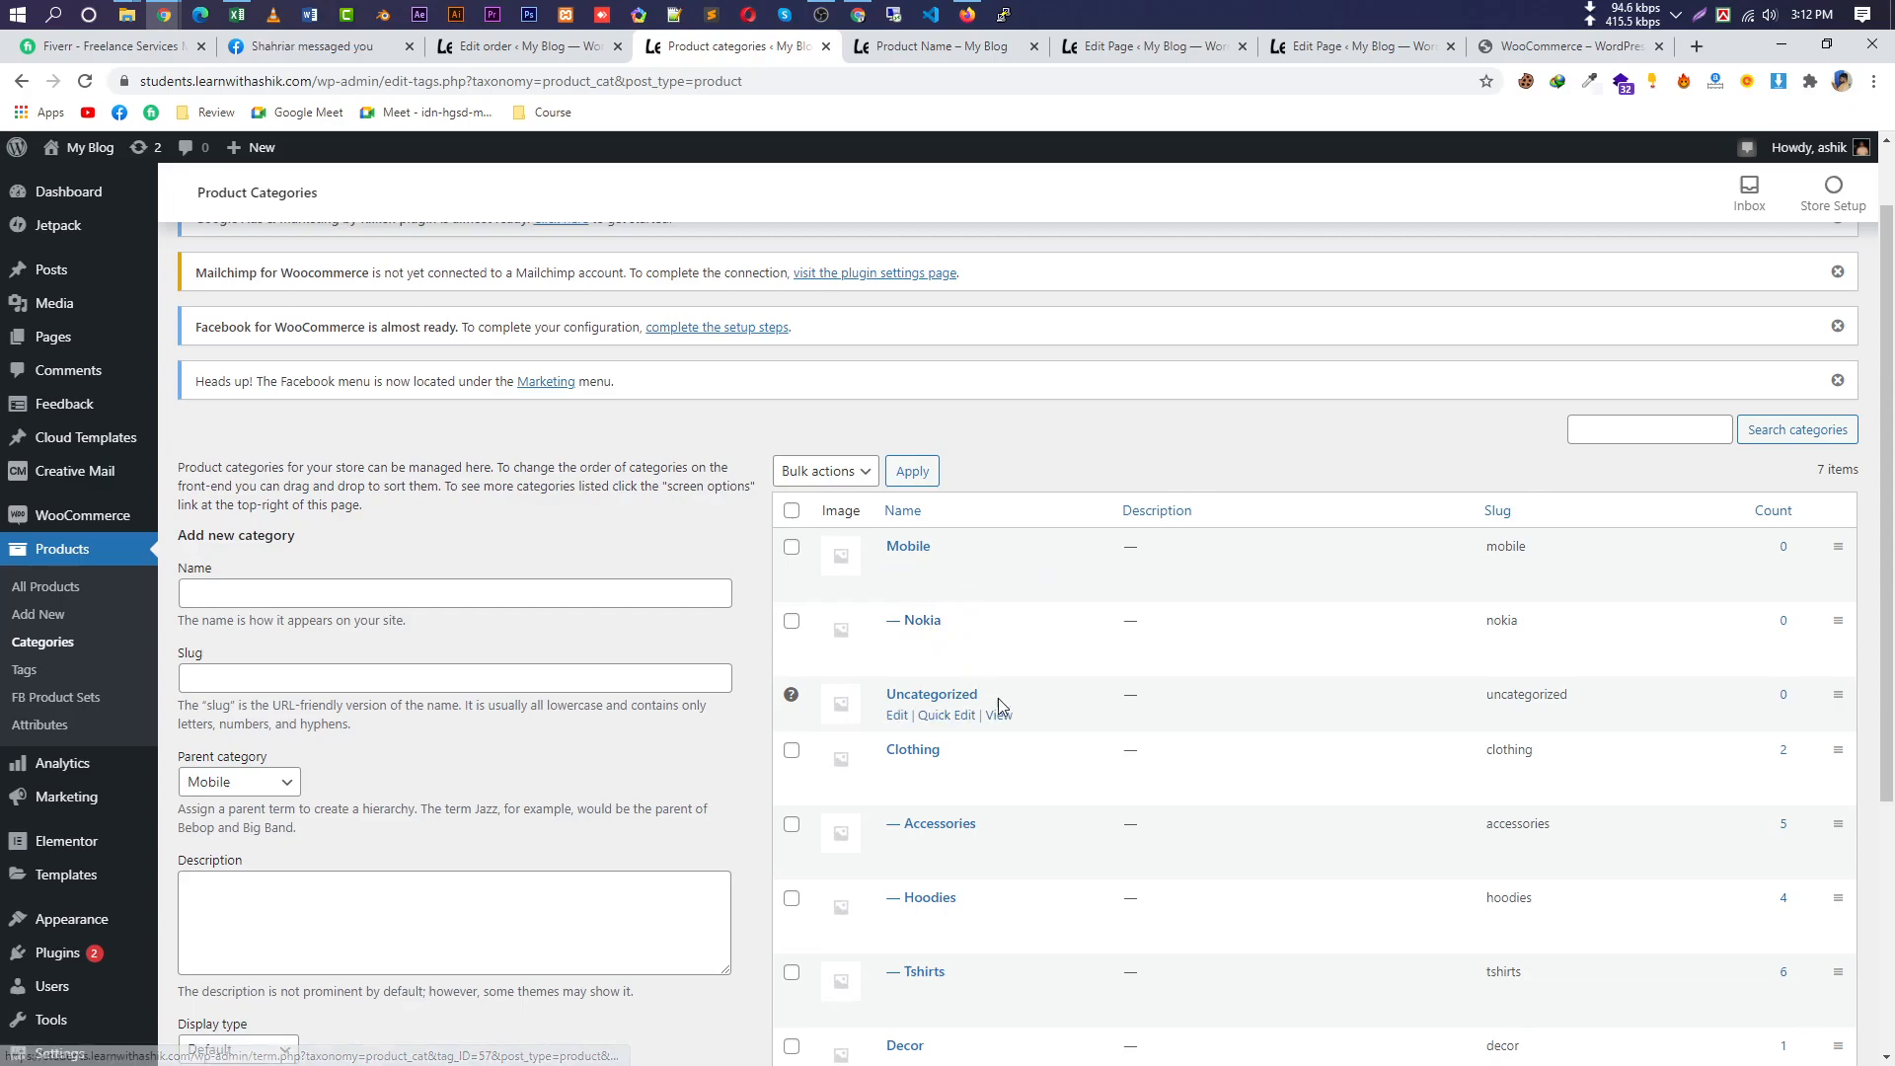
{"action": "scroll", "coordinate": [1003, 707], "scroll_direction": "down", "scroll_amount": 1}
{"action": "left_click", "coordinate": [252, 683]}
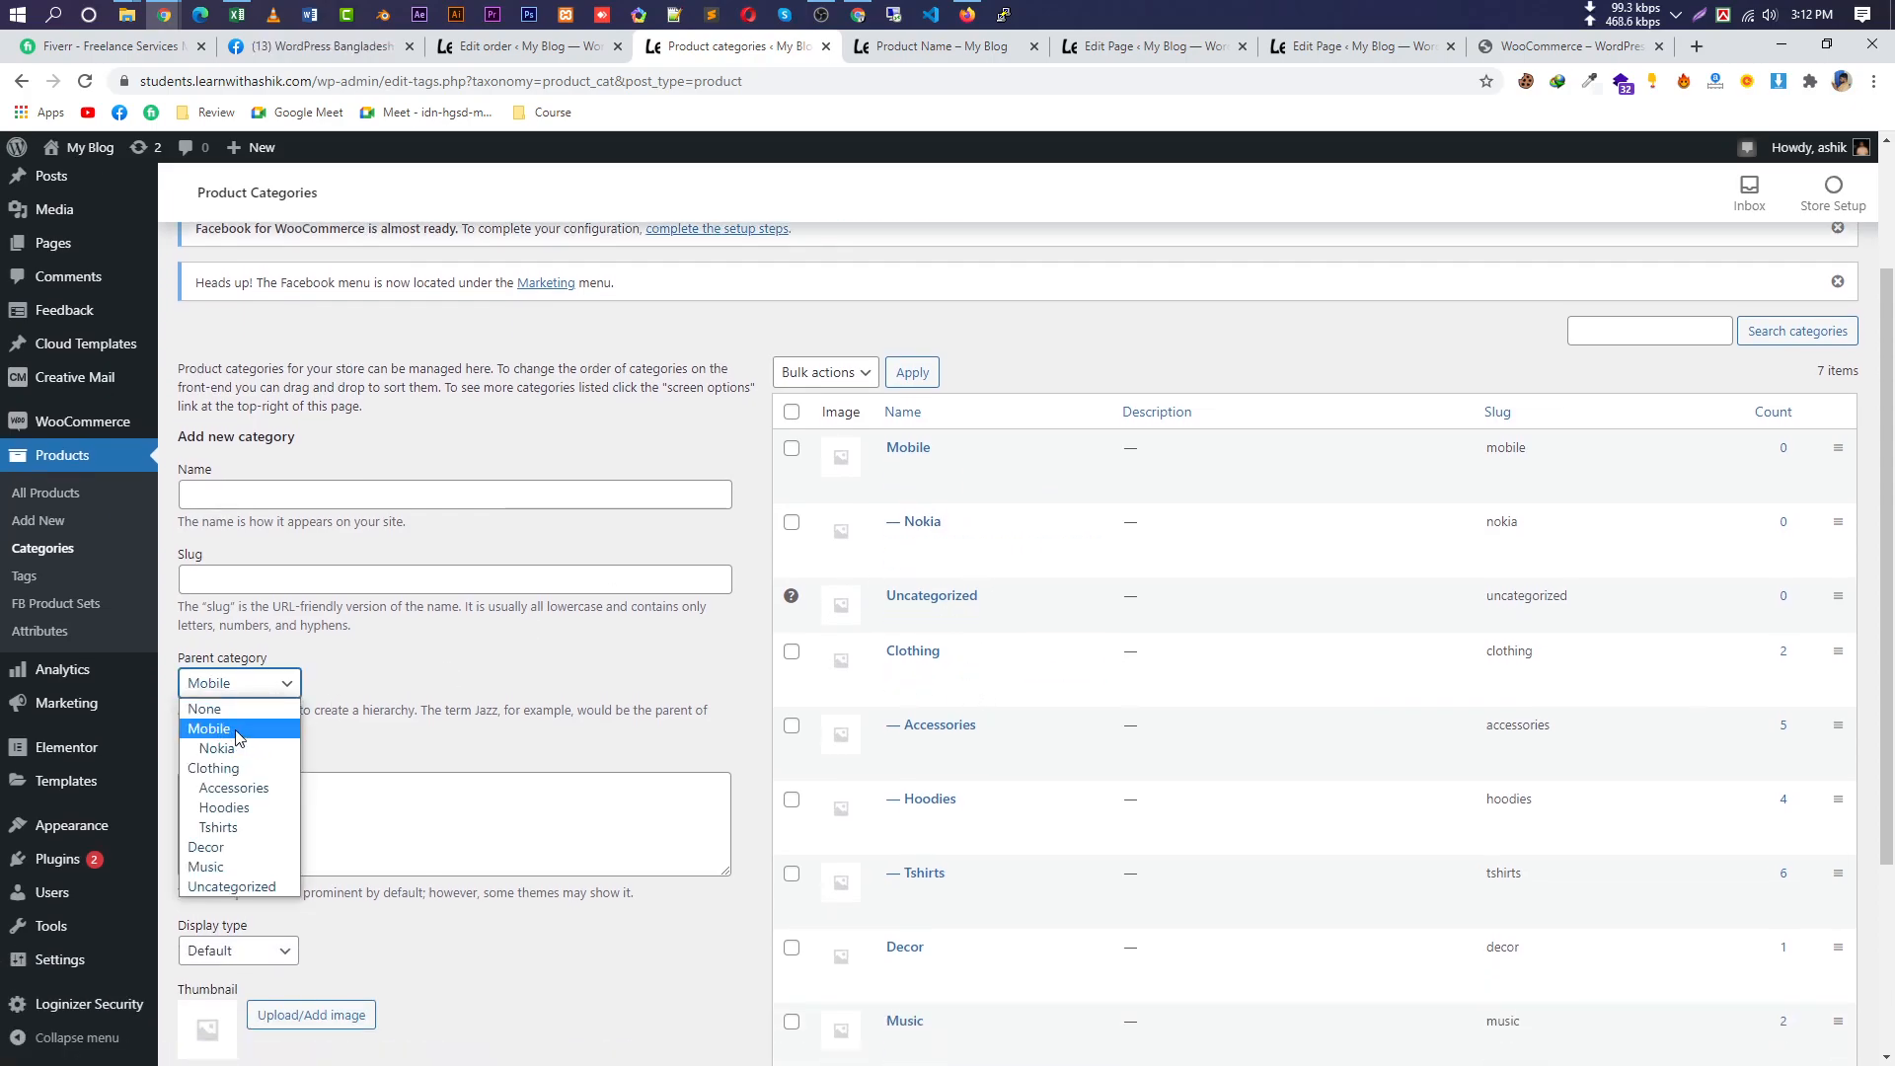
{"action": "left_click_drag", "start_coordinate": [659, 710], "coordinate": [180, 702]}
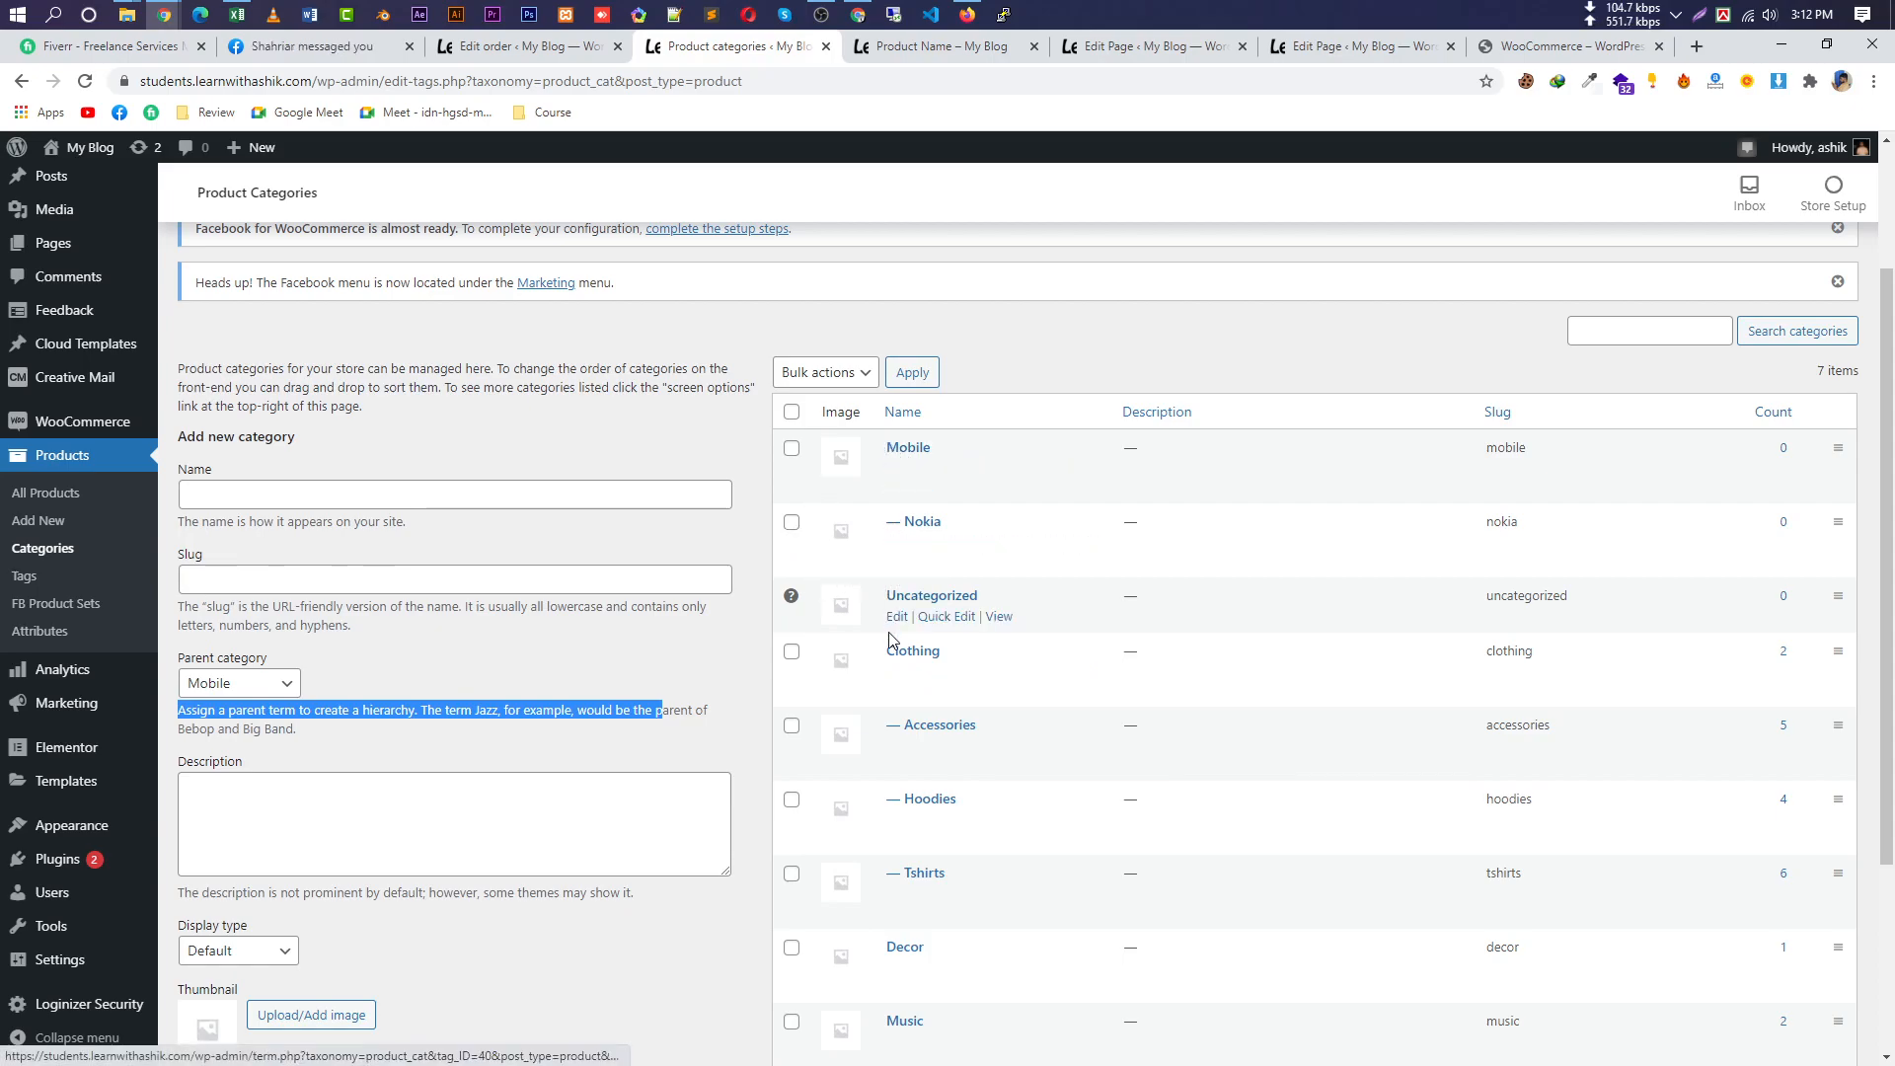
{"action": "scroll", "coordinate": [901, 655], "scroll_direction": "down", "scroll_amount": 2}
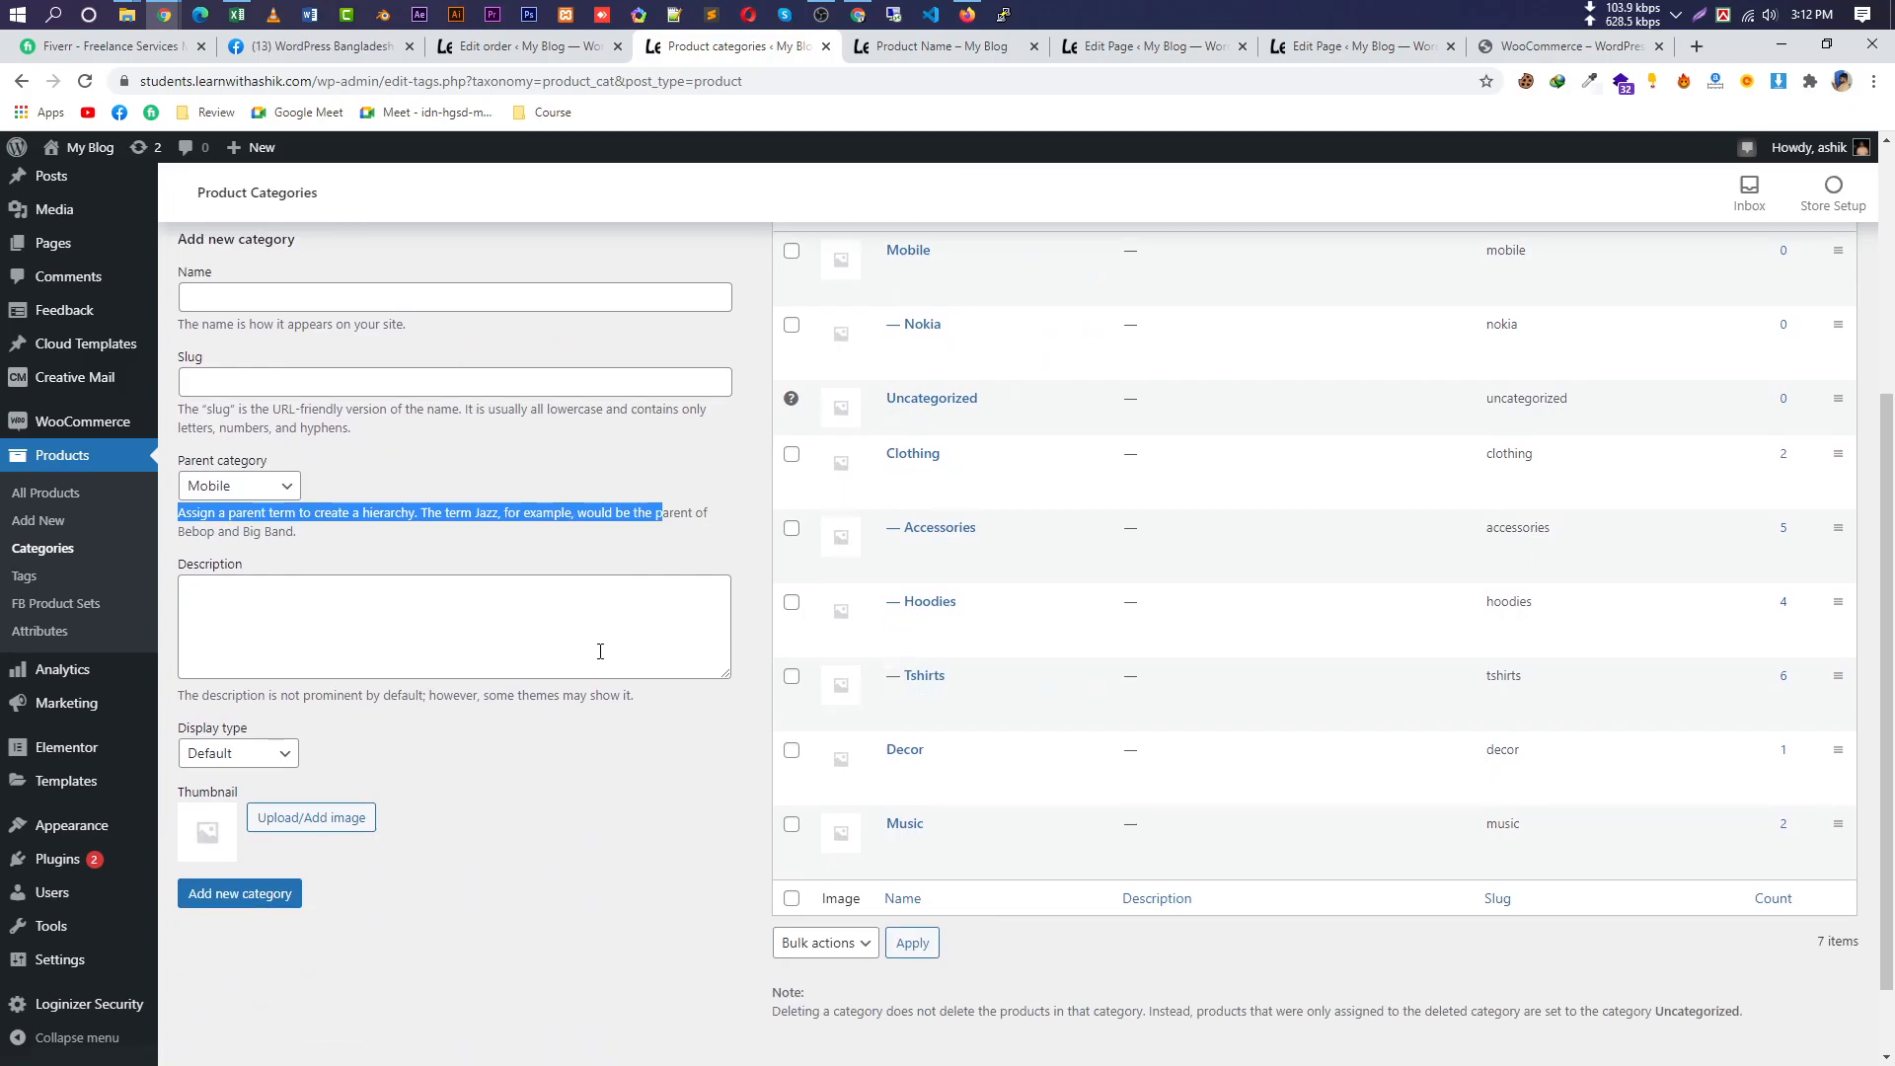
{"action": "left_click", "coordinate": [570, 477]}
{"action": "scroll", "coordinate": [606, 530], "scroll_direction": "up", "scroll_amount": 1}
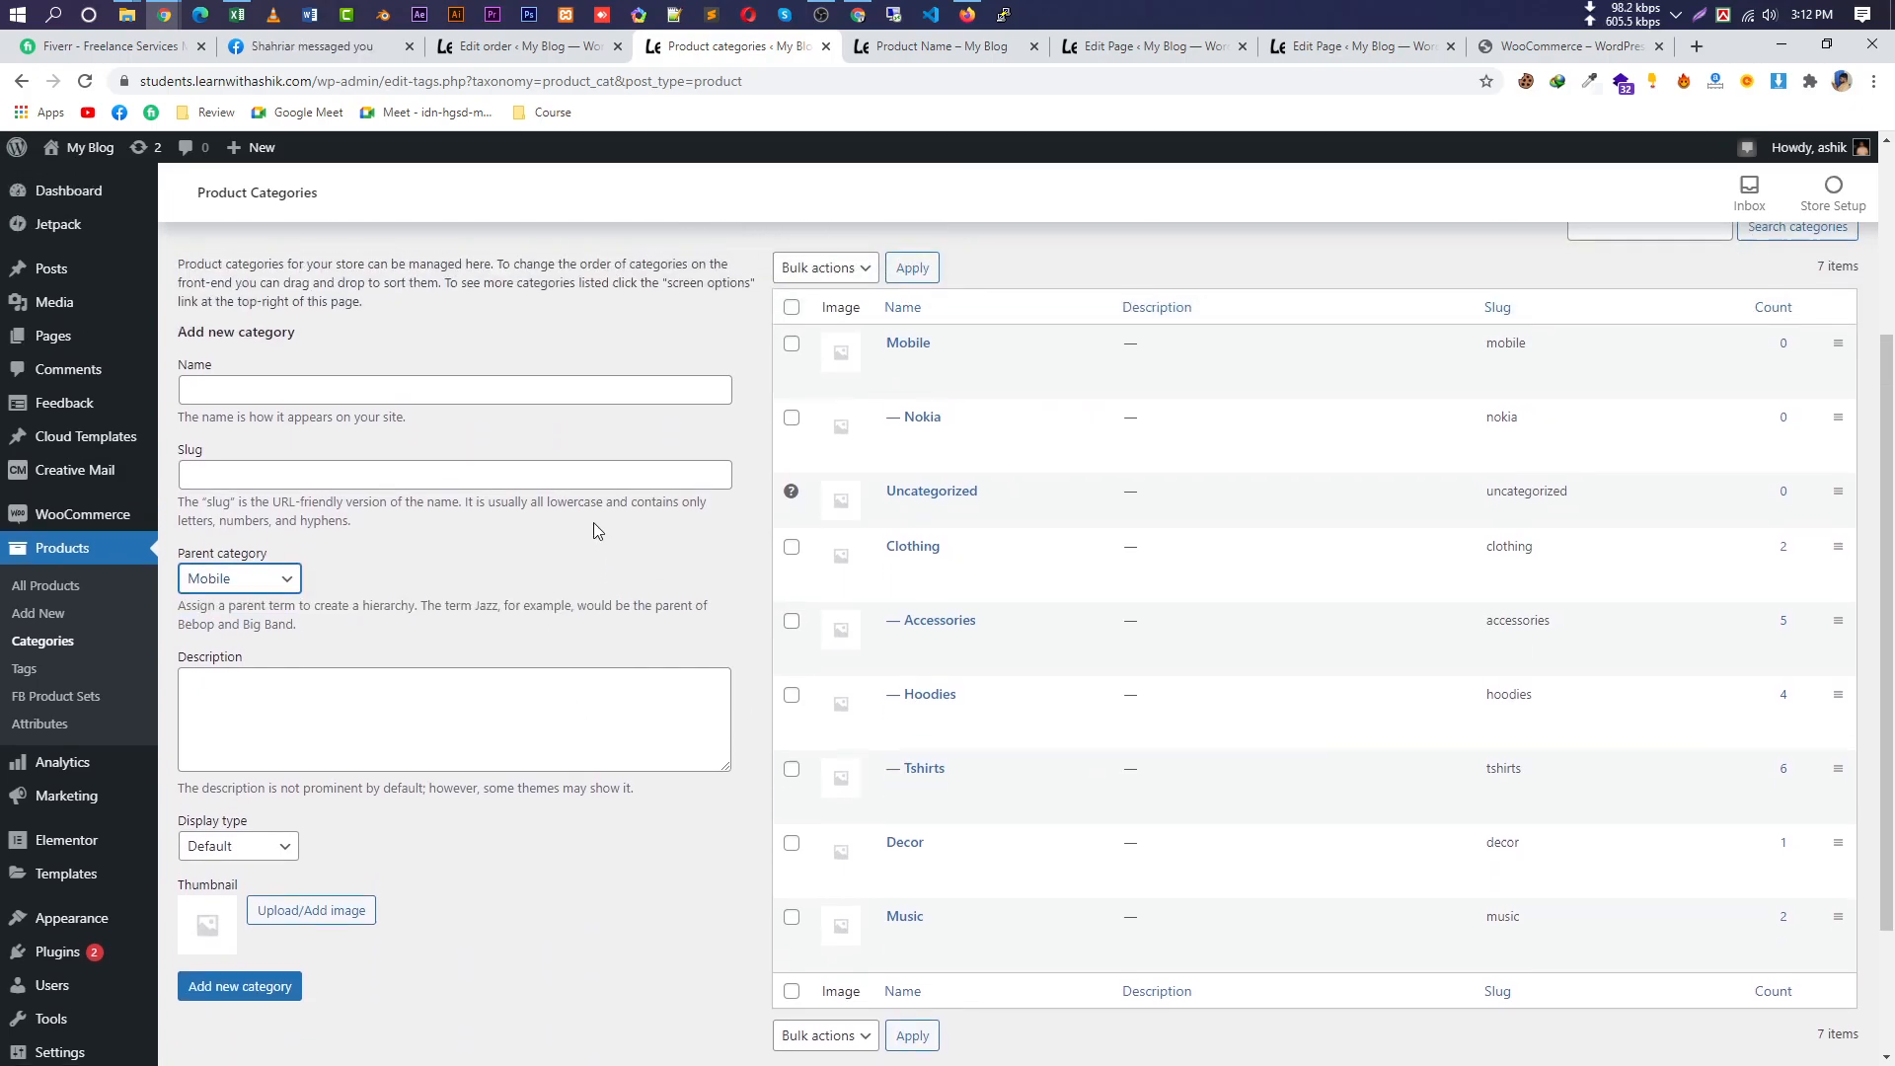
{"action": "left_click", "coordinate": [282, 391]}
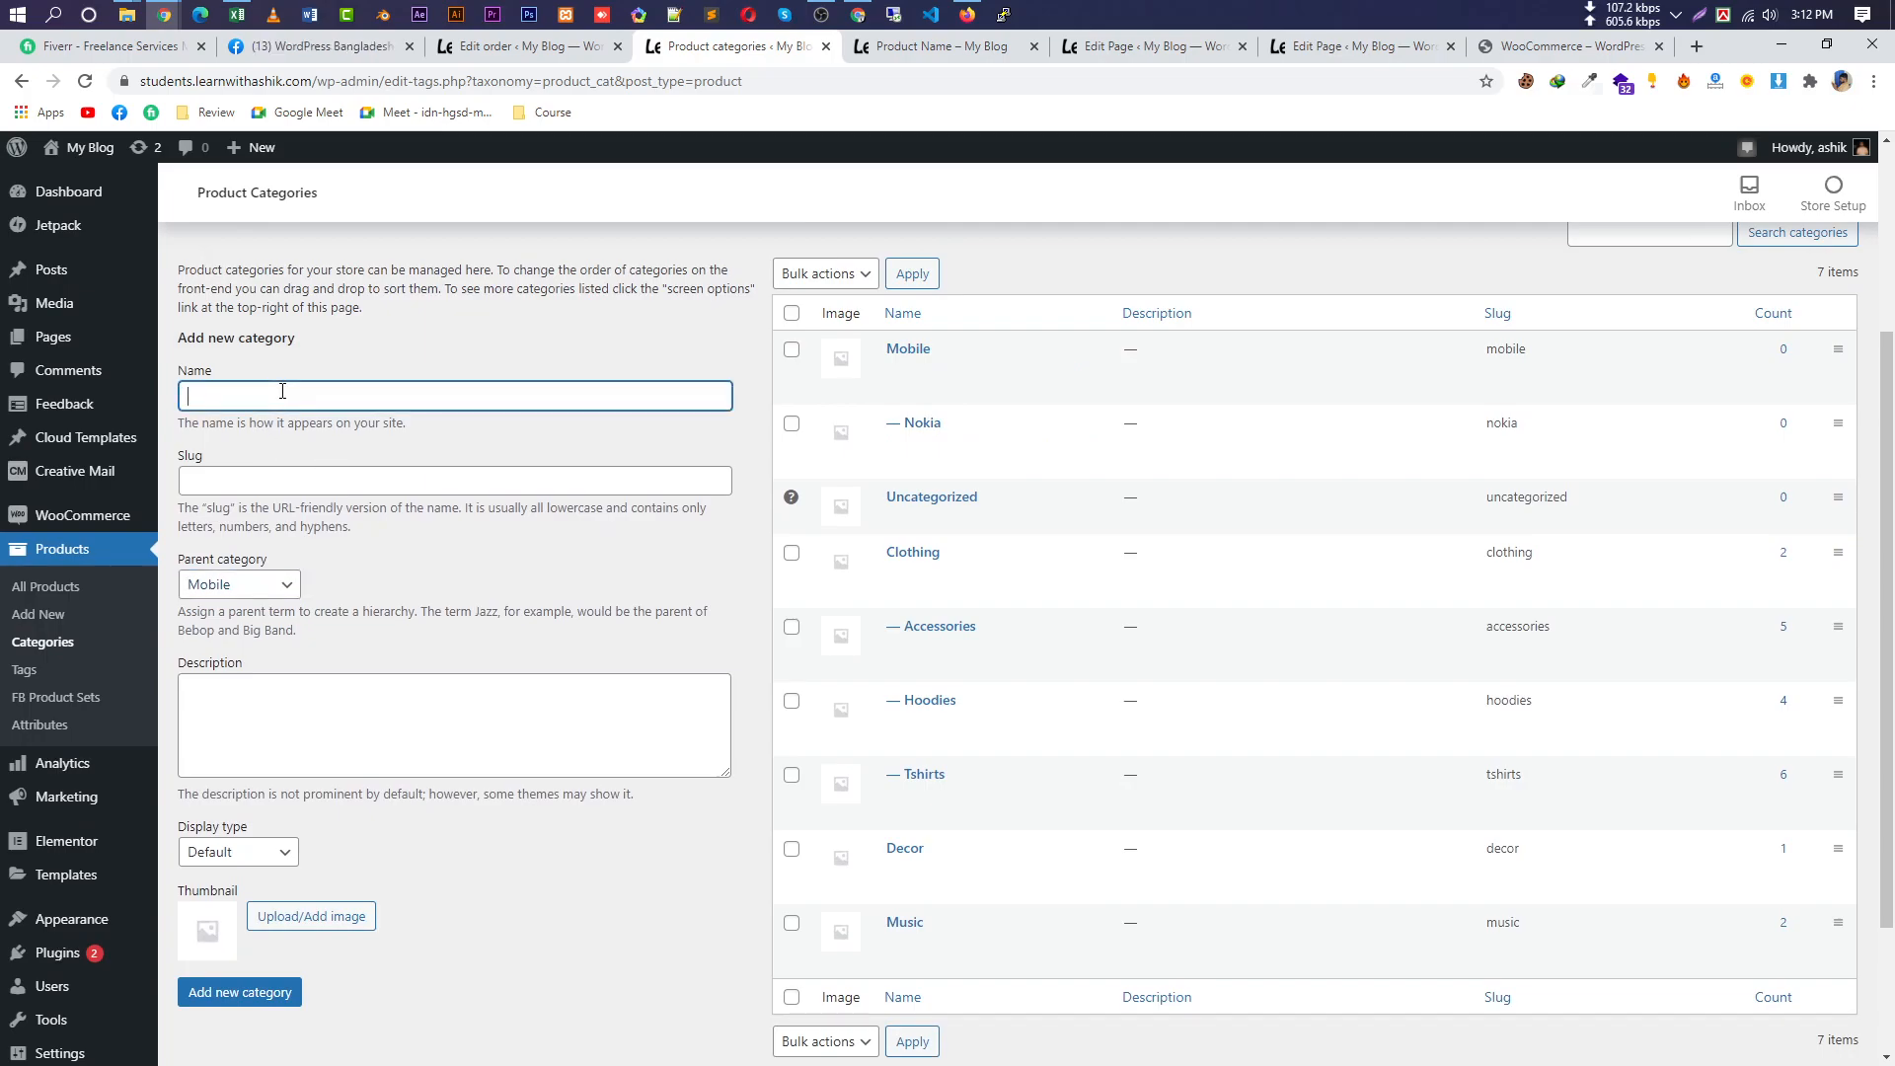
{"action": "type", "text": "Java Phone"}
{"action": "left_click", "coordinate": [245, 596]}
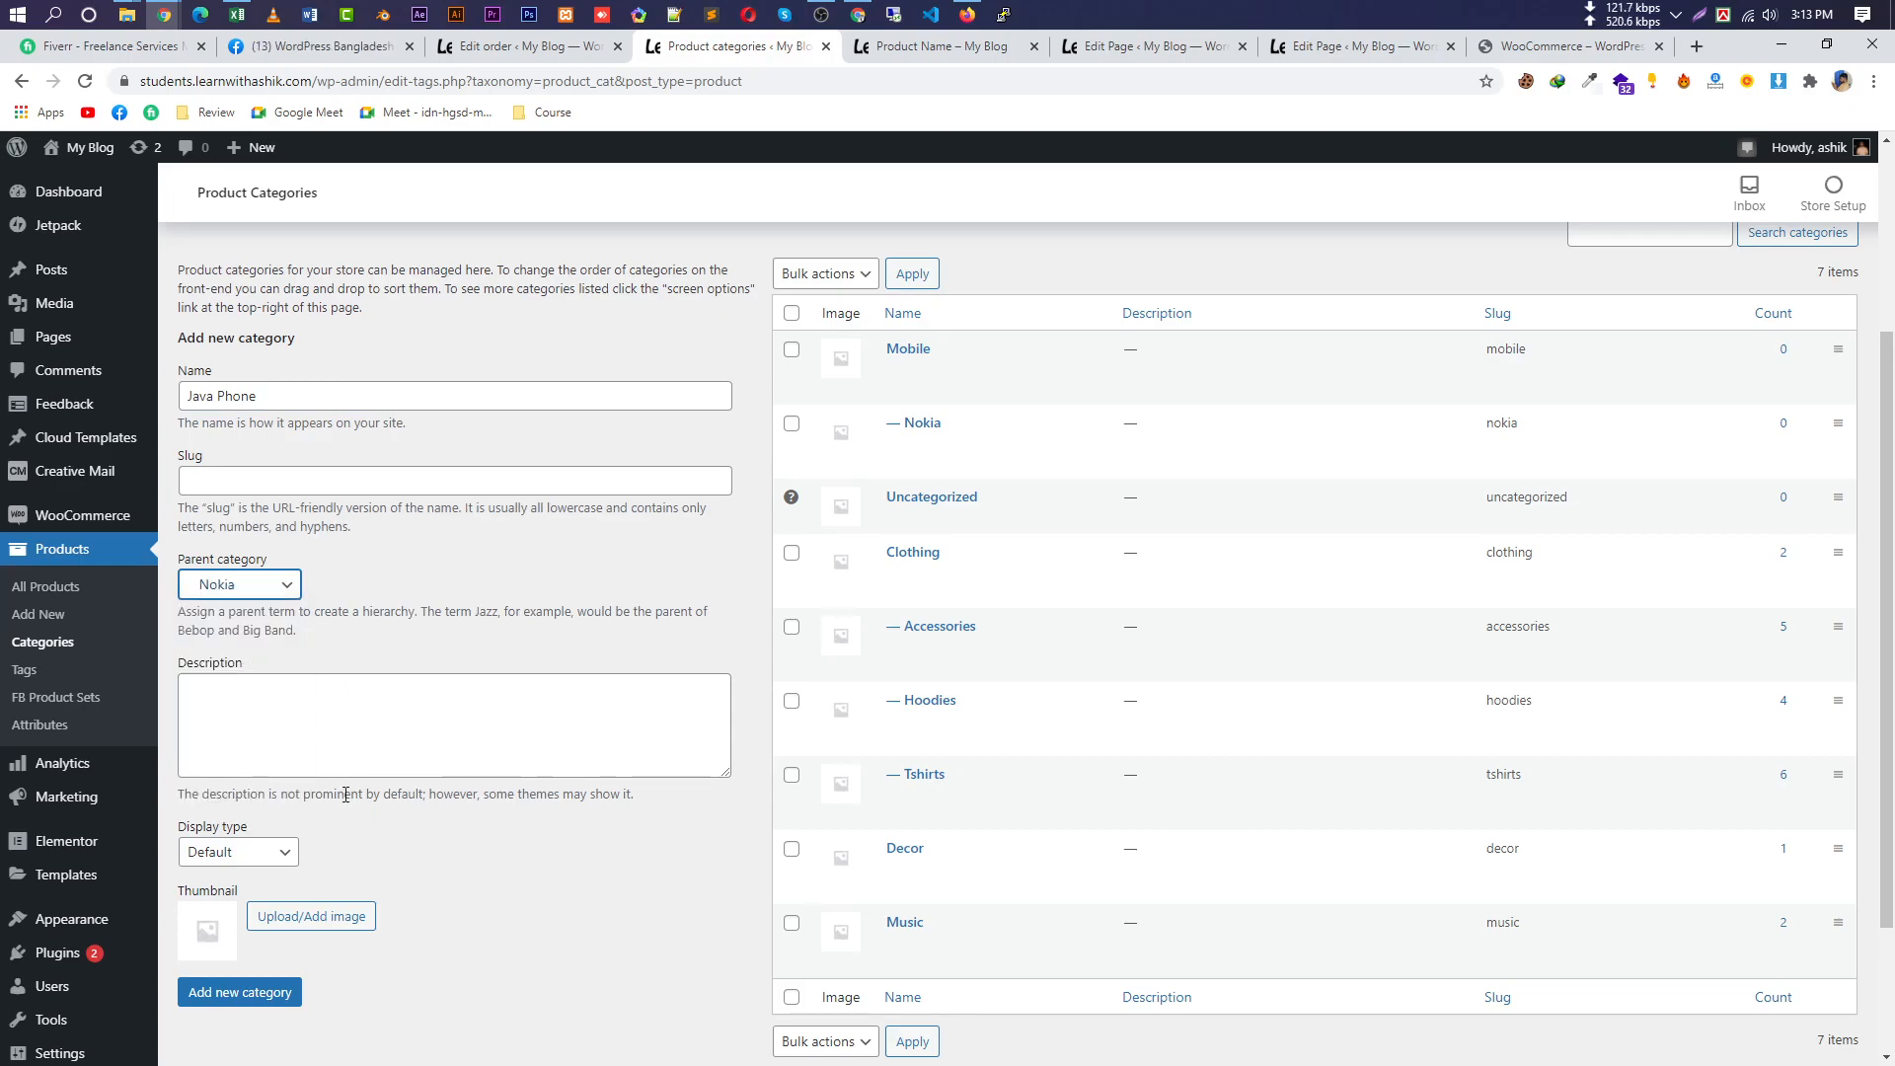
{"action": "scroll", "coordinate": [353, 789], "scroll_direction": "down", "scroll_amount": 1}
{"action": "left_click", "coordinate": [261, 893]}
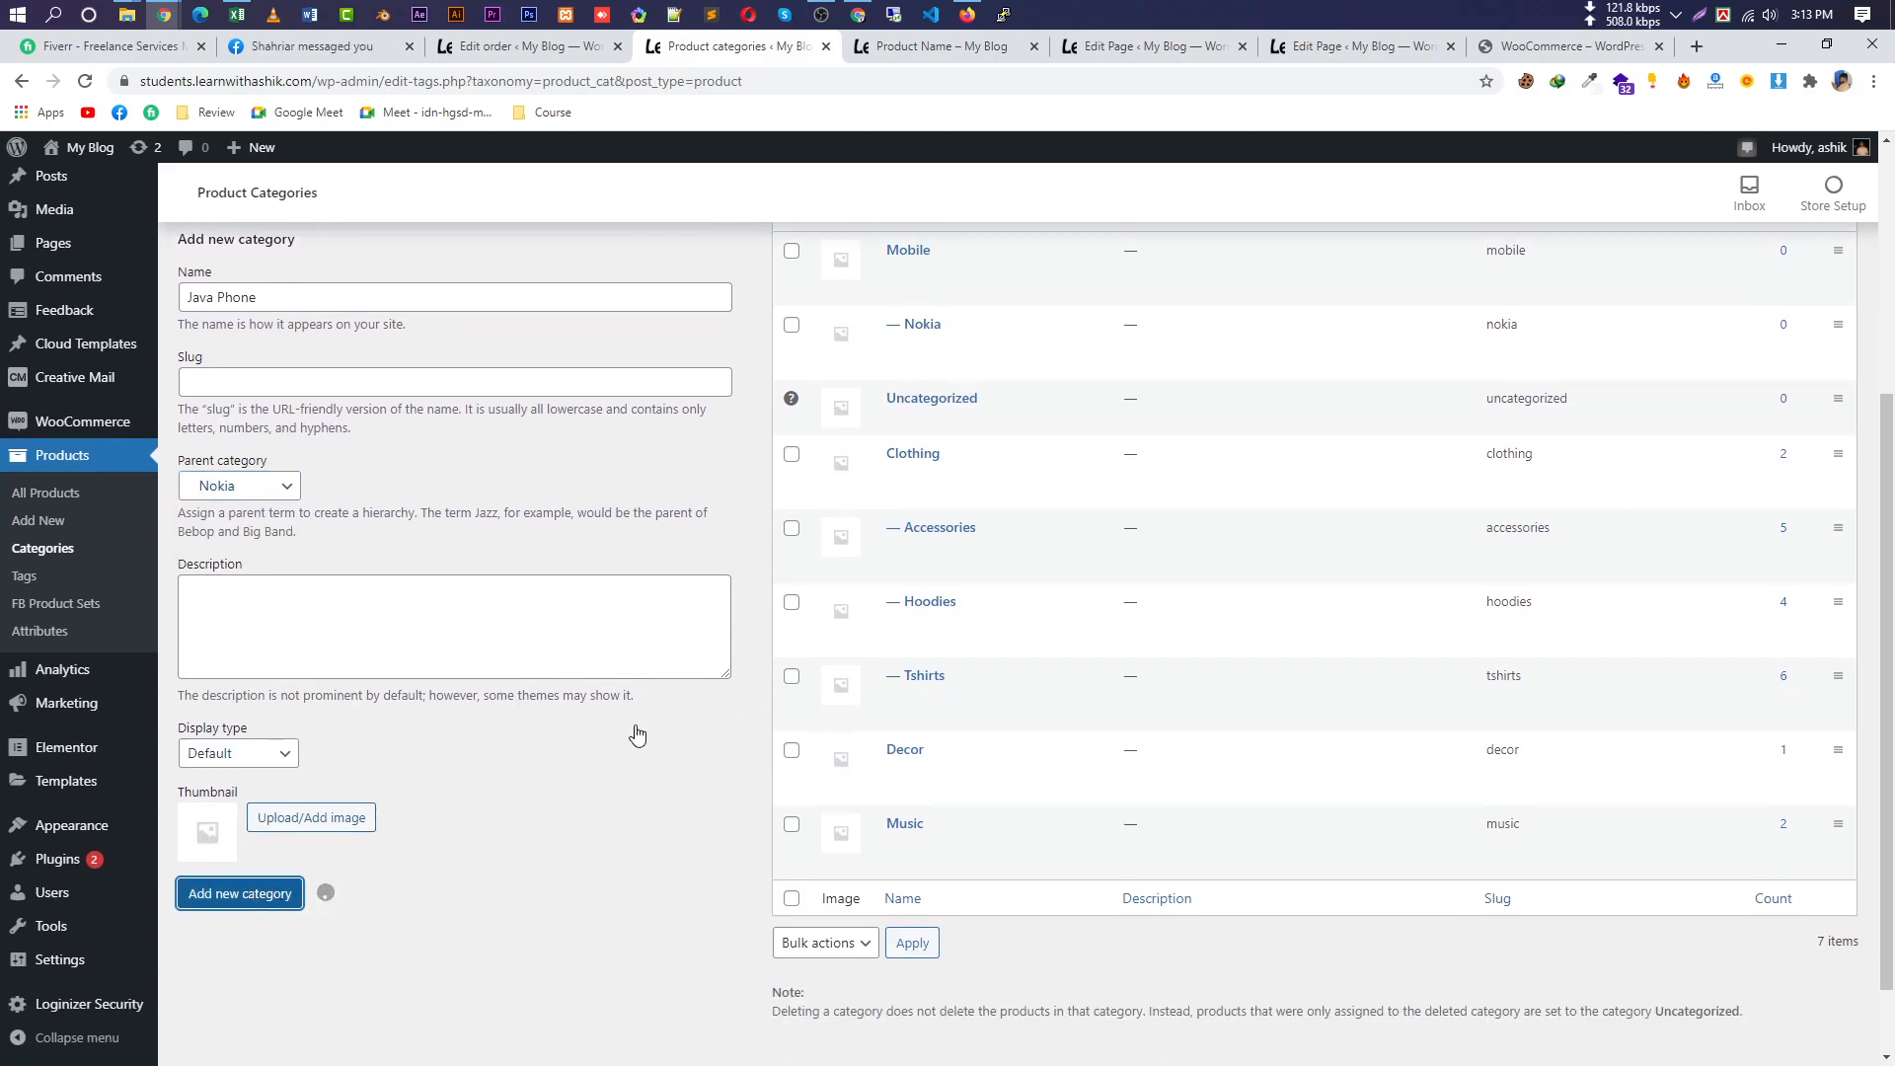
{"action": "scroll", "coordinate": [936, 595], "scroll_direction": "up", "scroll_amount": 2}
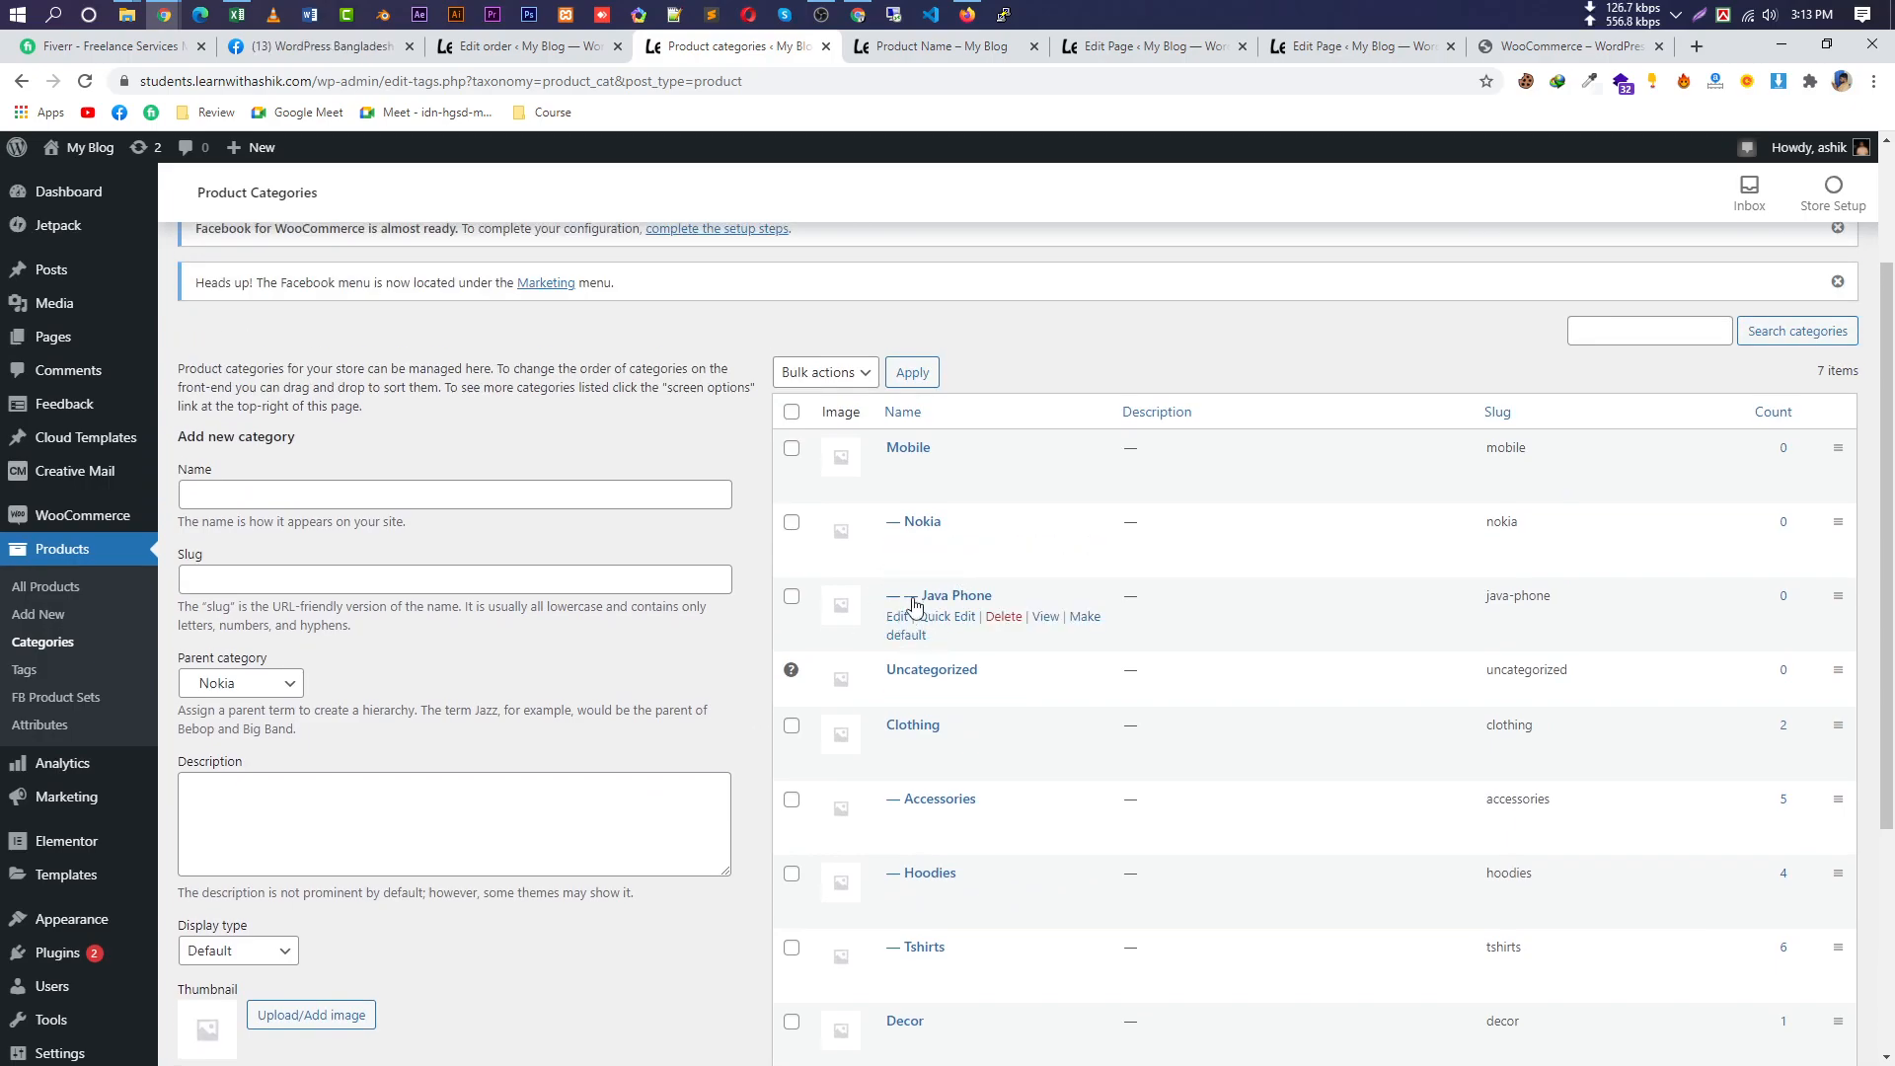
Tick Mobile, Nokia and Java Phone for the product, update it, and view it on the storefront.
{"action": "left_click", "coordinate": [974, 57]}
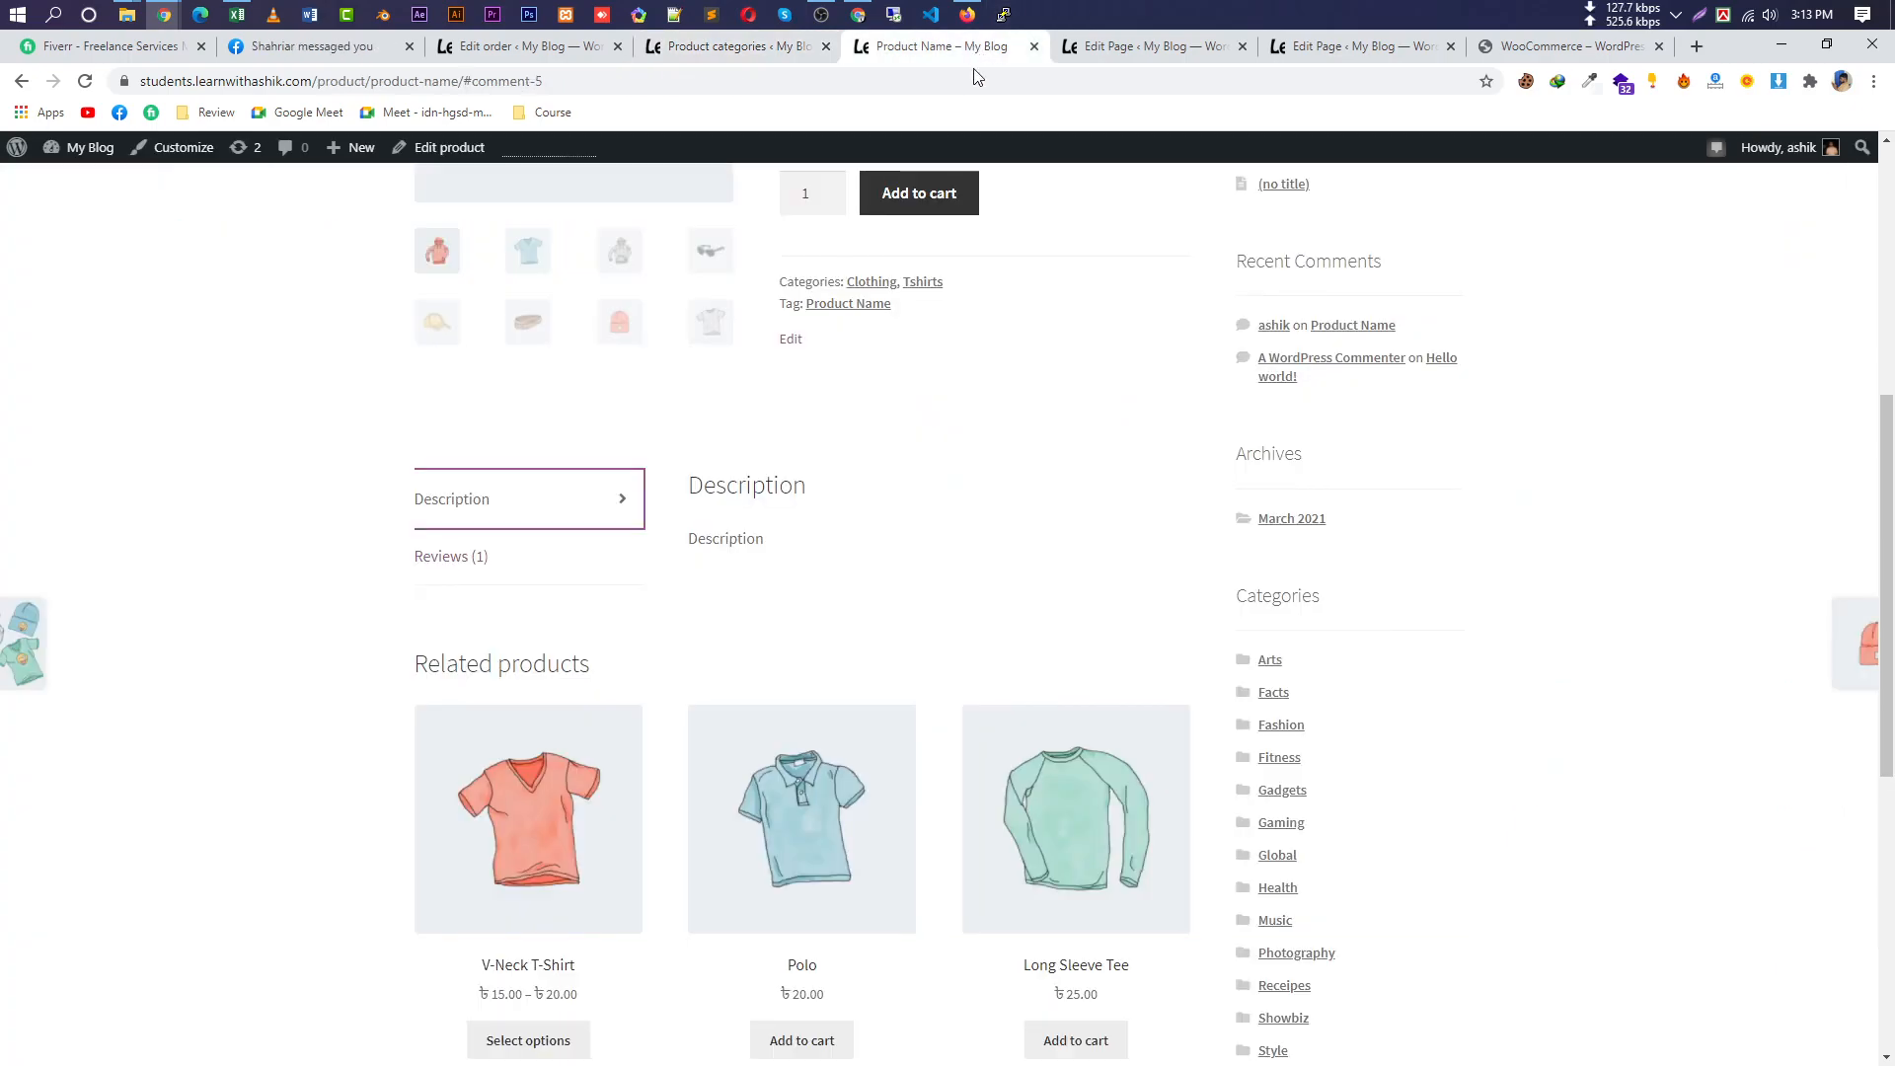
{"action": "scroll", "coordinate": [732, 381], "scroll_direction": "up", "scroll_amount": 6}
{"action": "left_click", "coordinate": [445, 147]}
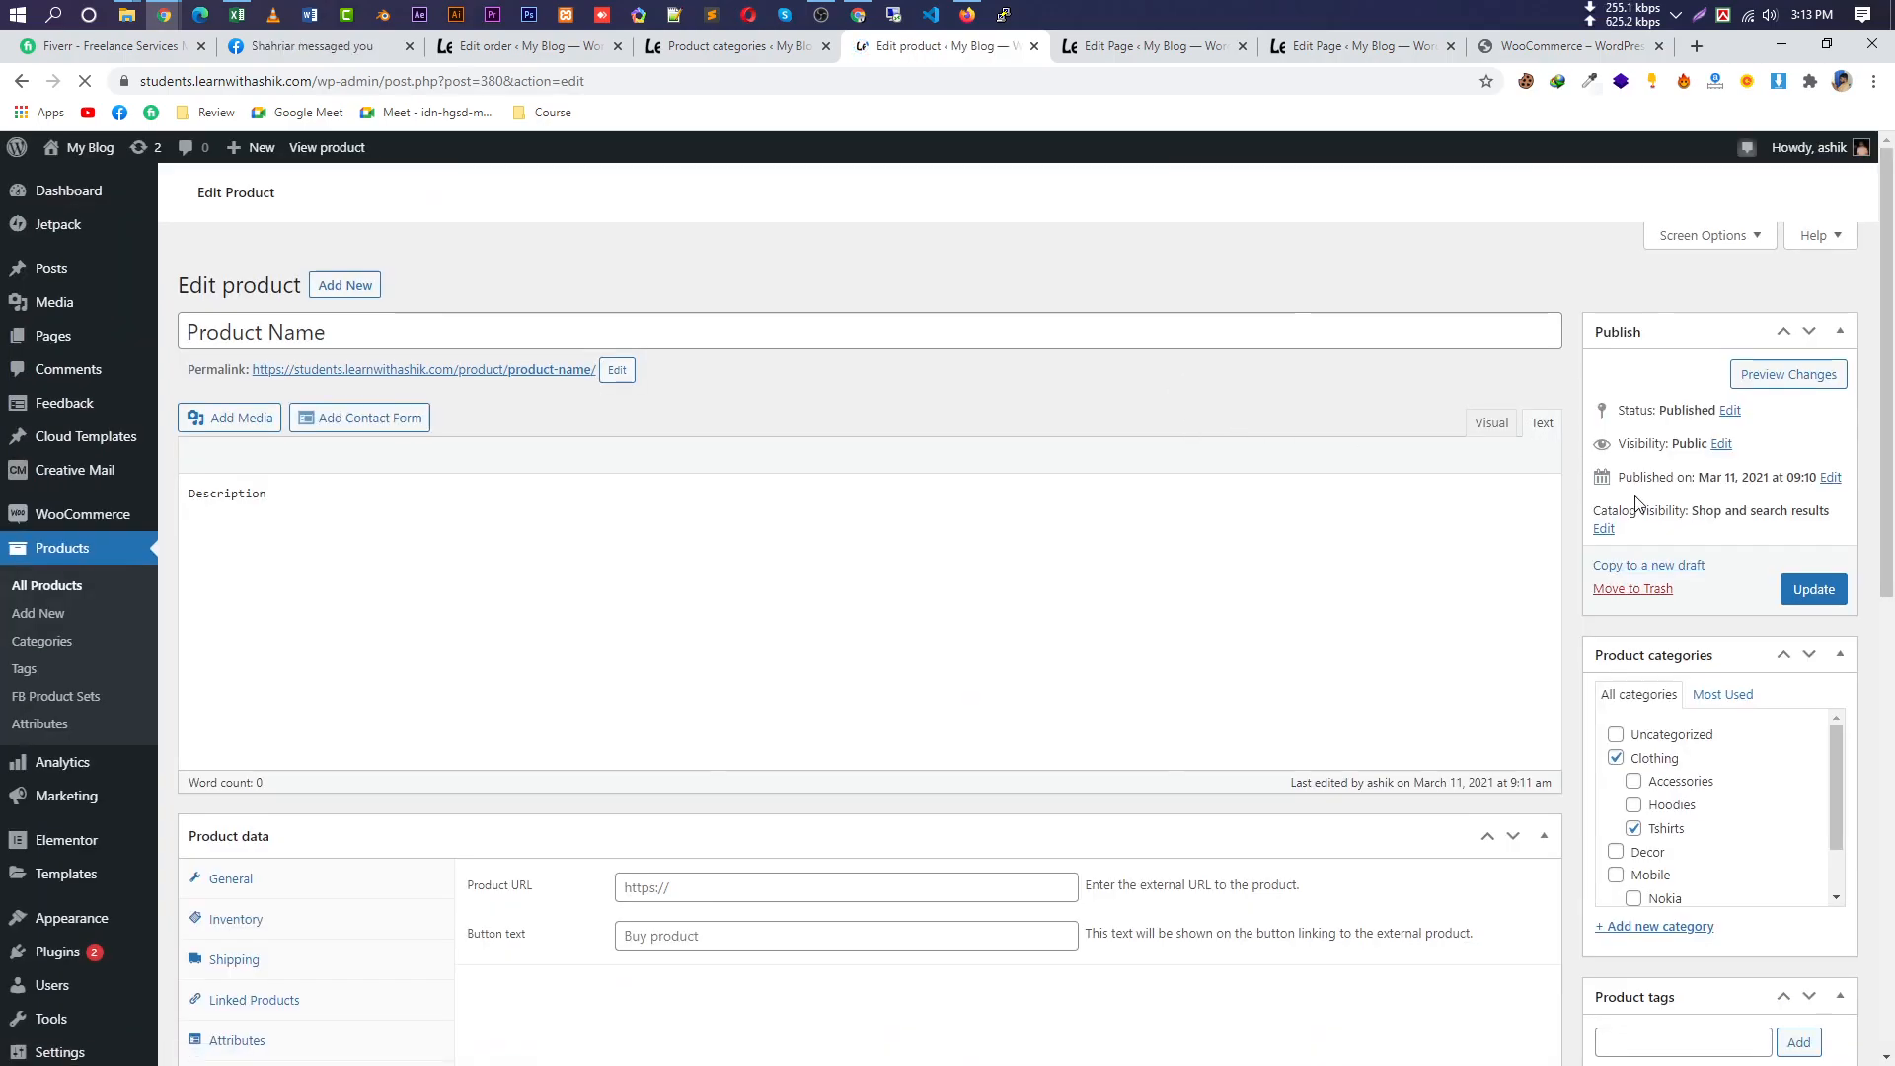
{"action": "scroll", "coordinate": [1780, 879], "scroll_direction": "down", "scroll_amount": 4}
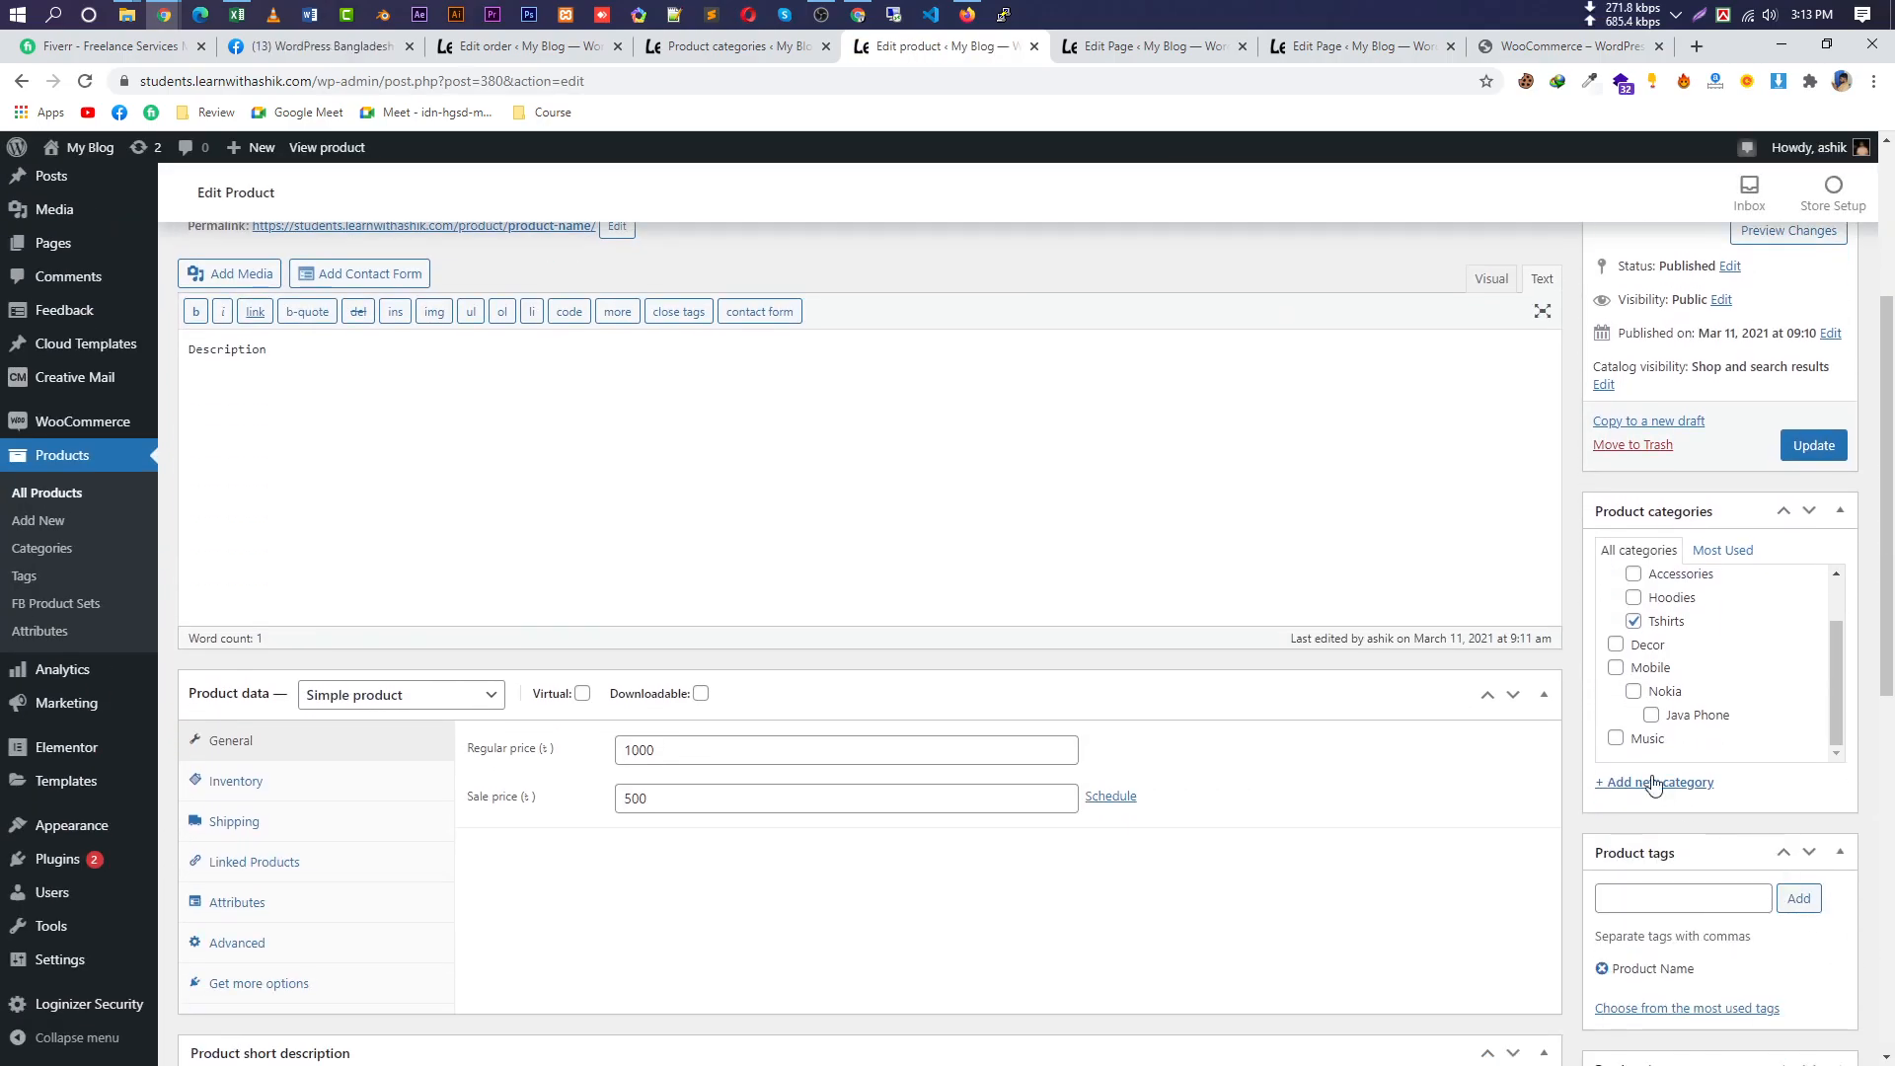
{"action": "left_click", "coordinate": [1633, 693]}
{"action": "left_click", "coordinate": [1816, 449]}
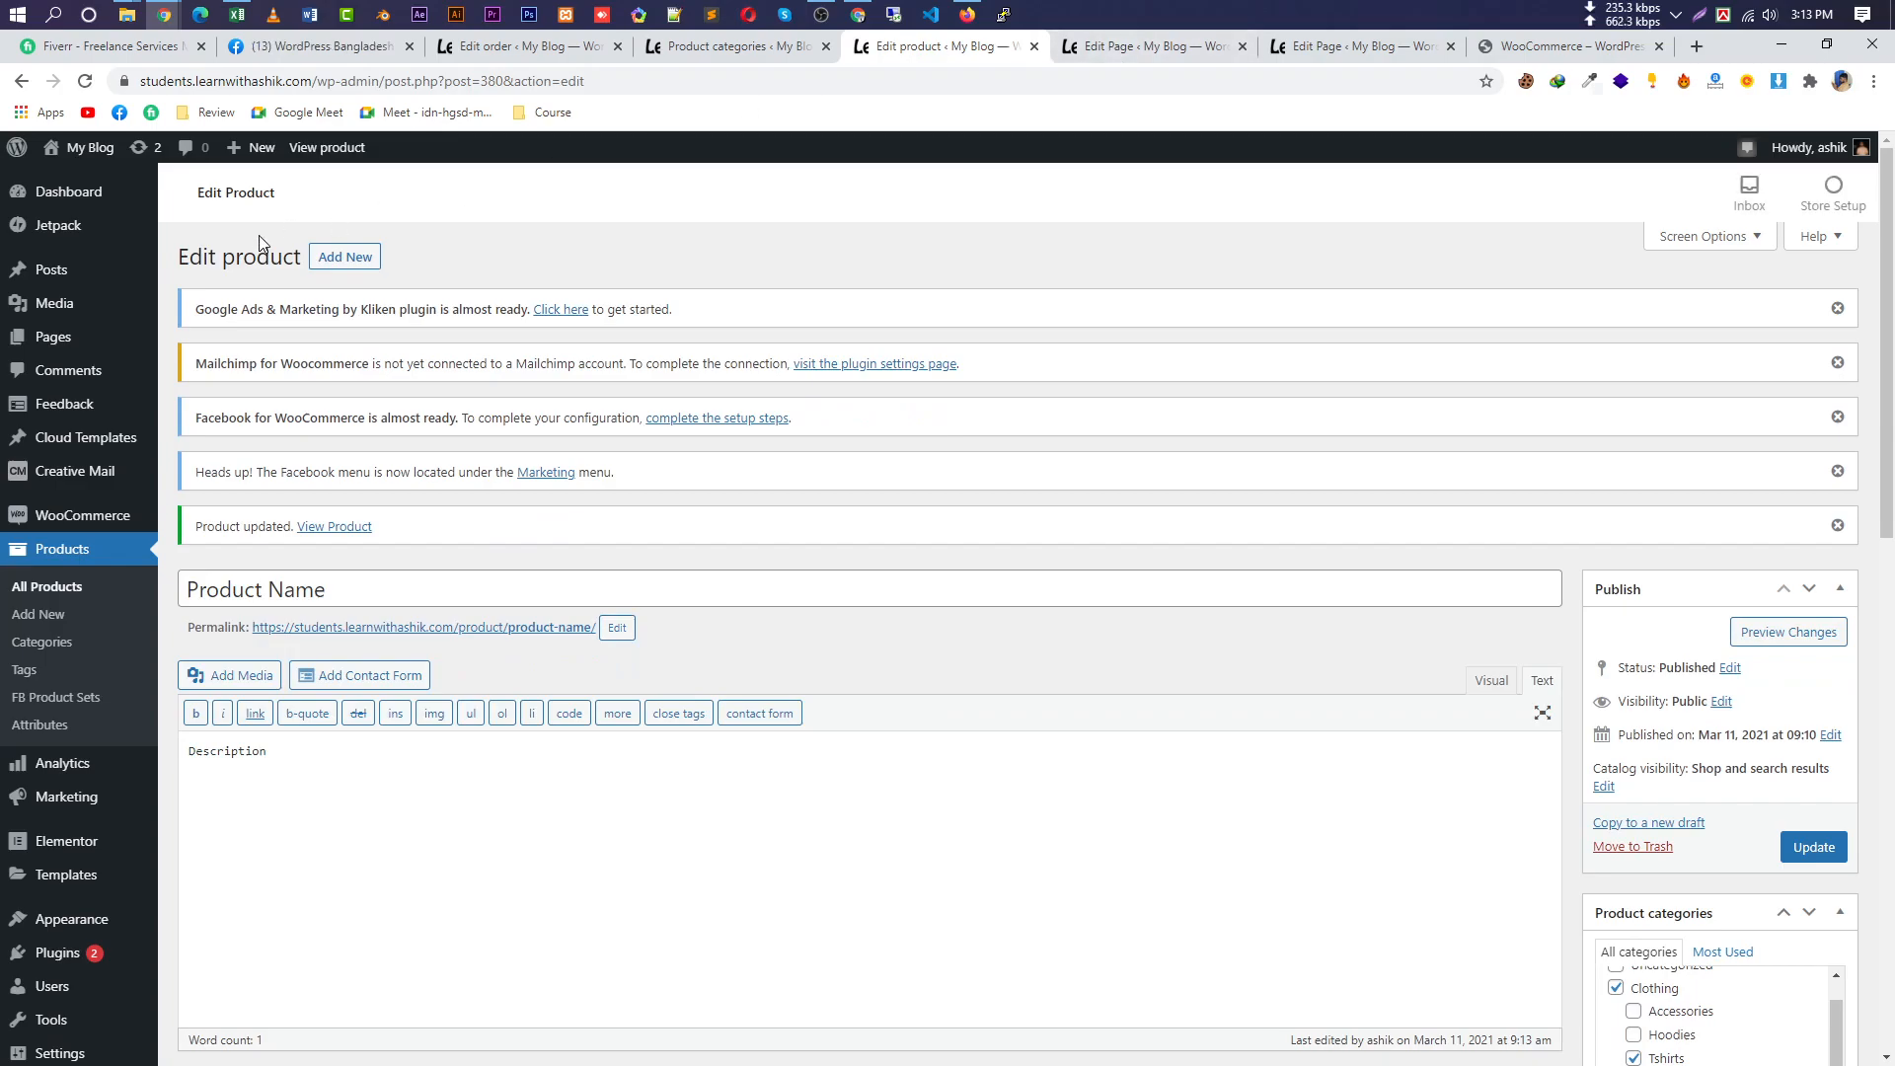
{"action": "left_click", "coordinate": [516, 630]}
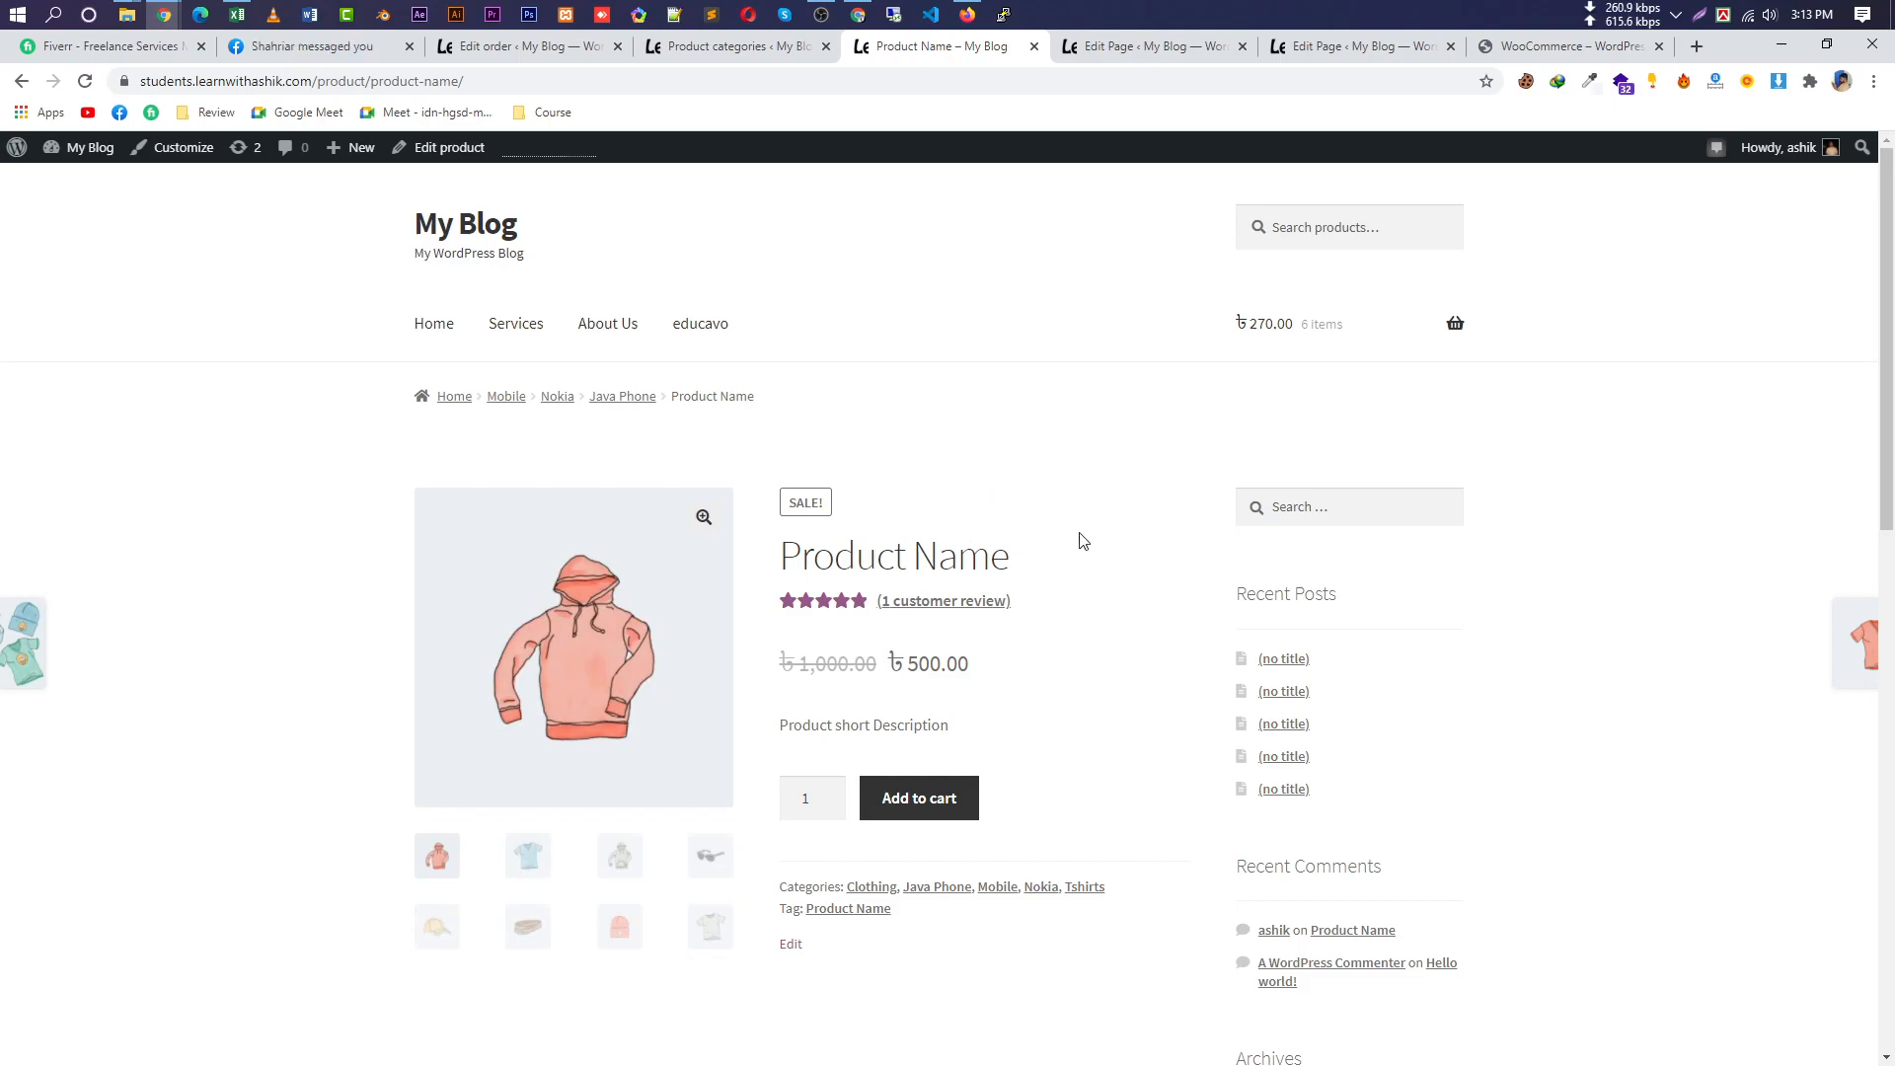
Check the storefront page's breadcrumb and categories, highlighting the product title and web address.
{"action": "scroll", "coordinate": [1074, 559], "scroll_direction": "down", "scroll_amount": 7}
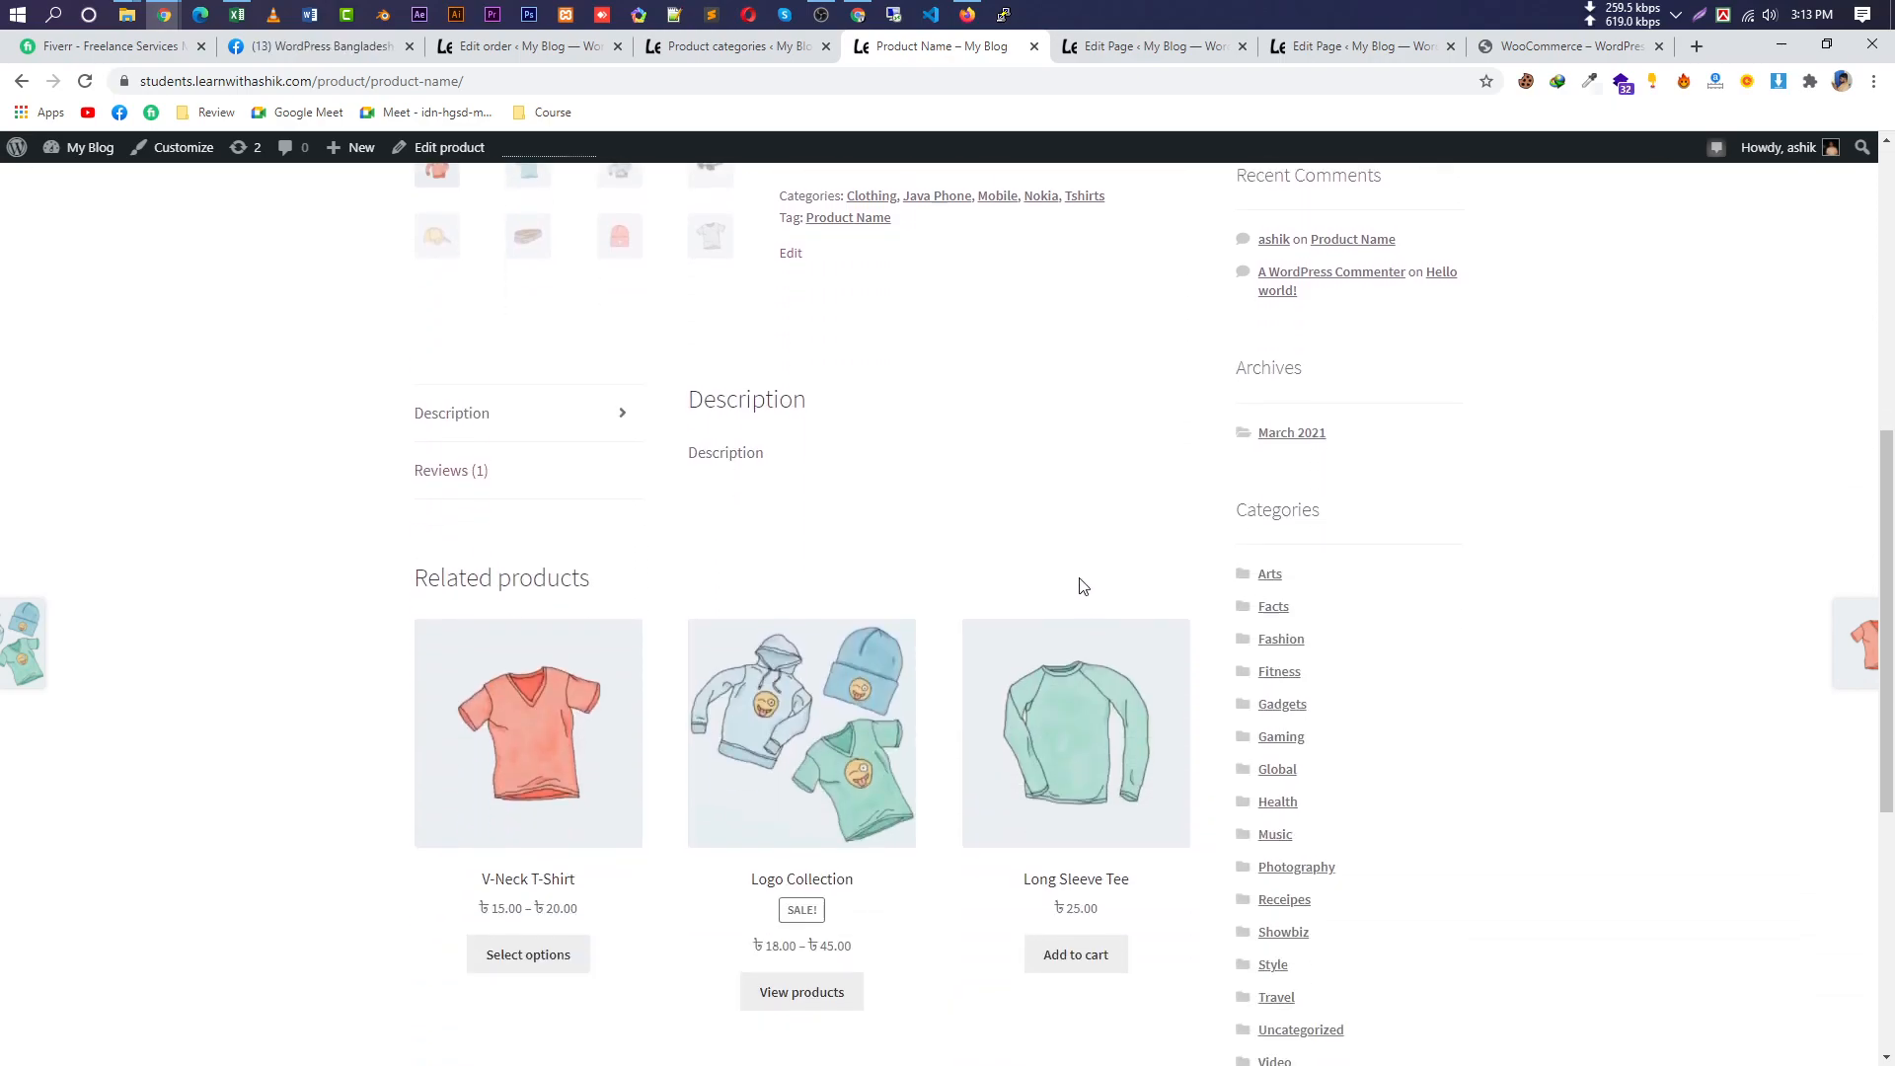
{"action": "scroll", "coordinate": [1075, 592], "scroll_direction": "down", "scroll_amount": 3}
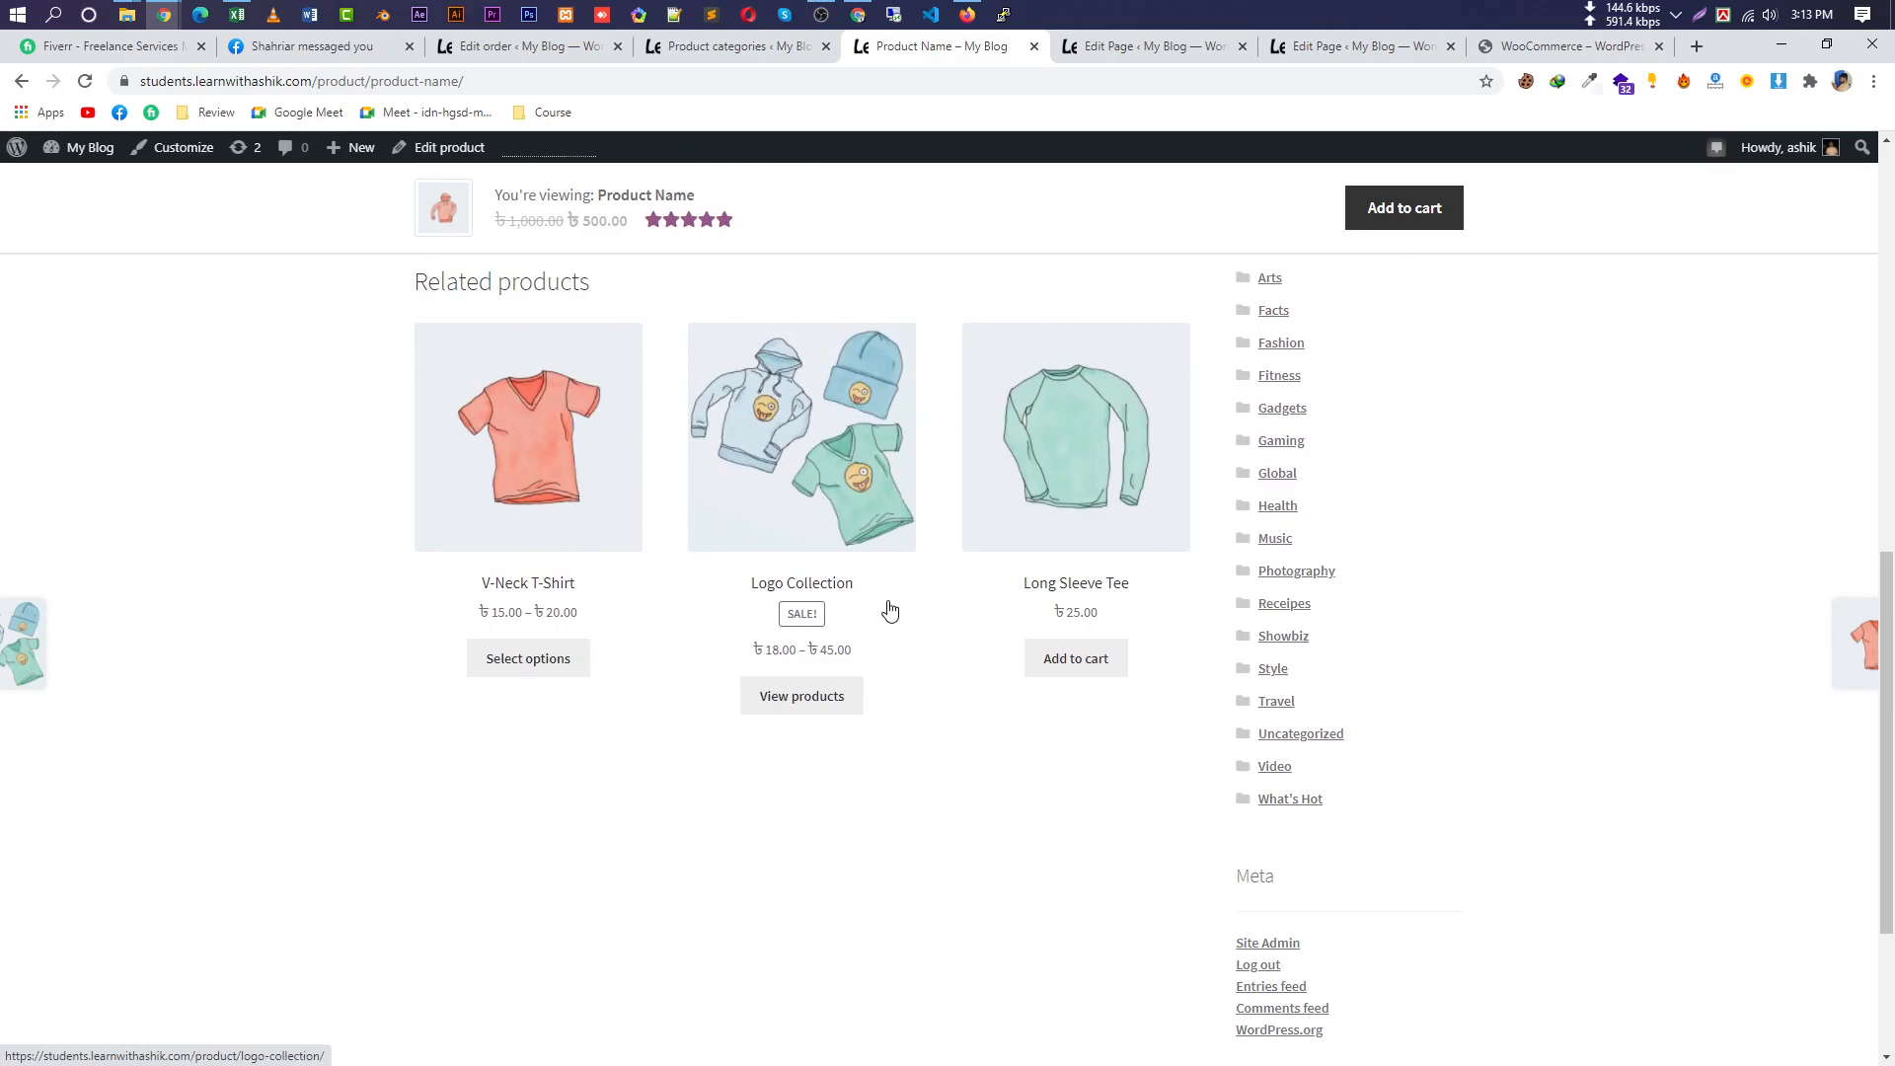
{"action": "scroll", "coordinate": [898, 610], "scroll_direction": "up", "scroll_amount": 5}
{"action": "scroll", "coordinate": [910, 606], "scroll_direction": "up", "scroll_amount": 5}
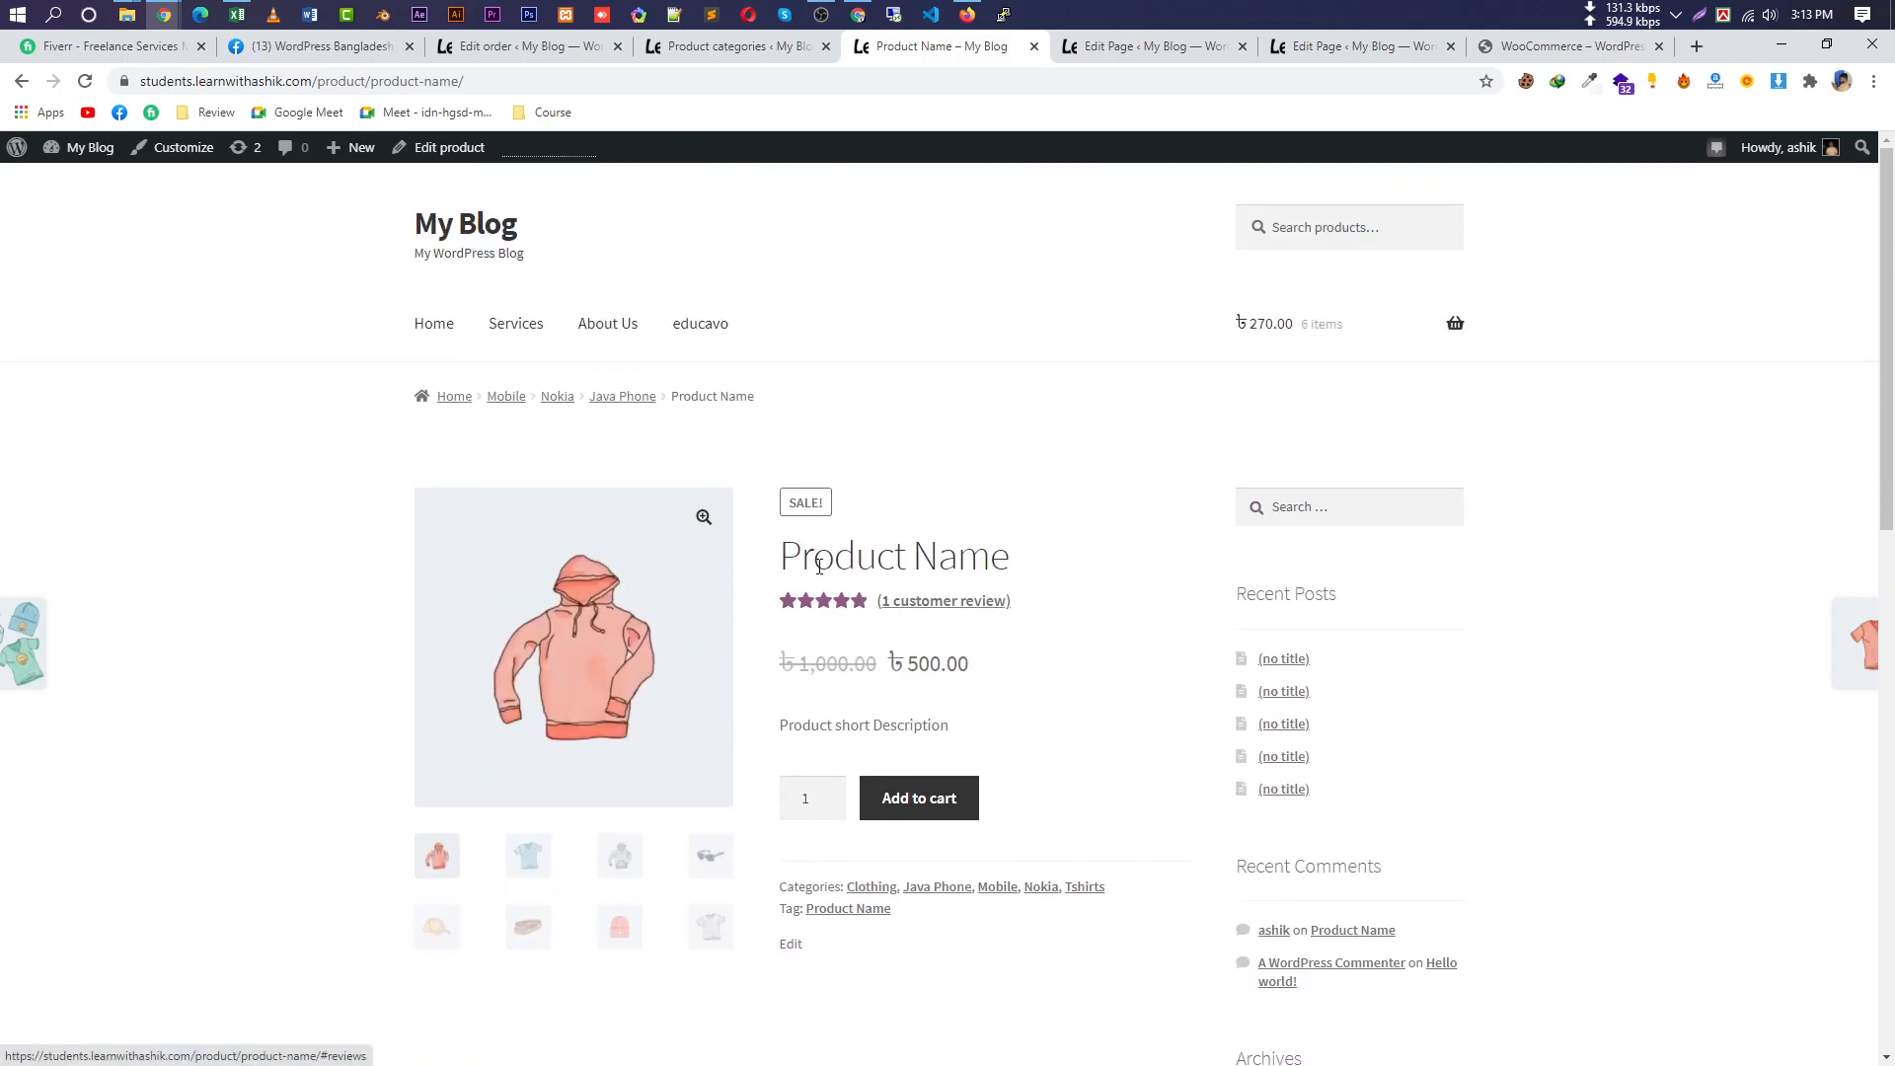
{"action": "mouse_move", "coordinate": [781, 555]}
{"action": "left_mouse_down"}
{"action": "mouse_move", "coordinate": [1016, 563]}
{"action": "mouse_move", "coordinate": [787, 556]}
{"action": "left_mouse_up"}
{"action": "left_click", "coordinate": [1016, 563]}
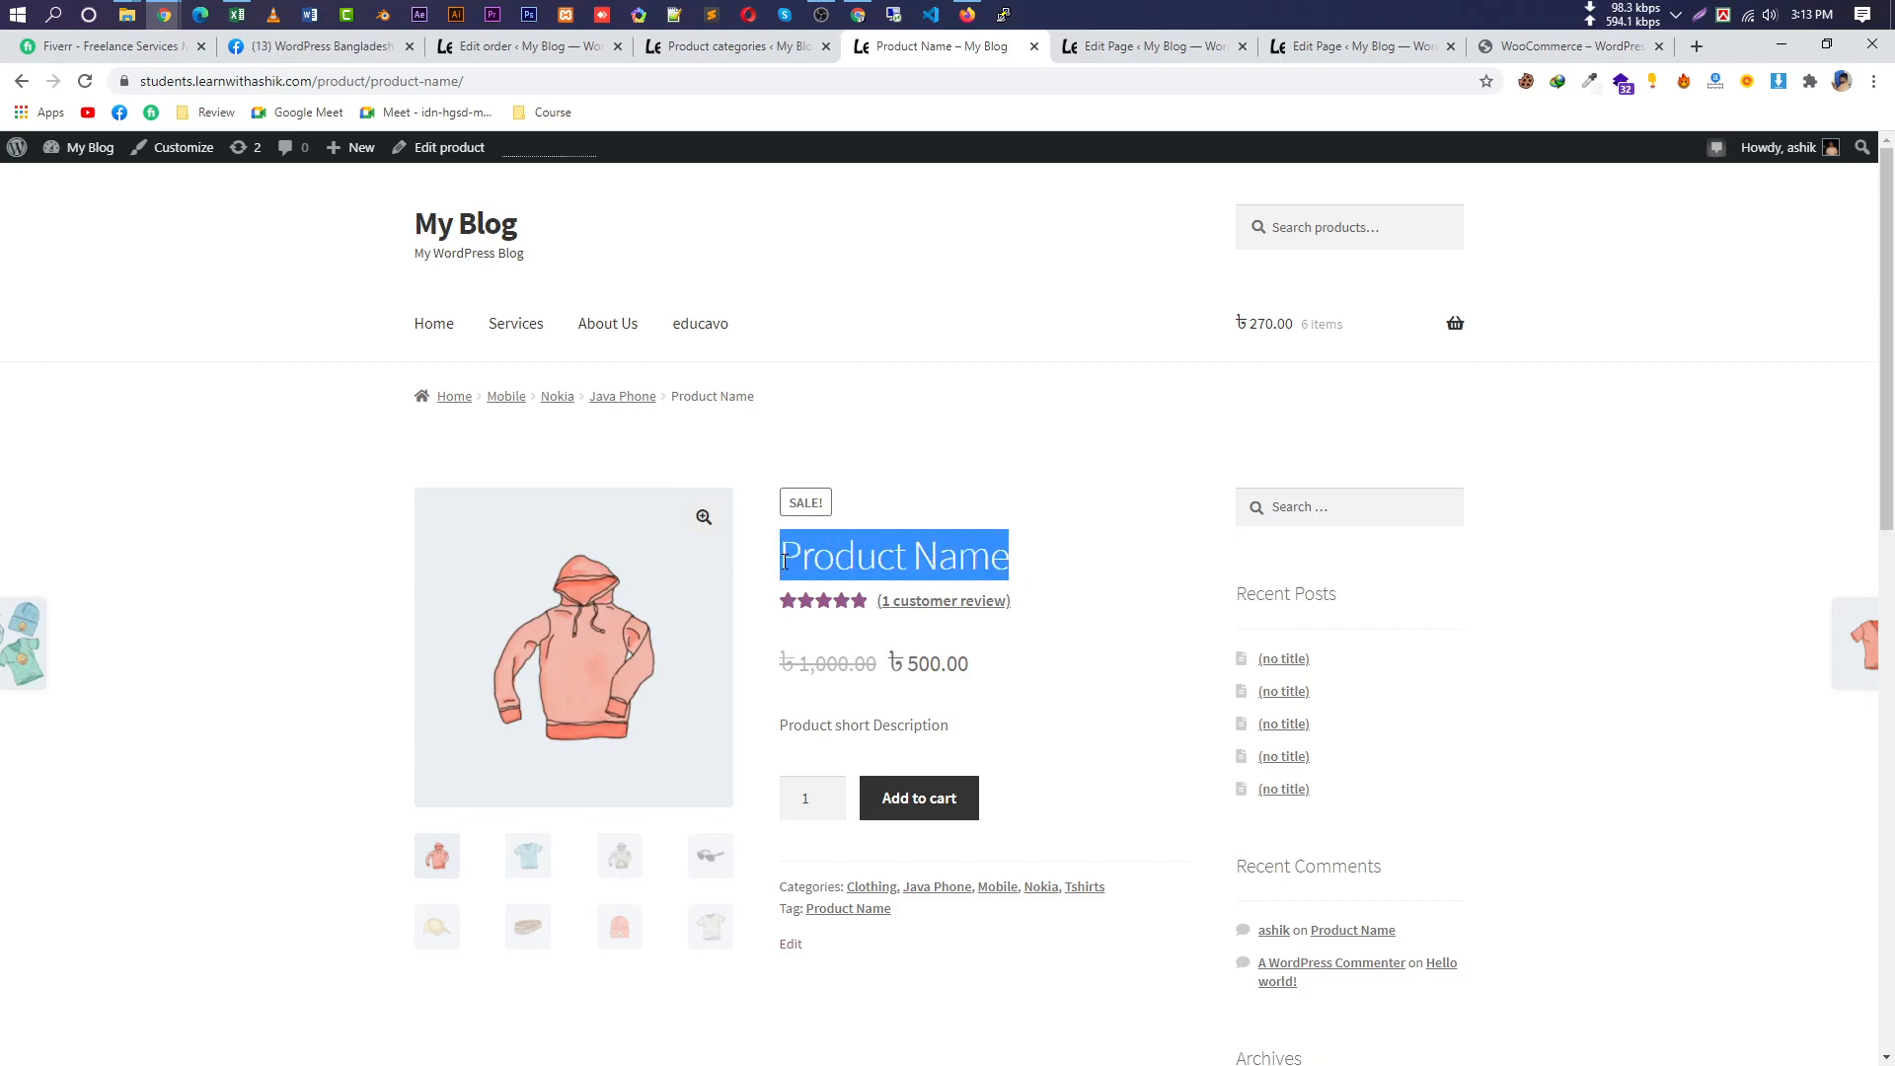
{"action": "triple_click", "coordinate": [909, 549]}
{"action": "triple_click", "coordinate": [854, 553]}
{"action": "left_click", "coordinate": [415, 81]}
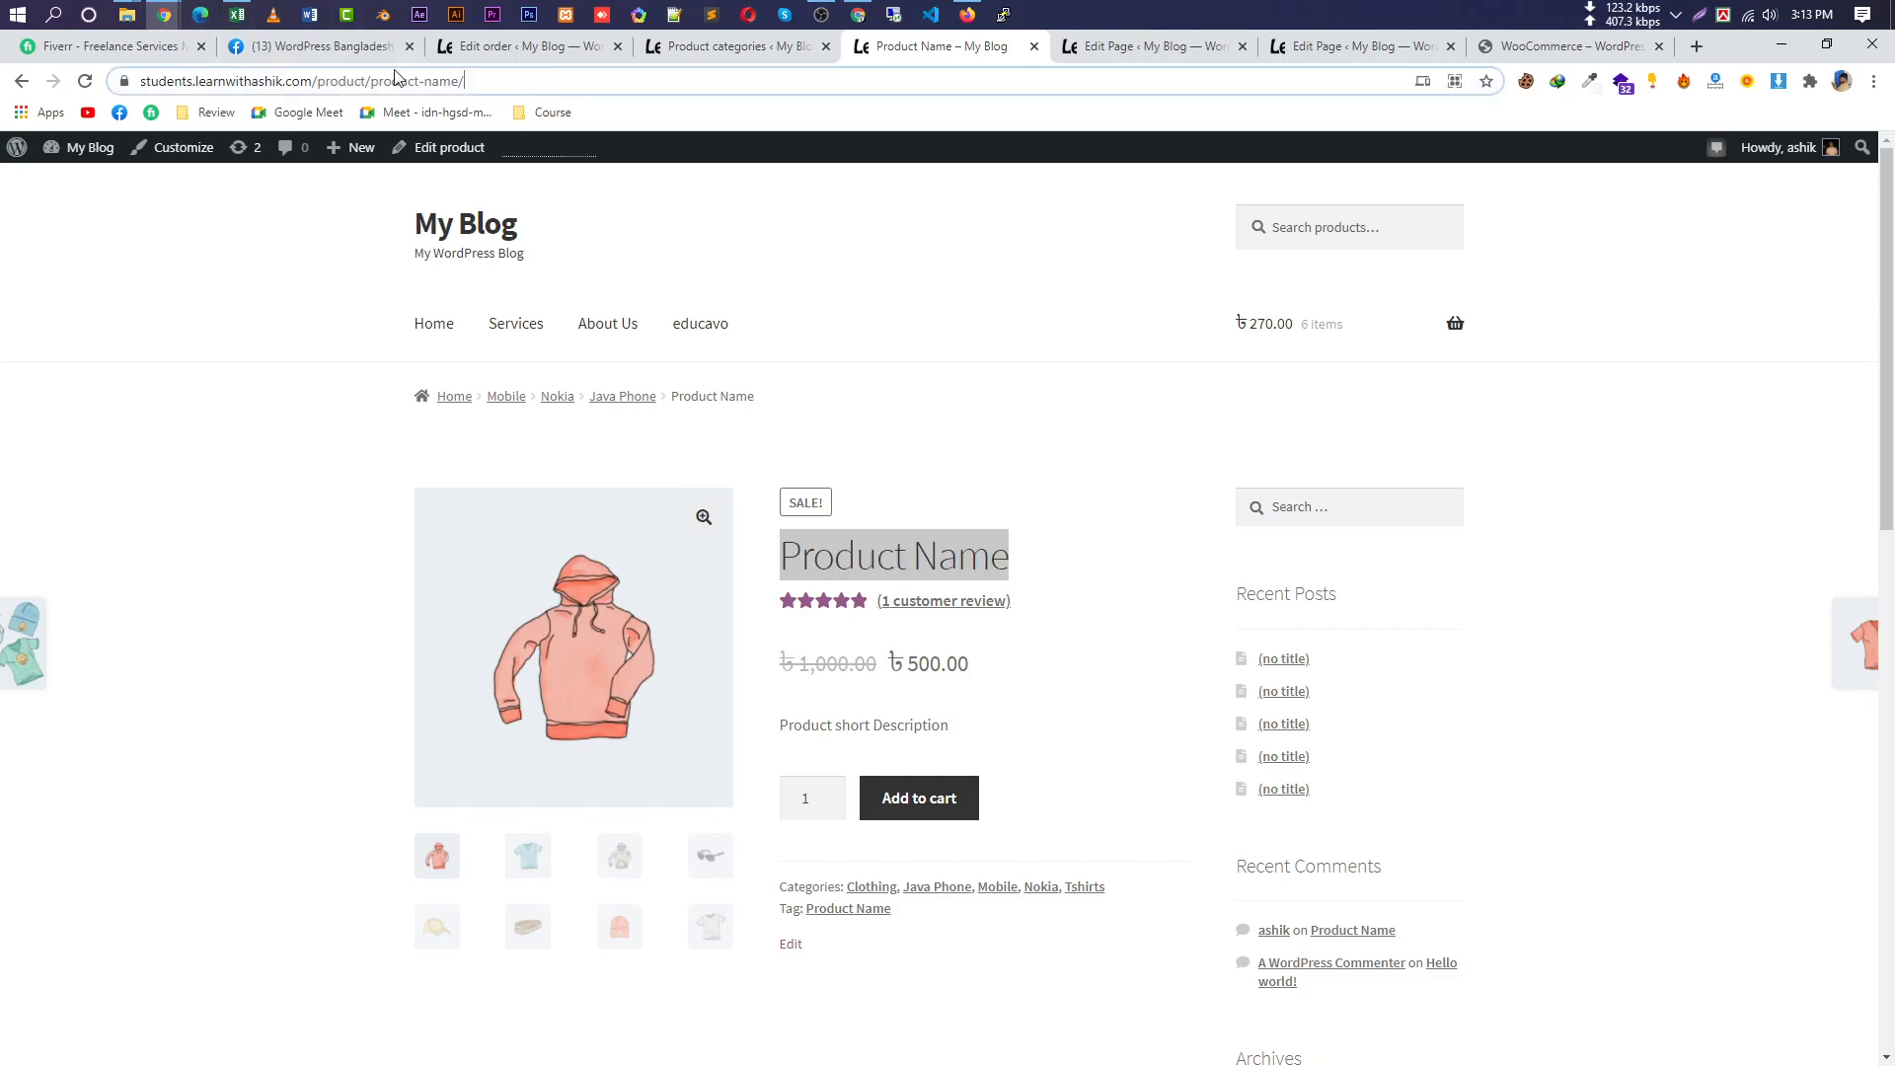
{"action": "double_click", "coordinate": [845, 556]}
{"action": "left_click", "coordinate": [845, 556]}
{"action": "triple_click", "coordinate": [916, 557]}
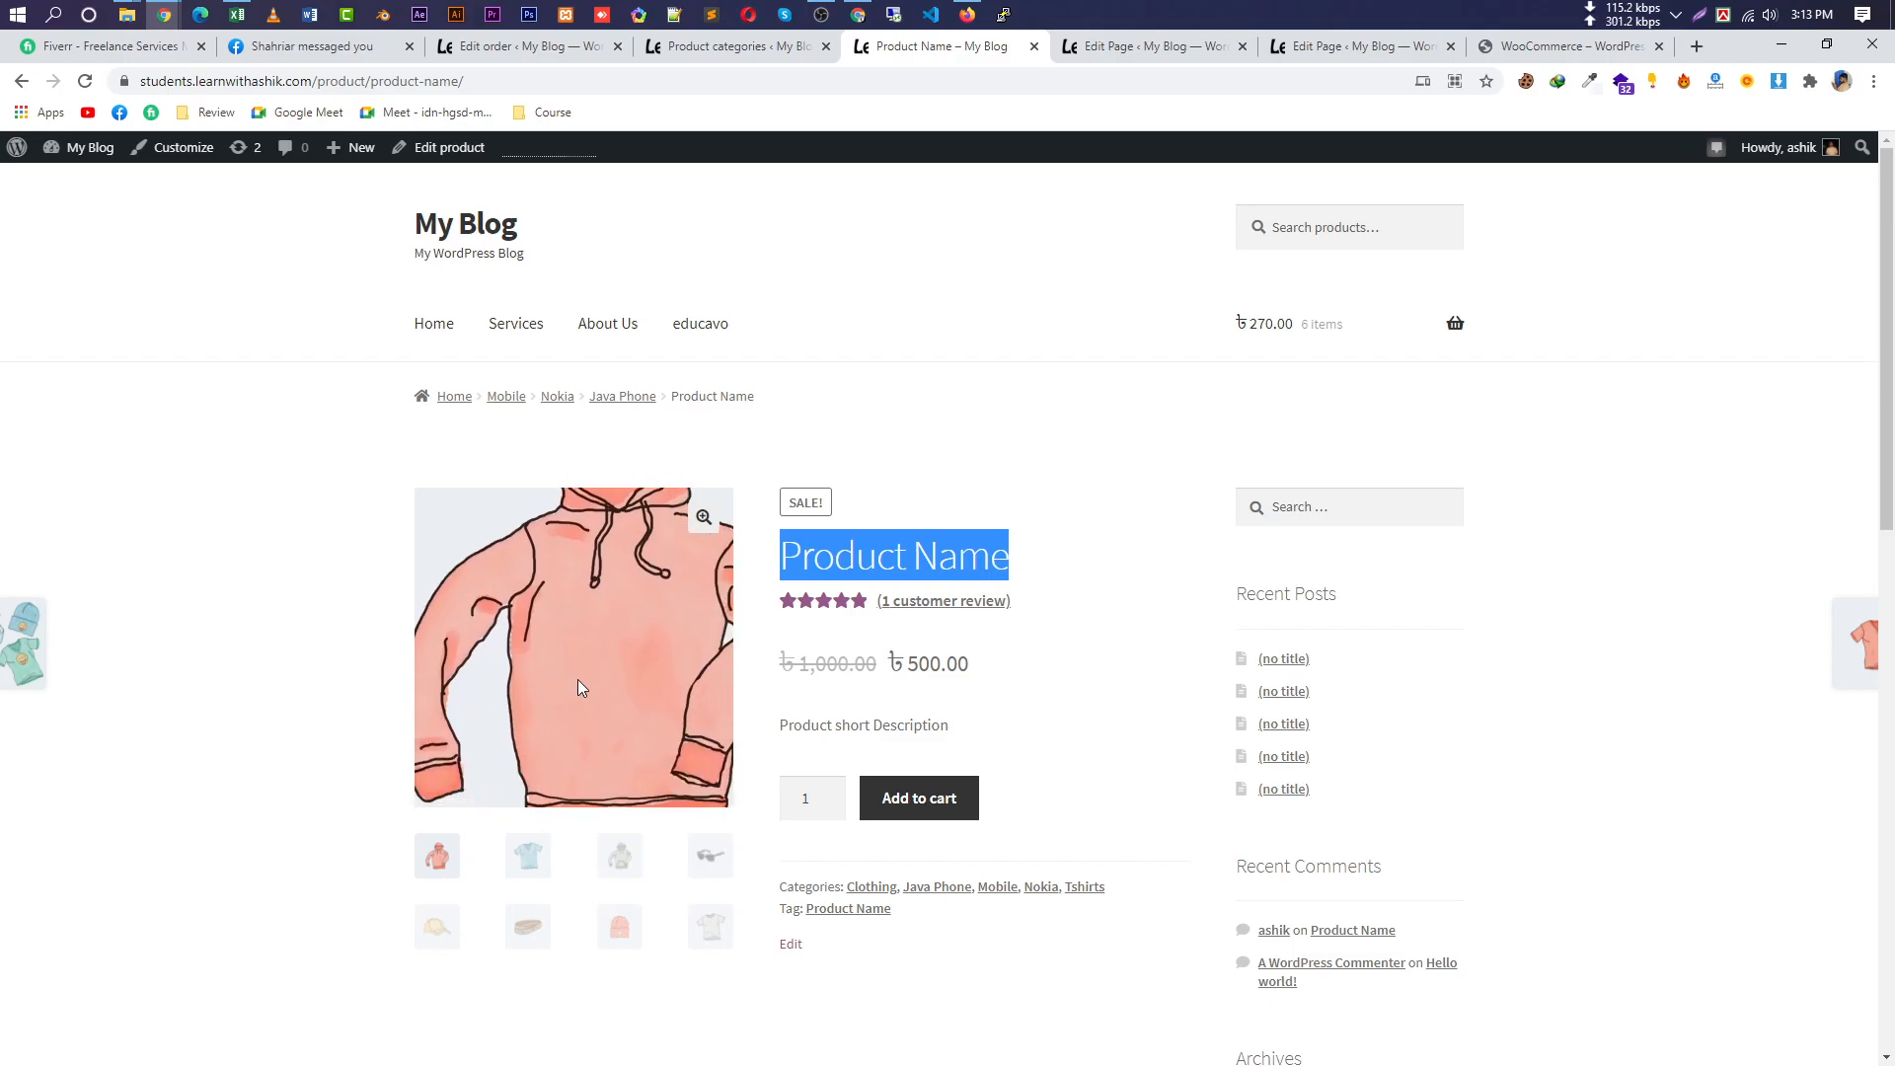
{"action": "mouse_move", "coordinate": [5, 651]}
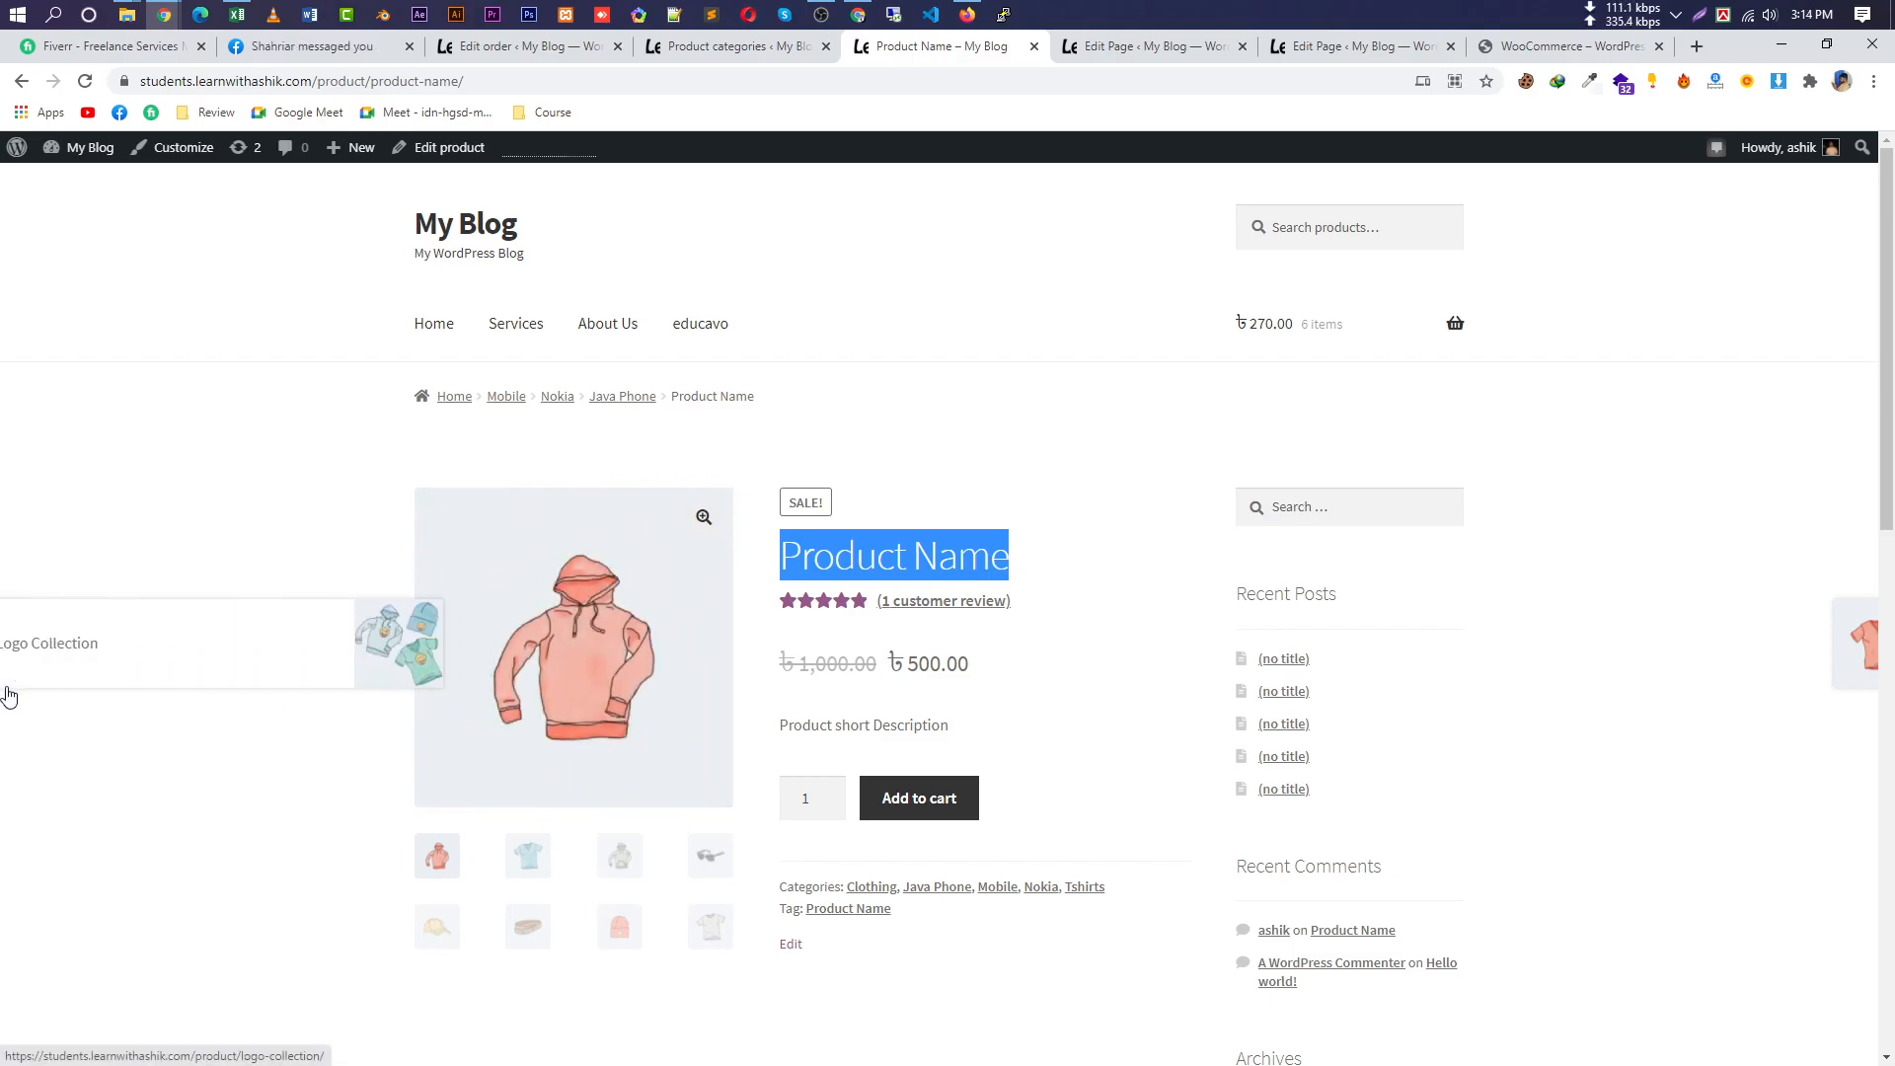
{"action": "triple_click", "coordinate": [899, 573]}
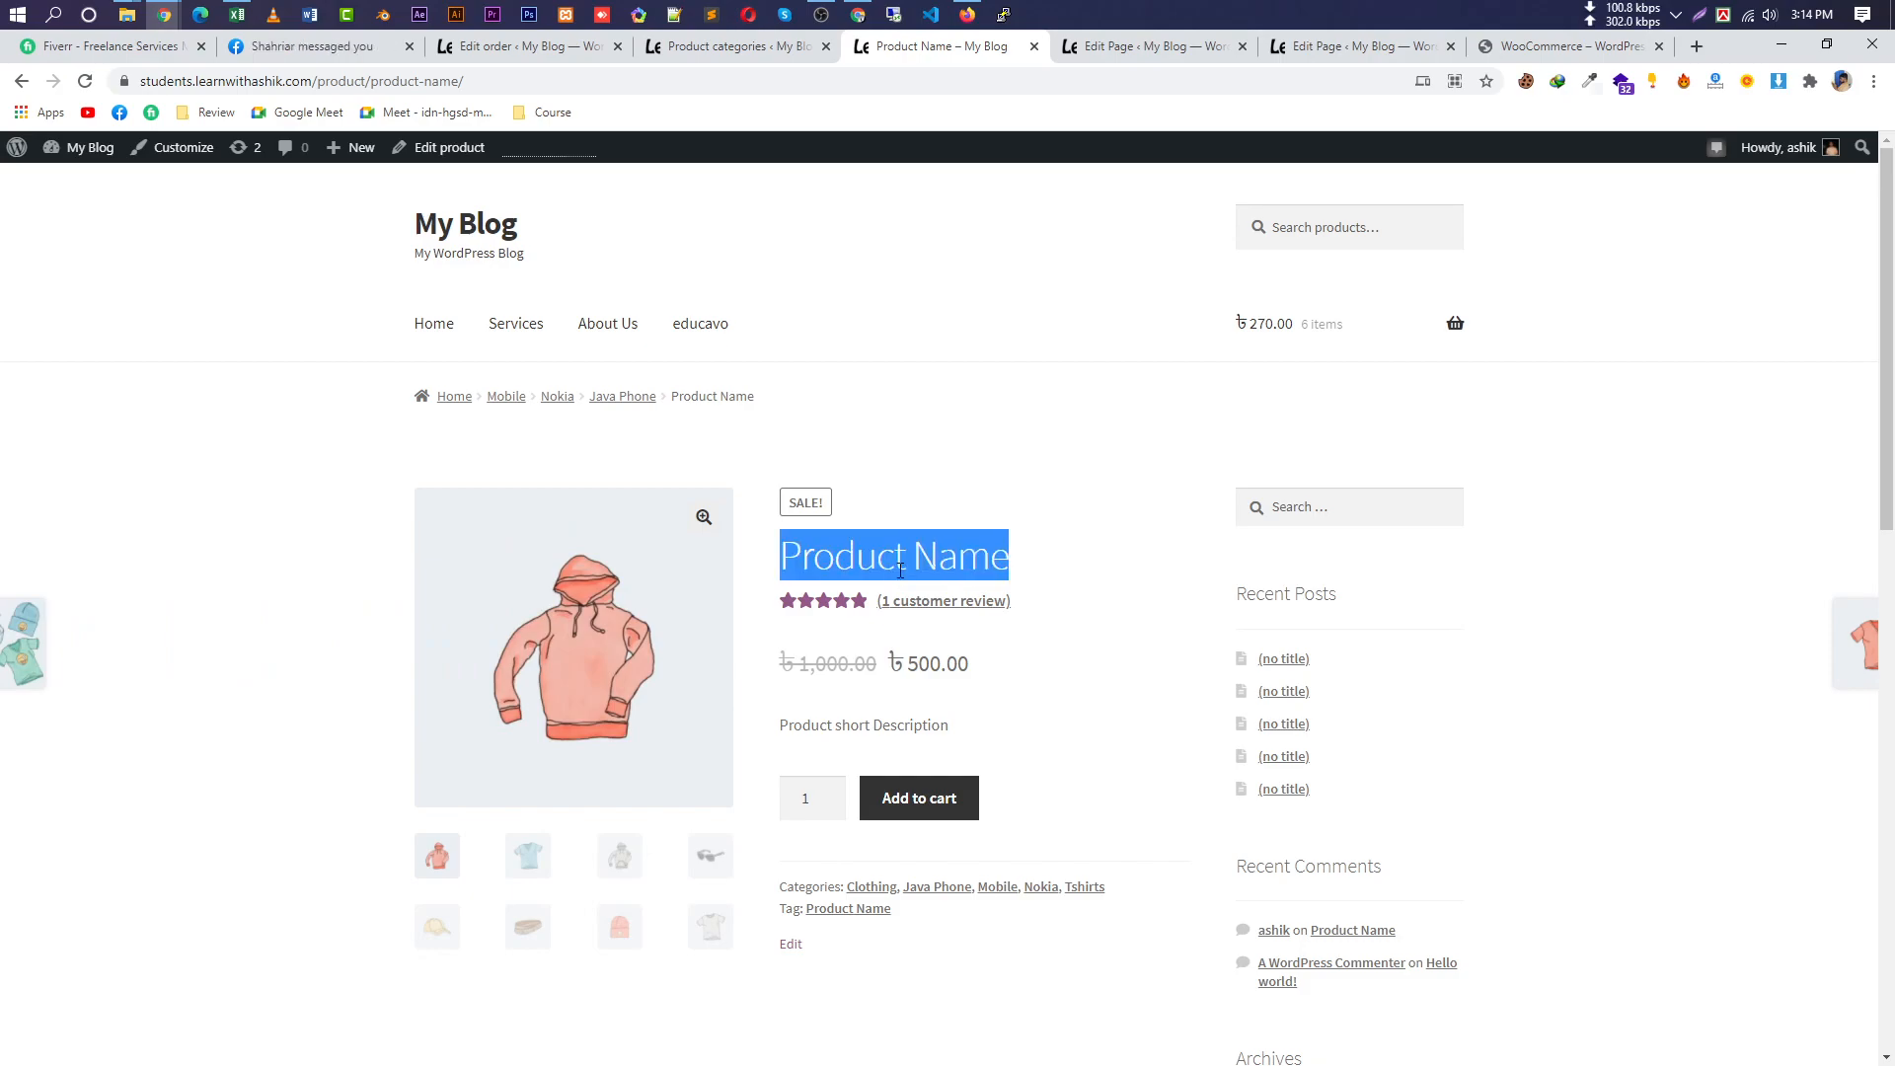
{"action": "triple_click", "coordinate": [899, 570]}
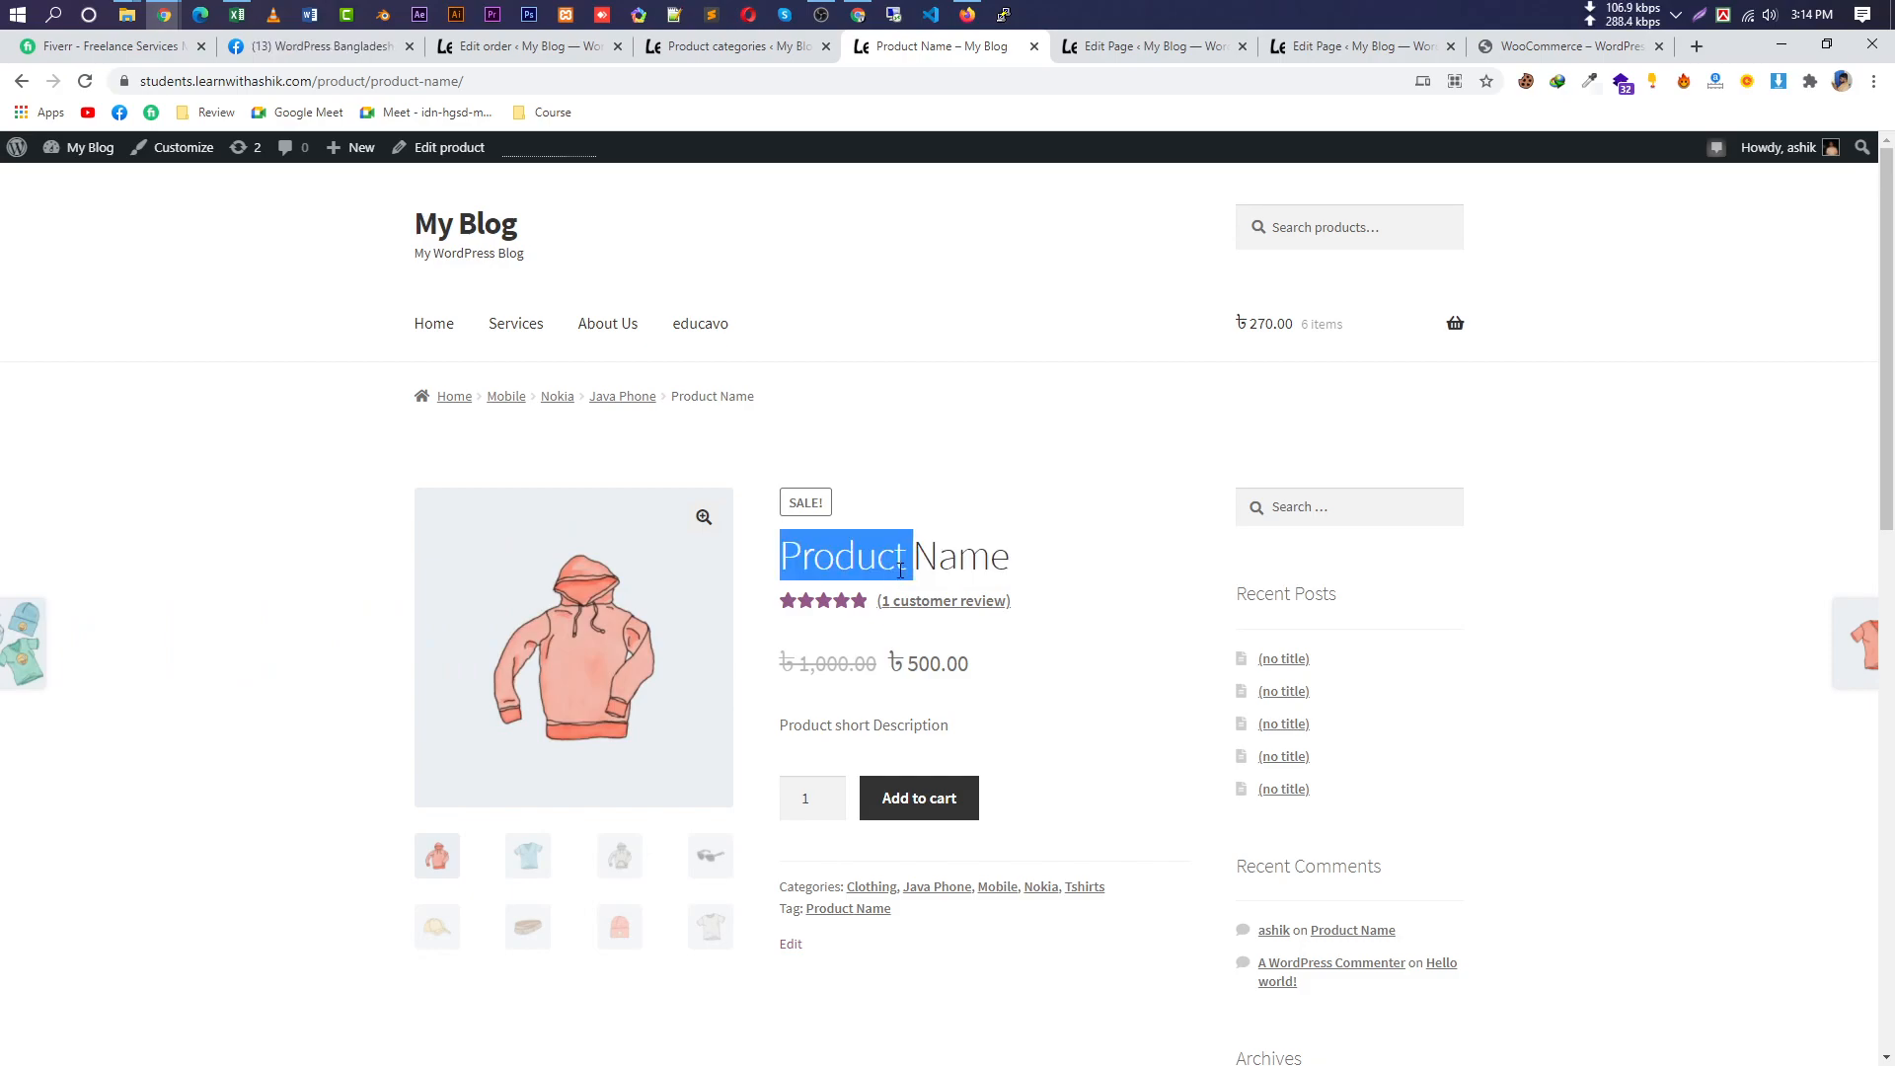
{"action": "triple_click", "coordinate": [859, 559]}
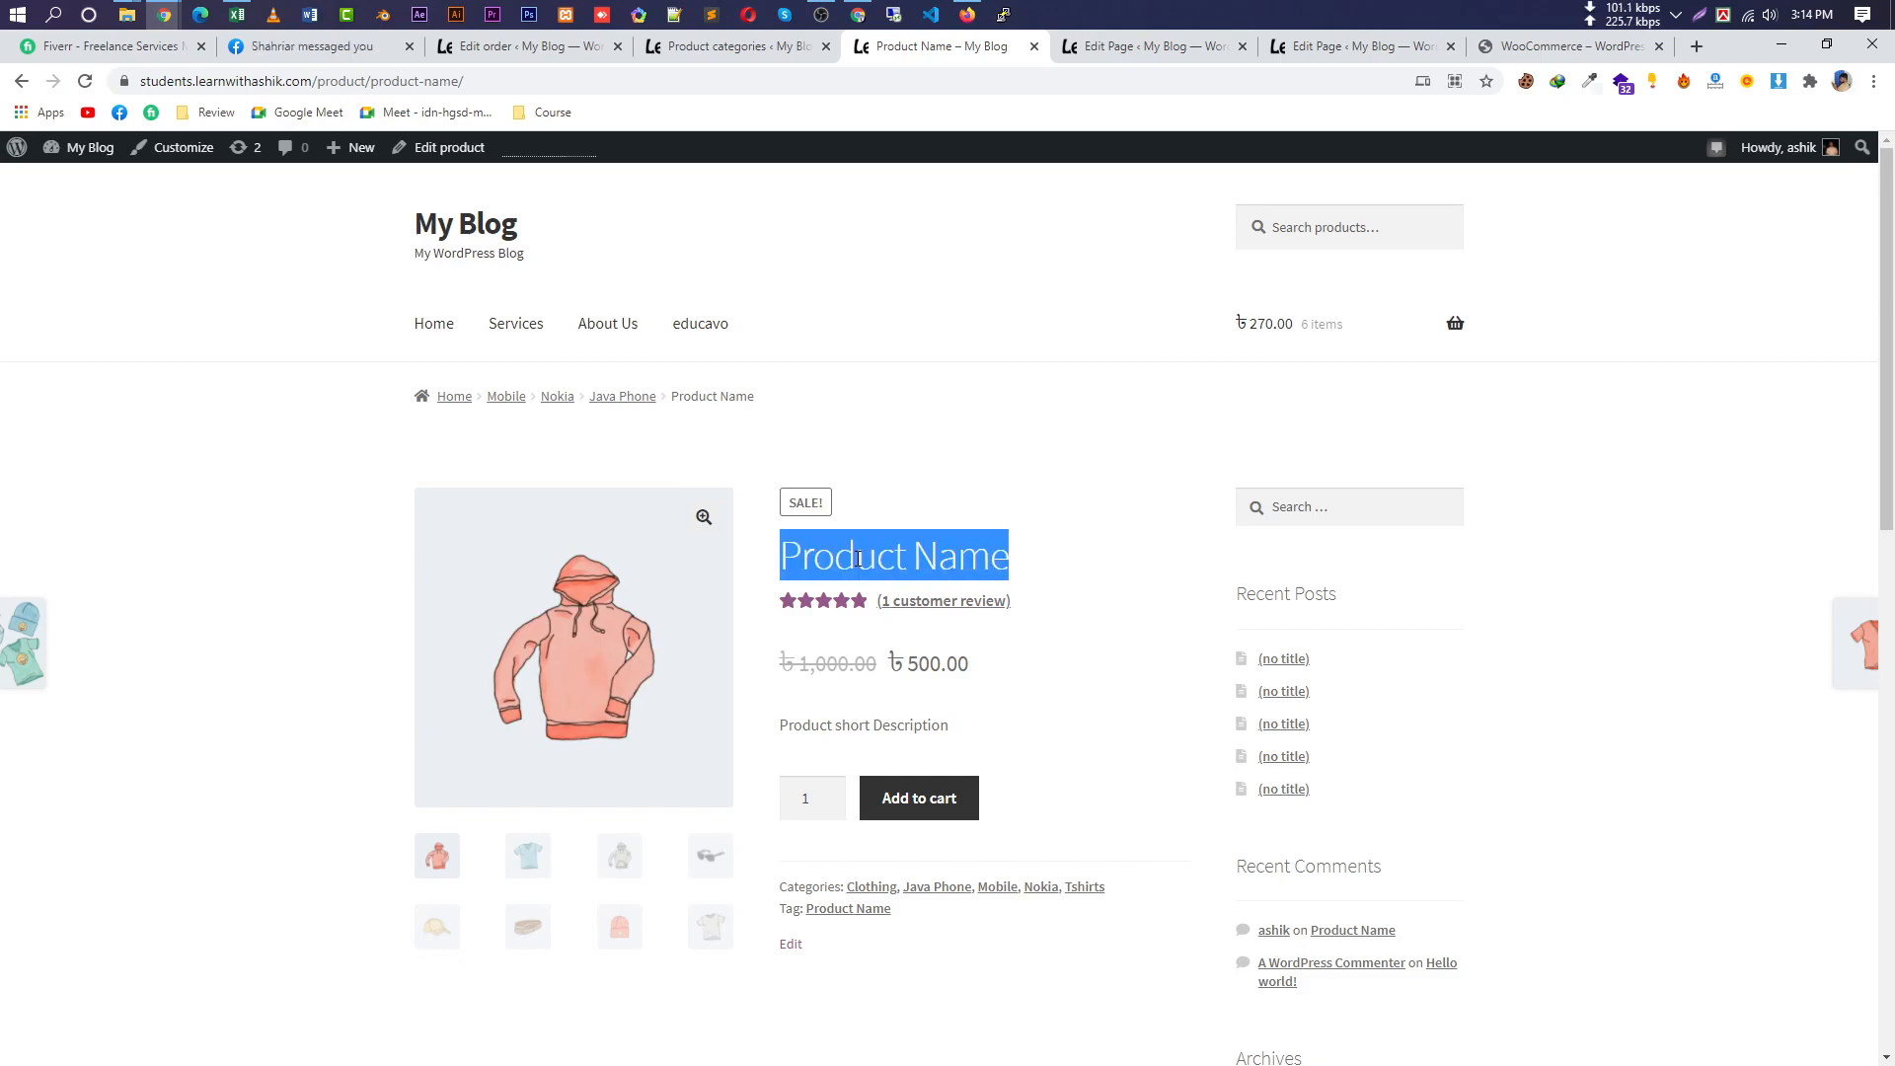
Search Google for 'ssl com' in a new tab and open the SSLCOMMERZ home page.
{"action": "left_click", "coordinate": [1695, 47]}
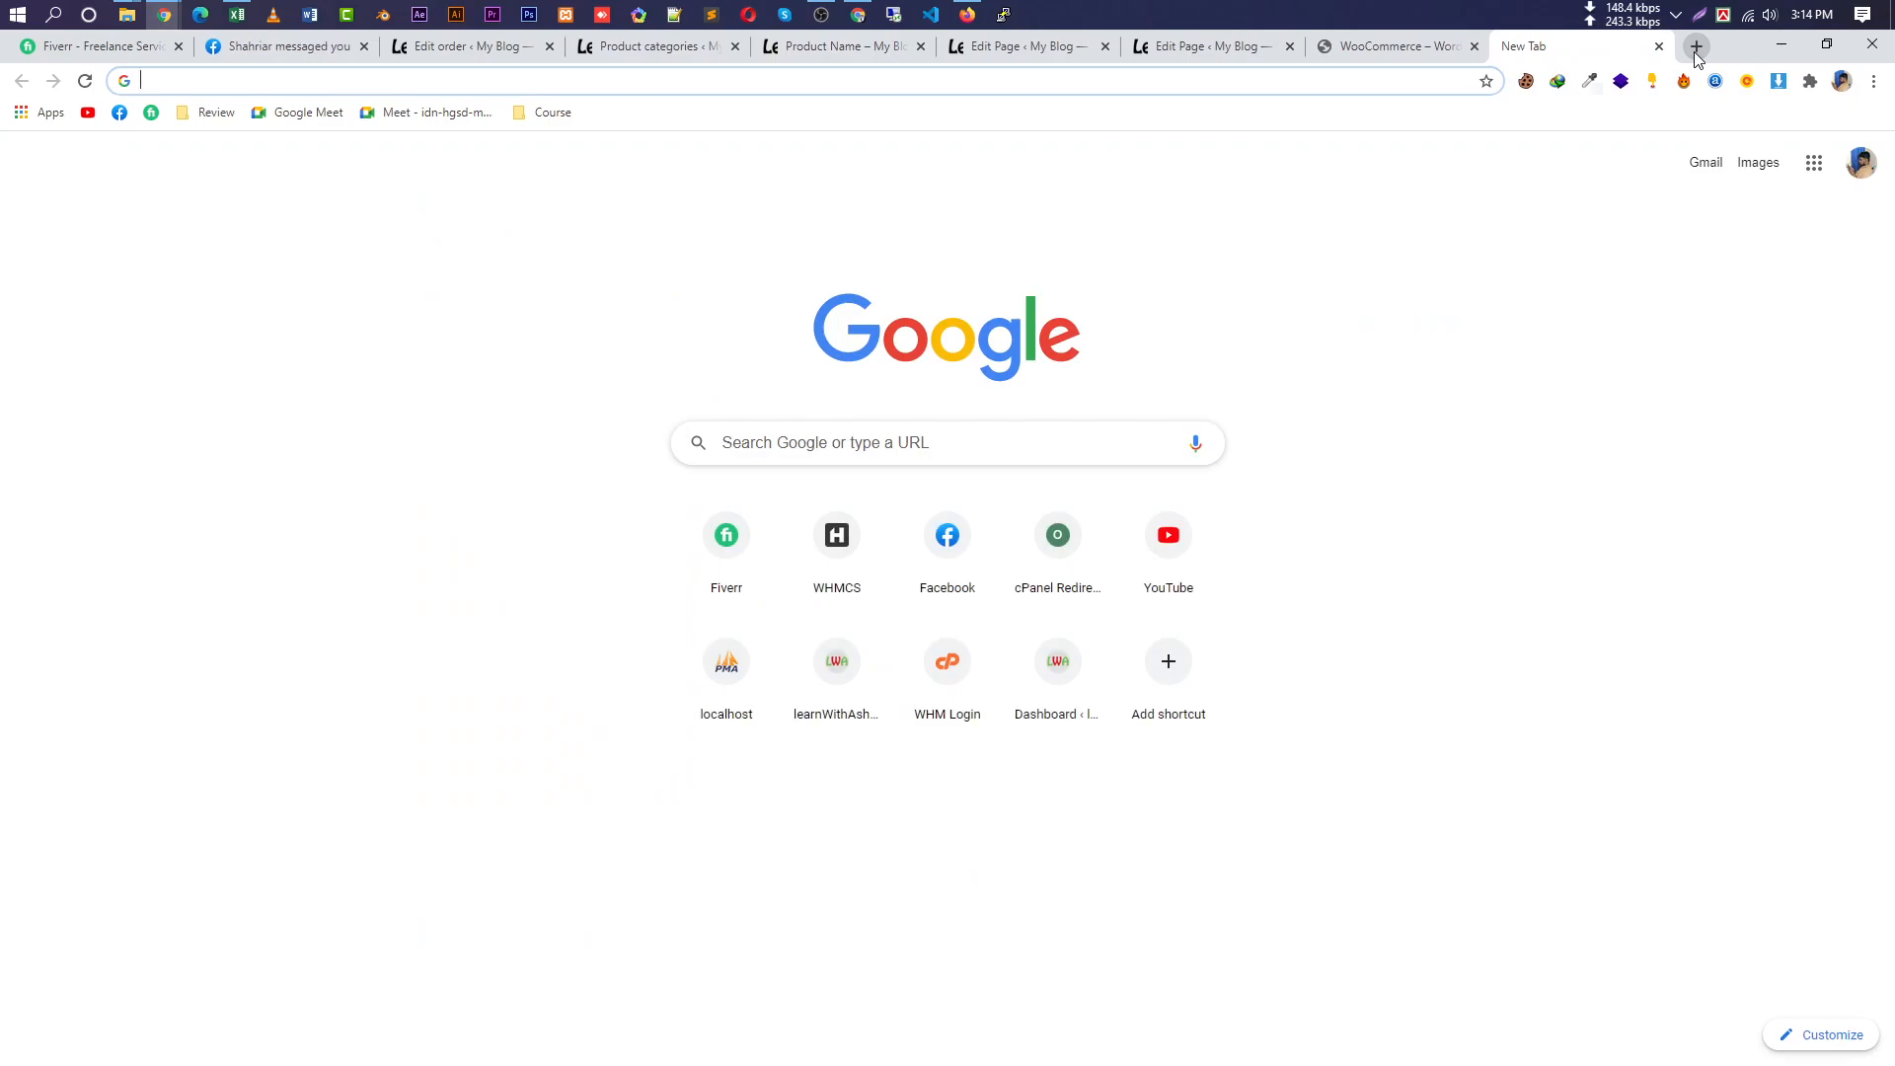
{"action": "type", "text": "ssl com"}
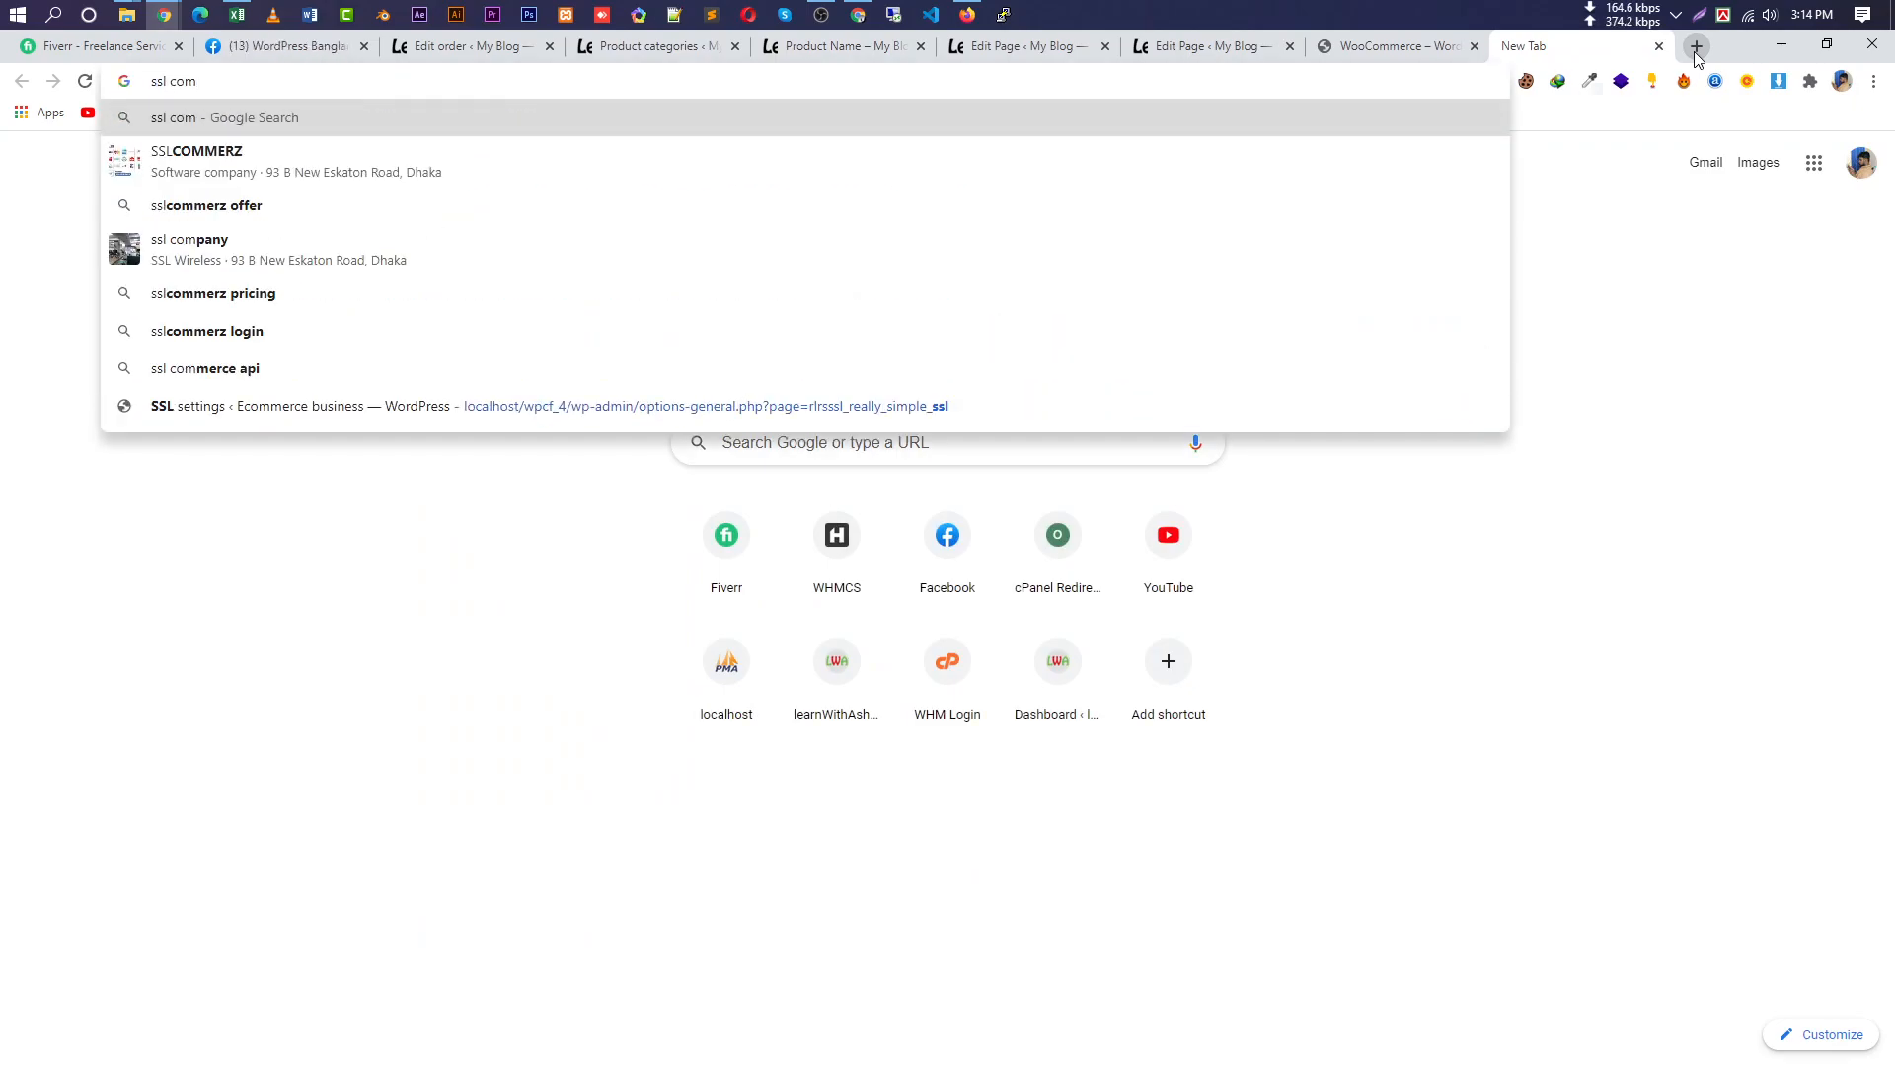
{"action": "left_click", "coordinate": [477, 163]}
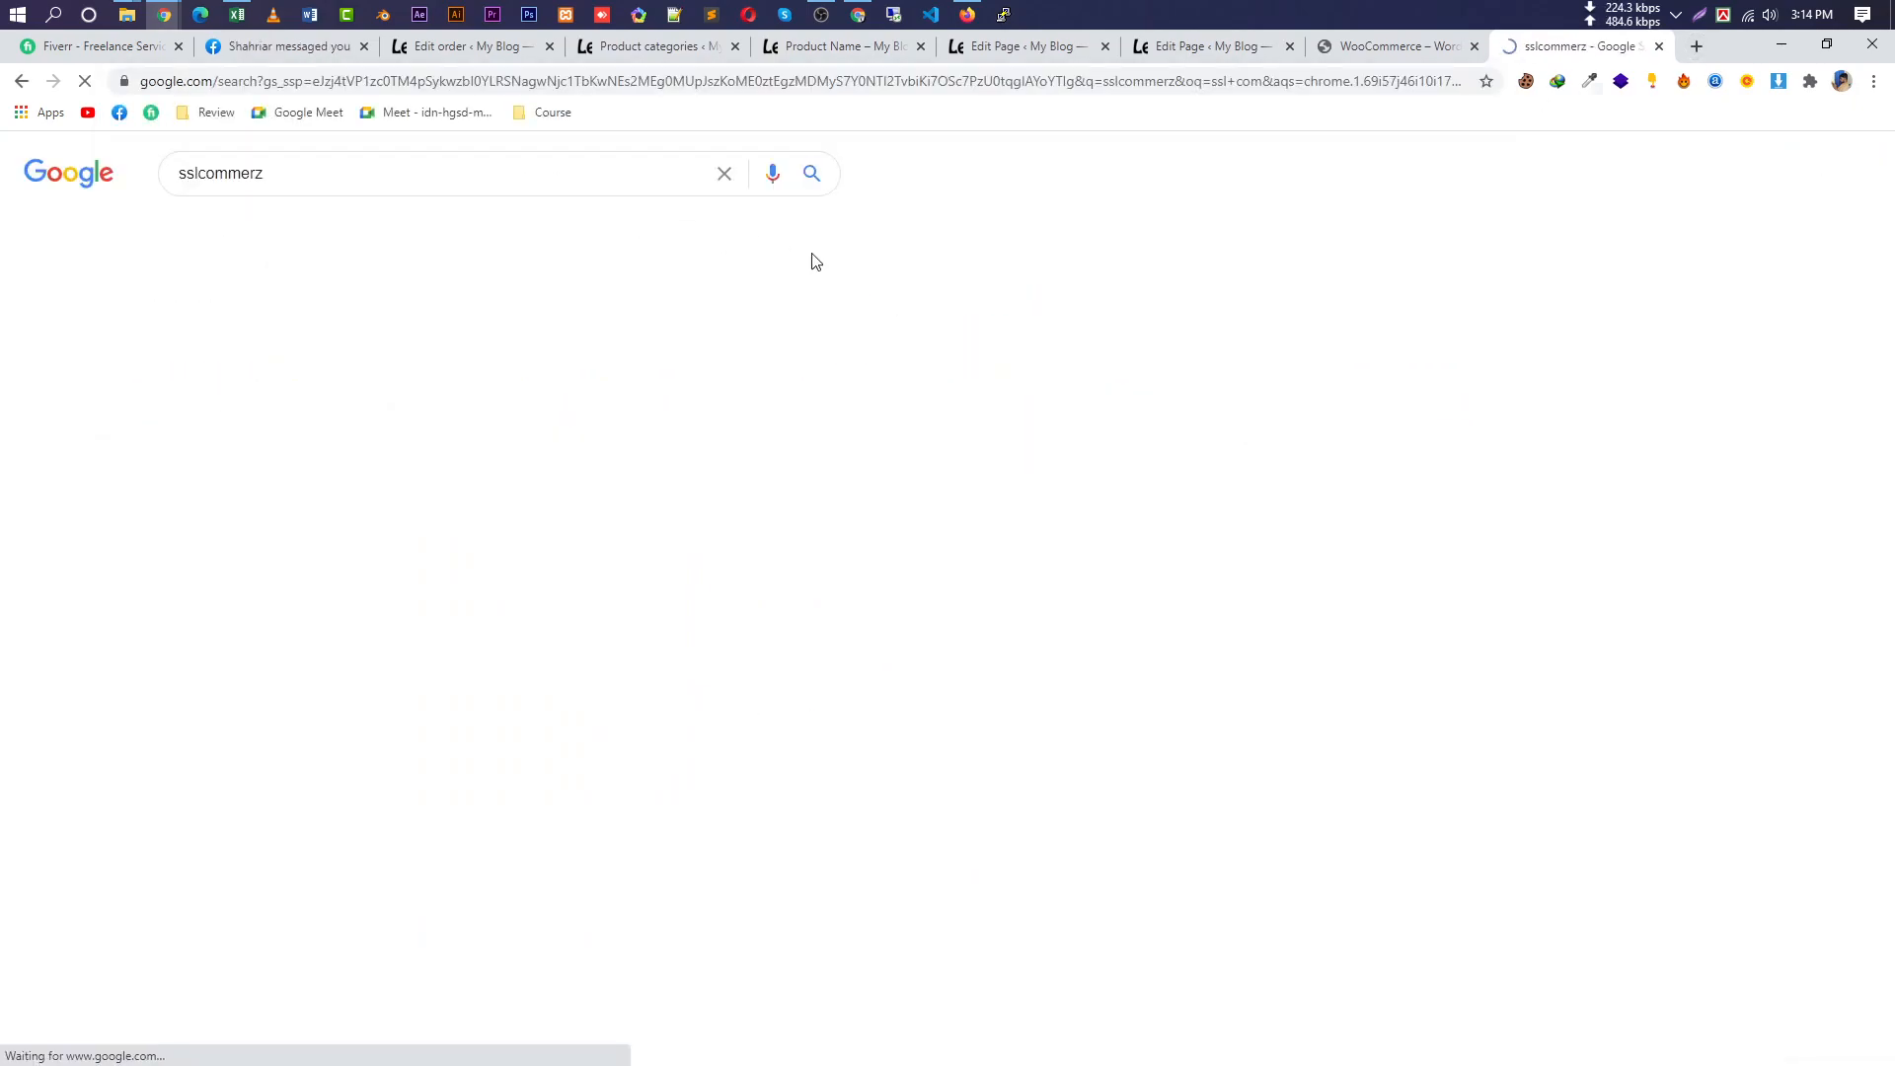
{"action": "left_click", "coordinate": [313, 340]}
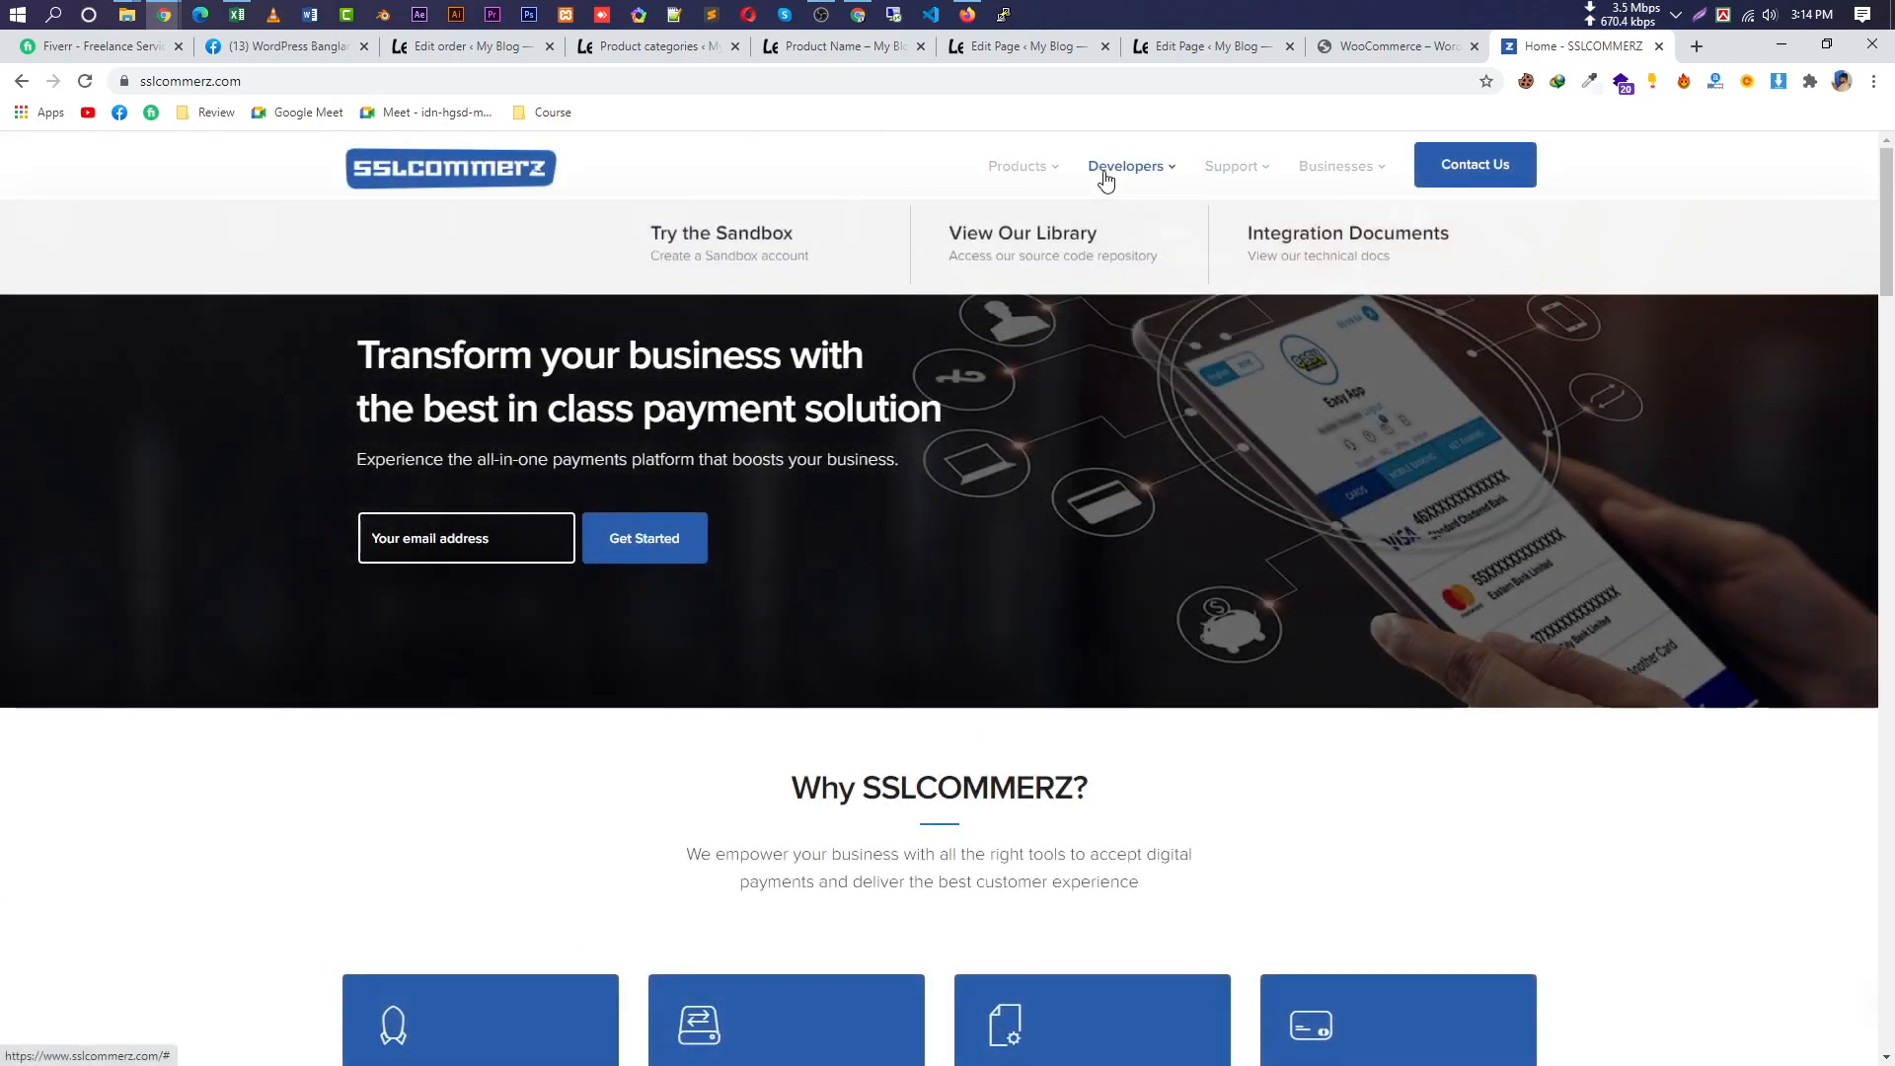
{"action": "mouse_move", "coordinate": [1011, 170]}
{"action": "scroll", "coordinate": [931, 948], "scroll_direction": "down", "scroll_amount": 10}
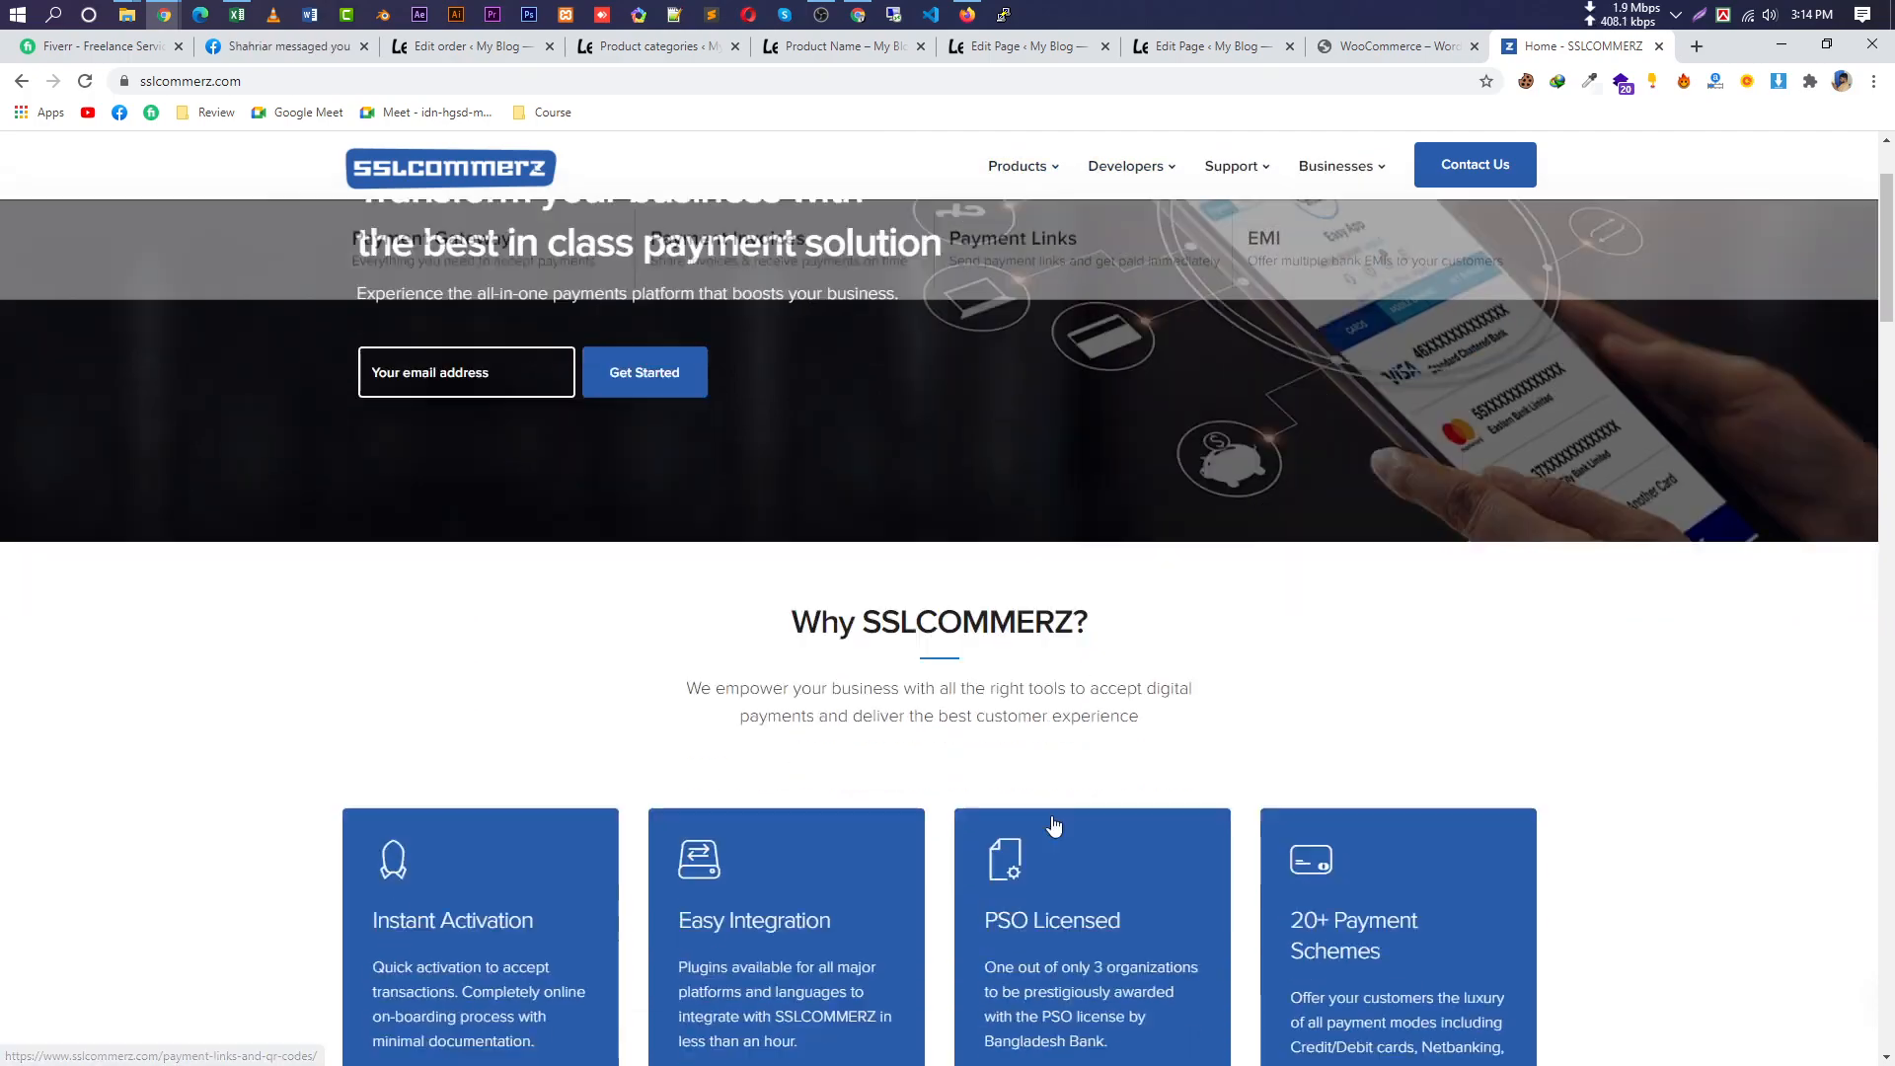
{"action": "scroll", "coordinate": [931, 776], "scroll_direction": "down", "scroll_amount": 10}
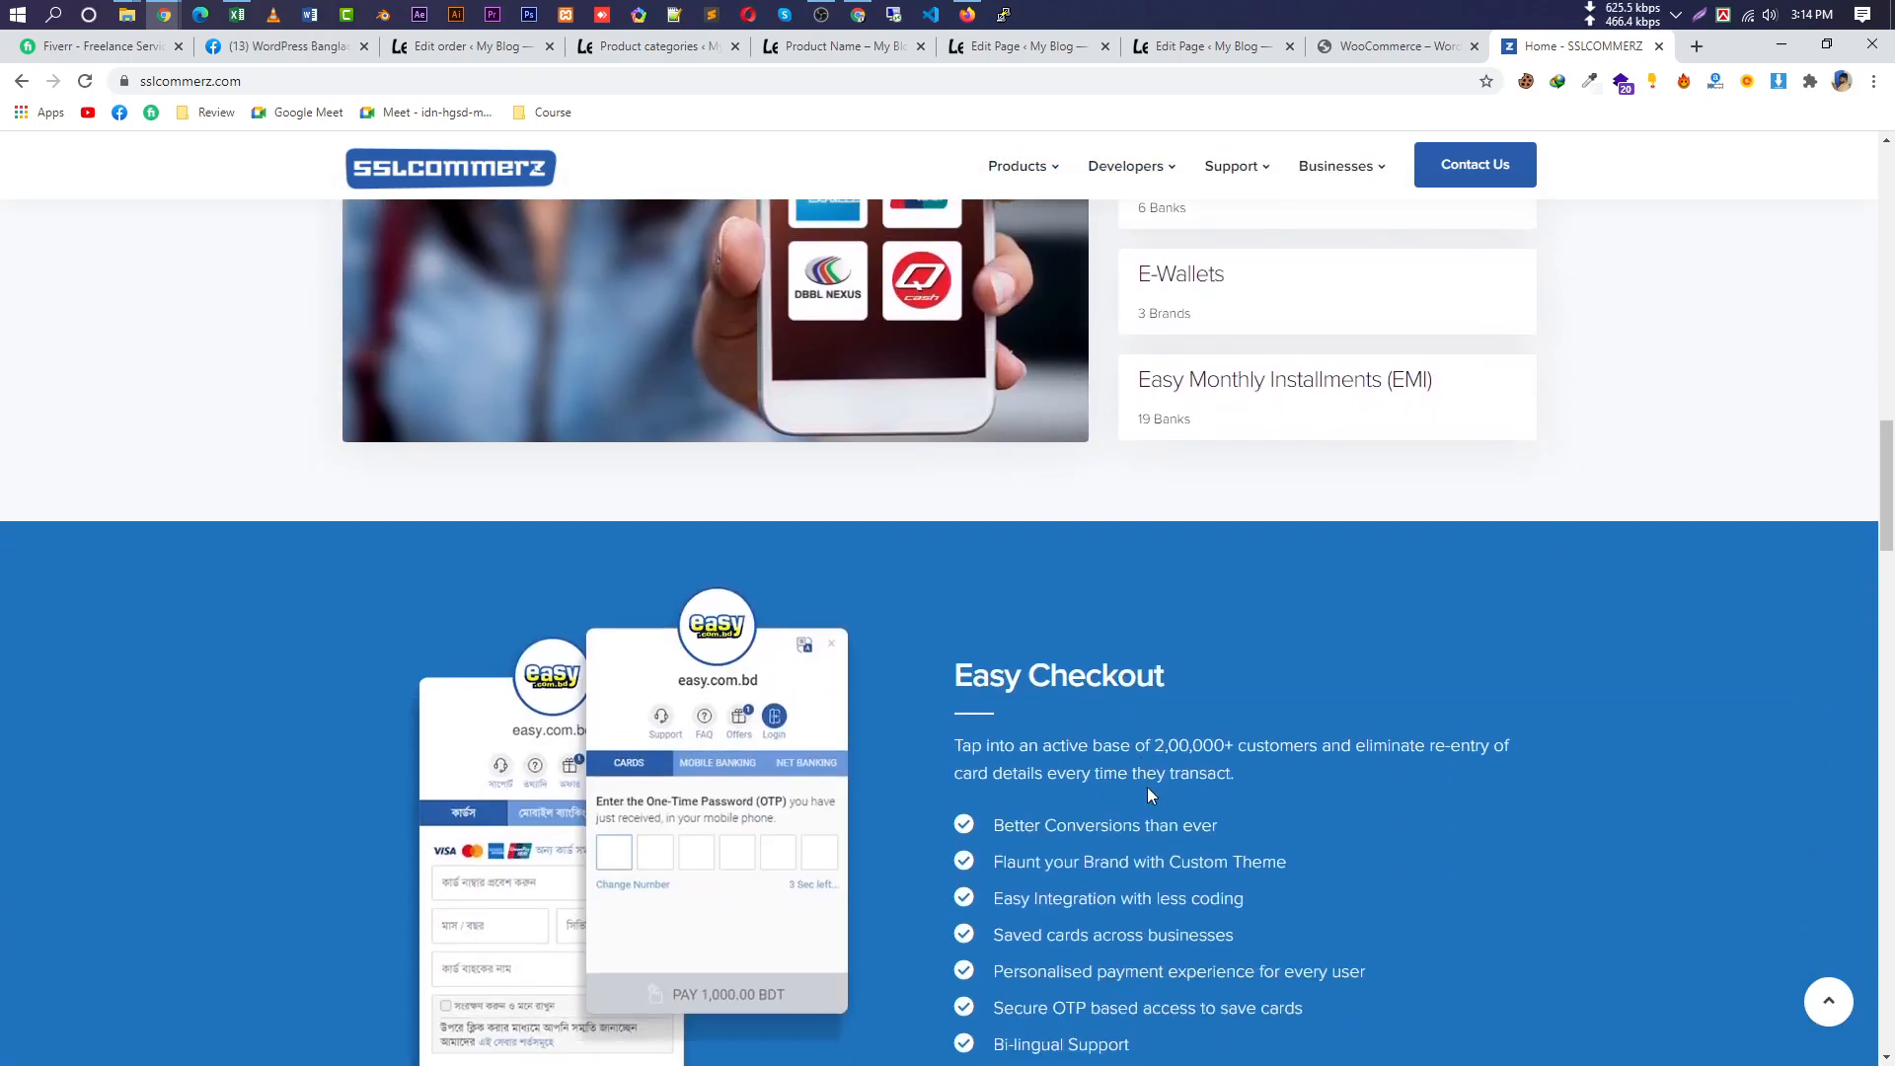
{"action": "scroll", "coordinate": [1112, 787], "scroll_direction": "down", "scroll_amount": 2}
{"action": "scroll", "coordinate": [1362, 500], "scroll_direction": "up", "scroll_amount": 5}
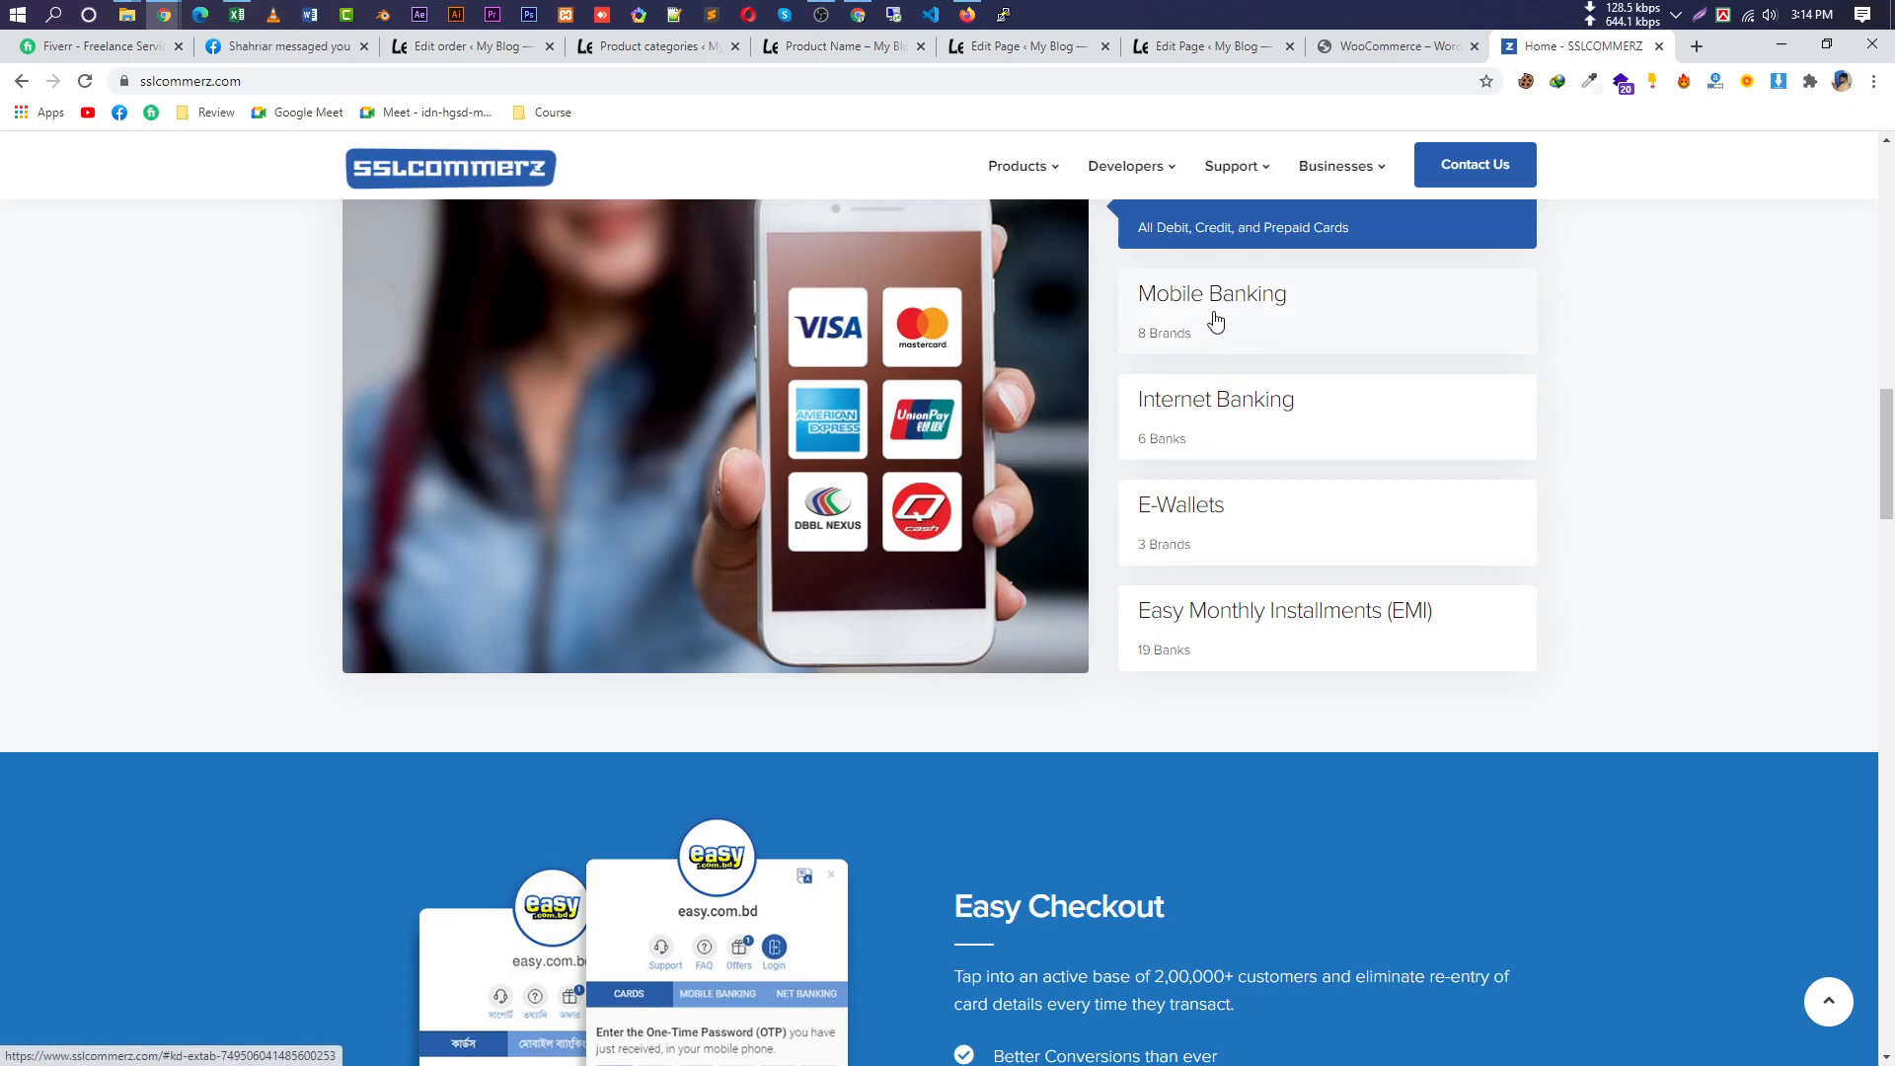
{"action": "left_click", "coordinate": [1196, 314]}
{"action": "scroll", "coordinate": [871, 433], "scroll_direction": "up", "scroll_amount": 2}
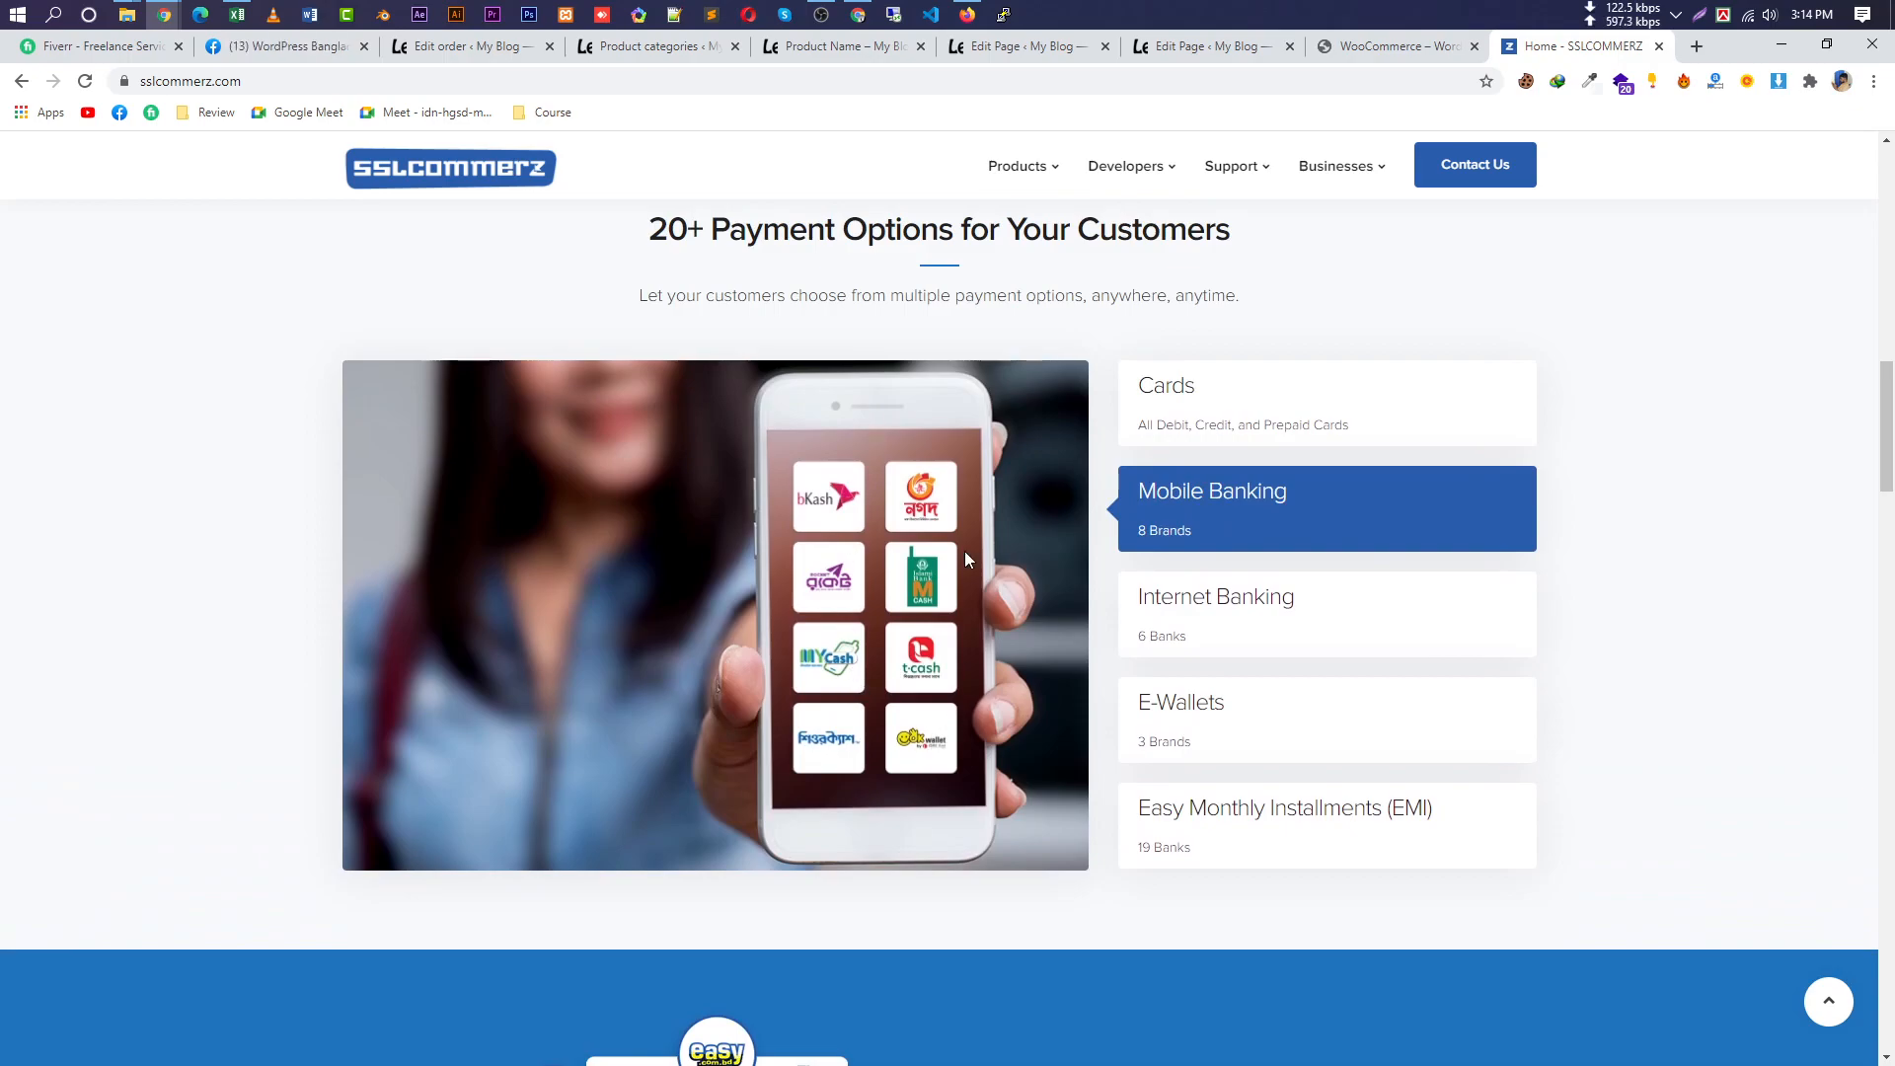
{"action": "left_click", "coordinate": [1281, 600]}
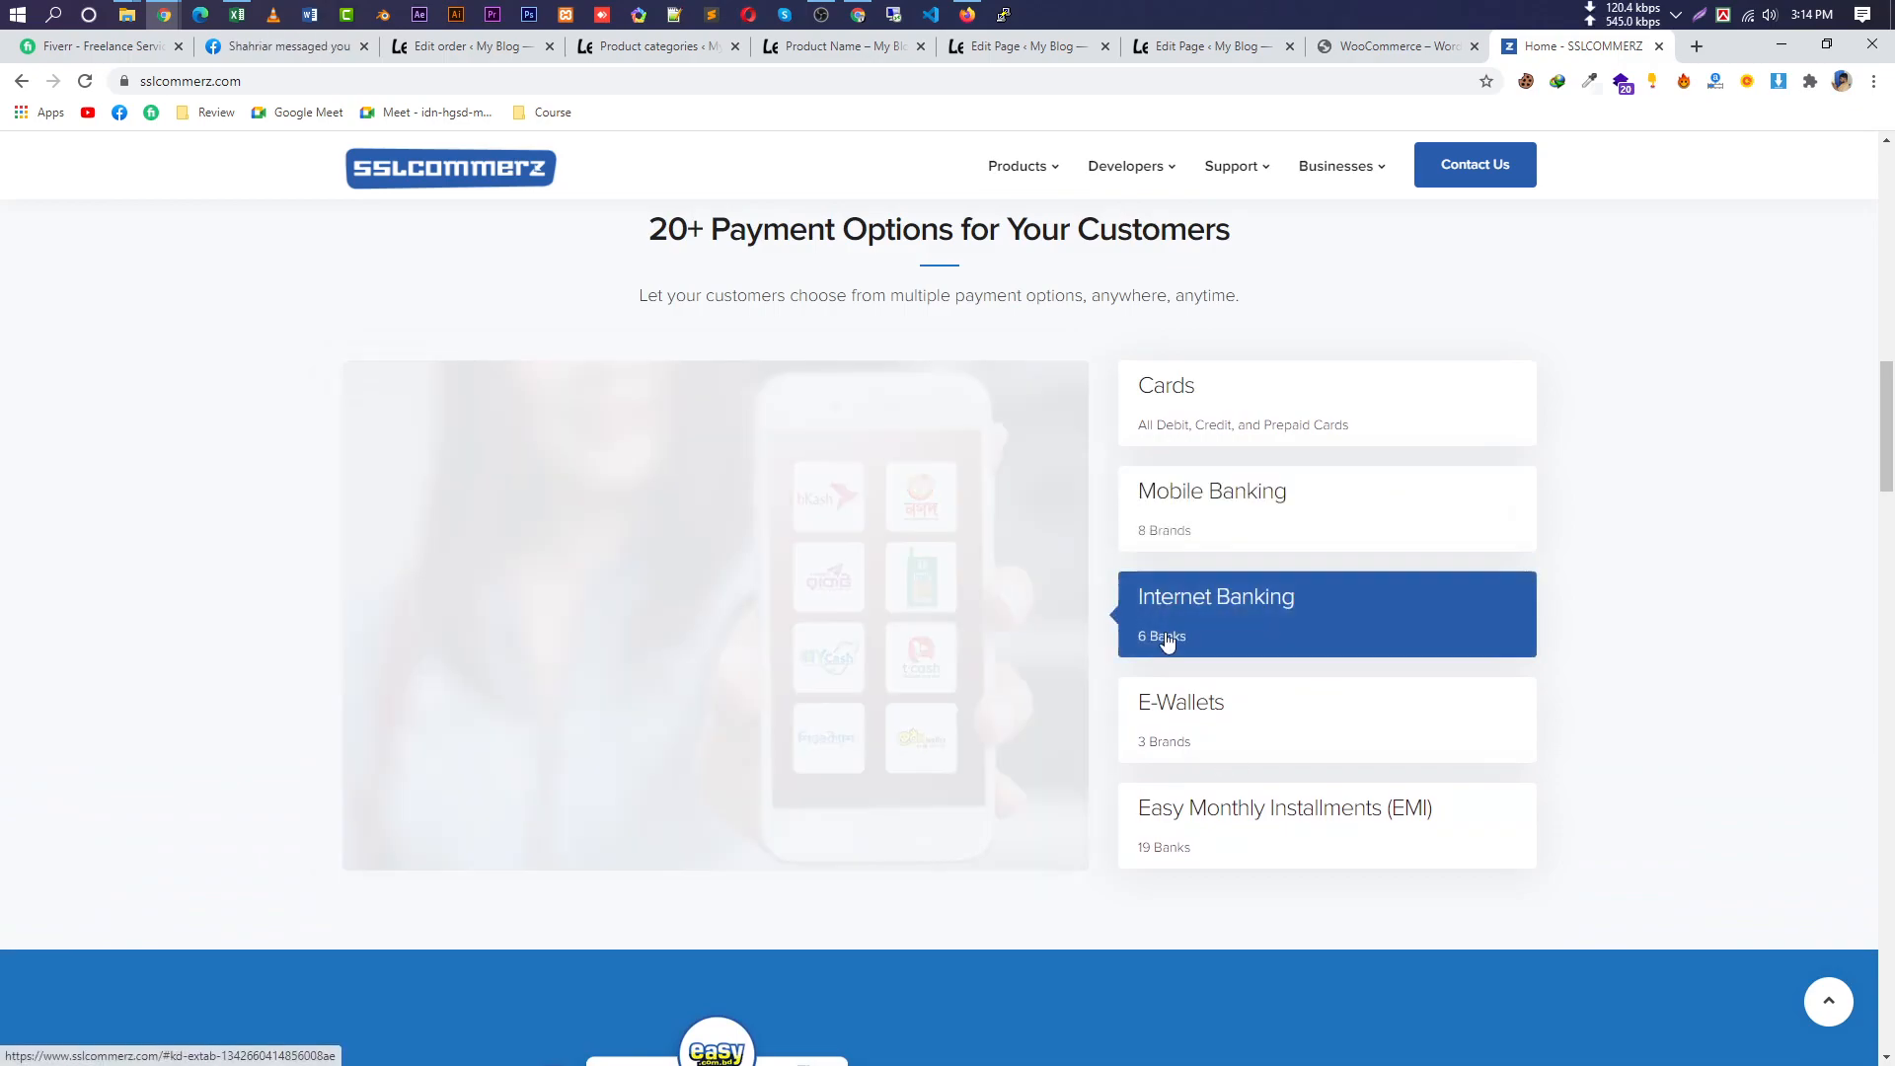
{"action": "left_click", "coordinate": [1160, 709]}
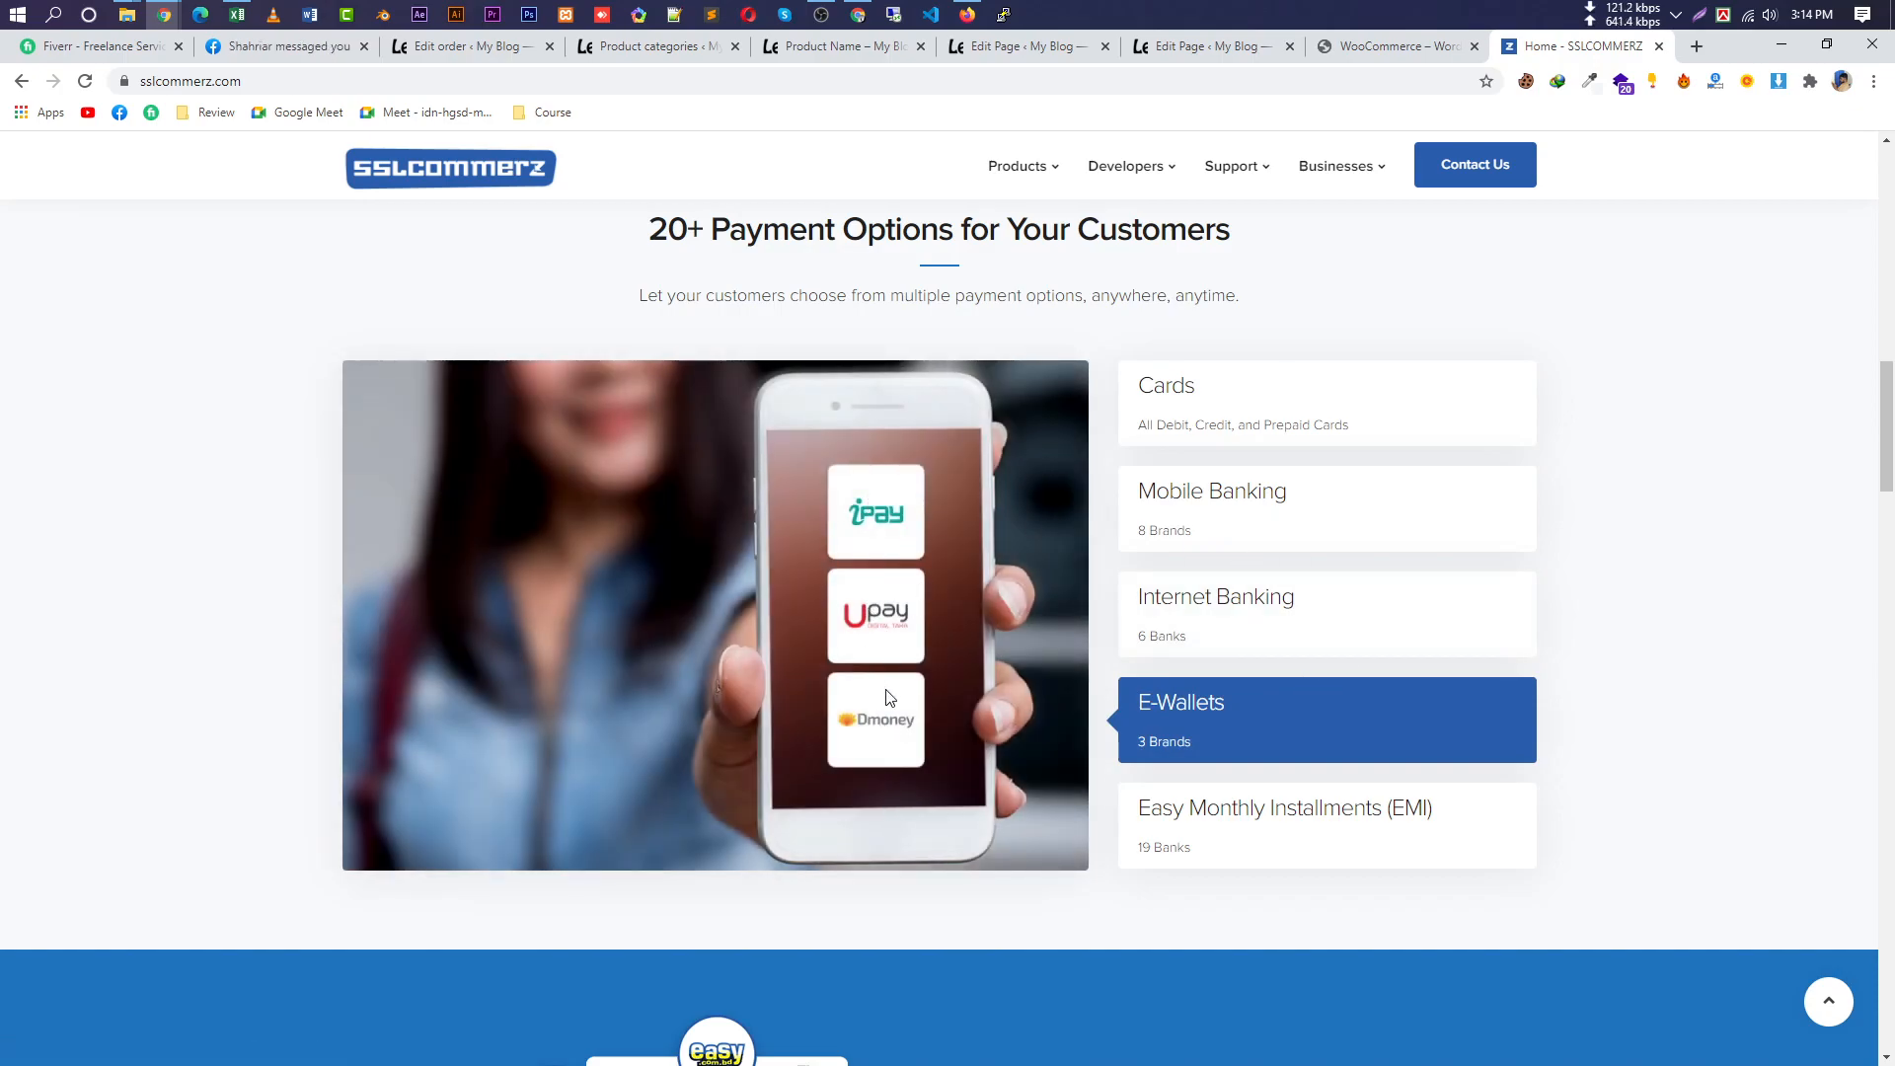
{"action": "left_click", "coordinate": [1313, 827]}
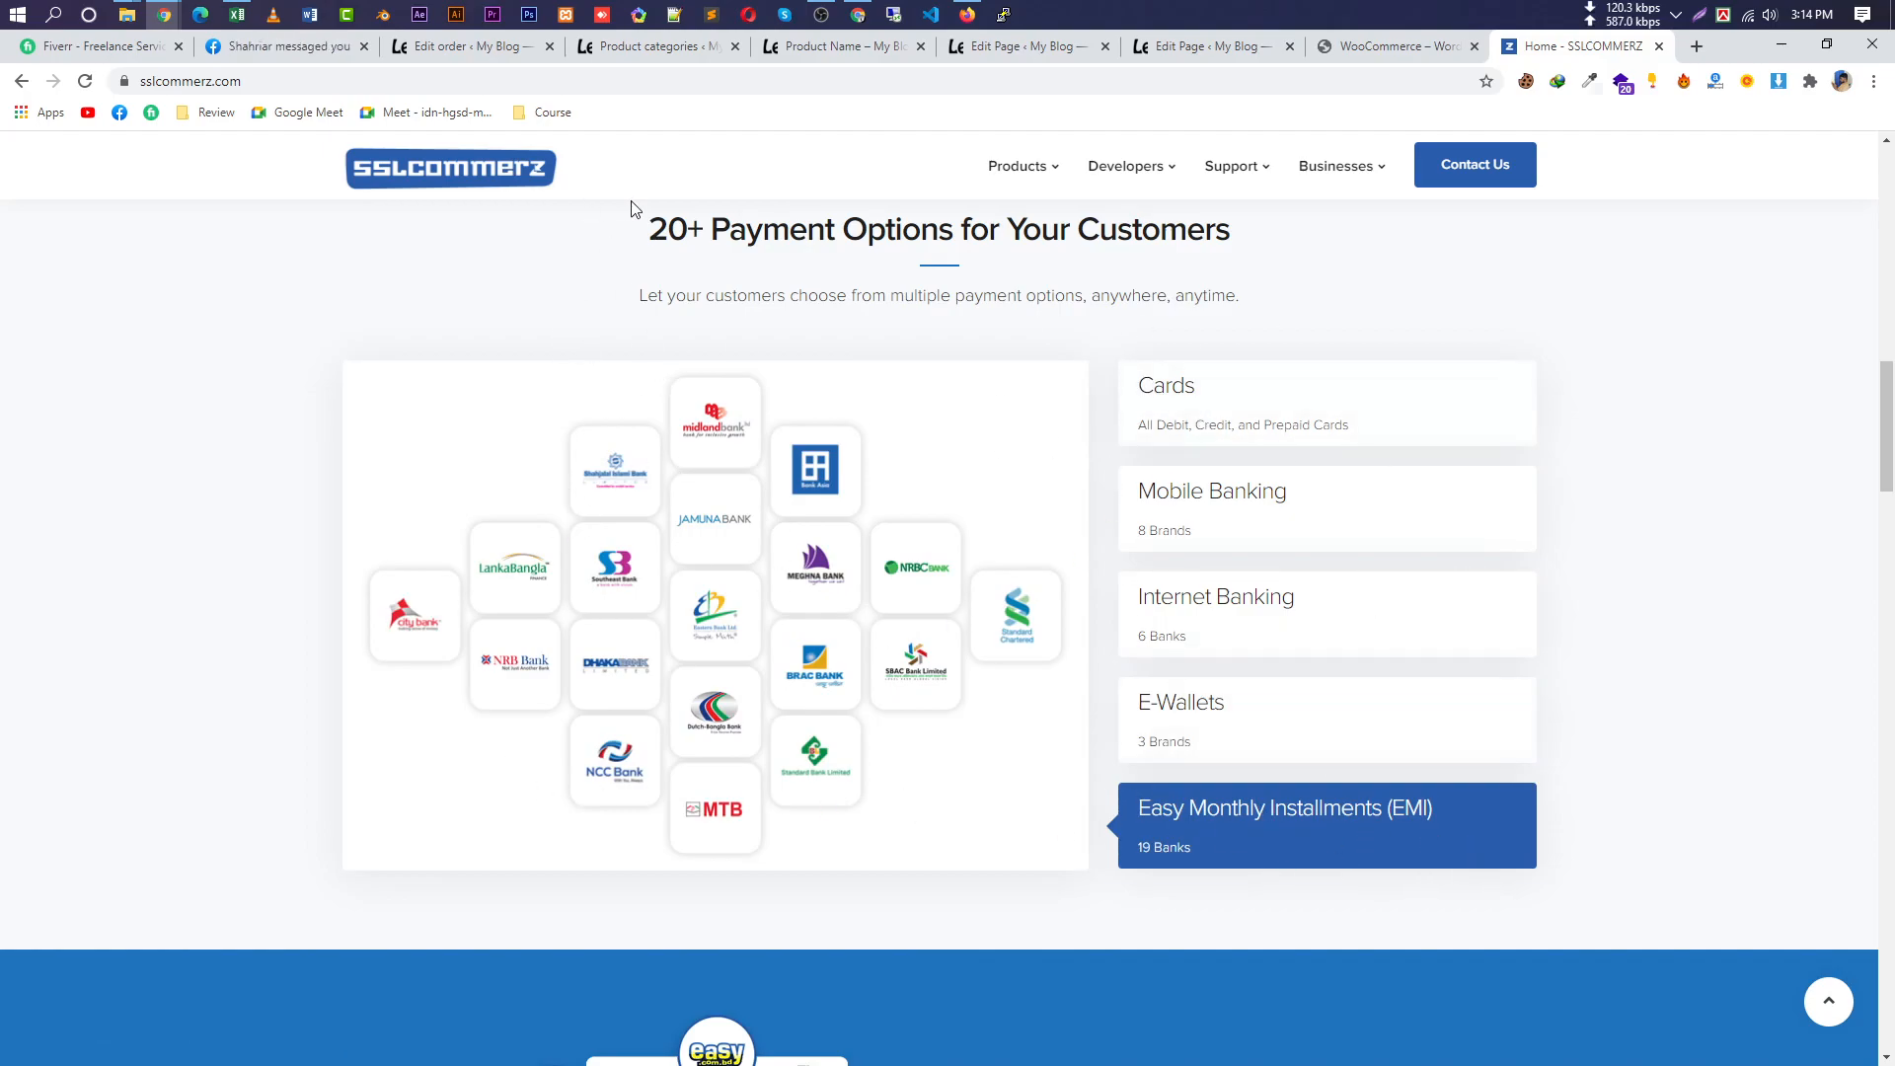
{"action": "left_click_drag", "start_coordinate": [609, 184], "coordinate": [262, 177]}
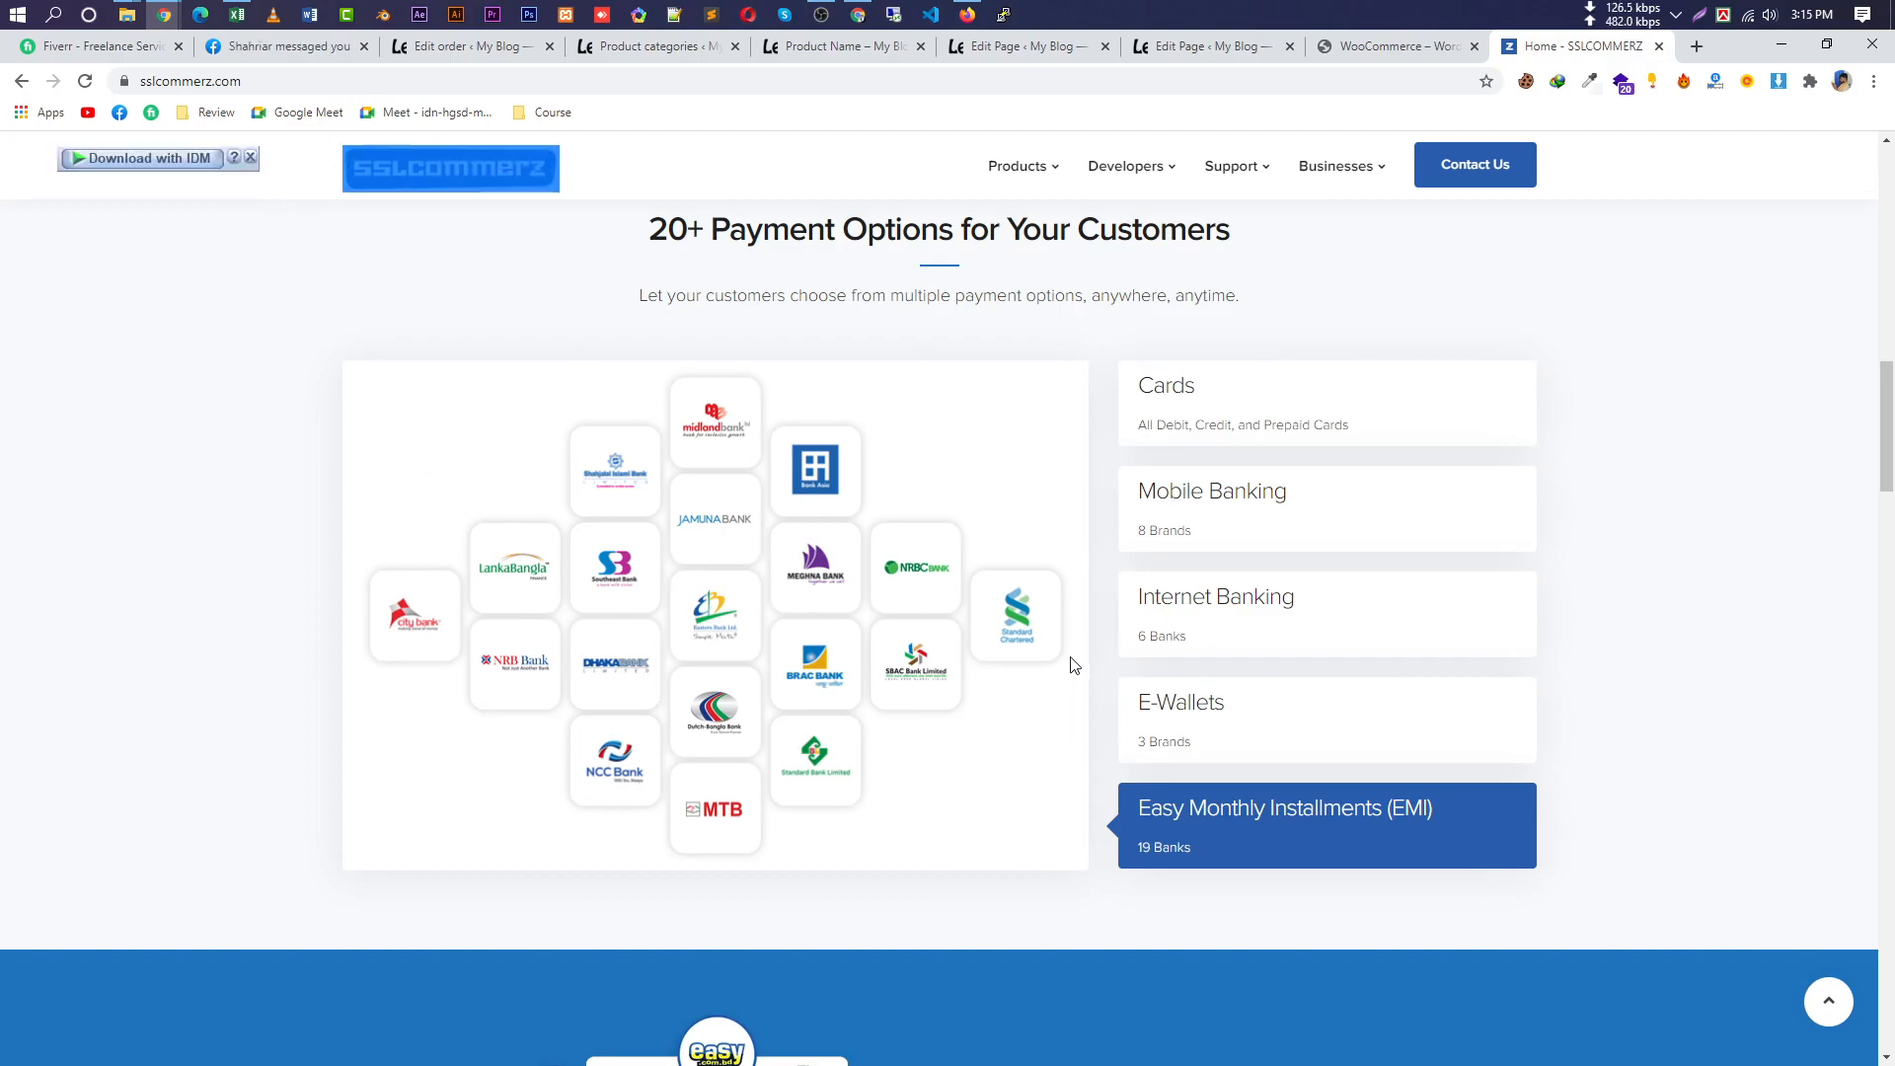
{"action": "scroll", "coordinate": [1086, 652], "scroll_direction": "down", "scroll_amount": 10}
{"action": "scroll", "coordinate": [1128, 730], "scroll_direction": "down", "scroll_amount": 4}
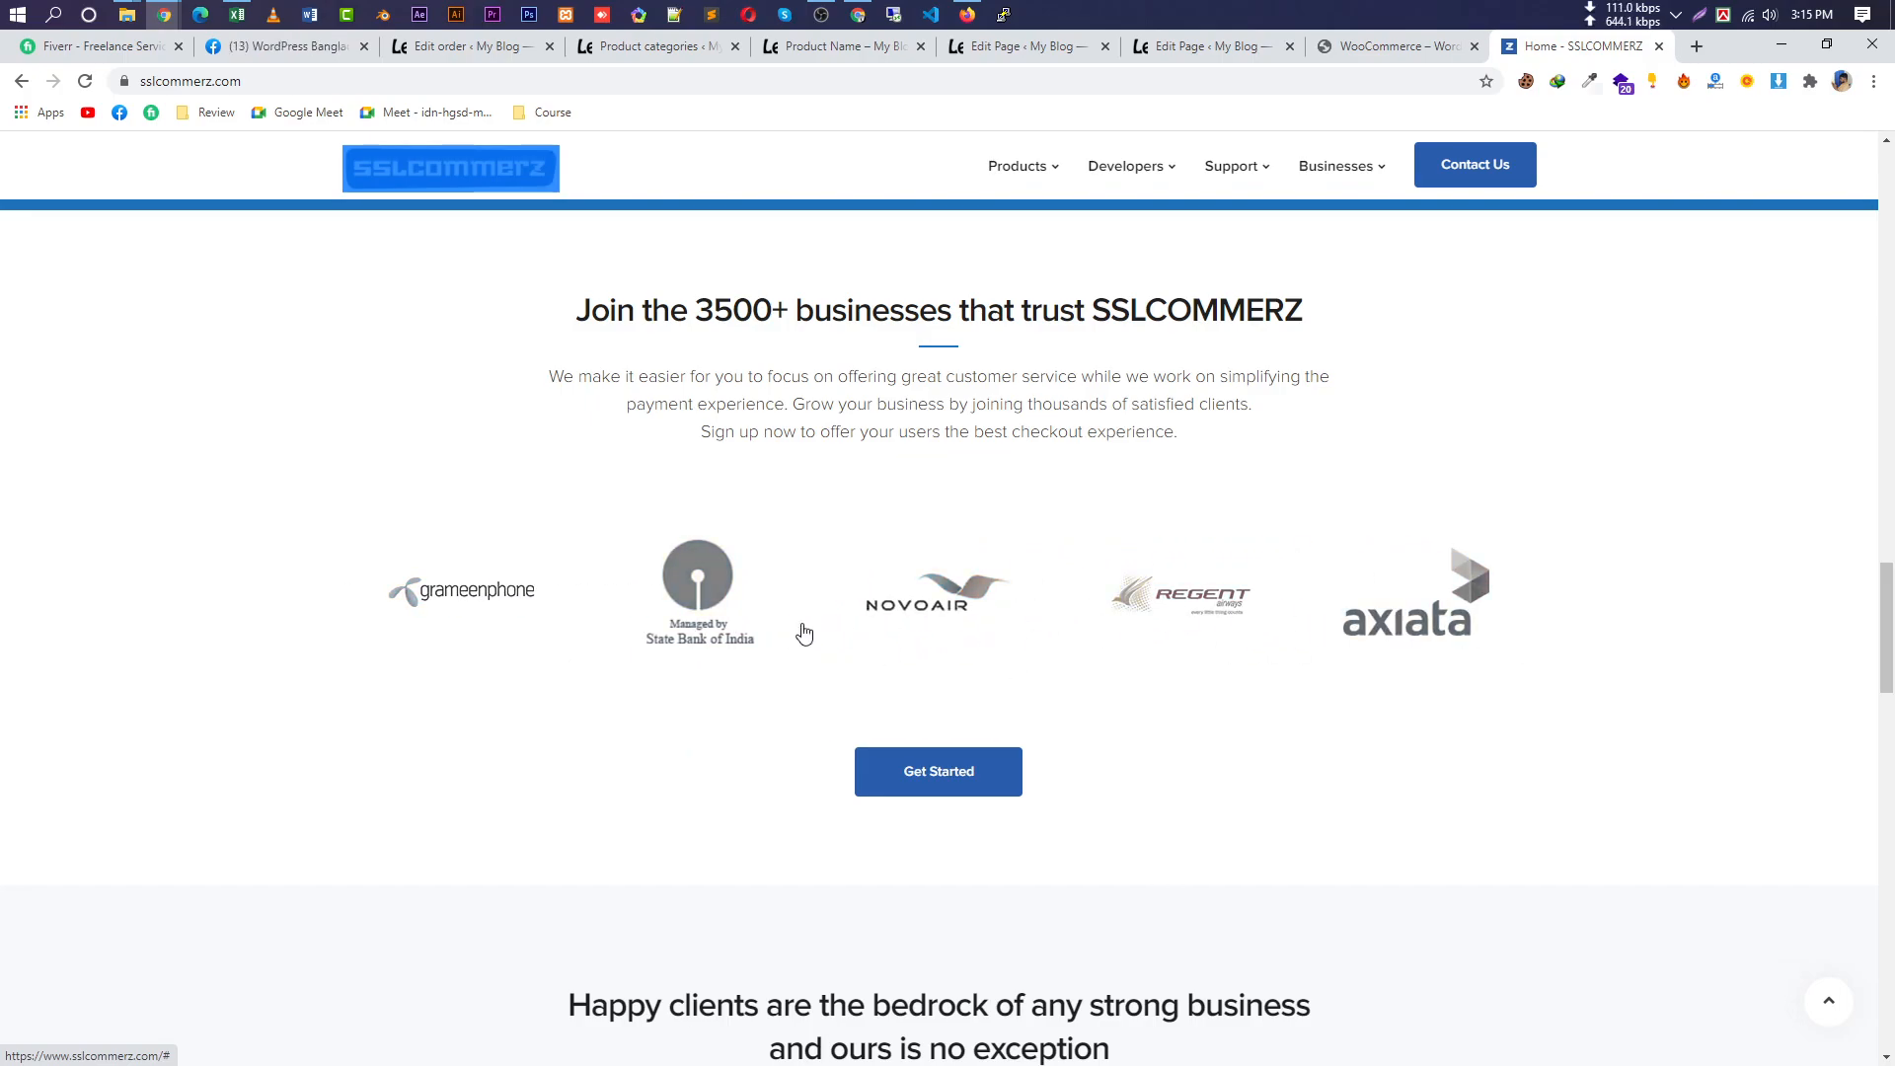
{"action": "scroll", "coordinate": [891, 742], "scroll_direction": "down", "scroll_amount": 3}
{"action": "scroll", "coordinate": [891, 742], "scroll_direction": "down", "scroll_amount": 10}
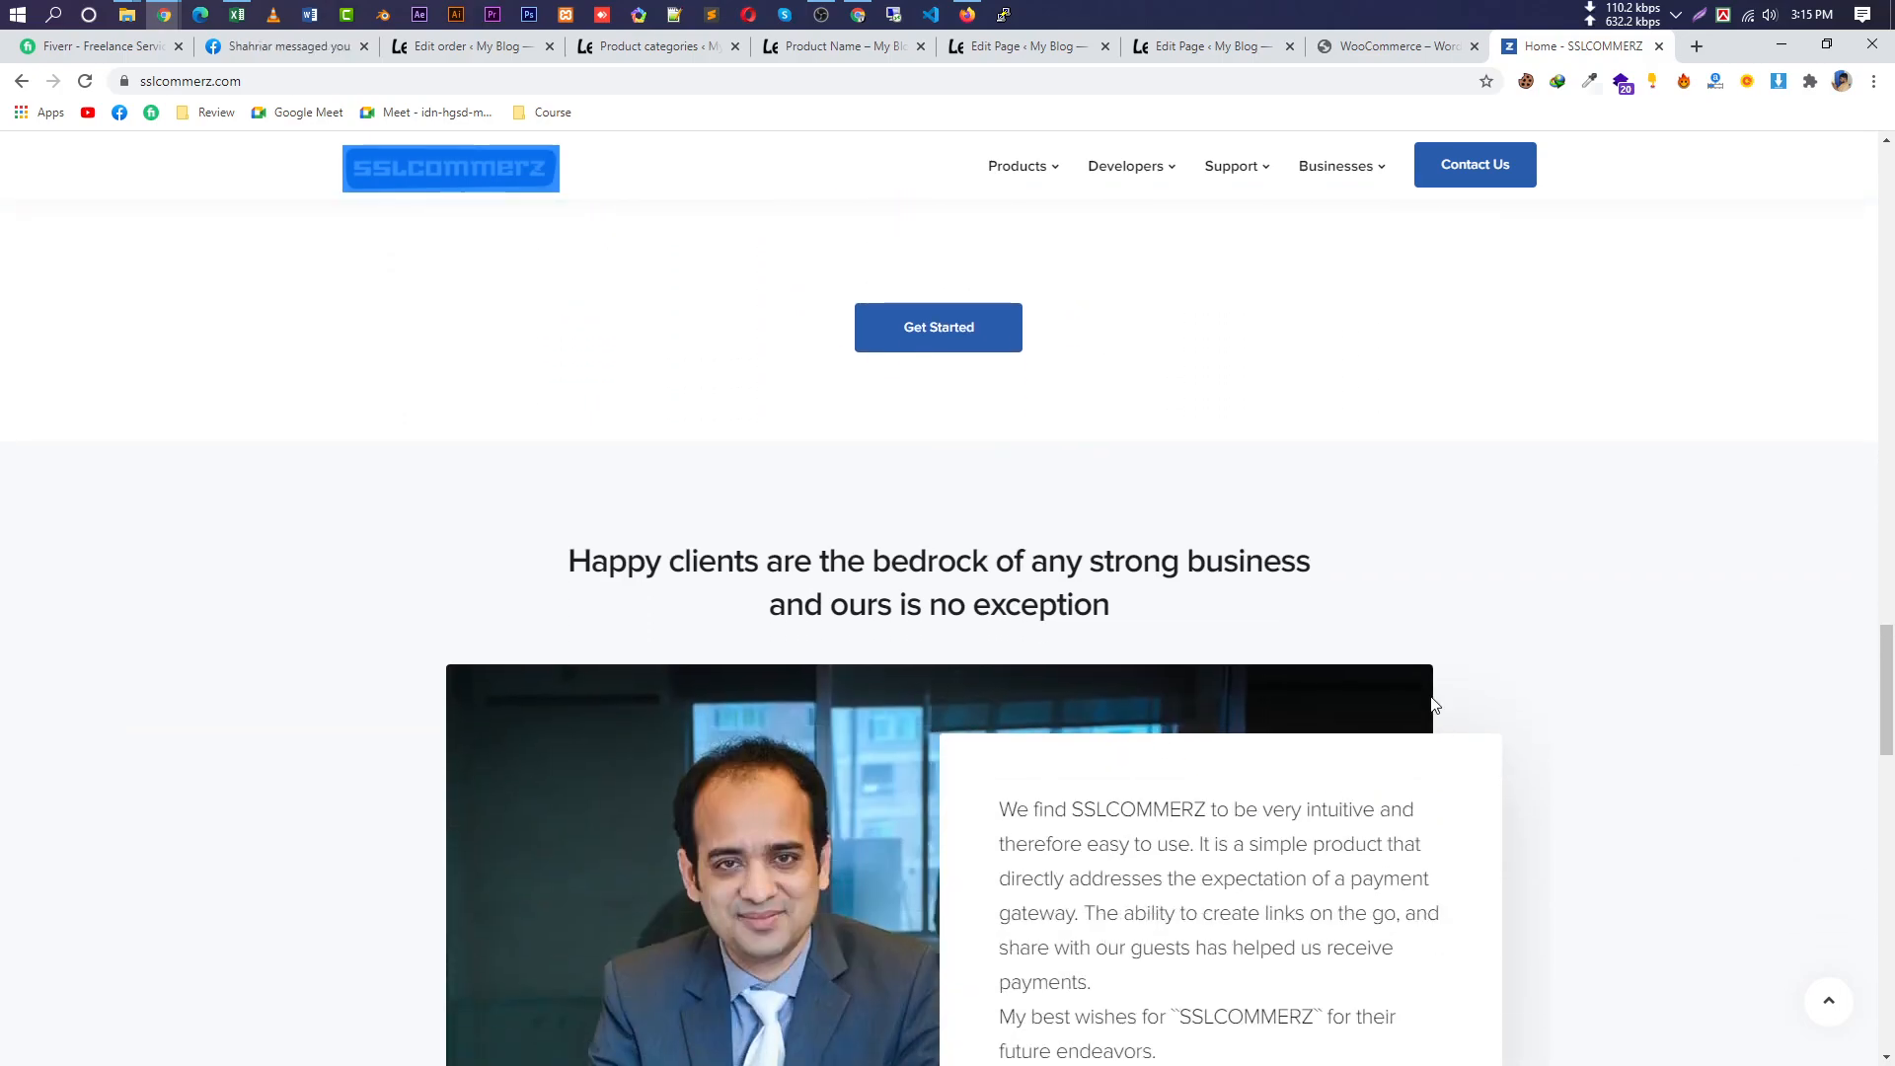
{"action": "scroll", "coordinate": [718, 480], "scroll_direction": "up", "scroll_amount": 6}
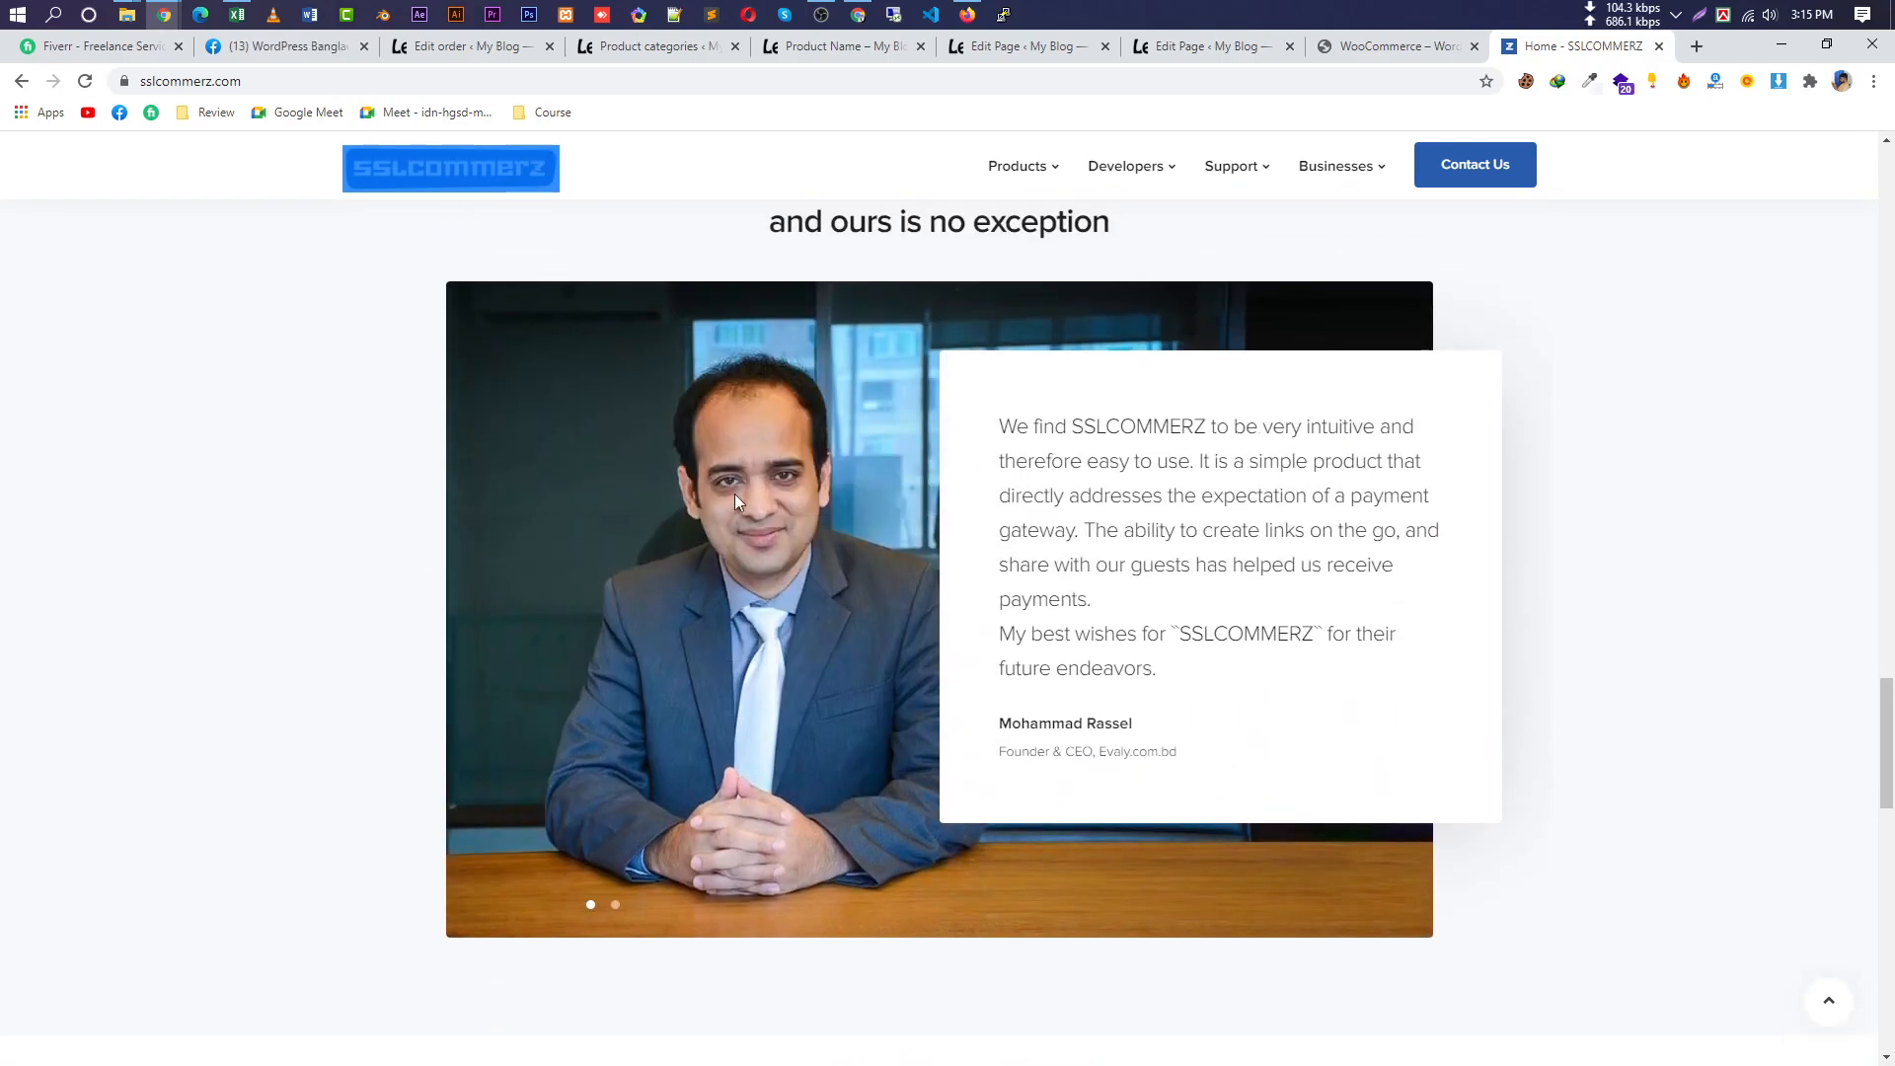
{"action": "scroll", "coordinate": [861, 646], "scroll_direction": "up", "scroll_amount": 1}
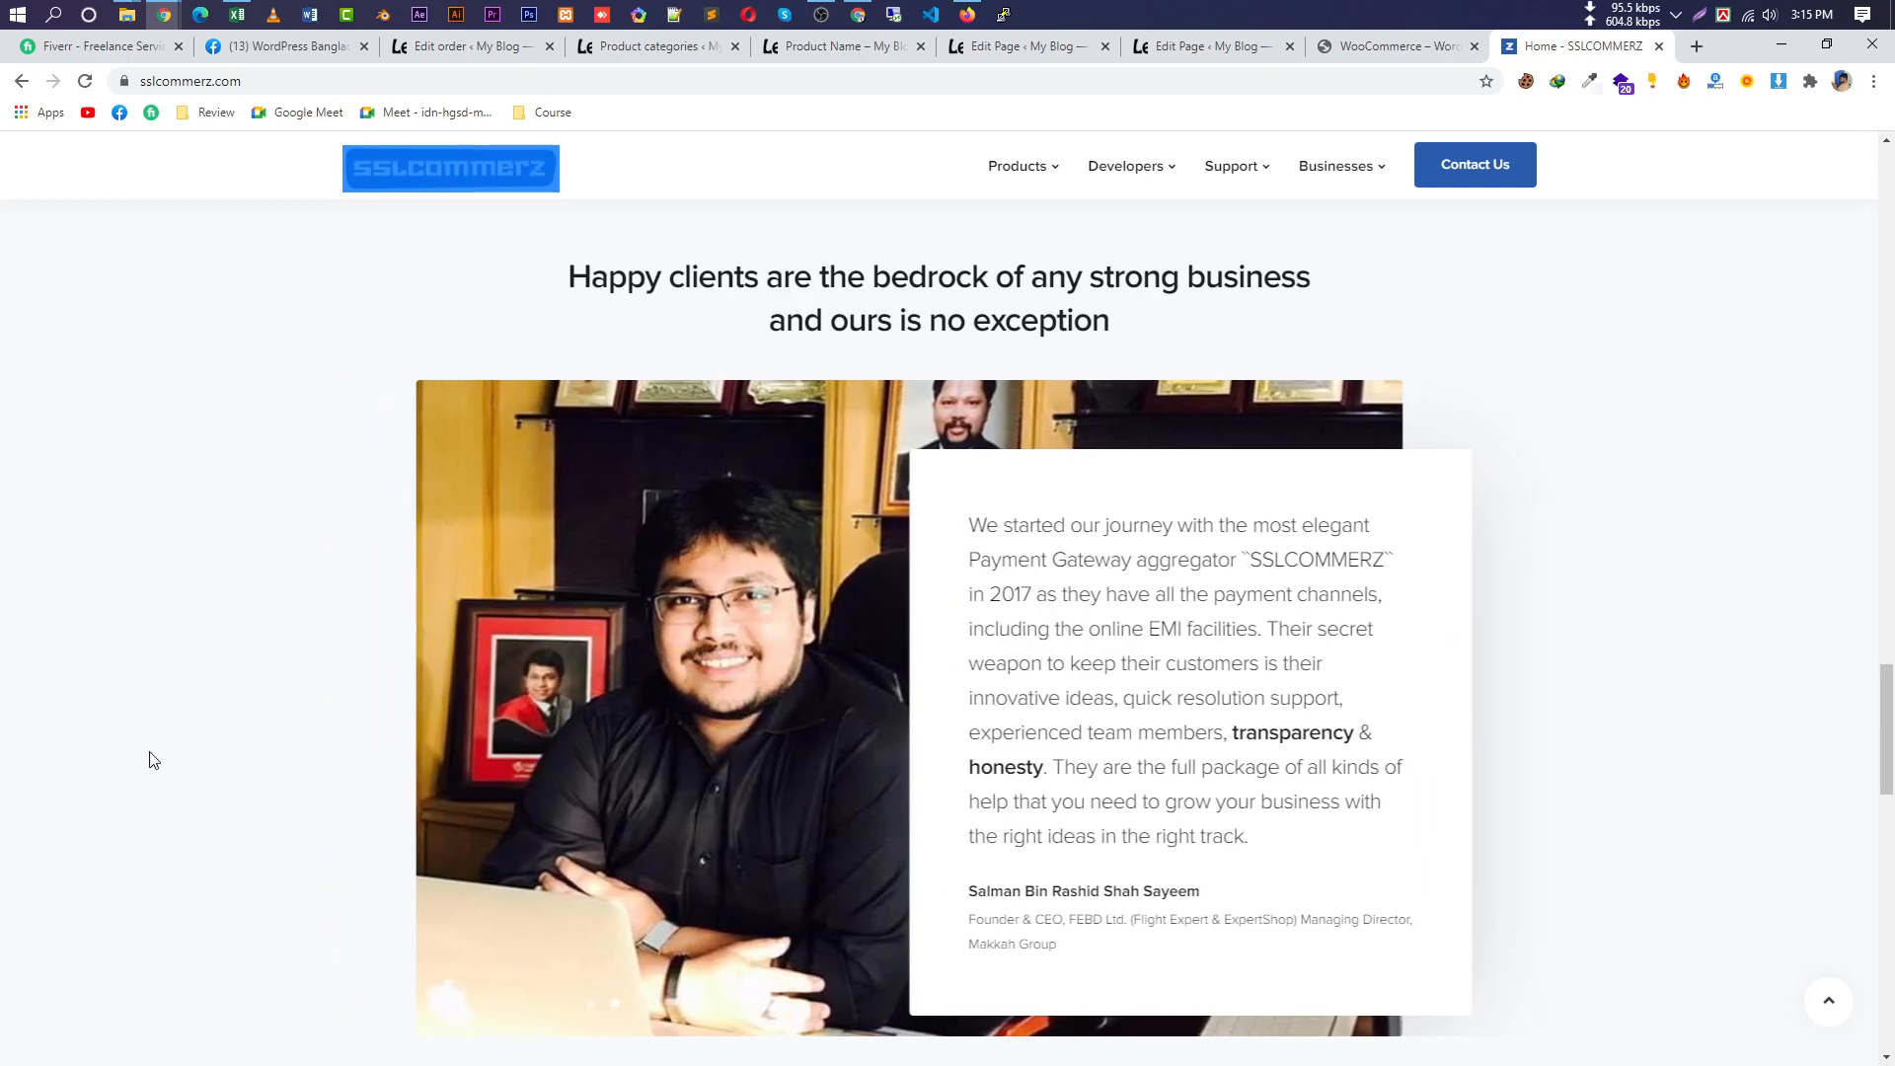
{"action": "scroll", "coordinate": [1578, 820], "scroll_direction": "down", "scroll_amount": 3}
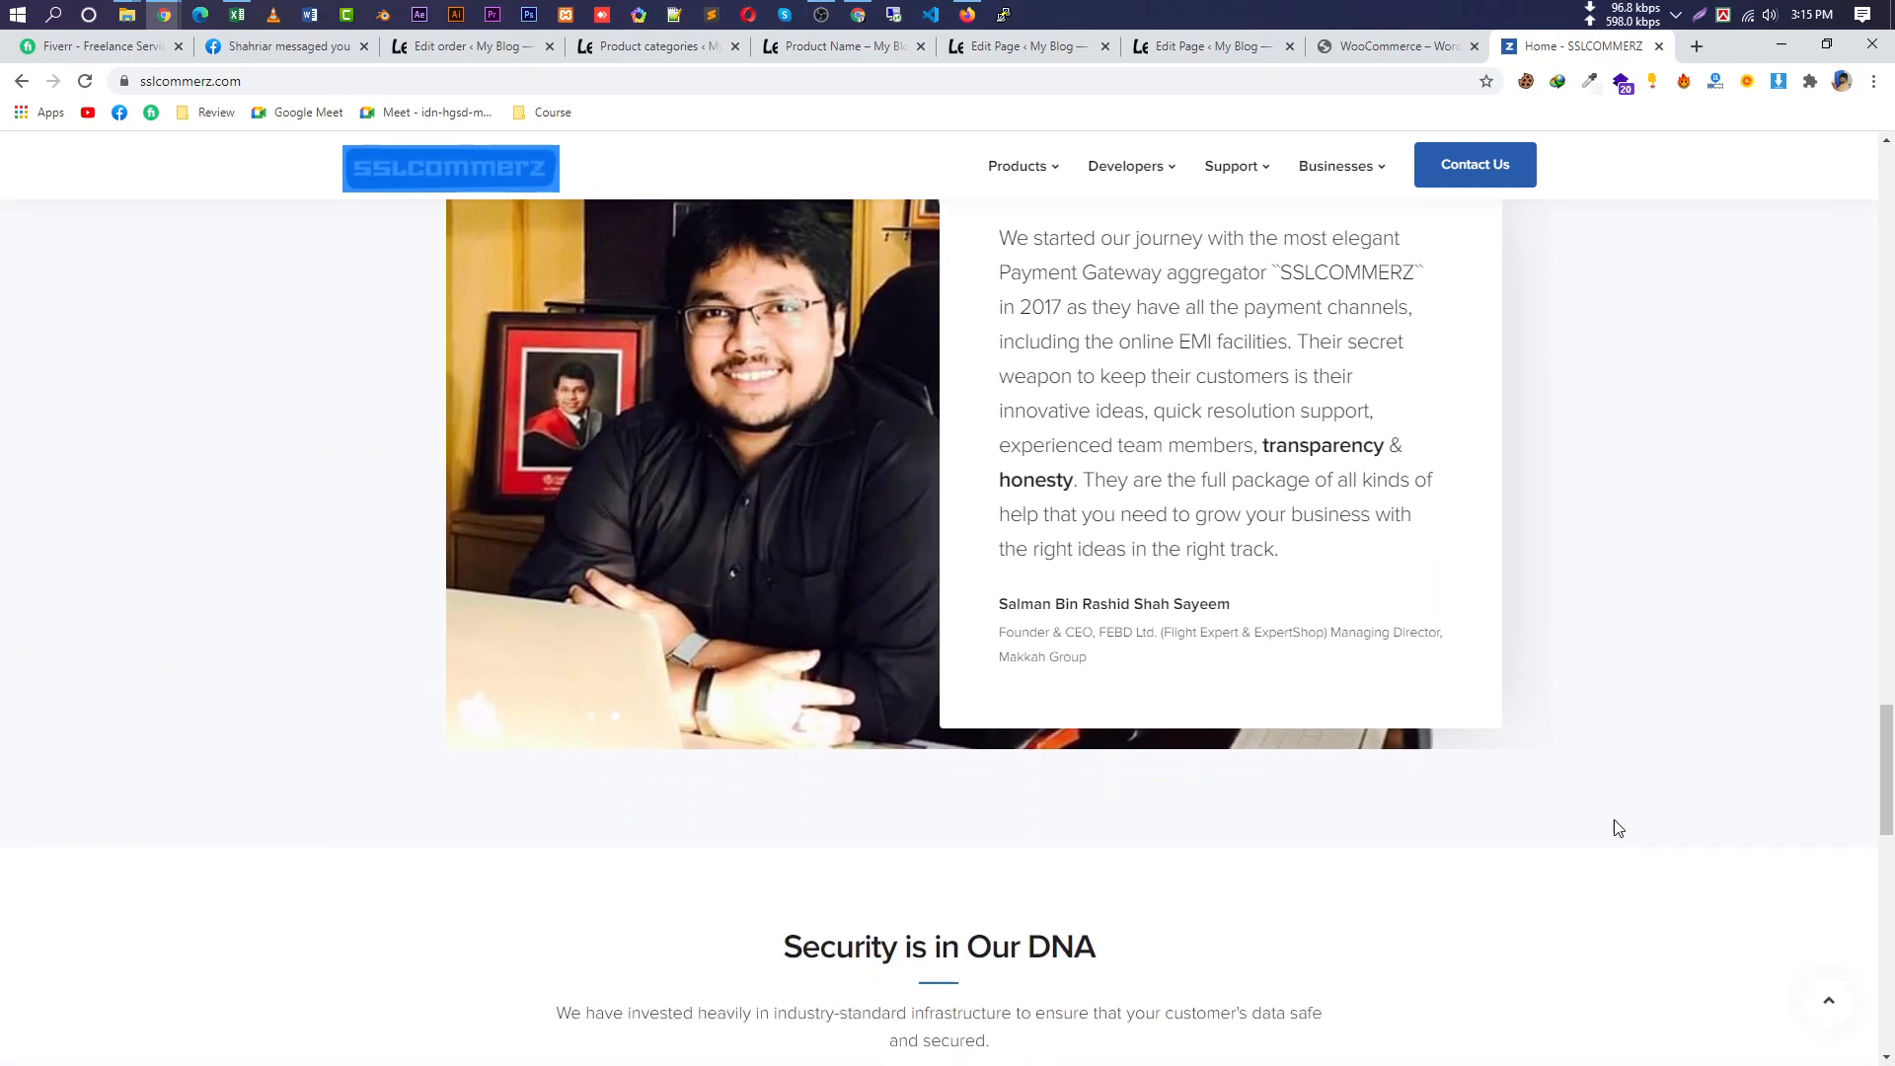
{"action": "scroll", "coordinate": [1628, 777], "scroll_direction": "up", "scroll_amount": 3}
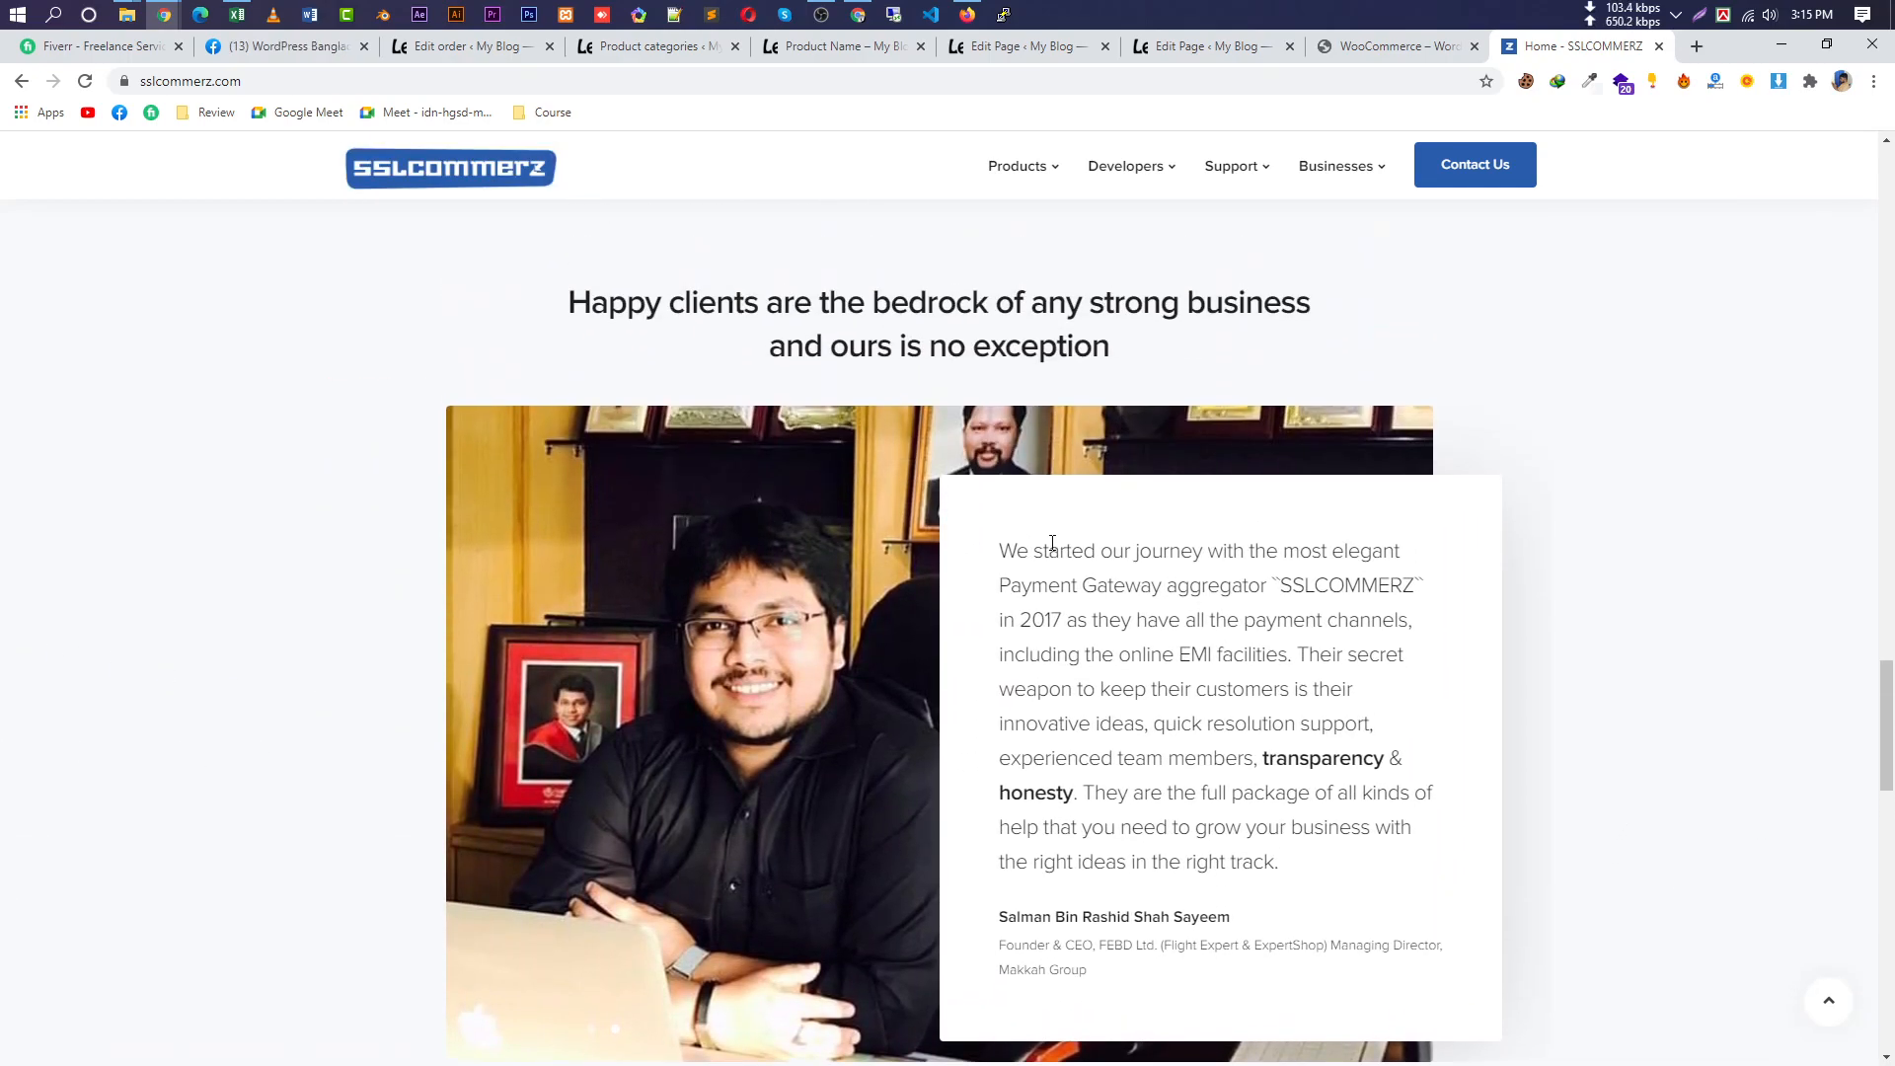
{"action": "left_click_drag", "start_coordinate": [570, 301], "coordinate": [1305, 363]}
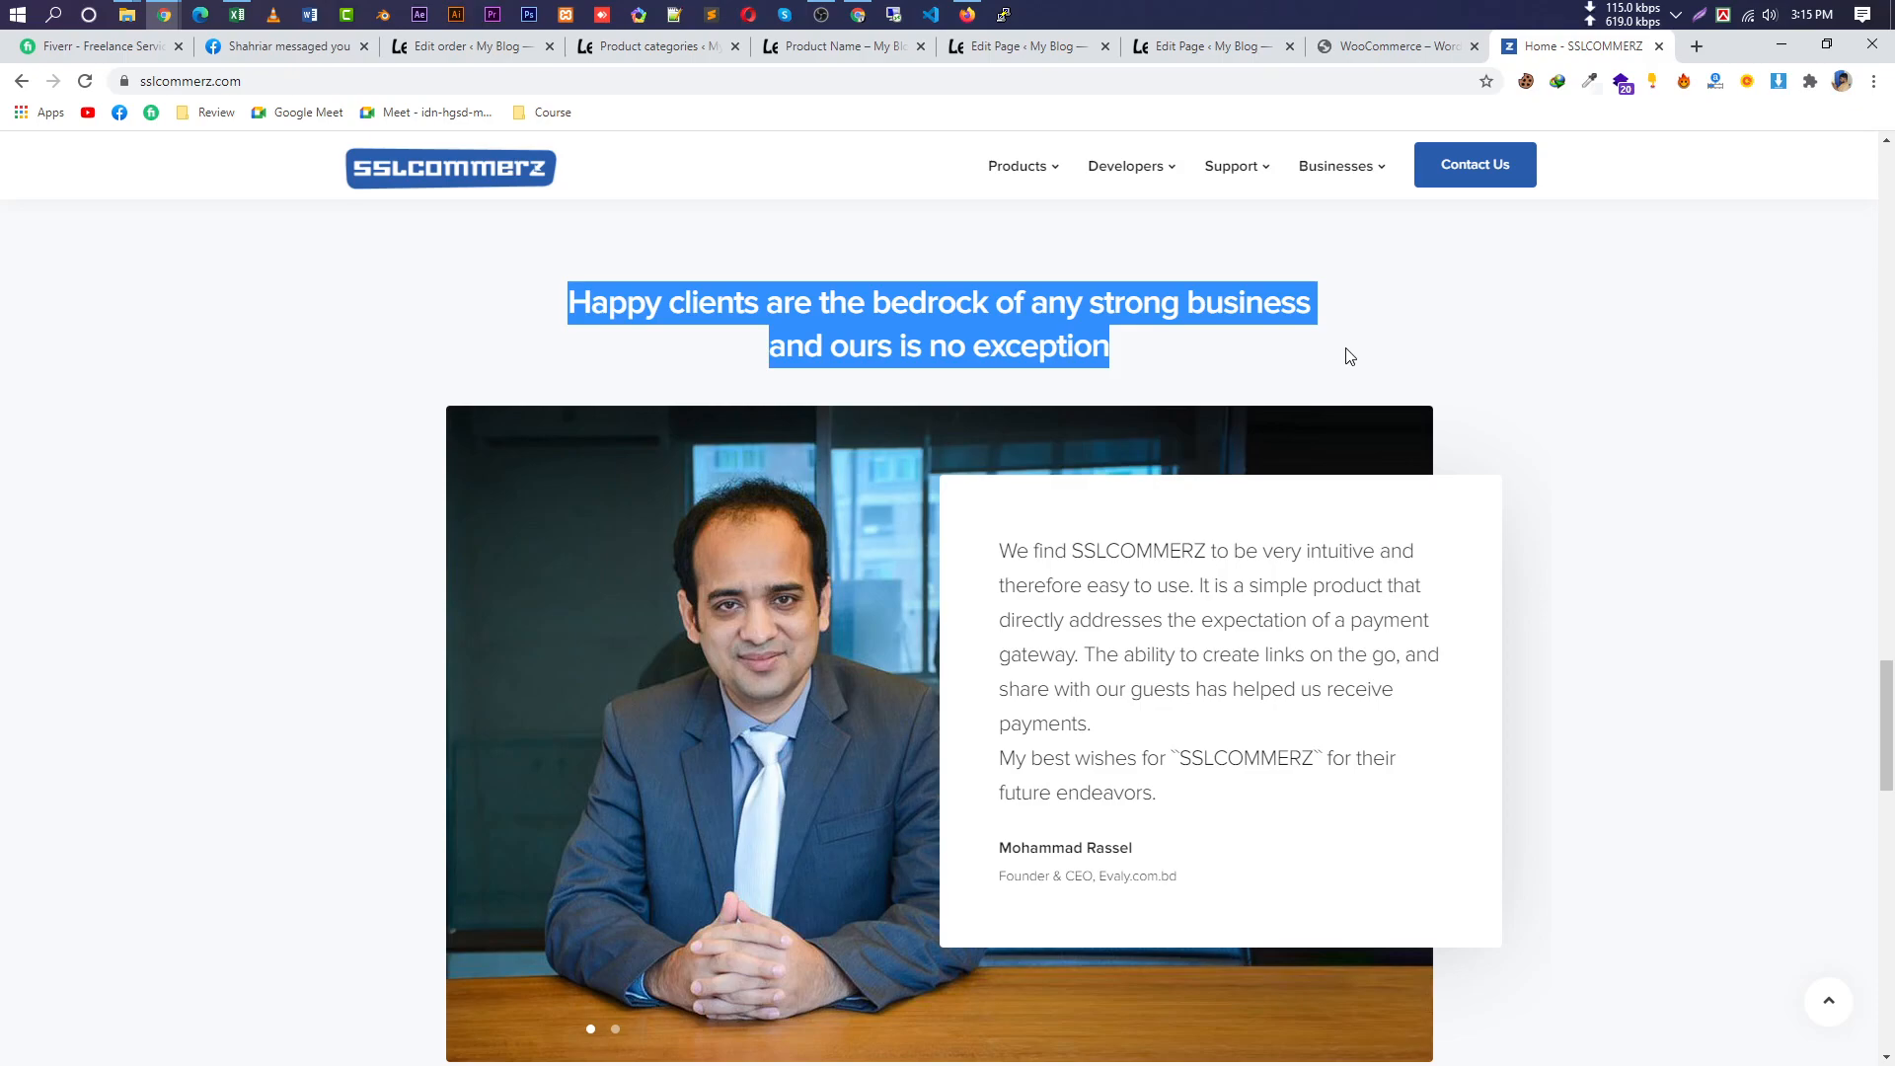
{"action": "scroll", "coordinate": [732, 554], "scroll_direction": "down", "scroll_amount": 5}
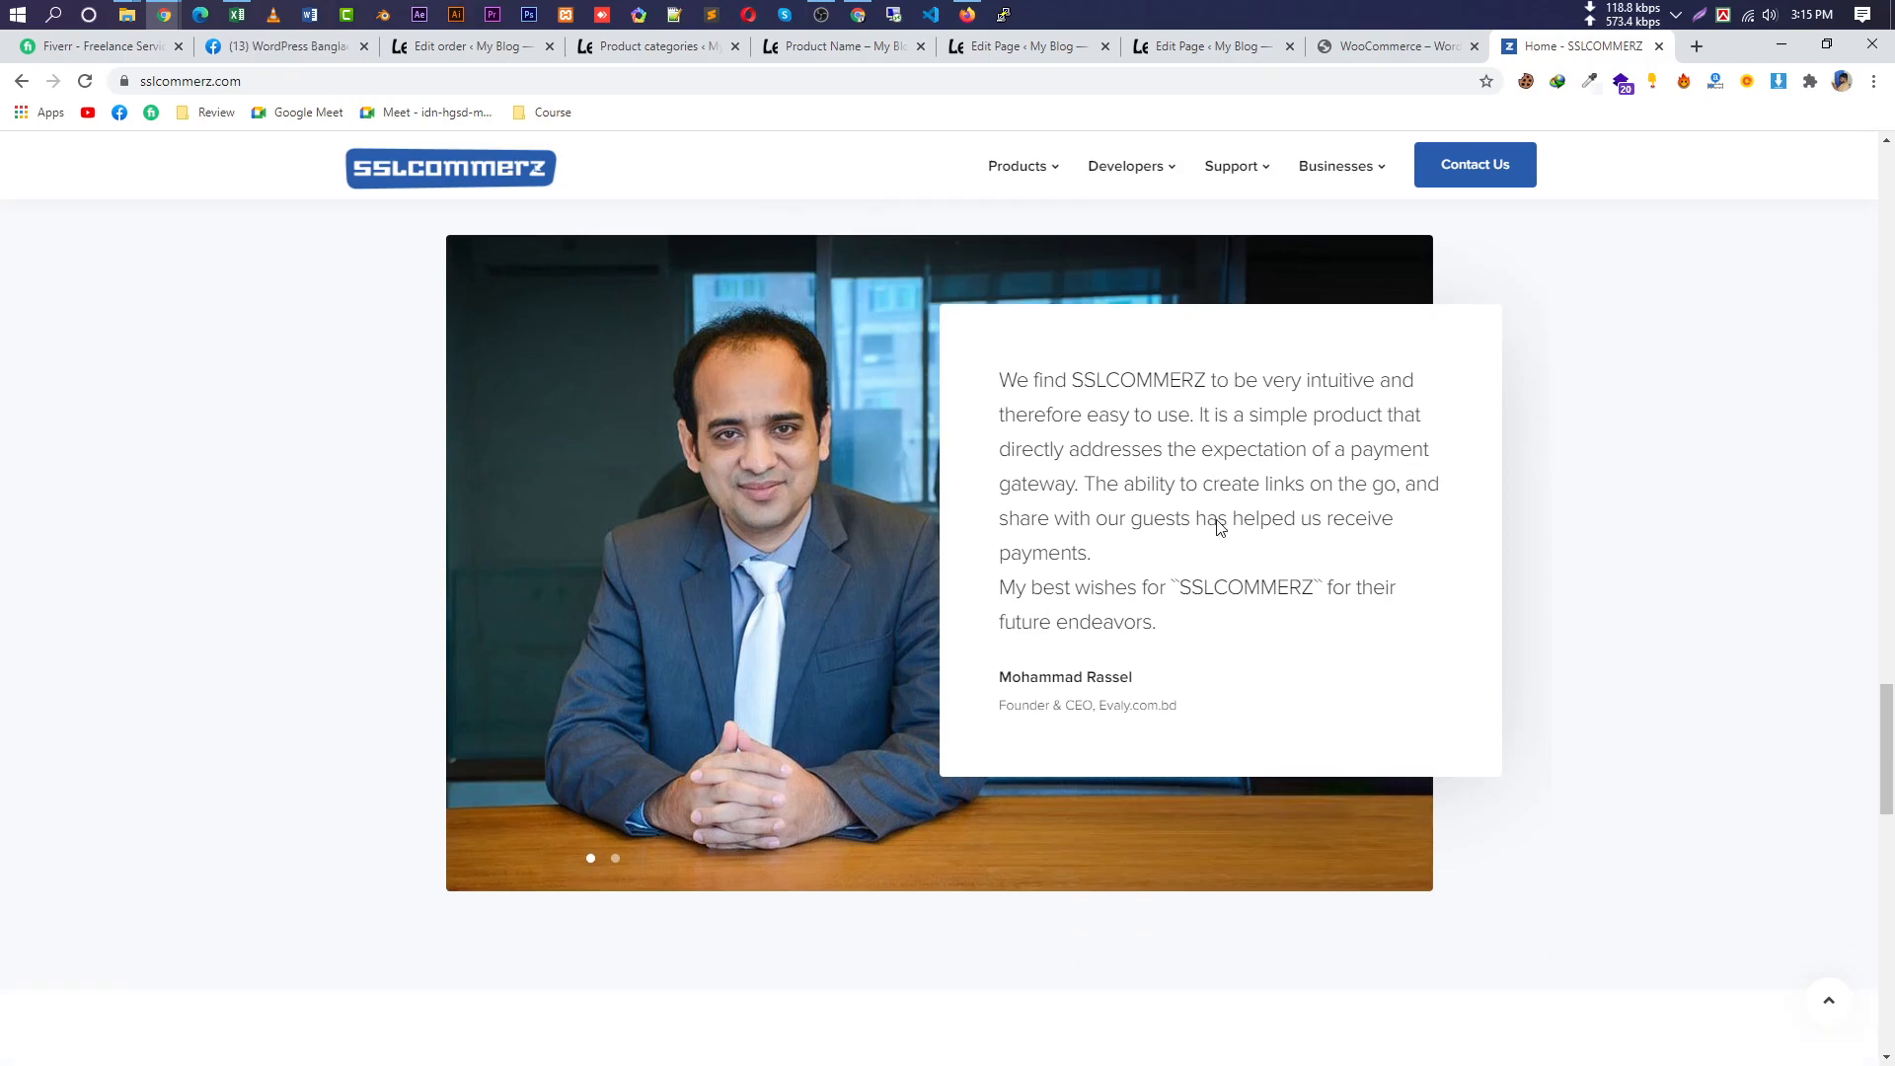
{"action": "scroll", "coordinate": [1466, 668], "scroll_direction": "down", "scroll_amount": 14}
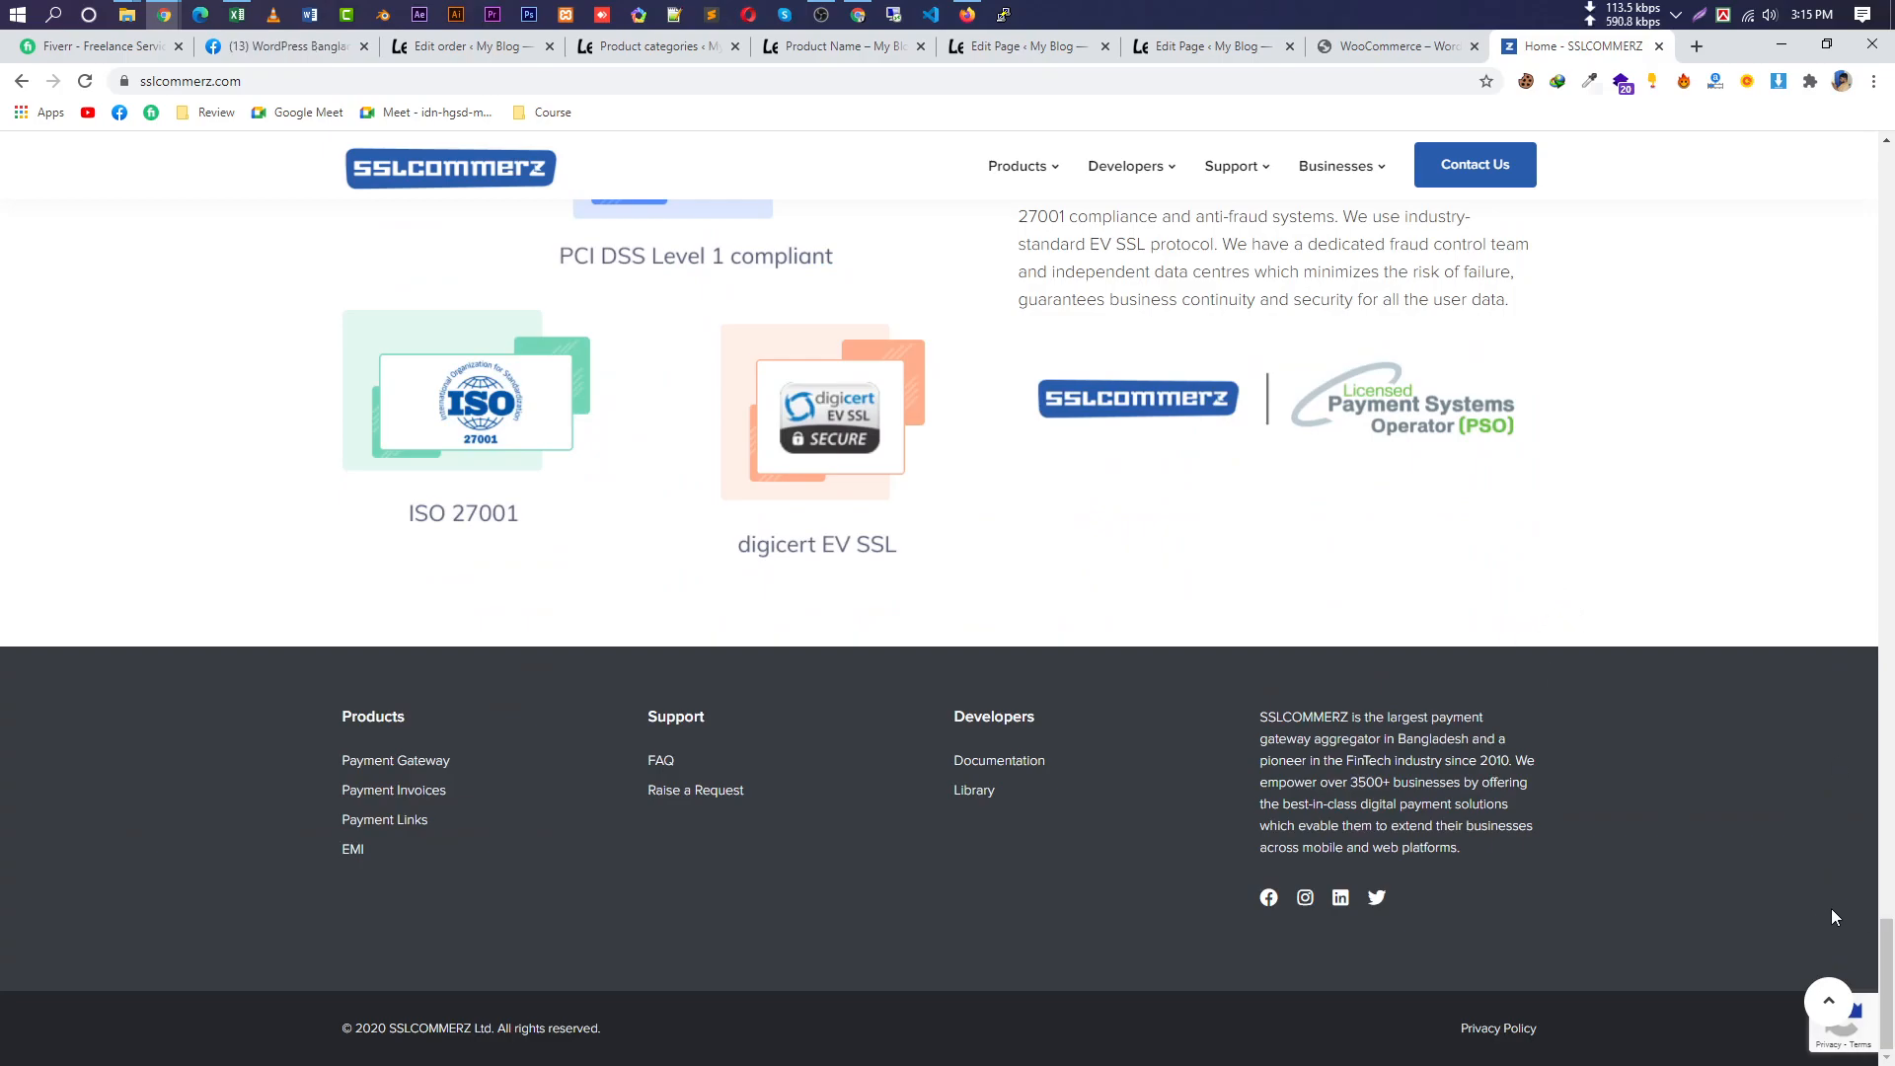
{"action": "left_click", "coordinate": [1828, 1001]}
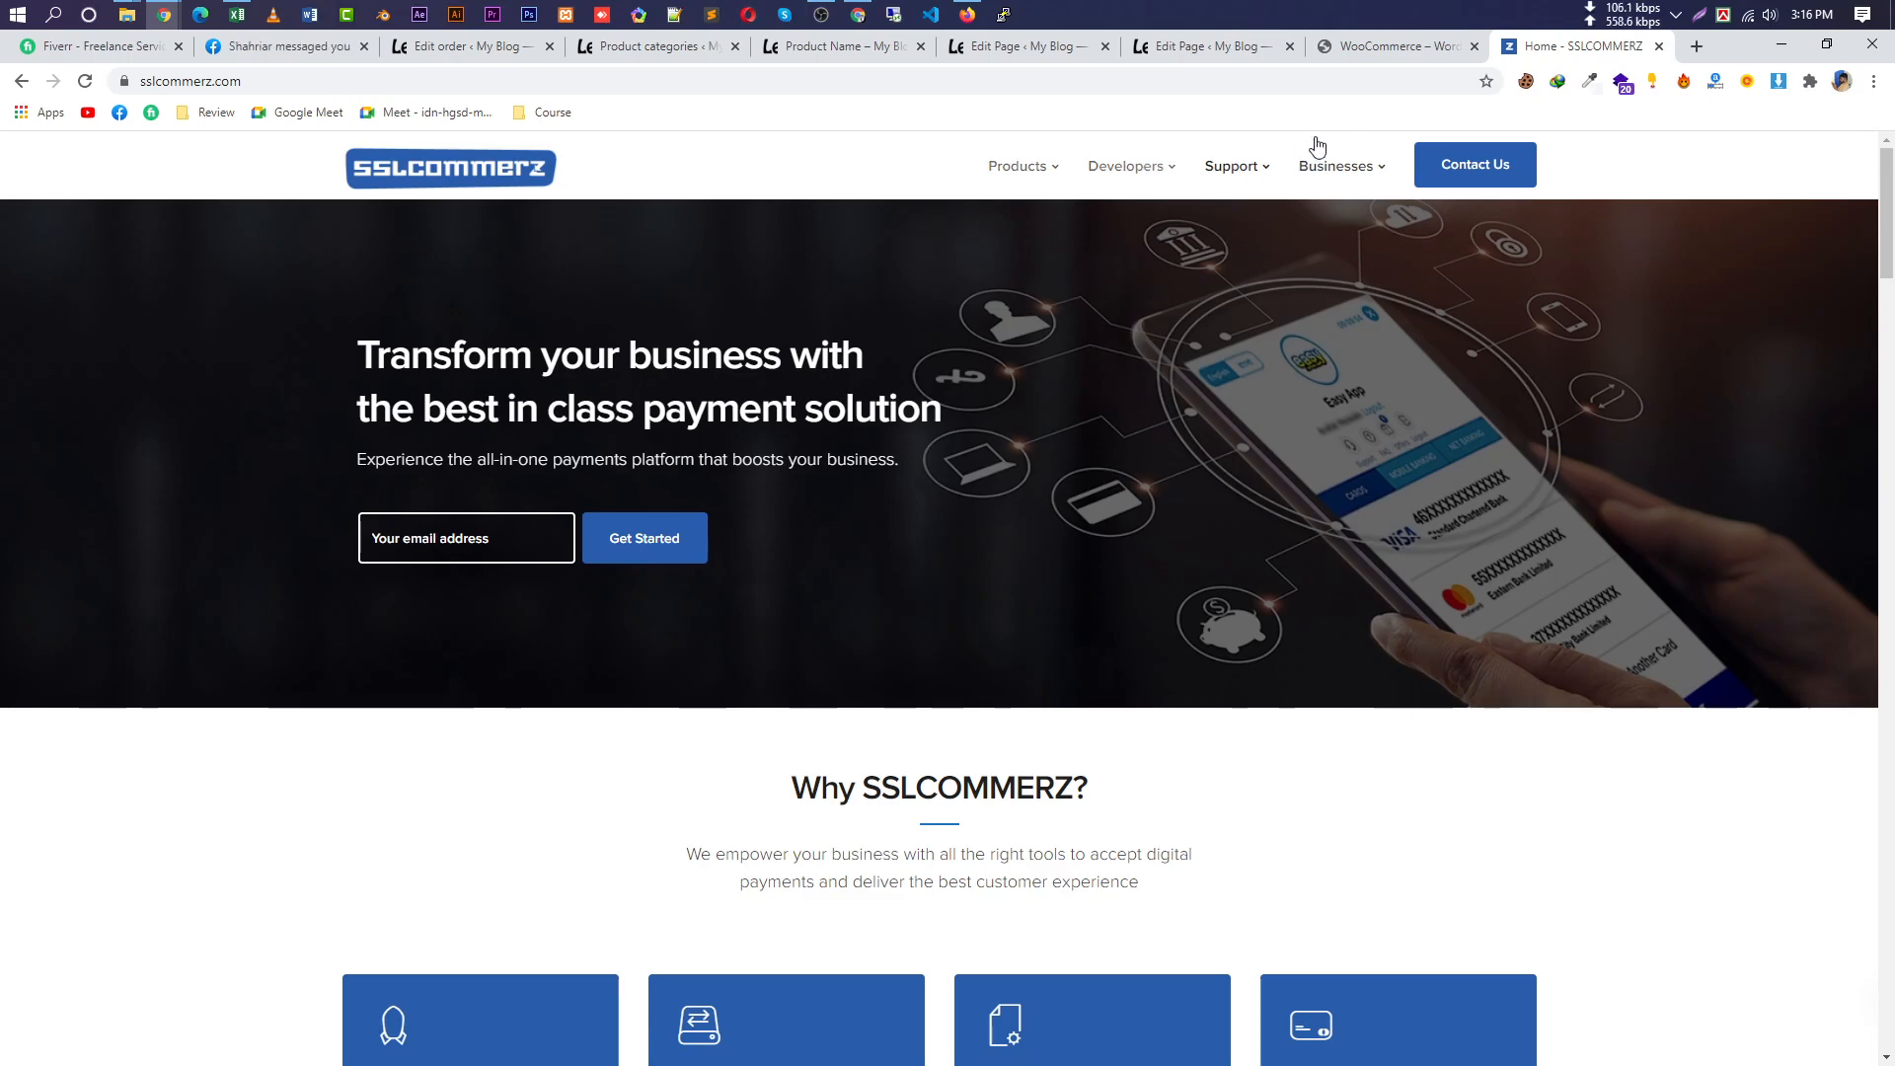
Return to the WordPress Shop page editor and browse the admin sidebar menus.
{"action": "left_click", "coordinate": [1366, 57]}
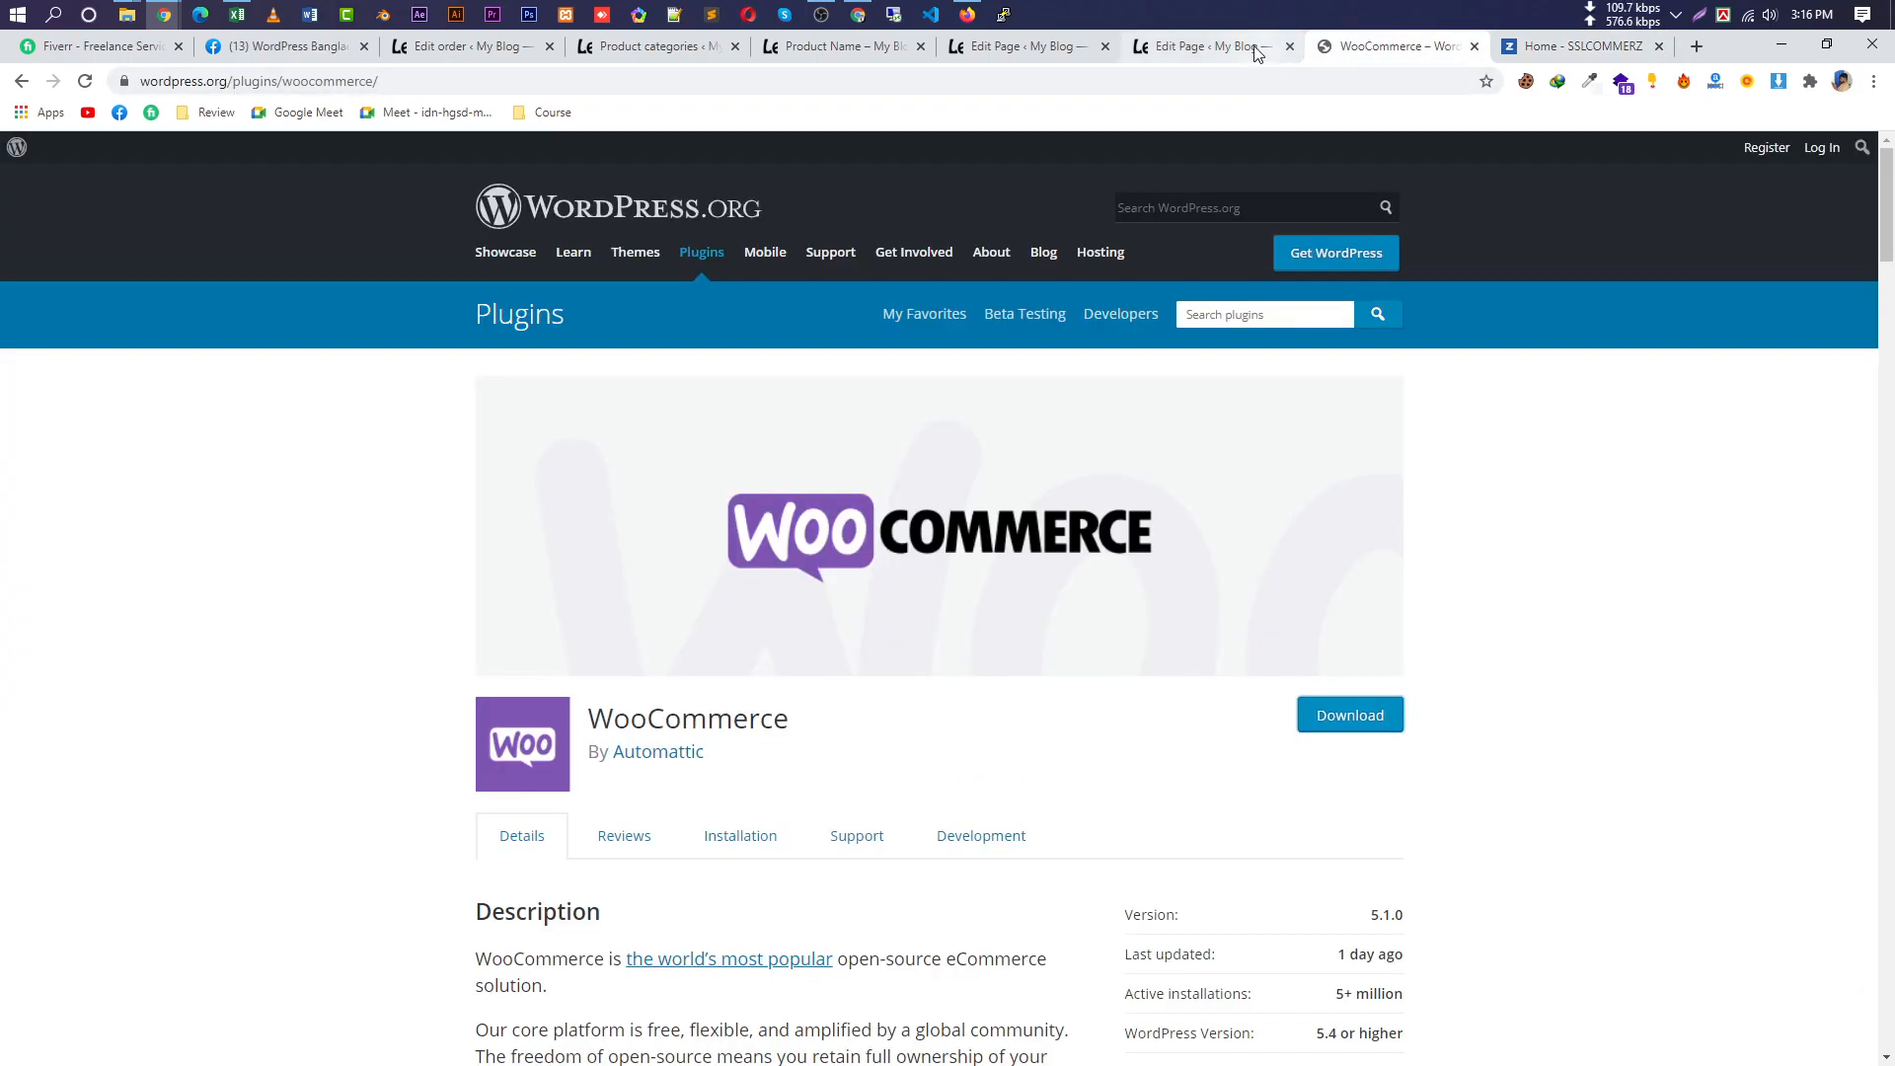
{"action": "left_click", "coordinate": [1257, 53]}
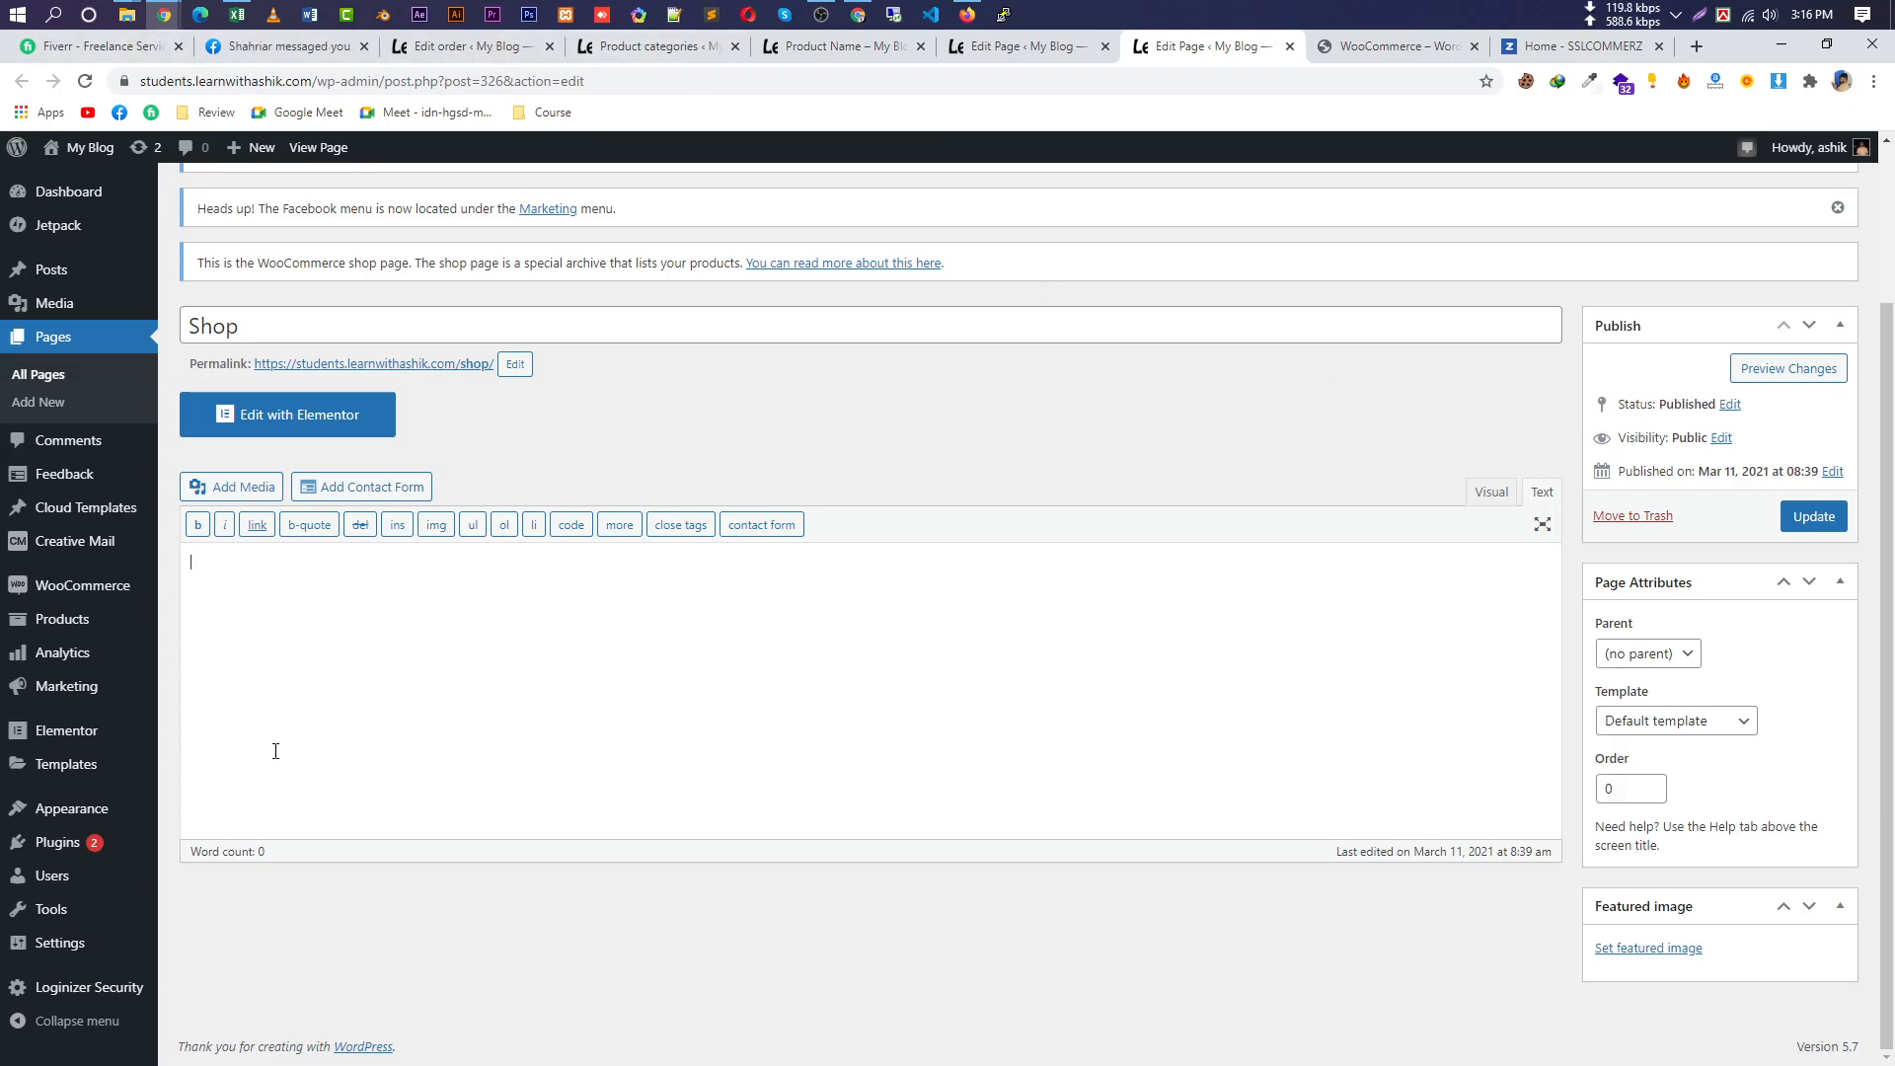
{"action": "mouse_move", "coordinate": [61, 620]}
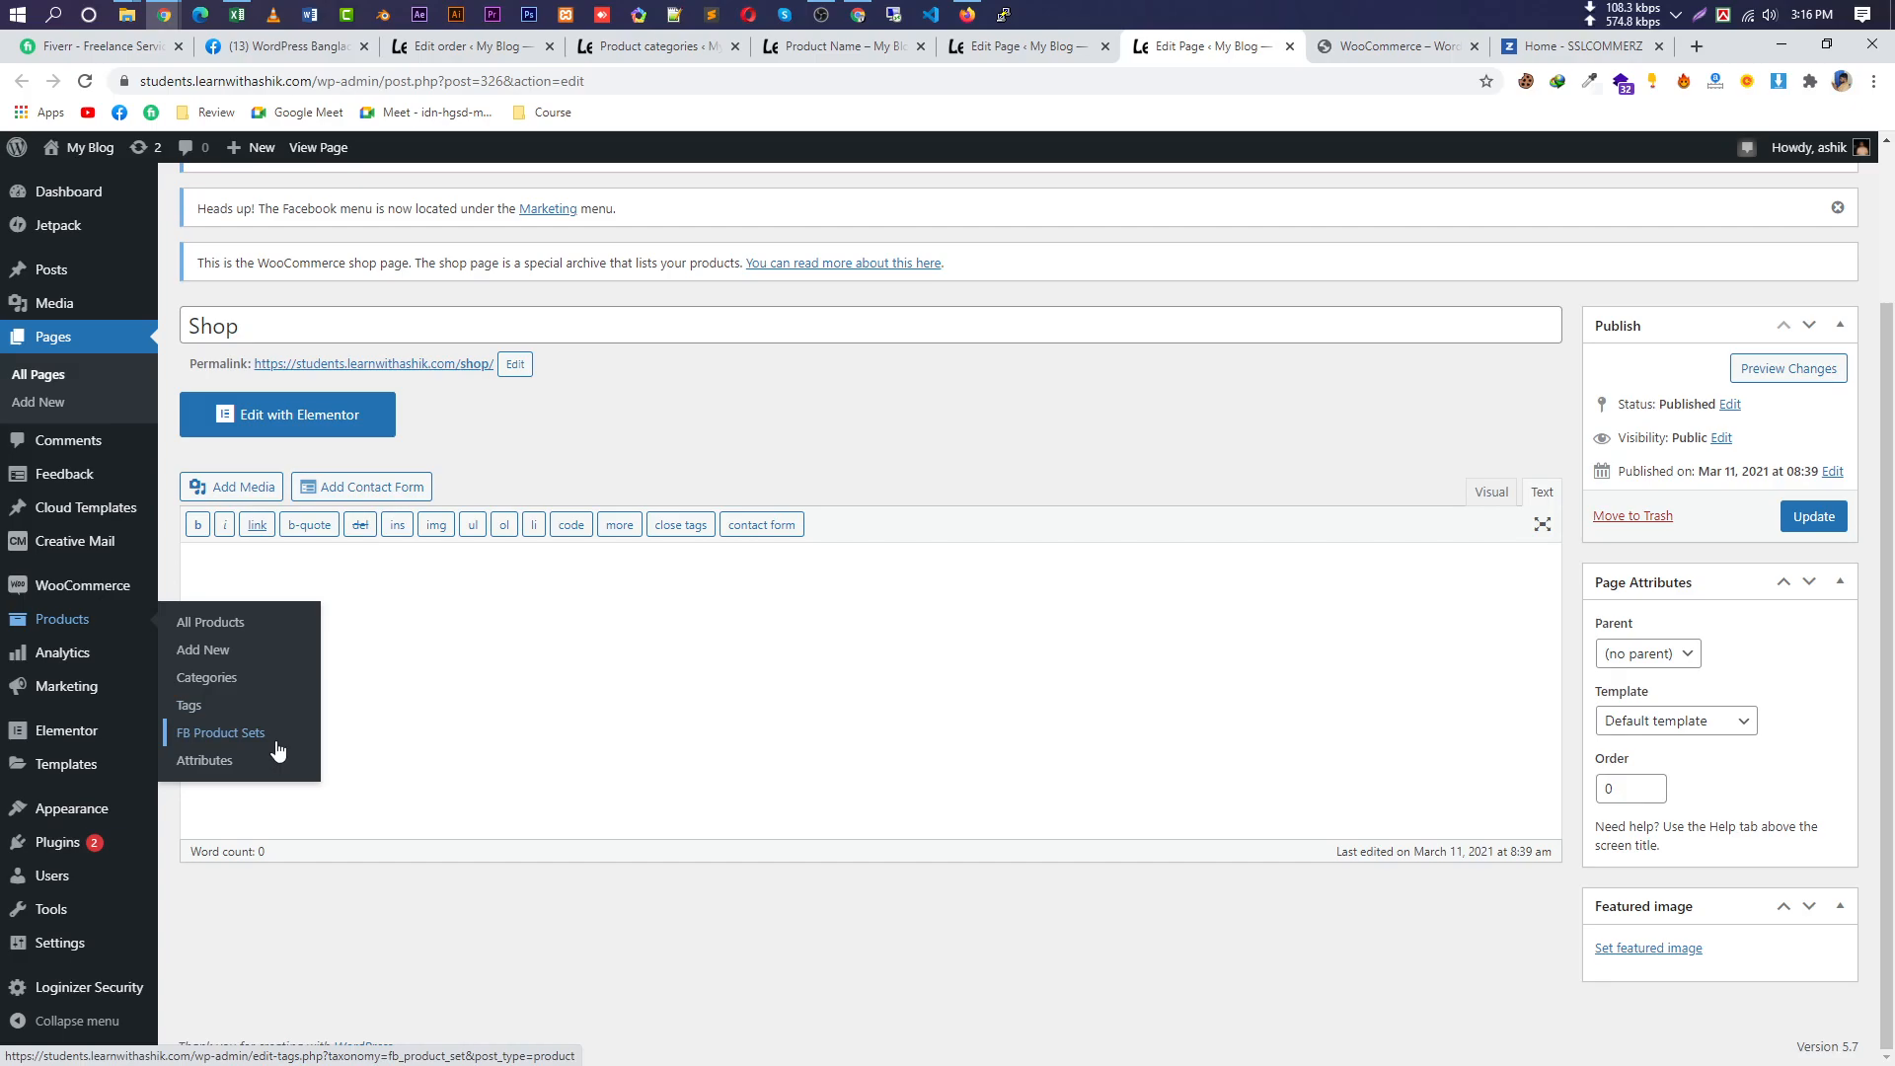
{"action": "mouse_move", "coordinate": [105, 665]}
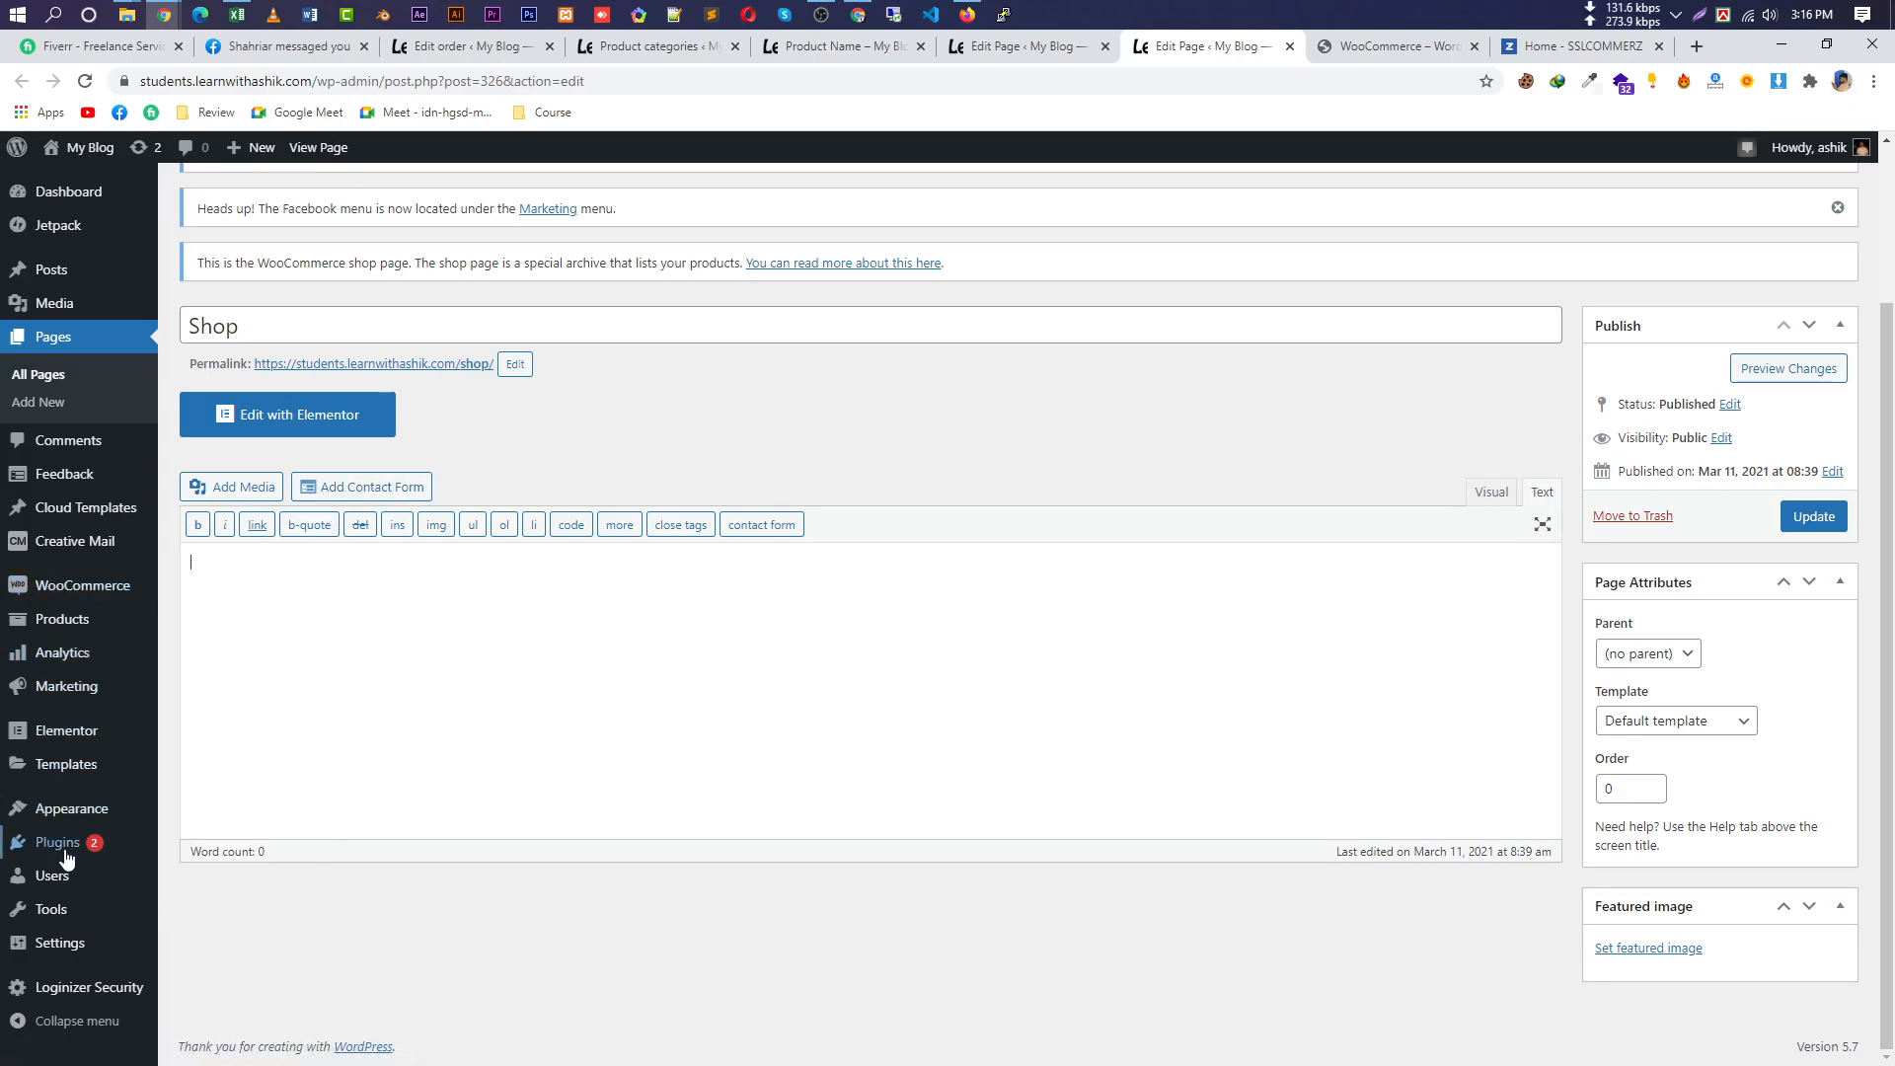
{"action": "mouse_move", "coordinate": [61, 849]}
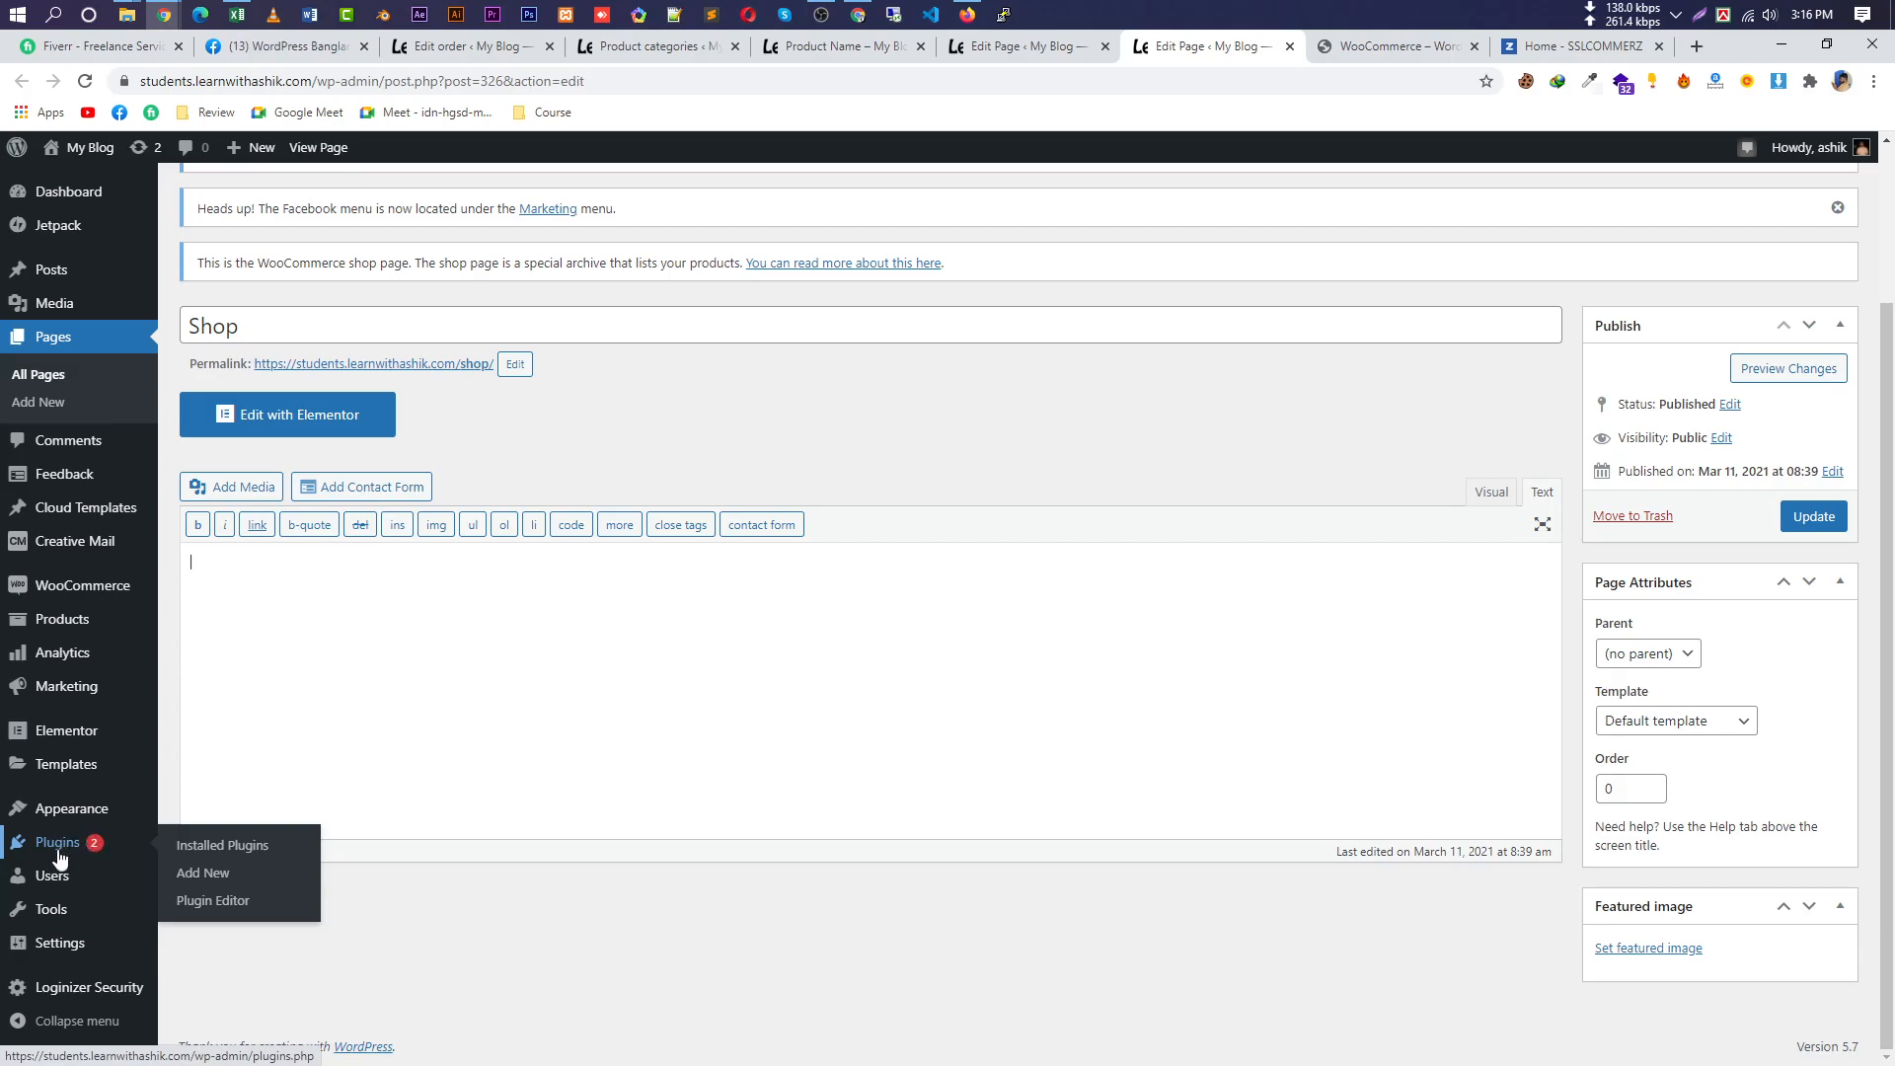
{"action": "mouse_move", "coordinate": [41, 882]}
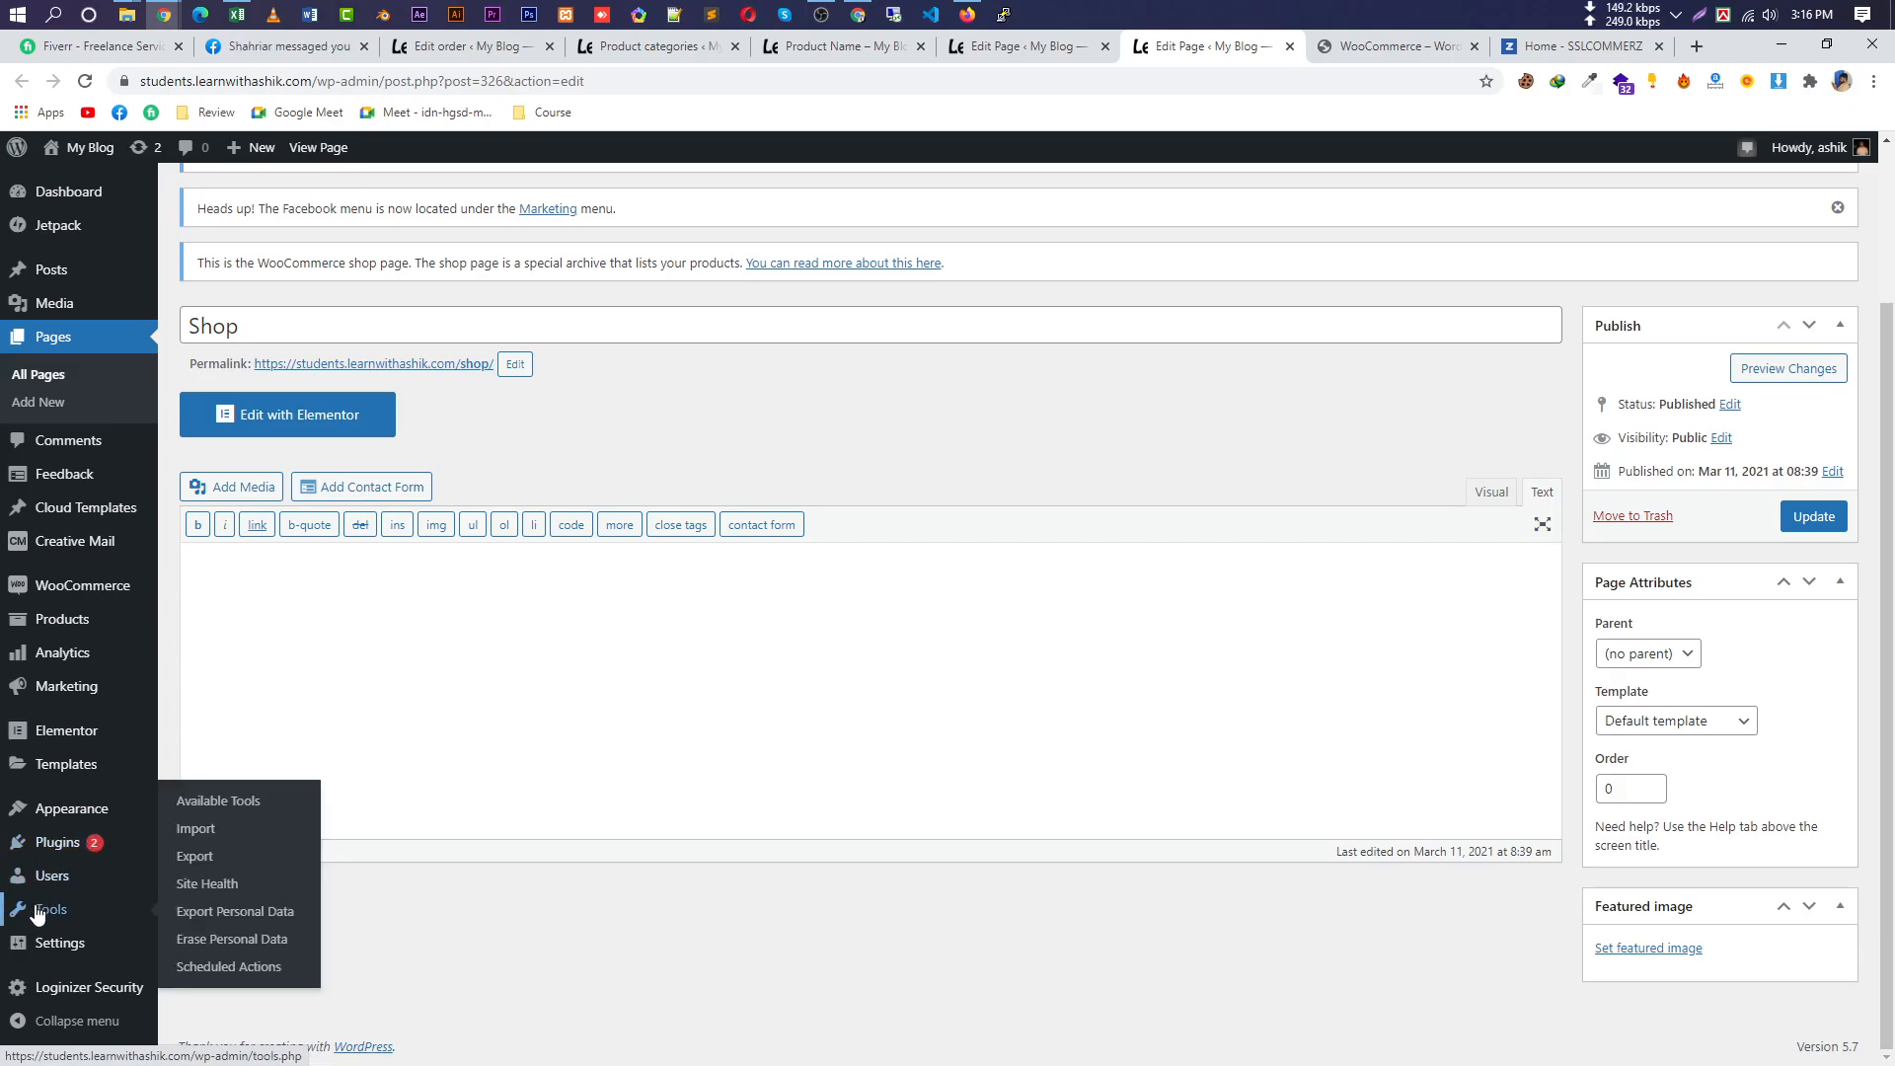
{"action": "mouse_move", "coordinate": [113, 836]}
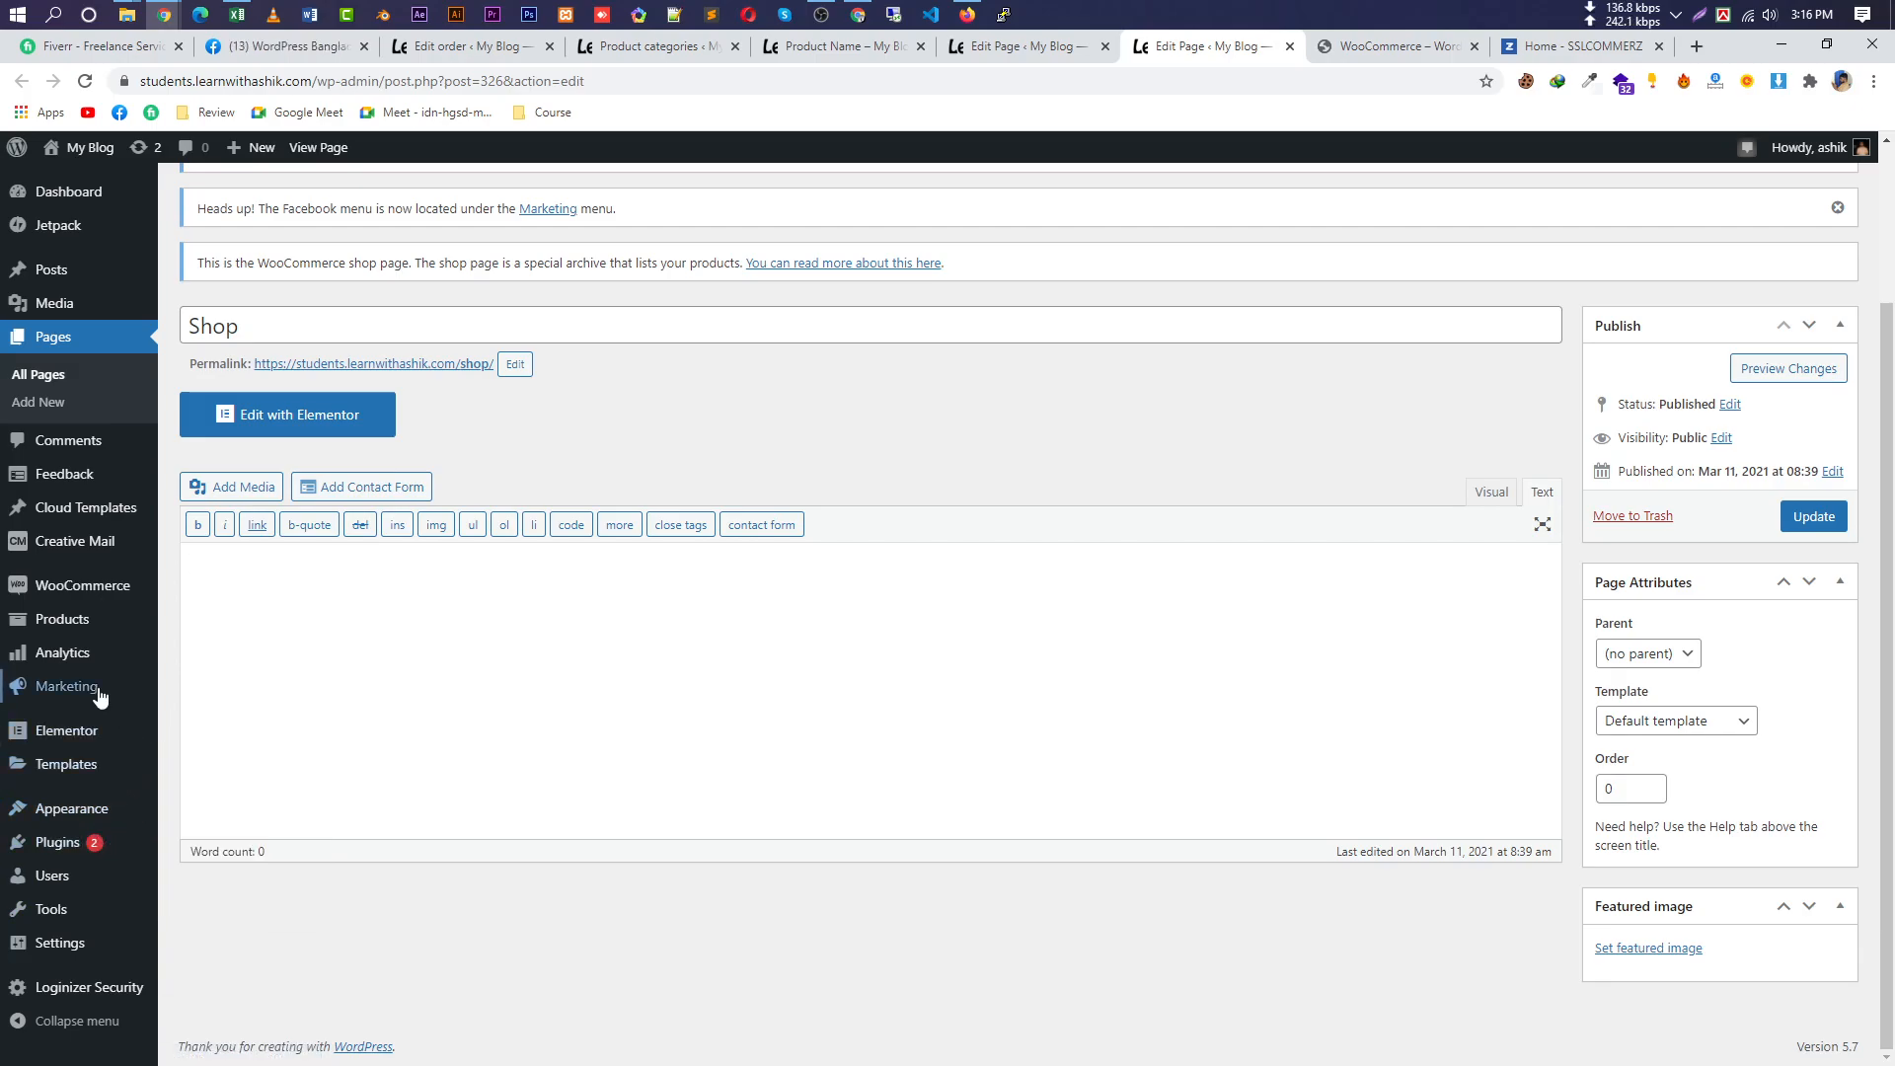
Open Product Name for editing from the All Products list.
{"action": "mouse_move", "coordinate": [79, 627]}
{"action": "left_click", "coordinate": [300, 648]}
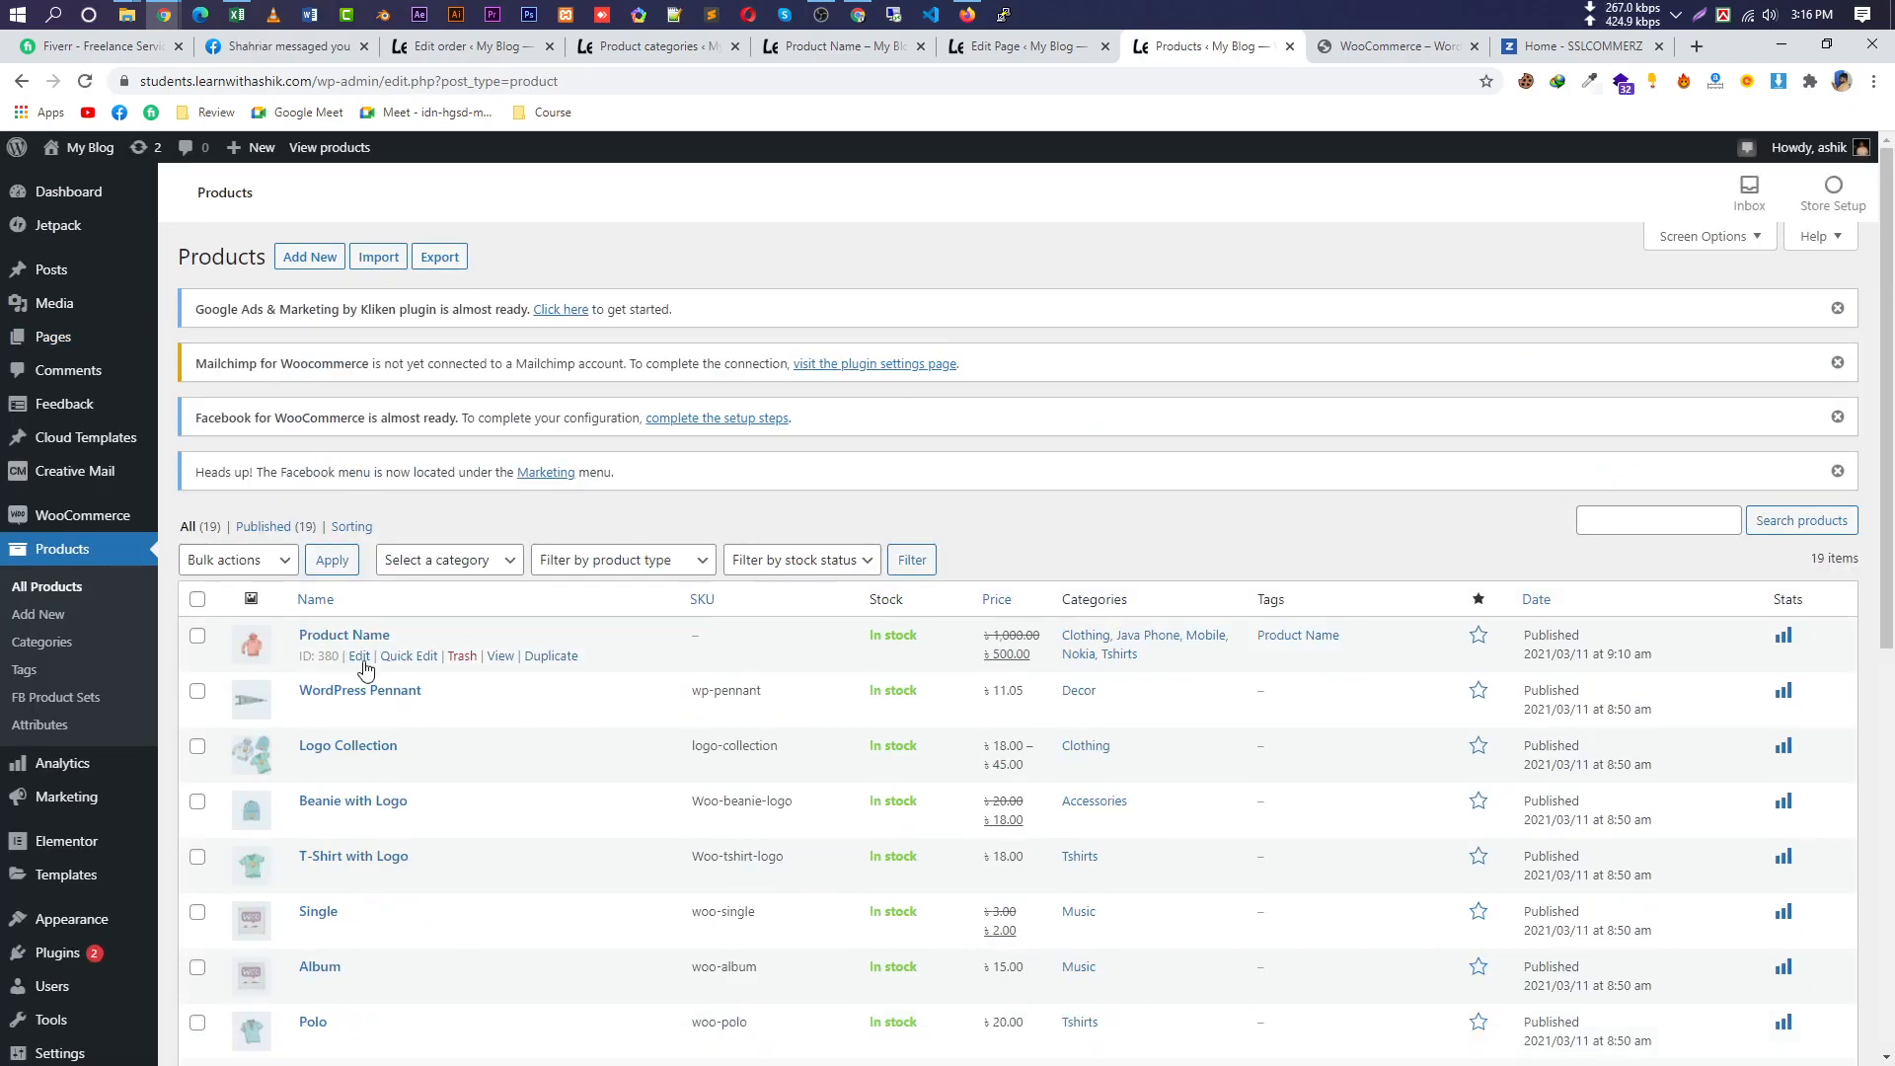
{"action": "left_click", "coordinate": [359, 655]}
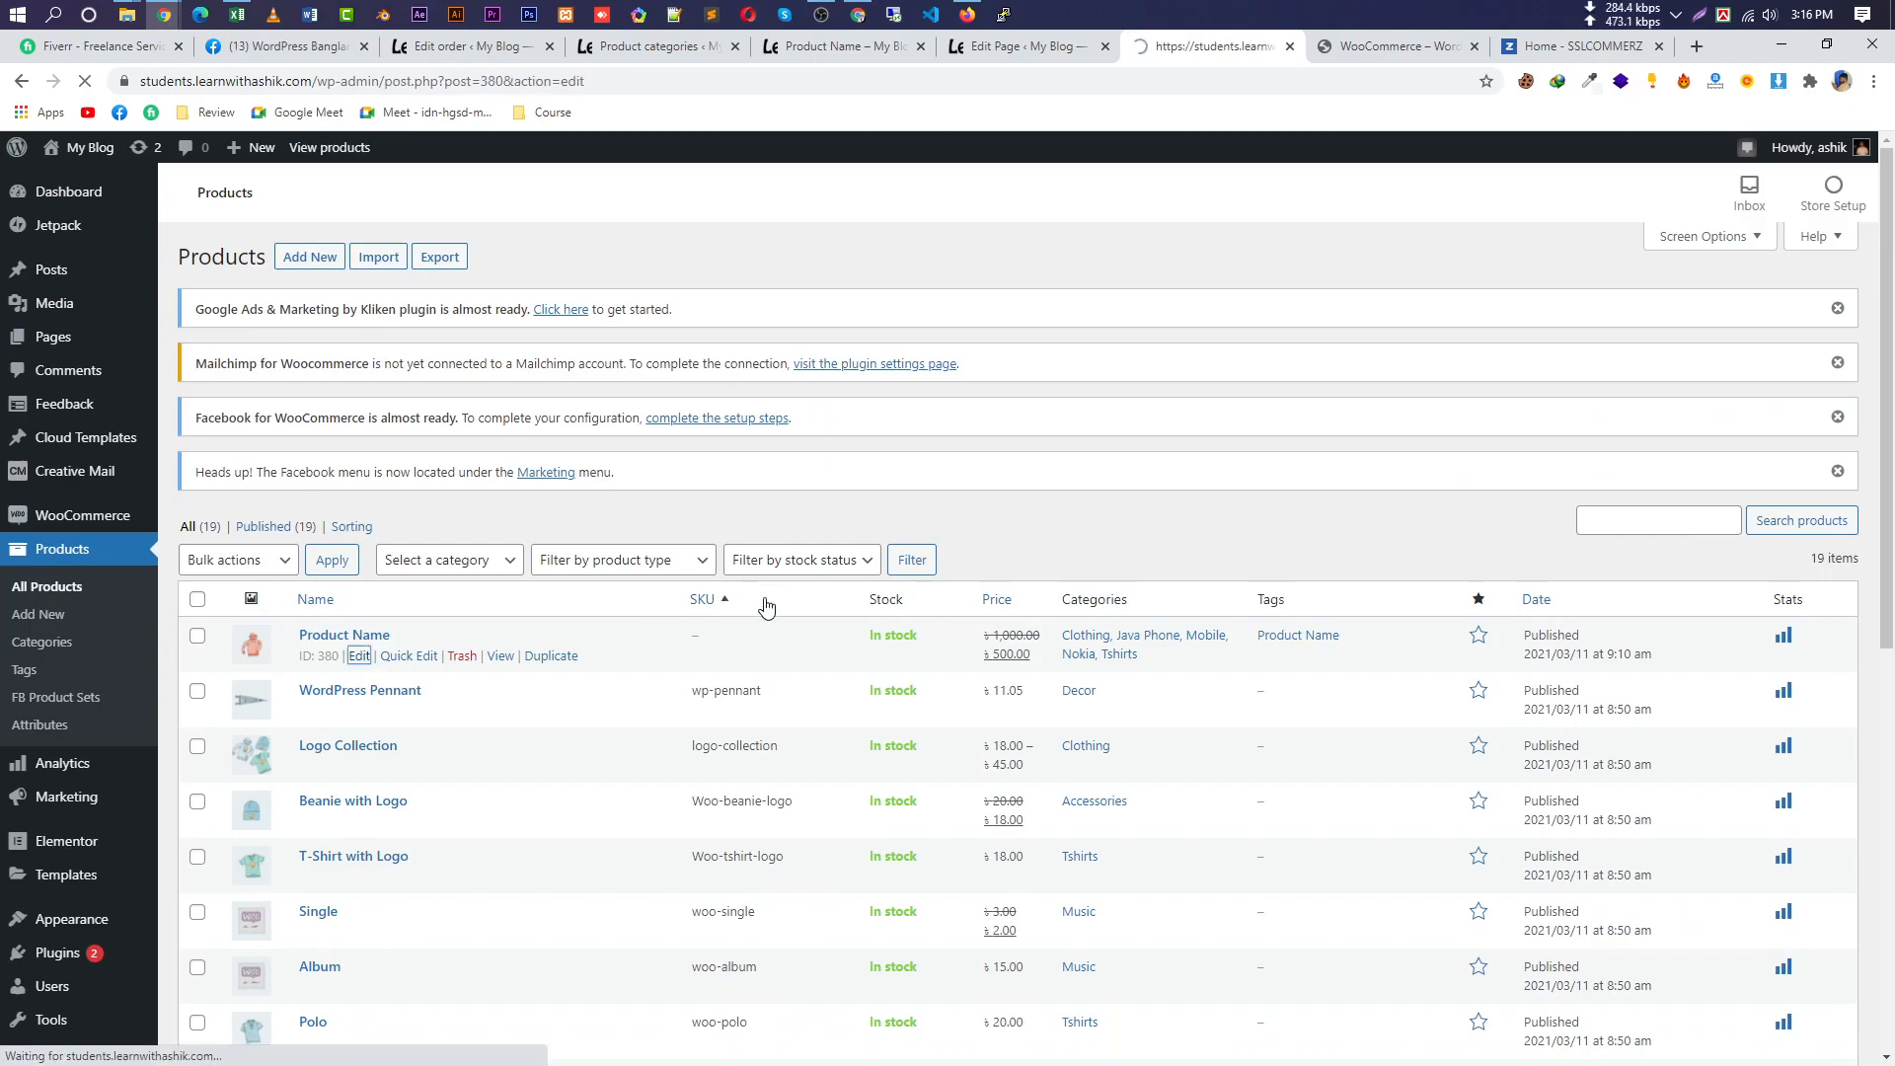
{"action": "scroll", "coordinate": [776, 778], "scroll_direction": "down", "scroll_amount": 1}
{"action": "scroll", "coordinate": [776, 778], "scroll_direction": "down", "scroll_amount": 4}
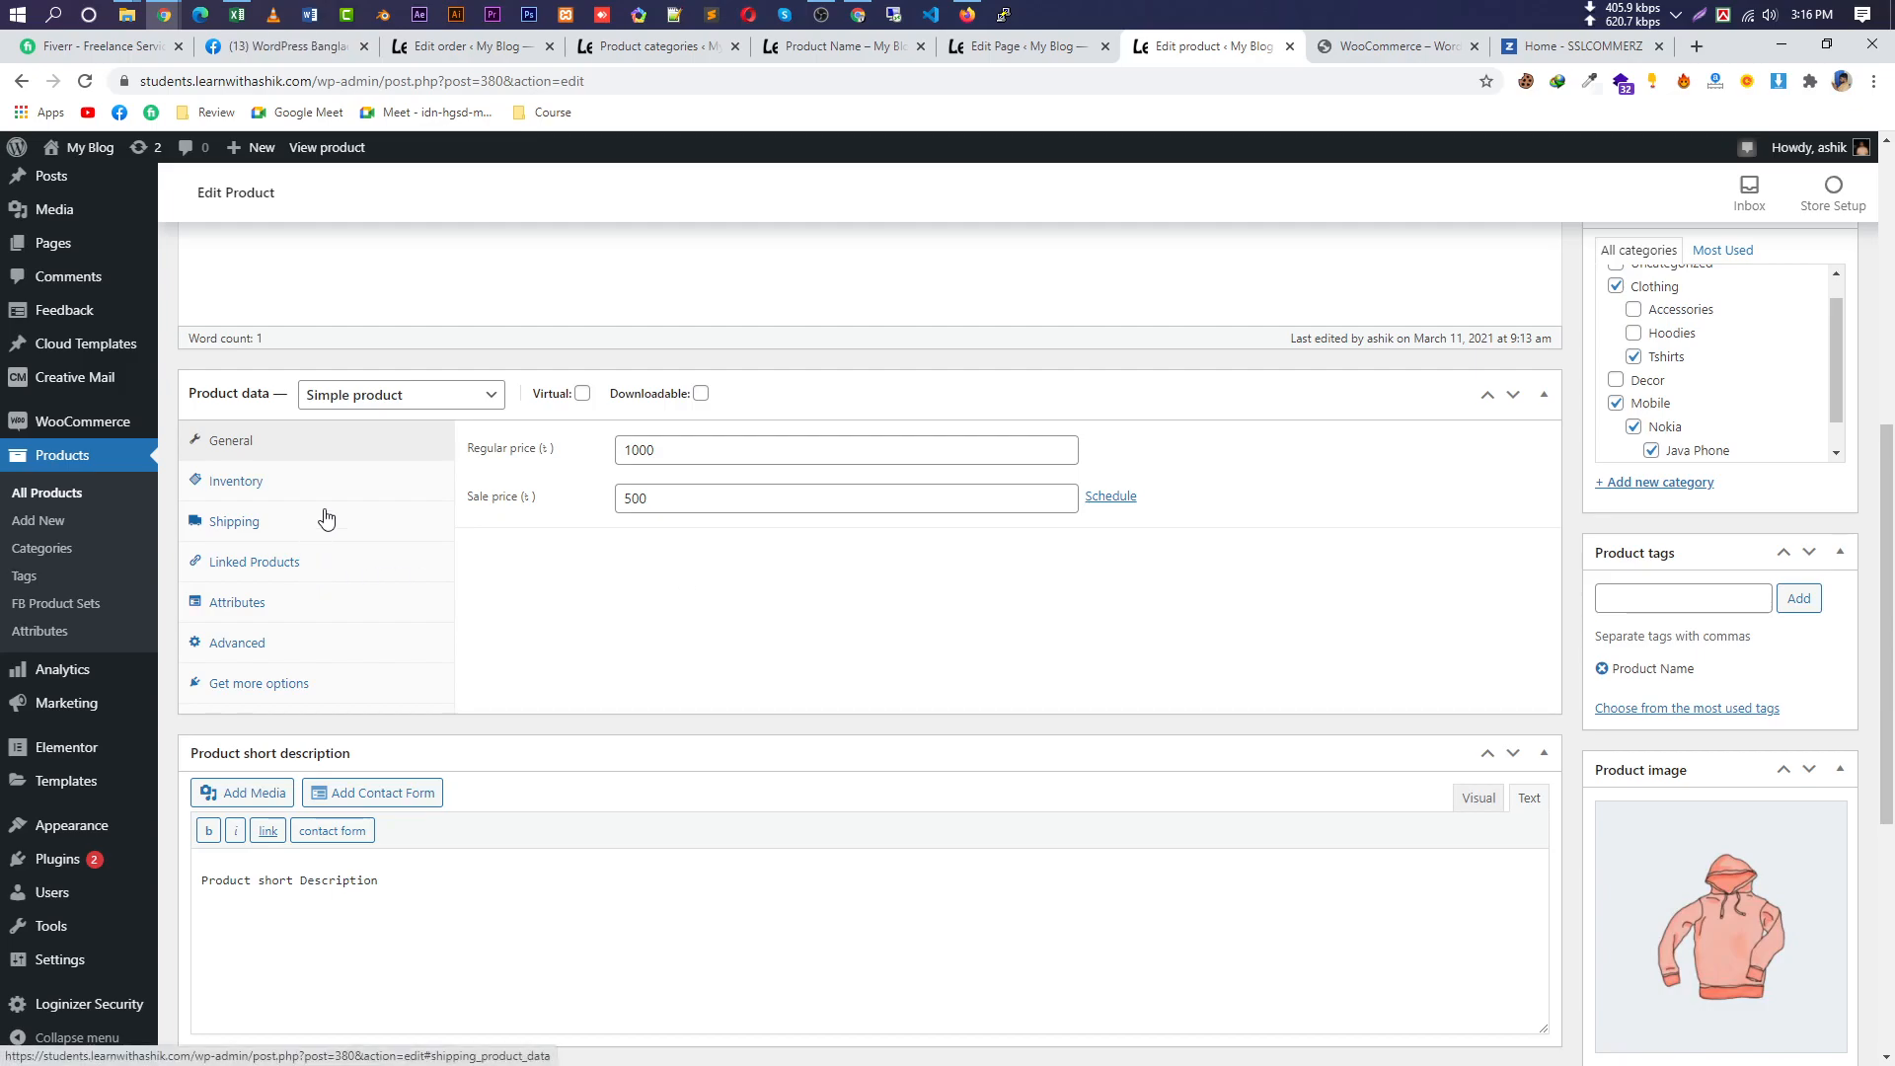
Enable stock management with a stock quantity of 5 and update the product.
{"action": "left_click", "coordinate": [307, 489]}
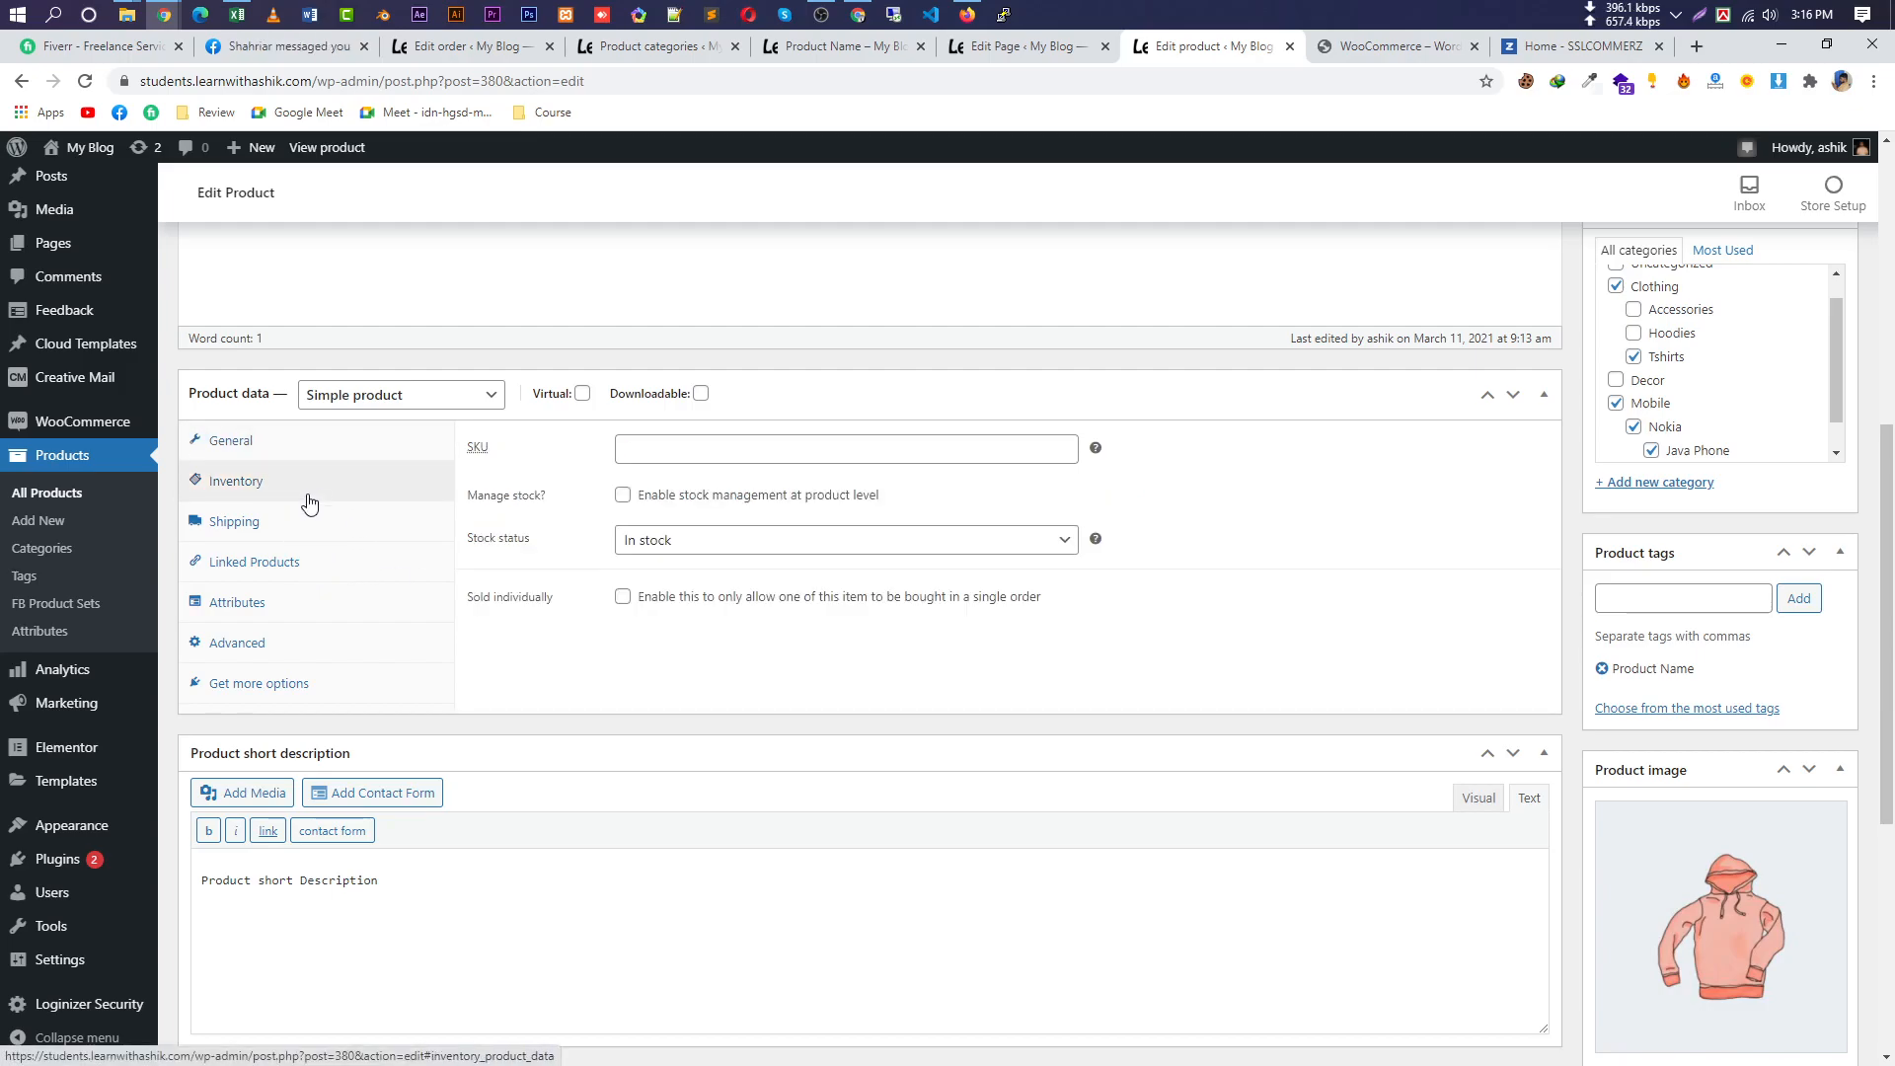
{"action": "left_click", "coordinate": [293, 534]}
{"action": "left_click", "coordinate": [325, 486]}
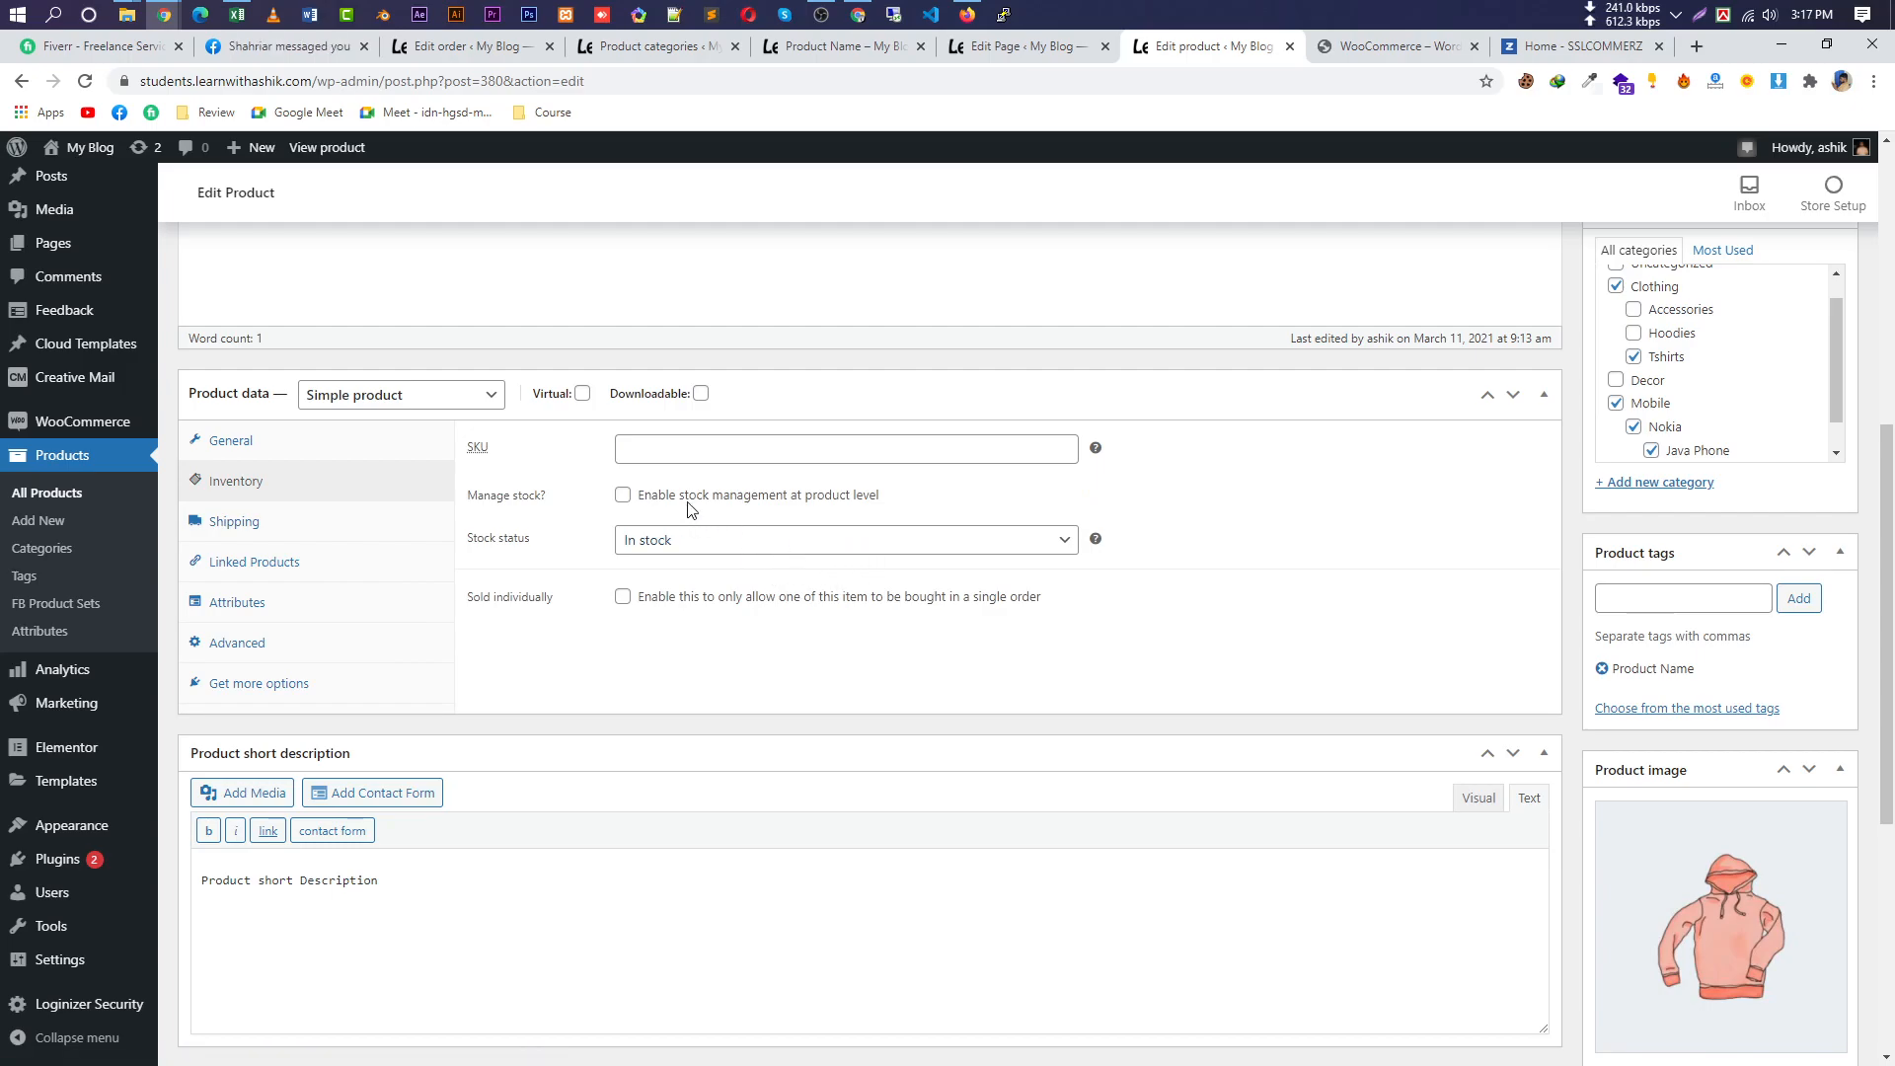
{"action": "left_click", "coordinate": [622, 495]}
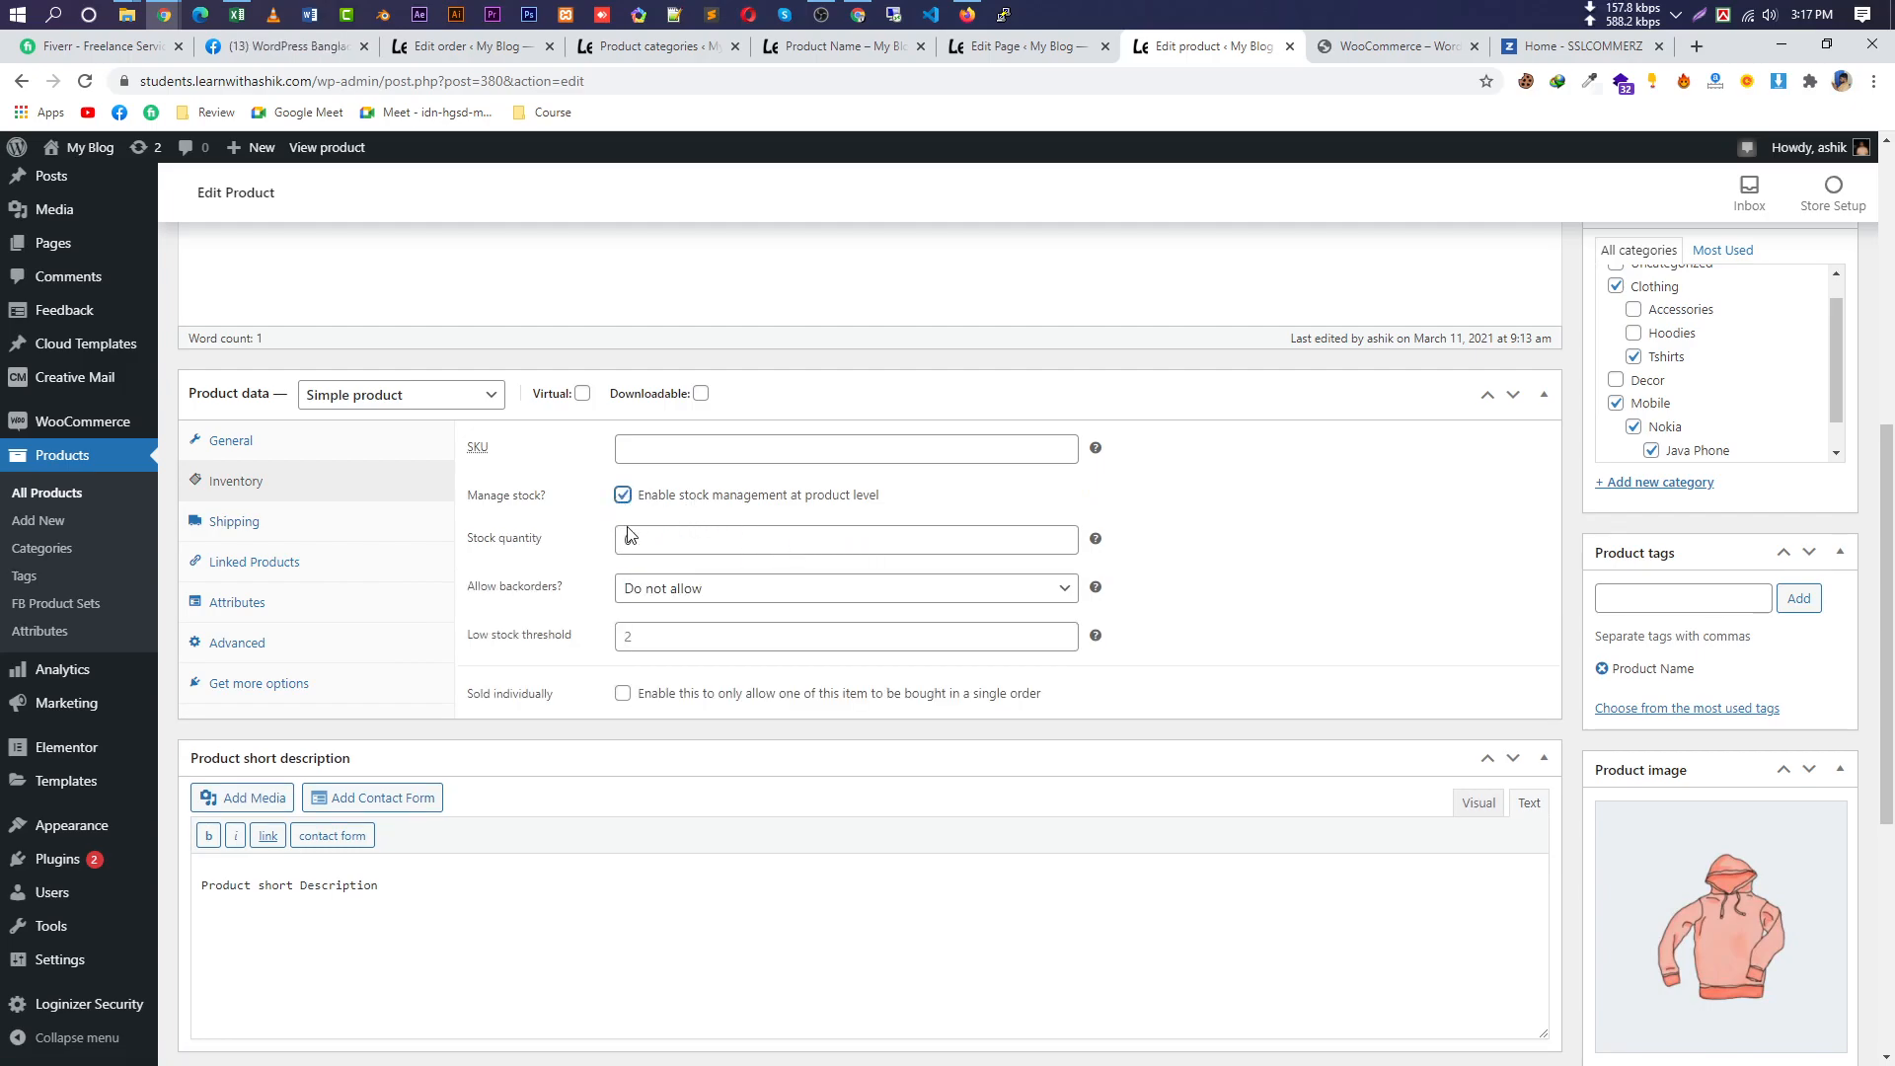
{"action": "left_click", "coordinate": [699, 534]}
{"action": "left_click_drag", "start_coordinate": [699, 532], "coordinate": [557, 535]}
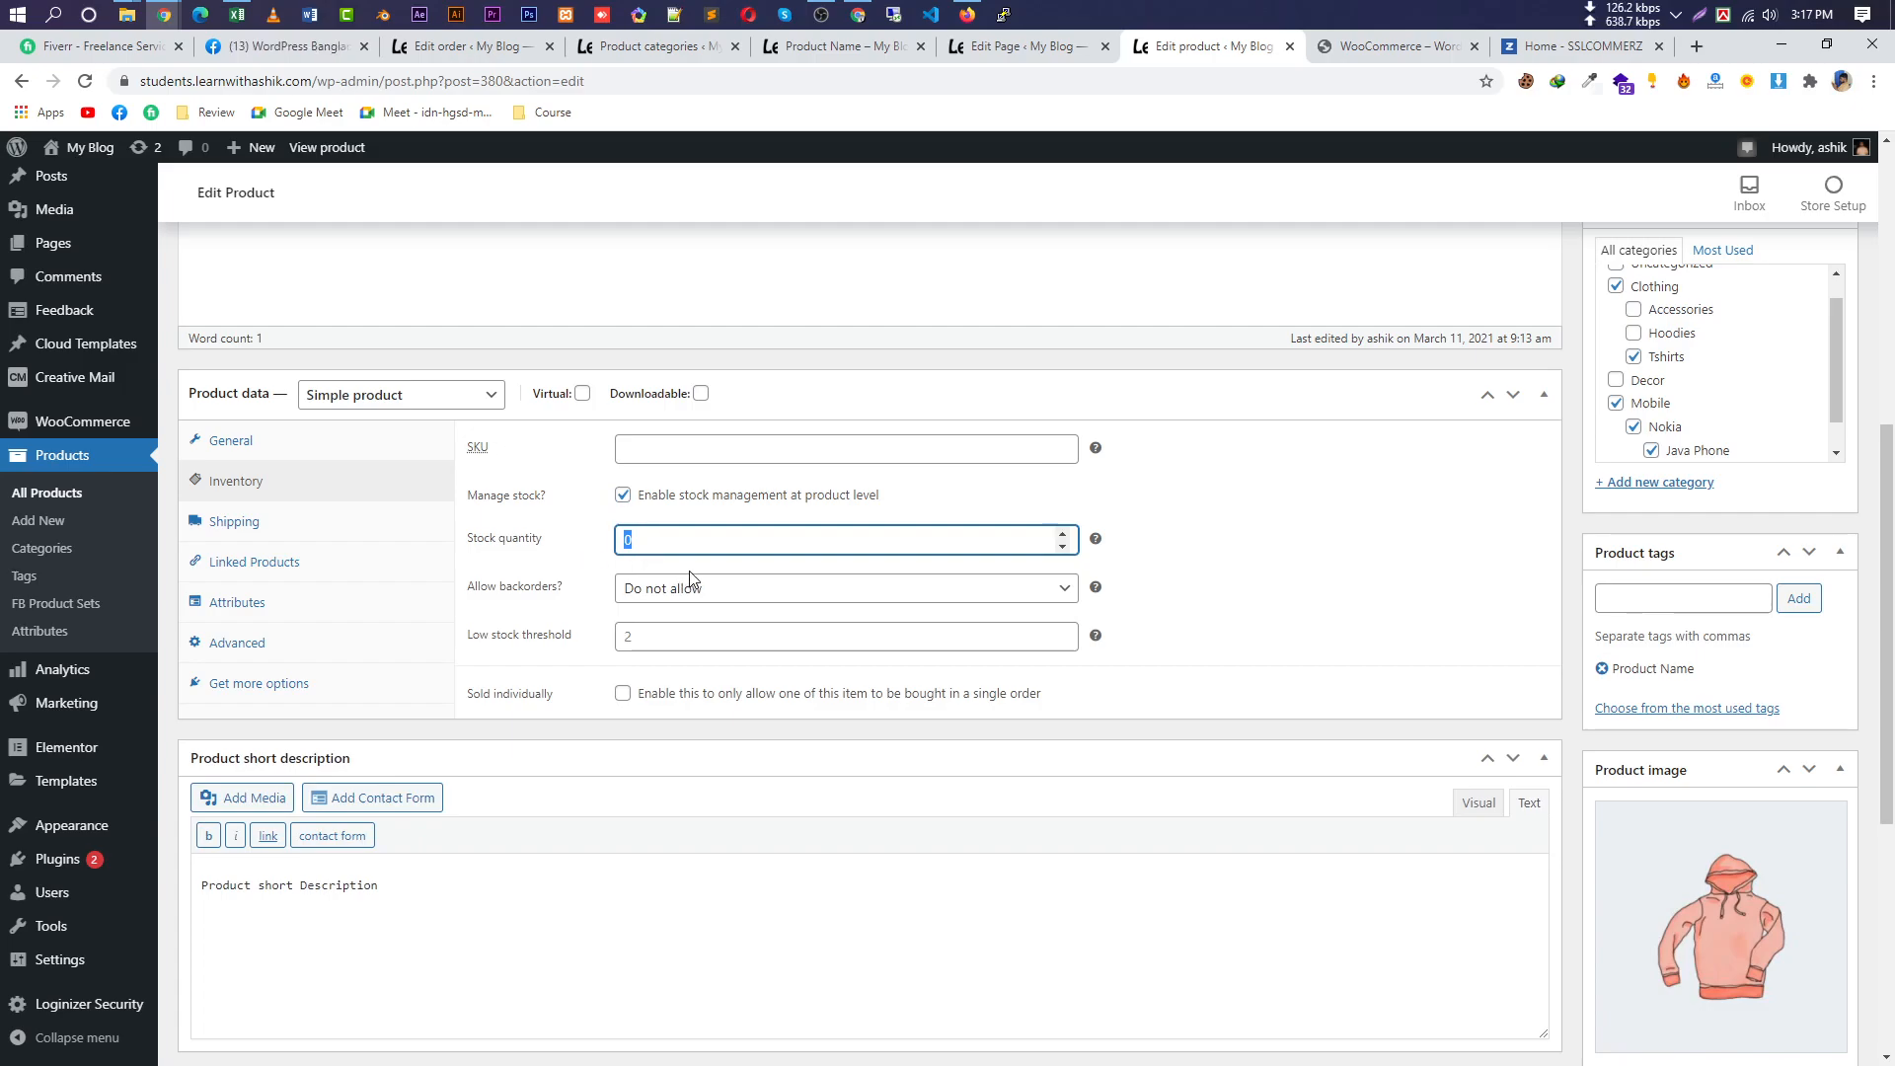
{"action": "type", "text": "5"}
{"action": "scroll", "coordinate": [1840, 494], "scroll_direction": "up", "scroll_amount": 6}
{"action": "left_click", "coordinate": [1813, 705]}
{"action": "scroll", "coordinate": [998, 825], "scroll_direction": "down", "scroll_amount": 4}
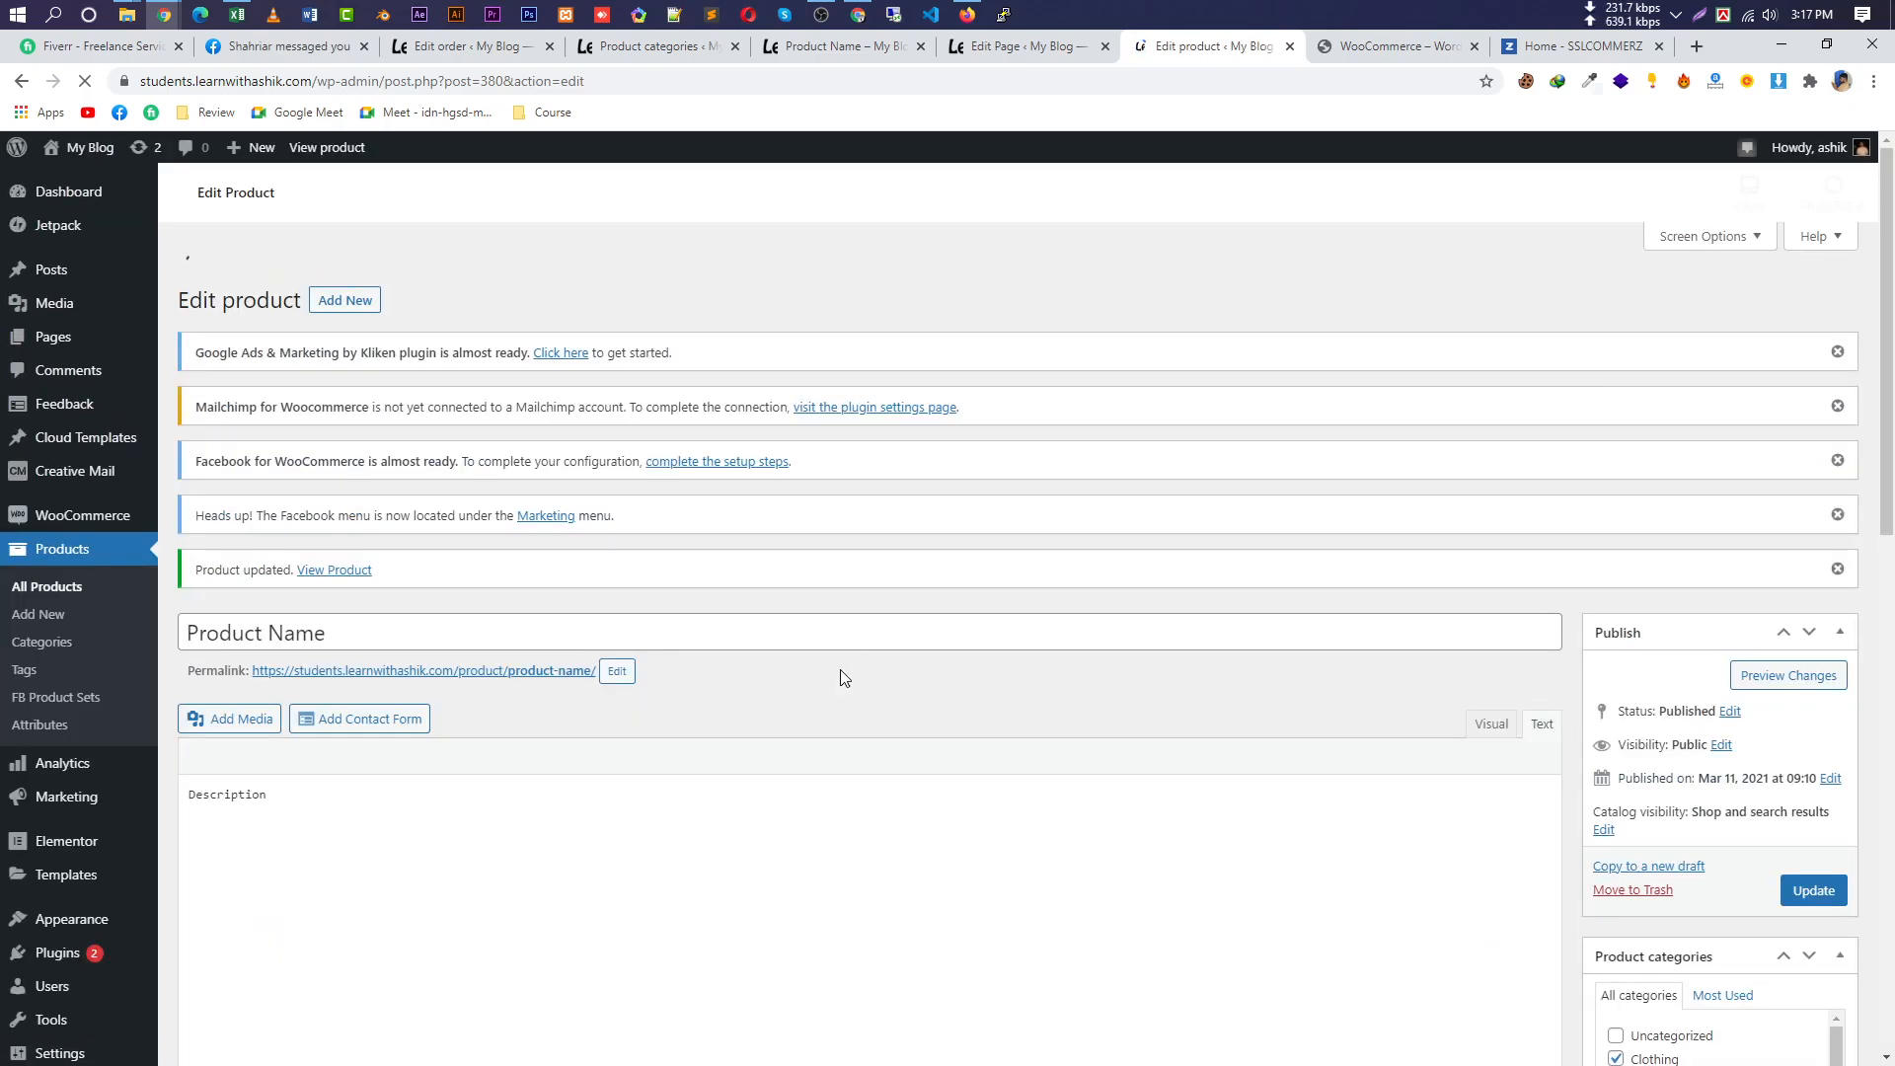
Open the product's permalink in a new tab and switch to that storefront page.
{"action": "scroll", "coordinate": [846, 673], "scroll_direction": "down", "scroll_amount": 4}
{"action": "scroll", "coordinate": [842, 720], "scroll_direction": "down", "scroll_amount": 6}
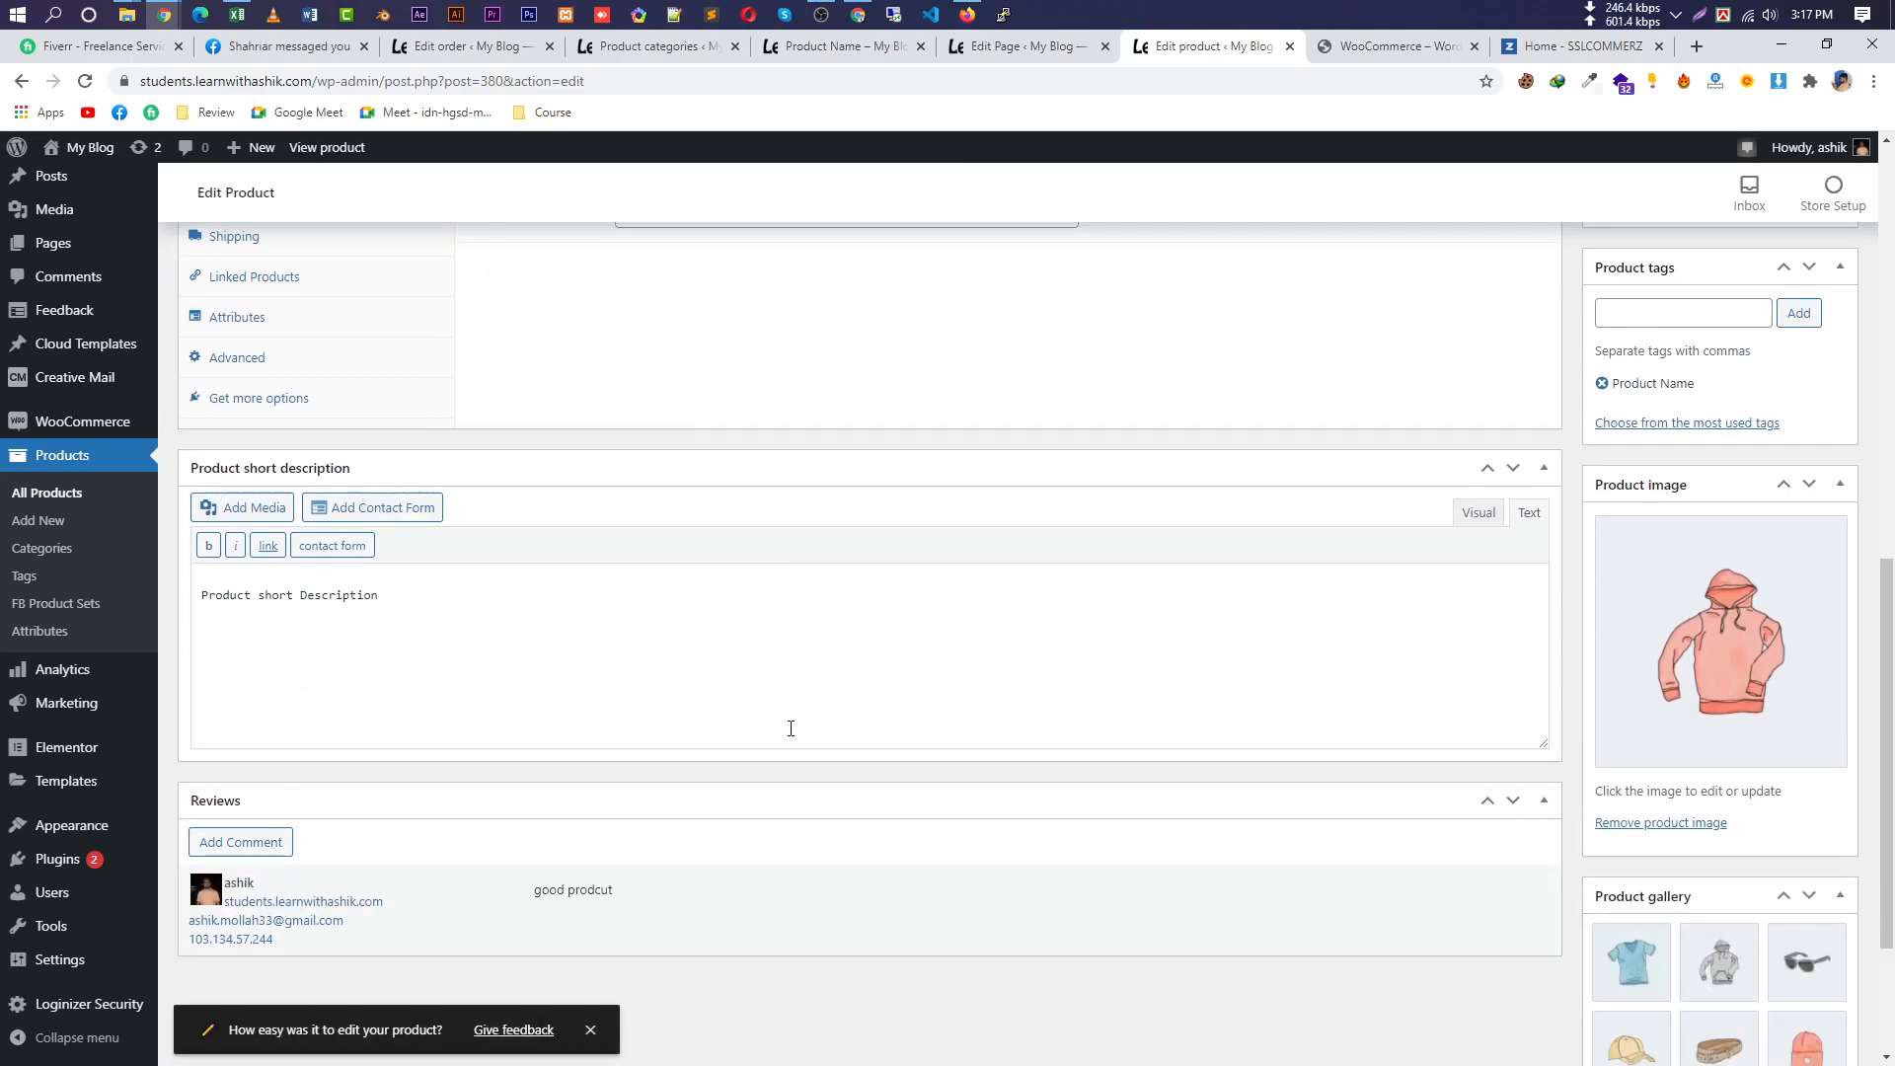
{"action": "scroll", "coordinate": [785, 719], "scroll_direction": "up", "scroll_amount": 3}
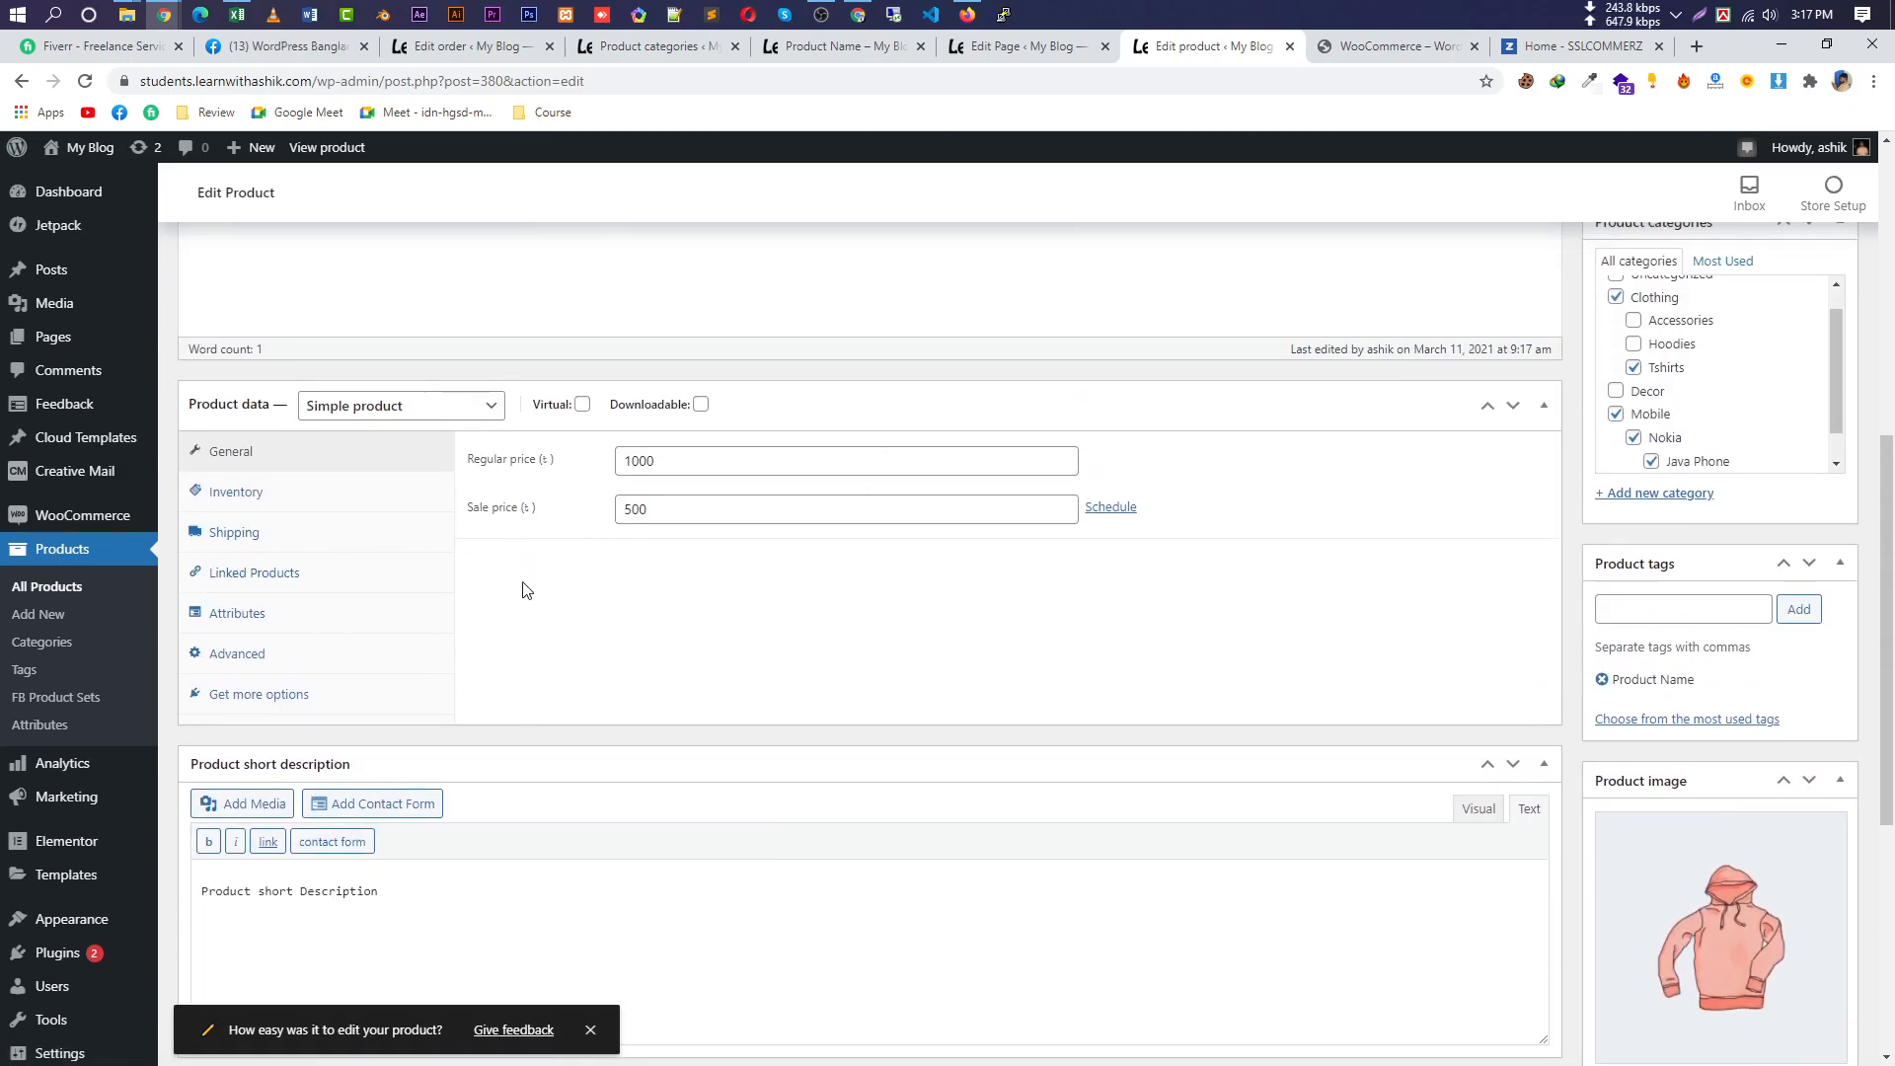
{"action": "scroll", "coordinate": [657, 664], "scroll_direction": "up", "scroll_amount": 7}
{"action": "right_click", "coordinate": [534, 638]}
{"action": "left_click", "coordinate": [541, 644]}
{"action": "left_click", "coordinate": [1240, 49]}
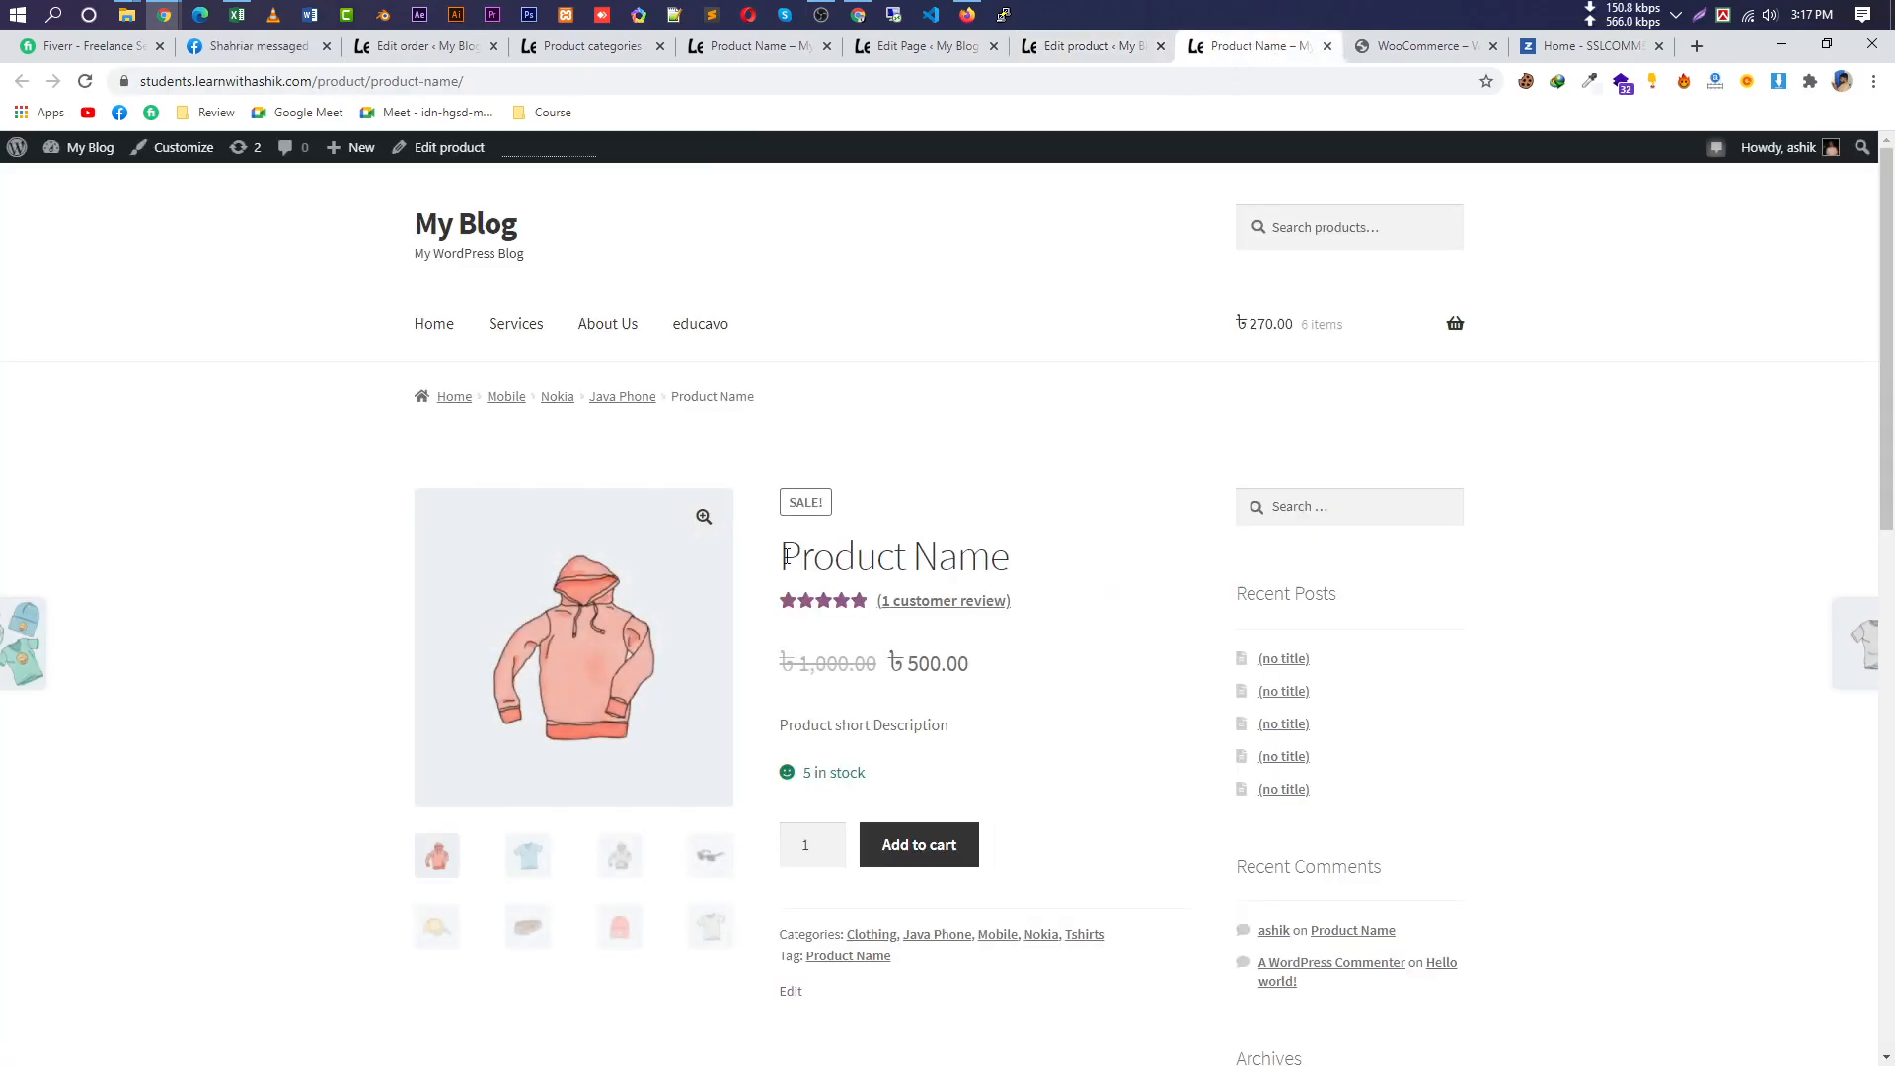
Confirm the storefront page shows '5 in stock', then go back to the Edit product tab.
{"action": "left_click_drag", "start_coordinate": [766, 561], "coordinate": [958, 560]}
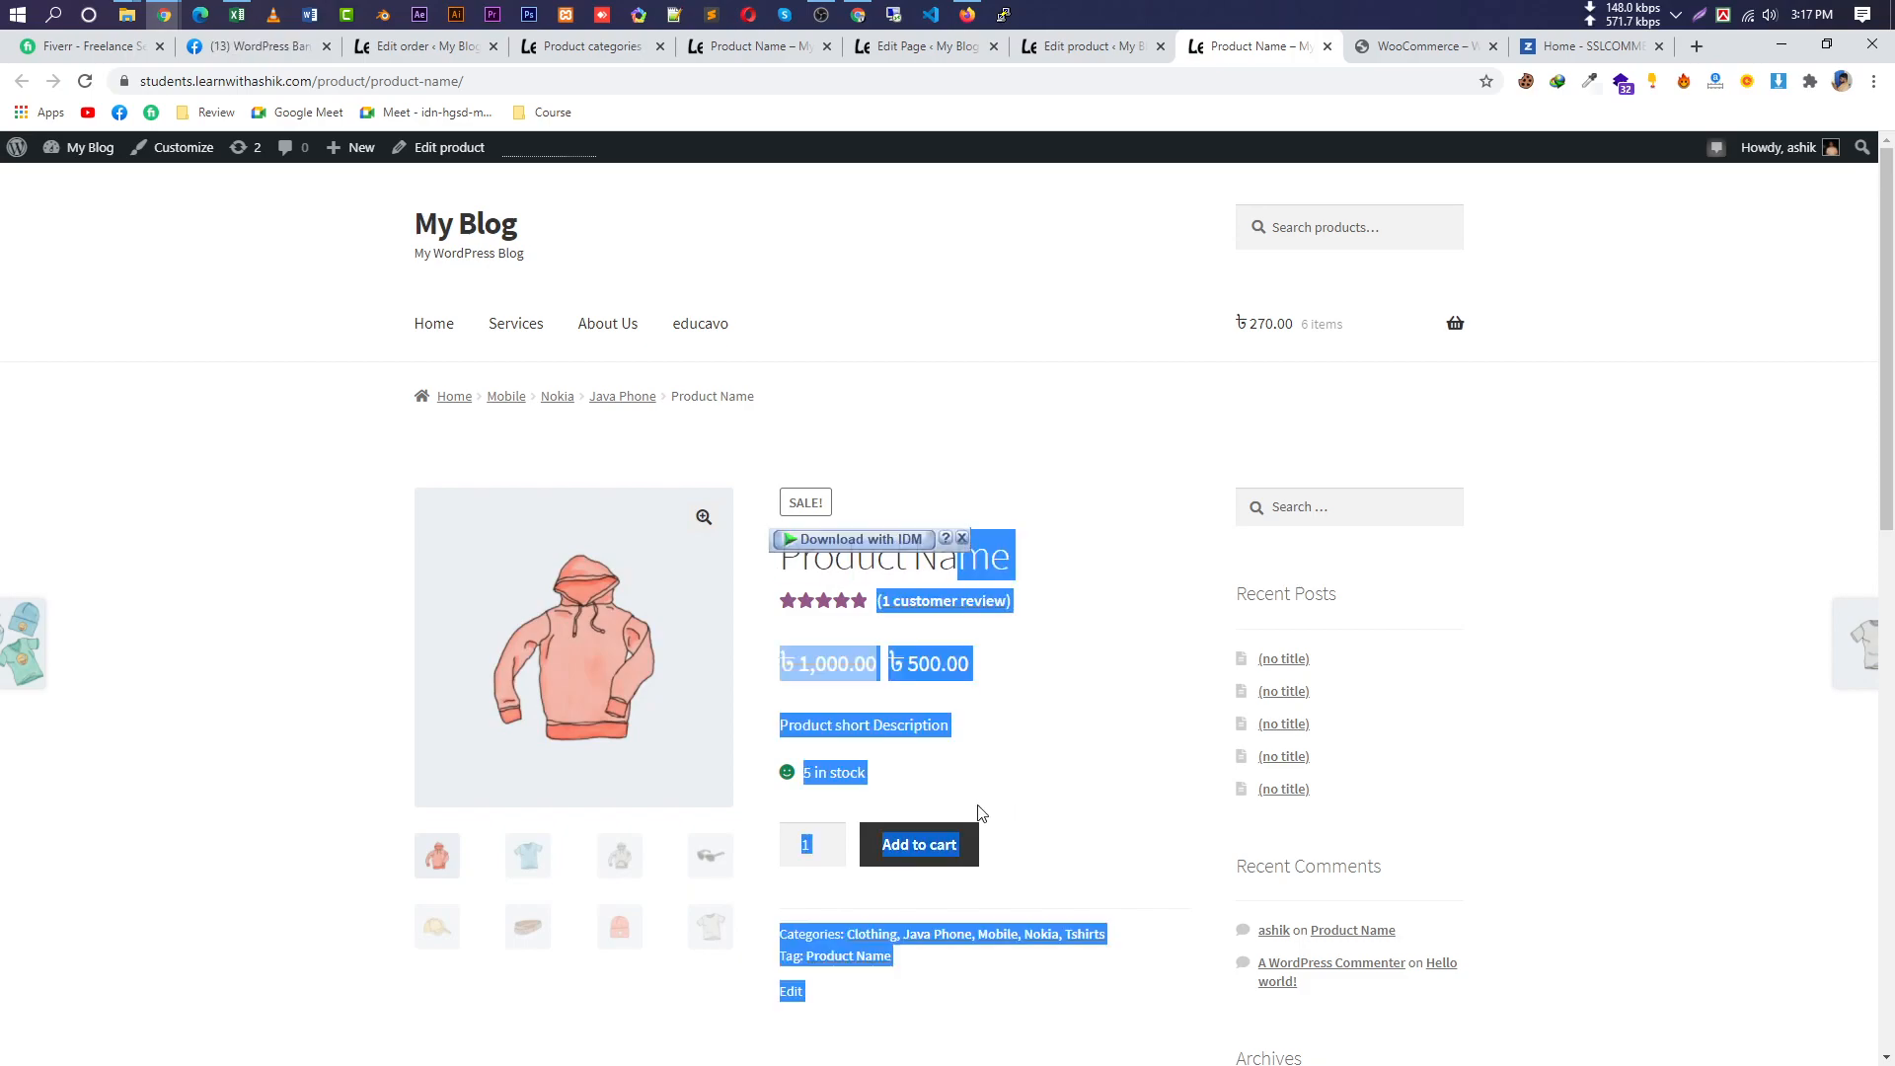
{"action": "scroll", "coordinate": [994, 816], "scroll_direction": "down", "scroll_amount": 1}
{"action": "left_click", "coordinate": [859, 674]}
{"action": "left_click_drag", "start_coordinate": [802, 676], "coordinate": [851, 679]}
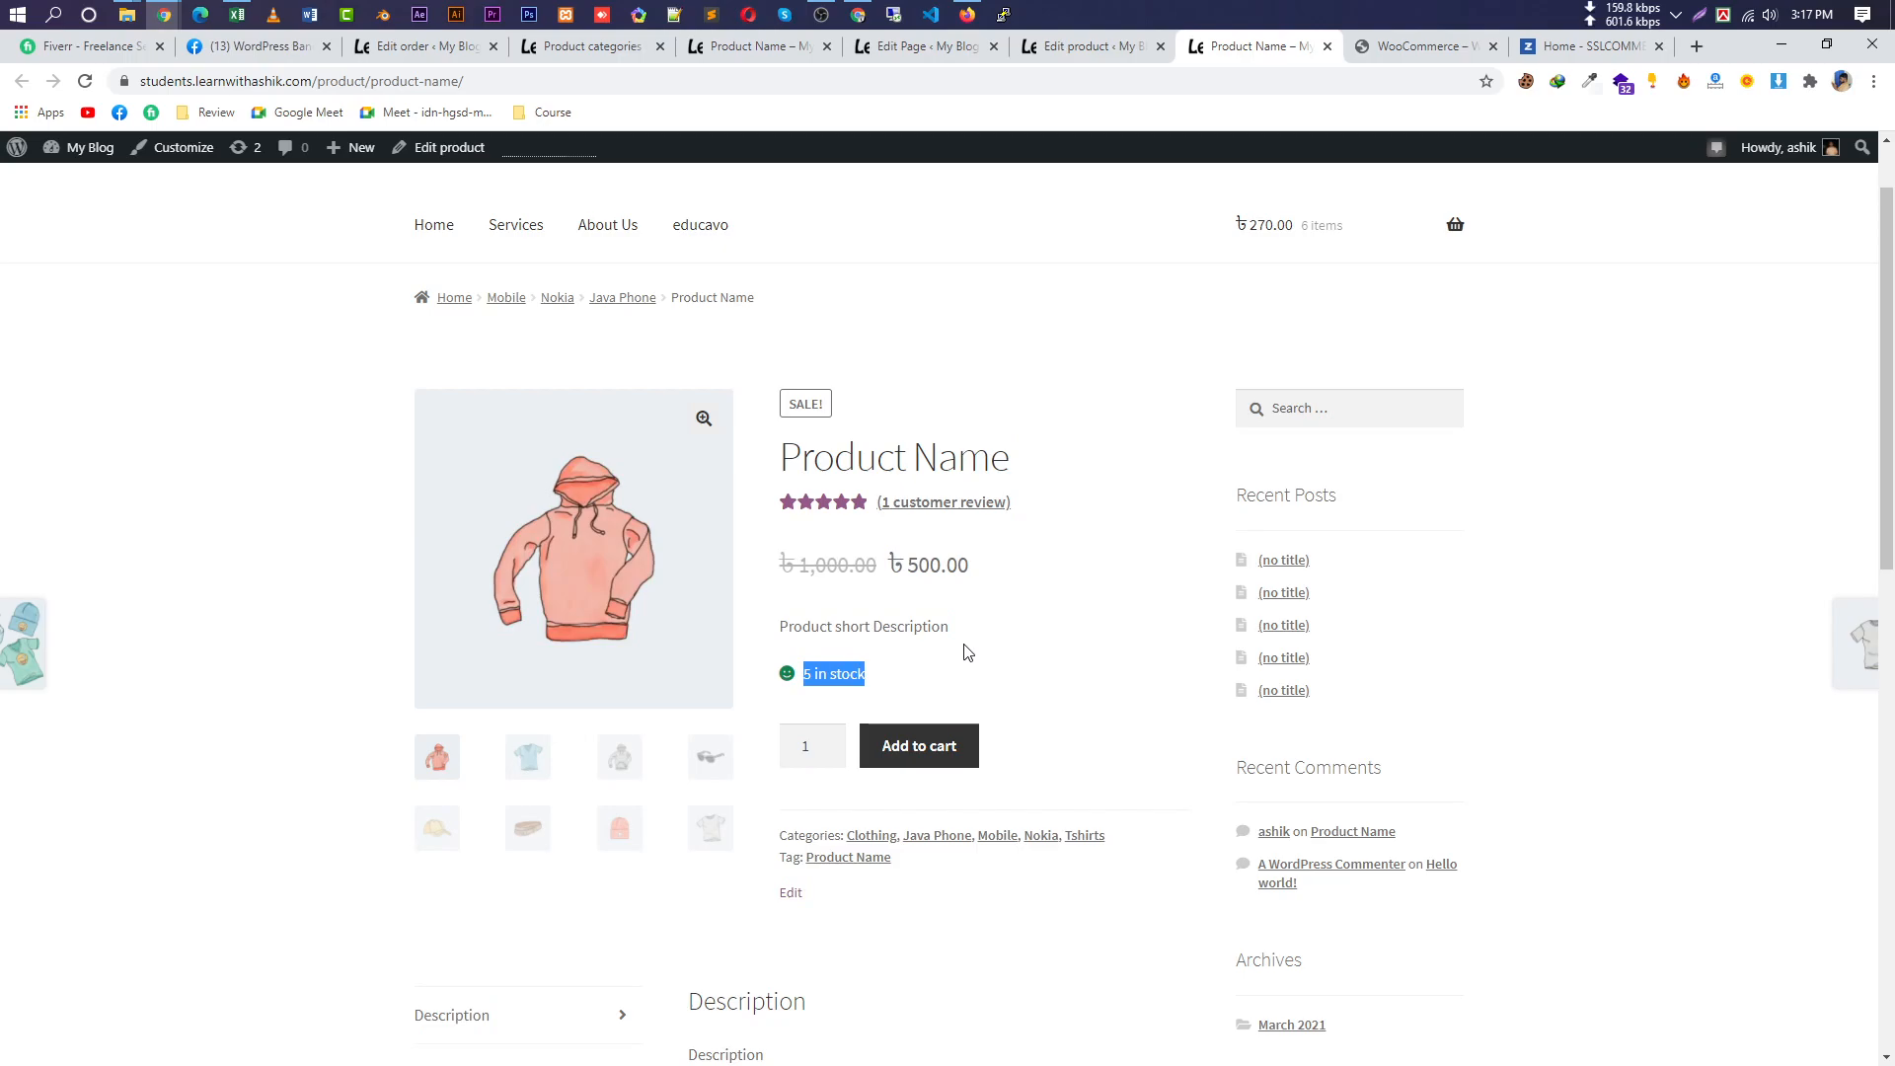
{"action": "left_click", "coordinate": [1090, 58]}
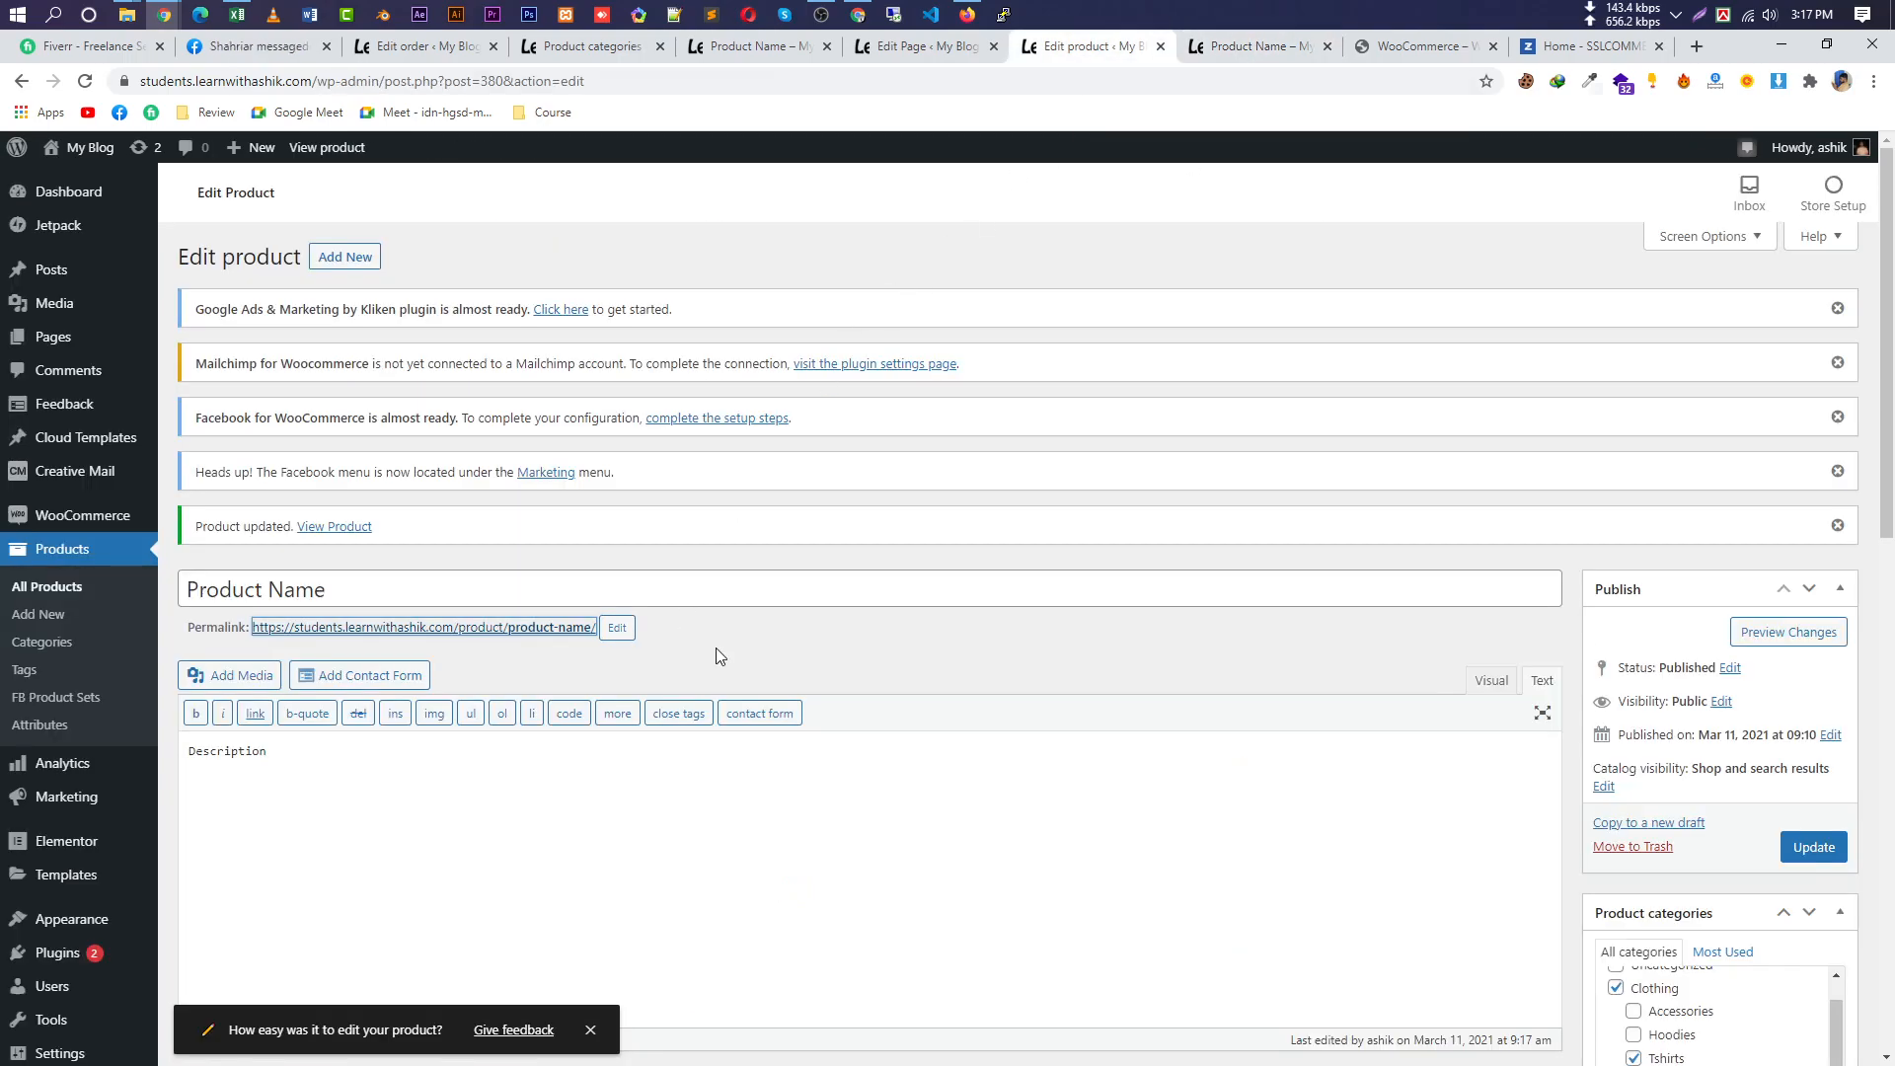
In Inventory, change the stock quantity from 5 to 0 and update the product.
{"action": "scroll", "coordinate": [671, 653], "scroll_direction": "down", "scroll_amount": 7}
{"action": "left_click", "coordinate": [301, 601]}
{"action": "double_click", "coordinate": [631, 648]}
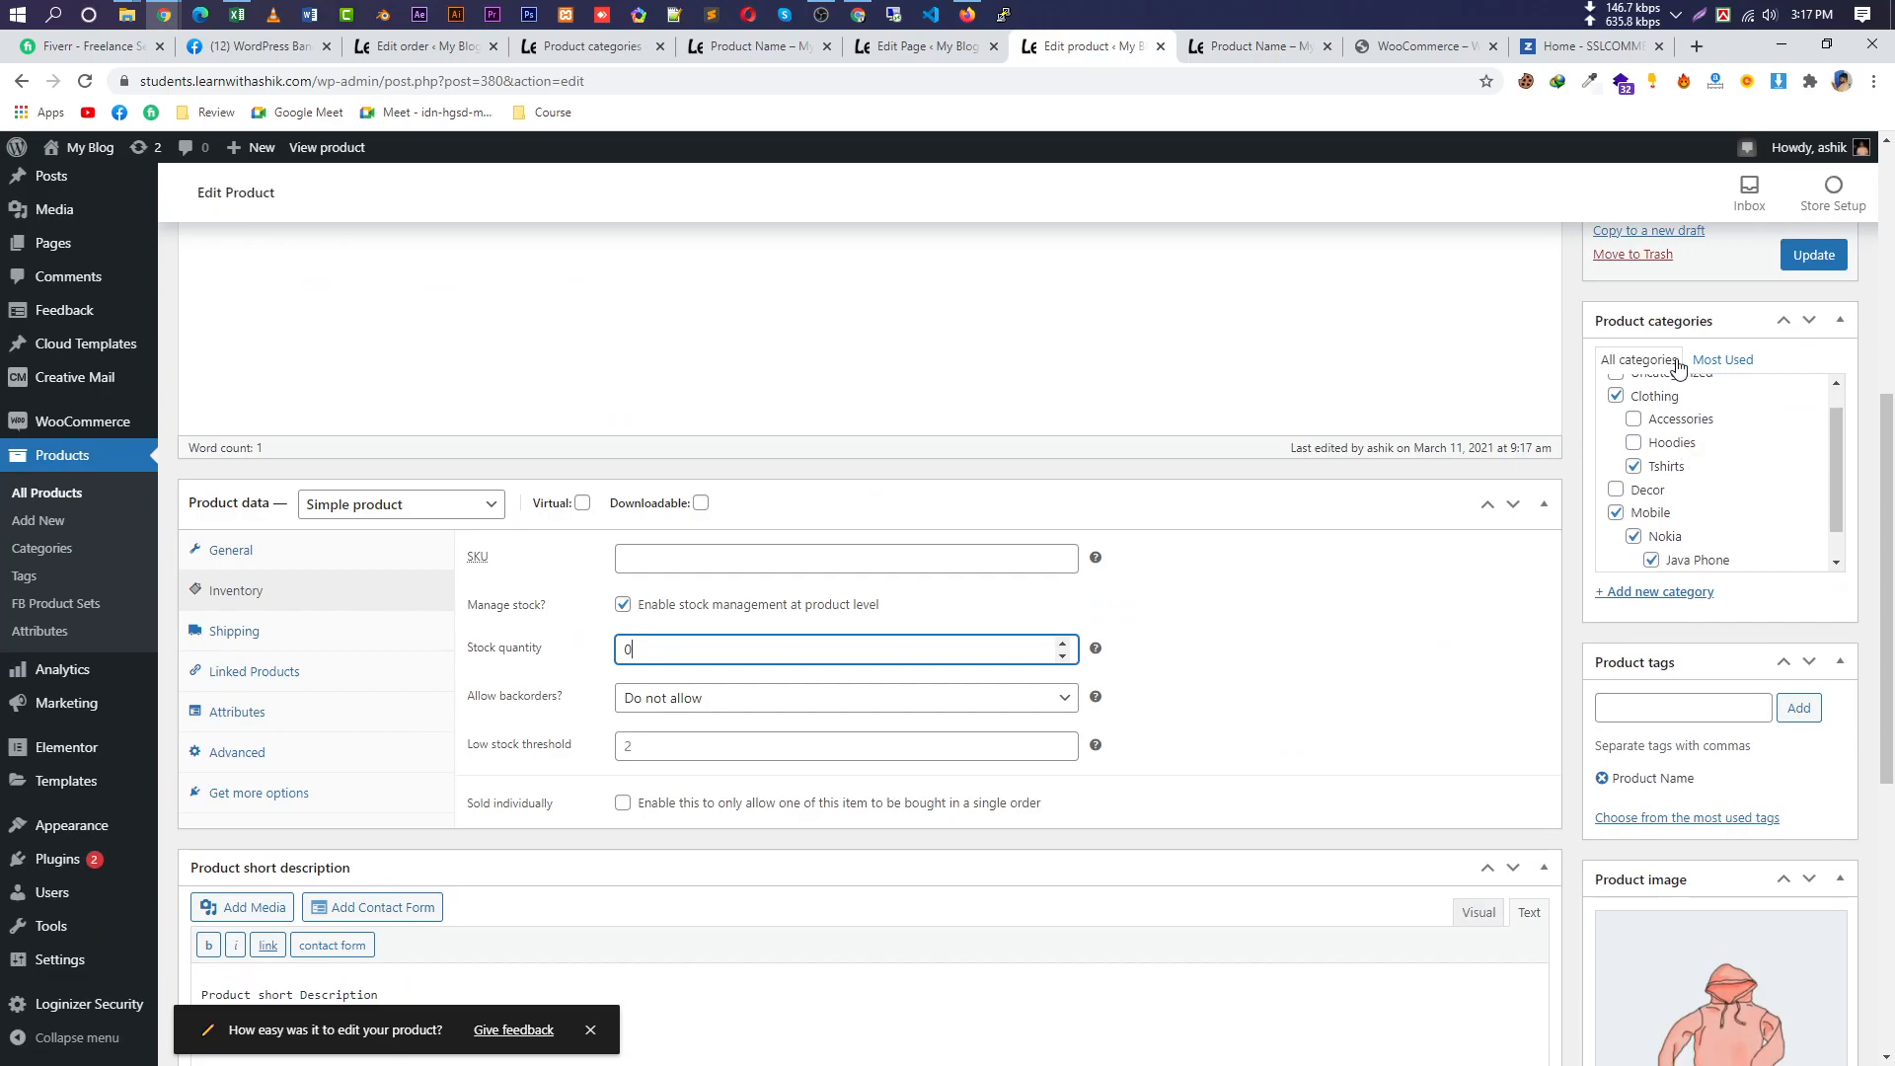
{"action": "left_click", "coordinate": [1813, 254]}
Reload the storefront product page and confirm it now reads 'Out of stock'.
{"action": "left_click", "coordinate": [1258, 47]}
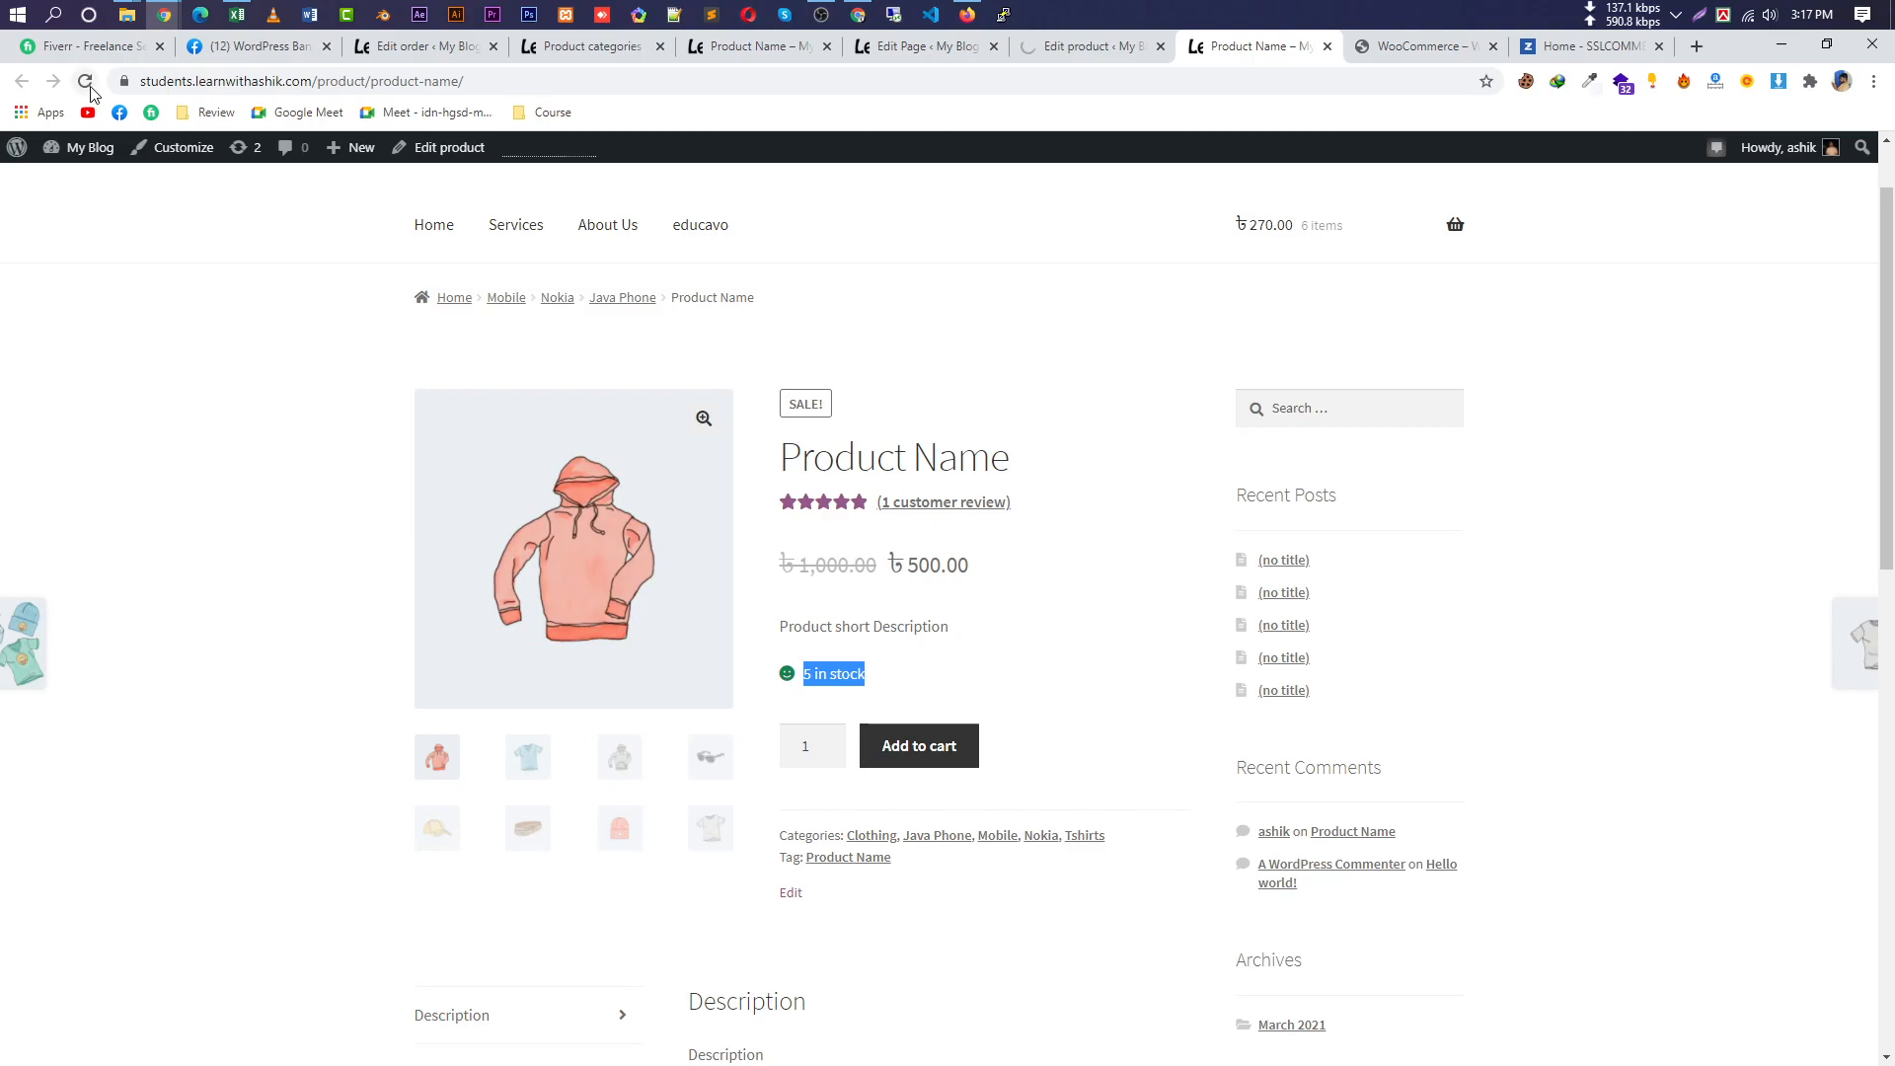
{"action": "left_click", "coordinate": [85, 81]}
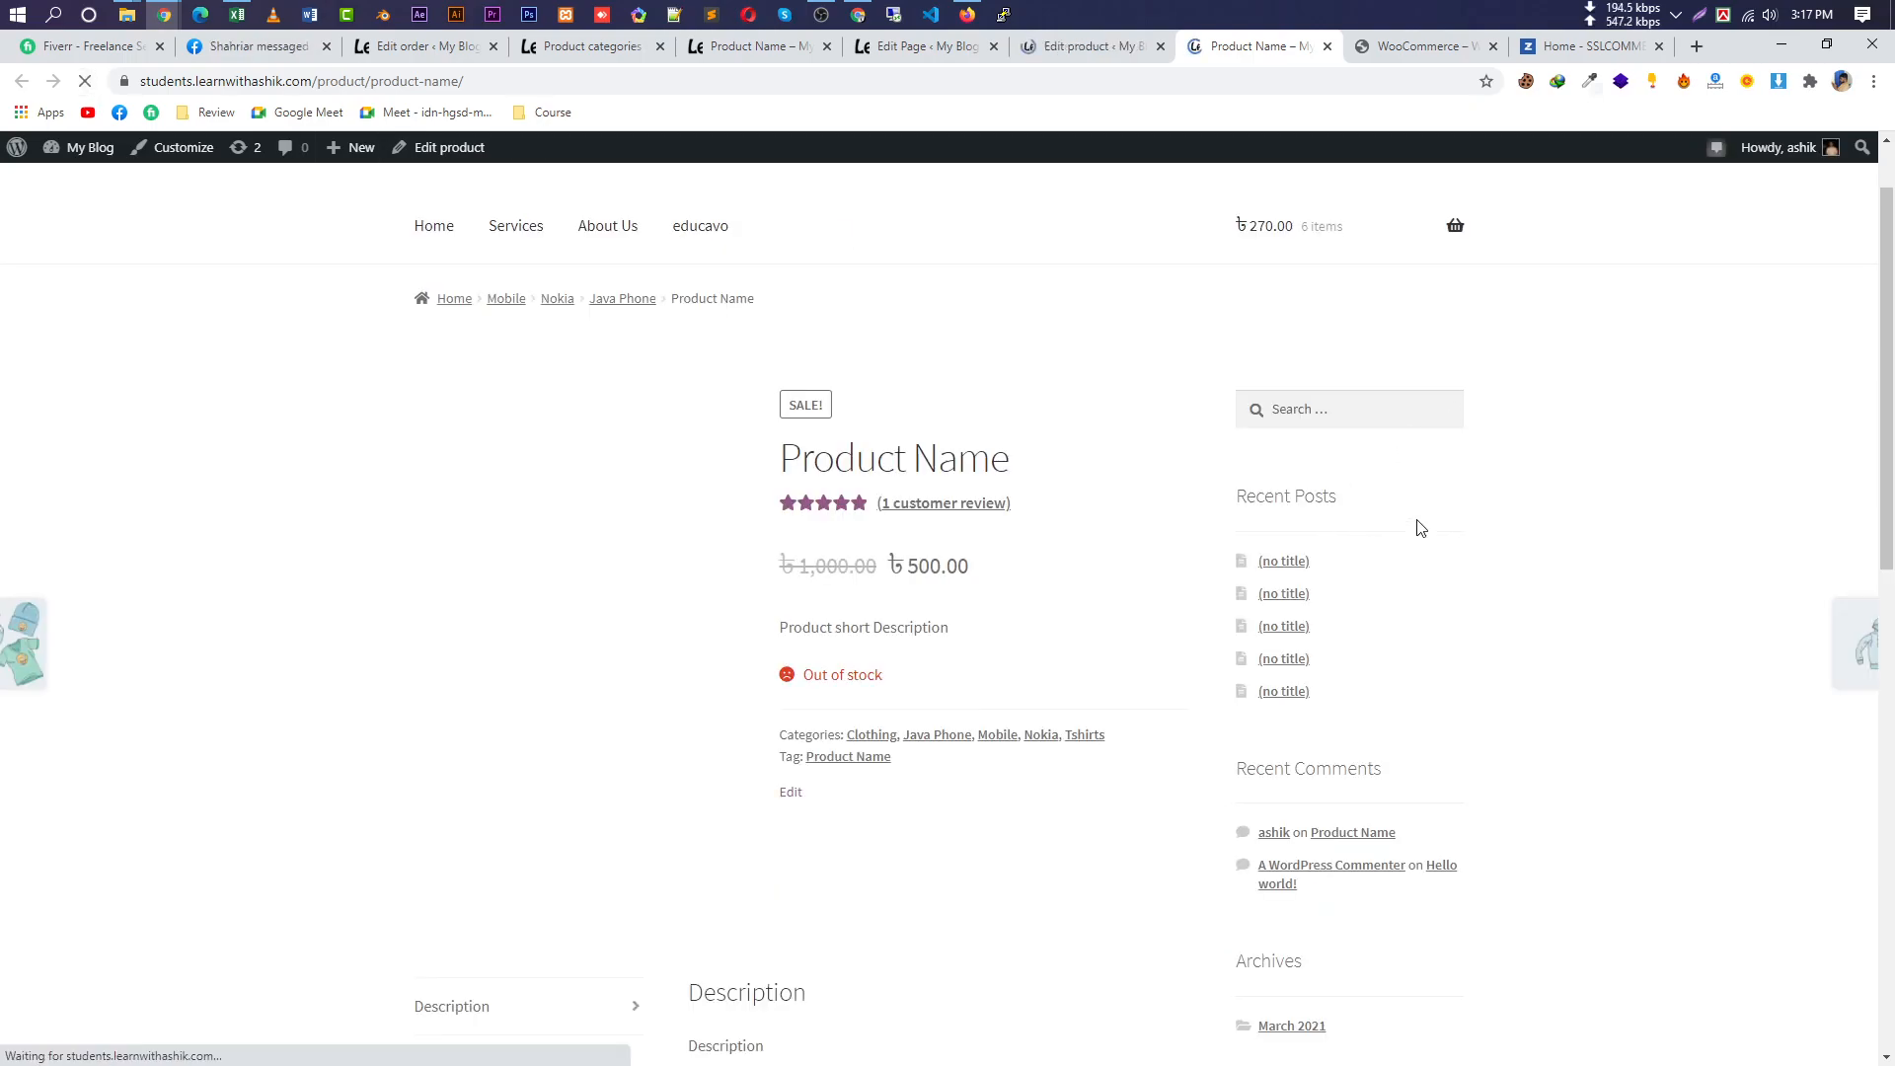
{"action": "left_click_drag", "start_coordinate": [882, 675], "coordinate": [806, 677]}
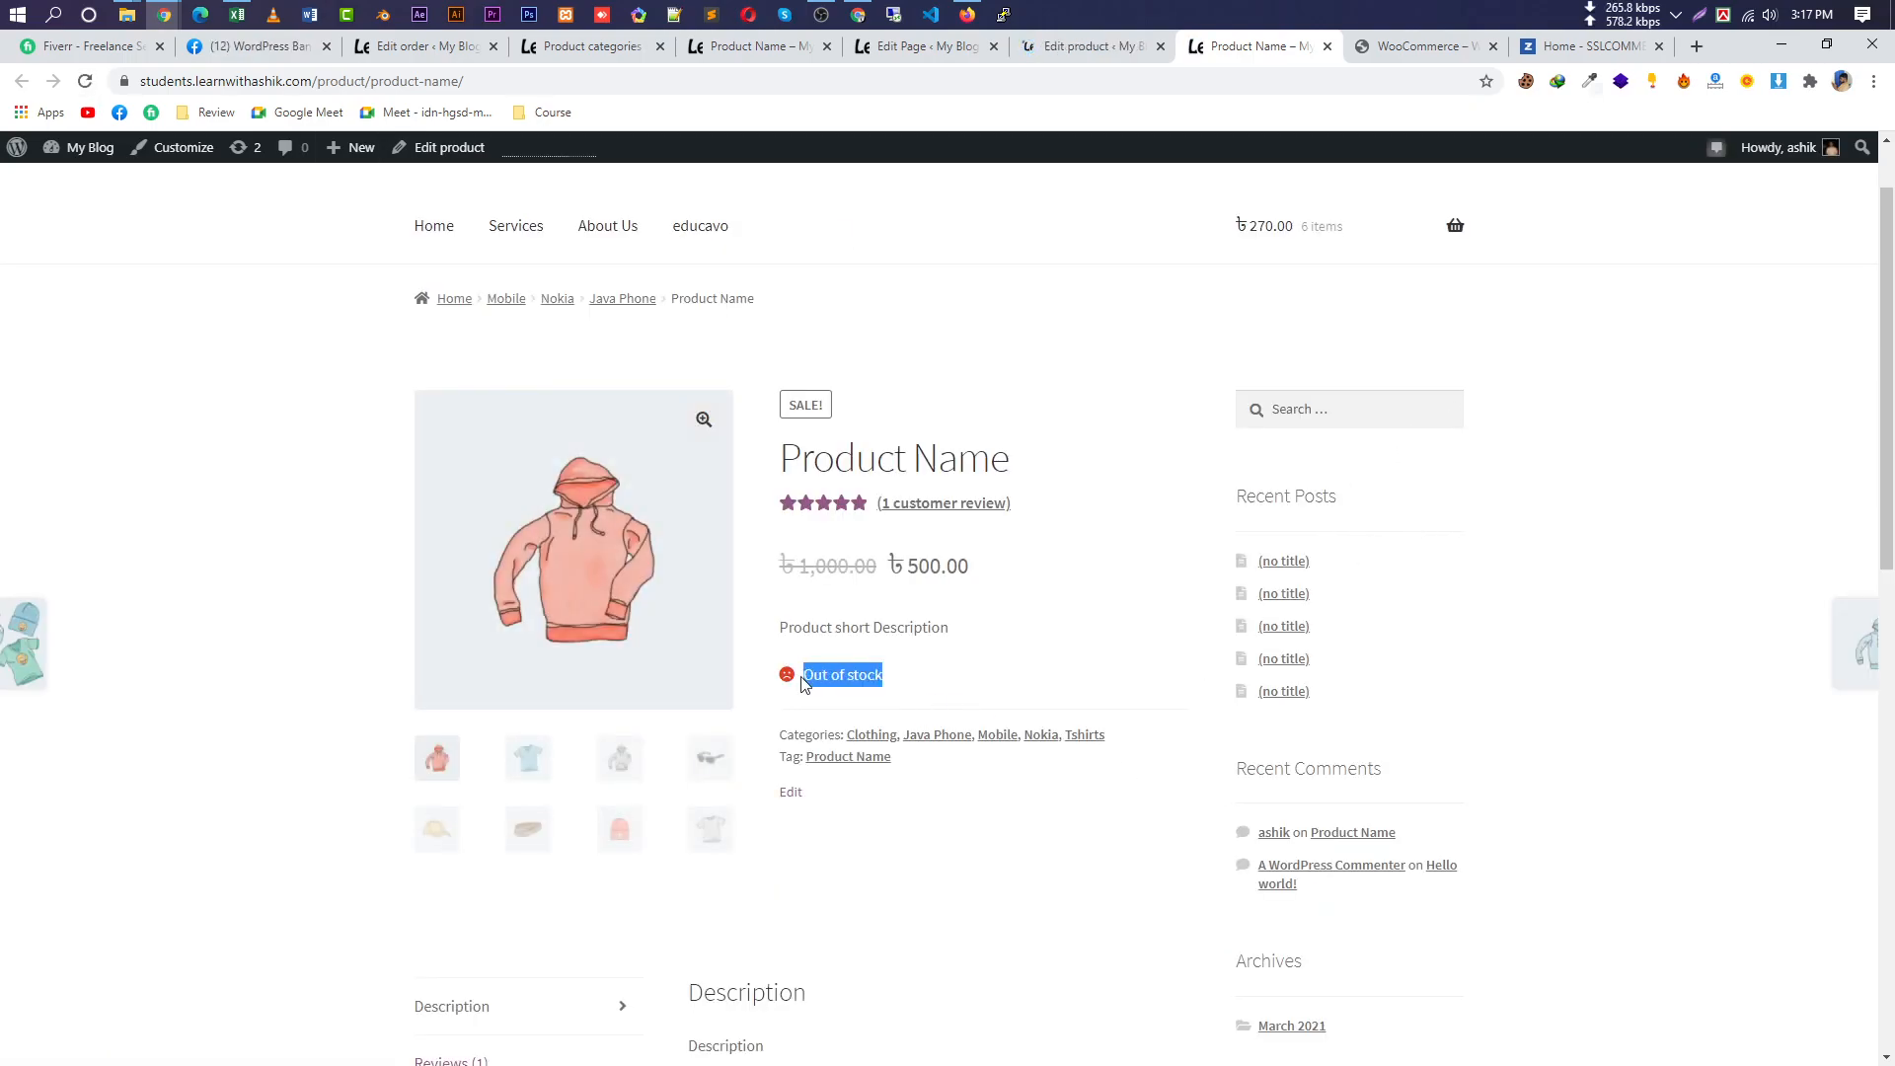
{"action": "left_click", "coordinate": [931, 705]}
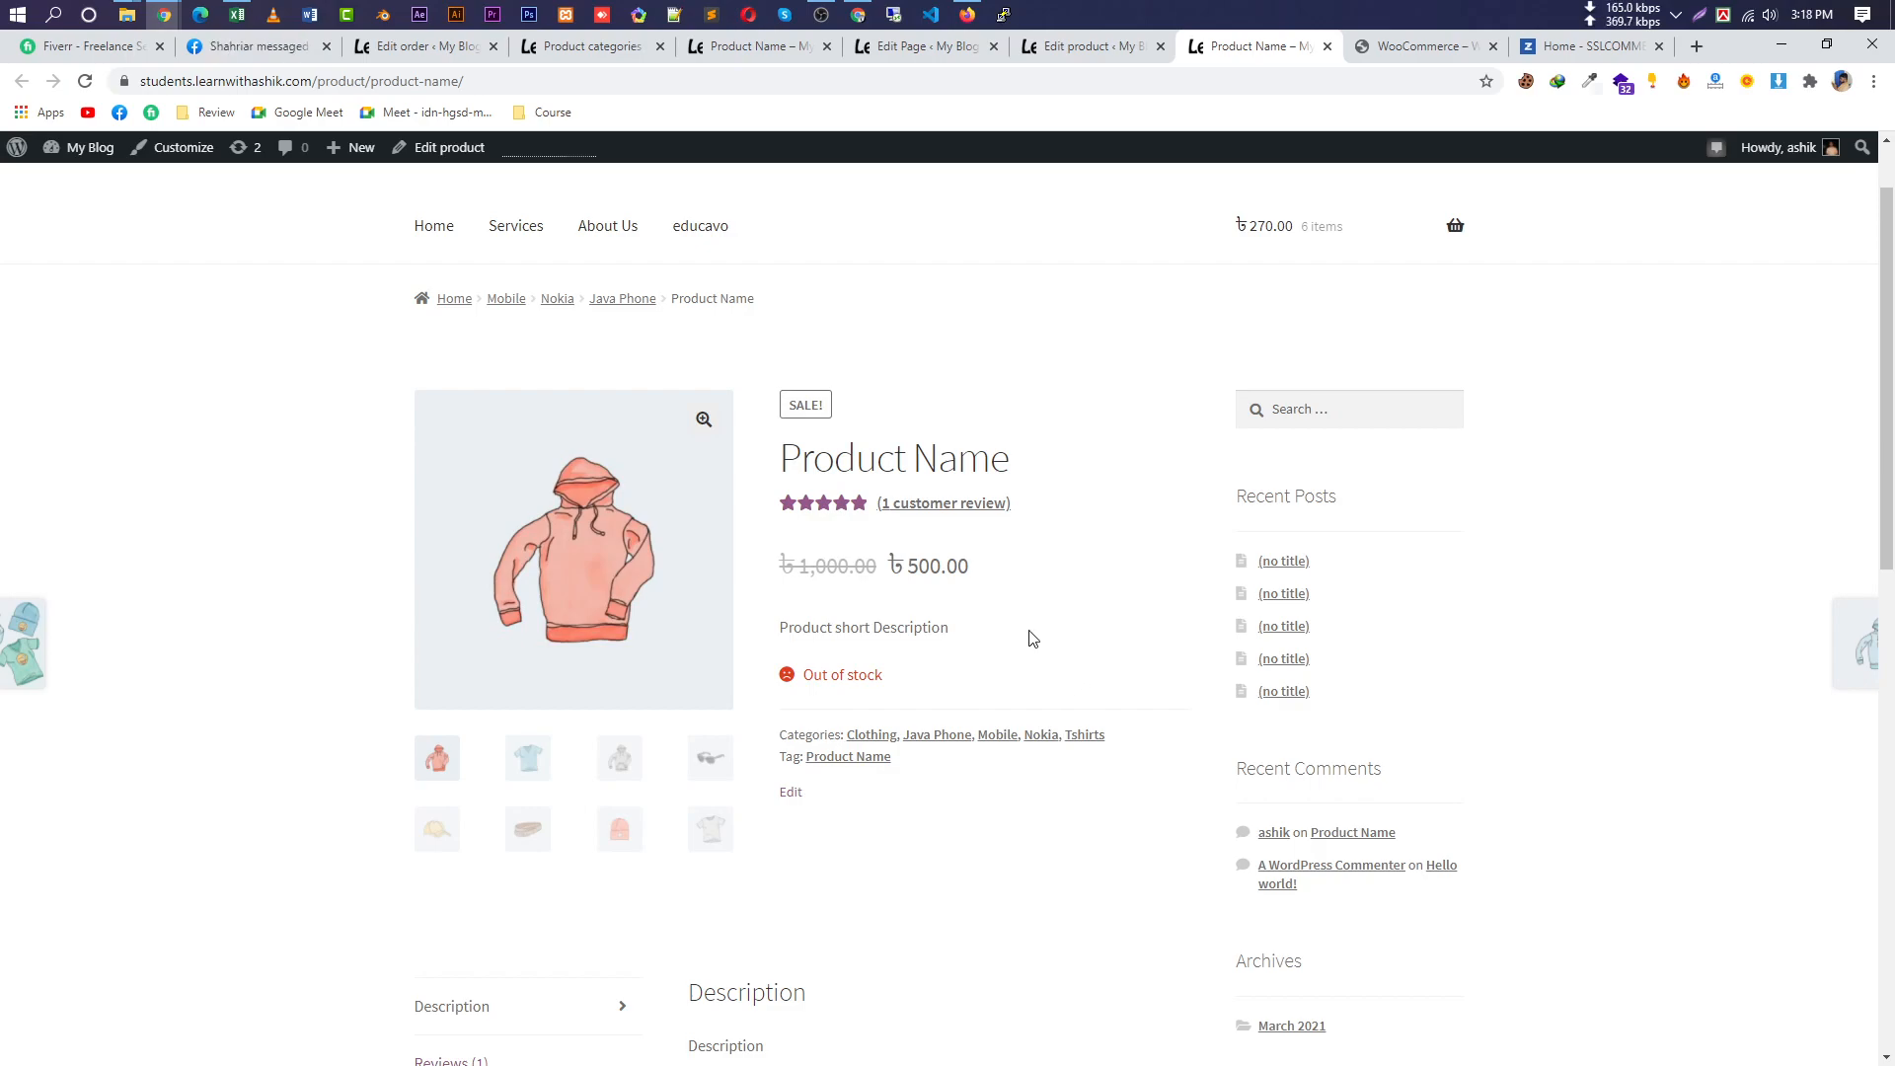
{"action": "left_click_drag", "start_coordinate": [892, 681], "coordinate": [772, 679]}
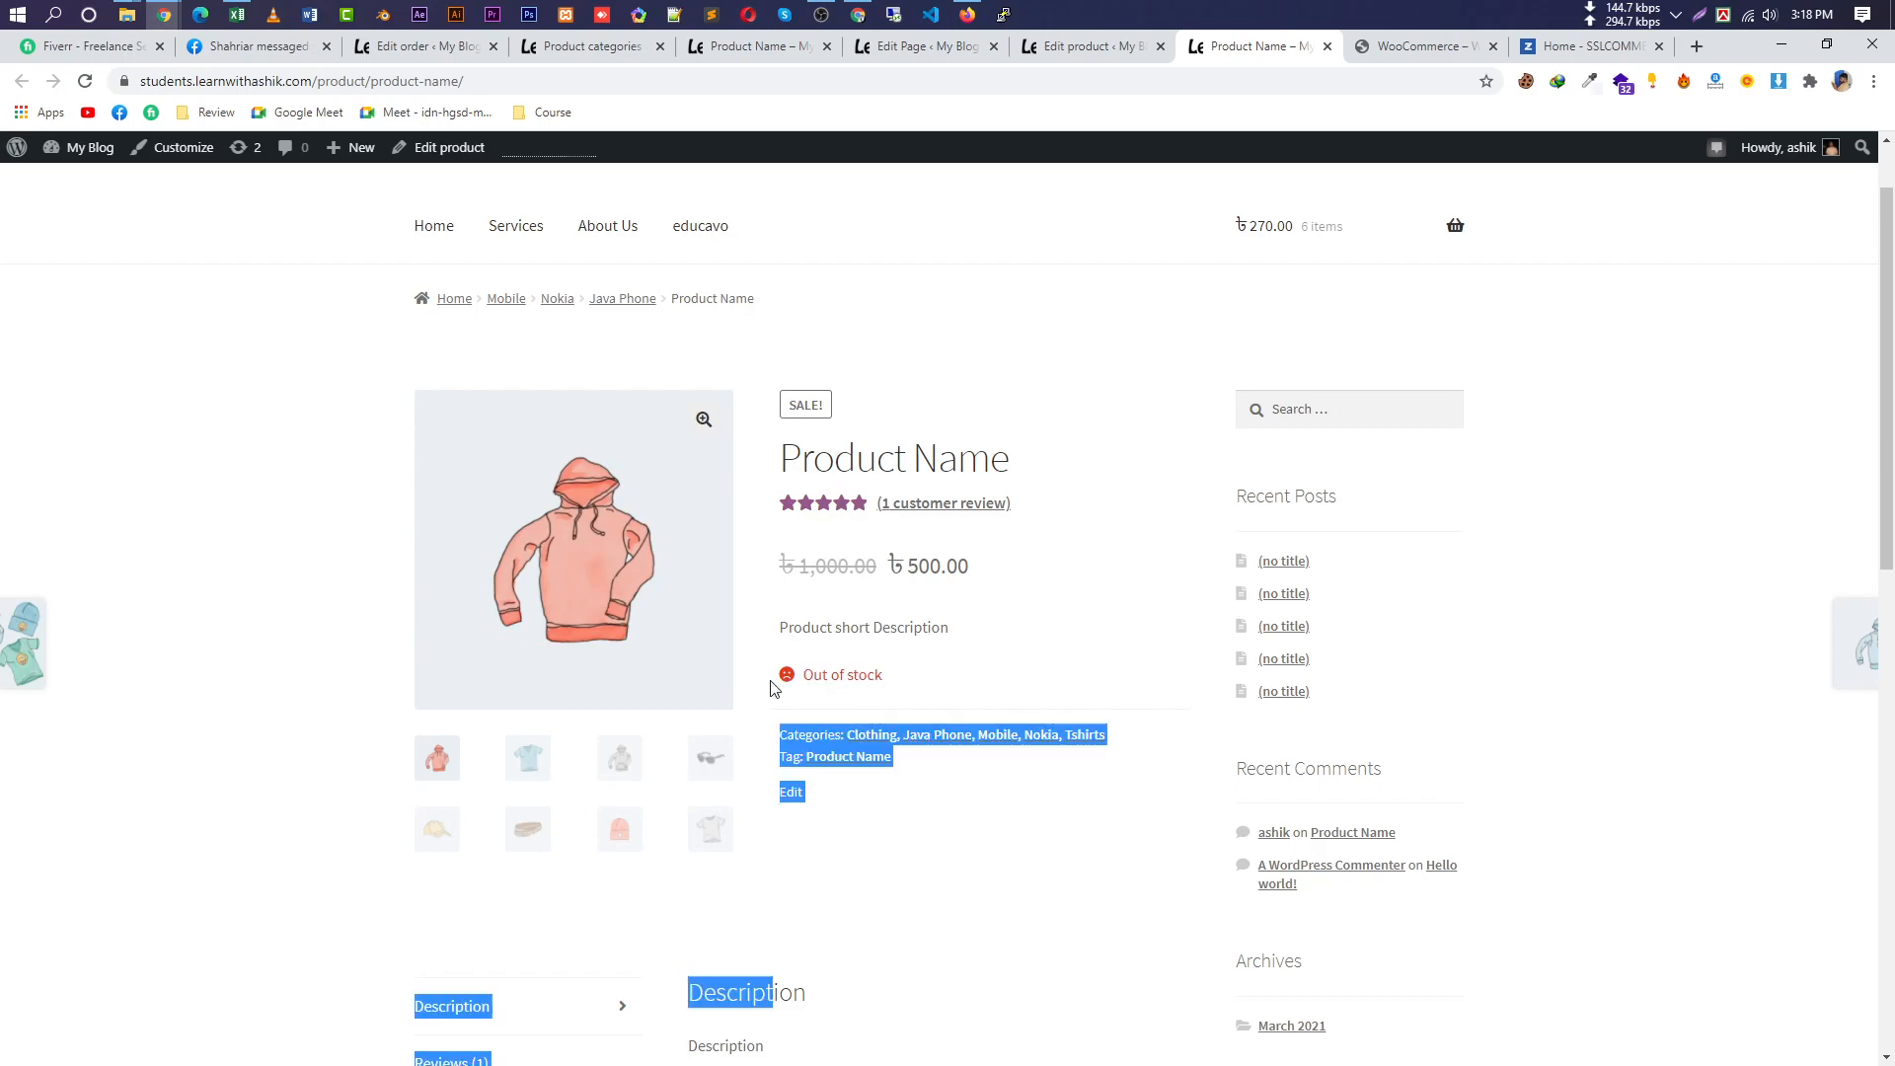
{"action": "left_click", "coordinate": [841, 677]}
{"action": "triple_click", "coordinate": [842, 677]}
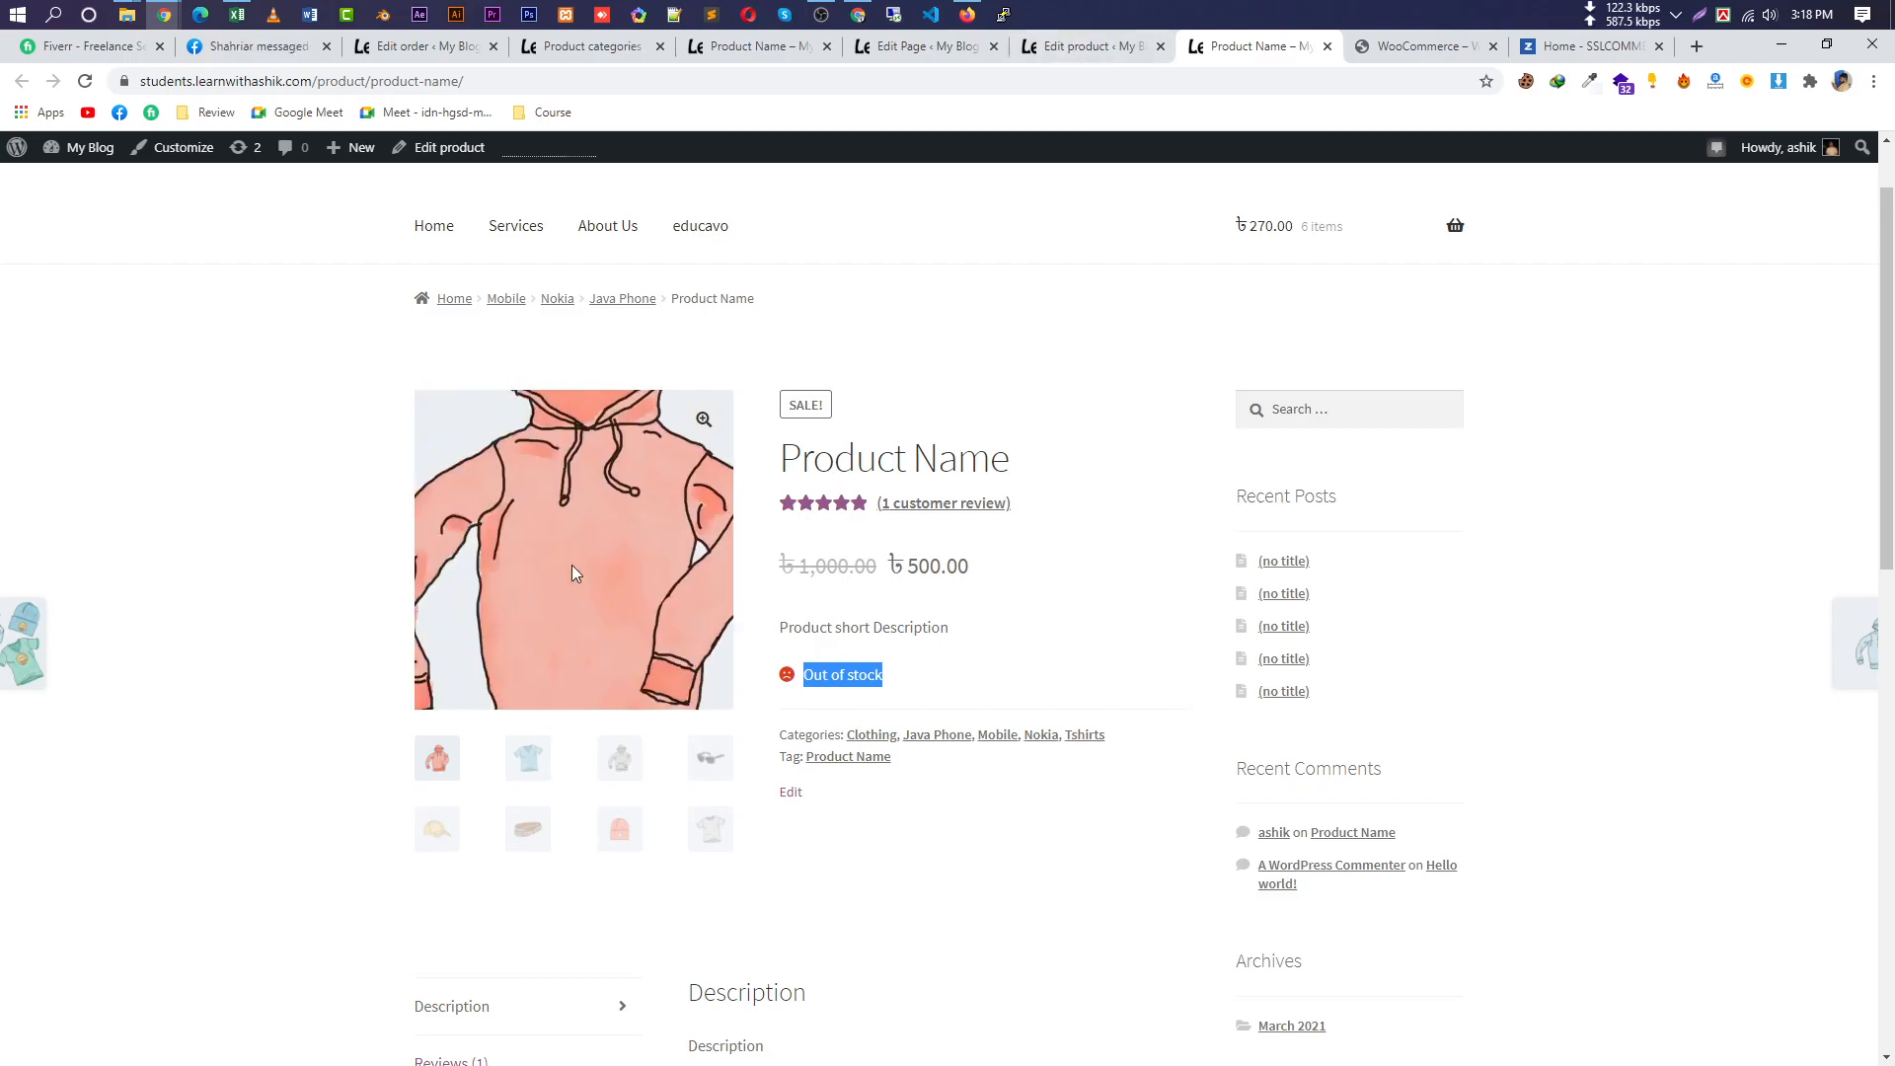
Back in the product editor, open the Linked Products section of Product data.
{"action": "left_click", "coordinate": [1097, 54]}
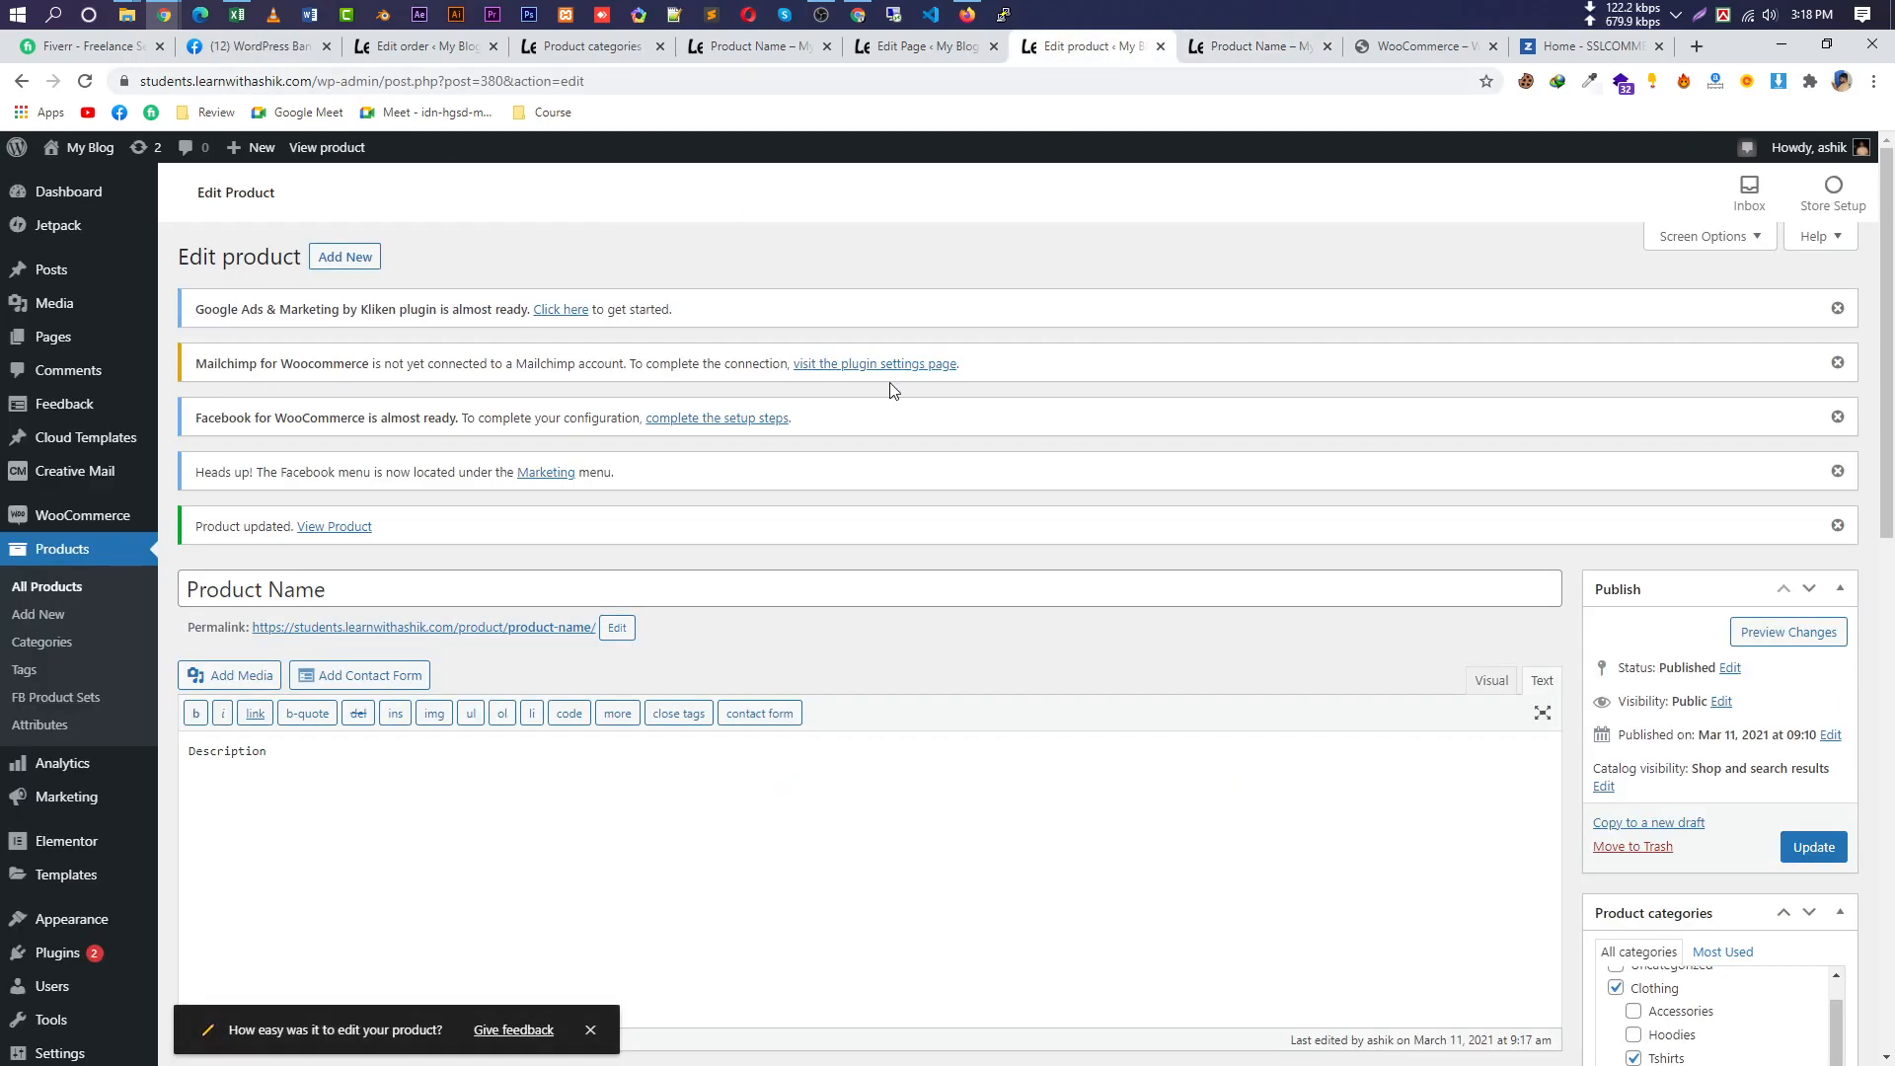
{"action": "scroll", "coordinate": [872, 637], "scroll_direction": "down", "scroll_amount": 5}
{"action": "scroll", "coordinate": [872, 637], "scroll_direction": "down", "scroll_amount": 7}
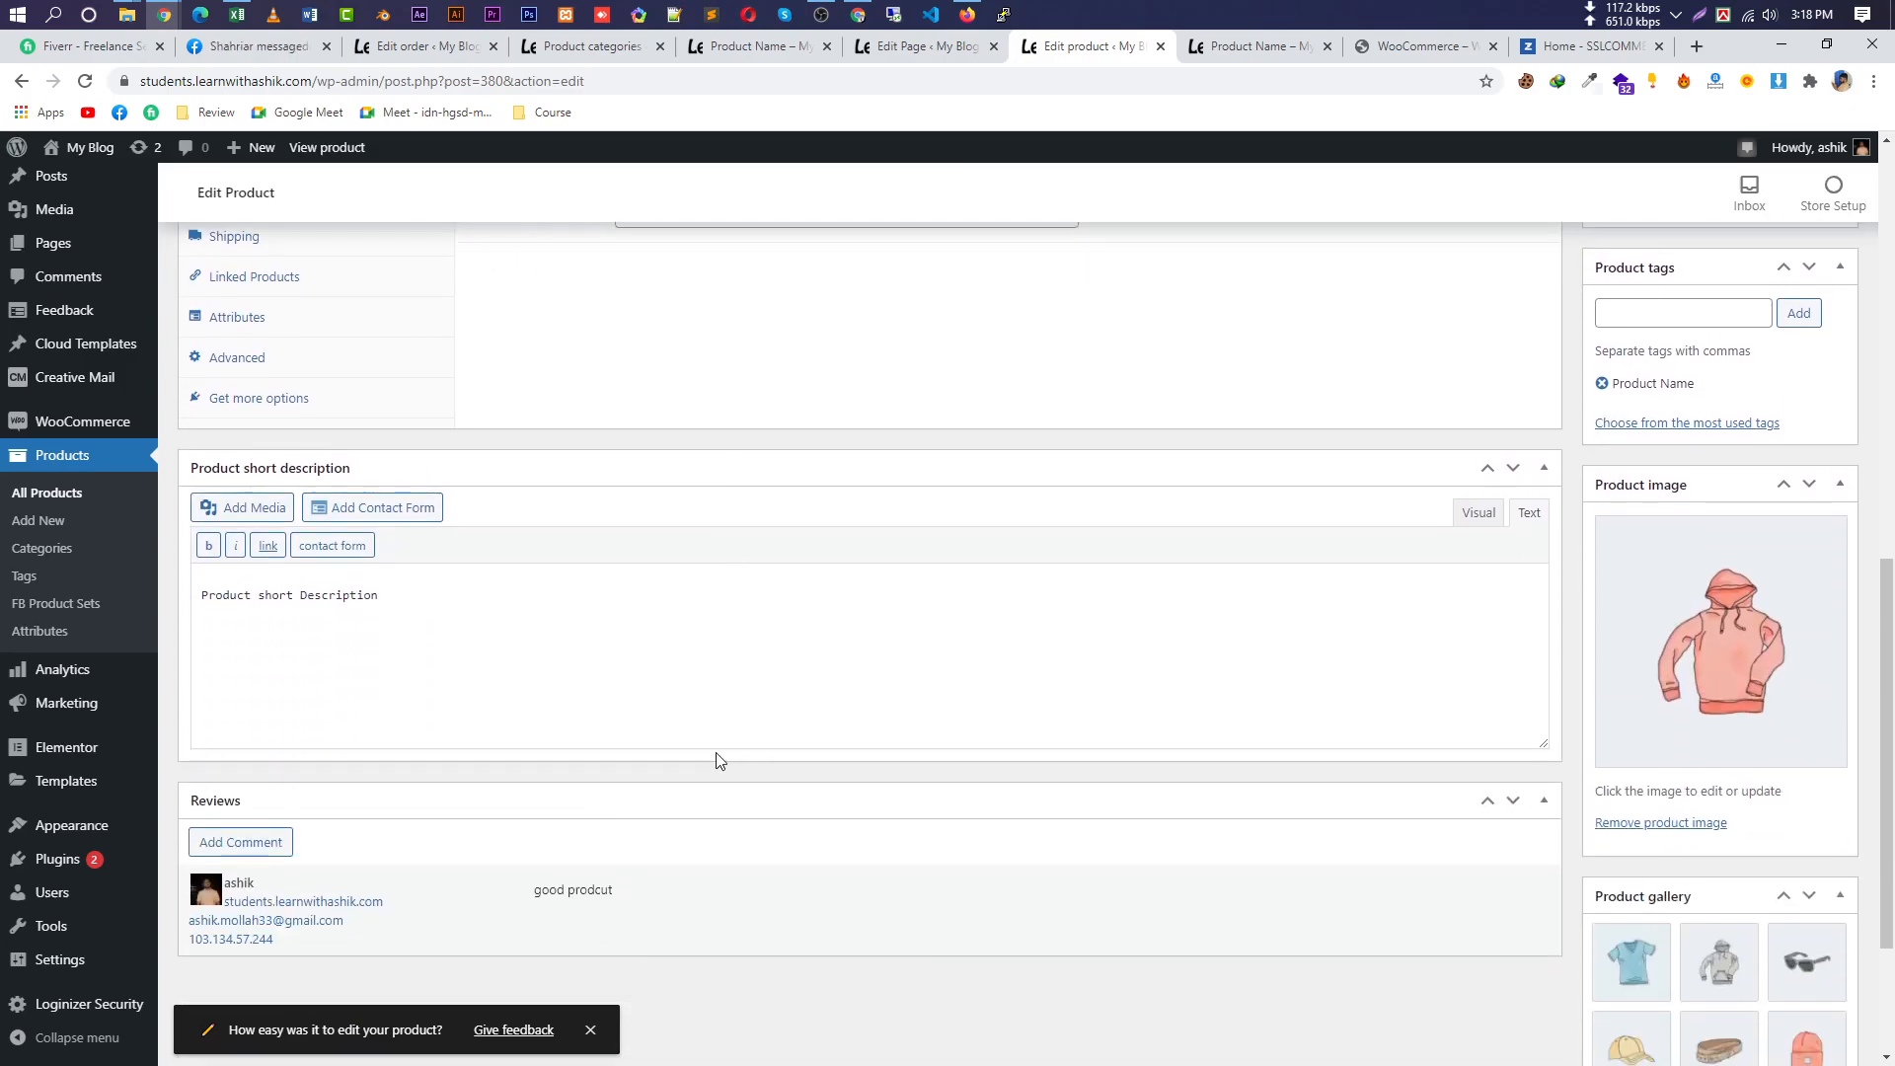
{"action": "scroll", "coordinate": [670, 755], "scroll_direction": "up", "scroll_amount": 3}
{"action": "scroll", "coordinate": [670, 755], "scroll_direction": "up", "scroll_amount": 3}
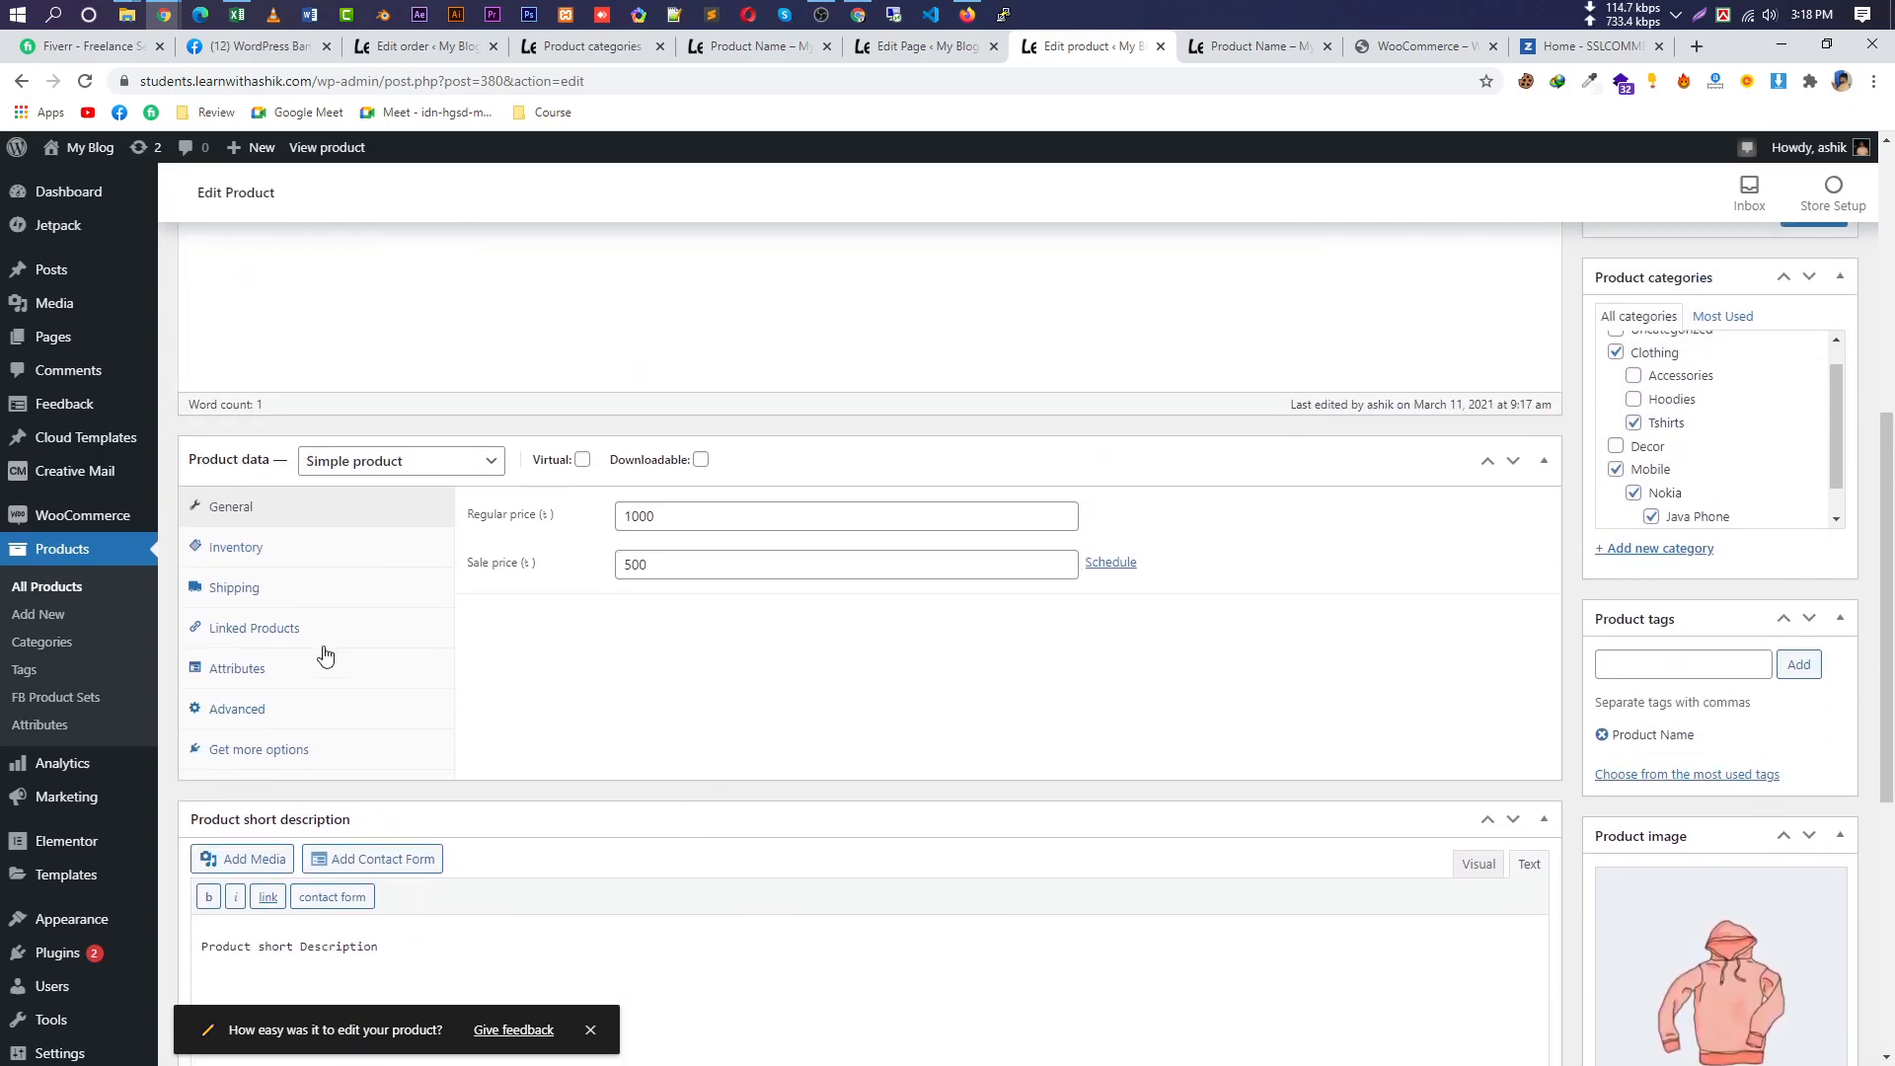
{"action": "left_click", "coordinate": [281, 640]}
Start an Upsells product search by typing 'tsa'.
{"action": "left_click", "coordinate": [825, 516]}
{"action": "left_click", "coordinate": [743, 657]}
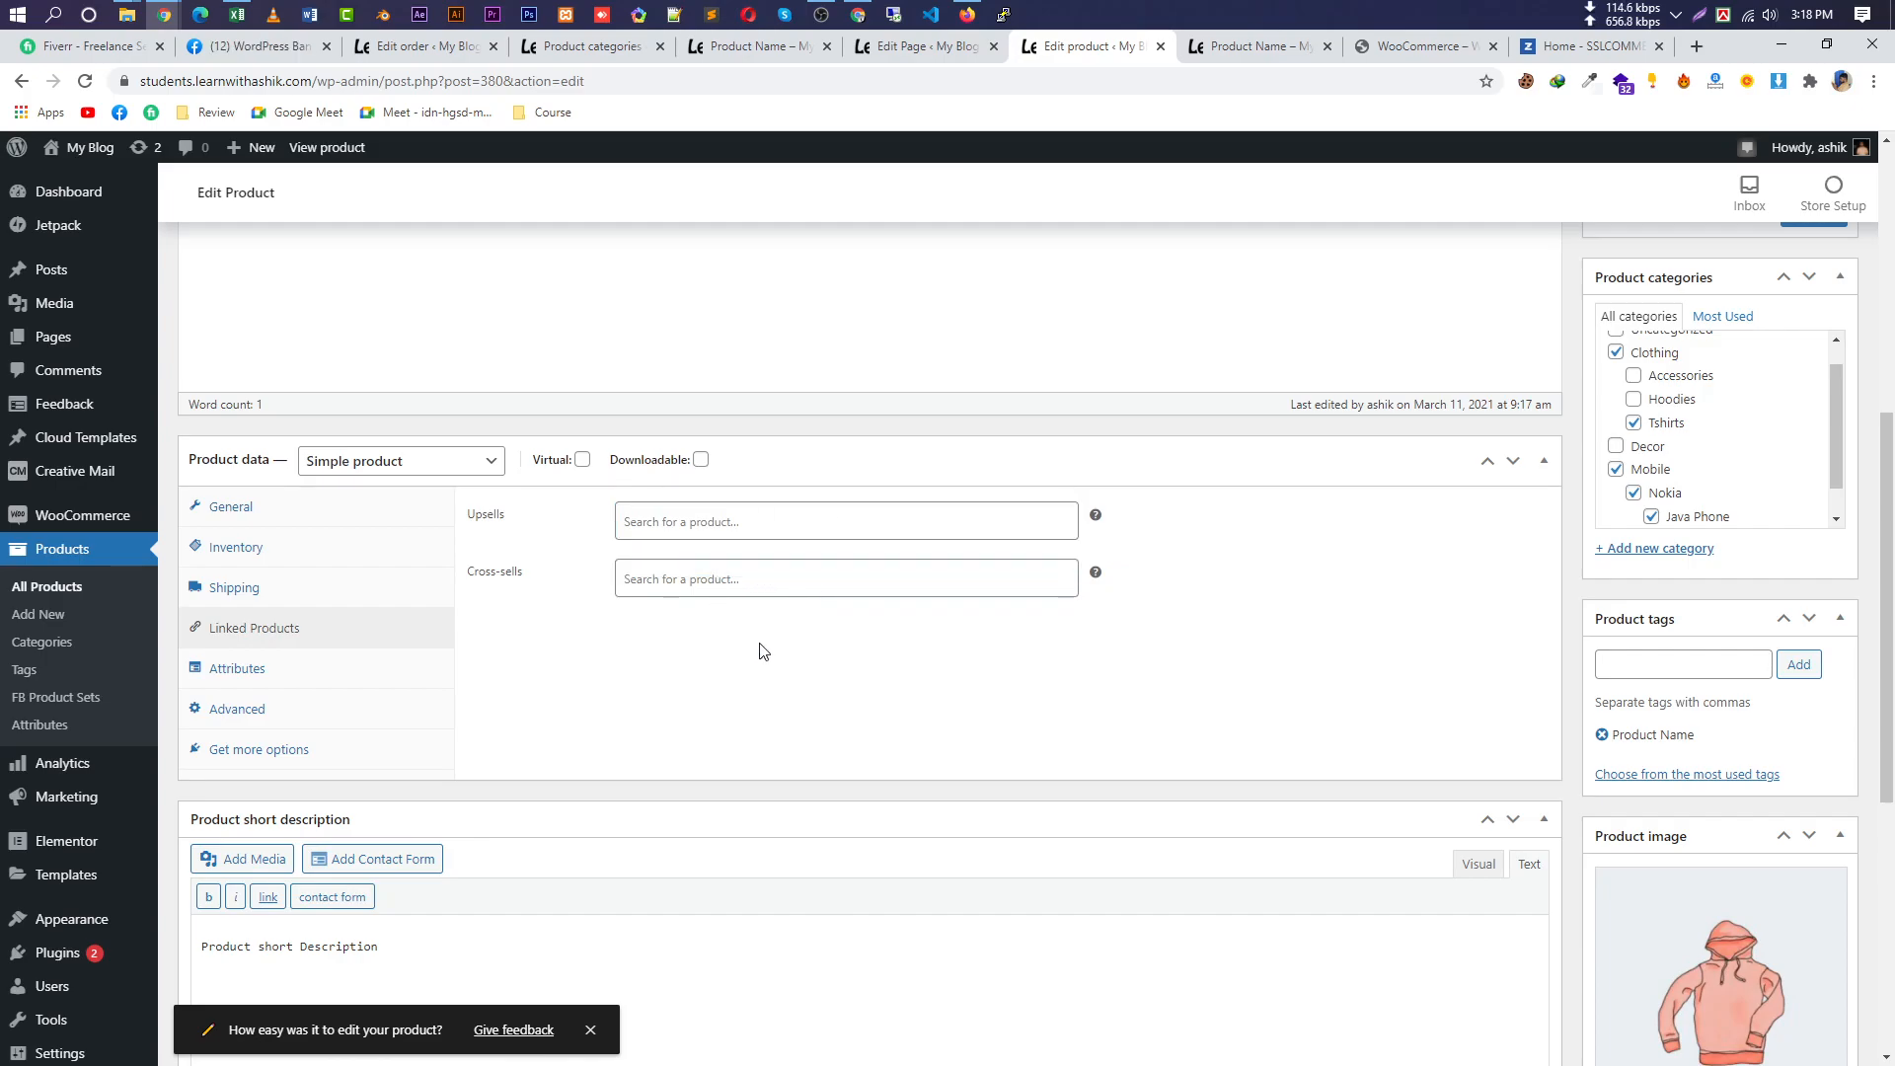
{"action": "left_click", "coordinate": [764, 564]}
{"action": "left_click", "coordinate": [683, 520]}
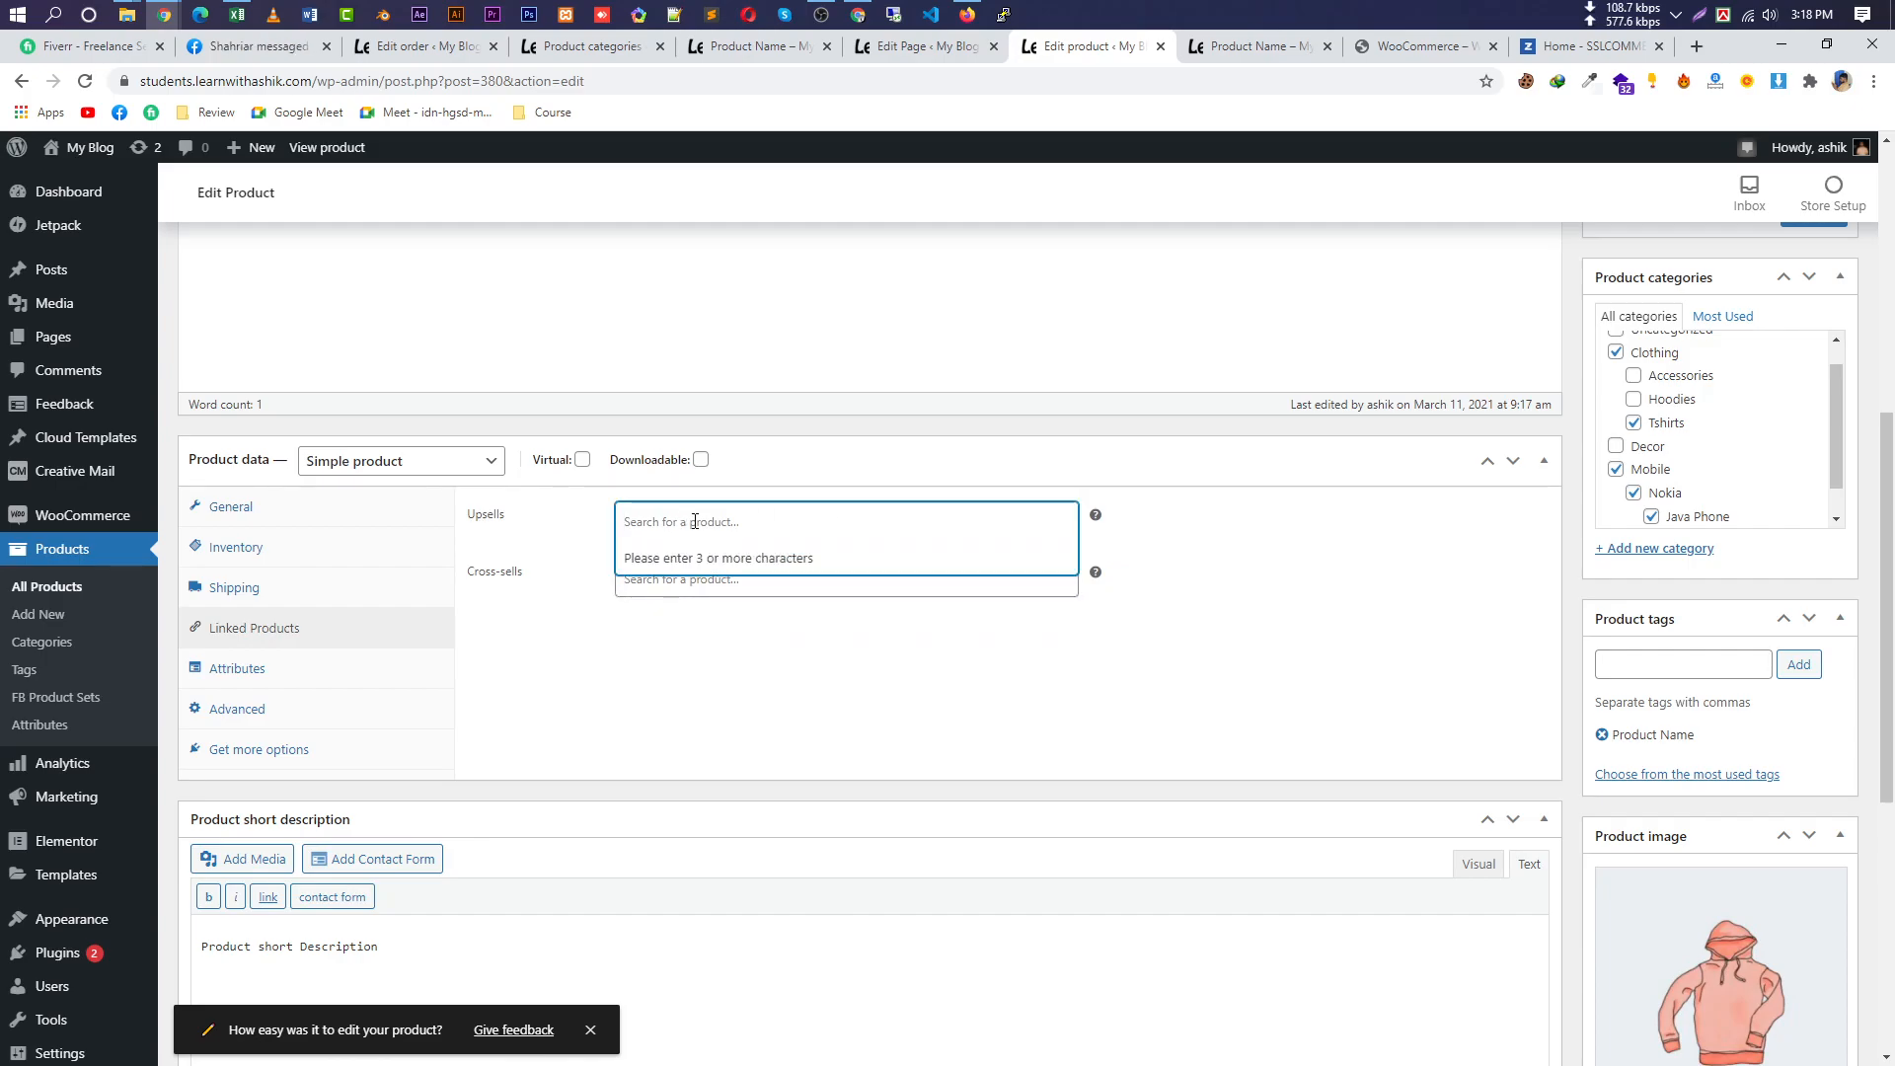
{"action": "type", "text": "ts"}
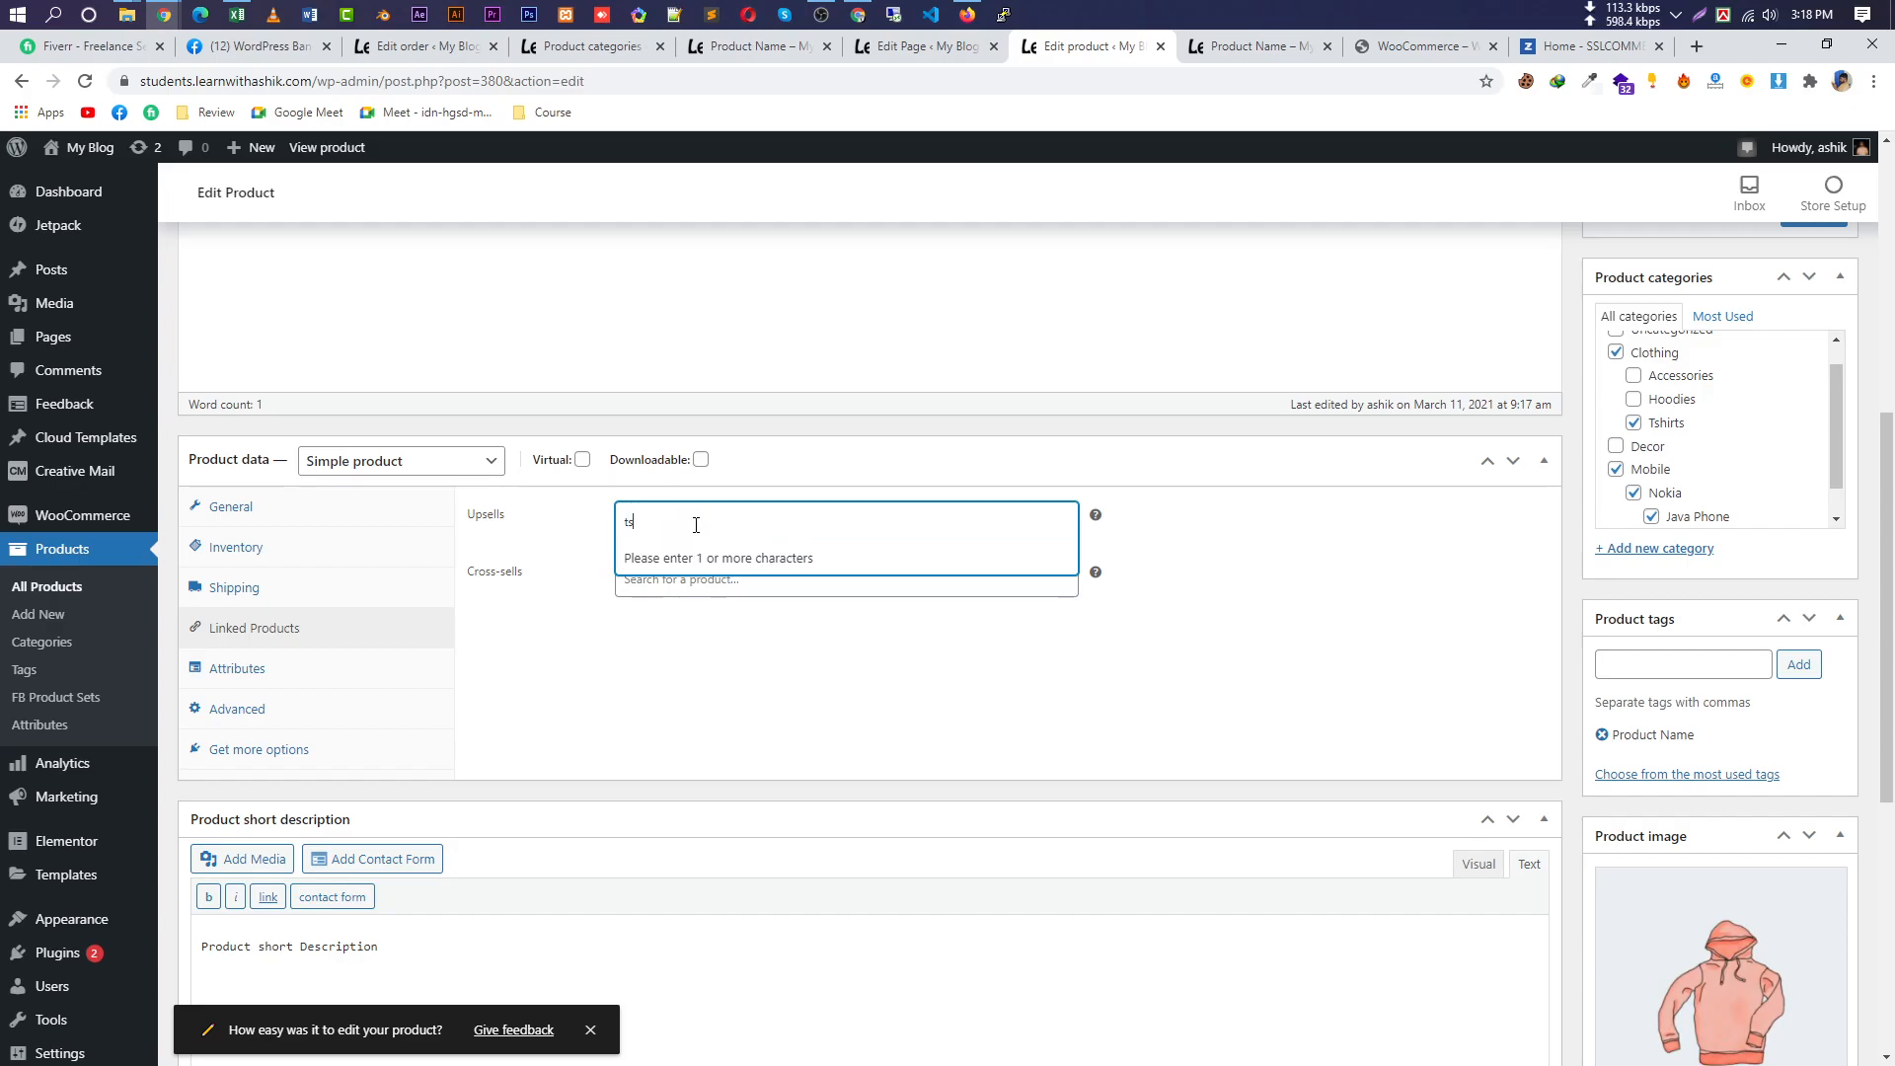
{"action": "type", "text": "a"}
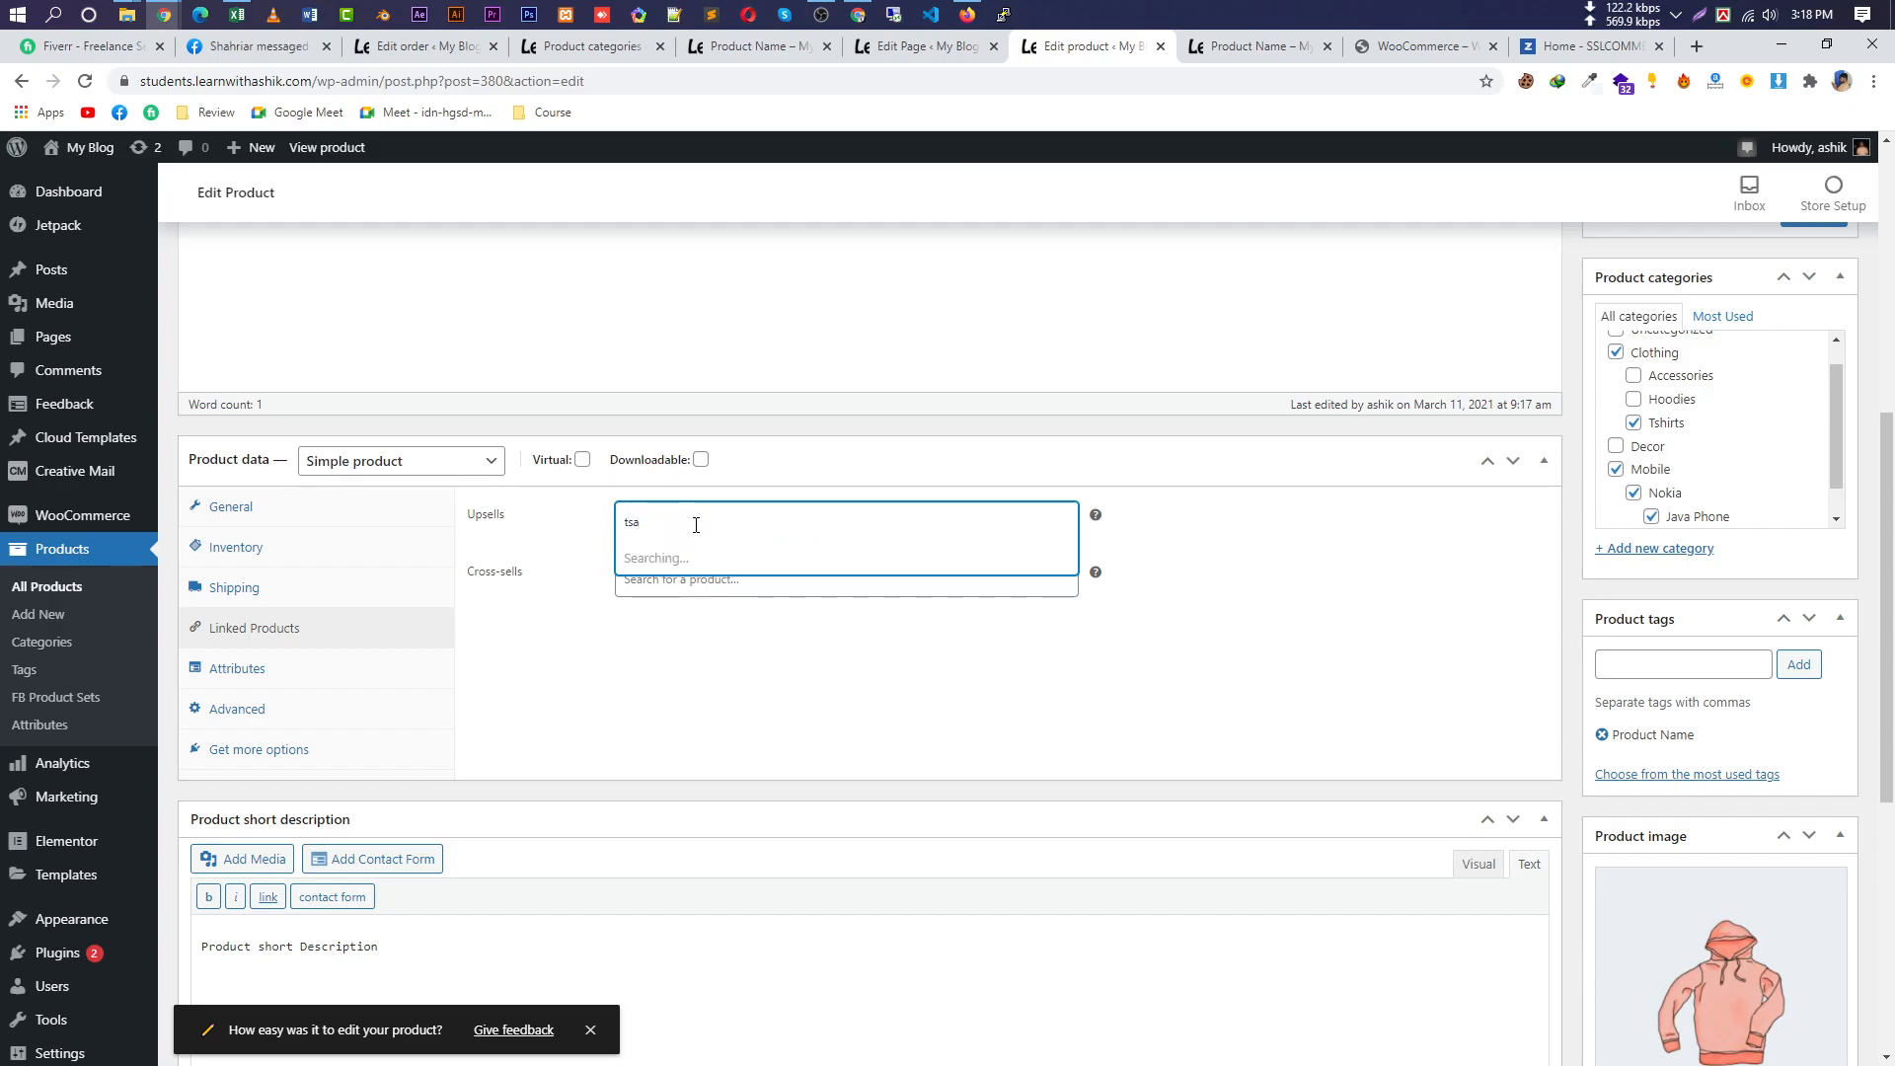
Clear the upsell search and open the V-Neck T-Shirt product page on the storefront.
{"action": "key", "text": "ctrl+a"}
{"action": "key", "text": "BackSpace"}
{"action": "left_click", "coordinate": [1242, 52]}
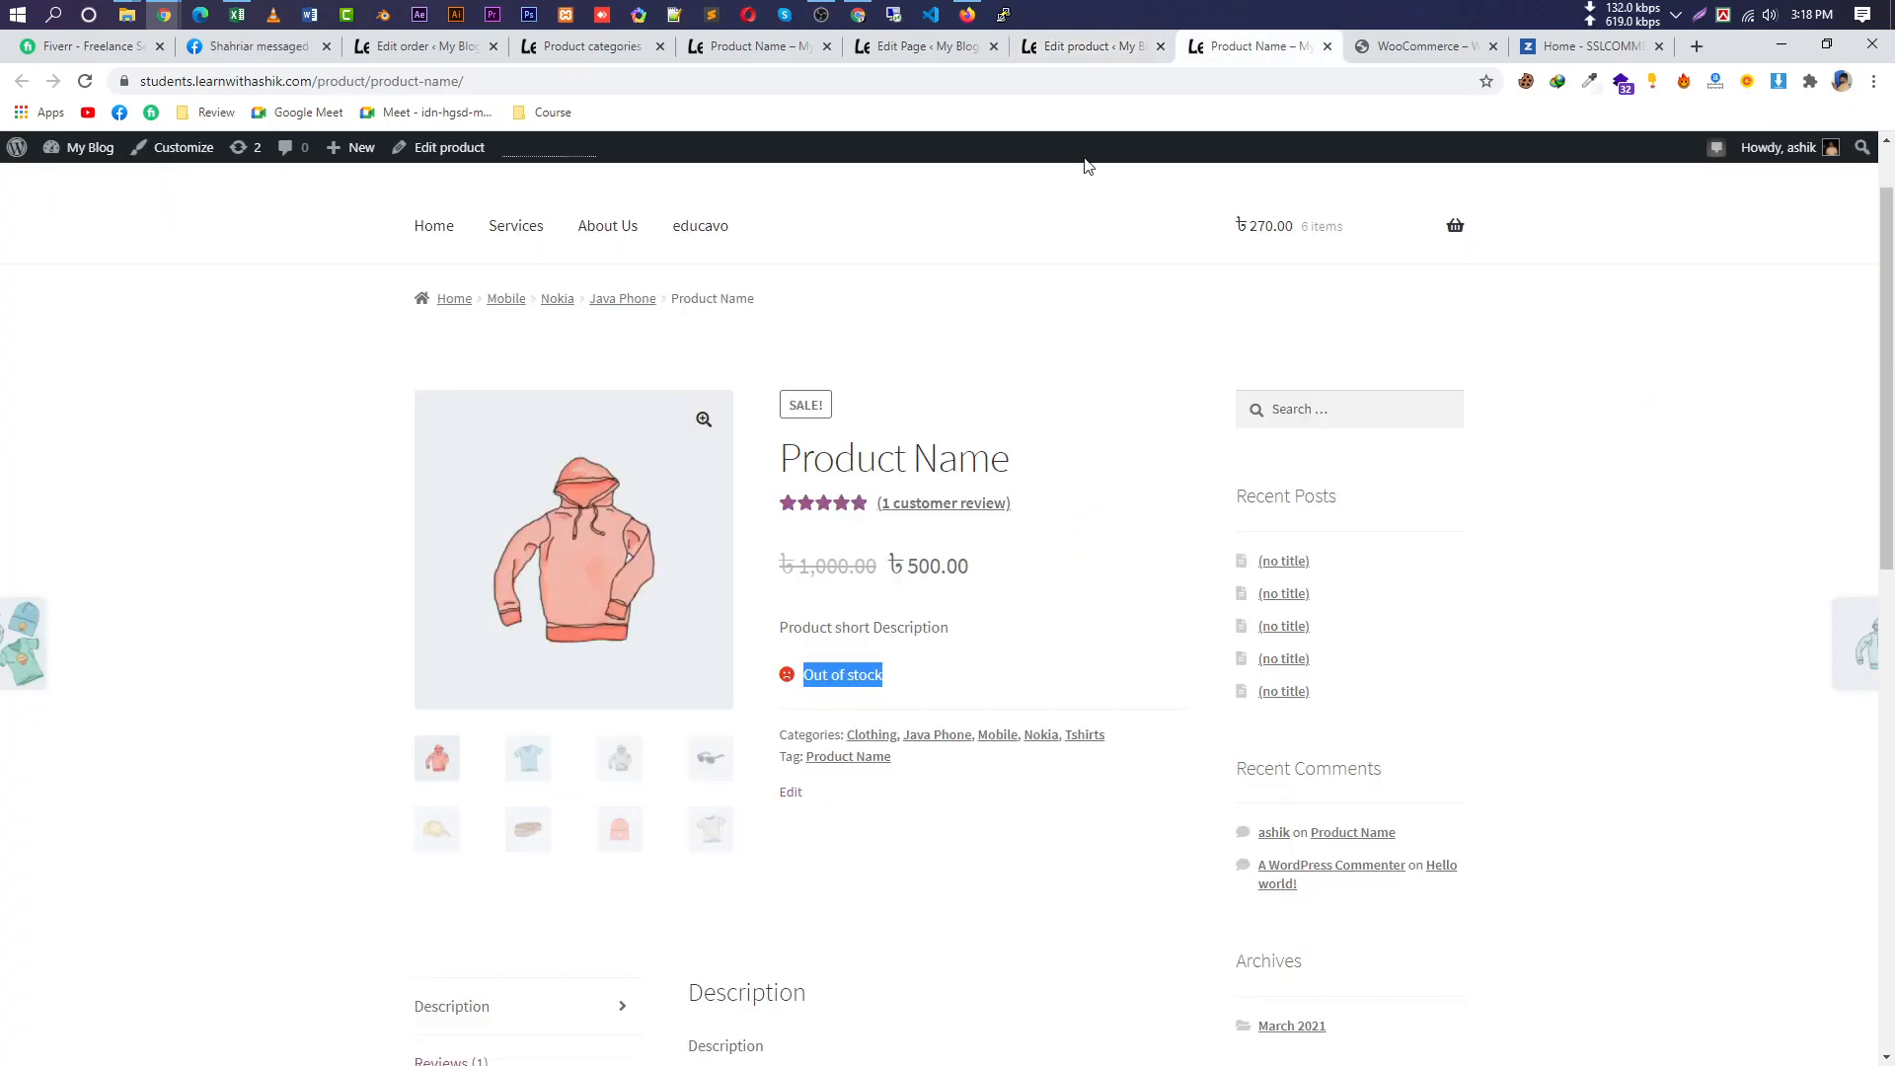
{"action": "scroll", "coordinate": [1382, 755], "scroll_direction": "down", "scroll_amount": 5}
{"action": "scroll", "coordinate": [449, 948], "scroll_direction": "down", "scroll_amount": 1}
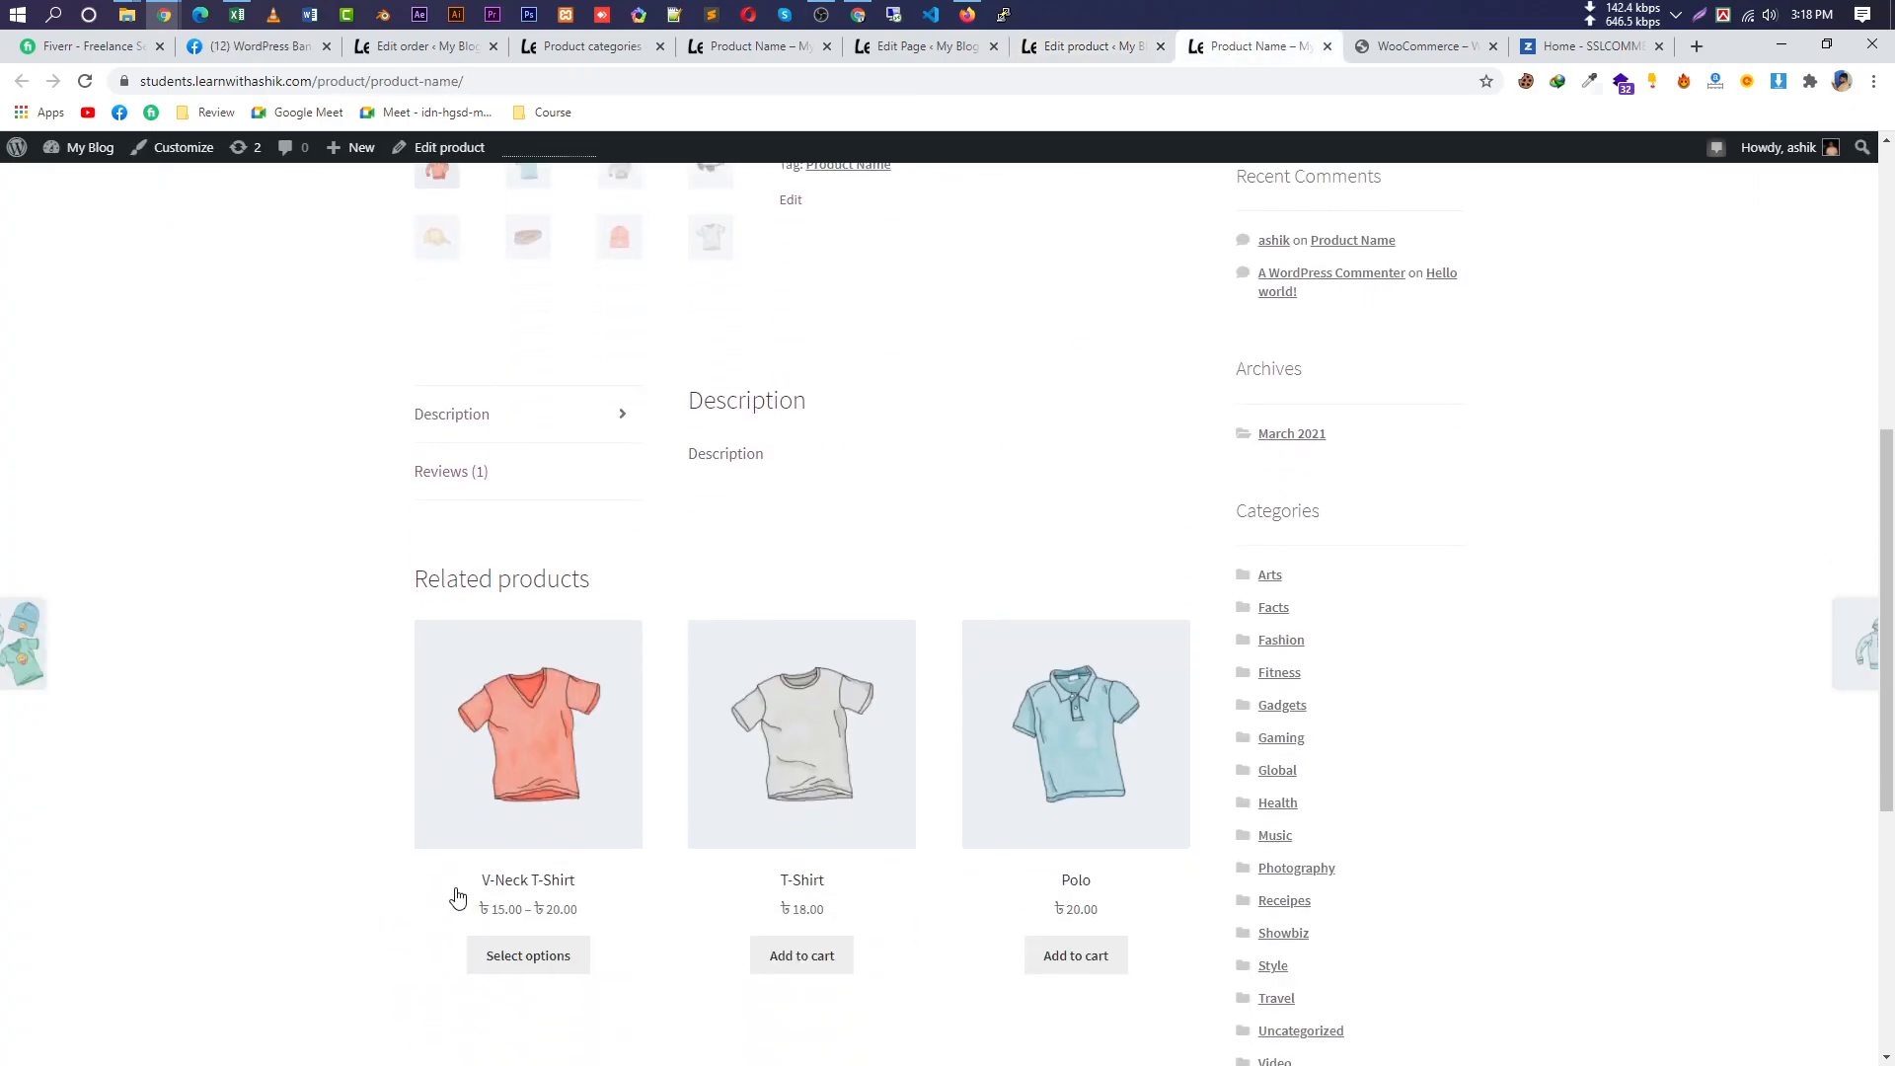
{"action": "left_click", "coordinate": [567, 879]}
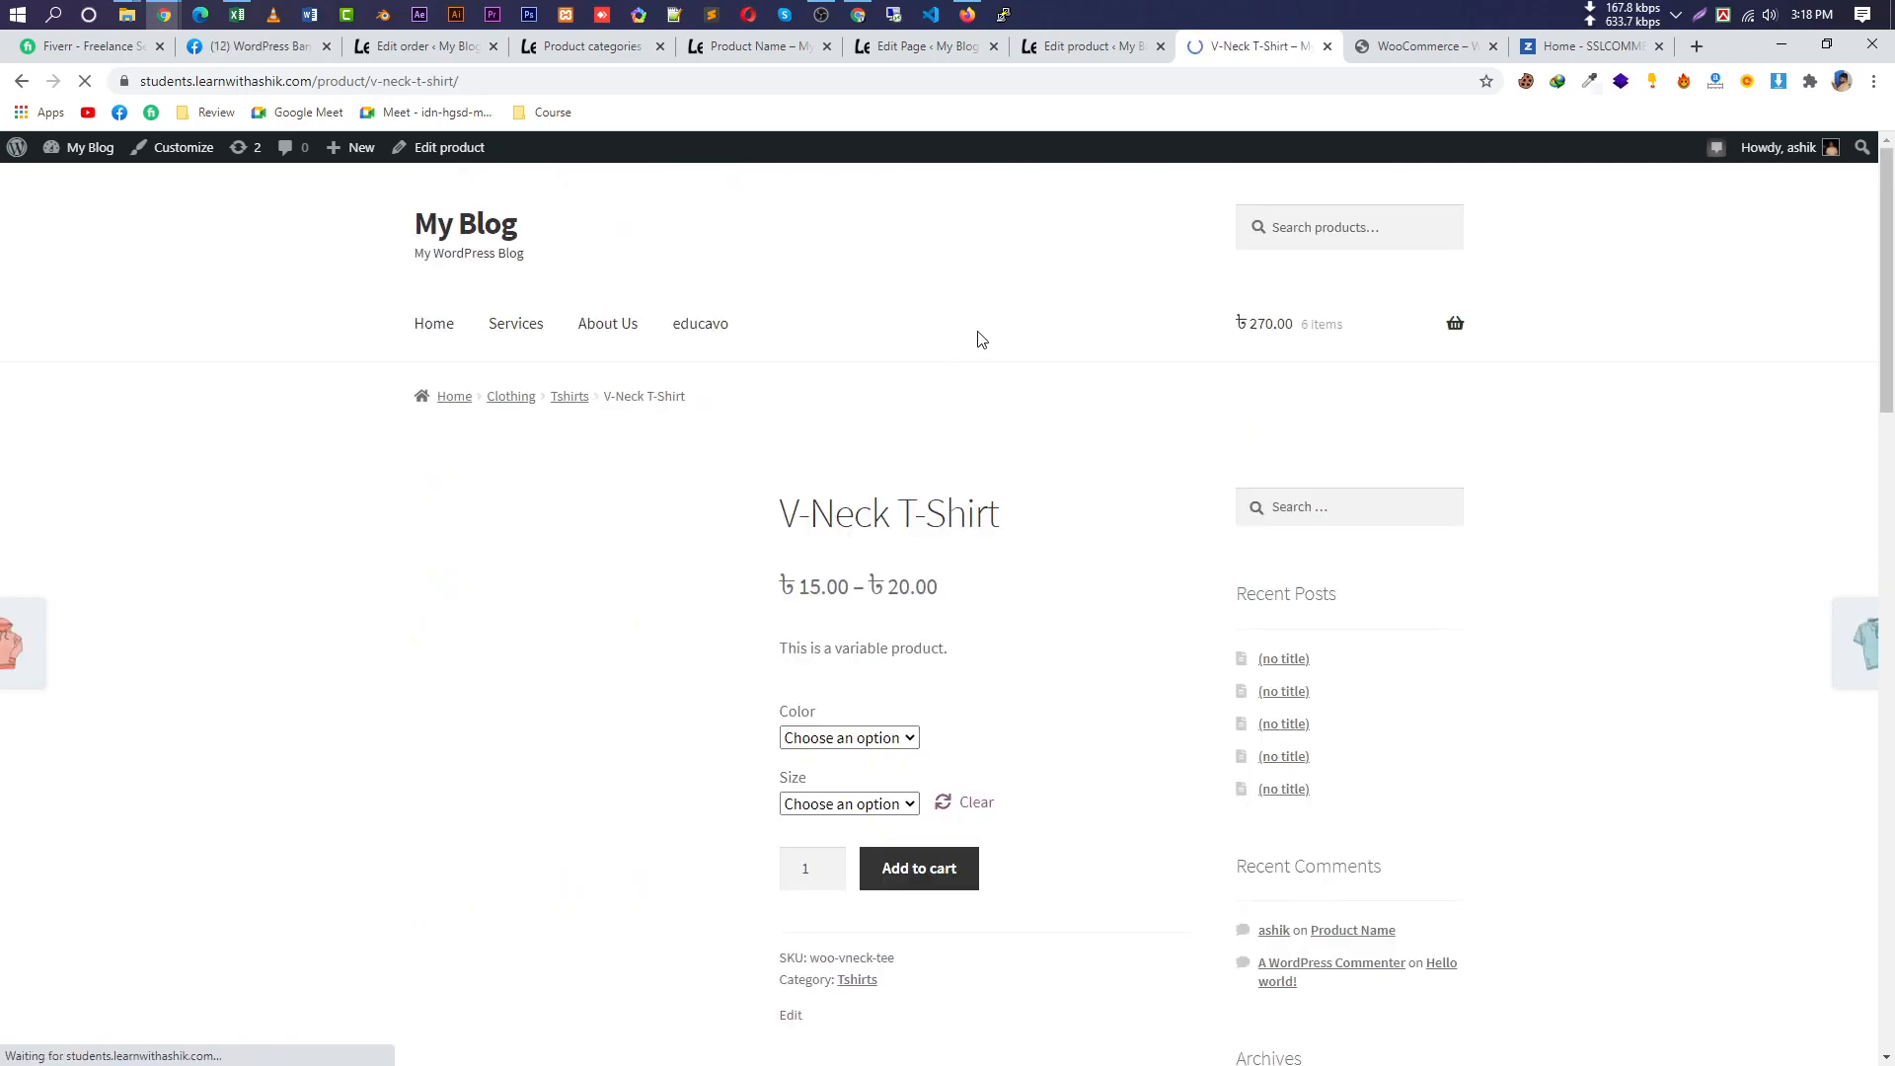
Copy 'Shirt' from the V-Neck T-Shirt title and paste it into the Upsells search.
{"action": "left_click_drag", "start_coordinate": [1017, 517], "coordinate": [929, 520]}
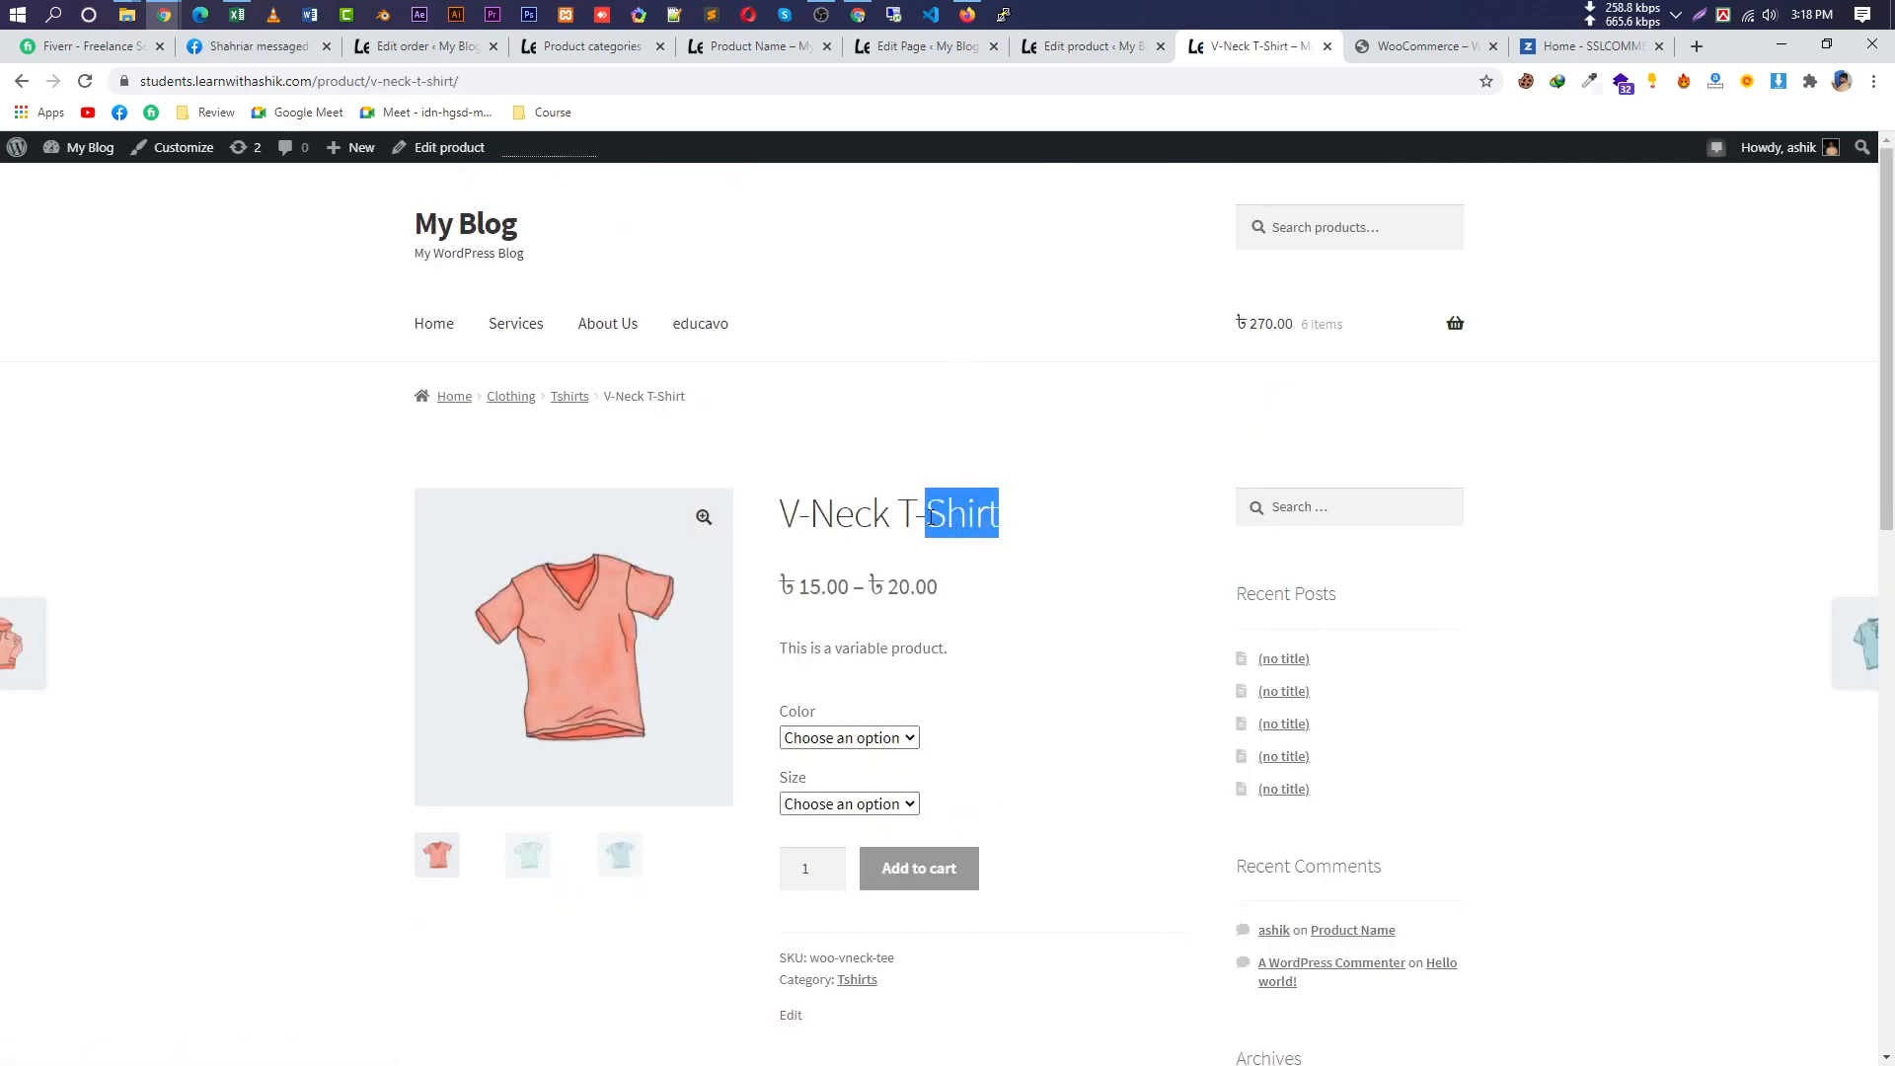
{"action": "key", "text": "ctrl+c"}
{"action": "left_click", "coordinate": [1066, 46]}
{"action": "key", "text": "ctrl+v"}
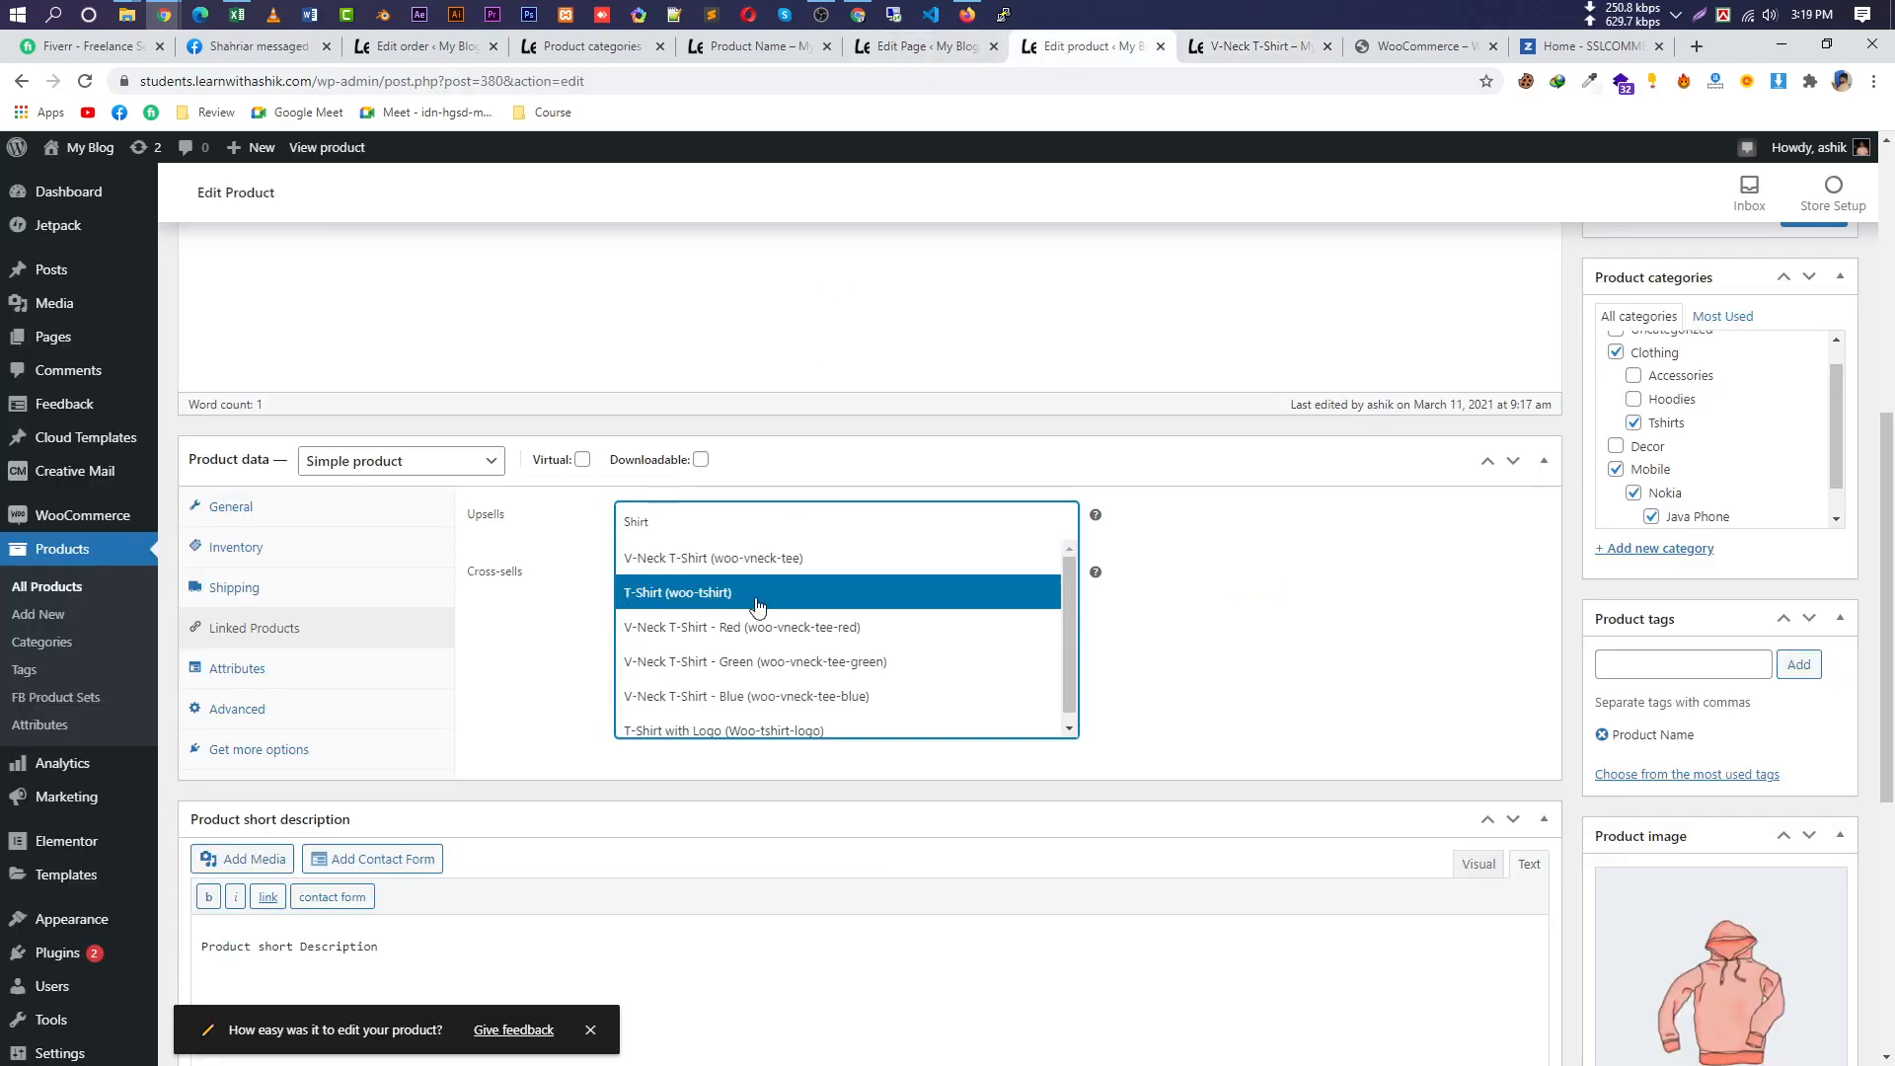
Add V-Neck T-Shirt - Green as an upsell, then search 'Shirt' and add it as a cross-sell.
{"action": "left_click", "coordinate": [766, 660]}
{"action": "left_click", "coordinate": [786, 568]}
{"action": "key", "text": "ctrl+v"}
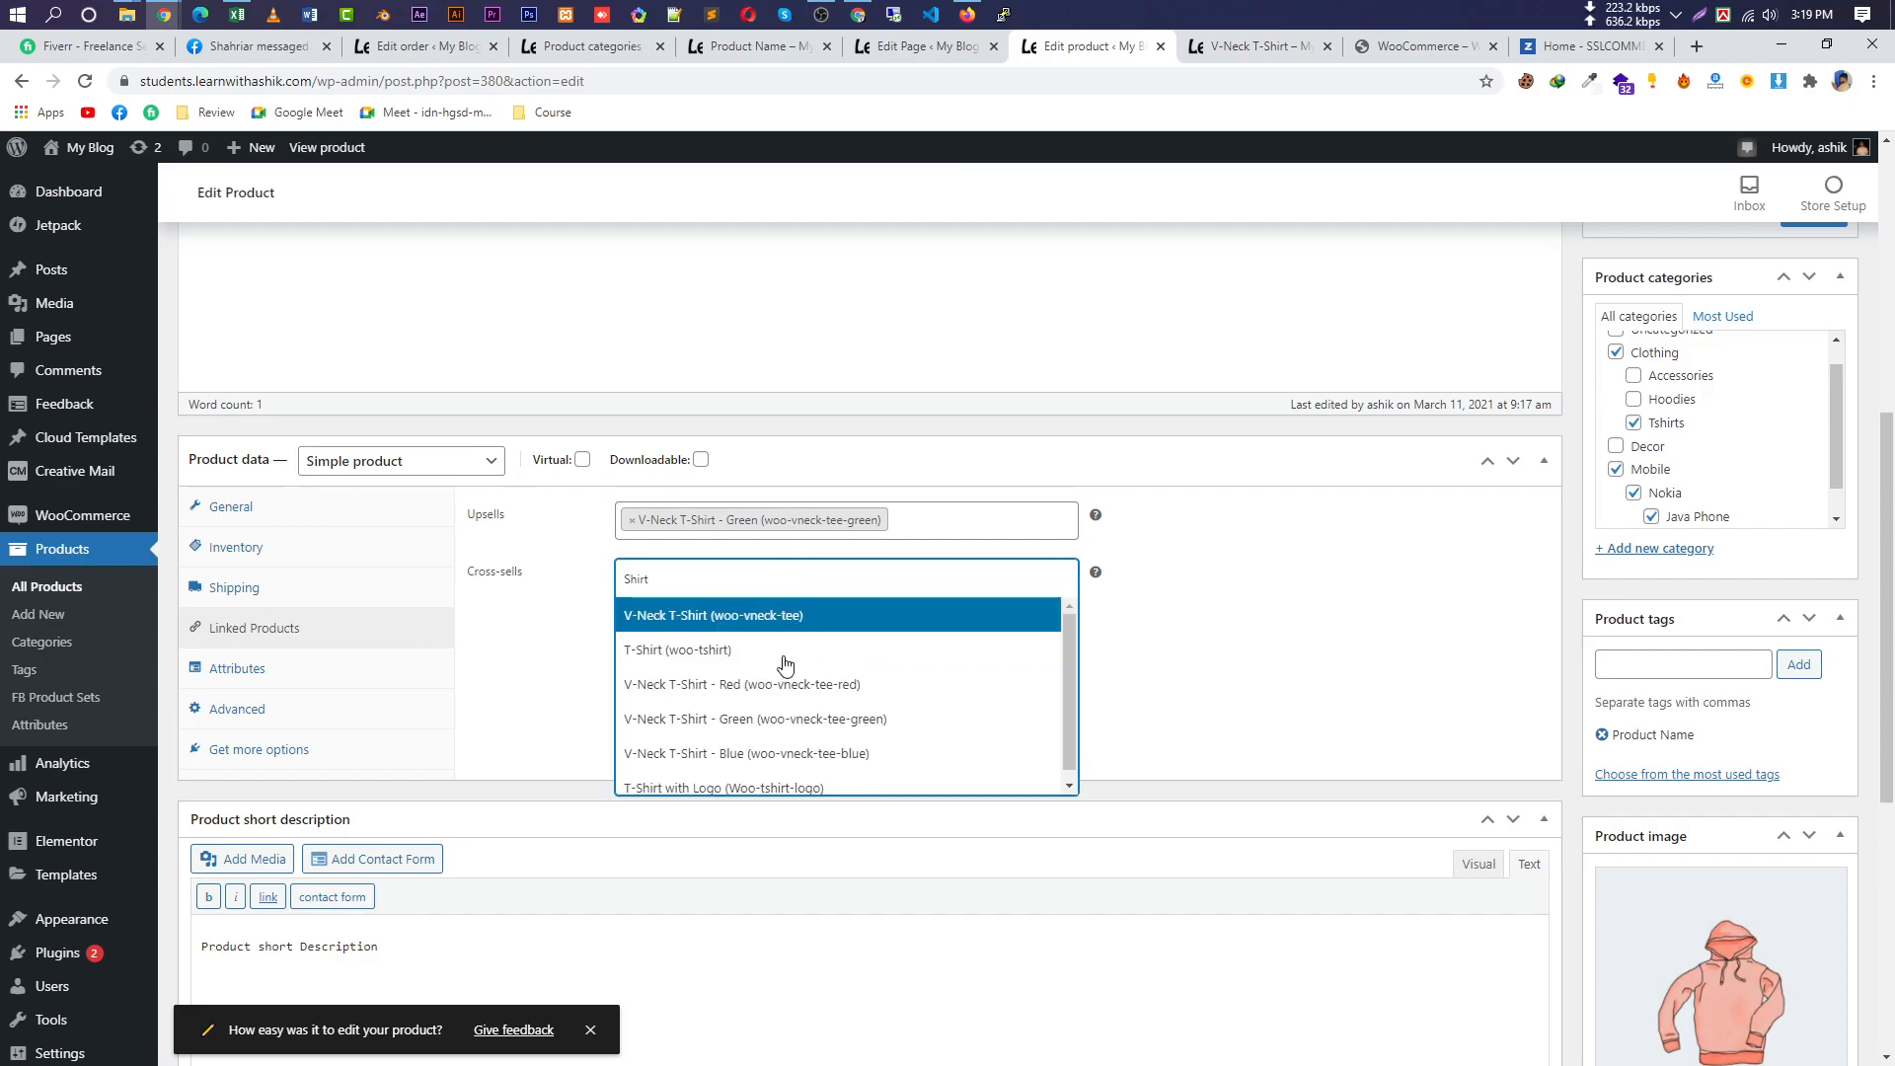
{"action": "left_click", "coordinate": [771, 719]}
Update the product to save the new upsell and cross-sell.
{"action": "scroll", "coordinate": [1855, 790], "scroll_direction": "down", "scroll_amount": 6}
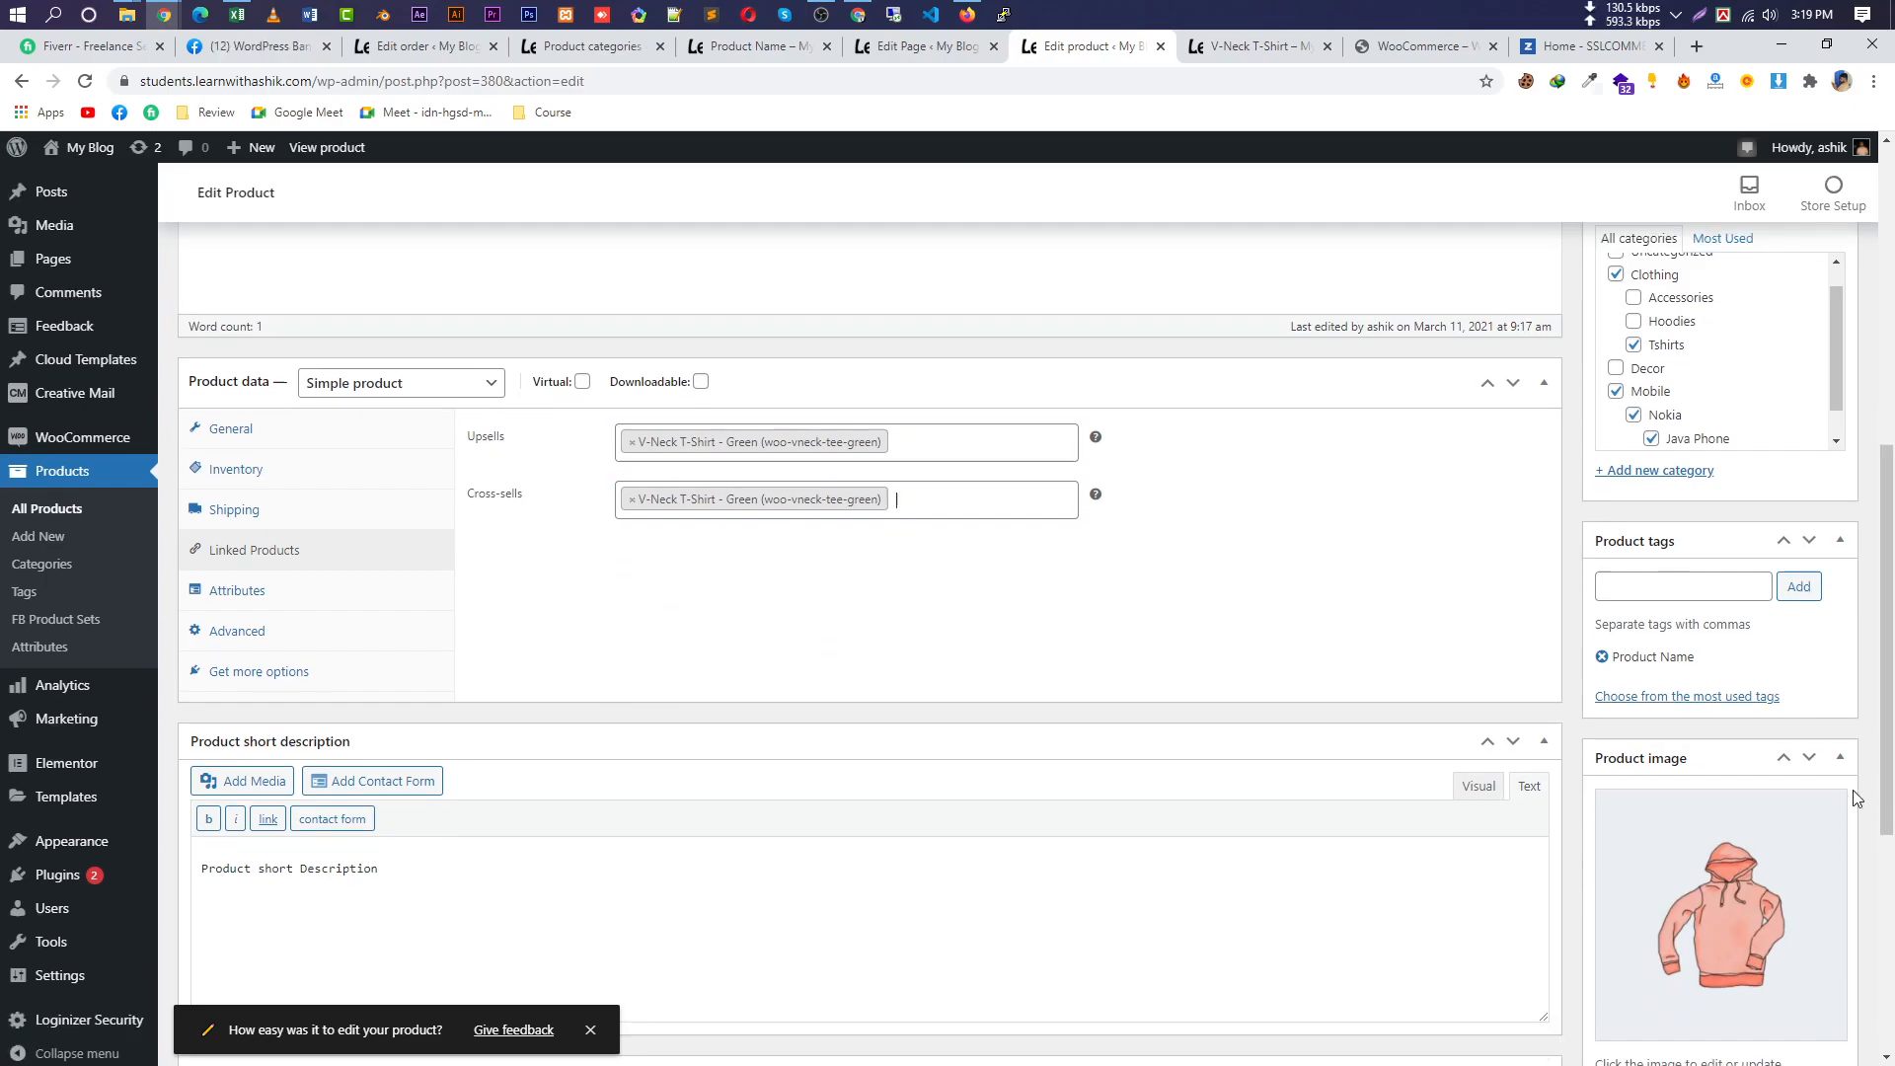
{"action": "scroll", "coordinate": [1845, 790], "scroll_direction": "up", "scroll_amount": 9}
{"action": "scroll", "coordinate": [1820, 691], "scroll_direction": "up", "scroll_amount": 3}
{"action": "left_click", "coordinate": [1812, 702]}
{"action": "scroll", "coordinate": [1172, 642], "scroll_direction": "down", "scroll_amount": 4}
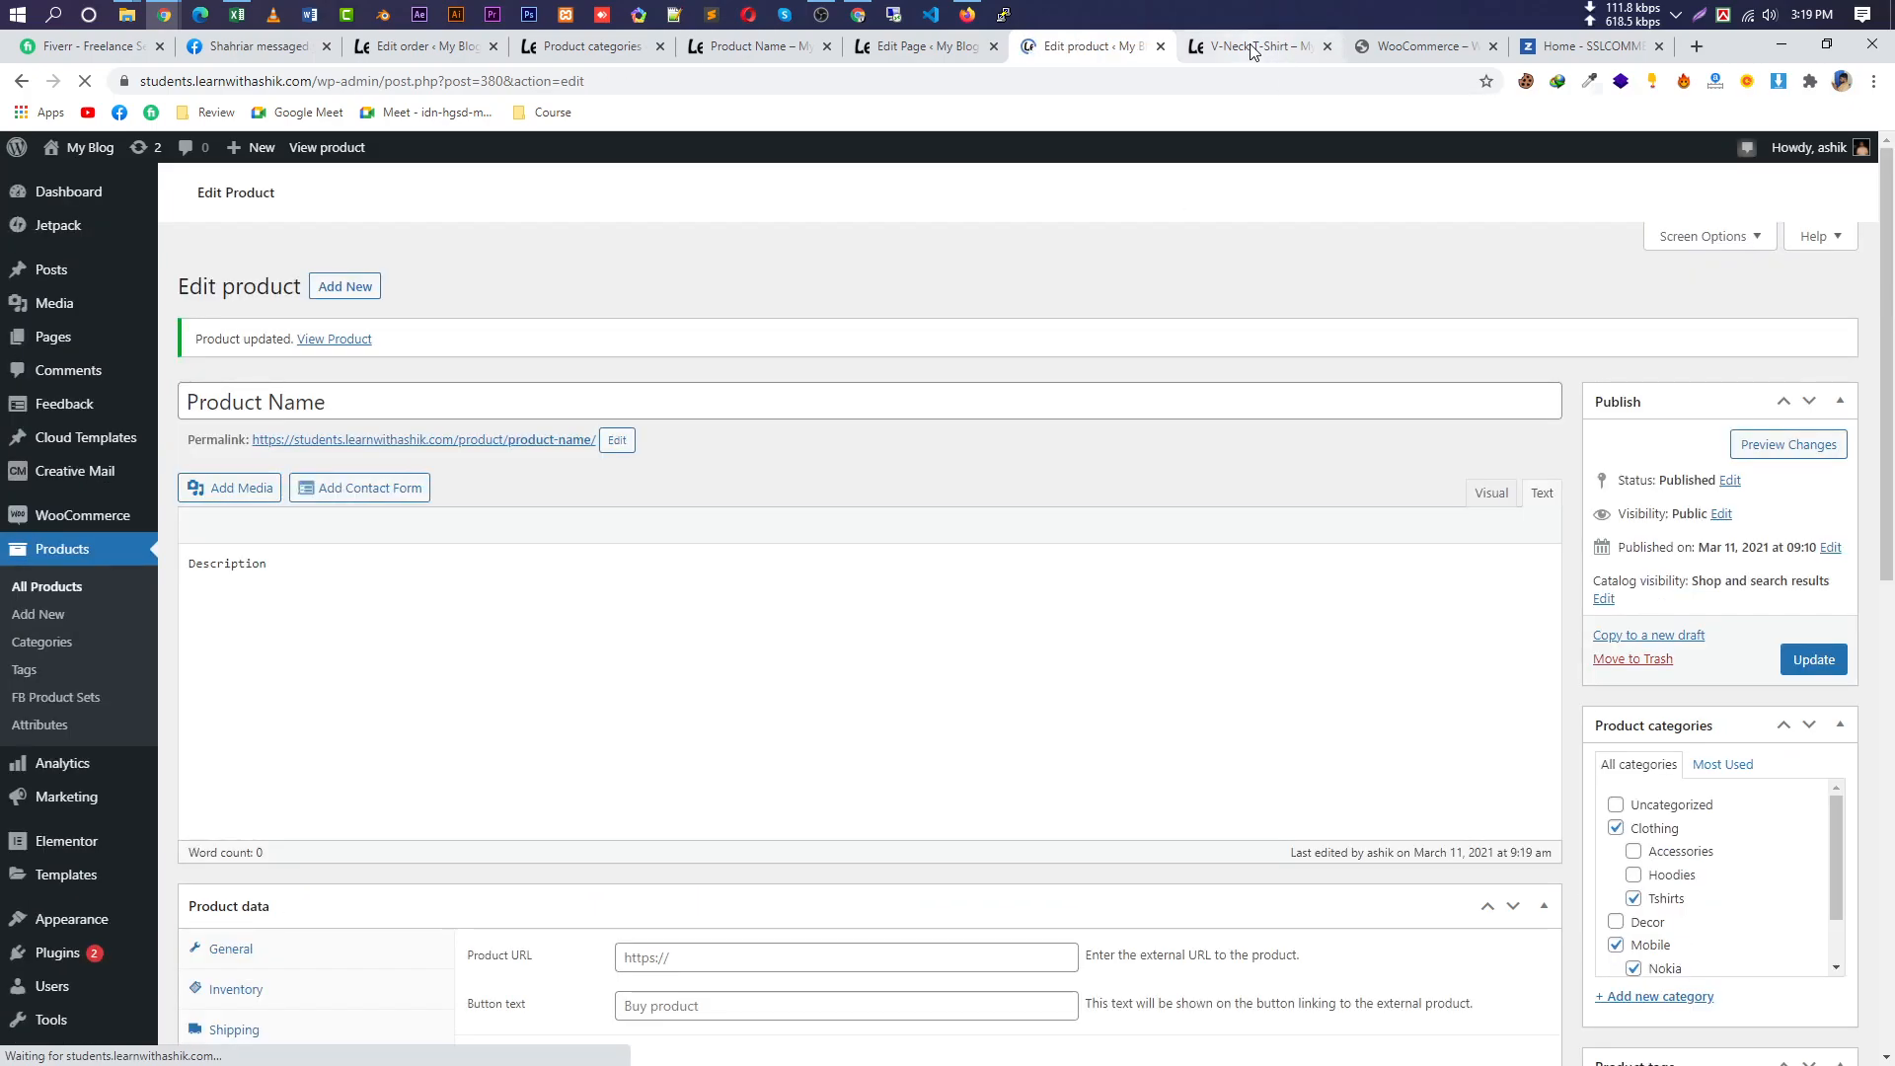
Go back from the V-Neck T-Shirt page to the Product Name storefront page and reload it.
{"action": "left_click", "coordinate": [1249, 46]}
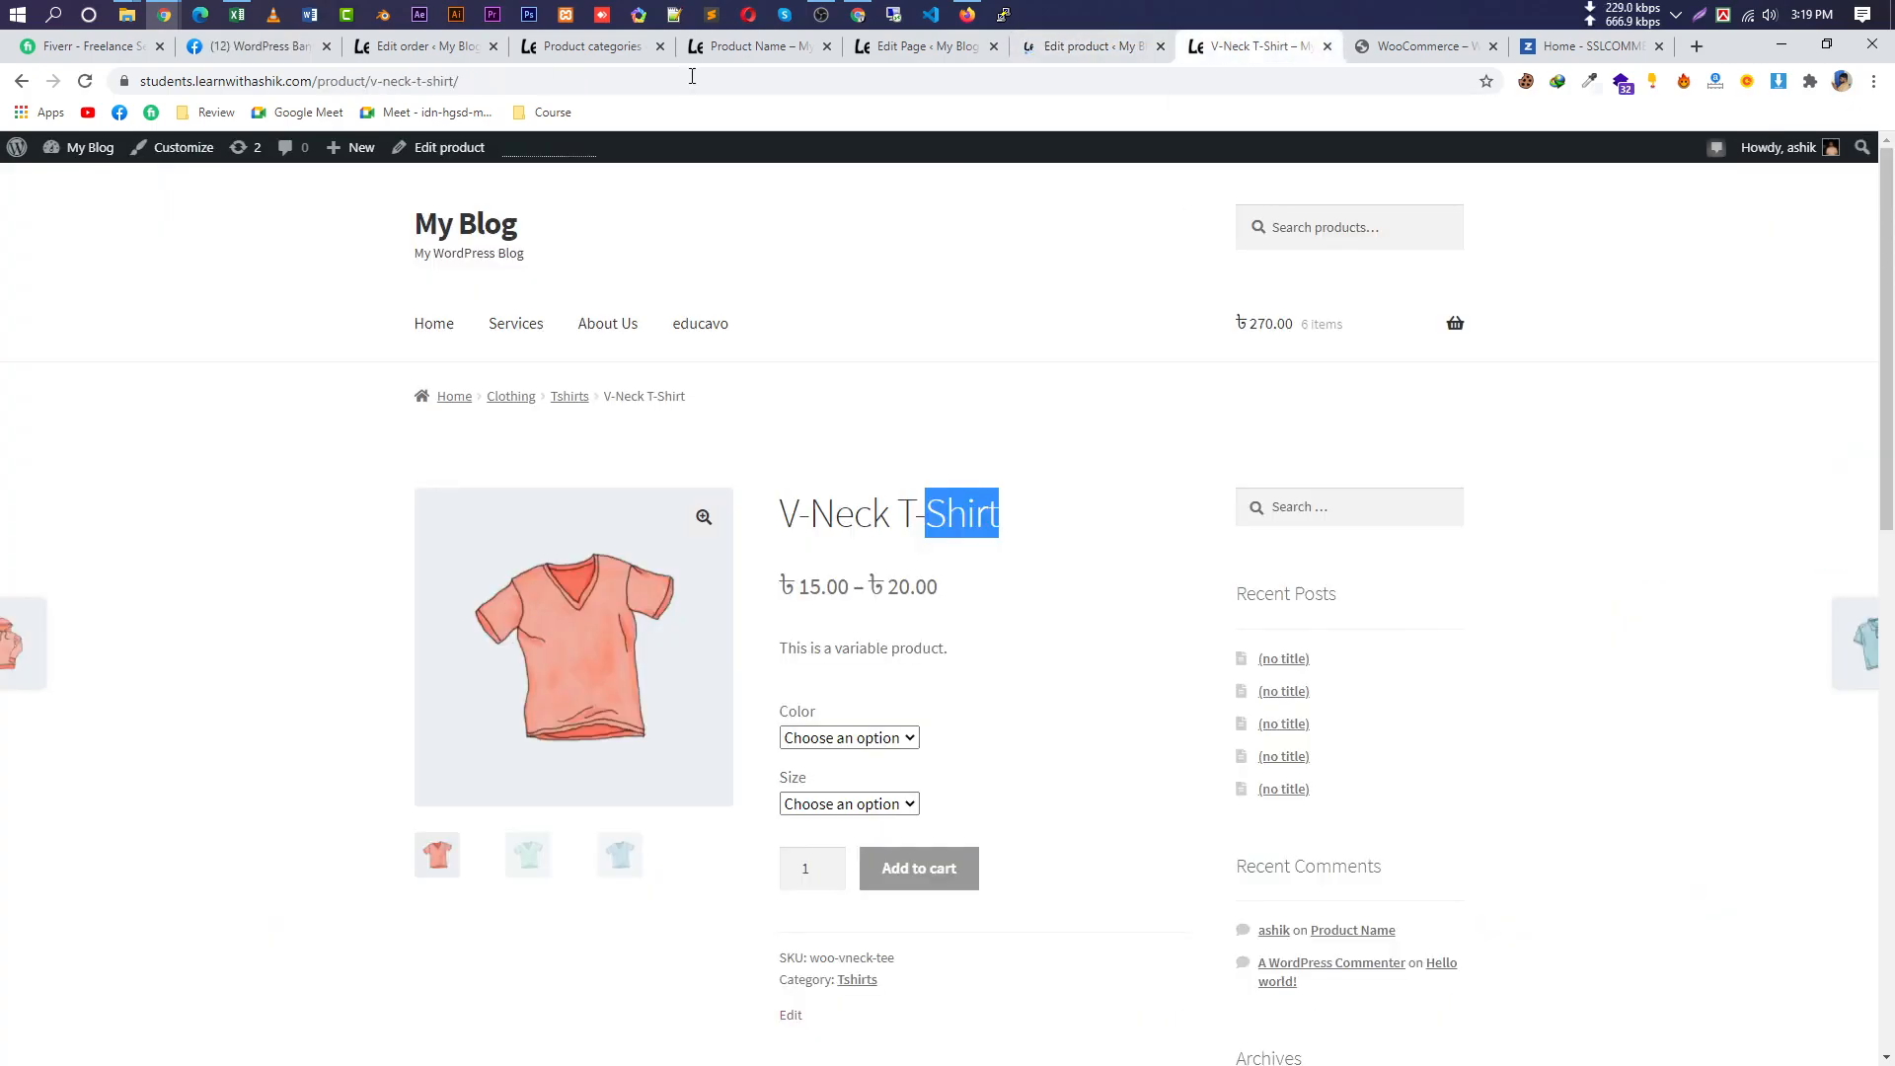
{"action": "key", "text": "alt+Left"}
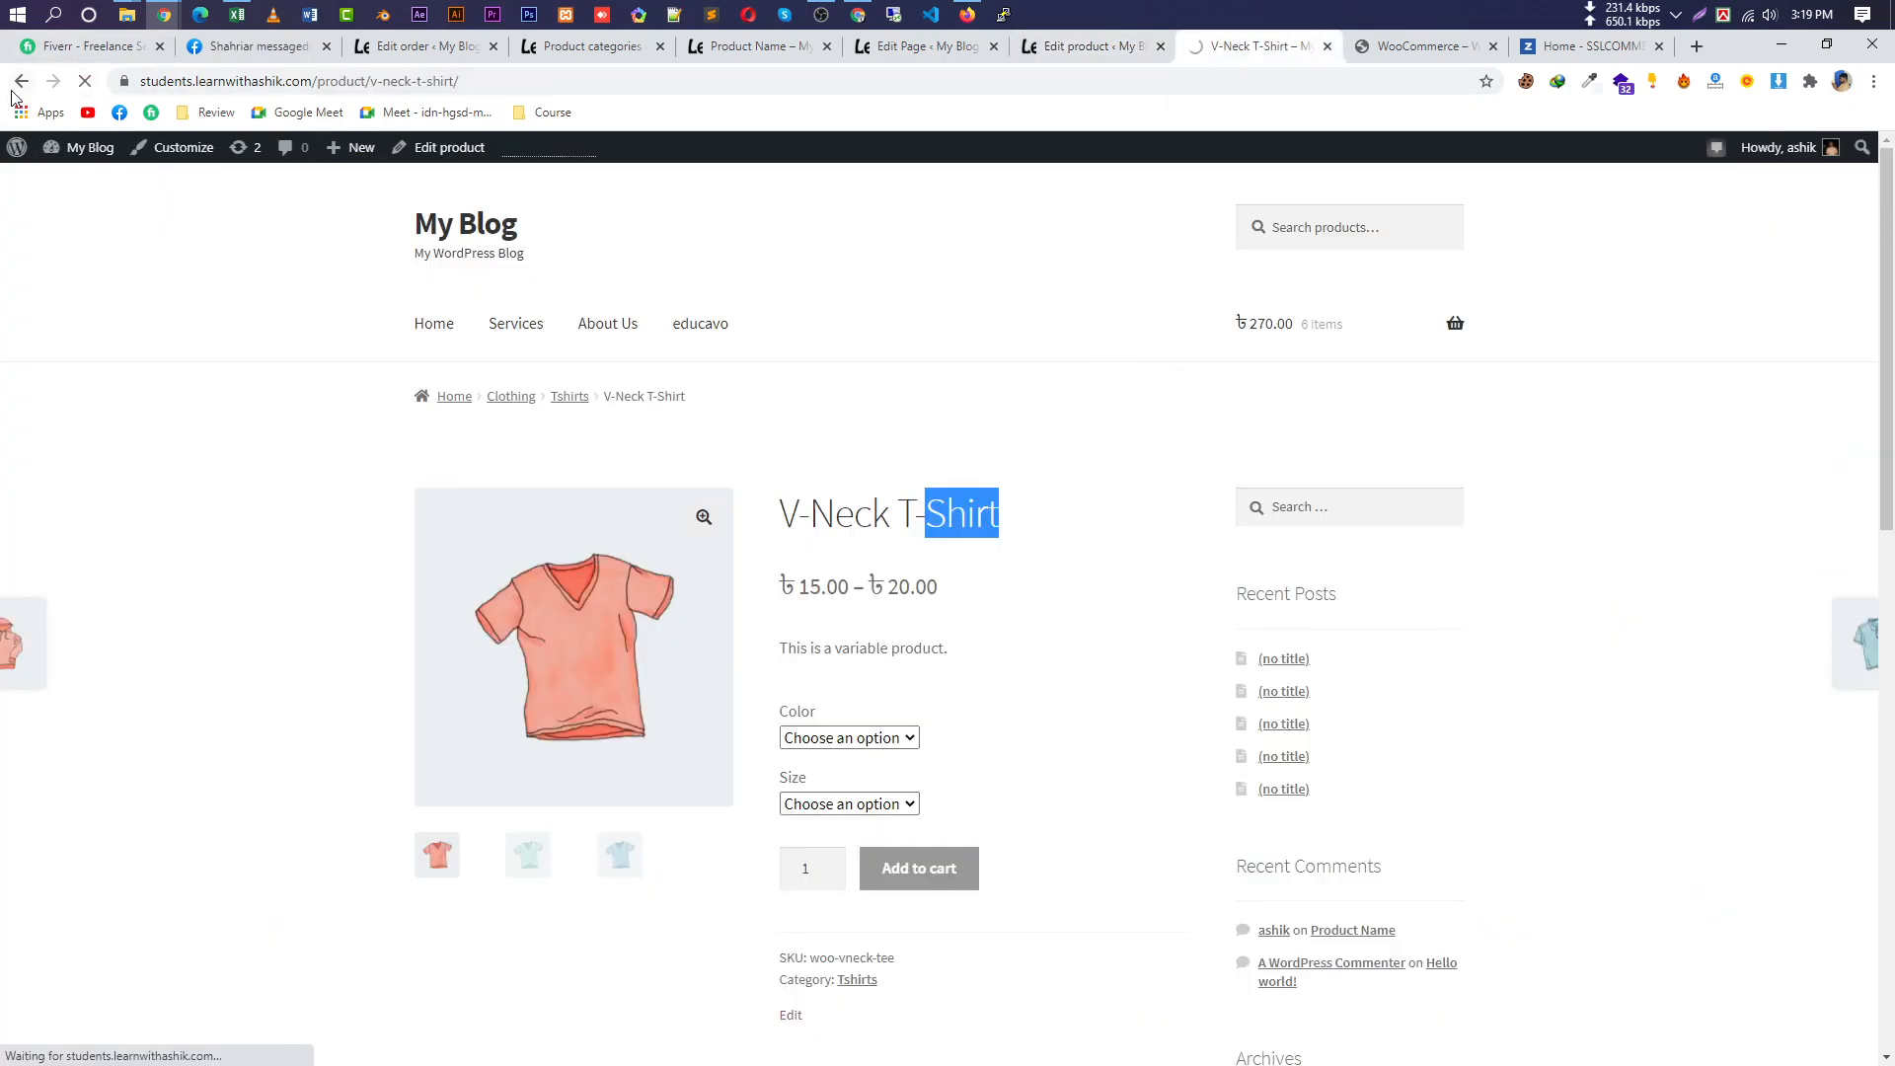
{"action": "scroll", "coordinate": [987, 434], "scroll_direction": "up", "scroll_amount": 5}
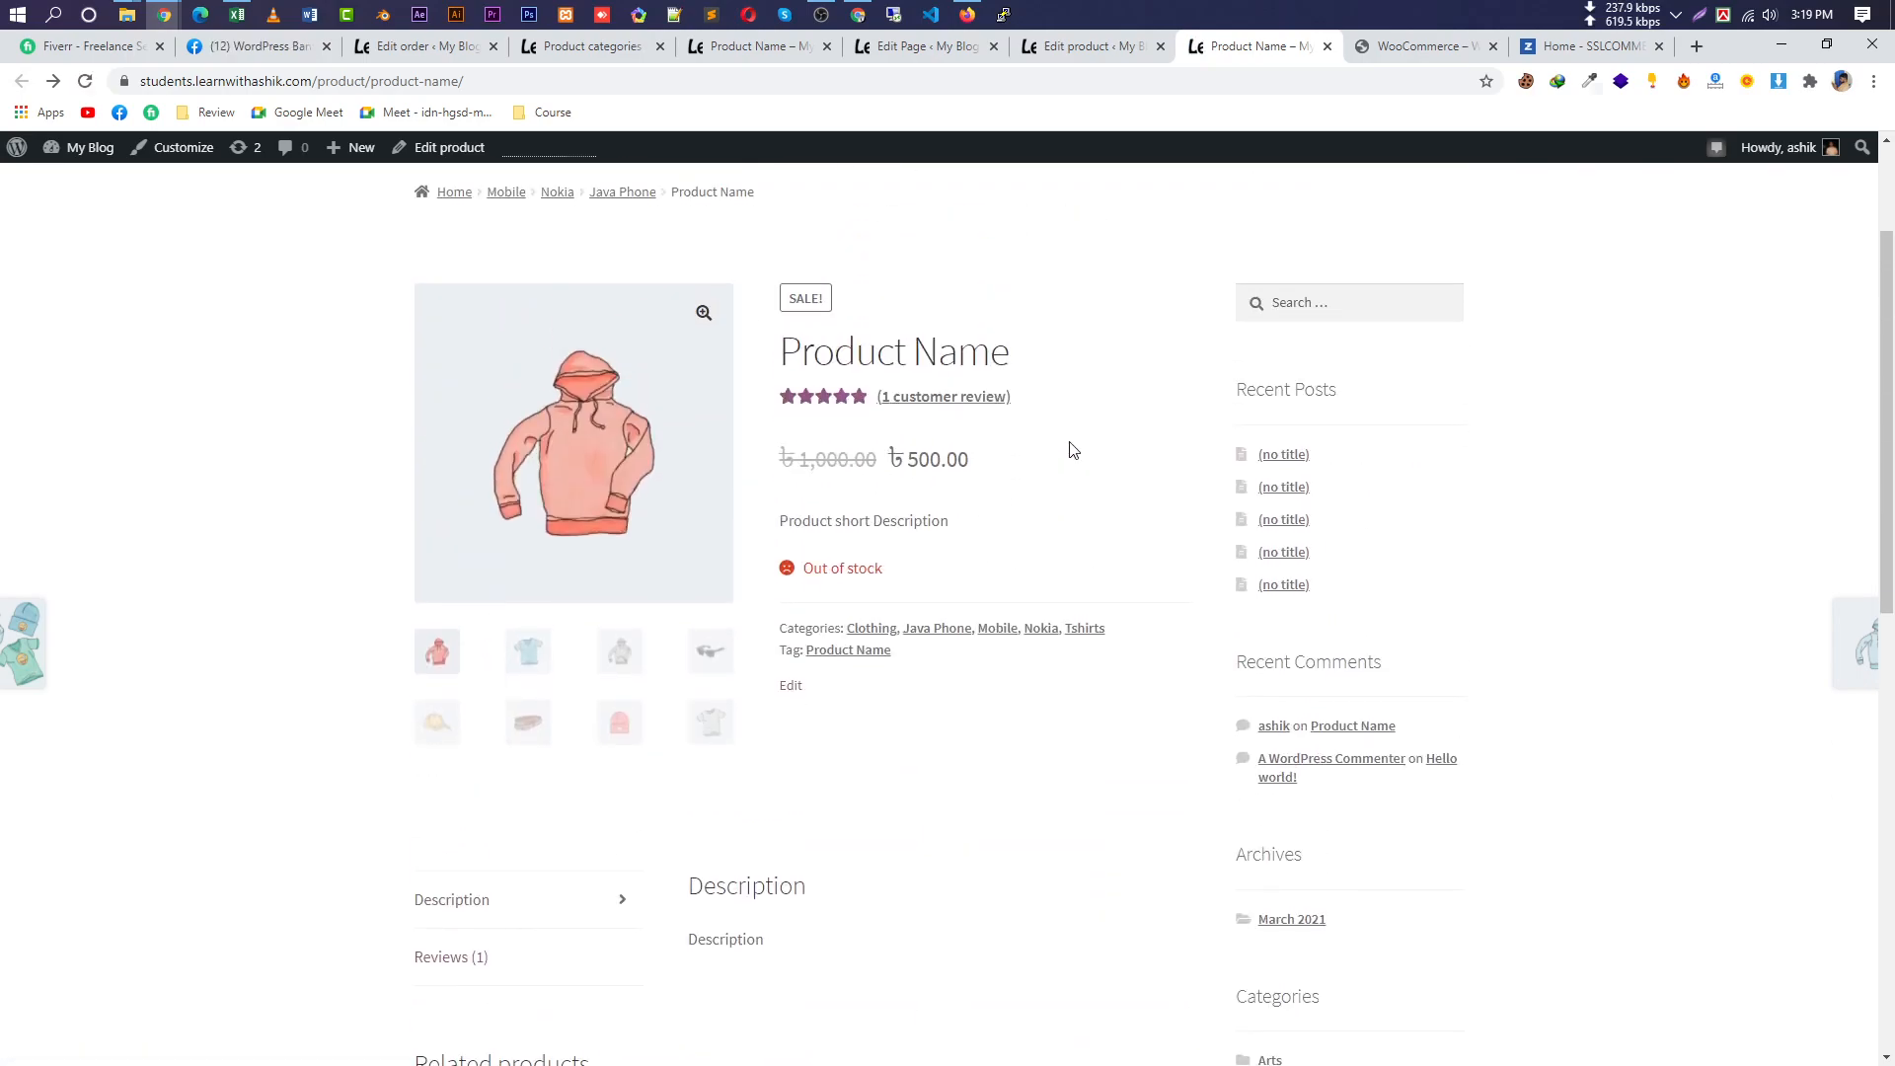
{"action": "left_click", "coordinate": [135, 80]}
{"action": "key", "text": "Return"}
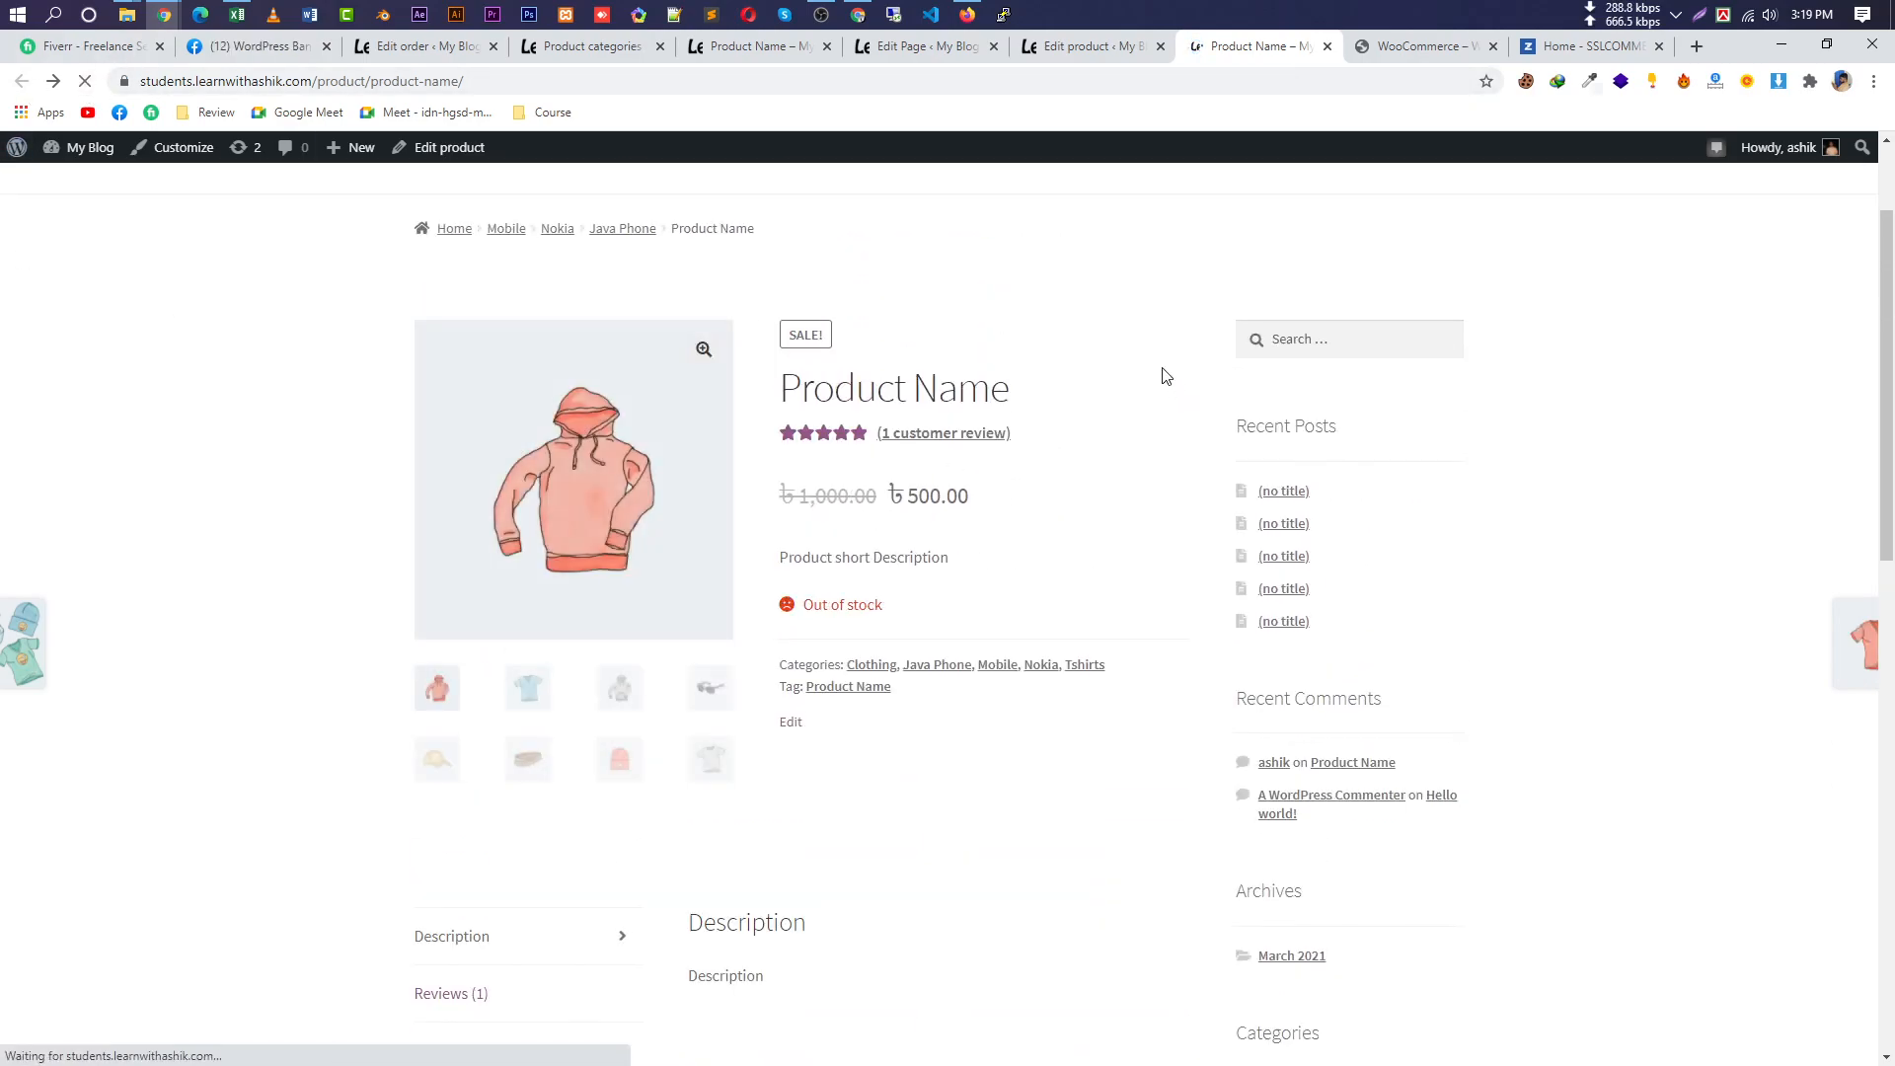
Confirm 'You may also like…' lists V-Neck T-Shirt - Green at ৳20.00.
{"action": "scroll", "coordinate": [1082, 481], "scroll_direction": "down", "scroll_amount": 2}
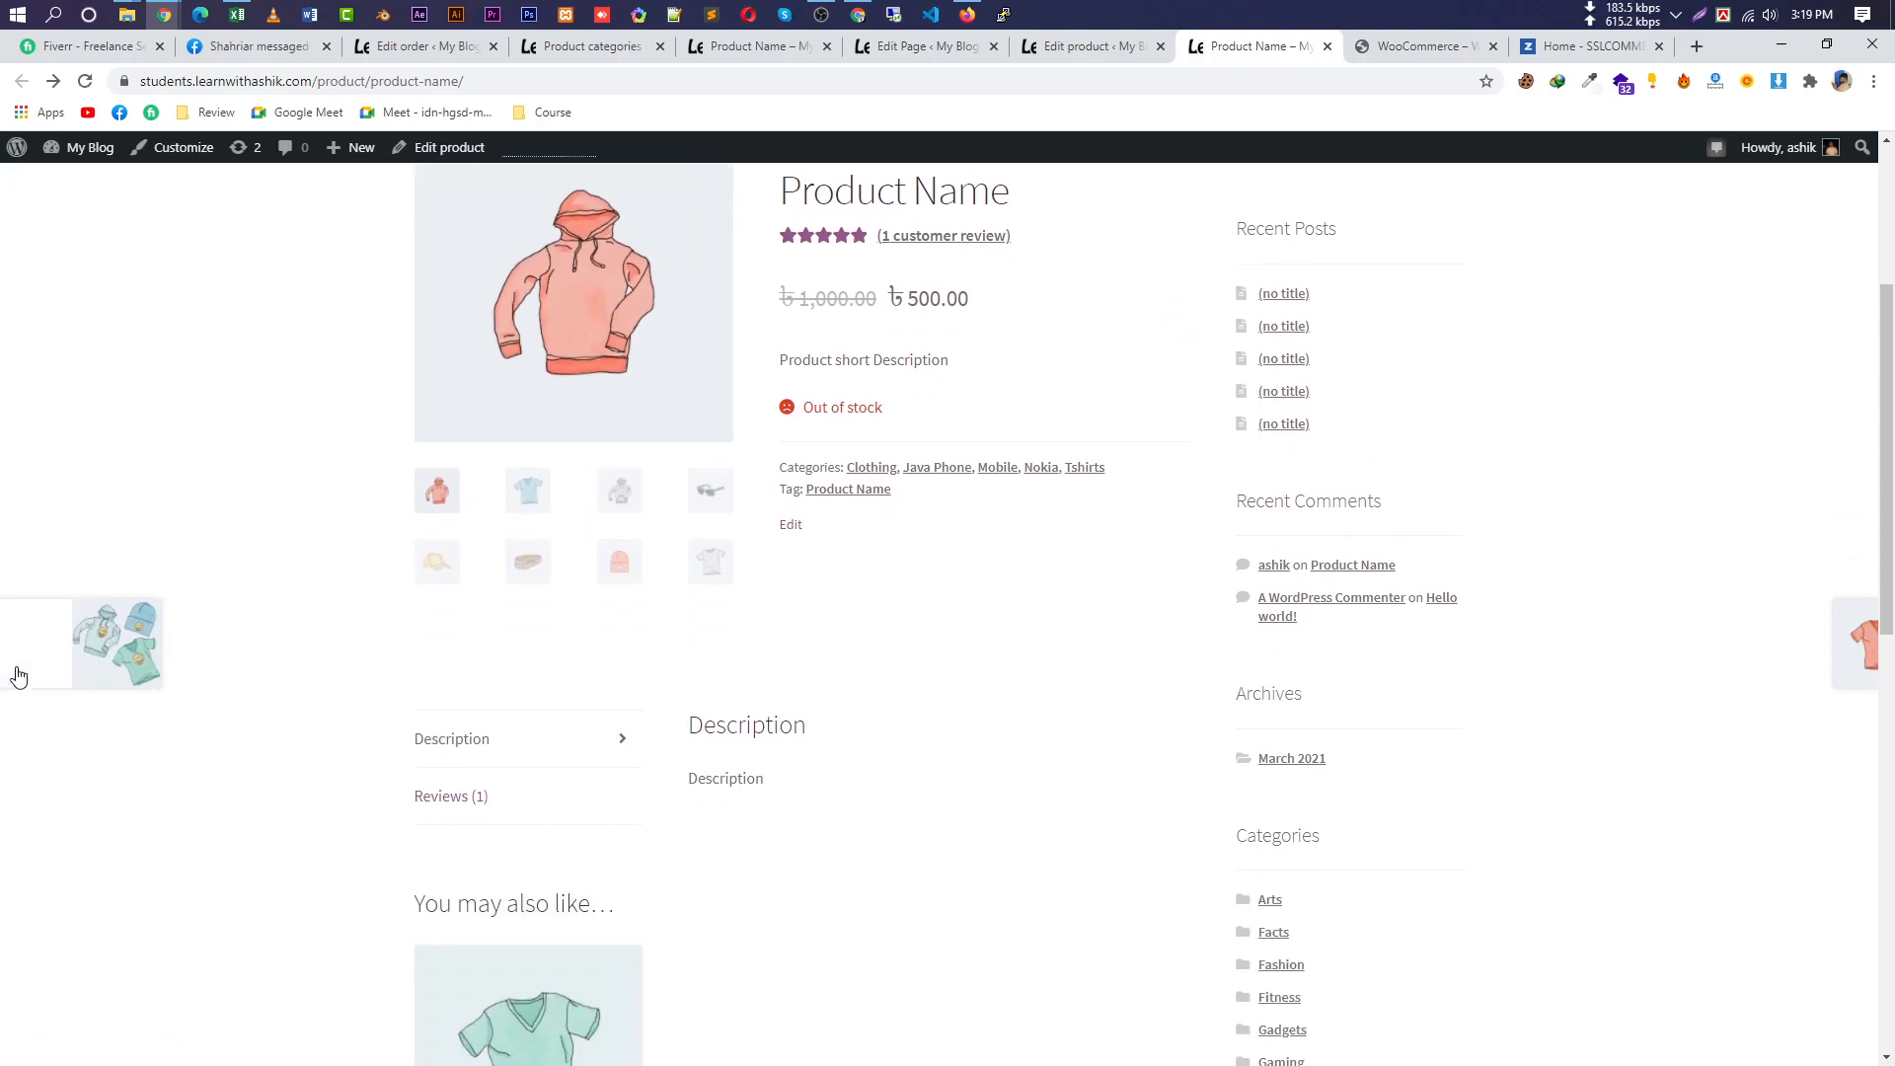
{"action": "mouse_move", "coordinate": [33, 661]}
{"action": "scroll", "coordinate": [938, 711], "scroll_direction": "down", "scroll_amount": 6}
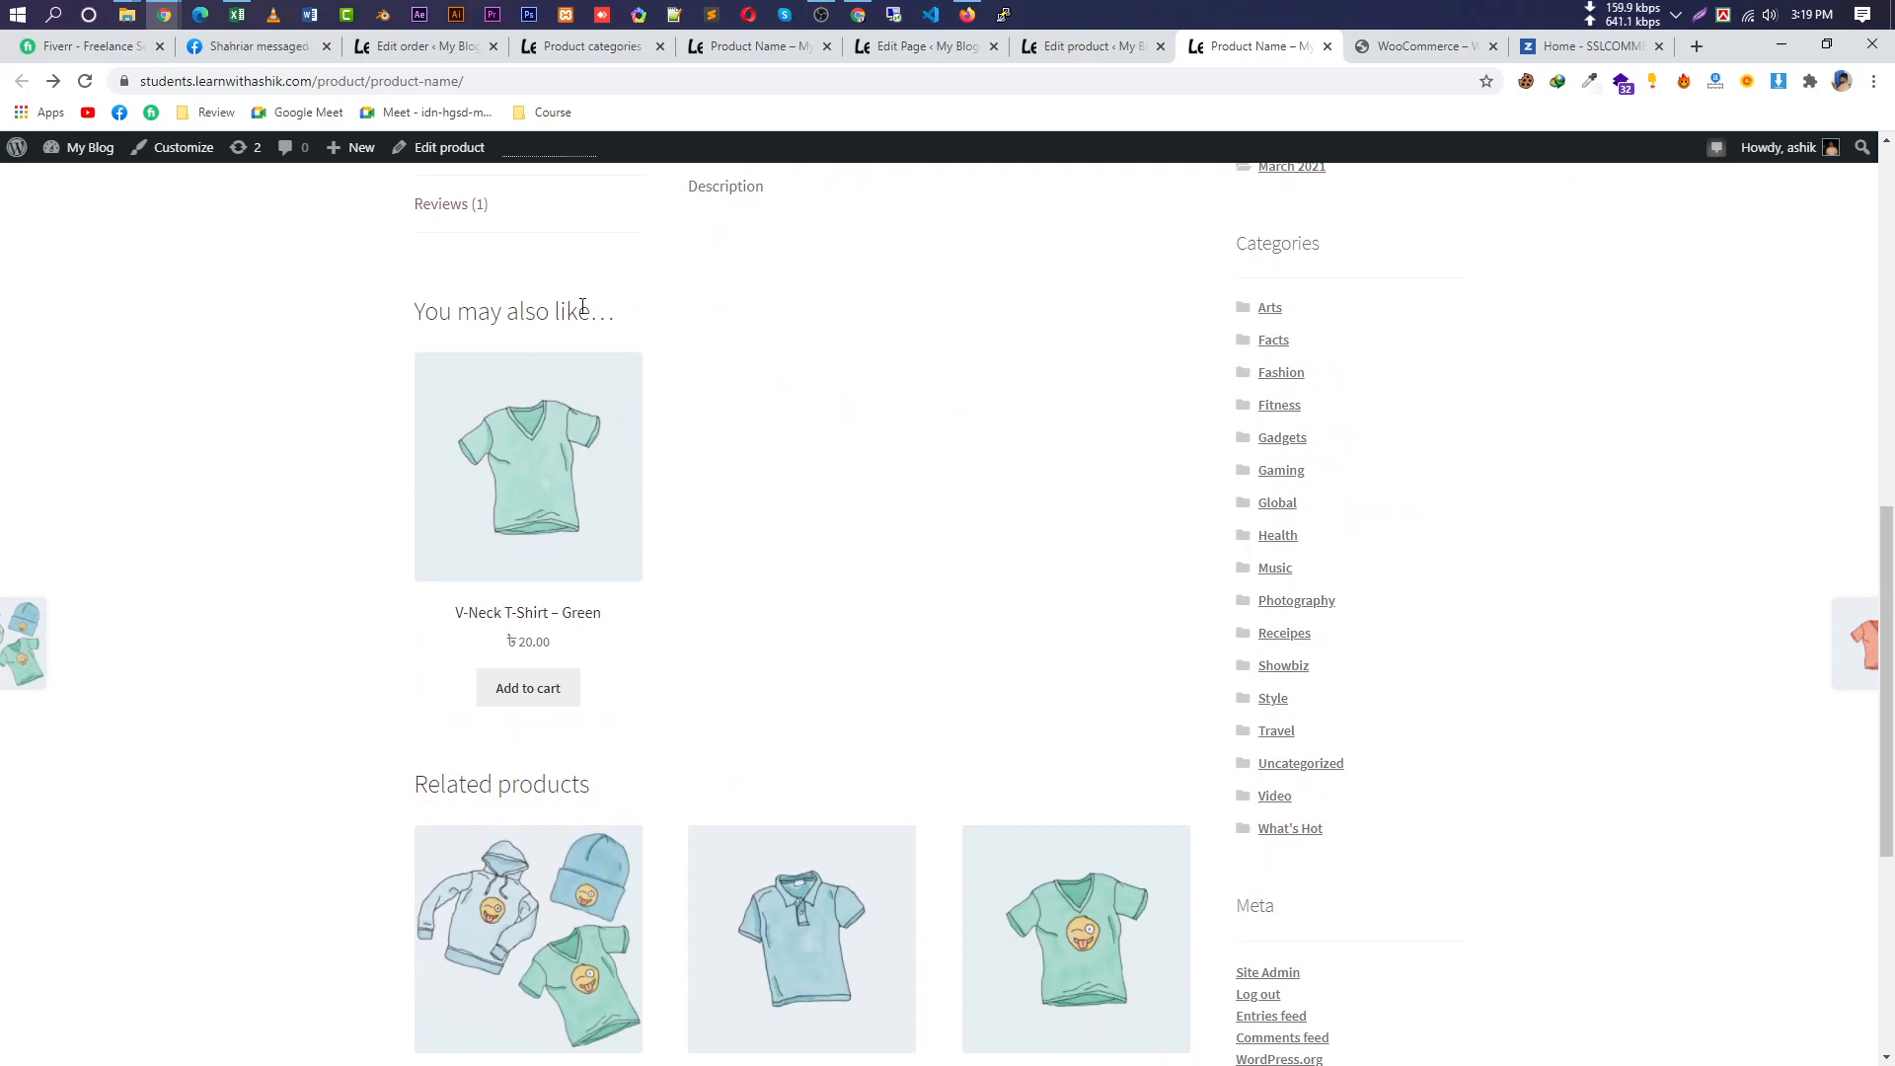
{"action": "left_click_drag", "start_coordinate": [417, 307], "coordinate": [616, 314]}
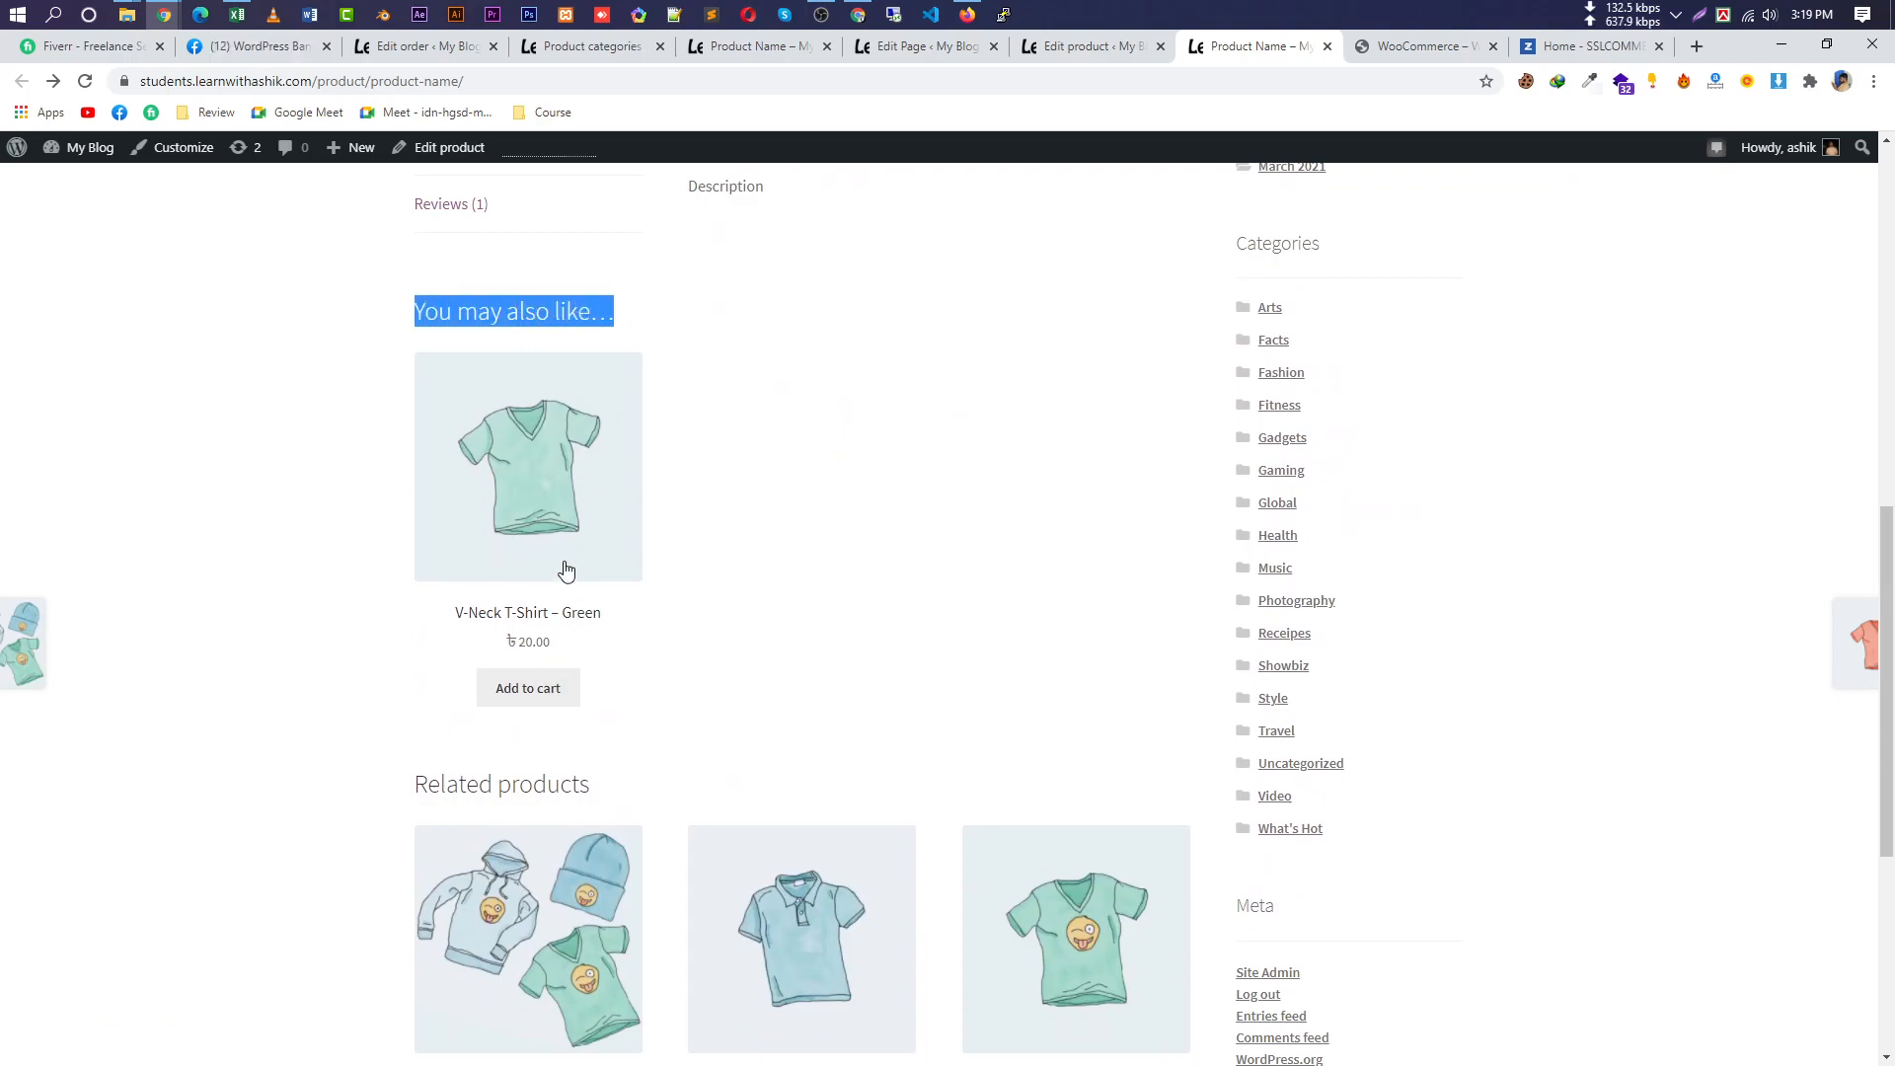
{"action": "scroll", "coordinate": [587, 533], "scroll_direction": "up", "scroll_amount": 10}
{"action": "scroll", "coordinate": [582, 651], "scroll_direction": "down", "scroll_amount": 7}
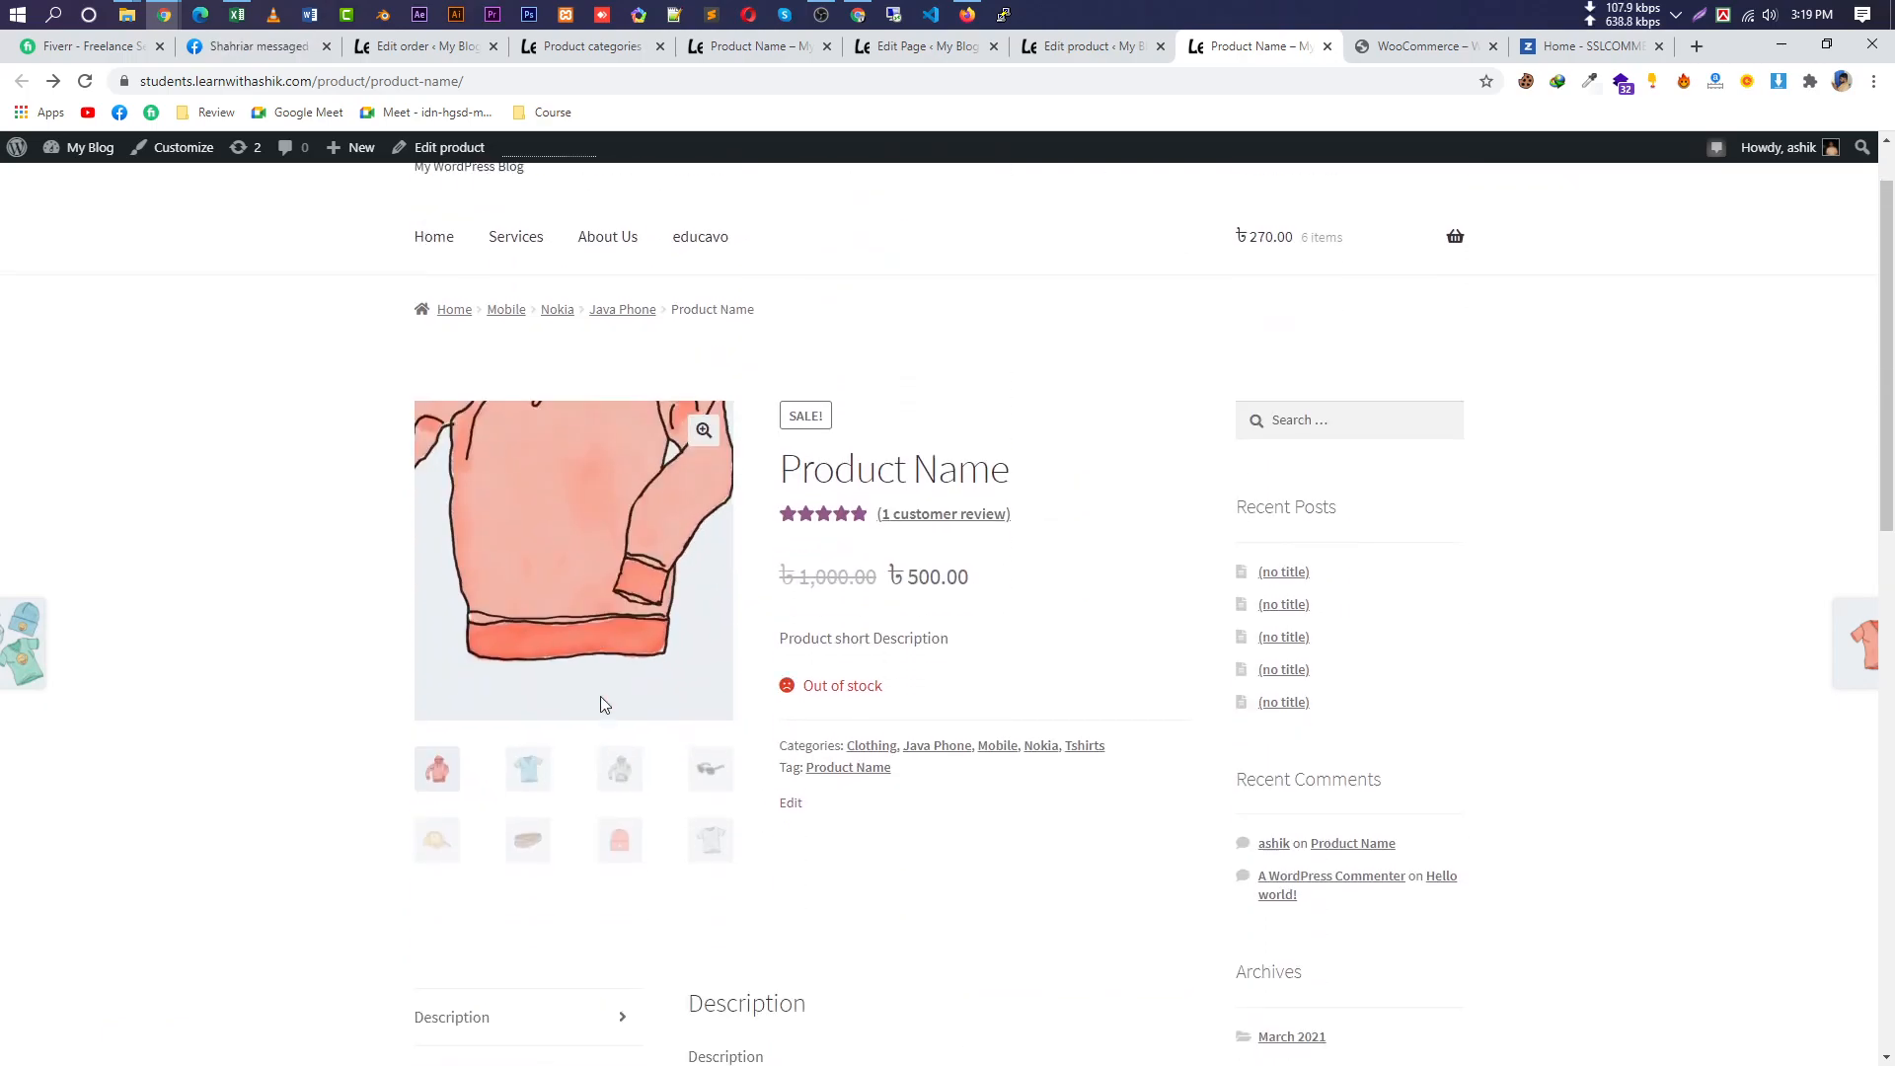
{"action": "scroll", "coordinate": [808, 892], "scroll_direction": "down", "scroll_amount": 4}
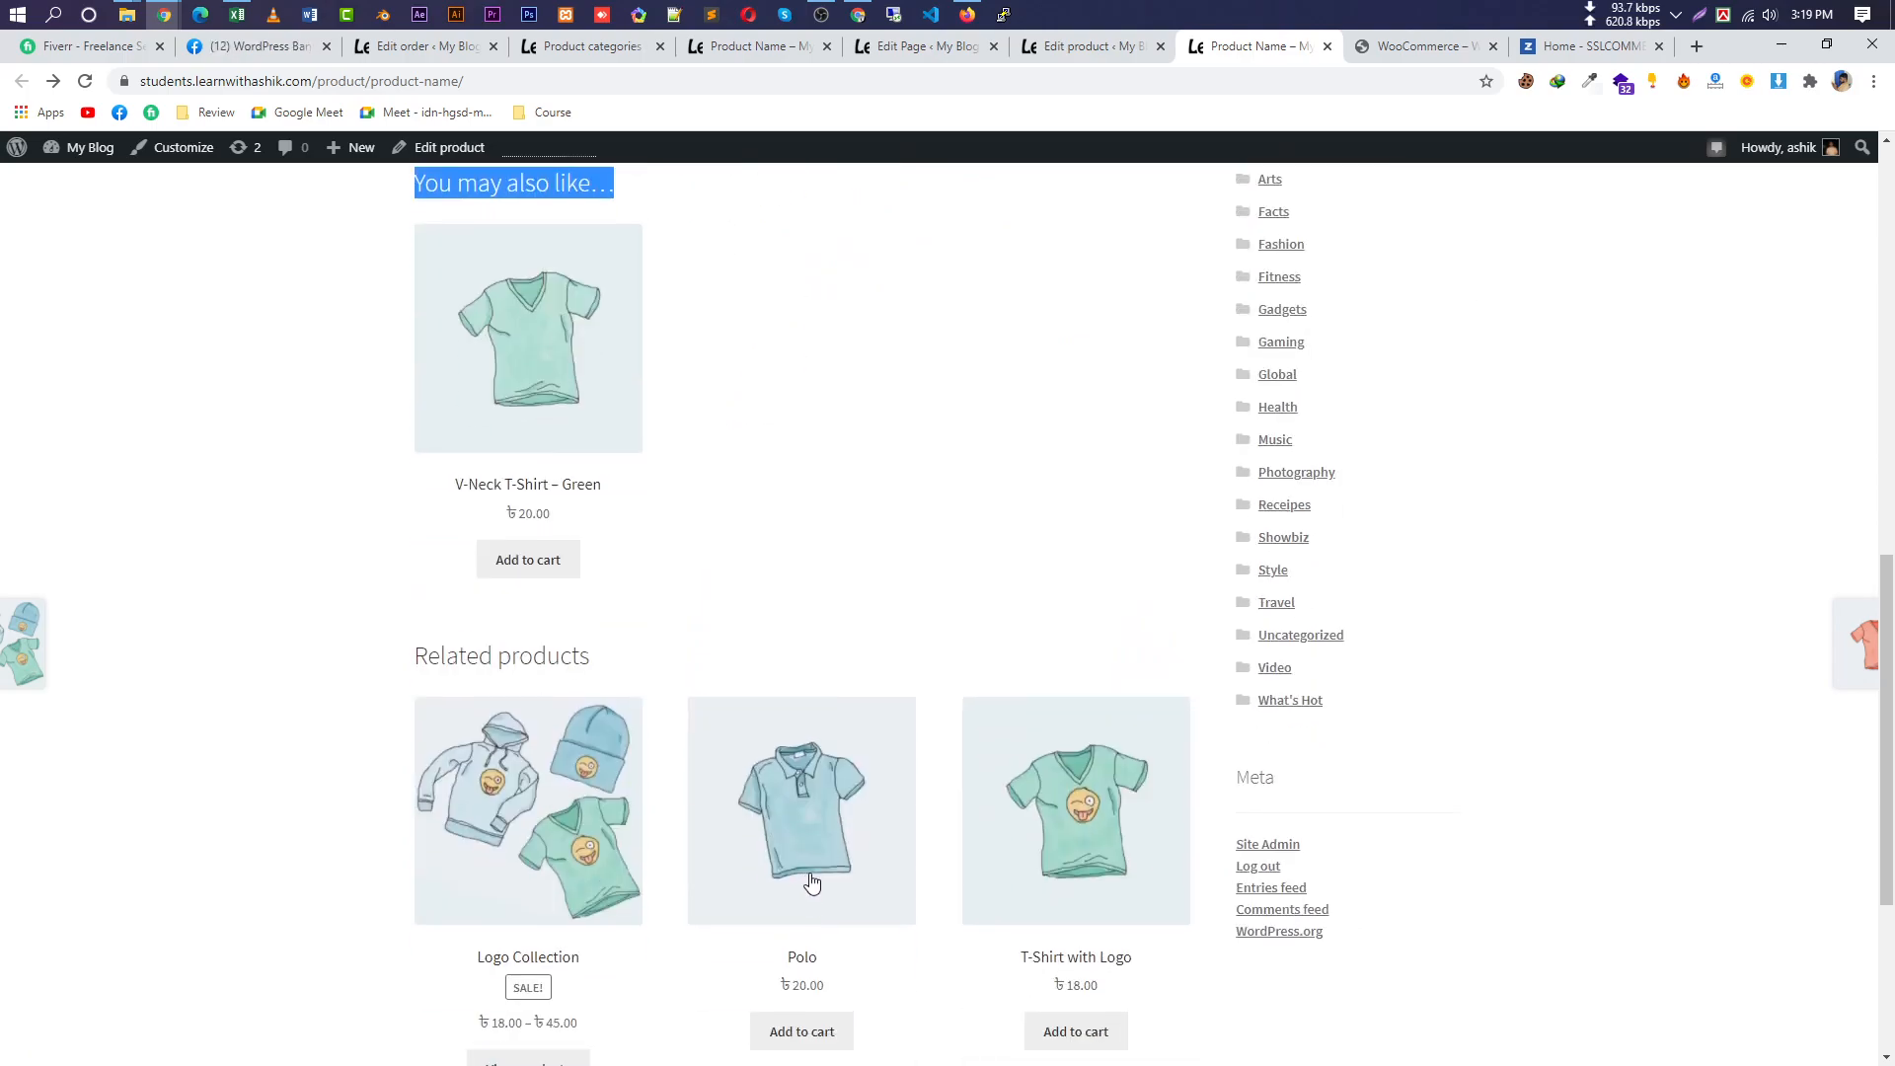
{"action": "scroll", "coordinate": [827, 669], "scroll_direction": "up", "scroll_amount": 3}
{"action": "triple_click", "coordinate": [492, 471]}
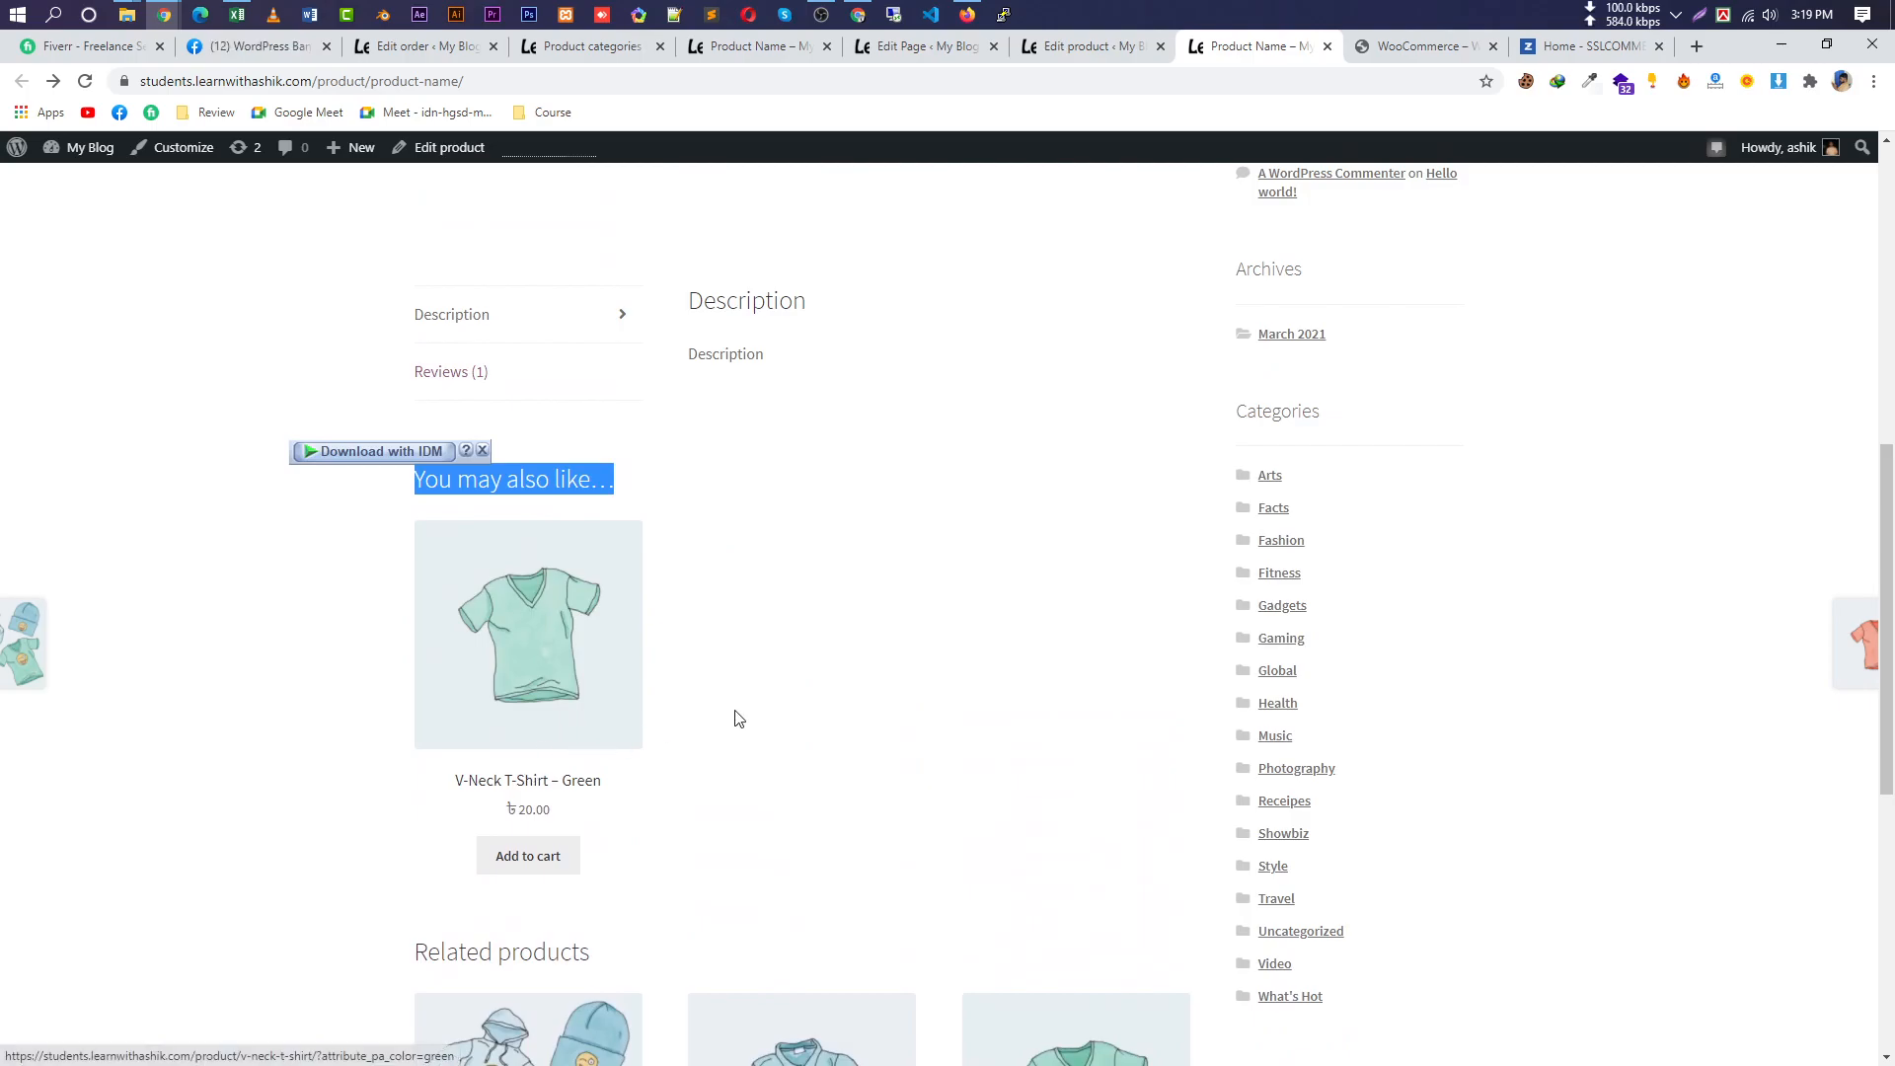
{"action": "scroll", "coordinate": [551, 779], "scroll_direction": "up", "scroll_amount": 4}
{"action": "scroll", "coordinate": [631, 592], "scroll_direction": "up", "scroll_amount": 4}
{"action": "scroll", "coordinate": [648, 846], "scroll_direction": "down", "scroll_amount": 6}
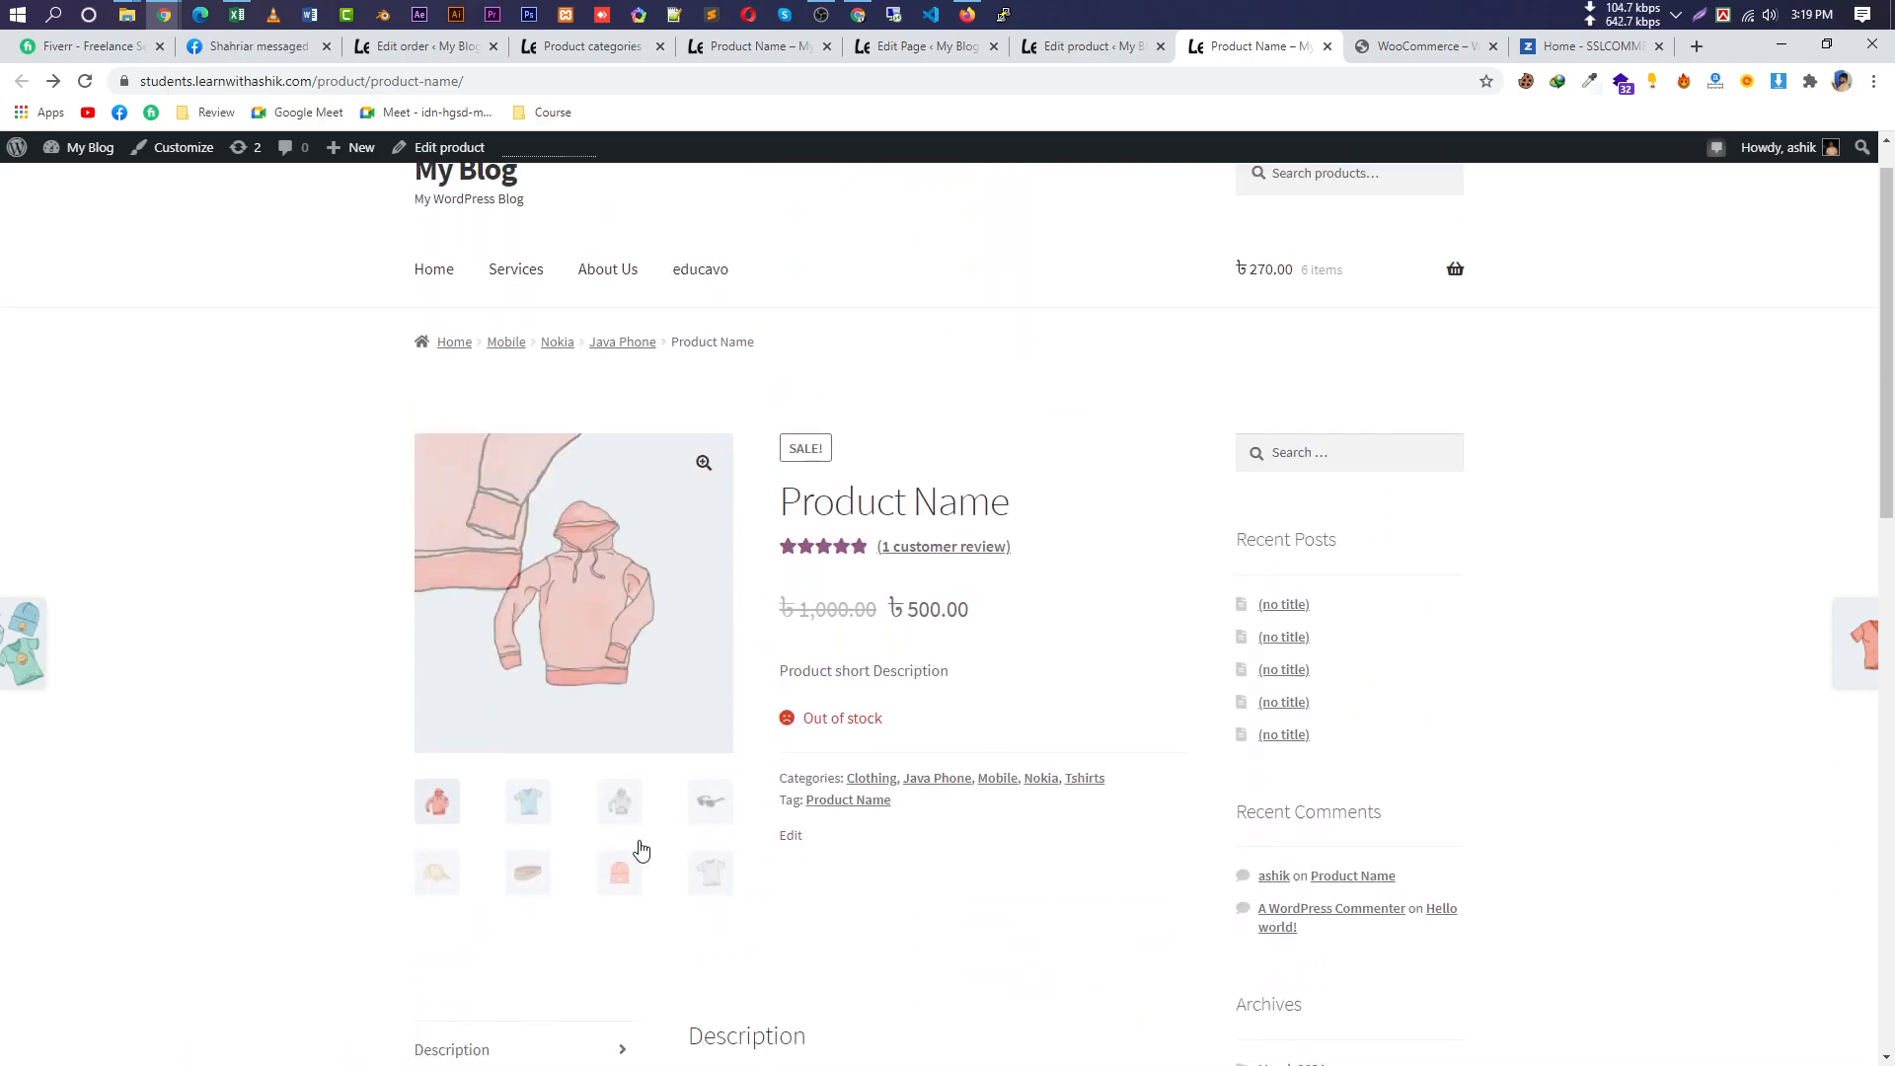
In the product editor, browse the Advanced, Attributes, Linked Products and Shipping tabs of Product data.
{"action": "left_click", "coordinate": [1092, 55]}
{"action": "scroll", "coordinate": [1218, 428], "scroll_direction": "down", "scroll_amount": 9}
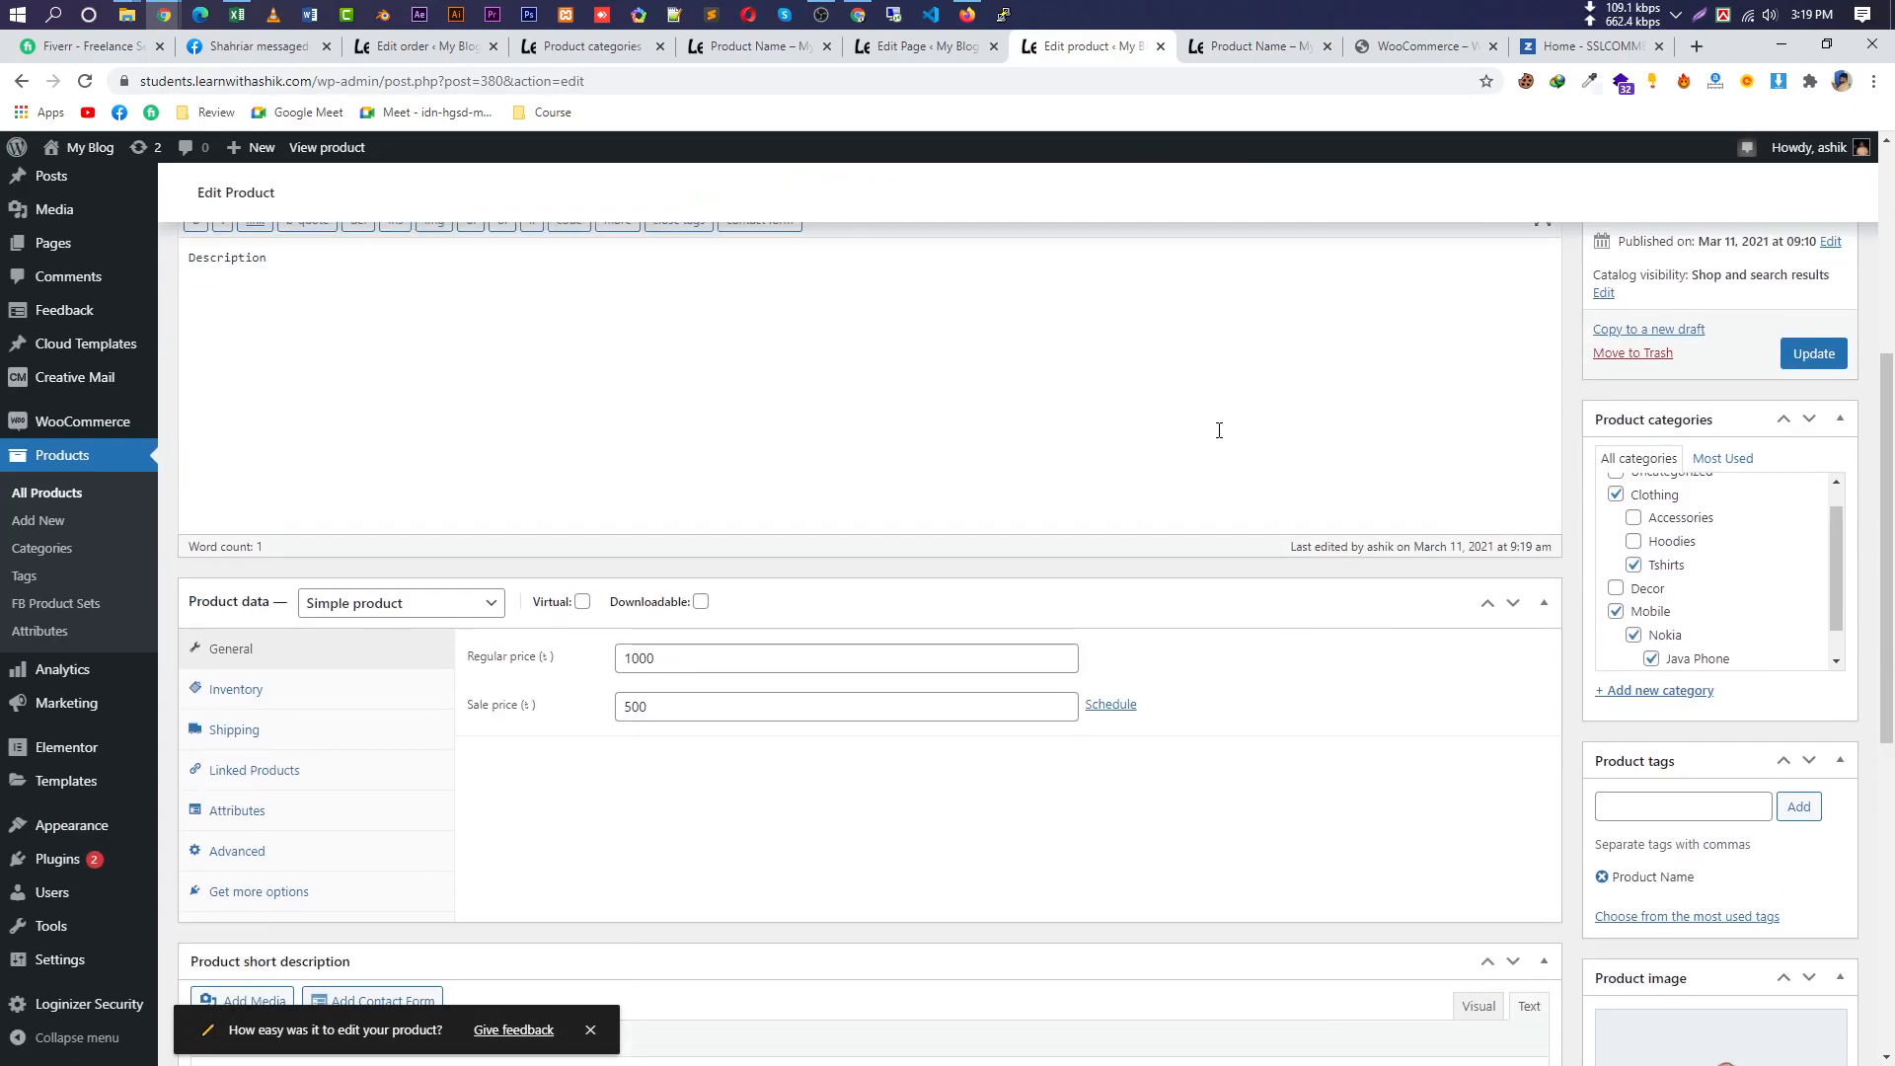
{"action": "left_click", "coordinate": [318, 499]}
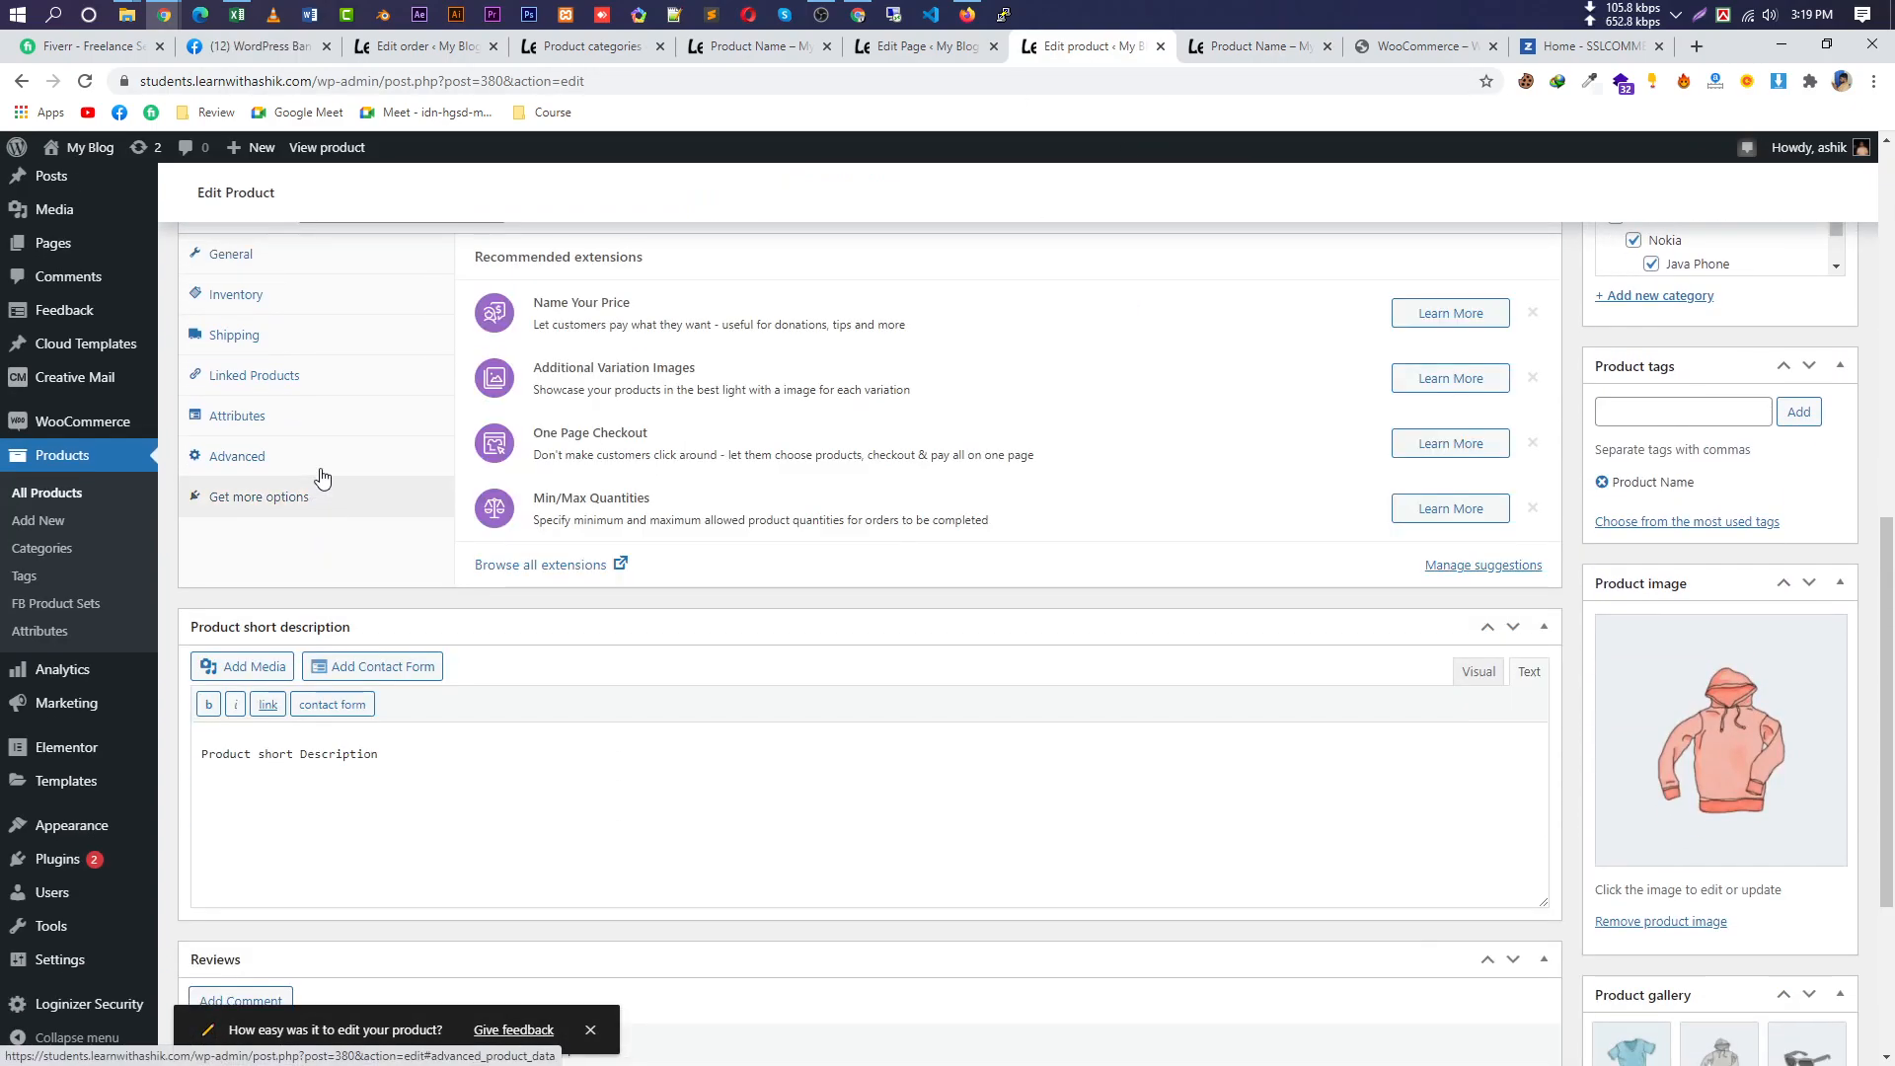
{"action": "left_click", "coordinate": [335, 457]}
{"action": "scroll", "coordinate": [552, 691], "scroll_direction": "up", "scroll_amount": 3}
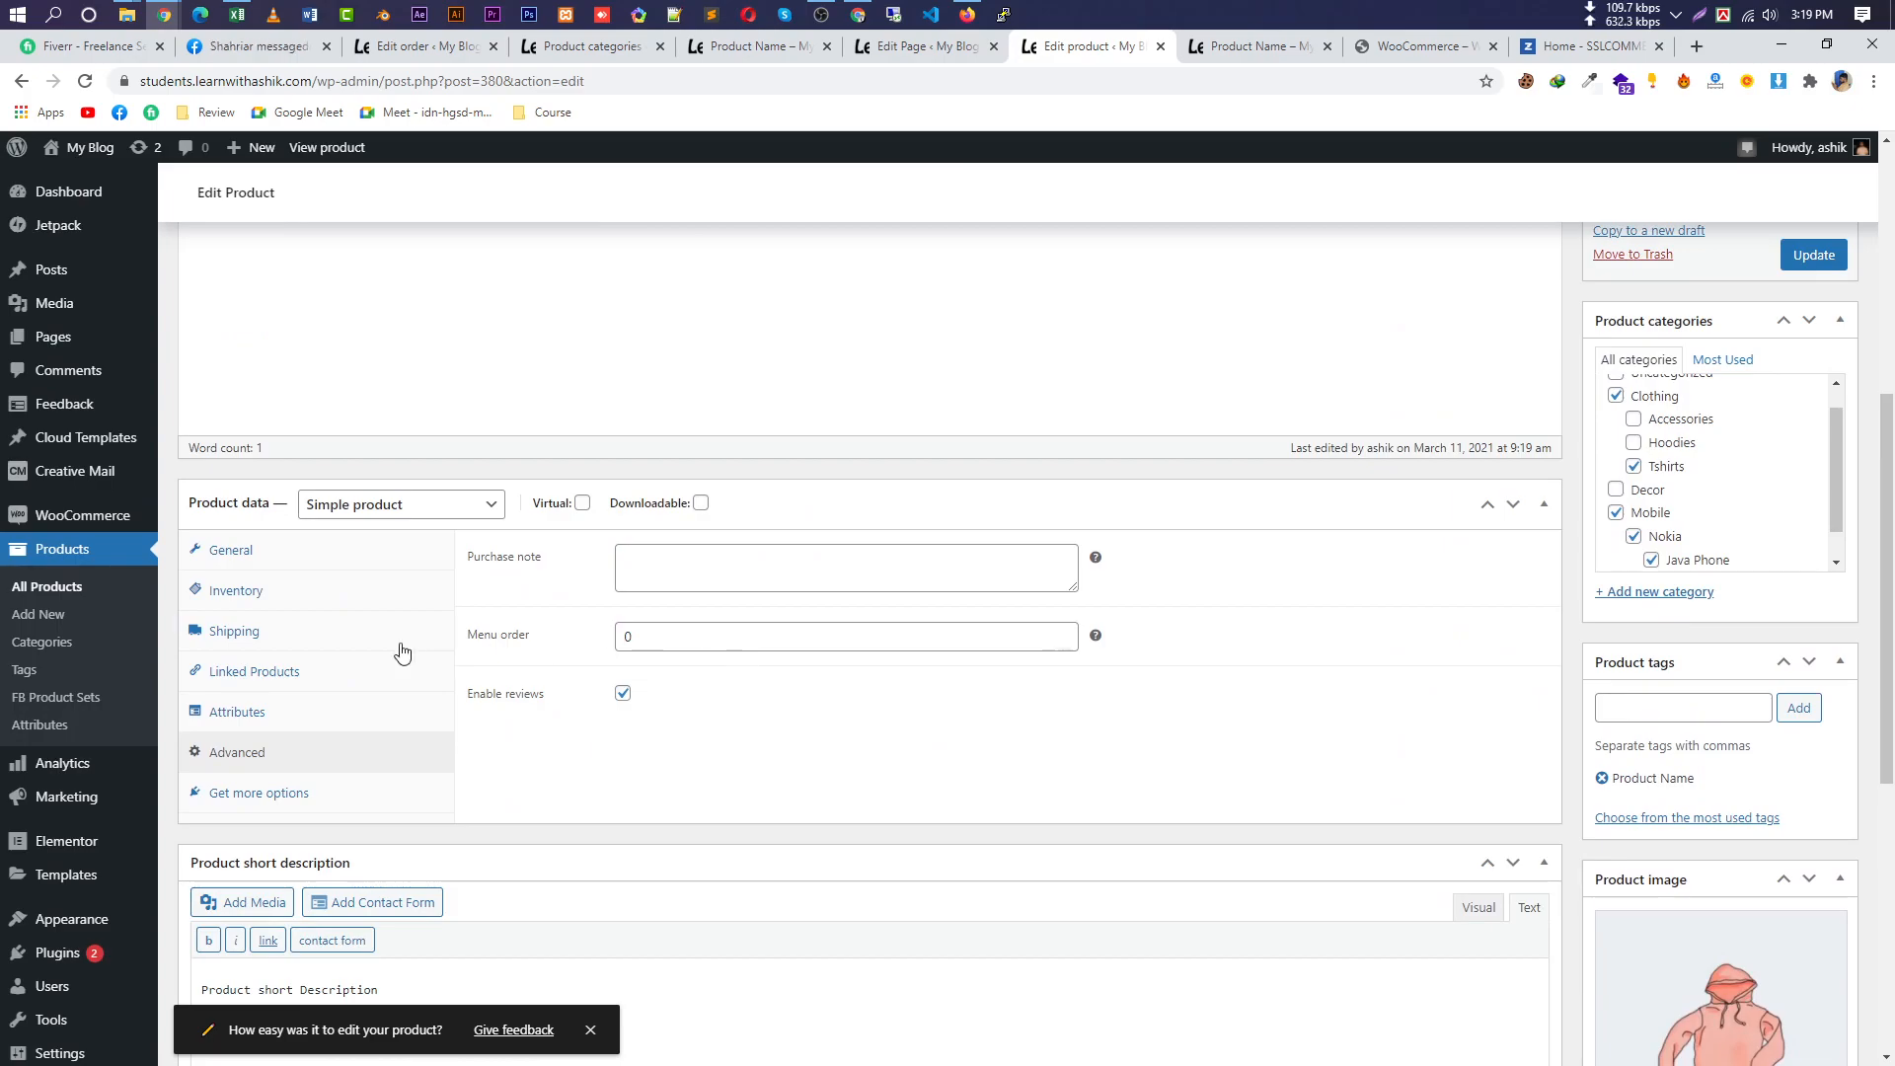
{"action": "left_click", "coordinate": [286, 714]}
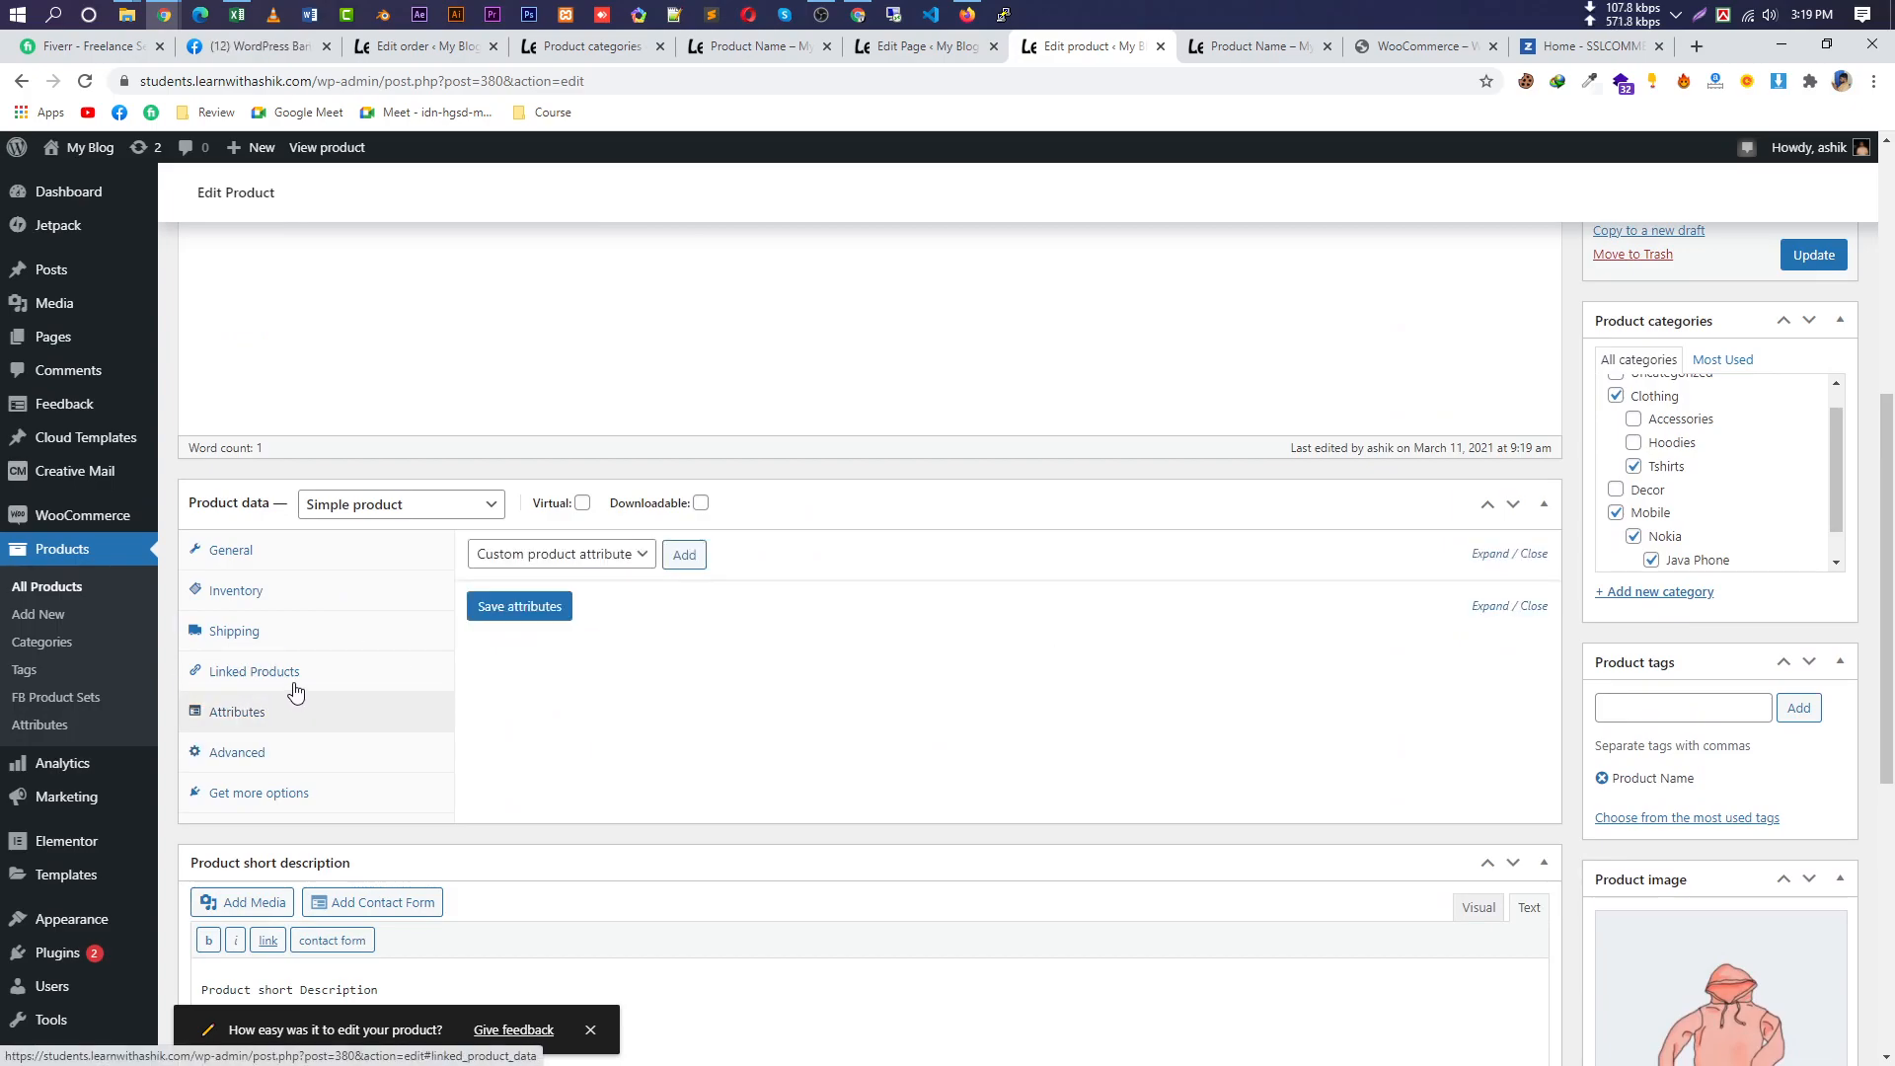
{"action": "left_click", "coordinate": [296, 685]}
{"action": "left_click", "coordinate": [288, 629]}
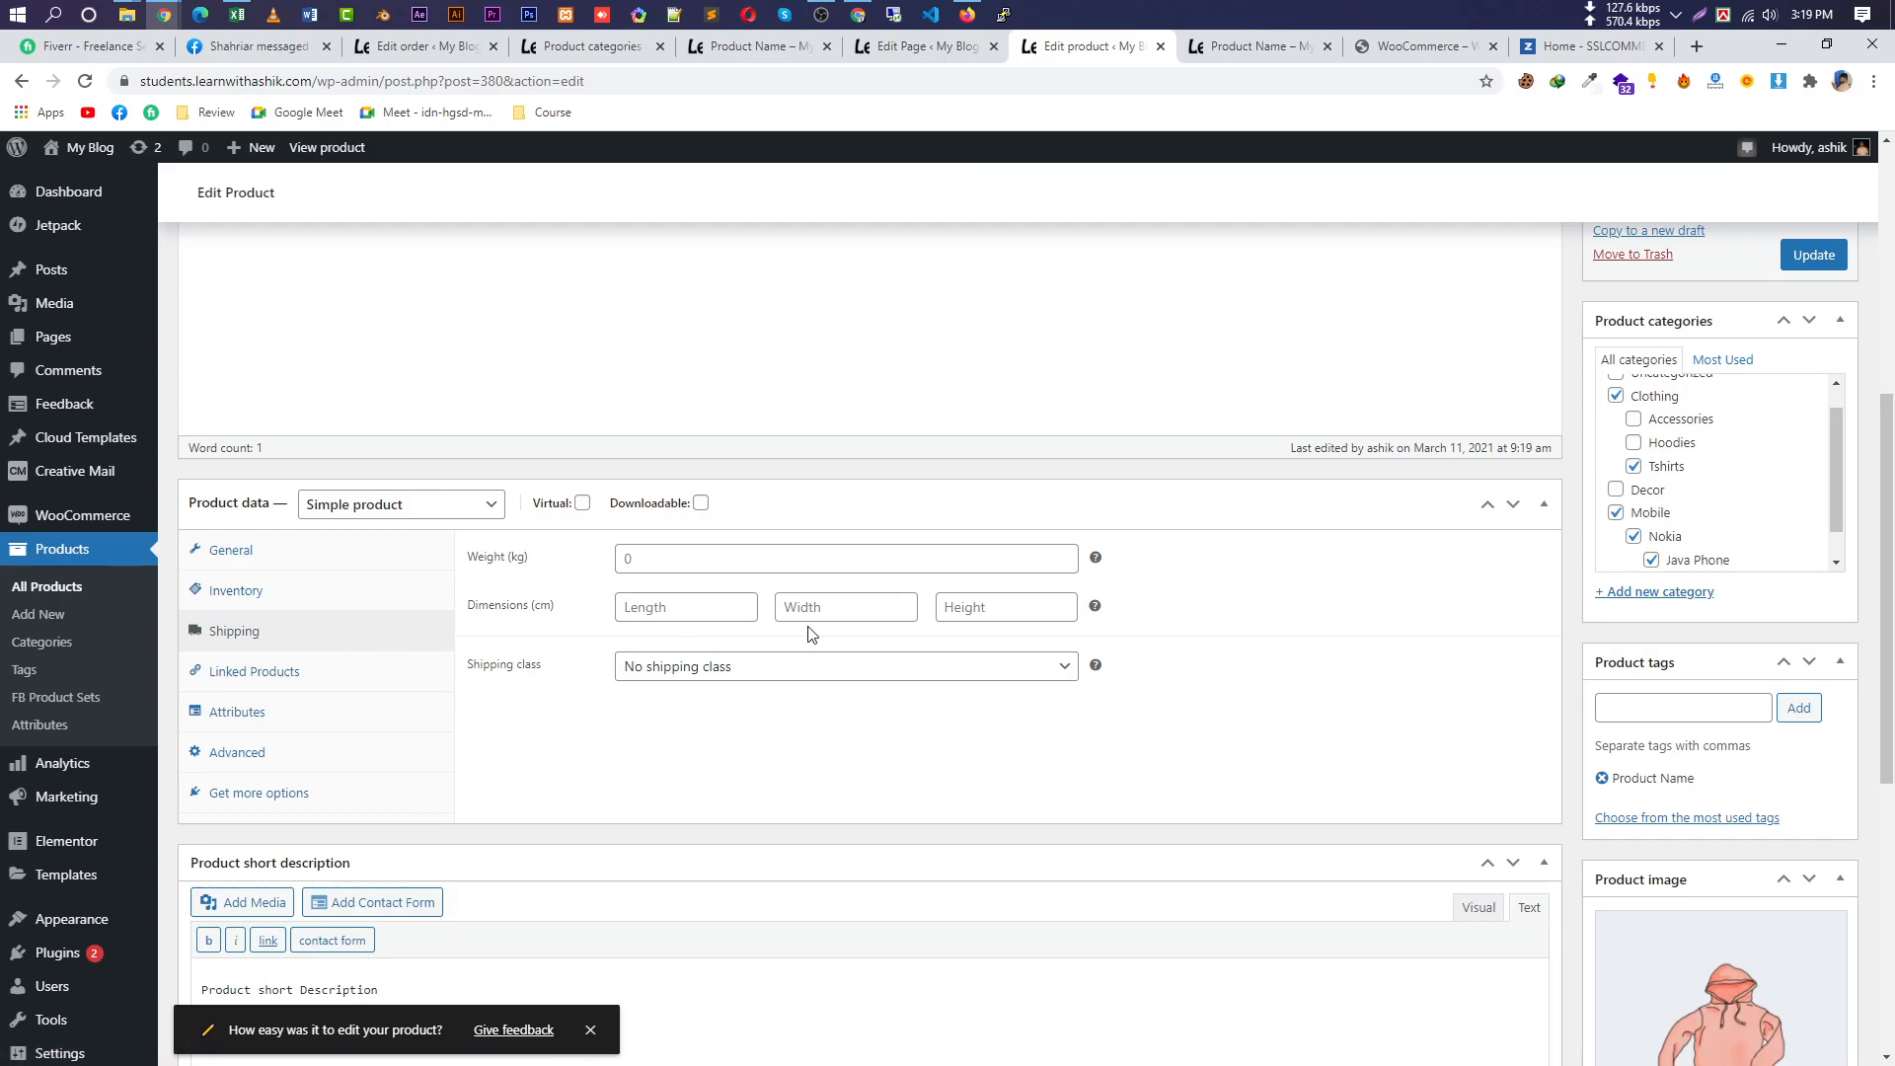
Keep the shipping class as none and step through the weight, length, width and height fields.
{"action": "left_click", "coordinate": [795, 666]}
{"action": "left_click", "coordinate": [795, 688]}
{"action": "left_click", "coordinate": [675, 565]}
{"action": "left_click", "coordinate": [686, 610]}
{"action": "left_click", "coordinate": [849, 608]}
{"action": "left_click", "coordinate": [1026, 615]}
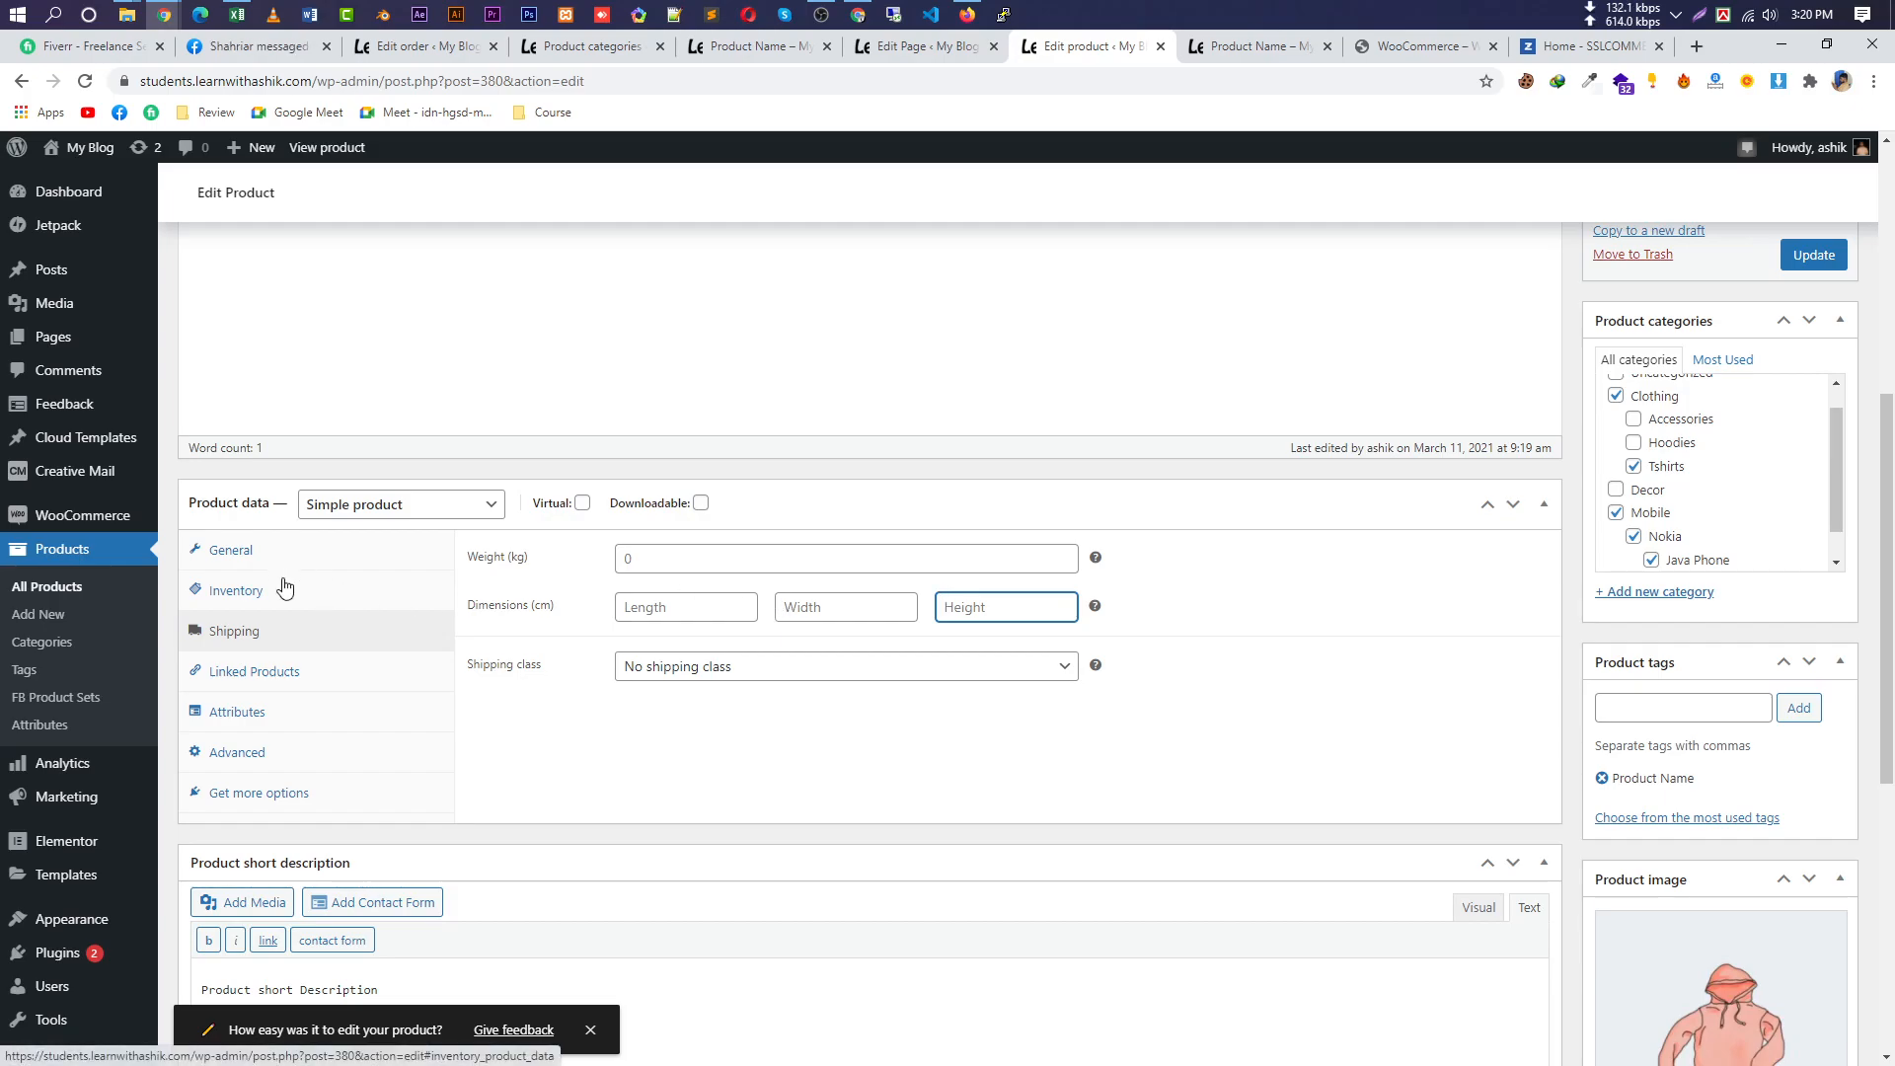
Check the storefront, revisit Inventory and General, then open Get more options and Browse all extensions.
{"action": "left_click", "coordinate": [1268, 49]}
{"action": "scroll", "coordinate": [958, 720], "scroll_direction": "up", "scroll_amount": 4}
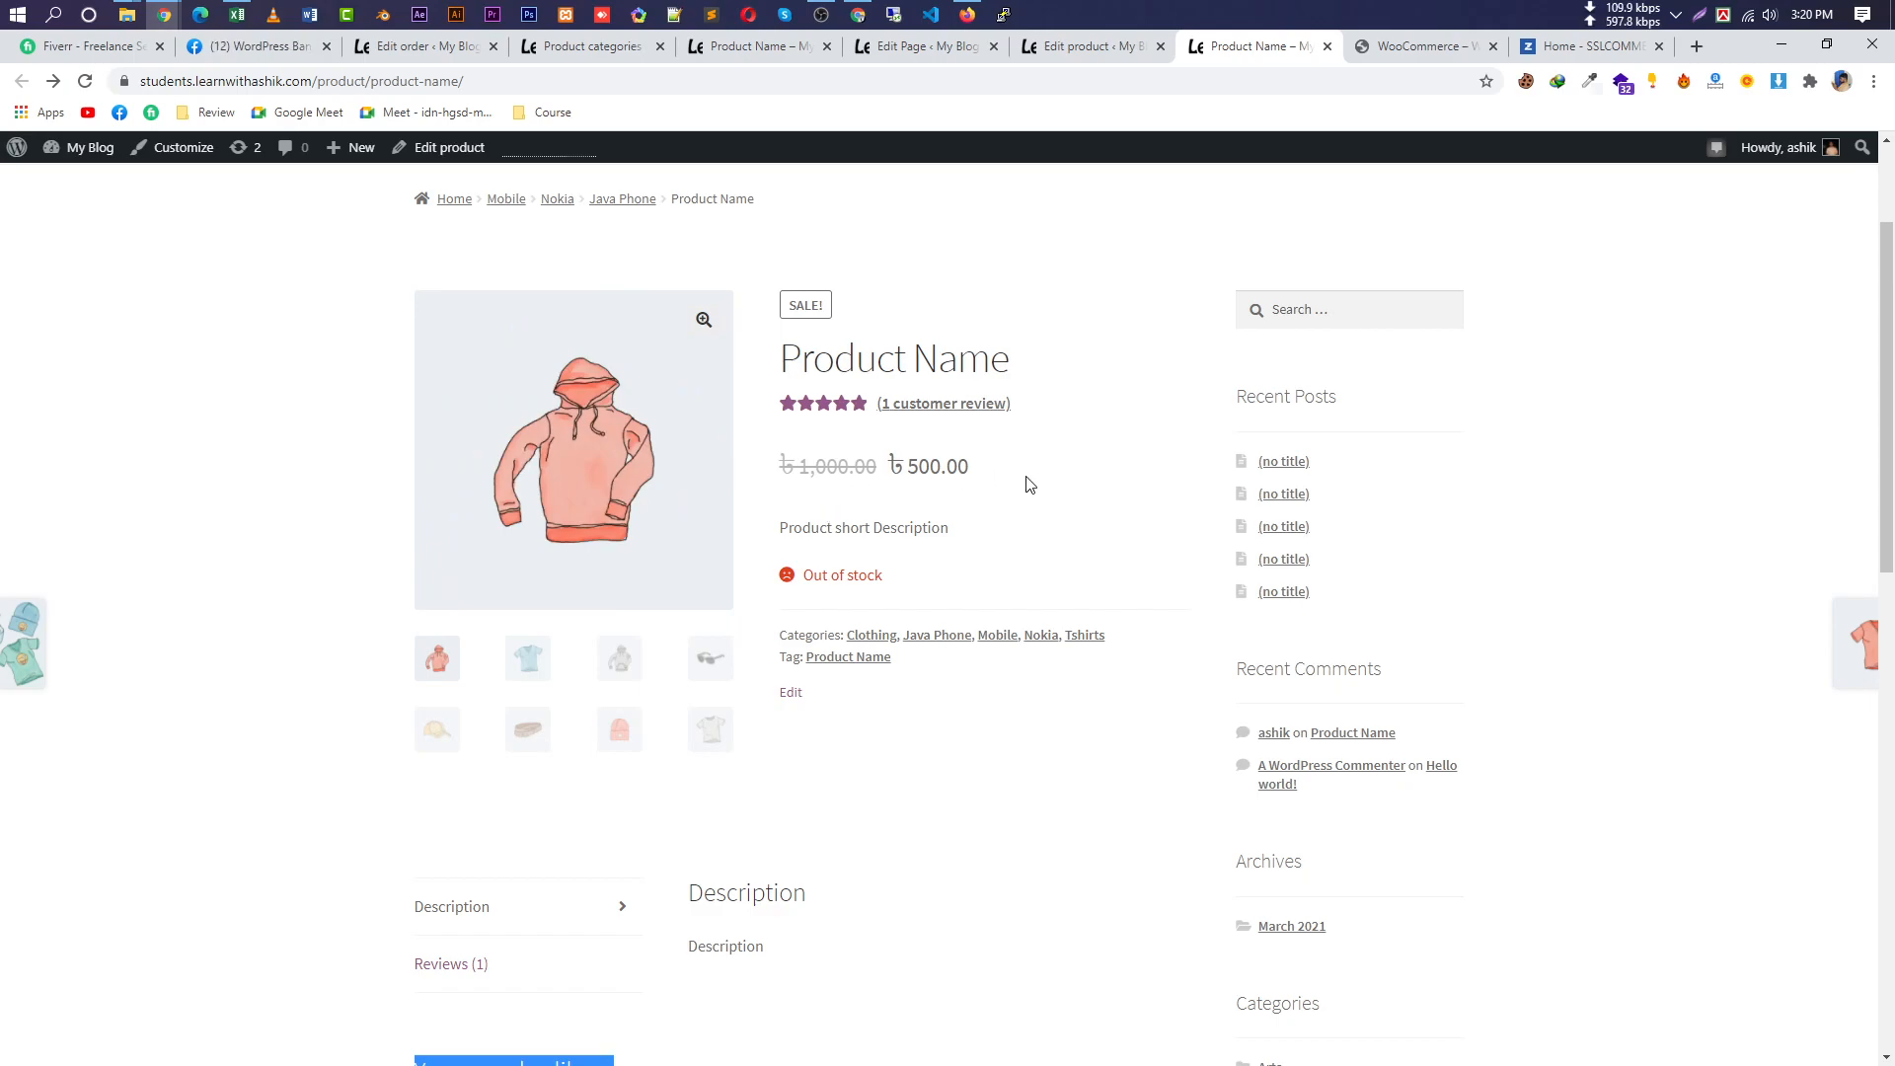
{"action": "left_click", "coordinate": [1086, 50]}
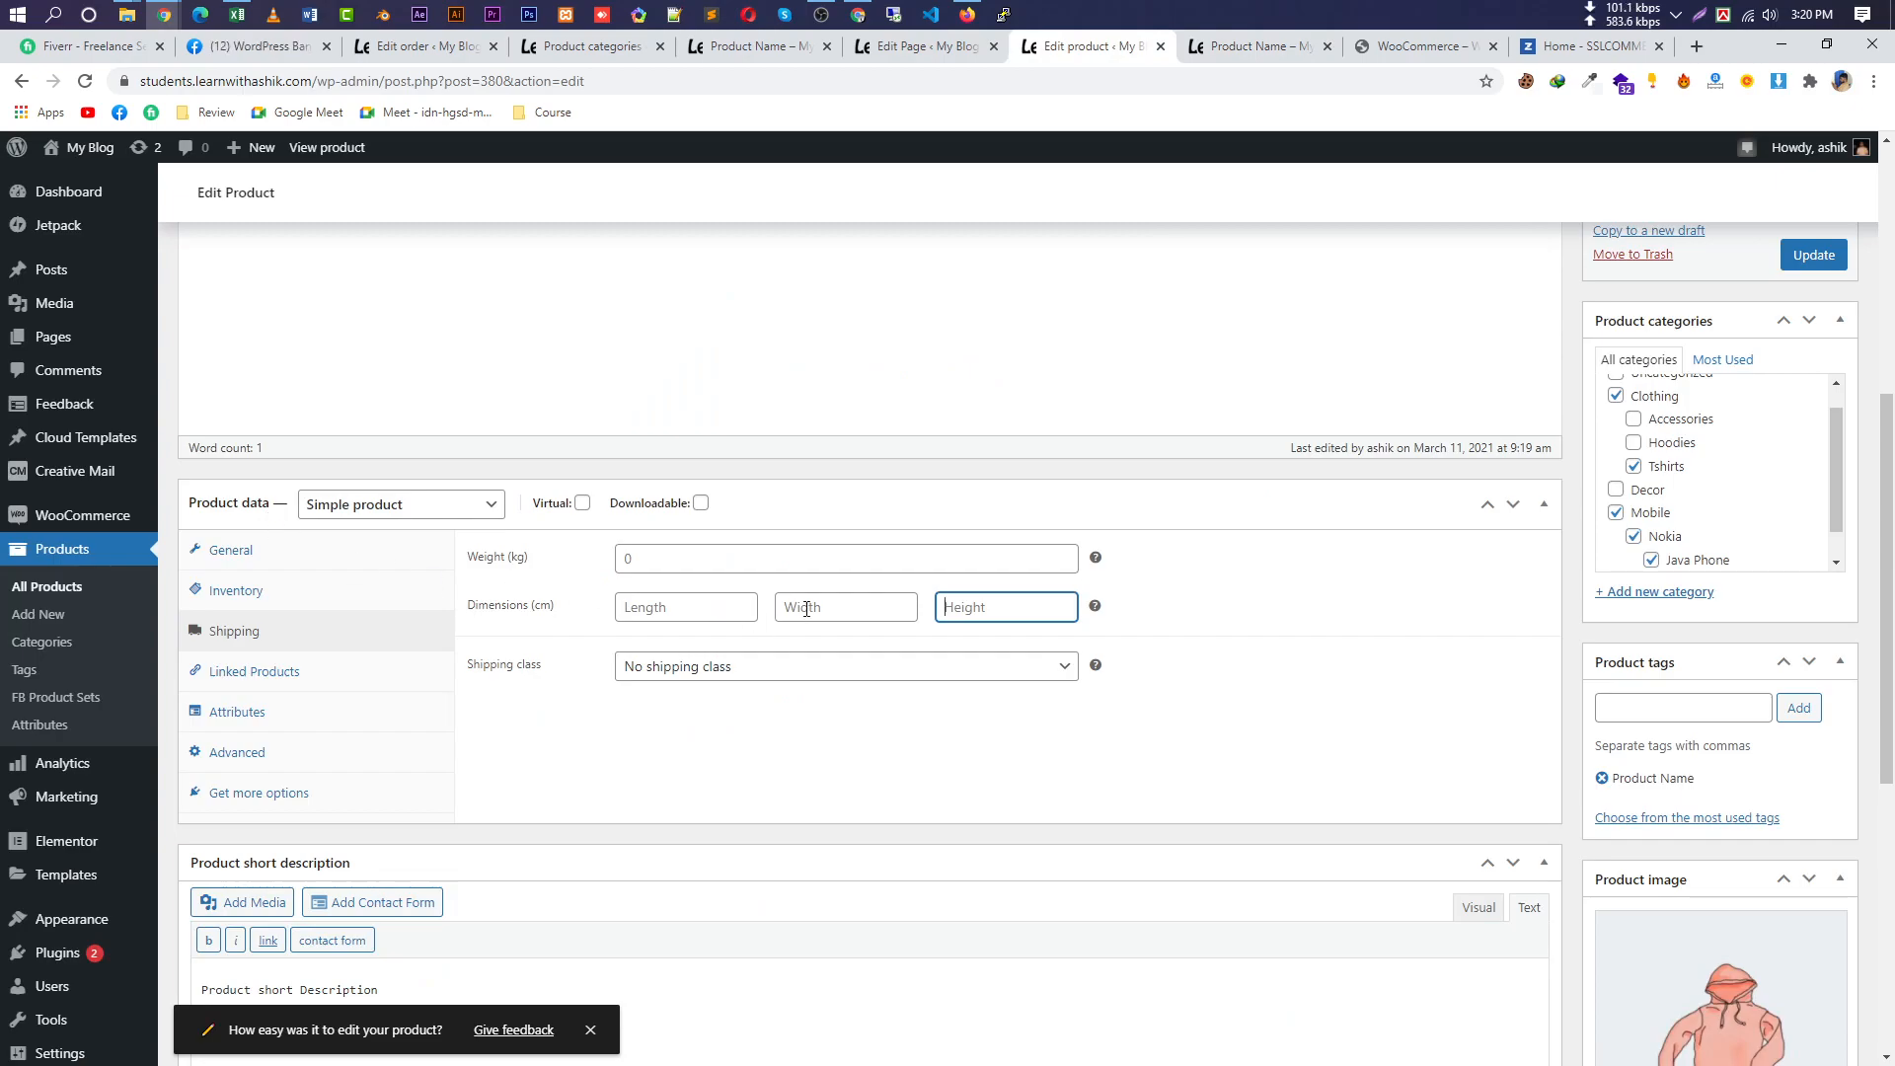
{"action": "left_click", "coordinate": [281, 583]}
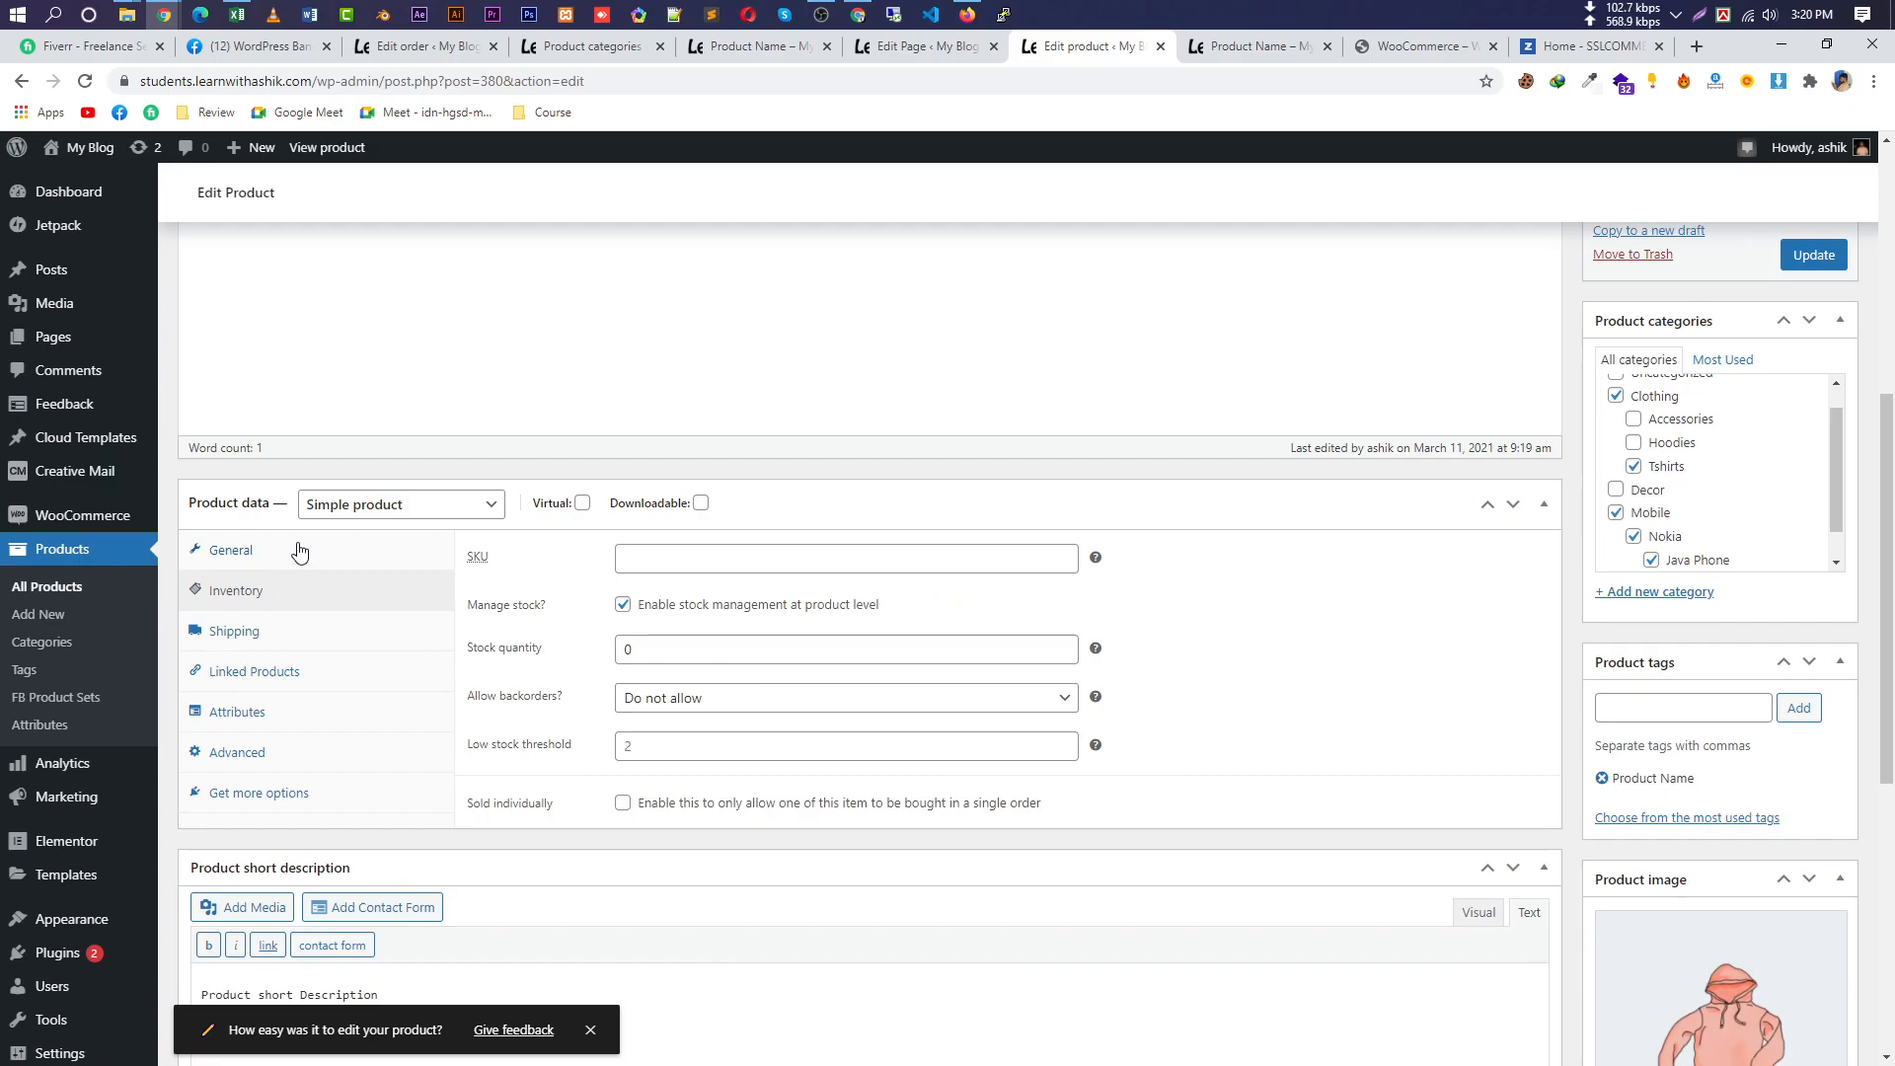
{"action": "left_click", "coordinate": [299, 551]}
{"action": "left_click", "coordinate": [277, 596]}
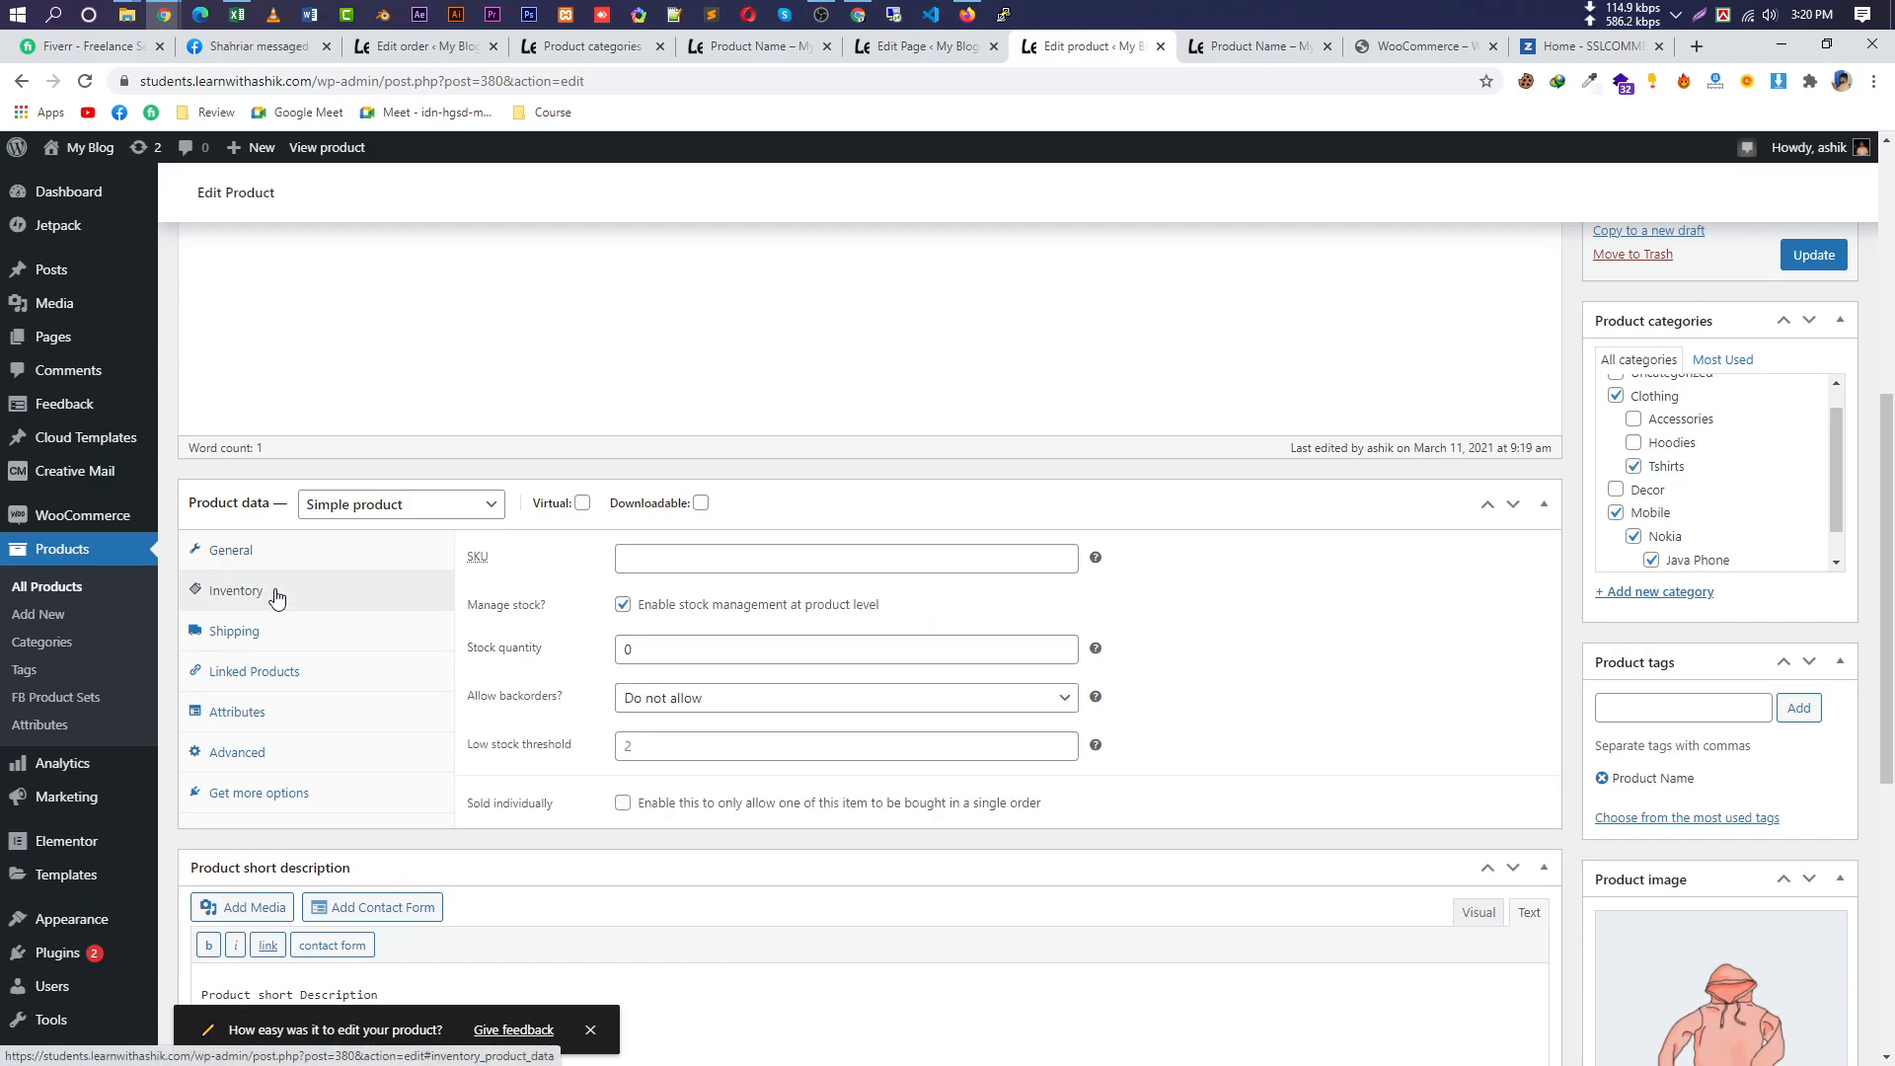
{"action": "left_click", "coordinate": [259, 800]}
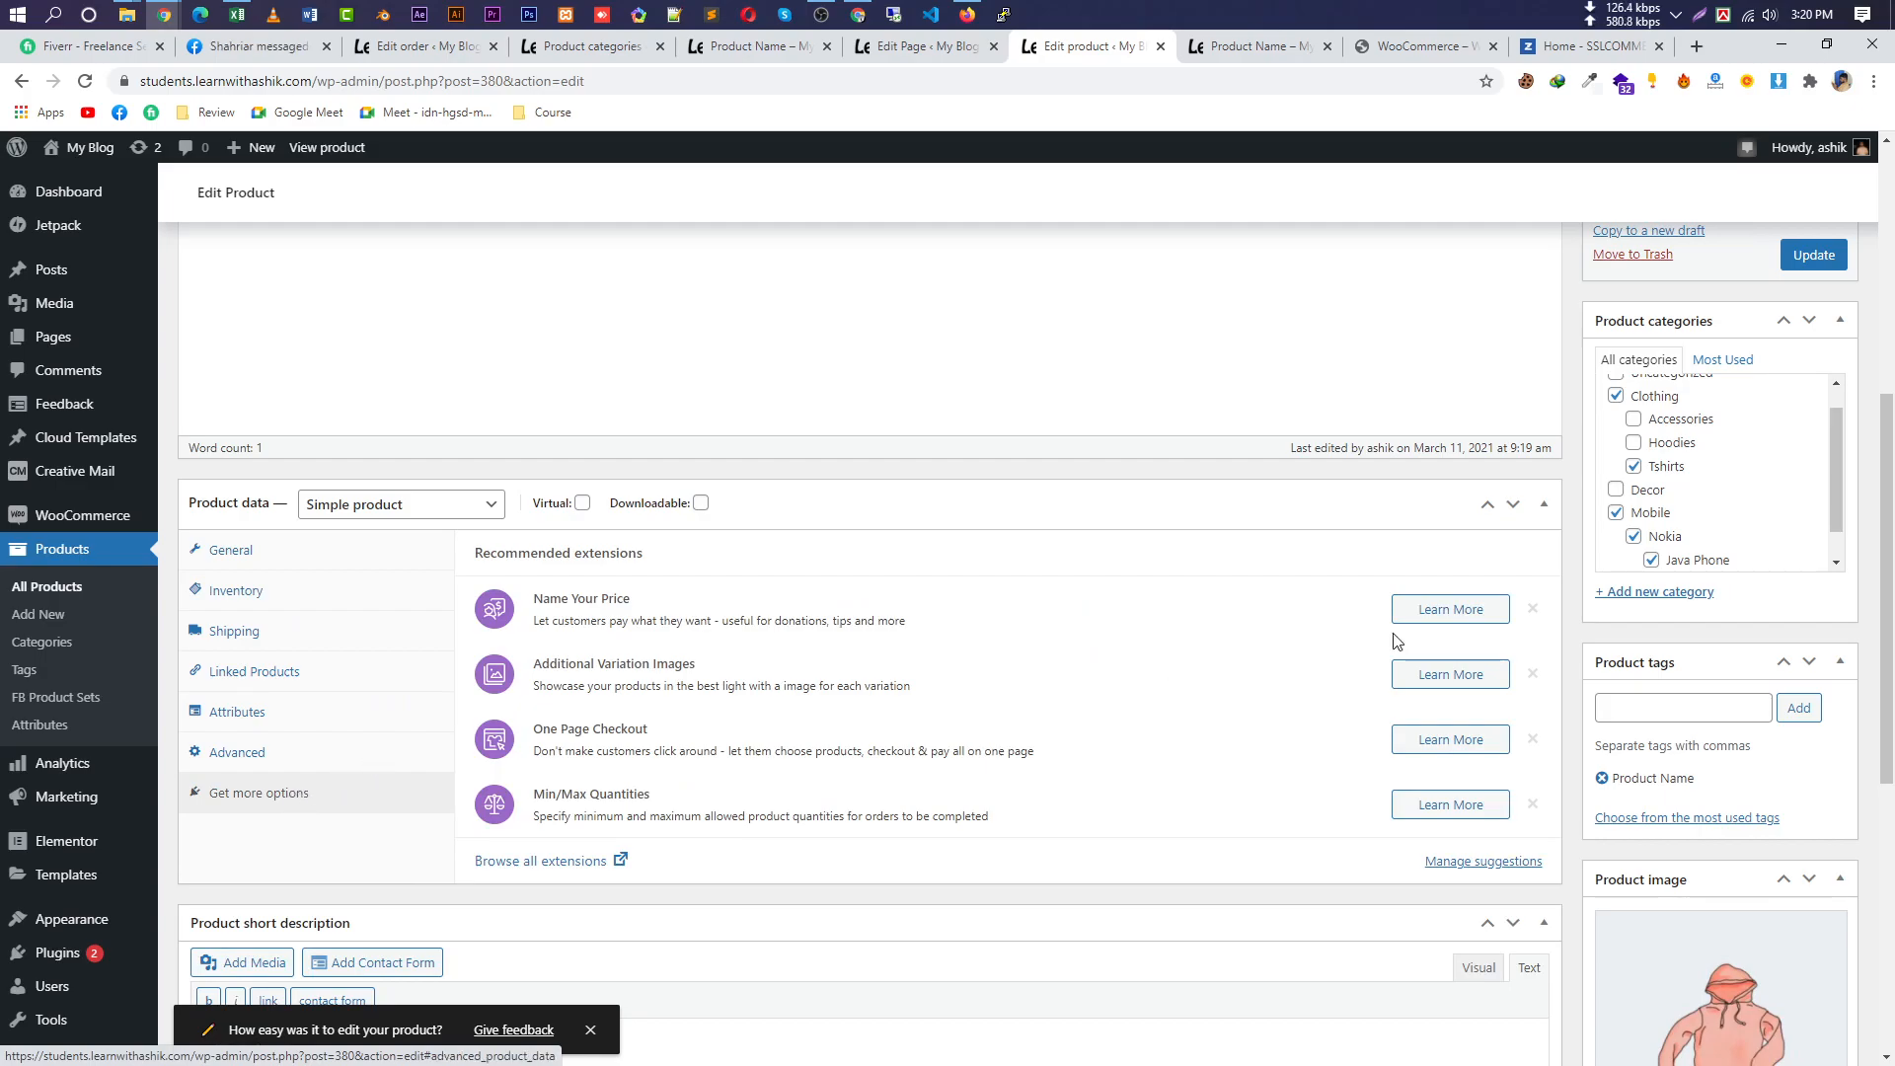
{"action": "left_click", "coordinate": [578, 866]}
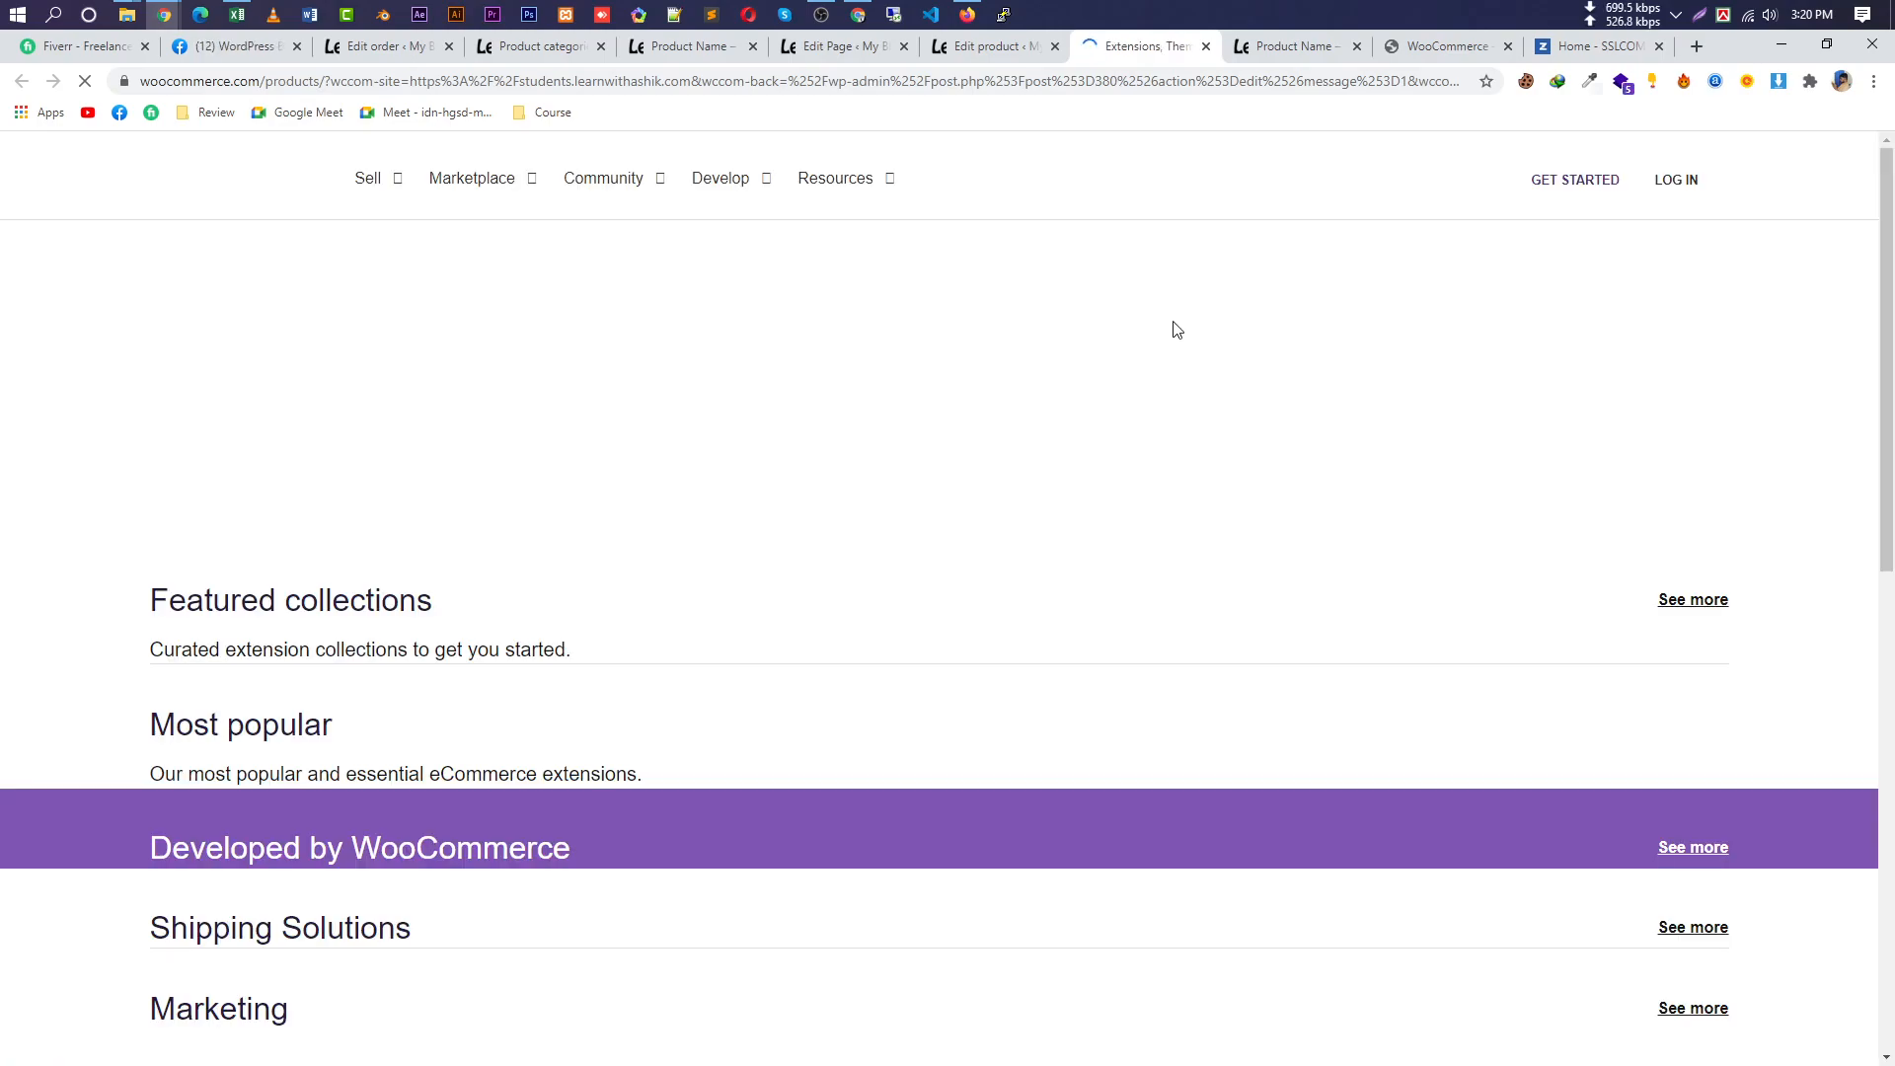
Scroll the Extensions Store and open Browse Categories > Collections.
{"action": "scroll", "coordinate": [947, 338], "scroll_direction": "down", "scroll_amount": 2}
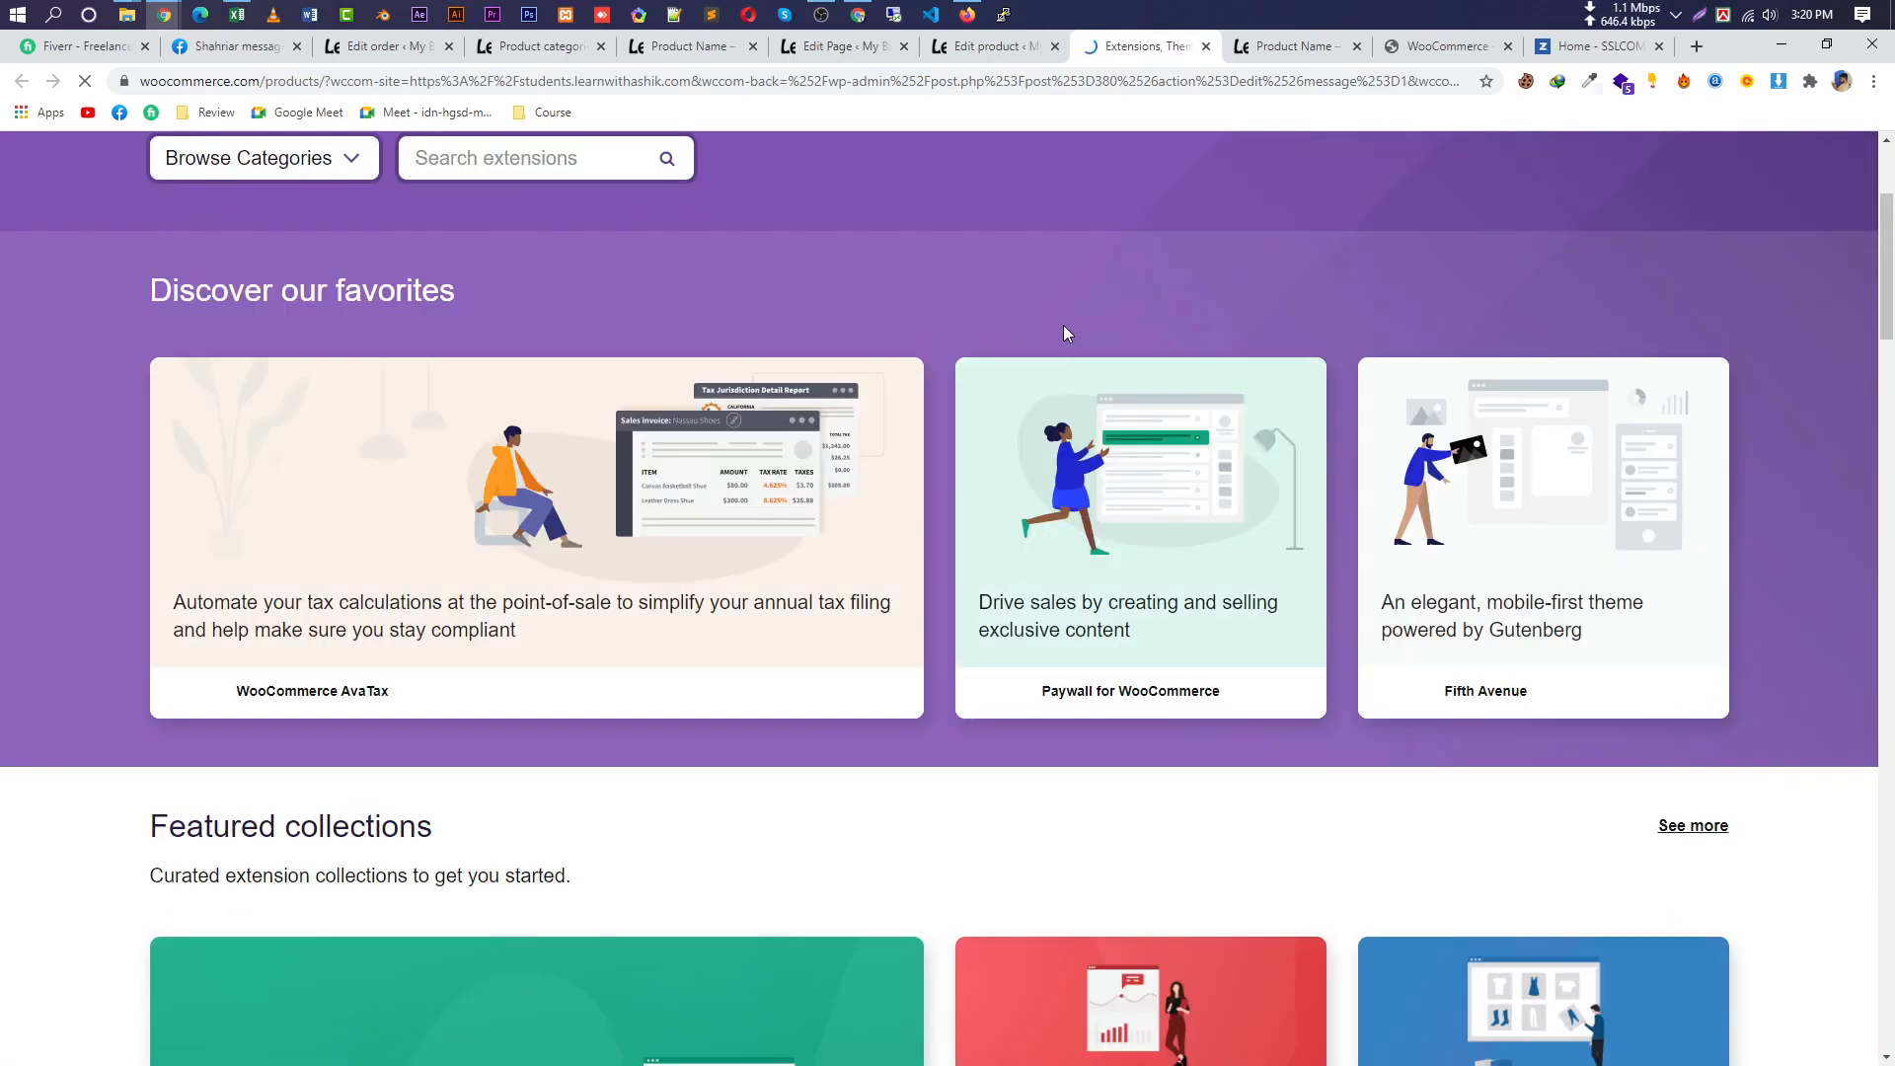
{"action": "scroll", "coordinate": [1046, 326], "scroll_direction": "down", "scroll_amount": 5}
{"action": "scroll", "coordinate": [1036, 346], "scroll_direction": "down", "scroll_amount": 4}
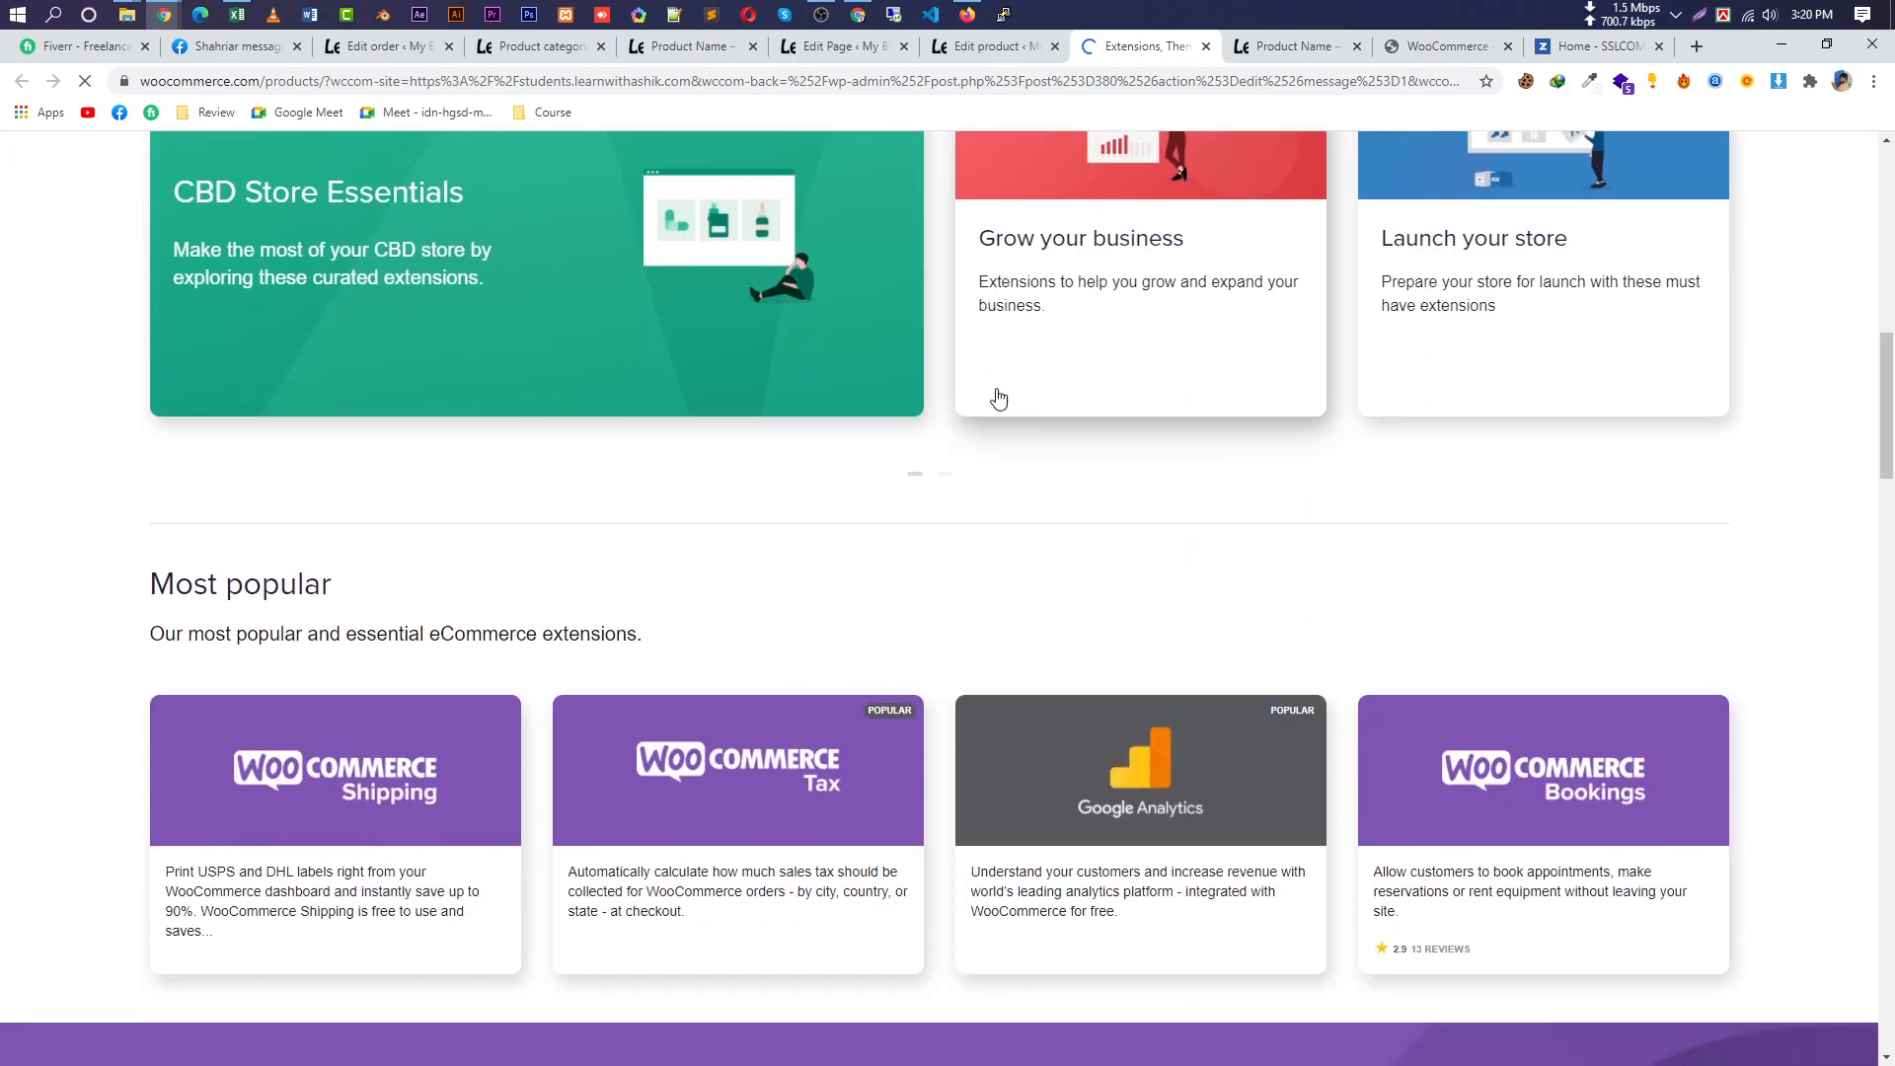
{"action": "scroll", "coordinate": [1036, 409], "scroll_direction": "down", "scroll_amount": 3}
{"action": "scroll", "coordinate": [738, 575], "scroll_direction": "up", "scroll_amount": 12}
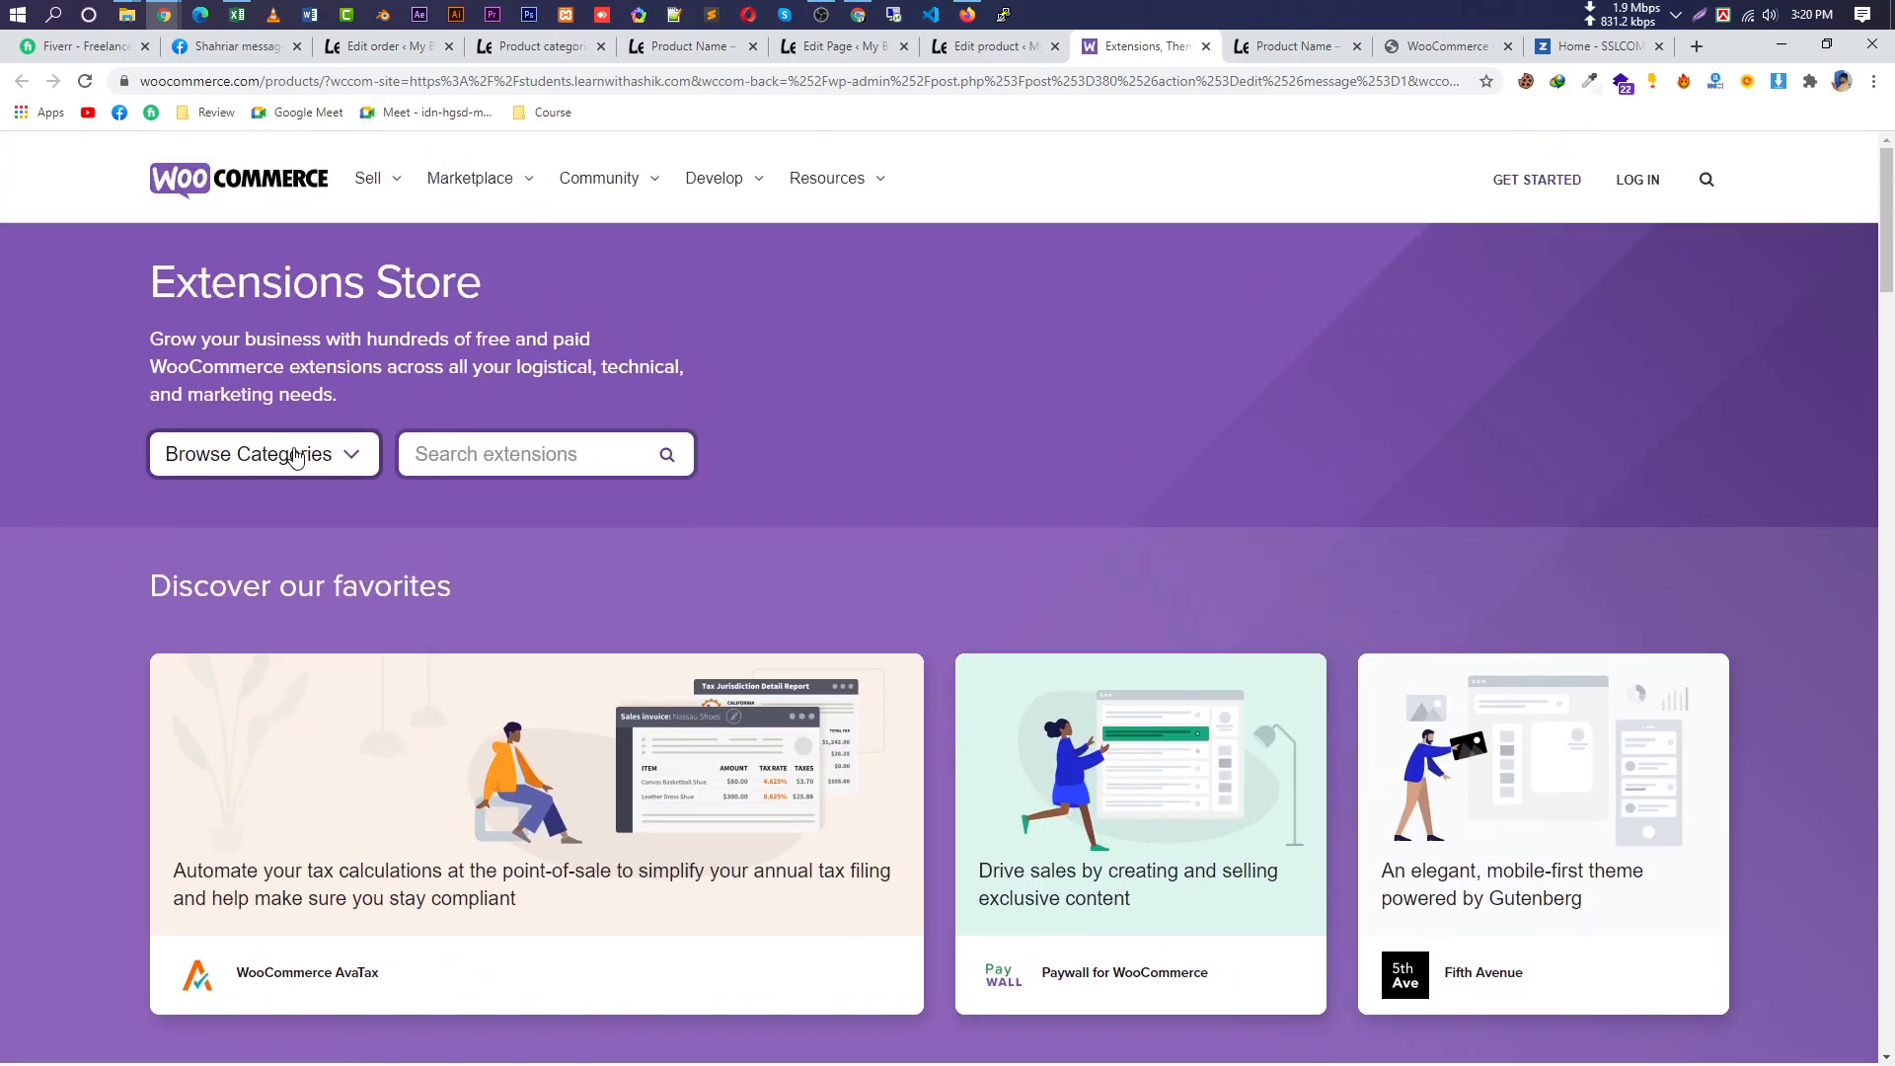
{"action": "left_click", "coordinate": [293, 456]}
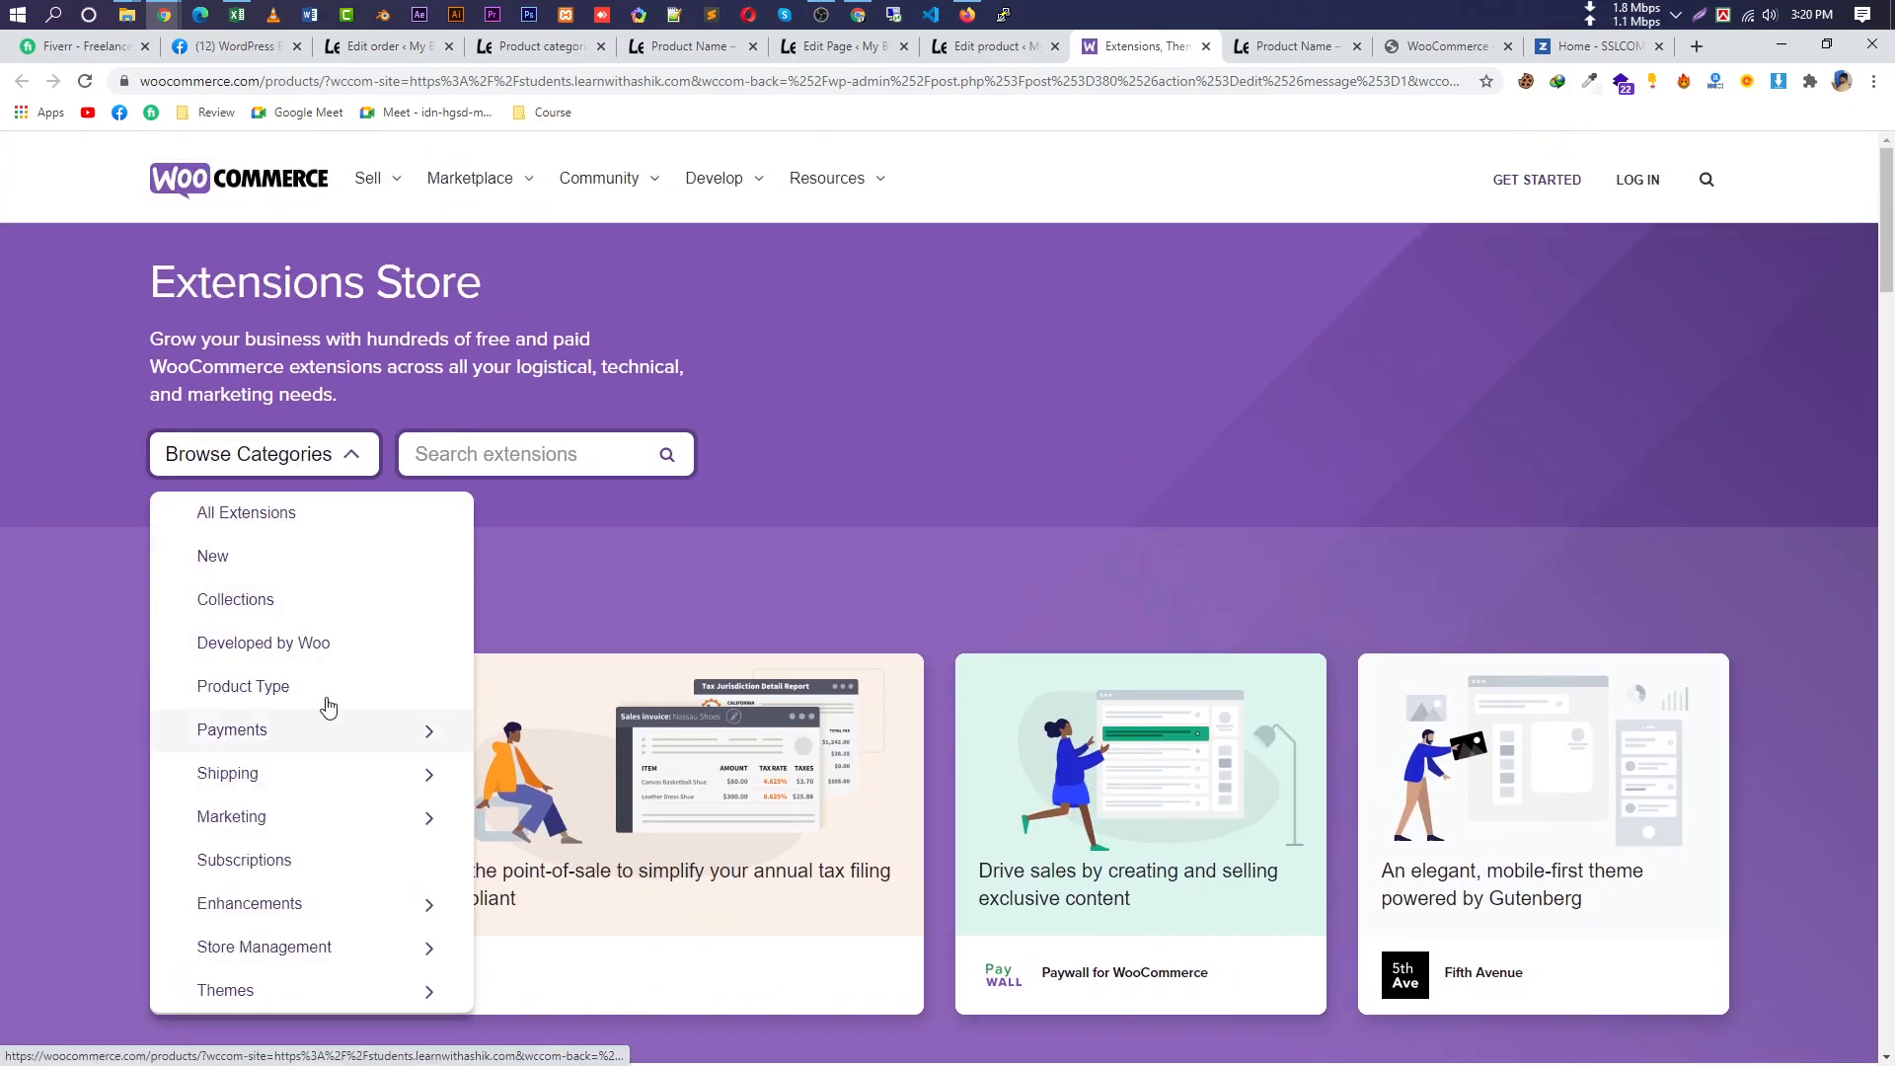
{"action": "scroll", "coordinate": [427, 689], "scroll_direction": "down", "scroll_amount": 1}
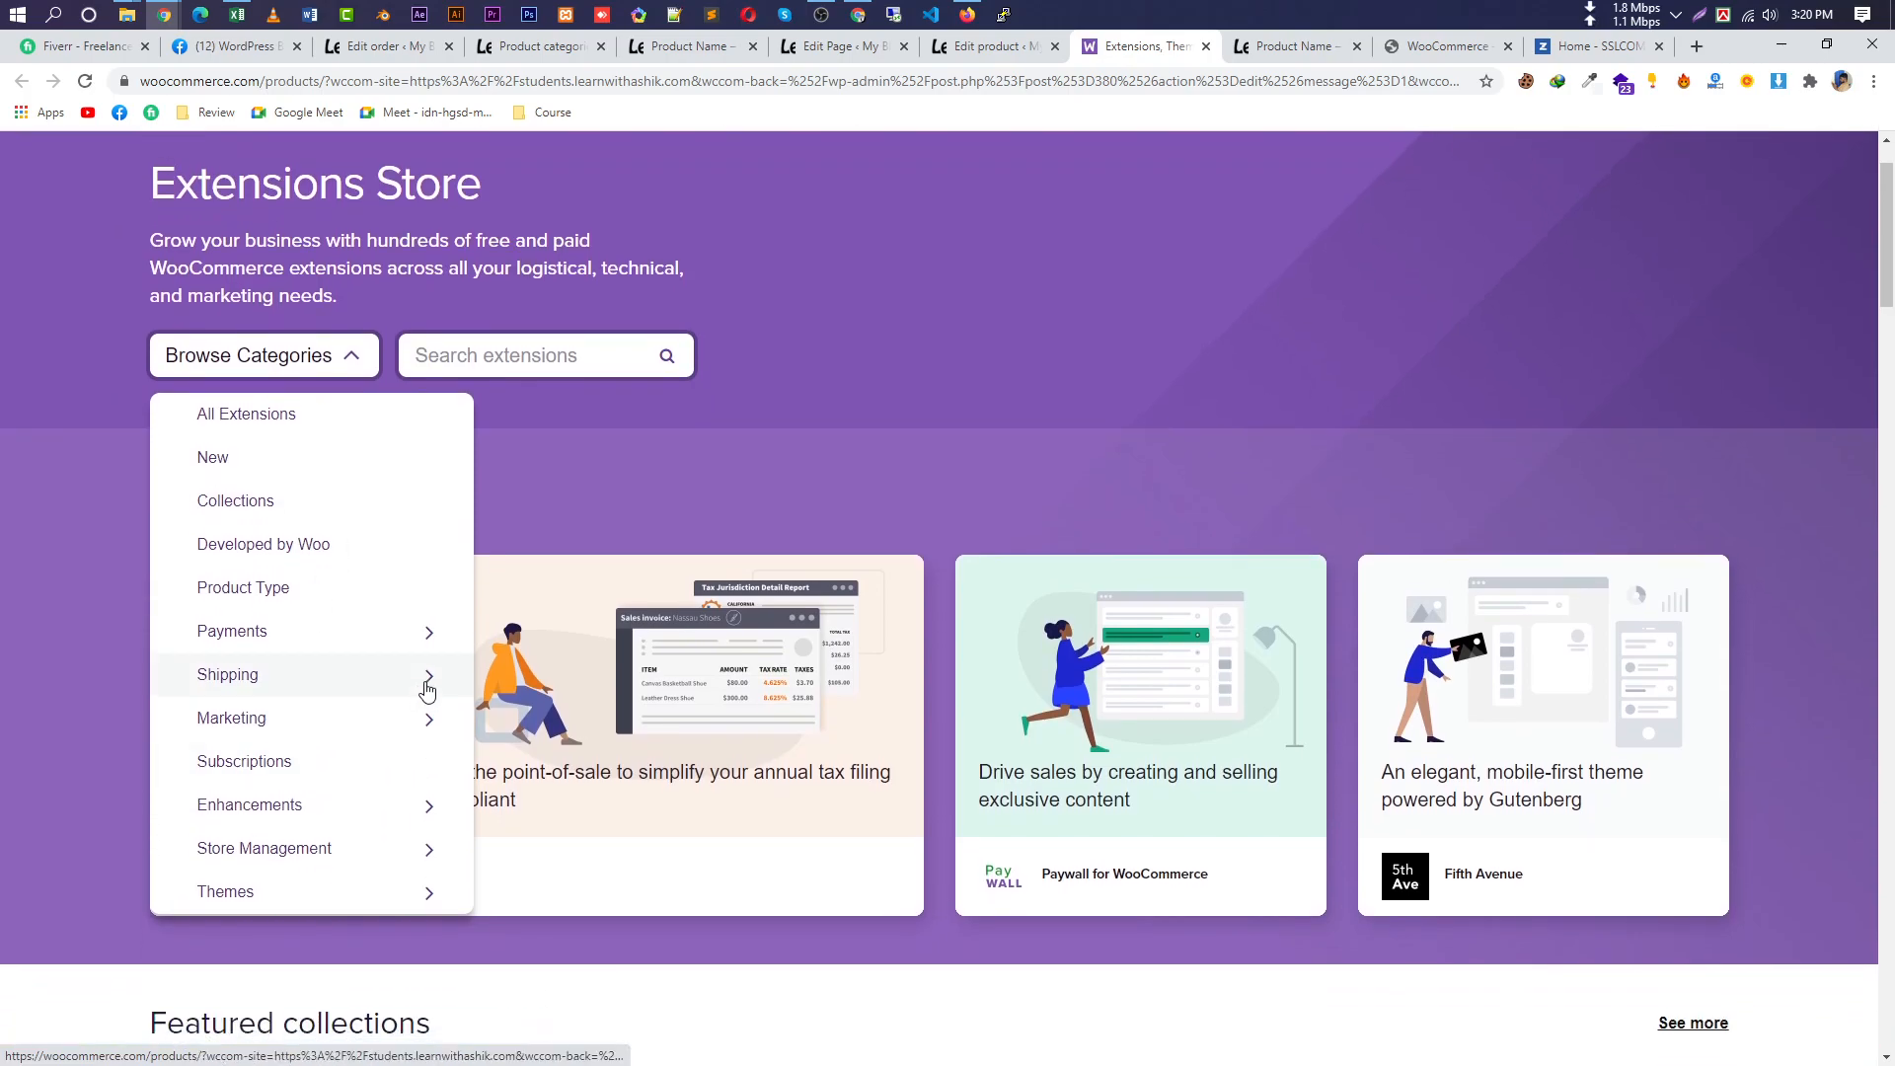
{"action": "left_click", "coordinate": [303, 504]}
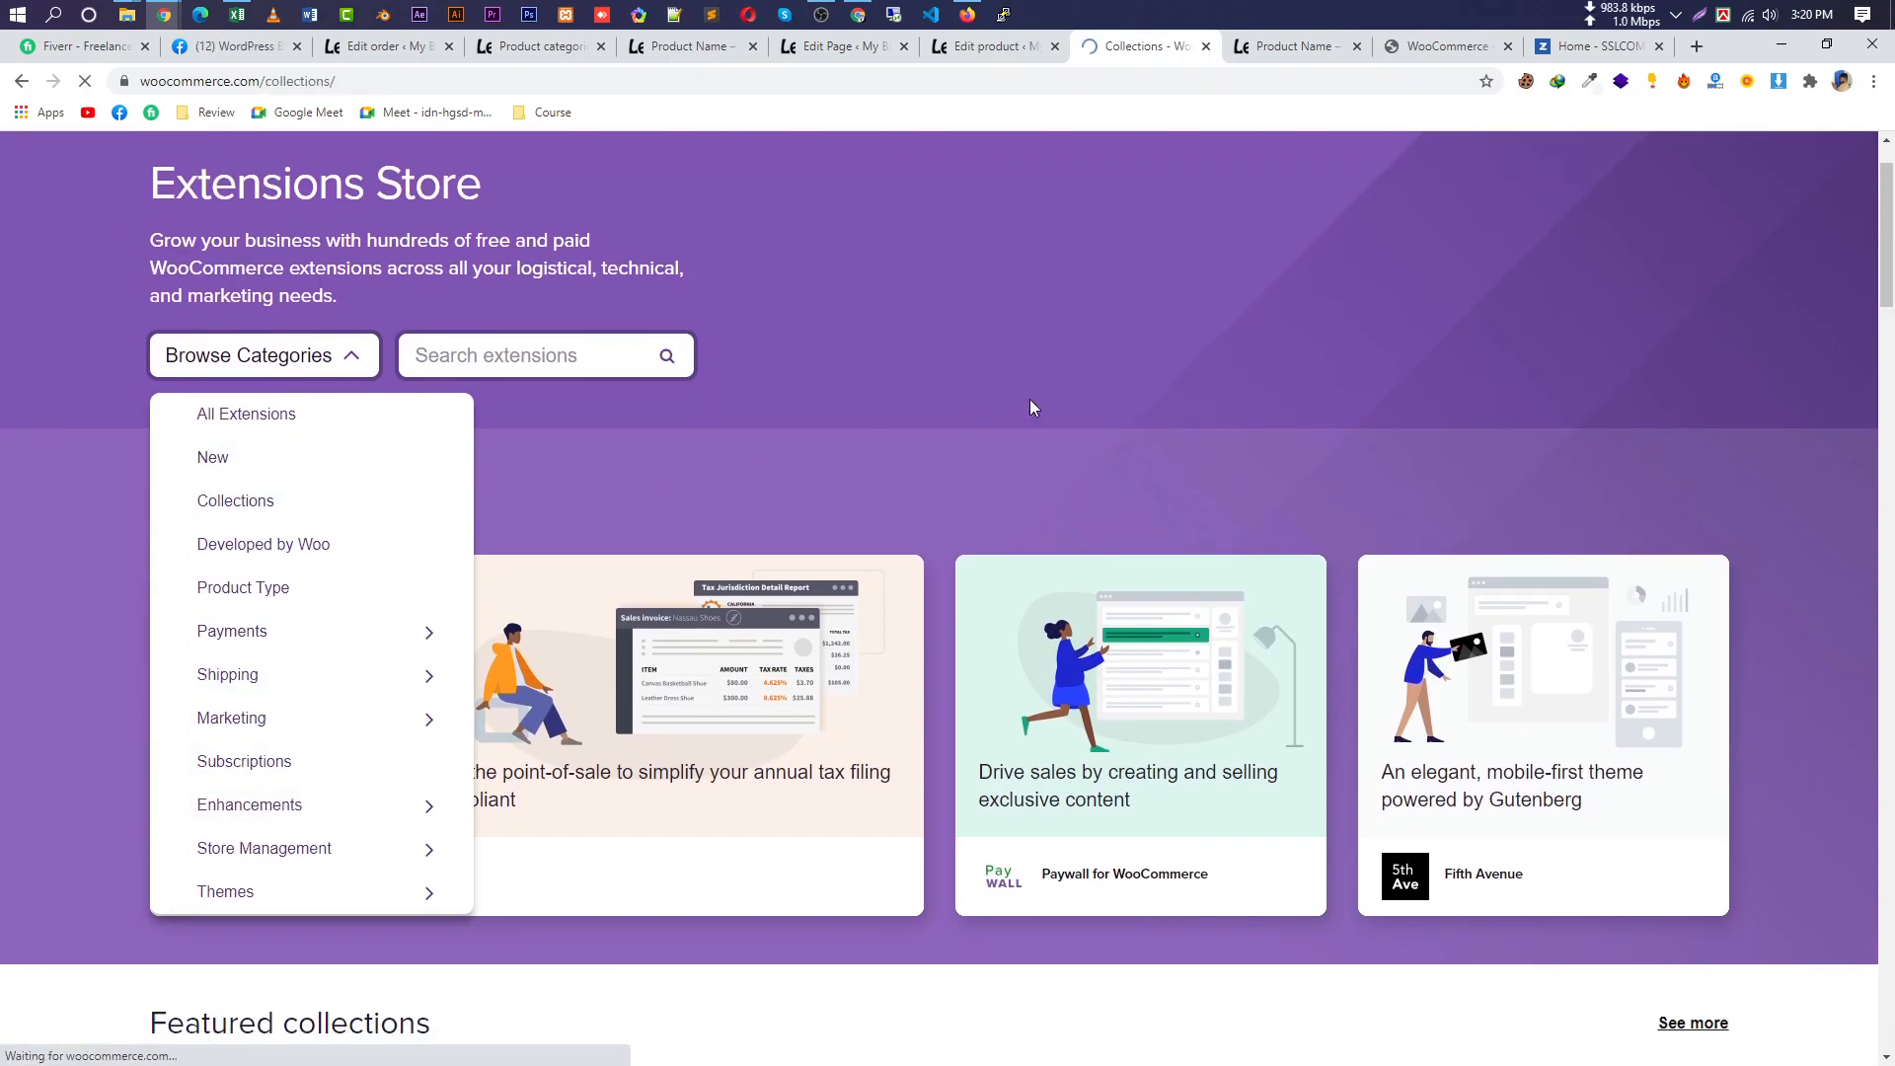
Scroll the Collections page, then close the store tab to return to Edit product.
{"action": "scroll", "coordinate": [995, 459], "scroll_direction": "down", "scroll_amount": 15}
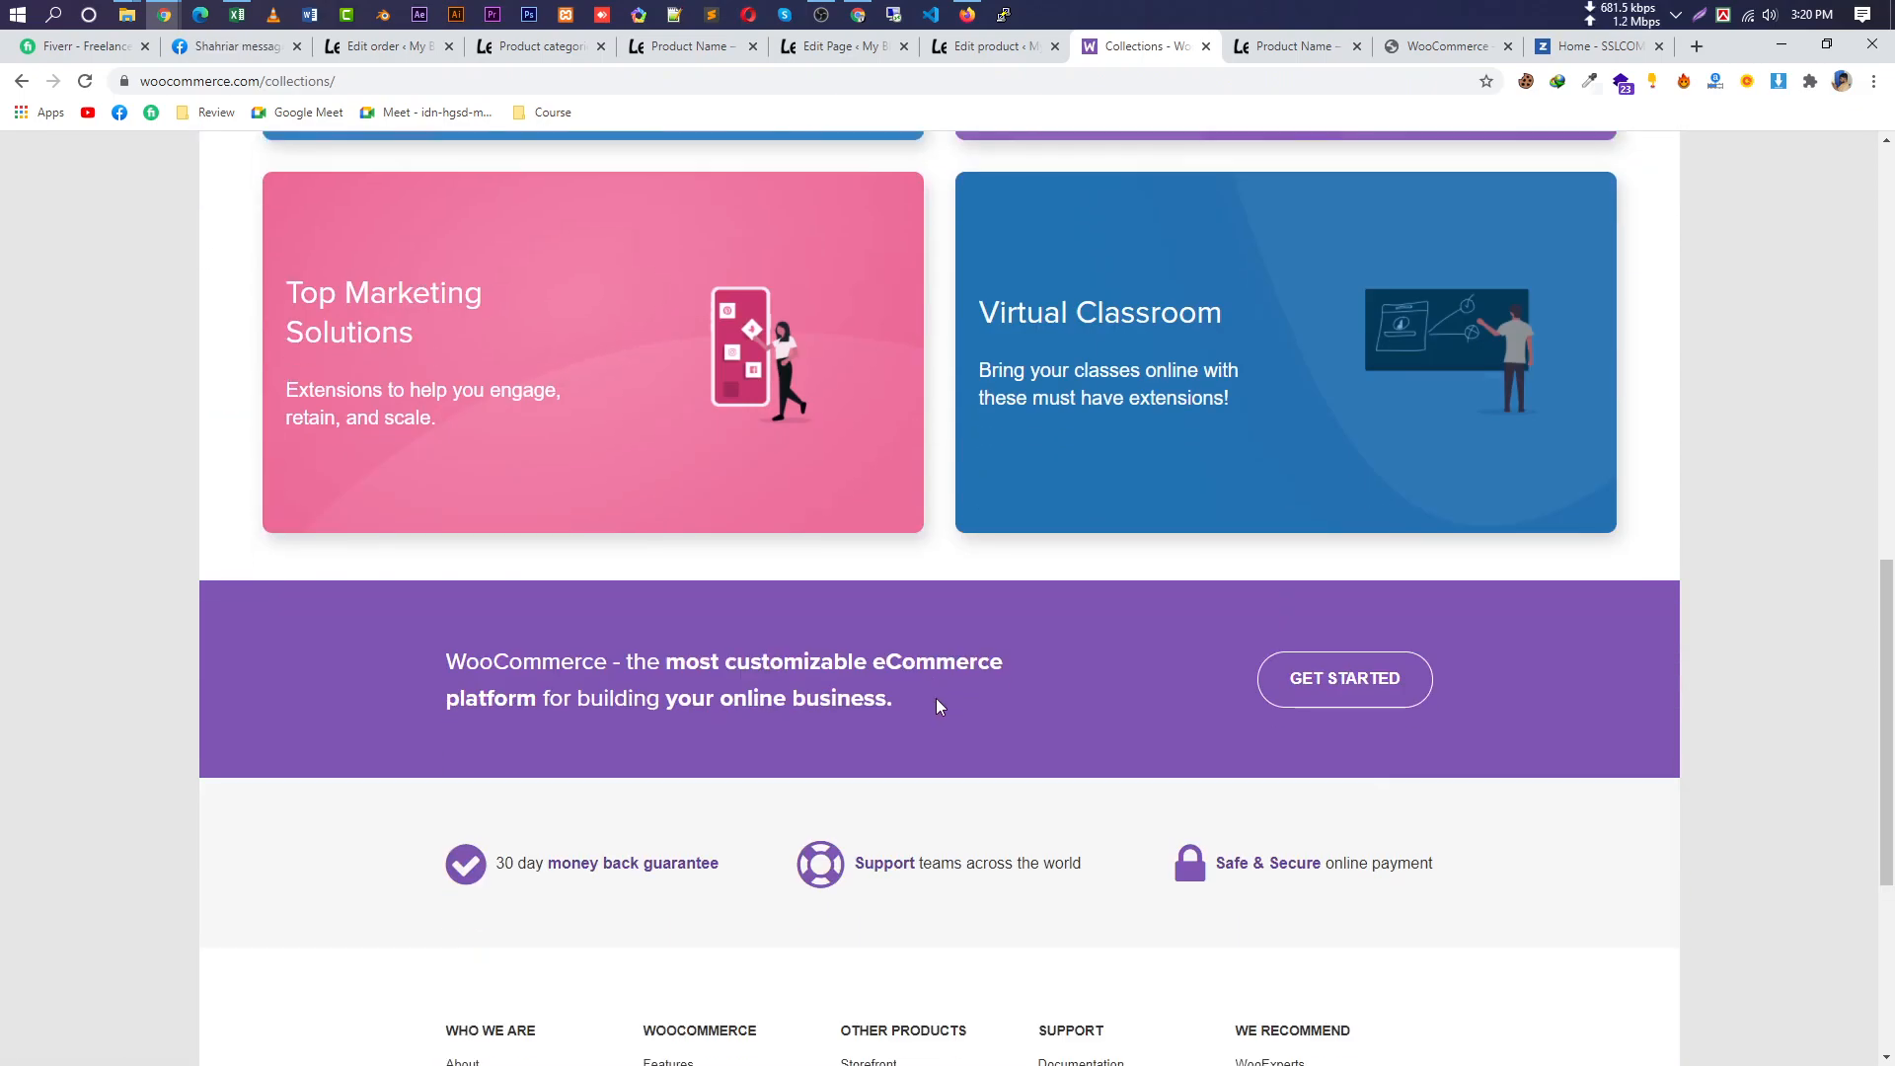
{"action": "scroll", "coordinate": [959, 667], "scroll_direction": "up", "scroll_amount": 15}
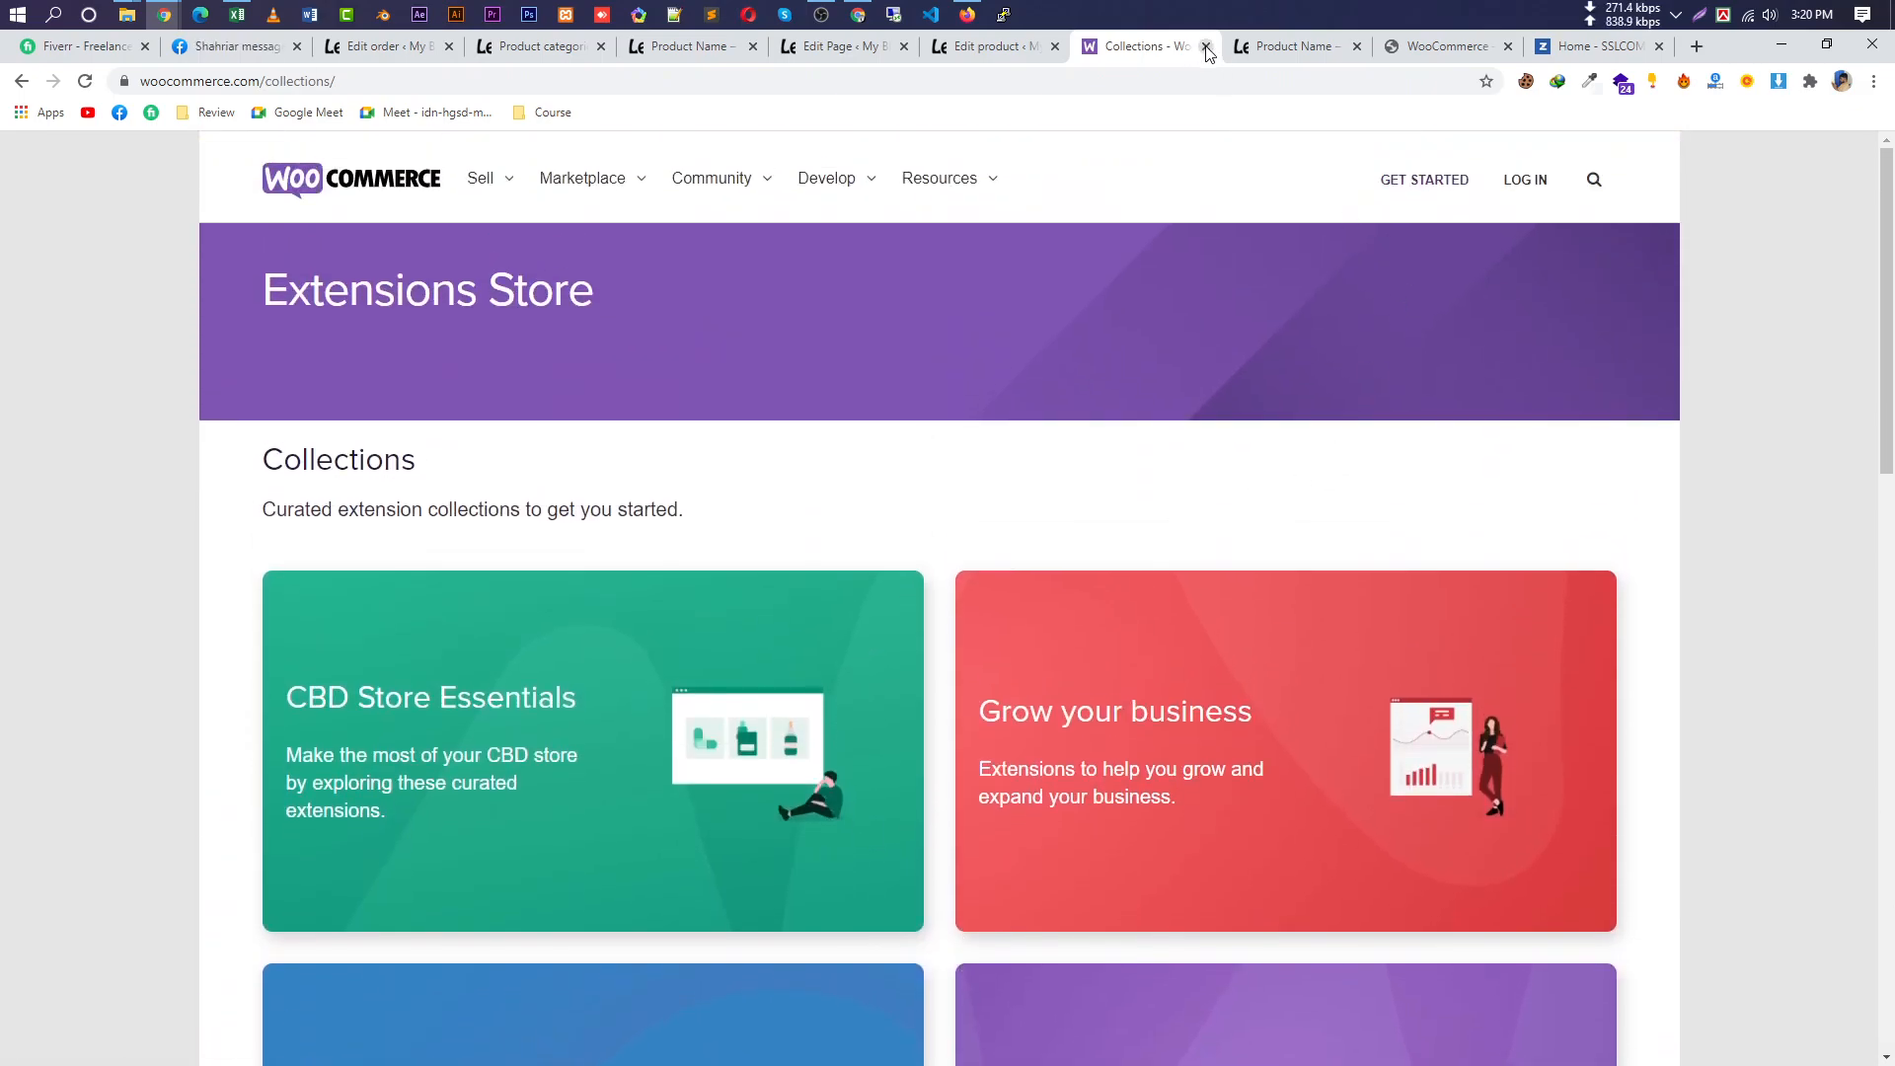
{"action": "left_click", "coordinate": [1206, 47]}
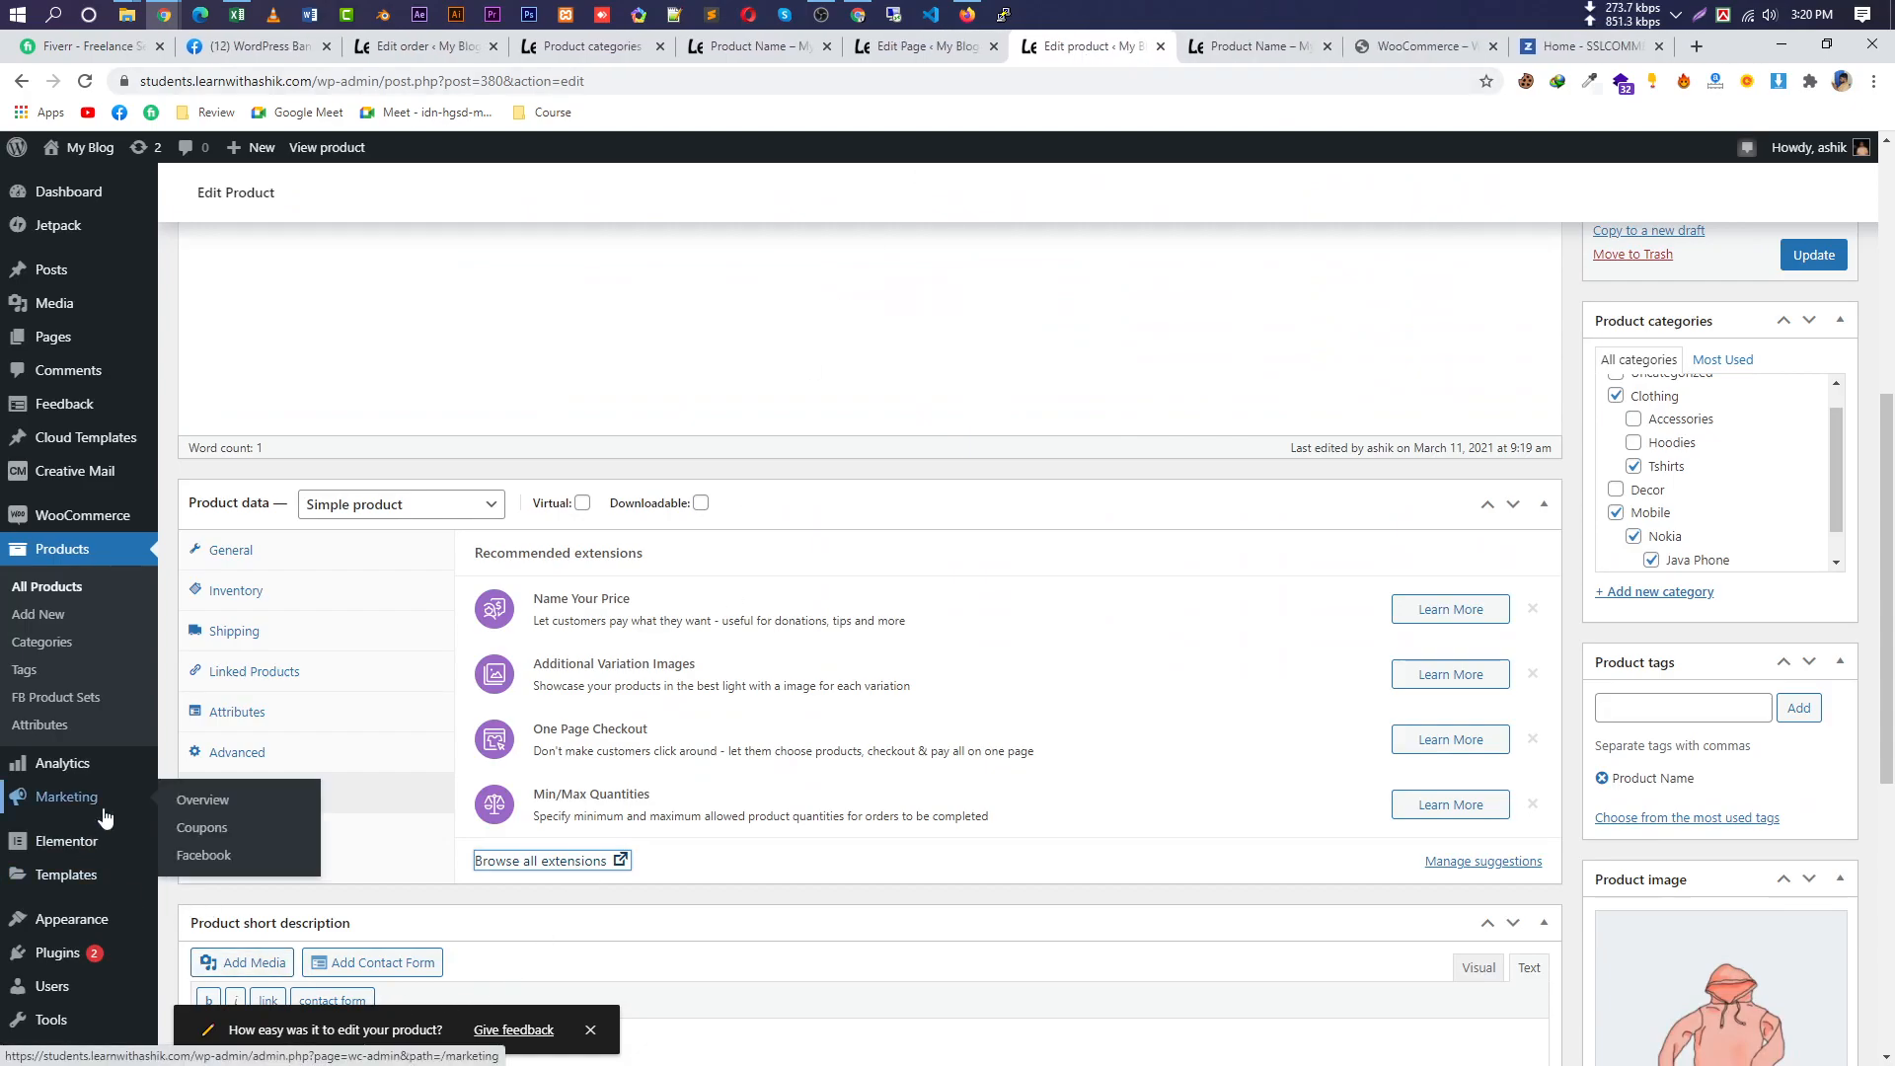
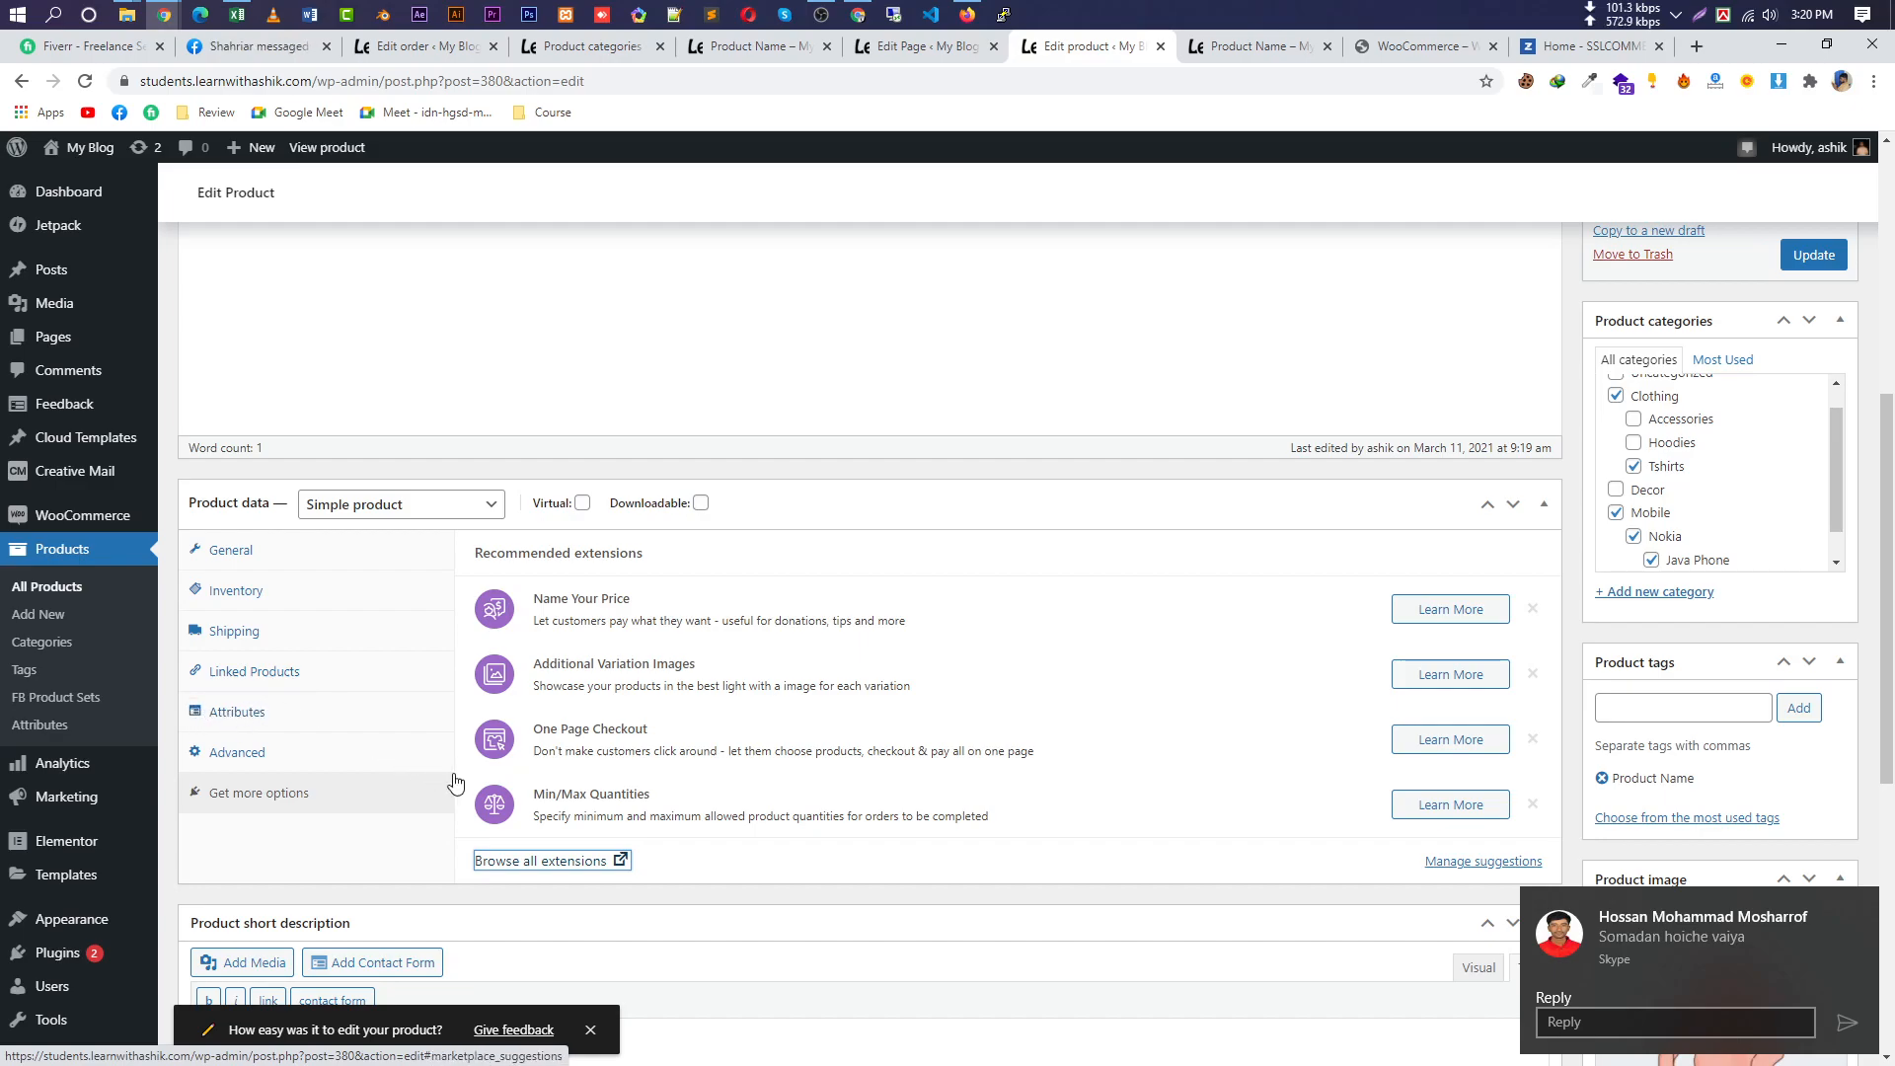
Cycle through the product's Inventory, General, Shipping and Linked Products data tabs.
{"action": "left_click", "coordinate": [322, 606]}
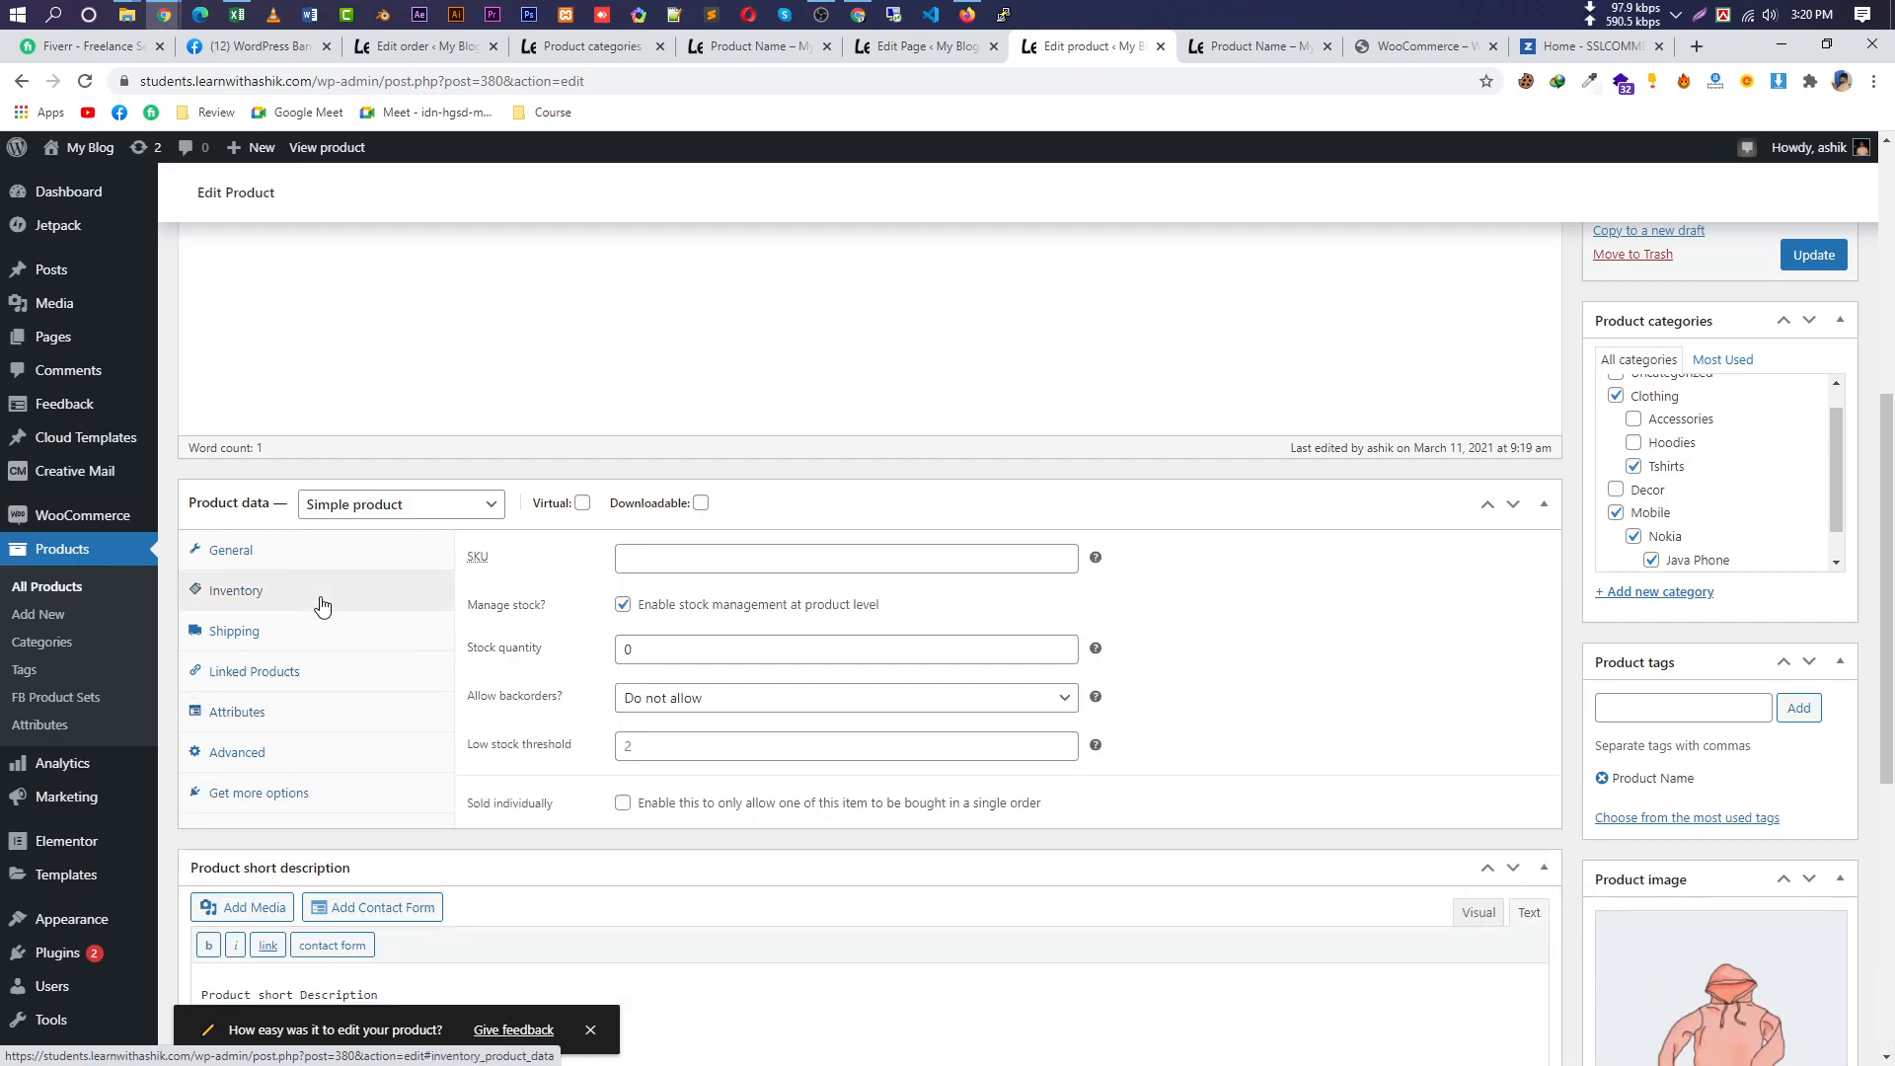
{"action": "left_click", "coordinate": [287, 553]}
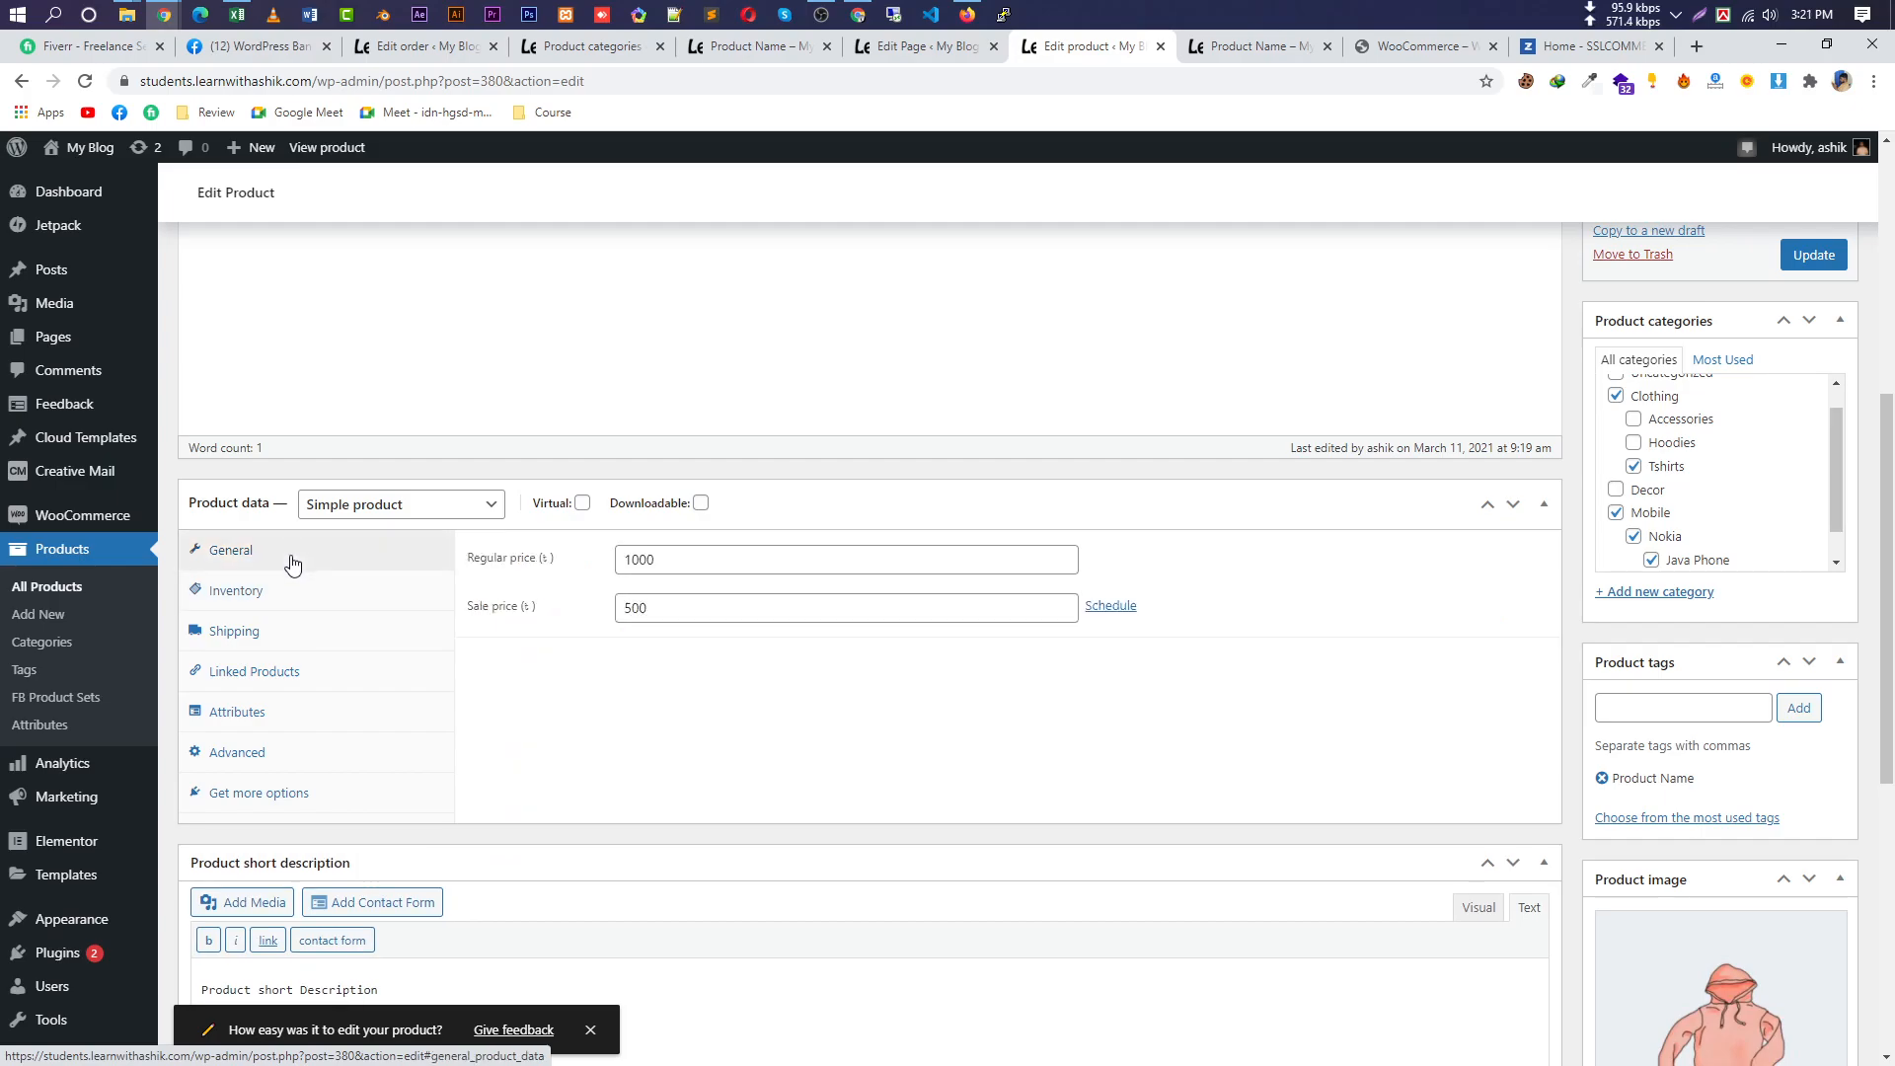
{"action": "left_click", "coordinate": [290, 633]}
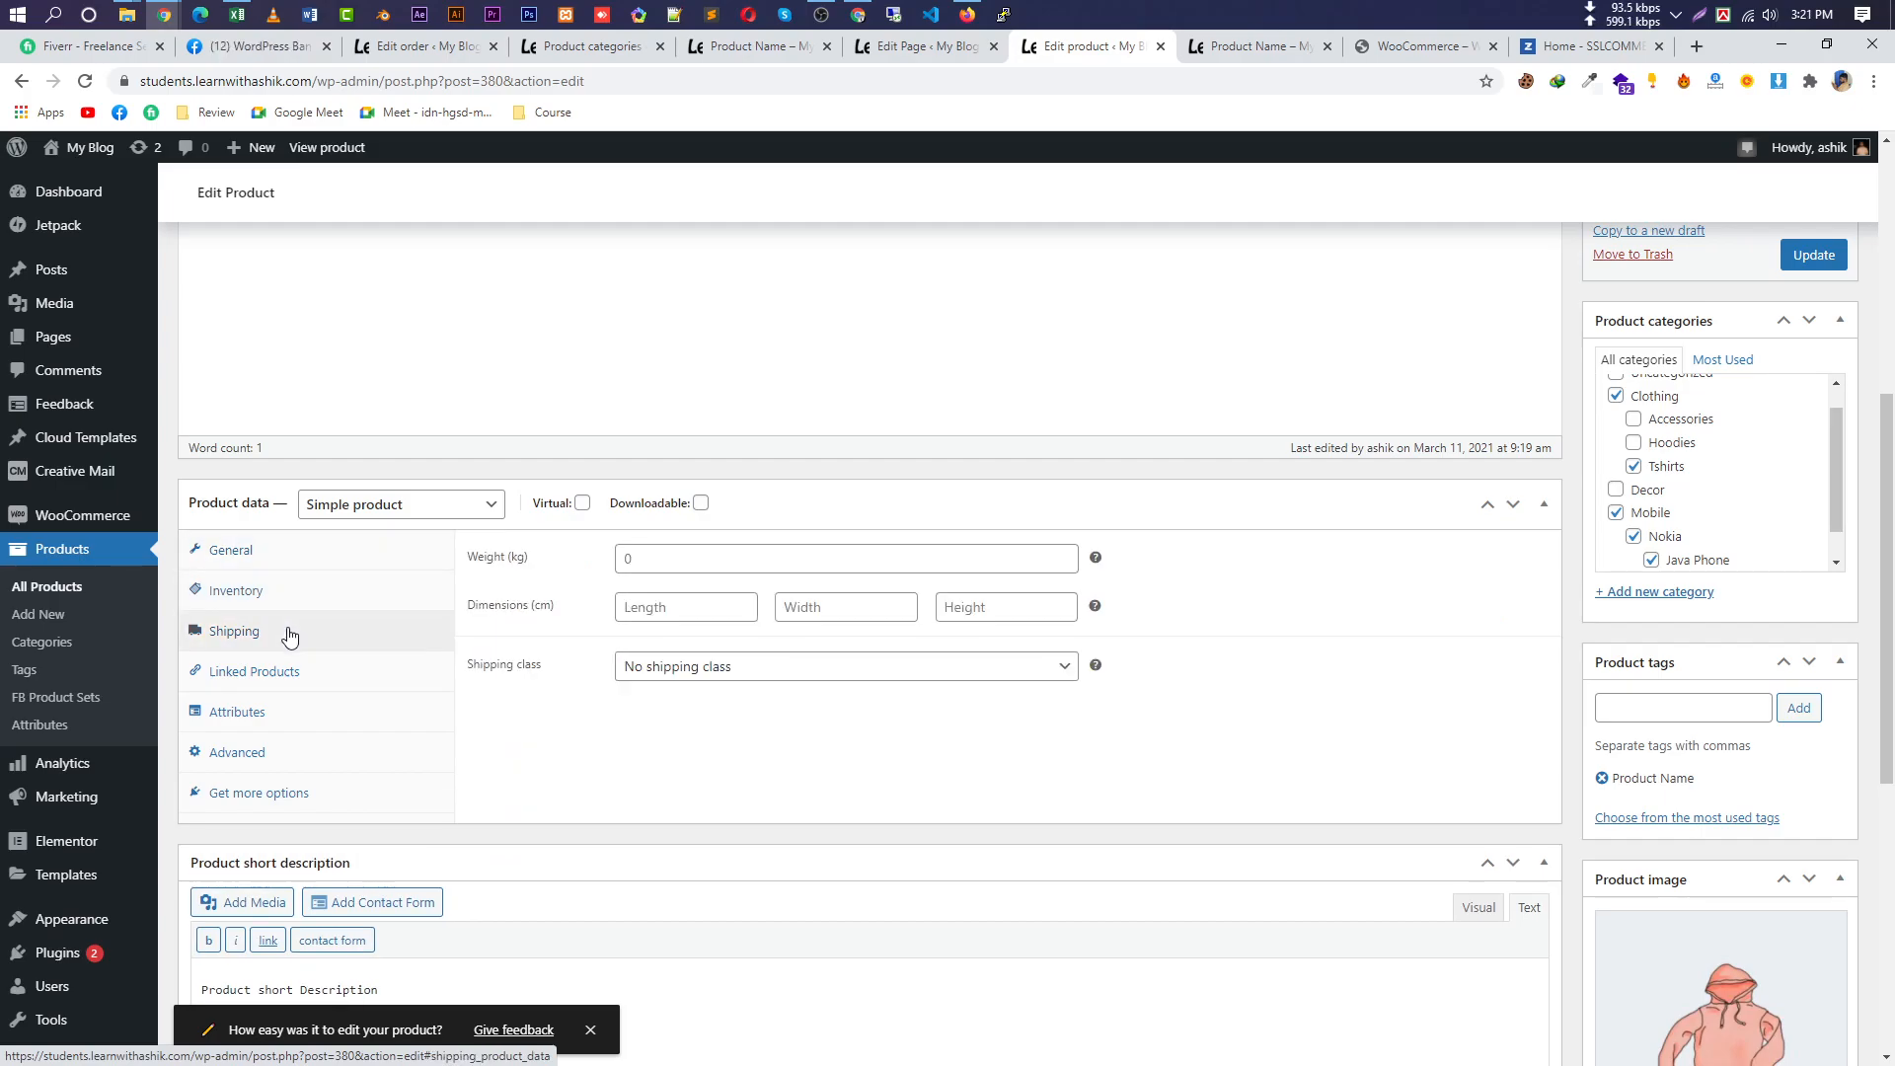
{"action": "left_click", "coordinate": [286, 679]}
Add a Color attribute to the product with Blue and Red values.
{"action": "left_click", "coordinate": [285, 715]}
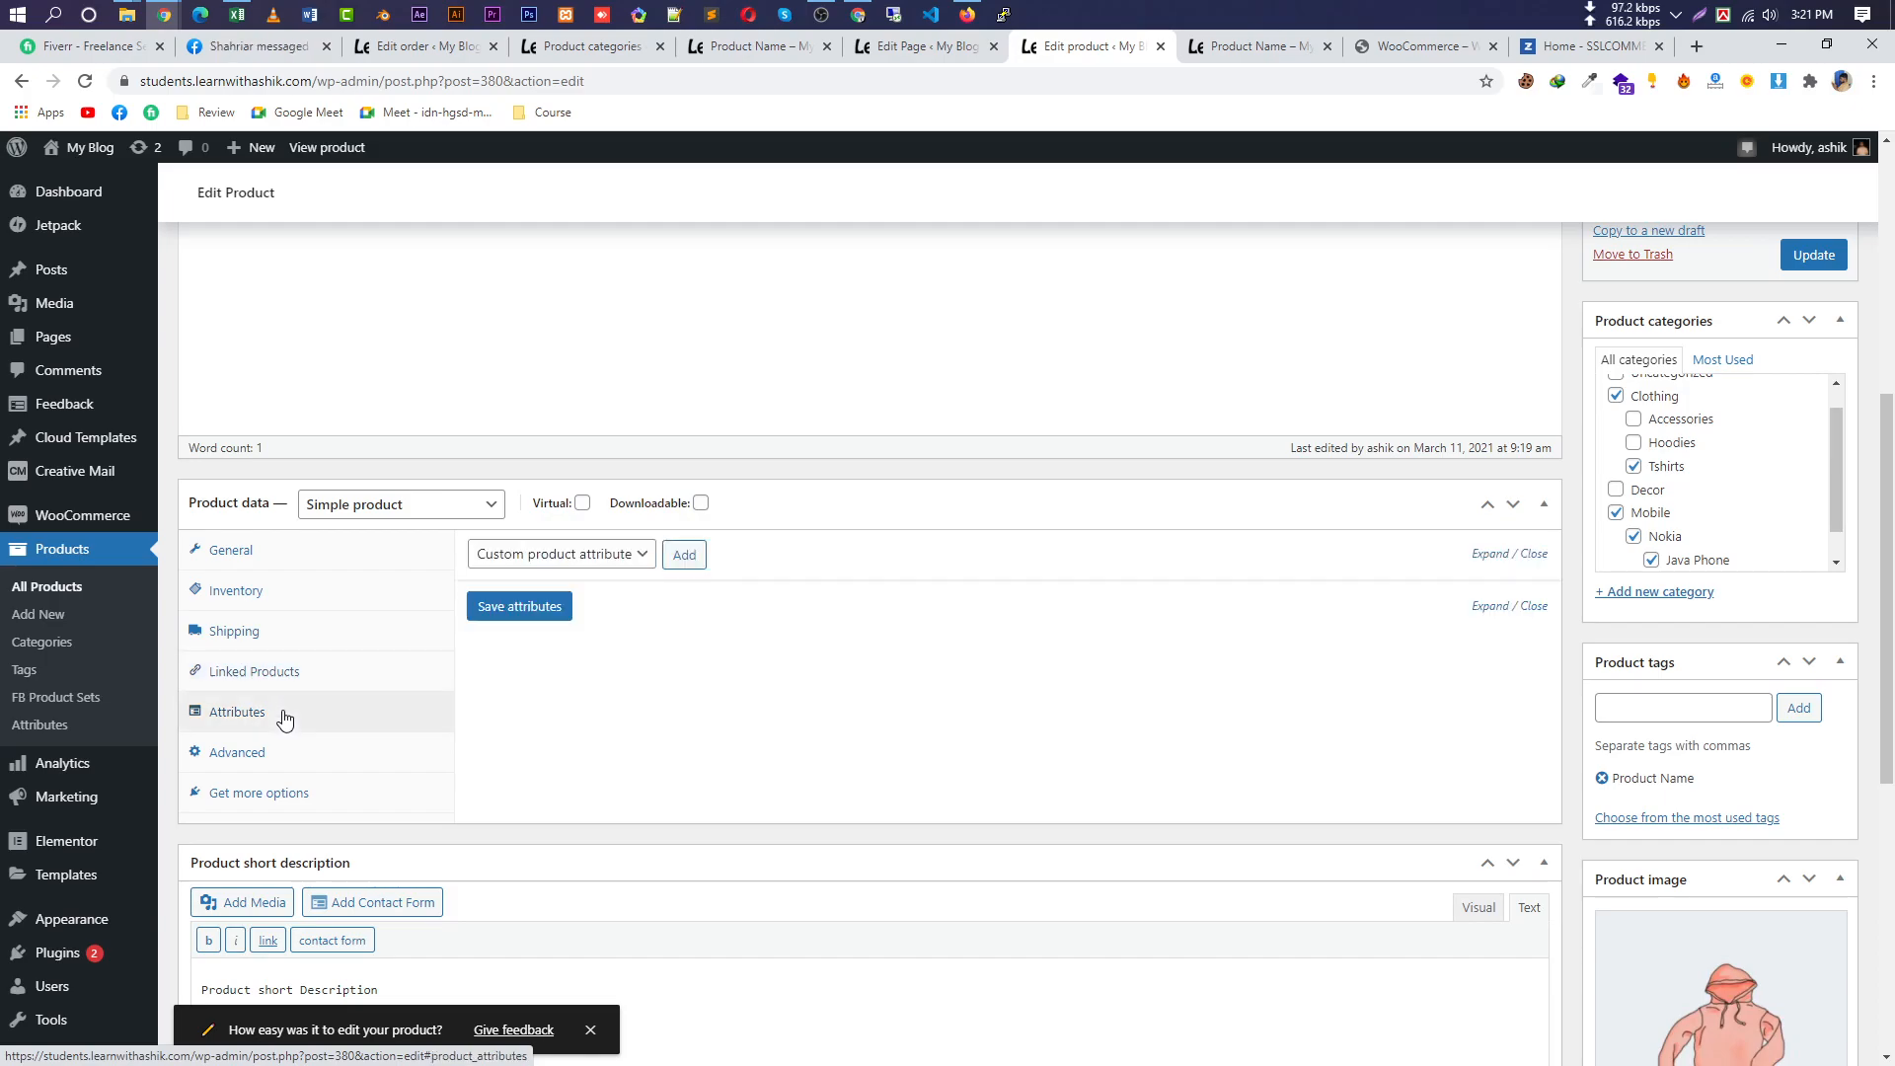
{"action": "left_click", "coordinate": [596, 559]}
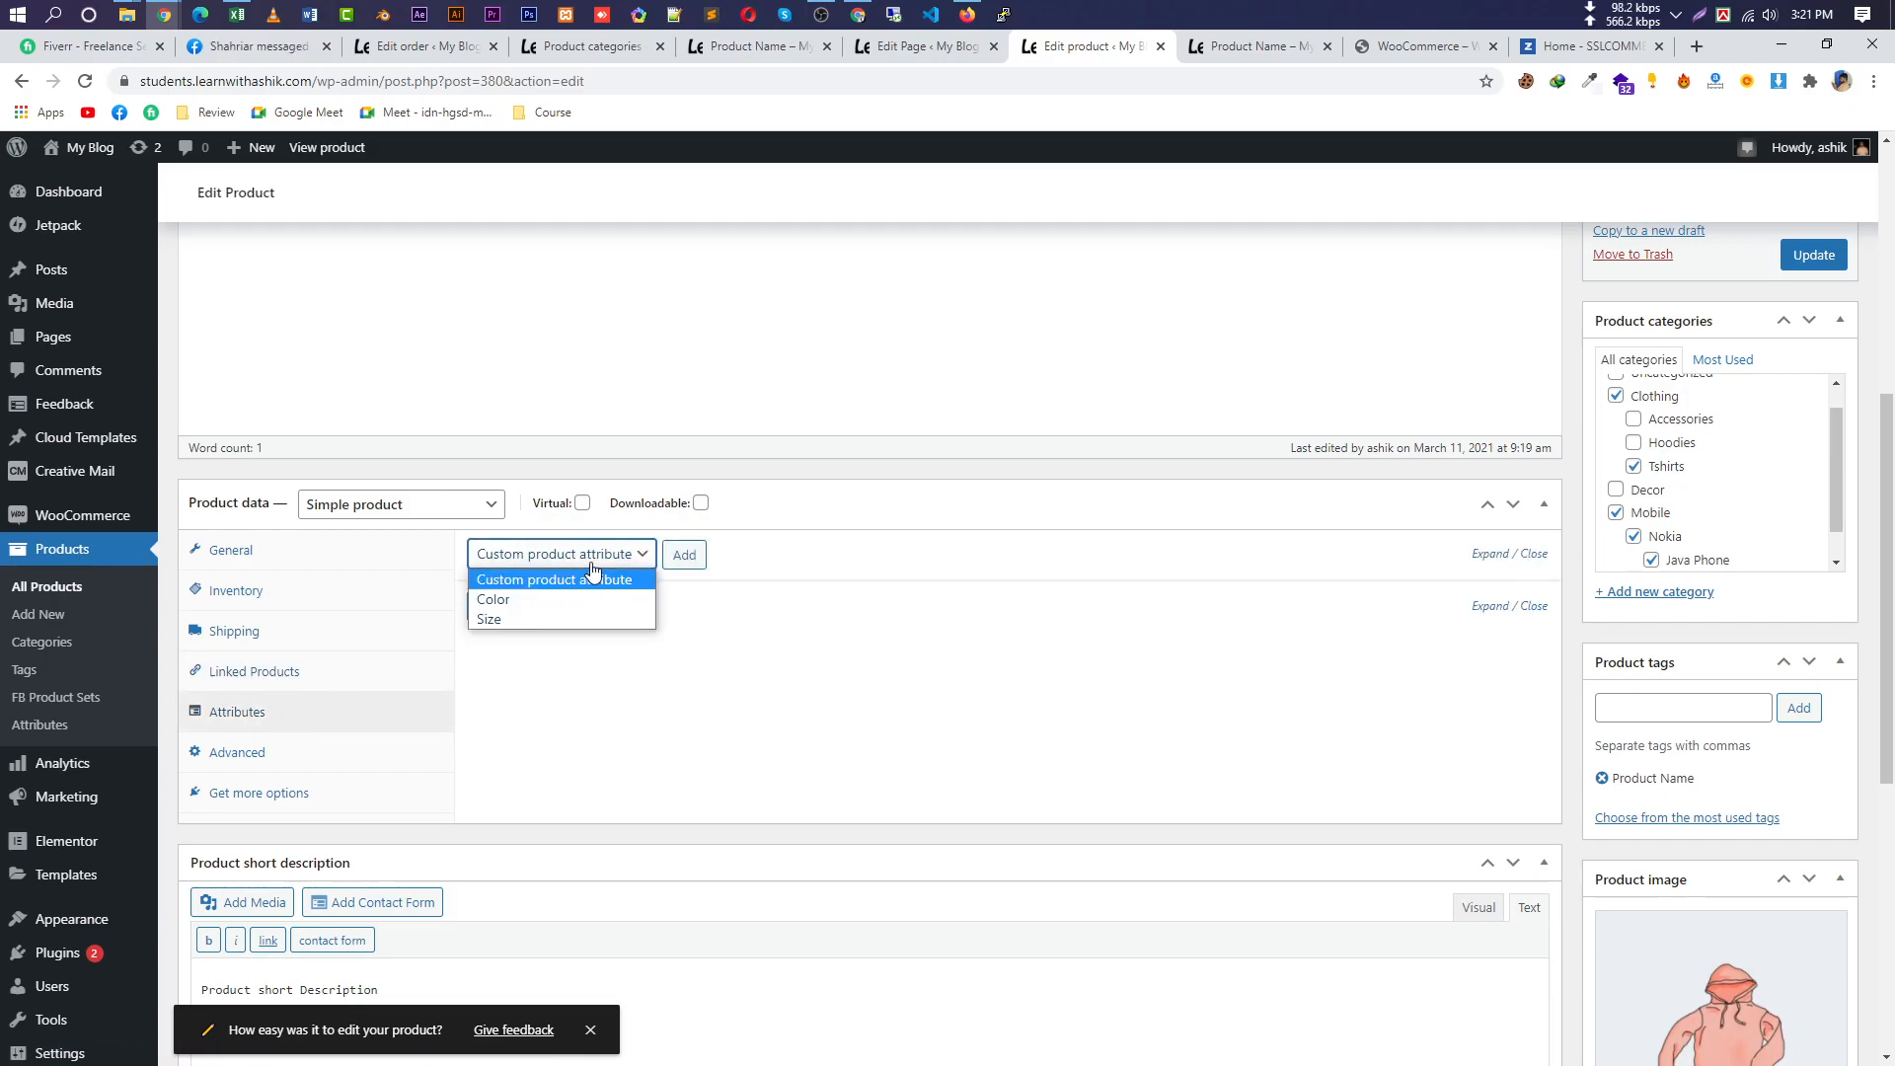
{"action": "left_click", "coordinate": [582, 598]}
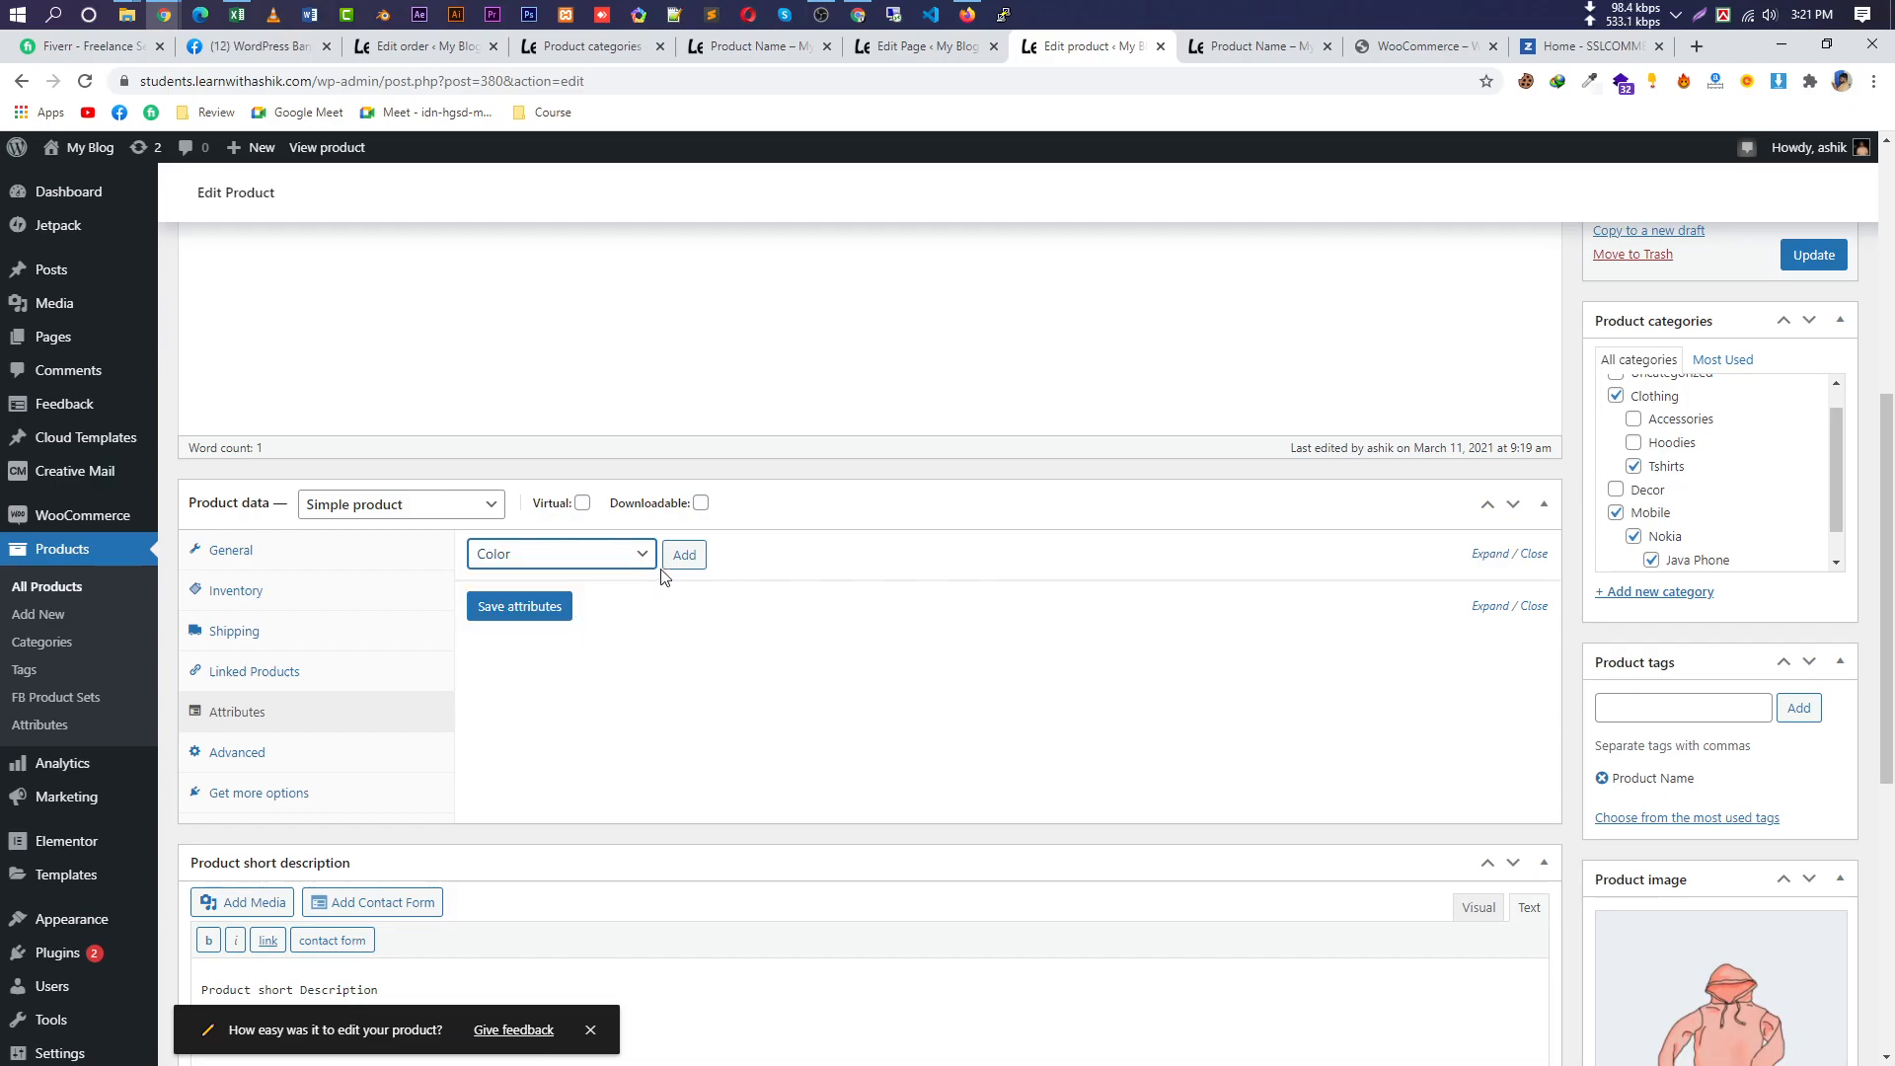
{"action": "left_click", "coordinate": [691, 555]}
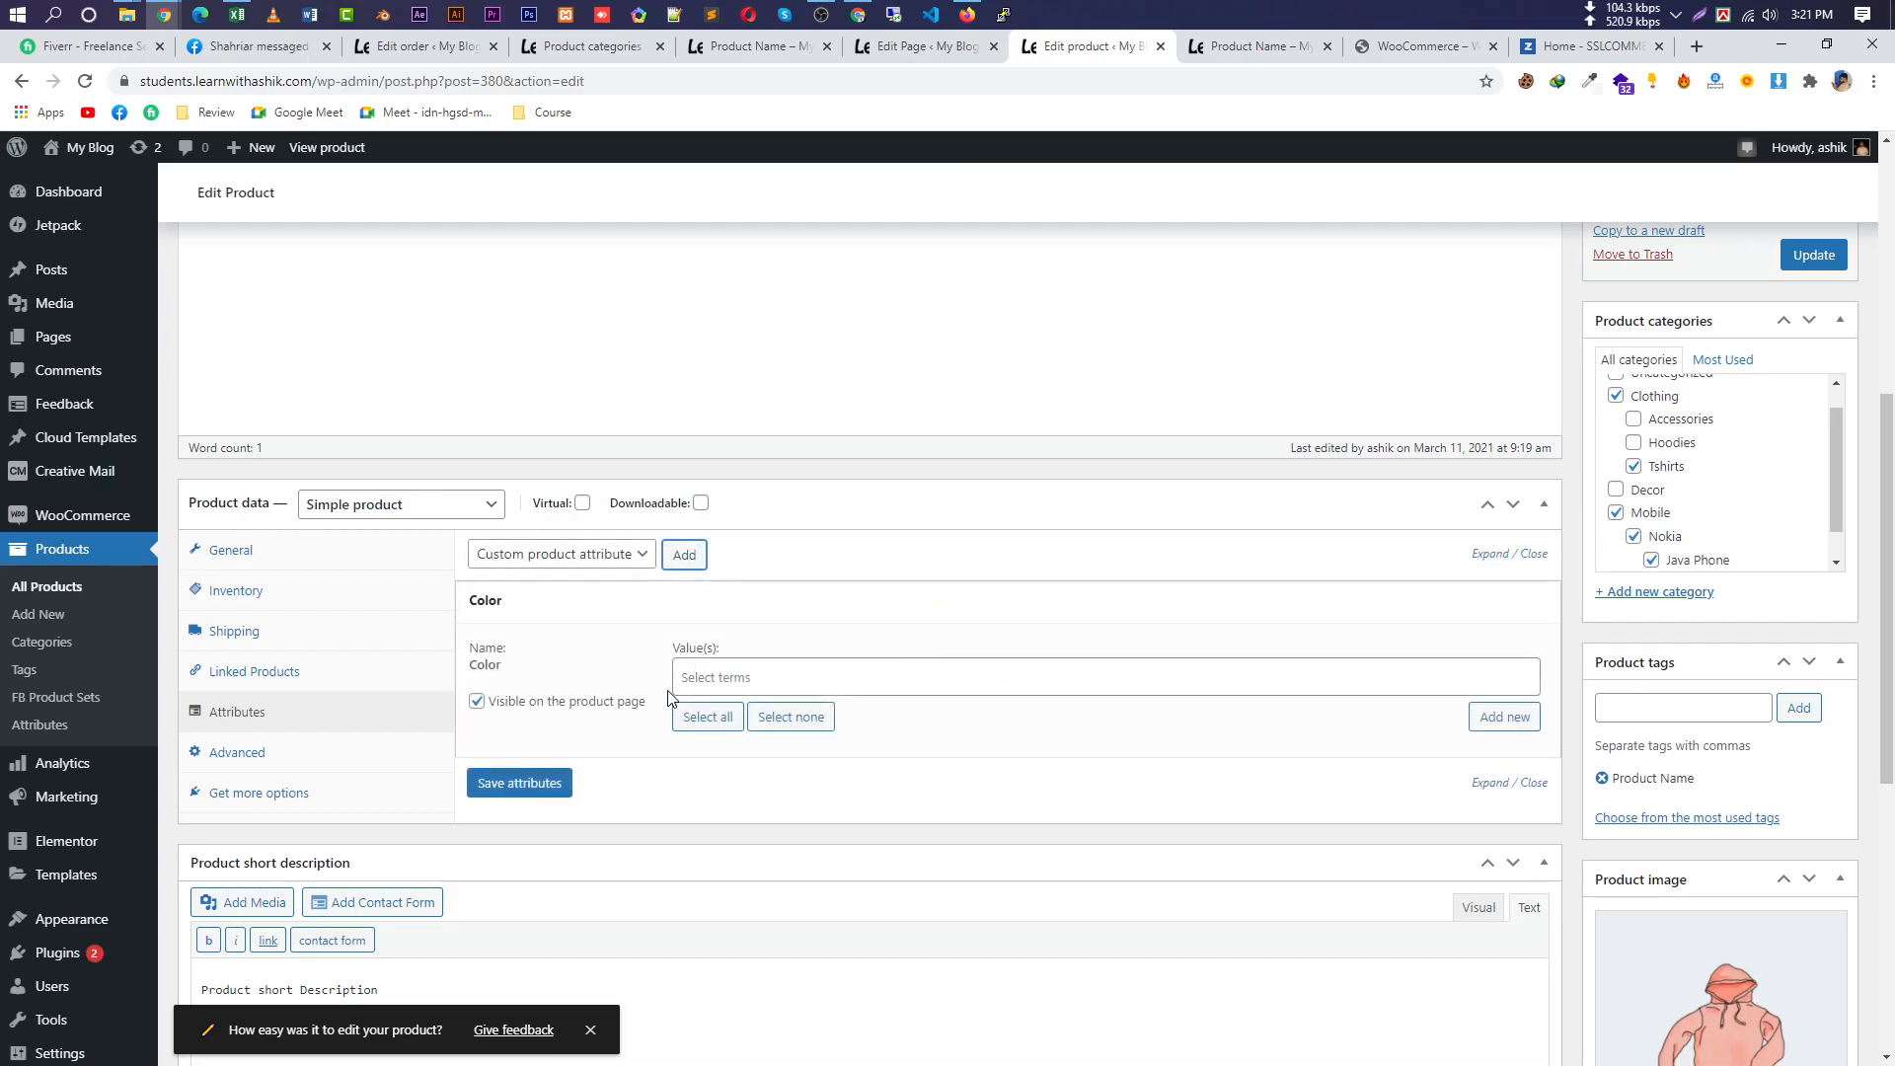
{"action": "left_click", "coordinate": [774, 679]}
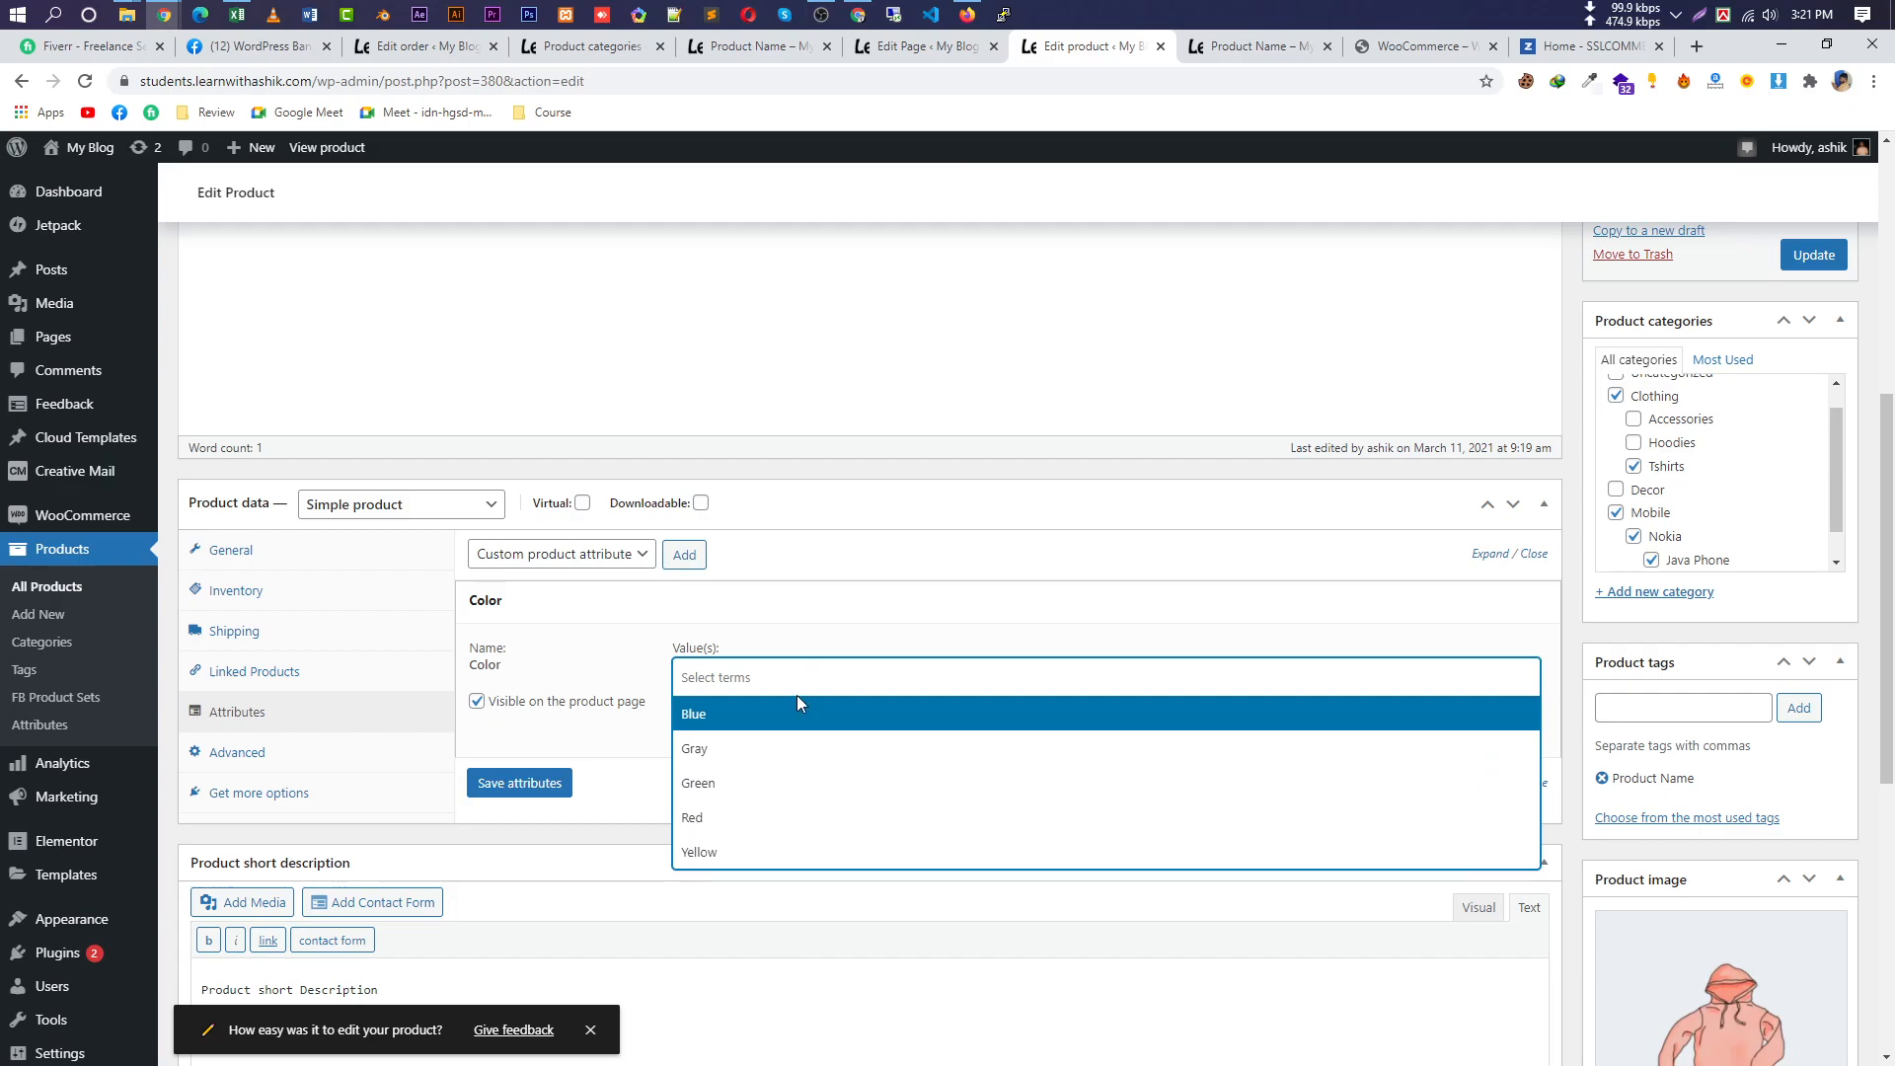
{"action": "left_click", "coordinate": [756, 716]}
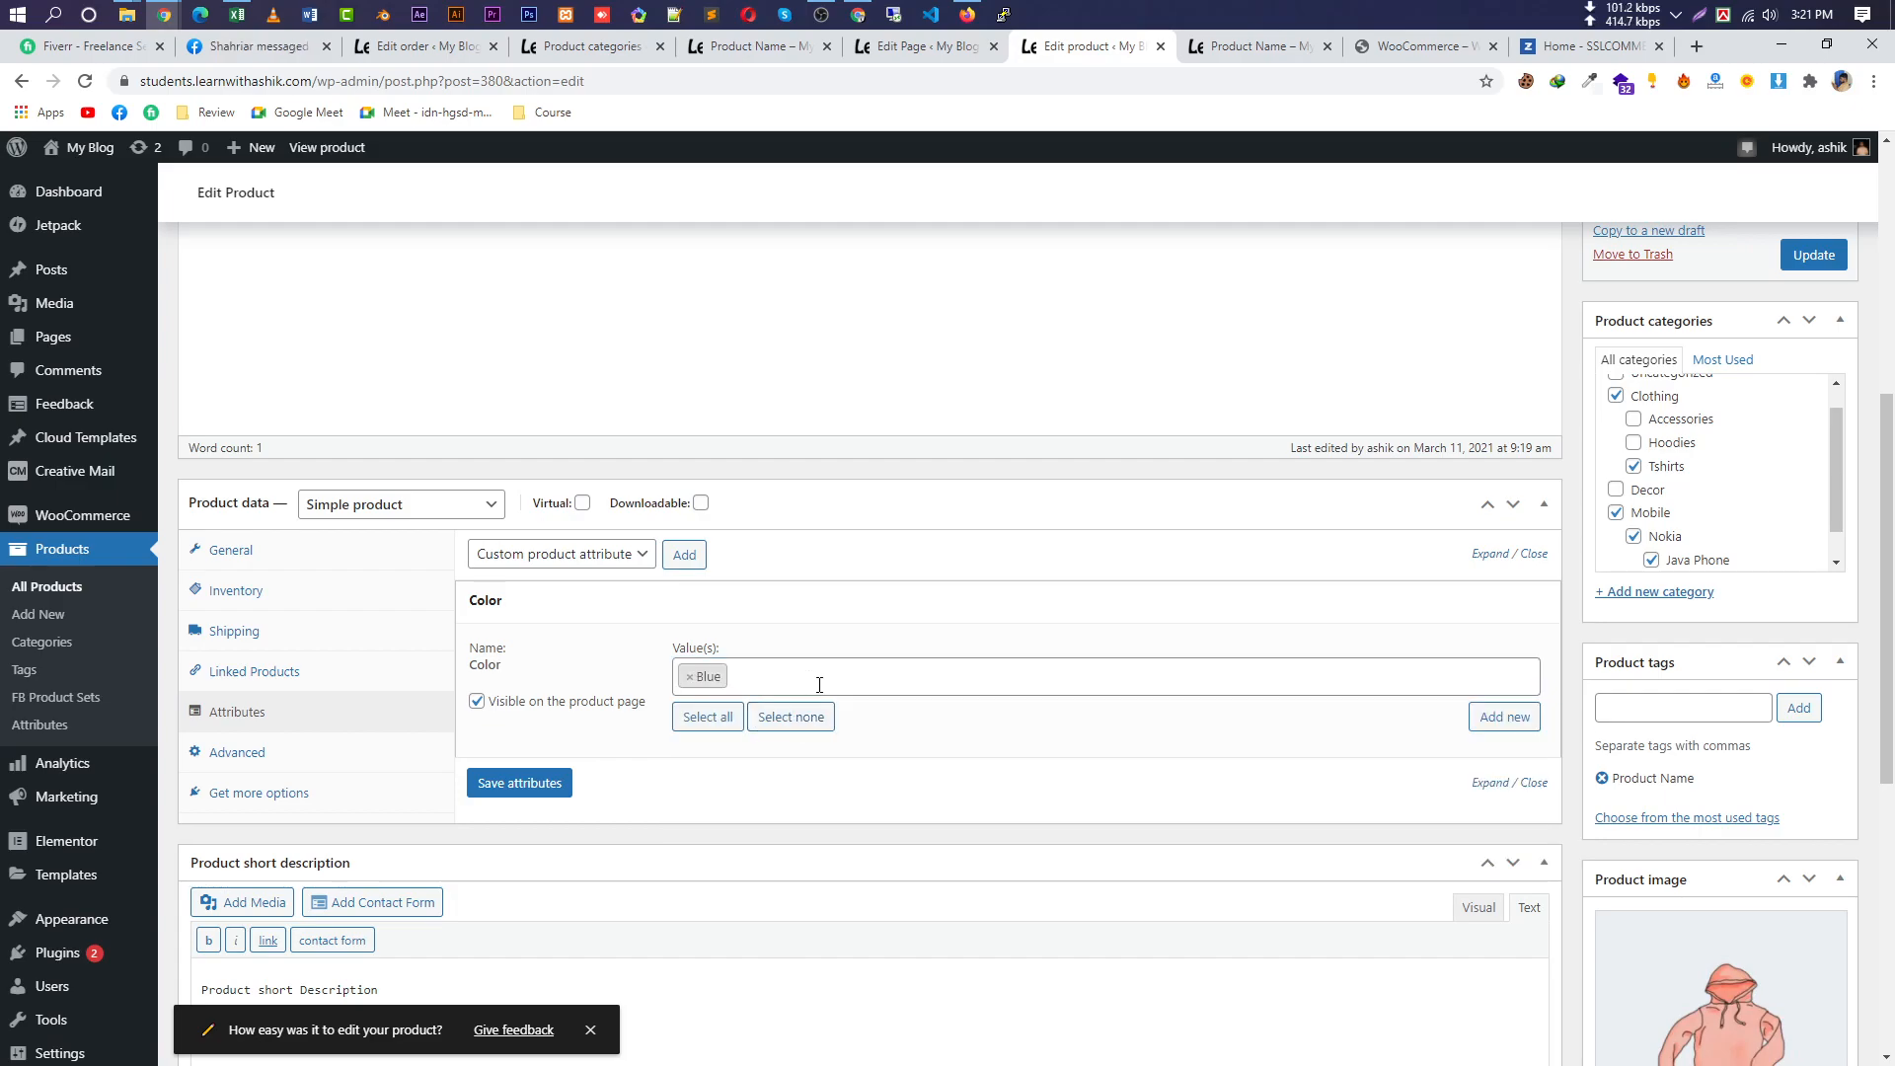
{"action": "type", "text": "red"}
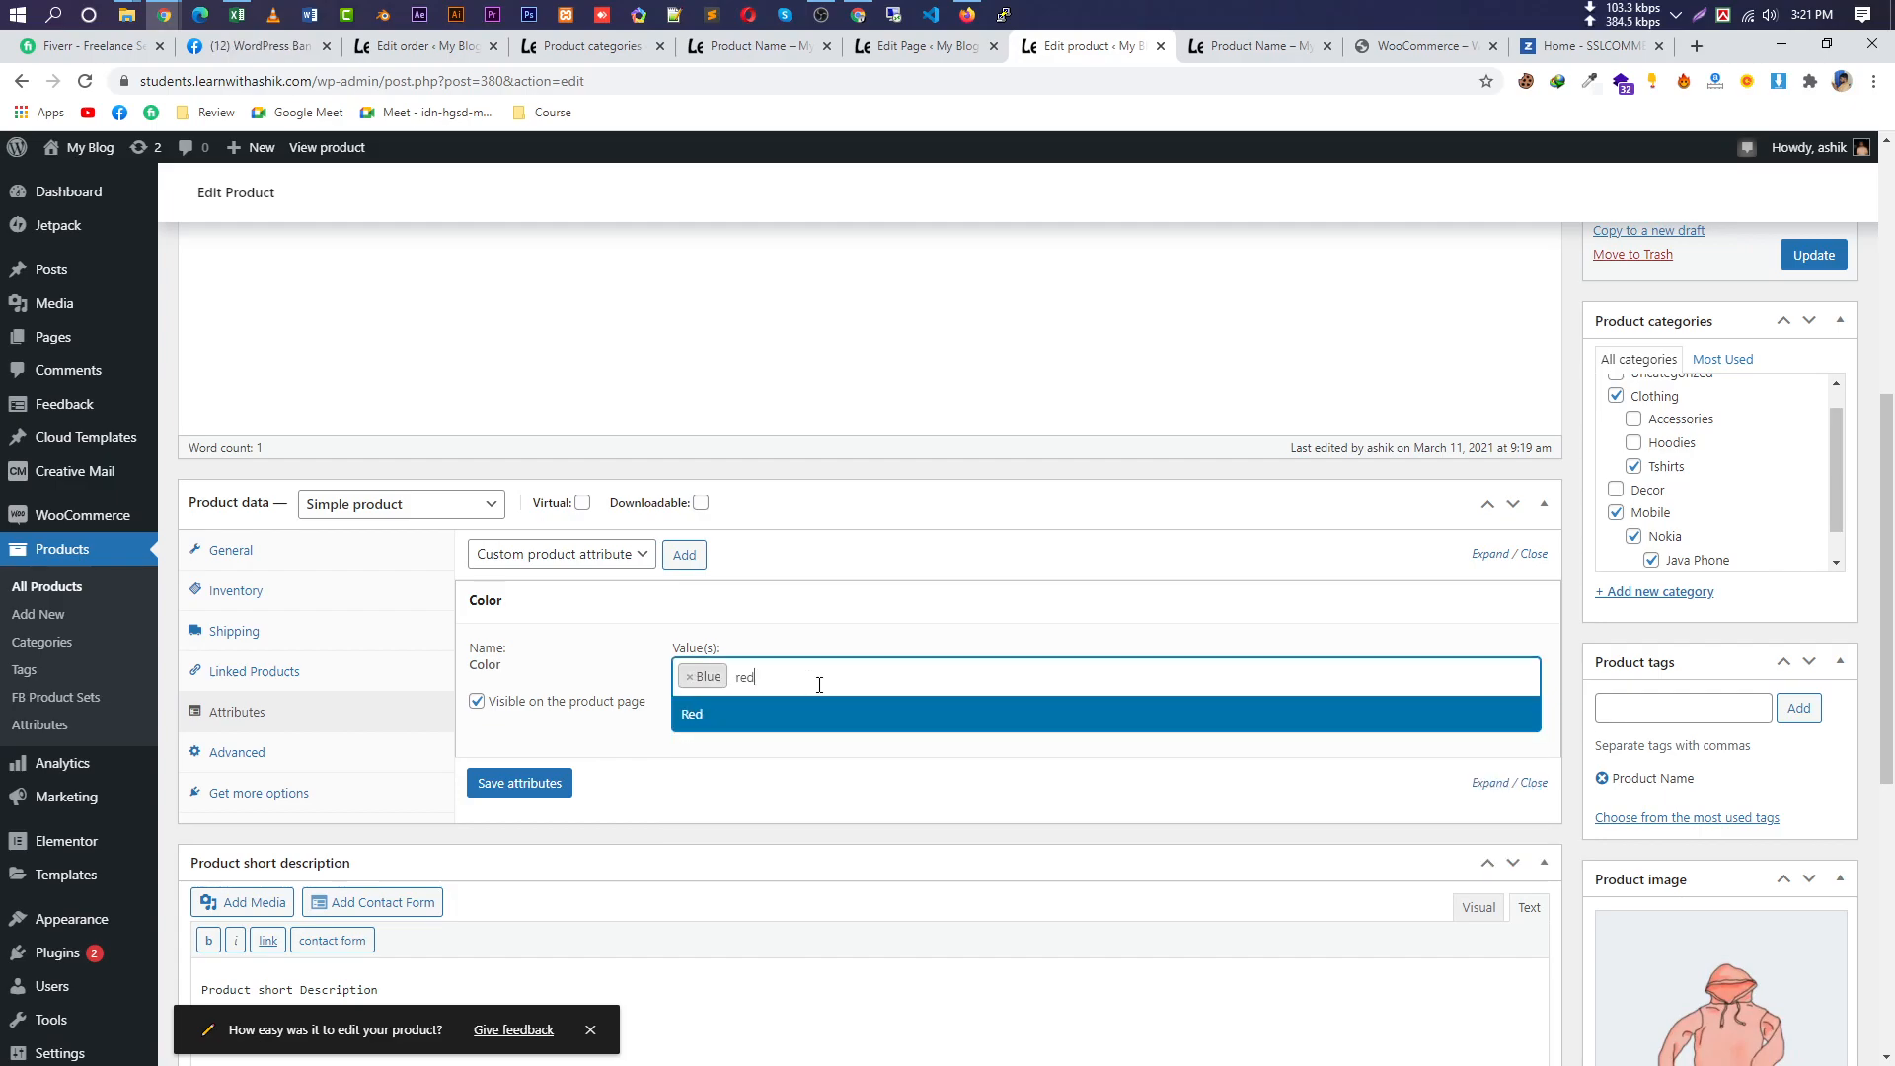
{"action": "left_click", "coordinate": [978, 729]}
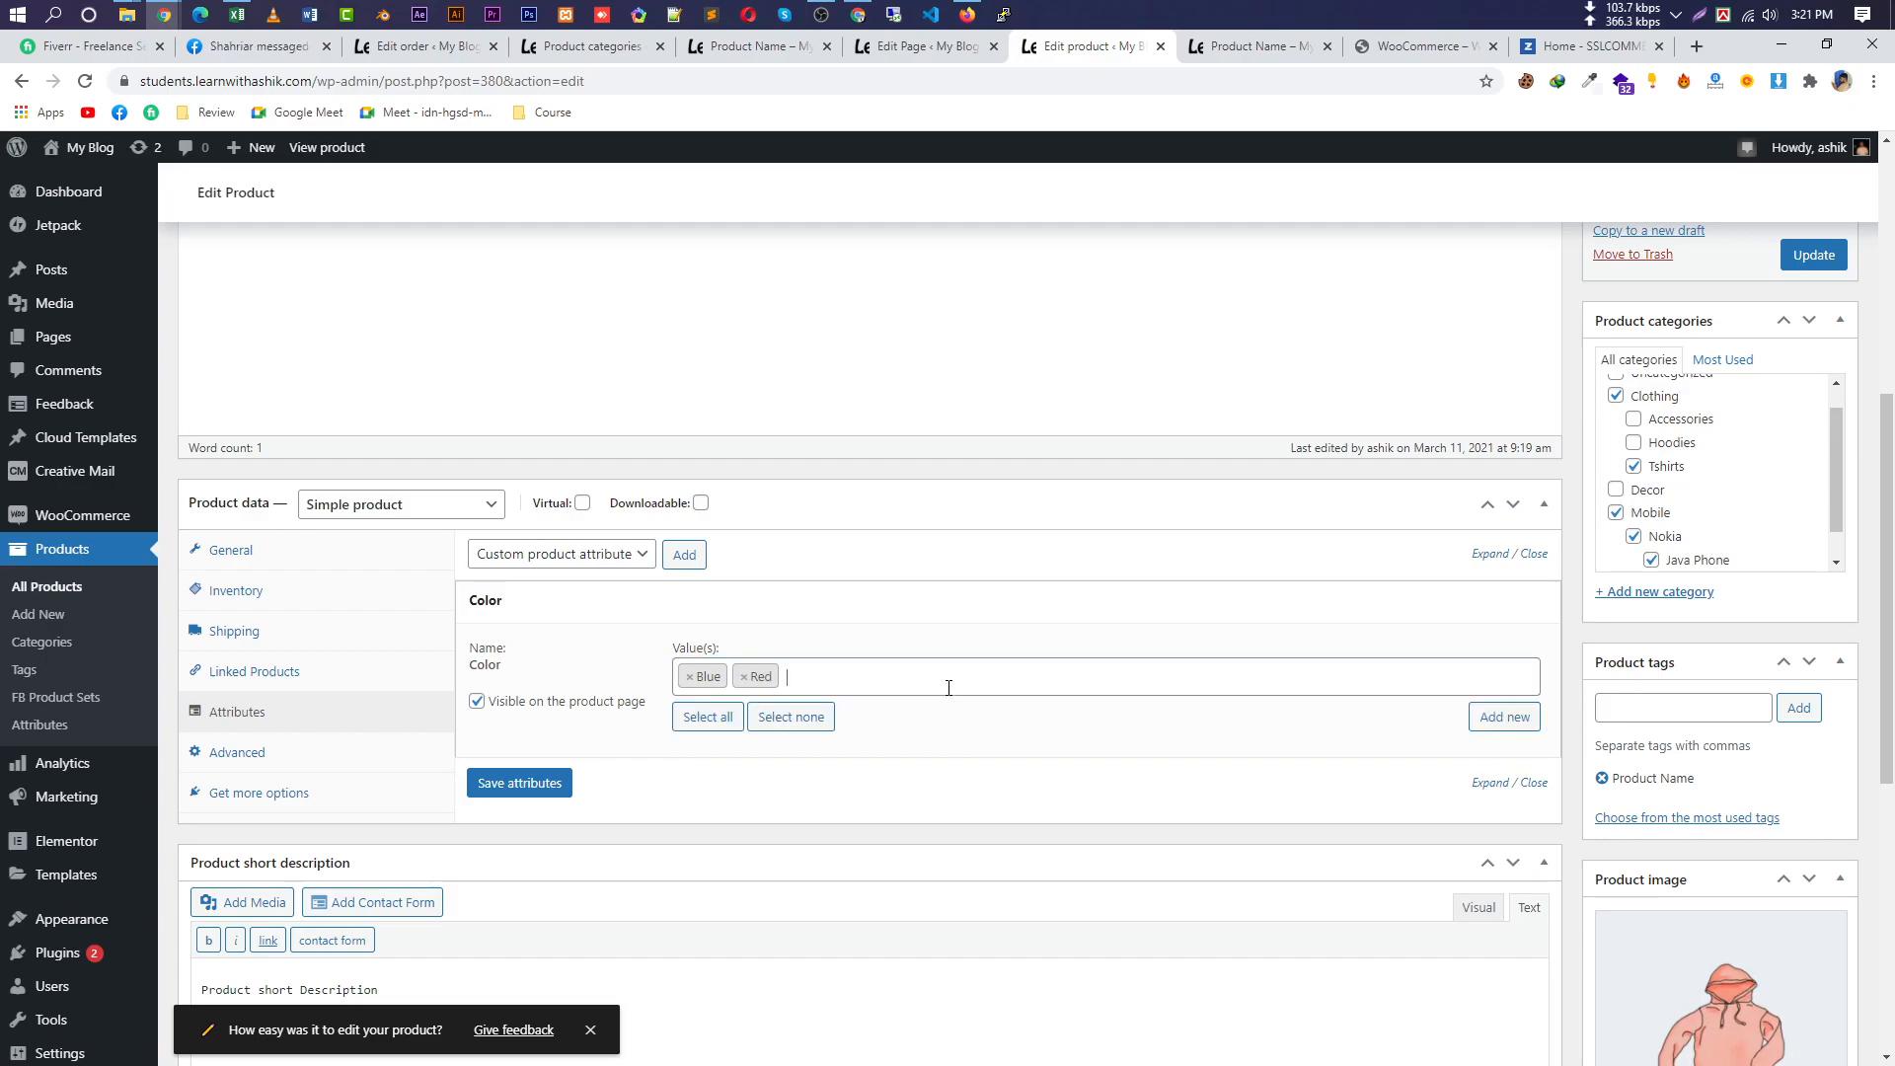
Add Green, Yellow and Gray as further Color values.
{"action": "type", "text": "green"}
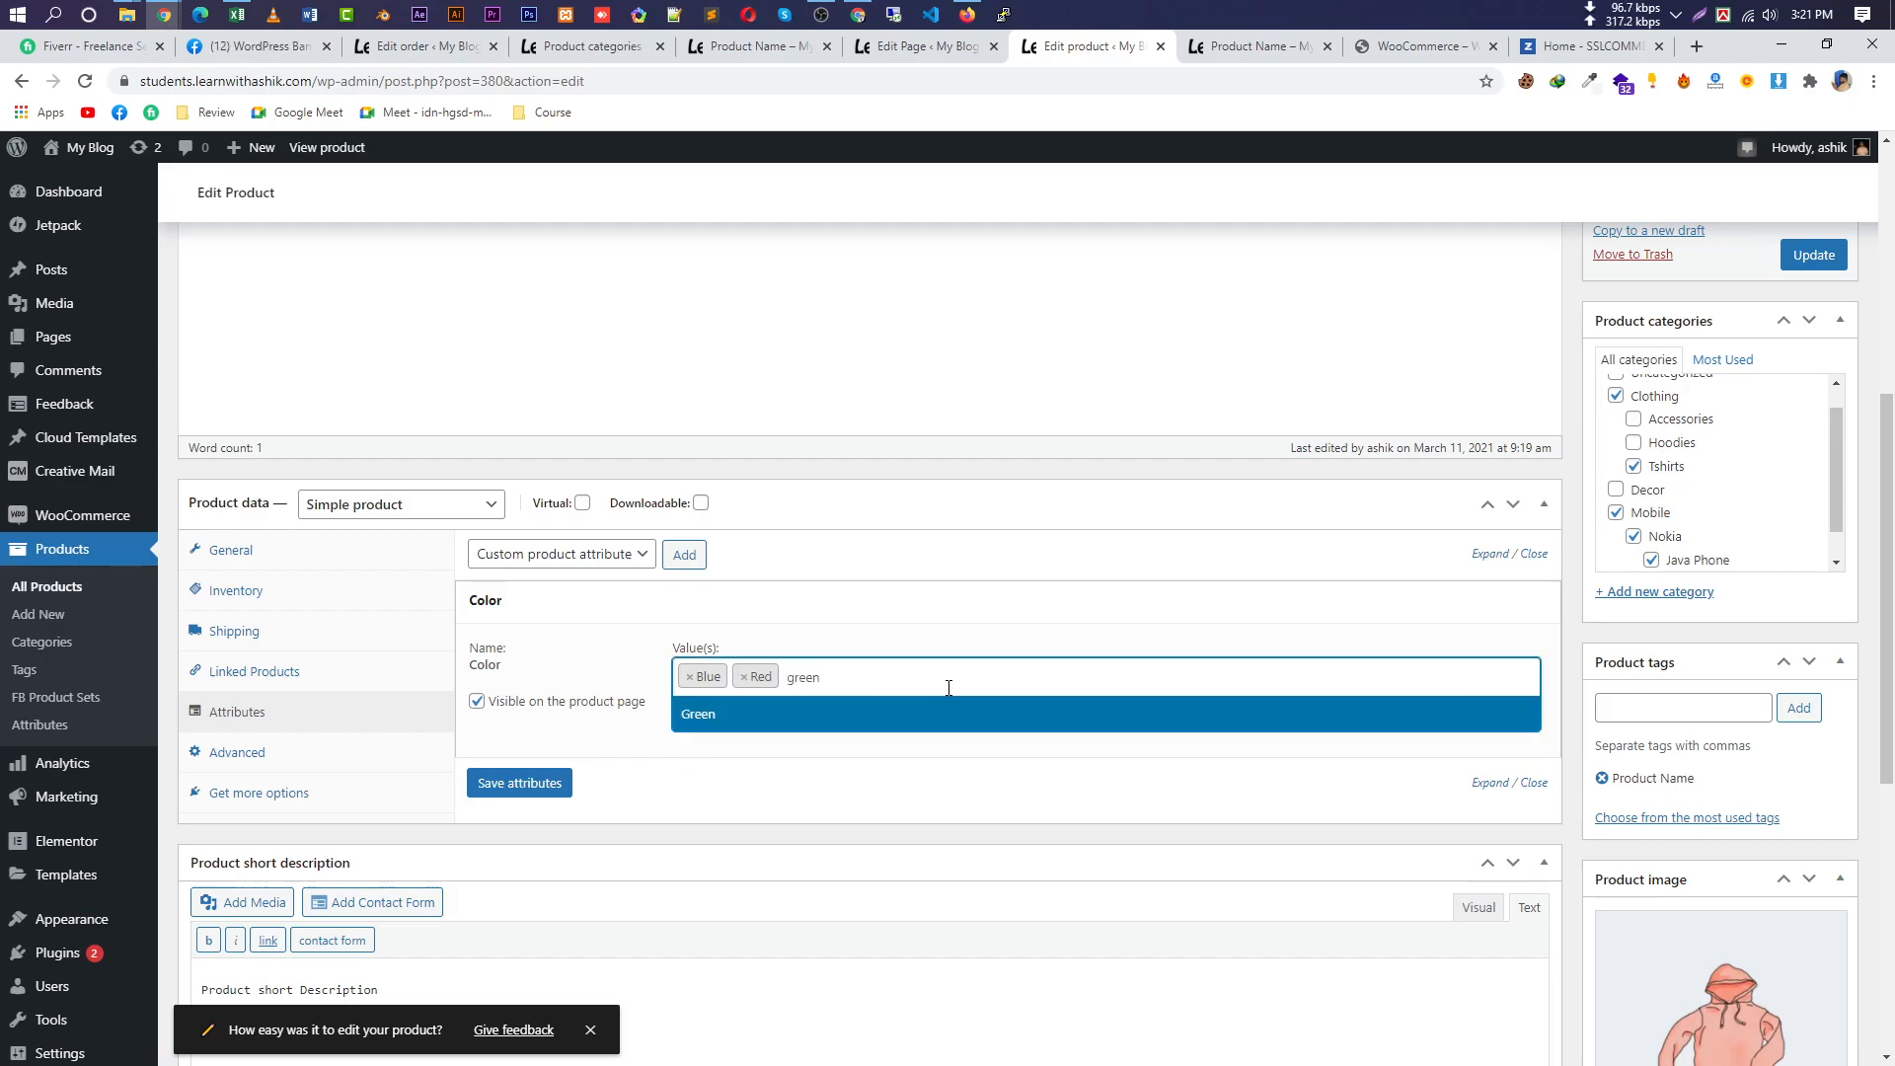
{"action": "left_click", "coordinate": [911, 720]}
{"action": "type", "text": "y"}
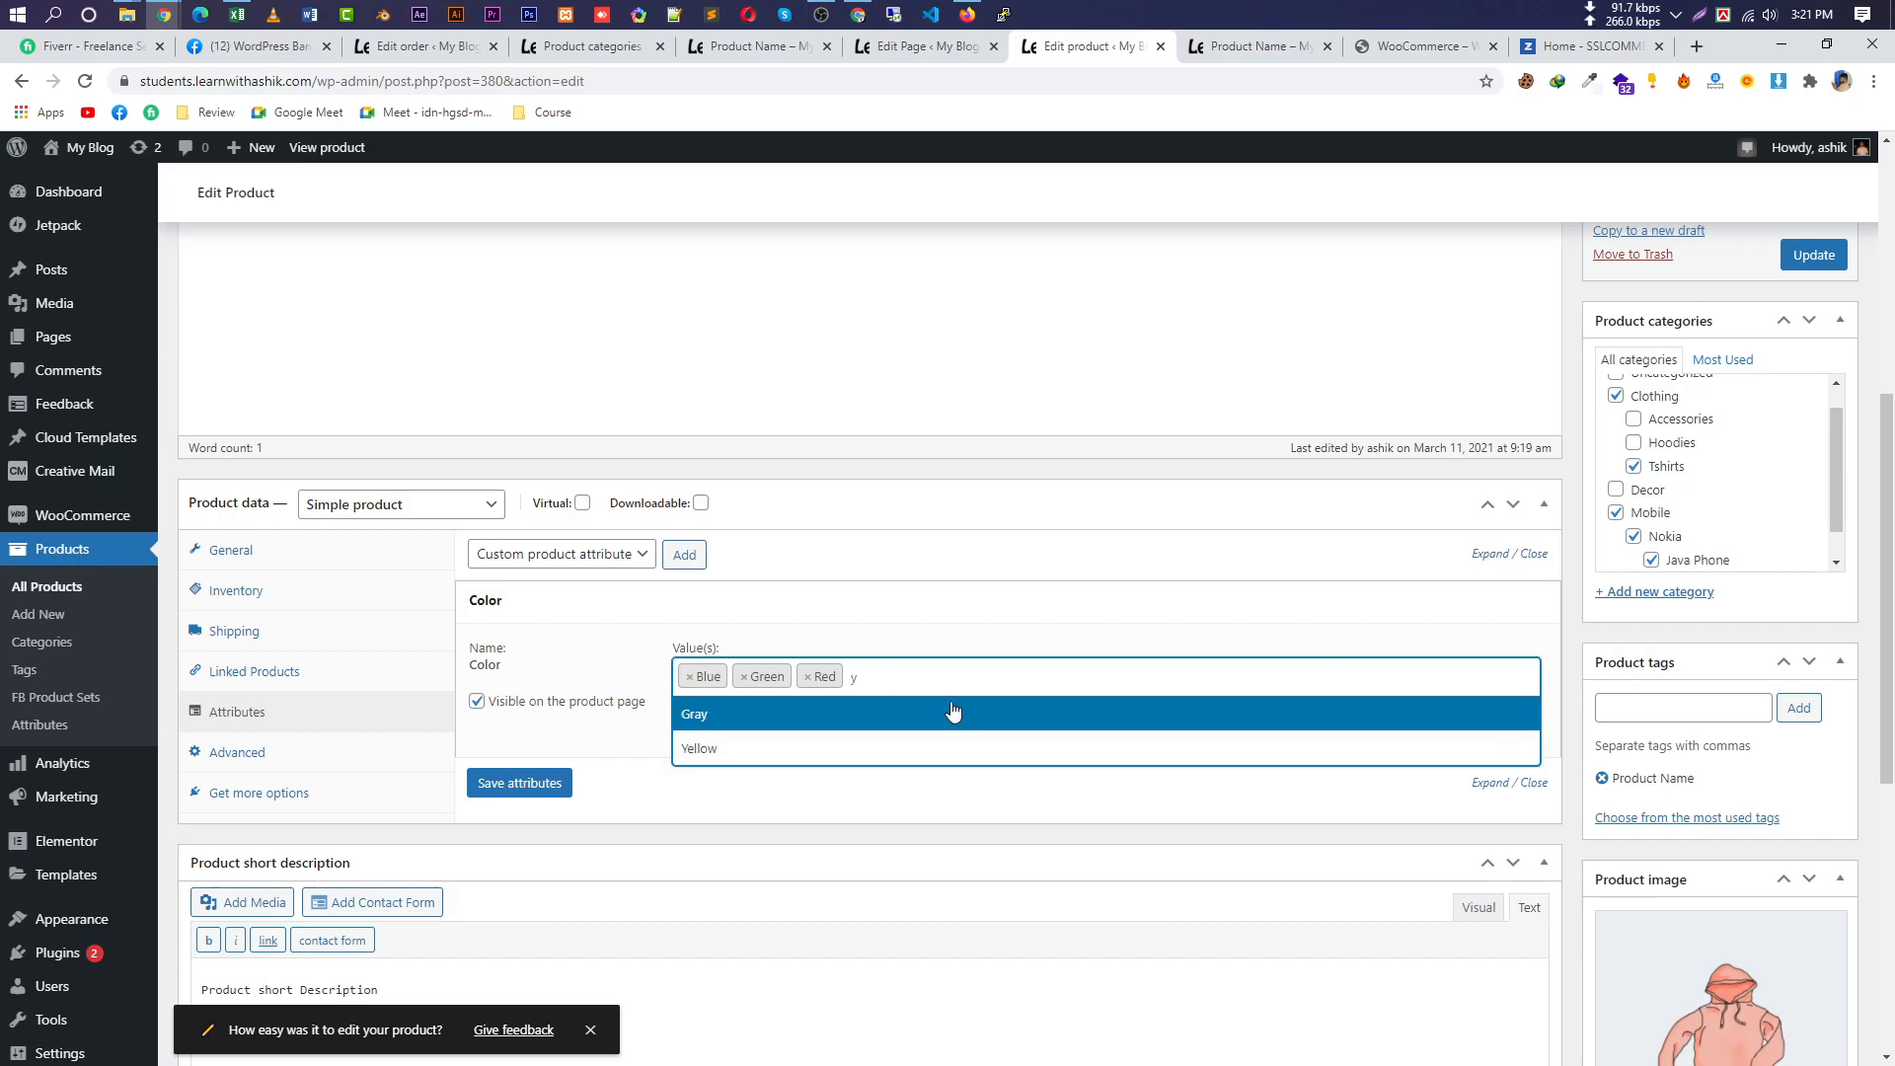
{"action": "left_click", "coordinate": [913, 749]}
{"action": "left_click", "coordinate": [1007, 682]}
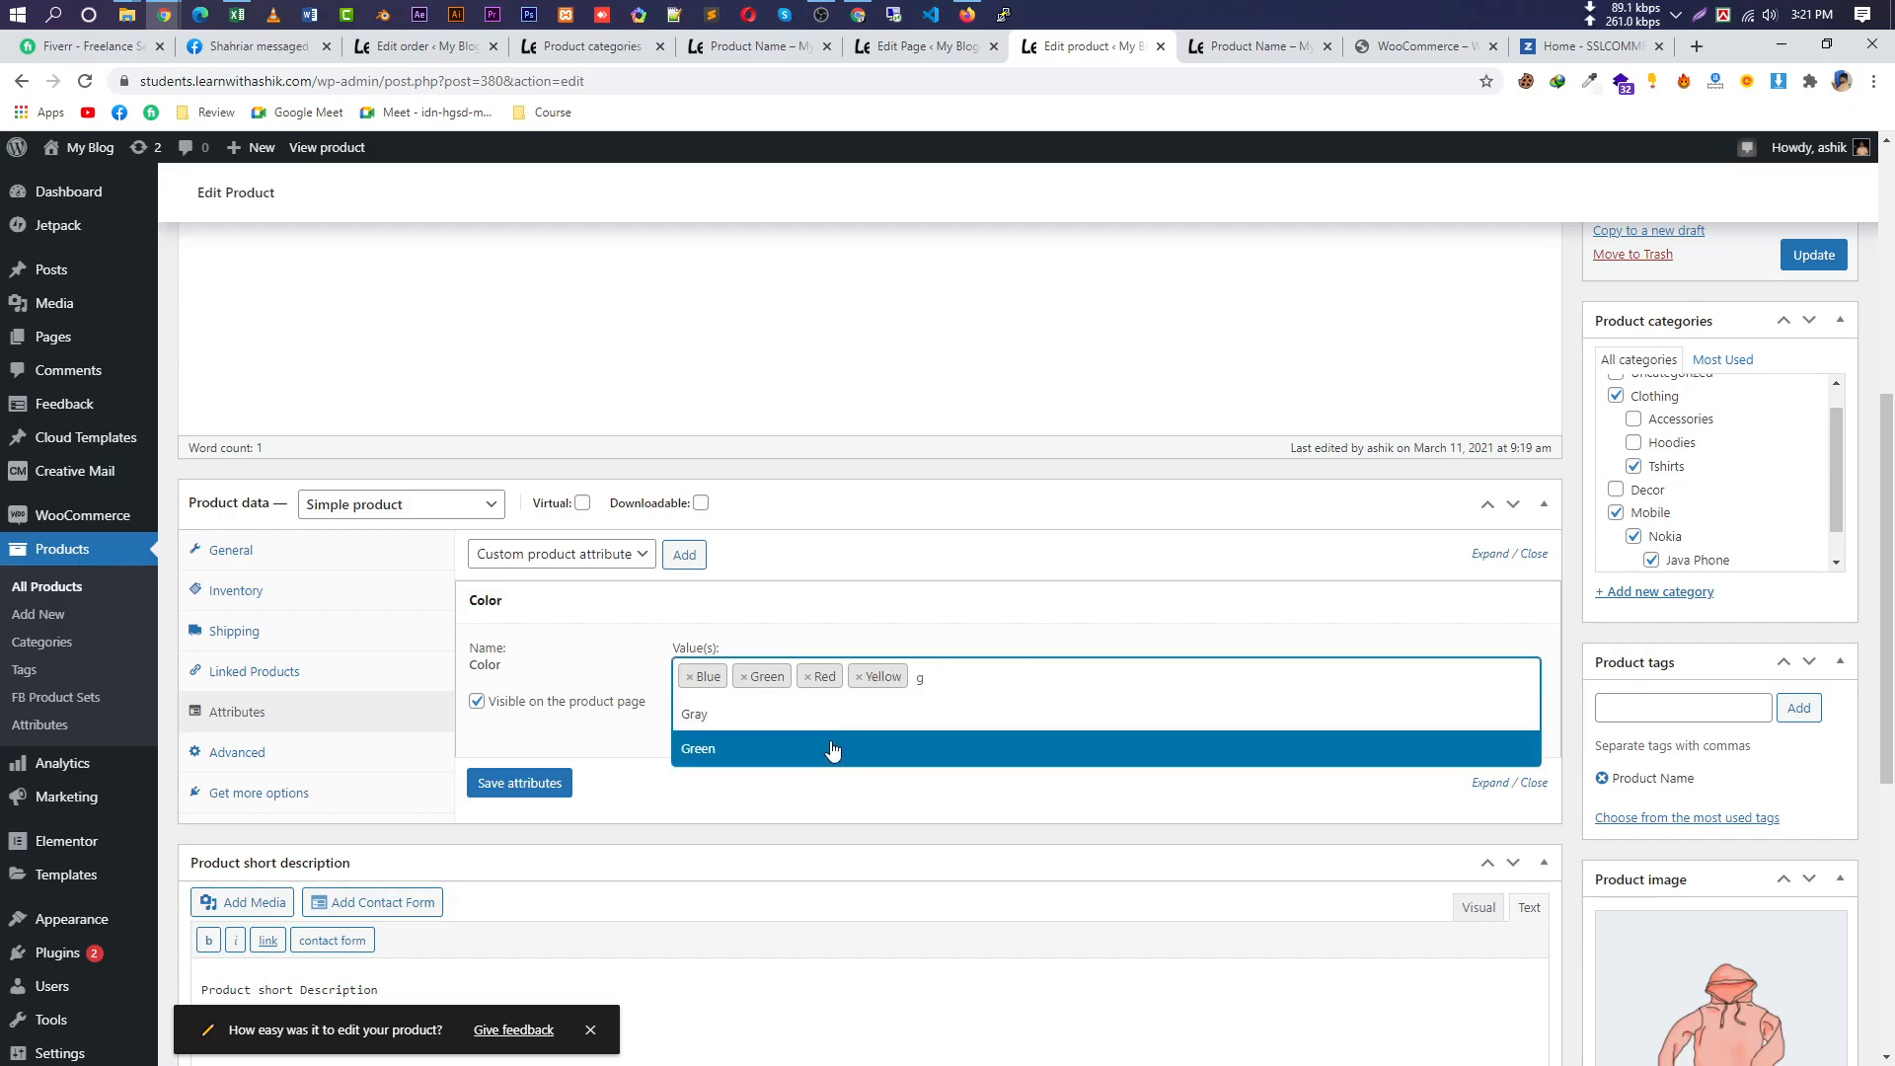
{"action": "left_click", "coordinate": [841, 726]}
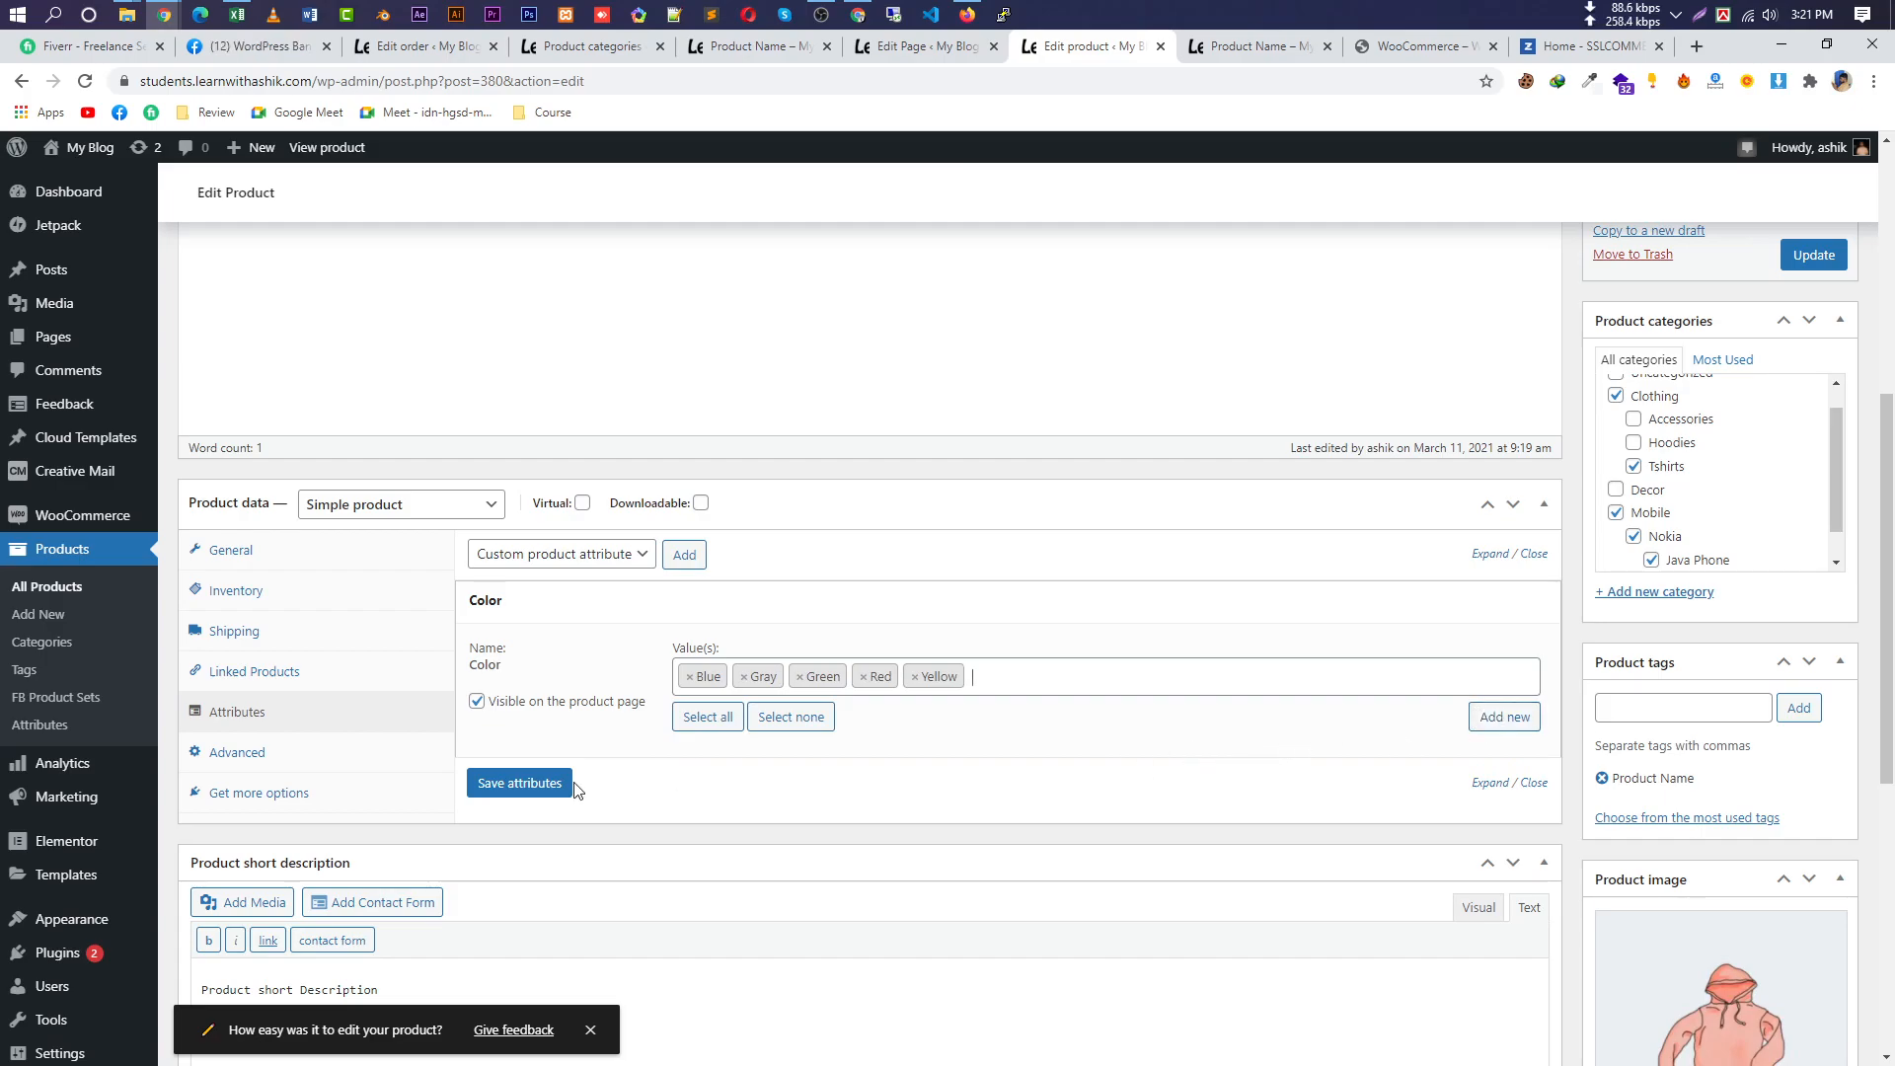
Save the Color attribute, update the product and bring up its permalink options.
{"action": "left_click", "coordinate": [1505, 717]}
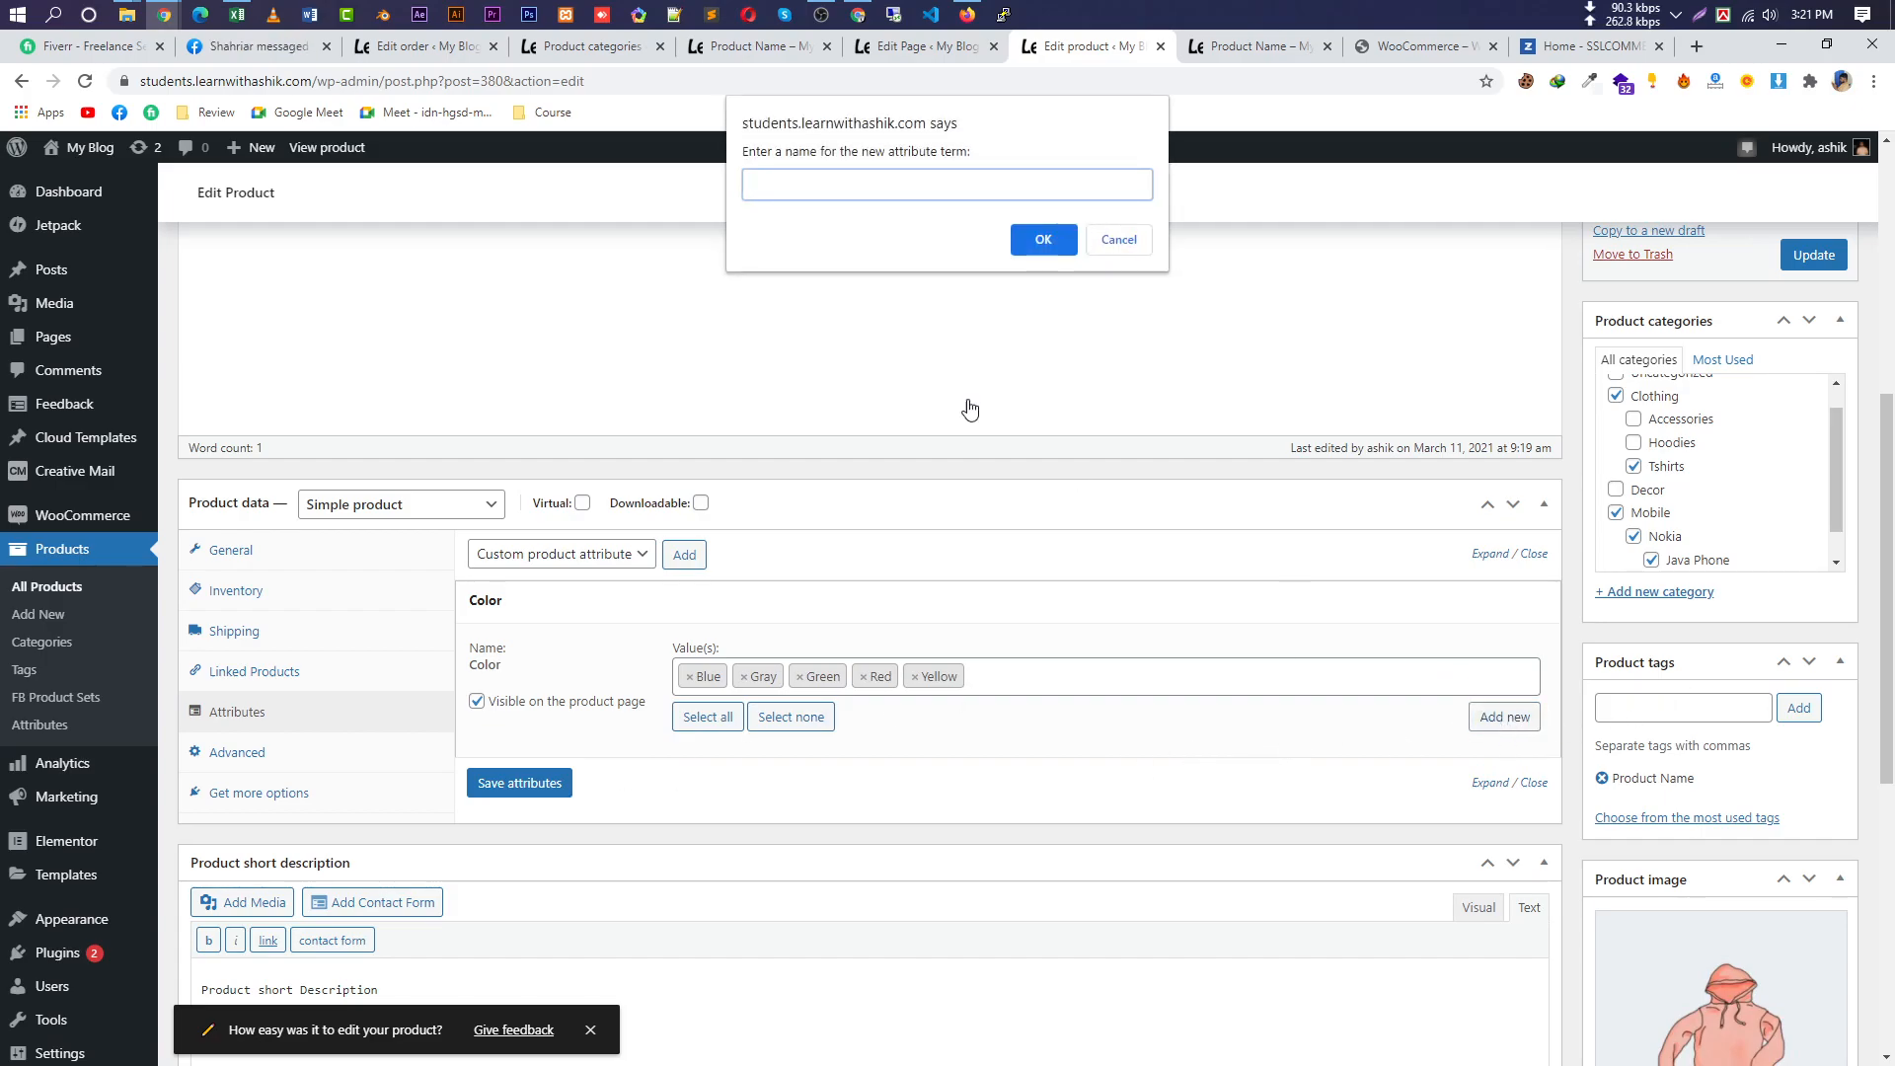
{"action": "left_click", "coordinate": [1118, 240]}
{"action": "left_click", "coordinate": [547, 782]}
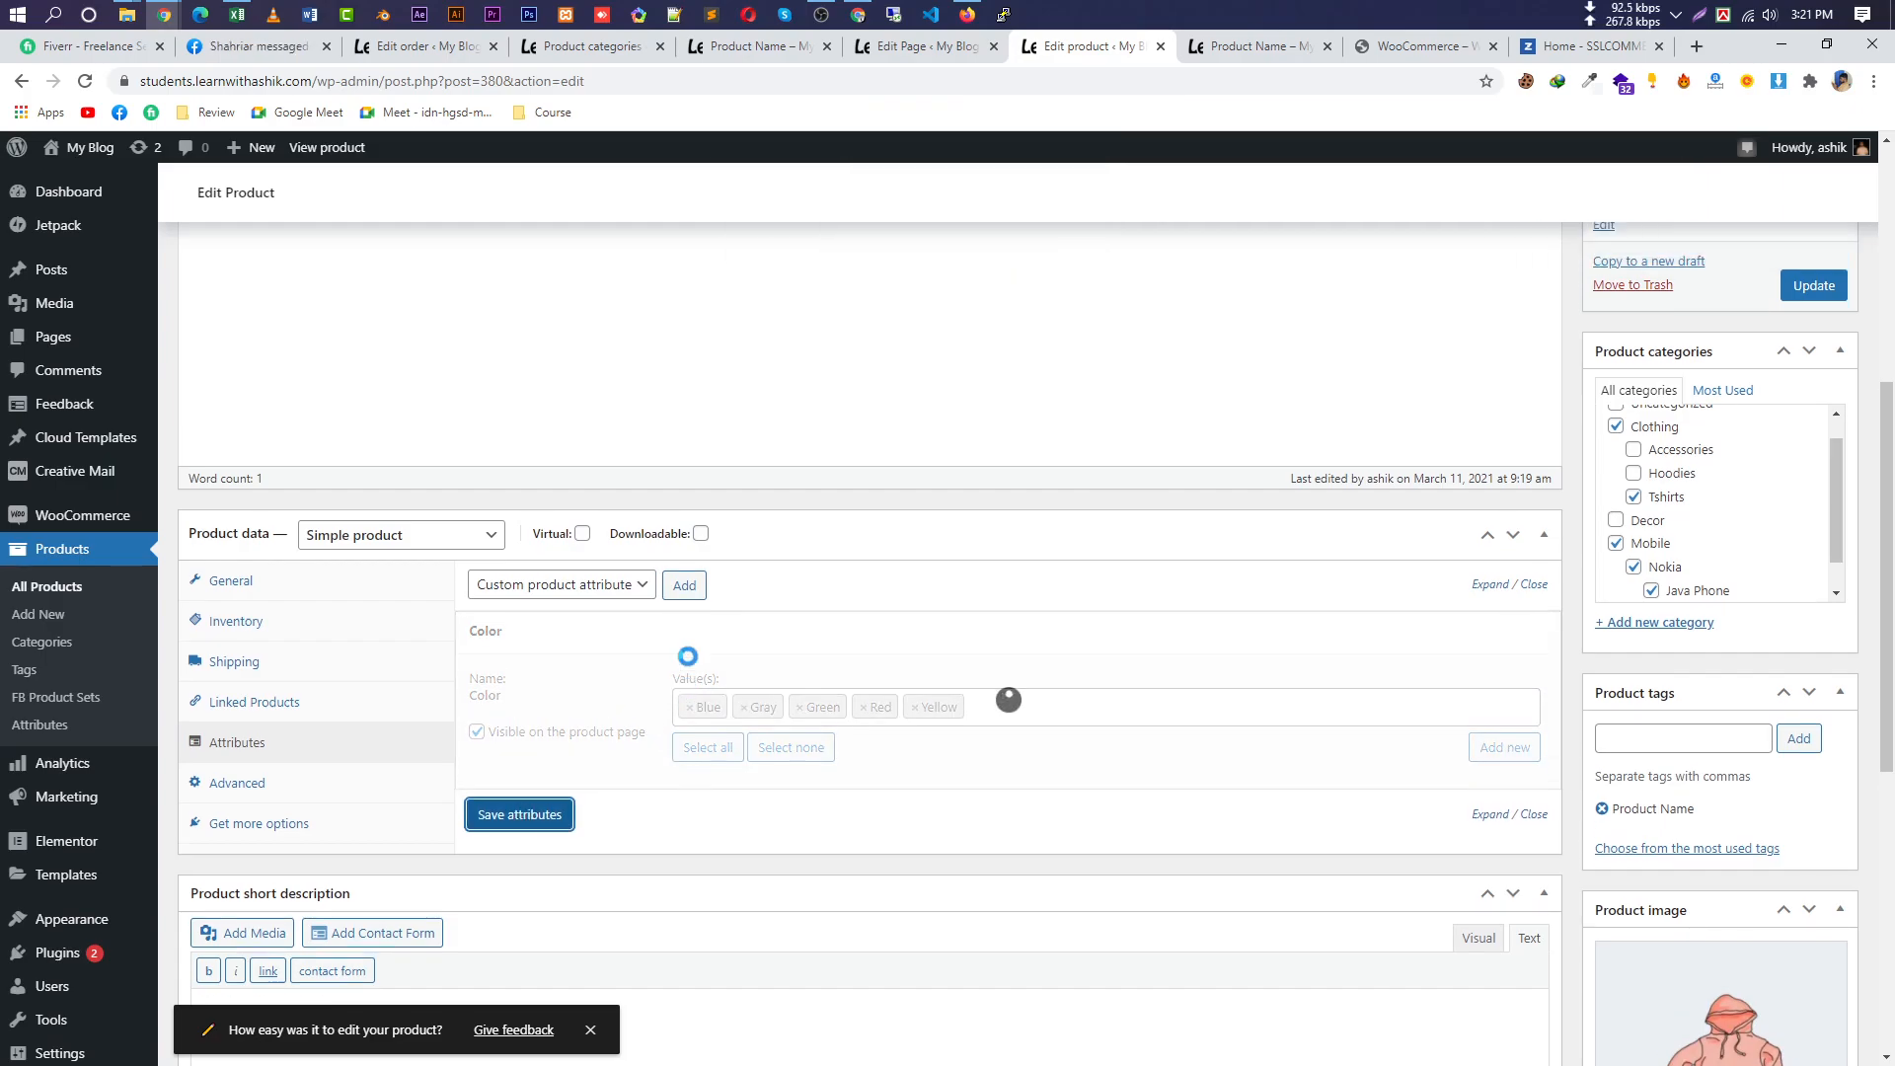
{"action": "scroll", "coordinate": [681, 710], "scroll_direction": "up", "scroll_amount": 6}
{"action": "left_click", "coordinate": [1810, 844]}
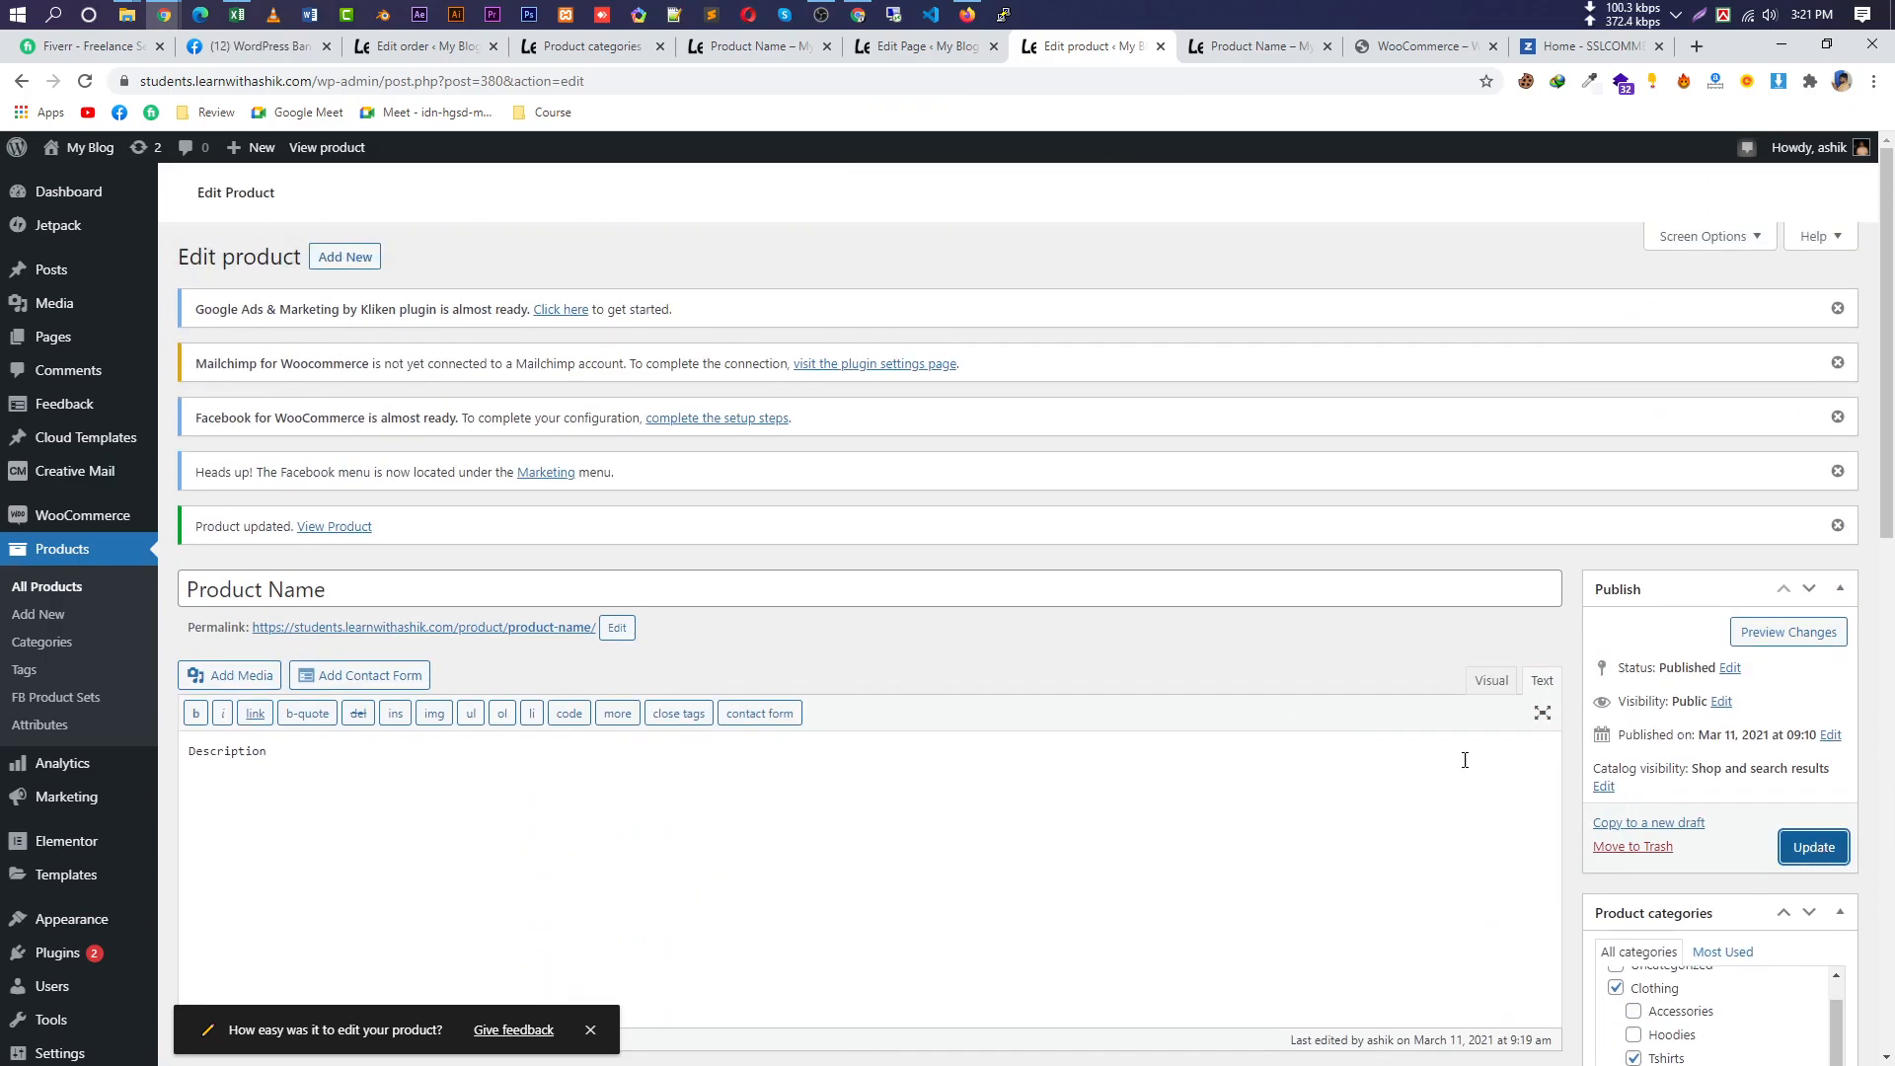
{"action": "scroll", "coordinate": [1336, 774], "scroll_direction": "down", "scroll_amount": 8}
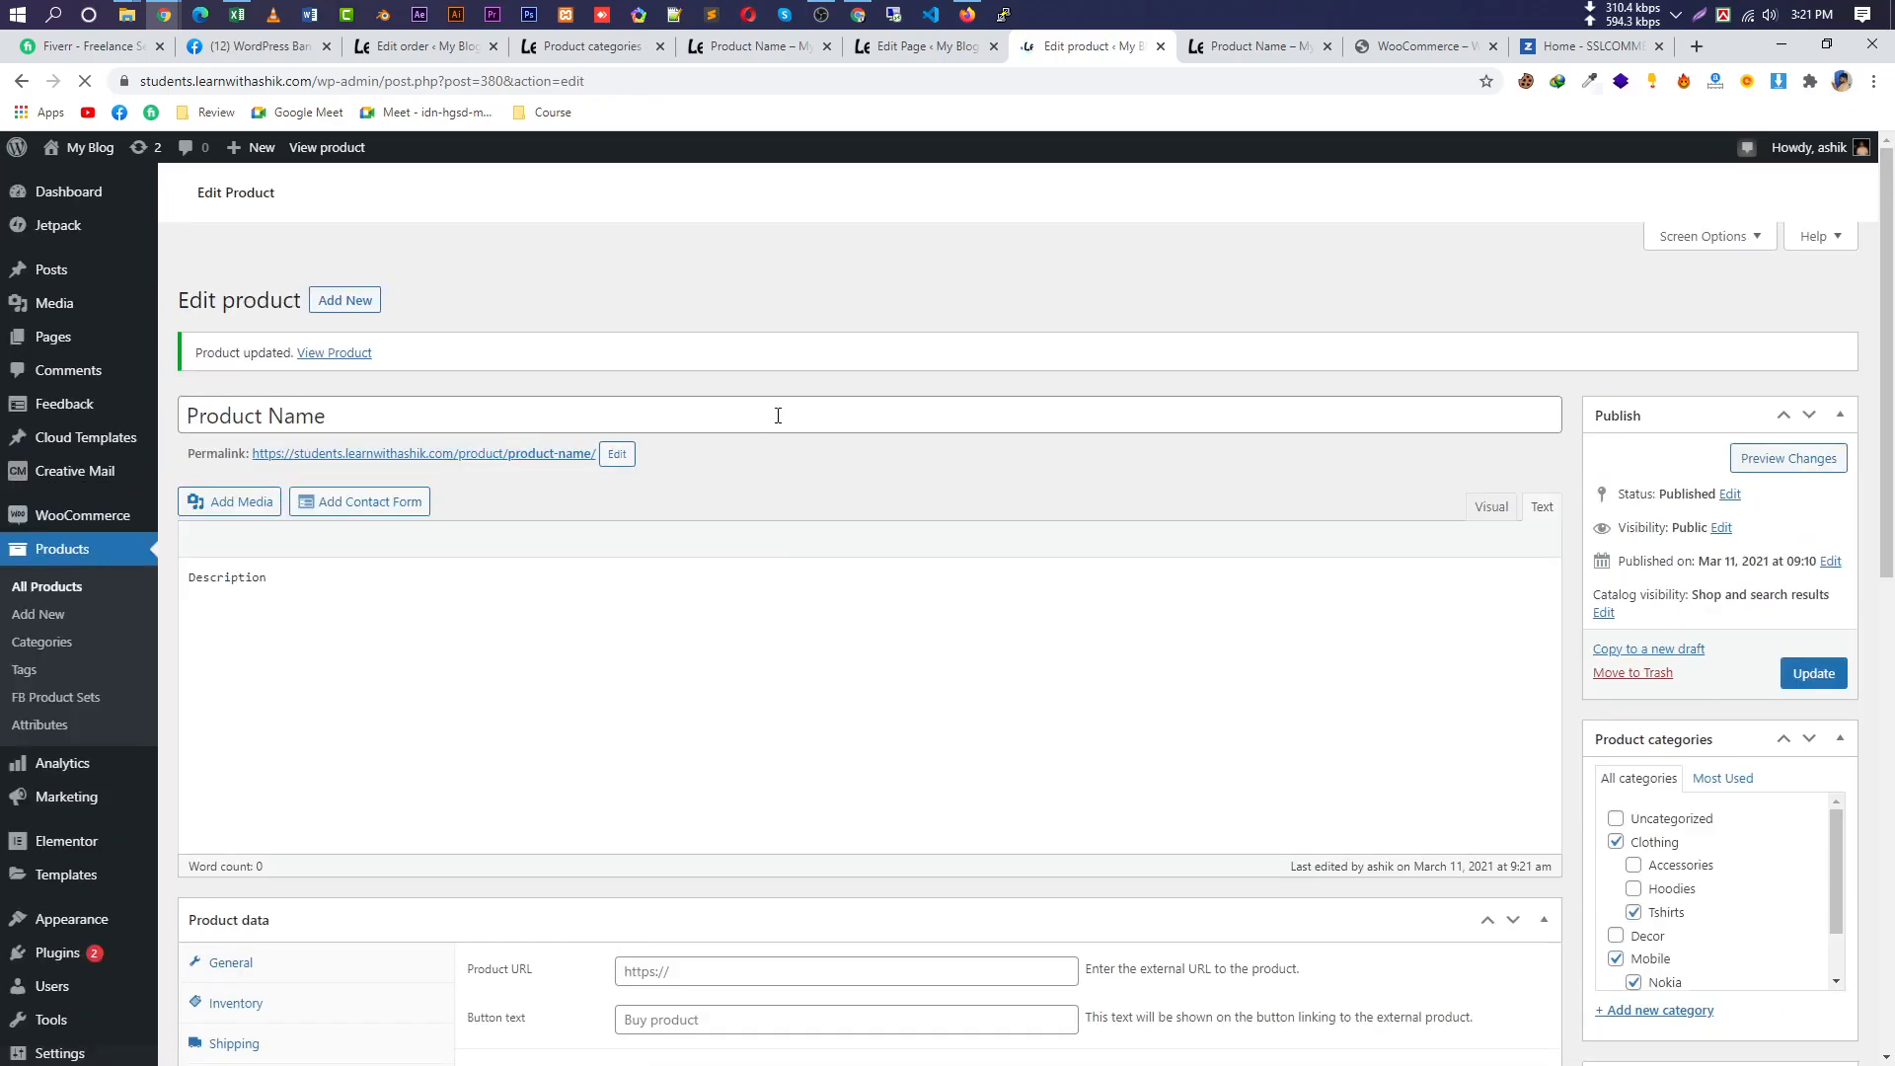
{"action": "right_click", "coordinate": [525, 627]}
{"action": "left_click", "coordinate": [592, 643]}
{"action": "left_click", "coordinate": [1144, 46]}
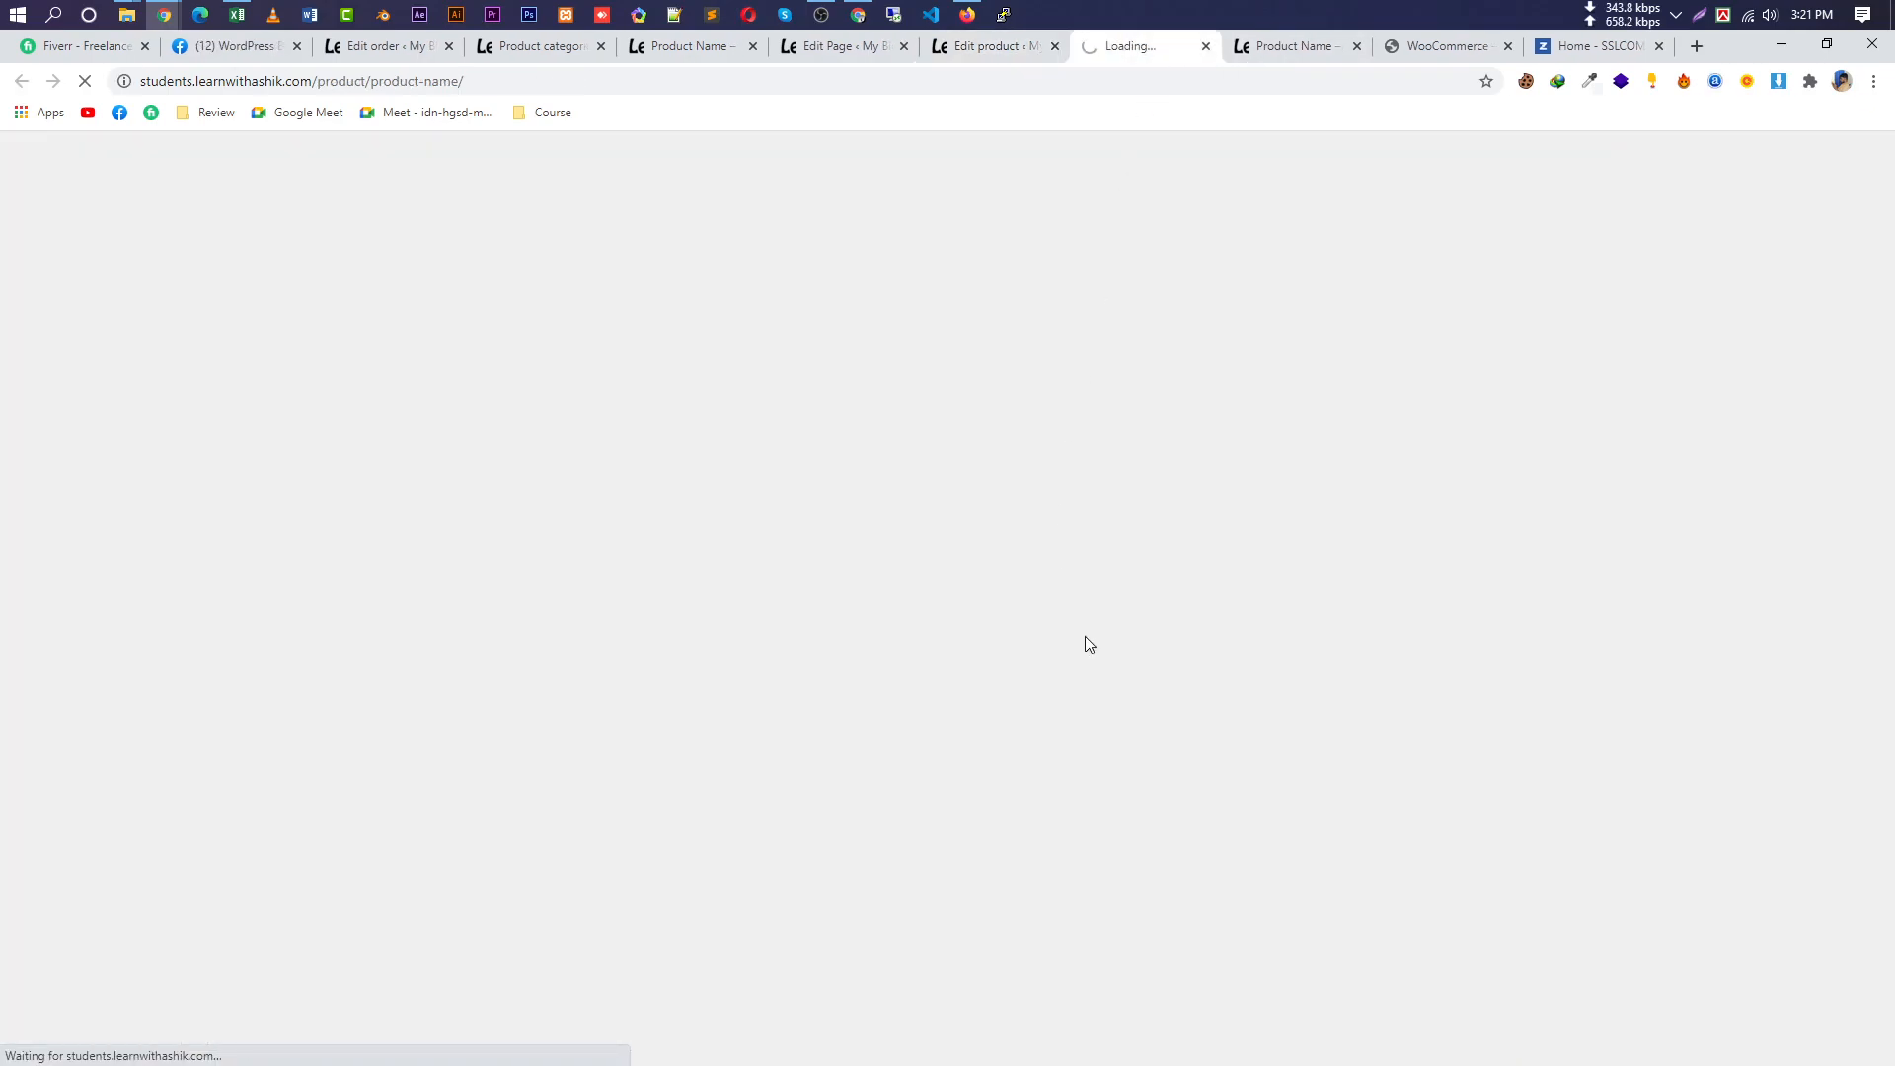
{"action": "scroll", "coordinate": [1074, 705], "scroll_direction": "down", "scroll_amount": 5}
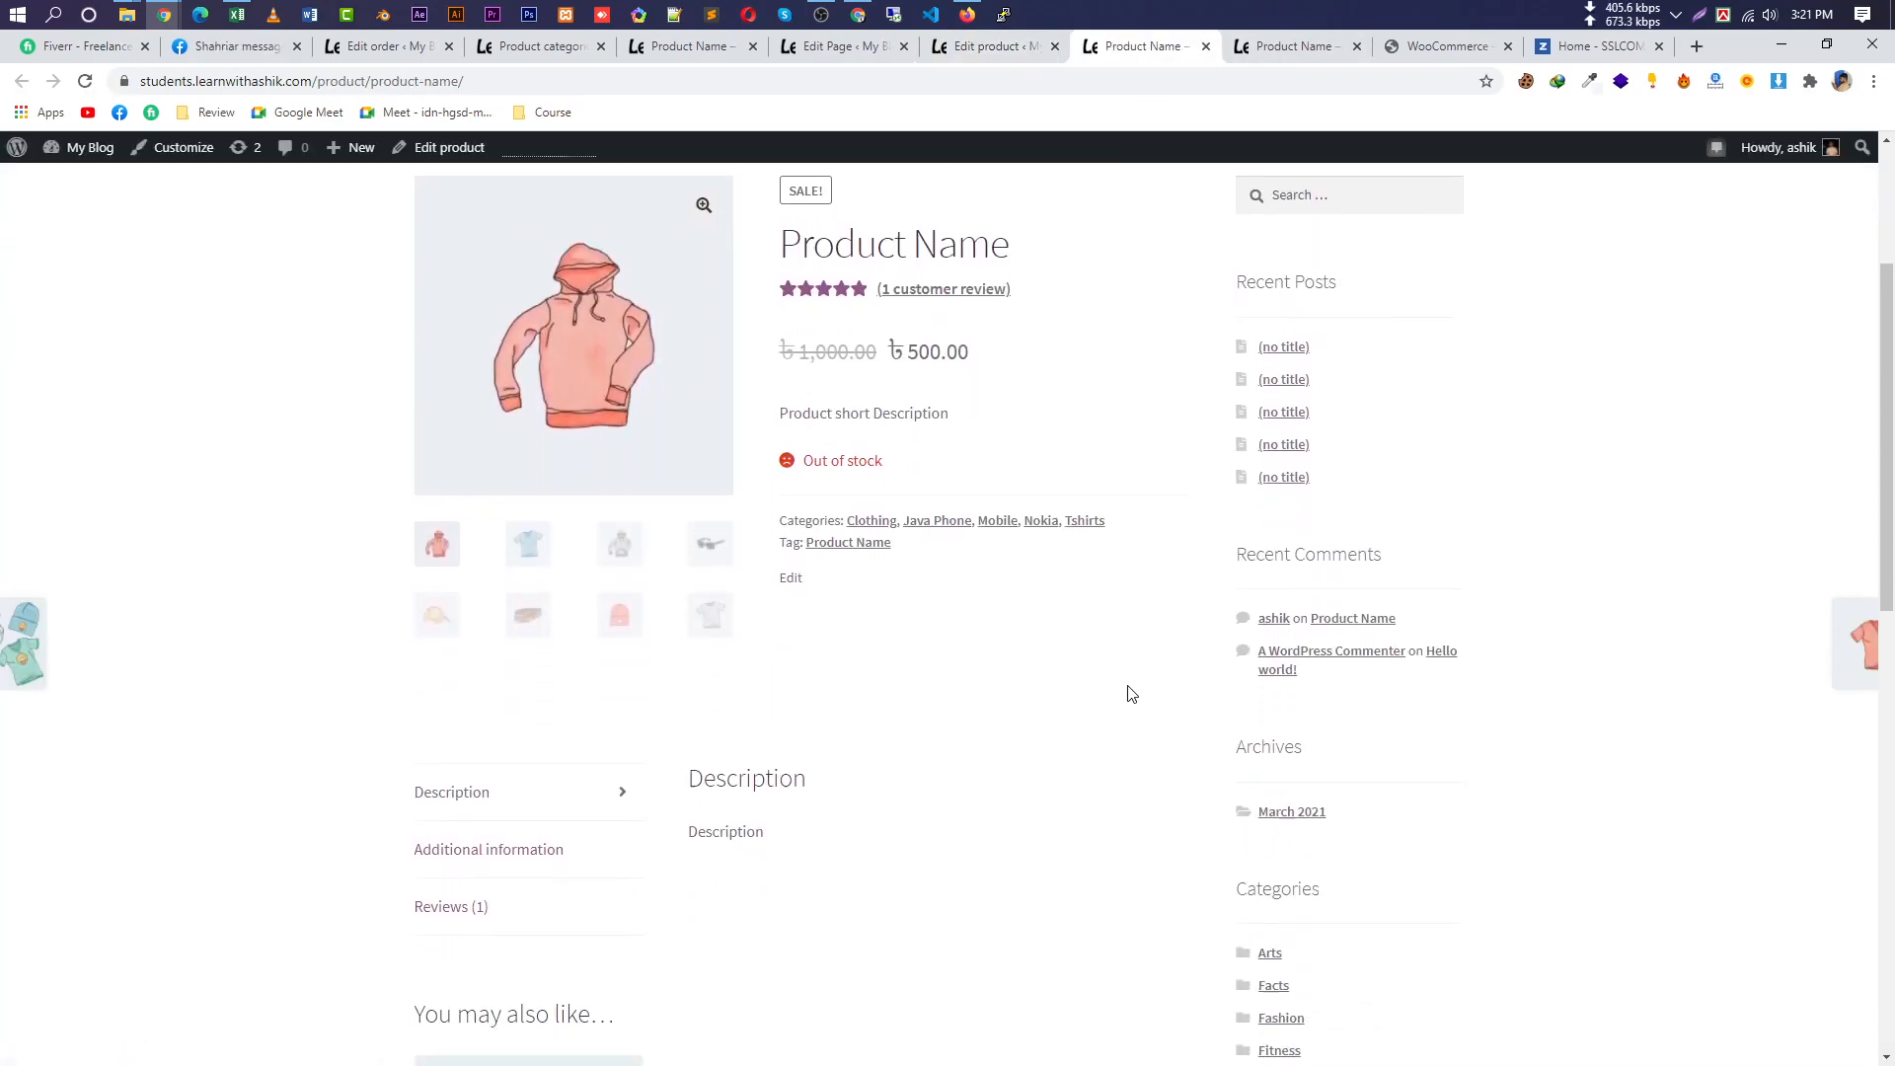
{"action": "scroll", "coordinate": [1114, 663], "scroll_direction": "up", "scroll_amount": 1}
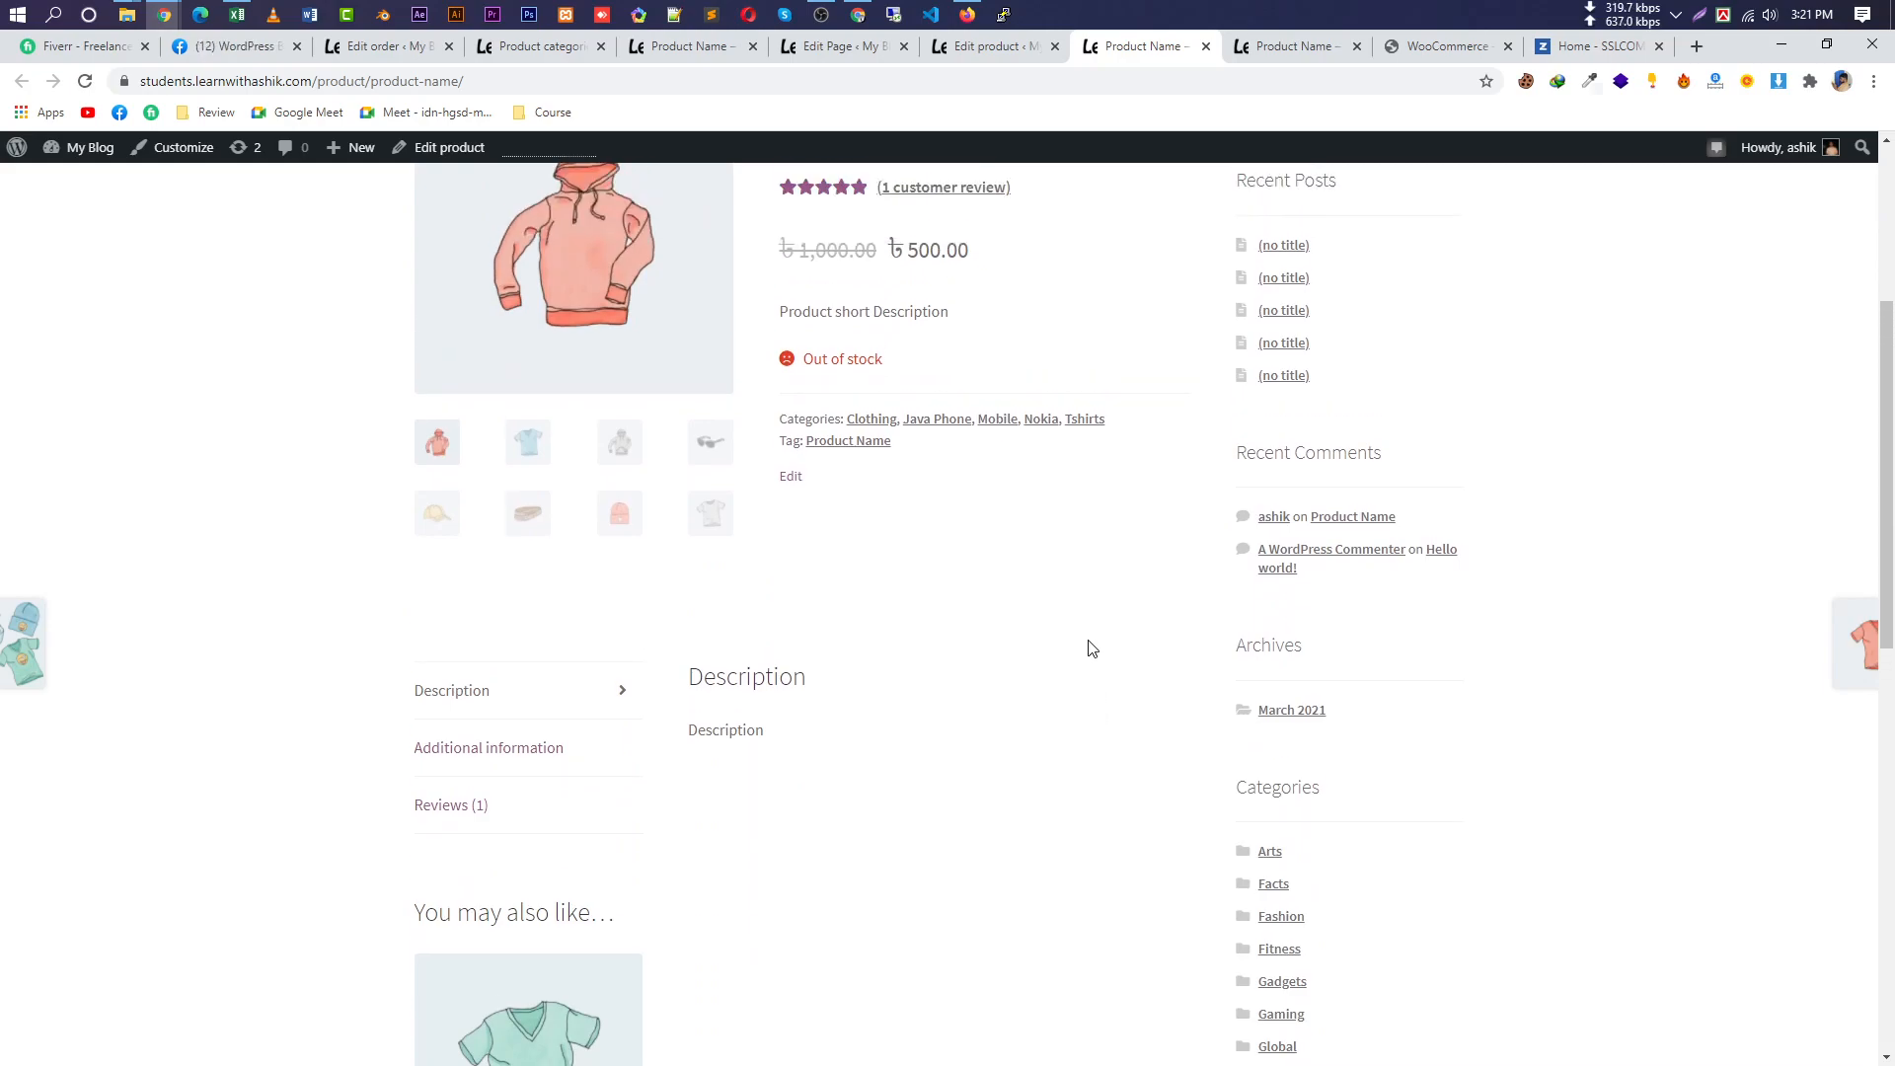
{"action": "left_click", "coordinate": [492, 776]}
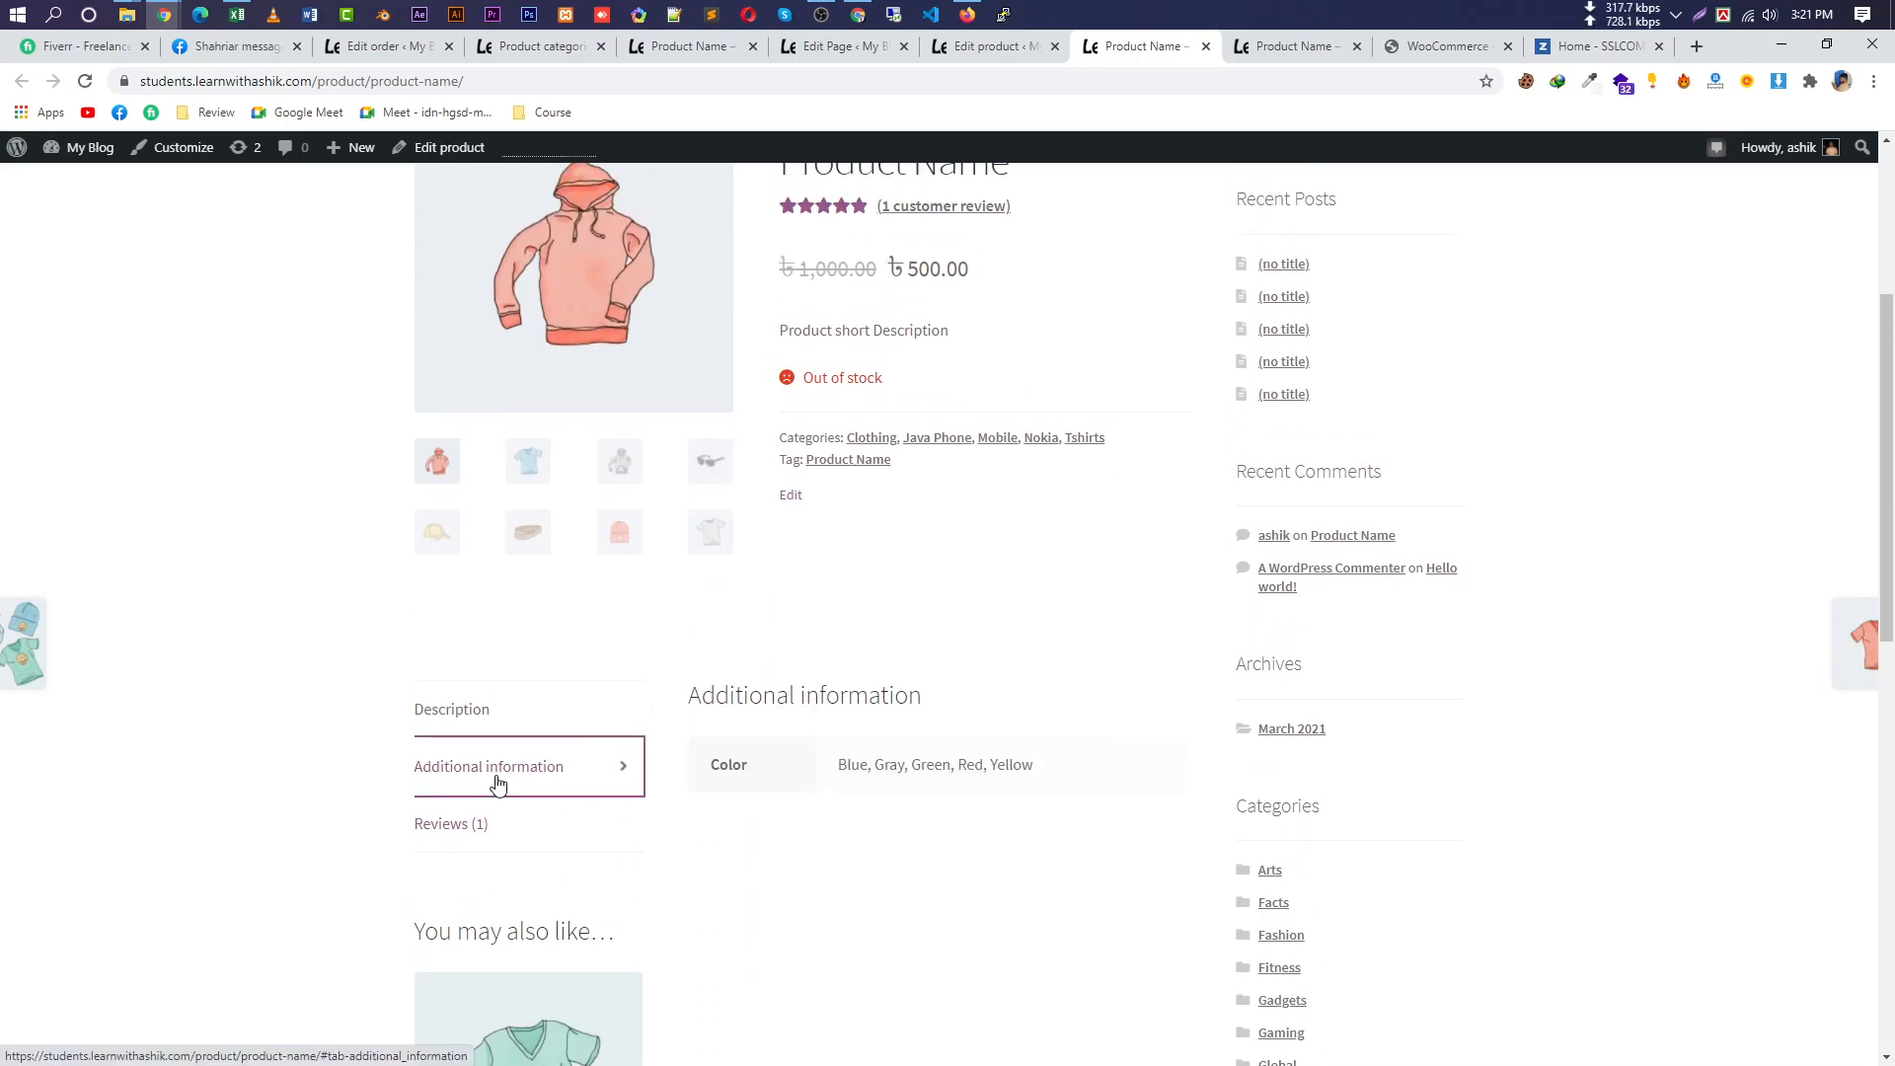
{"action": "double_click", "coordinate": [849, 767]}
{"action": "left_click", "coordinate": [907, 770]}
{"action": "left_click_drag", "start_coordinate": [1039, 766], "coordinate": [846, 767]}
{"action": "scroll", "coordinate": [786, 618], "scroll_direction": "up", "scroll_amount": 2}
{"action": "scroll", "coordinate": [701, 799], "scroll_direction": "down", "scroll_amount": 2}
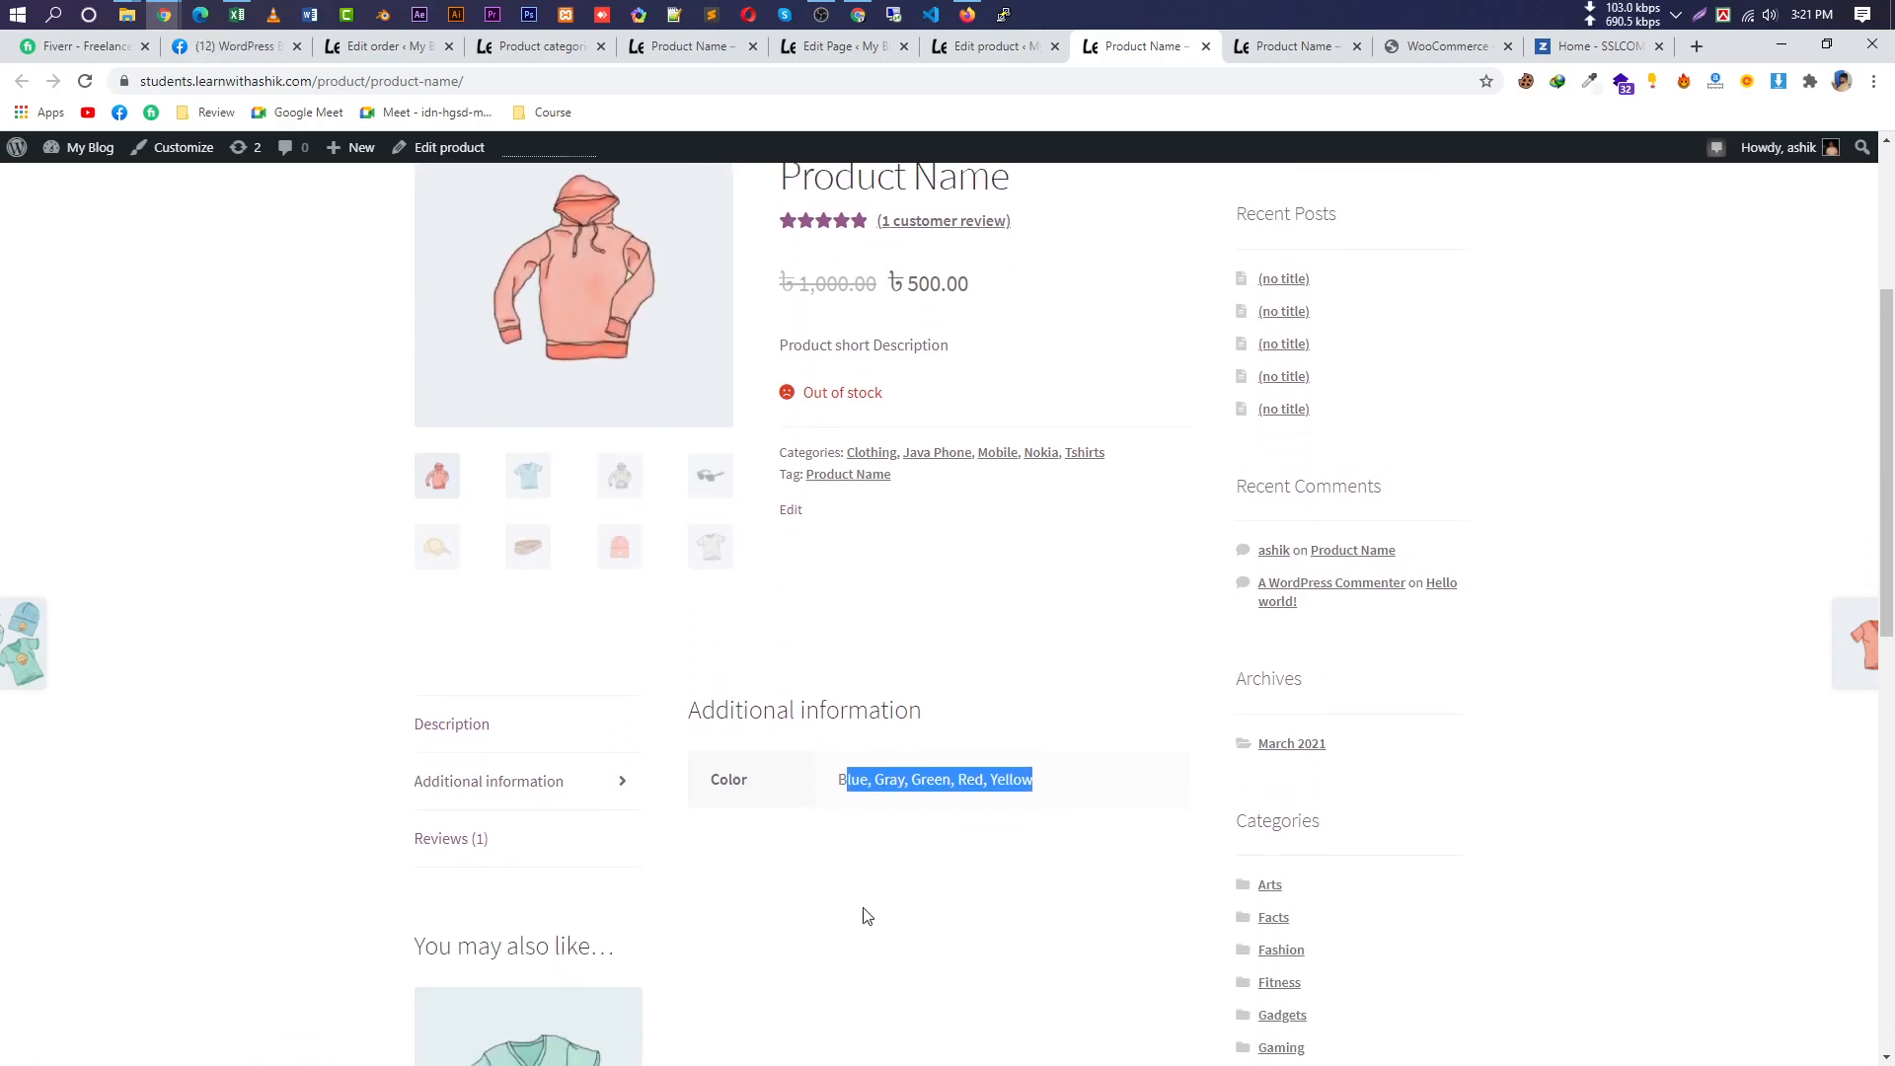
{"action": "triple_click", "coordinate": [888, 788]}
Back in the product editor, add a Size attribute to the product.
{"action": "left_click", "coordinate": [996, 46]}
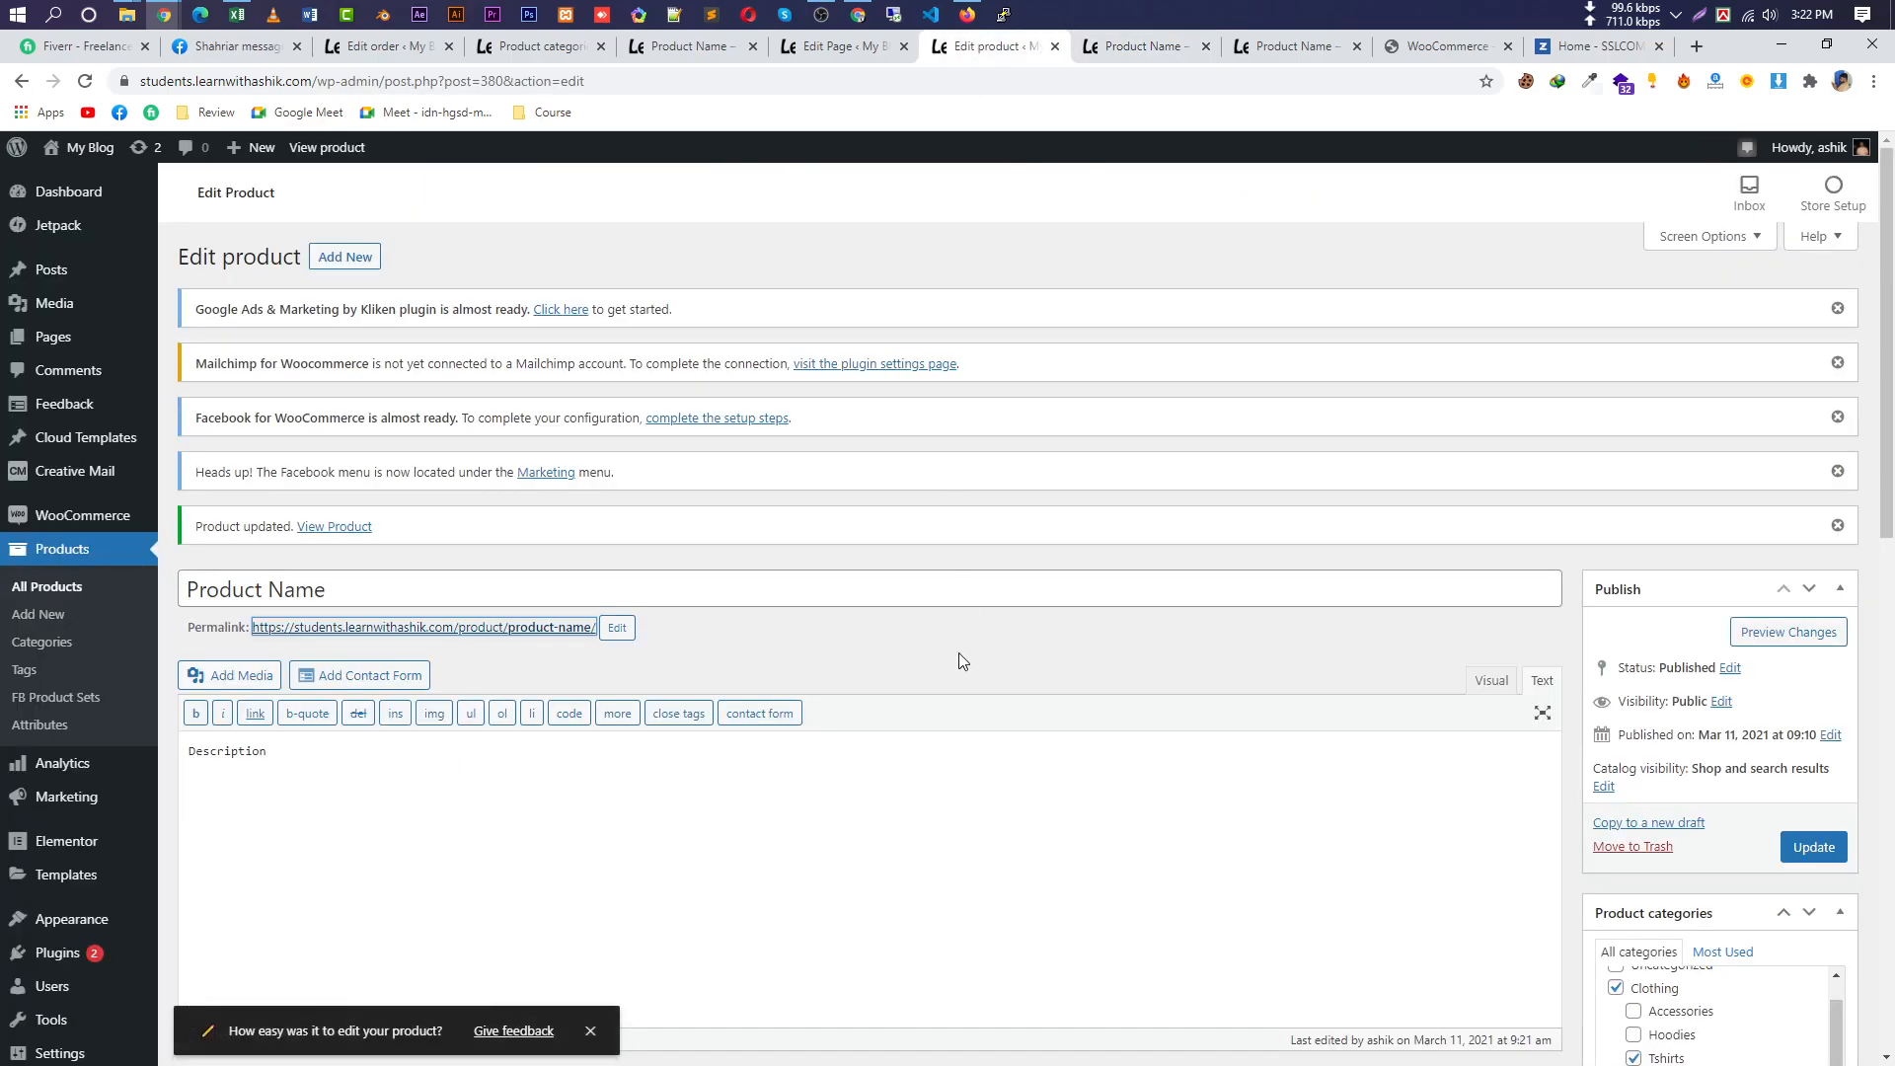
{"action": "scroll", "coordinate": [958, 661], "scroll_direction": "down", "scroll_amount": 6}
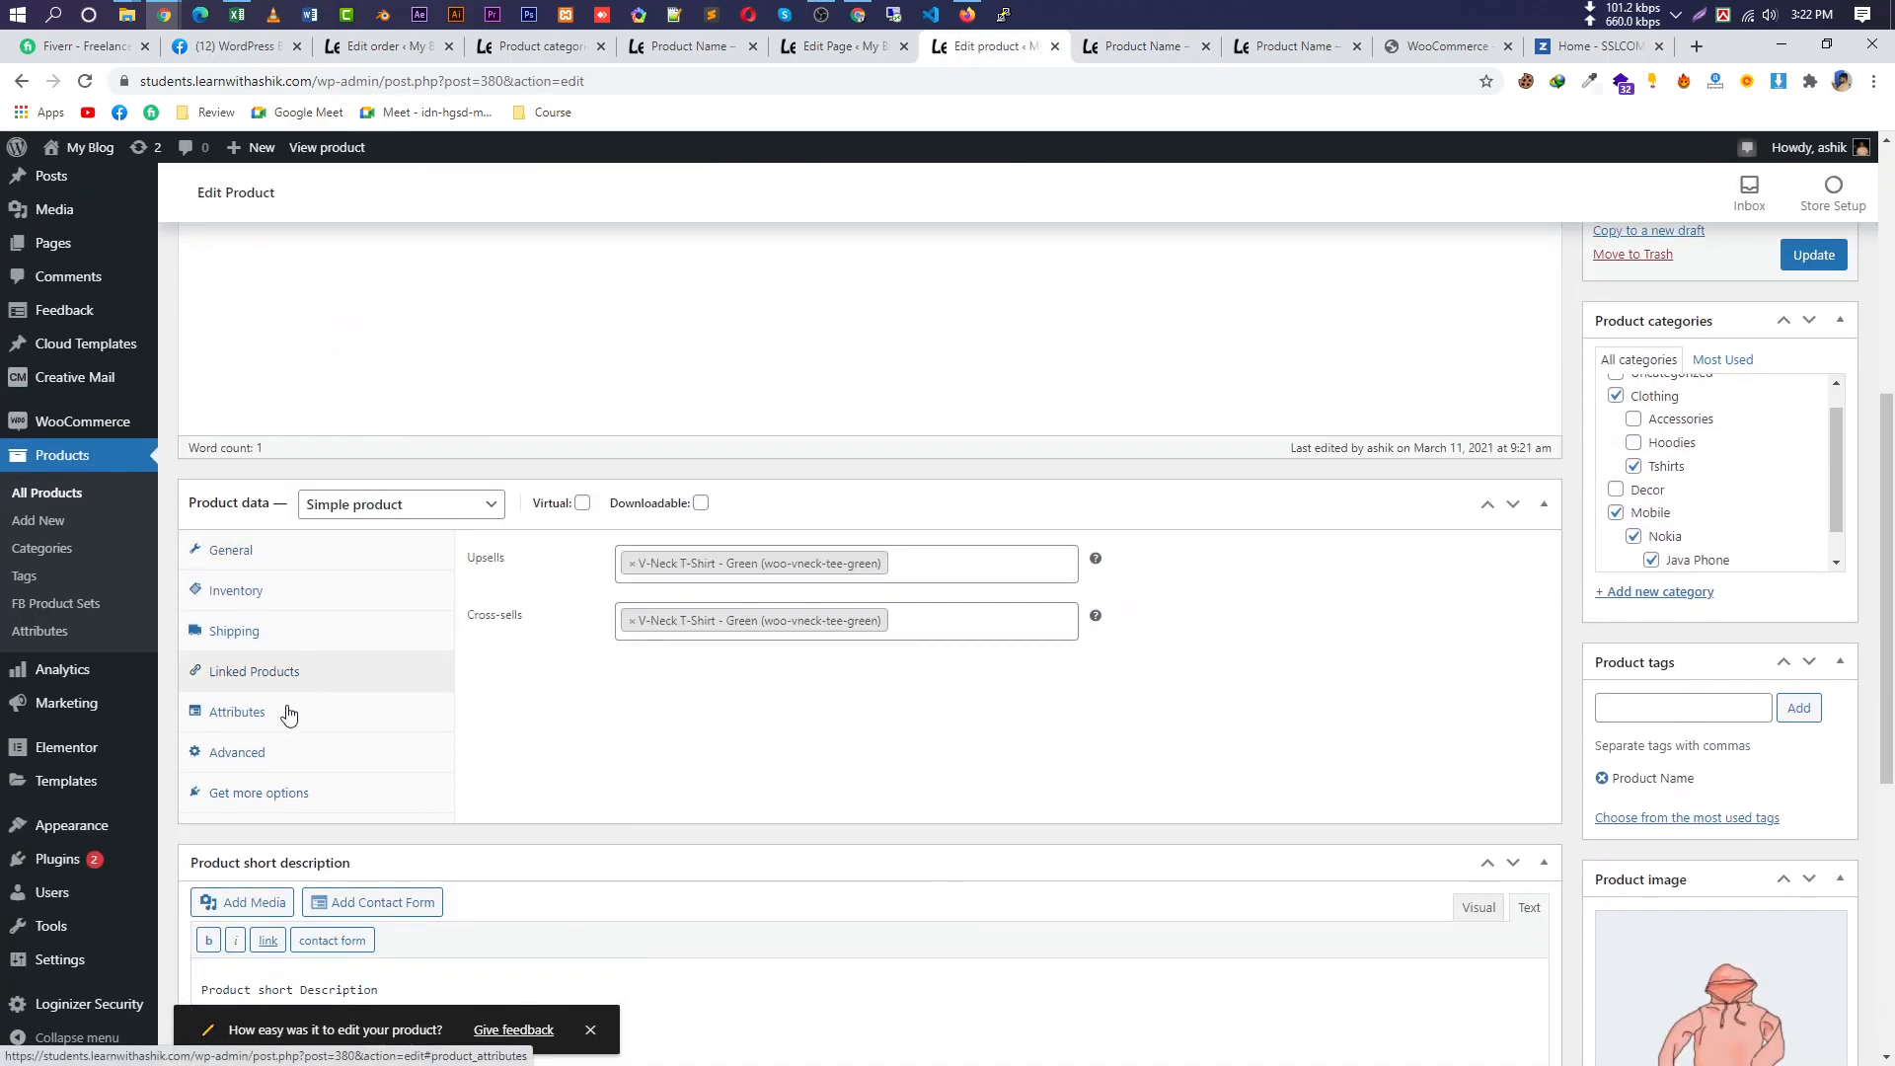
{"action": "left_click", "coordinate": [288, 710]}
{"action": "left_click", "coordinate": [585, 555]}
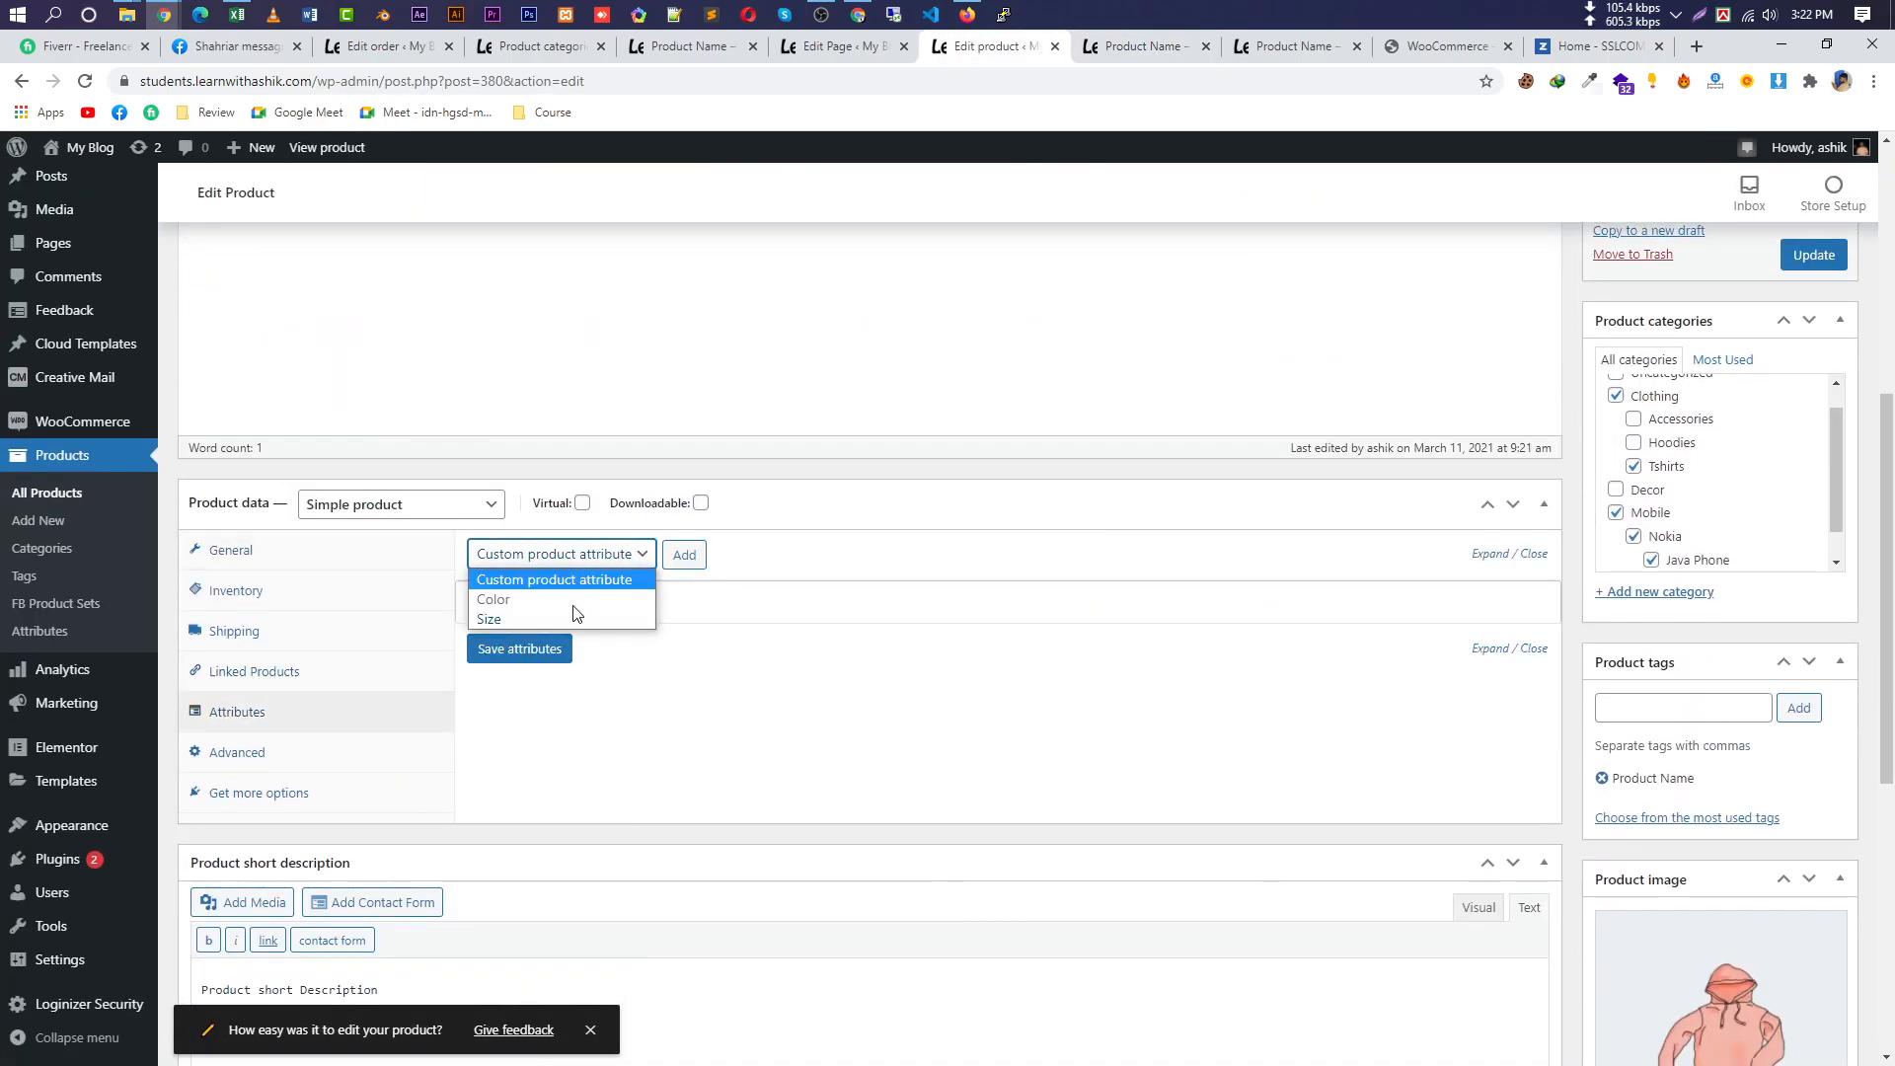
{"action": "left_click", "coordinate": [571, 600]}
{"action": "left_click", "coordinate": [684, 556]}
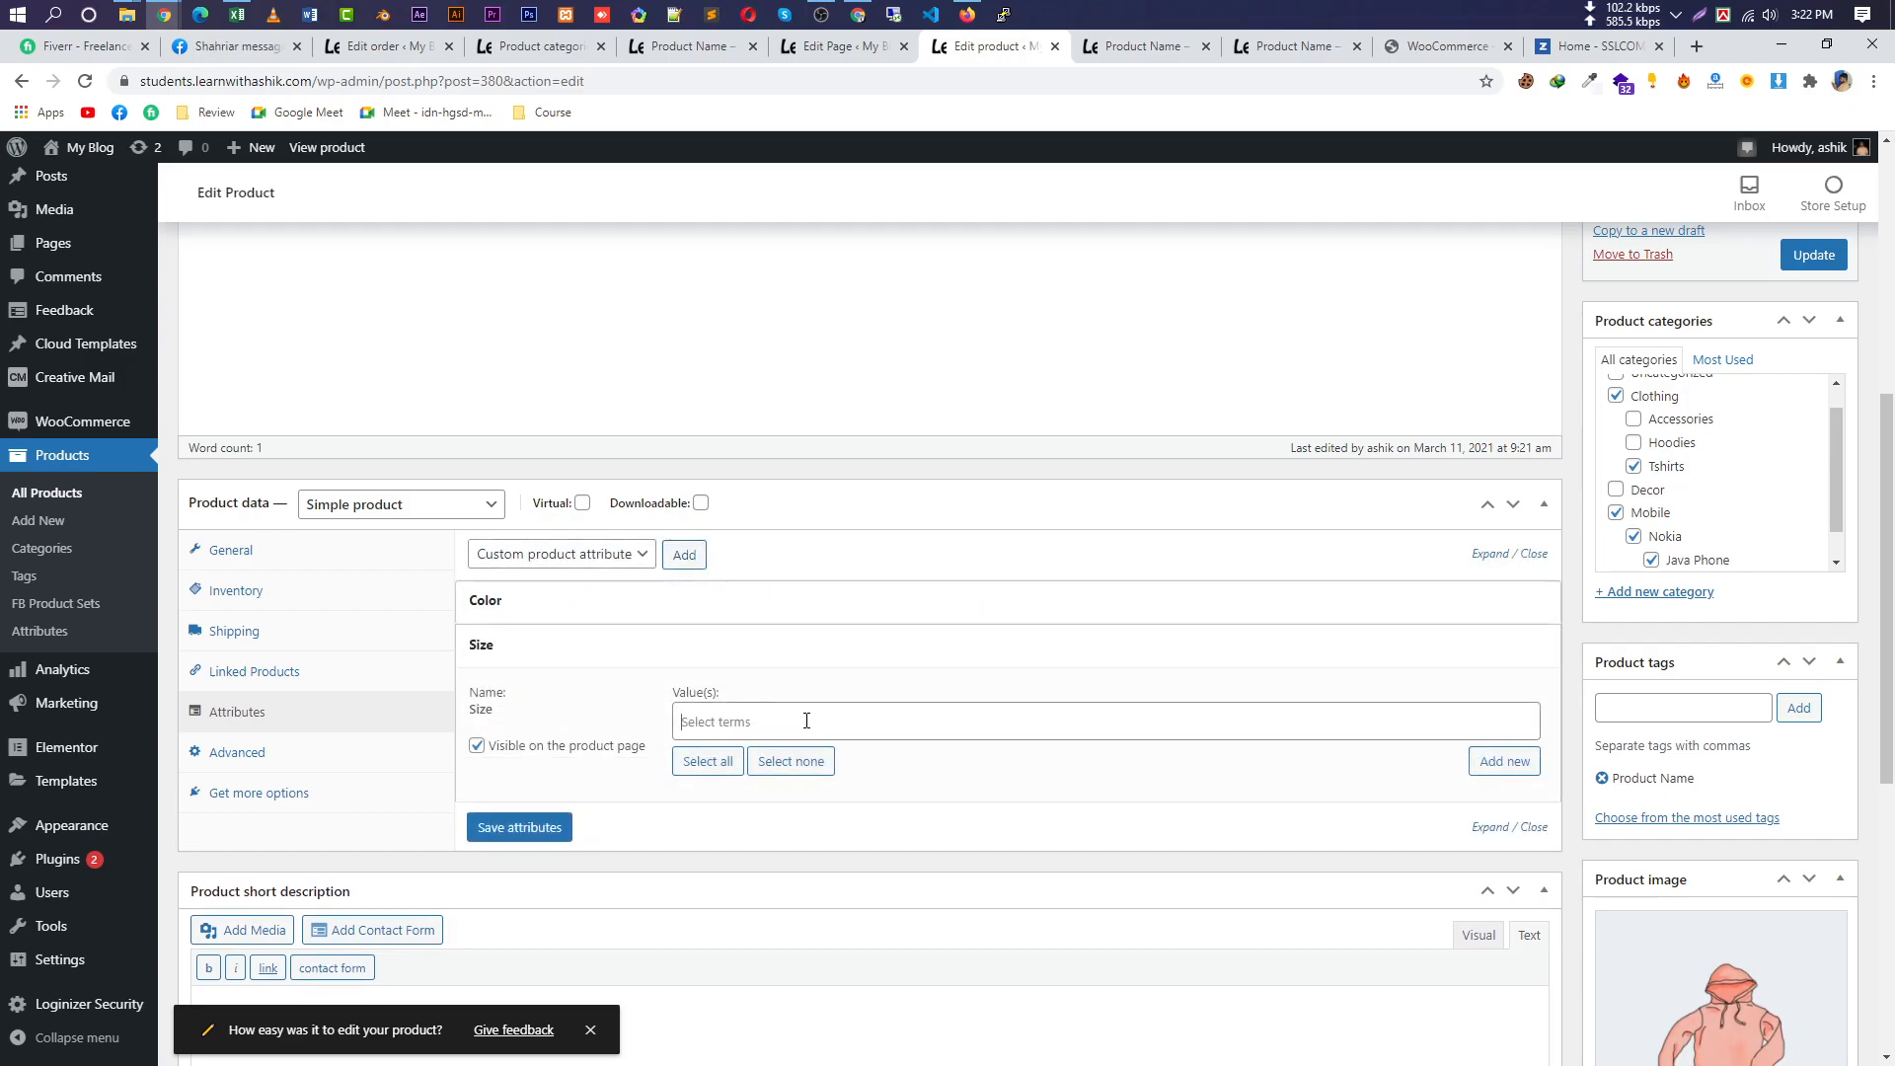
Give Size the values Large, Medium and Small and save the attributes.
{"action": "left_click", "coordinate": [807, 720]}
{"action": "left_click", "coordinate": [790, 762]}
{"action": "left_click", "coordinate": [812, 721]}
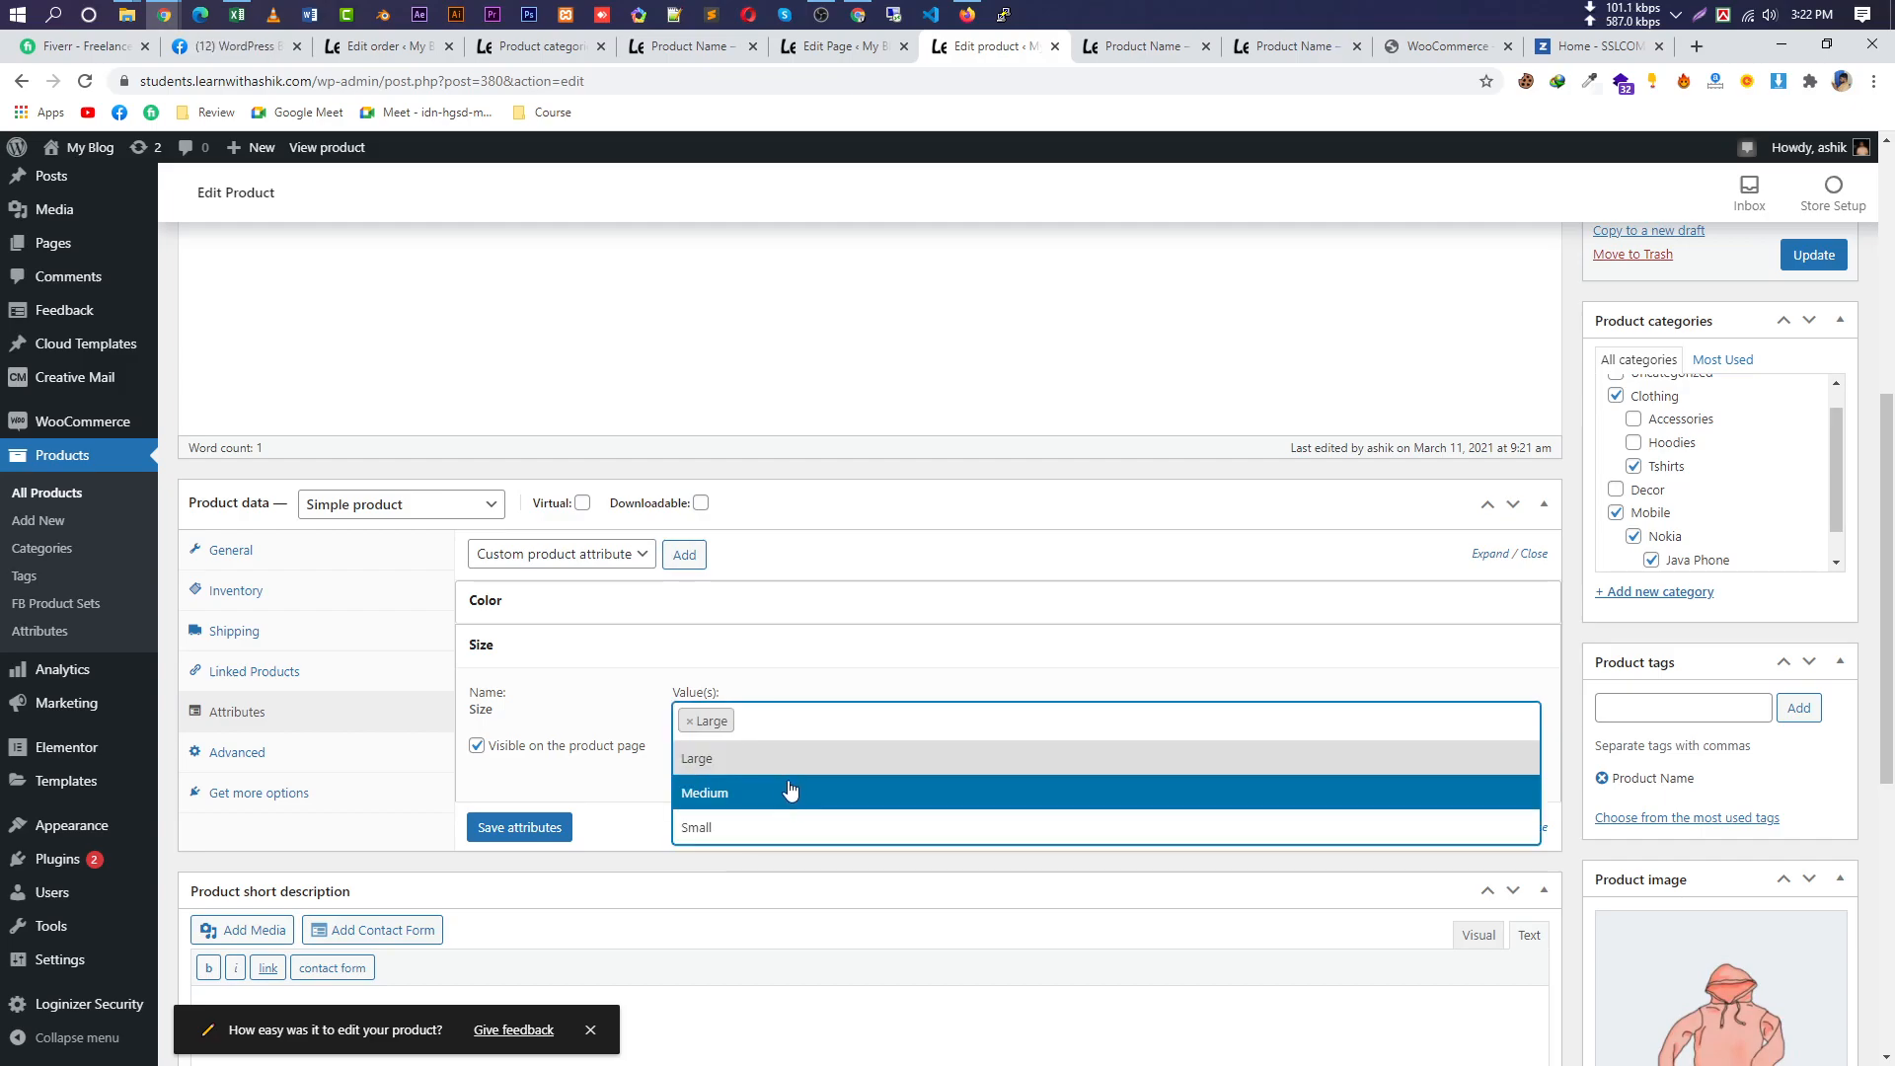
{"action": "left_click", "coordinate": [790, 786]}
{"action": "right_click", "coordinate": [815, 722]}
{"action": "left_click", "coordinate": [815, 722]}
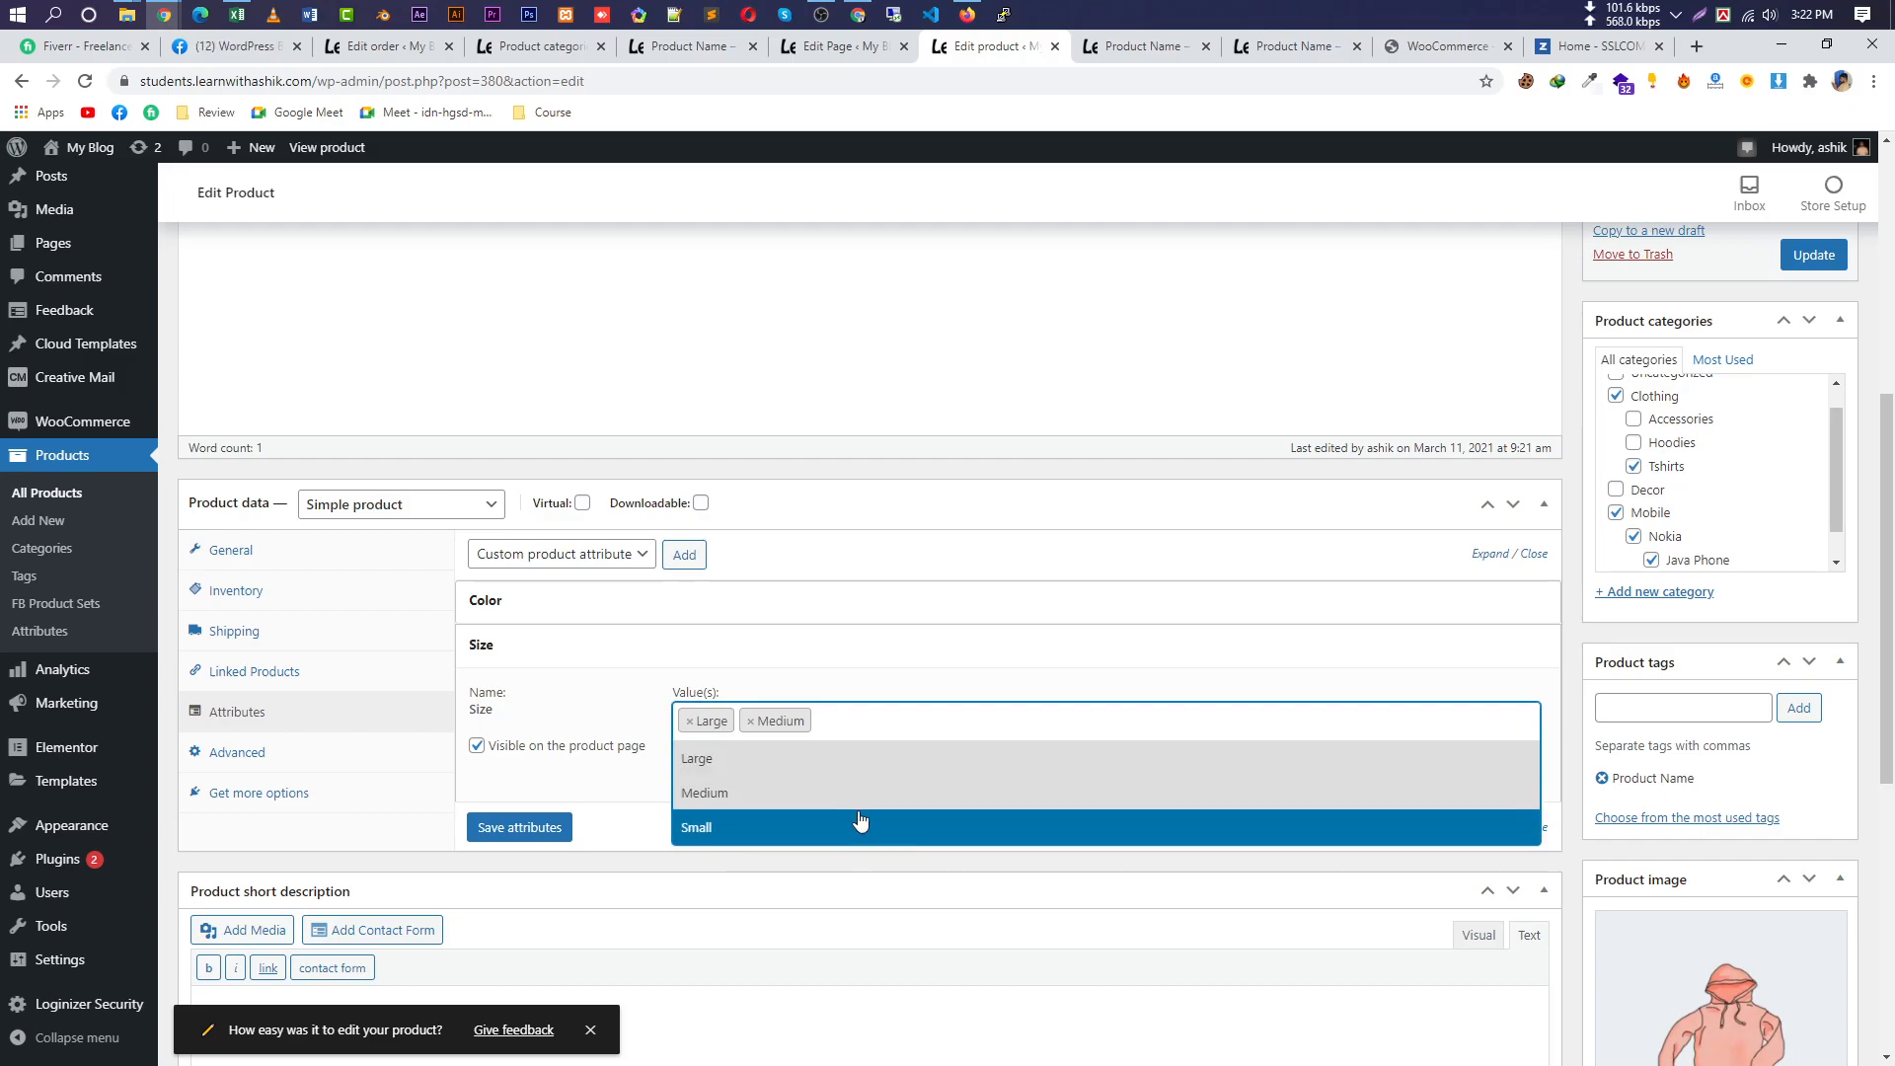
{"action": "left_click", "coordinate": [799, 830]}
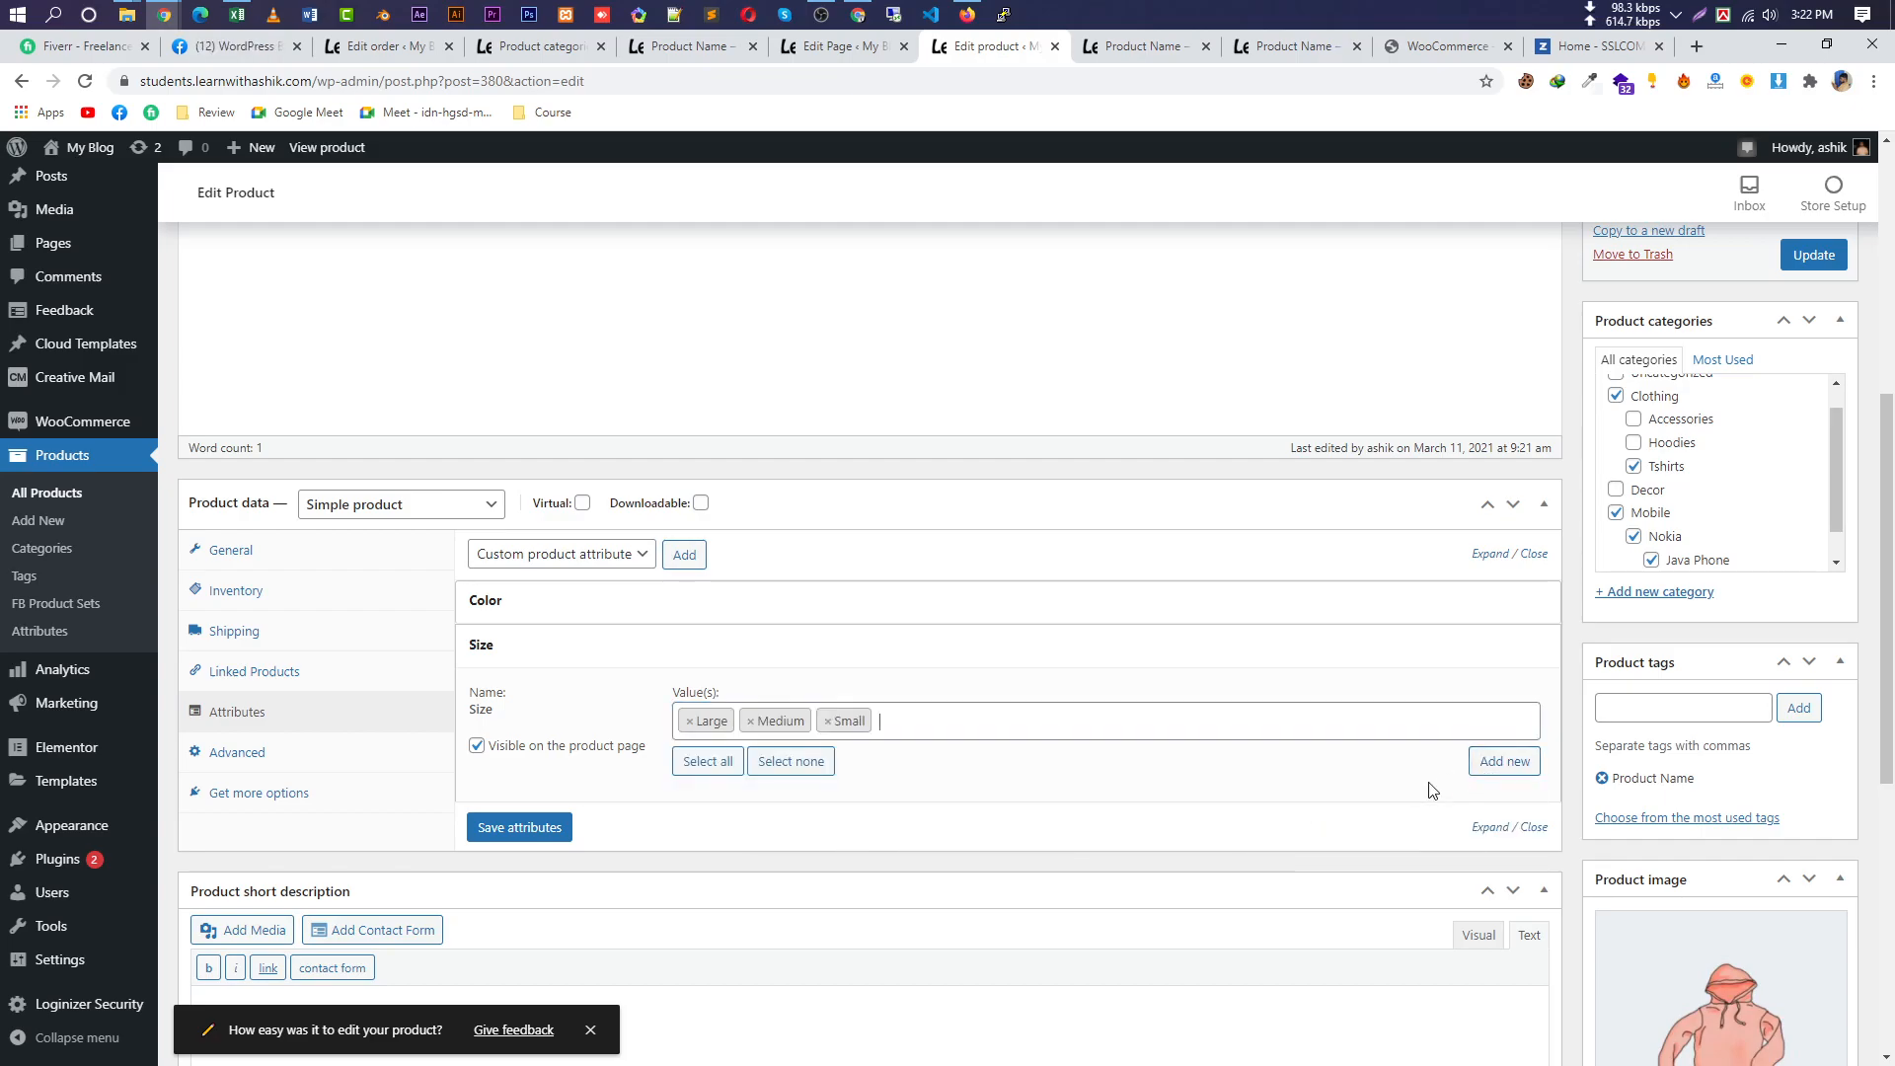
{"action": "left_click", "coordinate": [517, 827]}
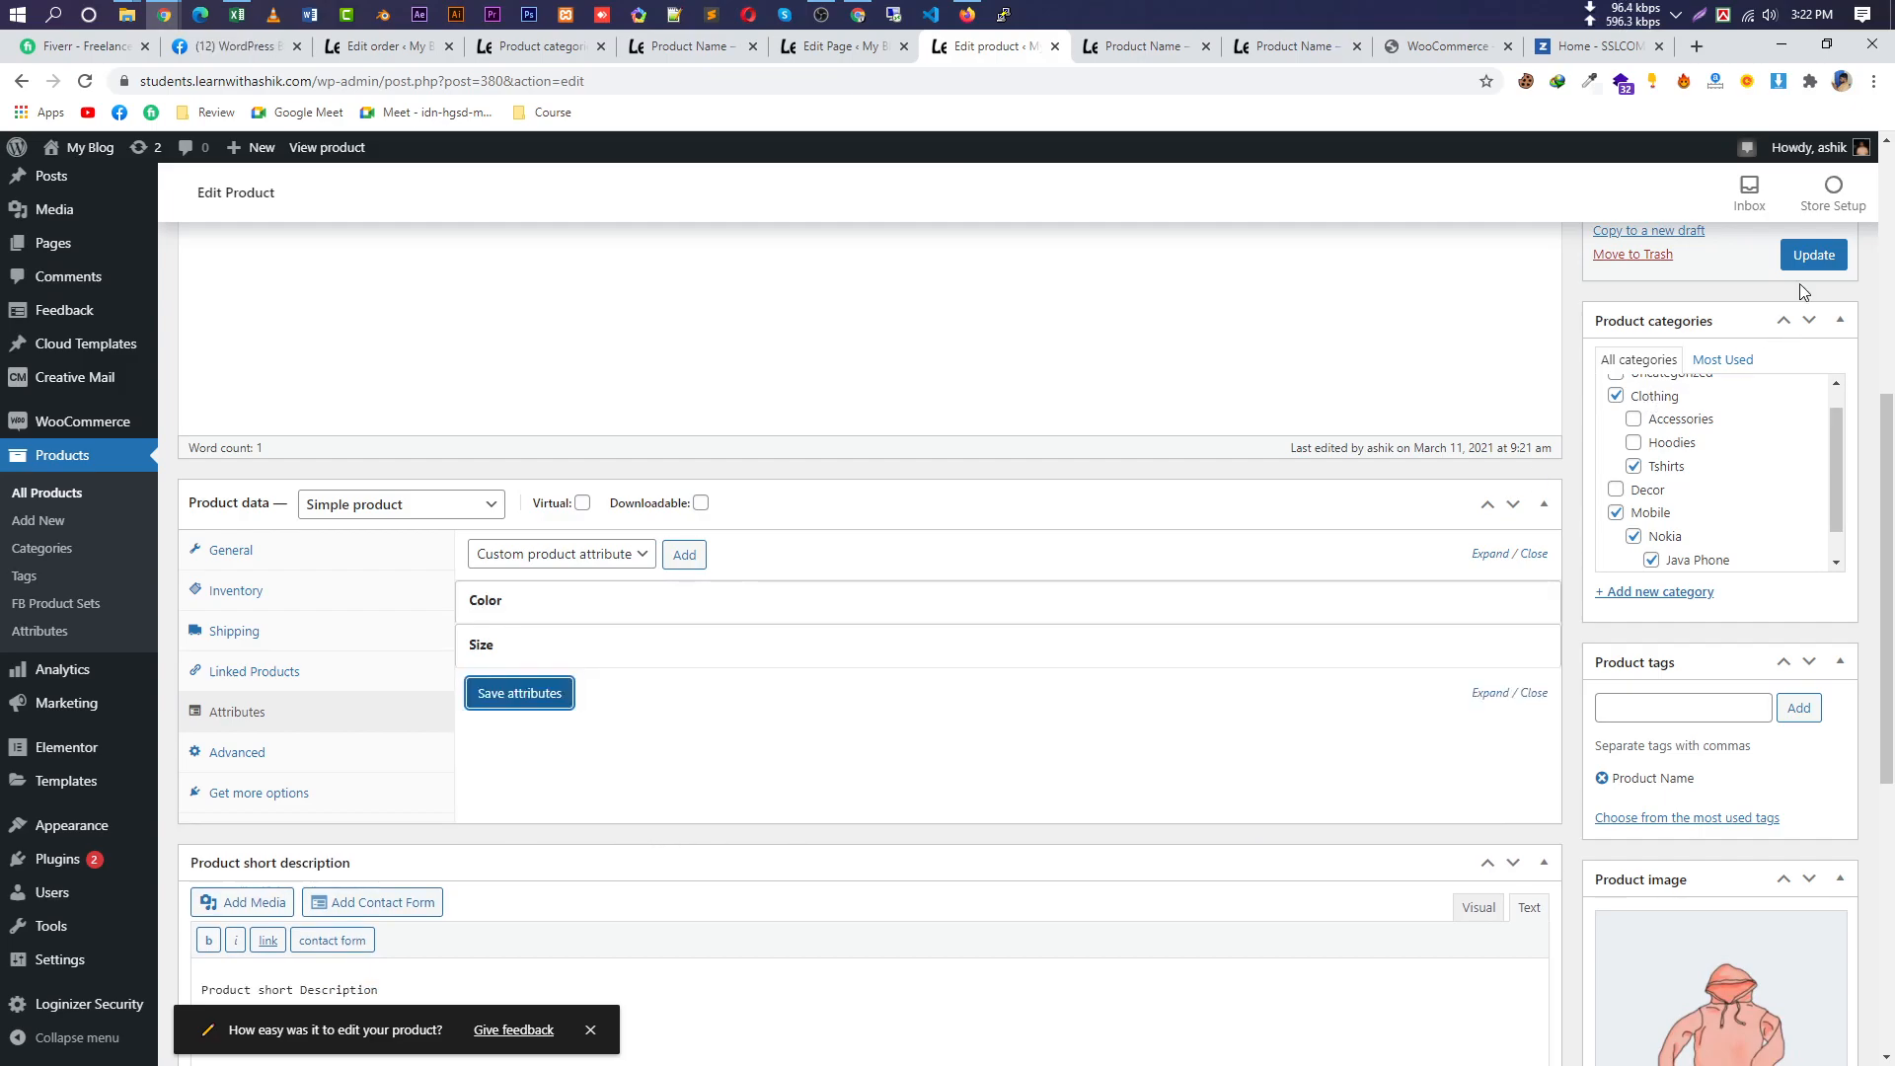
Update the product and reload its storefront page.
{"action": "left_click", "coordinate": [1816, 256]}
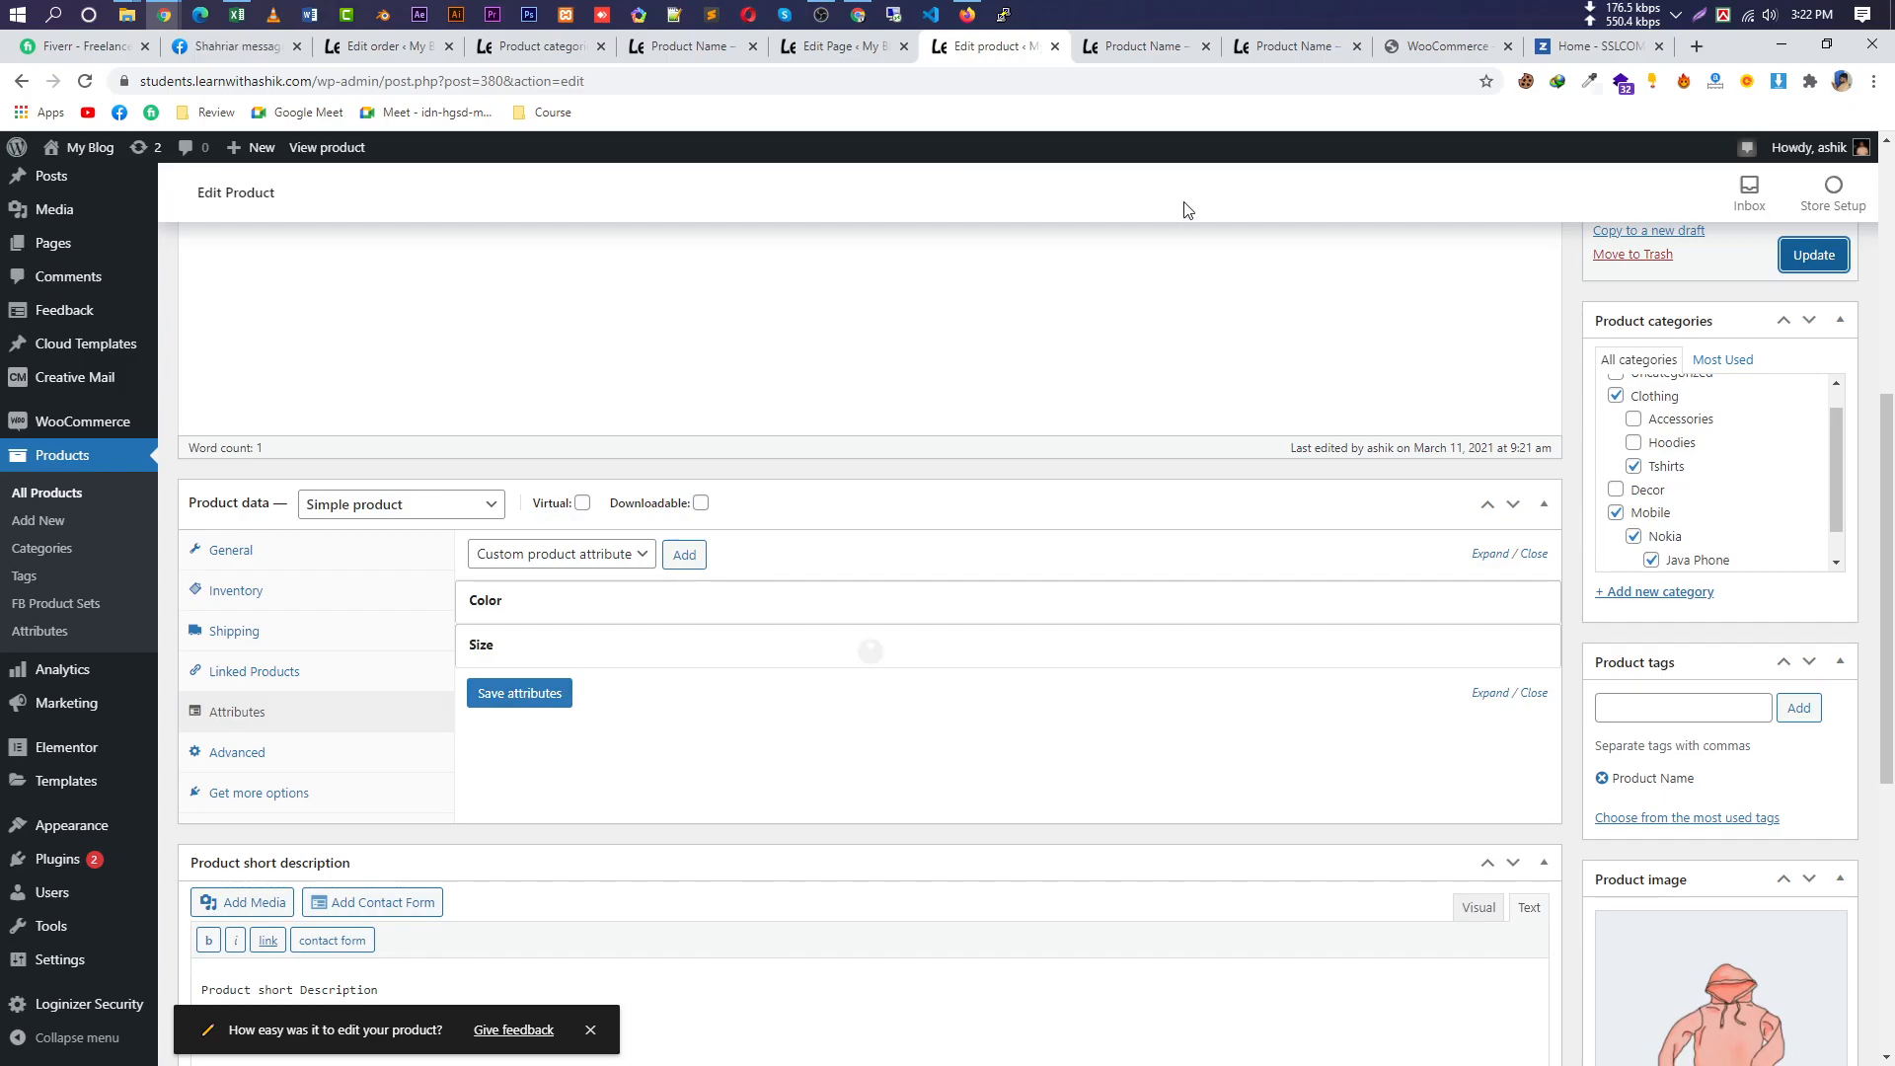
{"action": "left_click", "coordinate": [1137, 49]}
{"action": "left_click", "coordinate": [85, 87]}
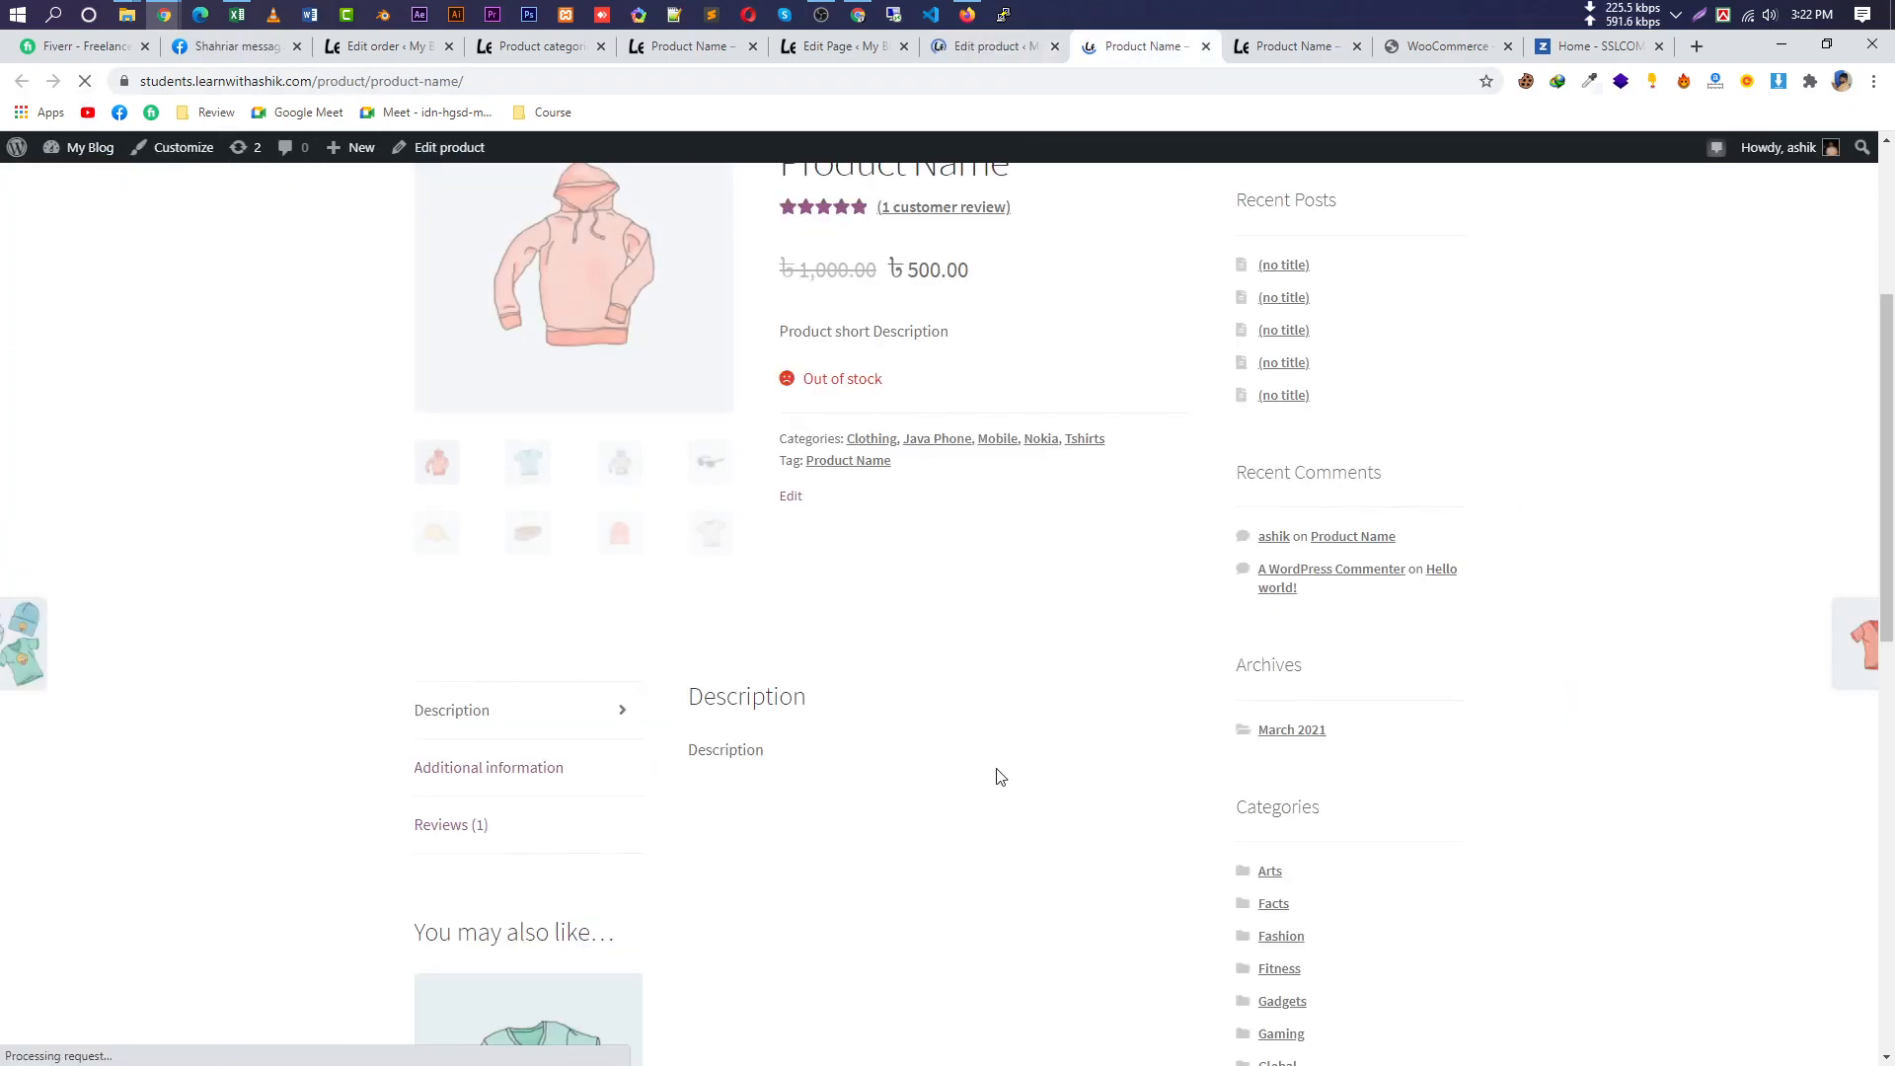
Verify Additional information lists the Color values and Size Large, Medium, Small, then return to the editor.
{"action": "left_click", "coordinate": [562, 769]}
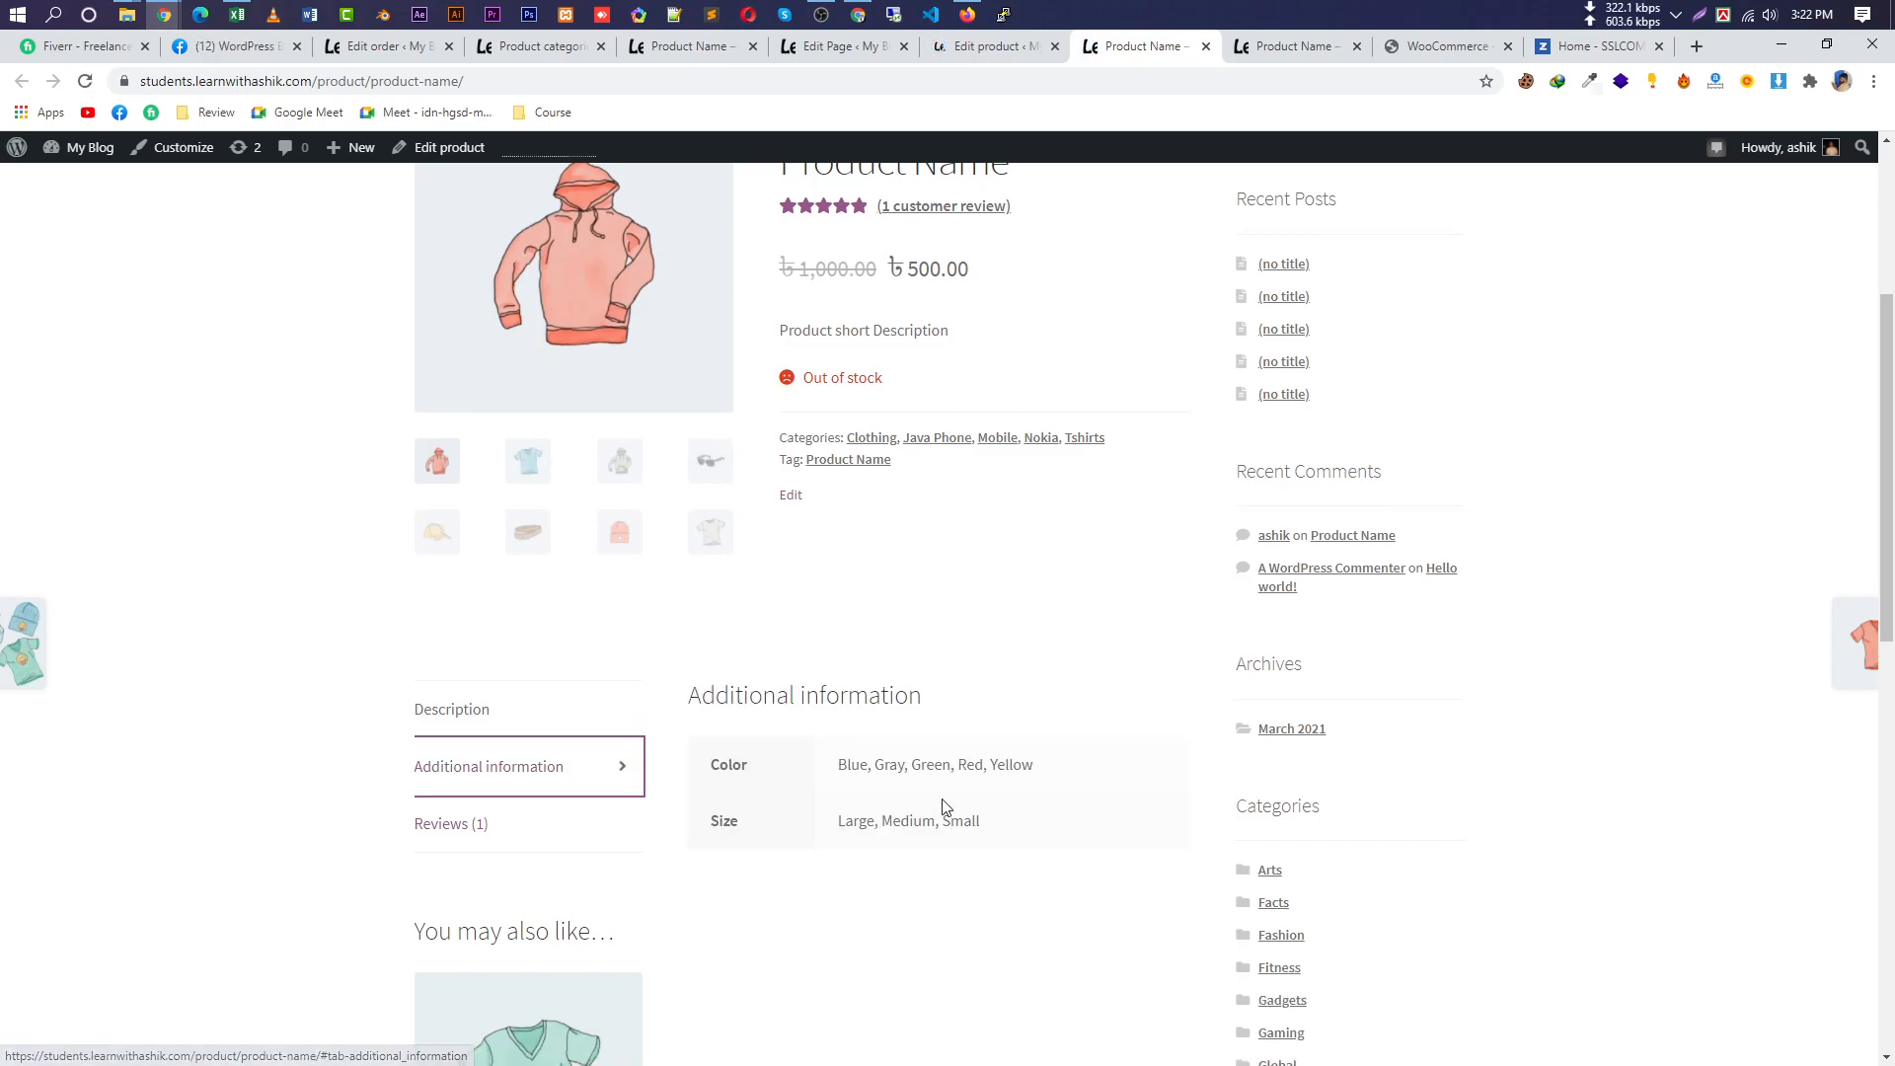
{"action": "left_click_drag", "start_coordinate": [983, 821], "coordinate": [824, 825]}
{"action": "left_click_drag", "start_coordinate": [1048, 772], "coordinate": [768, 750]}
{"action": "left_click_drag", "start_coordinate": [927, 701], "coordinate": [745, 696]}
{"action": "left_click_drag", "start_coordinate": [1033, 766], "coordinate": [846, 765]}
{"action": "left_click_drag", "start_coordinate": [979, 821], "coordinate": [1010, 736]}
{"action": "scroll", "coordinate": [1011, 736], "scroll_direction": "up", "scroll_amount": 3}
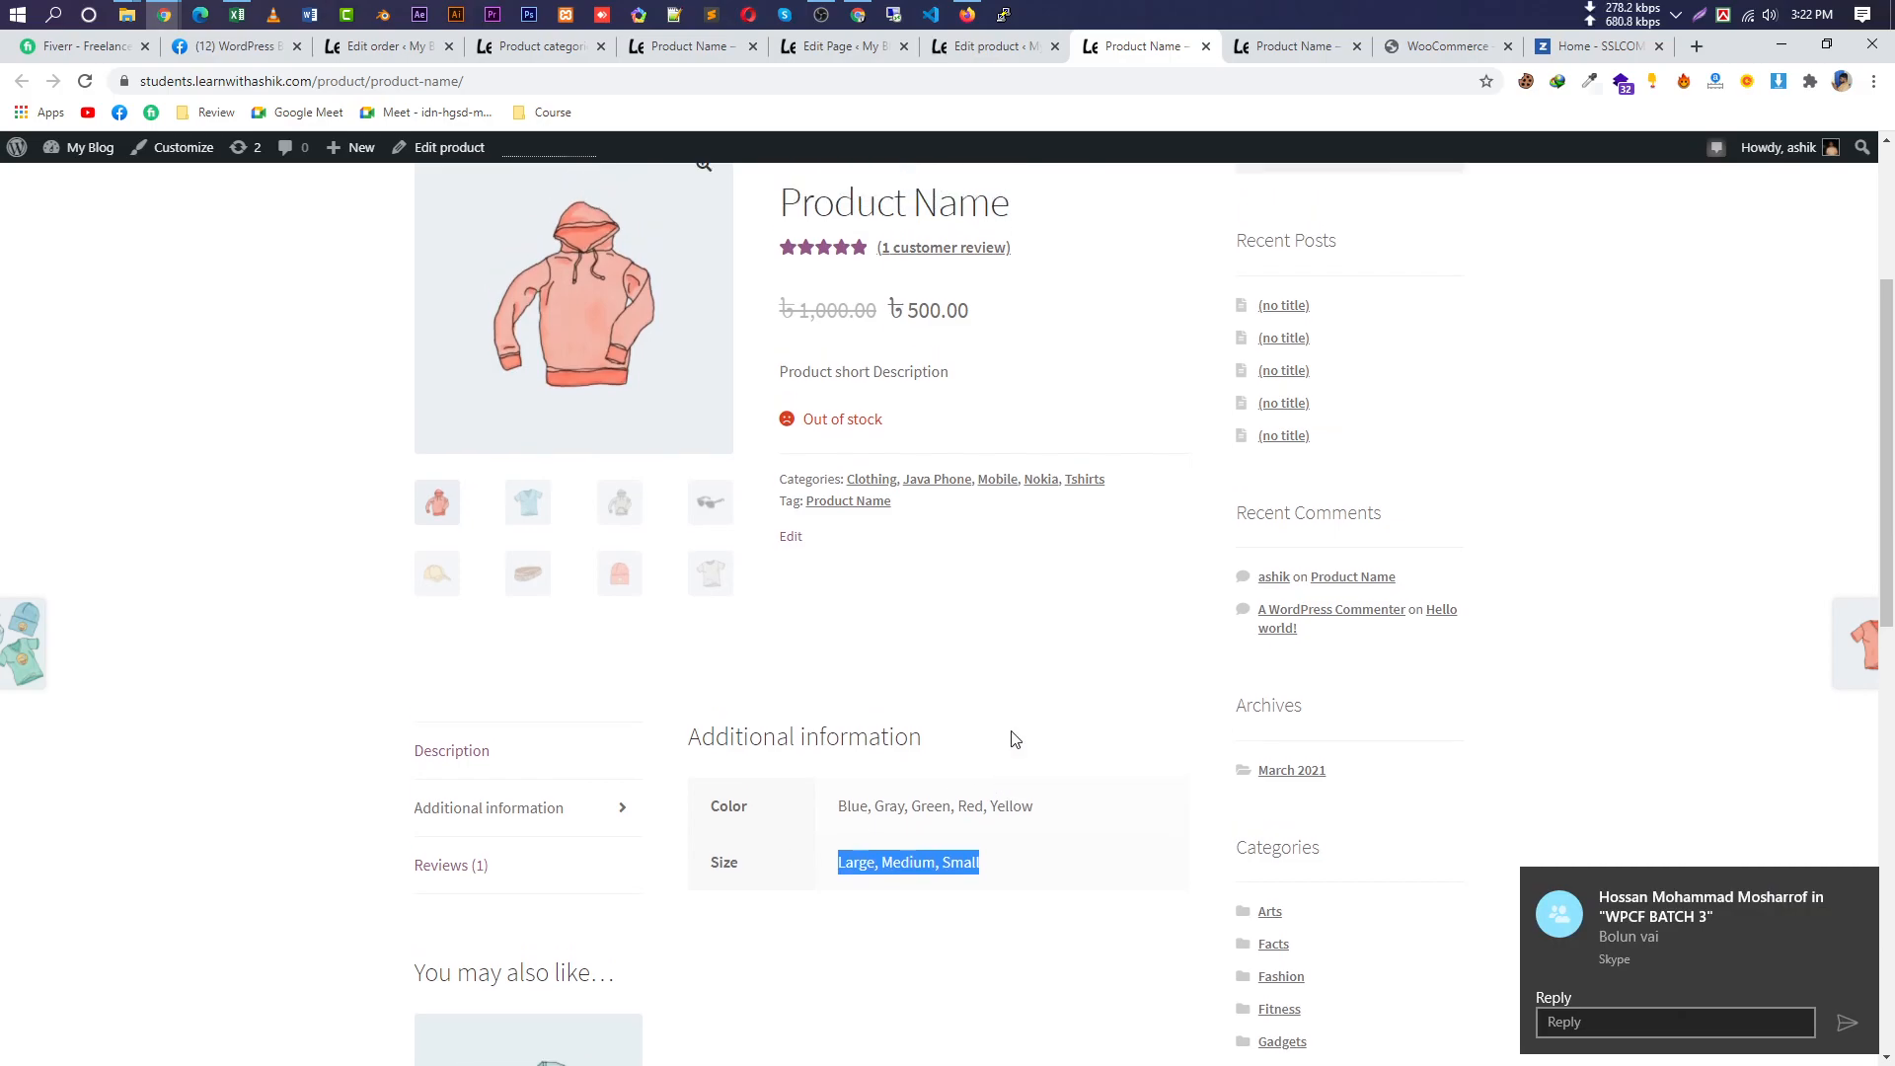
{"action": "left_click_drag", "start_coordinate": [826, 563], "coordinate": [866, 564]}
{"action": "left_click", "coordinate": [858, 571]}
{"action": "left_click_drag", "start_coordinate": [883, 573], "coordinate": [756, 564]}
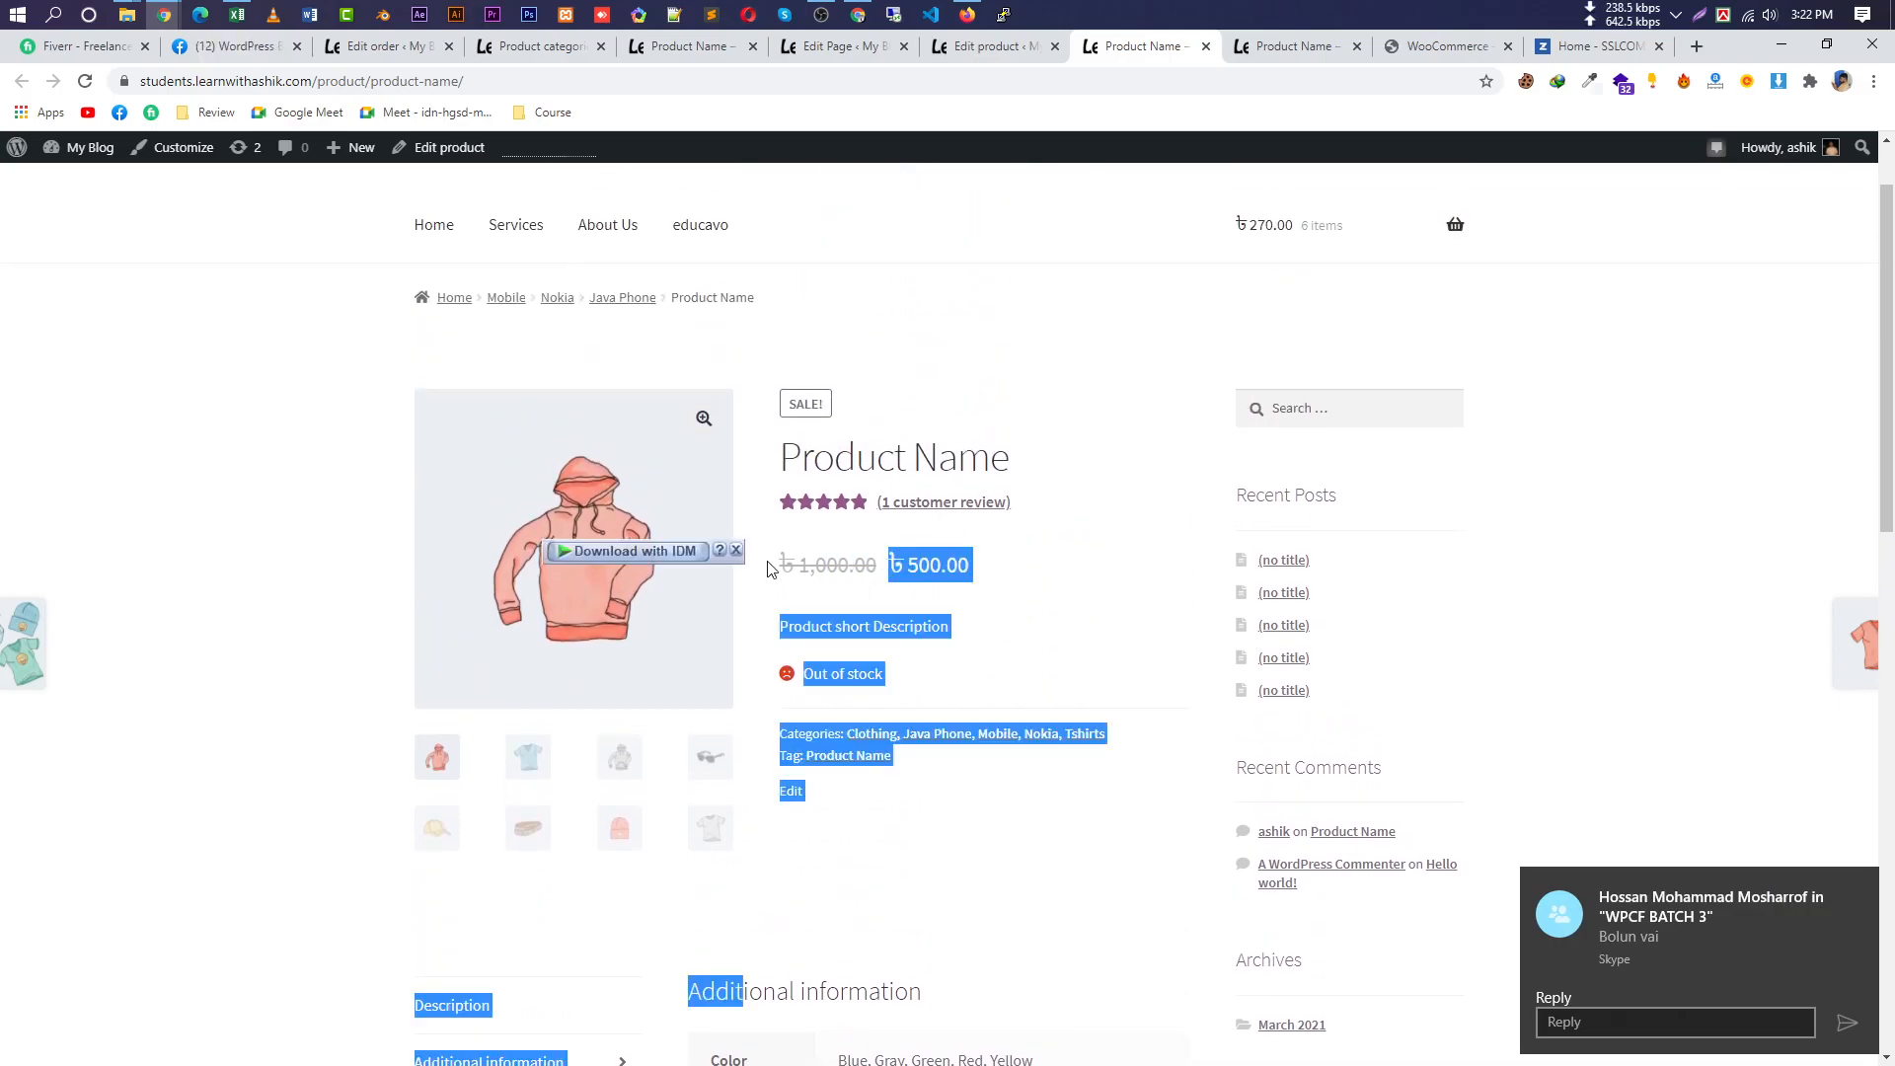
{"action": "left_click", "coordinate": [992, 47]}
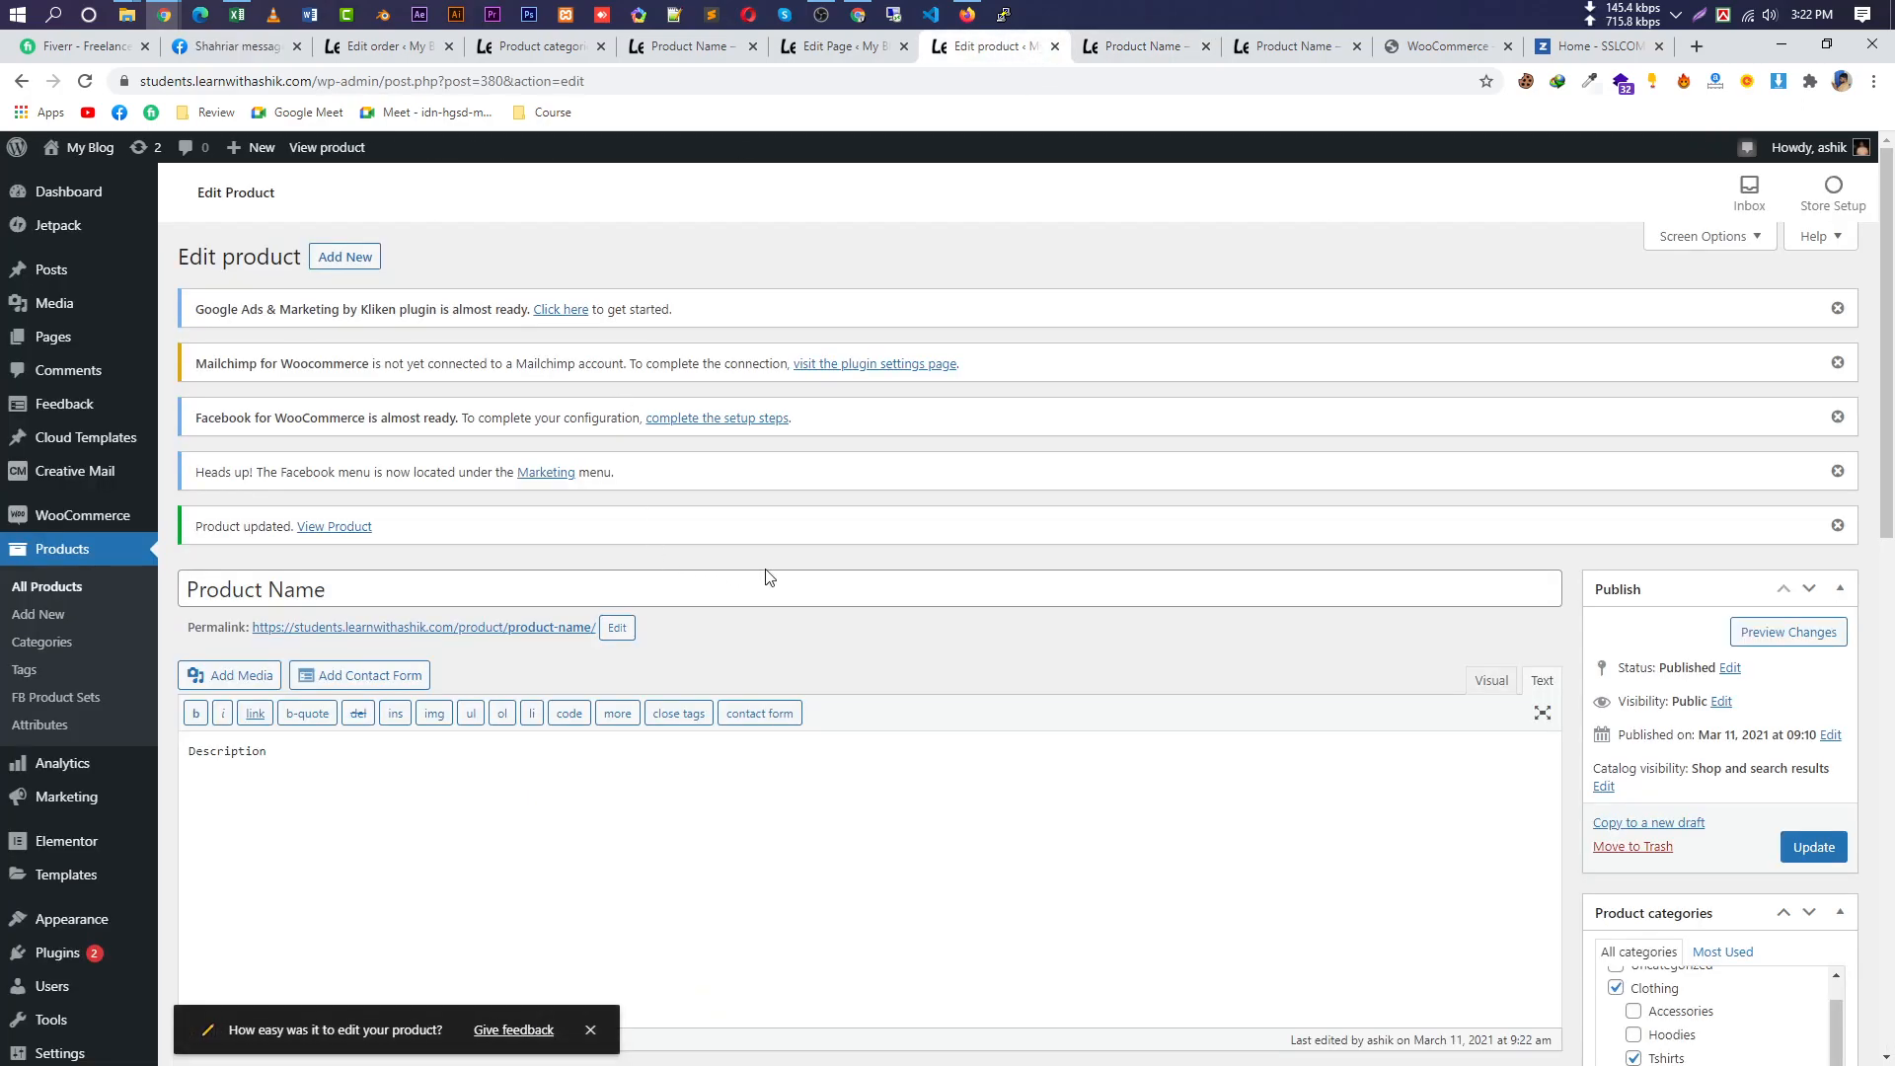
Review the Inventory, Shipping, extensions, Advanced and Attributes sections, leaving the shipping class unchanged.
{"action": "scroll", "coordinate": [757, 571], "scroll_direction": "down", "scroll_amount": 9}
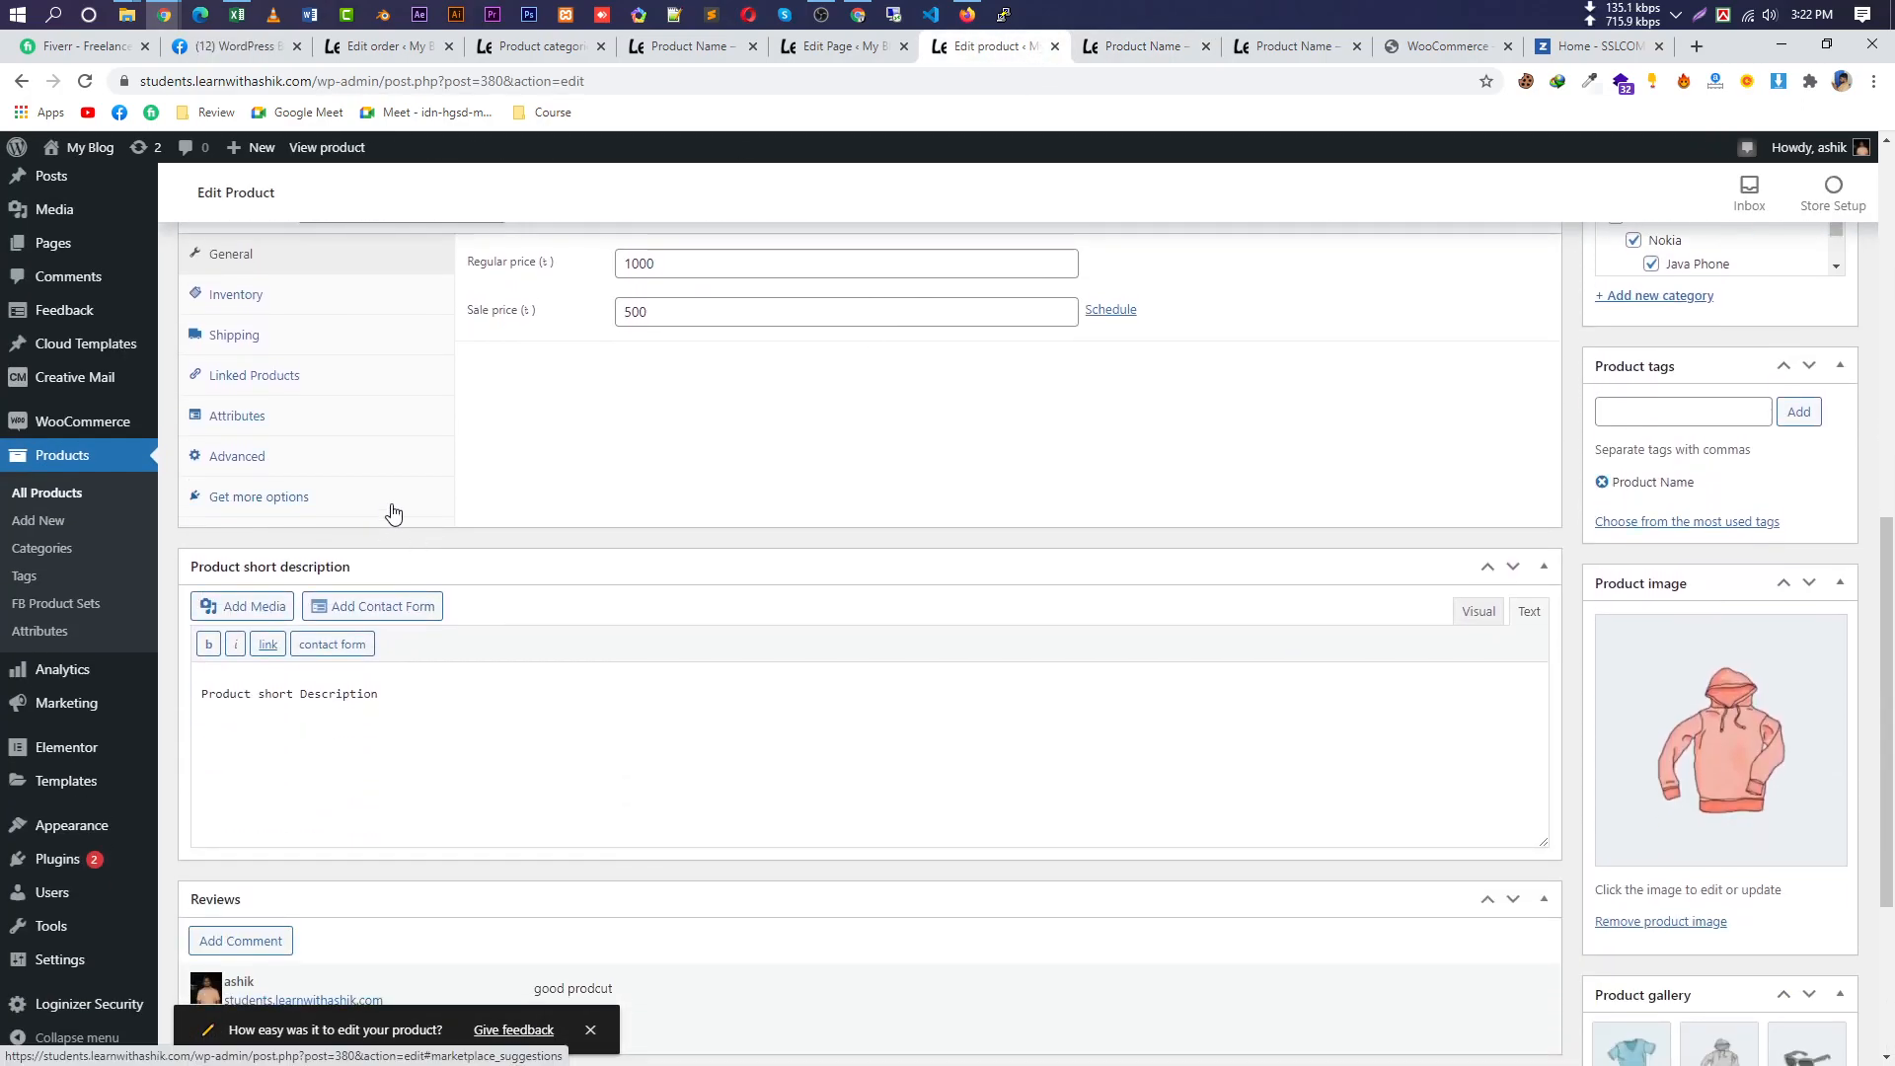
{"action": "scroll", "coordinate": [283, 499], "scroll_direction": "up", "scroll_amount": 3}
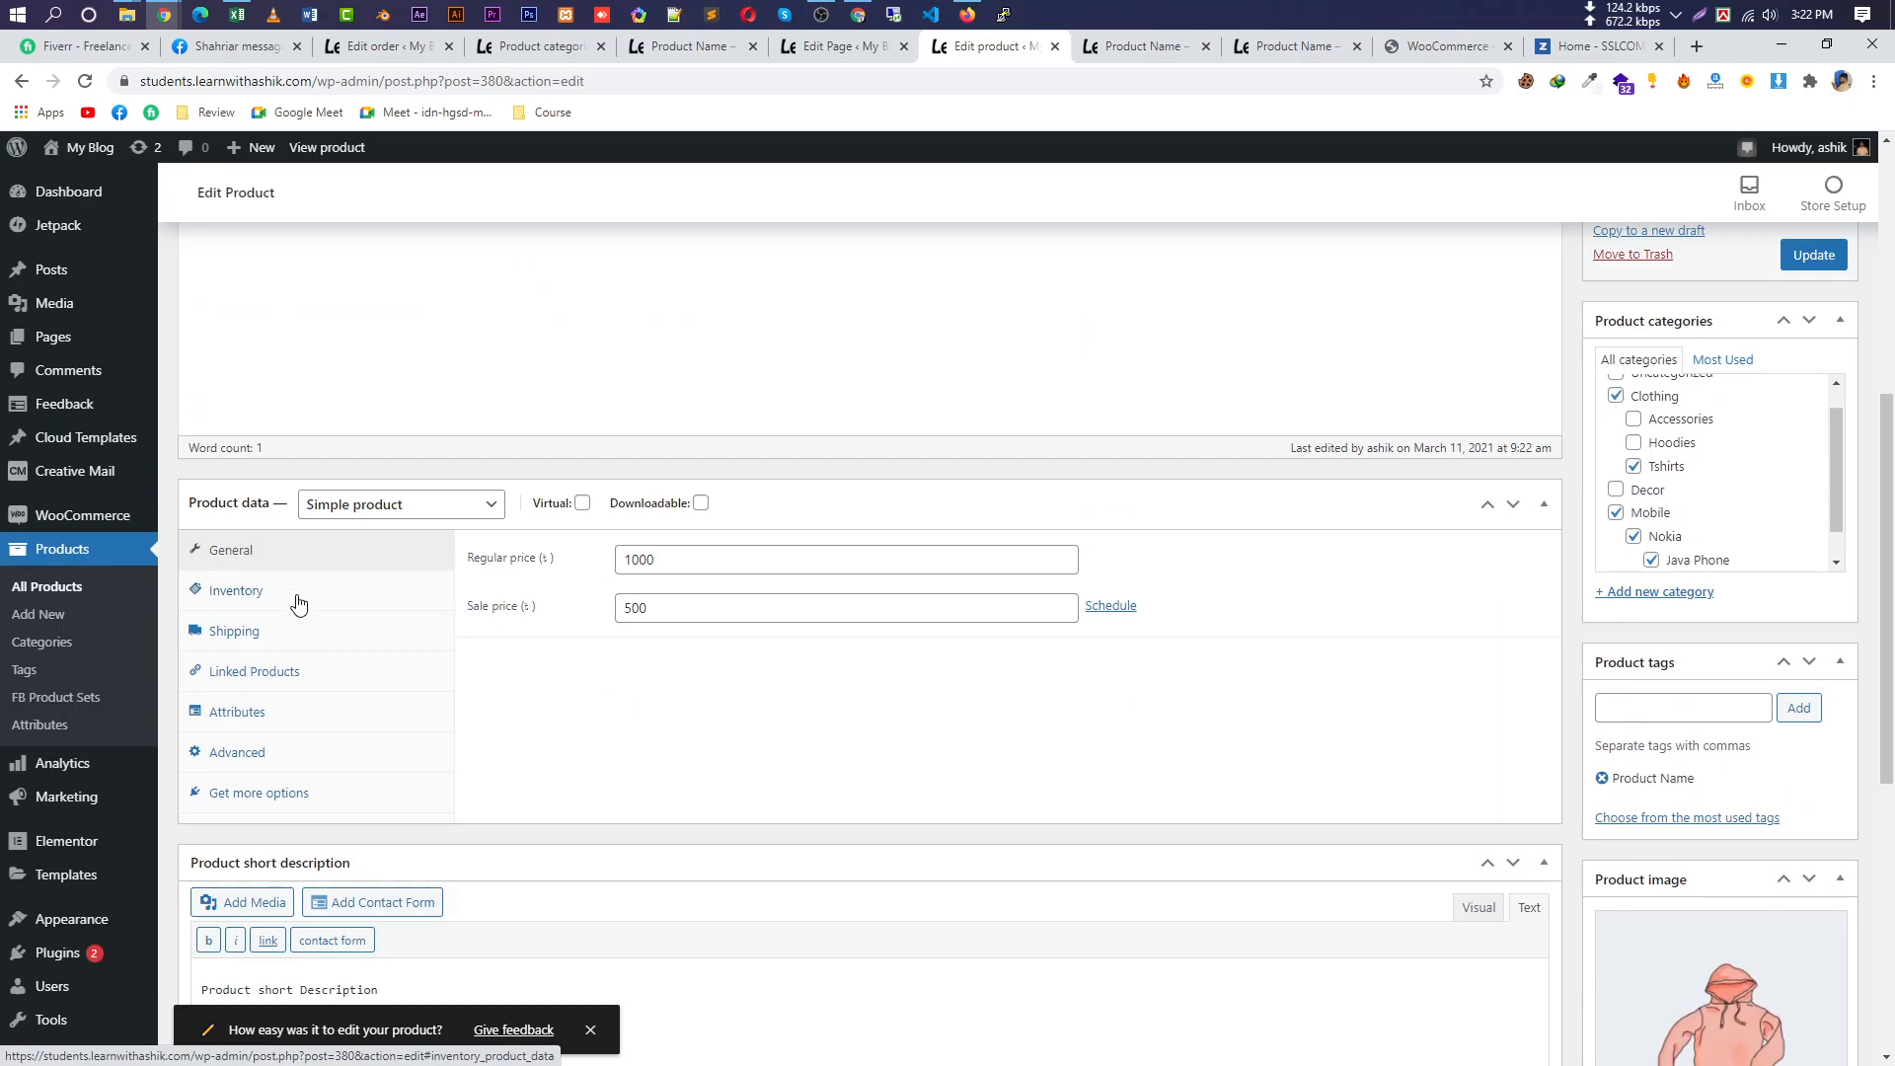
{"action": "left_click", "coordinate": [296, 597]}
{"action": "left_click", "coordinate": [294, 632]}
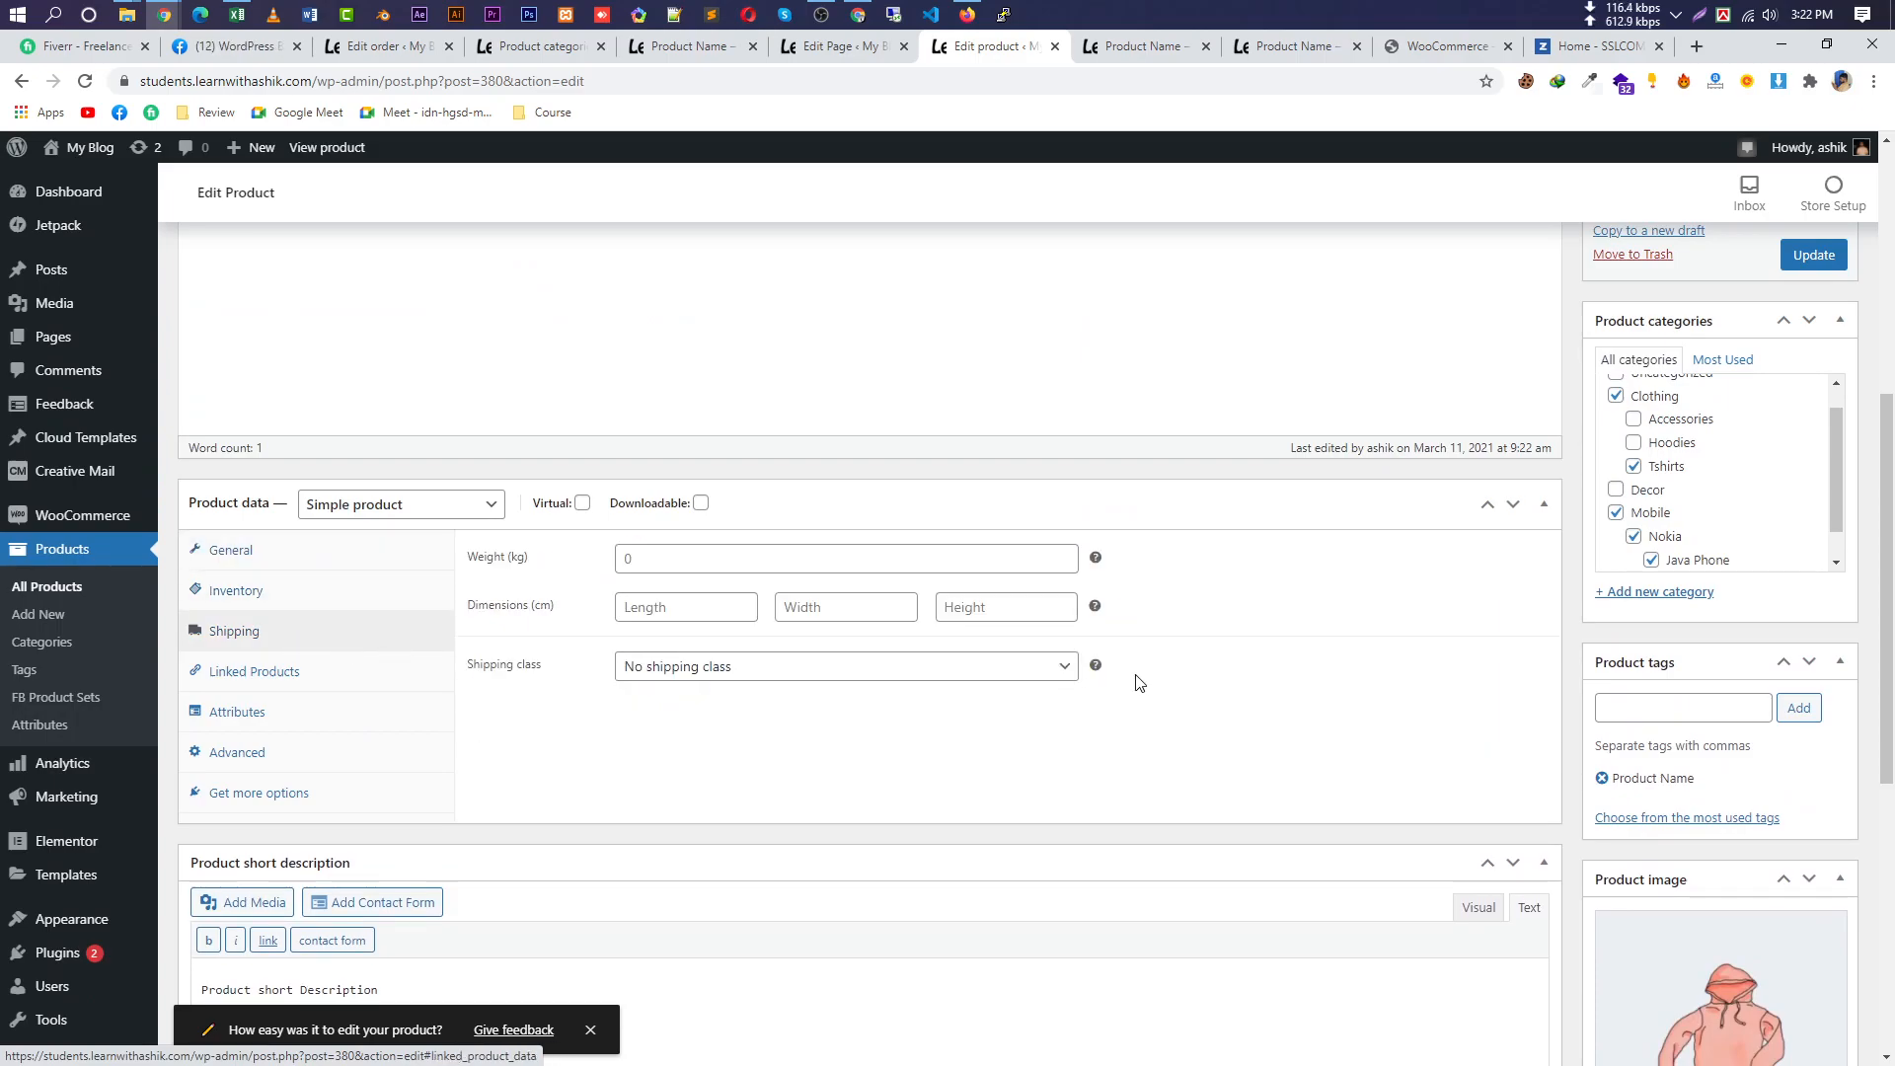
{"action": "left_click", "coordinate": [841, 668]}
{"action": "left_click", "coordinate": [839, 685]}
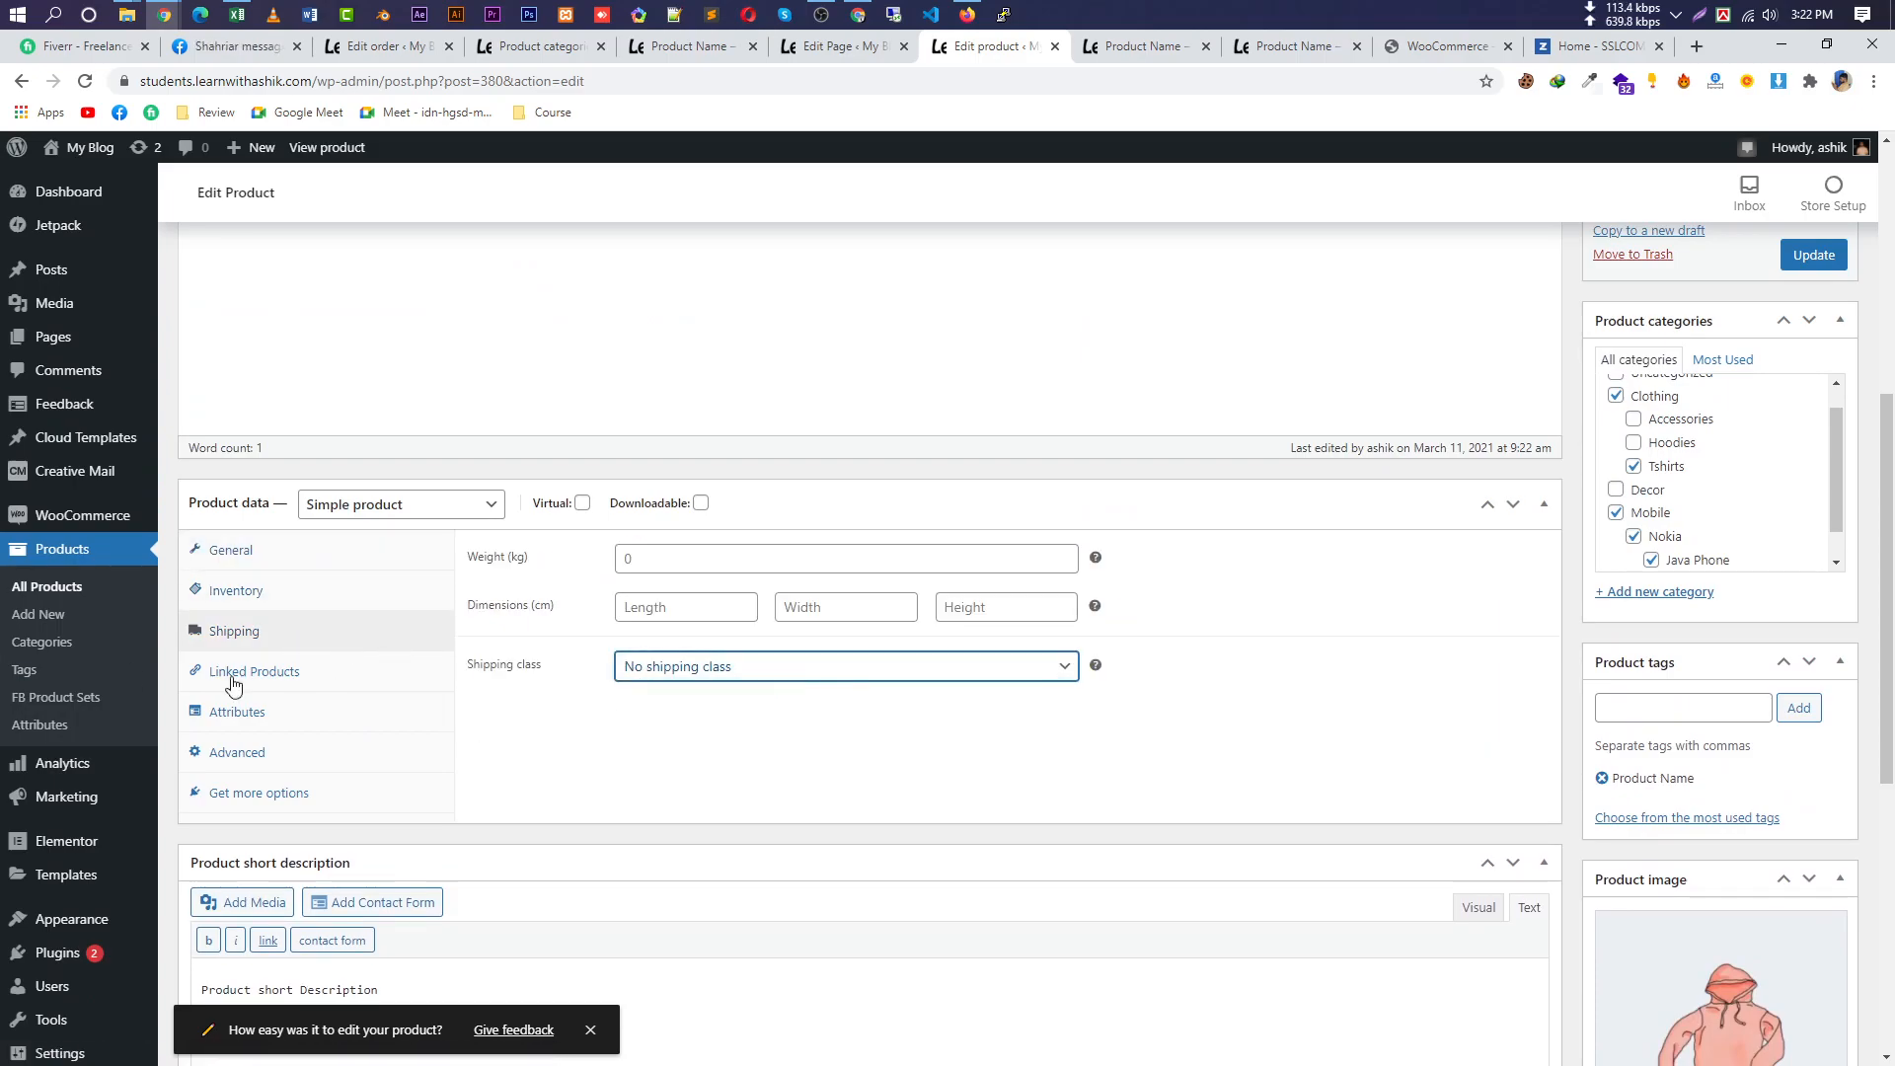
{"action": "left_click", "coordinate": [337, 792]}
{"action": "left_click", "coordinate": [330, 748]}
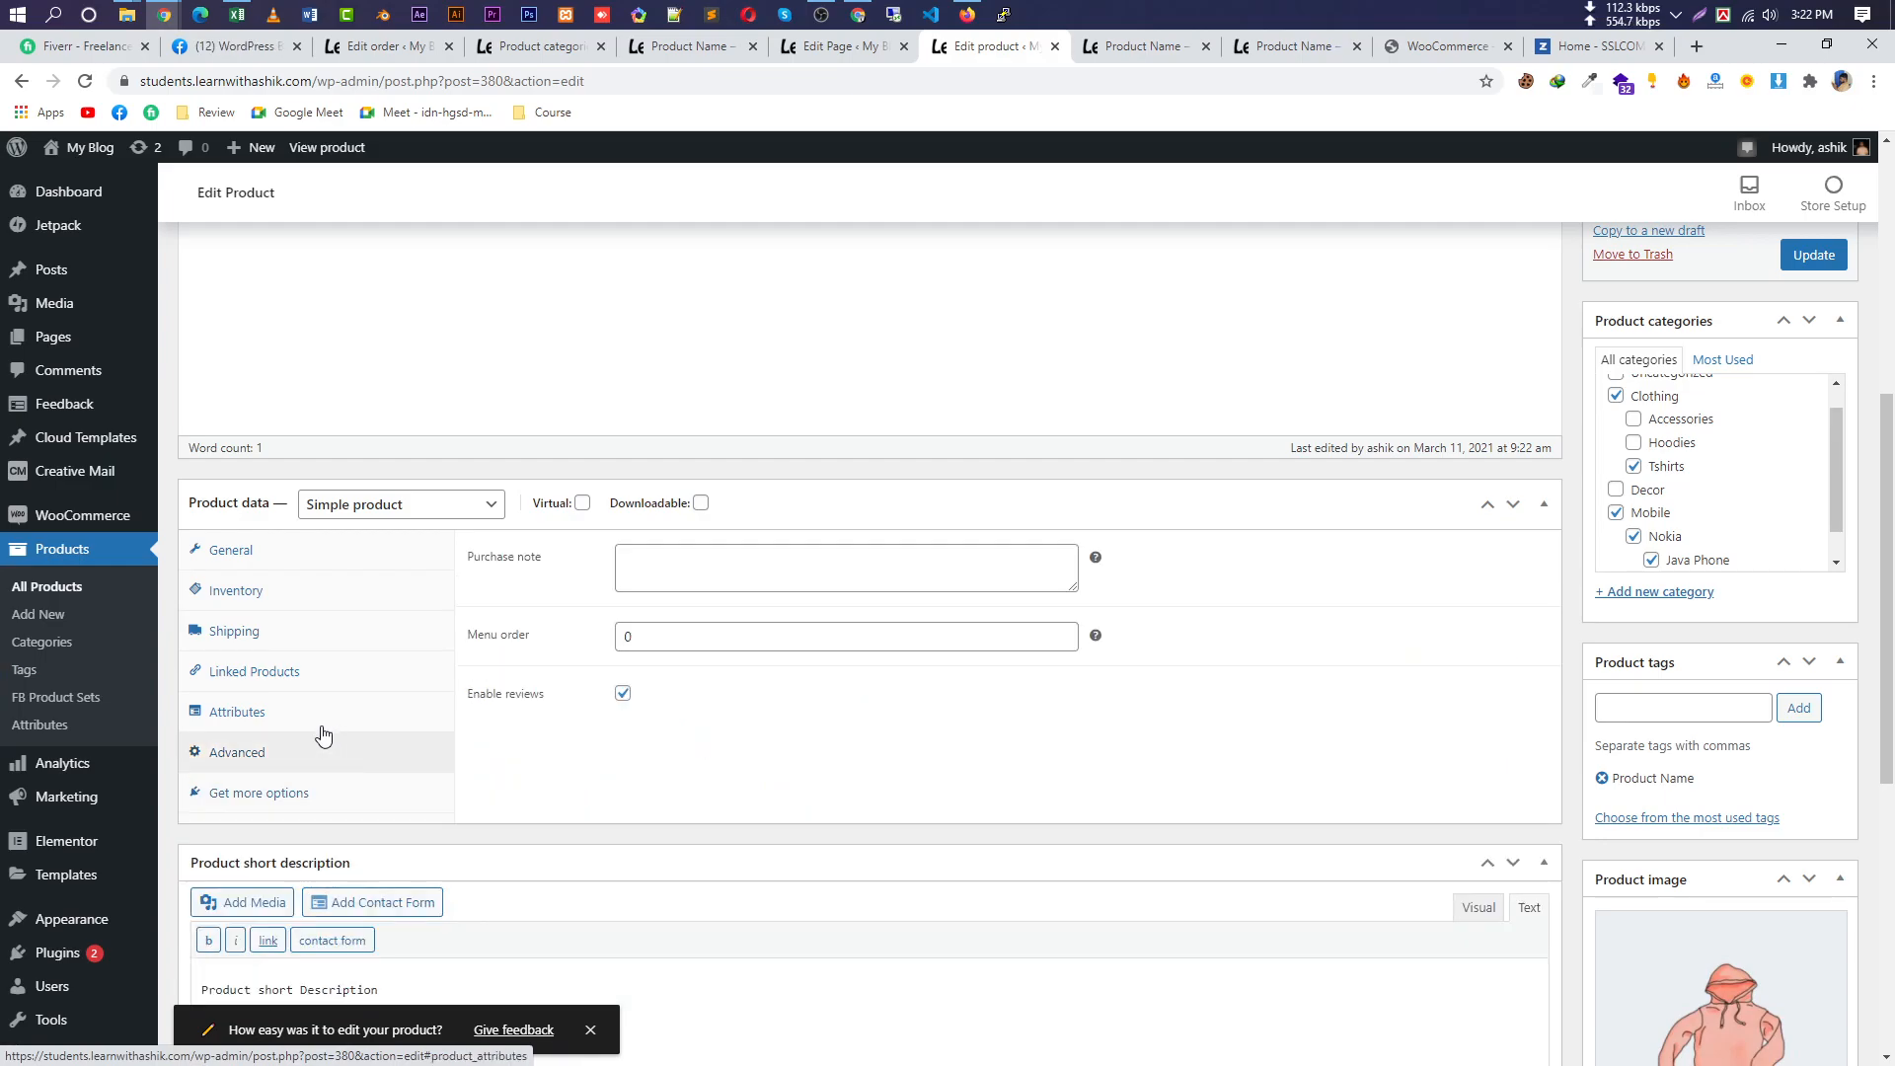
{"action": "left_click", "coordinate": [326, 713]}
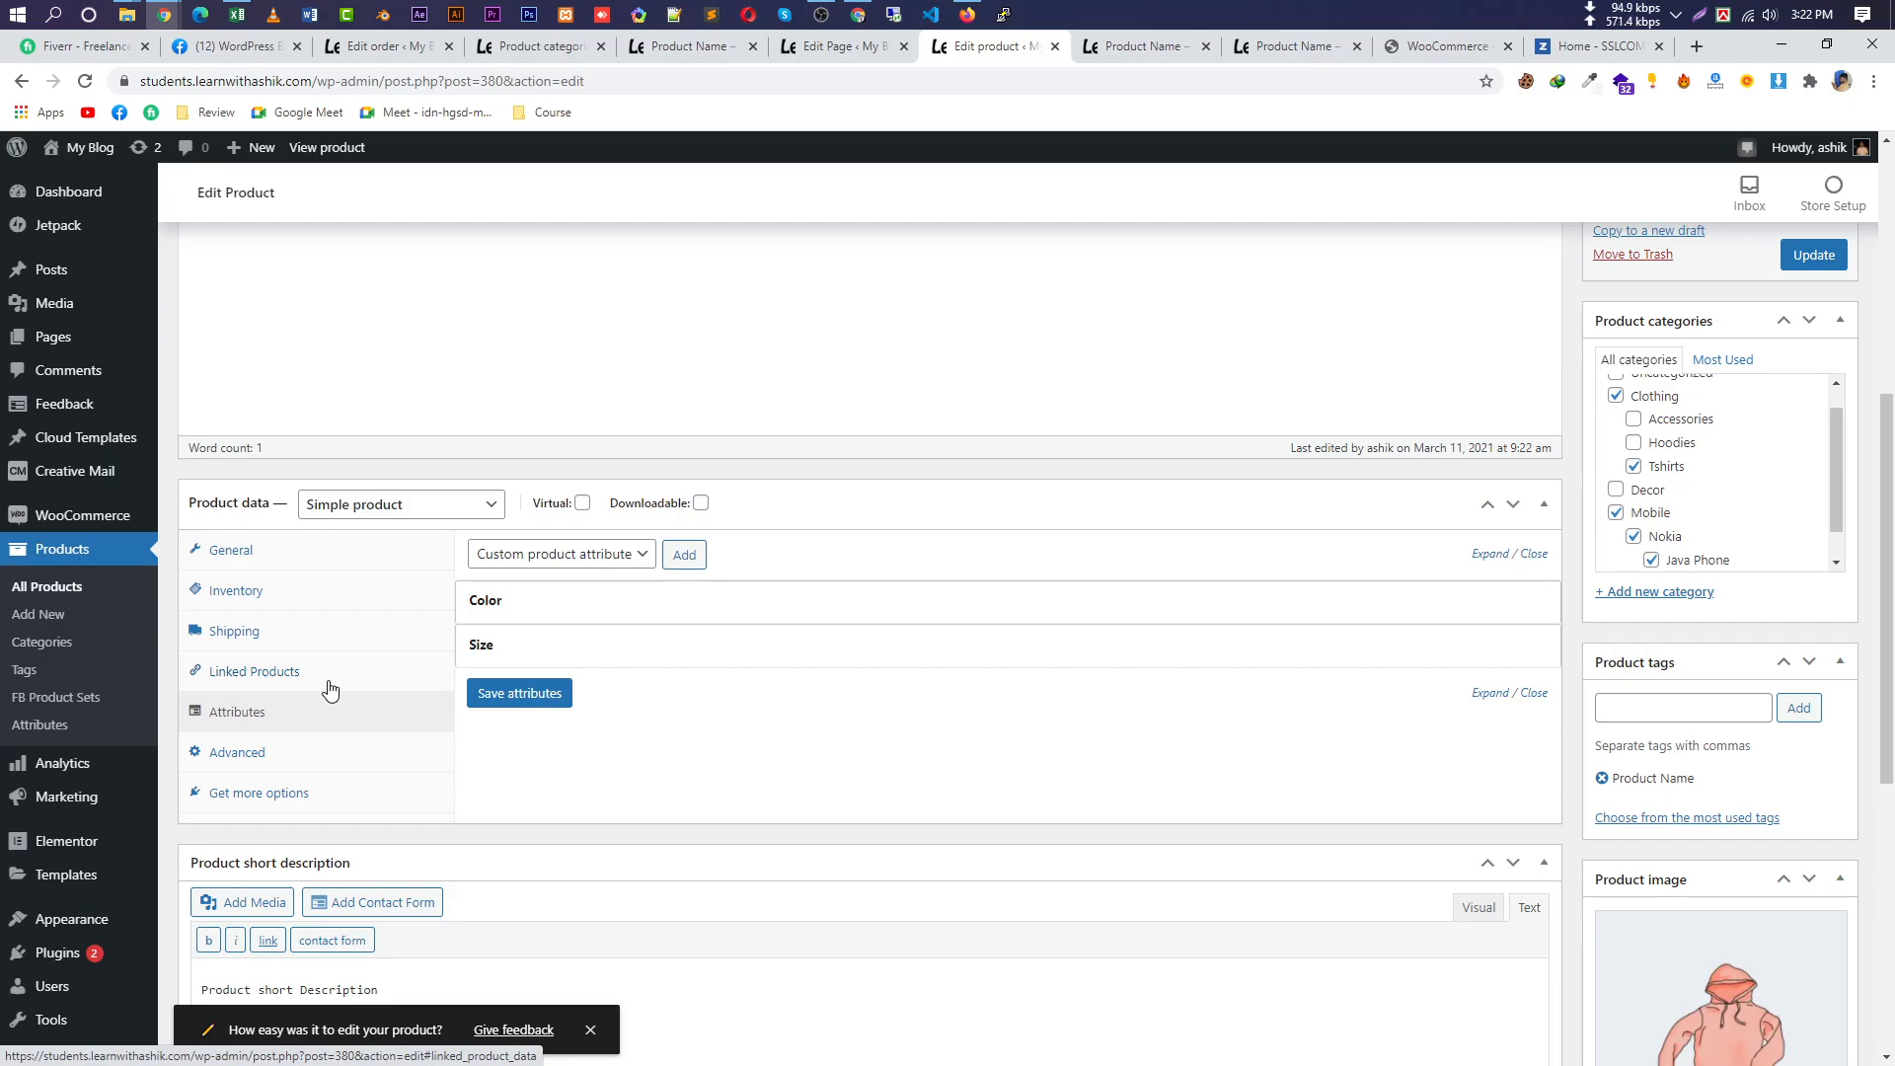
Keep the product Simple, recheck shipping, stock and prices, then open FB Product Sets.
{"action": "left_click", "coordinate": [371, 510]}
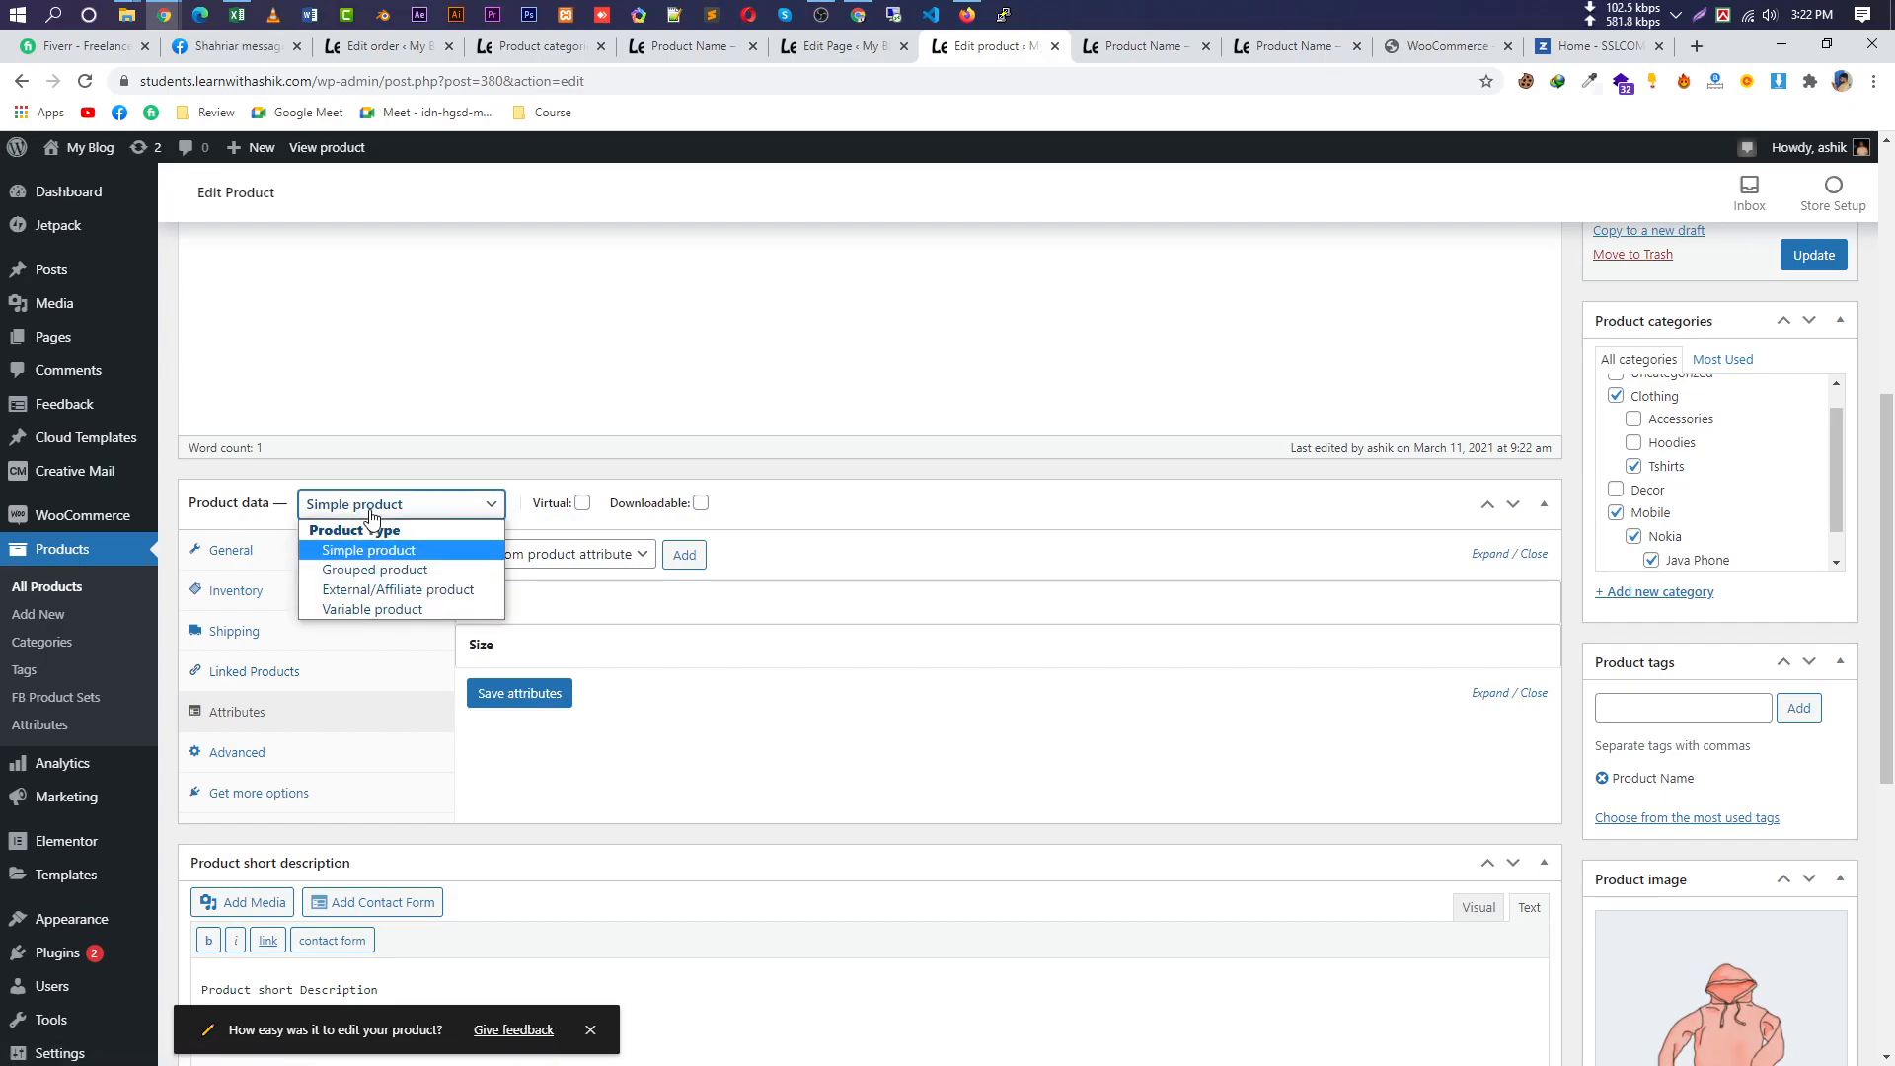
{"action": "left_click", "coordinate": [372, 515]}
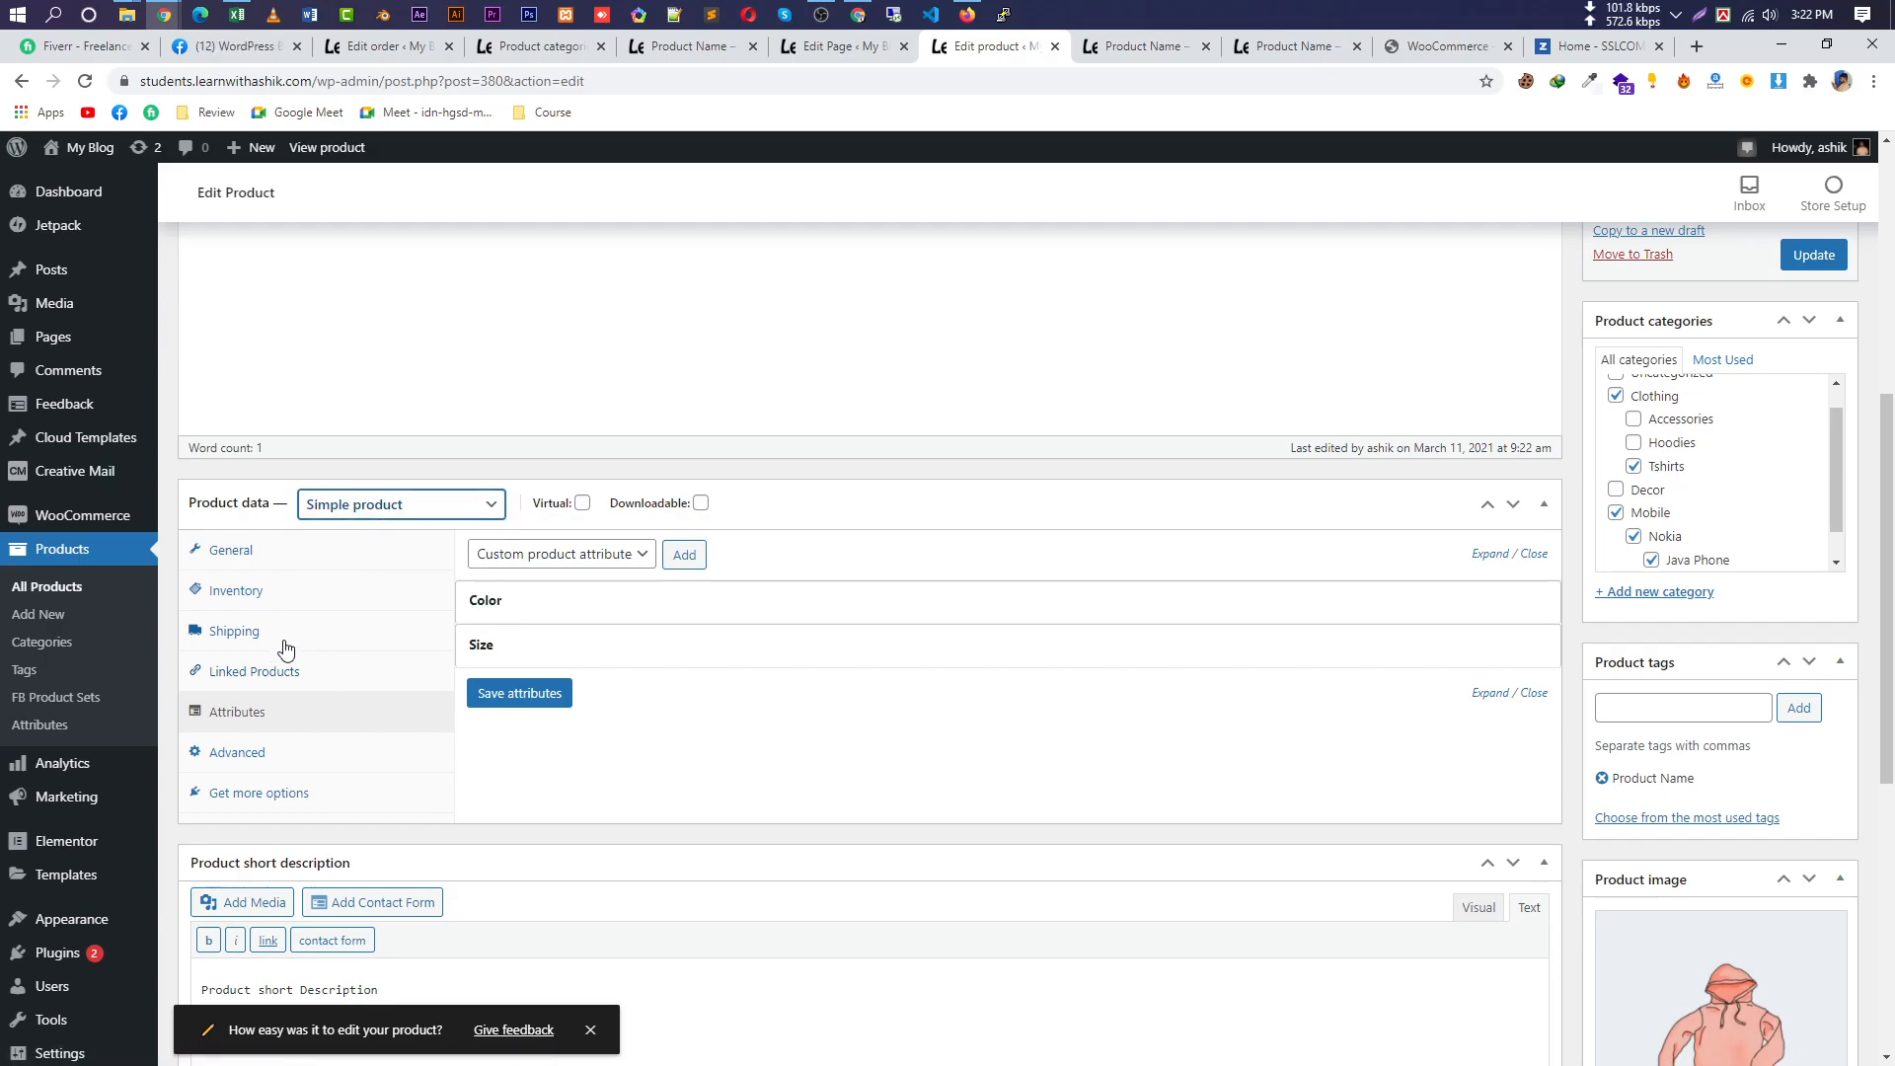
{"action": "left_click", "coordinate": [286, 637]}
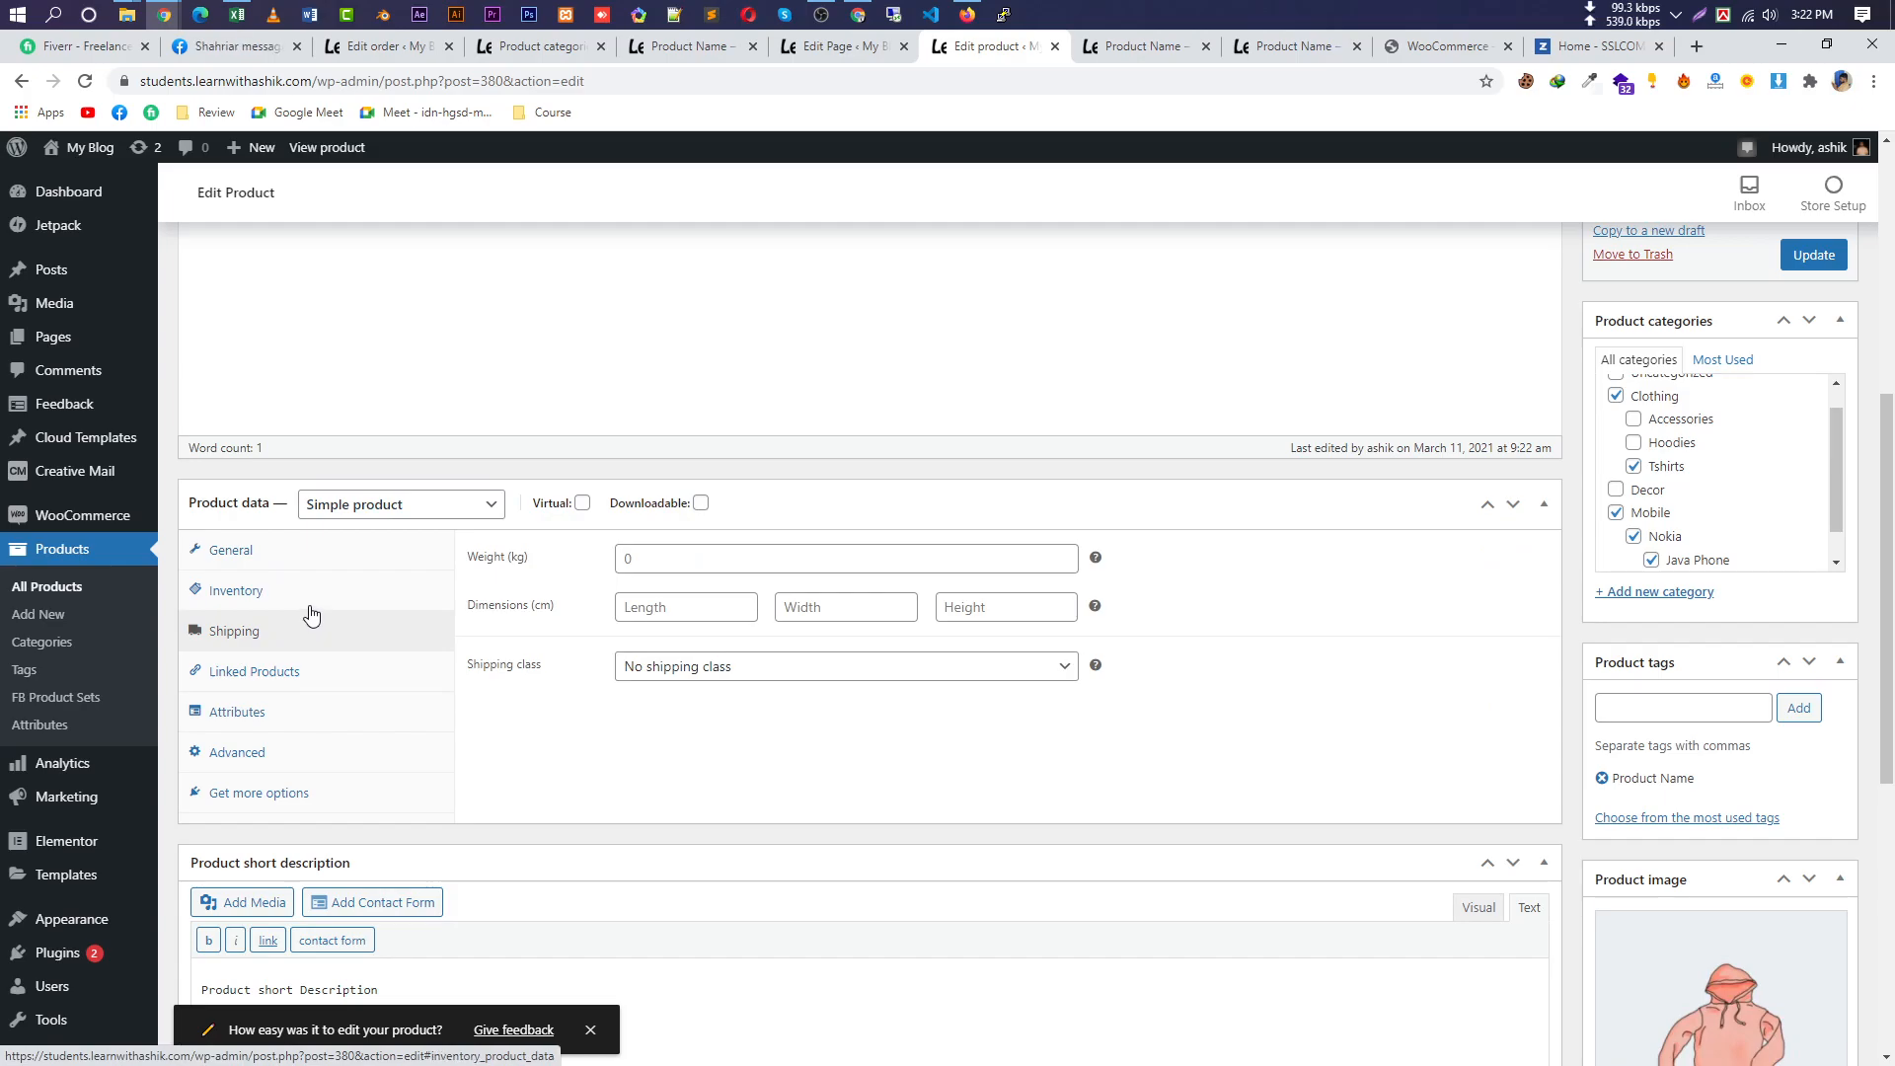
{"action": "left_click", "coordinate": [325, 590]}
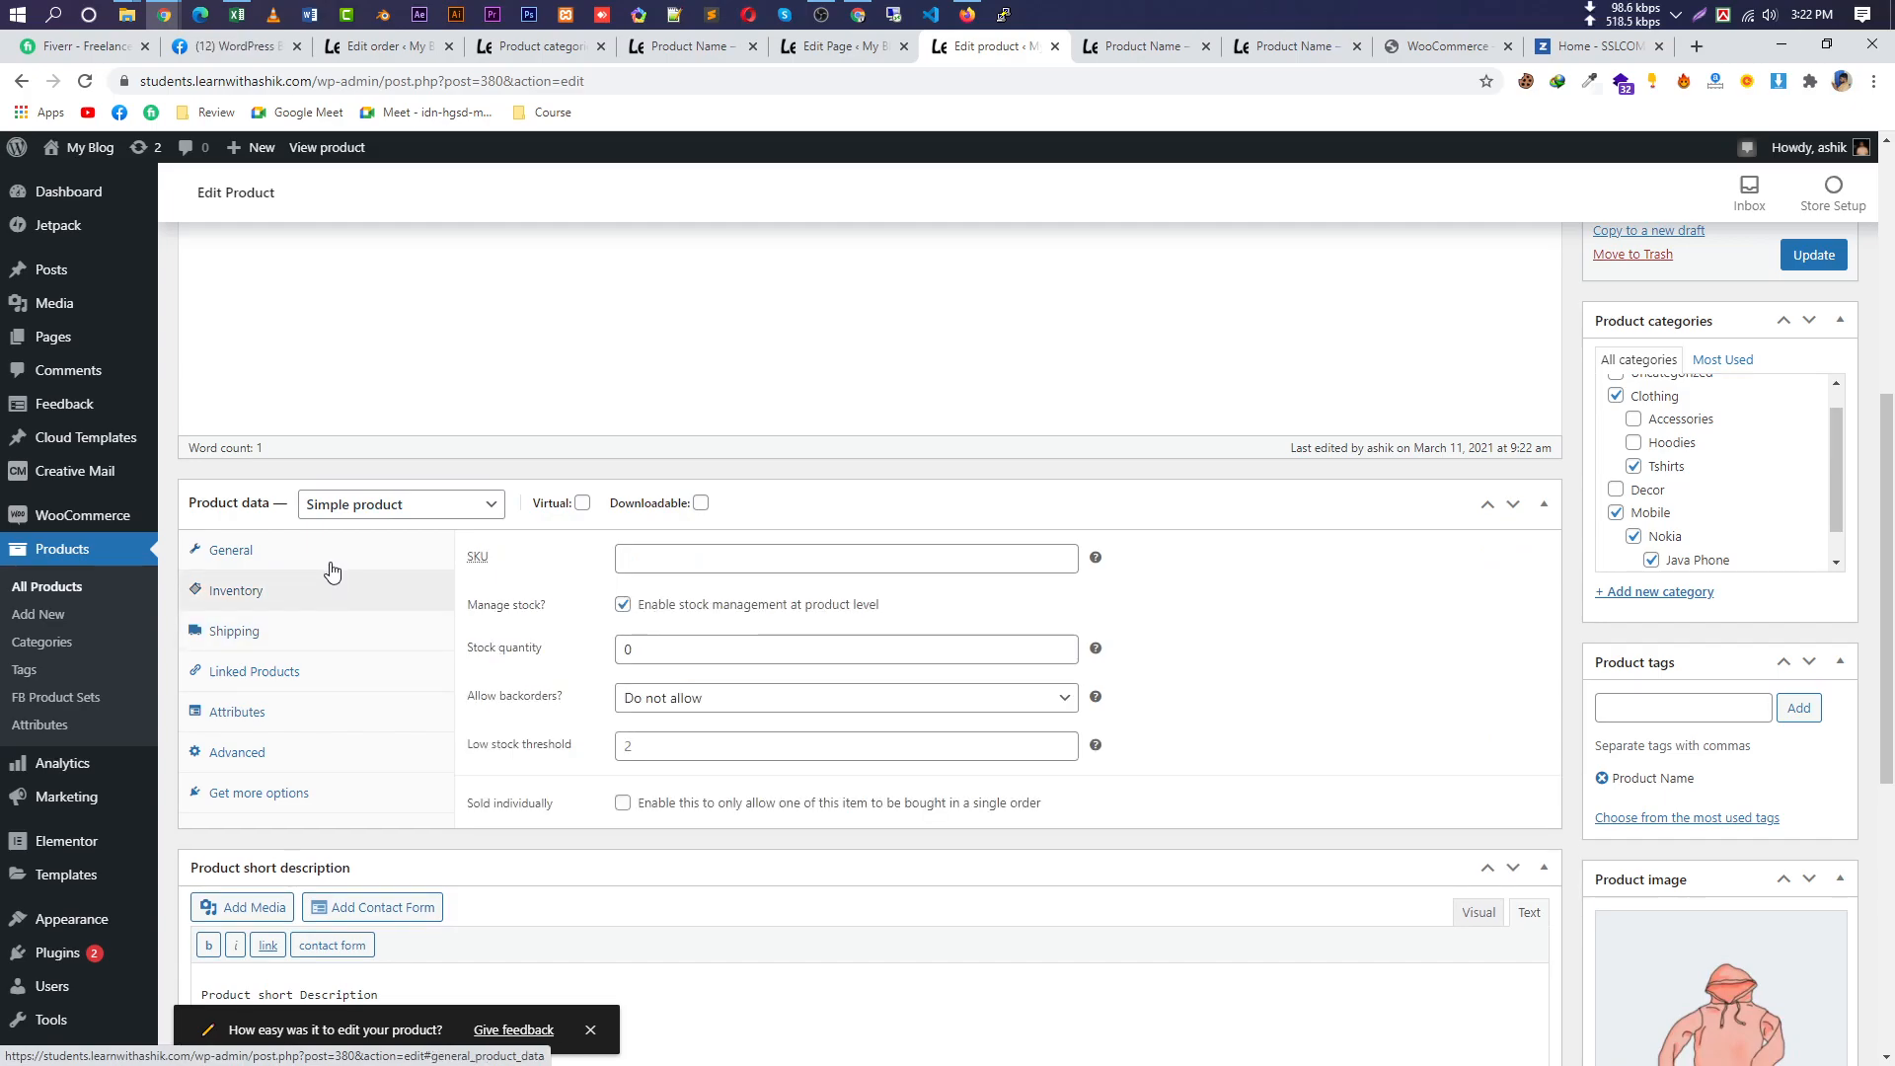
{"action": "left_click", "coordinate": [296, 552]}
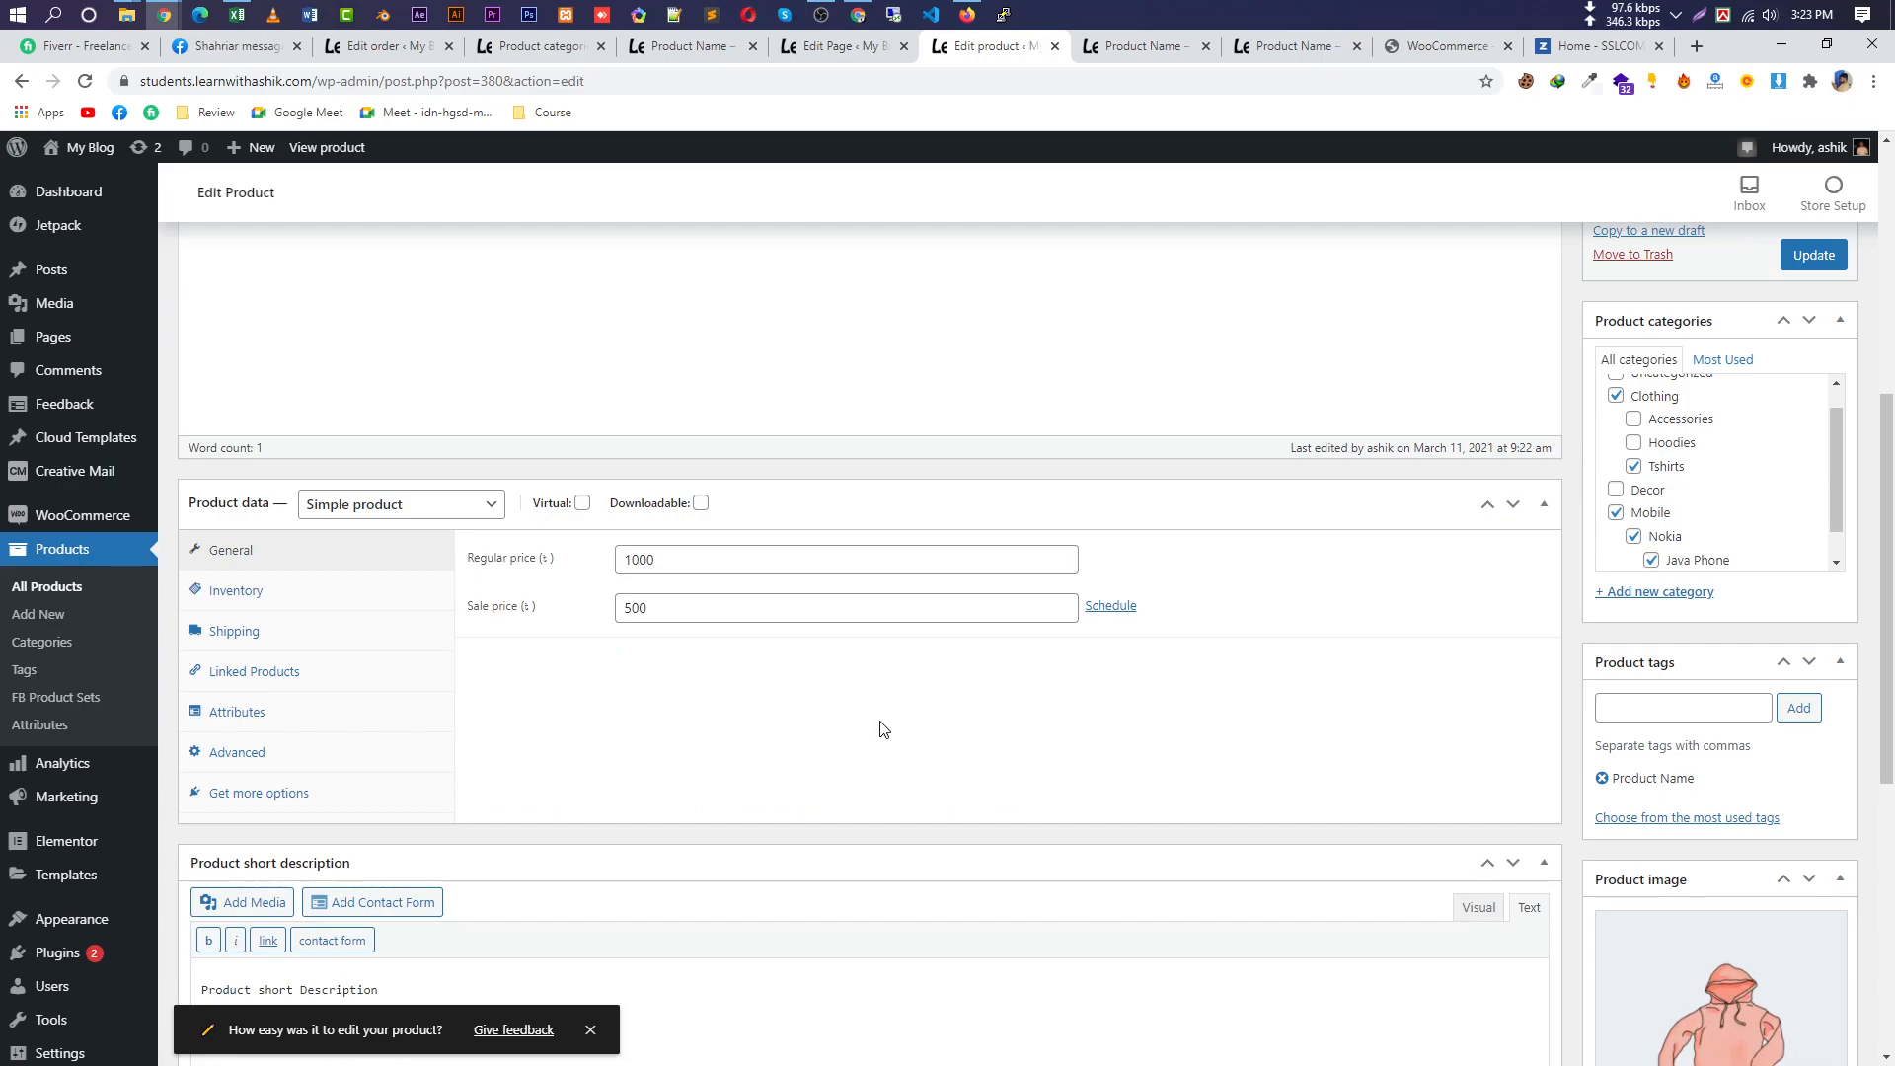
{"action": "left_click", "coordinate": [86, 700]}
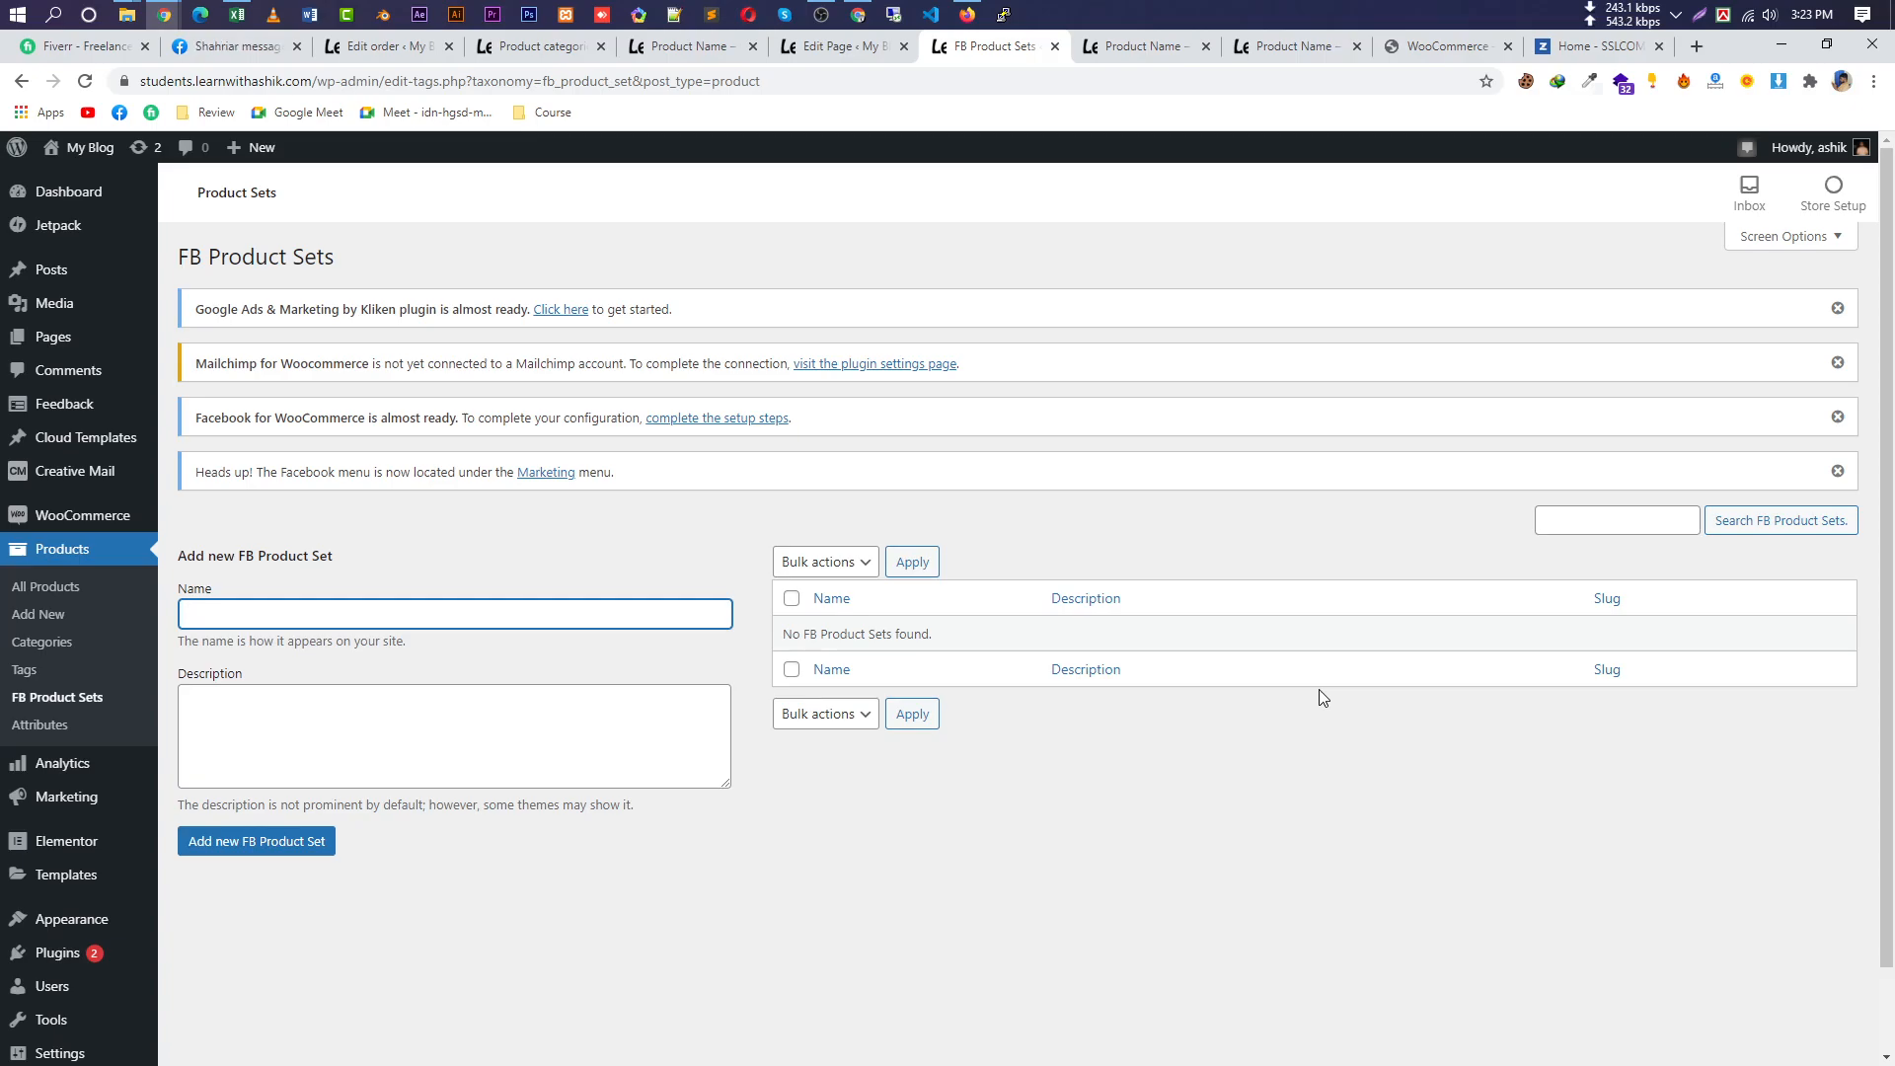
Dismiss the Kliken, Mailchimp, Facebook and Heads up notices, then list all products.
{"action": "left_click", "coordinate": [1837, 308]}
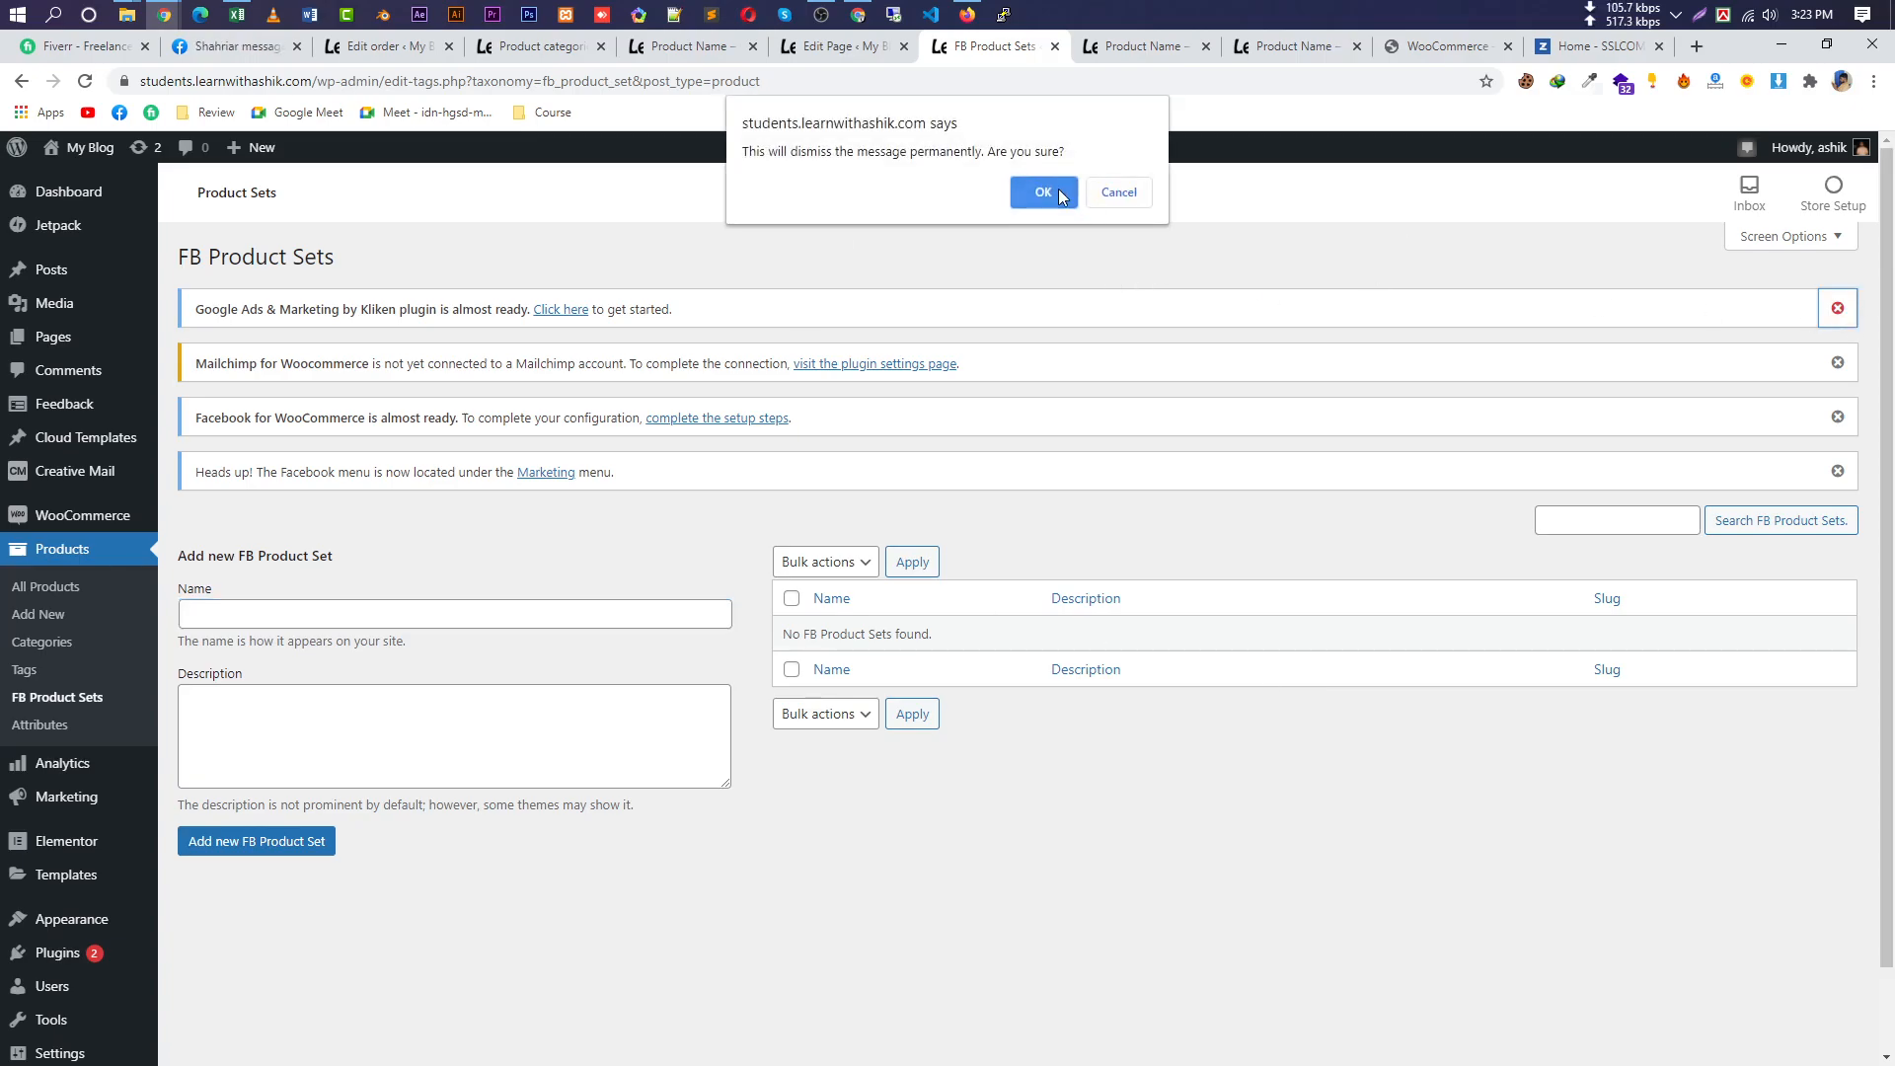
{"action": "left_click", "coordinate": [1062, 195]}
{"action": "left_click", "coordinate": [1837, 308]}
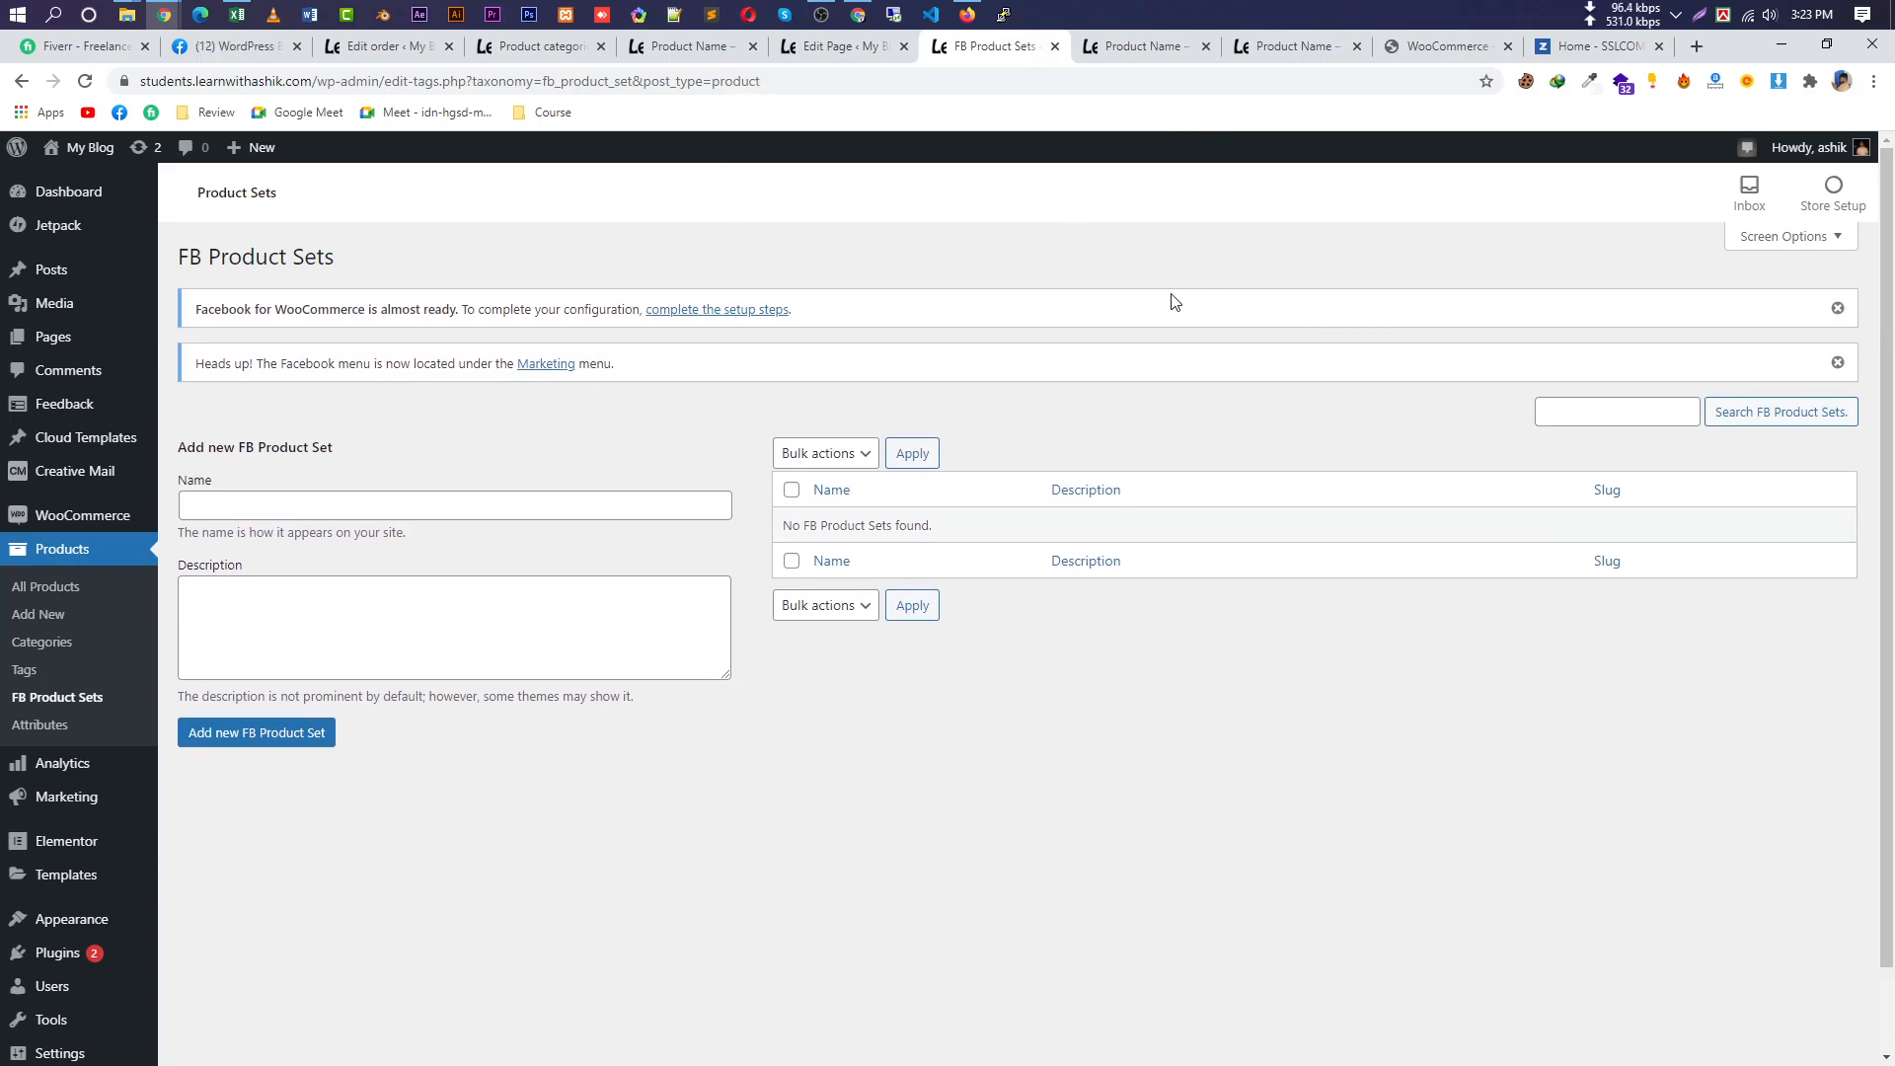
{"action": "left_click", "coordinate": [1842, 309]}
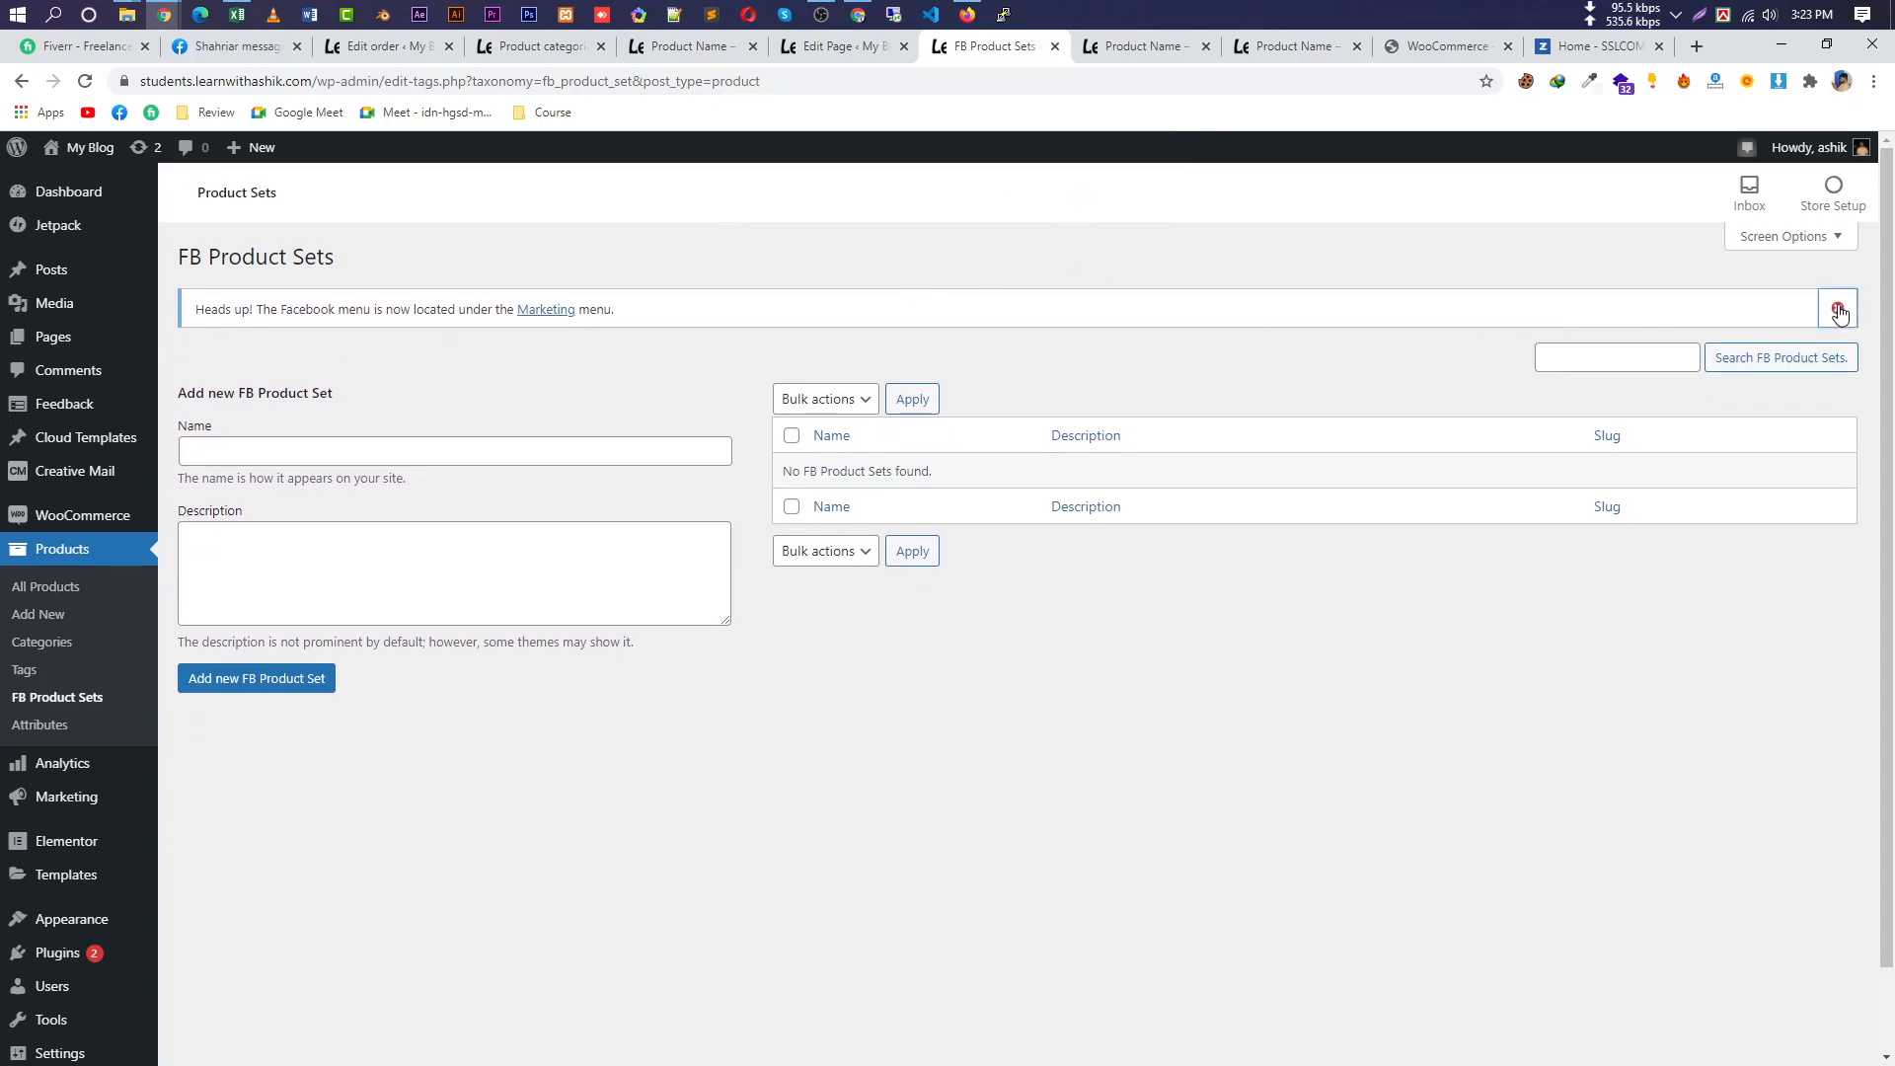
{"action": "left_click", "coordinate": [1837, 306]}
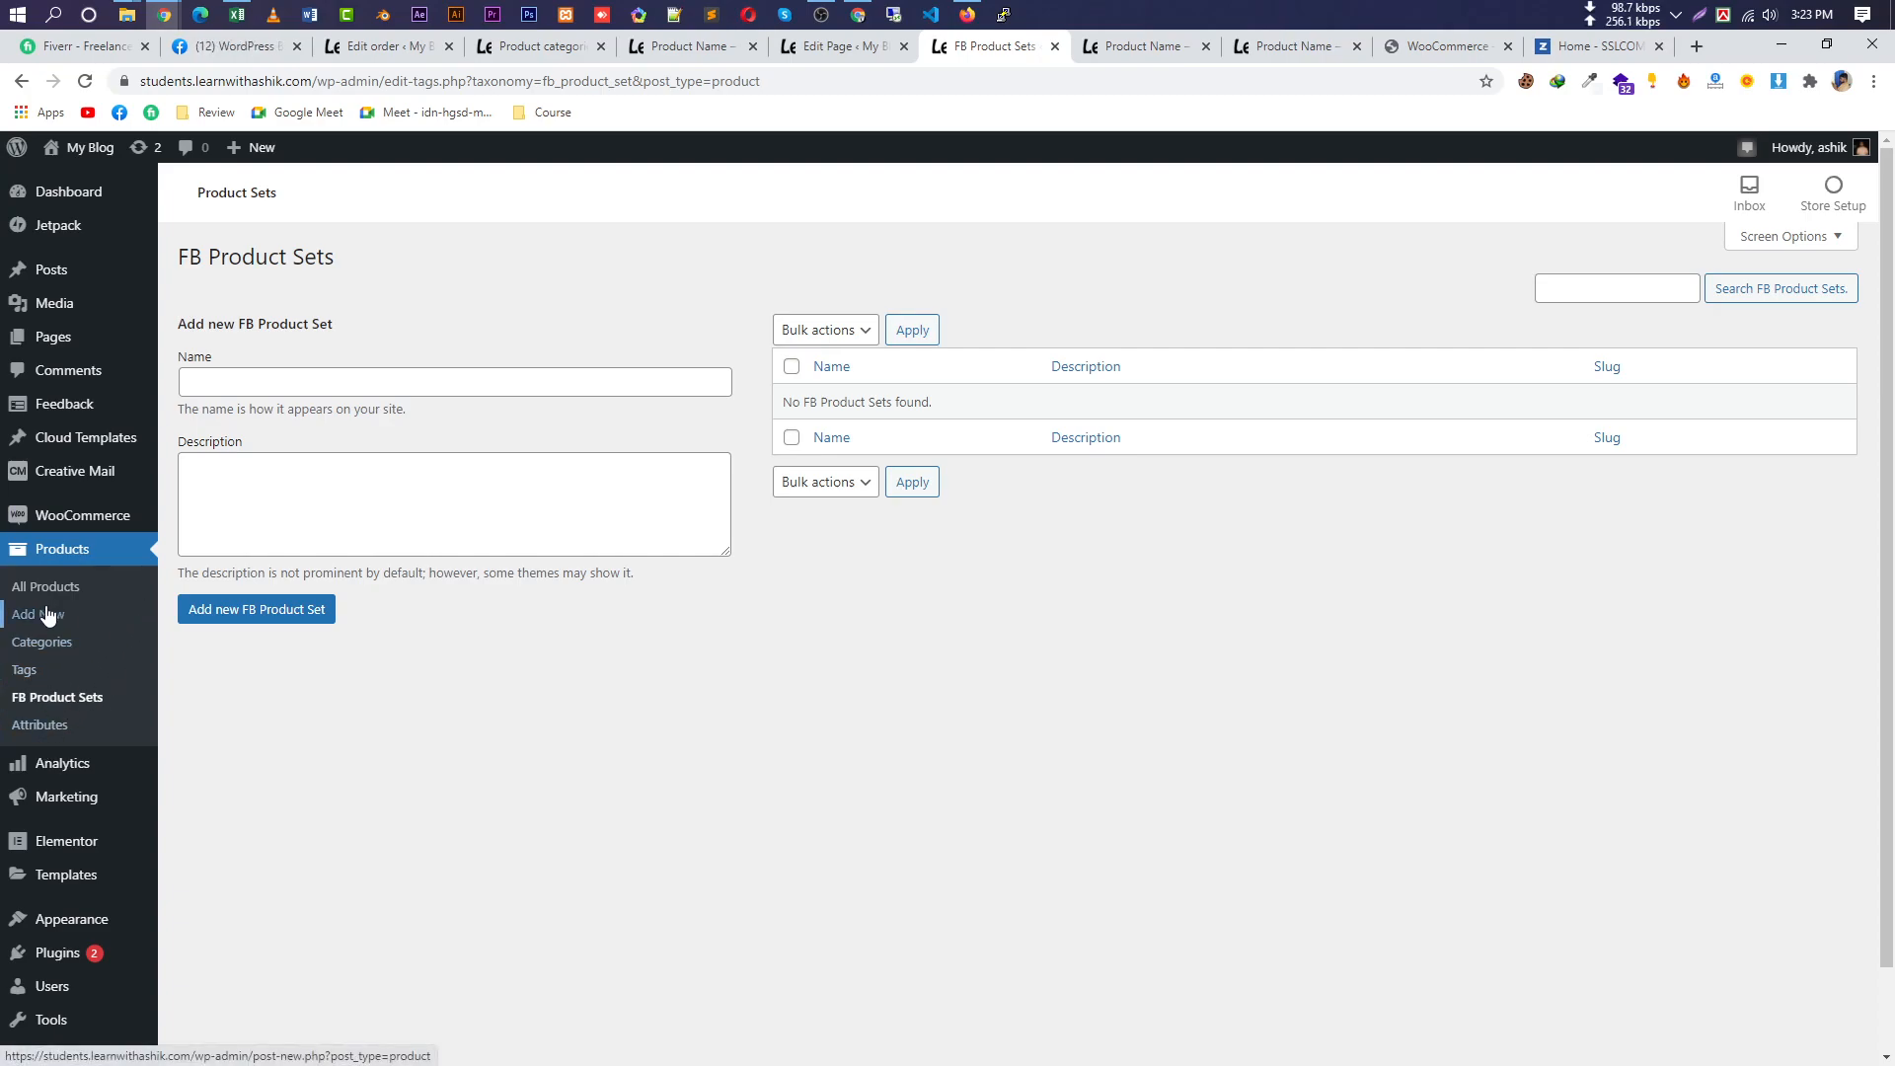
{"action": "left_click", "coordinate": [97, 590]}
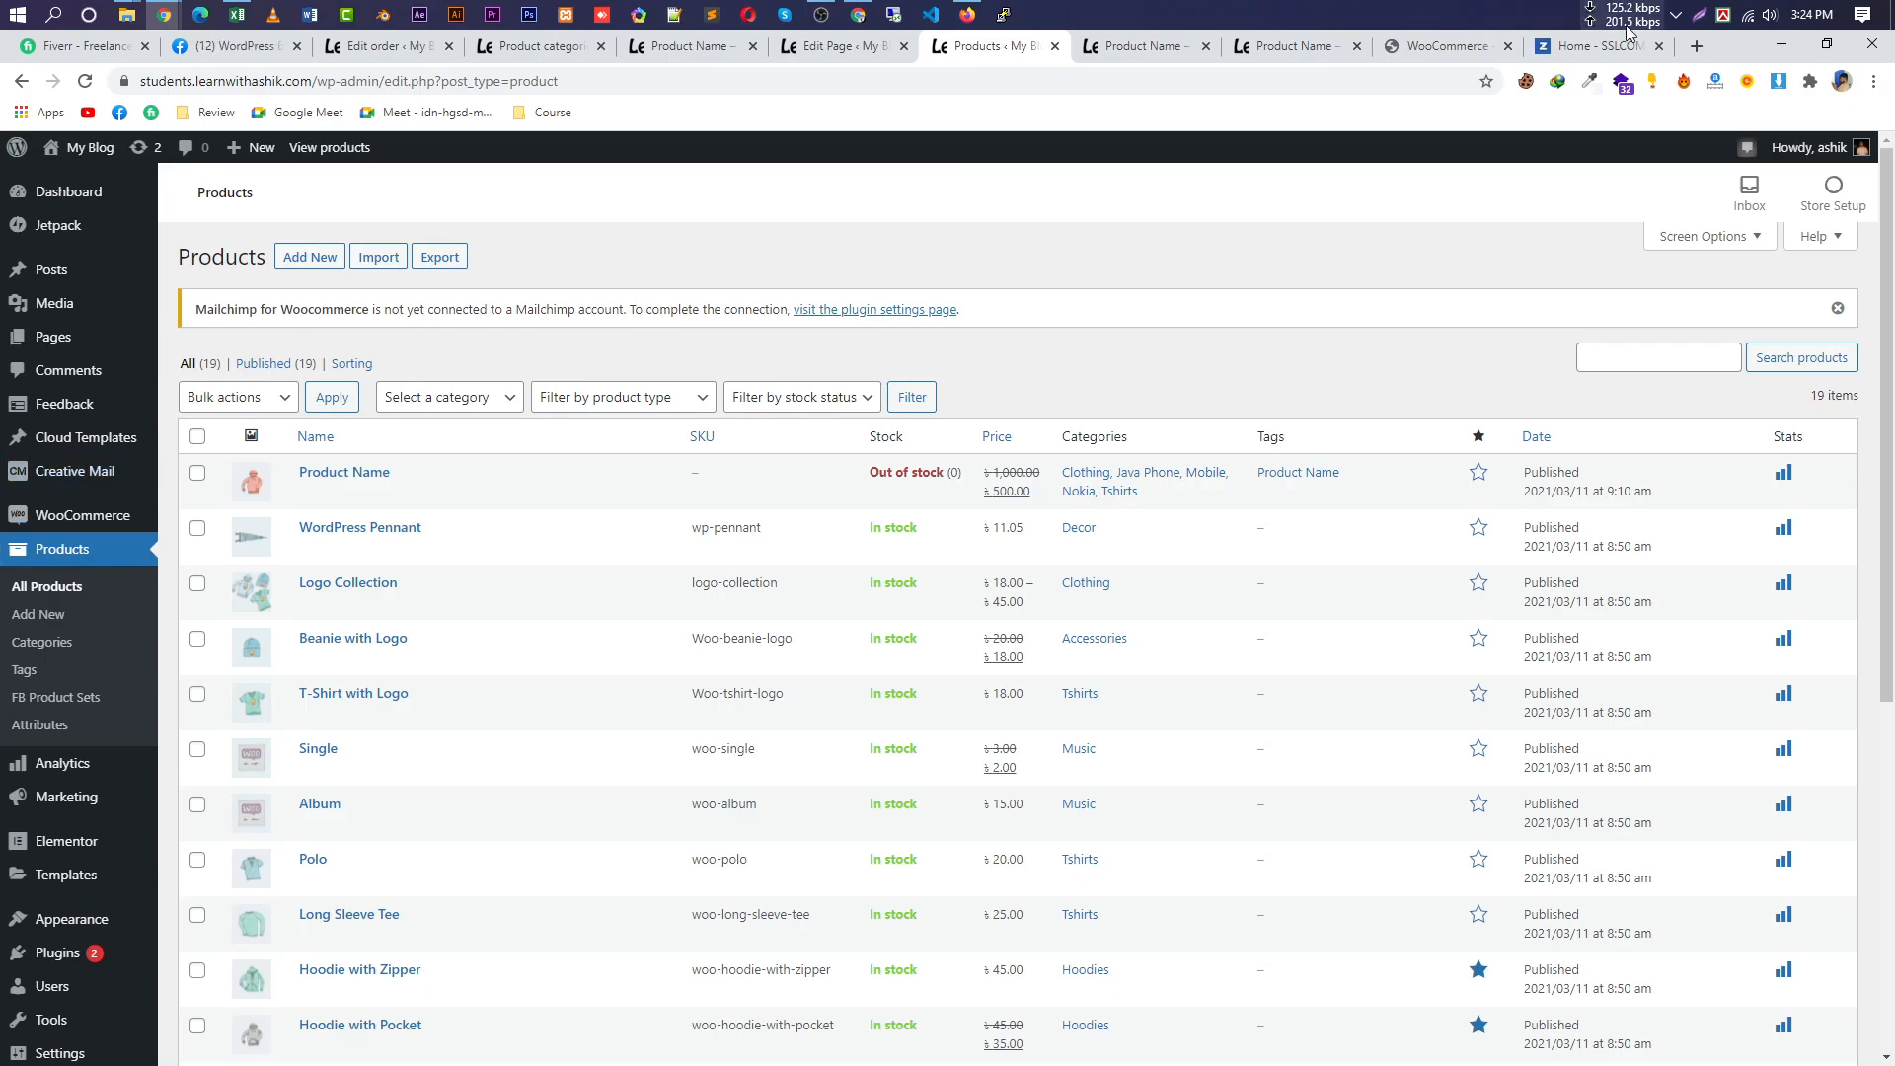
Look over the SSLCOMMERZ homepage's Why SSLCOMMERZ cards, then switch to the WordPress Bangladesh Facebook group.
{"action": "left_click", "coordinate": [1593, 46]}
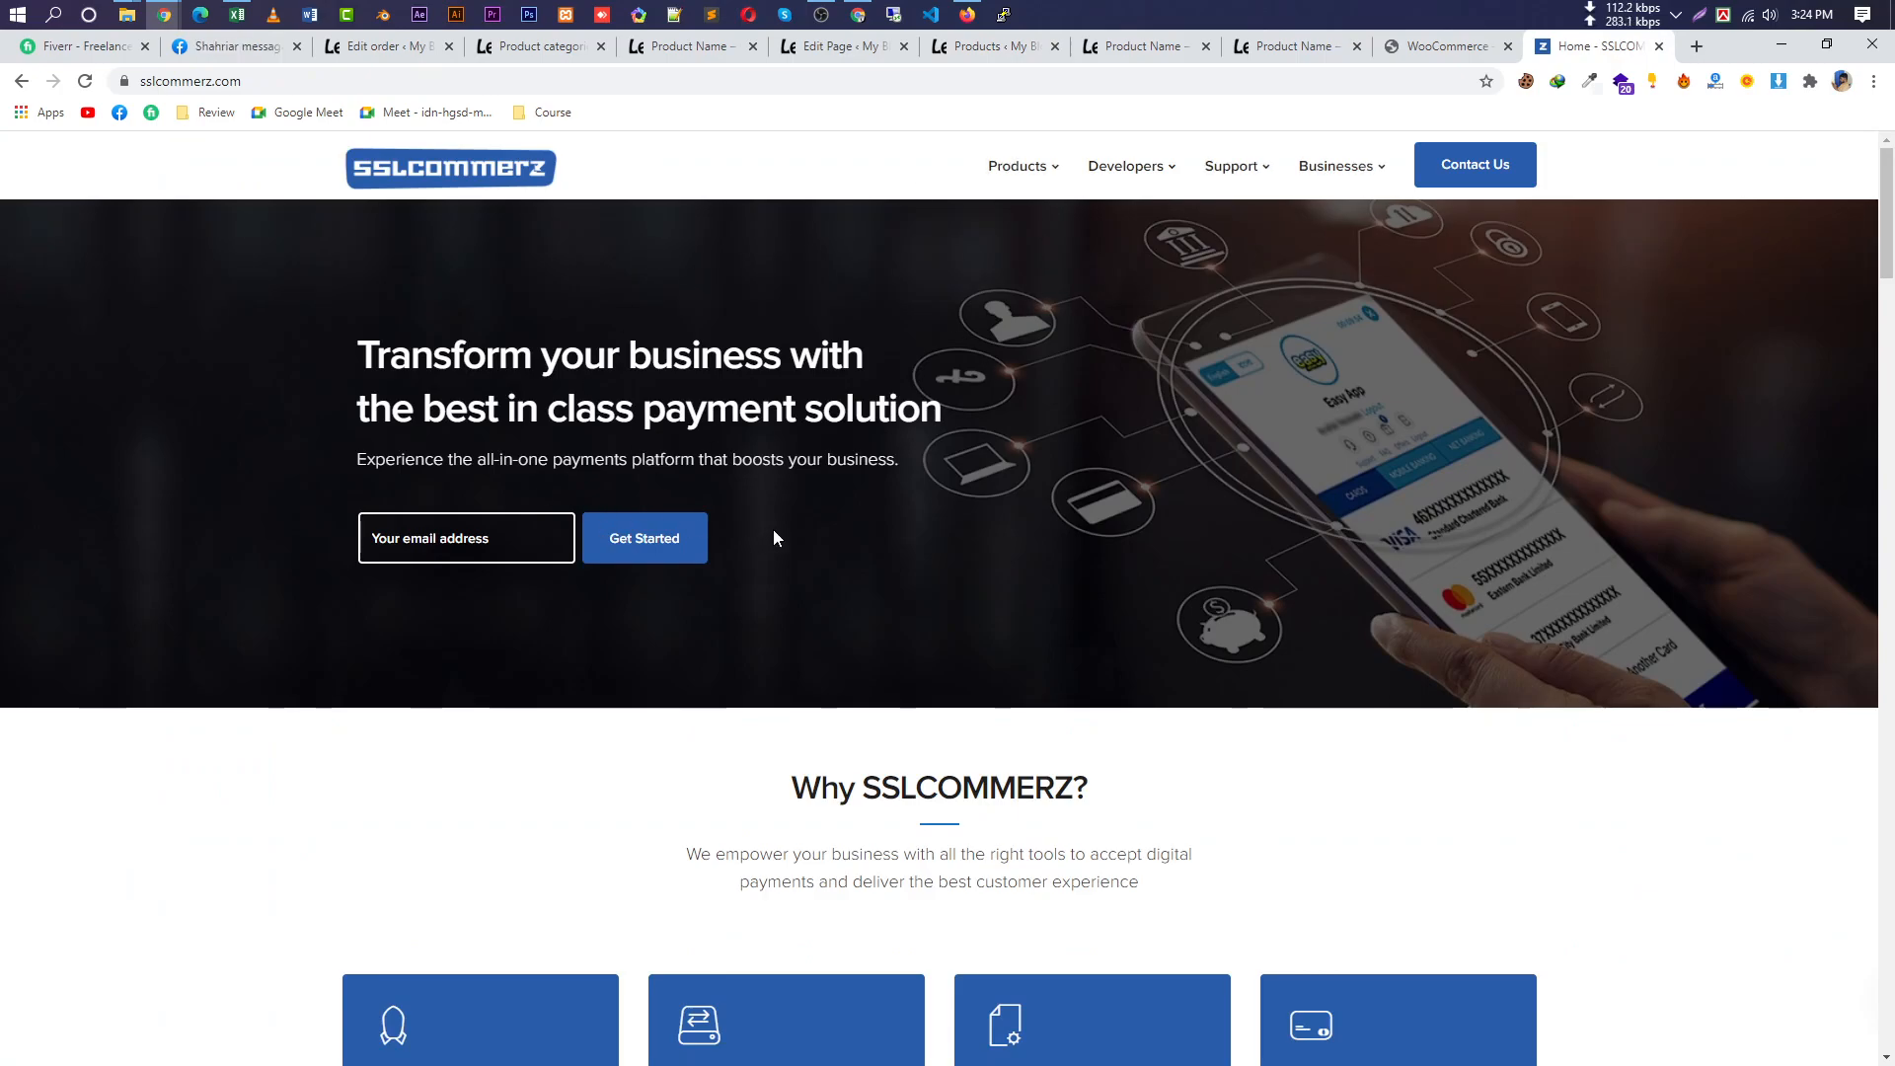
{"action": "scroll", "coordinate": [841, 549], "scroll_direction": "down", "scroll_amount": 5}
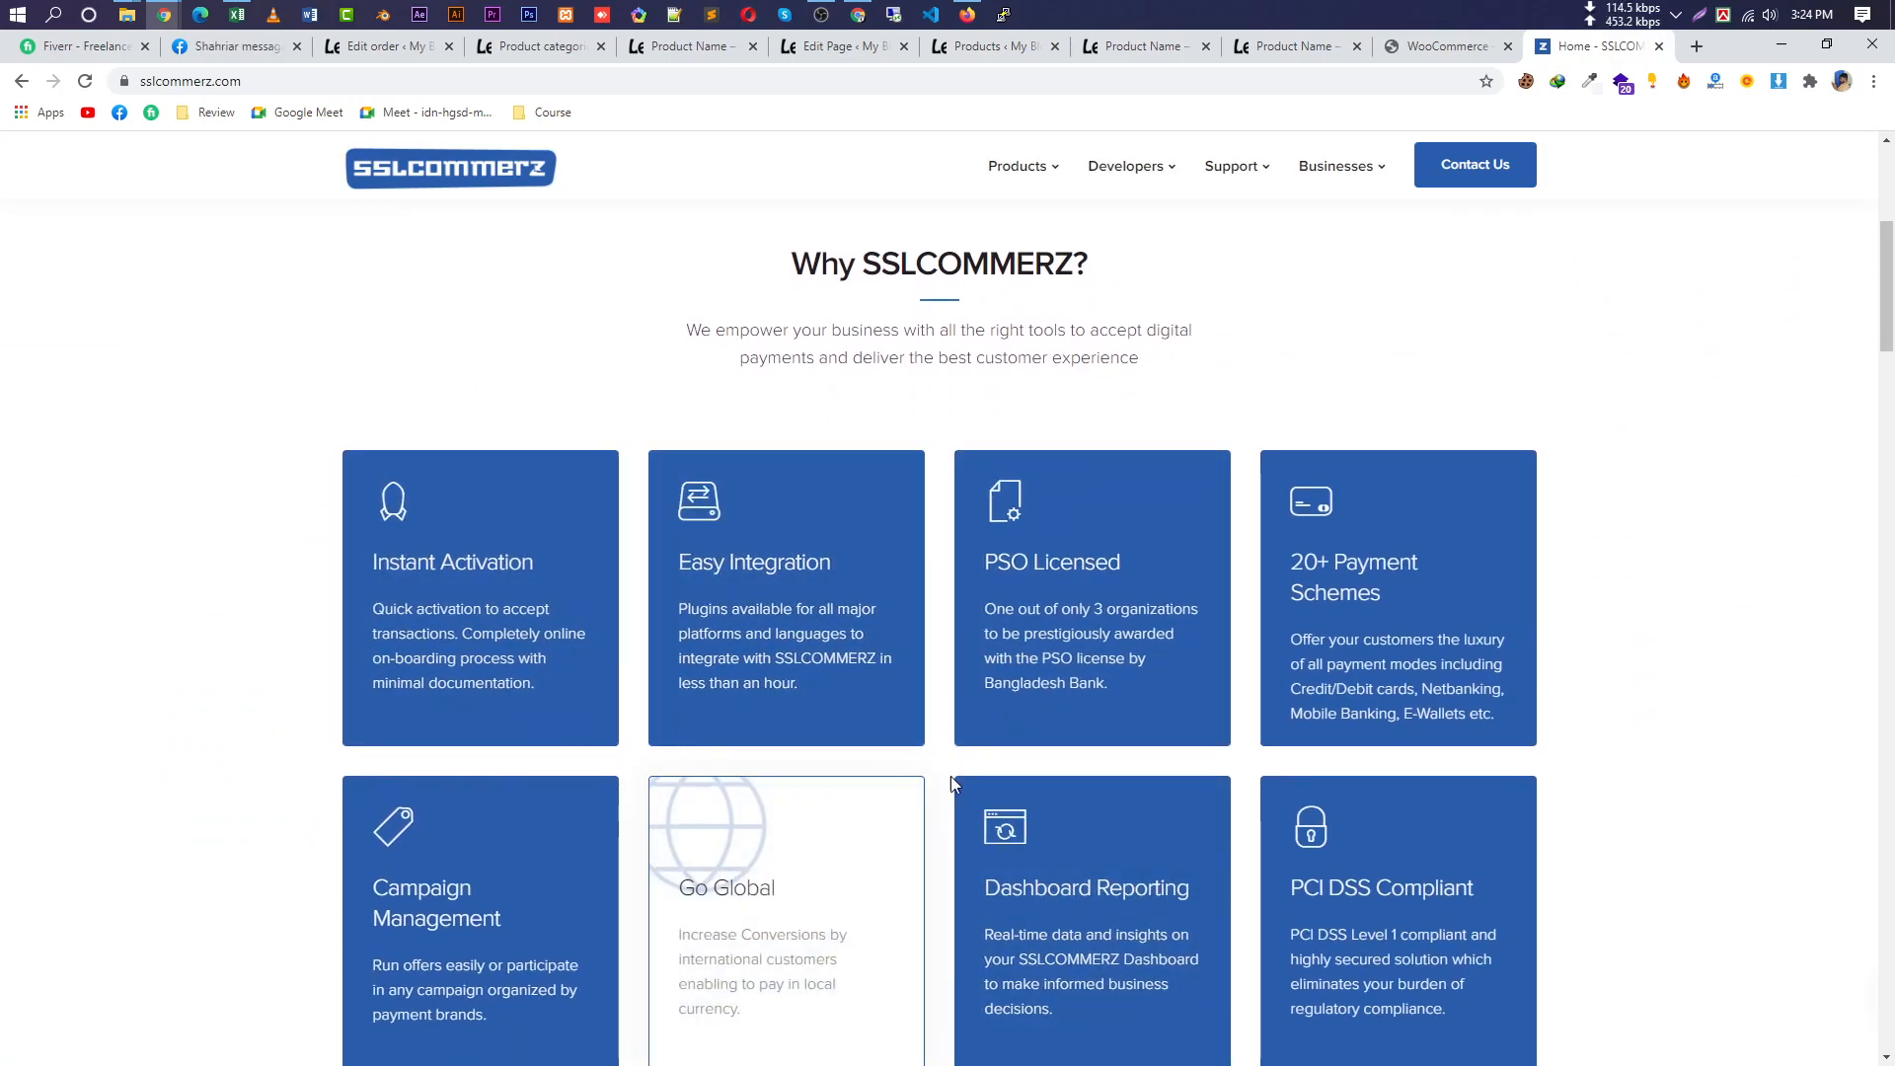
{"action": "left_click", "coordinate": [231, 47]}
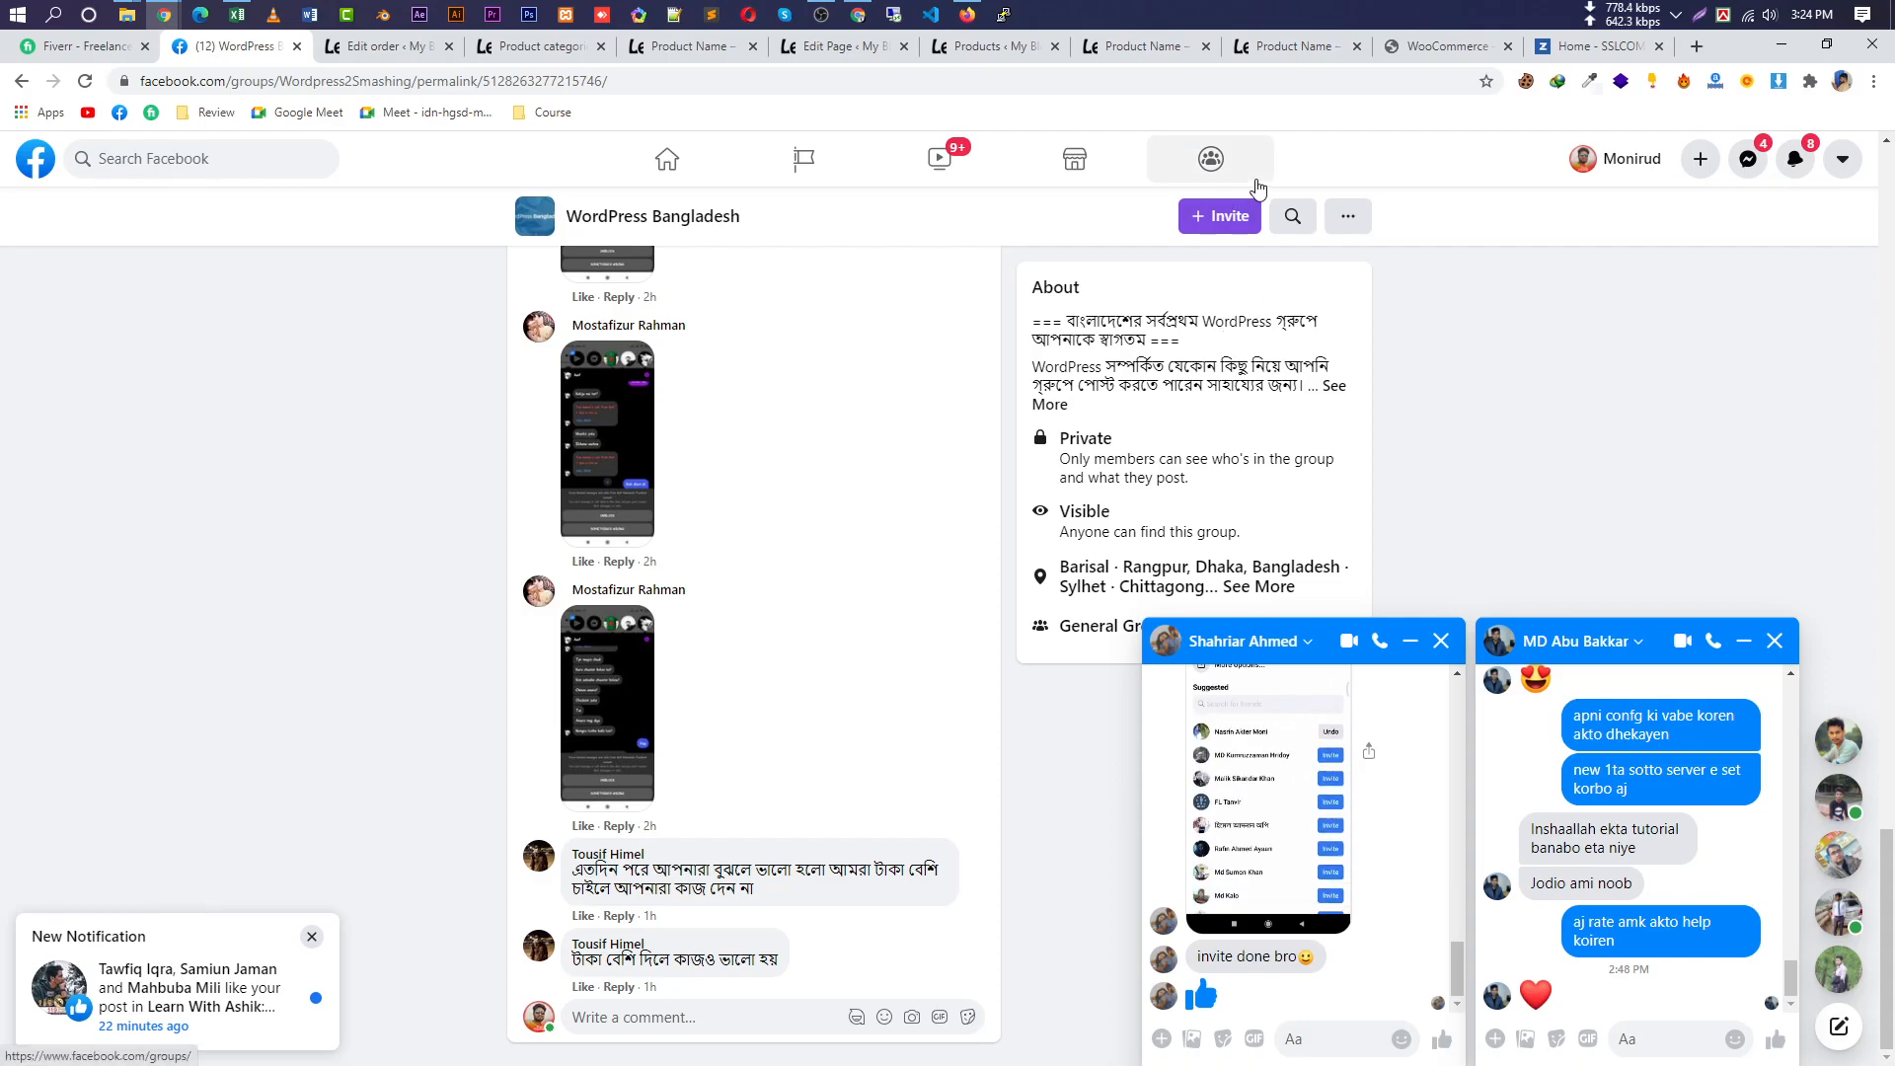
Switch from the Facebook group to the storefront's Product Name page.
{"action": "left_click", "coordinate": [1295, 46]}
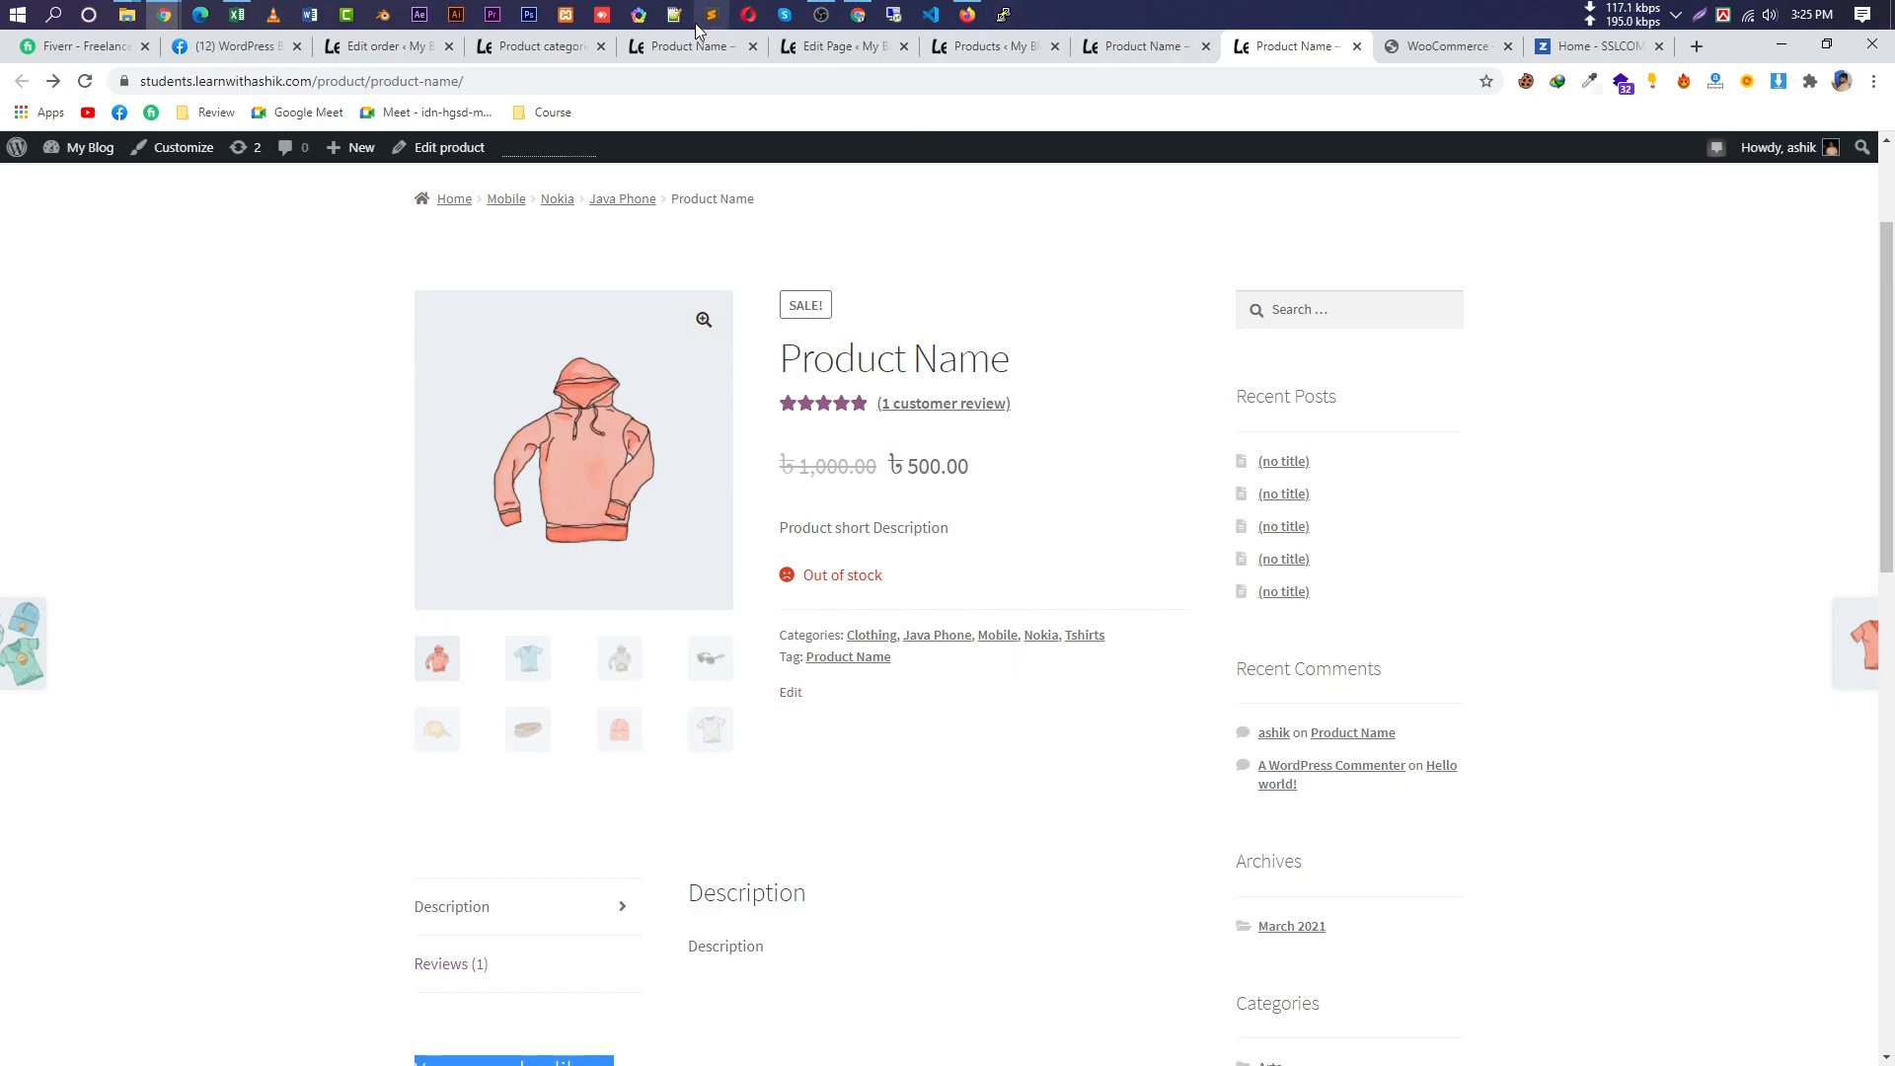
Return to the admin All Products list and dismiss the Mailchimp connection notice.
{"action": "left_click", "coordinate": [822, 46]}
{"action": "scroll", "coordinate": [946, 380], "scroll_direction": "down", "scroll_amount": 2}
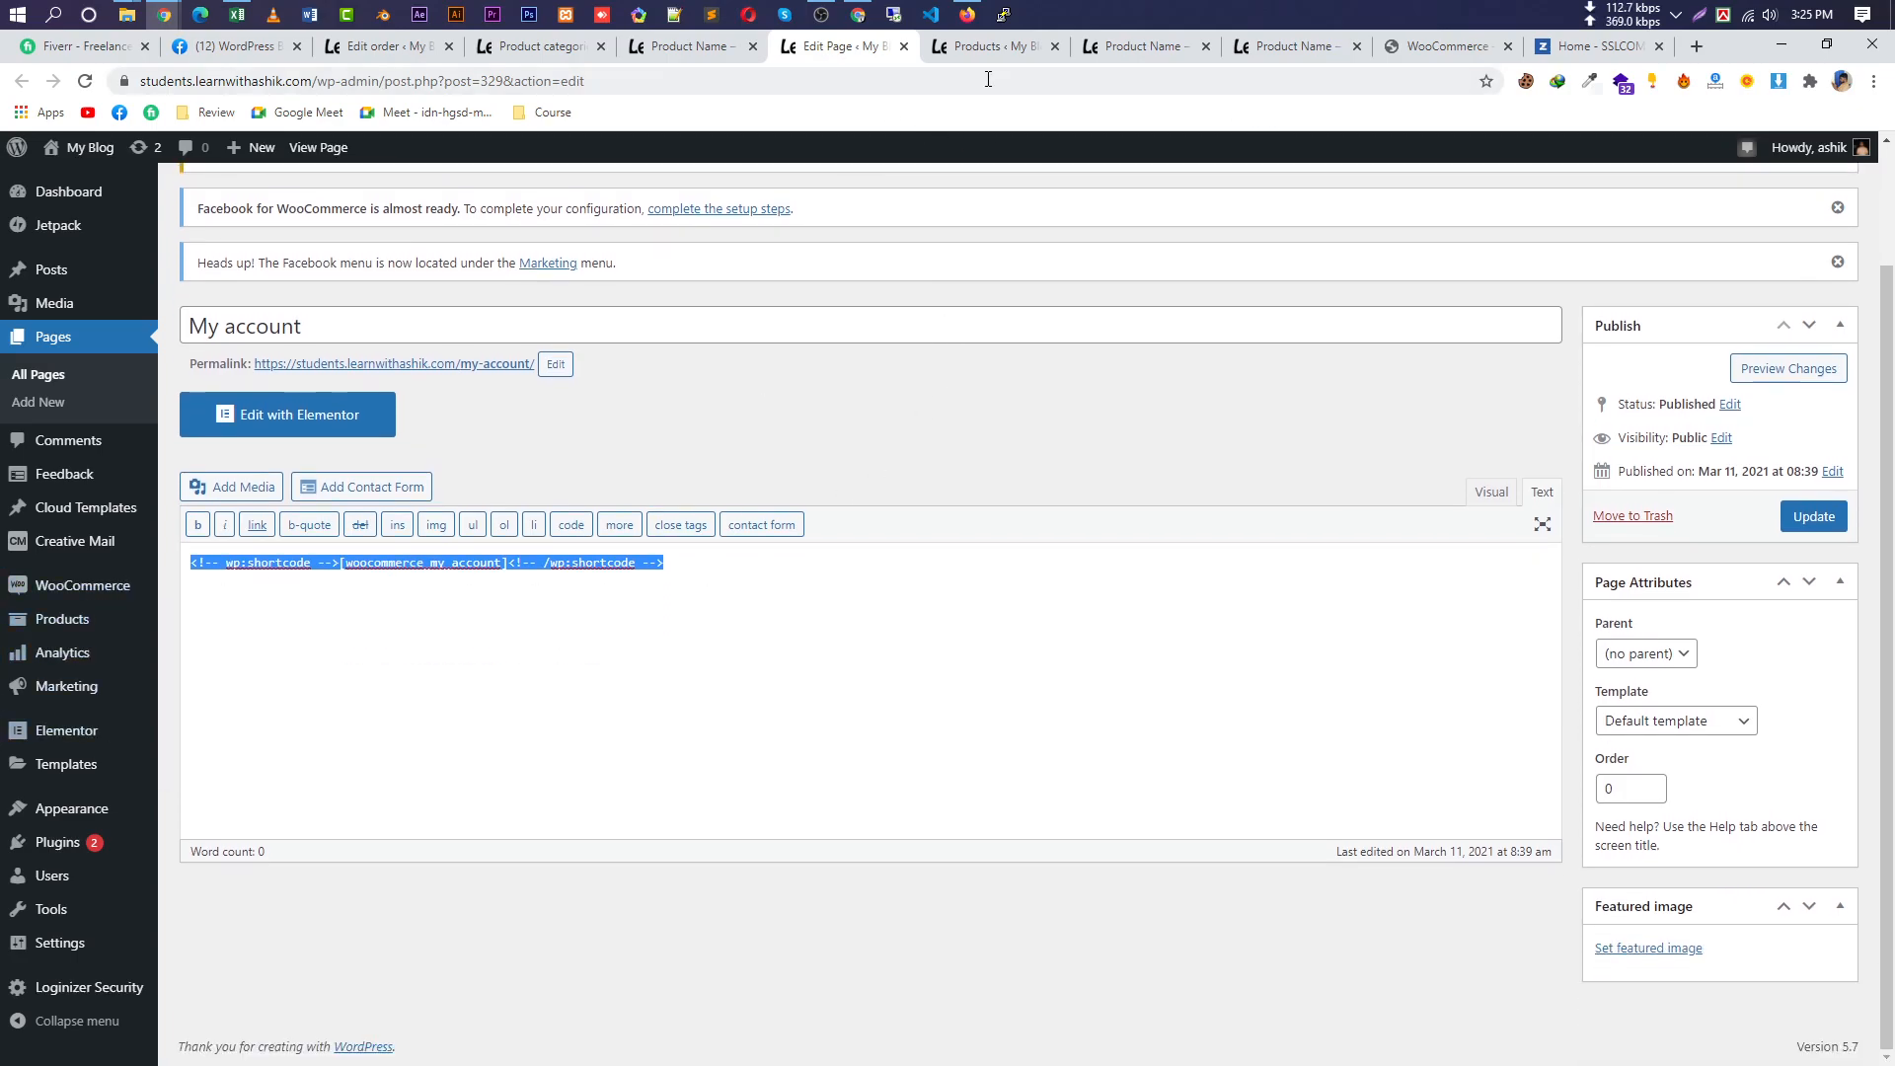
{"action": "left_click", "coordinate": [992, 46]}
{"action": "scroll", "coordinate": [888, 871], "scroll_direction": "down", "scroll_amount": 8}
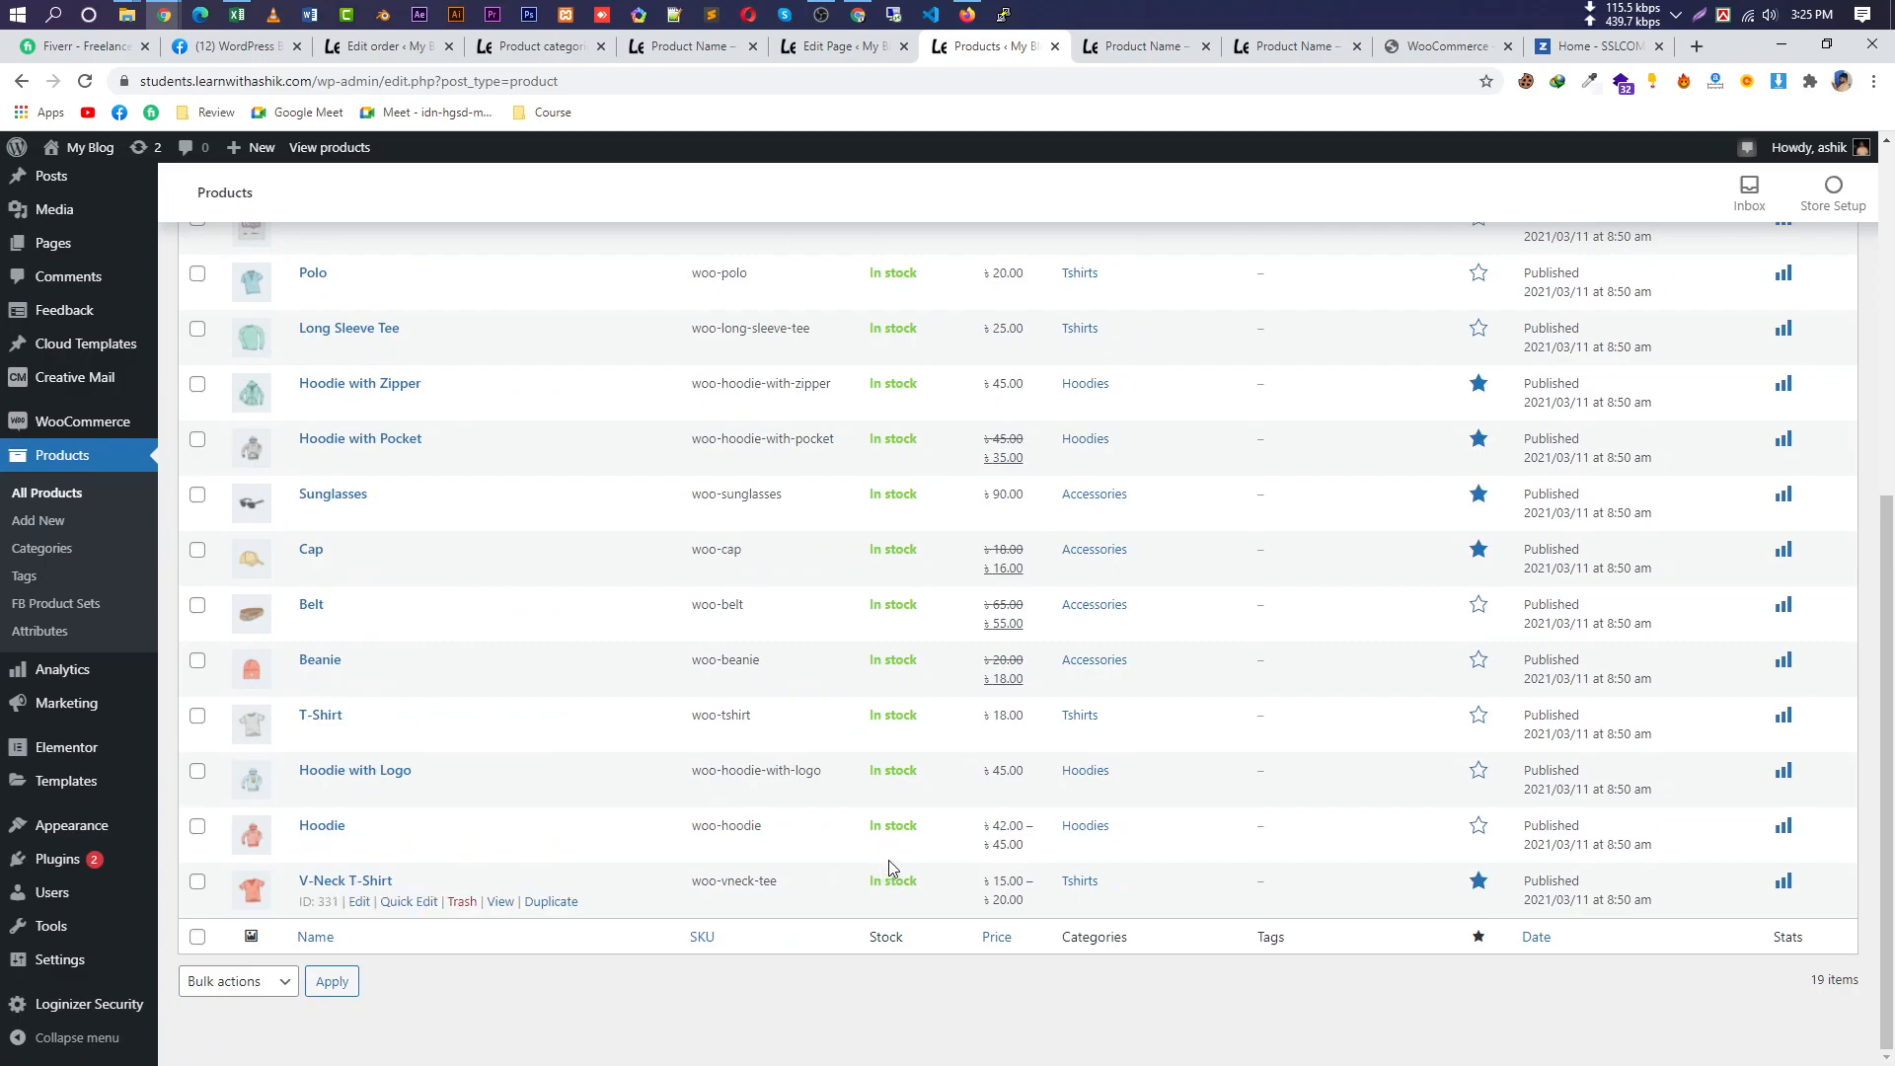
{"action": "scroll", "coordinate": [868, 849], "scroll_direction": "up", "scroll_amount": 6}
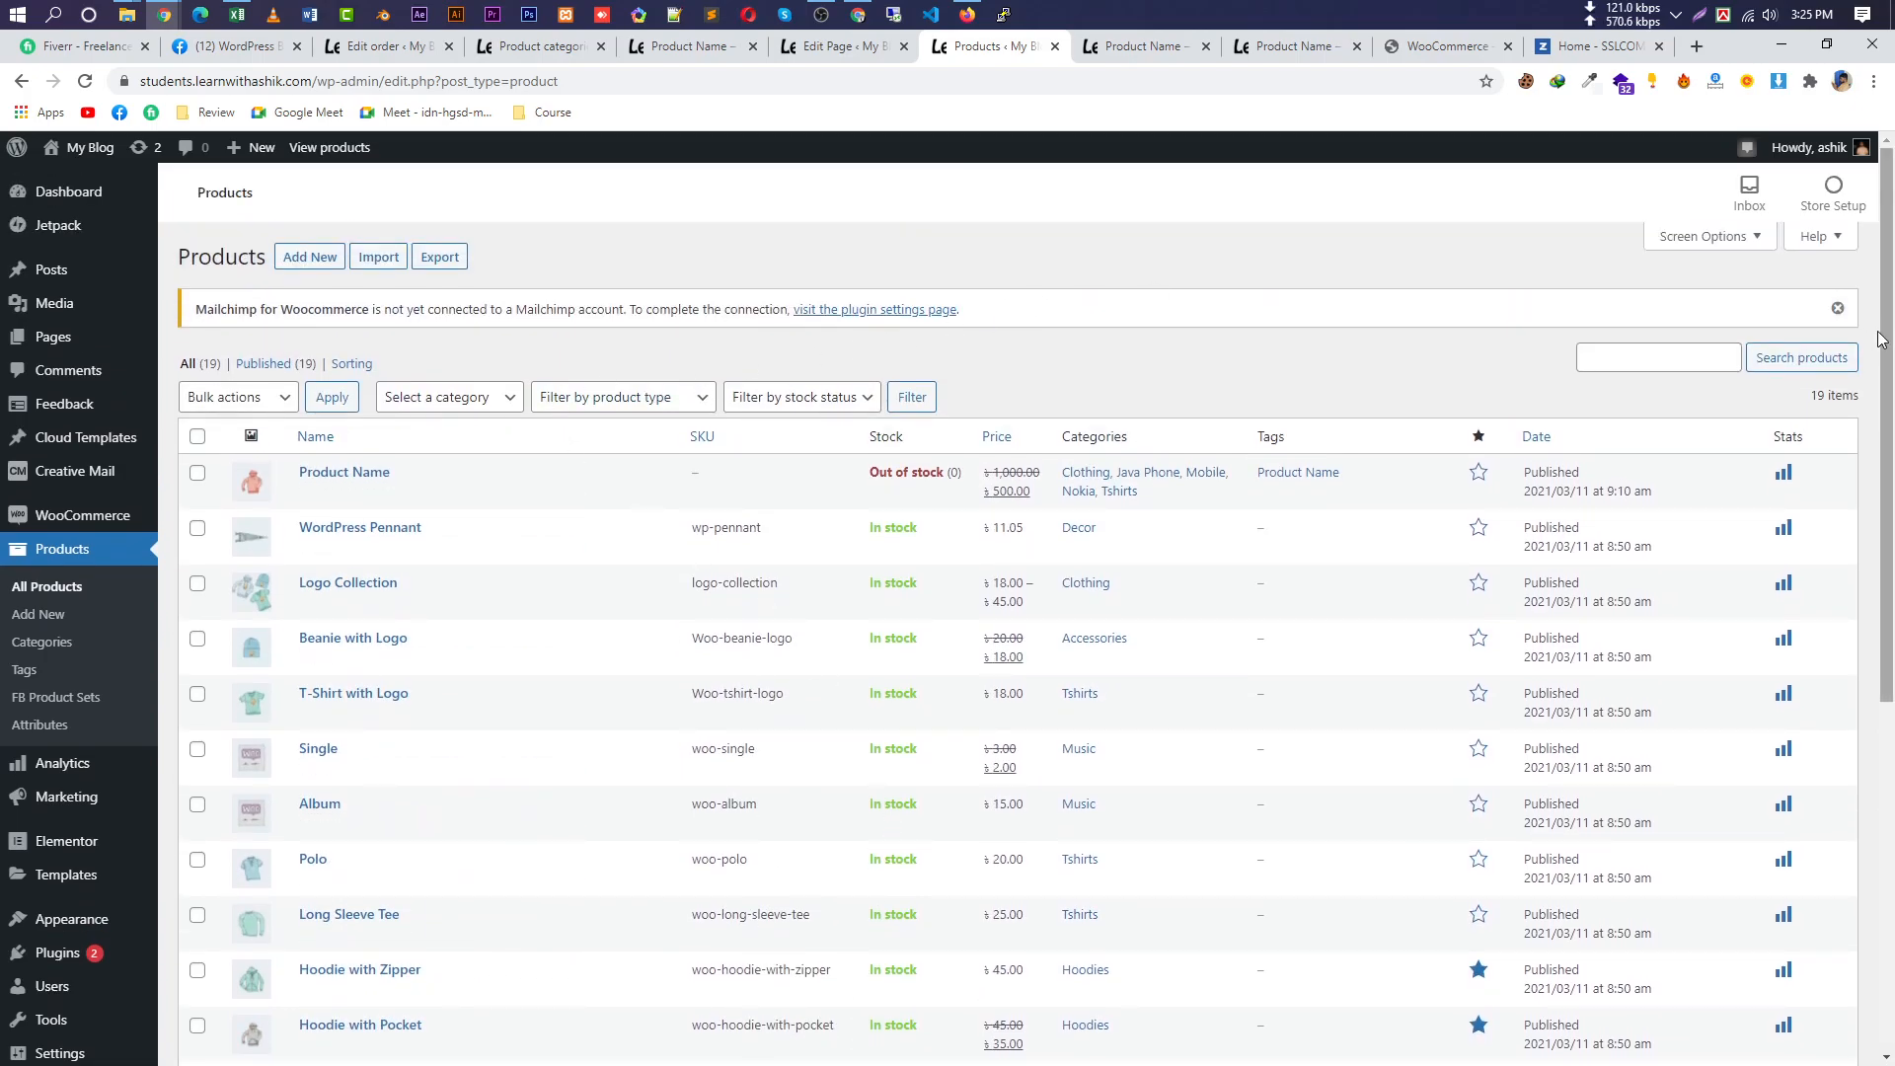
{"action": "left_click", "coordinate": [1838, 308]}
{"action": "scroll", "coordinate": [1063, 872], "scroll_direction": "down", "scroll_amount": 5}
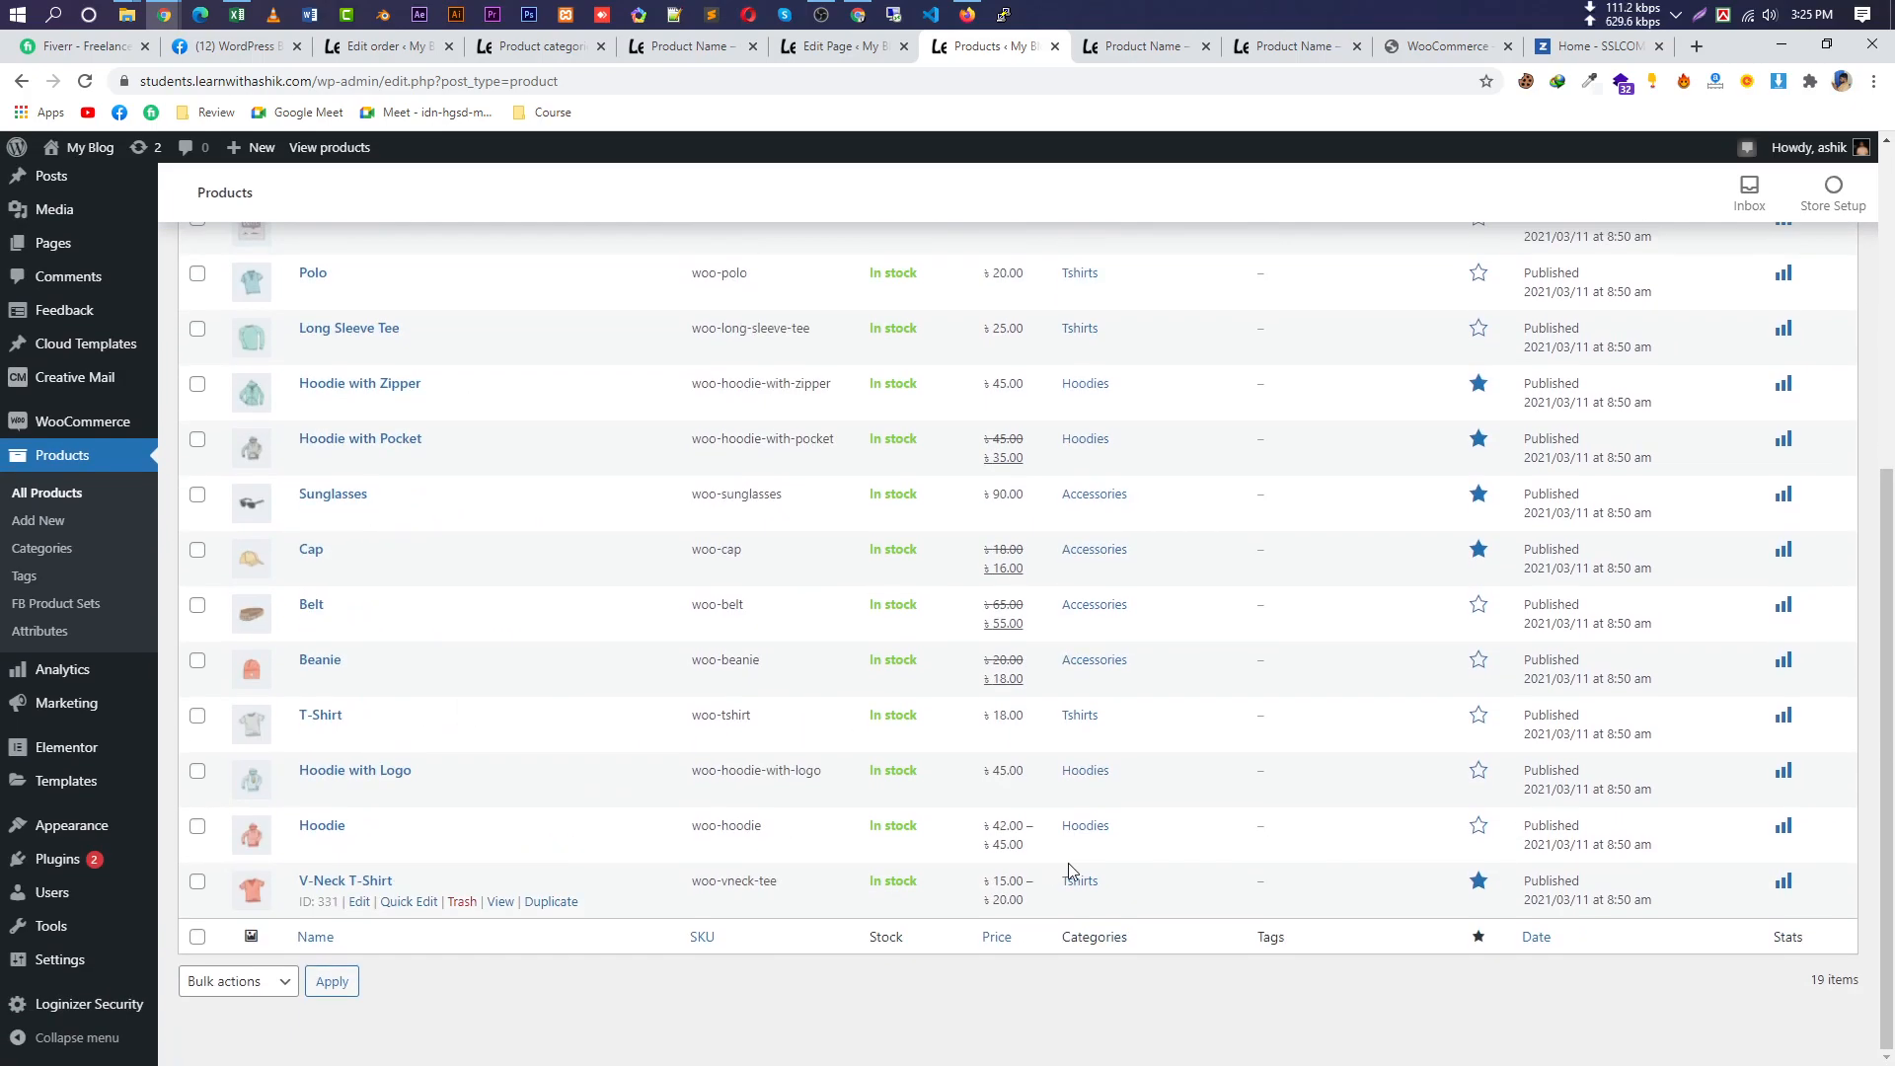
{"action": "scroll", "coordinate": [1063, 871], "scroll_direction": "up", "scroll_amount": 5}
Browse the sidebar's WooCommerce, Loginizer Security and Plugins menus.
{"action": "mouse_move", "coordinate": [96, 356]}
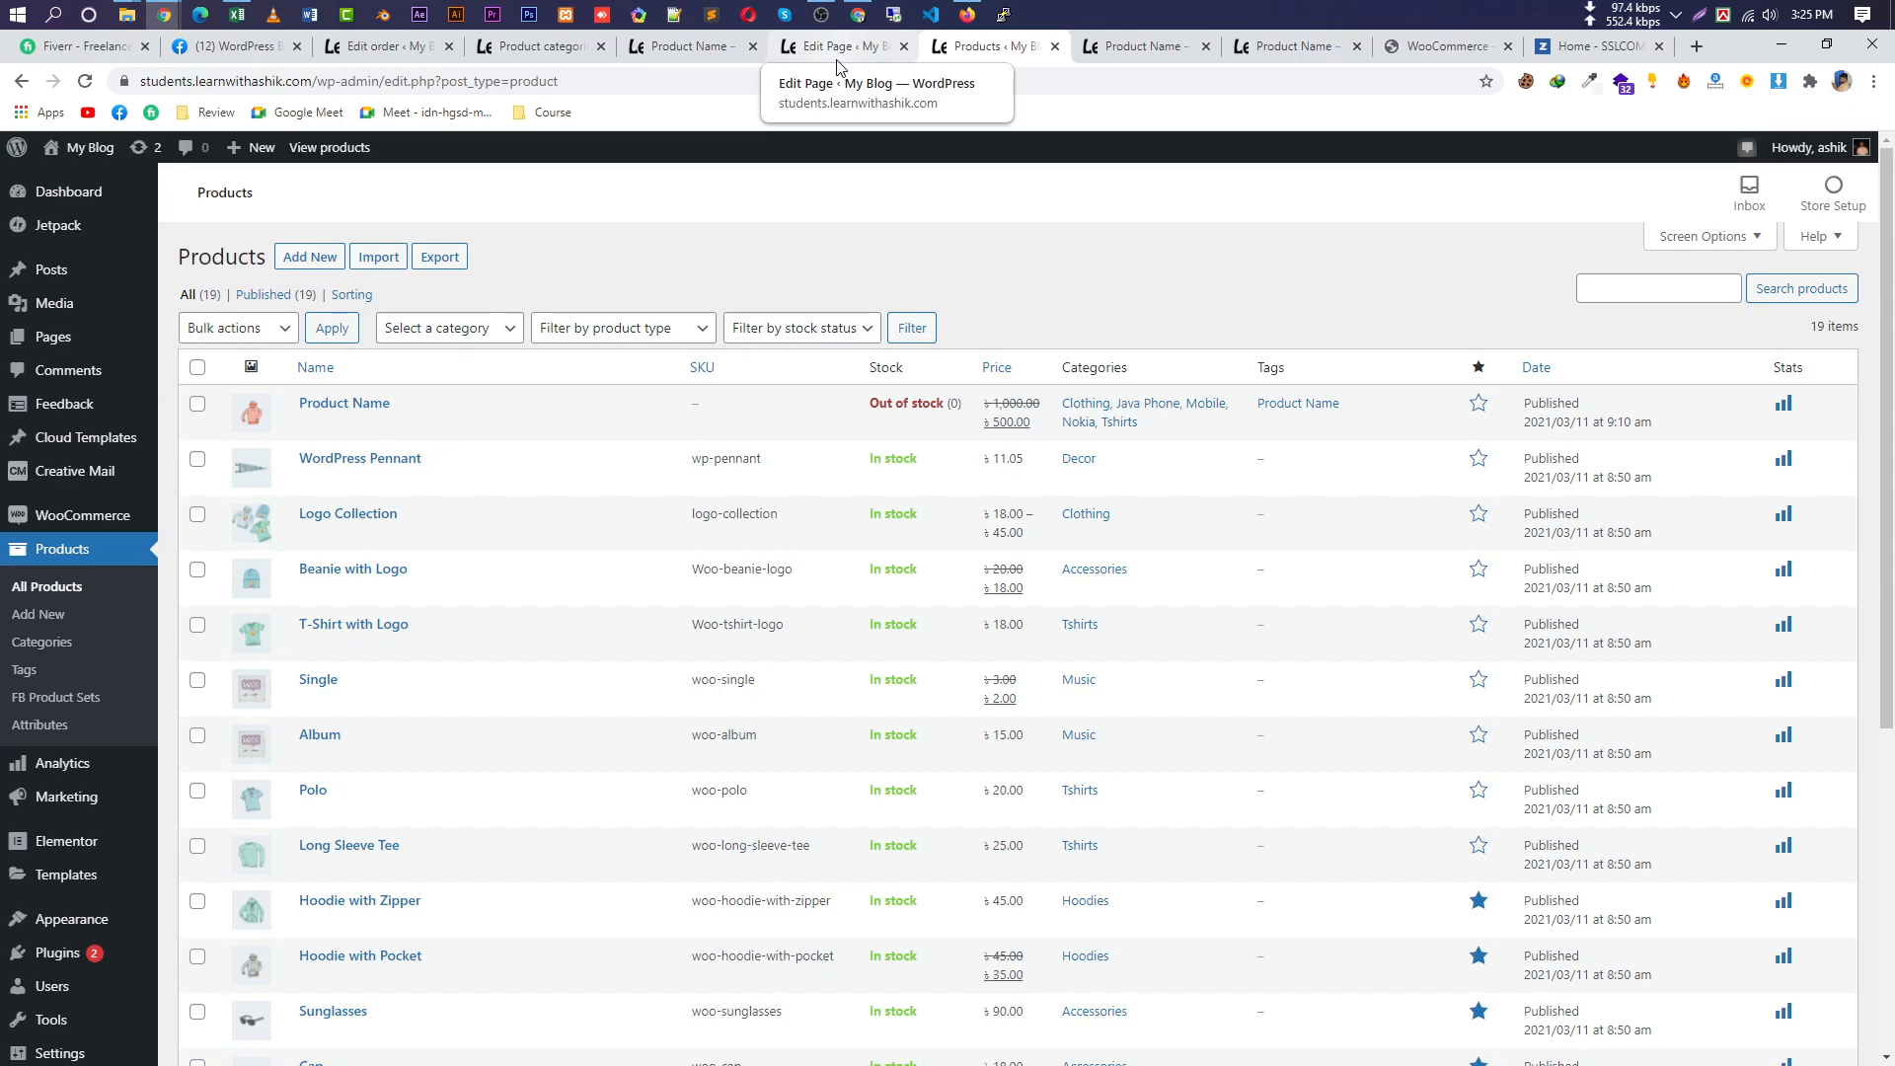
{"action": "mouse_move", "coordinate": [11, 534]}
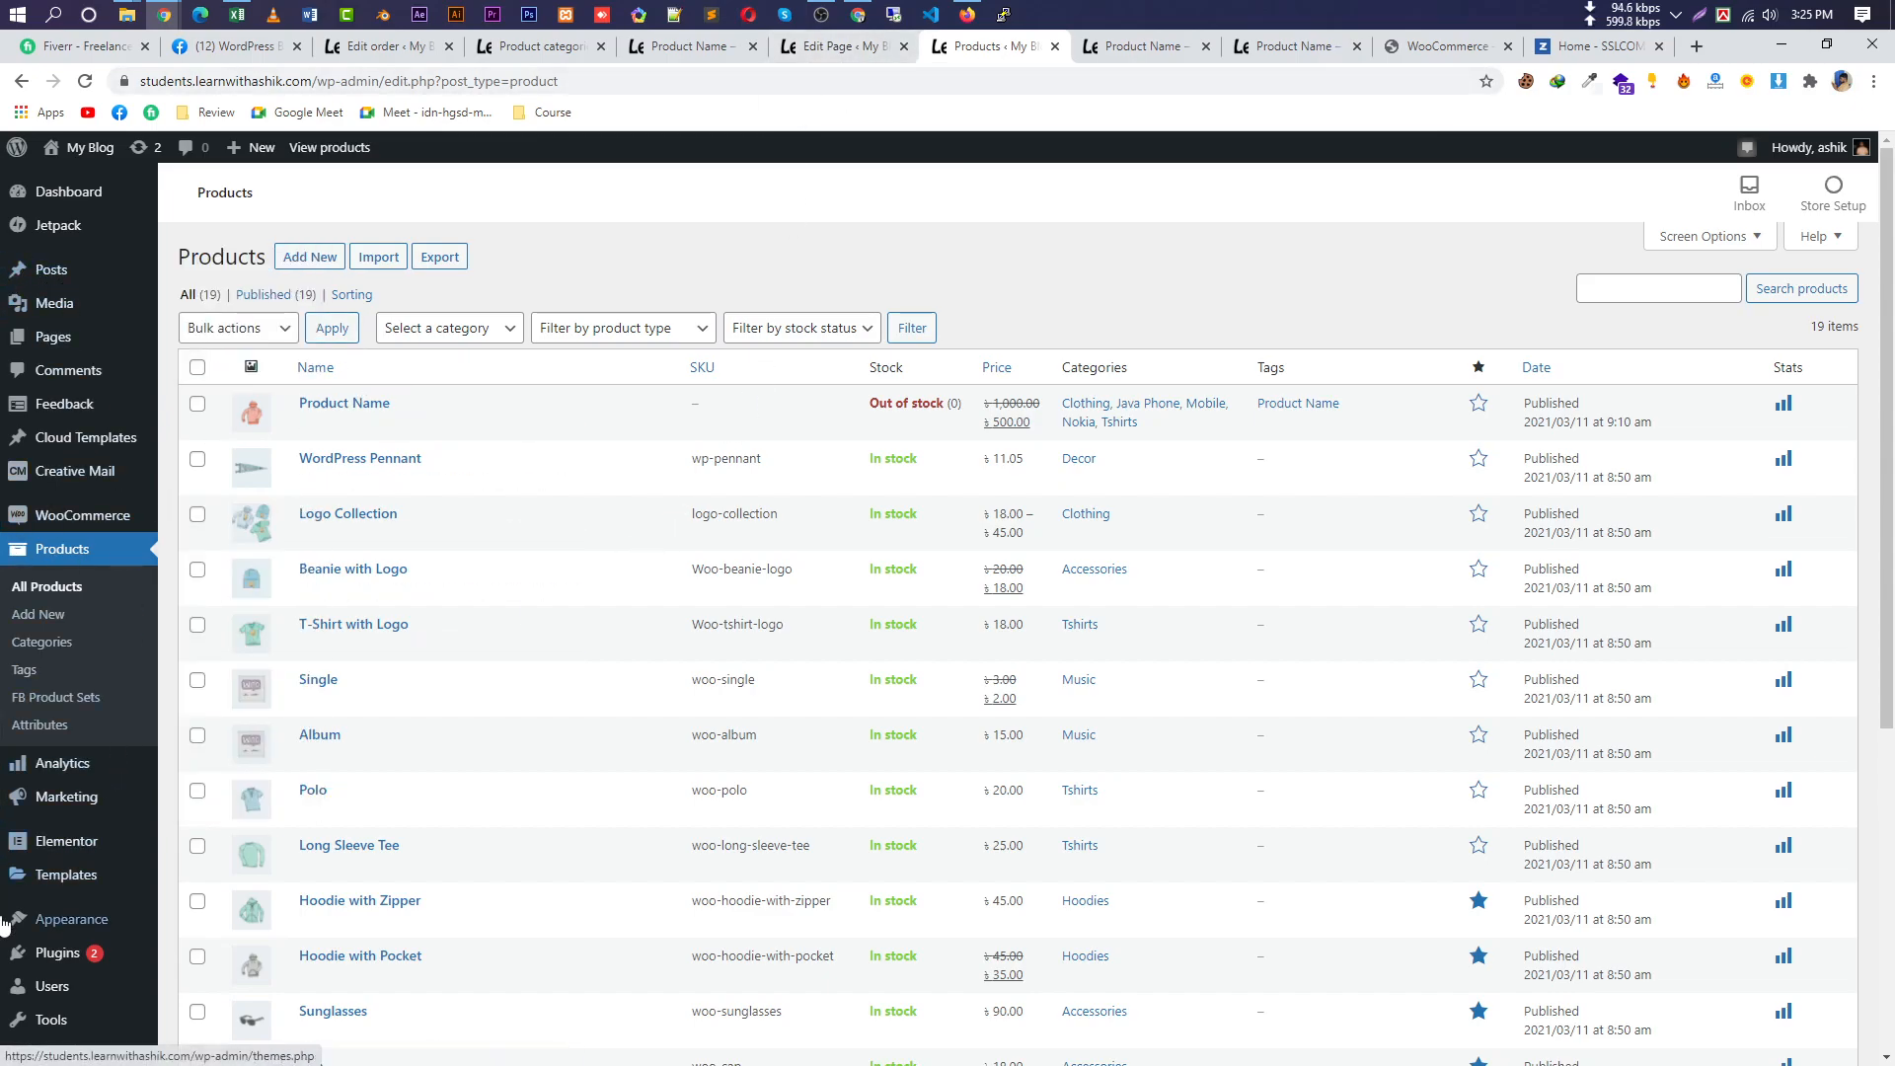
{"action": "scroll", "coordinate": [10, 977], "scroll_direction": "down", "scroll_amount": 2}
{"action": "mouse_move", "coordinate": [20, 1006]}
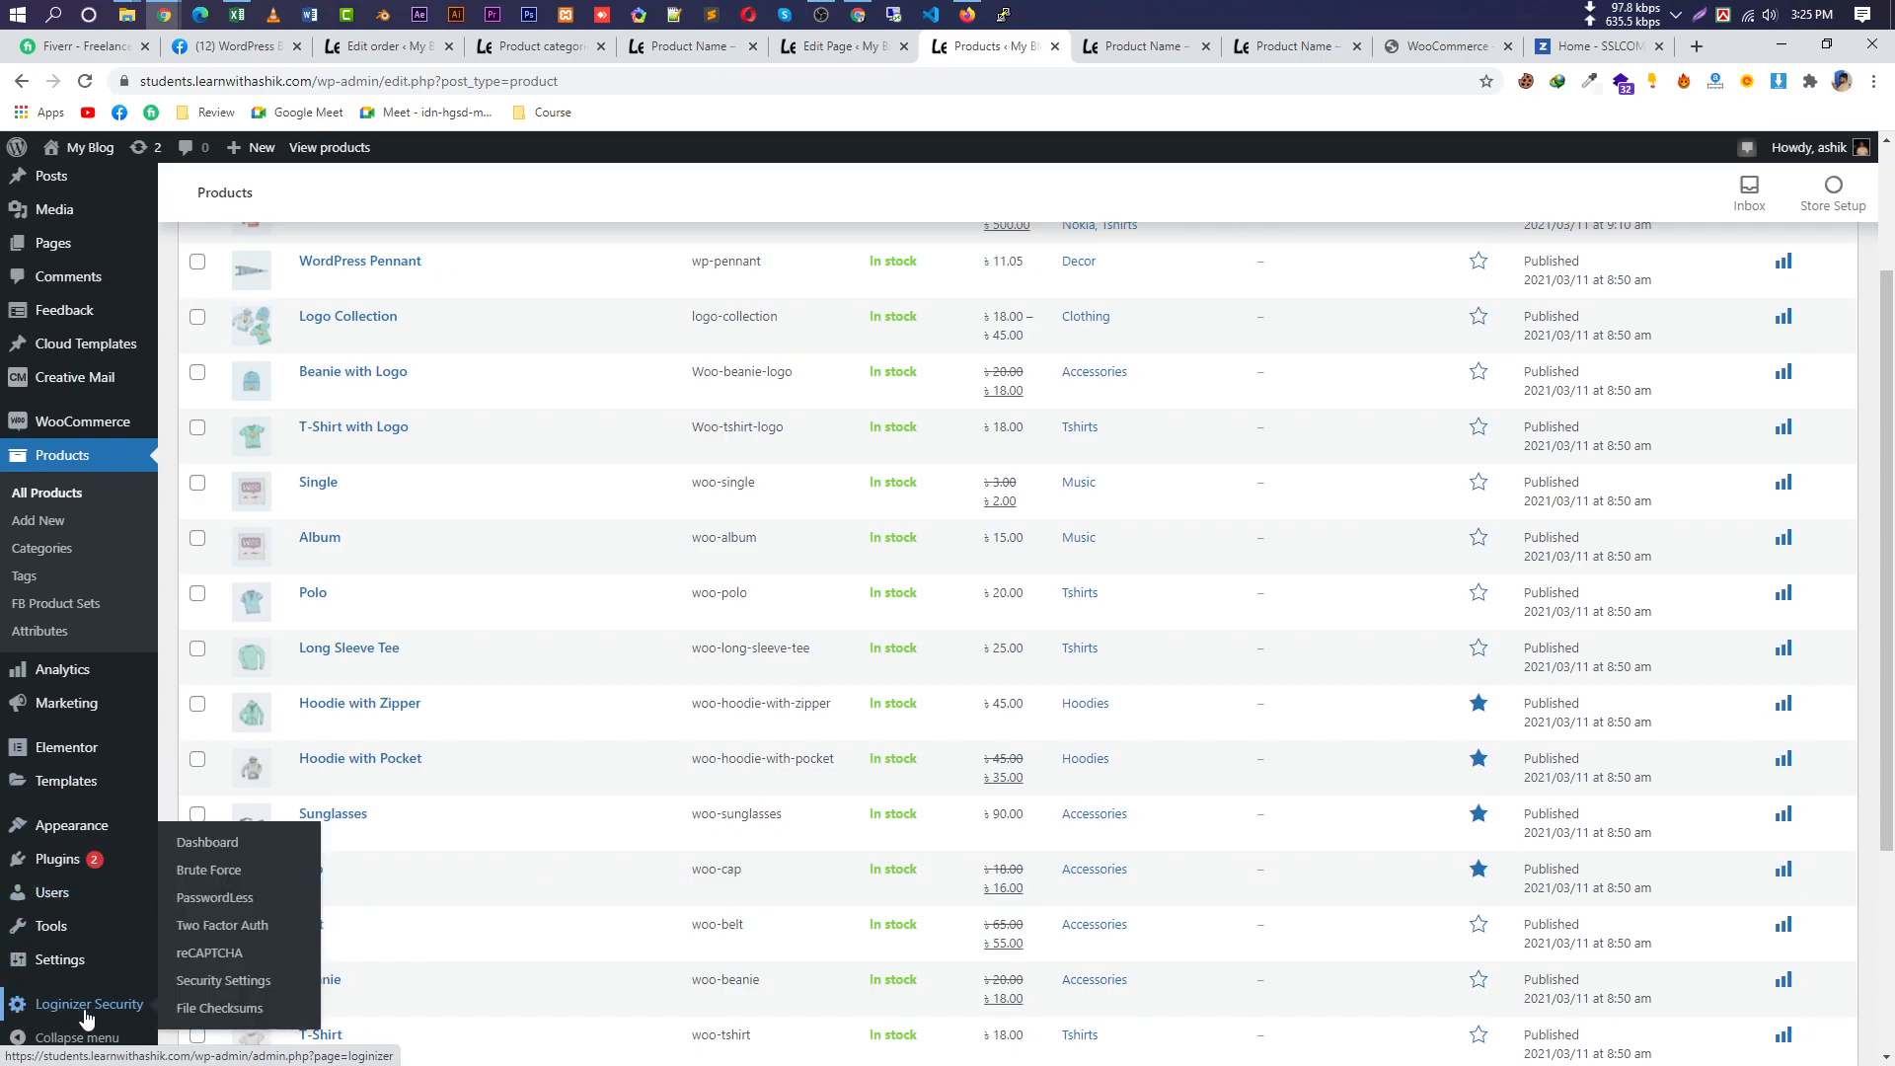
{"action": "mouse_move", "coordinate": [93, 858]}
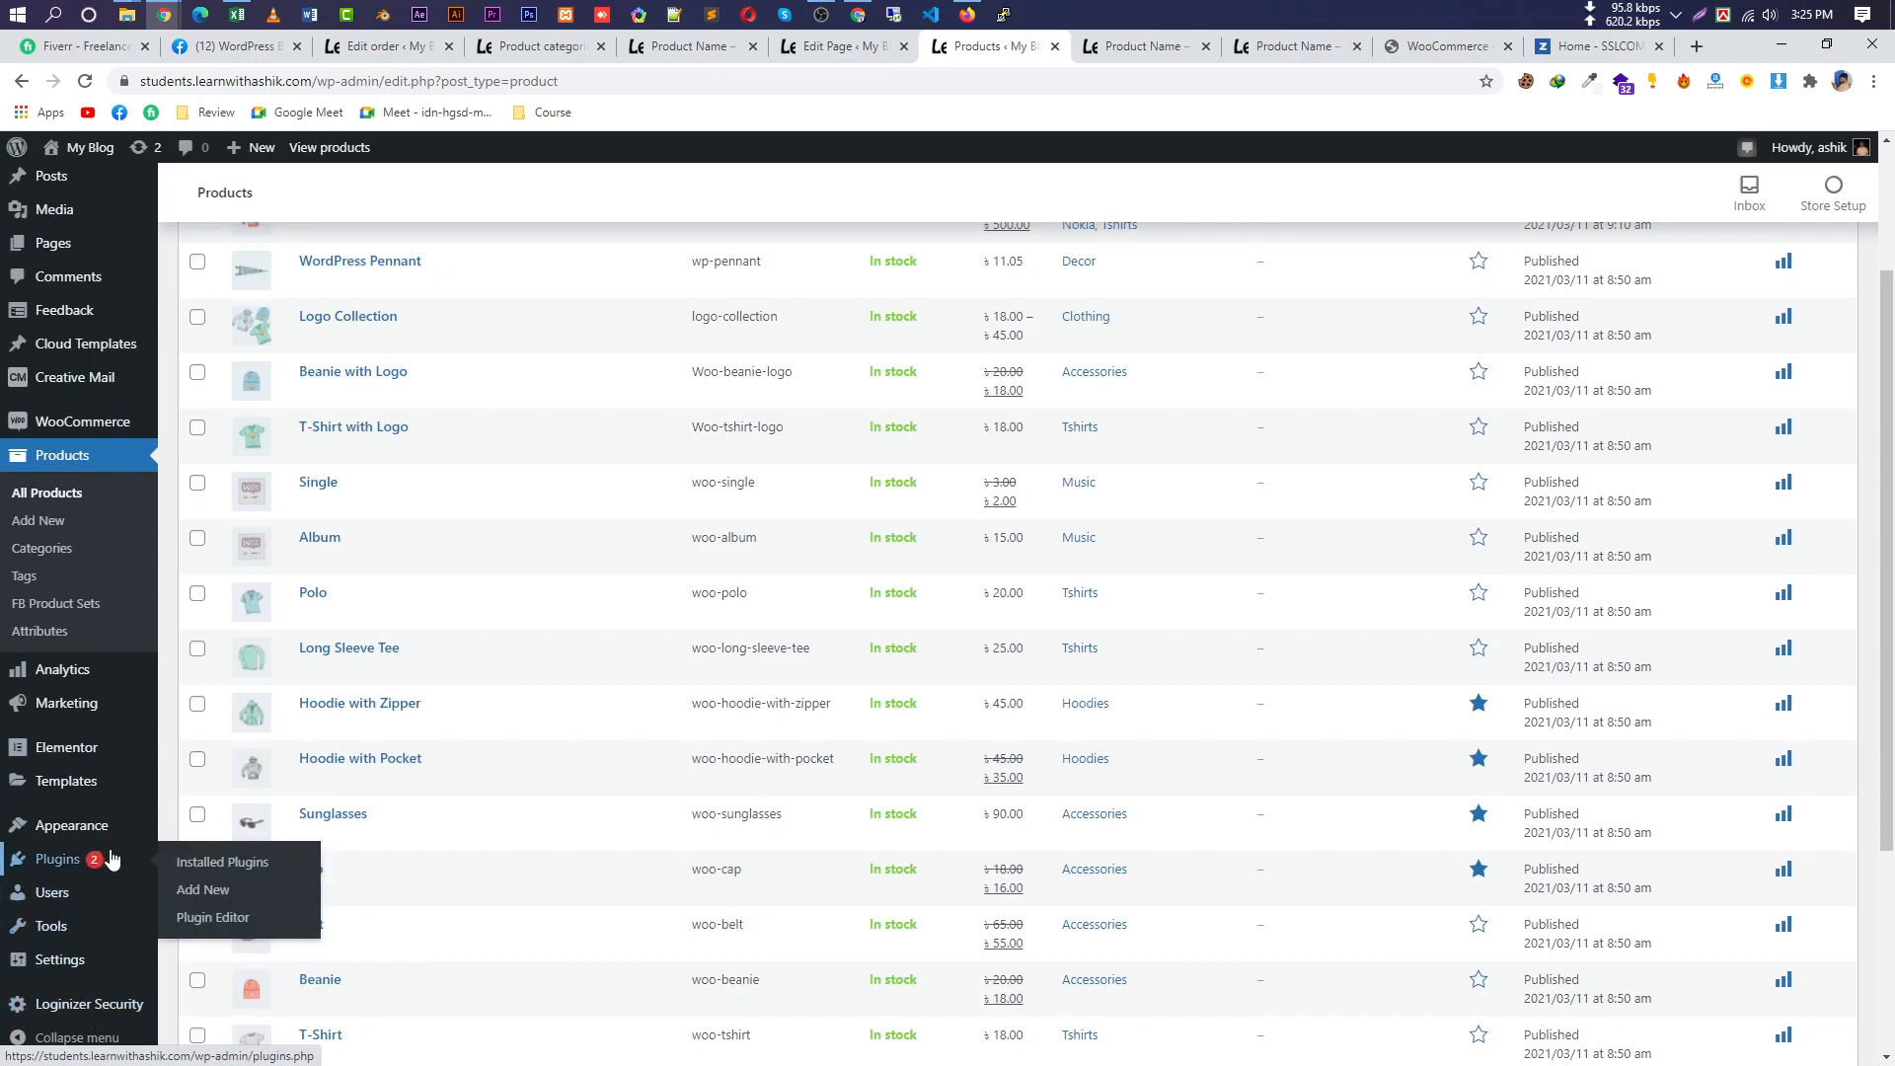
{"action": "scroll", "coordinate": [49, 898], "scroll_direction": "up", "scroll_amount": 3}
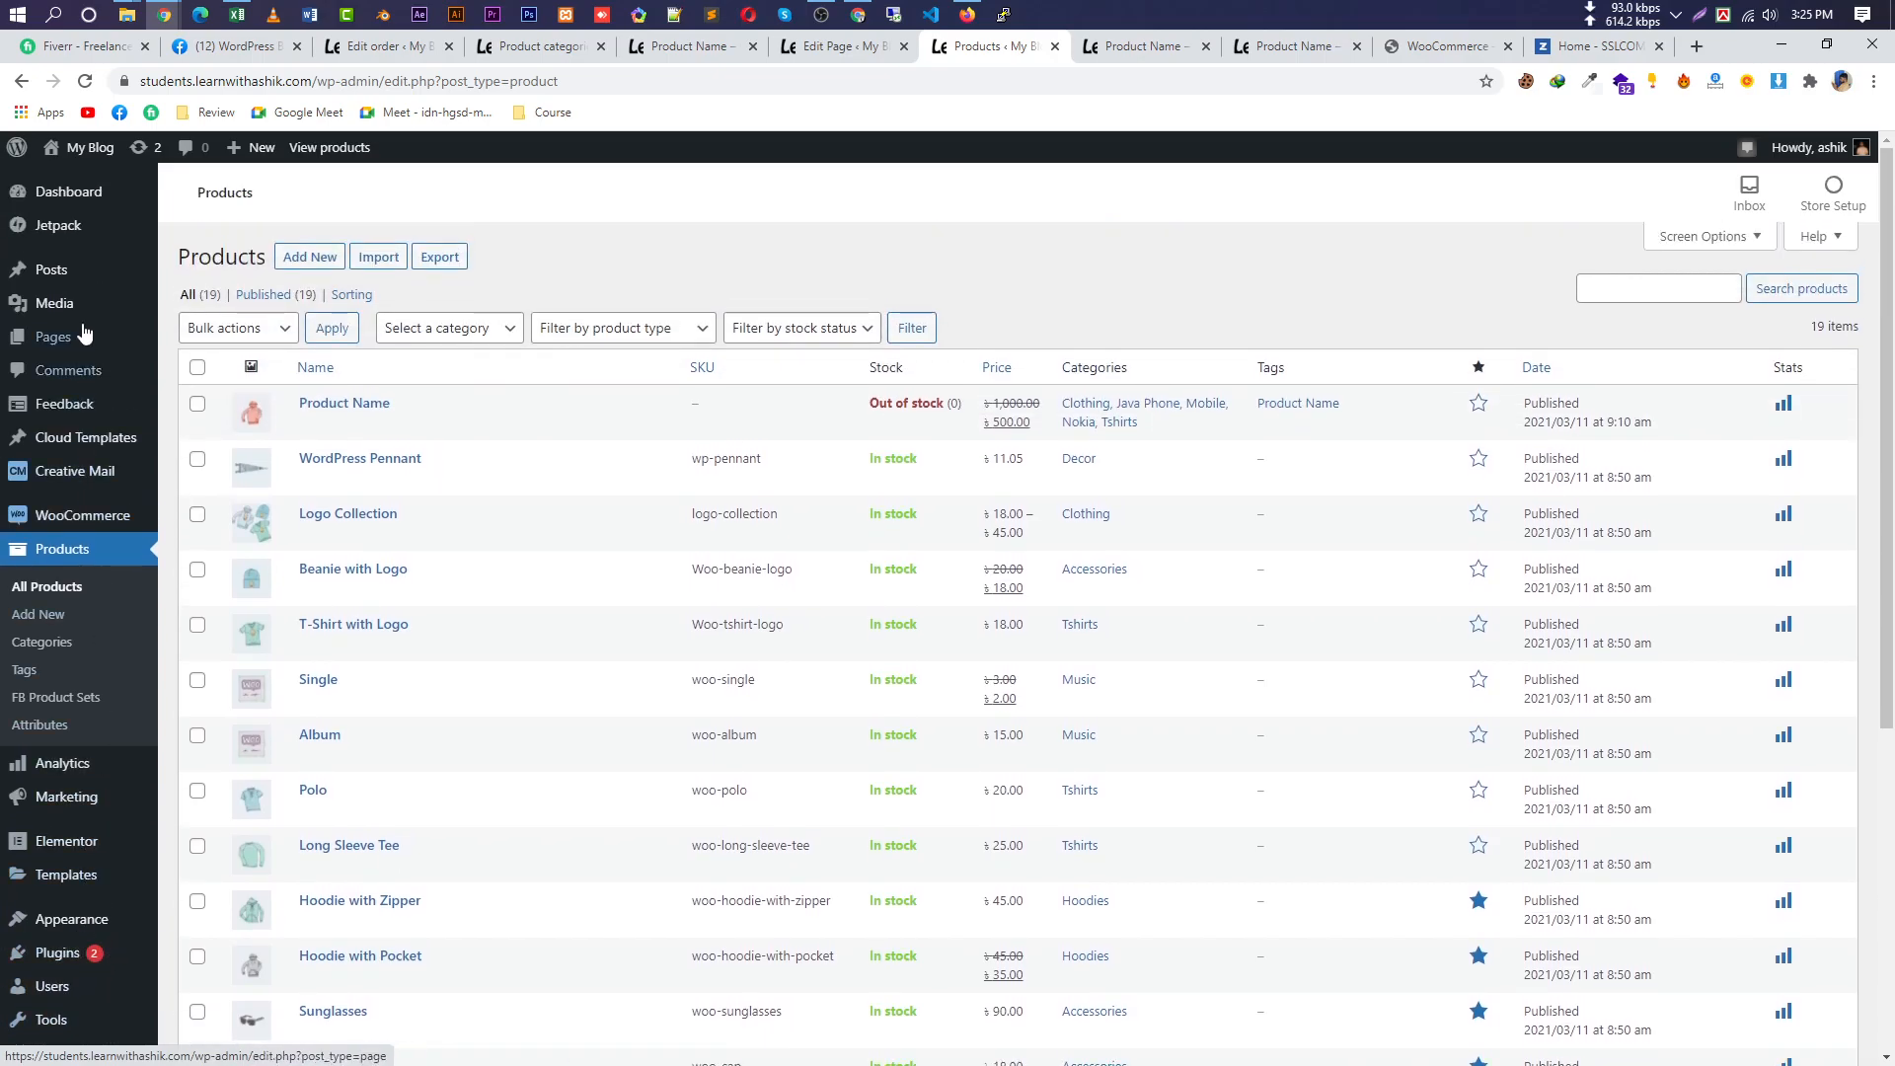
{"action": "mouse_move", "coordinate": [130, 540]}
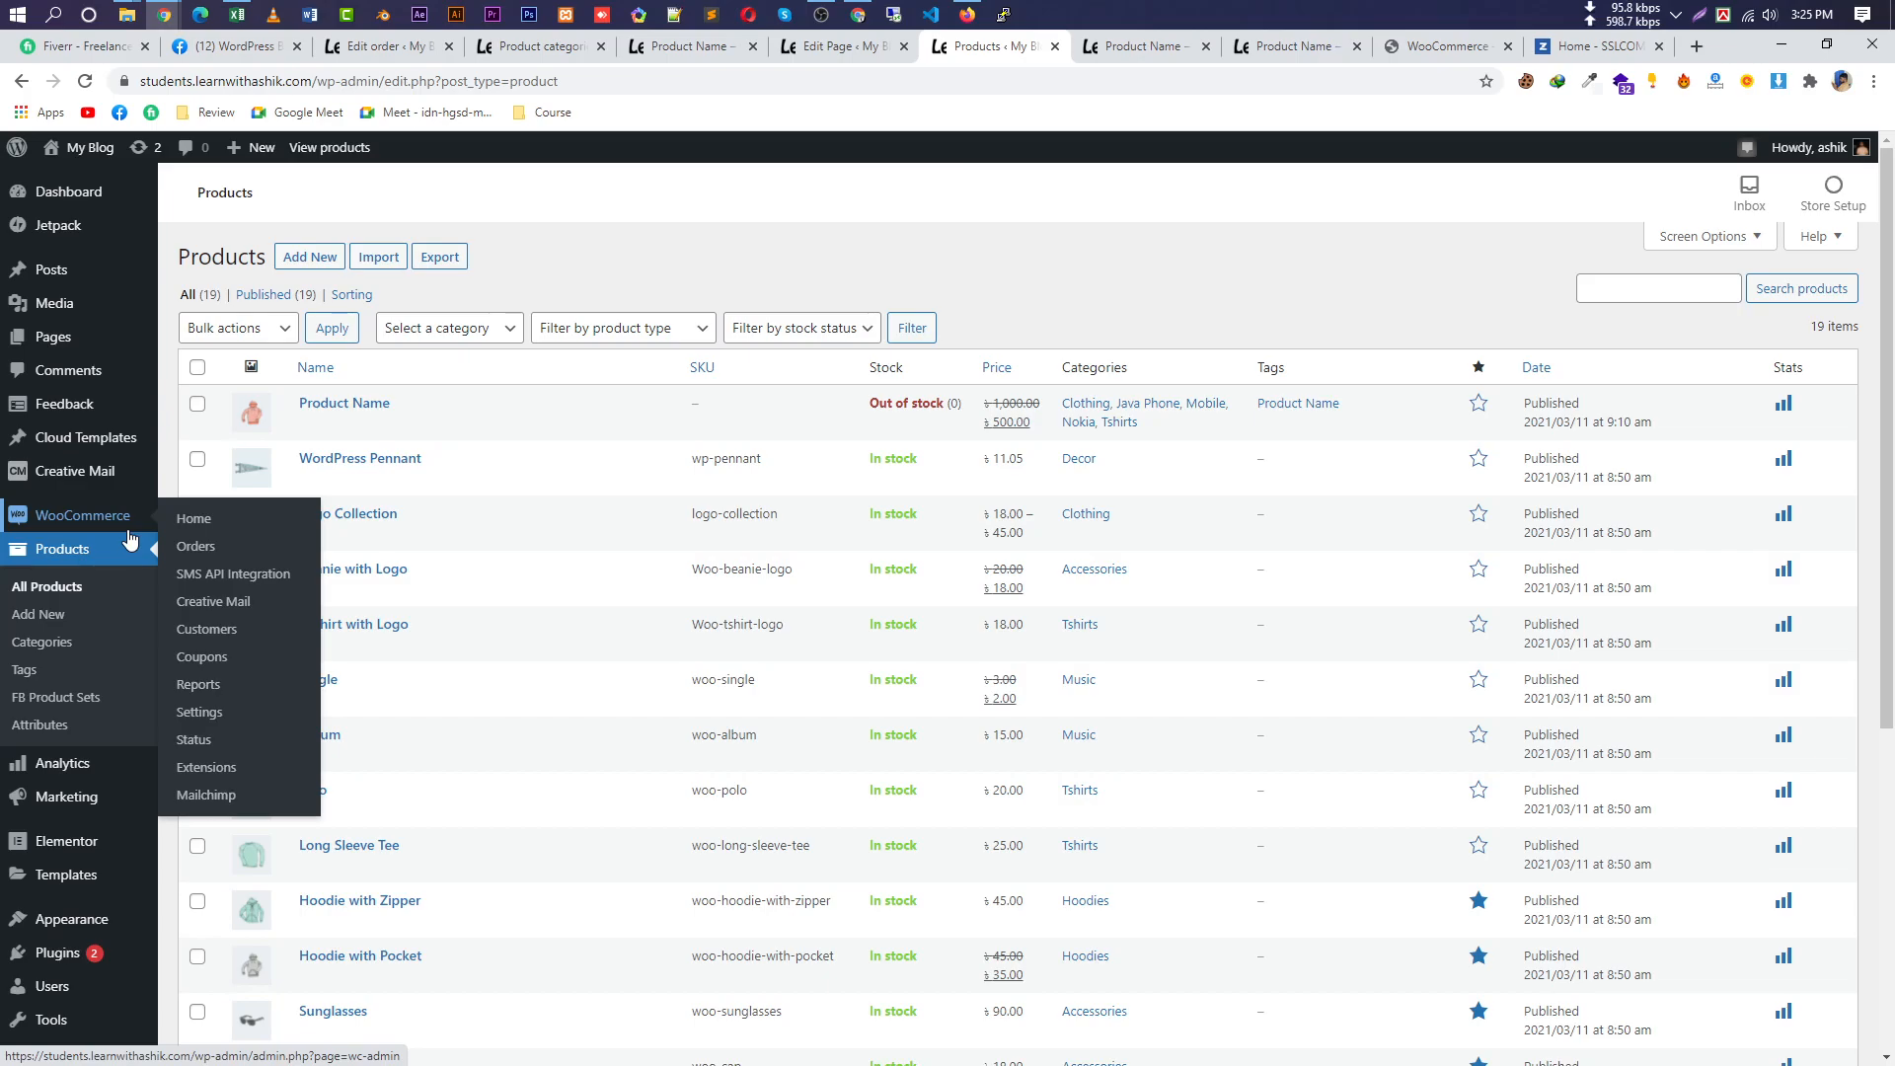
Open WooCommerce SMS API Integration, check the API URL, username and password, and dismiss Mailchimp.
{"action": "left_click", "coordinate": [204, 578]}
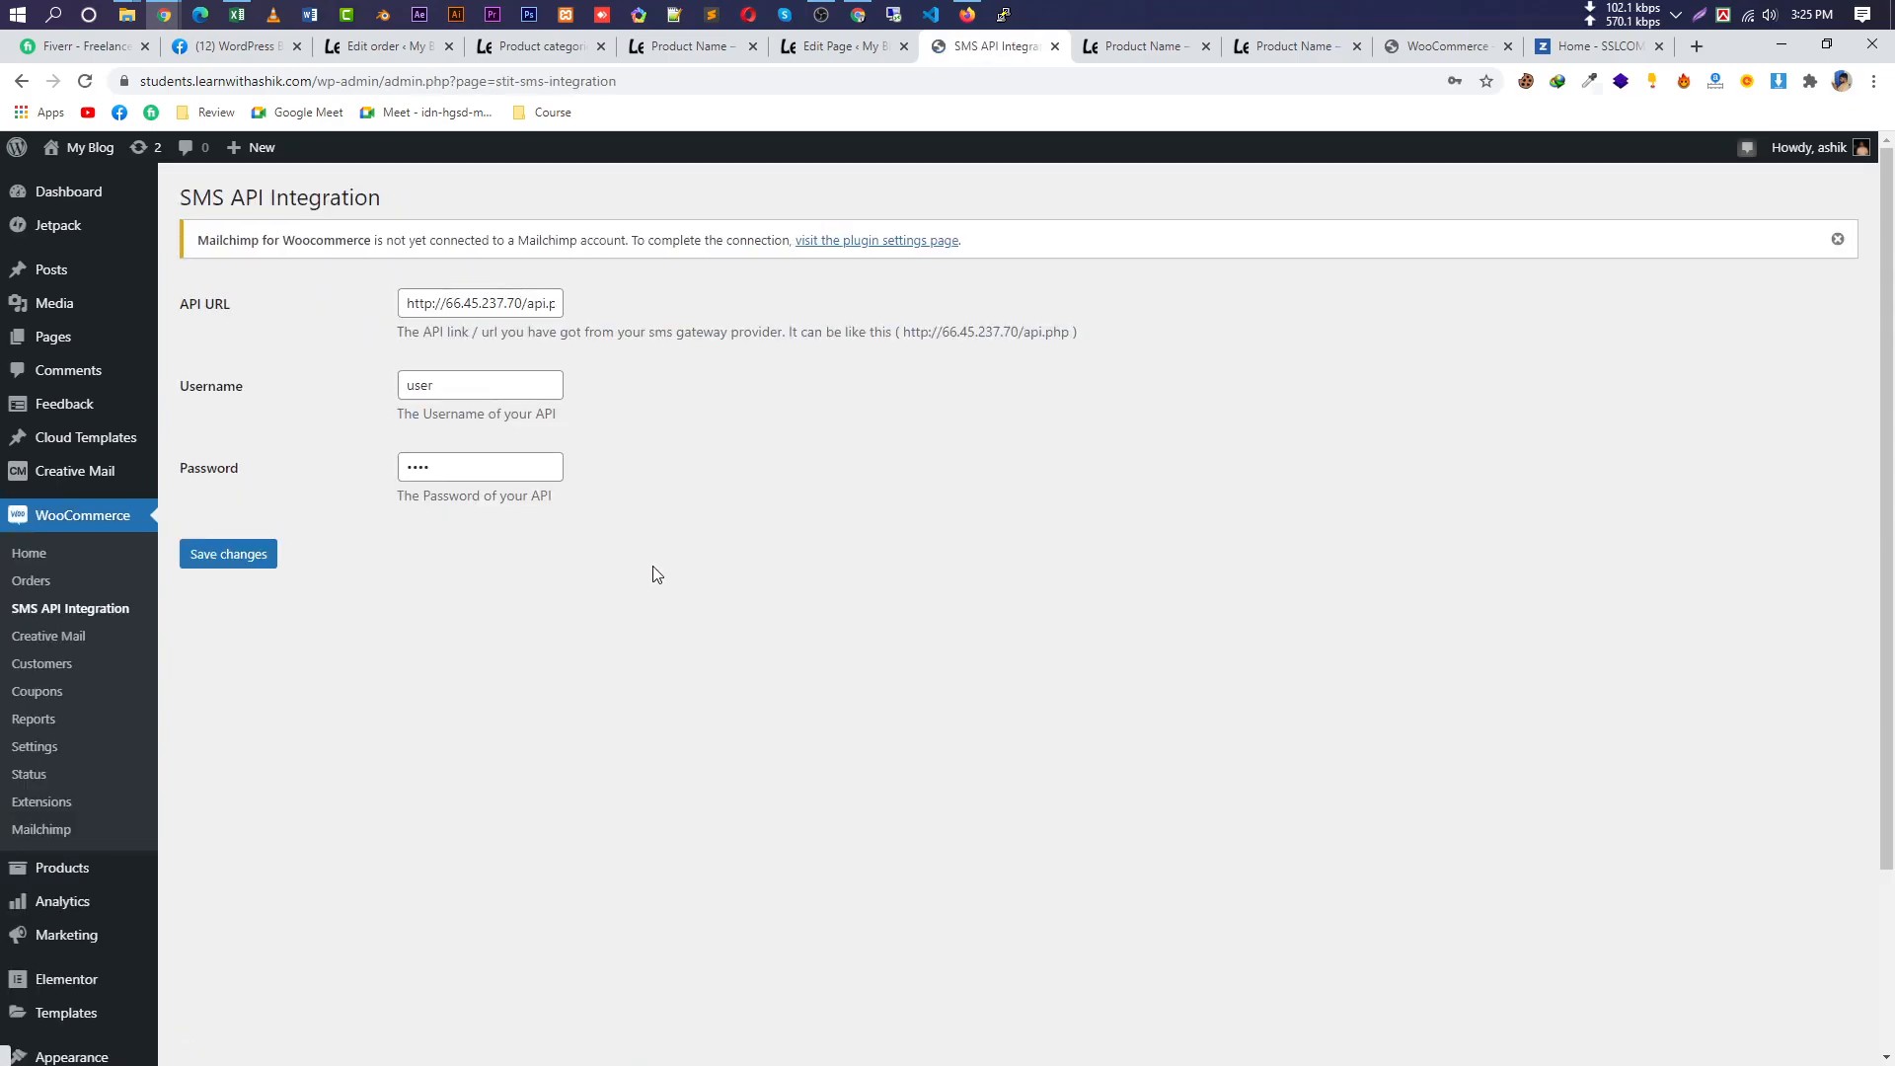
{"action": "left_click_drag", "start_coordinate": [438, 303], "coordinate": [620, 312]}
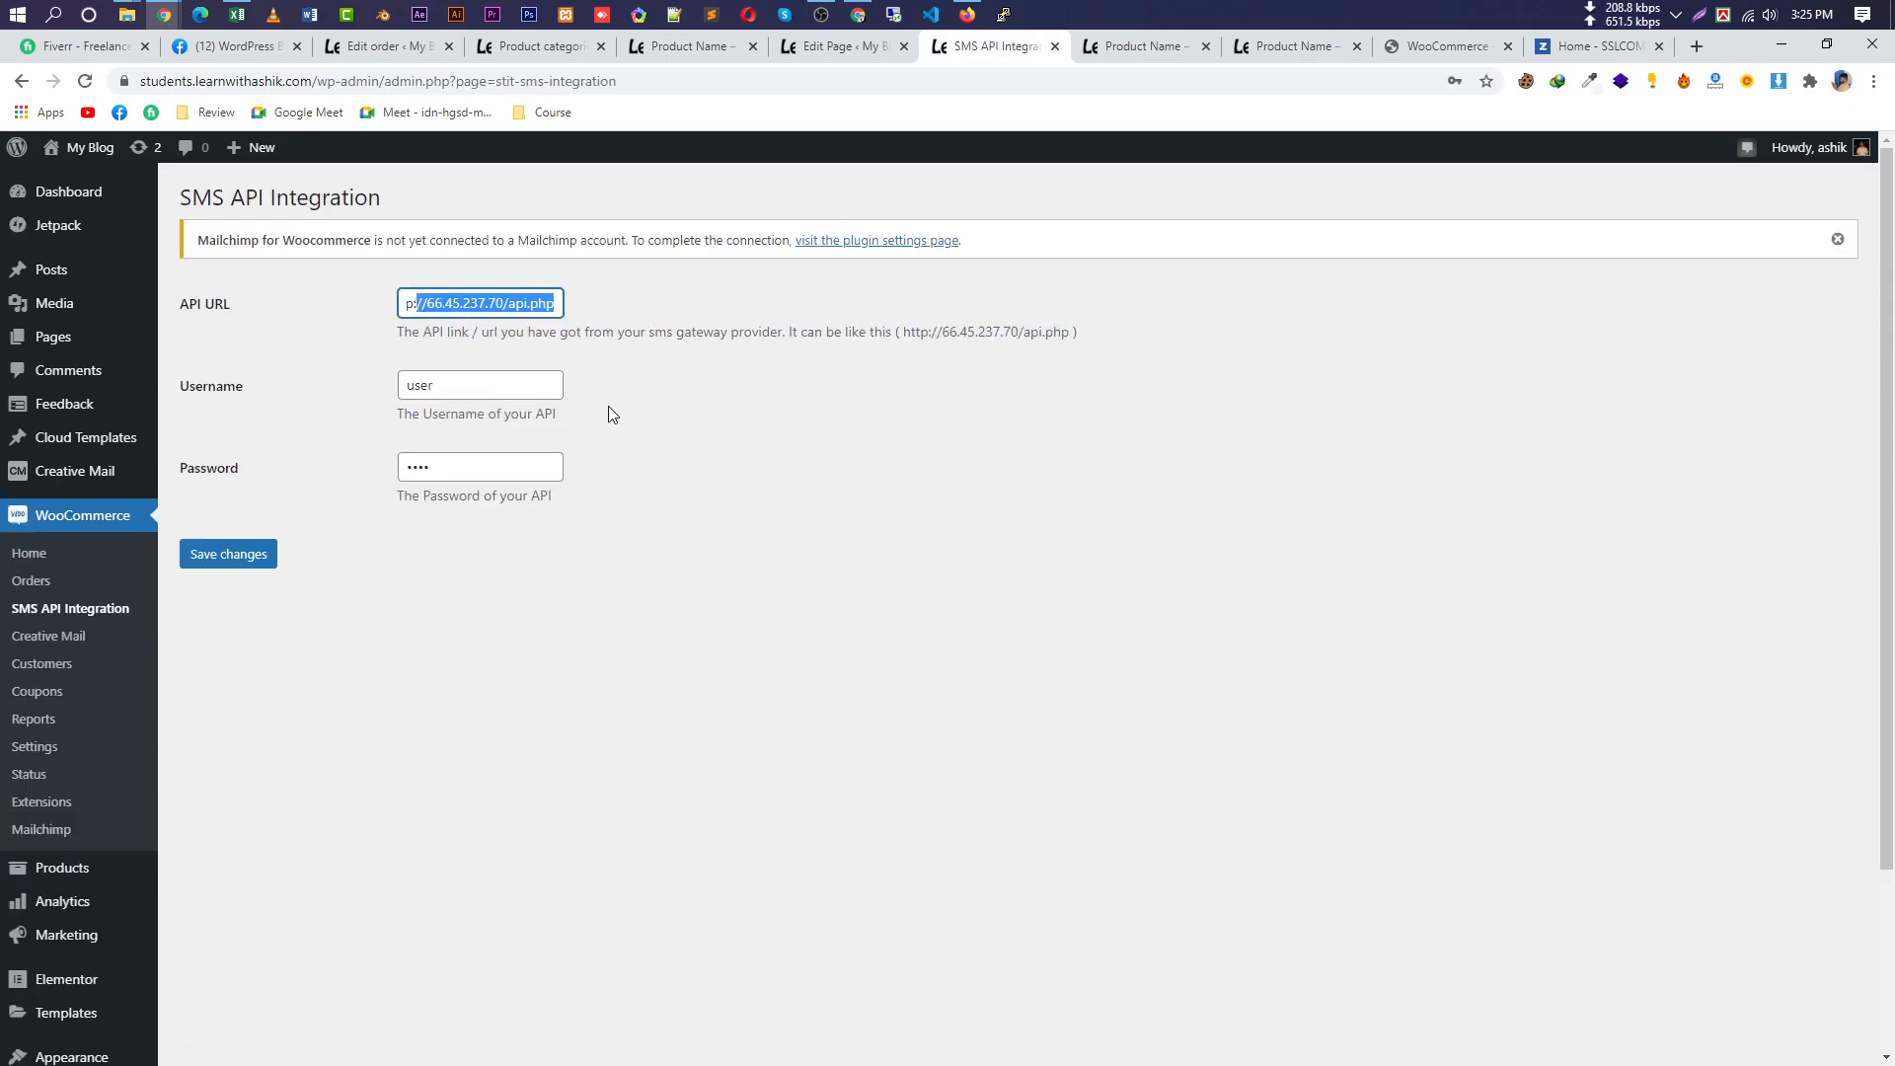
{"action": "key", "text": "Tab"}
{"action": "key", "text": "Tab"}
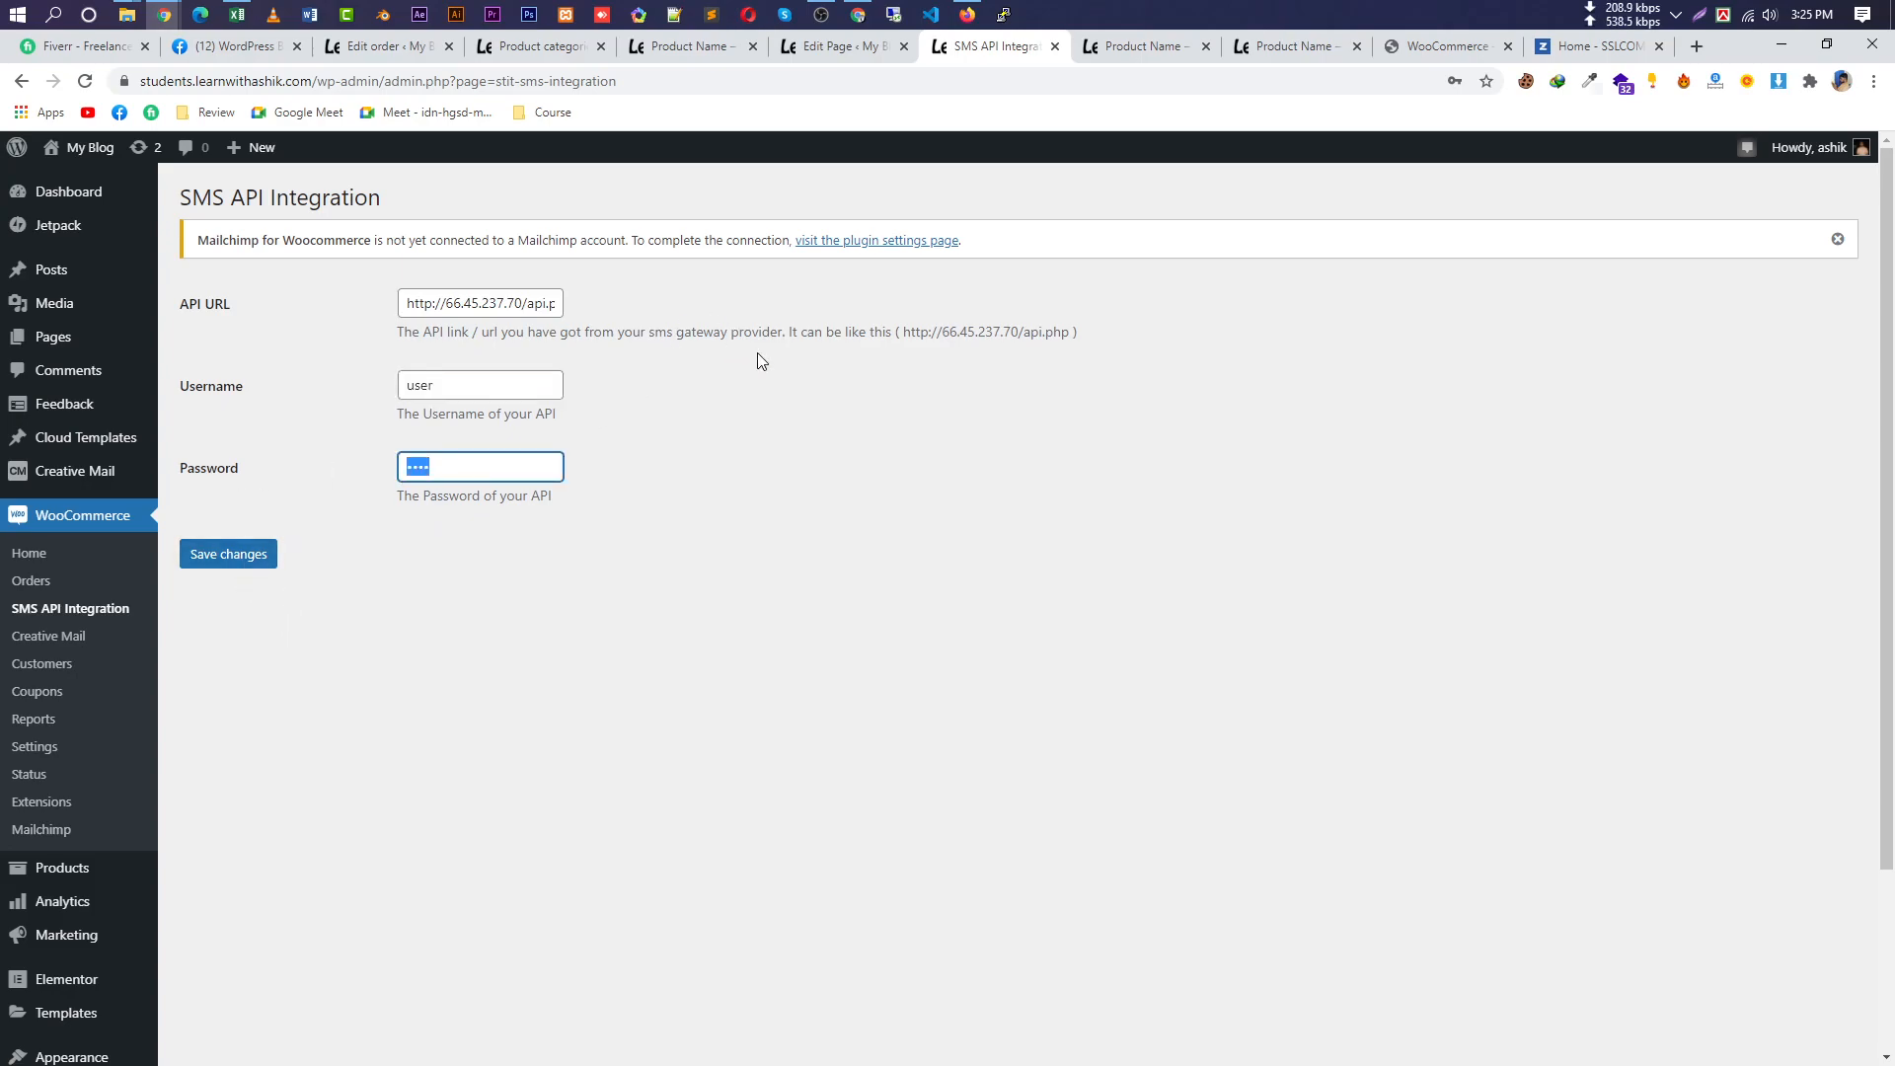
{"action": "key", "text": "shift+Tab"}
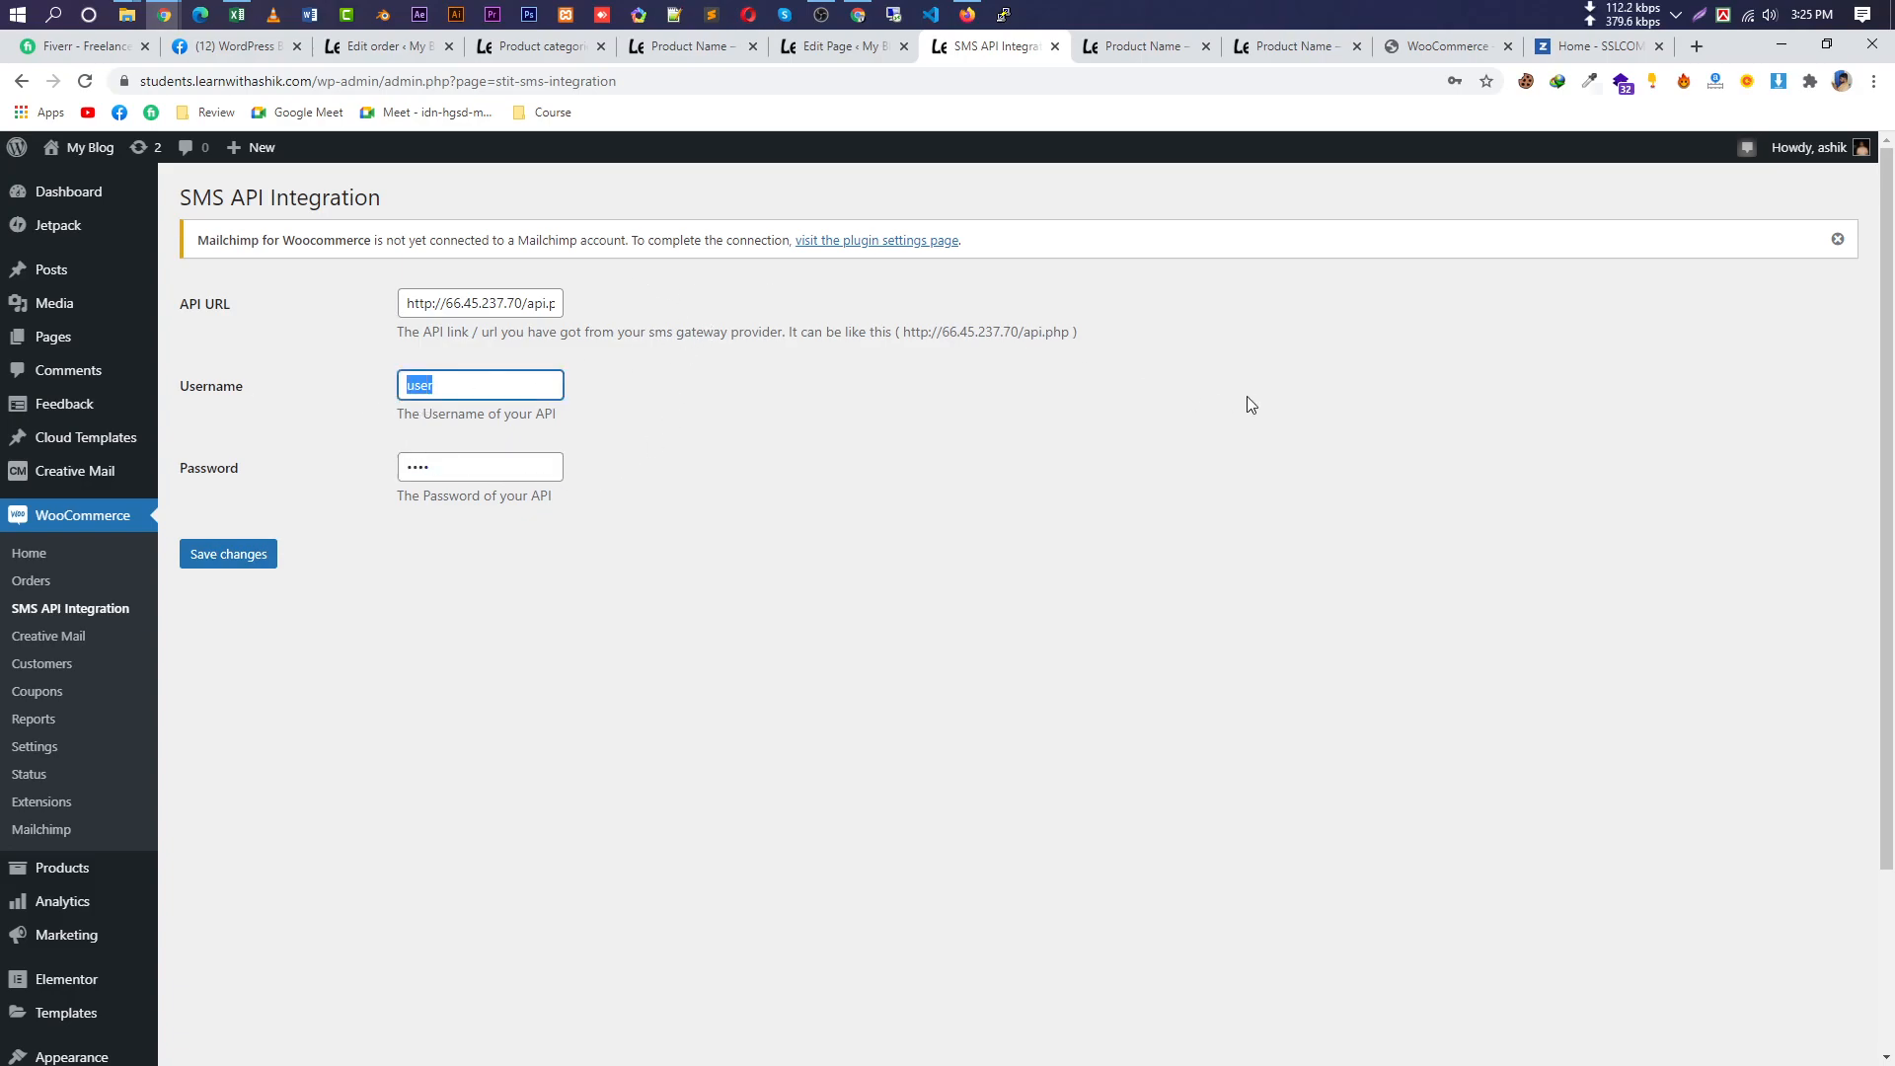
{"action": "left_click", "coordinate": [1837, 239]}
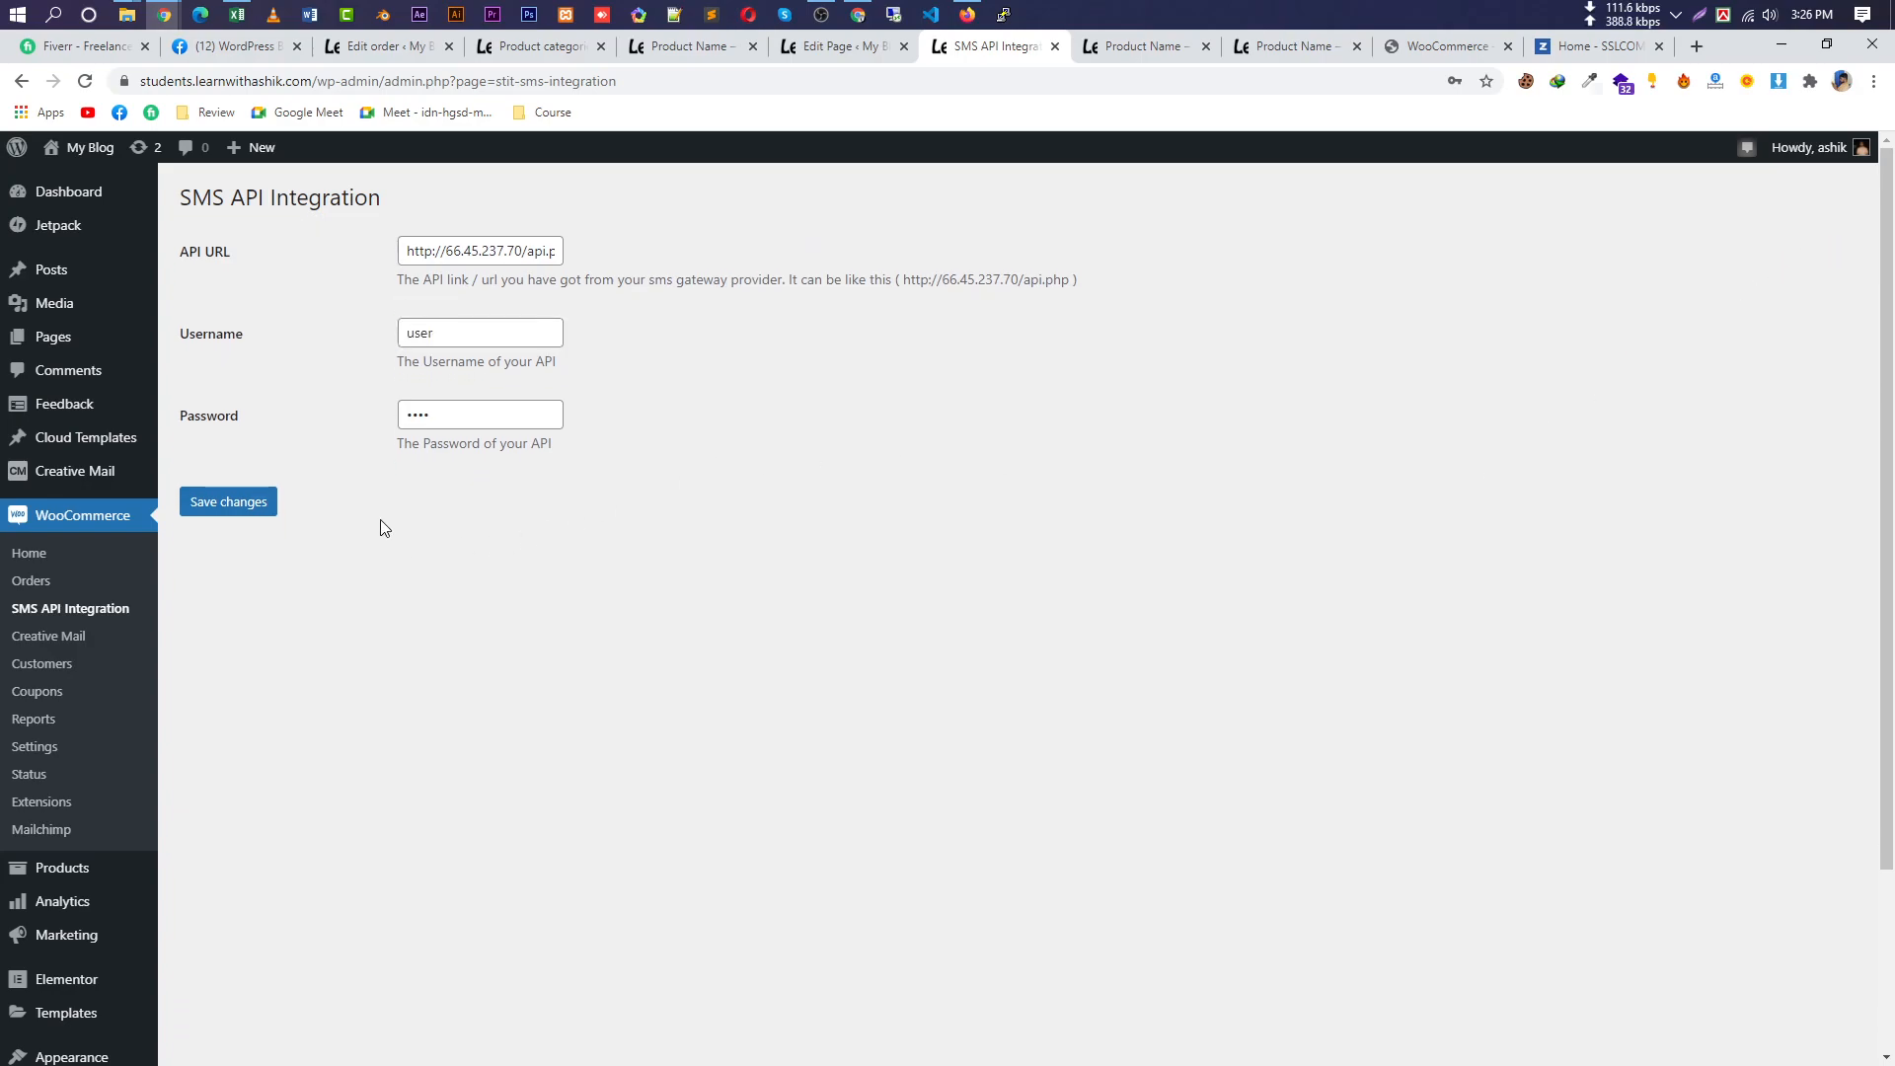
Enable Creative Mail contact sync for Jetpack Forms, WooCommerce and Elementor, save, and acknowledge consent.
{"action": "left_click", "coordinate": [54, 638]}
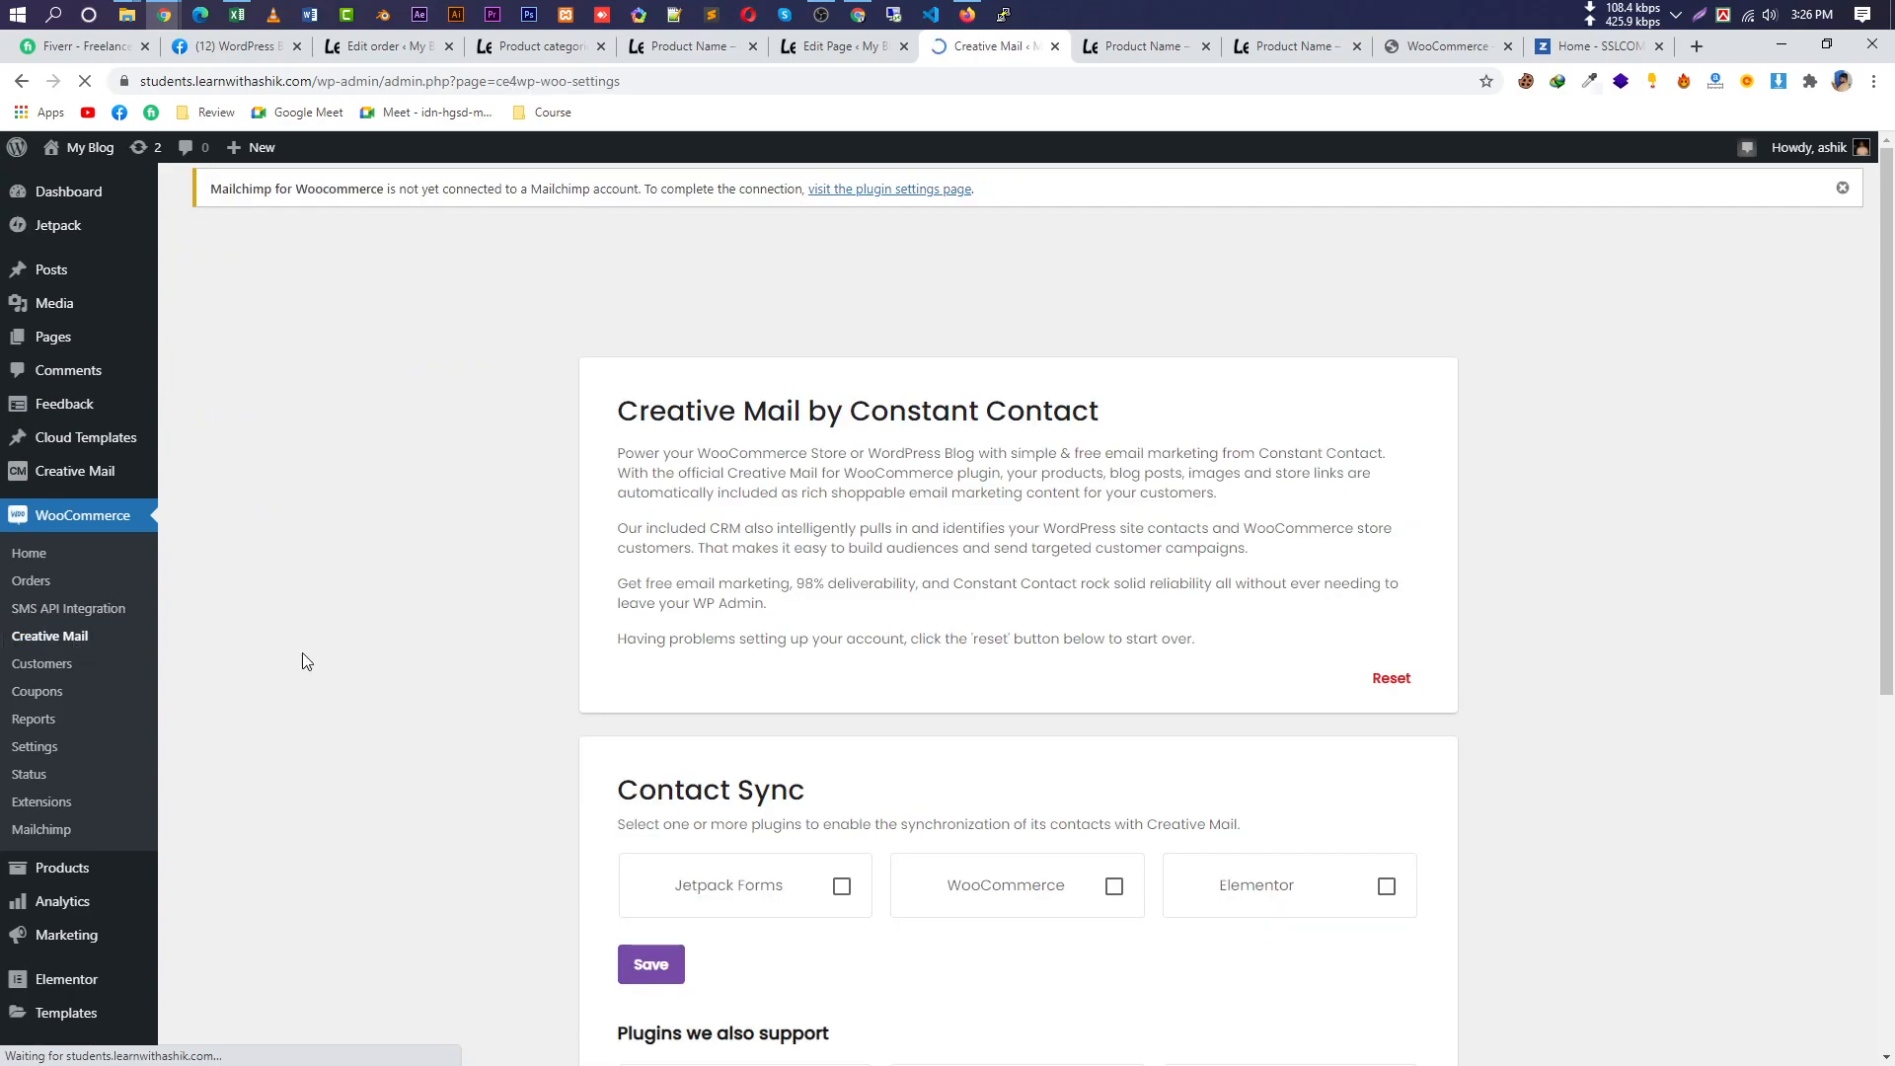
{"action": "scroll", "coordinate": [1112, 740], "scroll_direction": "down", "scroll_amount": 2}
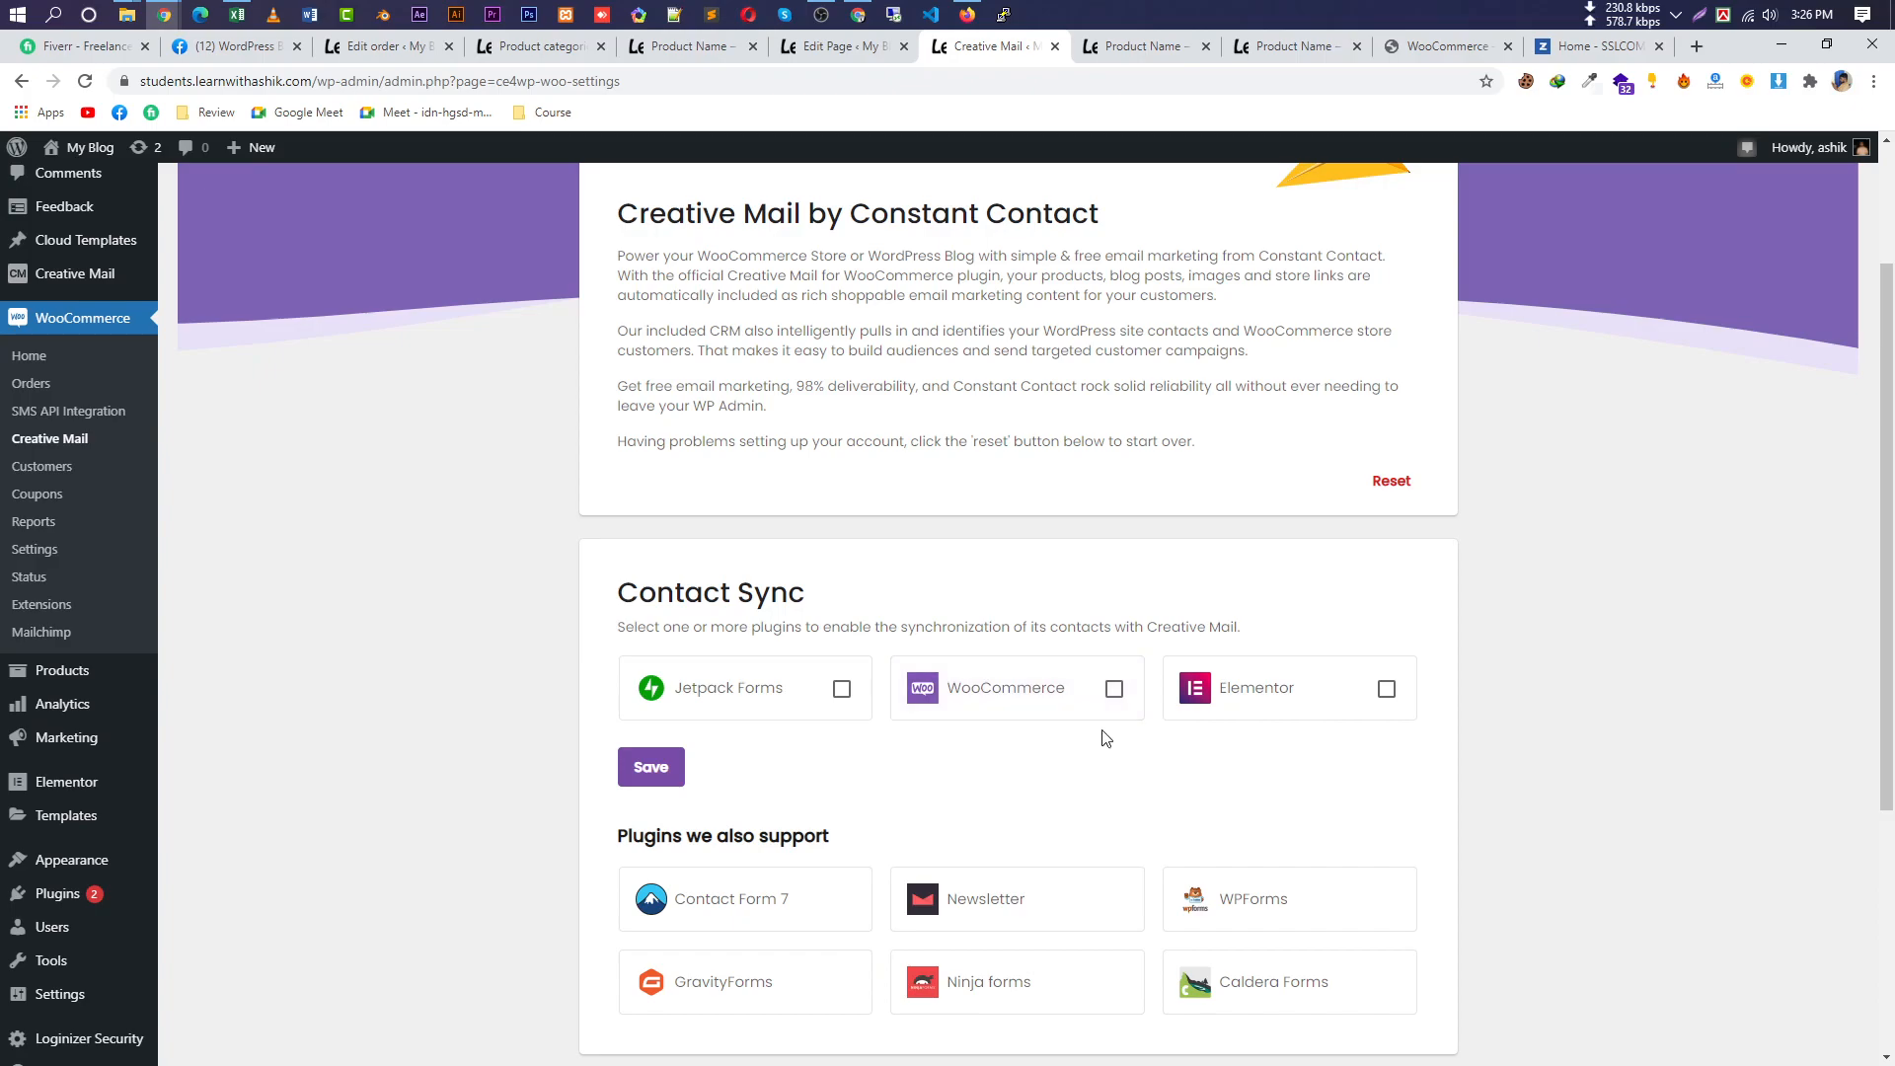
{"action": "scroll", "coordinate": [1016, 737], "scroll_direction": "down", "scroll_amount": 1}
{"action": "left_click", "coordinate": [841, 589]}
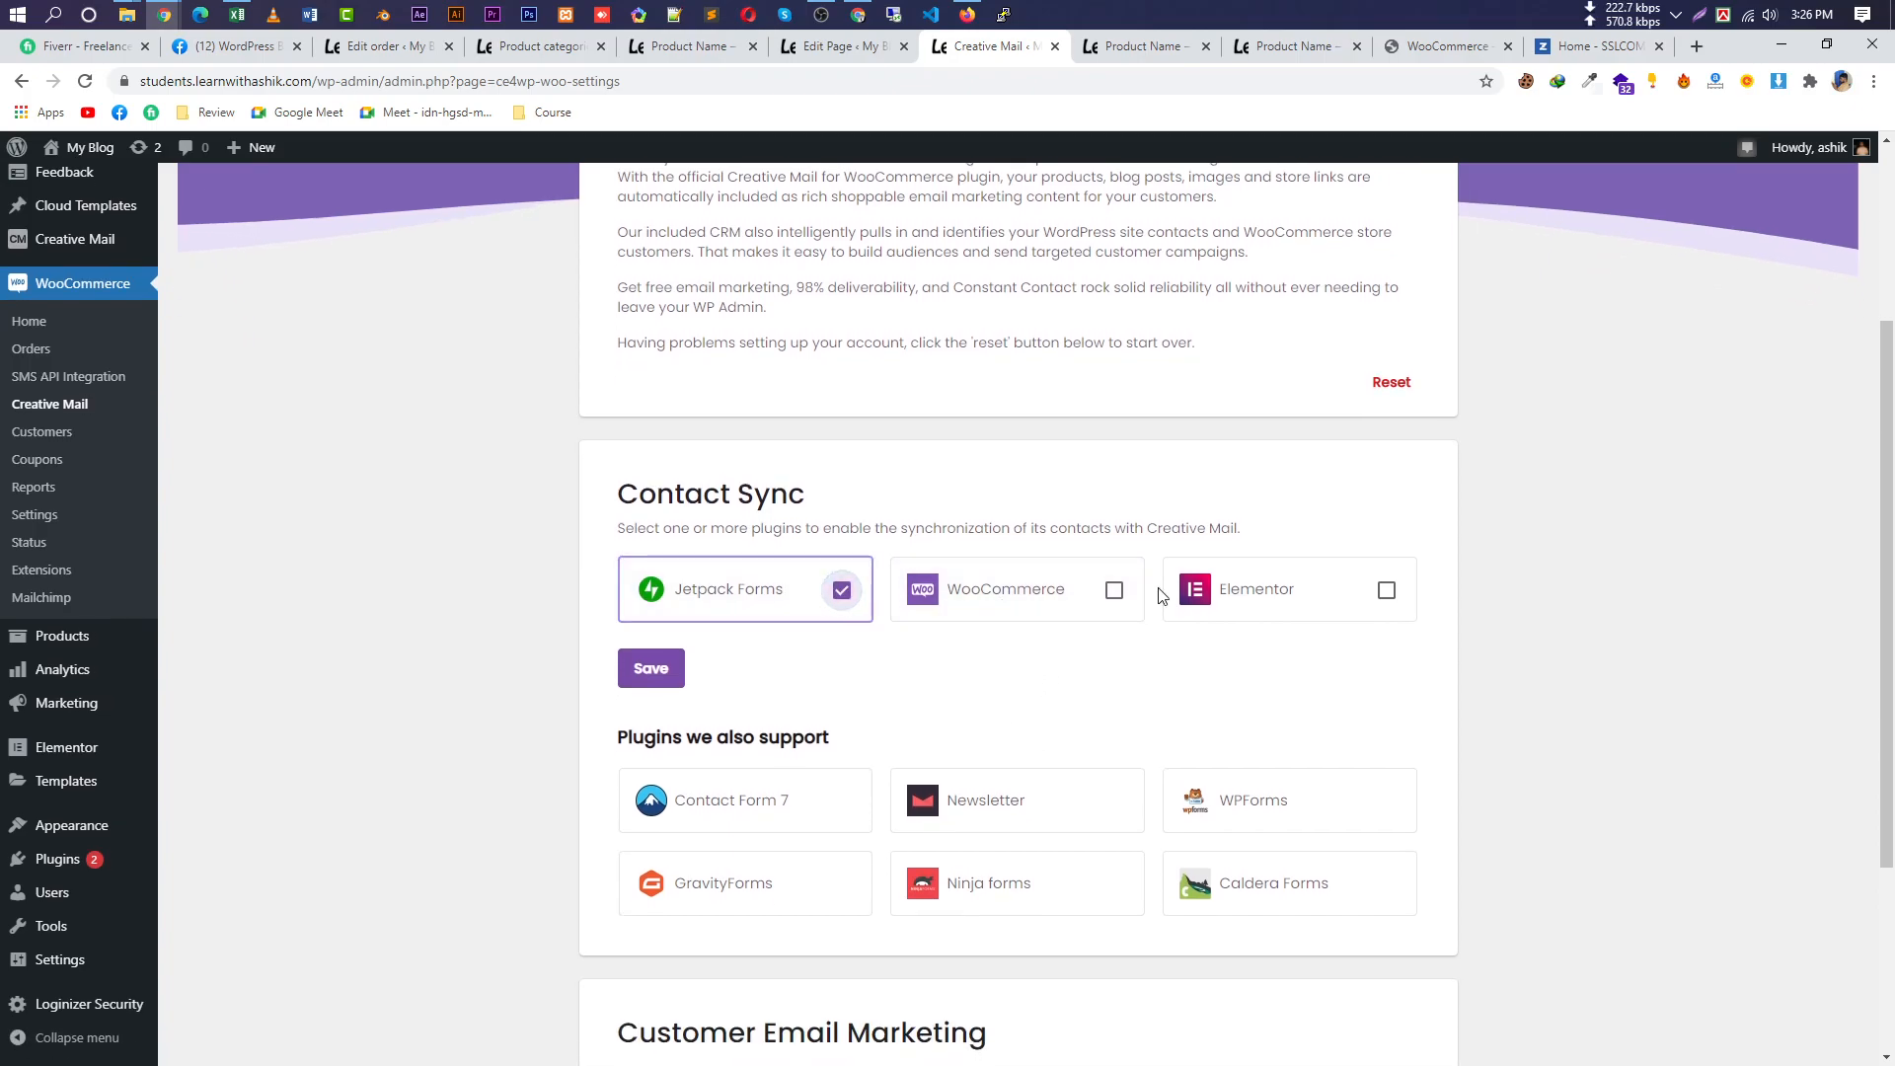
{"action": "left_click", "coordinate": [1114, 590]}
{"action": "left_click", "coordinate": [1385, 590]}
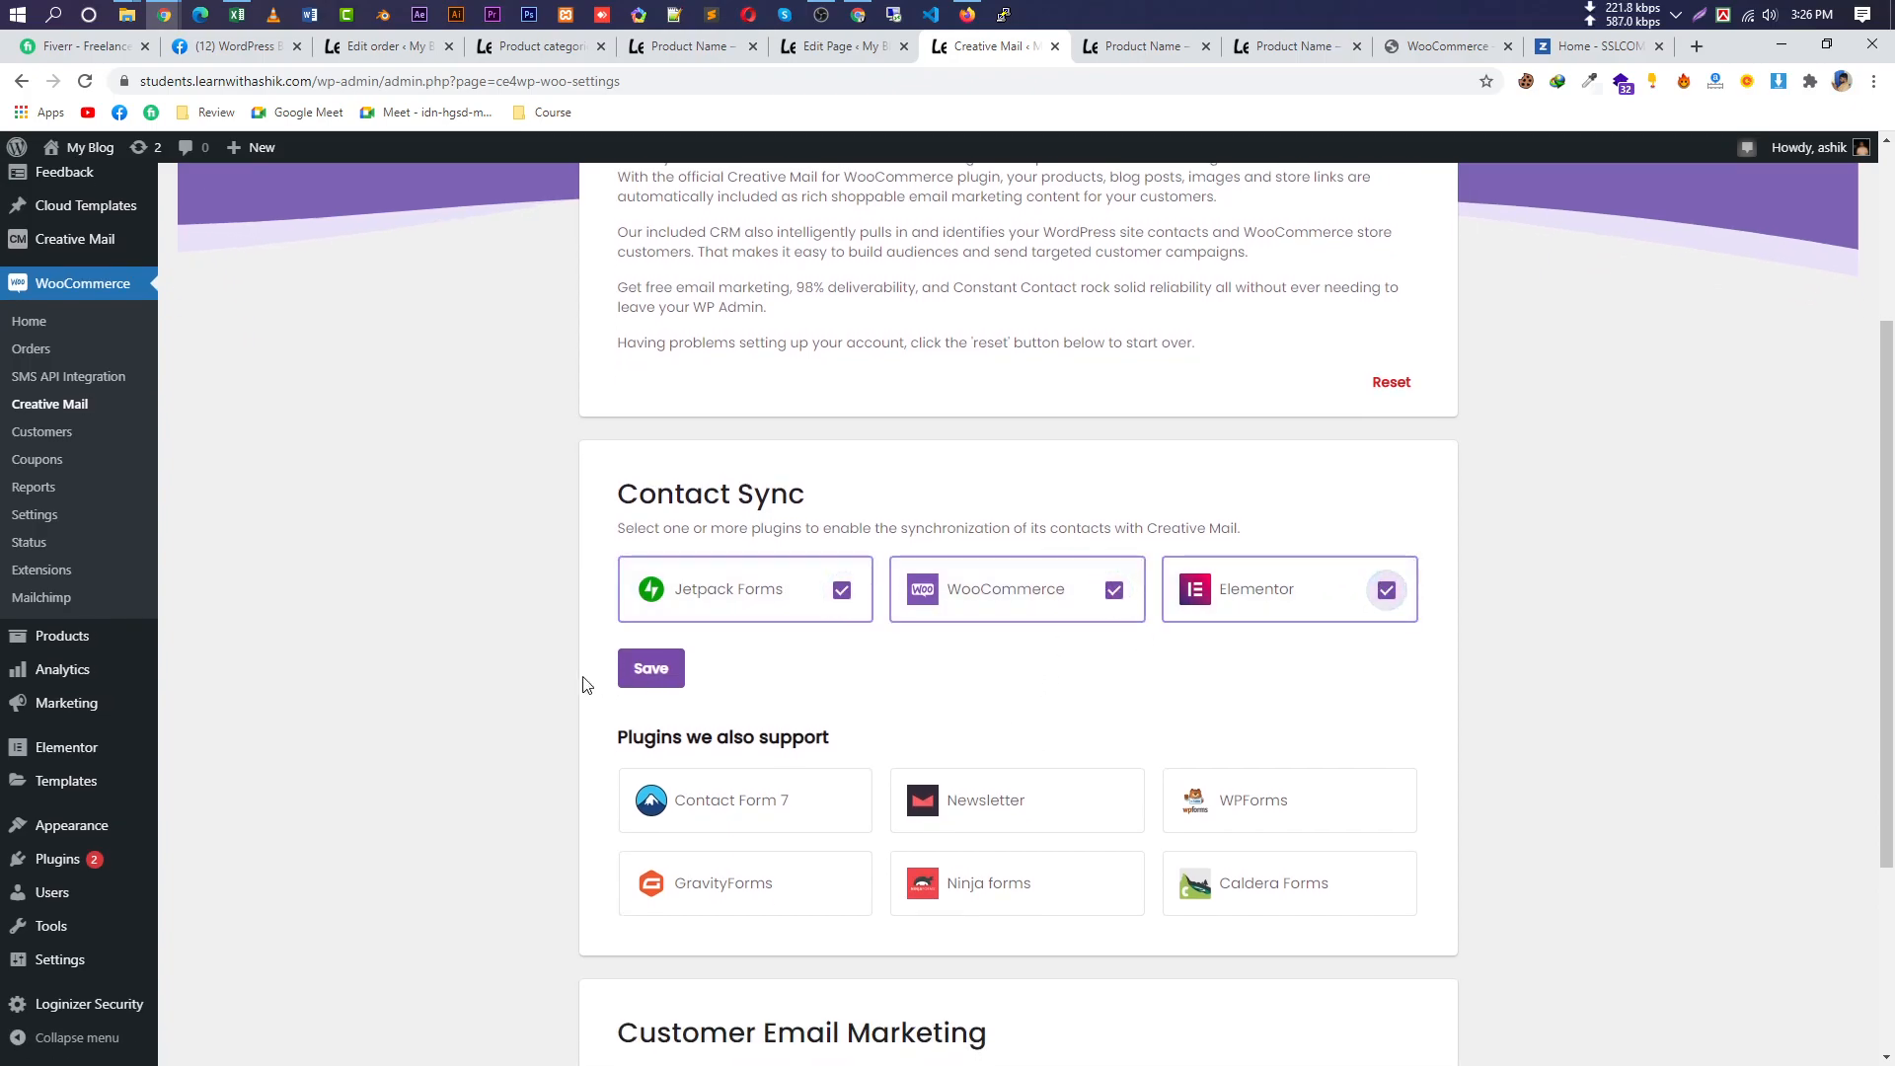
{"action": "left_click", "coordinate": [643, 676]}
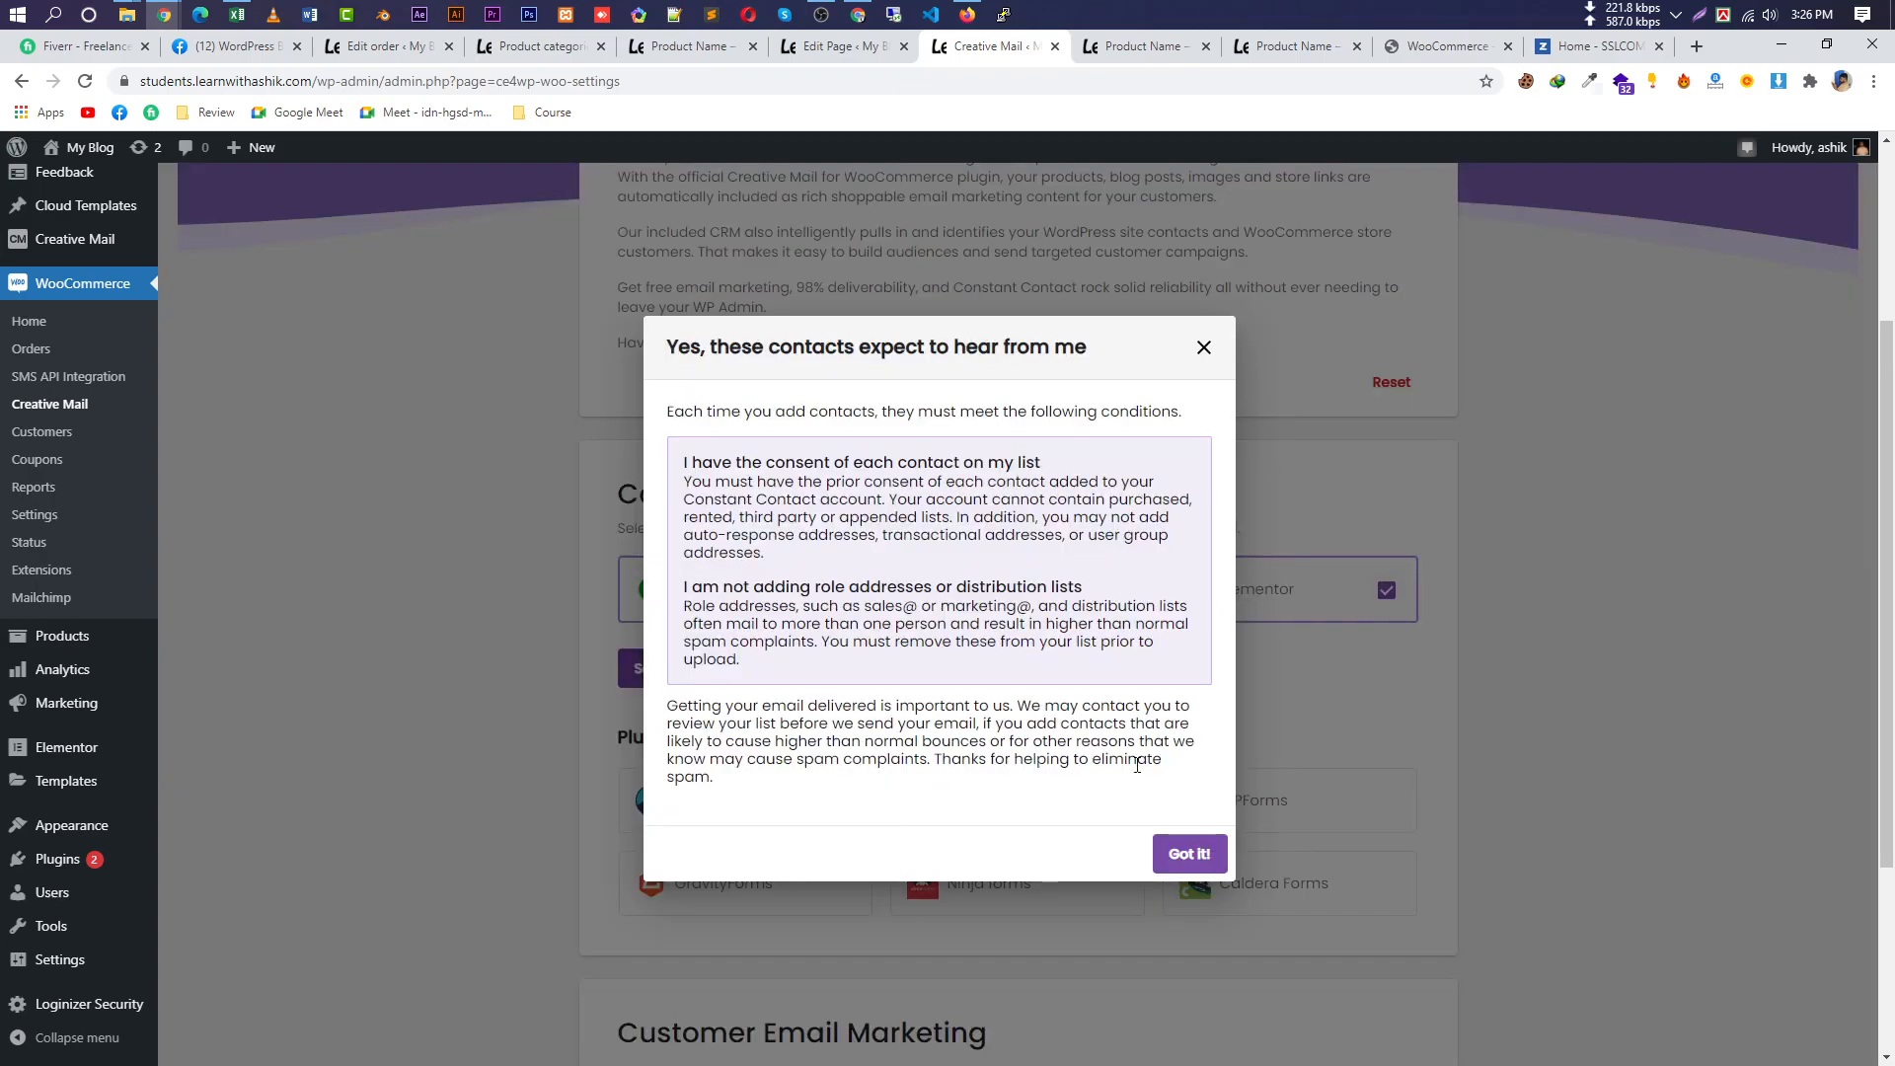
{"action": "left_click", "coordinate": [1190, 854]}
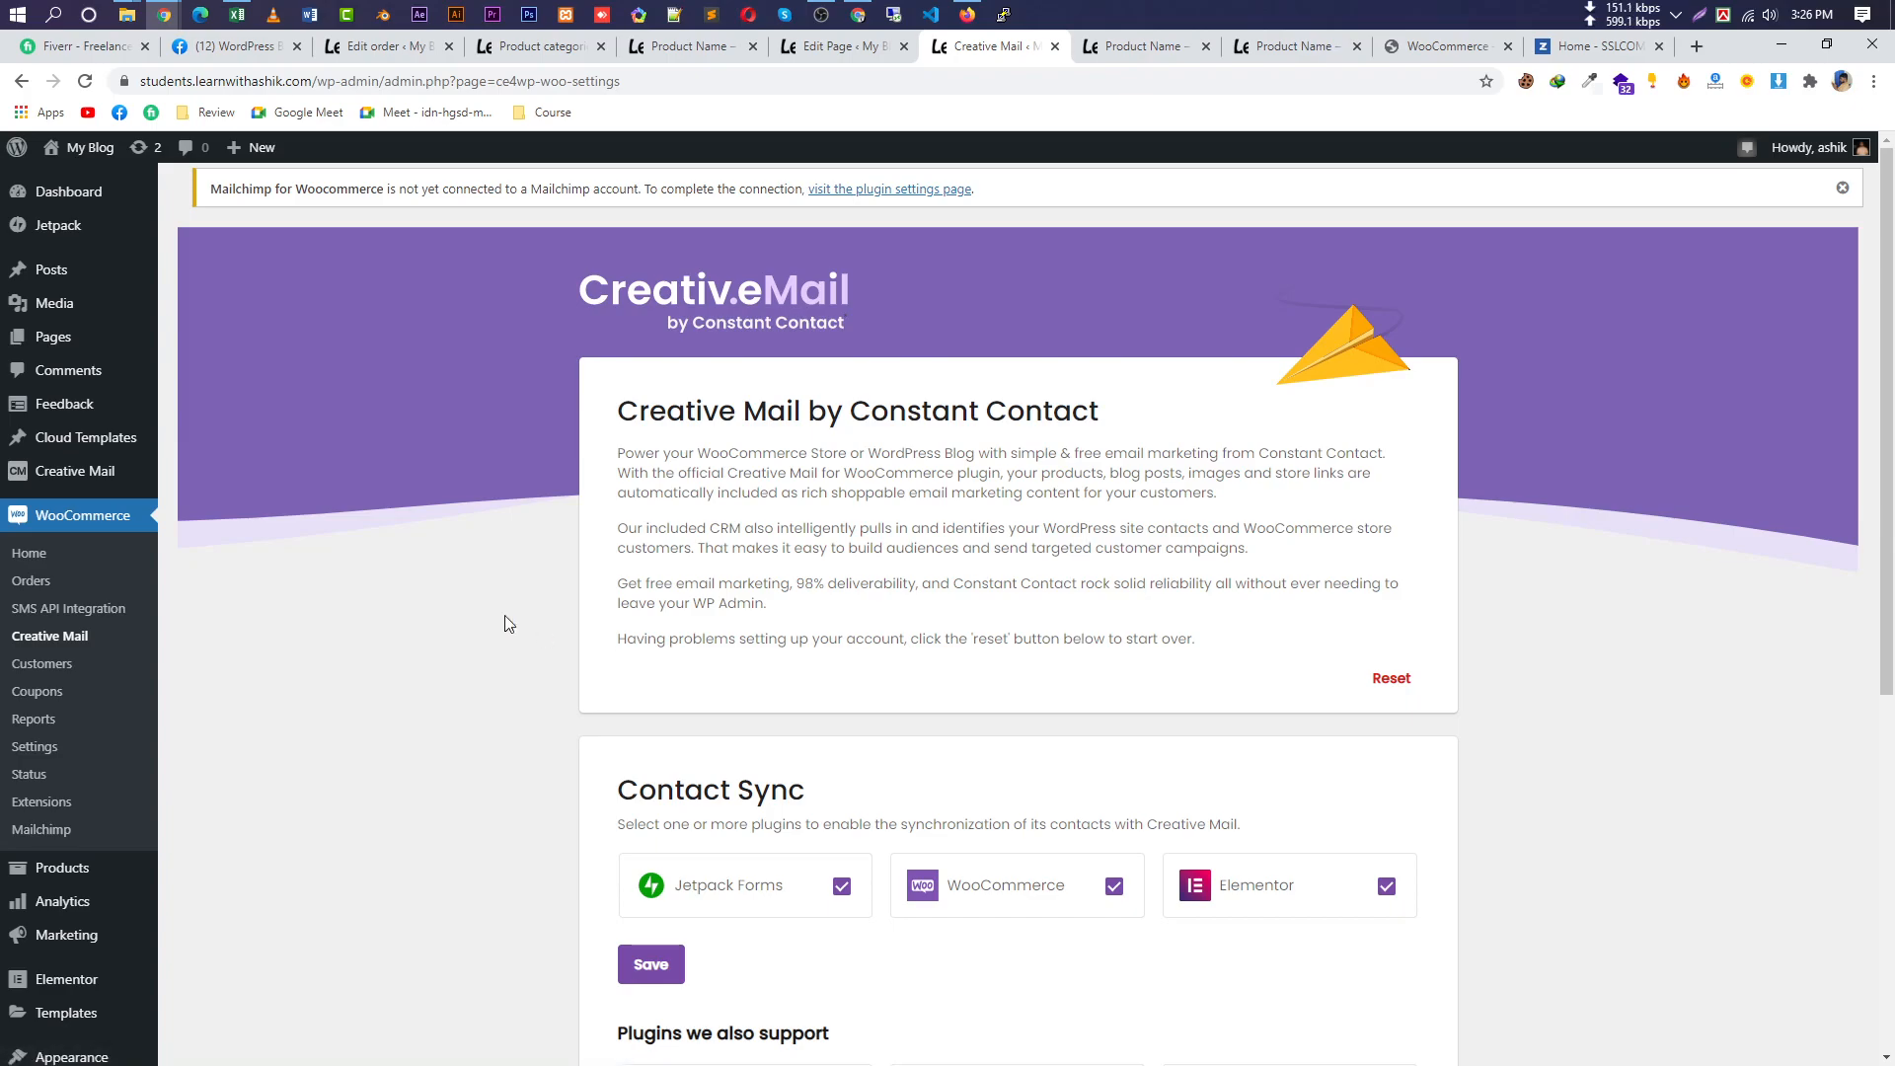
Highlight the 'Creative Mail by Constant Contact' page heading.
{"action": "scroll", "coordinate": [996, 597], "scroll_direction": "down", "scroll_amount": 5}
{"action": "scroll", "coordinate": [1134, 706], "scroll_direction": "up", "scroll_amount": 5}
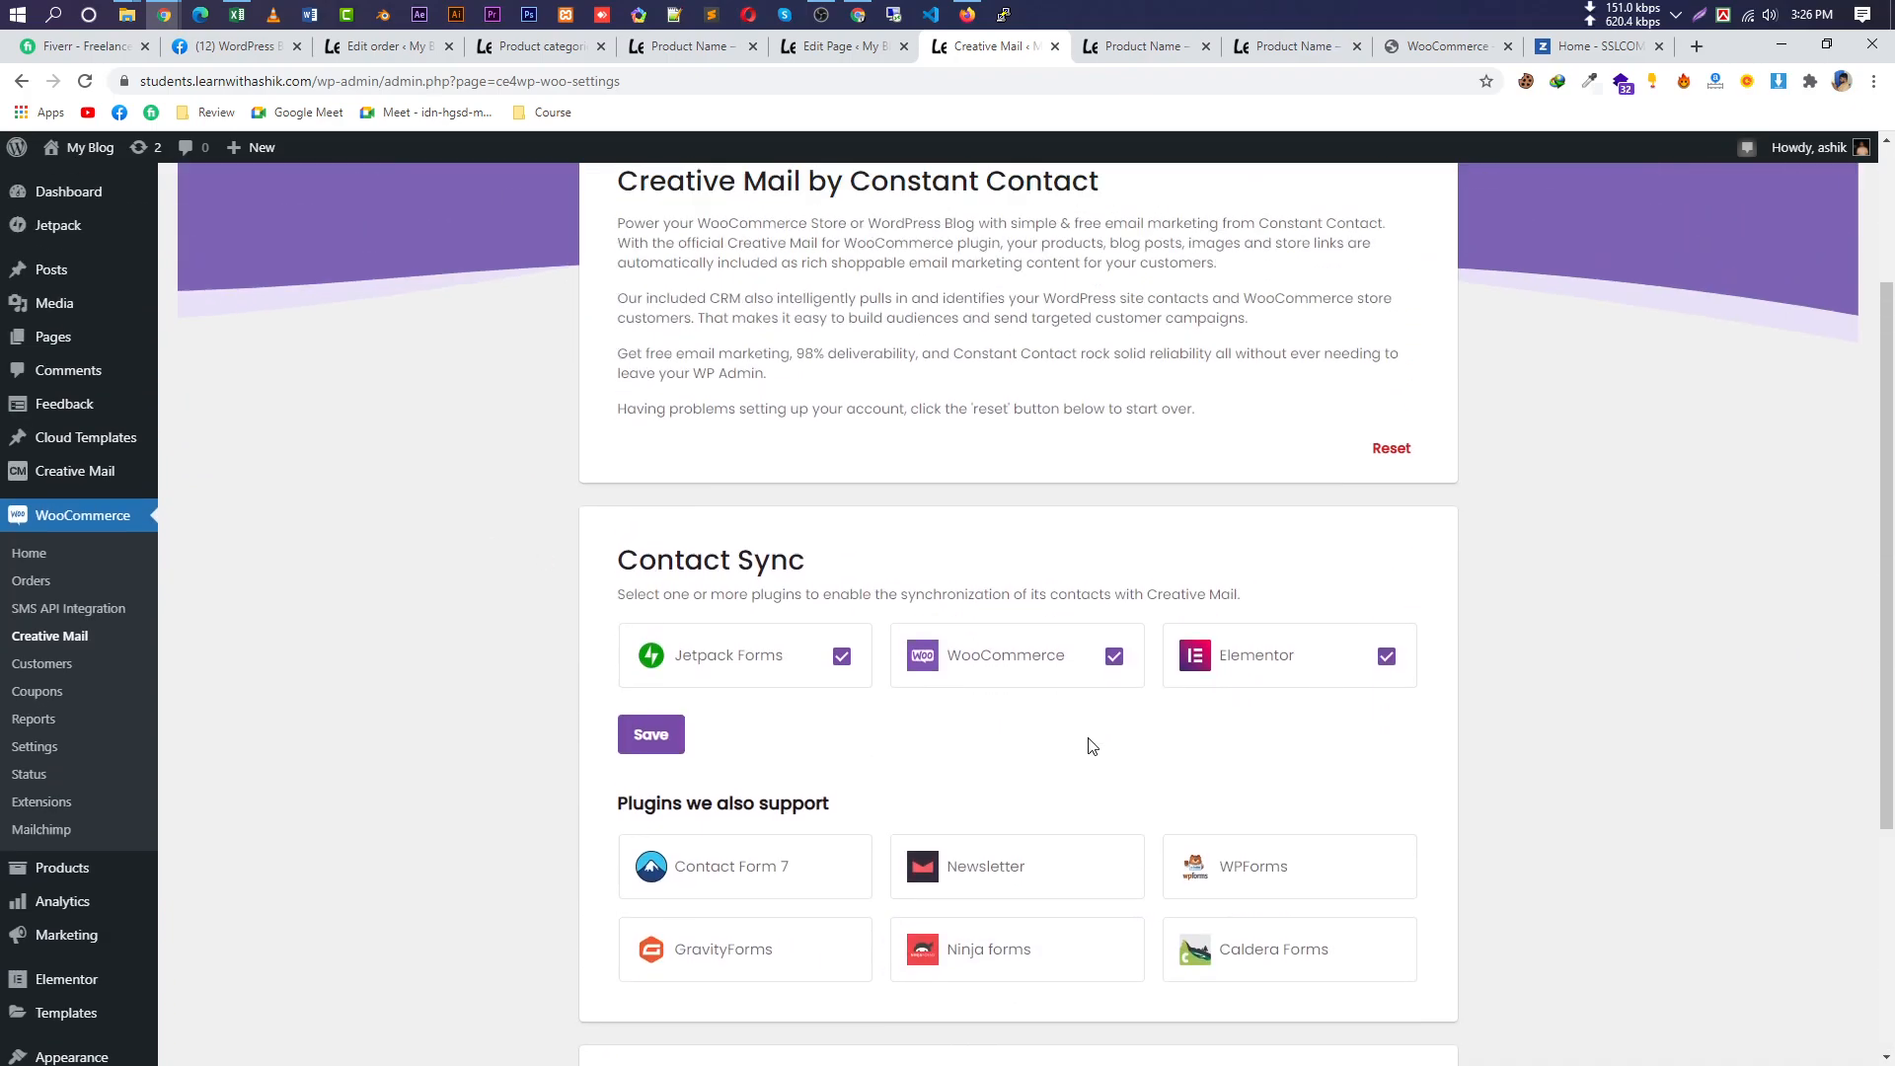
{"action": "left_click_drag", "start_coordinate": [619, 394], "coordinate": [1160, 407]}
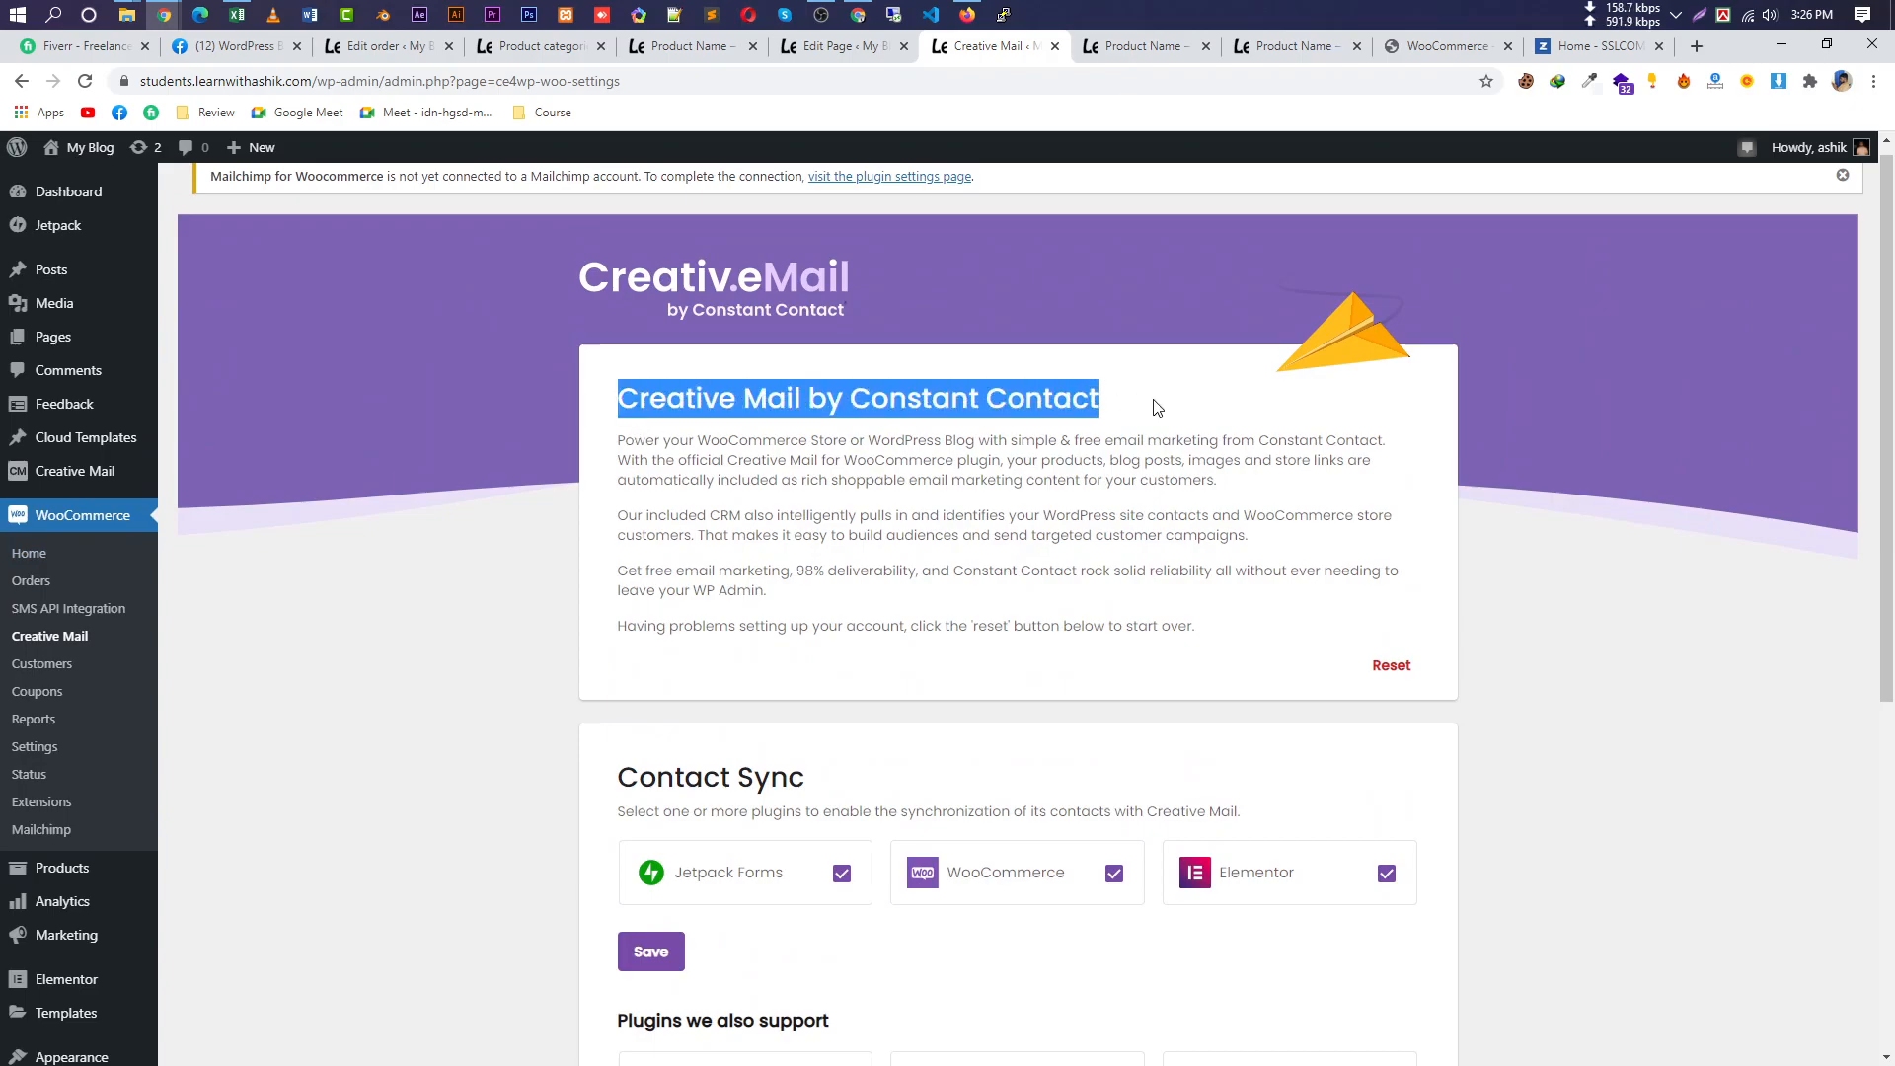
Show the WooCommerce Customers report, download it as a CSV and open the file.
{"action": "left_click", "coordinate": [69, 667]}
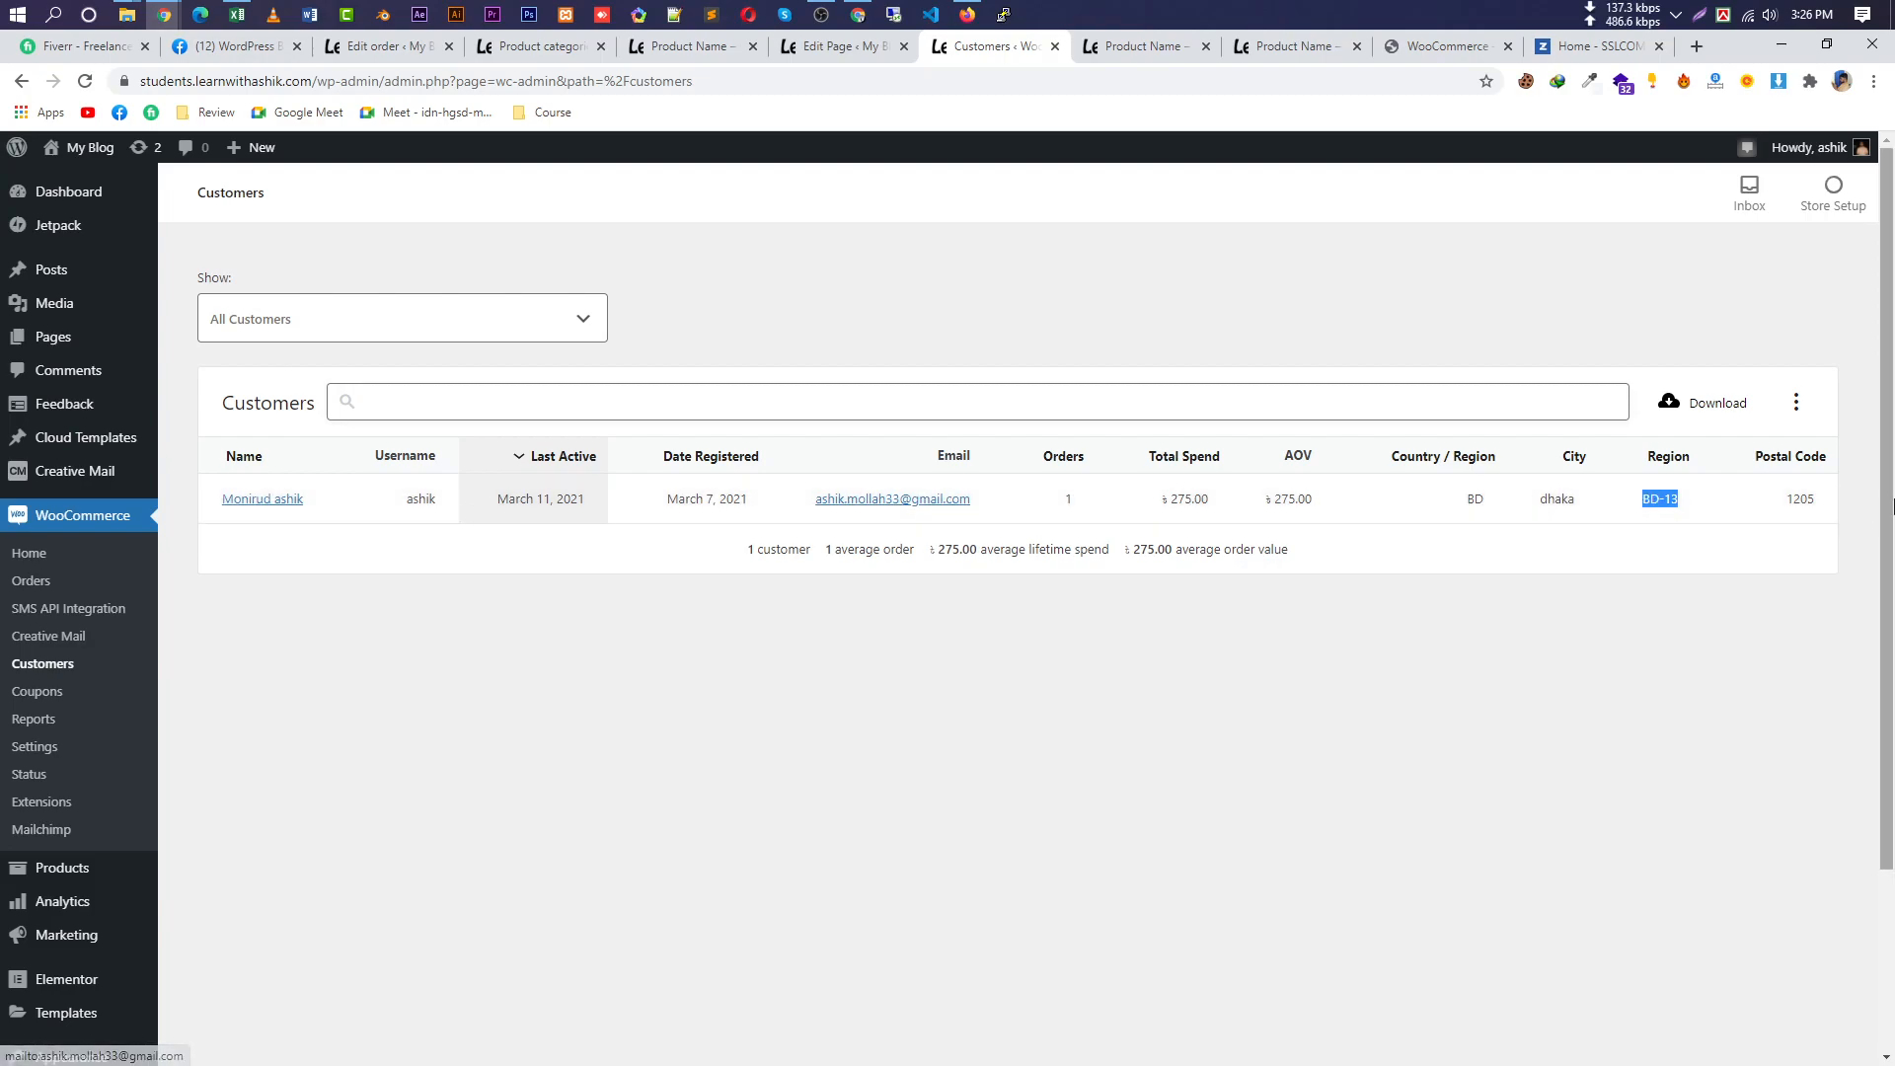
{"action": "left_click", "coordinate": [1712, 402]}
{"action": "left_click", "coordinate": [45, 1042]}
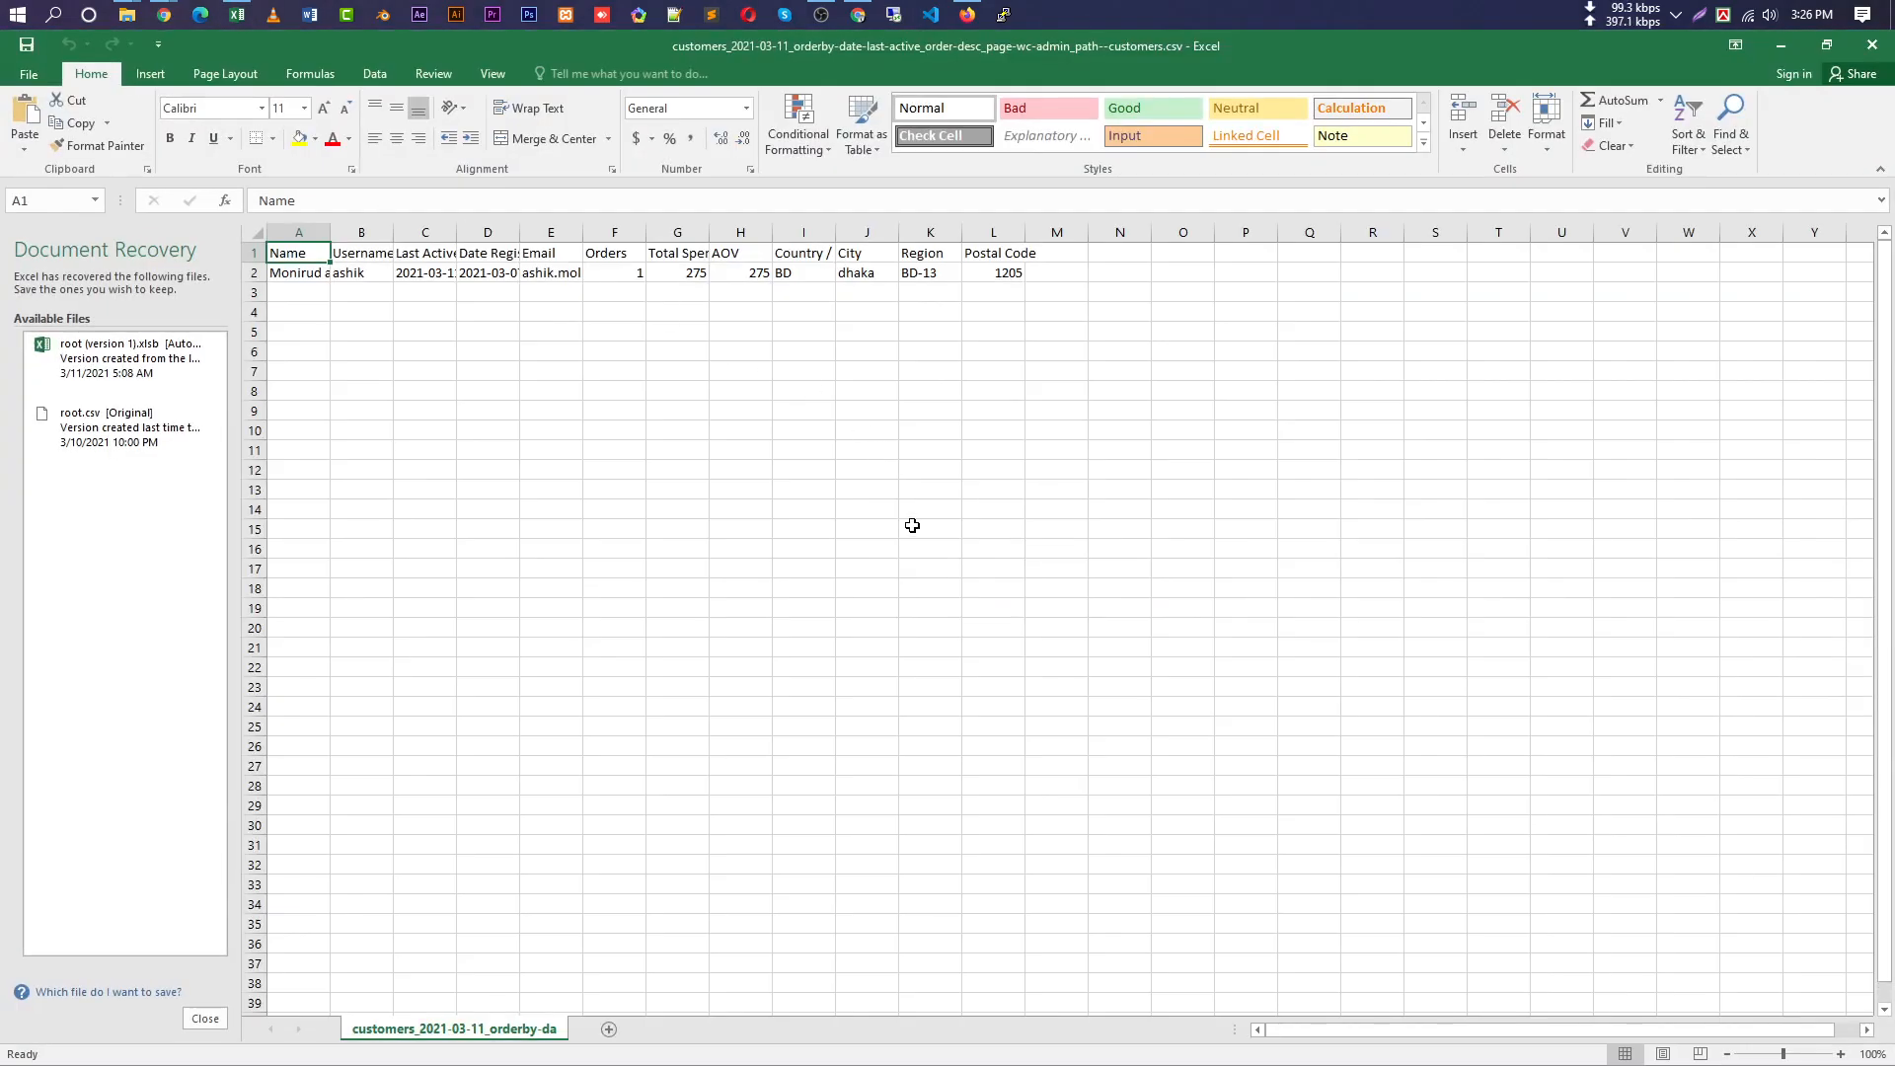
Widen column A of the customers CSV, then close Excel without saving or keeping recovered files.
{"action": "left_click_drag", "start_coordinate": [330, 232], "coordinate": [763, 235]}
{"action": "left_click", "coordinate": [1872, 44]}
{"action": "left_click", "coordinate": [947, 582]}
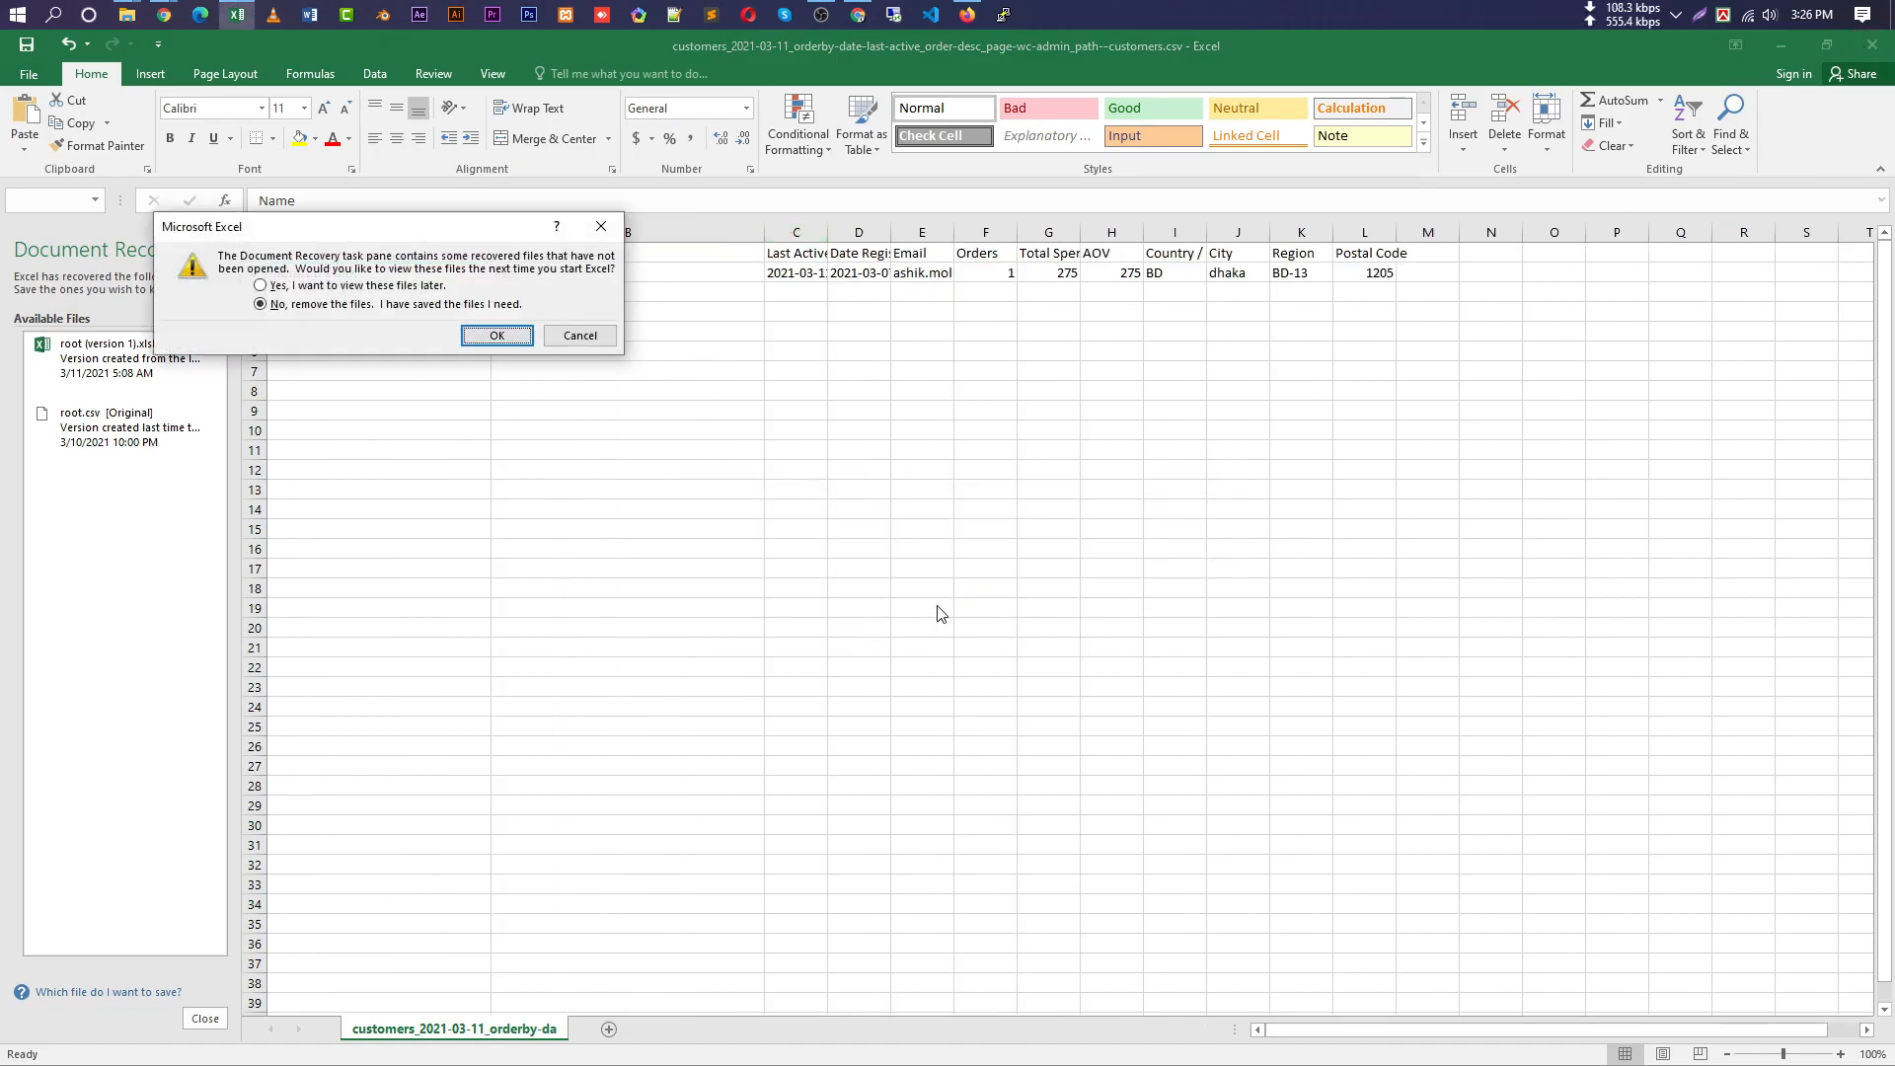
{"action": "left_click", "coordinate": [497, 333]}
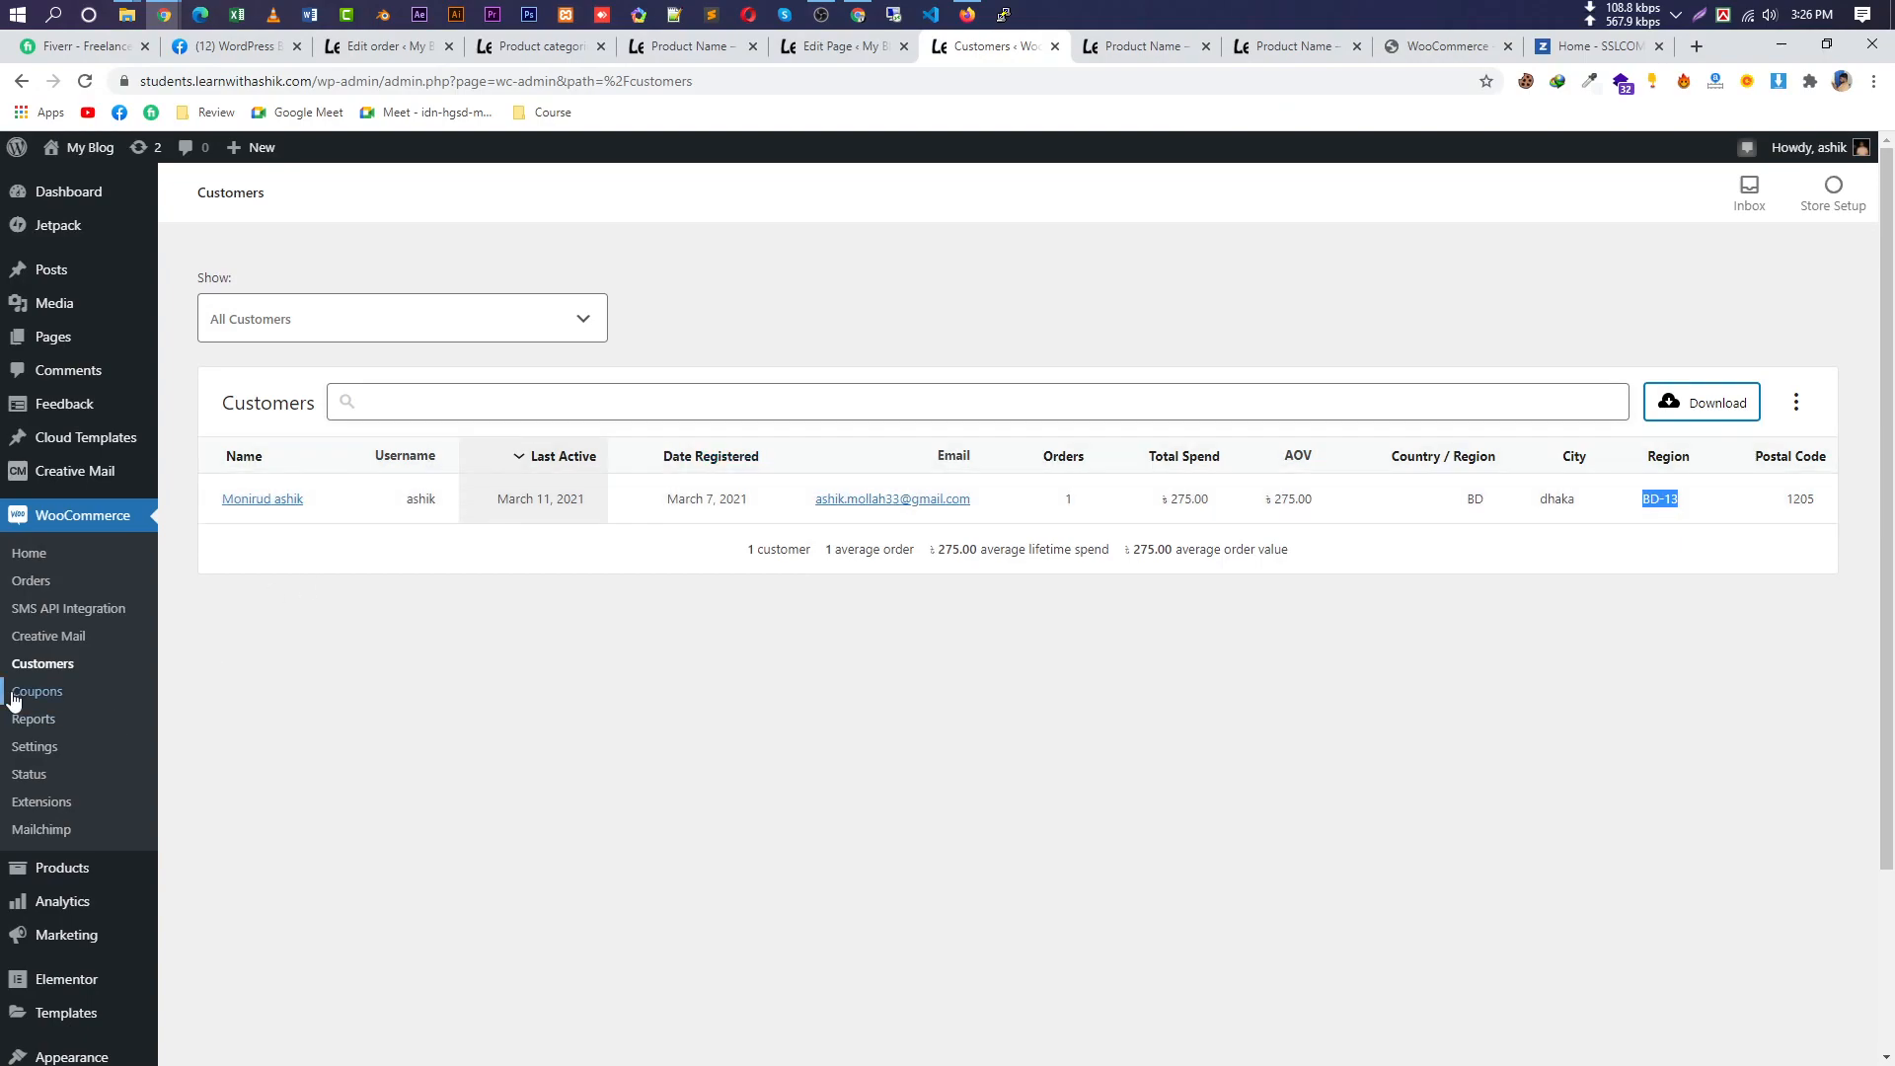
Start a new coupon from the Coupons page and generate a random coupon code.
{"action": "left_click", "coordinate": [35, 693]}
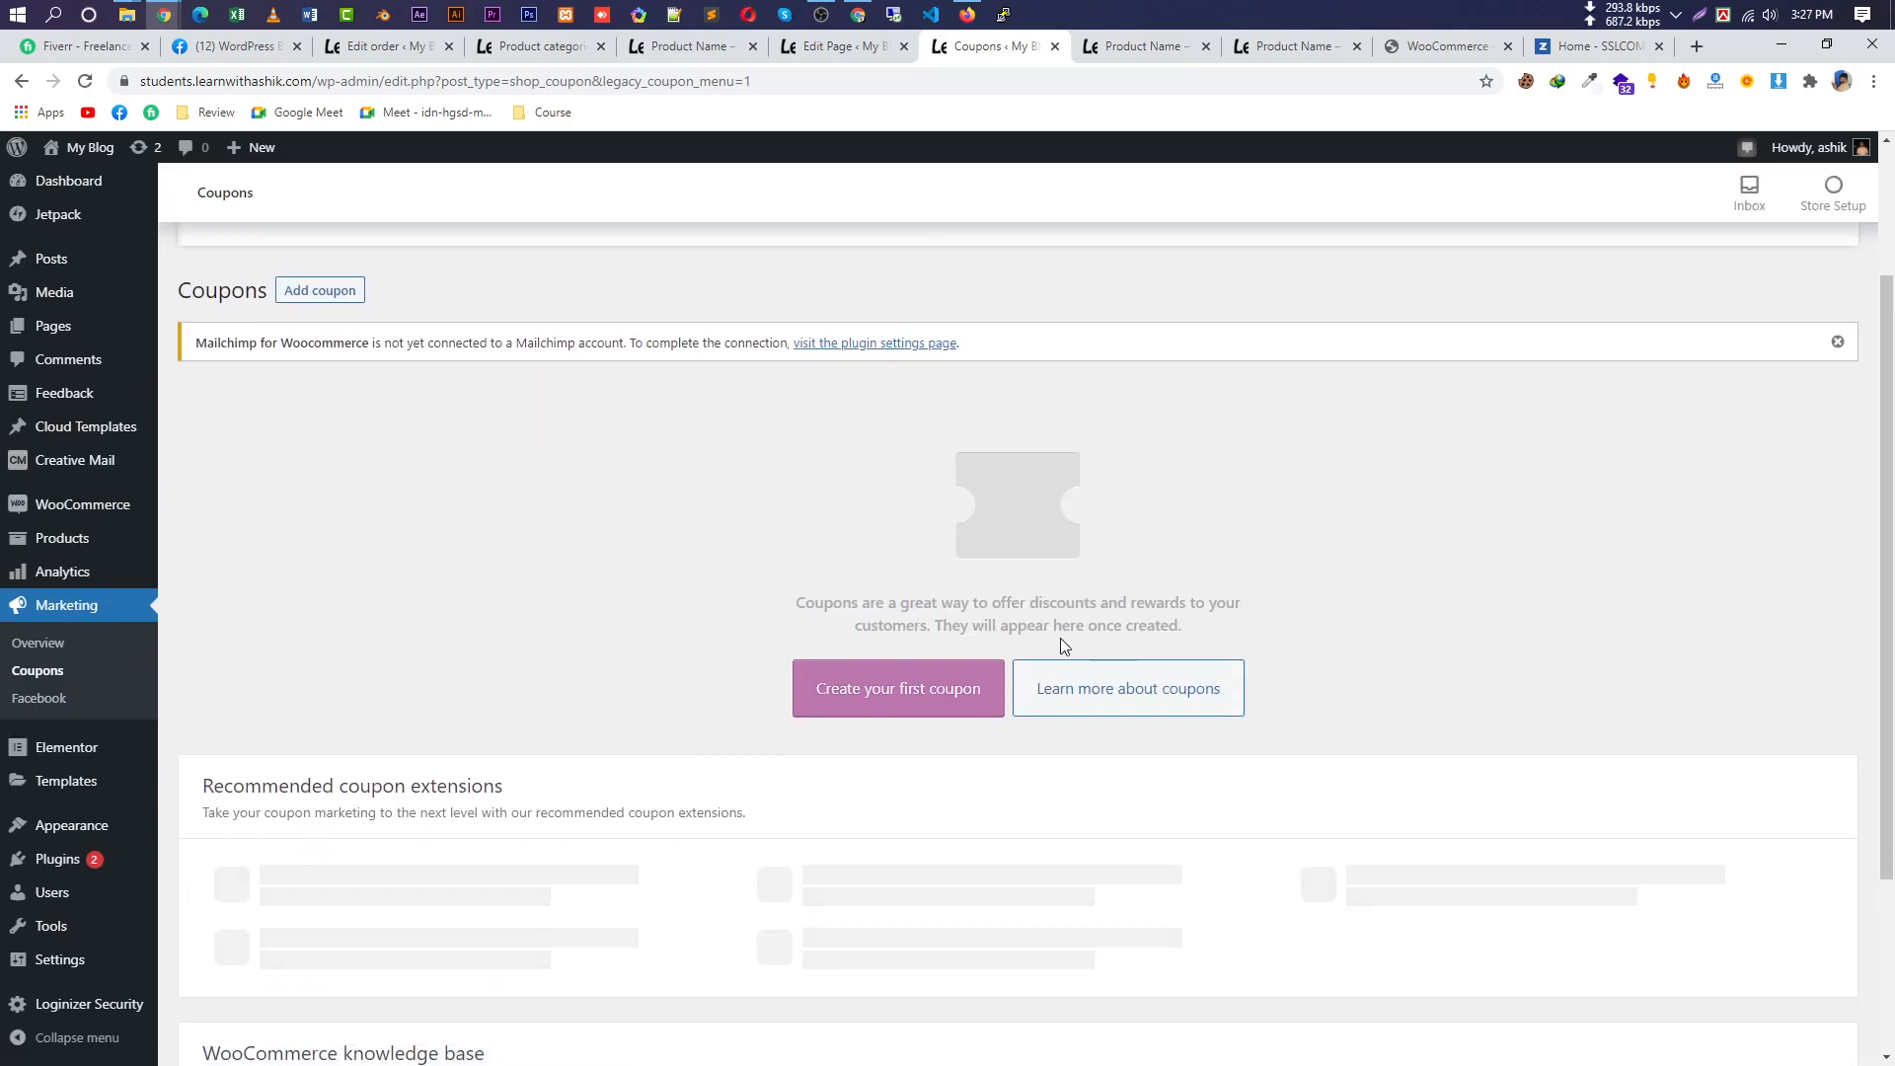
{"action": "scroll", "coordinate": [888, 617], "scroll_direction": "down", "scroll_amount": 2}
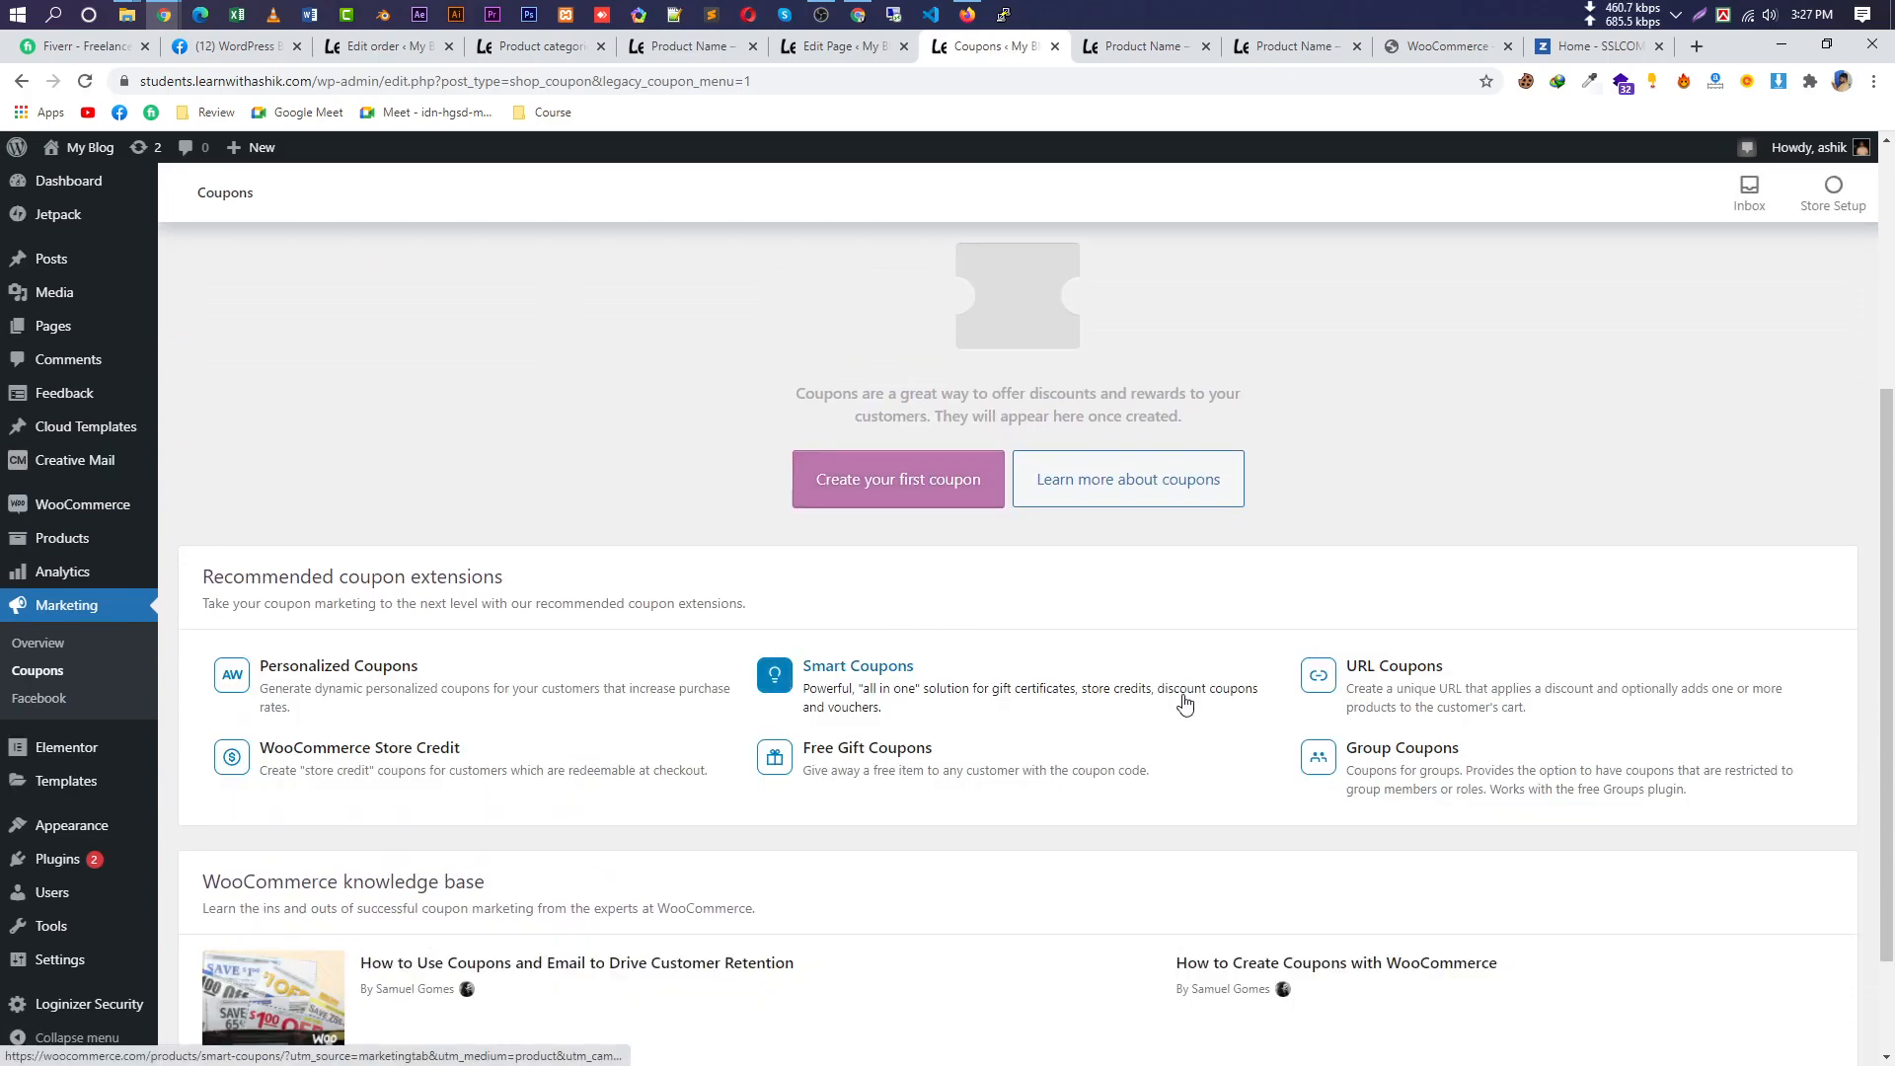
{"action": "scroll", "coordinate": [1184, 703], "scroll_direction": "down", "scroll_amount": 2}
{"action": "scroll", "coordinate": [1049, 634], "scroll_direction": "up", "scroll_amount": 5}
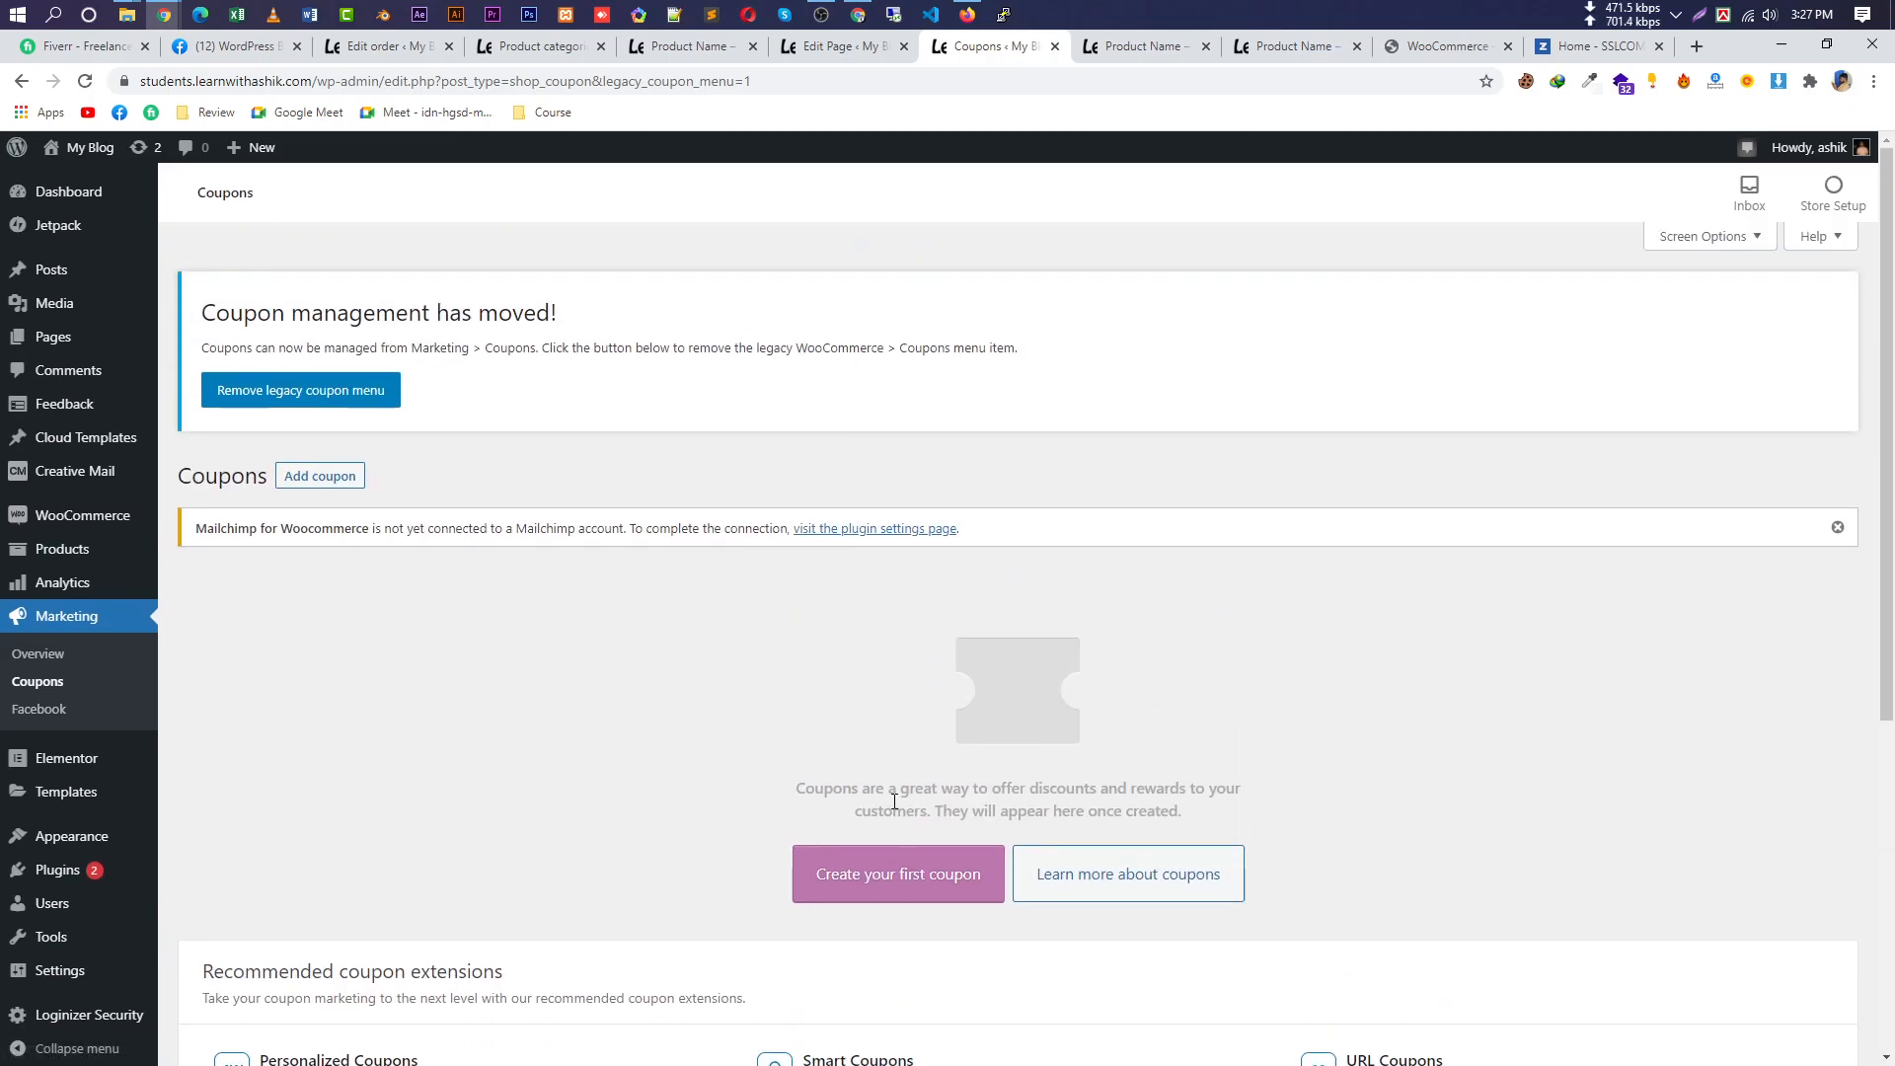
{"action": "left_click", "coordinate": [916, 887]}
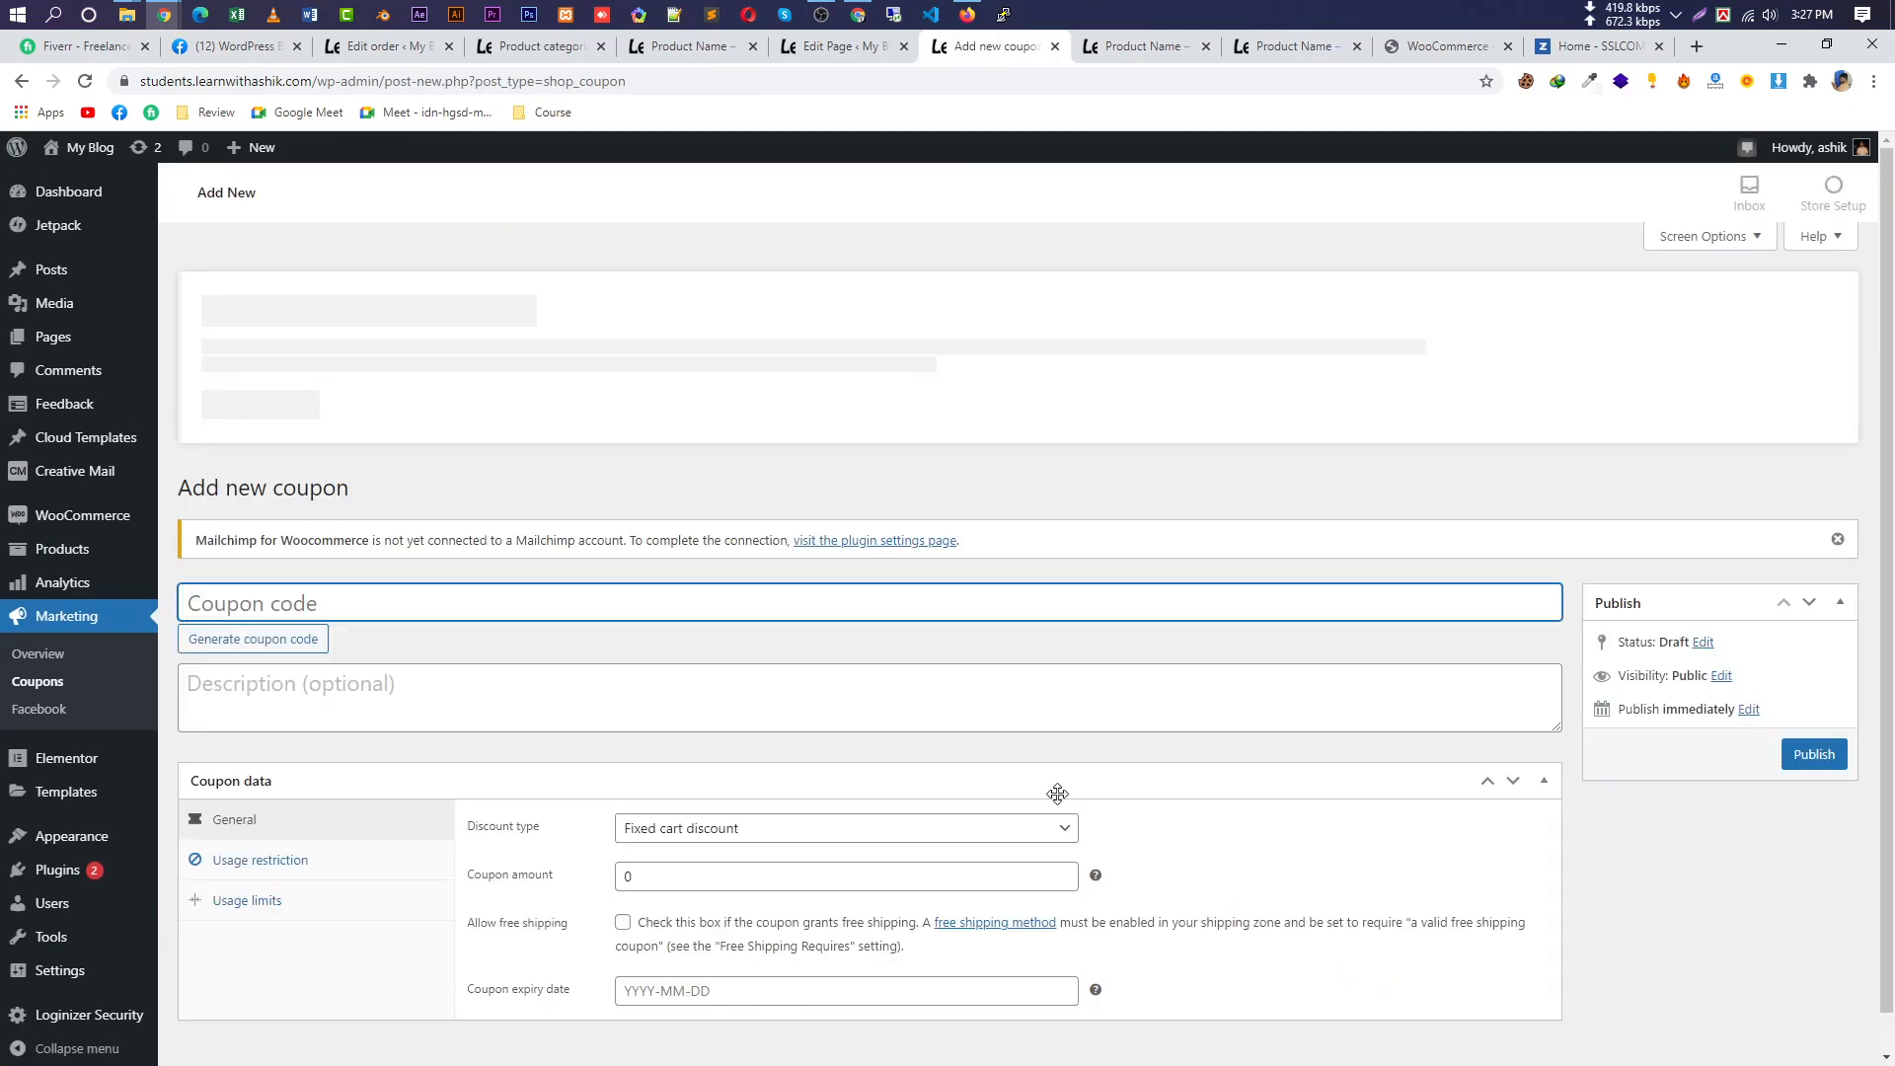
{"action": "left_click", "coordinate": [282, 628]}
{"action": "left_click_drag", "start_coordinate": [314, 590], "coordinate": [152, 592]}
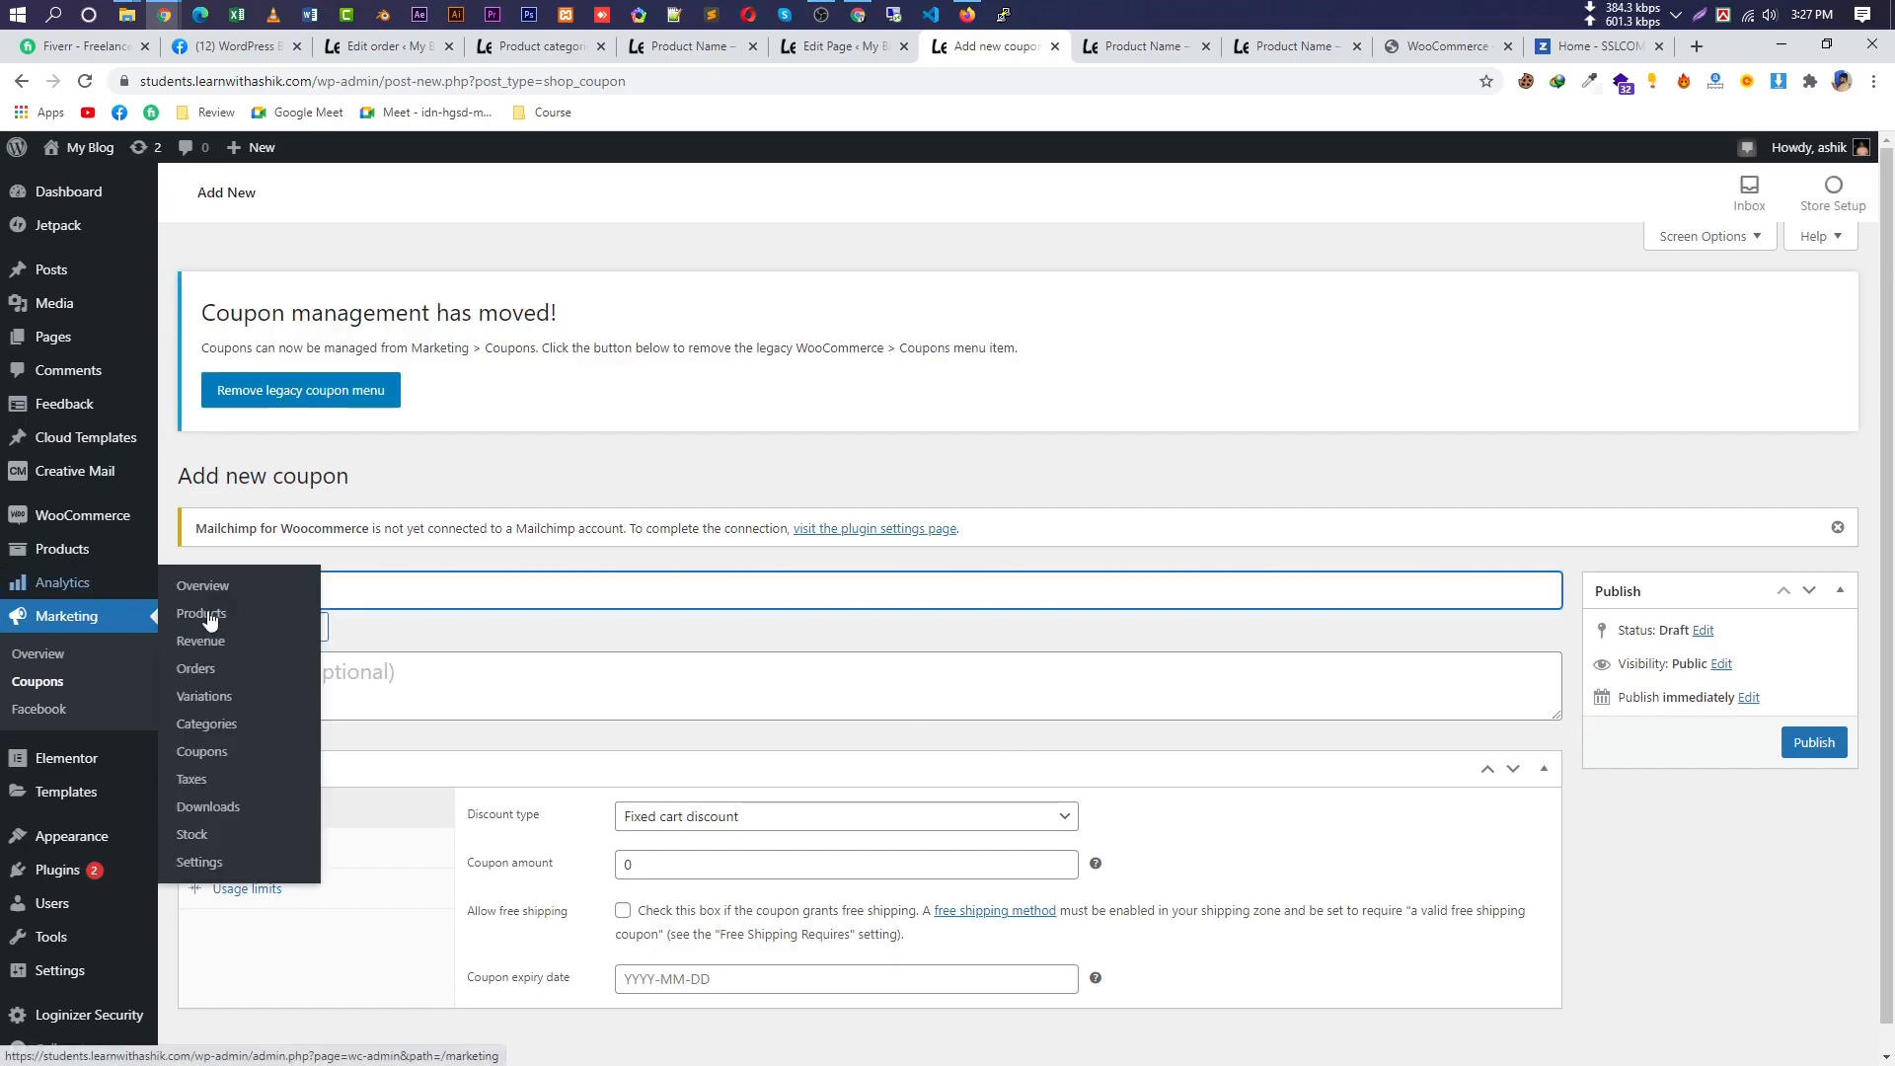
{"action": "left_click", "coordinate": [459, 639]}
{"action": "double_click", "coordinate": [321, 591]}
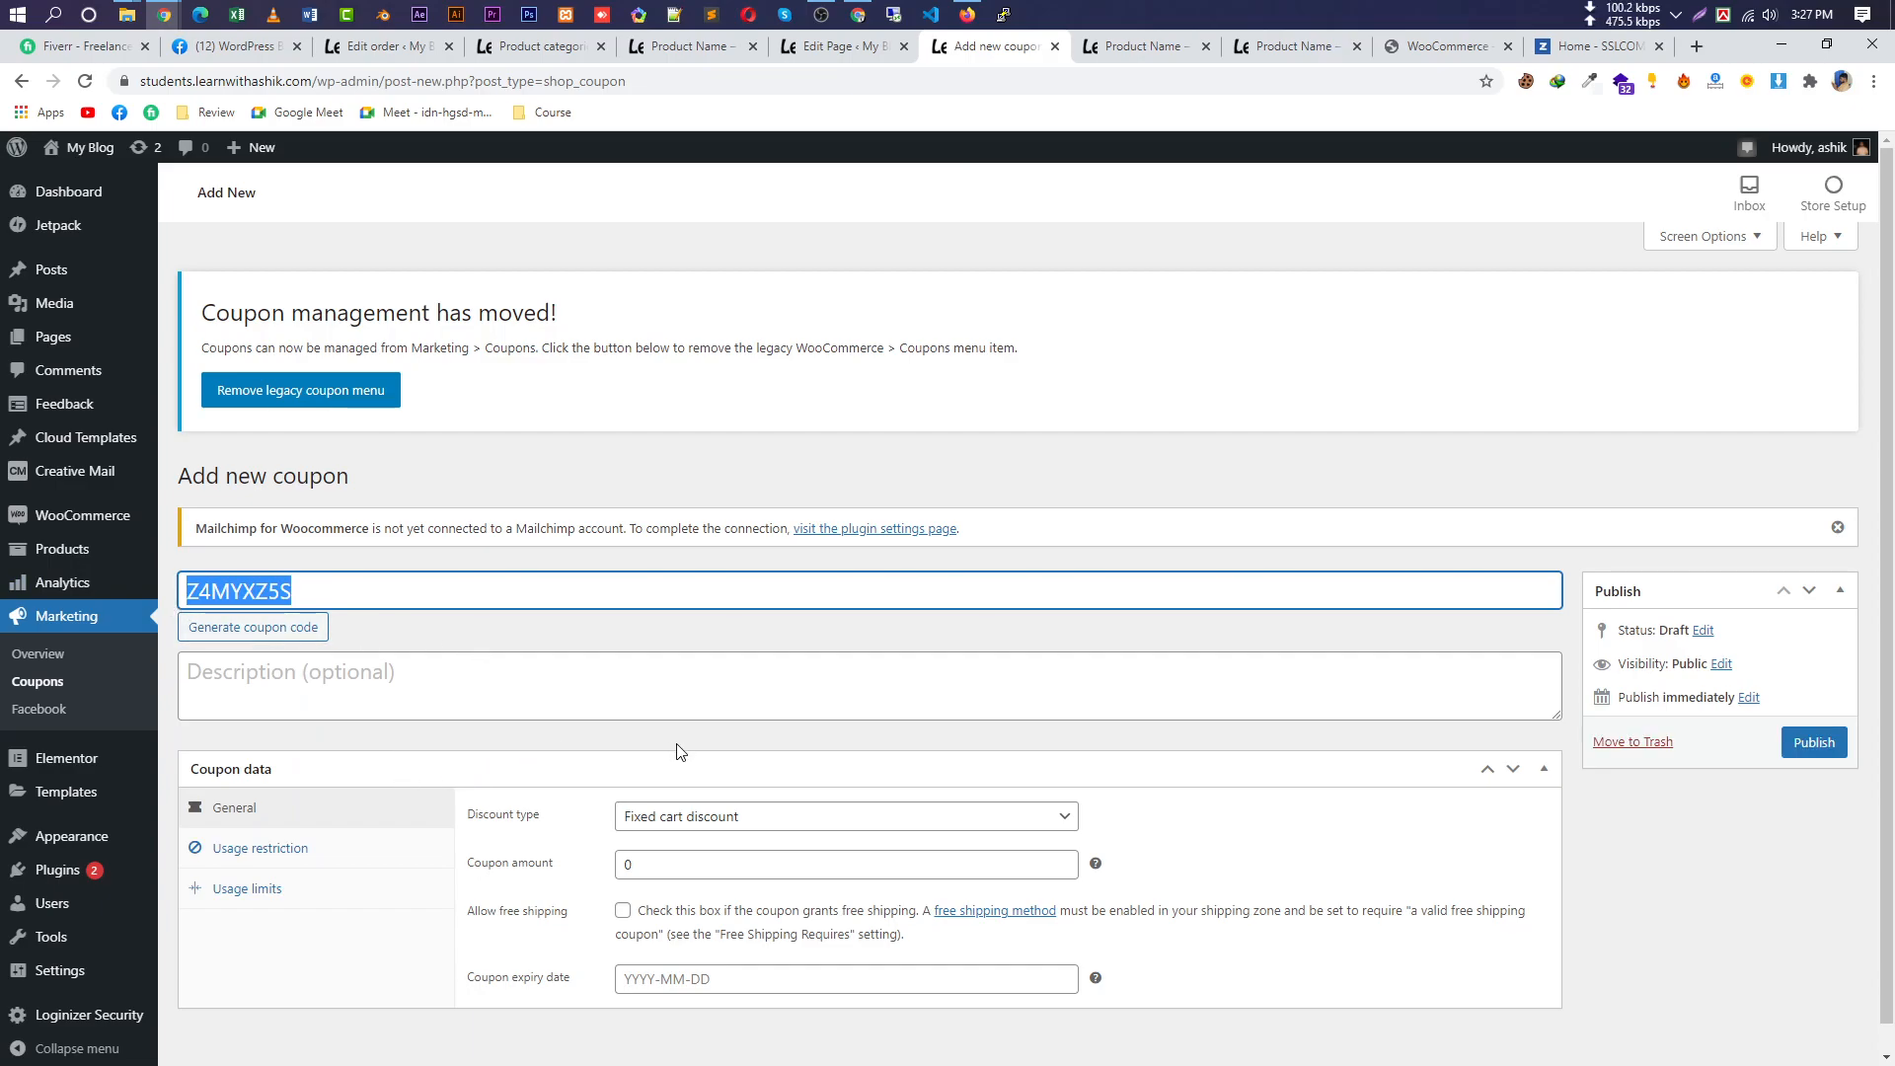
{"action": "scroll", "coordinate": [730, 748], "scroll_direction": "down", "scroll_amount": 1}
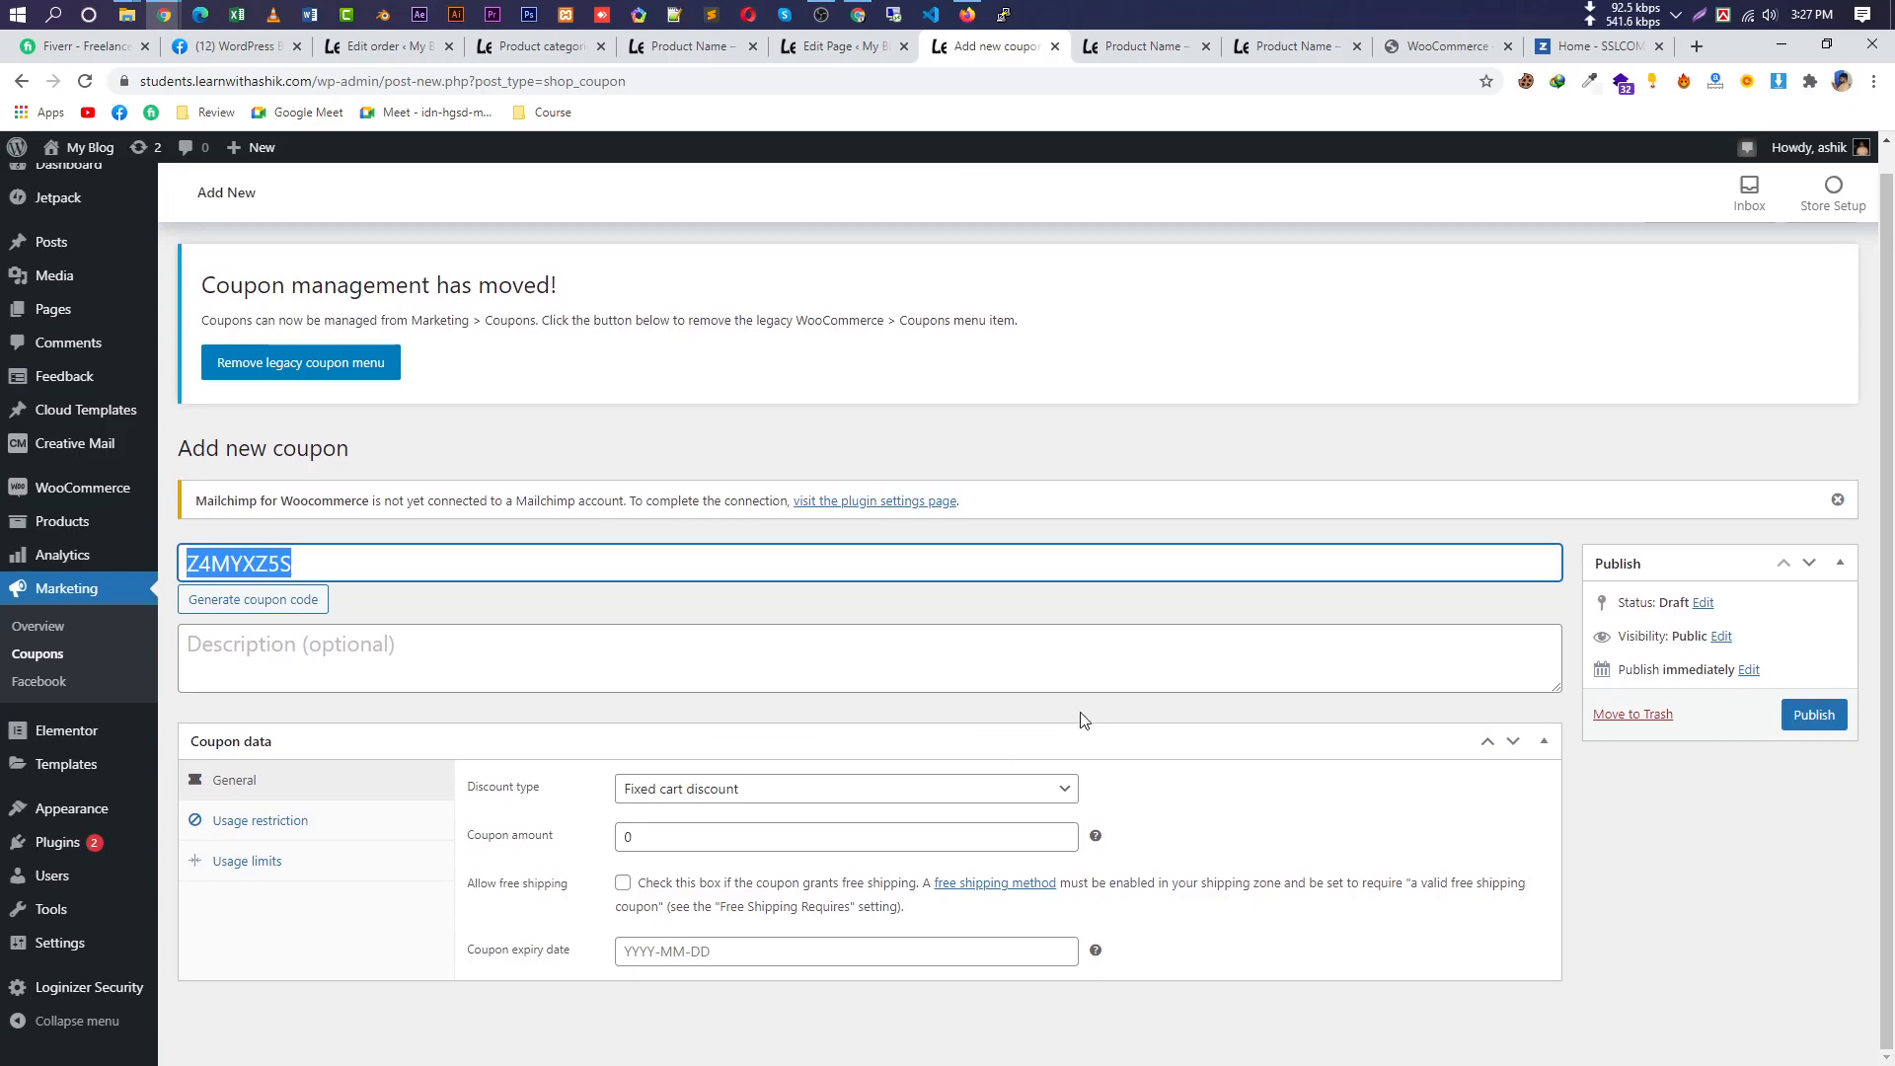
Change the coupon's discount type to Percentage discount with an amount of 10.
{"action": "left_click", "coordinate": [939, 801]}
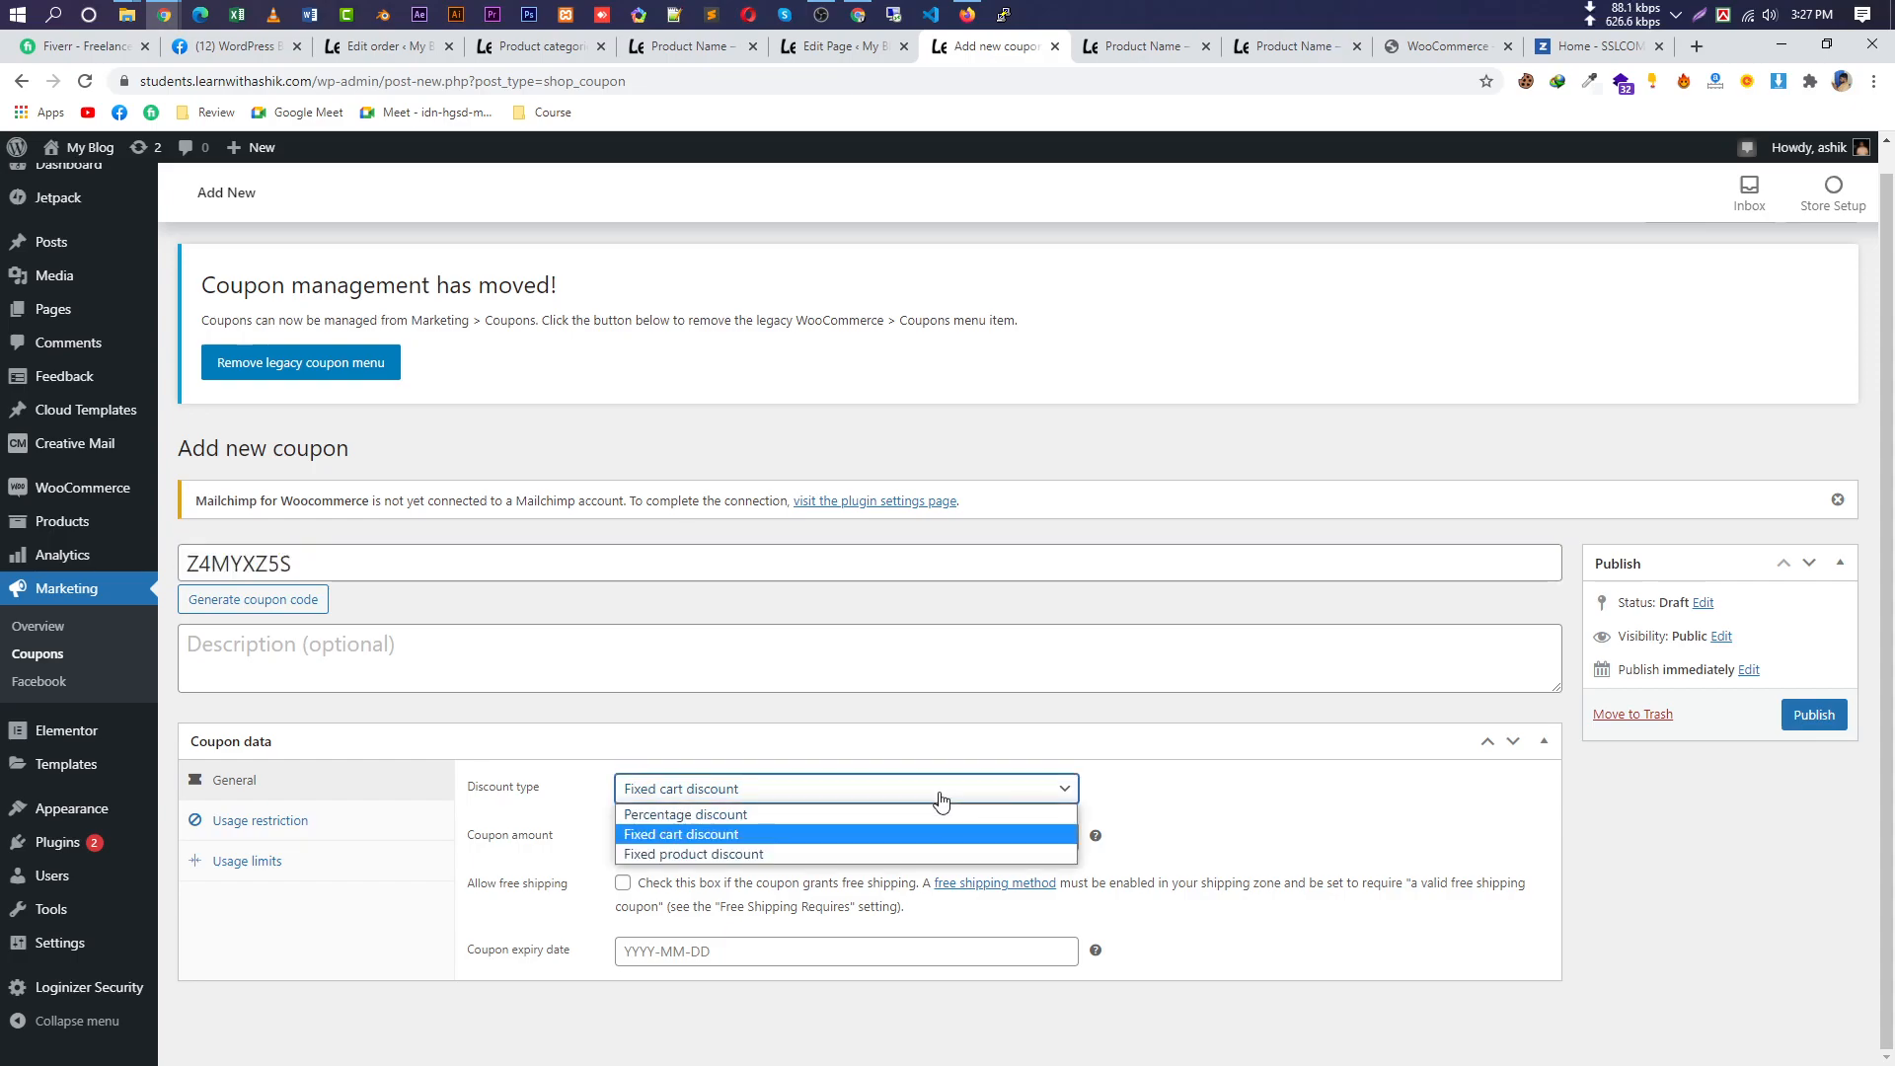
{"action": "left_click", "coordinate": [825, 855]}
{"action": "double_click", "coordinate": [681, 837]}
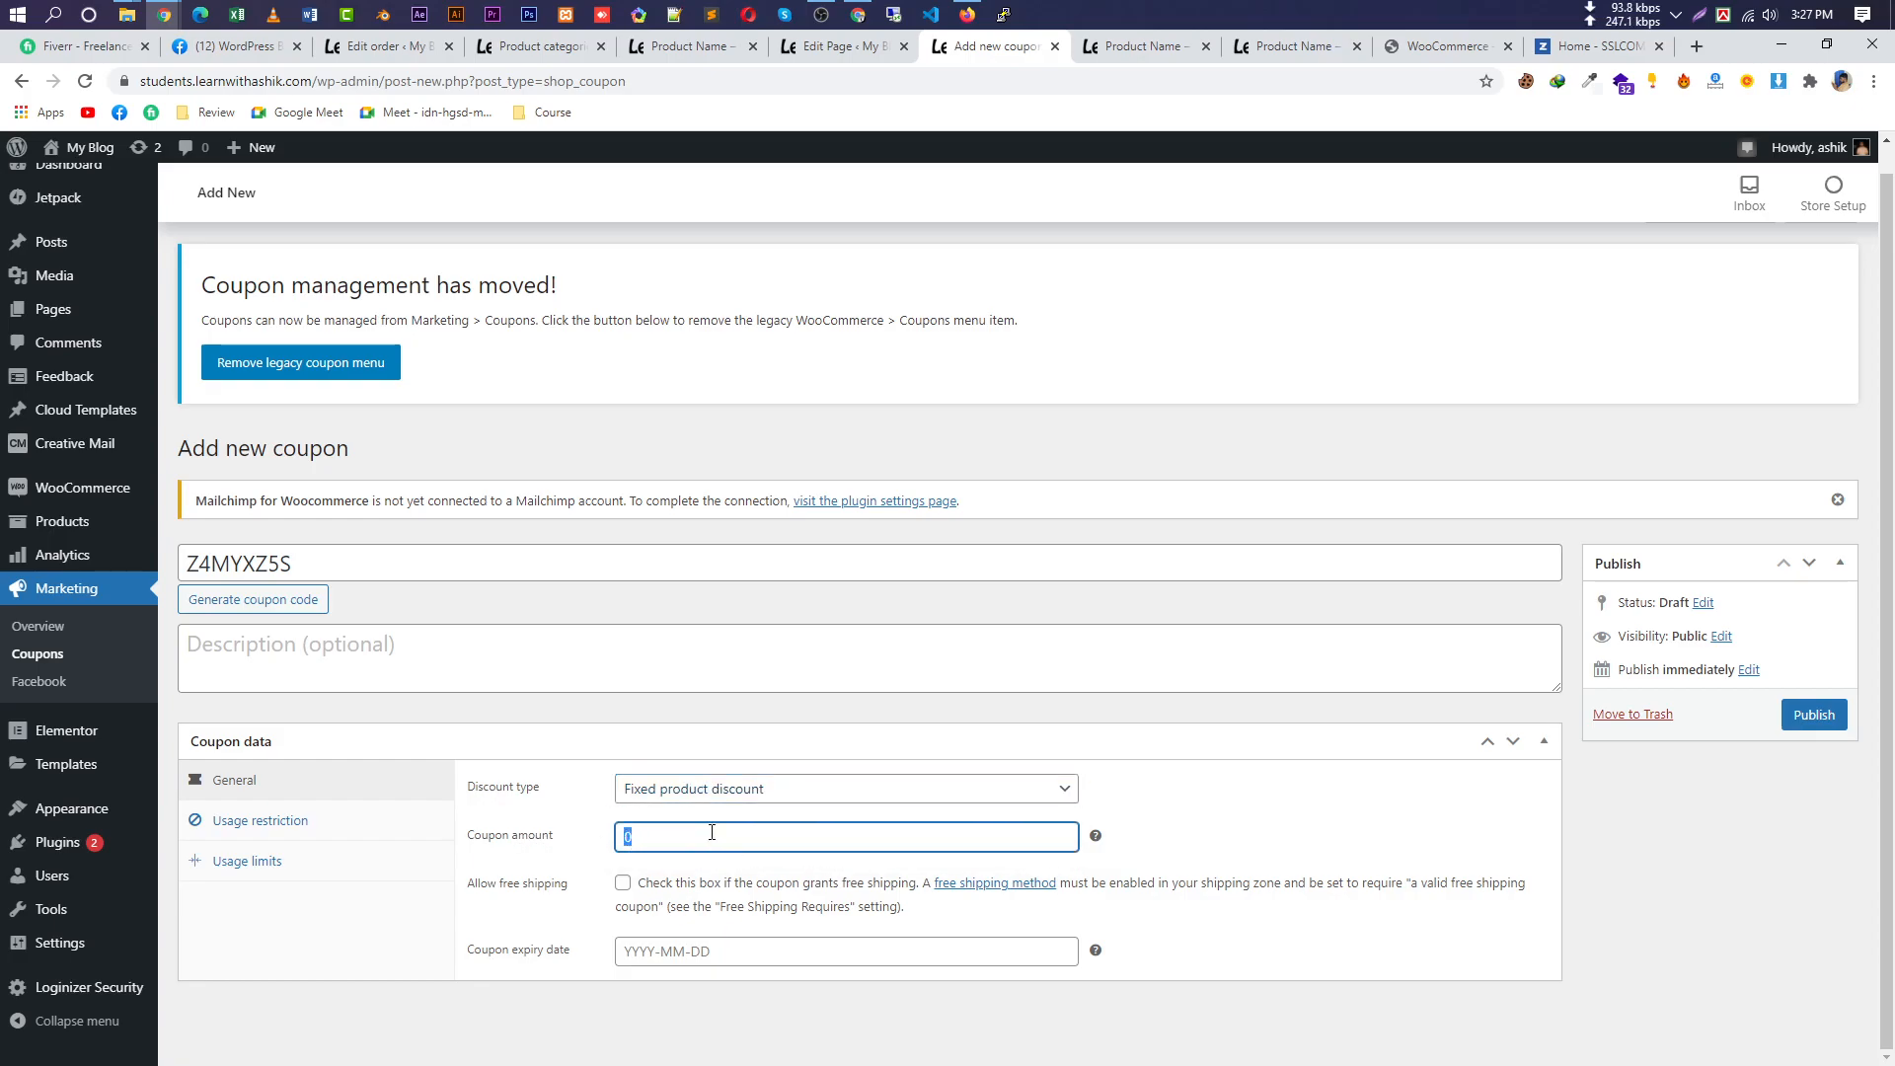
{"action": "left_click", "coordinate": [745, 788]}
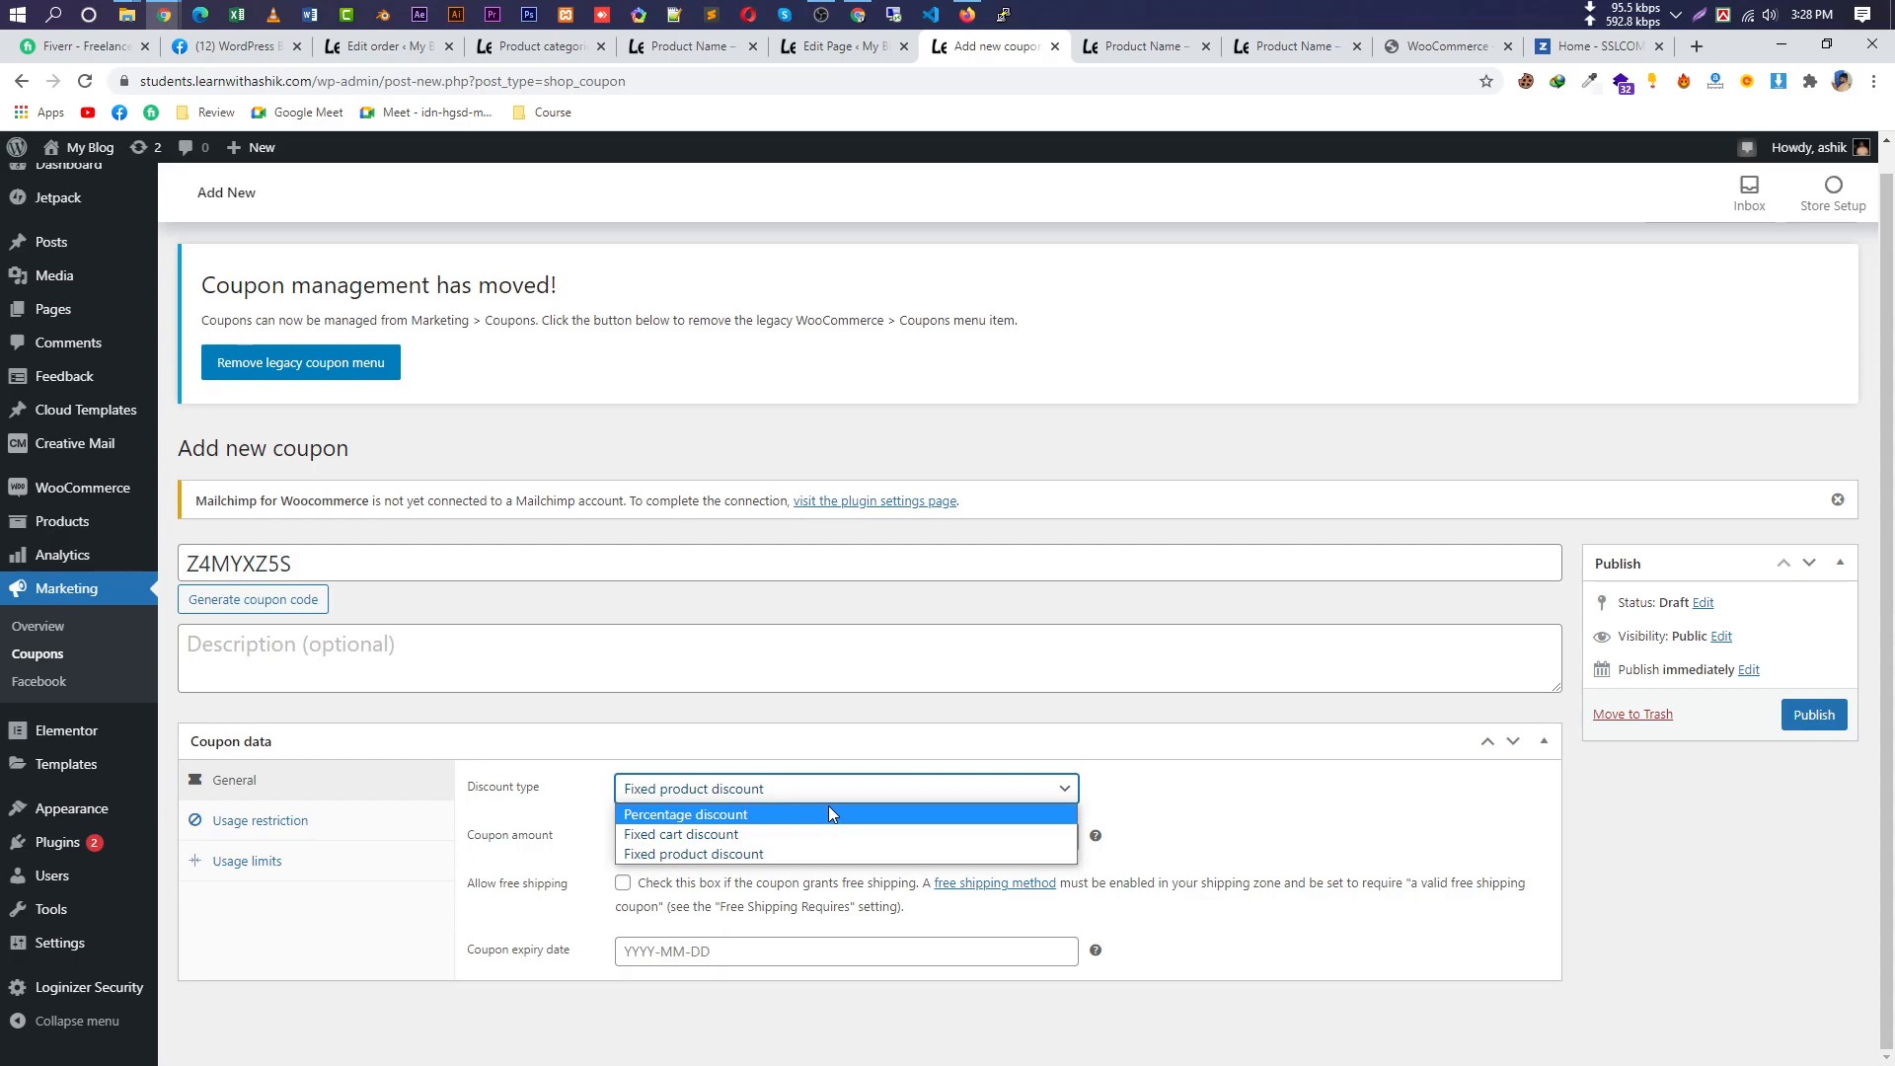
{"action": "left_click", "coordinate": [790, 798]}
{"action": "left_click", "coordinate": [789, 796]}
{"action": "left_click", "coordinate": [778, 813]}
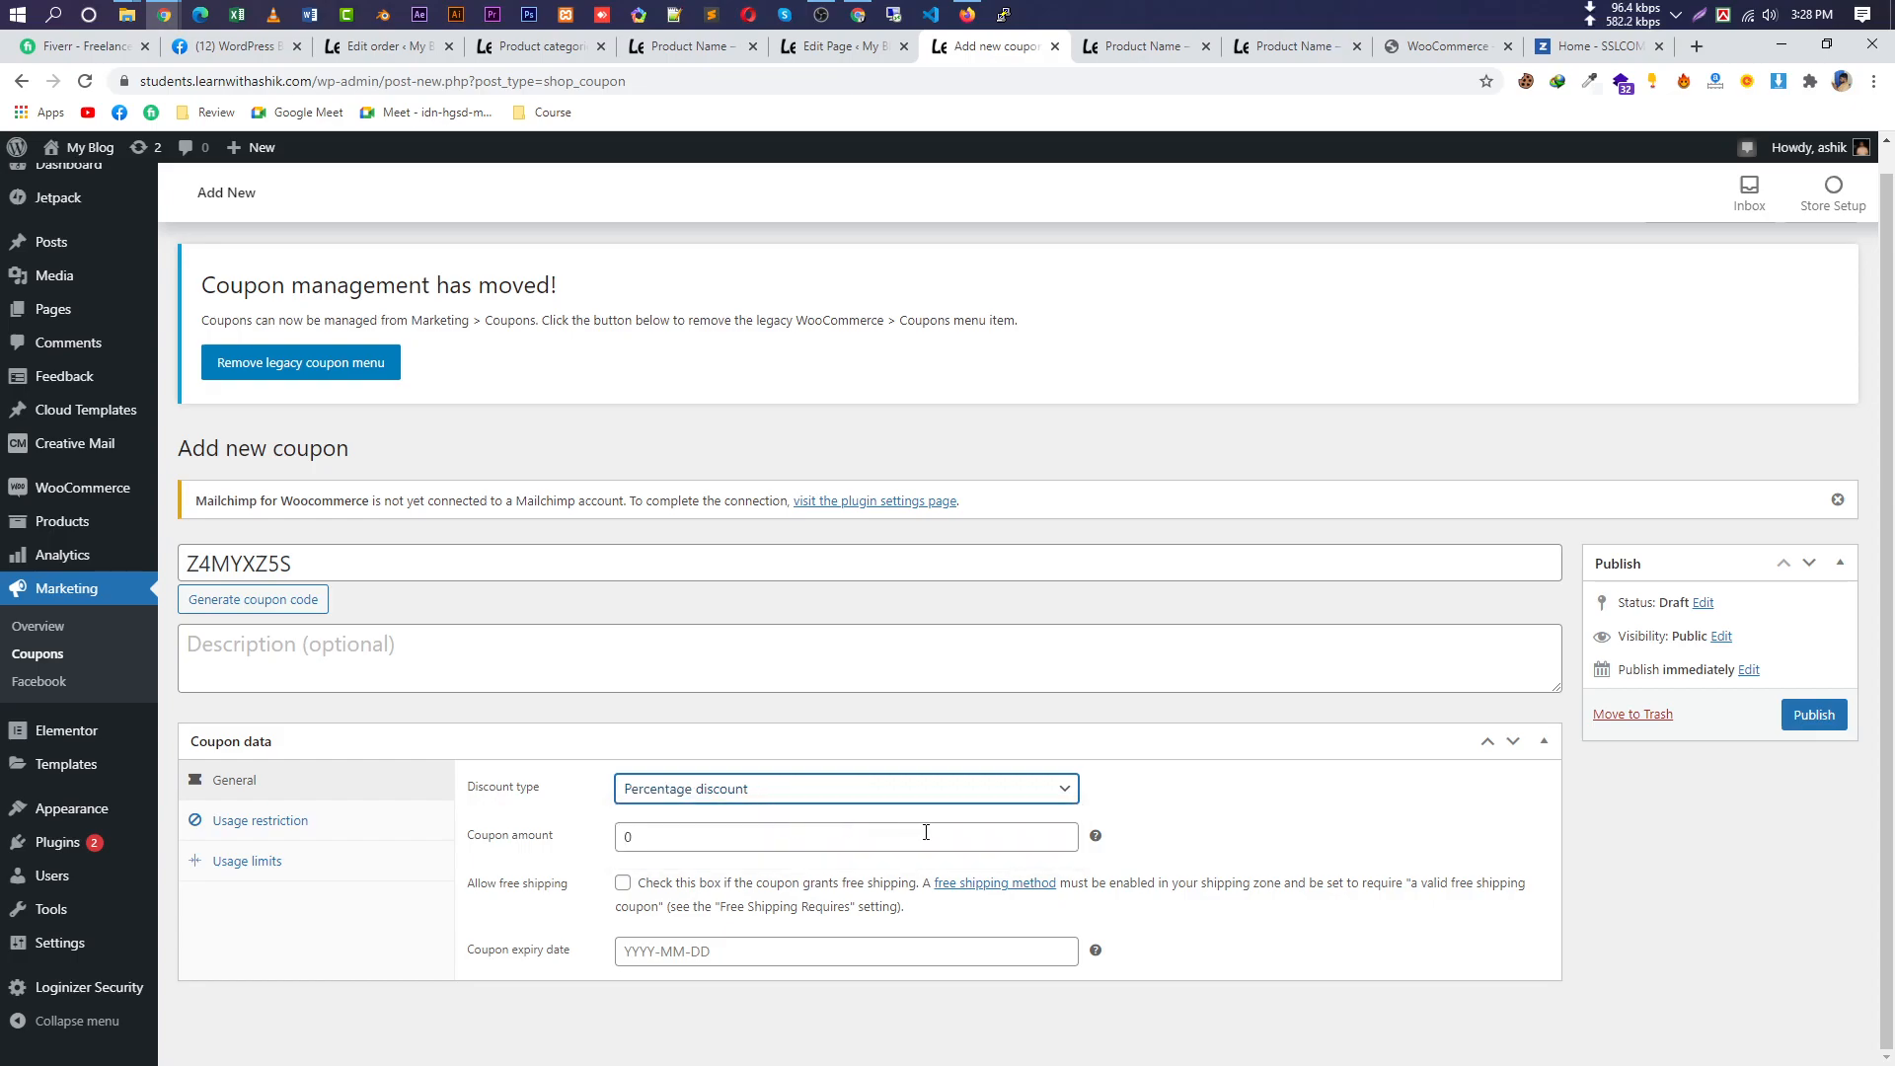
{"action": "double_click", "coordinate": [624, 837]}
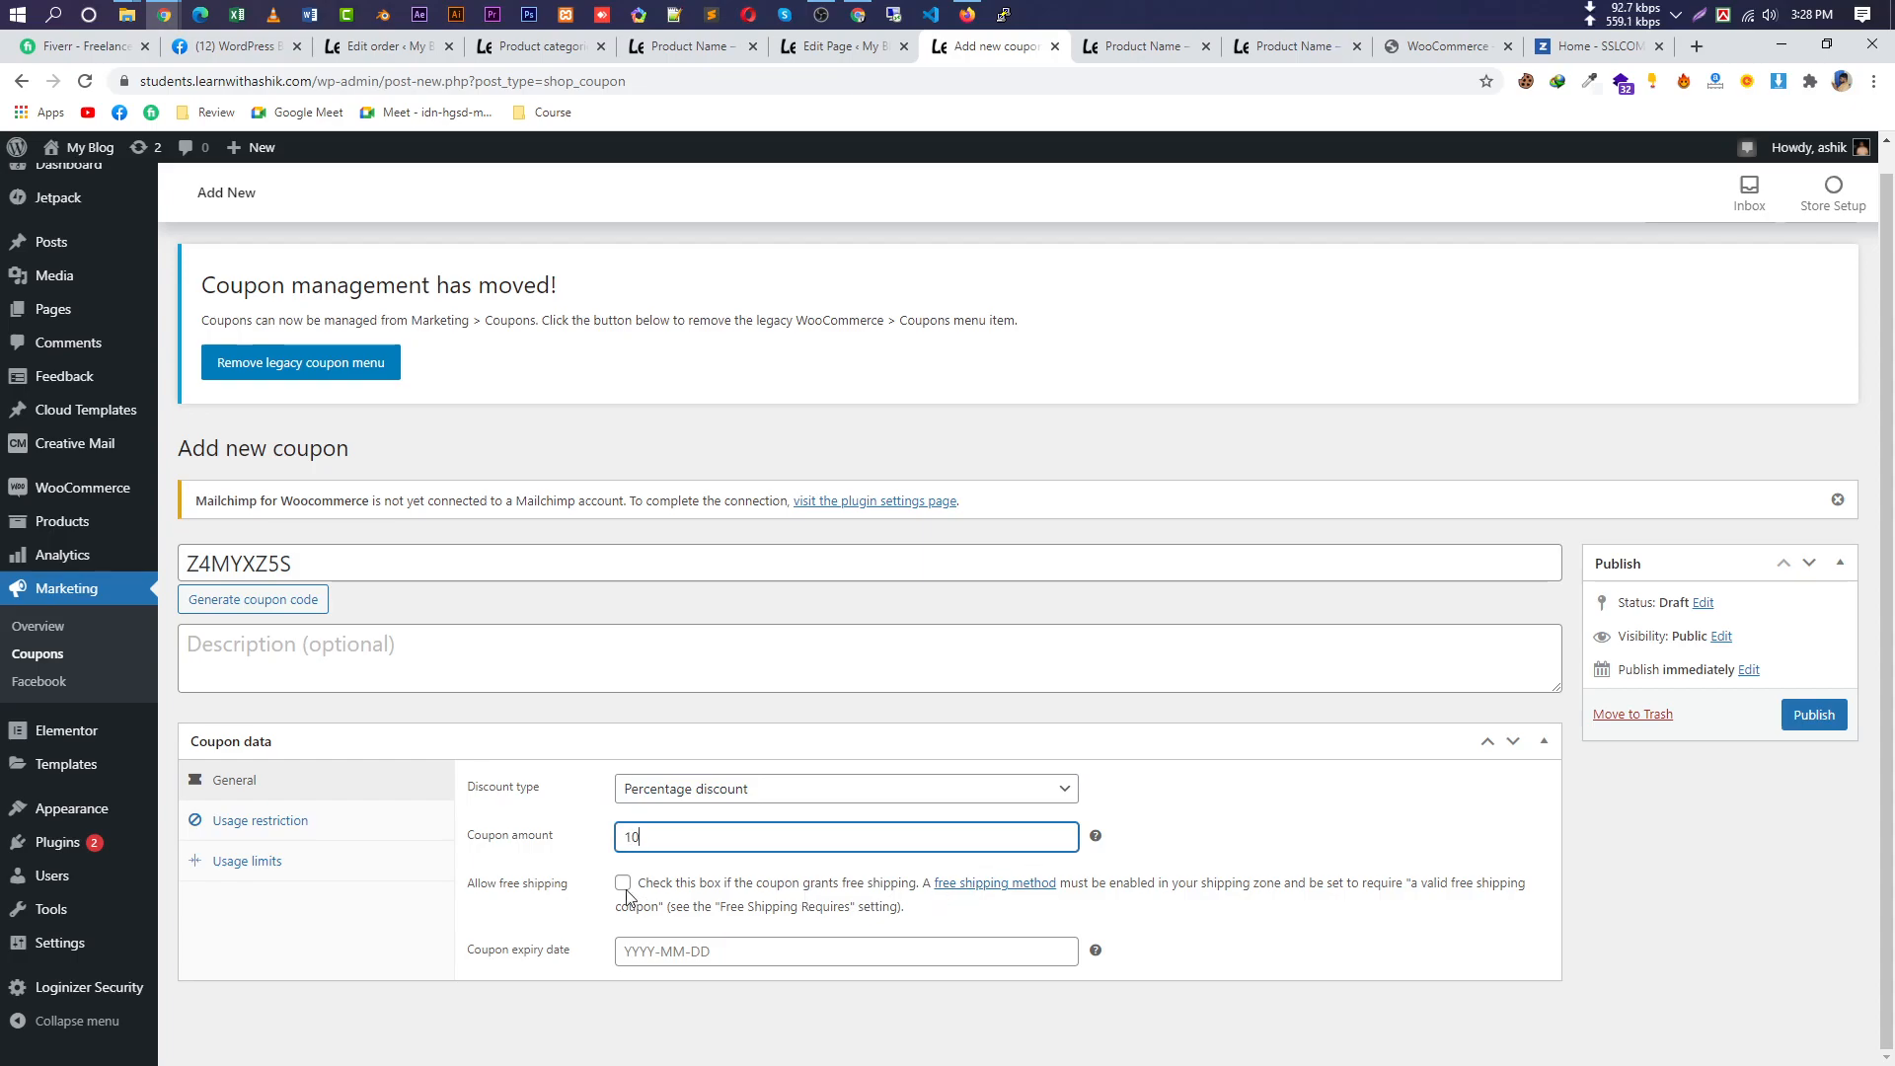
{"action": "left_click_drag", "start_coordinate": [592, 900], "coordinate": [468, 892]}
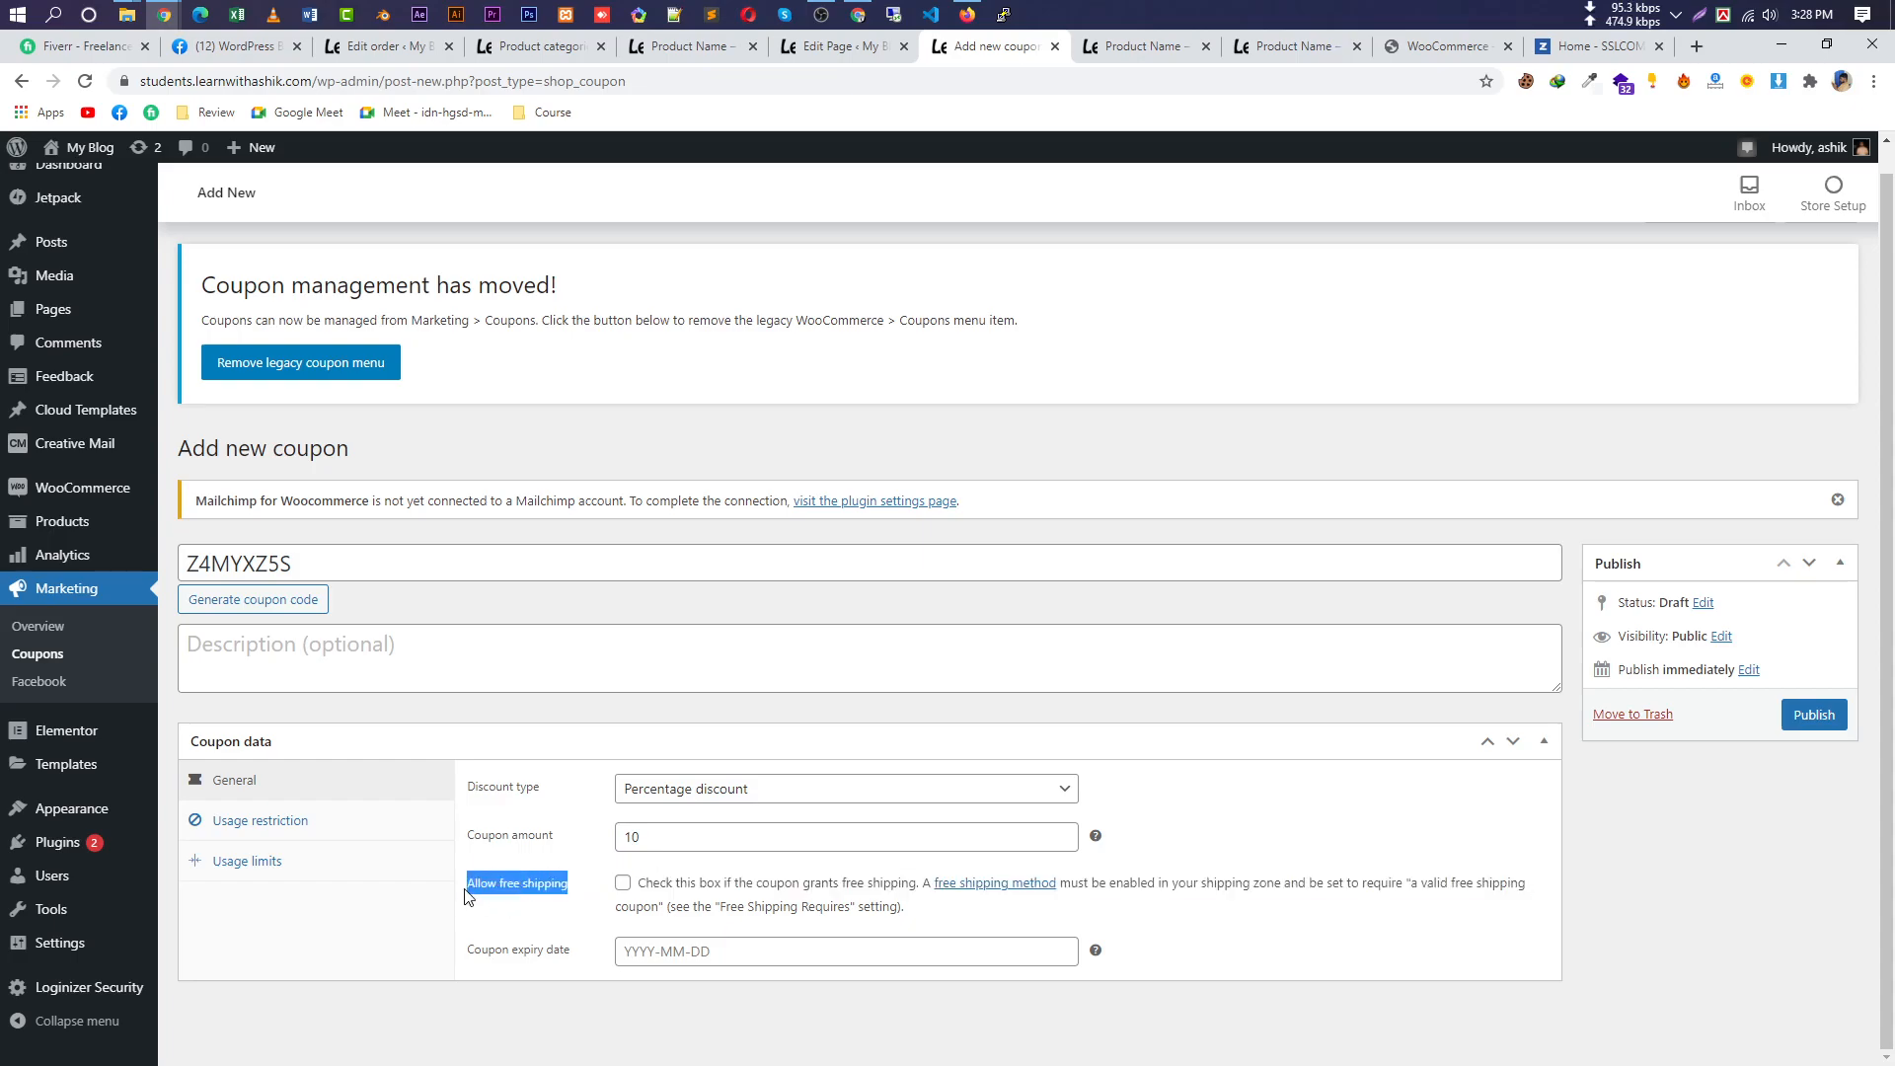
Allow free shipping and set the coupon to expire on 31 March 2021.
{"action": "left_click", "coordinate": [623, 885]}
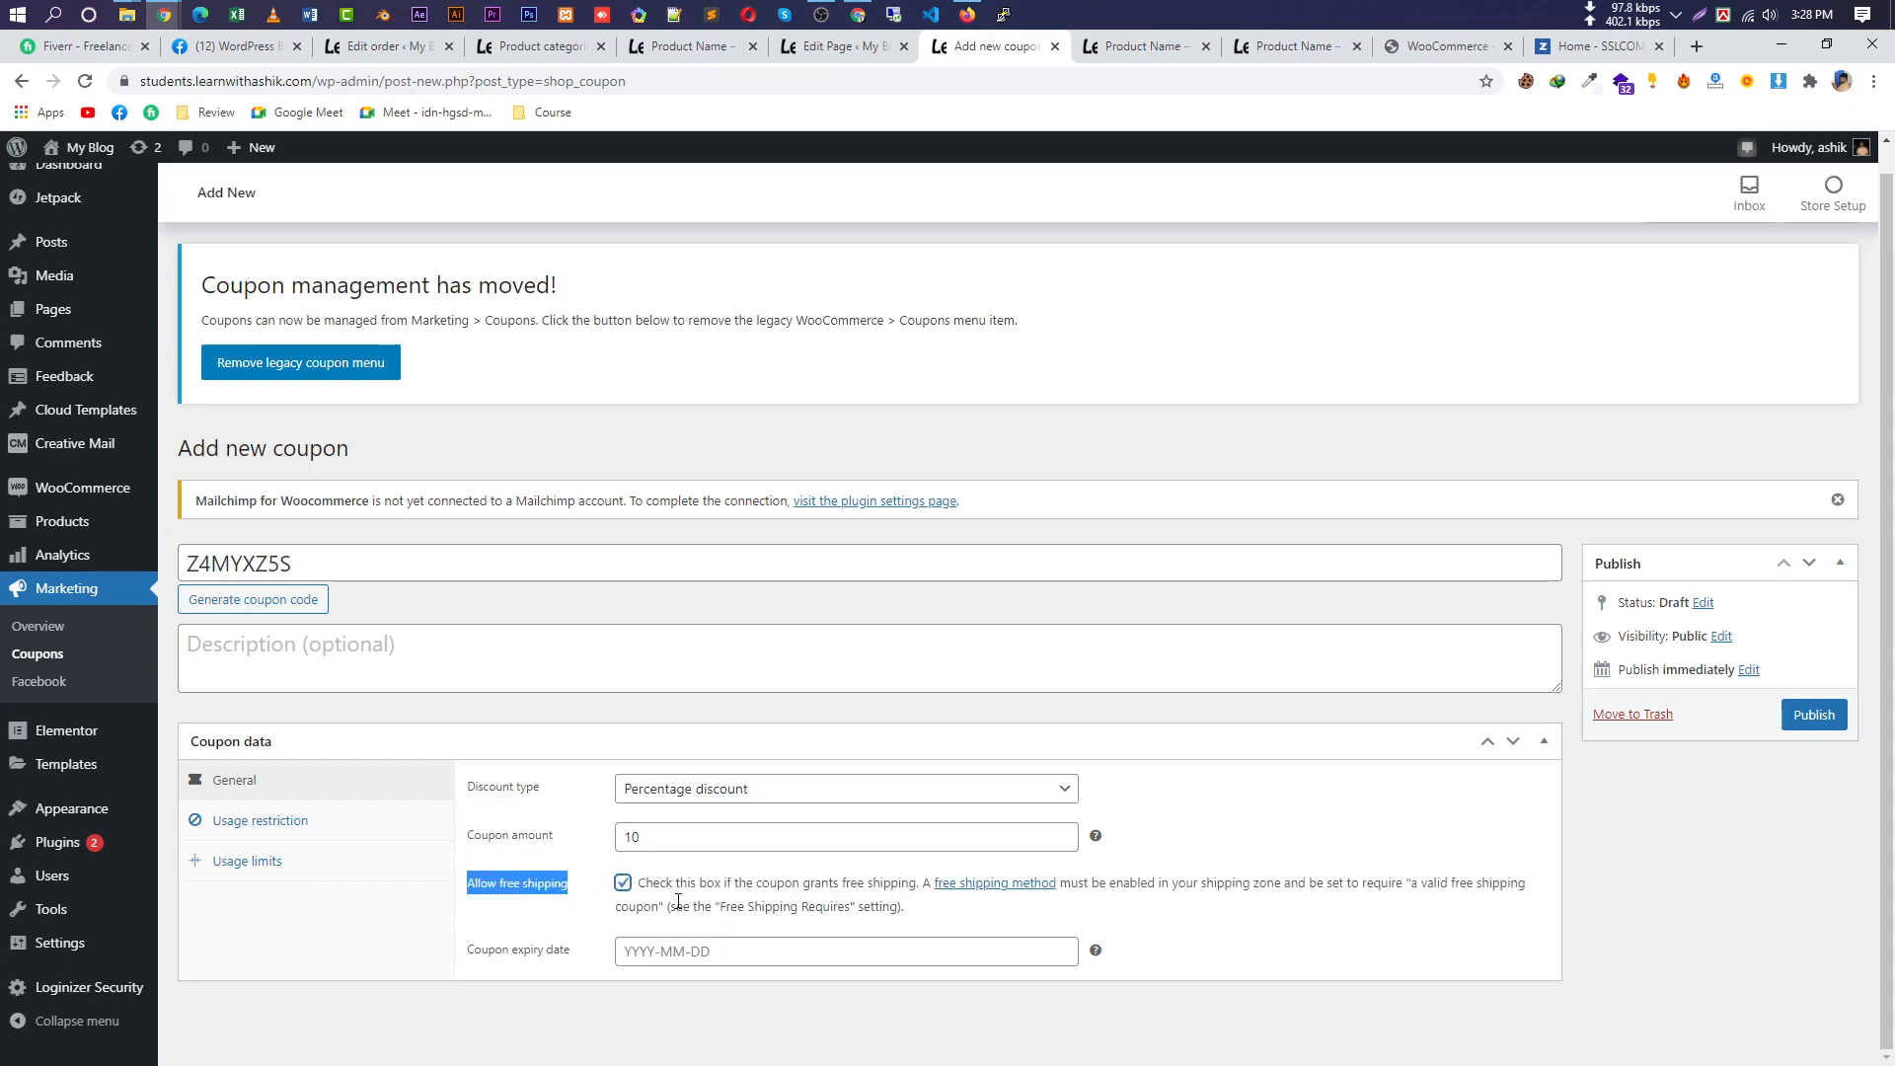
{"action": "left_click", "coordinate": [702, 837]}
{"action": "left_click_drag", "start_coordinate": [702, 837], "coordinate": [600, 849]}
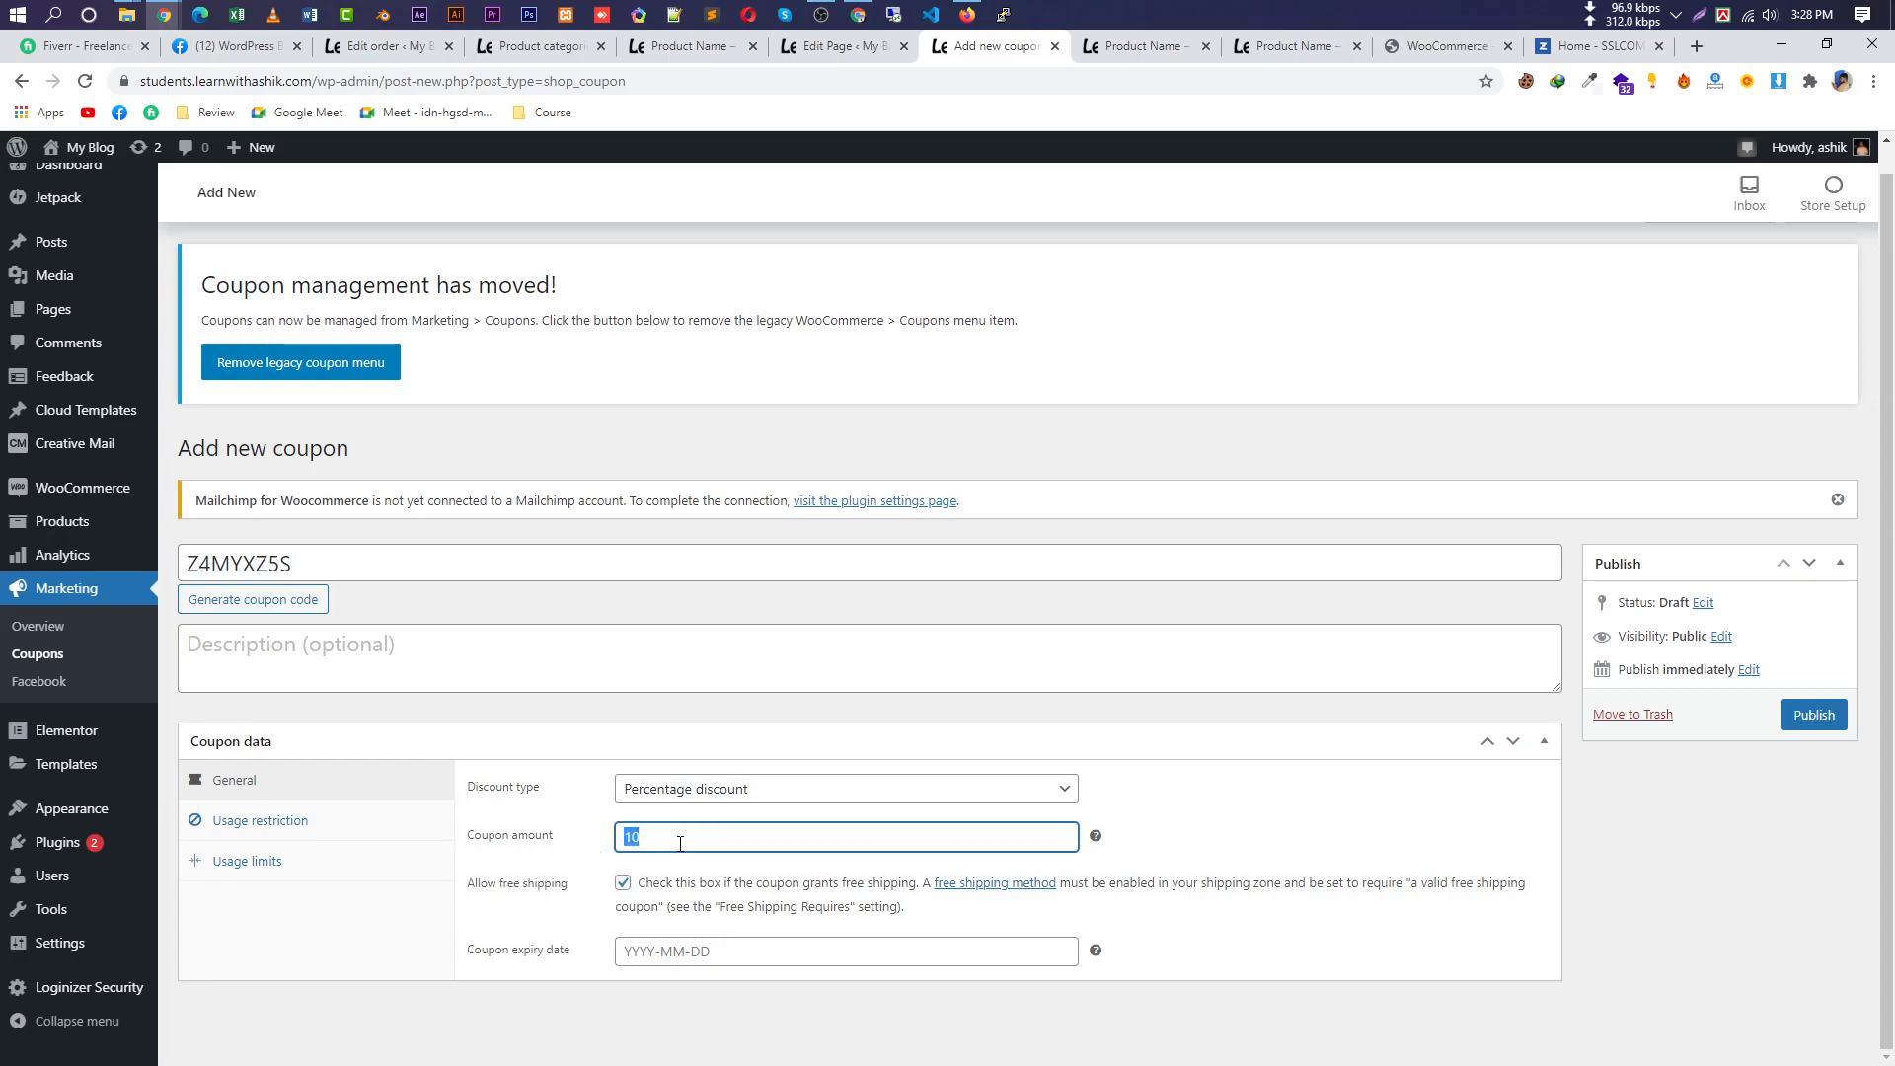
{"action": "double_click", "coordinate": [340, 564]}
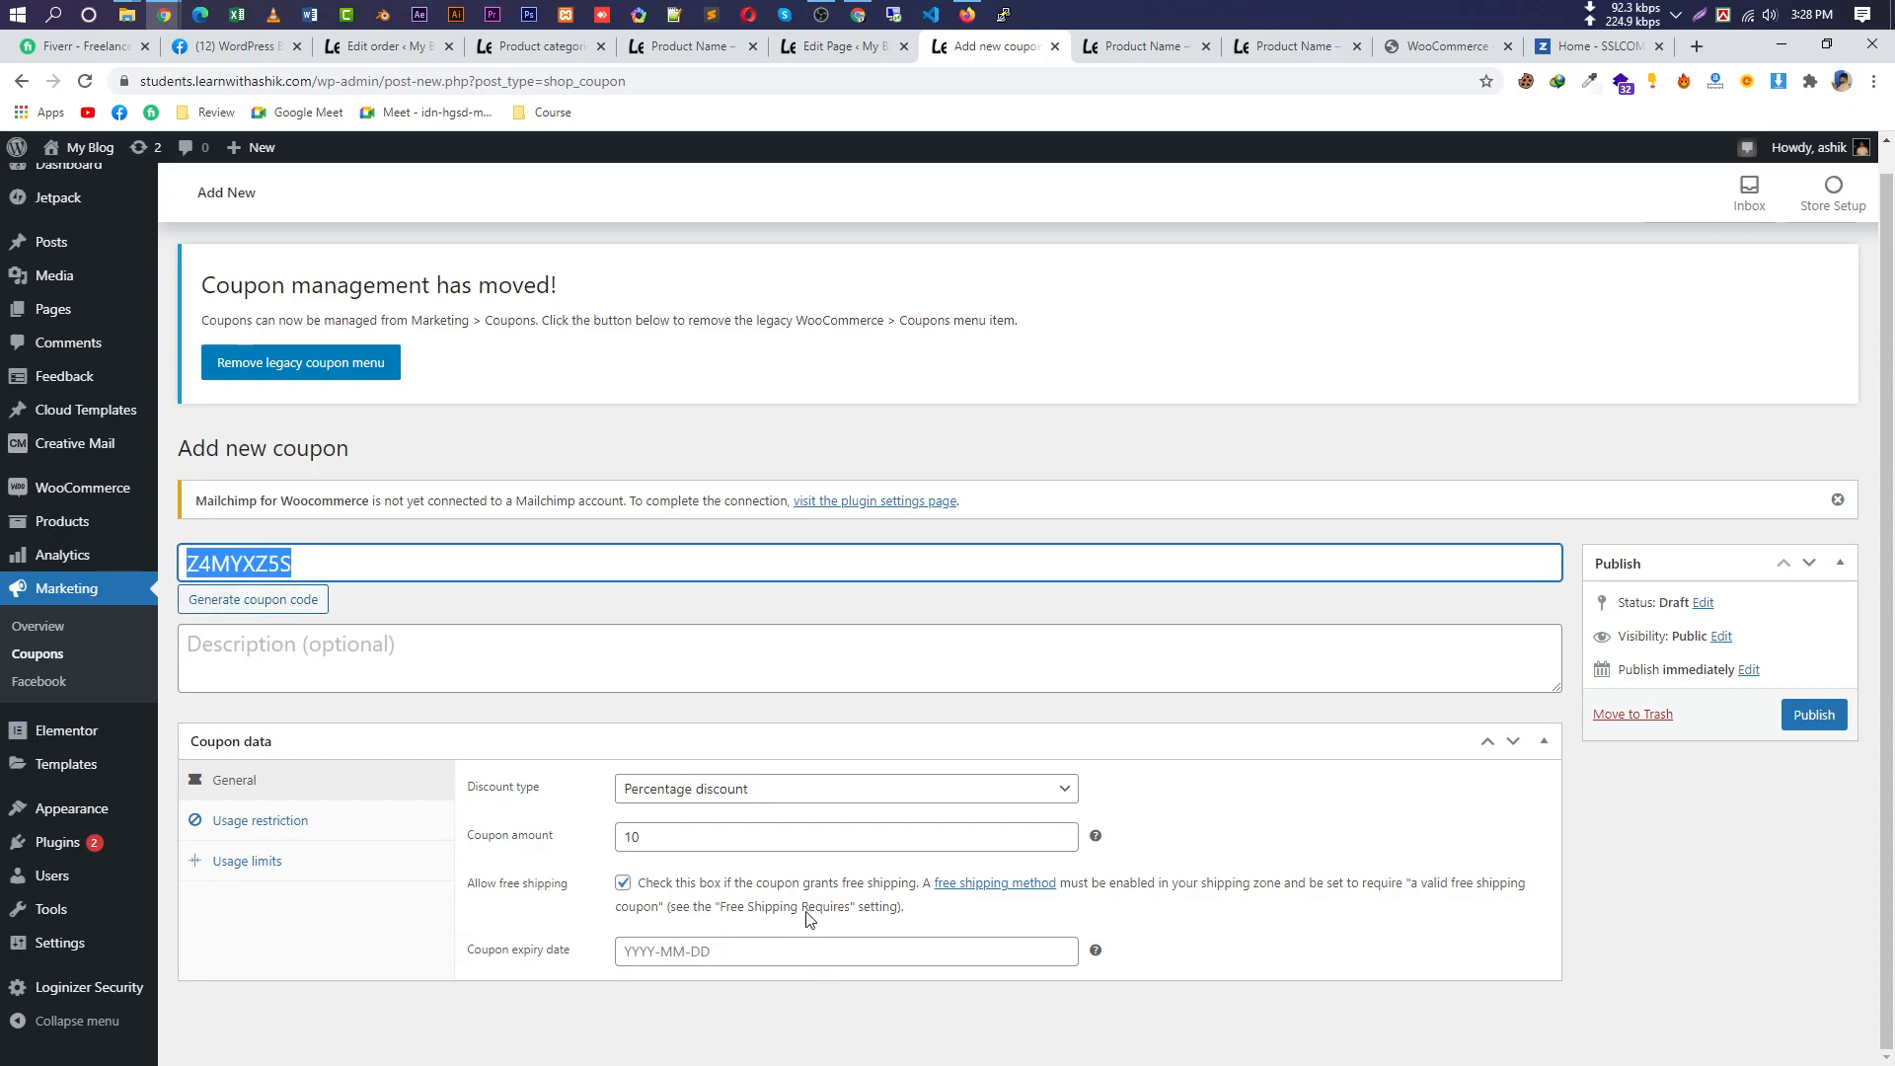
{"action": "double_click", "coordinate": [671, 838]}
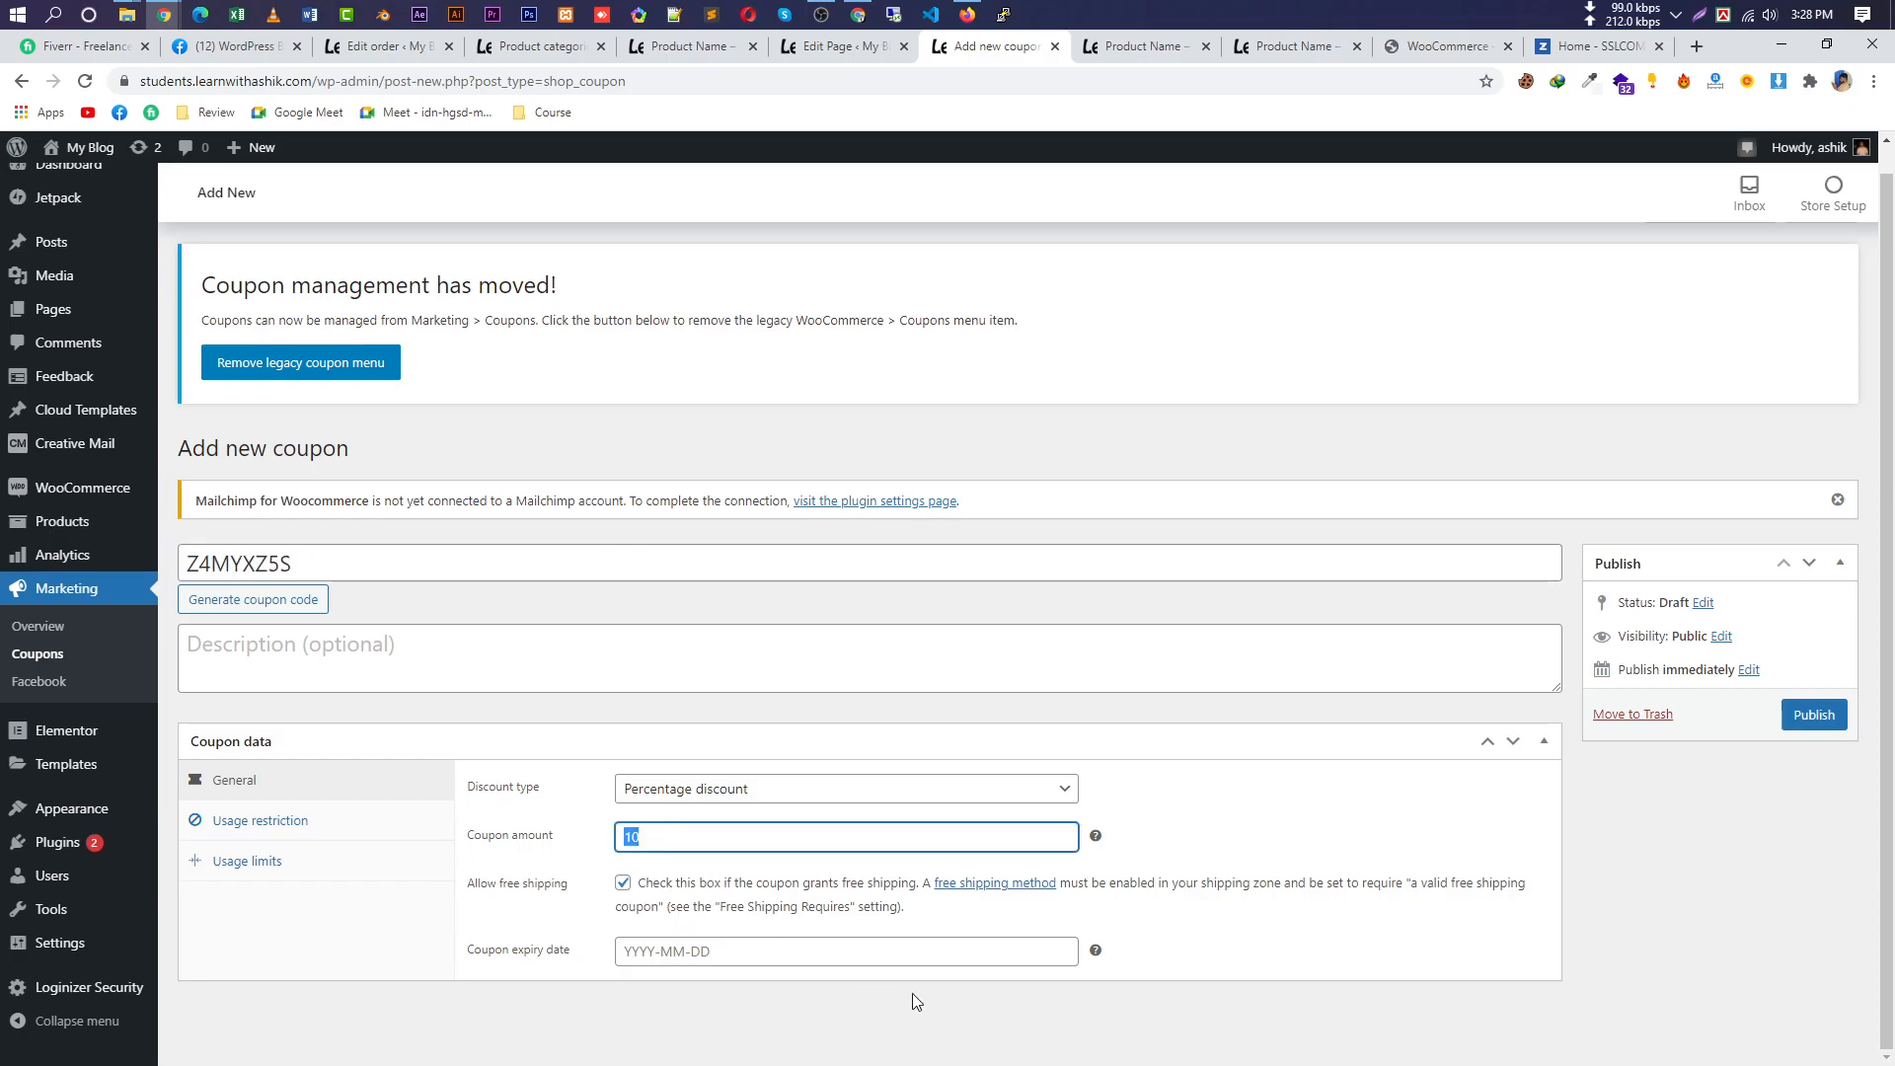
{"action": "left_click", "coordinate": [904, 953]}
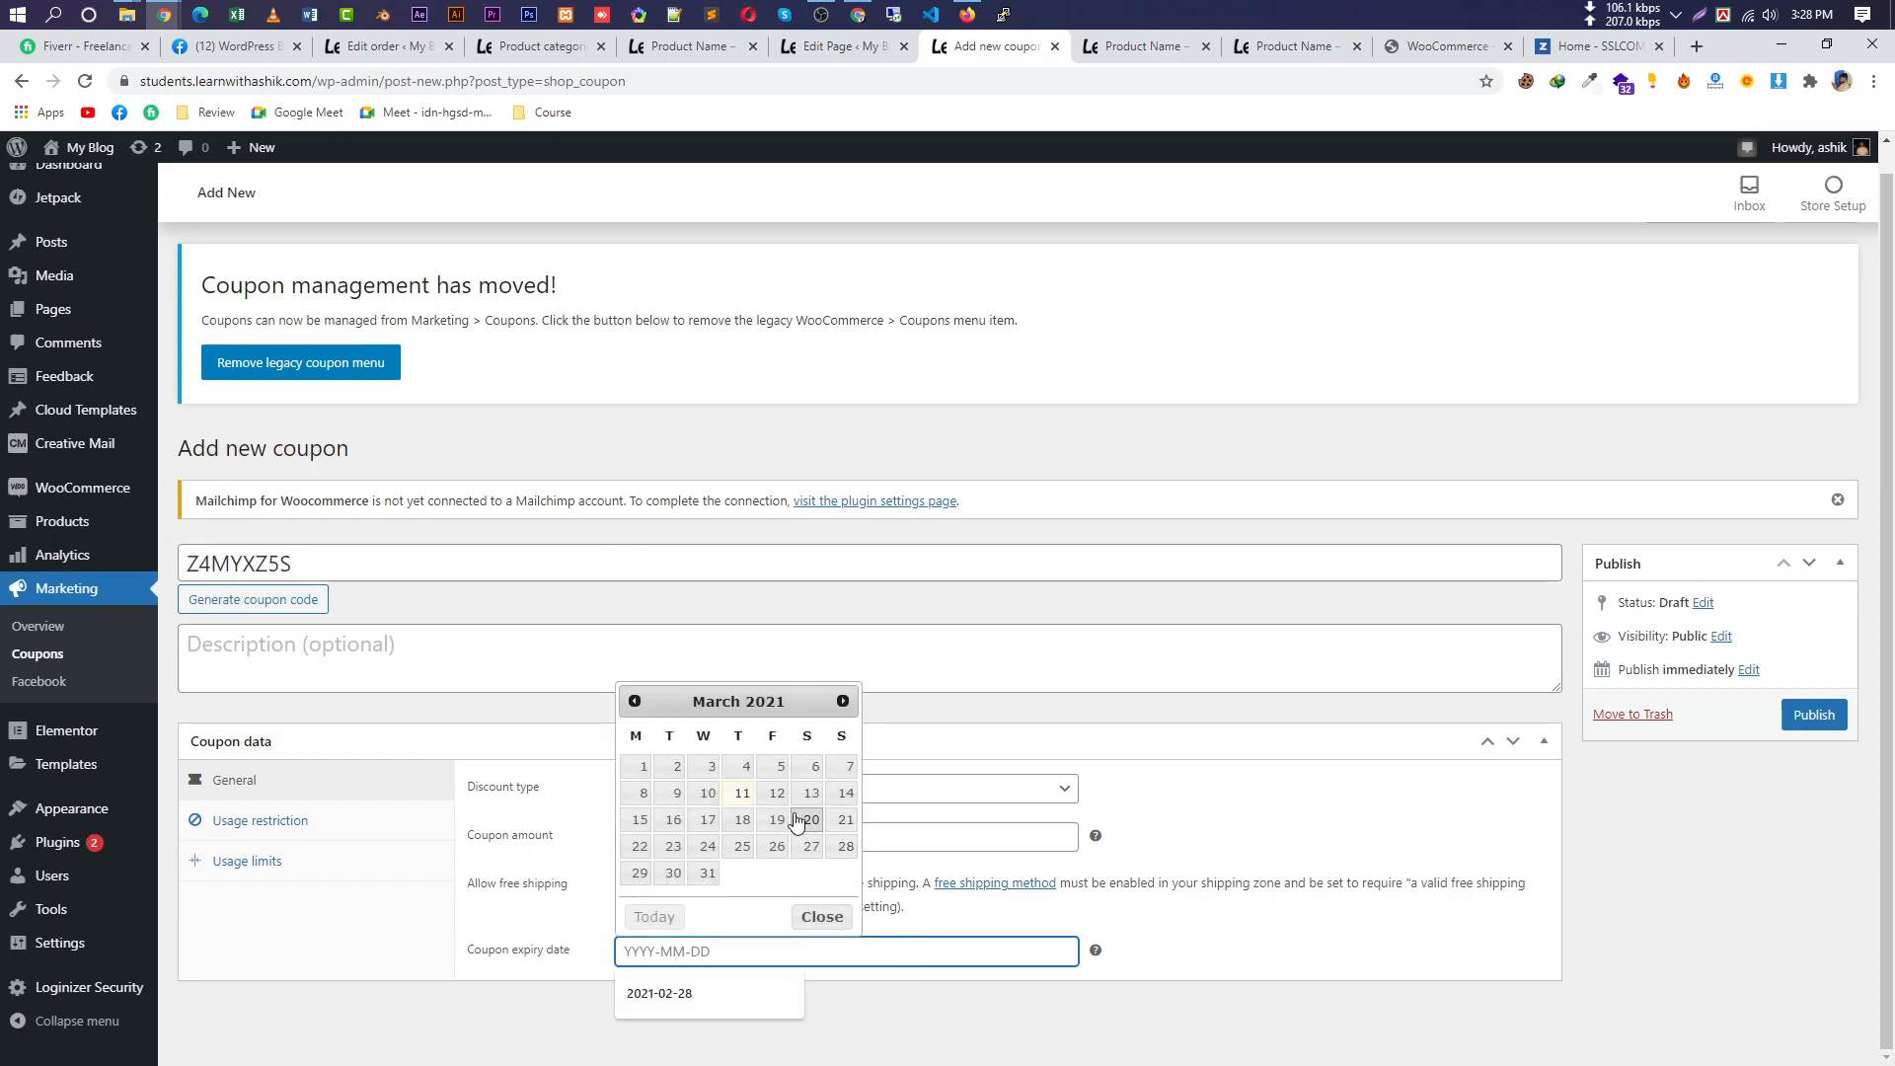
{"action": "left_click", "coordinate": [707, 873]}
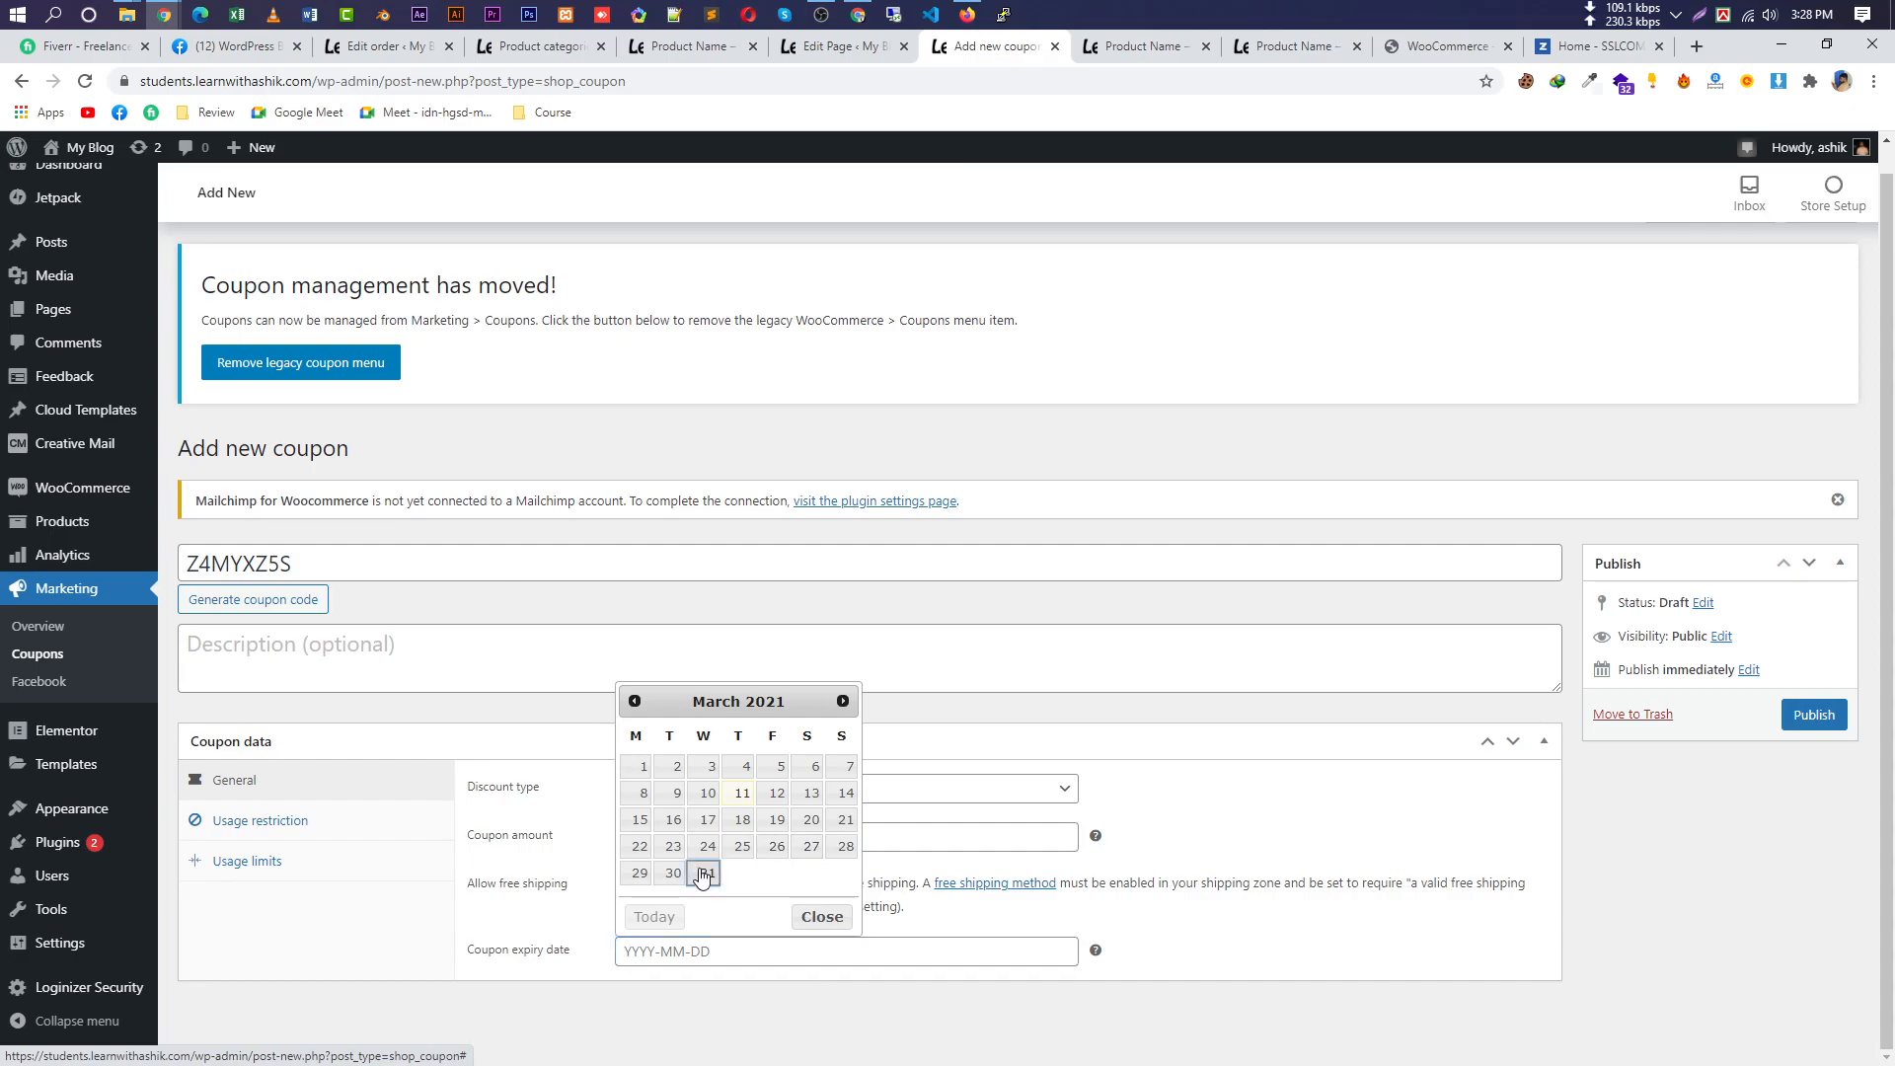
{"action": "left_click", "coordinate": [375, 837]}
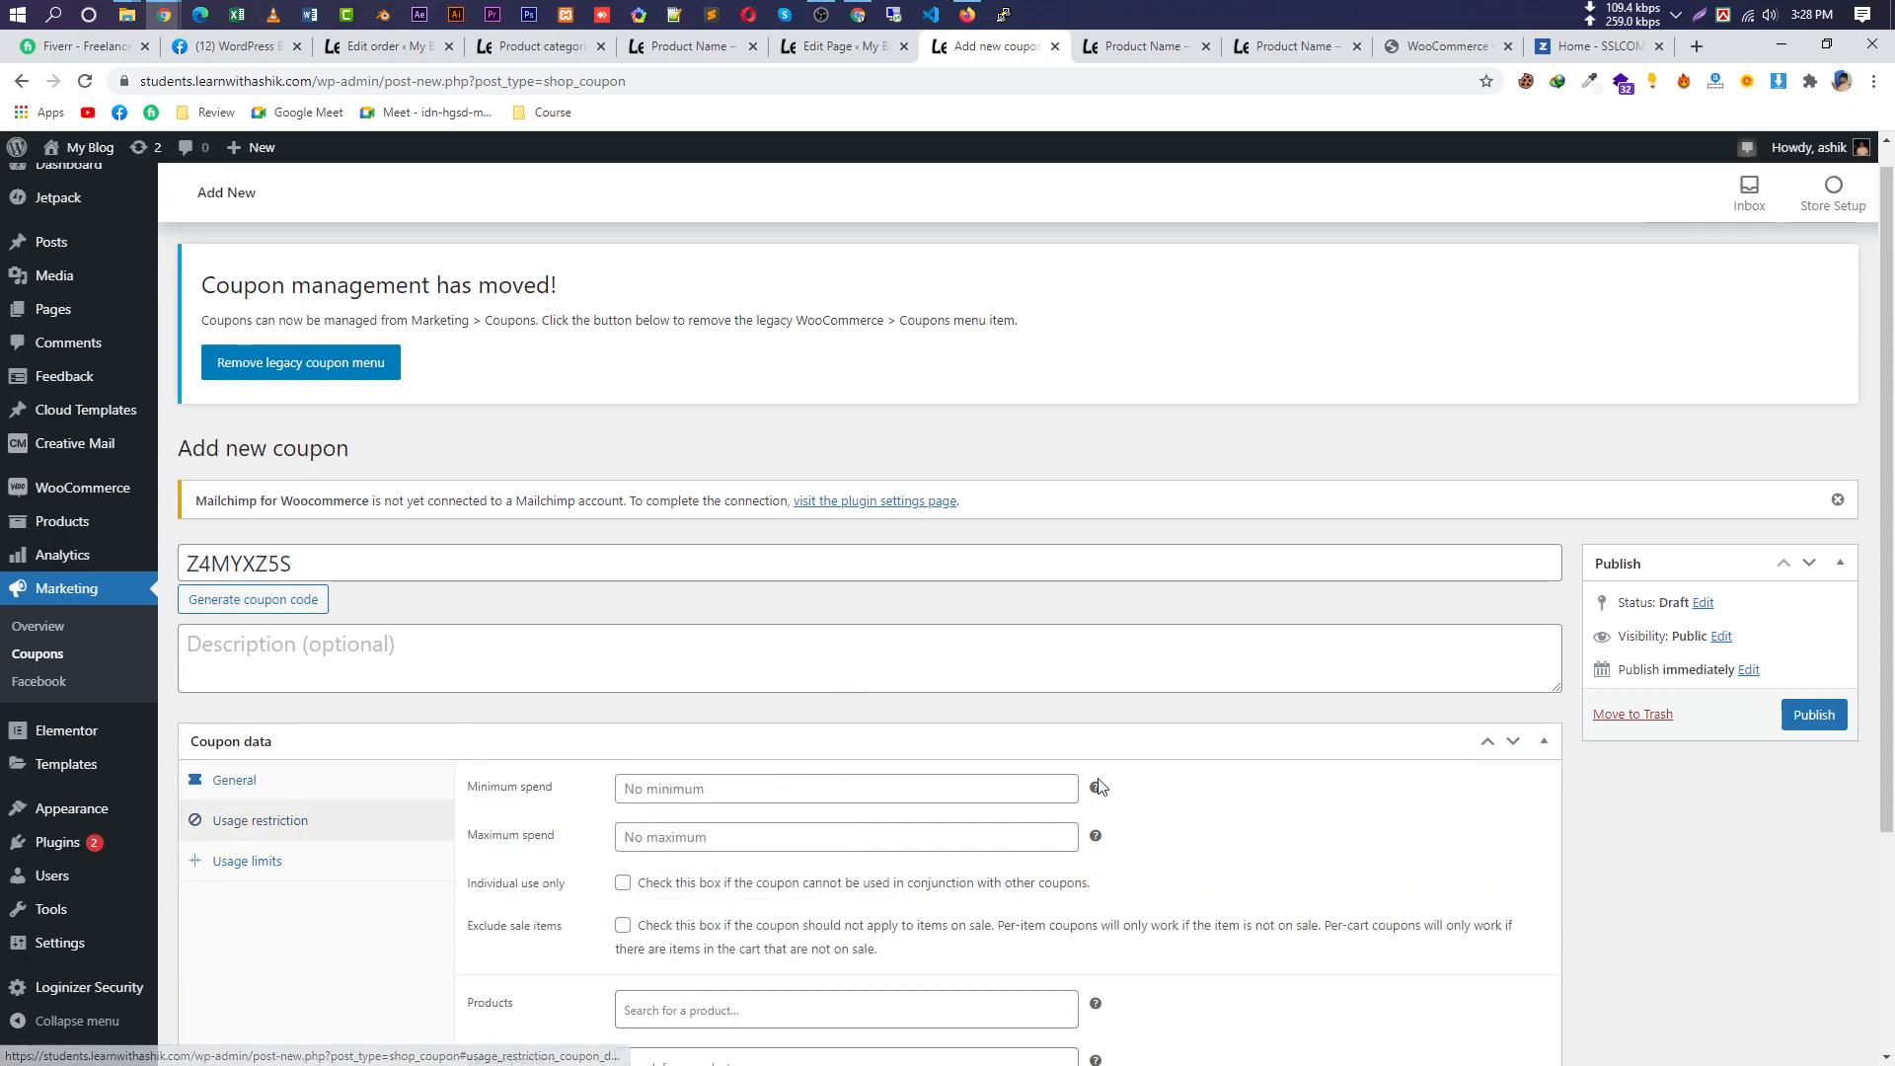
Look over the minimum spend and discount type settings before returning to Usage restriction.
{"action": "left_click", "coordinate": [778, 791]}
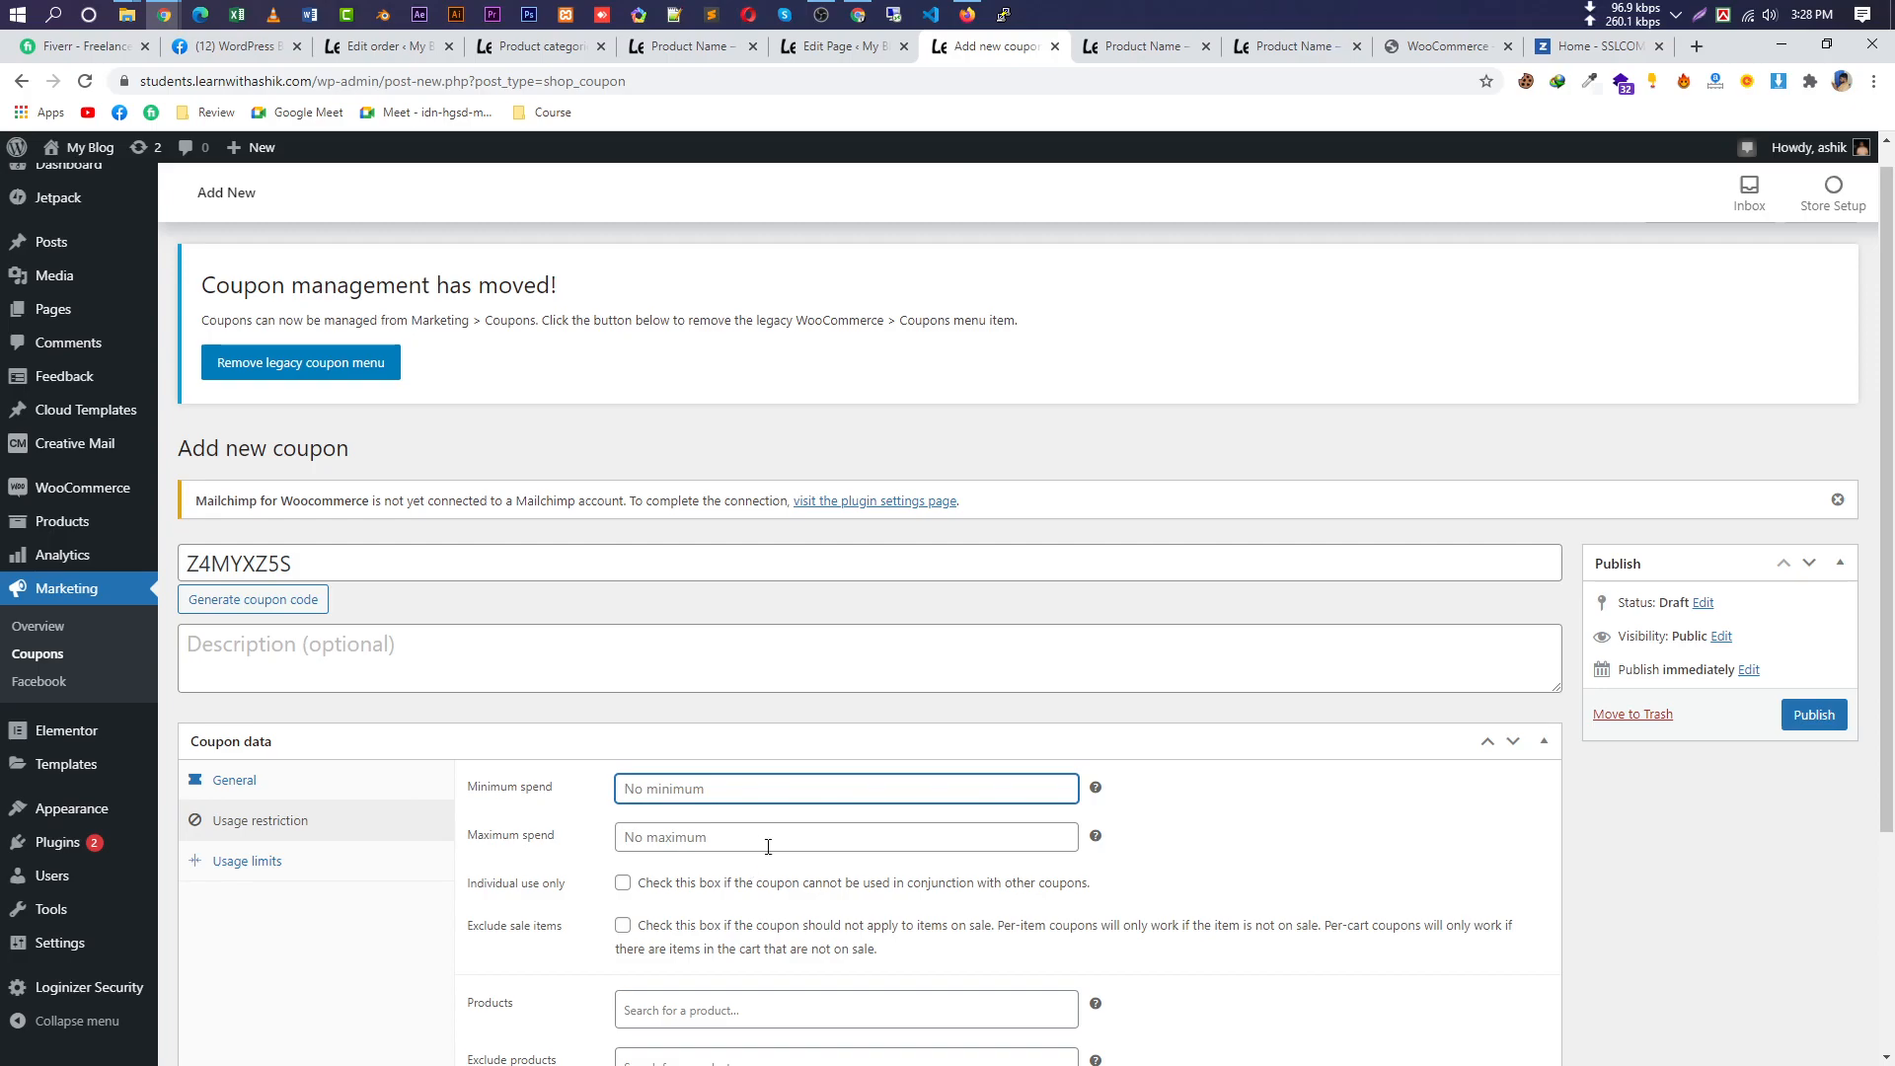
{"action": "scroll", "coordinate": [888, 888], "scroll_direction": "down", "scroll_amount": 2}
{"action": "scroll", "coordinate": [878, 877], "scroll_direction": "down", "scroll_amount": 1}
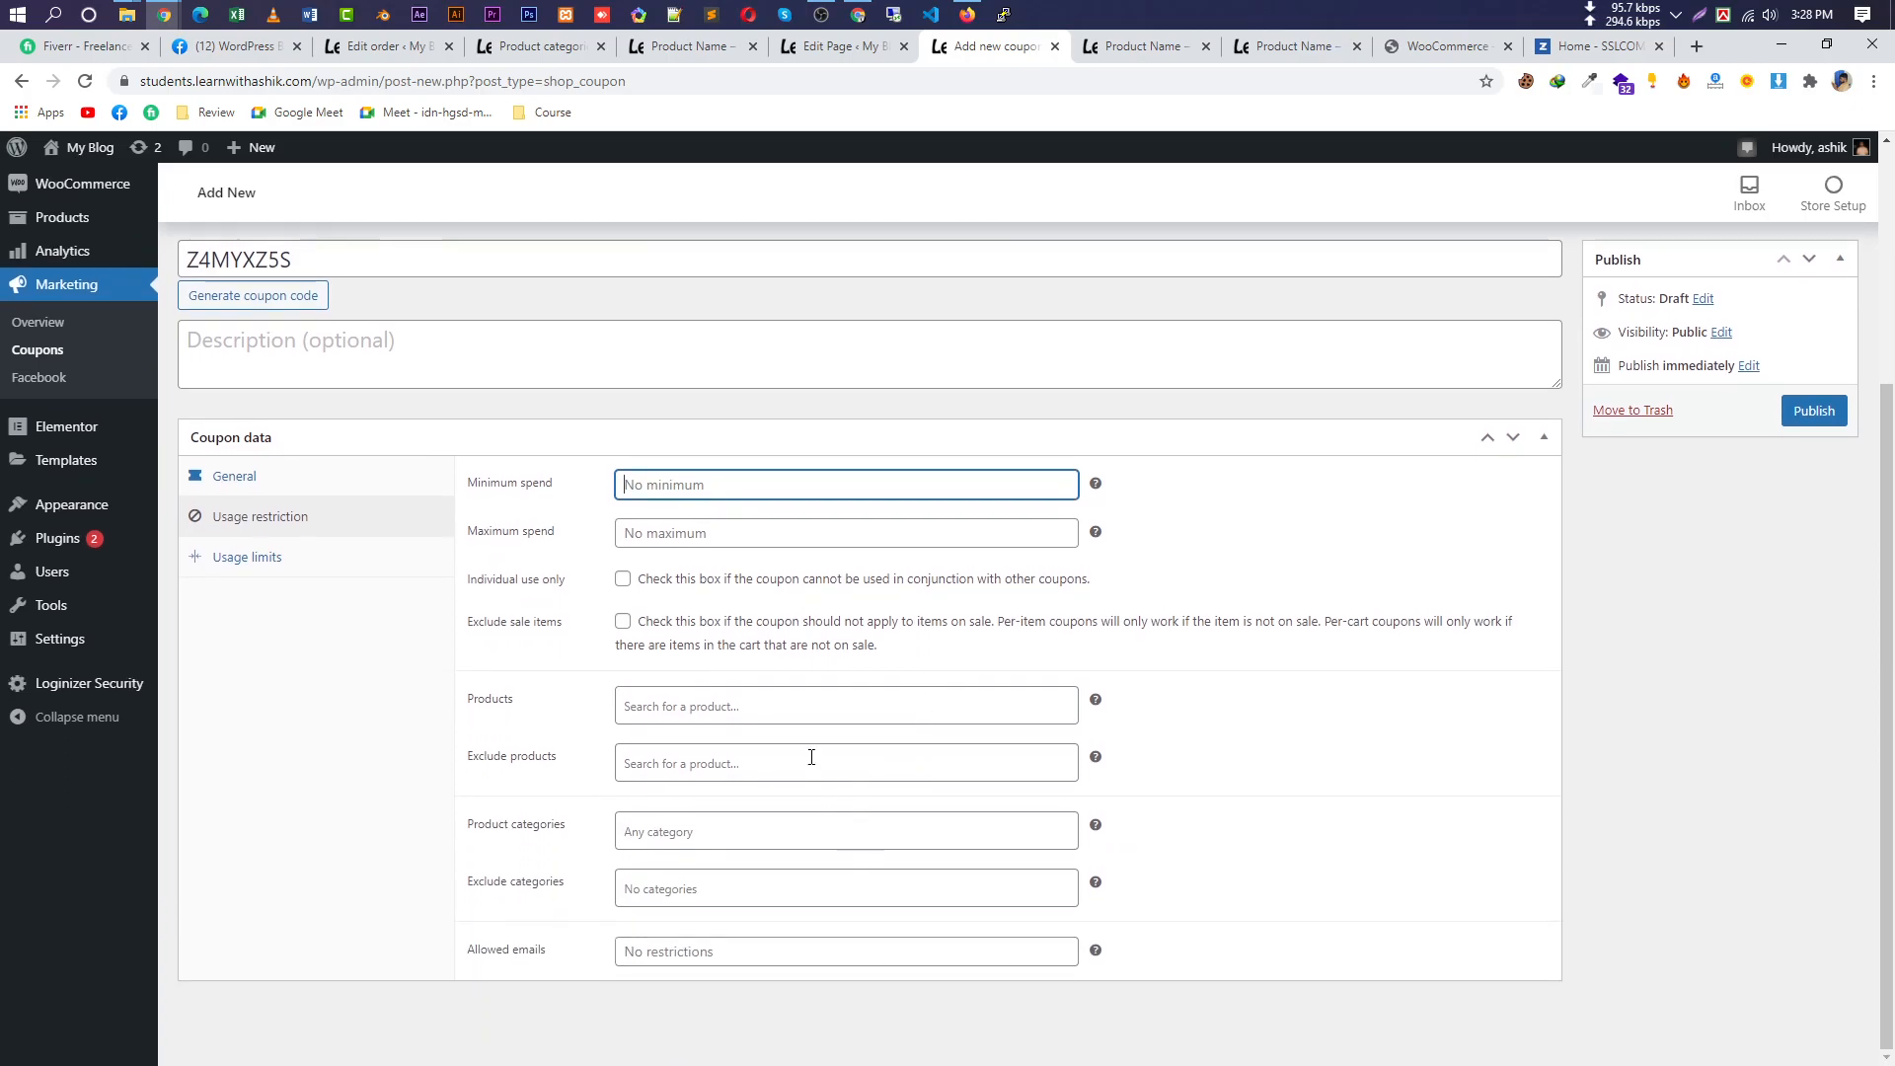
{"action": "left_click", "coordinate": [296, 476]}
{"action": "scroll", "coordinate": [334, 479], "scroll_direction": "up", "scroll_amount": 3}
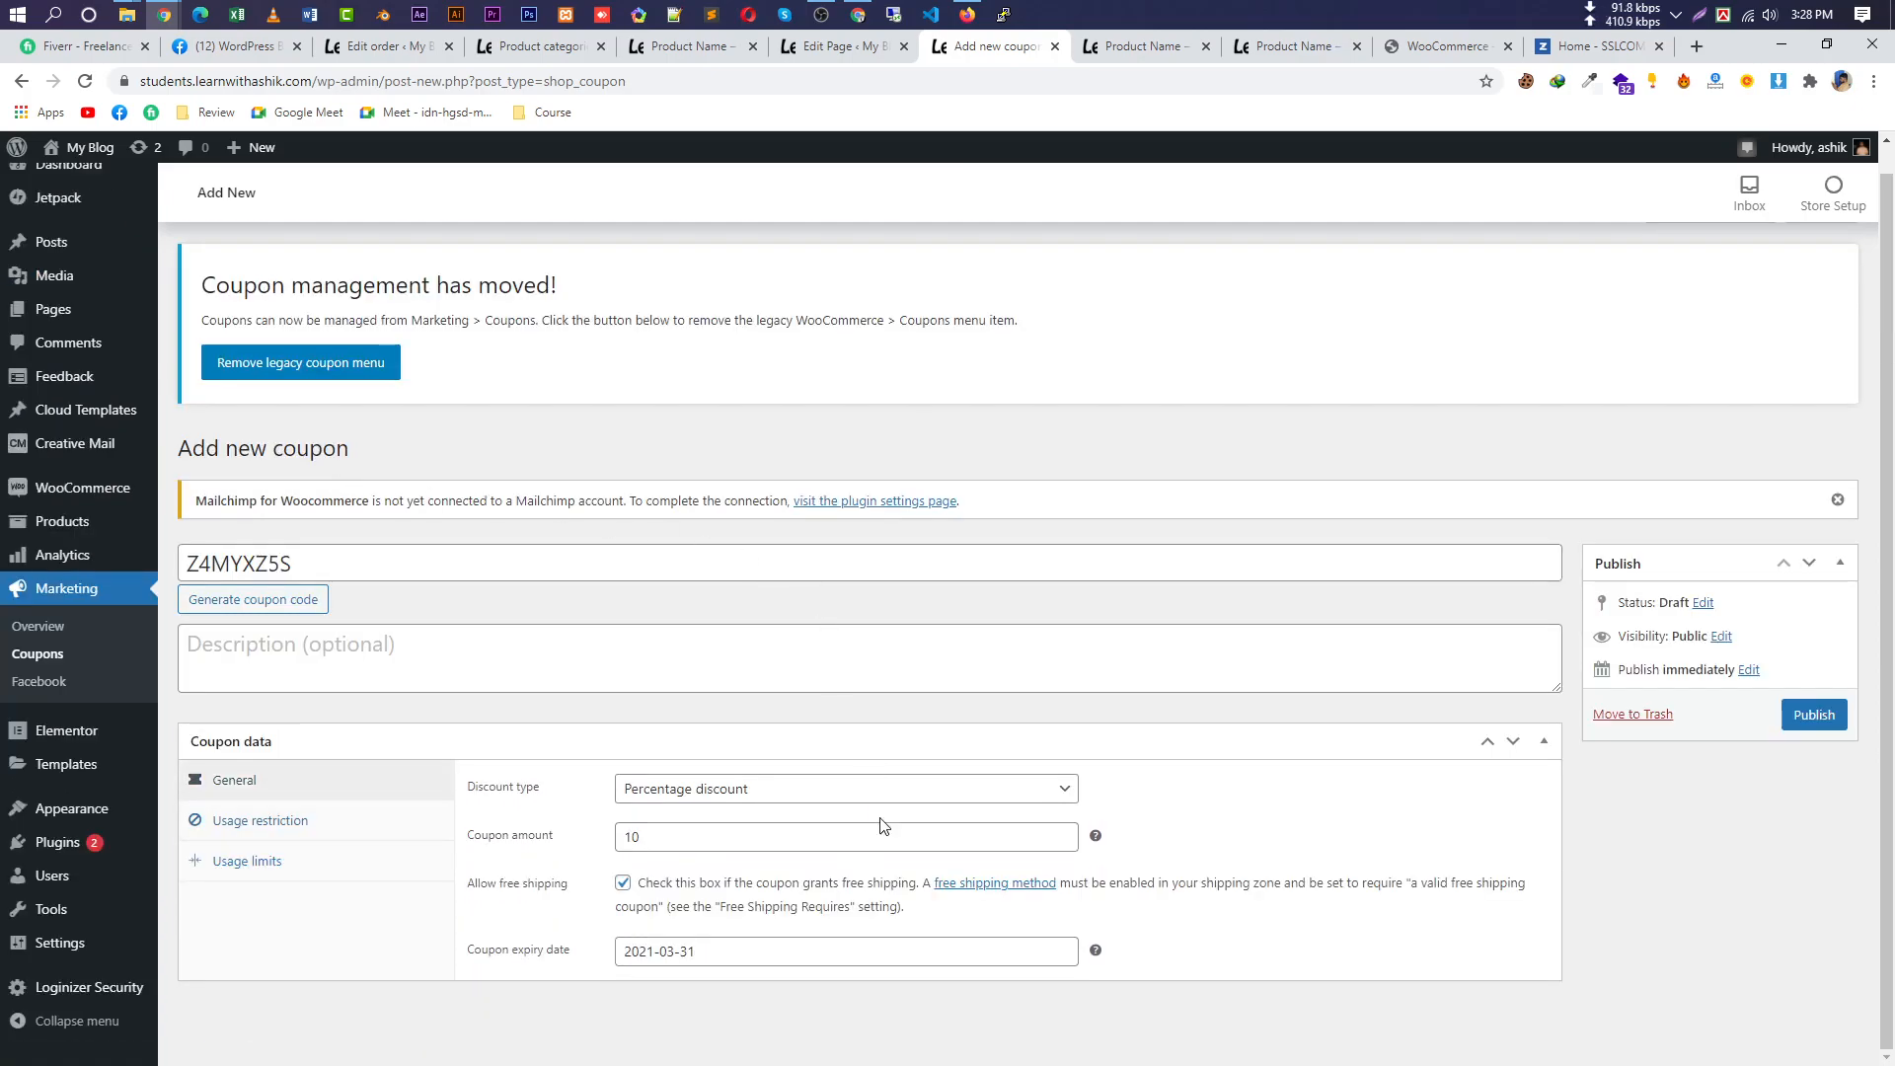
{"action": "left_click", "coordinate": [760, 802]}
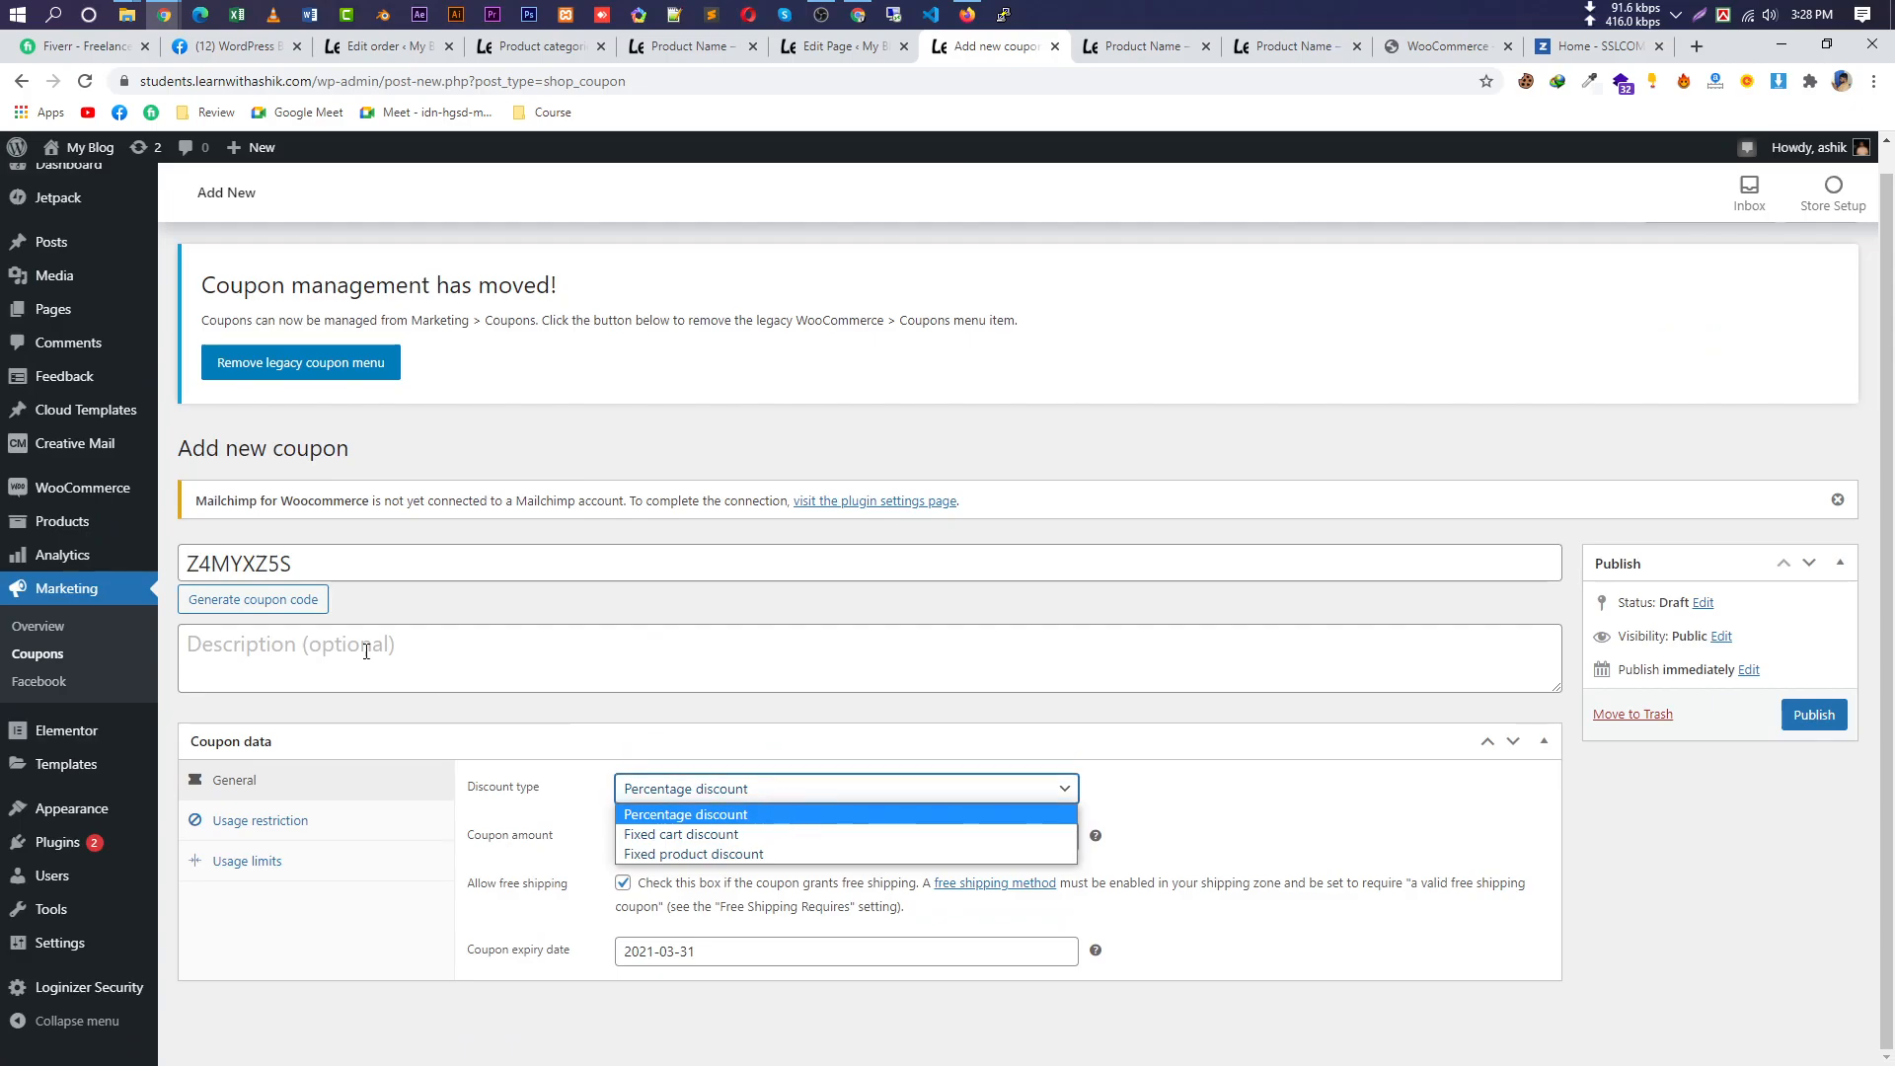
{"action": "left_click", "coordinate": [265, 819]}
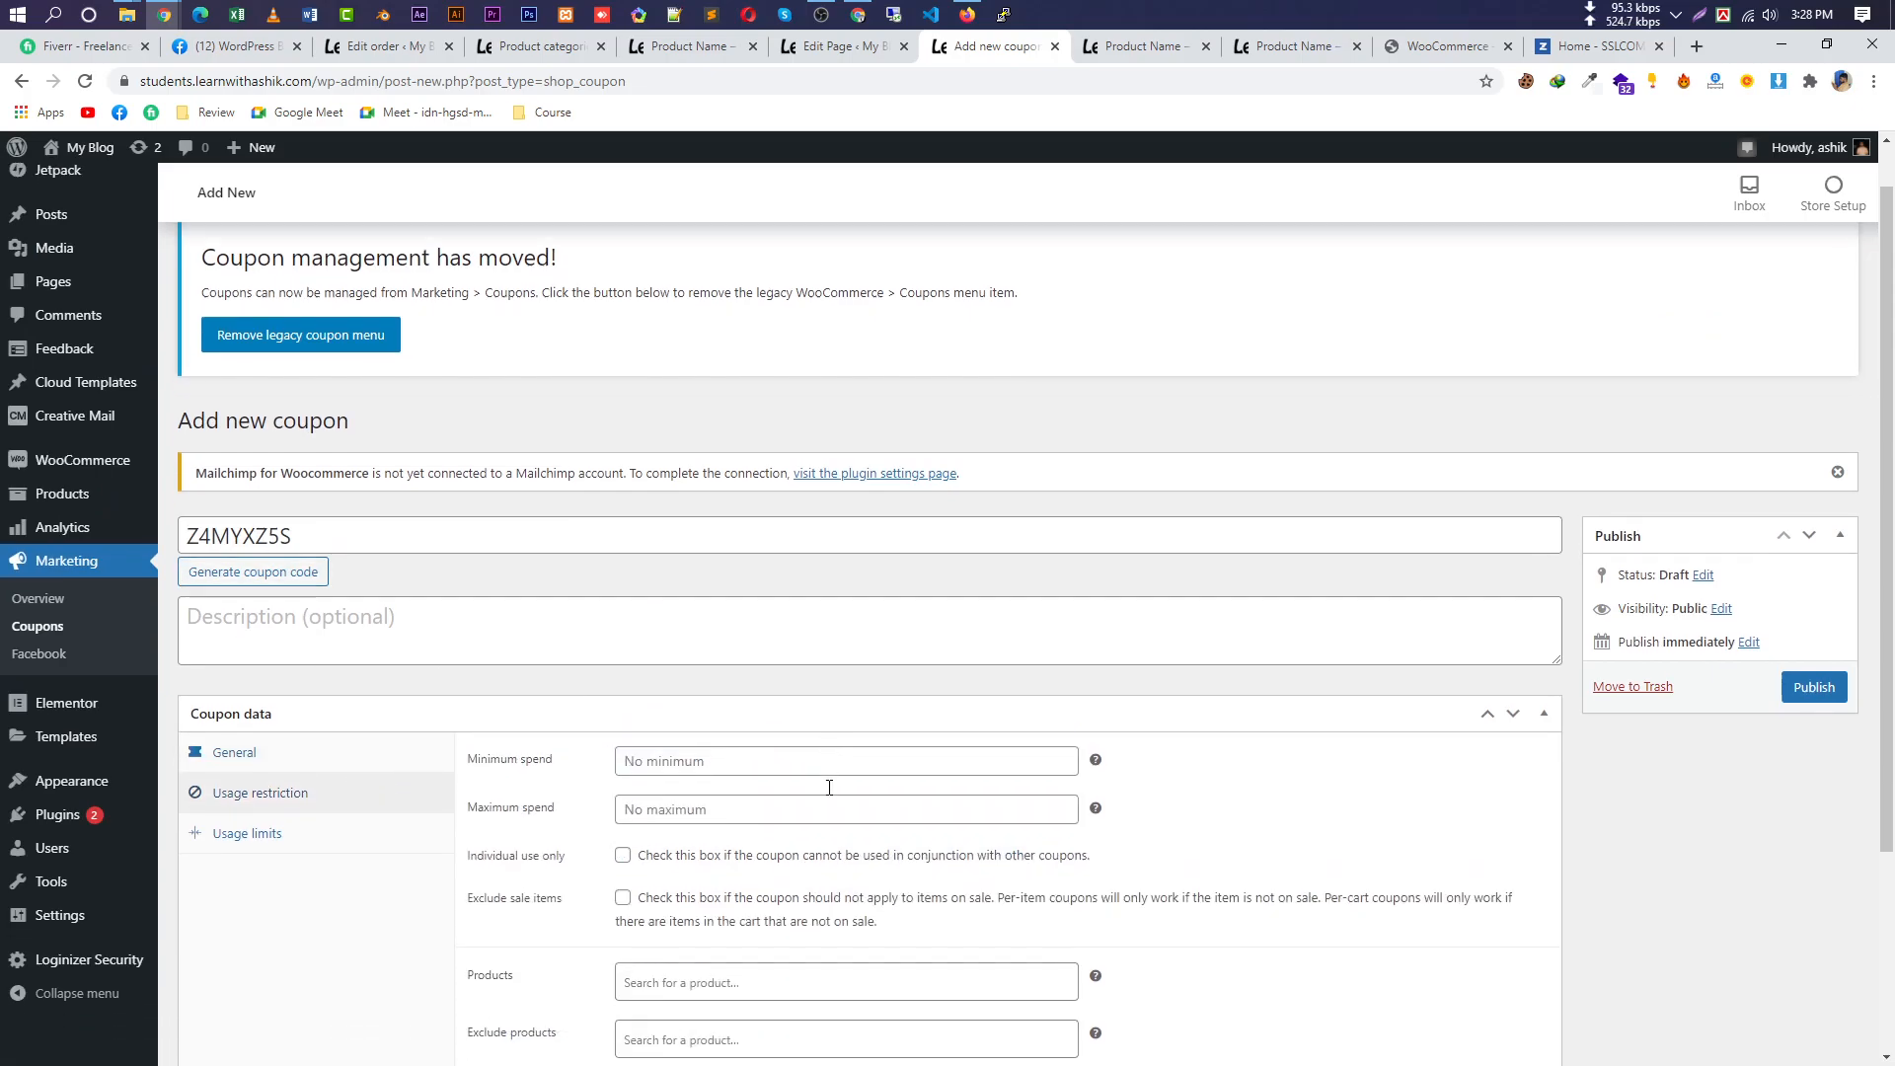
{"action": "scroll", "coordinate": [834, 782], "scroll_direction": "down", "scroll_amount": 3}
Search 'pro' and restrict the coupon to Product Name (#380).
{"action": "left_click", "coordinate": [742, 708]}
{"action": "type", "text": "pro"}
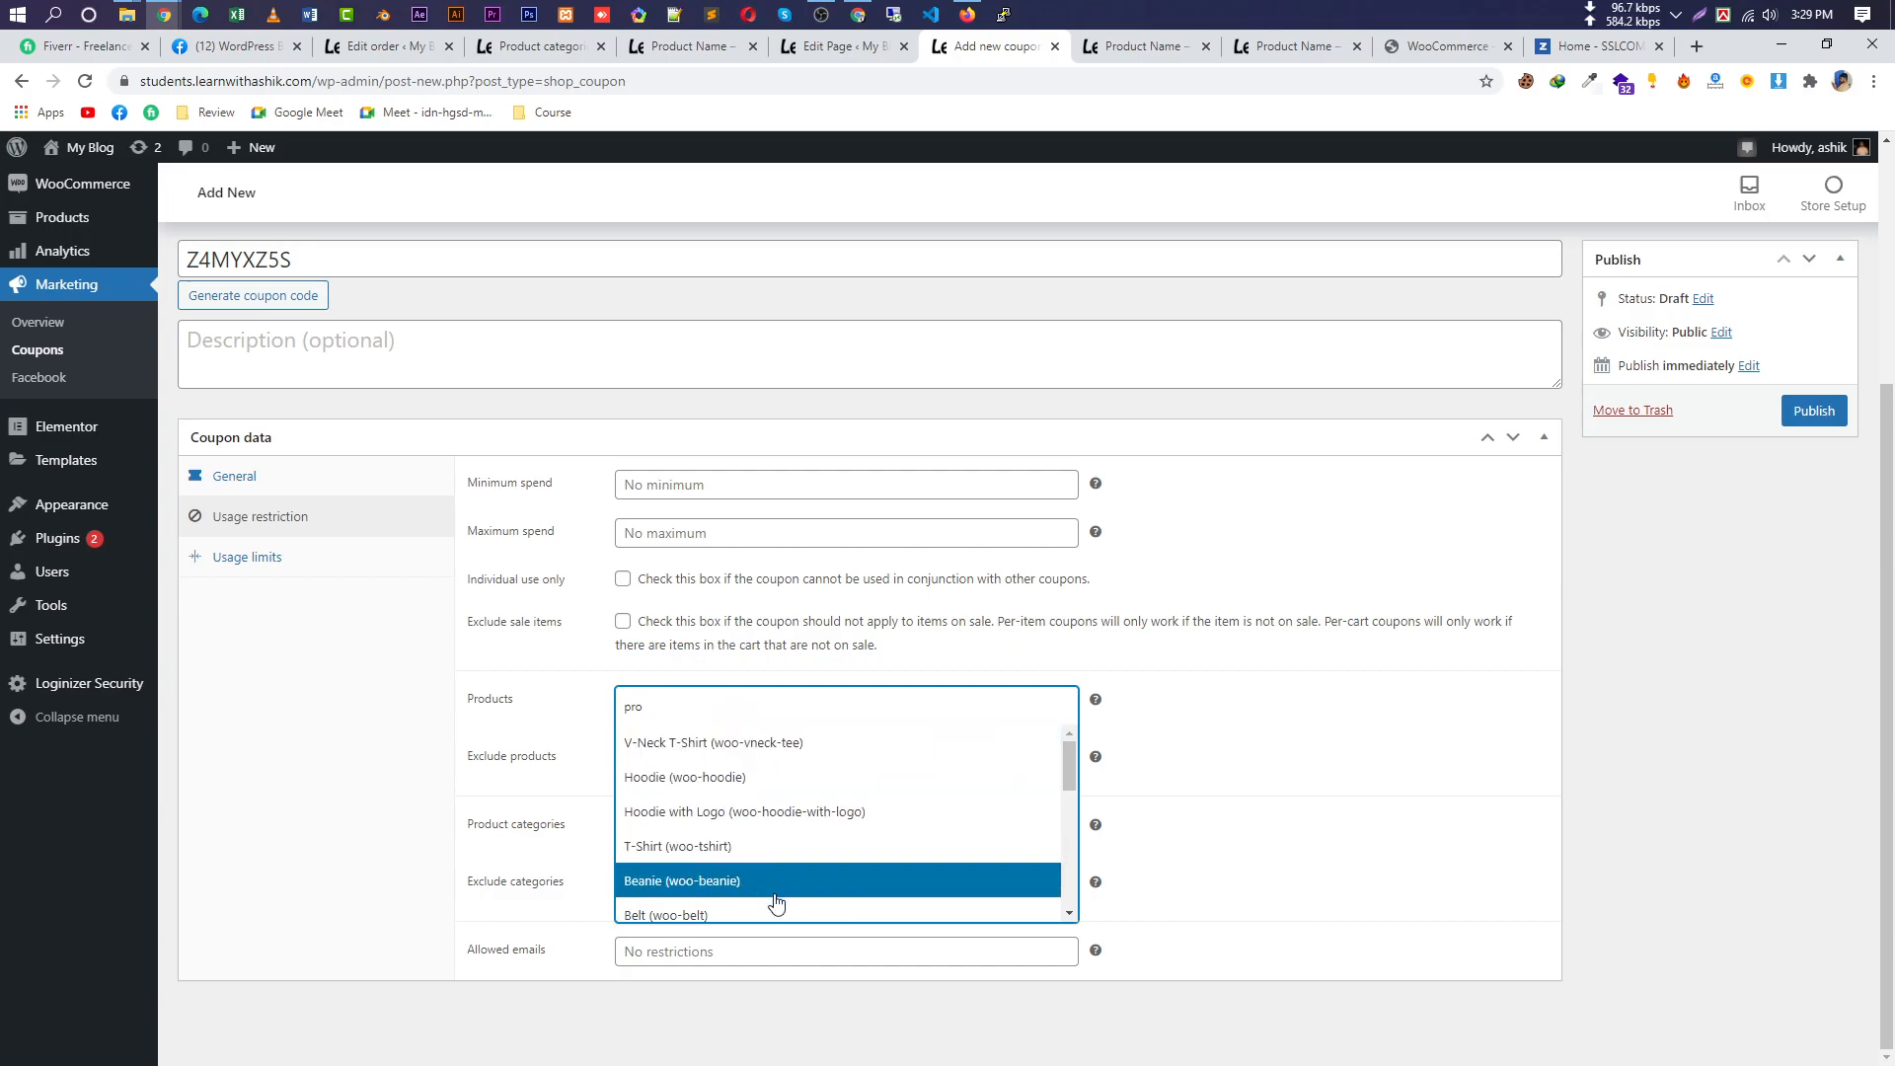
{"action": "scroll", "coordinate": [849, 868], "scroll_direction": "down", "scroll_amount": 5}
{"action": "scroll", "coordinate": [868, 906], "scroll_direction": "down", "scroll_amount": 2}
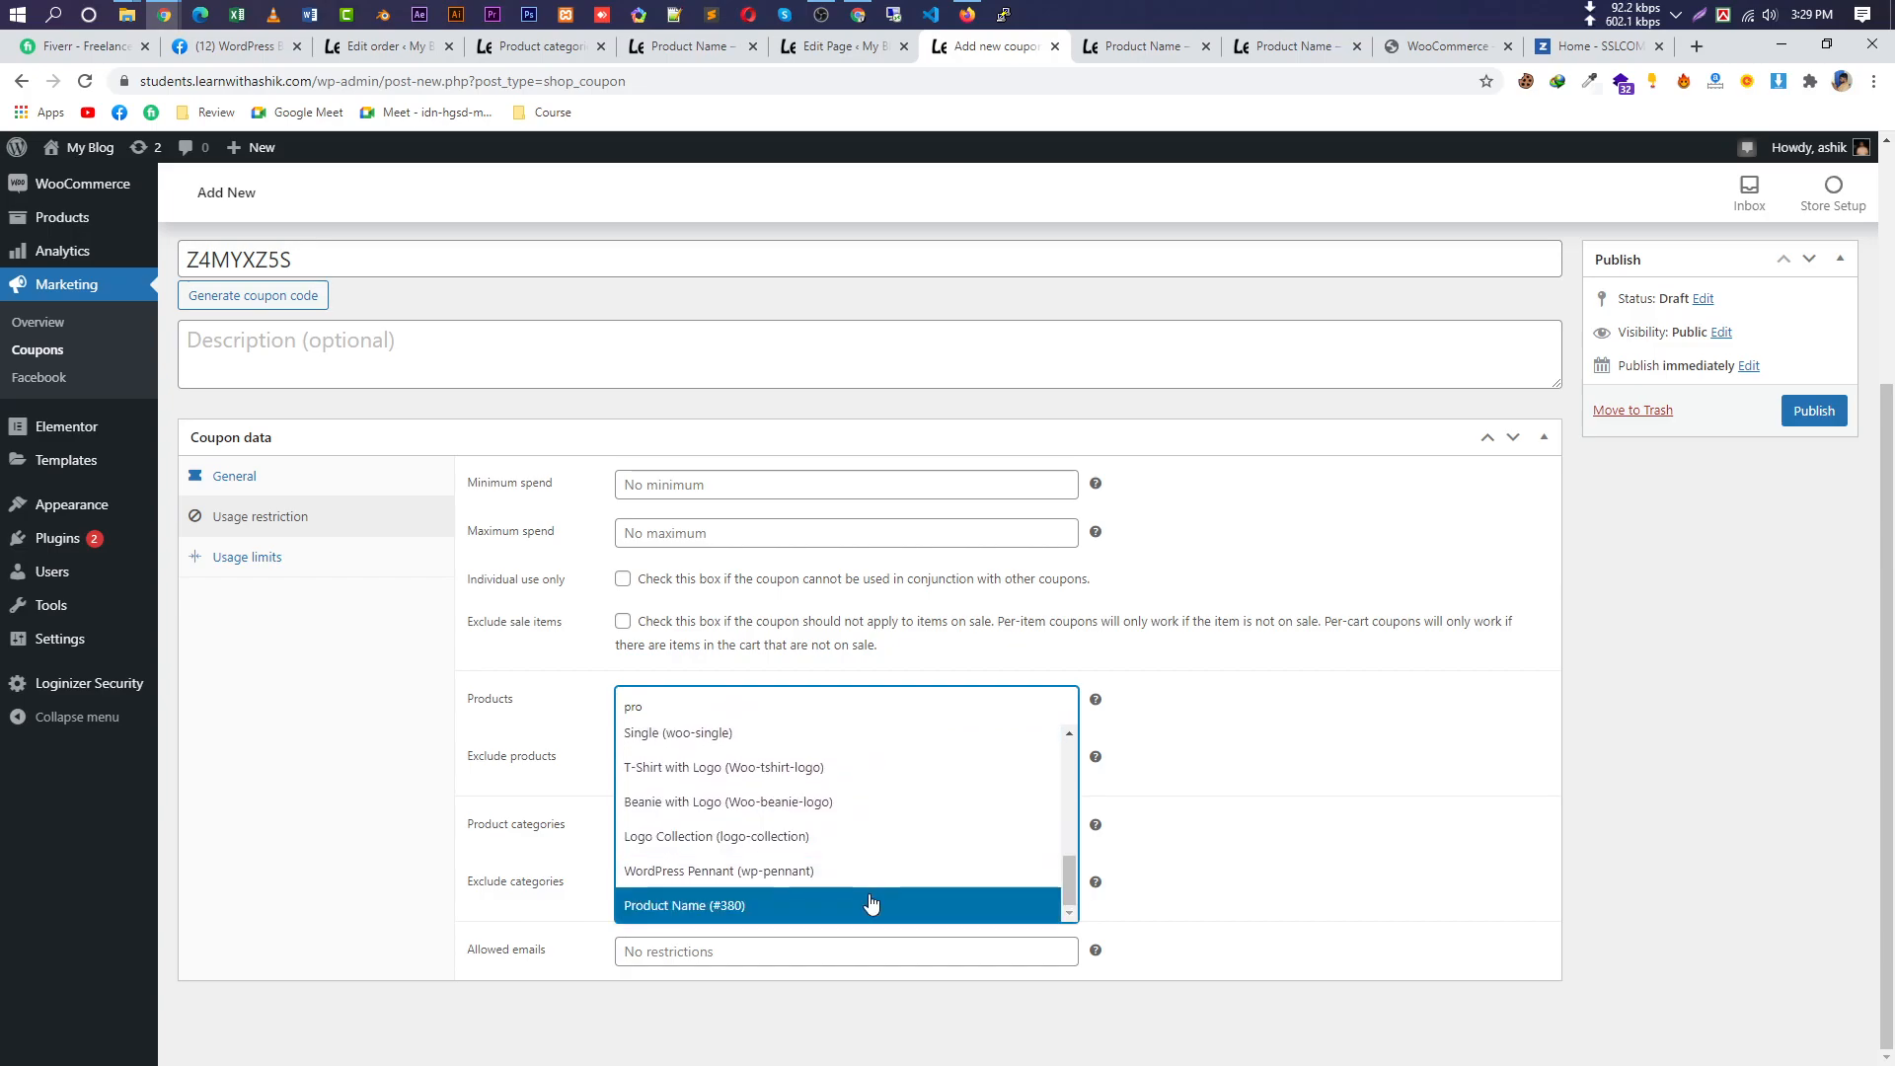
{"action": "left_click", "coordinate": [760, 908]}
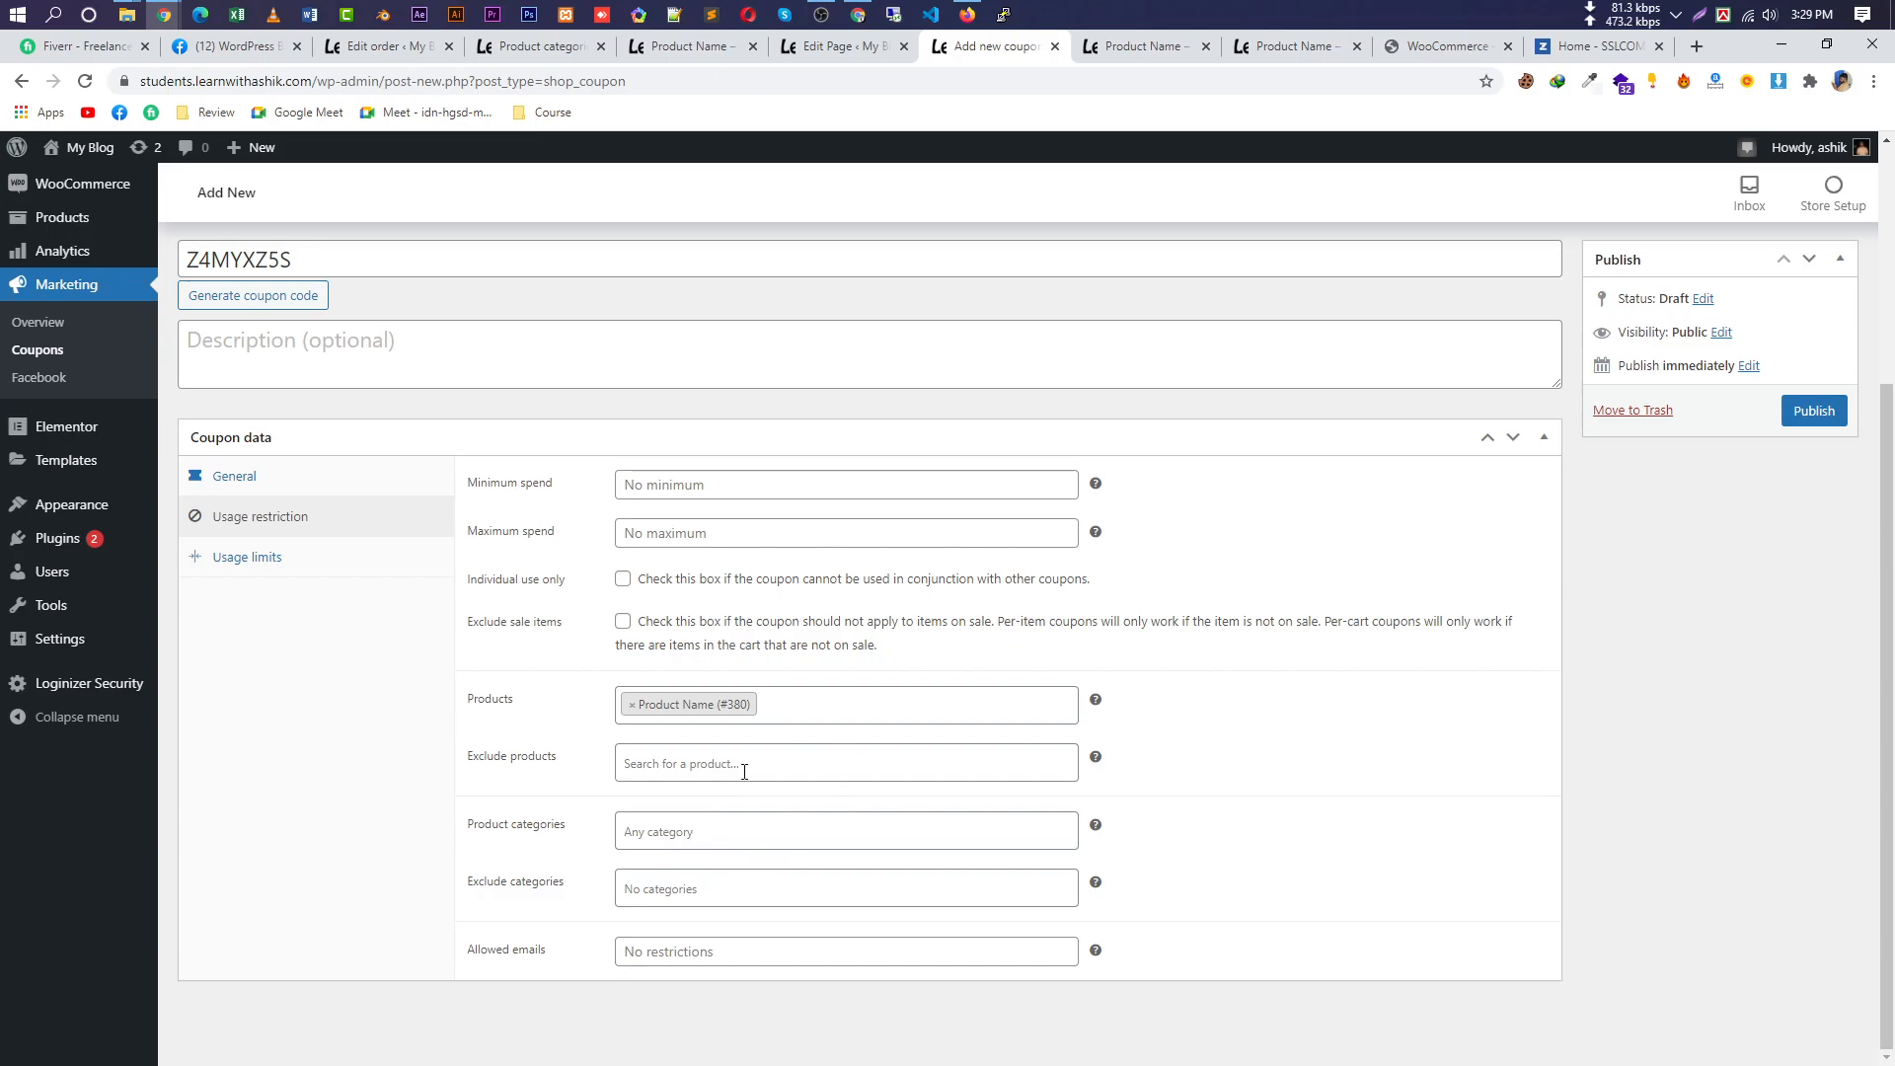
{"action": "left_click_drag", "start_coordinate": [577, 762], "coordinate": [469, 766]}
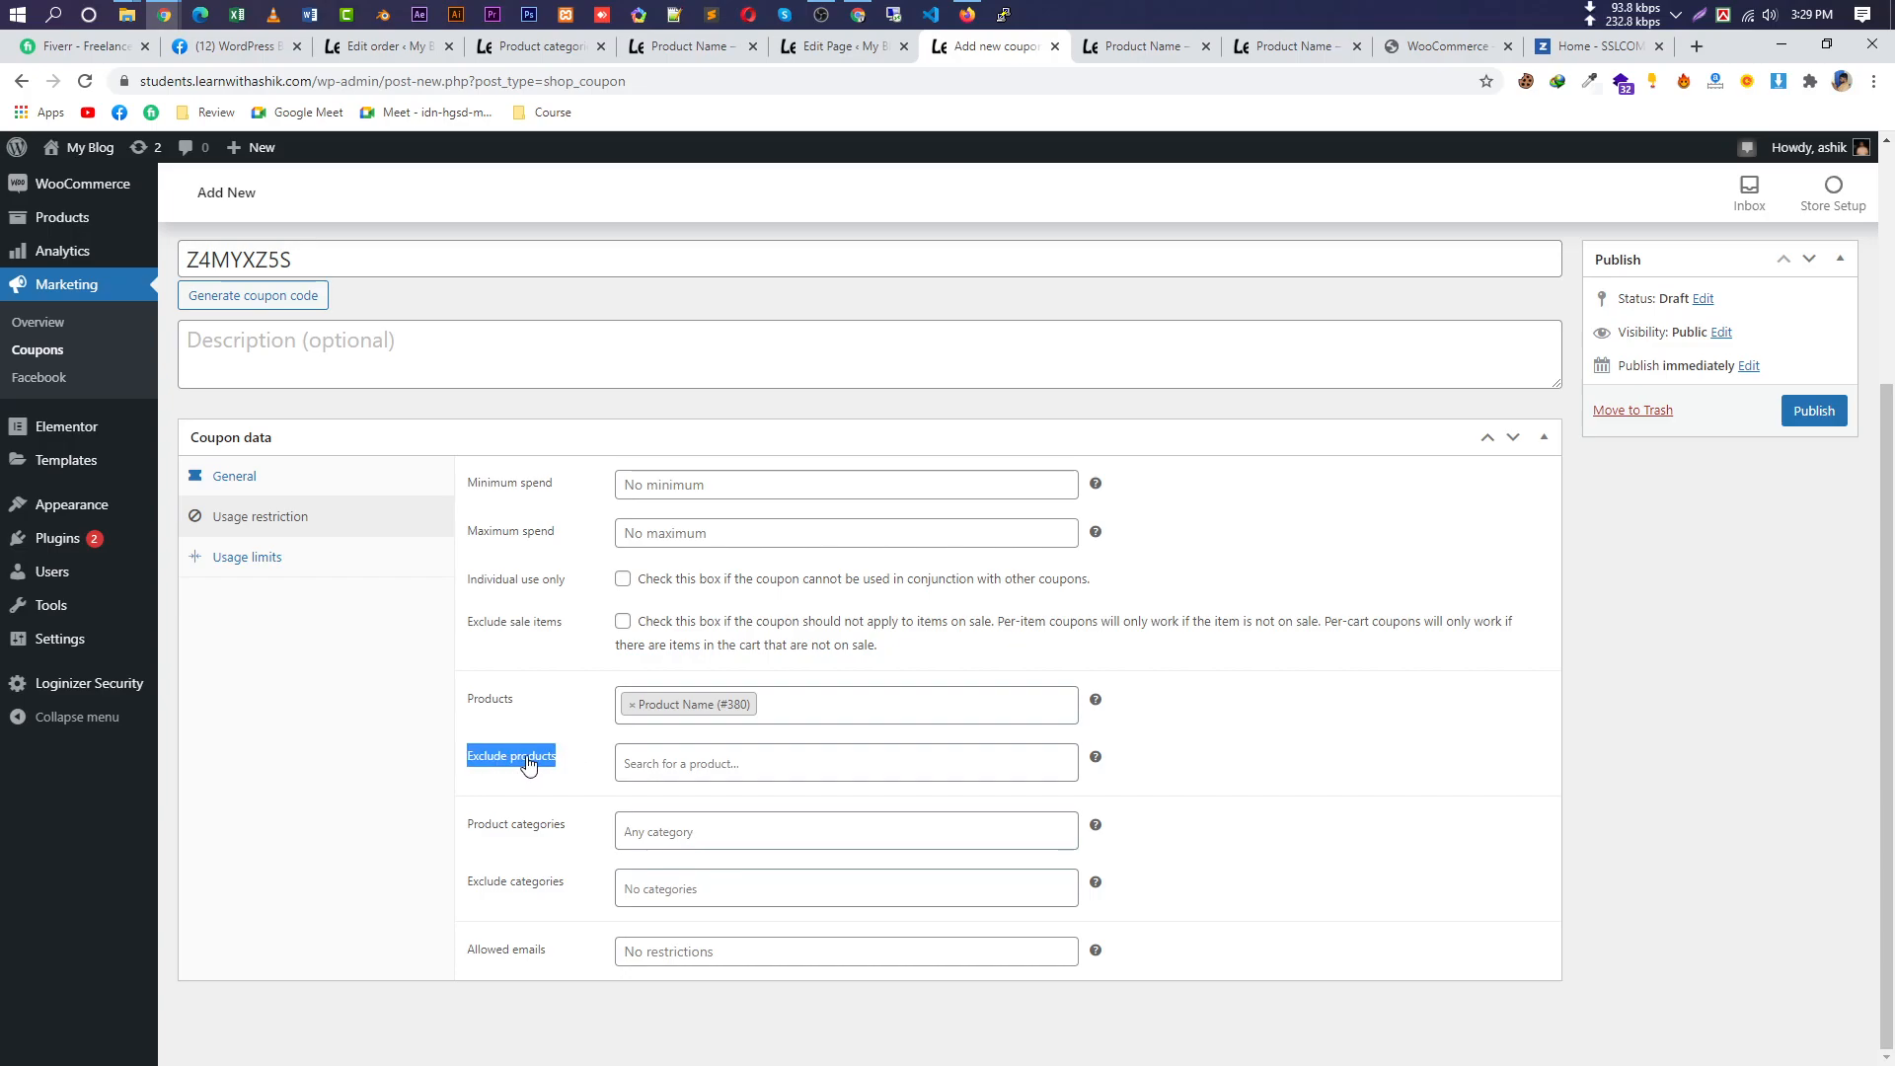
Limit the coupon to the Clothing category and exclude the Tshirts category.
{"action": "left_click", "coordinate": [759, 834]}
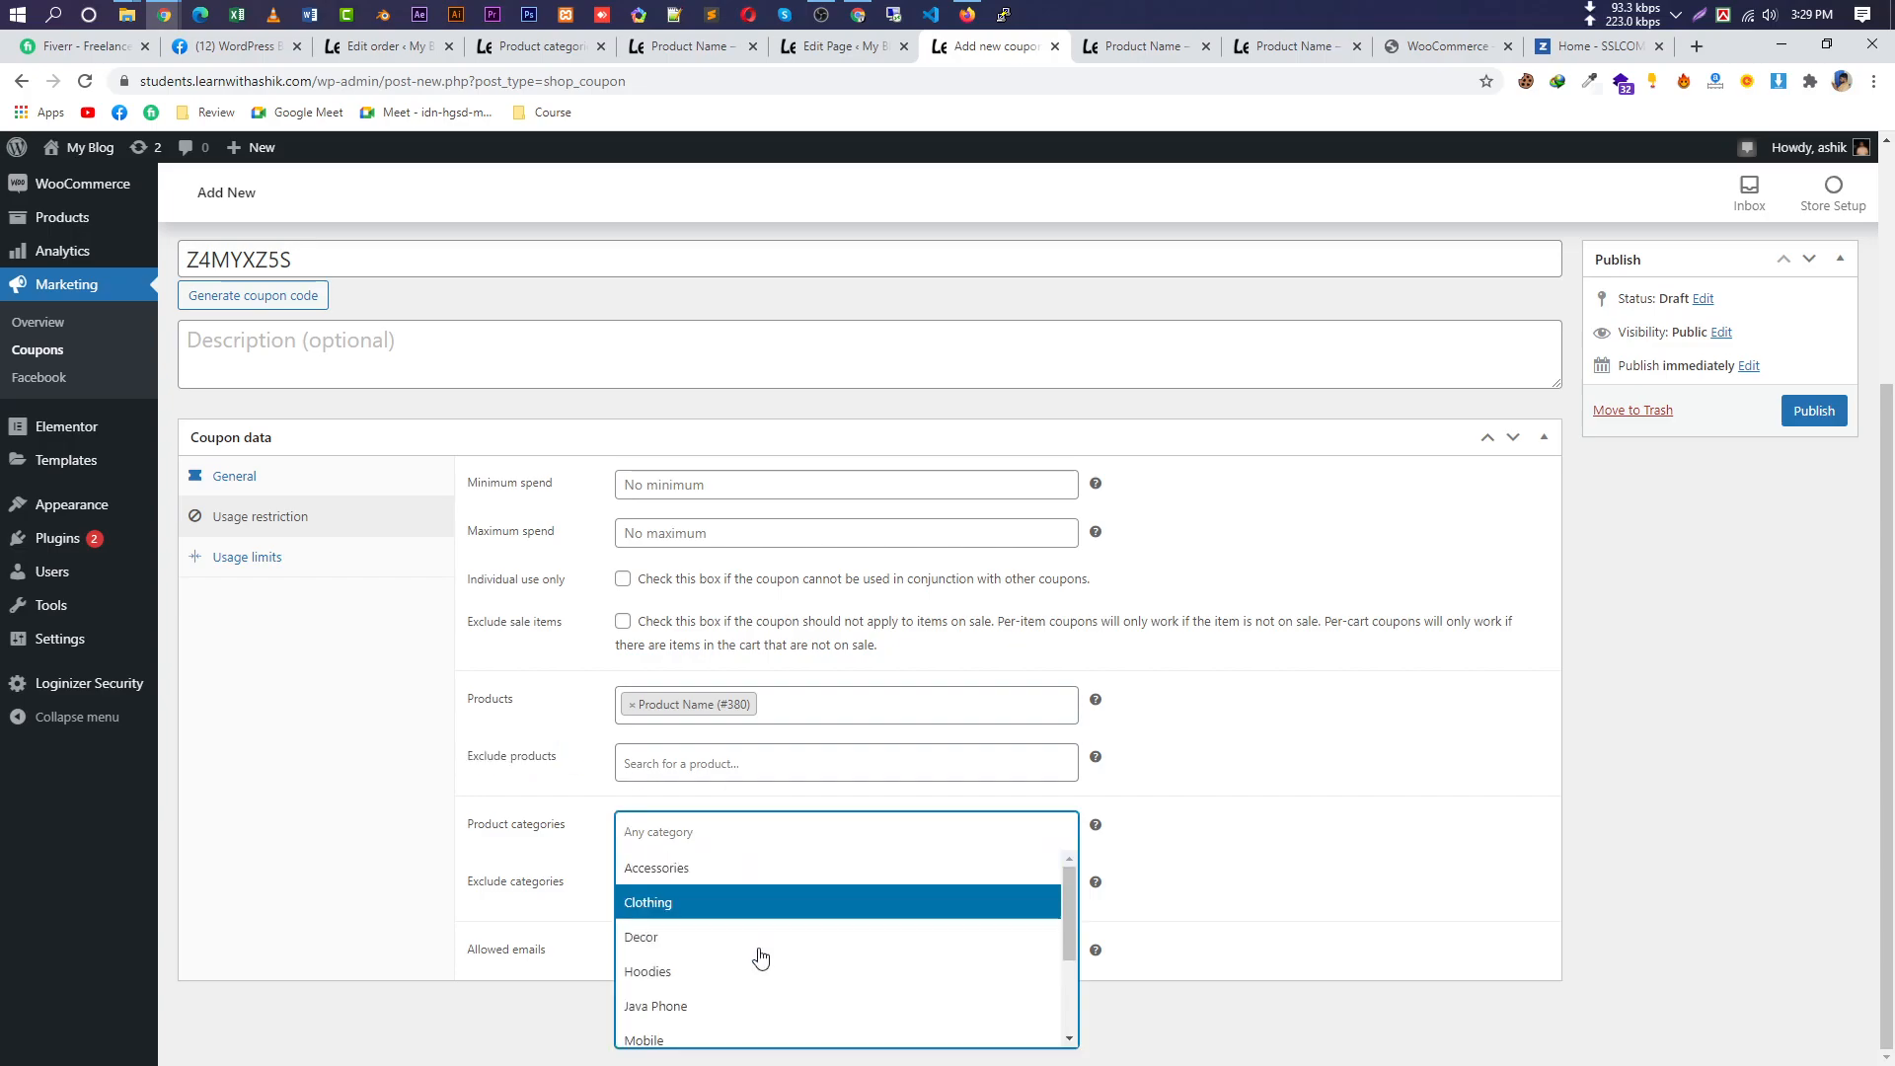
{"action": "left_click", "coordinate": [774, 904]}
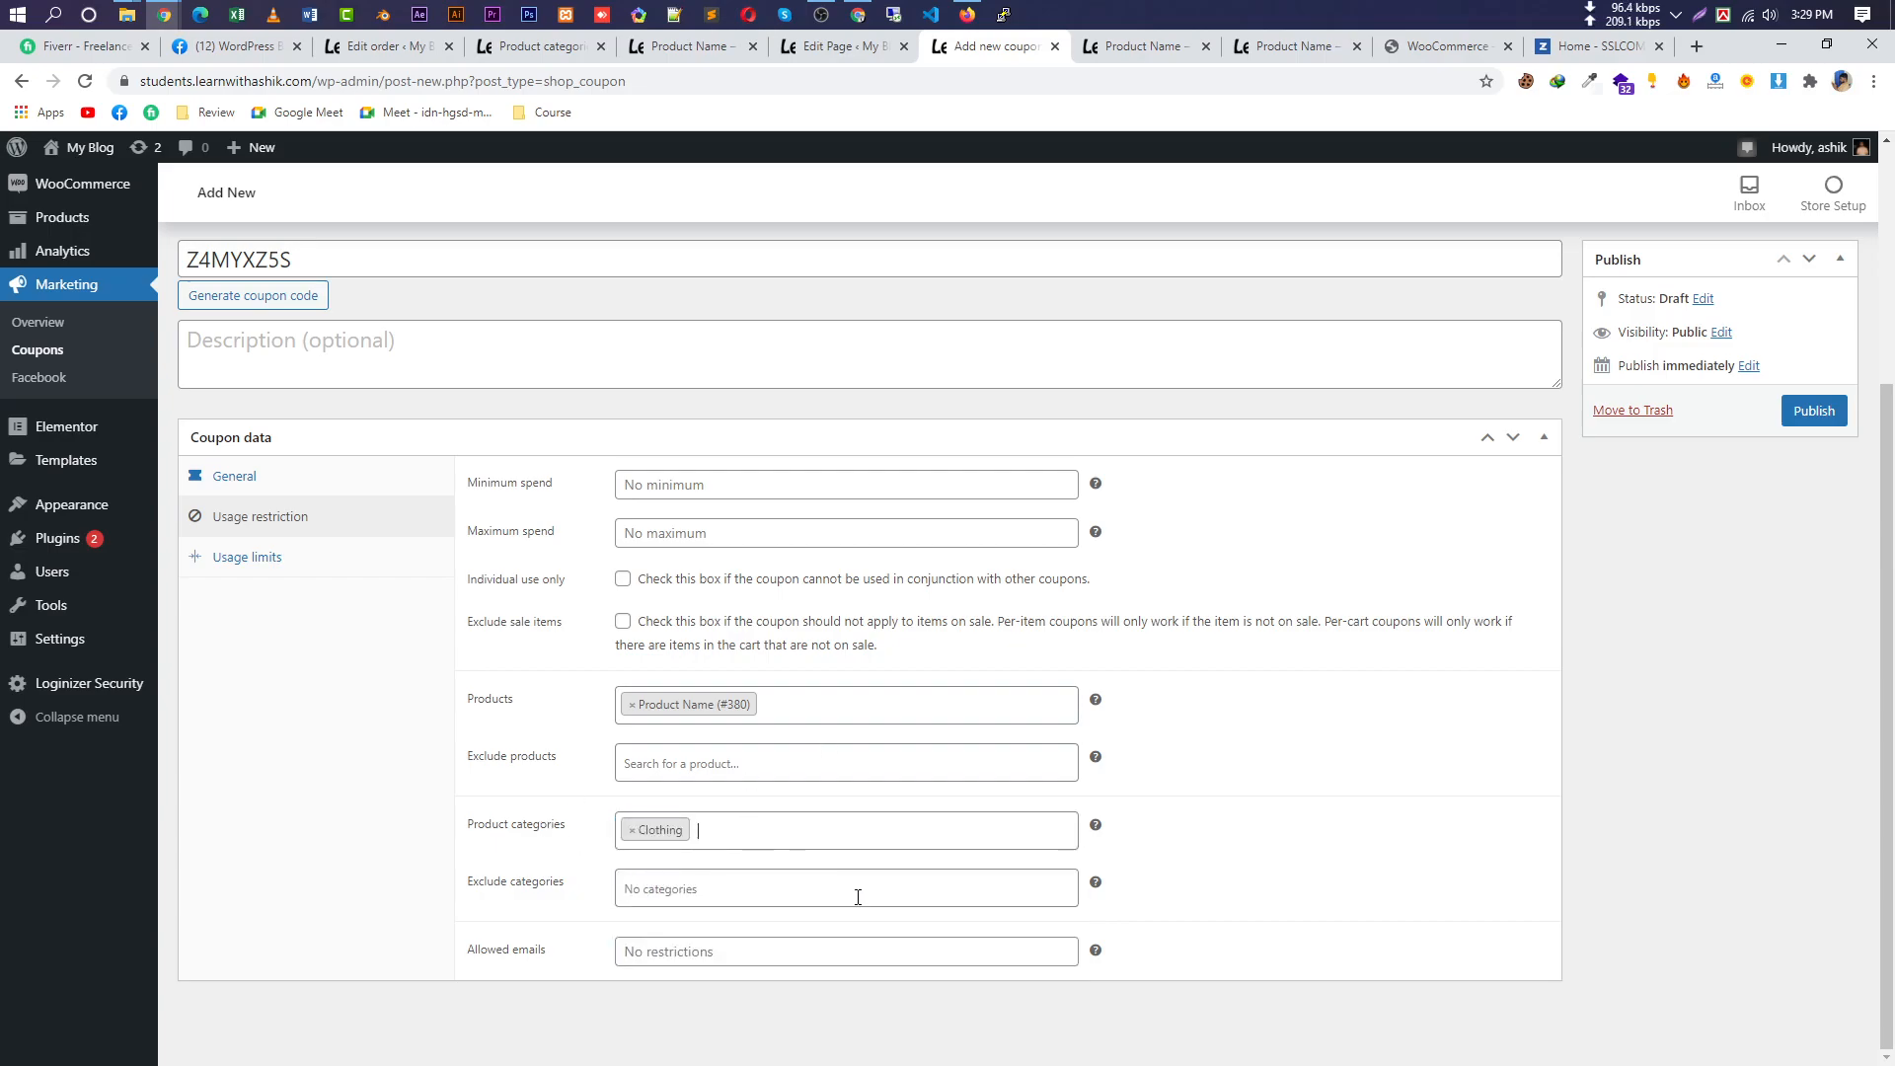
{"action": "left_click", "coordinate": [780, 888]}
{"action": "scroll", "coordinate": [760, 819], "scroll_direction": "down", "scroll_amount": 2}
{"action": "left_click", "coordinate": [708, 824]}
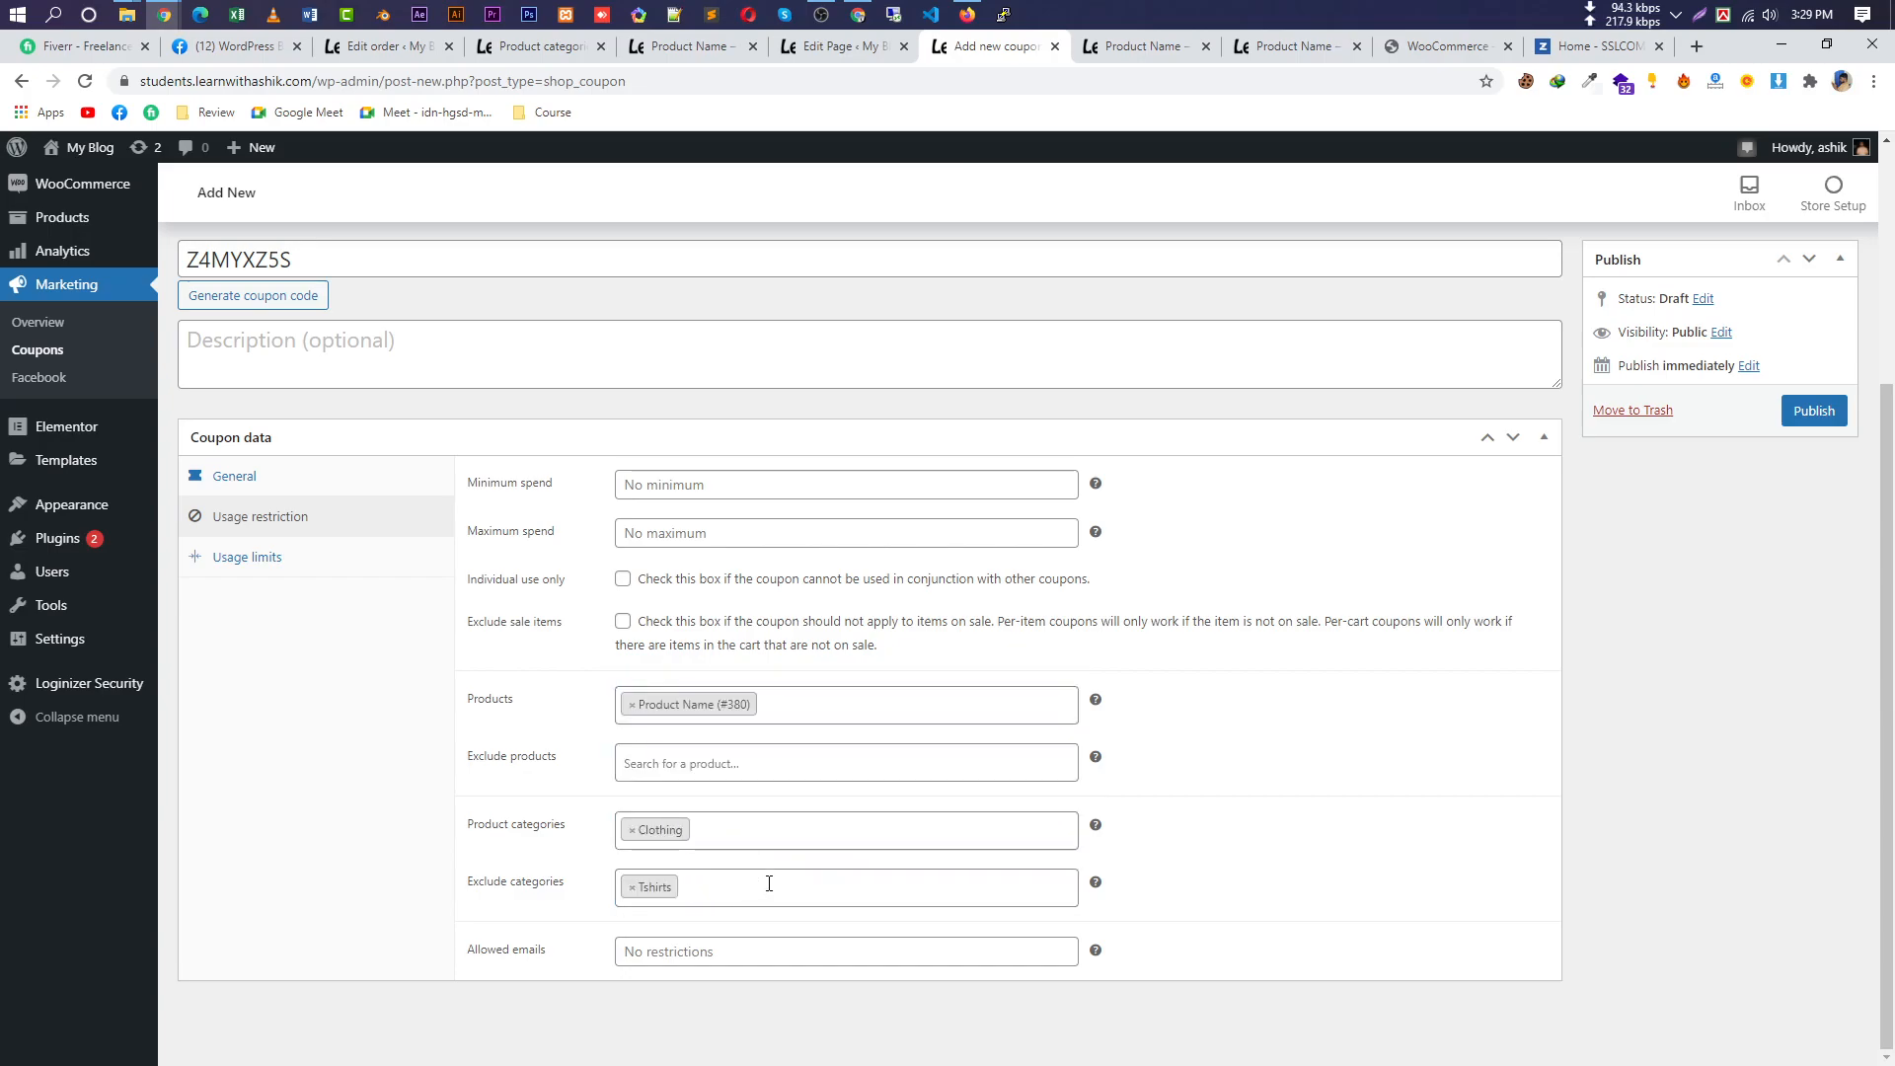
Clear stray text from the allowed emails field so it stays unrestricted.
{"action": "left_click", "coordinate": [769, 950]}
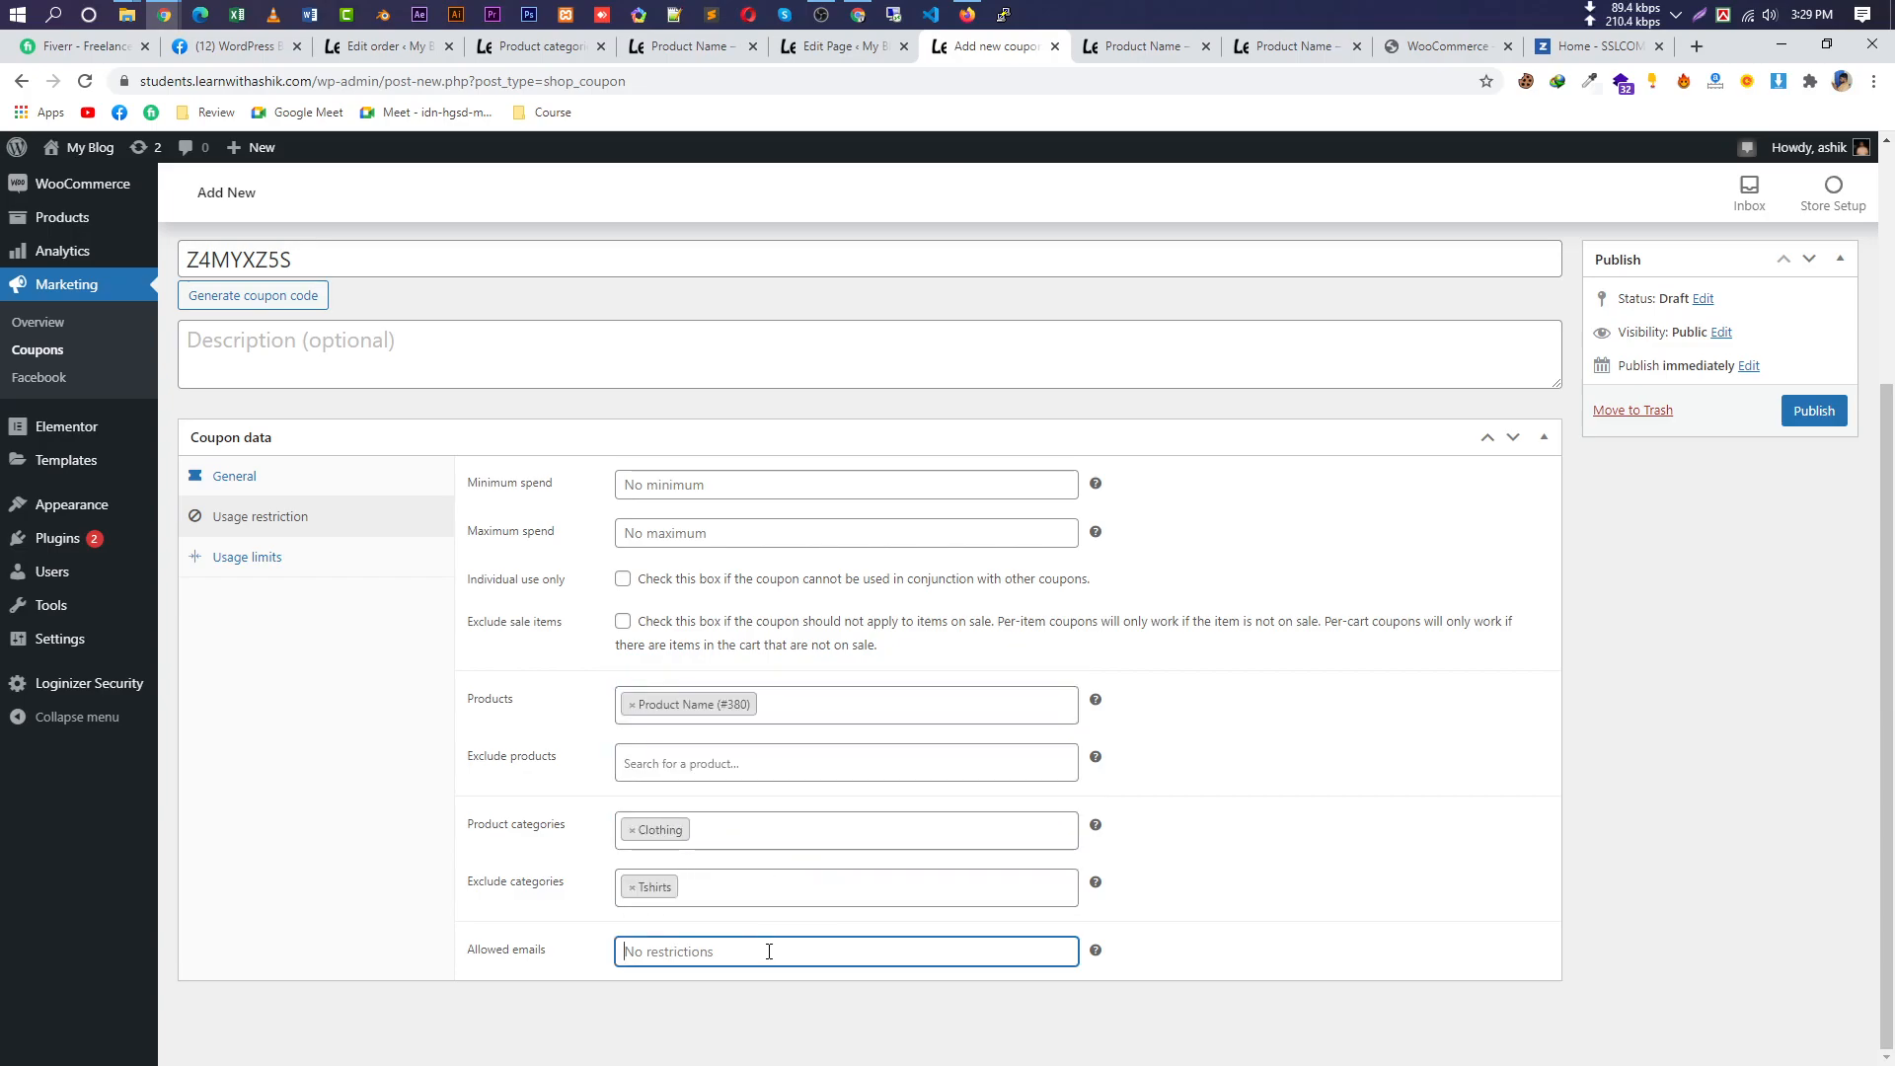
{"action": "type", "text": "as"}
{"action": "left_click_drag", "start_coordinate": [341, 259], "coordinate": [198, 265]}
{"action": "left_click", "coordinate": [688, 952]}
{"action": "key", "text": "BackSpace"}
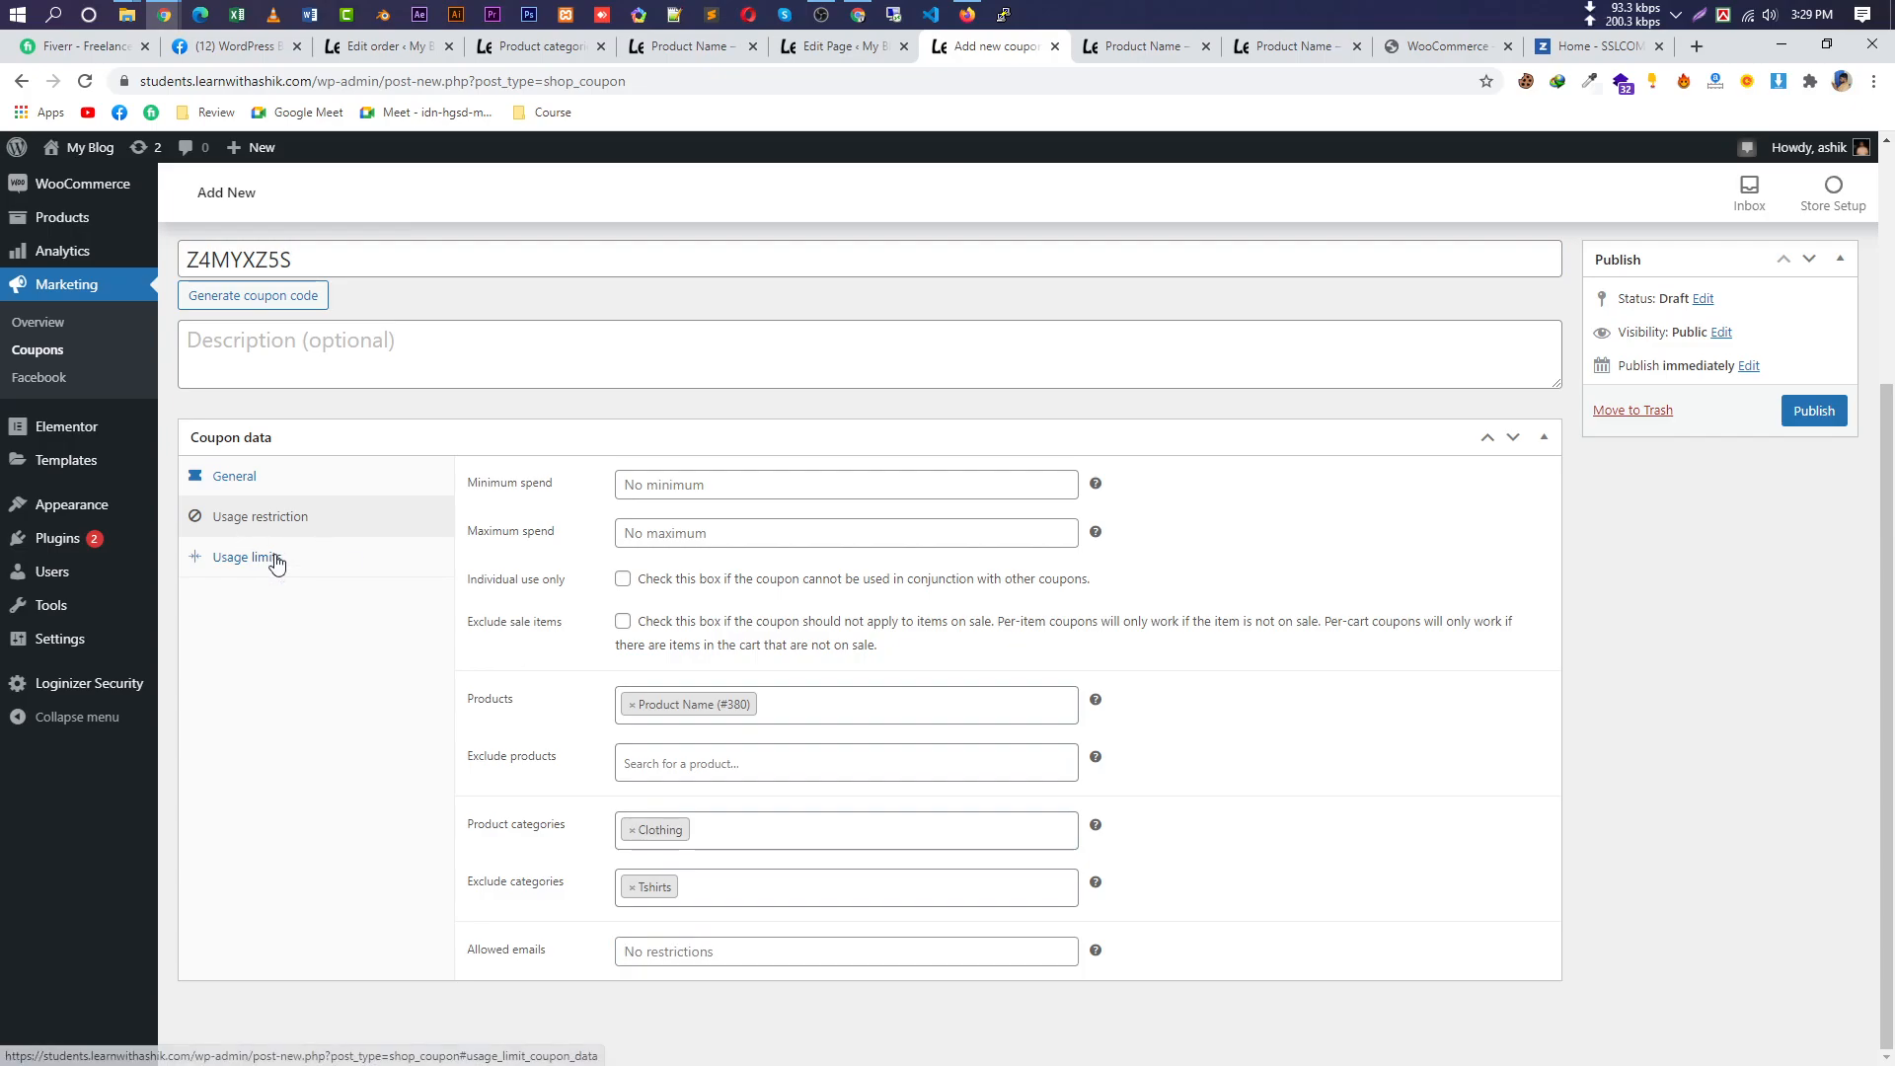
Fill in the coupon's usage limits: 10 uses per coupon and 1 use per user.
{"action": "left_click", "coordinate": [255, 556]}
{"action": "left_click", "coordinate": [830, 811]}
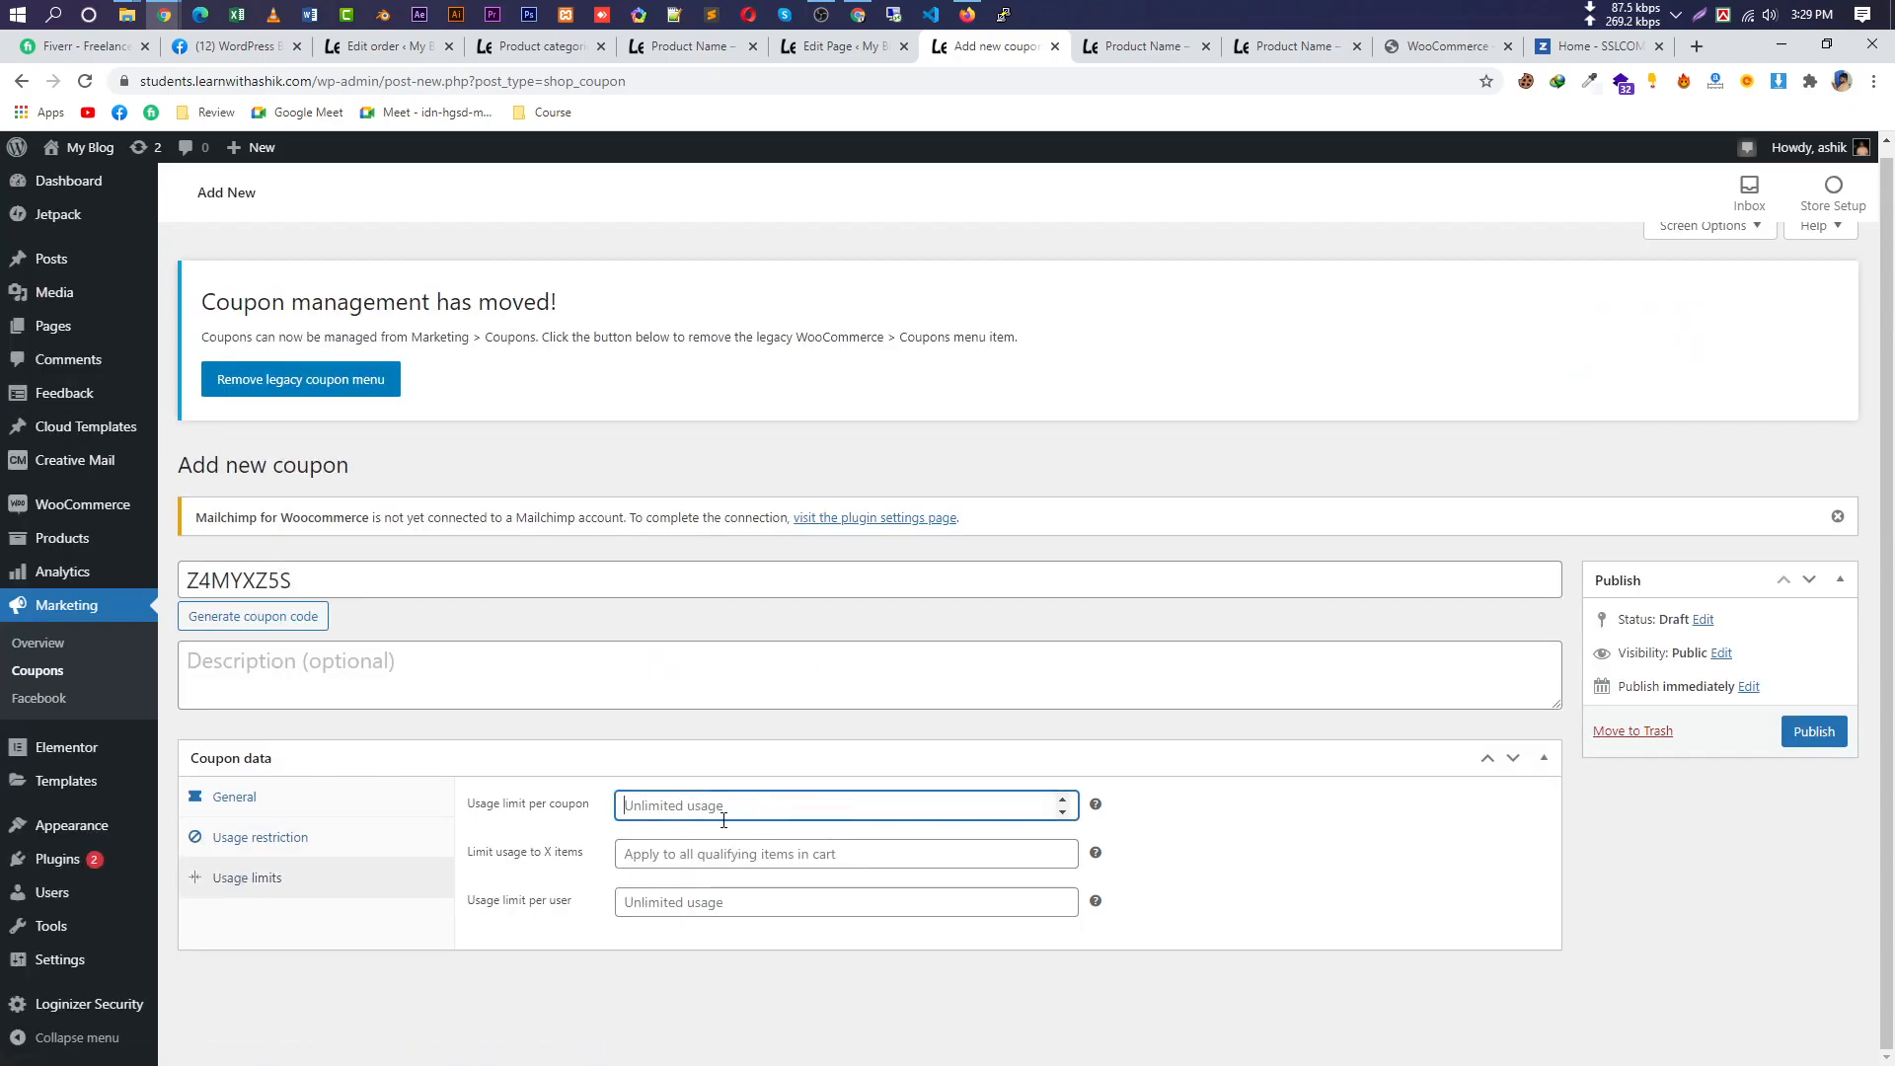
{"action": "type", "text": "10"}
{"action": "left_click", "coordinate": [737, 856]}
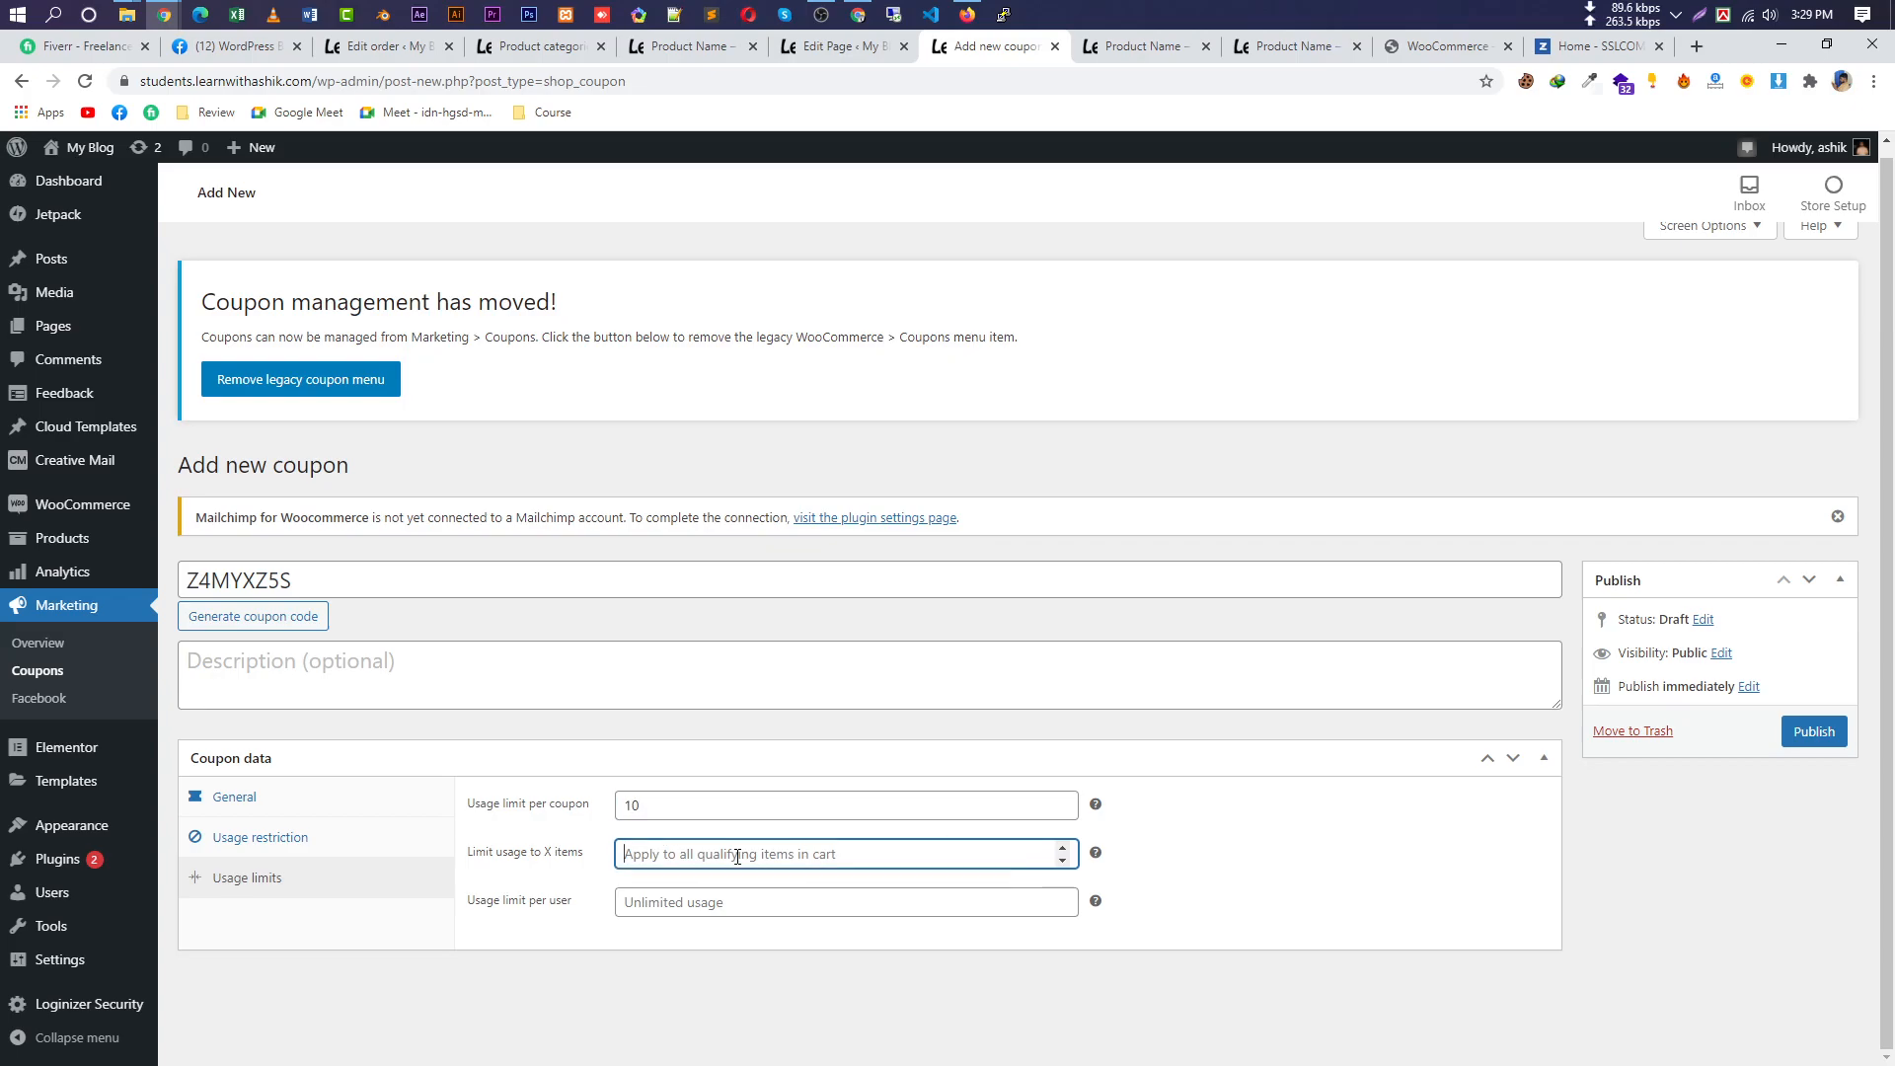
{"action": "left_click", "coordinate": [807, 904]}
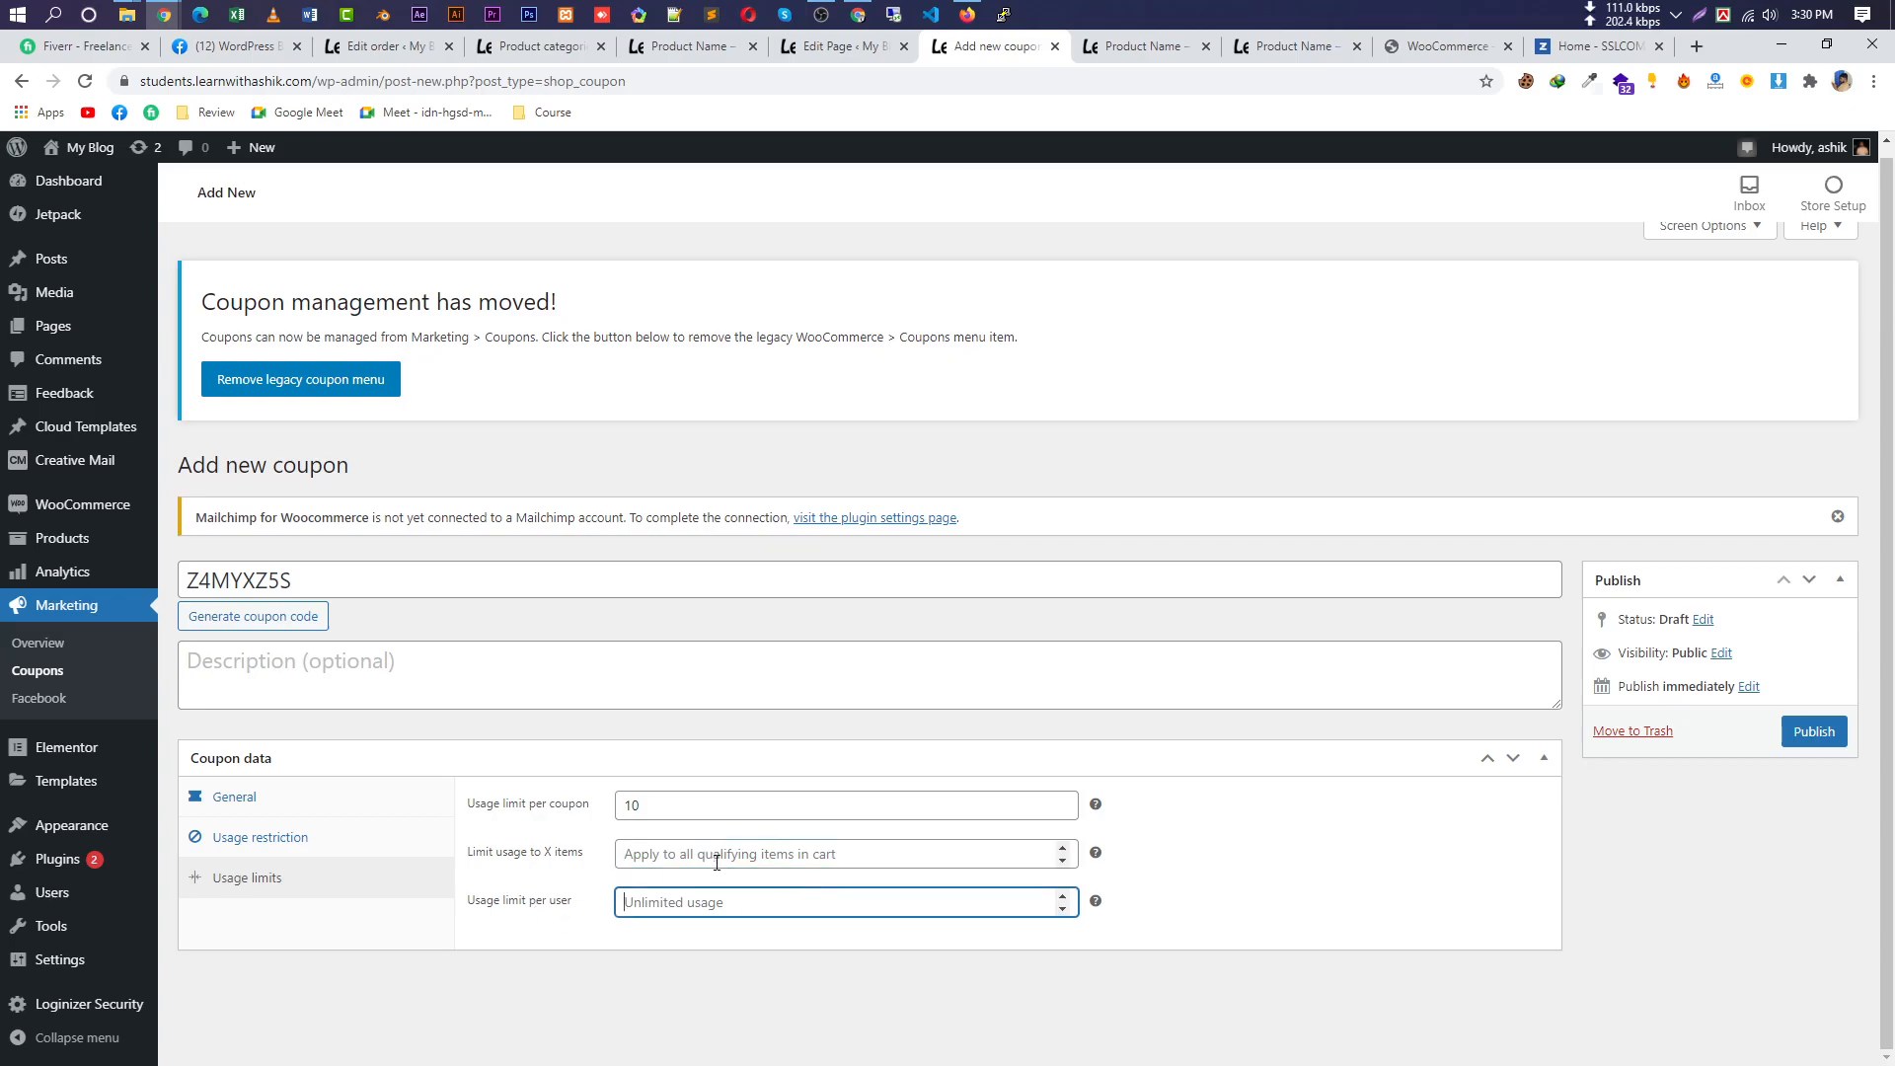
{"action": "type", "text": "1"}
{"action": "left_click", "coordinate": [753, 855]}
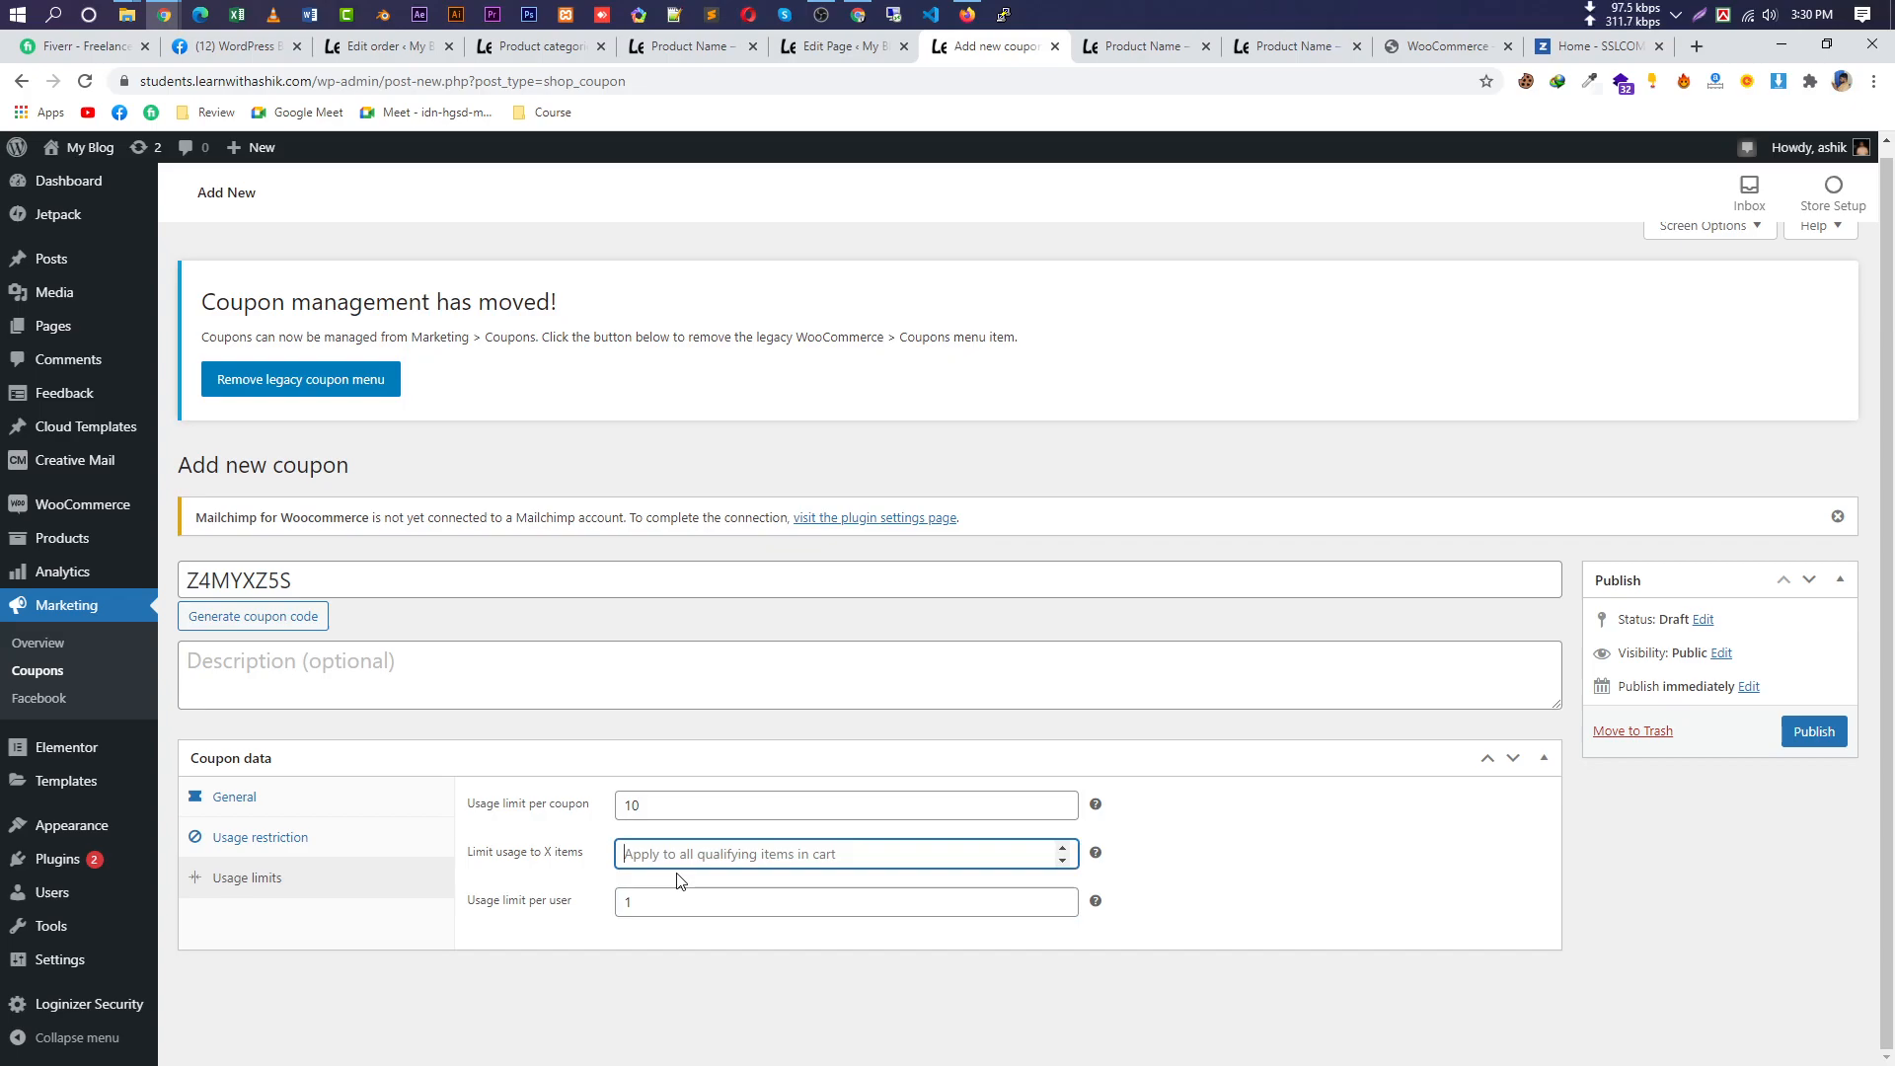
Publish the coupon with a 10-item limit, then clear its Clothing and Tshirts restrictions and update.
{"action": "type", "text": "10"}
{"action": "left_click", "coordinate": [1836, 735]}
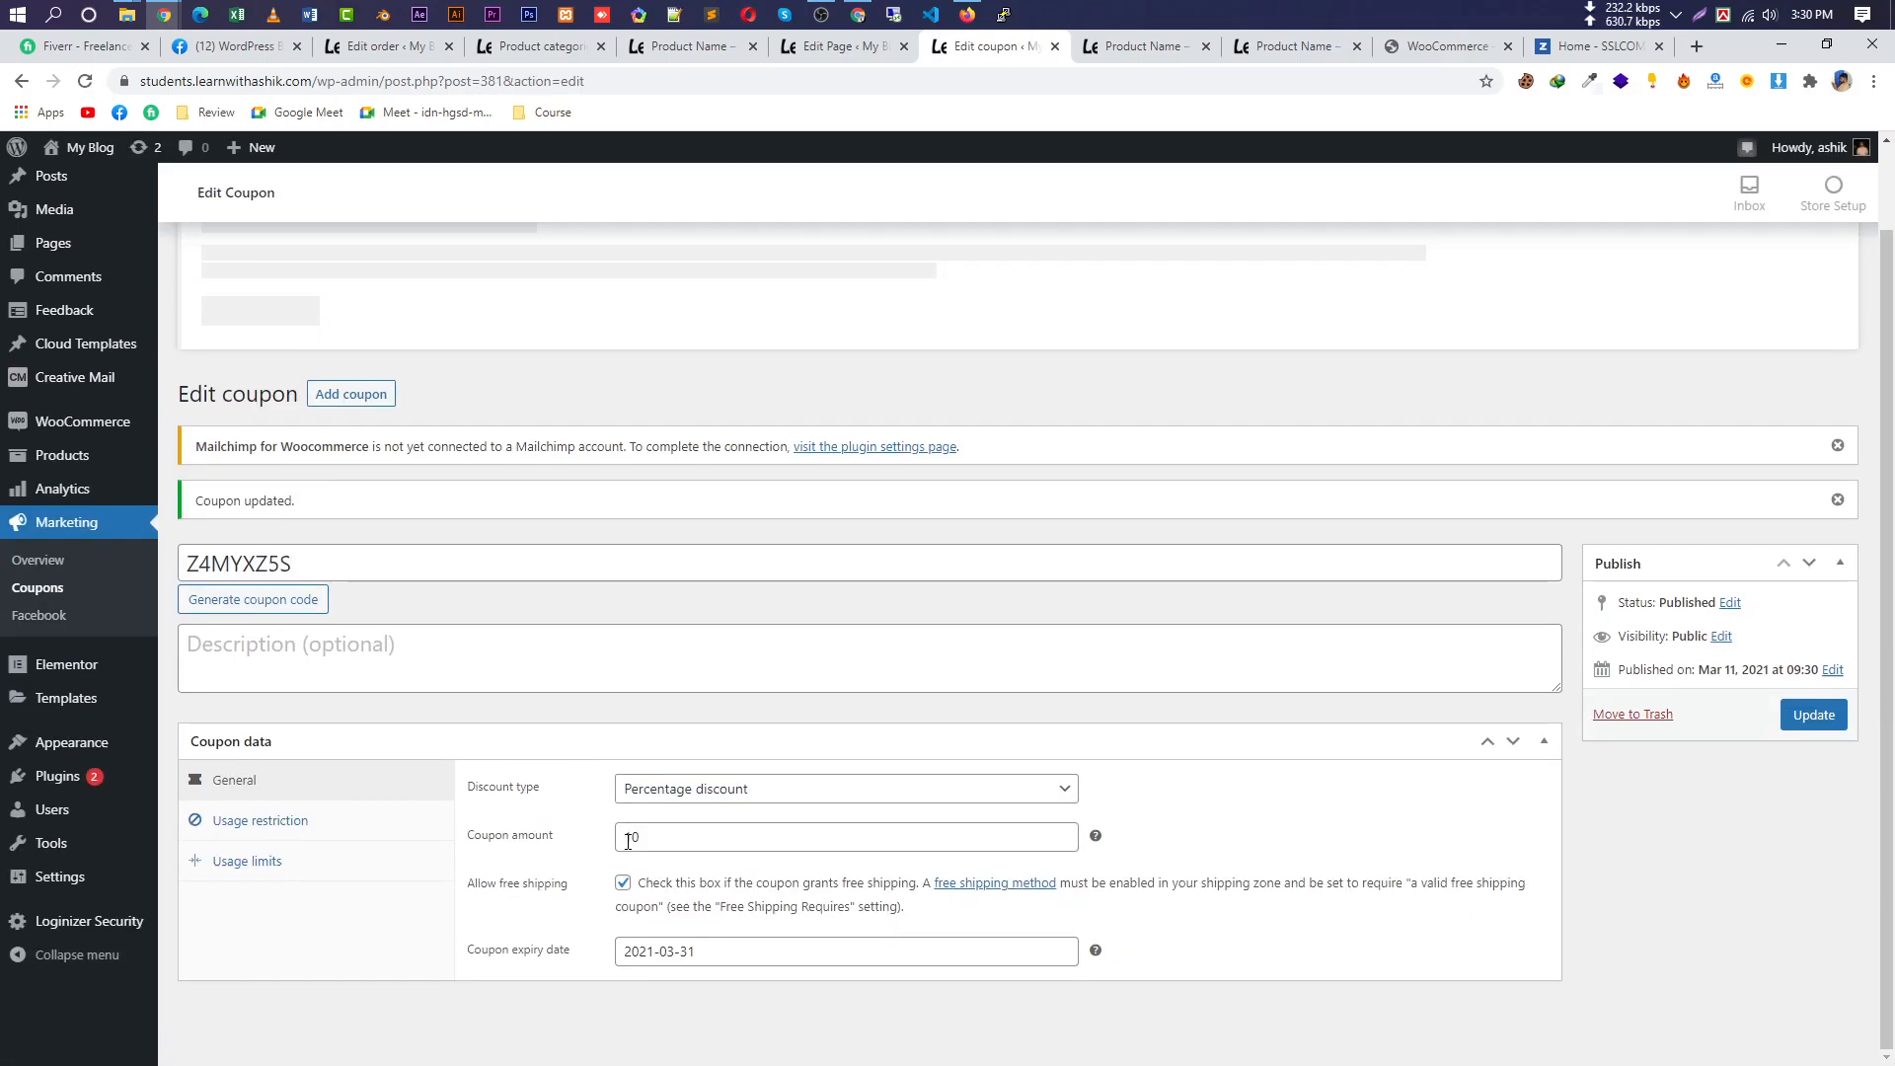
{"action": "left_click", "coordinate": [266, 819]}
{"action": "scroll", "coordinate": [721, 825], "scroll_direction": "down", "scroll_amount": 2}
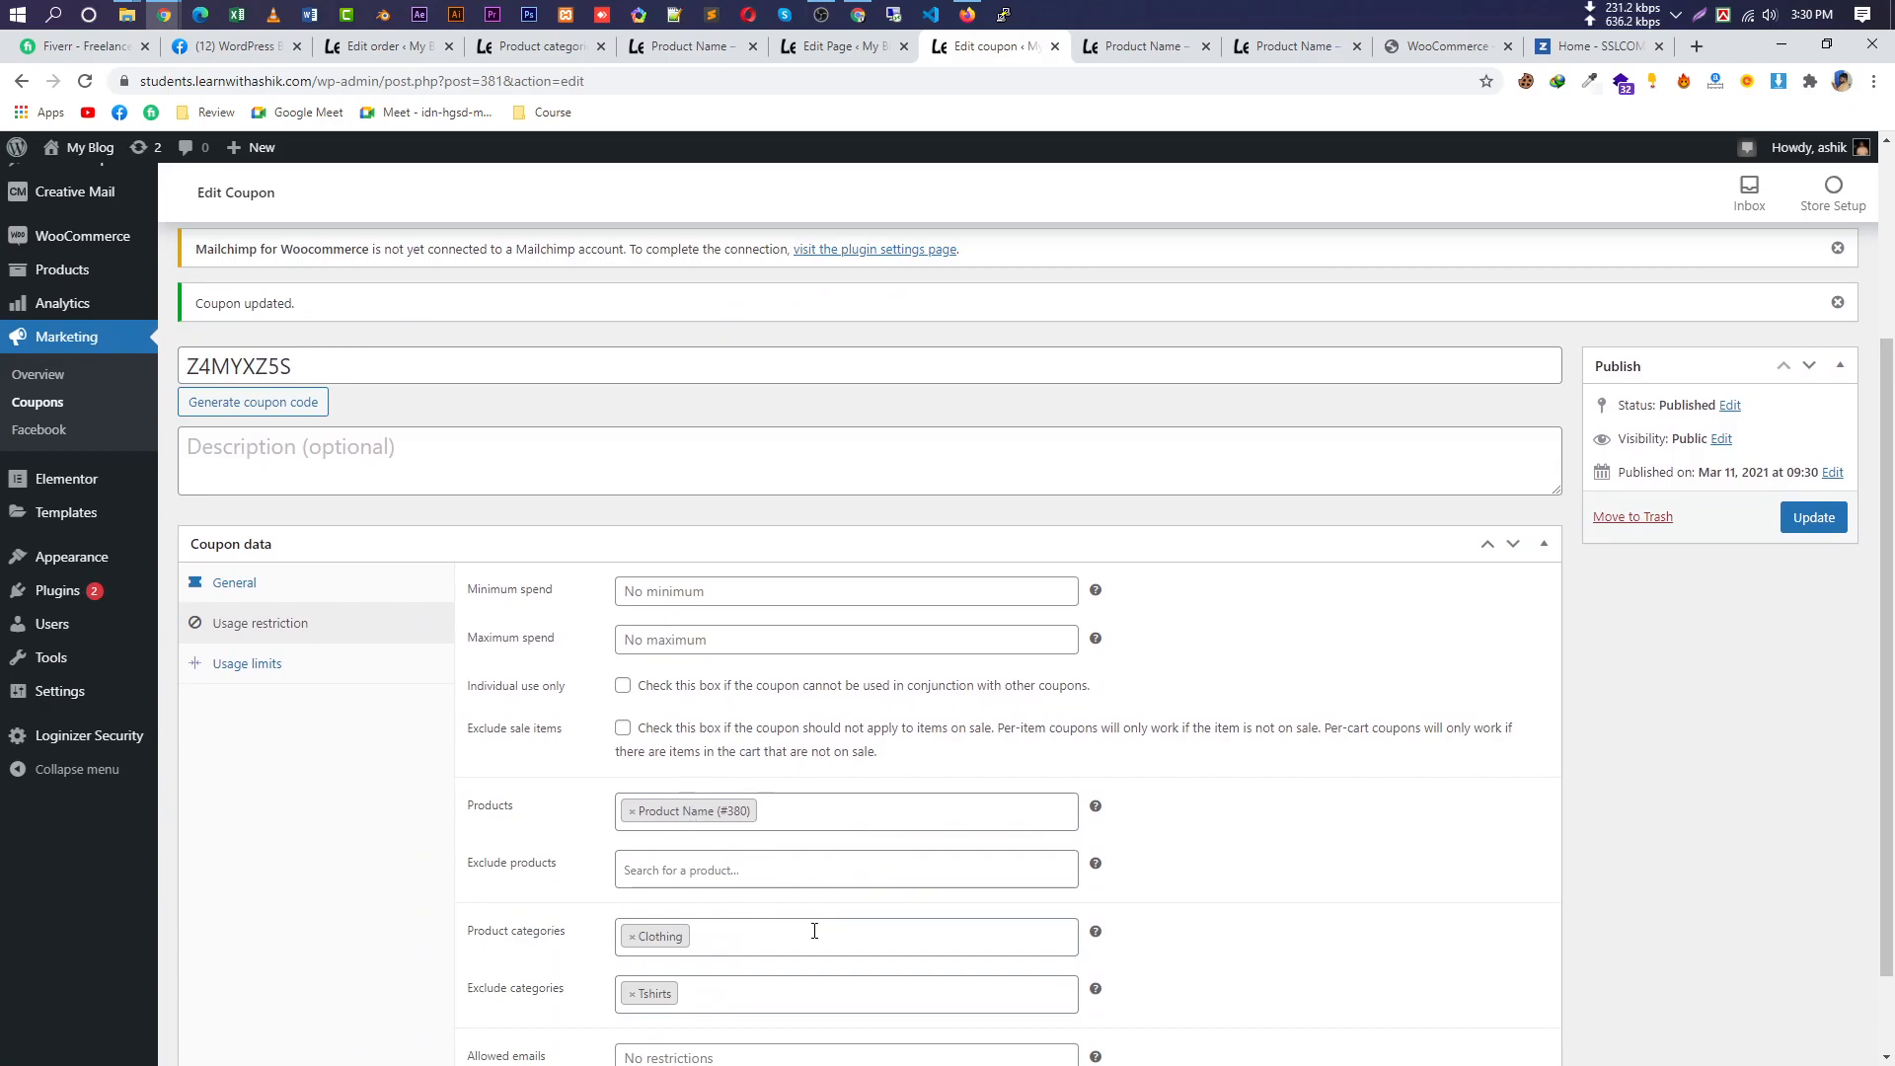
{"action": "scroll", "coordinate": [637, 875], "scroll_direction": "down", "scroll_amount": 1}
{"action": "left_click", "coordinate": [632, 838]}
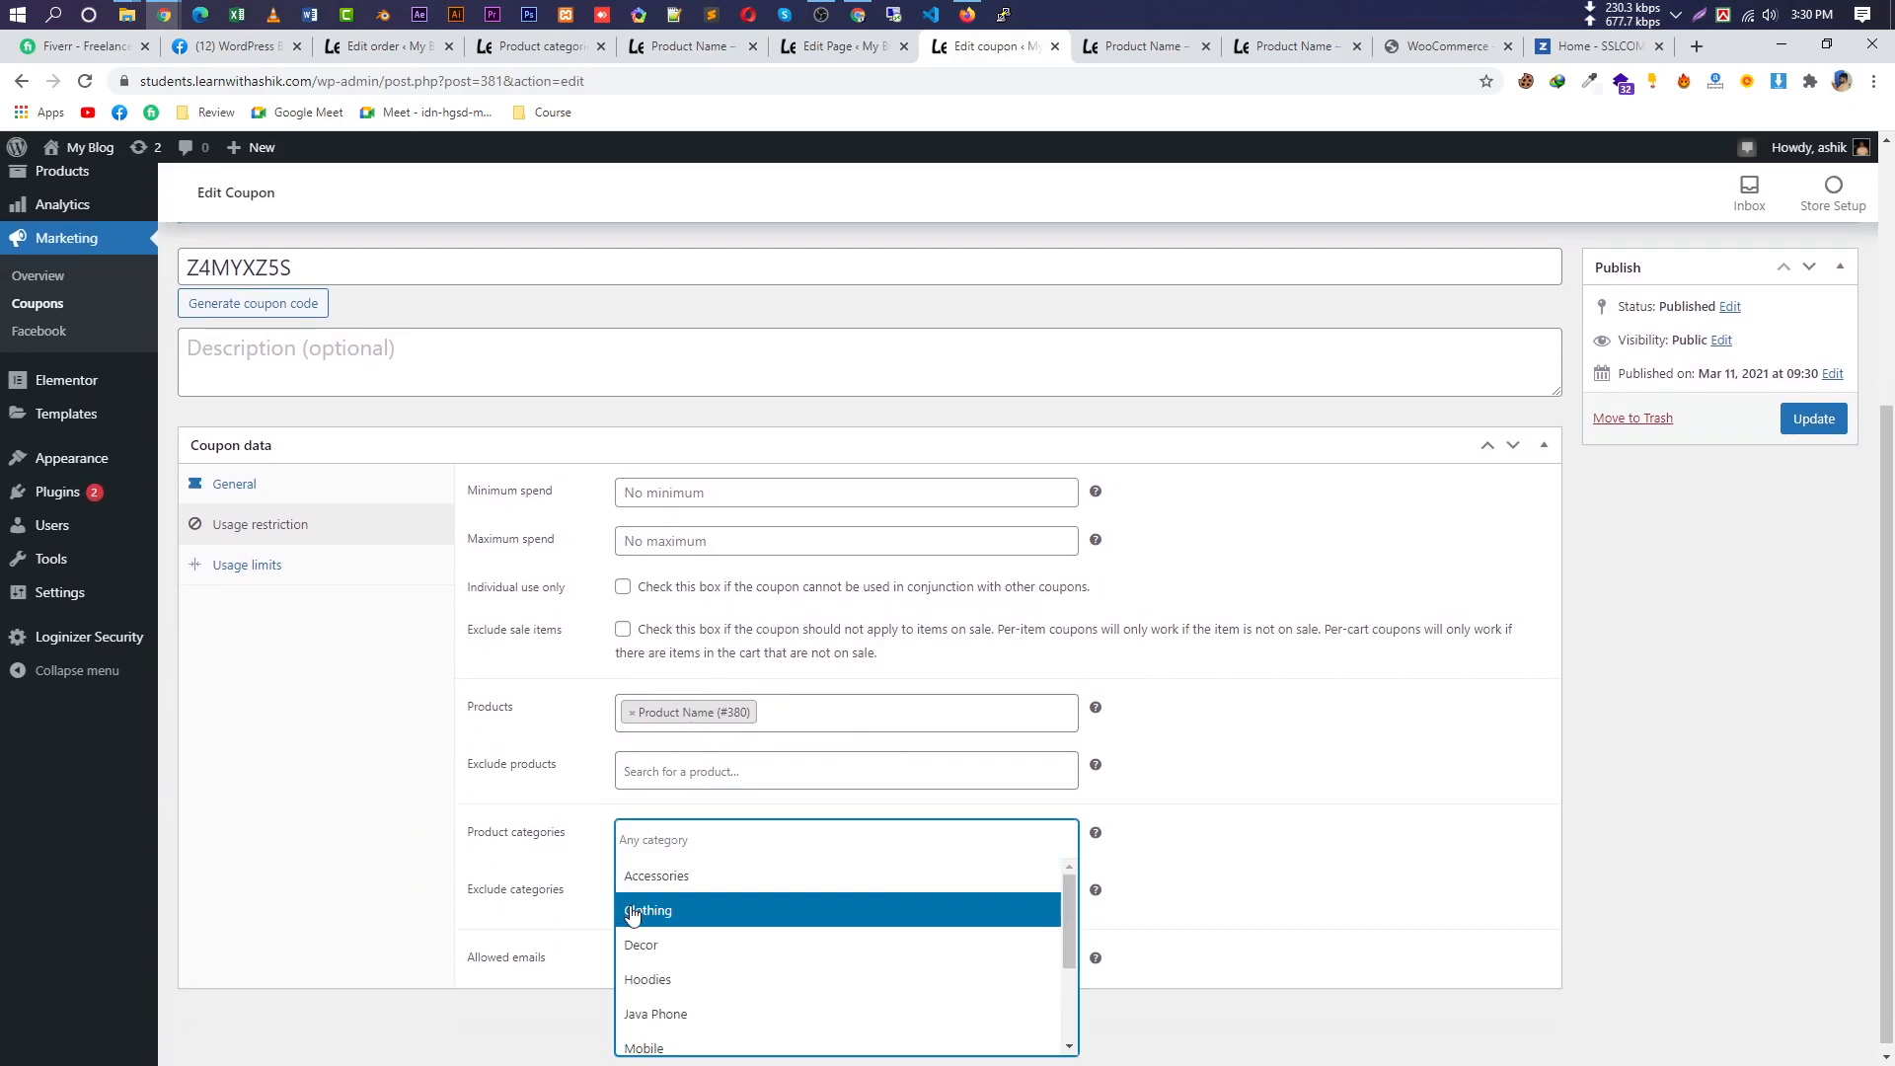
{"action": "left_click", "coordinate": [580, 845]}
{"action": "left_click", "coordinate": [633, 895]}
{"action": "left_click", "coordinate": [1346, 845]}
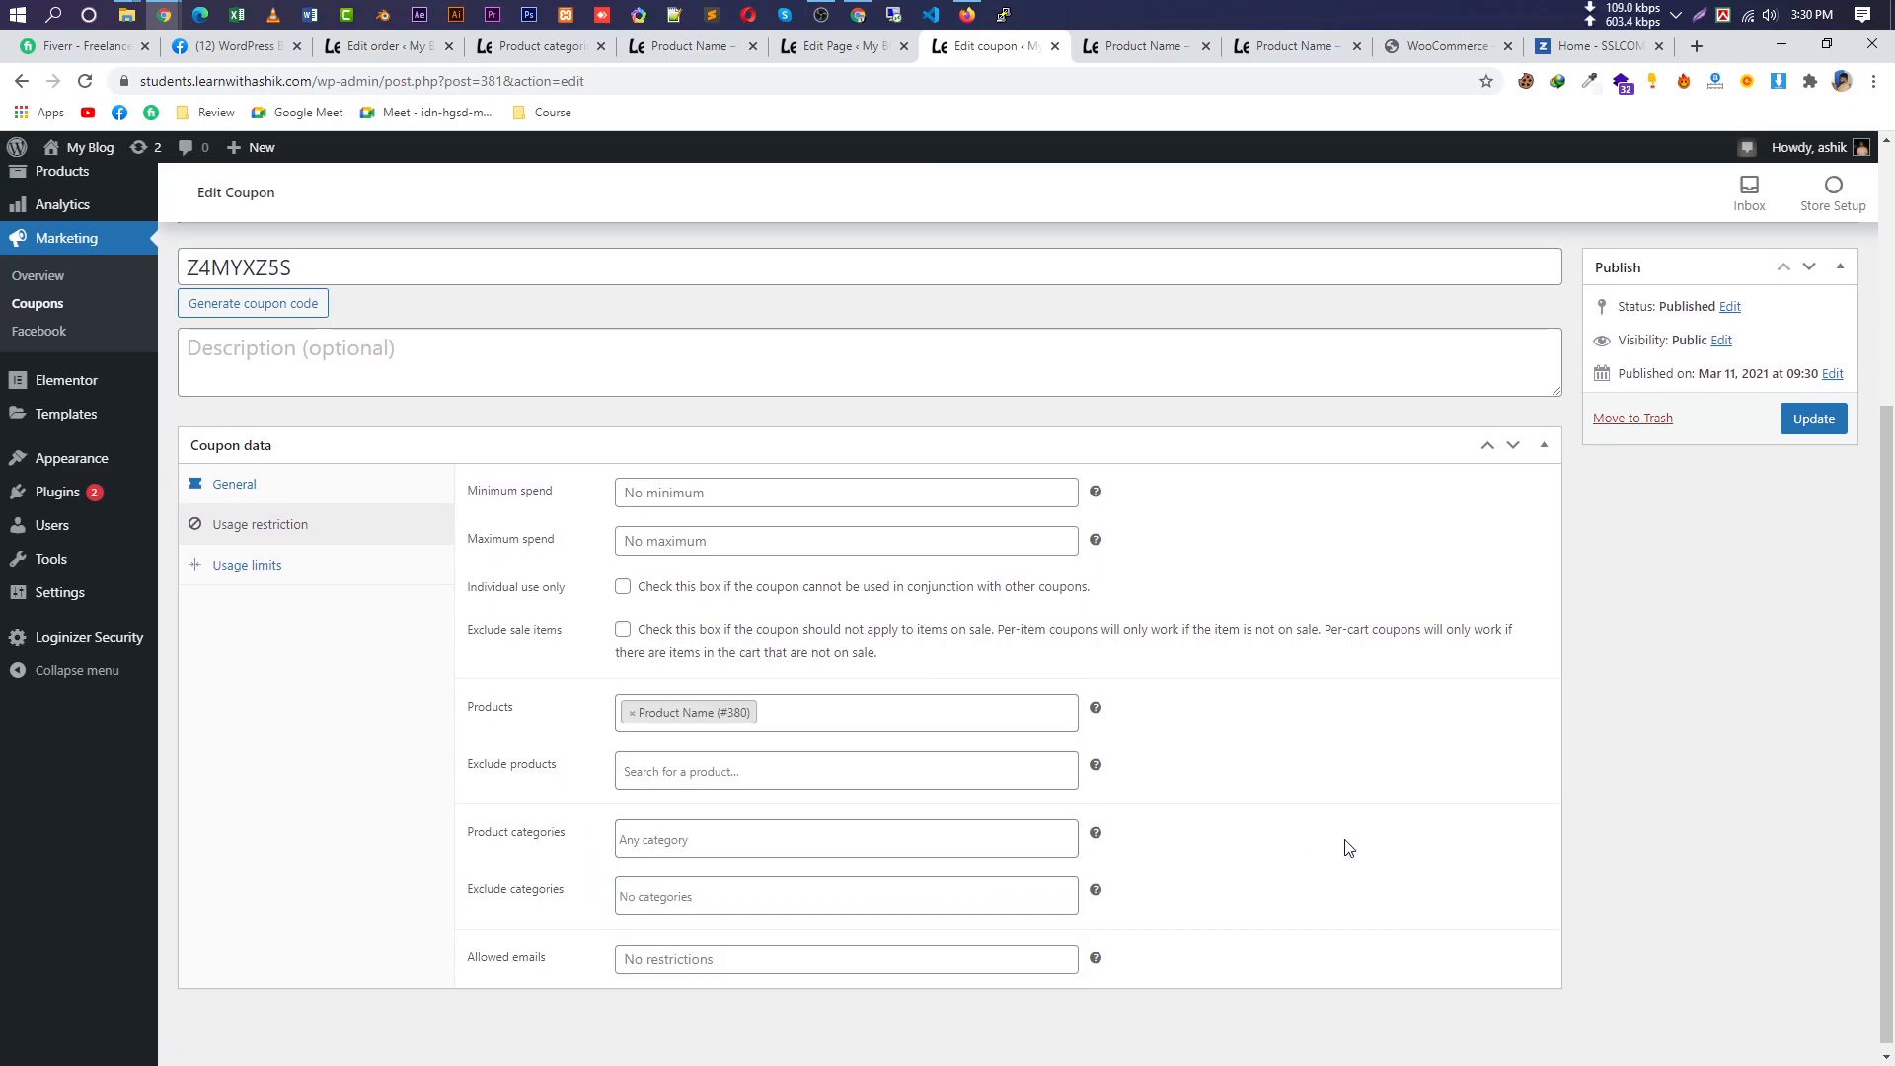
{"action": "left_click", "coordinate": [1814, 410]}
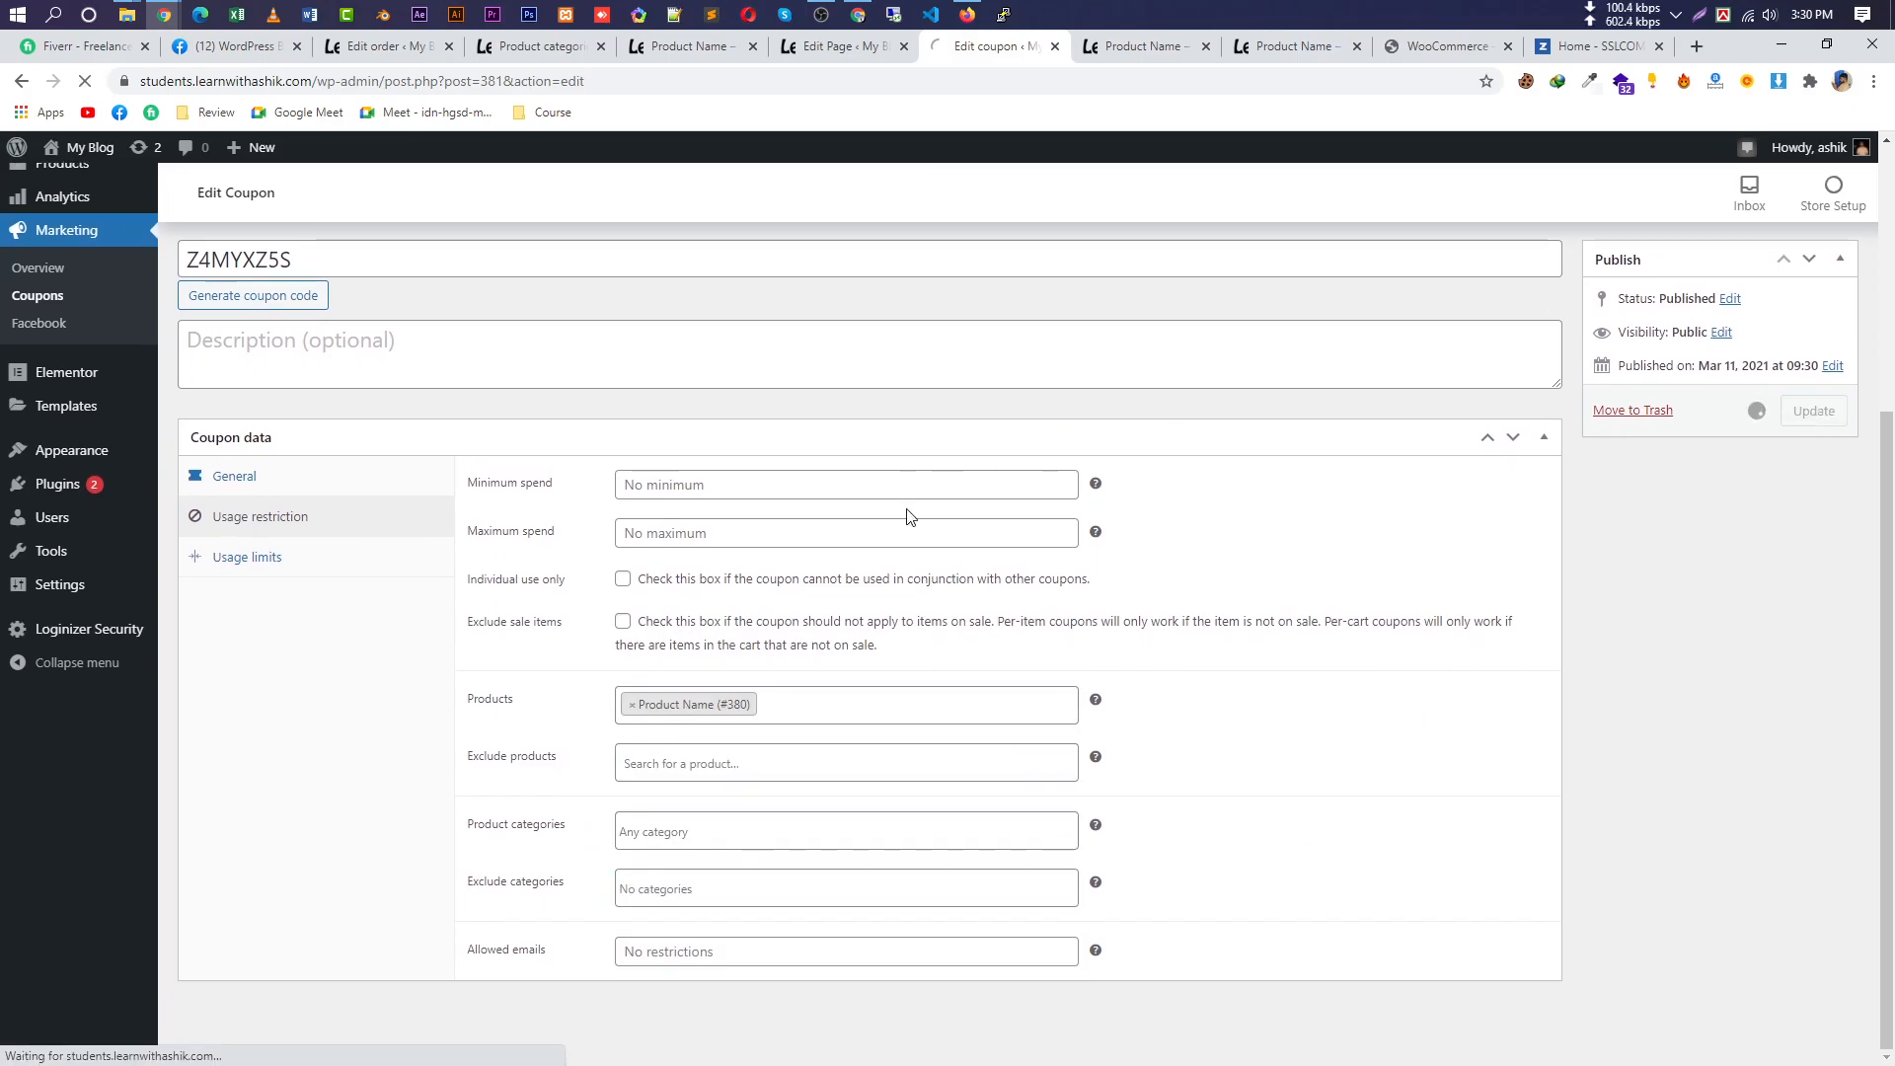
{"action": "left_click", "coordinate": [690, 45]}
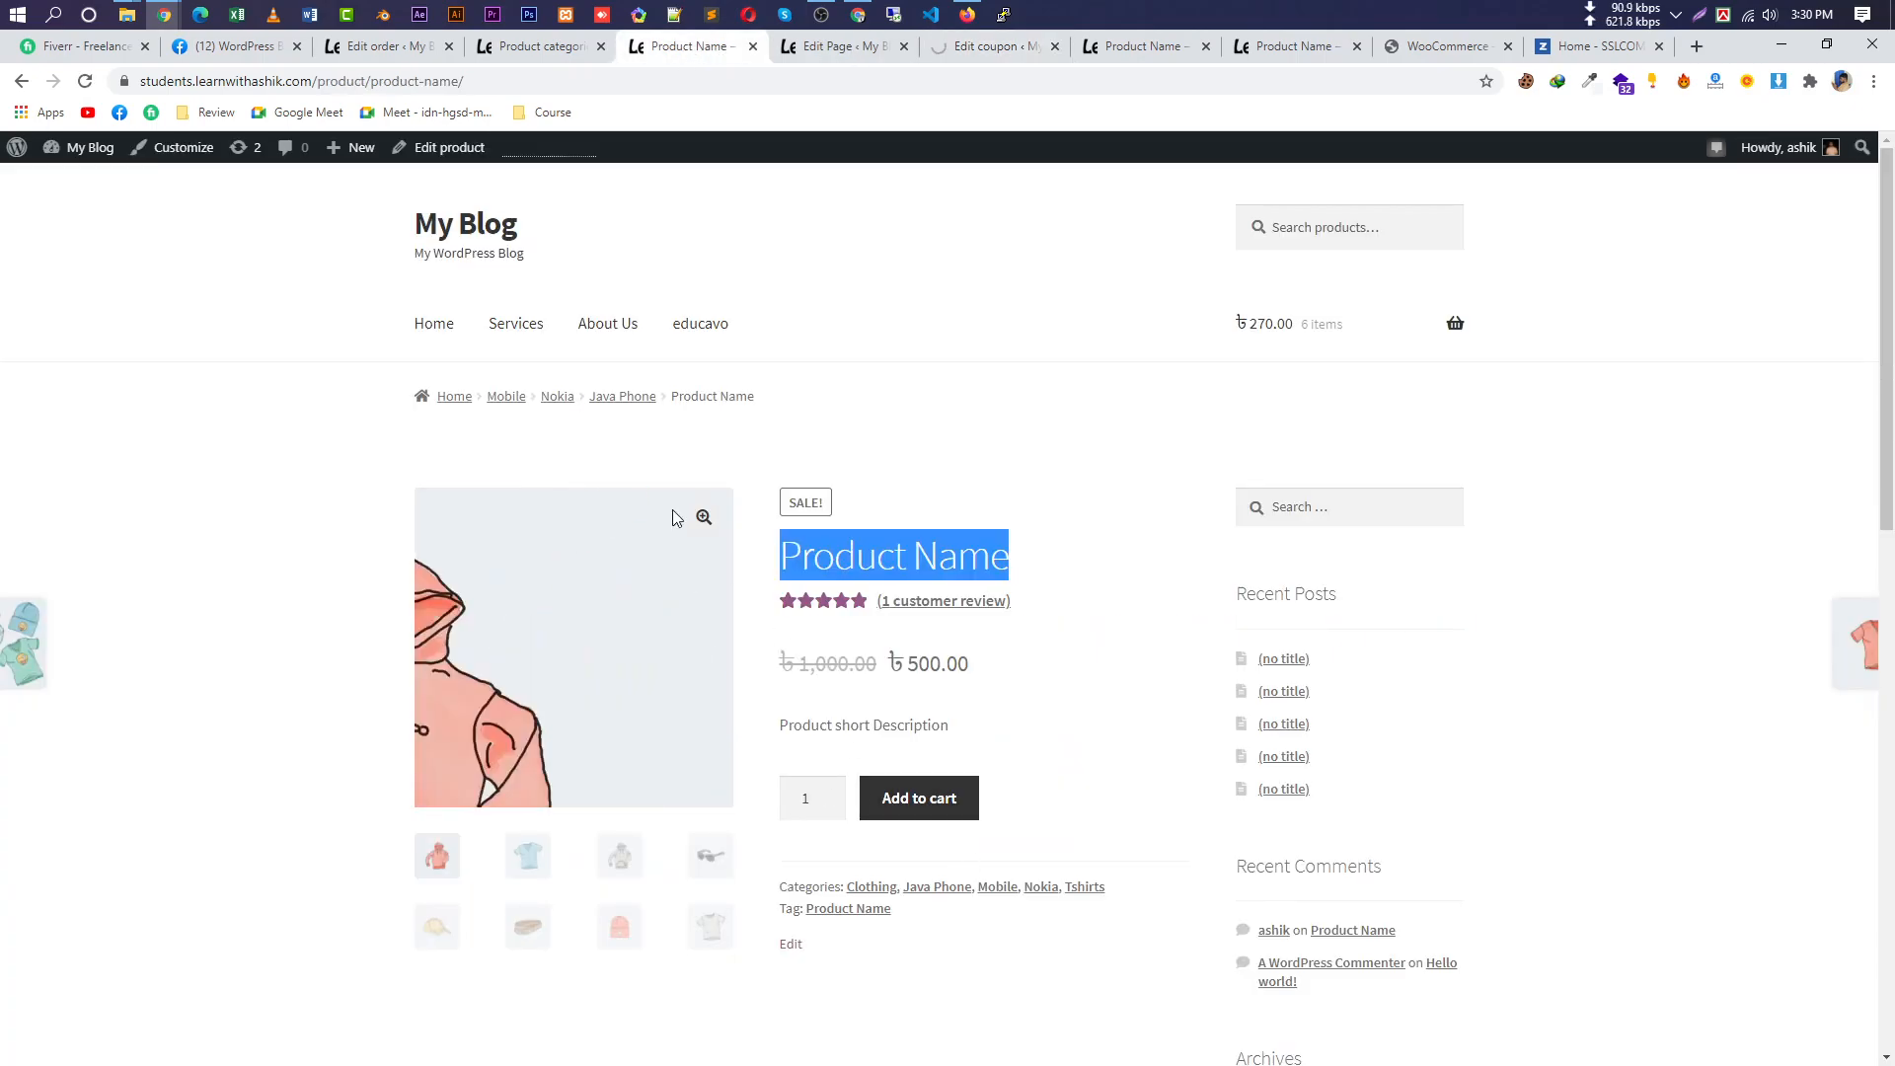
Open Product Name for editing and browse its product data tabs to Inventory.
{"action": "left_click", "coordinate": [531, 48]}
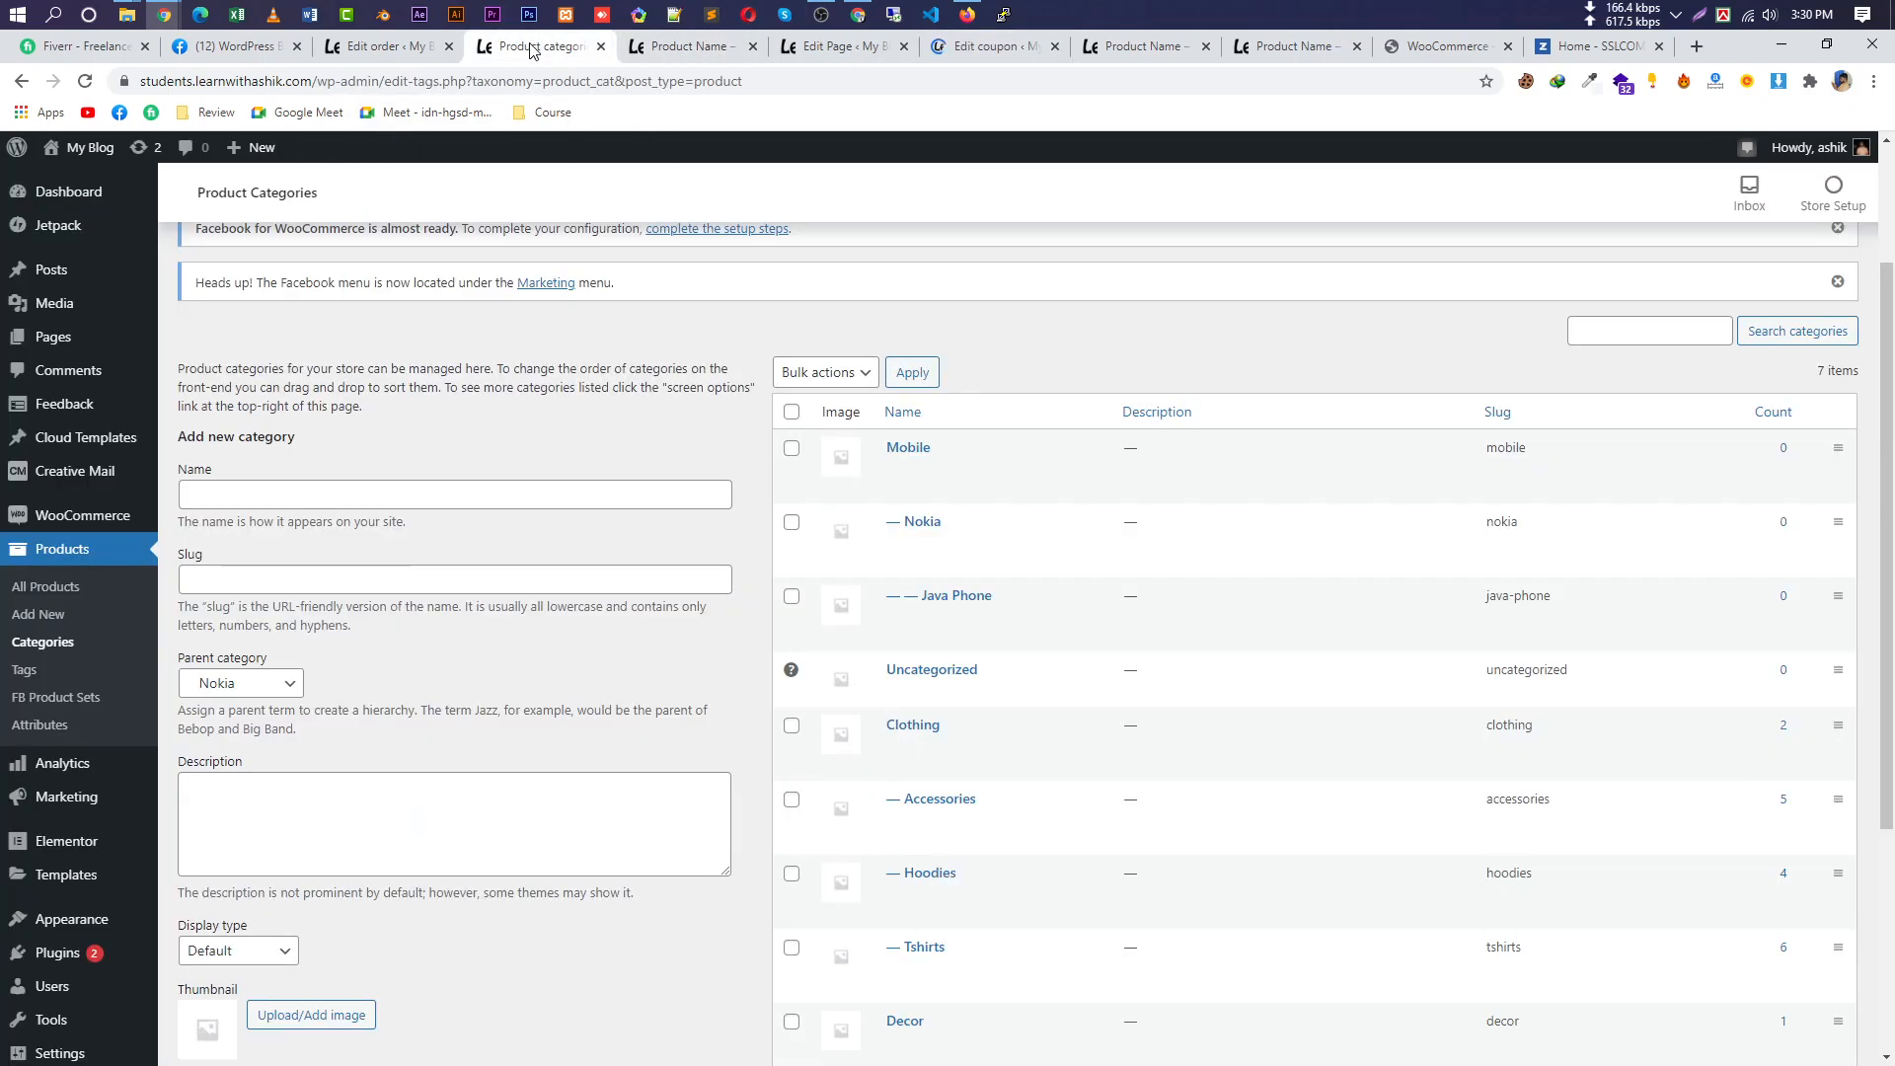
{"action": "left_click", "coordinate": [49, 588]}
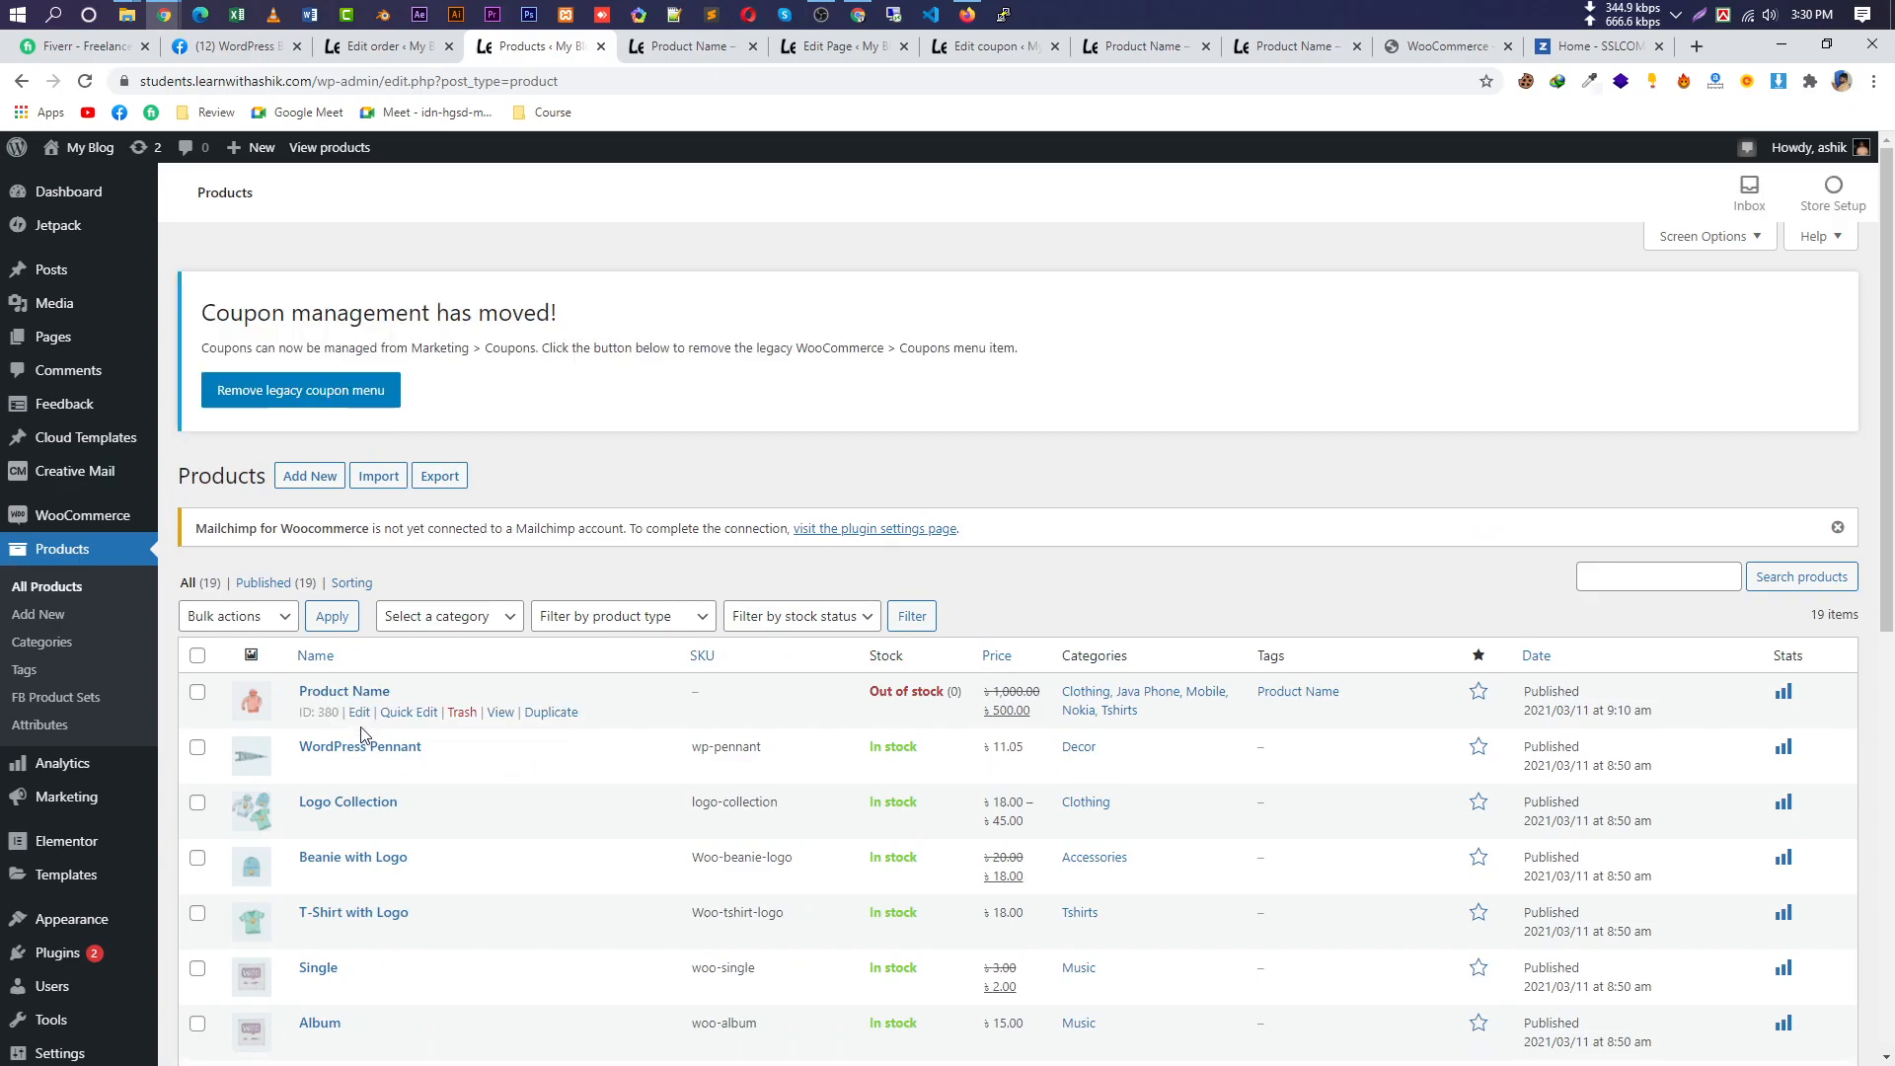
{"action": "left_click", "coordinate": [360, 712]}
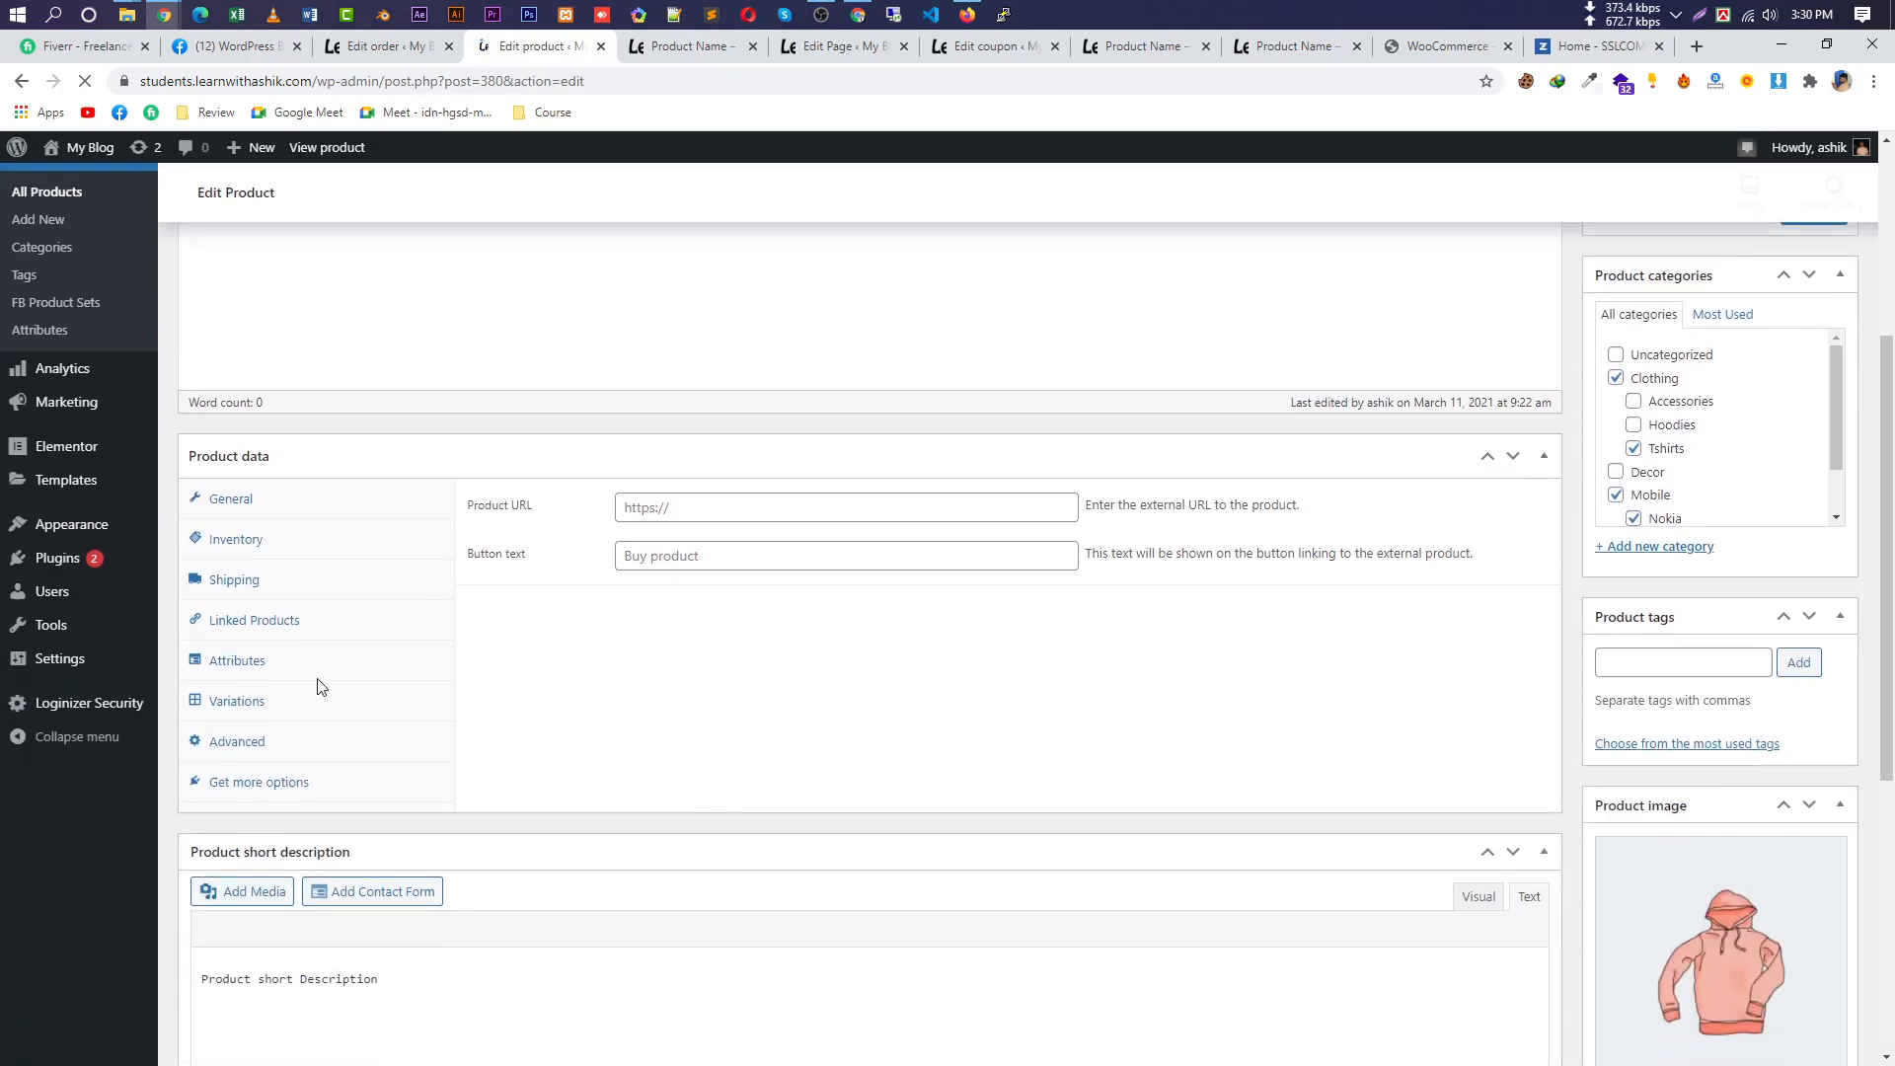
{"action": "scroll", "coordinate": [327, 759], "scroll_direction": "down", "scroll_amount": 6}
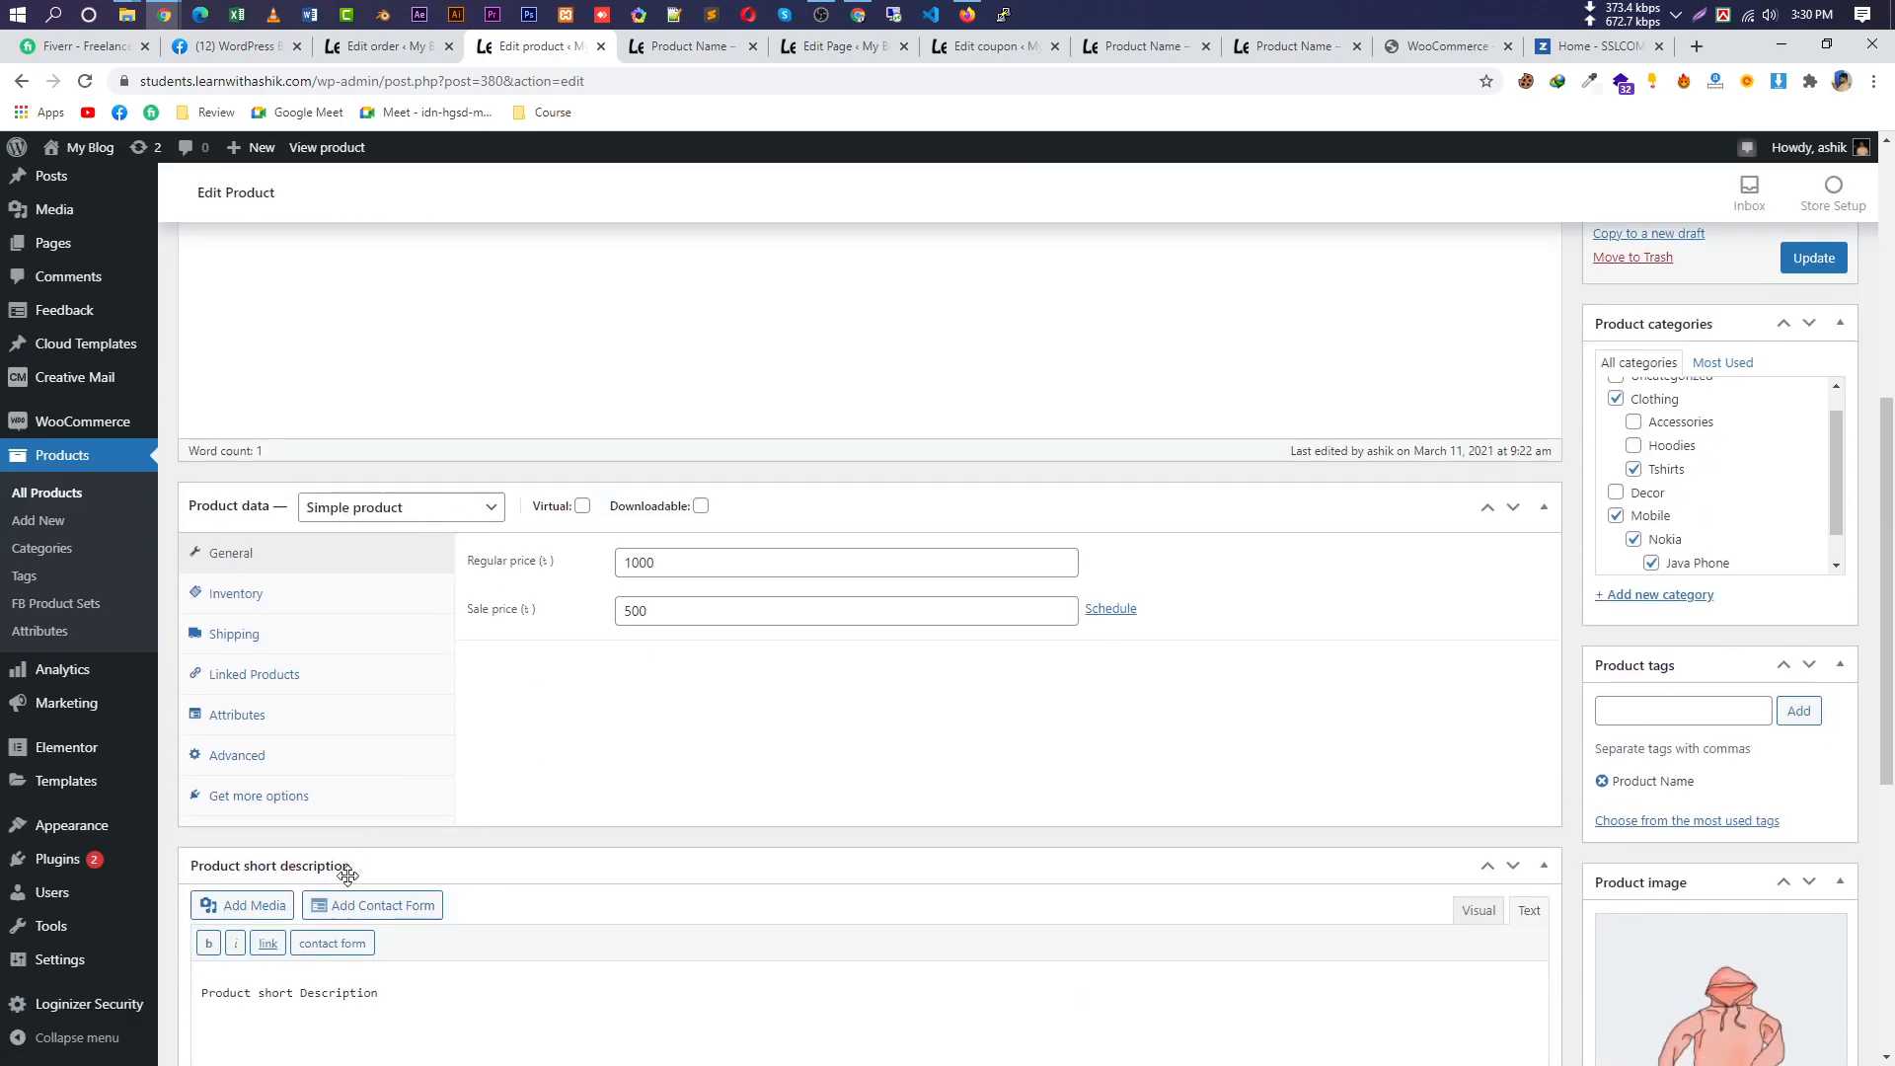
{"action": "left_click", "coordinate": [336, 674]}
{"action": "left_click", "coordinate": [287, 641]}
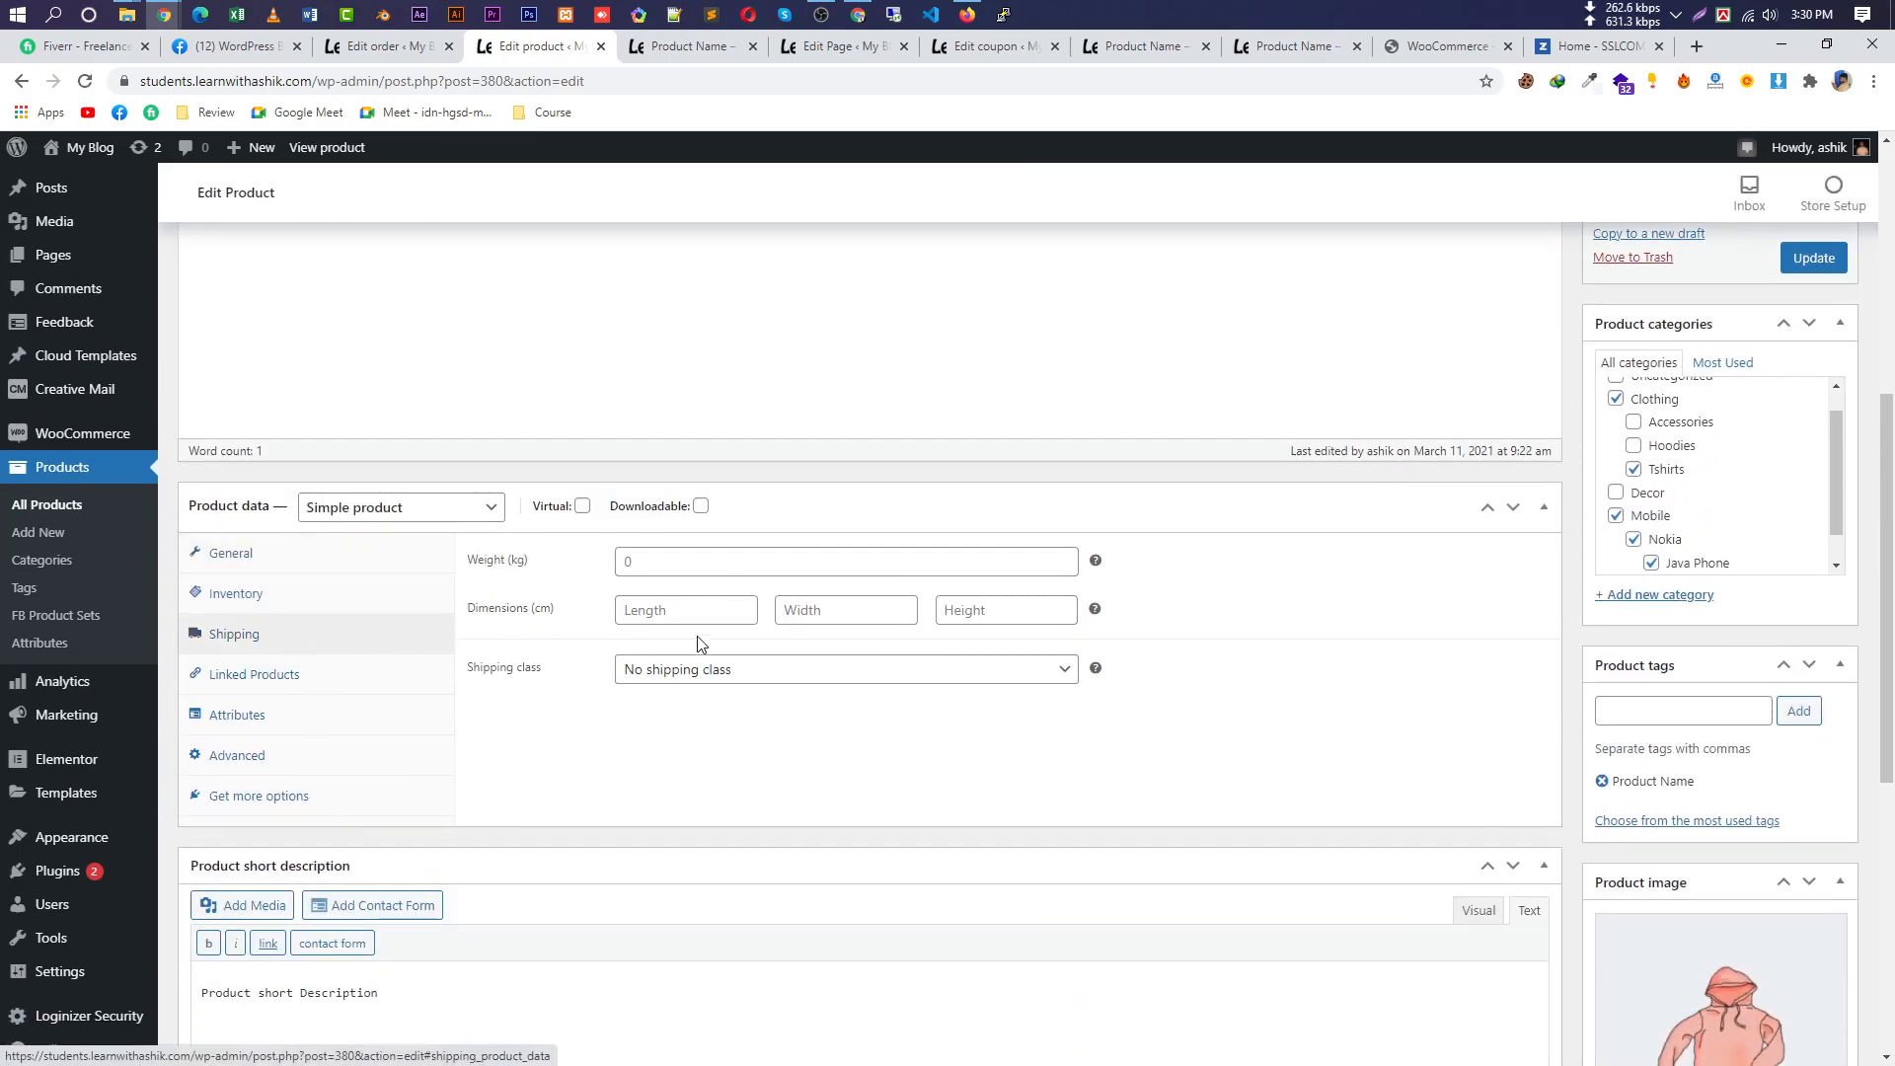
{"action": "left_click", "coordinate": [238, 731]}
{"action": "left_click", "coordinate": [253, 757]}
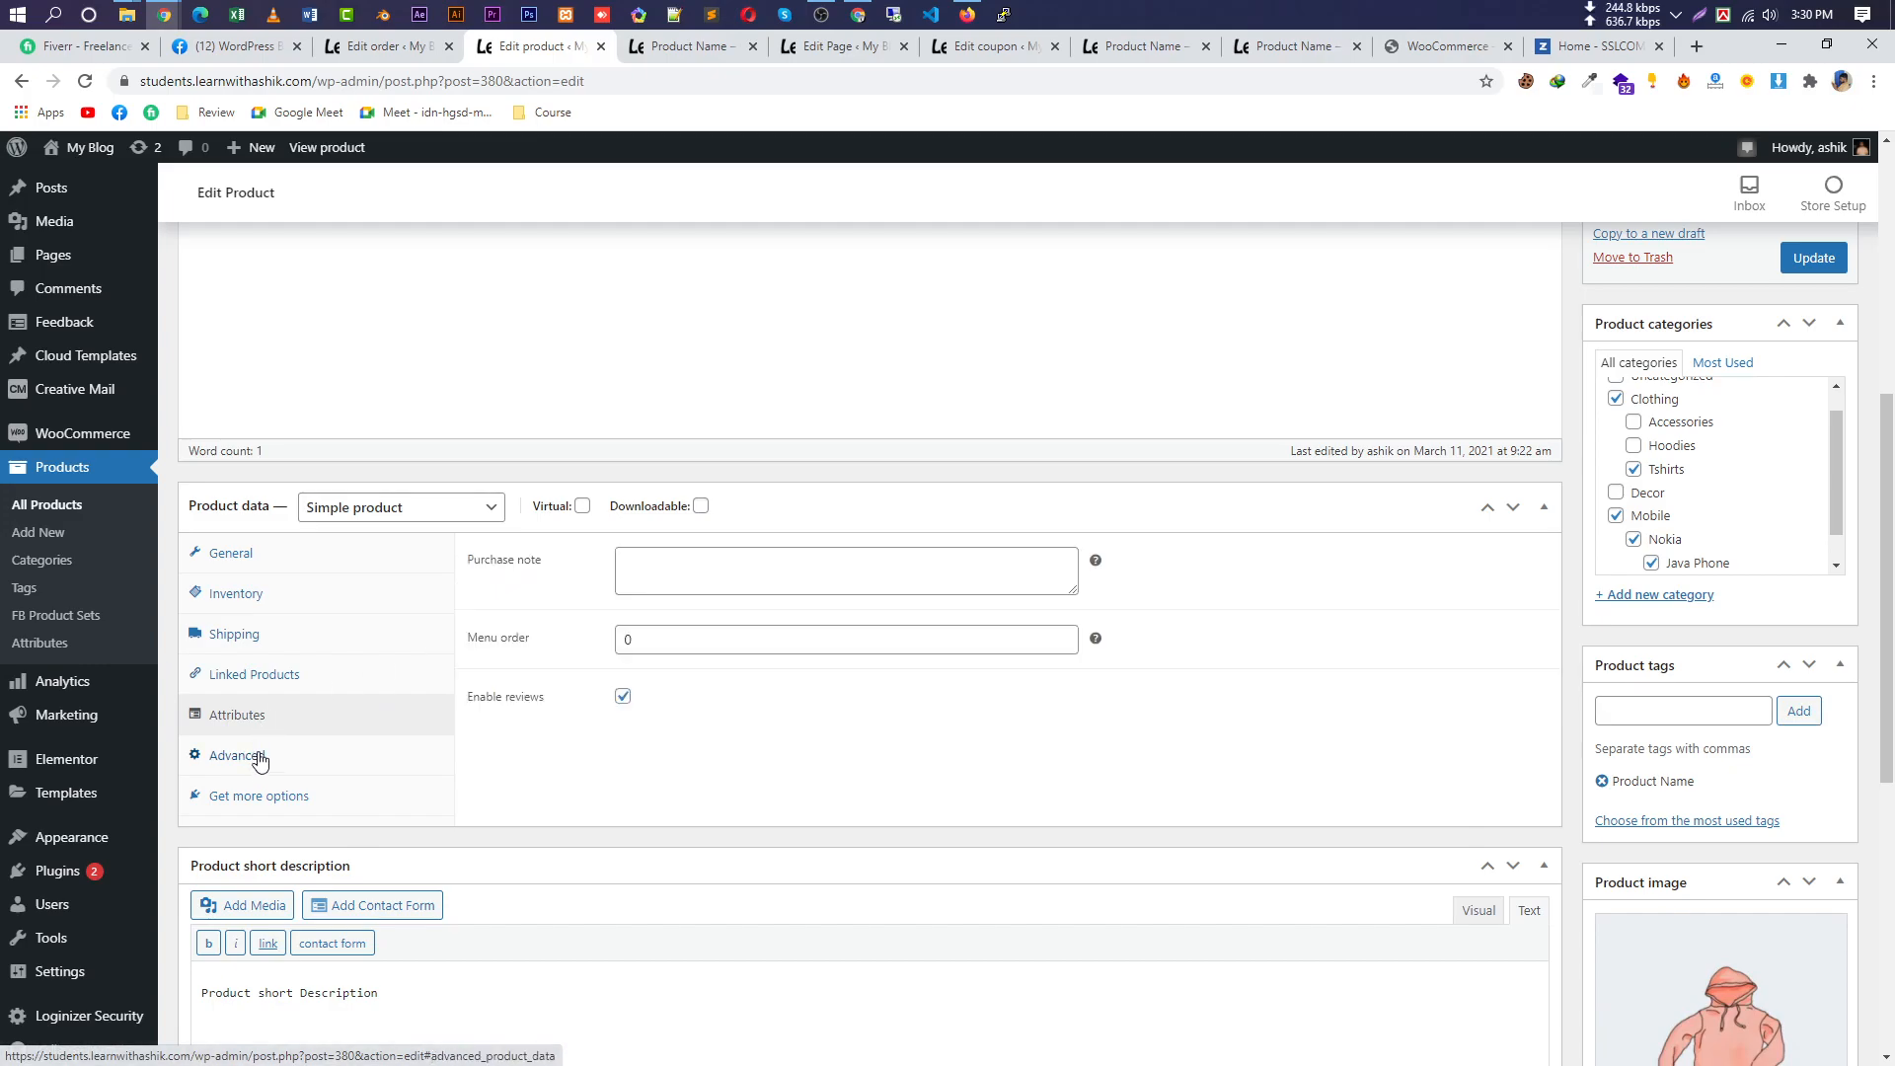
{"action": "left_click", "coordinate": [323, 676]}
{"action": "left_click", "coordinate": [288, 637]}
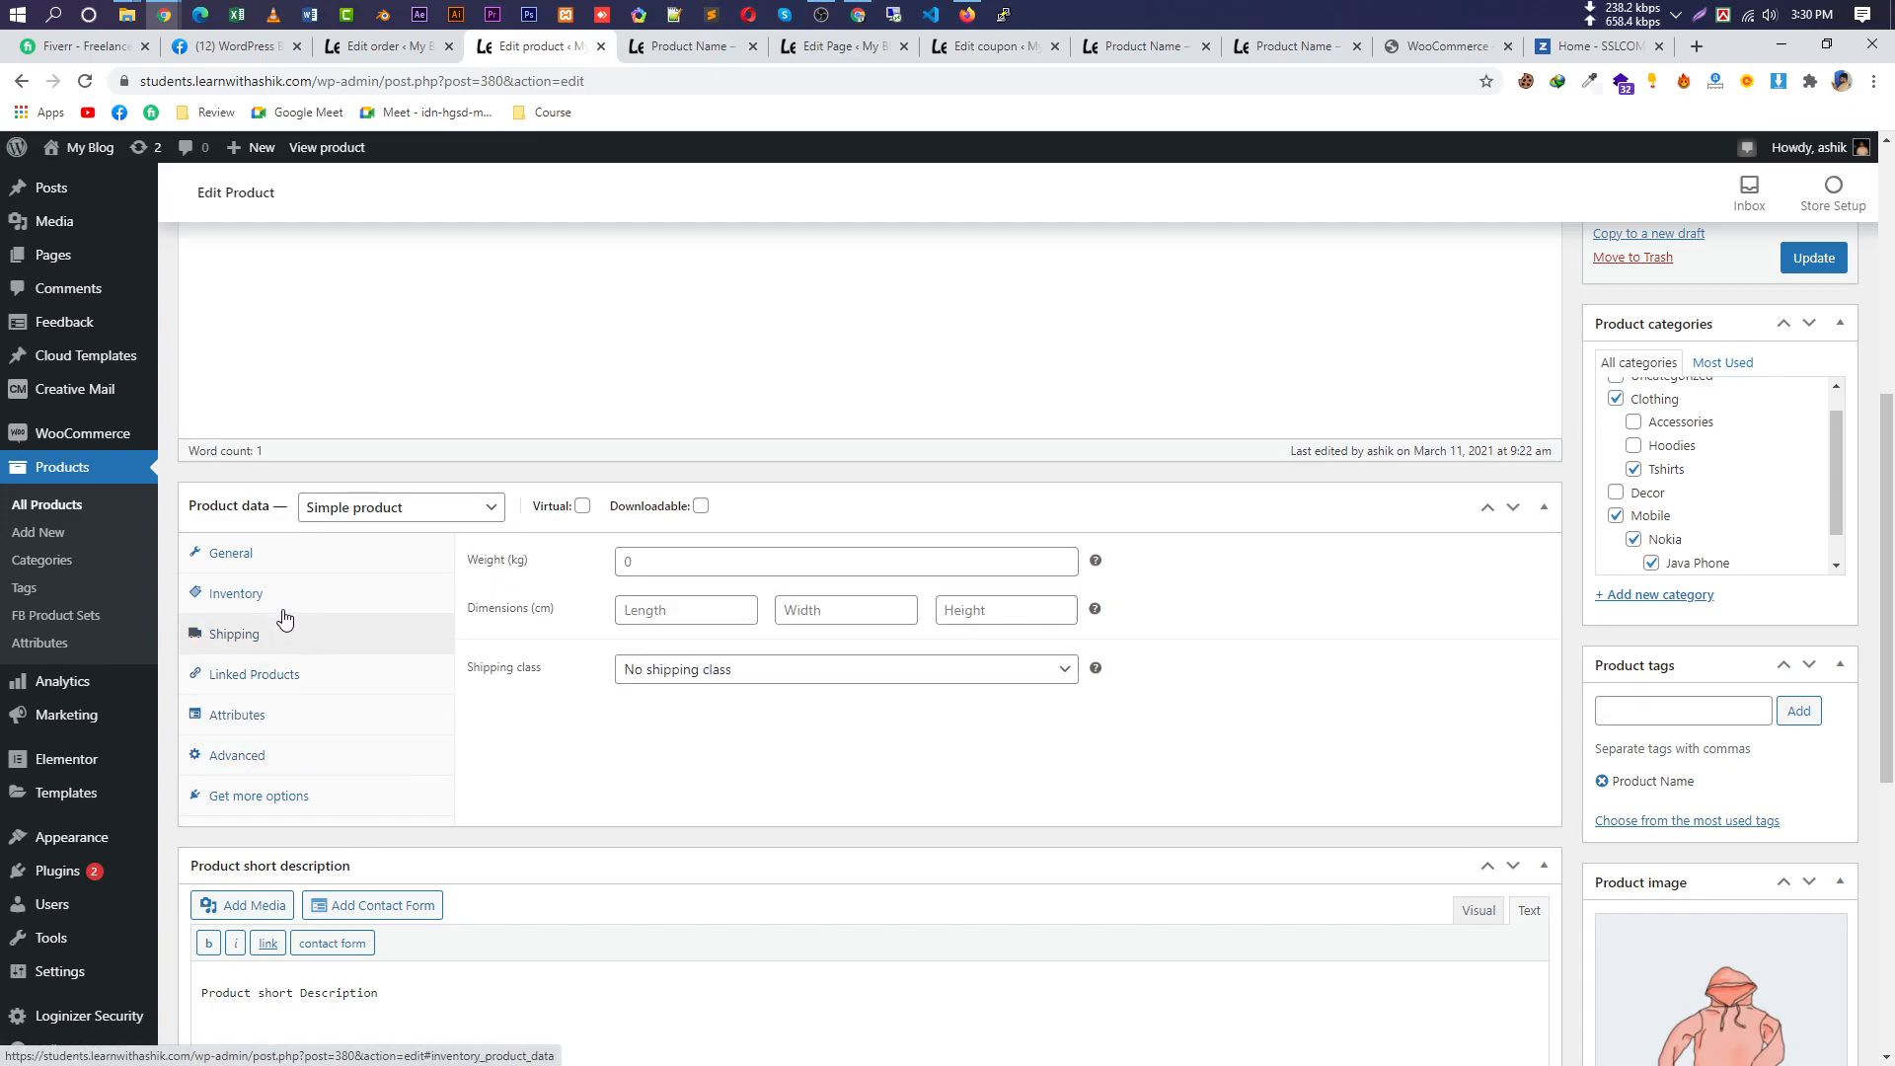
{"action": "left_click", "coordinate": [292, 605]}
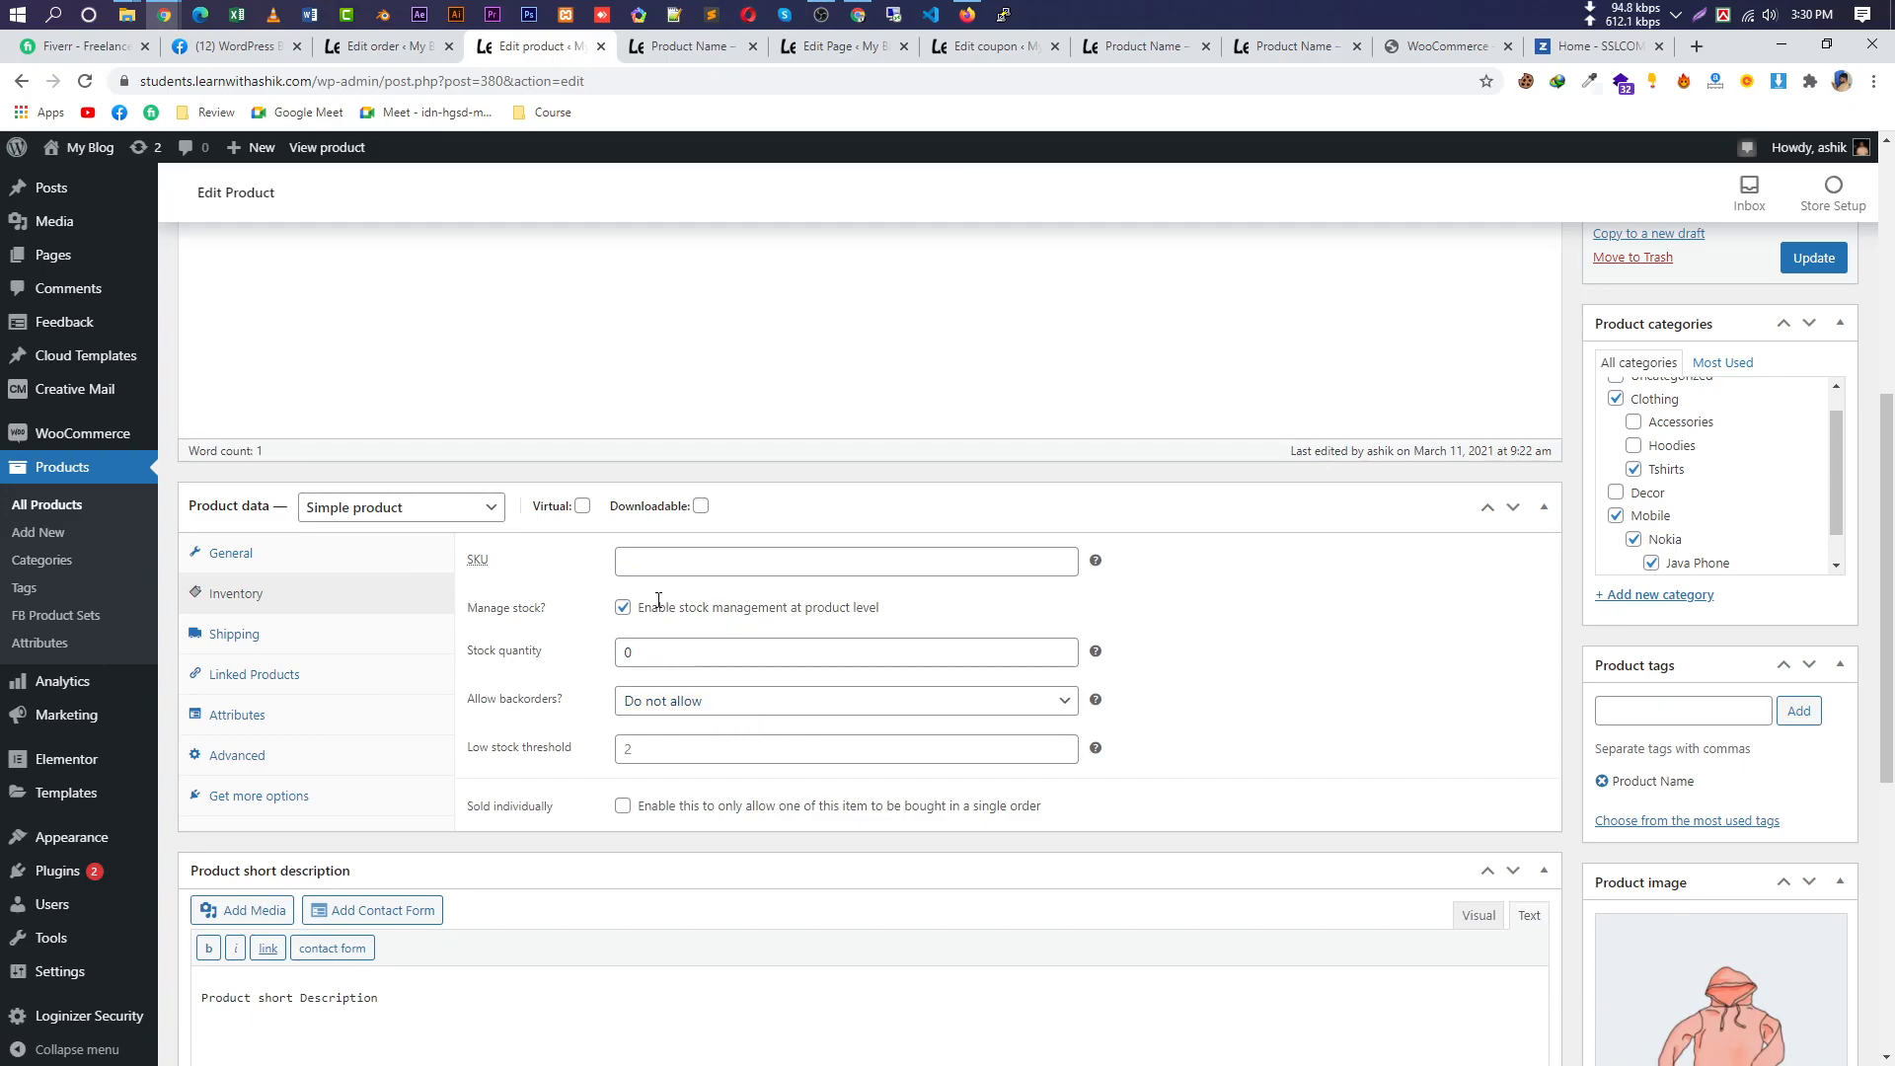
Turn off stock management, set the product In stock, update it, and reload its storefront page.
{"action": "left_click", "coordinate": [876, 653]}
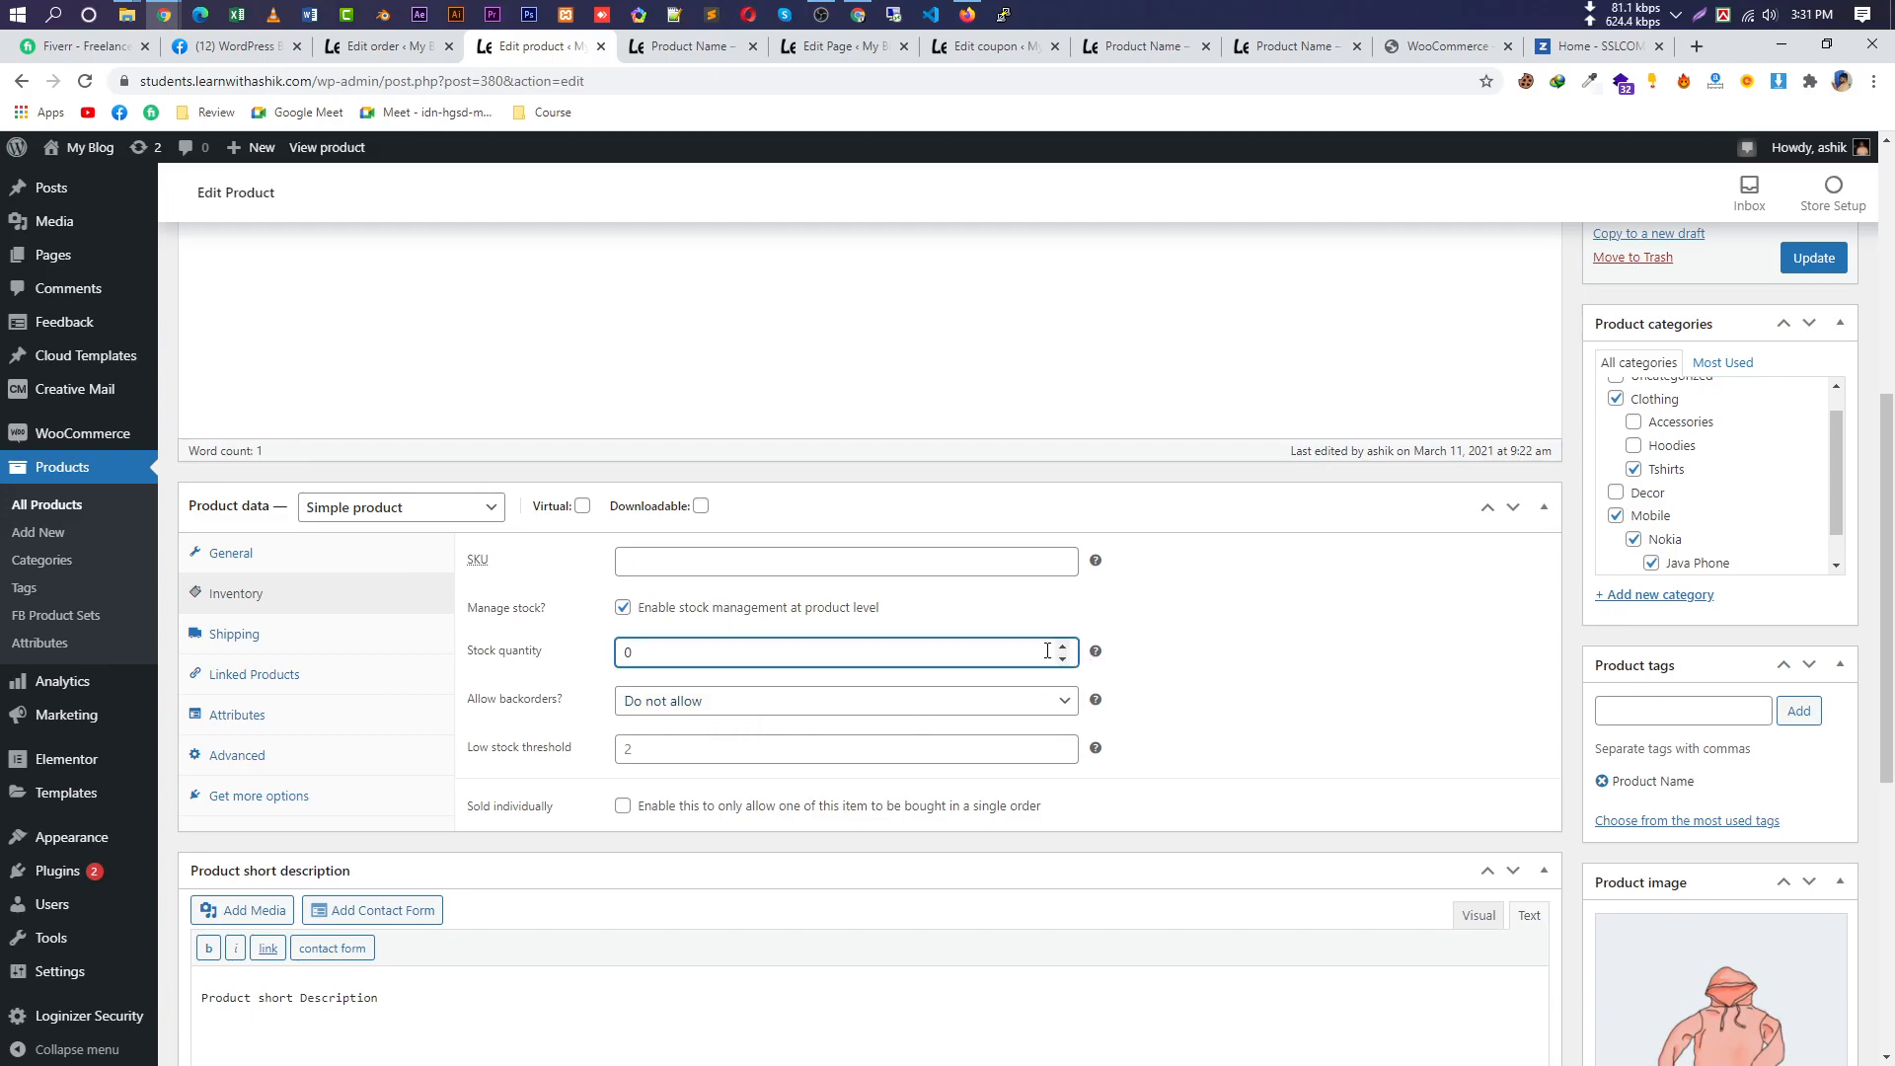
{"action": "left_click", "coordinate": [841, 702]}
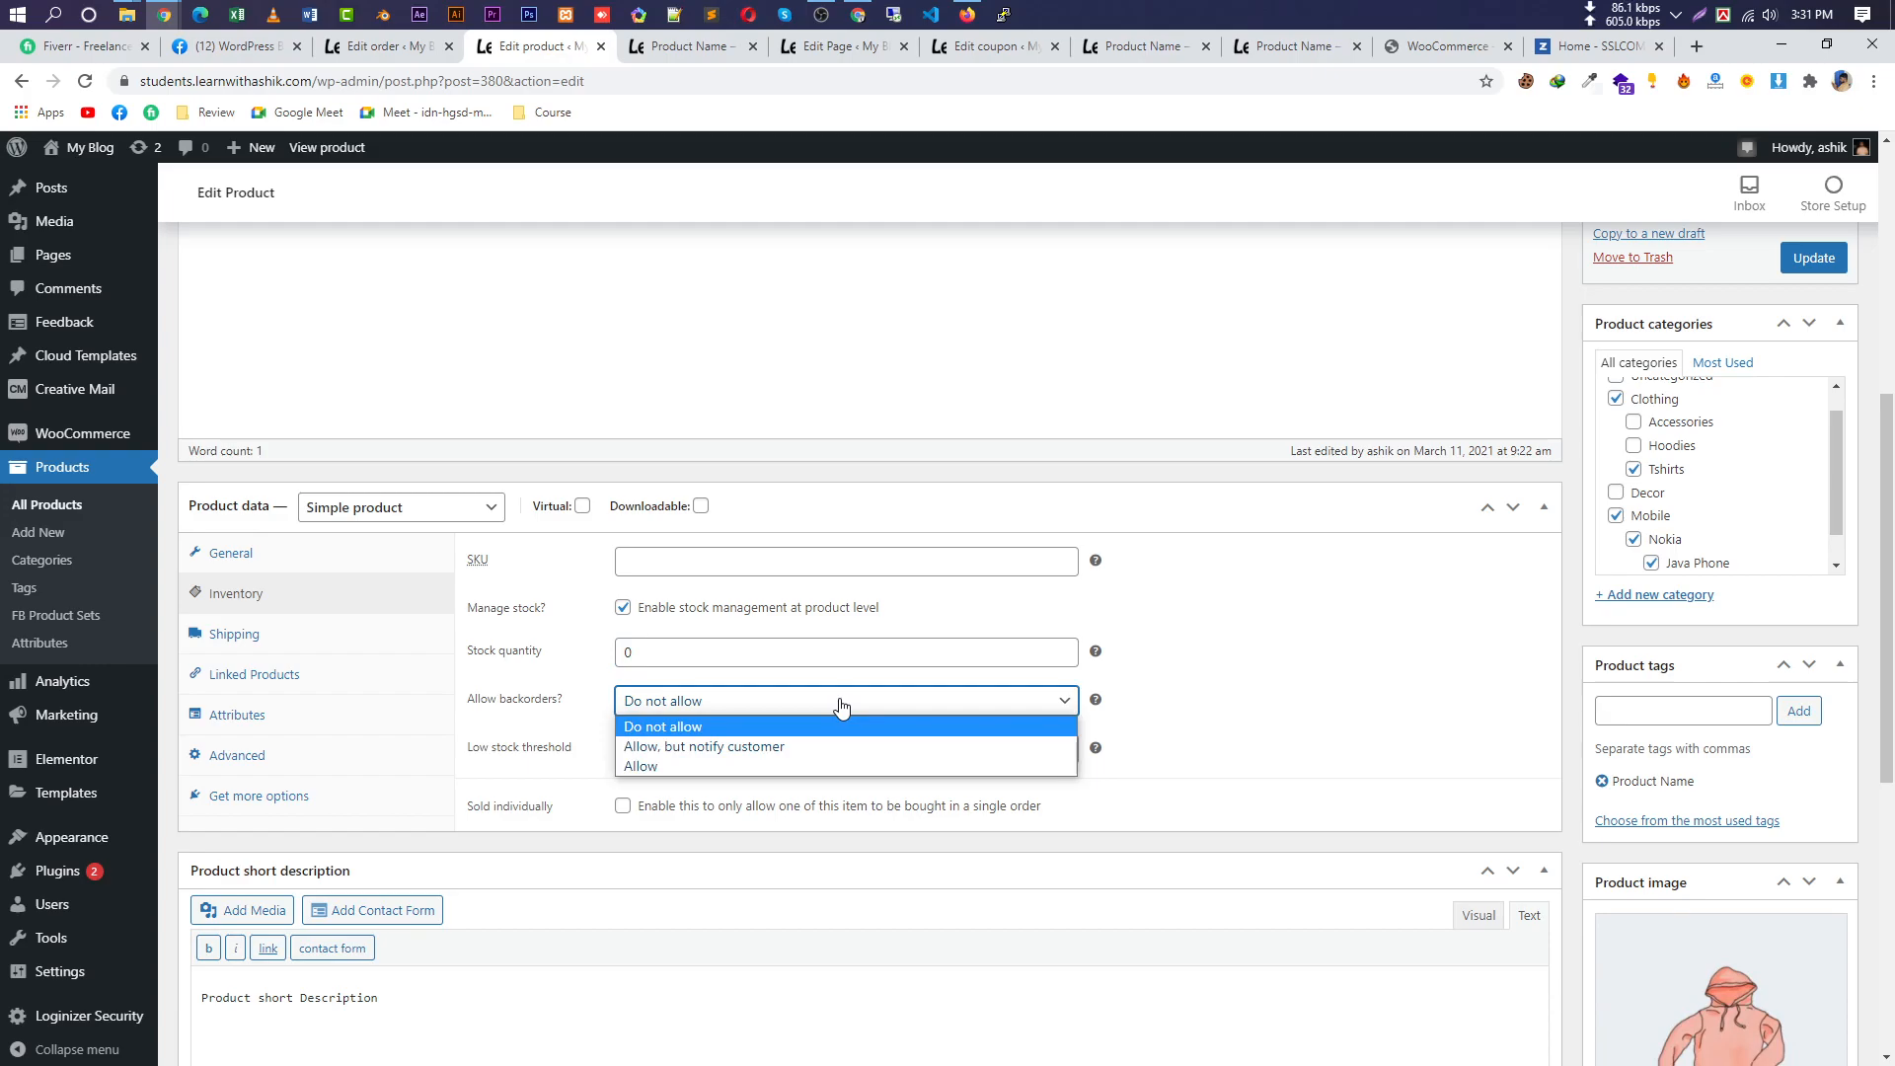
{"action": "left_click", "coordinate": [842, 708]}
{"action": "left_click", "coordinate": [826, 752]}
{"action": "left_click", "coordinate": [622, 607]}
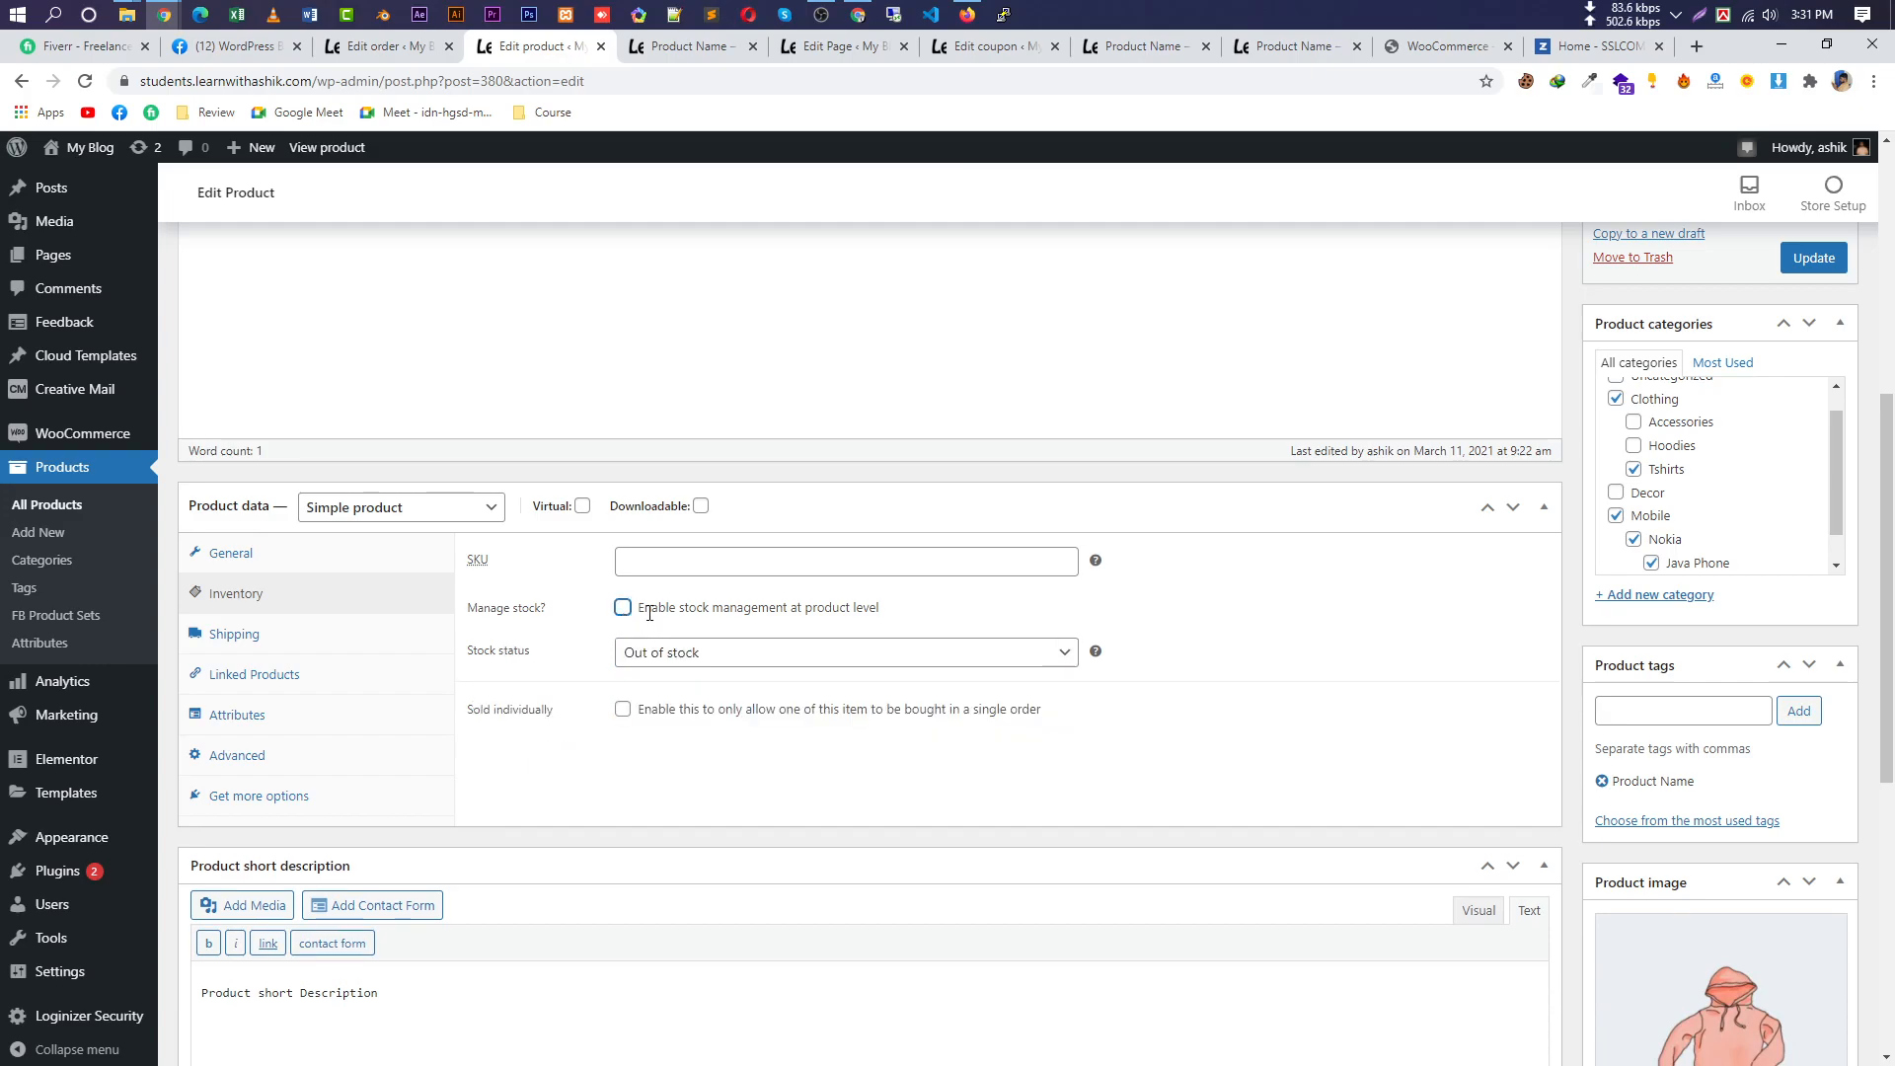
{"action": "left_click", "coordinate": [990, 659]}
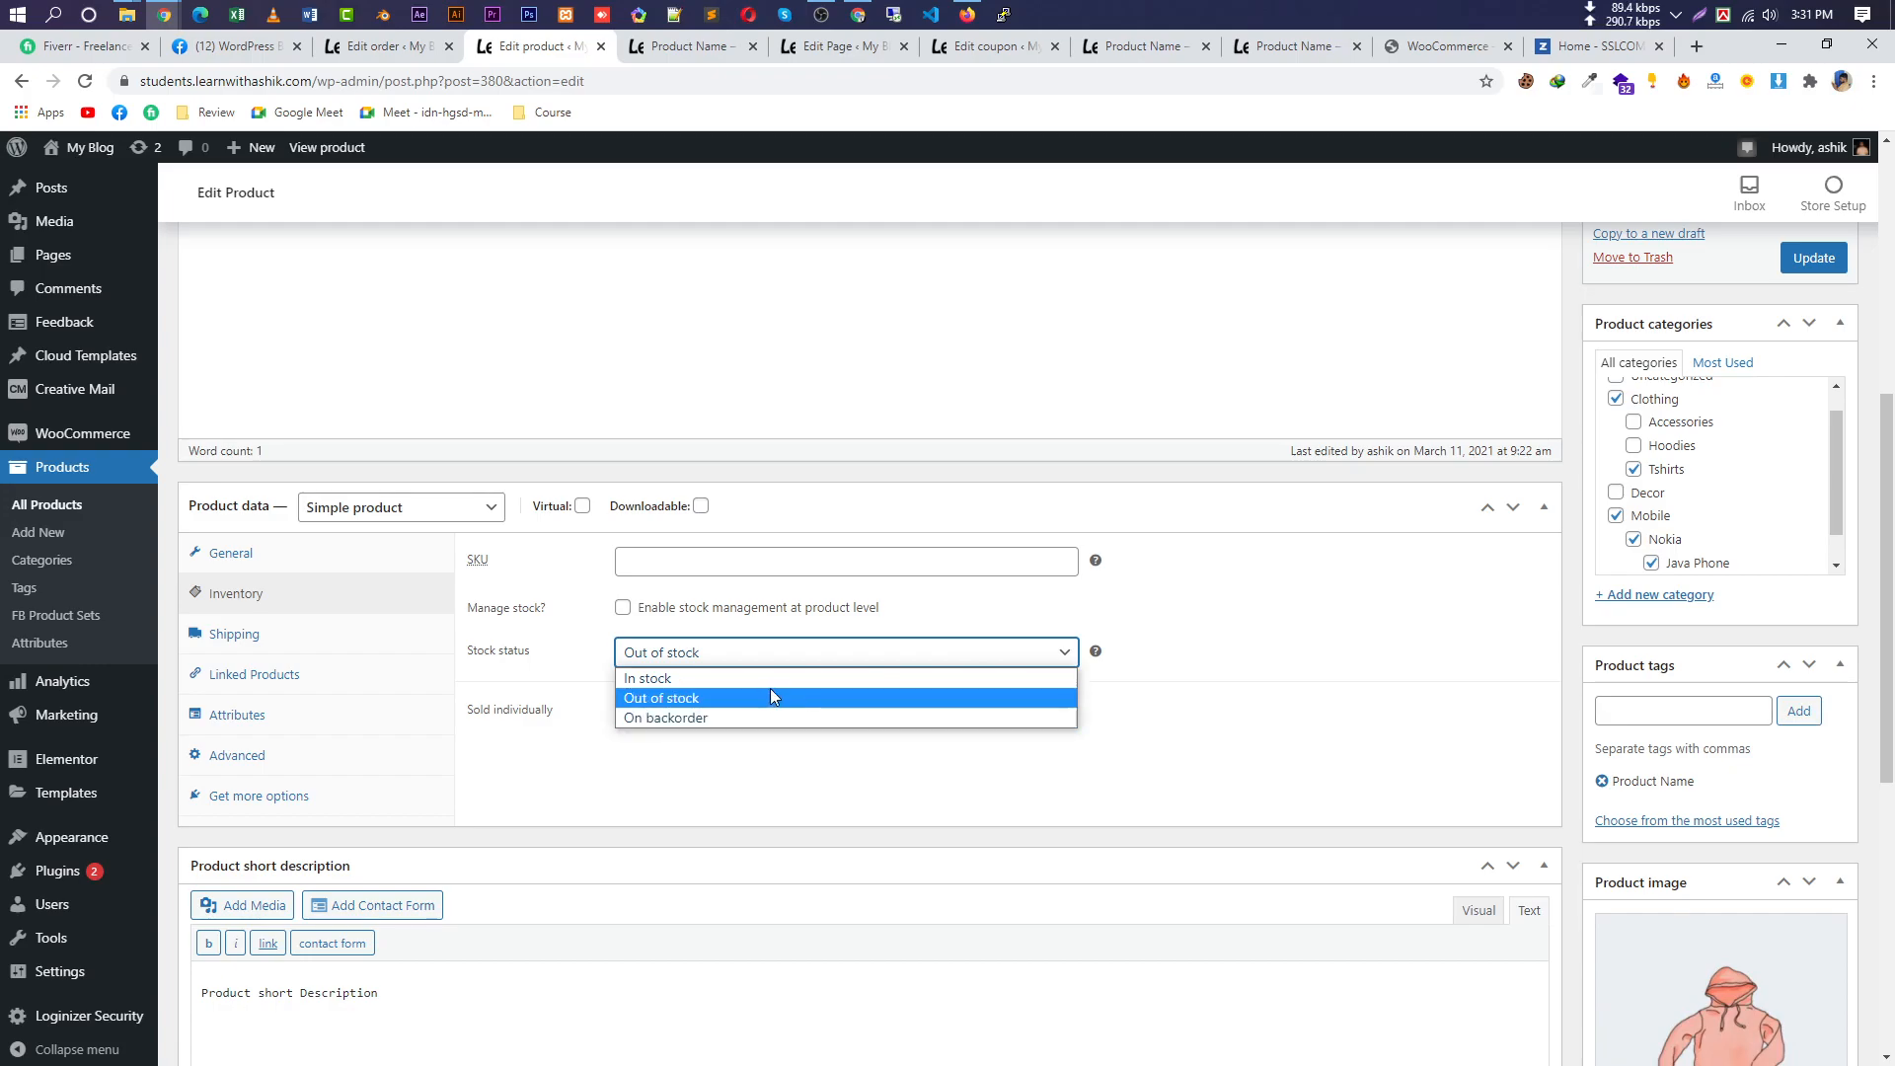
{"action": "left_click", "coordinate": [848, 685]}
{"action": "left_click", "coordinate": [1813, 257]}
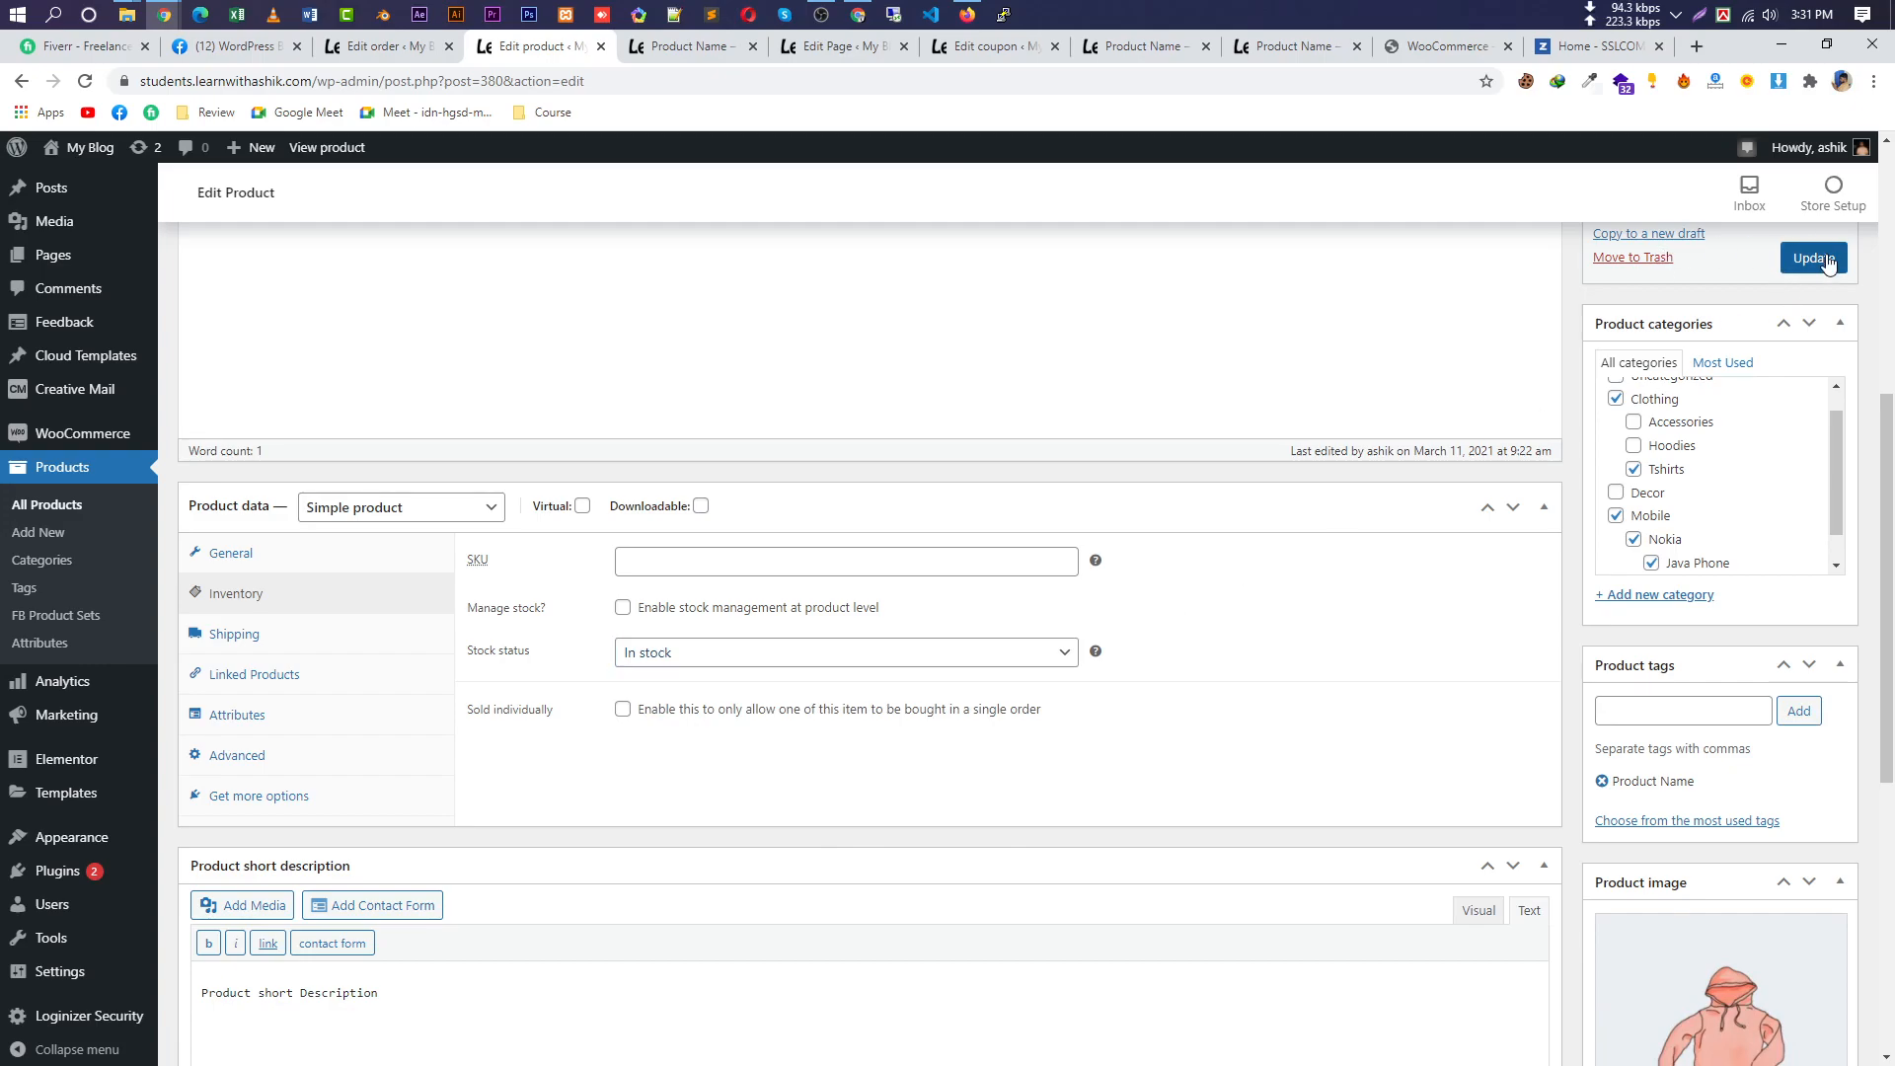
{"action": "left_click", "coordinate": [689, 46]}
{"action": "key", "text": "F5"}
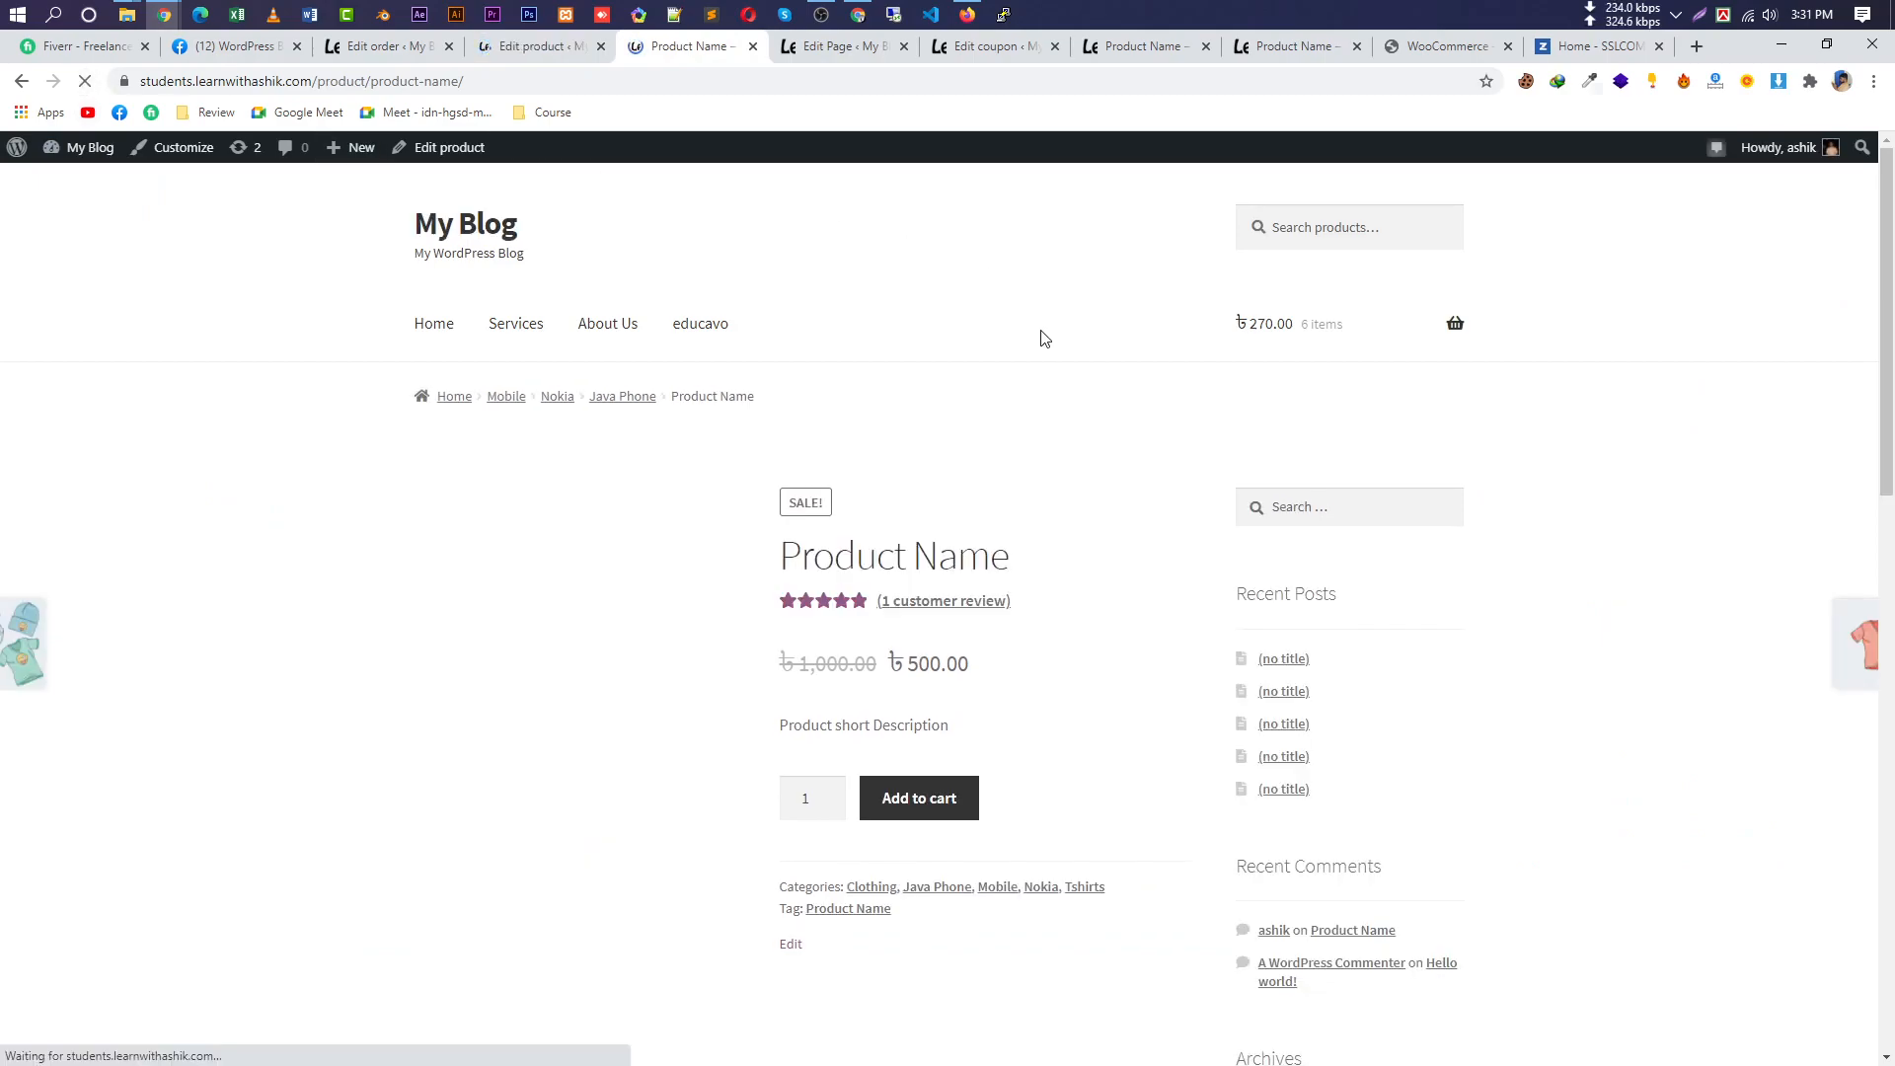
Add Product Name to the cart and view the cart.
{"action": "left_click", "coordinate": [919, 799]}
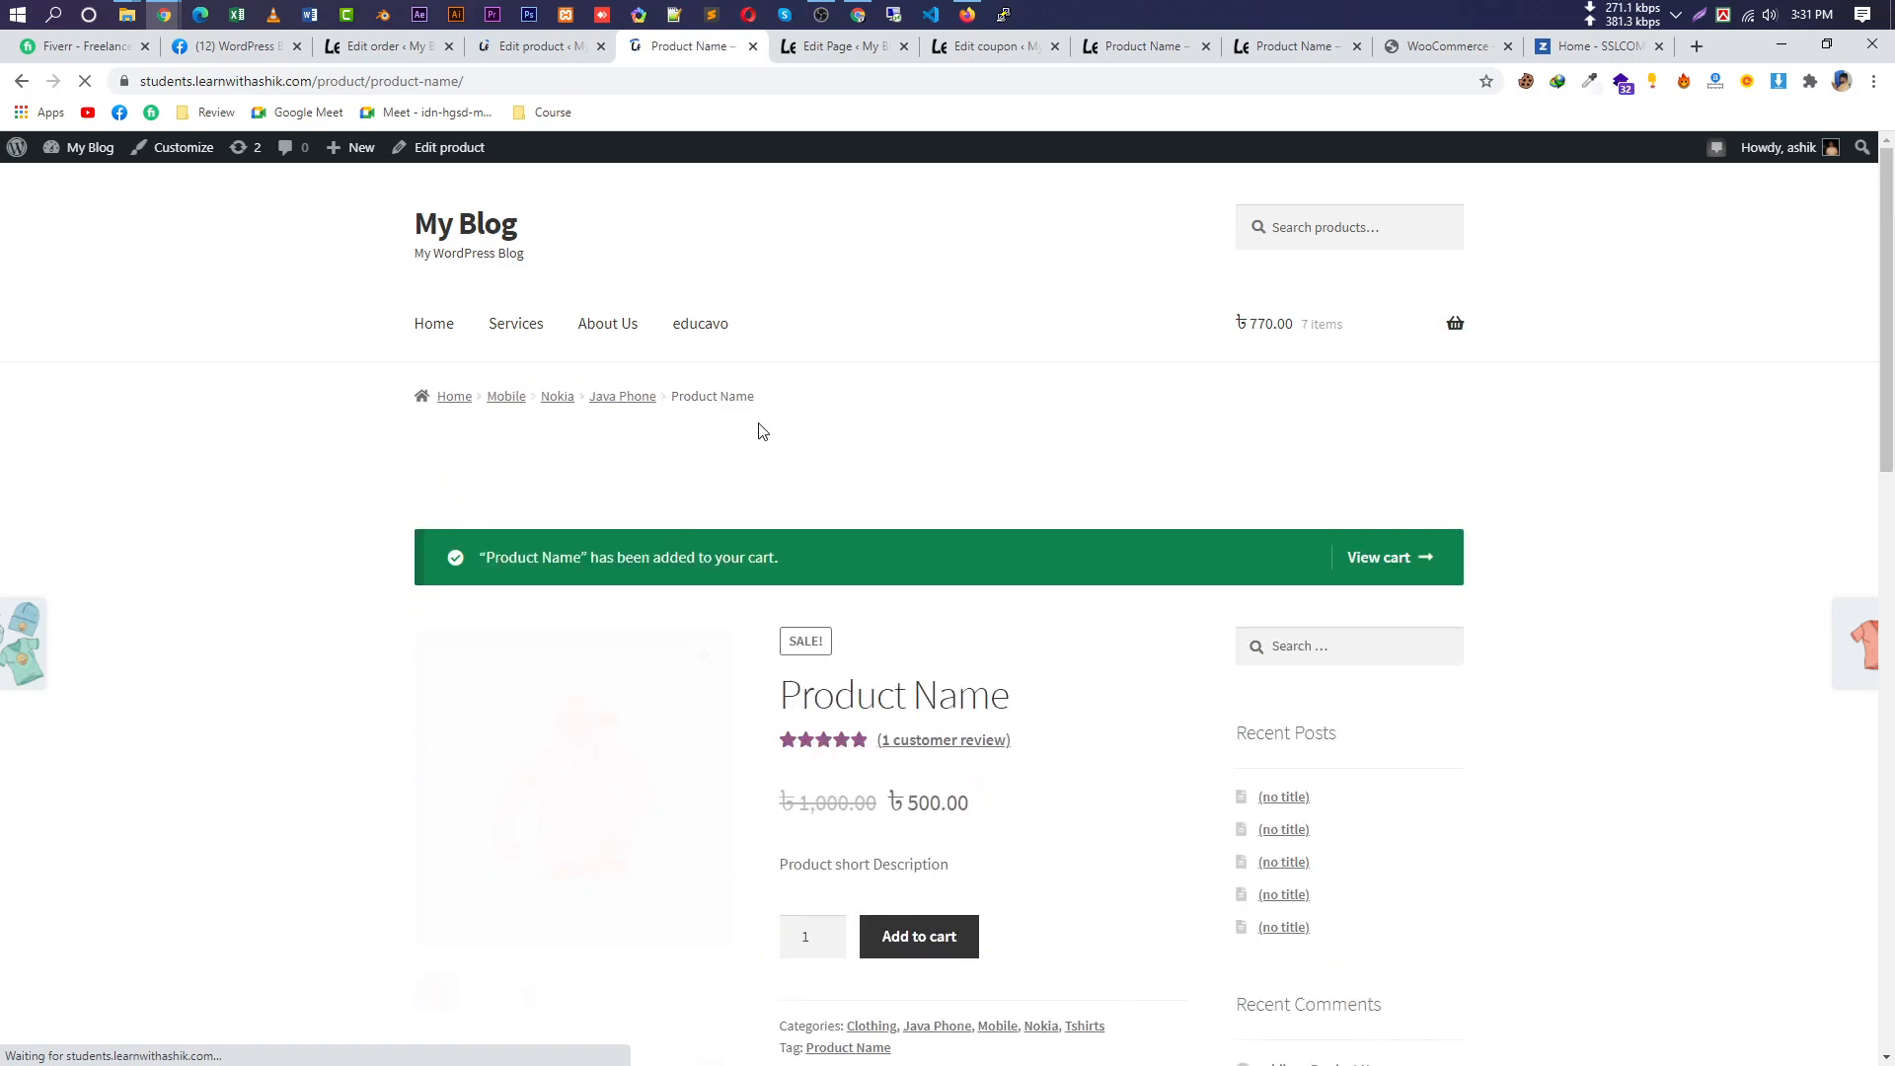
{"action": "scroll", "coordinate": [993, 796], "scroll_direction": "down", "scroll_amount": 5}
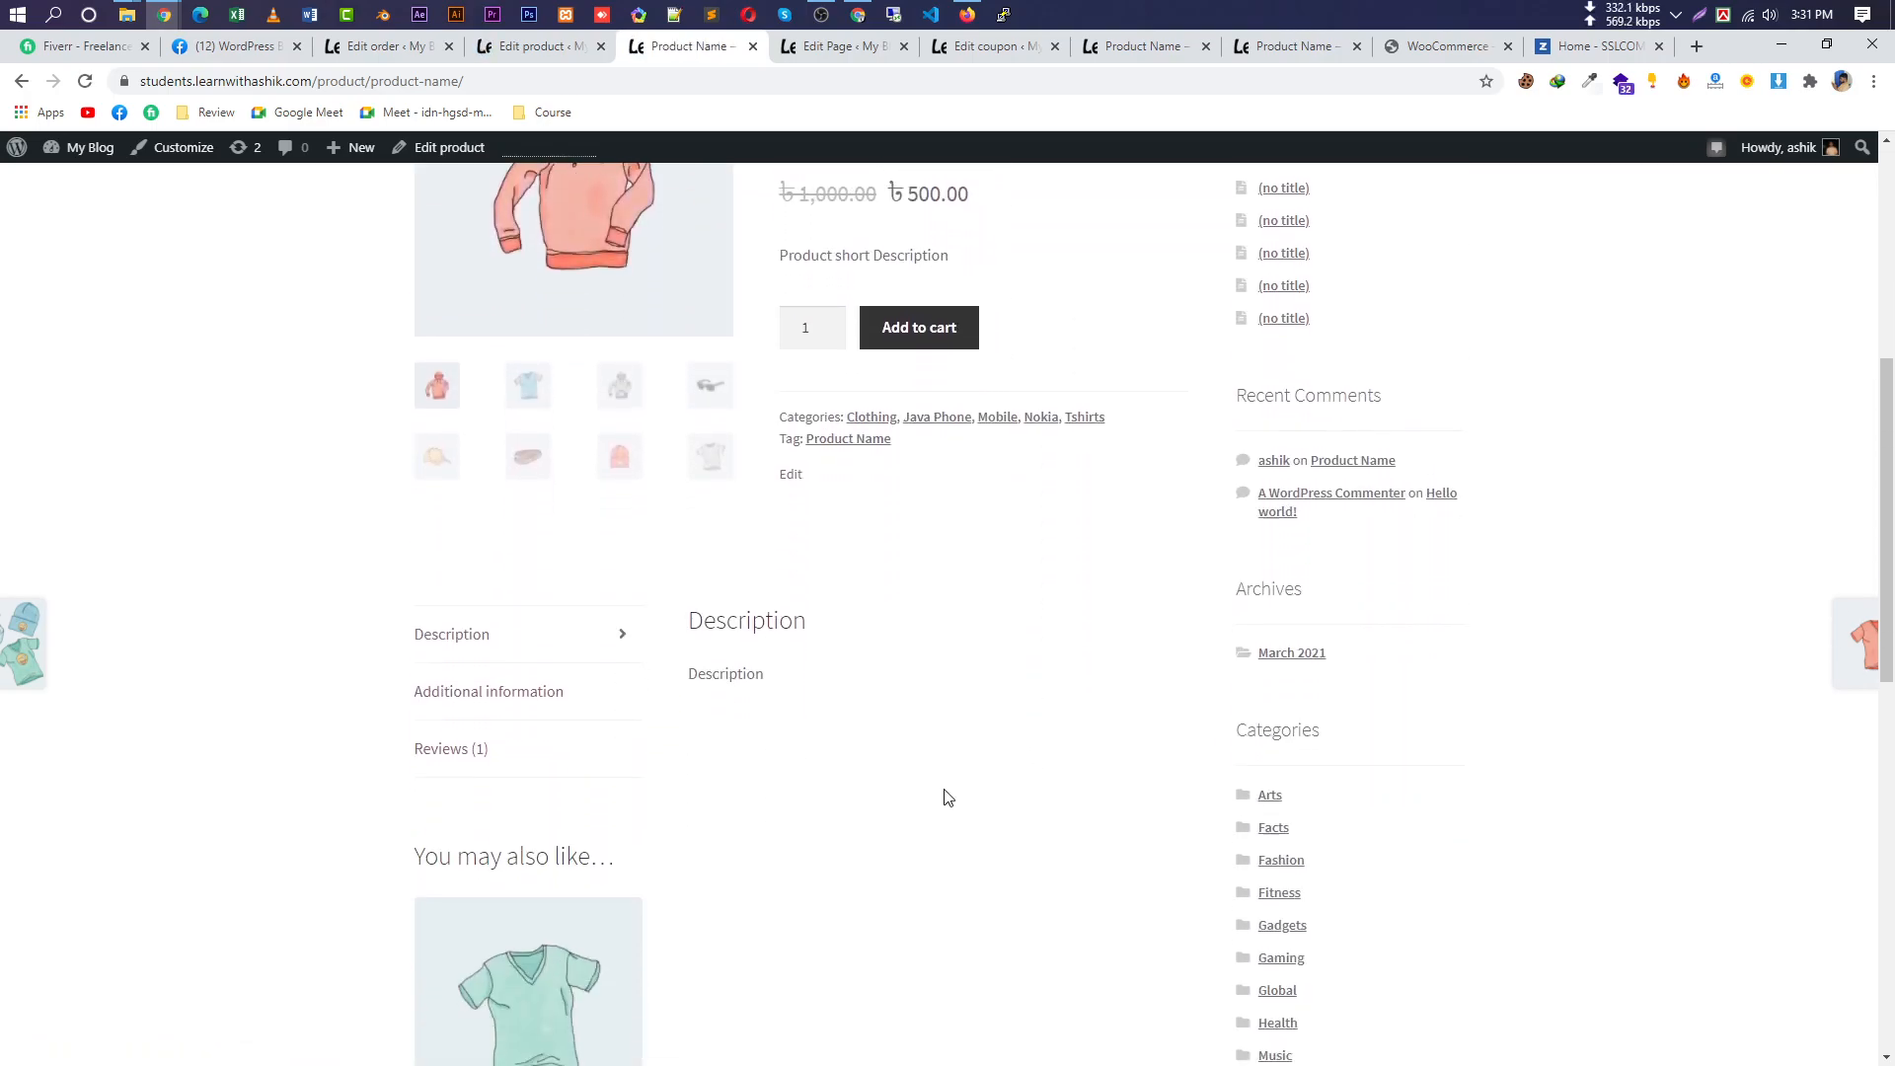
{"action": "scroll", "coordinate": [1151, 533], "scroll_direction": "up", "scroll_amount": 5}
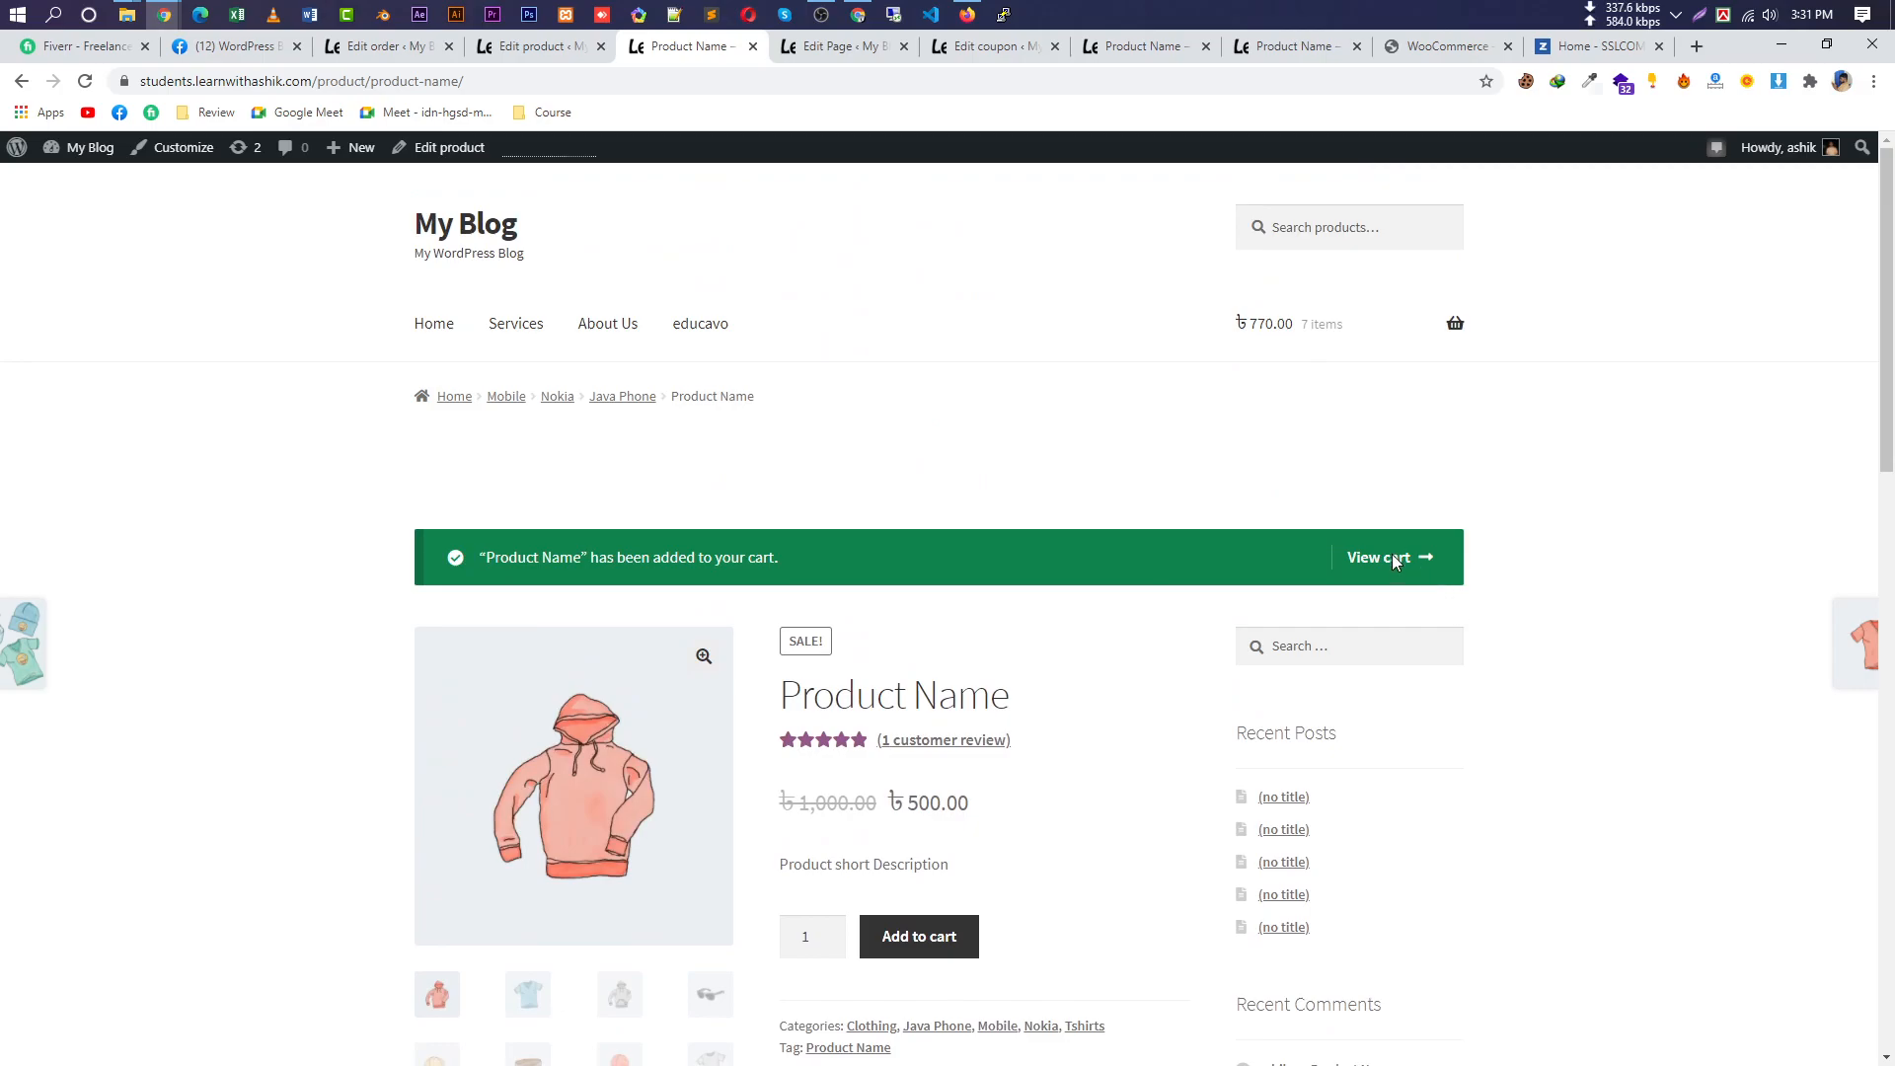
{"action": "left_click", "coordinate": [1392, 559]}
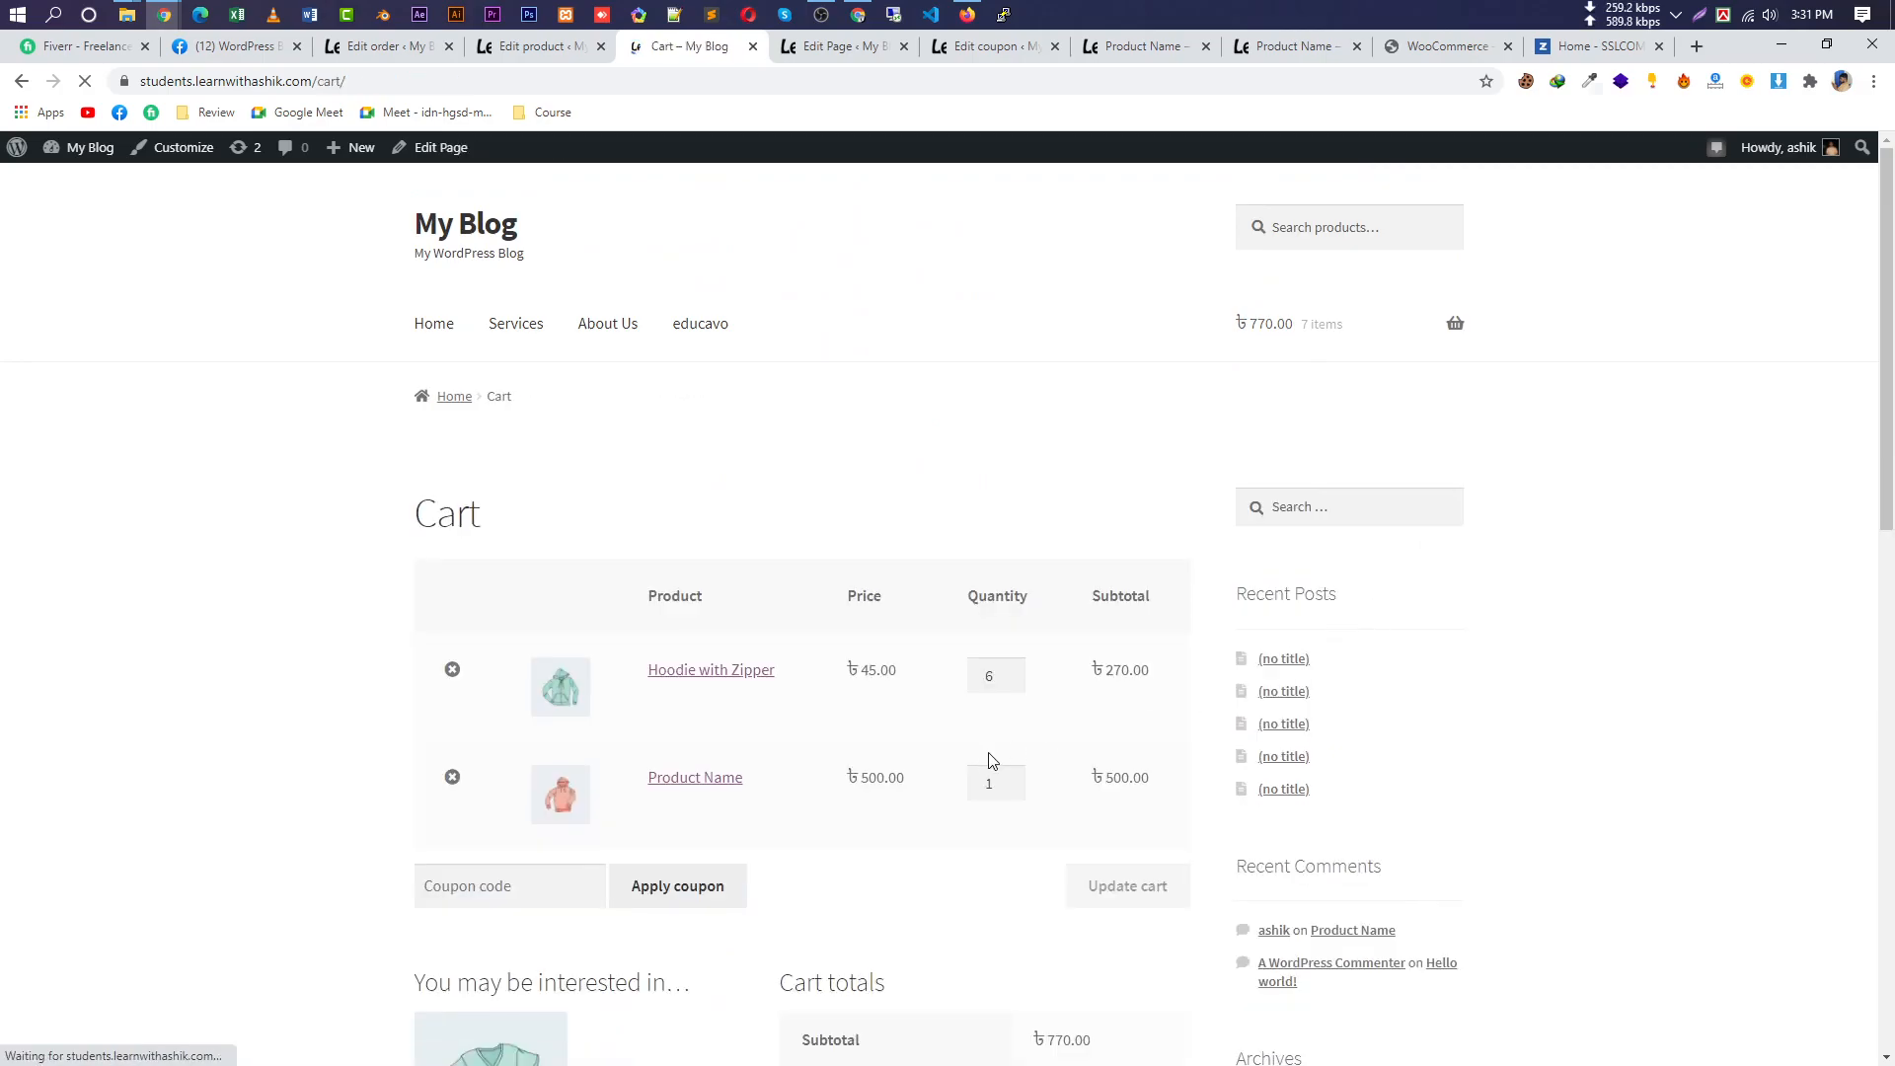
{"action": "scroll", "coordinate": [985, 766], "scroll_direction": "down", "scroll_amount": 2}
{"action": "scroll", "coordinate": [850, 770], "scroll_direction": "down", "scroll_amount": 2}
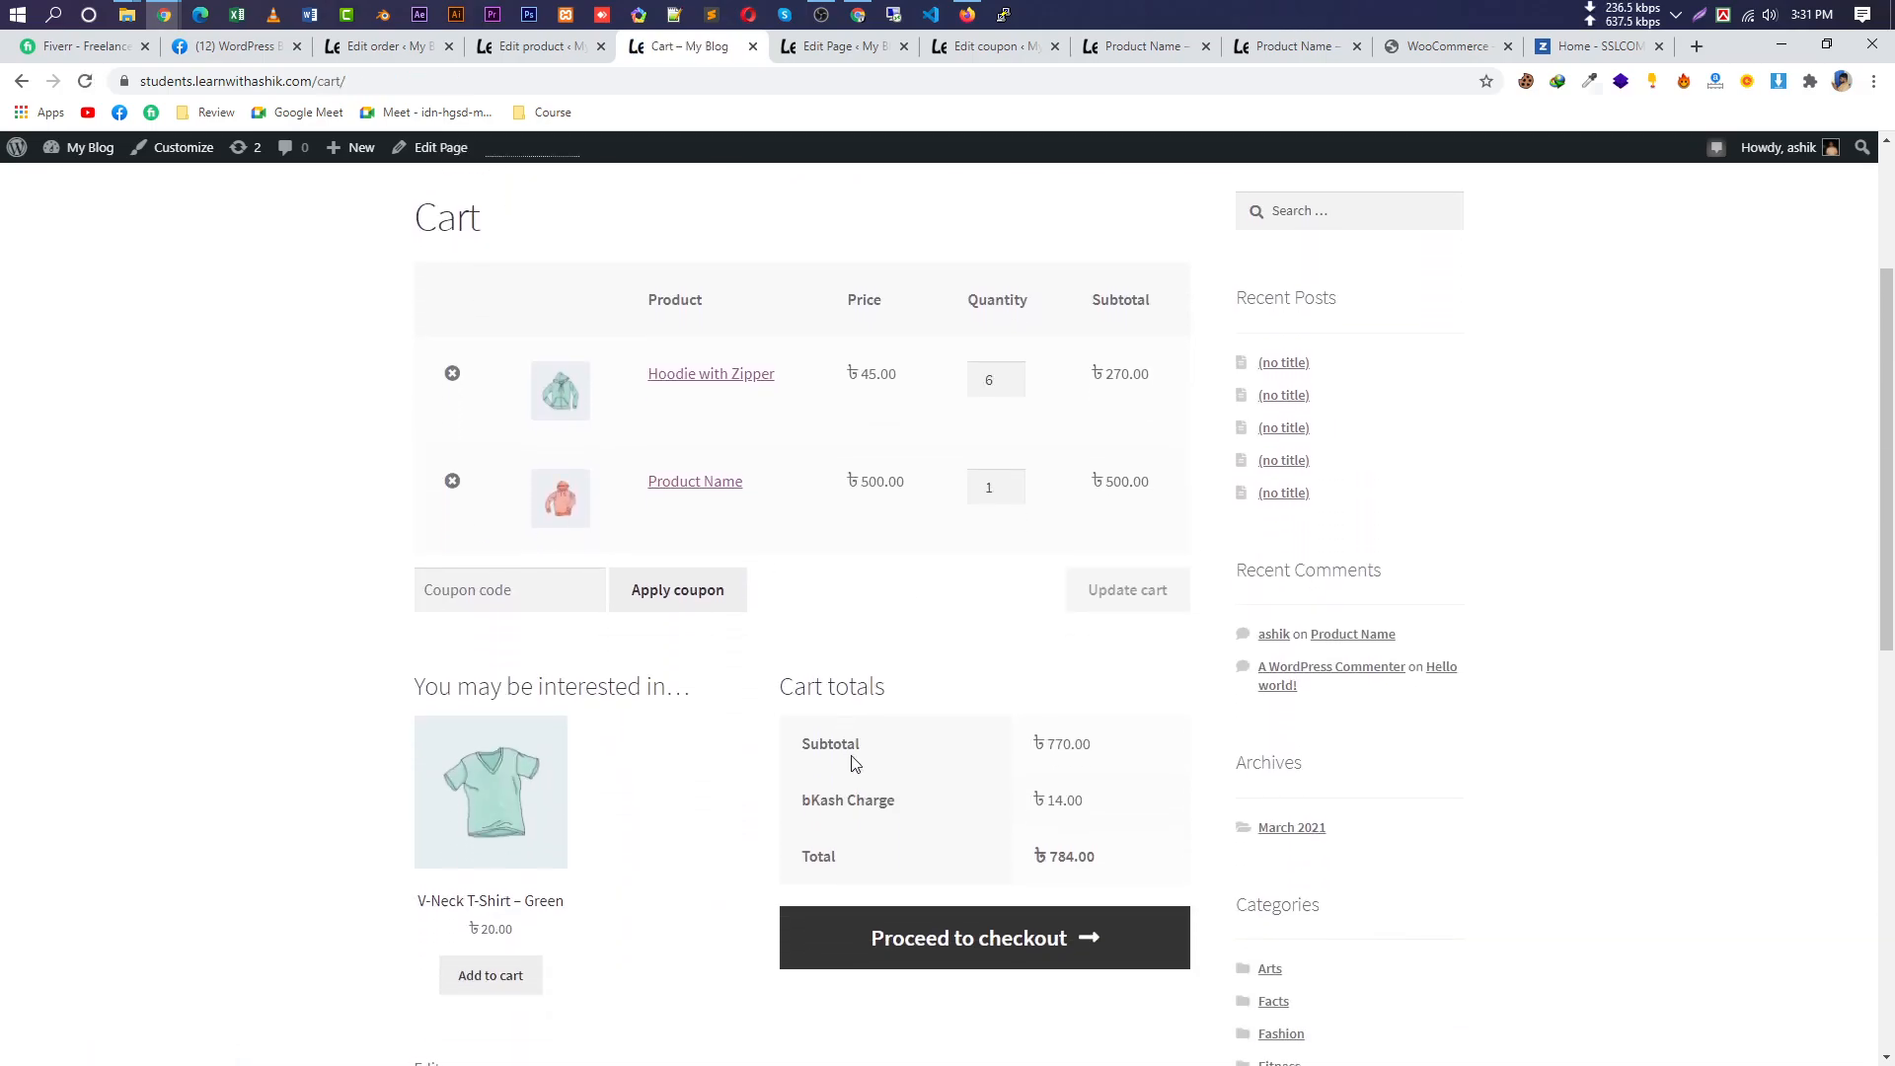
Copy coupon code Z4MYXZ5S from the coupon editor and apply it in the cart.
{"action": "left_click", "coordinate": [521, 483]}
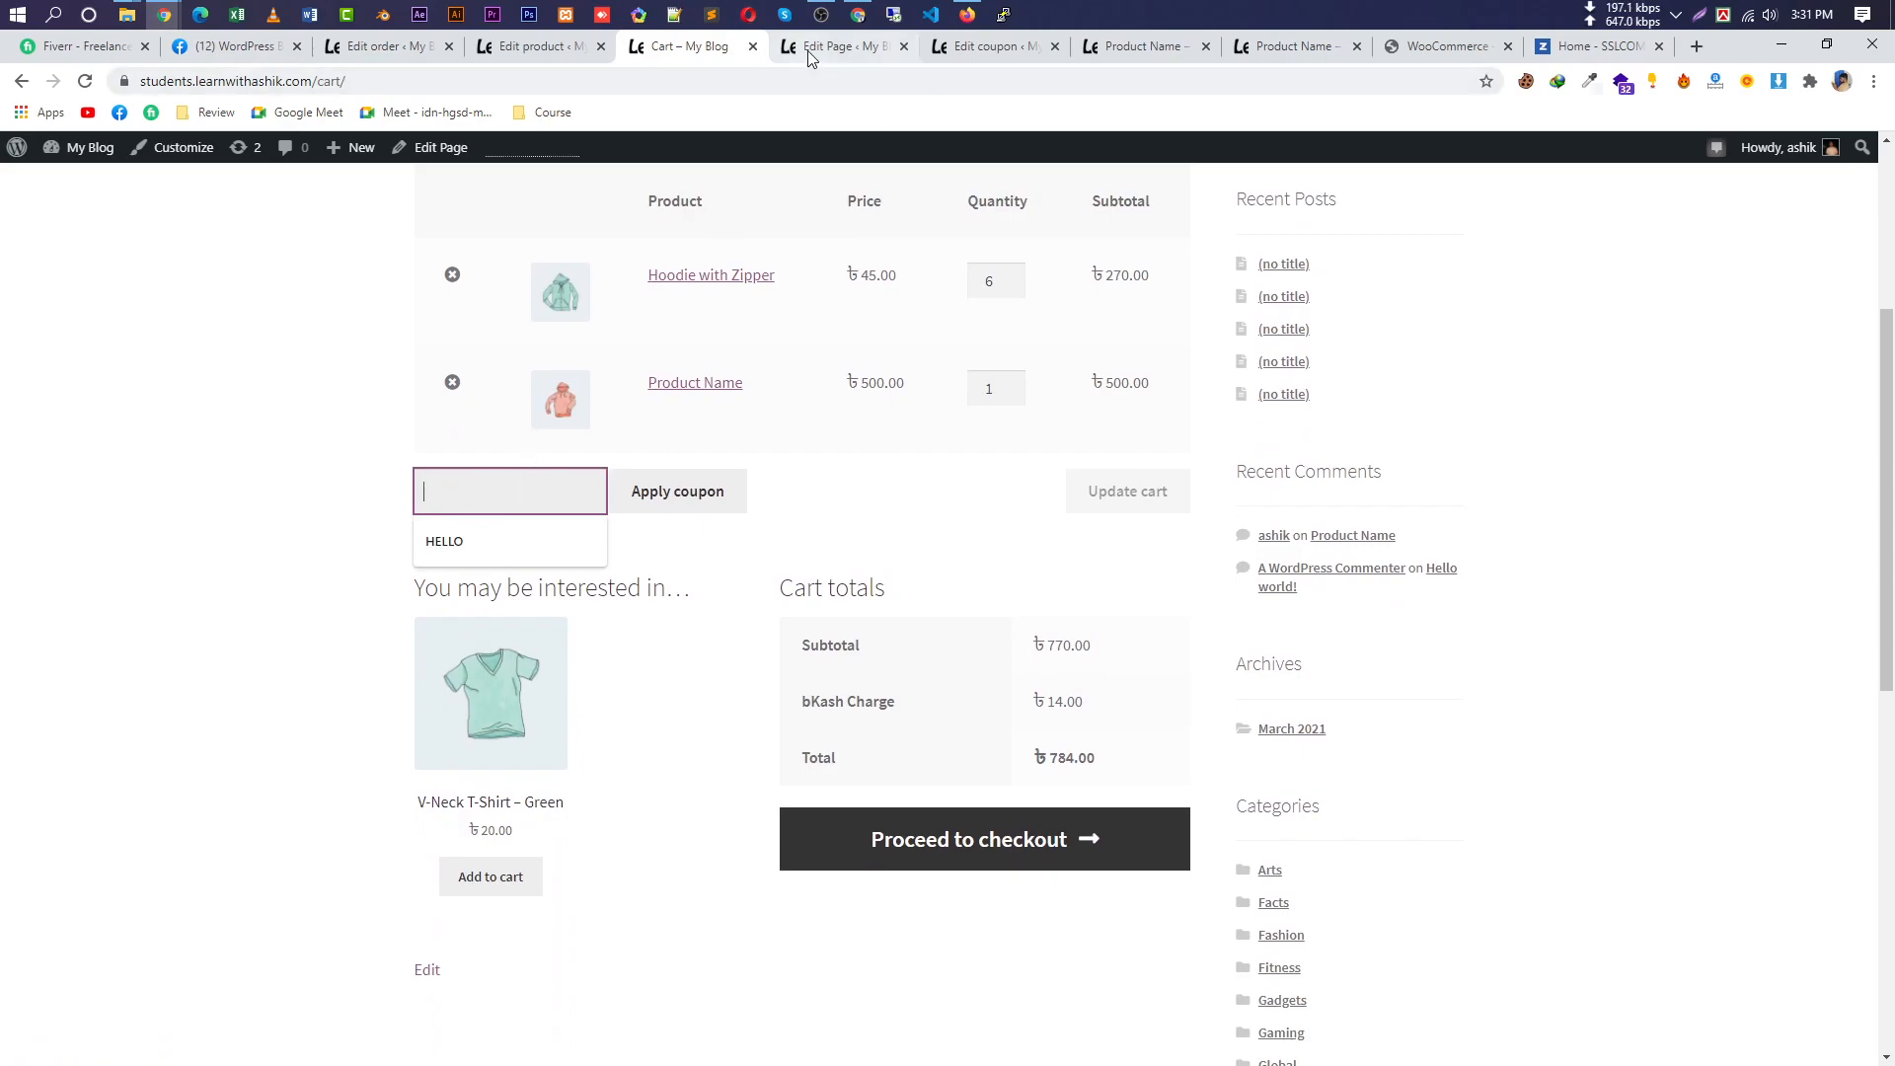
{"action": "left_click", "coordinate": [844, 47]}
{"action": "left_click", "coordinate": [990, 47]}
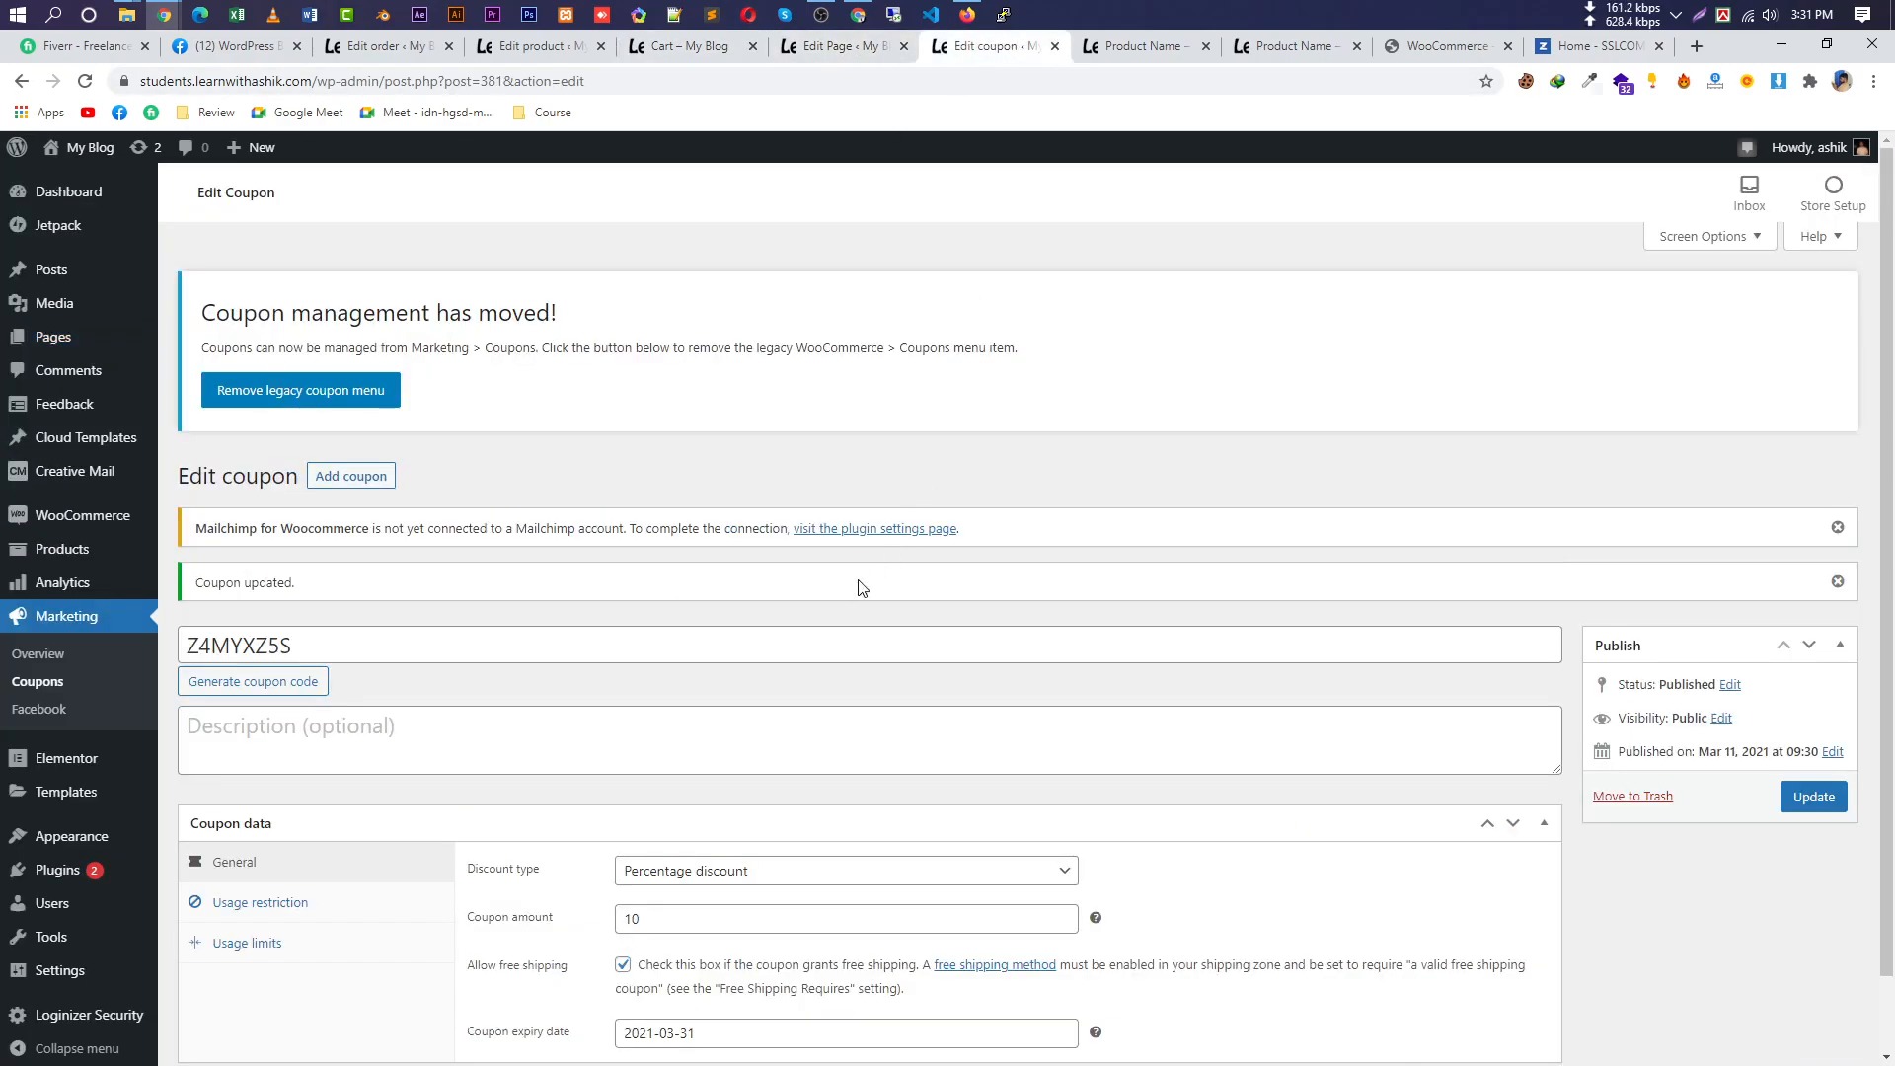
{"action": "scroll", "coordinate": [868, 579], "scroll_direction": "down", "scroll_amount": 1}
{"action": "left_click_drag", "start_coordinate": [296, 564], "coordinate": [64, 568]}
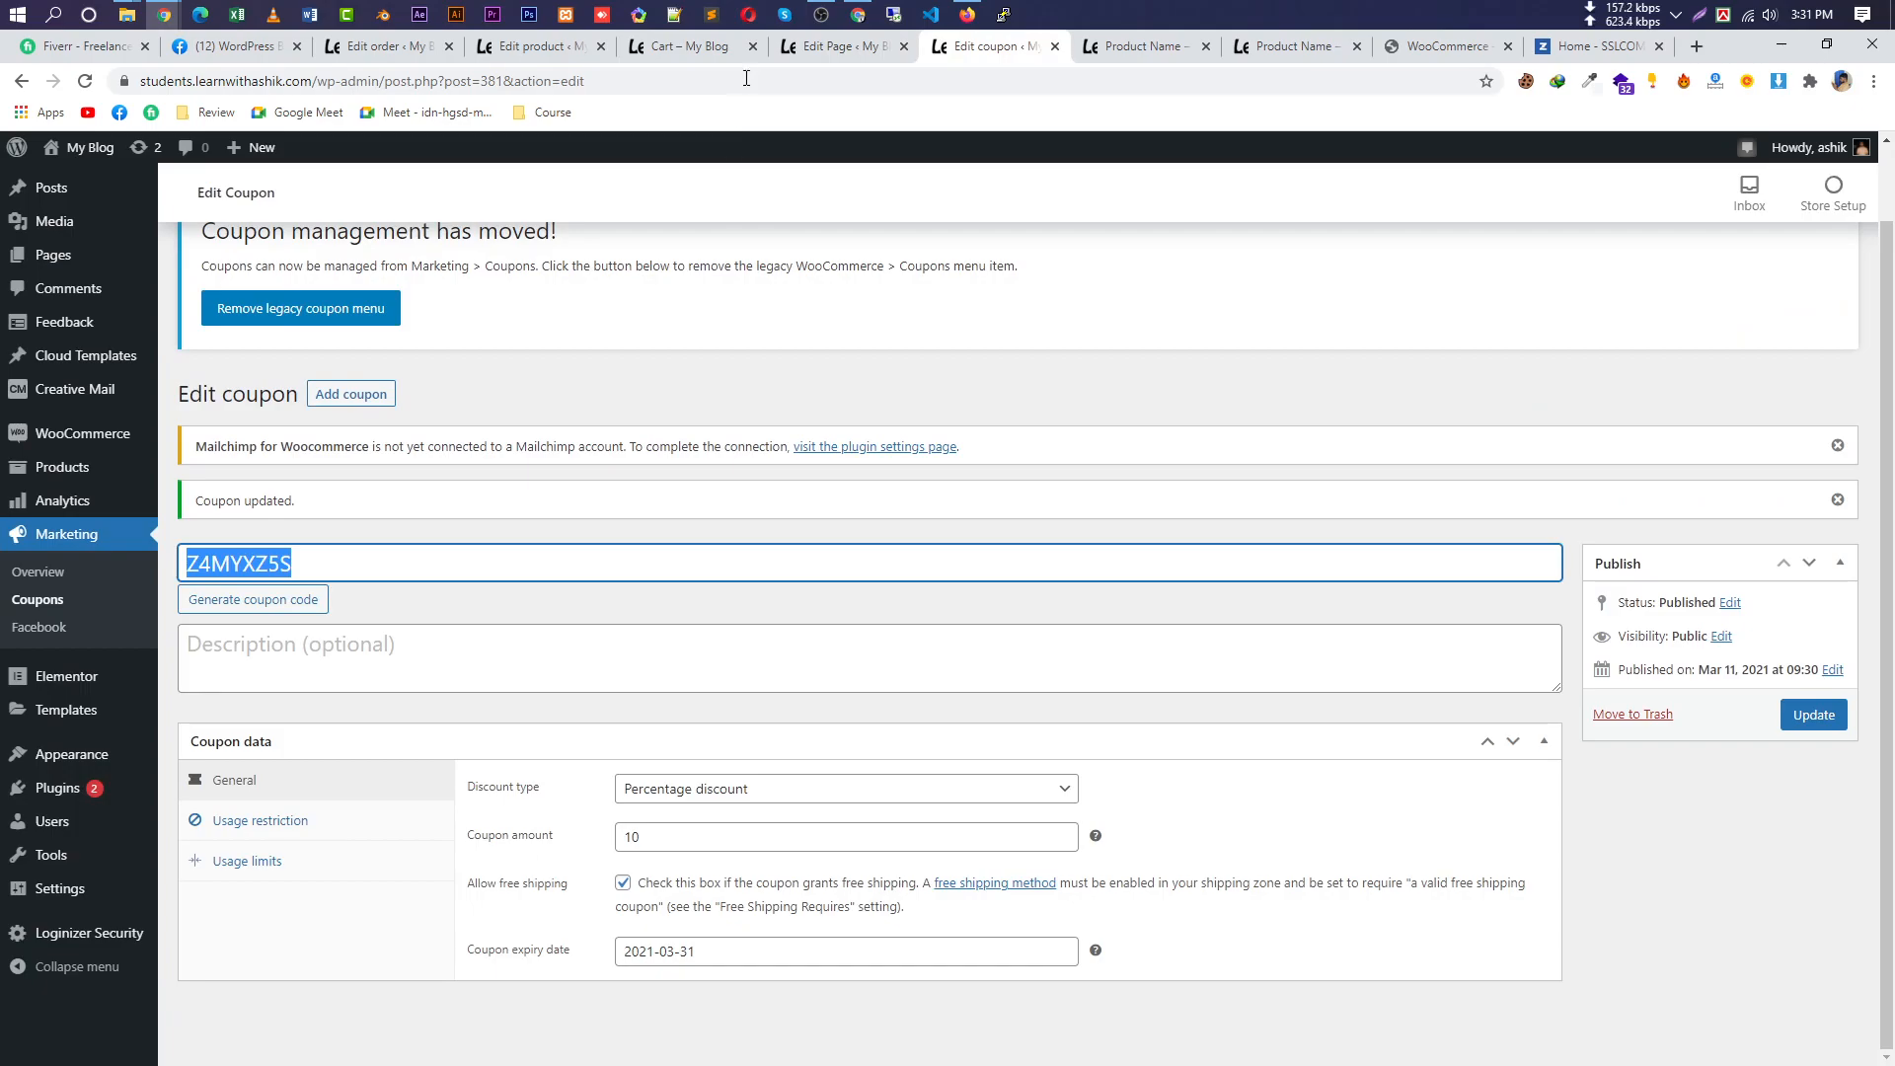
{"action": "key", "text": "ctrl+c"}
{"action": "left_click", "coordinate": [829, 48]}
{"action": "left_click", "coordinate": [691, 48]}
{"action": "key", "text": "ctrl+v"}
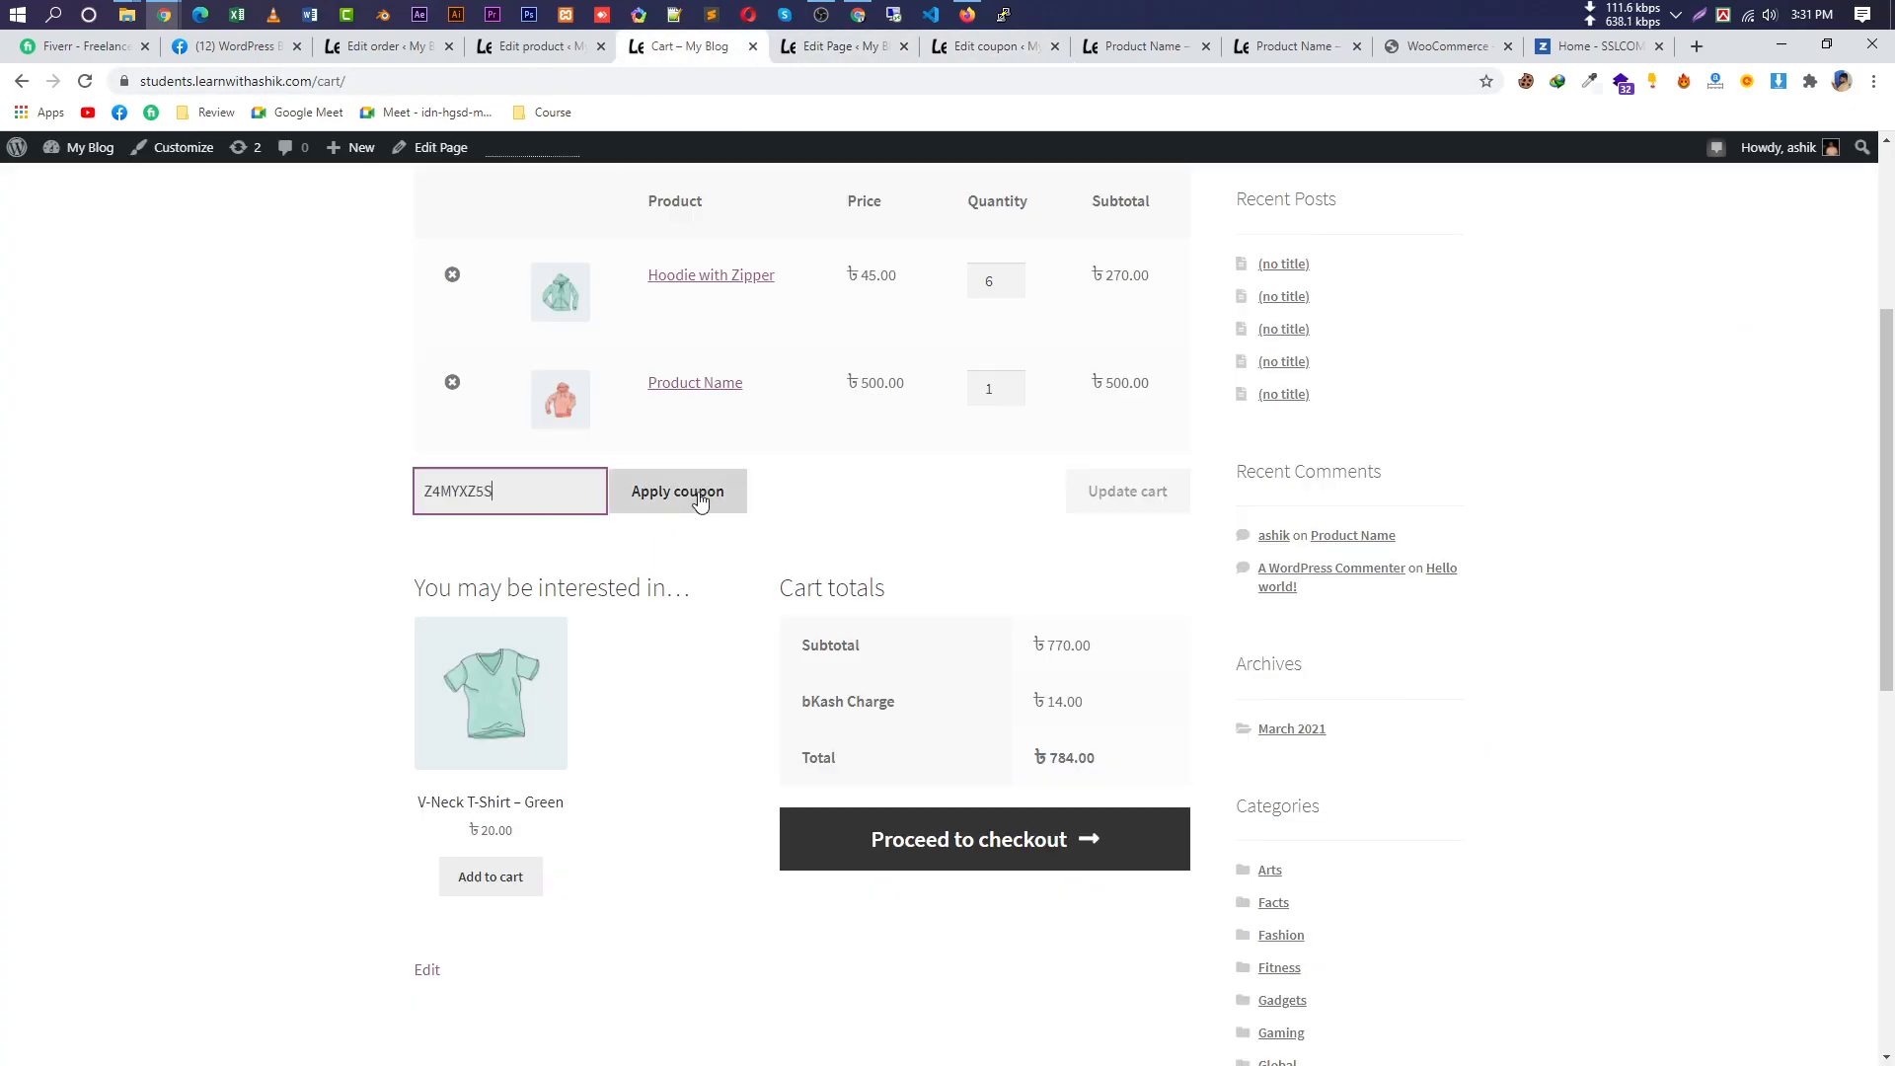
{"action": "left_click", "coordinate": [694, 493]}
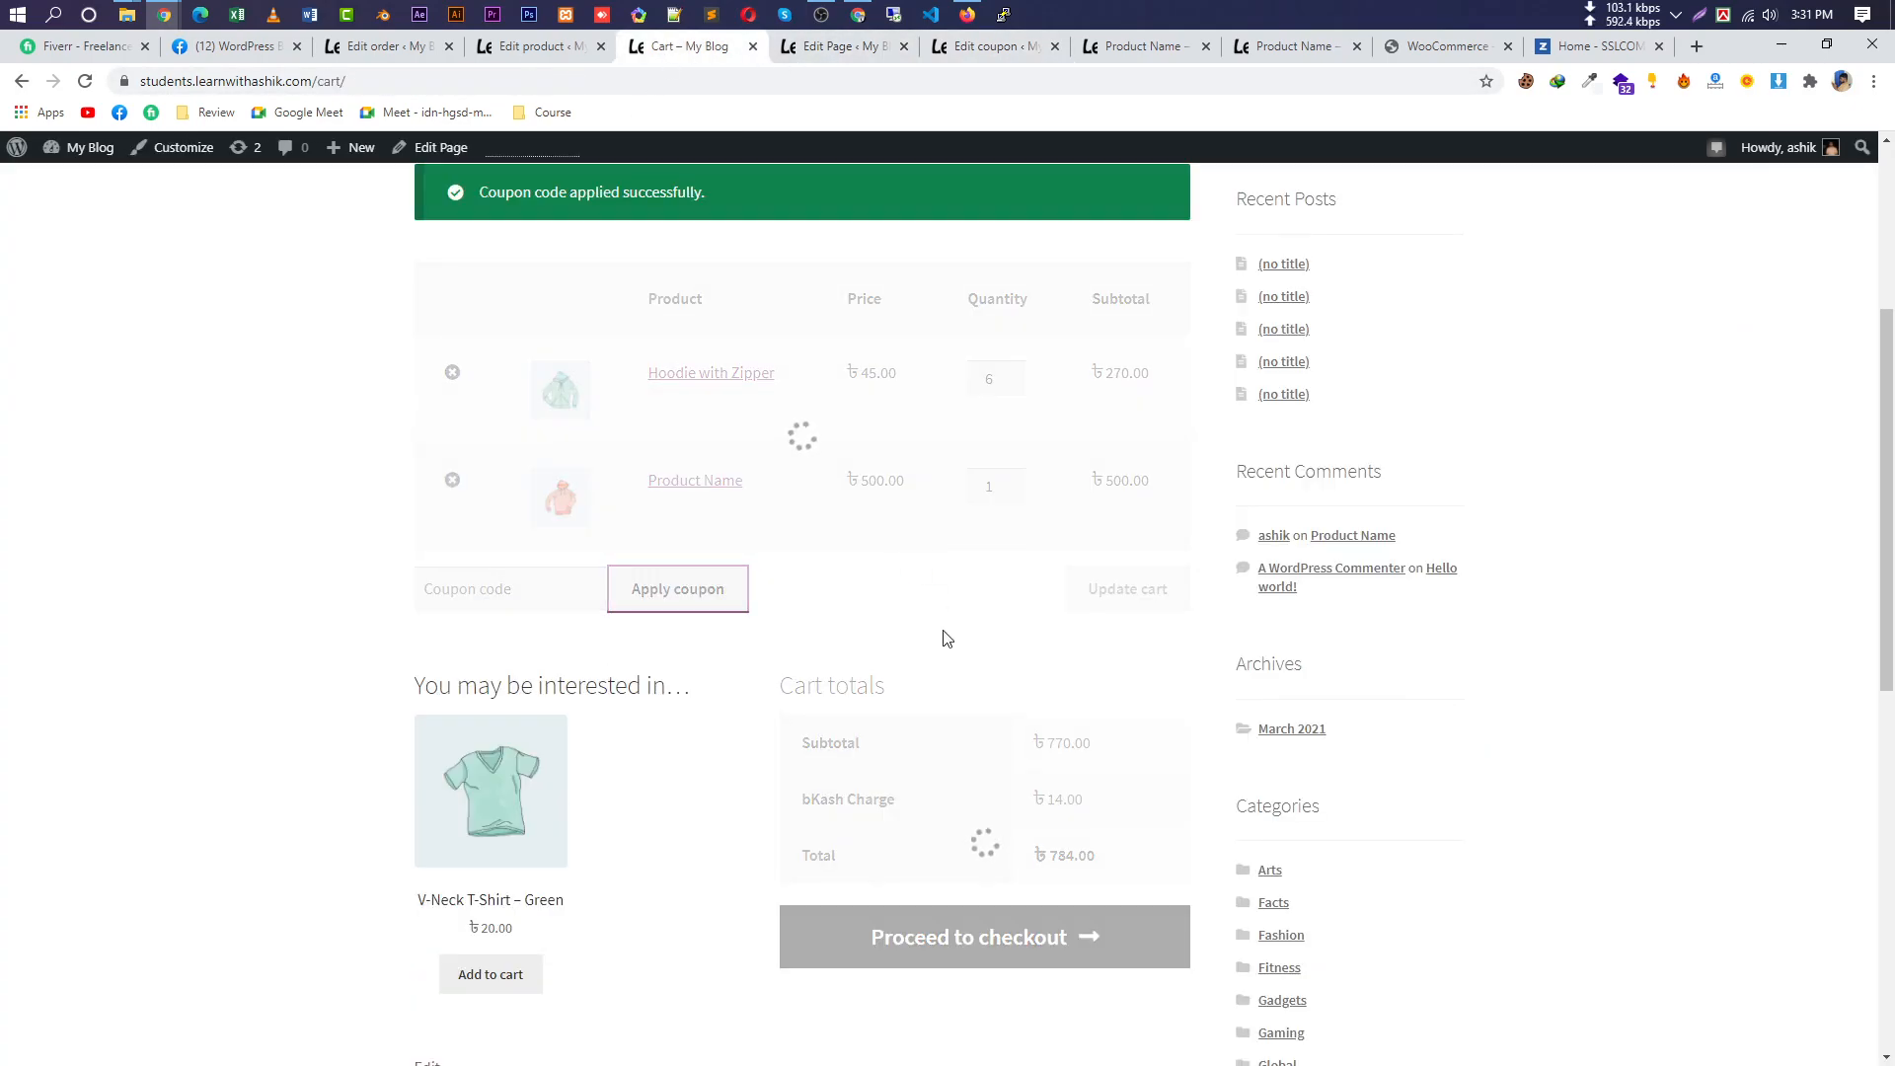
Remove Hoodie with Zipper and point out the ৳50.00 discount and ৳8.00 bKash charge.
{"action": "scroll", "coordinate": [945, 734], "scroll_direction": "down", "scroll_amount": 2}
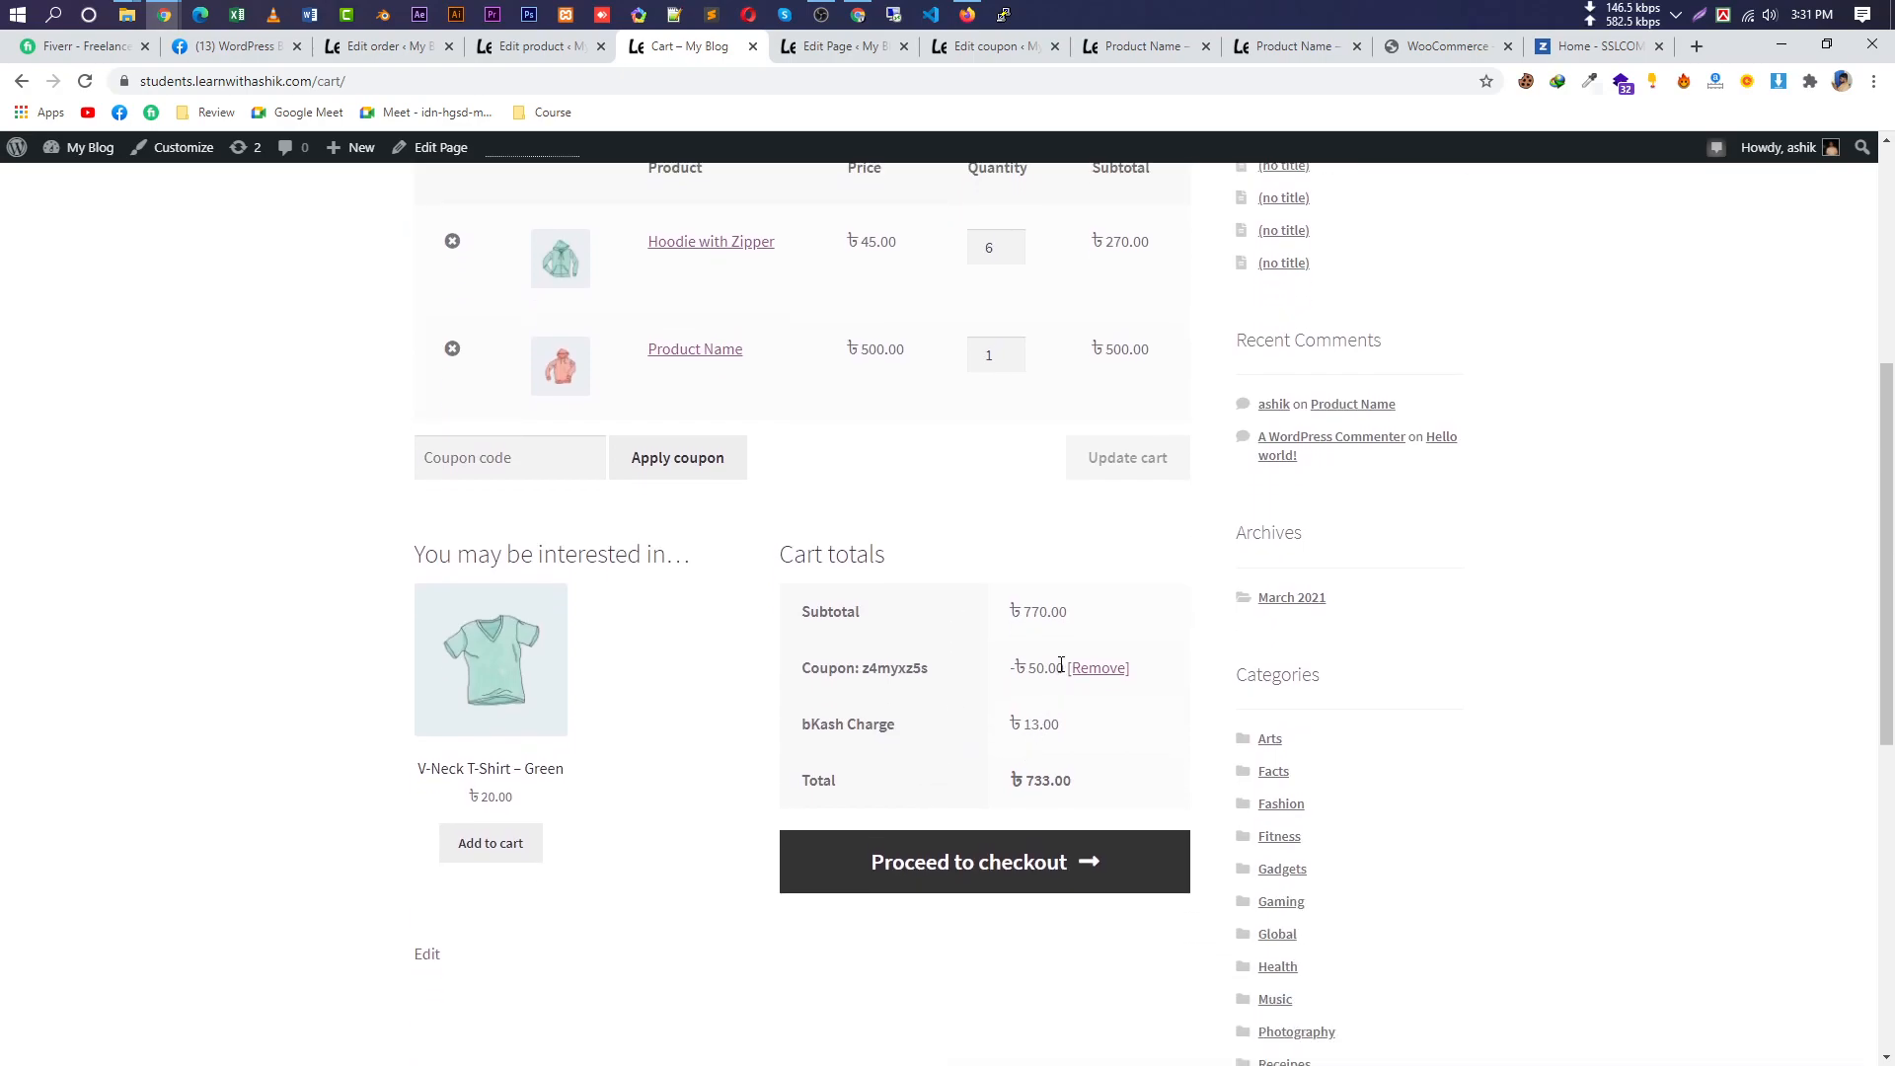
{"action": "left_click_drag", "start_coordinate": [1063, 668], "coordinate": [1002, 676]}
{"action": "left_click", "coordinate": [1019, 719]}
{"action": "left_click_drag", "start_coordinate": [1064, 668], "coordinate": [1009, 668]}
{"action": "scroll", "coordinate": [805, 649], "scroll_direction": "up", "scroll_amount": 2}
{"action": "left_click_drag", "start_coordinate": [745, 546], "coordinate": [651, 543]}
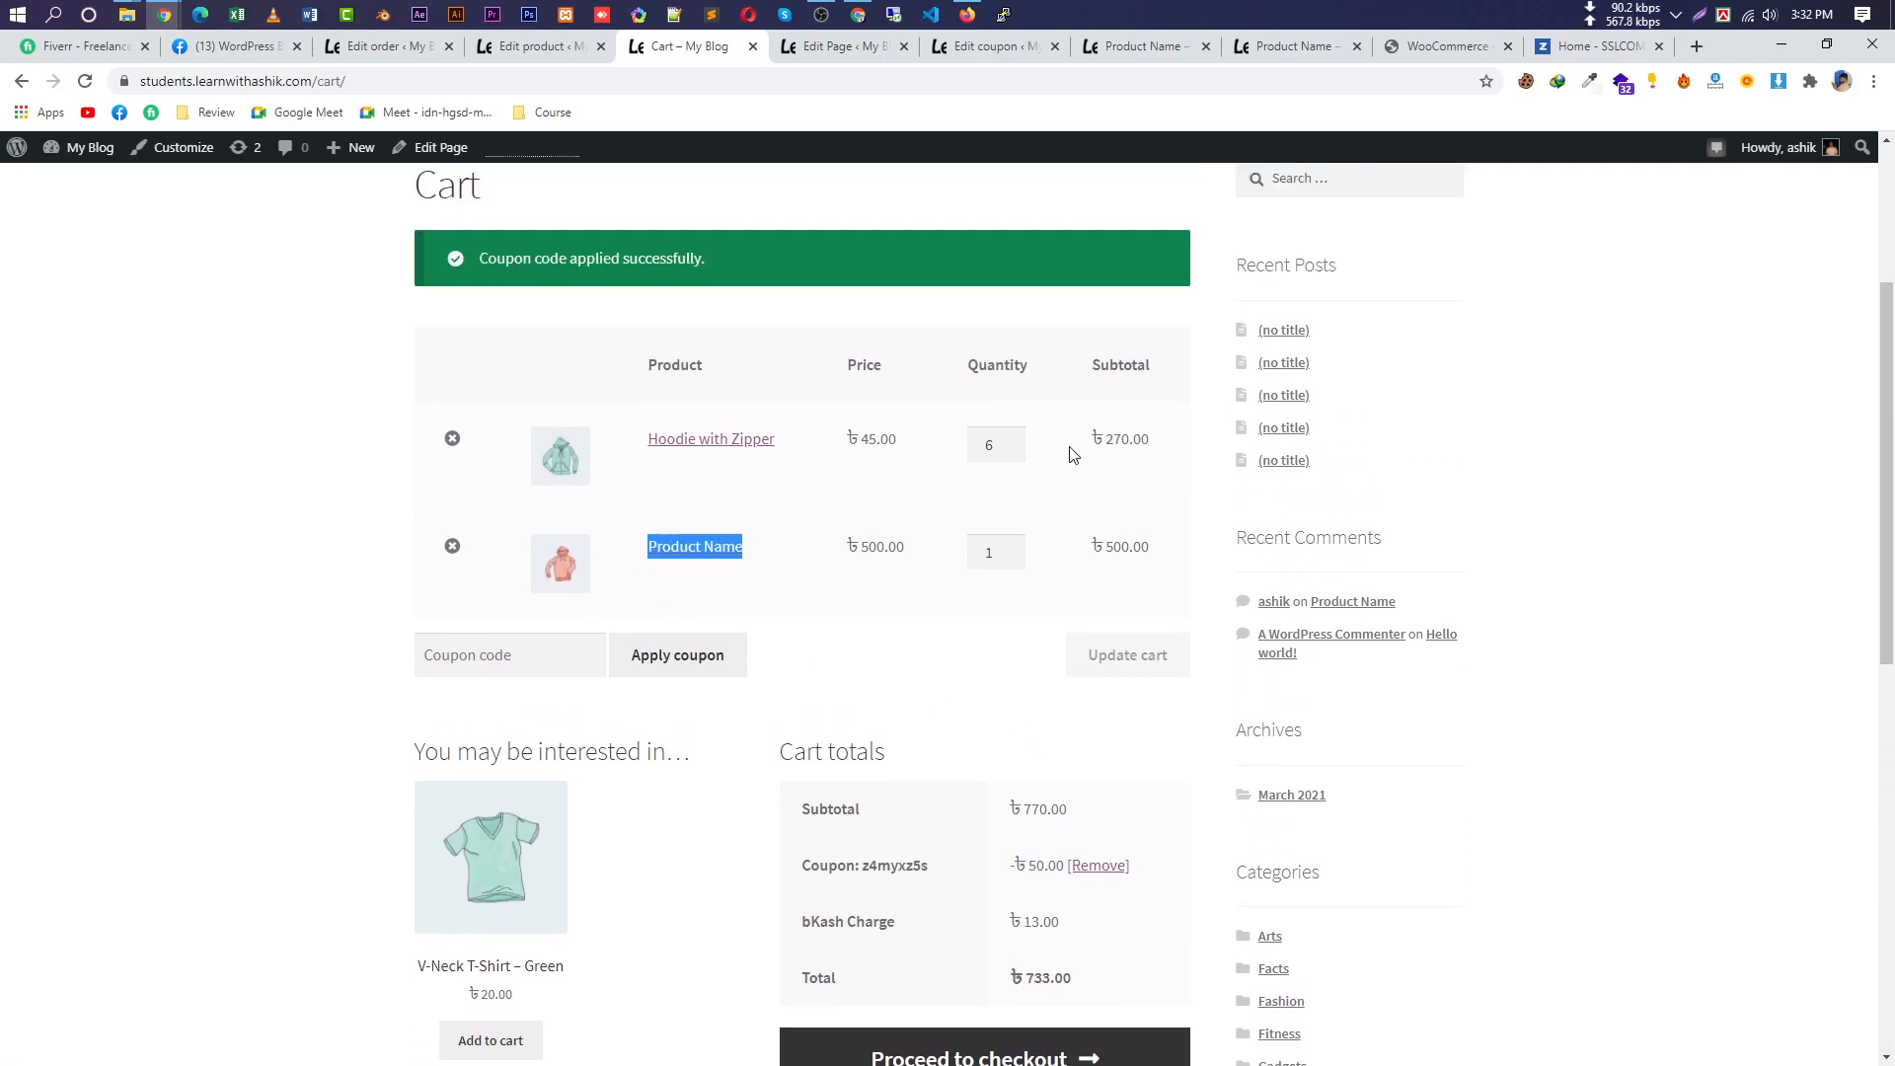
{"action": "left_click", "coordinate": [452, 438]}
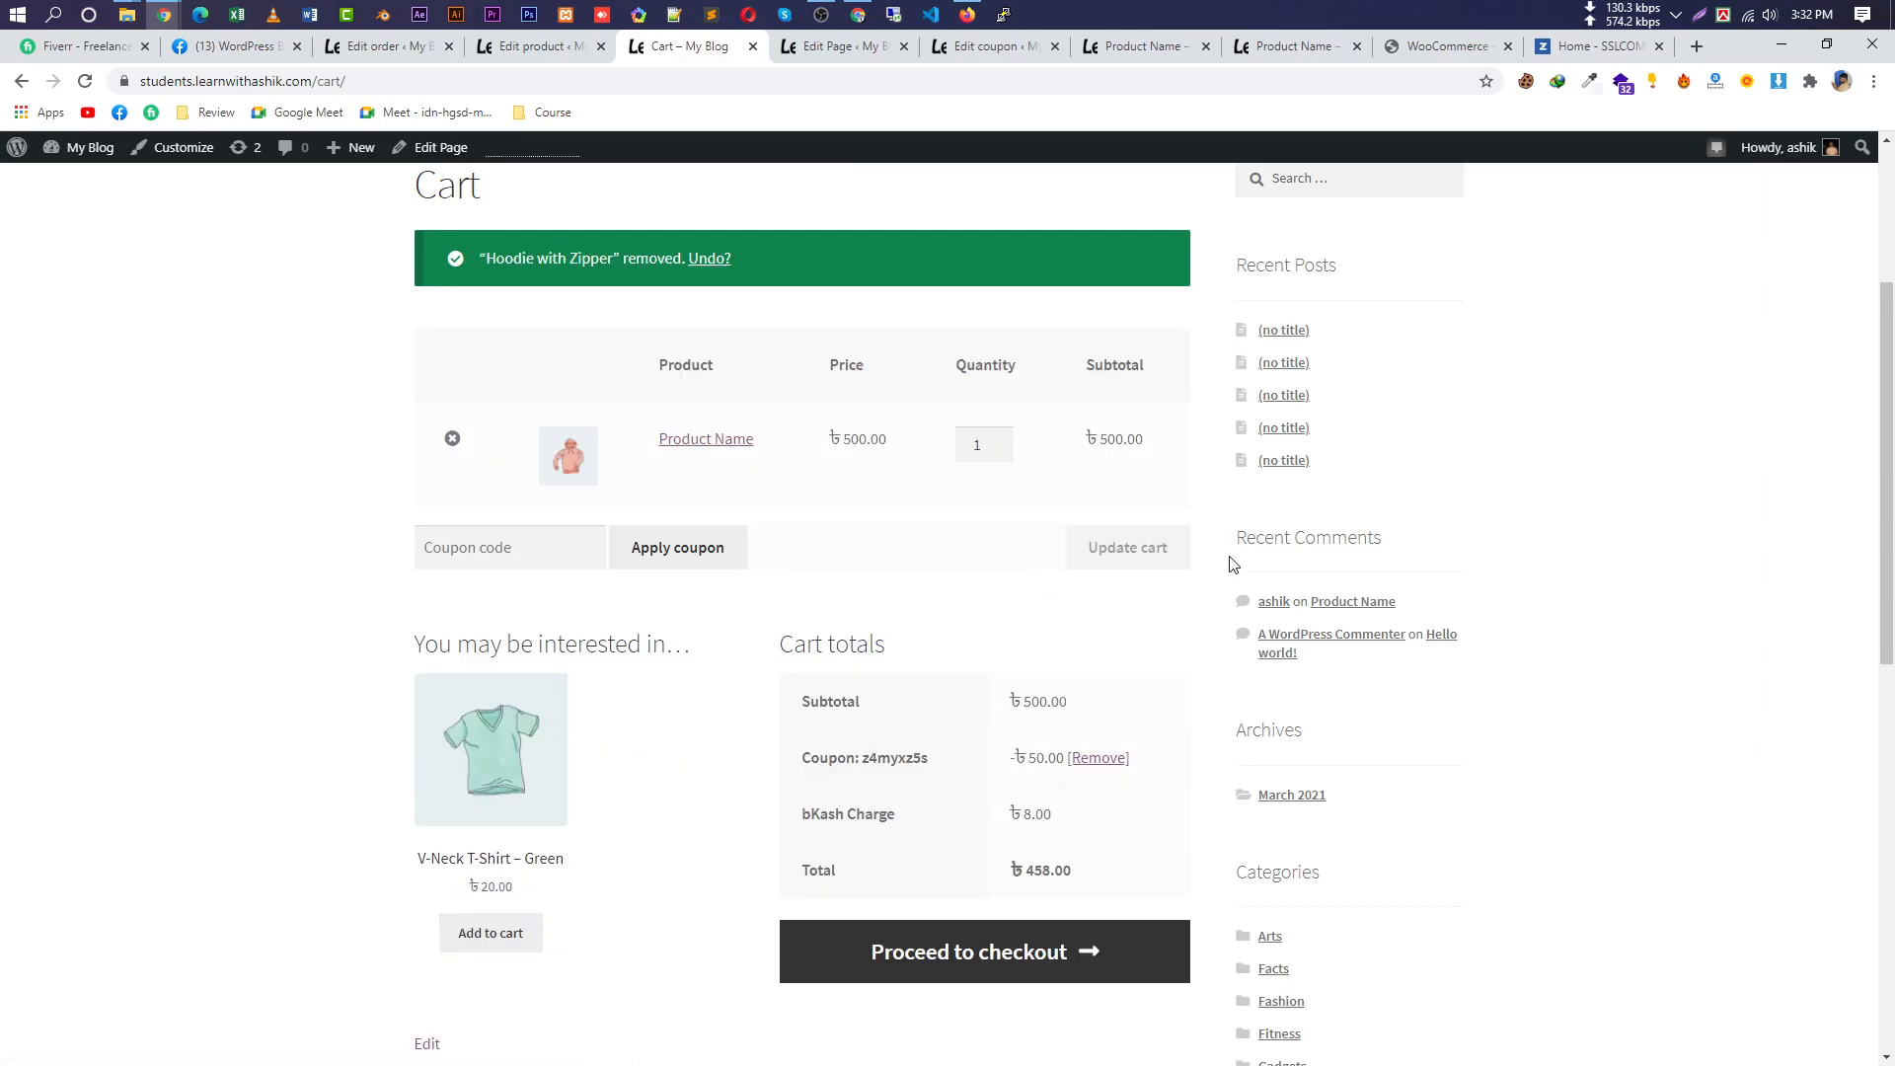
{"action": "left_click_drag", "start_coordinate": [1066, 820], "coordinate": [996, 827]}
{"action": "left_click_drag", "start_coordinate": [1063, 758], "coordinate": [834, 760]}
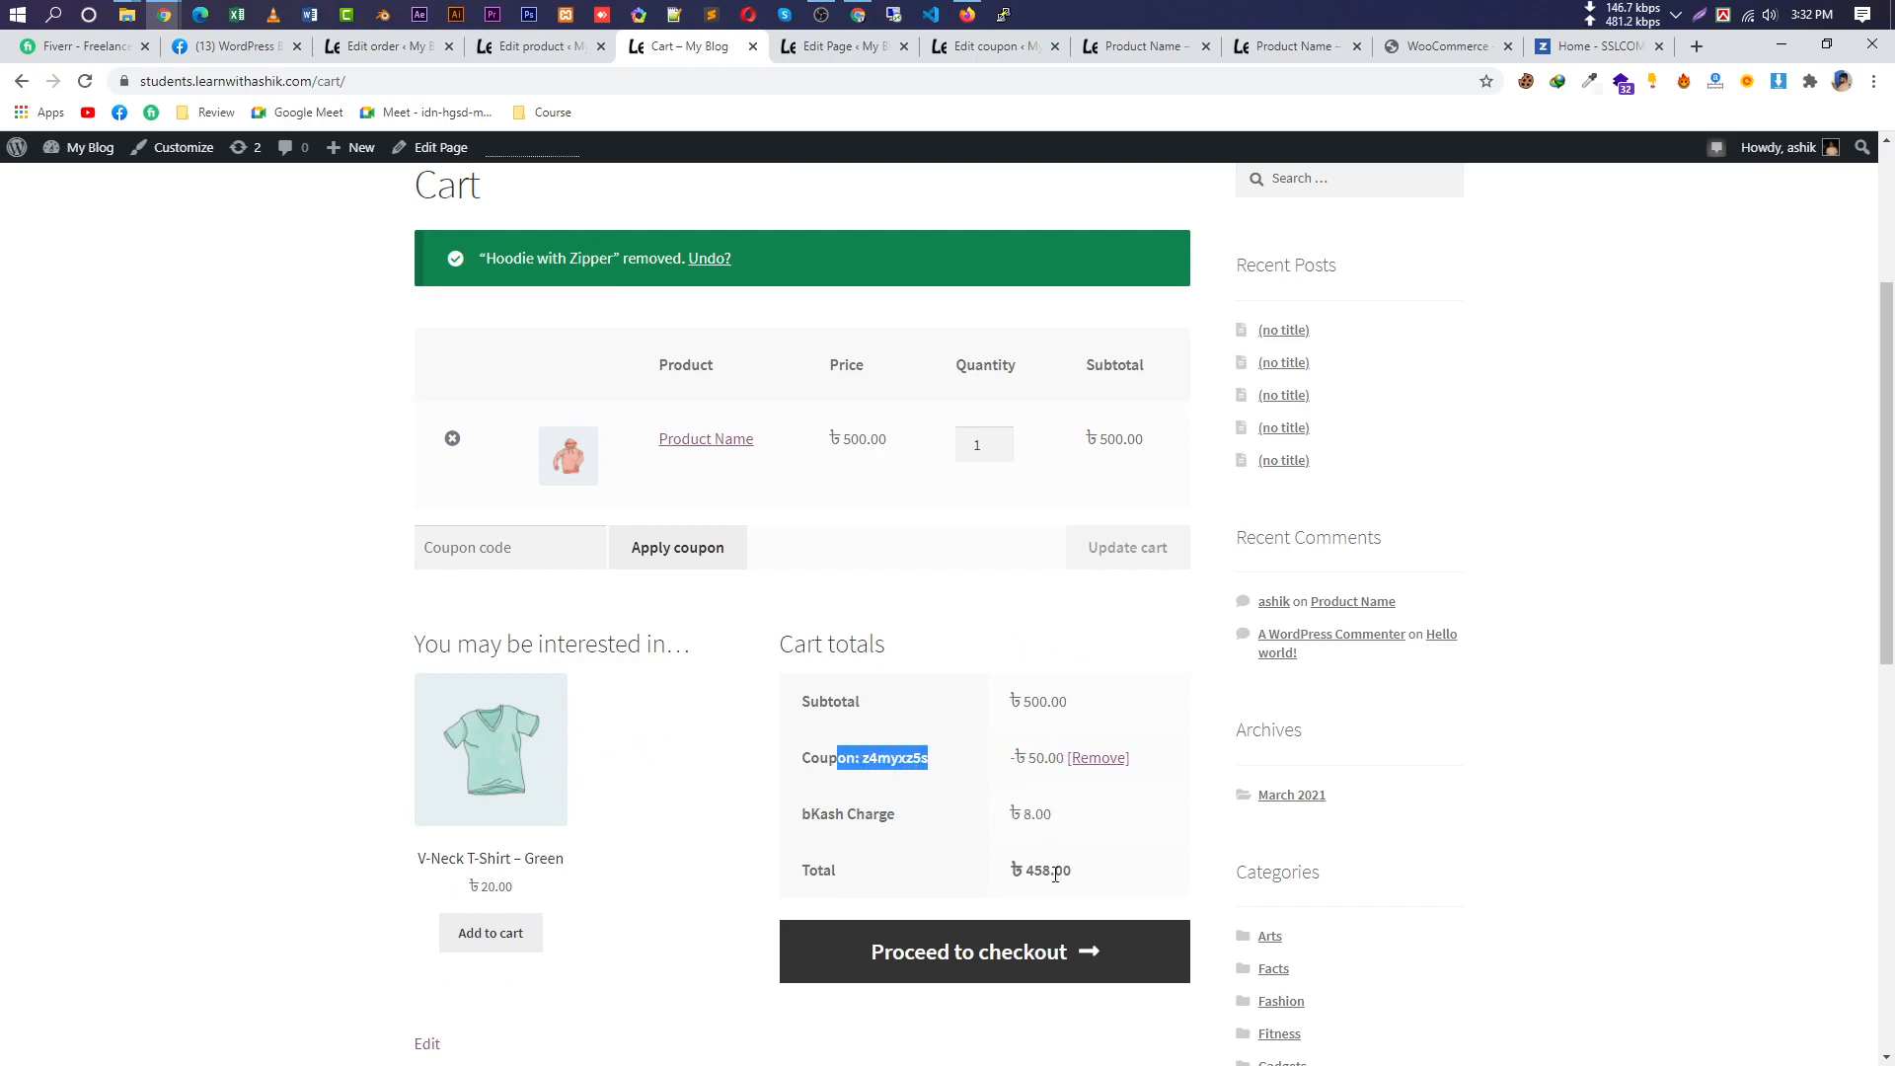
{"action": "scroll", "coordinate": [1028, 819], "scroll_direction": "down", "scroll_amount": 2}
{"action": "left_click", "coordinate": [977, 928]}
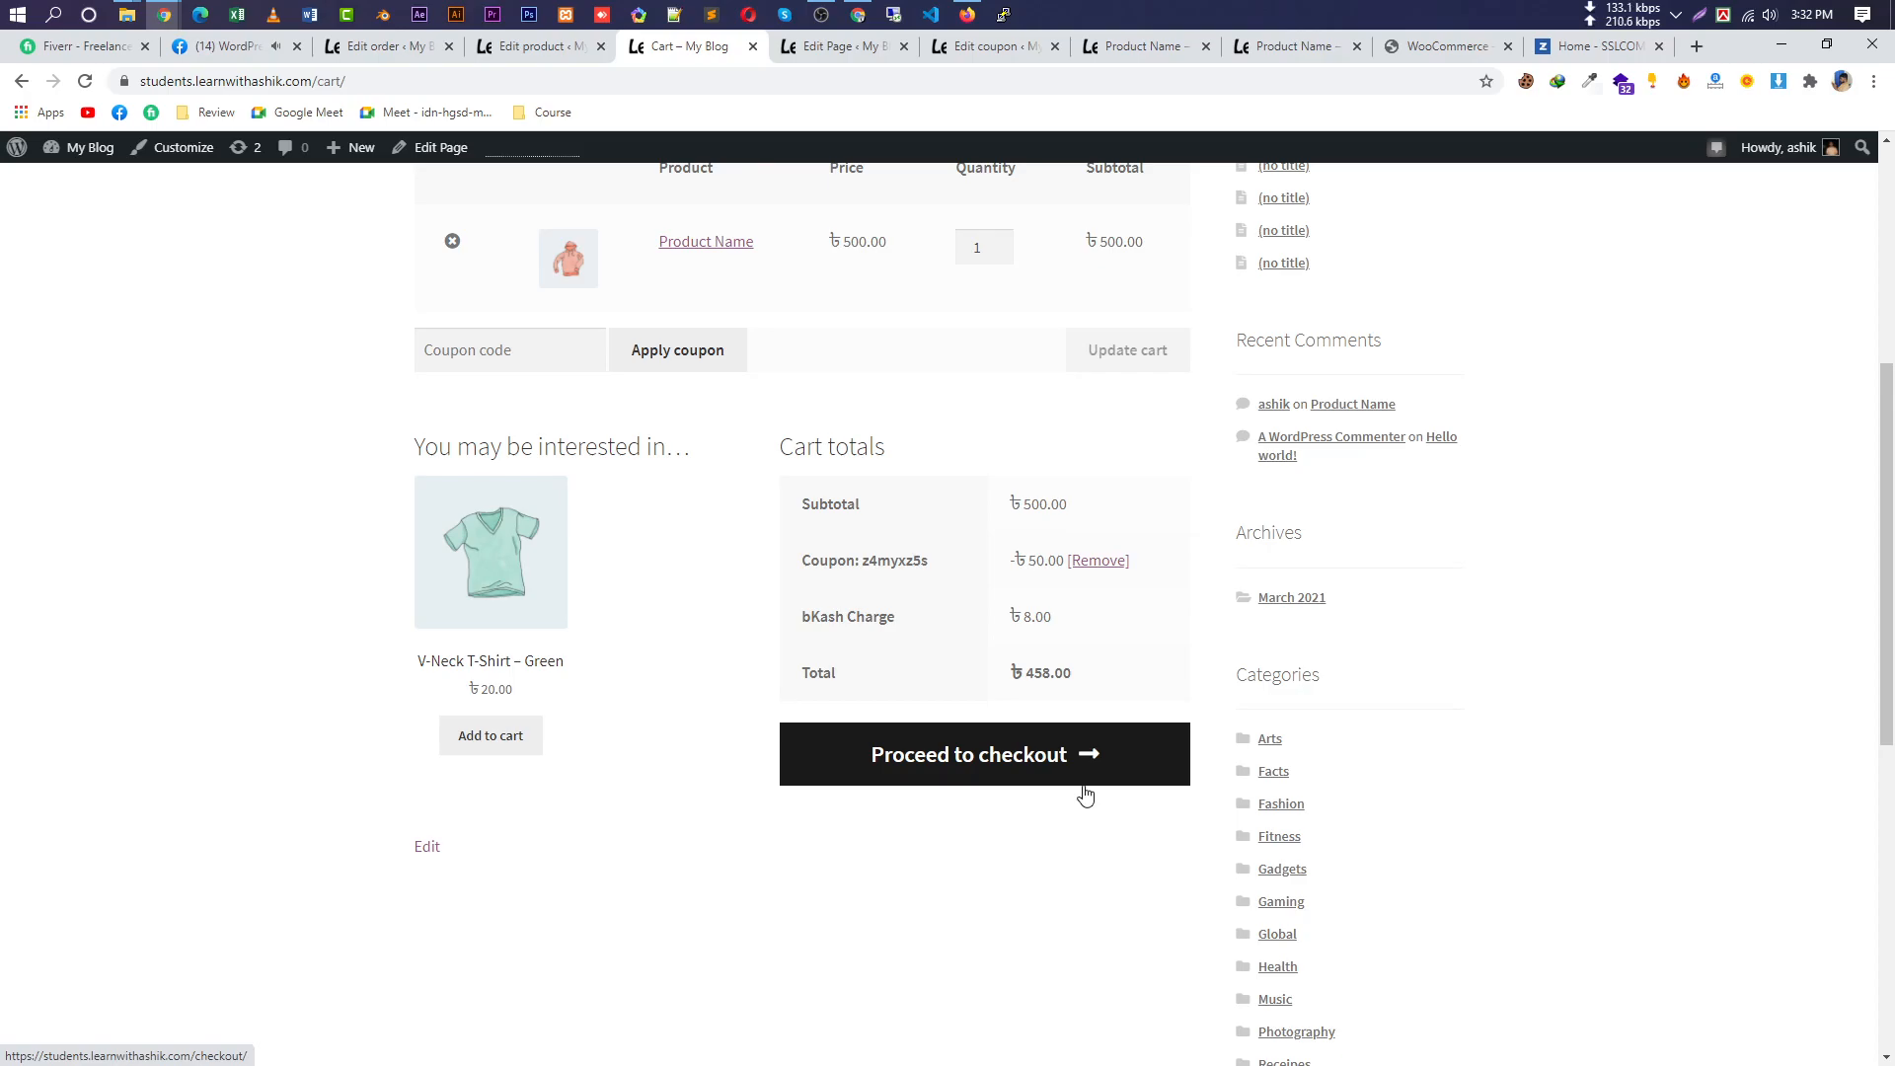
Change the coupon to a Fixed cart discount of 100 and update it.
{"action": "left_click", "coordinate": [1140, 49]}
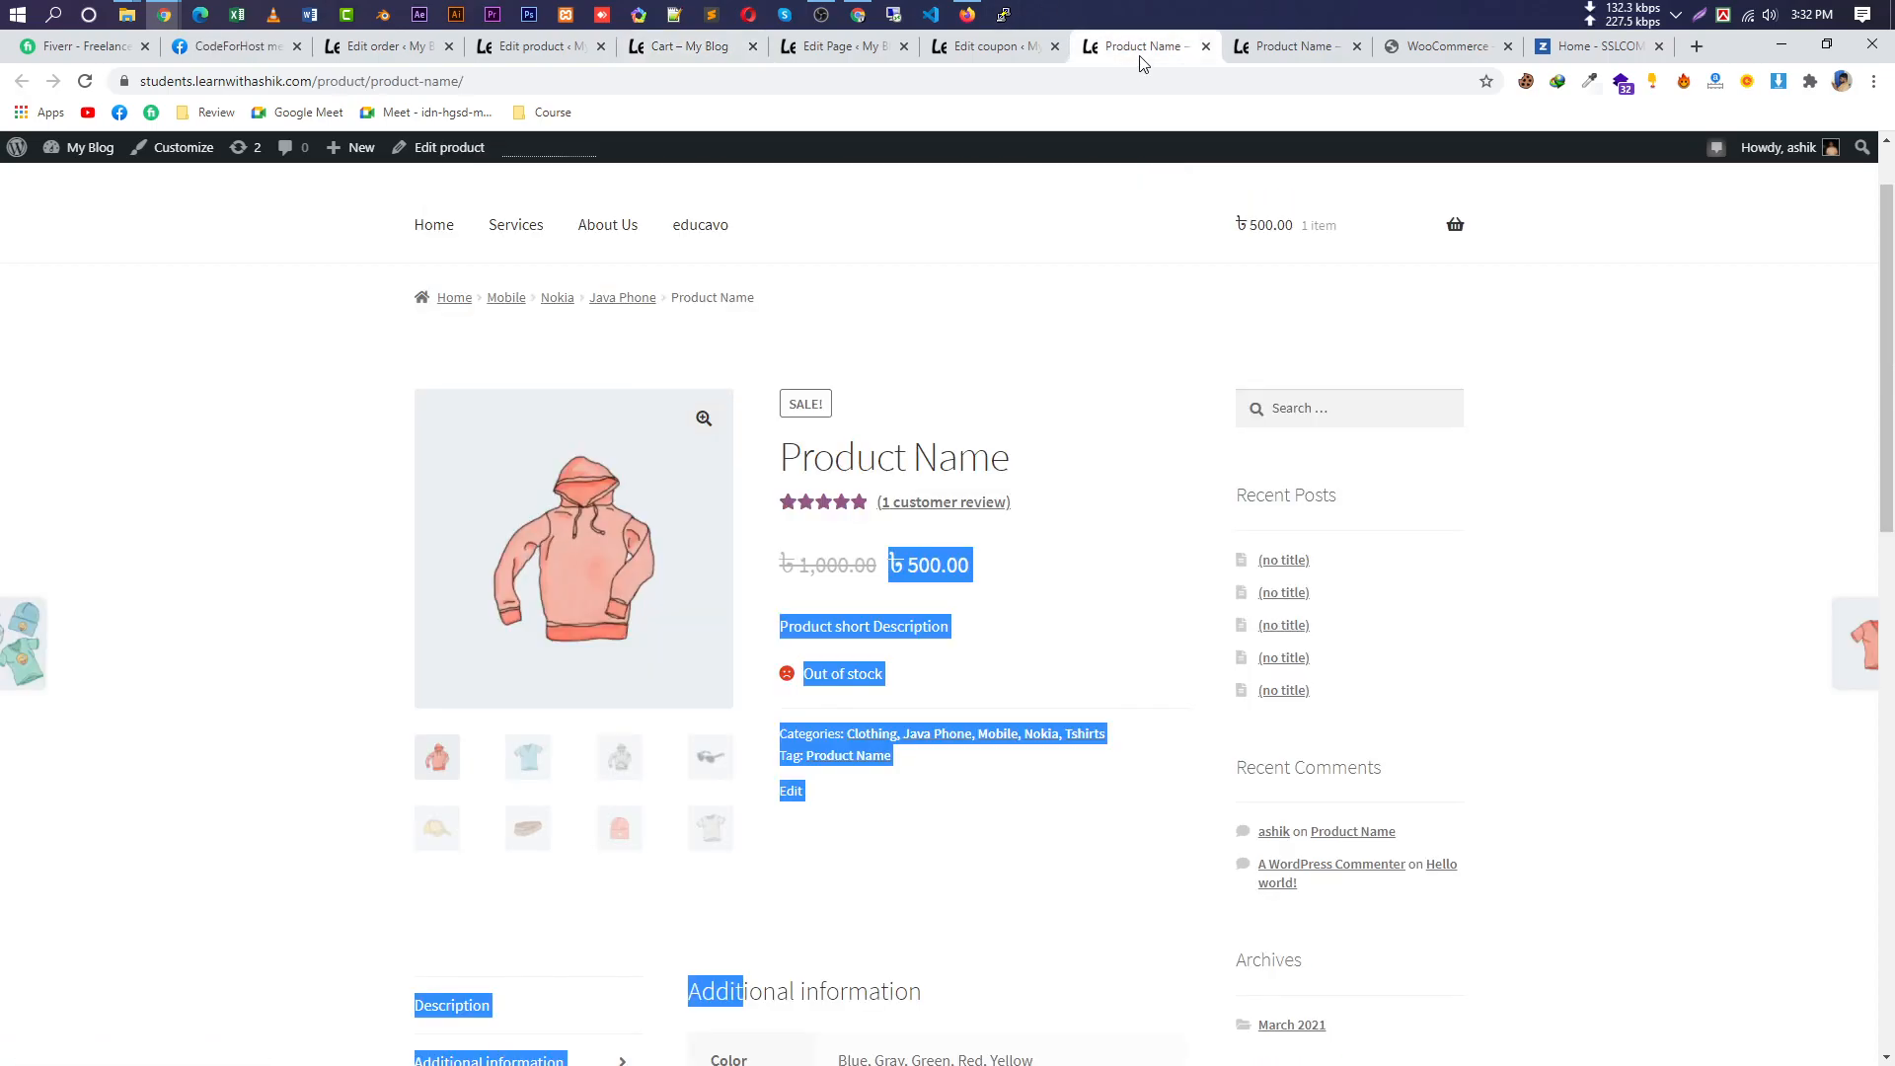
{"action": "left_click", "coordinate": [1015, 50]}
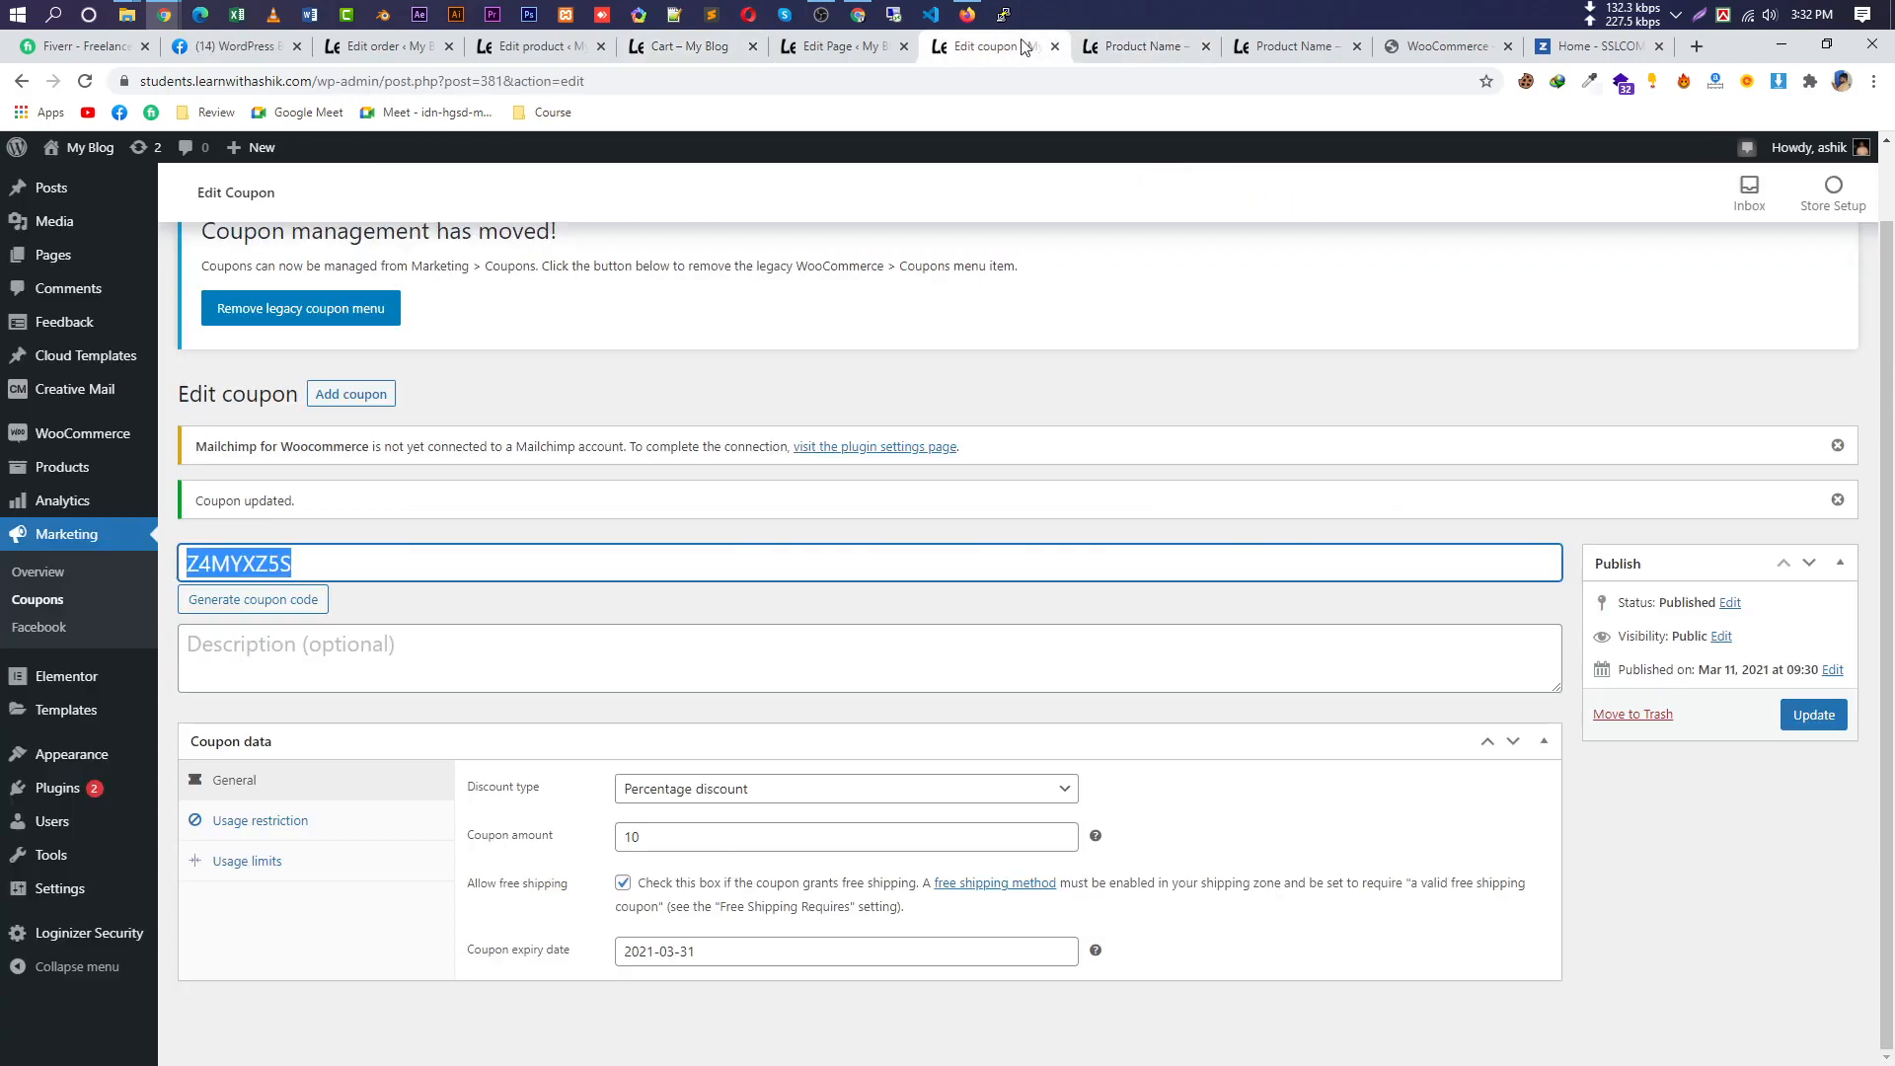
{"action": "left_click", "coordinate": [822, 790]}
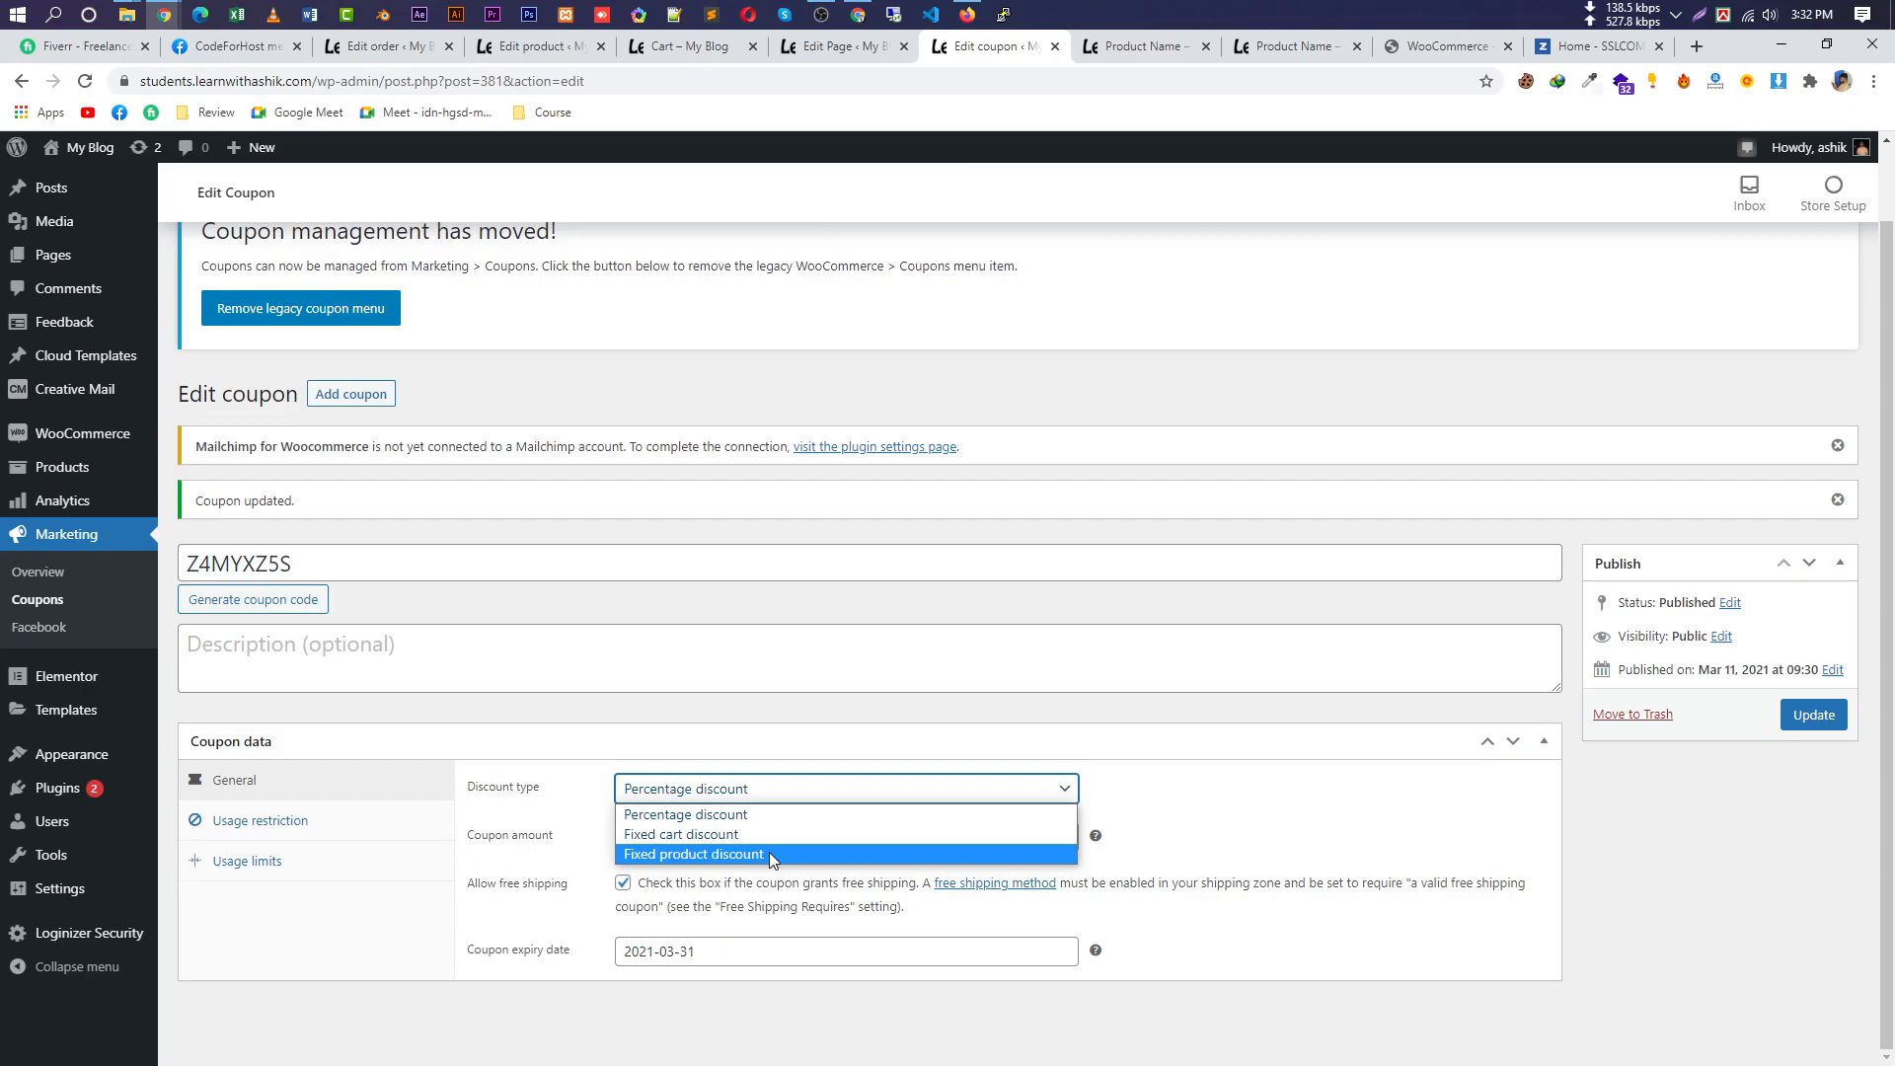
{"action": "left_click", "coordinate": [817, 834]}
{"action": "left_click_drag", "start_coordinate": [817, 835], "coordinate": [598, 834]}
{"action": "type", "text": "100"}
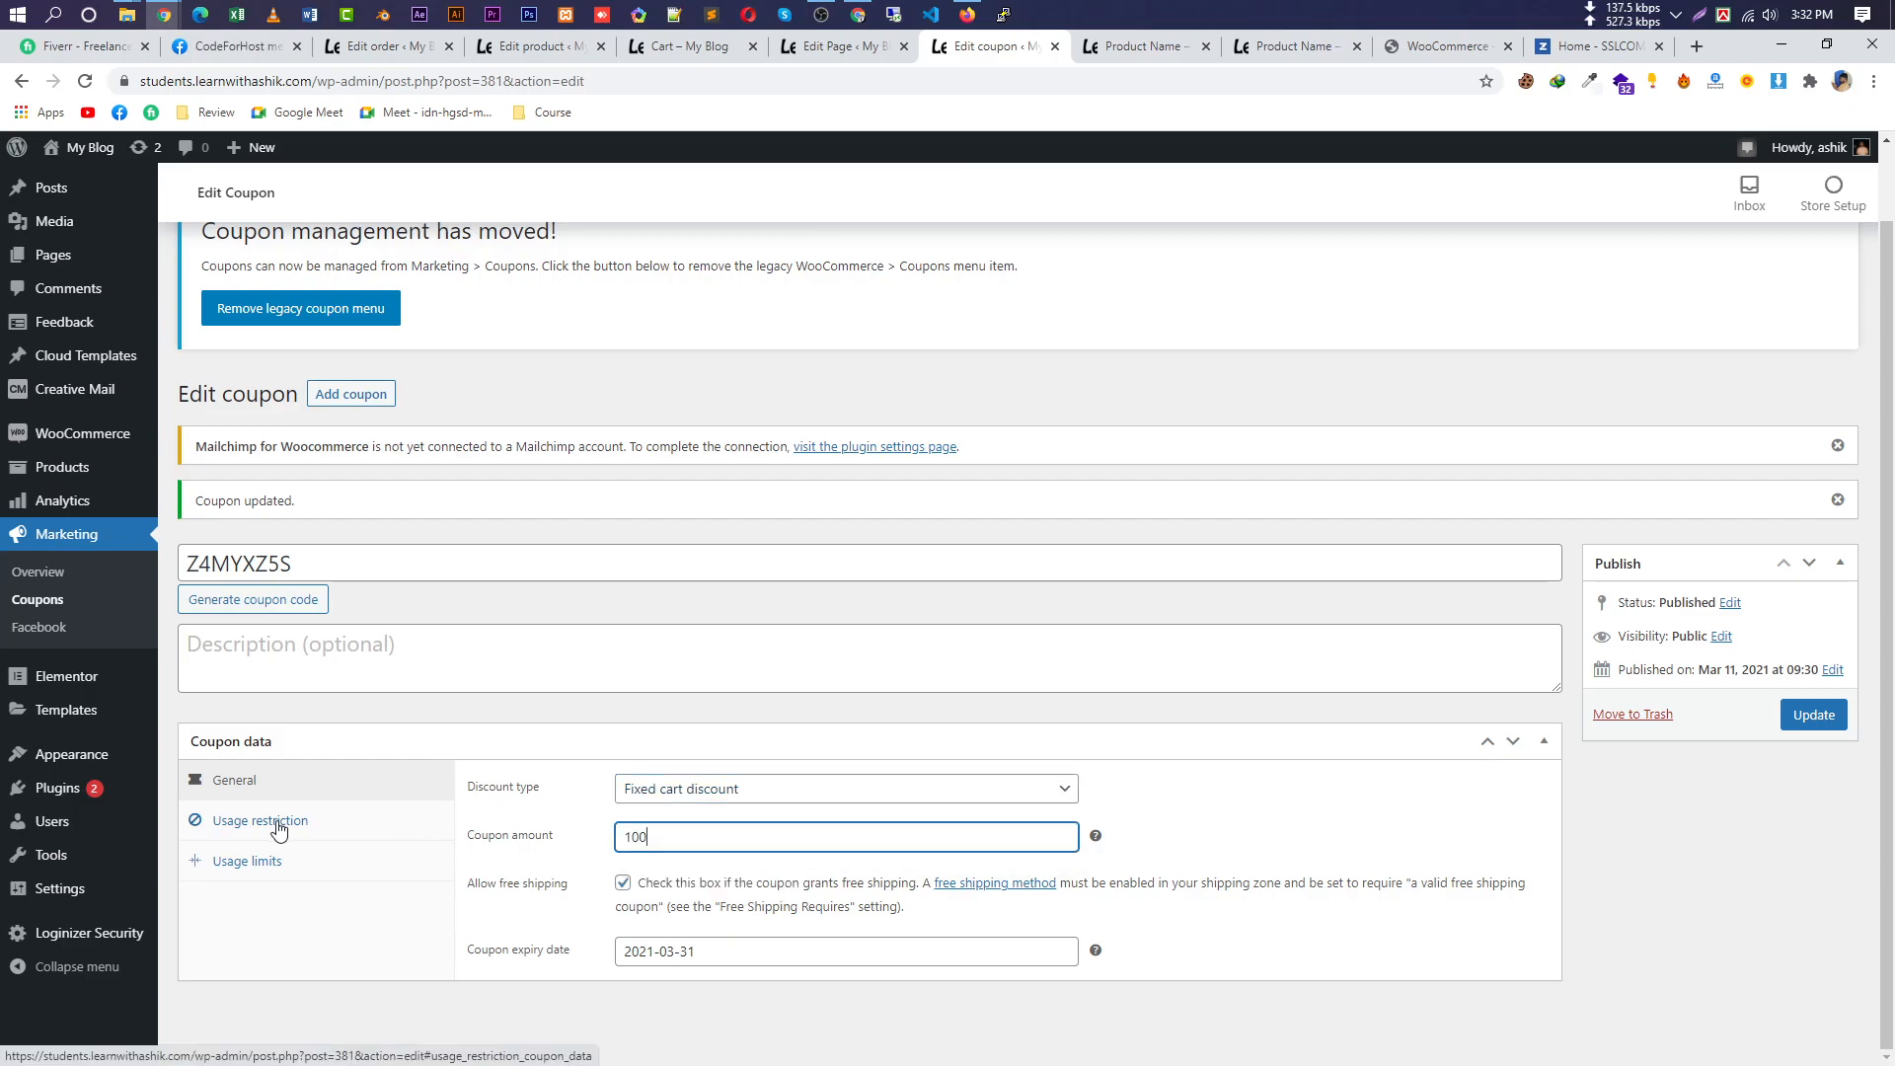
{"action": "left_click", "coordinate": [1814, 715]}
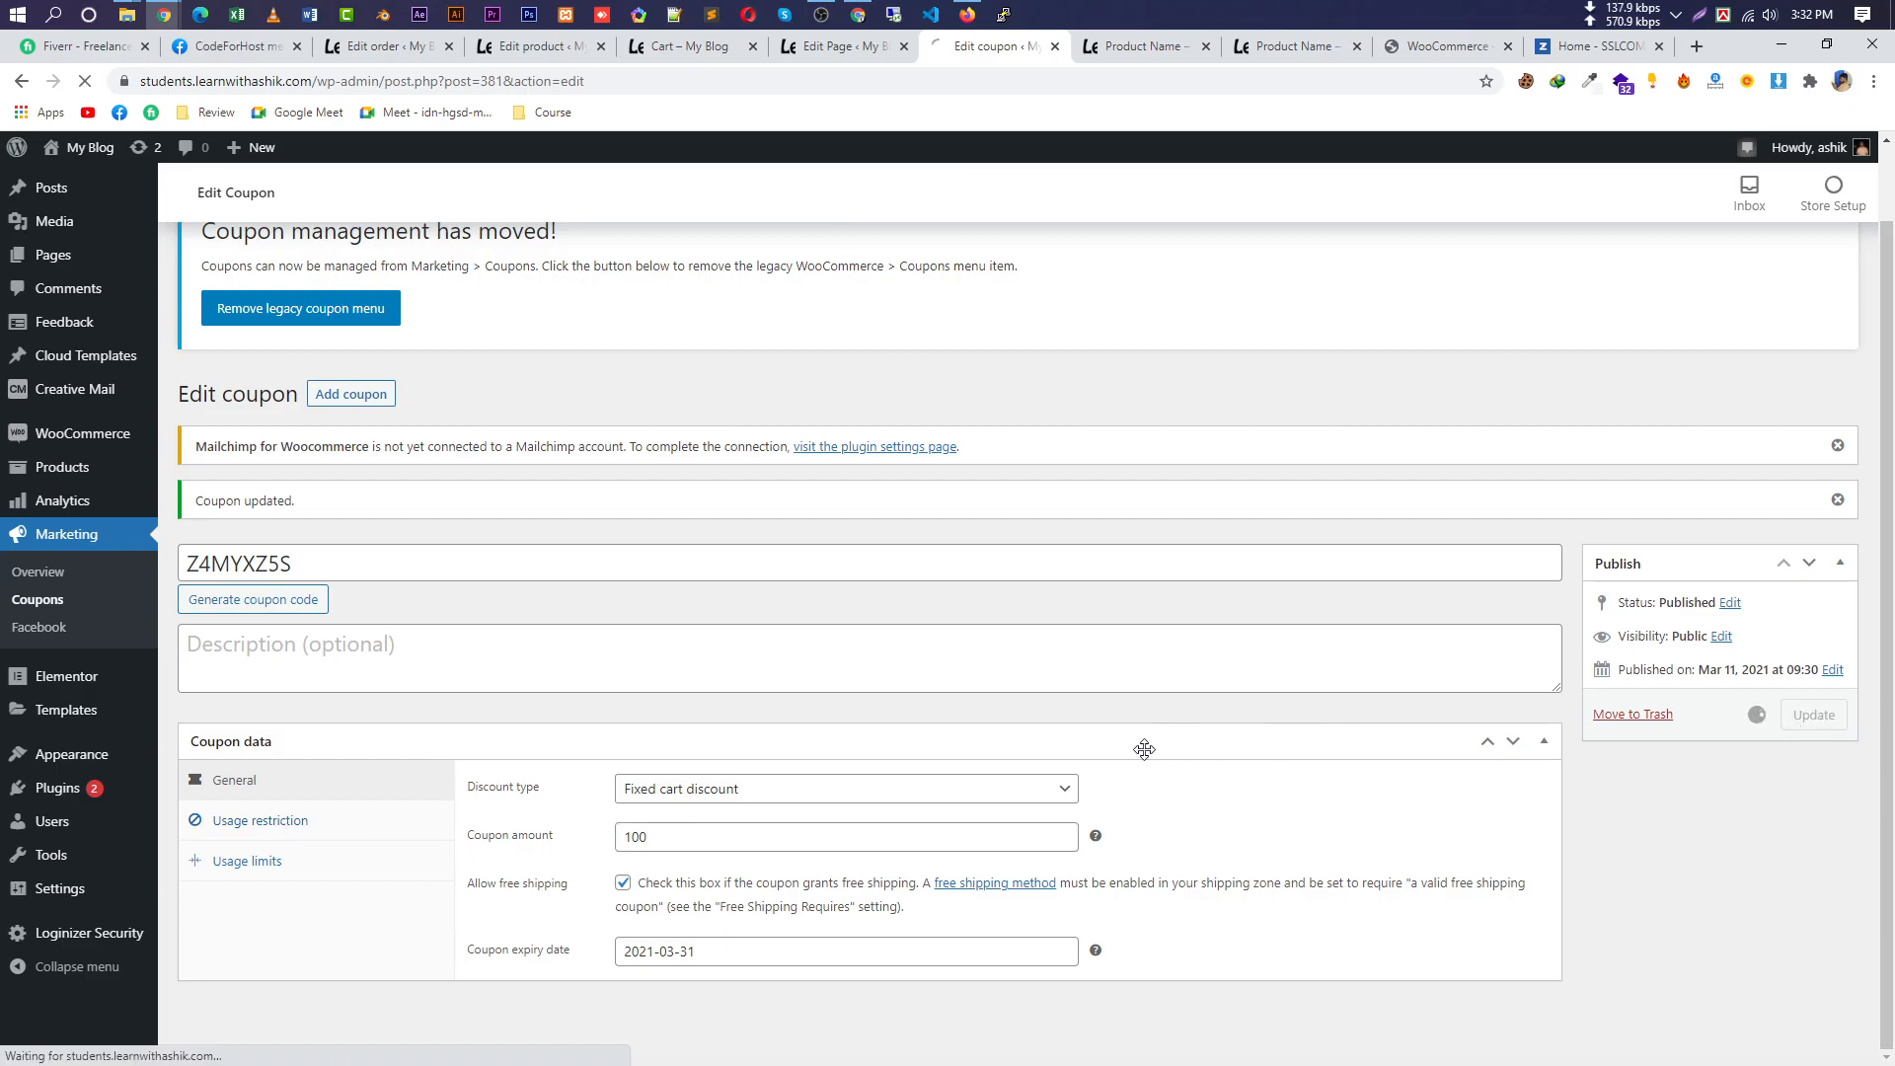
Remove and re-apply the coupon in the cart, giving ৳100 off and a ৳407 total.
{"action": "left_click", "coordinate": [1135, 45]}
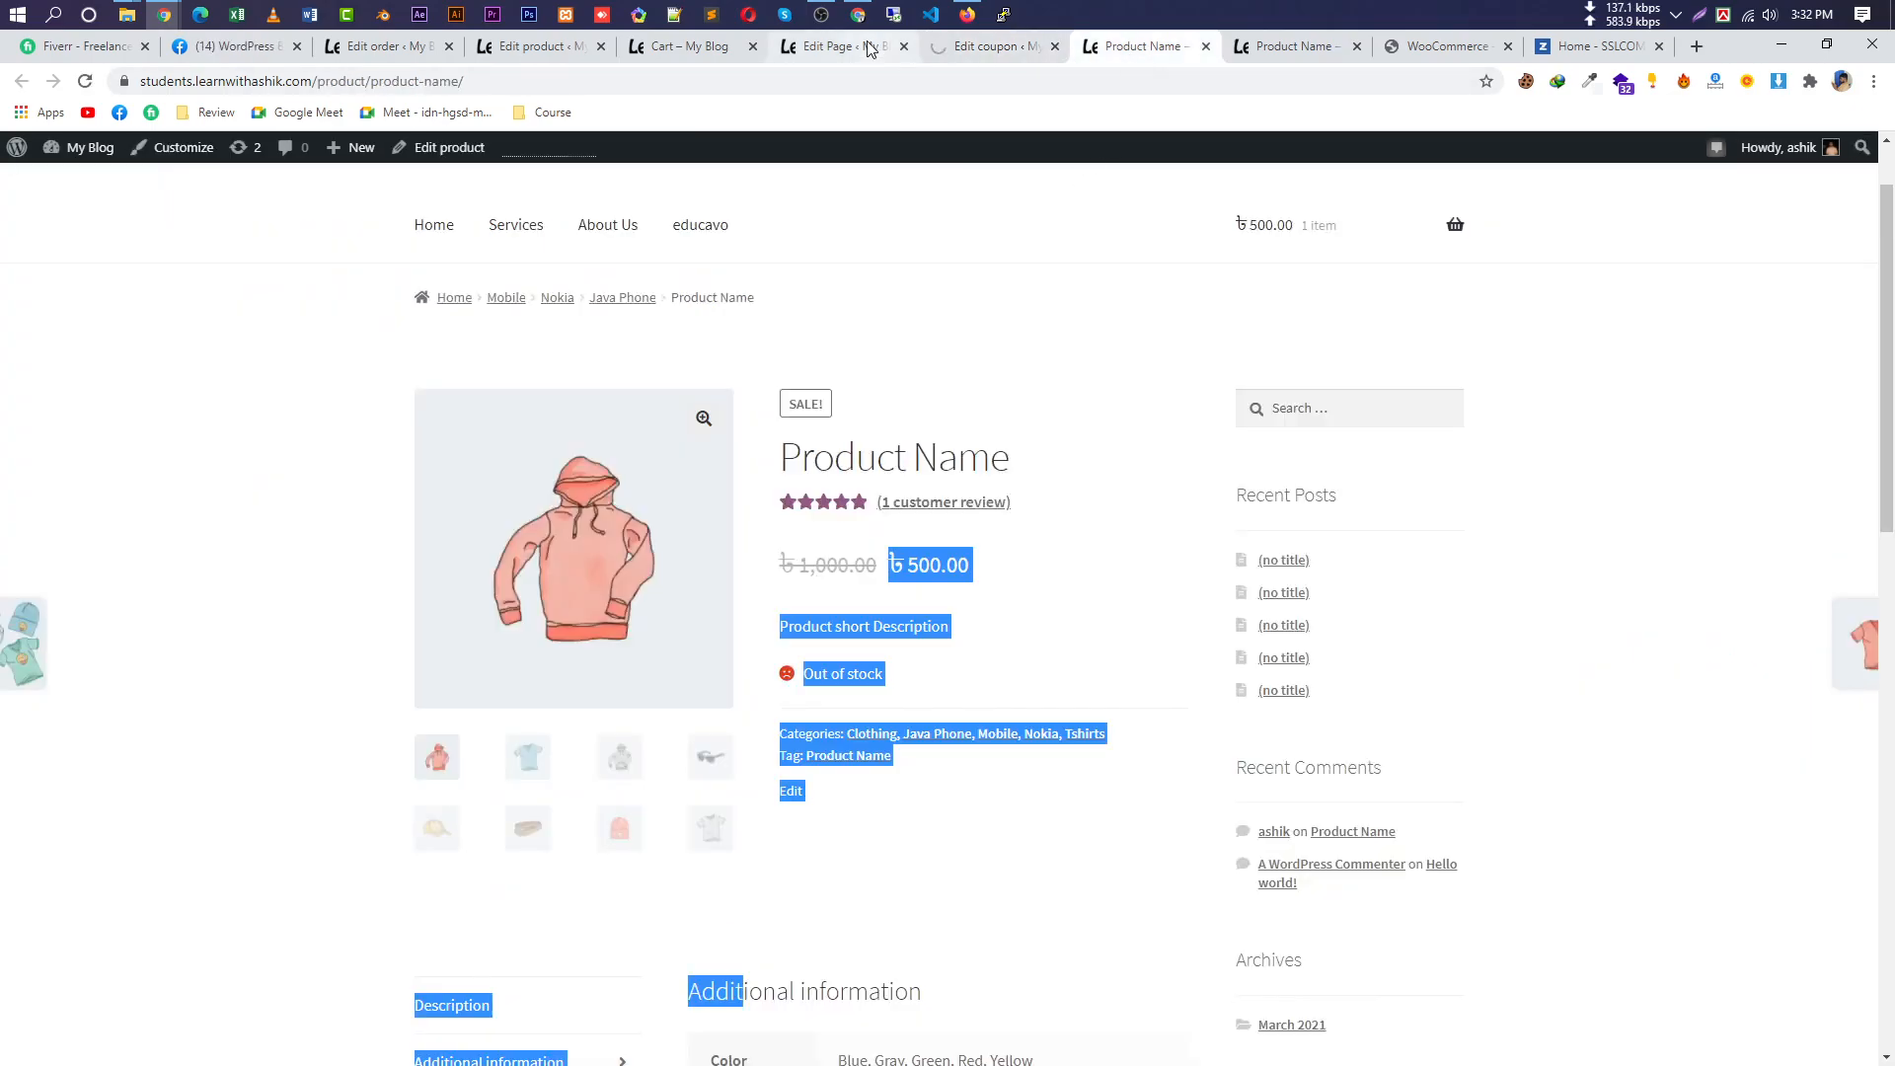
{"action": "left_click", "coordinate": [869, 45]}
{"action": "left_click", "coordinate": [963, 47]}
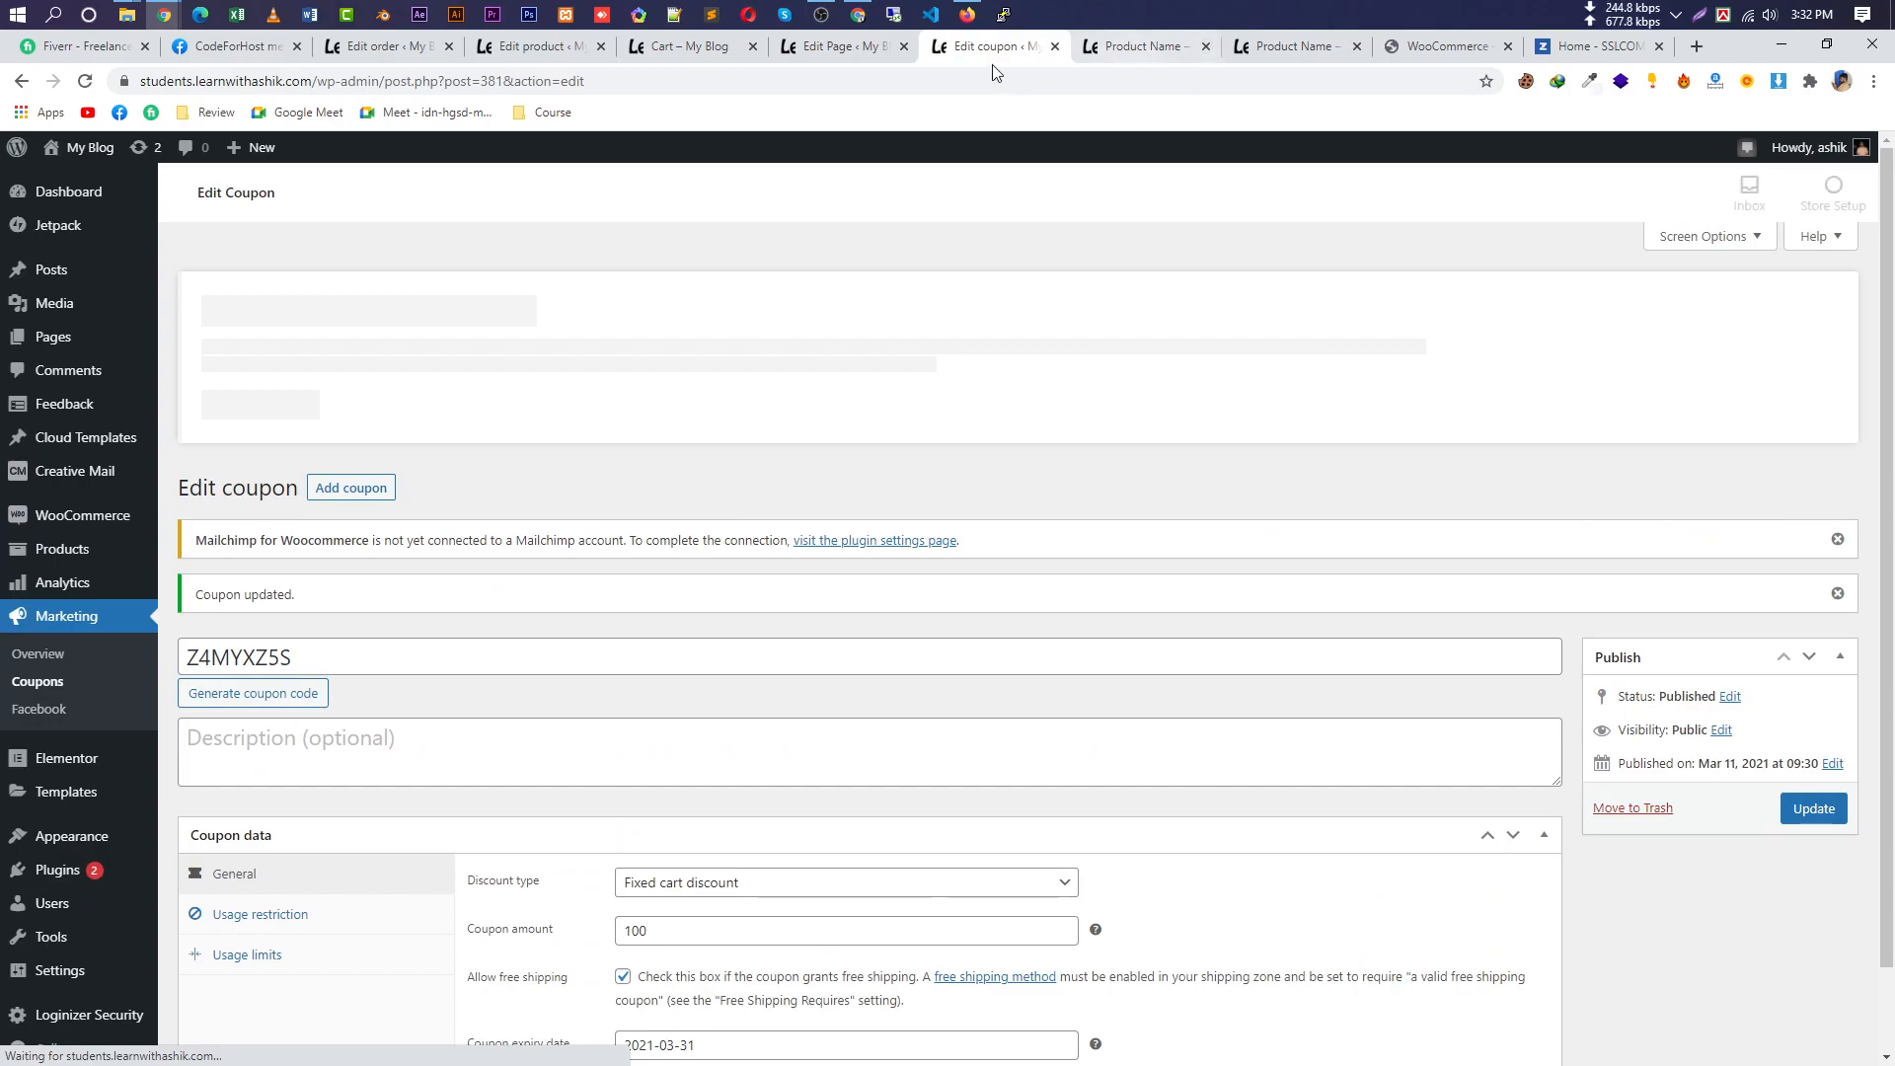
{"action": "left_click", "coordinate": [659, 47]}
{"action": "left_click_drag", "start_coordinate": [936, 560], "coordinate": [863, 556]}
{"action": "left_click", "coordinate": [1098, 559]}
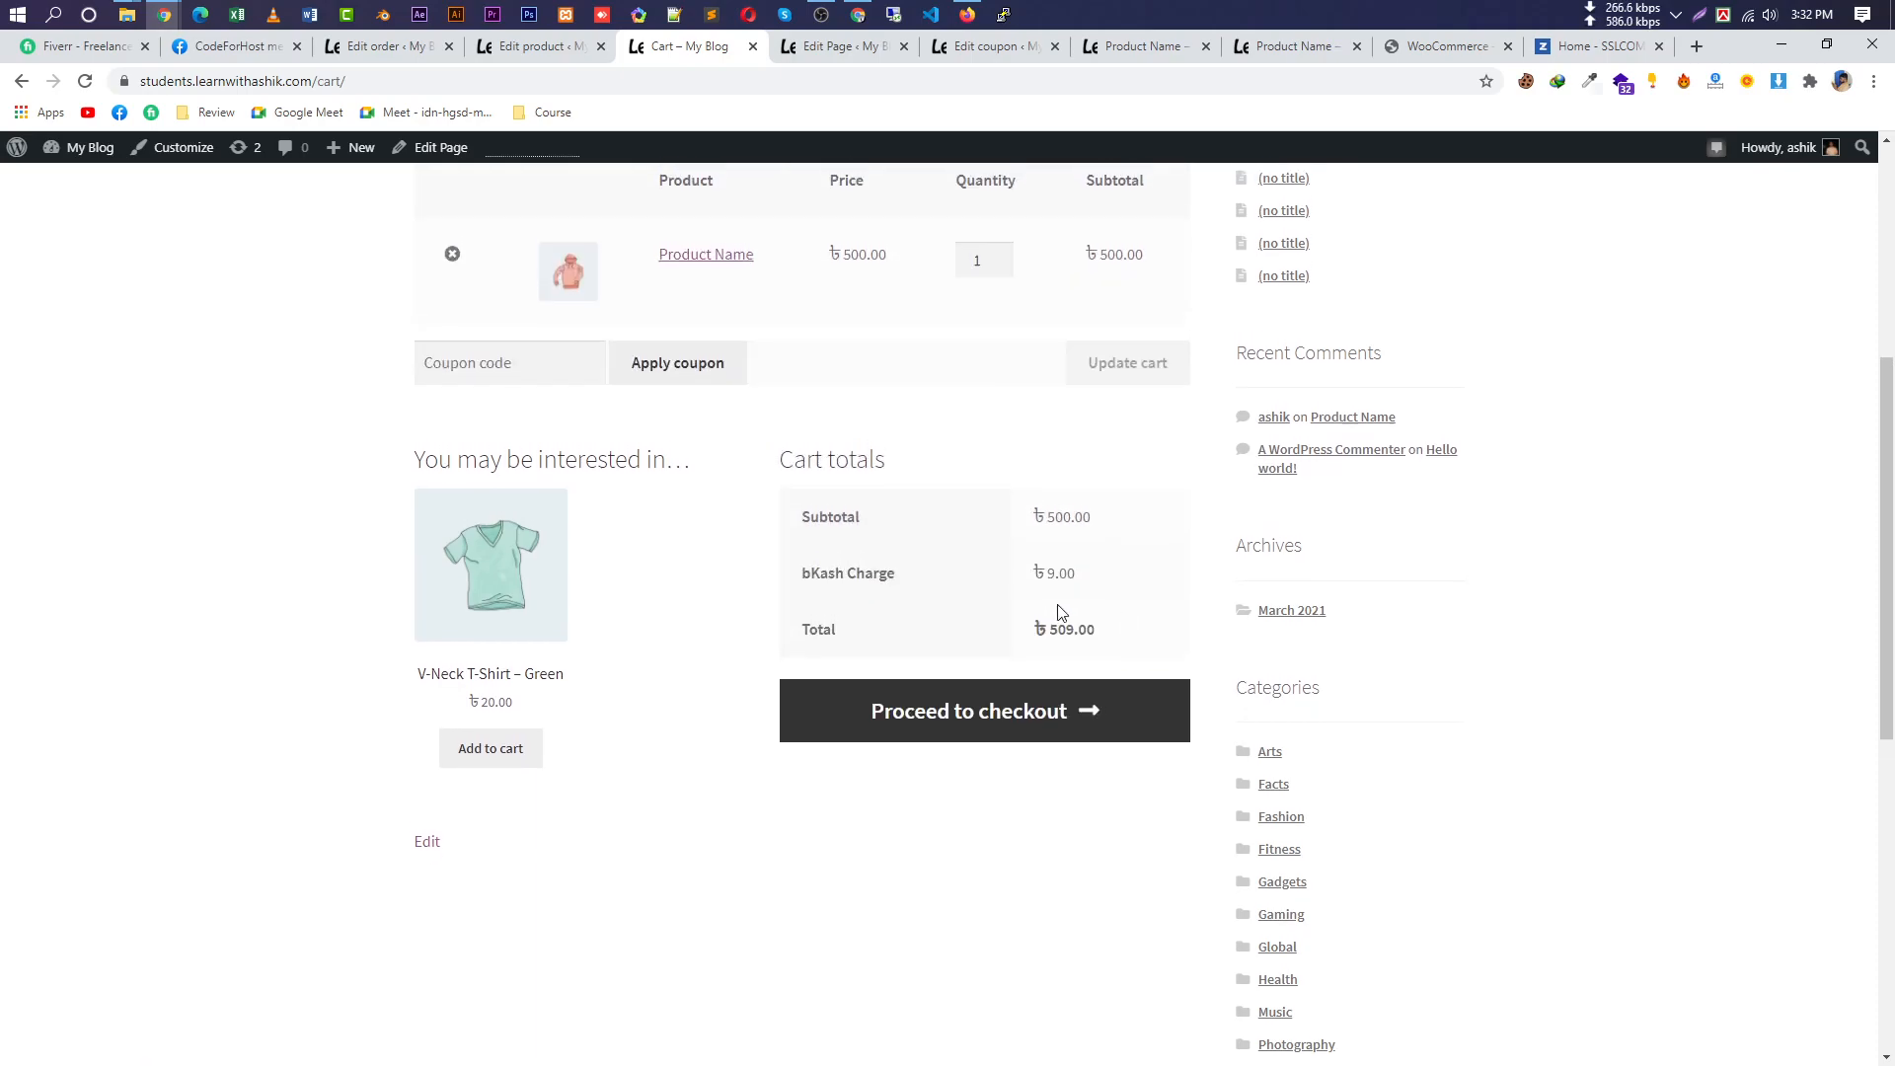
{"action": "left_click", "coordinate": [500, 540]}
{"action": "key", "text": "ctrl+v"}
{"action": "left_click", "coordinate": [642, 547]}
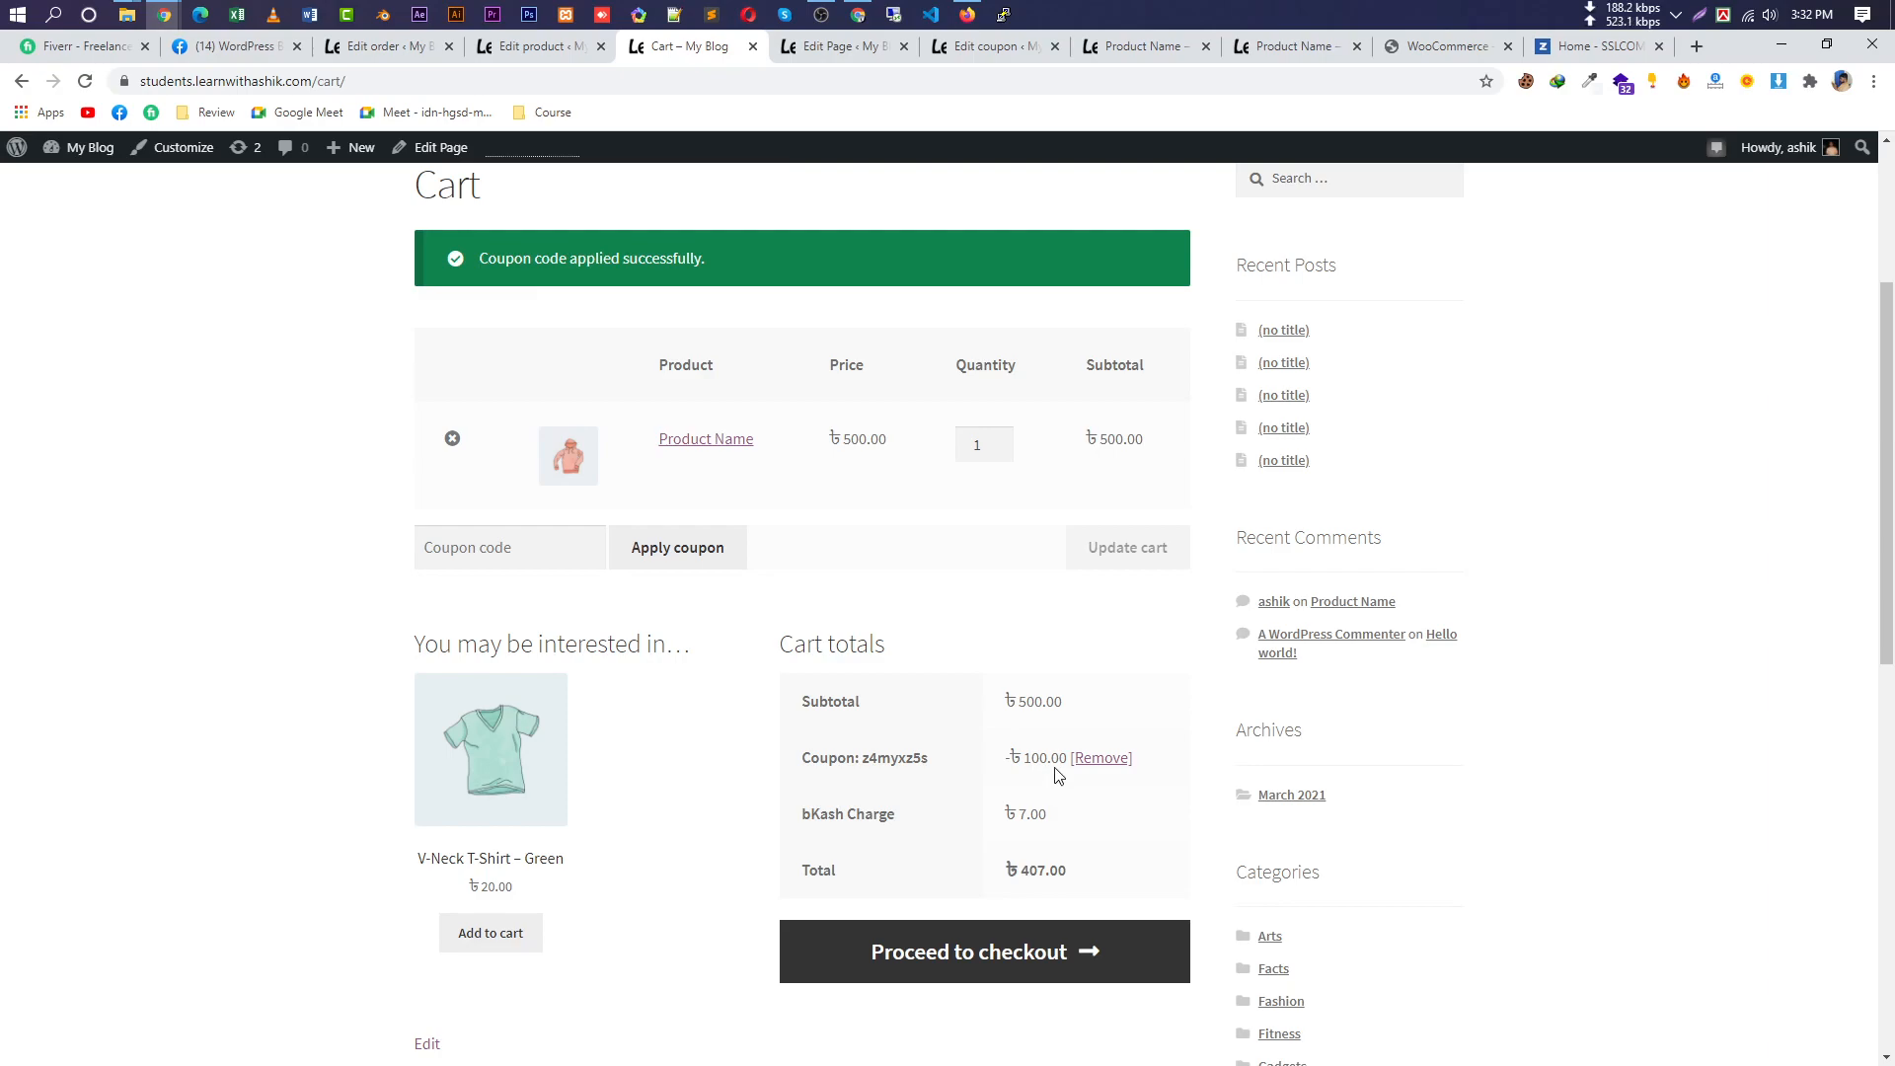
{"action": "left_click_drag", "start_coordinate": [1060, 758], "coordinate": [1004, 758]}
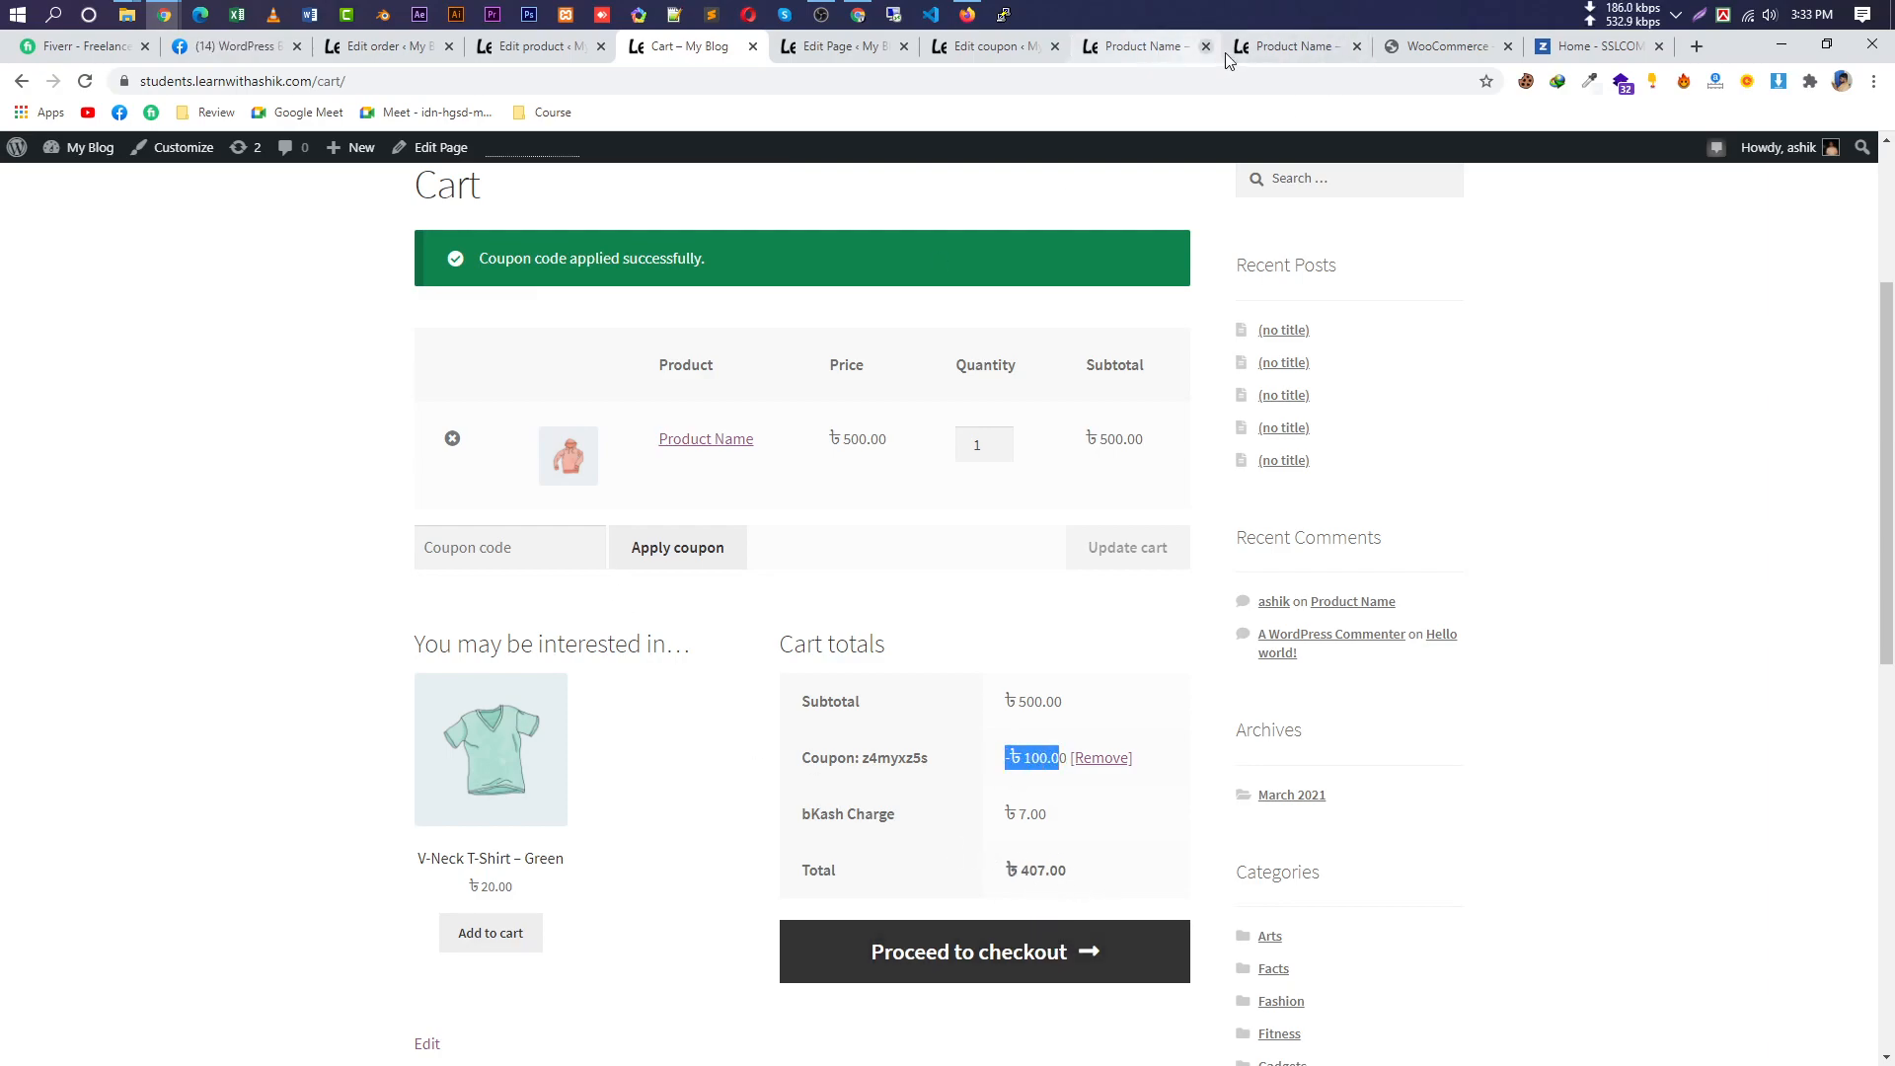
{"action": "left_click", "coordinate": [1150, 47]}
Switch the coupon's discount type to Fixed product discount, keep amount 100, and update it.
{"action": "left_click", "coordinate": [992, 49]}
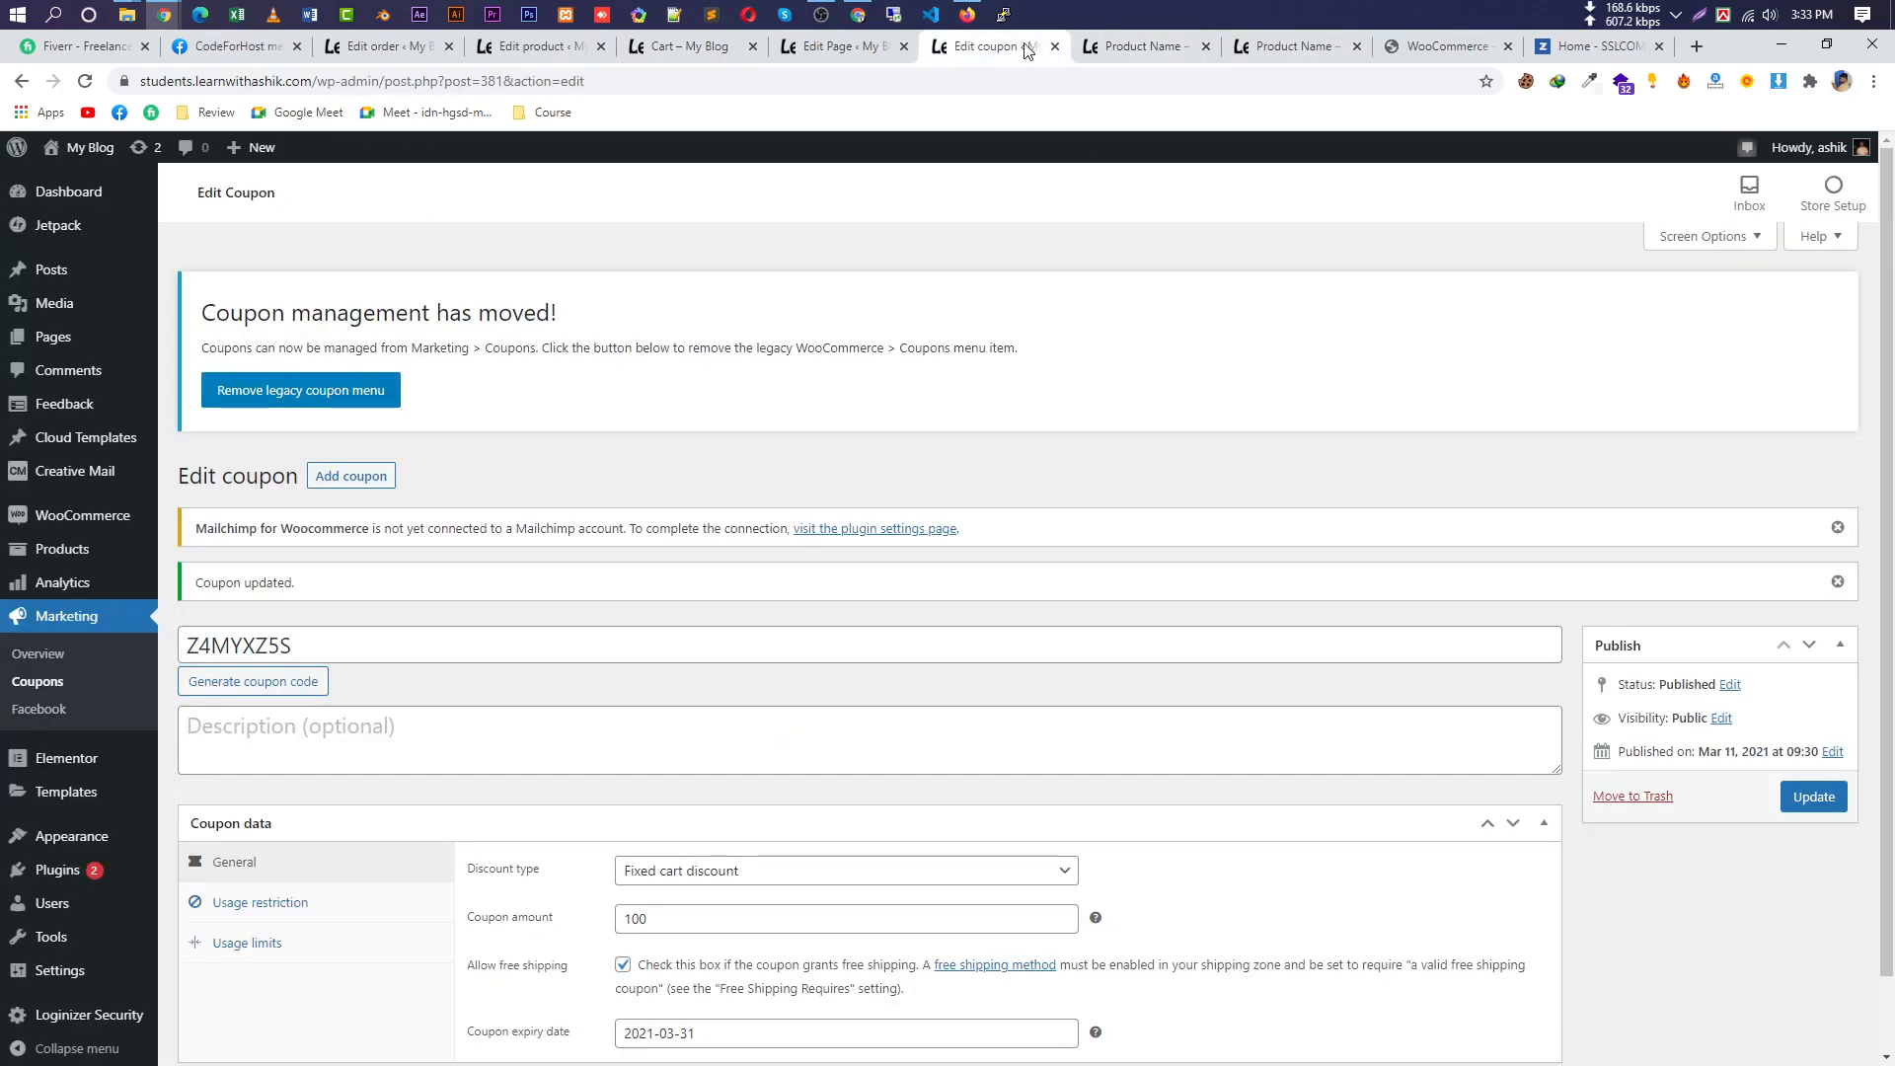
{"action": "scroll", "coordinate": [888, 801], "scroll_direction": "down", "scroll_amount": 1}
{"action": "left_click", "coordinate": [851, 790]}
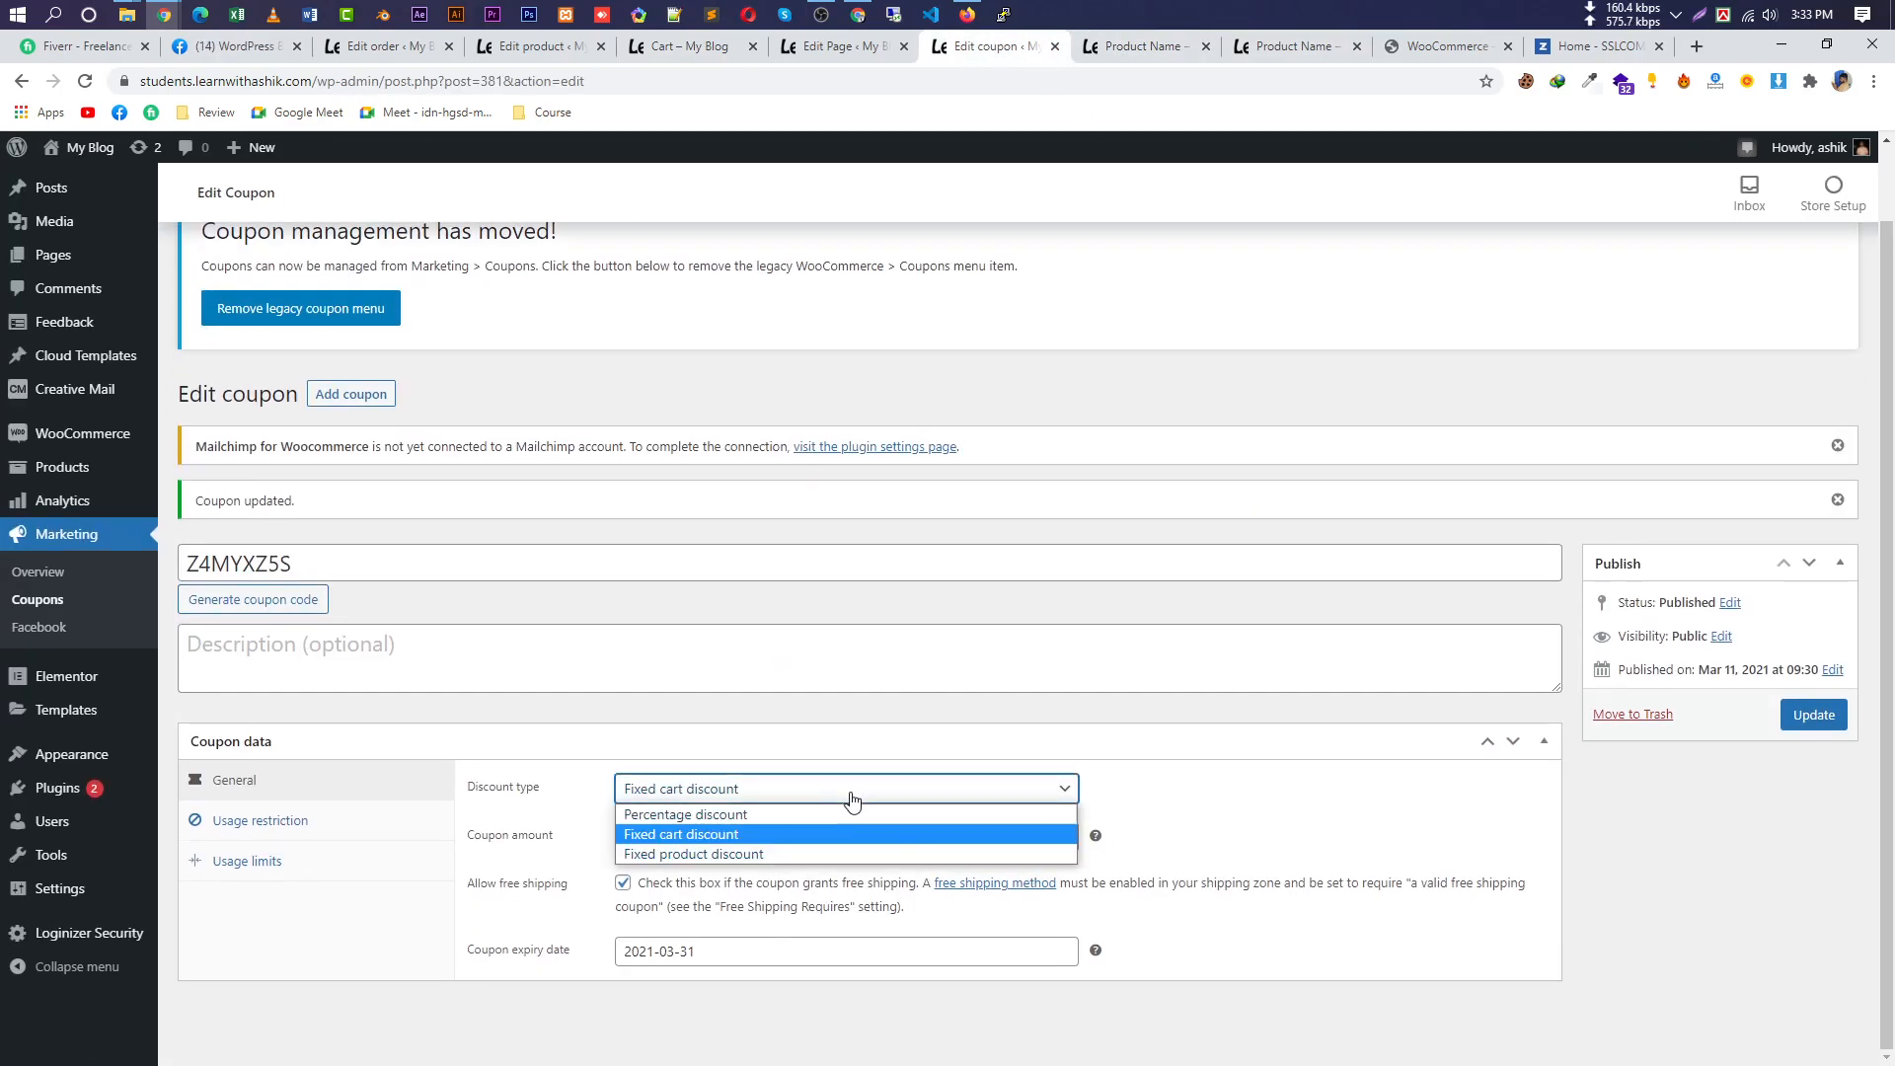
{"action": "left_click", "coordinate": [787, 855]}
{"action": "left_click", "coordinate": [742, 794]}
{"action": "key", "text": "Escape"}
{"action": "key", "text": "Up"}
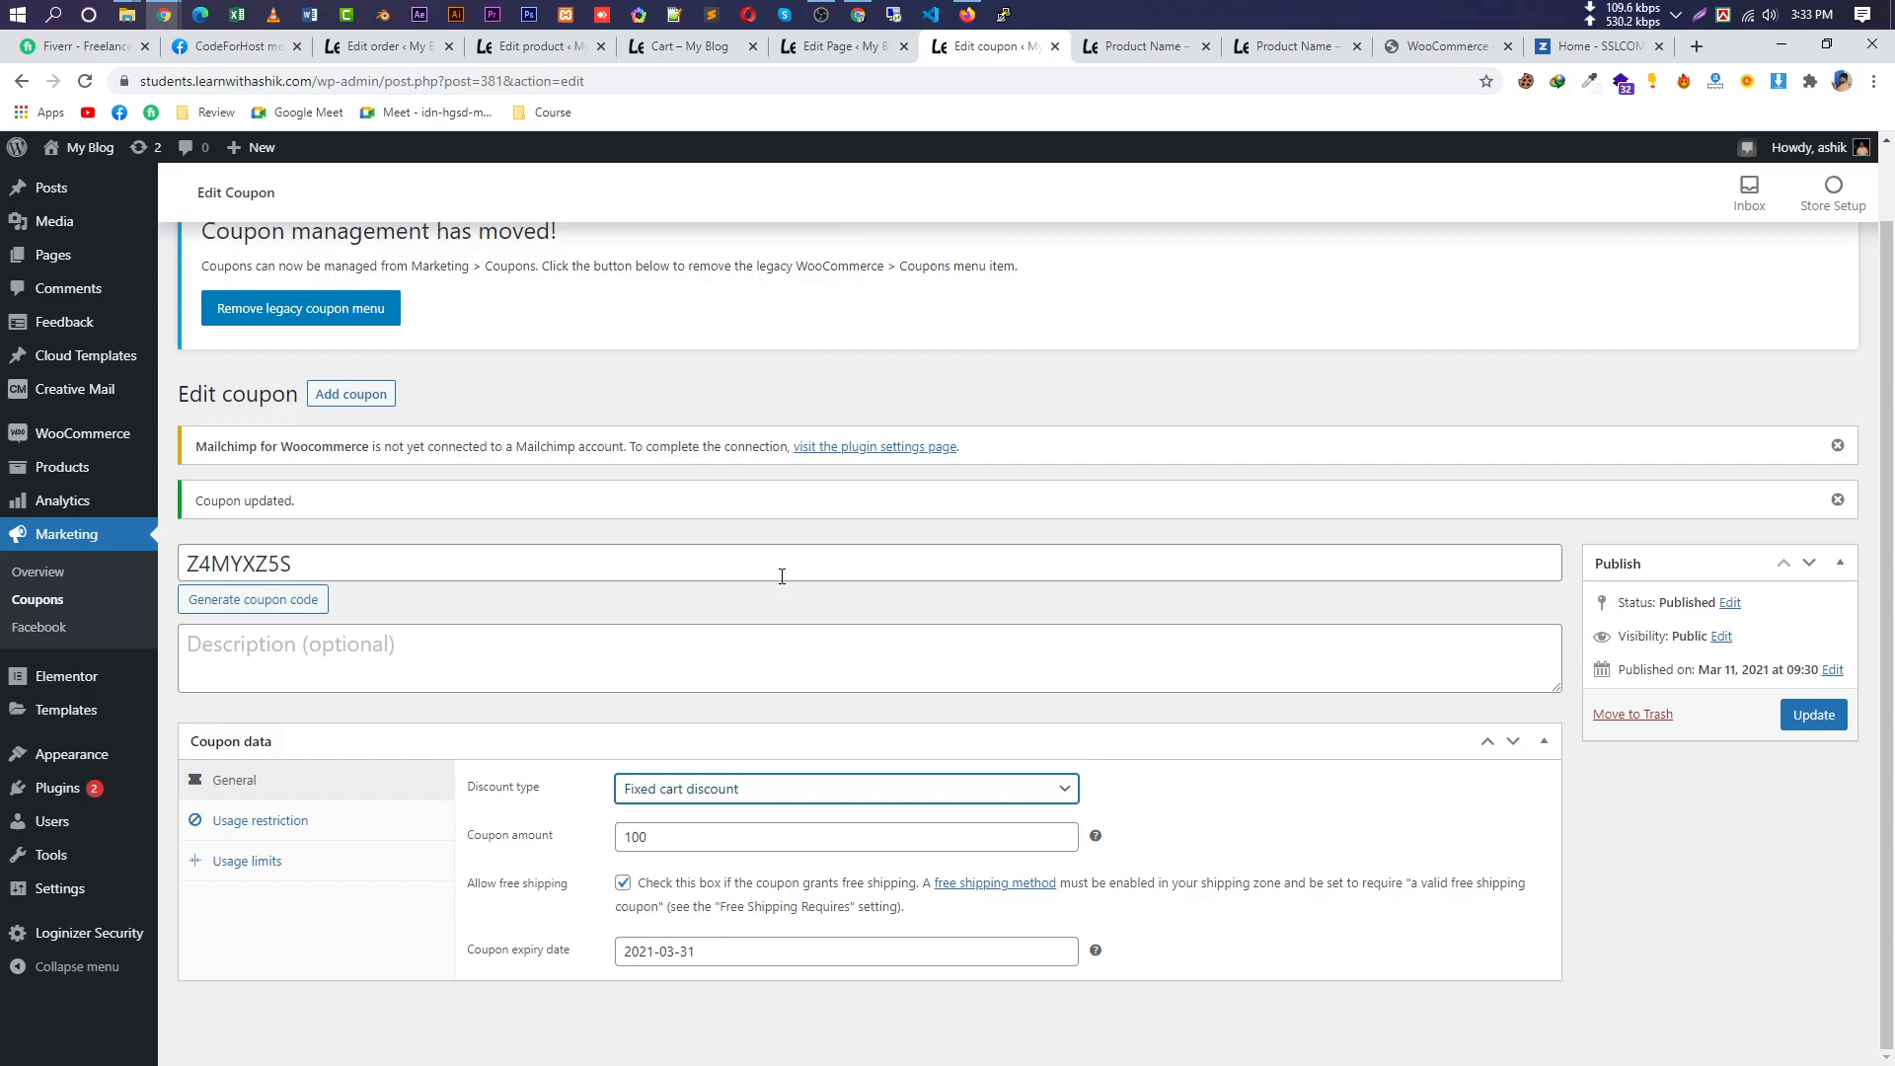
{"action": "left_click", "coordinate": [790, 785]}
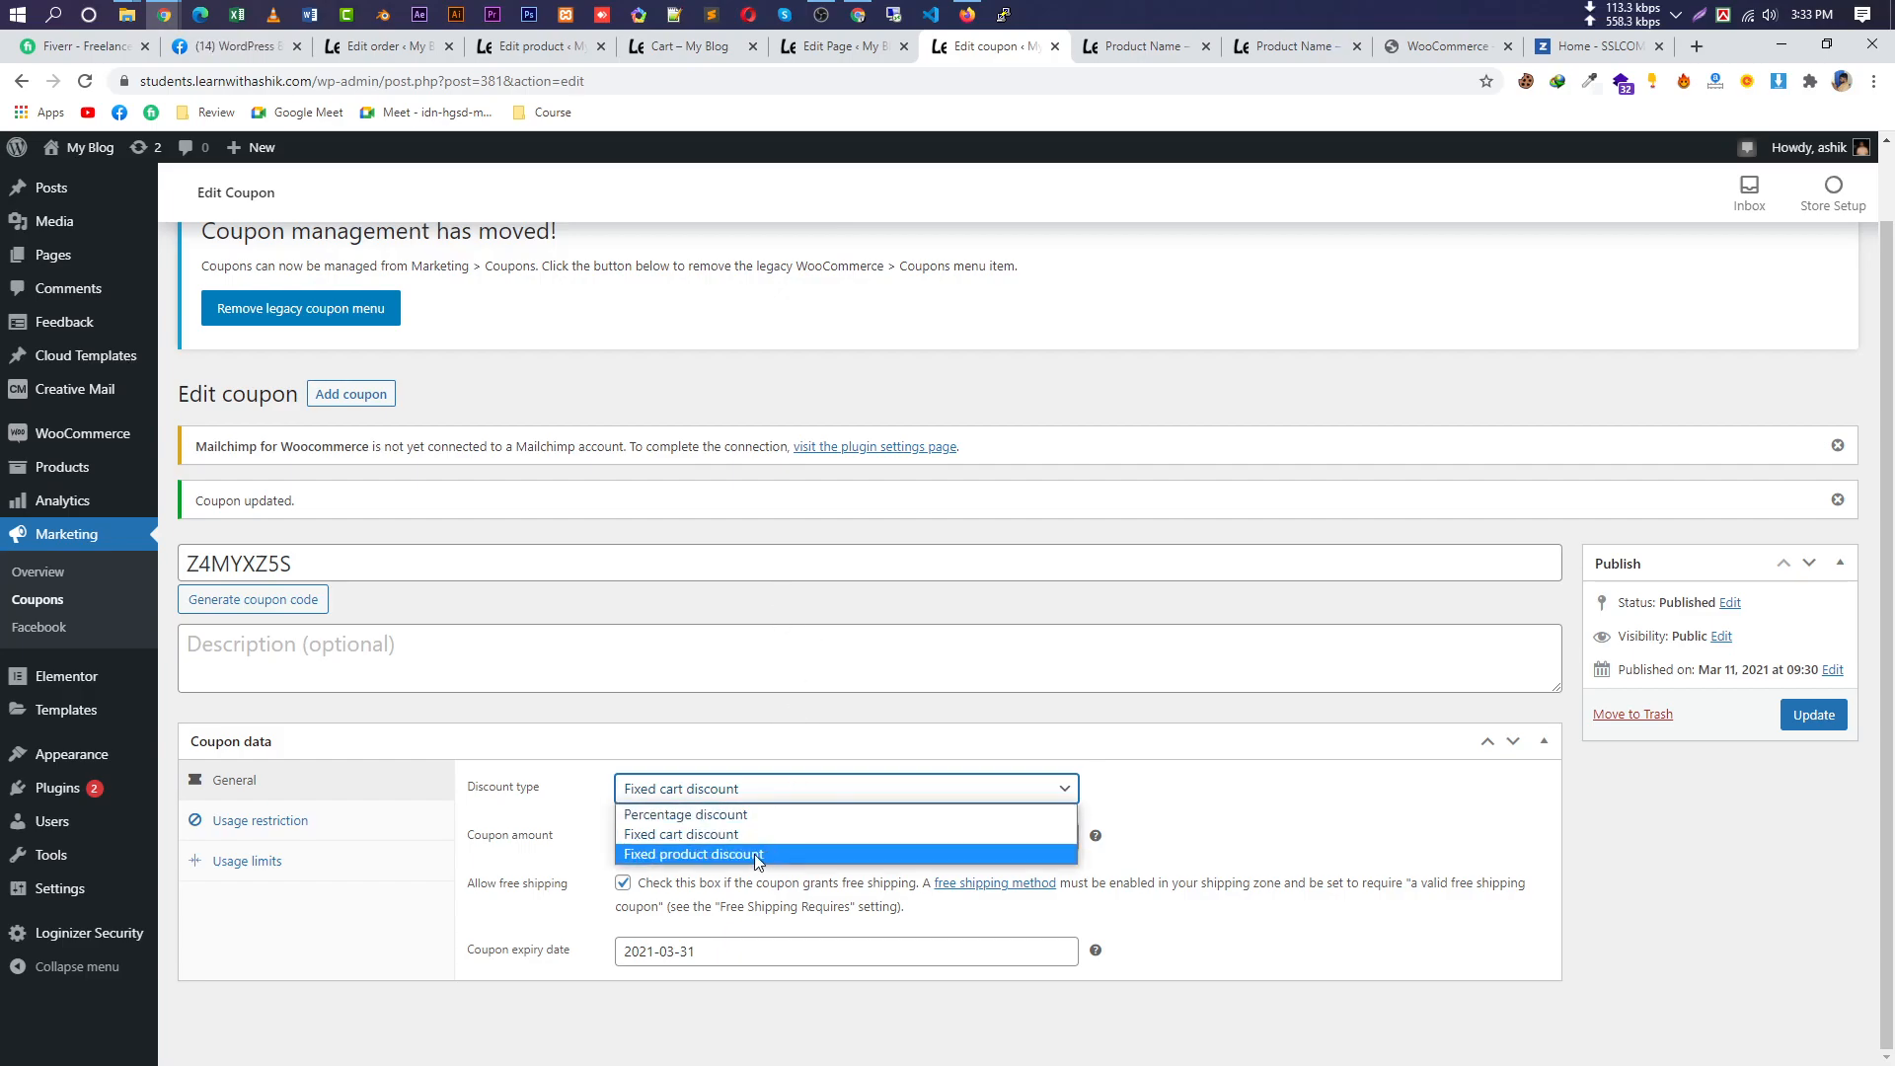
{"action": "left_click", "coordinate": [774, 853]}
{"action": "double_click", "coordinate": [766, 842]}
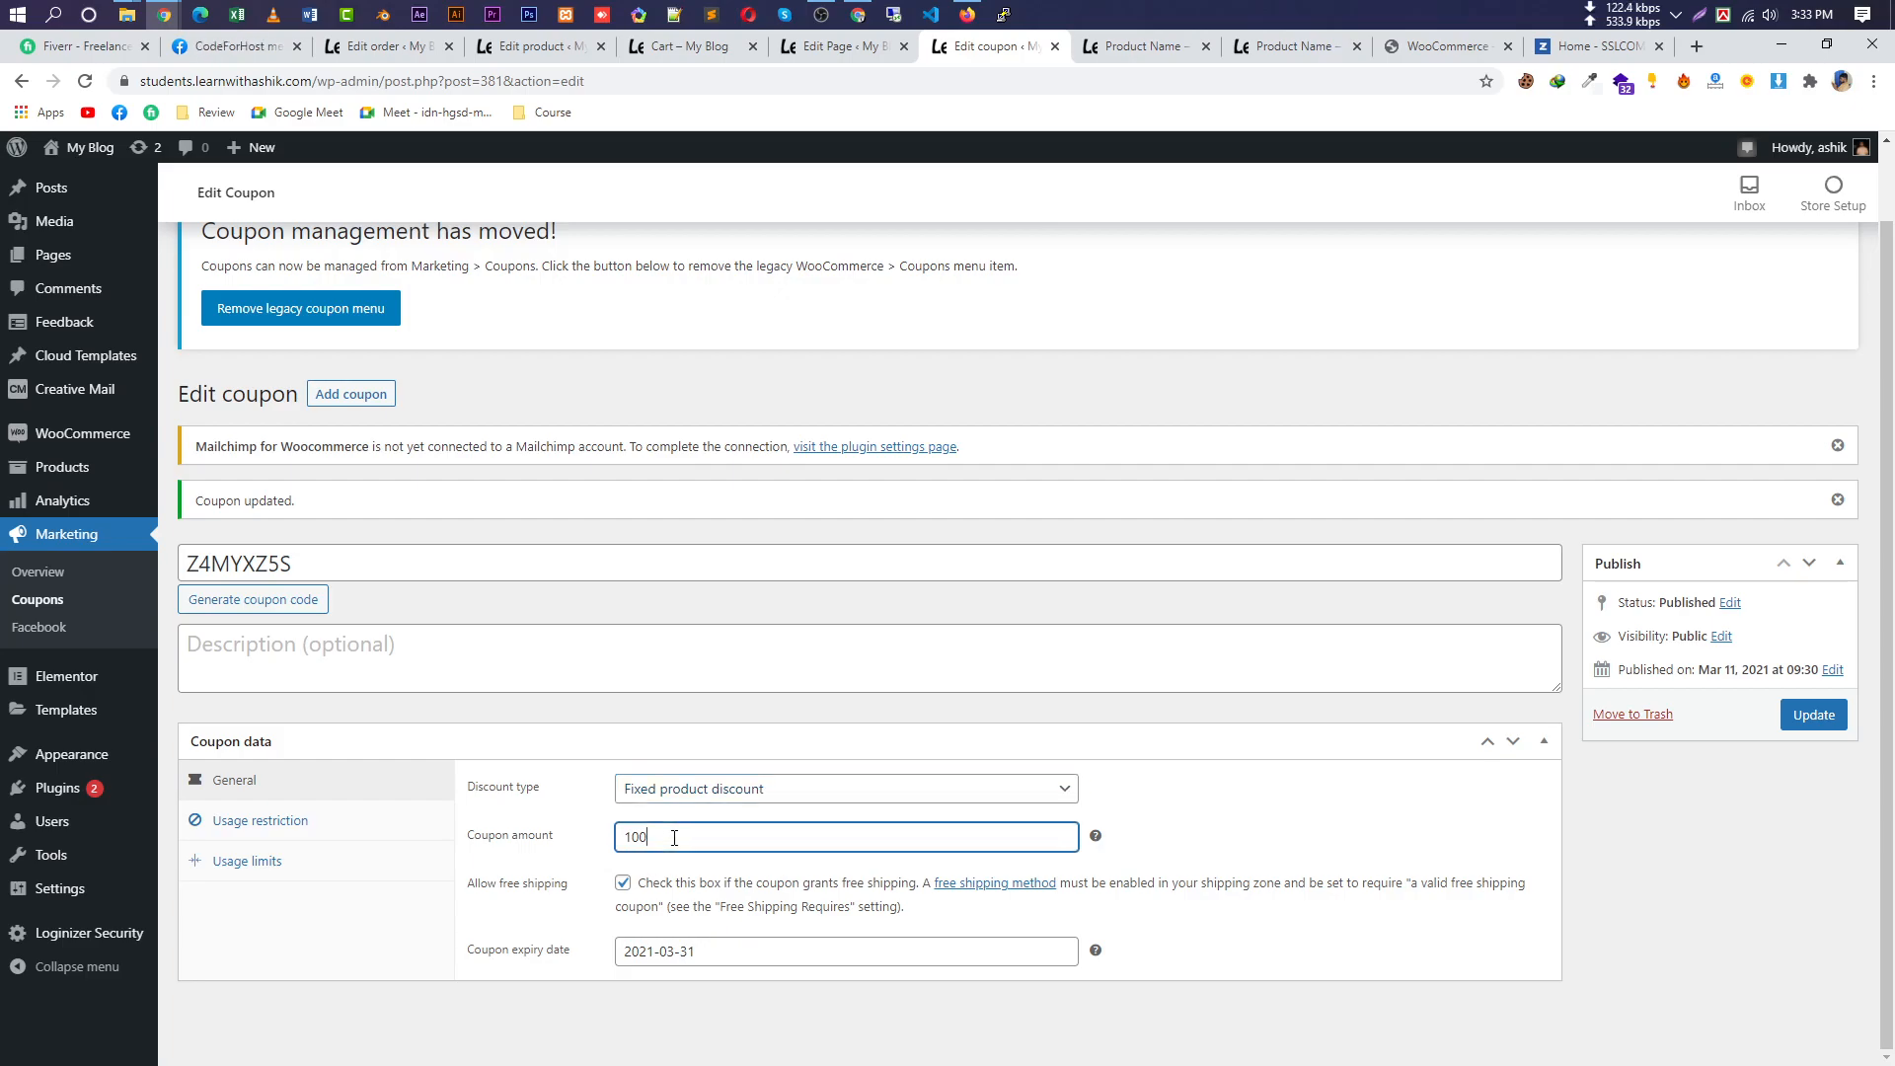
{"action": "left_click", "coordinate": [1825, 728]}
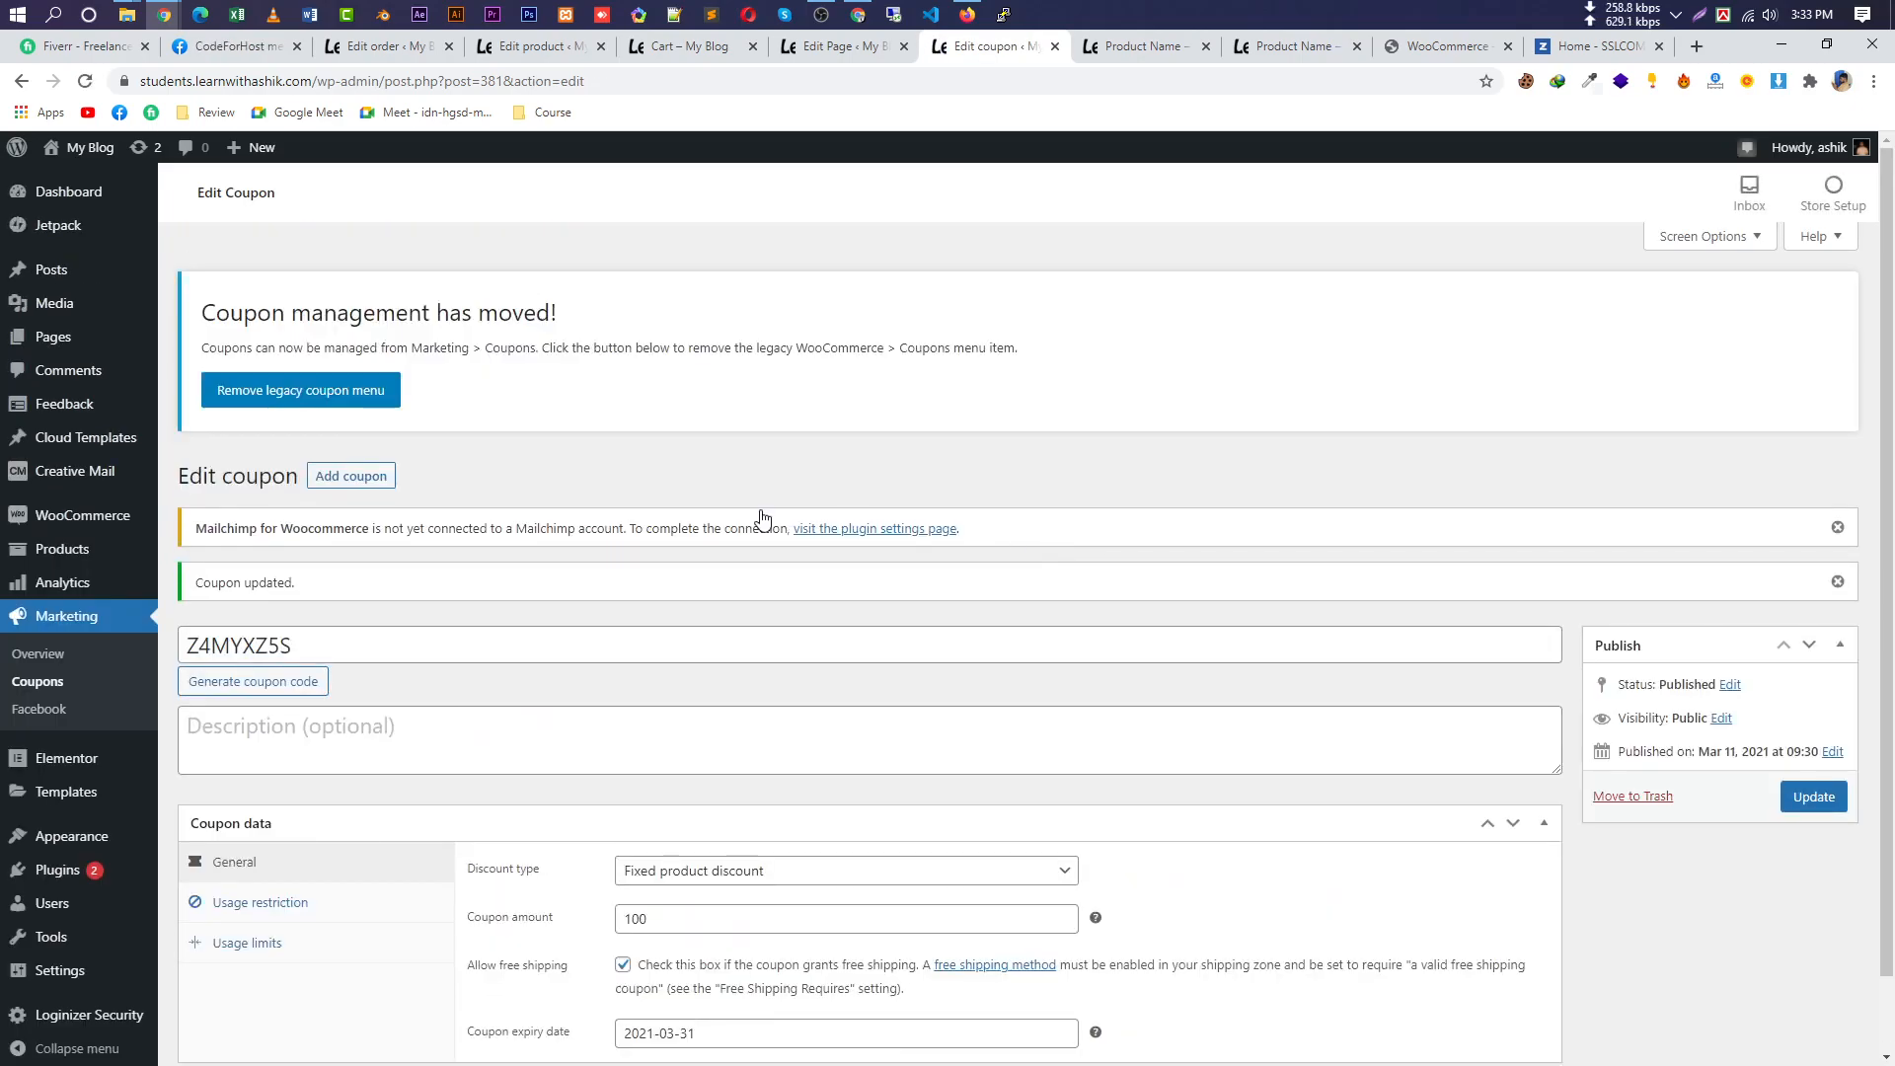
{"action": "scroll", "coordinate": [589, 625], "scroll_direction": "down", "scroll_amount": 1}
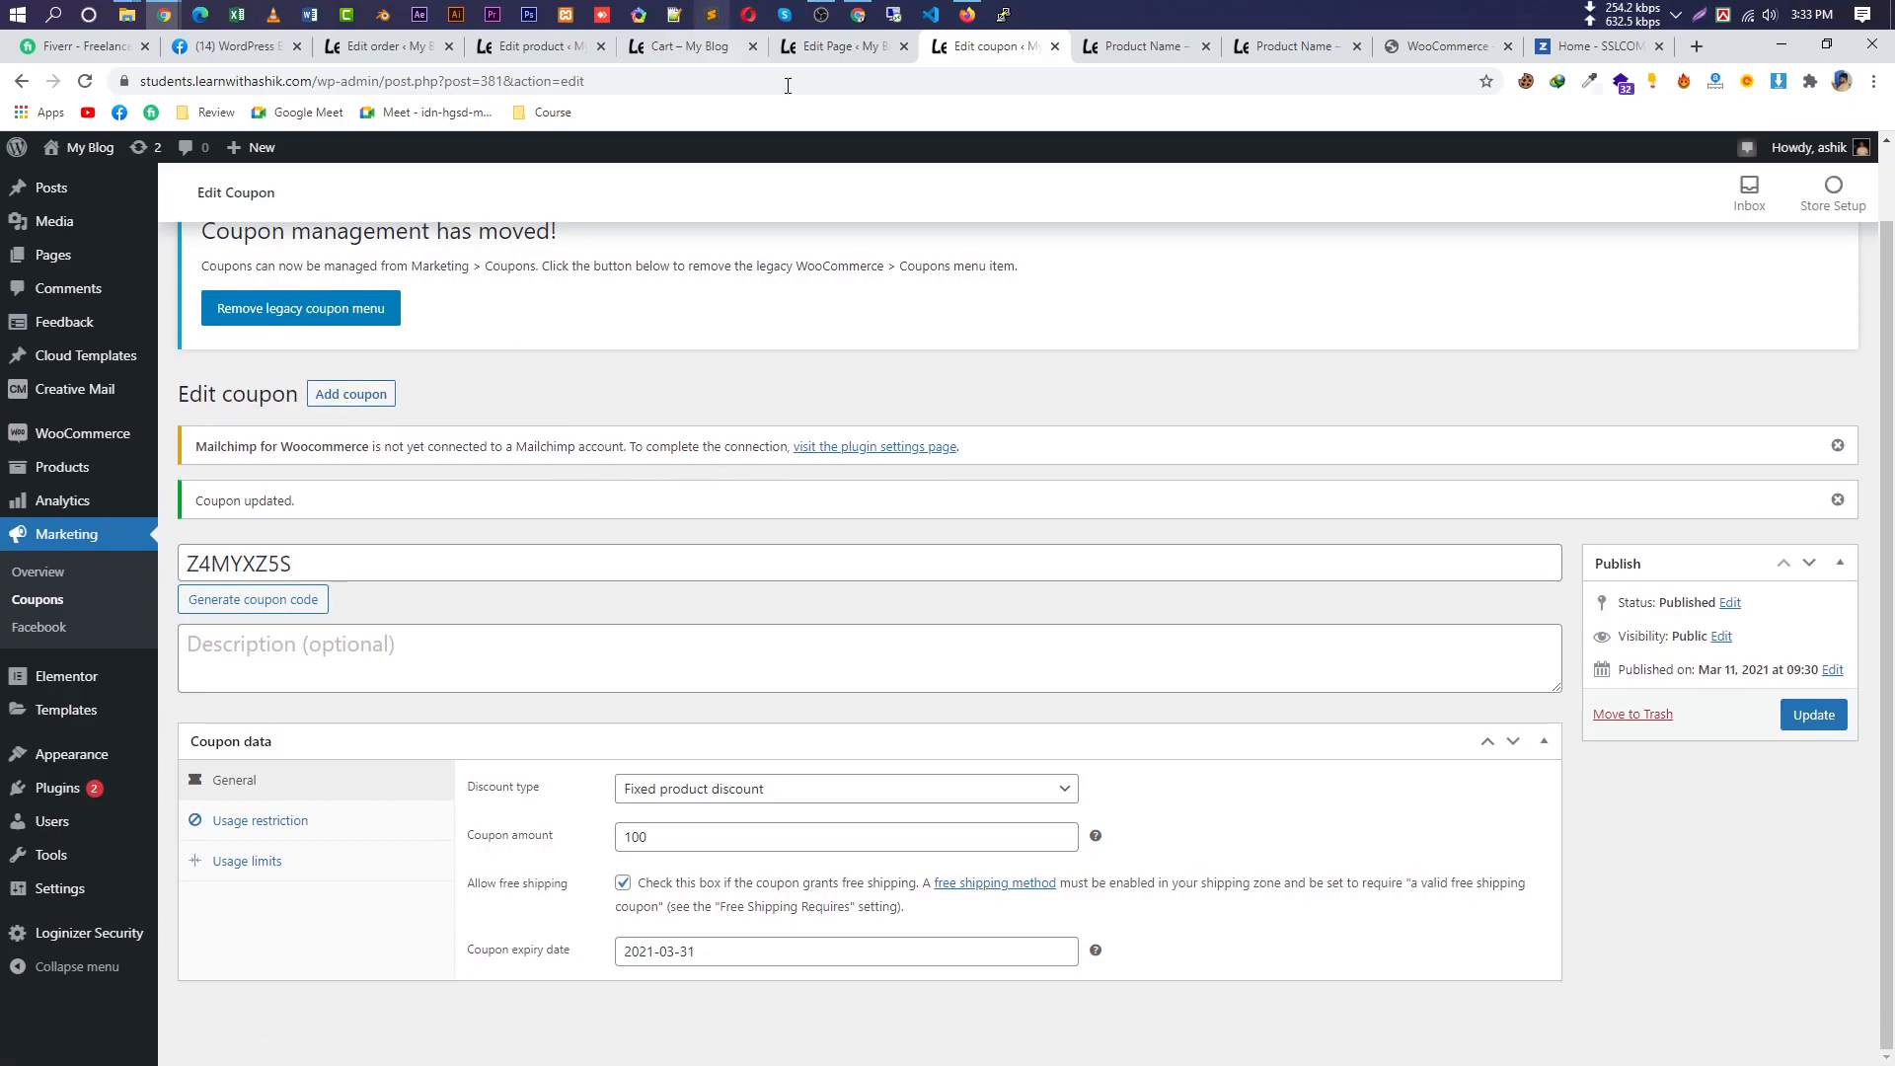
{"action": "left_click", "coordinate": [835, 49]}
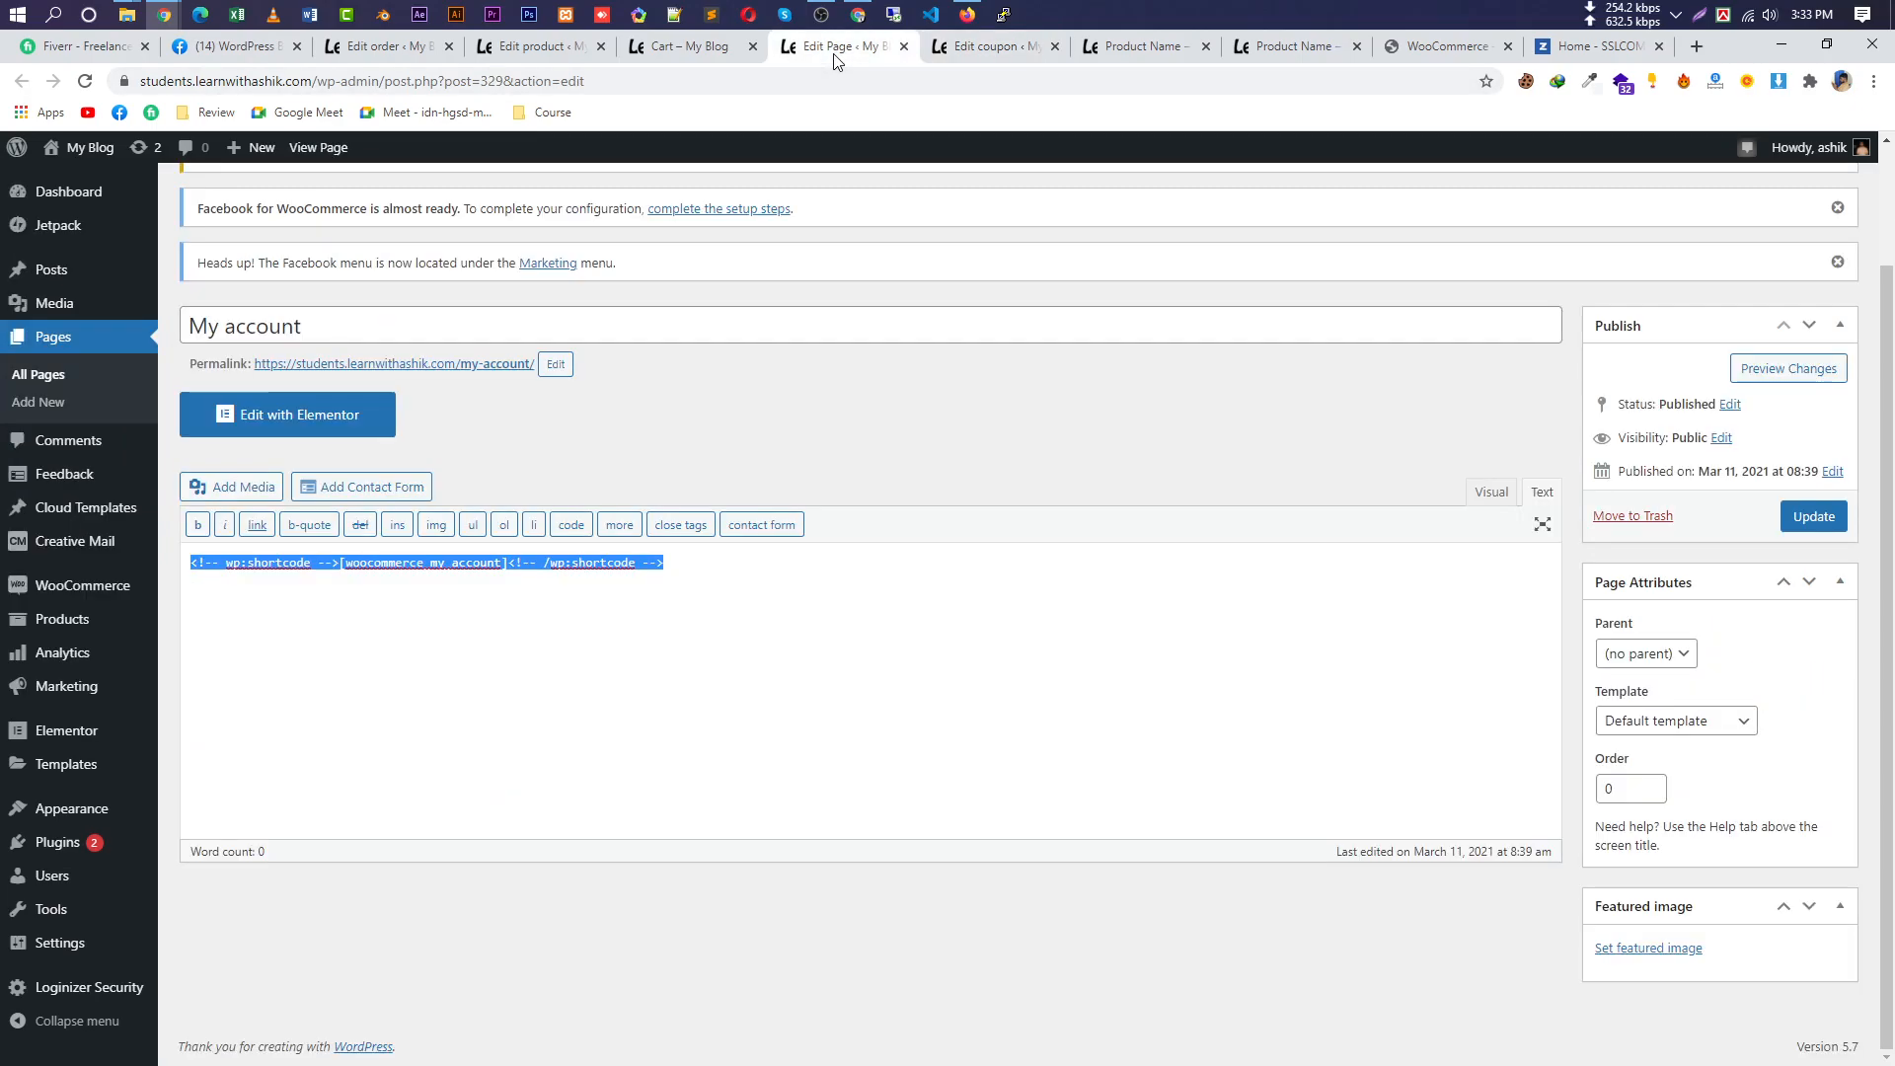
Close the Facebook tab and bring up the edit page for order #379.
{"action": "left_click", "coordinate": [854, 401]}
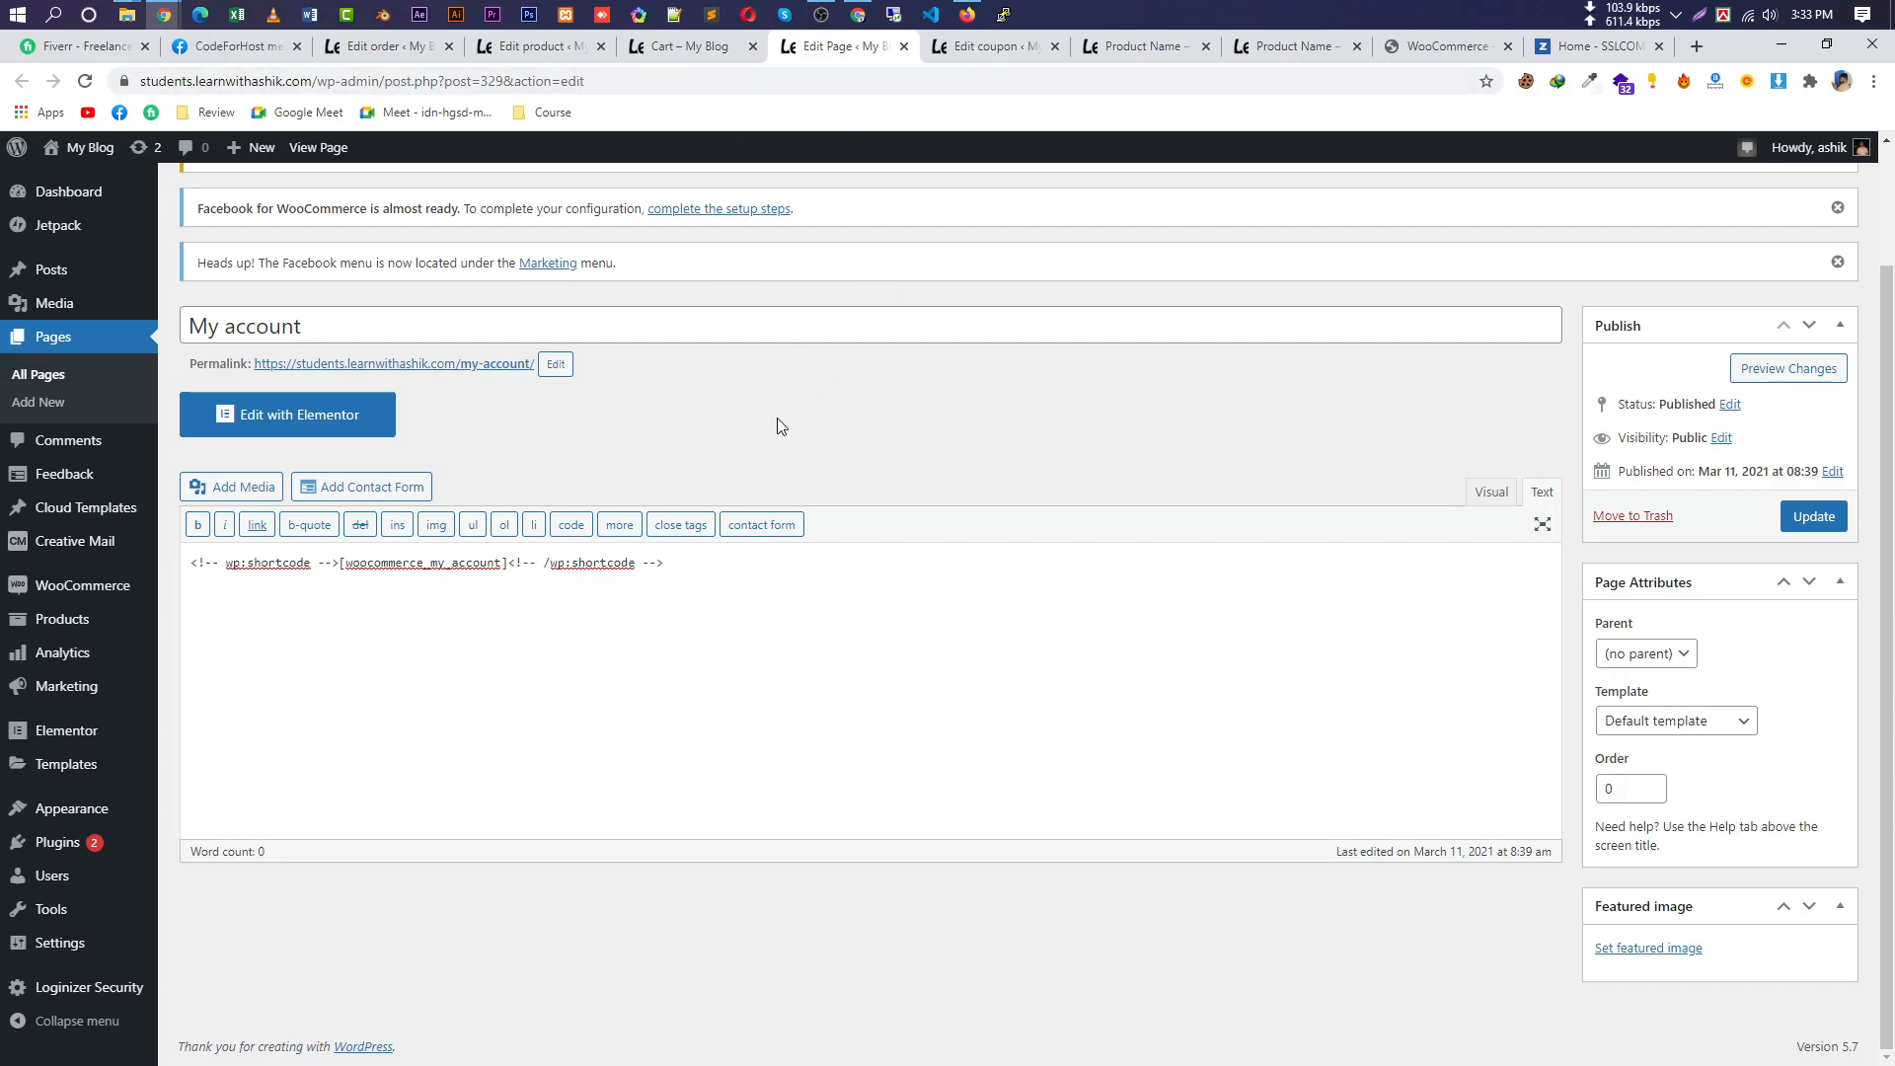
{"action": "right_click", "coordinate": [758, 509]}
{"action": "left_click", "coordinate": [934, 305]}
{"action": "left_click", "coordinate": [1039, 49]}
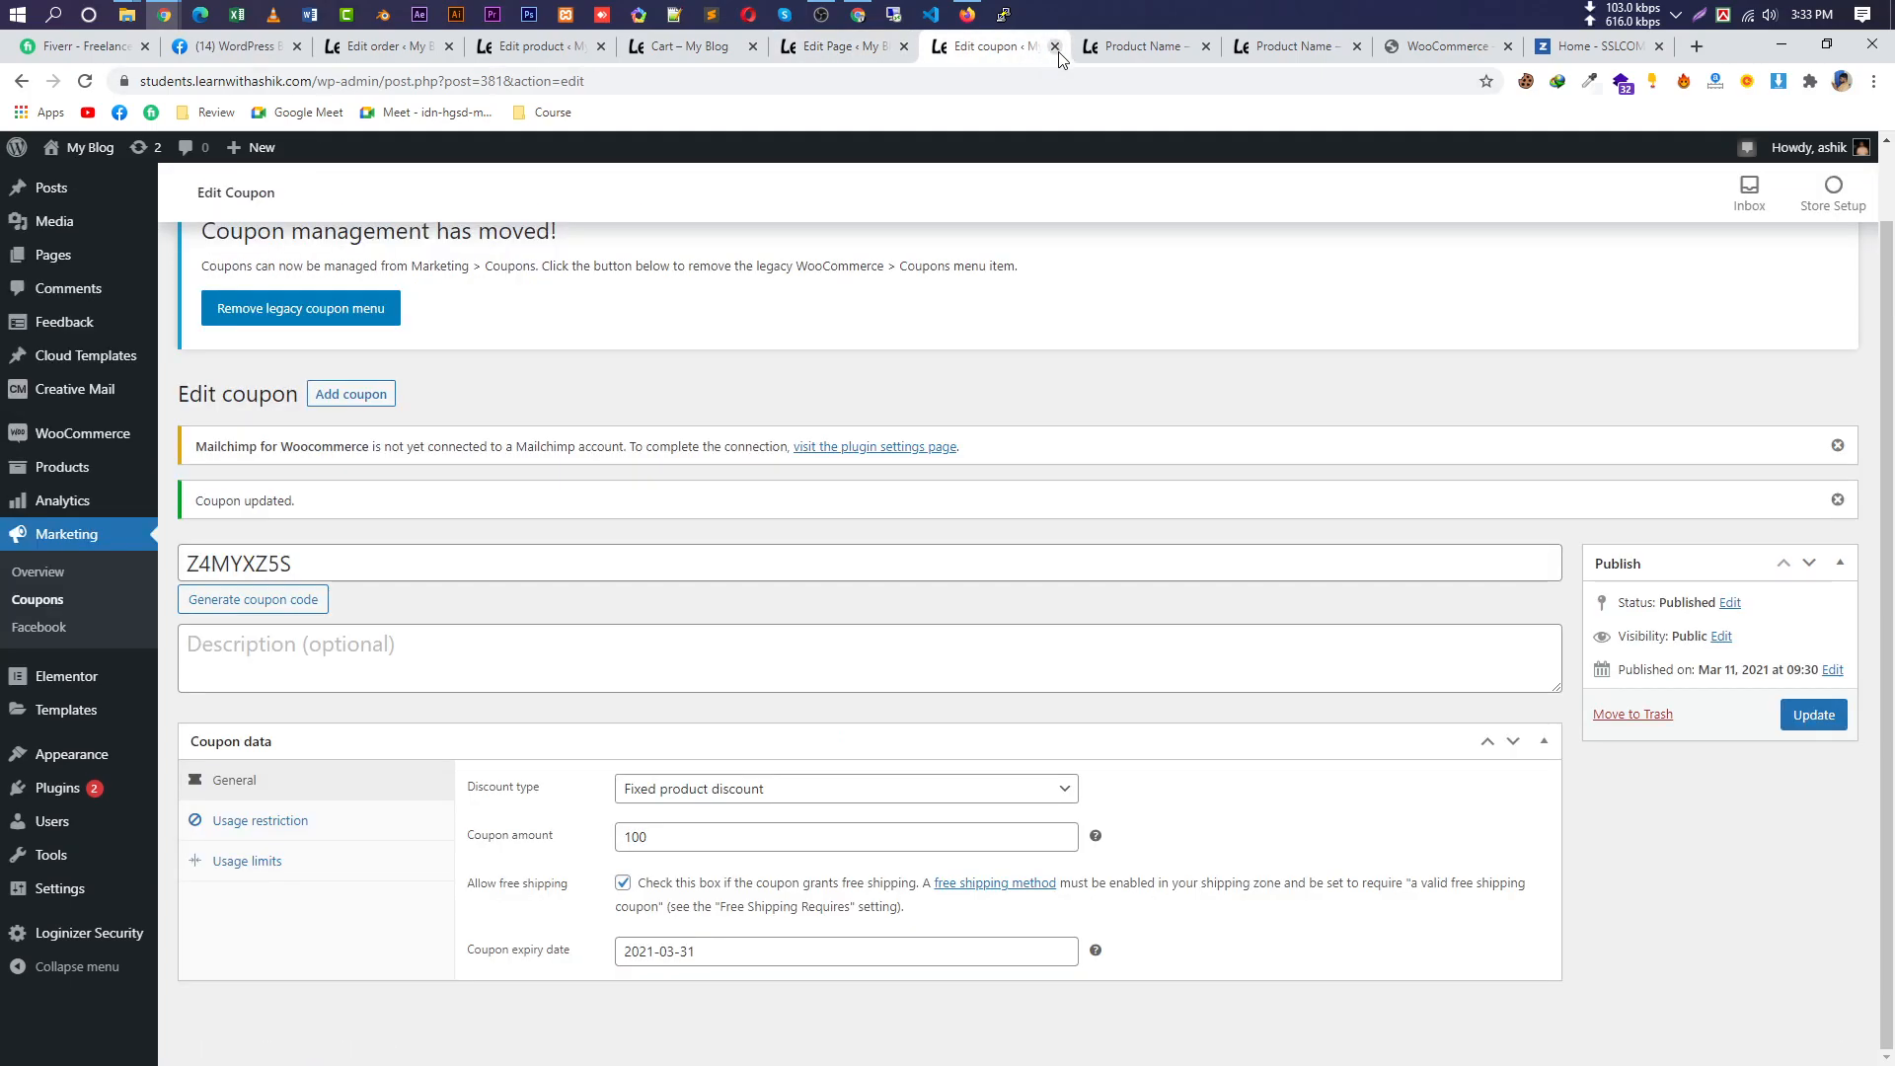
{"action": "left_click", "coordinate": [297, 46]}
{"action": "left_click", "coordinate": [221, 54]}
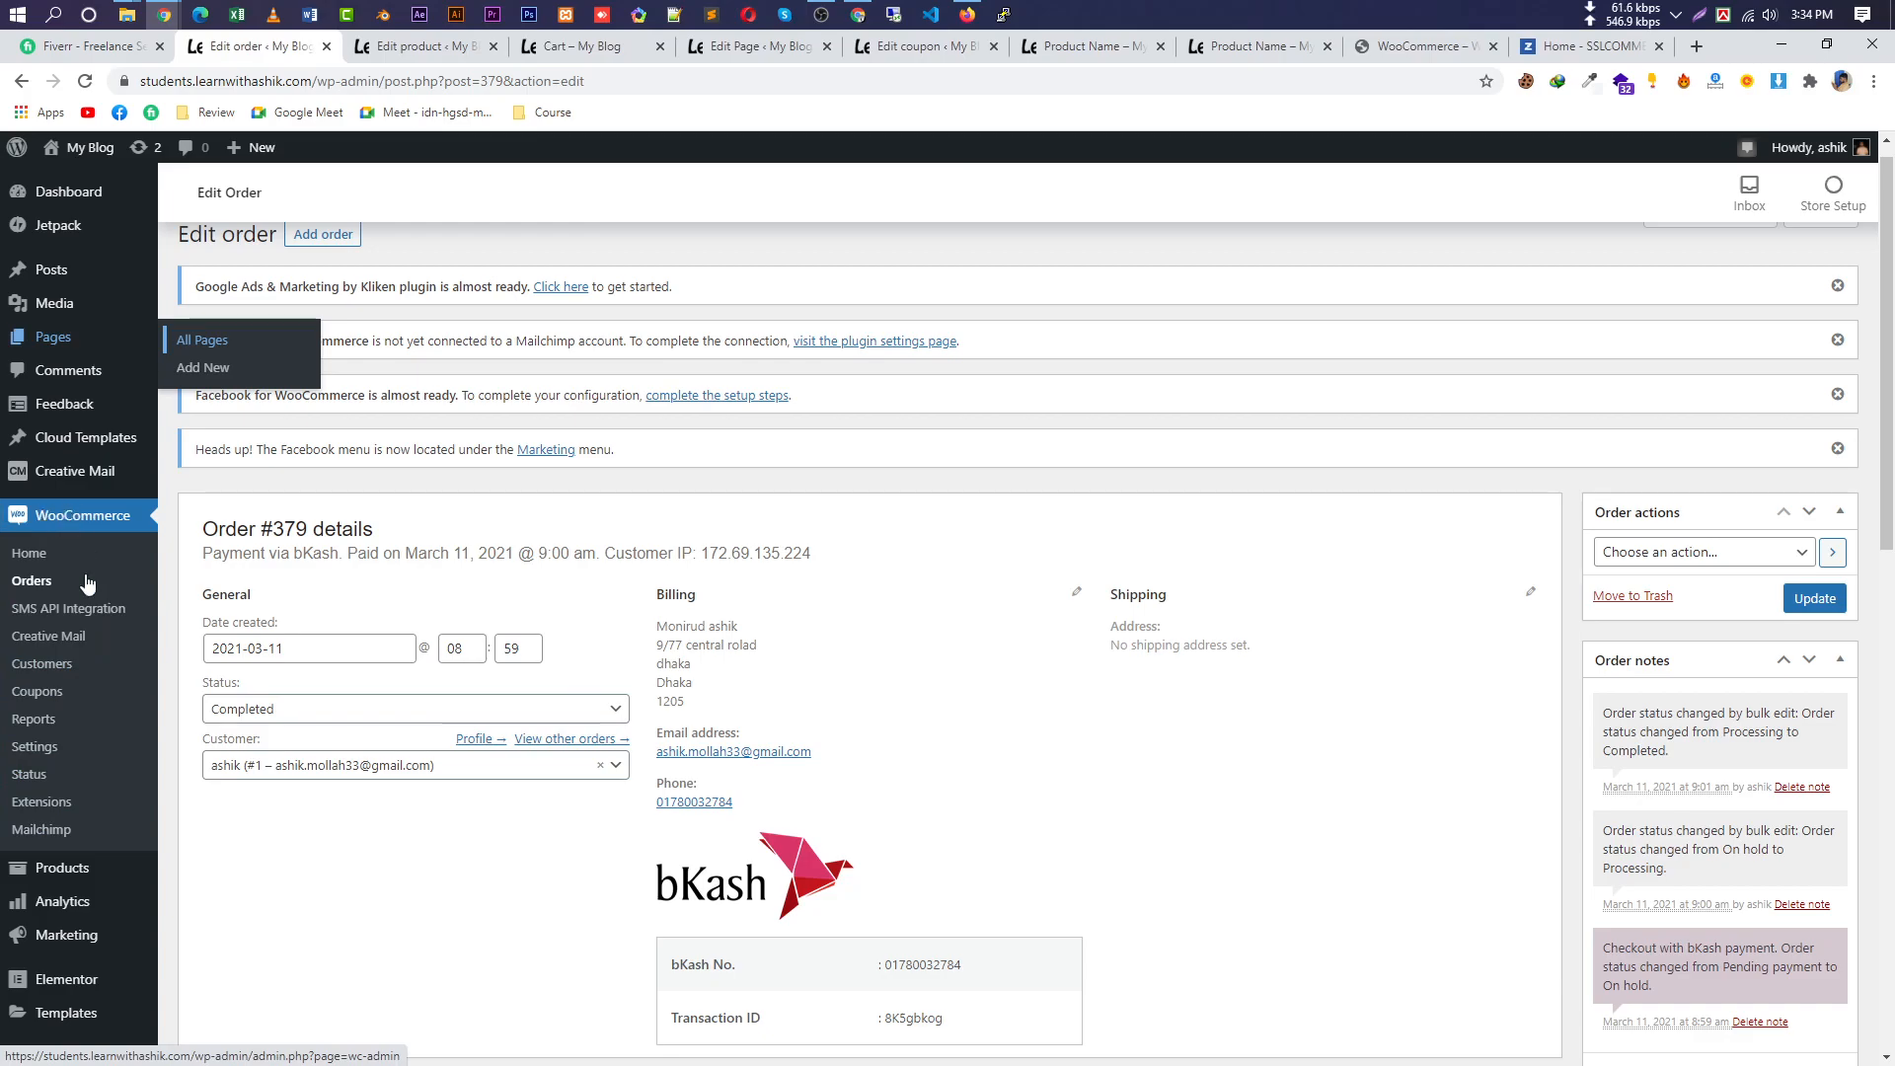
Go to WooCommerce Settings, passing the Shipping tab, and reach the Advanced tab.
{"action": "mouse_move", "coordinate": [62, 868]}
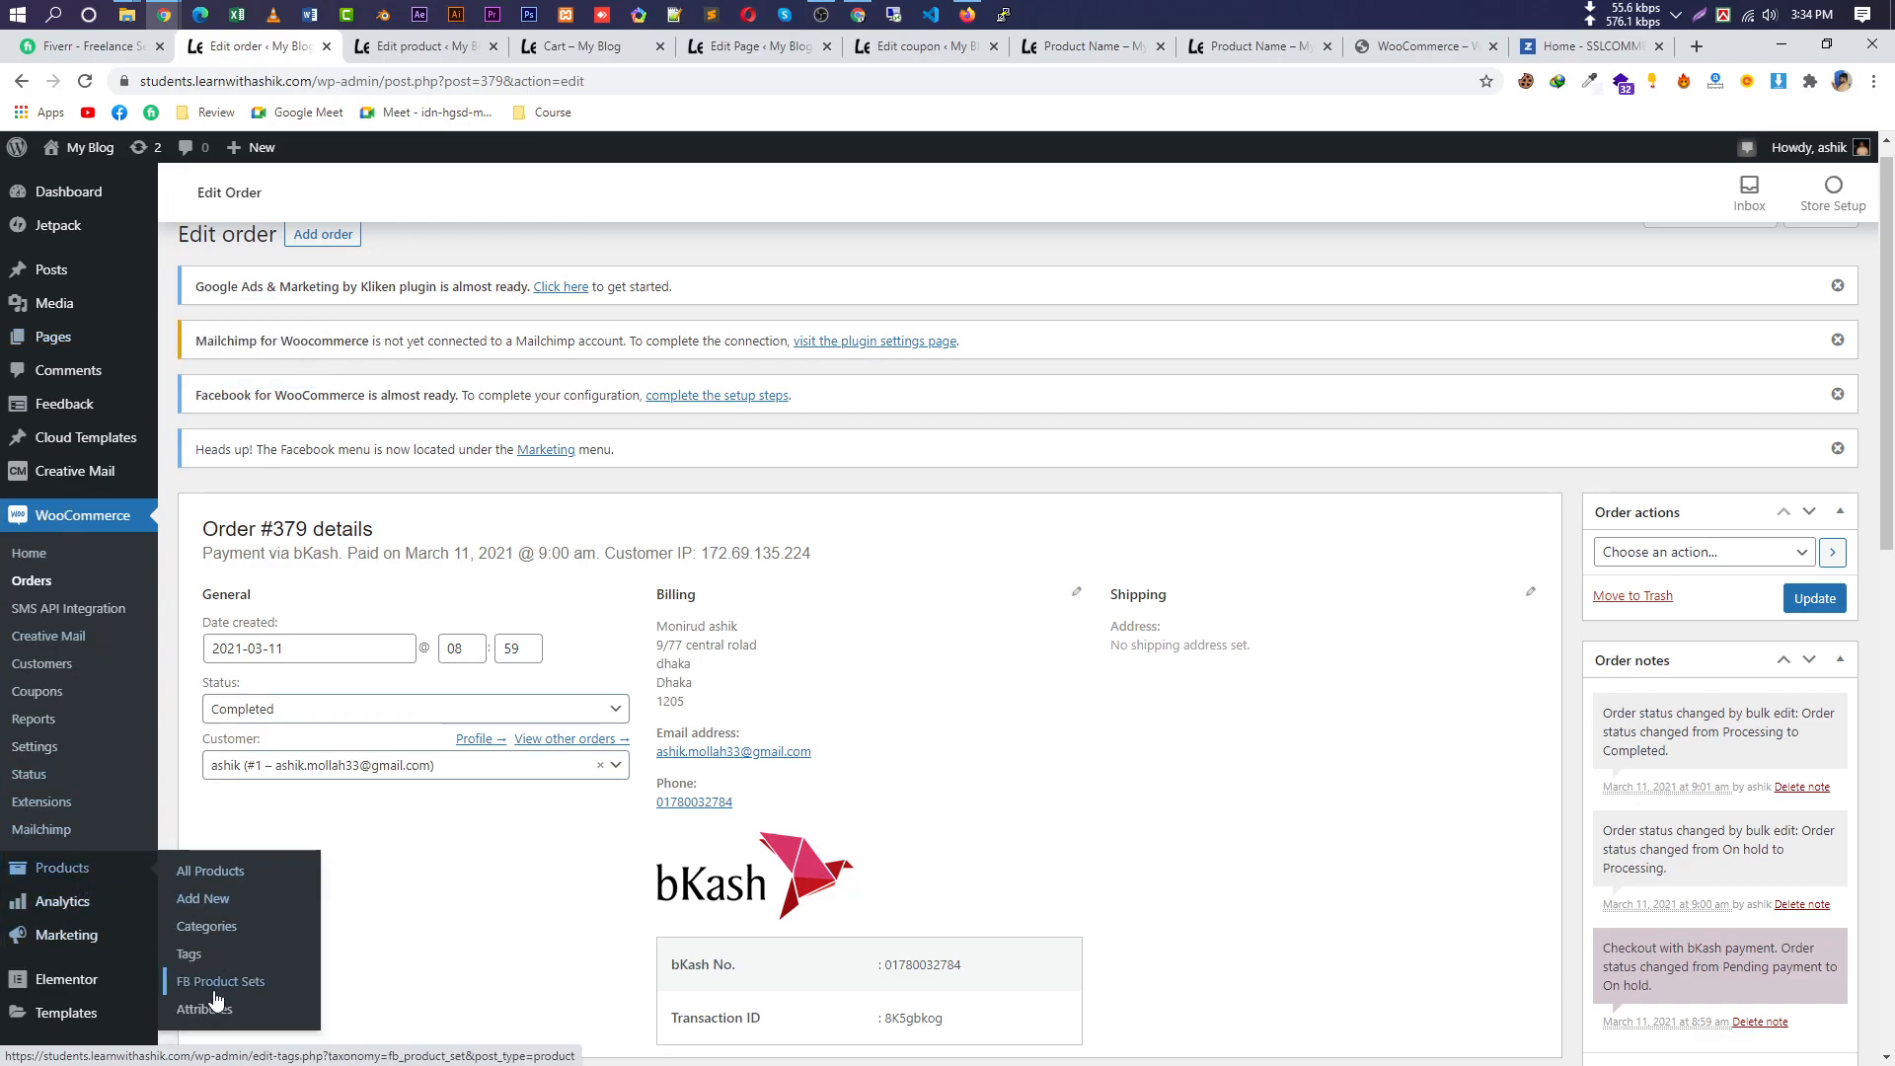
{"action": "left_click", "coordinate": [61, 740]}
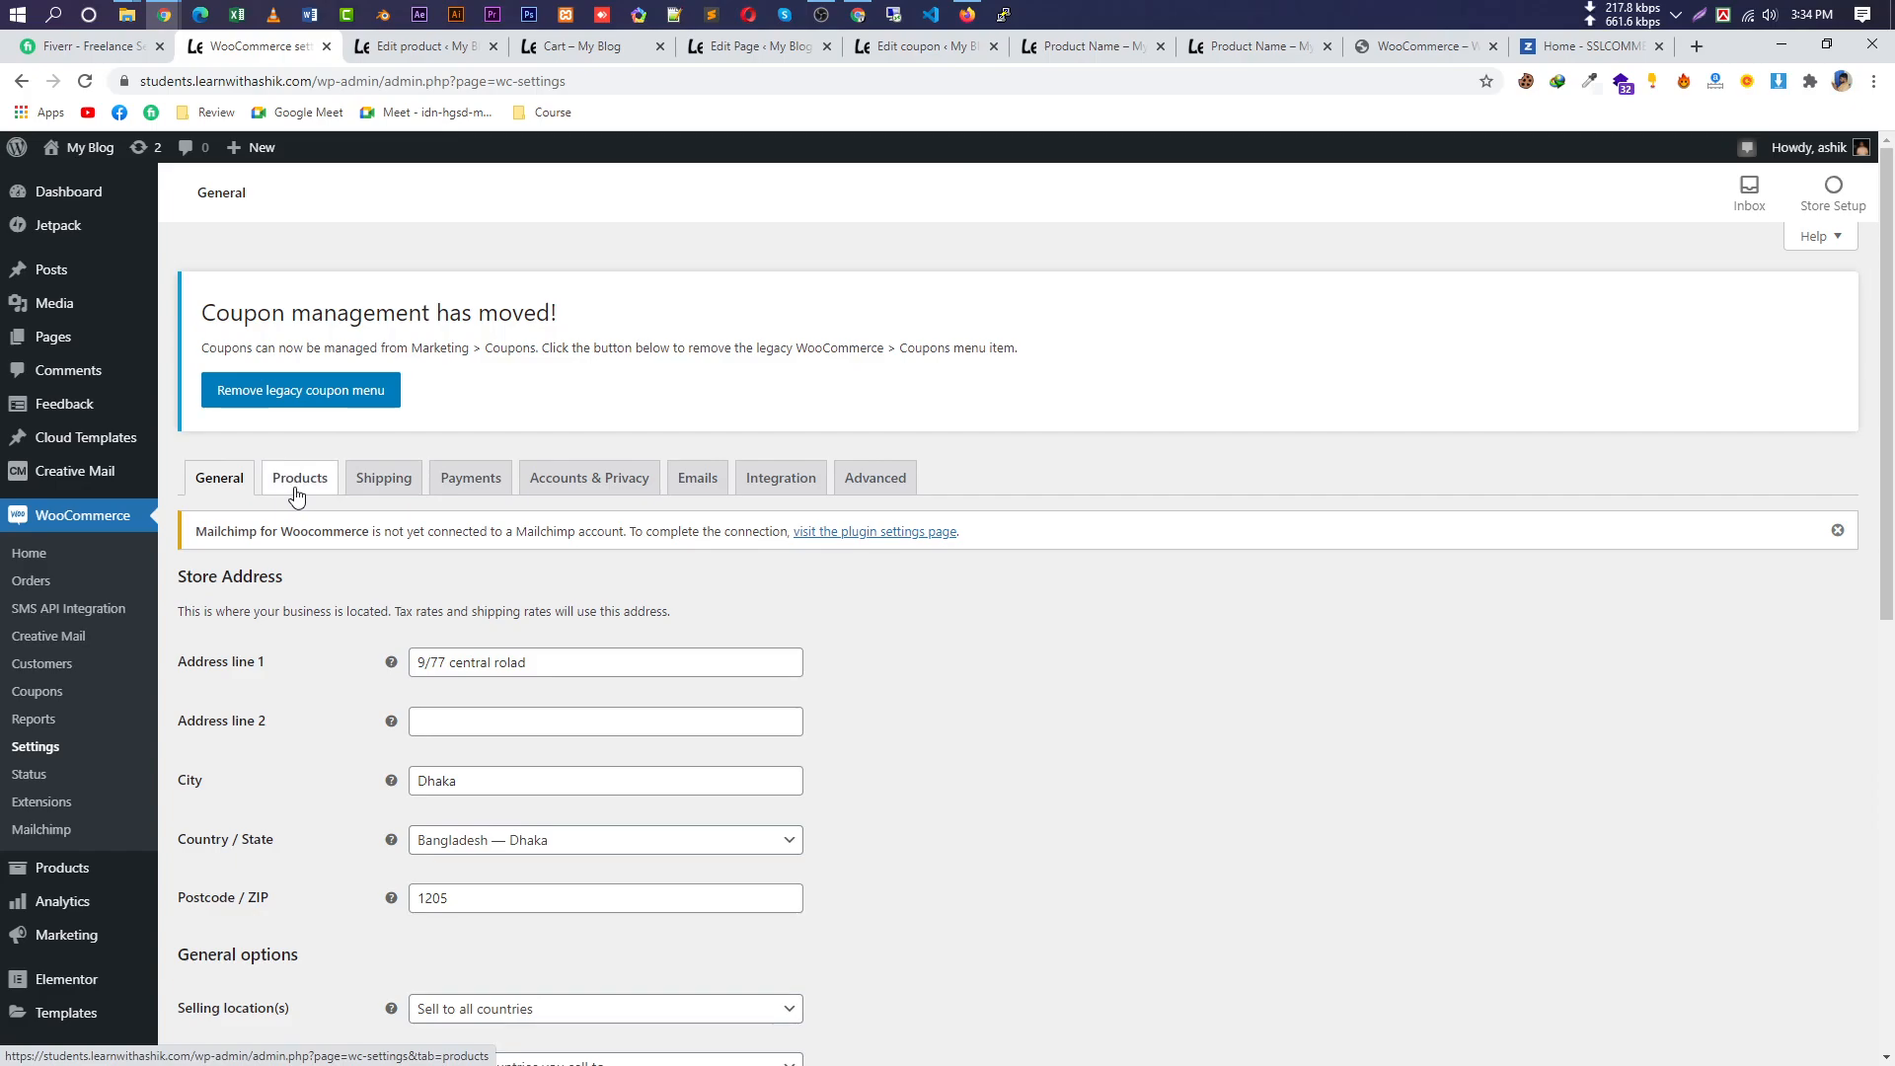
{"action": "left_click", "coordinate": [383, 481]}
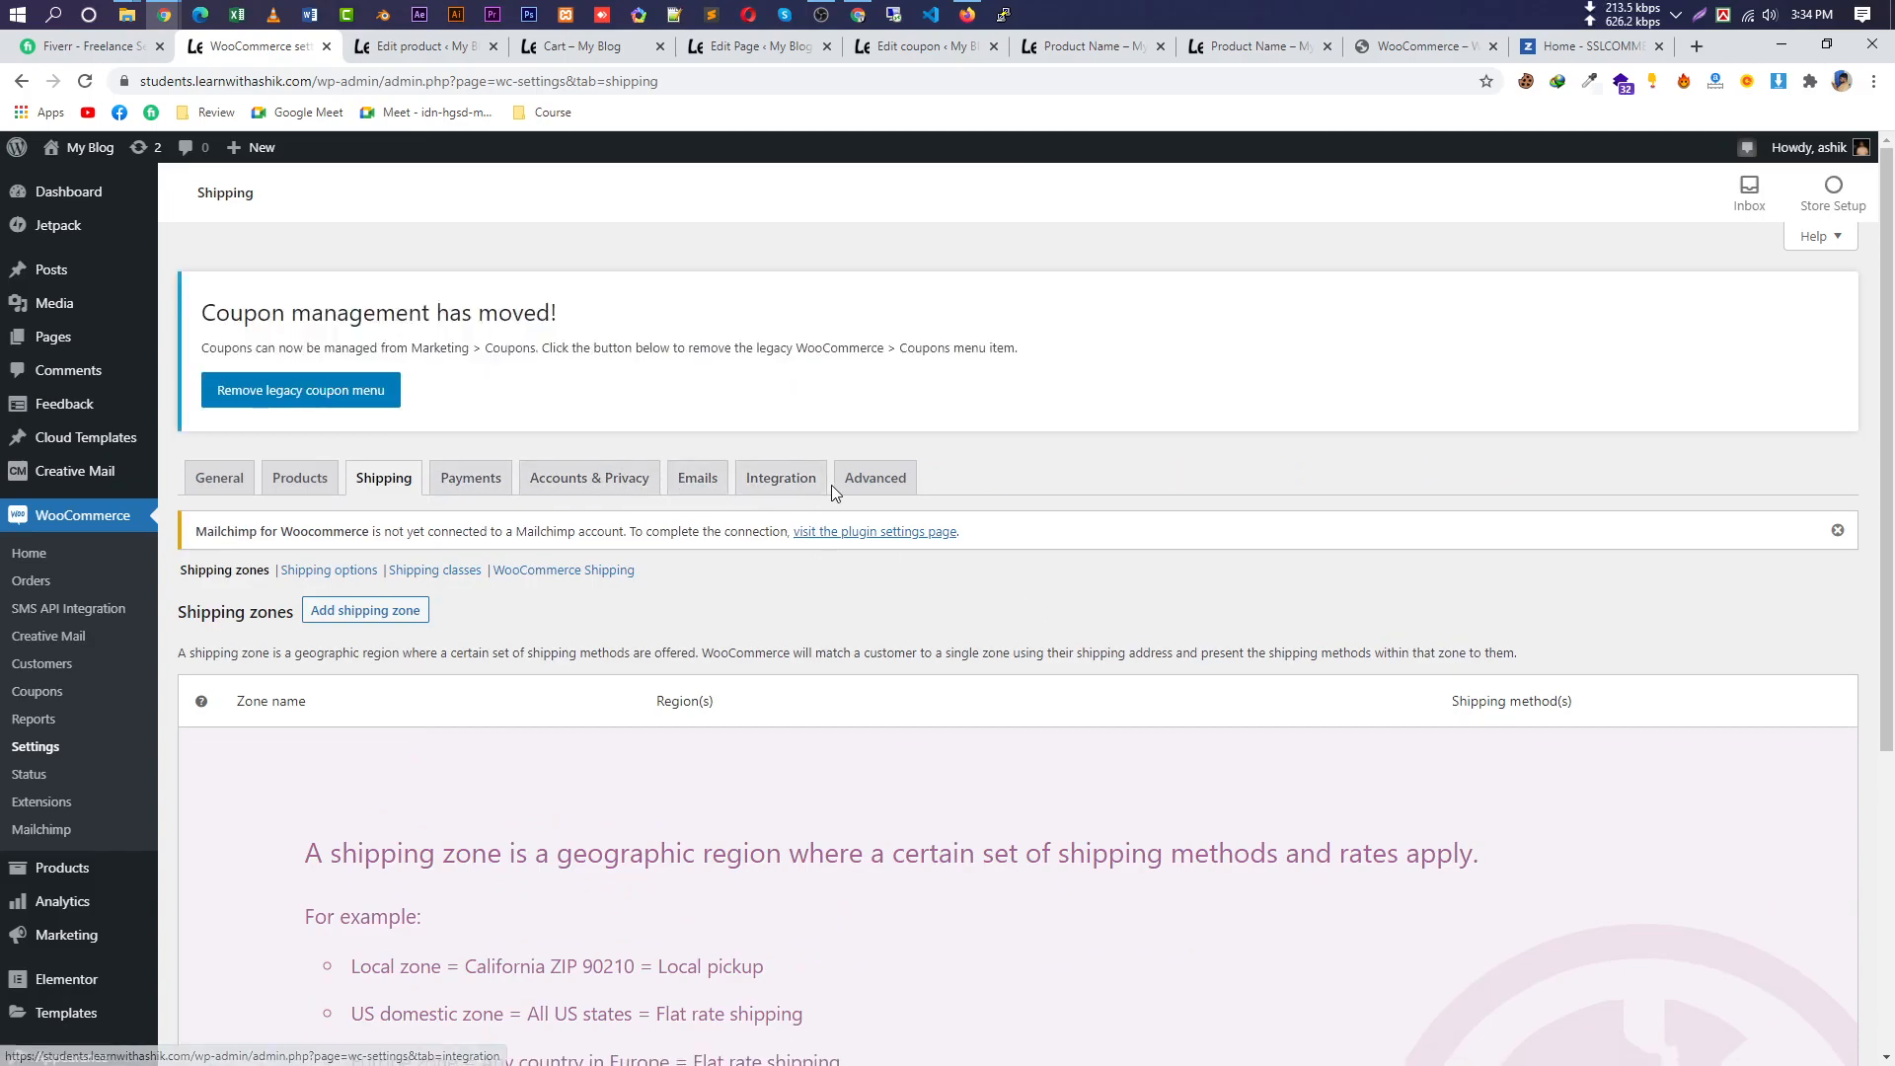
{"action": "left_click", "coordinate": [859, 489]}
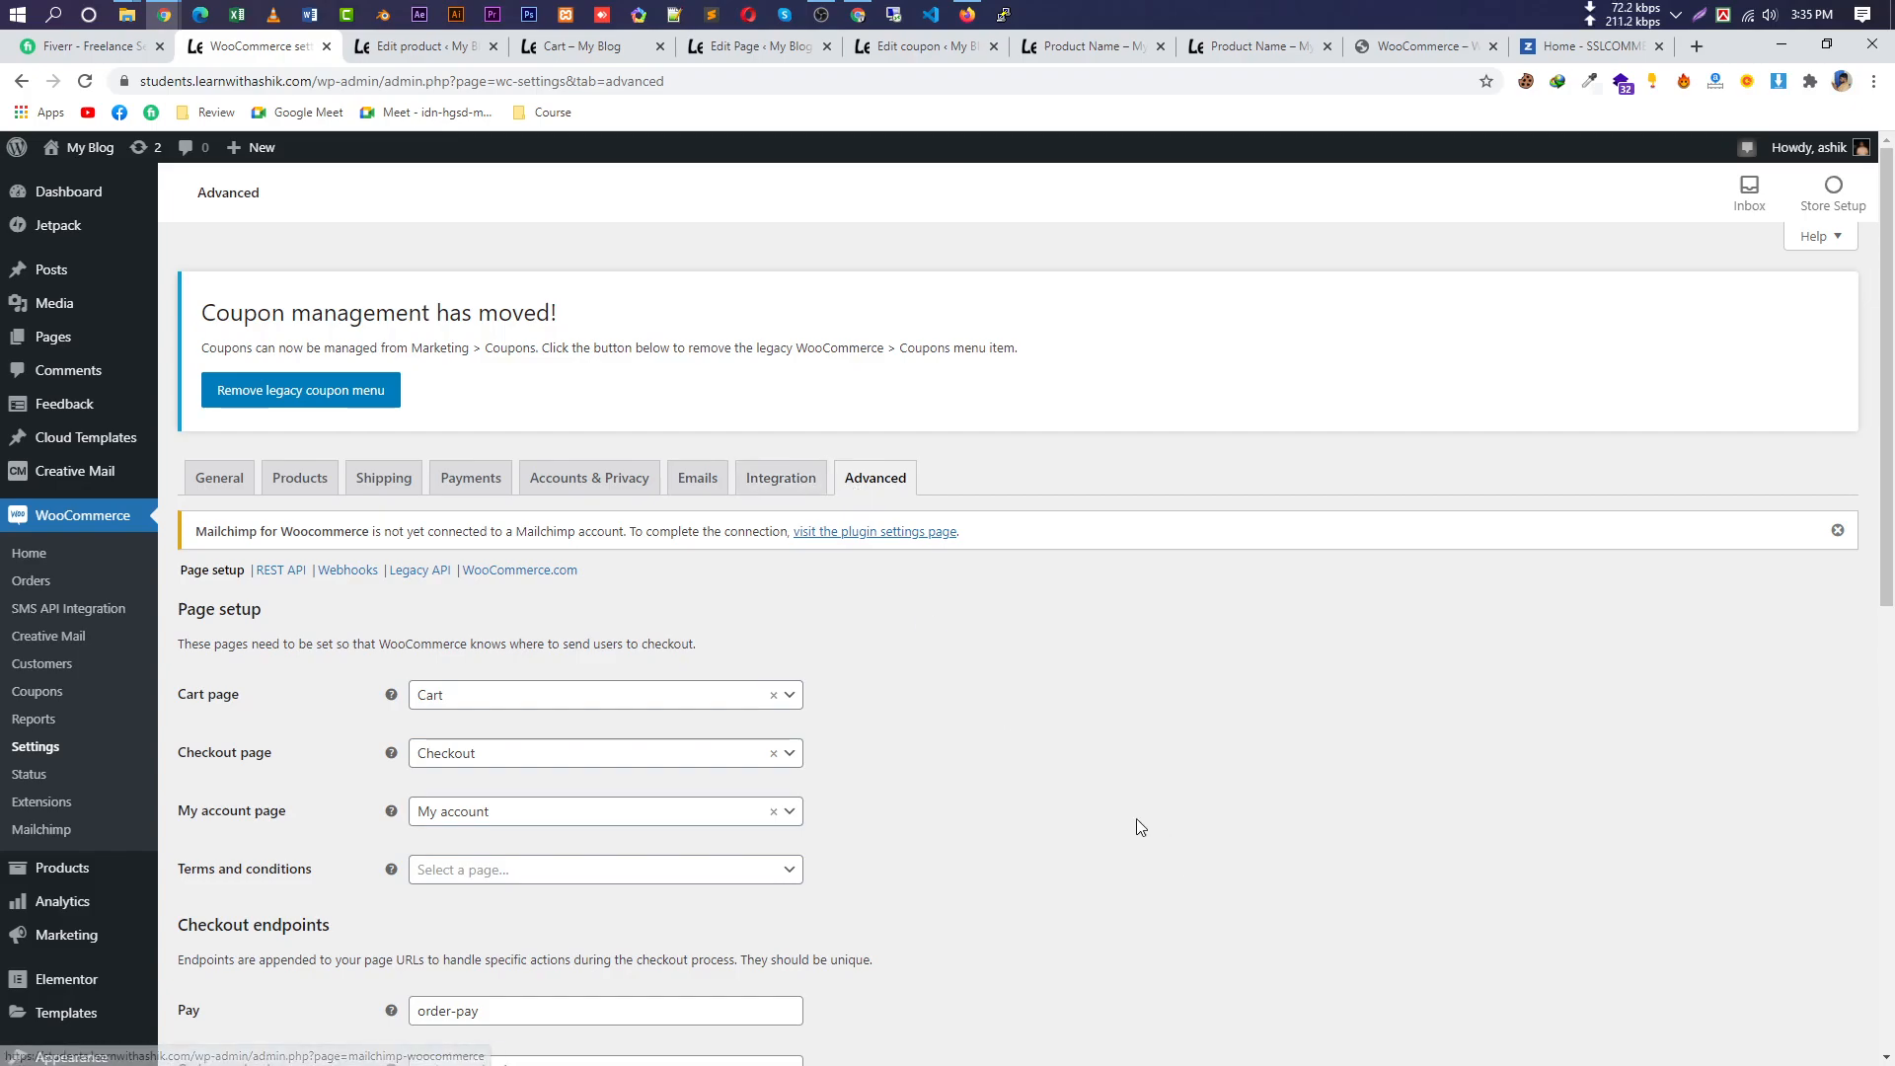
Review the Cart, Checkout and My account pages, set Privacy Policy as terms page, and save.
{"action": "scroll", "coordinate": [980, 802], "scroll_direction": "down", "scroll_amount": 2}
{"action": "left_click_drag", "start_coordinate": [245, 501], "coordinate": [165, 507]}
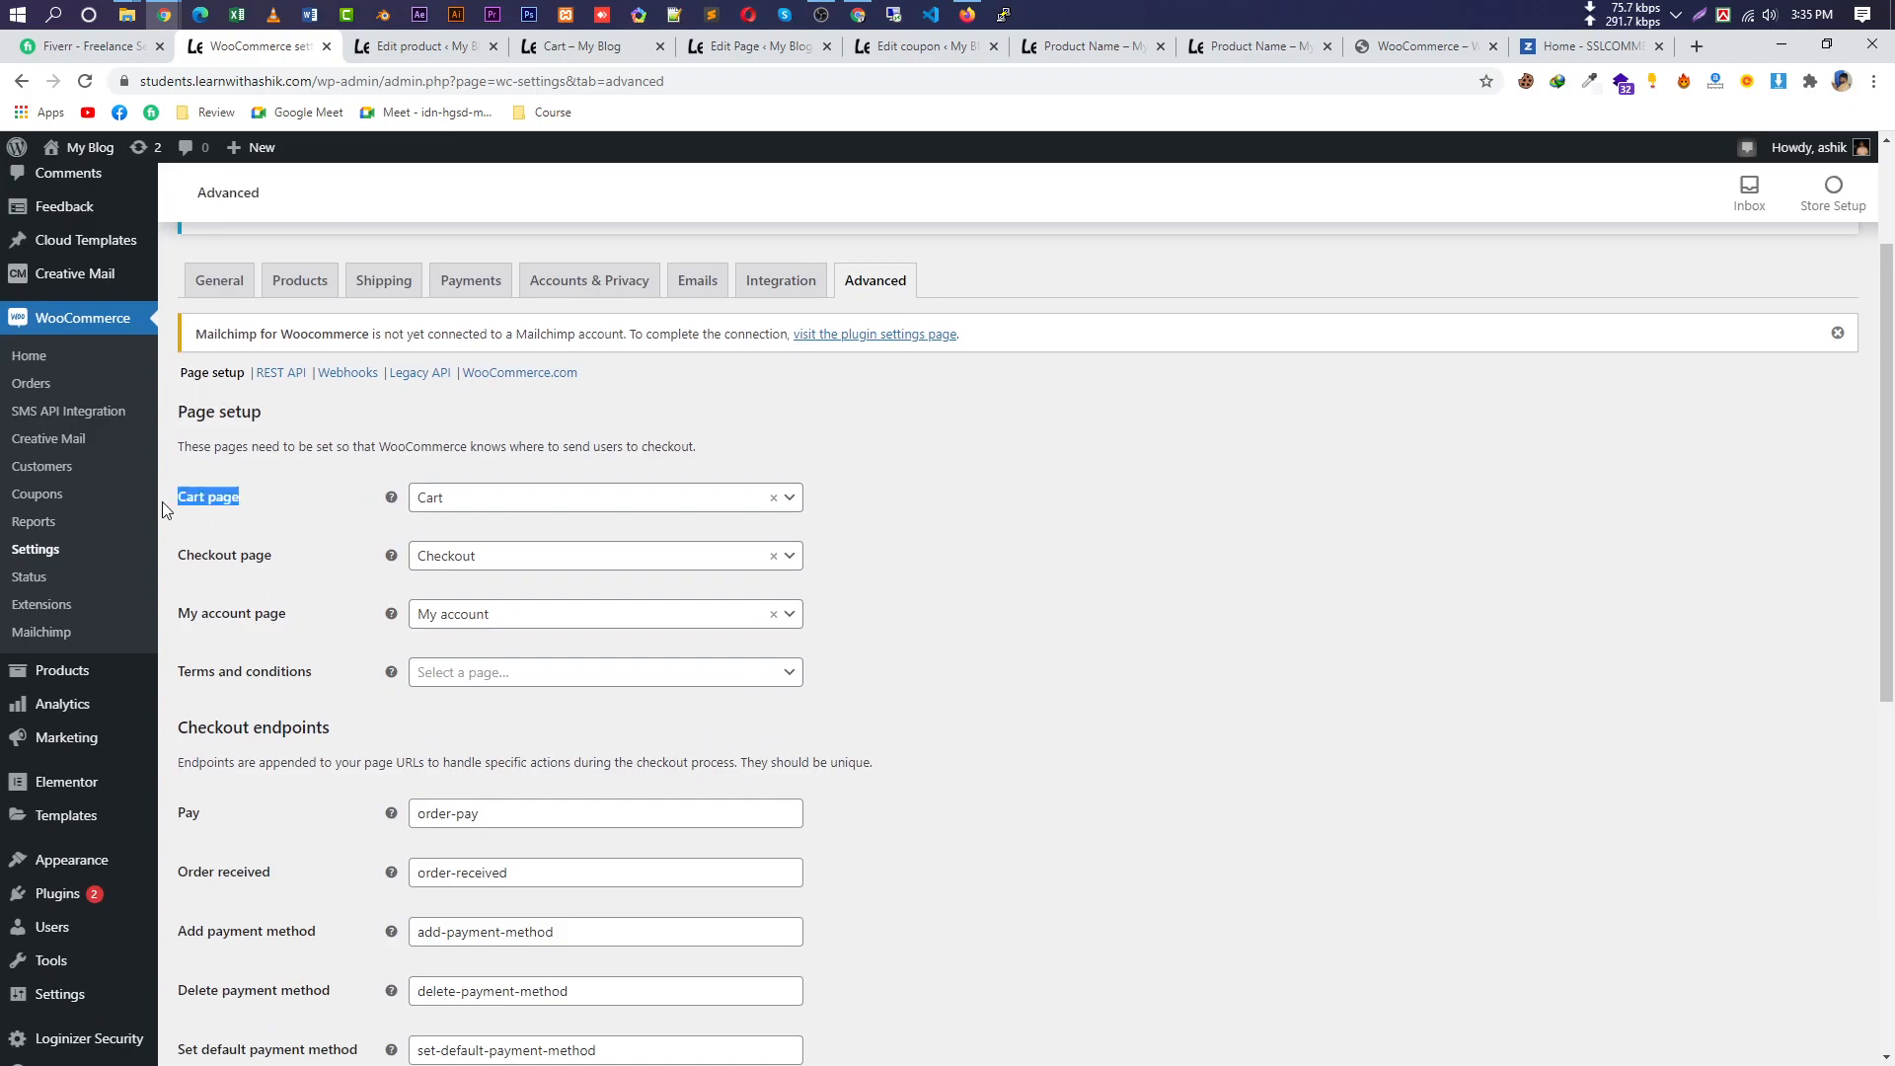
{"action": "left_click_drag", "start_coordinate": [284, 568], "coordinate": [186, 570]}
{"action": "left_click_drag", "start_coordinate": [321, 620], "coordinate": [168, 612]}
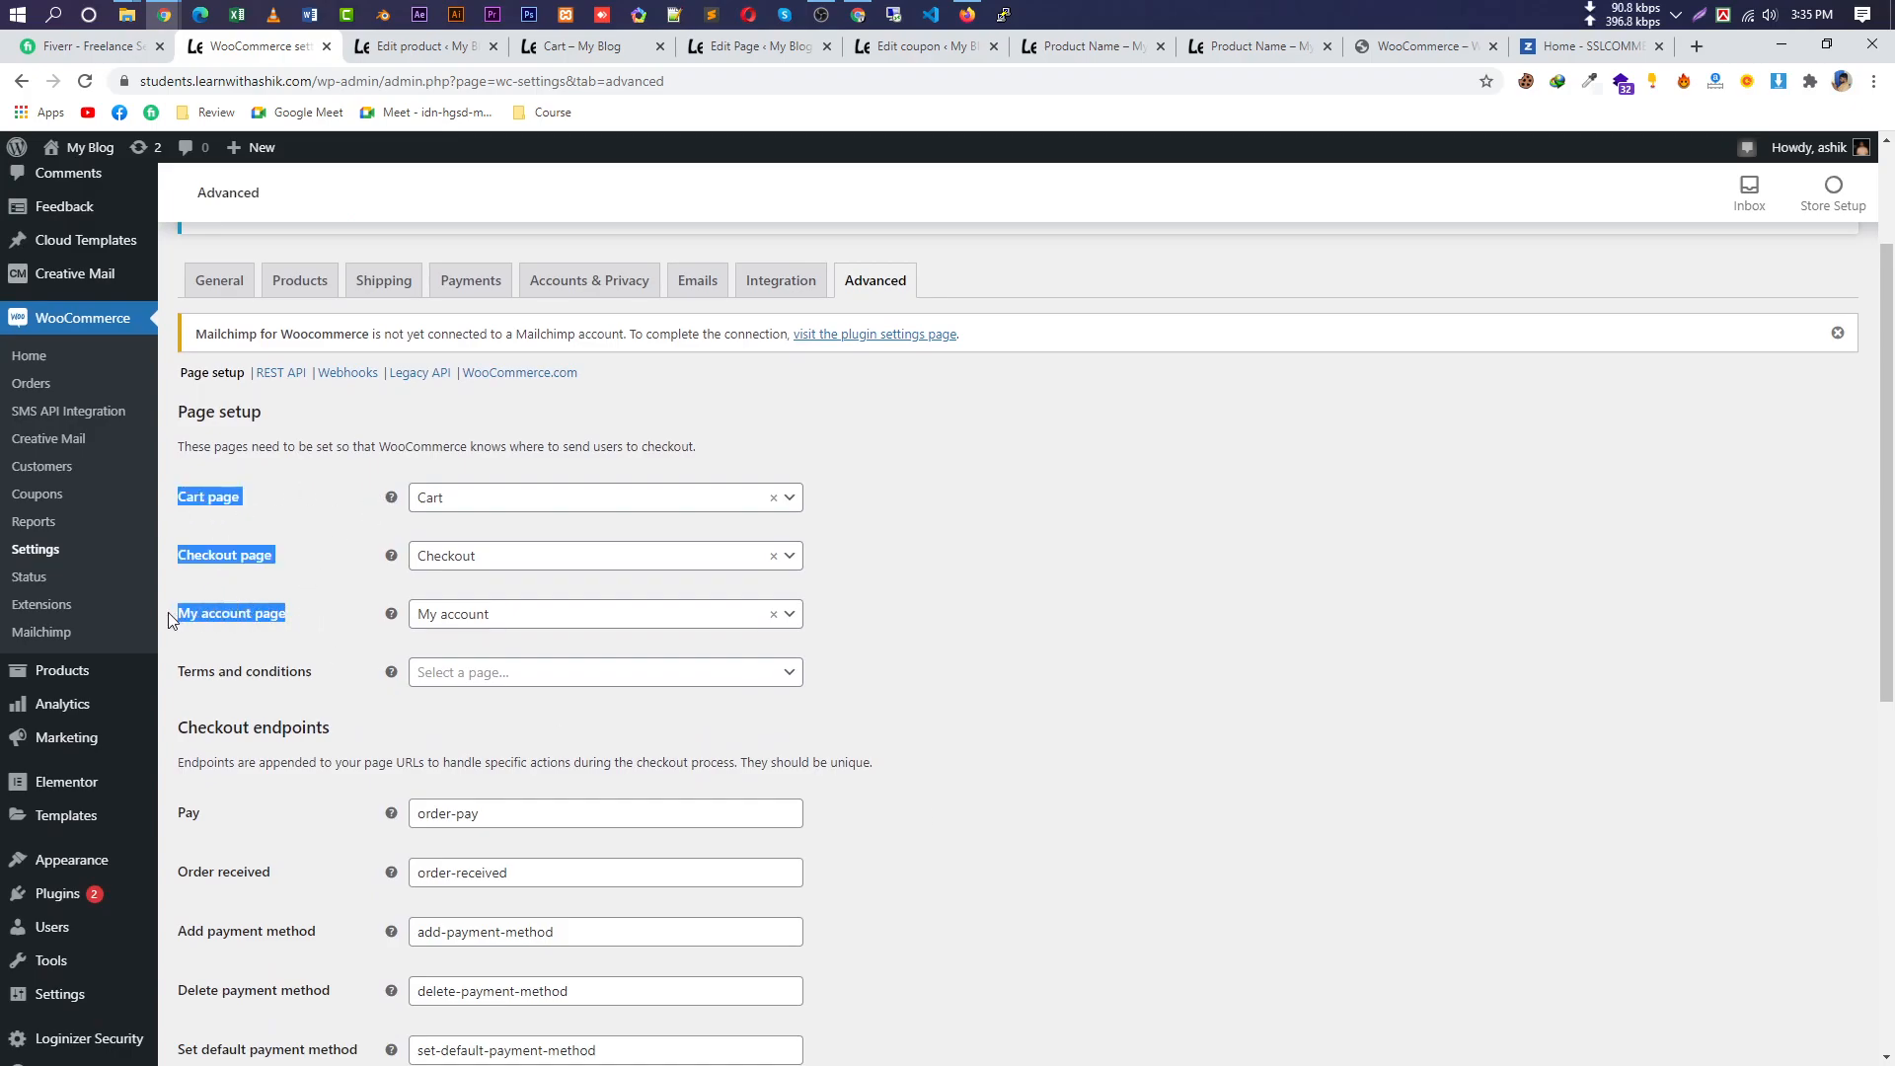
{"action": "left_click", "coordinate": [542, 671]}
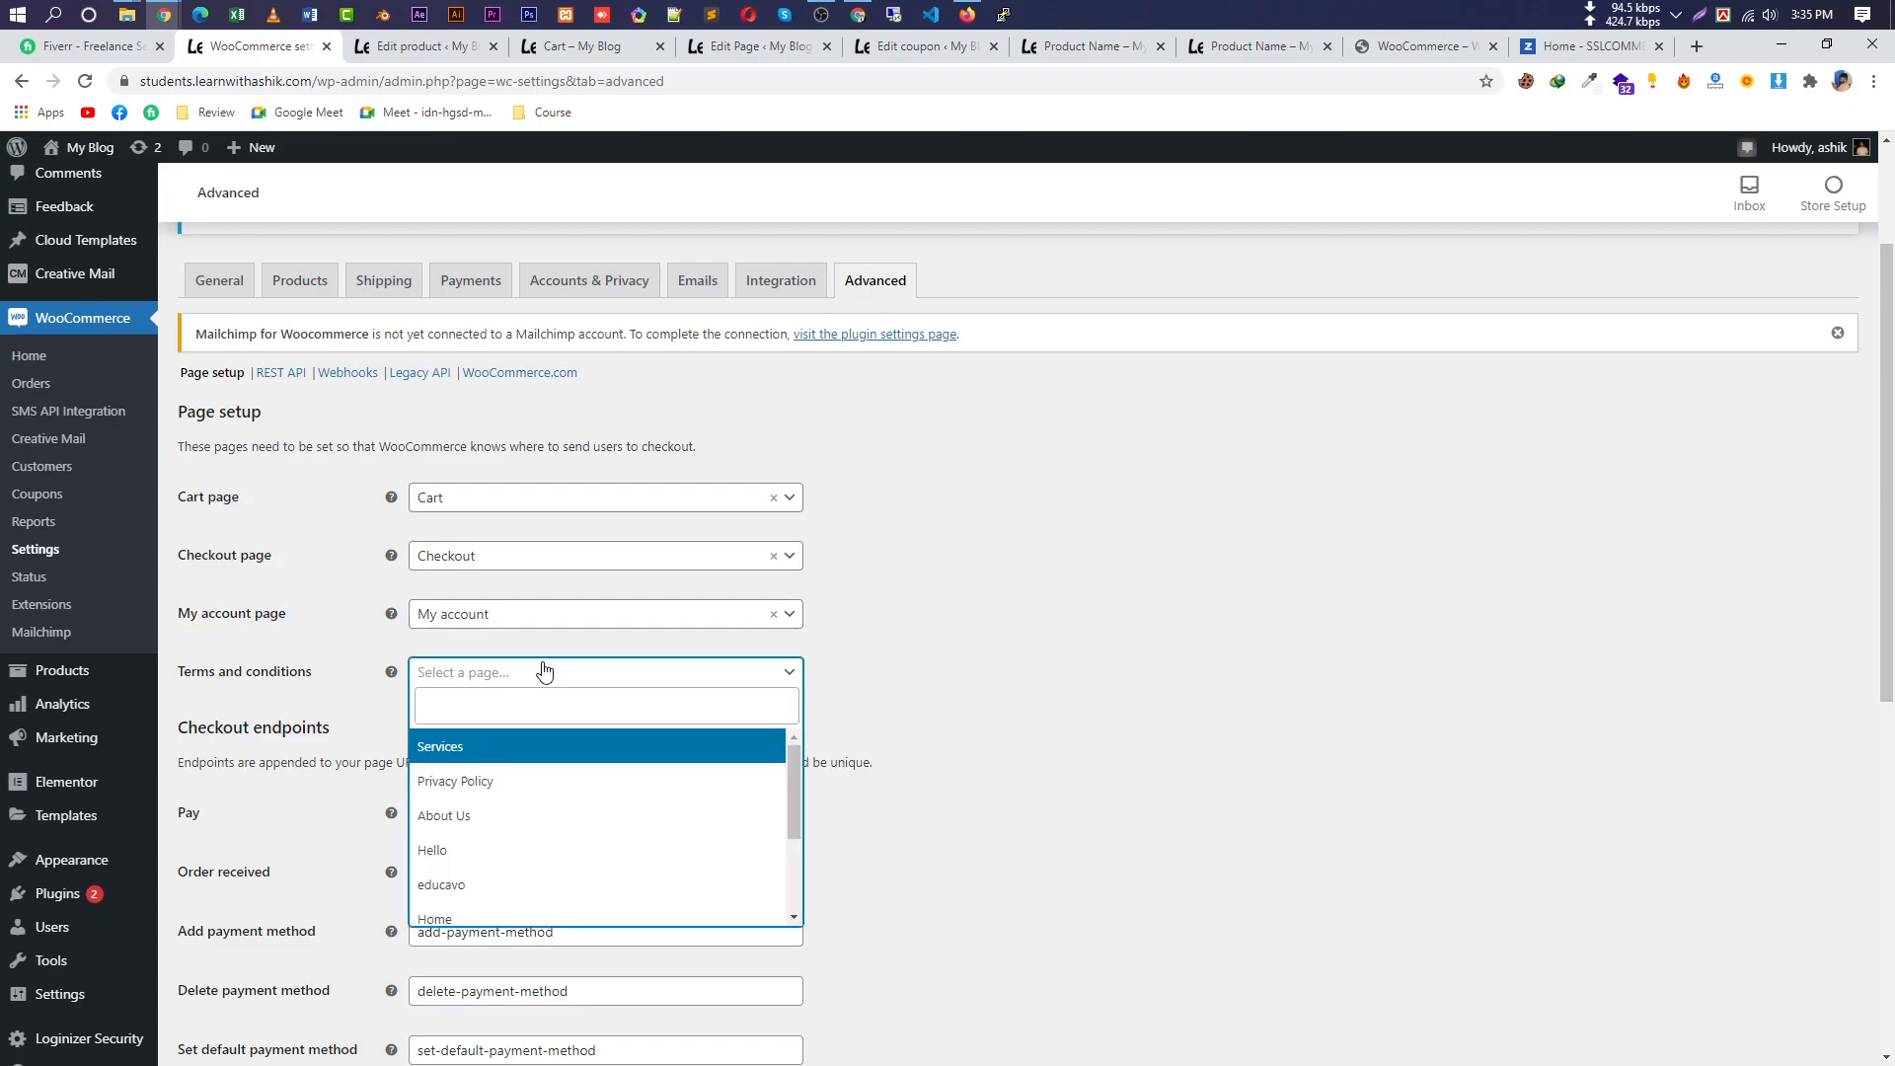
{"action": "scroll", "coordinate": [532, 853], "scroll_direction": "down", "scroll_amount": 3}
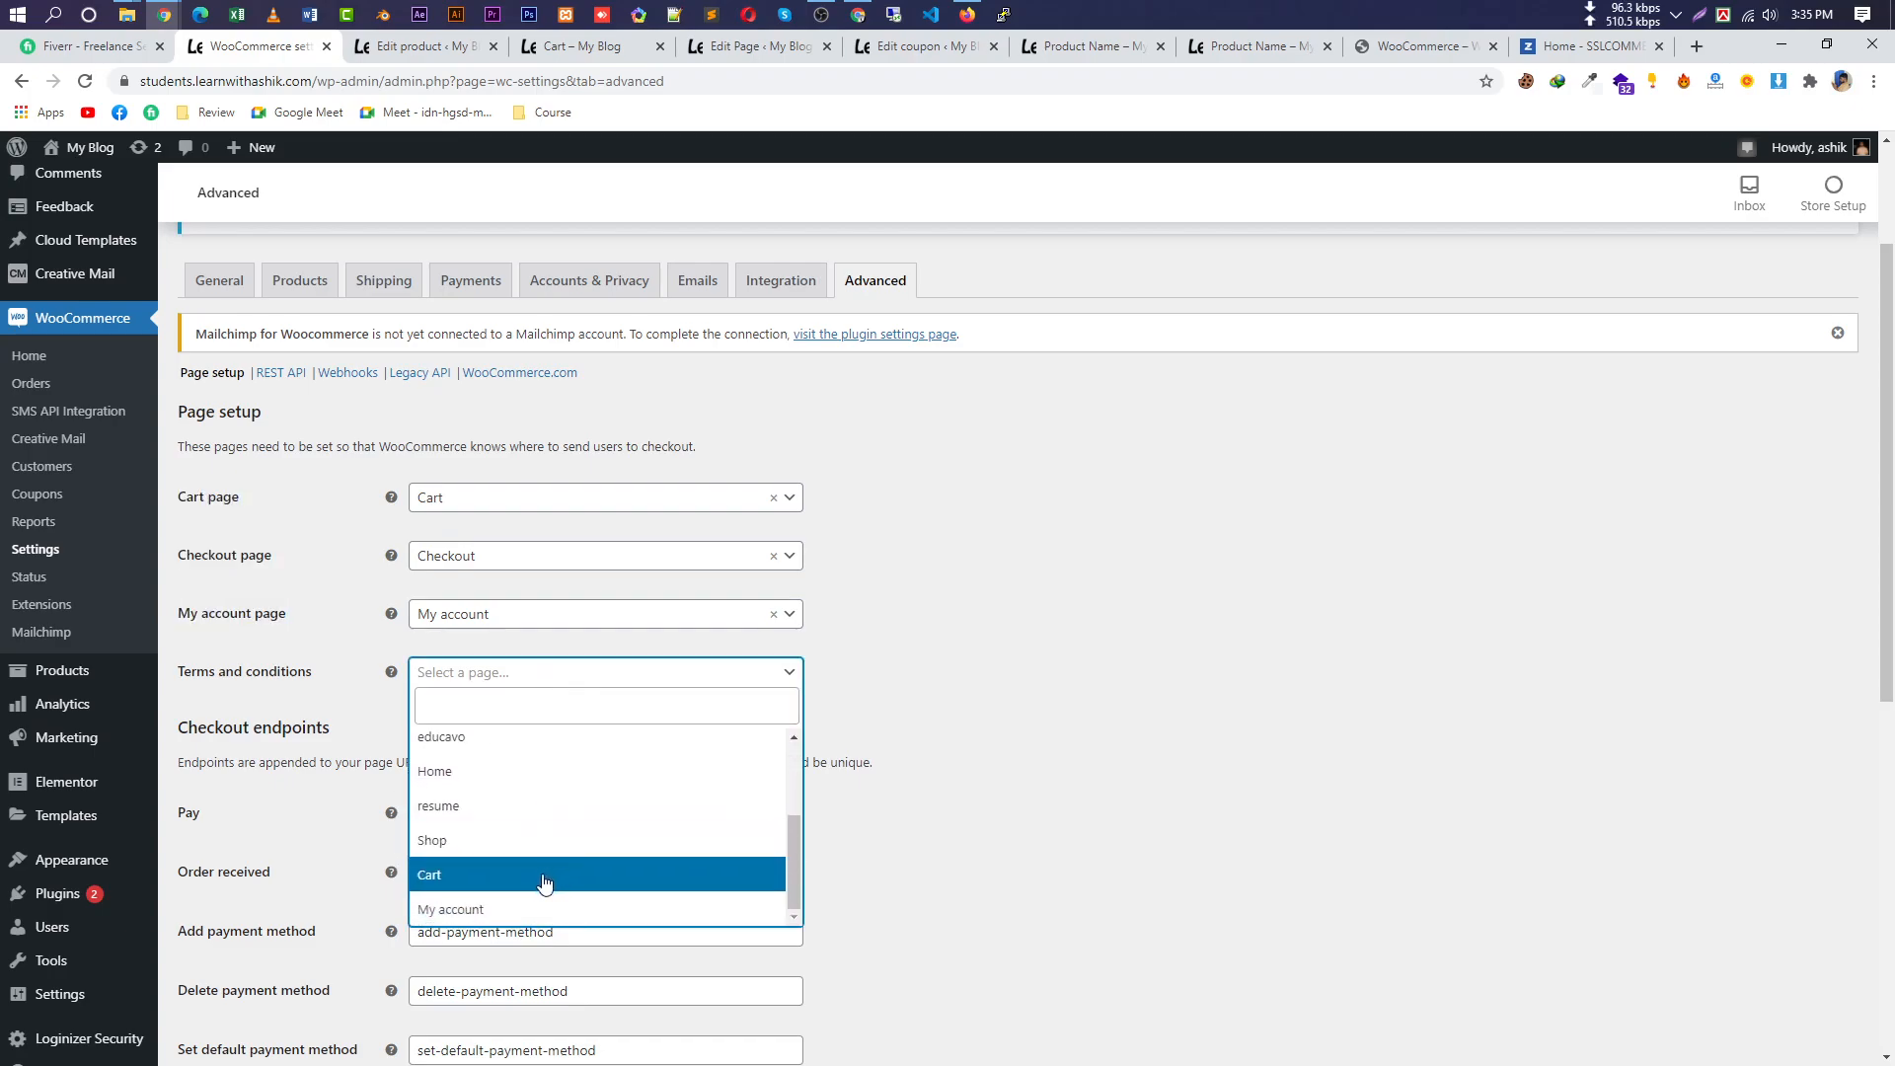
{"action": "scroll", "coordinate": [602, 819], "scroll_direction": "up", "scroll_amount": 2}
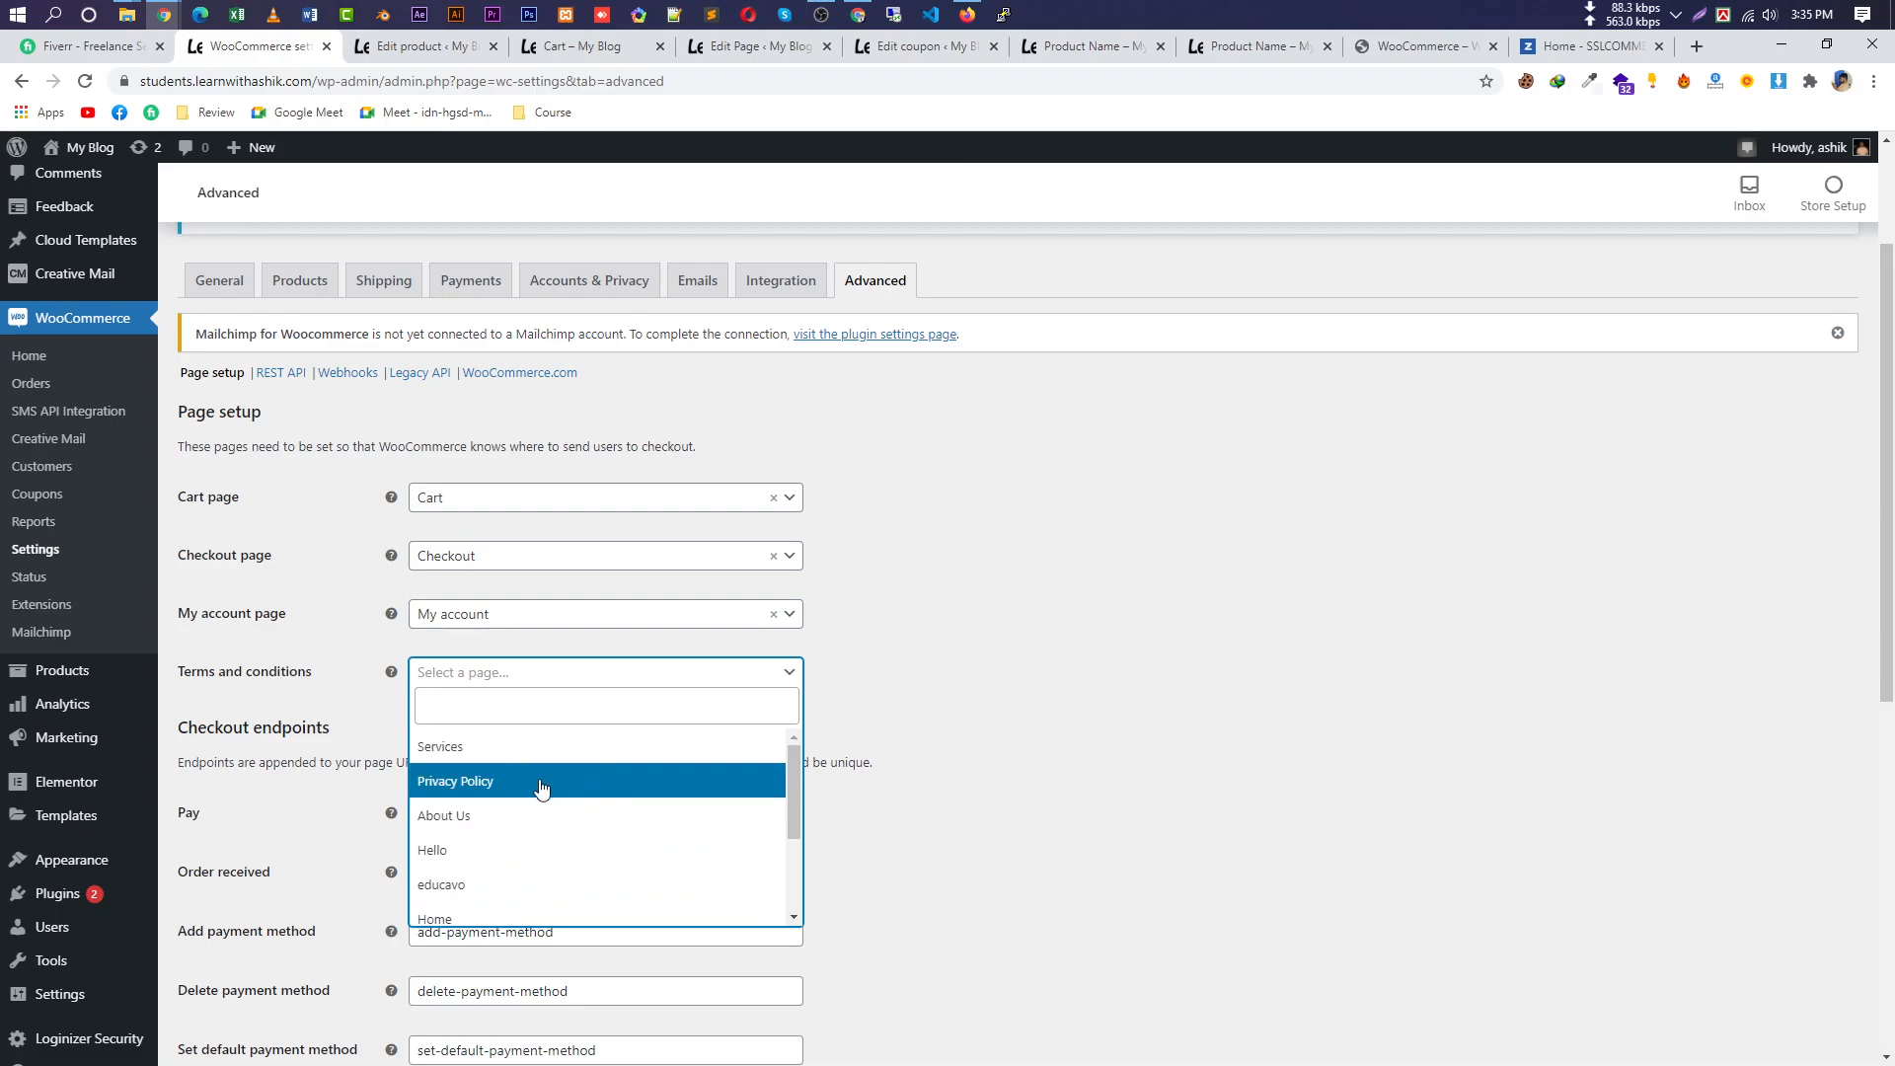
{"action": "left_click", "coordinate": [603, 795]}
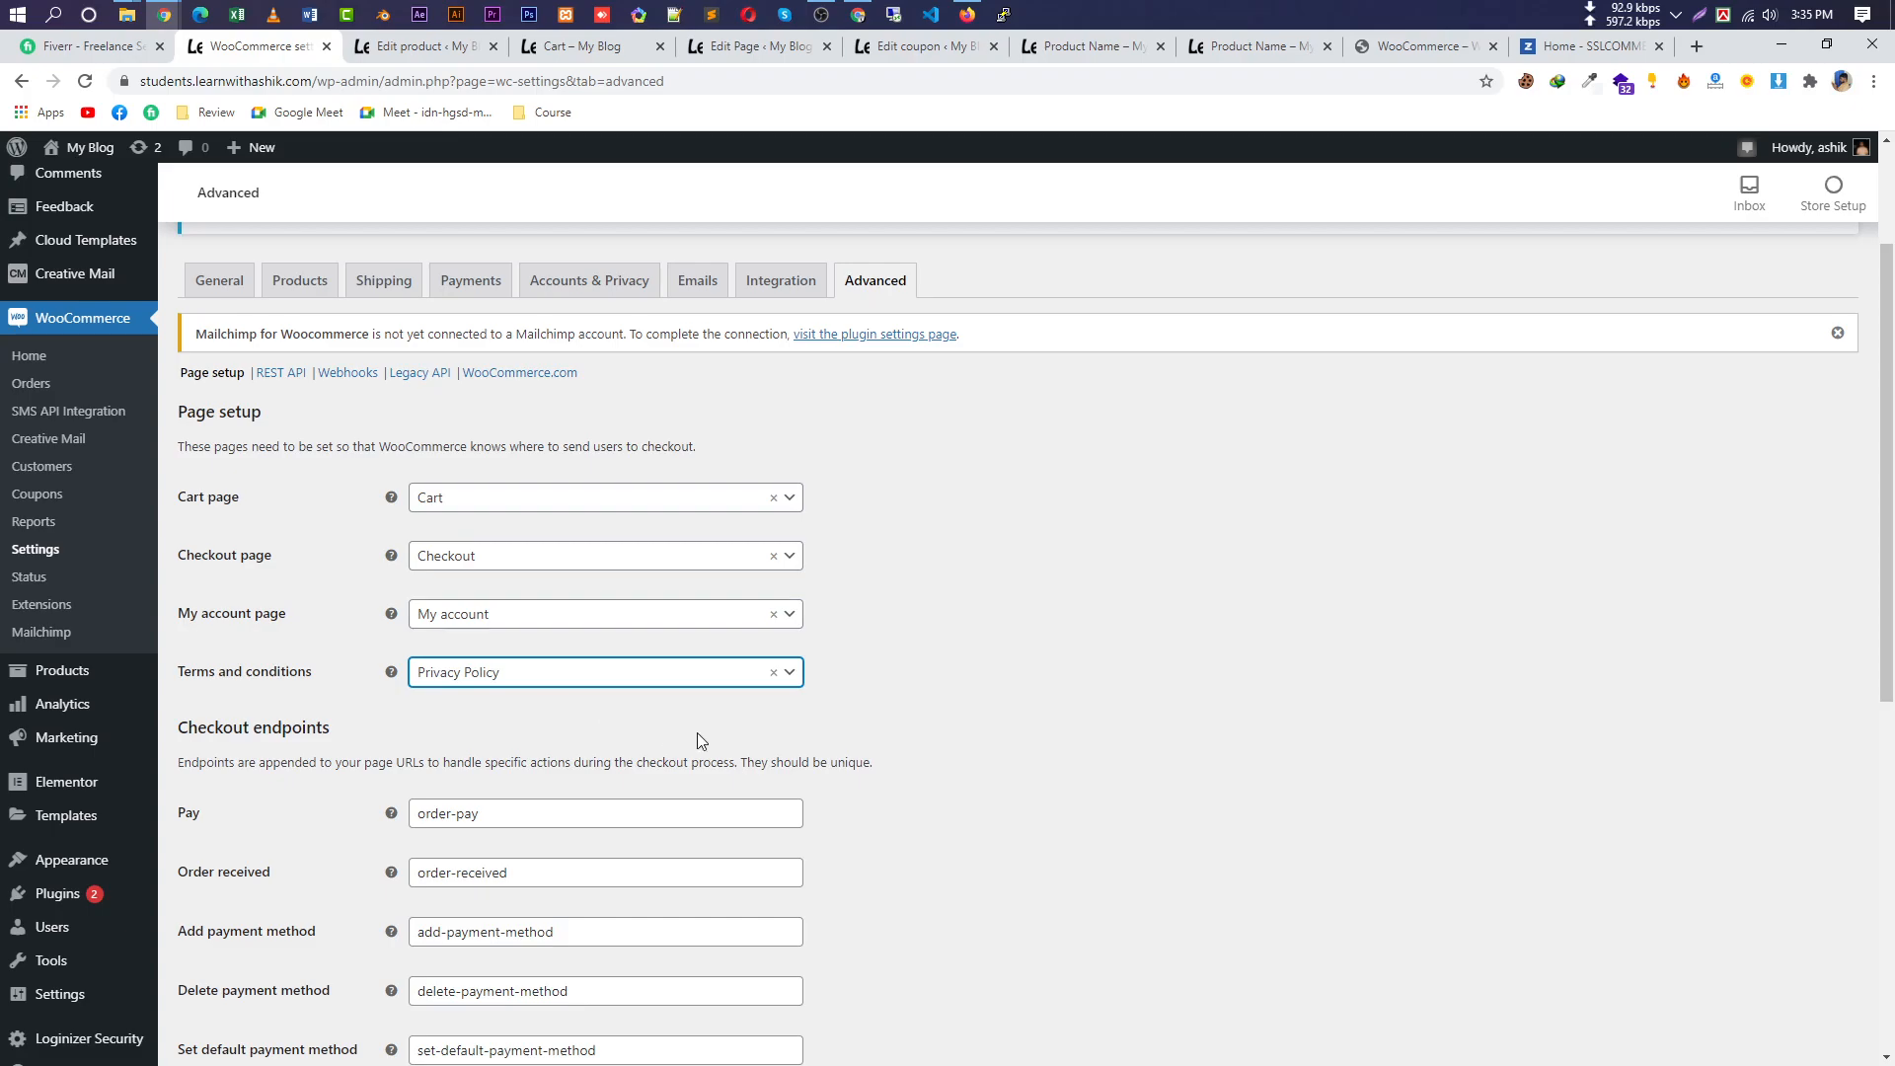
{"action": "scroll", "coordinate": [896, 730], "scroll_direction": "down", "scroll_amount": 7}
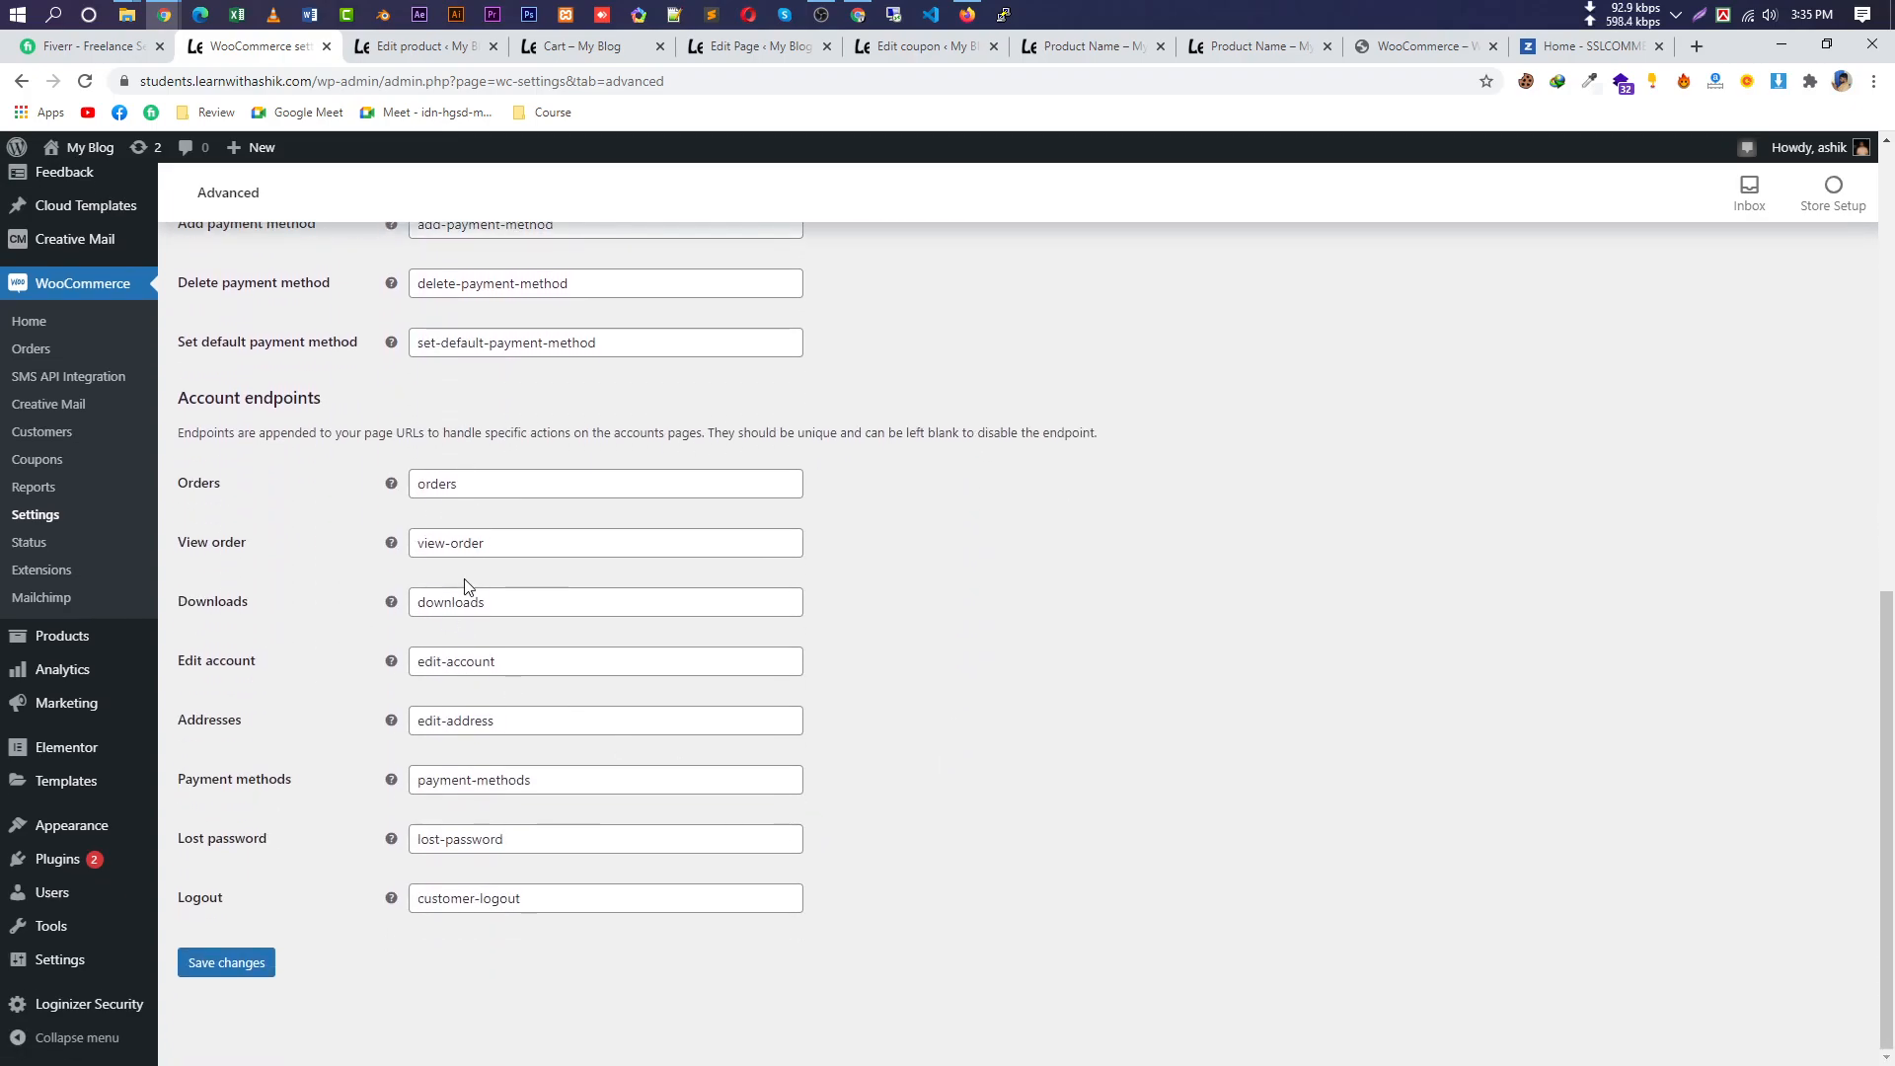
{"action": "left_click", "coordinate": [260, 964]}
{"action": "right_click", "coordinate": [258, 962]}
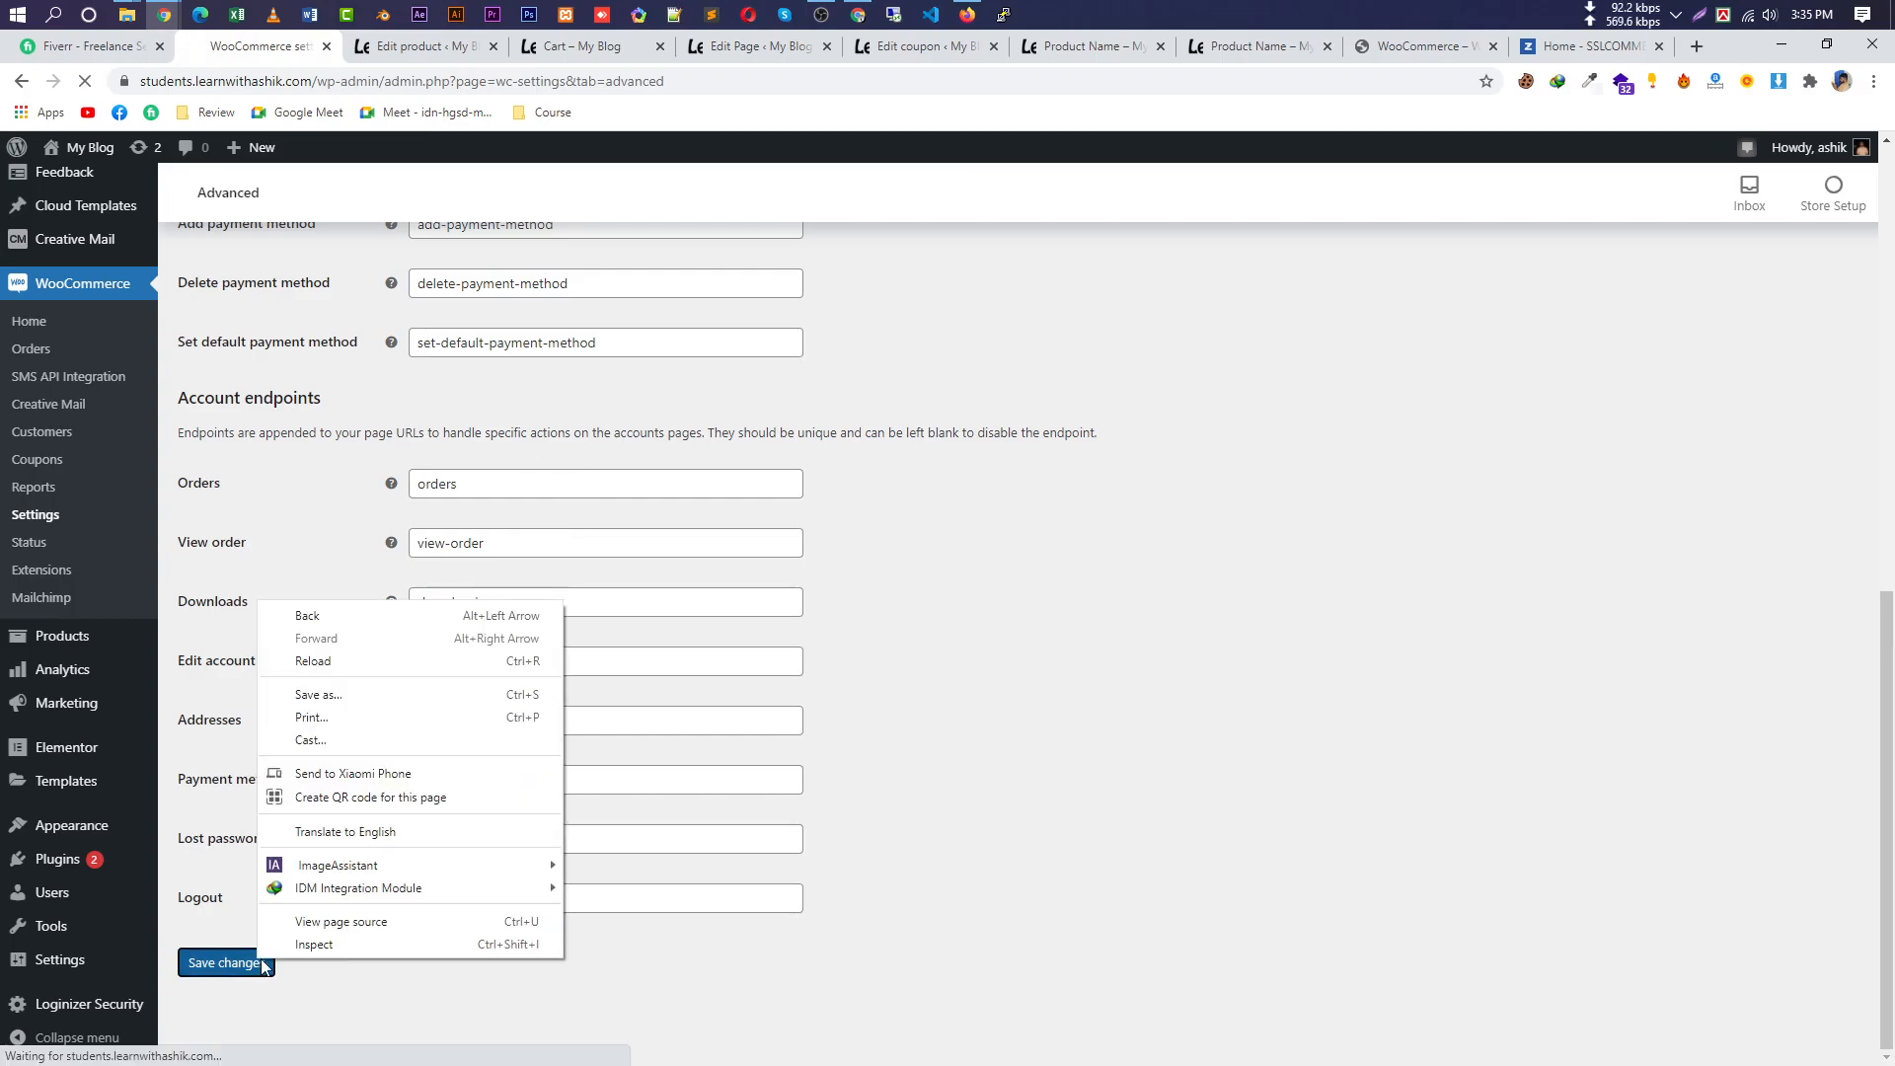
{"action": "left_click", "coordinate": [247, 968]}
{"action": "scroll", "coordinate": [935, 701], "scroll_direction": "up", "scroll_amount": 3}
{"action": "scroll", "coordinate": [933, 697], "scroll_direction": "up", "scroll_amount": 6}
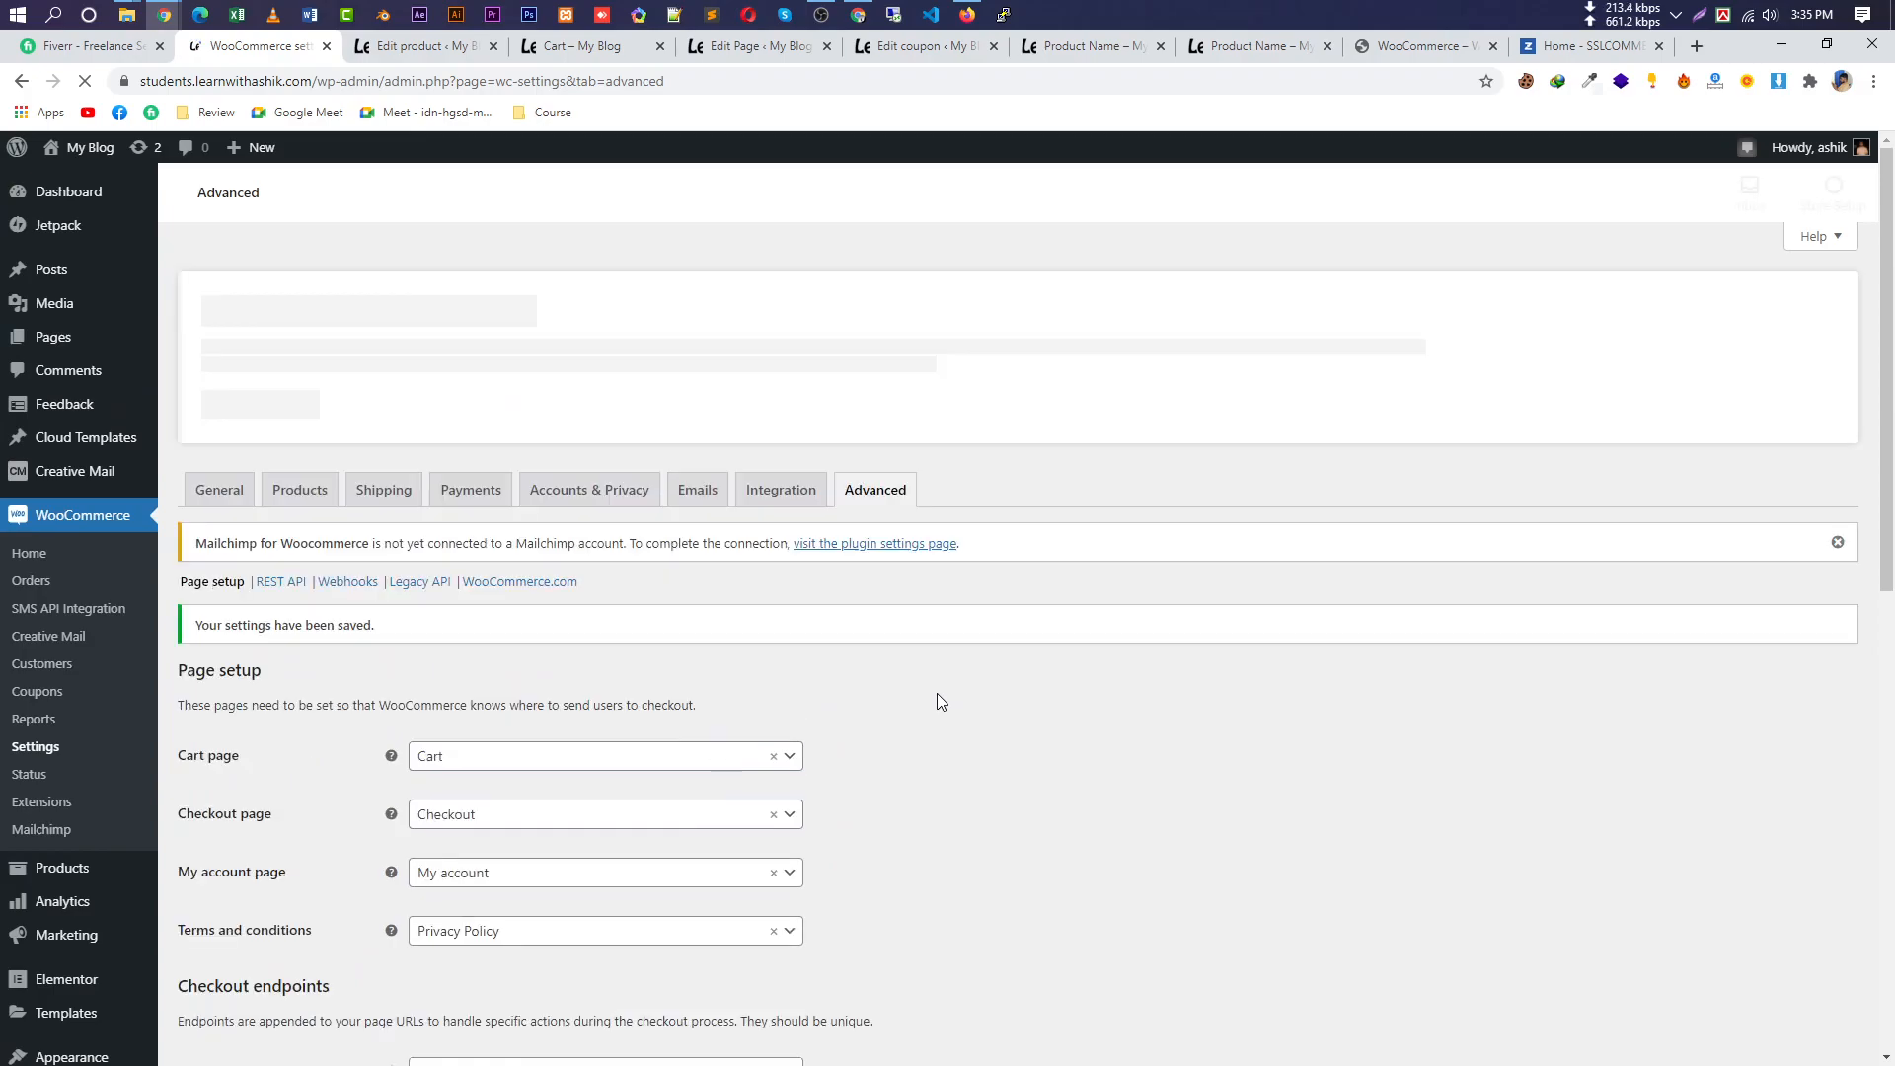
Look over the Integration settings' database file path, then go to the Emails settings.
{"action": "left_click", "coordinate": [778, 480]}
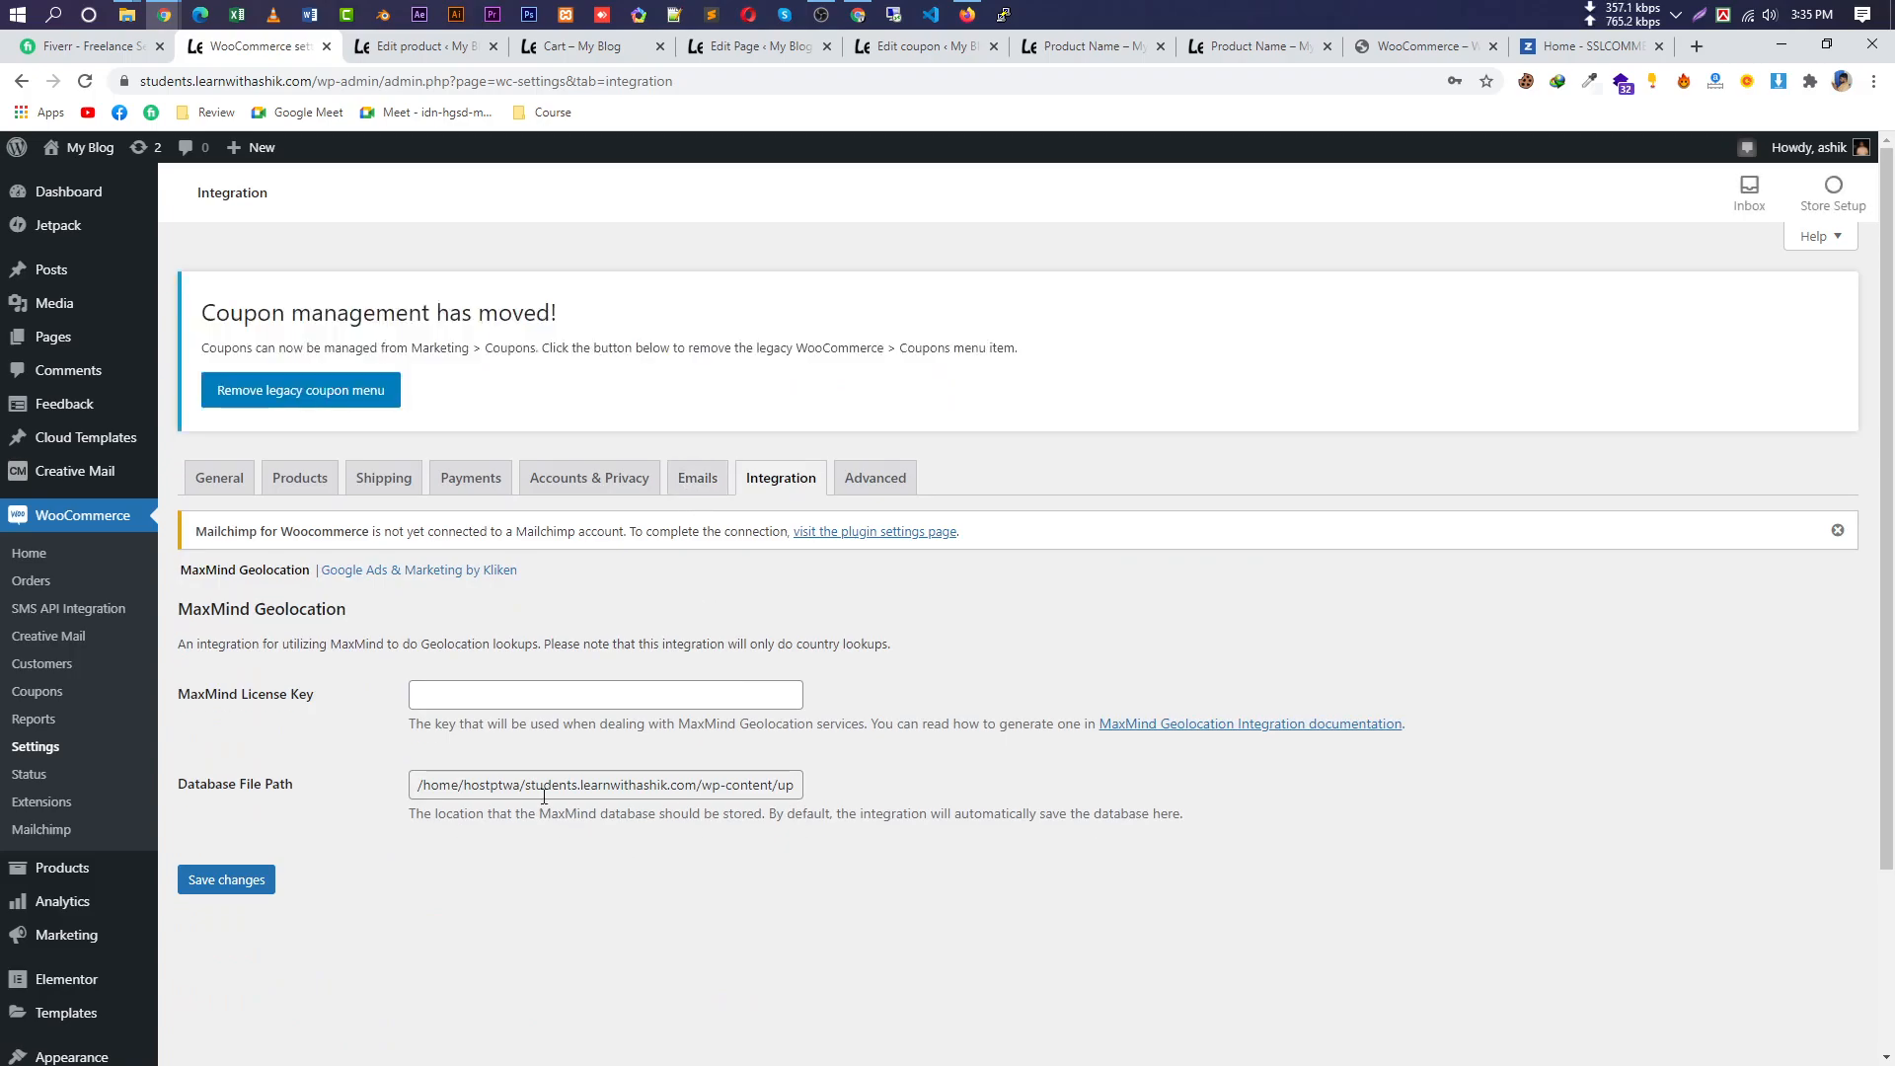
{"action": "left_click_drag", "start_coordinate": [557, 789], "coordinate": [856, 809]}
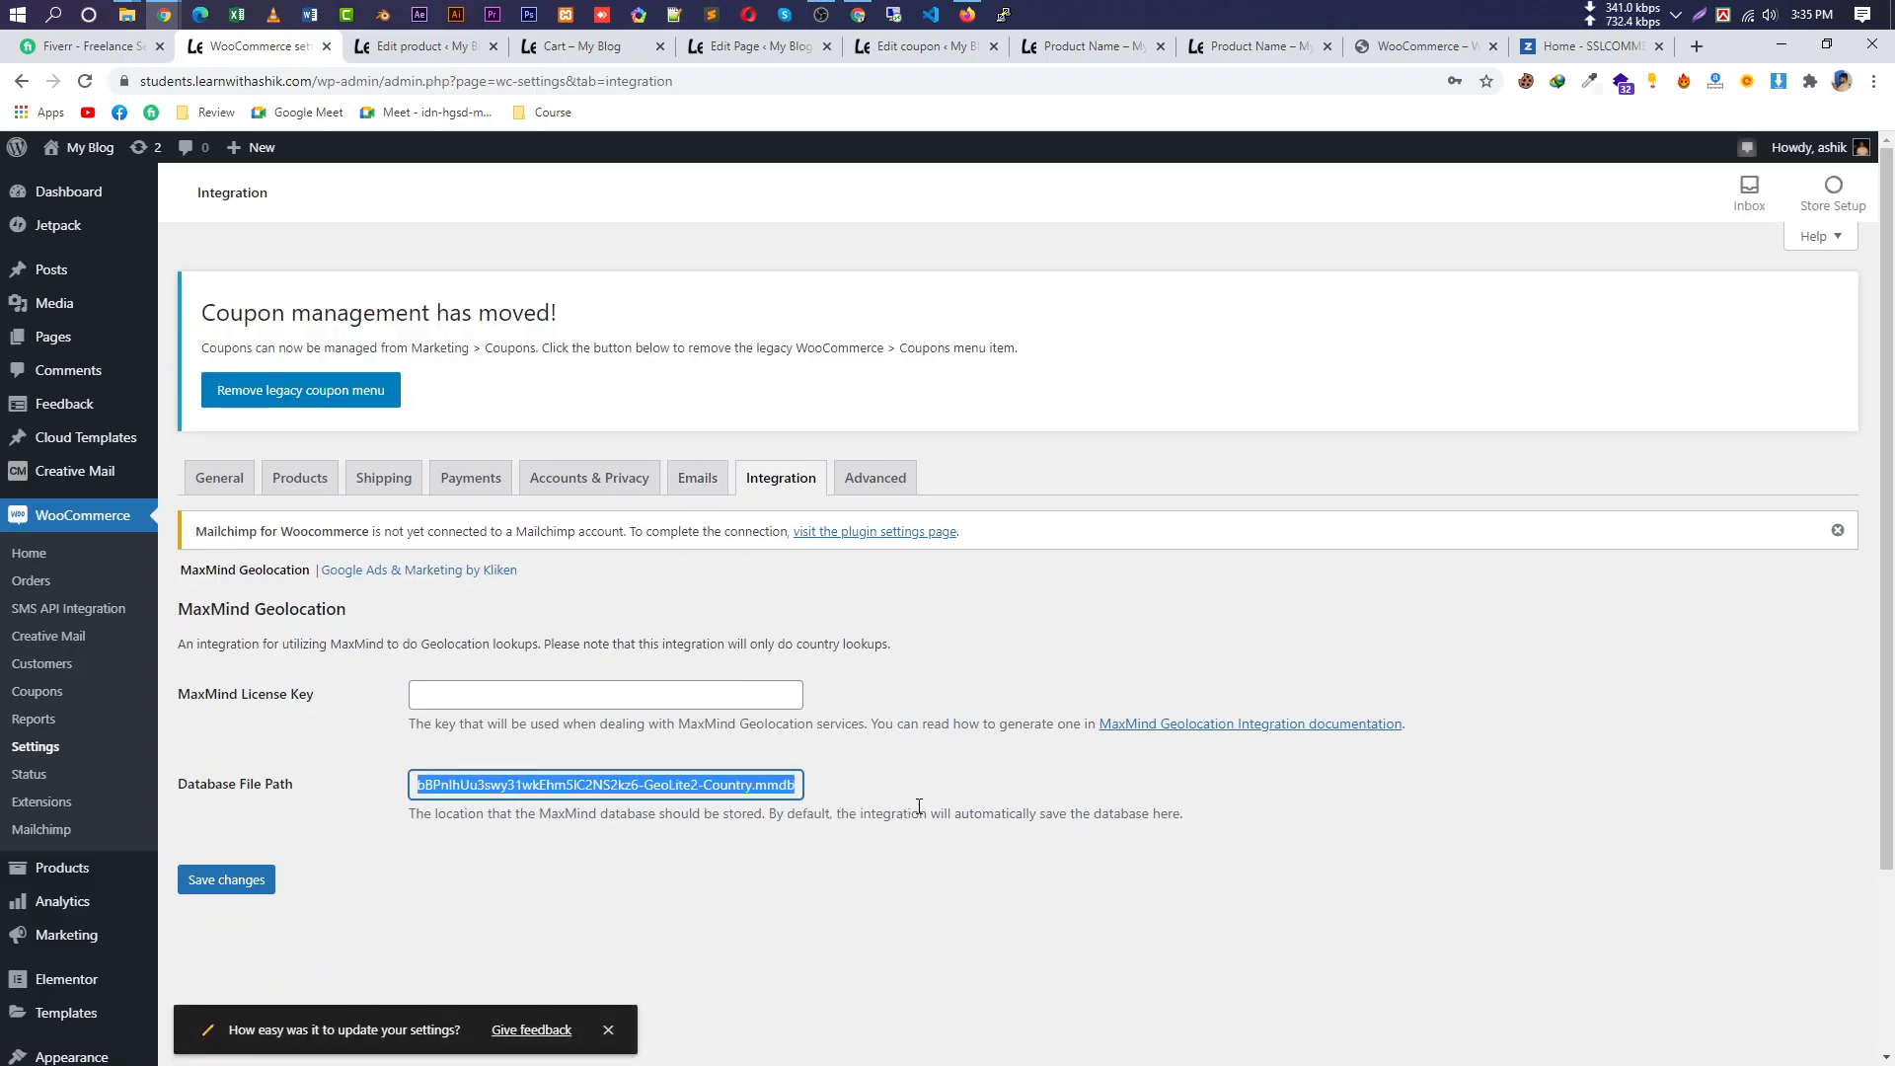
{"action": "left_click", "coordinate": [698, 478]}
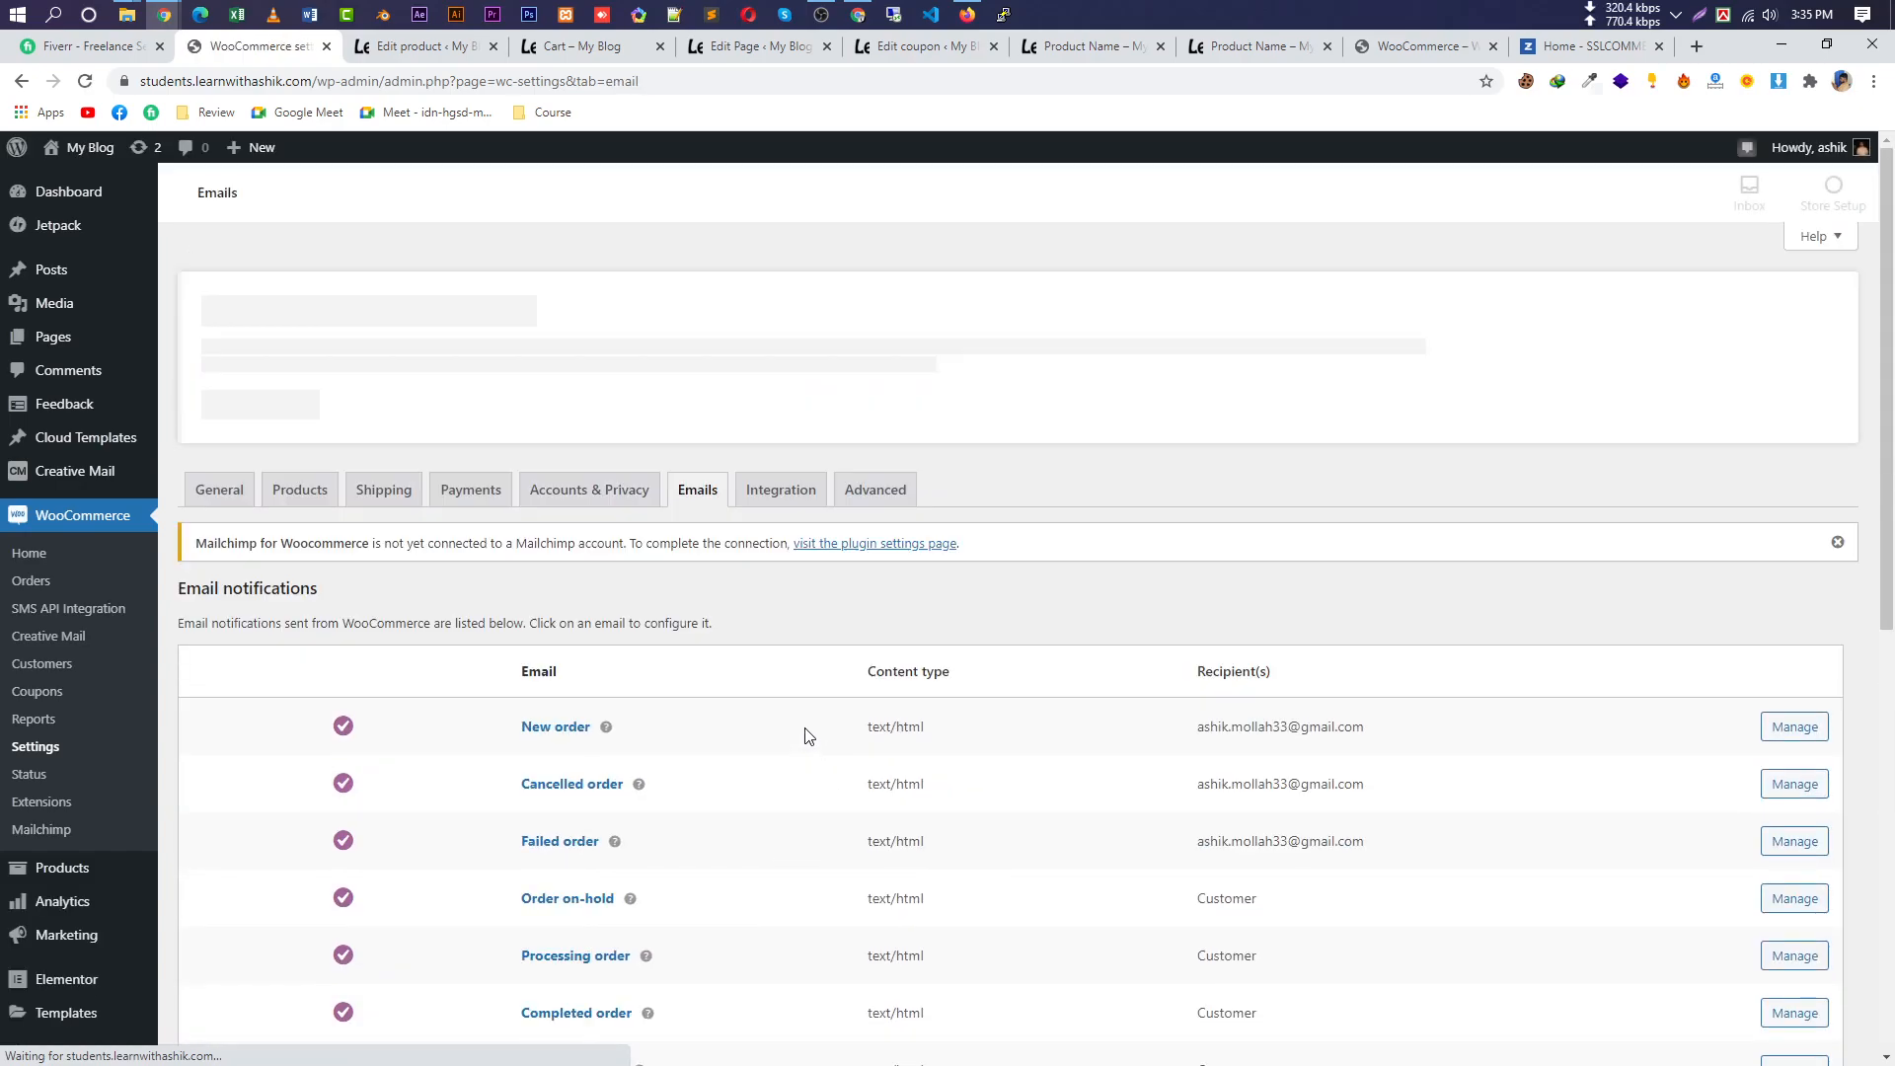
Open the Customer invoice / Order details email settings and save them.
{"action": "scroll", "coordinate": [801, 738], "scroll_direction": "down", "scroll_amount": 1}
{"action": "scroll", "coordinate": [801, 745], "scroll_direction": "down", "scroll_amount": 3}
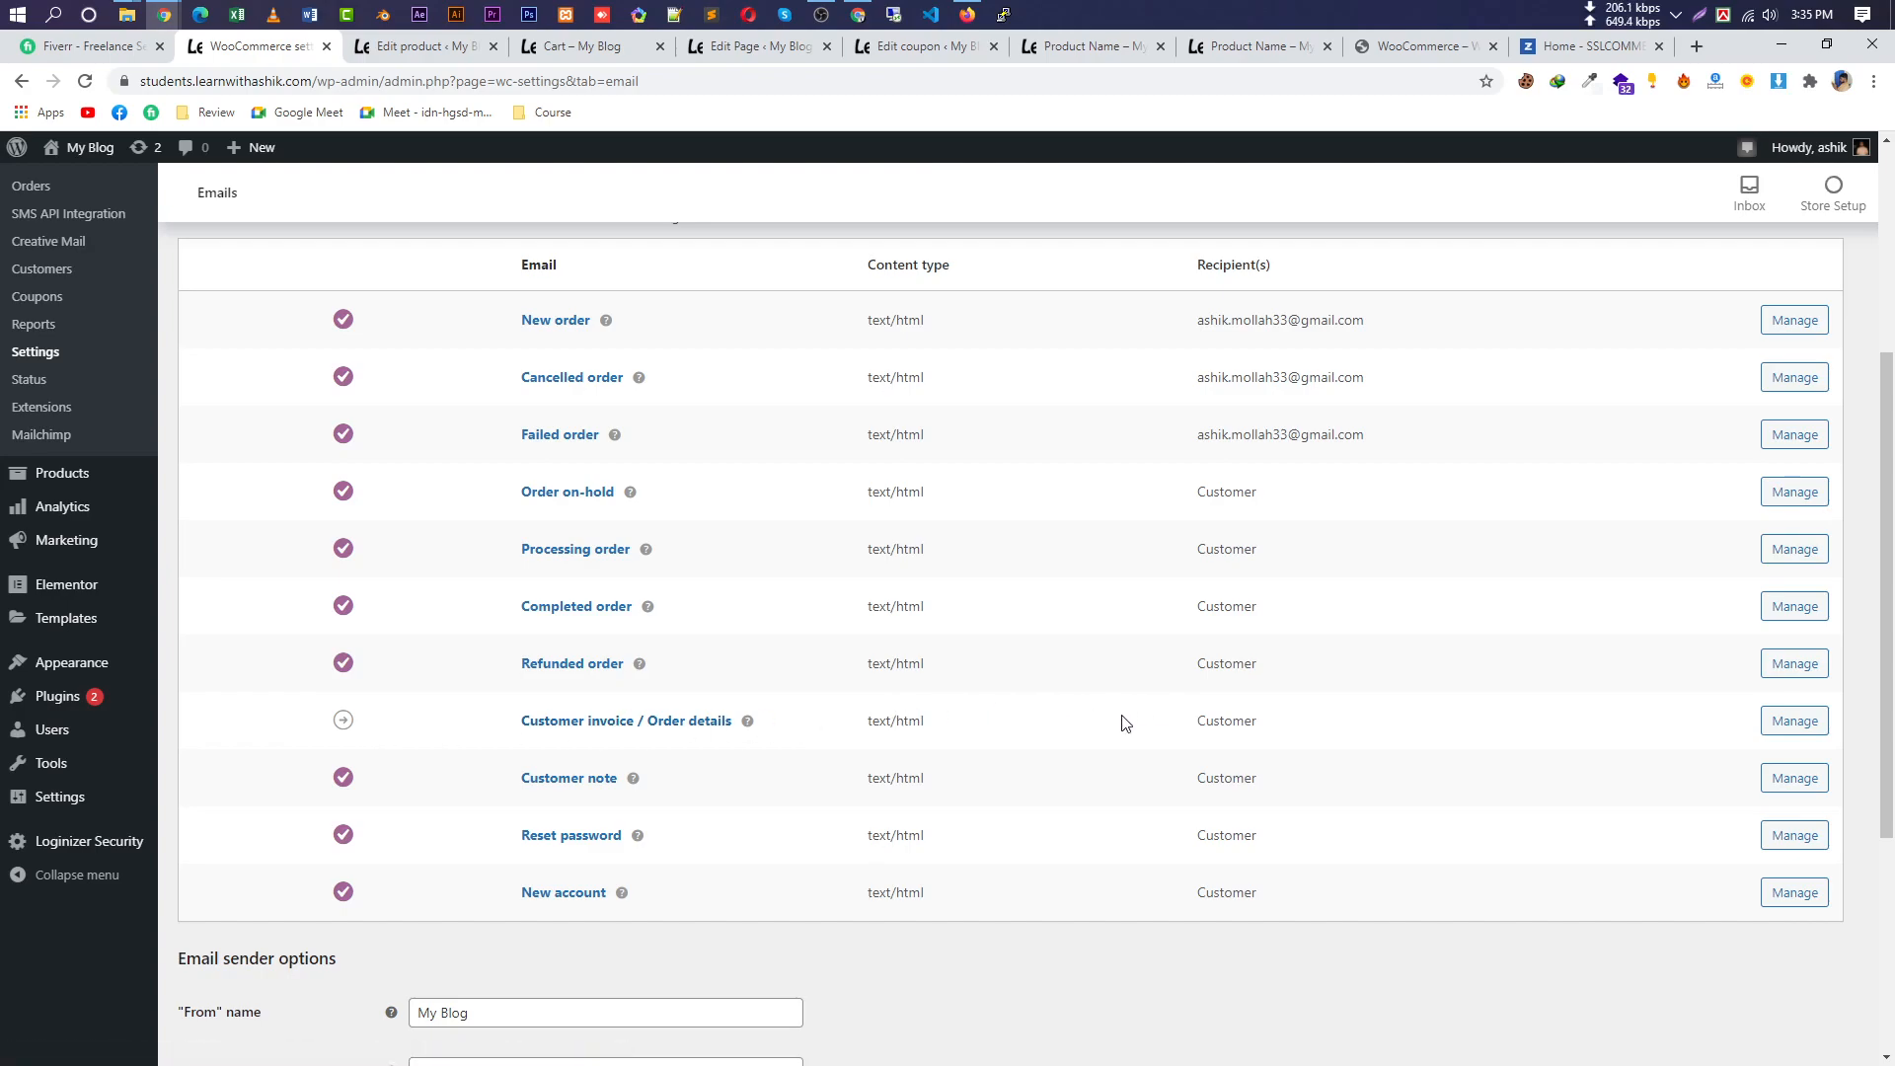
{"action": "left_click", "coordinate": [1766, 722]}
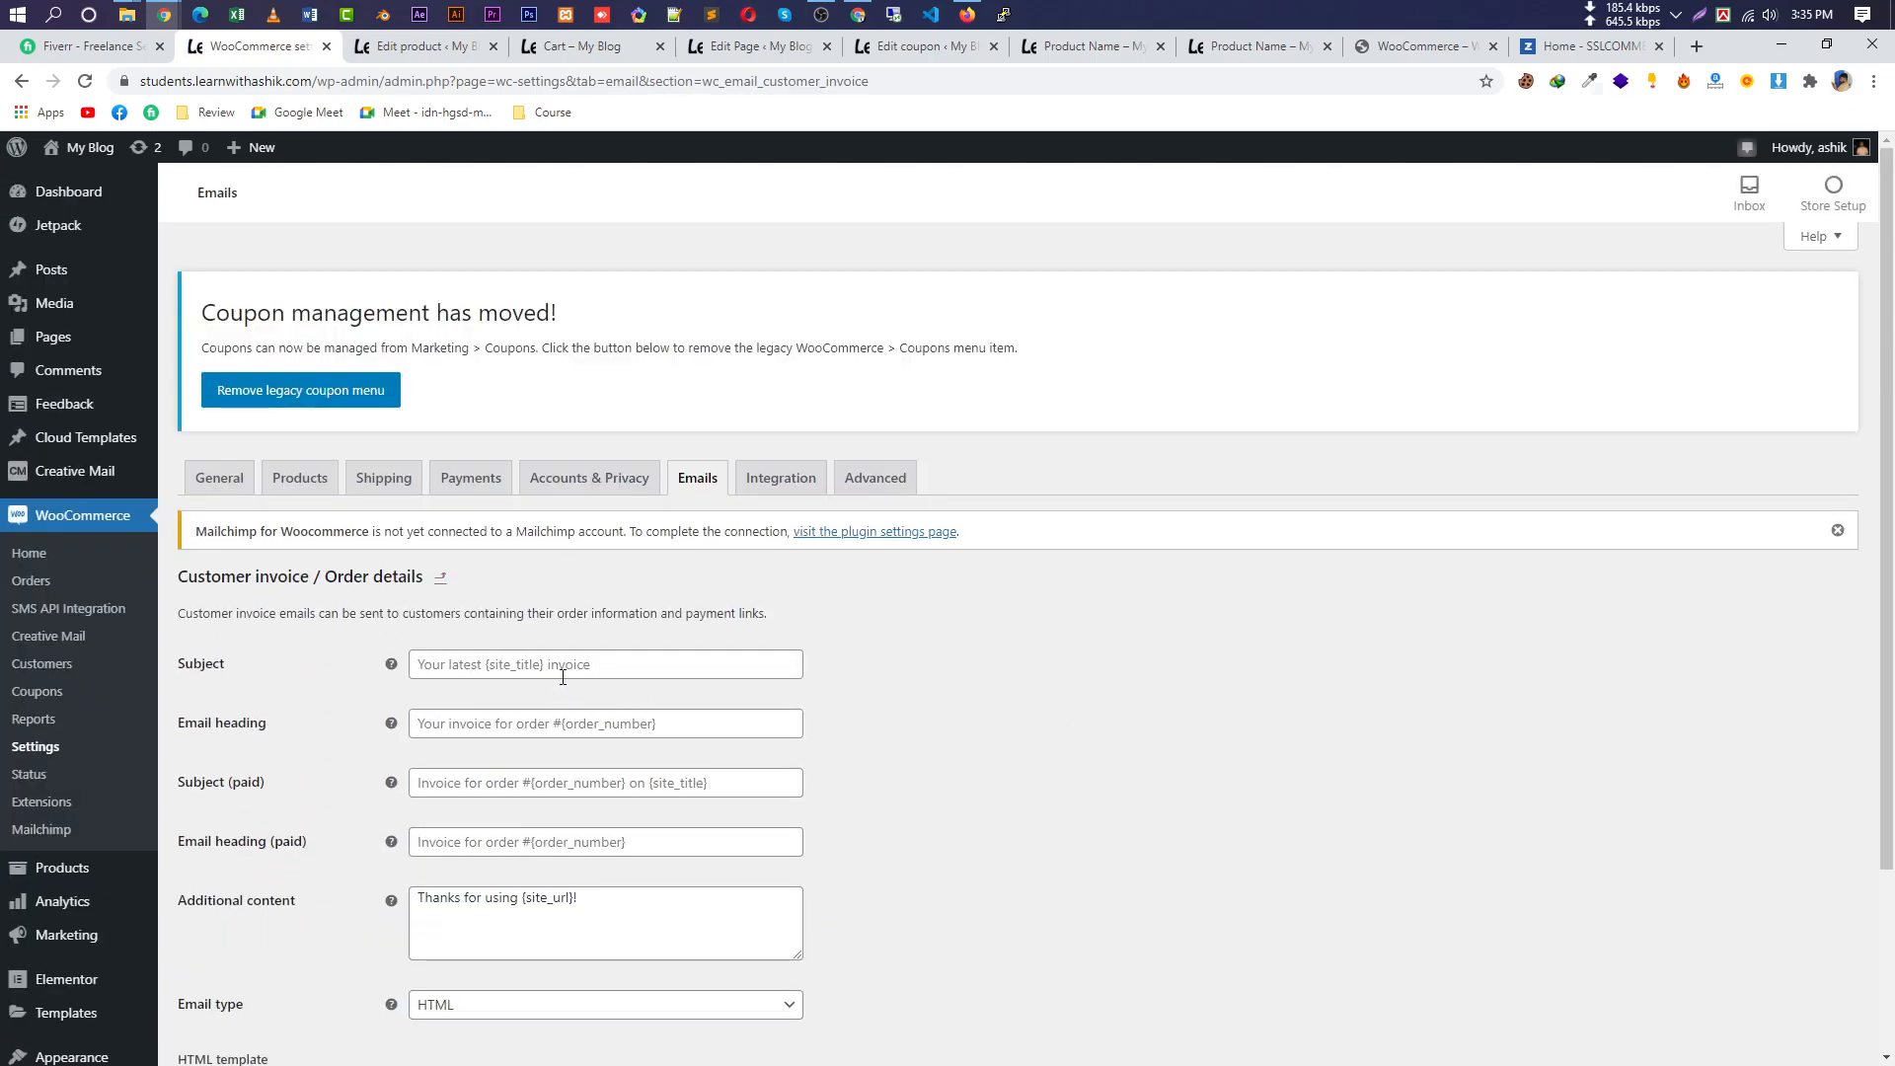
{"action": "scroll", "coordinate": [740, 740], "scroll_direction": "down", "scroll_amount": 2}
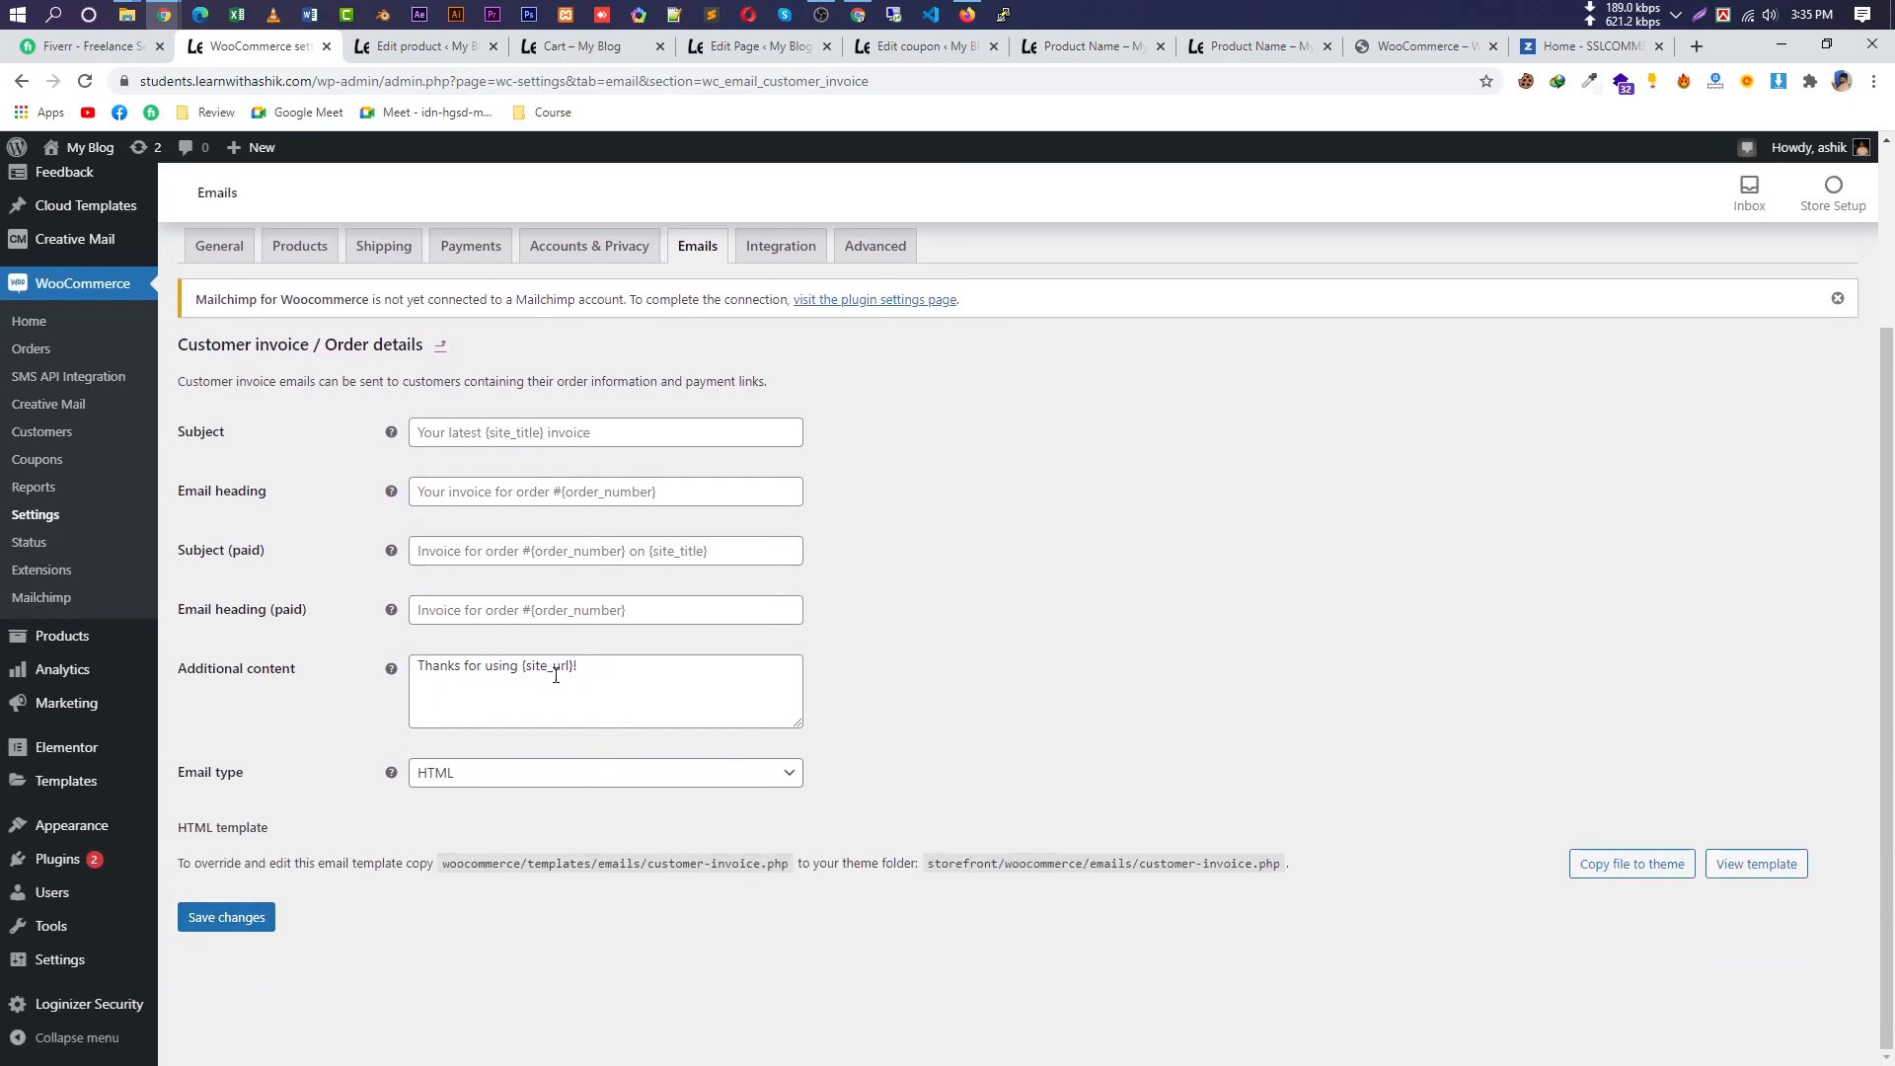
{"action": "left_click", "coordinate": [233, 914]}
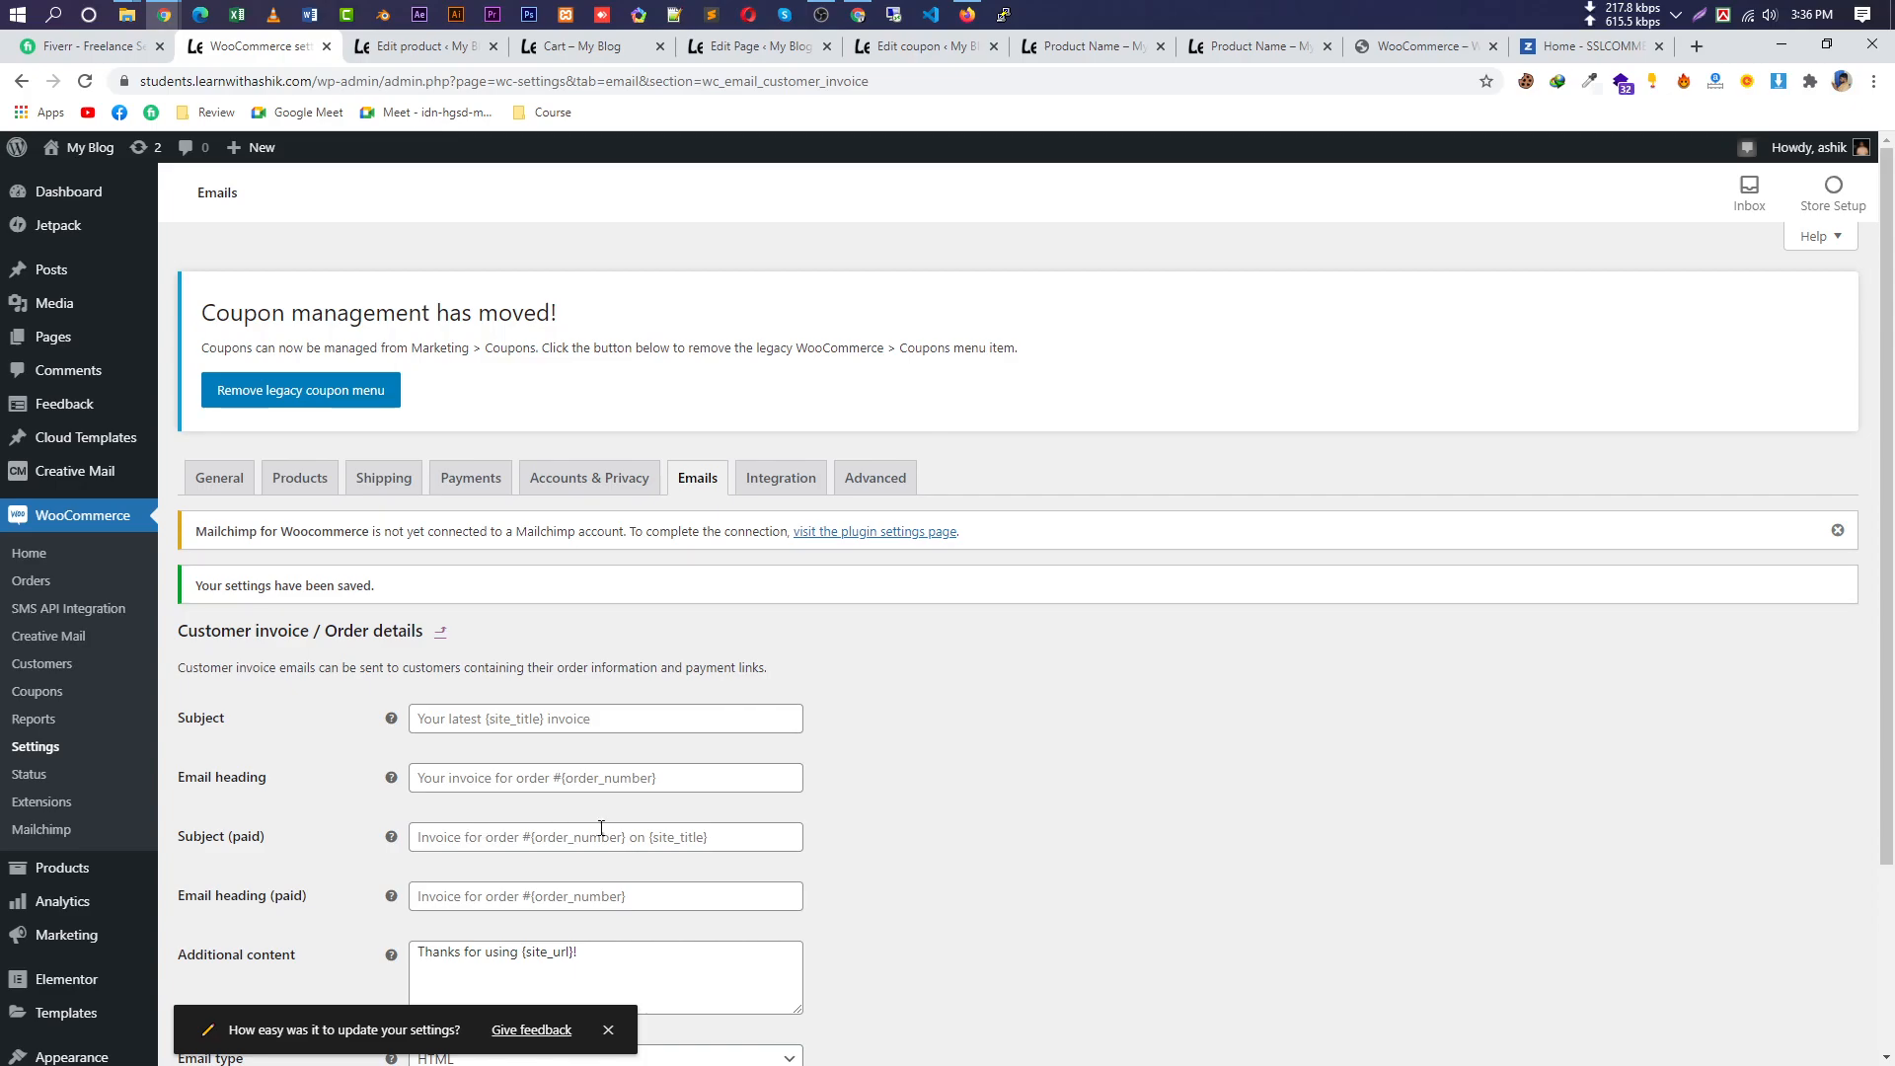
{"action": "scroll", "coordinate": [900, 842], "scroll_direction": "down", "scroll_amount": 2}
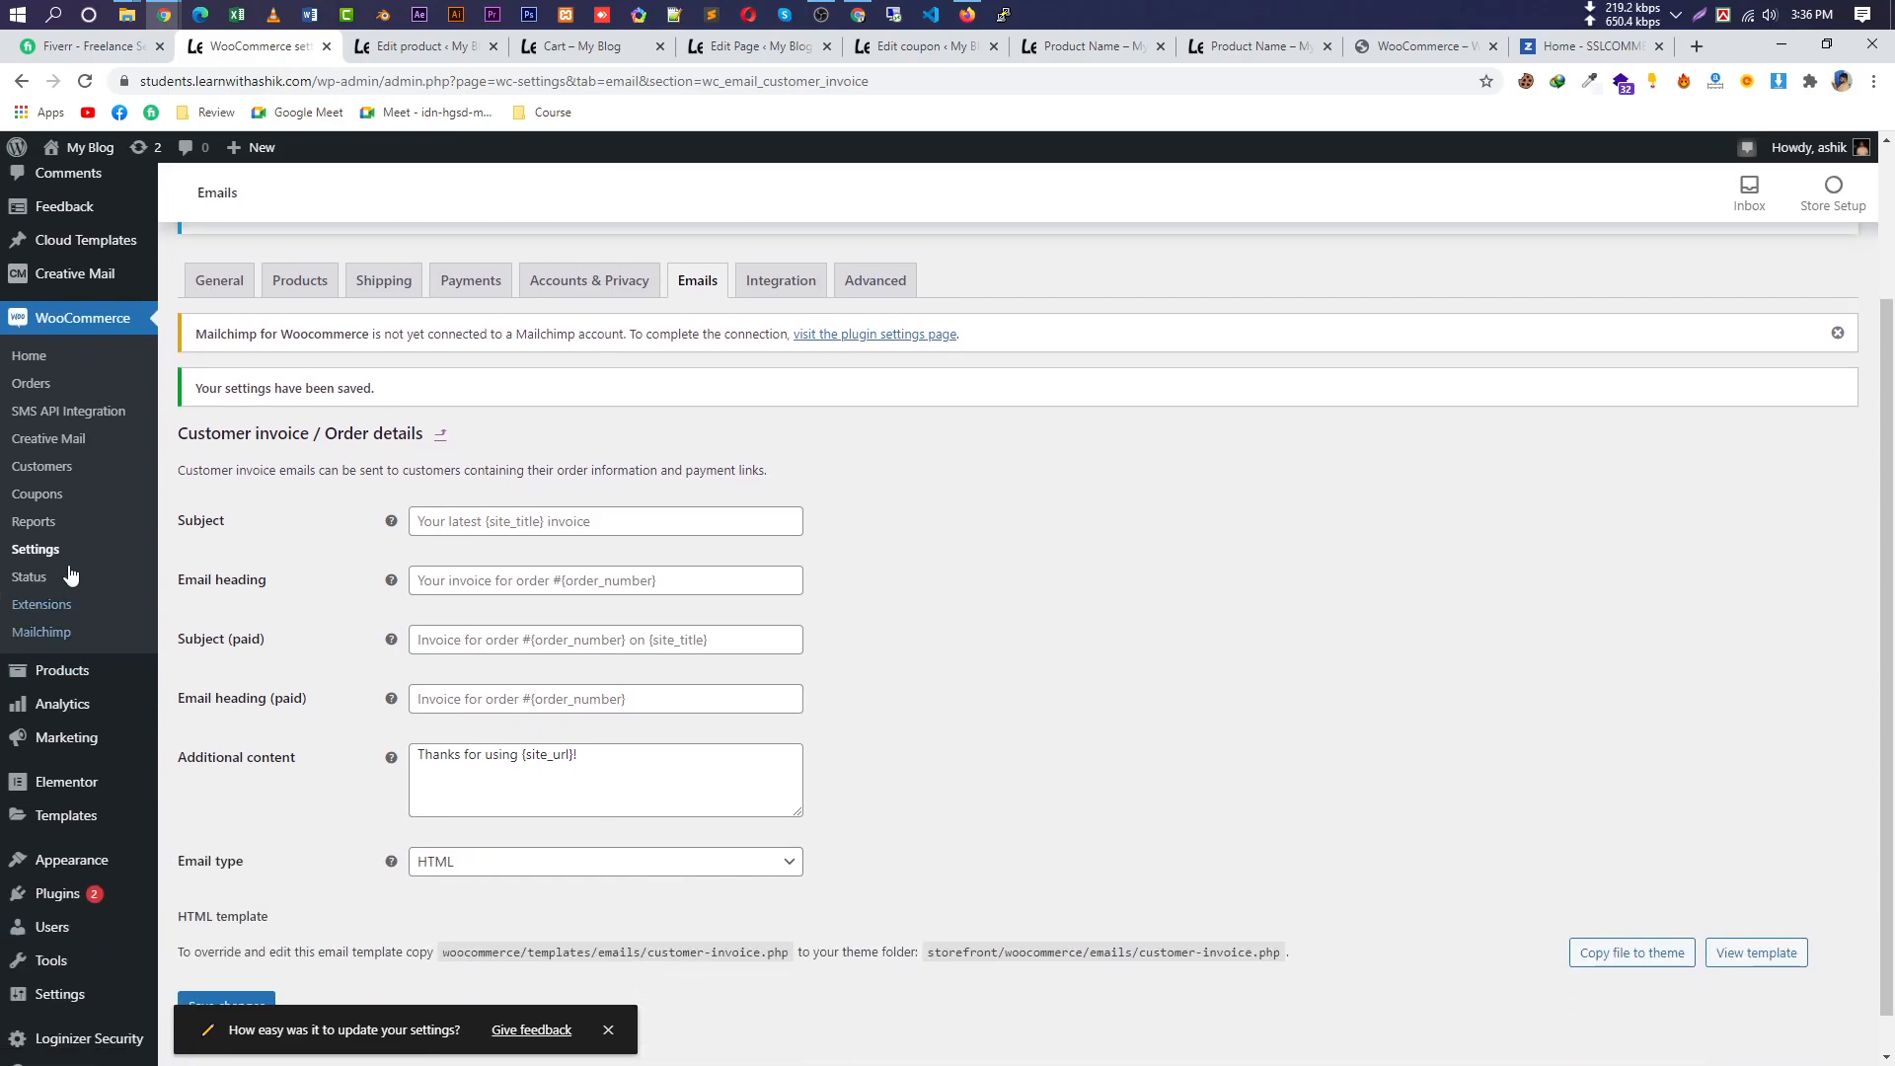
{"action": "scroll", "coordinate": [337, 809], "scroll_direction": "down", "scroll_amount": 1}
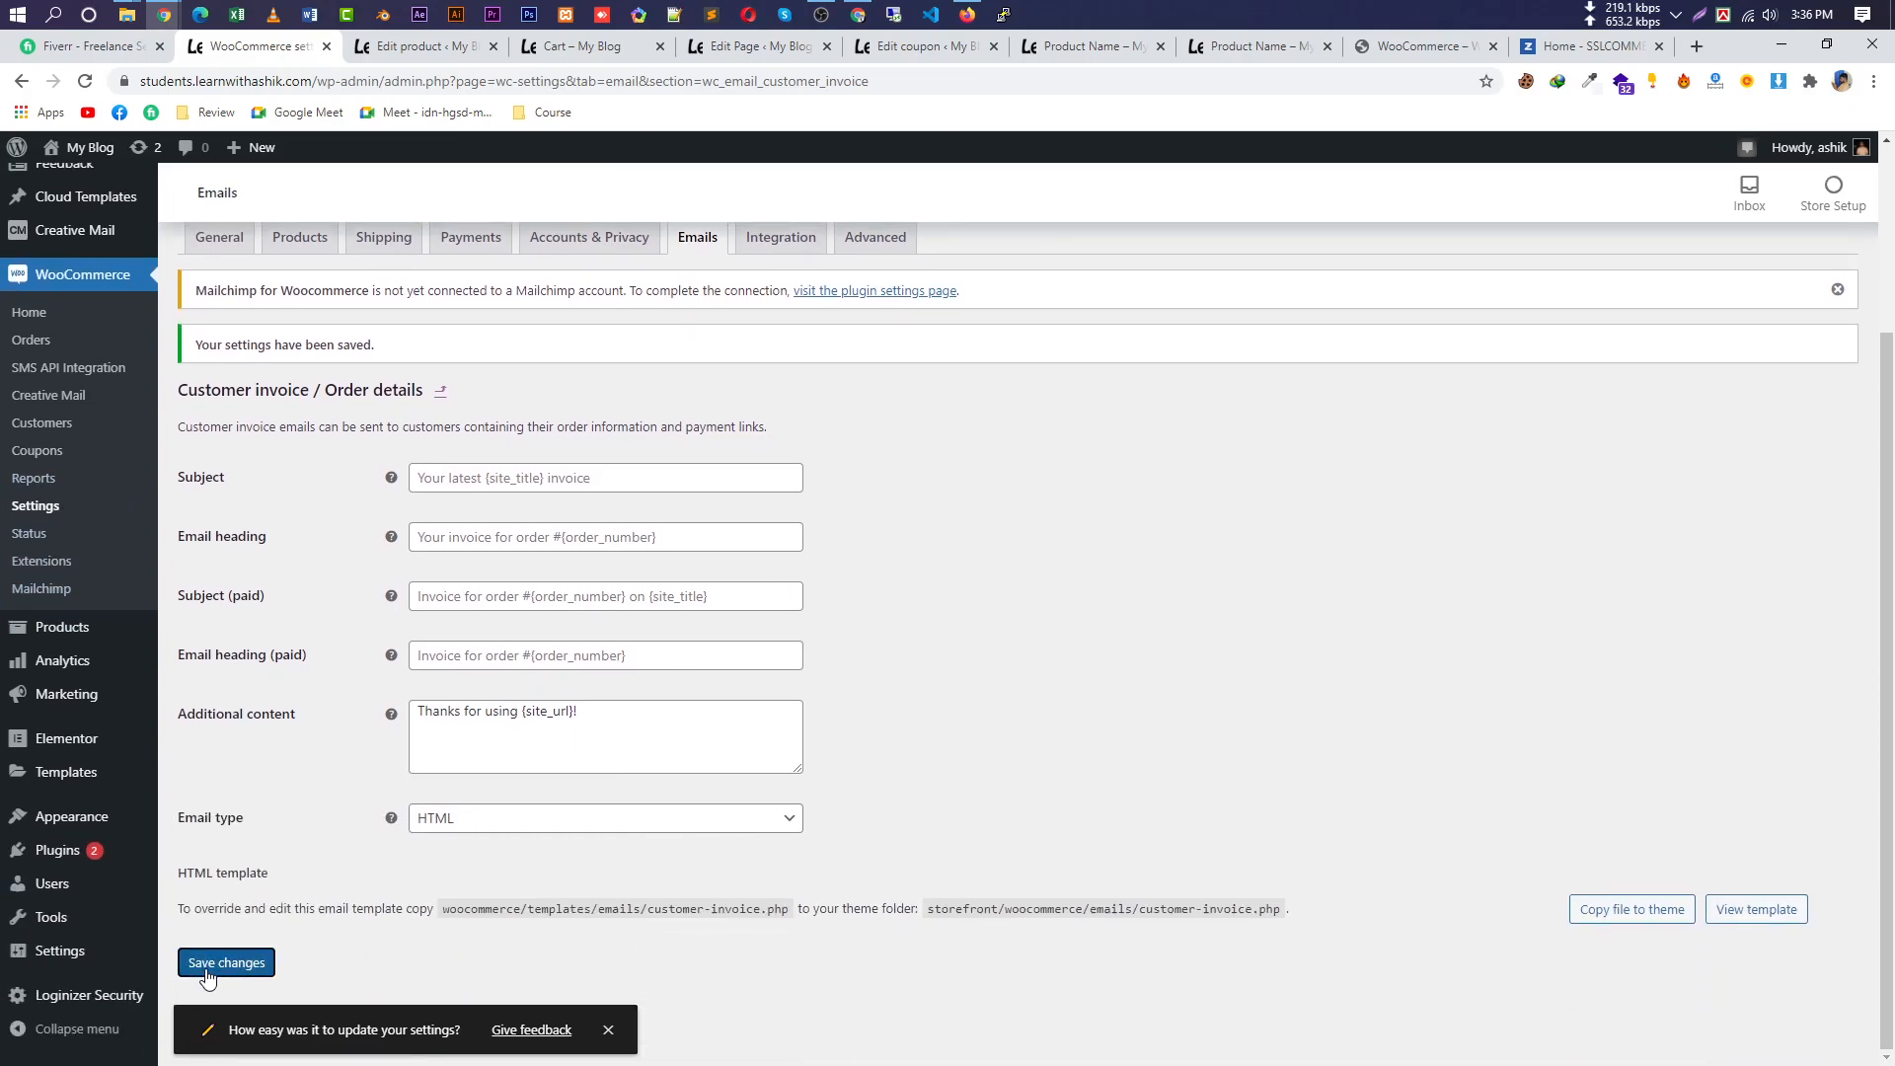
{"action": "left_click", "coordinate": [208, 971]}
{"action": "left_click_drag", "start_coordinate": [1315, 924], "coordinate": [779, 931]}
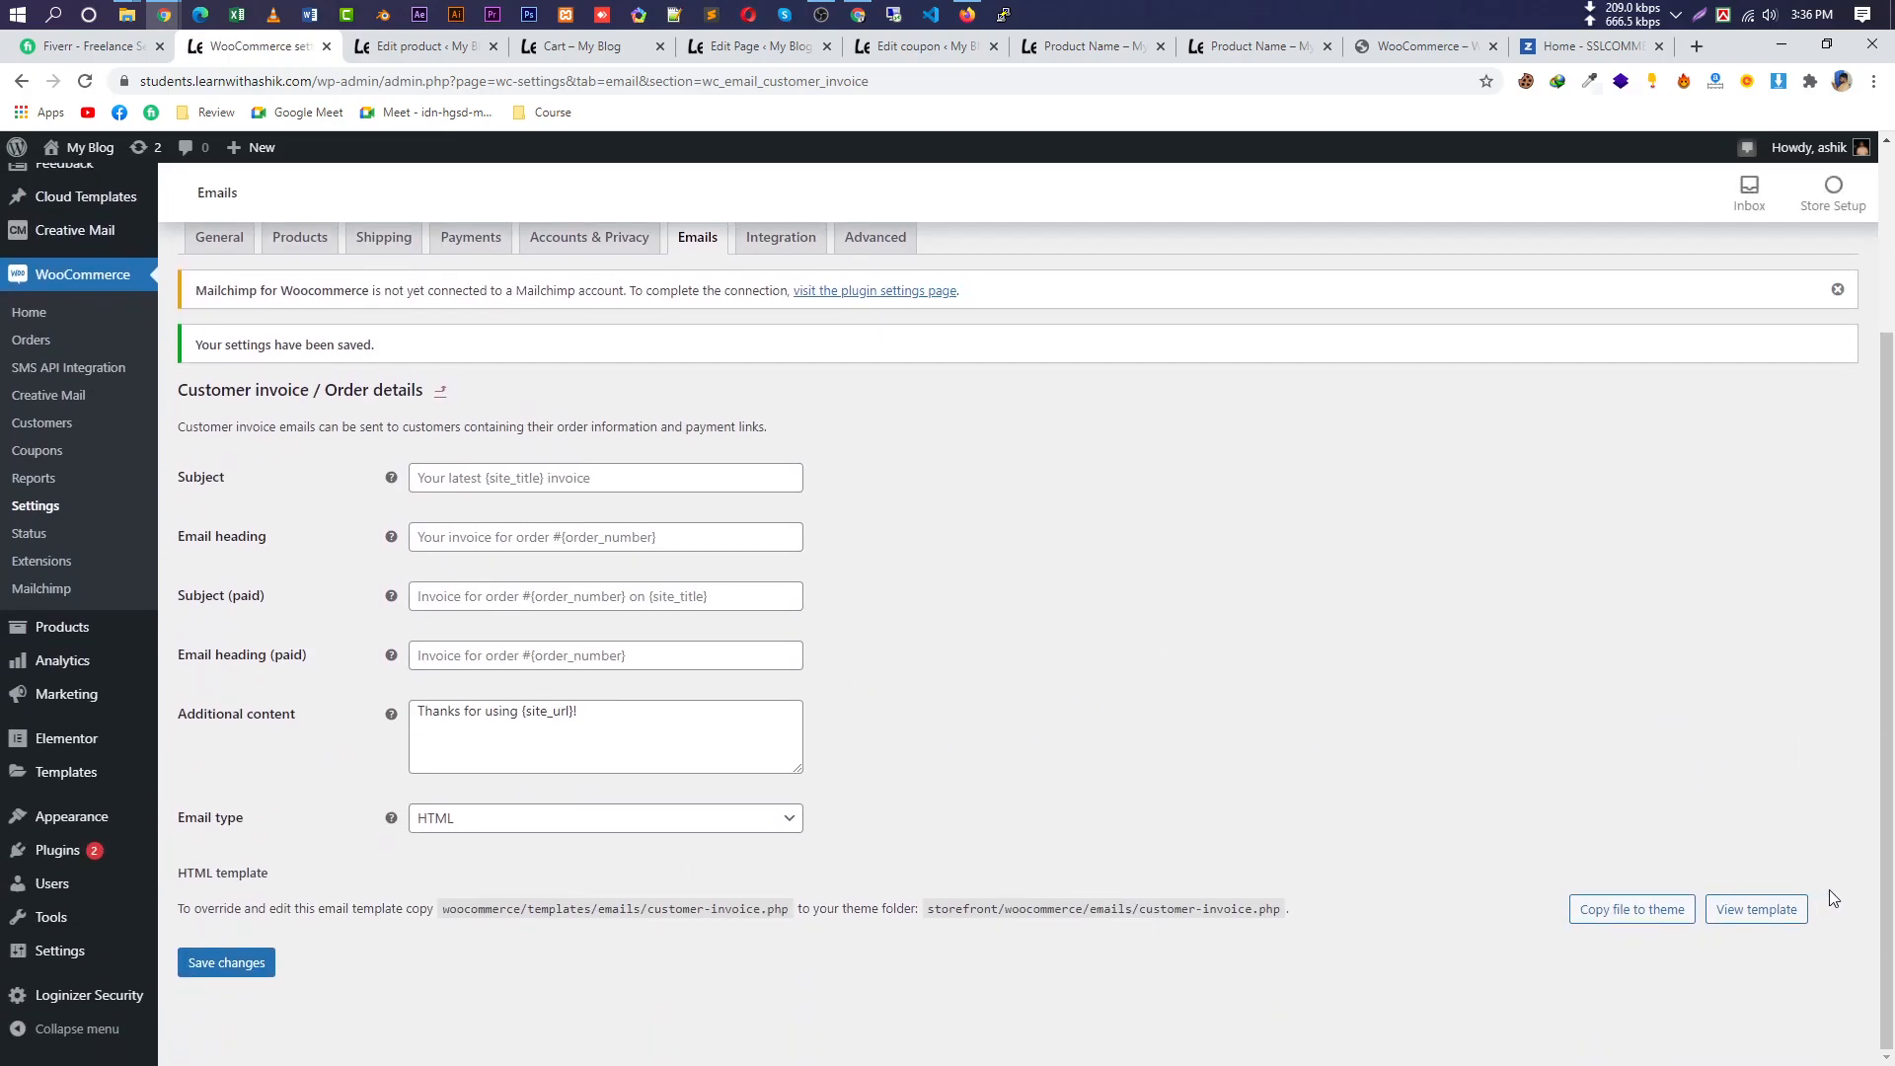
{"action": "left_click", "coordinate": [42, 487]}
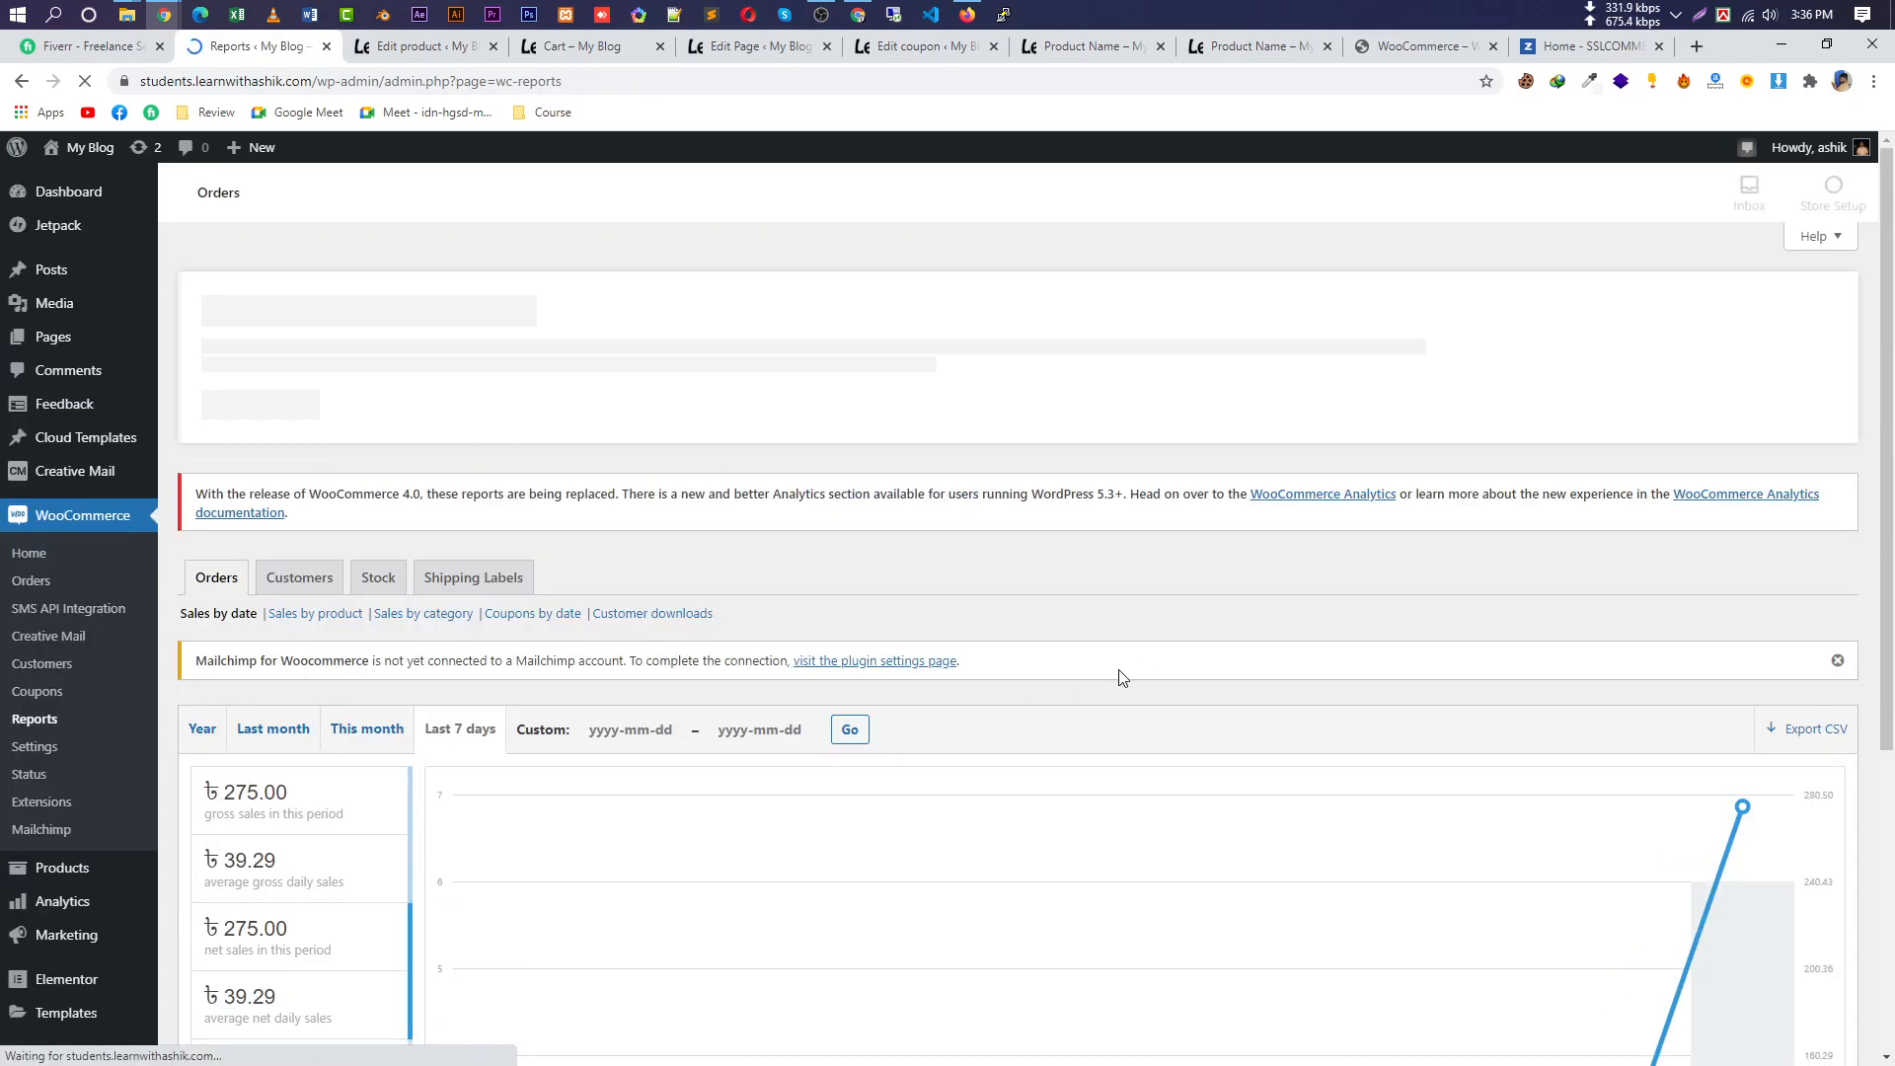
Switch the sales report to the Year view and try the custom date picker.
{"action": "scroll", "coordinate": [1165, 672], "scroll_direction": "down", "scroll_amount": 3}
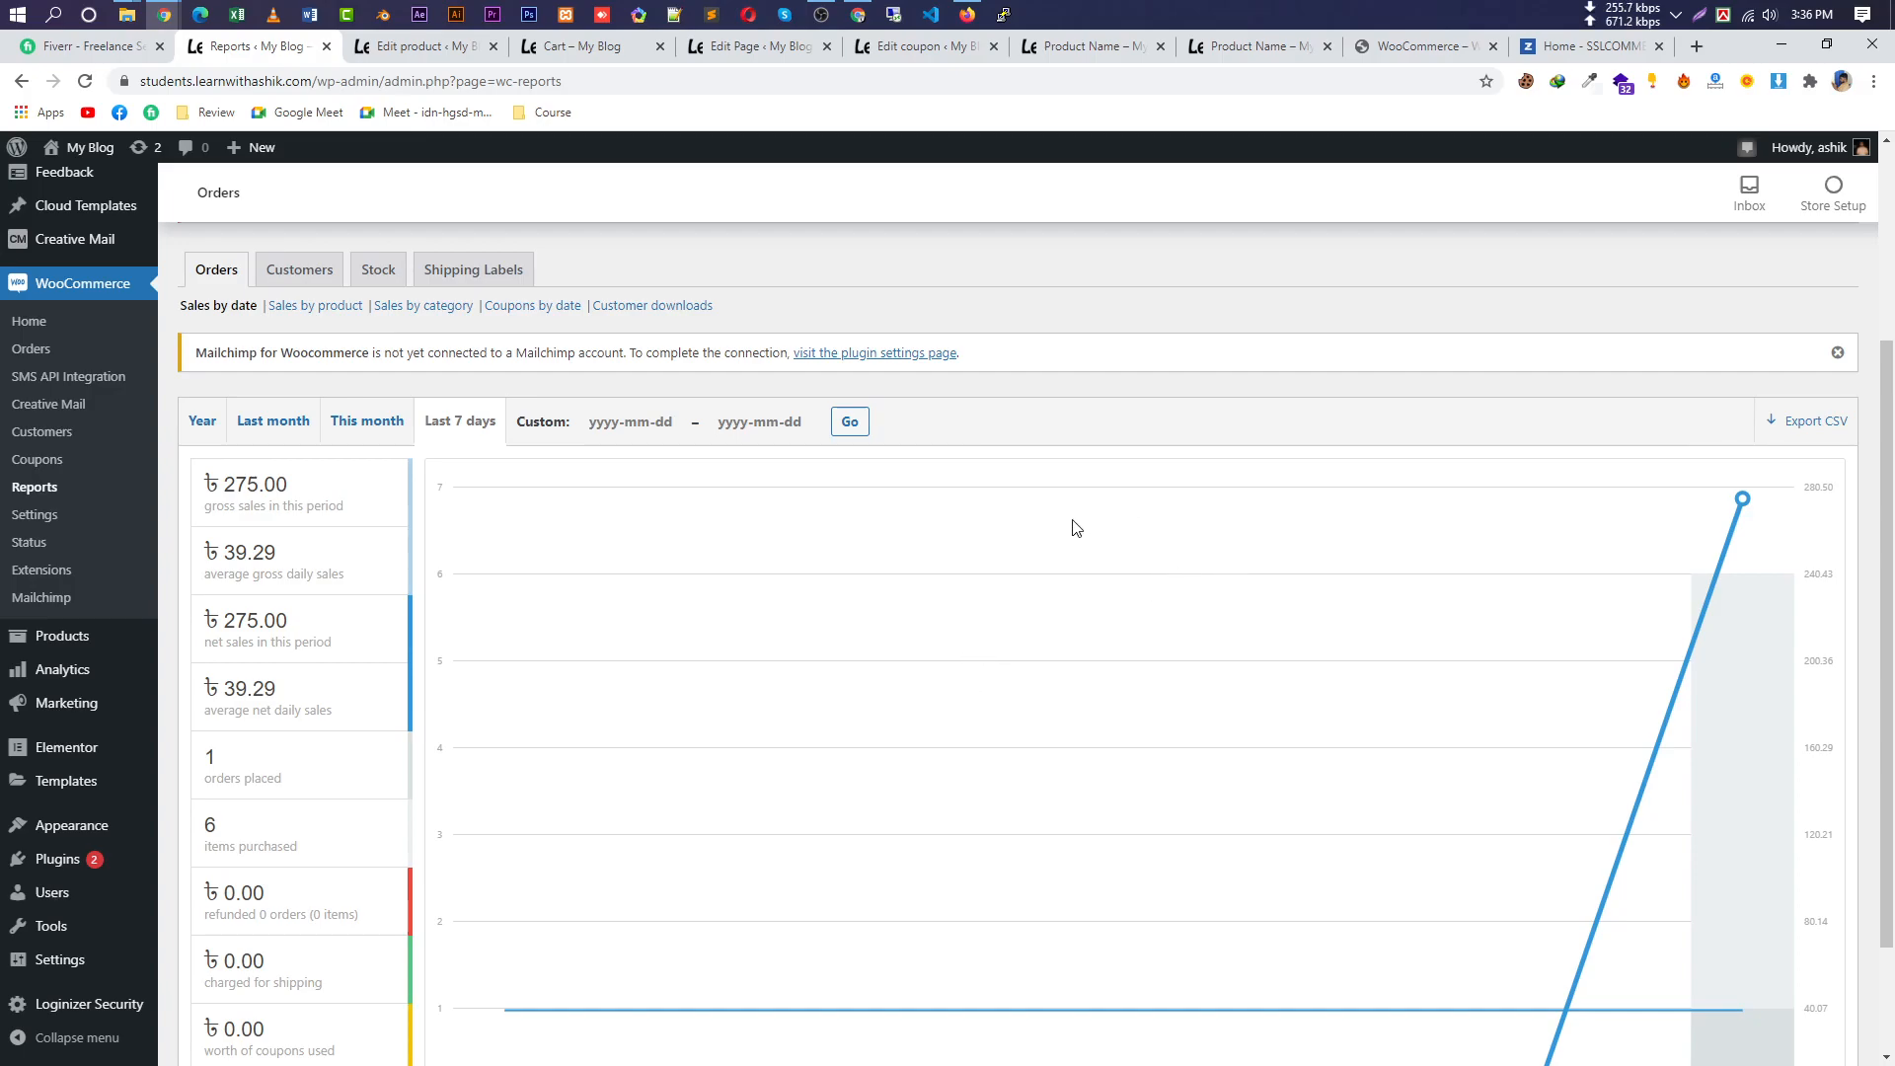
{"action": "scroll", "coordinate": [1777, 355], "scroll_direction": "down", "scroll_amount": 2}
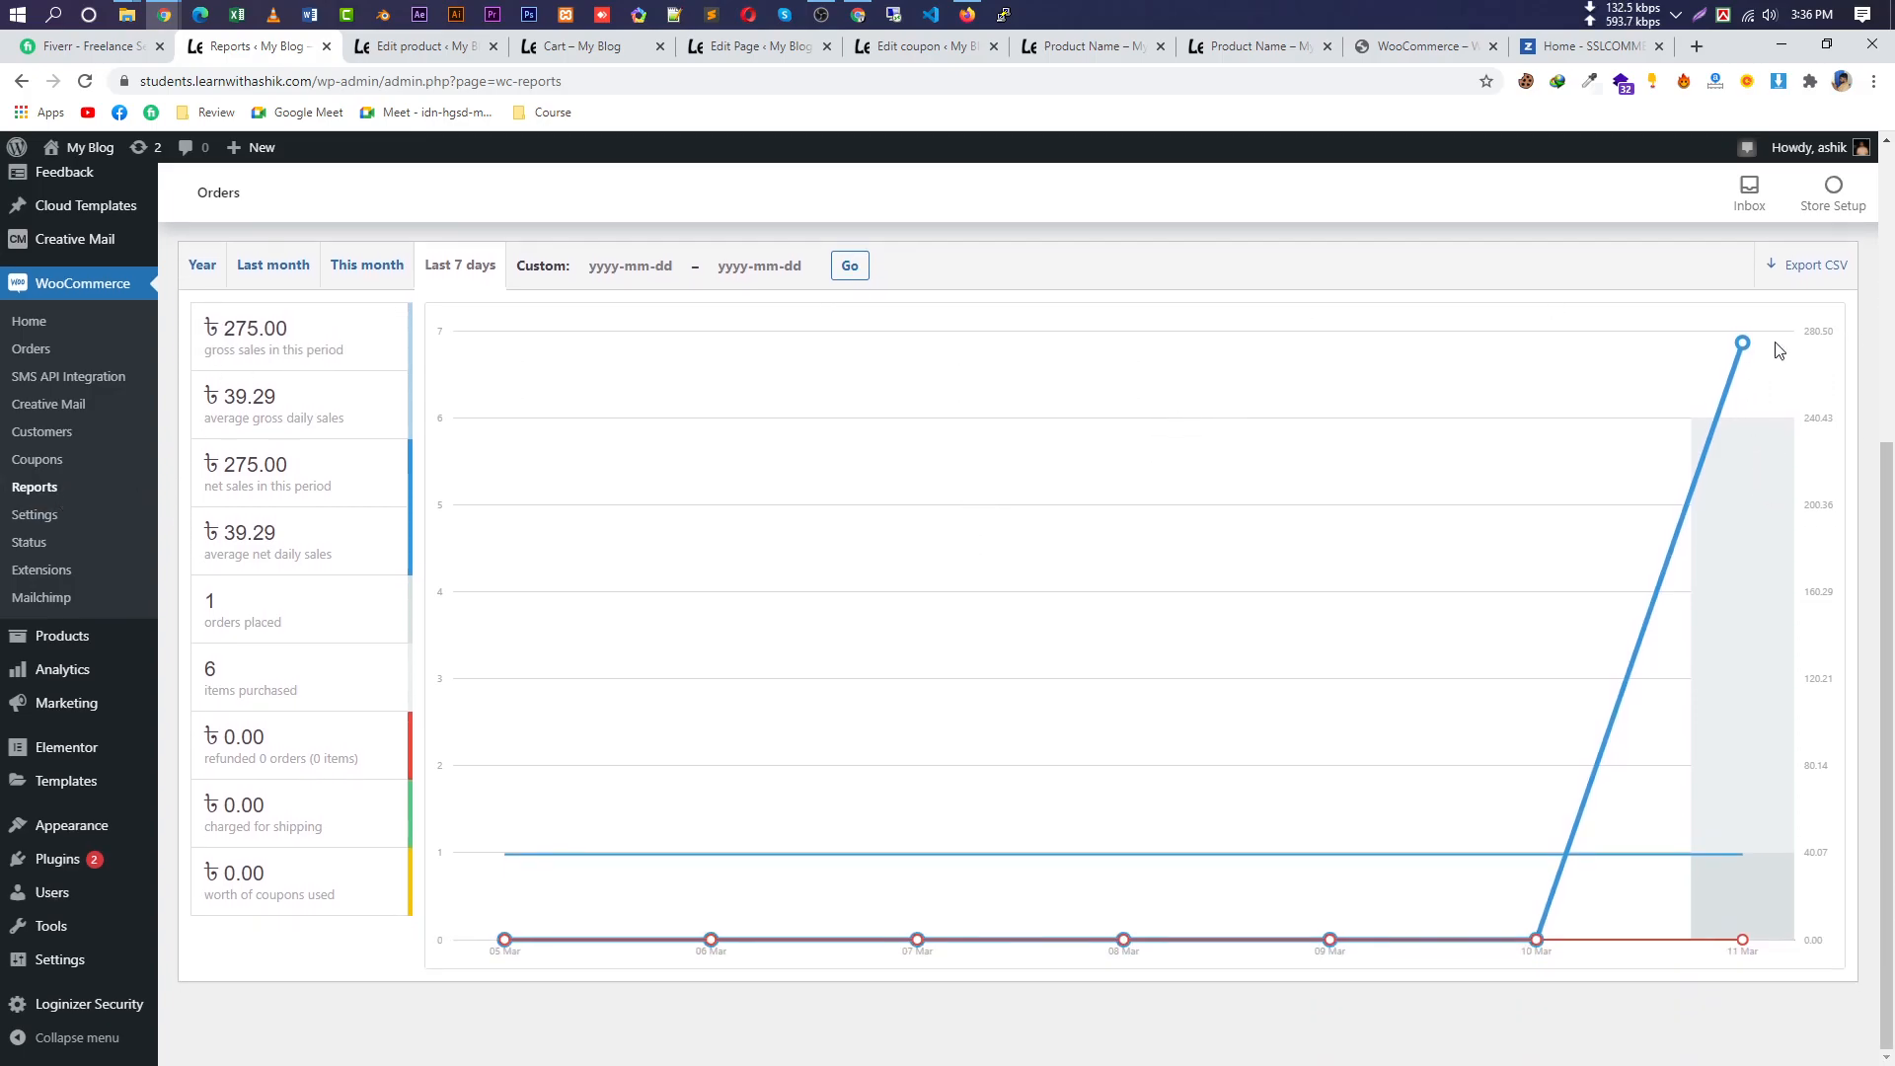
{"action": "left_click", "coordinate": [200, 265]}
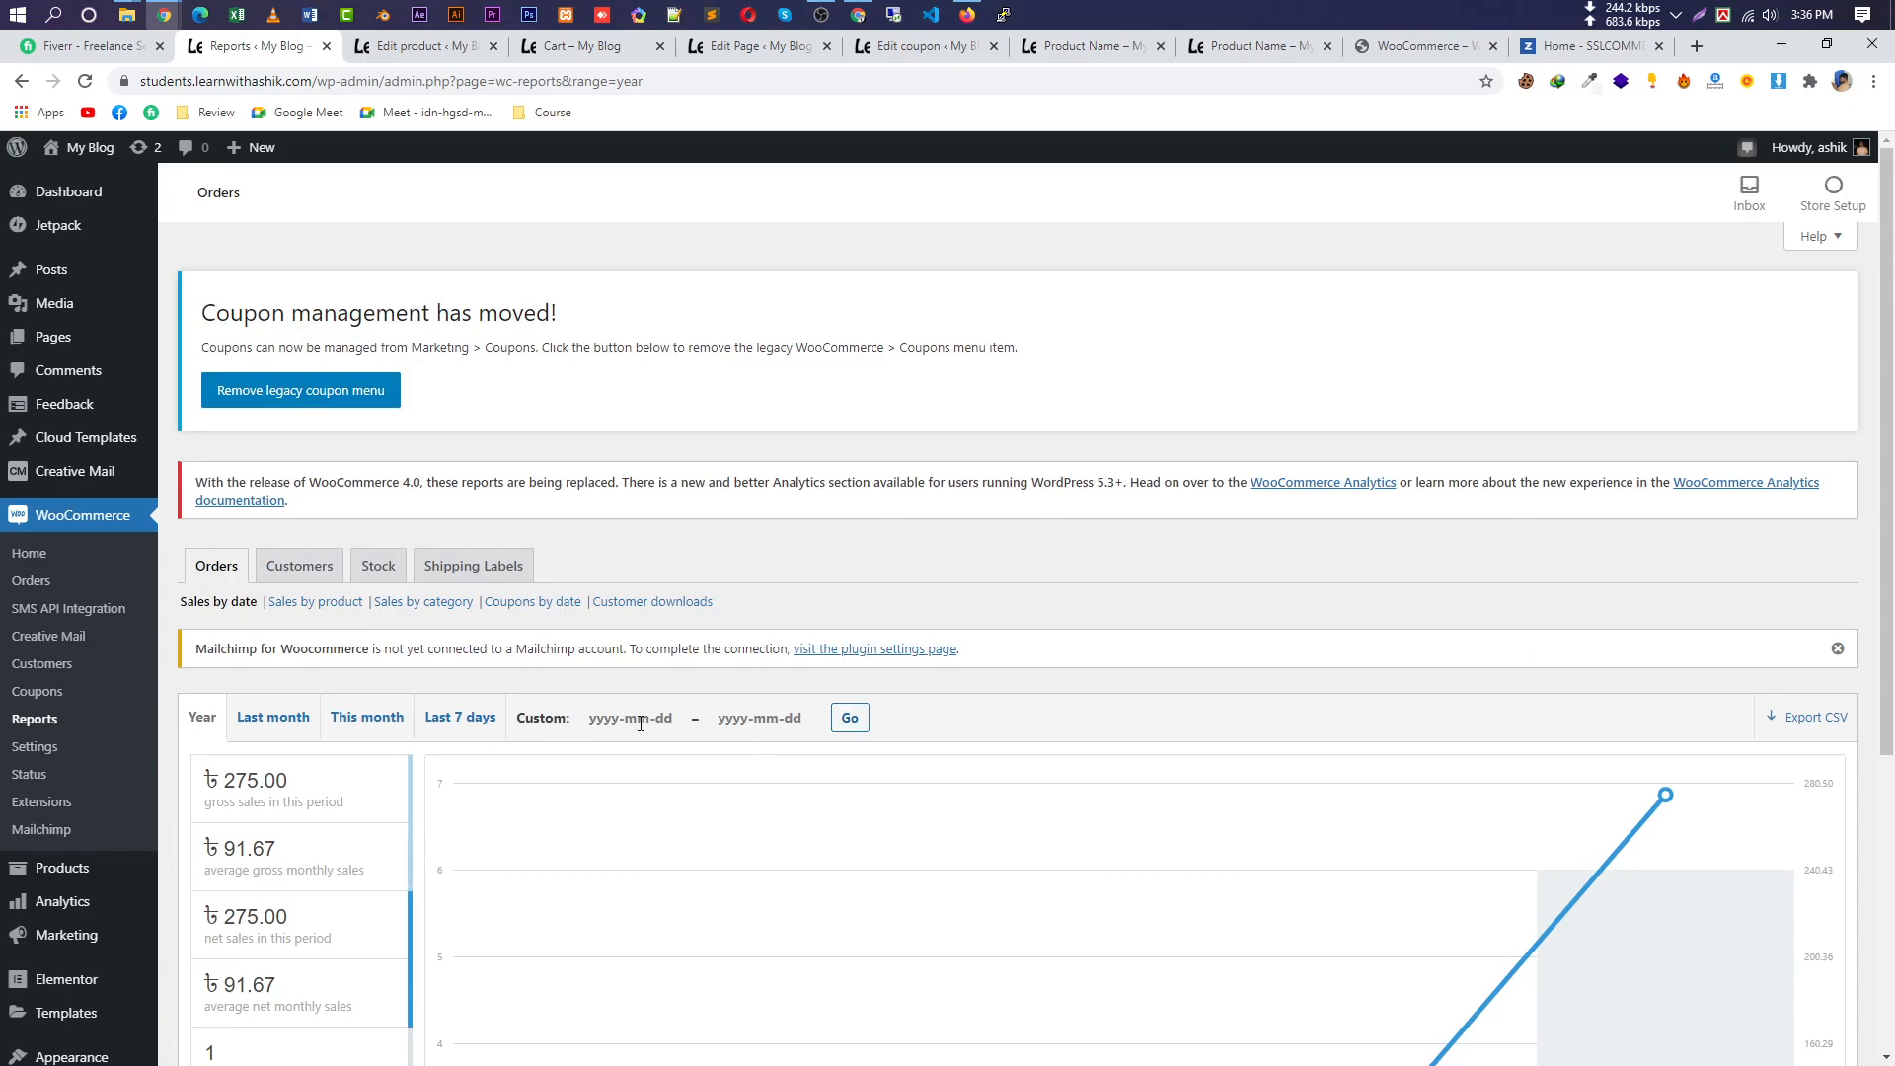
{"action": "left_click", "coordinate": [626, 718]}
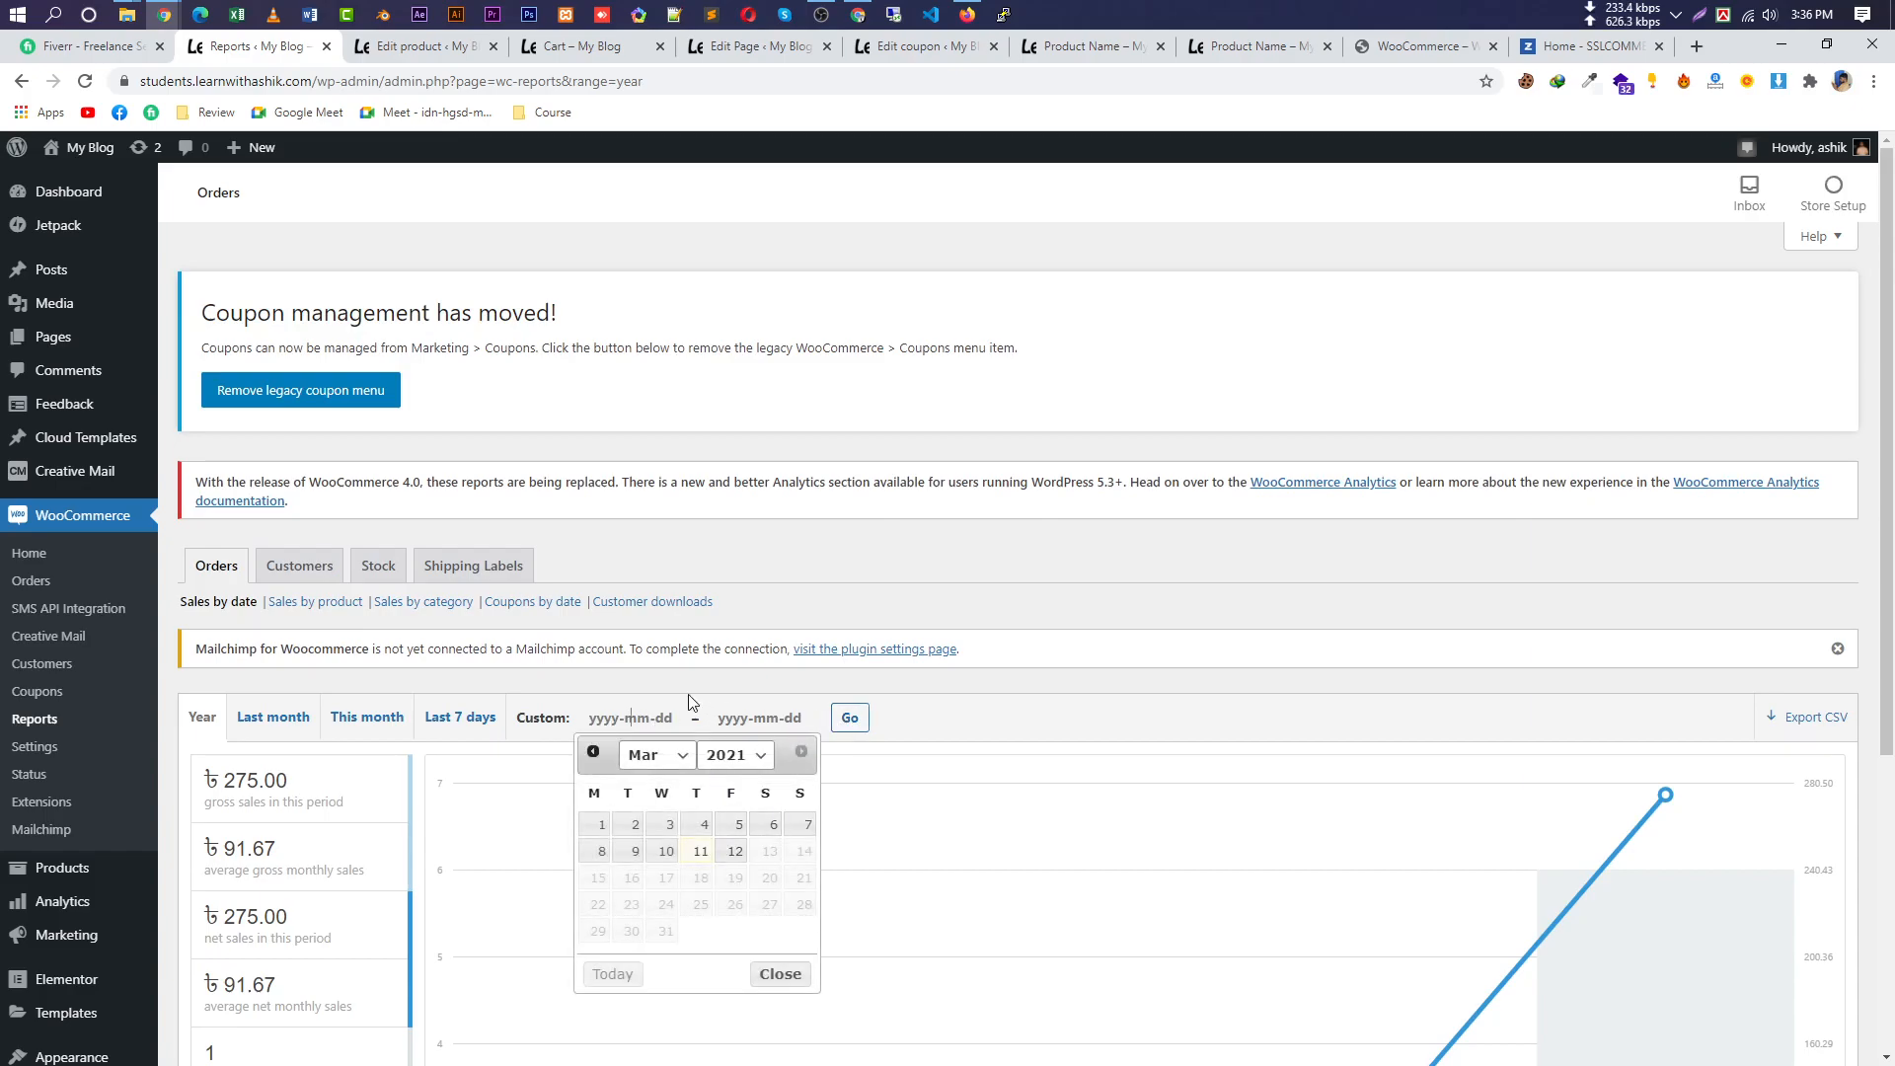
{"action": "left_click", "coordinate": [1091, 735]}
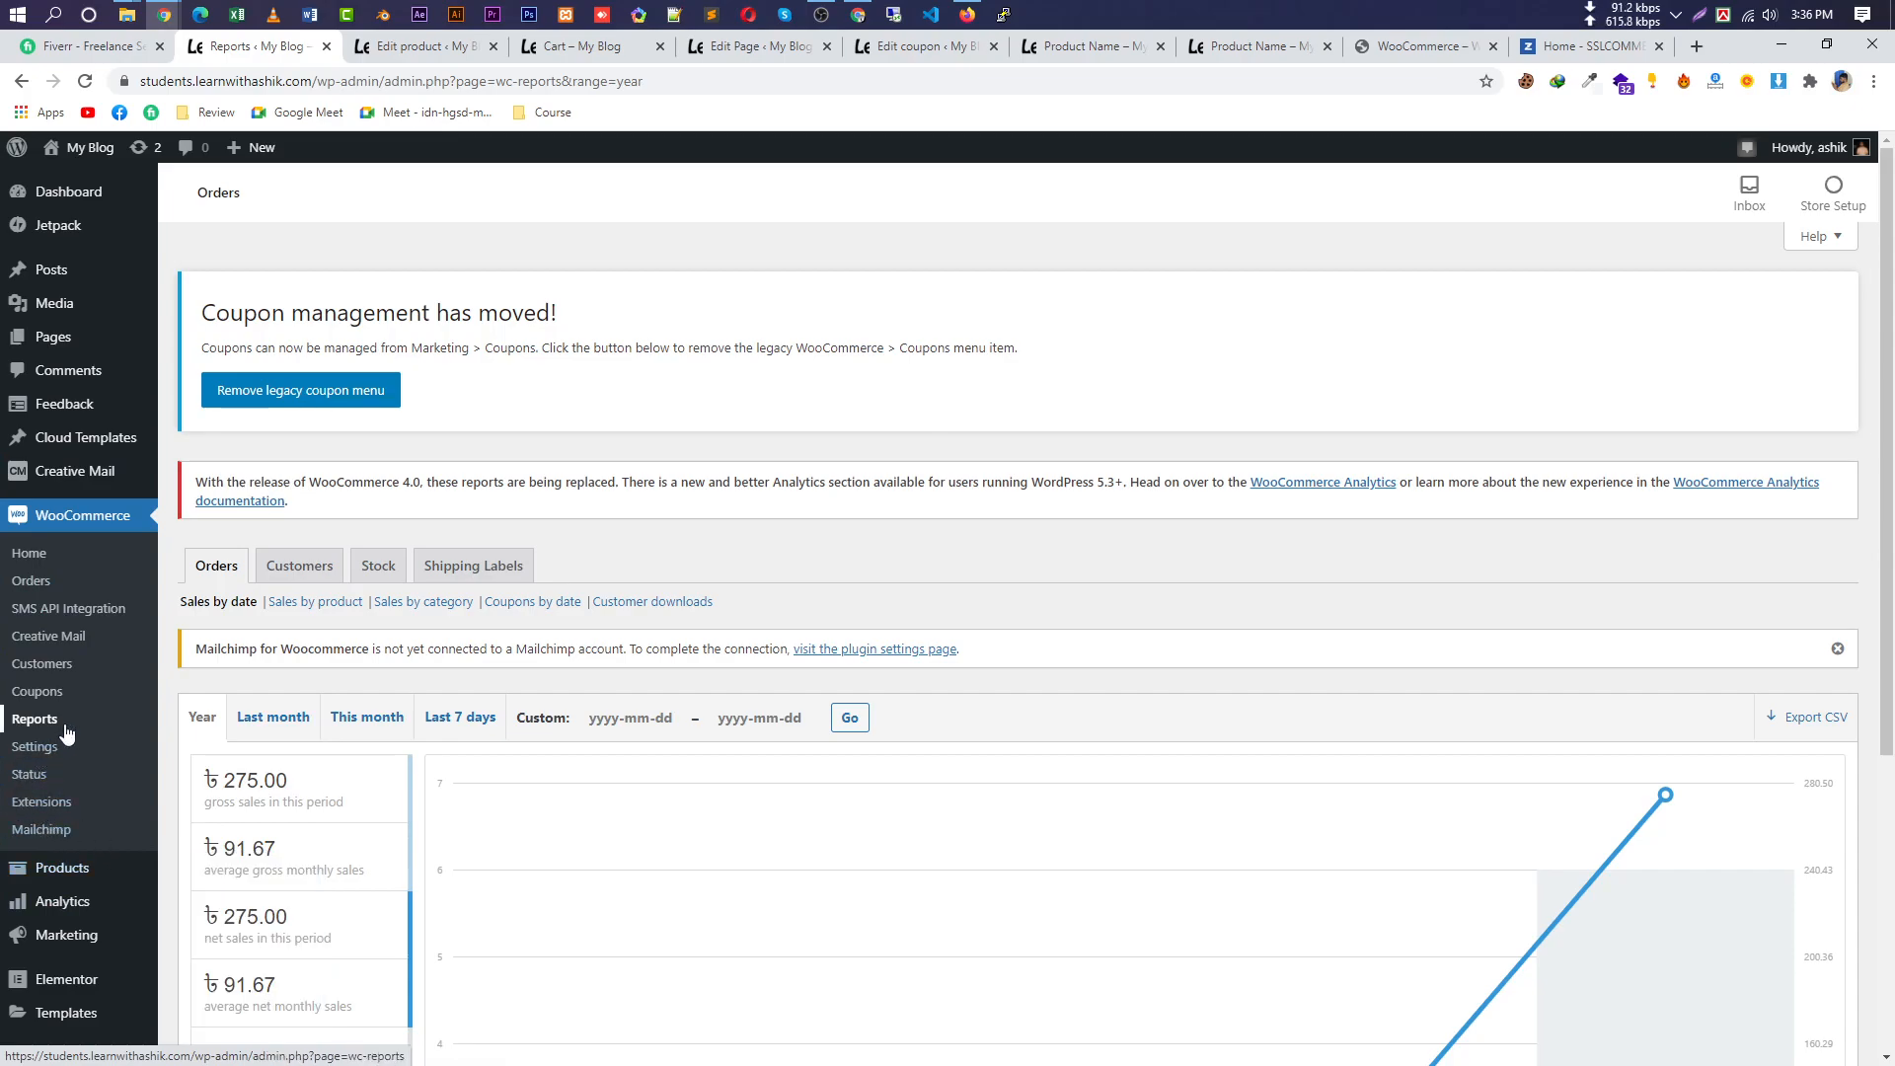
{"action": "left_click", "coordinate": [37, 747]}
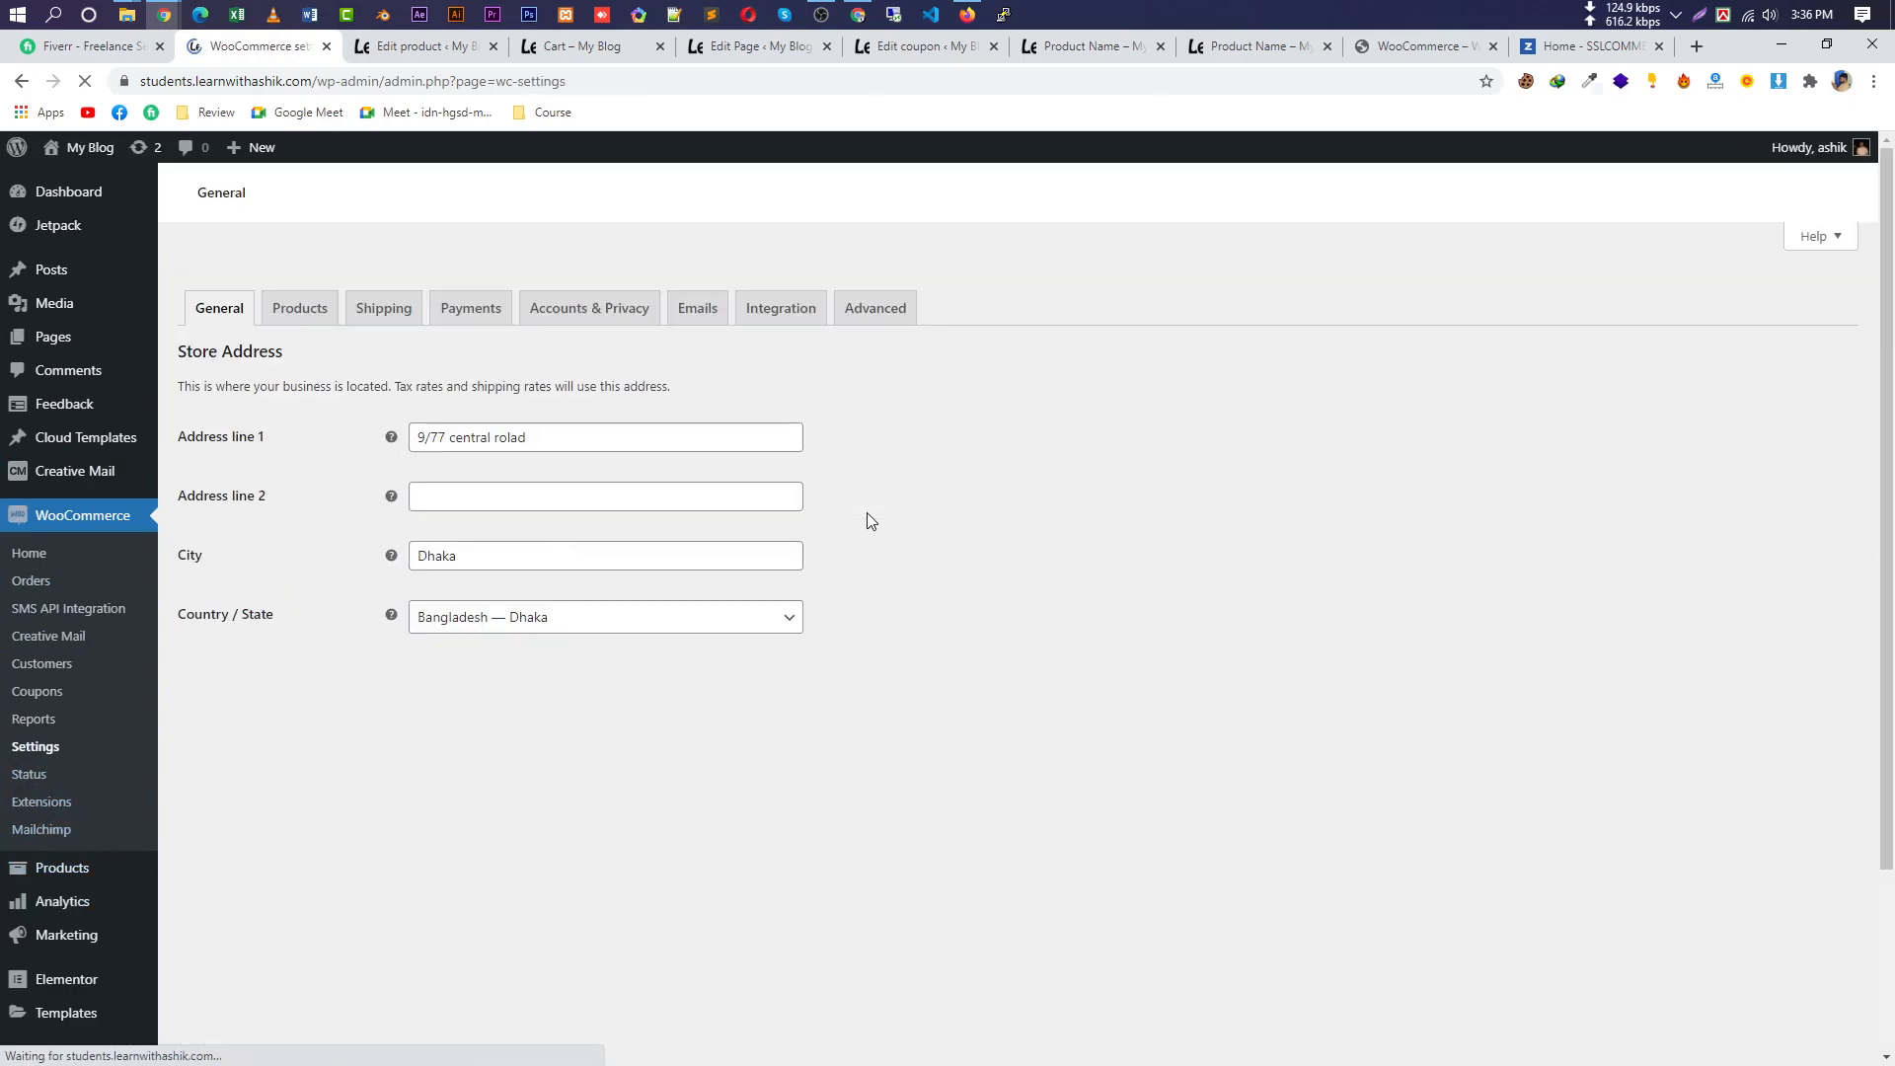
Pass through the Products settings and return to the empty Shipping zones section.
{"action": "left_click", "coordinate": [301, 491]}
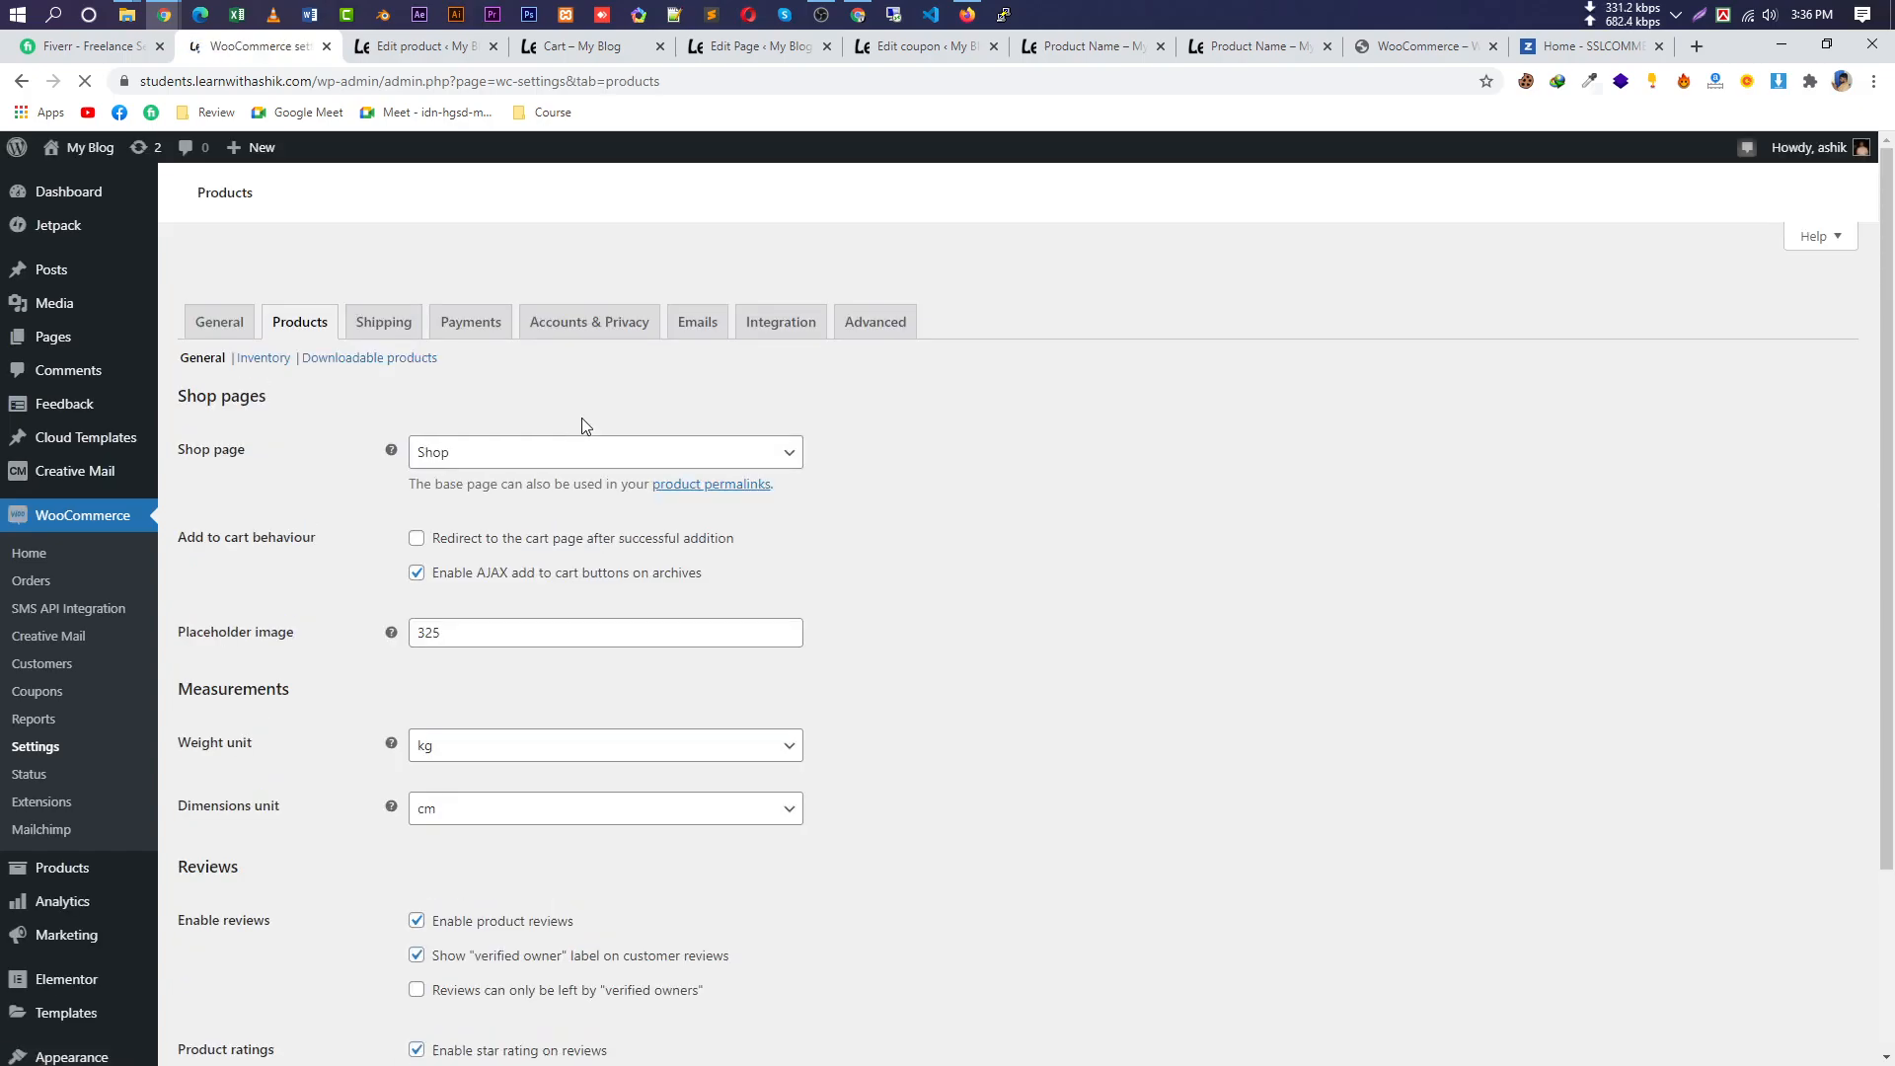
{"action": "scroll", "coordinate": [1016, 725], "scroll_direction": "down", "scroll_amount": 5}
{"action": "scroll", "coordinate": [1016, 724], "scroll_direction": "up", "scroll_amount": 4}
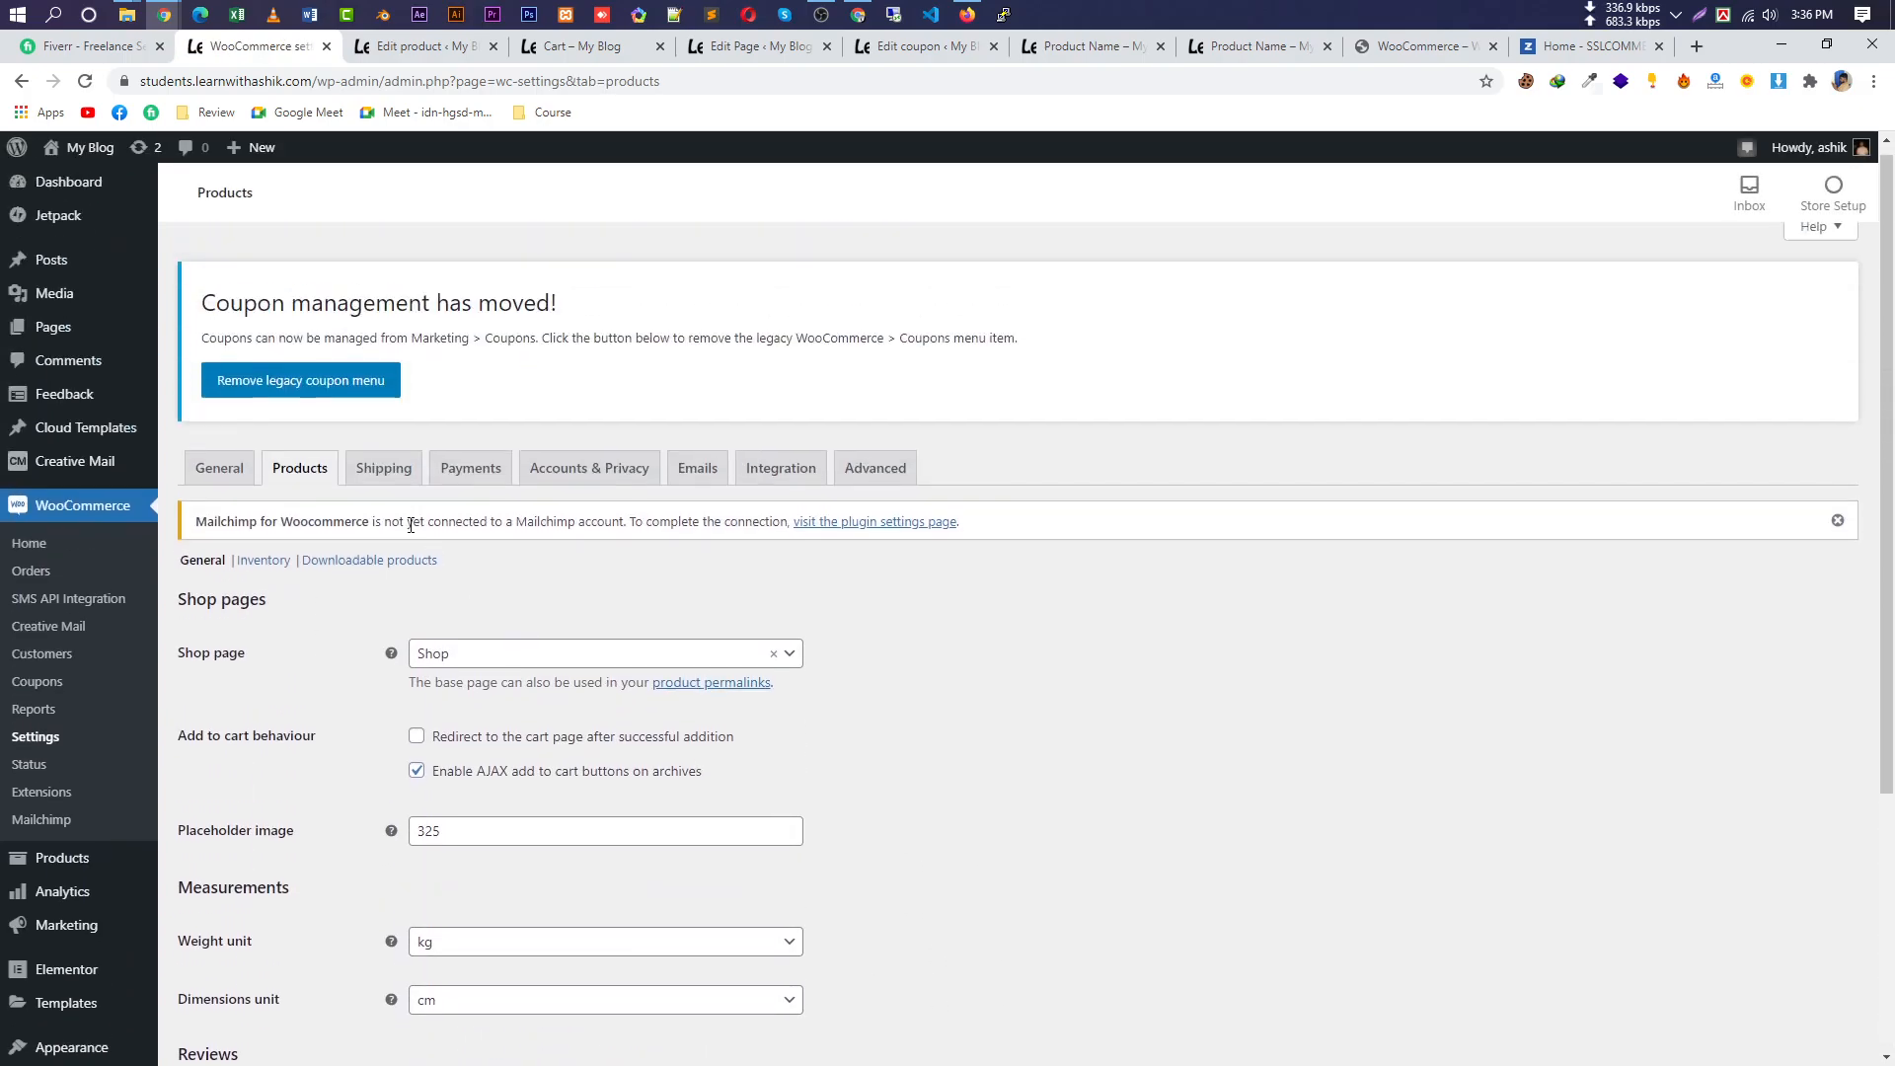
{"action": "left_click", "coordinate": [386, 484]}
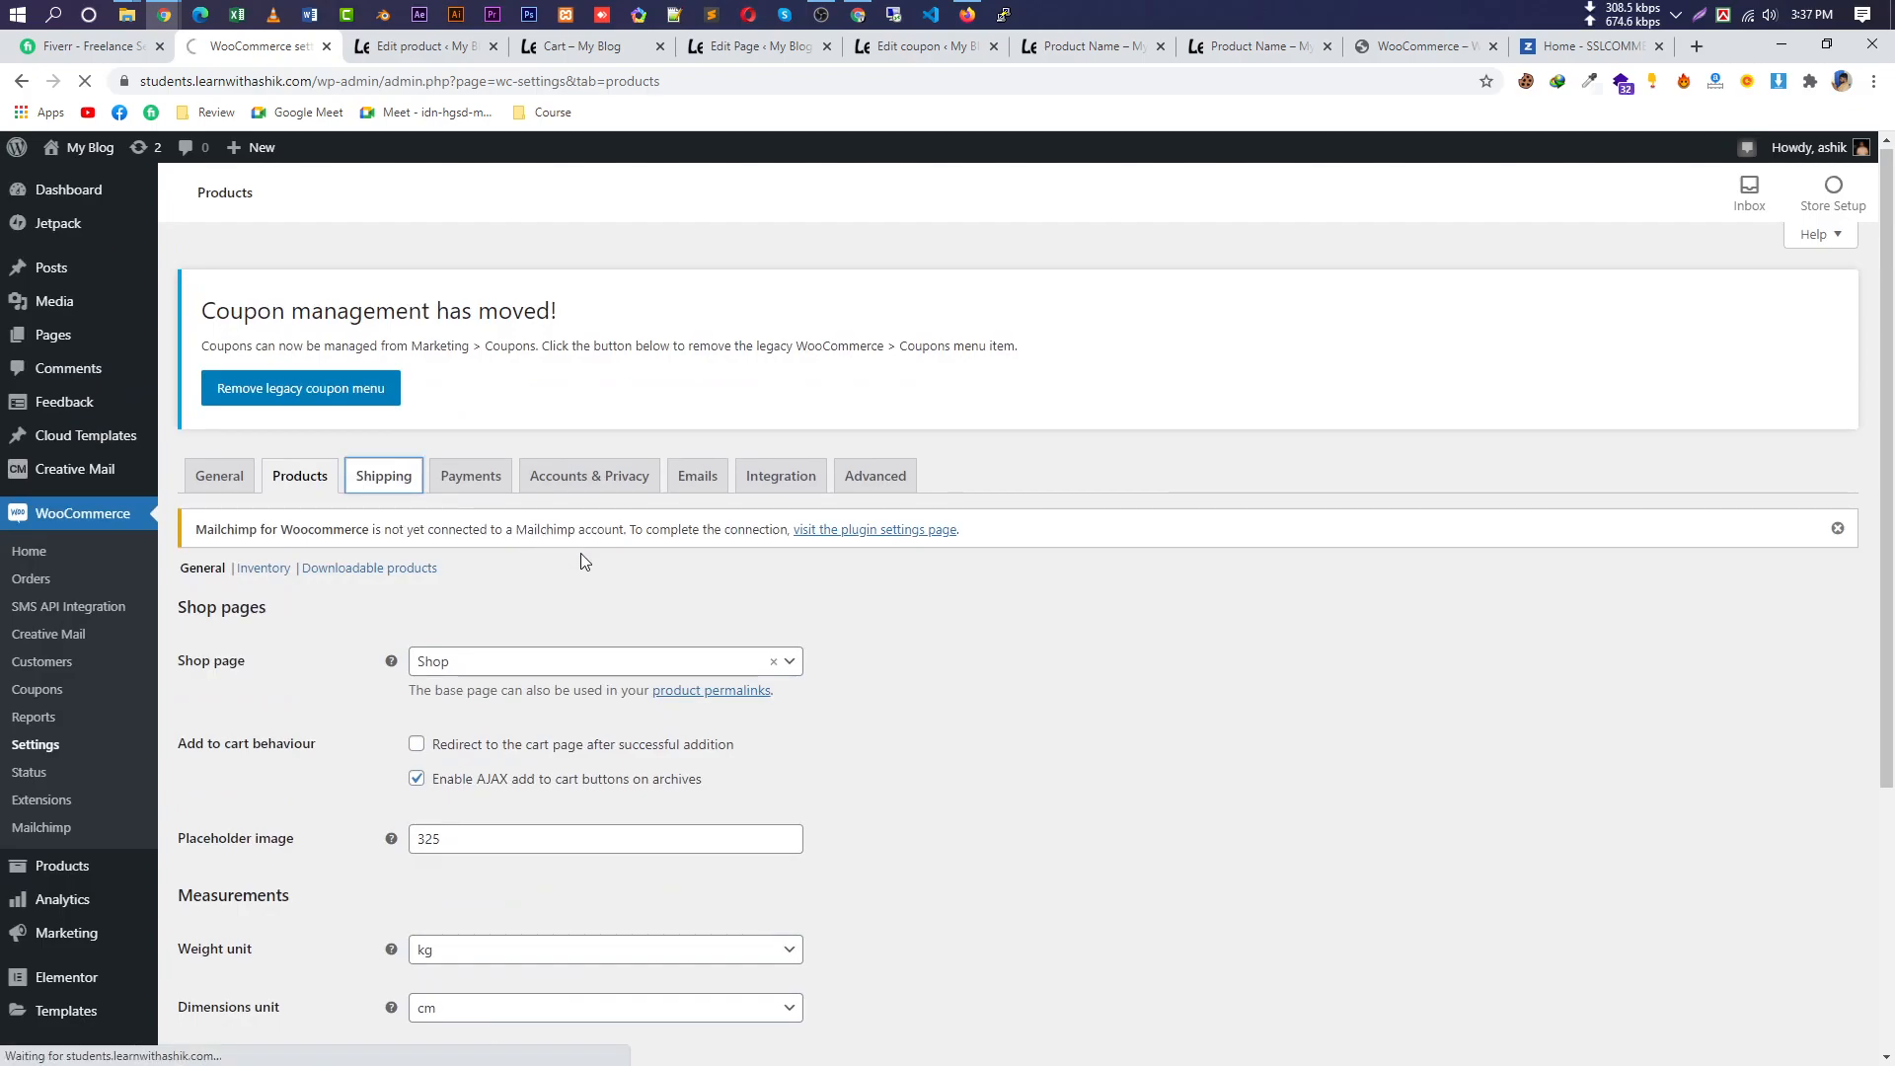
{"action": "scroll", "coordinate": [730, 755], "scroll_direction": "down", "scroll_amount": 5}
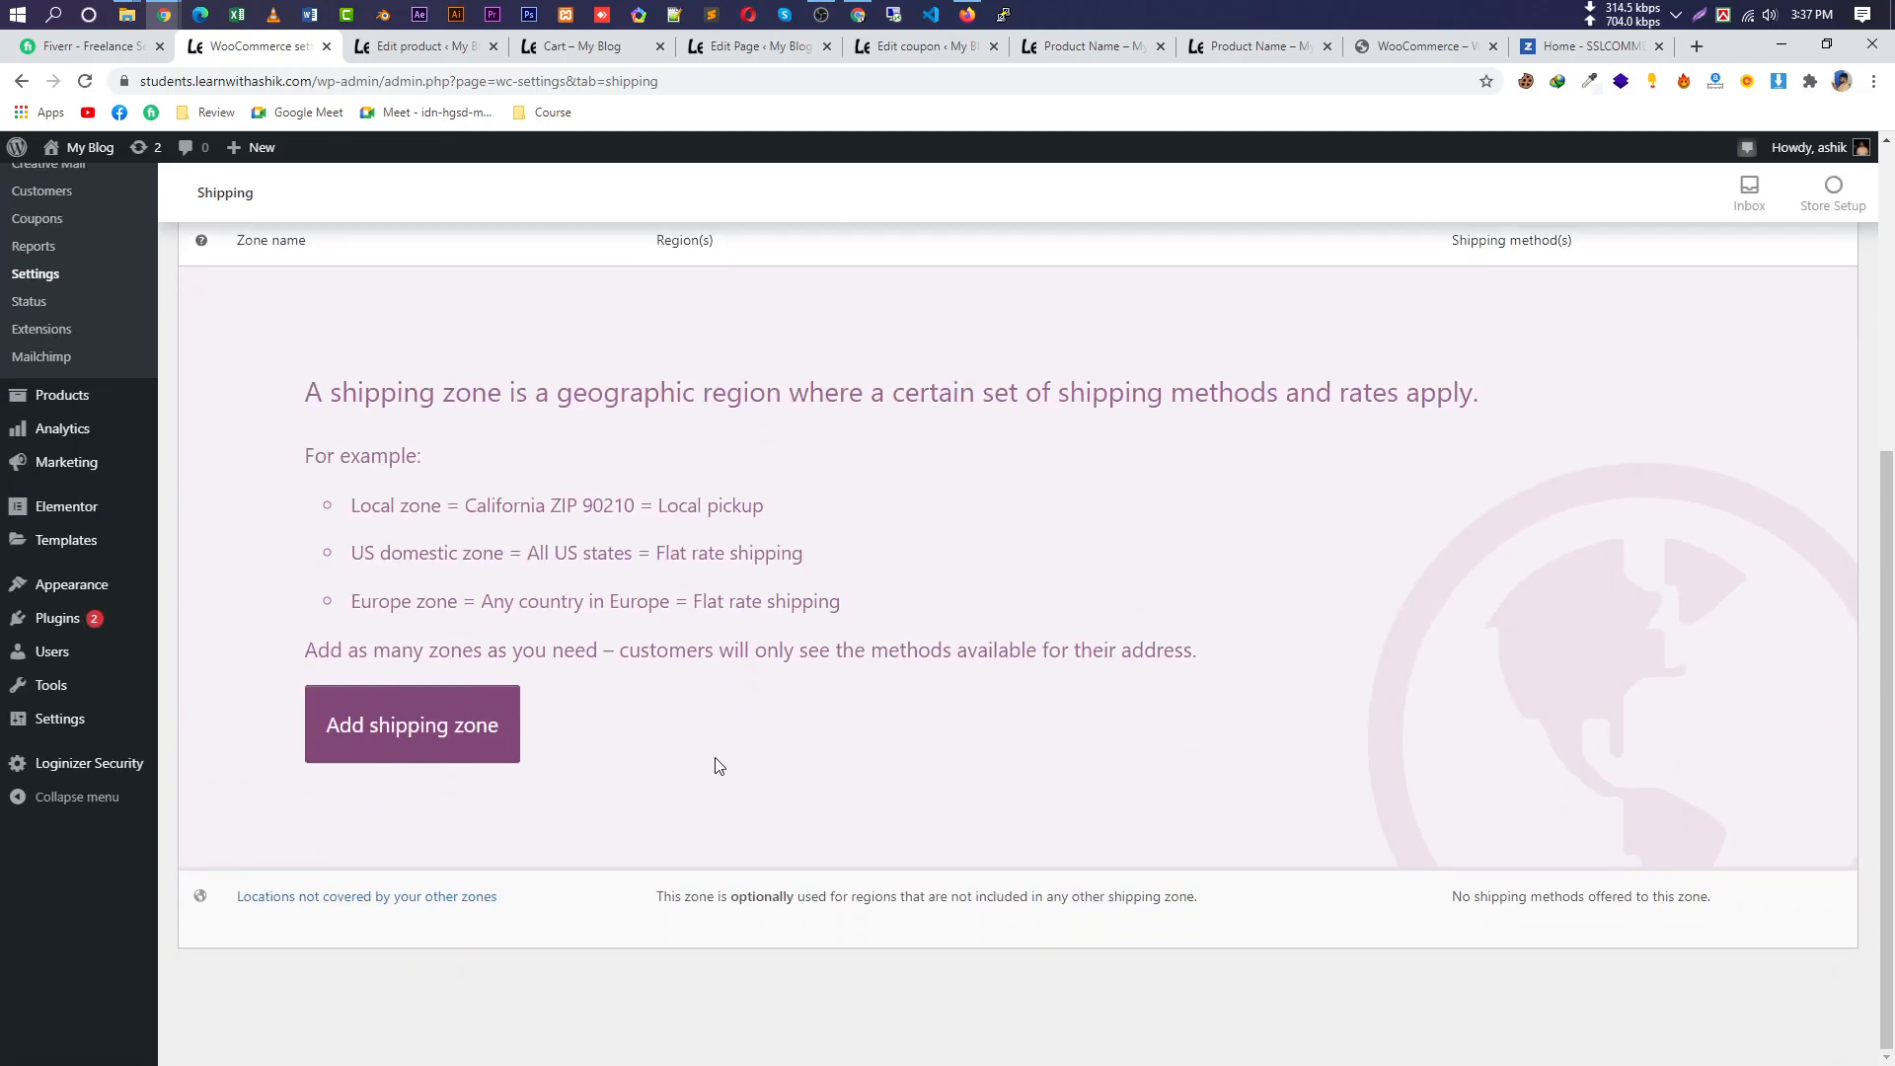
Start a new shipping zone and add Dhaka, Bangladesh as its region.
{"action": "left_click", "coordinate": [513, 752]}
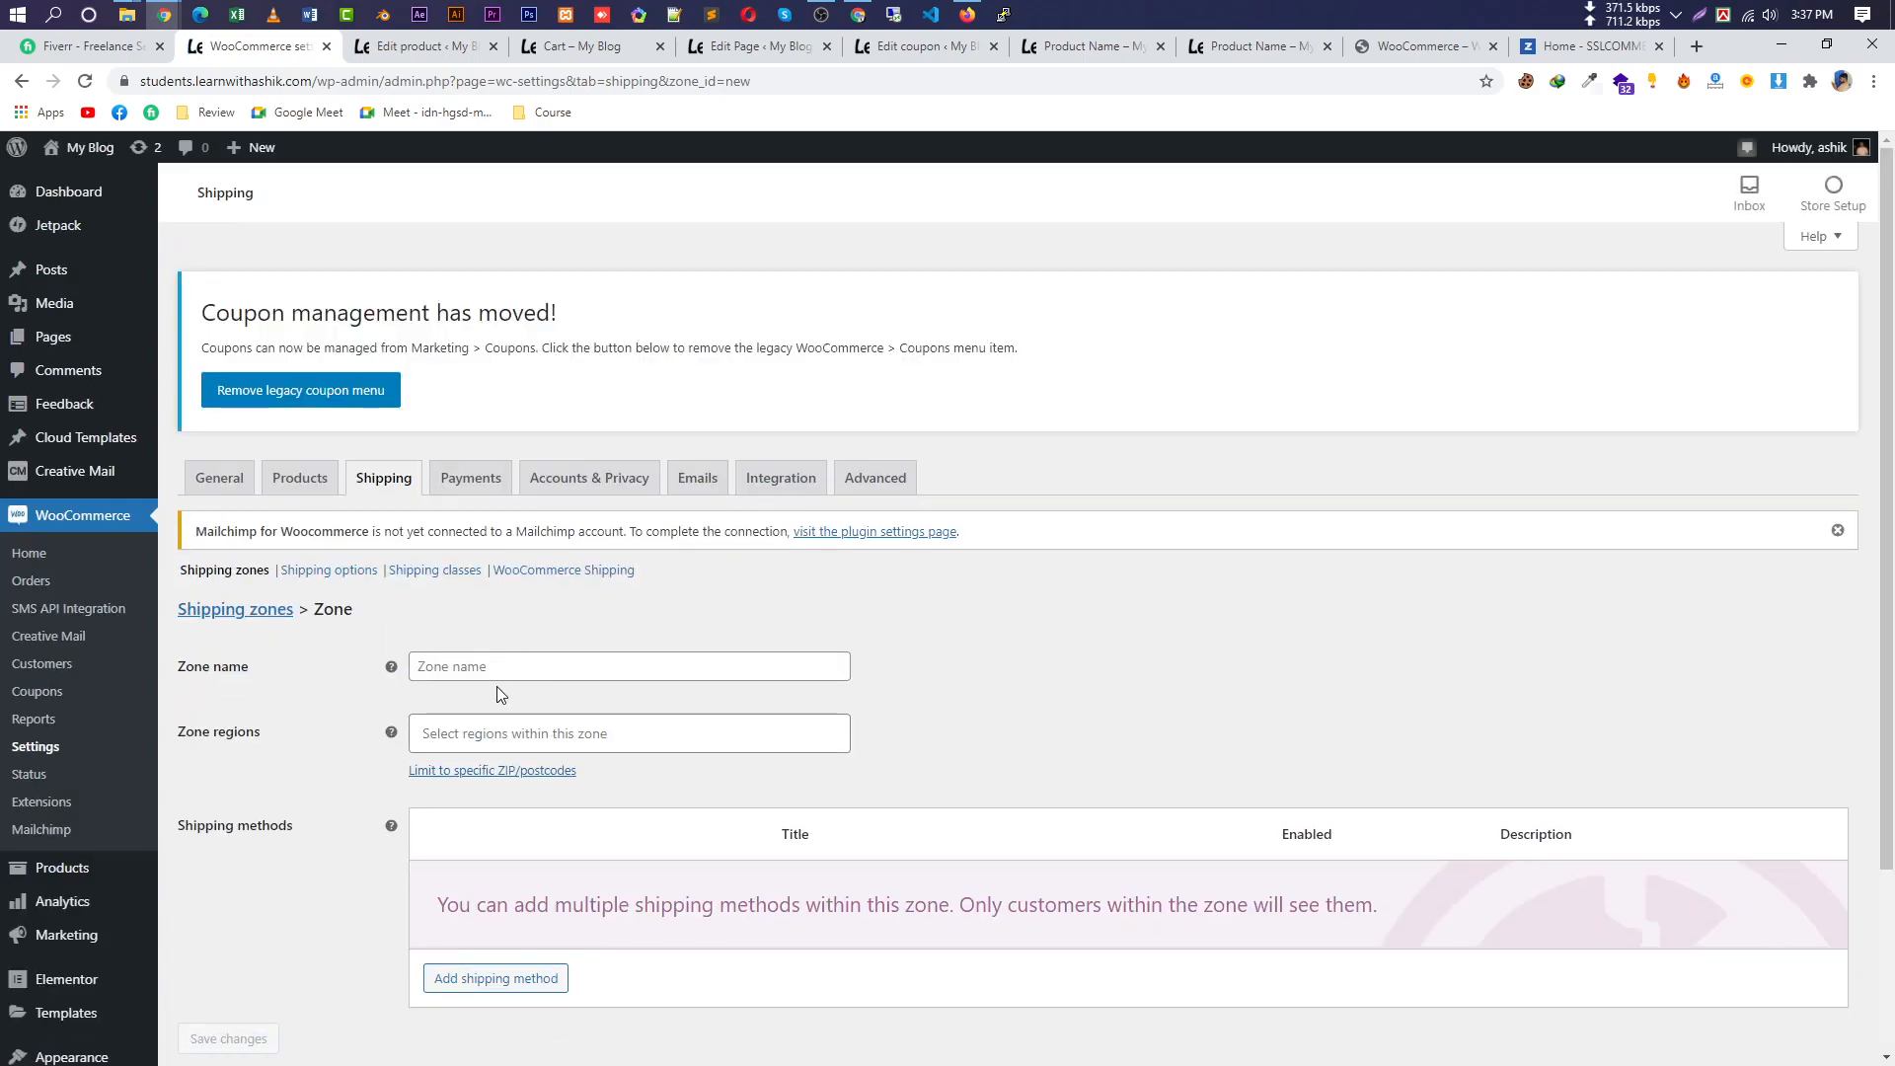
{"action": "left_click", "coordinate": [524, 670]}
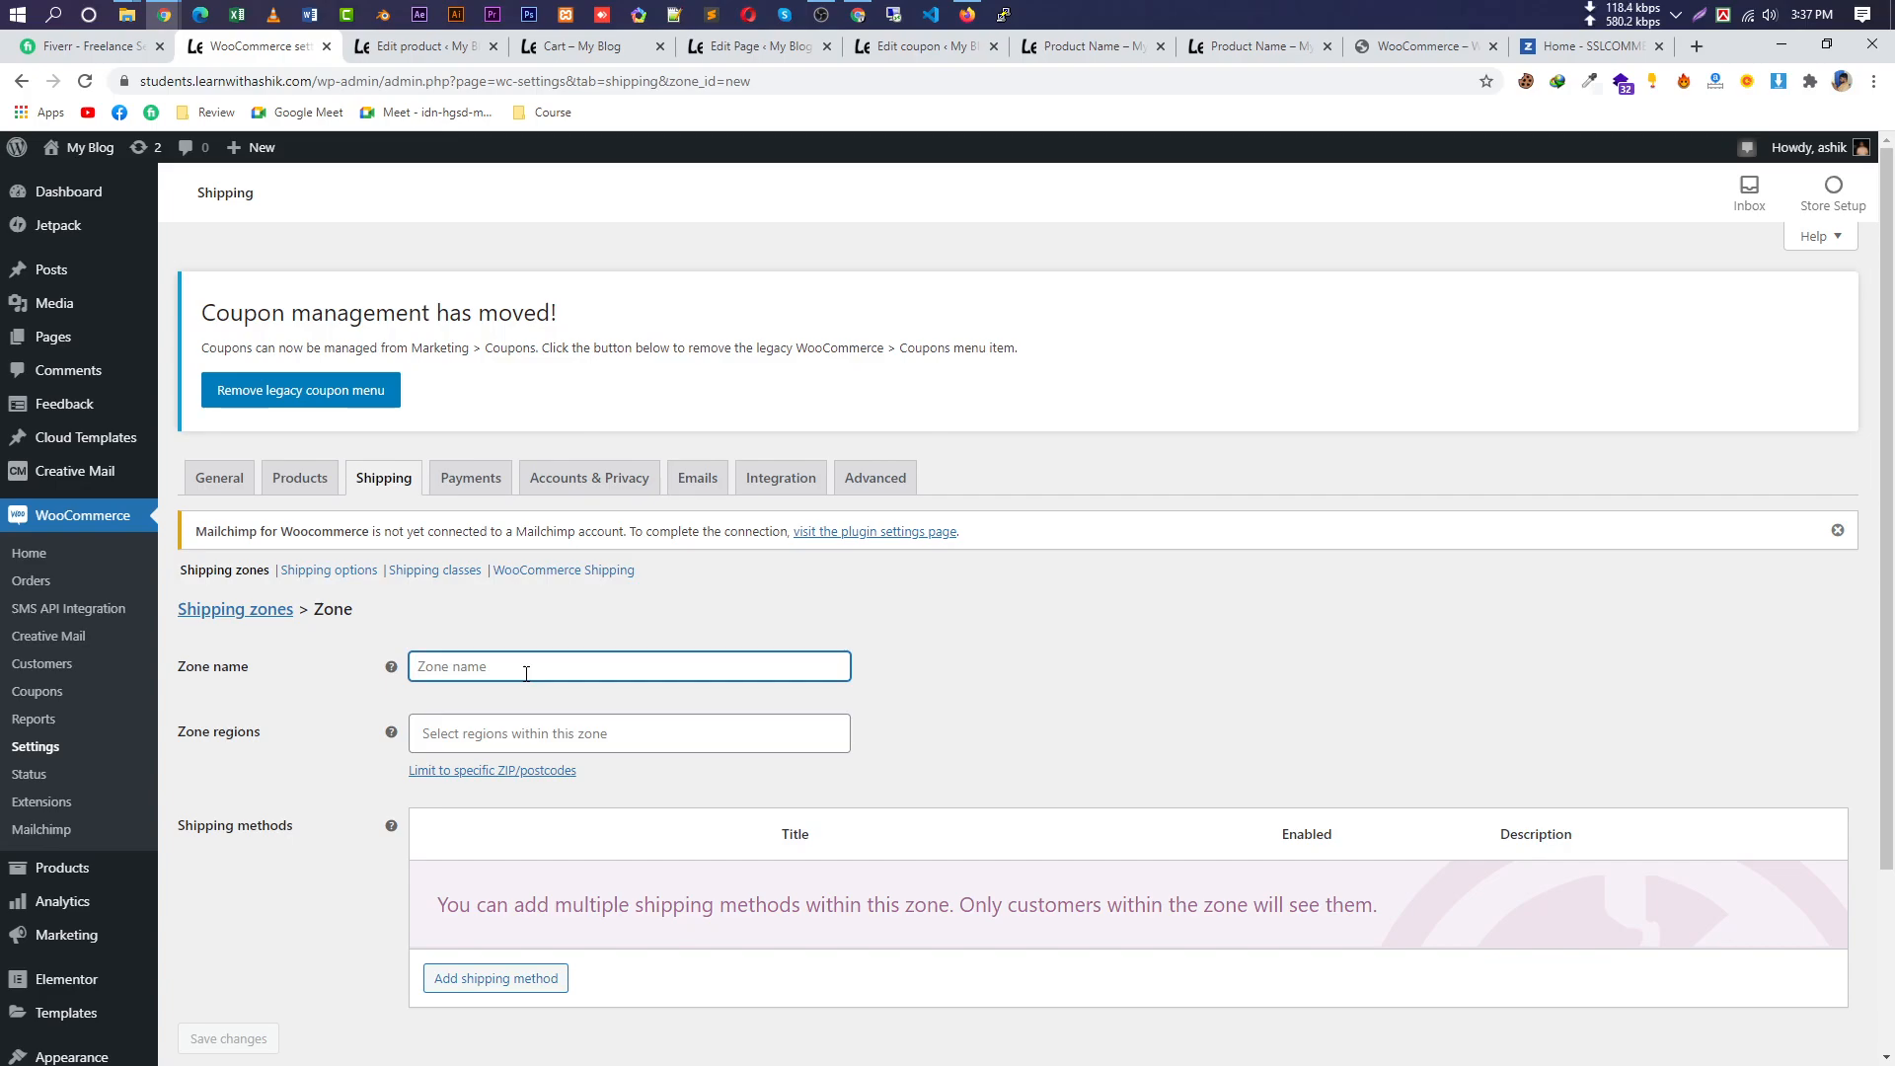
{"action": "left_click", "coordinate": [499, 770]}
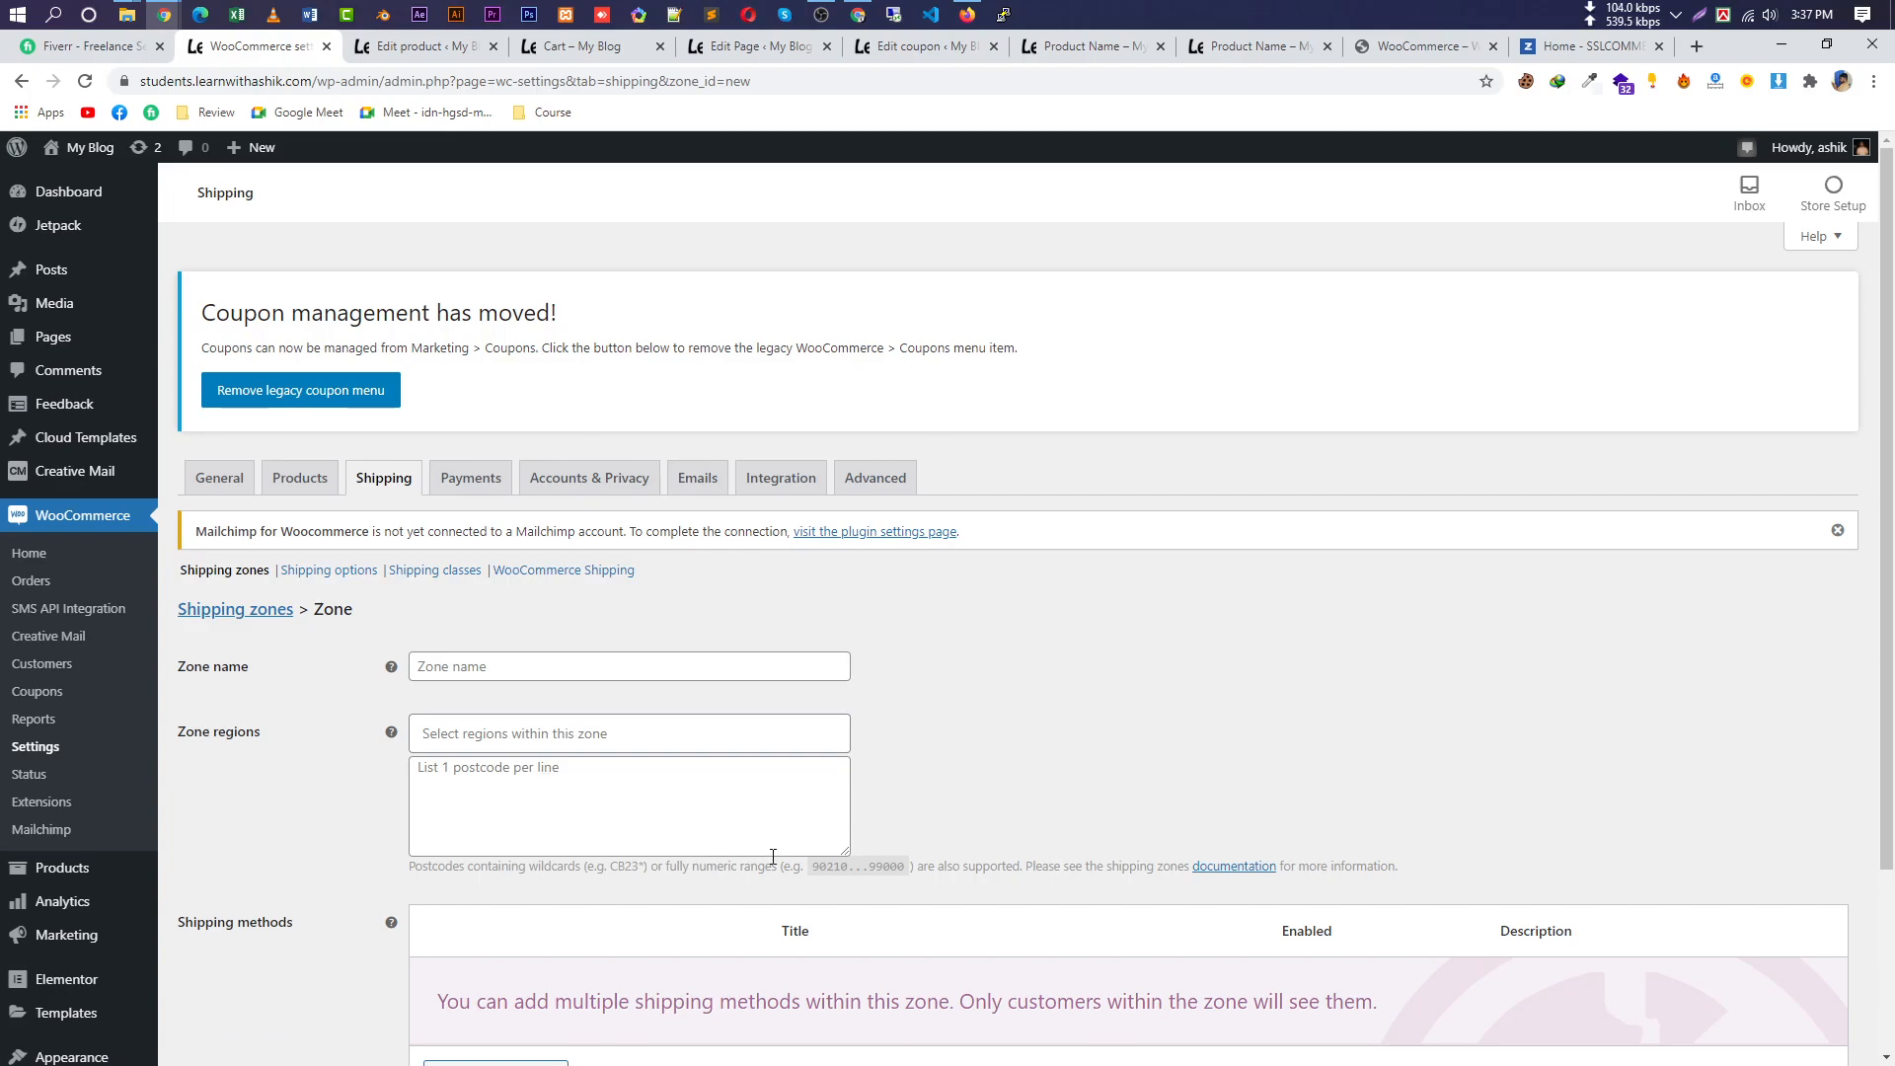
{"action": "left_click_drag", "start_coordinate": [916, 870], "coordinate": [795, 868]}
{"action": "left_click", "coordinate": [567, 778]}
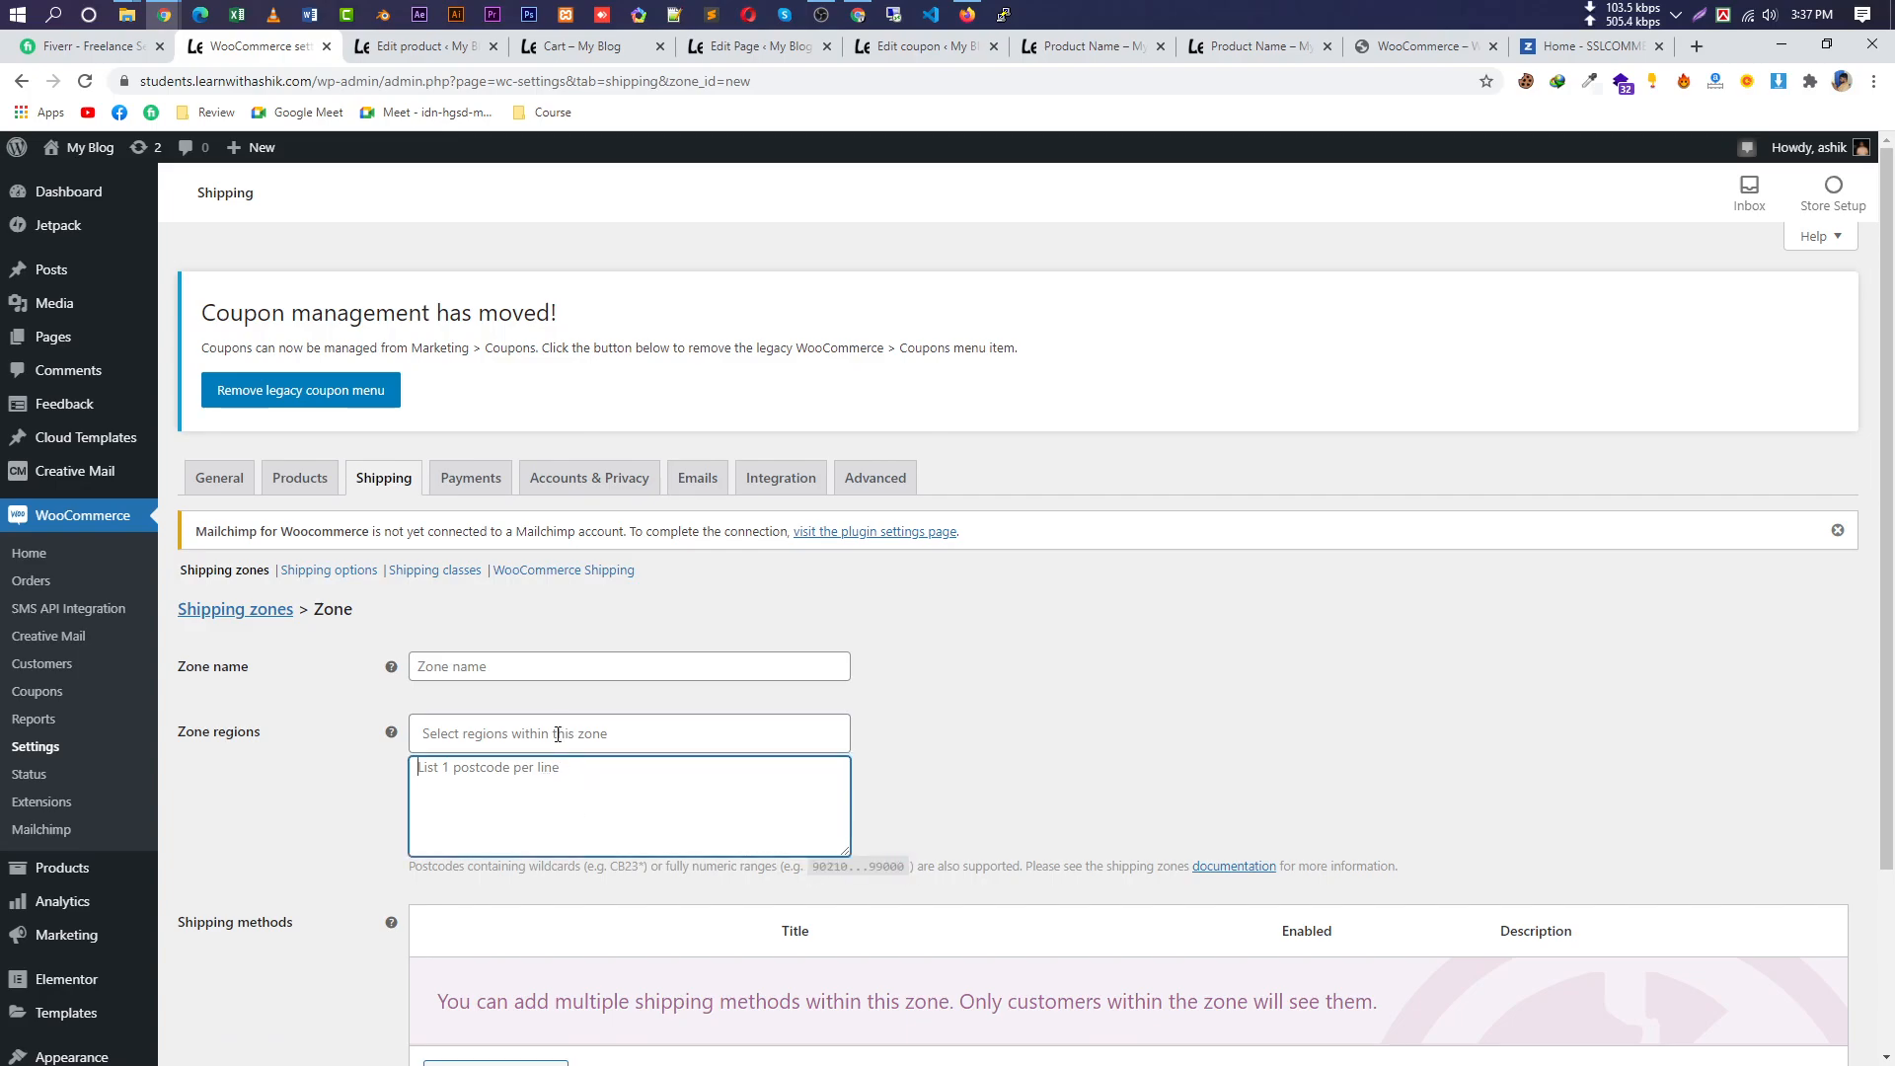
{"action": "left_click", "coordinate": [558, 731]}
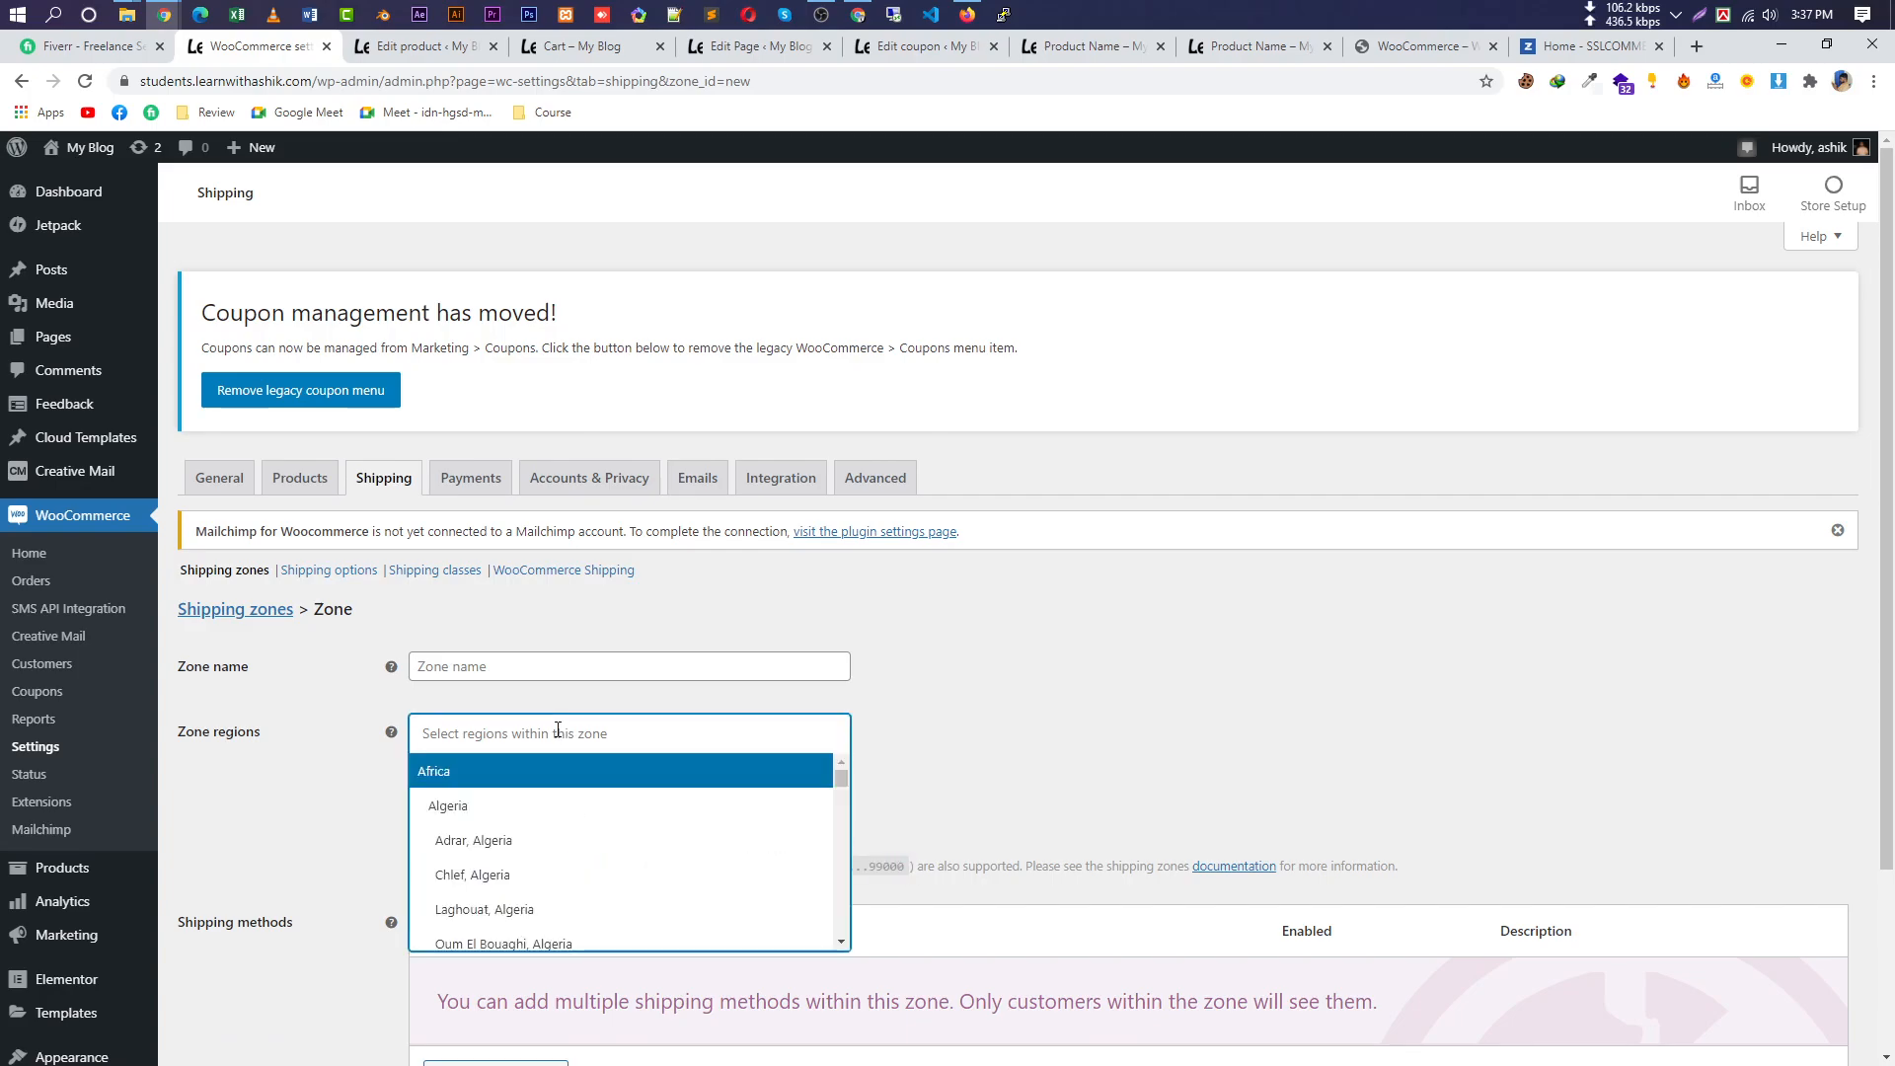
{"action": "type", "text": "dhaka"}
{"action": "left_click", "coordinate": [542, 772]}
Name the zone Dhaka and start adding a shipping method.
{"action": "left_click", "coordinate": [549, 665]}
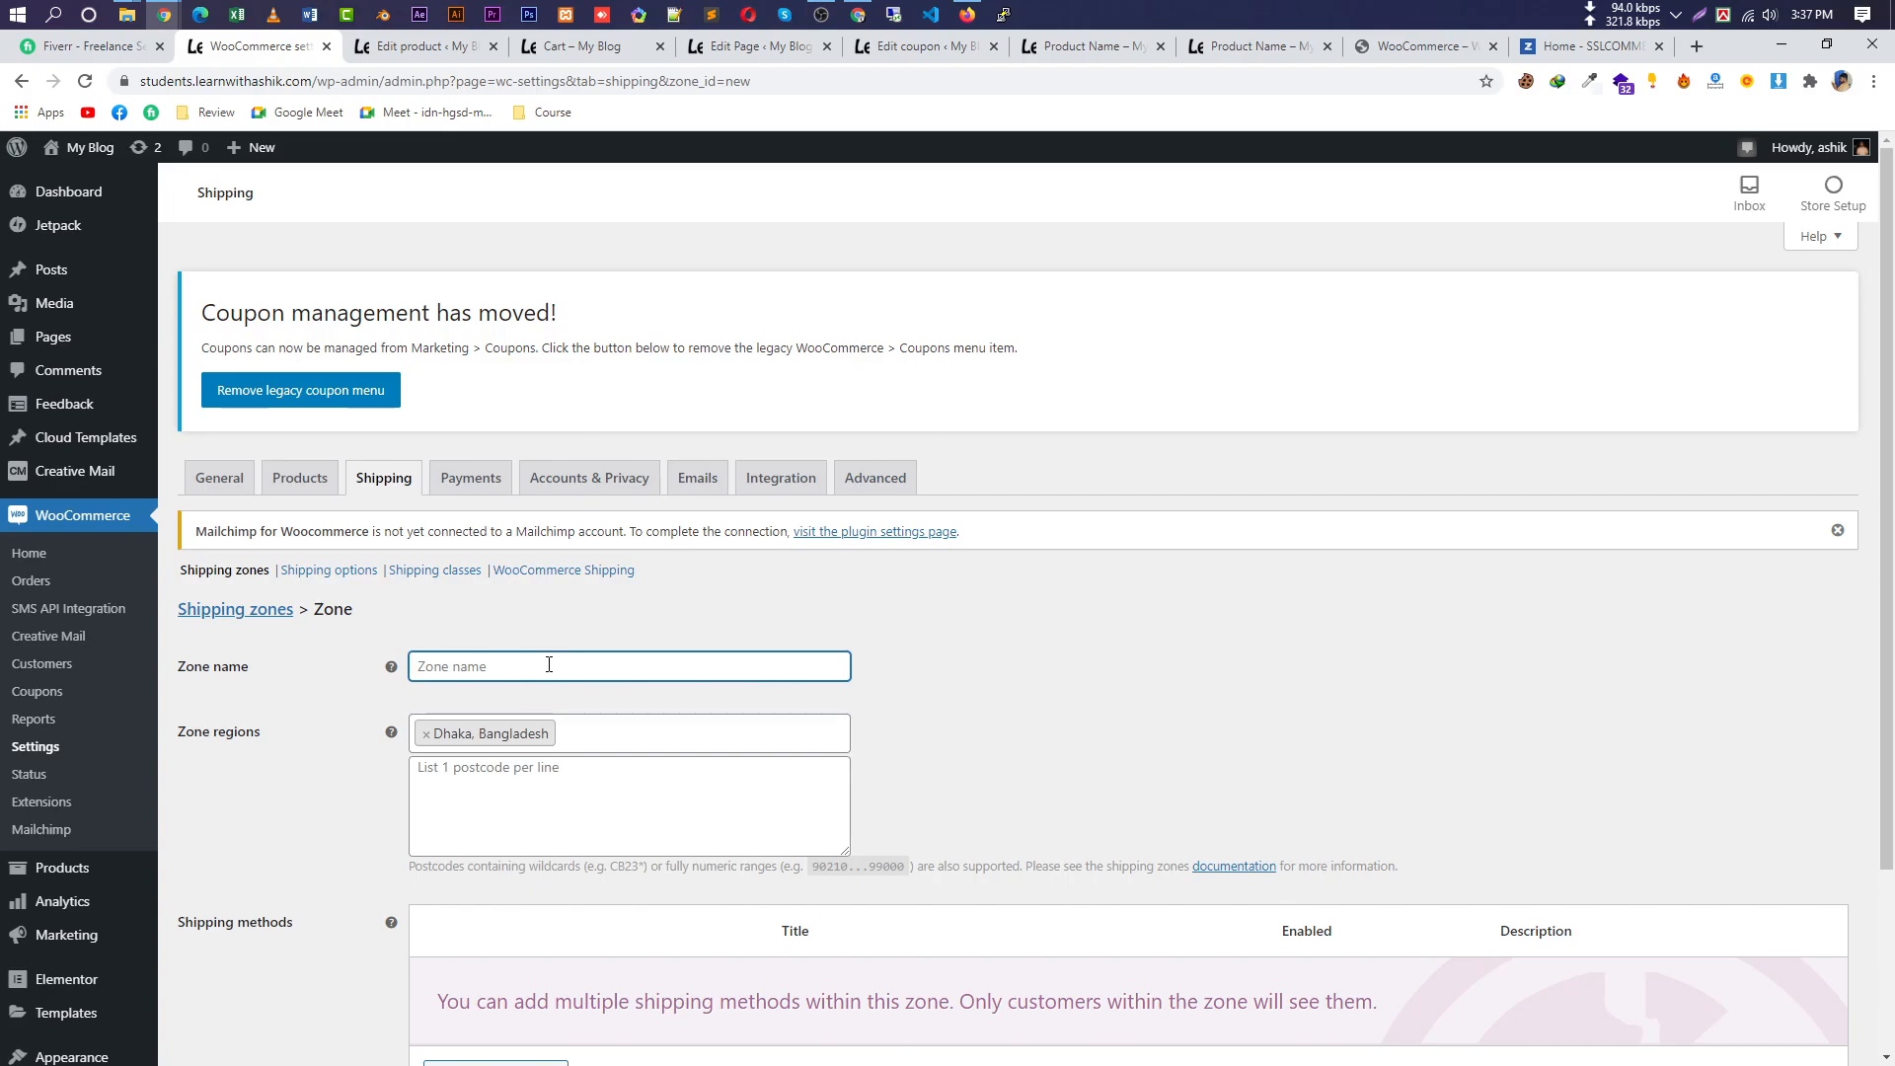
{"action": "type", "text": "Dhaka"}
{"action": "scroll", "coordinate": [579, 735], "scroll_direction": "down", "scroll_amount": 2}
{"action": "left_click", "coordinate": [578, 589]}
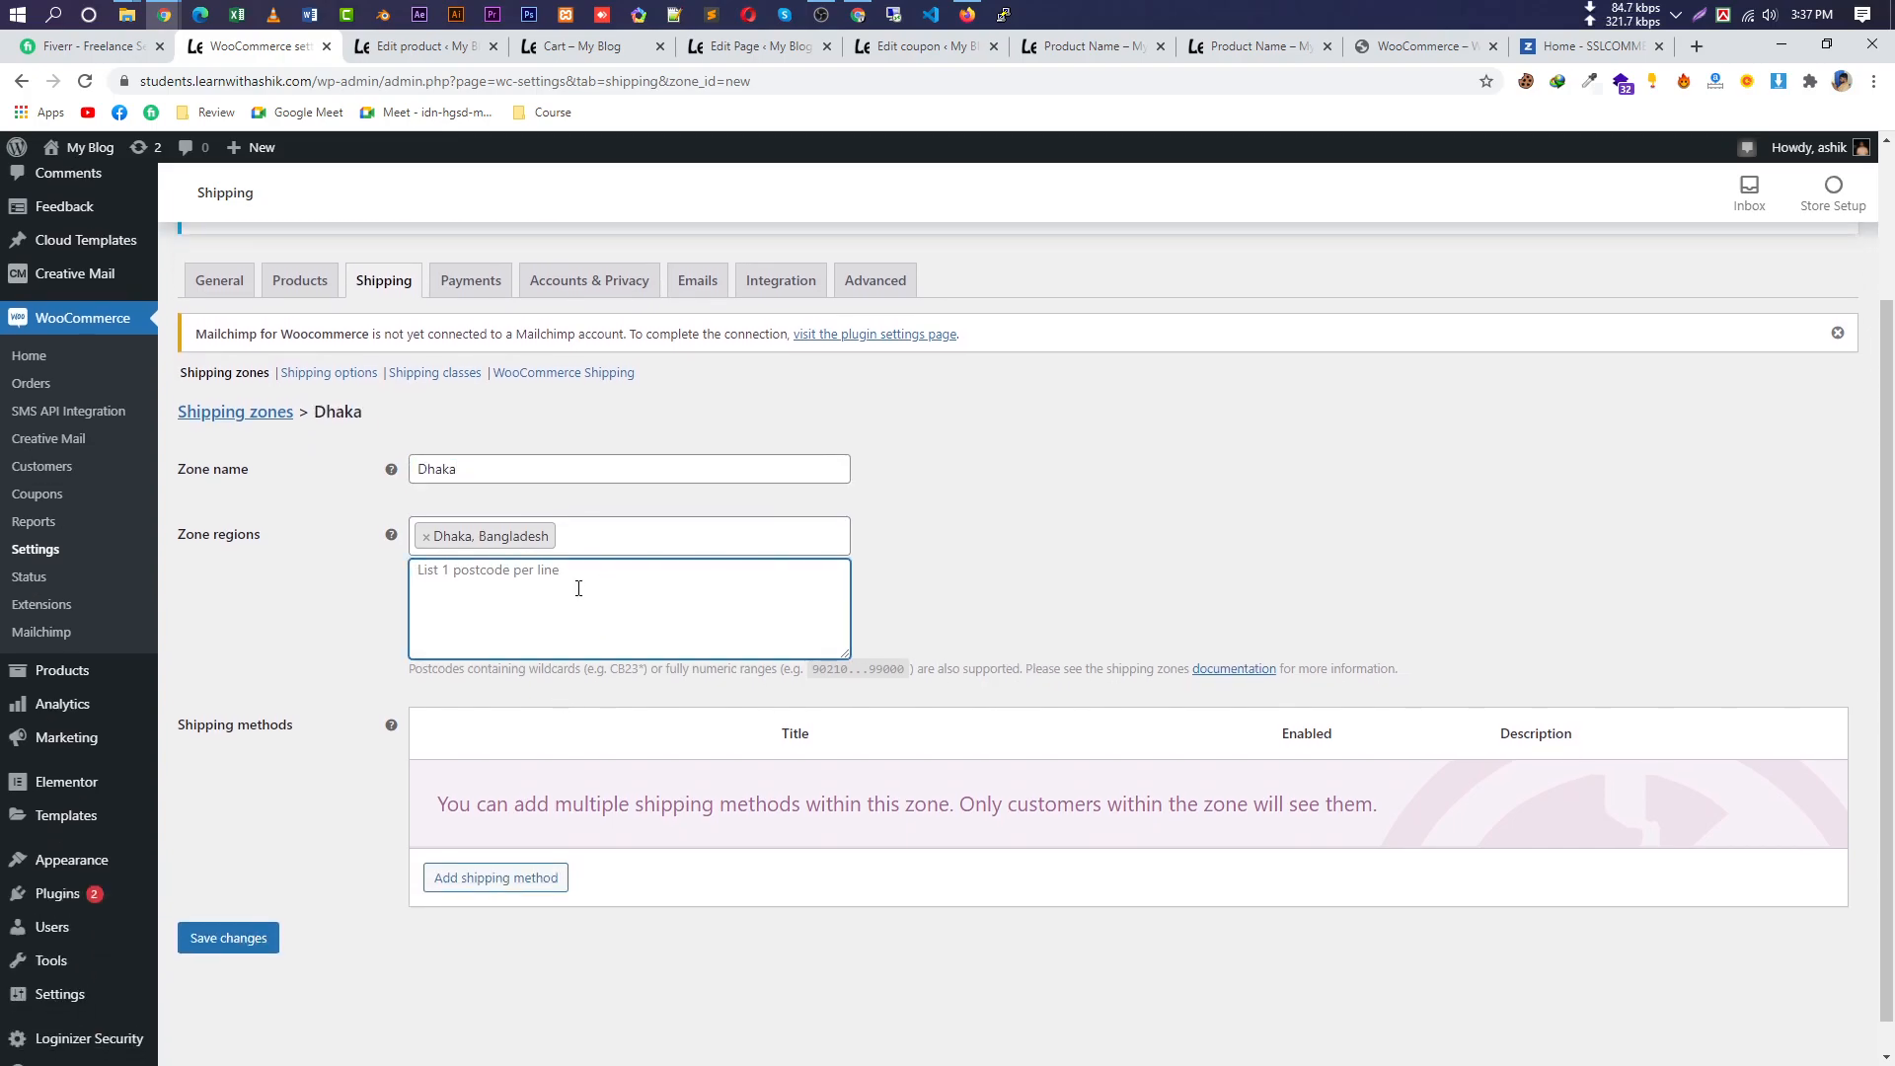
{"action": "left_click", "coordinate": [464, 879]}
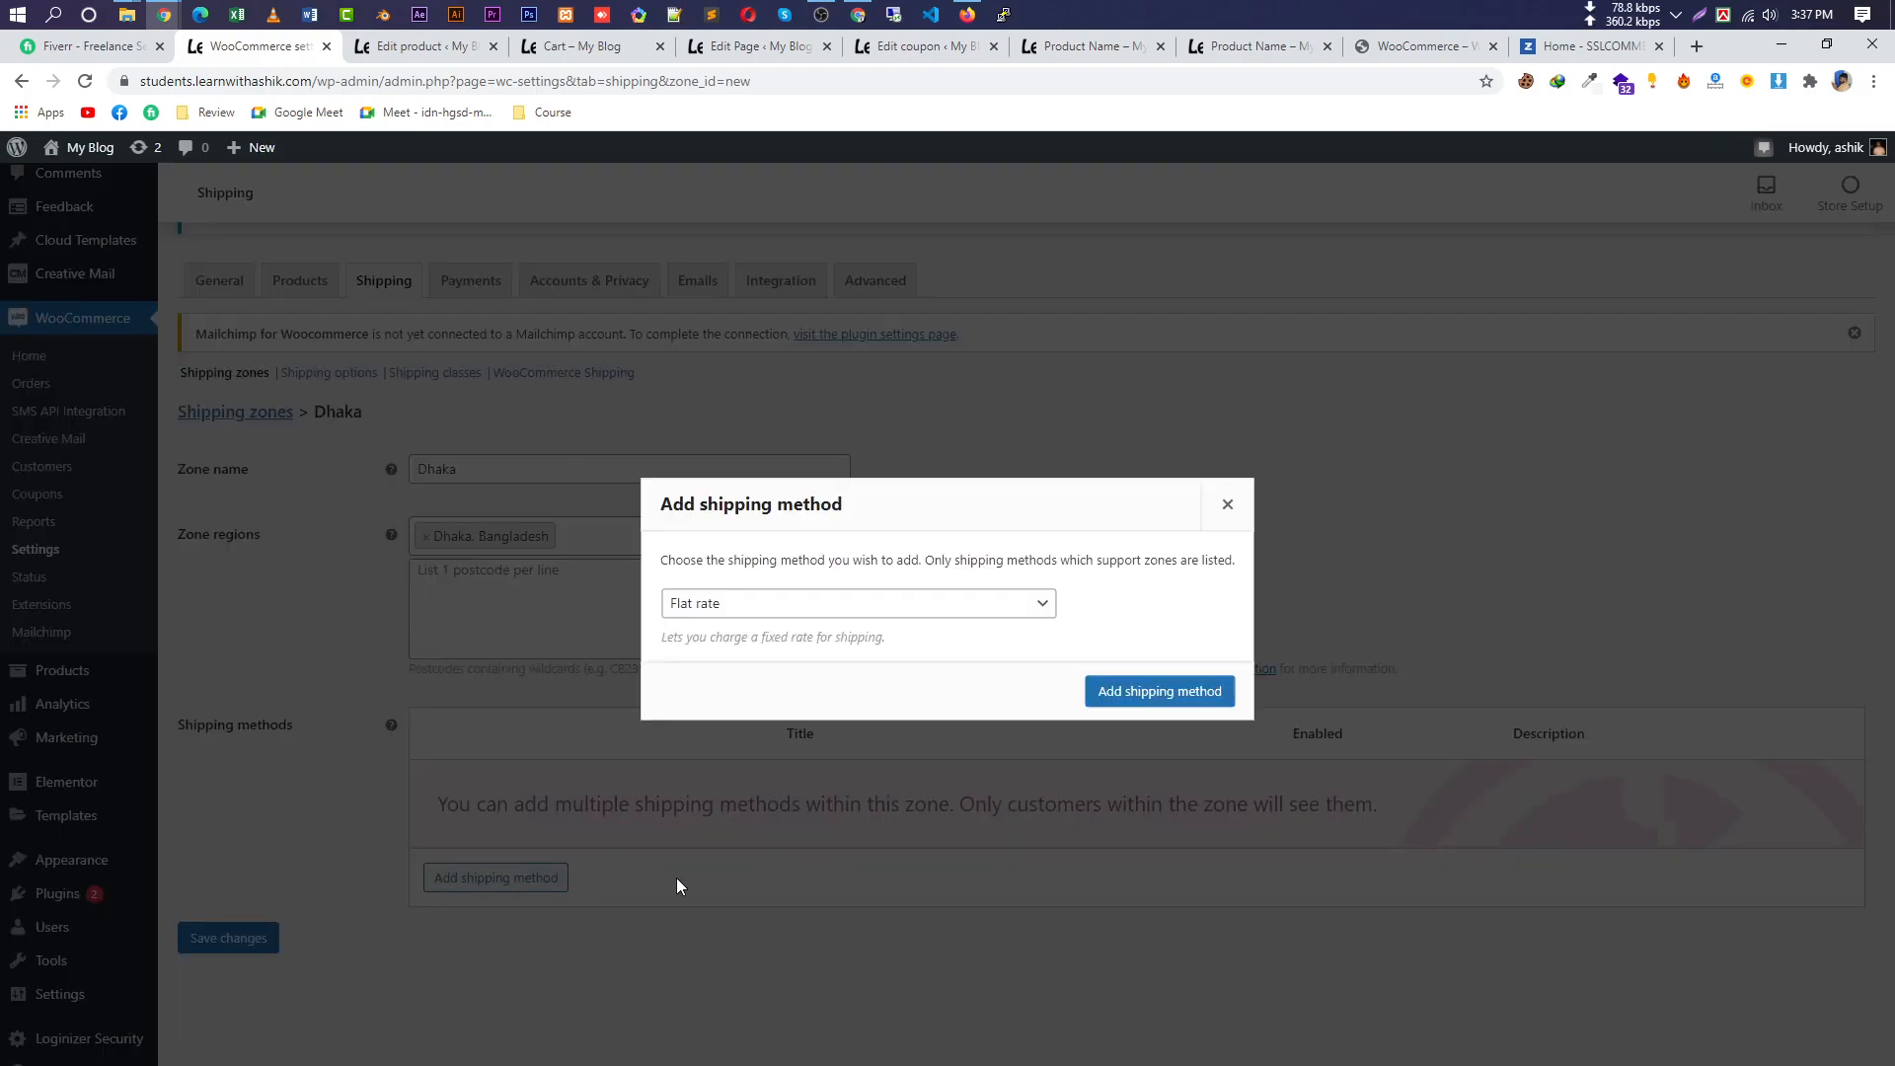
Add a Flat rate shipping method to the Dhaka zone.
{"action": "left_click", "coordinate": [921, 604]}
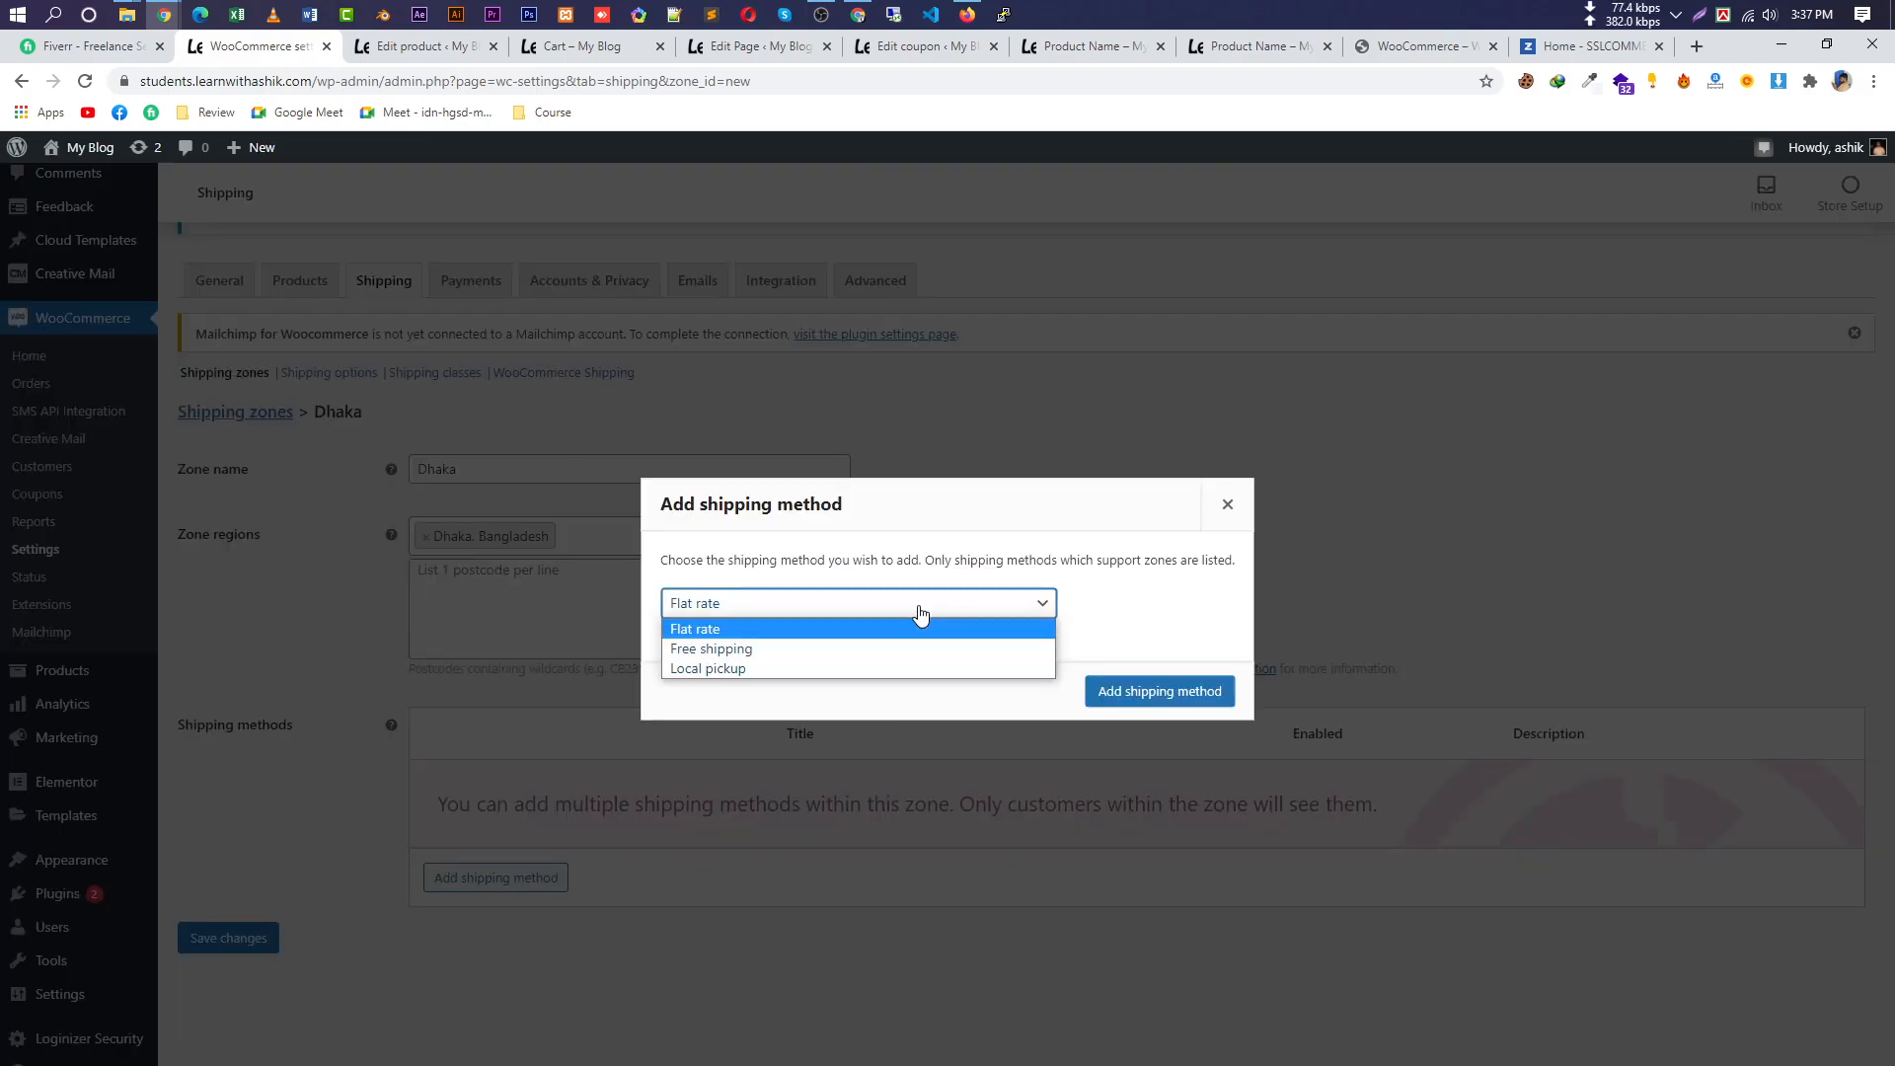
{"action": "left_click", "coordinate": [814, 647]}
{"action": "left_click", "coordinate": [833, 606]}
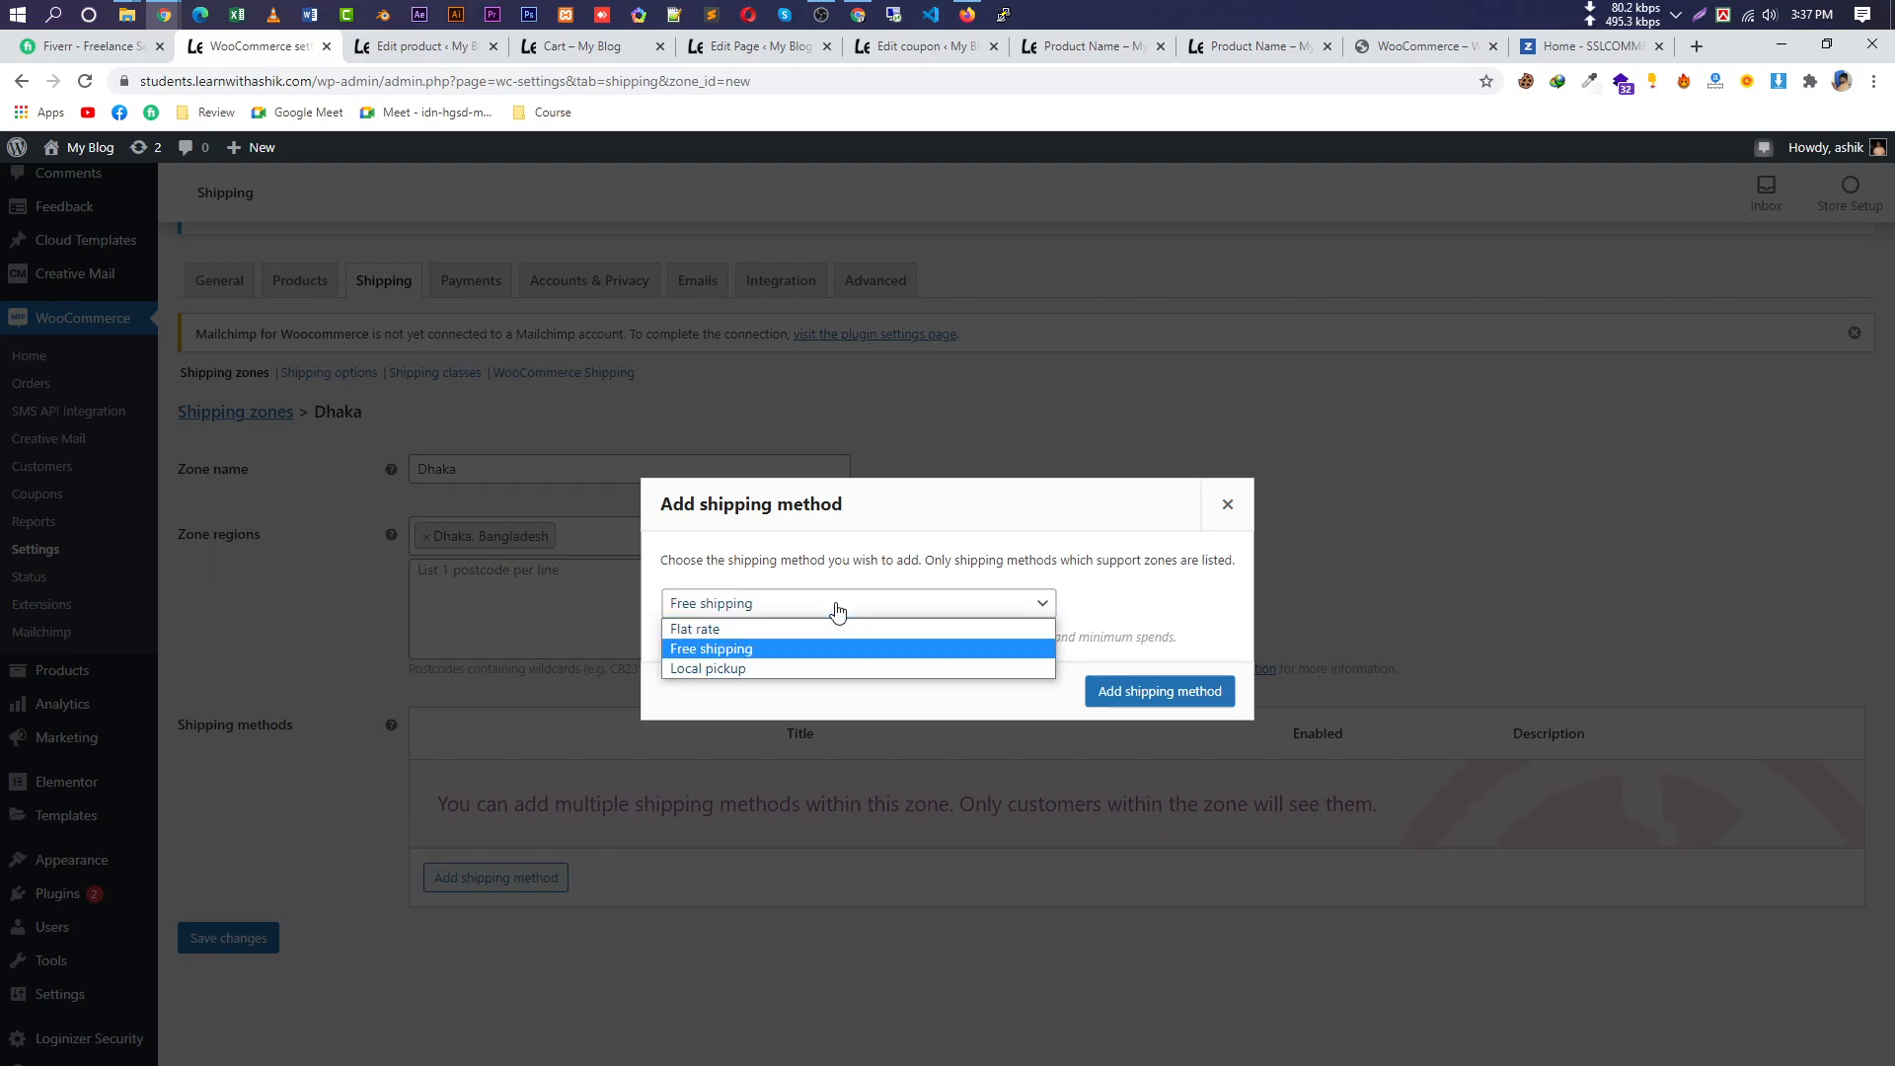
{"action": "left_click", "coordinate": [766, 668]}
{"action": "left_click", "coordinate": [783, 612]}
{"action": "left_click", "coordinate": [783, 629]}
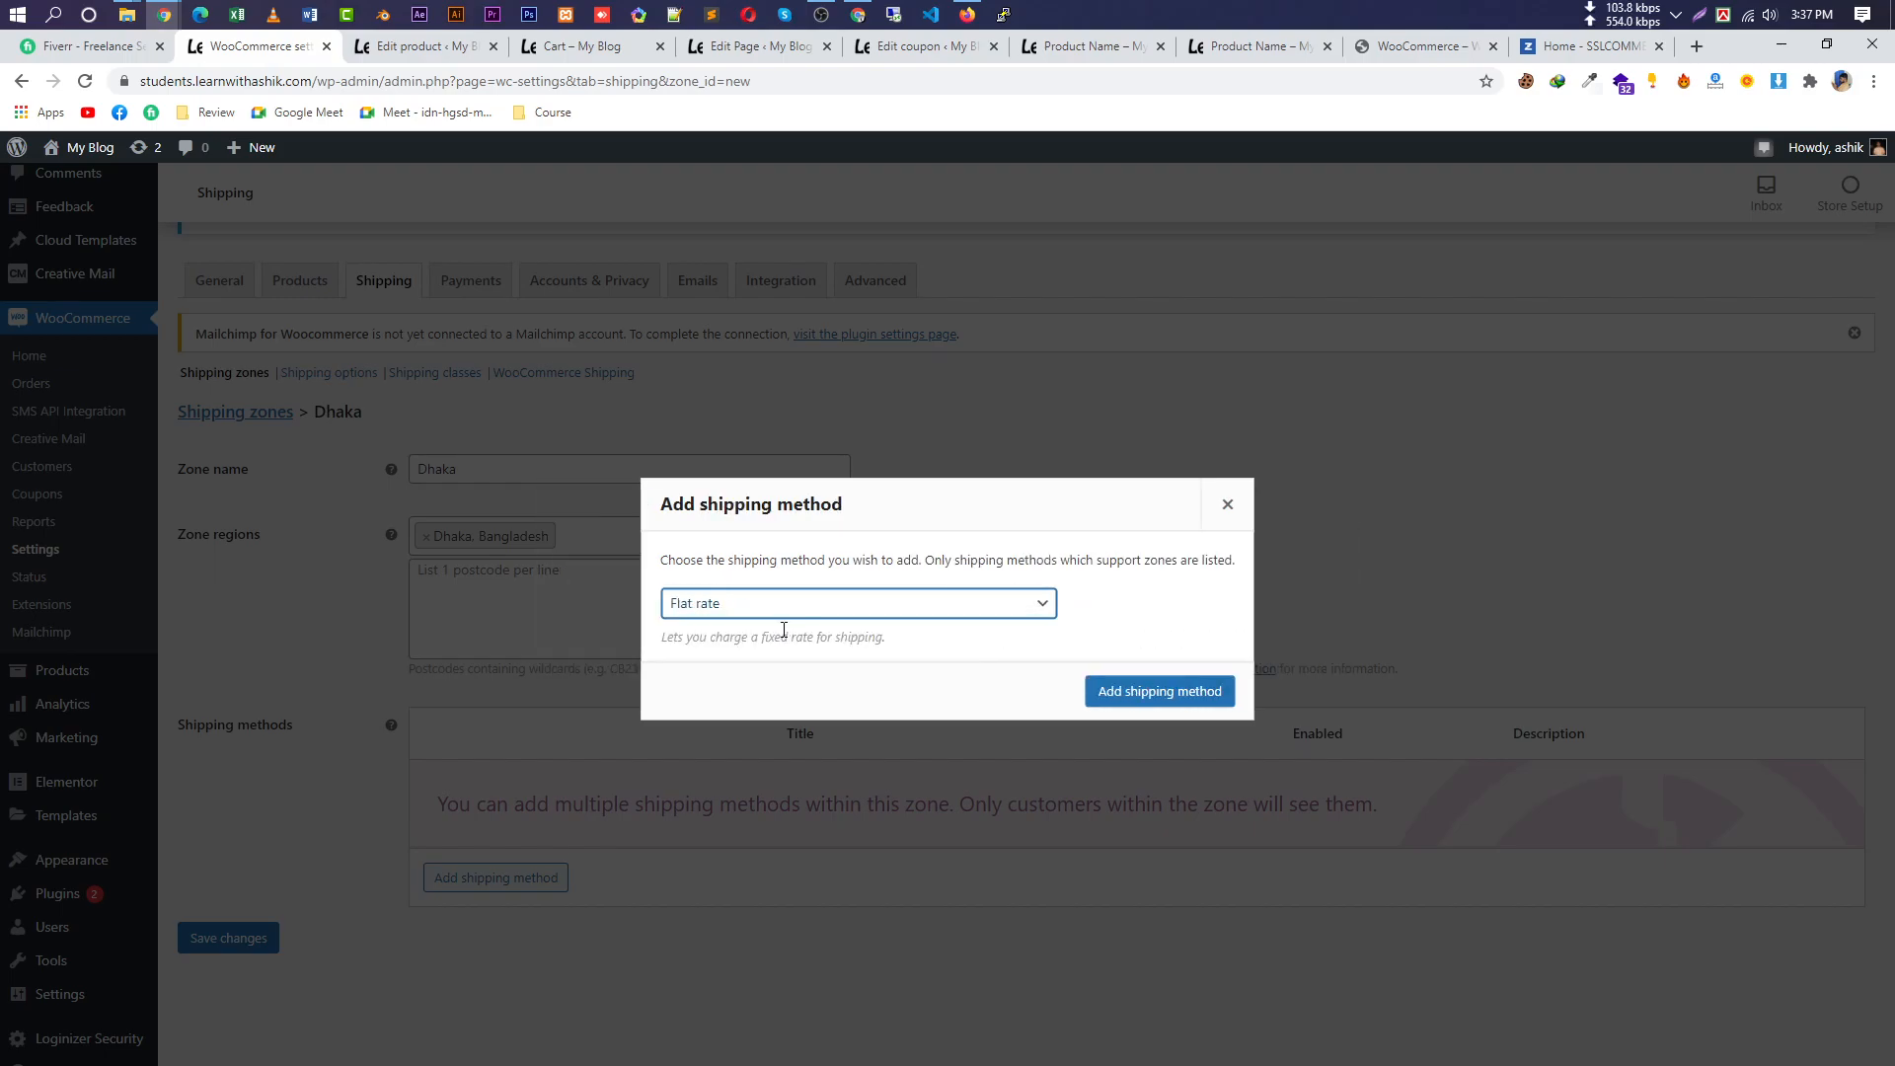
{"action": "left_click", "coordinate": [1134, 691]}
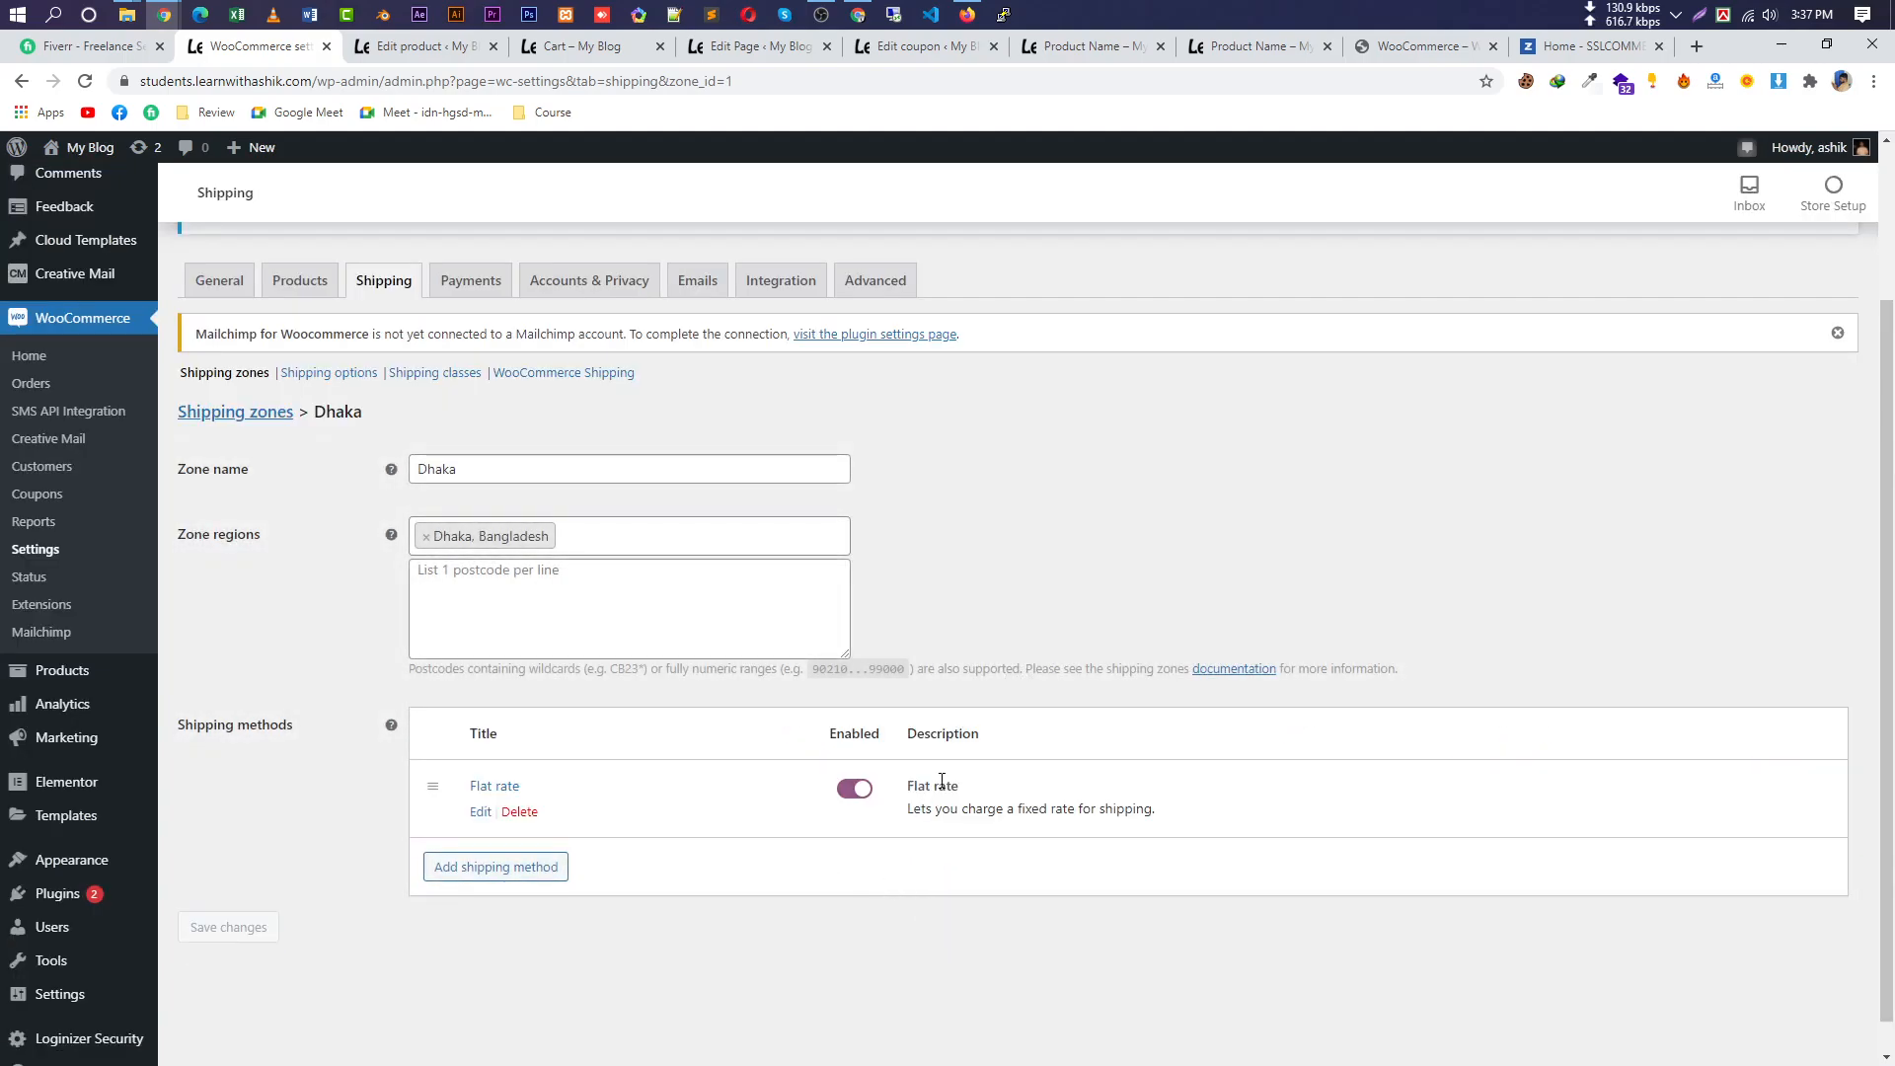
Set the flat rate cost to 60 with Taxable tax status and save.
{"action": "left_click", "coordinate": [481, 812]}
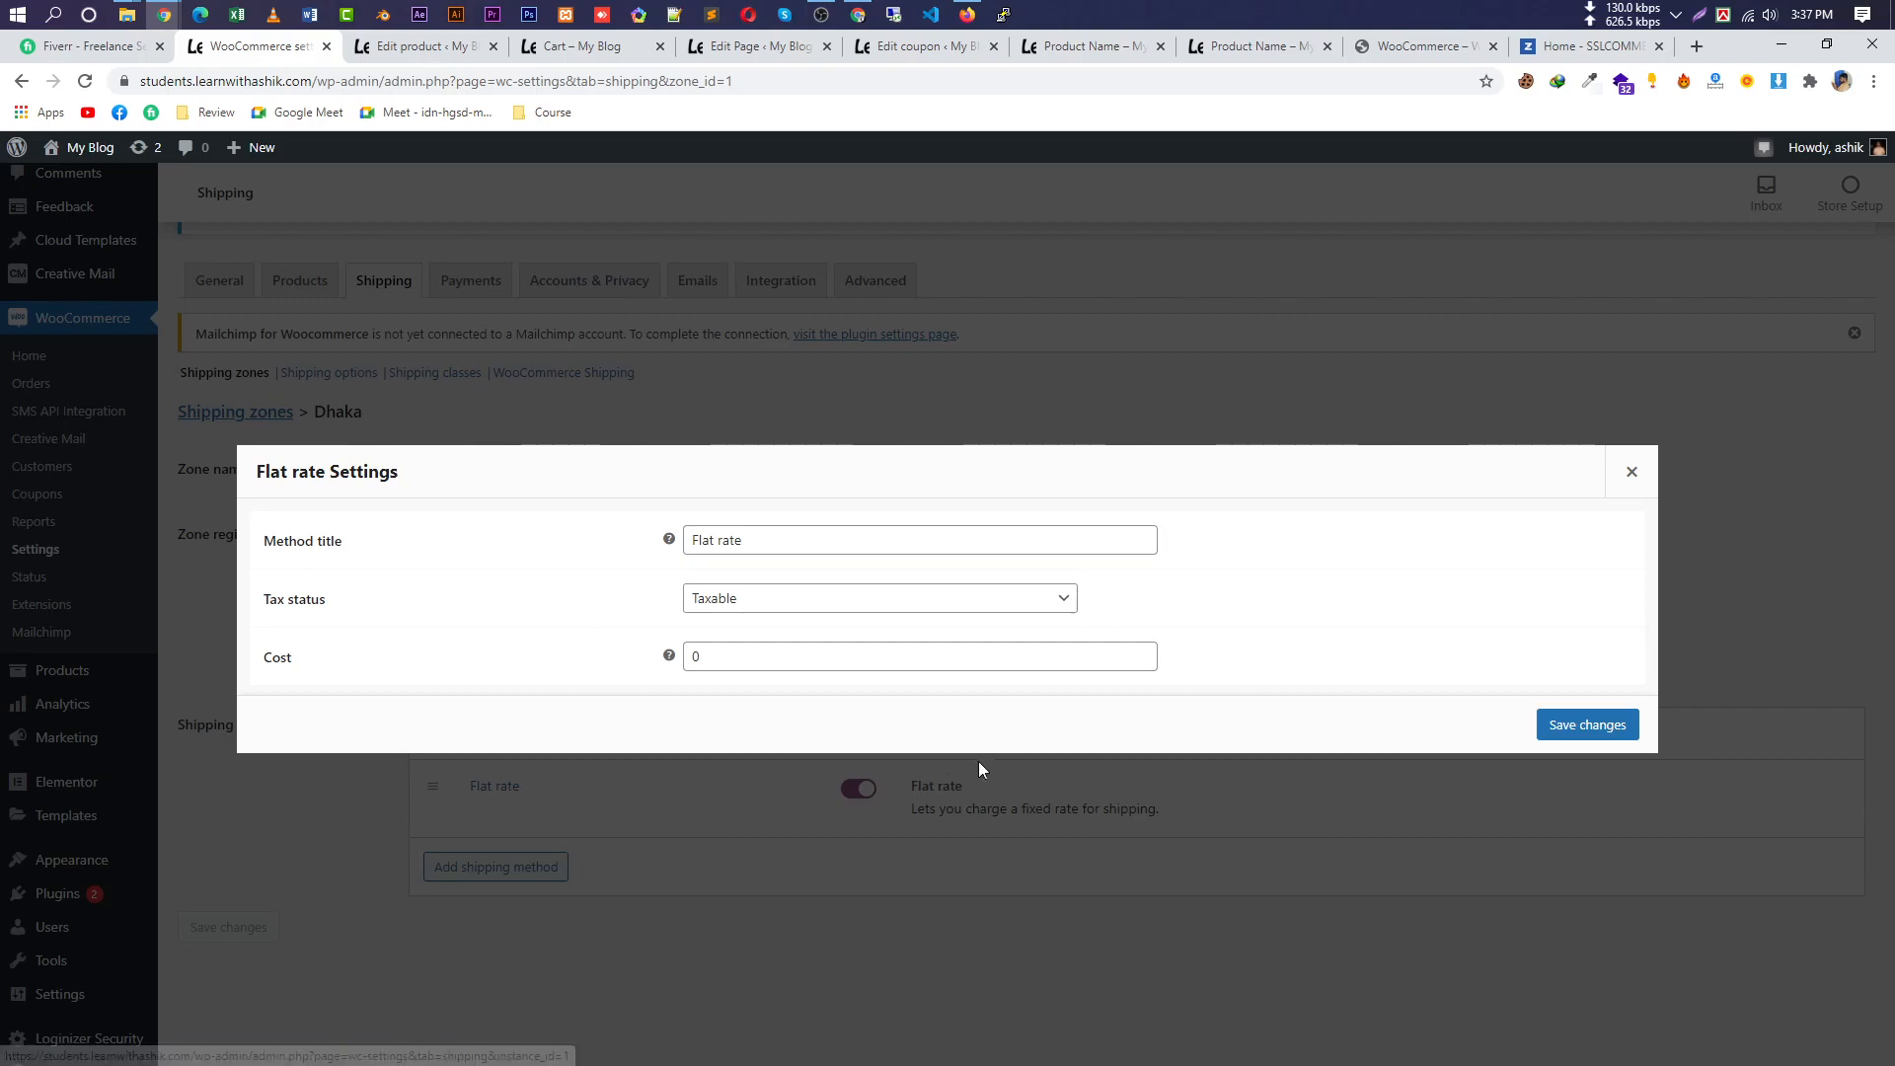
{"action": "left_click_drag", "start_coordinate": [747, 663], "coordinate": [626, 667]}
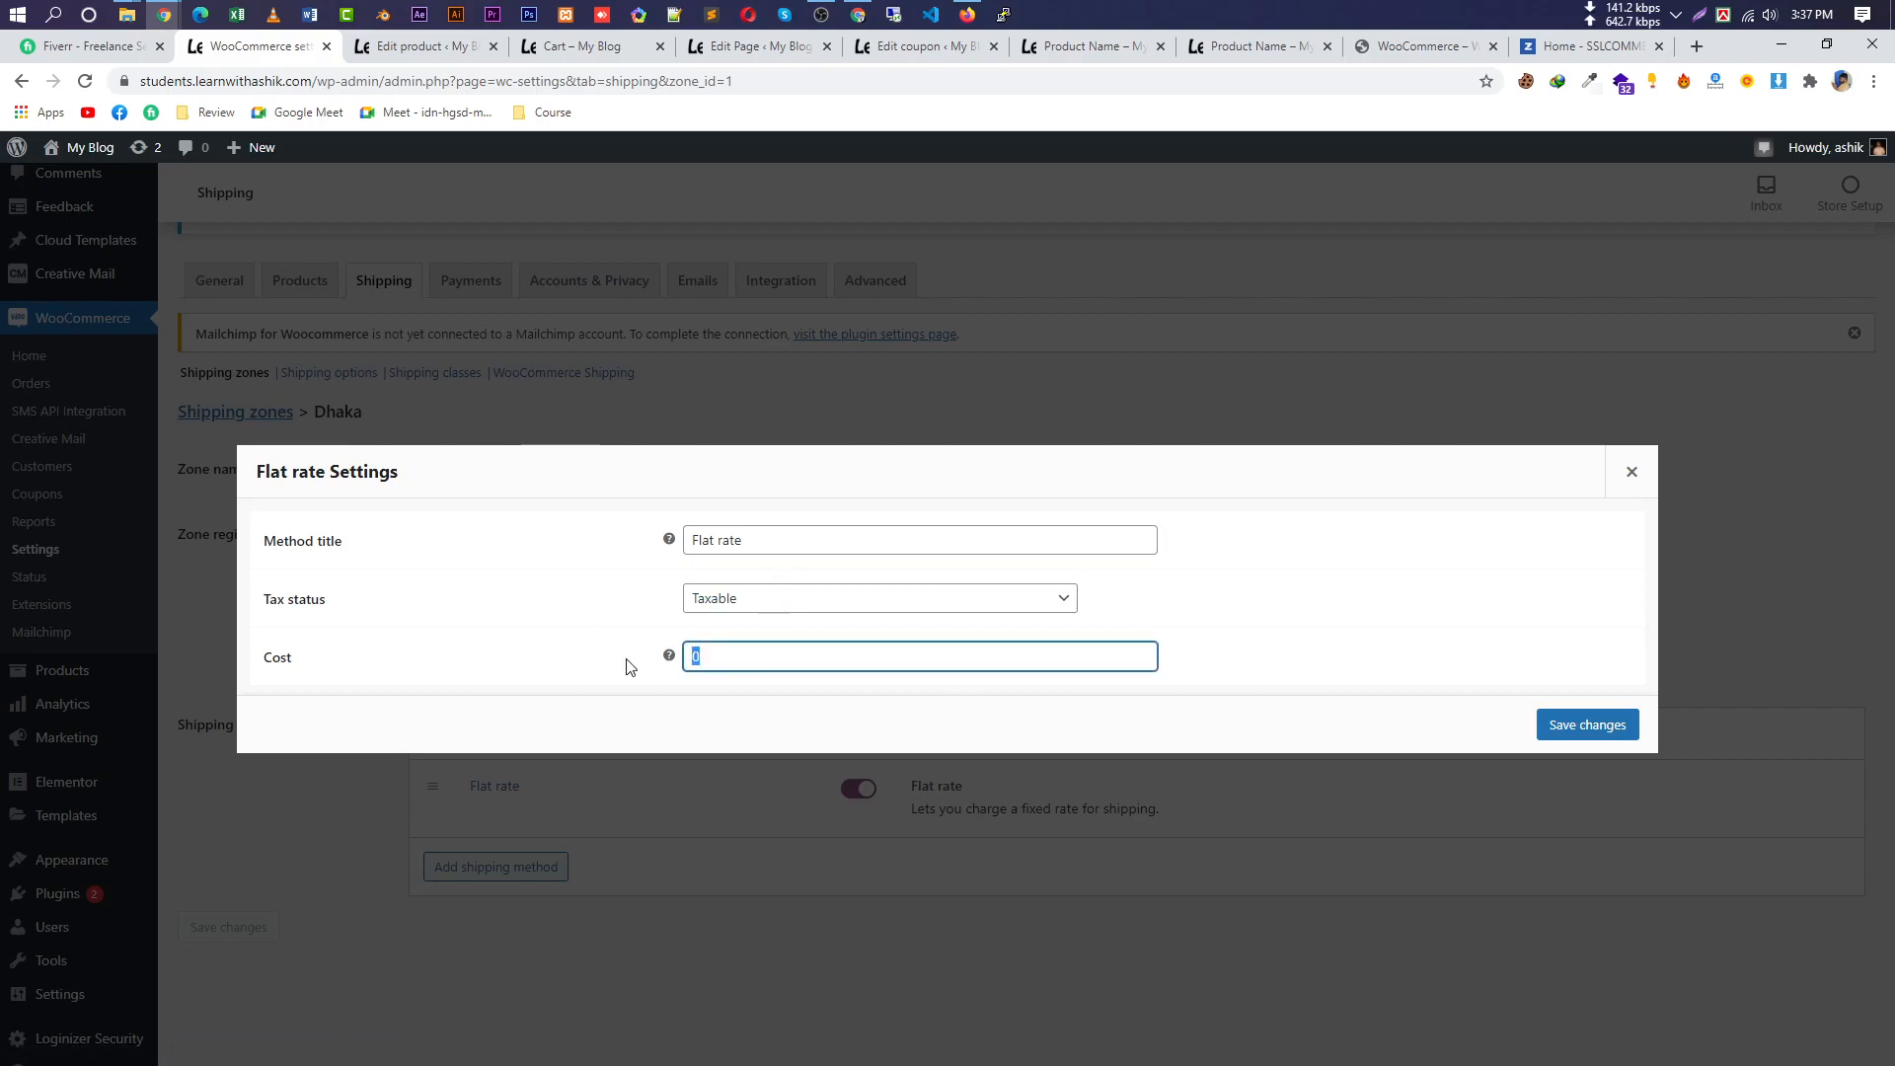
{"action": "type", "text": "60"}
{"action": "left_click", "coordinate": [999, 602]}
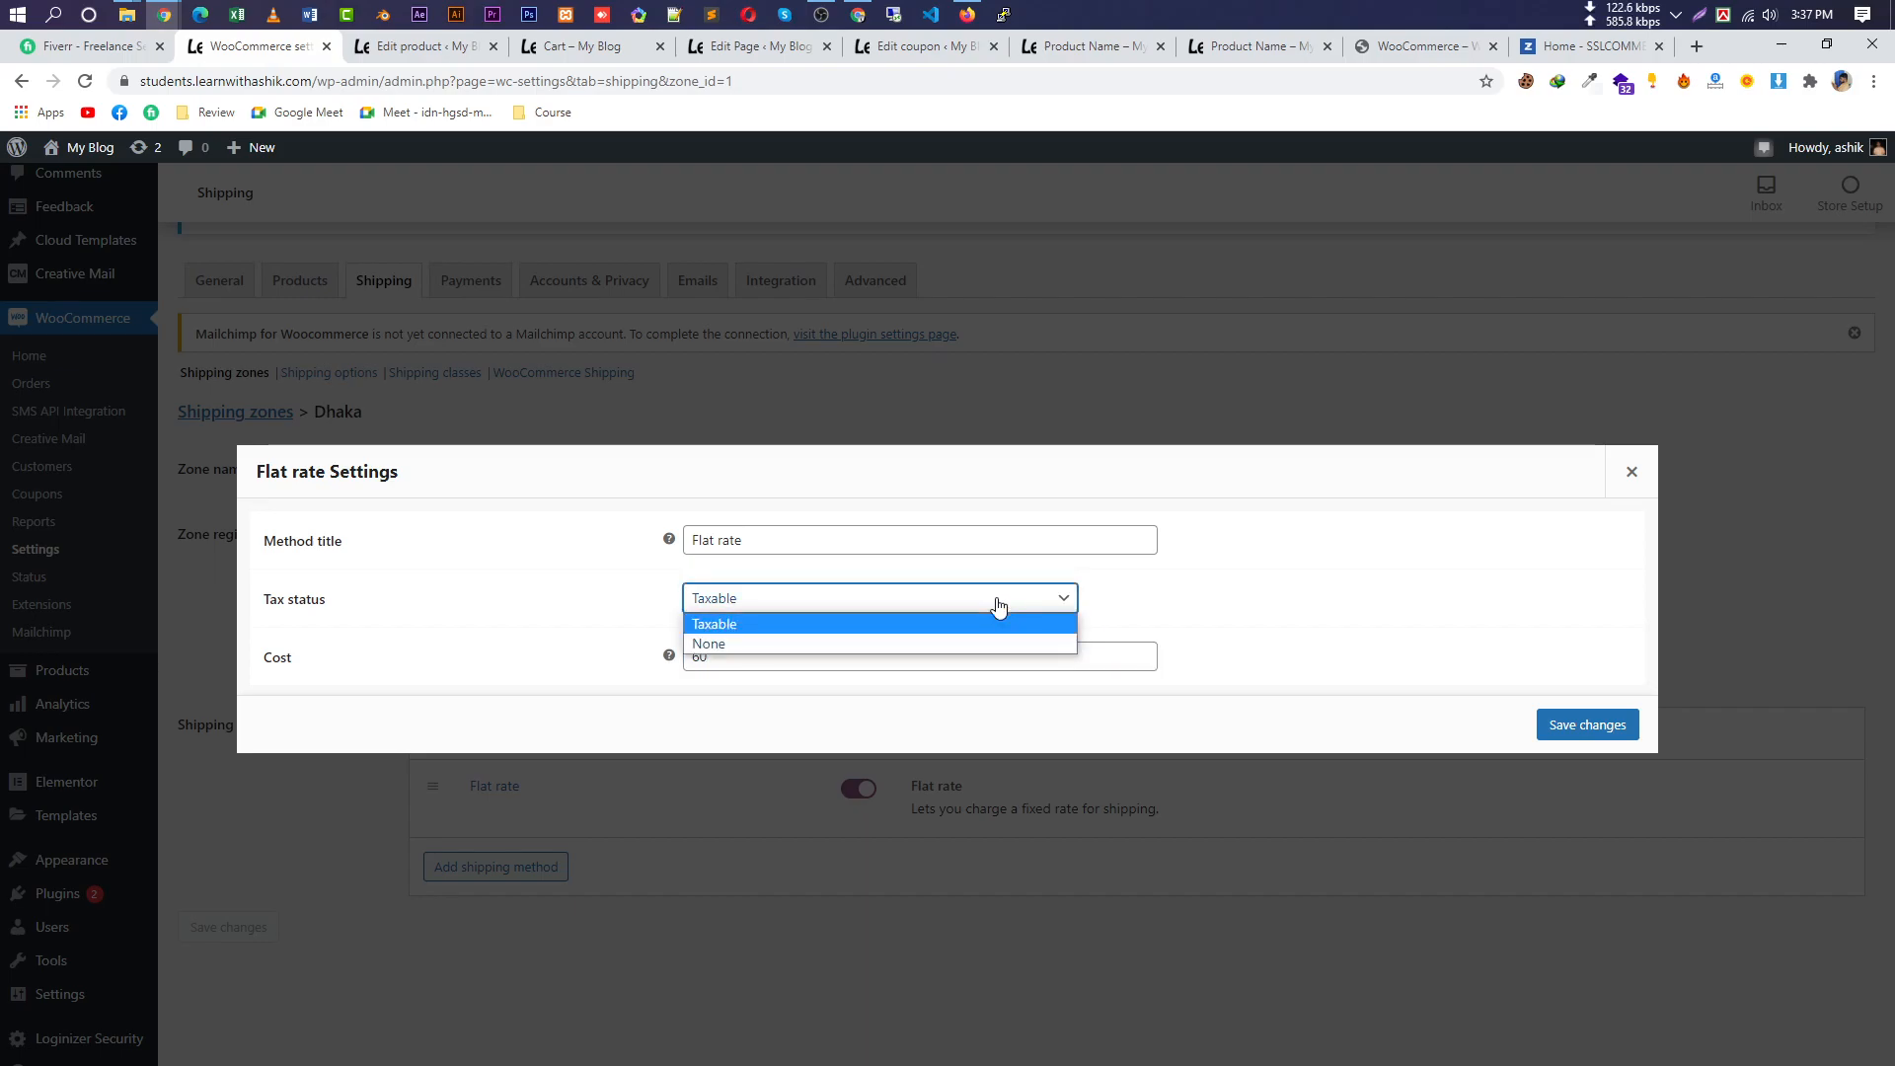
{"action": "left_click", "coordinate": [998, 605]}
{"action": "left_click", "coordinate": [1579, 726]}
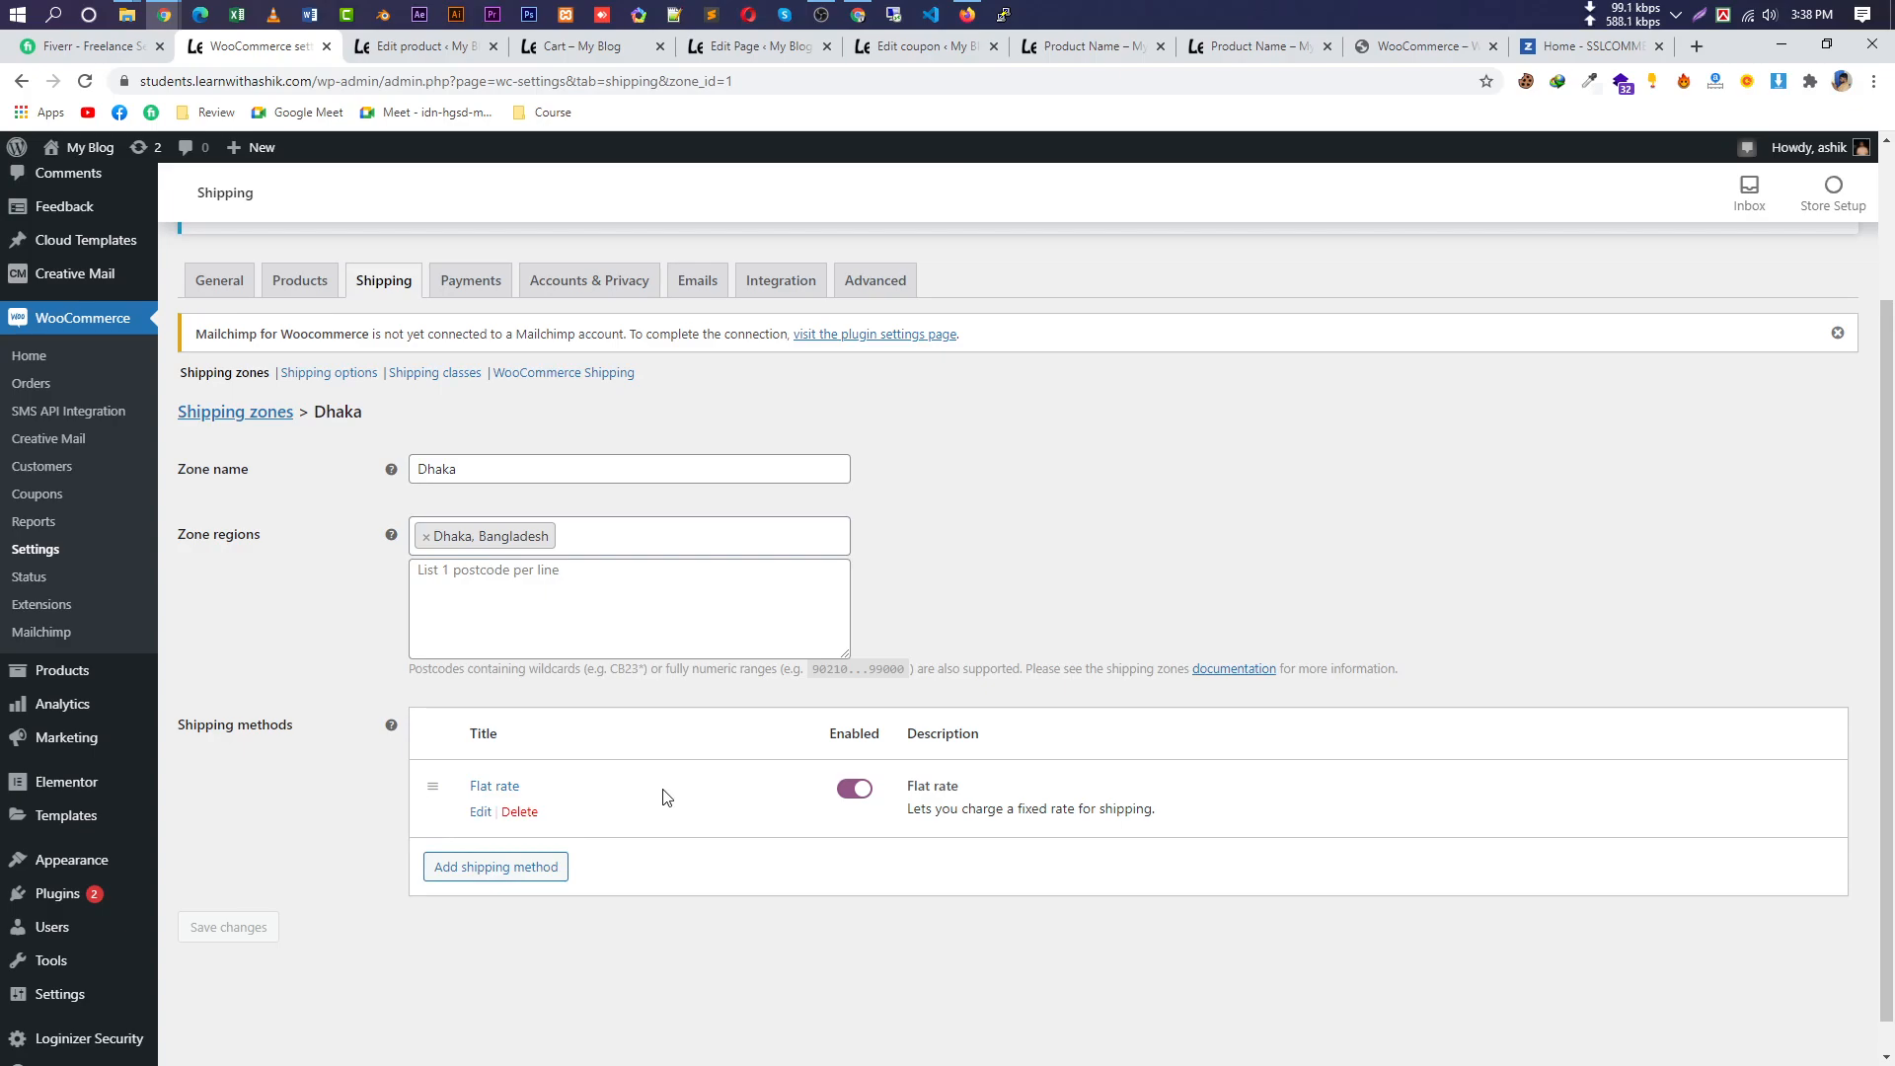
Add a second Flat rate shipping method to the Dhaka zone.
{"action": "left_click", "coordinate": [528, 868]}
{"action": "left_click", "coordinate": [778, 606]}
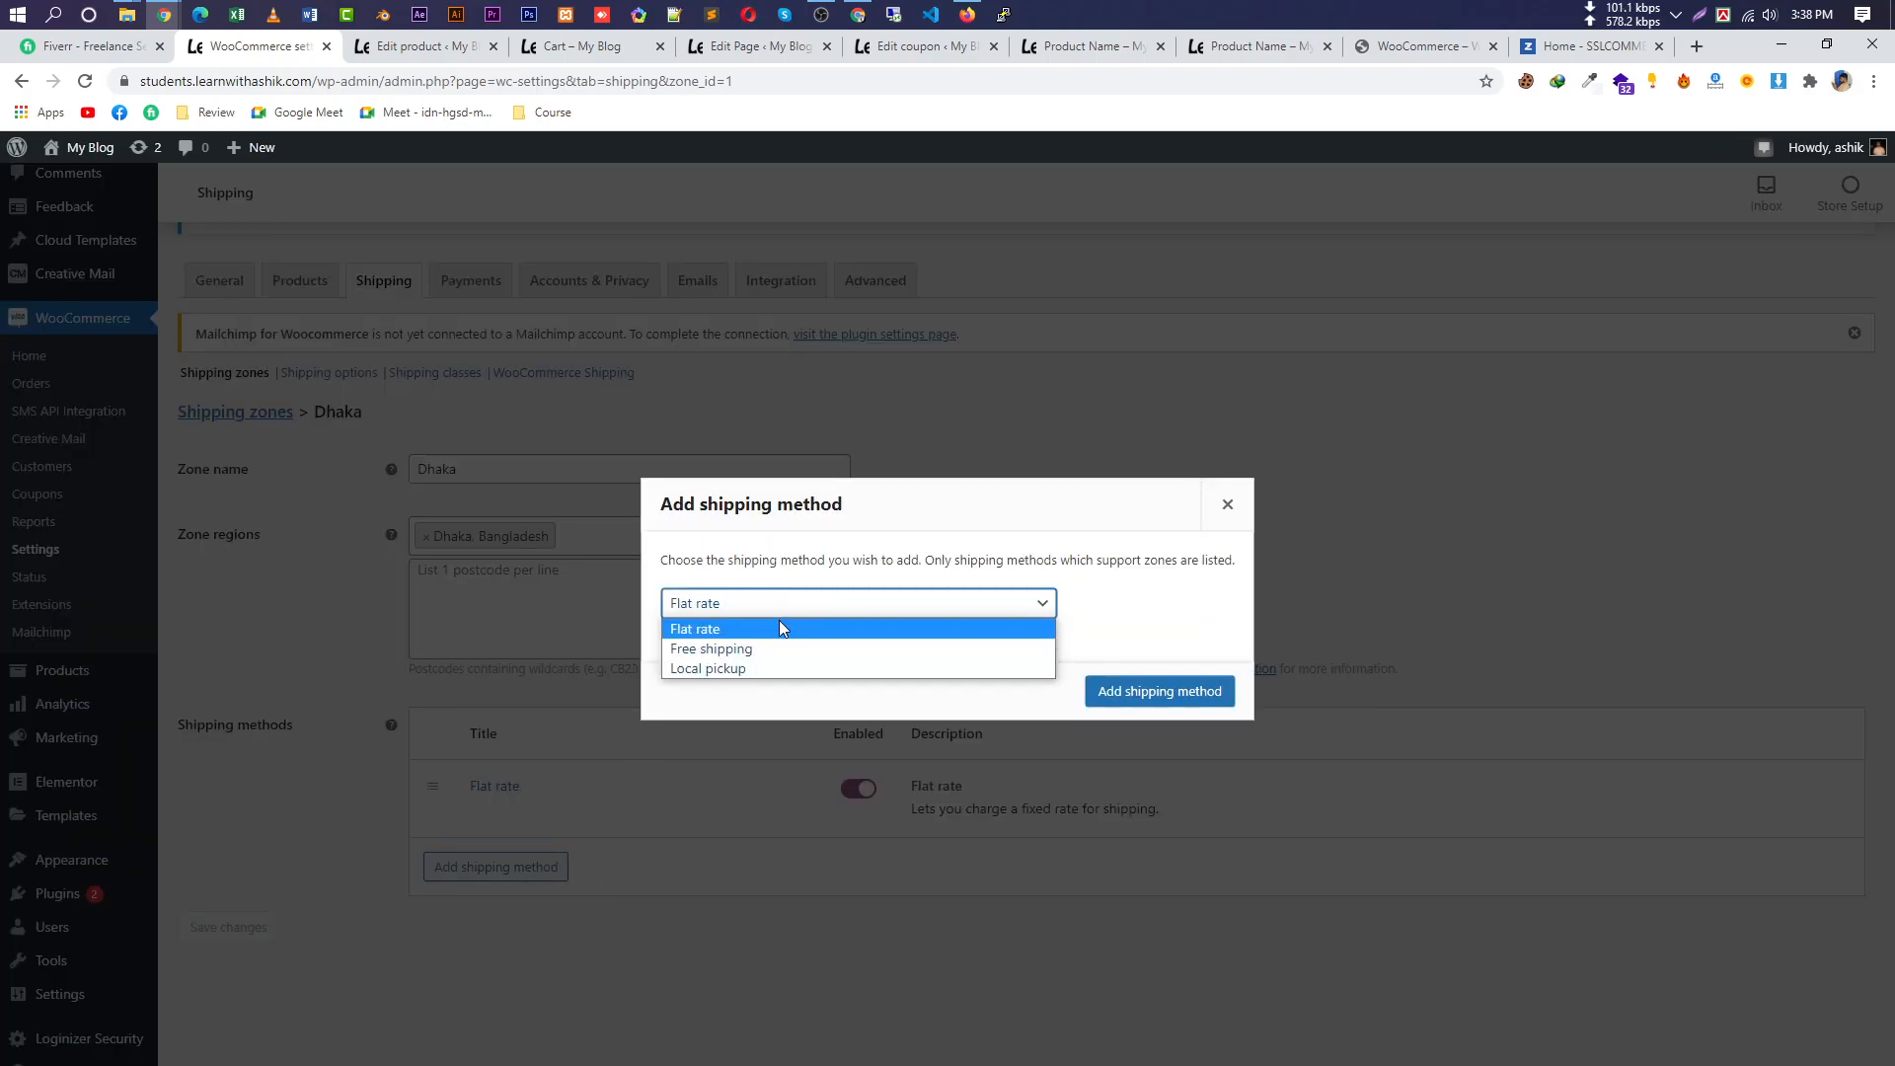
{"action": "left_click", "coordinate": [776, 629]}
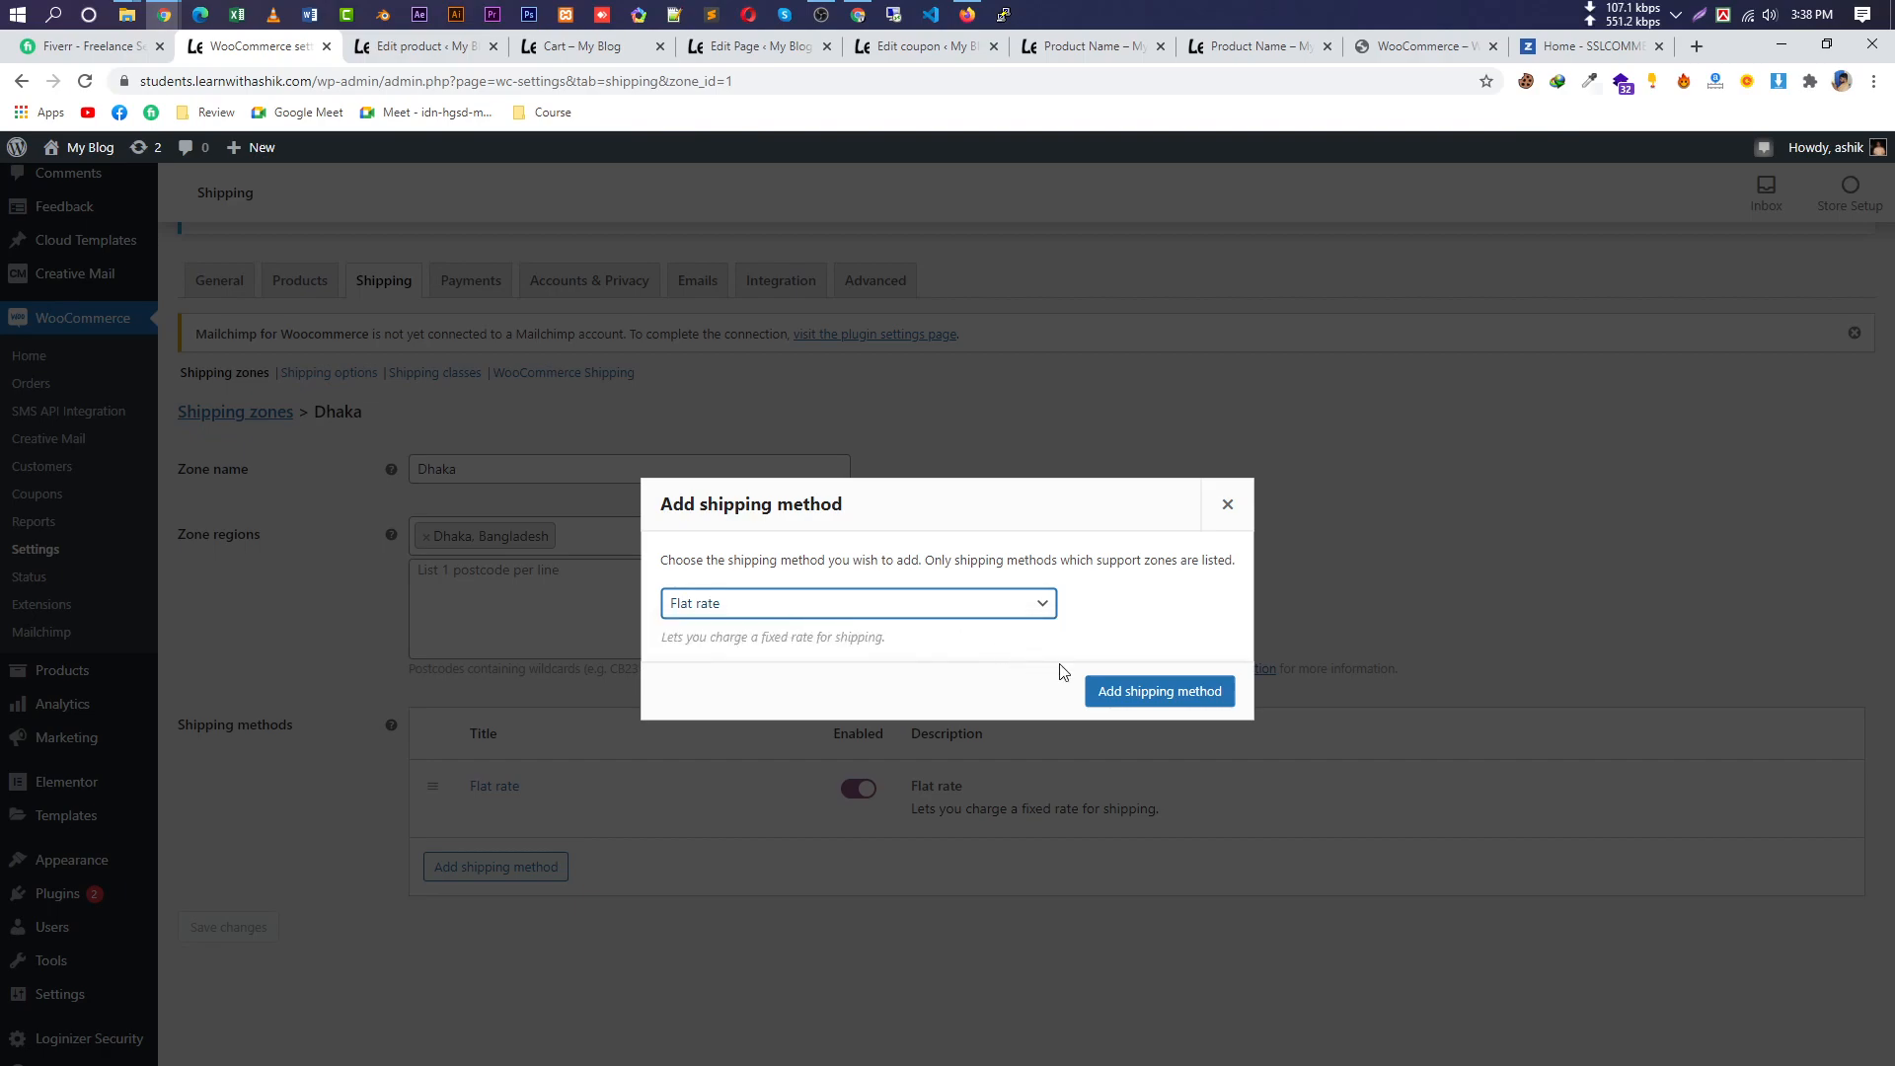
{"action": "left_click", "coordinate": [1184, 707]}
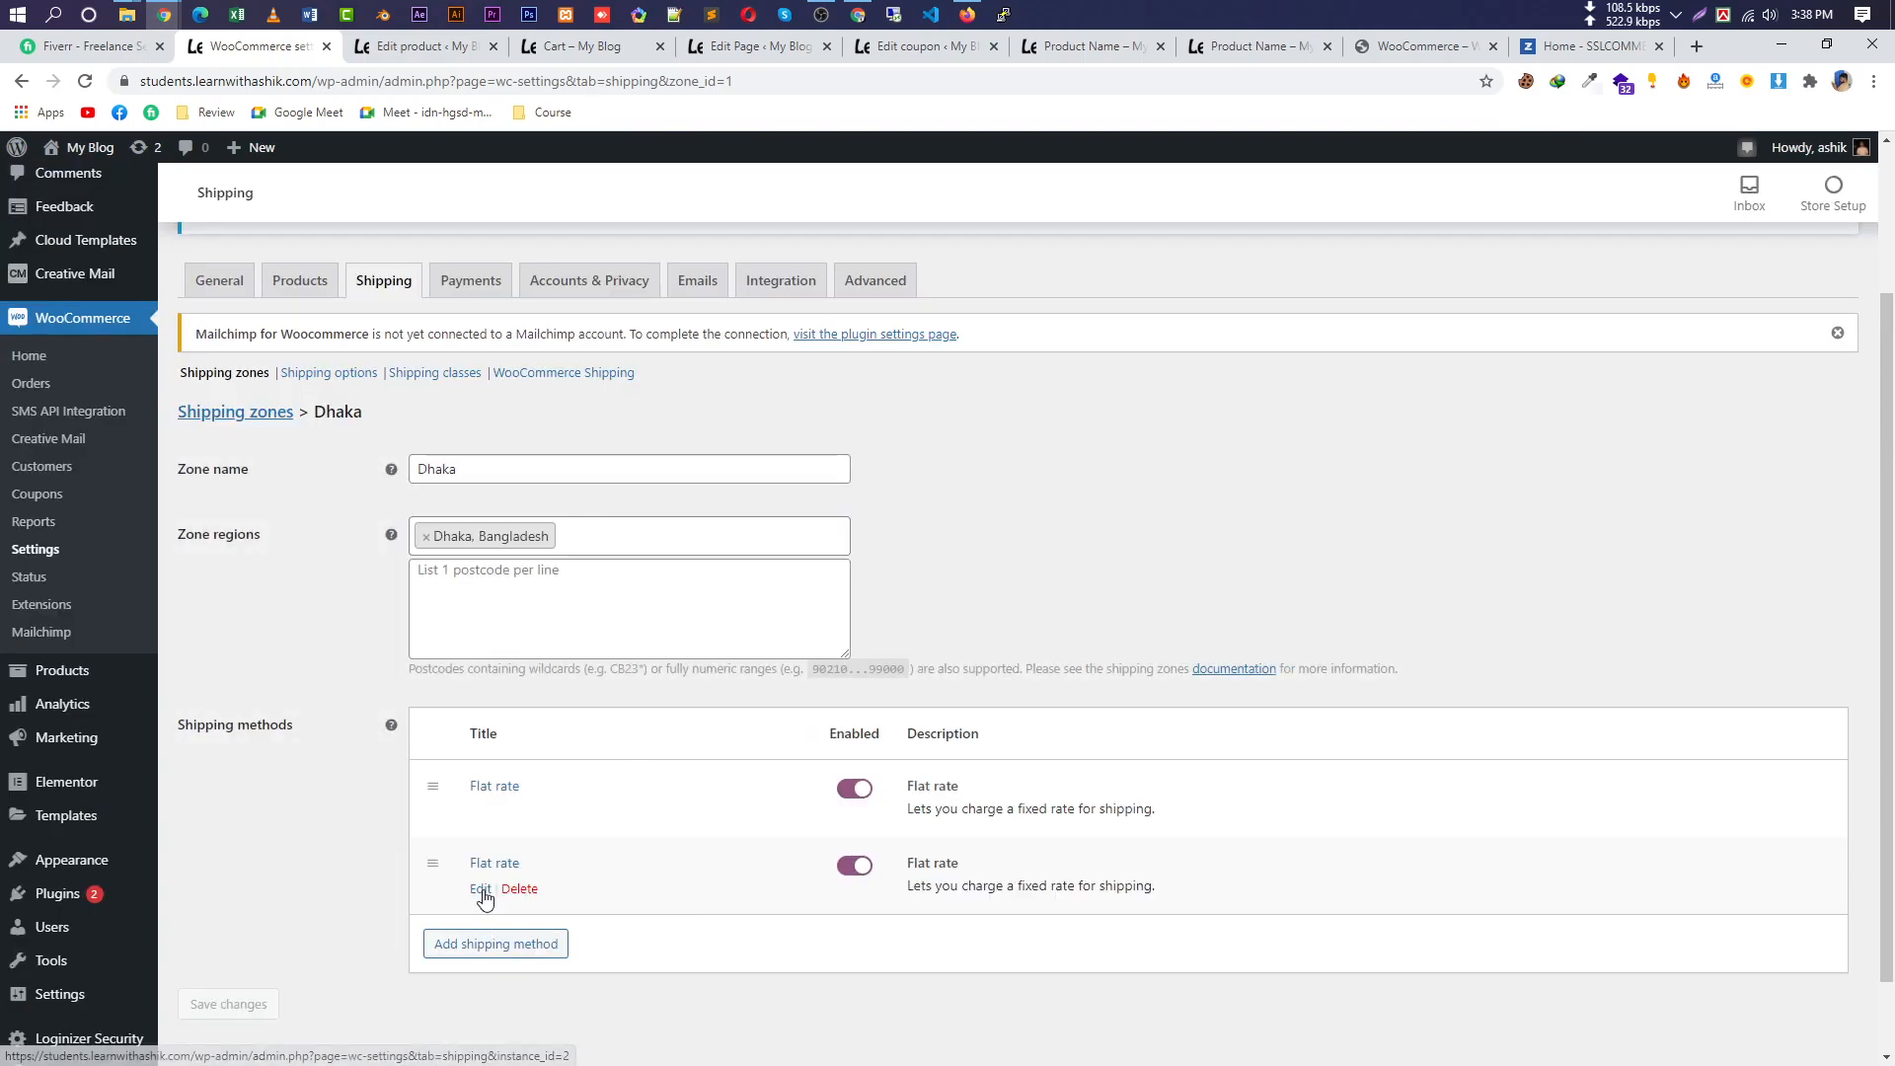
Give the second flat rate cost 120 and title 'outside dhaka', and save it.
{"action": "left_click", "coordinate": [479, 890]}
{"action": "left_click_drag", "start_coordinate": [765, 656], "coordinate": [622, 659]}
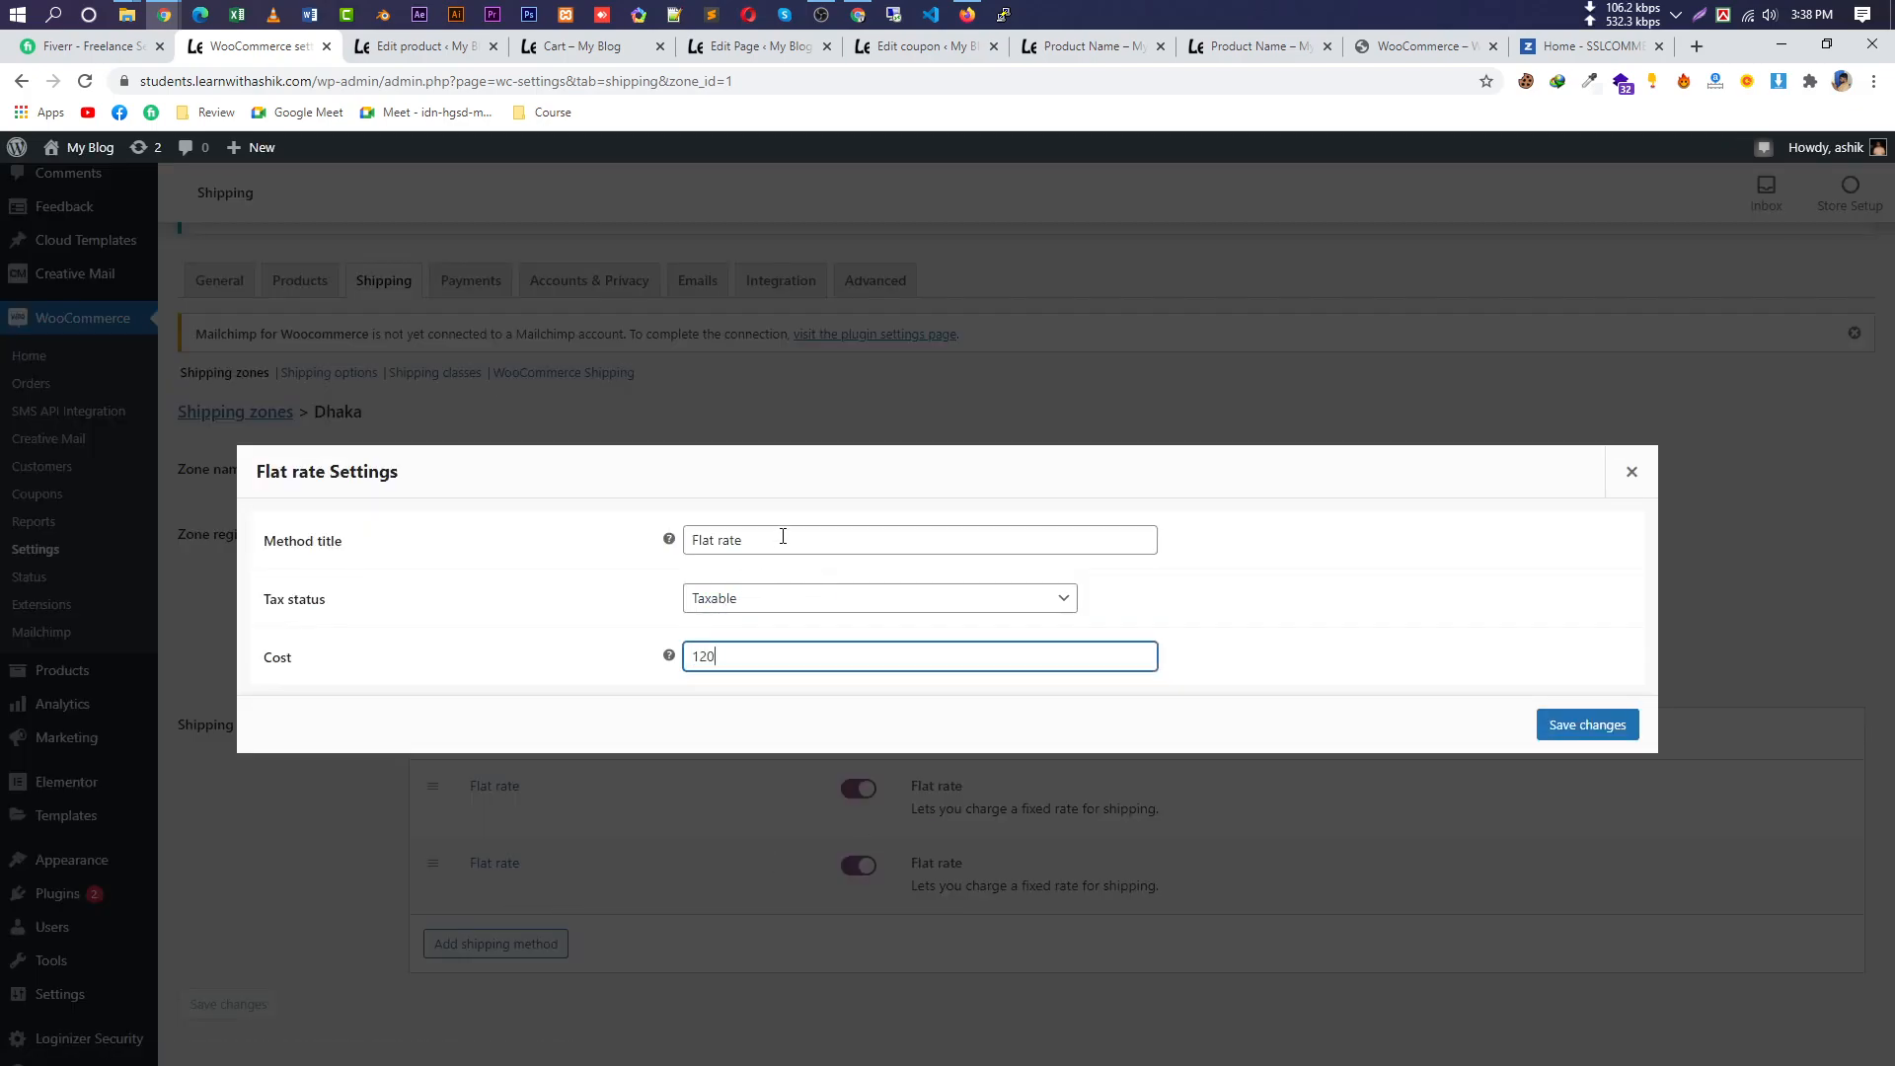
{"action": "left_click_drag", "start_coordinate": [783, 540], "coordinate": [555, 542]}
{"action": "type", "text": "o"}
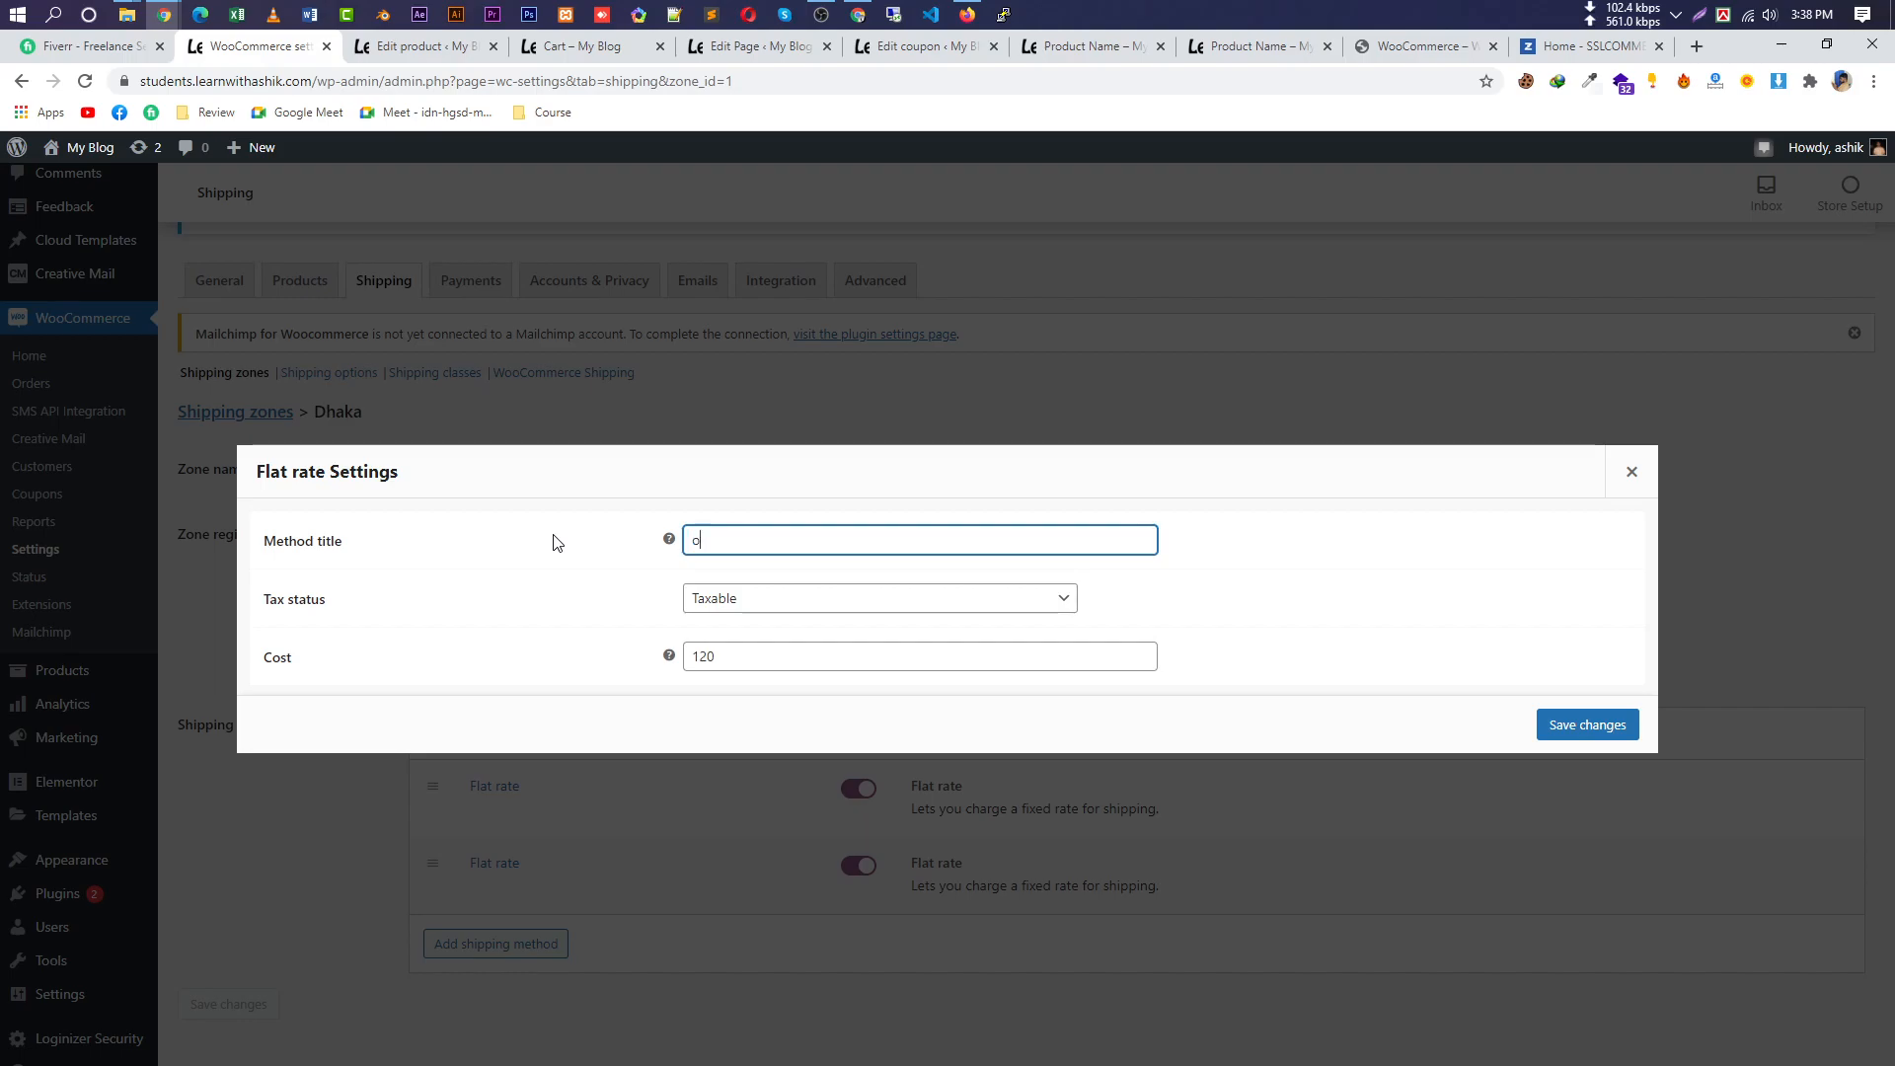
{"action": "type", "text": "utside dhaka"}
{"action": "left_click", "coordinate": [1591, 725]}
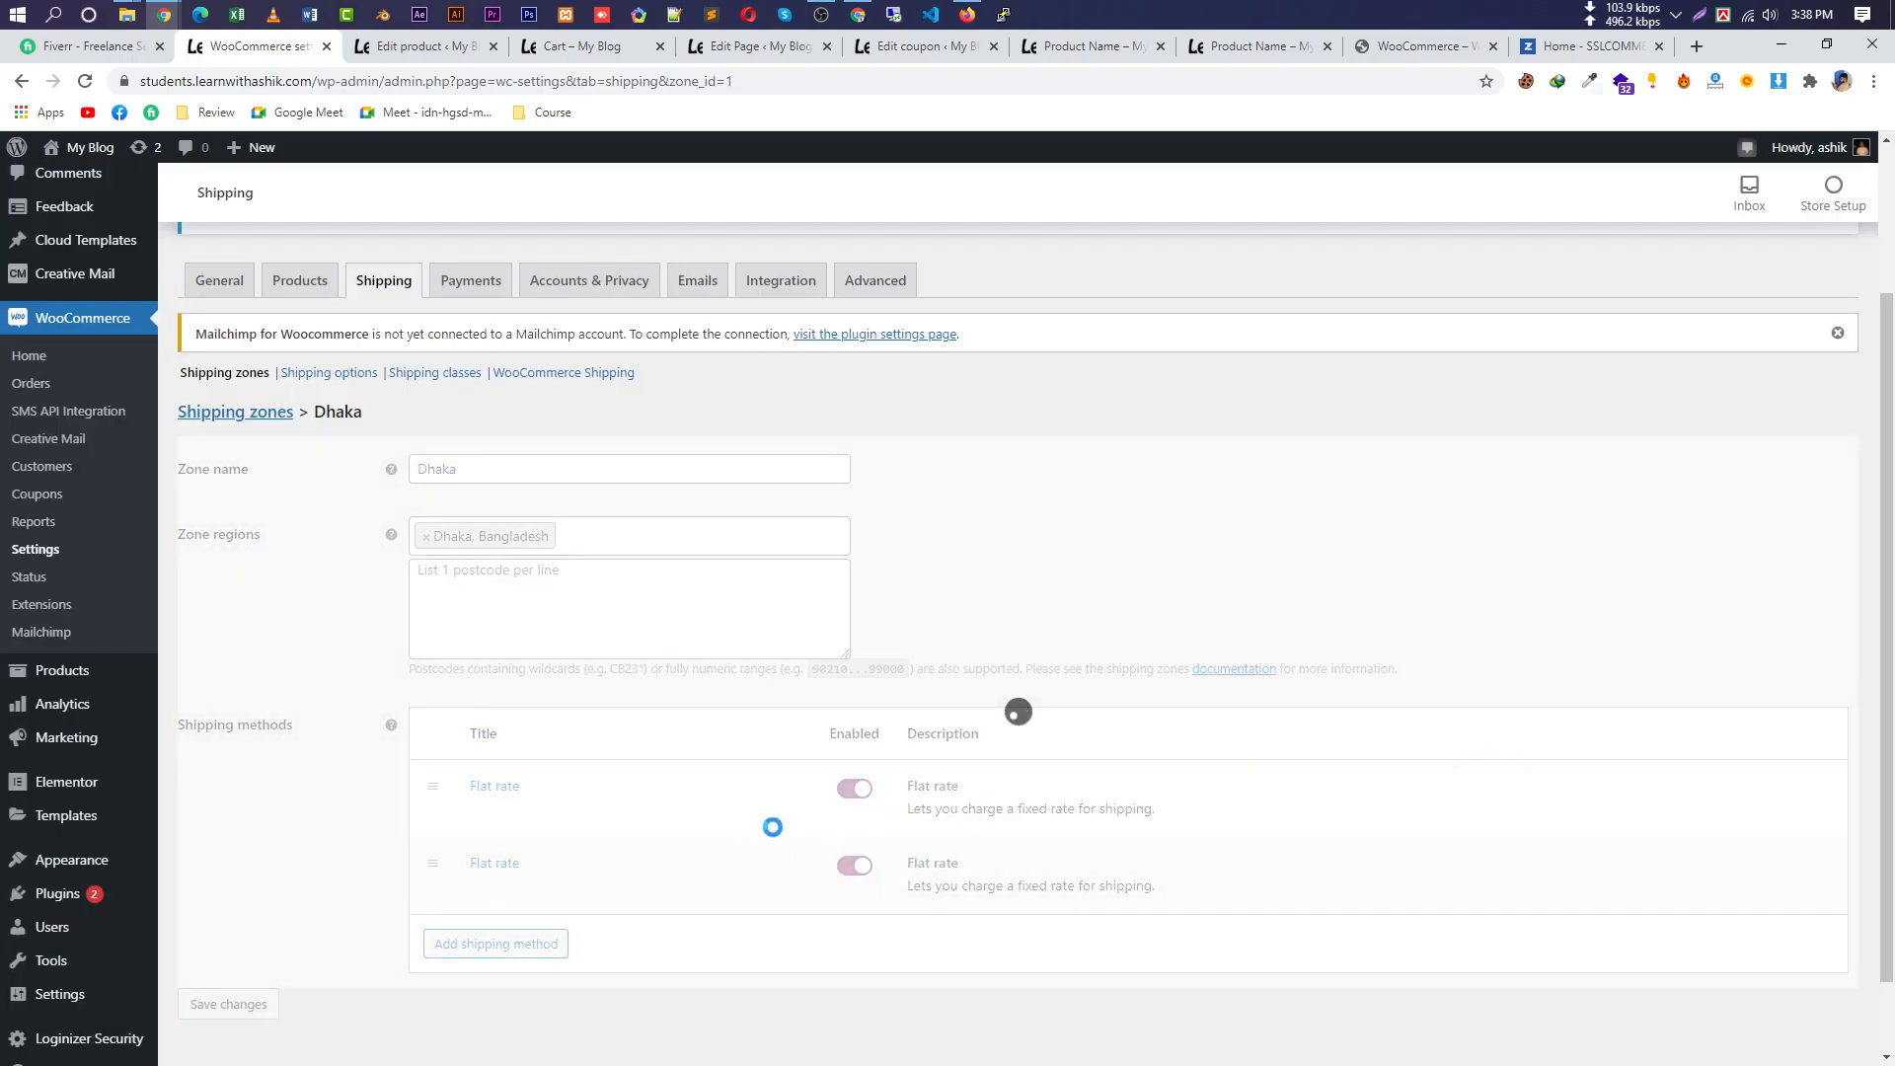
Rename the first flat rate to 'inside dhaka' and save it.
{"action": "left_click", "coordinate": [478, 811]}
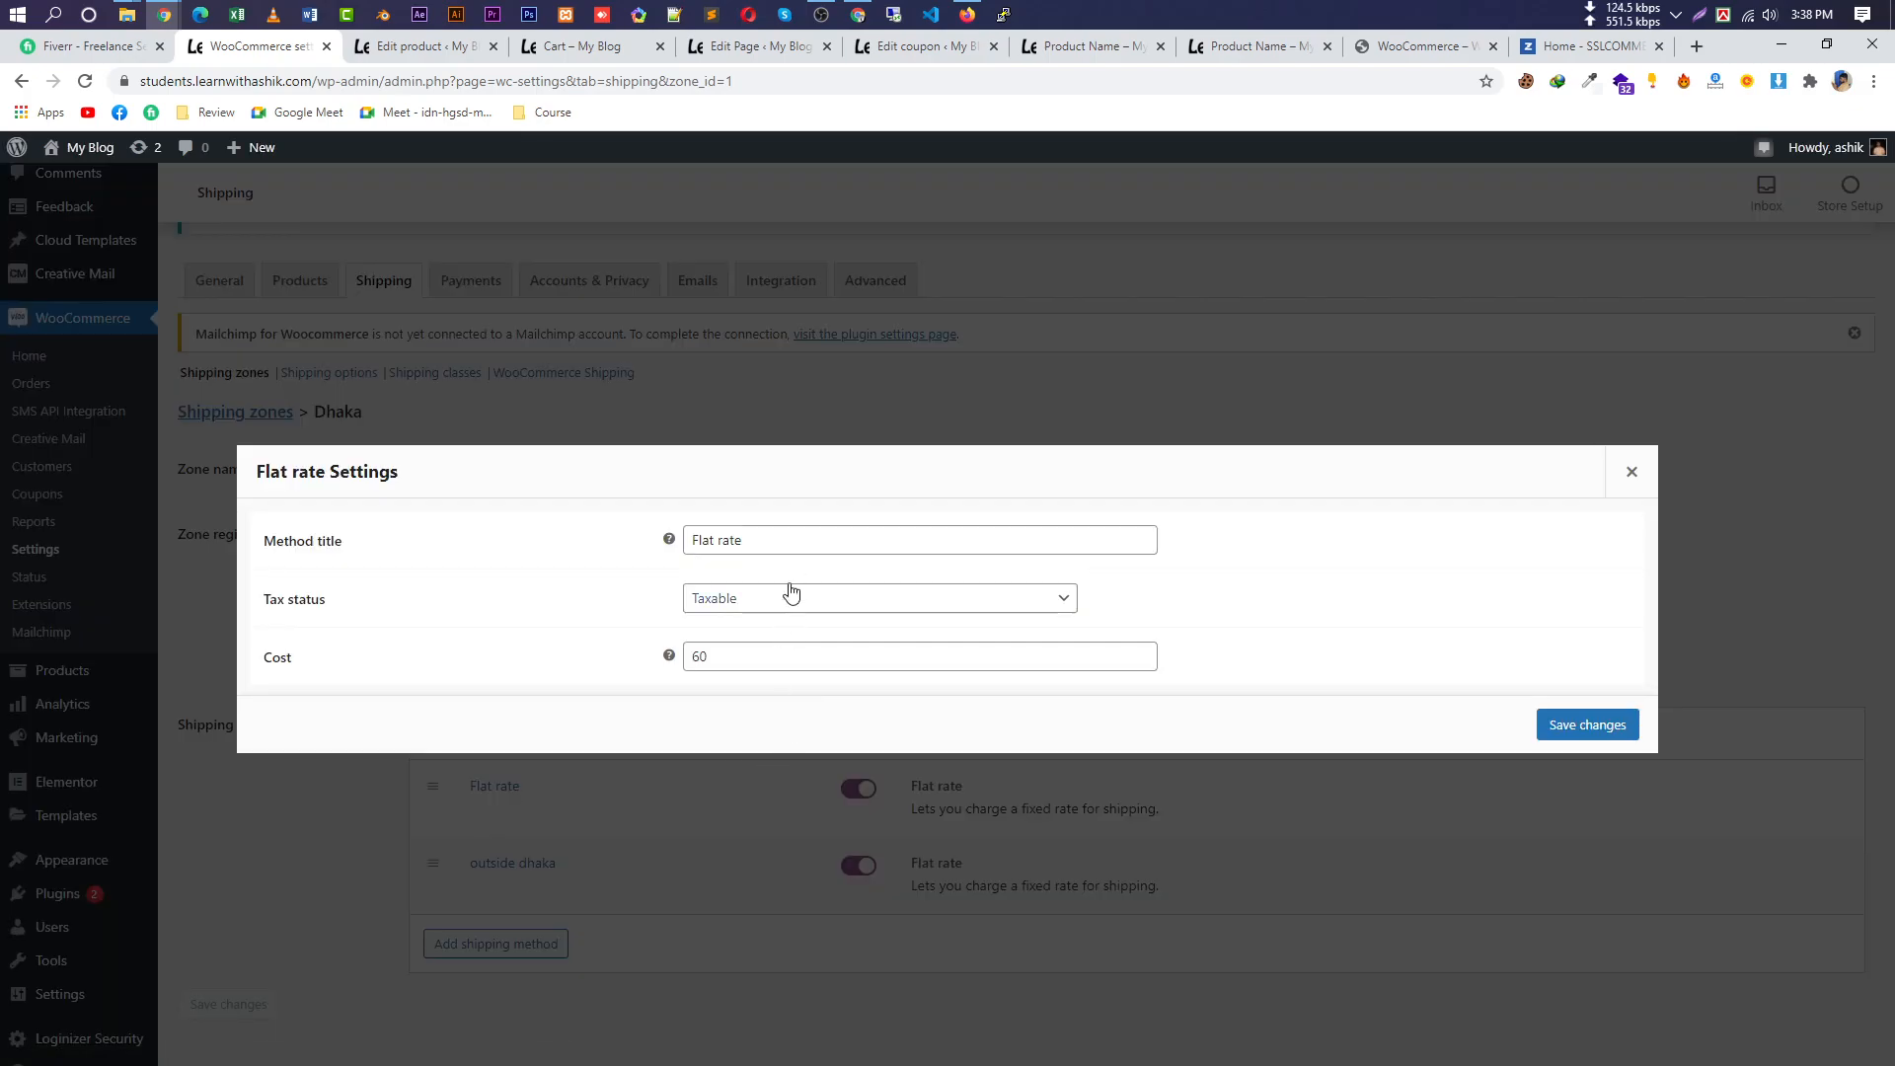
{"action": "type", "text": "i"}
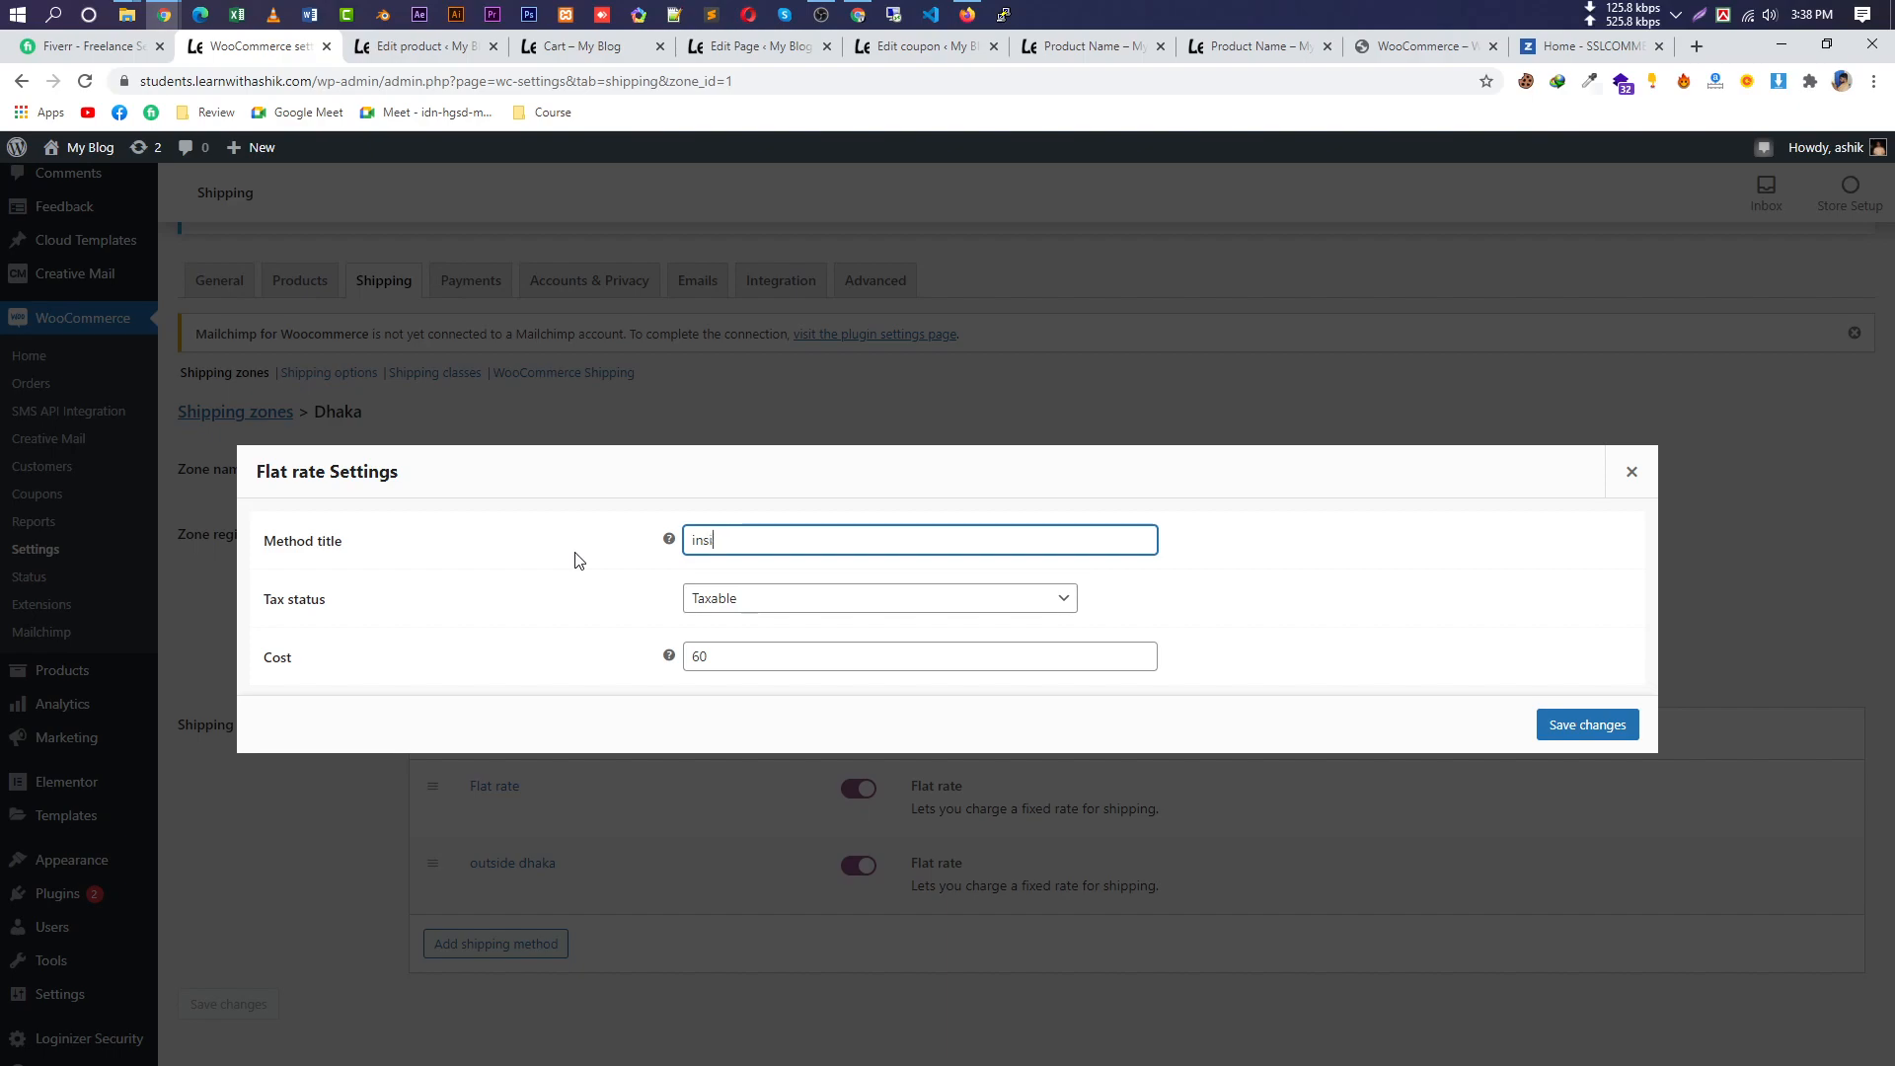
{"action": "type", "text": "ndide dhaka"}
{"action": "left_click", "coordinate": [1606, 720]}
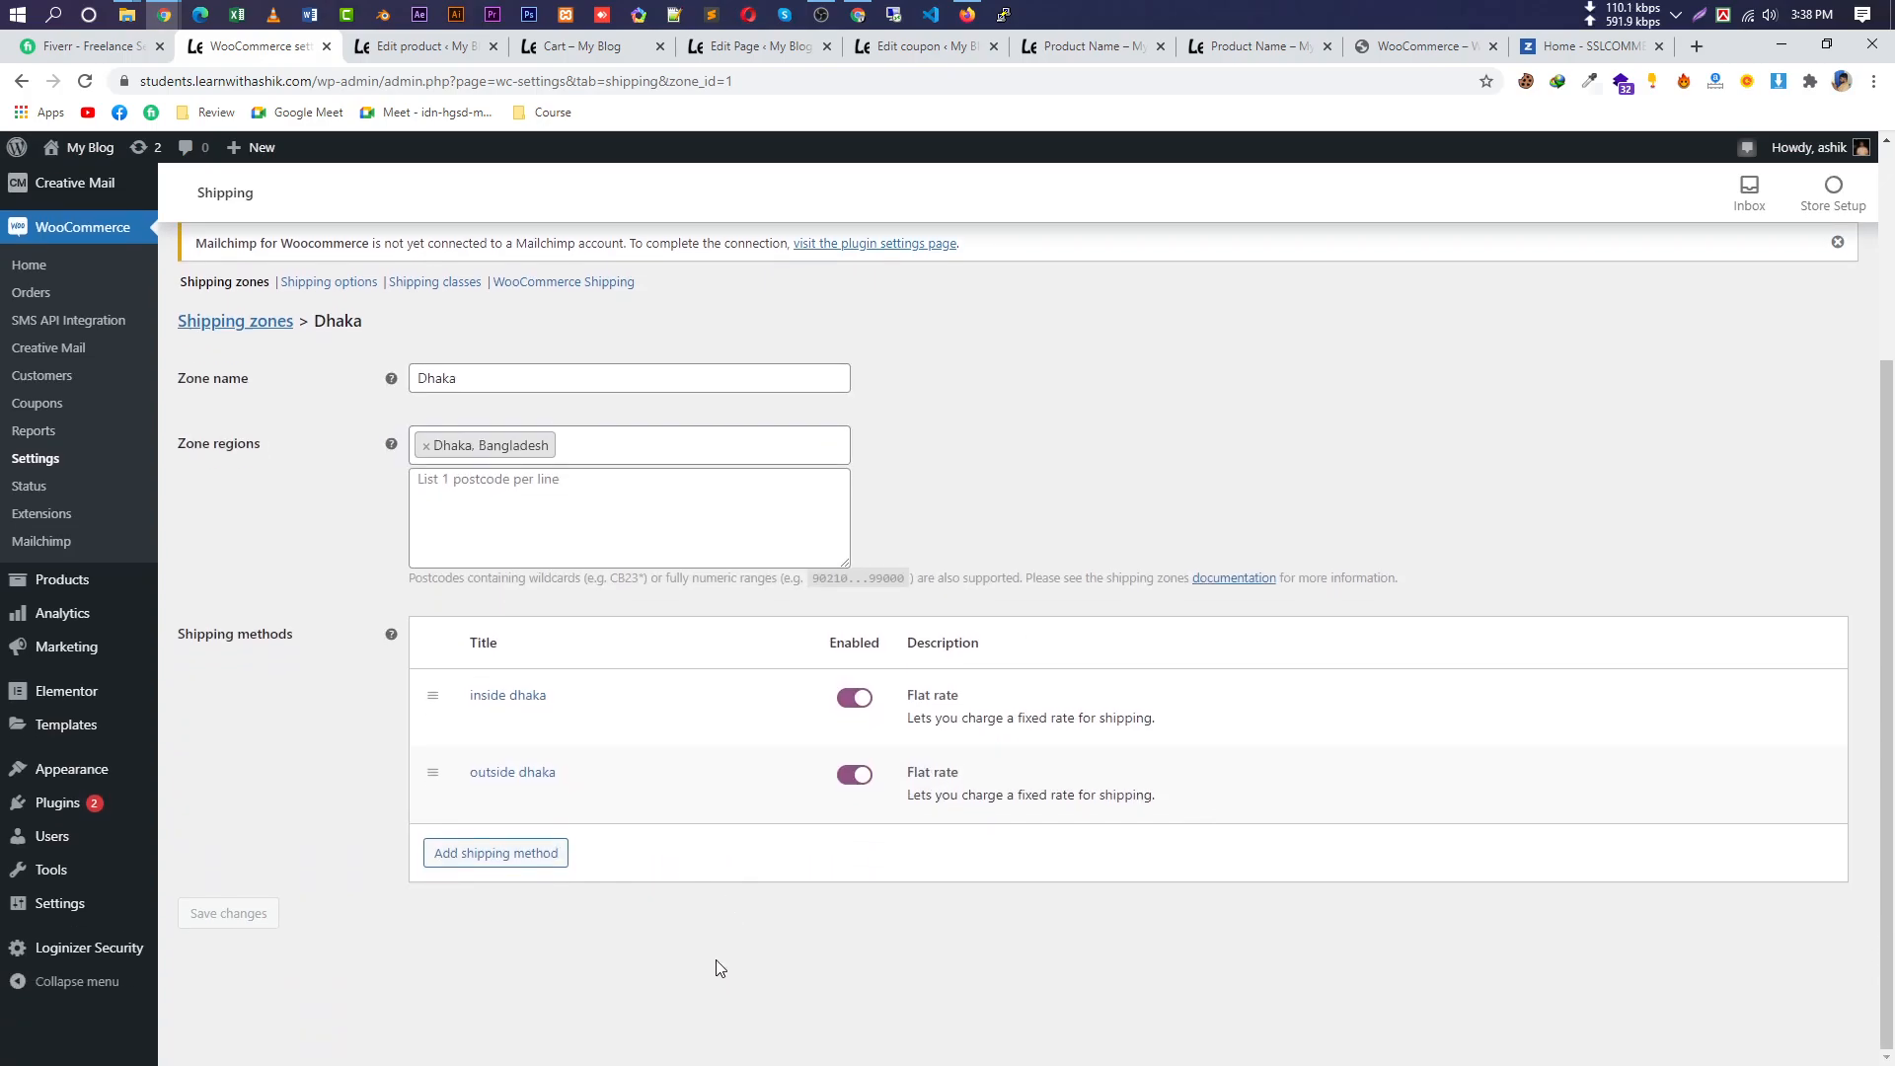
{"action": "scroll", "coordinate": [642, 987], "scroll_direction": "up", "scroll_amount": 2}
{"action": "scroll", "coordinate": [671, 908], "scroll_direction": "down", "scroll_amount": 3}
{"action": "scroll", "coordinate": [597, 982], "scroll_direction": "up", "scroll_amount": 3}
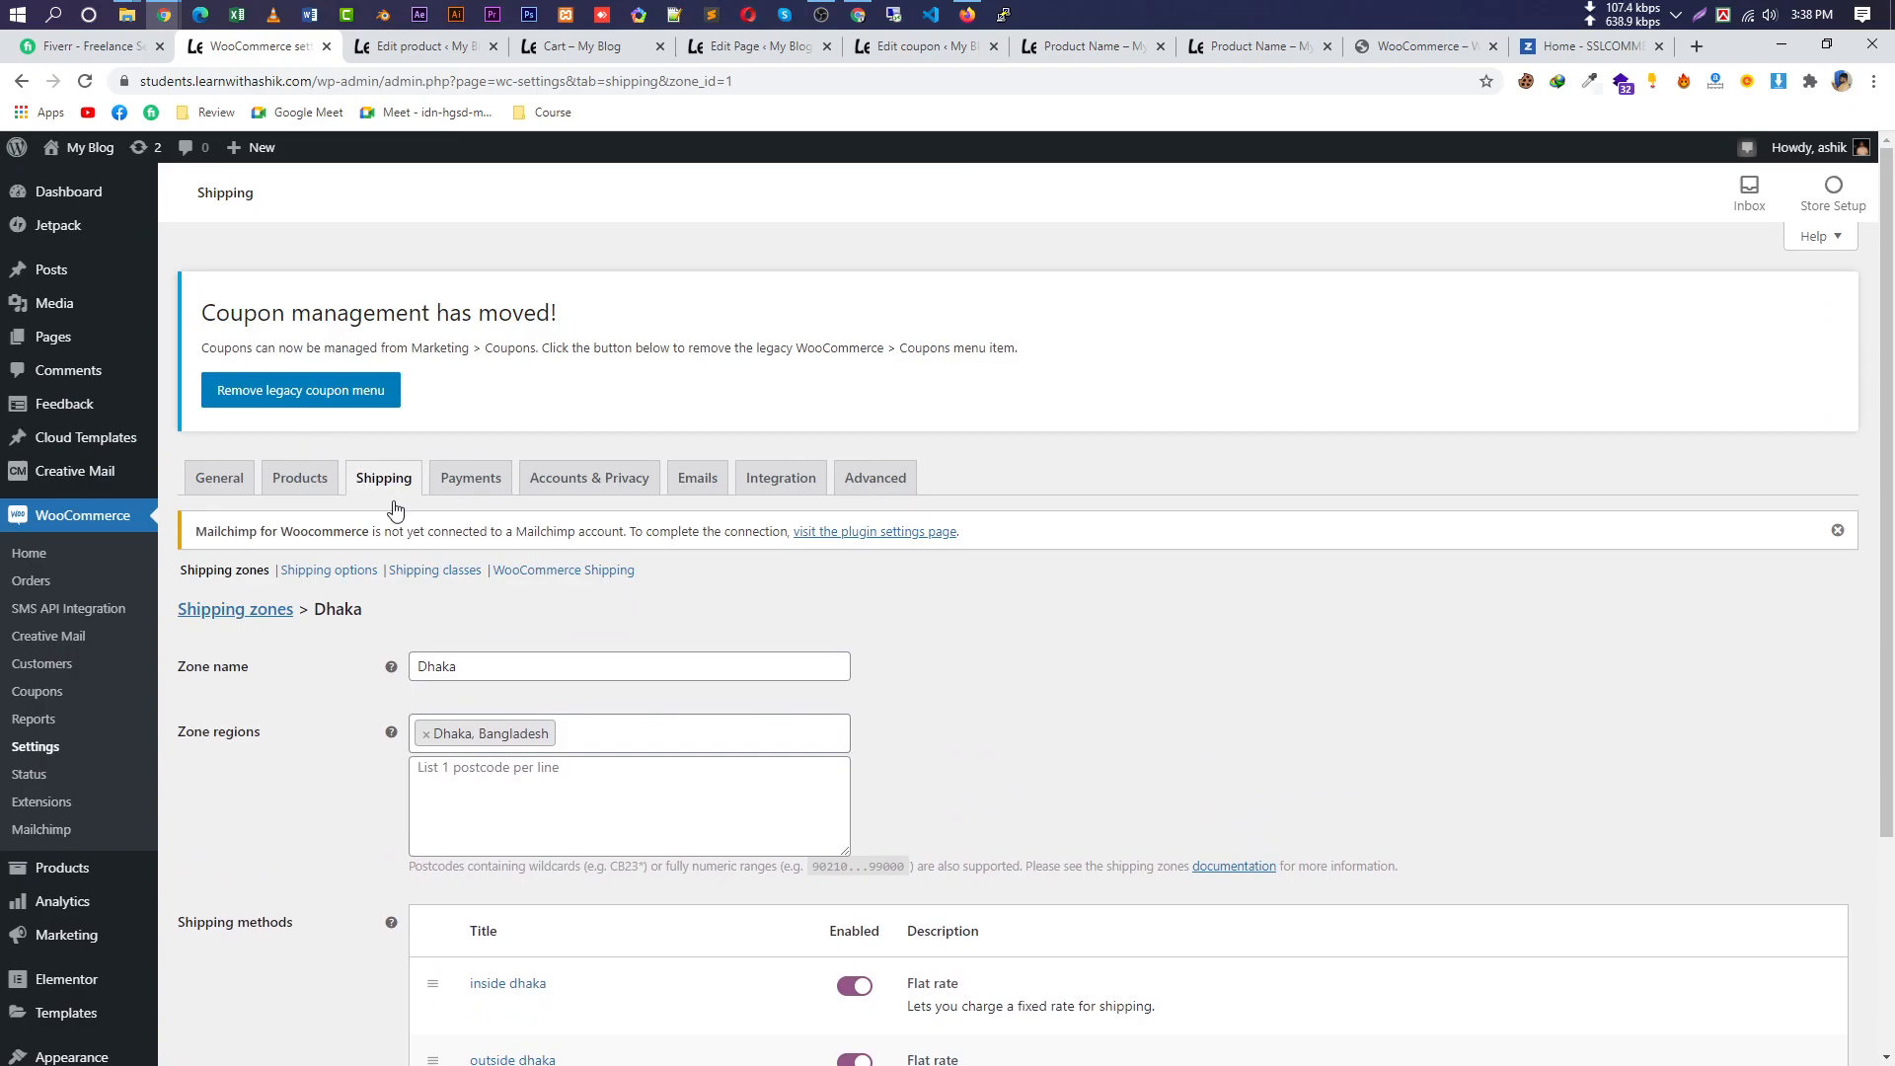
{"action": "scroll", "coordinate": [365, 477], "scroll_direction": "down", "scroll_amount": 3}
Save the Dhaka zone settings, keeping the region as Dhaka, Bangladesh.
{"action": "left_click", "coordinate": [253, 325]}
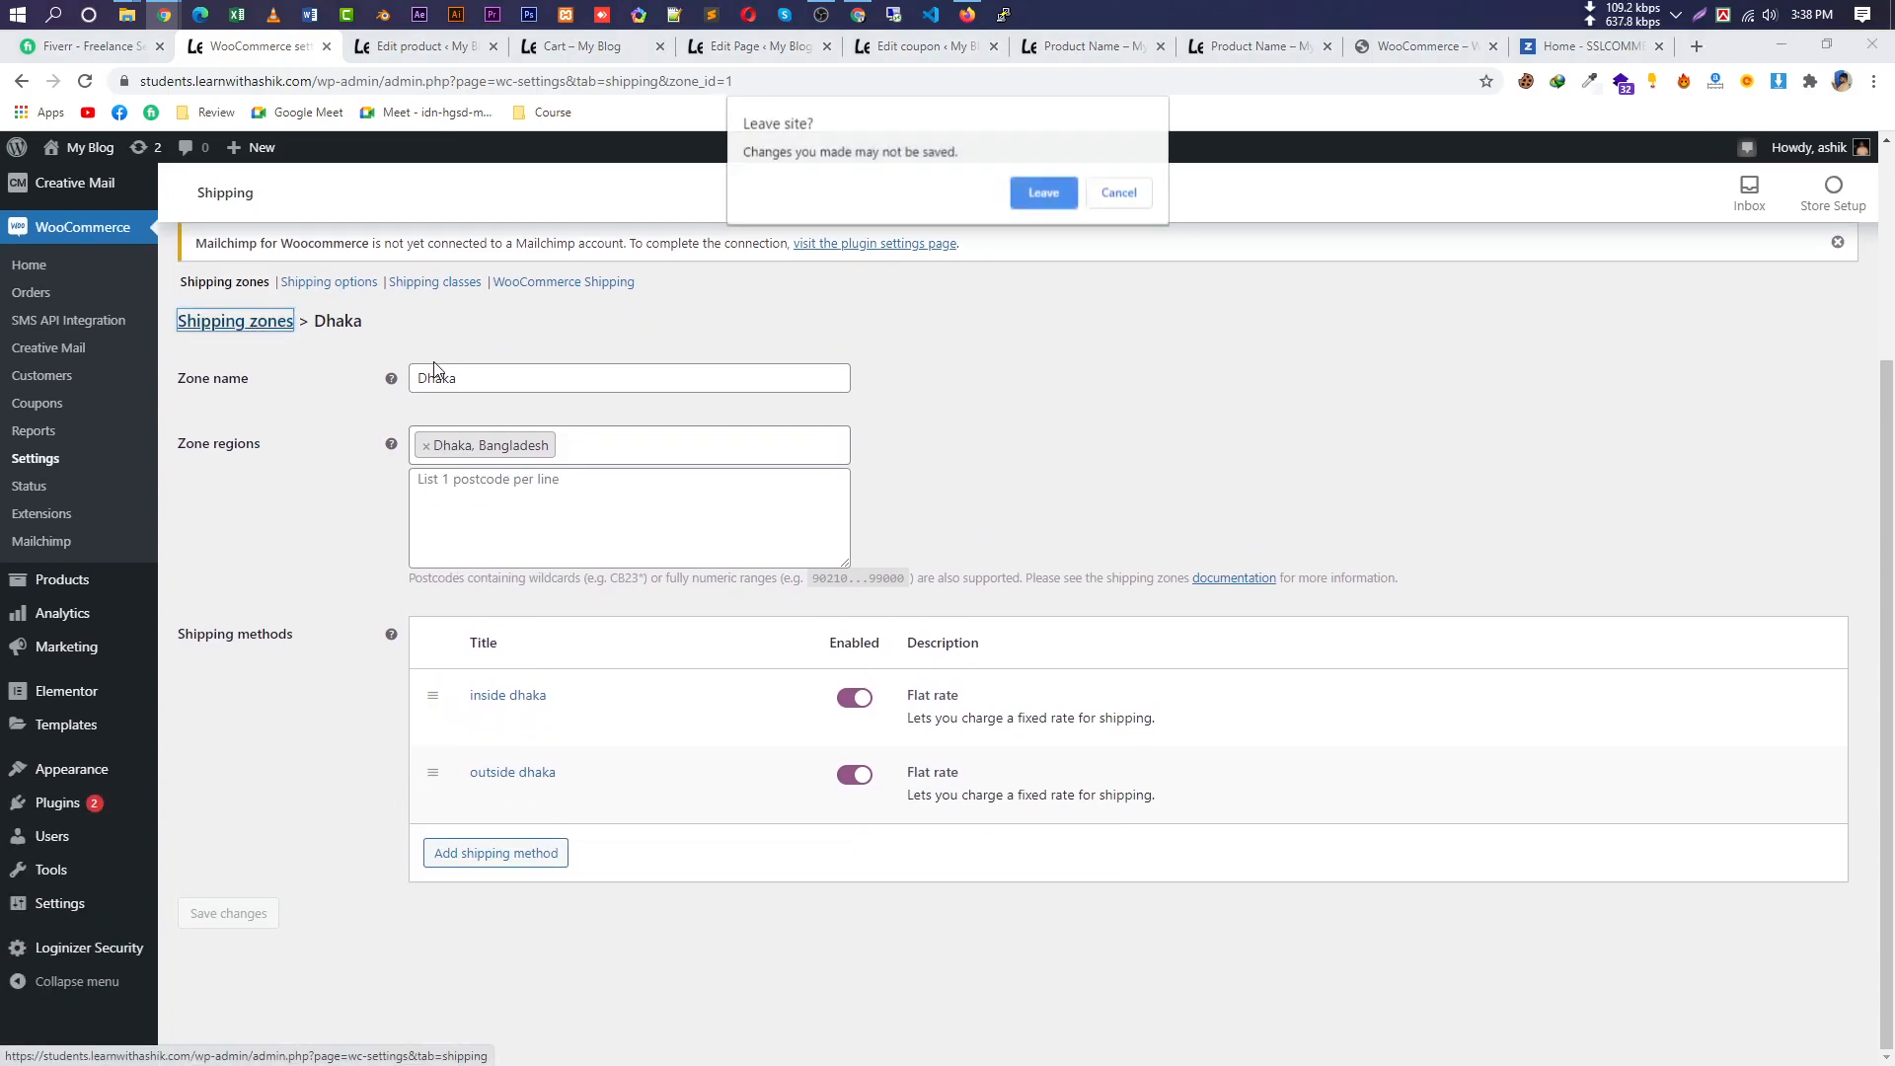
{"action": "left_click", "coordinate": [1119, 194]}
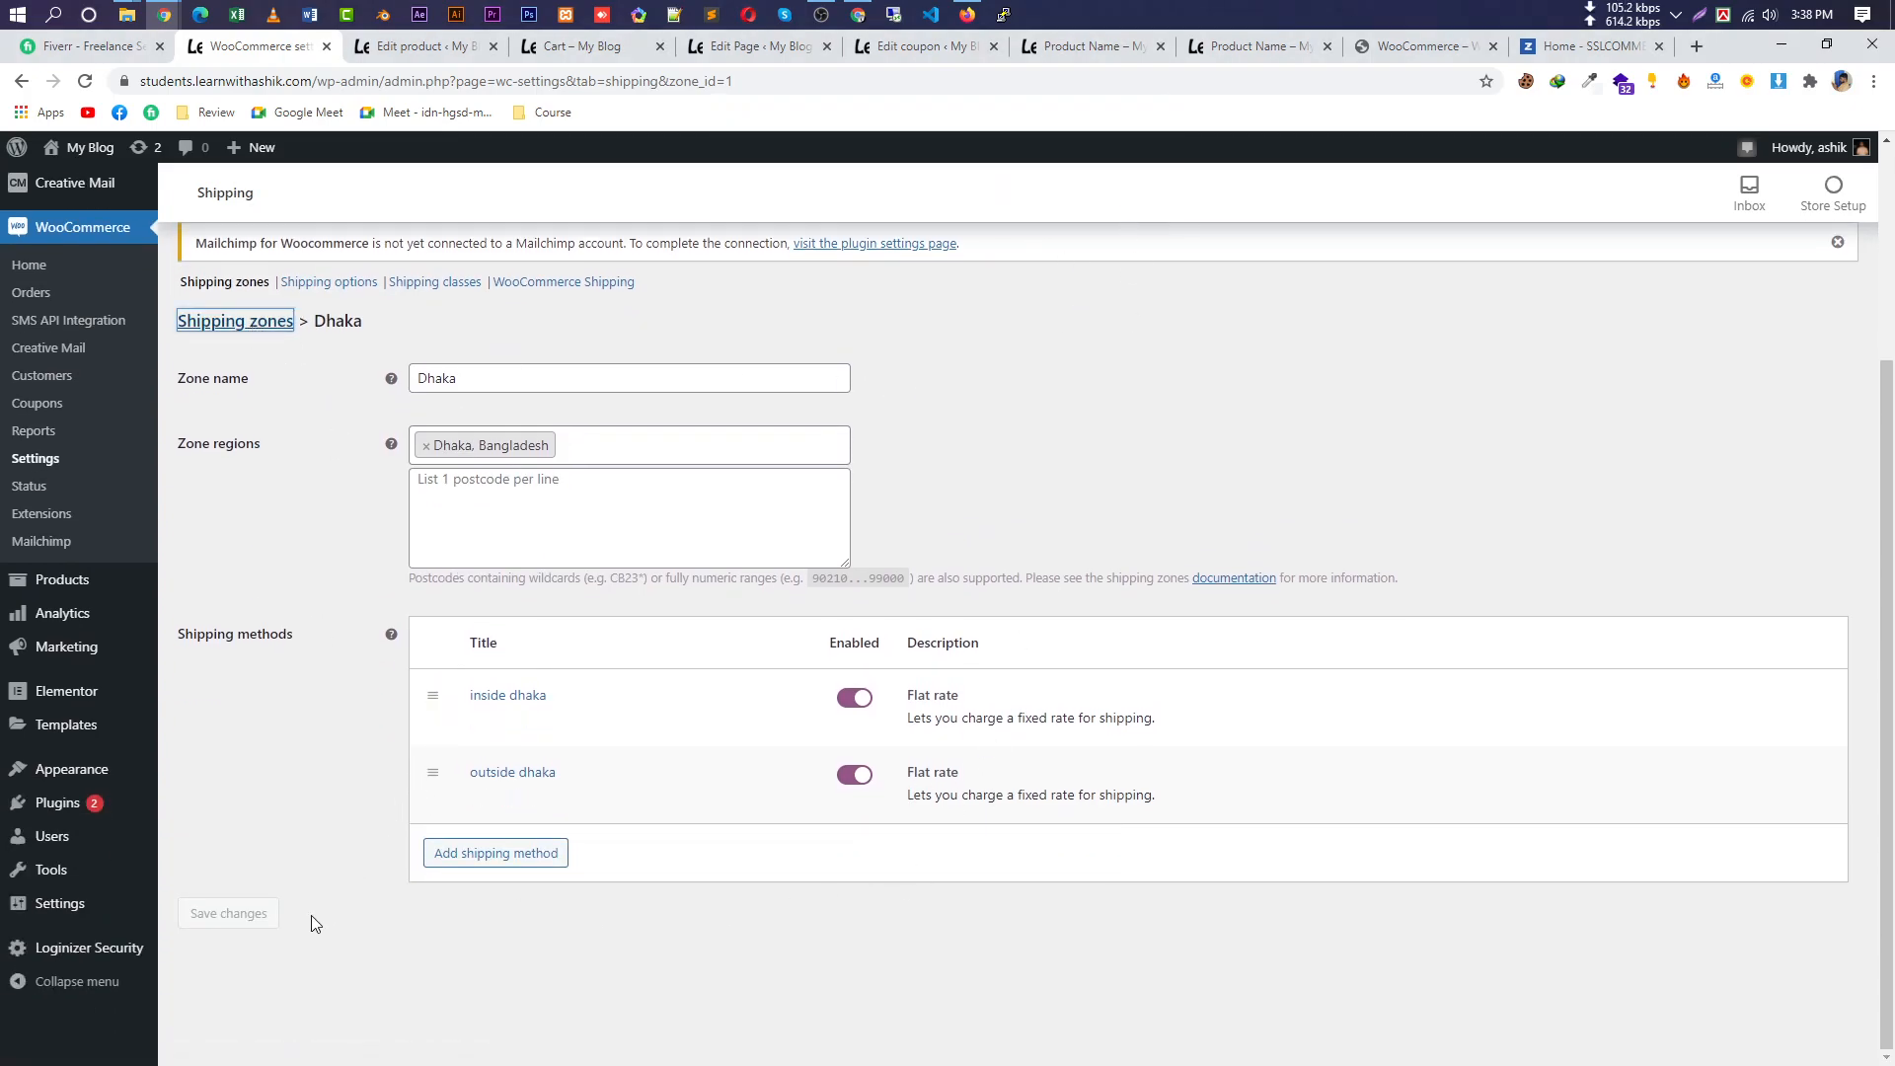
{"action": "left_click", "coordinate": [601, 484]}
{"action": "key", "text": "Return"}
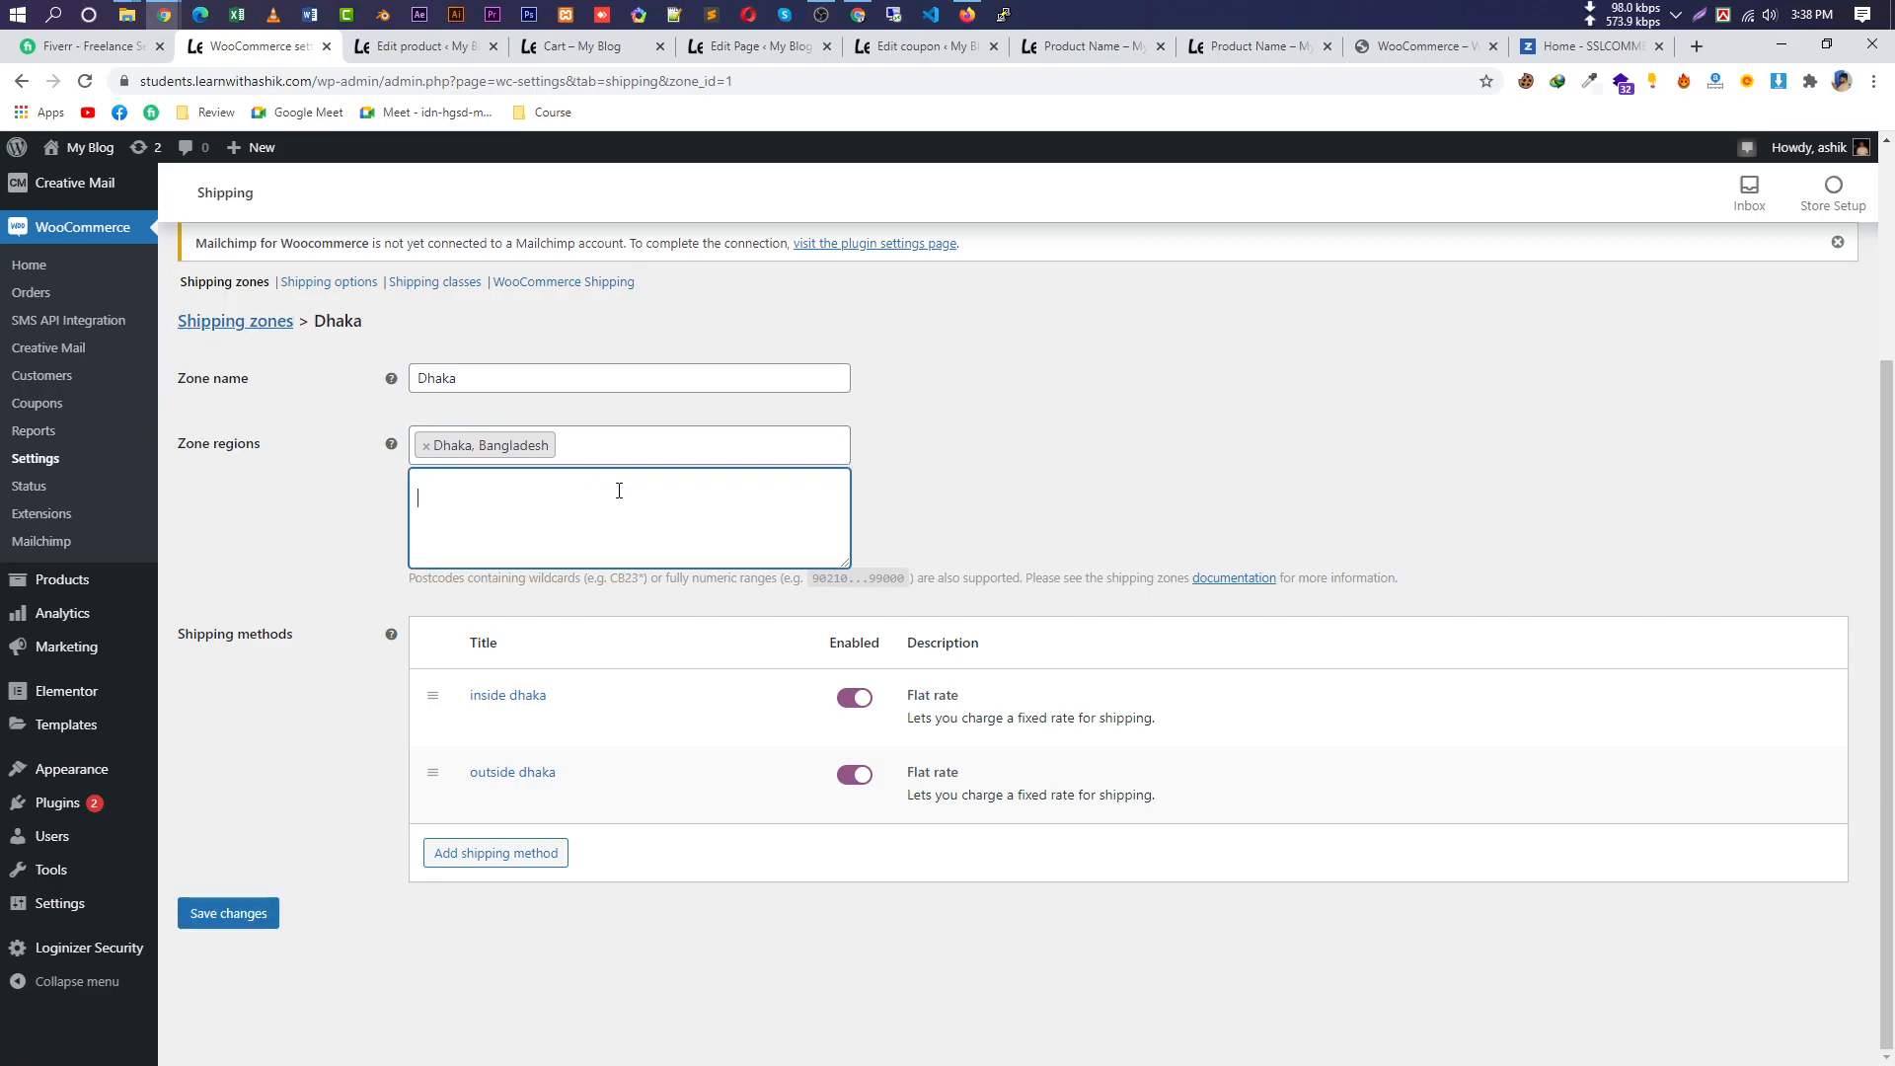
{"action": "left_click", "coordinate": [275, 917]}
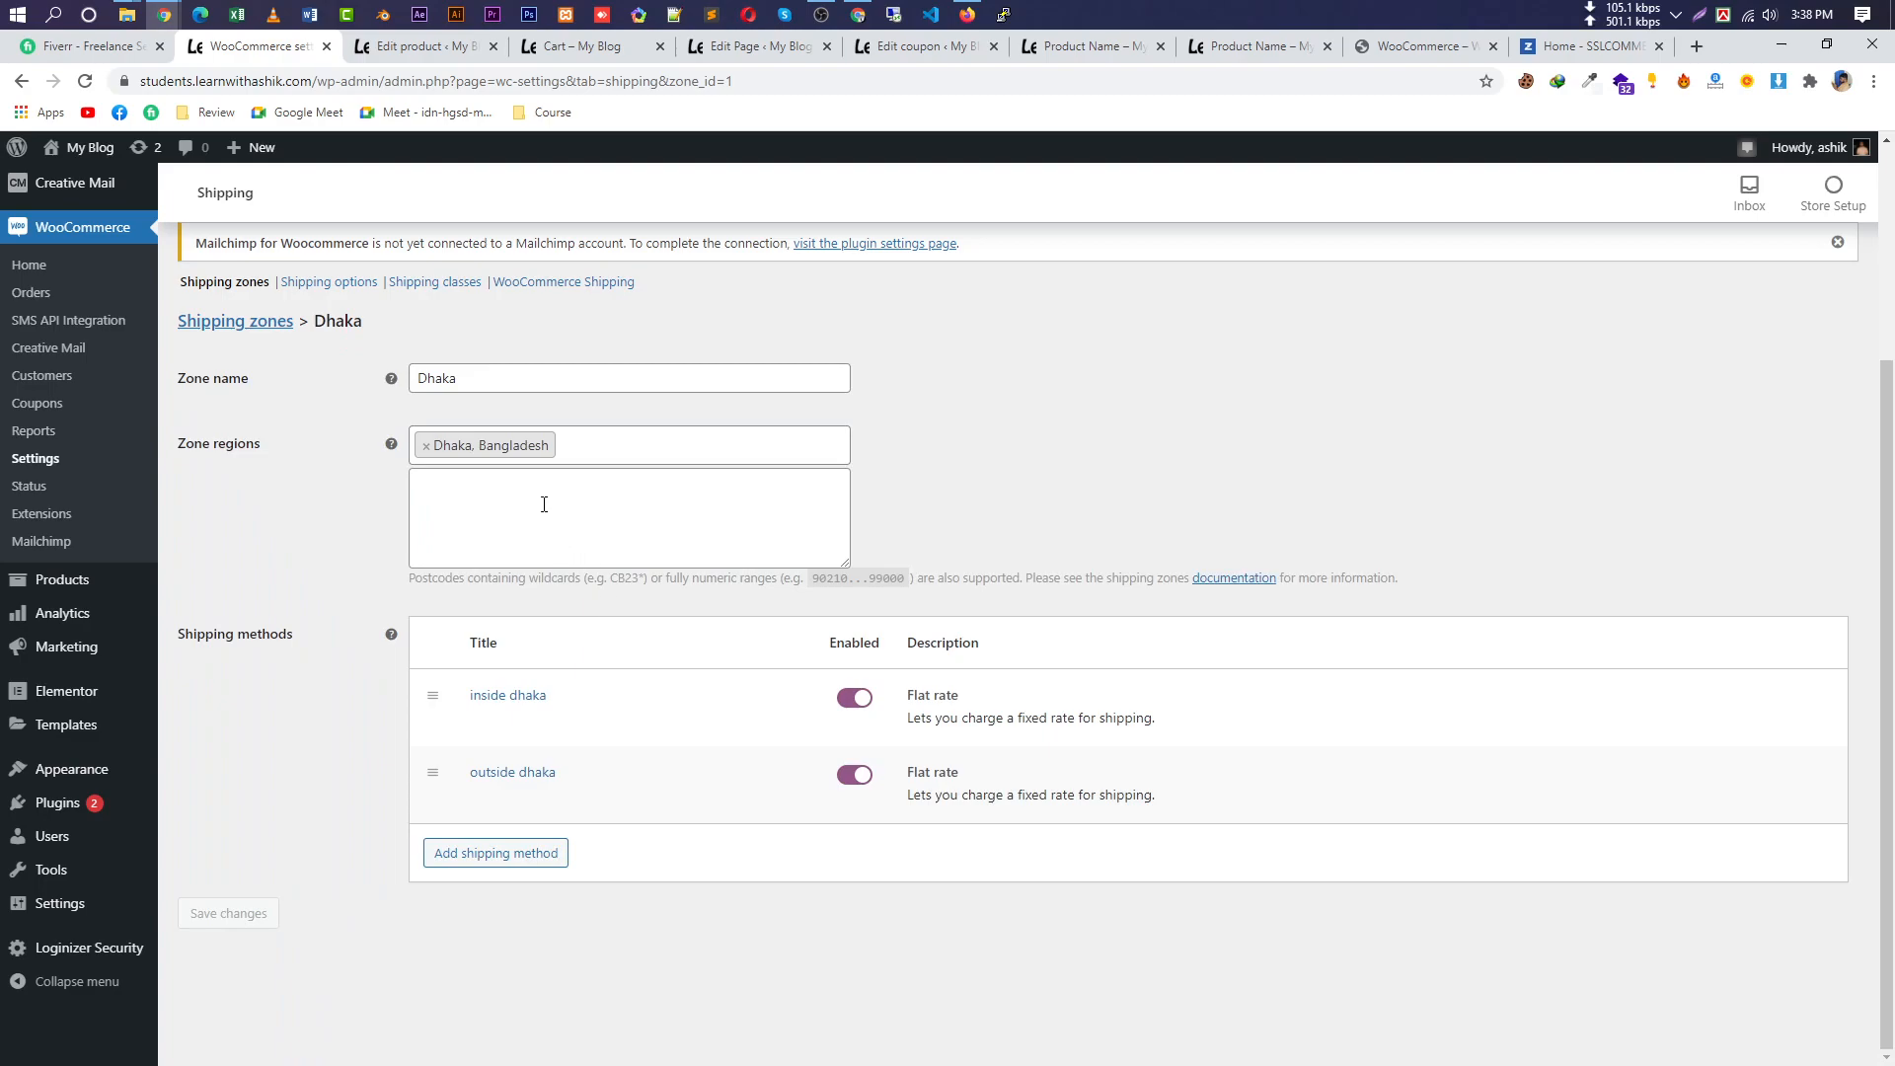
{"action": "left_click", "coordinate": [579, 447]}
{"action": "scroll", "coordinate": [632, 529], "scroll_direction": "up", "scroll_amount": 1}
{"action": "left_click", "coordinate": [623, 449]}
Reload the product page and add the product to the cart.
{"action": "left_click", "coordinate": [893, 46]}
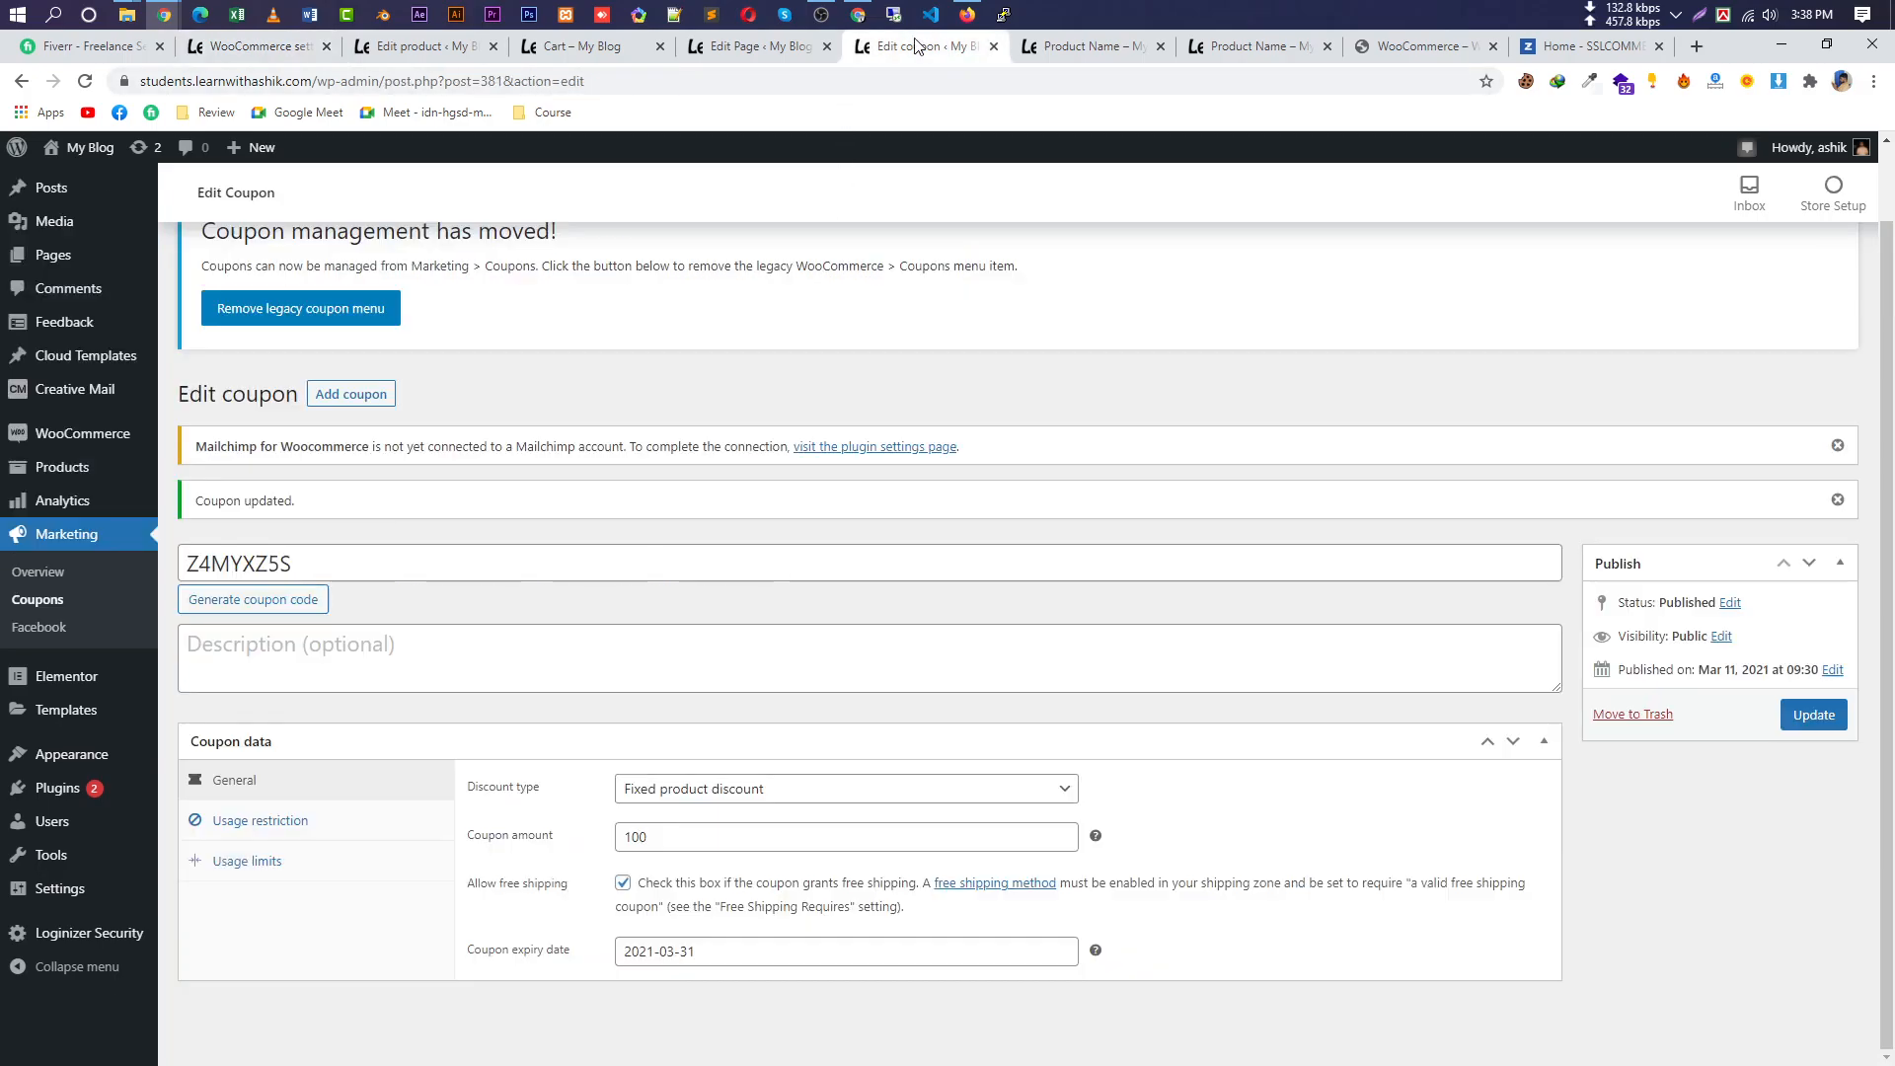
{"action": "left_click", "coordinate": [1088, 49]}
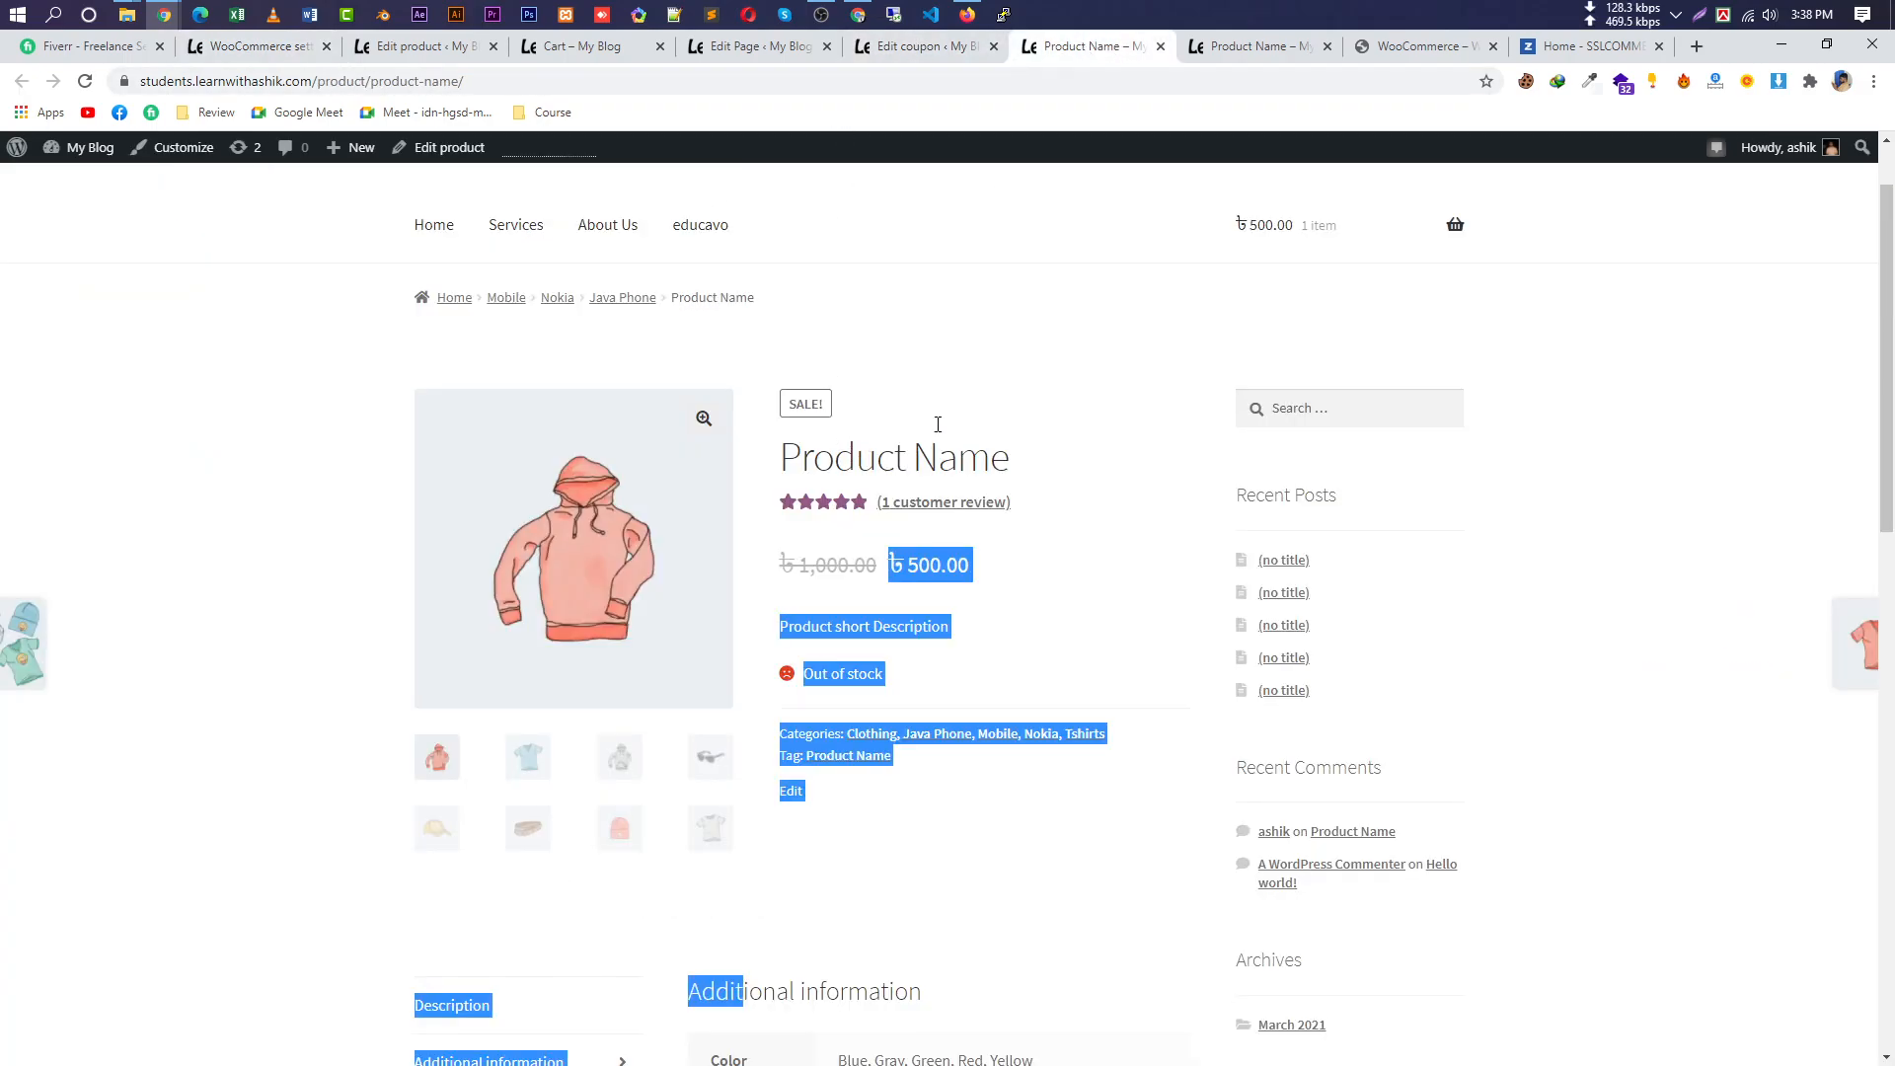
{"action": "left_click", "coordinate": [85, 81]}
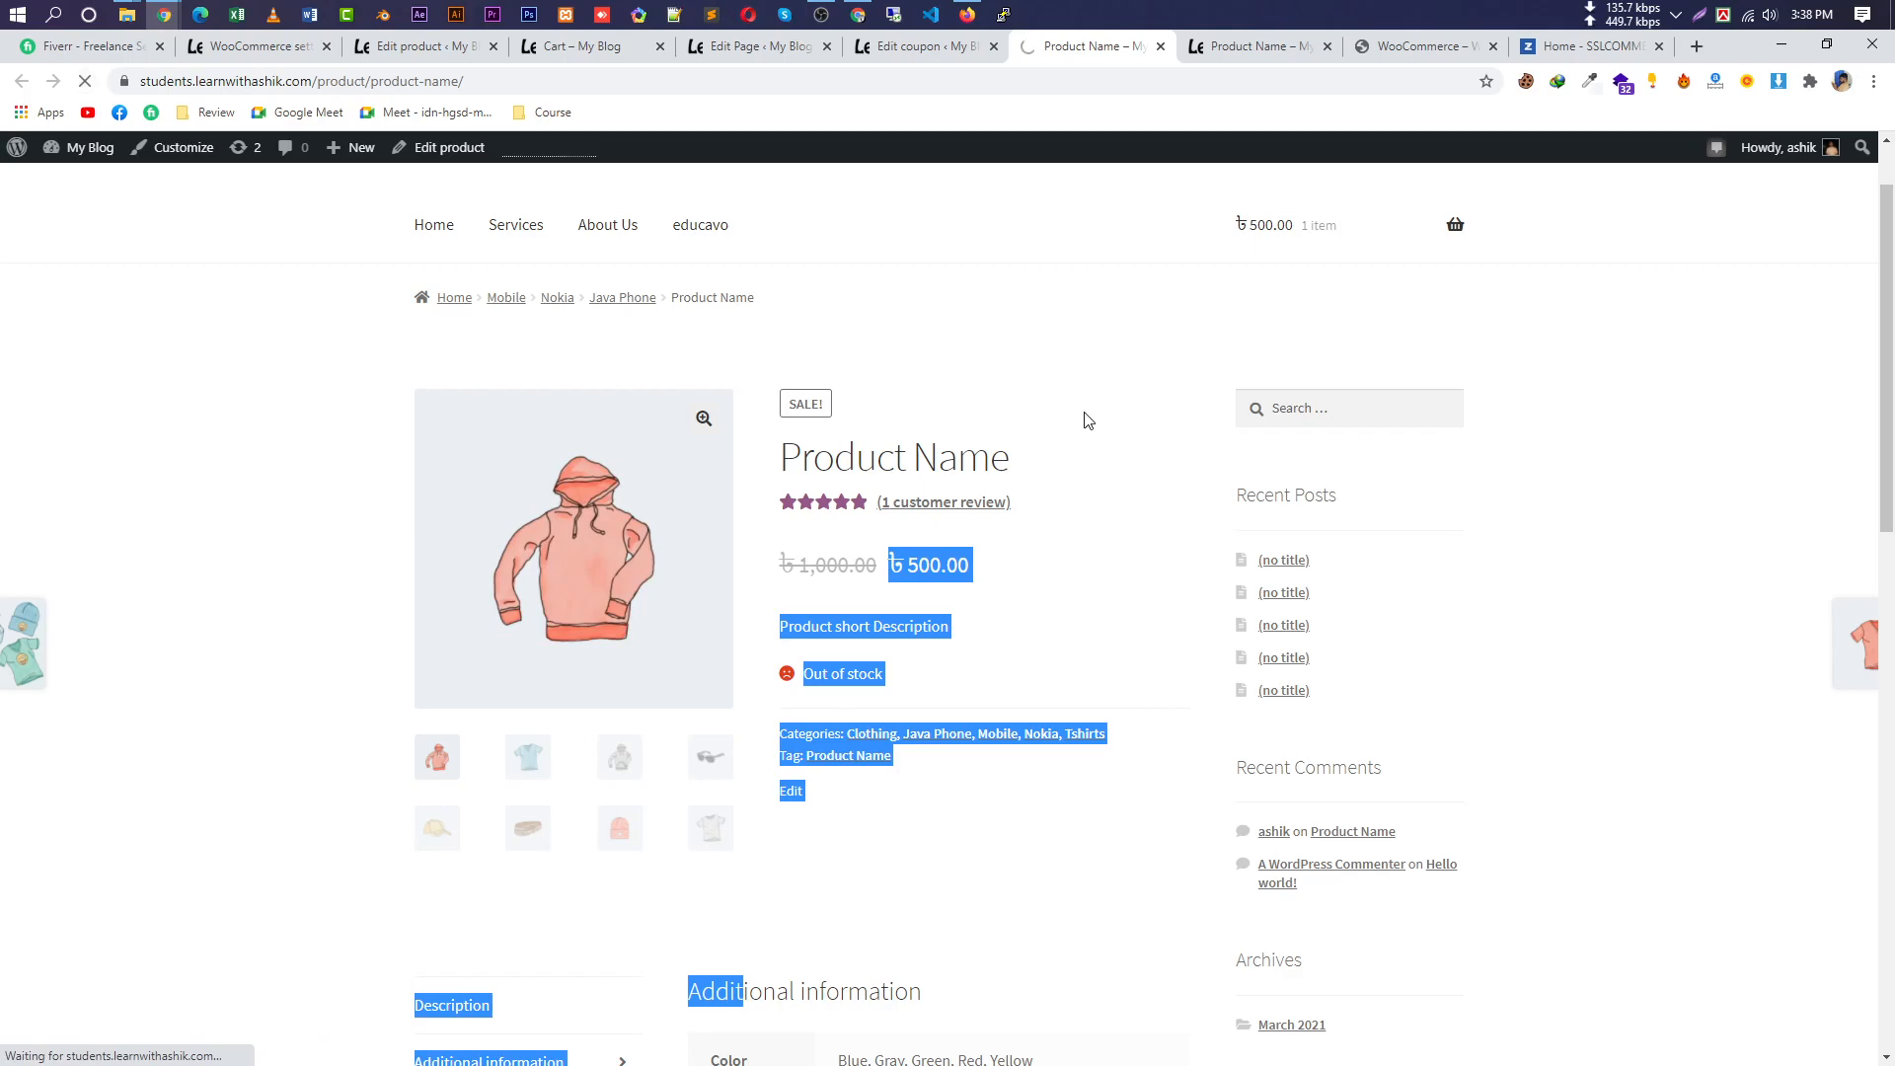
{"action": "scroll", "coordinate": [1097, 505], "scroll_direction": "down", "scroll_amount": 1}
{"action": "left_click", "coordinate": [940, 610]}
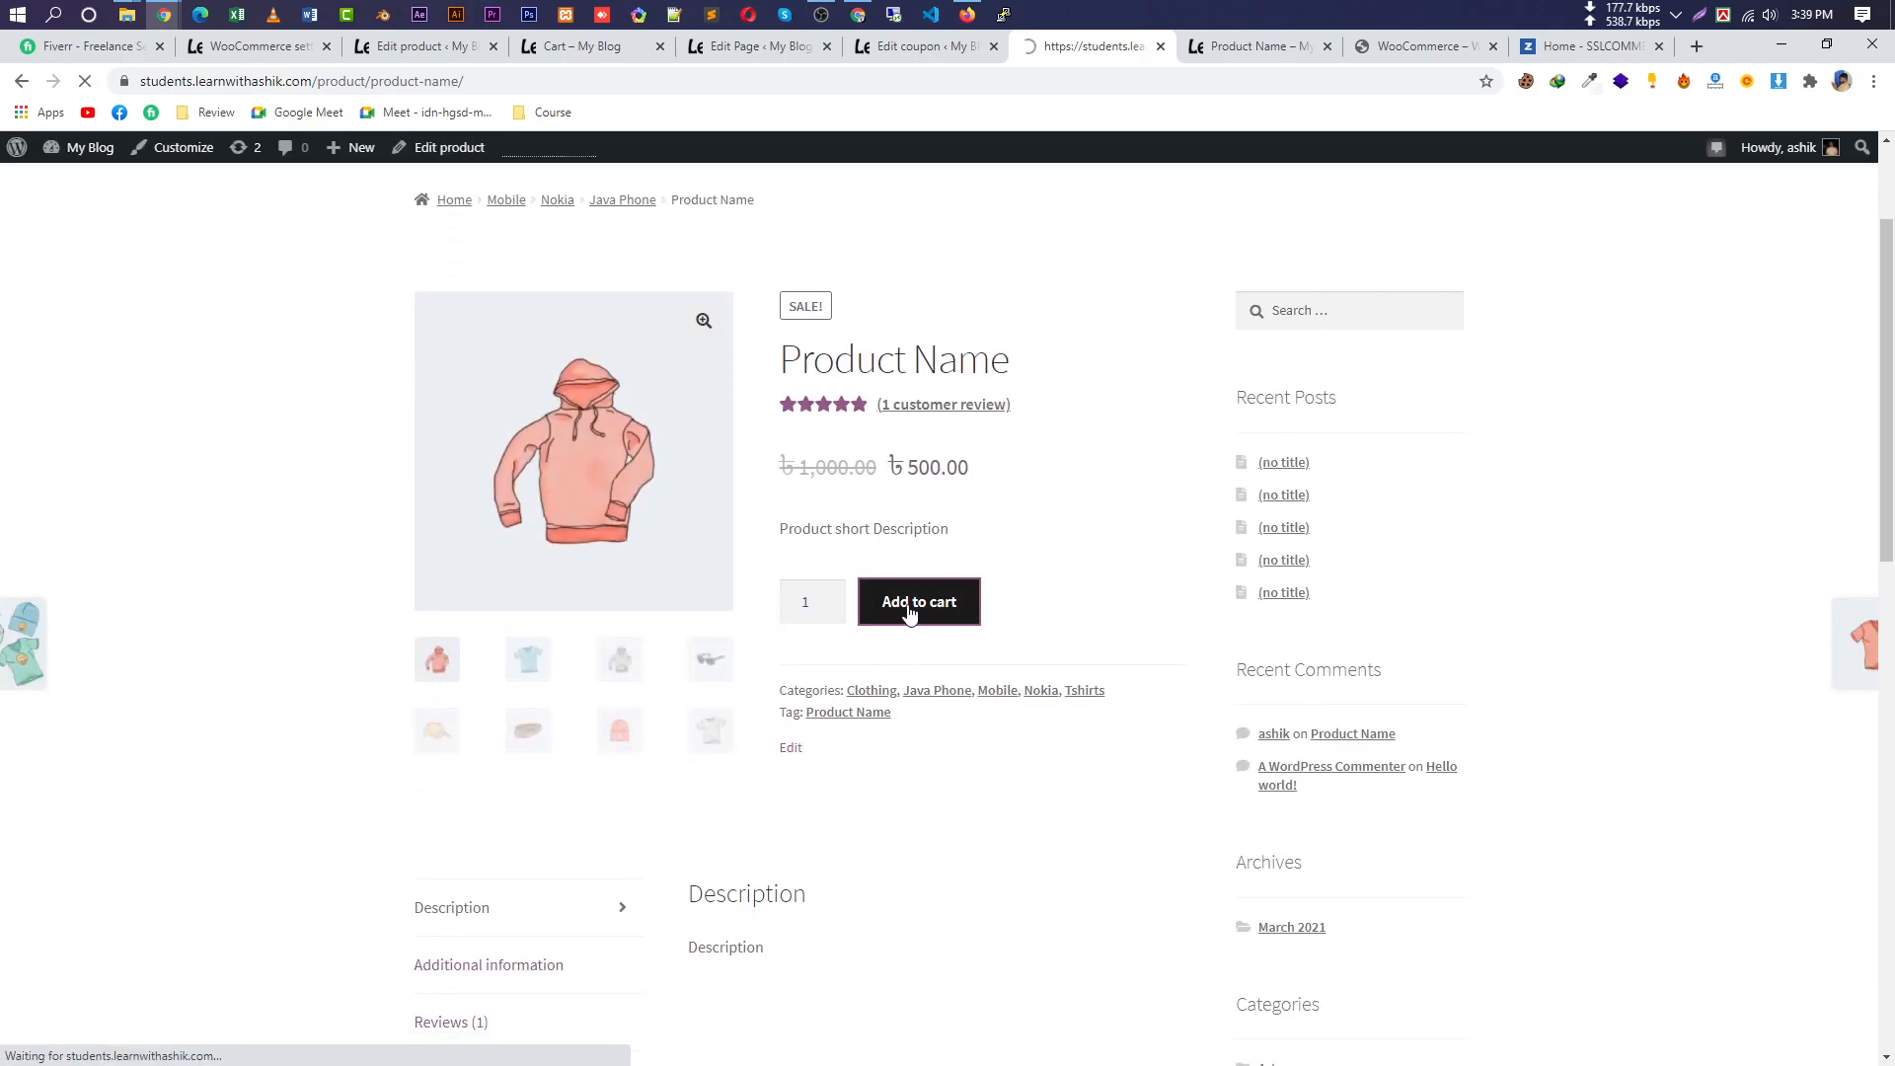
In the cart, reduce the product quantity to 1 and update the totals.
{"action": "scroll", "coordinate": [1031, 634], "scroll_direction": "down", "scroll_amount": 3}
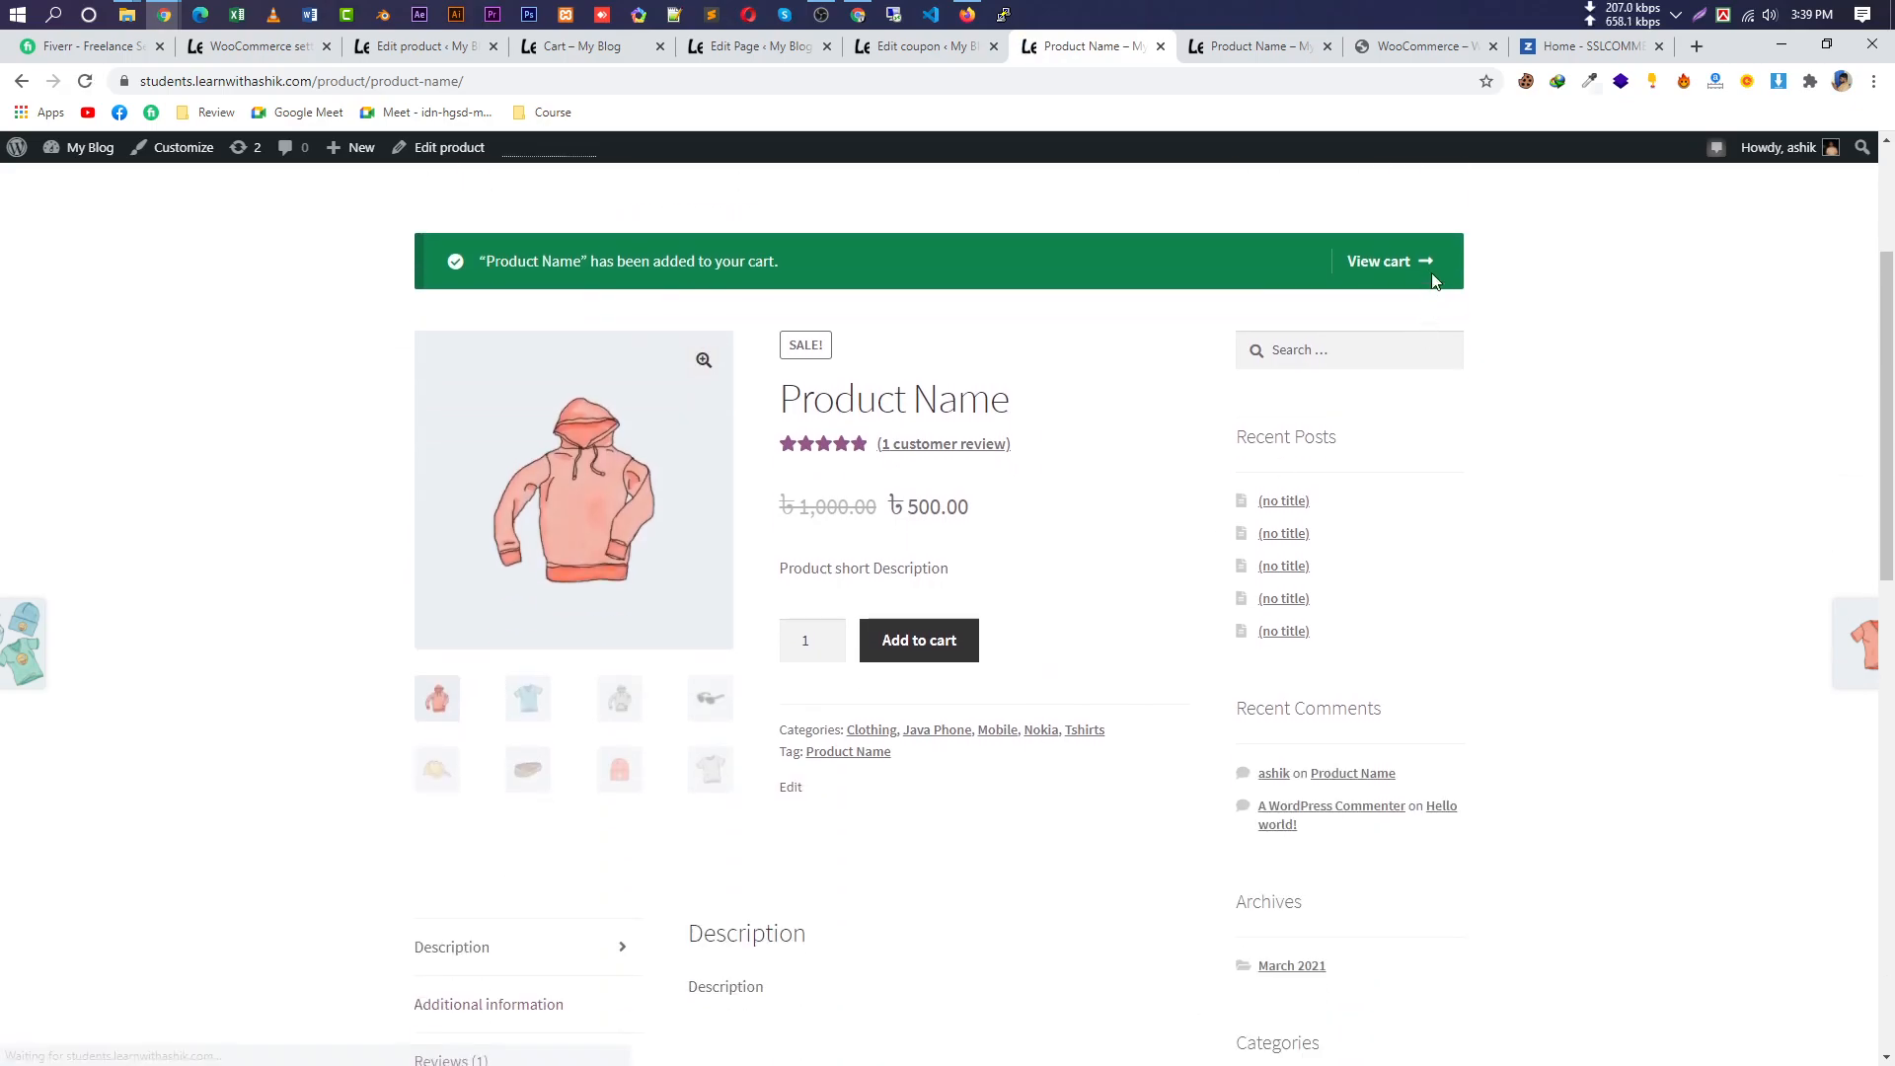
{"action": "left_click", "coordinate": [1388, 283]}
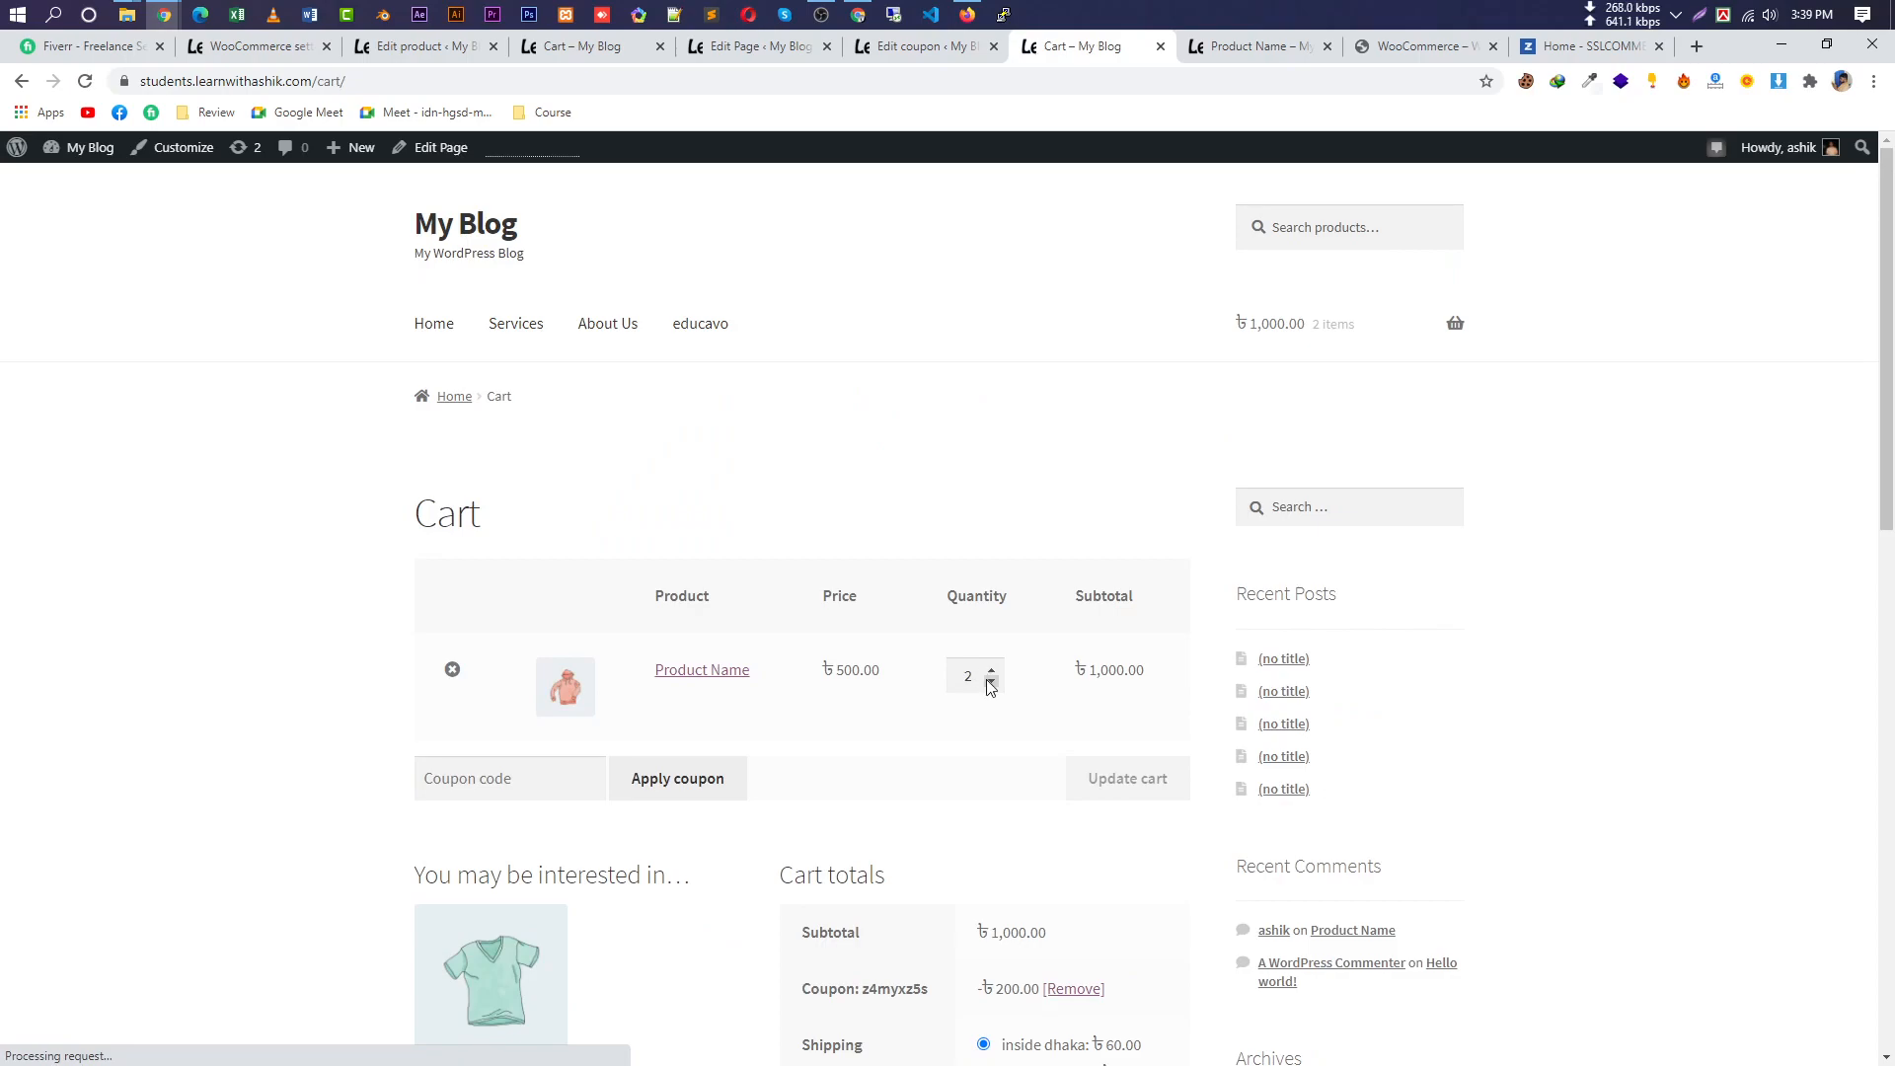
{"action": "left_click", "coordinate": [992, 684]}
{"action": "left_click", "coordinate": [1128, 780]}
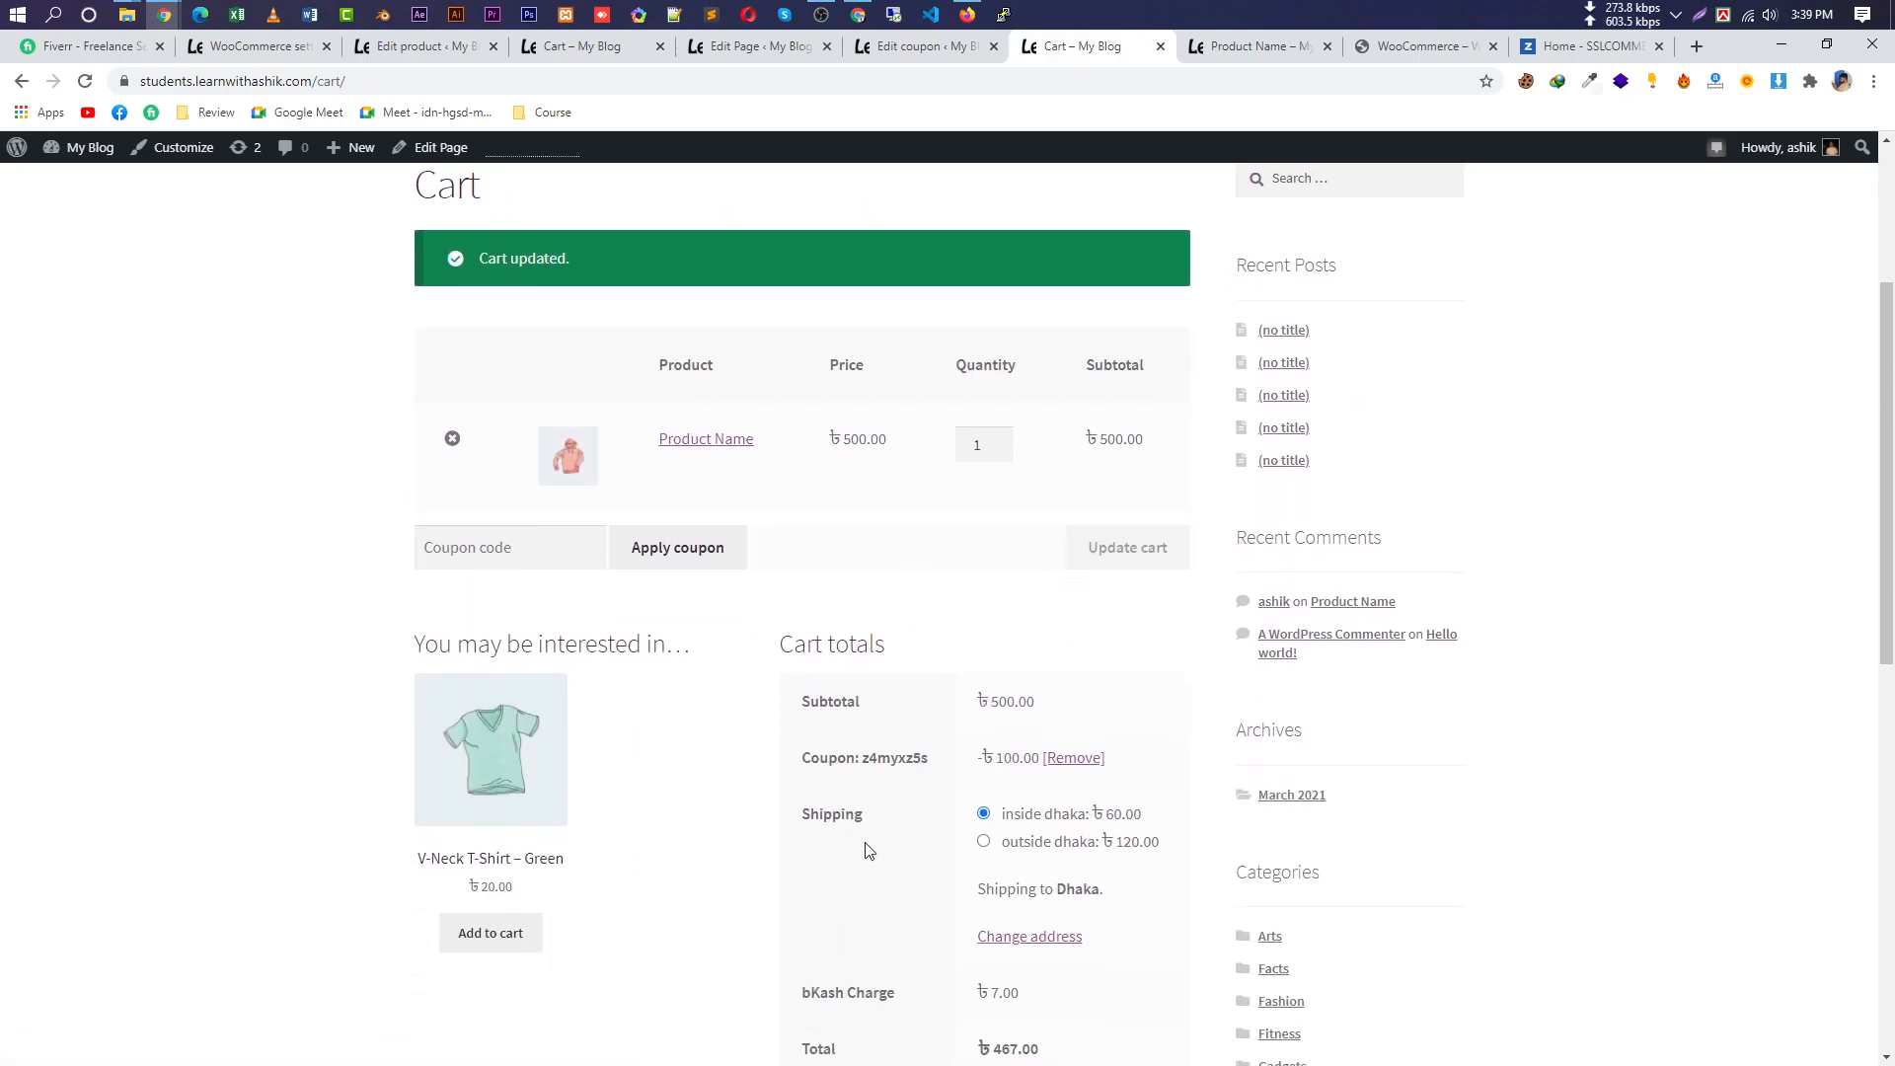
Compare inside dhaka ৳60 and choose outside dhaka shipping, bringing the total to 527.00.
{"action": "scroll", "coordinate": [1143, 900], "scroll_direction": "down", "scroll_amount": 1}
{"action": "left_click_drag", "start_coordinate": [883, 728], "coordinate": [805, 718]}
{"action": "left_click_drag", "start_coordinate": [1089, 719], "coordinate": [985, 716]}
{"action": "left_click_drag", "start_coordinate": [1145, 717], "coordinate": [1008, 752]}
{"action": "left_click", "coordinate": [1128, 750]}
{"action": "left_click_drag", "start_coordinate": [1064, 959], "coordinate": [975, 959]}
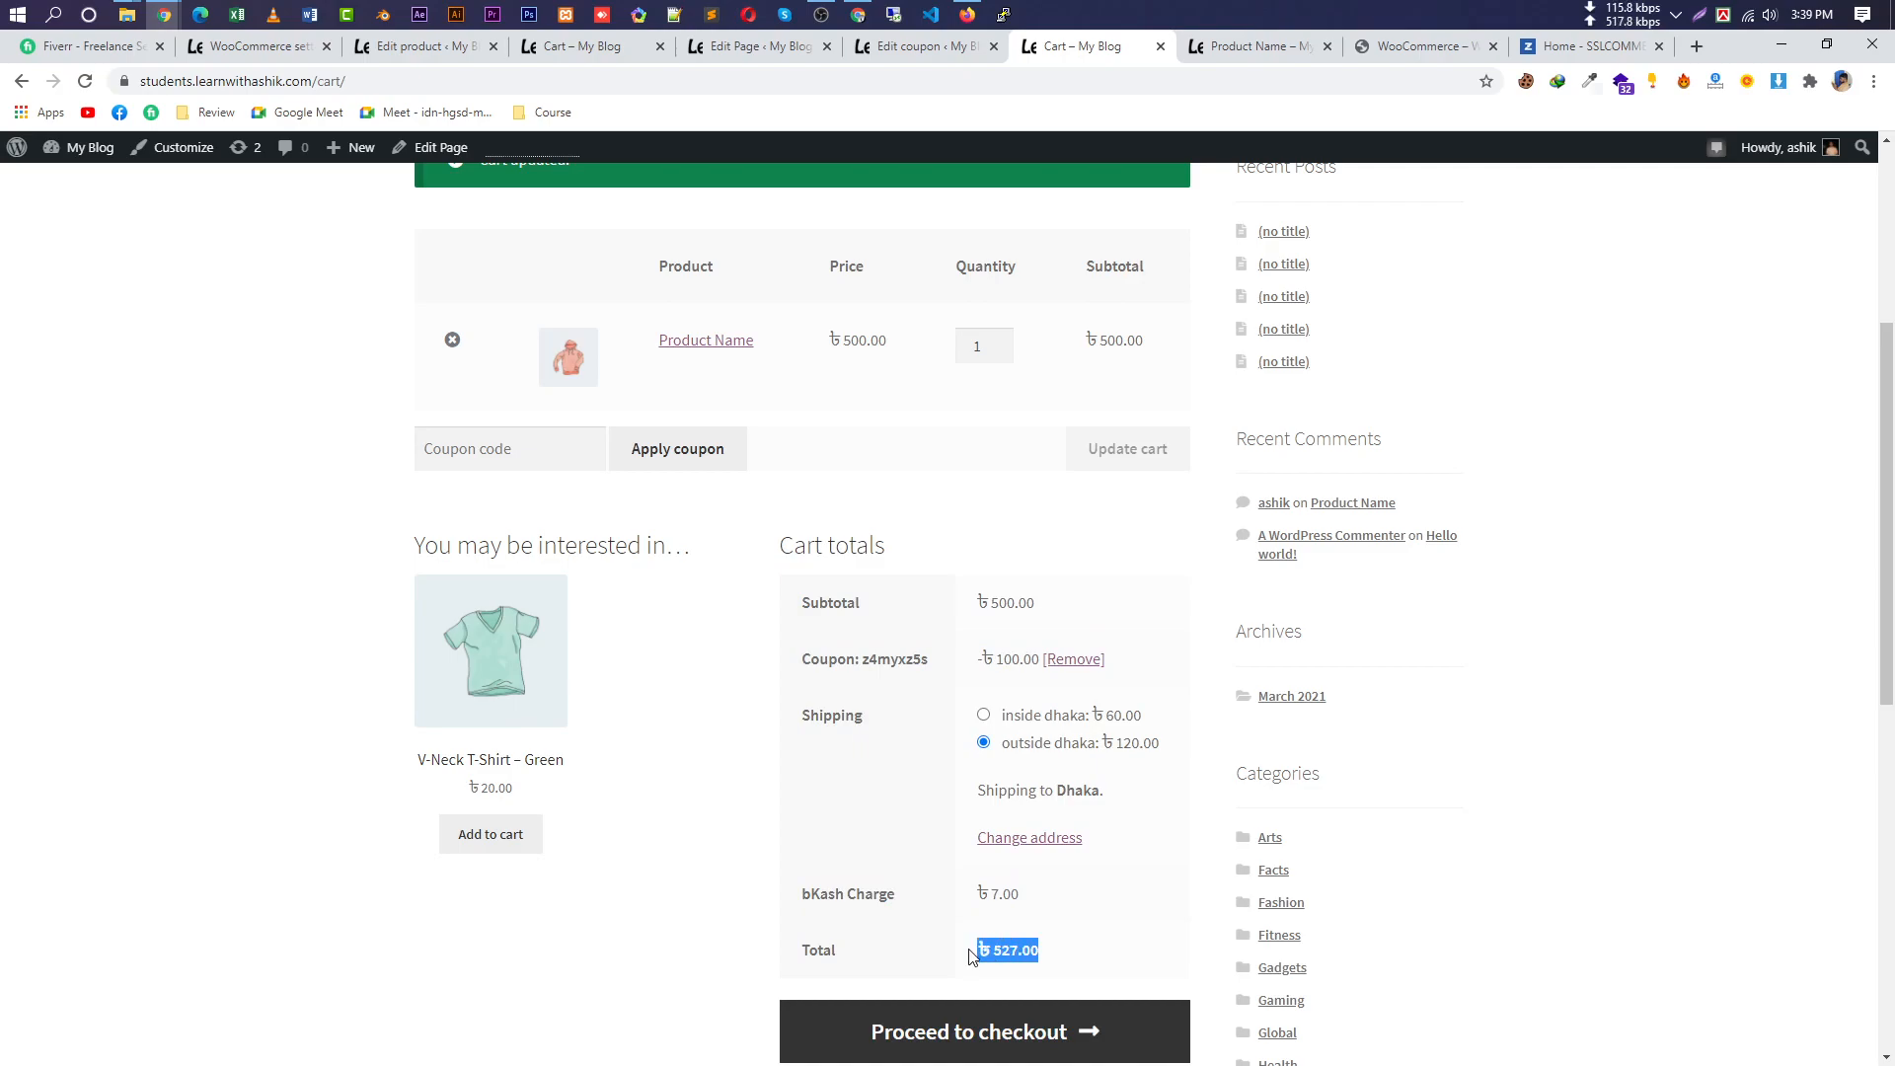
Fill the shipping calculator with Bangladesh, Dhaka and the city, dismissing address suggestions.
{"action": "left_click", "coordinate": [1037, 838]}
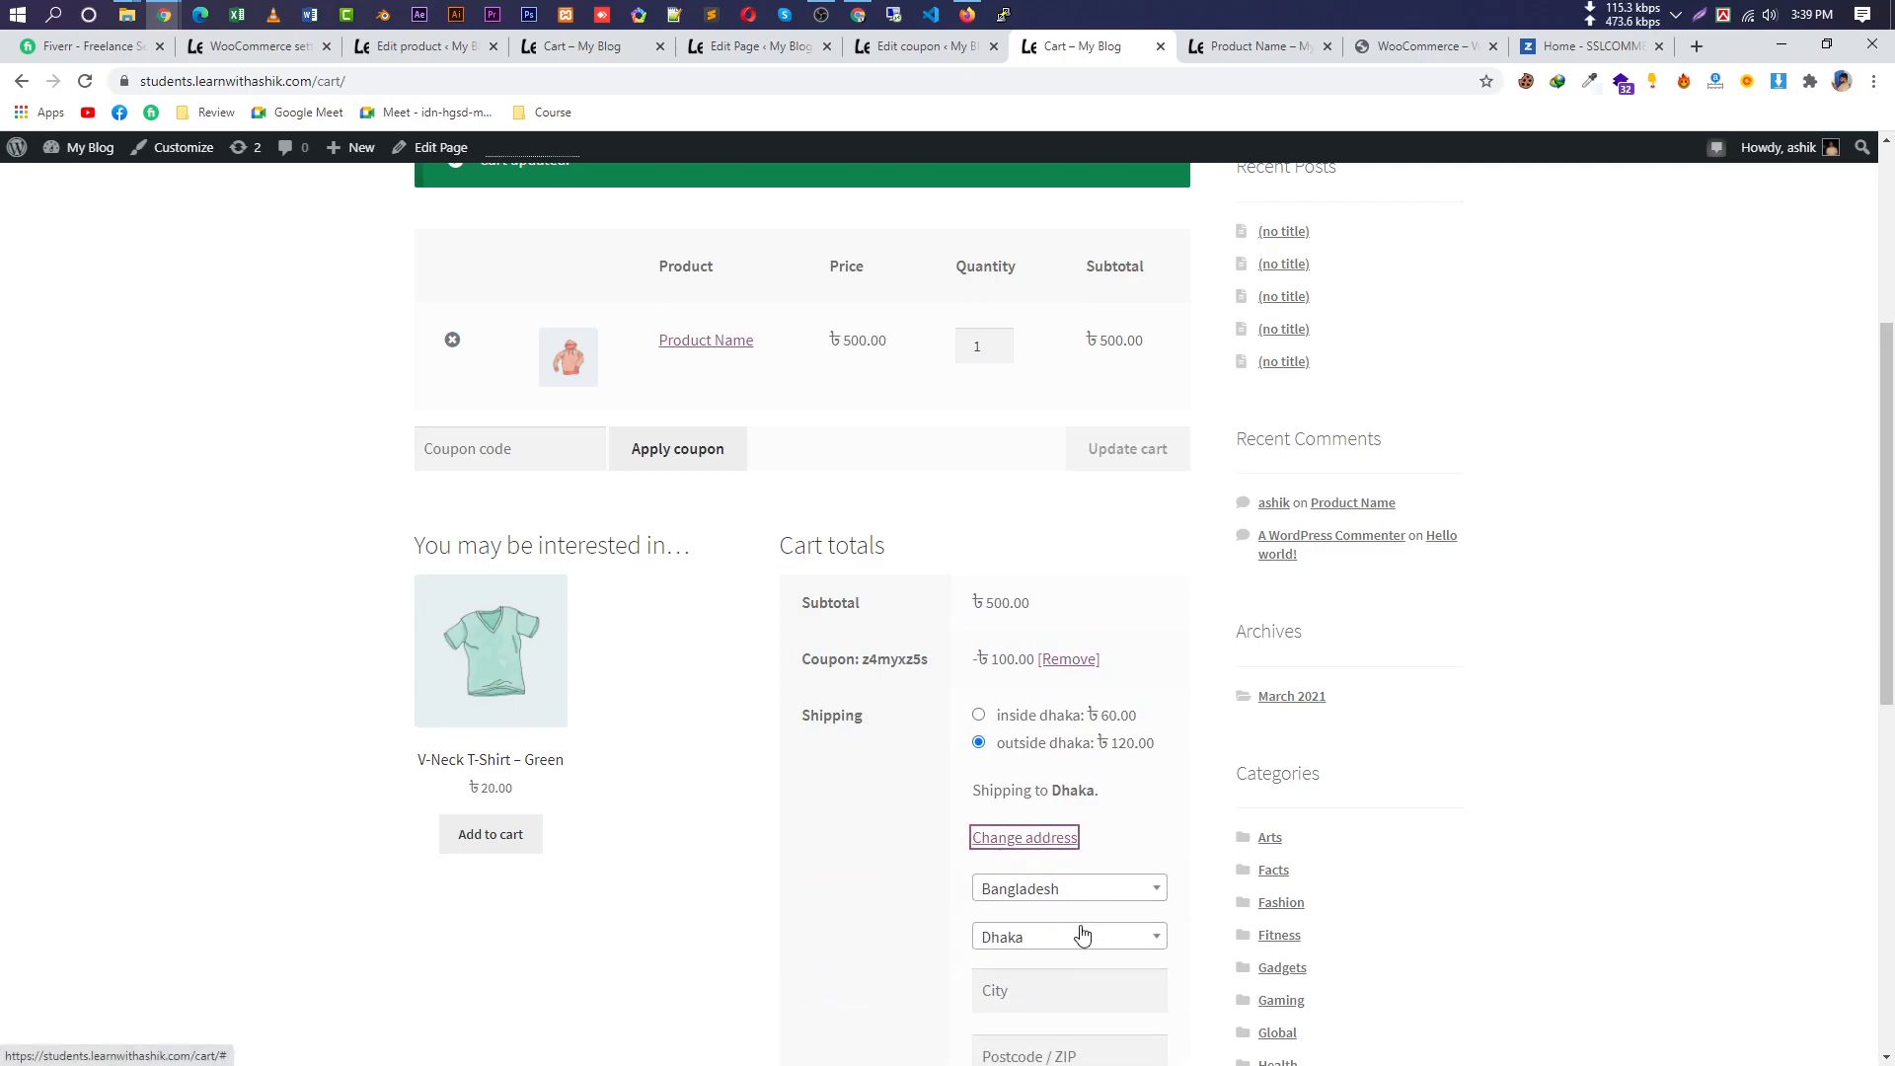
{"action": "scroll", "coordinate": [1086, 932], "scroll_direction": "down", "scroll_amount": 4}
{"action": "left_click", "coordinate": [1096, 493]}
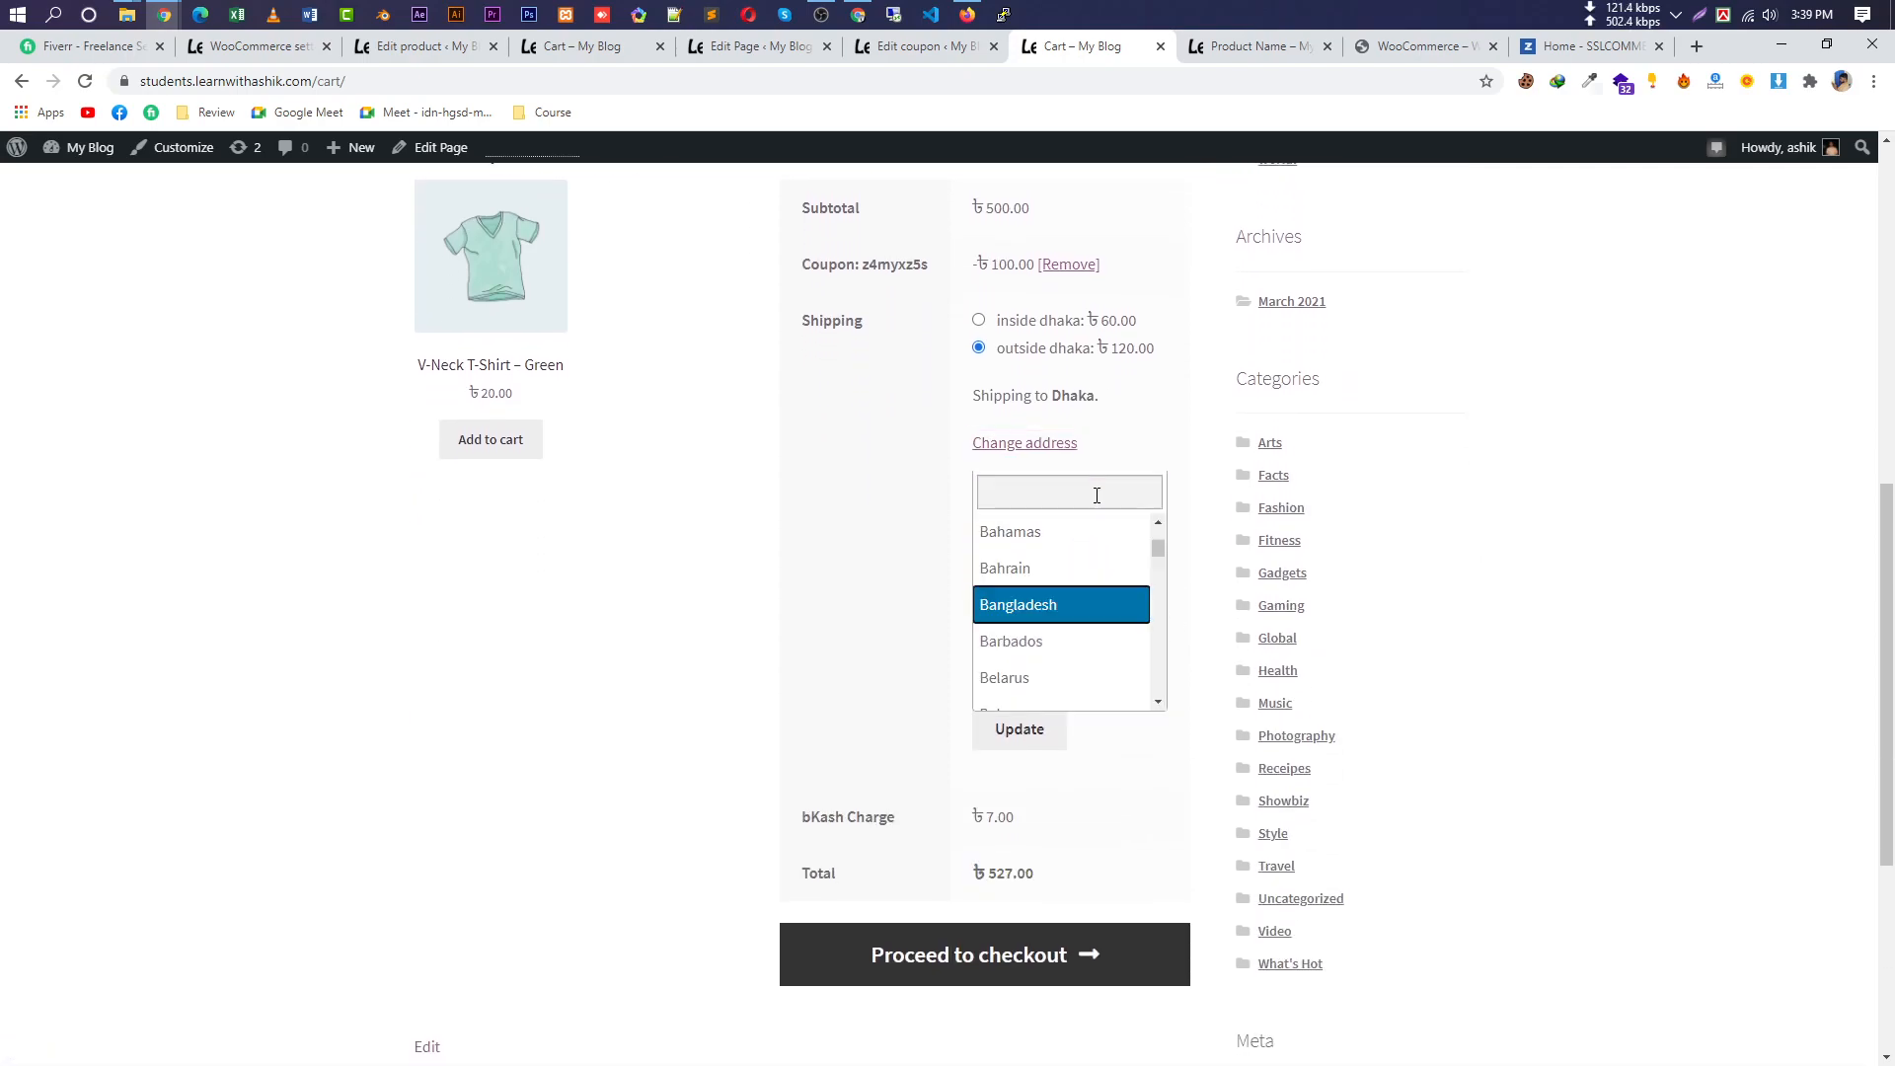
{"action": "left_click", "coordinate": [778, 483]}
{"action": "left_click", "coordinate": [1019, 543]}
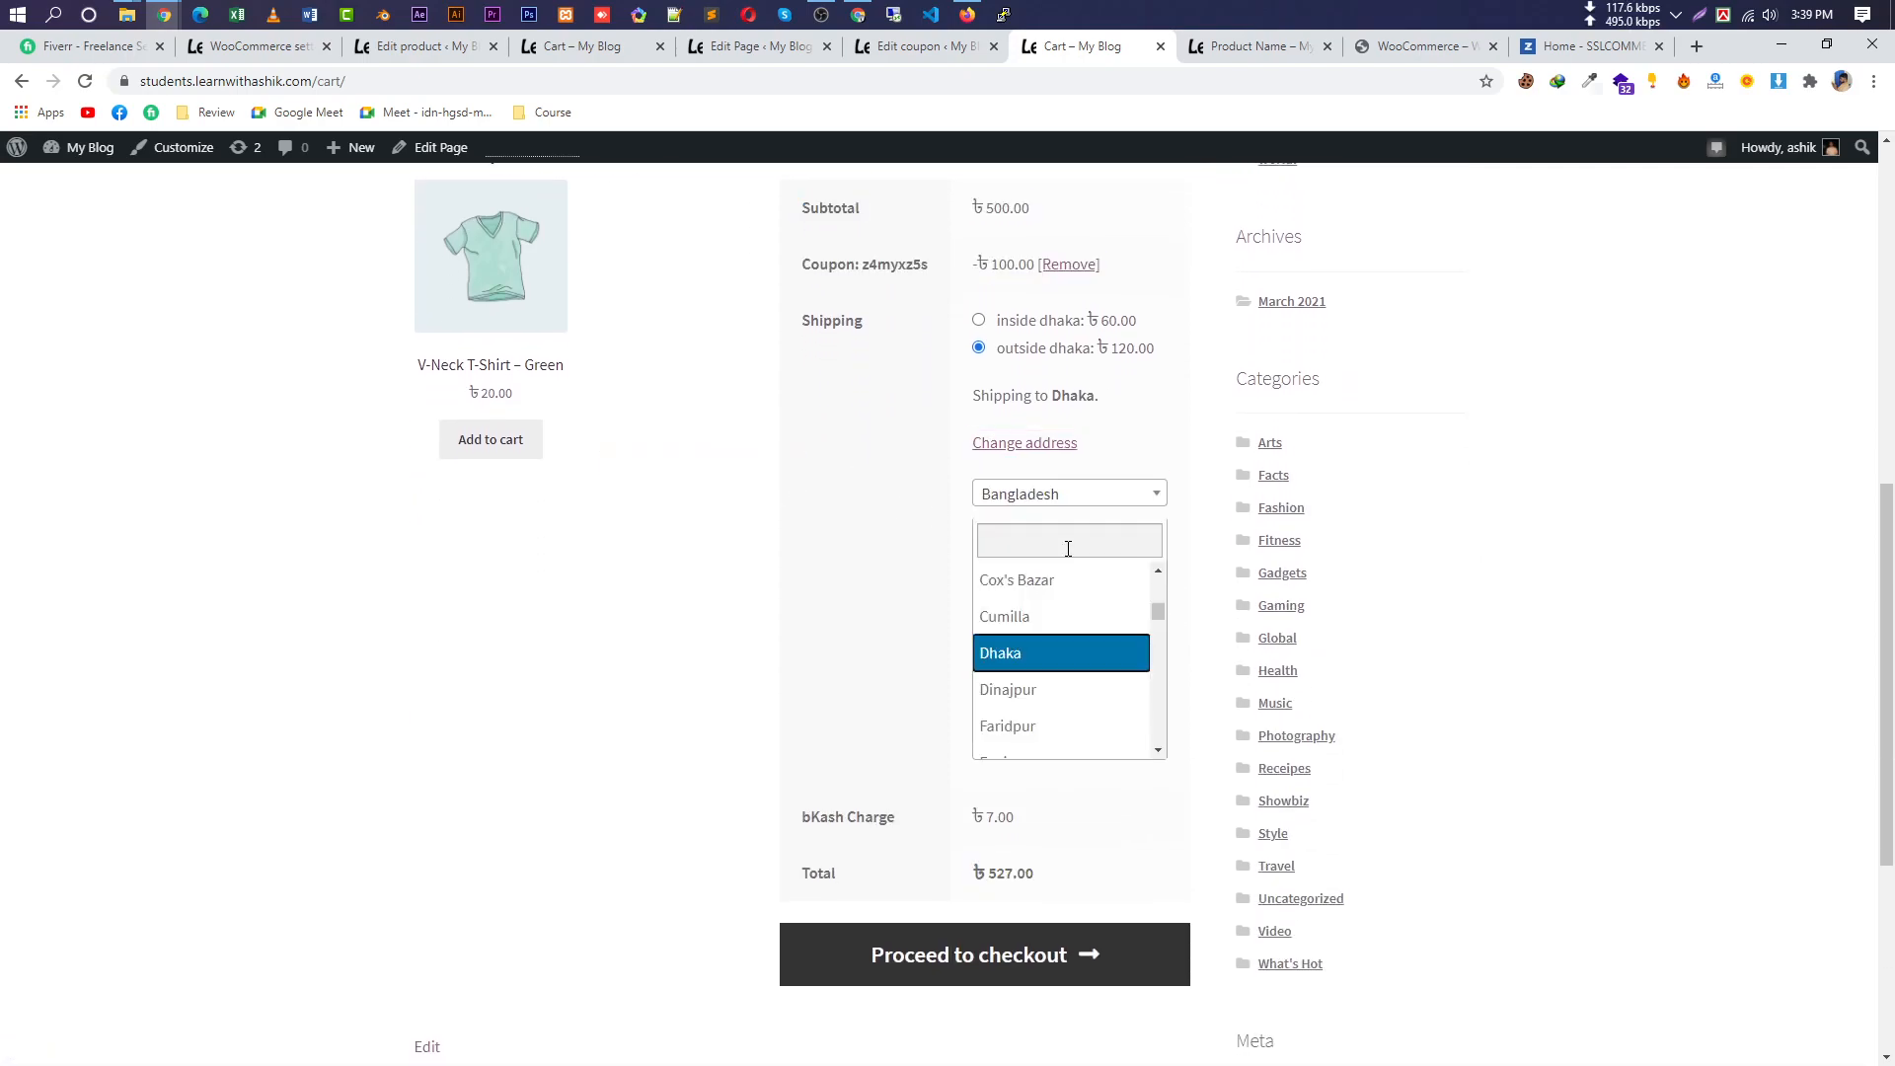
{"action": "left_click", "coordinate": [956, 587]}
{"action": "left_click", "coordinate": [1074, 603]}
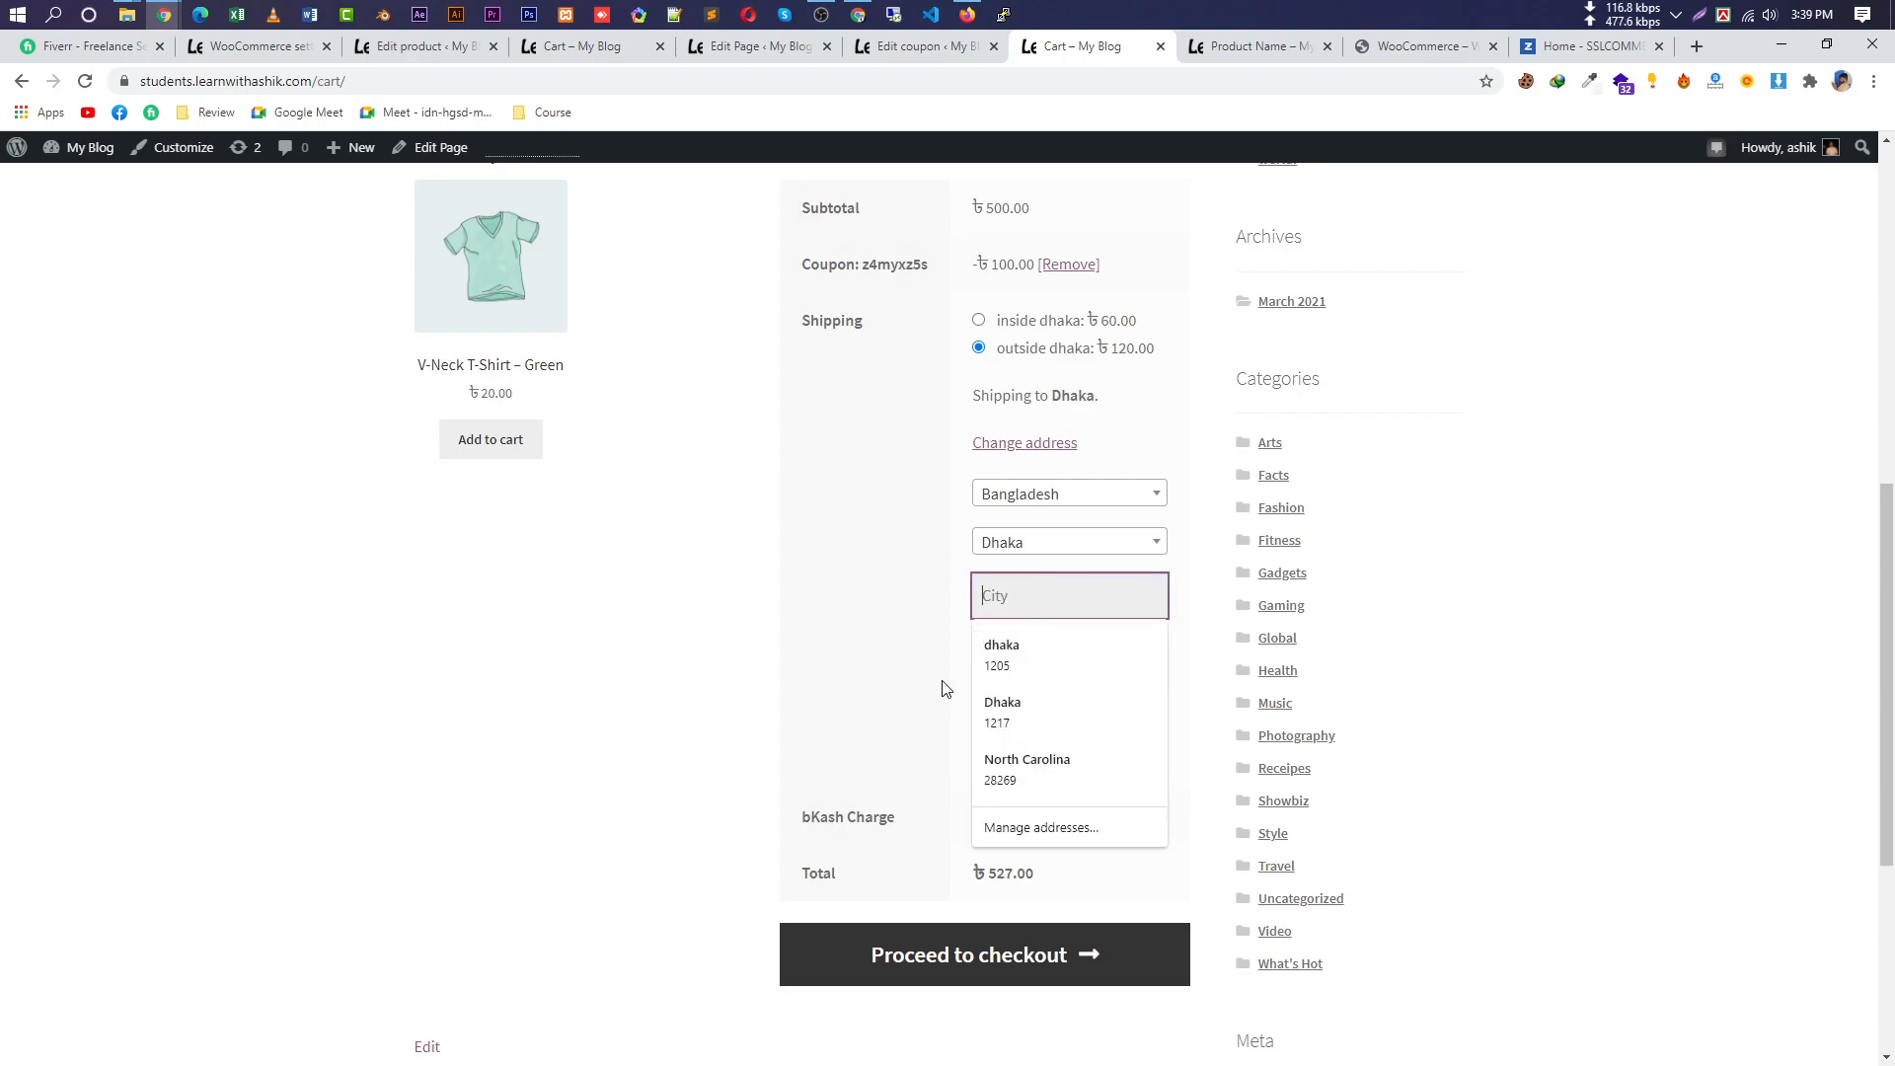
{"action": "left_click", "coordinate": [931, 708]}
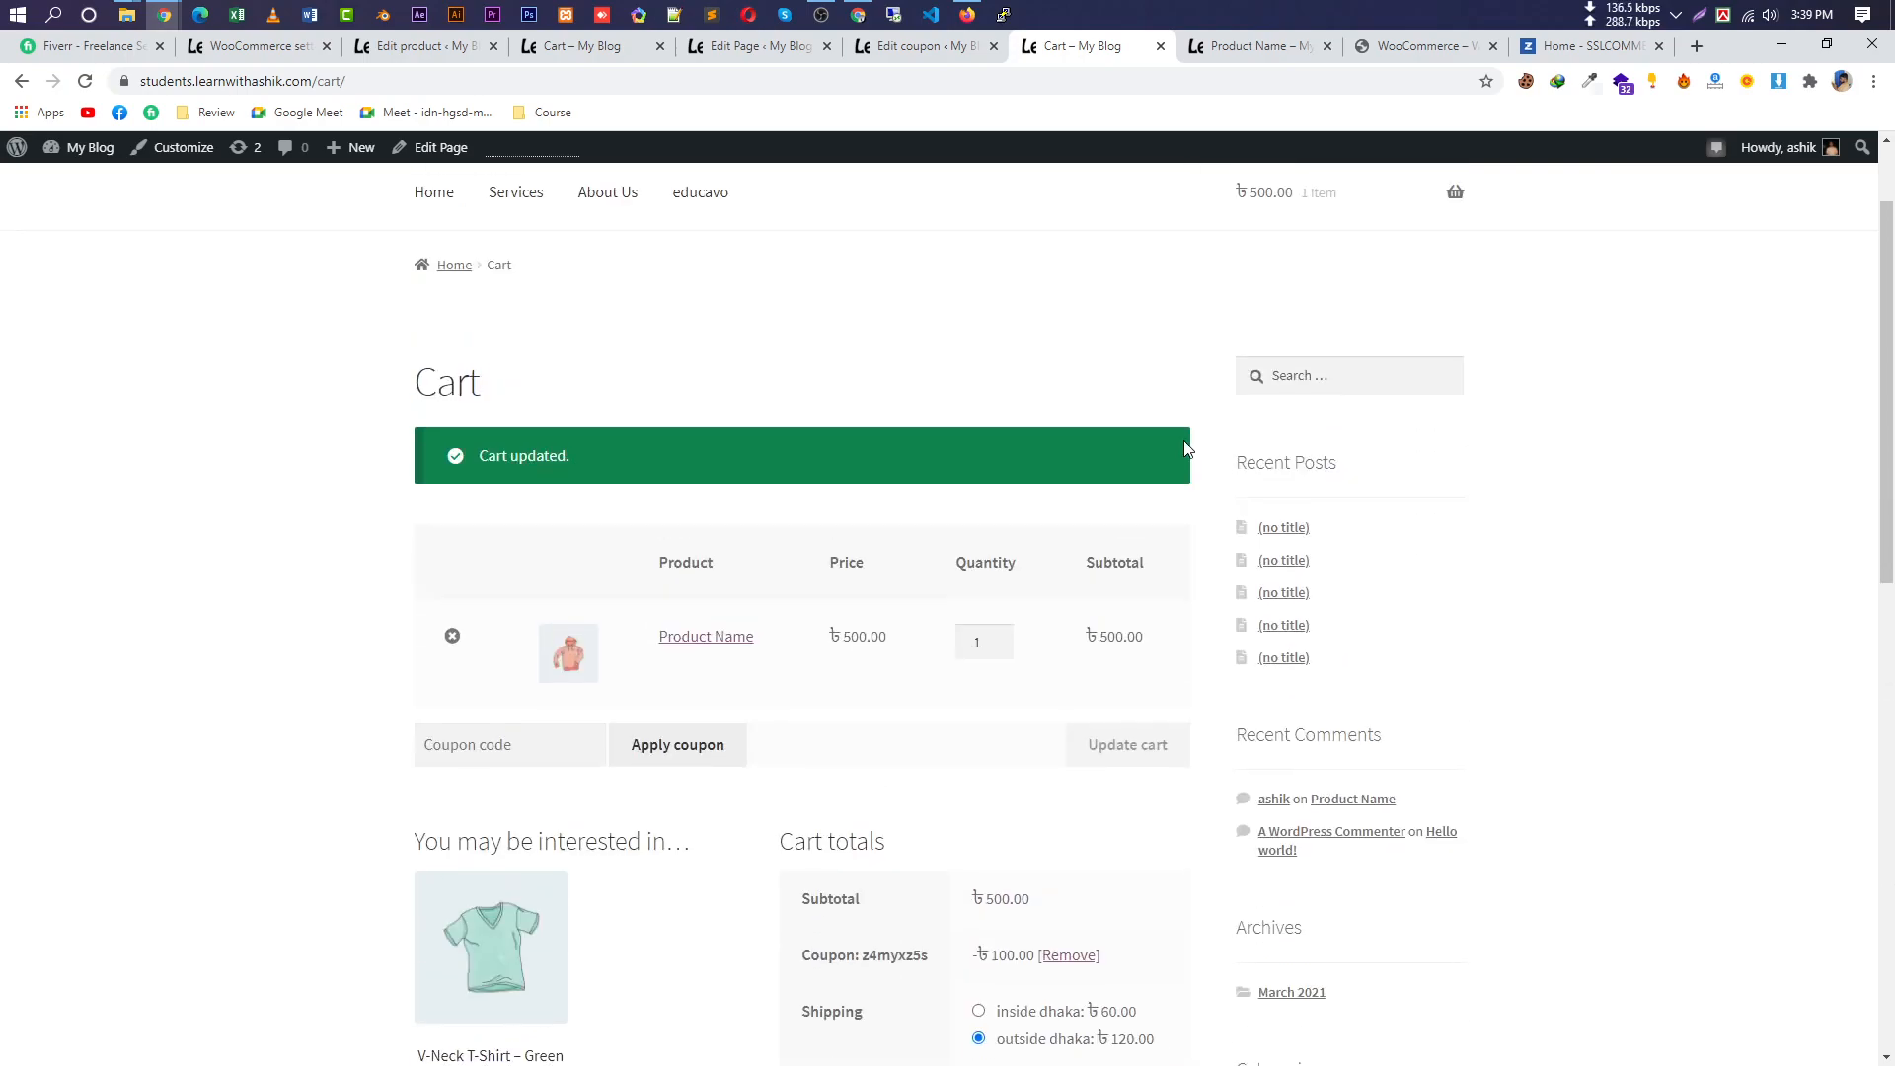
Cycle through the coupon, product, My account, cart and product-edit tabs, ending on the Dhaka zone settings.
{"action": "left_click", "coordinate": [914, 49]}
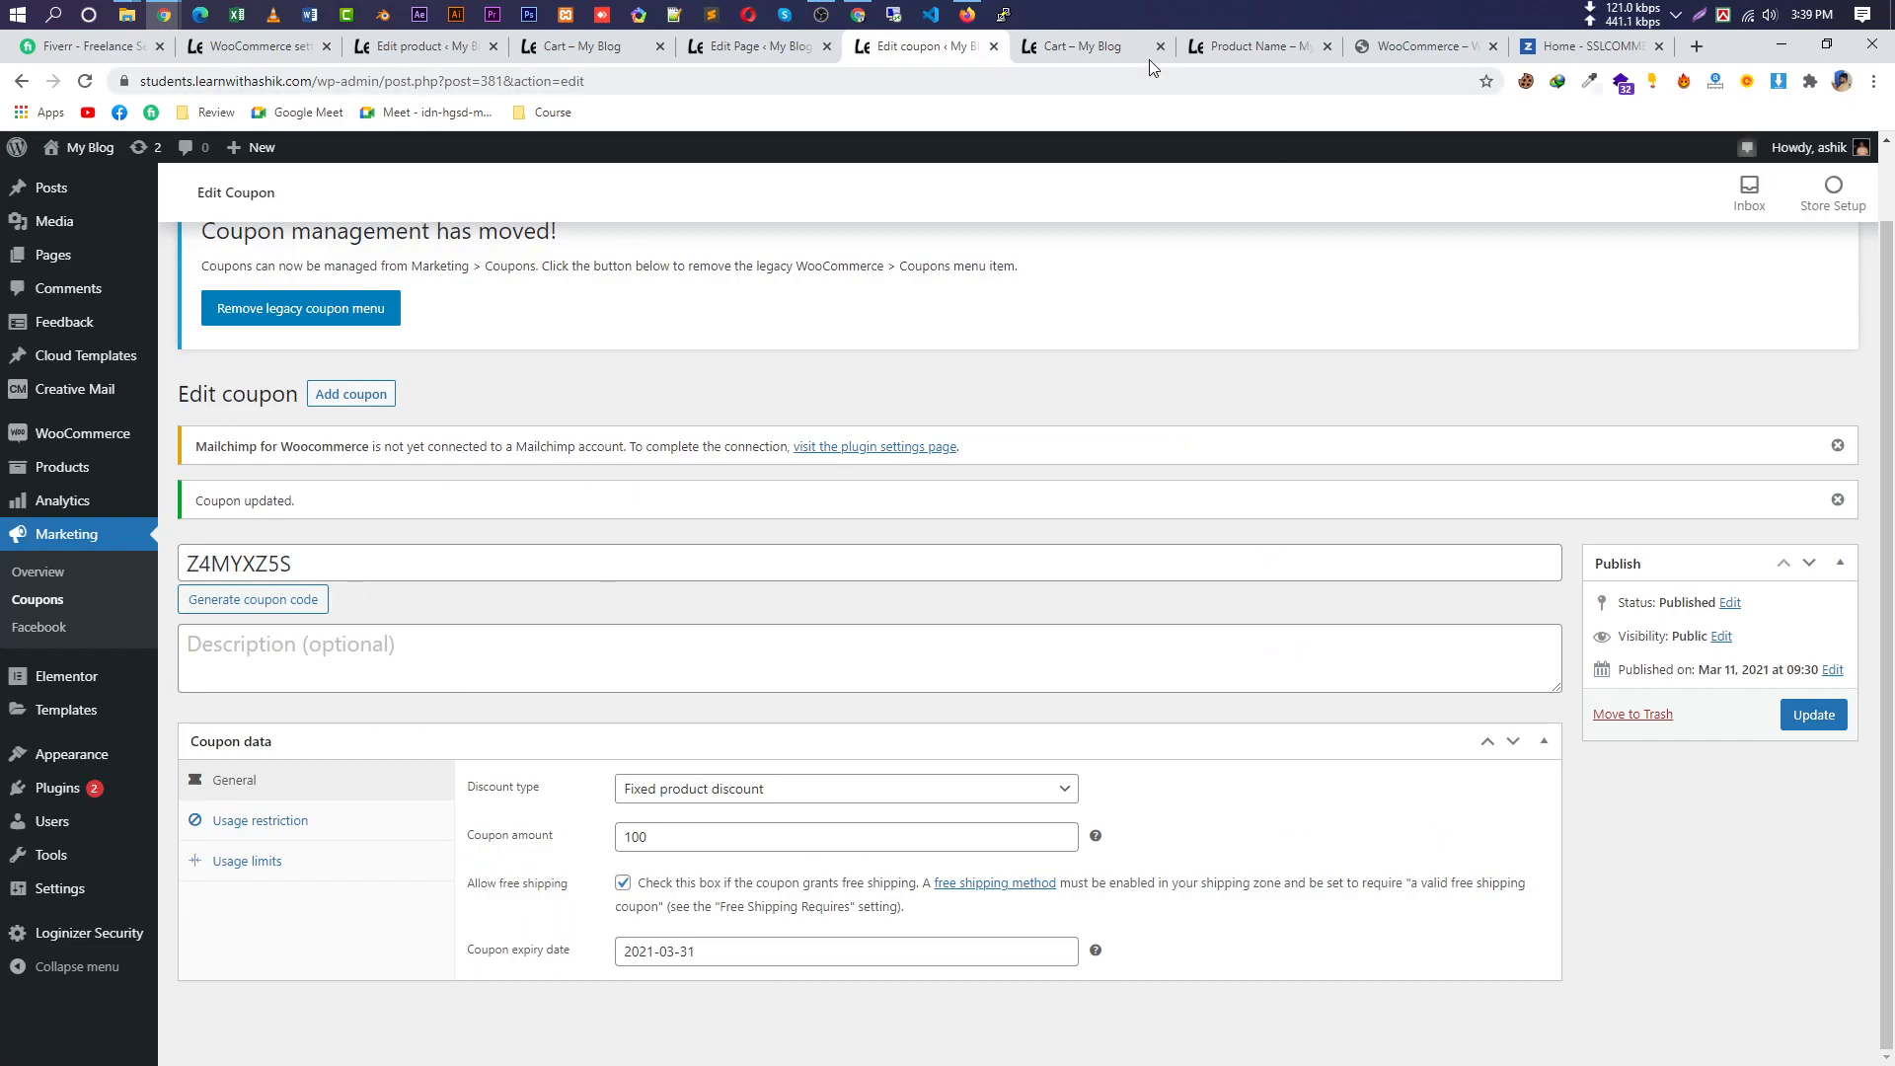
{"action": "left_click", "coordinate": [1253, 43]}
{"action": "left_click", "coordinate": [717, 52]}
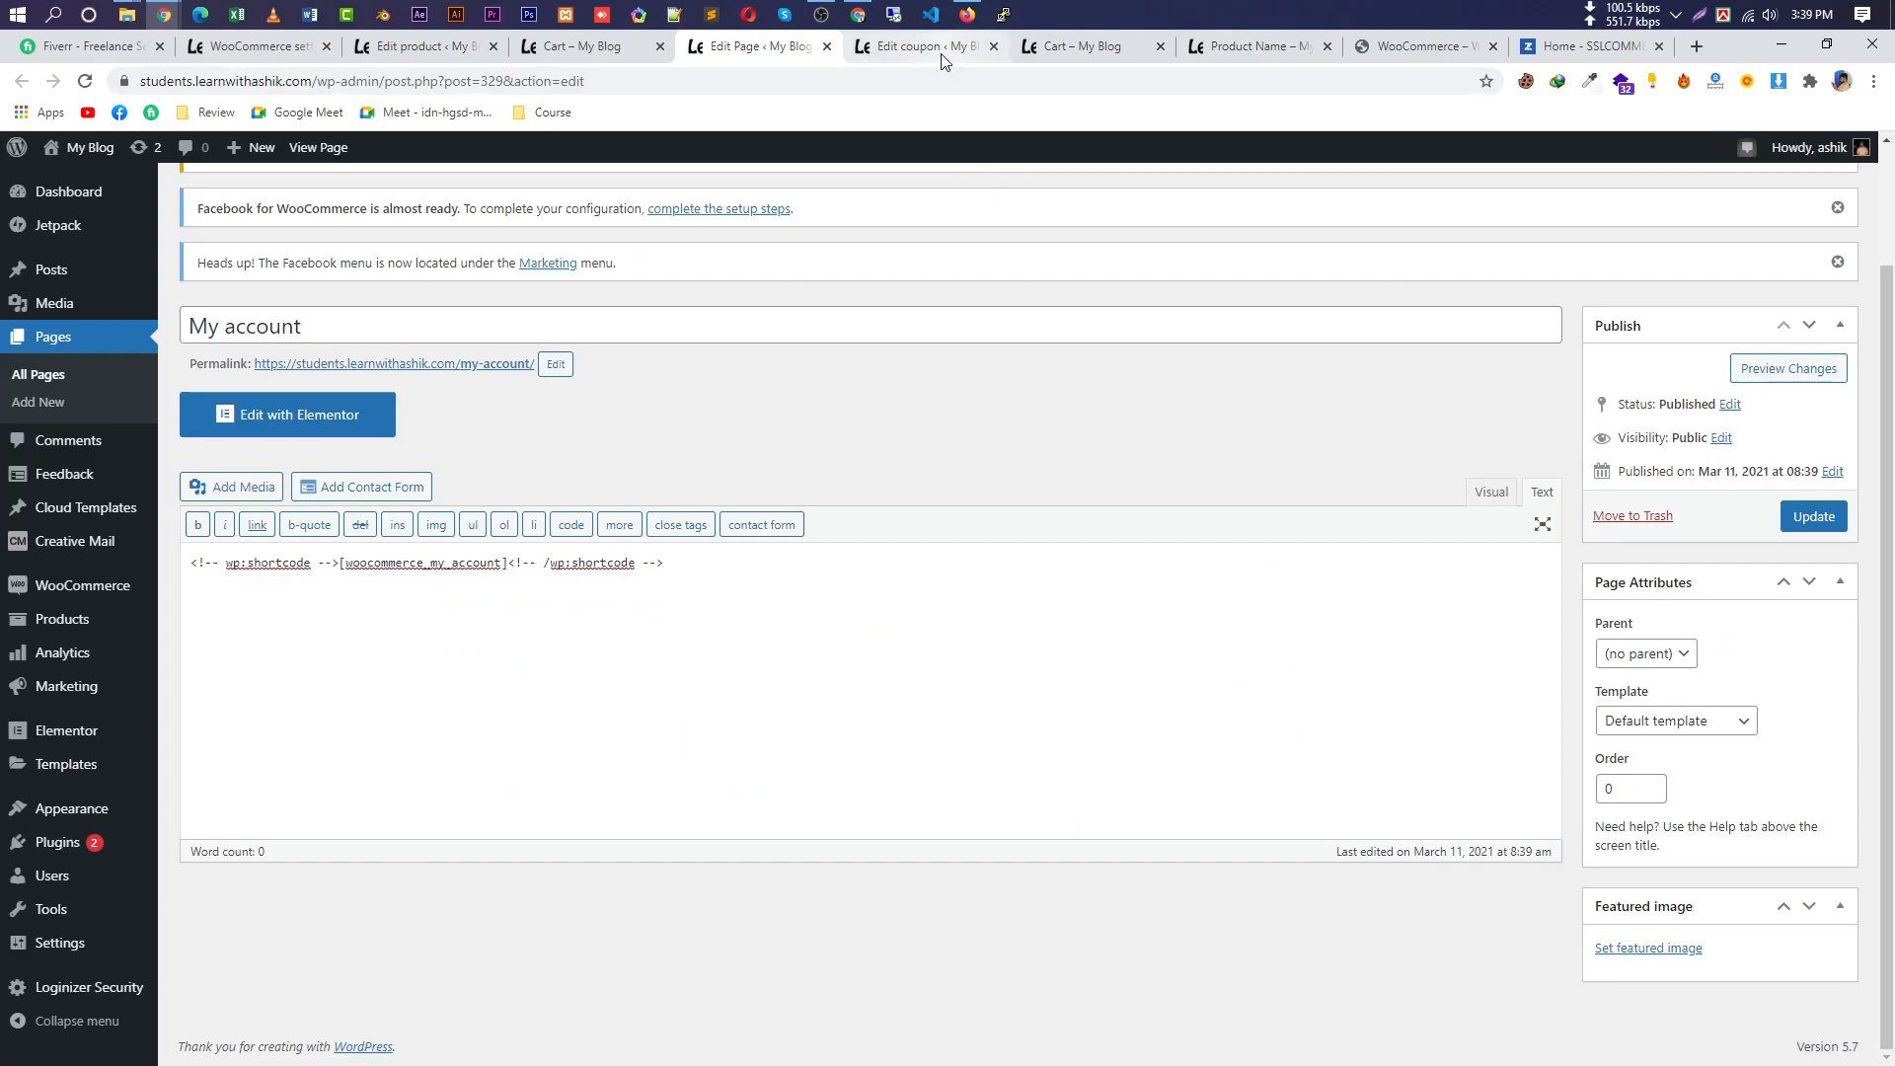
{"action": "mouse_move", "coordinate": [126, 811]}
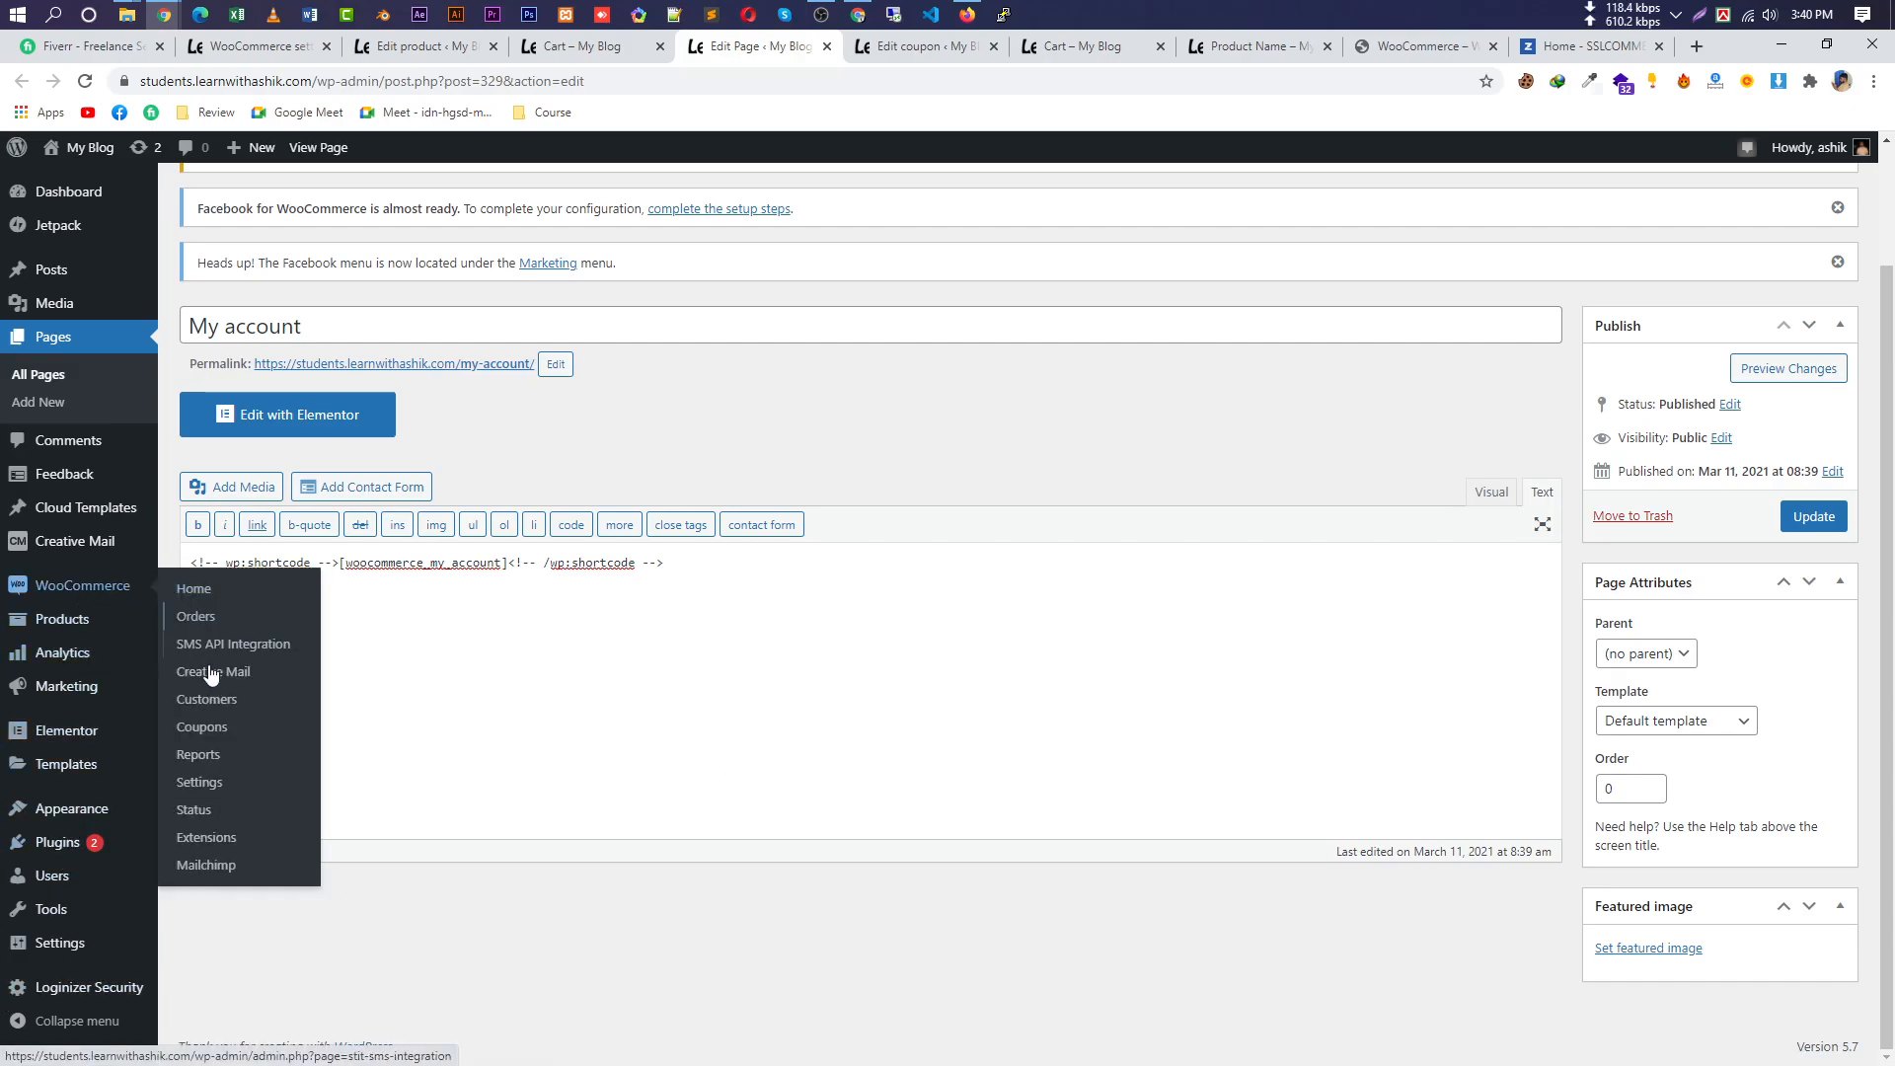
{"action": "left_click", "coordinate": [598, 50]}
{"action": "left_click", "coordinate": [425, 48]}
{"action": "left_click", "coordinate": [291, 57]}
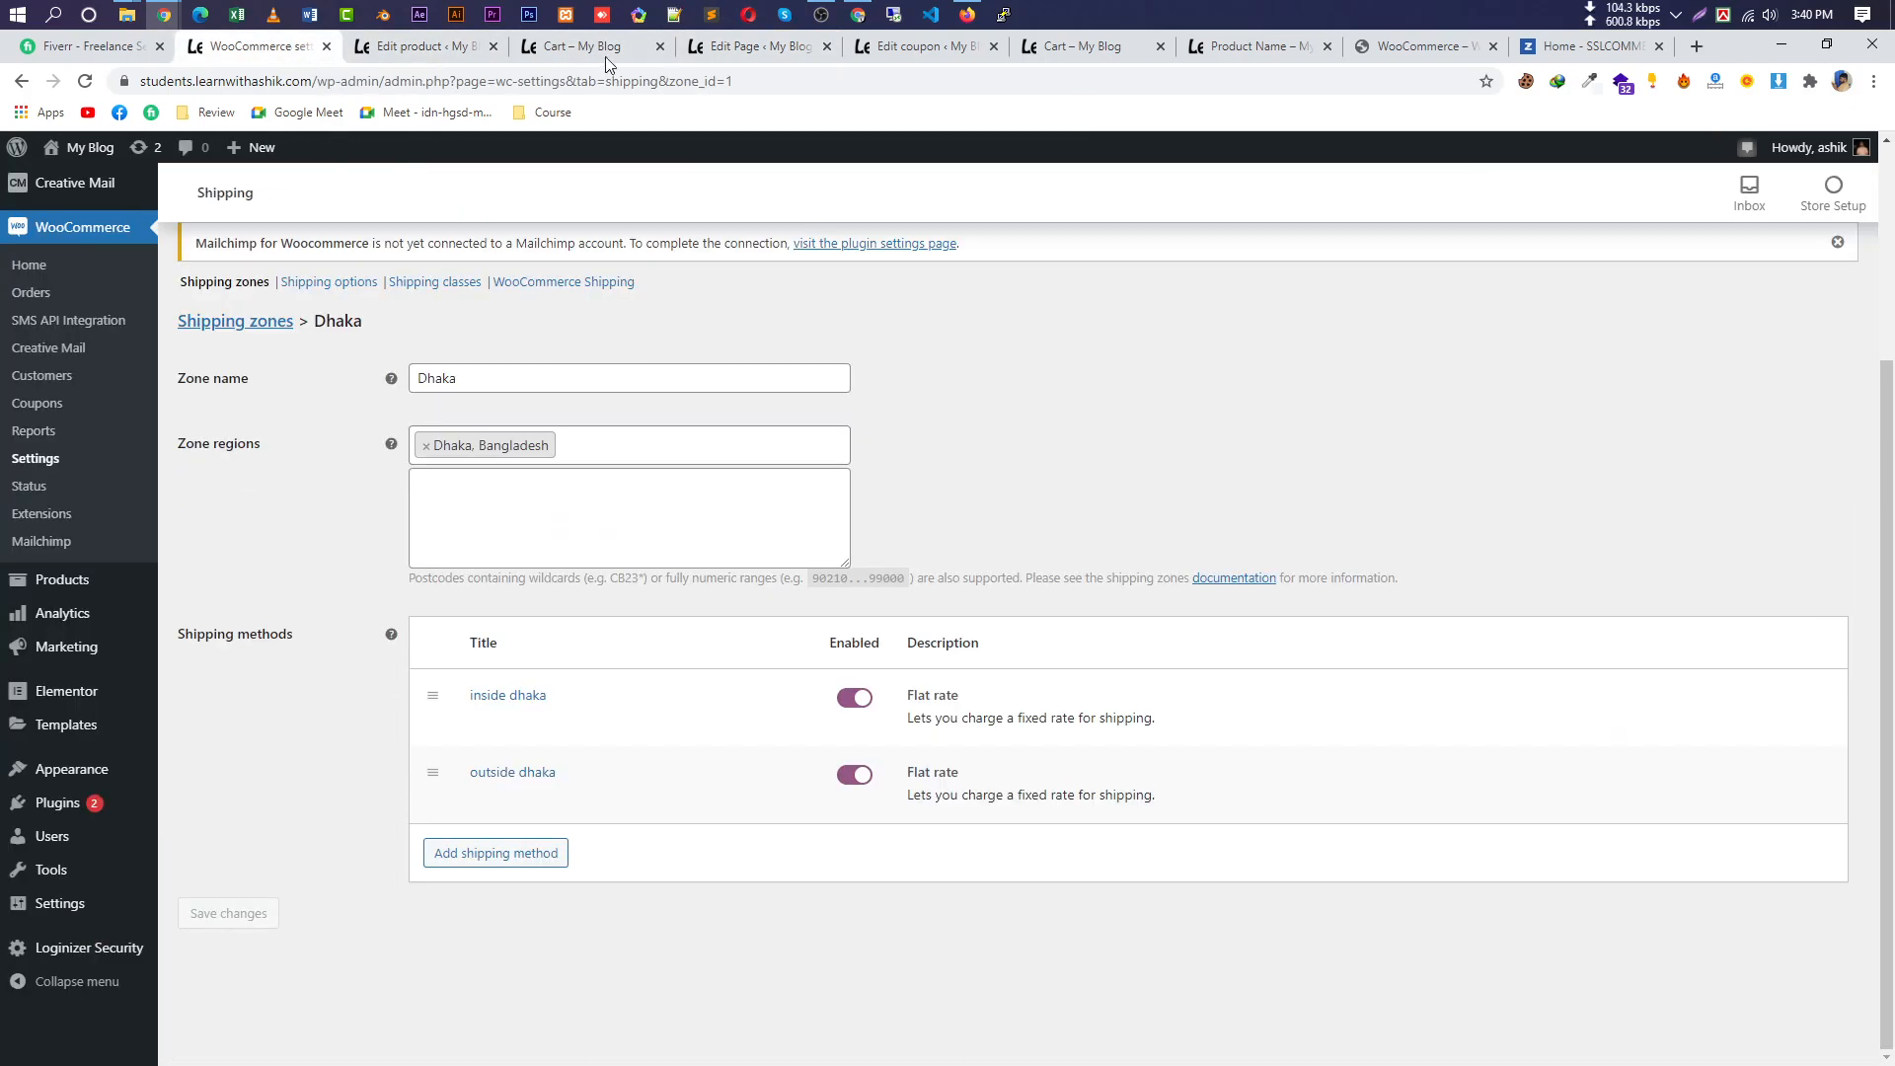
Review Shipping options and Shipping classes, then confirm WooCommerce Shipping label paper size stays A4.
{"action": "scroll", "coordinate": [870, 368], "scroll_direction": "up", "scroll_amount": 2}
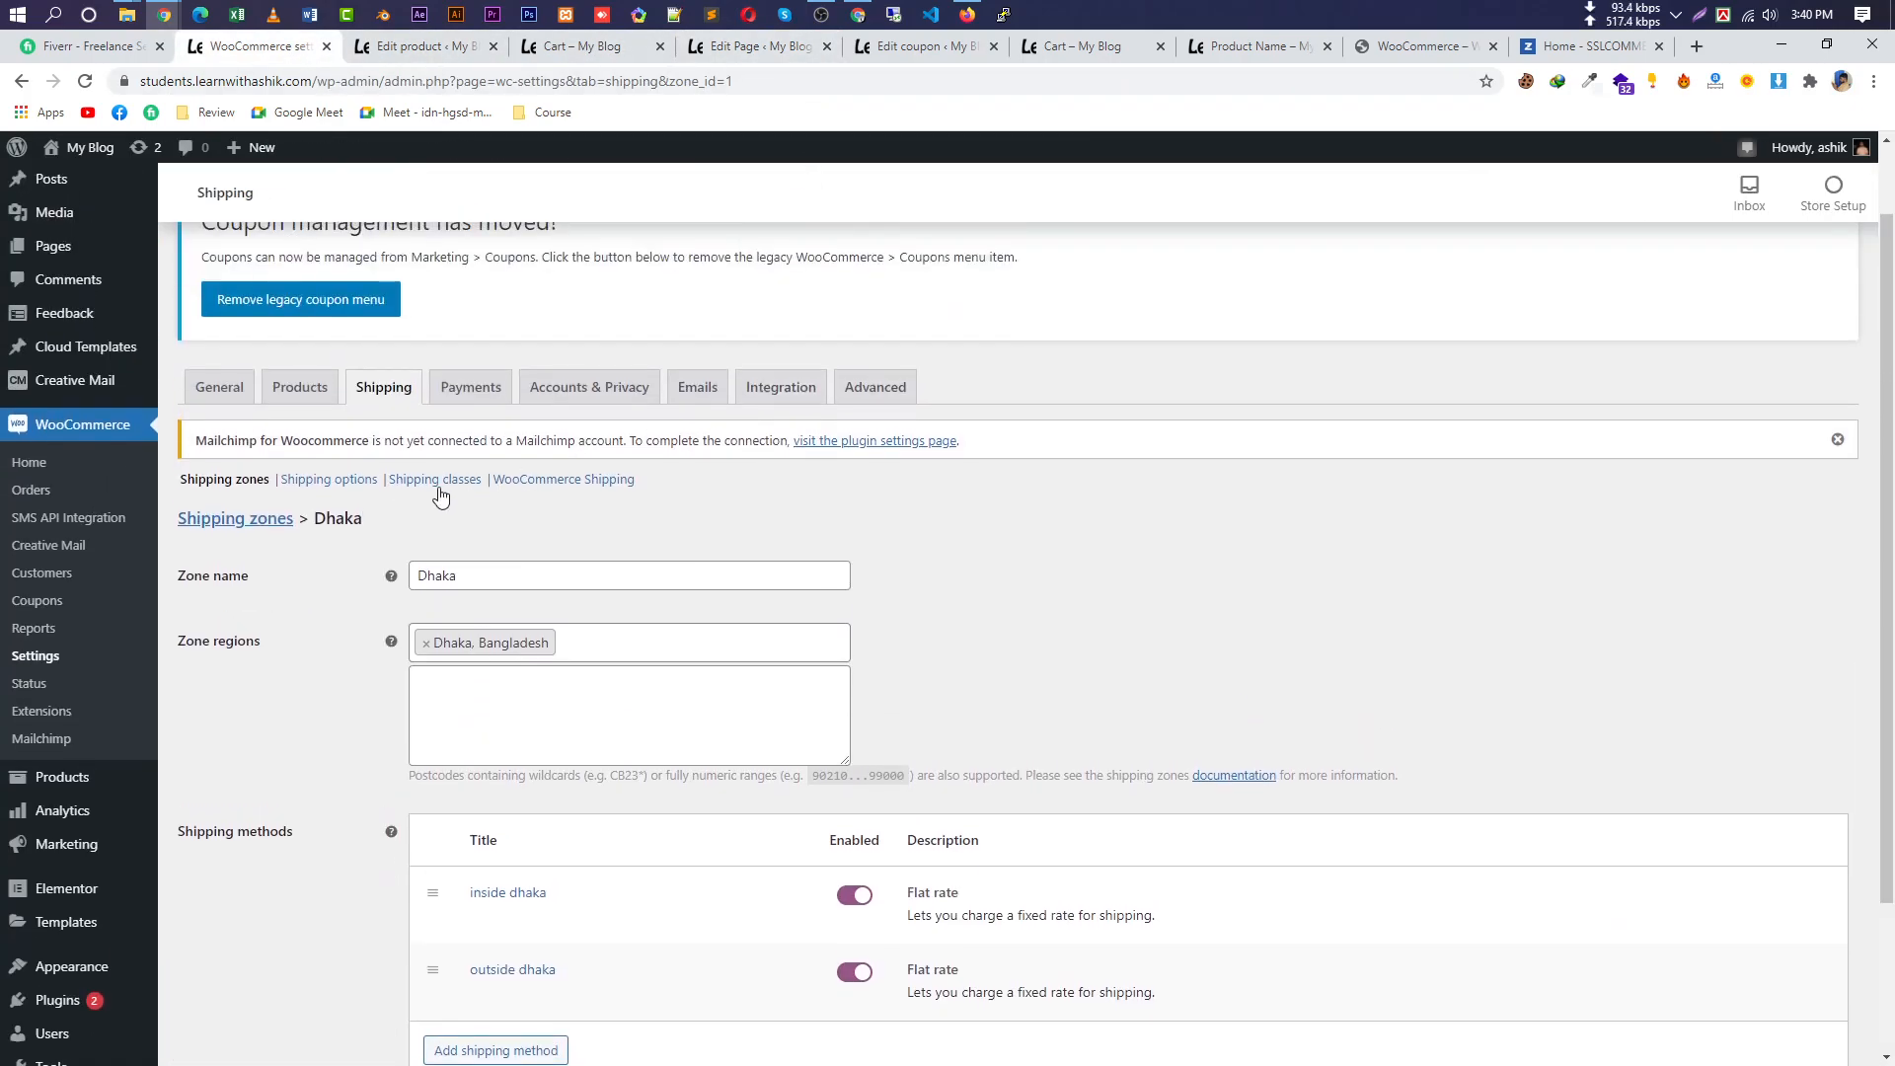
{"action": "left_click", "coordinate": [367, 479]}
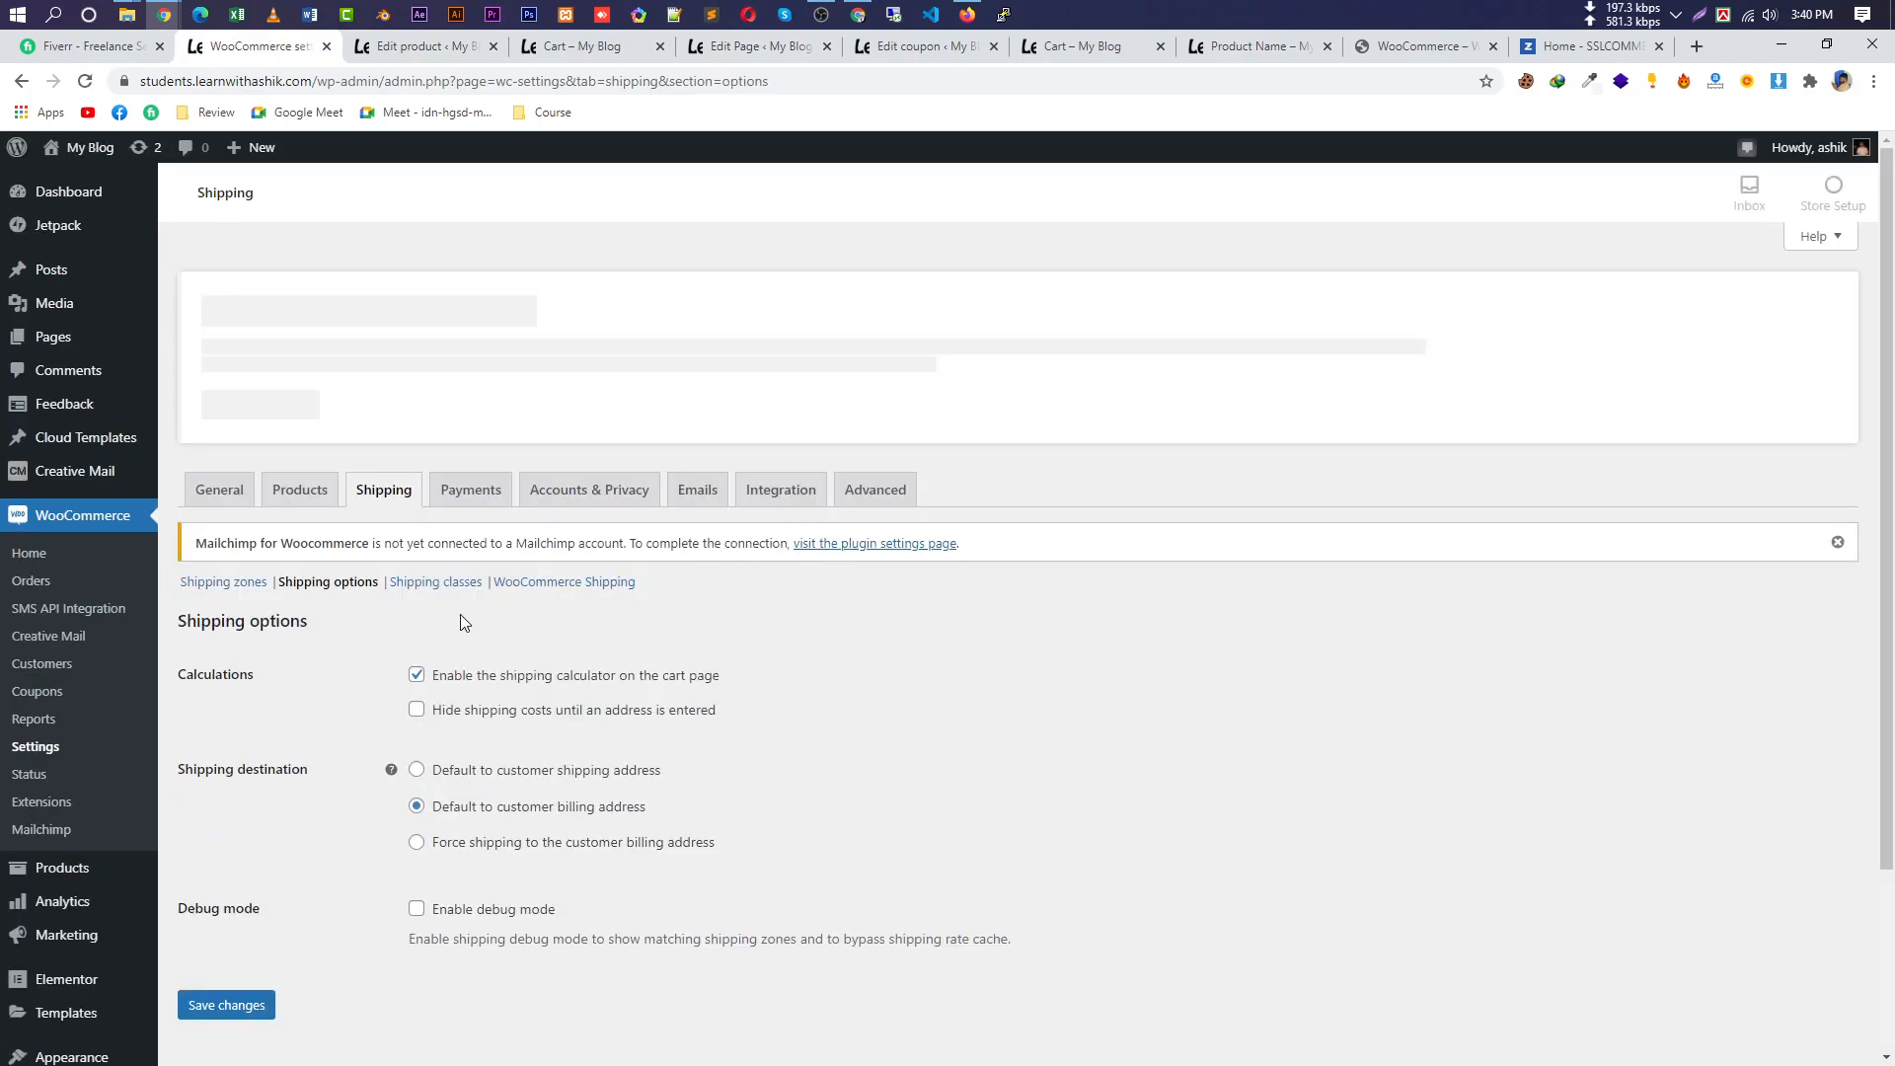
{"action": "left_click", "coordinate": [454, 582]}
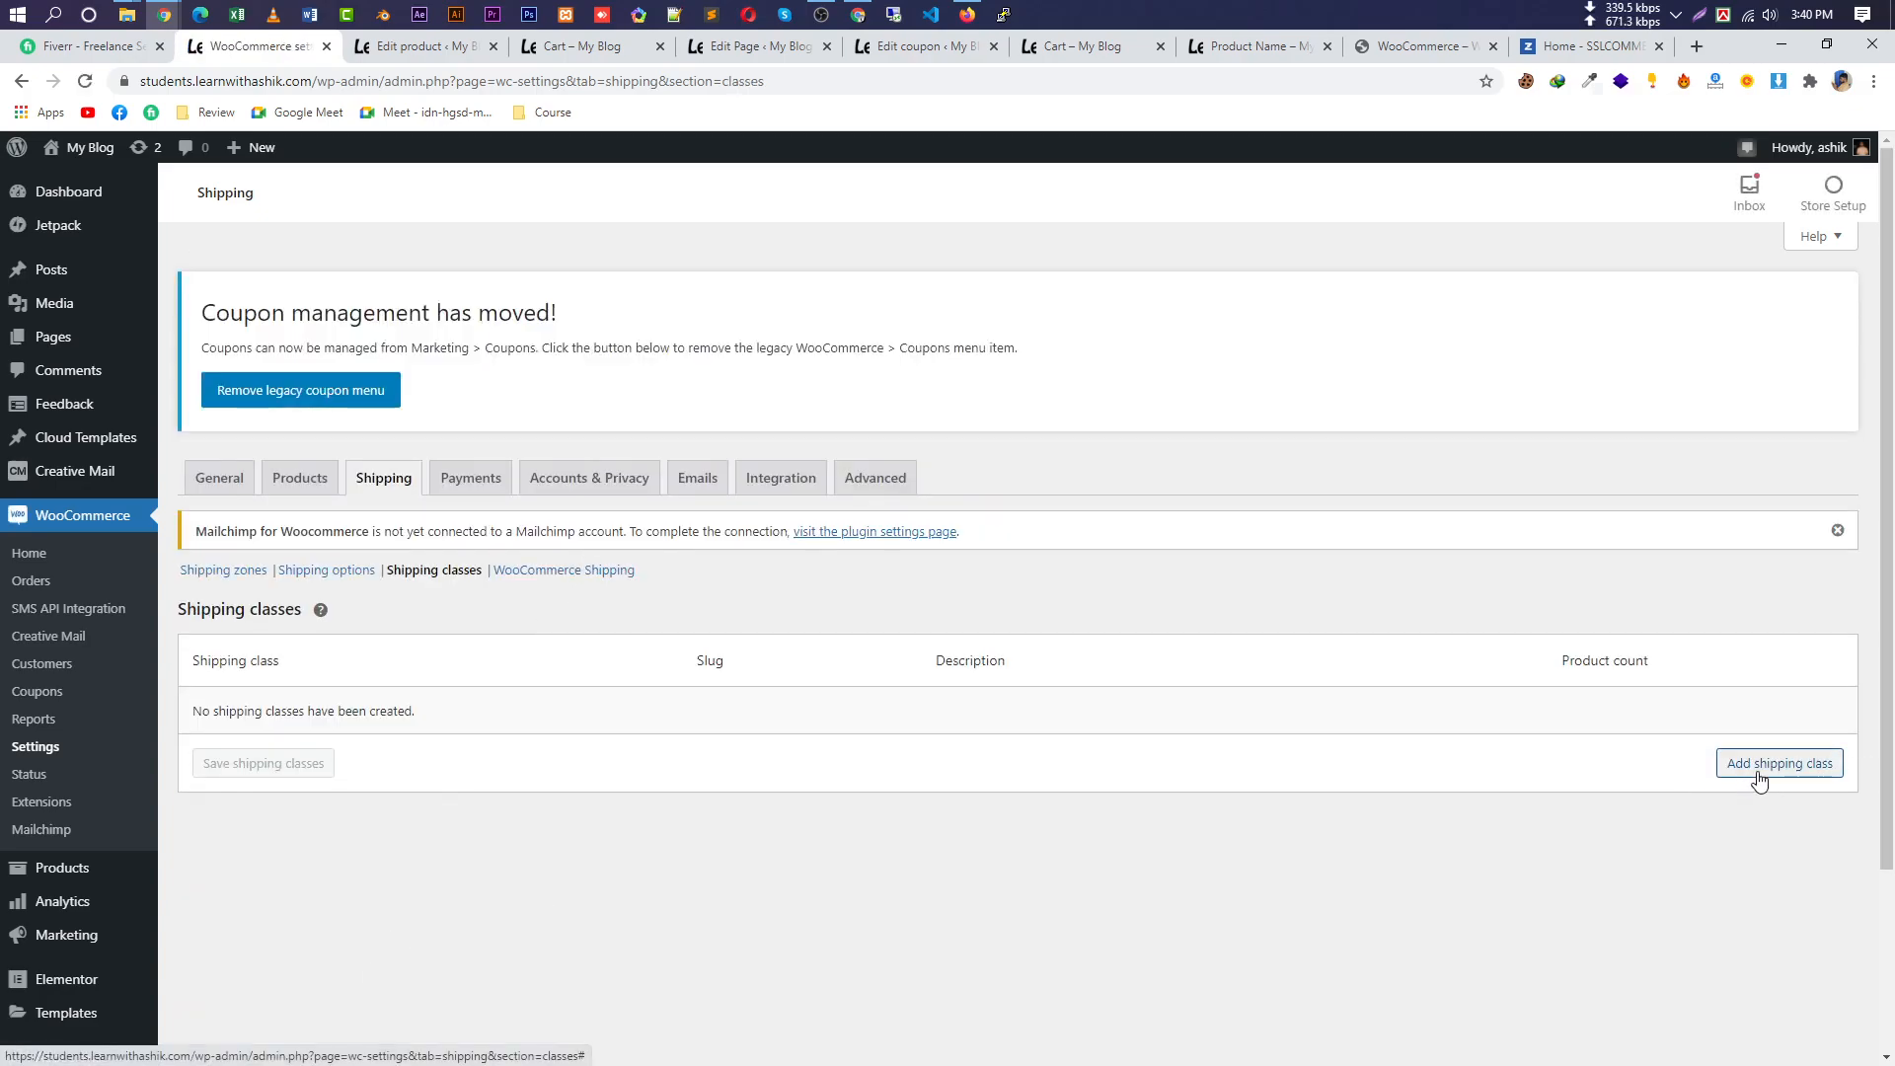
{"action": "left_click", "coordinate": [587, 573]}
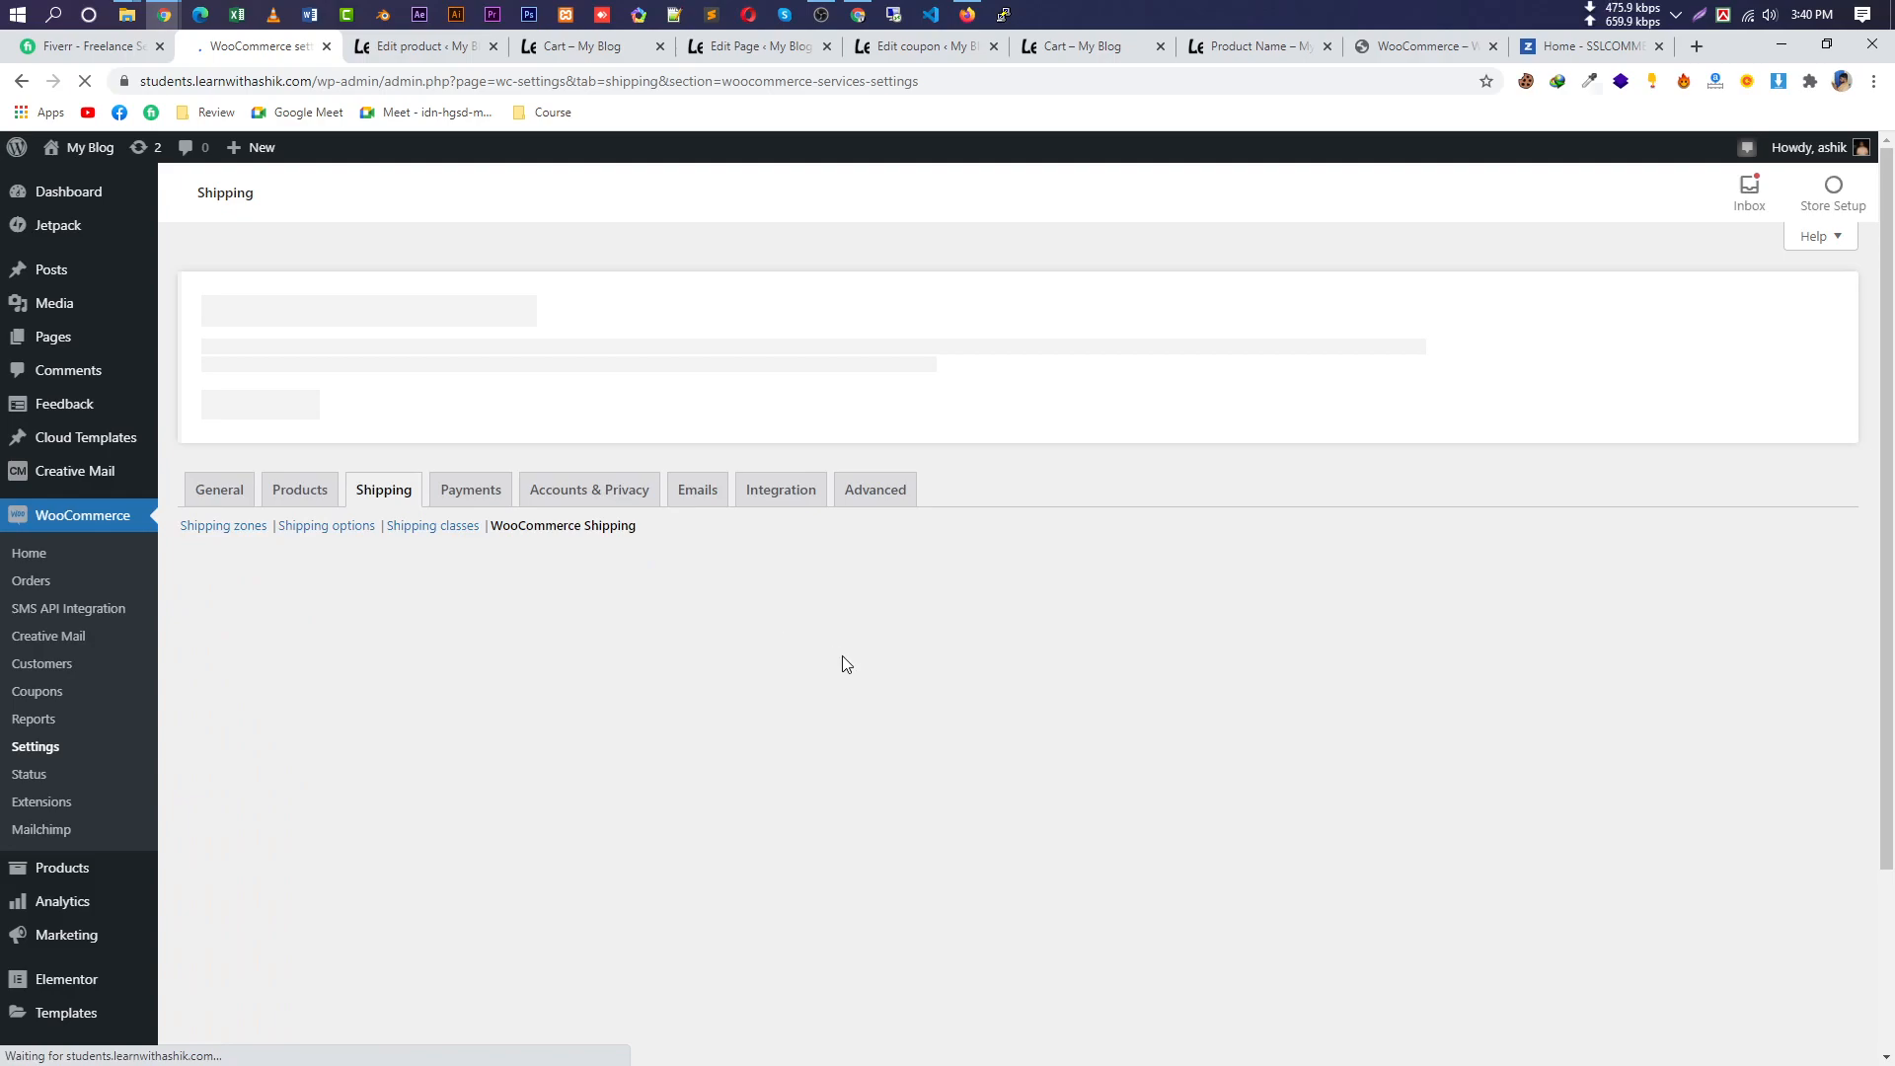
{"action": "scroll", "coordinate": [880, 667], "scroll_direction": "down", "scroll_amount": 3}
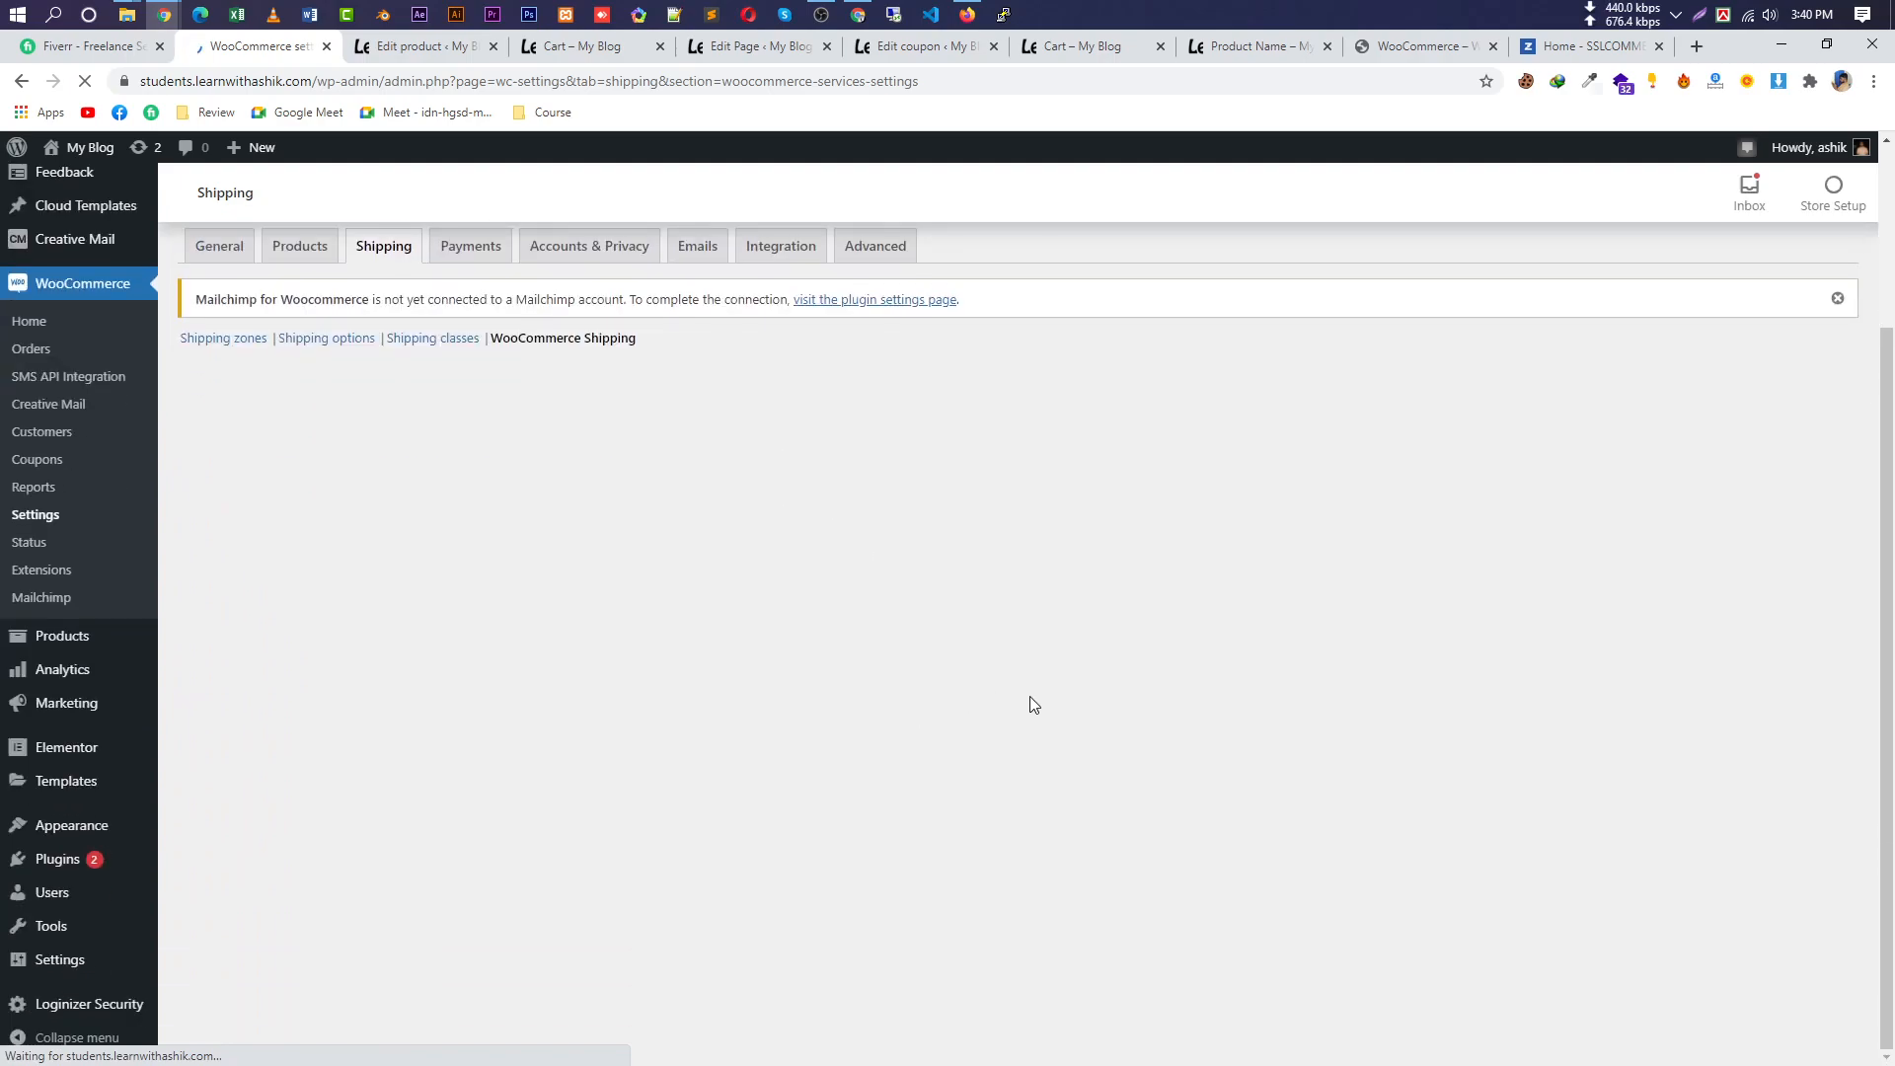
{"action": "scroll", "coordinate": [922, 744], "scroll_direction": "down", "scroll_amount": 3}
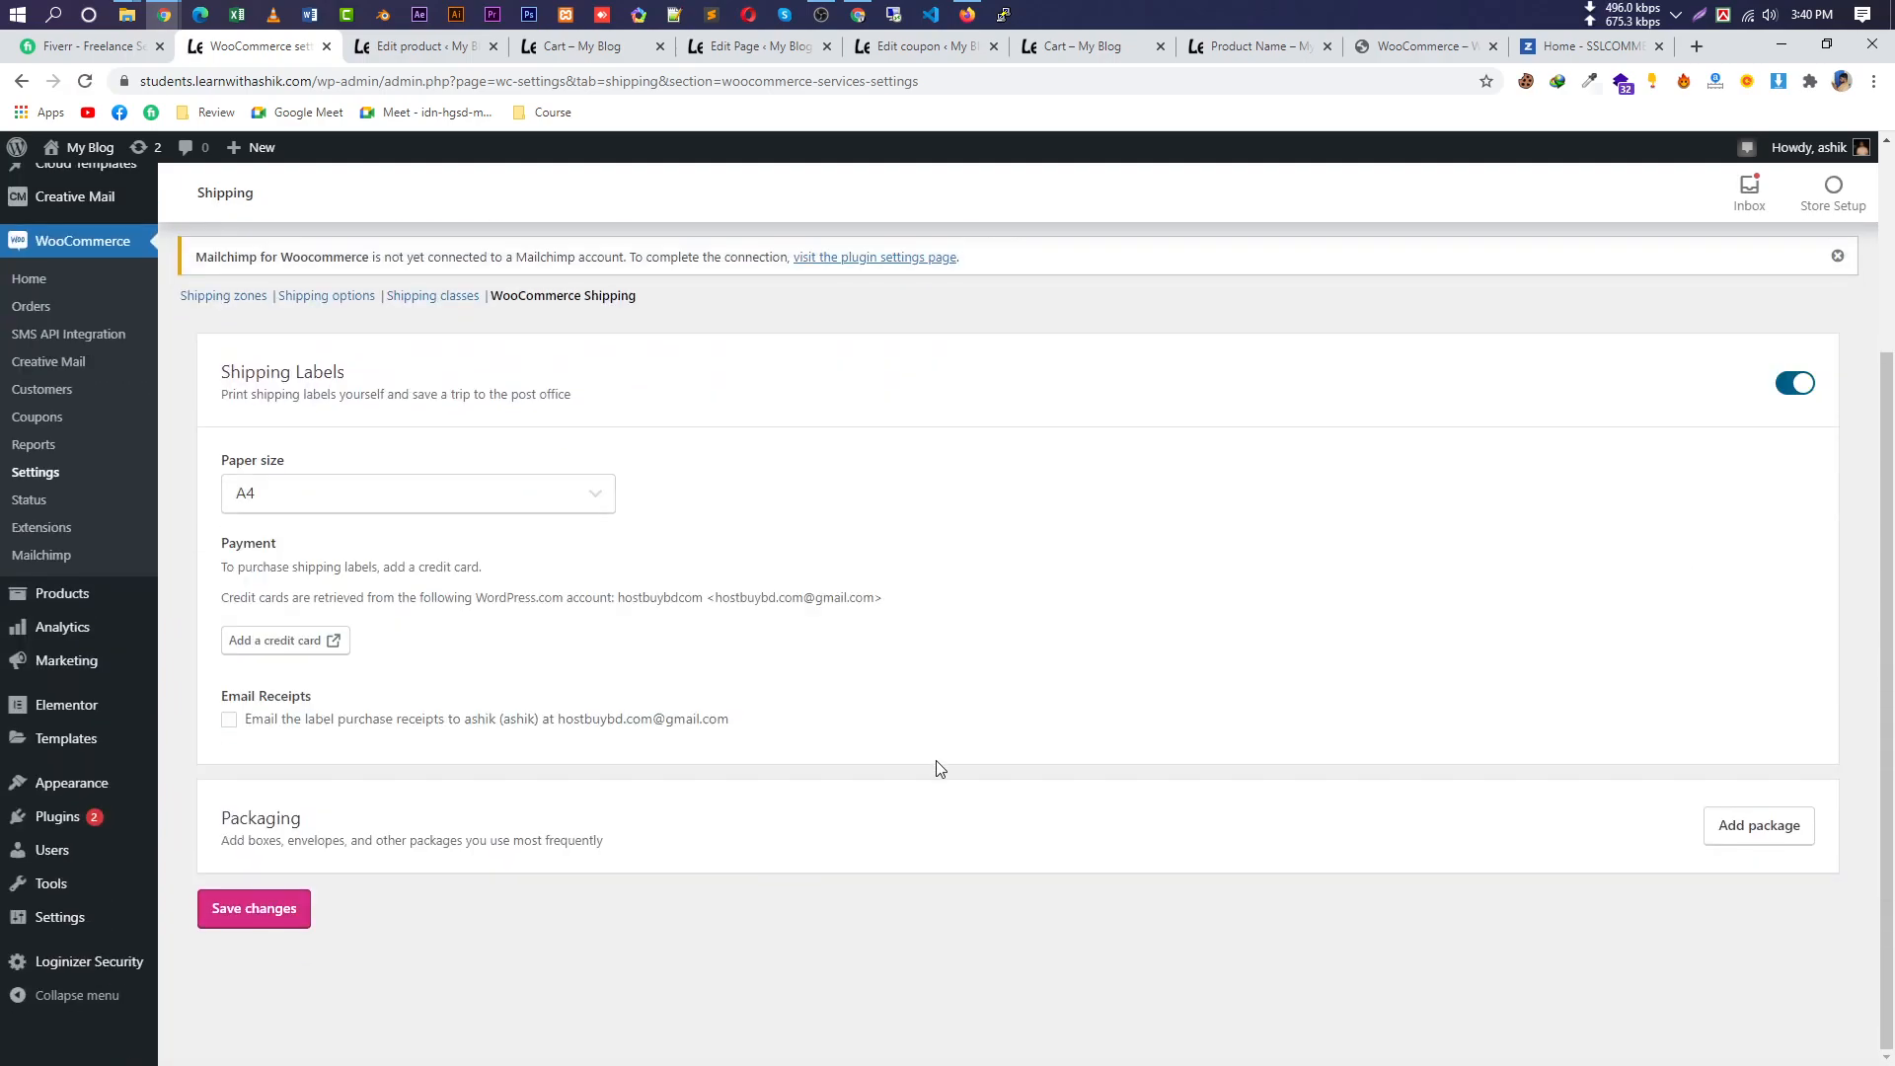
{"action": "left_click", "coordinate": [394, 493]}
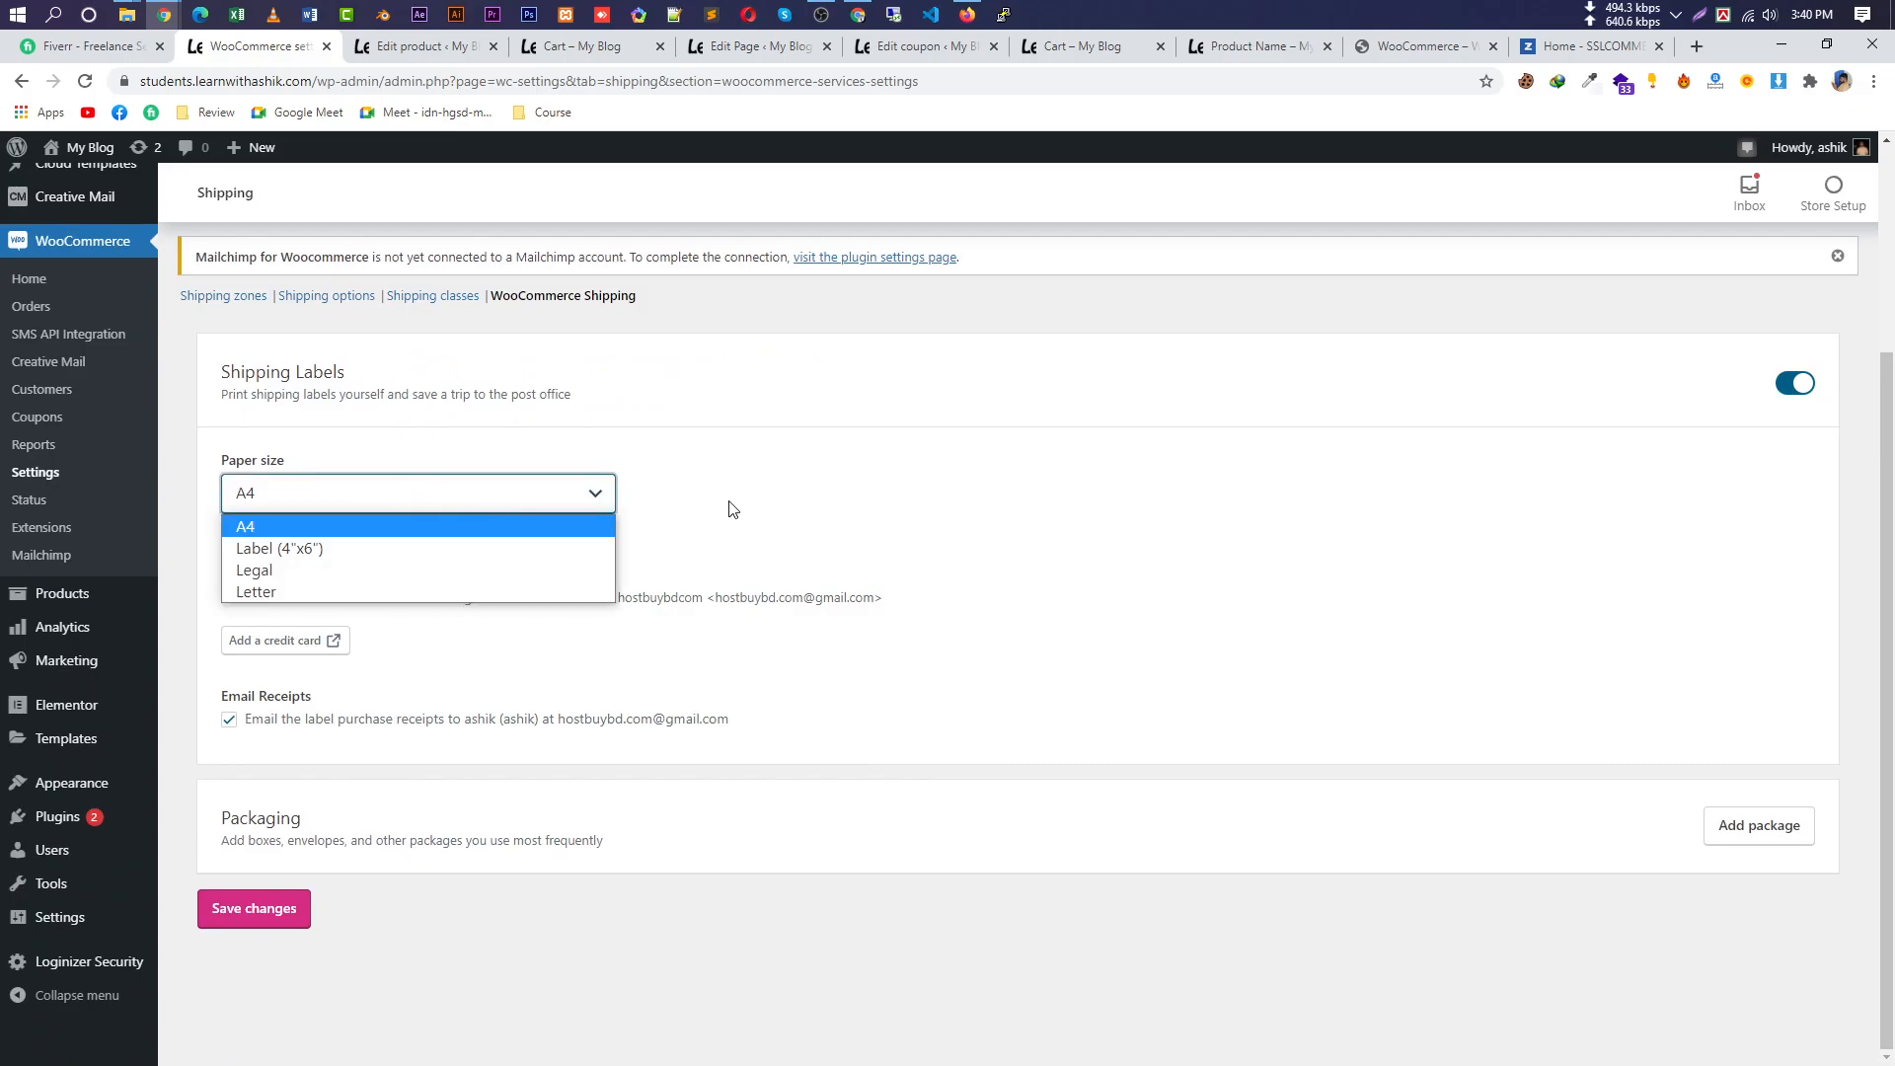
{"action": "left_click", "coordinate": [792, 509]}
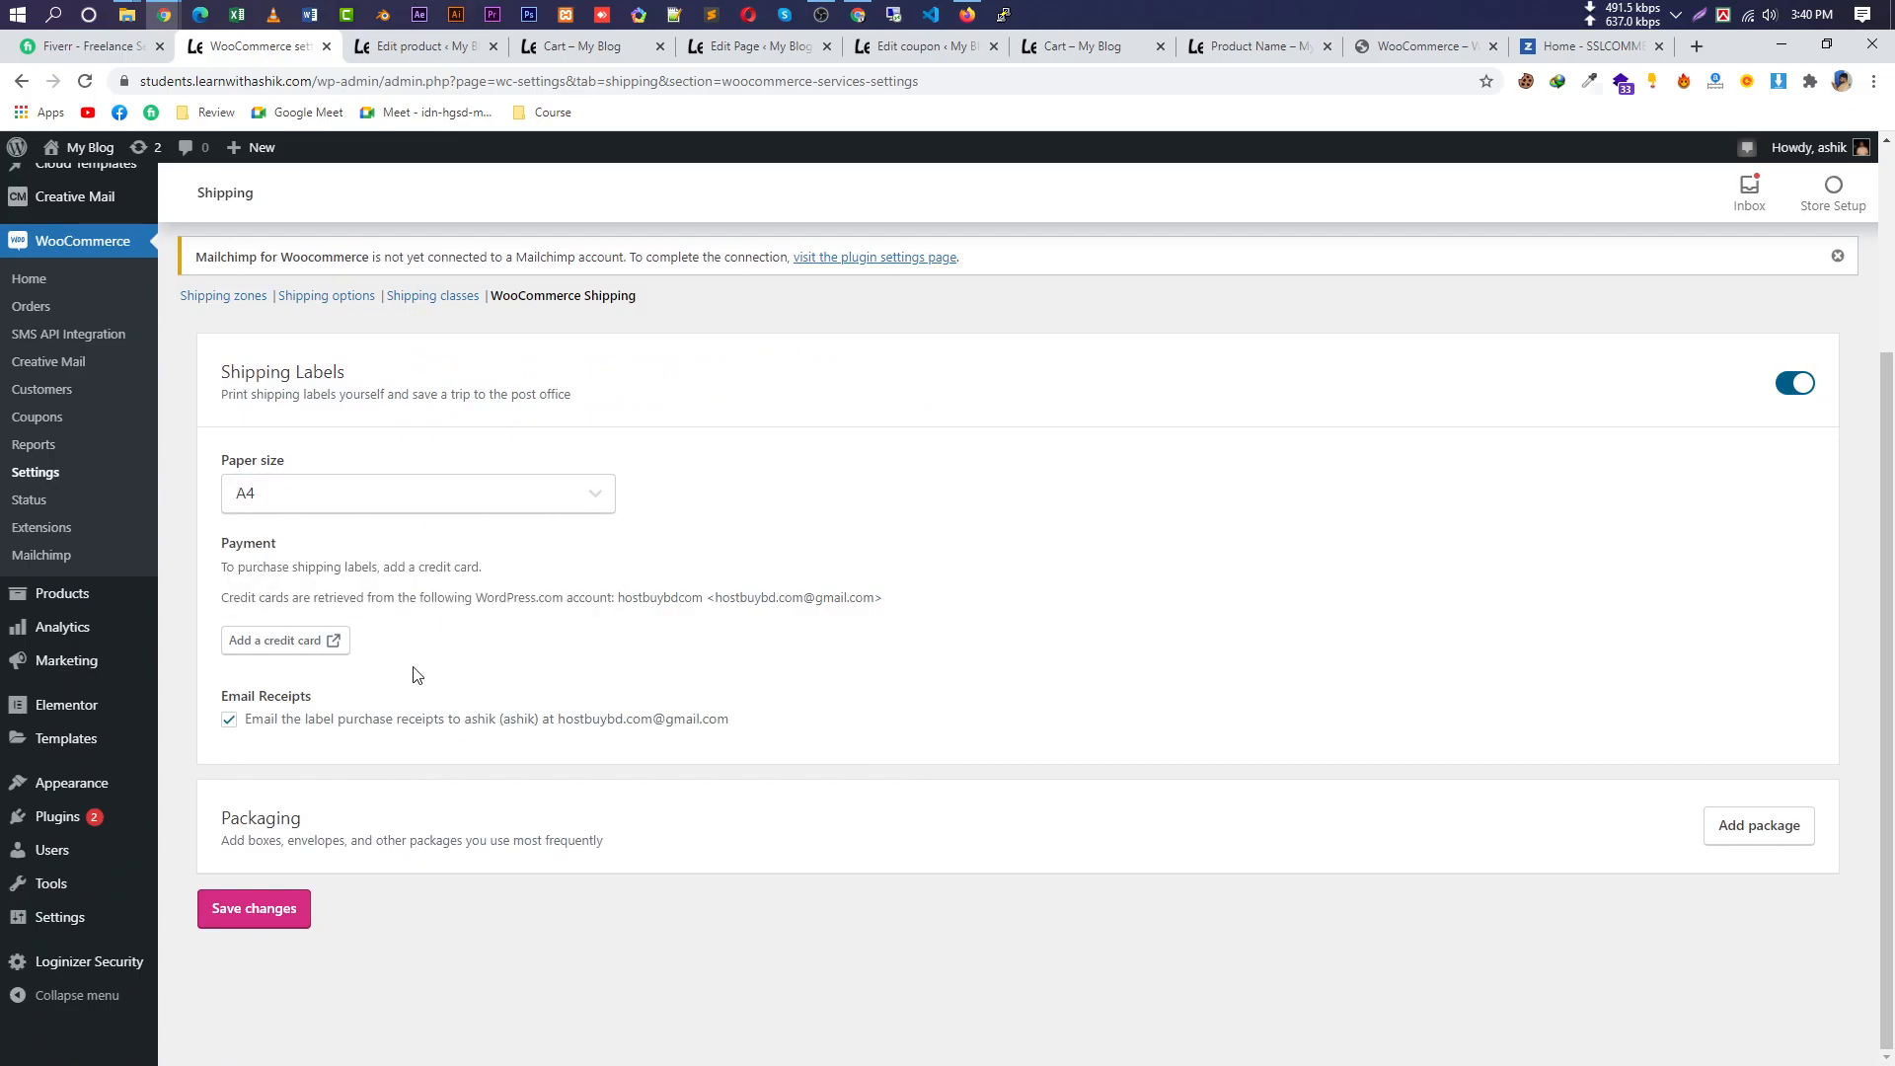
{"action": "scroll", "coordinate": [556, 745], "scroll_direction": "up", "scroll_amount": 3}
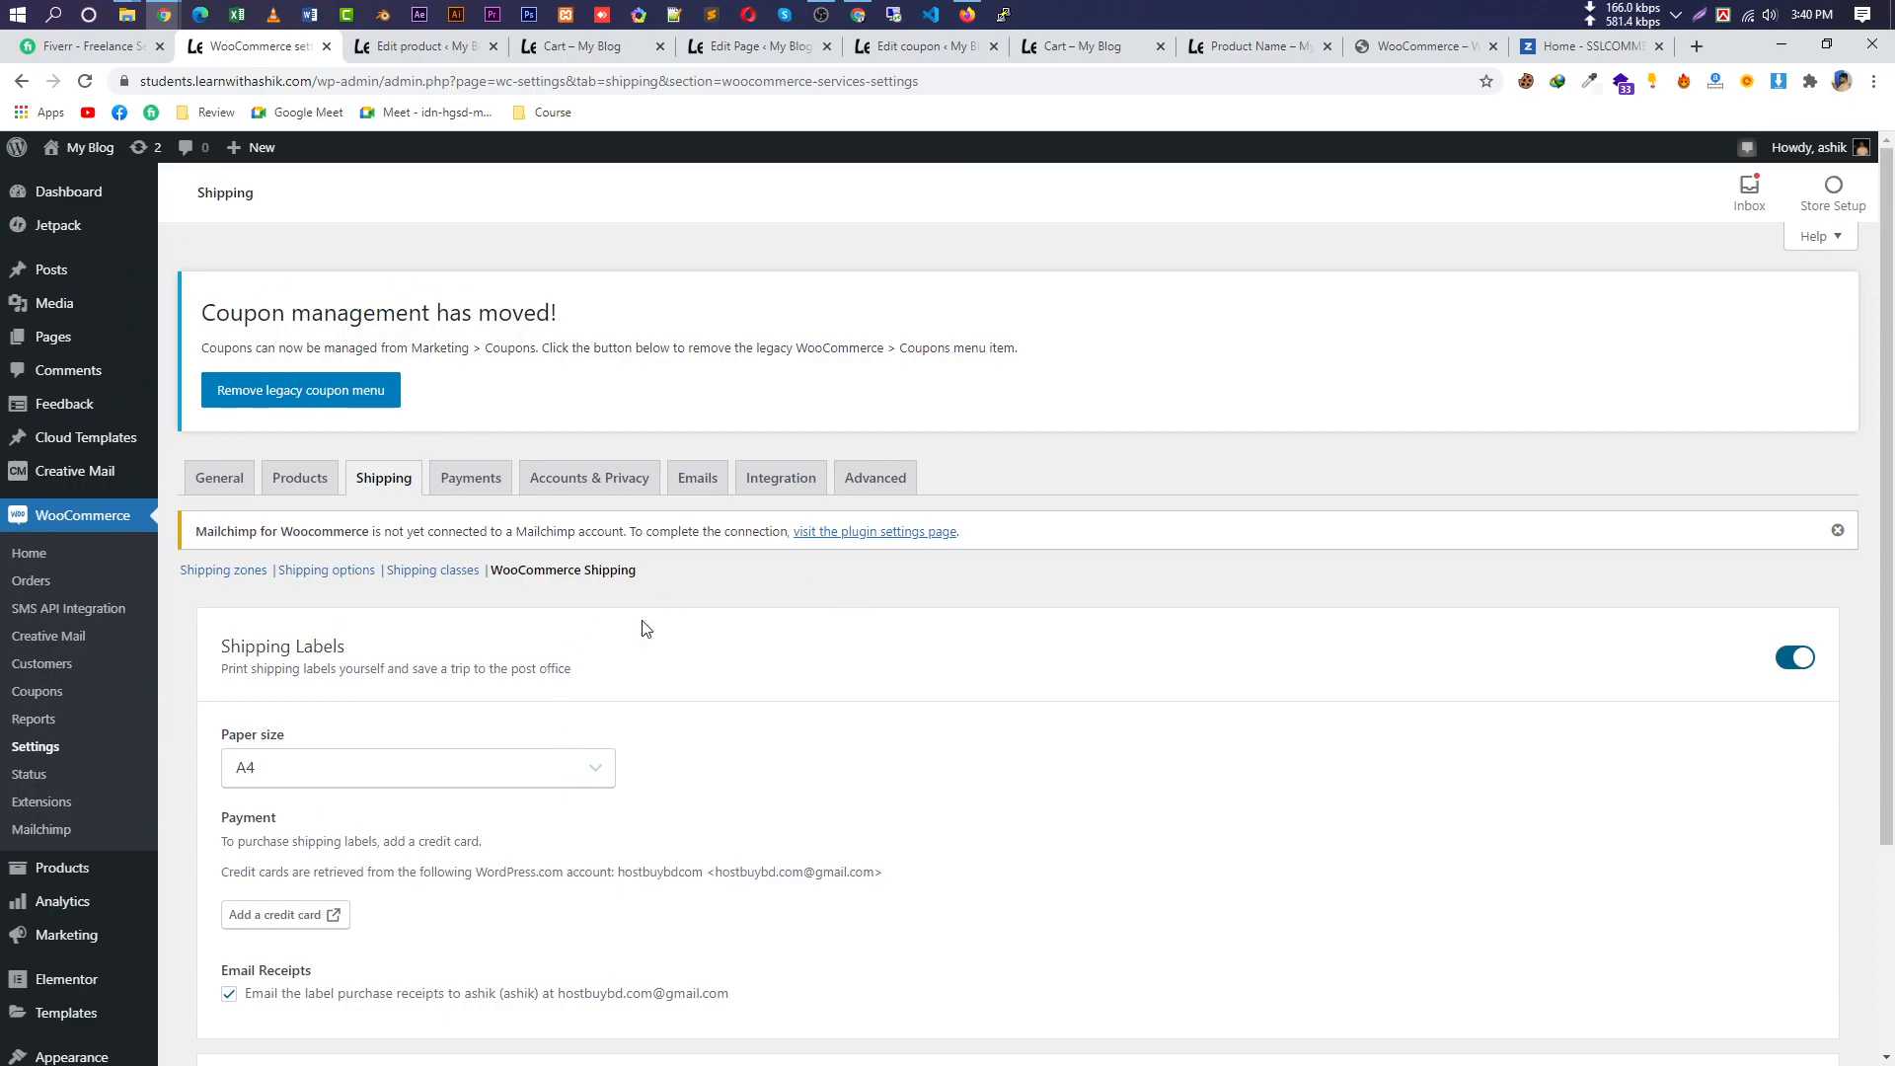
Review the WooCommerce Reports page and its WooCommerce 4.0 notice, then go to Analytics Overview.
{"action": "left_click", "coordinate": [45, 719]}
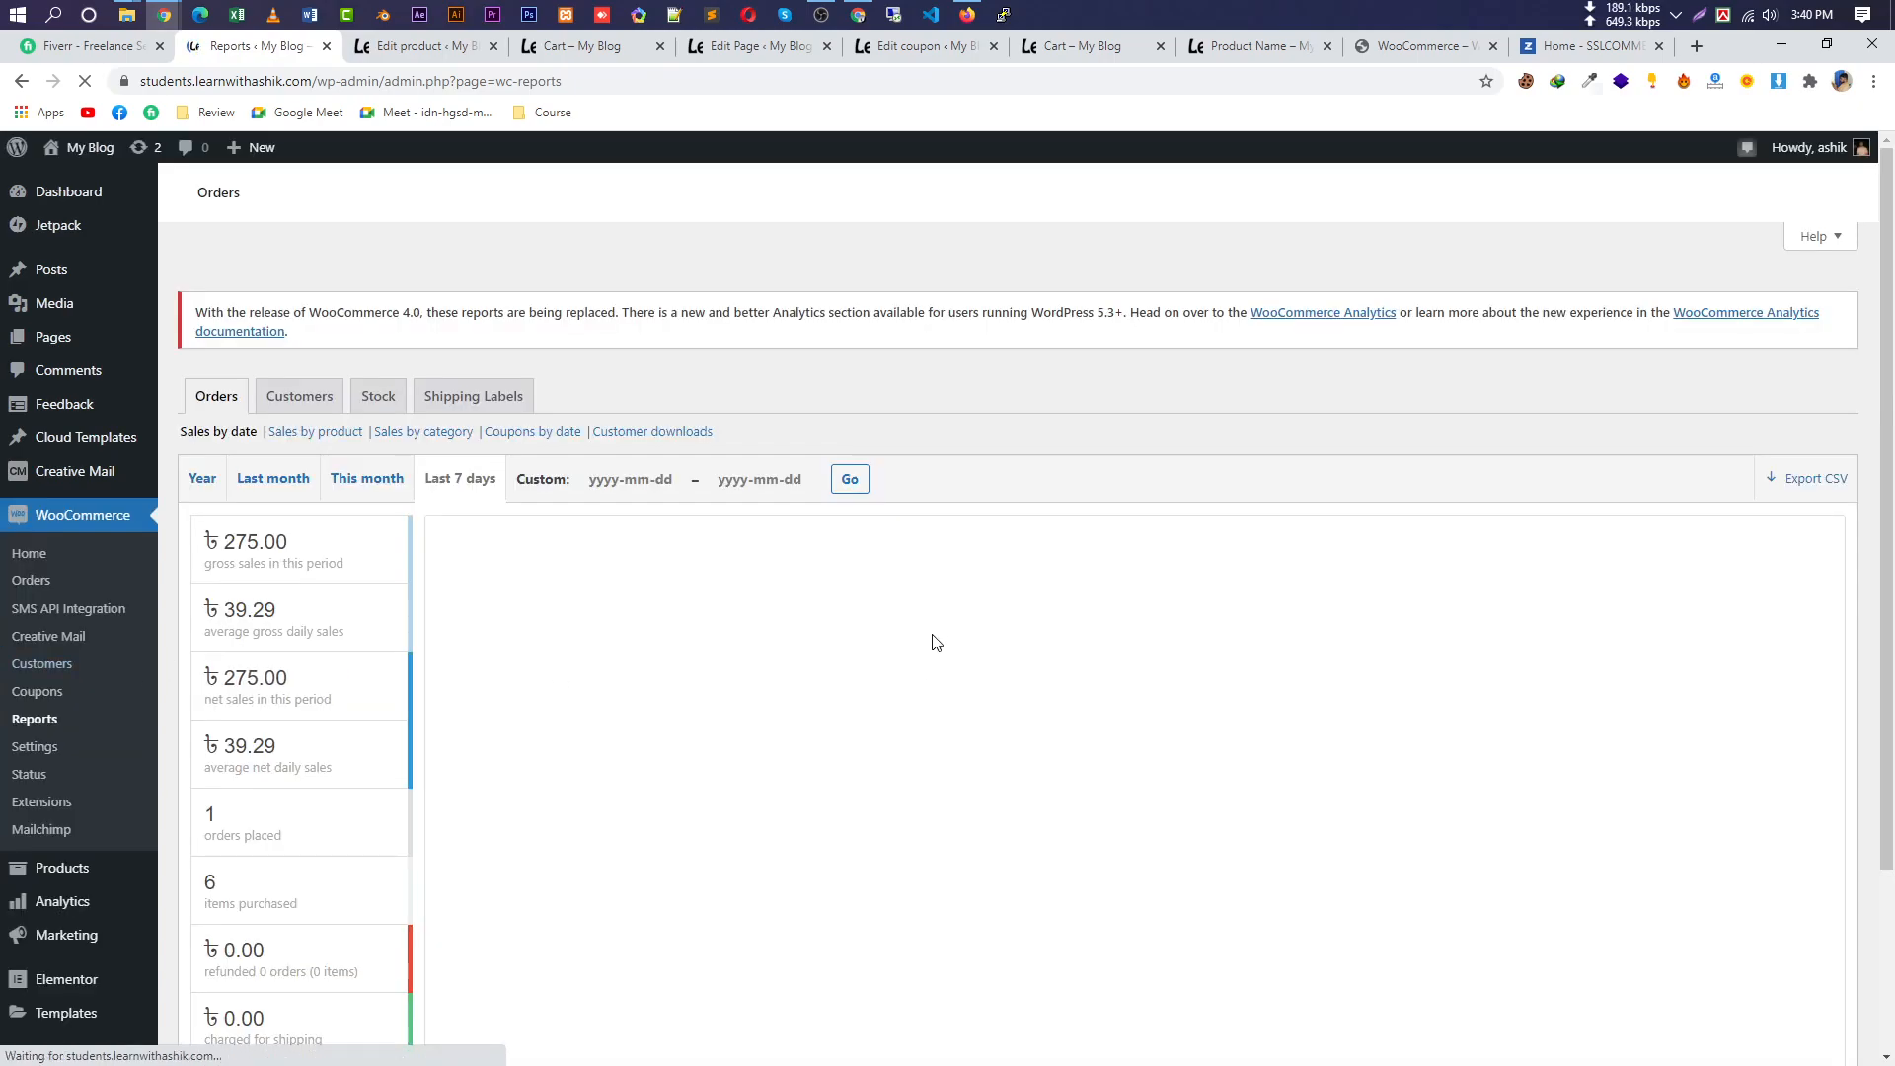
{"action": "scroll", "coordinate": [927, 691], "scroll_direction": "down", "scroll_amount": 3}
{"action": "scroll", "coordinate": [983, 729], "scroll_direction": "down", "scroll_amount": 1}
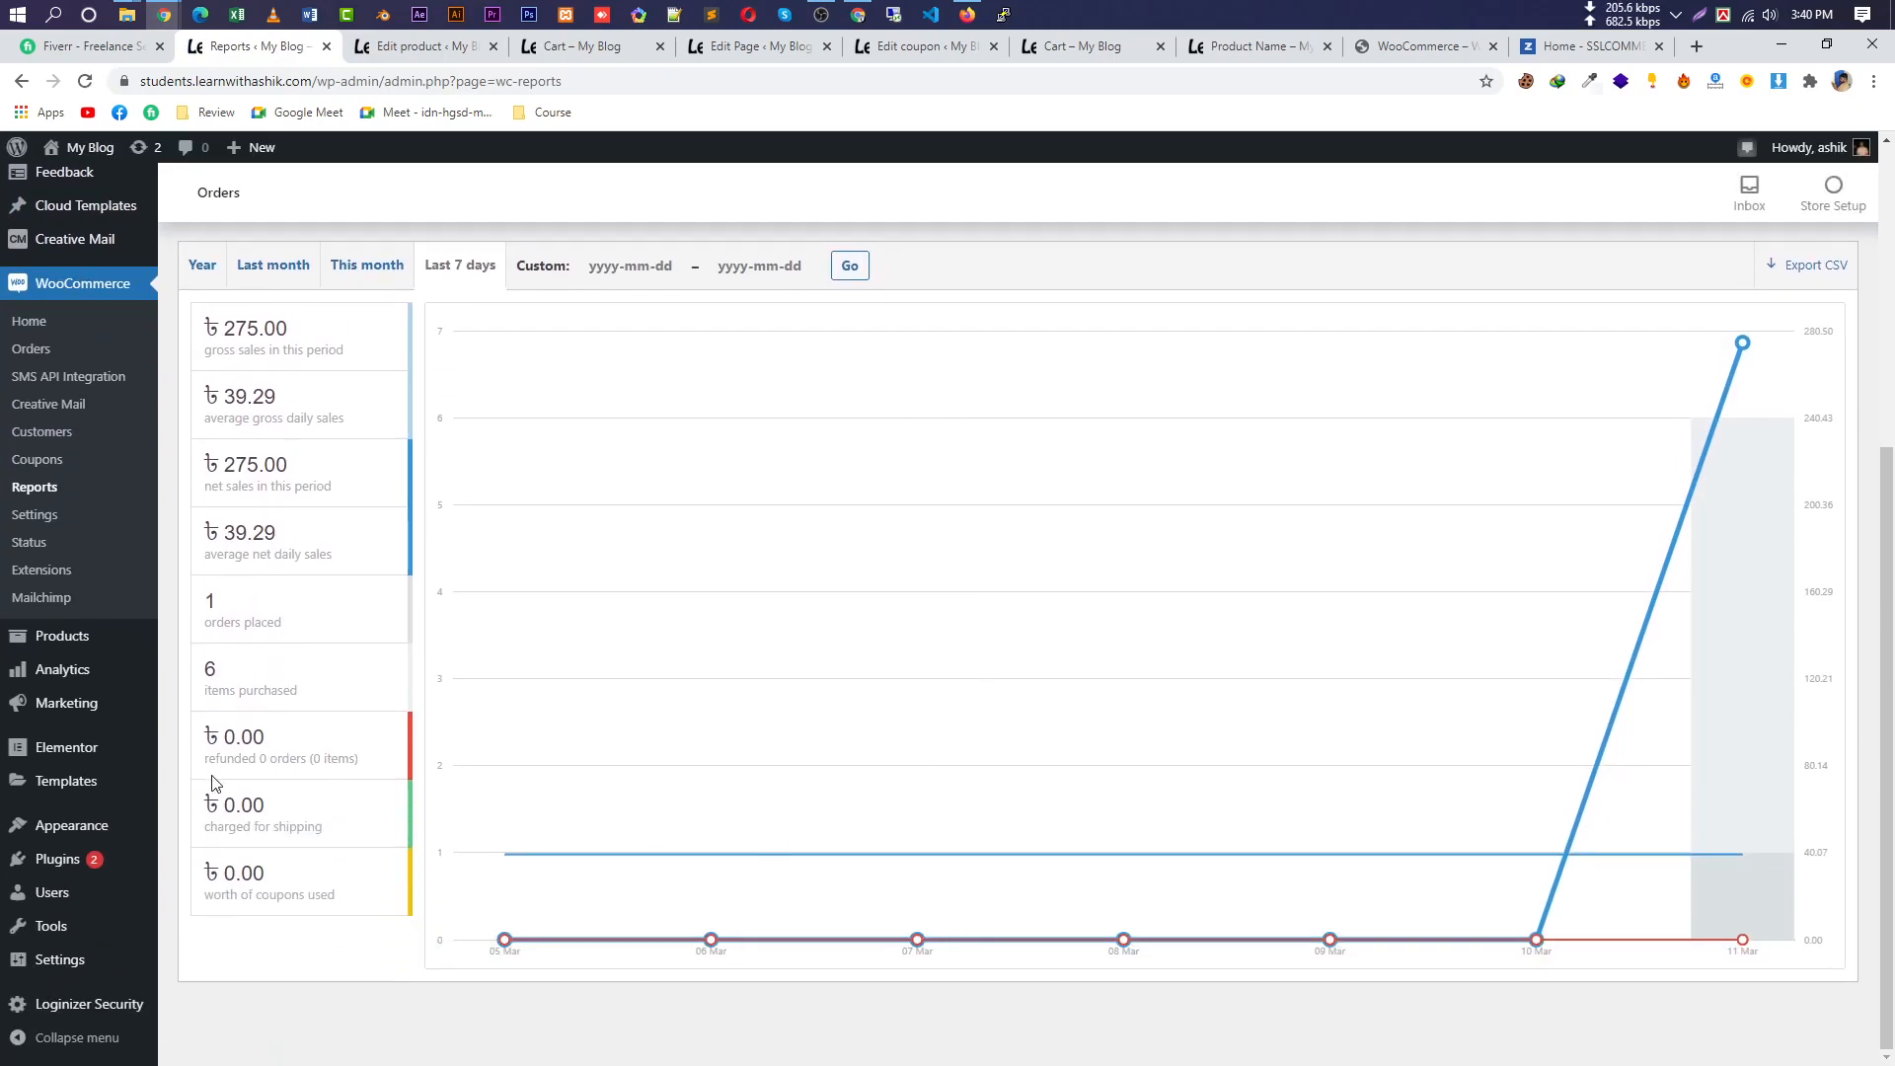
{"action": "scroll", "coordinate": [1523, 642], "scroll_direction": "up", "scroll_amount": 5}
{"action": "scroll", "coordinate": [1481, 691], "scroll_direction": "down", "scroll_amount": 5}
{"action": "scroll", "coordinate": [1433, 730], "scroll_direction": "up", "scroll_amount": 5}
{"action": "left_click_drag", "start_coordinate": [462, 484], "coordinate": [1698, 558]}
{"action": "left_click_drag", "start_coordinate": [296, 503], "coordinate": [187, 476]}
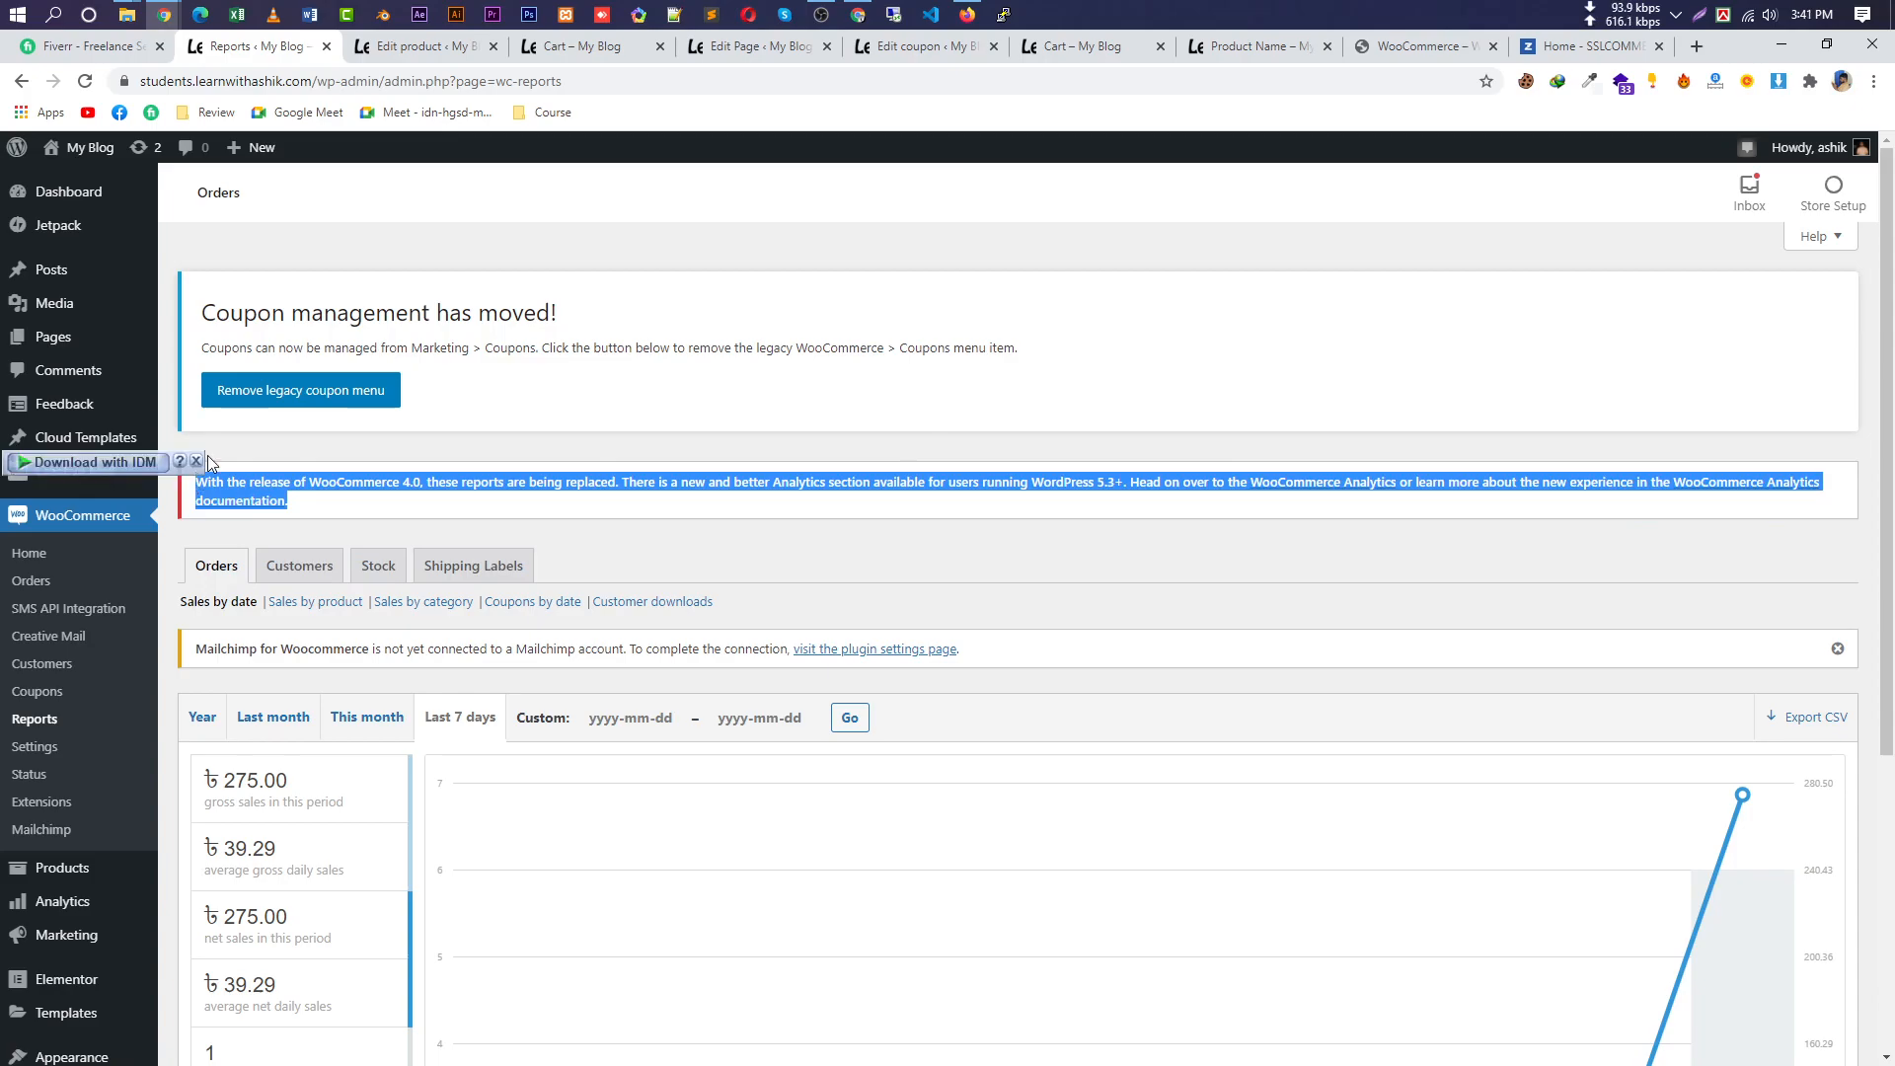
{"action": "left_click", "coordinate": [102, 906]}
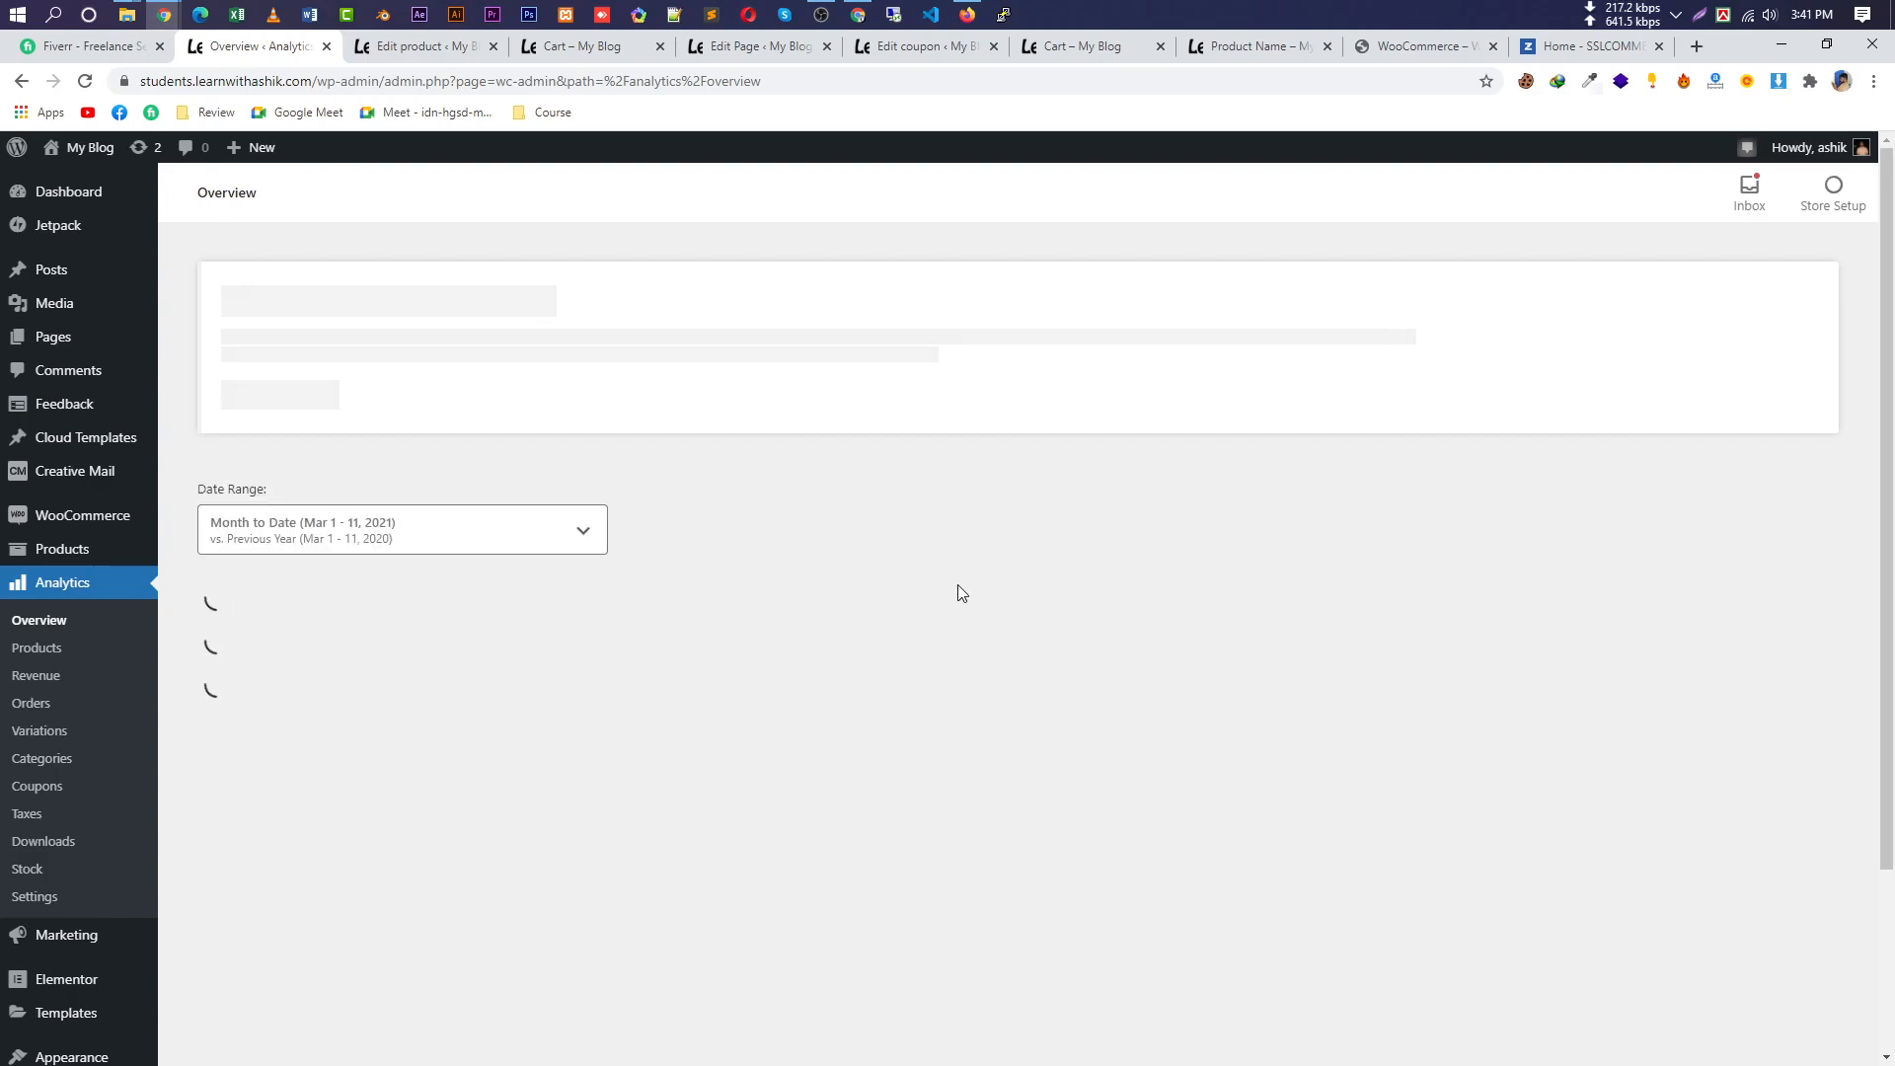
Scan the Analytics Overview and check the date range presets, leaving Month to Date.
{"action": "scroll", "coordinate": [1399, 664], "scroll_direction": "down", "scroll_amount": 3}
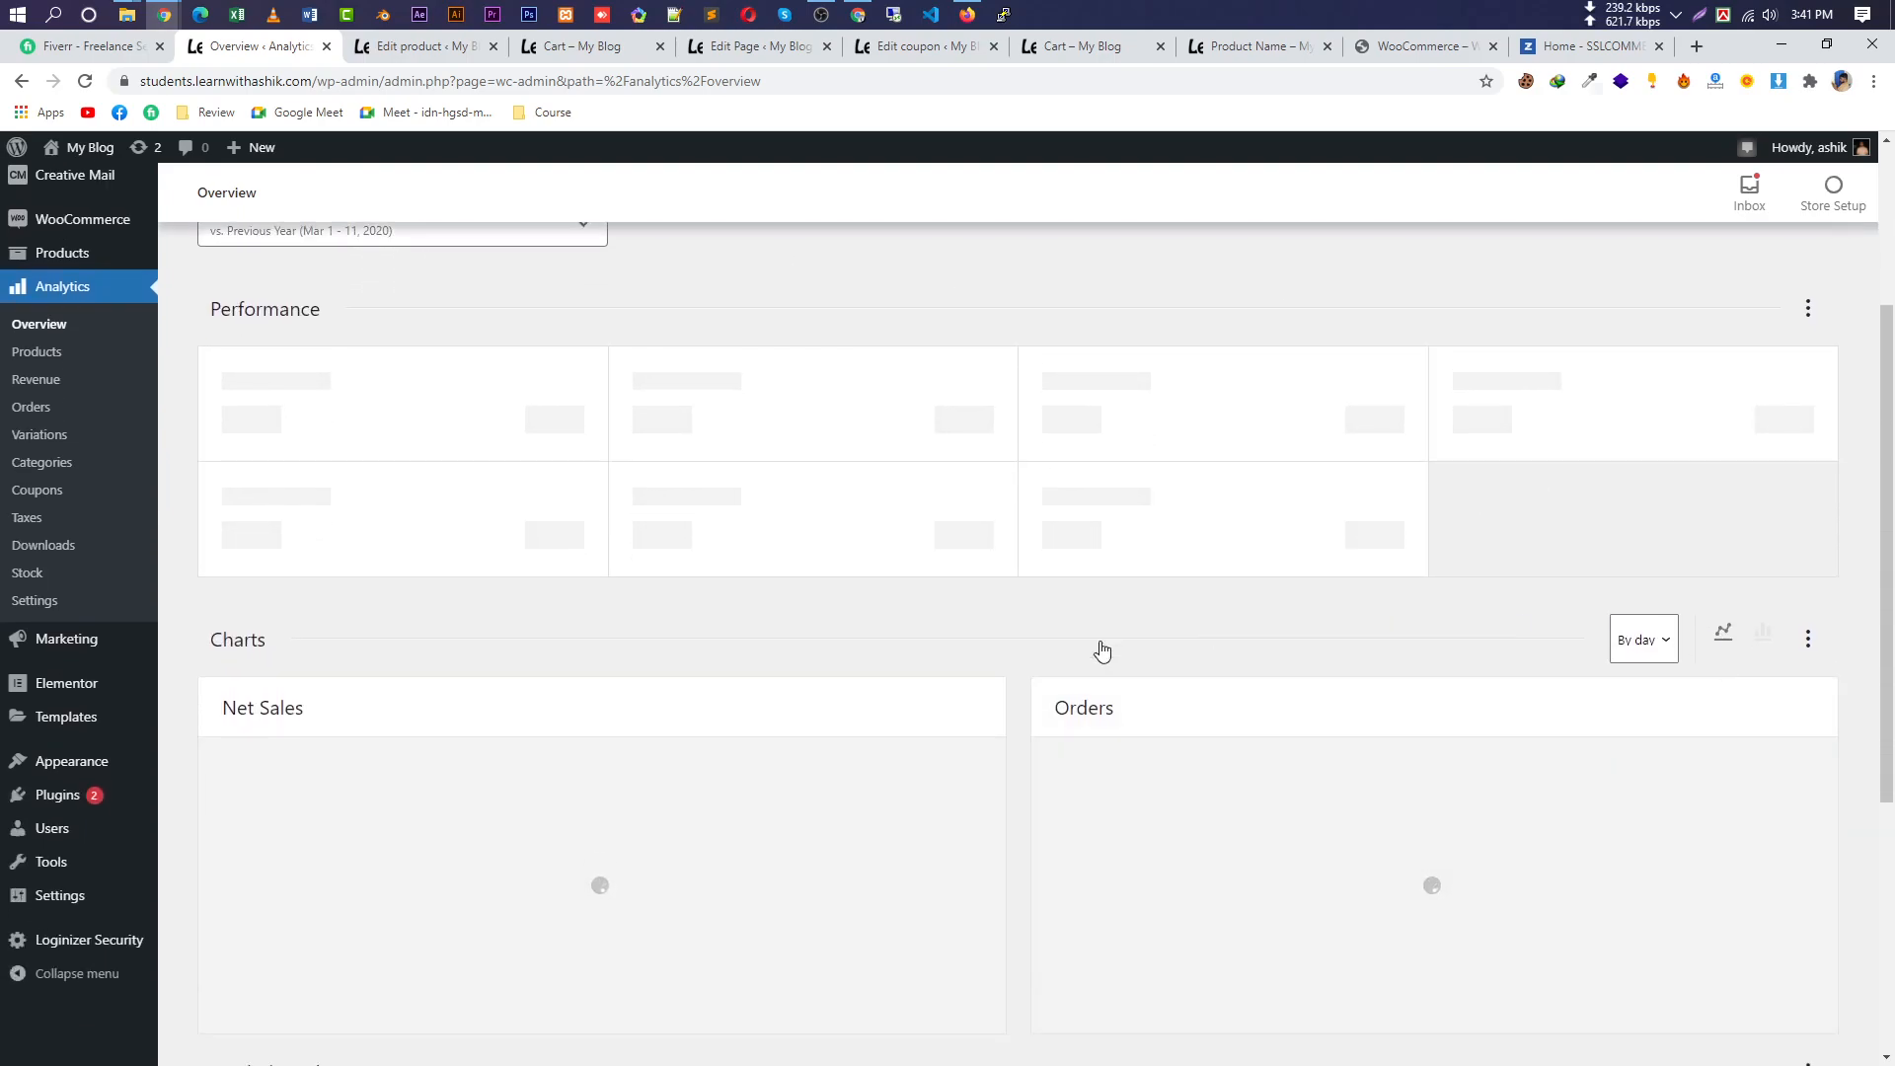
{"action": "scroll", "coordinate": [977, 790], "scroll_direction": "down", "scroll_amount": 1}
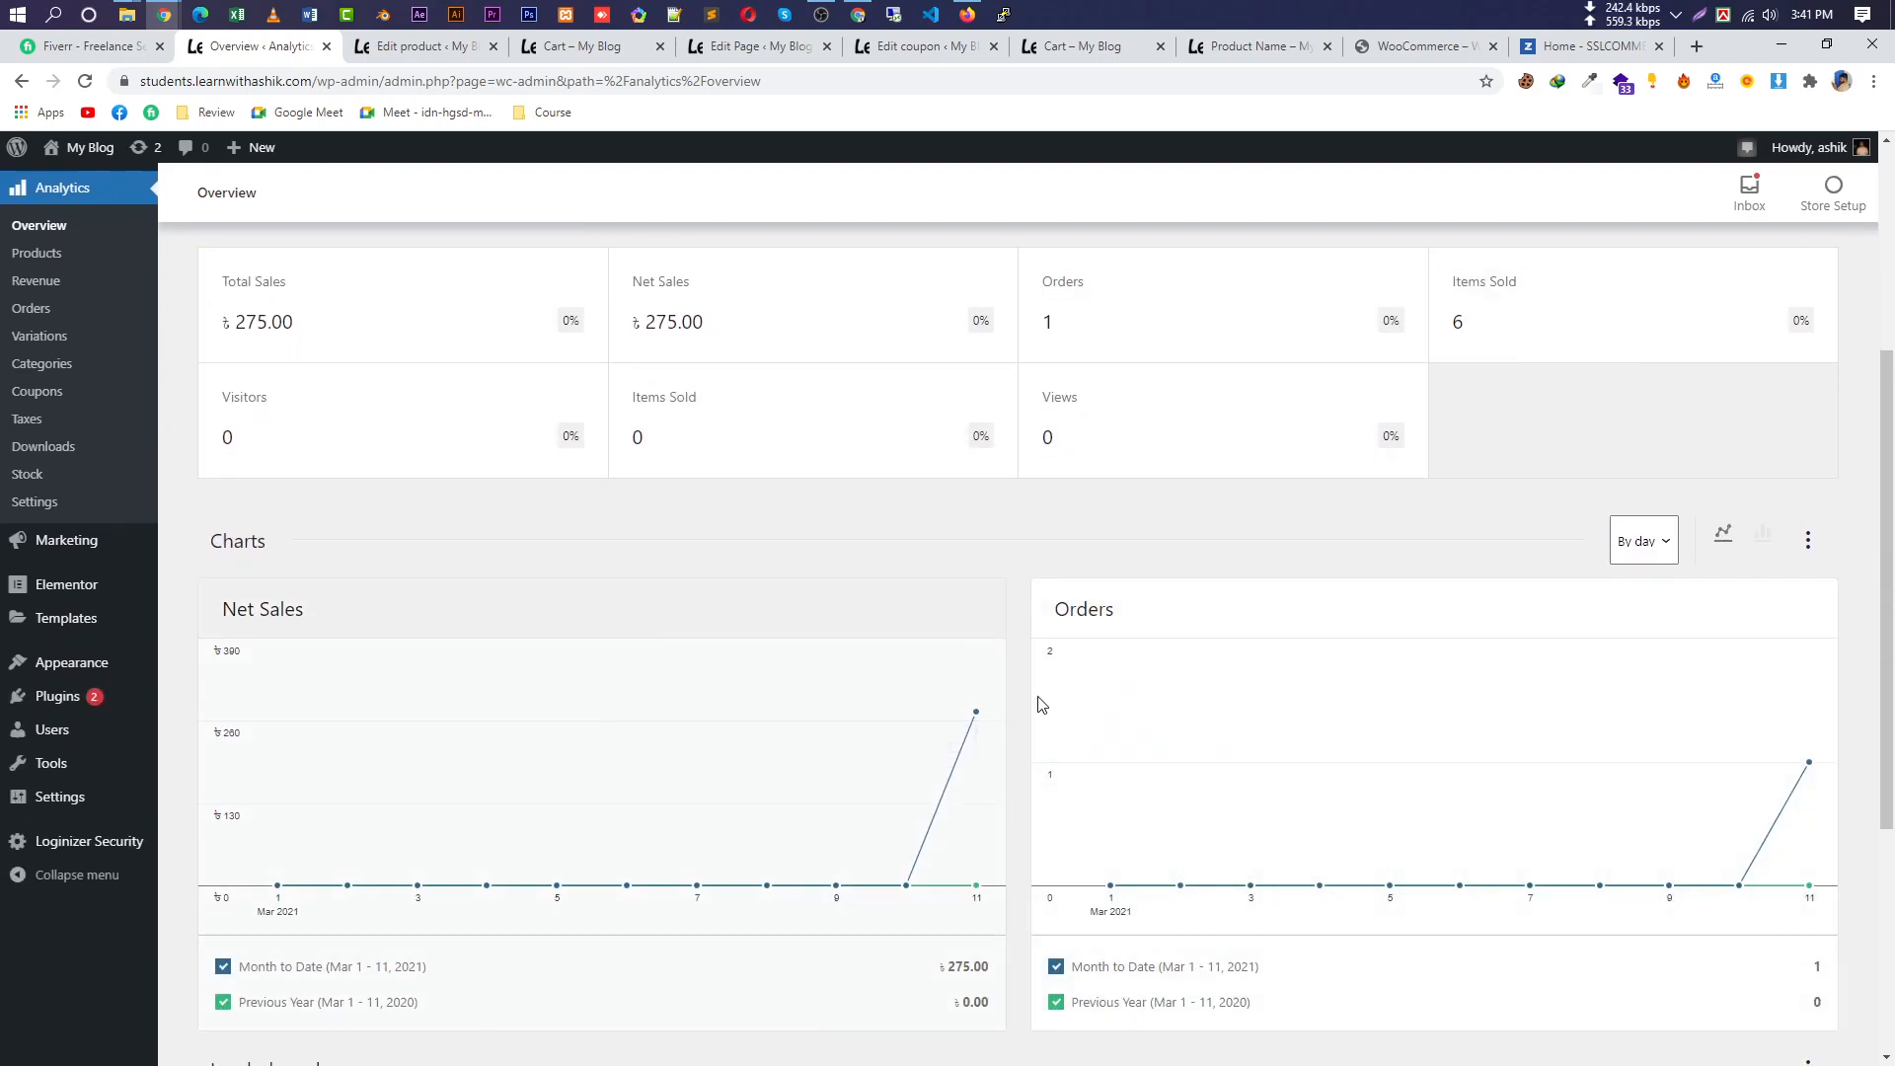
{"action": "scroll", "coordinate": [1002, 730], "scroll_direction": "up", "scroll_amount": 2}
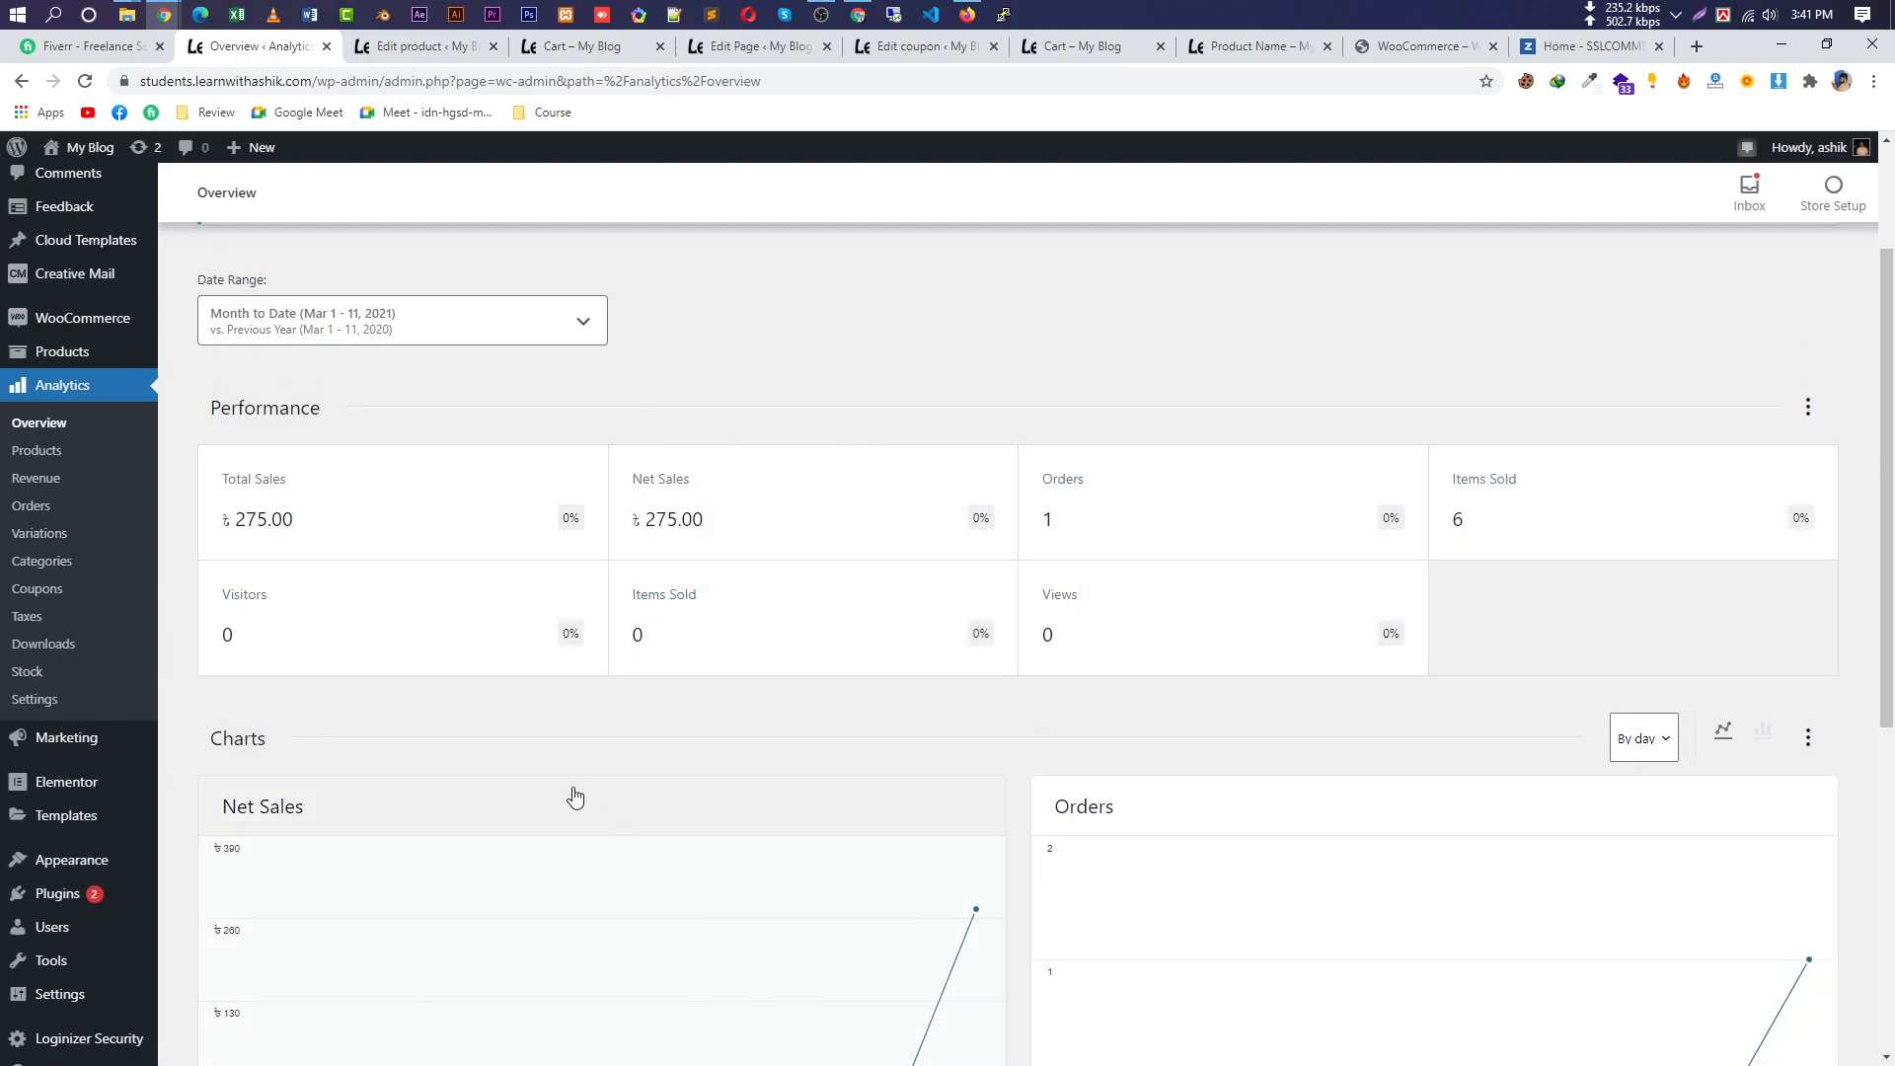
{"action": "scroll", "coordinate": [576, 795], "scroll_direction": "down", "scroll_amount": 2}
{"action": "scroll", "coordinate": [394, 427], "scroll_direction": "up", "scroll_amount": 2}
{"action": "left_click", "coordinate": [470, 317]}
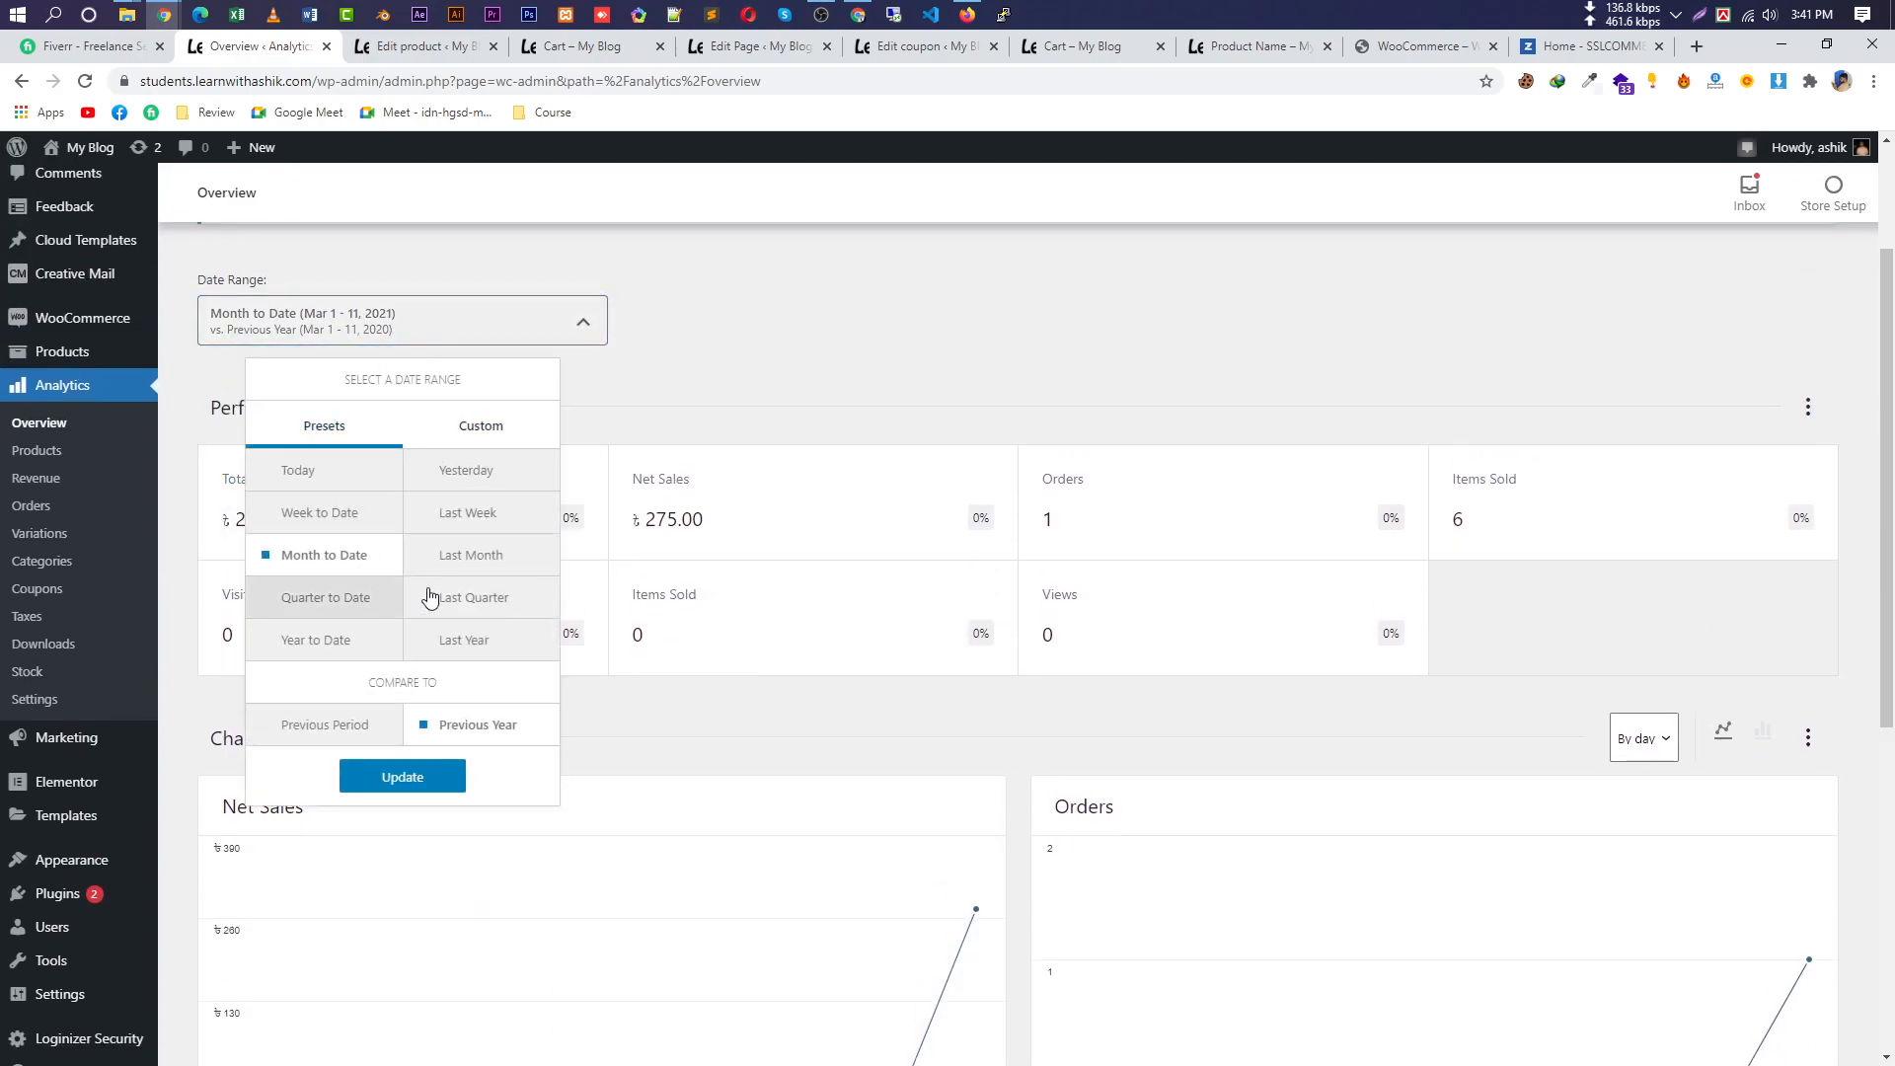
{"action": "left_click", "coordinate": [849, 362]}
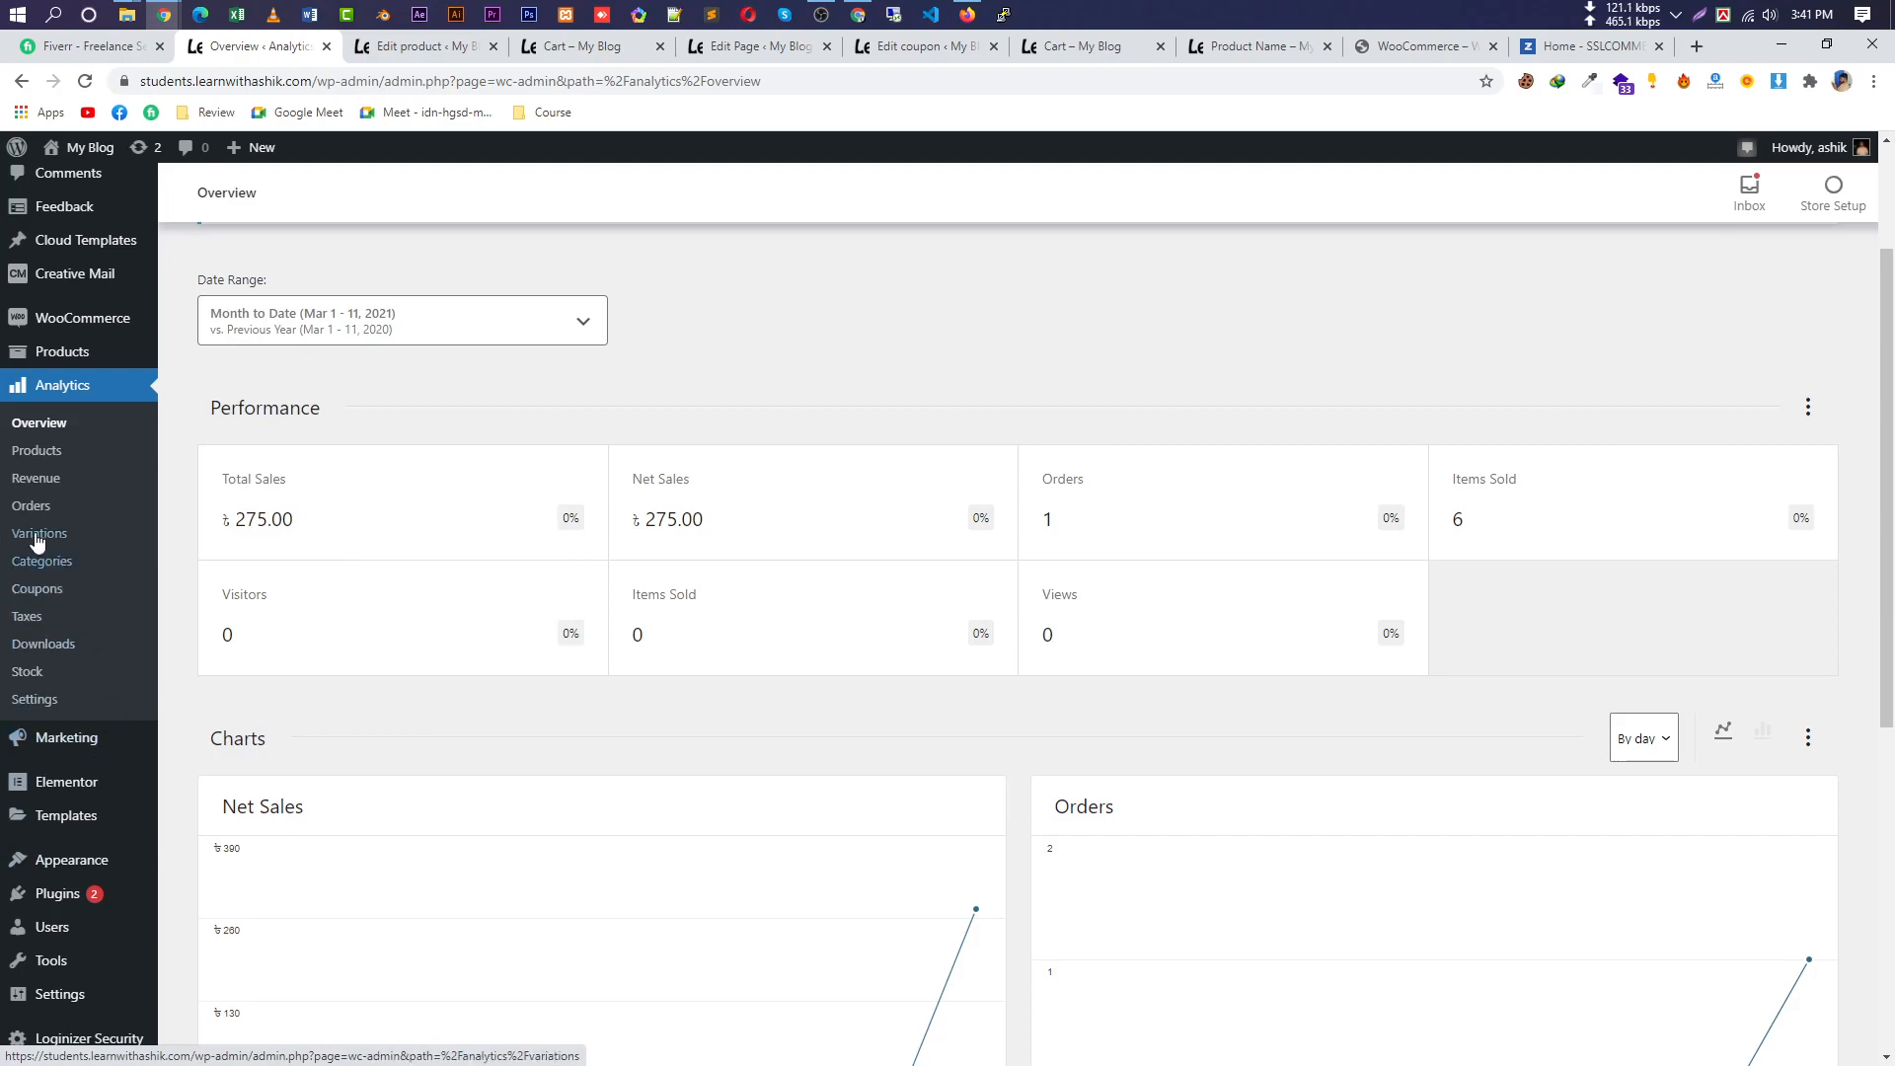
Review the Revenue report's ৳275.00 sales, then move to the Orders report.
{"action": "left_click", "coordinate": [59, 478]}
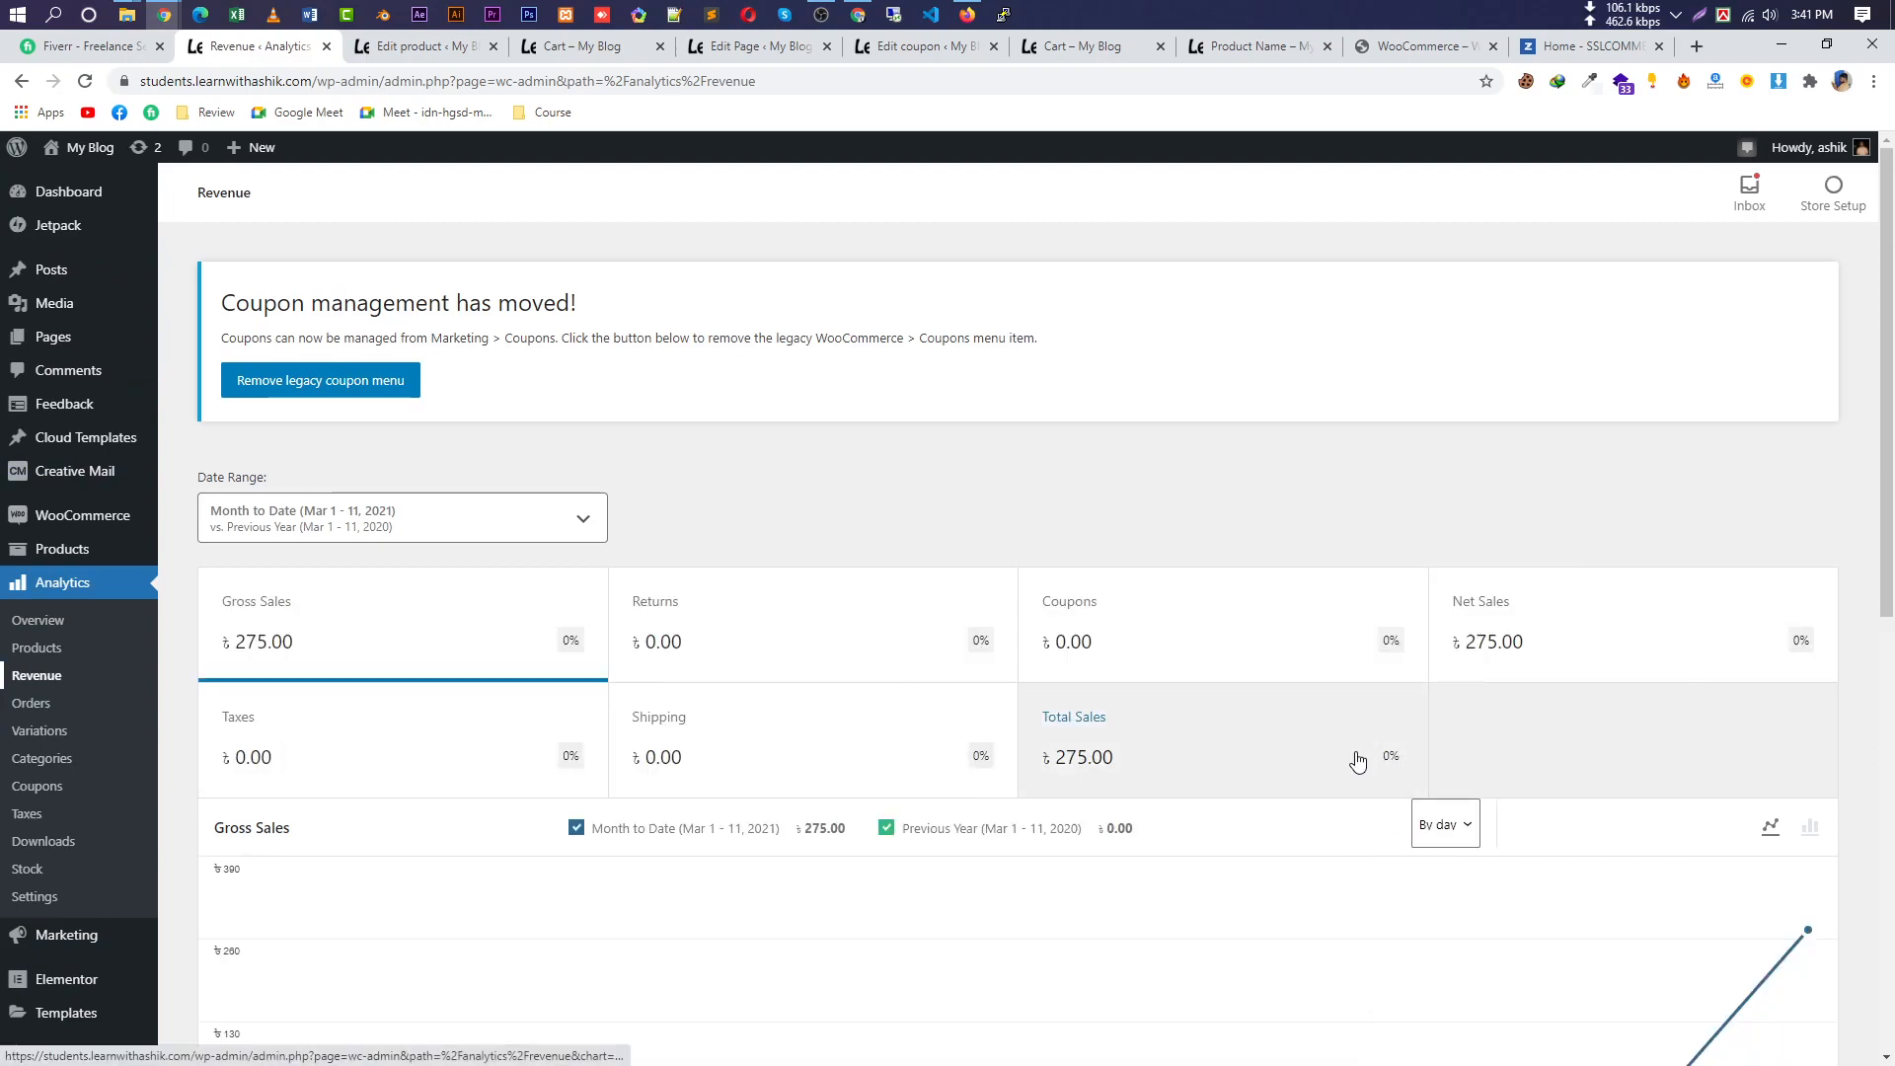
{"action": "scroll", "coordinate": [1122, 888], "scroll_direction": "down", "scroll_amount": 7}
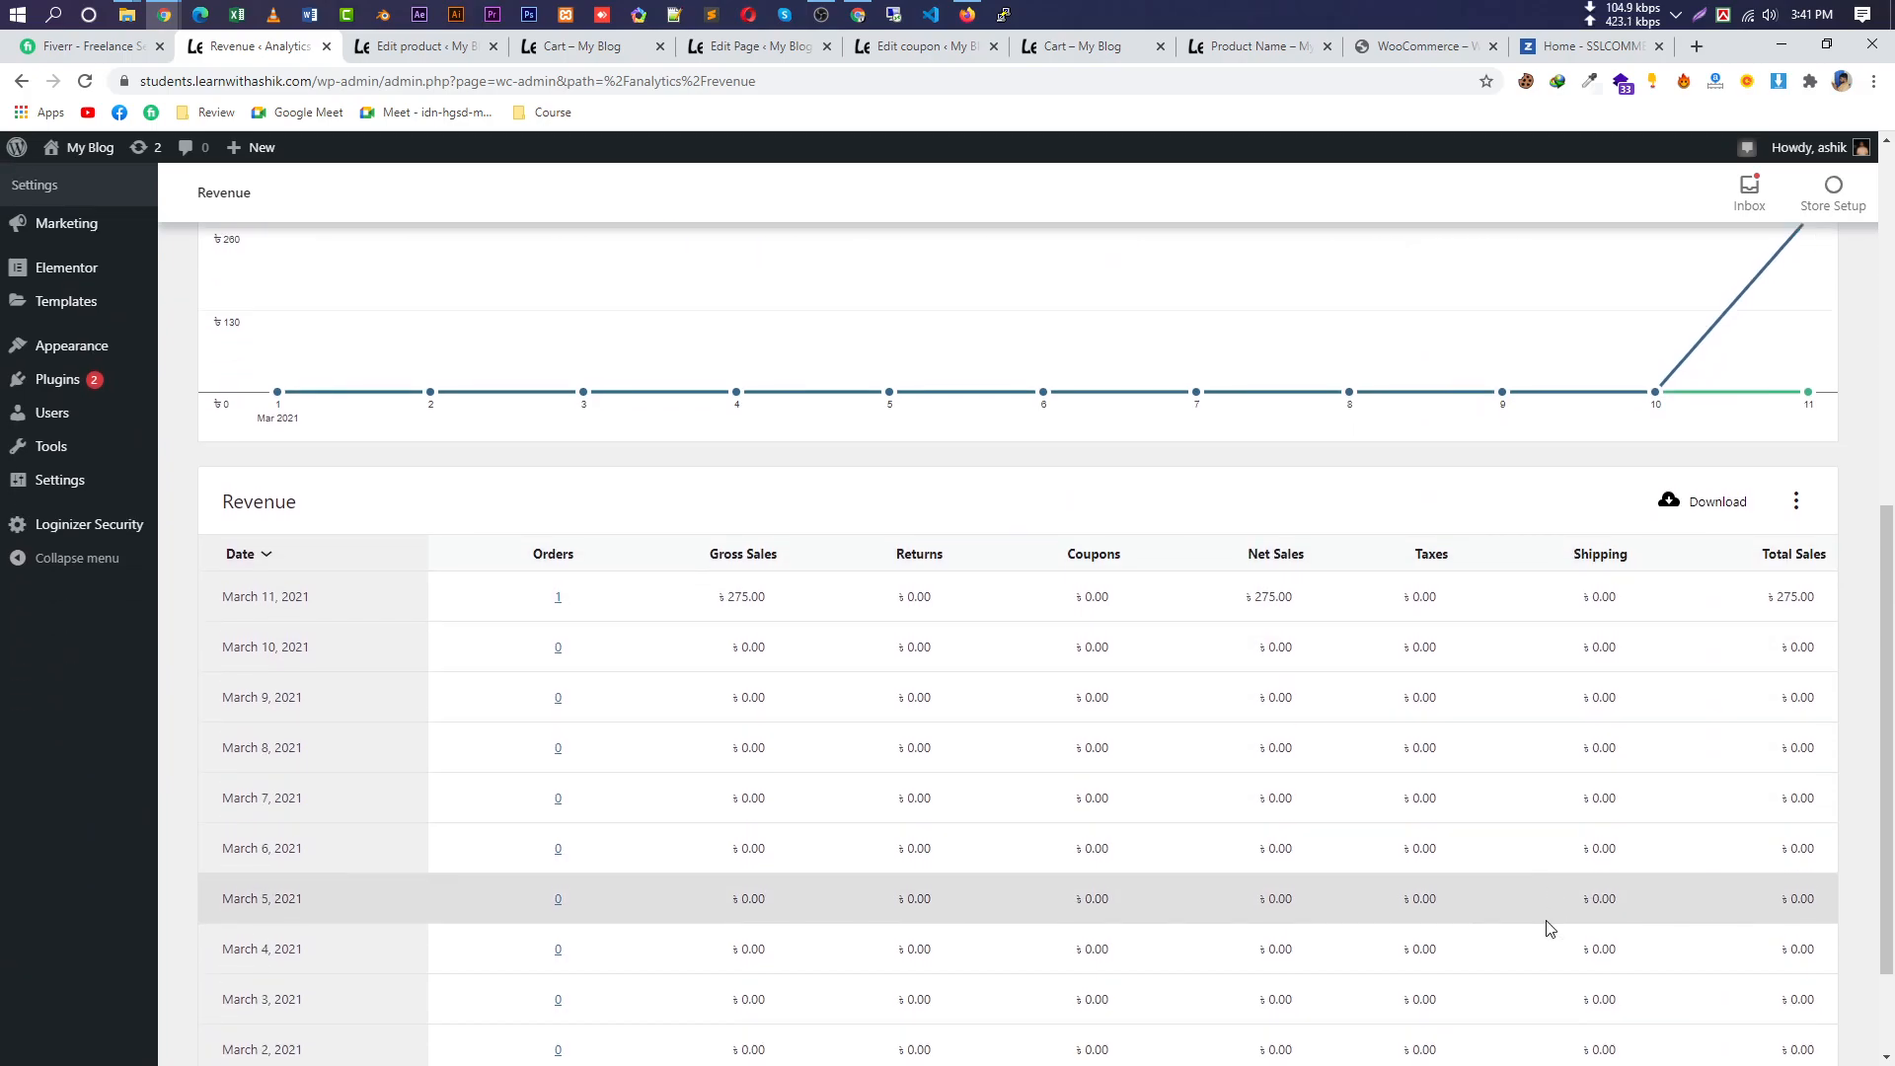
{"action": "scroll", "coordinate": [1547, 927], "scroll_direction": "down", "scroll_amount": 2}
{"action": "scroll", "coordinate": [1327, 822], "scroll_direction": "up", "scroll_amount": 8}
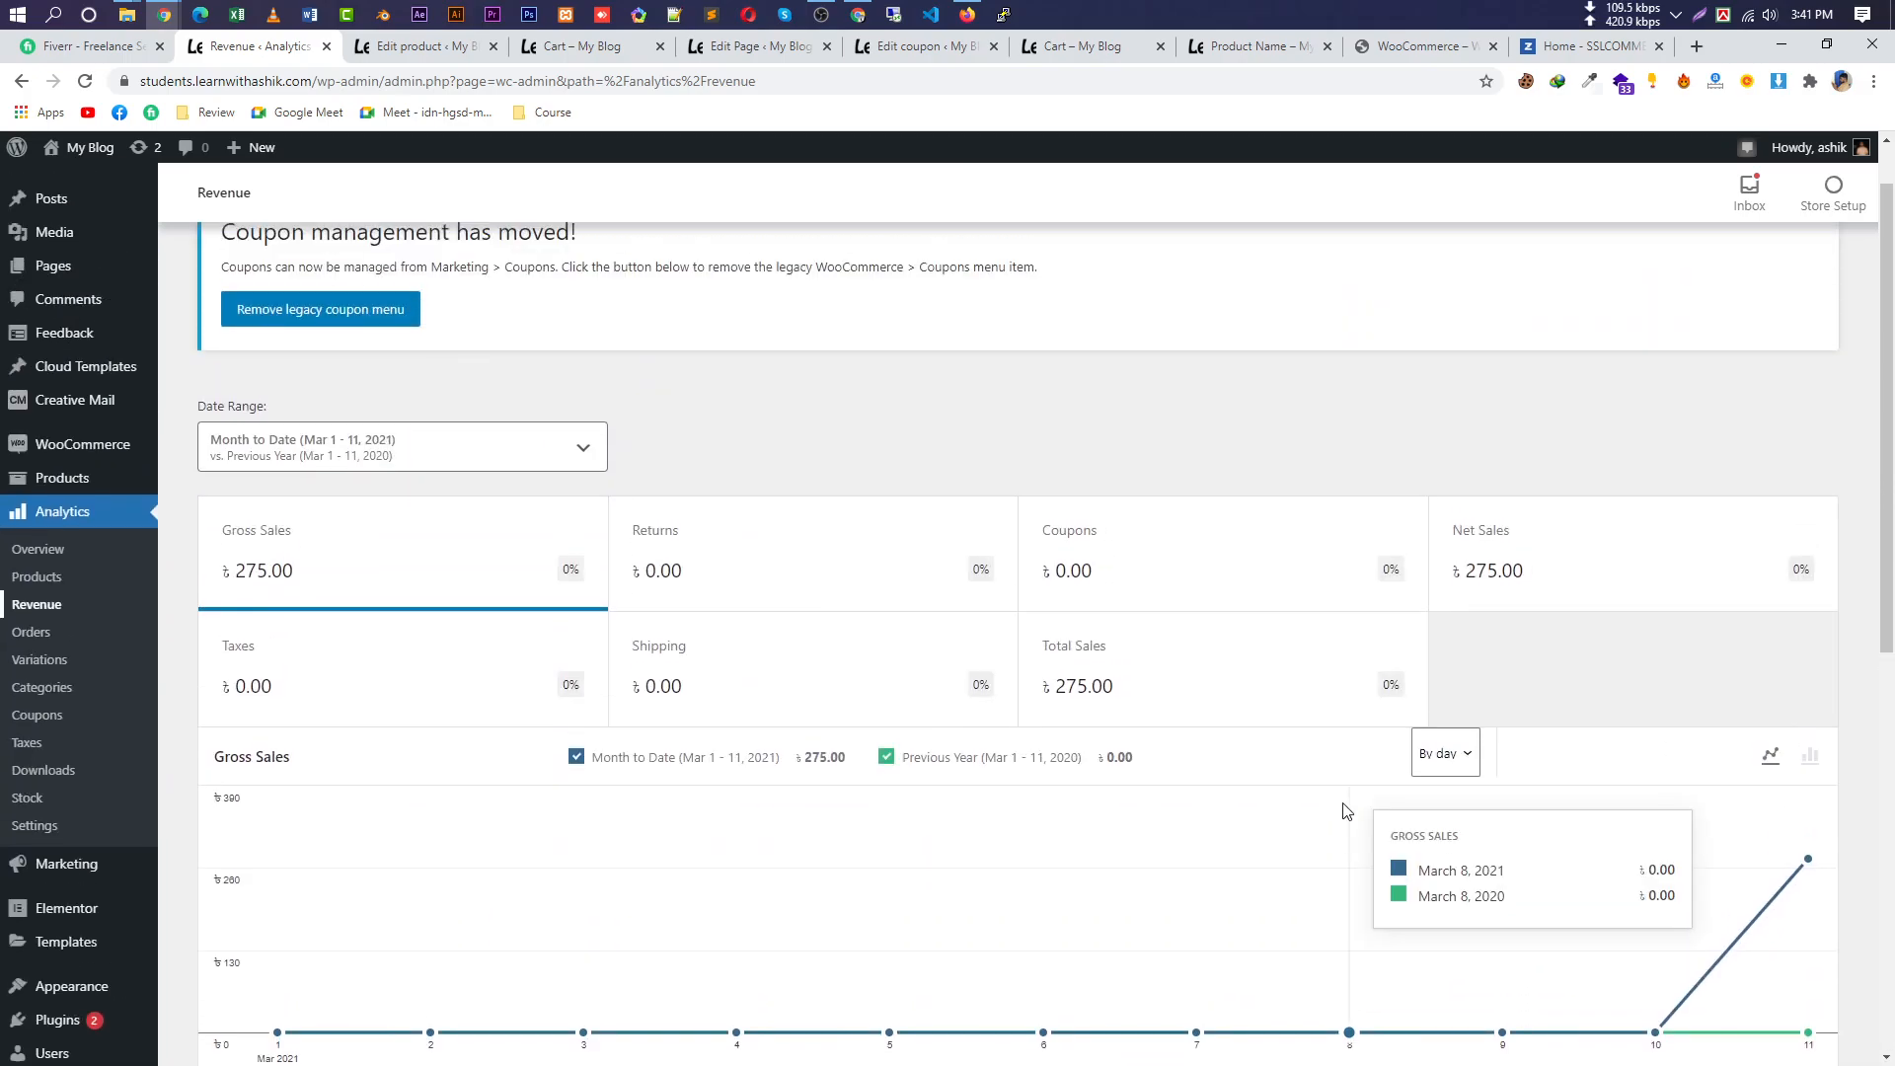
{"action": "scroll", "coordinate": [1283, 819], "scroll_direction": "up", "scroll_amount": 1}
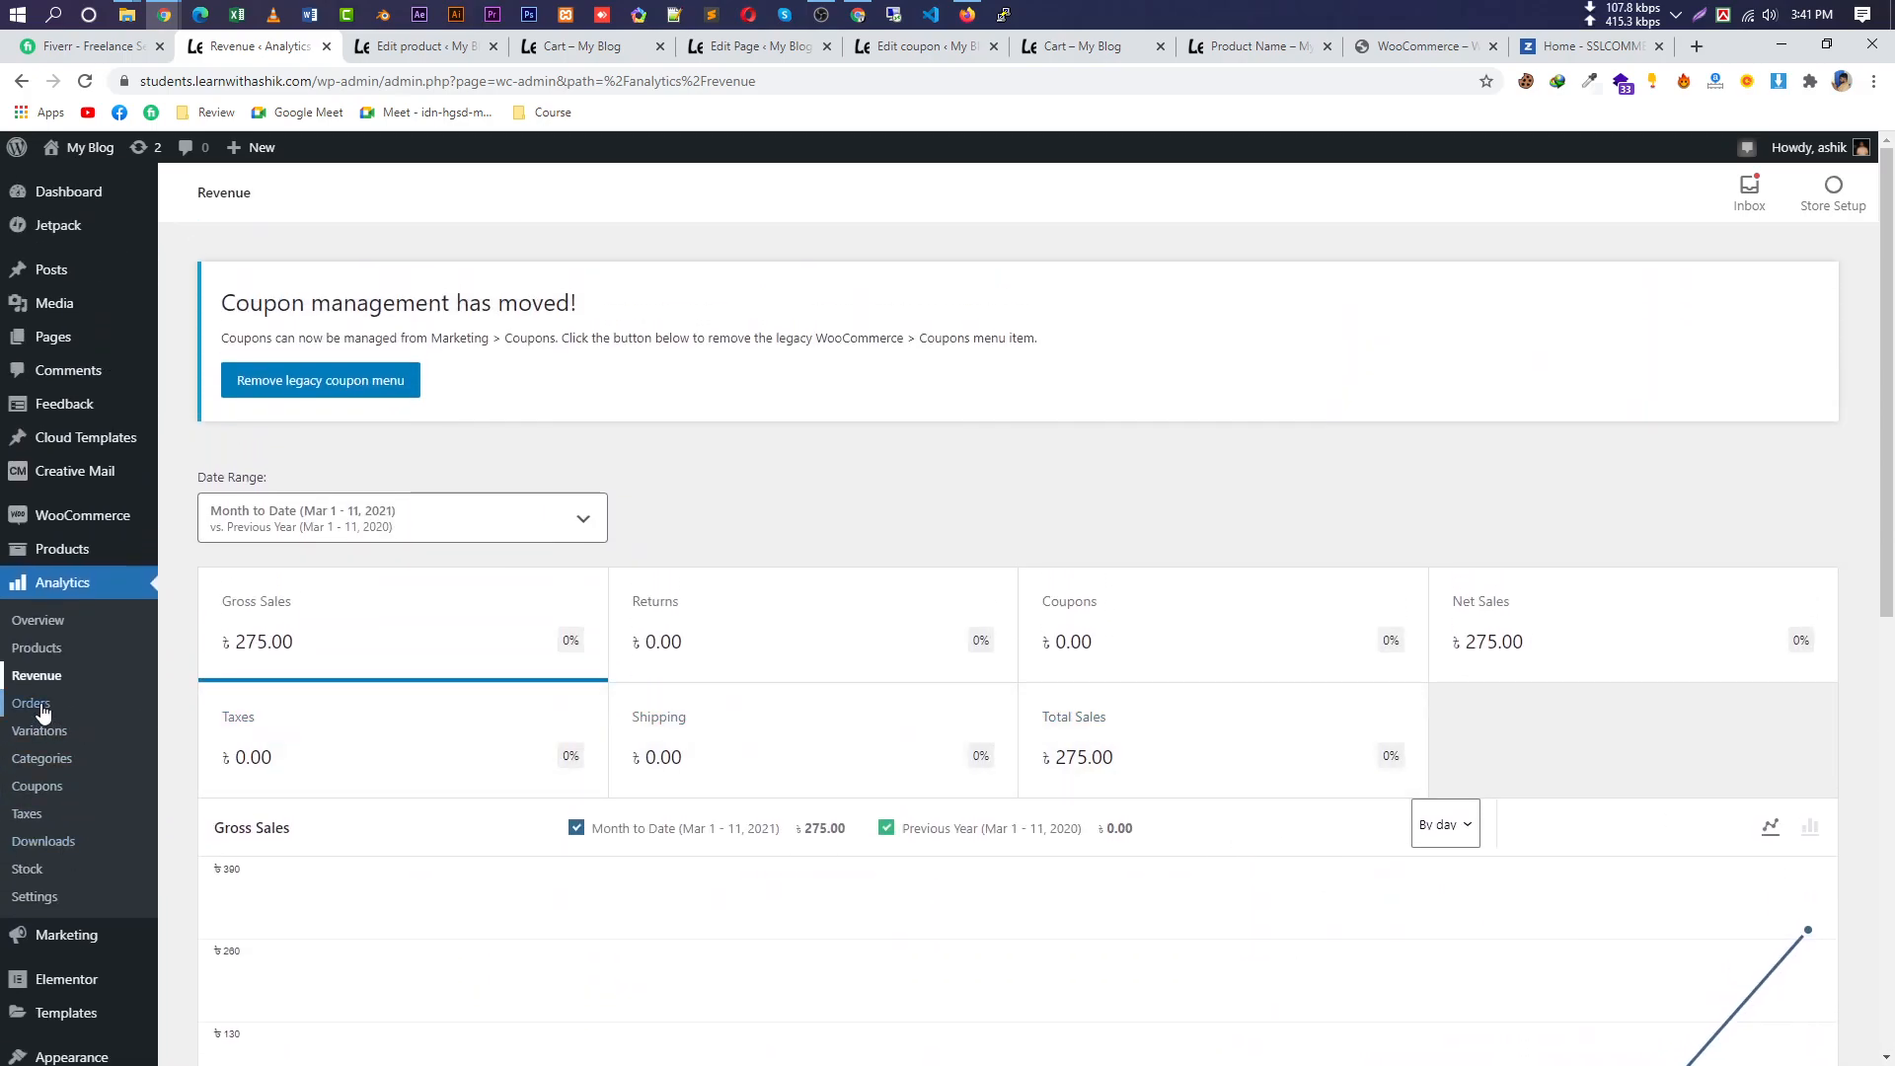
{"action": "left_click", "coordinate": [42, 706]}
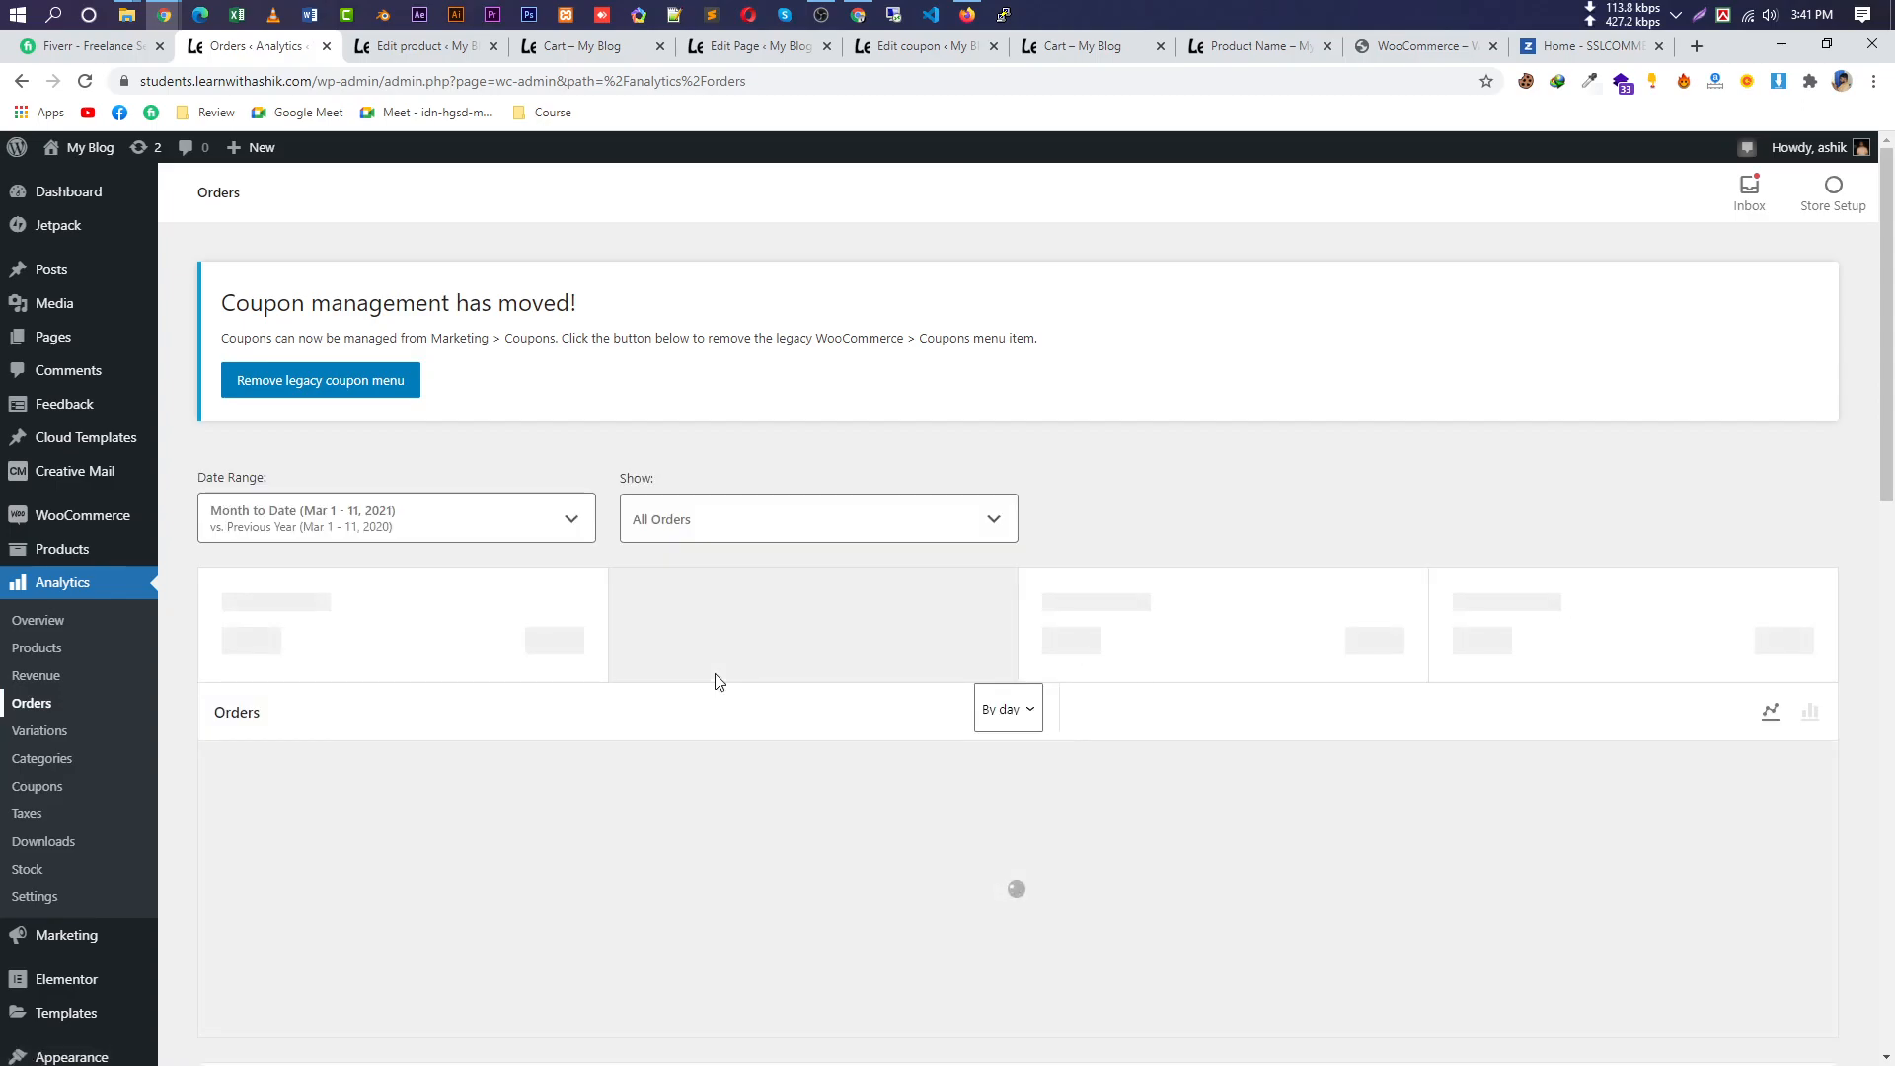
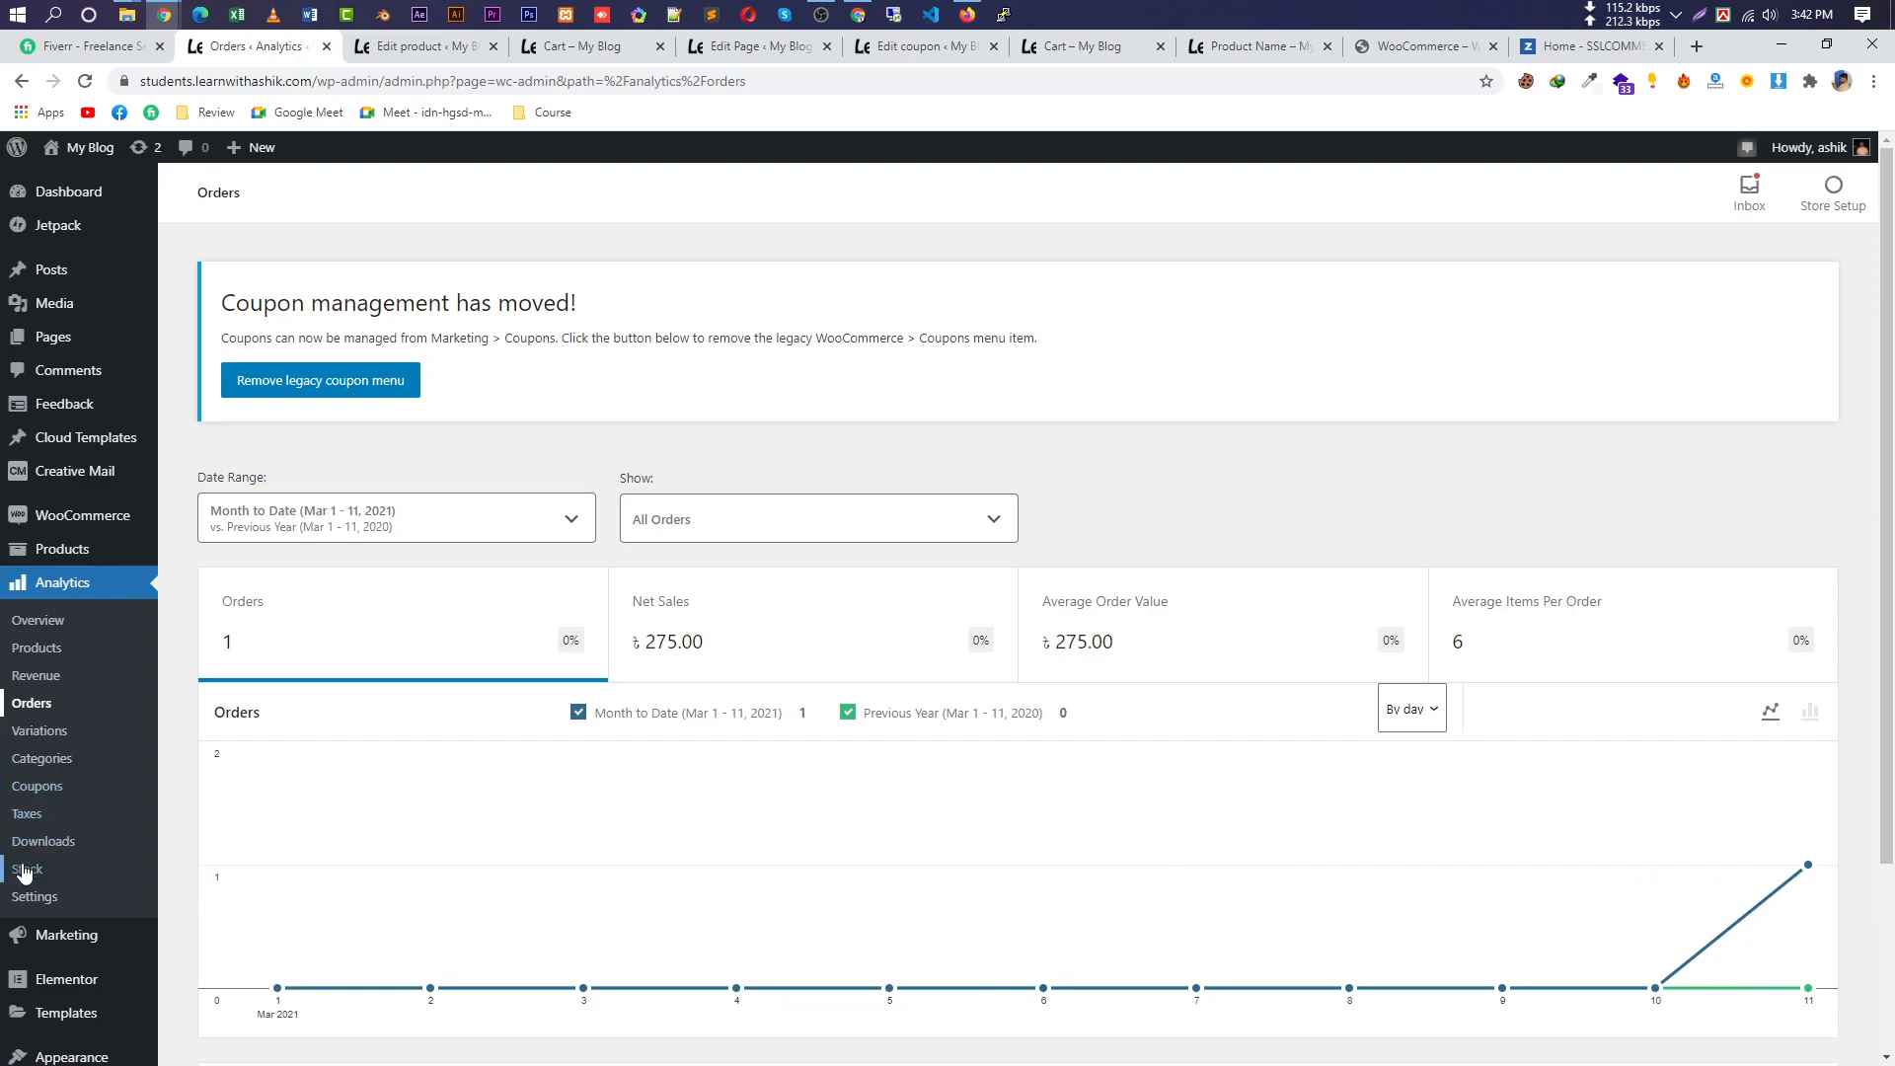
Check the Taxes analytics report, then visit the store homepage with one 500.00 cart item.
{"action": "left_click", "coordinate": [39, 817]}
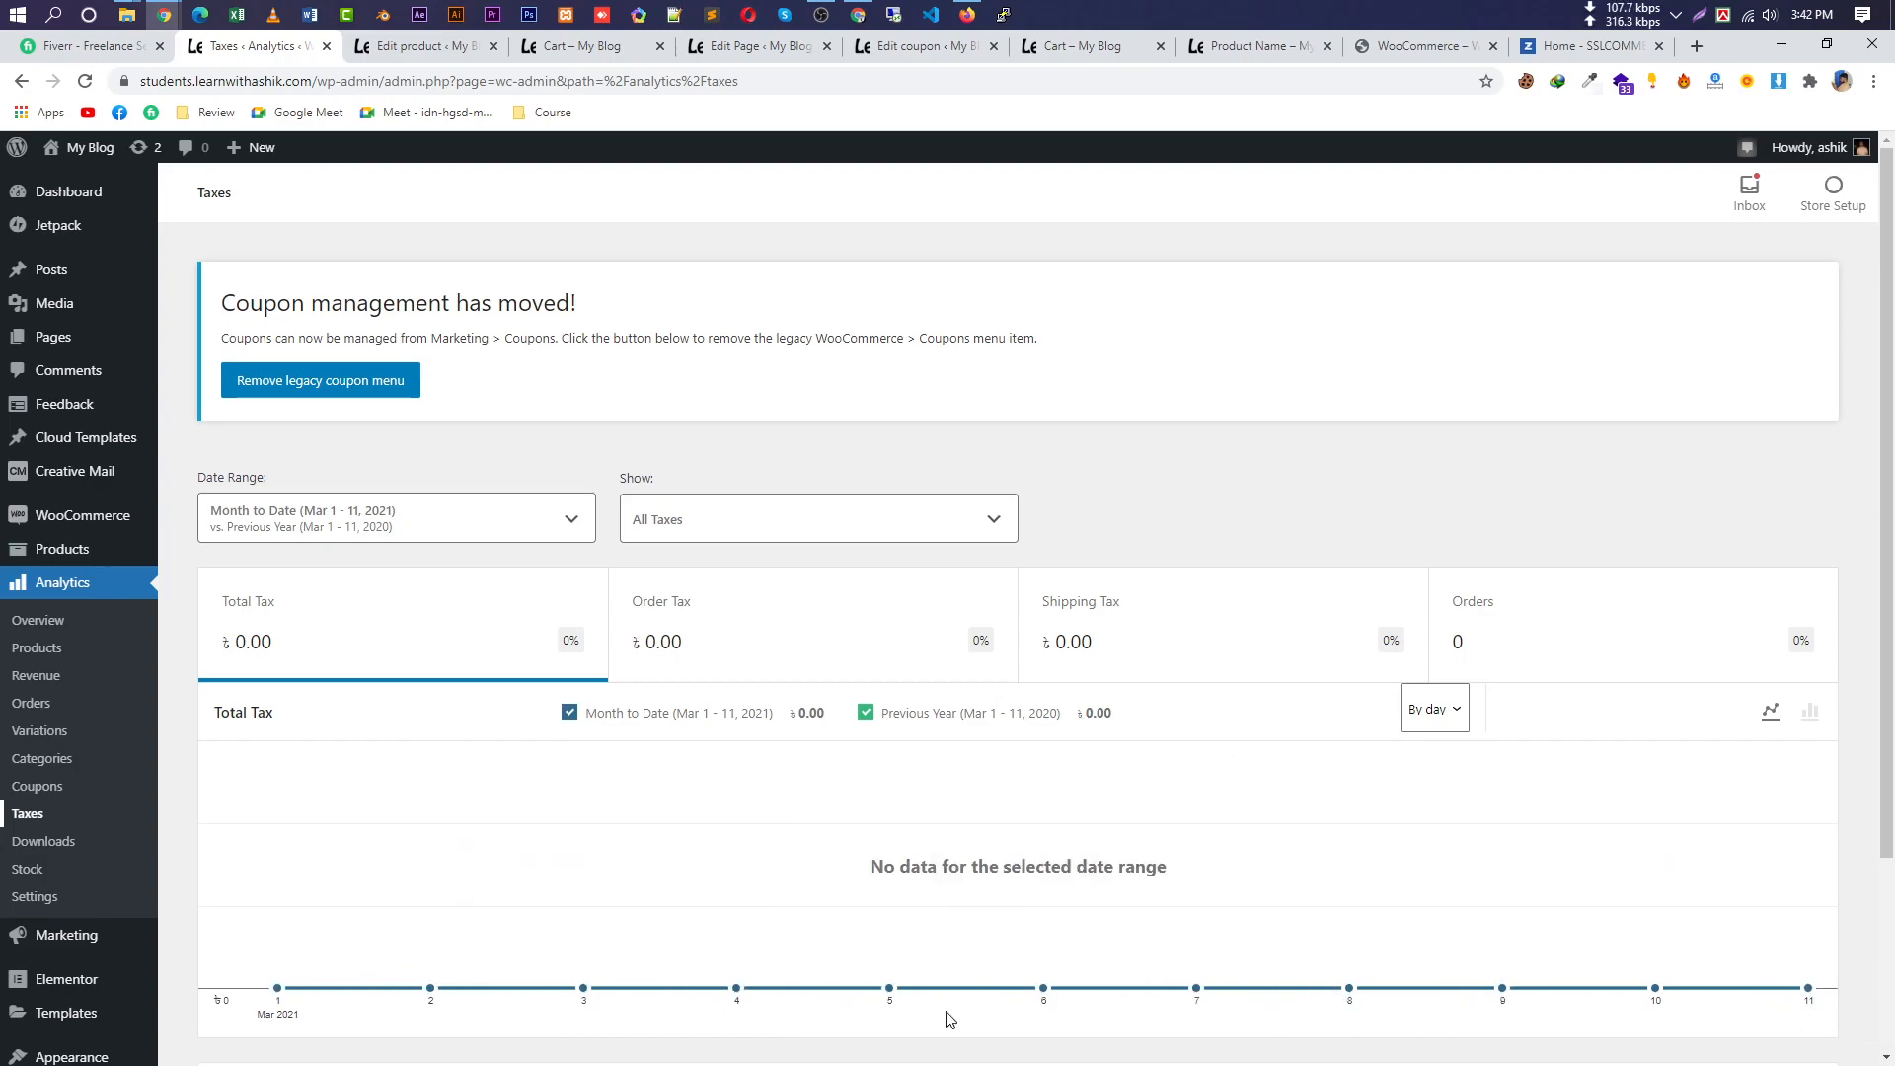
{"action": "key", "text": "ctrl+a"}
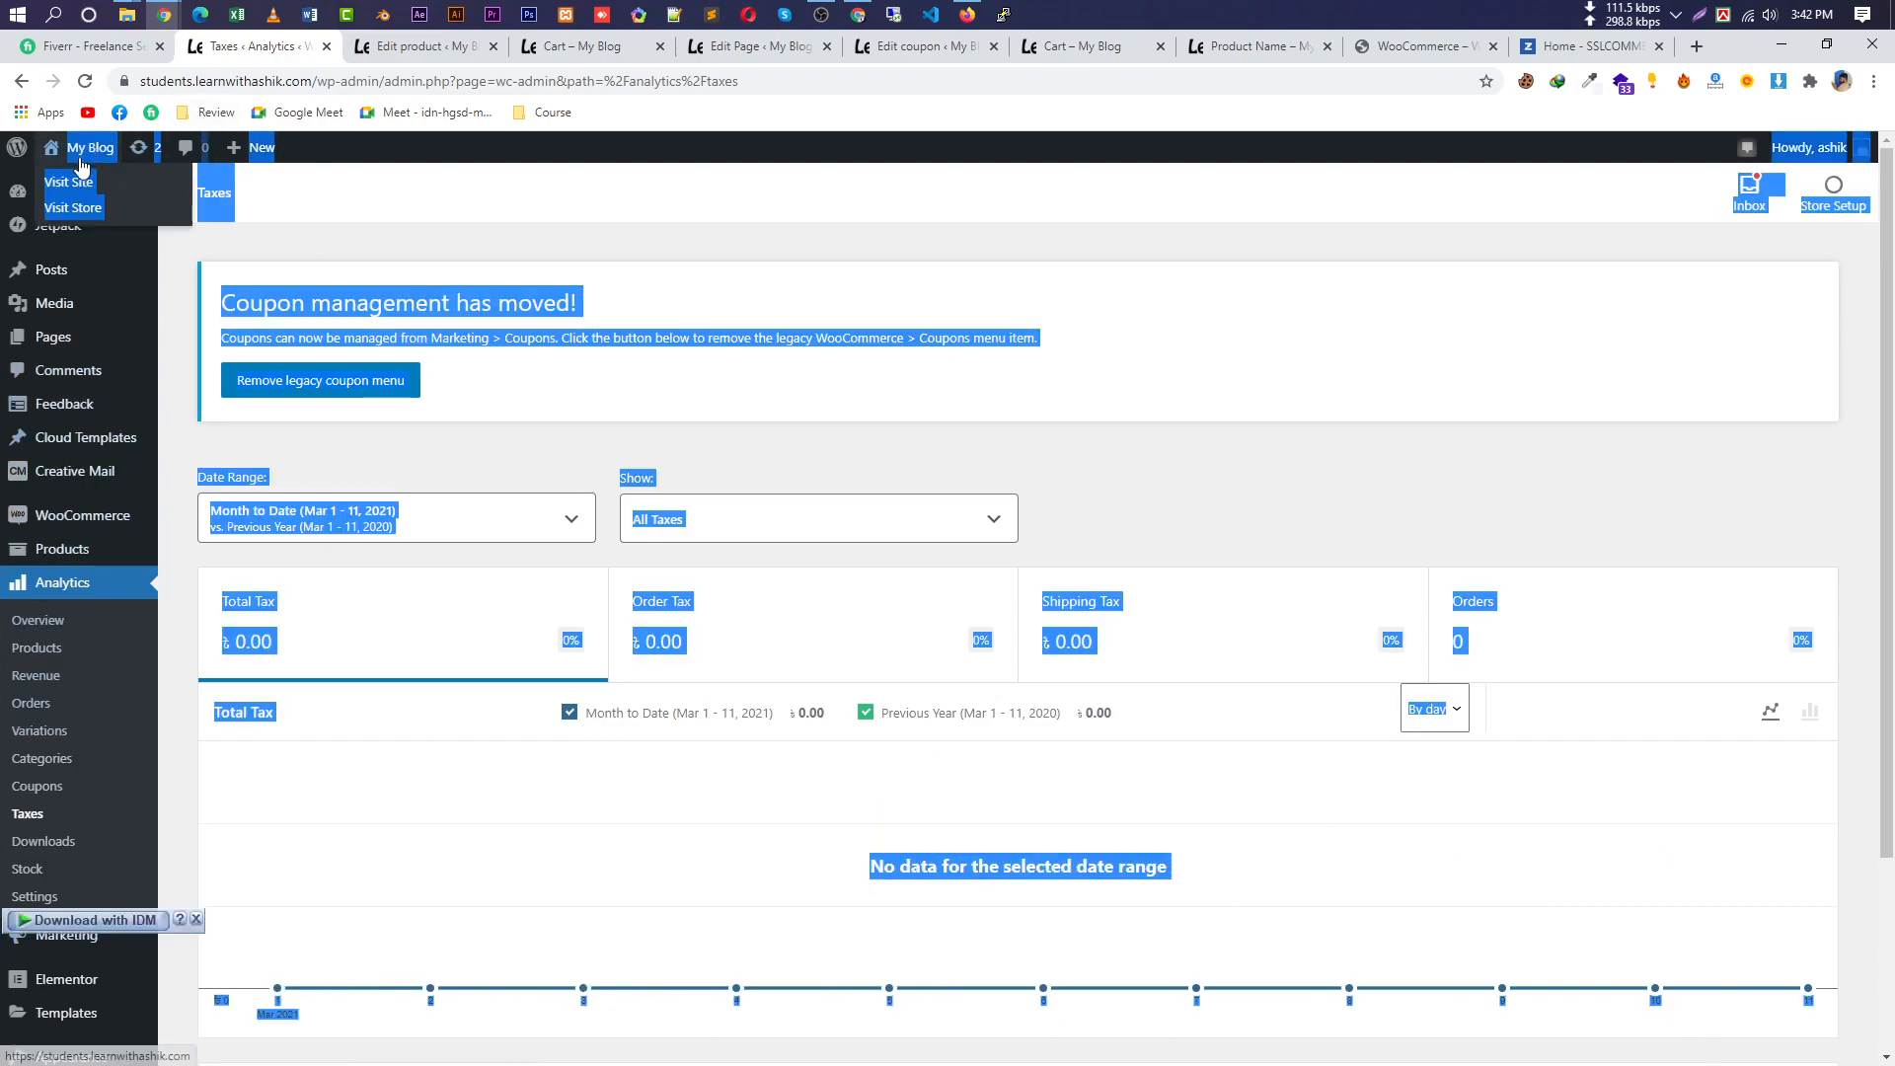
{"action": "left_click", "coordinate": [77, 183]}
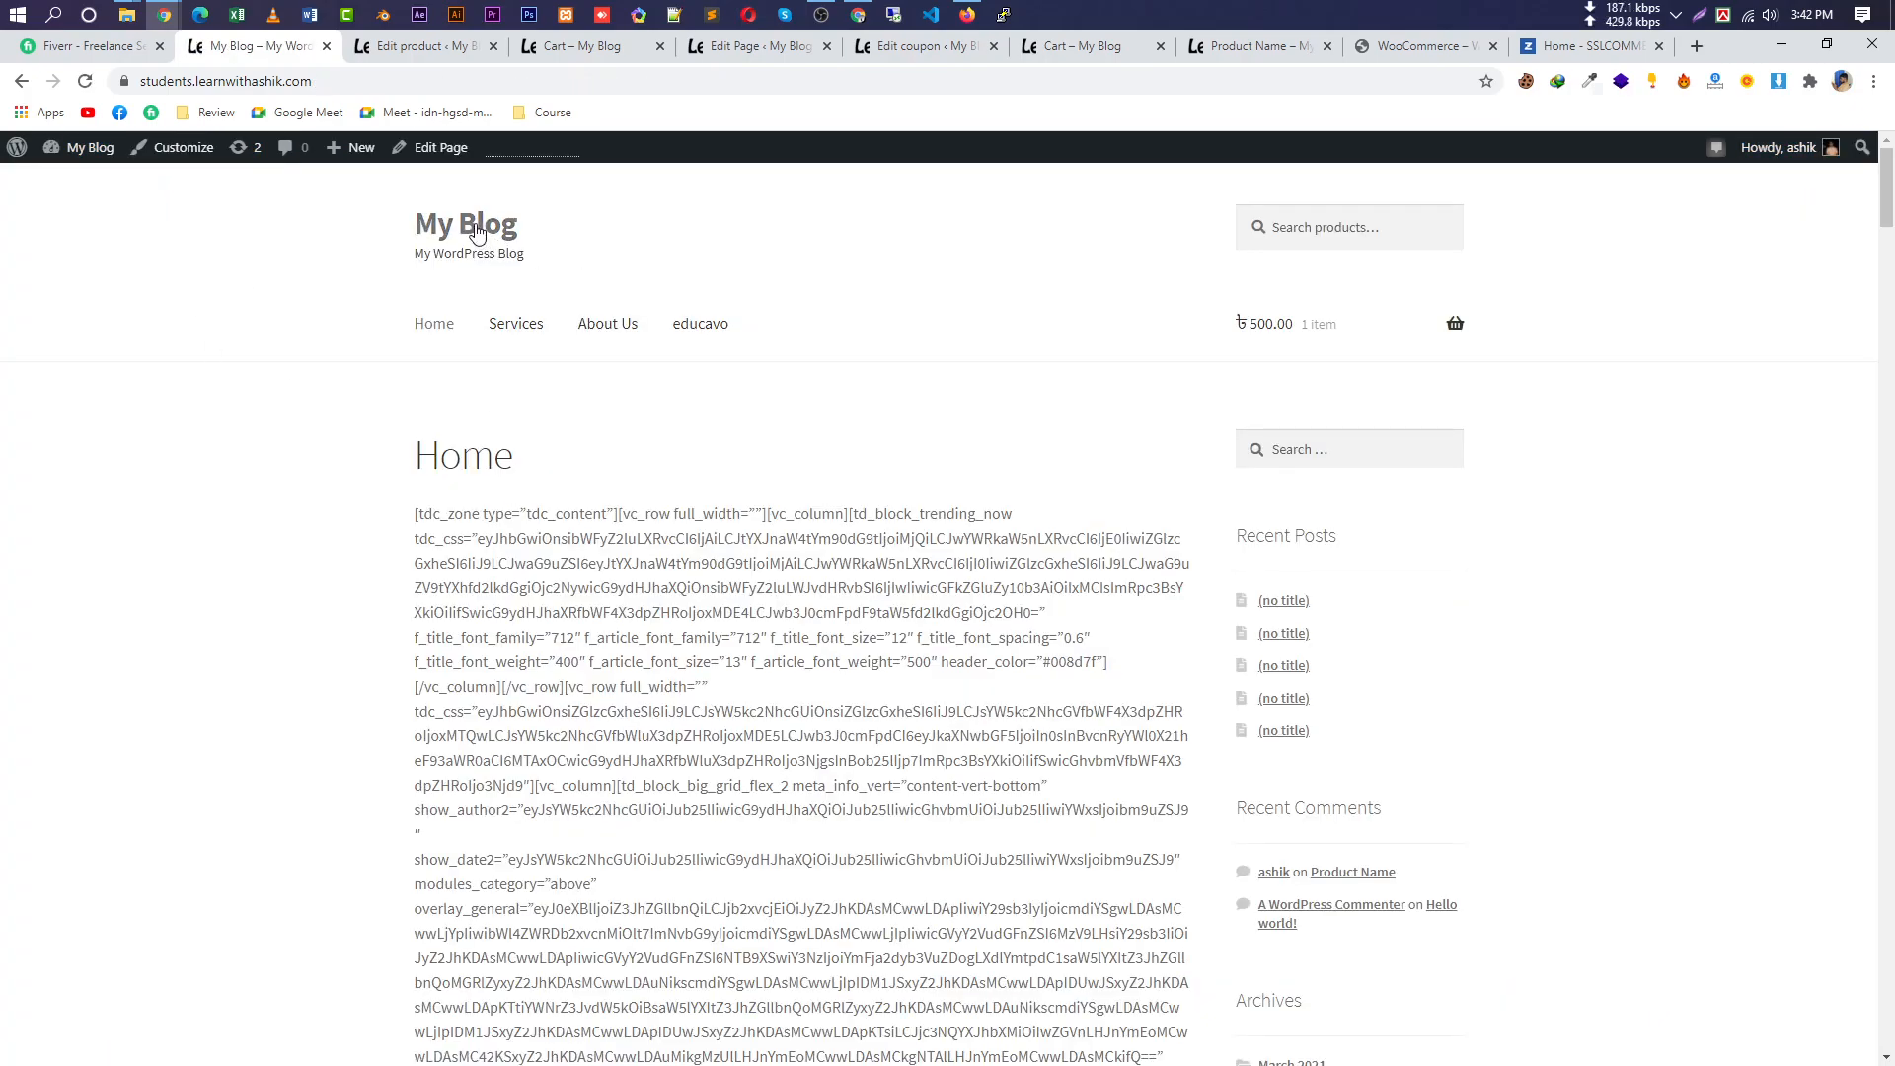
Look over the My Blog homepage, then go back to the admin Dashboard.
{"action": "left_click", "coordinate": [473, 229]}
{"action": "scroll", "coordinate": [1367, 766], "scroll_direction": "down", "scroll_amount": 12}
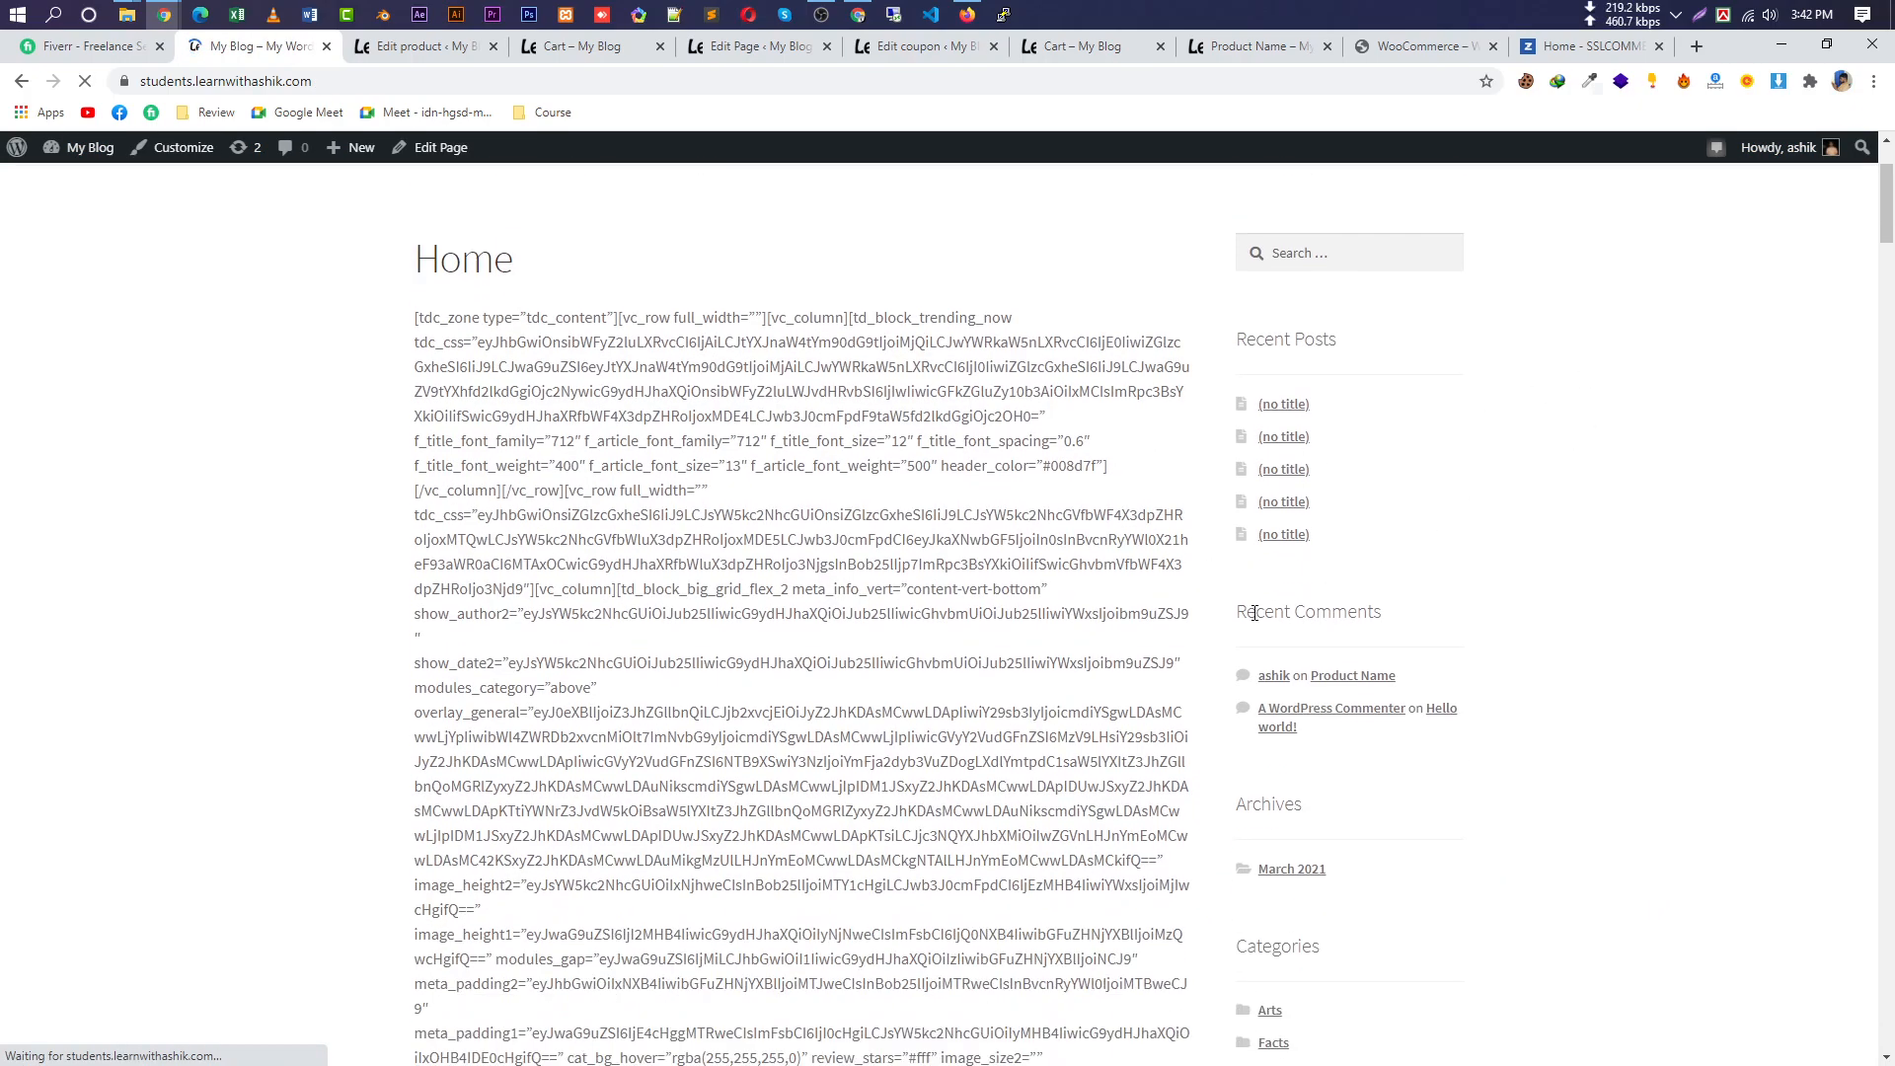
{"action": "scroll", "coordinate": [1367, 766], "scroll_direction": "down", "scroll_amount": 10}
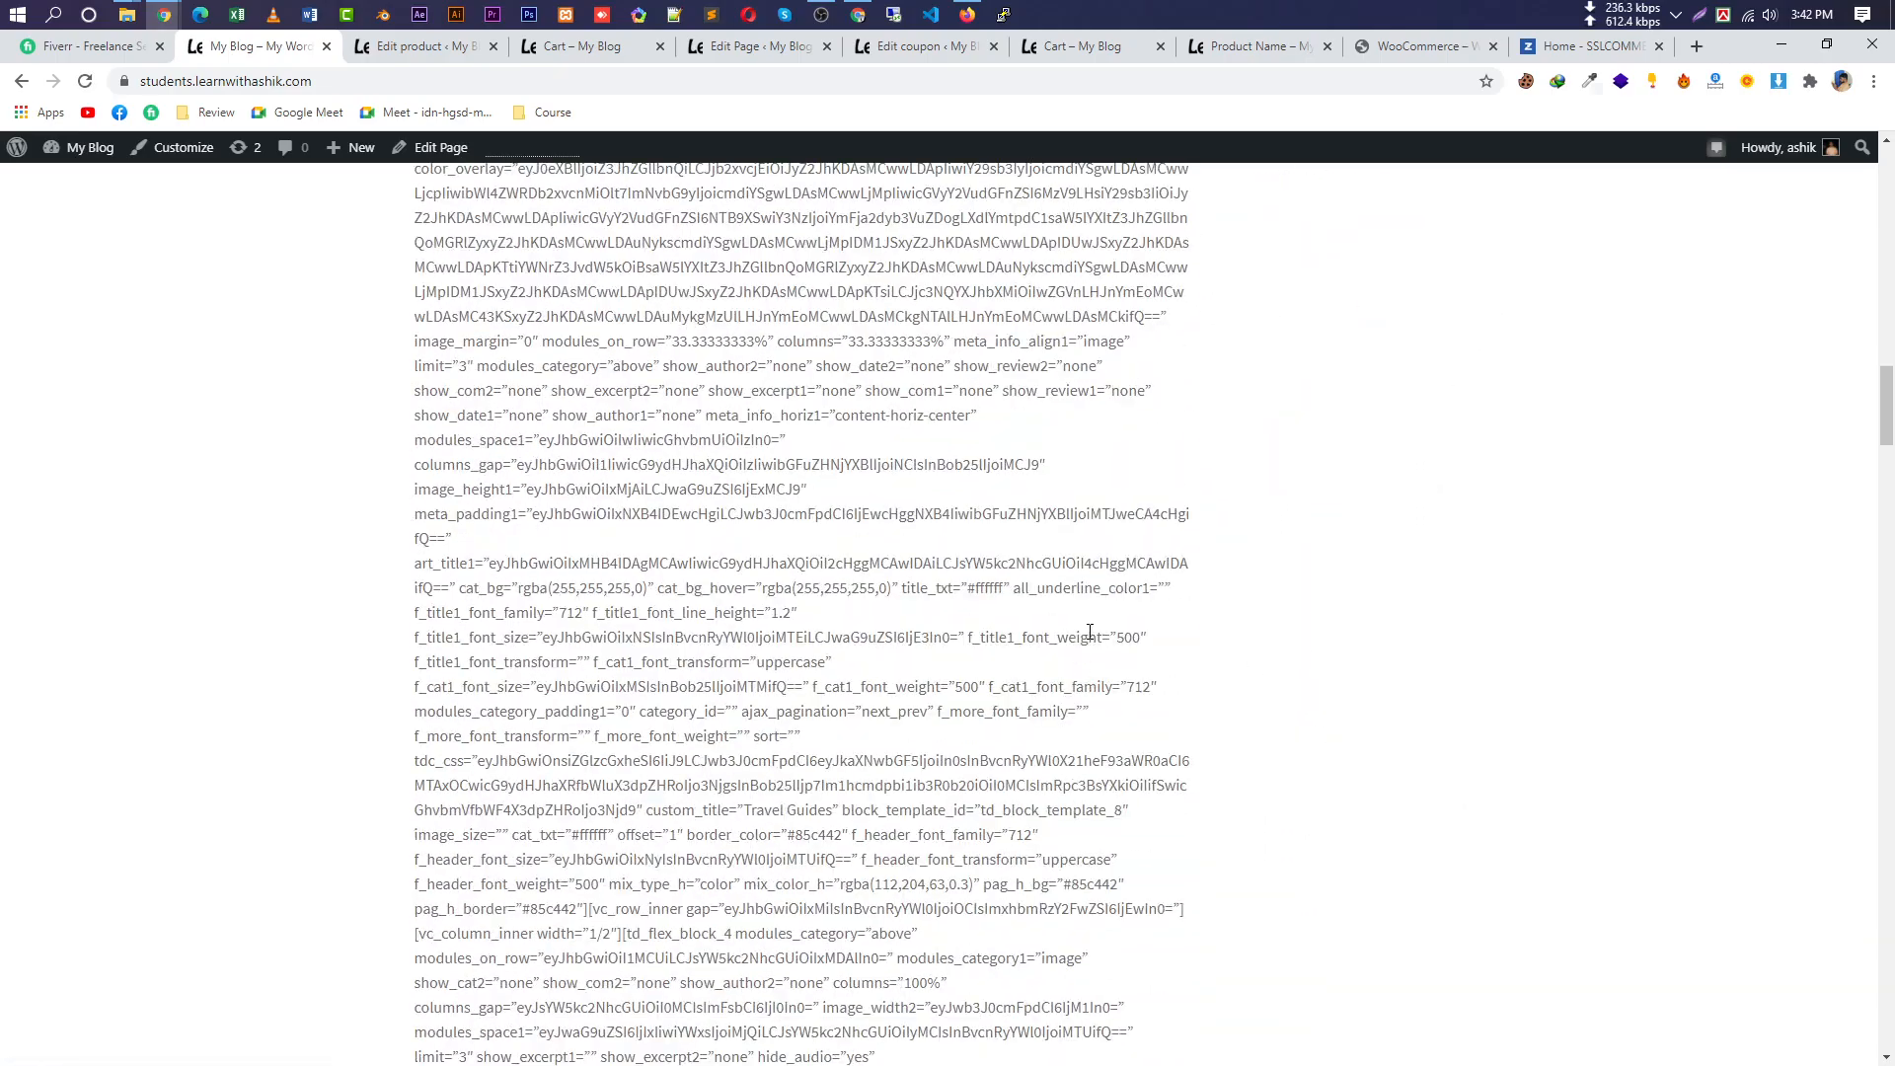
{"action": "left_click_drag", "start_coordinate": [1891, 423], "coordinate": [1865, 178]}
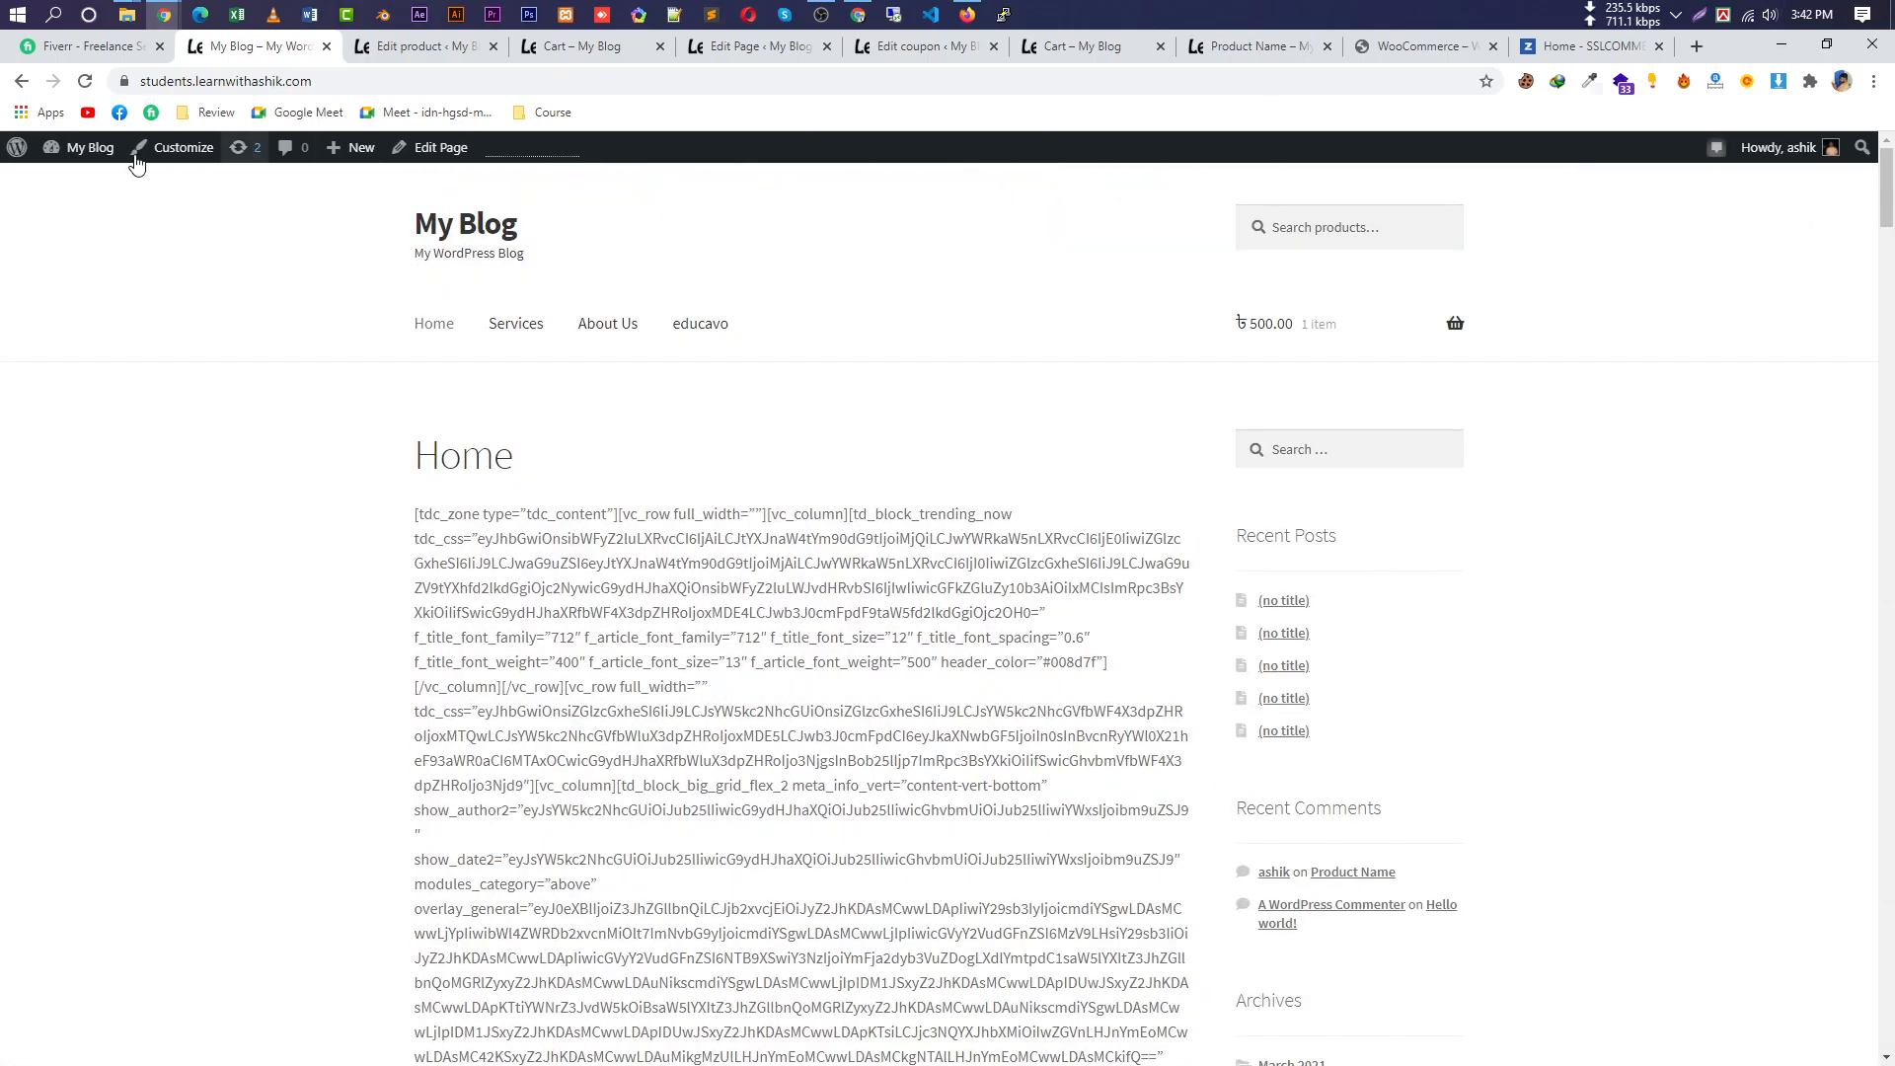
{"action": "left_click", "coordinate": [69, 182]}
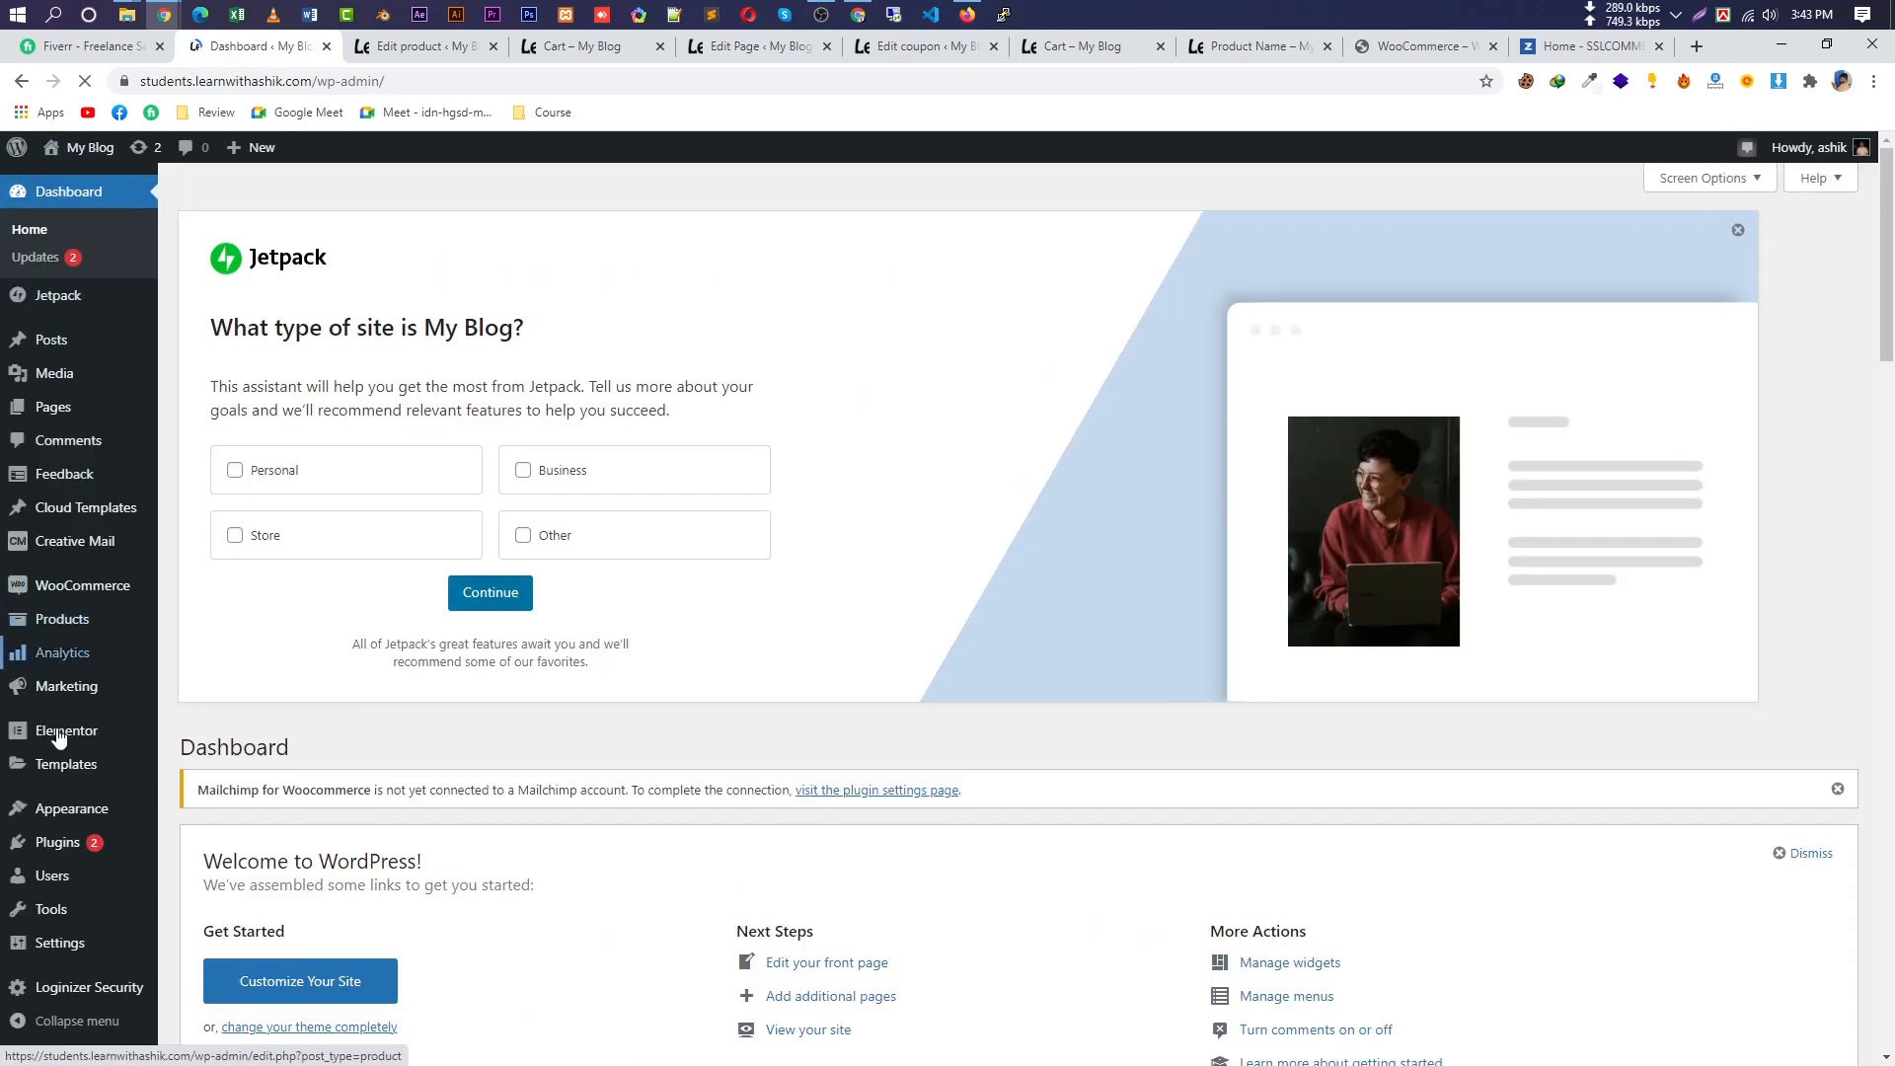
Dismiss the Jetpack site-type panel and view installed themes: Storefront active, Astra, Newspaper.
{"action": "left_click", "coordinate": [1737, 231]}
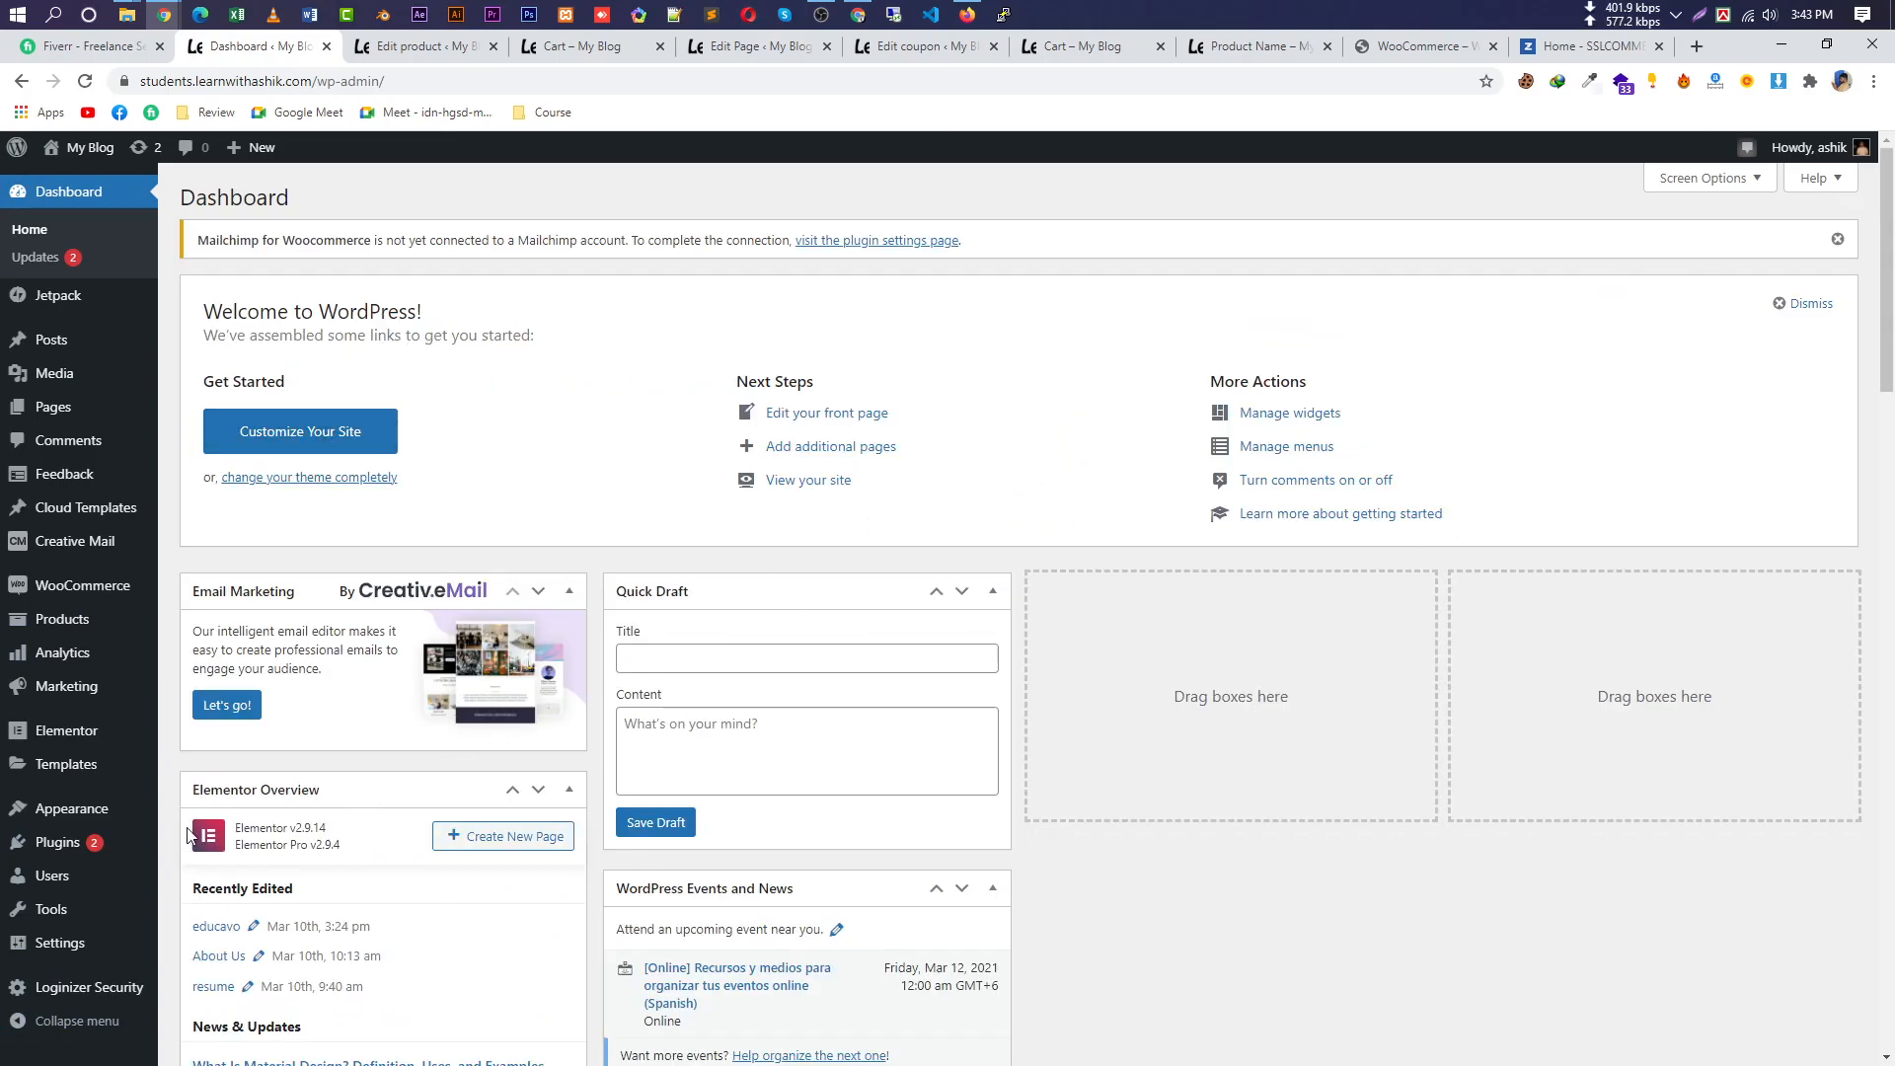
{"action": "mouse_move", "coordinate": [74, 629]}
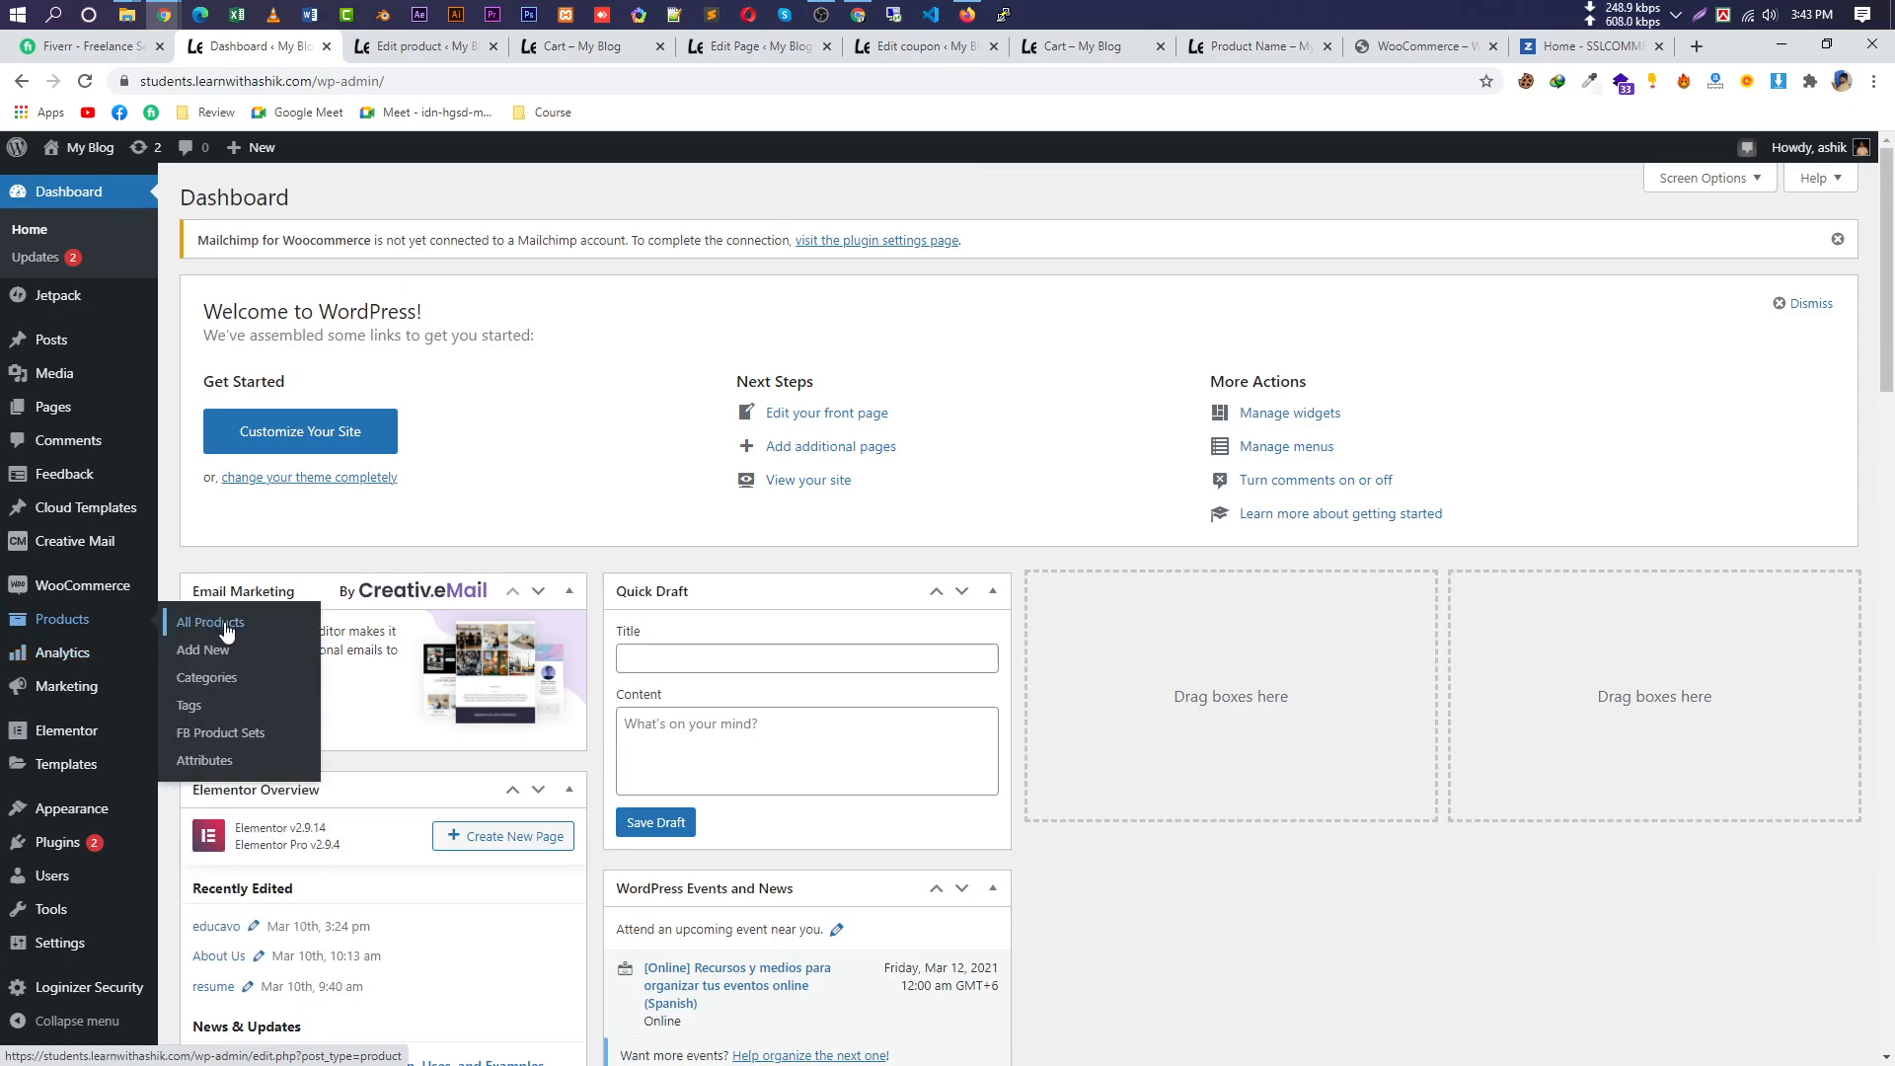
{"action": "mouse_move", "coordinate": [198, 651]}
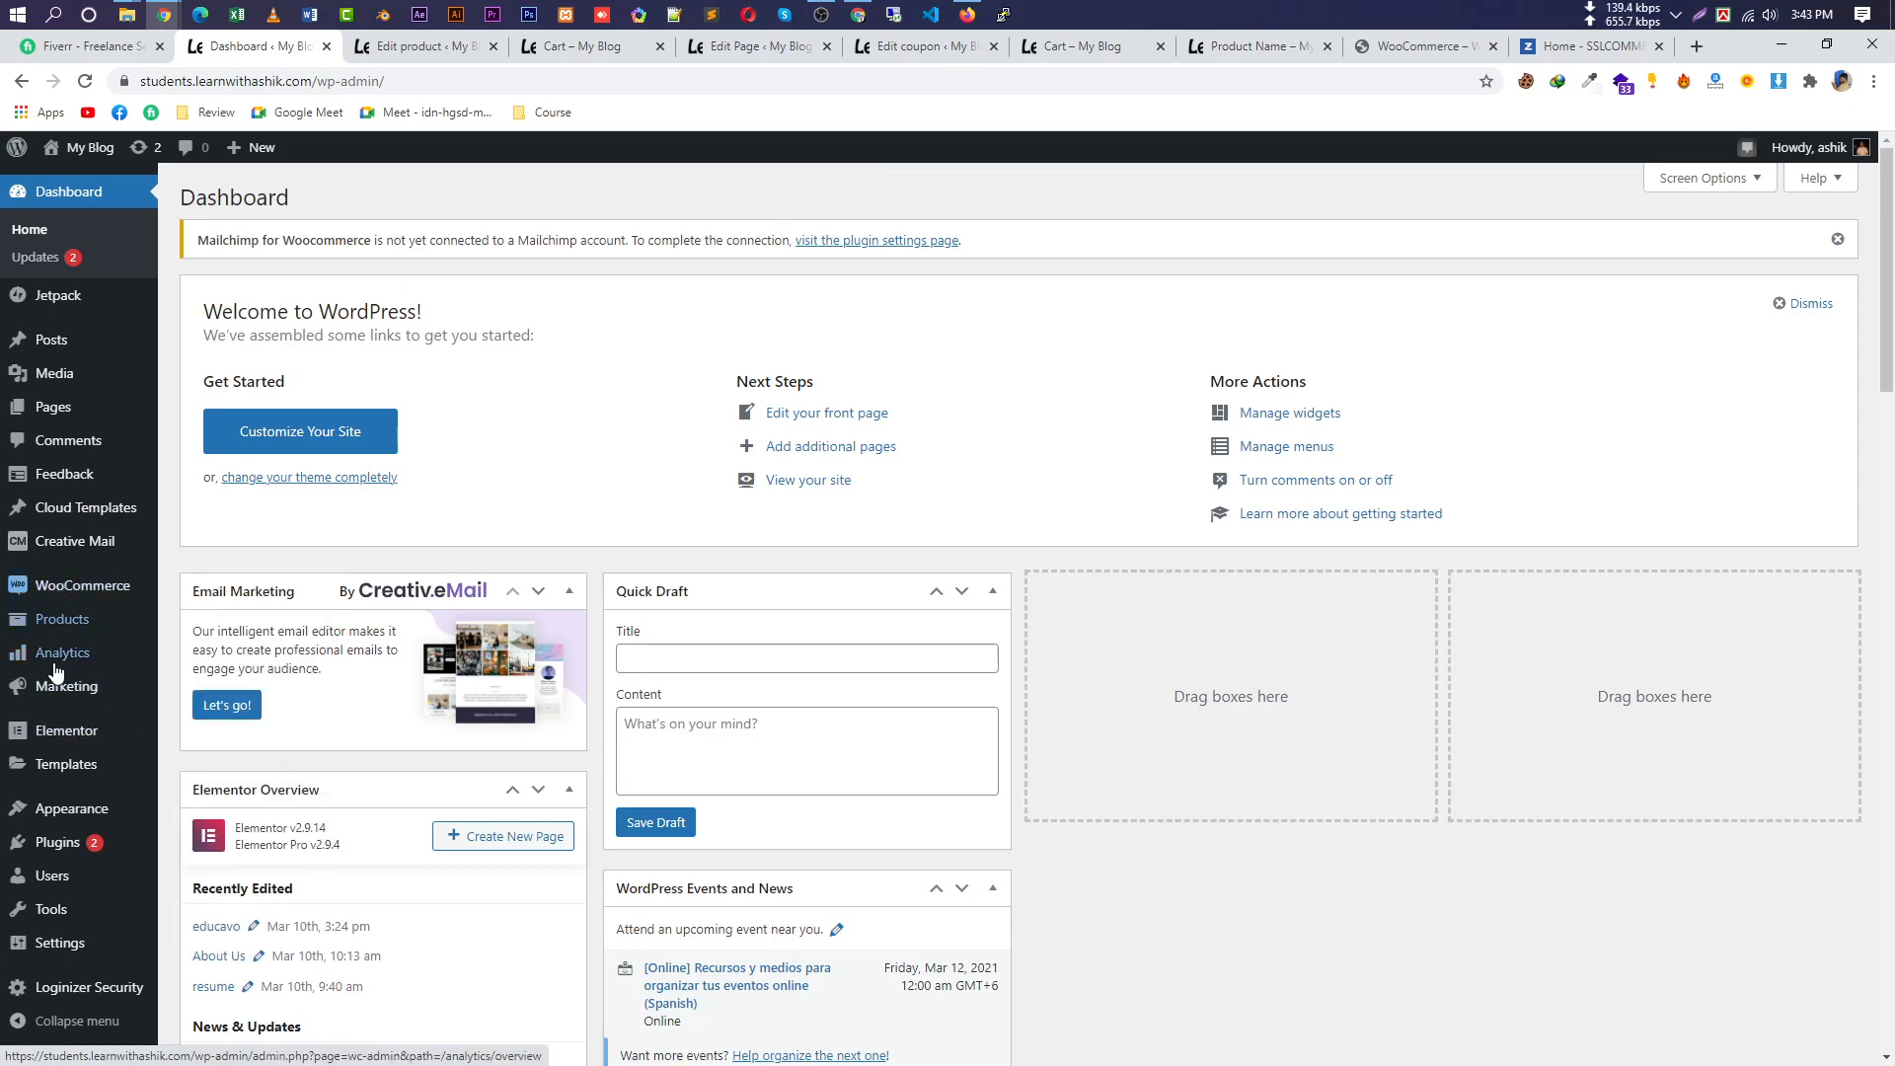
{"action": "mouse_move", "coordinate": [74, 844]}
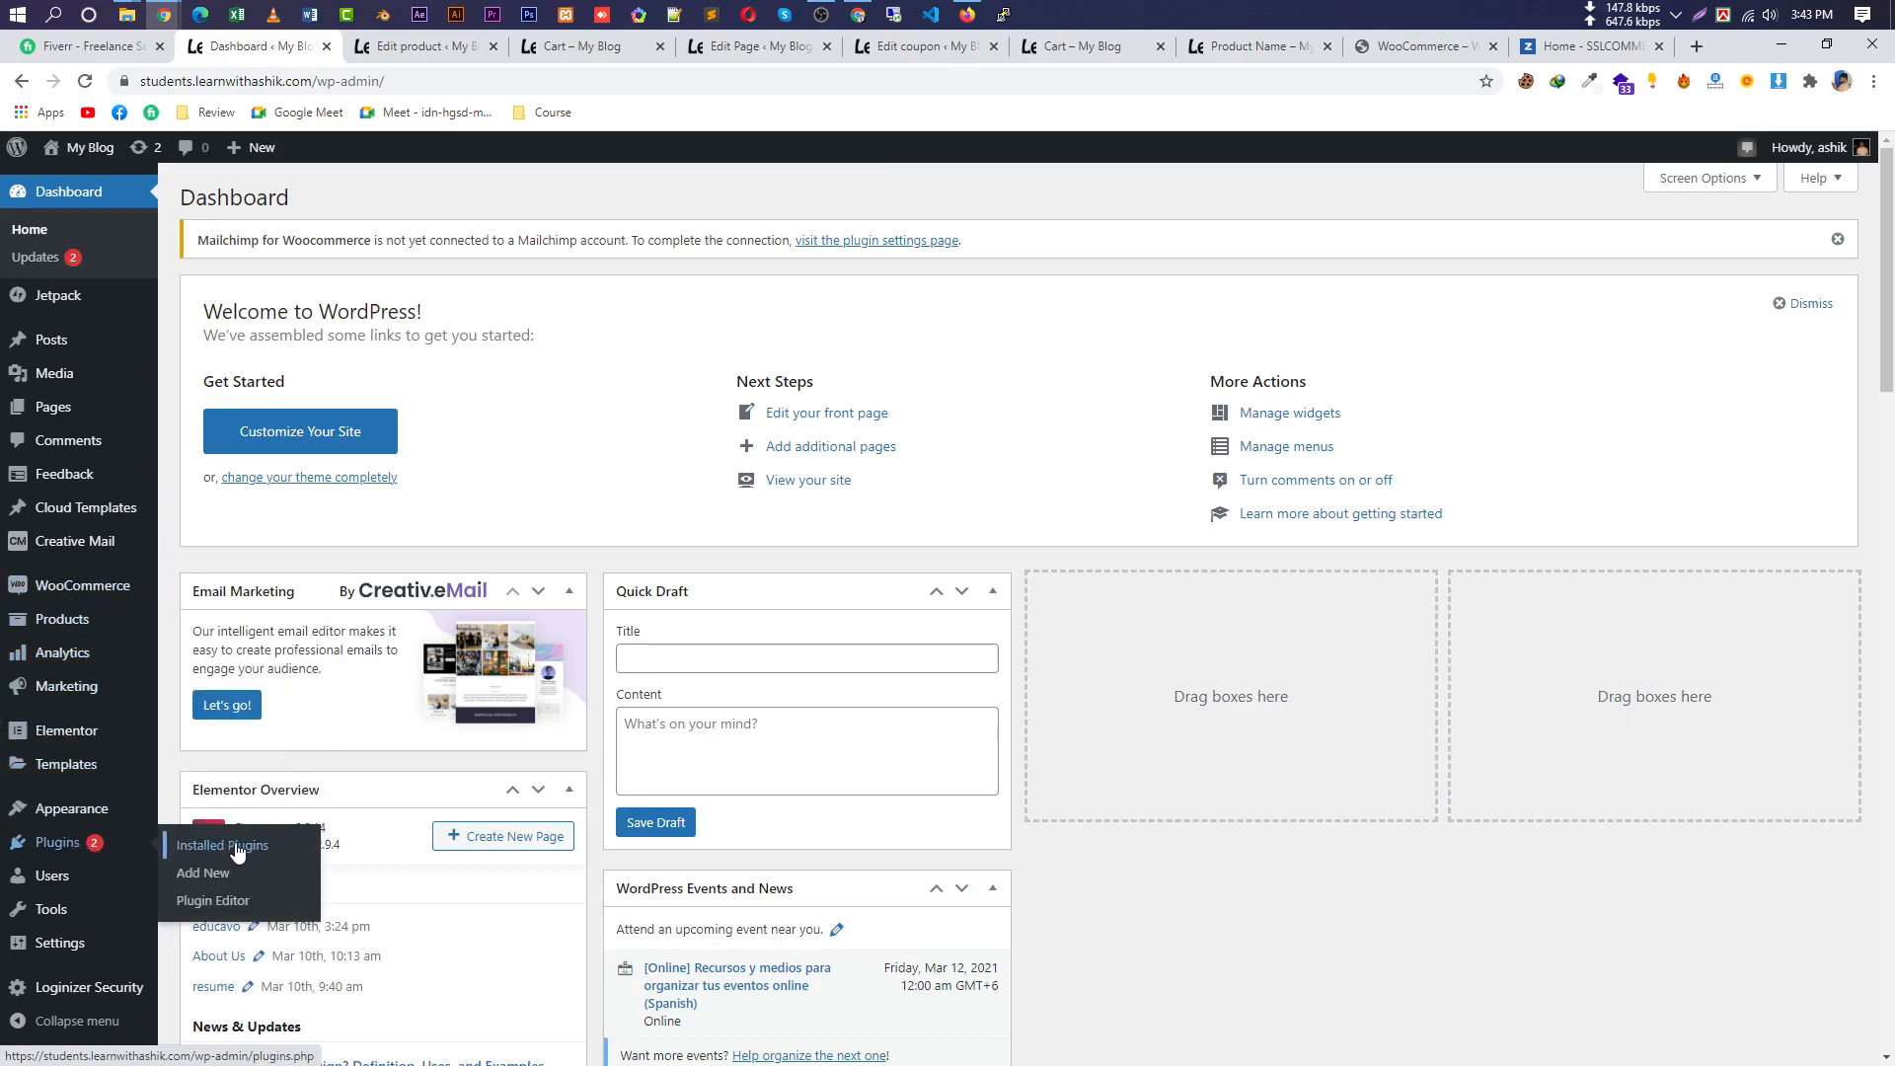
{"action": "left_click", "coordinate": [210, 821]}
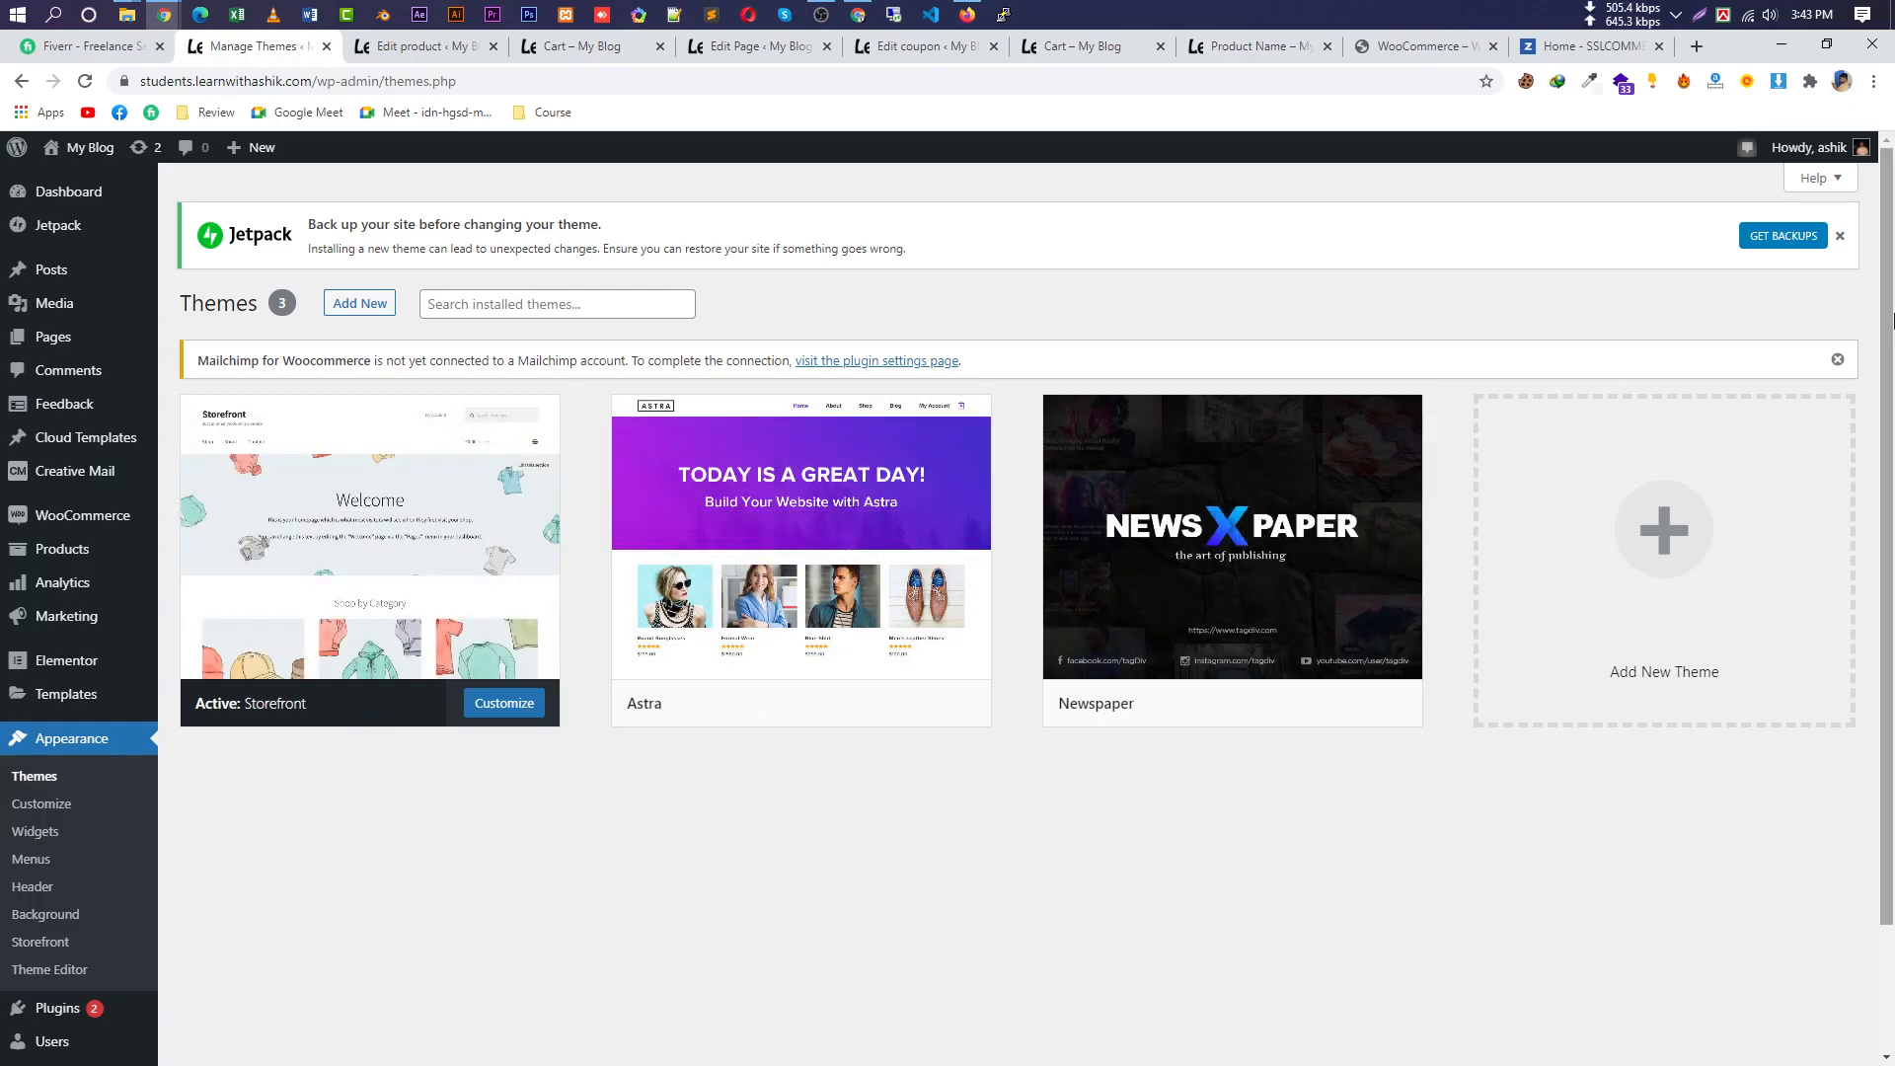
Dismiss the Mailchimp and Jetpack backup notices, then view the 19 installed plugins.
{"action": "left_click", "coordinate": [1838, 359]}
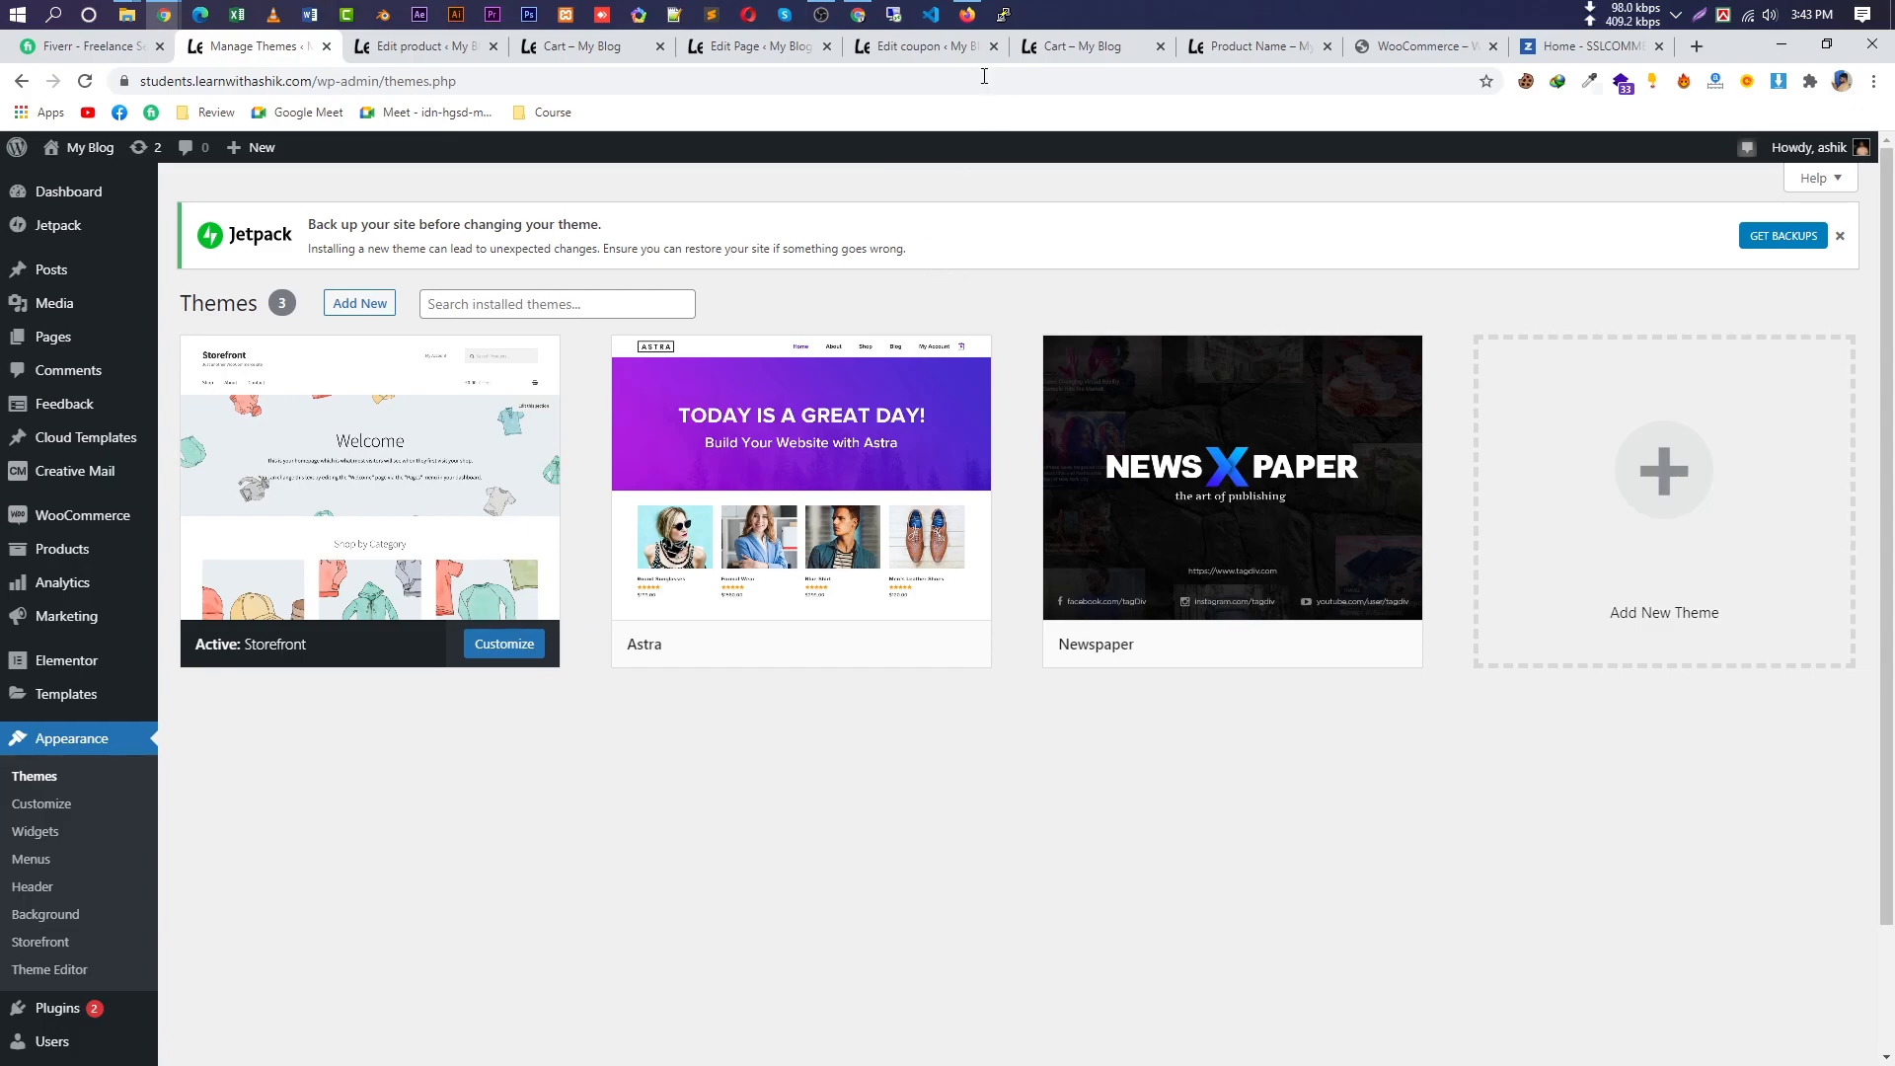
{"action": "mouse_move", "coordinate": [979, 10]}
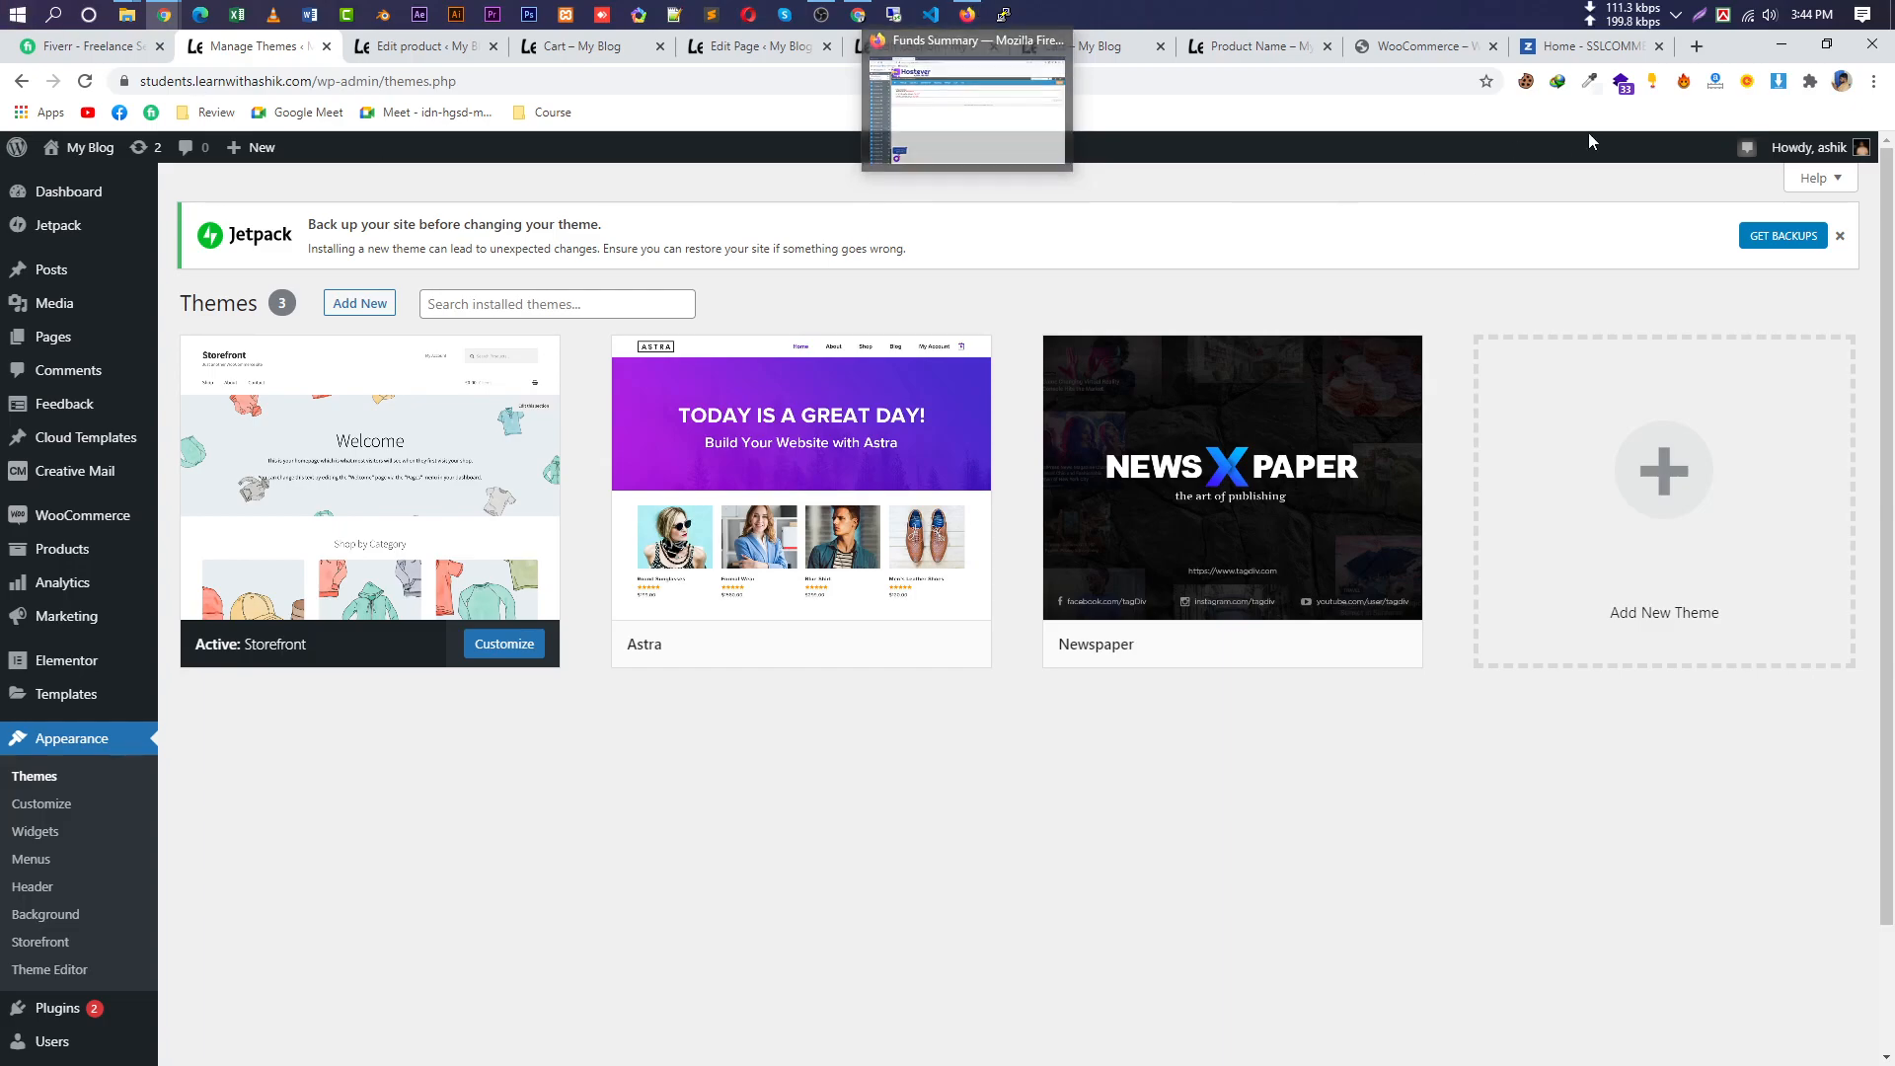
{"action": "left_click", "coordinate": [1837, 237]}
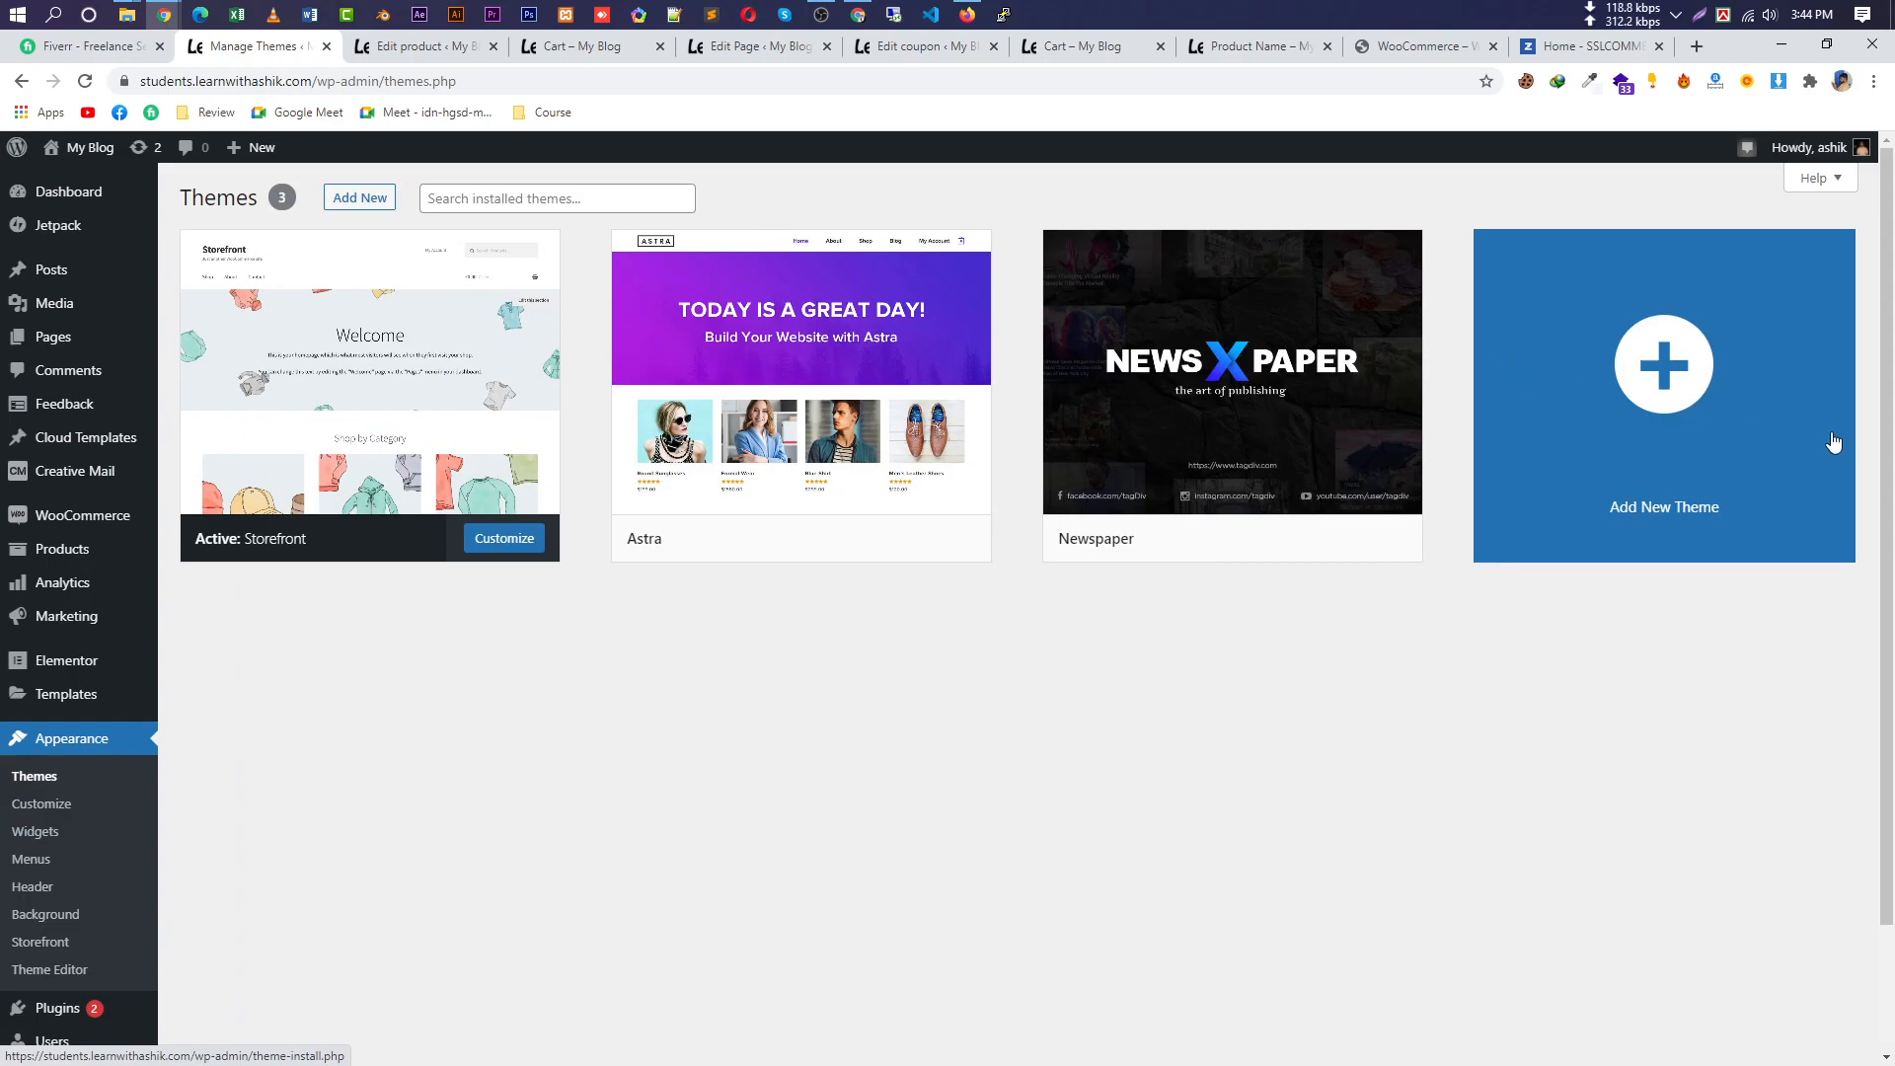
{"action": "scroll", "coordinate": [146, 1004], "scroll_direction": "down", "scroll_amount": 2}
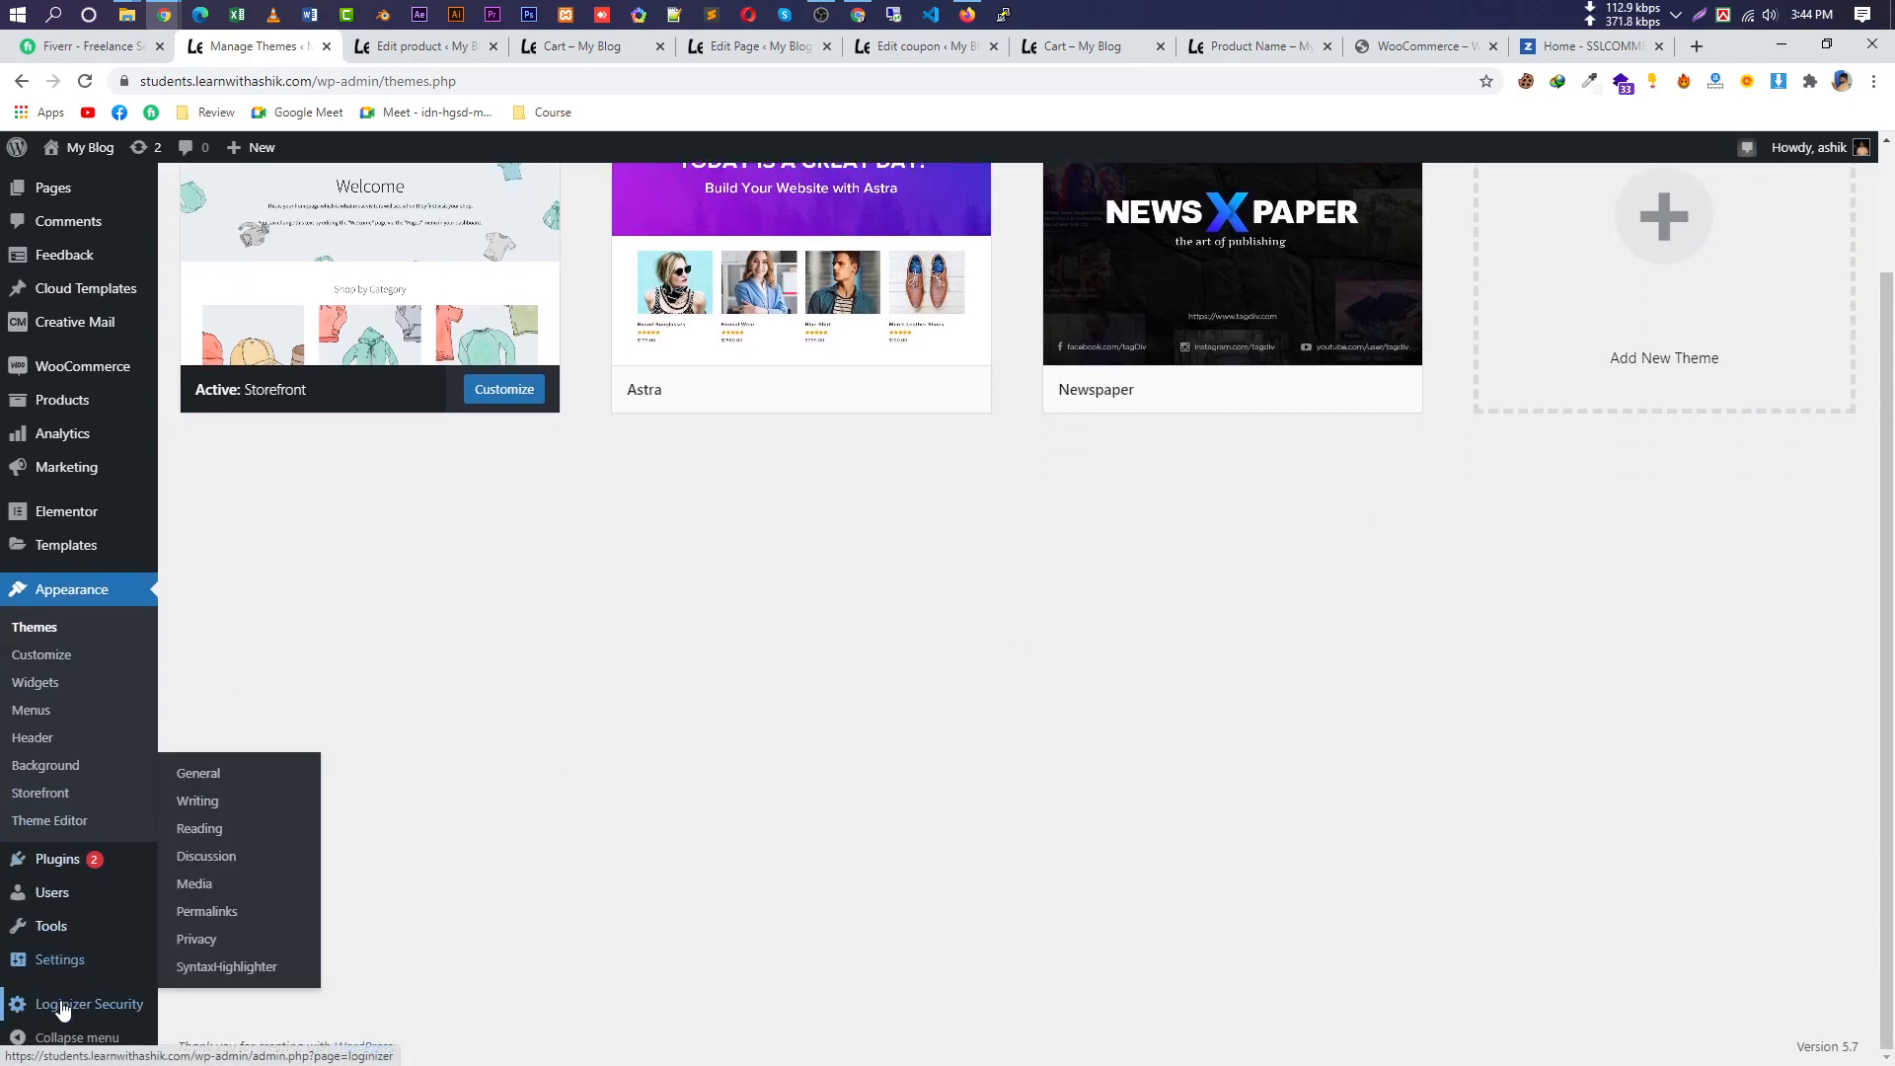
{"action": "scroll", "coordinate": [484, 796], "scroll_direction": "up", "scroll_amount": 2}
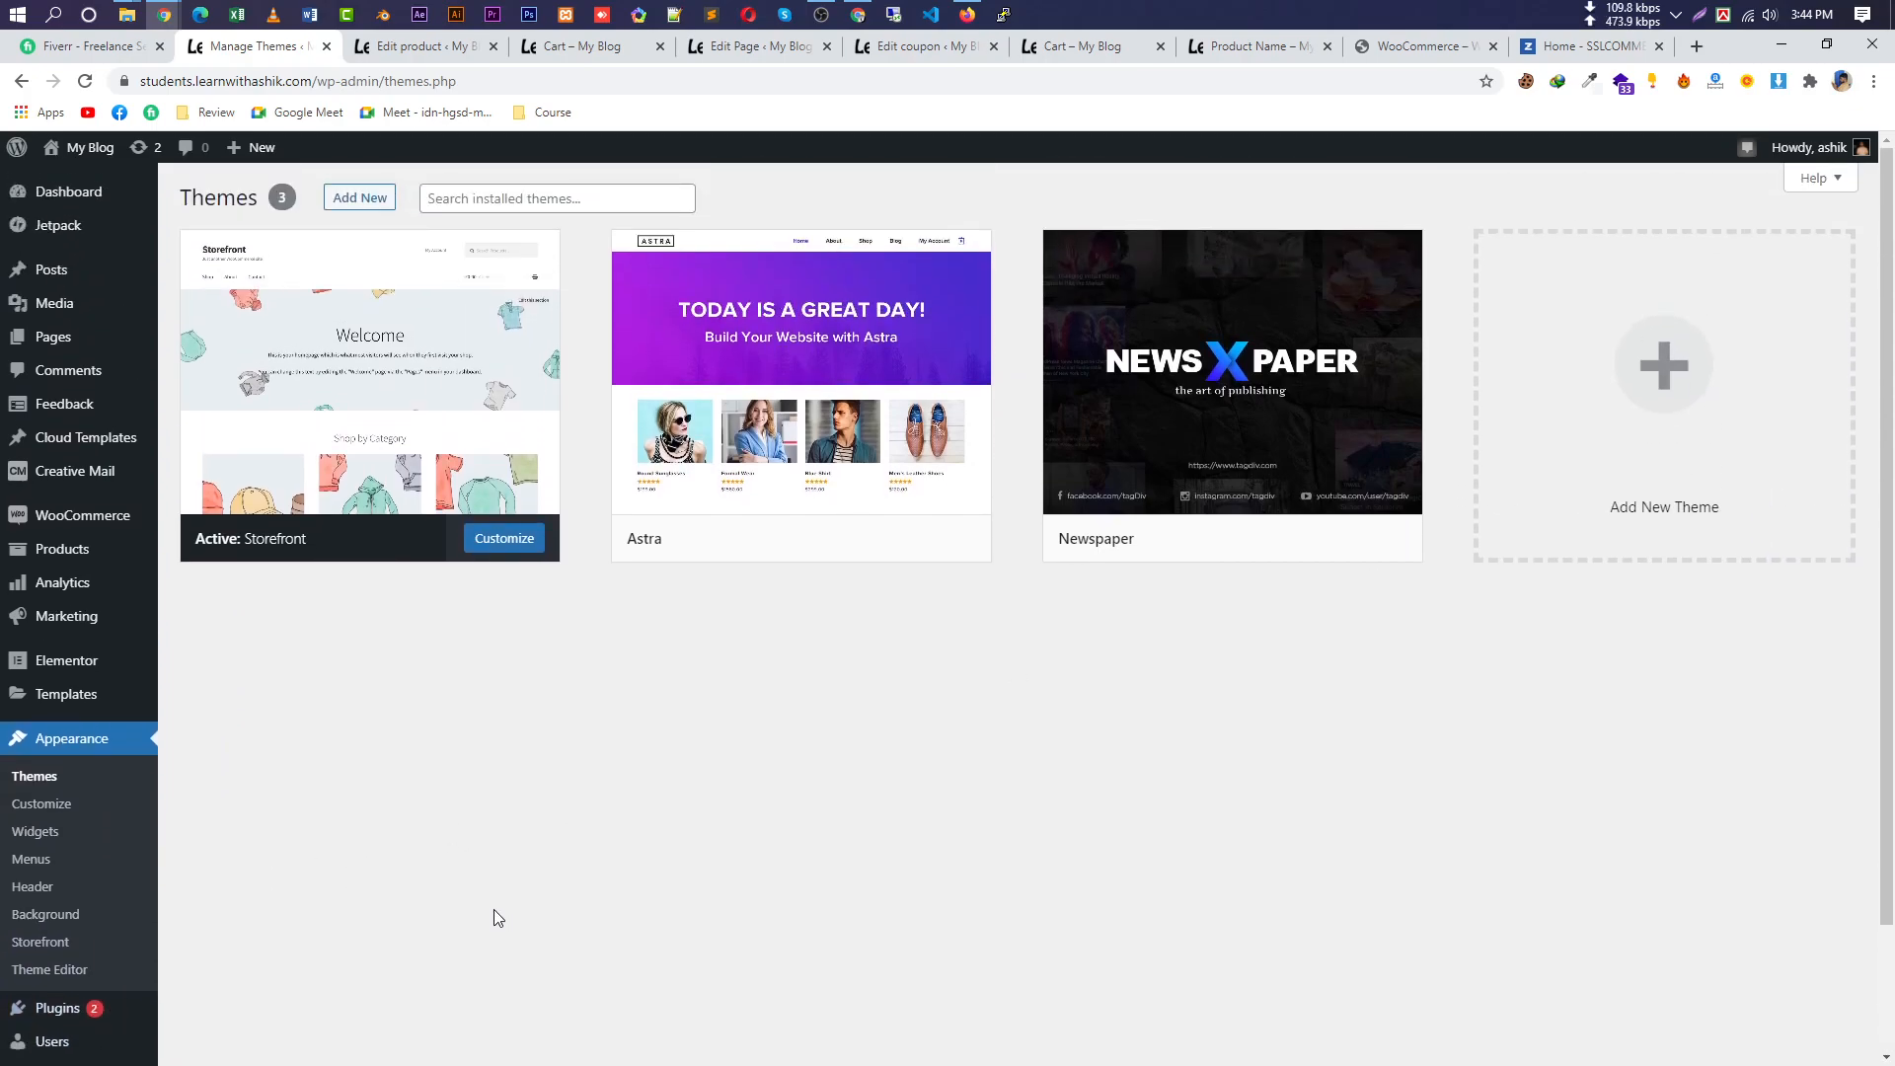
{"action": "mouse_move", "coordinate": [89, 1007]}
{"action": "left_click", "coordinate": [211, 952]}
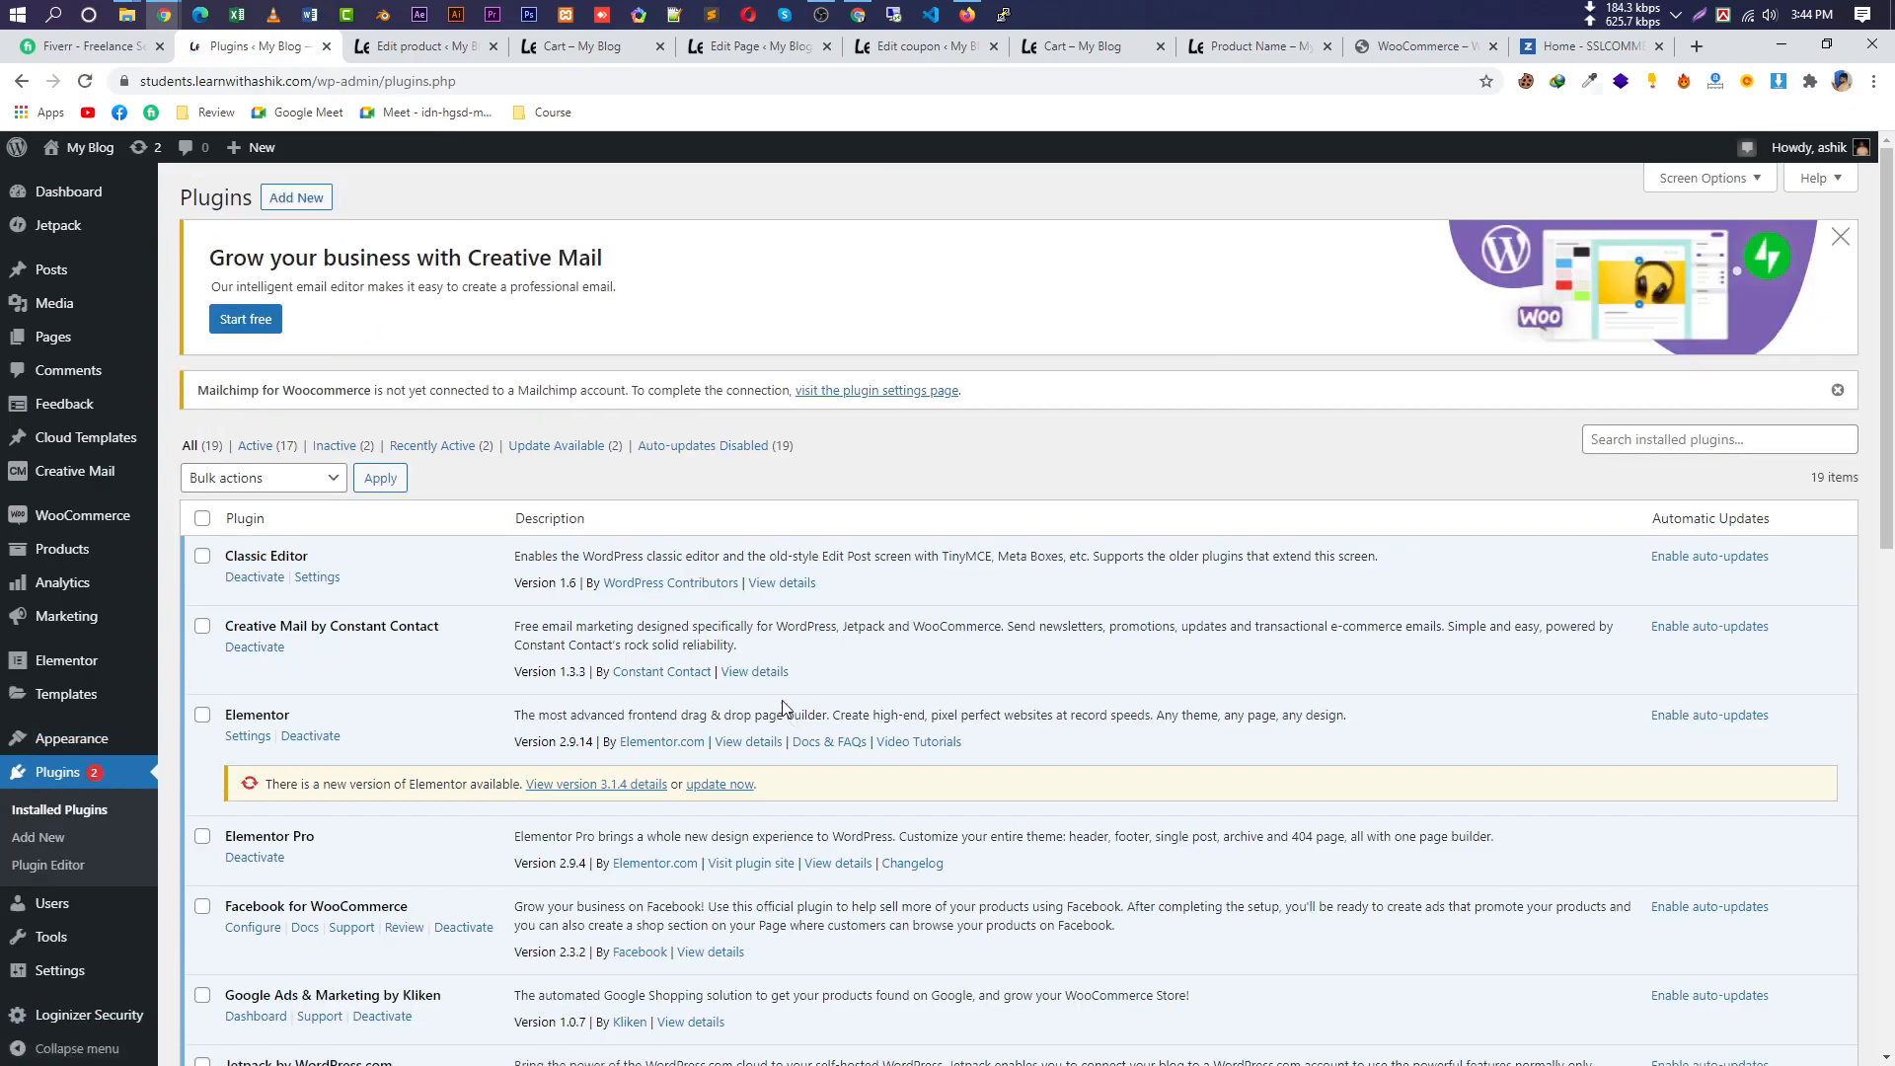
{"action": "scroll", "coordinate": [784, 707], "scroll_direction": "down", "scroll_amount": 7}
{"action": "scroll", "coordinate": [952, 749], "scroll_direction": "down", "scroll_amount": 4}
{"action": "left_click_drag", "start_coordinate": [1892, 788], "coordinate": [1891, 266]}
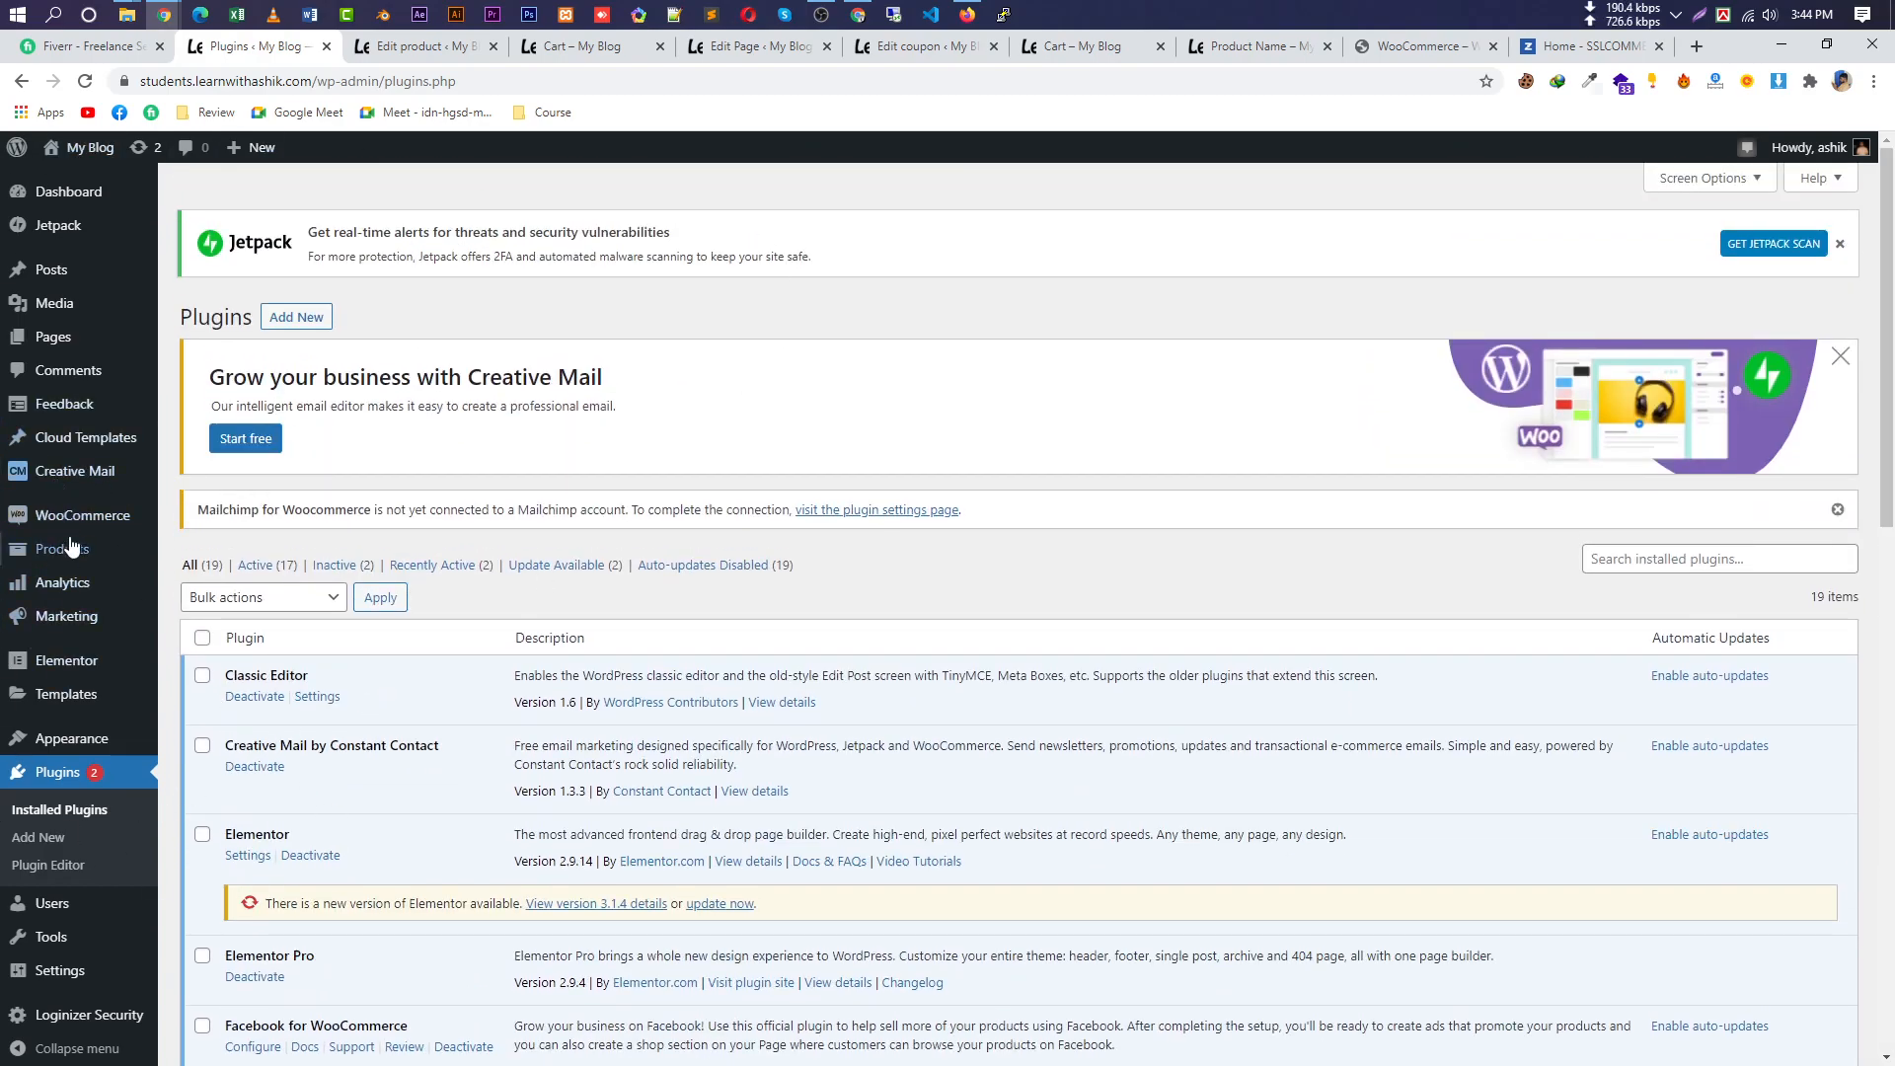
{"action": "mouse_move", "coordinate": [75, 523]}
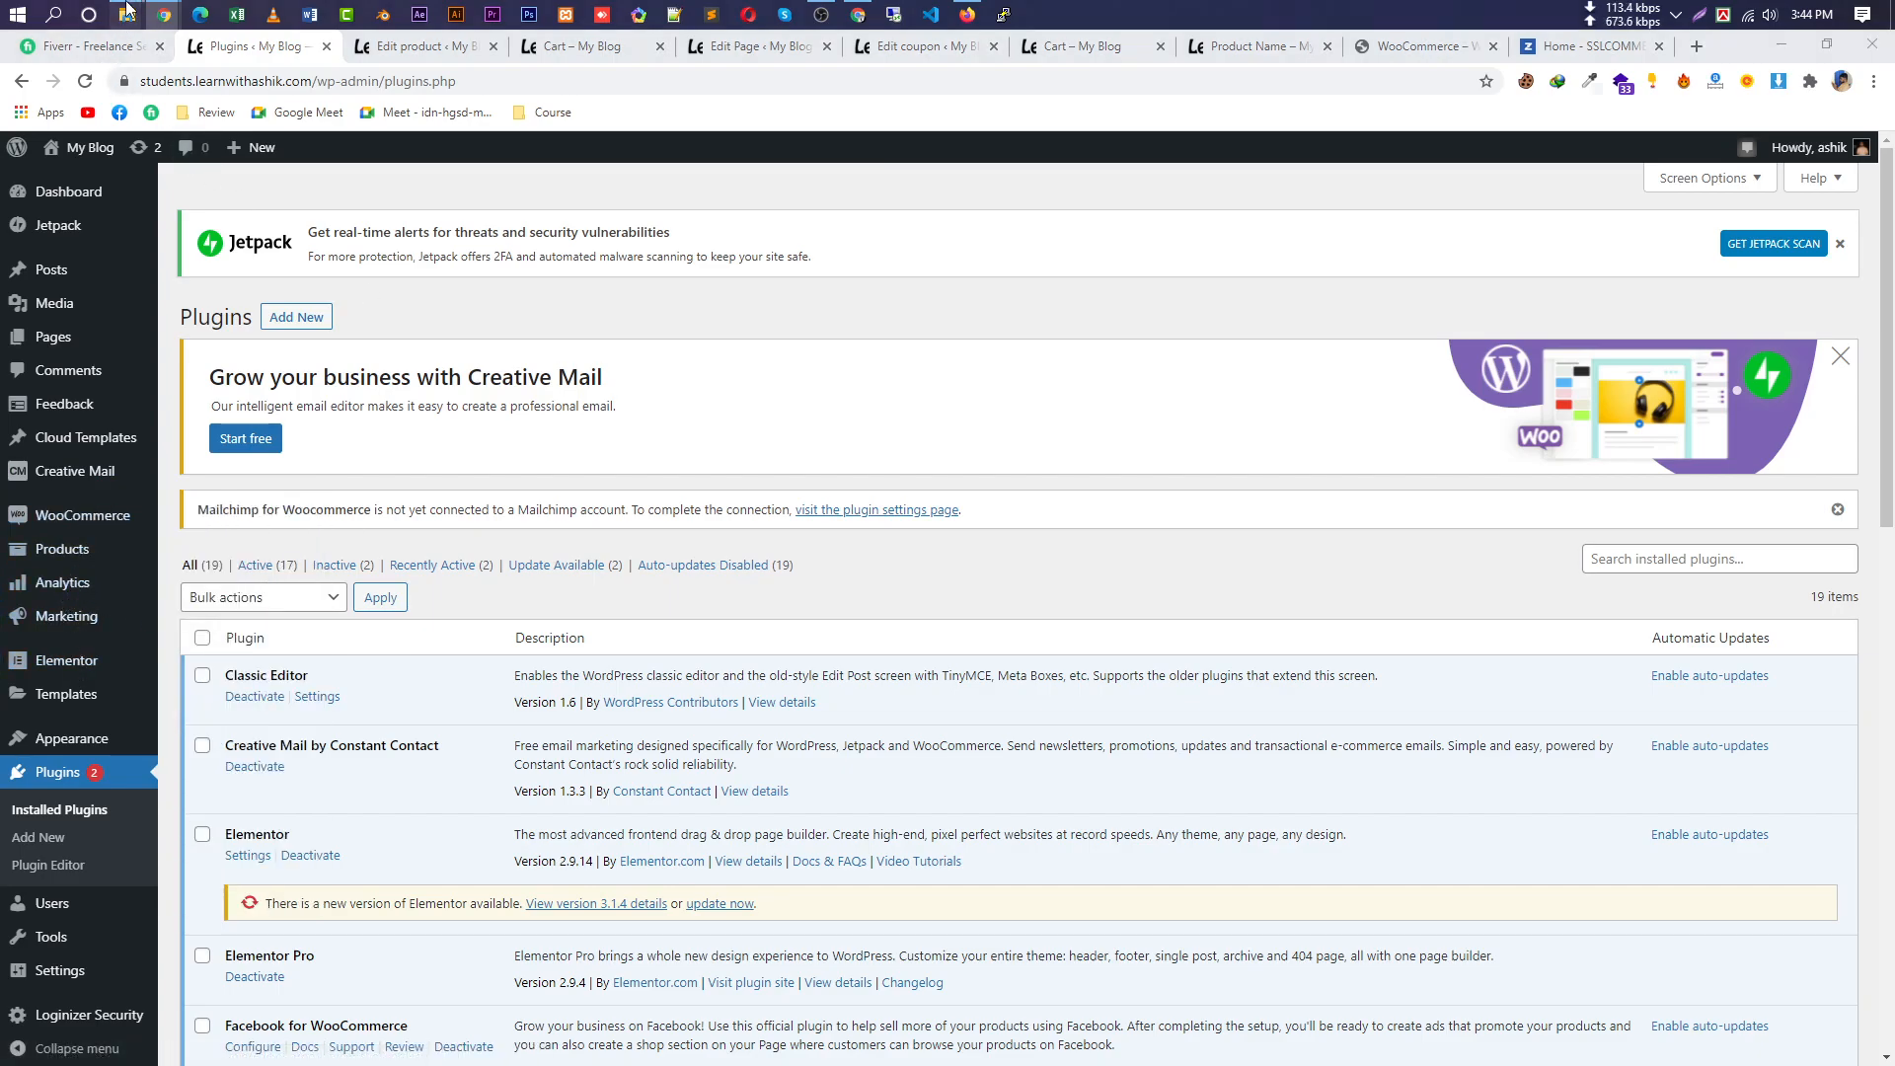
{"action": "mouse_move", "coordinate": [126, 8]}
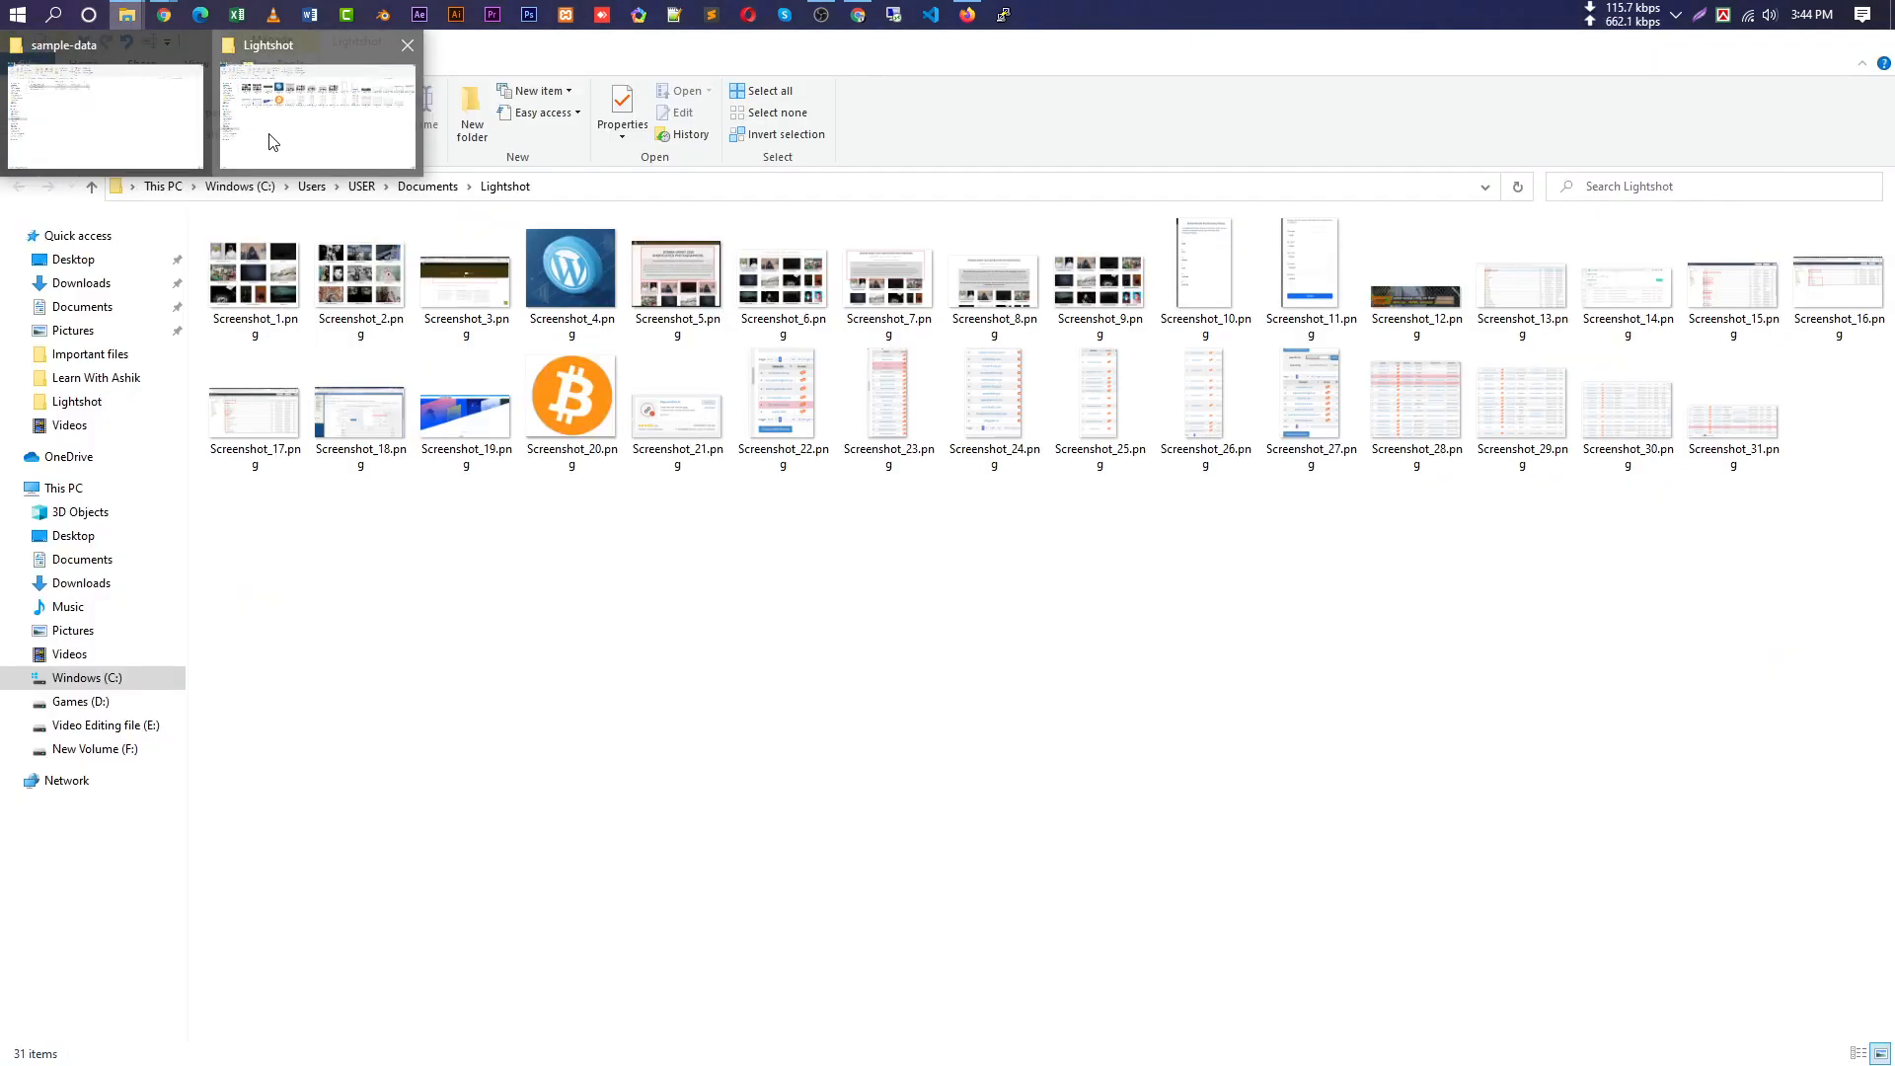
Go up to woocommerce.5.1.0 and check the woocommerce folder's size: 28.3 MB, 3,252 files, 610 folders.
{"action": "left_click", "coordinate": [44, 138]}
{"action": "left_click", "coordinate": [92, 186]}
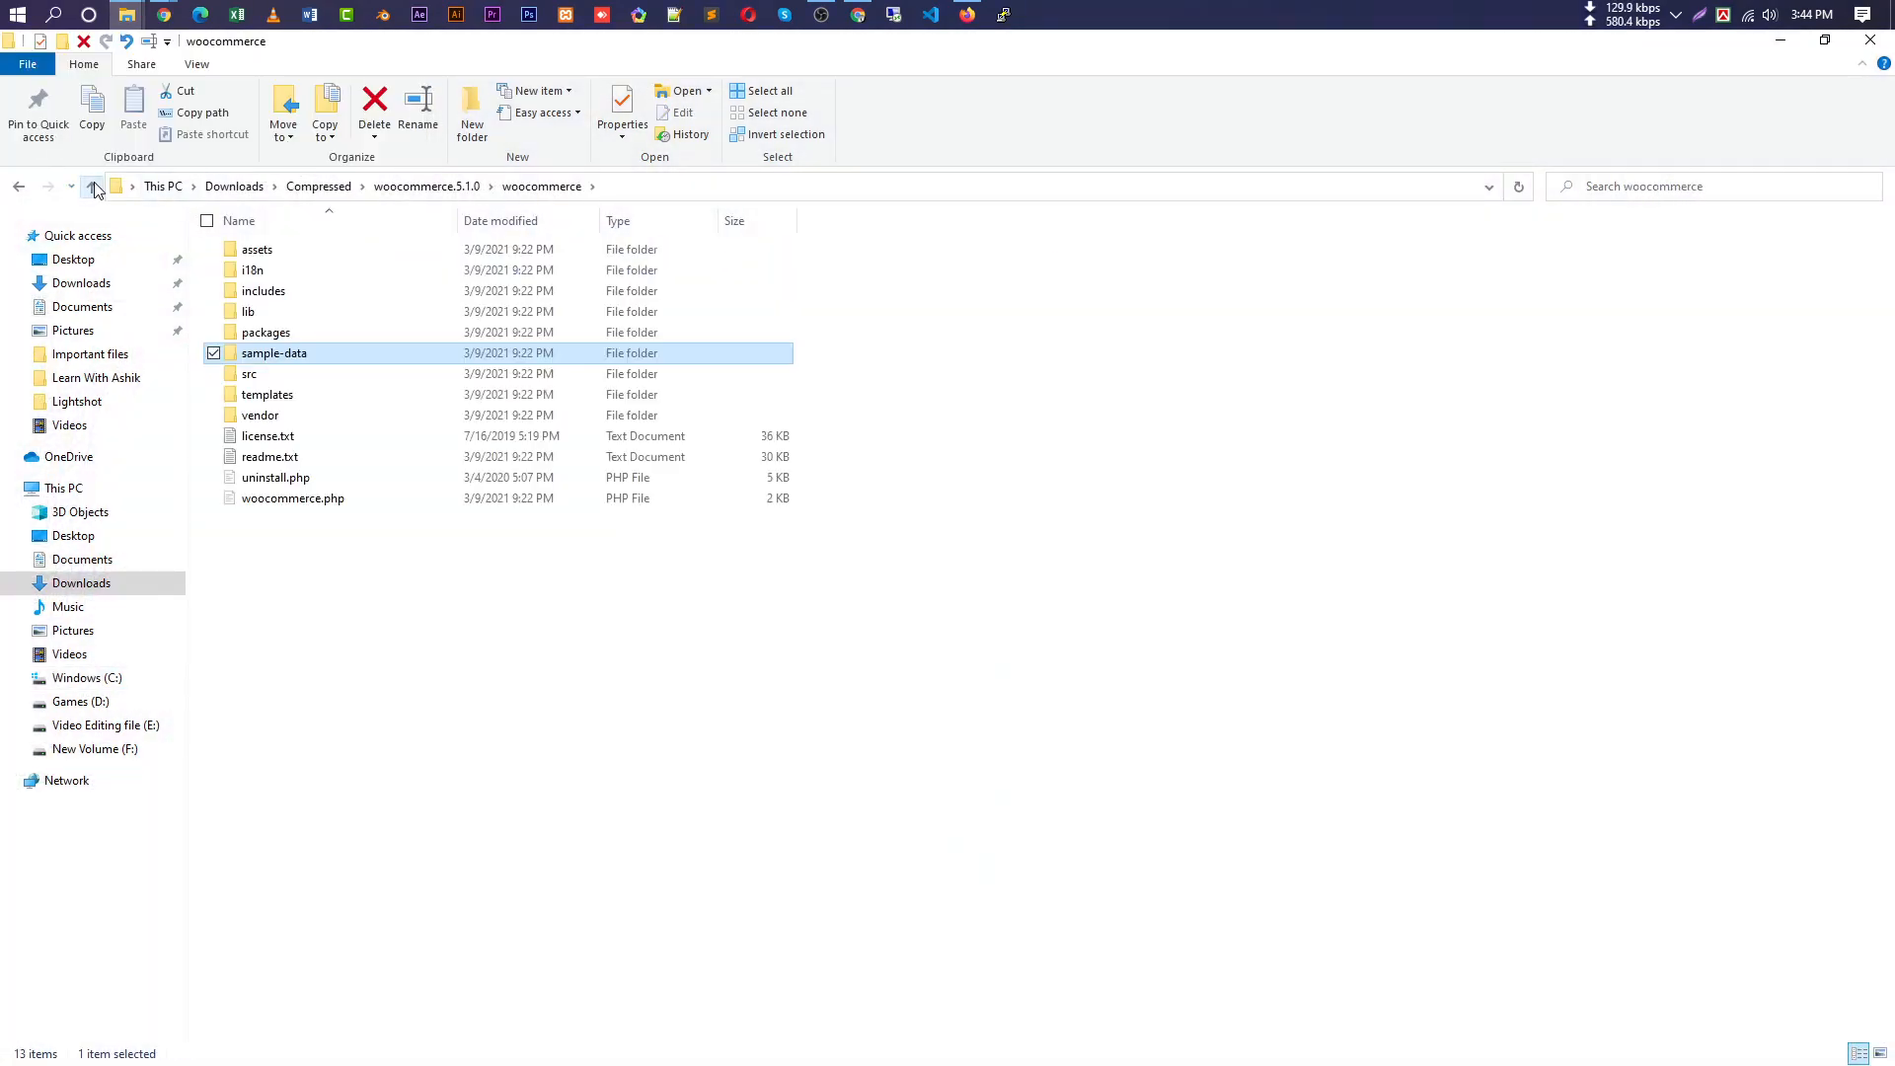
{"action": "key", "text": "alt+Up"}
{"action": "right_click", "coordinate": [345, 253]}
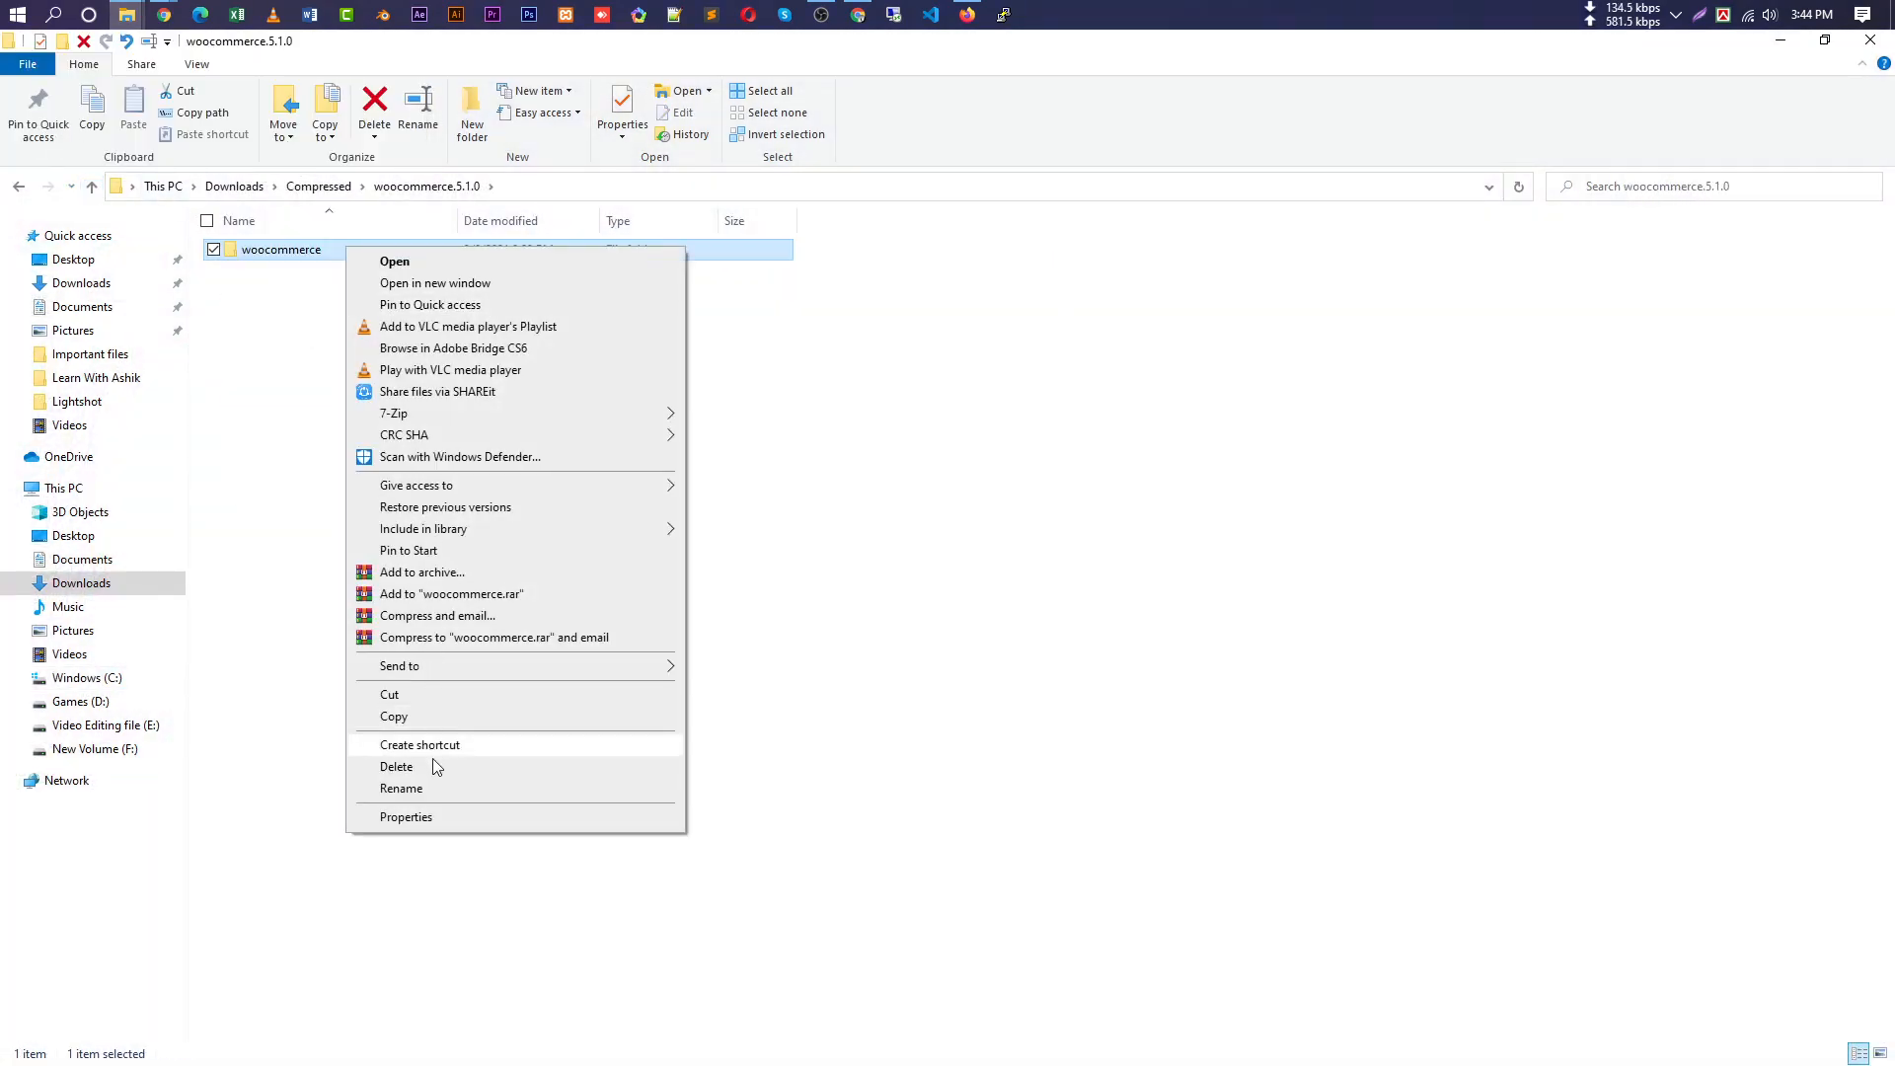
{"action": "left_click", "coordinate": [446, 825]}
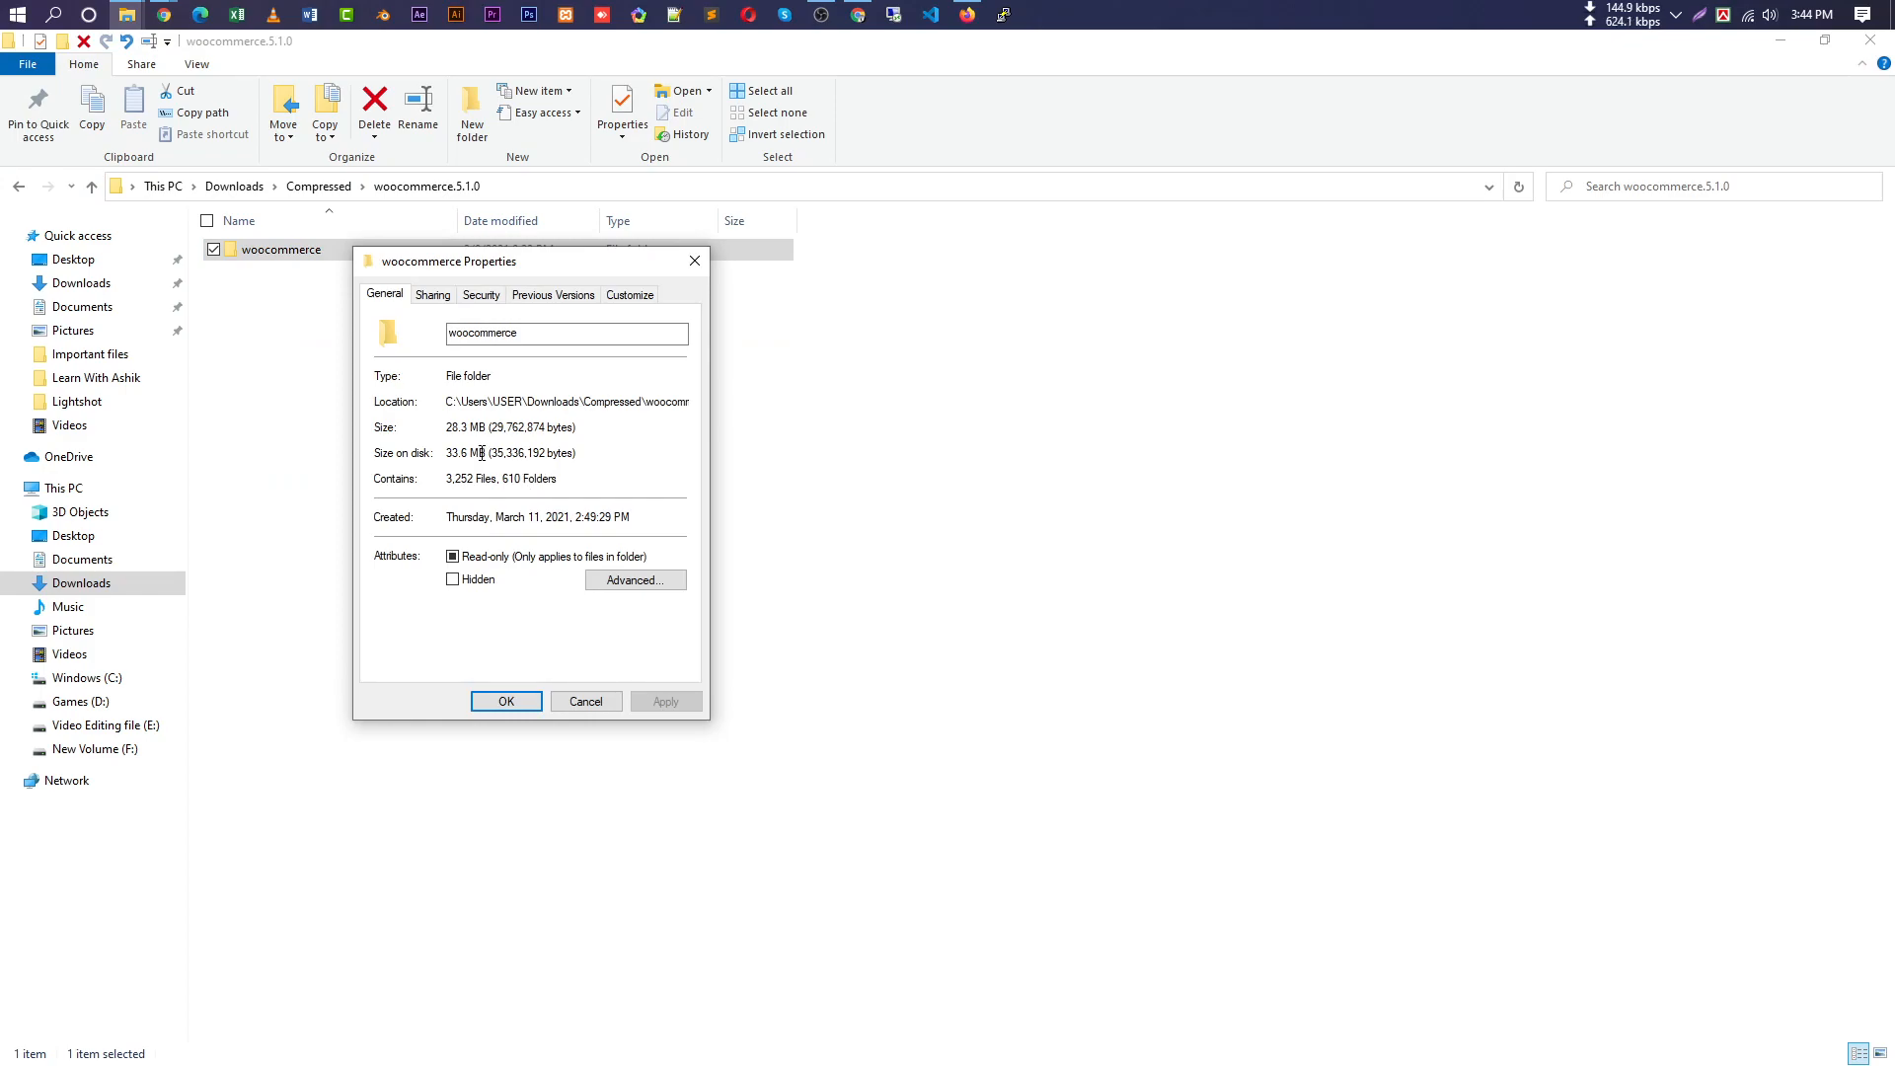
{"action": "left_click_drag", "start_coordinate": [488, 425], "coordinate": [447, 426]}
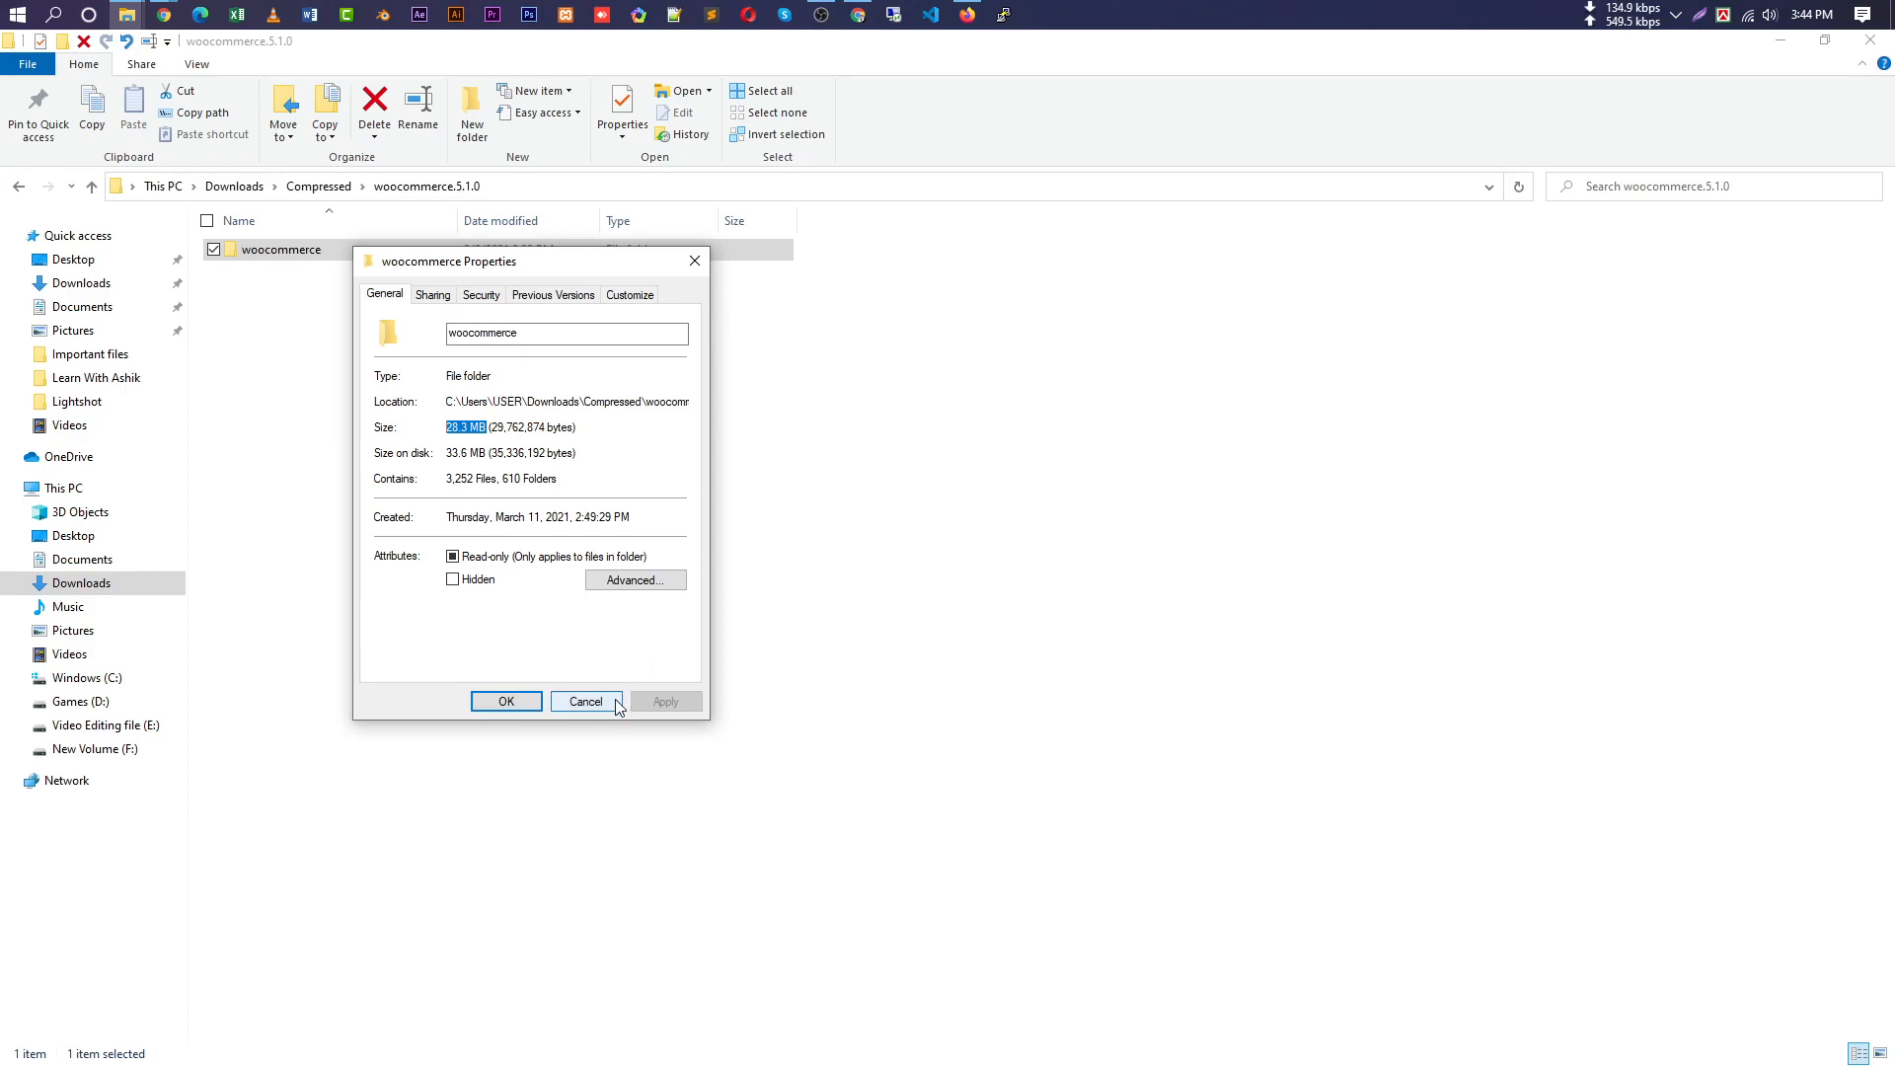
{"action": "left_click", "coordinate": [585, 701]}
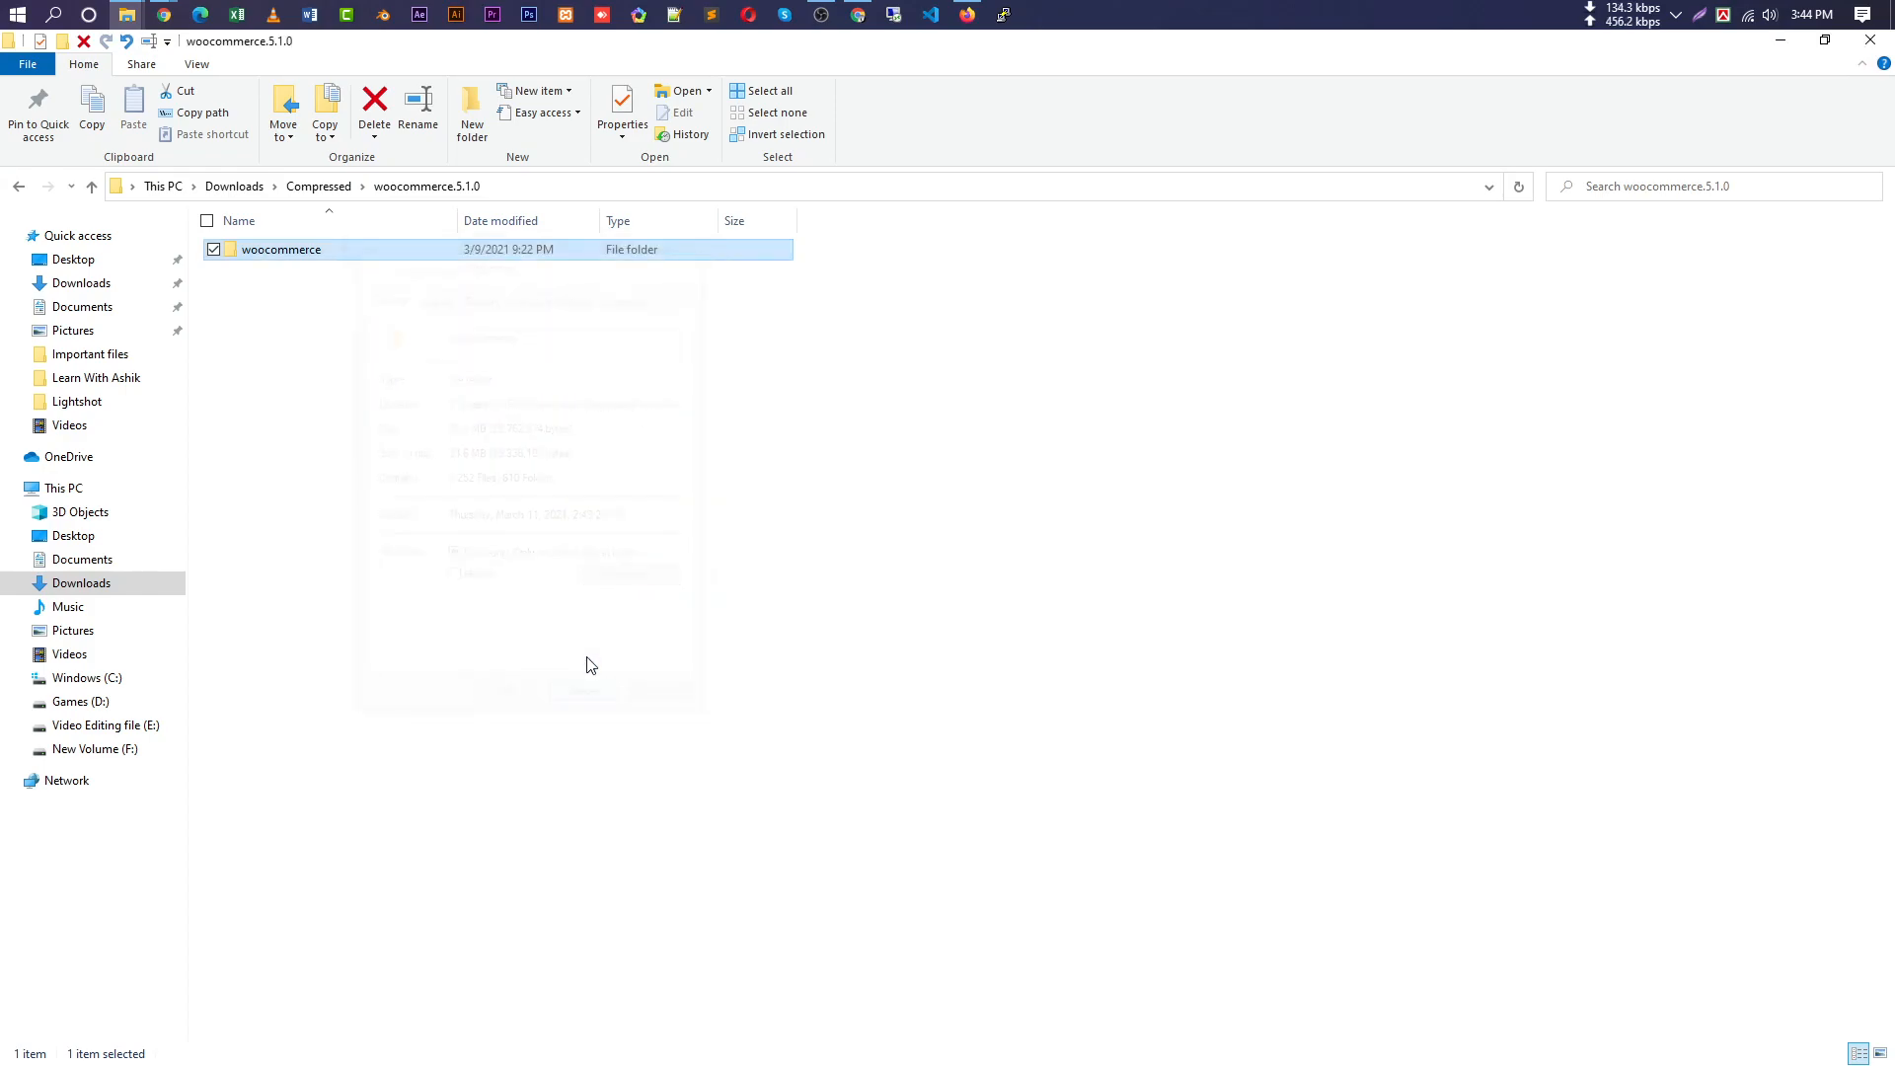
Browse the woocommerce plugin folder's 136-item includes folder, then return to its 13 items.
{"action": "double_click", "coordinate": [417, 261]}
{"action": "left_click_drag", "start_coordinate": [401, 586], "coordinate": [493, 261]}
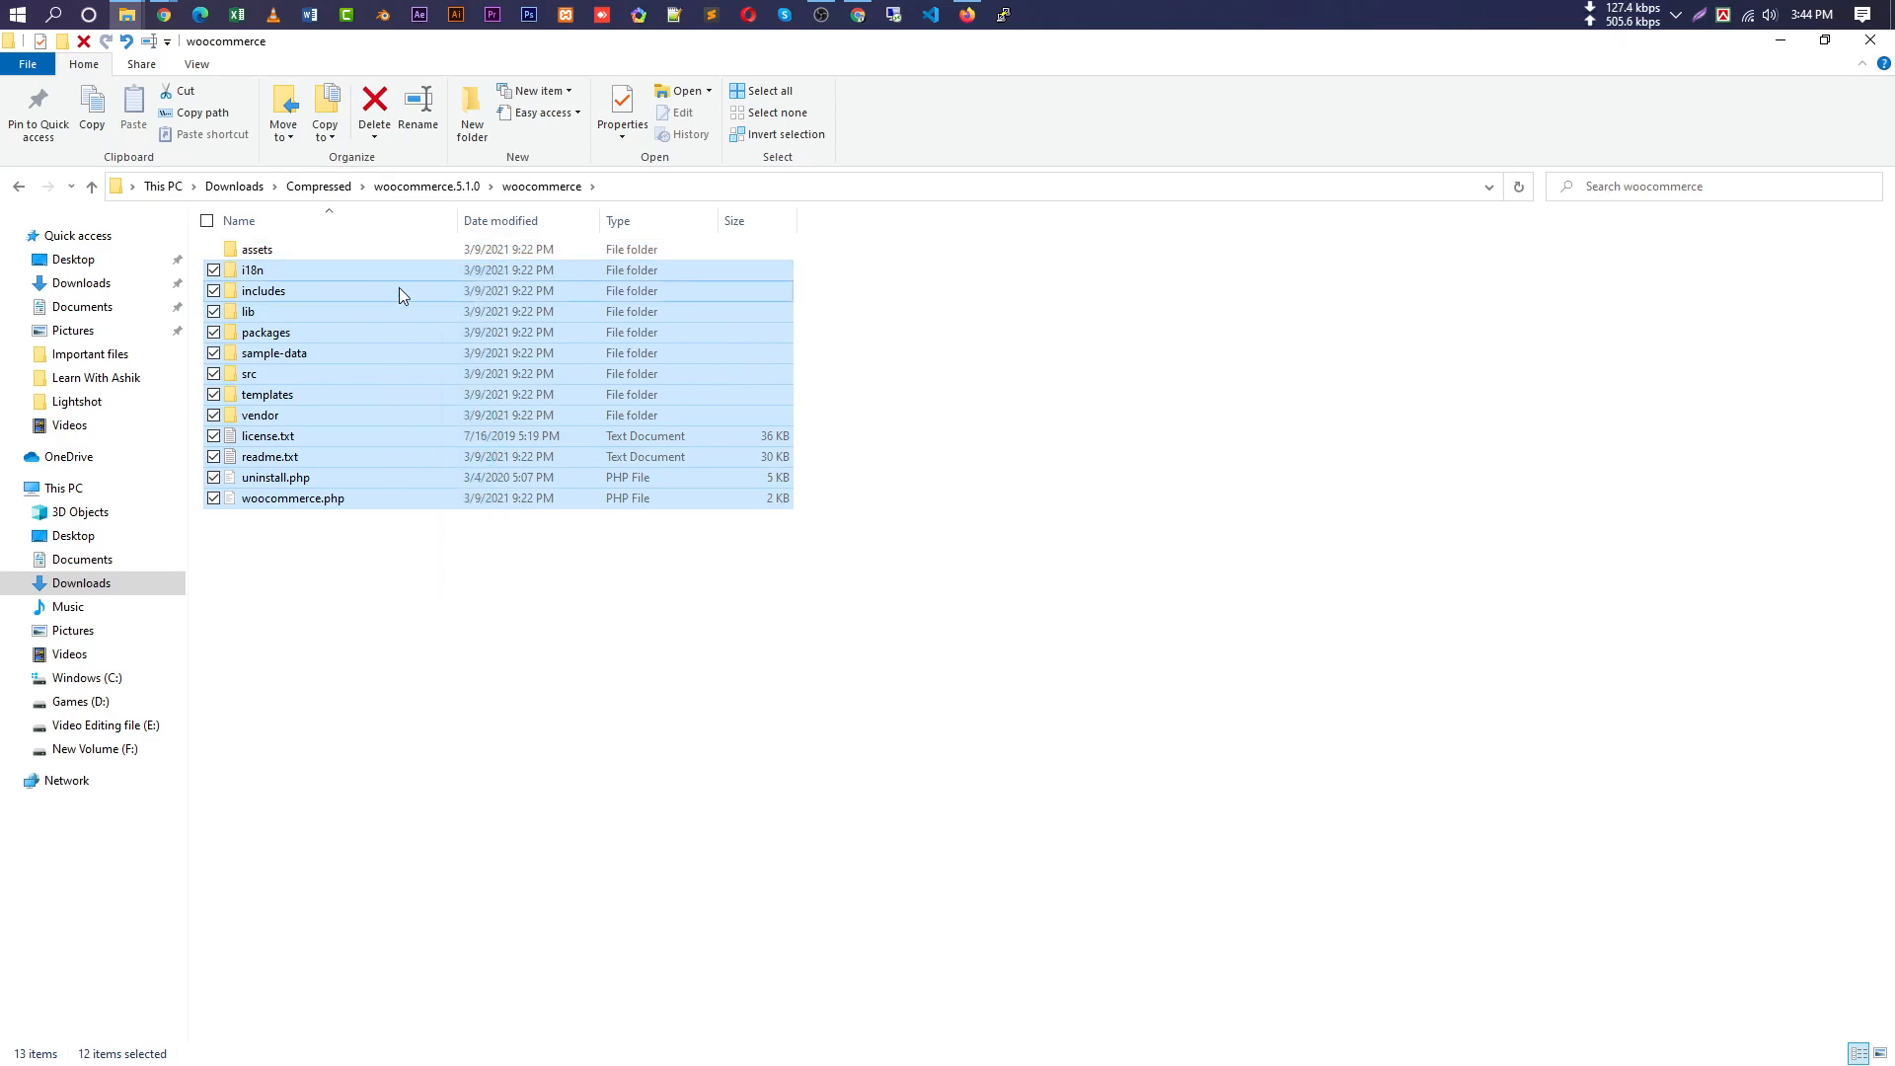
{"action": "double_click", "coordinate": [395, 290]}
{"action": "scroll", "coordinate": [553, 869], "scroll_direction": "down", "scroll_amount": 5}
{"action": "scroll", "coordinate": [558, 874], "scroll_direction": "down", "scroll_amount": 20}
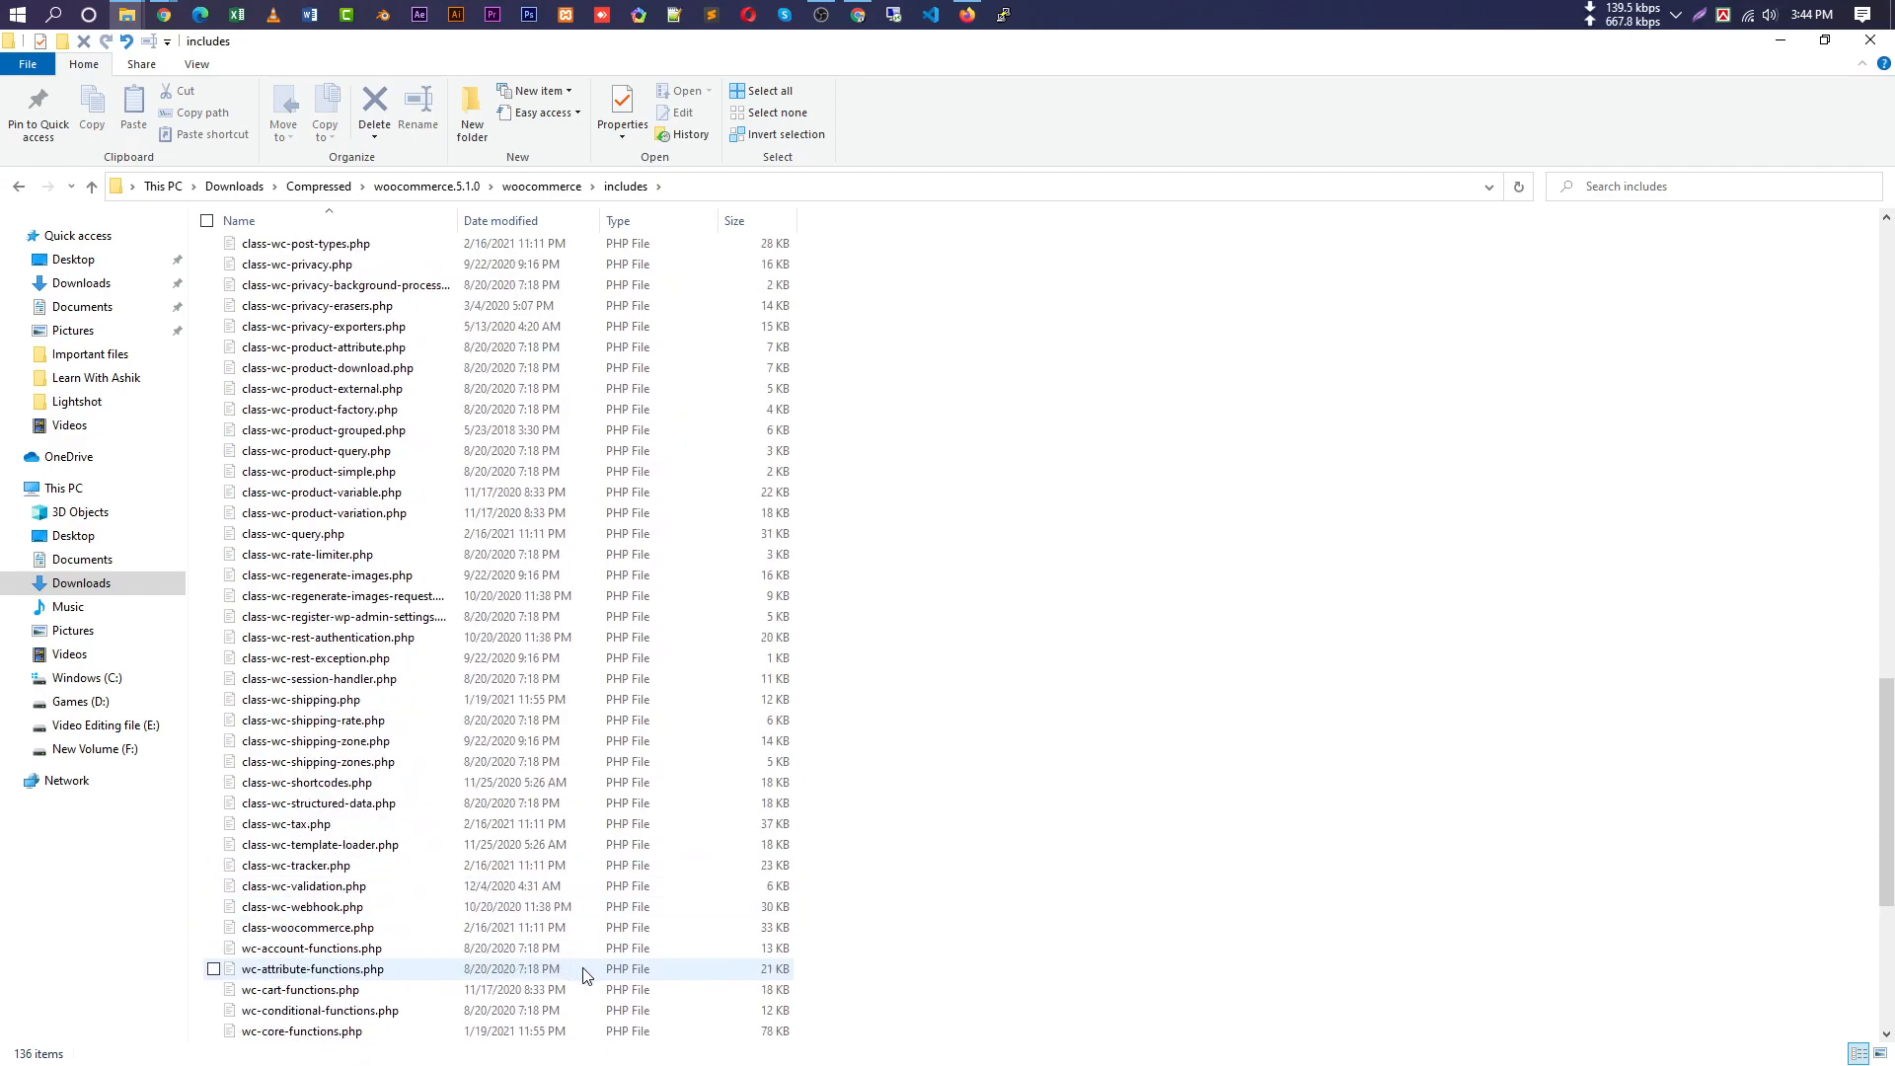
{"action": "scroll", "coordinate": [582, 975], "scroll_direction": "down", "scroll_amount": 7}
{"action": "left_click_drag", "start_coordinate": [834, 1039], "coordinate": [357, 753]}
{"action": "scroll", "coordinate": [397, 862], "scroll_direction": "down", "scroll_amount": 20}
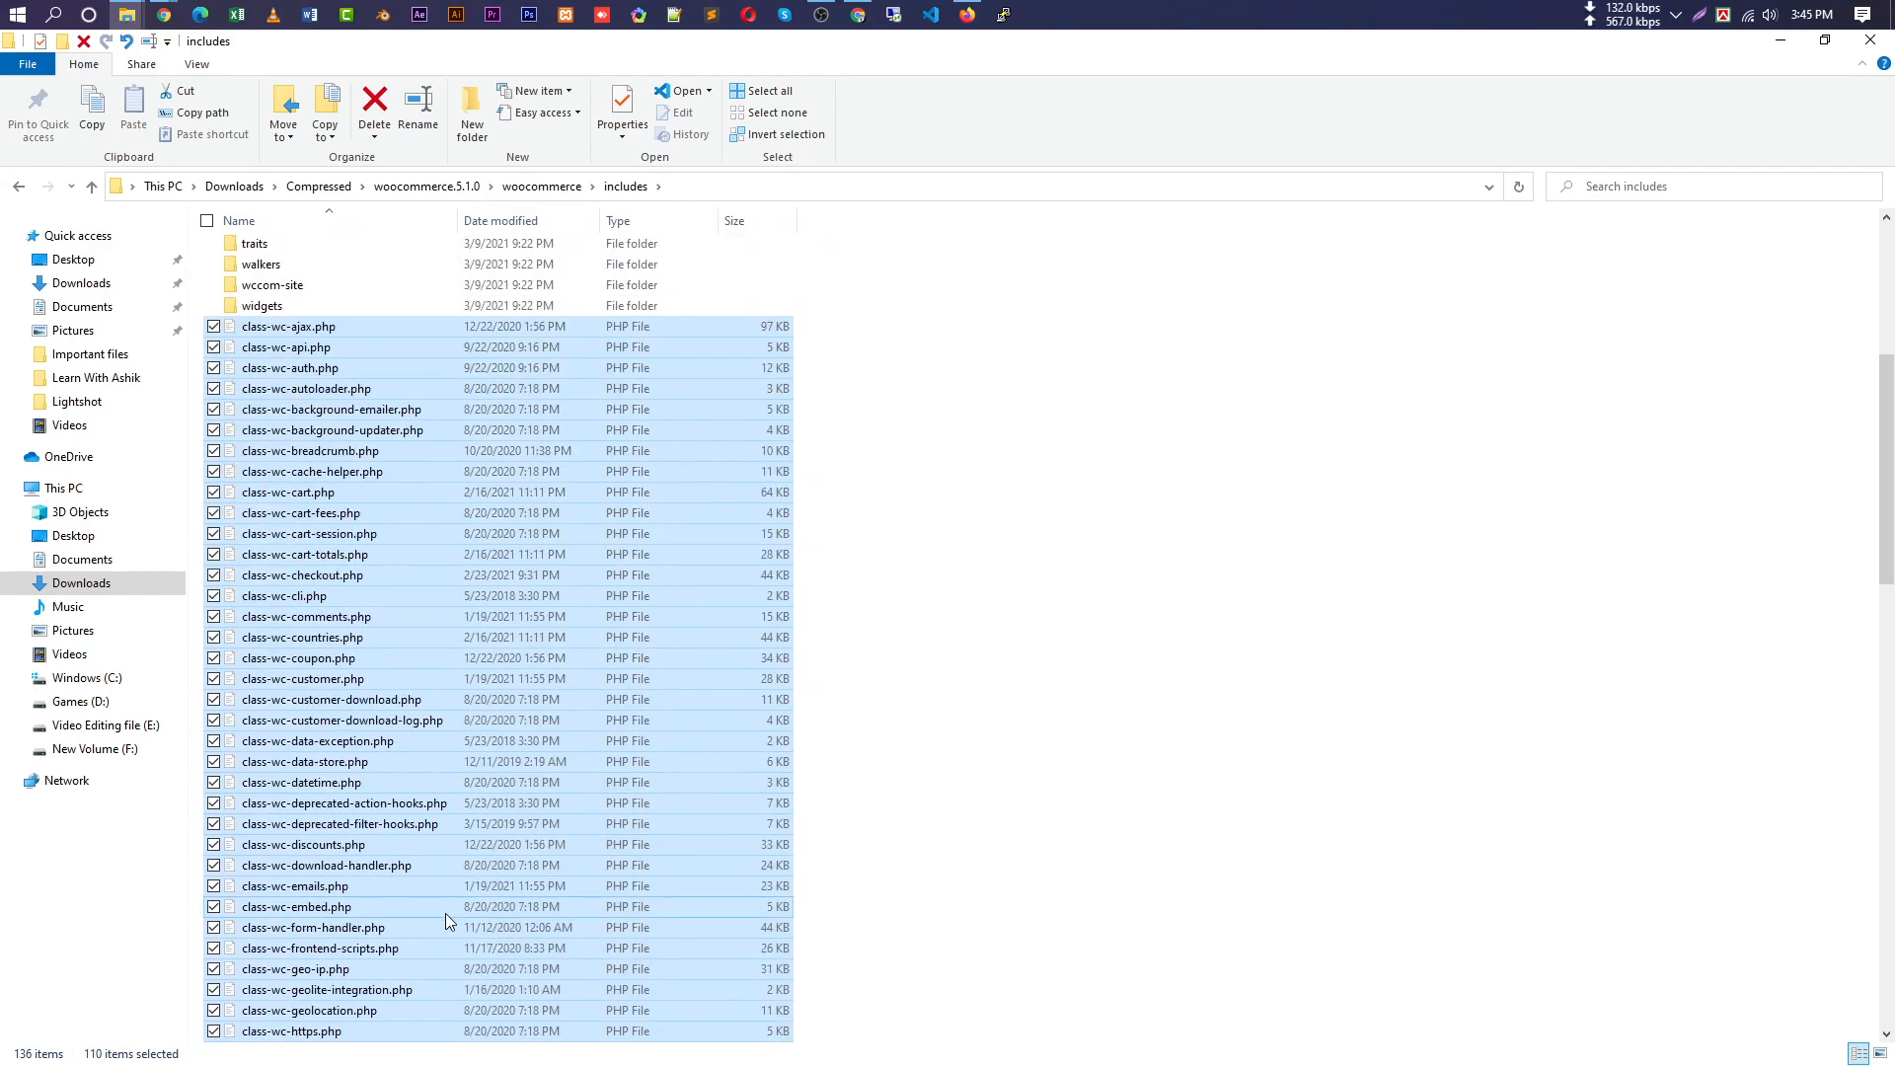
{"action": "scroll", "coordinate": [398, 862], "scroll_direction": "down", "scroll_amount": 10}
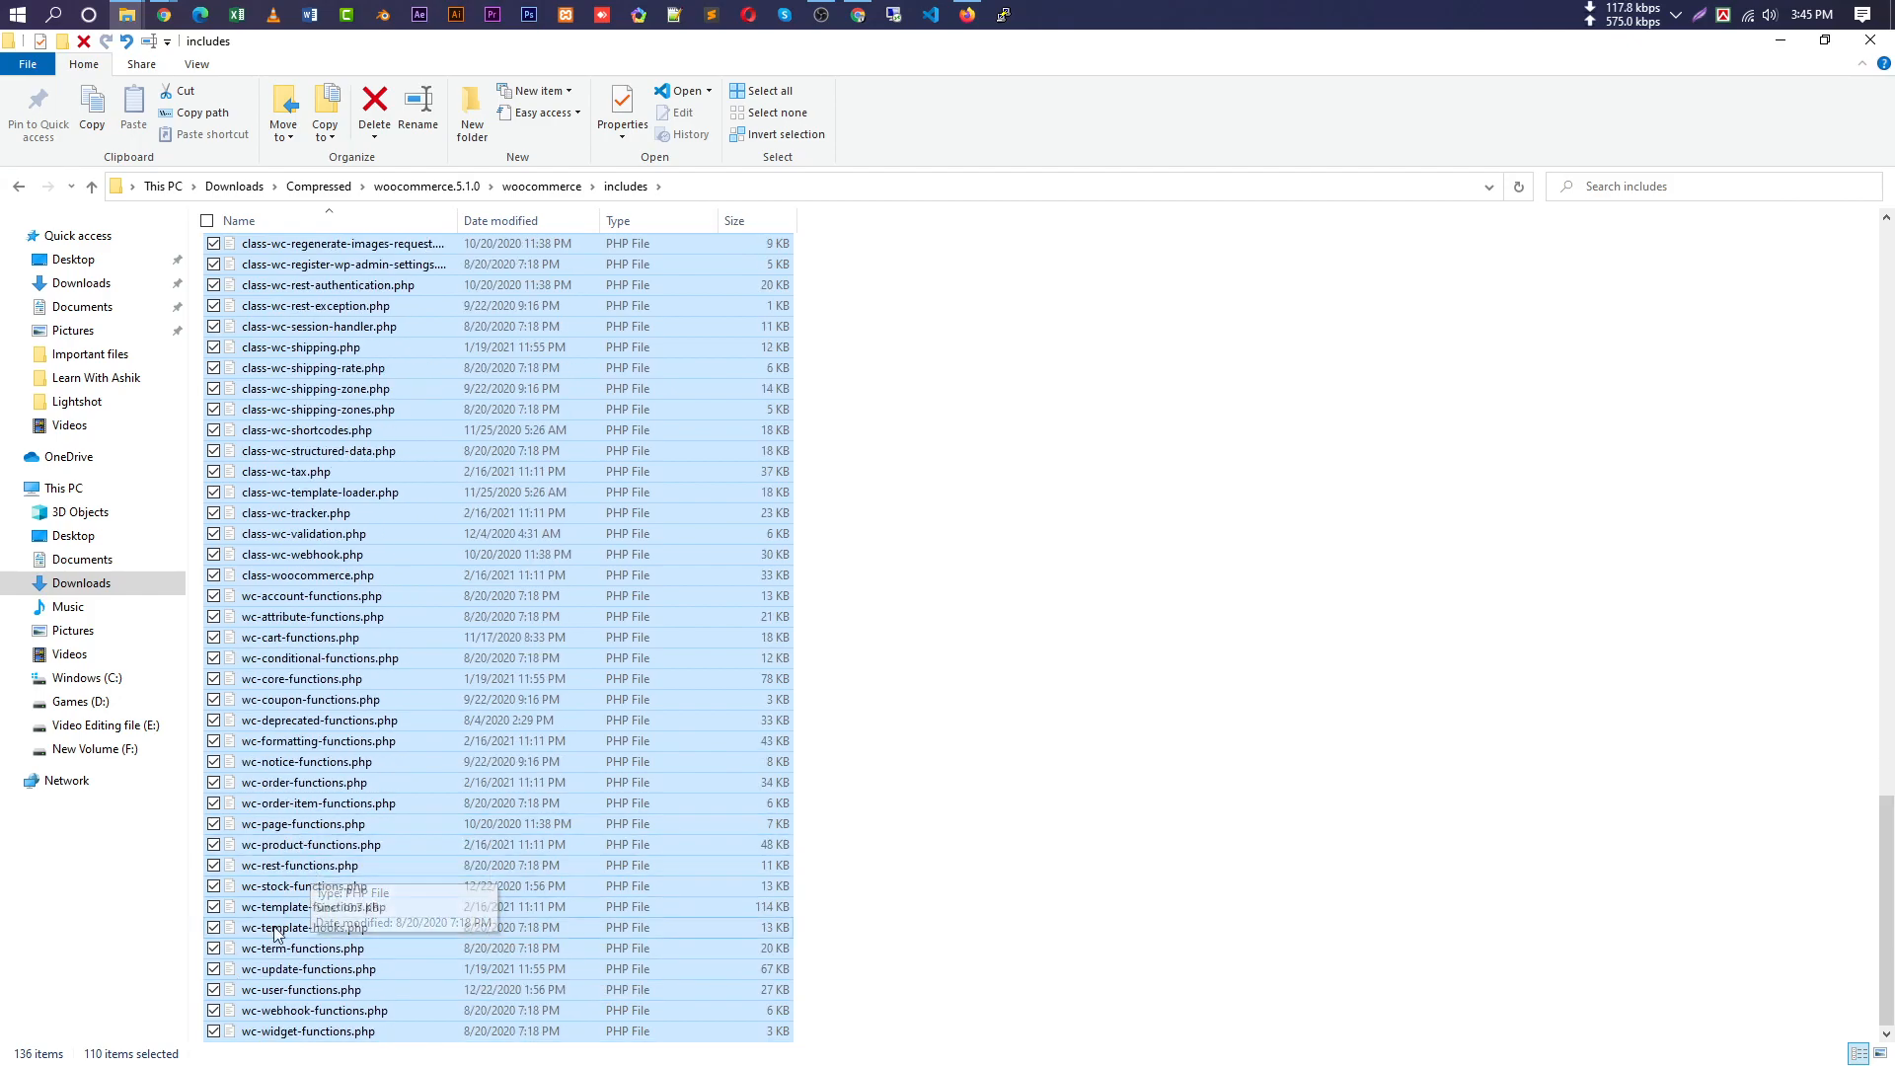
{"action": "left_click_drag", "start_coordinate": [1886, 949], "coordinate": [1886, 381]}
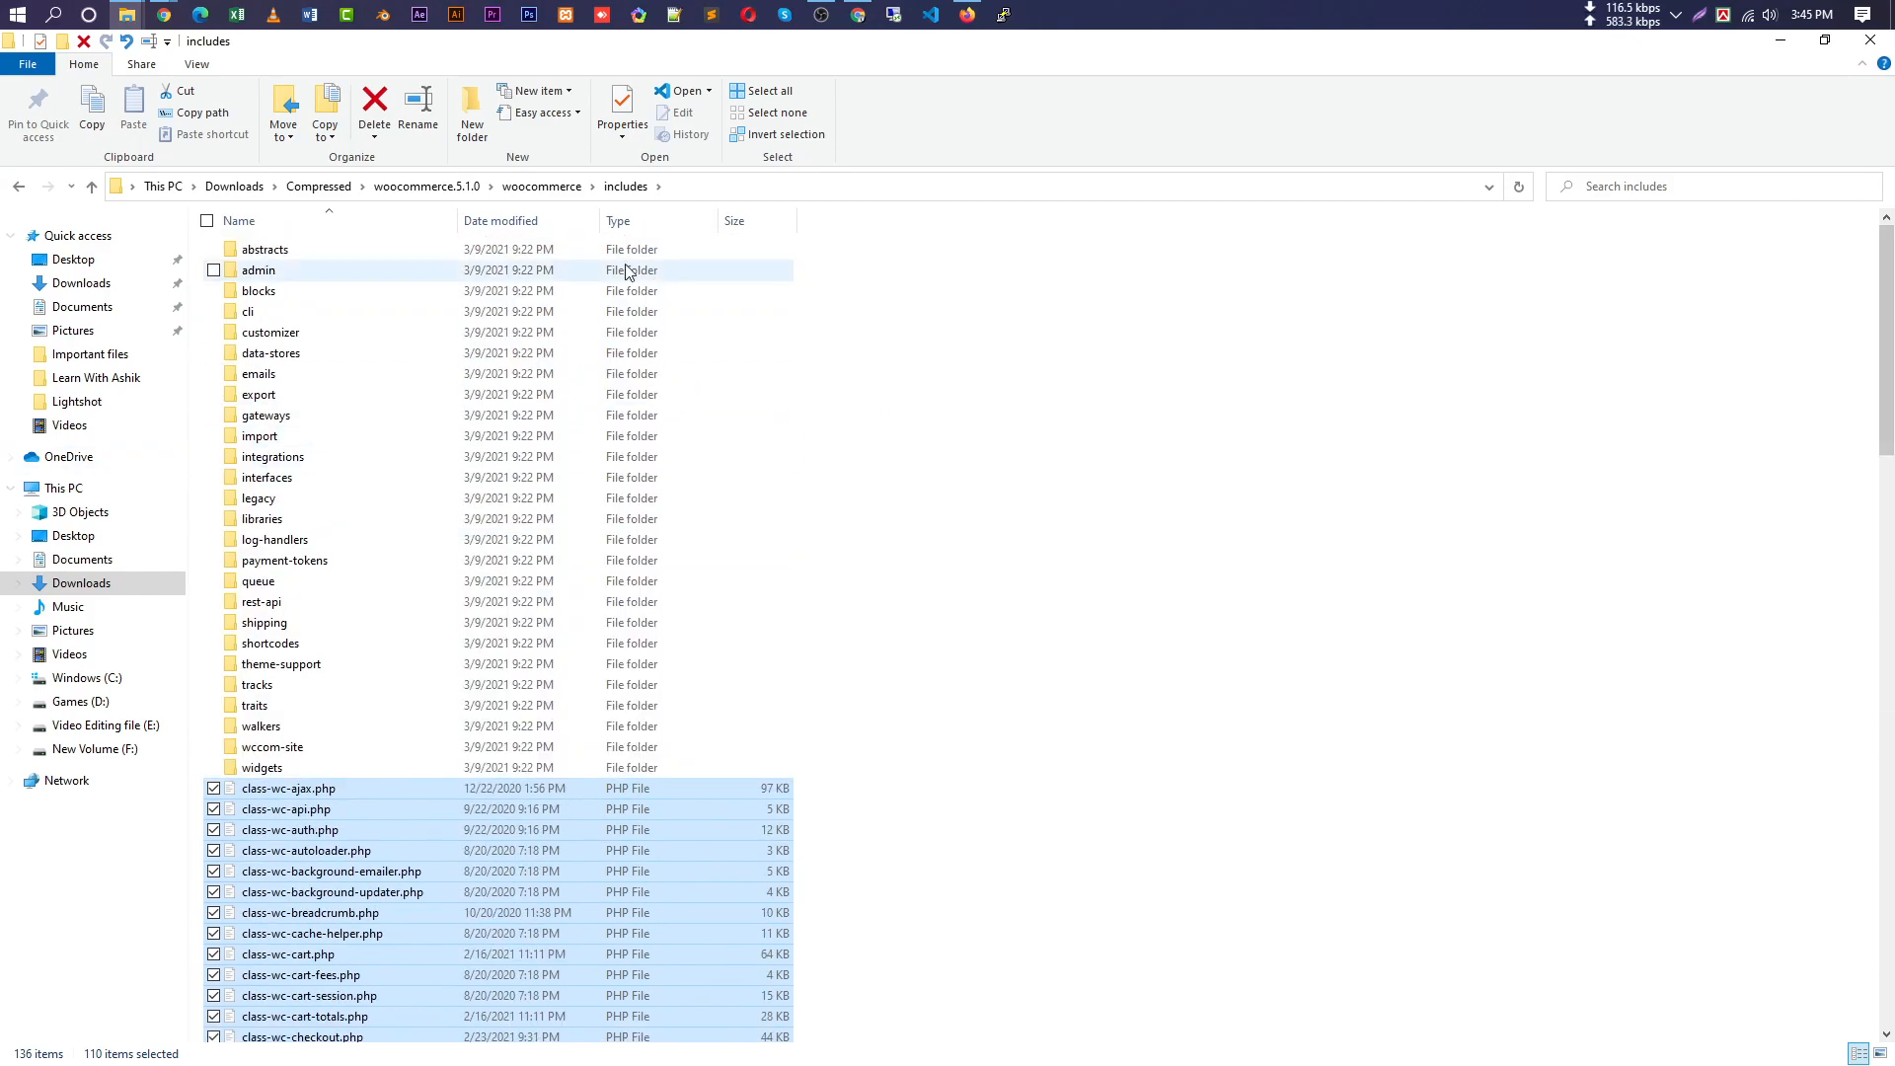
{"action": "left_click", "coordinate": [90, 186]}
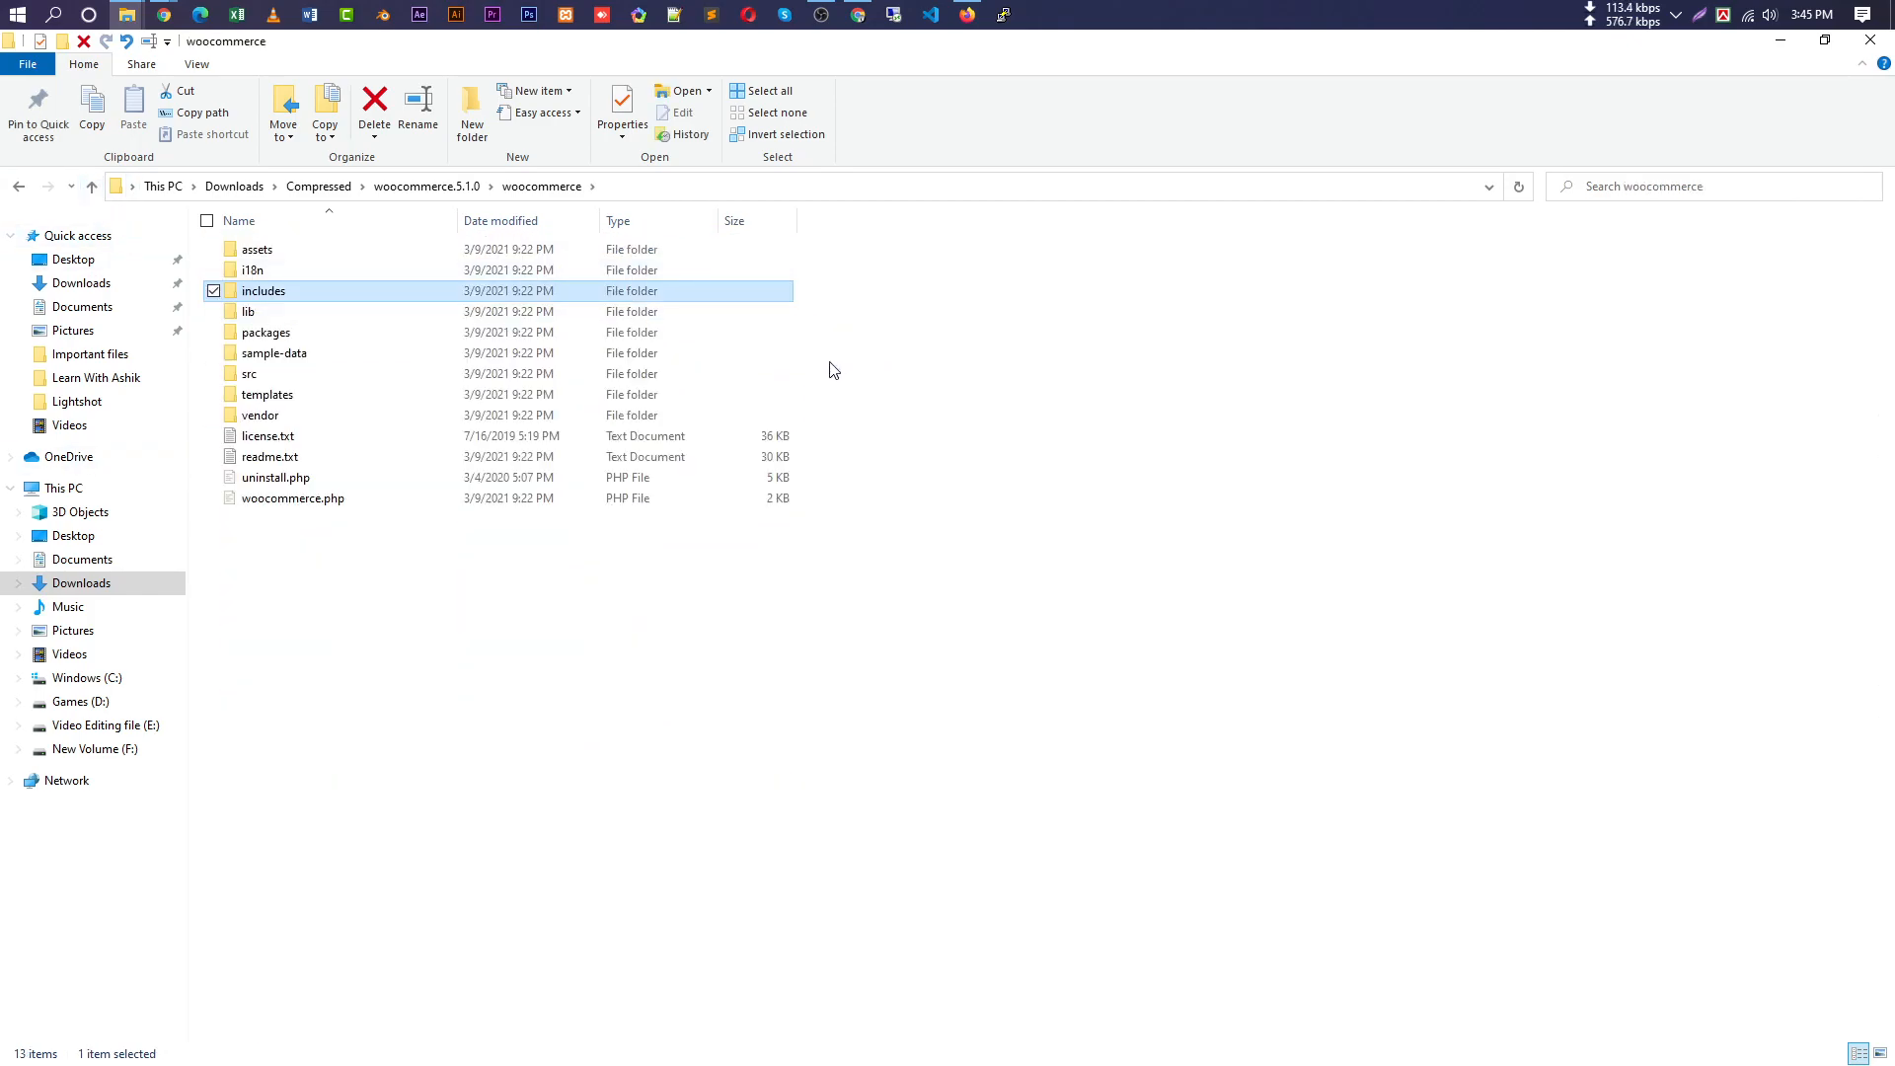
Confirm all 13 woocommerce items together total 28.3 MB via Properties.
{"action": "left_click_drag", "start_coordinate": [327, 543], "coordinate": [329, 243]}
{"action": "right_click", "coordinate": [322, 254]}
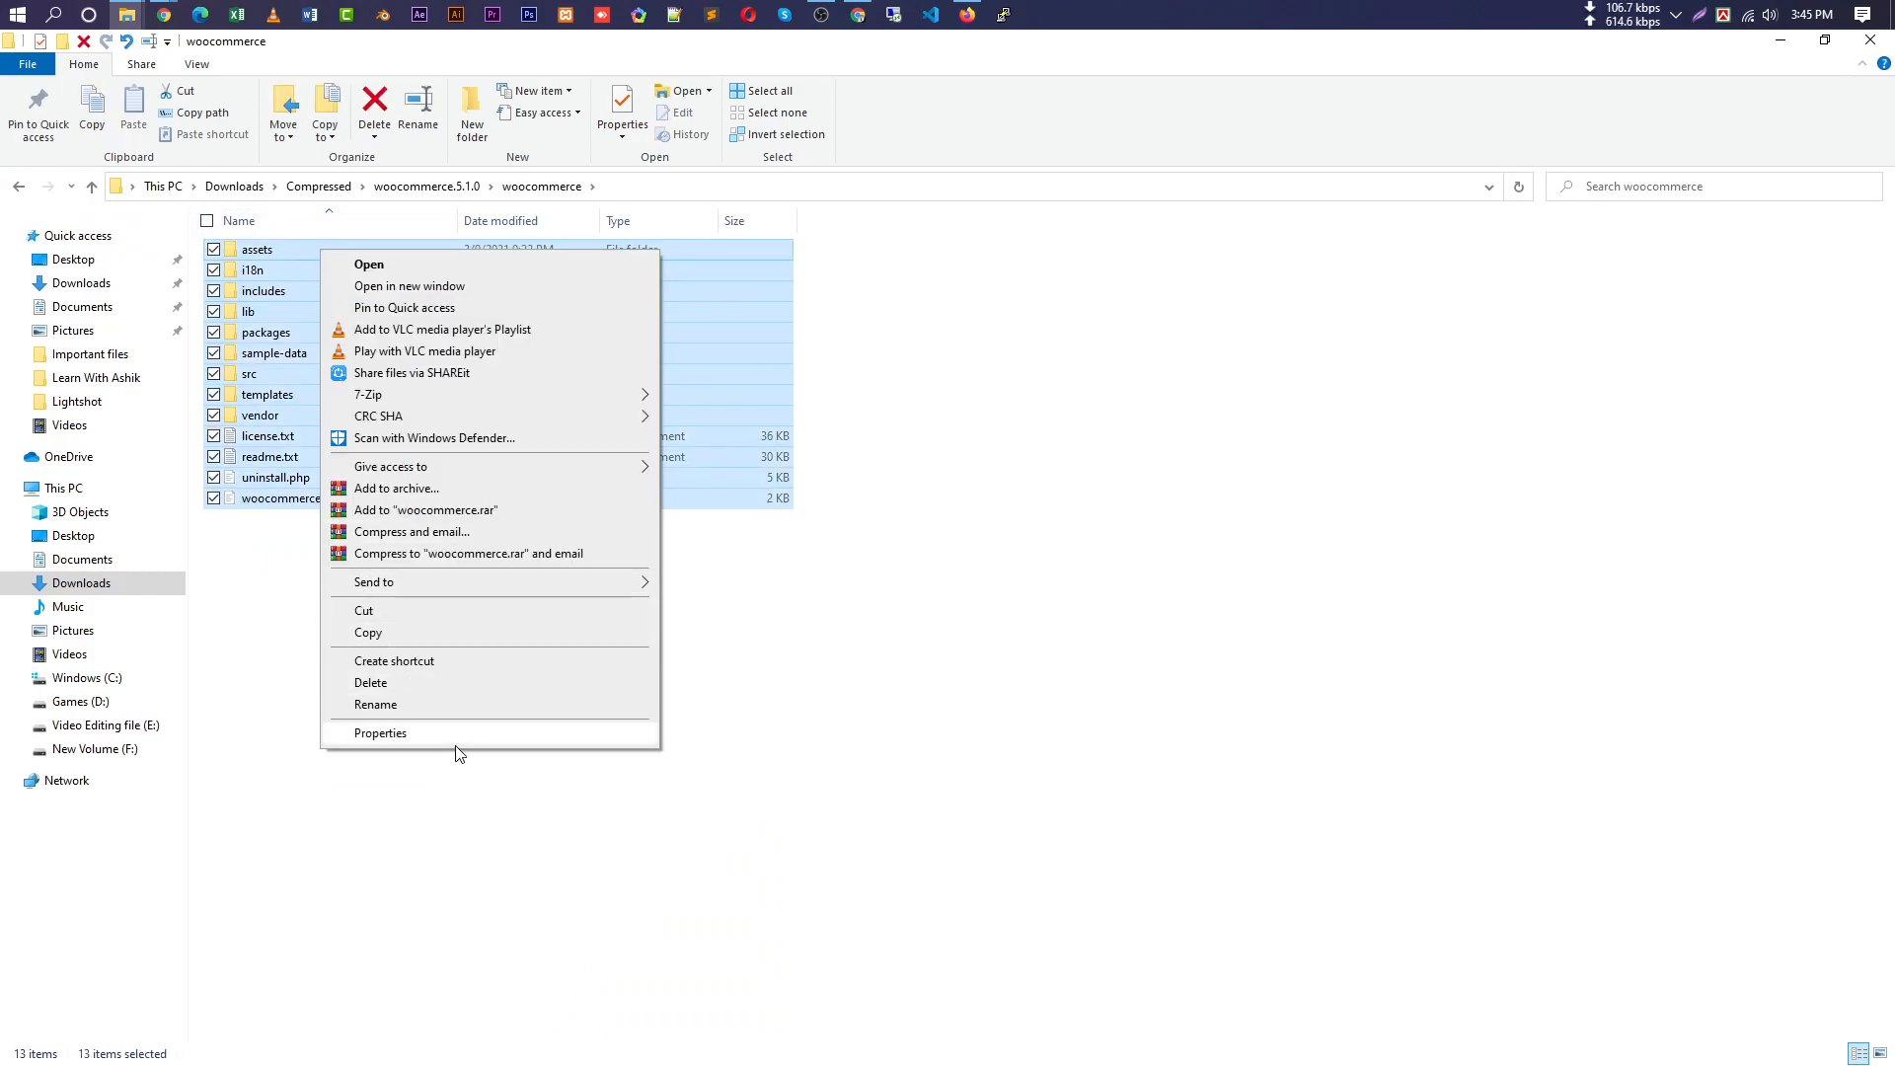
{"action": "left_click", "coordinate": [414, 734]}
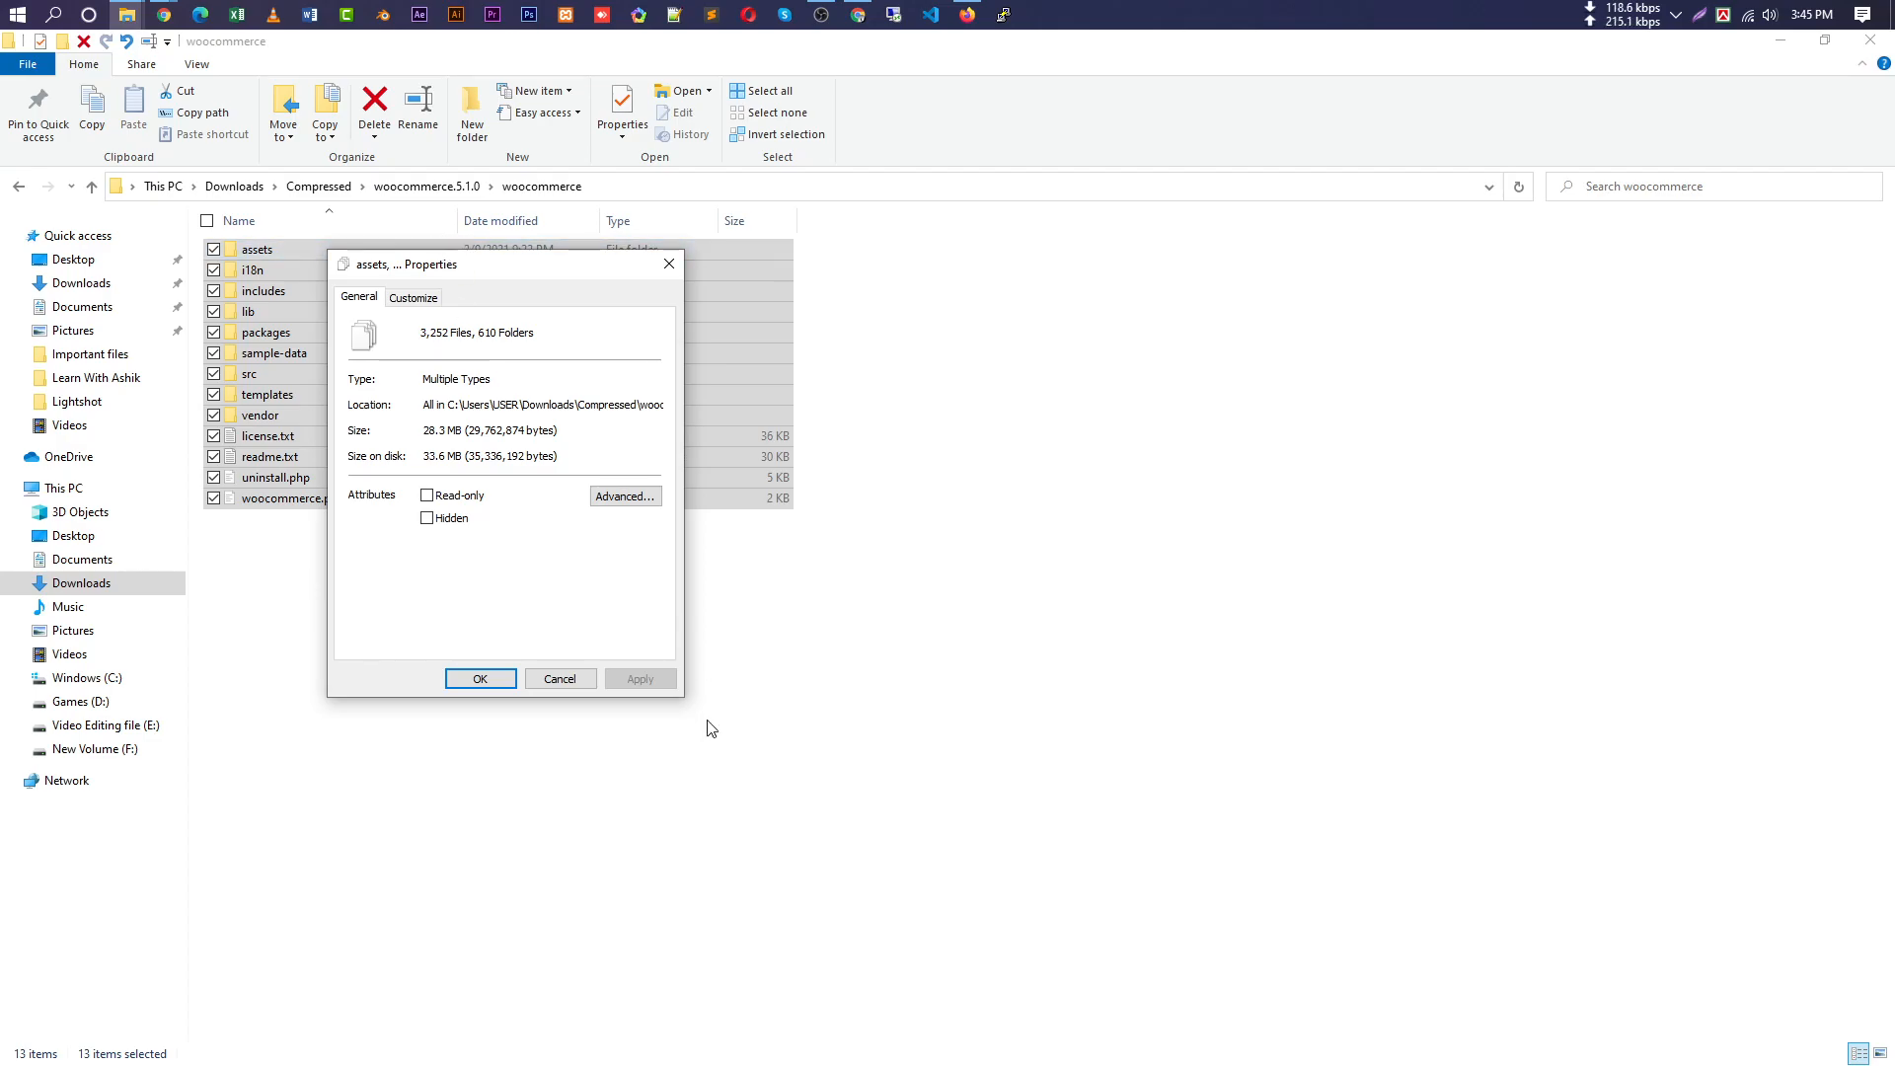
{"action": "left_click", "coordinate": [568, 684]}
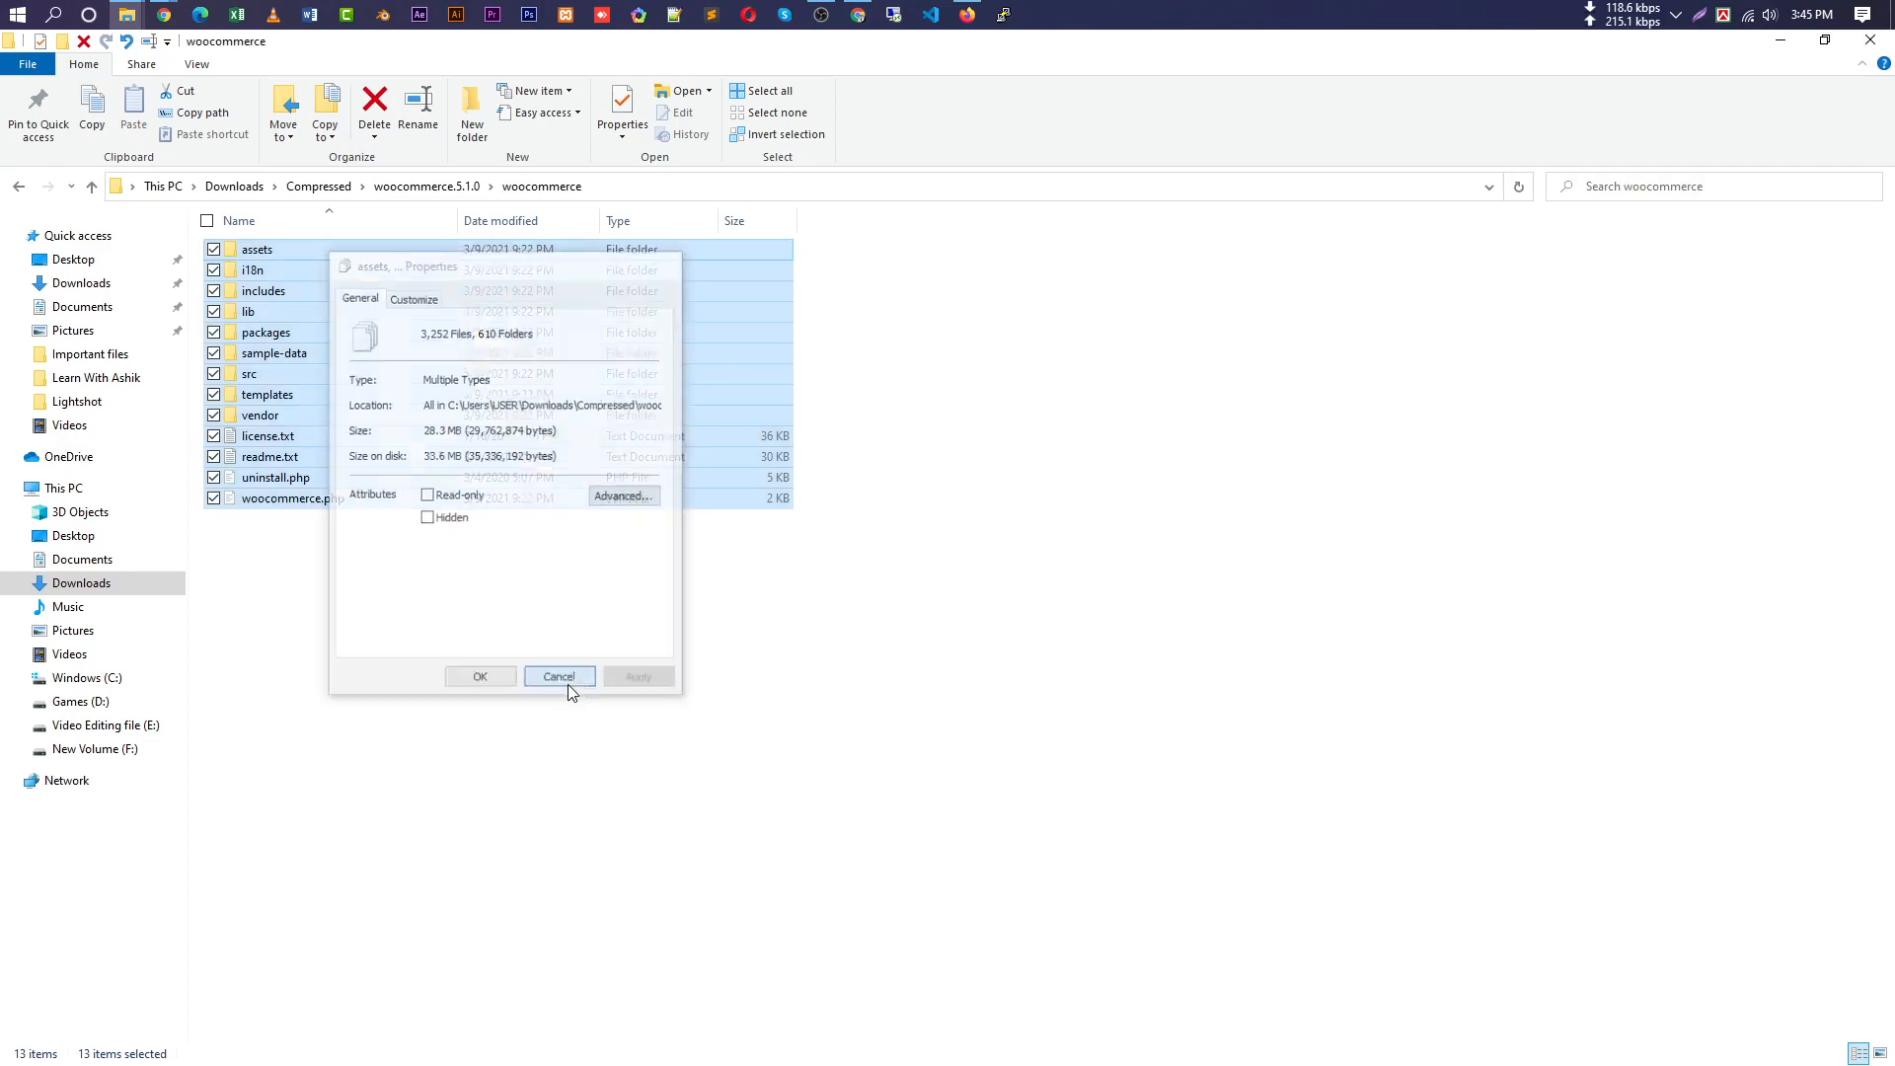
{"action": "left_click", "coordinate": [952, 604]}
Return to the Chrome window showing the WordPress Plugins page.
{"action": "mouse_move", "coordinate": [158, 18]}
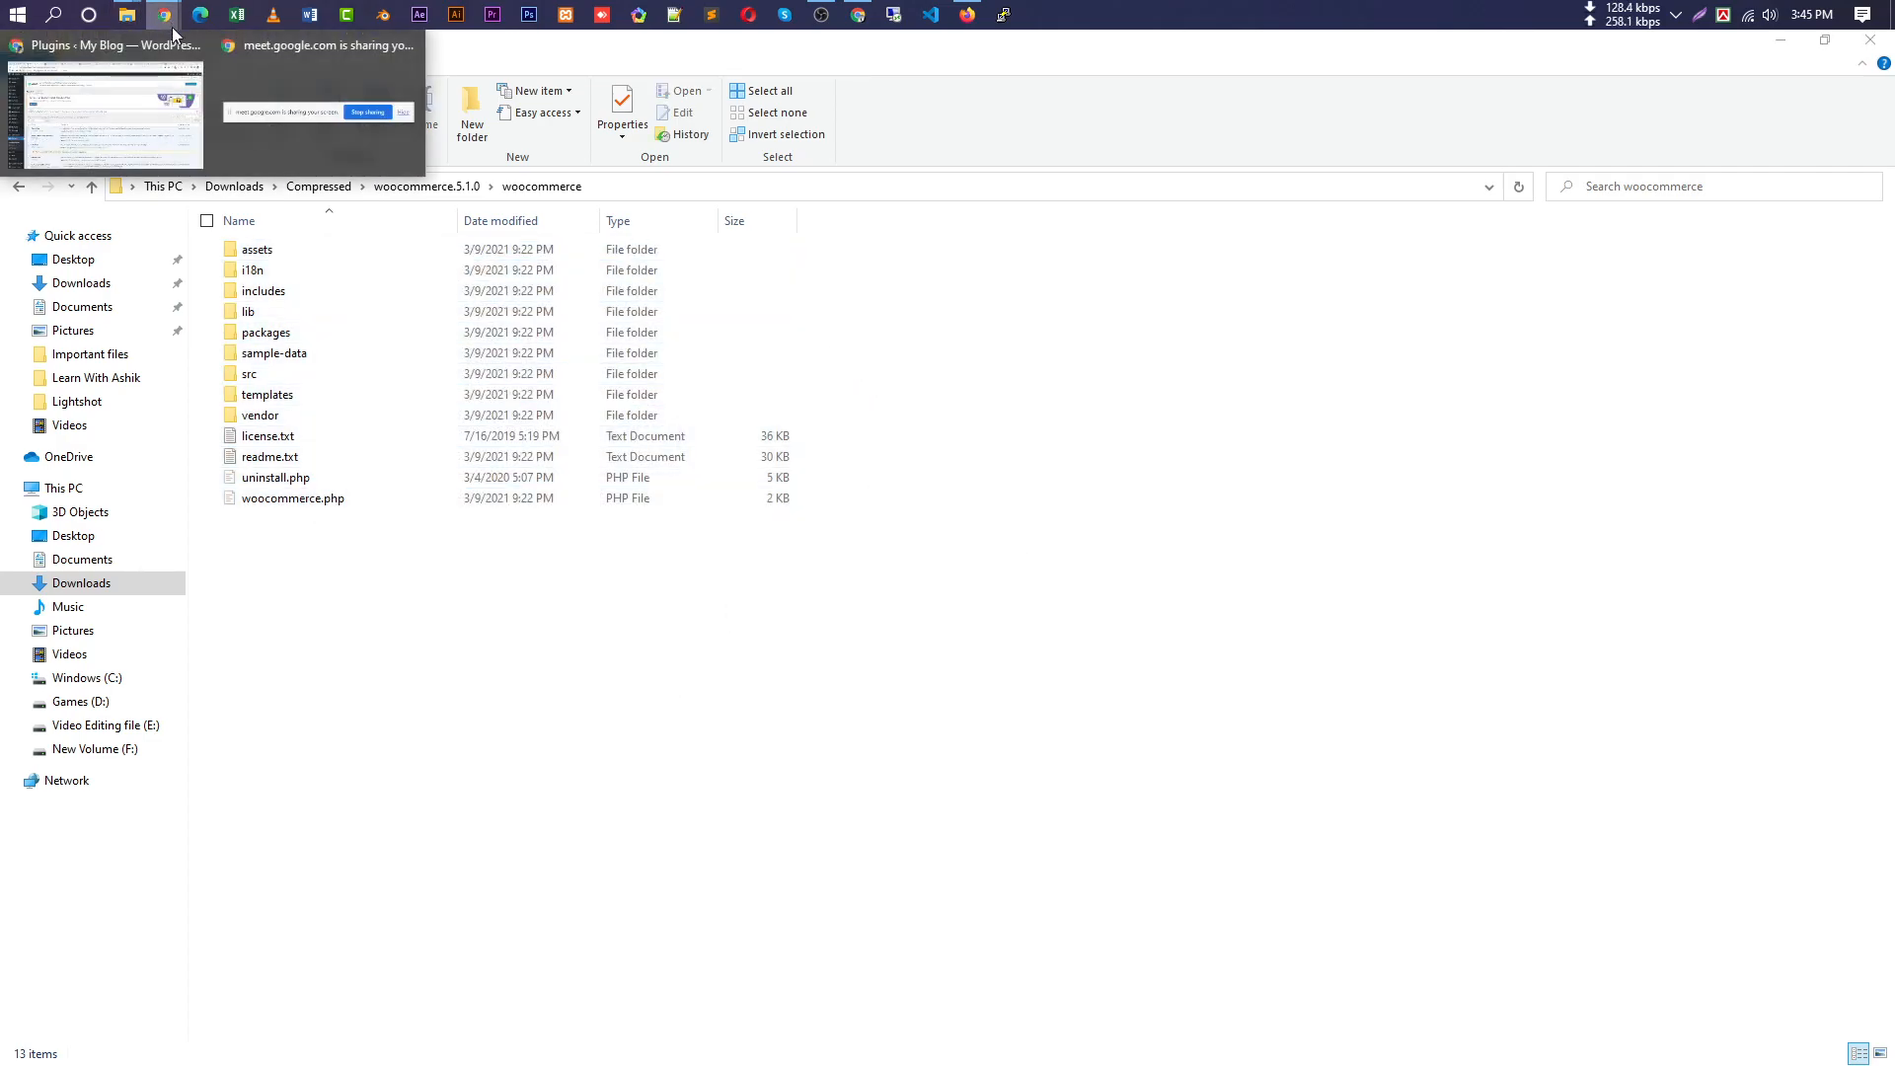
{"action": "left_click", "coordinate": [126, 152]}
{"action": "scroll", "coordinate": [55, 710], "scroll_direction": "down", "scroll_amount": 1}
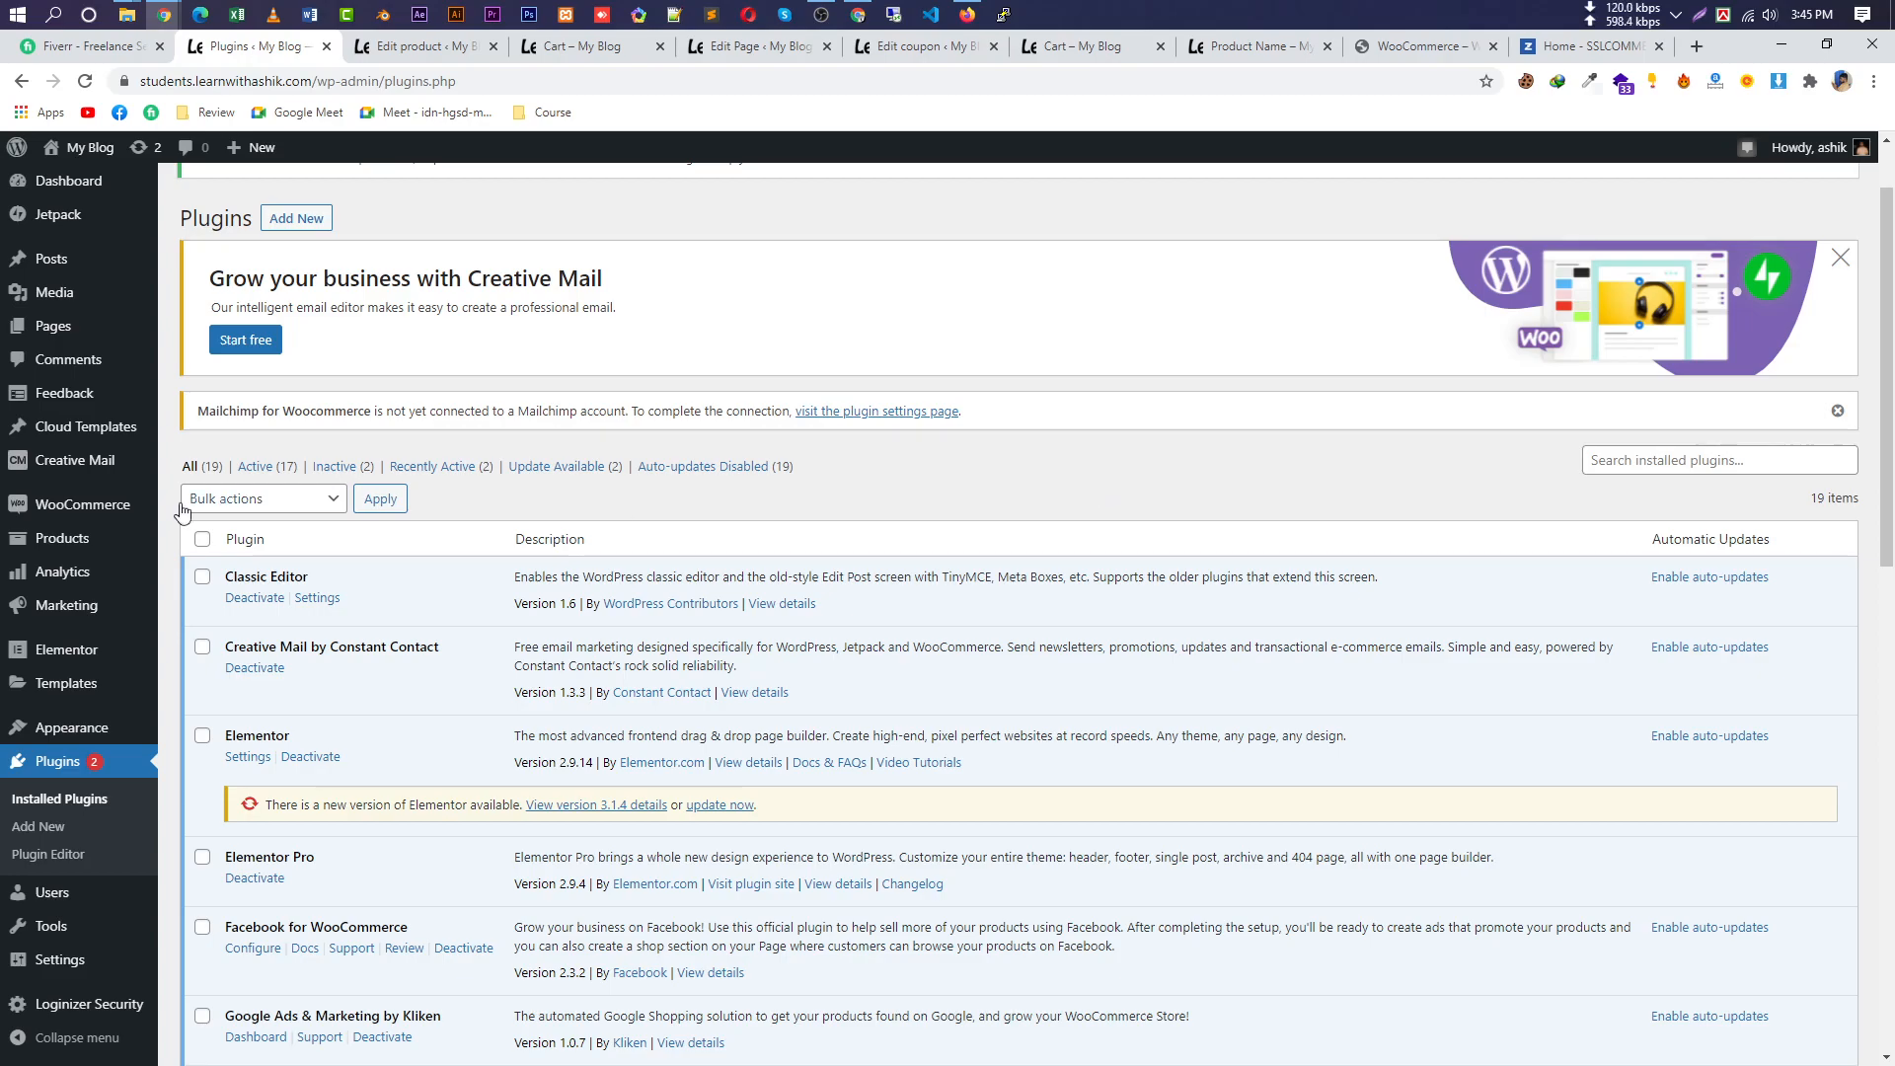
Review the Plugins page, highlighting the Creative Mail banner and Classic Editor description.
{"action": "mouse_move", "coordinate": [61, 668]}
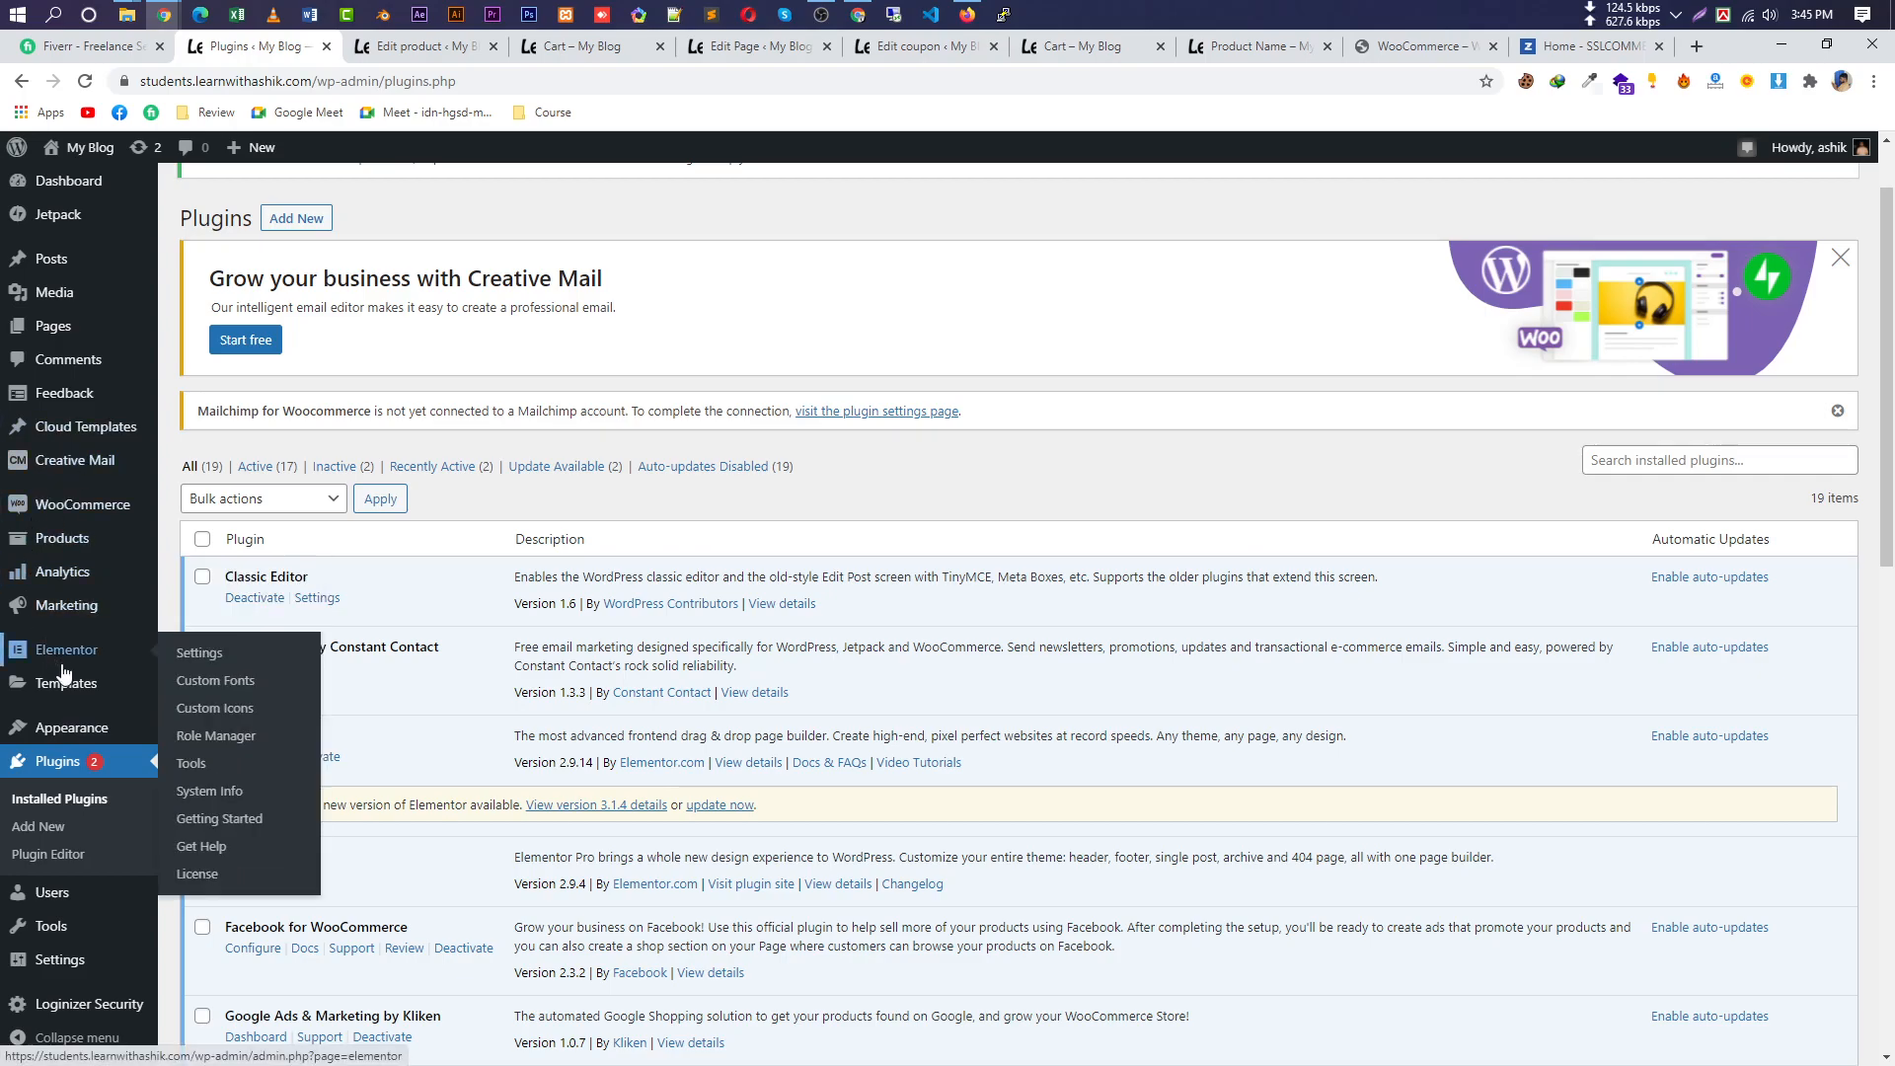
{"action": "mouse_move", "coordinate": [80, 704]}
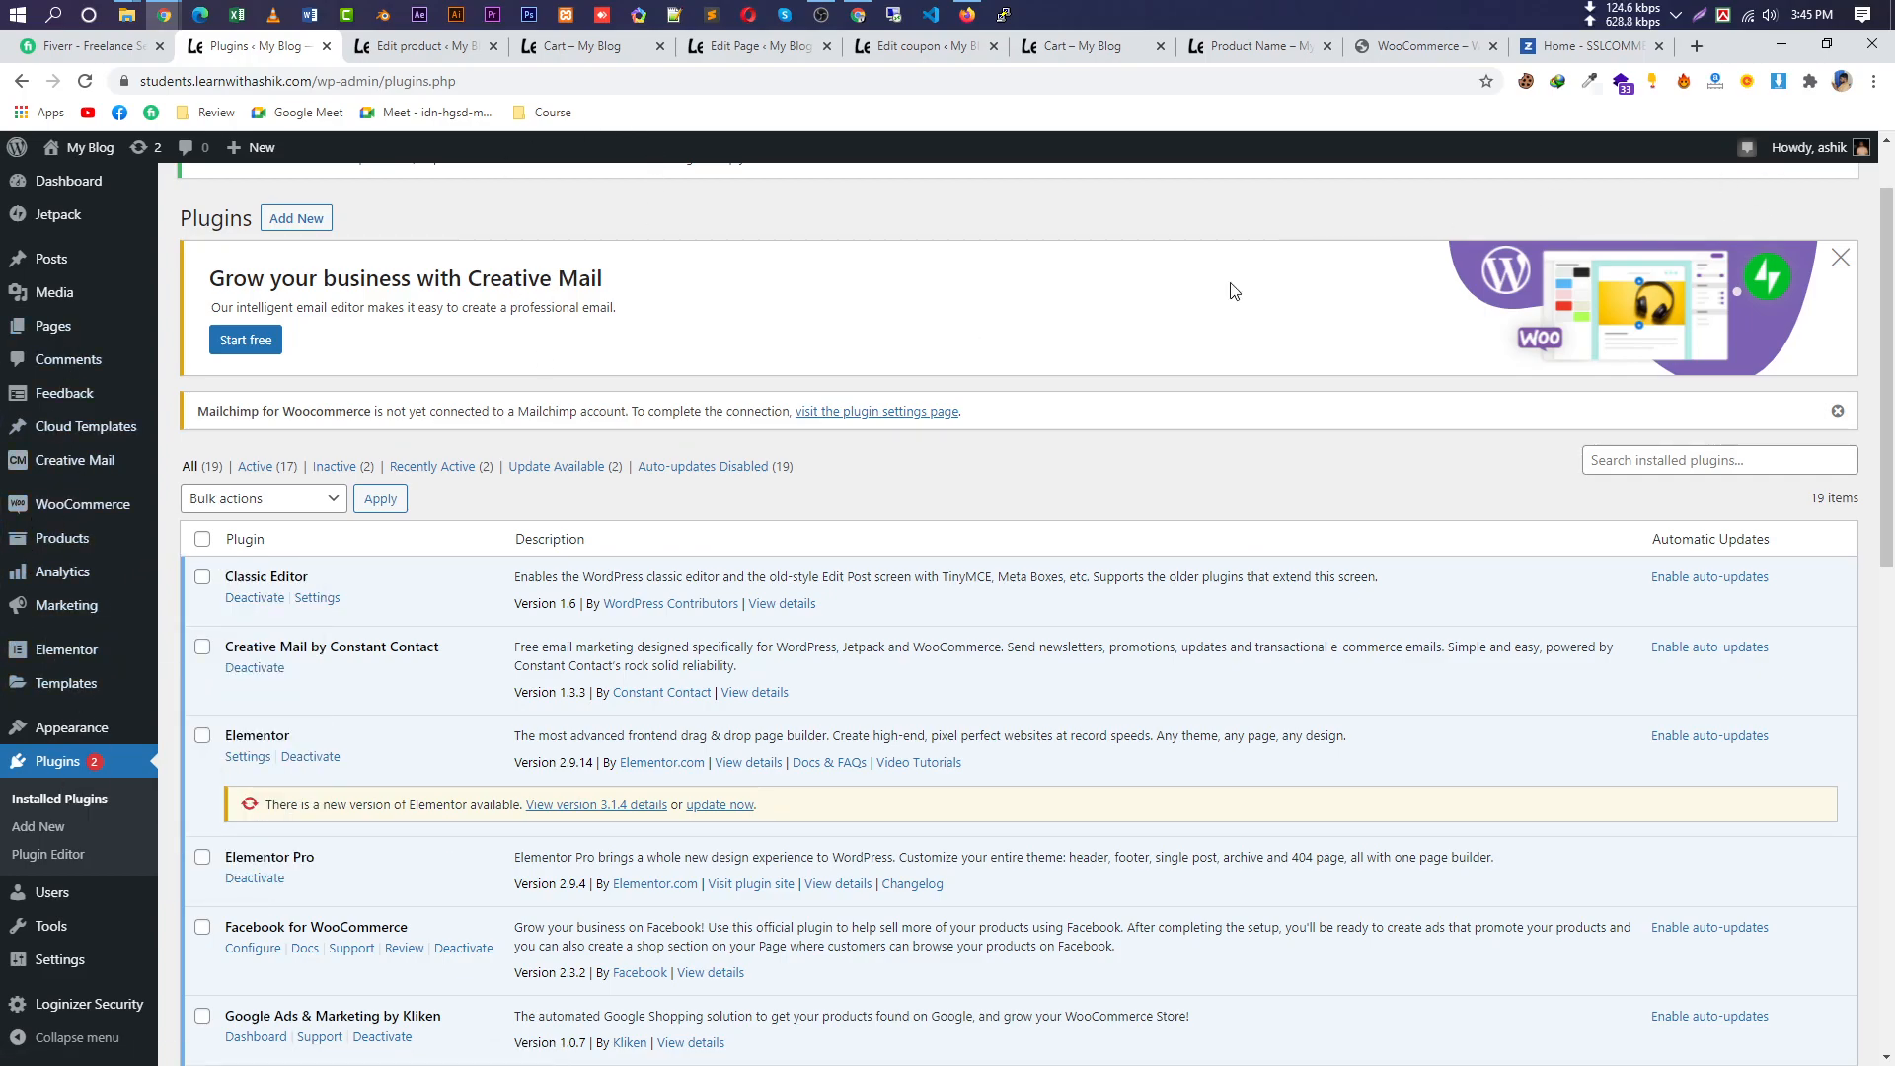
{"action": "left_click_drag", "start_coordinate": [212, 279], "coordinate": [623, 276]}
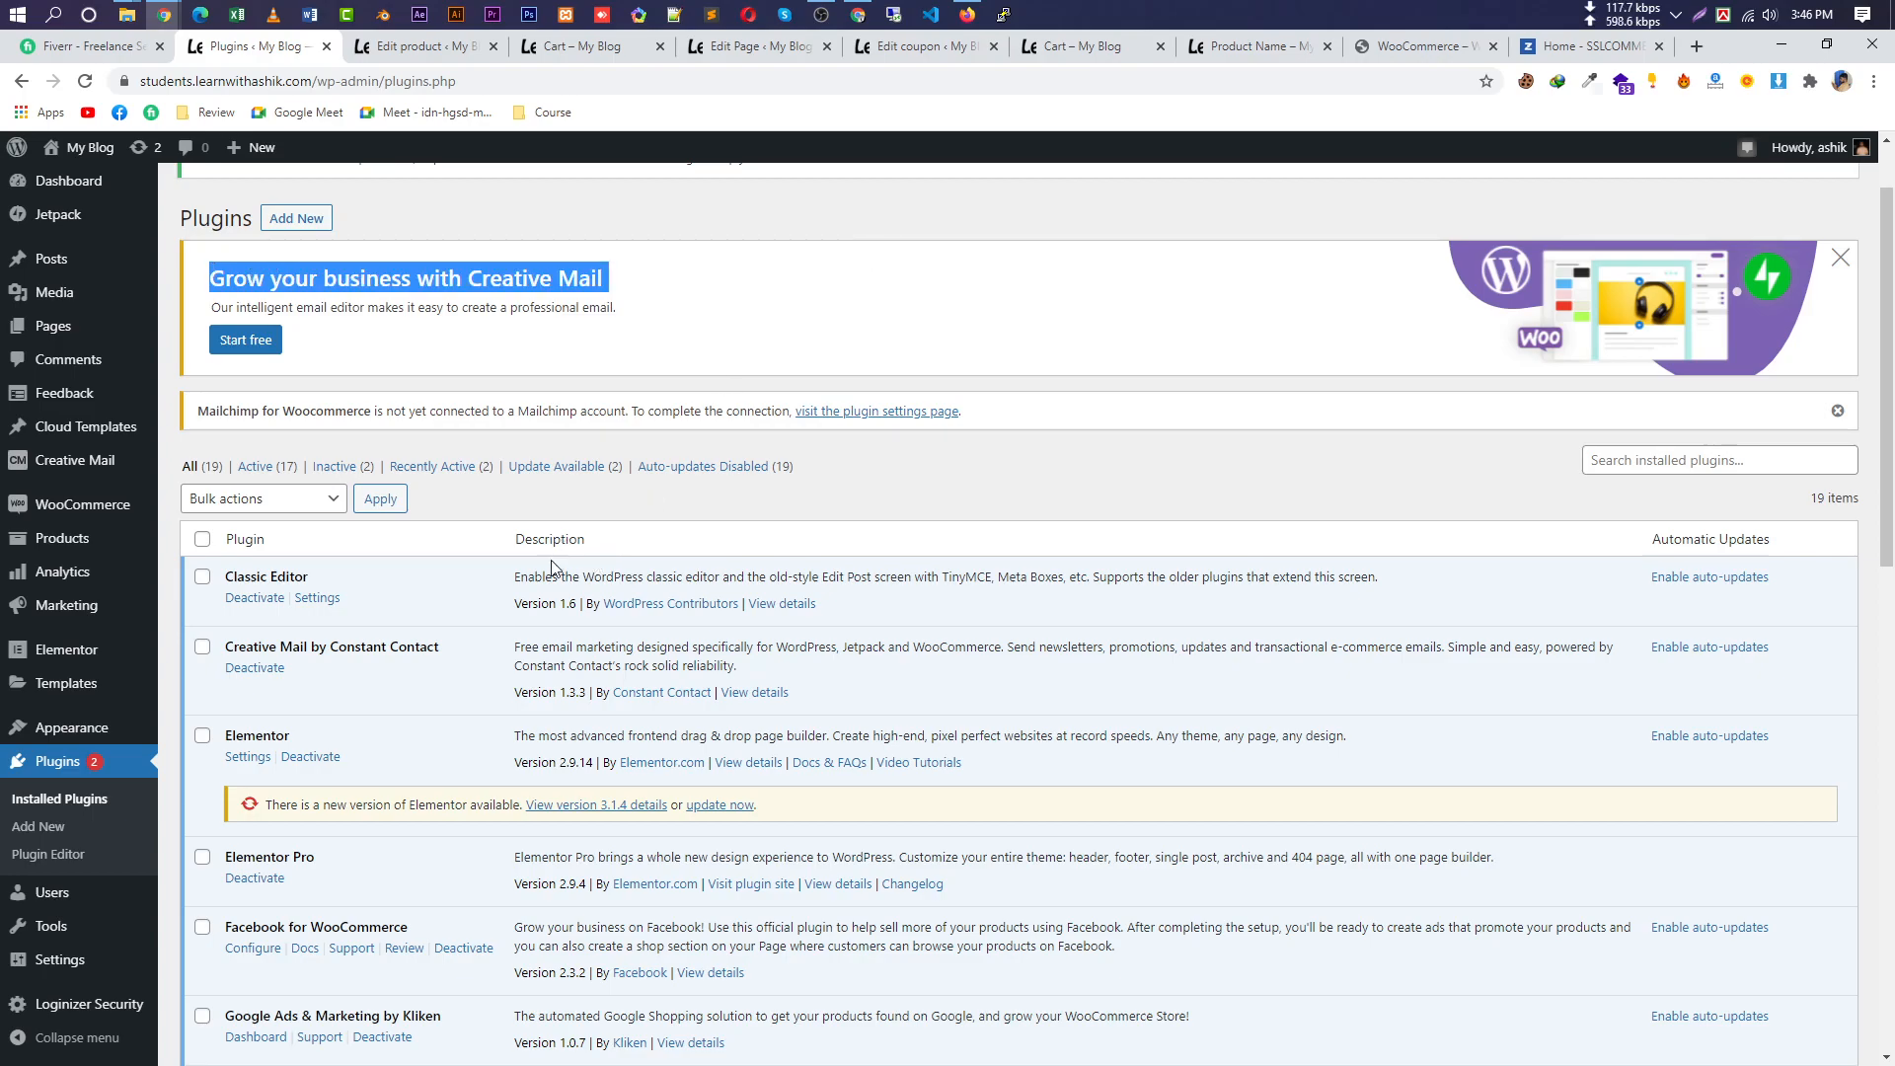
{"action": "triple_click", "coordinate": [625, 581]}
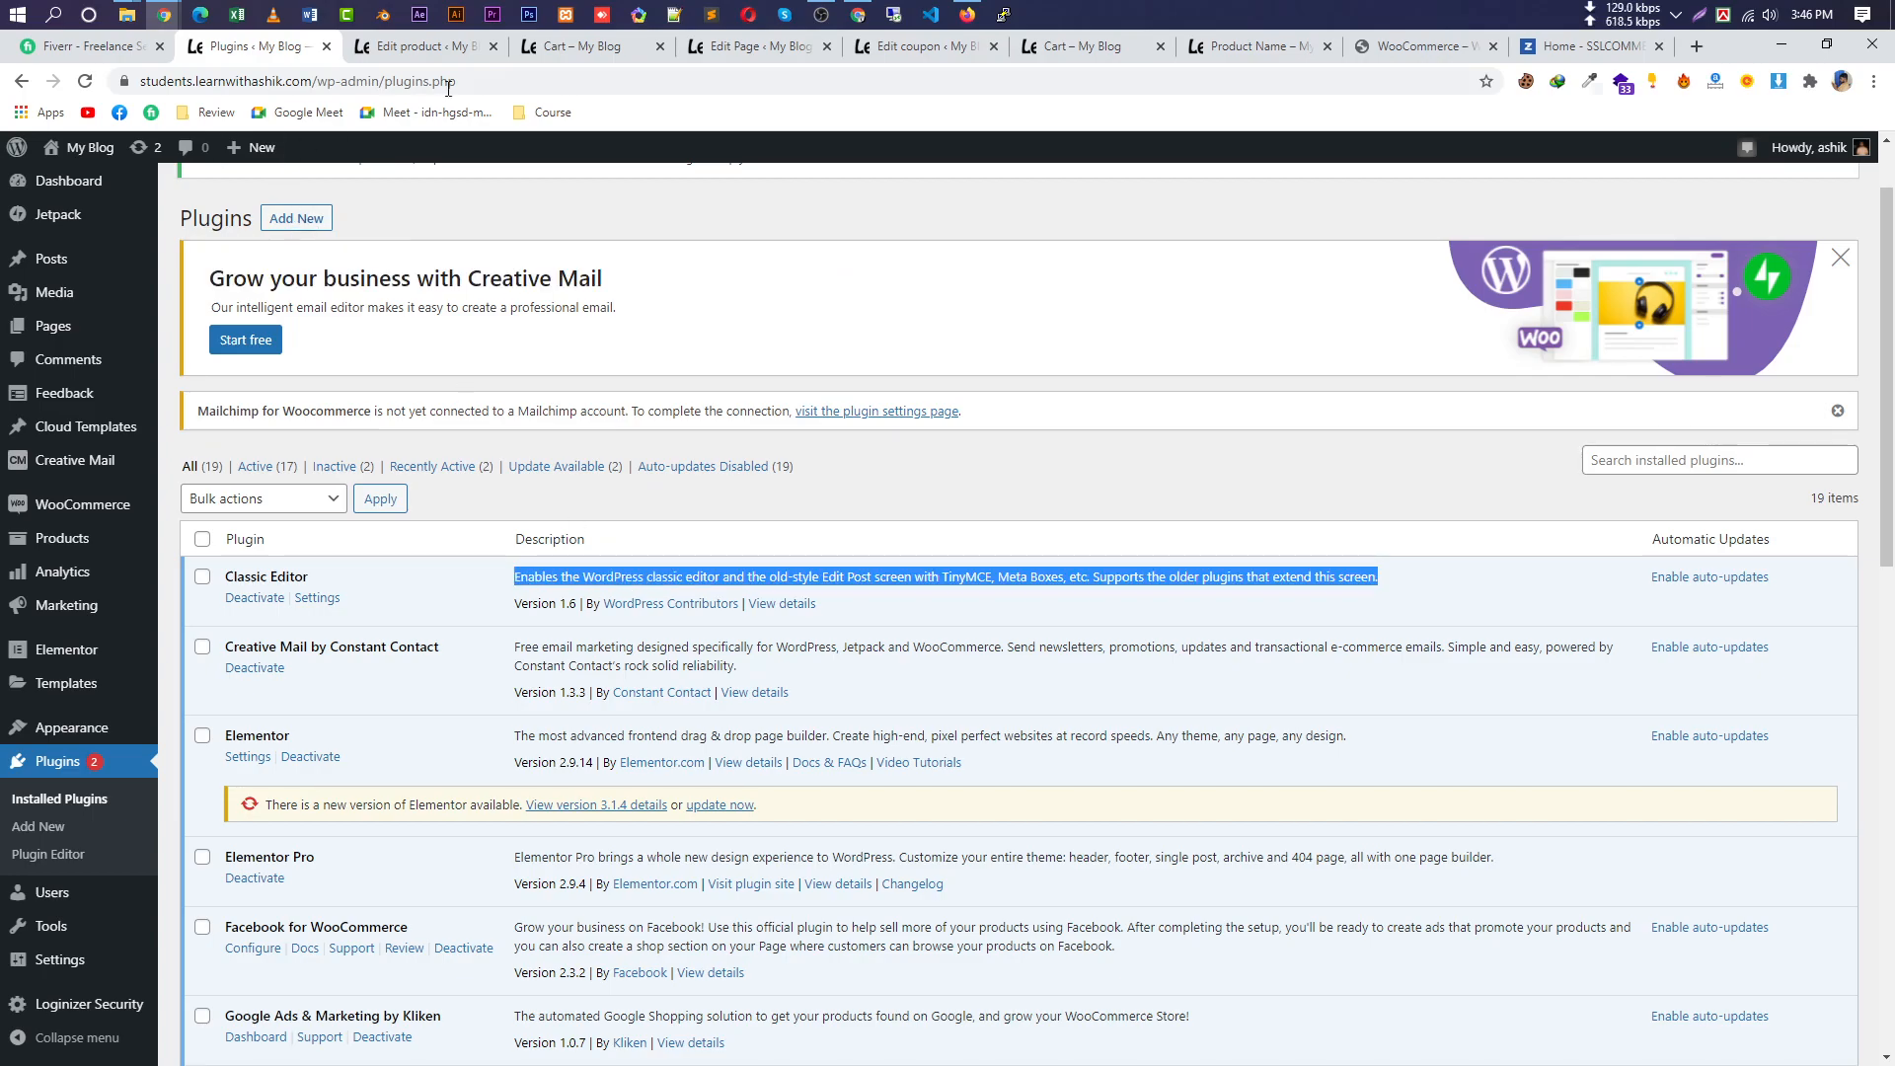
Close the Home - SSLCOMMERZ tab and review the WooCommerce 5.1.0 page on wordpress.org.
{"action": "left_click", "coordinate": [376, 47]}
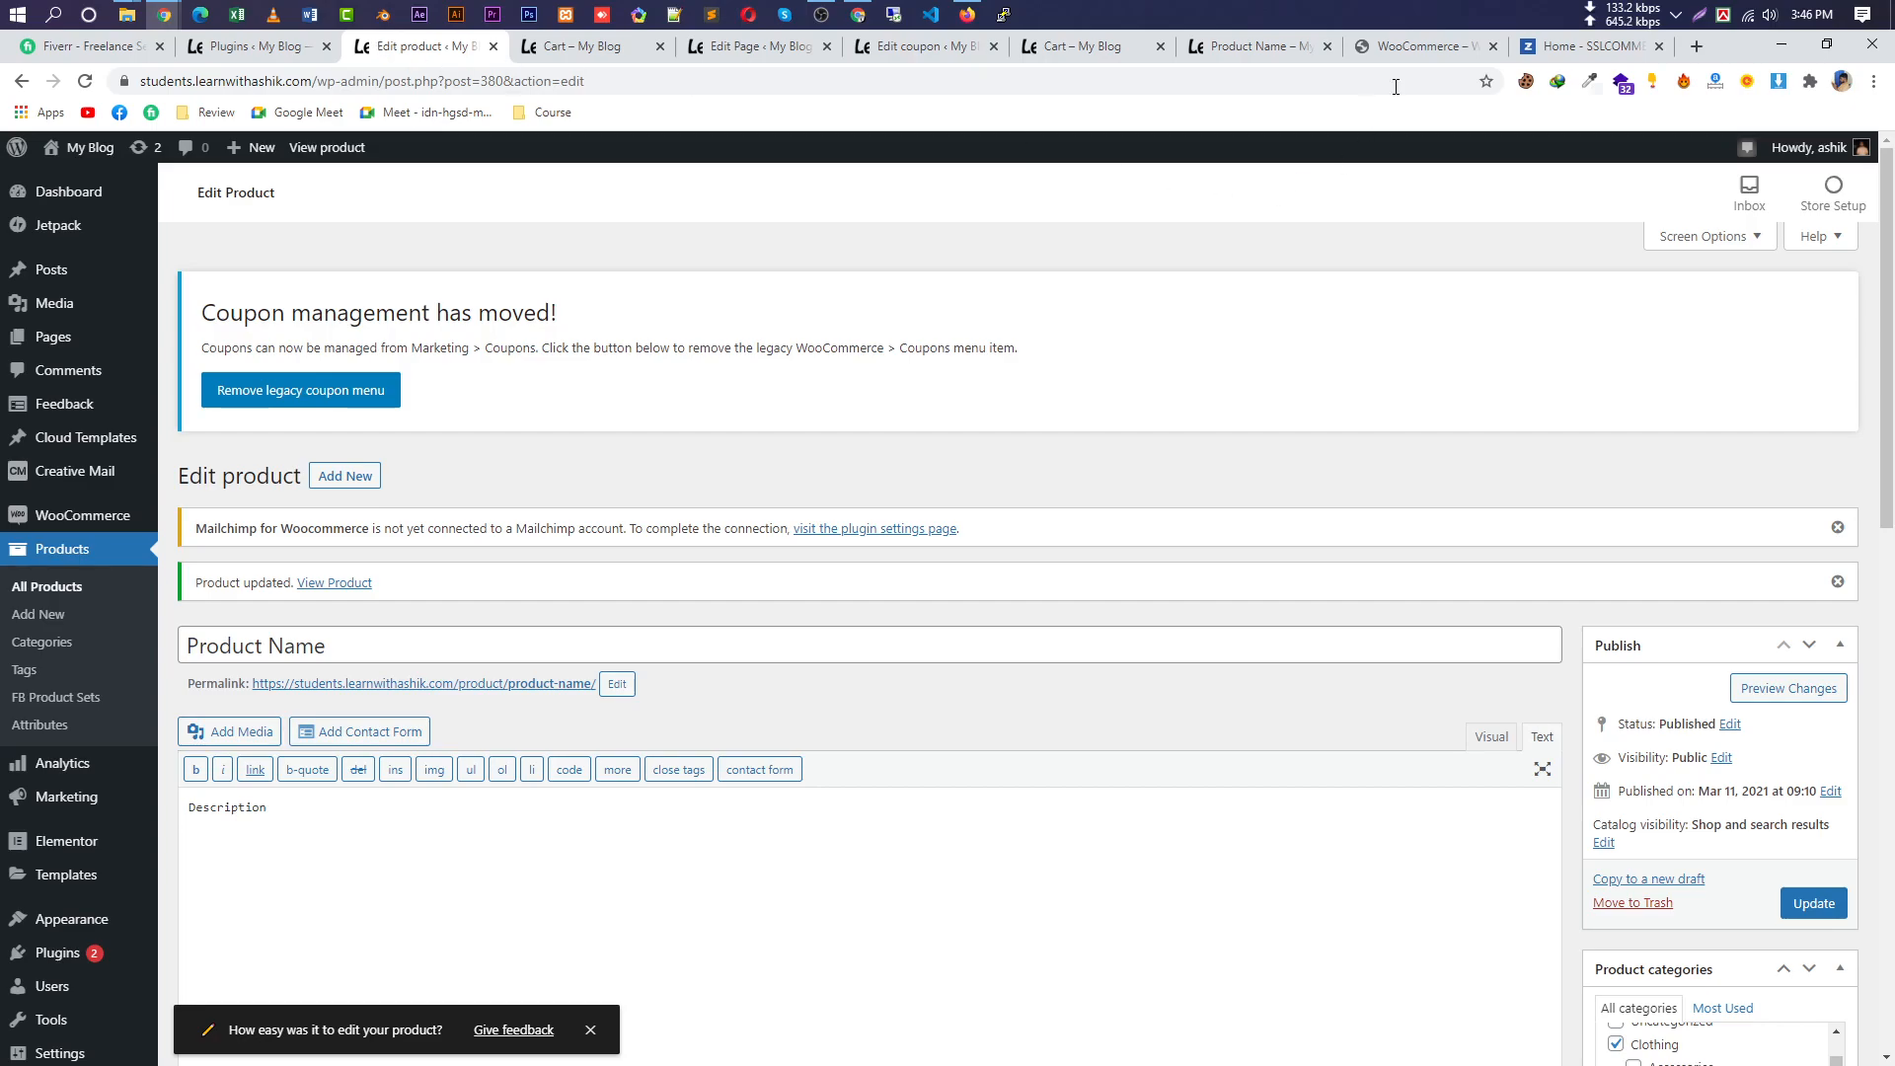
{"action": "left_click", "coordinate": [1659, 47]}
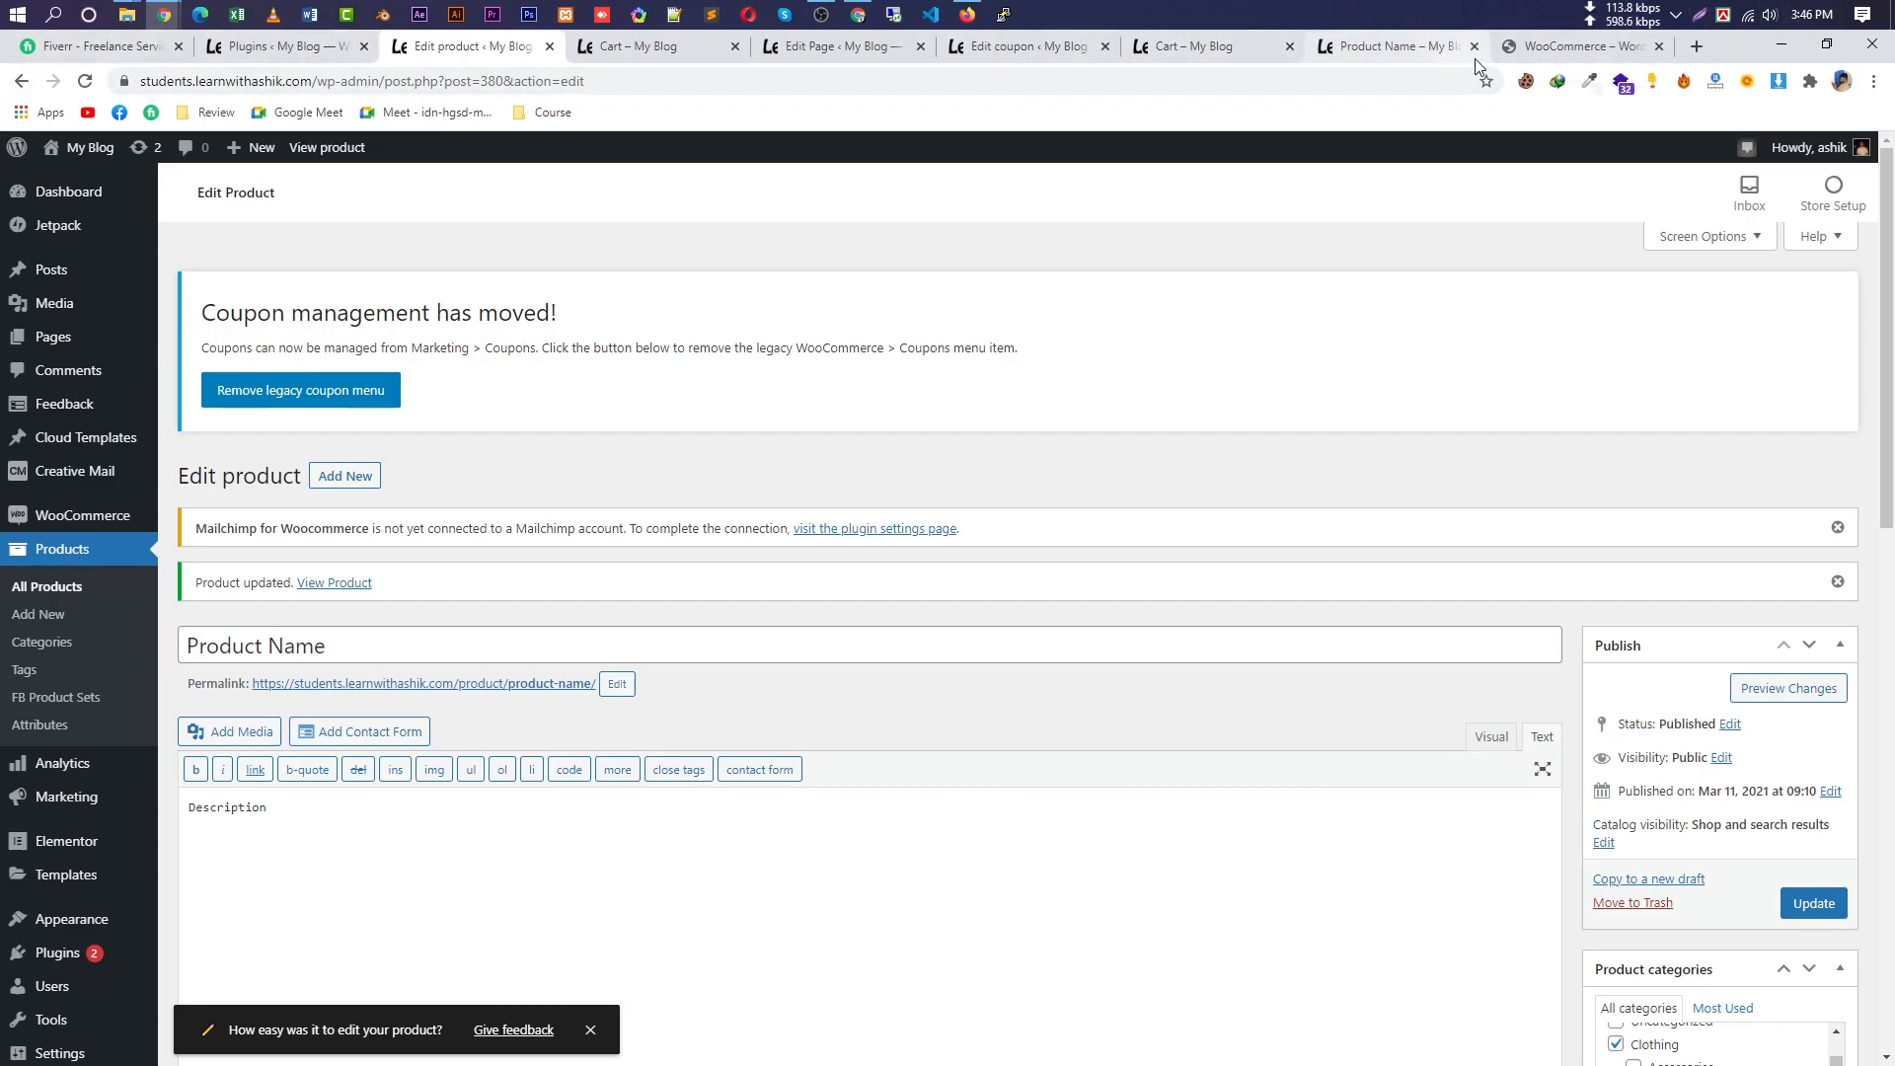
{"action": "left_click", "coordinate": [1579, 46]}
{"action": "scroll", "coordinate": [785, 572], "scroll_direction": "down", "scroll_amount": 5}
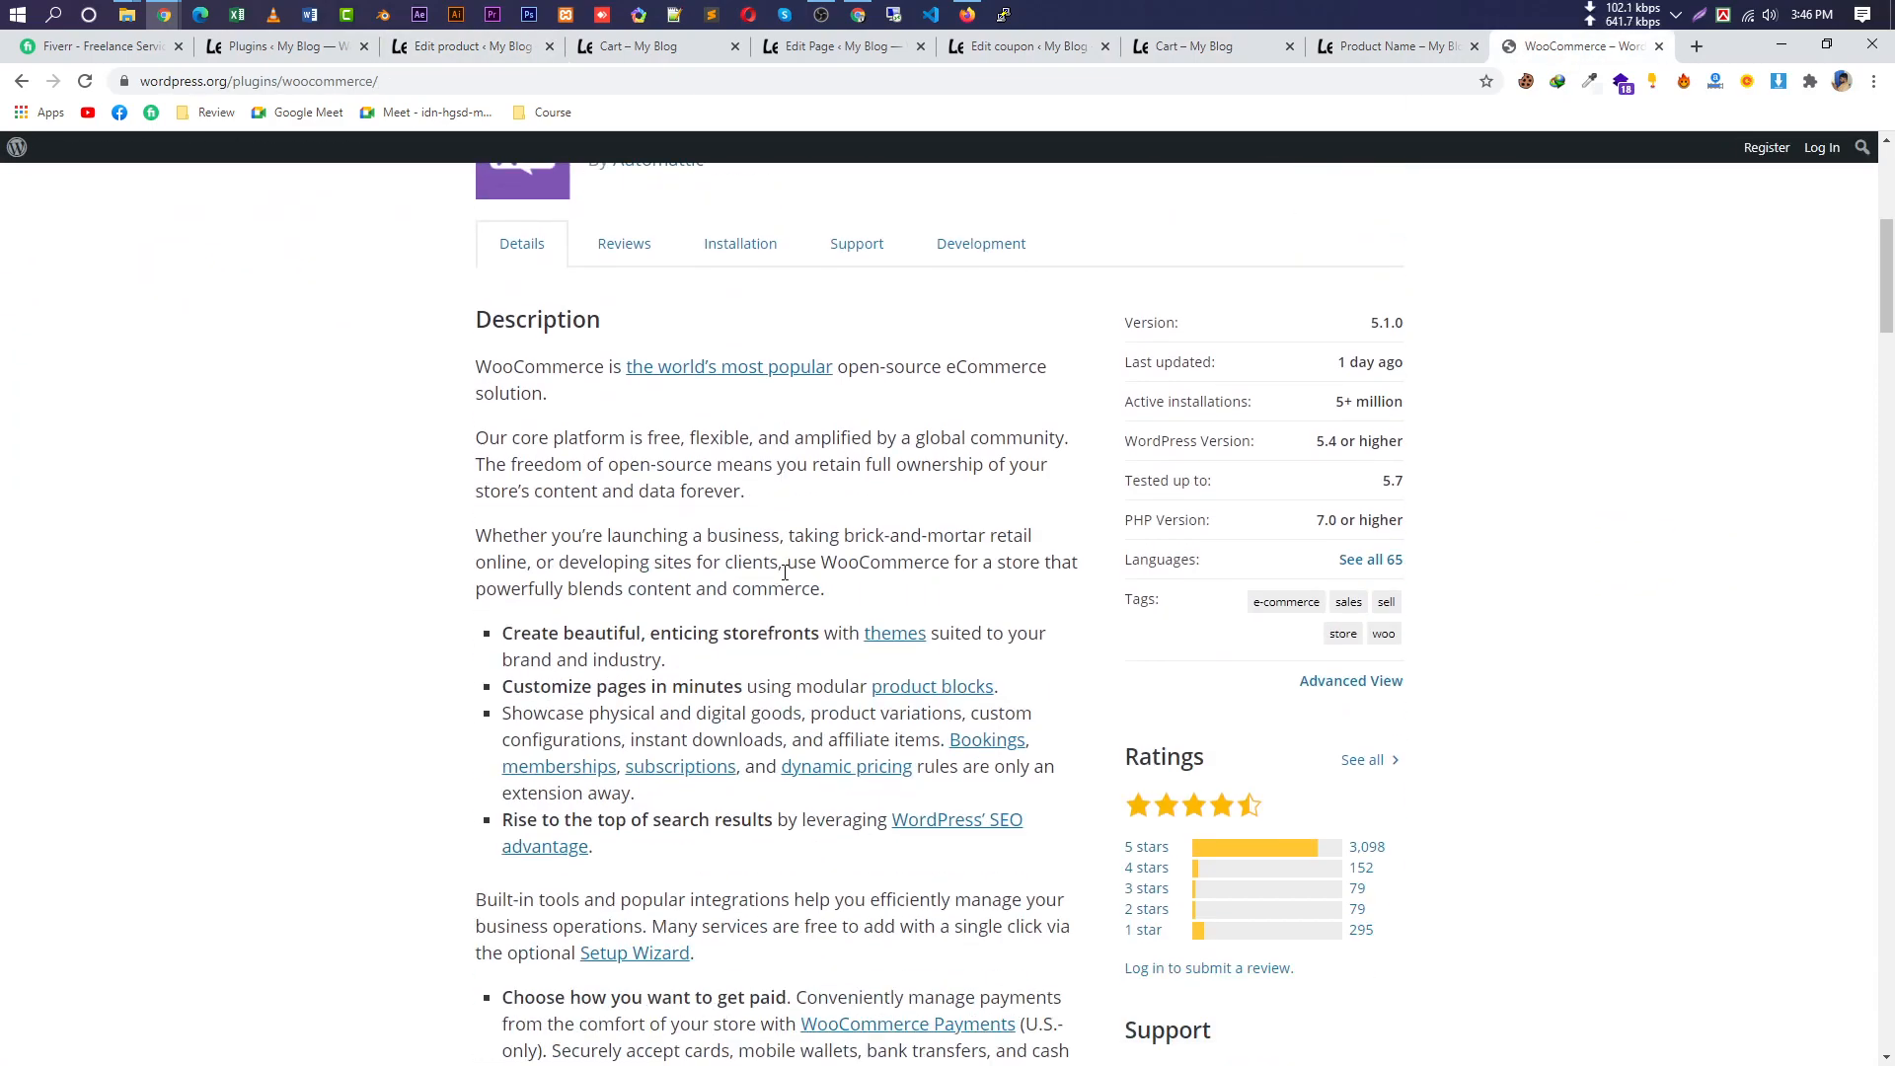
{"action": "left_click", "coordinate": [864, 21]}
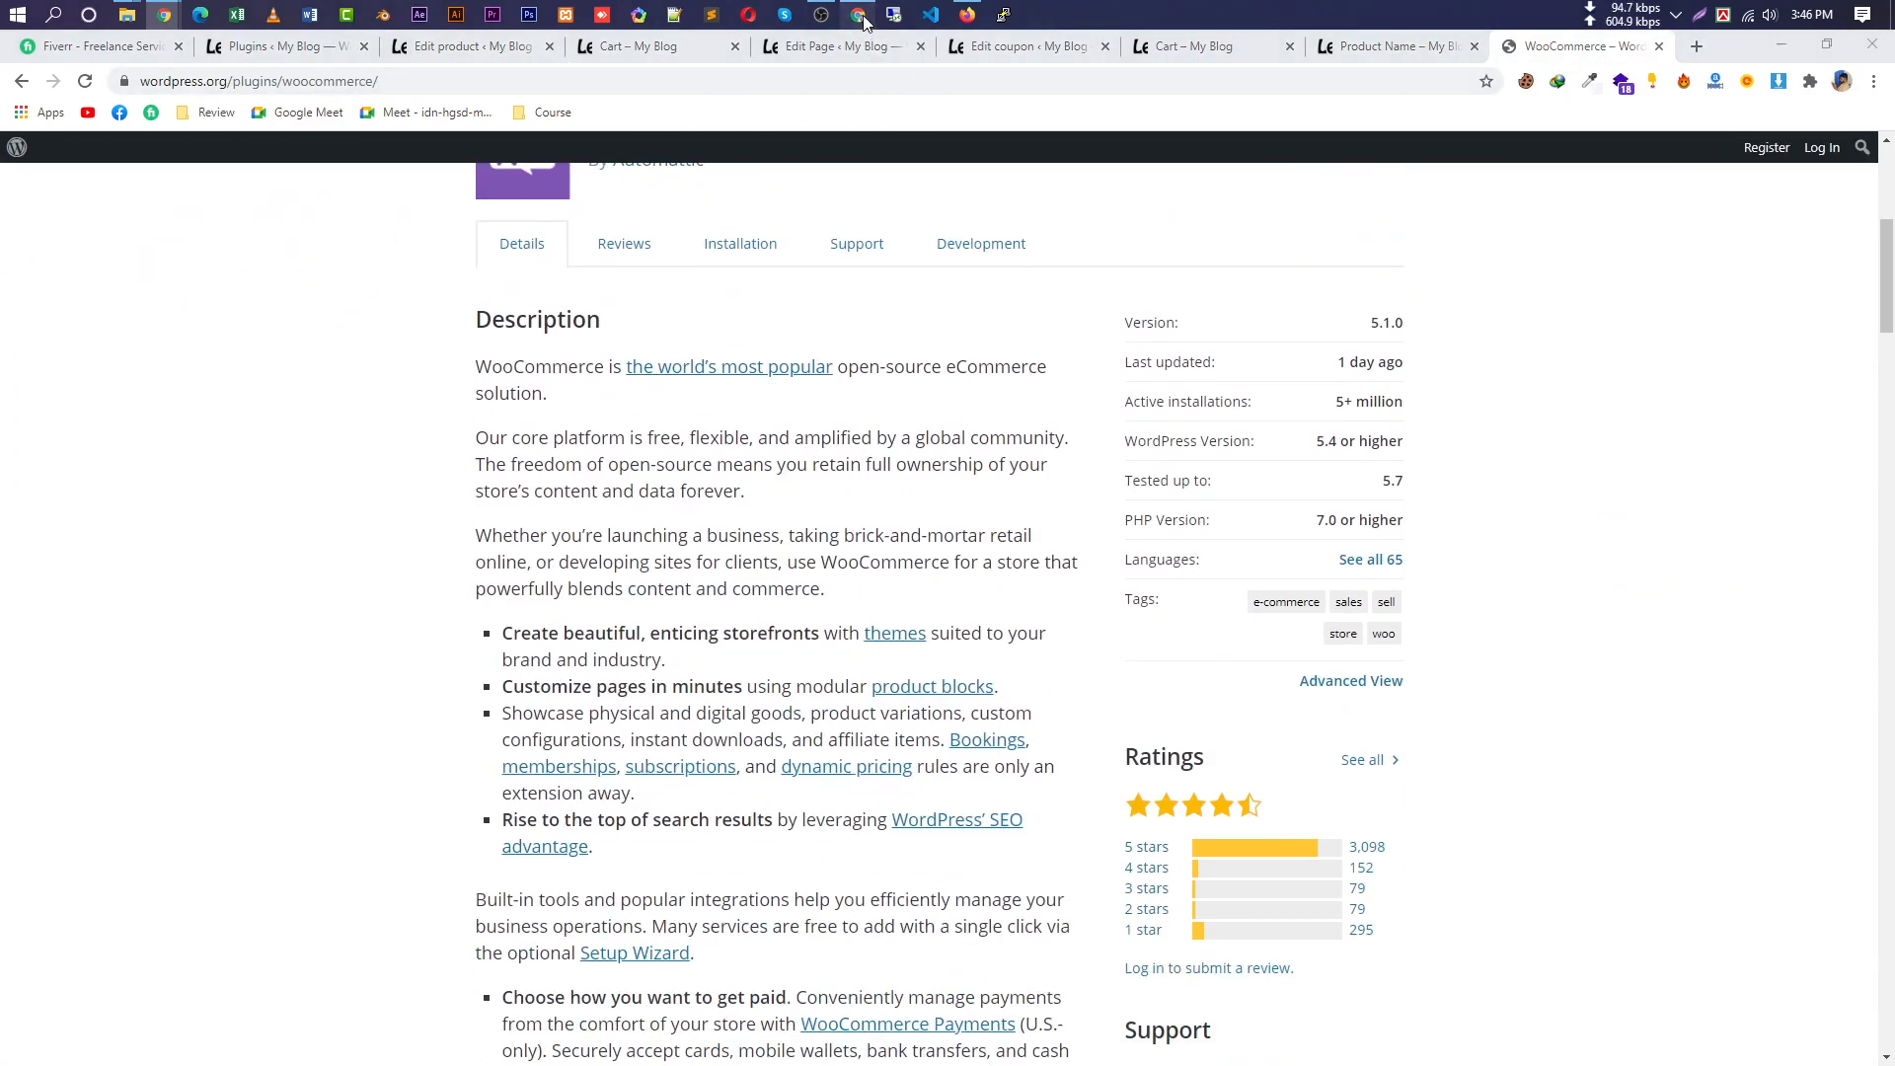
Switch from the Live Class Link spreadsheet to the Google Meet call with 11 people.
{"action": "left_click", "coordinate": [138, 47]}
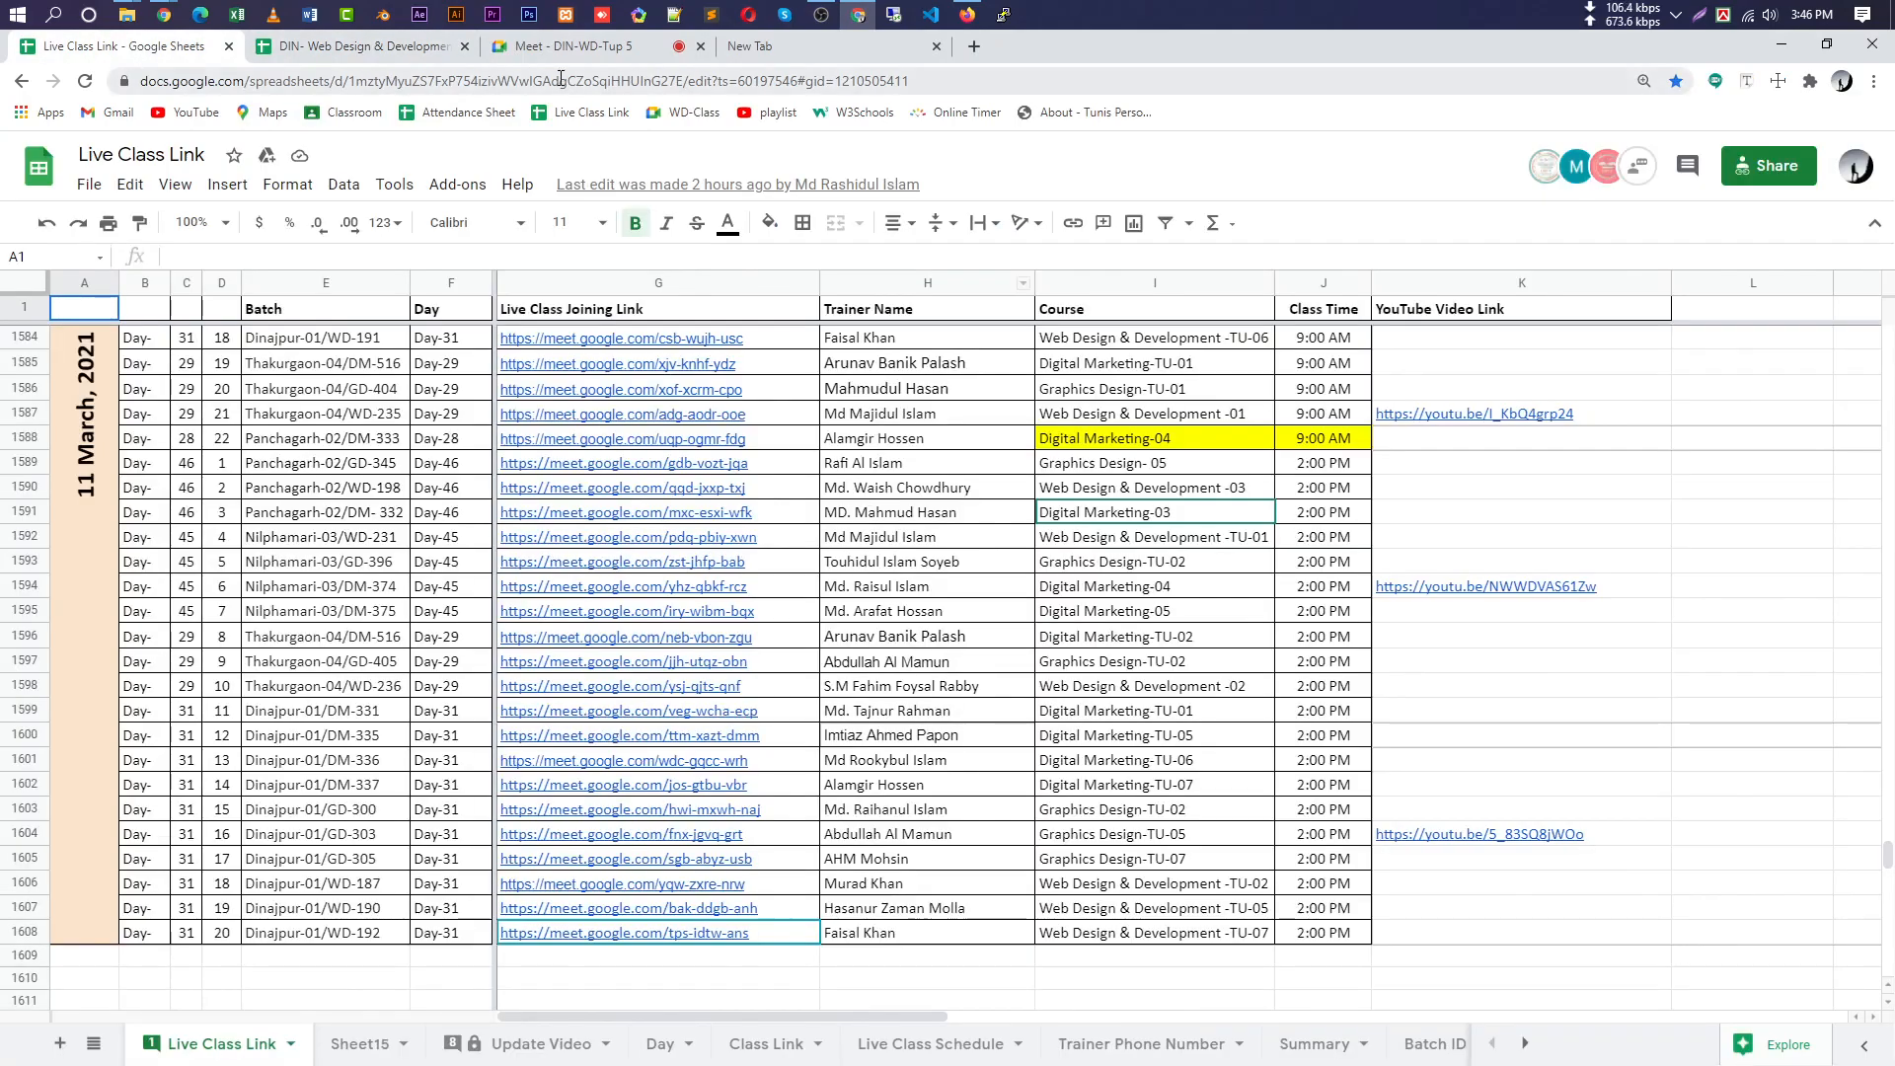
{"action": "left_click", "coordinate": [568, 47]}
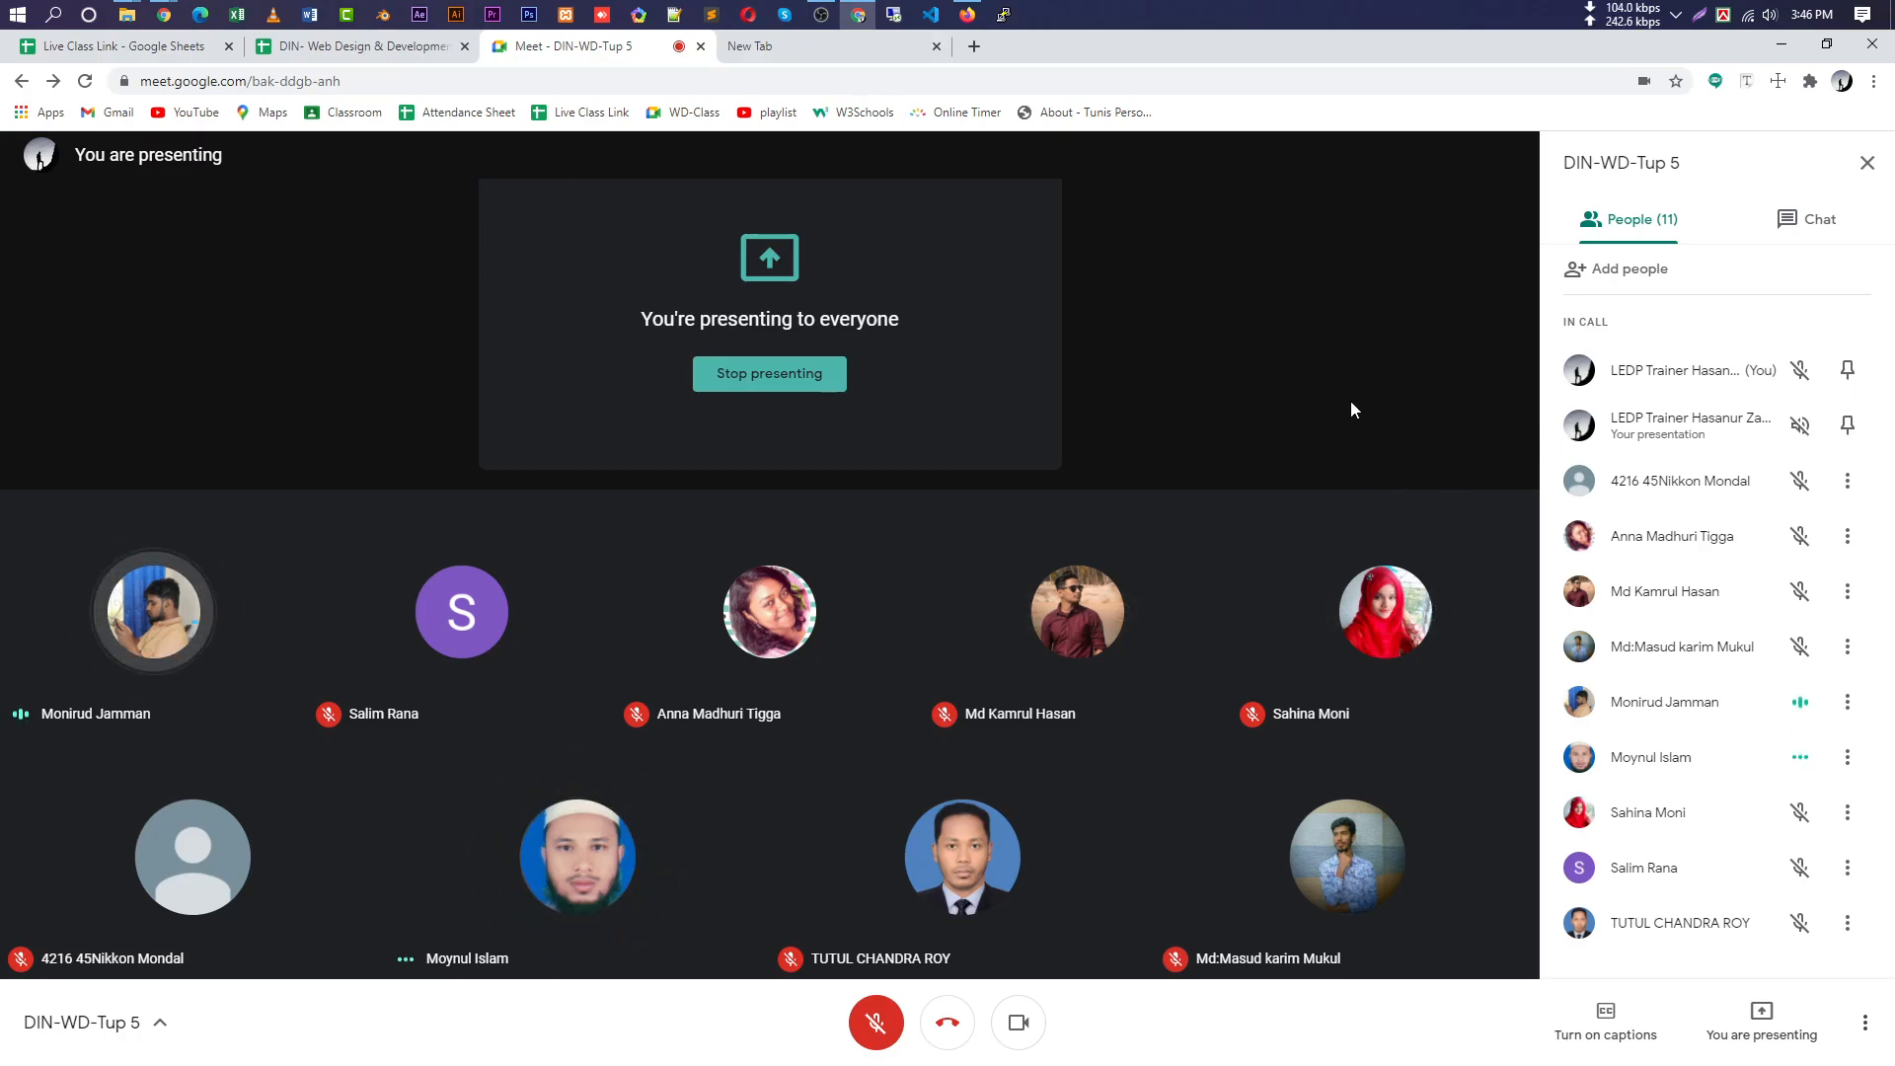
{"action": "left_click", "coordinate": [868, 15]}
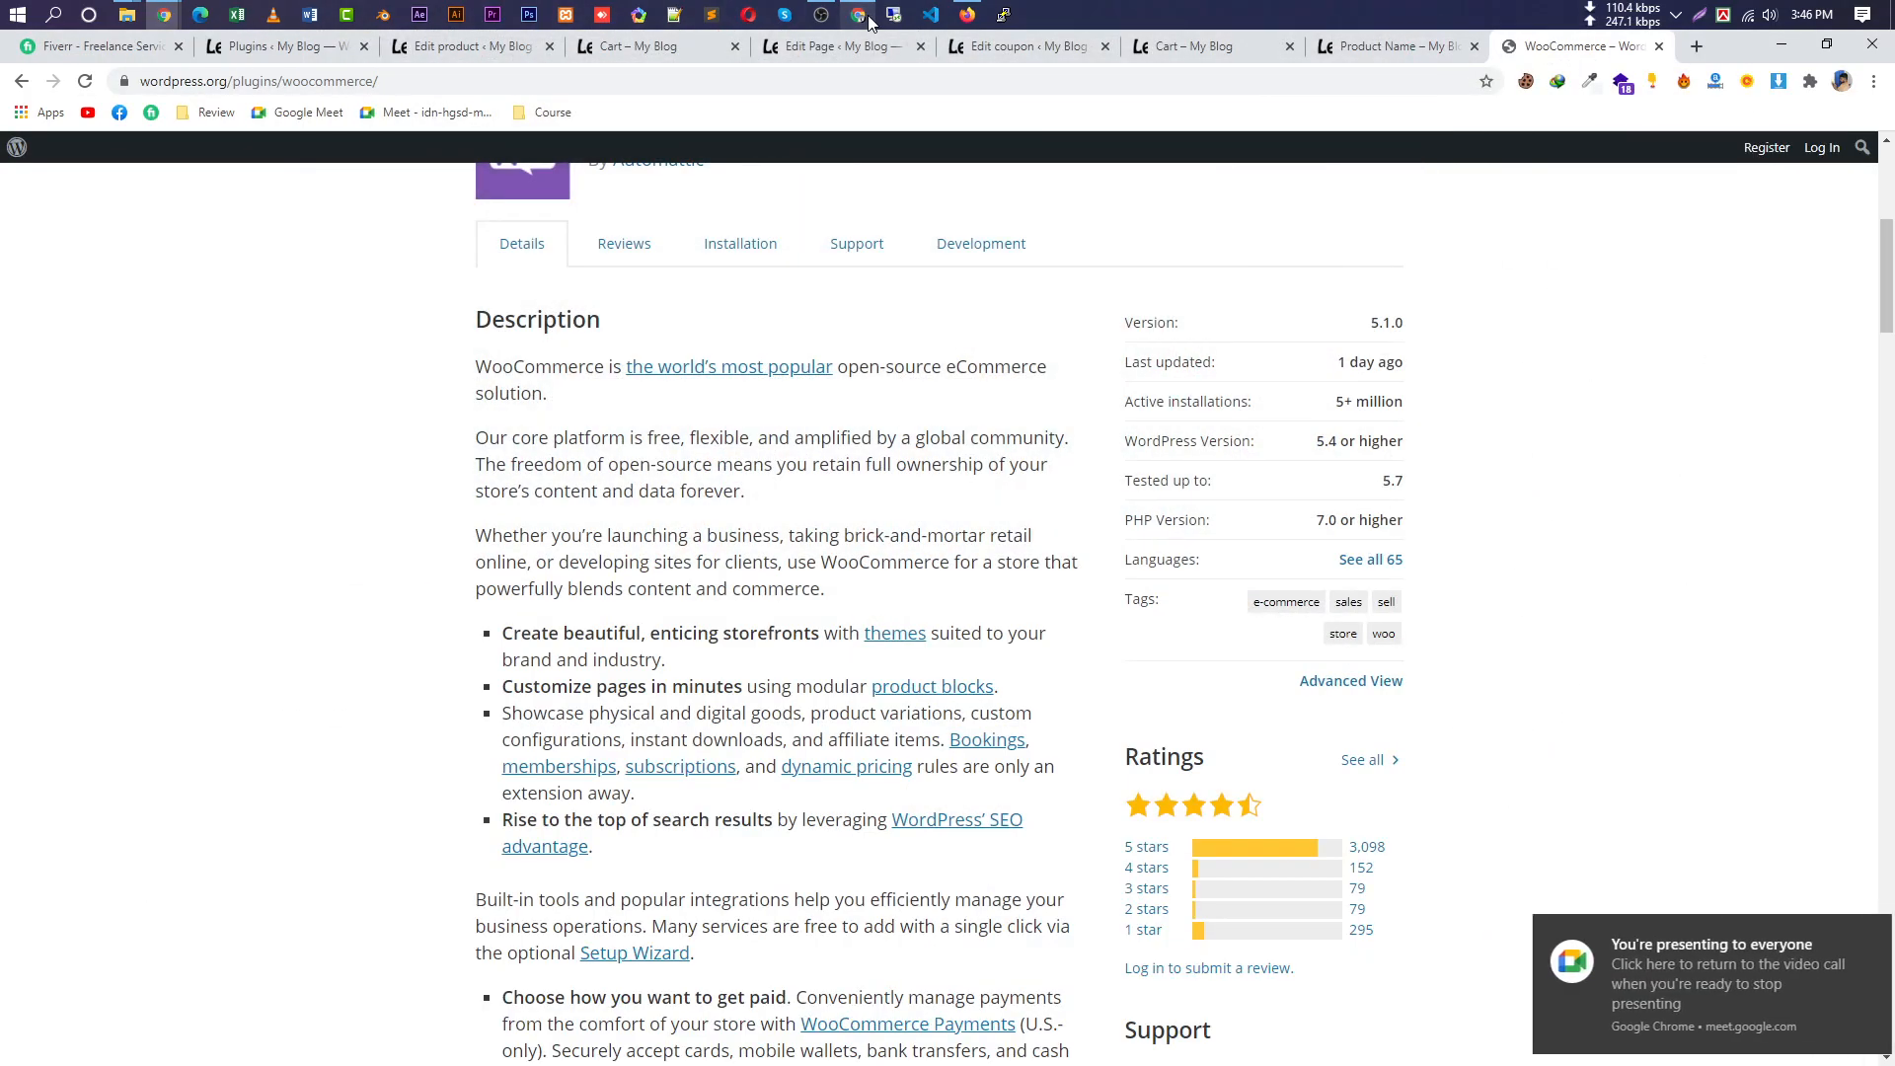
{"action": "left_click", "coordinate": [867, 15]}
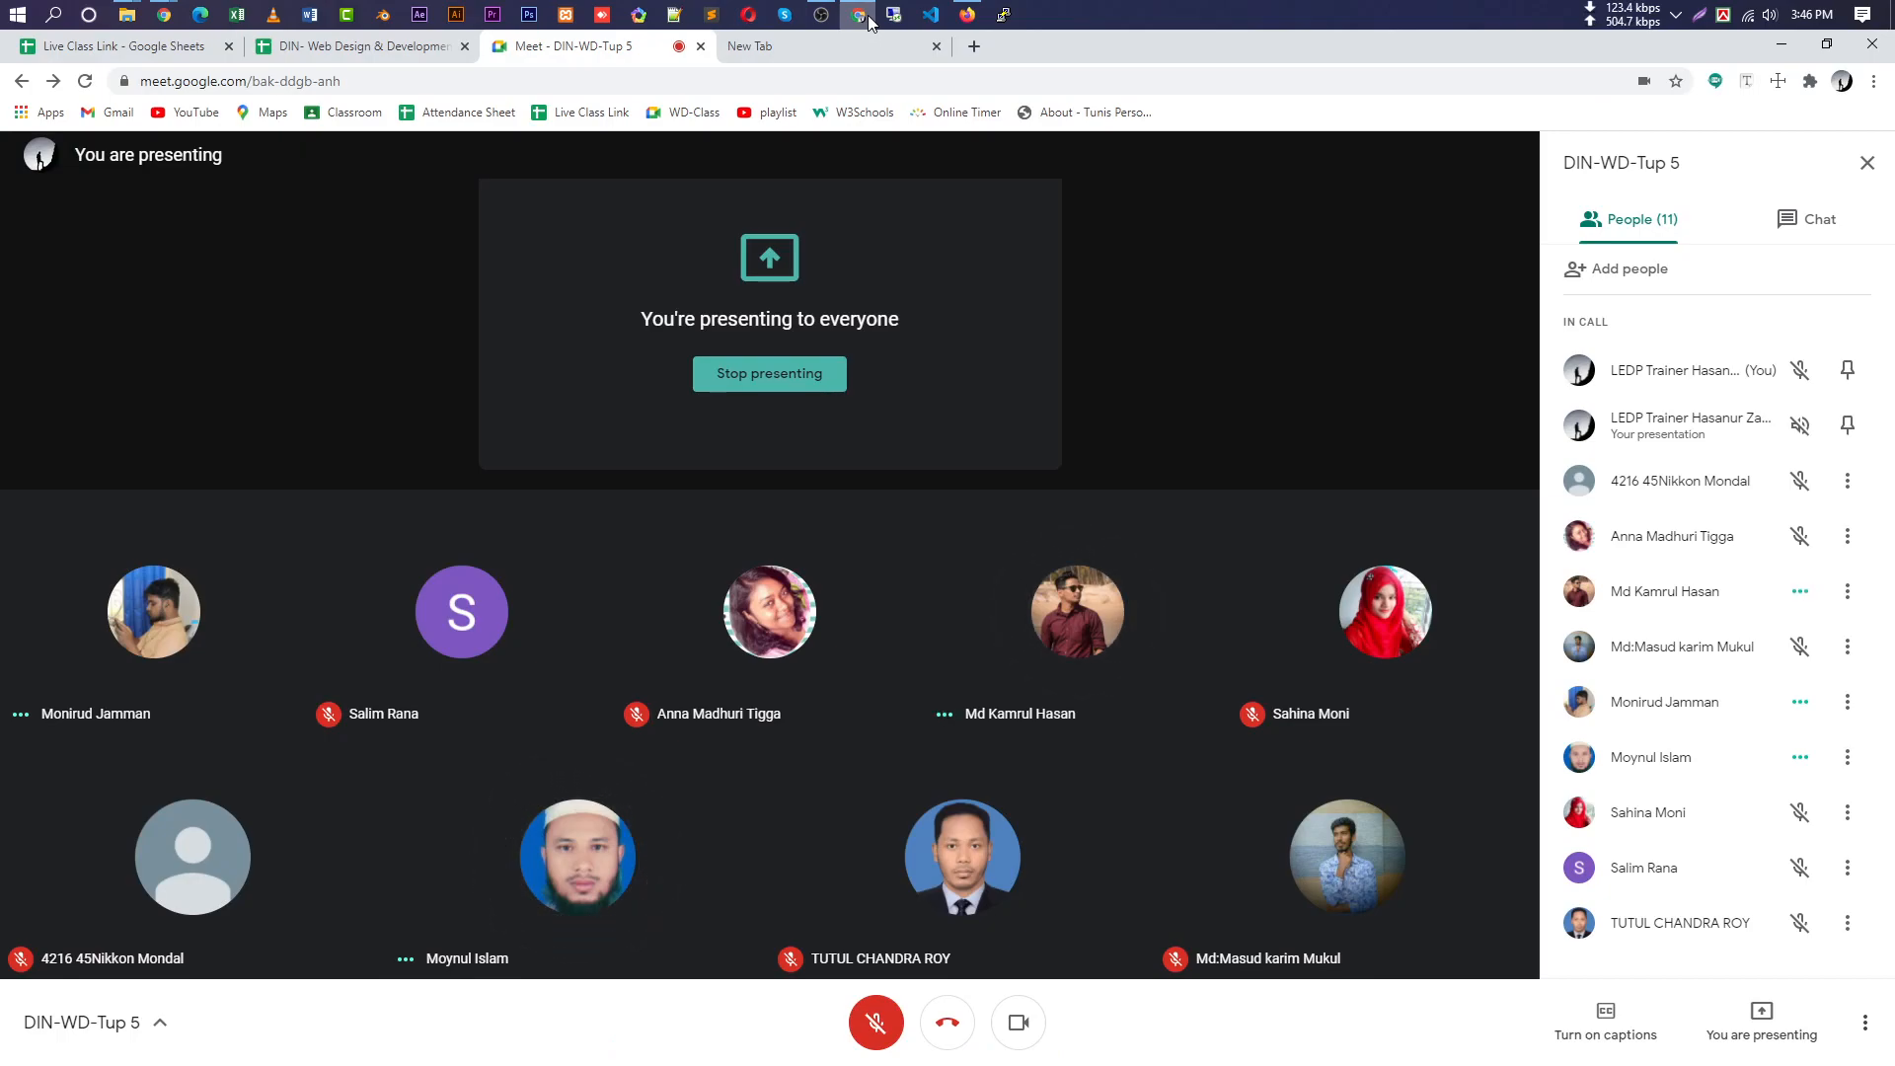
Bring OBS Studio forward and make it active, its recording still running at 01:04:42.
{"action": "mouse_move", "coordinate": [825, 28]}
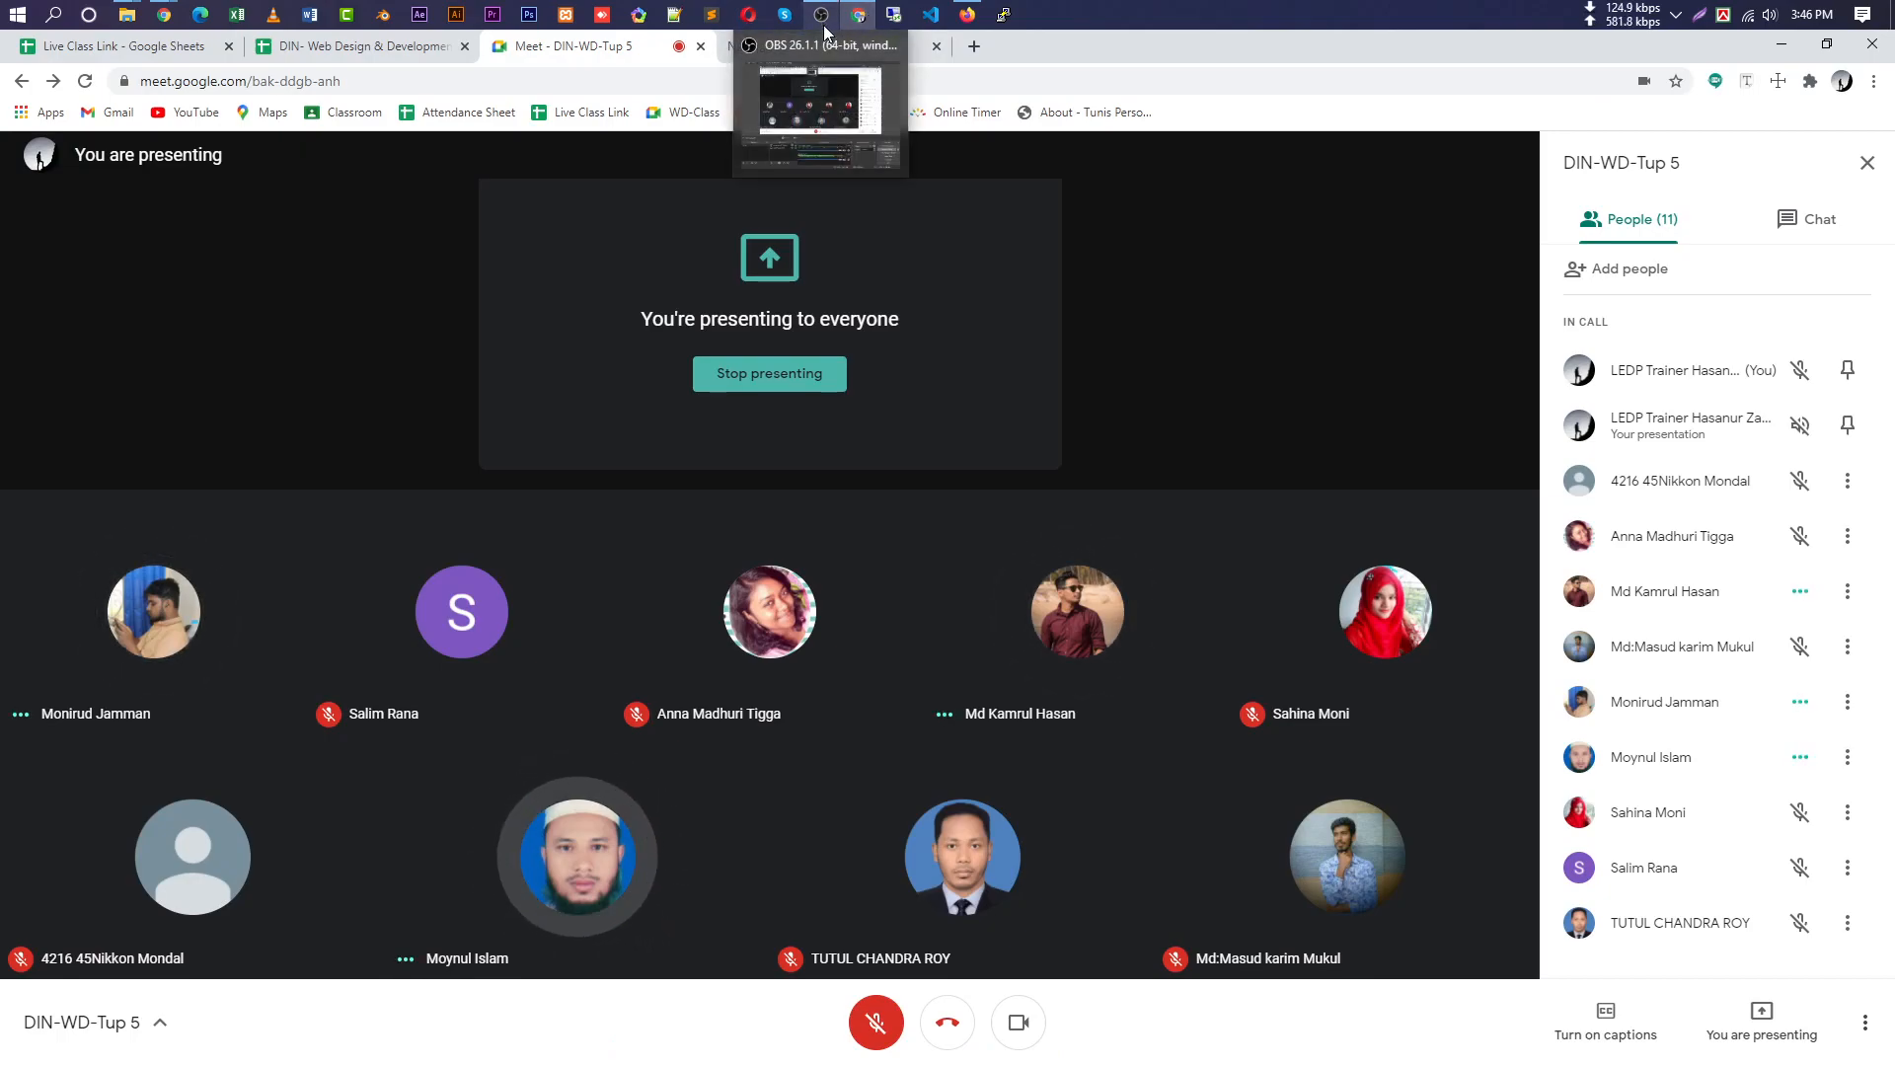
{"action": "left_click", "coordinate": [829, 70]}
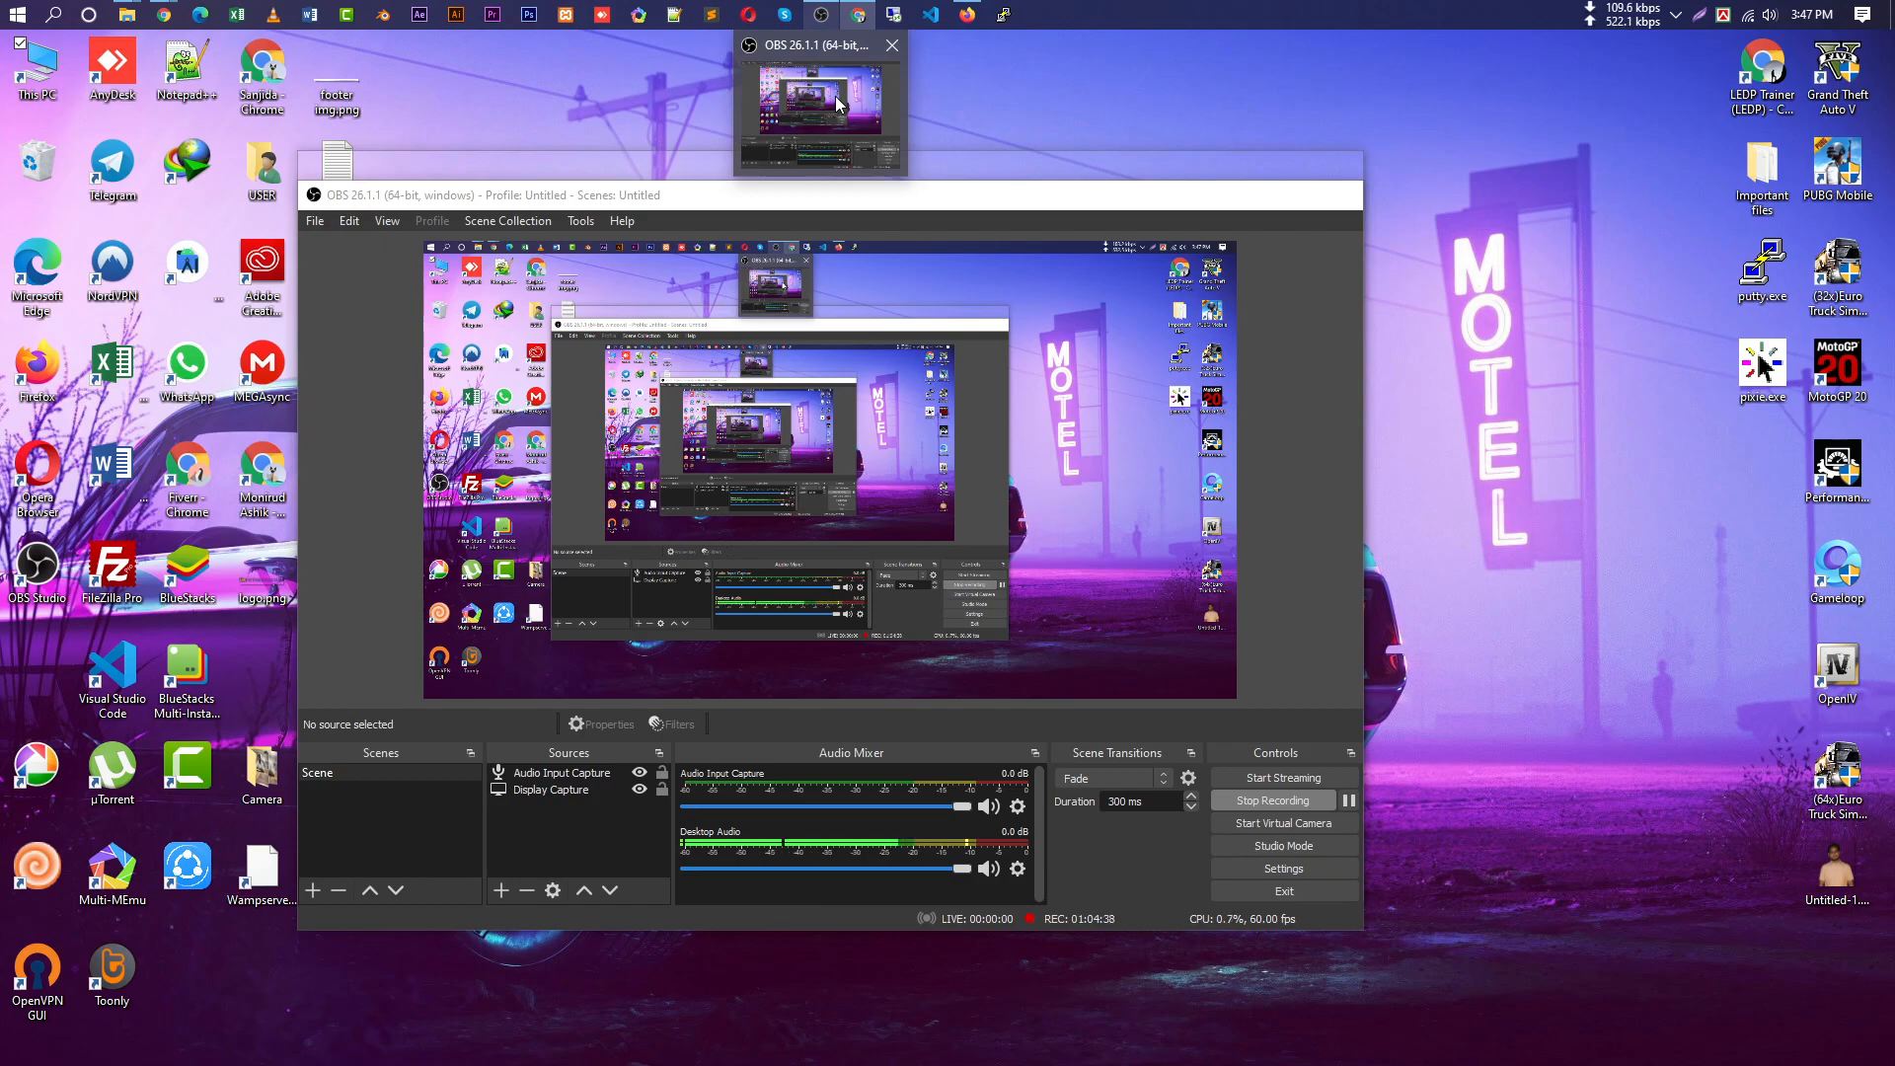
{"action": "left_click", "coordinate": [835, 96]}
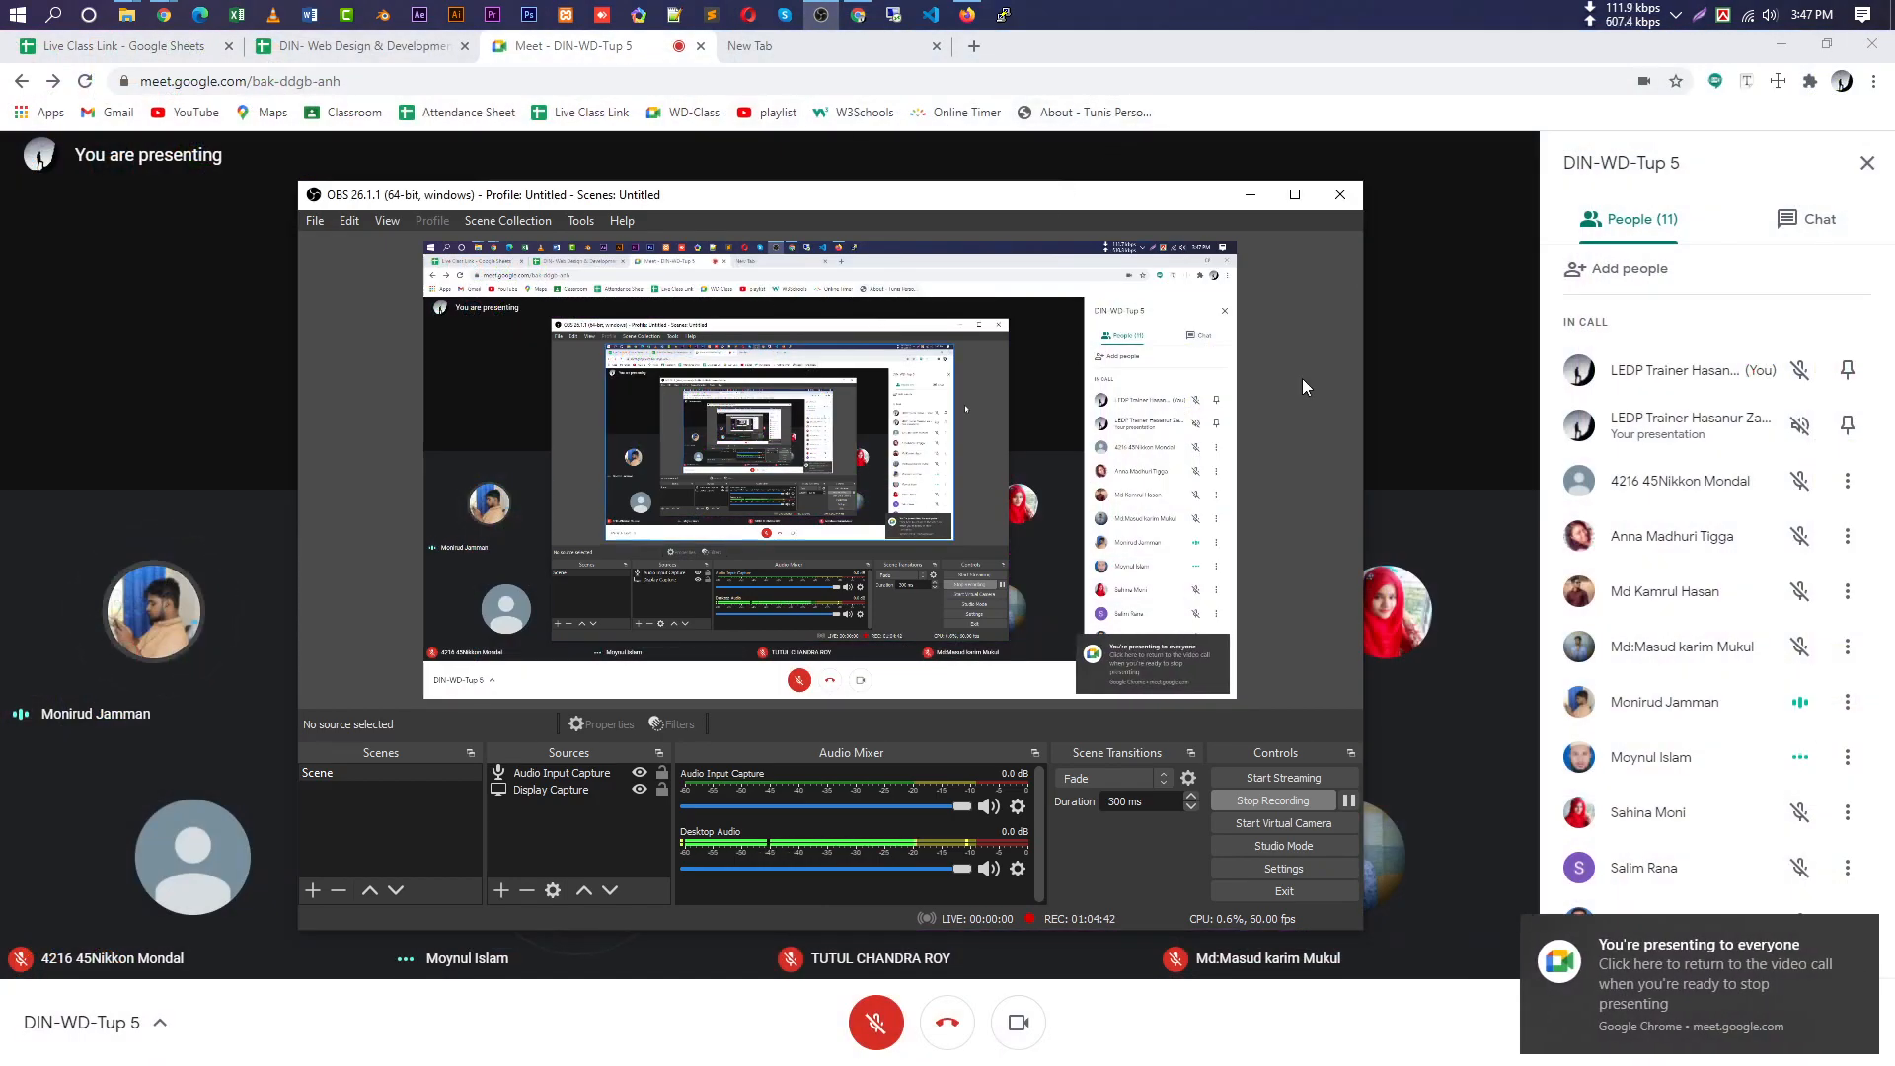
Switch to the attendance spreadsheet and scroll to the 11 Mar 2021 column.
{"action": "left_click", "coordinate": [351, 56]}
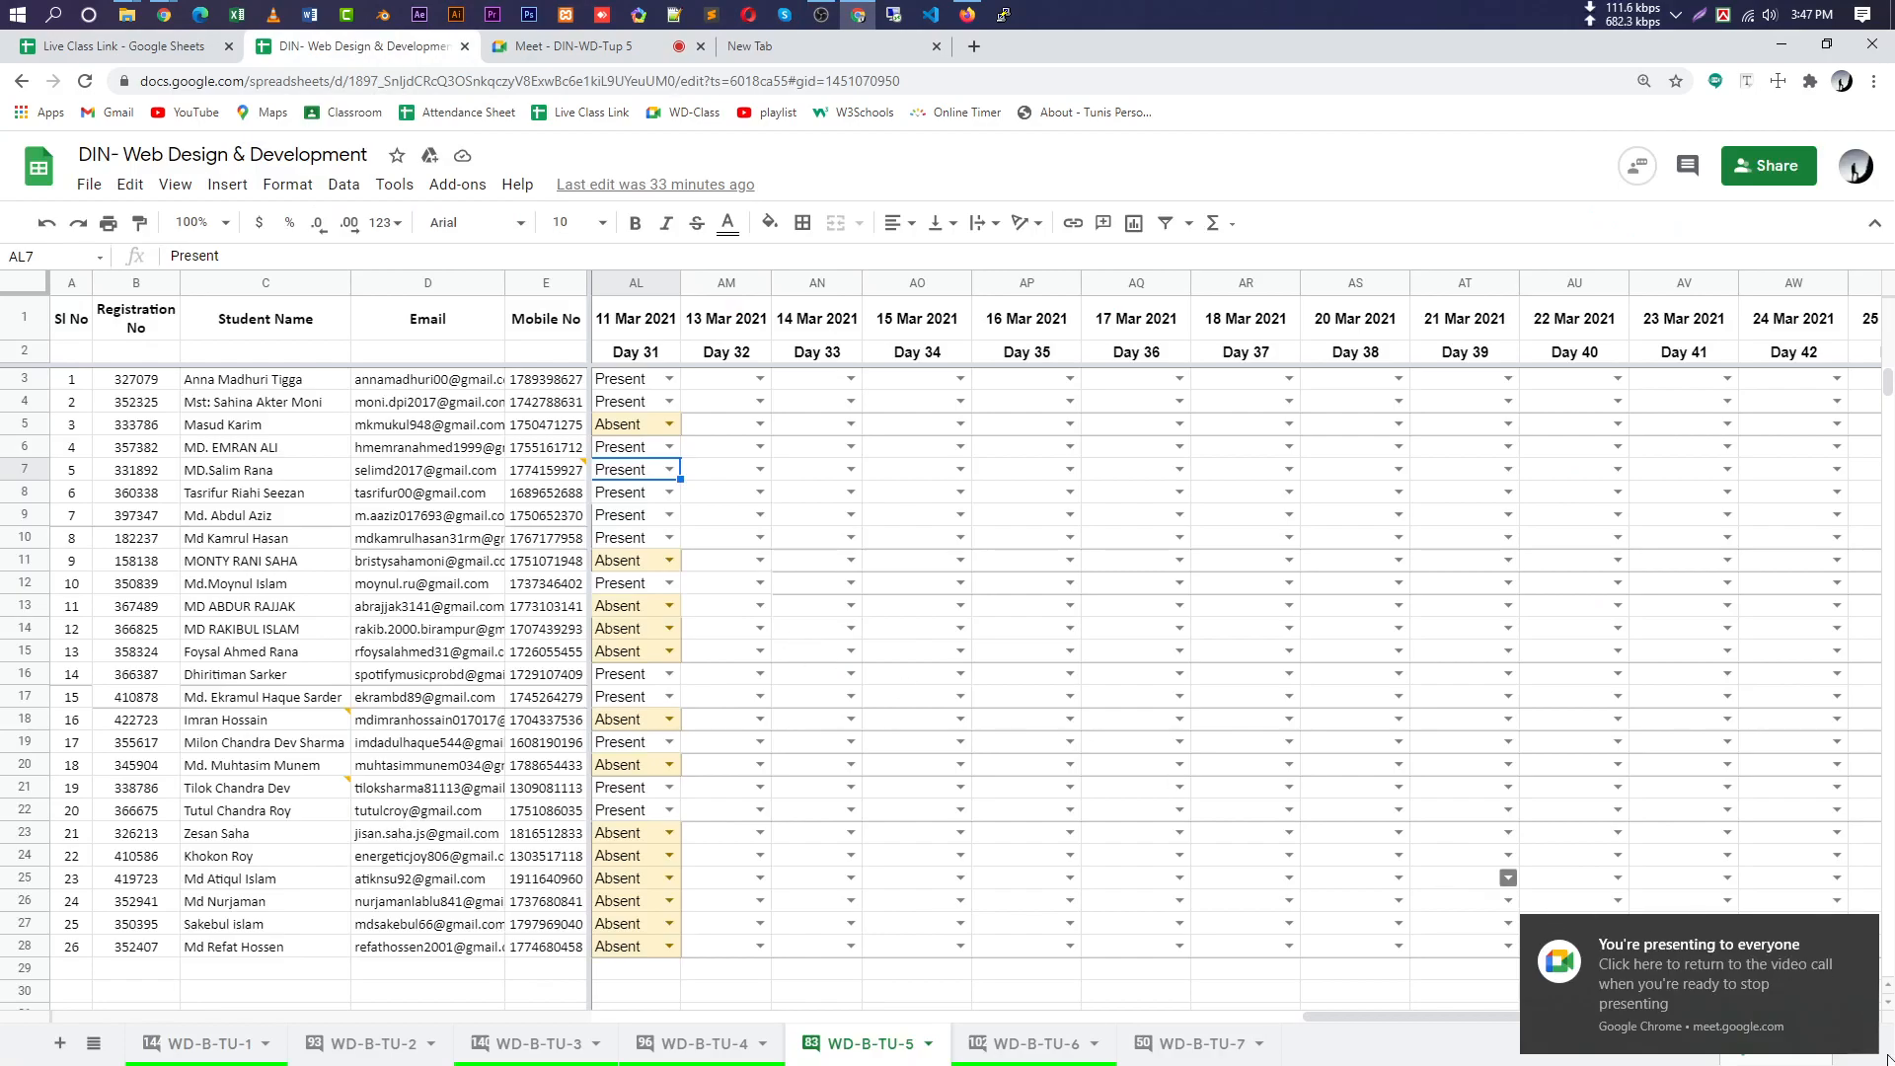
{"action": "scroll", "coordinate": [850, 807], "scroll_direction": "down", "scroll_amount": 1}
{"action": "scroll", "coordinate": [850, 806], "scroll_direction": "down", "scroll_amount": 5}
{"action": "scroll", "coordinate": [872, 803], "scroll_direction": "up", "scroll_amount": 5}
{"action": "left_click_drag", "start_coordinate": [1425, 1019], "coordinate": [1336, 1018]}
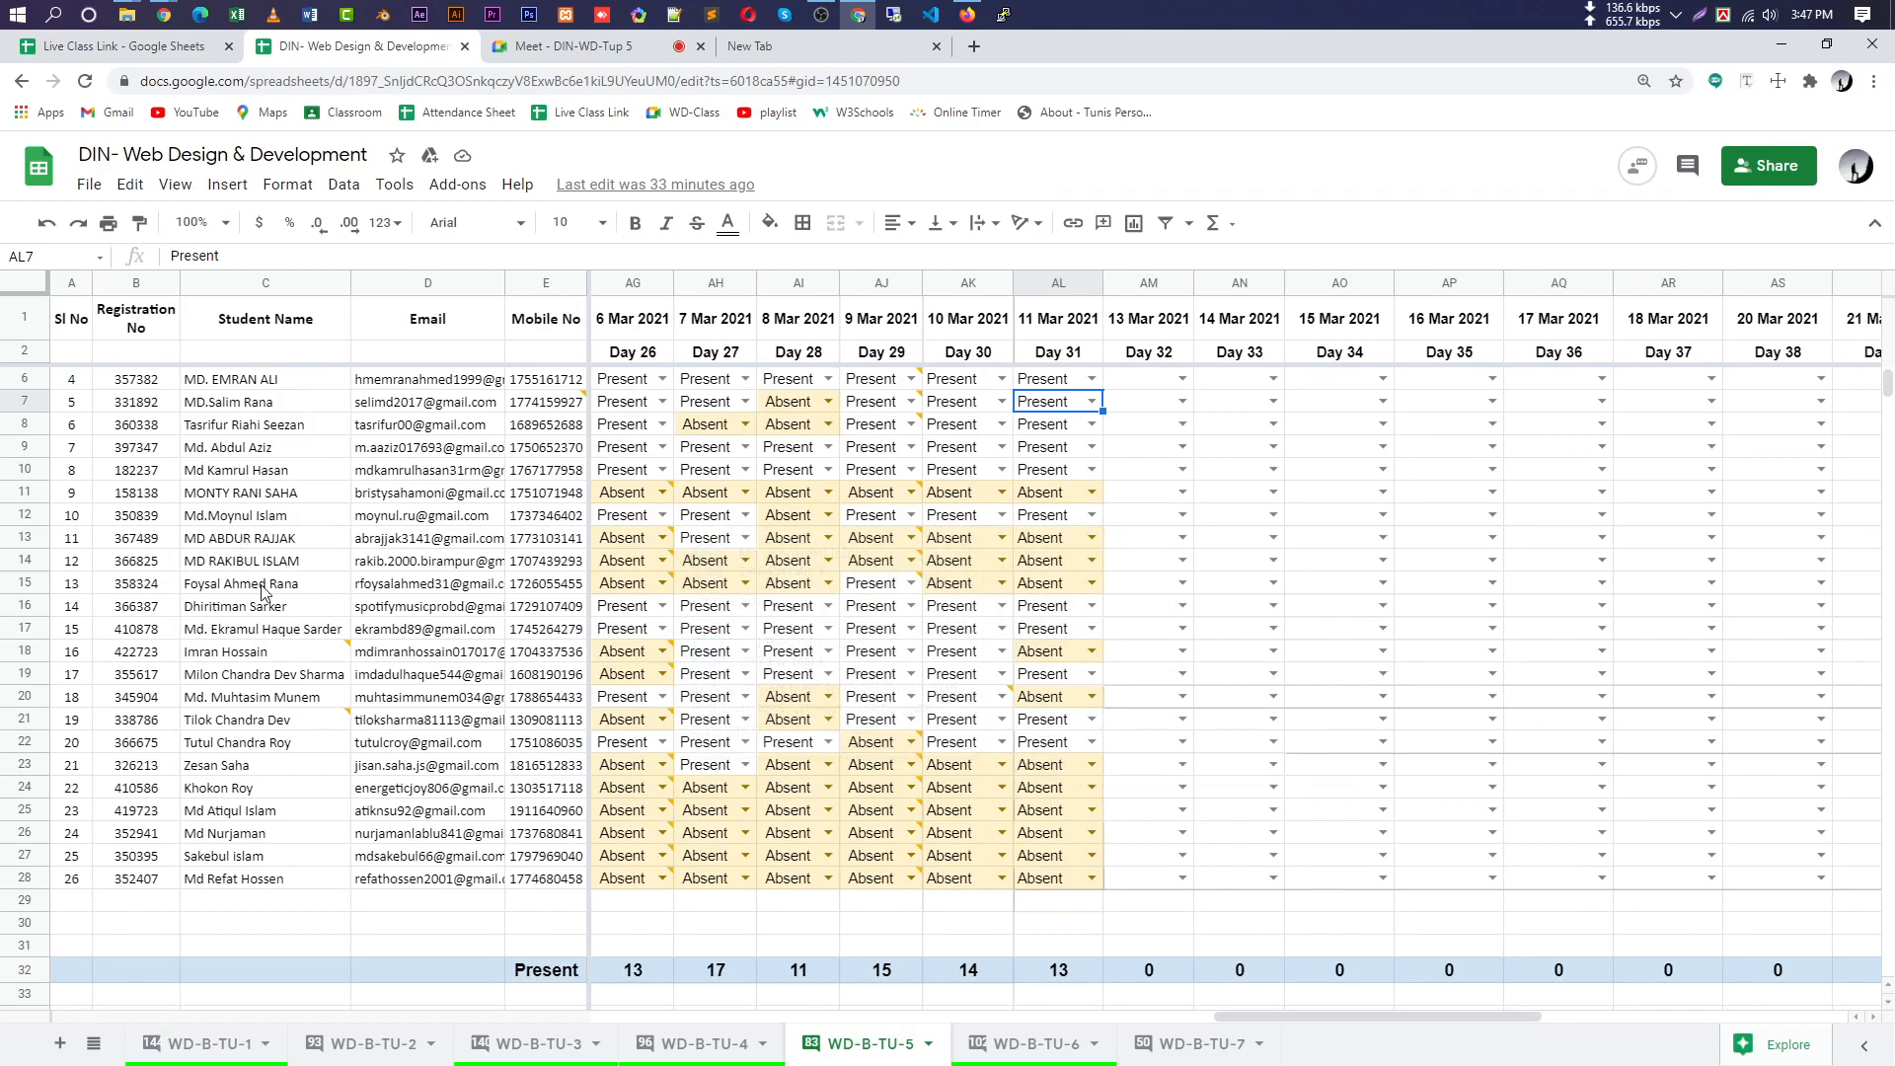
{"action": "mouse_move", "coordinate": [259, 721]}
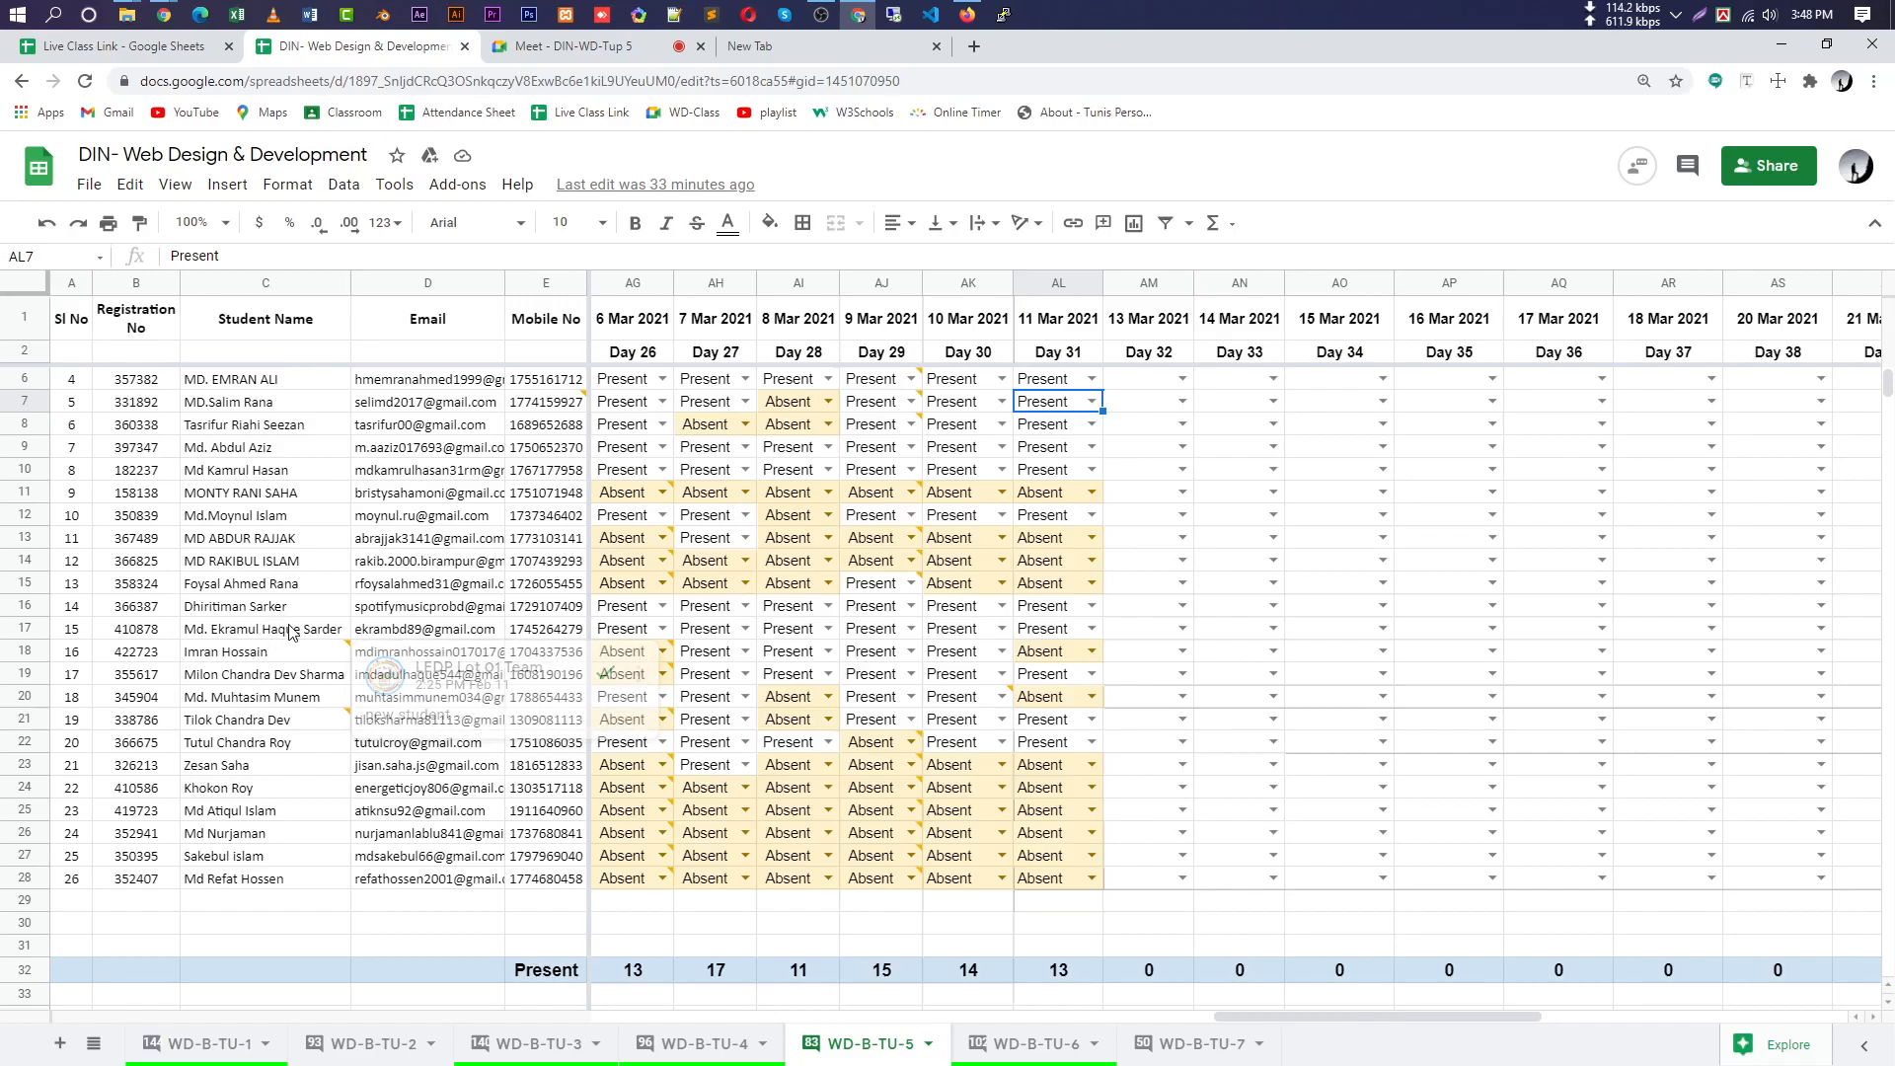
{"action": "scroll", "coordinate": [282, 498], "scroll_direction": "up", "scroll_amount": 1}
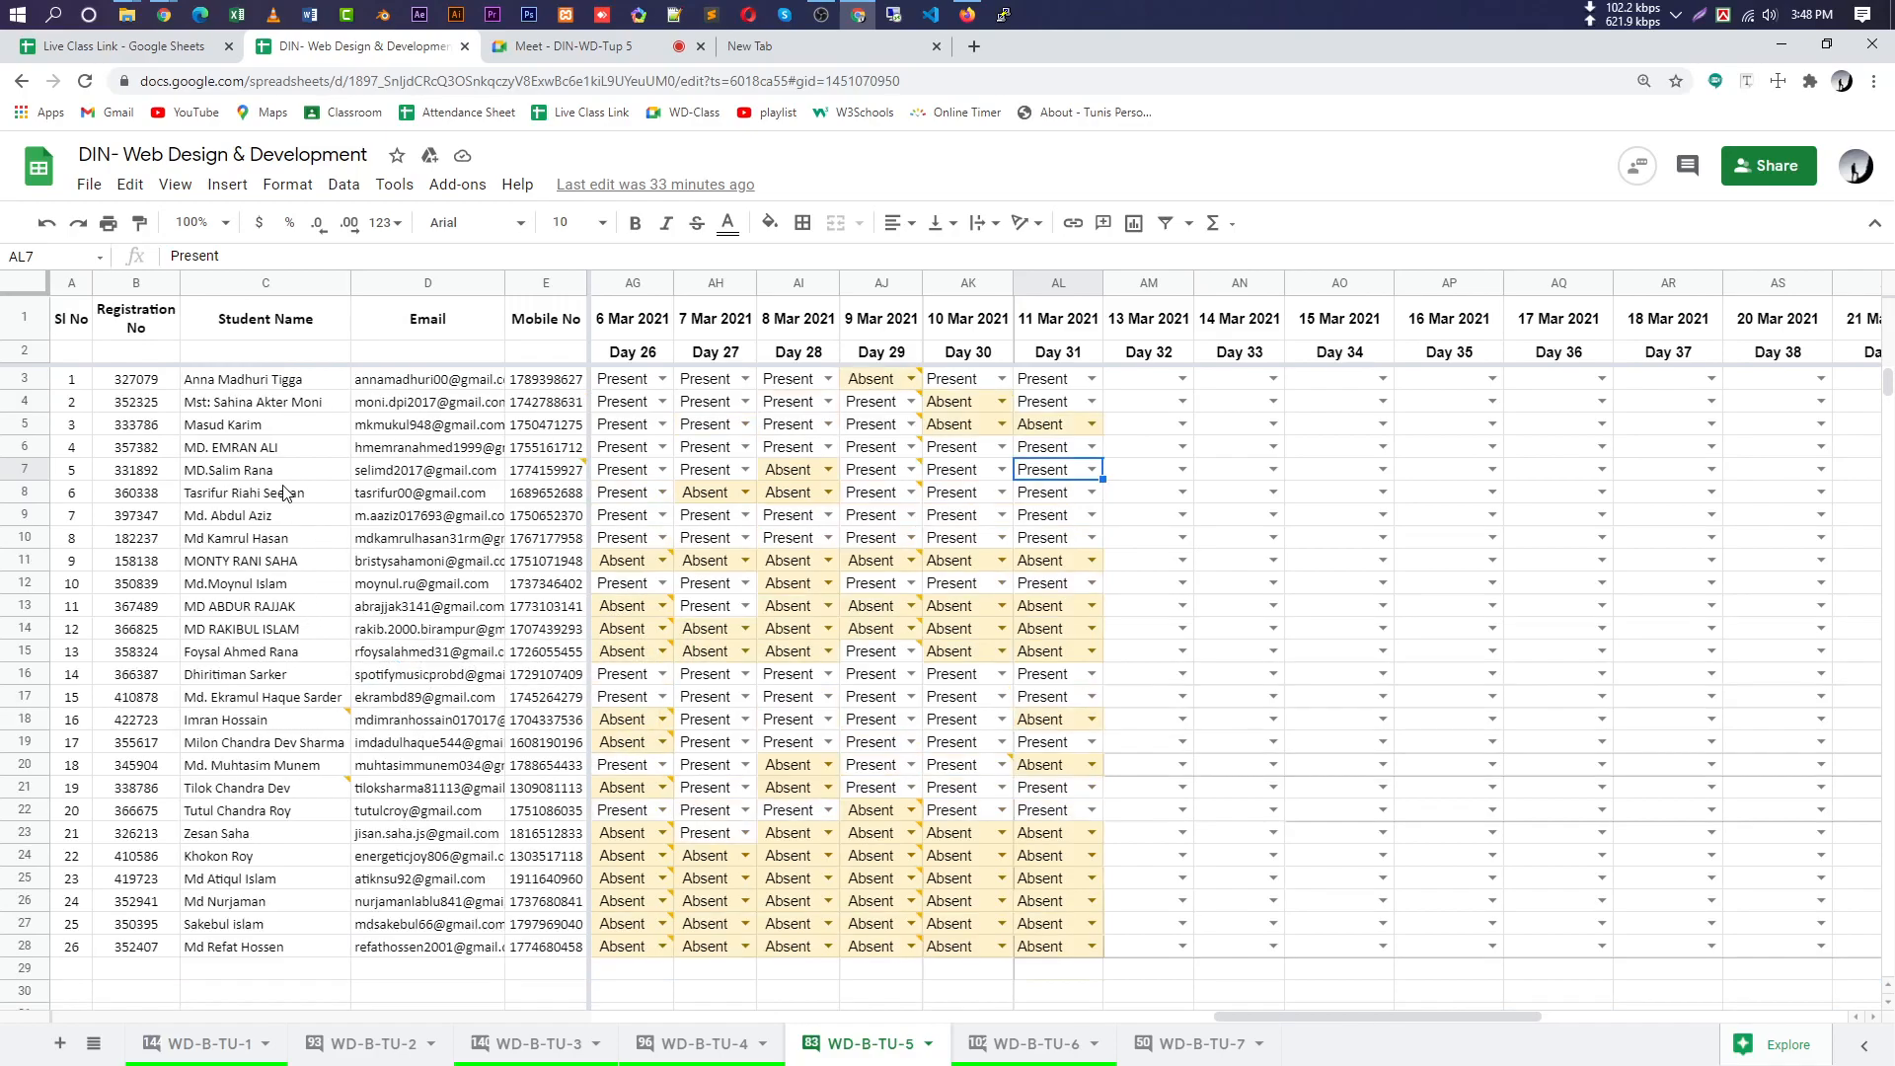
Set row 5's 11 Mar 2021 attendance (cell AL5) to Present.
{"action": "left_click", "coordinate": [254, 426]}
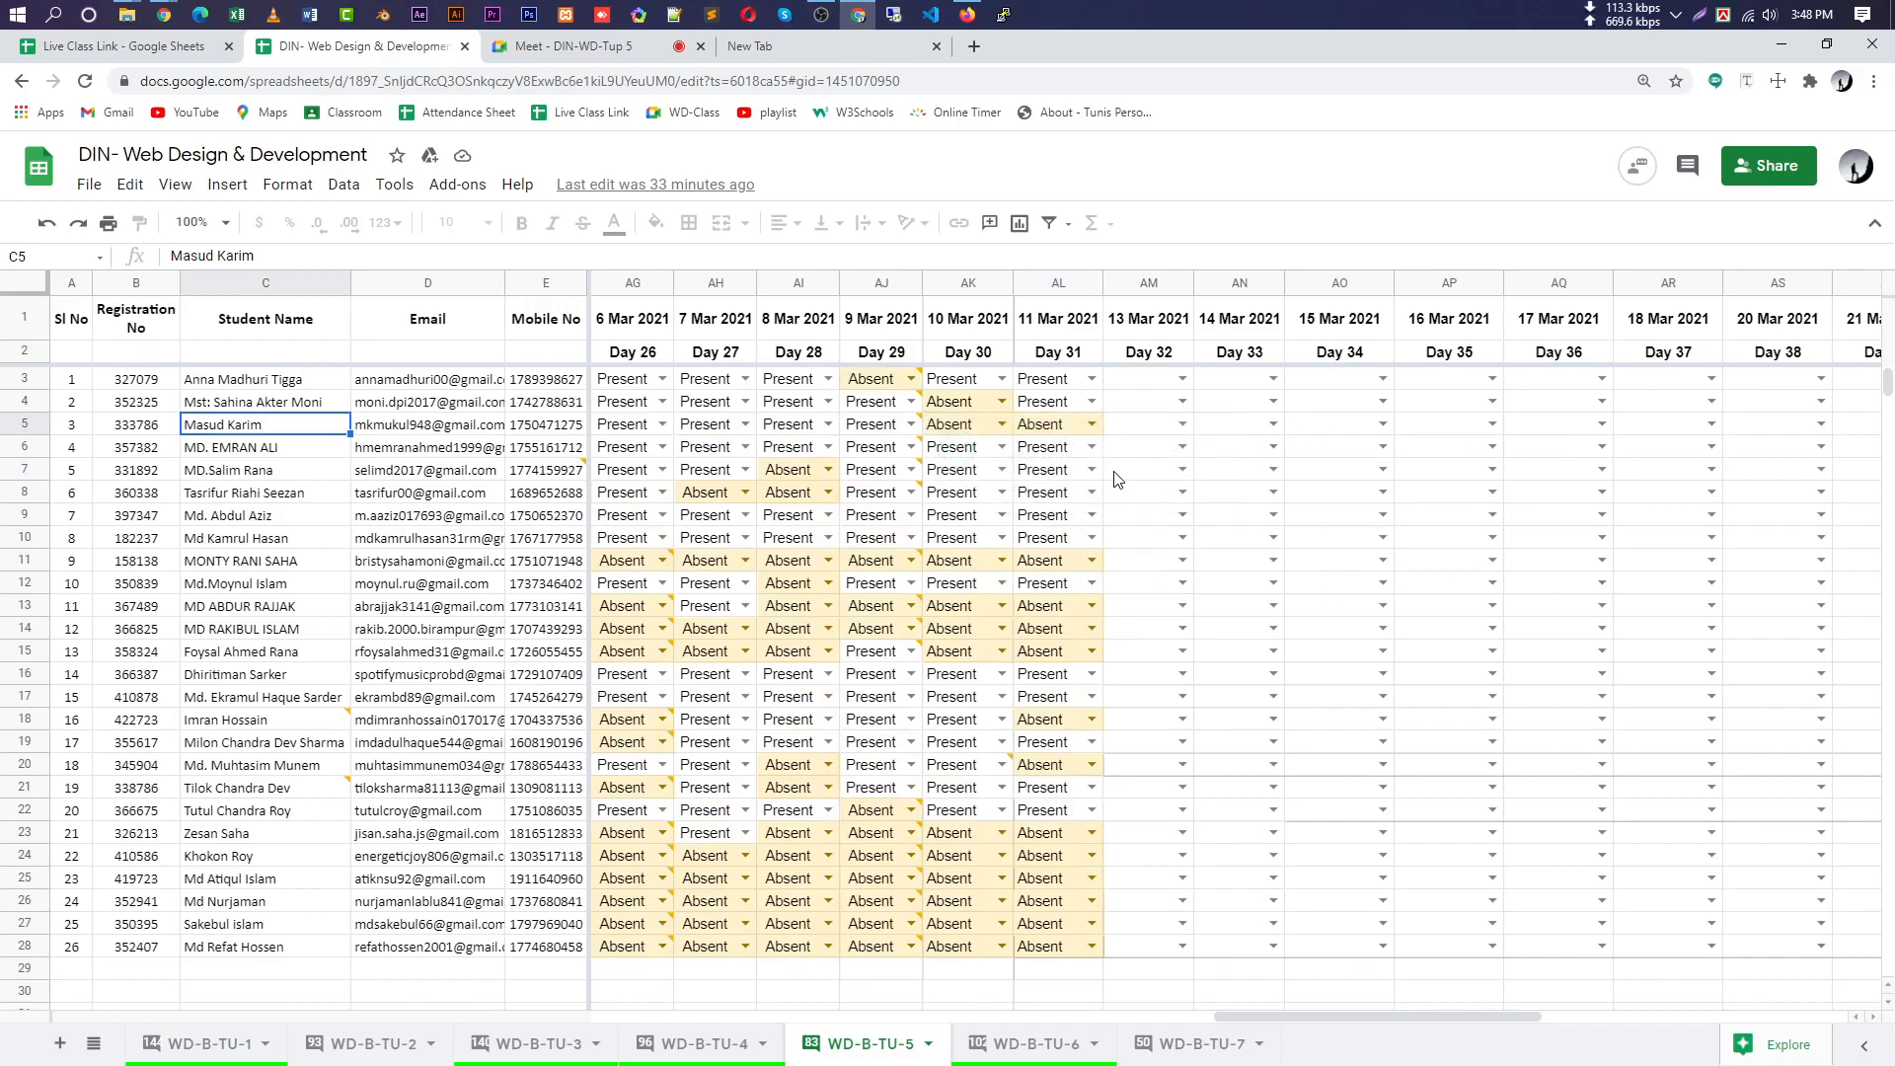
{"action": "left_click", "coordinate": [1092, 423]}
{"action": "left_click", "coordinate": [1074, 487]}
{"action": "scroll", "coordinate": [1086, 745], "scroll_direction": "down", "scroll_amount": 3}
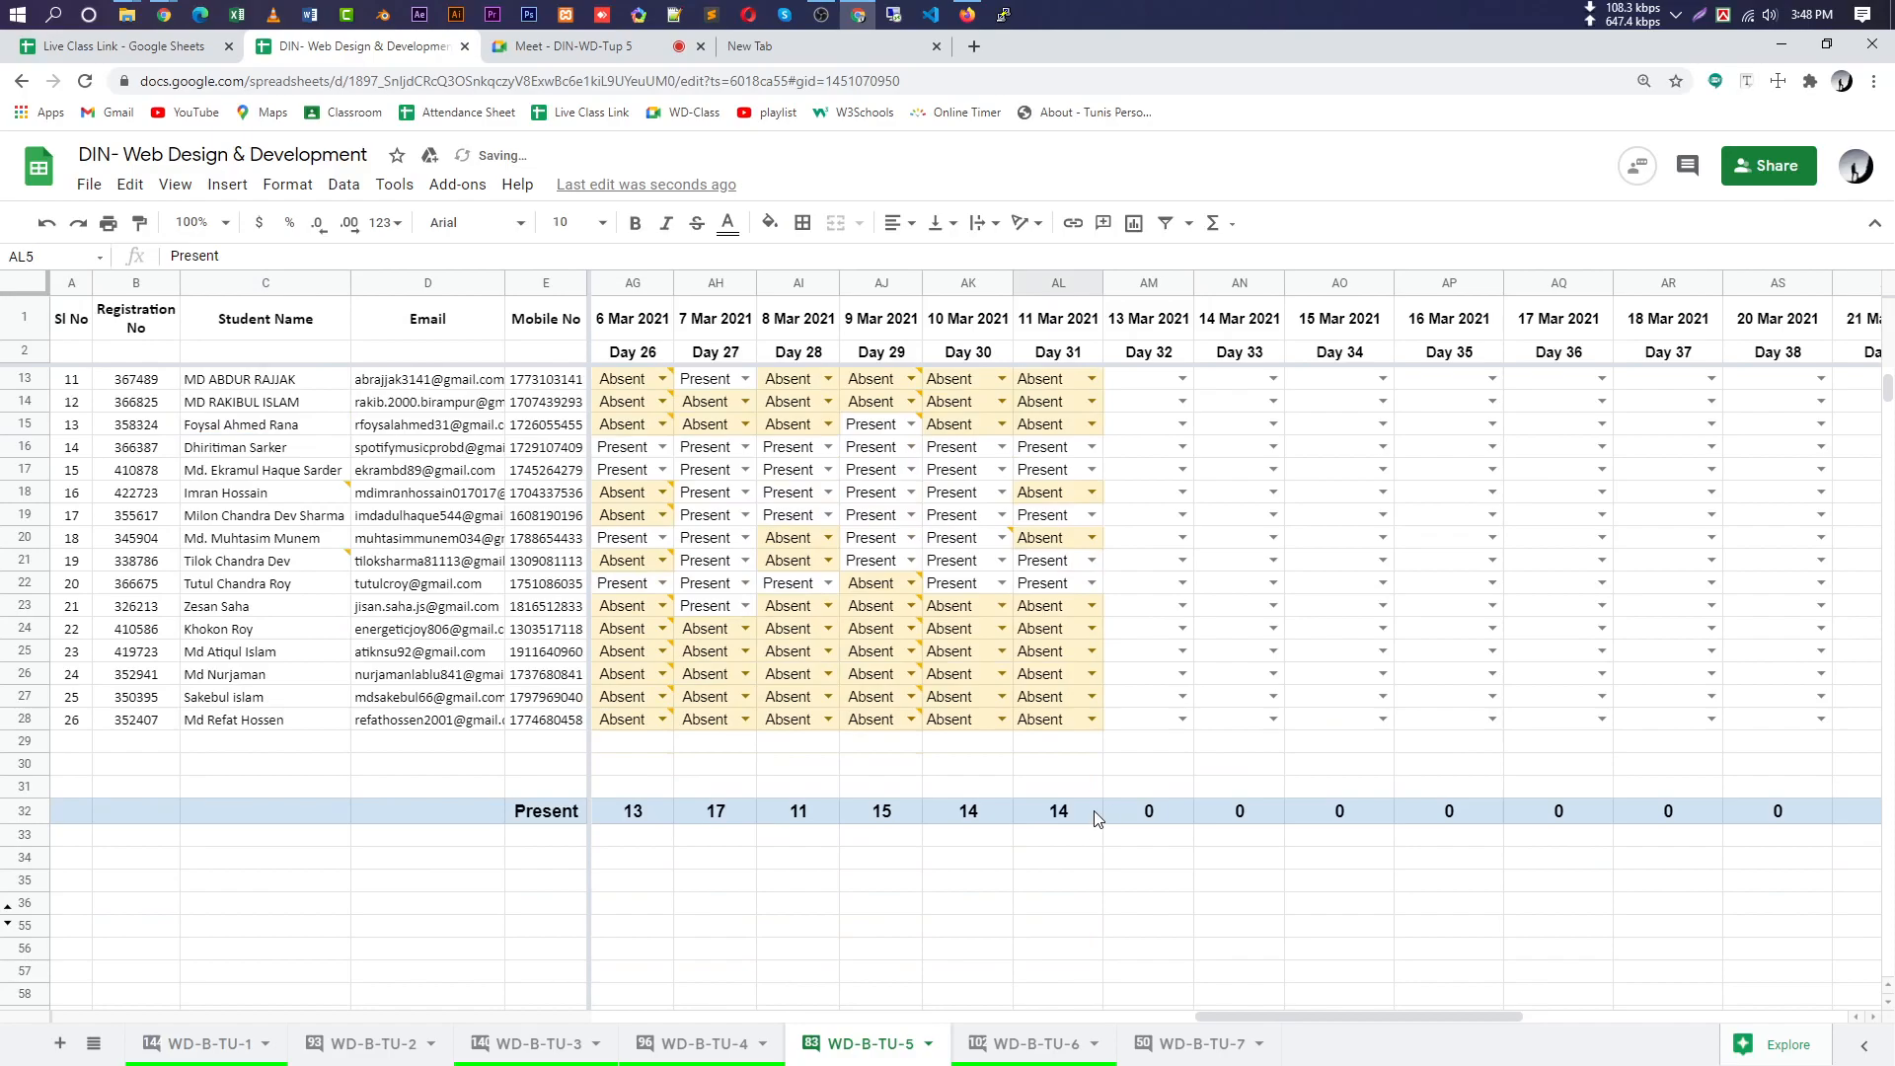
{"action": "scroll", "coordinate": [1098, 794], "scroll_direction": "up", "scroll_amount": 3}
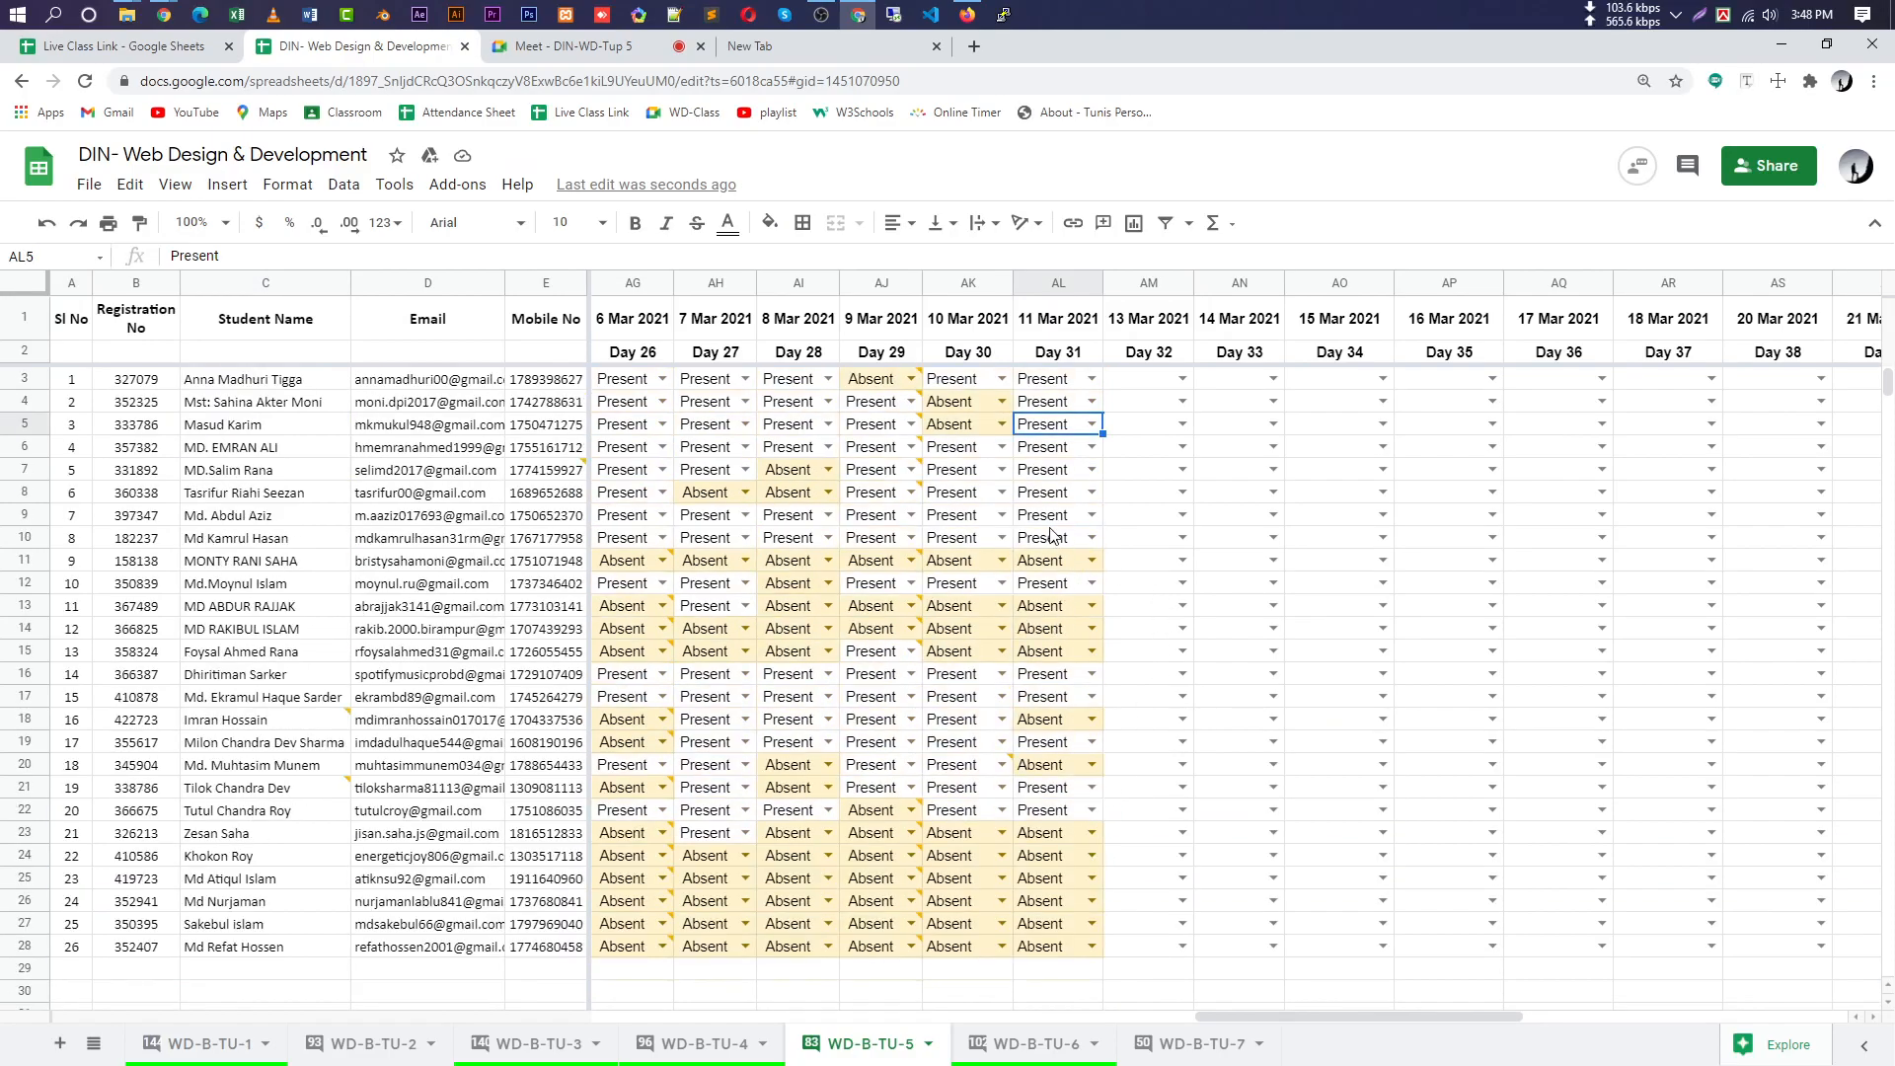
Confirm row 32 shows 14 Present for that day, then return to the Meet call and OBS.
{"action": "left_click_drag", "start_coordinate": [1058, 545], "coordinate": [1065, 762]}
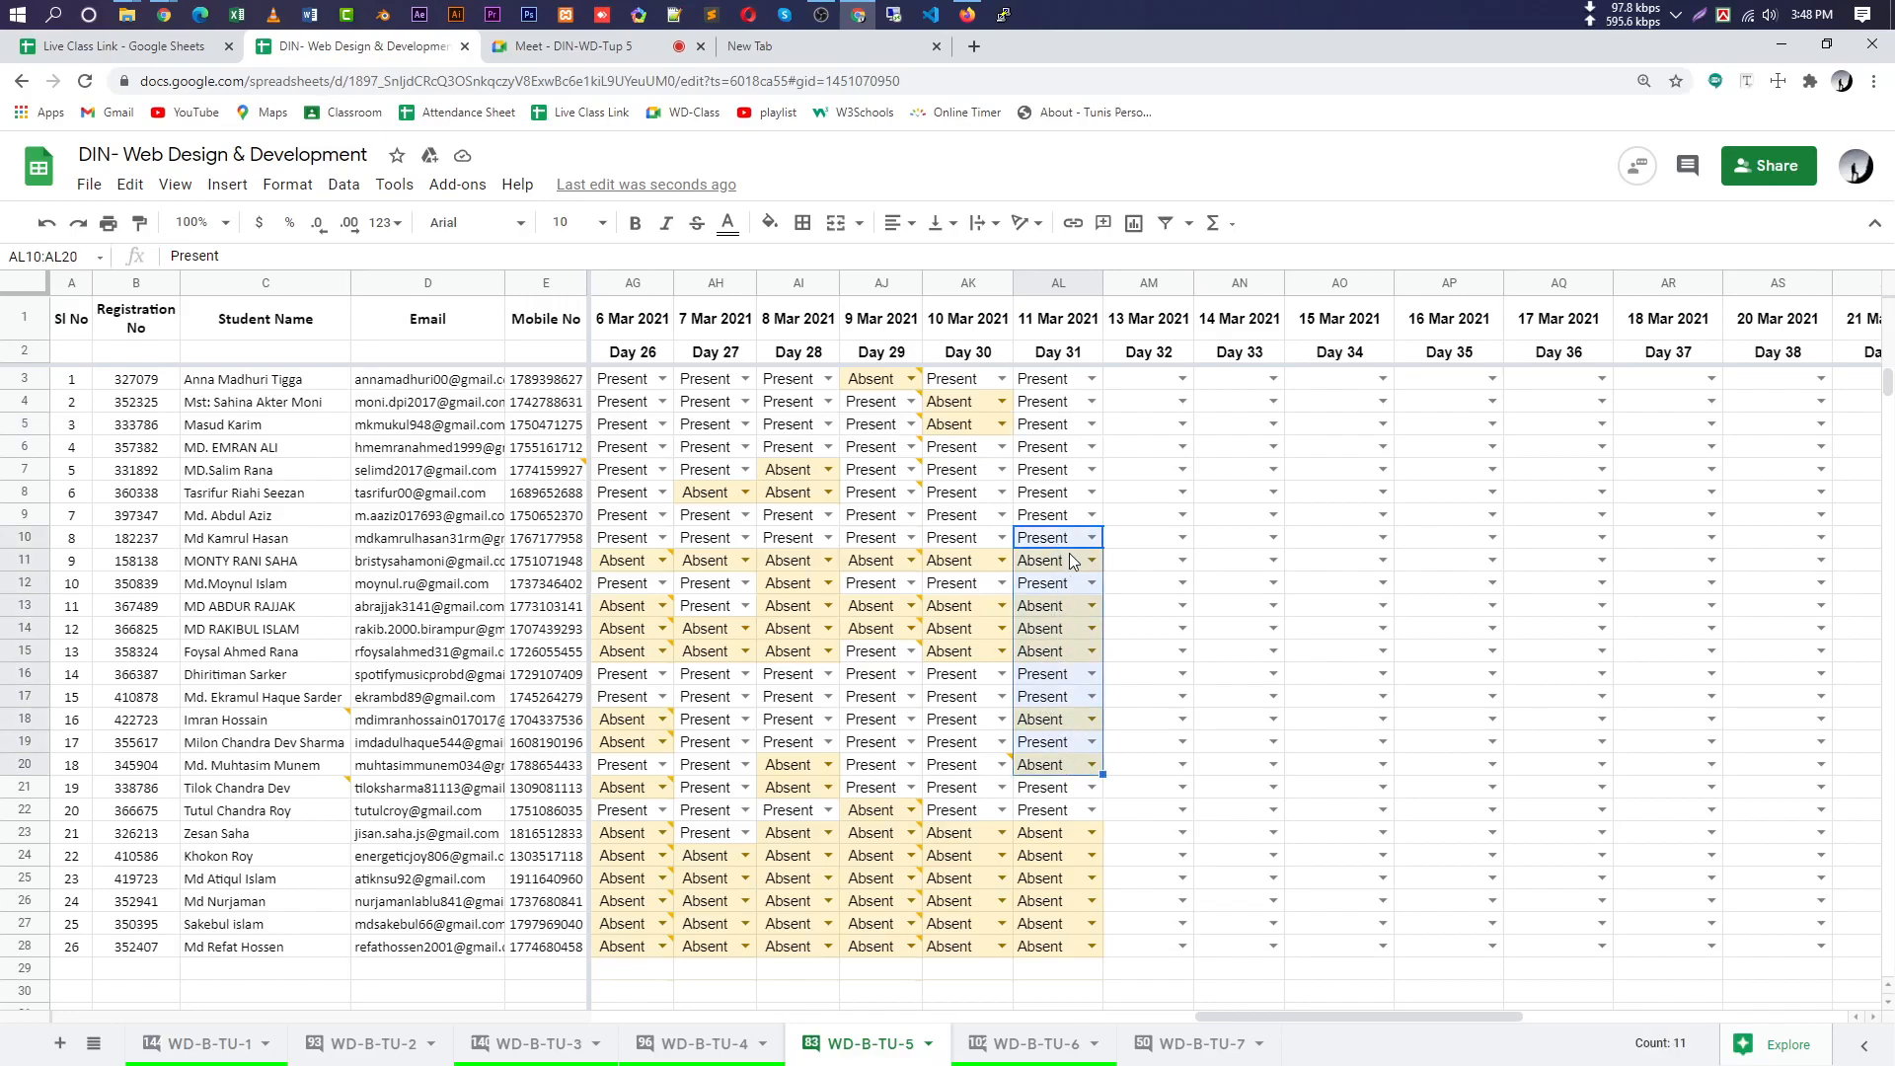
{"action": "left_click", "coordinate": [1202, 701]}
{"action": "scroll", "coordinate": [1071, 863], "scroll_direction": "down", "scroll_amount": 3}
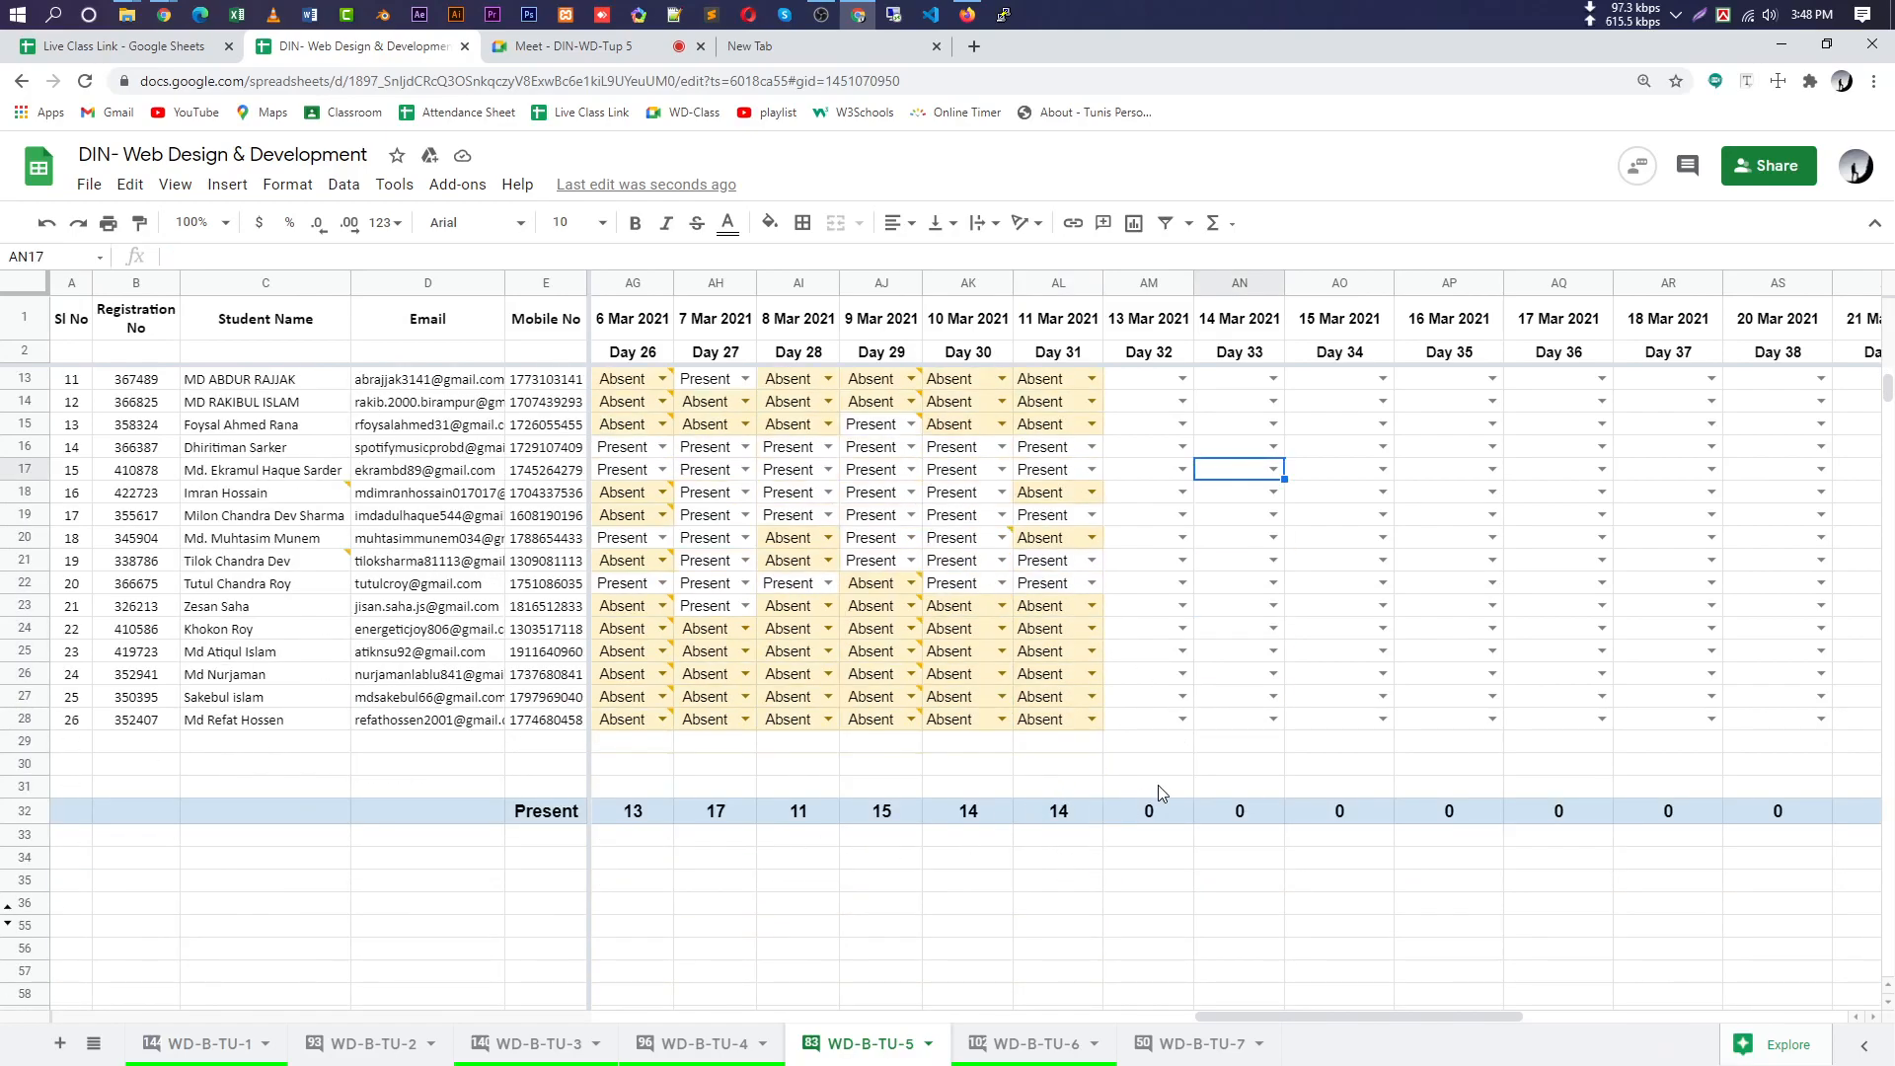
{"action": "scroll", "coordinate": [1016, 725], "scroll_direction": "up", "scroll_amount": 2}
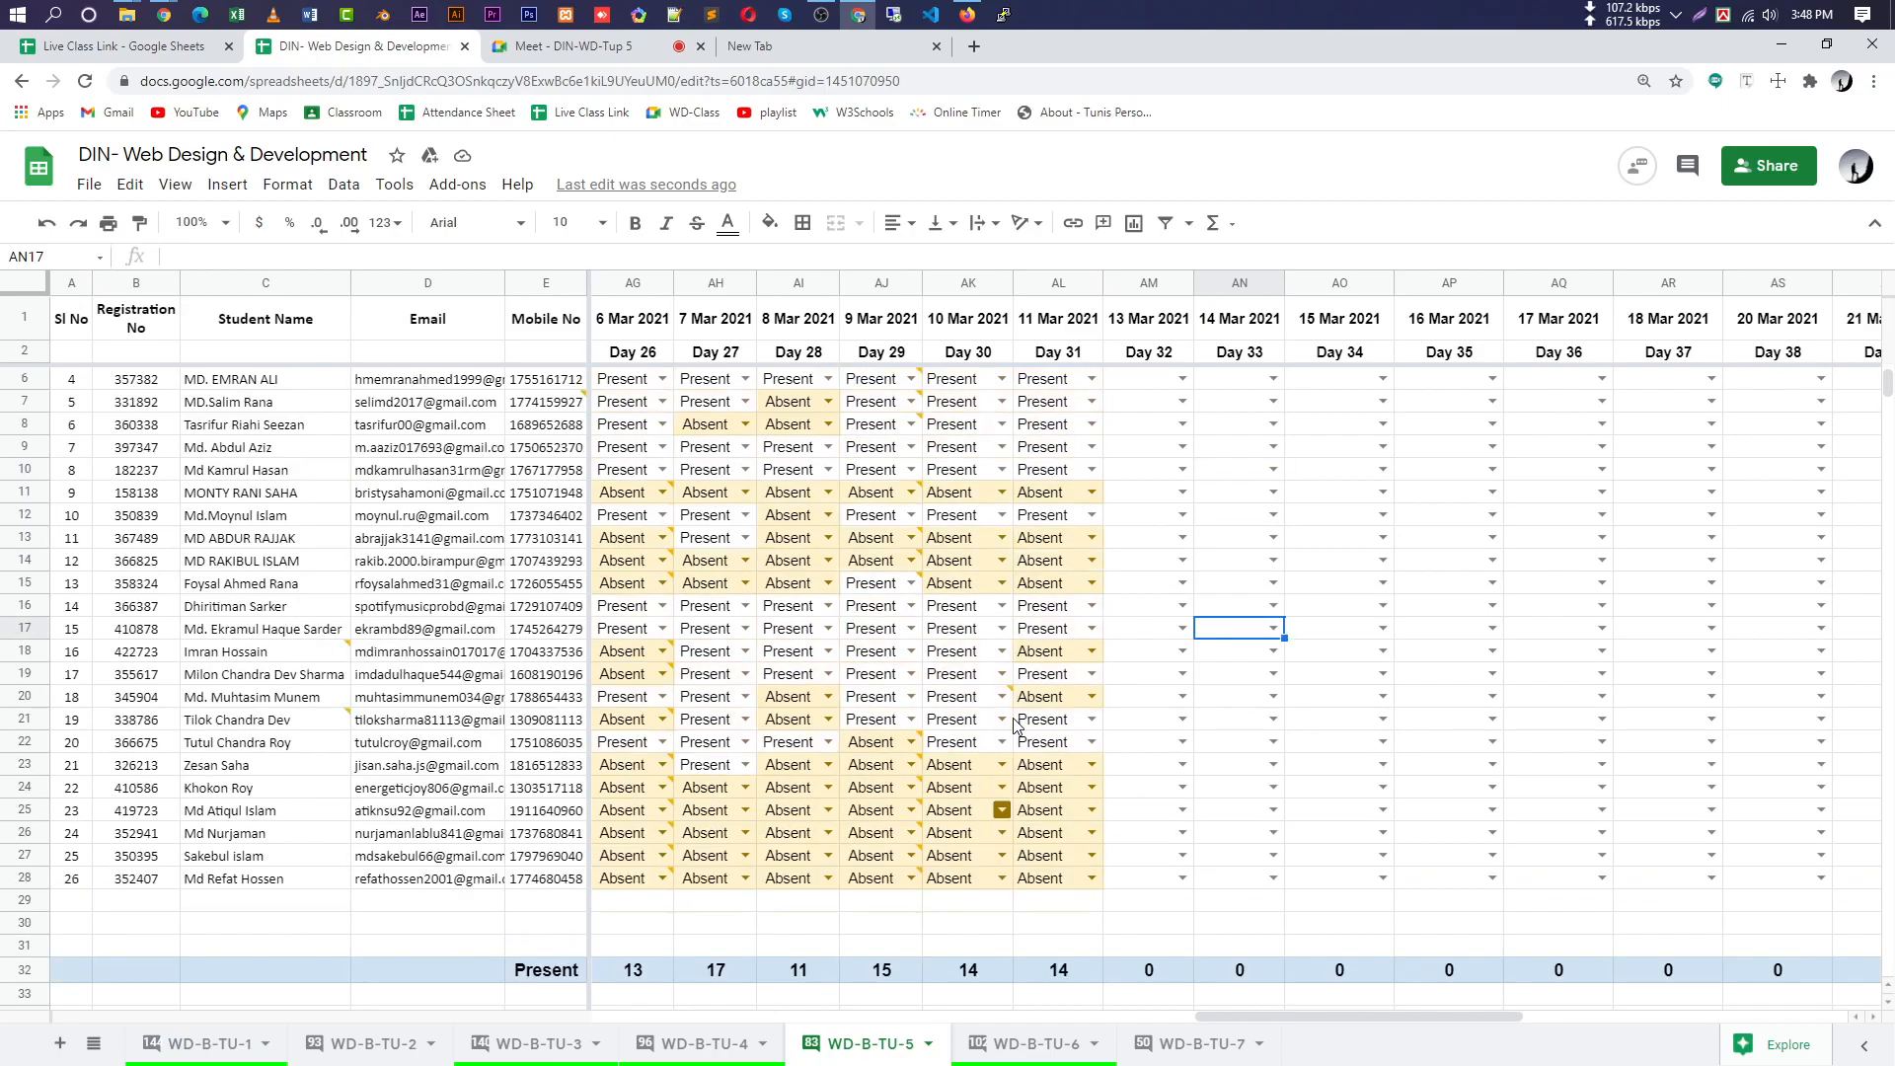
{"action": "scroll", "coordinate": [1017, 726], "scroll_direction": "up", "scroll_amount": 1}
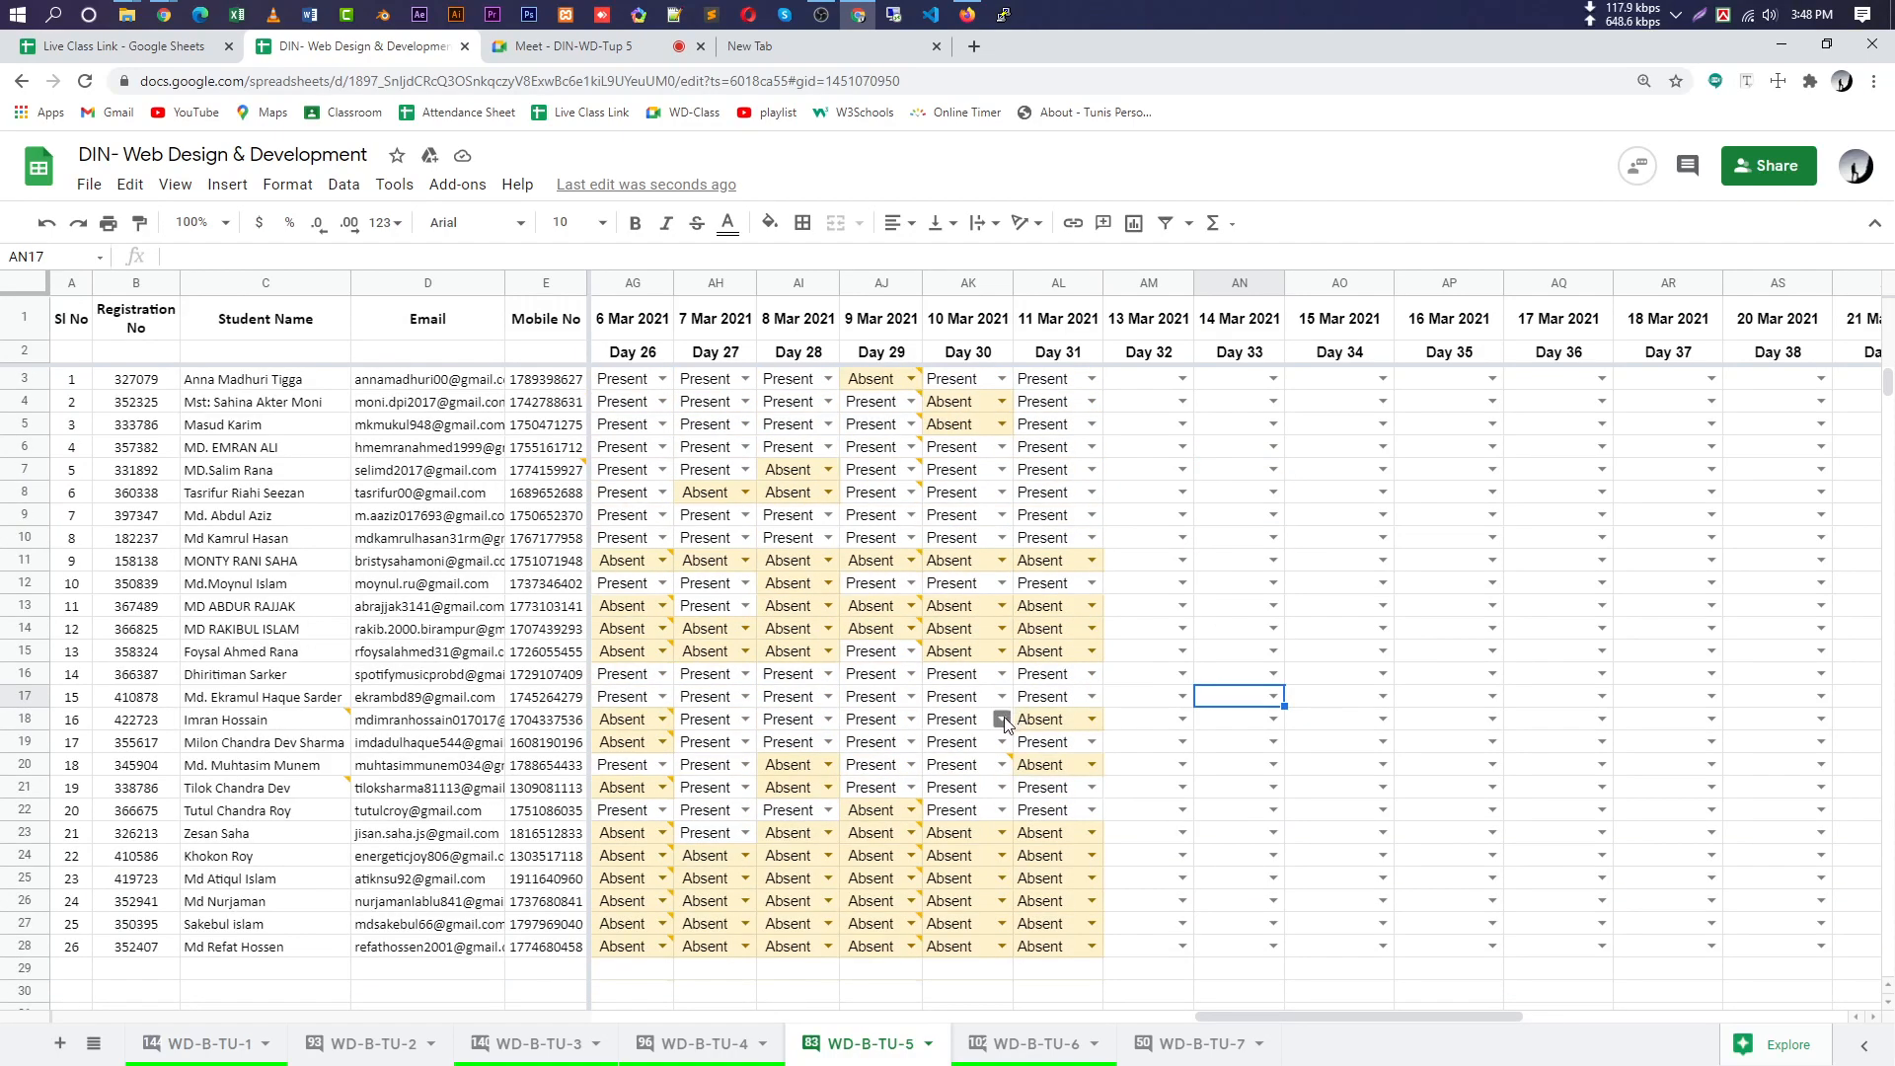
{"action": "scroll", "coordinate": [1066, 764], "scroll_direction": "down", "scroll_amount": 3}
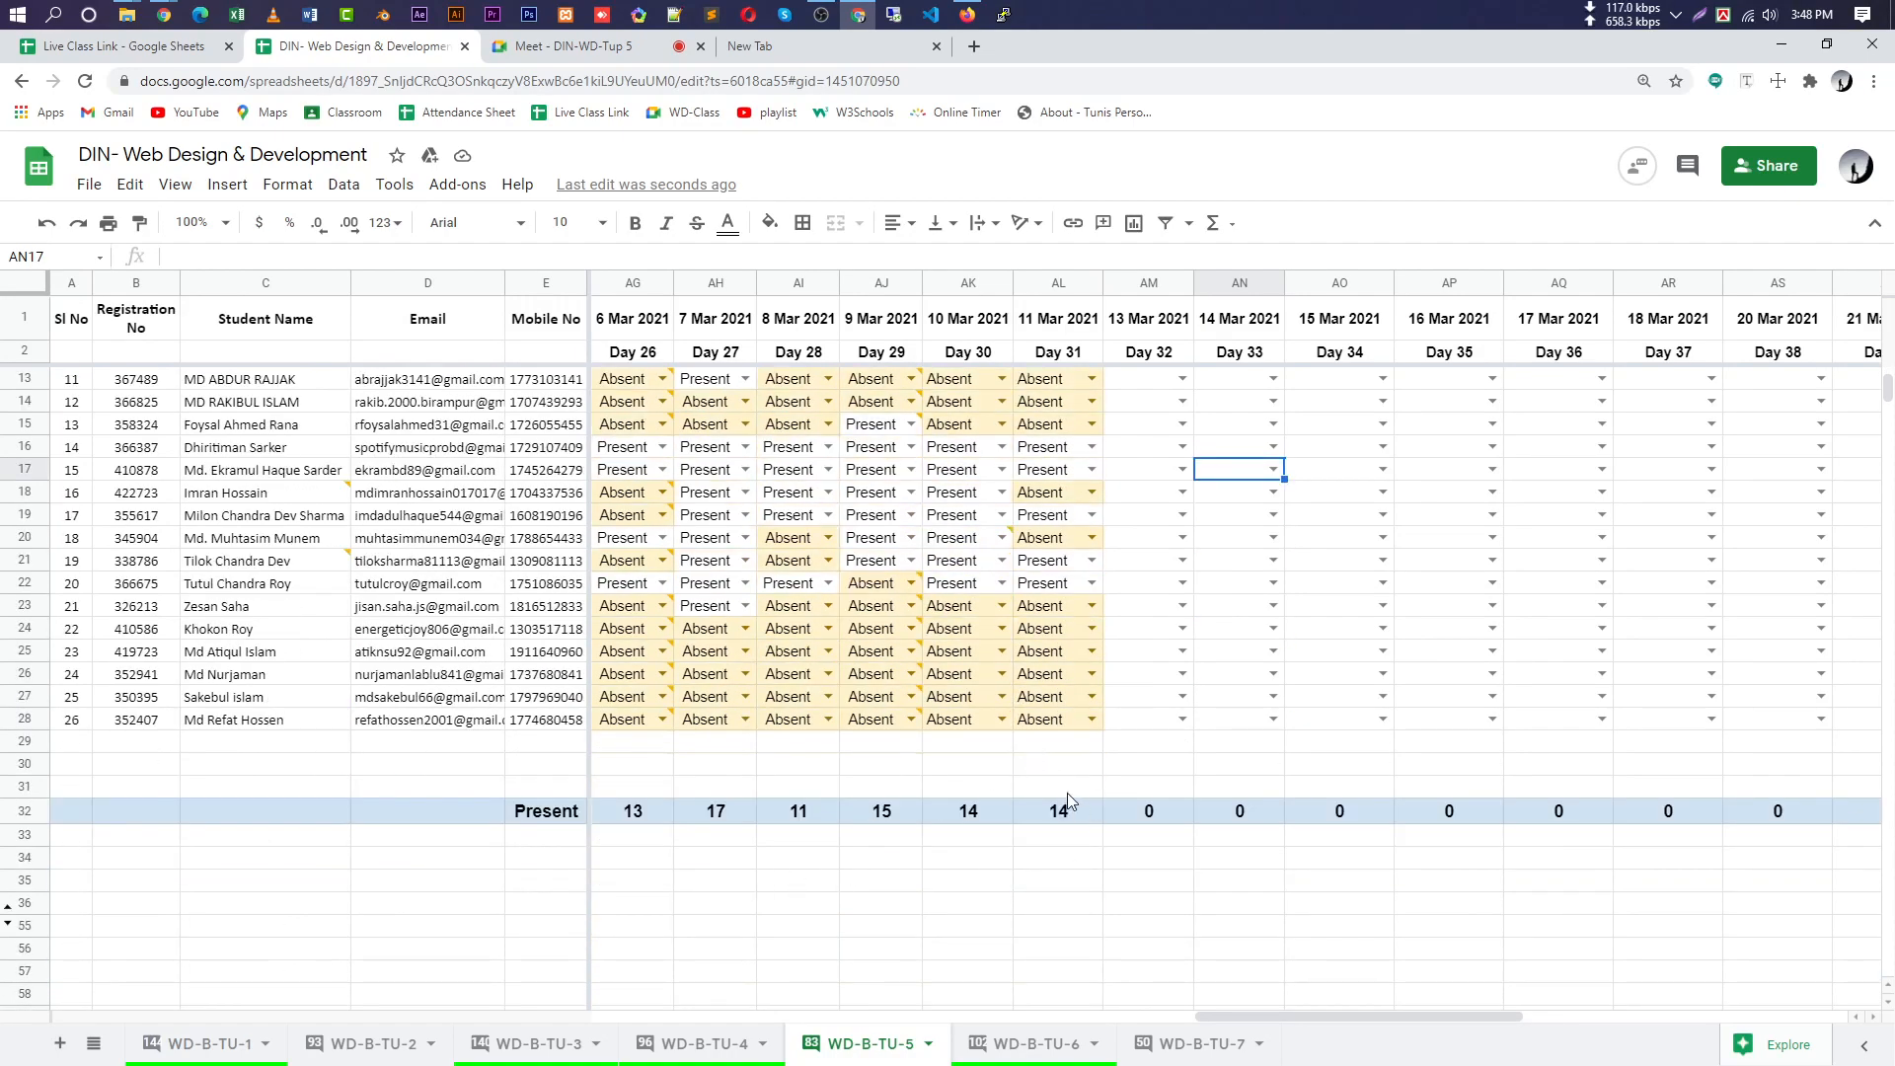
{"action": "mouse_move", "coordinate": [893, 688]}
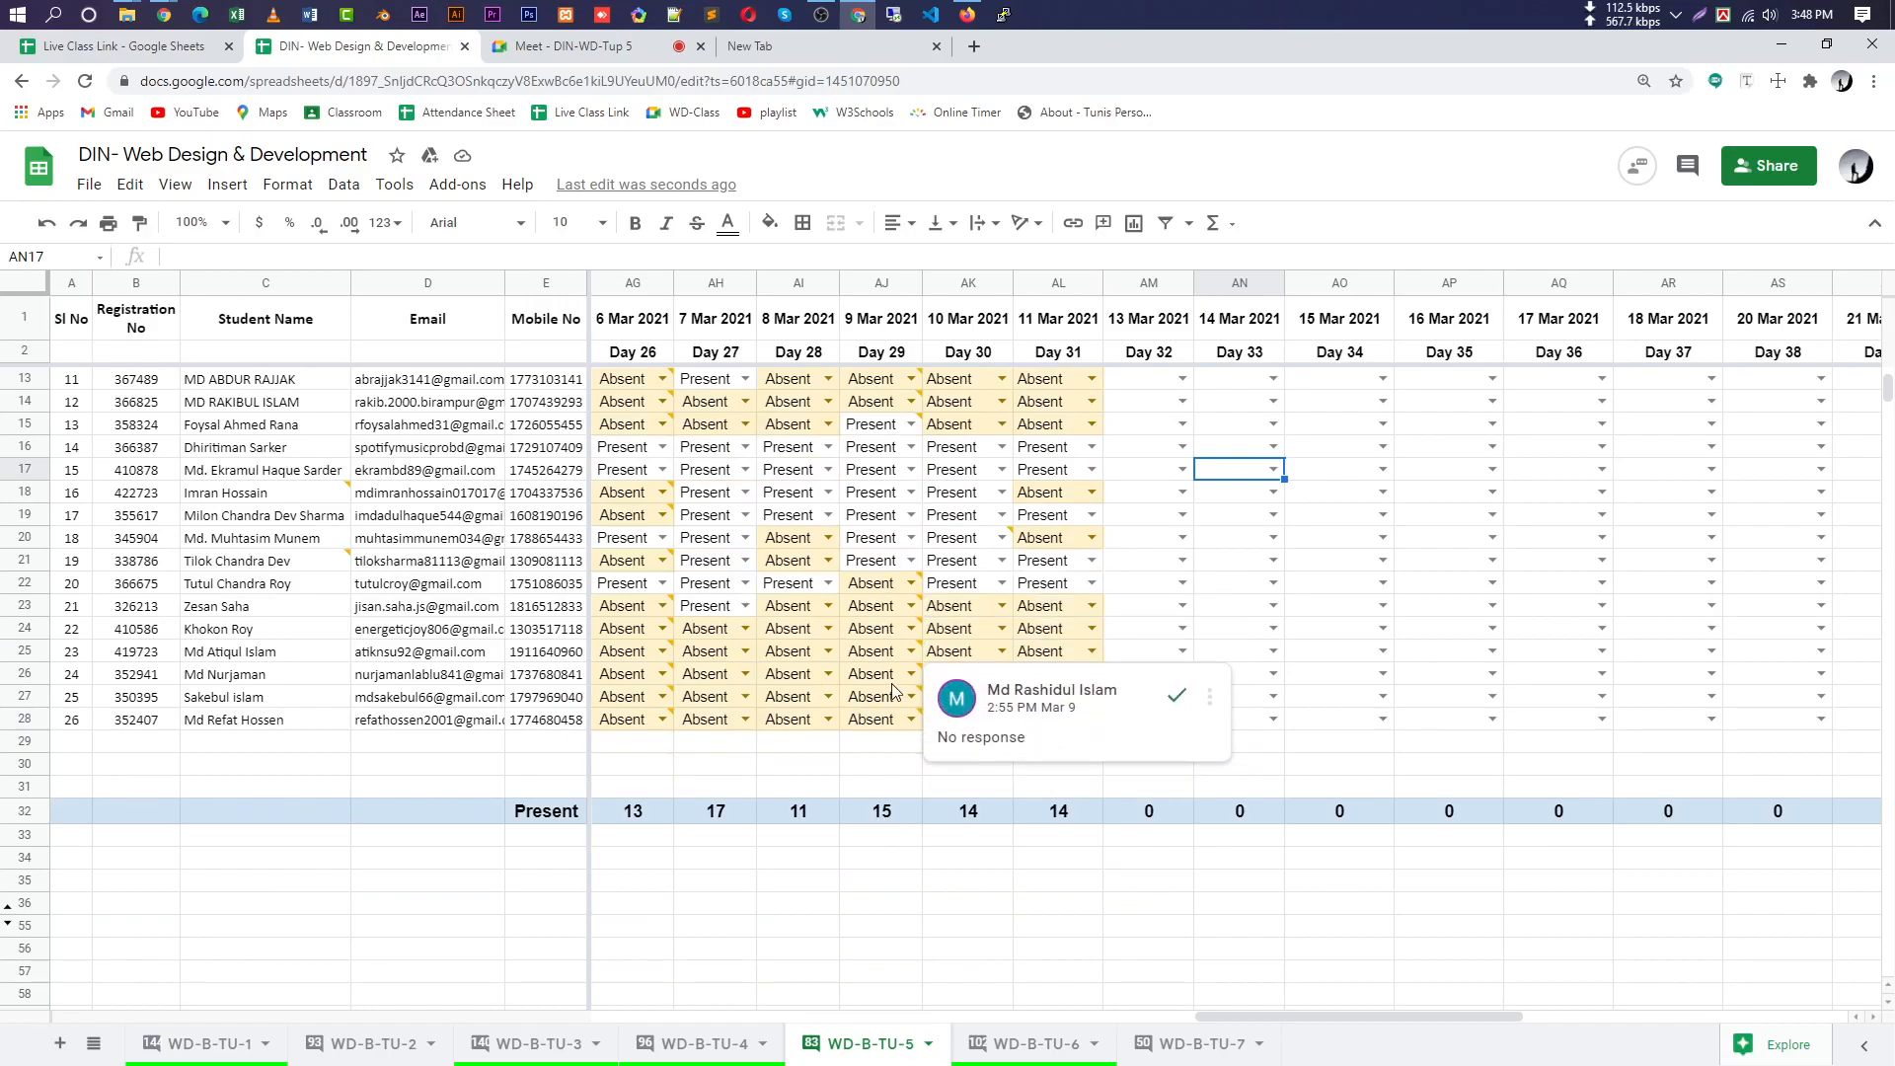
{"action": "mouse_move", "coordinate": [879, 606]}
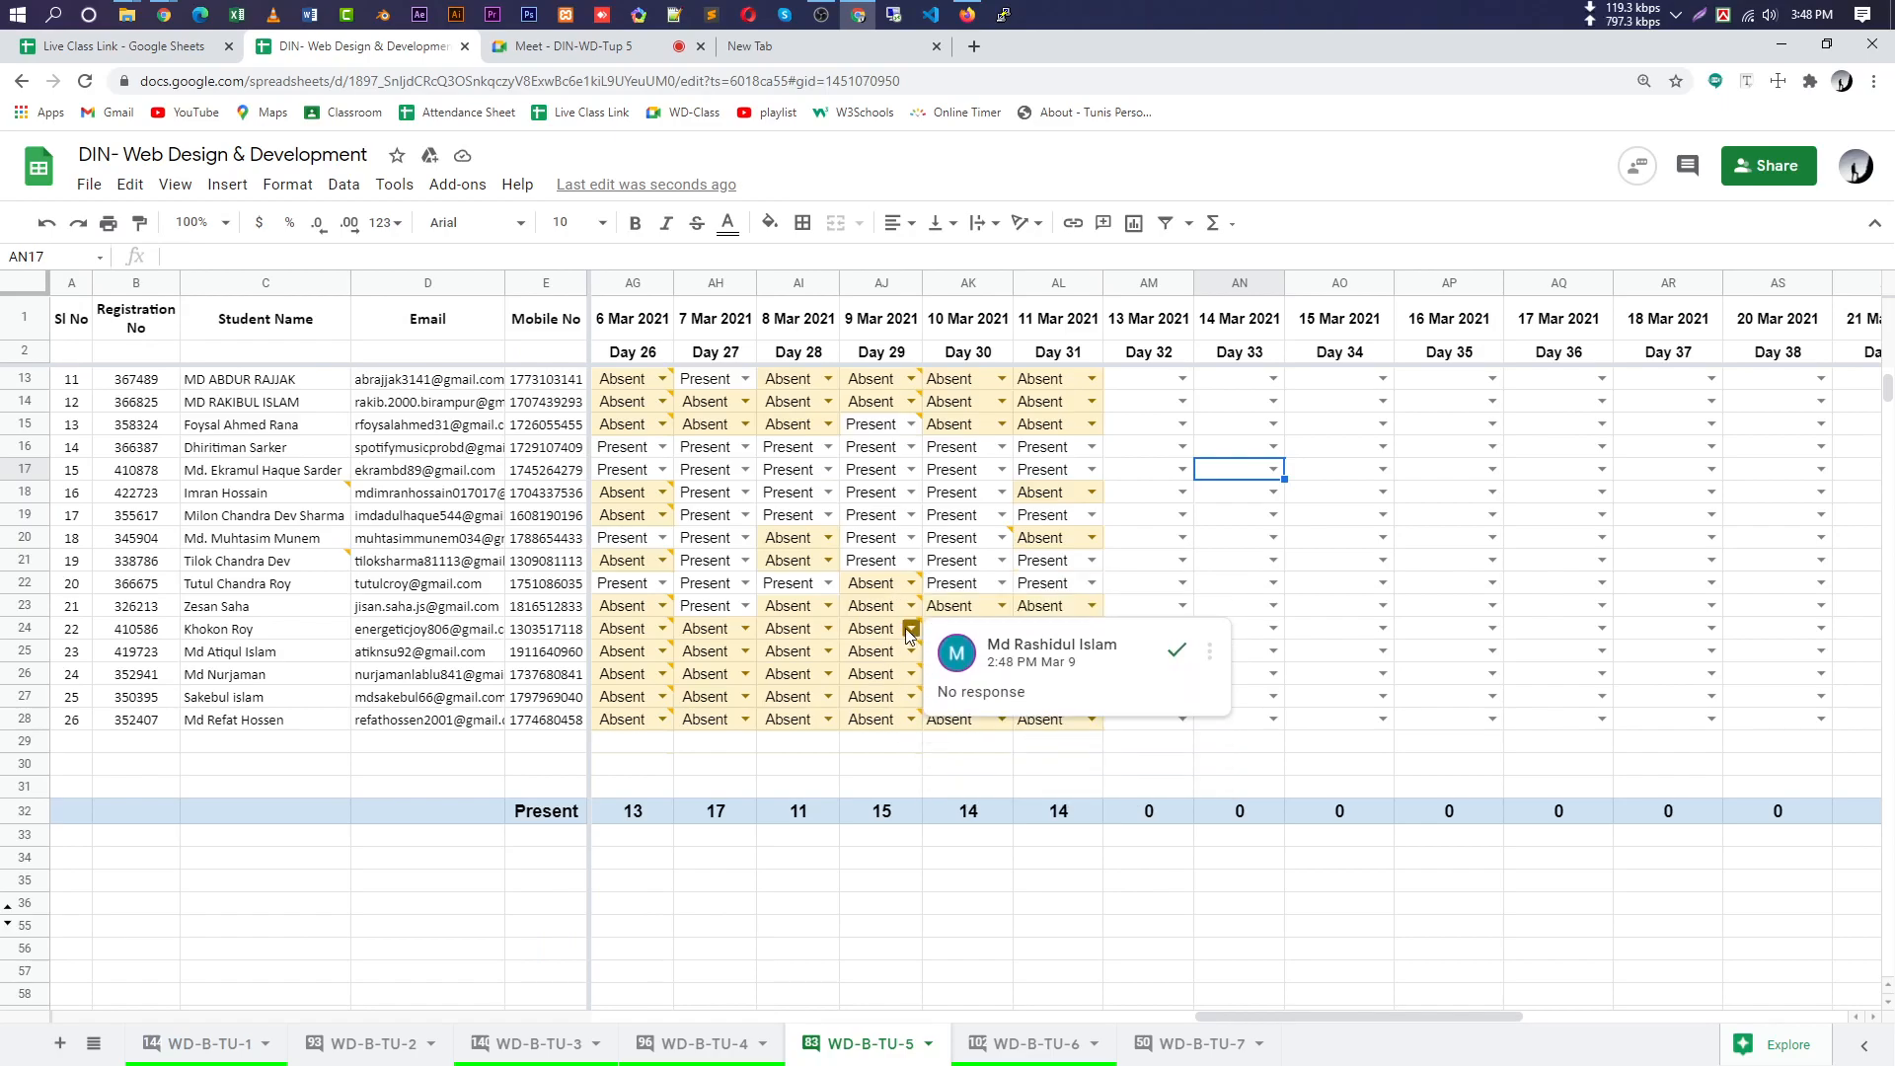
{"action": "scroll", "coordinate": [904, 629], "scroll_direction": "up", "scroll_amount": 3}
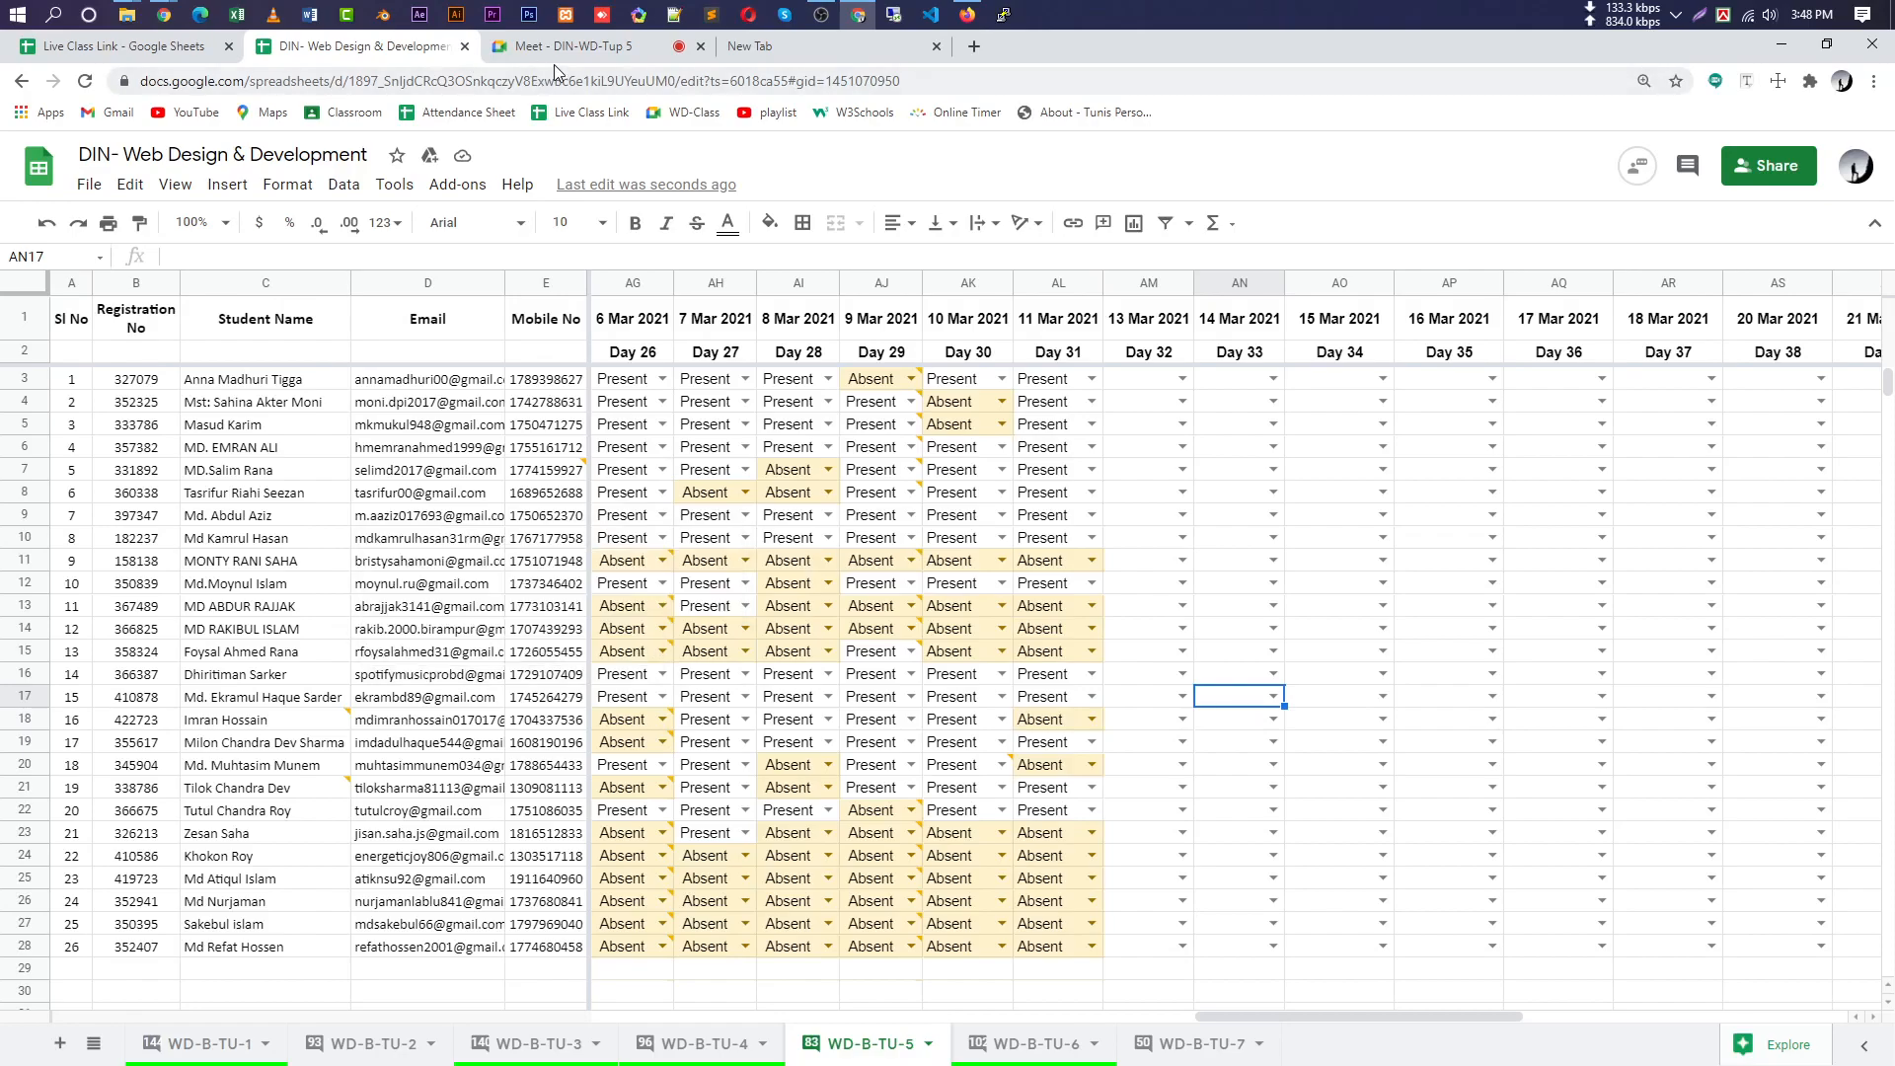
{"action": "left_click", "coordinate": [580, 50]}
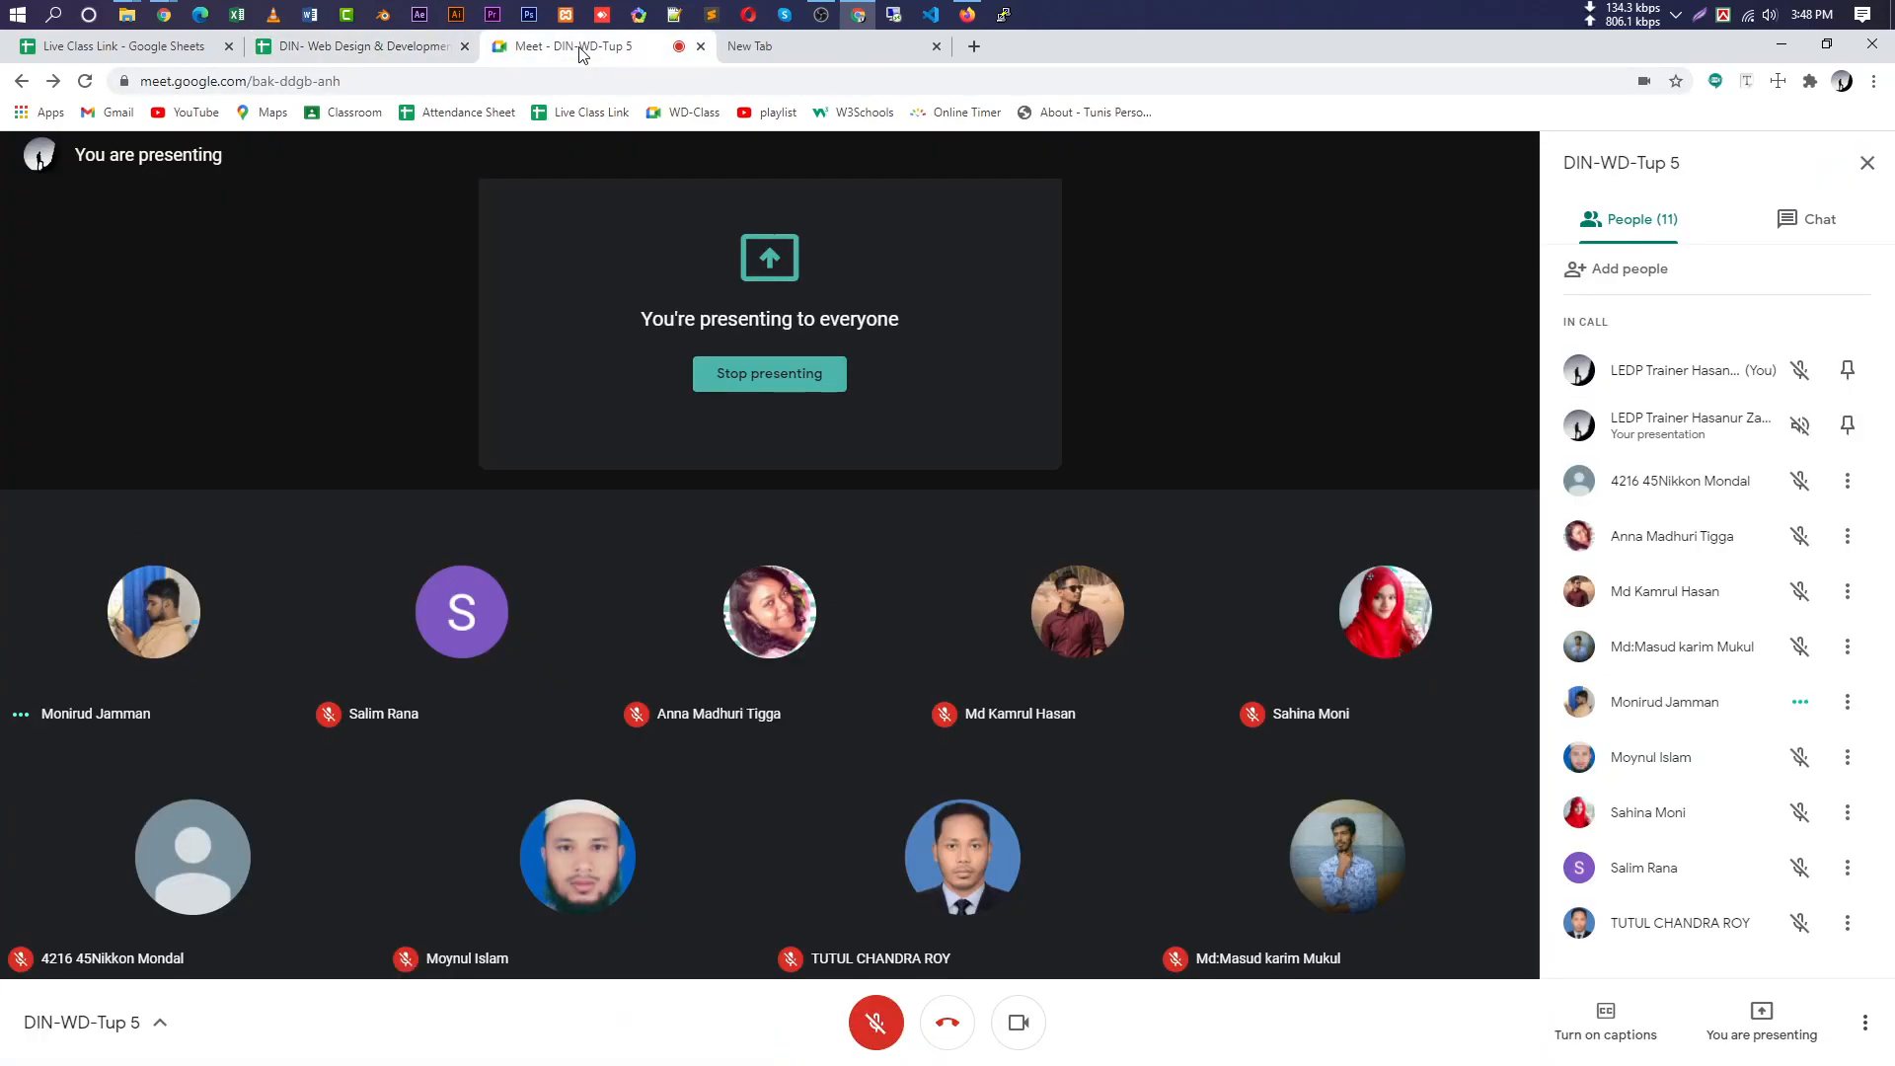
{"action": "left_click", "coordinate": [821, 14]}
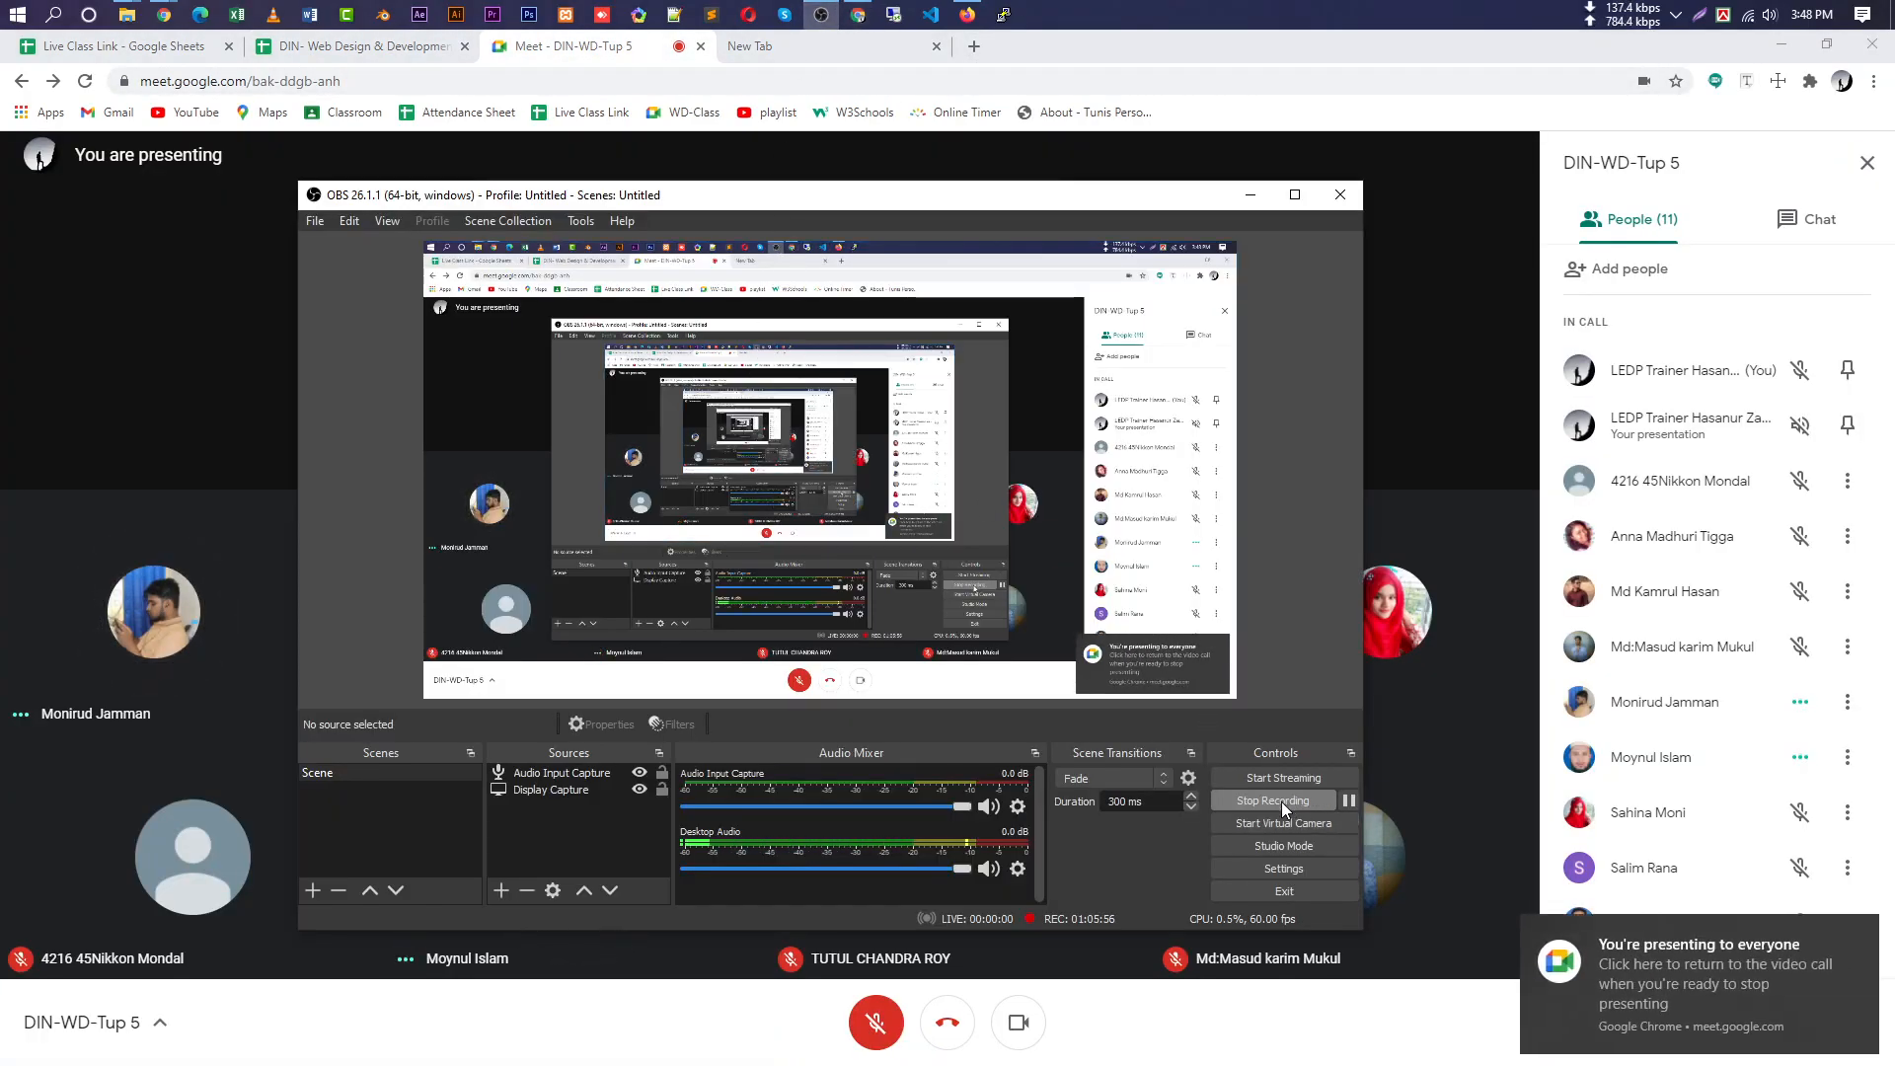